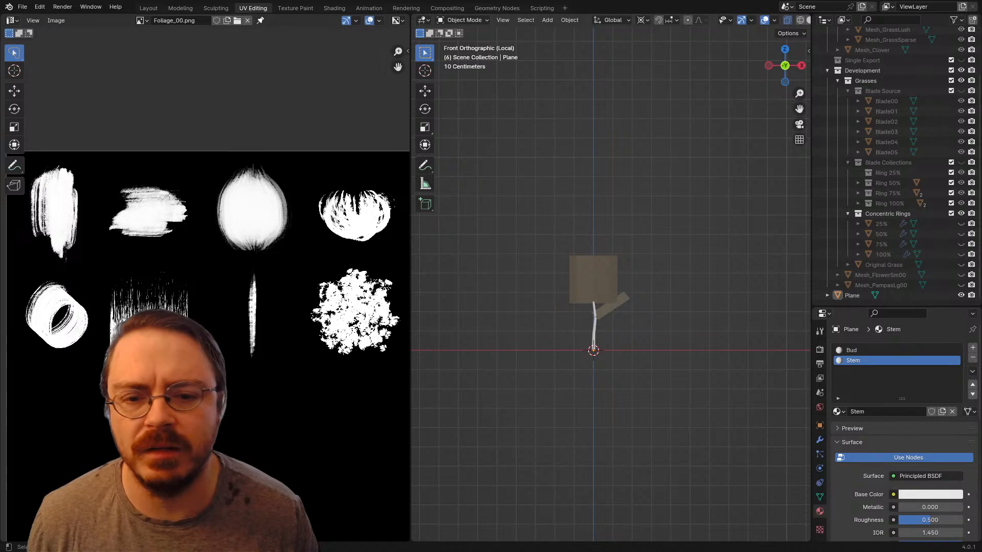
Step: Rename the Plane object holding the flower geometry to Mesh_Flower00
left_click(853, 296)
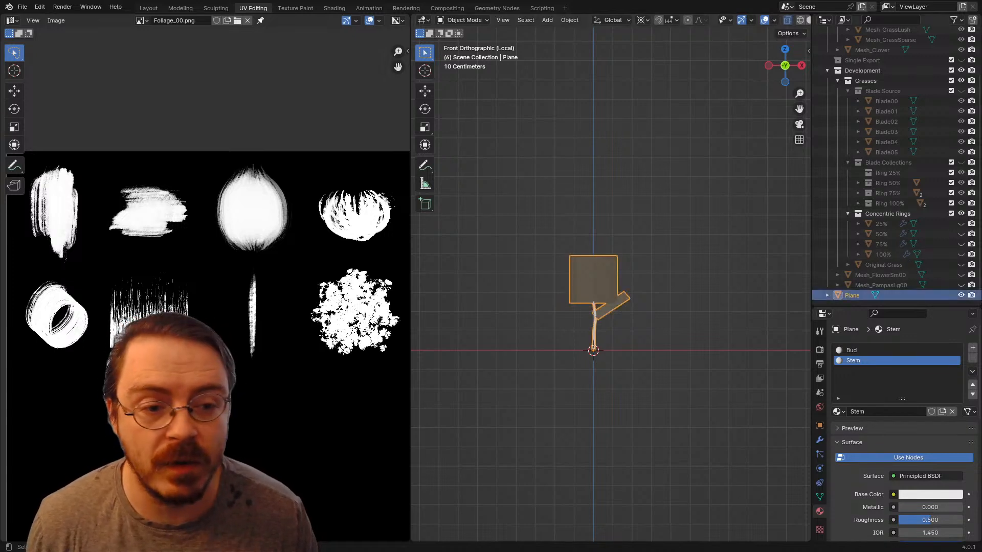
double_click(852, 296)
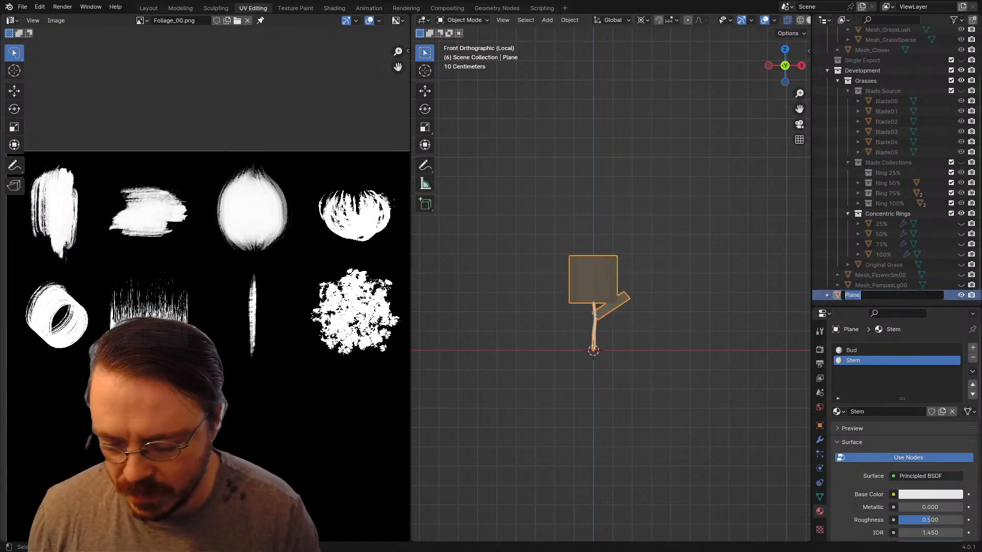
type("Simple F")
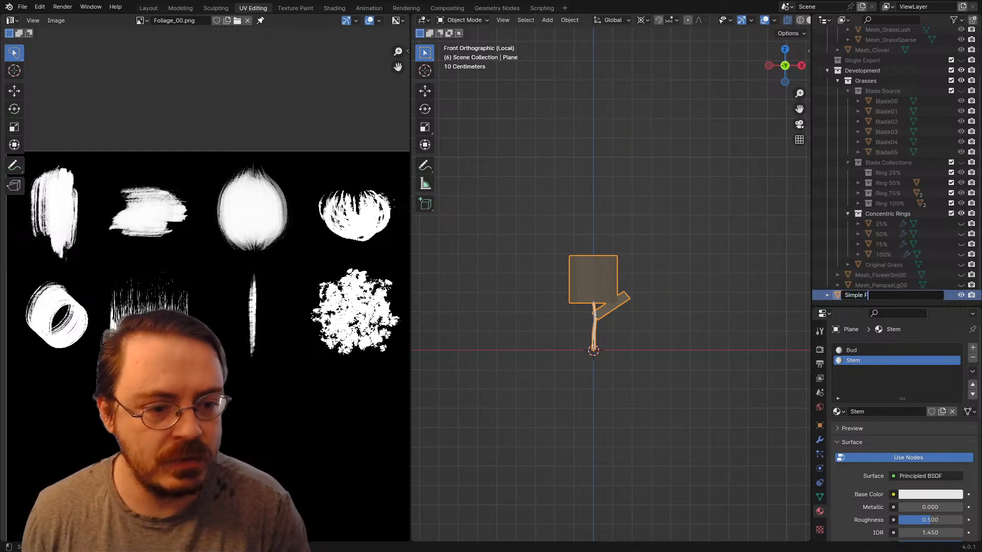
key("ctrl+a")
type("Mesh_")
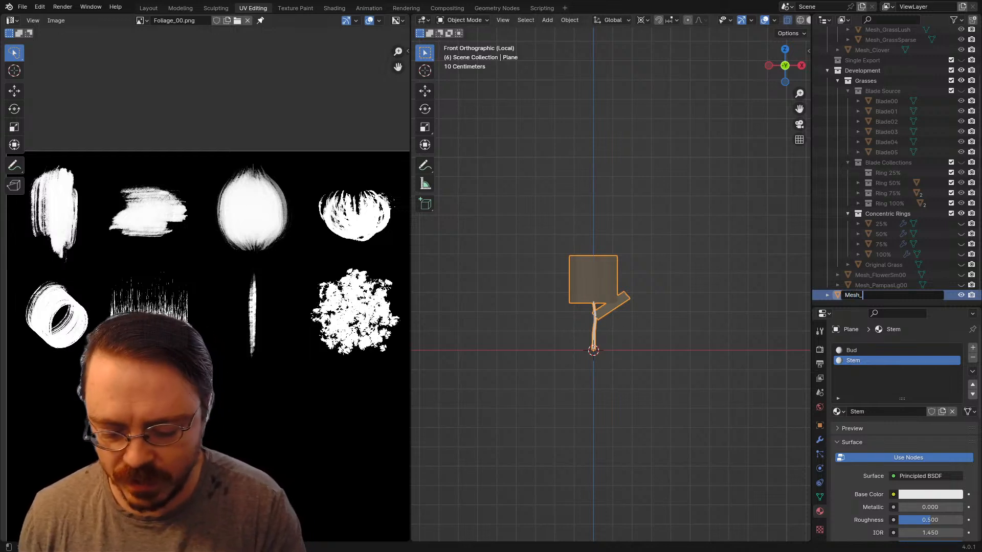
type("Flower")
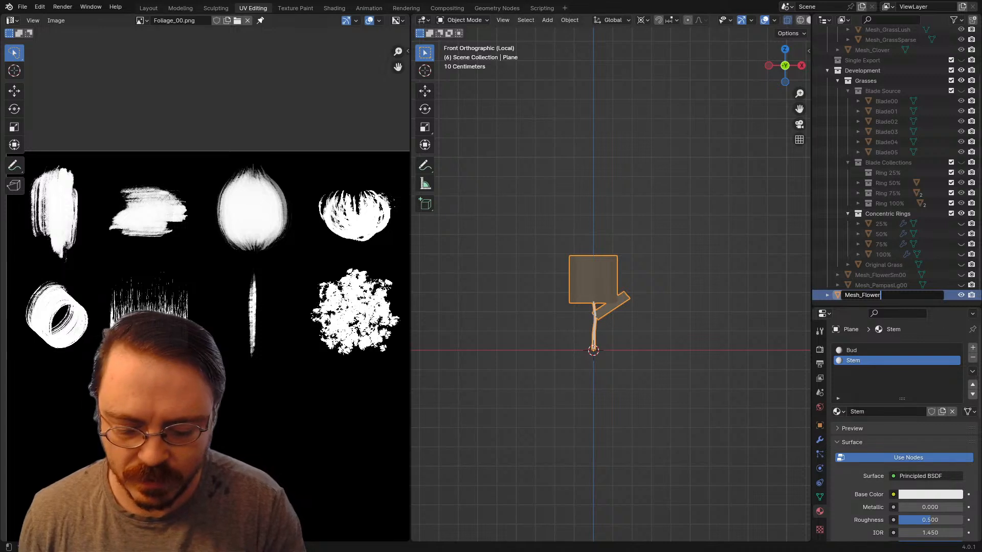
type("00")
key("Return")
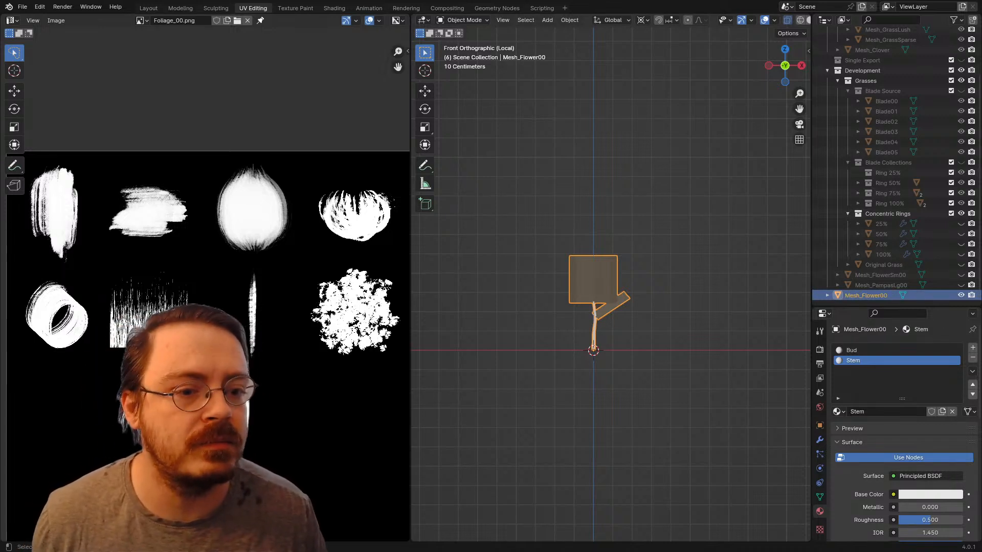
Step: Rename the mesh data inside Mesh_Flower00 to Data_Flower00 and collapse the object's entry
left_click(827, 295)
scroll(838, 296, "down", 1)
double_click(868, 295)
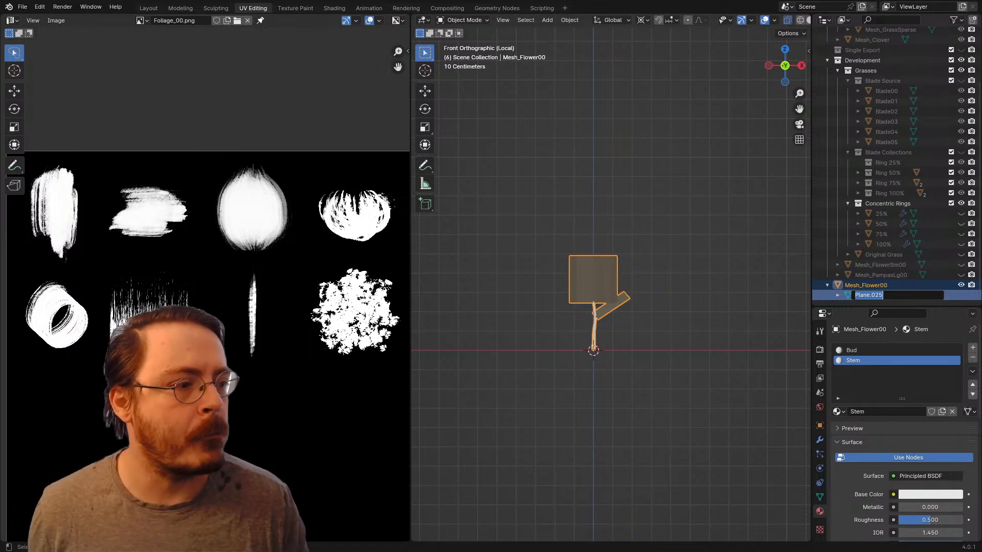
type("D")
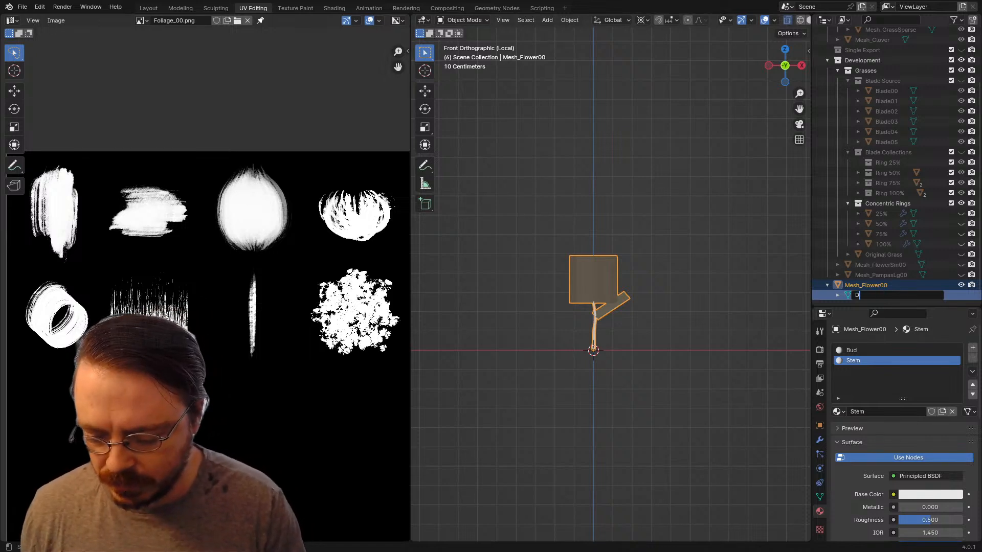
type("ata_Flower00")
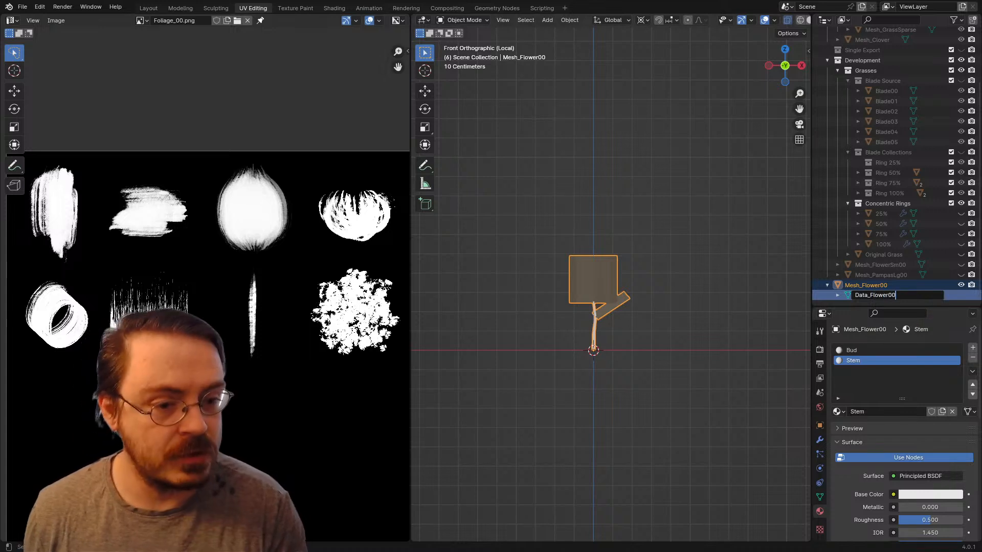
key("Return")
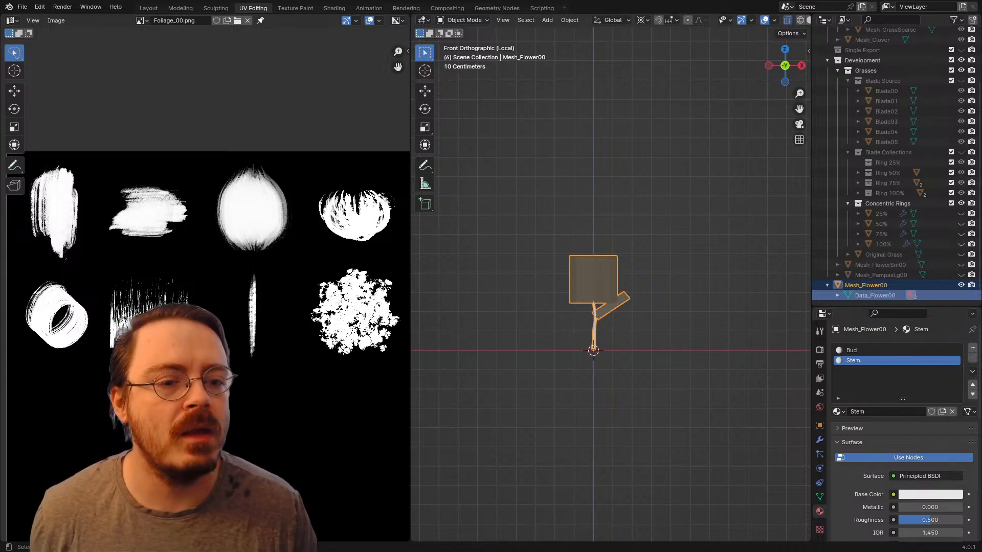
left_click(827, 285)
Step: Collapse the Concentric Rings, Blade Collections and Blade Source collections and move Mesh_Flower00 into the Finished collection
scroll(831, 293, "up", 3)
scroll(831, 293, "down", 3)
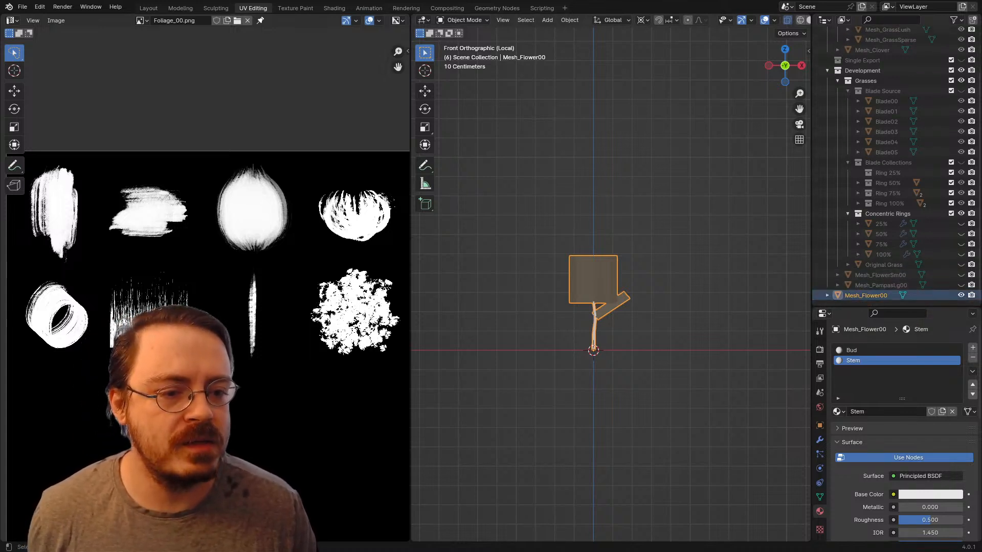
scroll(831, 294, "up", 3)
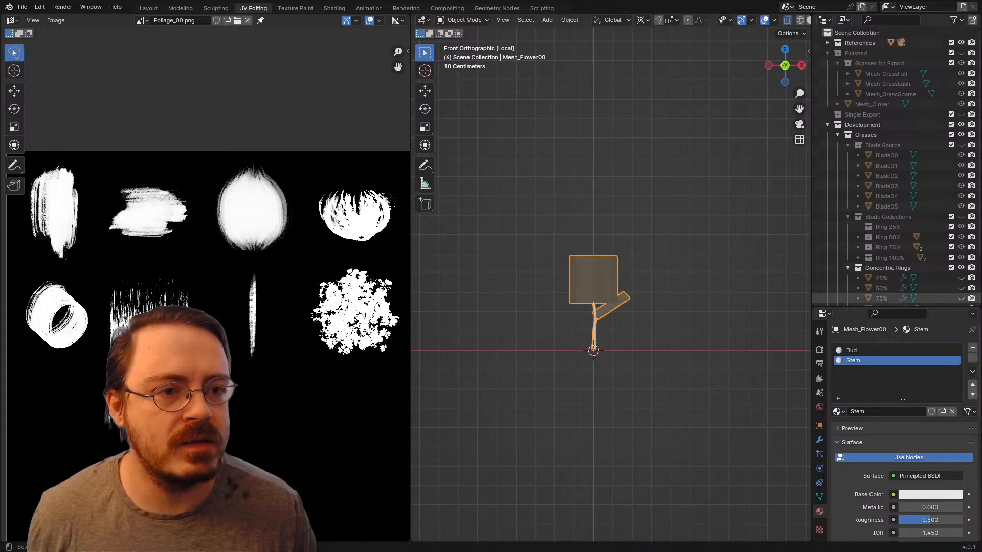
scroll(869, 298, "down", 3)
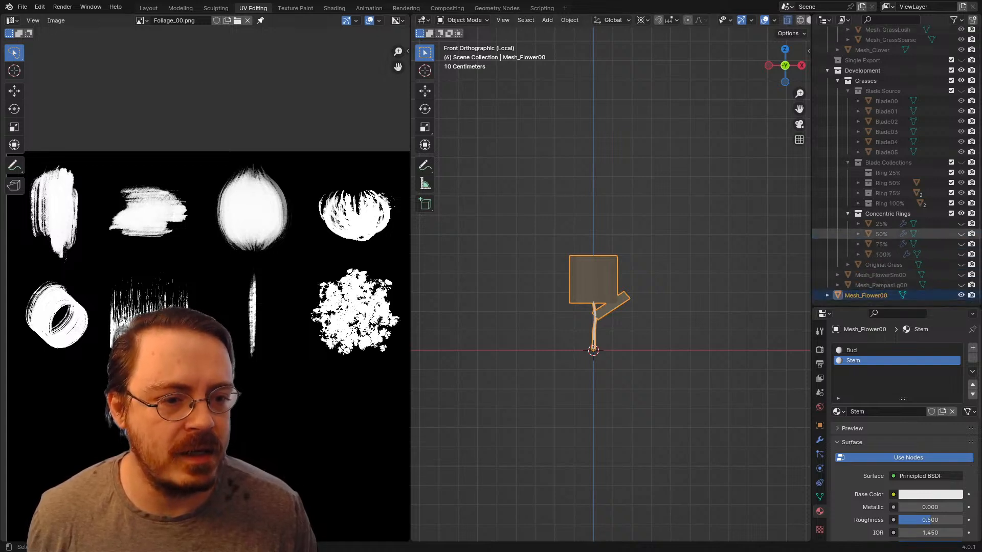
left_click(848, 213)
left_click(848, 204)
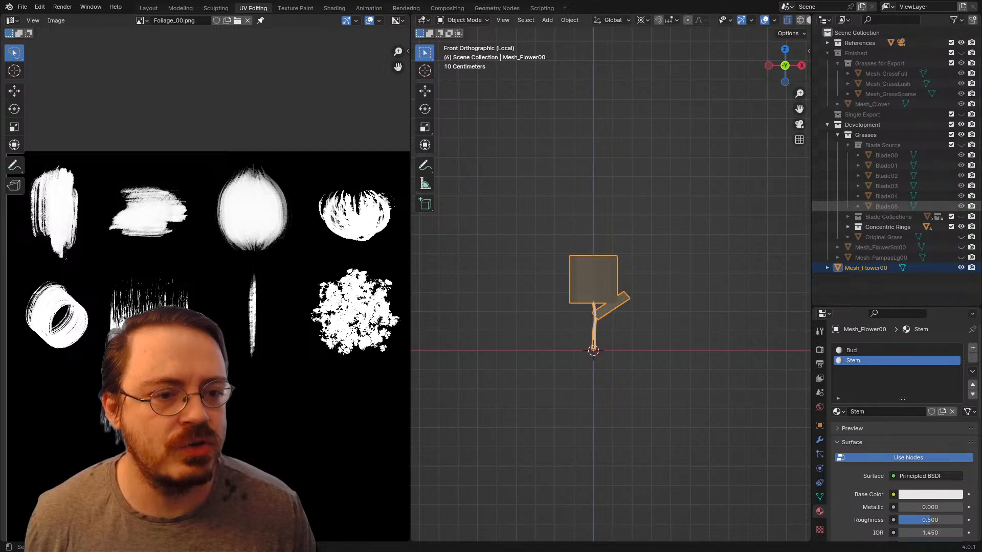
left_click(847, 145)
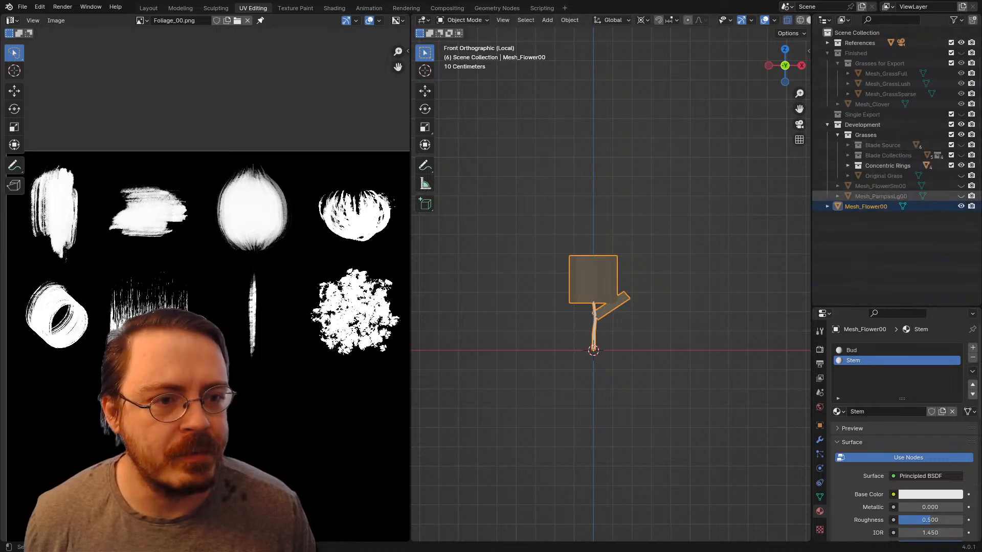
left_click_drag(865, 206, 859, 51)
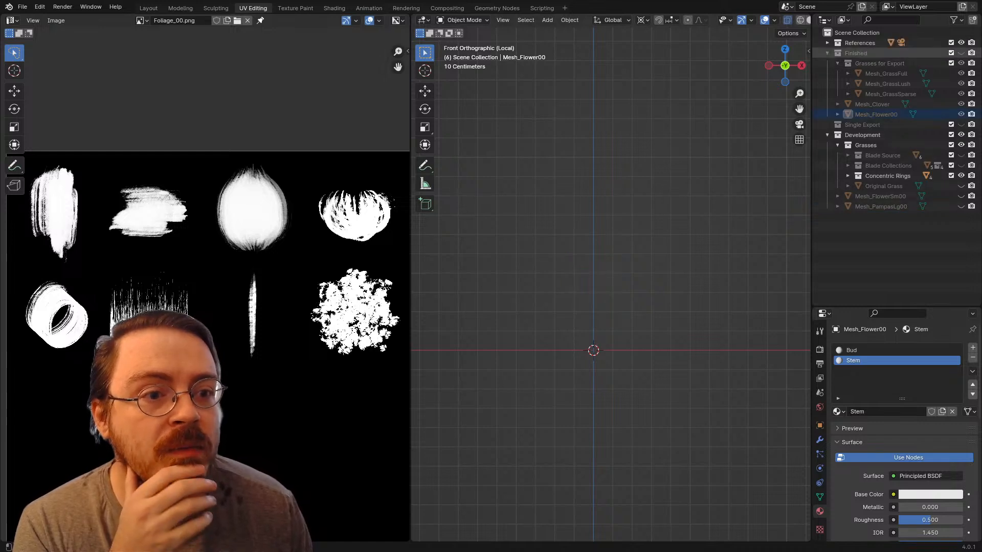
Step: Show the Finished collection and hide Mesh_Clover, Mesh_GrassSparse, Mesh_GrassLush and Mesh_GrassFull, leaving only Mesh_Flower00 visible in it
middle_click_drag(741, 112, 626, 103)
scroll(697, 131, "down", 4)
left_click(960, 104)
left_click(961, 94)
left_click(961, 84)
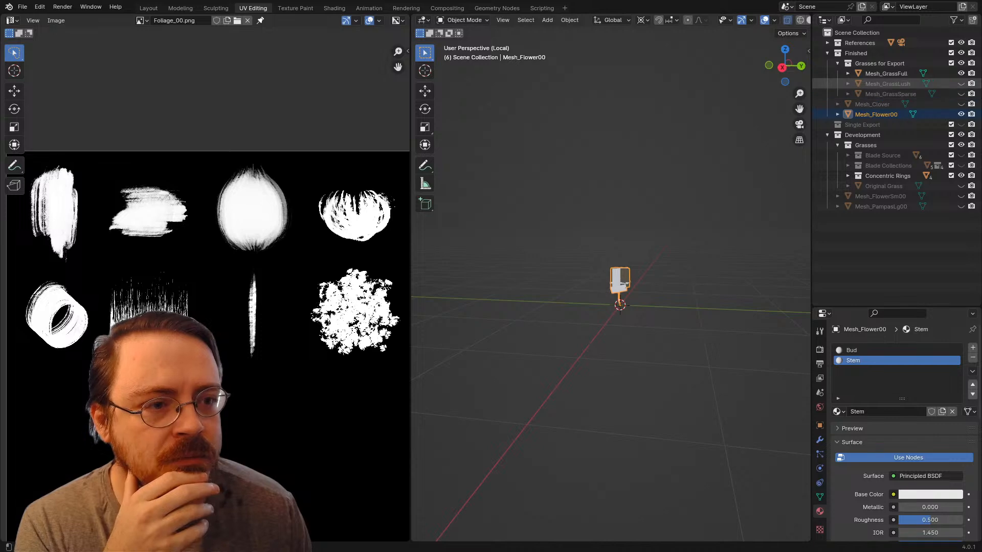
left_click(960, 74)
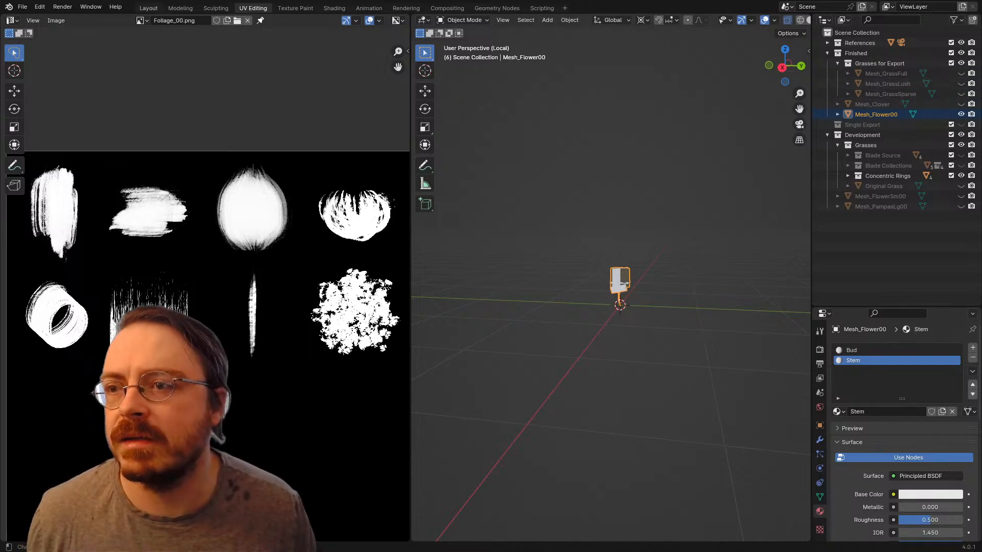
Step: Switch to the Layout workspace and expand the Finished collection
left_click(148, 8)
middle_click_drag(388, 256, 349, 163)
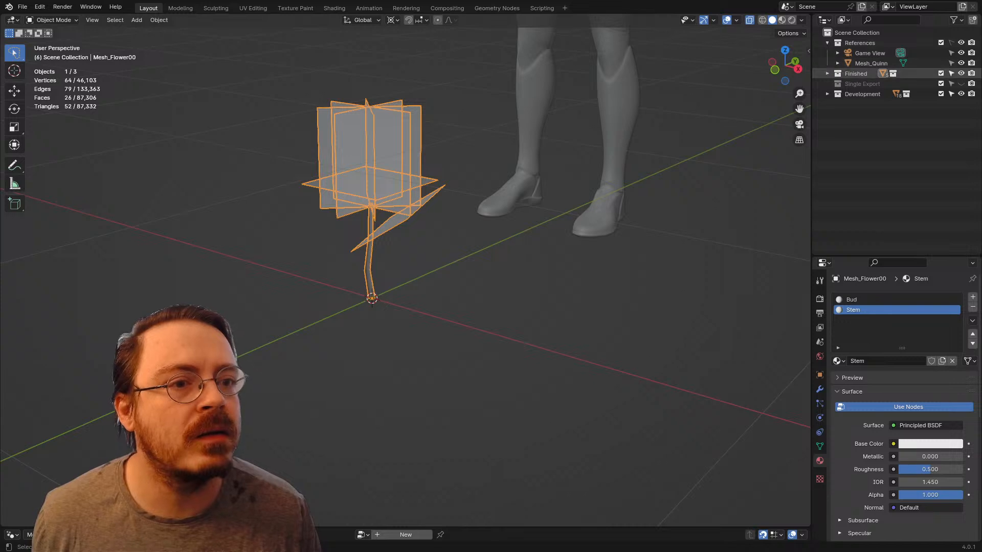
left_click(827, 74)
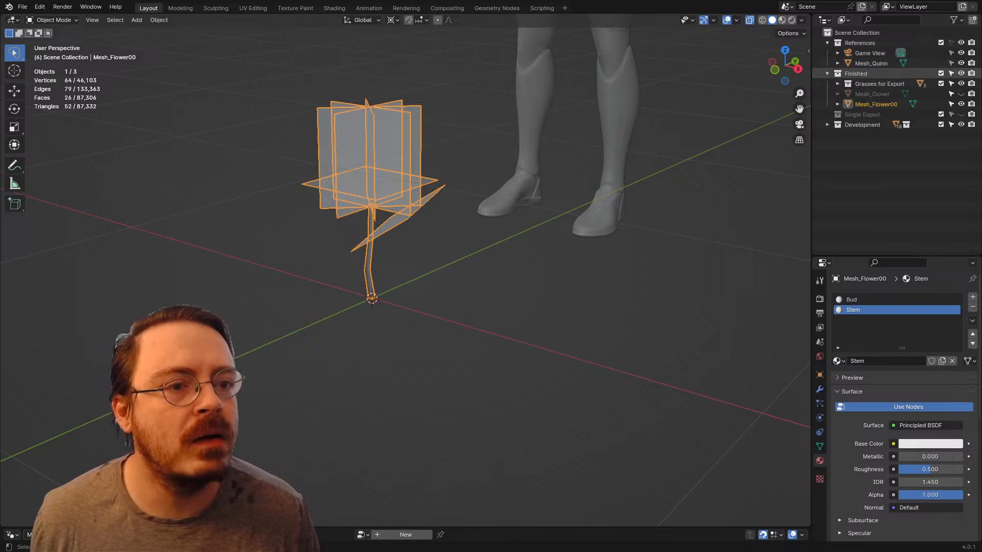
Step: Show Mesh_Clover temporarily, examine its leaf shape from several angles, and hide it again
left_click(960, 94)
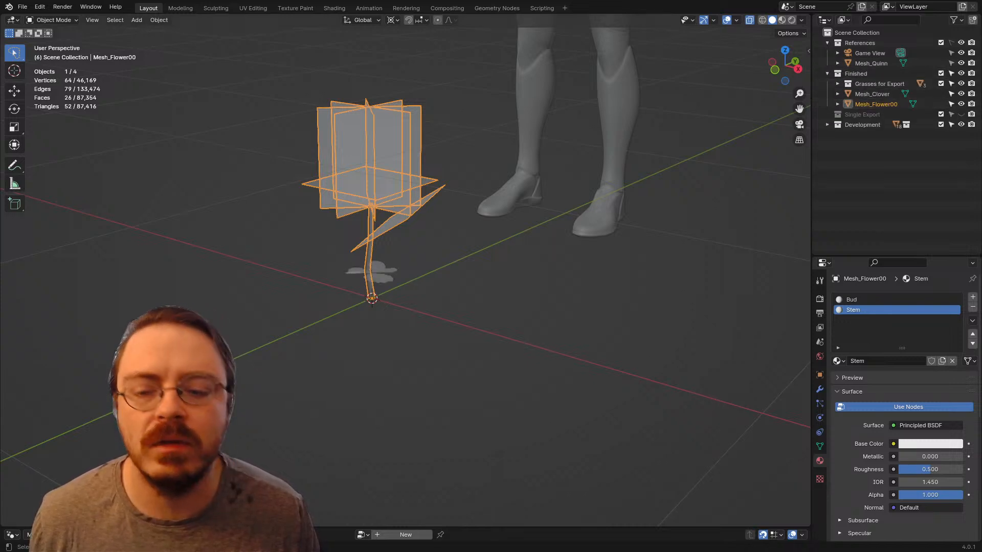
left_click(383, 277)
middle_click_drag(383, 276, 327, 303)
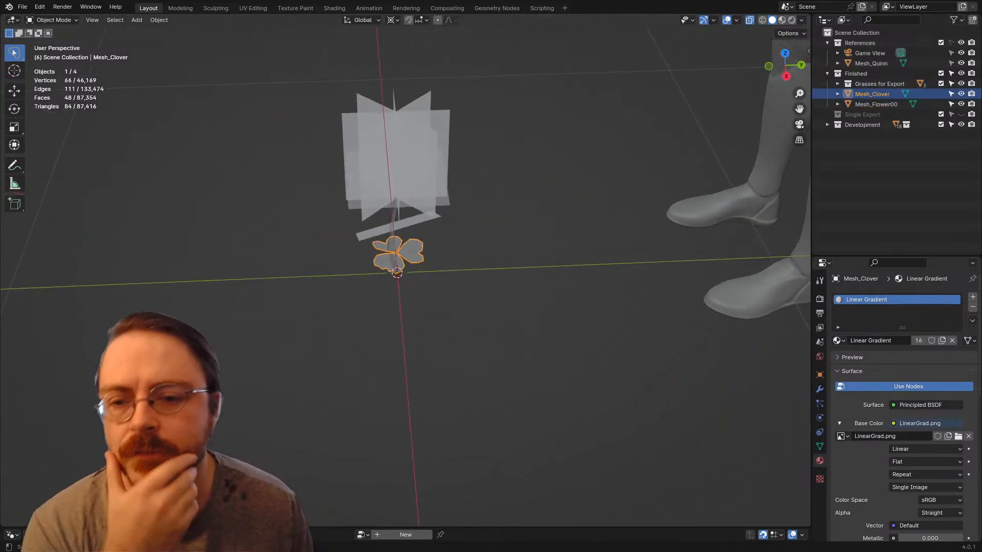
scroll(406, 276, "up", 2)
scroll(404, 276, "up", 3)
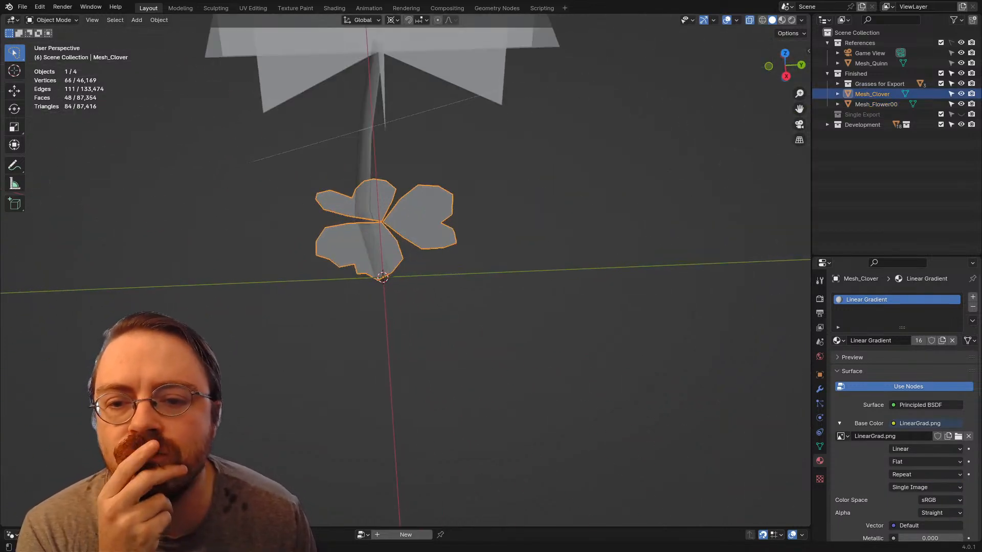
middle_click_drag(404, 276, 444, 281)
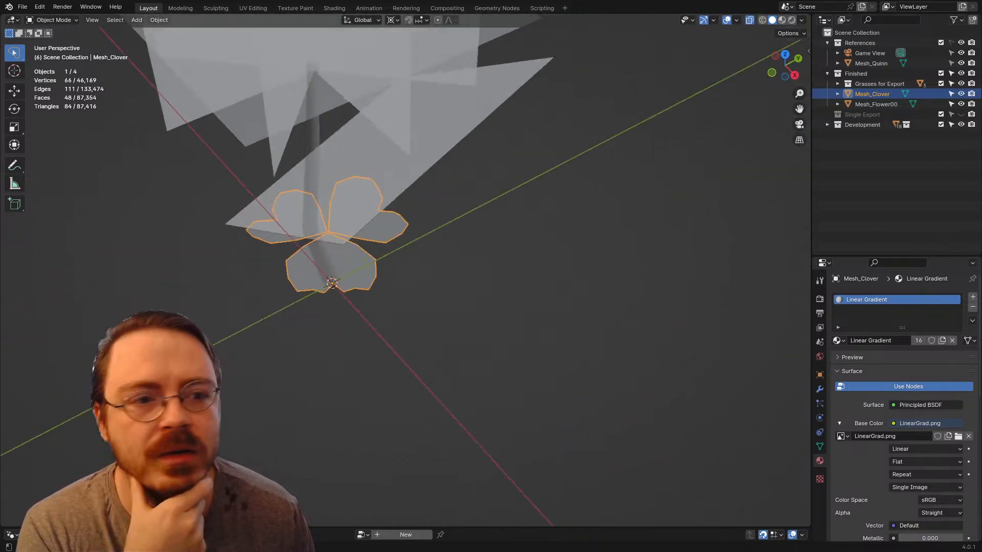
key("h")
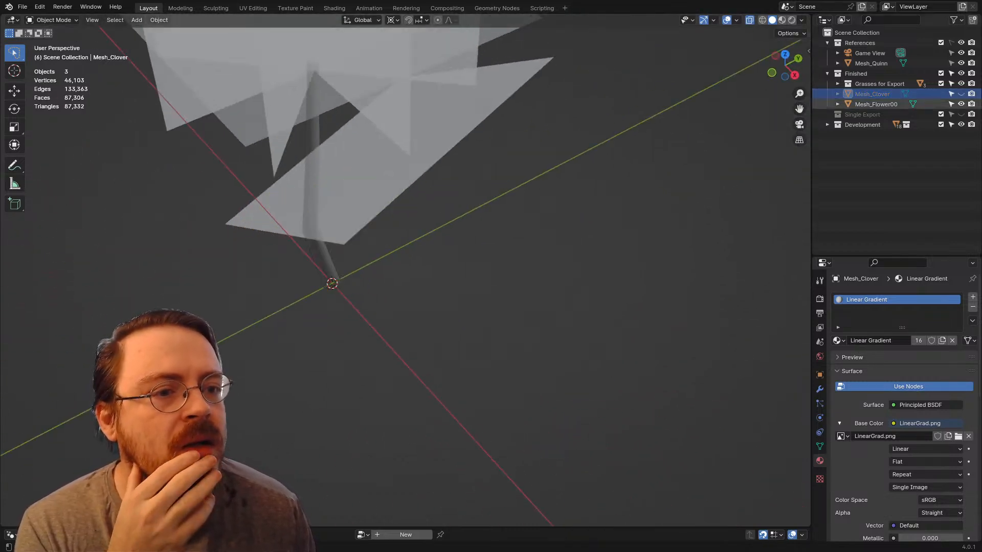
Step: Hide Mesh_Flower00 and set the viewport to the front orthographic view
left_click(876, 104)
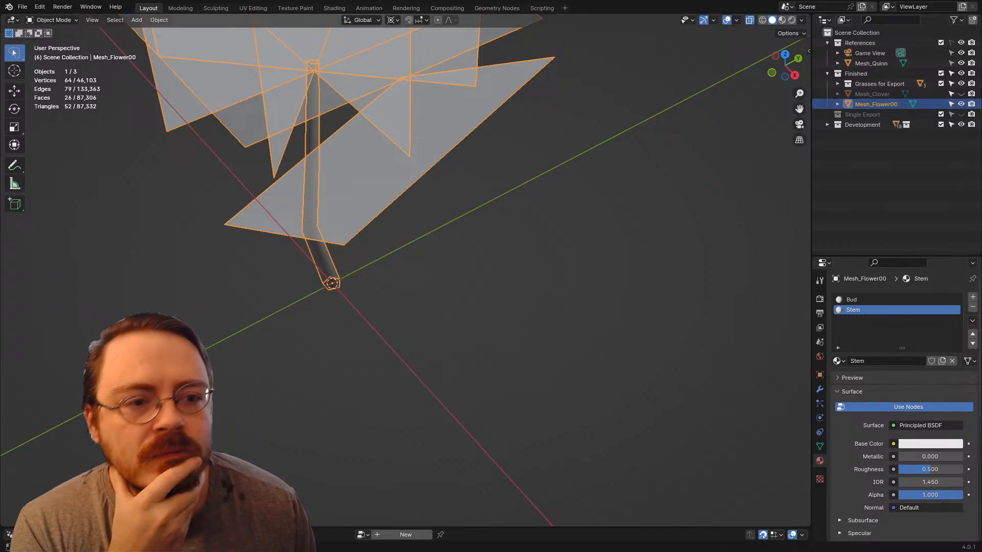
scroll(404, 276, "down", 4)
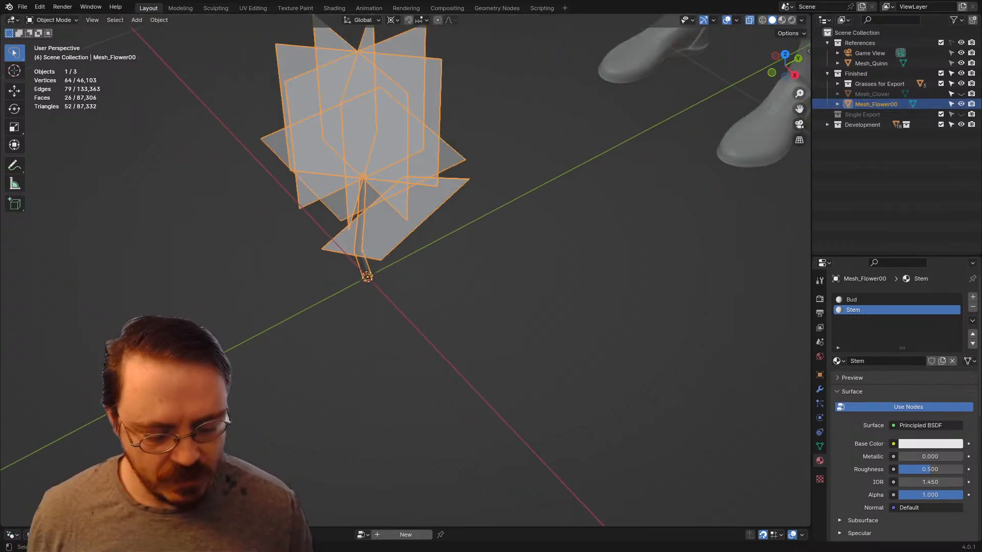
key("KP_1")
key("h")
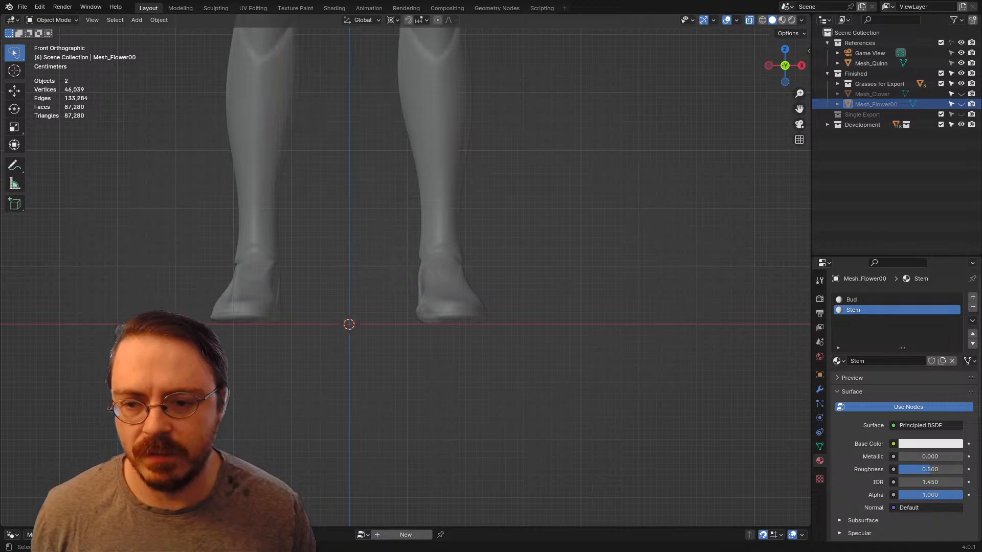
Step: Add a mesh plane at the world origin, enter Edit Mode on it and turn X-ray off
middle_click_drag(404, 276, 413, 300, "shift")
key("shift+a")
key("Escape")
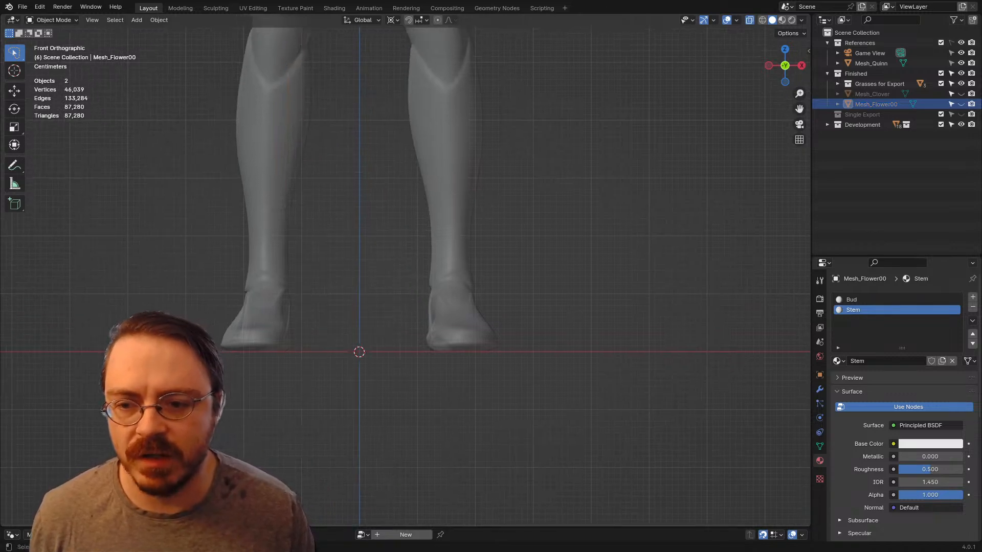
key("shift+a")
mouse_move(327, 288)
left_click(404, 287)
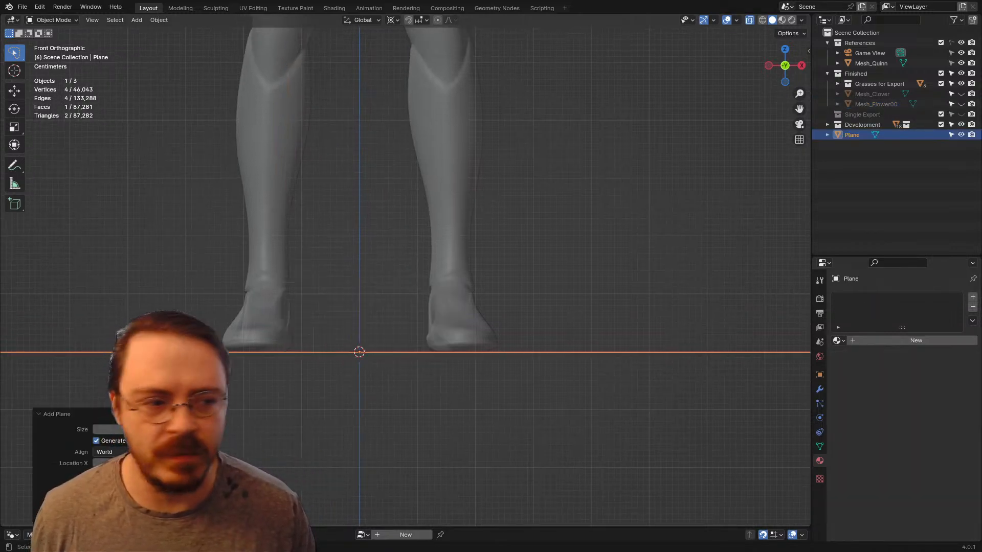
key("Tab")
middle_click_drag(404, 287, 363, 306)
scroll(363, 307, "down", 6)
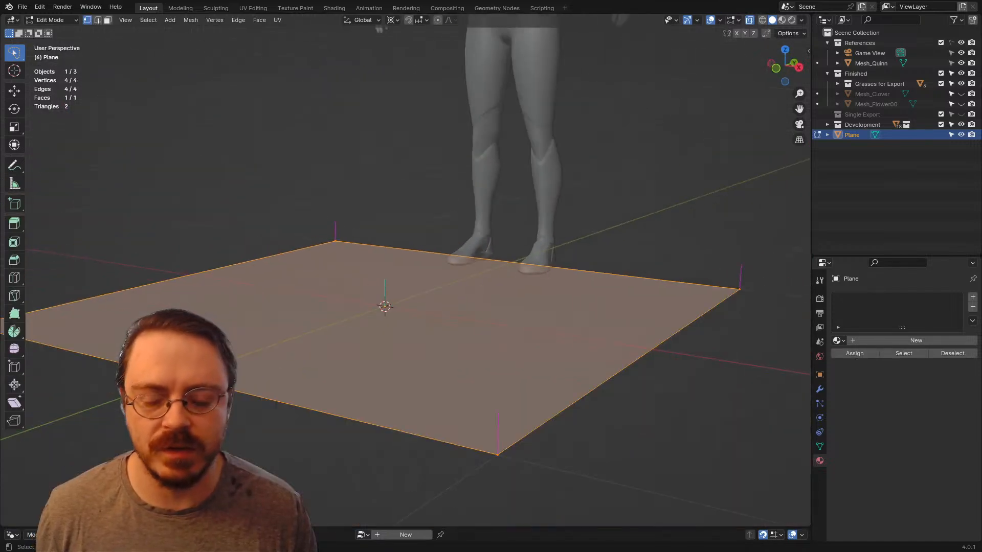
key("alt+z")
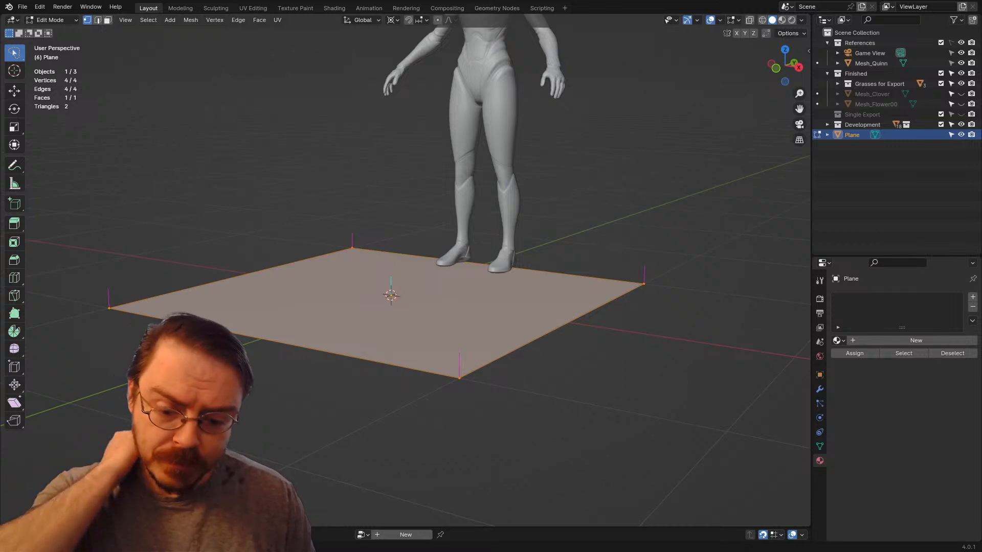
Step: Delete all of the plane's vertices and add a 32-vertex circle in the same object
key("KP_1")
middle_click_drag(456, 187, 430, 217)
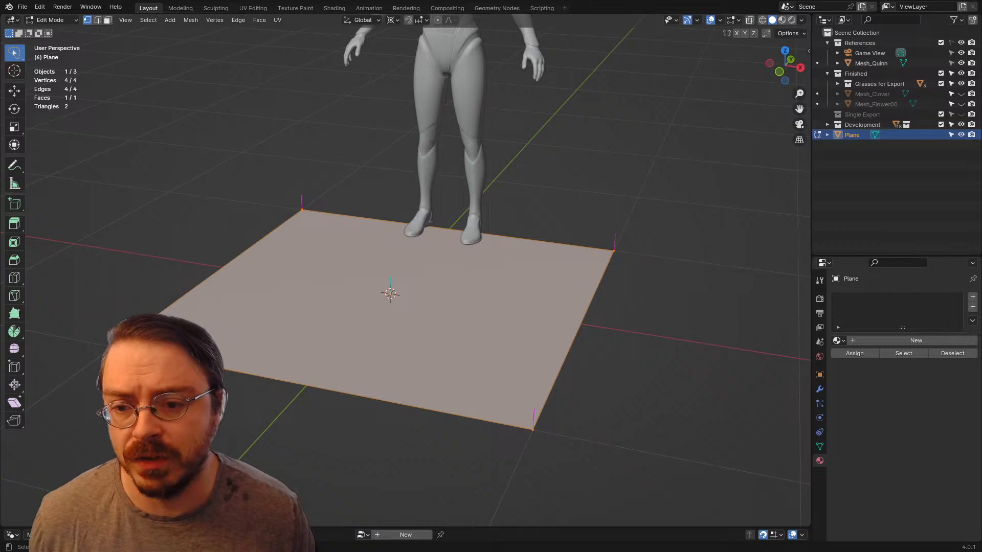
key("x")
key("Return")
key("shift+a")
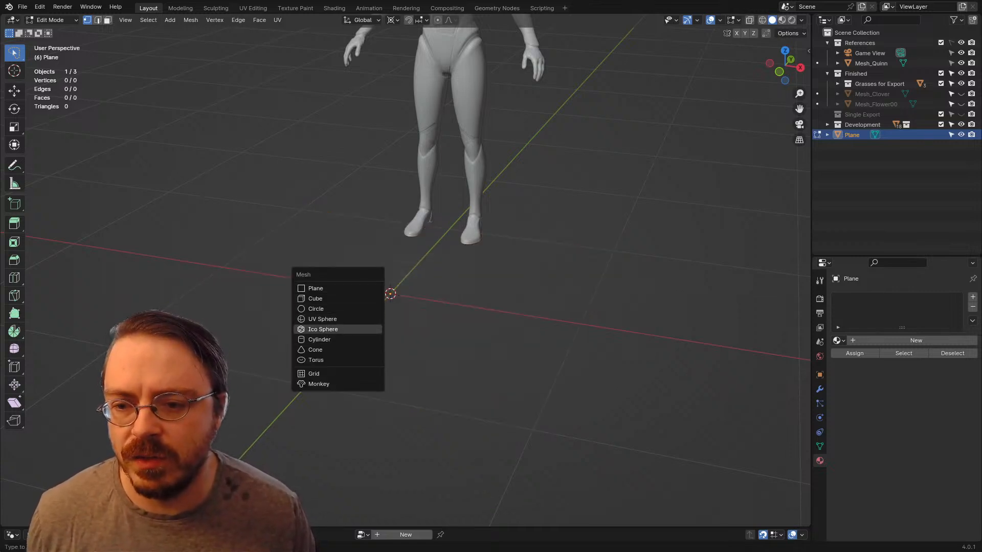
key("Return")
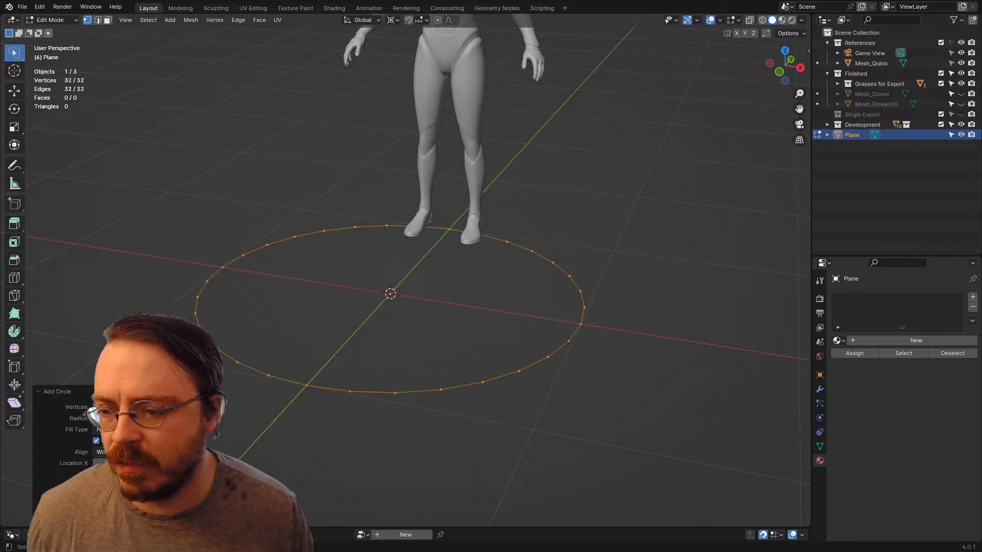
Step: Set the new circle to 5 vertices and view the resulting pentagon from above
type("5")
key("Return")
middle_click_drag(358, 286, 396, 330)
key("KP_7")
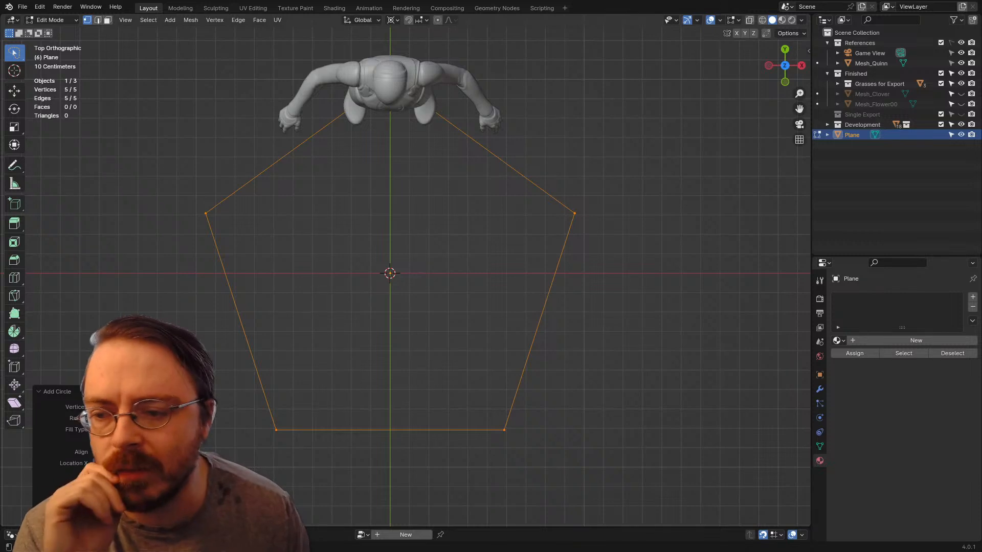
Step: Try seven and eight vertices on the circle, and set it back to five
left_click(176, 407)
left_click(176, 406)
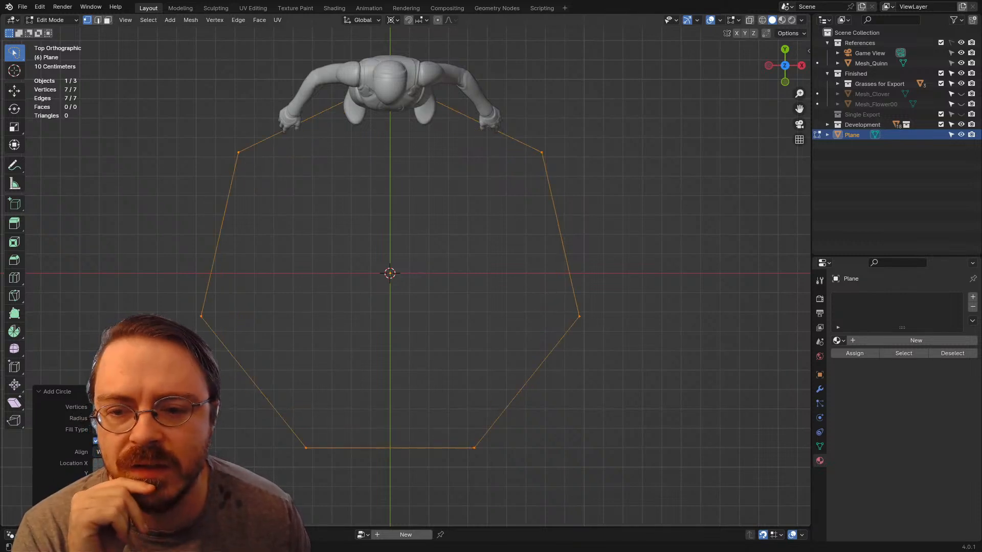
left_click(177, 406)
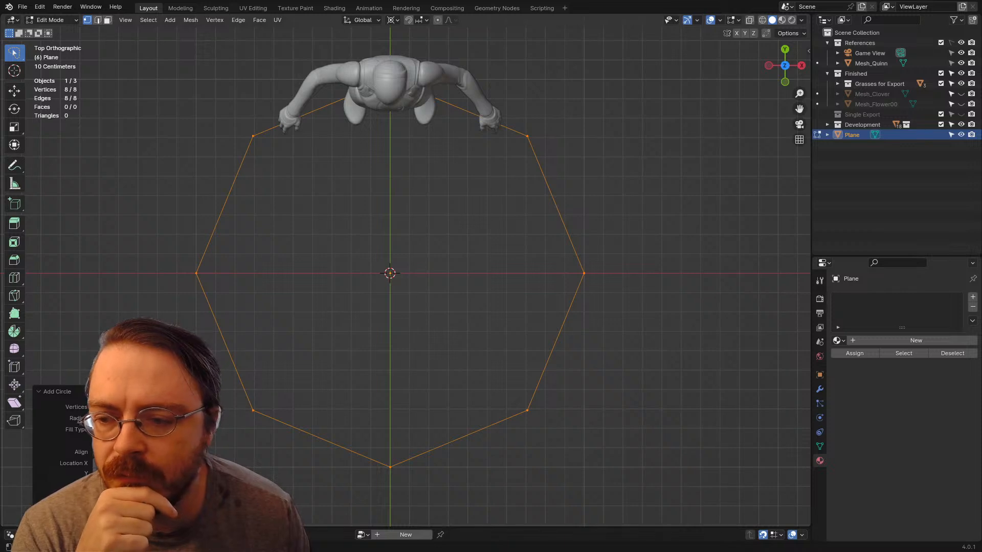
left_click(95, 407)
left_click(95, 407)
left_click(95, 407)
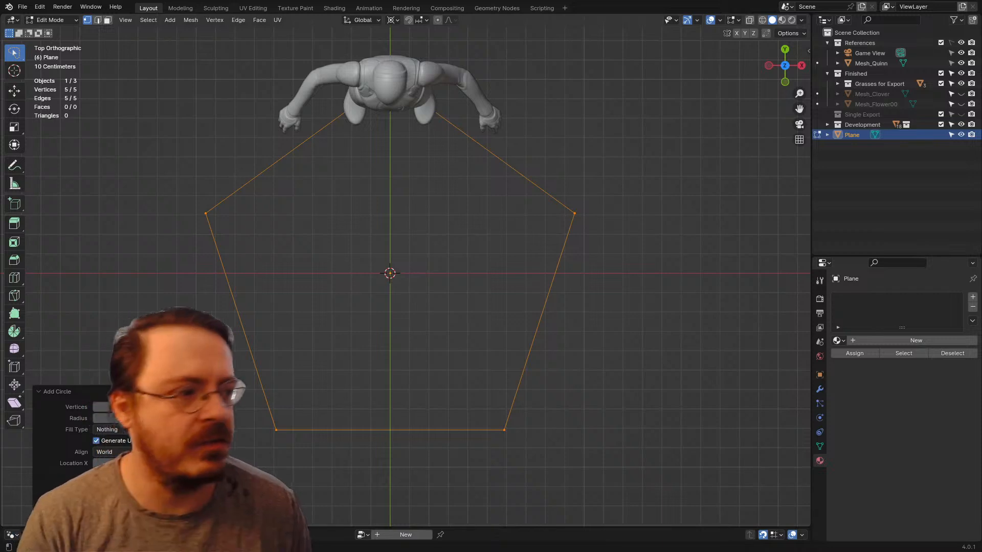
middle_click_drag(389, 317, 373, 253)
key("alt+a")
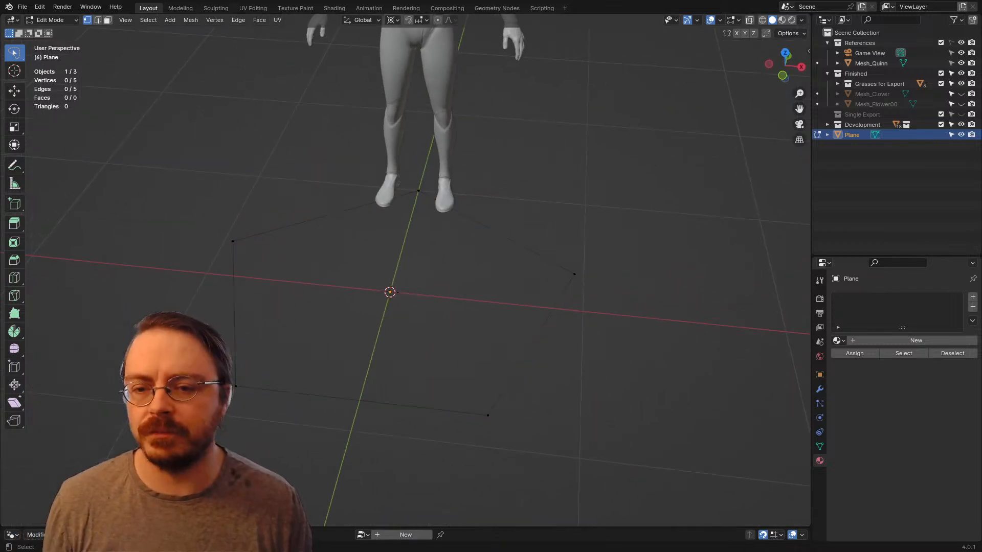
middle_click_drag(381, 337, 379, 319)
middle_click_drag(379, 319, 389, 259, "shift")
key("ctrl+Tab")
key("Escape")
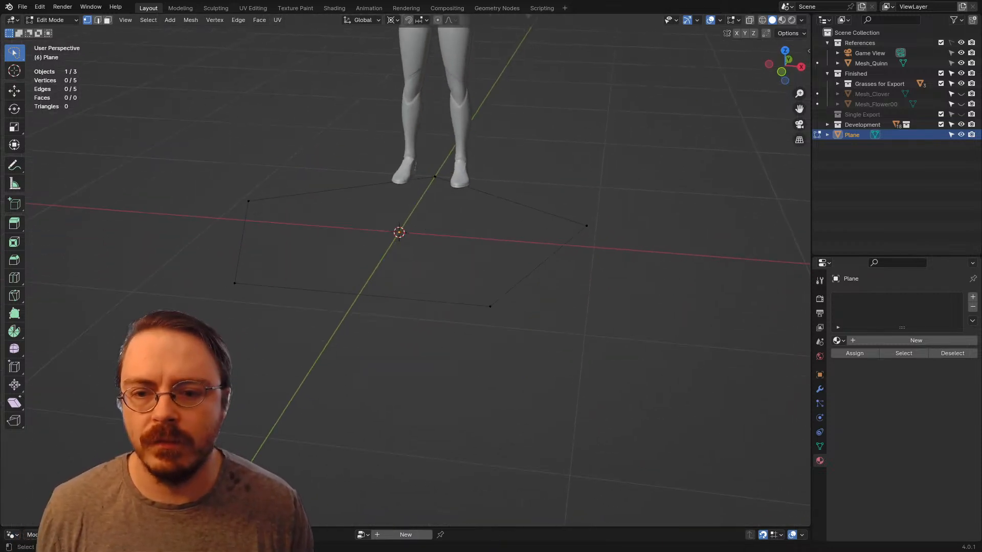
Step: Extrude the whole pentagon outline in place and merge the extruded vertices into a single centre vertex with Collapse
key("a")
key("e")
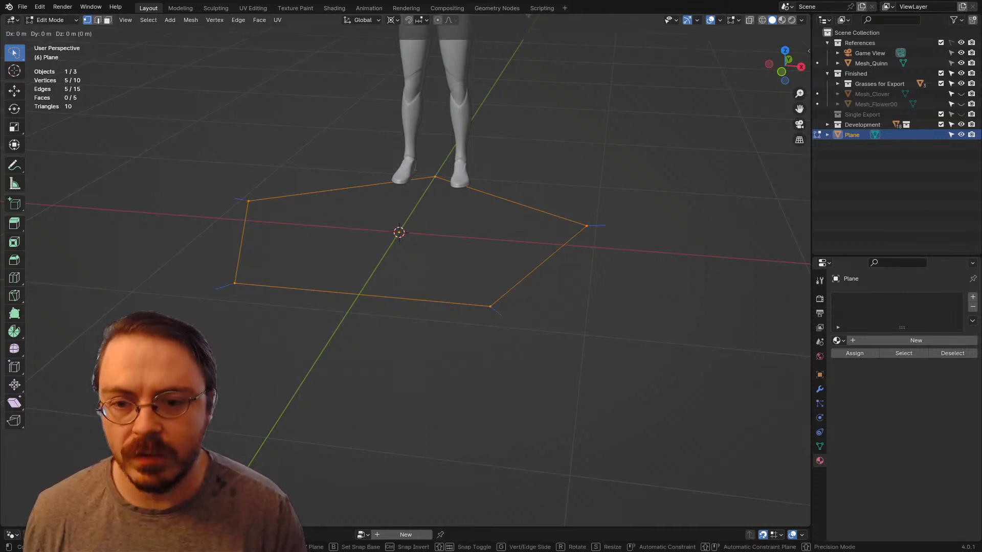
key("Escape")
key("m")
key("Down")
key("Down")
key("Down")
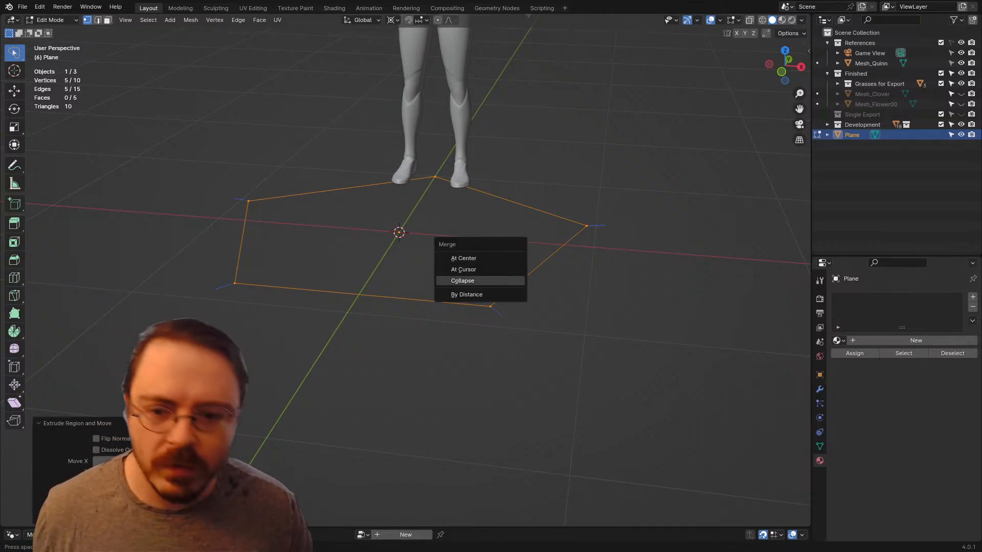
key("Return")
Step: Move the centre vertex slightly down along the Z axis so the pentagon forms a shallow bowl
middle_click_drag(404, 256, 391, 273, "shift")
key("g")
key("z")
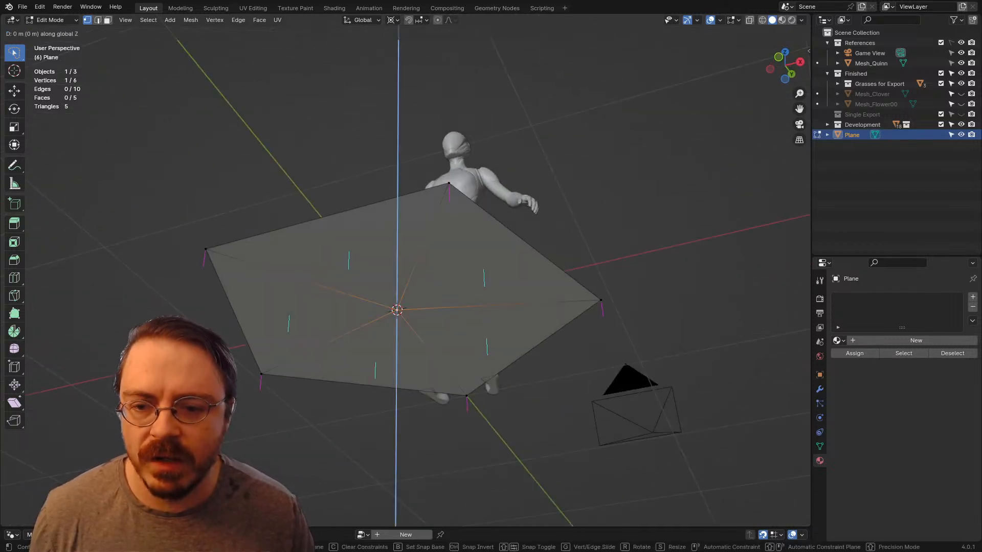
left_click(393, 320)
middle_click_drag(393, 320, 406, 370)
key("g")
key("z")
key("Return")
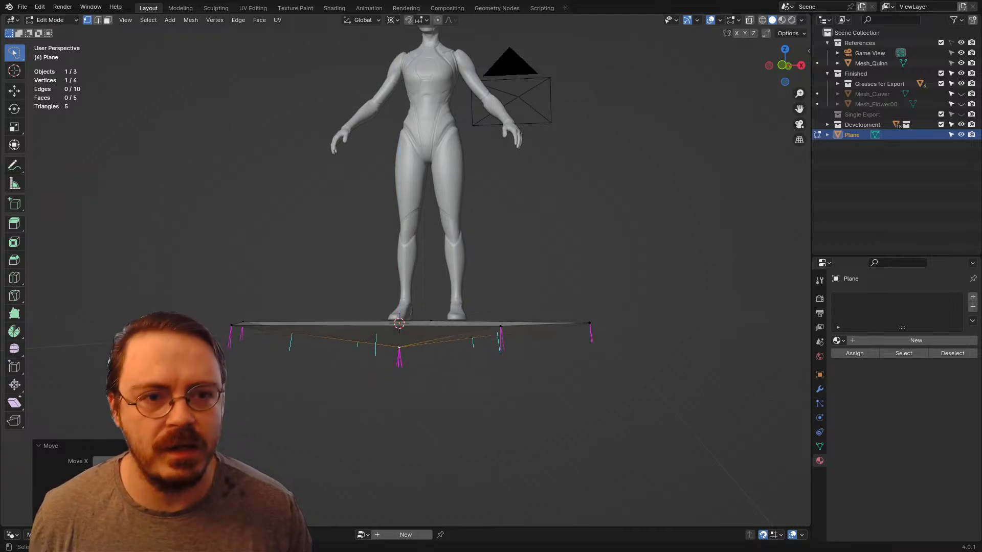
Step: Turn off the split normals and face normals in the mesh edit overlays
left_click(738, 20)
left_click(686, 187)
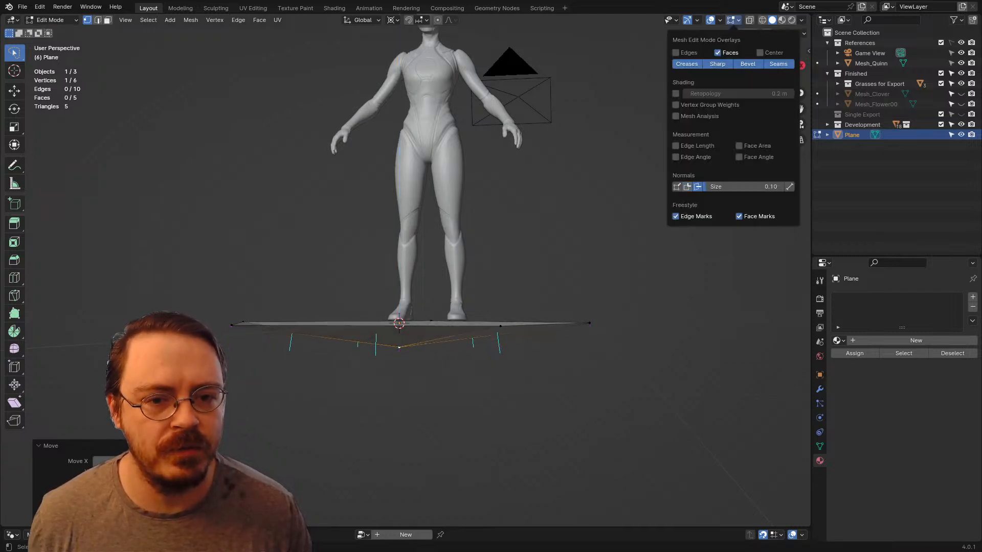
left_click(697, 187)
middle_click_drag(516, 266, 517, 325)
key("KP_1")
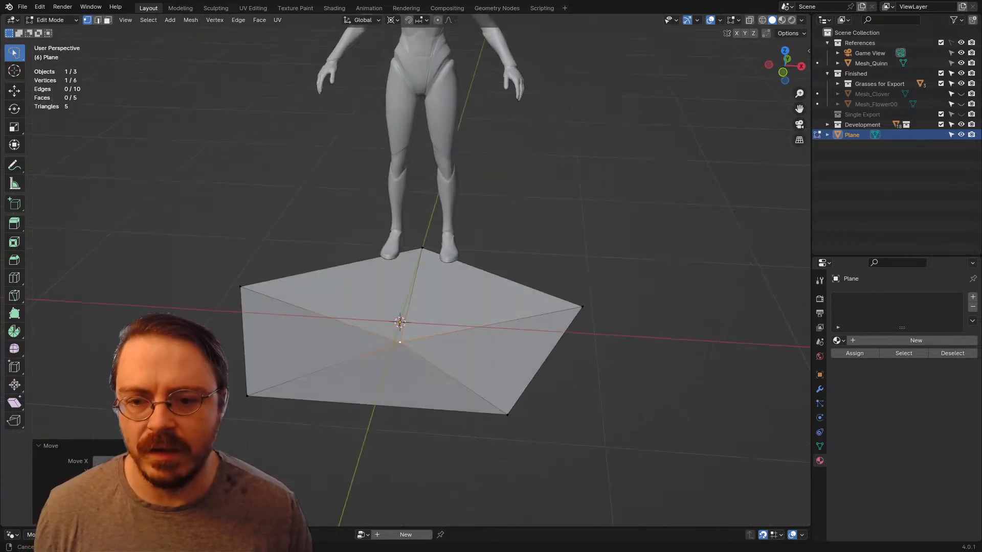
Step: Select the entire pentagon mesh and flip its normals
key("a")
key("alt+n")
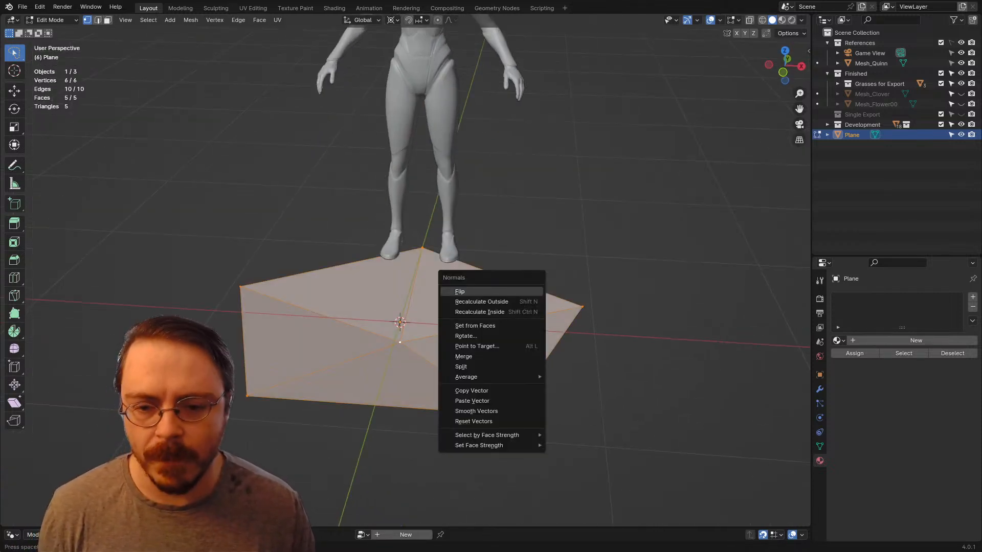
middle_click_drag(512, 327, 494, 348)
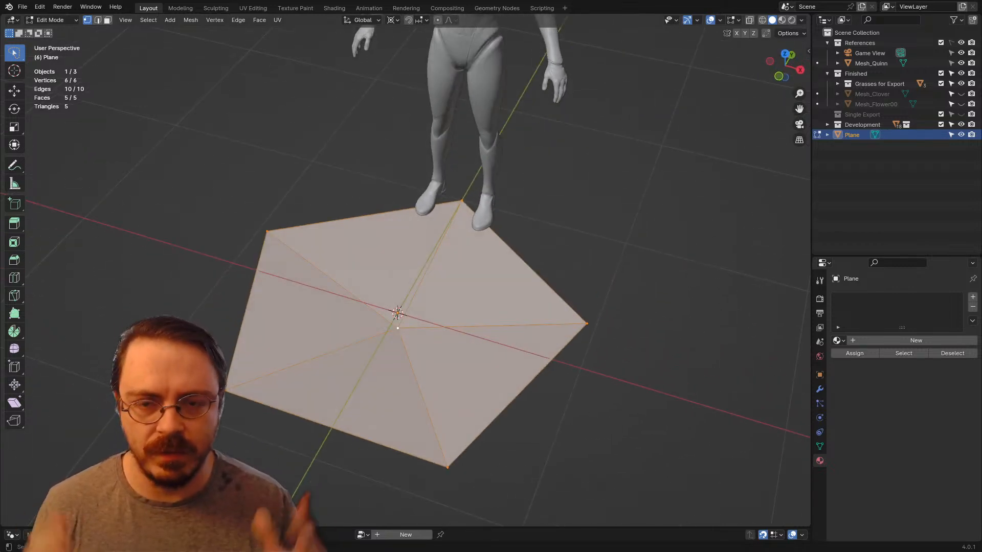
key("KP_1")
middle_click_drag(491, 307, 475, 352)
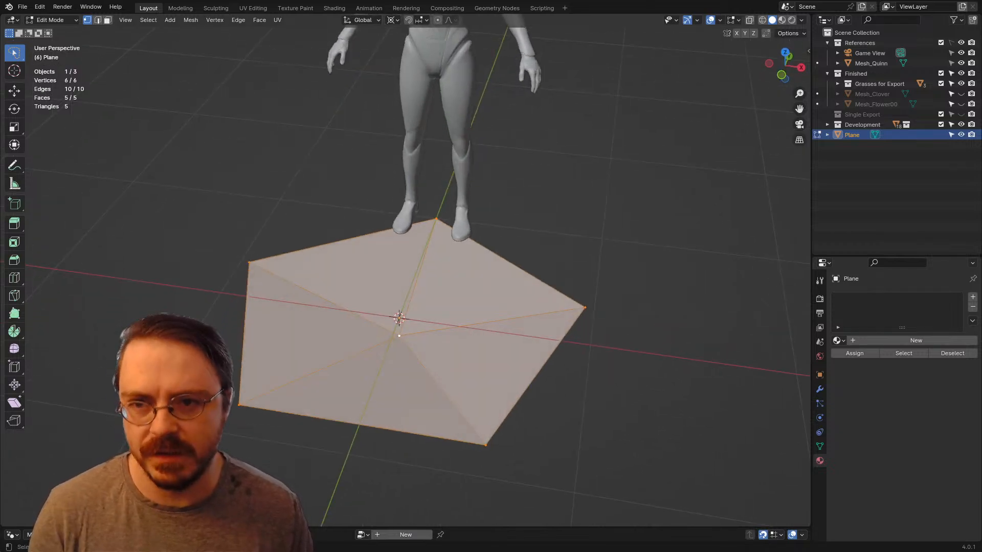
Step: Switch to the UV Editing workspace and leave Edit Mode on the Plane object
left_click(253, 8)
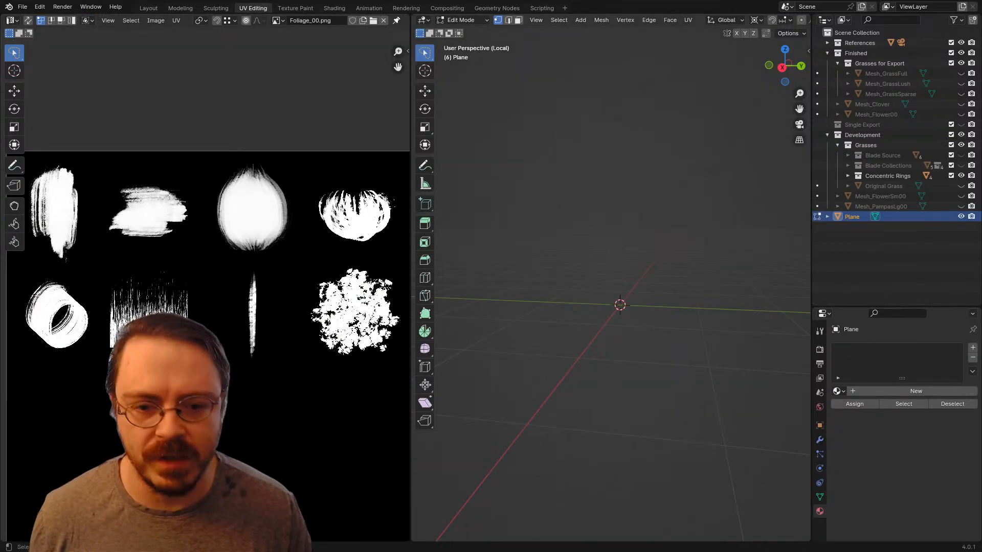
middle_click_drag(568, 291, 515, 302)
scroll(611, 301, "down", 4)
key("Tab")
Step: Try to bring the Plane object into view by hiding and showing it and browsing the object commands
left_click(961, 217)
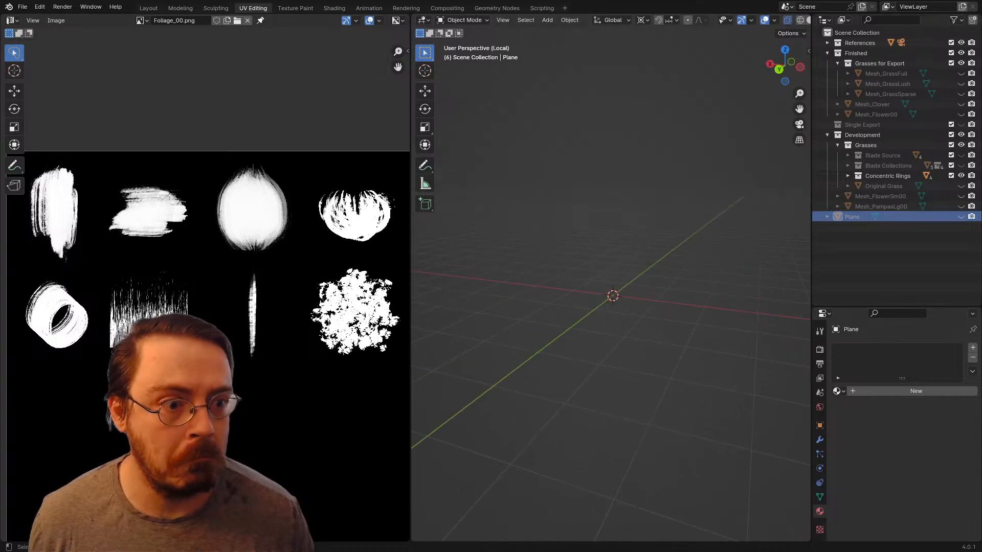
left_click(961, 217)
middle_click_drag(701, 307, 624, 307)
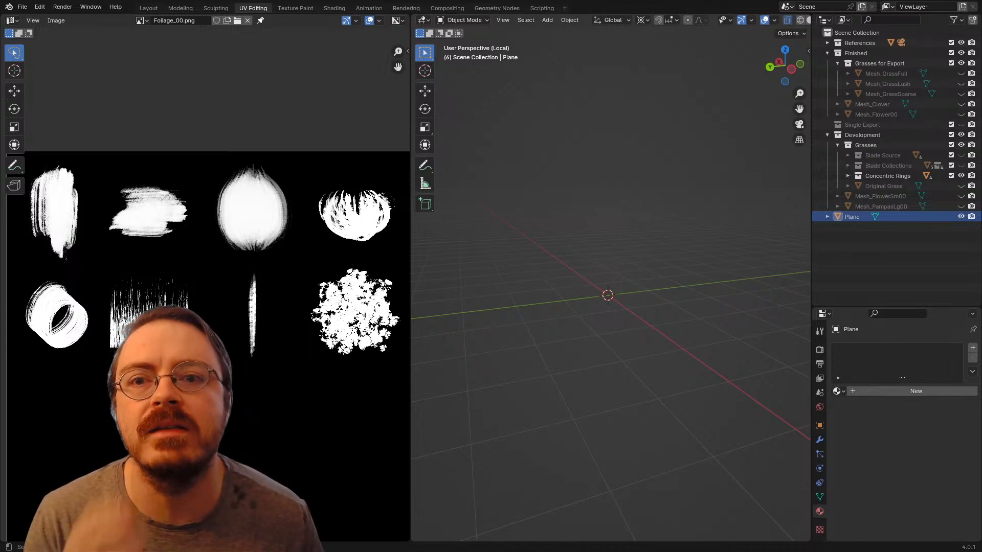
left_click(569, 20)
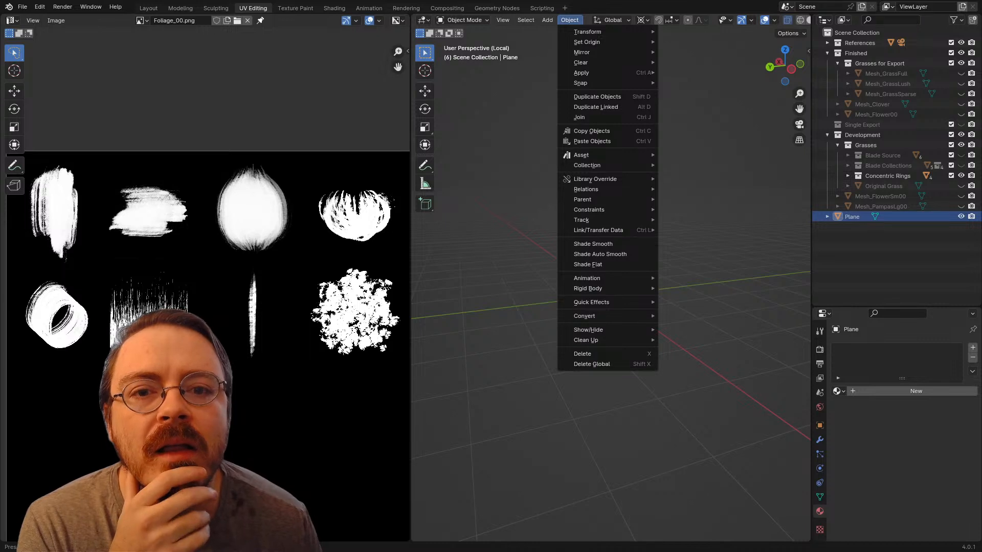
mouse_move(593, 72)
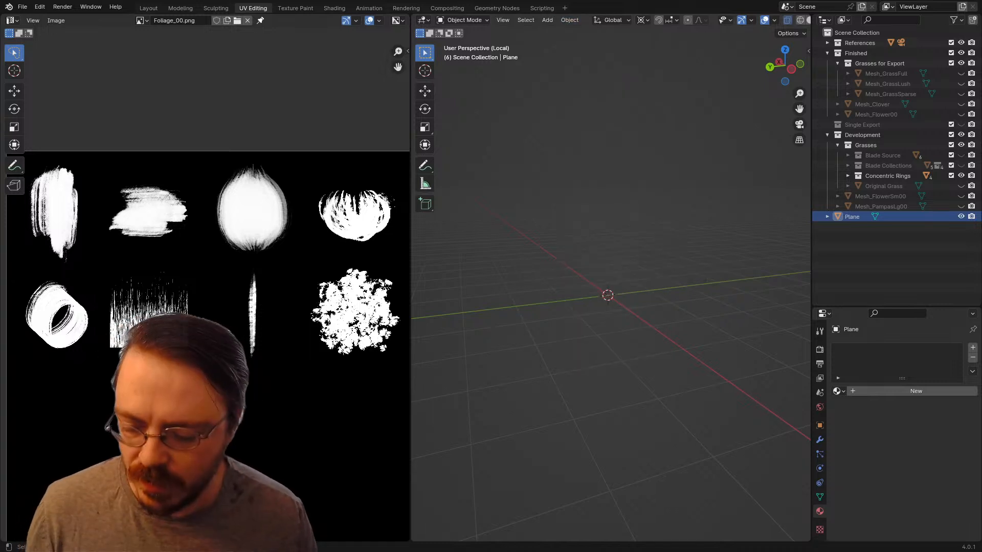
key("F2")
key("Escape")
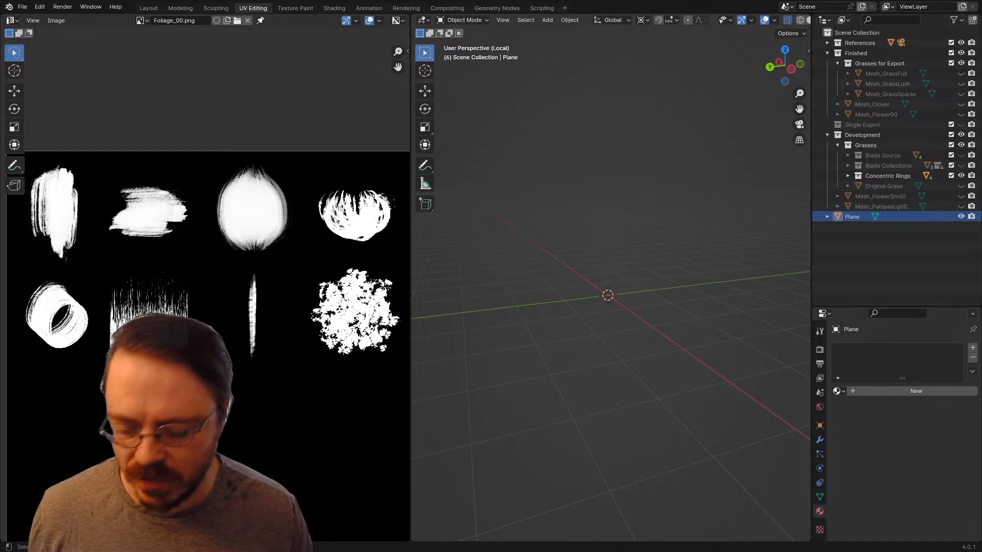
Step: Search the commands for "local" and take the UV workspace's 3D viewport out of local view
key("F3")
type("local")
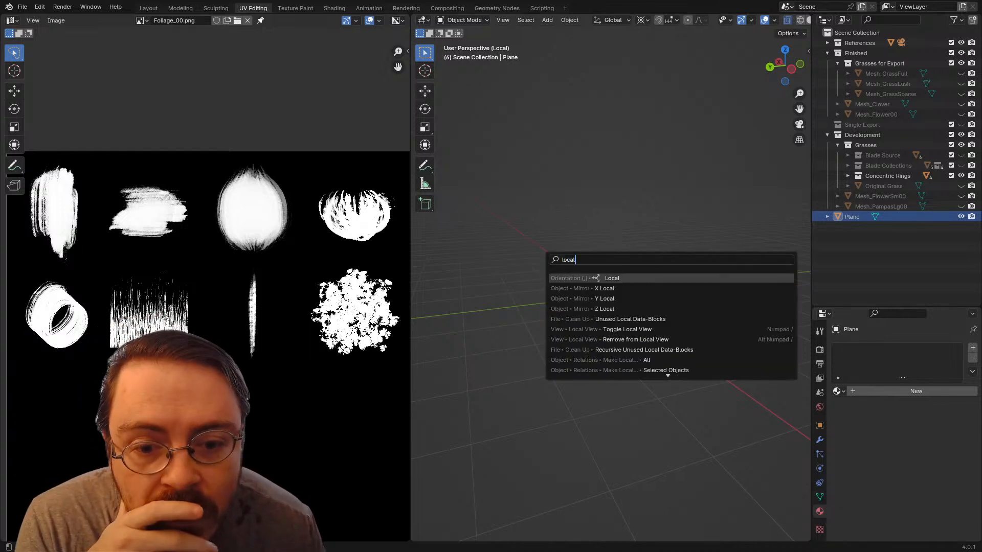
key("Escape")
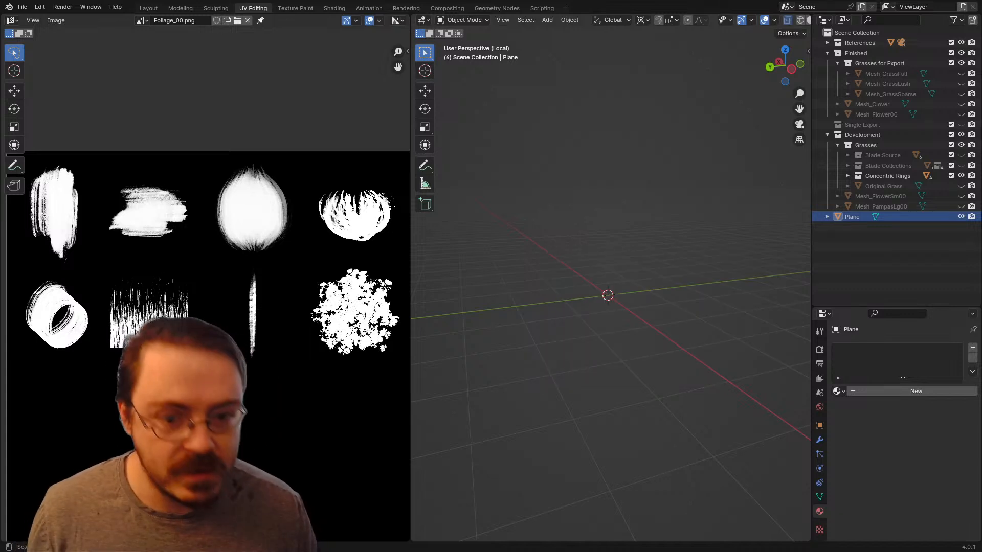
key("KP_Divide")
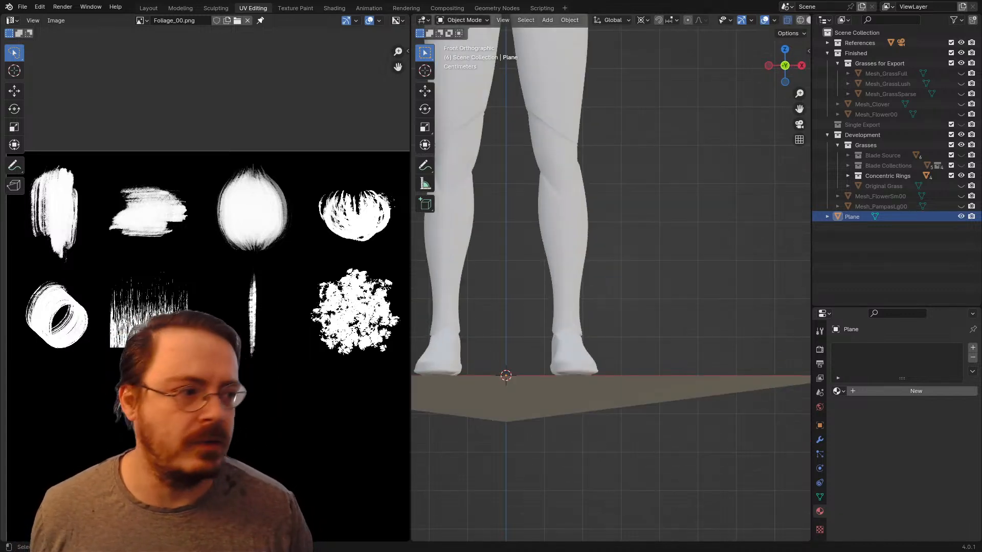
middle_click_drag(205, 287, 234, 303)
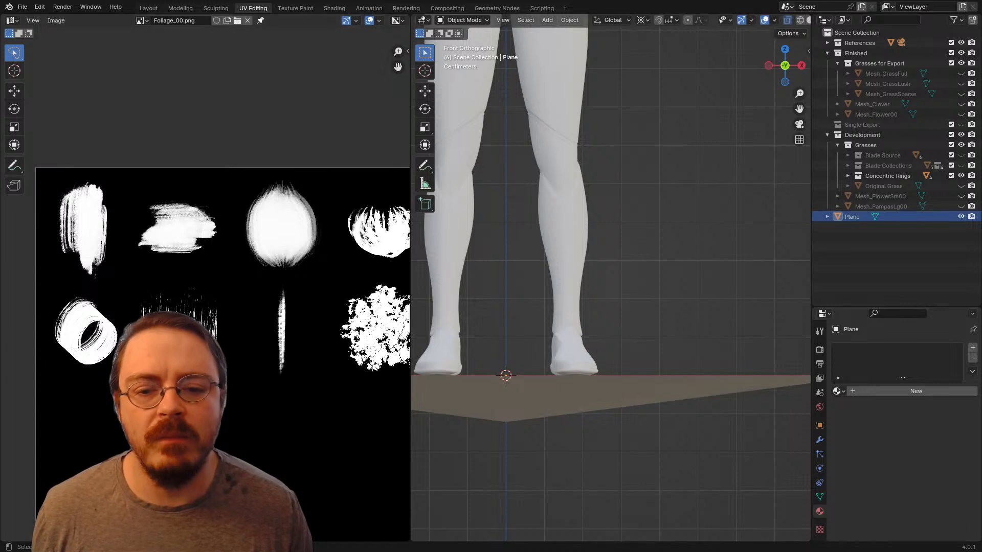
middle_click_drag(629, 265, 594, 277)
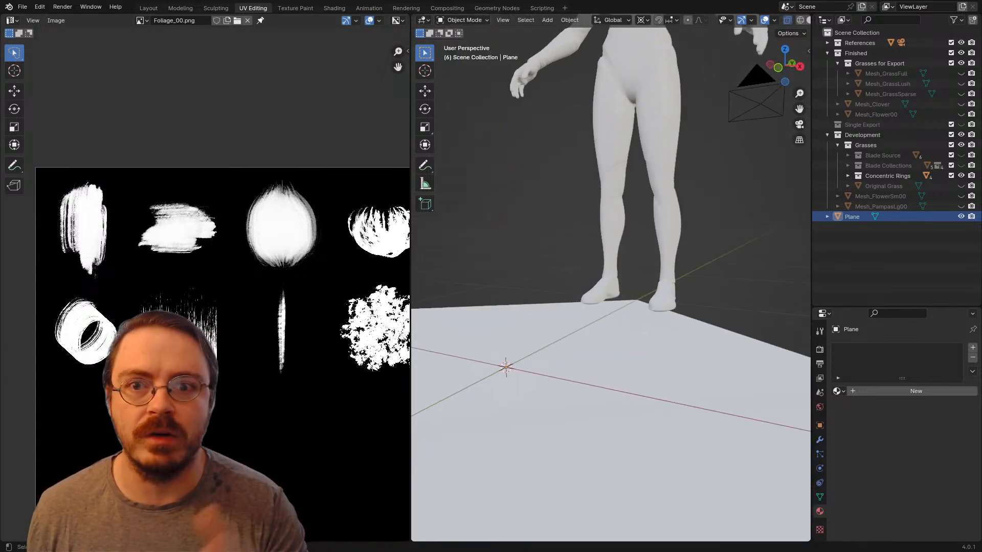
scroll(611, 278, "down", 4)
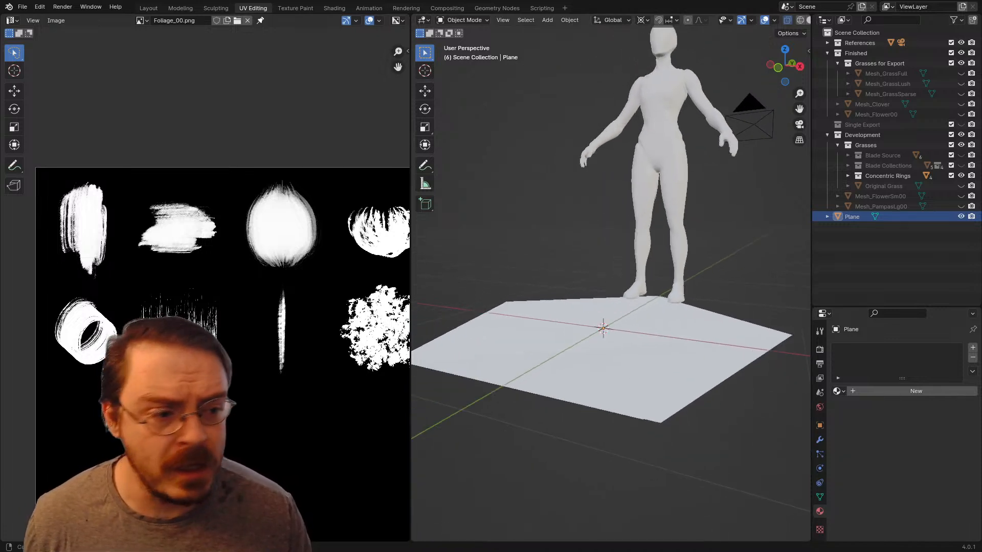
middle_click_drag(611, 279, 638, 291, "shift")
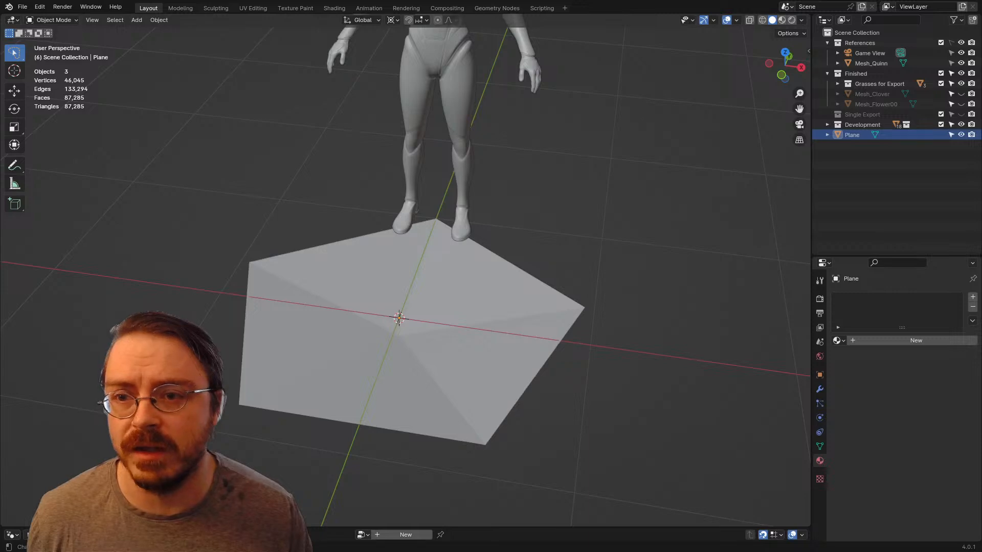
Step: Return to the UV Editing workspace with the plane in Edit Mode and unwrap all of its faces
left_click(253, 8)
key("alt+a")
middle_click_drag(613, 286, 629, 314)
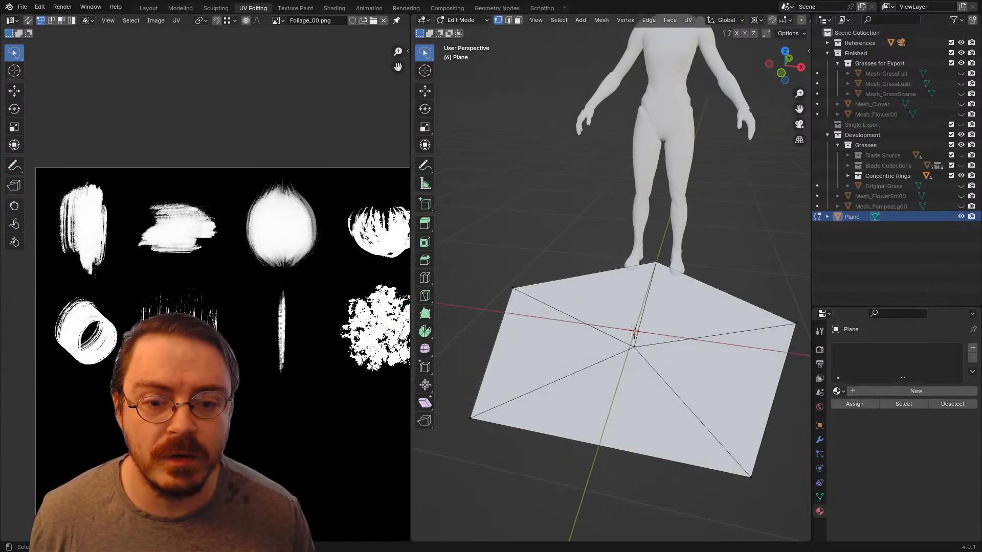
key("a")
key("u")
key("Return")
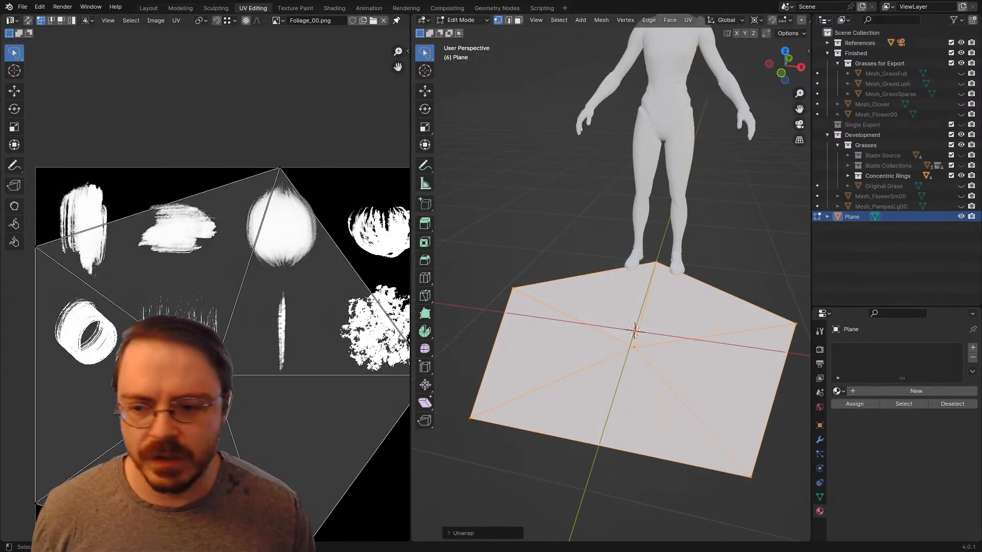
Step: Set UV selection to faces, then detach the pentagon's left UV triangle and move it off the image's left edge
scroll(248, 365, "down", 4)
scroll(248, 365, "up", 4)
scroll(248, 366, "down", 3)
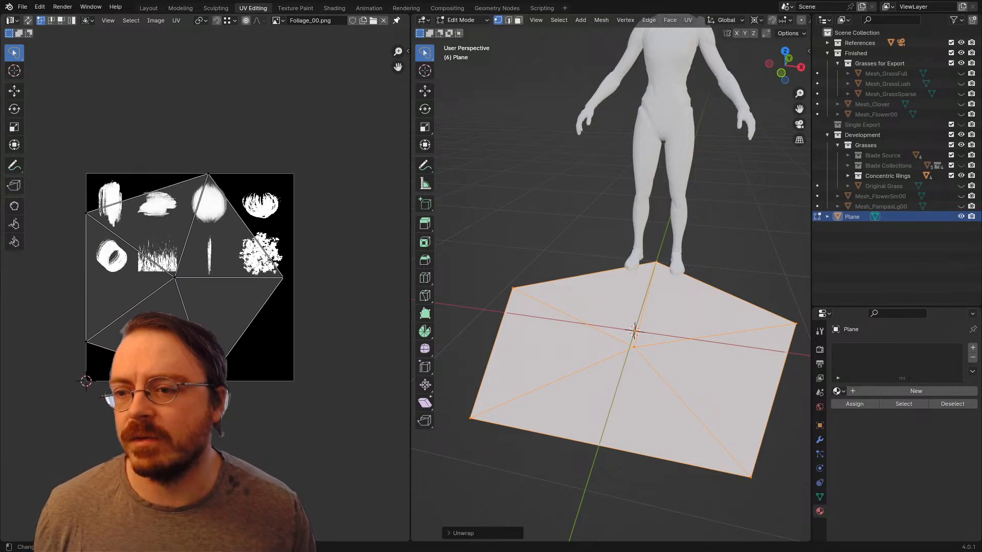
key("a")
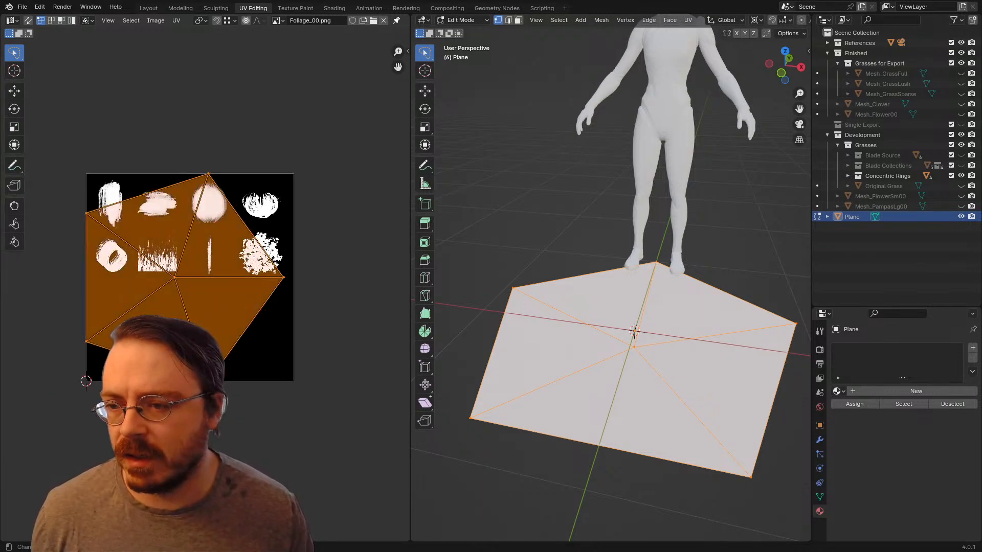
key("alt+a")
key("3")
left_click(116, 277)
middle_click_drag(115, 278, 281, 250)
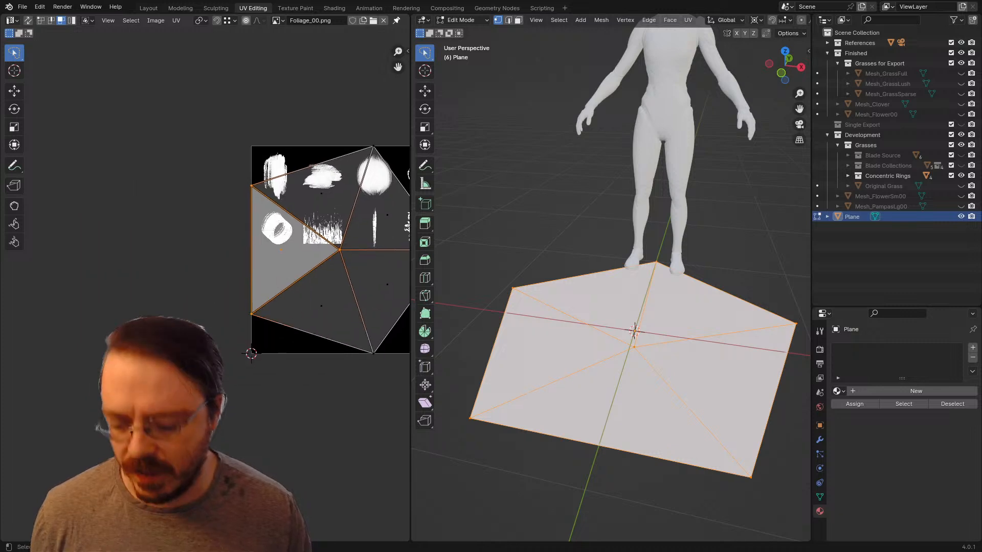
key("g")
left_click(165, 259)
Step: Detach the two lower UV triangles and move each one down, away from the pentagon's centre
left_click(322, 305)
key("g")
left_click(280, 404)
left_click(380, 287)
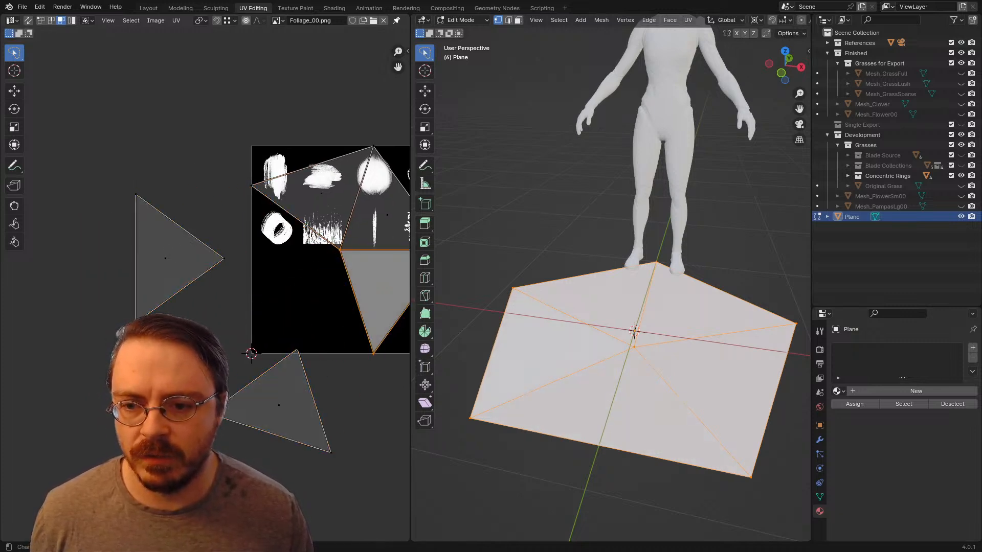
key("g")
left_click(390, 327)
Step: Detach the upper-right UV triangle and move it right, and try to rip the remaining upper-left triangle
left_click(383, 215)
key("g")
left_click(408, 210)
left_click(318, 185)
key("v")
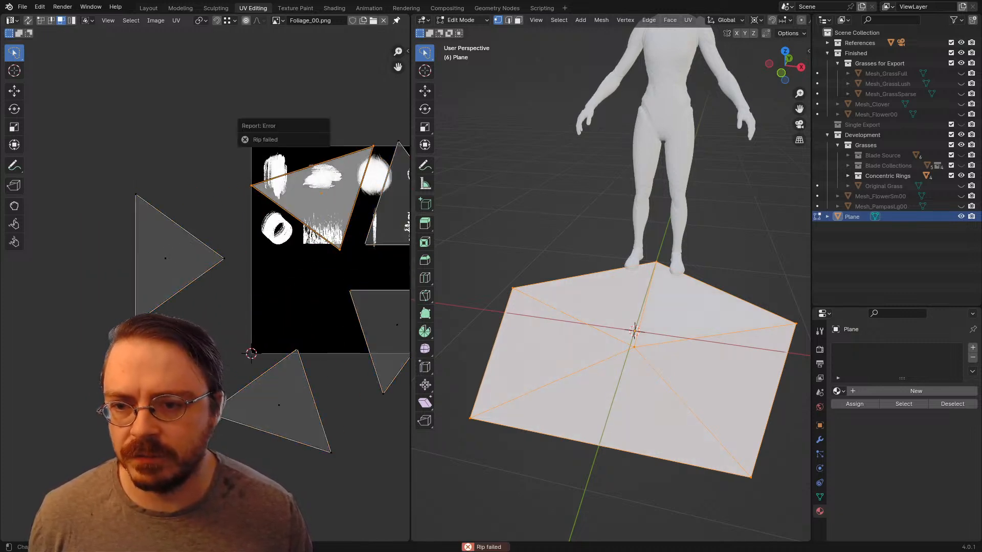
Step: Move the remaining upper-left UV triangle up and left, away from the other triangles
key("g")
left_click(274, 139)
middle_click_drag(274, 139, 237, 174)
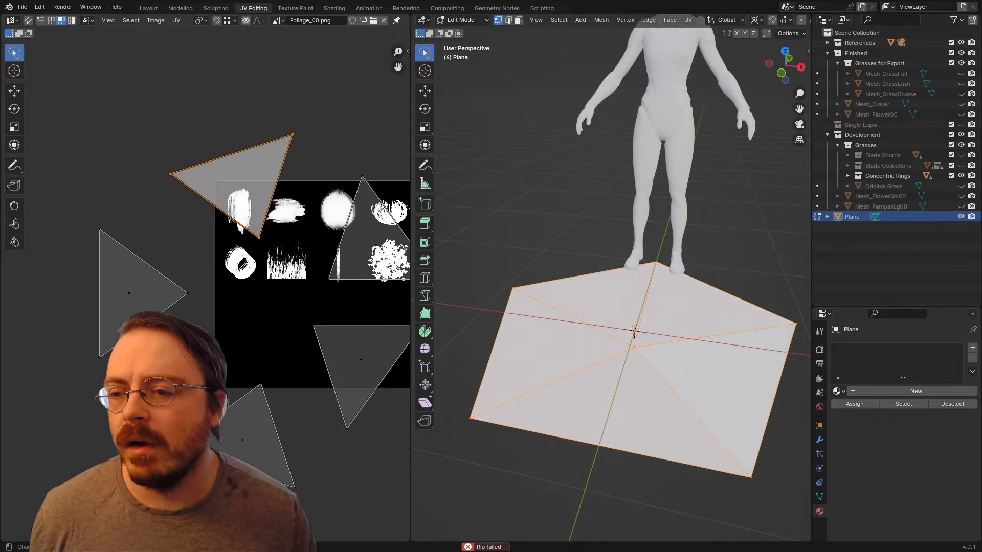
Step: Copy the left triangle's UVs and paste them onto the other four UV triangles so all five overlap
left_click(140, 284)
left_click(176, 20)
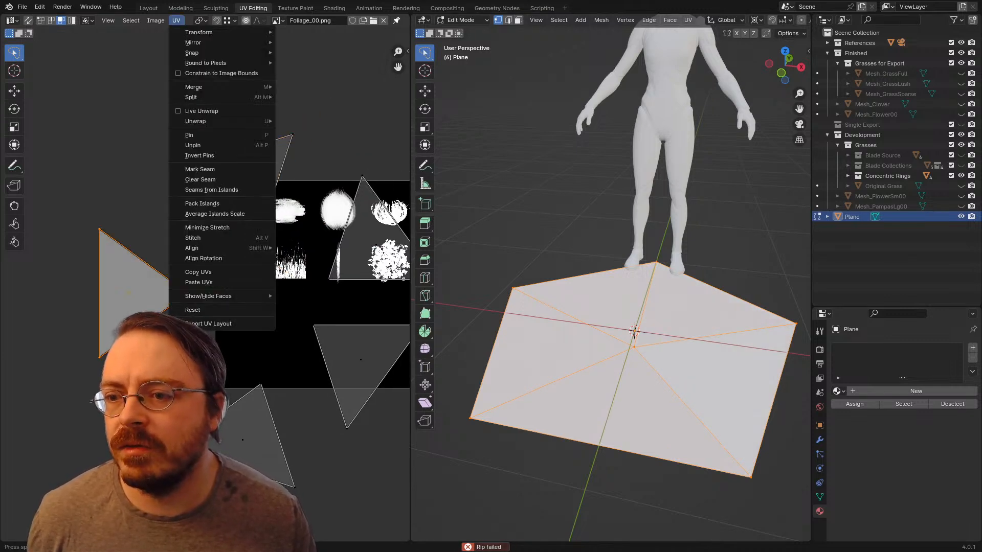
left_click(198, 282)
left_click(240, 182)
left_click(362, 245, "shift")
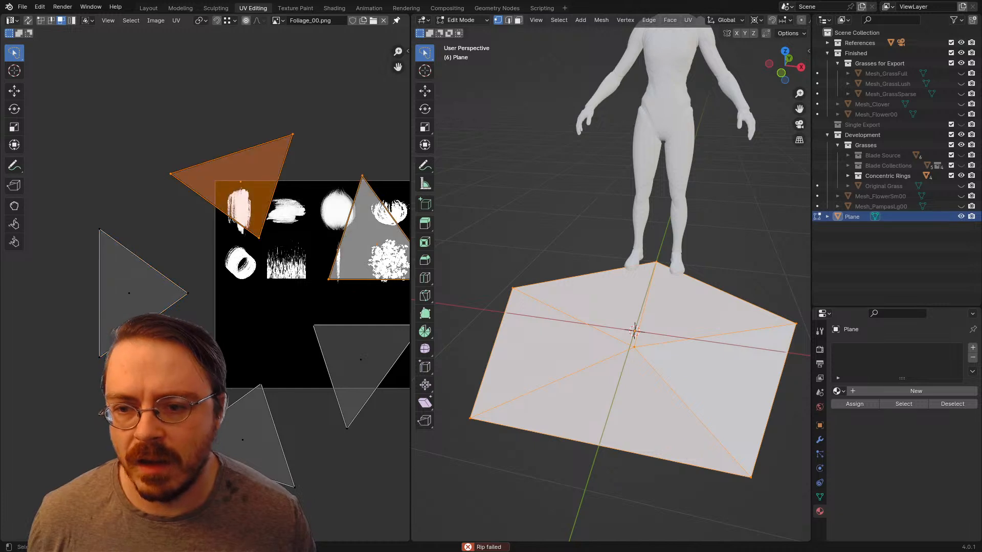
left_click(360, 360, "shift")
left_click(252, 436, "shift")
left_click(176, 20)
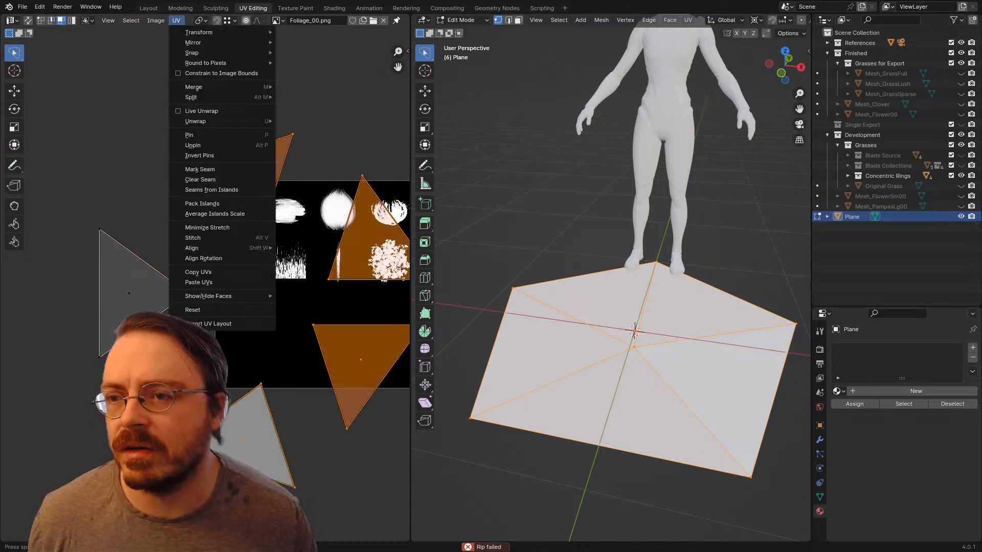
left_click(199, 283)
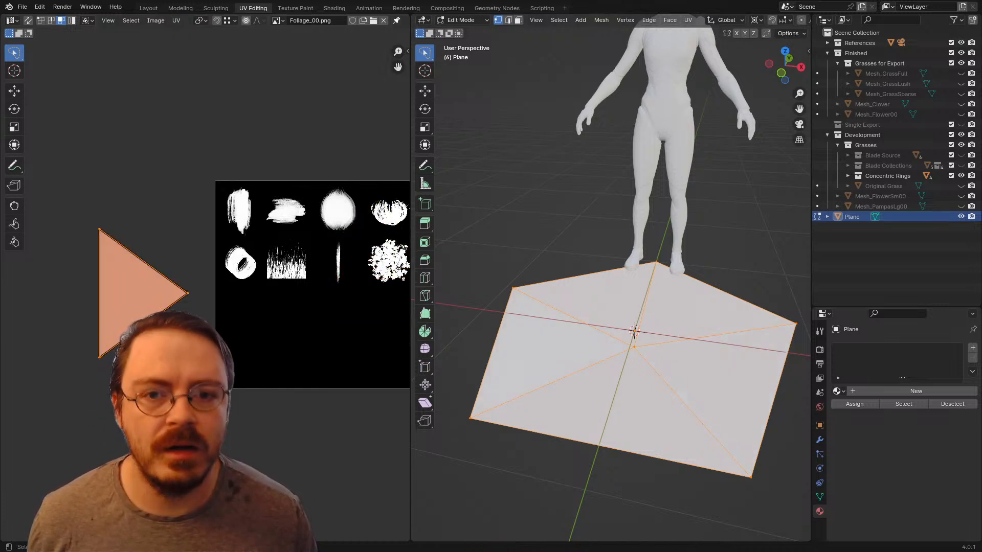
Step: Assign the Alphas material to the plane, and move the stacked UV triangles onto the upper brush shapes of the texture
left_click(839, 391)
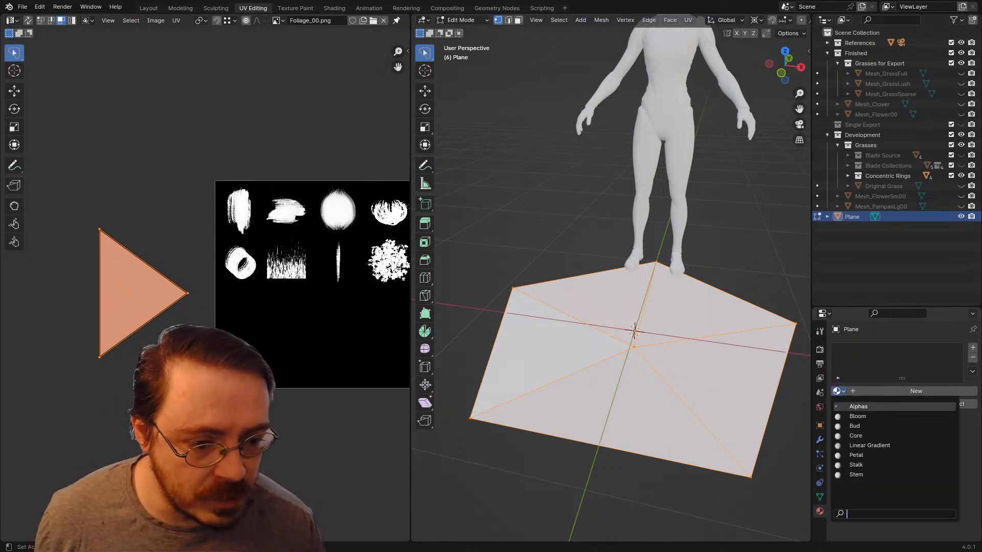
left_click(858, 407)
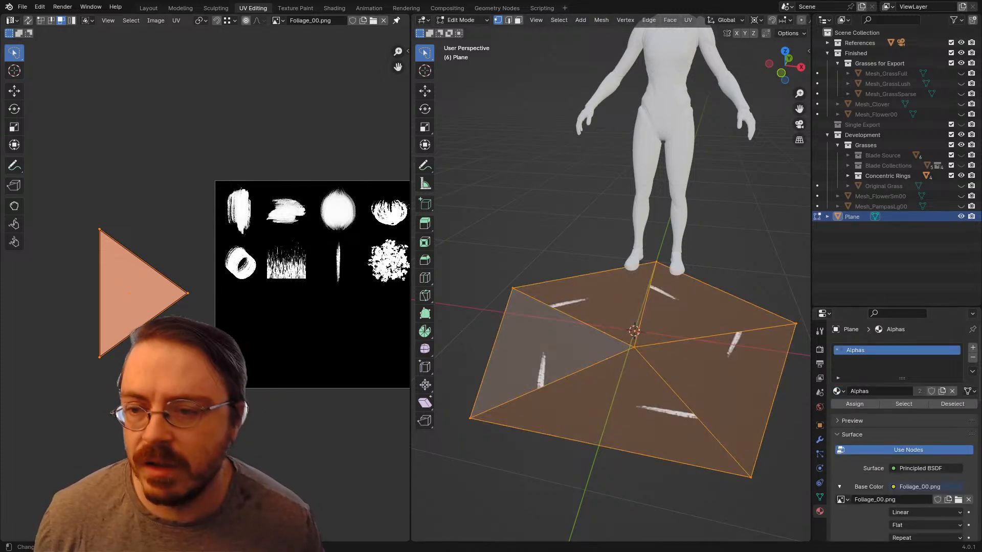
key("g")
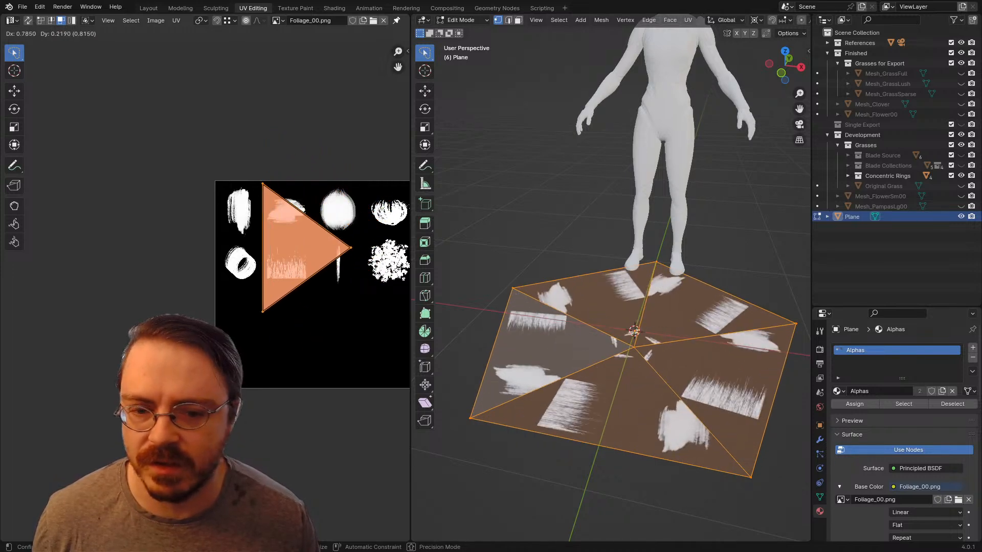
key("Return")
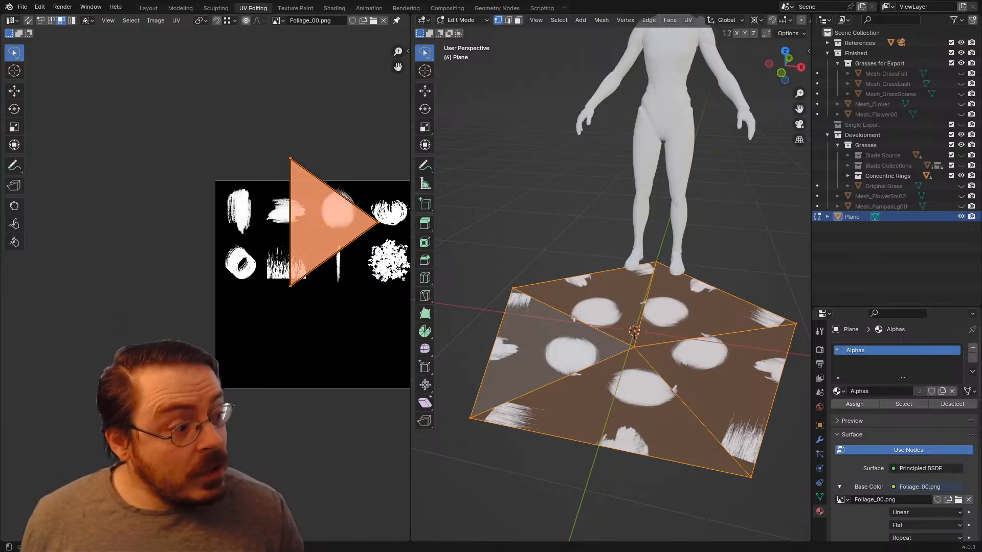
Step: Rotate the stacked UV triangles 90 degrees to point down, and move them so their tip meets the base of the thin vertical stroke
scroll(363, 300, "up", 3)
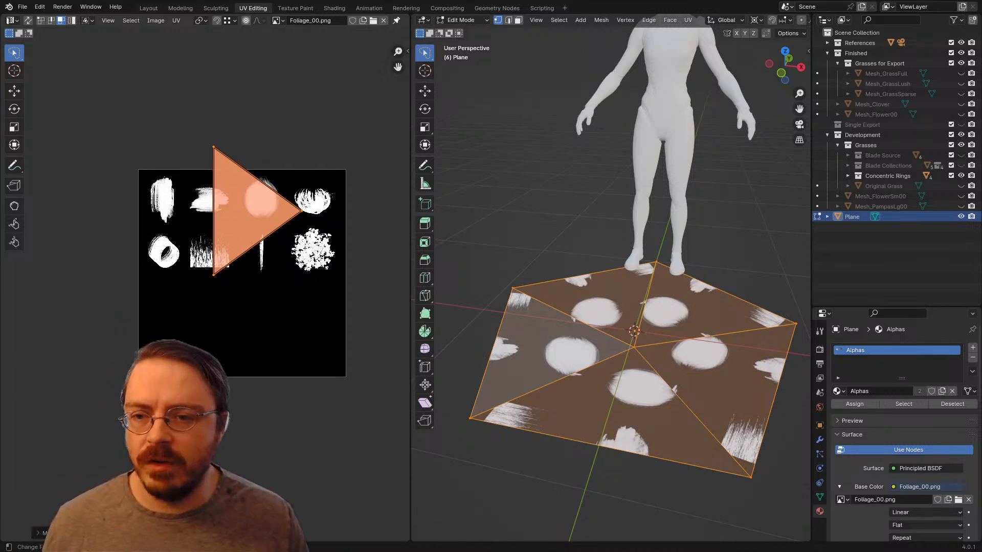
middle_click_drag(358, 310, 341, 336)
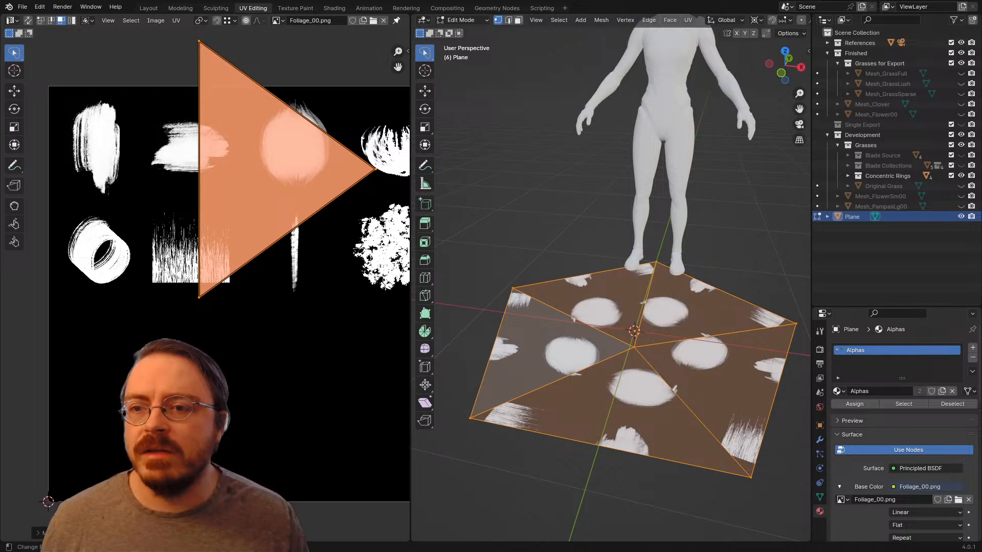
key("r")
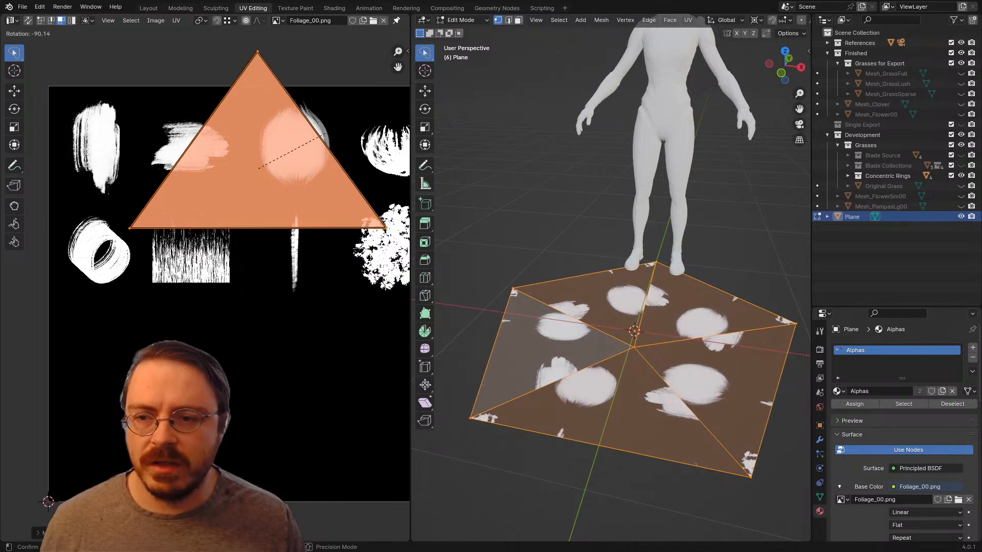
right_click(325, 133)
type("r90")
key("Return")
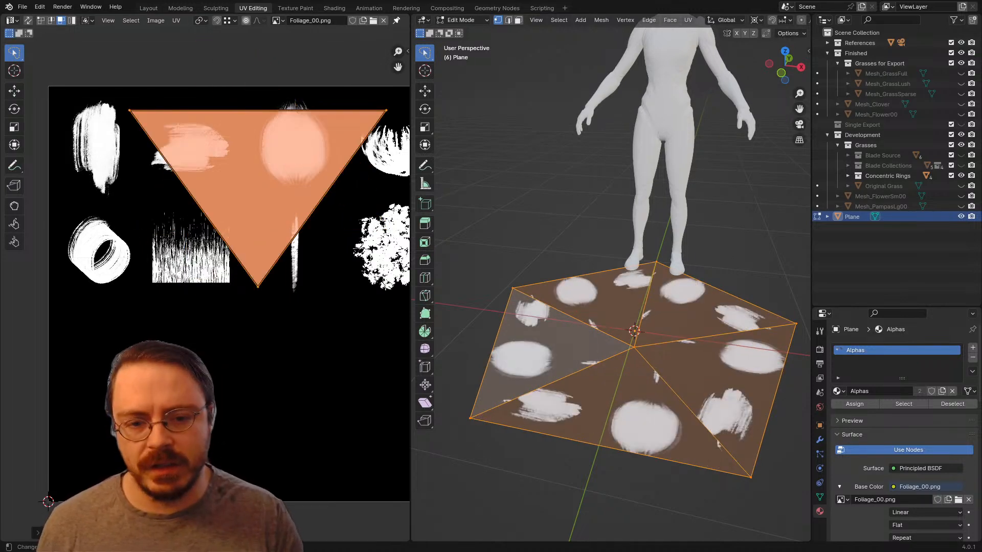
key("g")
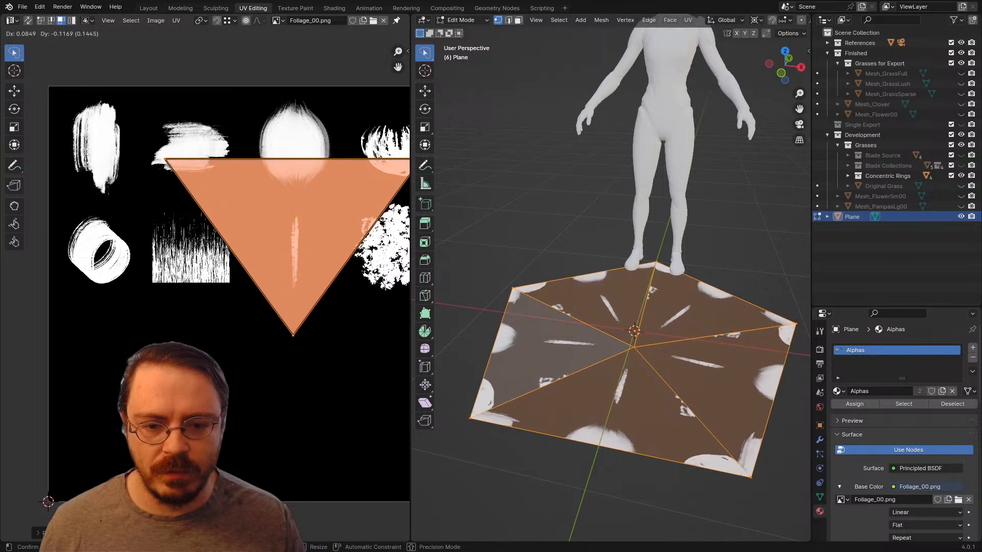
left_click(362, 143)
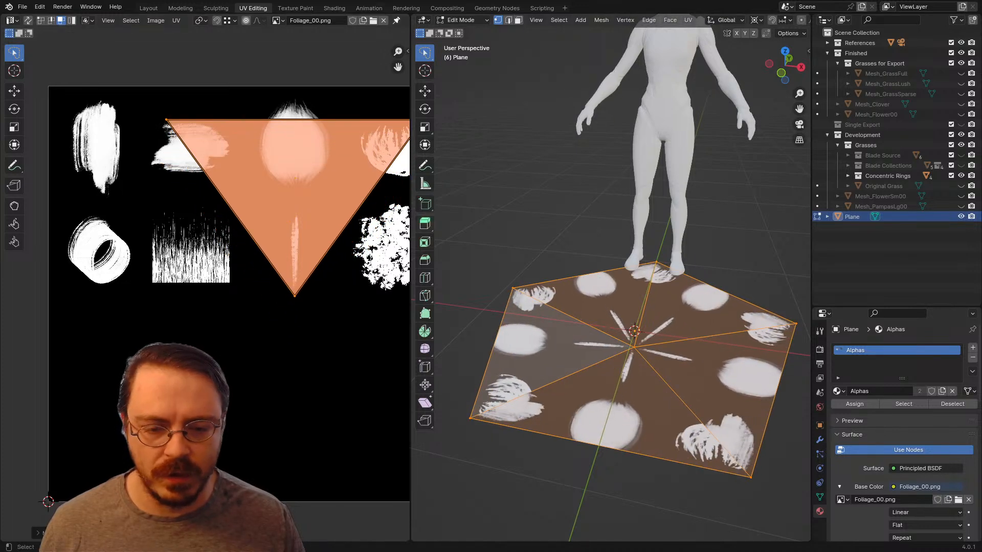
Step: Scale the stacked UV triangles down and move them down along Y to cover the thin vertical stroke
middle_click_drag(516, 214, 517, 248)
scroll(239, 296, "up", 1)
middle_click_drag(349, 194, 240, 193)
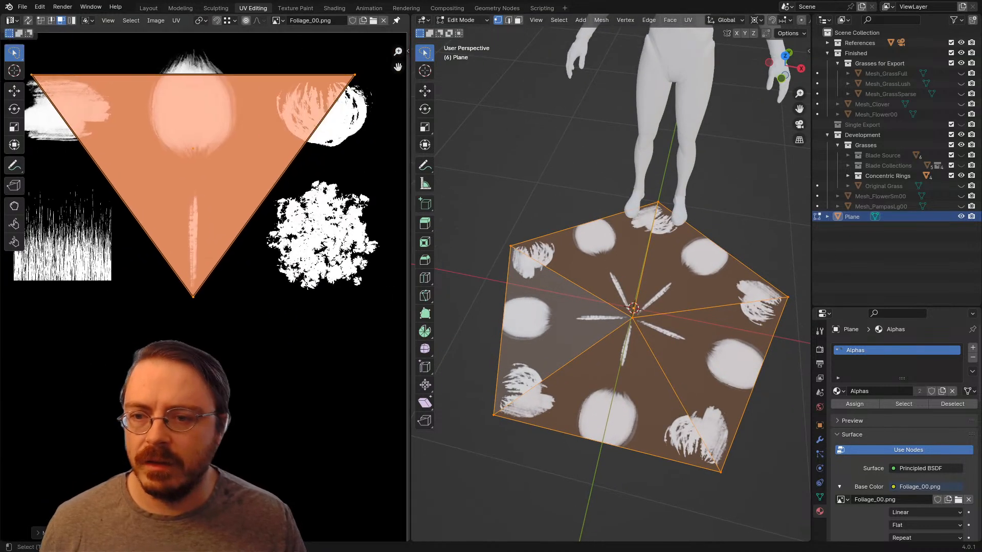
key("s")
left_click(215, 170)
key("g")
key("y")
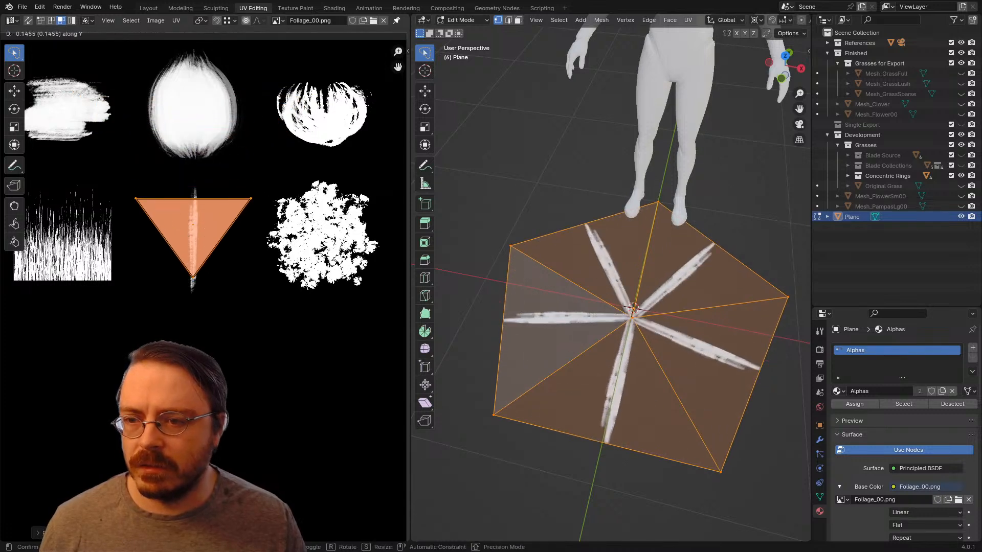
key("Return")
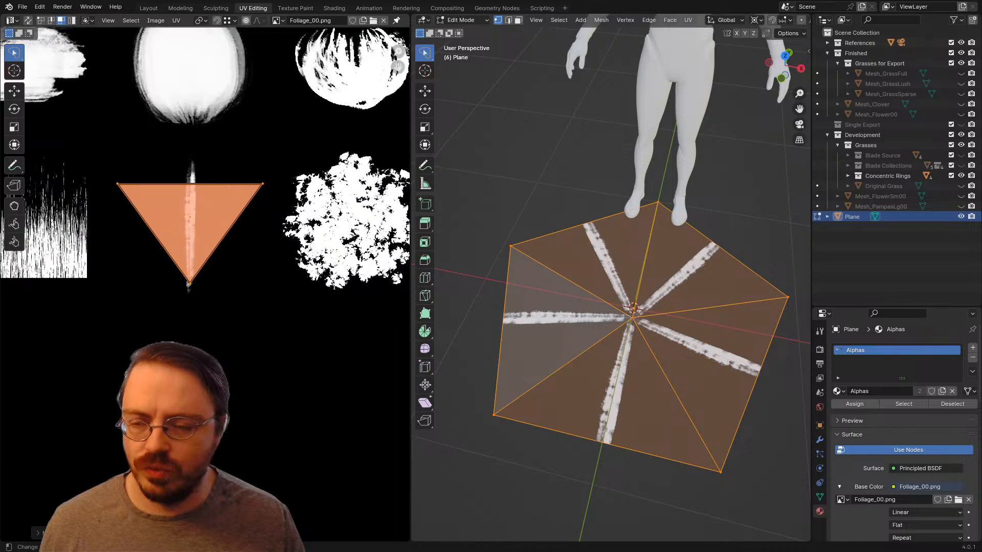
Step: Try moving the stacked UV triangles up along Y onto the soft oval brush shape
scroll(205, 284, "up", 3)
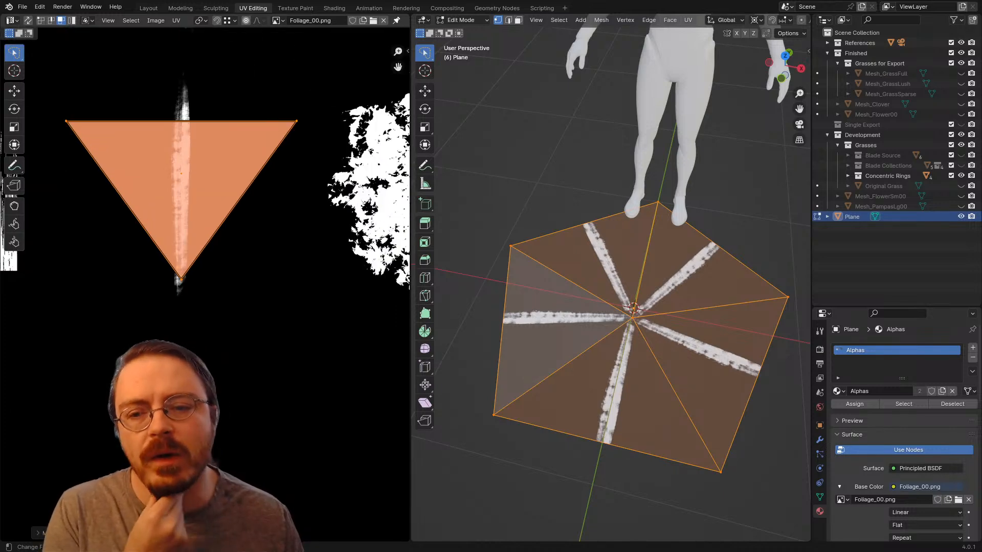
scroll(205, 284, "down", 4)
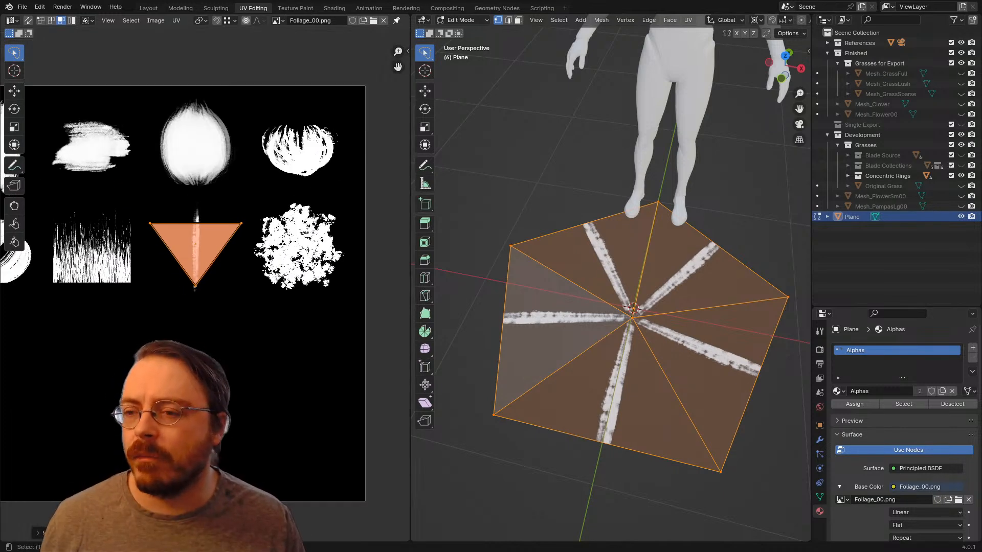
middle_click_drag(204, 284, 266, 317)
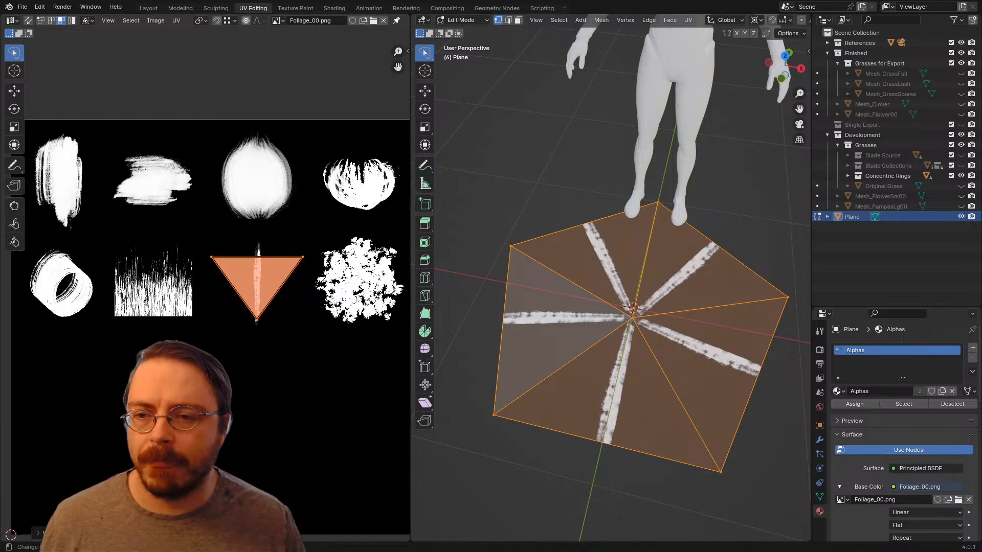
key("g")
key("y")
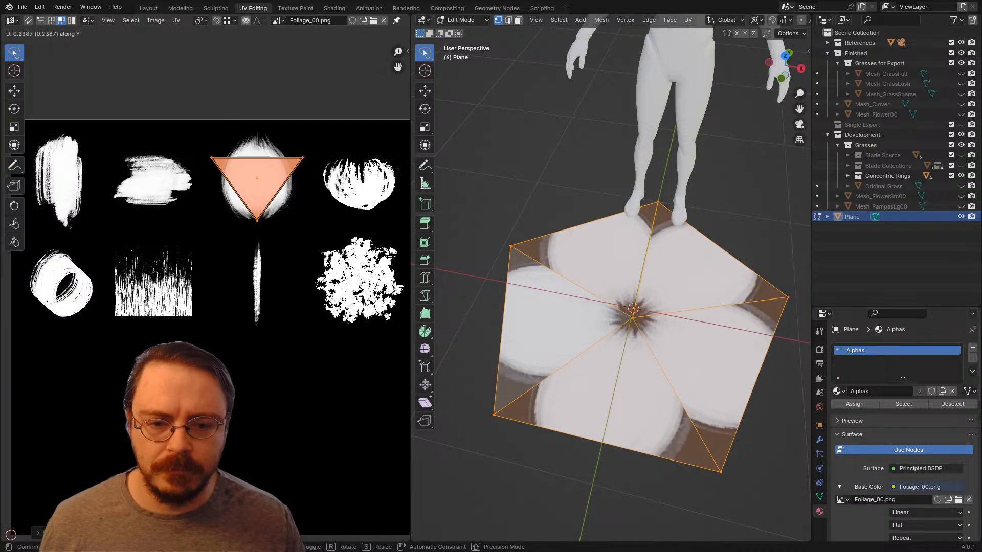
key("Escape")
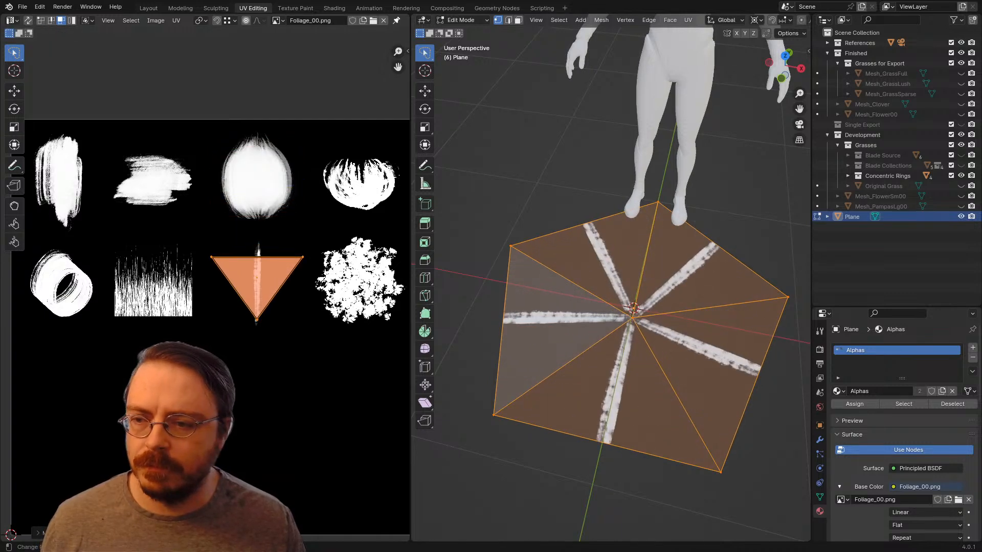
Step: Scale the stacked UV triangles down further on the thin stroke, and bring their two upper vertices closer together to narrow them
key("g")
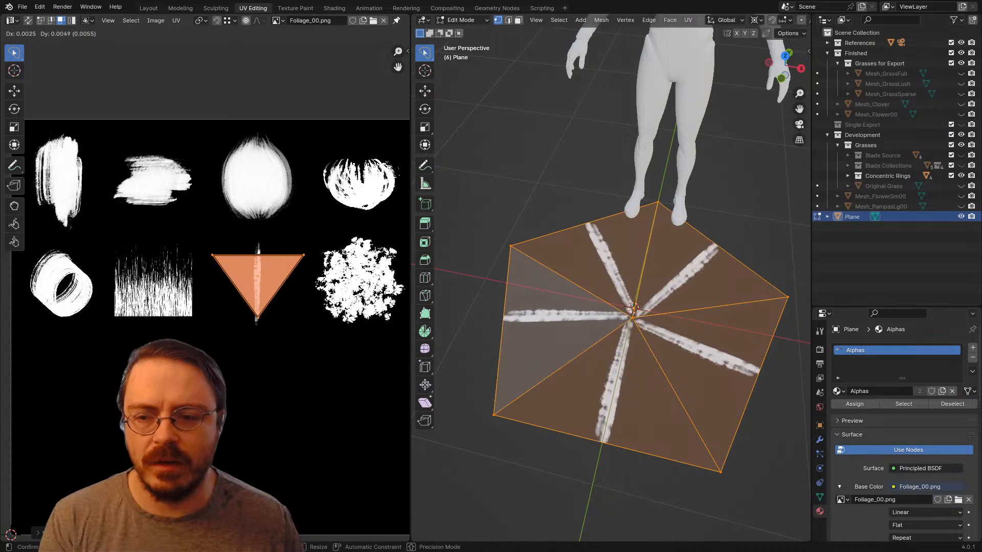
left_click(205, 290)
scroll(205, 290, "up", 3)
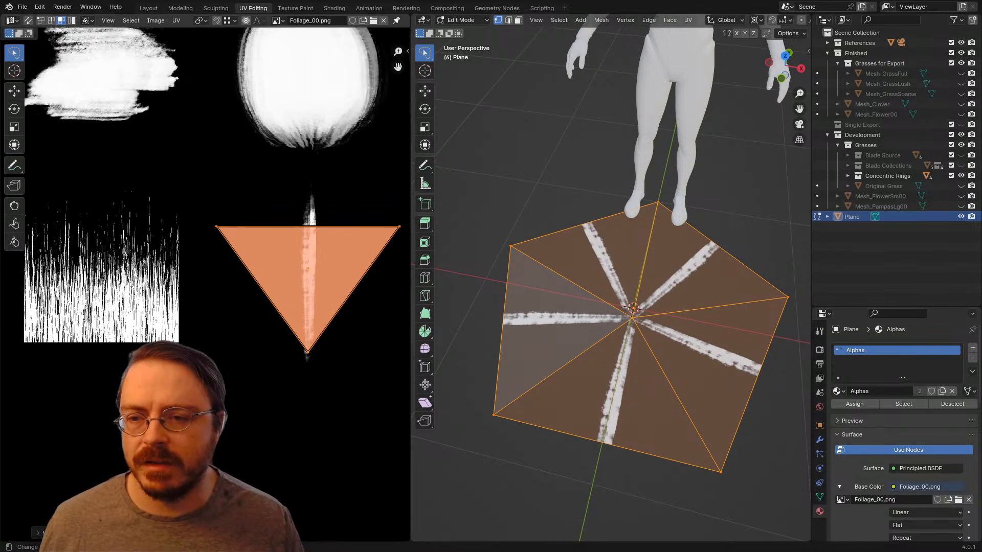
middle_click_drag(205, 290, 145, 319)
key("s")
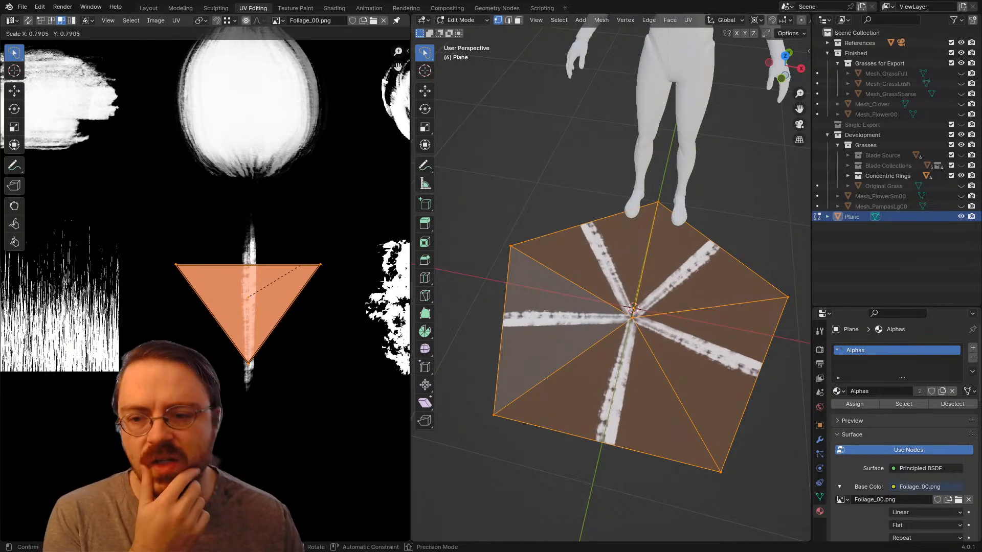
left_click(306, 268)
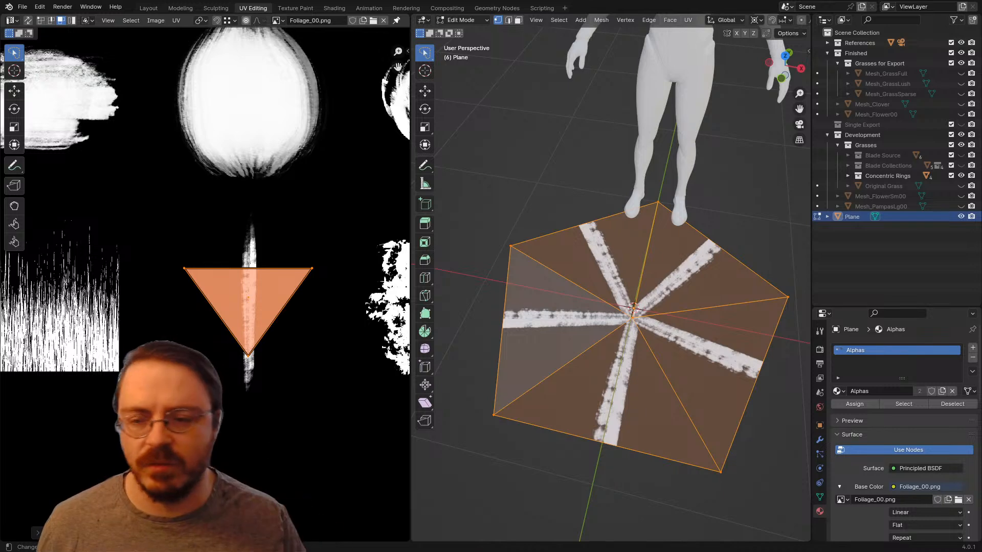
key("1")
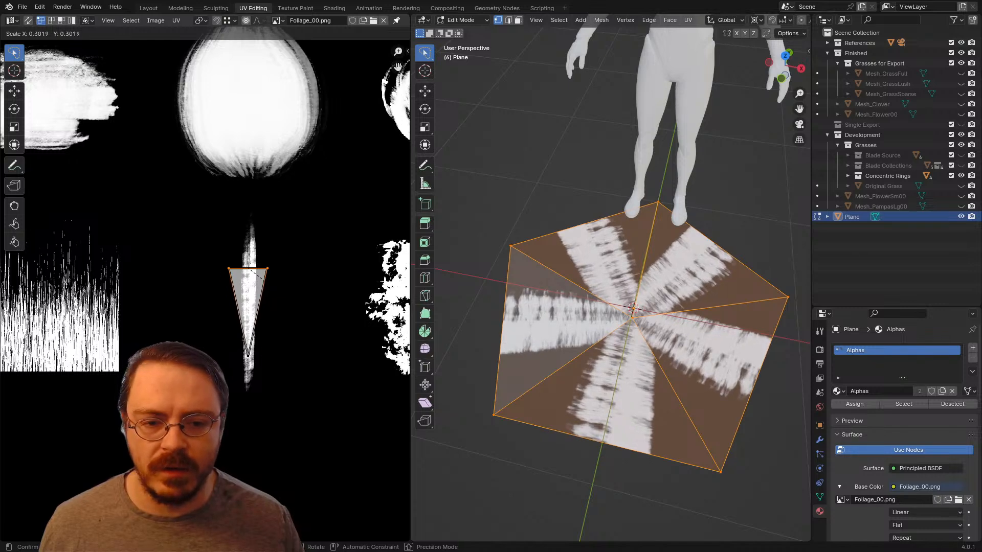
key("Return")
Step: Try moving the stacked triangles' lower tip up along Y and scaling their upper edge wider along X
left_click_drag(244, 327, 246, 365)
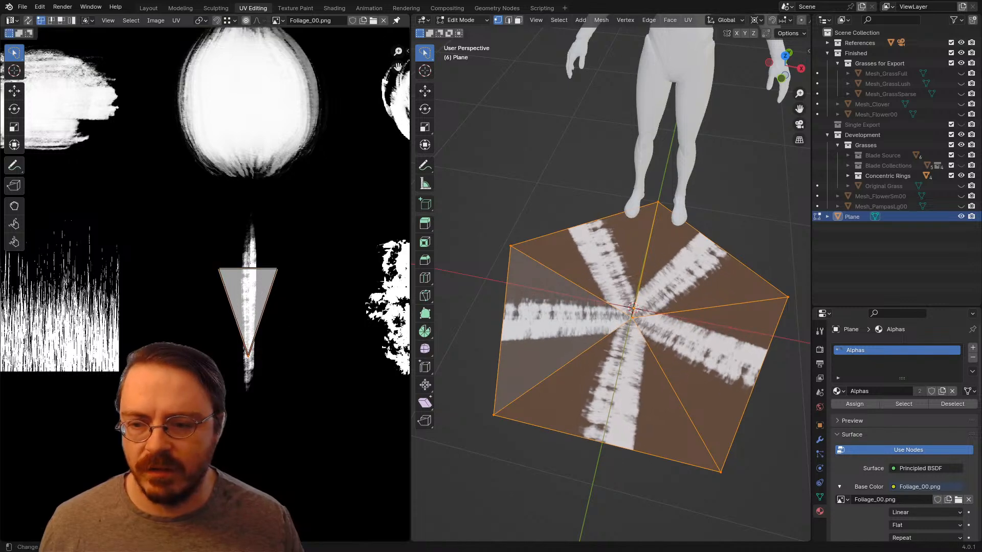
key("g")
key("y")
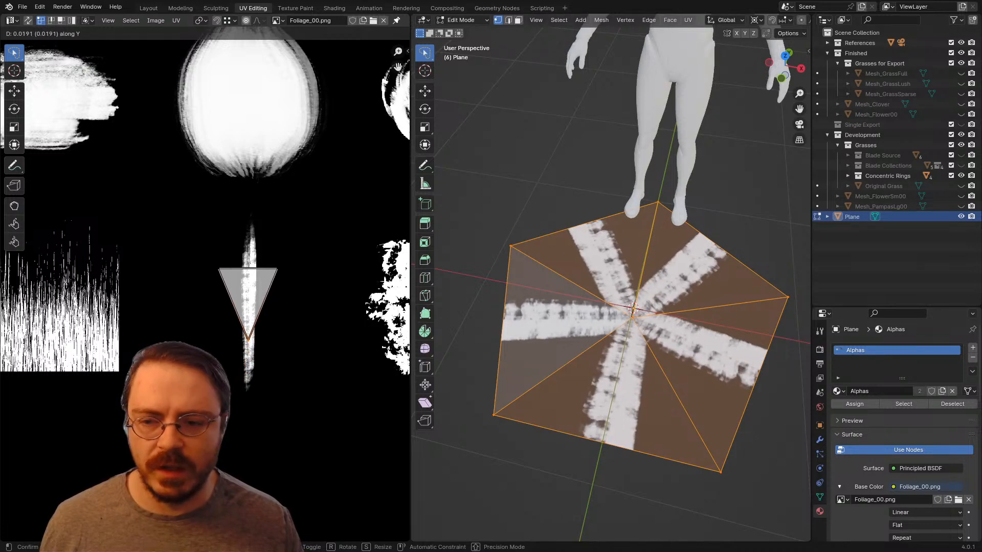
key("Escape")
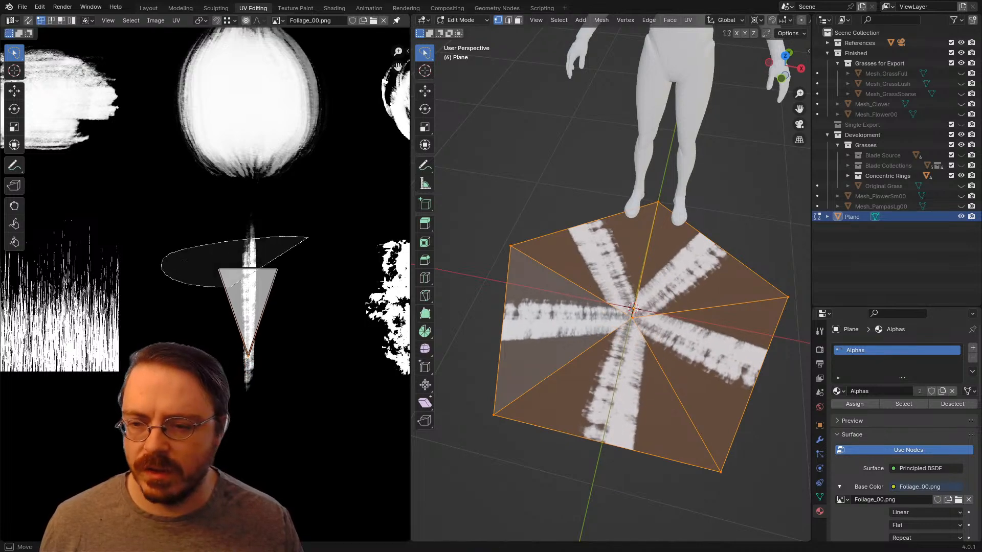
key("s")
key("x")
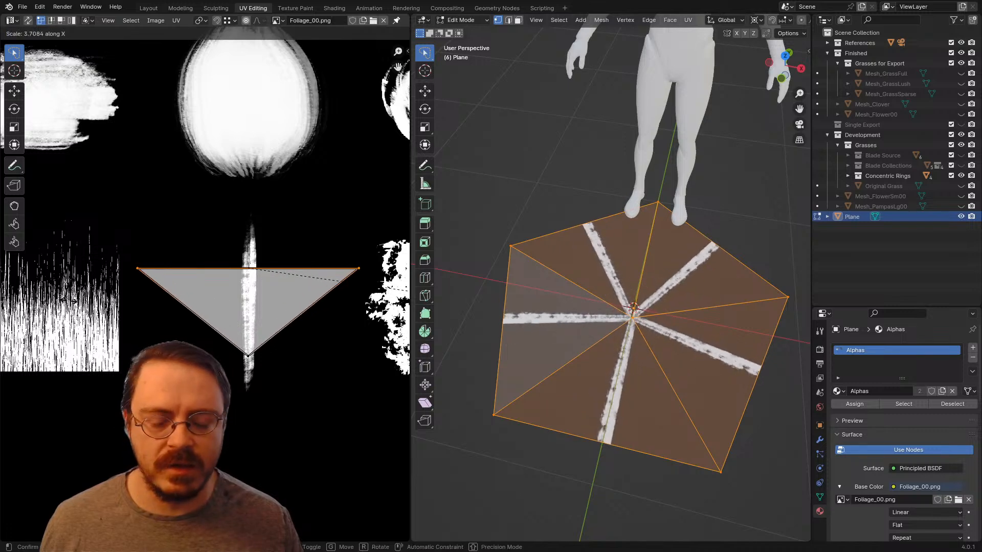
key("Escape")
scroll(205, 290, "down", 4)
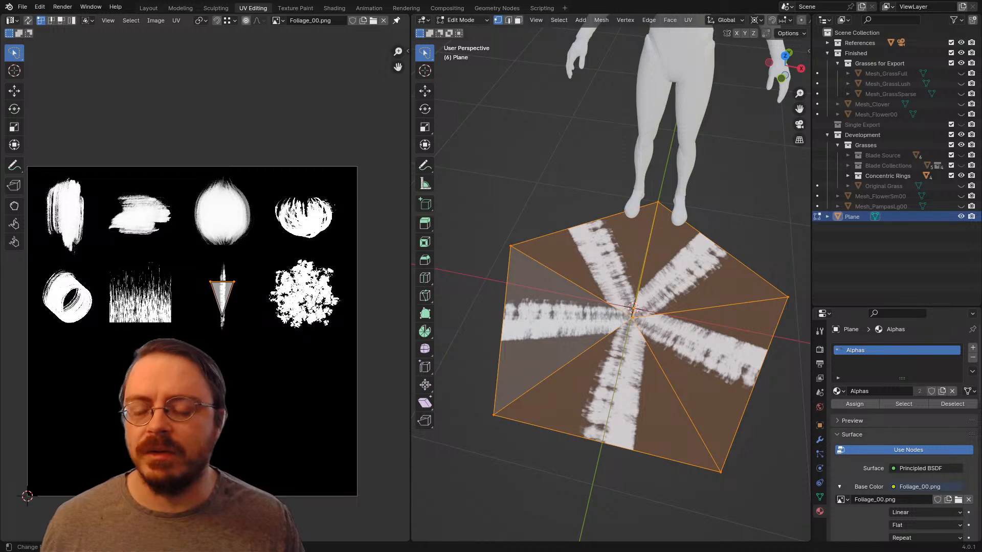
mouse_move(222, 296)
middle_mouse_down()
mouse_move(212, 261)
mouse_move(235, 284)
middle_mouse_up()
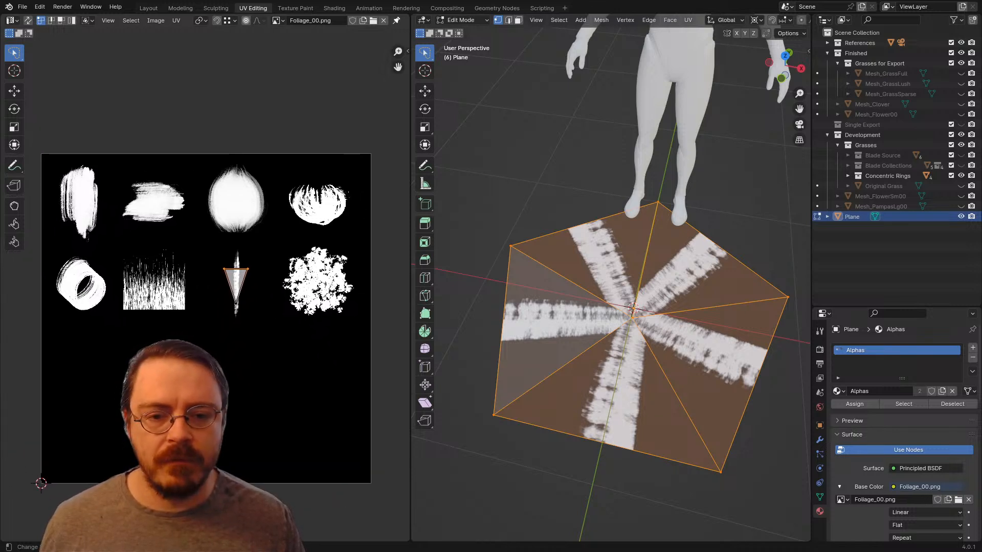
middle_click_drag(256, 276, 207, 293)
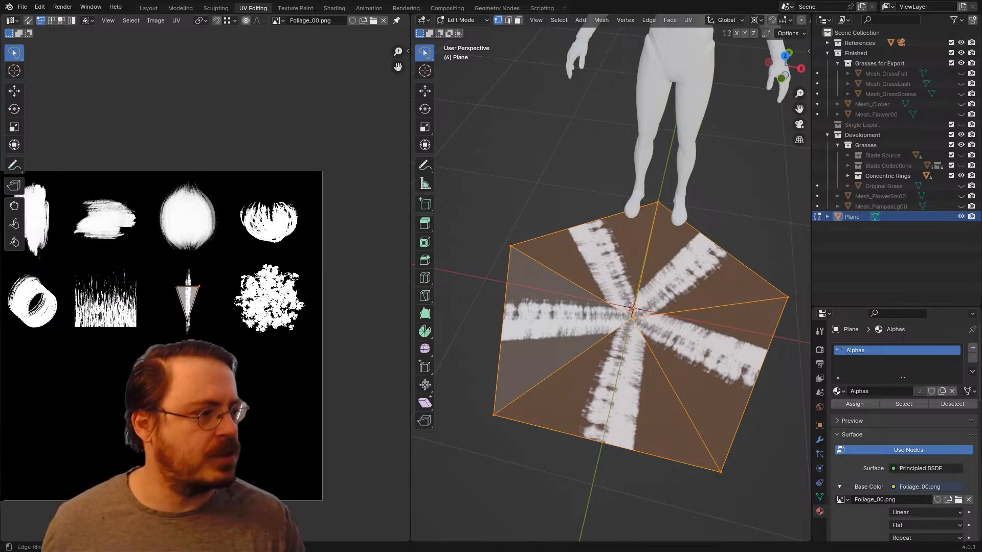
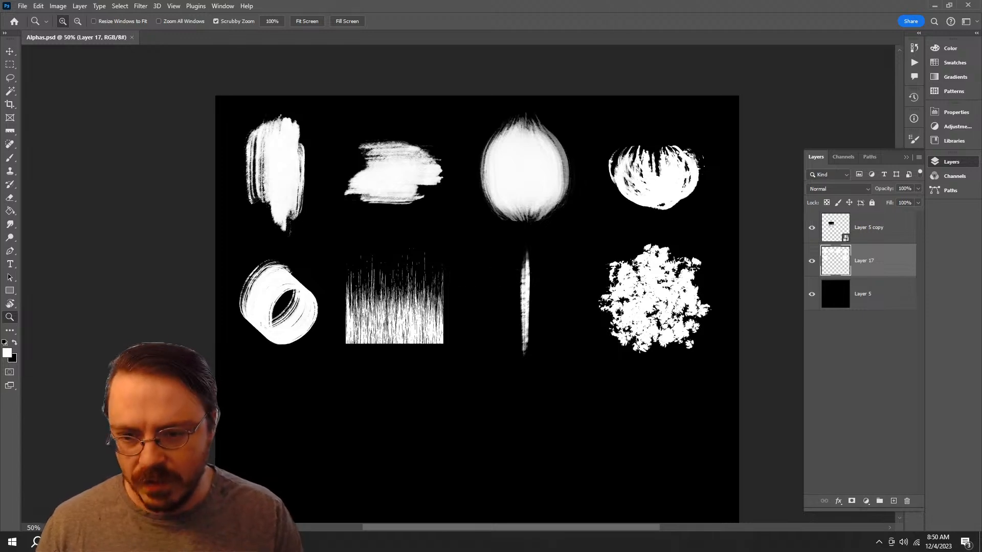
Step: Activate the Brush tool and show the brush presets for painting in the empty lower area of Alphas.psd
left_click(259, 404)
left_click_drag(260, 403, 335, 172)
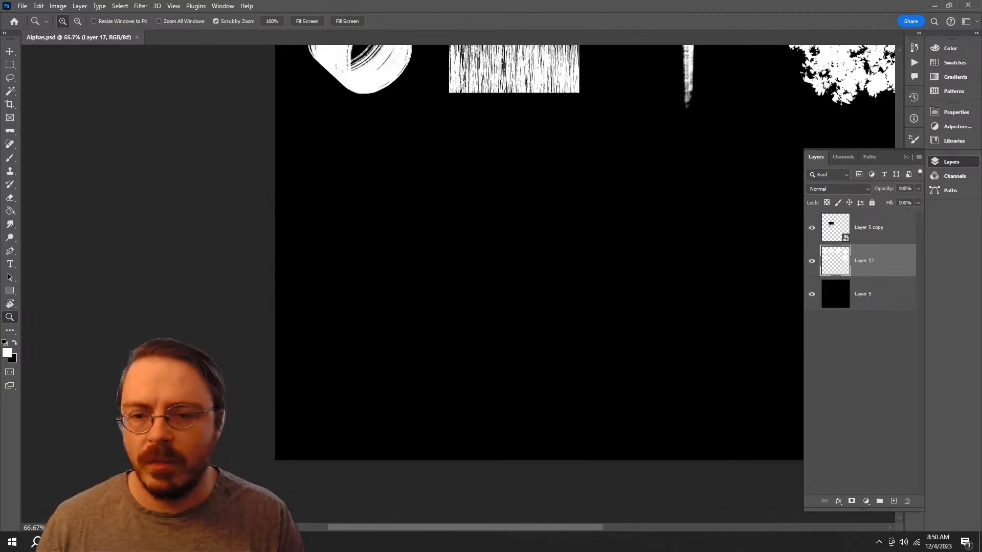
key("b")
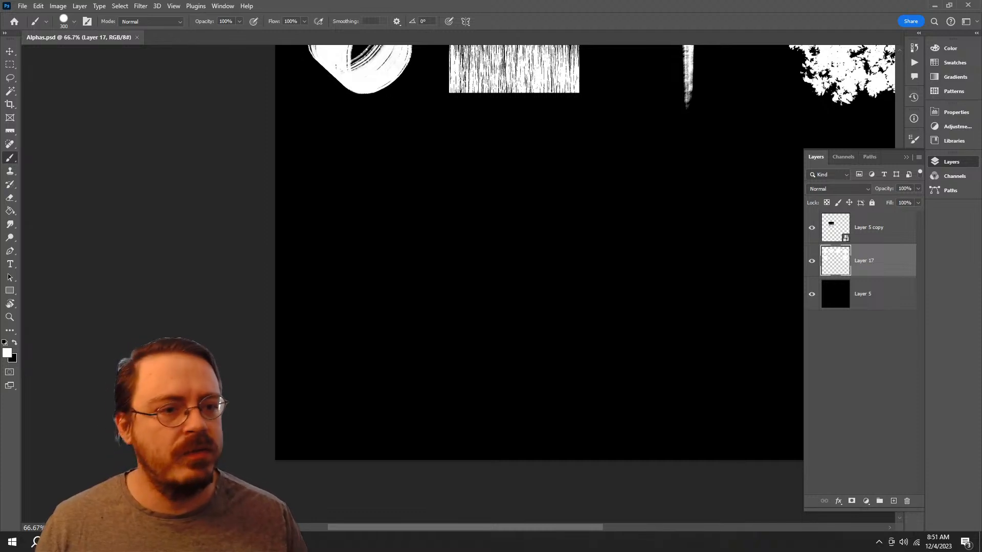
left_click(950, 162)
left_click(914, 154)
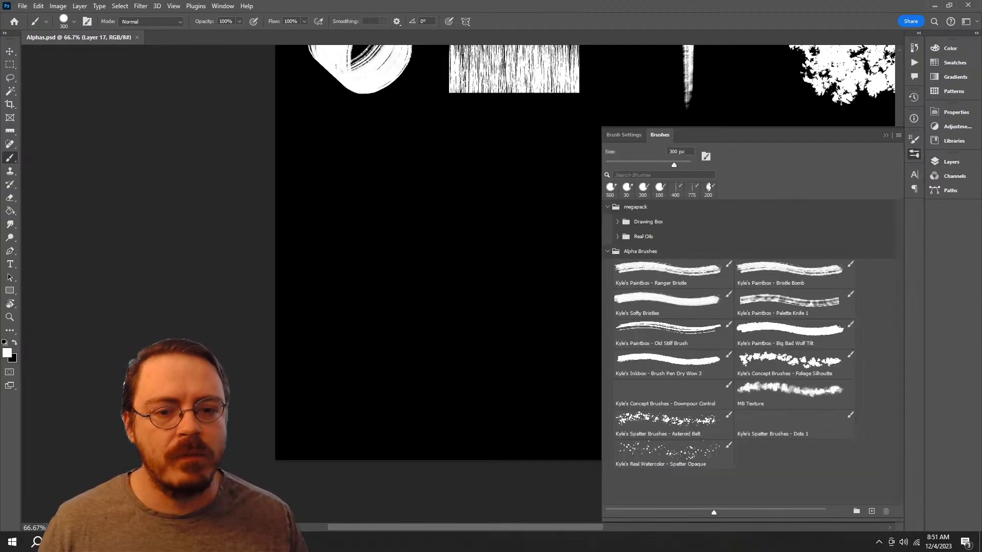
Step: Try vertical strokes with Kyle's Paintbox - Old Stiff Brush in the empty lower area of the canvas
mouse_move(481, 246)
left_mouse_down()
mouse_move(356, 271)
mouse_move(377, 370)
left_mouse_up()
left_click(672, 335)
key("ctrl+z")
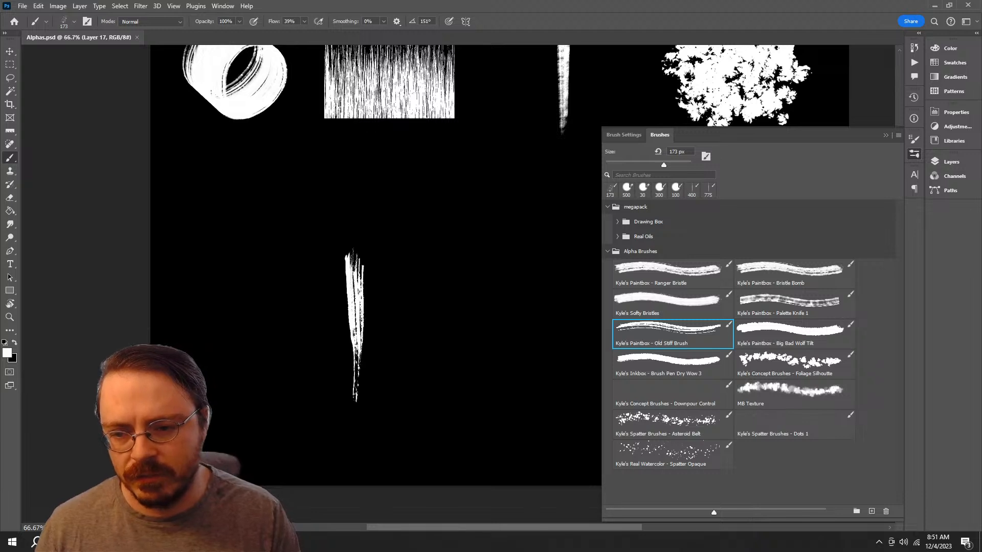
key("ctrl+z")
left_click_drag(353, 373, 349, 264)
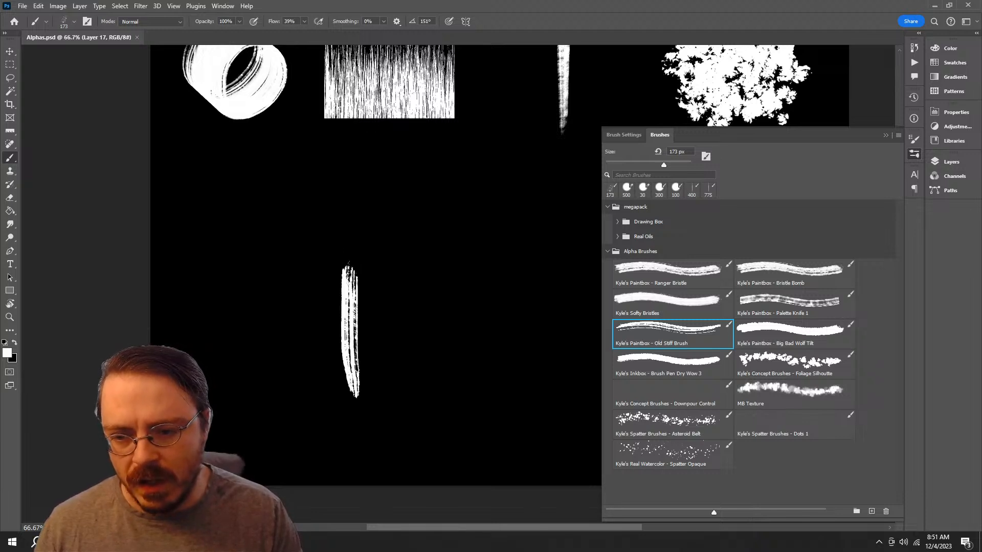
key("ctrl+z")
Step: Try a vertical stroke with Kyle's Inkbox - Brush Pen Dry Wow 3 in the empty area
left_click(794, 364)
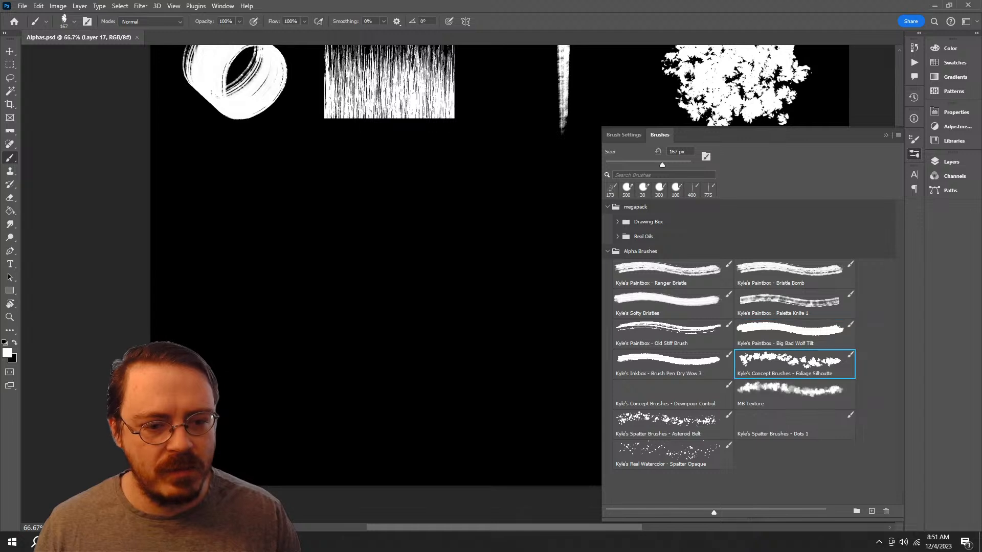
left_click(673, 364)
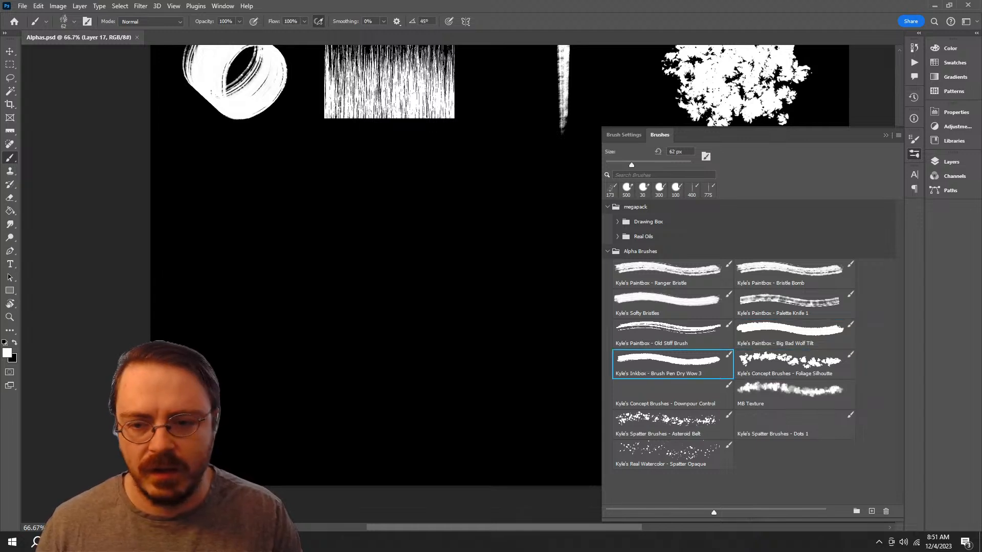
left_click_drag(391, 235, 398, 384)
key("ctrl+z")
Step: Try a vertical stroke with Kyle's Paintbox - Ranger Bristle at 90 px in the empty area
left_click(673, 274)
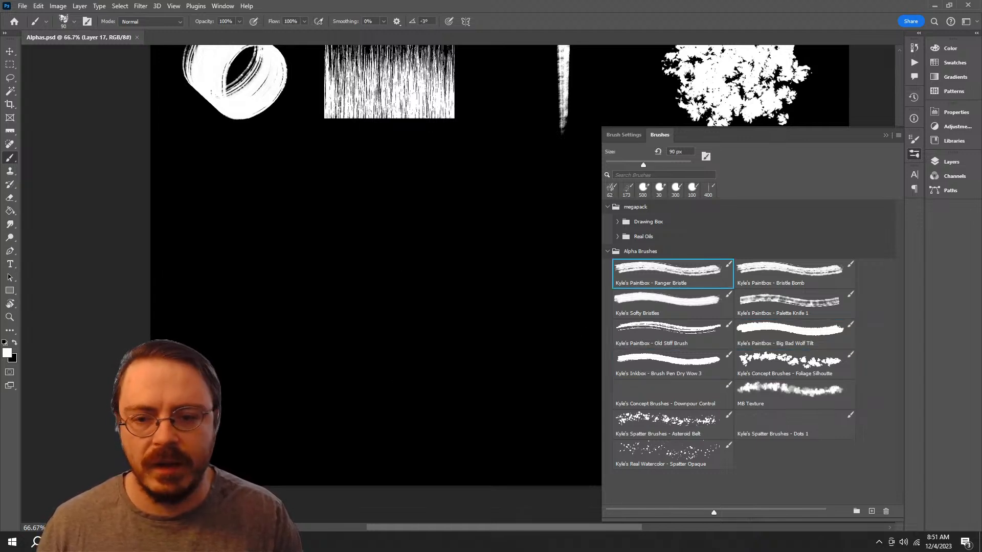
key("ctrl+z")
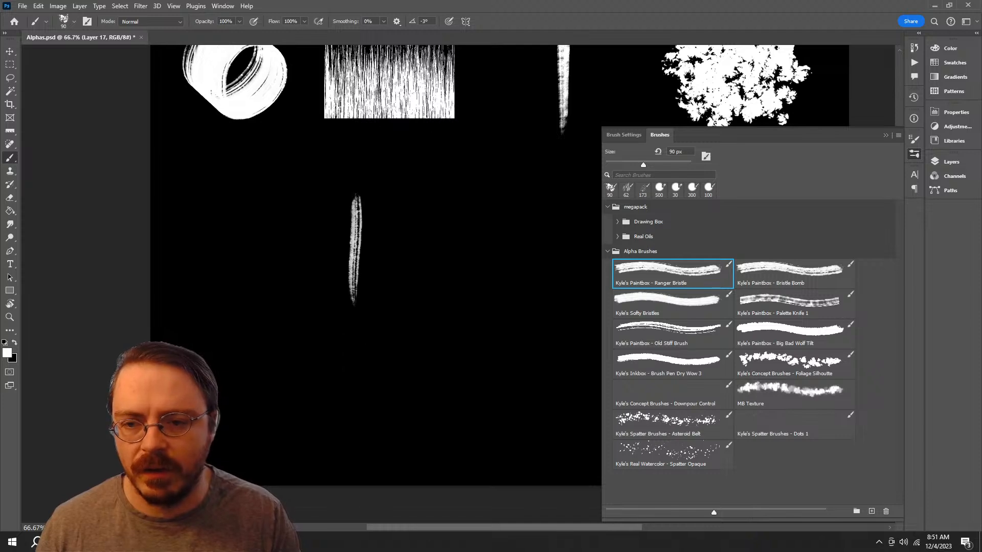
key("ctrl+z")
Step: Choose Kyle's Paintbox - Bristle Bomb and try a stroke with it at 90 px in the empty area
left_click(794, 273)
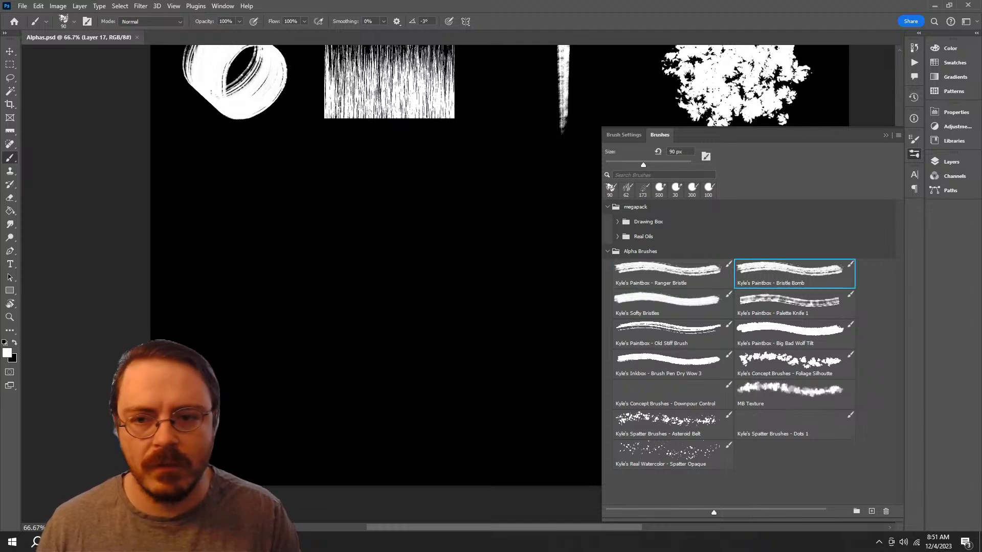
left_click_drag(357, 179, 384, 262)
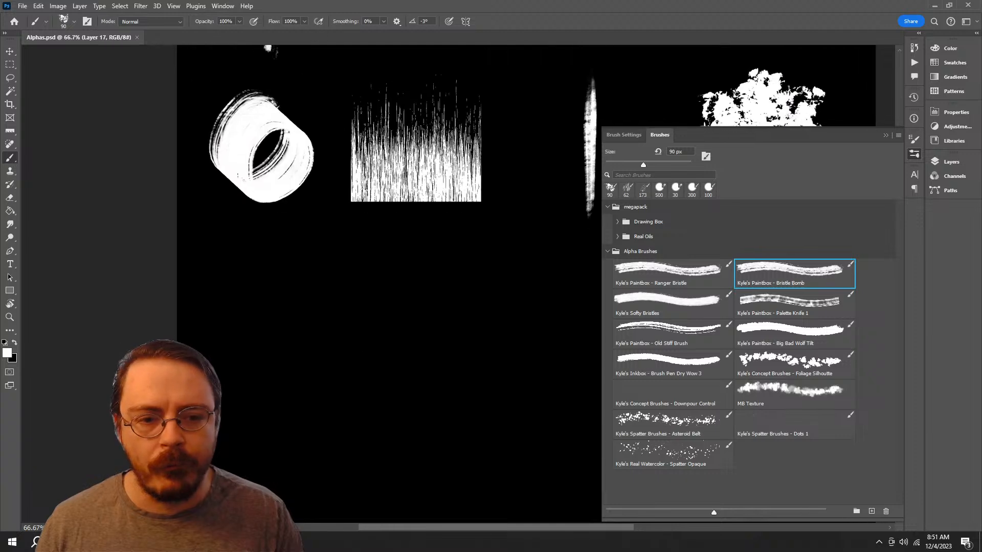
left_click_drag(363, 340, 337, 432)
key("ctrl+z")
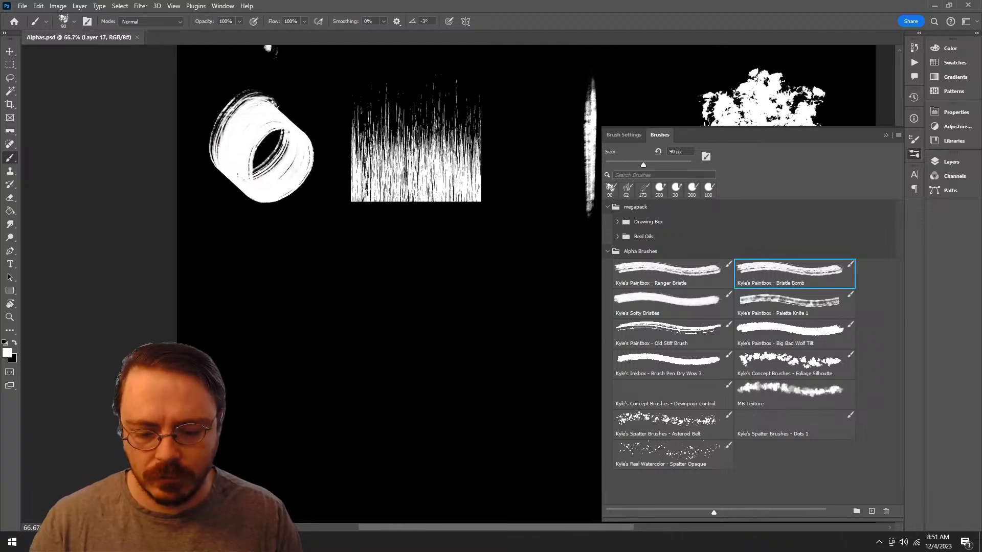
Step: Enlarge the Bristle Bomb brush to 150 px, paint a vertical stroke tapering to a lower tip in the empty area, and hide the brush presets
key("bracketright")
key("bracketright")
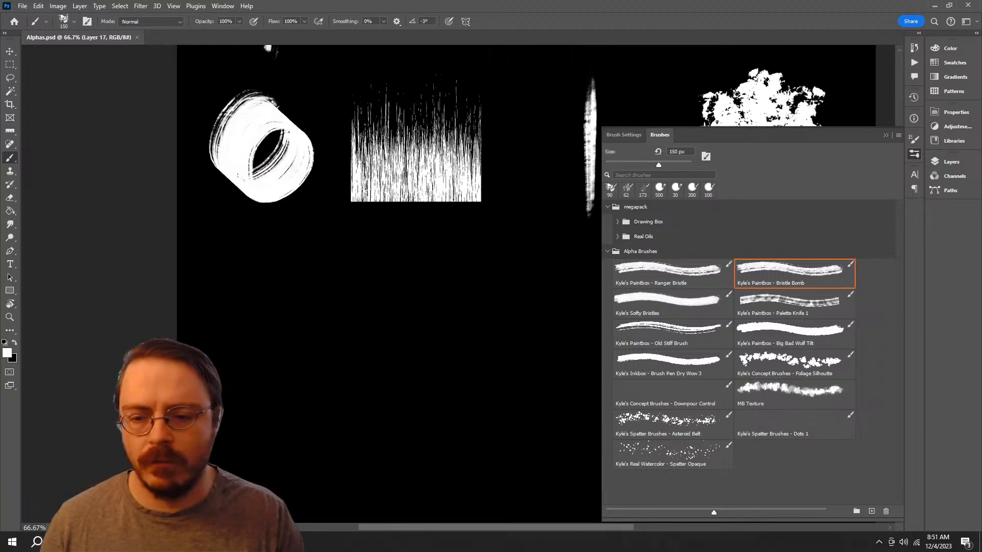
left_click_drag(370, 452, 373, 295)
key("ctrl+z")
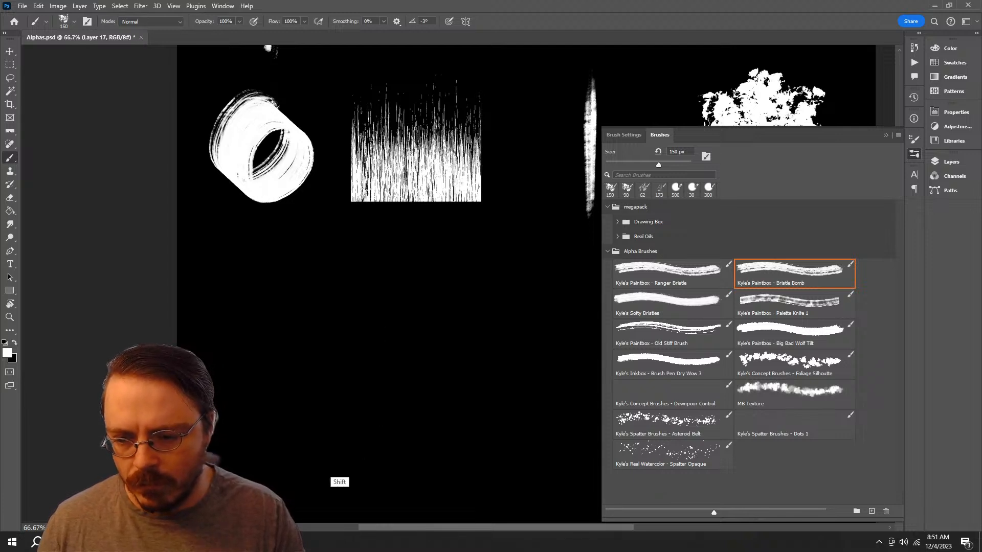
left_click_drag(338, 442, 338, 340, "shift")
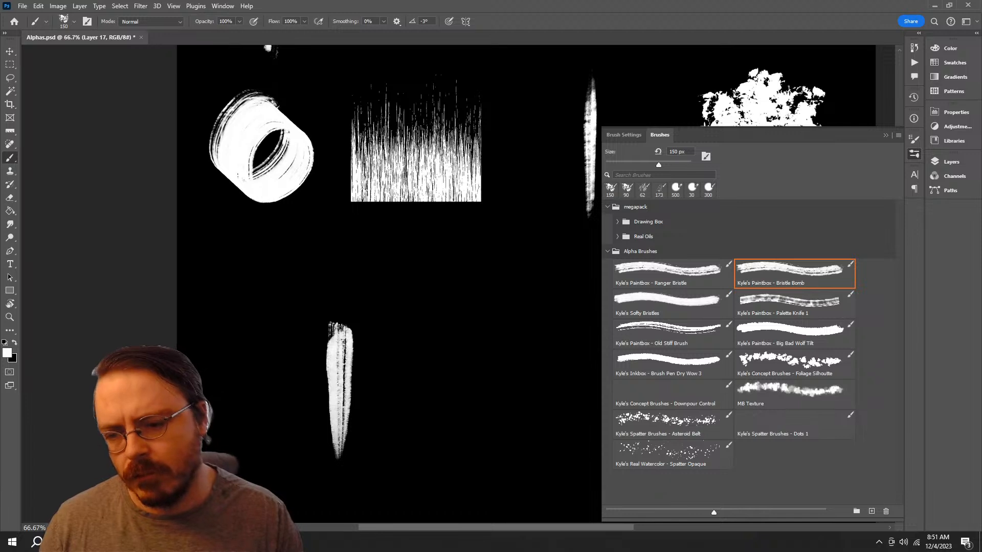
key("ctrl+z")
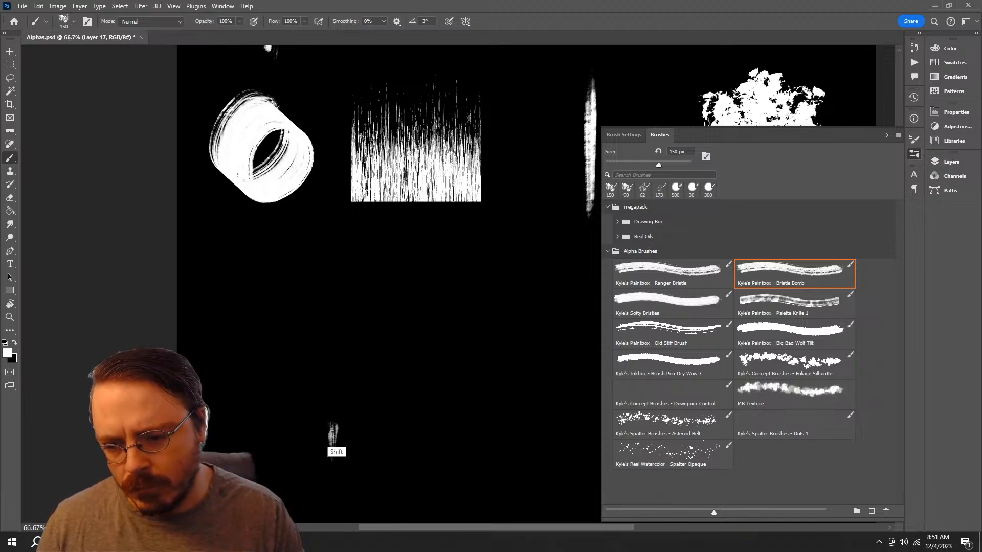
left_click_drag(333, 401, 335, 322, "shift")
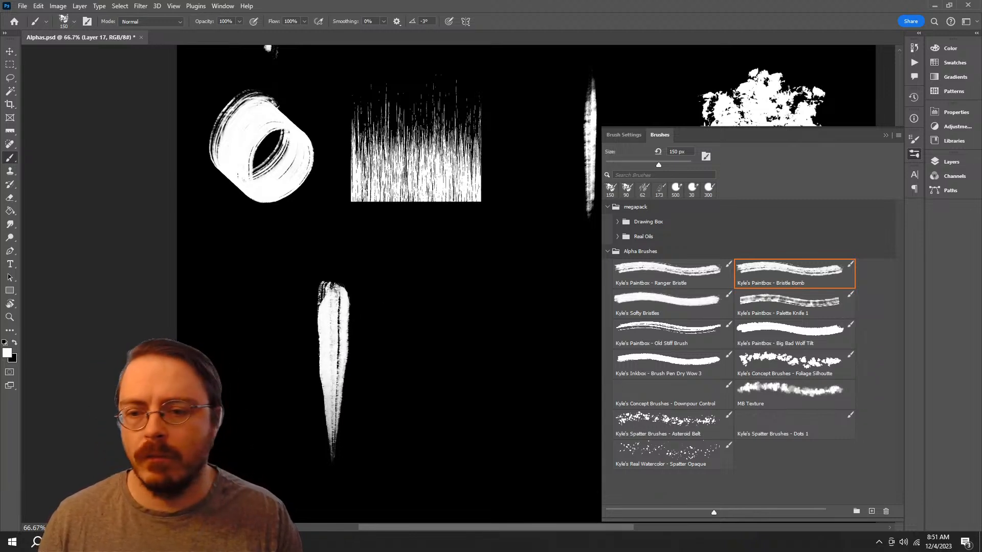
left_click_drag(388, 327, 363, 297)
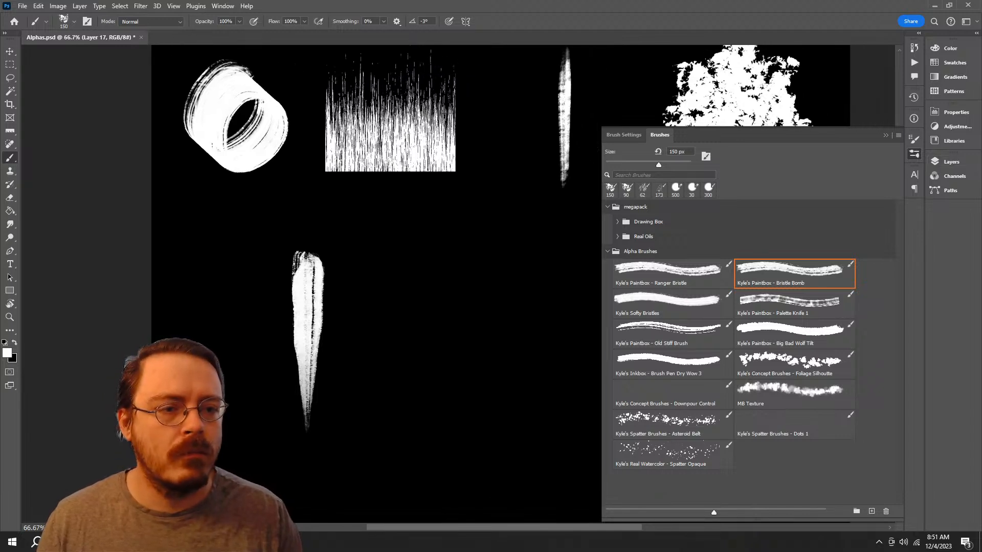
left_click(951, 162)
left_click(952, 162)
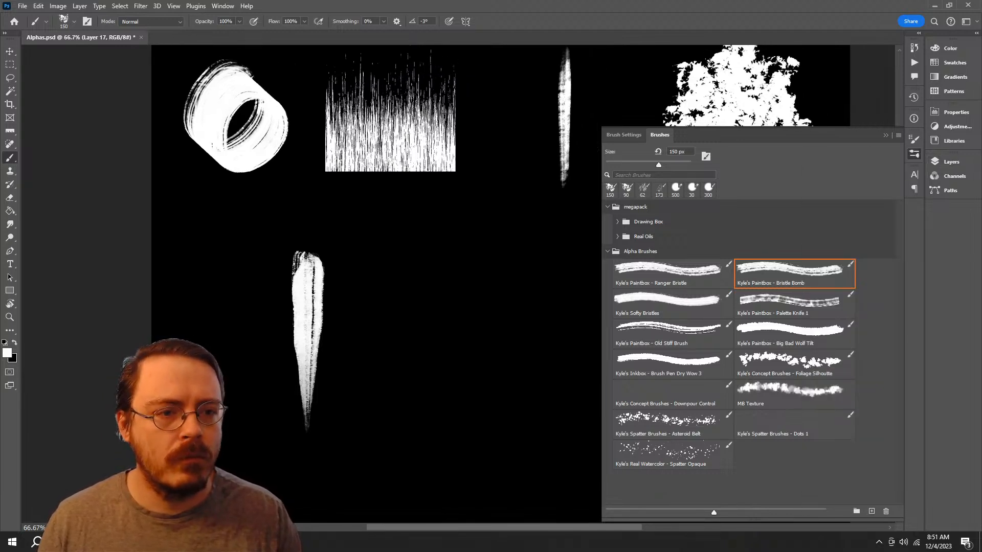
left_click(914, 154)
Step: Try a square marquee selection around the new tapered stroke
key("l")
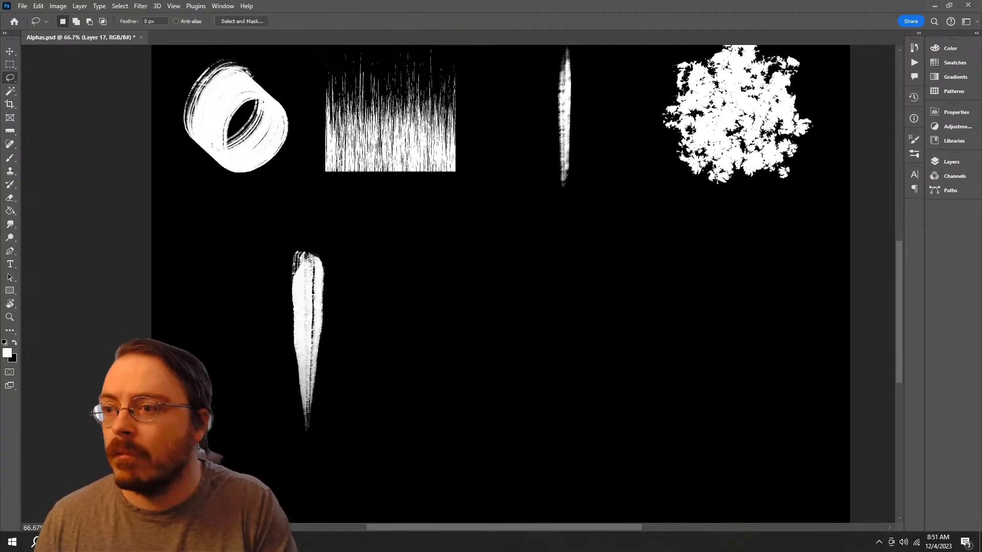
right_click(10, 78)
left_click(10, 64)
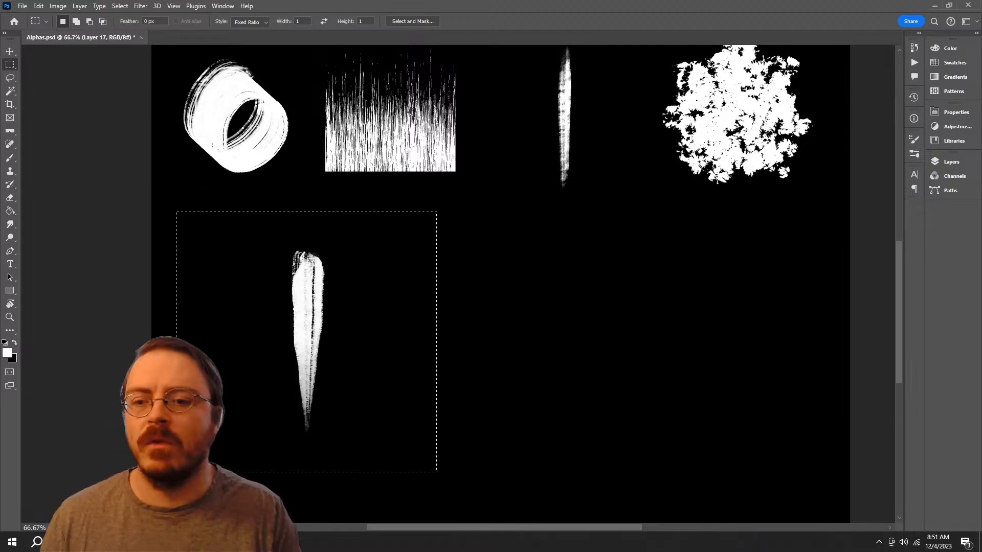
mouse_move(384, 388)
left_mouse_down()
mouse_move(451, 325)
mouse_move(440, 340)
left_mouse_up()
key("v")
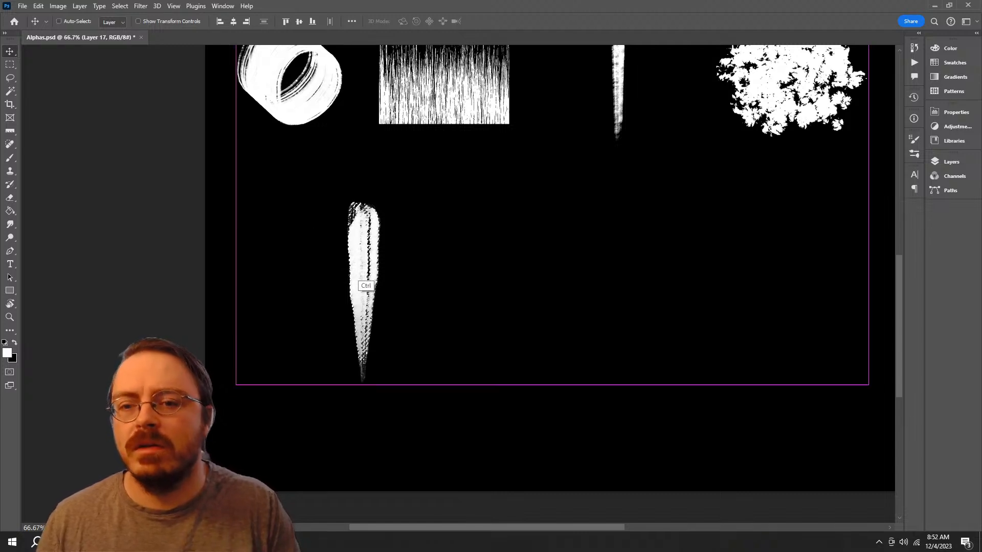
key("ctrl+d")
Step: Select a large 1:1 square area around the tapered stroke with the Rectangular Marquee tool
key("m")
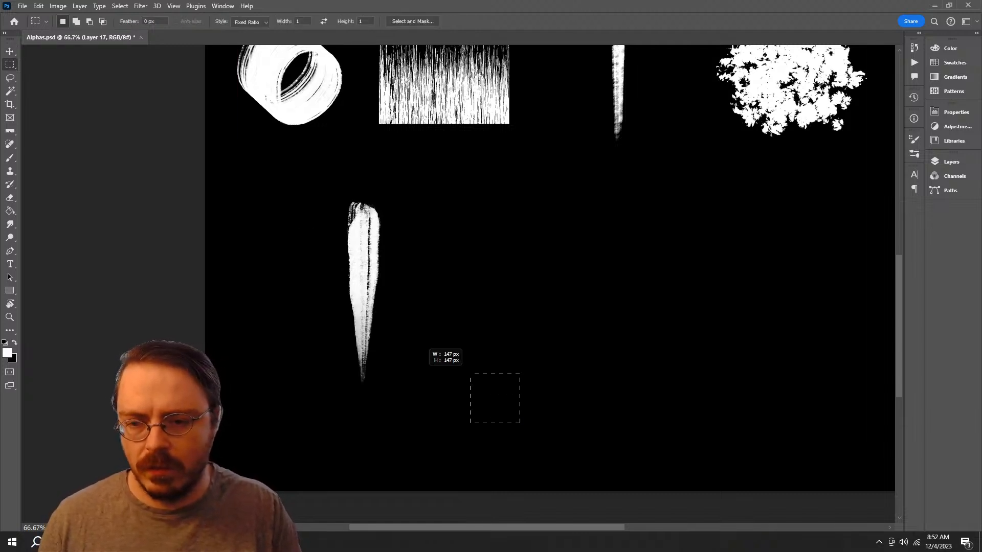
left_click_drag(470, 374, 416, 194)
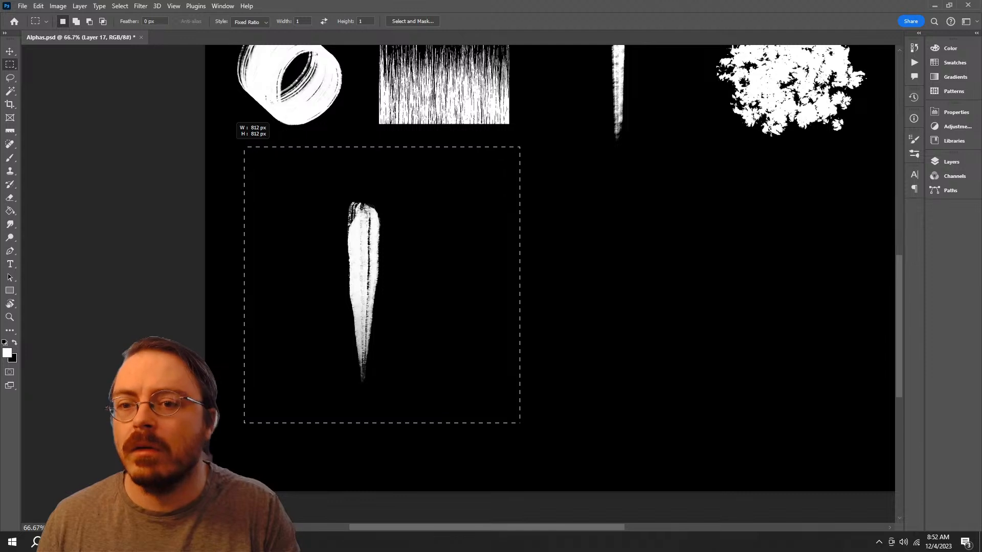
left_click_drag(244, 147, 228, 131)
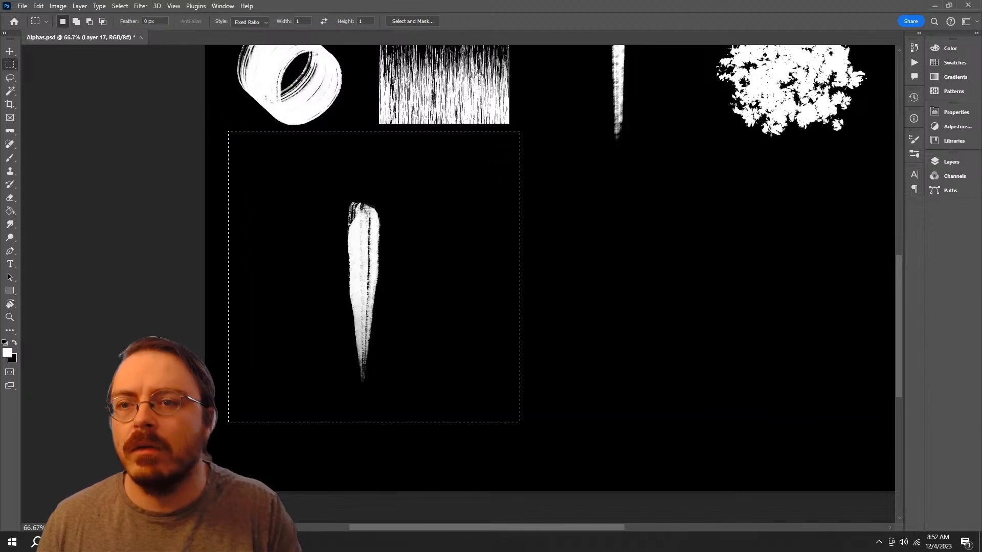
left_click(120, 7)
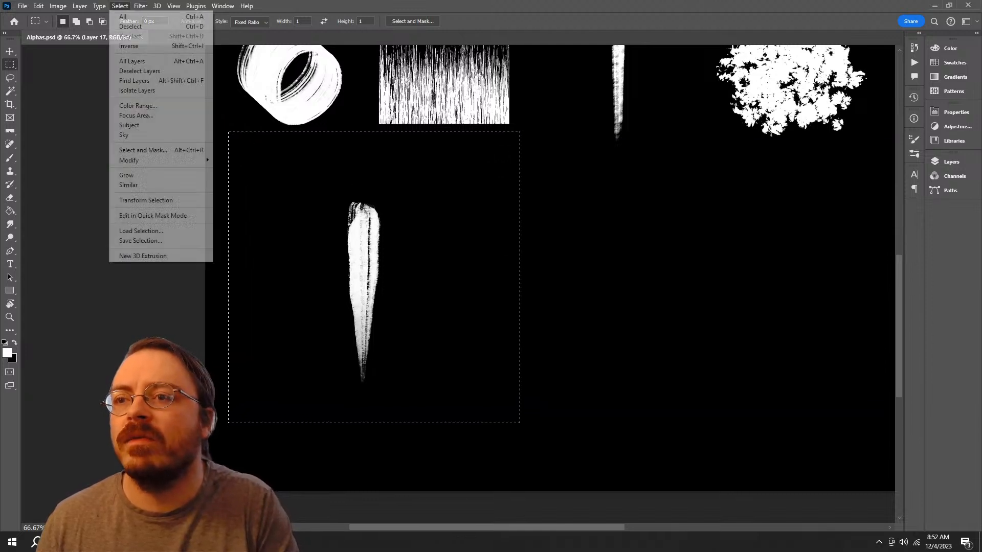
mouse_move(140, 6)
left_click(154, 102)
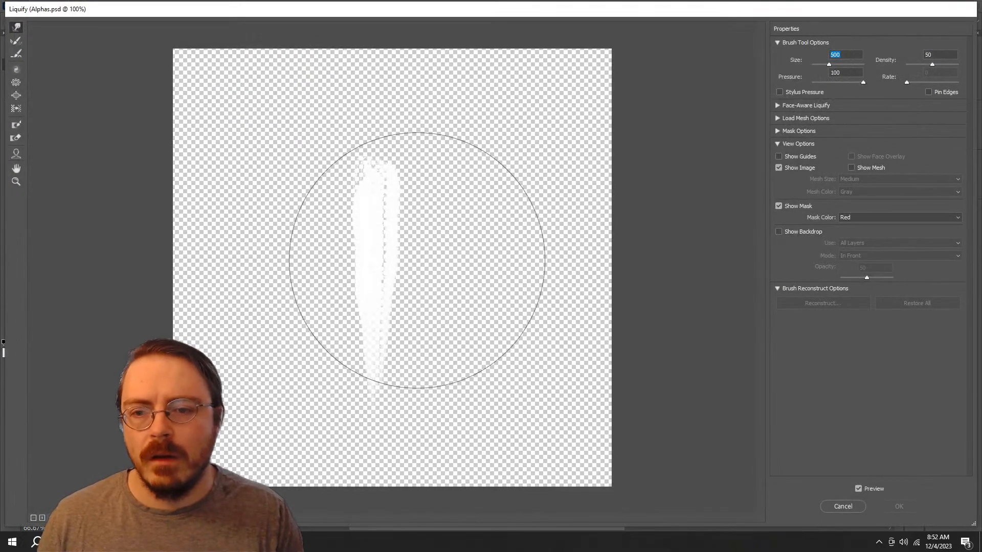
left_click(843, 506)
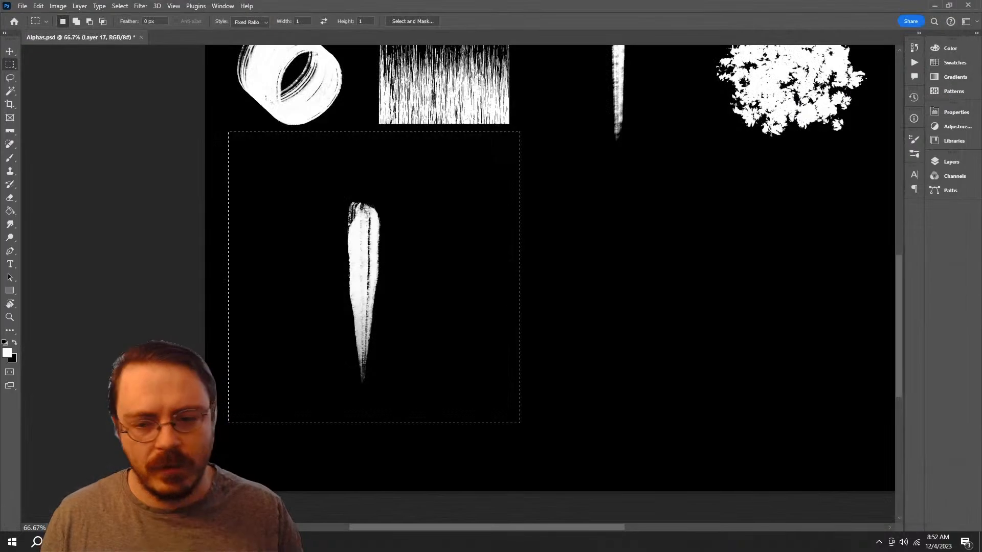
Step: Invert the selected white stroke to black and open it in the Liquify filter
key("Delete")
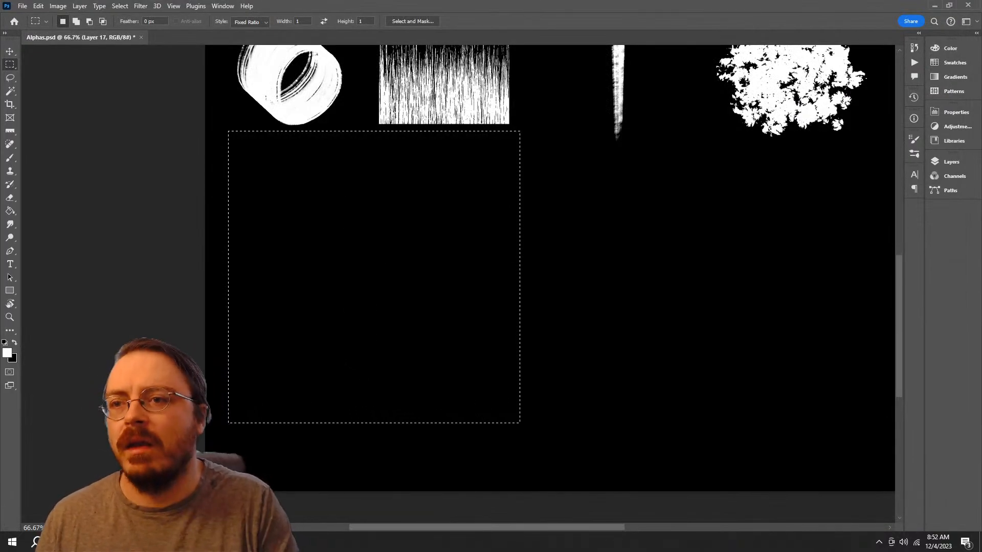
left_click(140, 6)
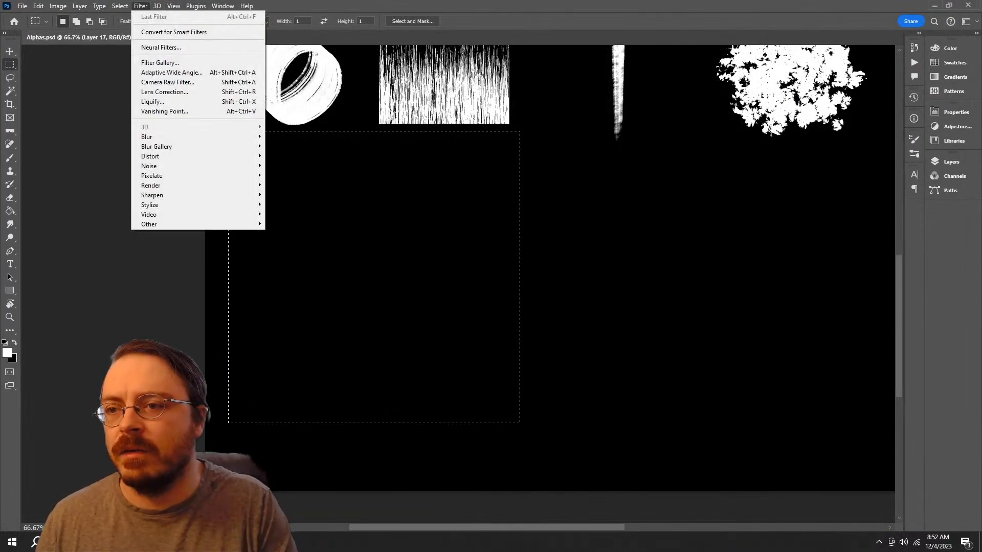
left_click(153, 101)
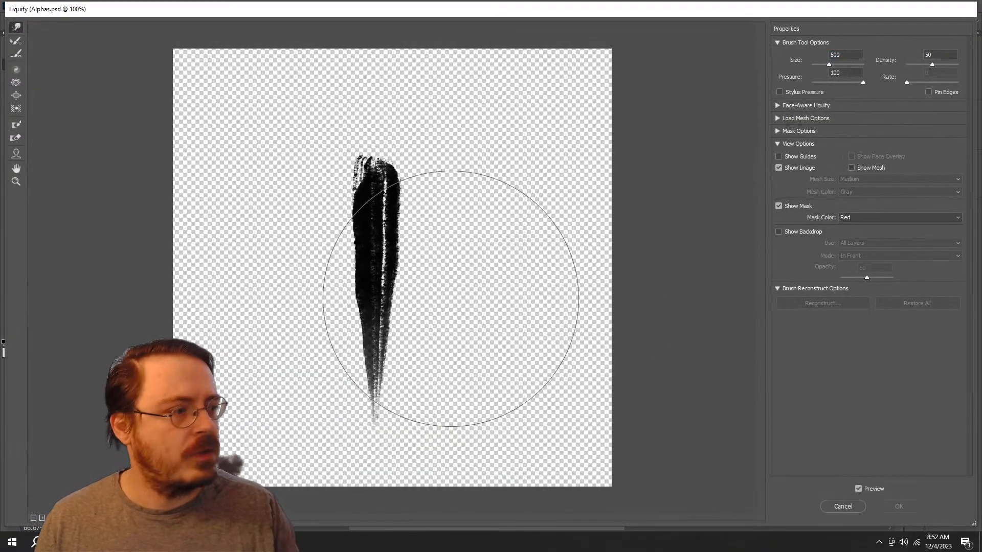
Step: Reduce the Liquify brush size to 175 and nudge the left edge of the stroke outward
key("ctrl+plus")
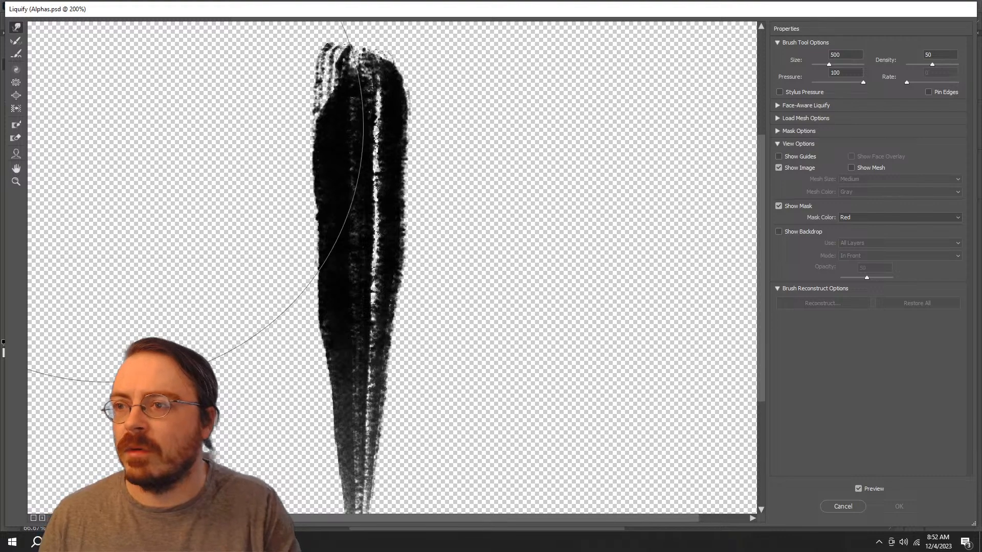
key("bracketleft")
key("bracketleft")
key("bracketleft")
key("bracketleft")
key("bracketleft")
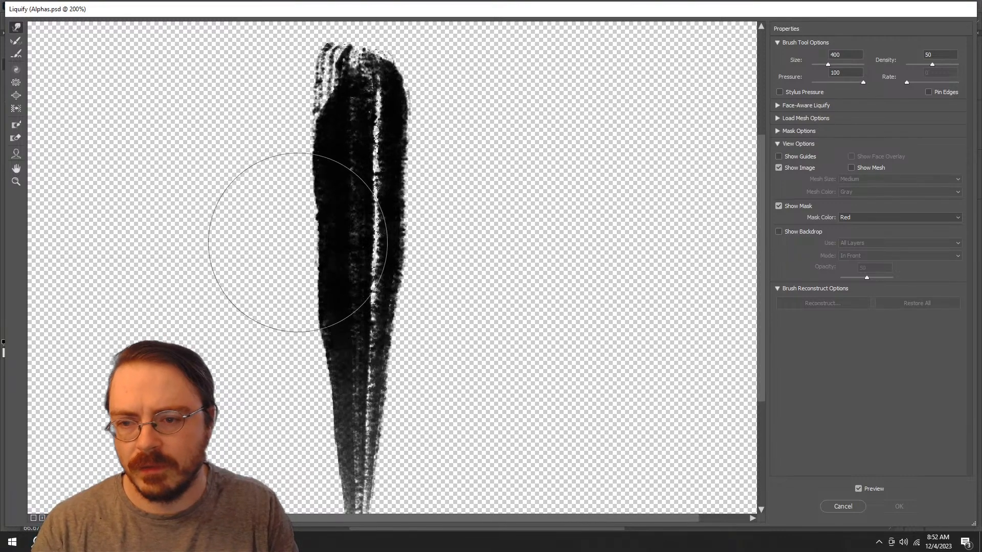
left_click_drag(308, 234, 303, 233)
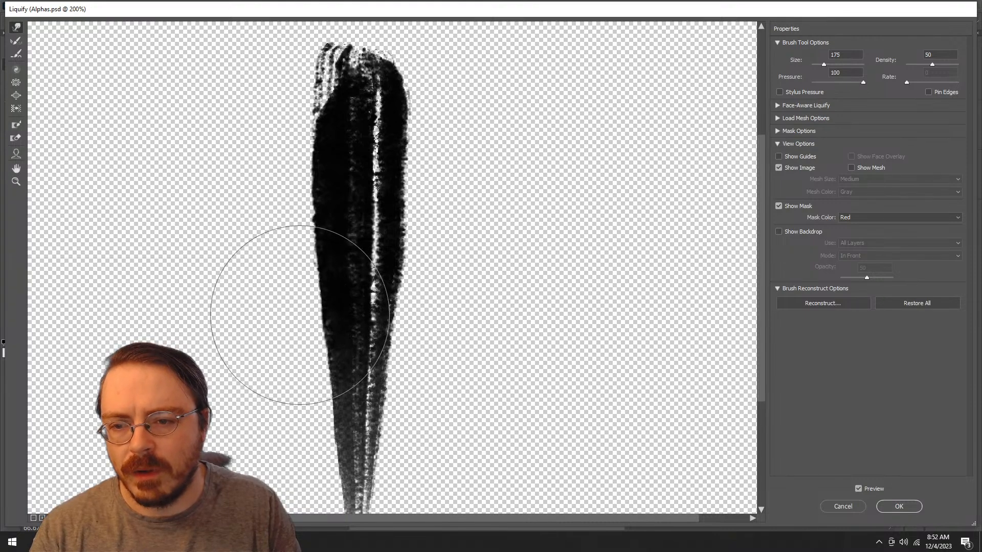
Step: Enlarge the Liquify brush to 250 and push the stroke's left edge and upper right edge outward
key("bracketright")
key("bracketright")
mouse_move(257, 131)
left_mouse_down()
mouse_move(241, 136)
mouse_move(241, 345)
mouse_move(220, 240)
mouse_move(237, 164)
mouse_move(271, 100)
mouse_move(245, 92)
mouse_move(259, 191)
mouse_move(231, 241)
mouse_move(216, 243)
mouse_move(214, 291)
mouse_move(235, 362)
mouse_move(235, 411)
left_mouse_up()
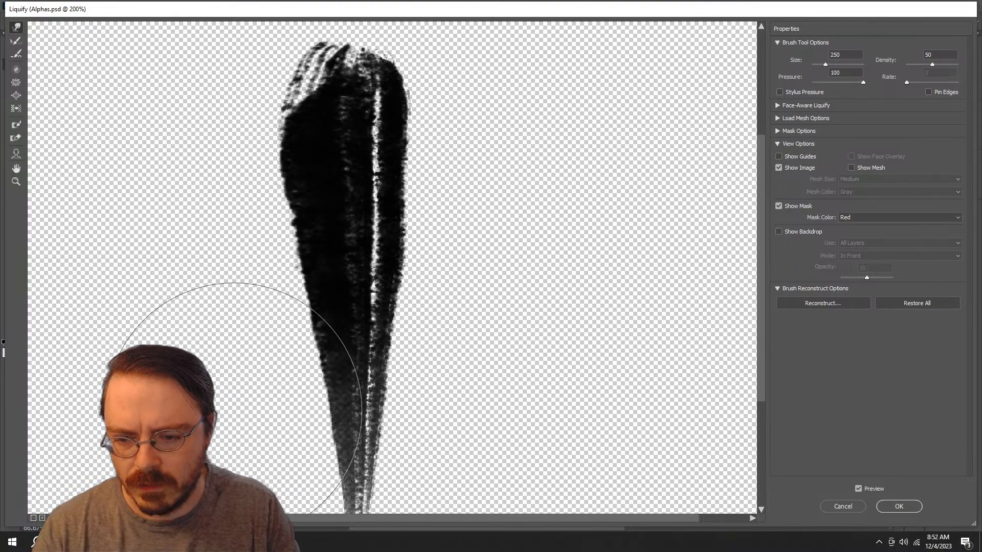
mouse_move(450, 98)
left_mouse_down()
mouse_move(465, 121)
mouse_move(487, 111)
left_mouse_up()
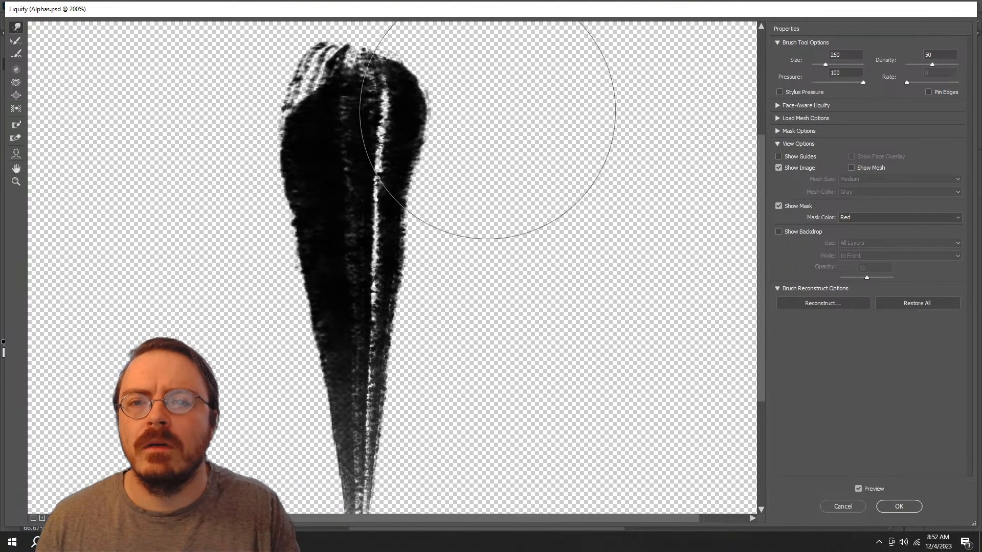
Step: Raise the stroke's upper end slightly and widen its right edge along the middle of the stroke
scroll(432, 114, "up", 3)
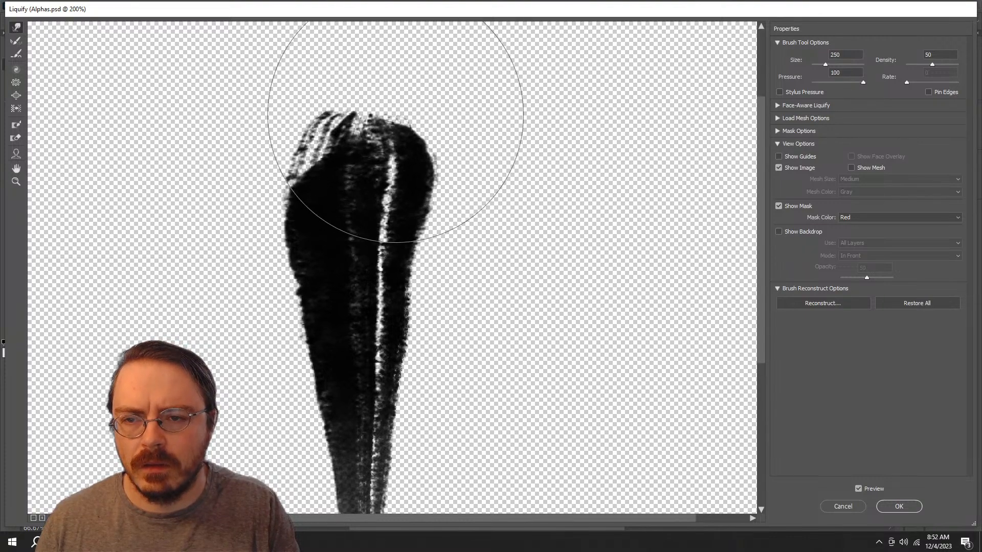
left_click_drag(395, 114, 397, 107)
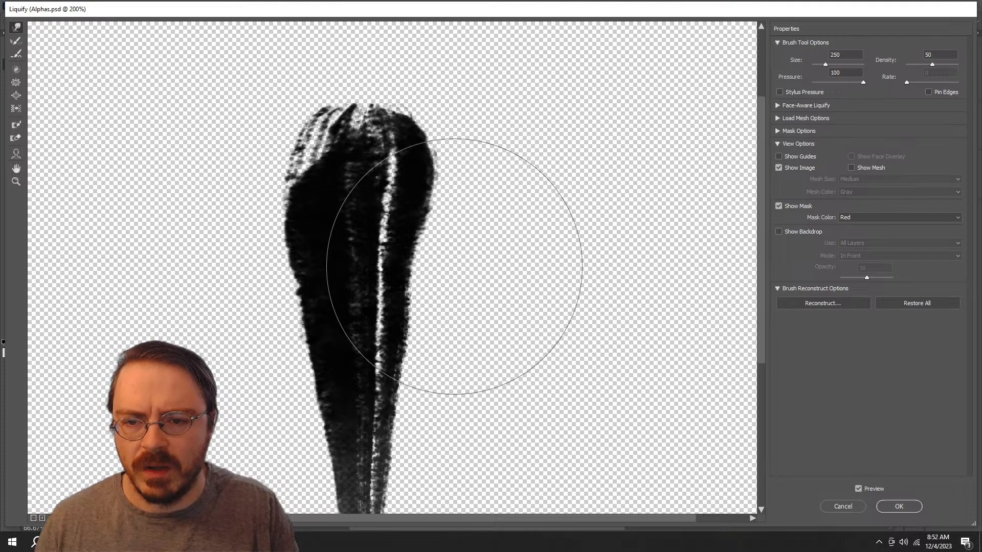
mouse_move(481, 277)
left_mouse_down()
mouse_move(449, 290)
mouse_move(521, 291)
left_mouse_up()
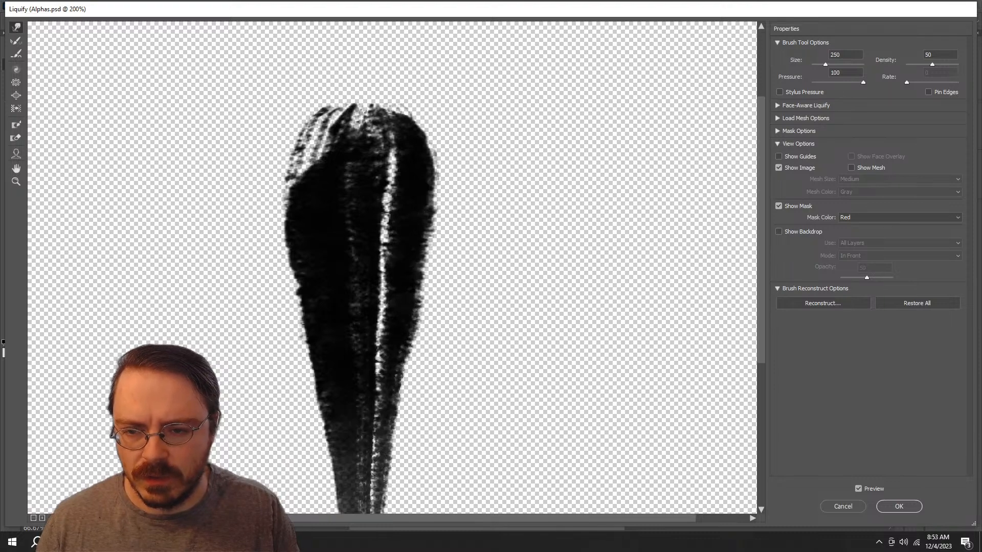
left_click_drag(502, 406, 517, 325)
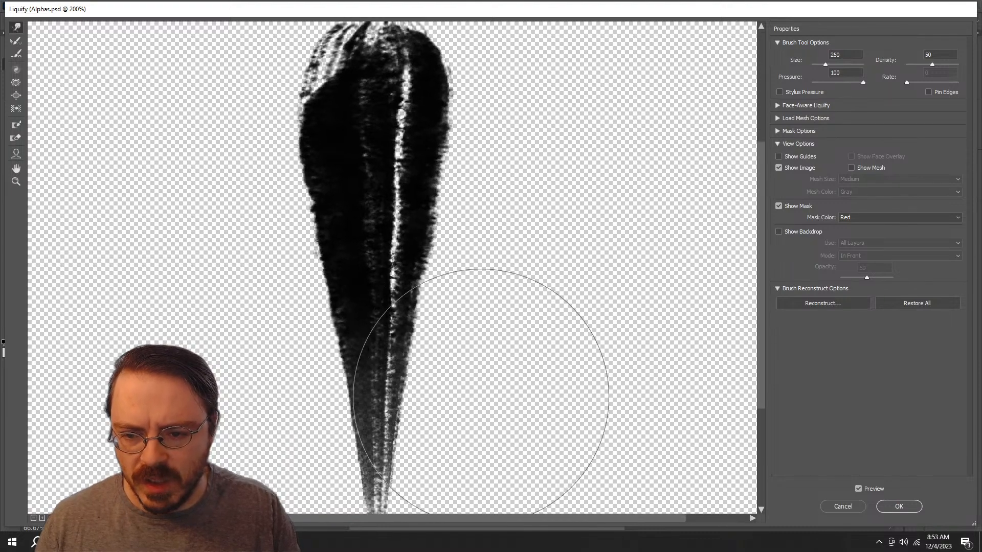
left_click_drag(484, 401, 491, 345)
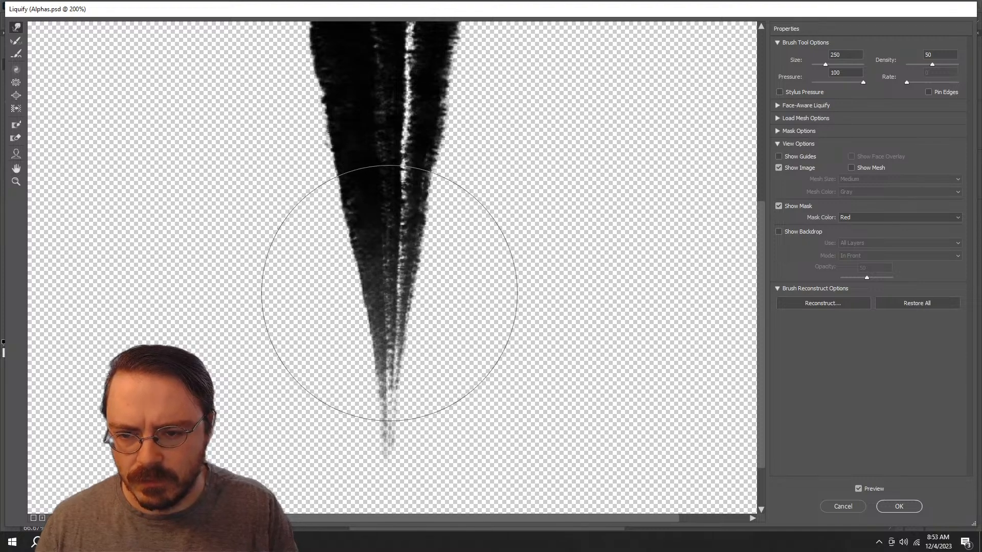
Step: Reduce the Liquify brush size to 175 and push the stroke's faint lower tip upward to shorten it
key("bracketleft")
key("bracketleft")
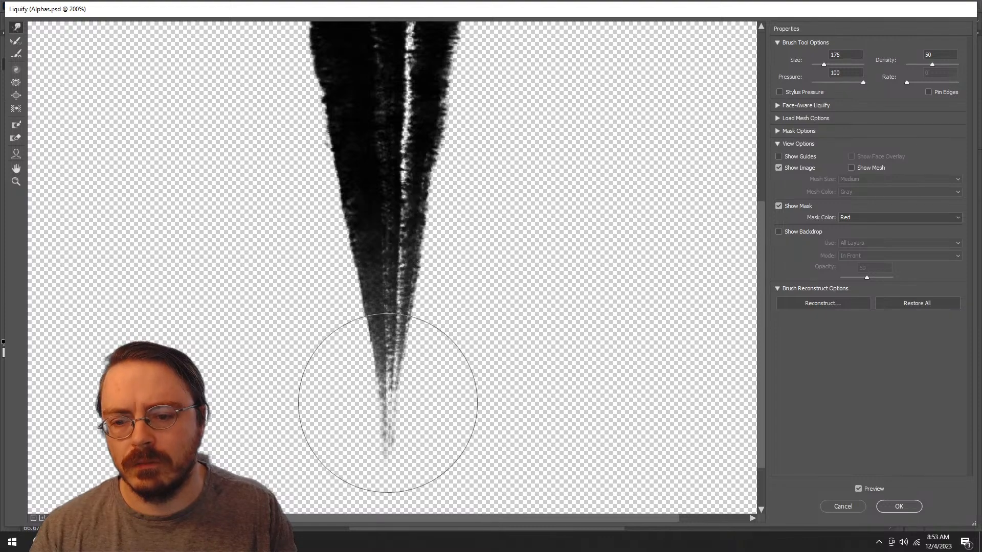
left_click_drag(386, 418, 393, 377)
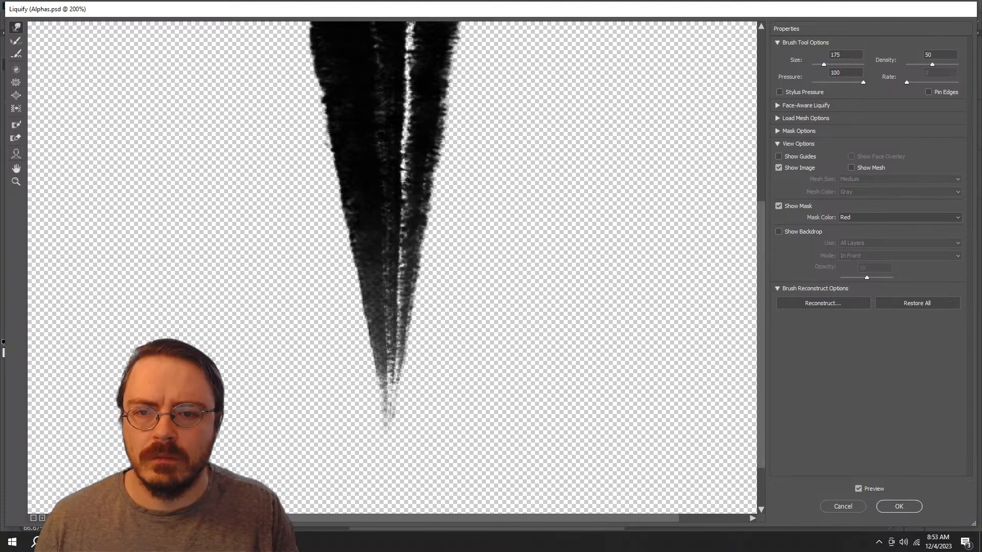
Step: Set the Liquify brush size to 250 and widen the stroke's right side and lower left edge into a fuller wedge
left_click_drag(483, 171, 470, 276)
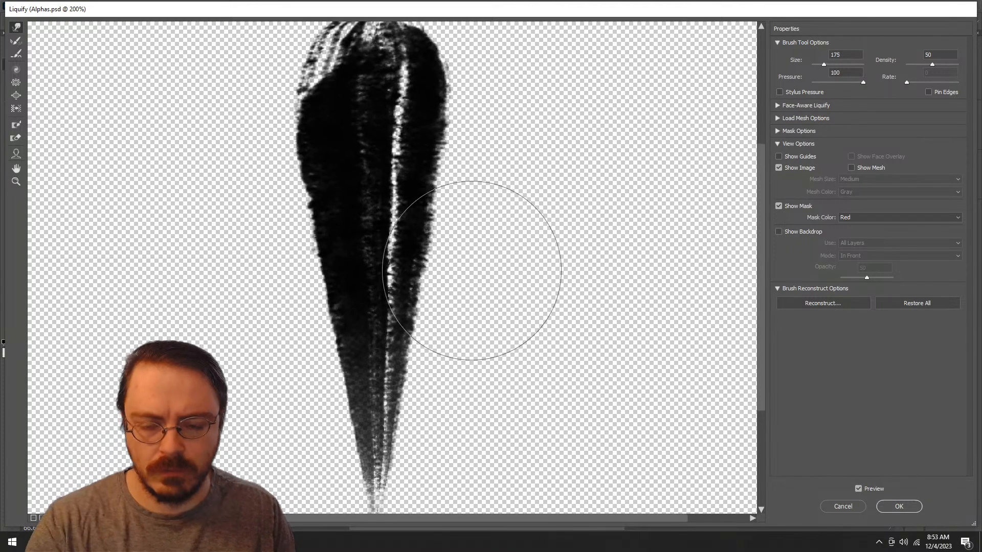
key("bracketright")
key("bracketright")
left_click_drag(519, 171, 537, 180)
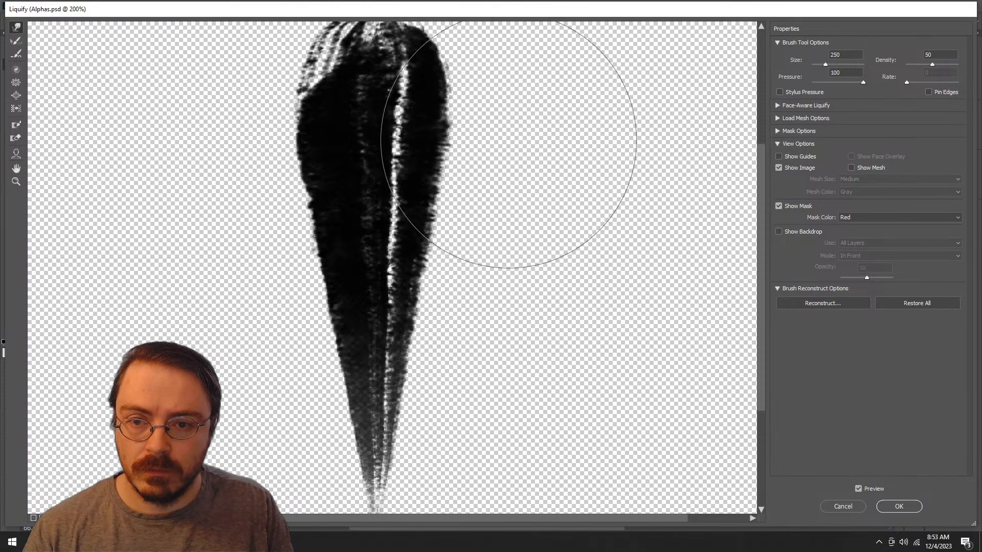
mouse_move(509, 141)
left_mouse_down()
mouse_move(519, 136)
mouse_move(463, 335)
mouse_move(460, 357)
mouse_move(477, 388)
mouse_move(484, 292)
mouse_move(518, 203)
mouse_move(482, 230)
mouse_move(480, 268)
mouse_move(460, 221)
mouse_move(457, 173)
mouse_move(471, 136)
mouse_move(471, 185)
mouse_move(405, 213)
mouse_move(312, 284)
mouse_move(324, 217)
mouse_move(308, 158)
mouse_move(305, 169)
mouse_move(355, 121)
mouse_move(346, 125)
left_mouse_up()
key("space")
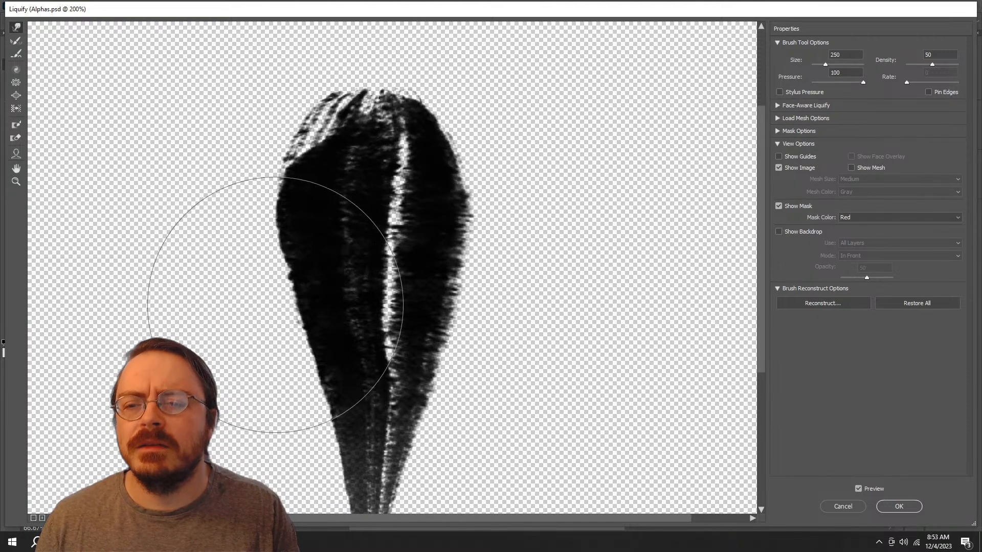
left_click_drag(277, 319, 263, 323)
left_click_drag(287, 365, 276, 368)
left_click_drag(287, 406, 277, 408)
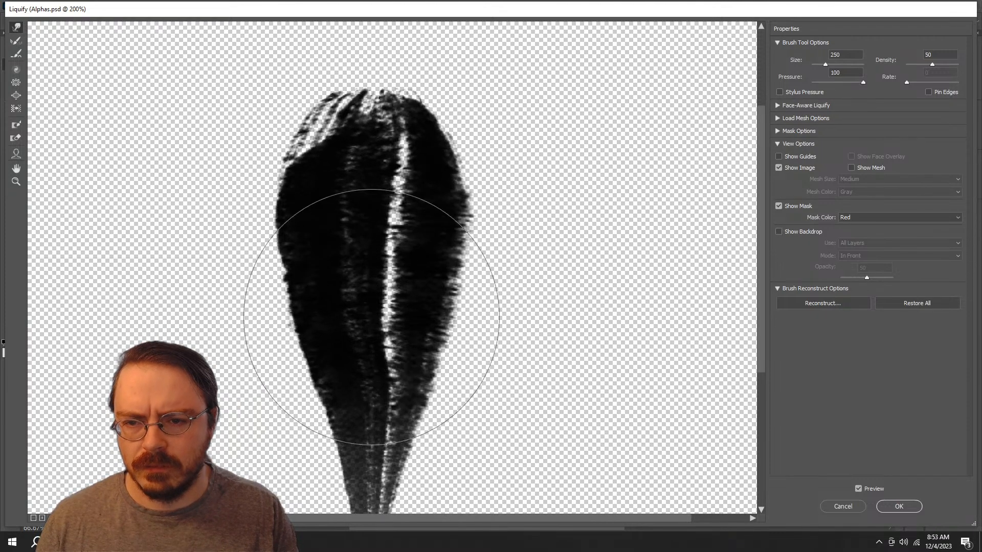
Step: Reduce the Liquify brush size to 125, refine the wedge's right side and its light inner streak, and apply the filter
key("z")
key("ctrl+minus")
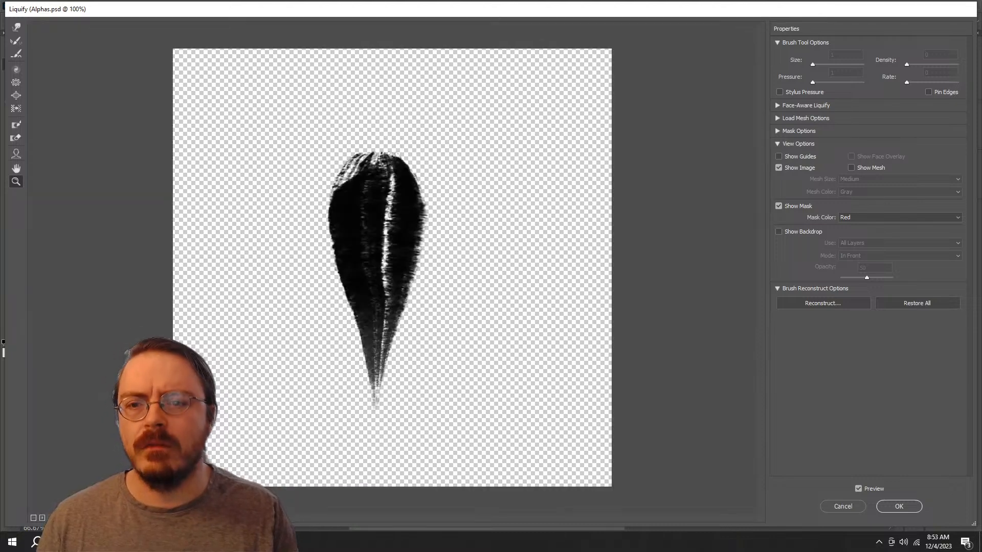
key("b")
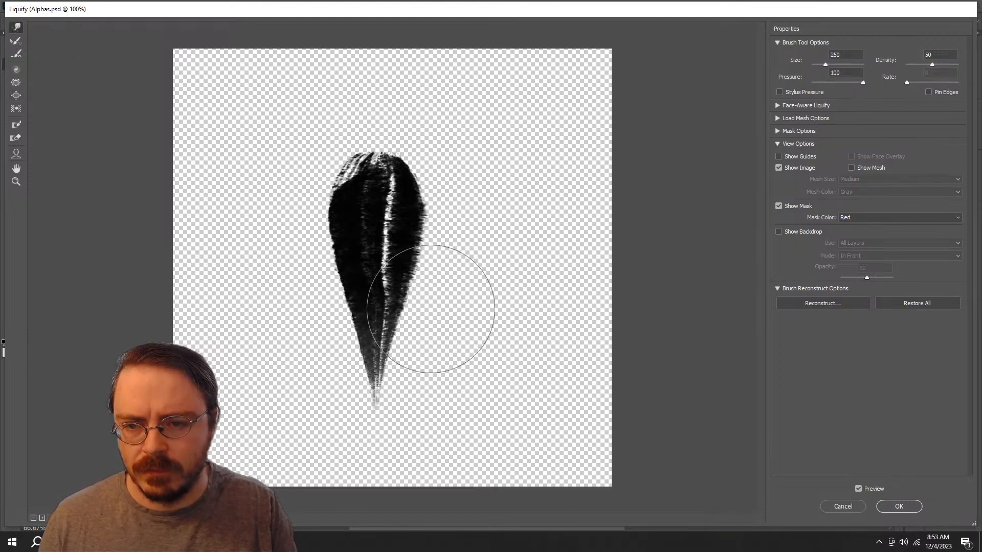
key("bracketleft")
key("bracketleft")
key("bracketleft")
key("bracketleft")
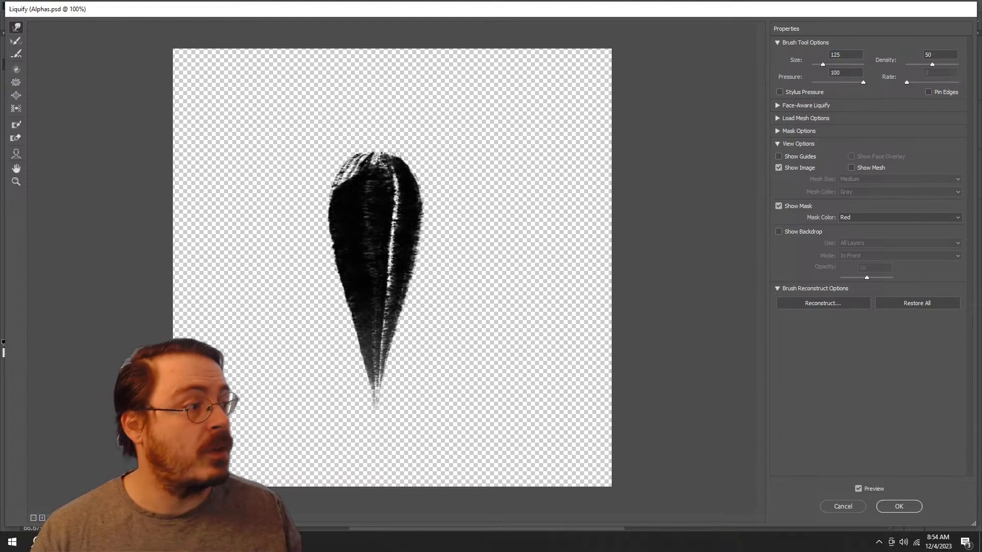
key("Return")
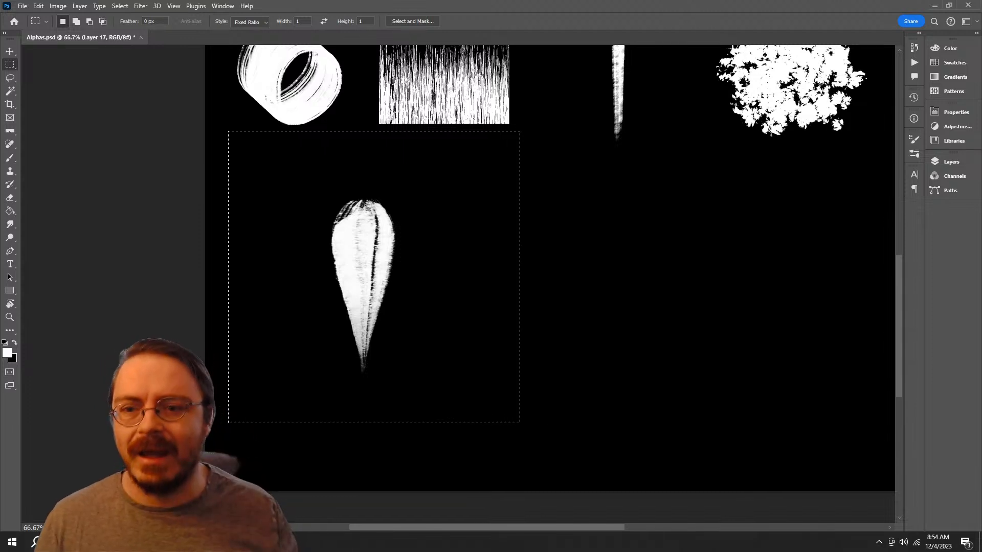
left_click(57, 6)
mouse_move(74, 33)
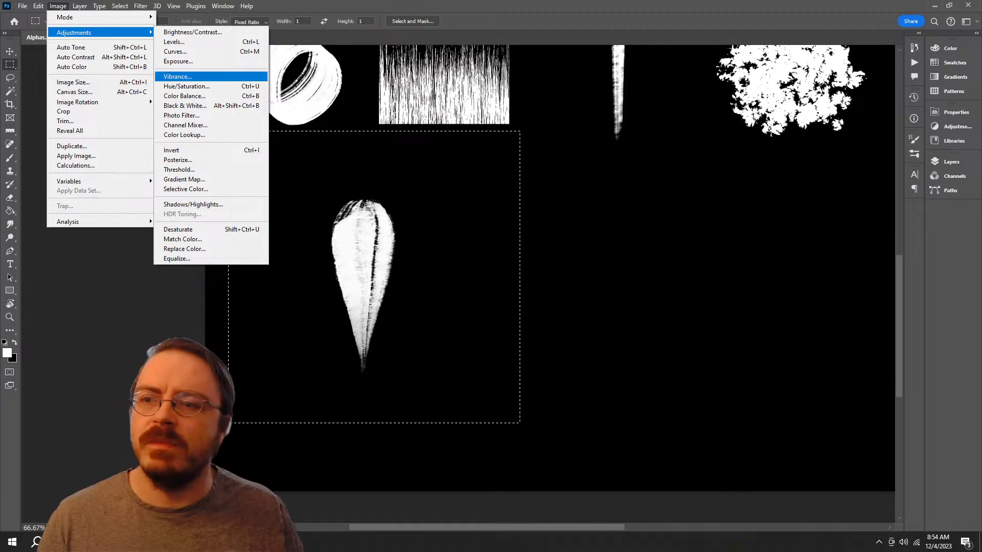
left_click(951, 161)
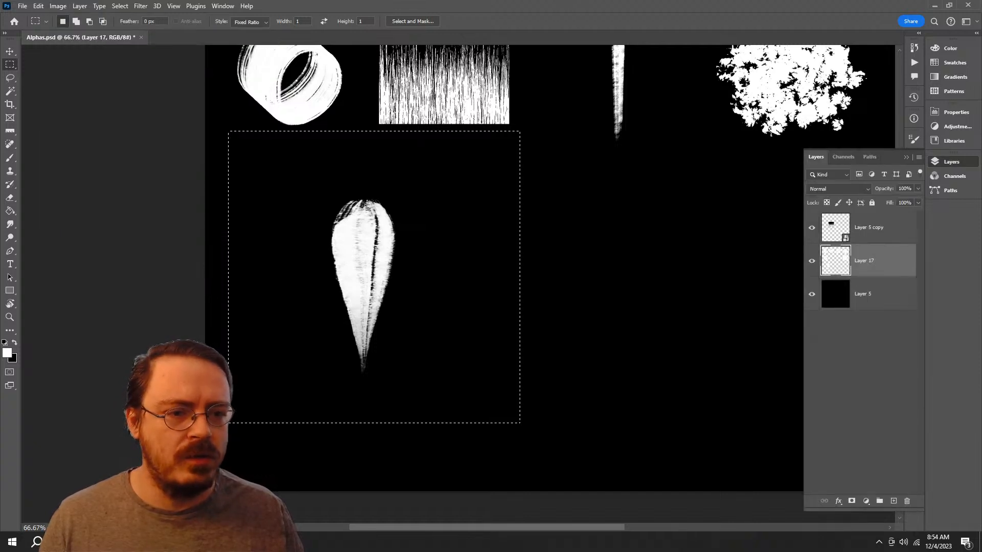
Step: Clear the square selection around the liquified wedge stroke
left_click_drag(613, 215, 365, 226)
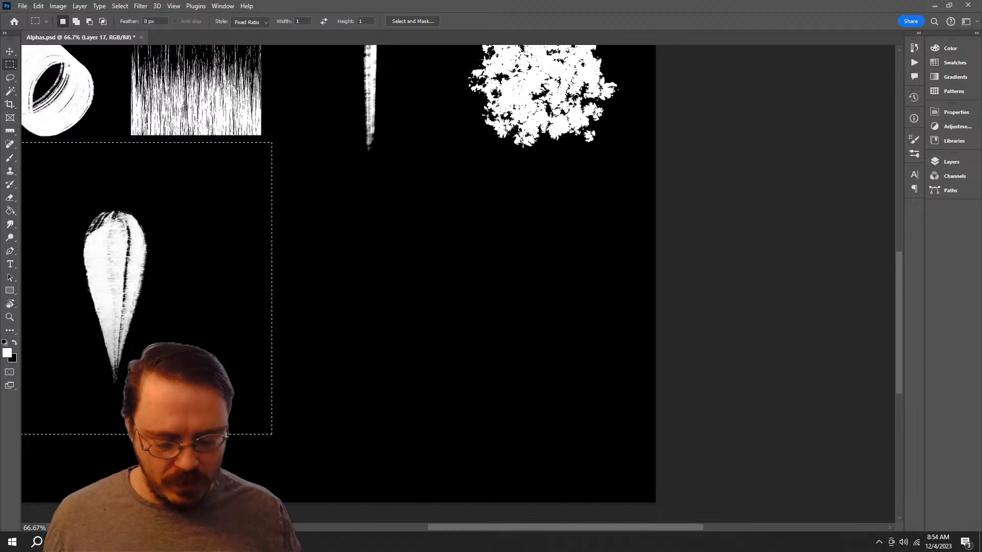
left_click_drag(440, 256, 479, 224)
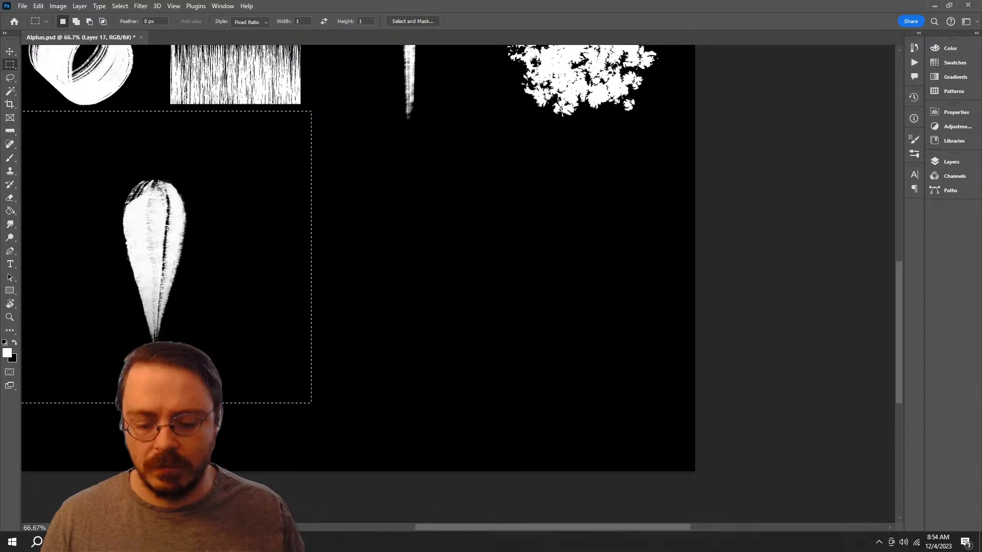
key("ctrl+minus")
left_click_drag(409, 215, 238, 171)
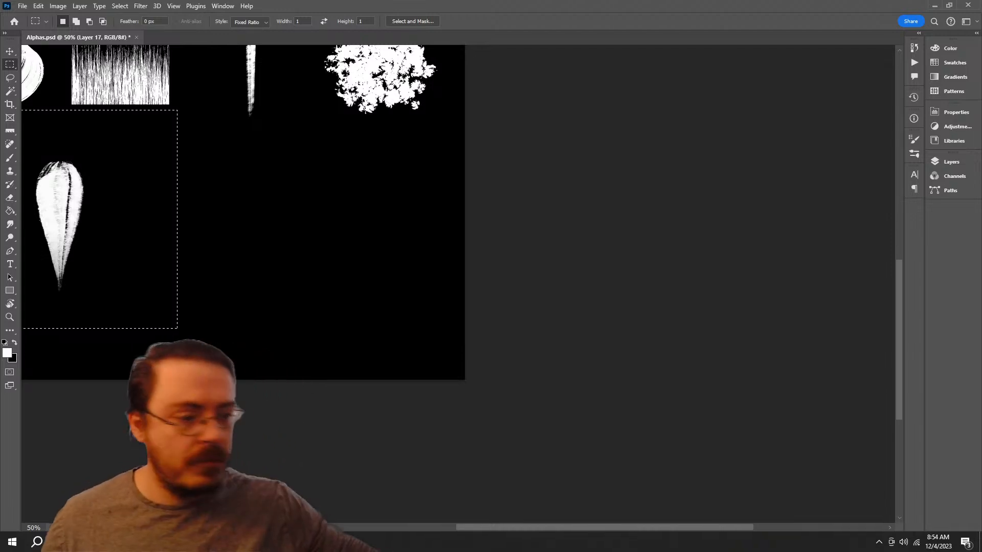
left_click_drag(238, 170, 459, 244)
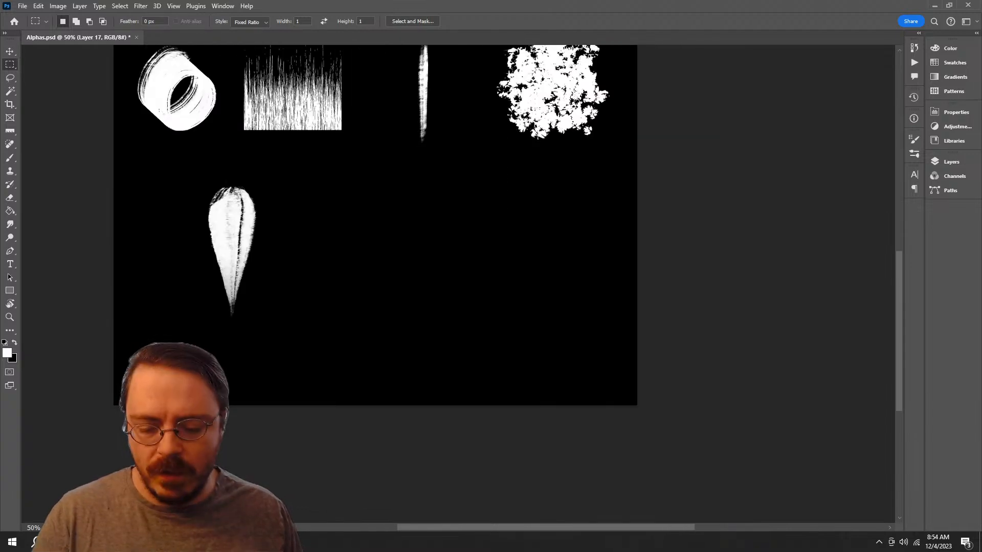
Step: Try several freehand Lasso loops in the empty black area beside the wedge stroke and deselect them
key("l")
mouse_move(438, 186)
left_mouse_down()
mouse_move(301, 322)
mouse_move(344, 235)
left_mouse_up()
key("ctrl+d")
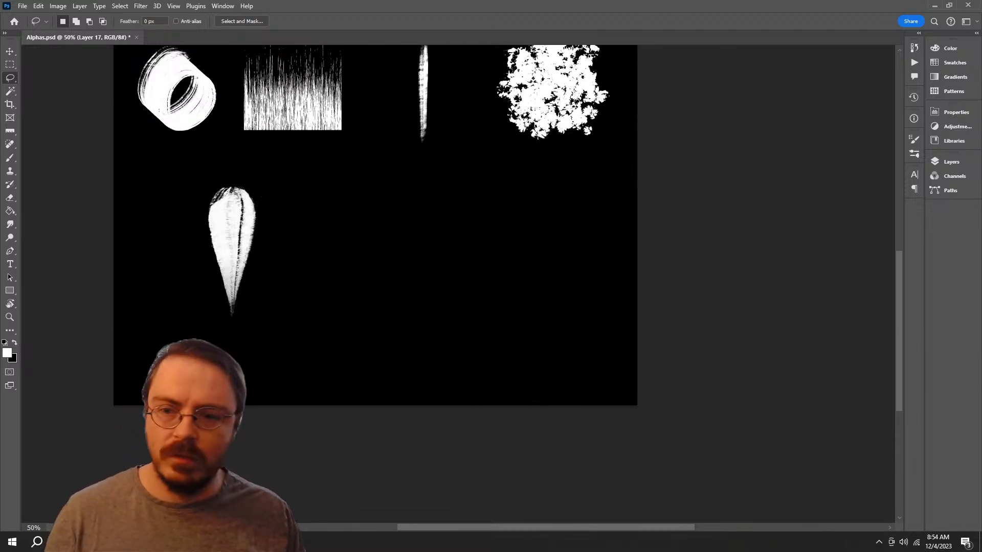
mouse_move(365, 182)
left_mouse_down()
mouse_move(374, 302)
mouse_move(493, 270)
left_mouse_up()
left_click_drag(443, 178, 506, 266)
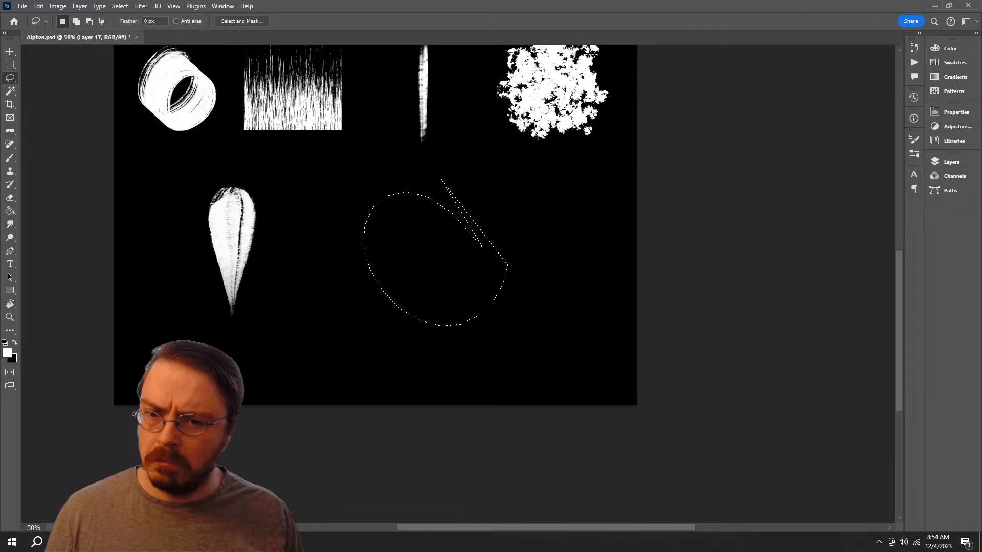
mouse_move(420, 172)
left_mouse_down()
mouse_move(477, 274)
mouse_move(500, 243)
left_mouse_up()
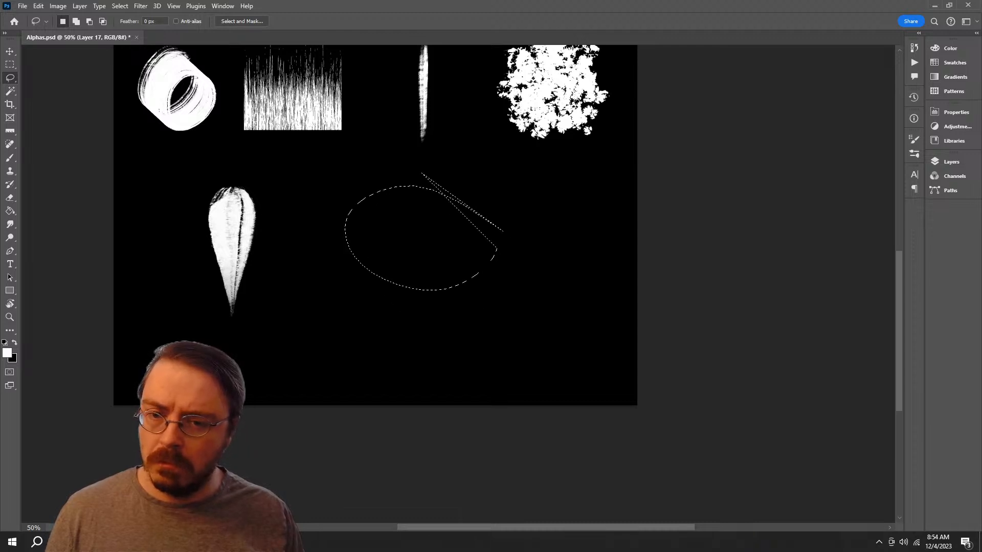
key("ctrl+d")
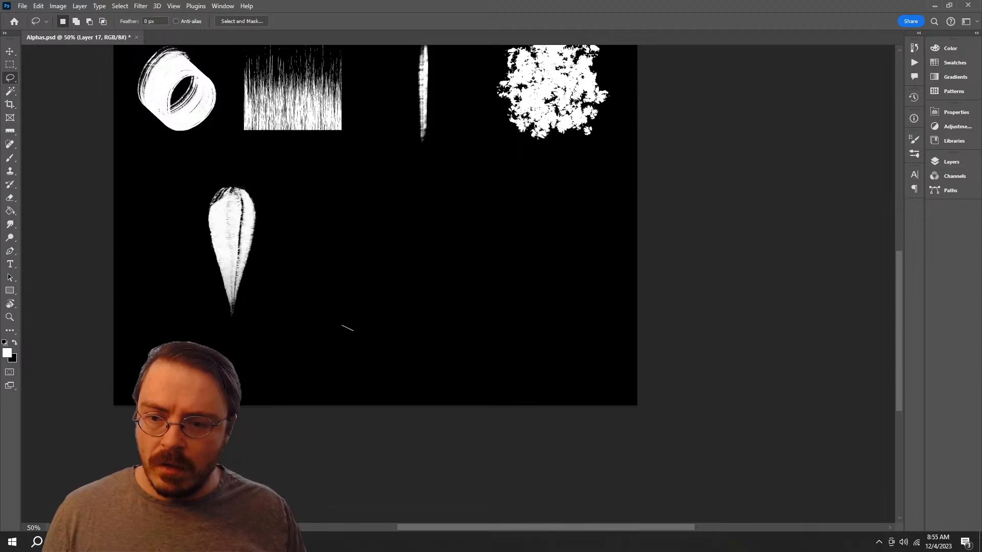
mouse_move(352, 330)
left_mouse_down()
mouse_move(372, 179)
mouse_move(327, 302)
left_mouse_up()
mouse_move(524, 197)
left_mouse_down()
mouse_move(377, 318)
mouse_move(544, 278)
mouse_move(542, 287)
left_mouse_up()
key("ctrl+d")
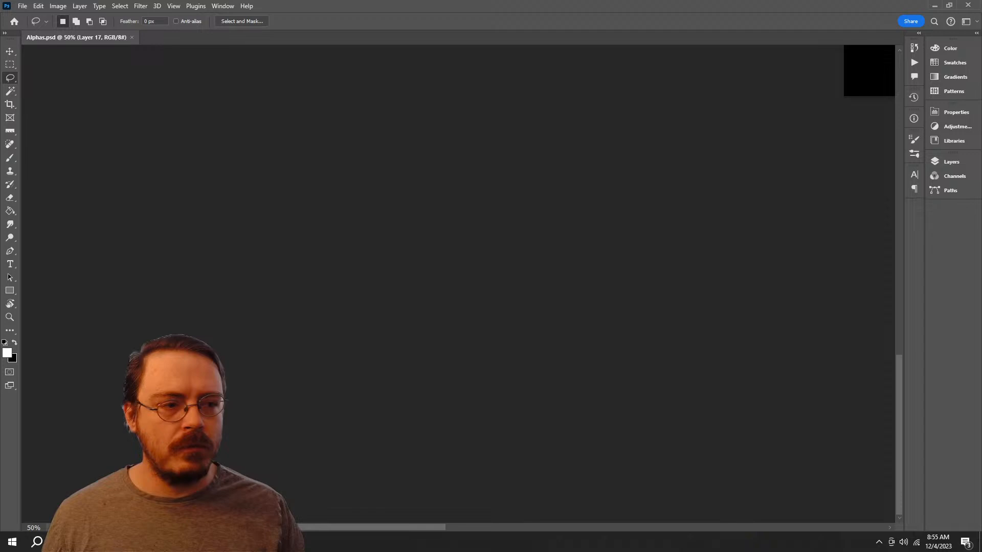
Step: Try a loose freehand Lasso selection around the wedge-shaped stroke
left_click_drag(818, 74, 281, 435)
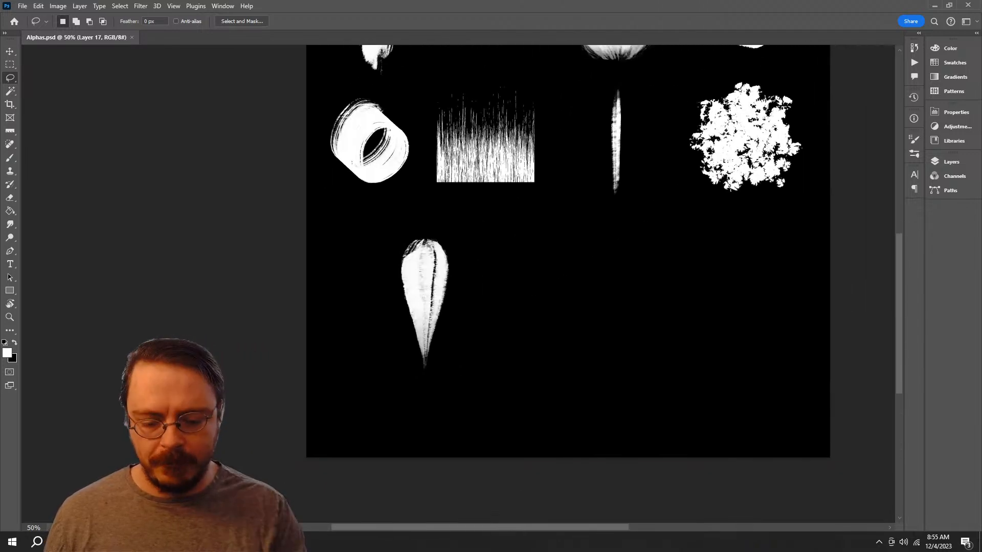
key("ctrl+plus")
key("ctrl+plus")
left_click_drag(403, 231, 421, 184)
key("z")
left_click_drag(528, 239, 351, 264)
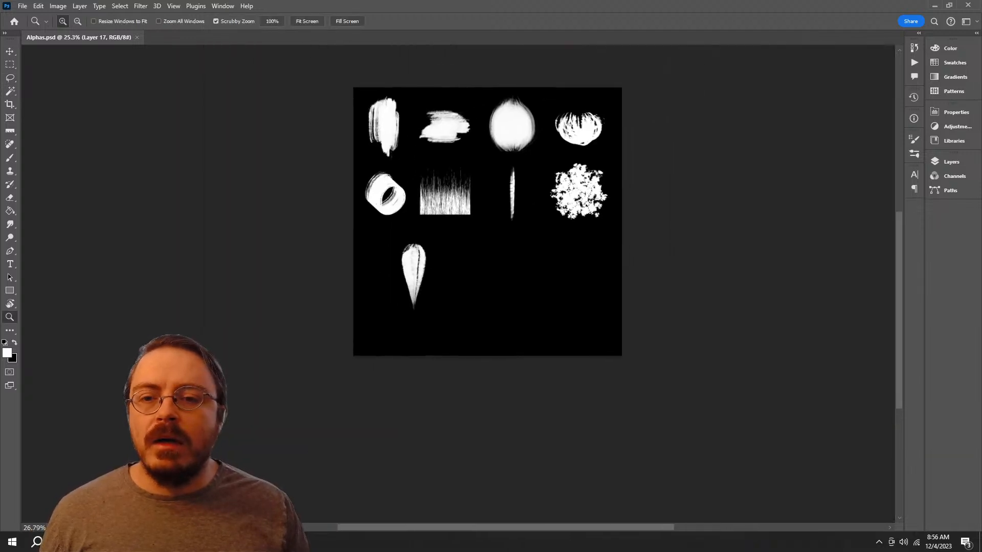
left_click_drag(420, 166, 454, 166)
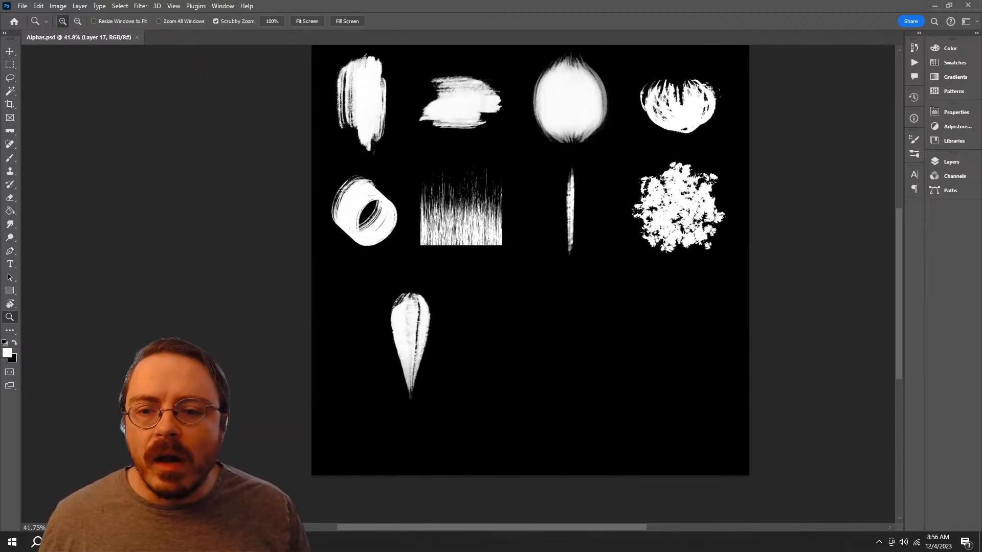
key("l")
mouse_move(409, 269)
left_mouse_down()
mouse_move(439, 420)
mouse_move(411, 270)
left_mouse_up()
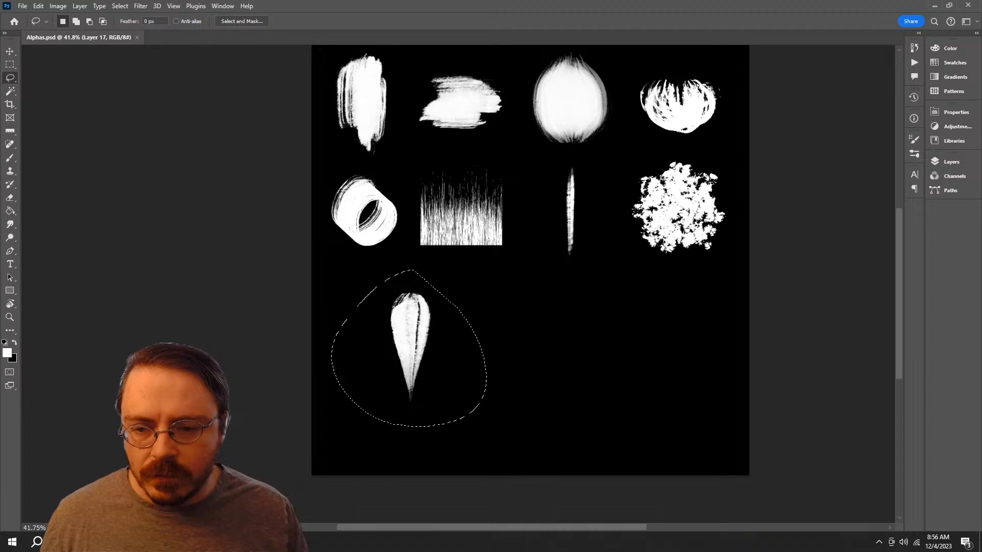
Step: Clear the selection around the wedge and move the layer of painted strokes left and slightly up with the Move tool
key("z")
left_click_drag(420, 334, 458, 334)
key("v")
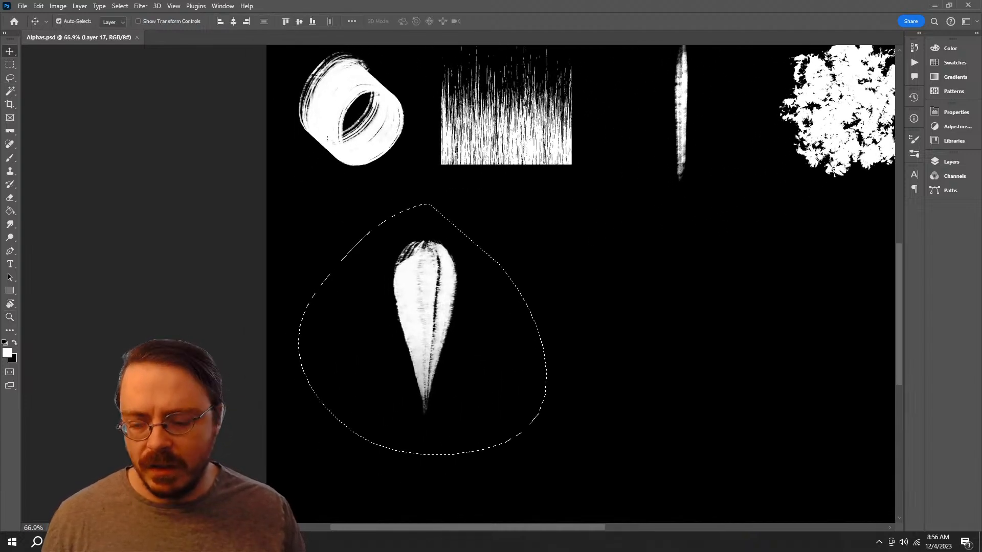
key("ctrl")
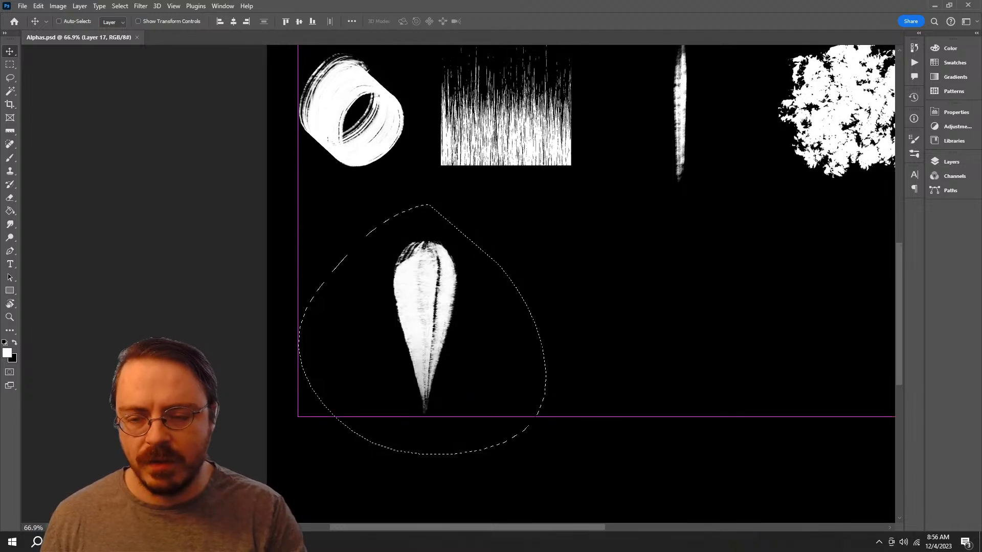
key("ctrl+d")
left_click_drag(425, 317, 348, 309)
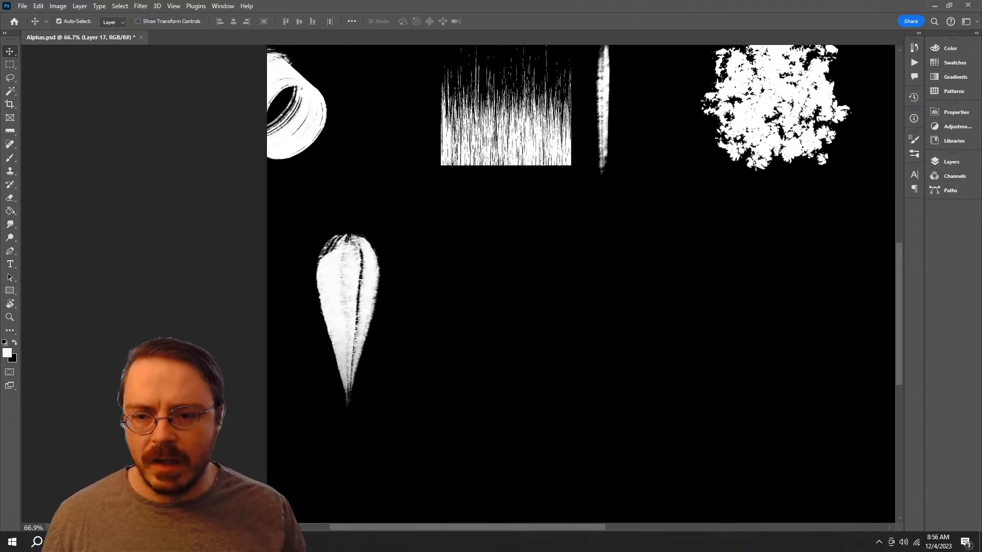
Step: Undo the move of the whole strokes layer, lasso only the wedge stroke and move it left and slightly up
key("ctrl+z")
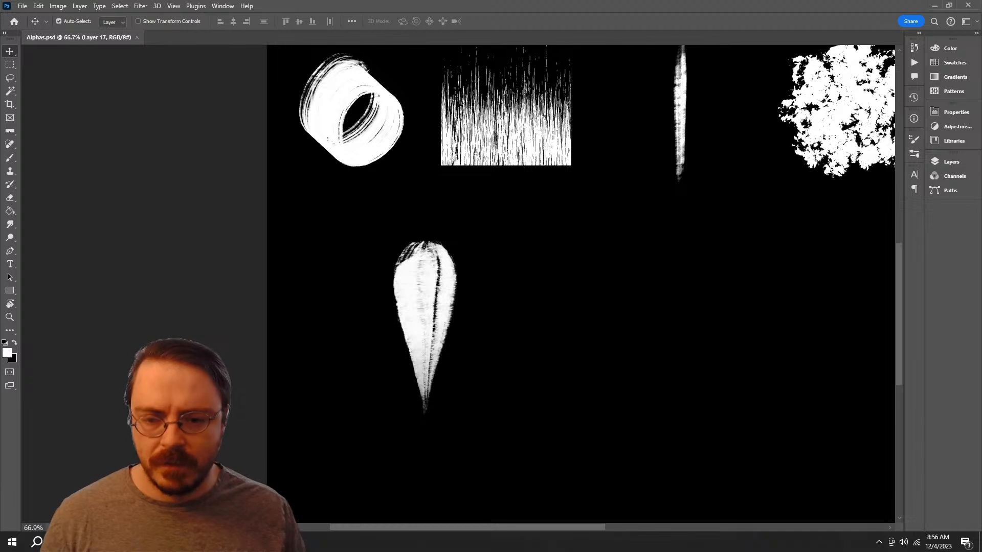
key("l")
mouse_move(353, 221)
left_mouse_down()
mouse_move(562, 214)
mouse_move(460, 161)
left_mouse_up()
left_click_drag(404, 190, 445, 120, "alt")
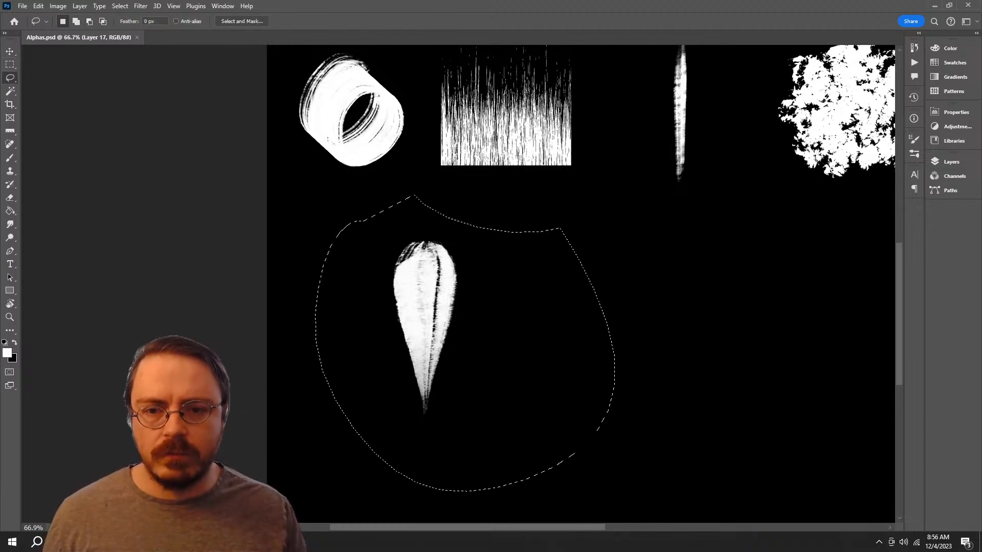
key("v")
left_click_drag(434, 299, 372, 280)
Step: Scale the wedge stroke proportionally to 87.28% with Free Transform and nudge it upward in line with its former top
key("ctrl+t")
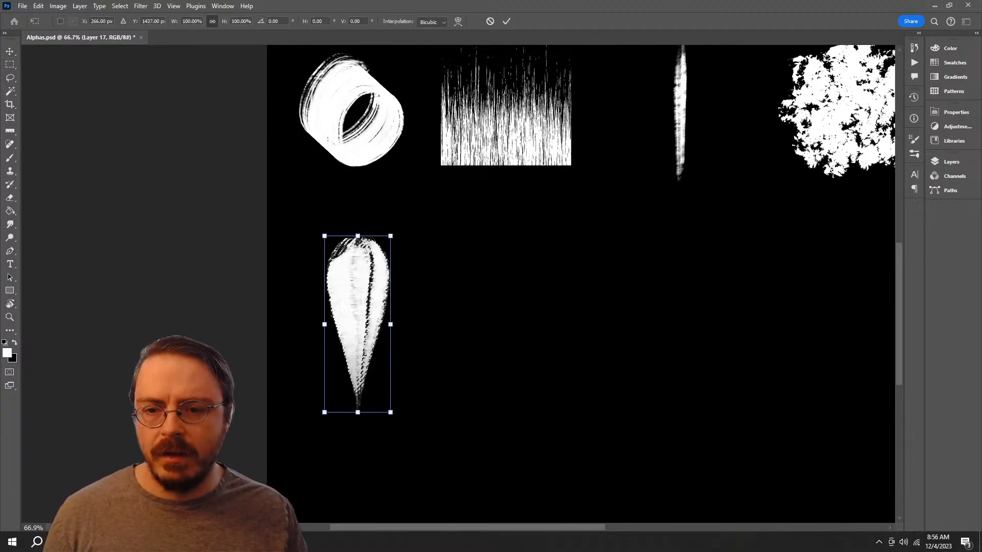
left_click_drag(390, 236, 382, 258)
left_click_drag(364, 299, 365, 278)
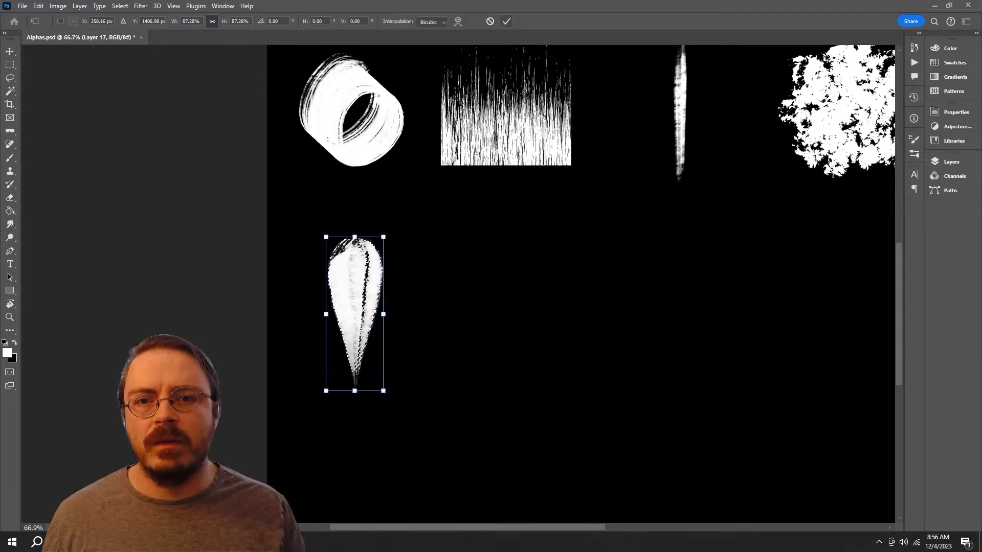
key("Return")
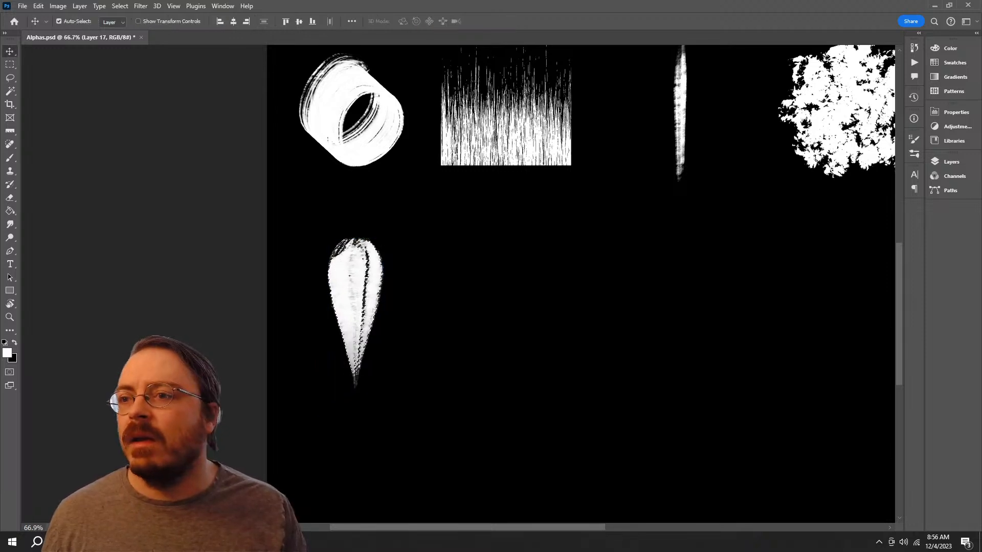
Step: Desaturate the layer of painted strokes and apply a Brightness/Contrast adjustment to it
left_click(58, 6)
mouse_move(81, 33)
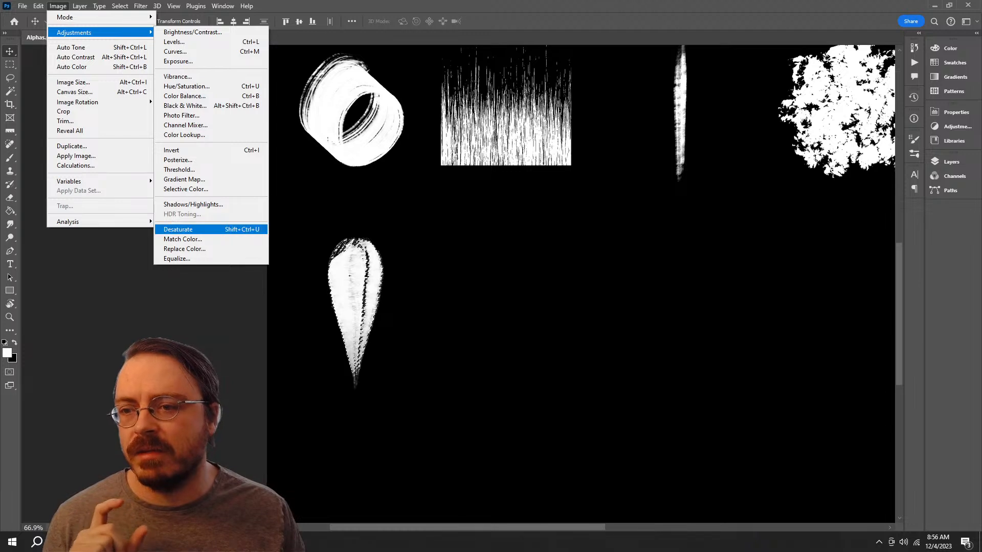
left_click(177, 229)
left_click(58, 7)
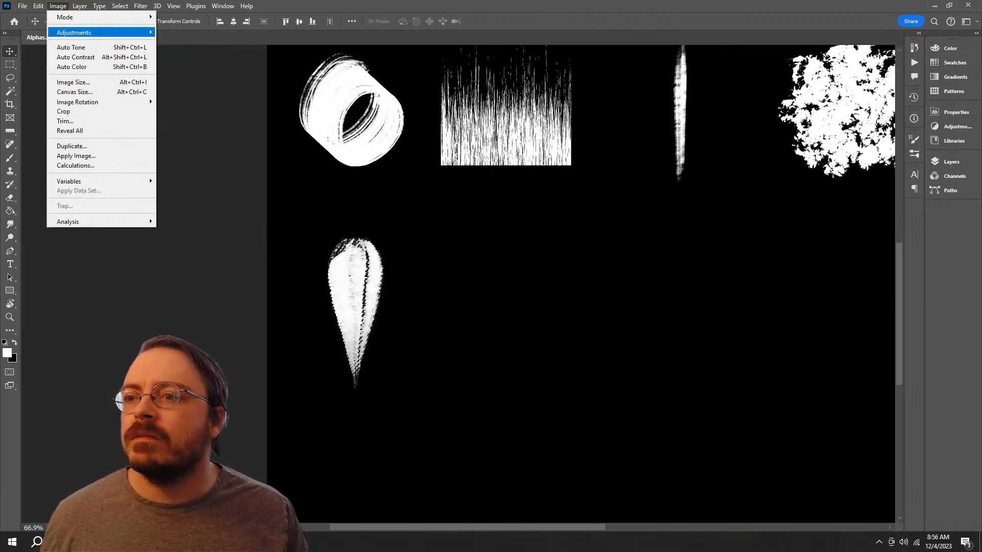
mouse_move(82, 33)
left_click(192, 32)
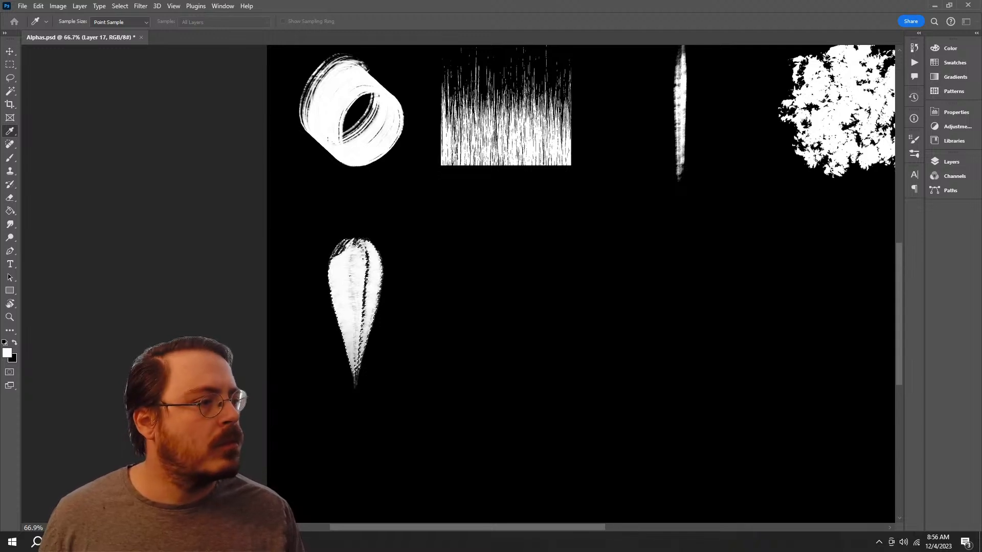
key("Return")
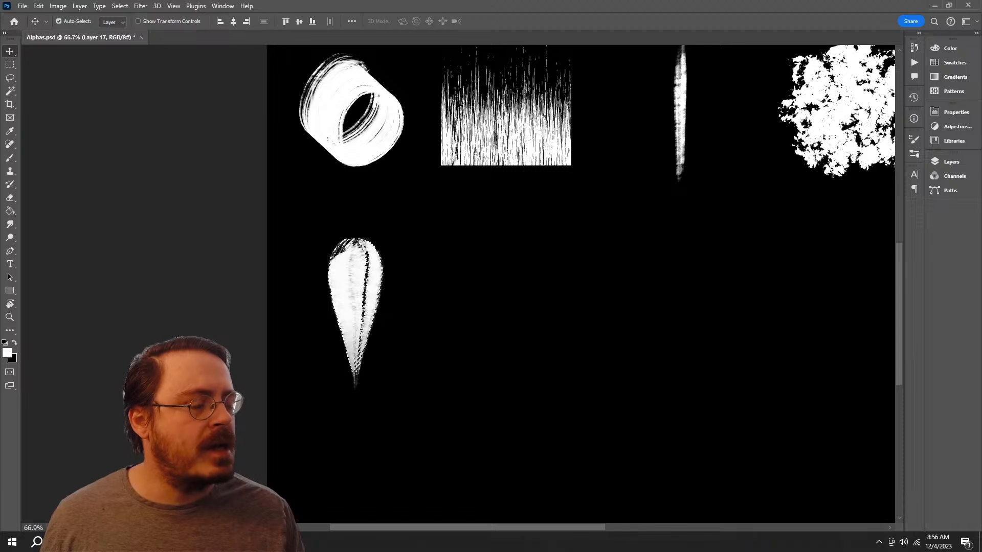
Step: Select Layer 5 copy, Layer 17 and the black Layer 5 and merge them into a single layer
key("ctrl+e")
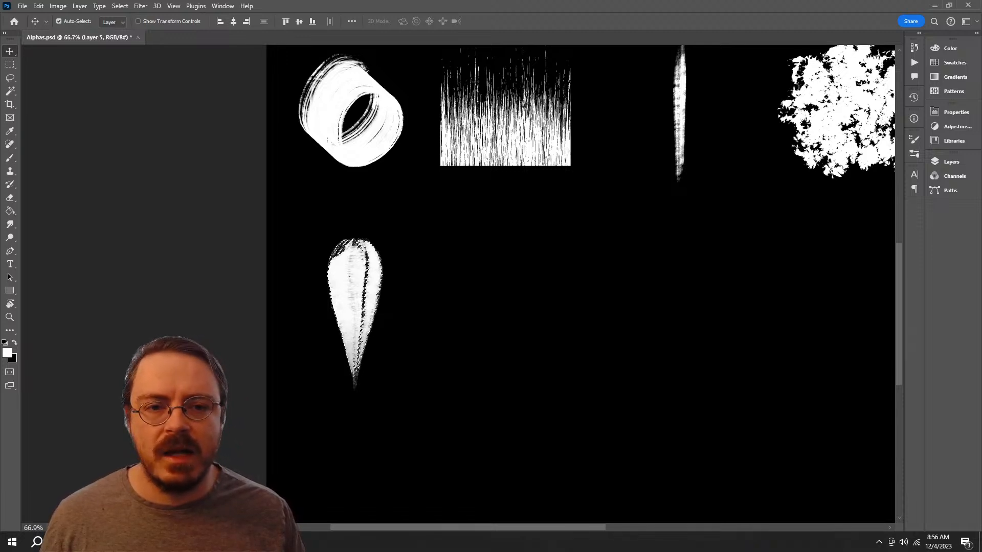
mouse_move(572, 225)
left_mouse_down()
mouse_move(456, 329)
mouse_move(341, 389)
mouse_move(346, 412)
mouse_move(440, 269)
mouse_move(450, 274)
left_mouse_up()
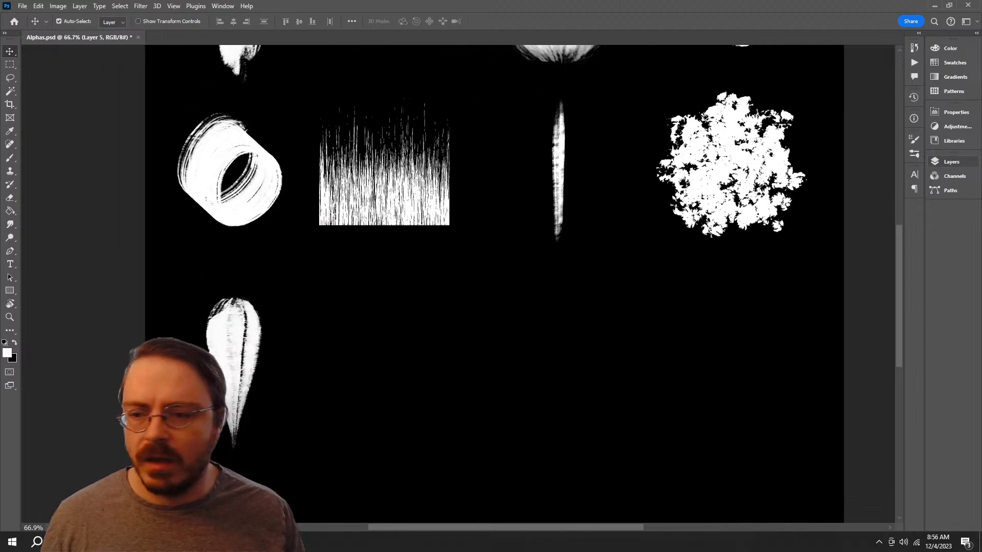
left_click(950, 161)
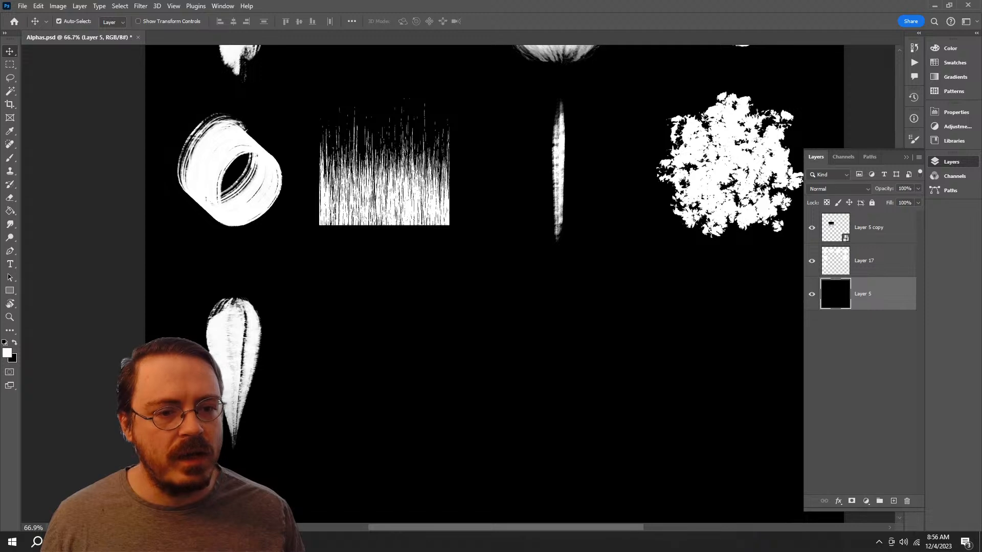
right_click(883, 262)
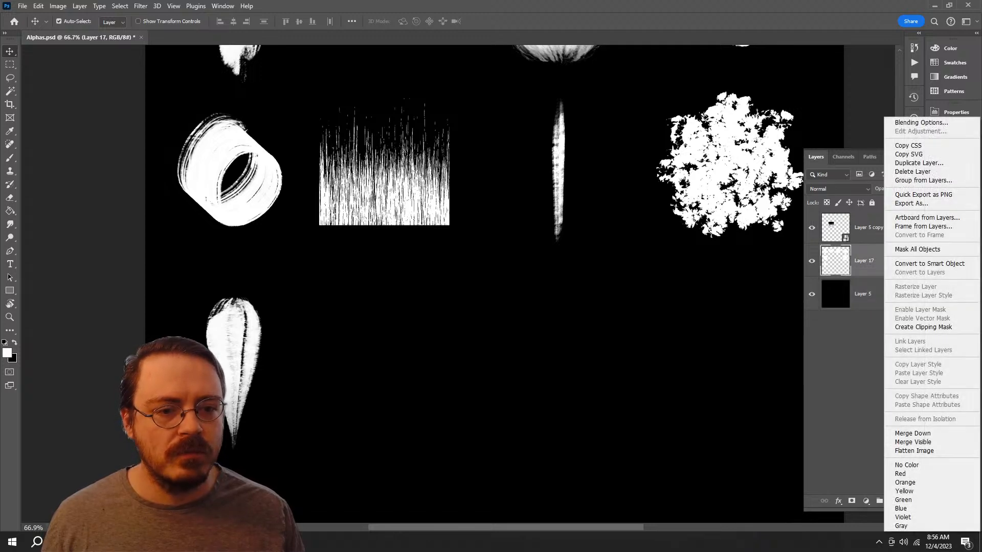
left_click(911, 265)
right_click(873, 294)
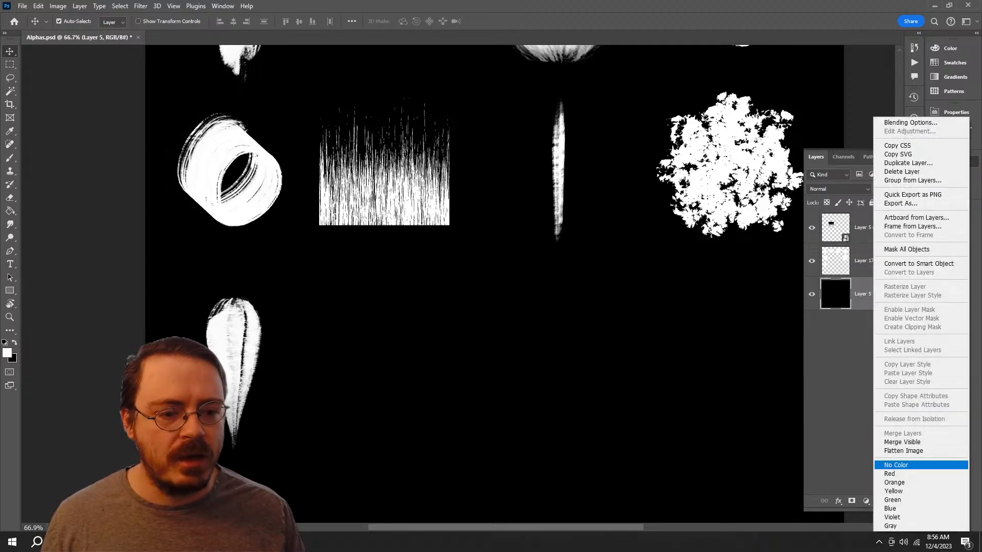
key("Escape")
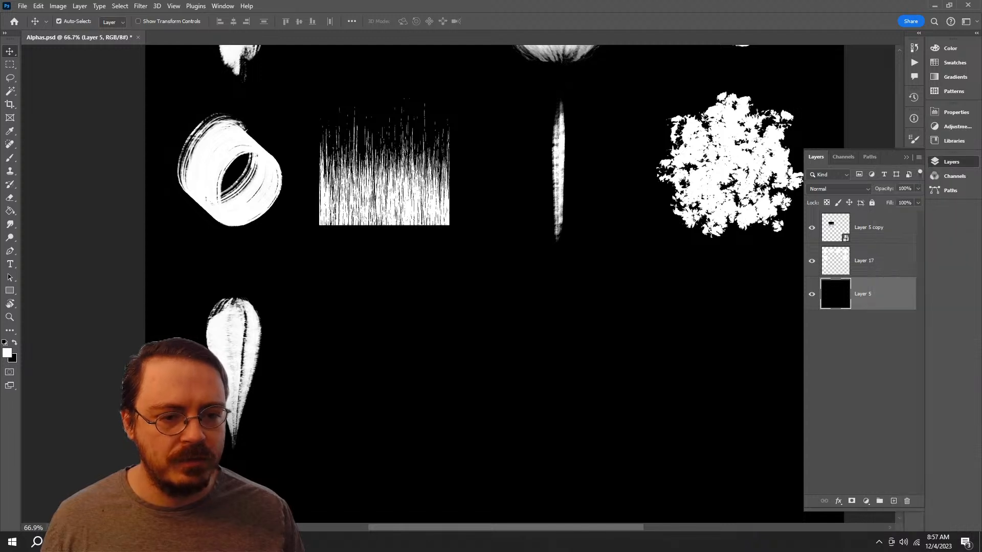
left_click(883, 227)
left_click(883, 294, "shift")
right_click(884, 294)
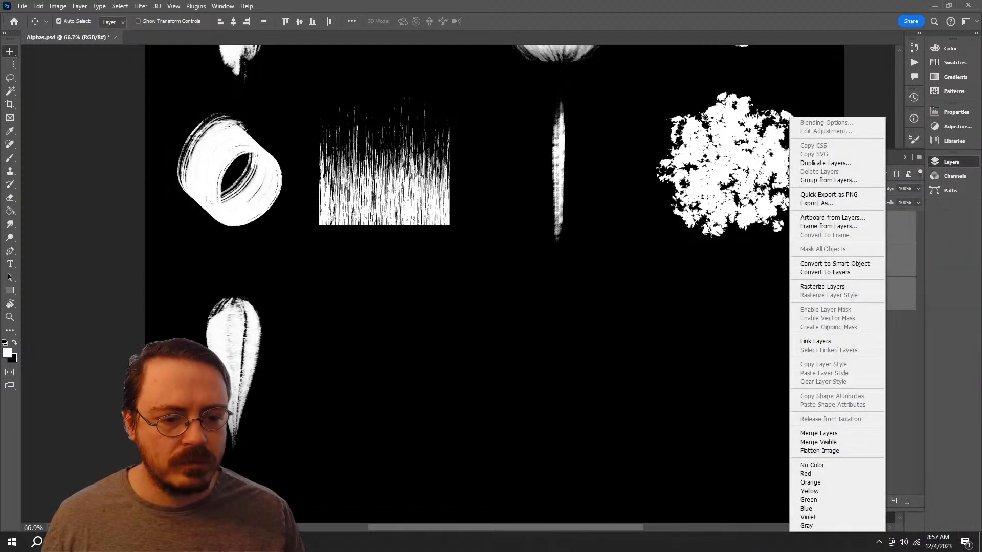
left_click(818, 433)
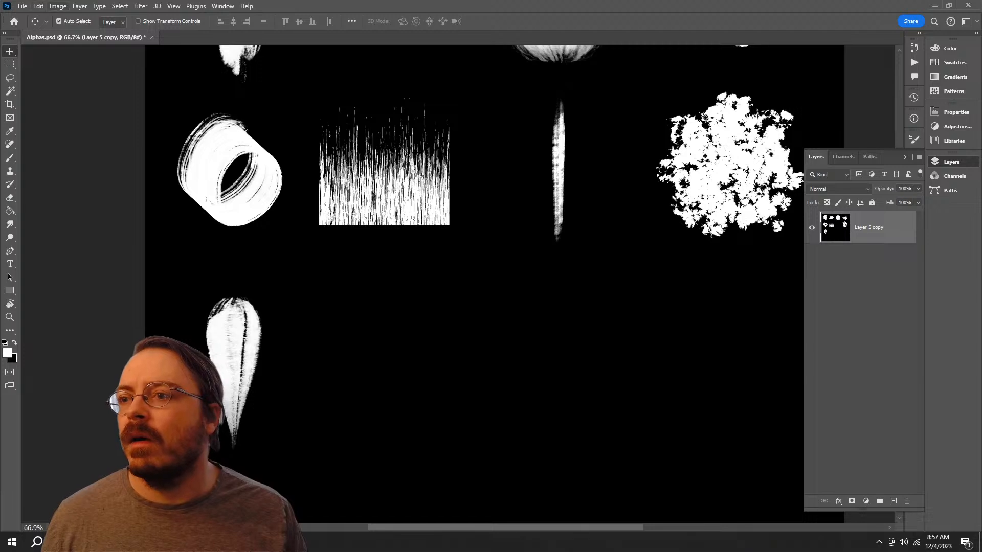
Step: Apply a Levels adjustment to the merged layer, raising the contrast so the soft strokes get hard black-and-white edges
left_click(58, 6)
mouse_move(76, 32)
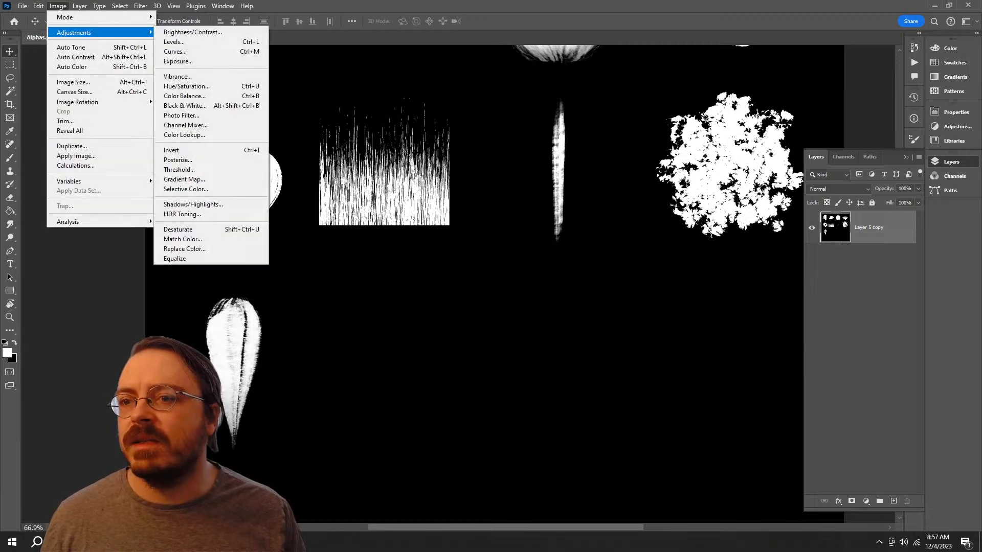
left_click(174, 42)
left_click_drag(625, 199, 689, 199)
left_click_drag(754, 199, 719, 200)
left_click_drag(511, 205, 508, 321)
key("Return")
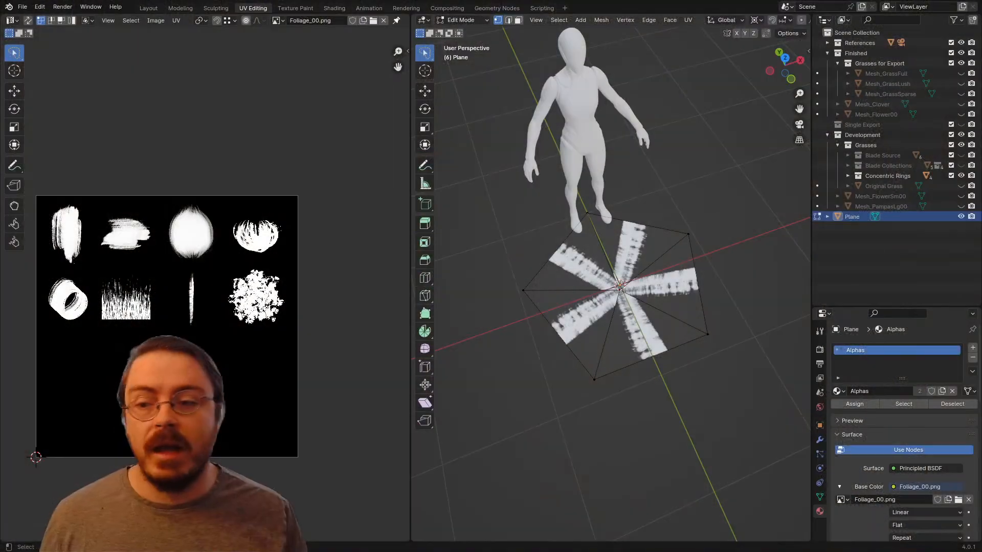
Step: Switch to Blender, load the updated Foliage_00.png into the UV editor and stop the animation playback
key("space")
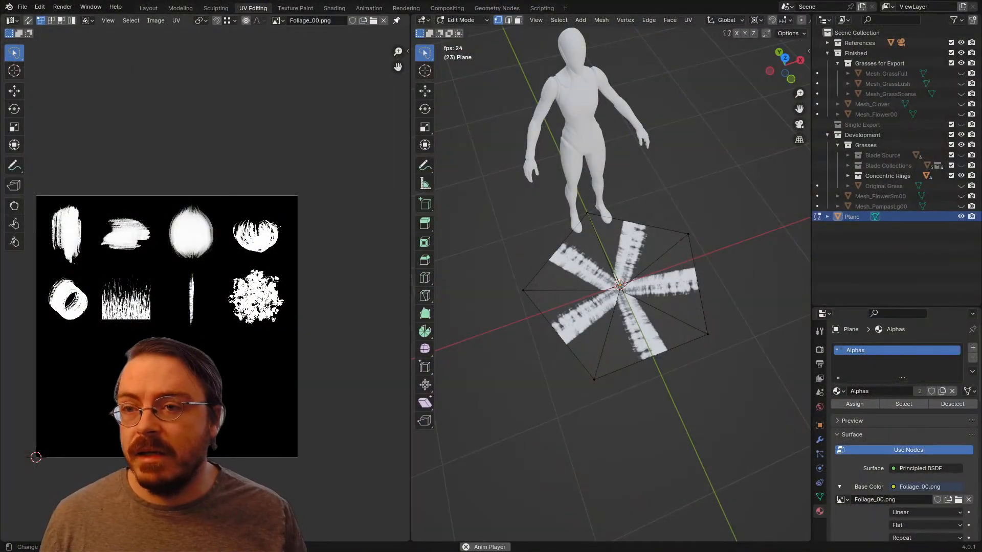
middle_click_drag(154, 333, 207, 290)
scroll(208, 290, "up", 3)
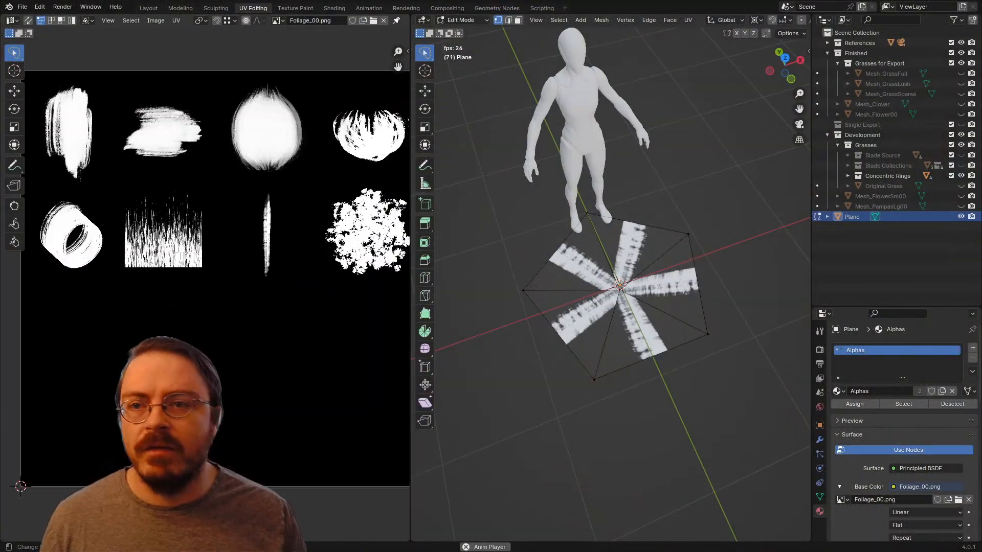
left_click(277, 20)
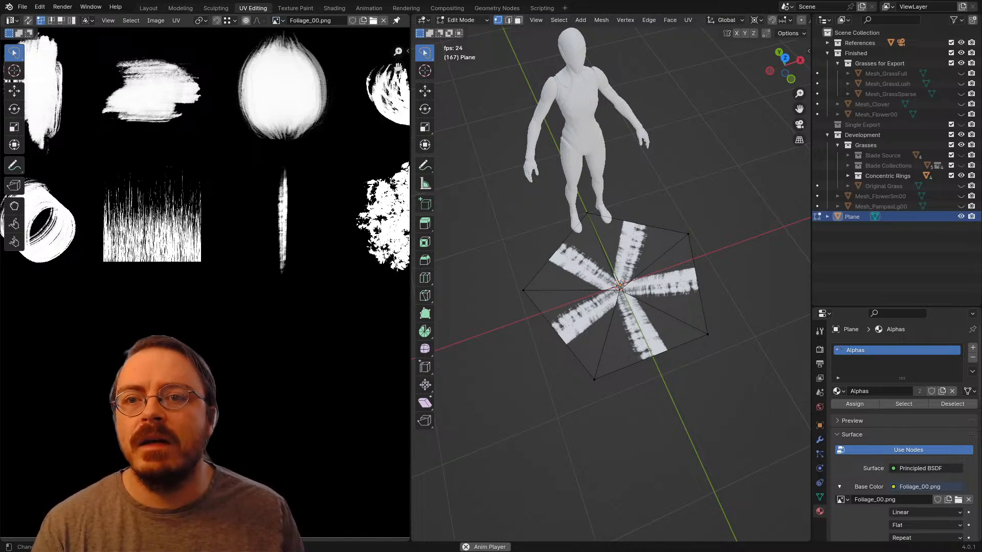
left_click(373, 21)
double_click(310, 156)
key("space")
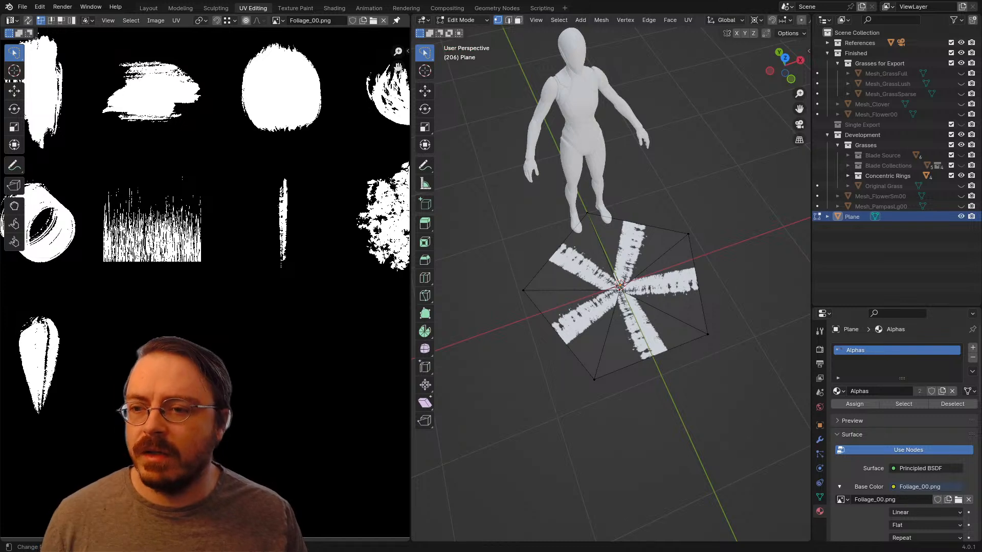
Step: Select the whole pentagon mesh, move its stacked UV triangles onto the wedge stroke and enlarge them to enclose it
key("a")
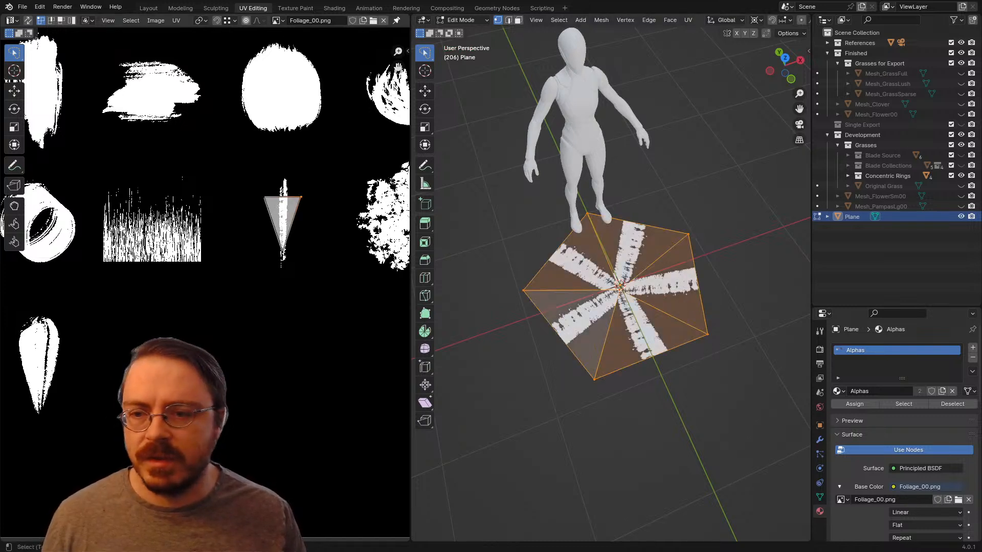
key("a")
key("g")
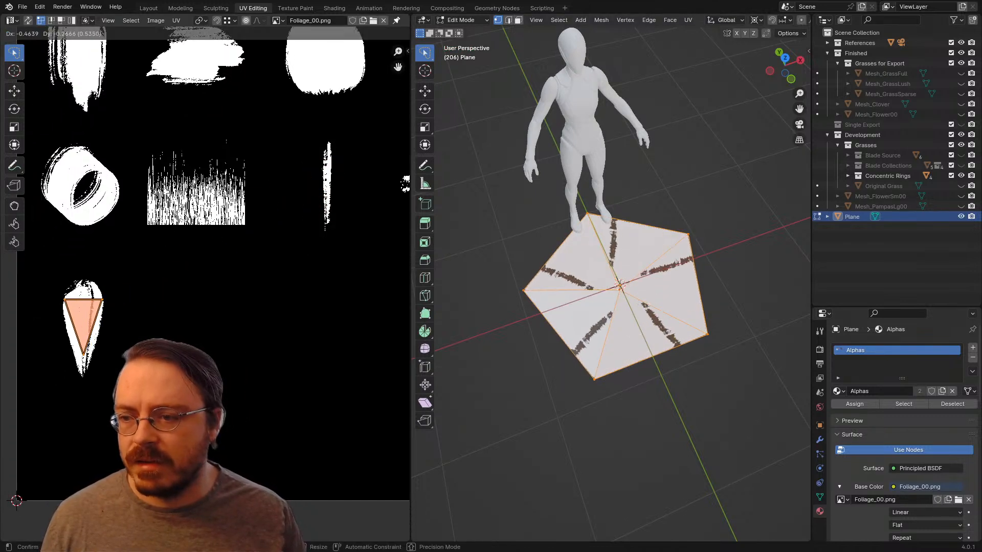
left_click(143, 373)
key("s")
left_click(184, 420)
key("g")
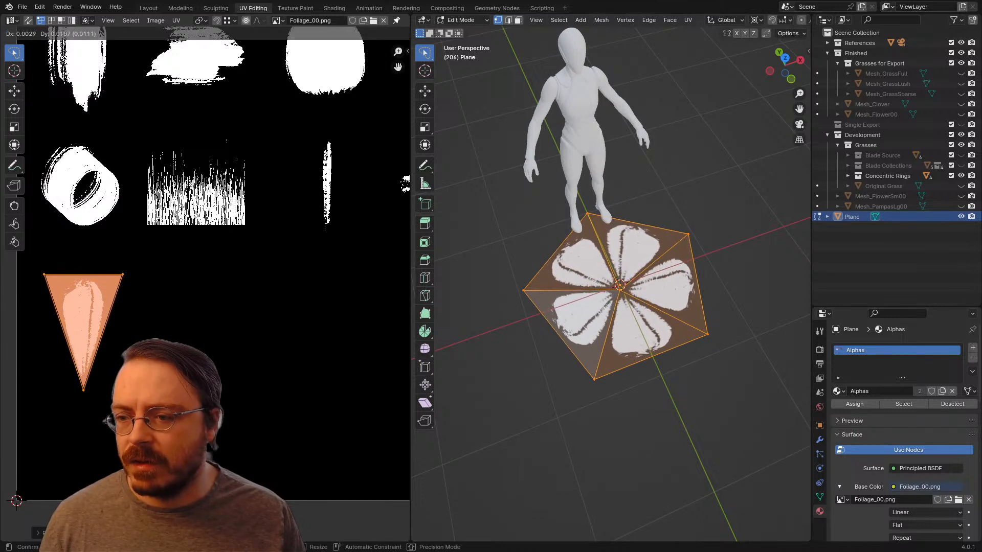
left_click(169, 409)
Step: Lasso the two upper UV vertices of the triangle, scale them apart by about 1.35 and raise them about 0.03
scroll(97, 327, "up", 2)
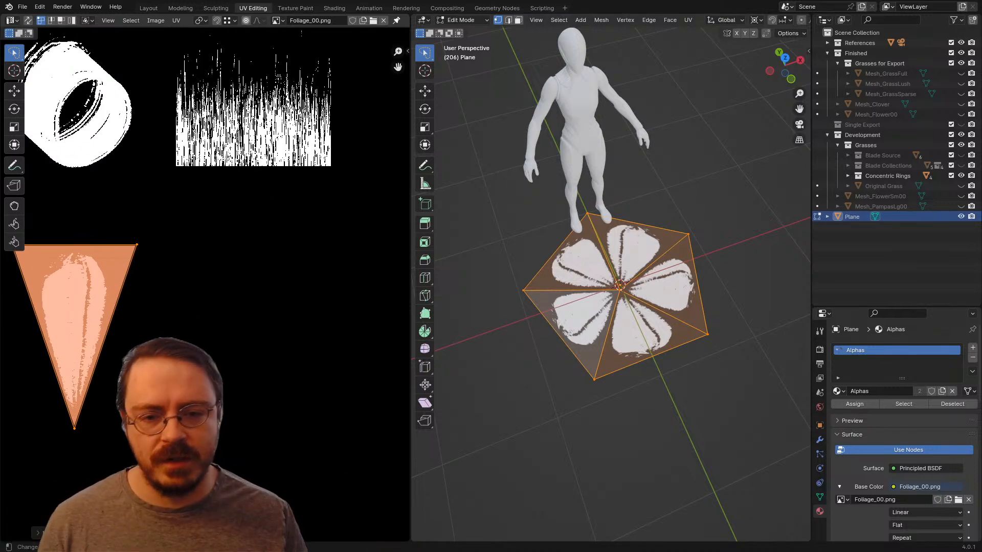
middle_click_drag(104, 389, 196, 372)
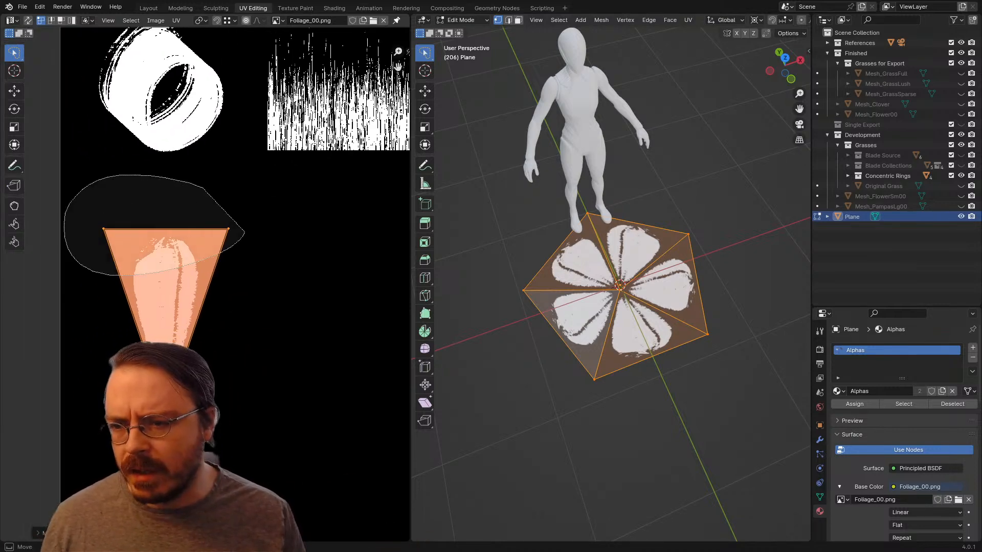
key("s")
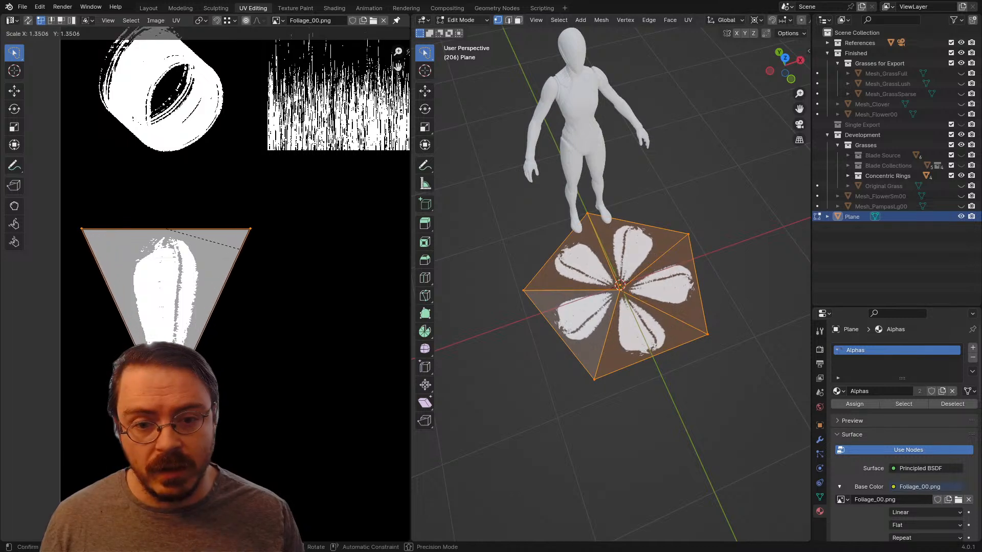
left_click(241, 250)
key("g")
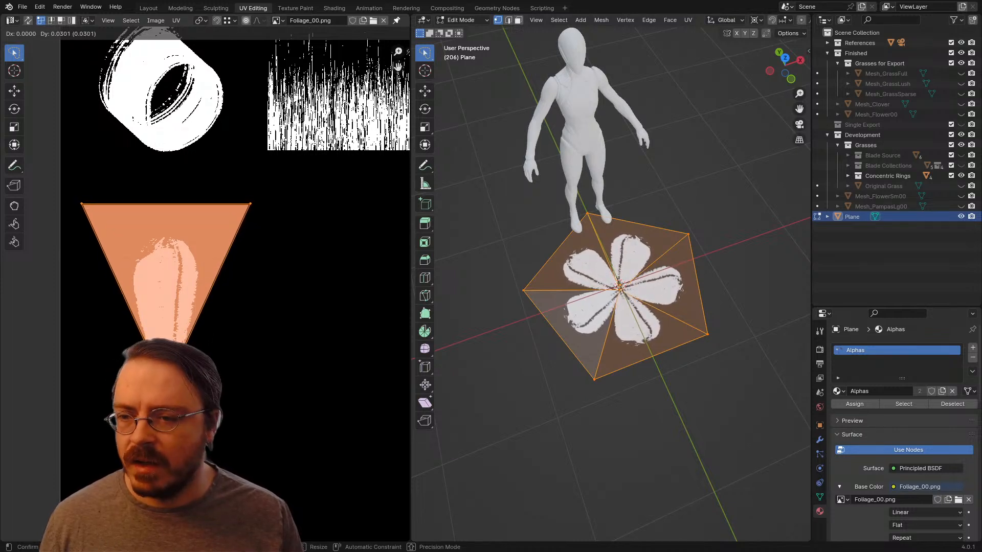
key("Return")
Step: Try narrowing the UV triangle's upper edge by scaling its two vertices to about 0.75
mouse_move(279, 153)
left_mouse_down()
mouse_move(205, 228)
mouse_move(275, 205)
left_mouse_up()
key("s")
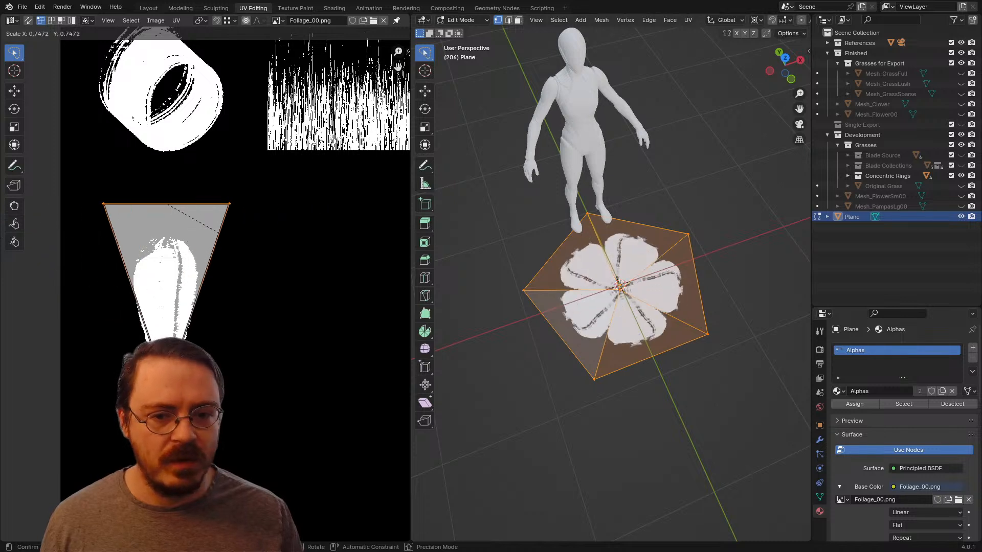
key("Return")
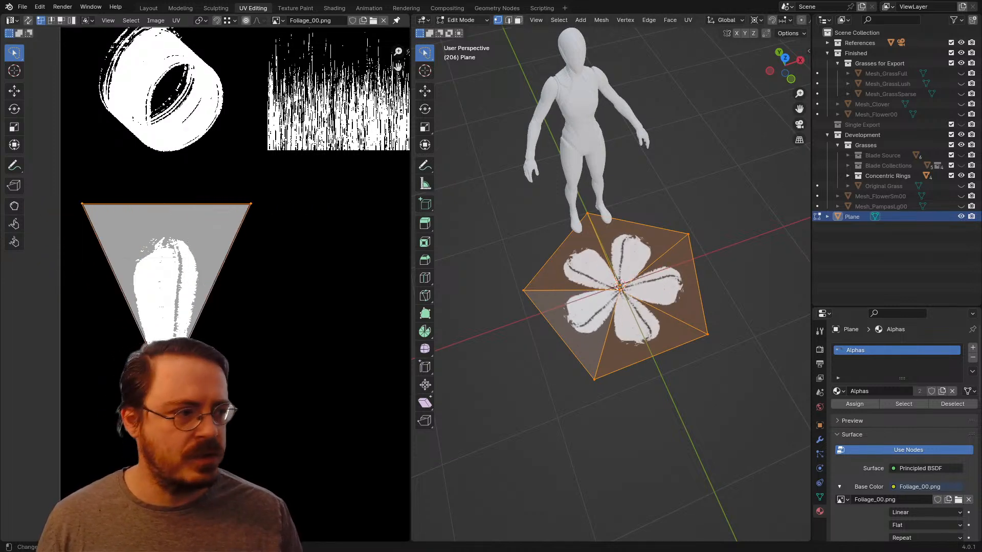
Step: Lower the UV triangle's two upper vertices about 0.03 along Y to just above the wedge stroke
middle_click_drag(230, 158, 273, 181)
left_click_drag(278, 179, 317, 245)
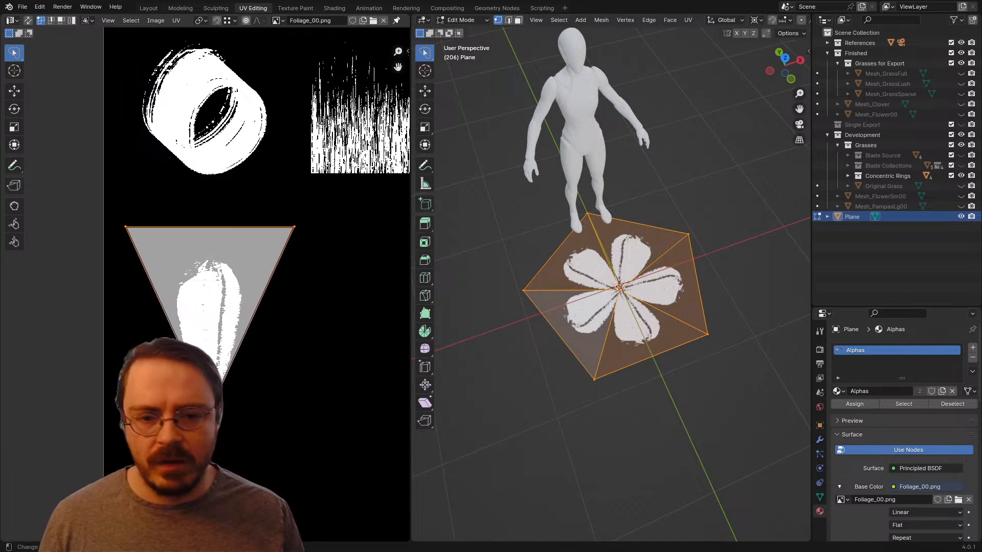
middle_click_drag(307, 241, 288, 228)
key("g")
key("y")
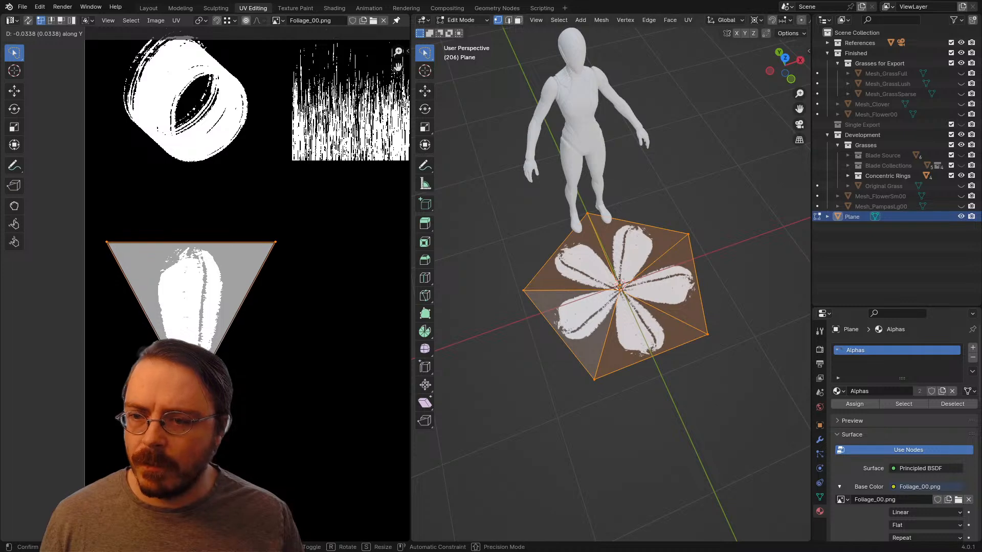
key("Return")
scroll(624, 306, "up", 3)
middle_click_drag(623, 307, 634, 345)
scroll(633, 317, "up", 2)
scroll(634, 345, "down", 8)
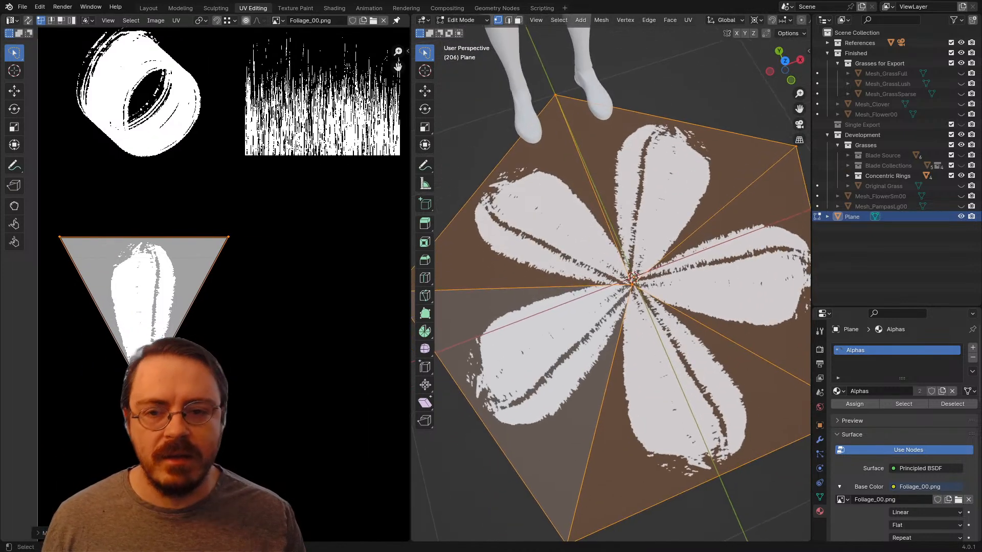
Step: Examine the petals on the pentagon mesh from the front, from above and close up beside the mannequin
scroll(634, 346, "down", 2)
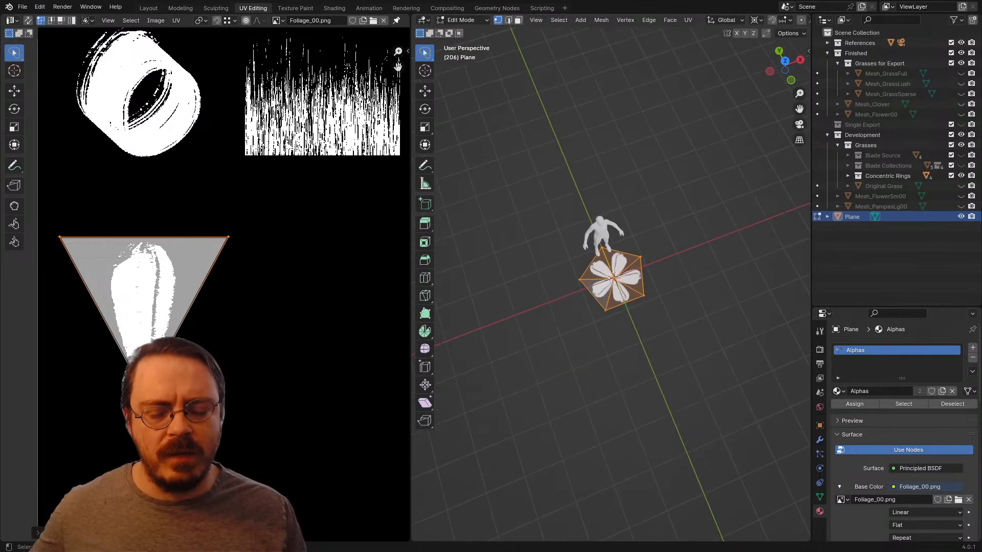
middle_click_drag(634, 345, 610, 333)
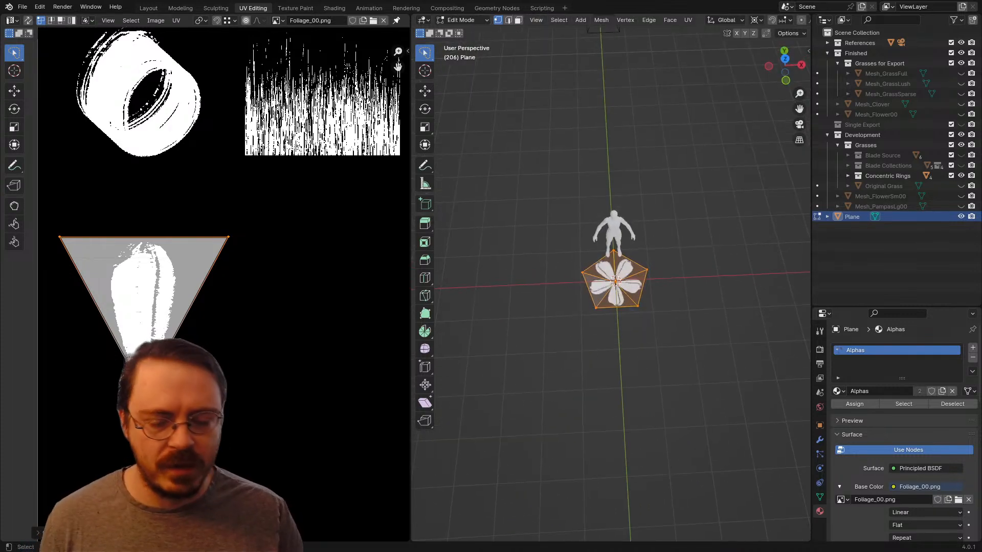
key("KP_1")
scroll(634, 347, "up", 6)
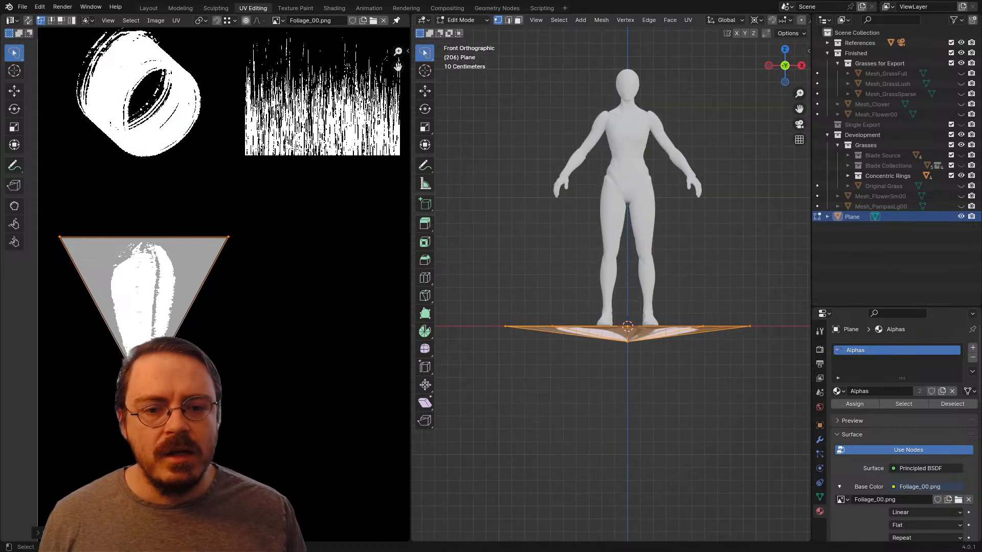
middle_click_drag(634, 348, 625, 315)
scroll(624, 315, "up", 2)
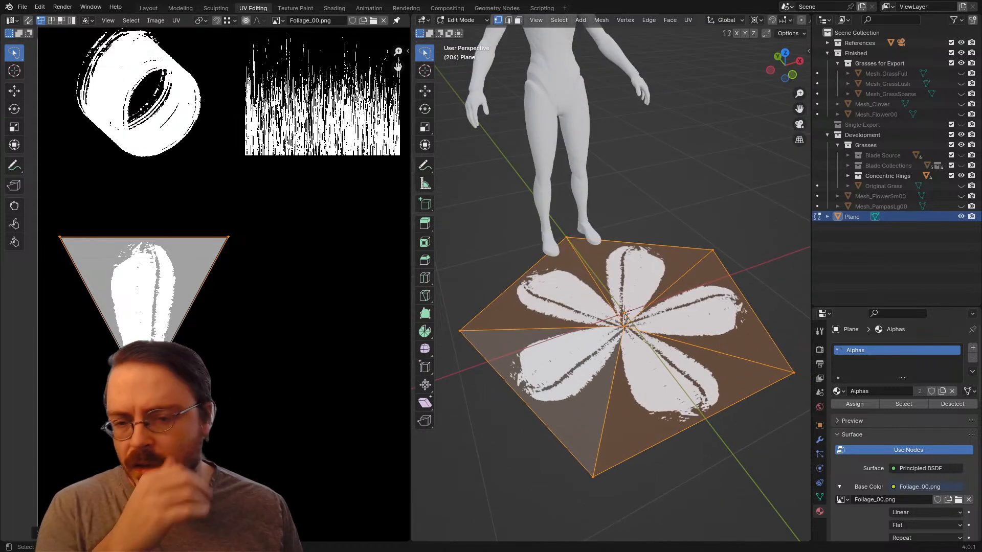
scroll(624, 314, "up", 1)
scroll(620, 306, "down", 3)
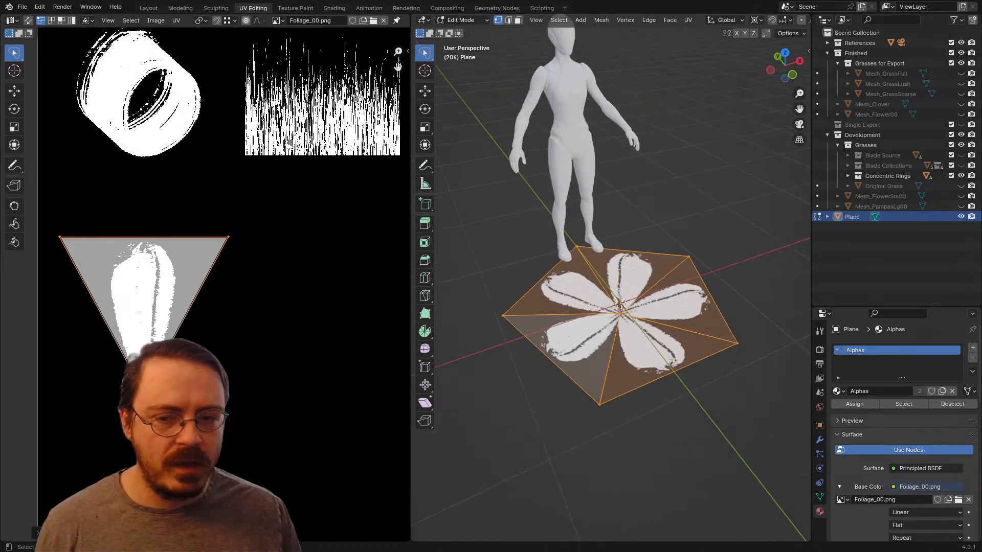
Step: Inspect the pentagon mesh's object data properties, from vertex groups down to custom properties
left_click(819, 497)
scroll(620, 305, "down", 3)
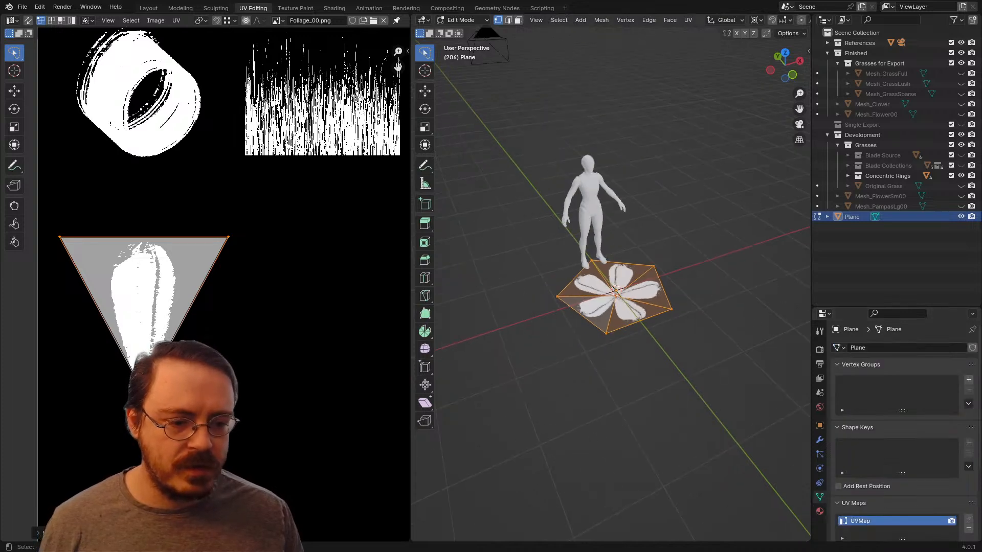
middle_click_drag(620, 306, 580, 254)
scroll(580, 254, "up", 3)
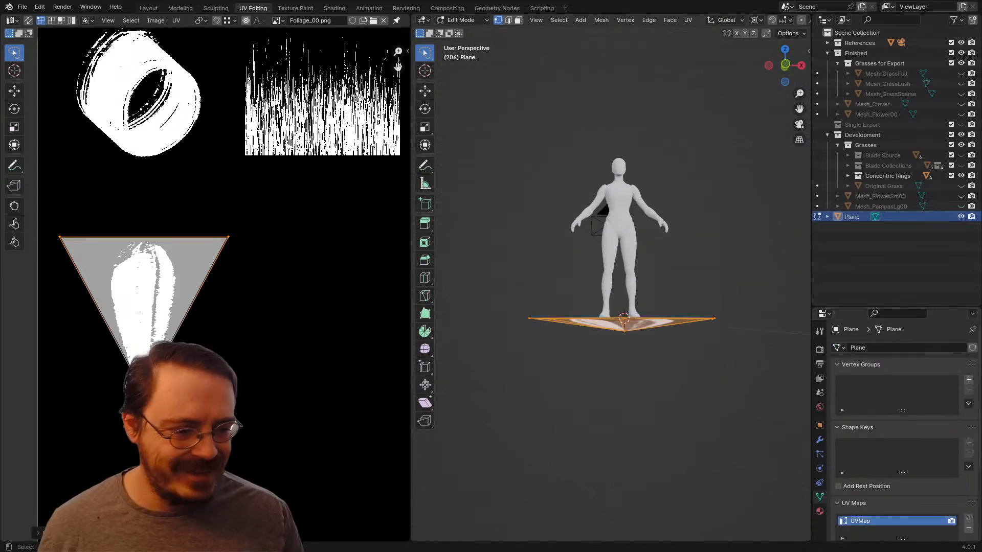
scroll(897, 435, "down", 5)
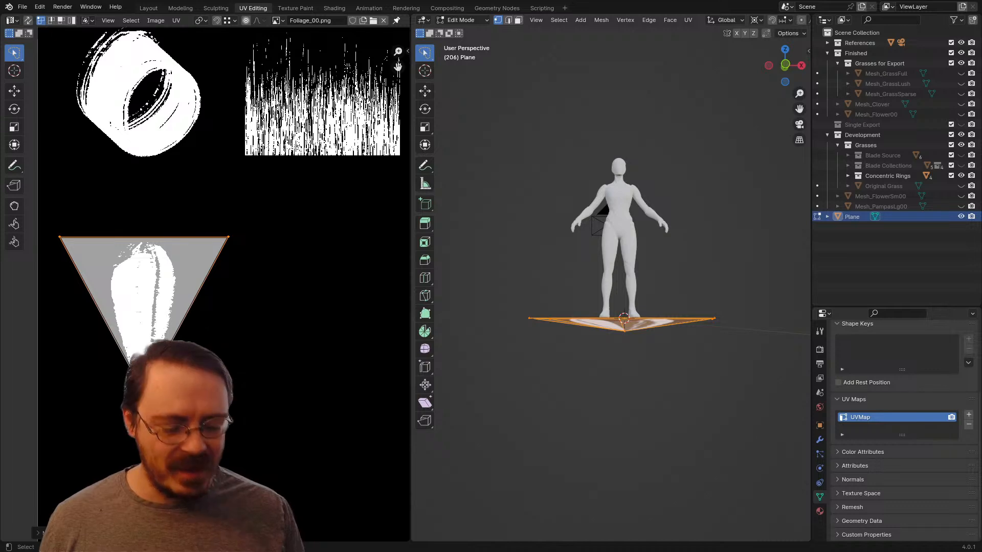
Step: In the Layout workspace, raise the whole pentagon mesh a little above the ground along Z in Edit Mode
left_click(148, 8)
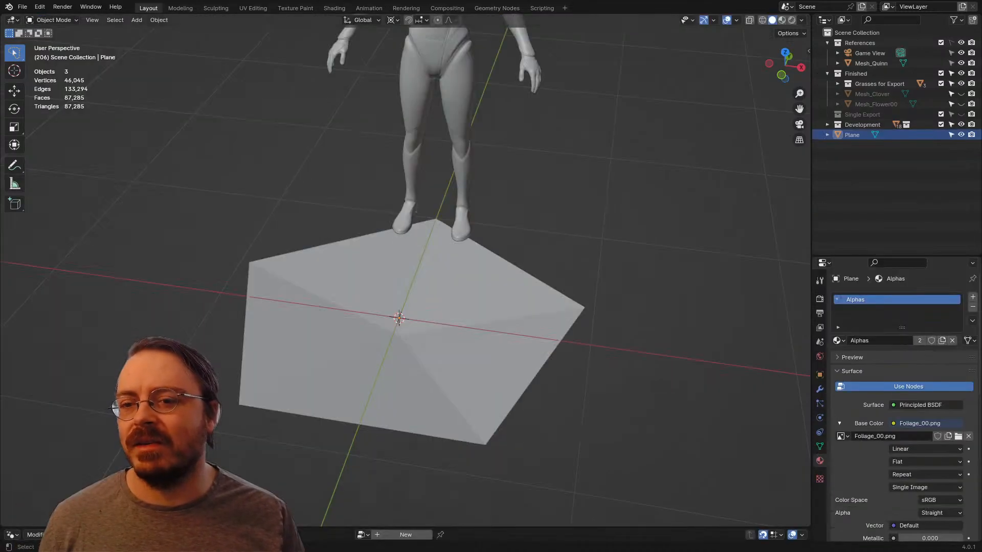
left_click(398, 320)
key("Tab")
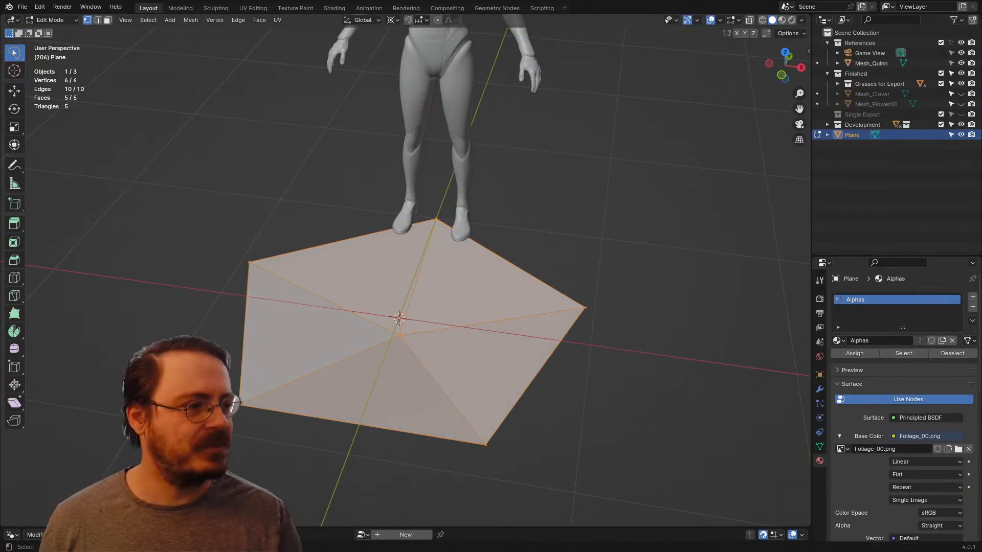
key("KP_1")
key("g")
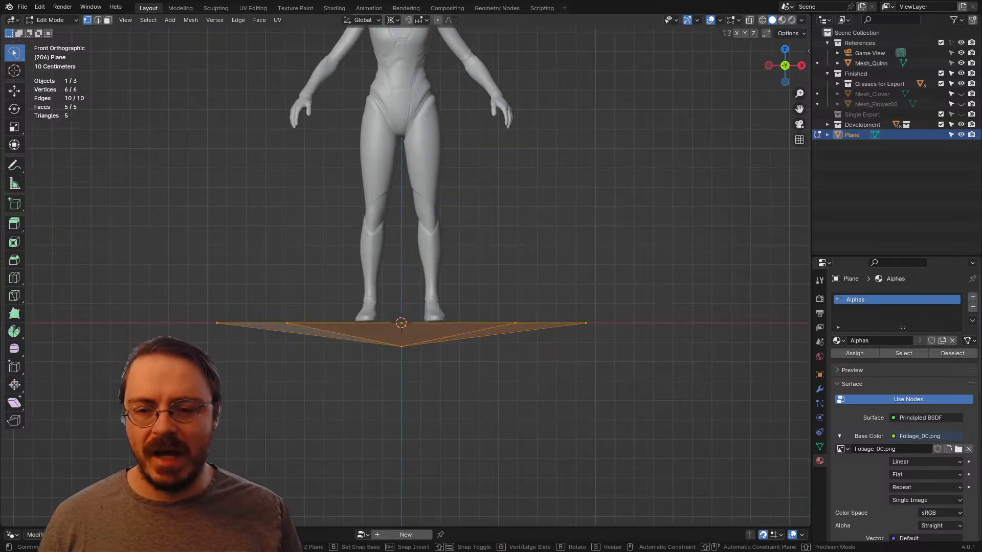
key("z")
left_click(402, 284)
scroll(405, 270, "down", 4)
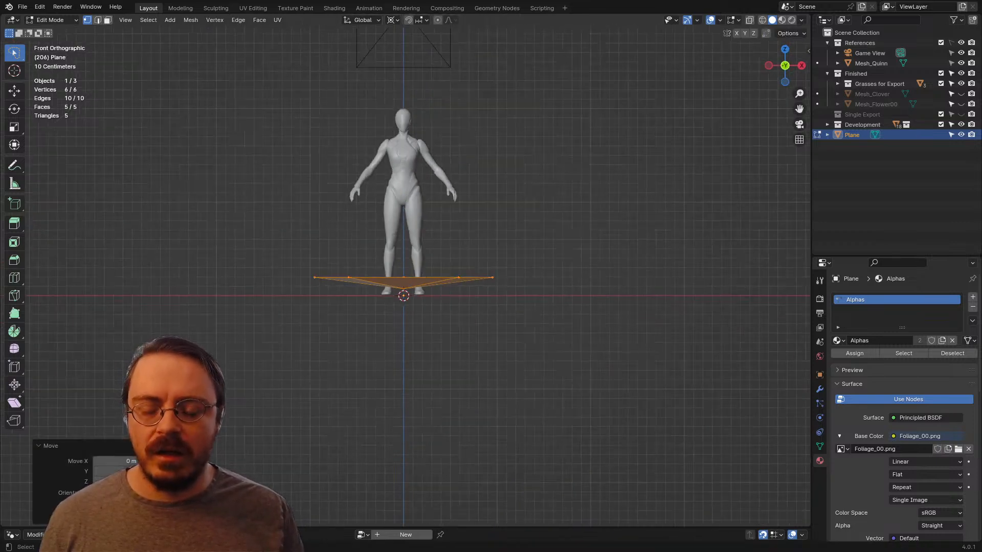
Step: Deselect the pentagon and add a five-vertex circle to the same mesh at the world origin
key("shift+a")
key("Escape")
key("alt+a")
key("shift+a")
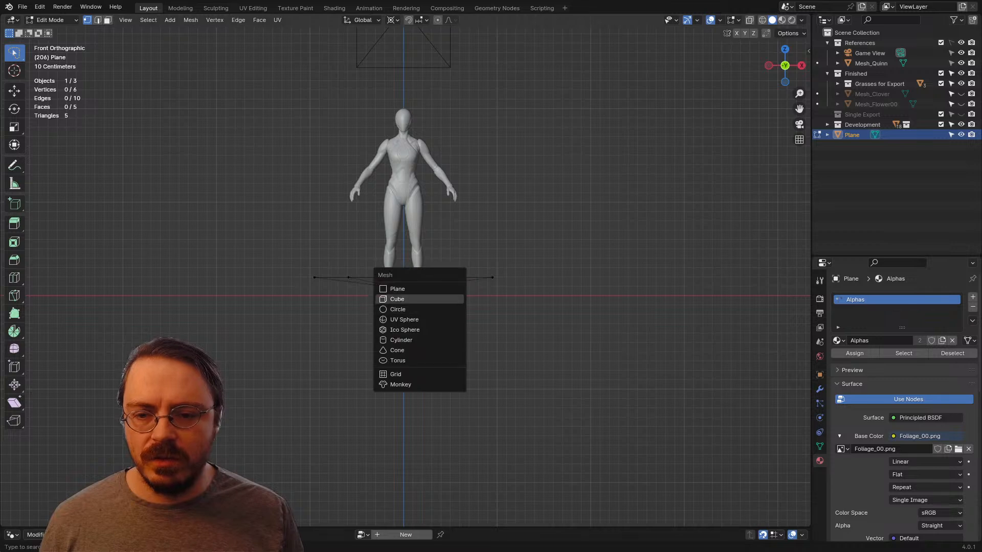
left_click(409, 309)
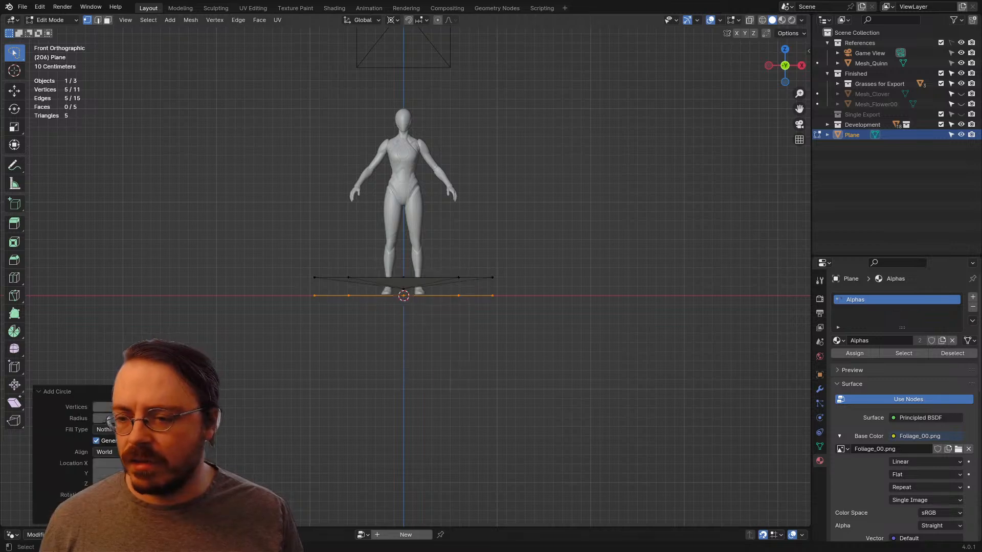
Step: Scale the new circle down to a narrow ring just beneath the pentagon's centre
middle_click_drag(409, 309, 345, 319)
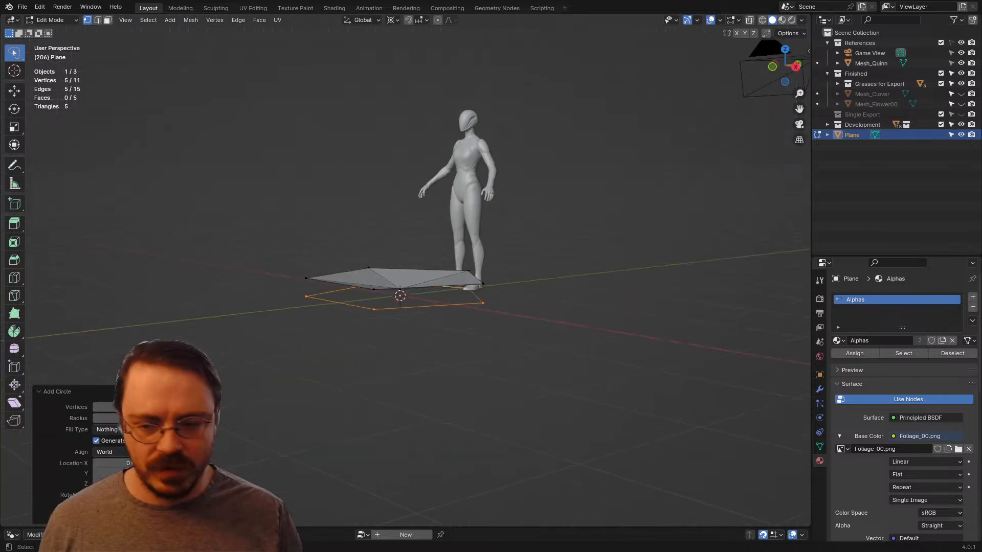
key("KP_3")
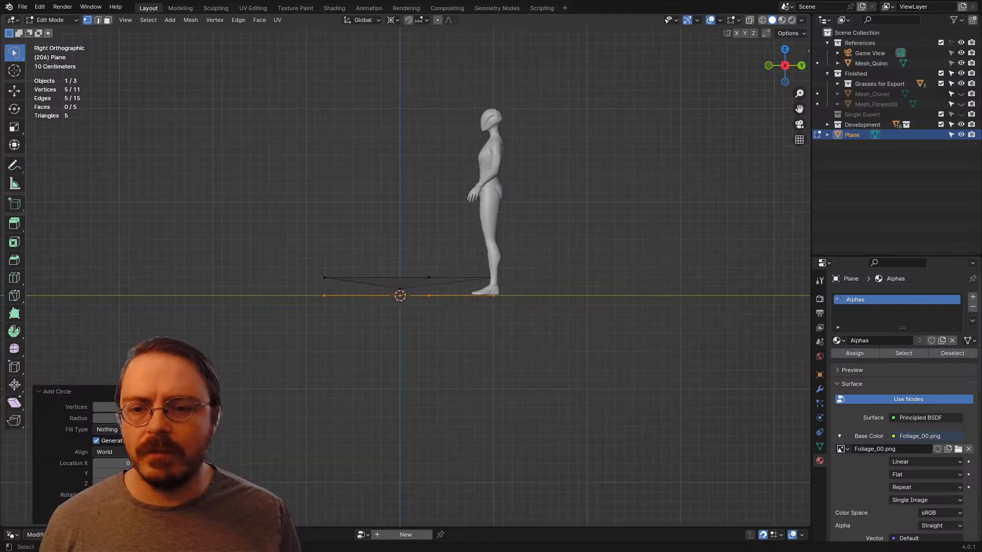
key("s")
left_click(405, 311)
scroll(405, 312, "up", 4)
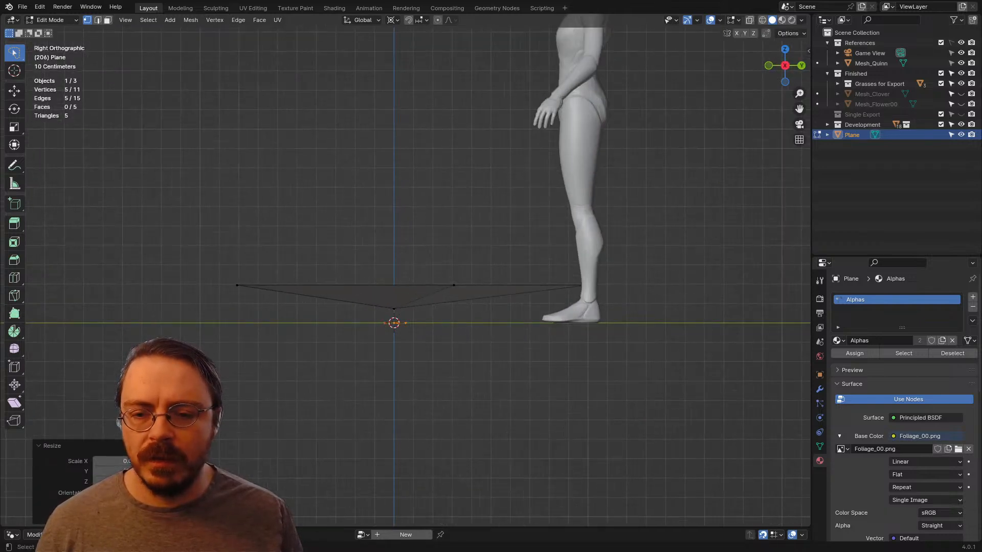
Step: Extrude the small ring straight down along Z to form the flower's stem
key("e")
key("z")
left_click(404, 491)
scroll(404, 485, "down", 5)
Step: Turn on X-ray and lengthen the stem by moving its bottom ring further down along Z
middle_click_drag(403, 480, 400, 382, "shift")
mouse_move(447, 233)
left_mouse_down()
mouse_move(329, 311)
mouse_move(379, 321)
left_mouse_up()
key("alt+z")
key("g")
key("z")
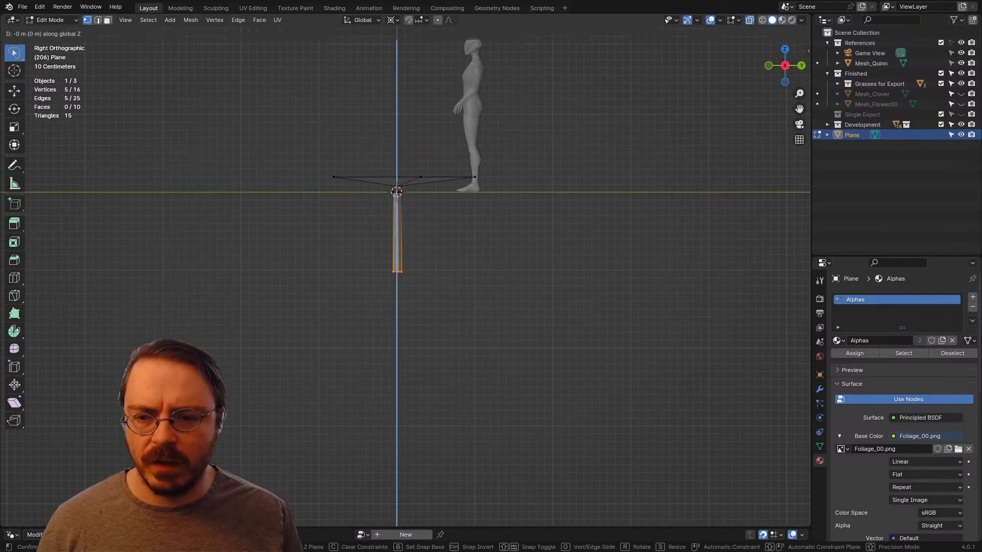
left_click(381, 363)
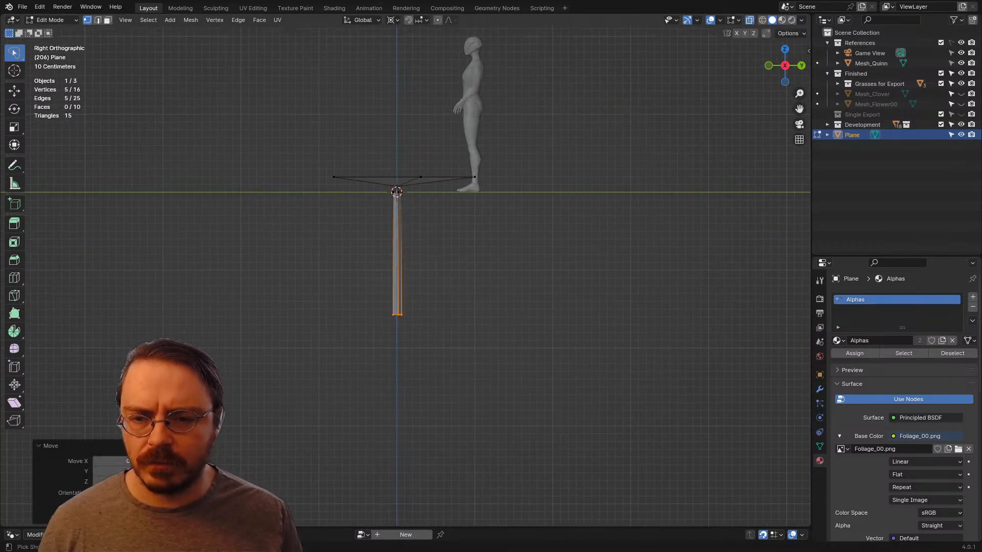
Step: Add two evenly spaced edge loops to the stem and shift them sideways to give it a slight bend
left_click(416, 245)
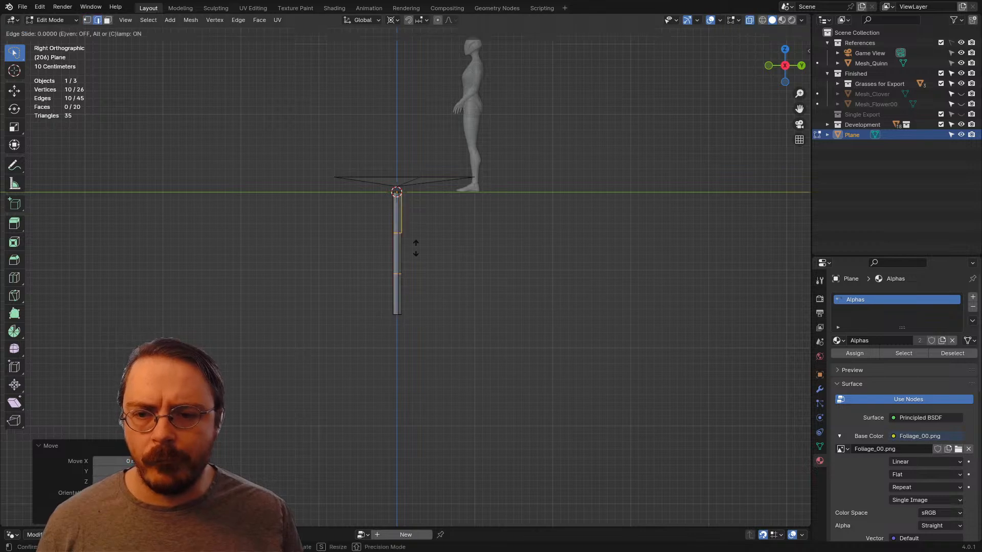
right_click(416, 245)
key("g")
left_click(411, 244)
mouse_move(409, 245)
middle_mouse_down()
mouse_move(419, 267)
mouse_move(405, 253)
middle_mouse_up()
left_click_drag(396, 291, 408, 326)
Step: Select only the linked pentagon petals and hide them, leaving the stem exposed
scroll(404, 230, "up", 3)
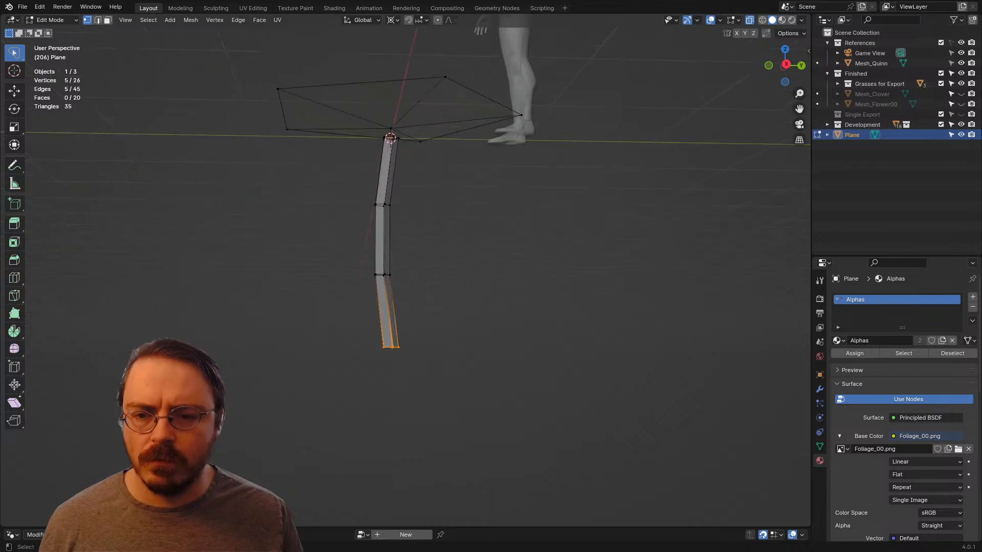
middle_click_drag(404, 230, 435, 317)
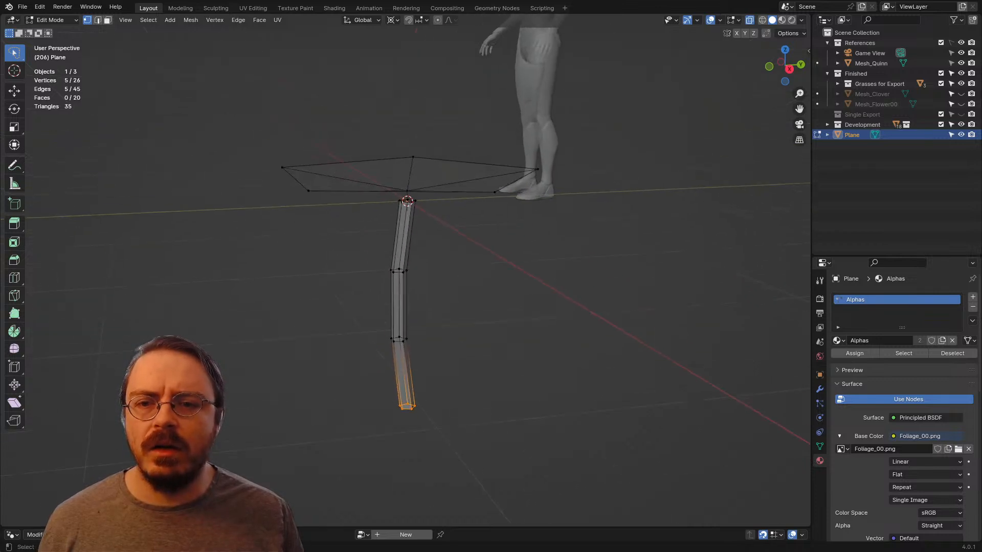
key("l")
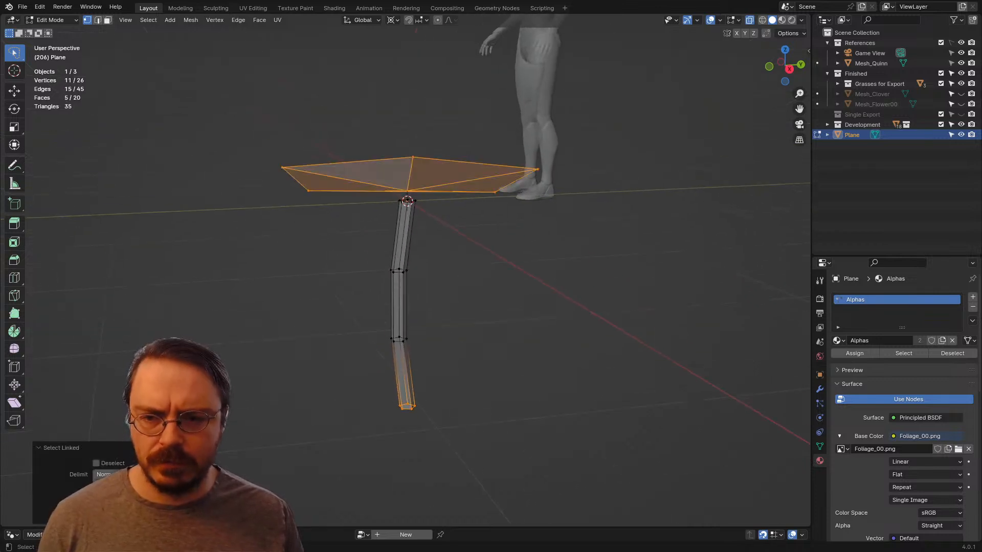
key("alt+a")
key("l")
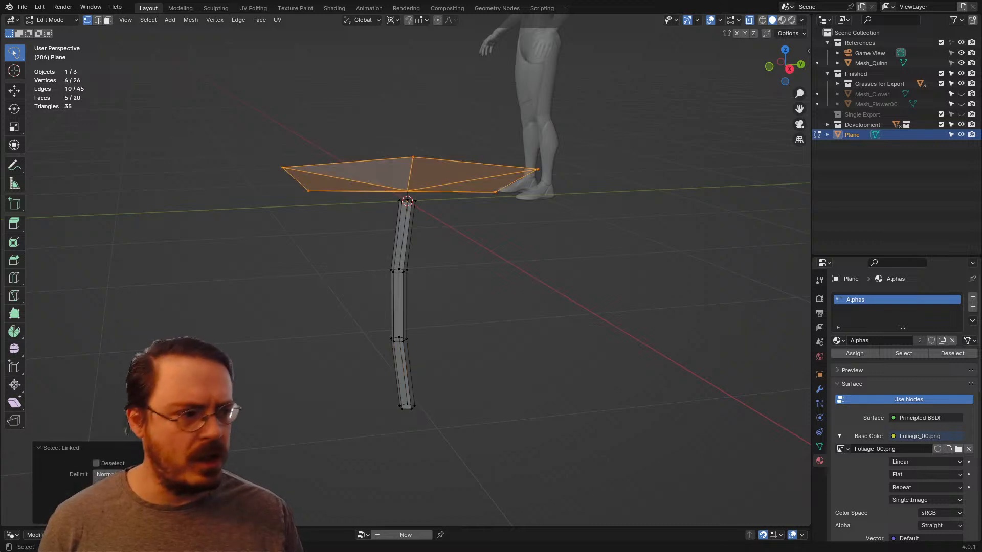
key("h")
Step: Taper the stem by scaling its top ring inward with Z locked, using smooth proportional editing at size 1.95
left_click_drag(400, 176, 444, 205)
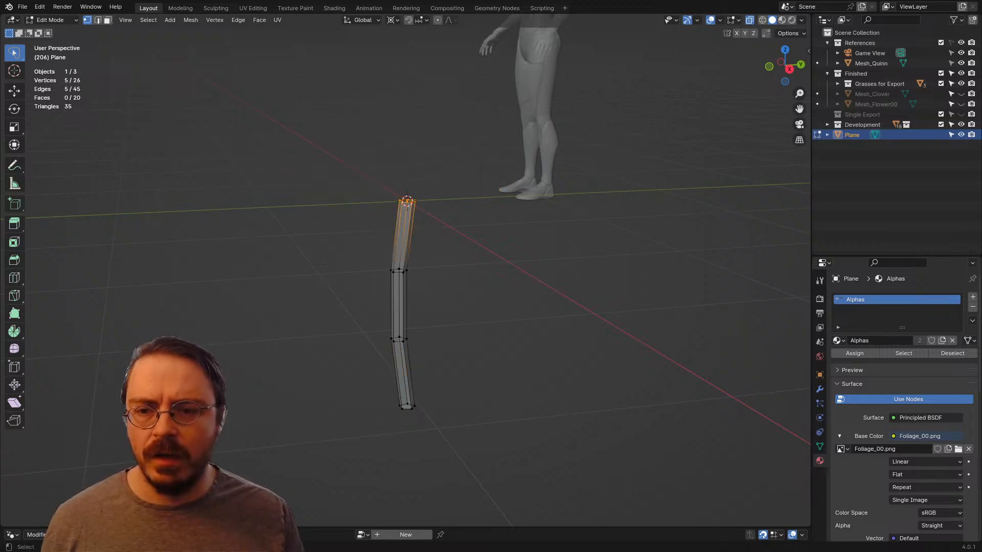
mouse_move(441, 220)
middle_mouse_down()
mouse_move(446, 239)
mouse_move(417, 220)
middle_mouse_up()
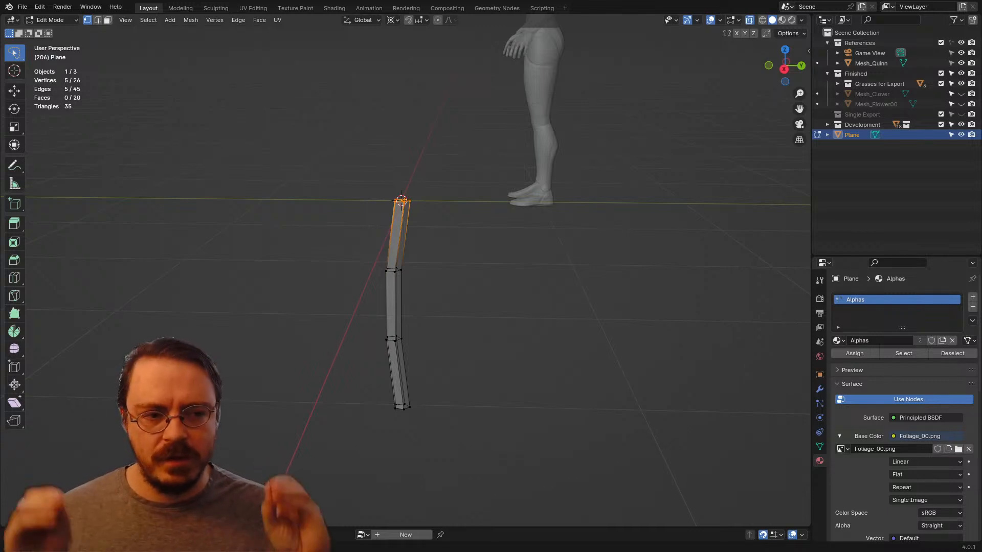
key("KP_7")
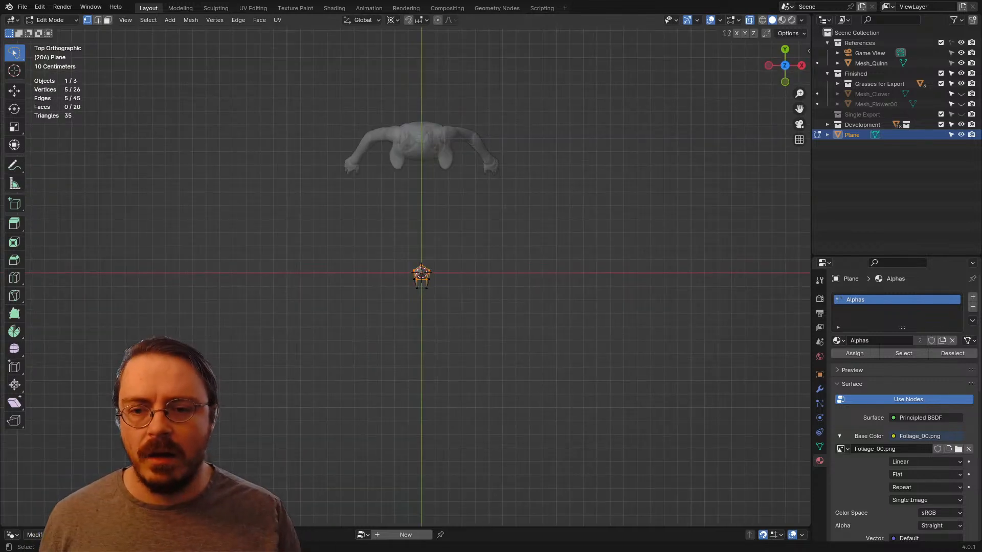
key("KP_3")
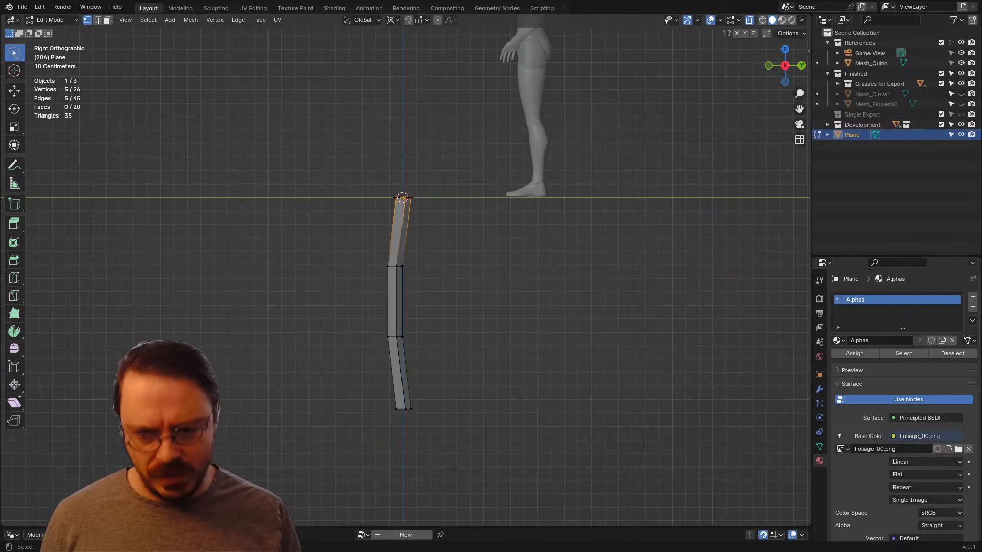
scroll(518, 227, "down", 3)
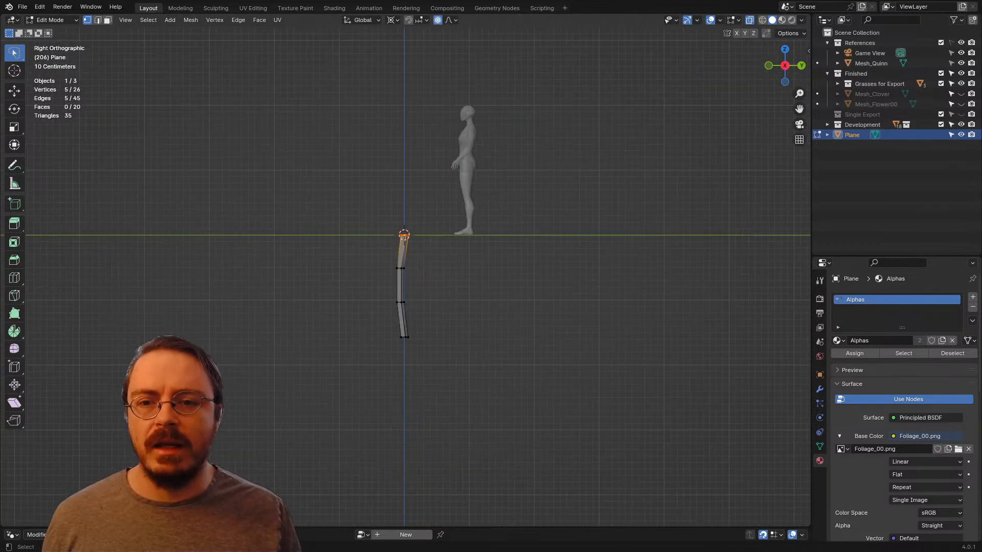
key("s")
scroll(518, 227, "down", 4)
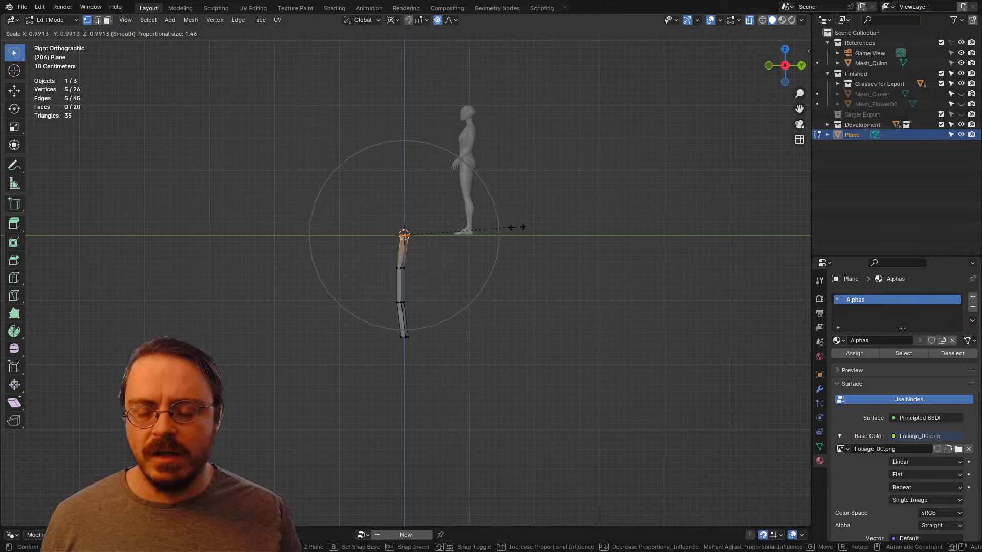
key("shift+z")
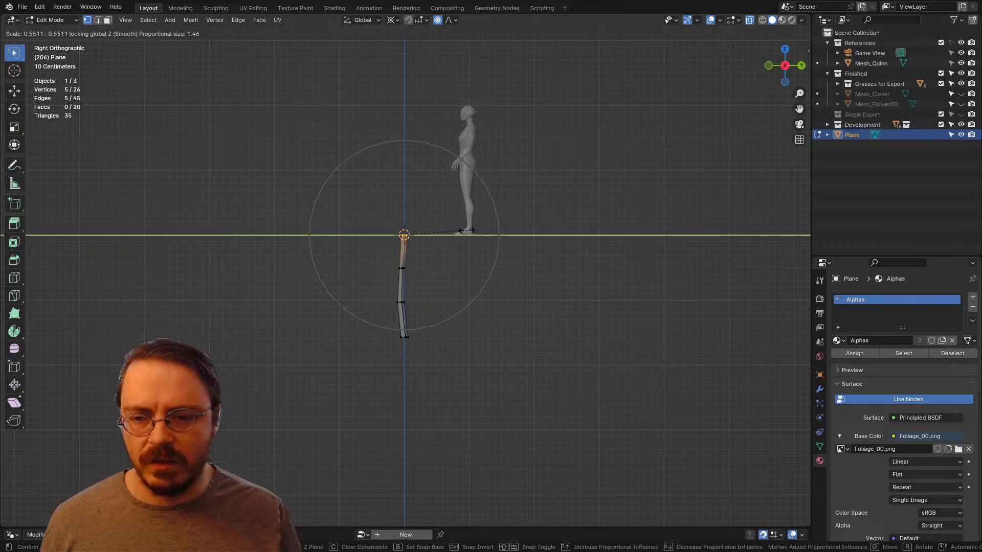
scroll(468, 229, "down", 3)
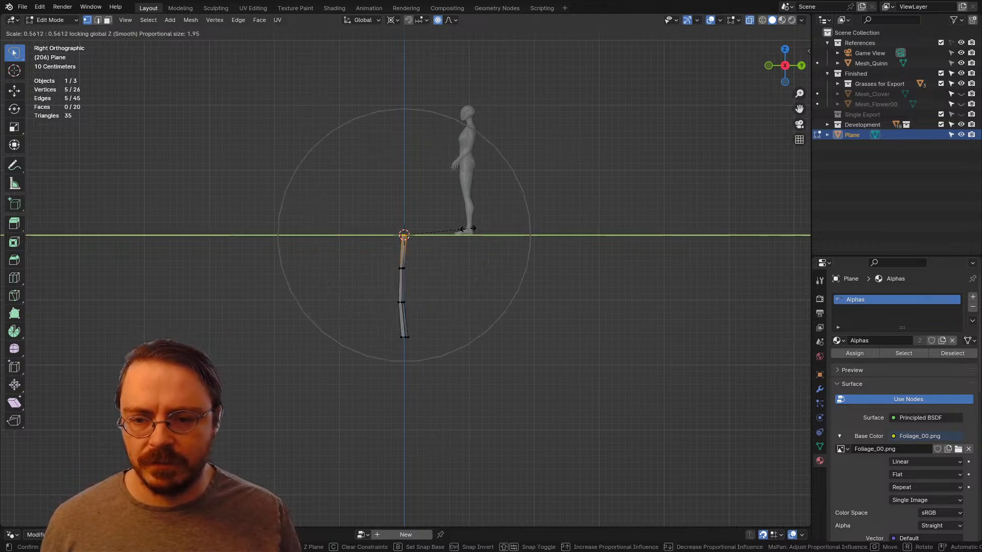
left_click(452, 231)
Step: Change the pivot to the selection's own centre and slightly enlarge the stem's upper middle ring
mouse_move(452, 231)
middle_mouse_down()
mouse_move(482, 245)
mouse_move(450, 240)
middle_mouse_up()
scroll(471, 241, "up", 6)
left_click_drag(440, 241, 354, 291)
key("s")
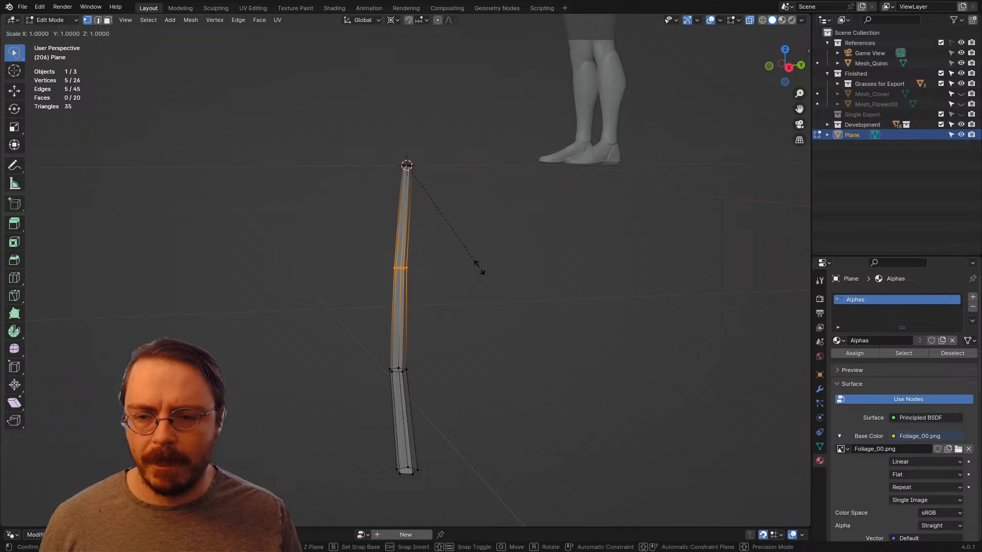
left_click(480, 261)
key("period")
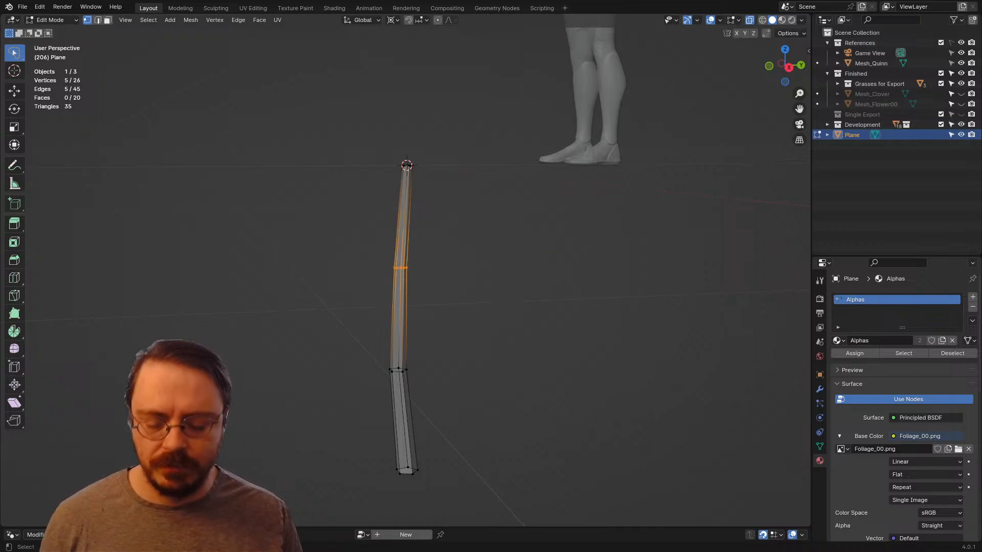
key("period")
key("s")
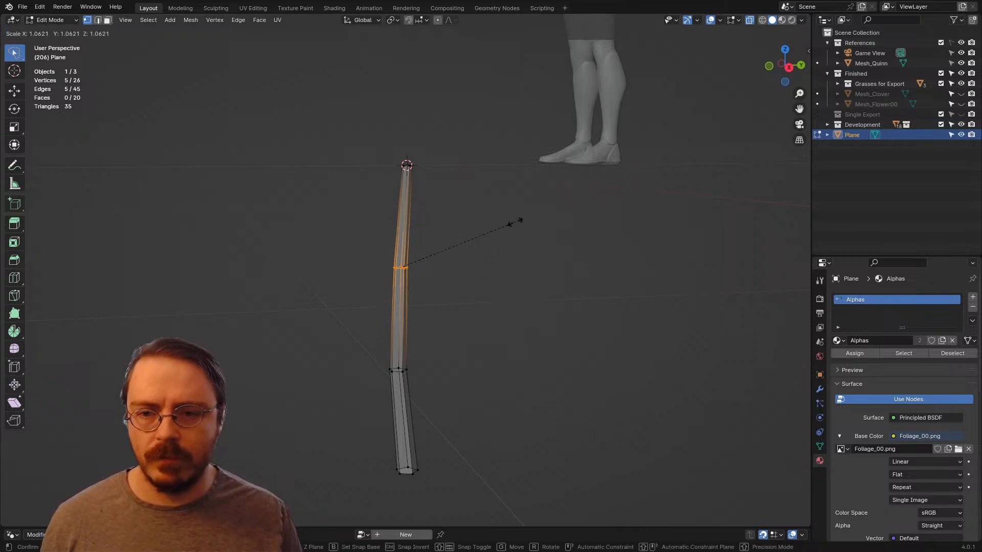
left_click(522, 223)
left_click(523, 223)
Step: Select the linked stem and move it up about 1.58 m along Z so its base sits at the world origin
scroll(522, 223, "down", 4)
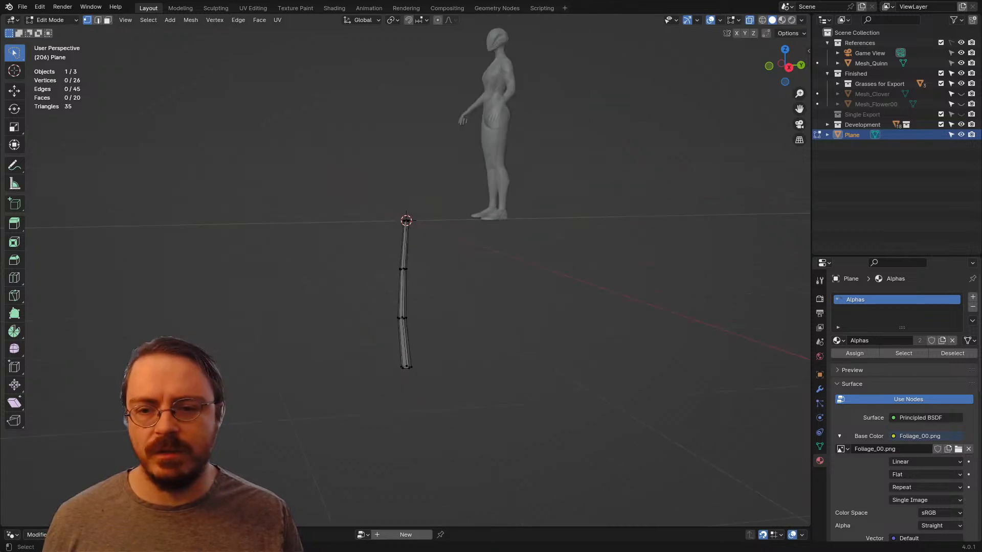
mouse_move(522, 223)
middle_mouse_down()
mouse_move(571, 261)
mouse_move(519, 227)
middle_mouse_up()
key("l")
key("KP_1")
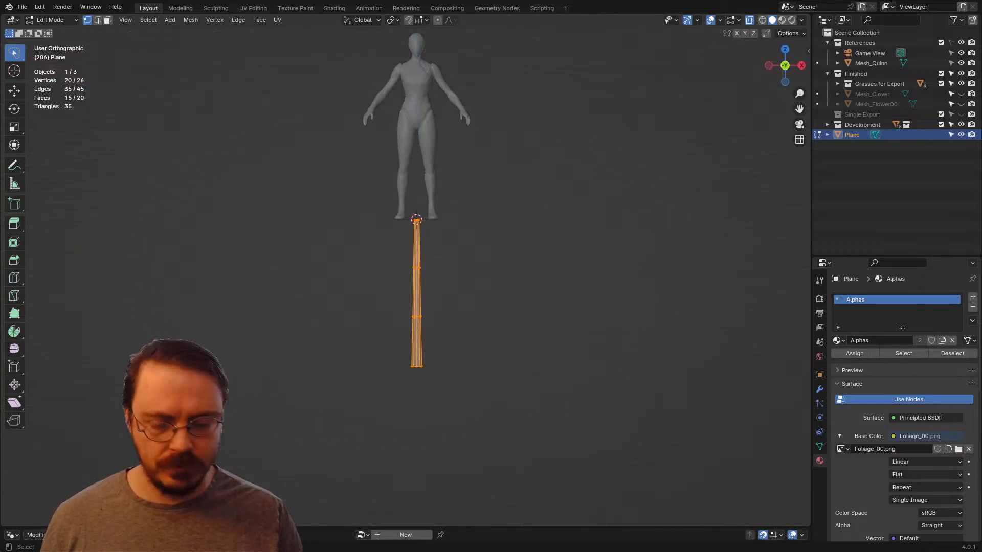
key("g")
key("z")
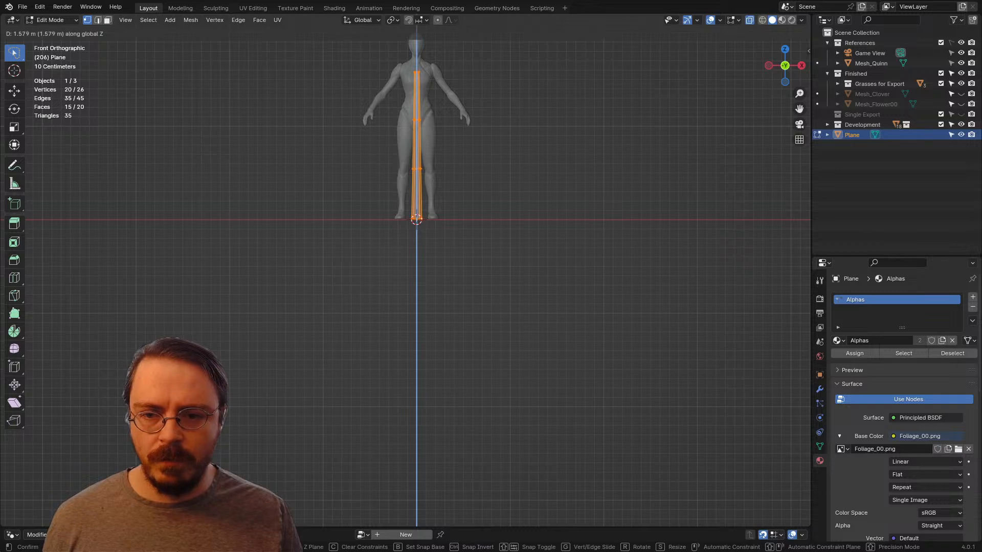
left_click(482, 96)
Step: Select the stem's two middle rings in the front view, nudge them slightly sideways, and clear the selection
middle_click_drag(483, 95, 500, 201, "shift")
left_click_drag(500, 201, 371, 290)
key("g")
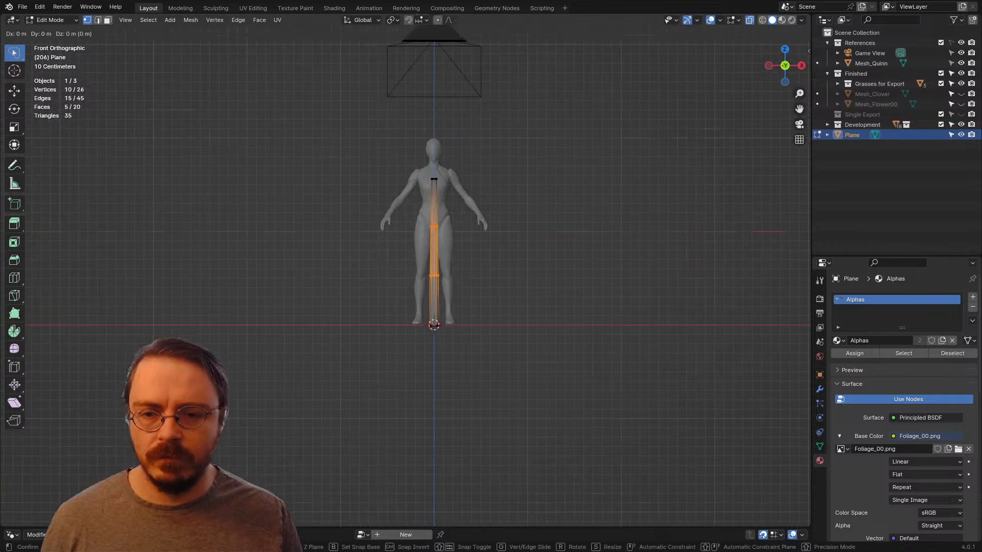
left_click(369, 290)
middle_click_drag(369, 290, 383, 304)
left_click(265, 296)
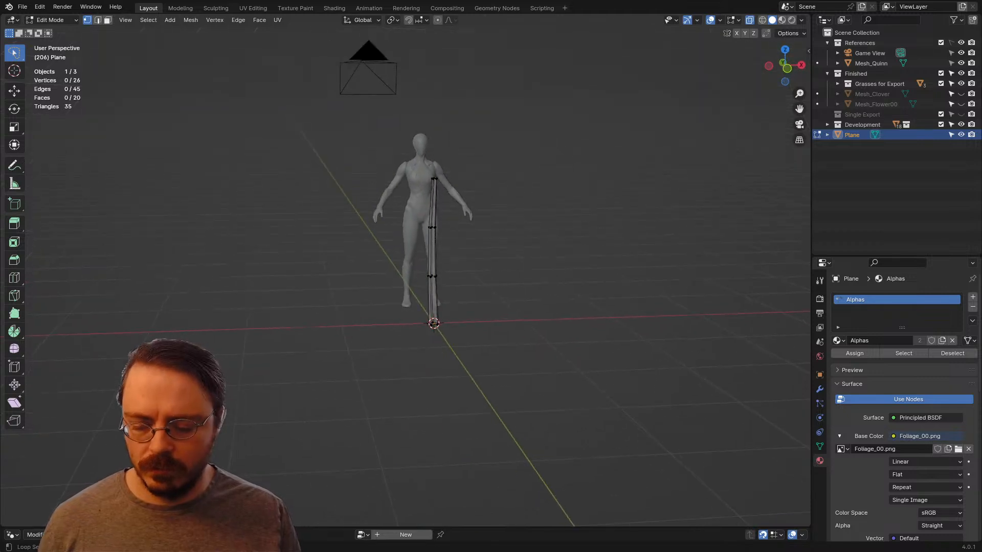
Step: Reveal the hidden petals, select the linked petal geometry, and move it up along Z to just above the stem's tip
key("alt+h")
left_click(317, 348)
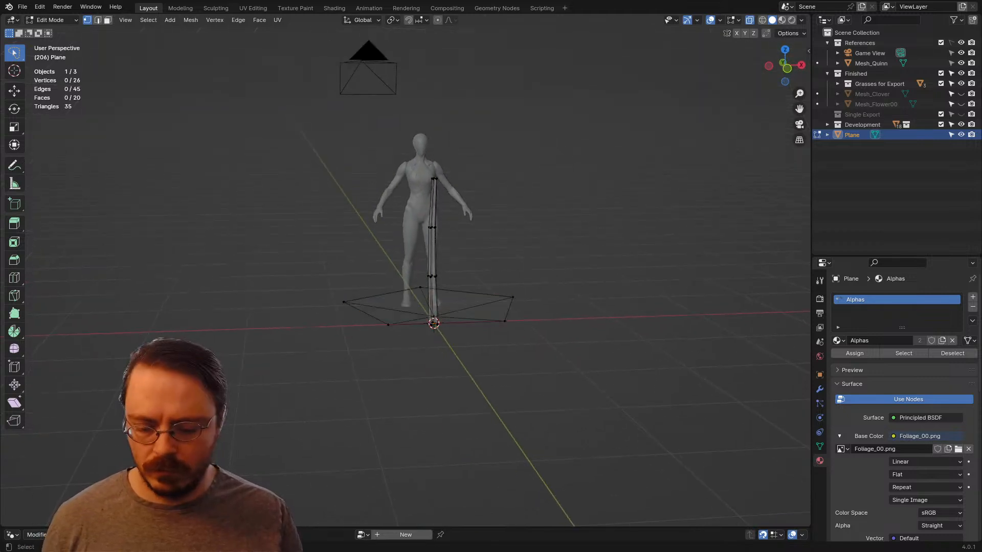
key("l")
key("g")
key("z")
left_click(368, 189)
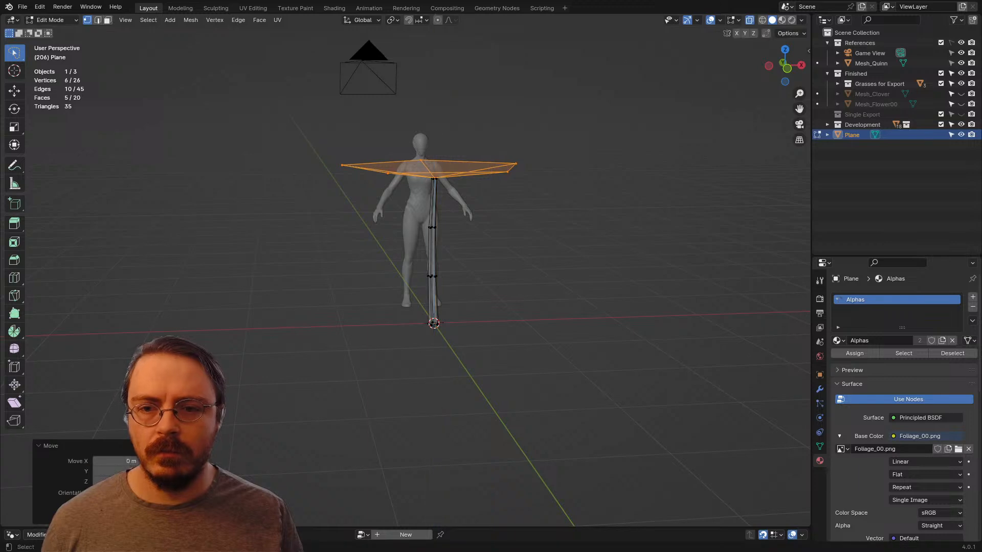
Step: Resize the petals to suit the stem, scaling by about 0.27, then enlarging by about 1.97 and 1.21
middle_click_drag(581, 280, 557, 328)
key("s")
left_click(451, 244)
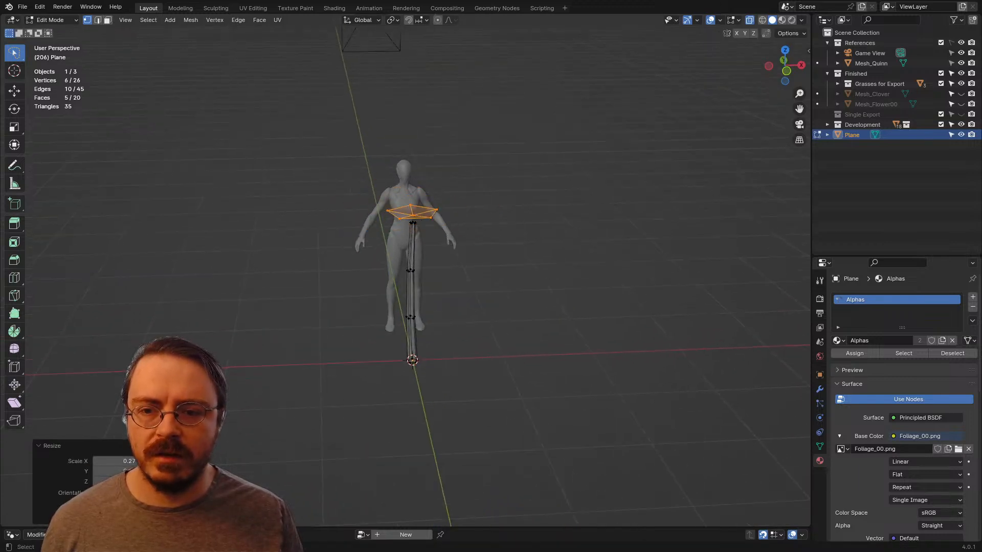
key("KP_7")
scroll(469, 288, "up", 2)
key("s")
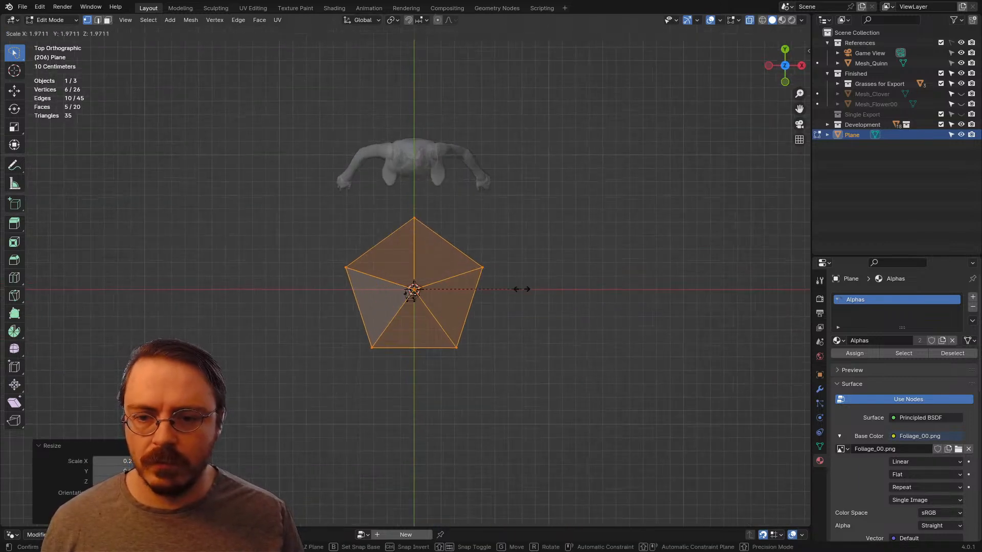
left_click(522, 288)
middle_click_drag(521, 287, 490, 193)
key("s")
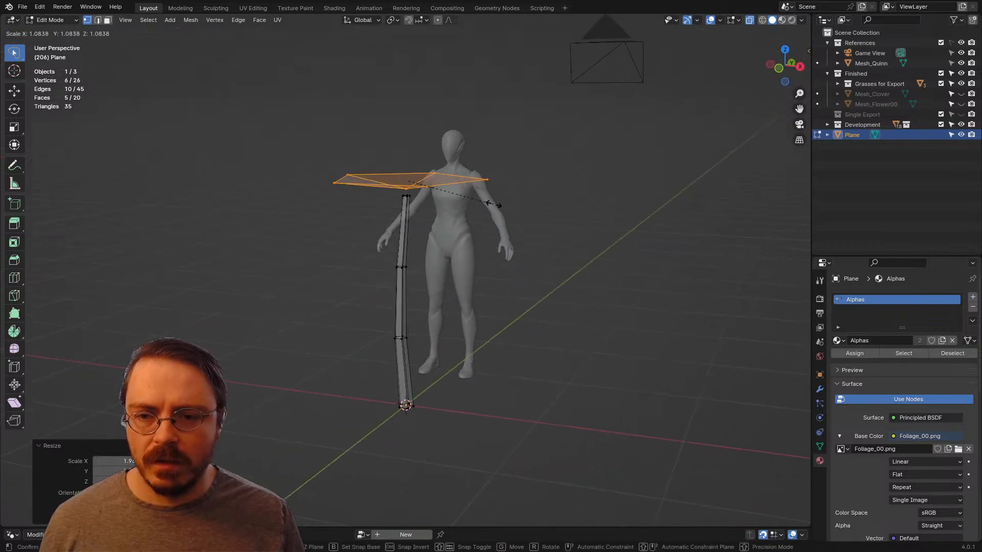
left_click(506, 190)
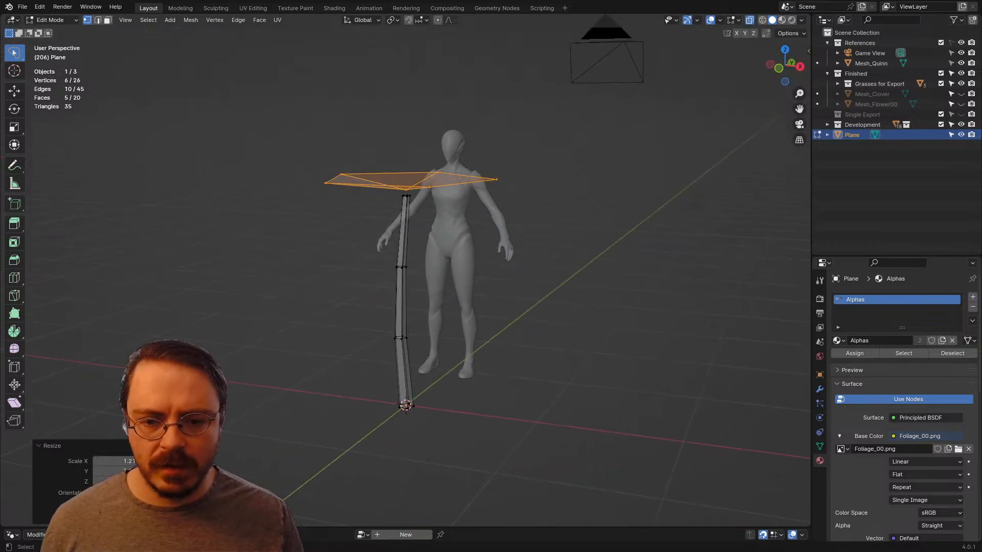
Step: Switch the viewport to Material Preview shading and clear the selection to inspect the flower beside the human figure
key("z")
left_click(549, 362)
left_click(551, 353)
middle_click_drag(551, 348, 593, 373)
scroll(438, 384, "down", 2)
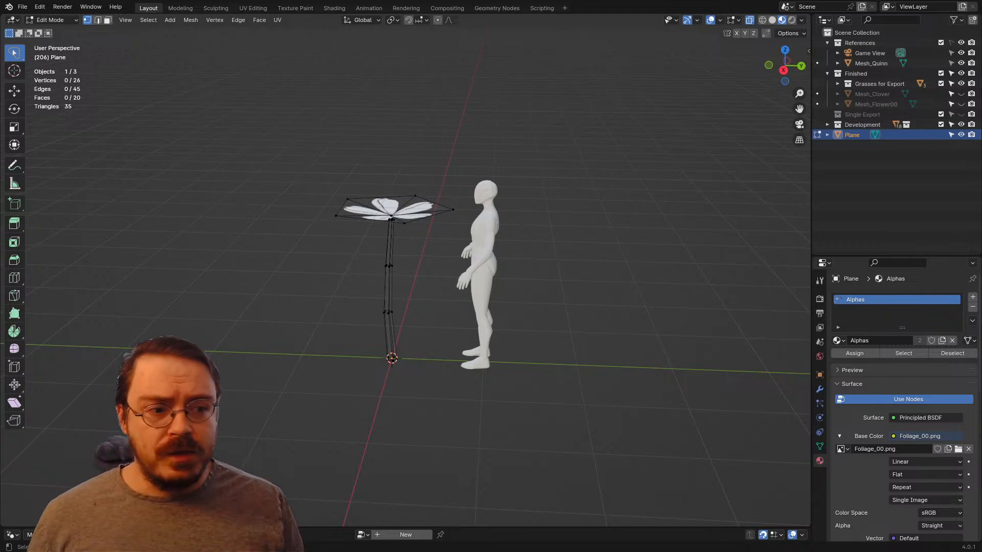
mouse_move(593, 373)
middle_mouse_down()
mouse_move(619, 478)
mouse_move(557, 417)
mouse_move(555, 394)
middle_mouse_up()
left_click_drag(454, 114, 450, 422)
key("alt+a")
Step: Select all the flower geometry in the front view and scale it down well below the human figure's knee height
key("KP_1")
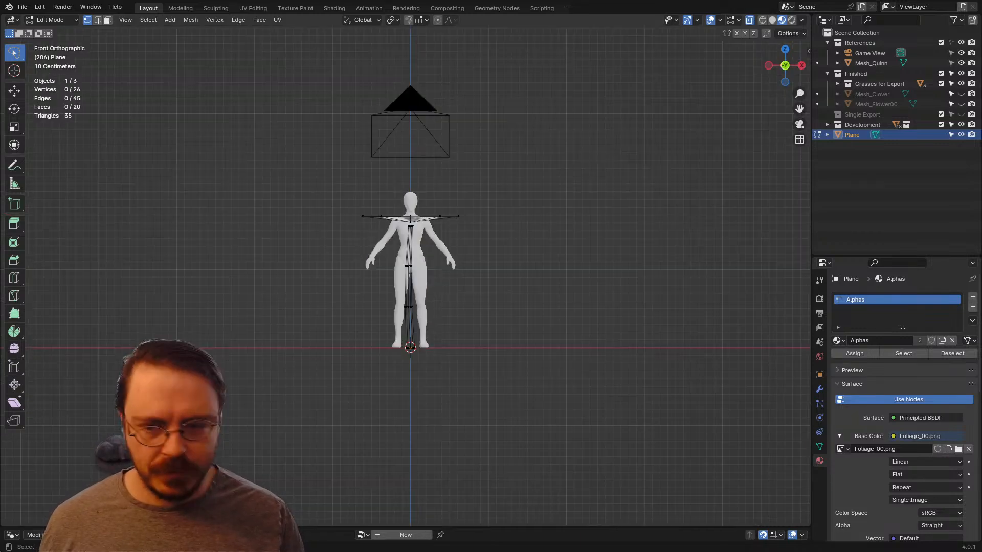
scroll(409, 274, "up", 2)
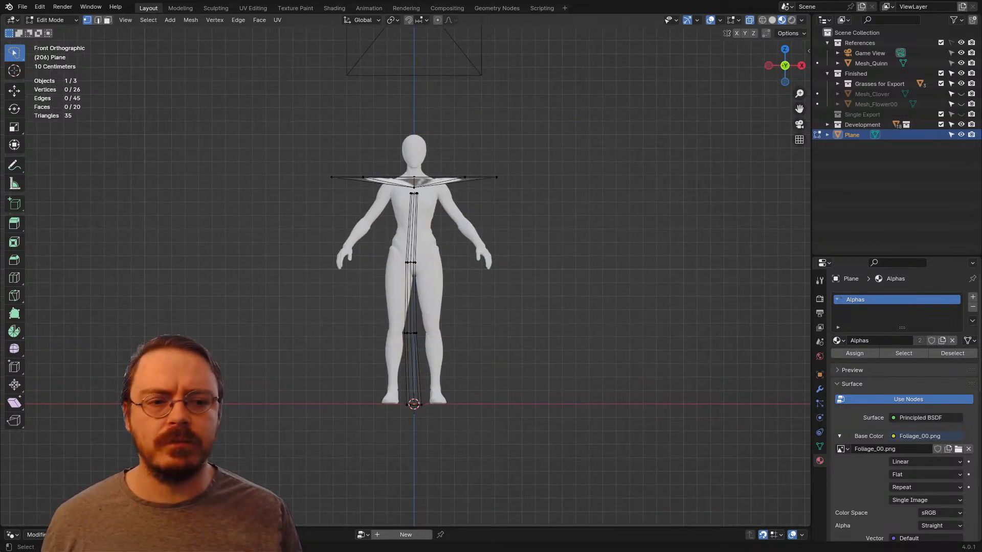
key("a")
key("s")
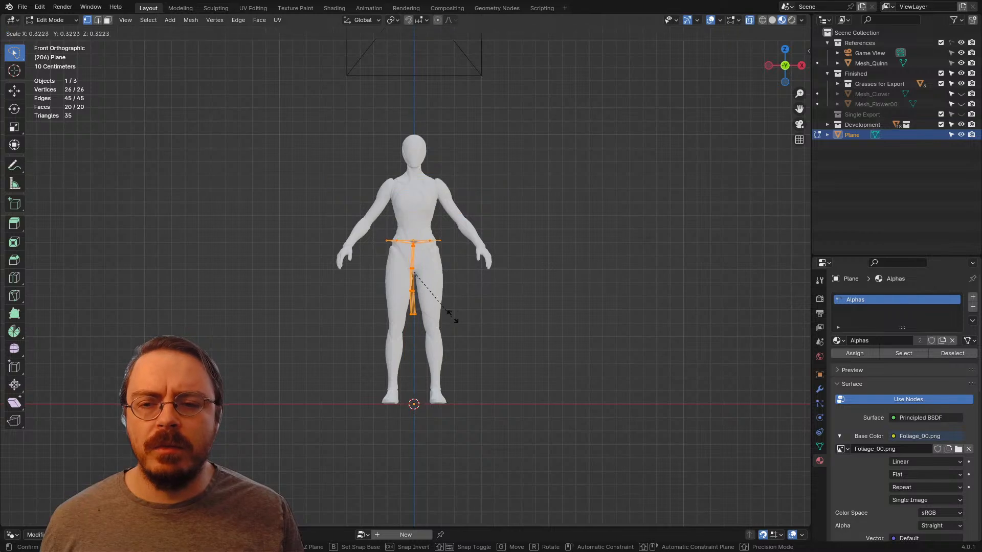
left_click(432, 292)
Step: Move the whole flower down about 0.81 m along Z until its base rests on the ground, then deselect it
middle_click_drag(414, 256, 362, 154, "shift")
key("g")
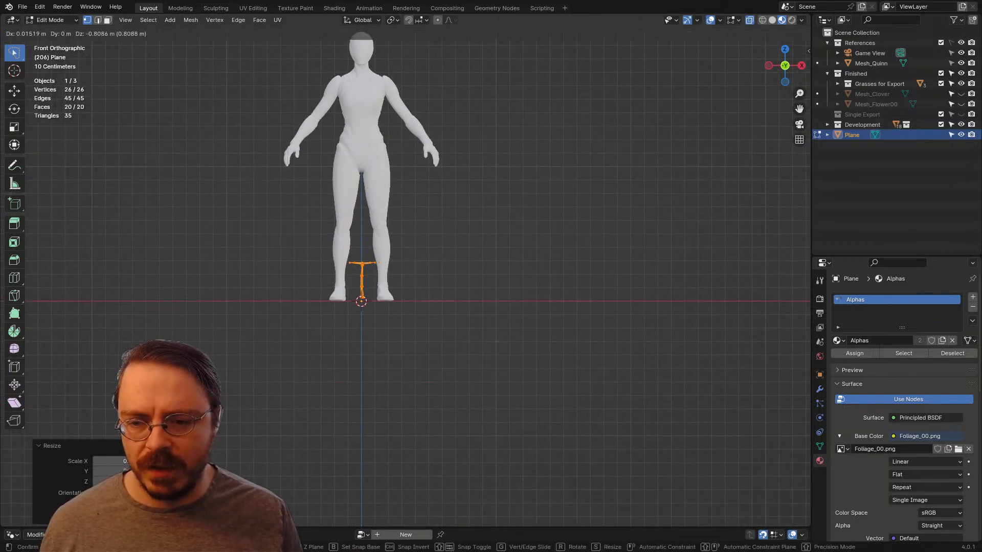
key("z")
left_click(405, 268)
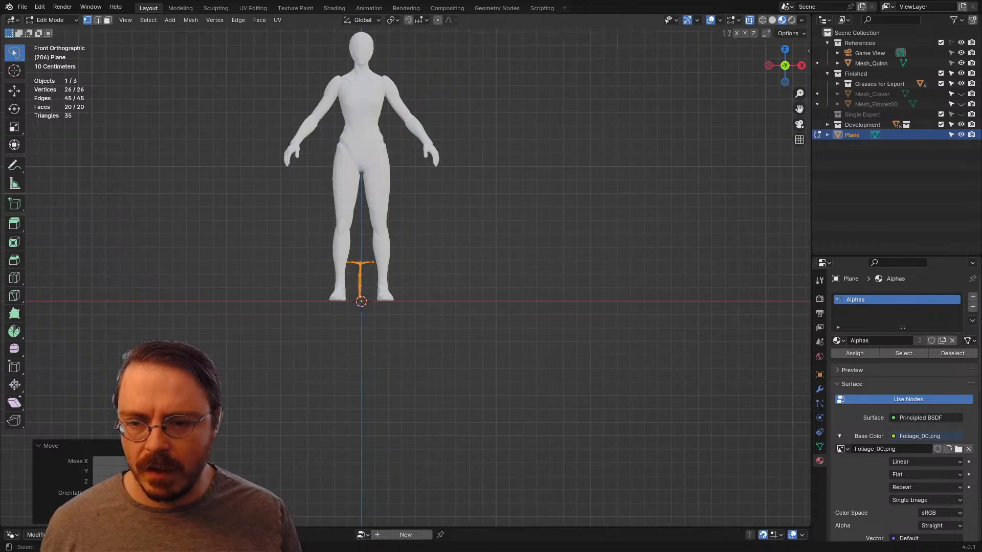
scroll(405, 273, "up", 7)
middle_click_drag(405, 272, 461, 304, "shift")
key("g")
key("z")
left_click(475, 274)
middle_click_drag(460, 286, 608, 245)
key("alt+a")
scroll(448, 277, "up", 3)
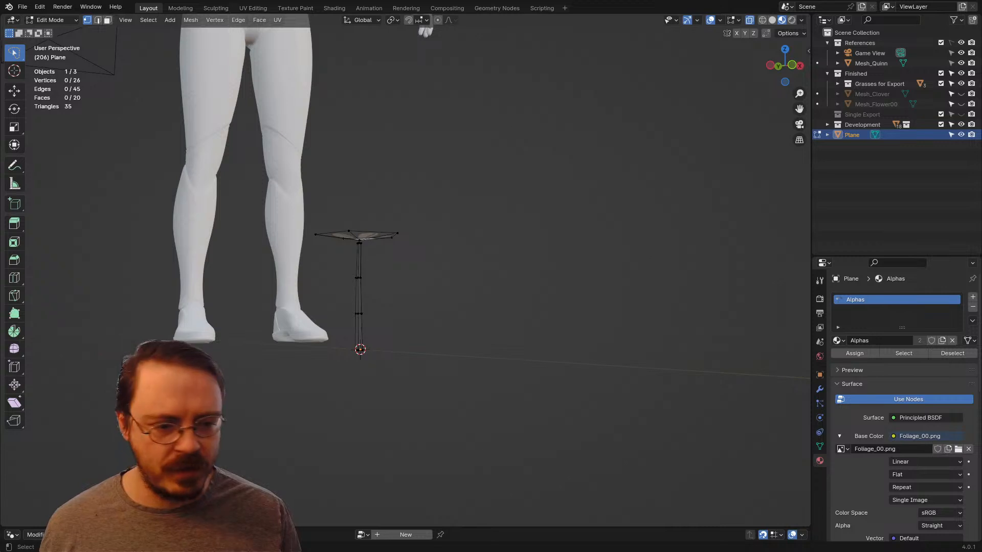
Step: Add a second UV map, naming the two maps Gradient and Alpha, and make Alpha the active render map
left_click(820, 446)
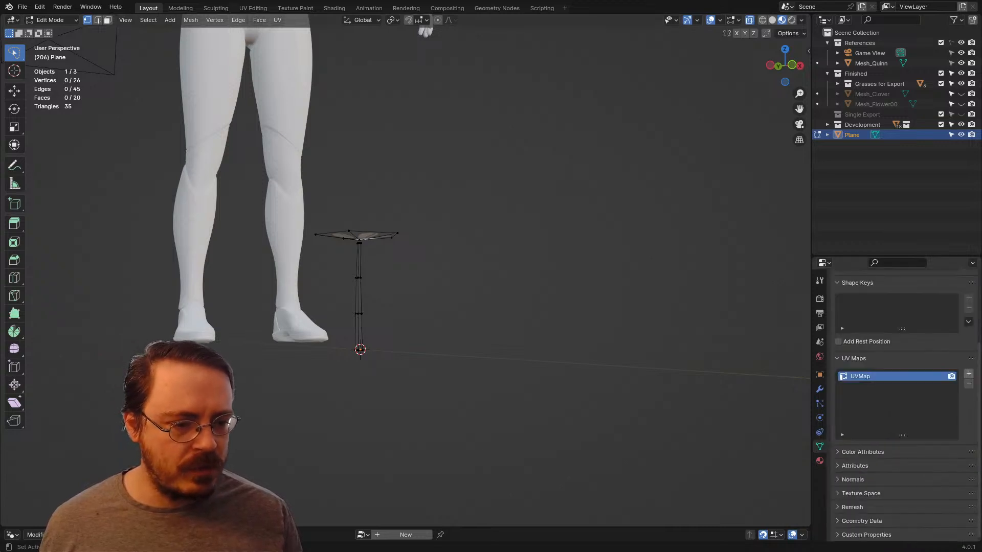
left_click(968, 373)
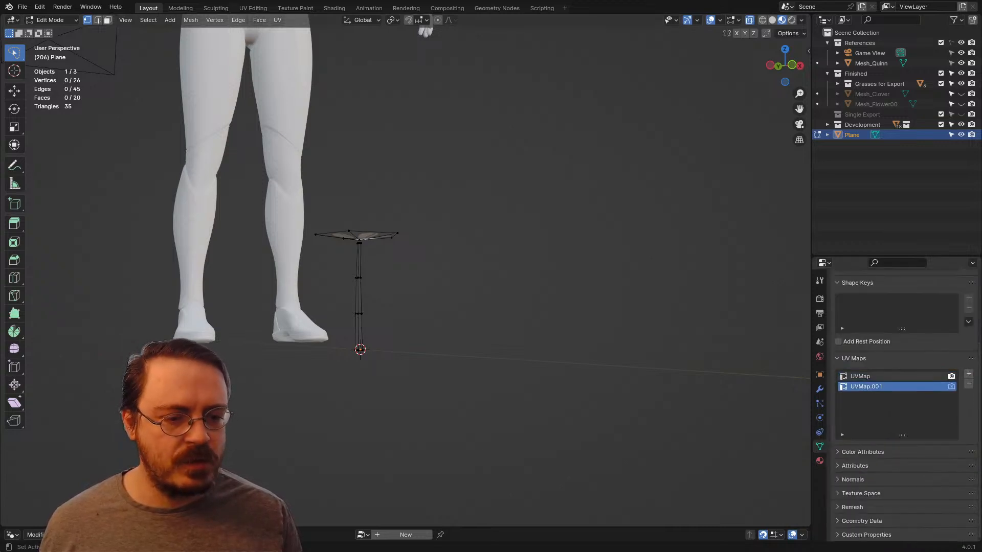
double_click(860, 375)
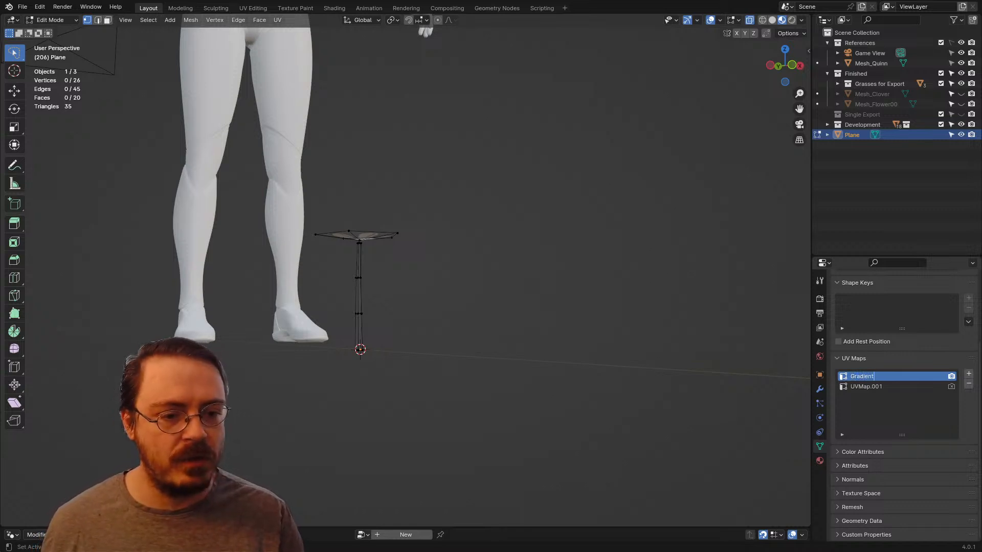
double_click(866, 386)
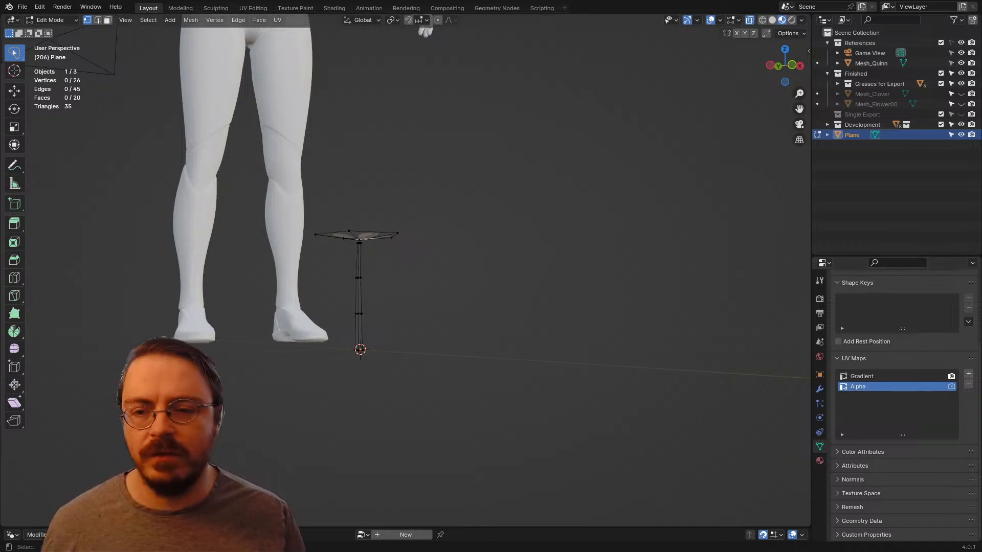
middle_click_drag(409, 277, 443, 304)
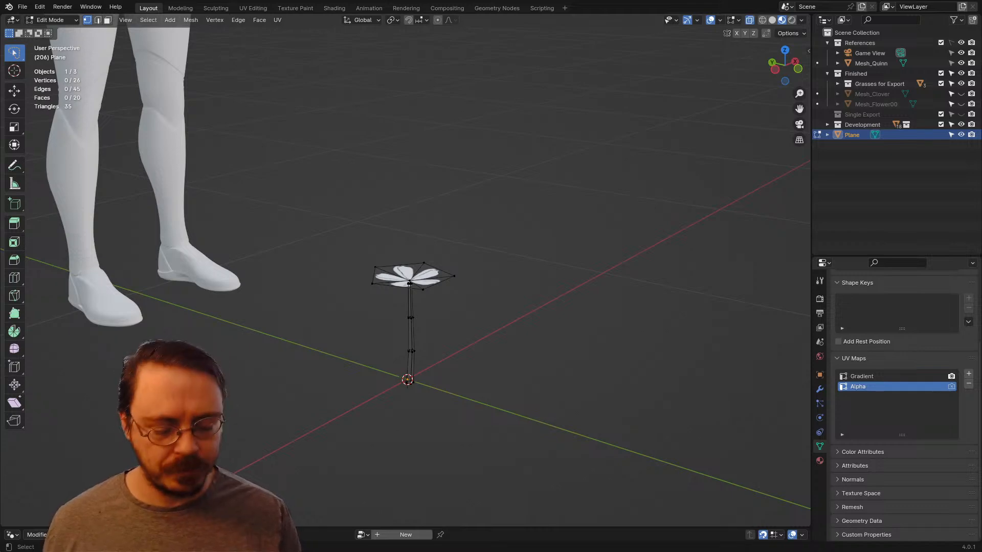
key("KP_1")
scroll(405, 270, "up", 4)
middle_click_drag(364, 178, 455, 212, "shift")
mouse_move(455, 213)
left_mouse_down()
mouse_move(341, 253)
mouse_move(440, 268)
left_mouse_up()
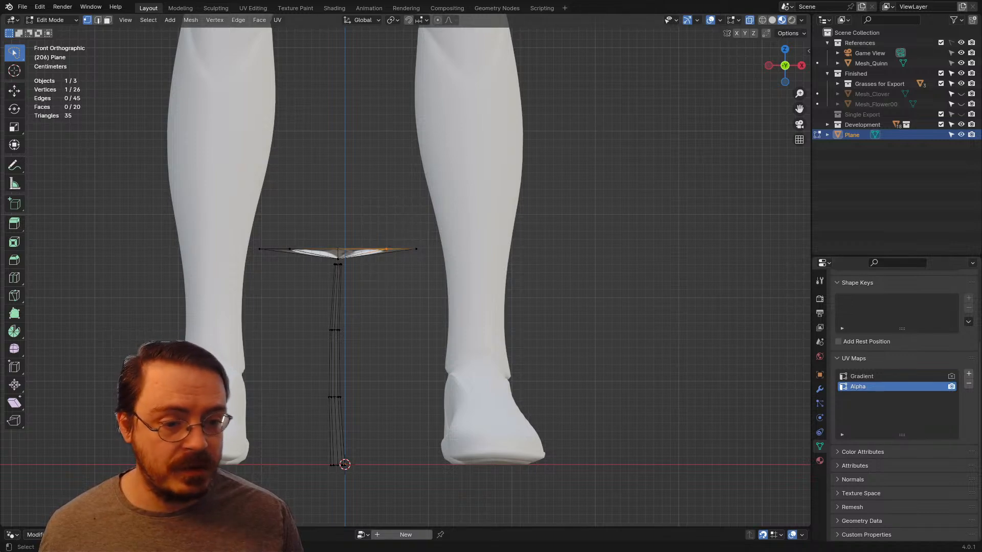
Step: Switch to the UV Editing workspace and select only the linked stem geometry
left_click(253, 8)
scroll(611, 281, "down", 3)
key("a")
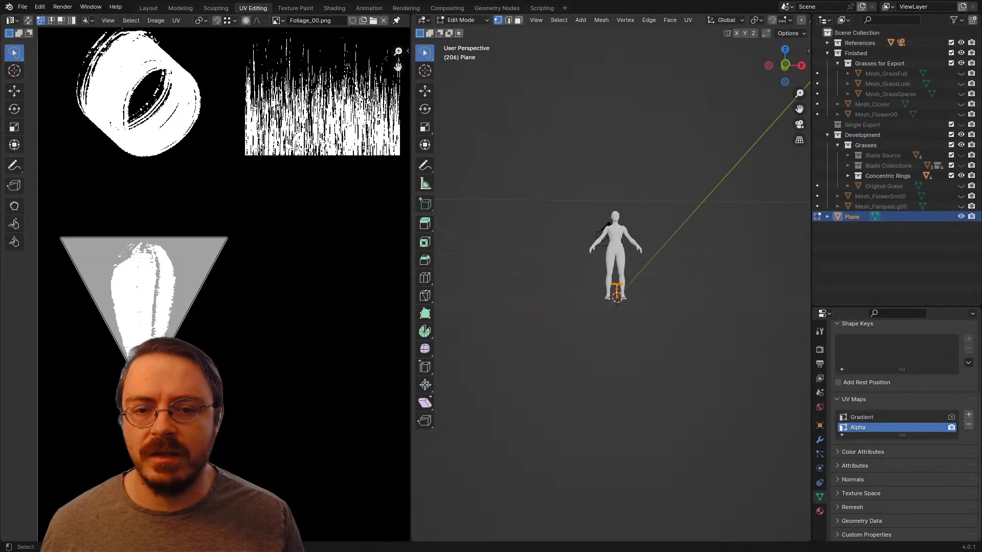
middle_click_drag(616, 282, 580, 302)
scroll(611, 286, "up", 9)
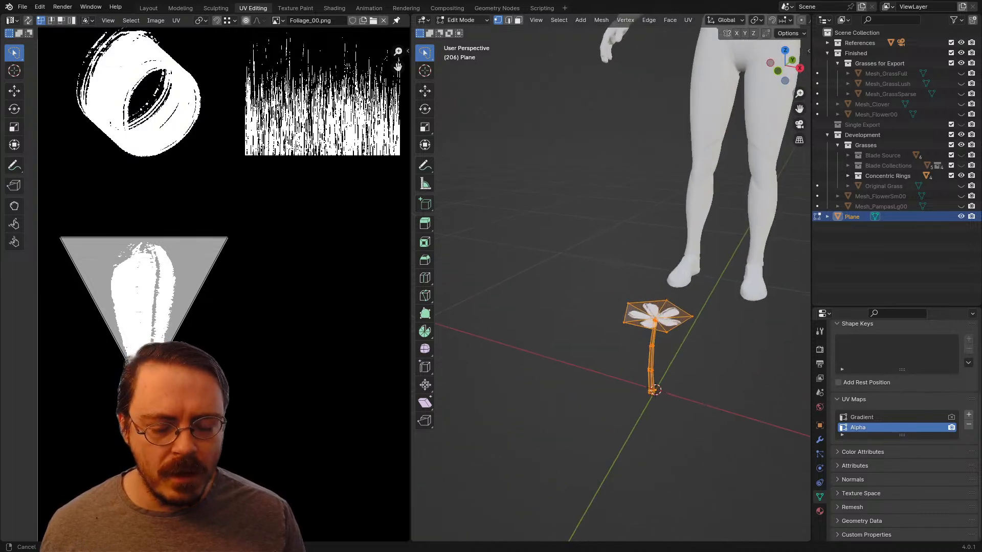
key("alt+a")
middle_click_drag(655, 368, 580, 212, "shift")
key("l")
scroll(595, 271, "up", 3)
scroll(580, 212, "up", 2)
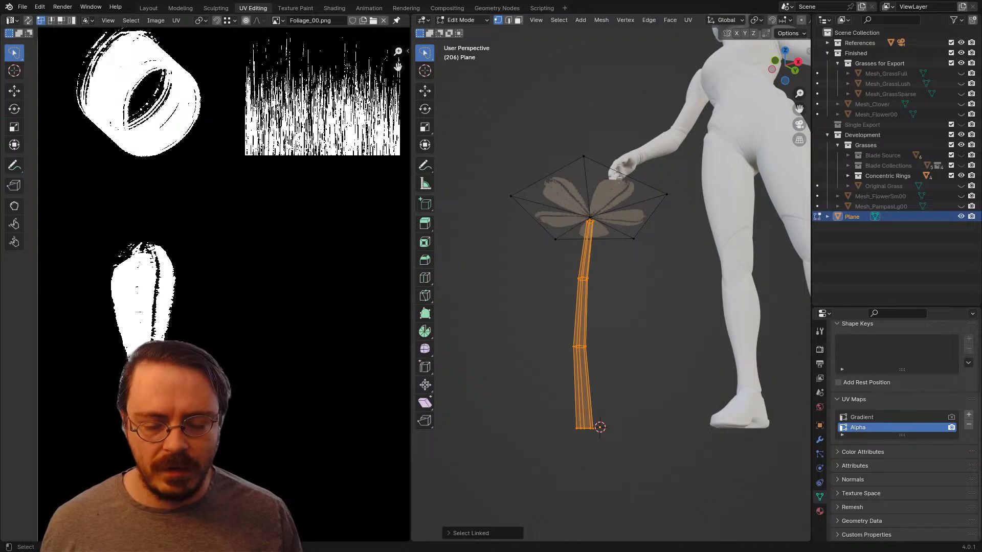
key("u")
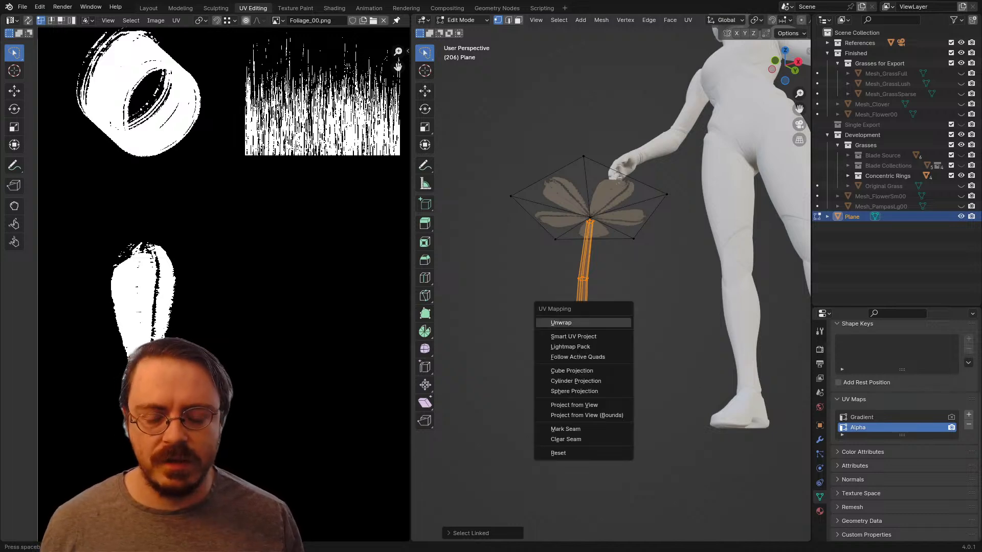
key("Escape")
Step: Select one lengthwise edge line running from the stem's base to its tip and mark it as a seam
middle_click_drag(584, 323, 637, 376)
scroll(637, 376, "up", 2)
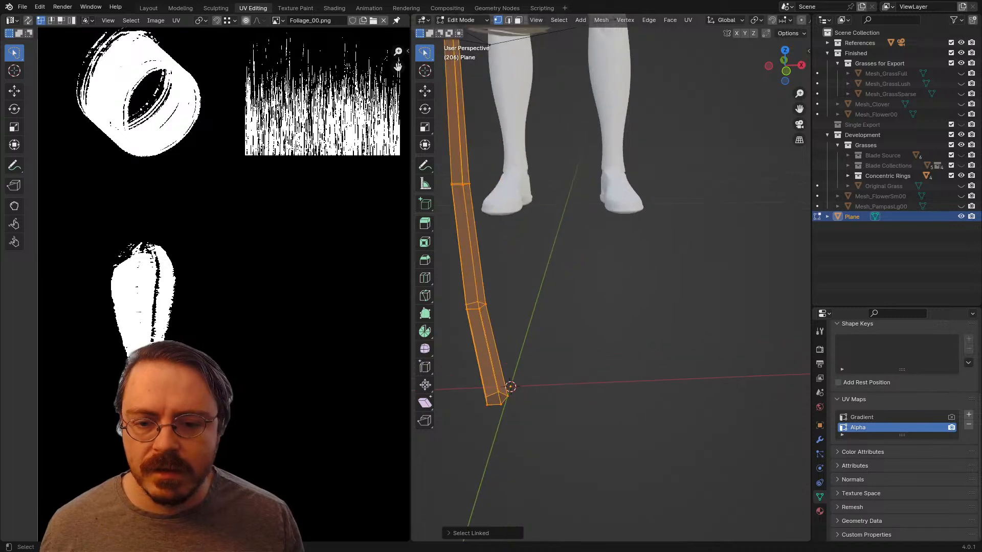
middle_click_drag(598, 340, 651, 329, "shift")
scroll(651, 329, "up", 1)
left_click(540, 337, "alt")
scroll(567, 327, "down", 3)
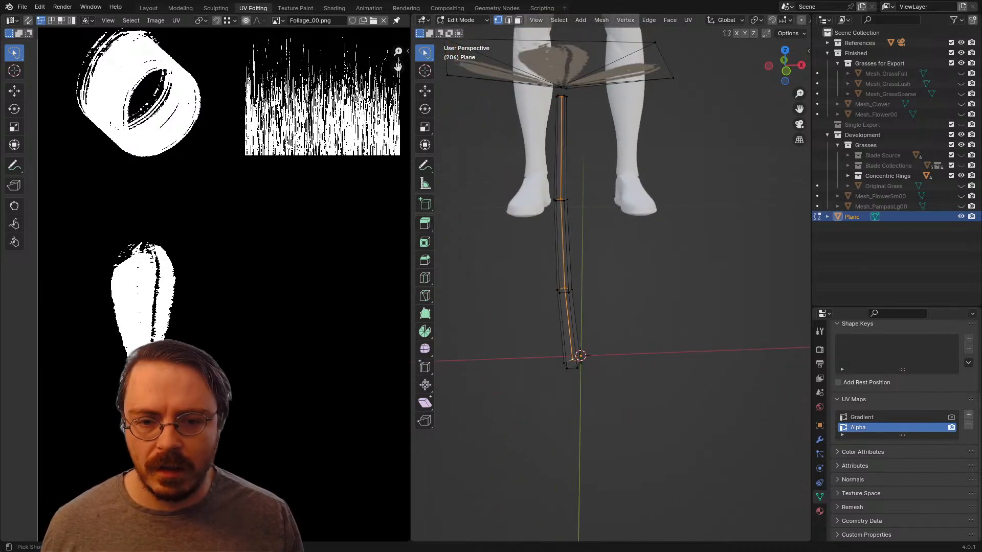
key("ctrl+e")
left_click(560, 460)
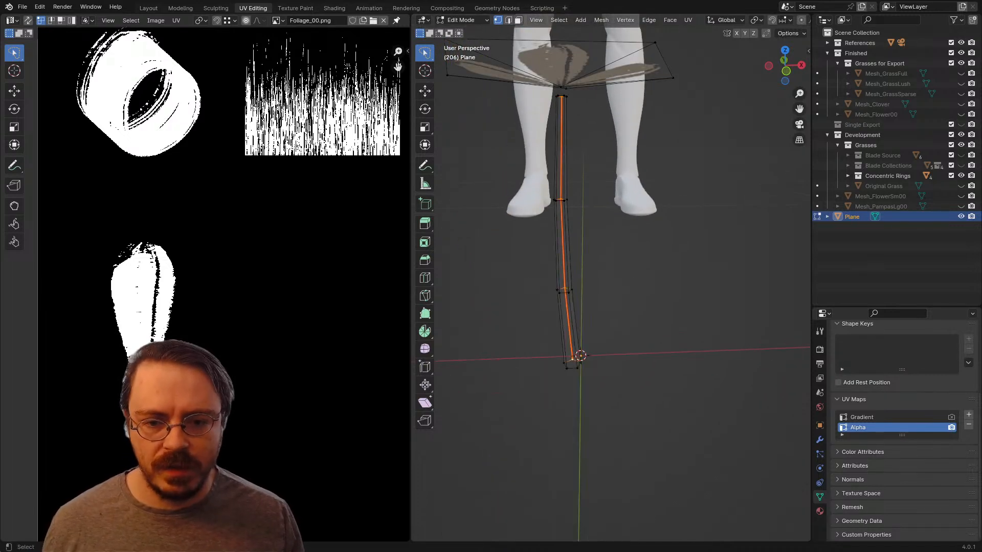
Step: Unwrap the whole linked stem on the Alpha UV map and select its entire UV island
key("ctrl+l")
key("u")
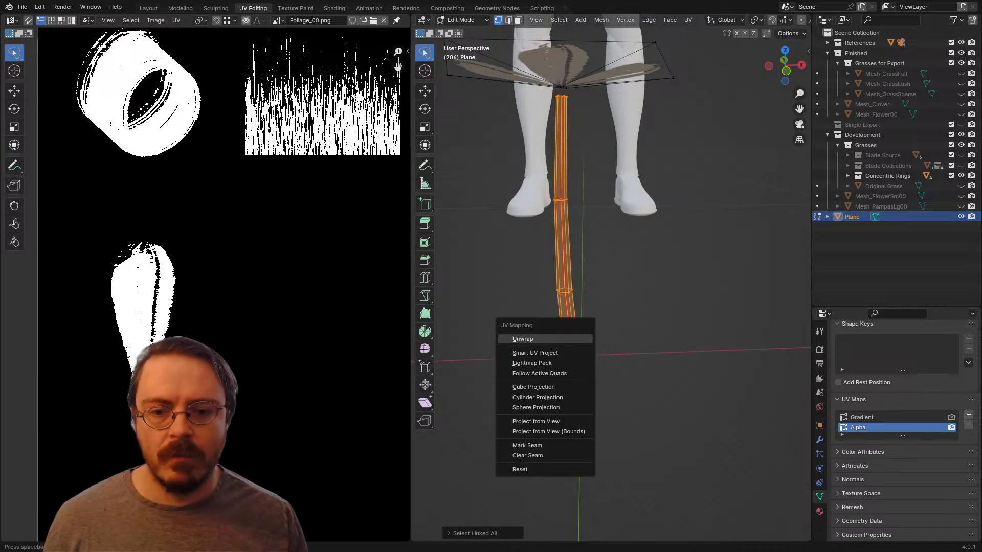
left_click(545, 339)
scroll(544, 339, "down", 1)
scroll(307, 287, "down", 6)
middle_click_drag(307, 286, 280, 289)
key("a")
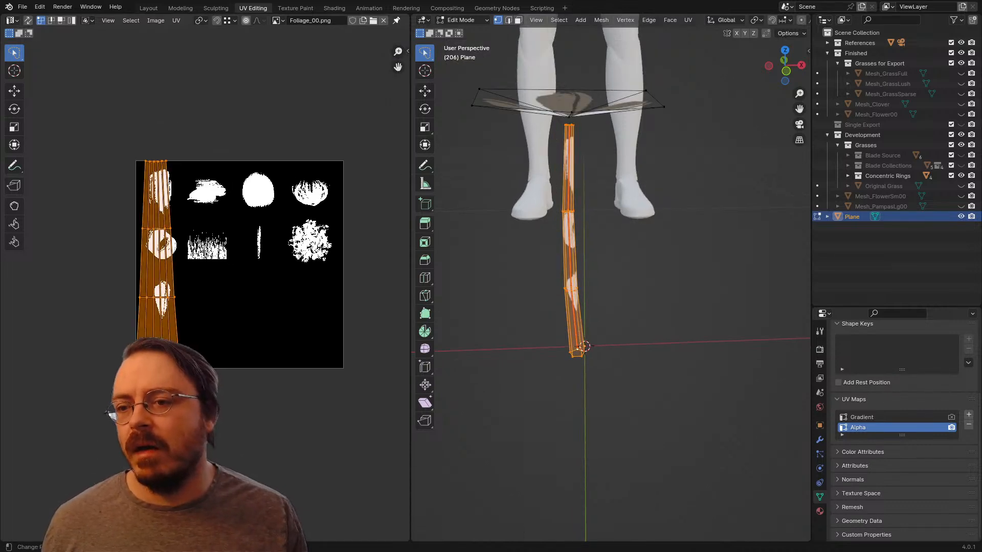
Step: Shrink the stem's UV island and place it over the narrow vertical blade shape in Foliage_00.png
scroll(104, 233, "up", 2)
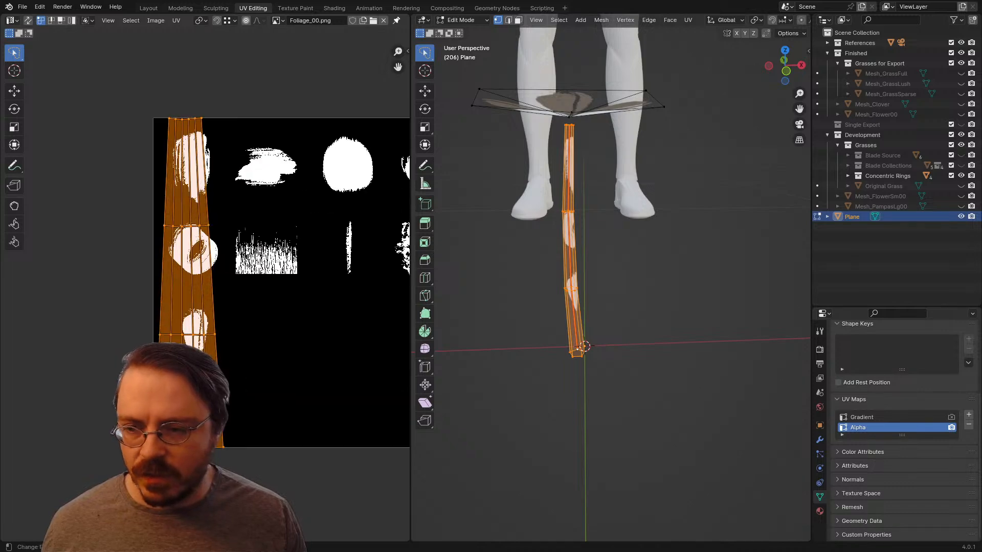
key("s")
key("Return")
key("g")
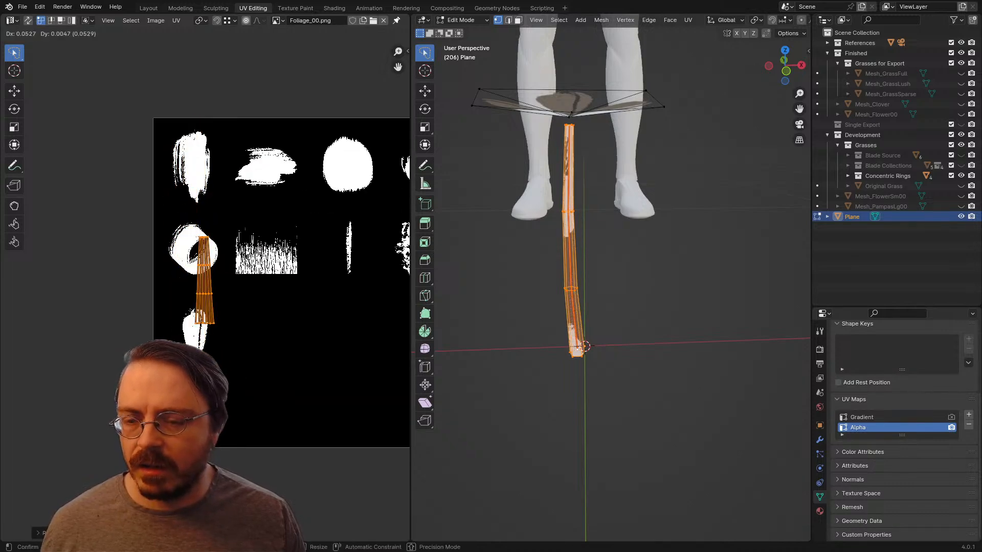
middle_click_drag(272, 275, 102, 324)
scroll(206, 293, "up", 3)
key("s")
key("Return")
key("g")
key("Return")
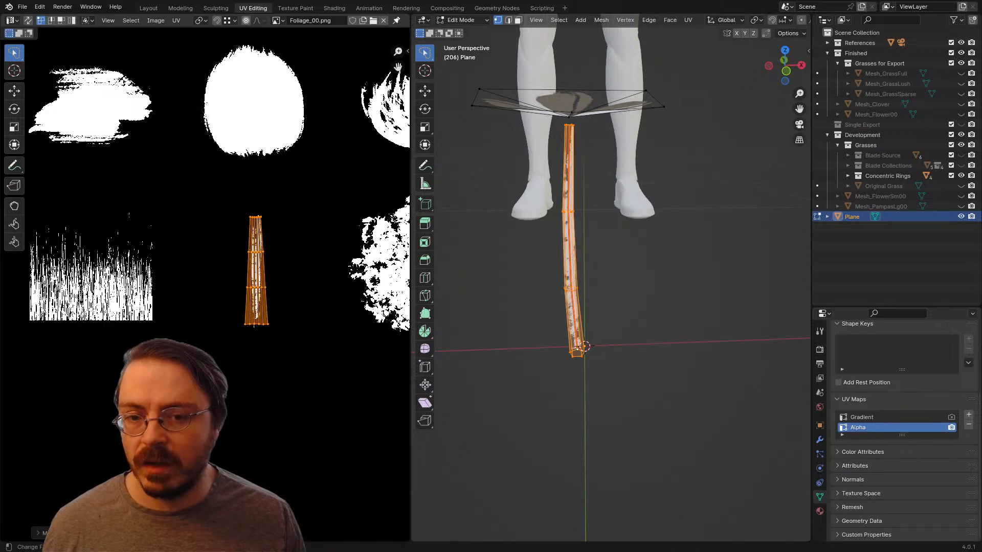
key("s")
key("Return")
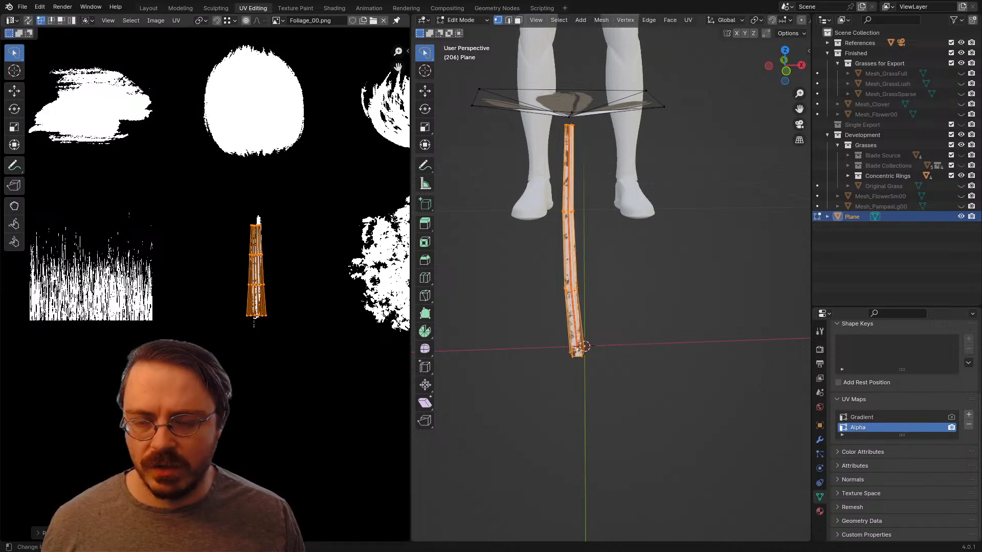
Step: Move the stem's UV island onto the dense leaf-cluster shape of the foliage texture, then deselect the mesh
middle_click_drag(276, 271, 219, 273)
middle_click_drag(531, 287, 735, 276)
middle_click_drag(276, 276, 188, 295)
key("g")
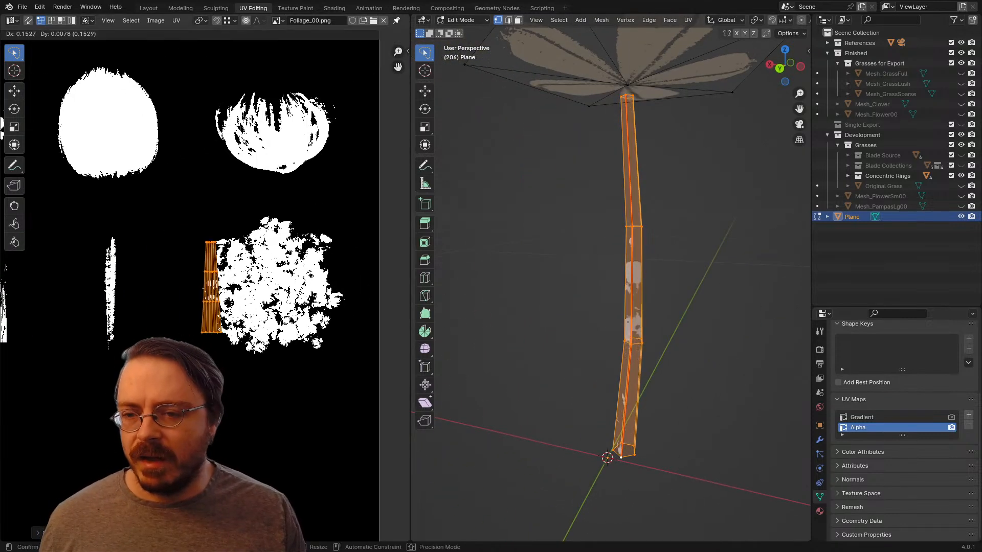
left_click(264, 295)
scroll(611, 286, "down", 4)
middle_click_drag(624, 287, 534, 286)
key("alt+a")
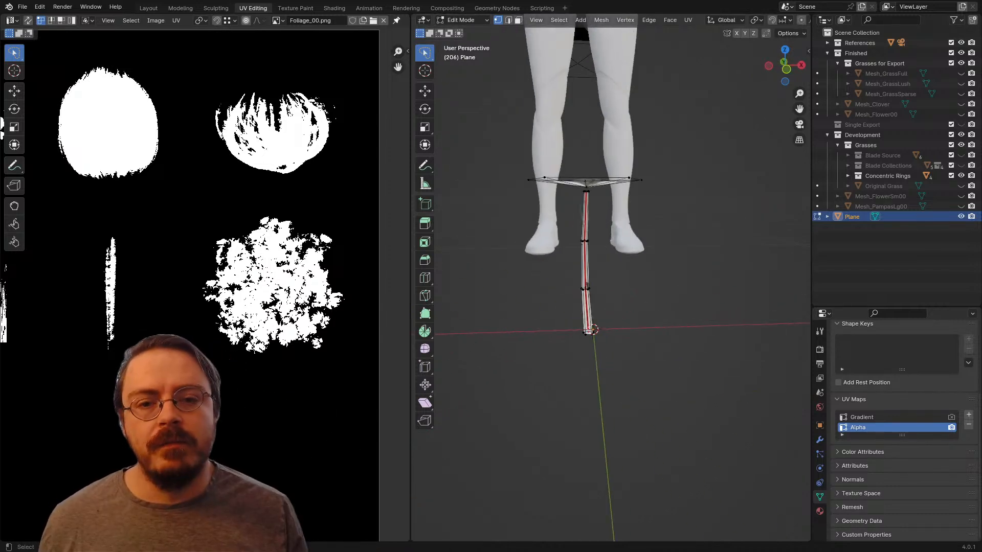
Step: Examine the flower from several angles and distances beside the figure
scroll(587, 285, "up", 3)
middle_click_drag(587, 285, 635, 357, "shift")
scroll(635, 357, "down", 4)
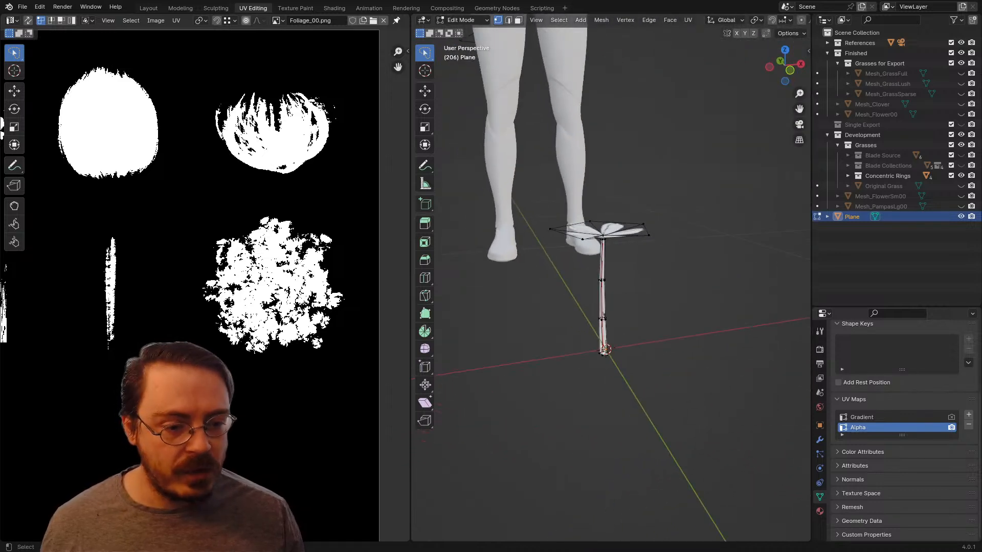
scroll(635, 357, "down", 2)
scroll(227, 309, "down", 7)
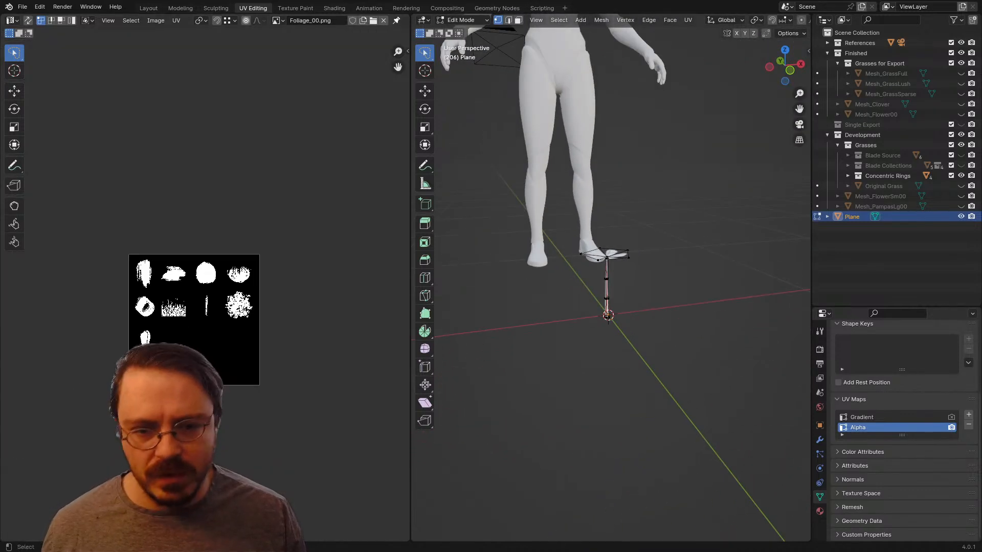
scroll(598, 348, "up", 8)
middle_click_drag(598, 348, 691, 269)
scroll(691, 269, "down", 1, "alt")
Step: Reposition two outer corner vertices of the flower head to break up its even outline
left_click_drag(613, 187, 664, 166)
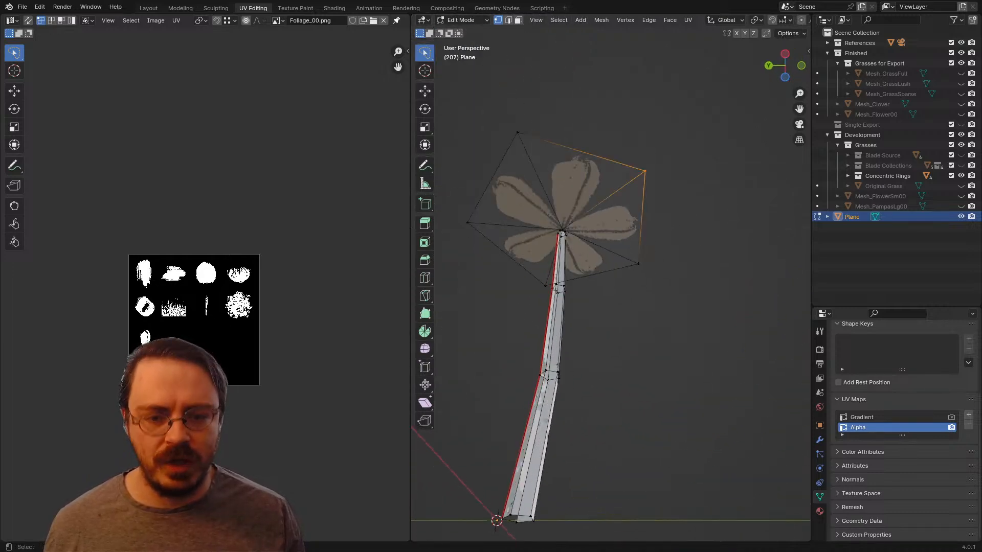
key("ctrl+l")
middle_click_drag(639, 195, 655, 274)
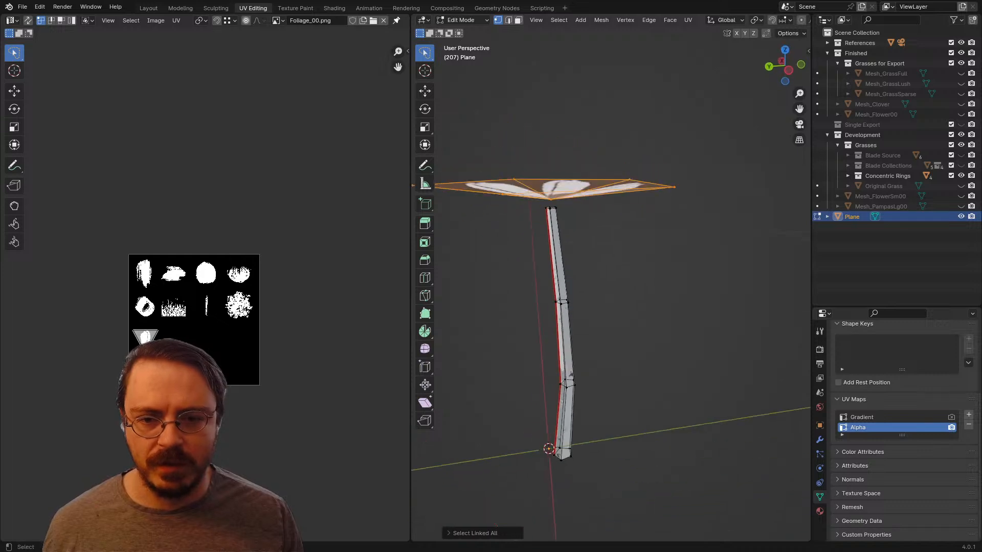
key("alt+a")
middle_click_drag(674, 190, 690, 180)
key("g")
left_click(688, 170)
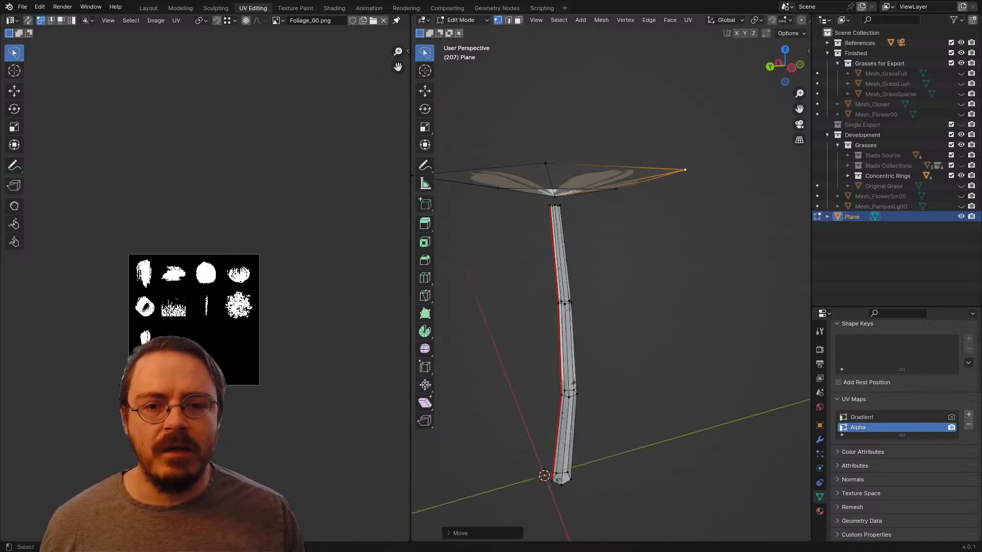
middle_click_drag(613, 194, 687, 214, "shift")
left_click(561, 203)
key("g")
left_click(559, 214)
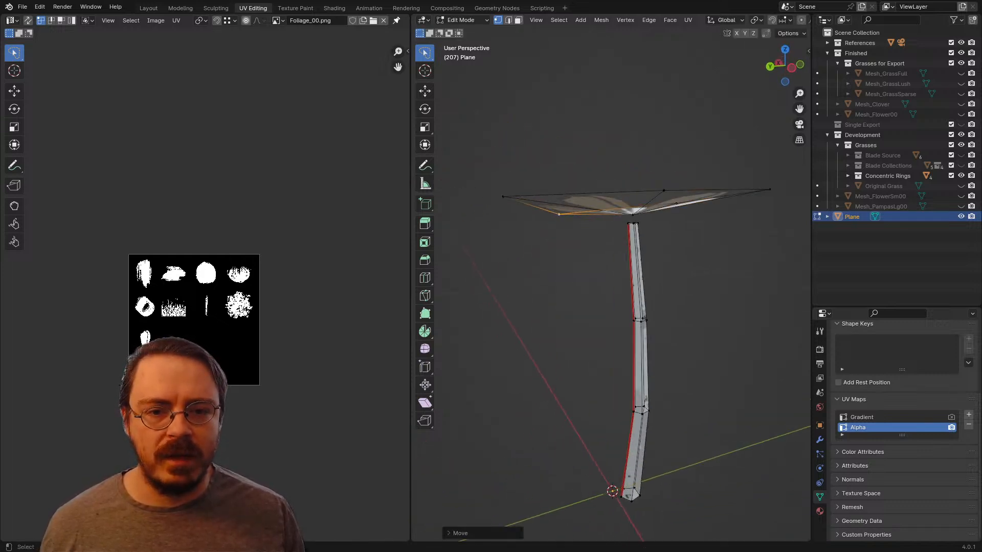
Step: Shift the remaining outer corner vertices of the flower head individually so the petals sit at uneven heights
left_click(676, 203)
key("g")
left_click(678, 207)
left_click(664, 190)
key("g")
left_click(650, 160)
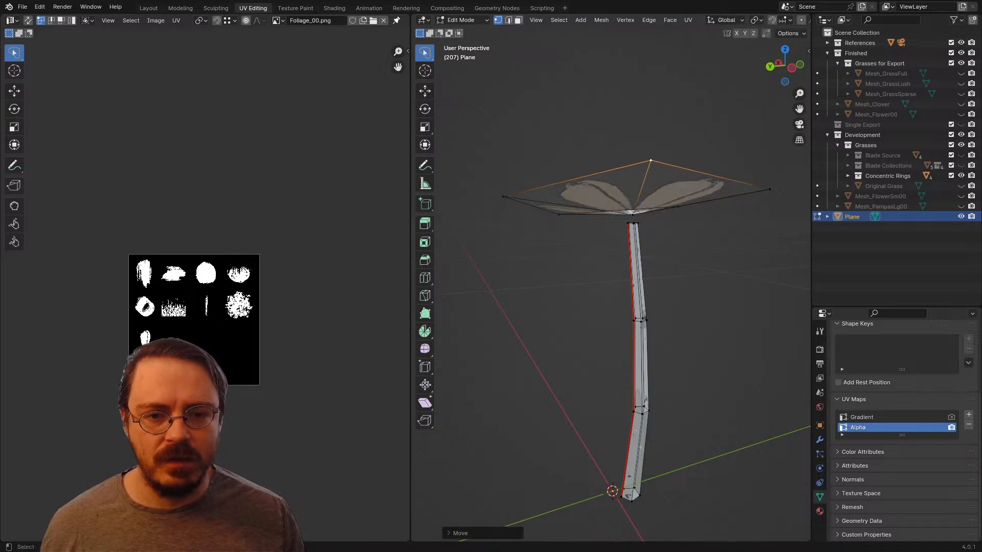
left_click(503, 197)
key("g")
left_click(506, 202)
middle_click_drag(511, 203, 765, 224)
key("g")
left_click(634, 230)
Step: Select the whole flower and move it in top view so that it centres on the world origin
scroll(741, 243, "down", 4)
key("a")
key("KP_7")
scroll(611, 277, "down", 5)
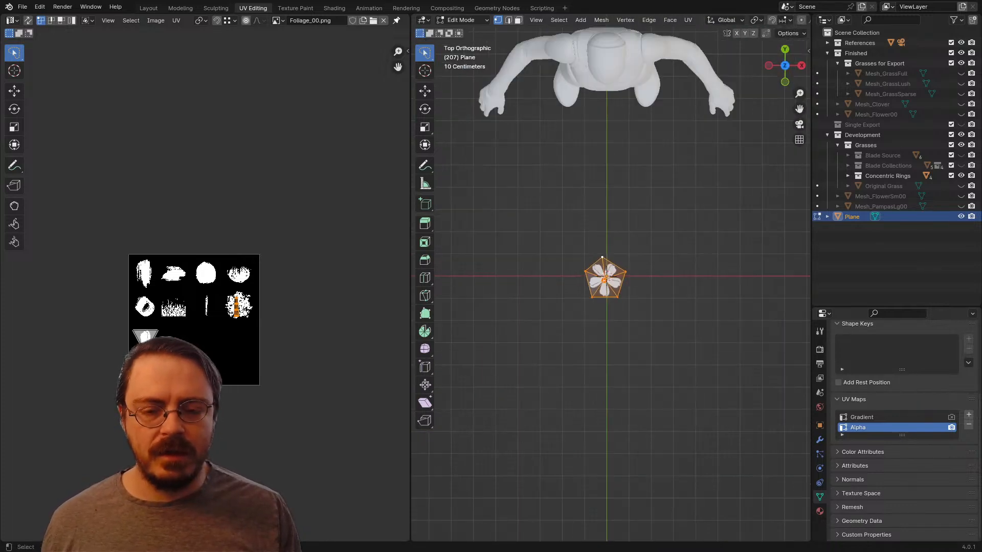
scroll(611, 277, "up", 10)
key("g")
left_click(621, 261)
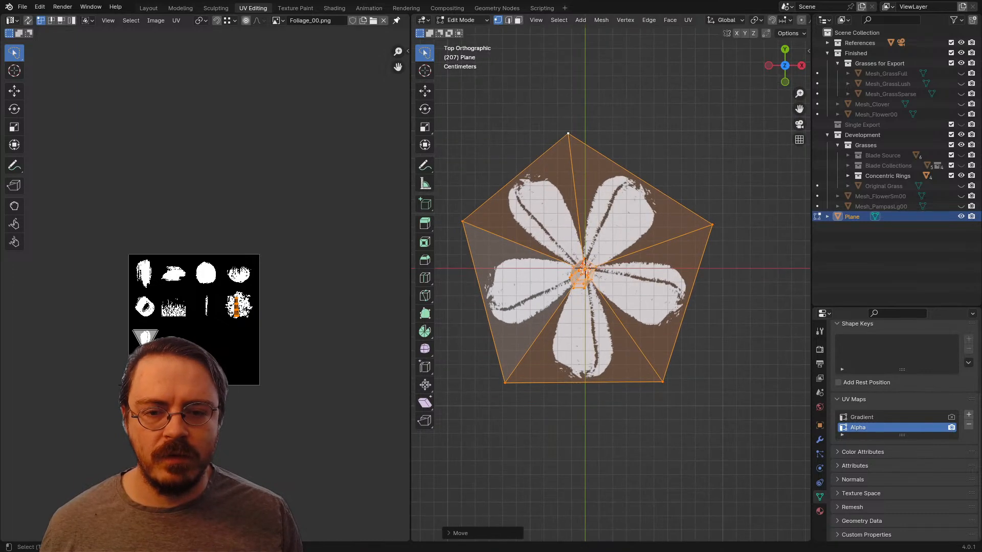
Step: Move the flower head's corner vertex on the negative X side about 0.01 m outward in top view
scroll(610, 277, "down", 4)
mouse_move(543, 234)
left_mouse_down()
mouse_move(544, 273)
mouse_move(552, 262)
left_mouse_up()
key("g")
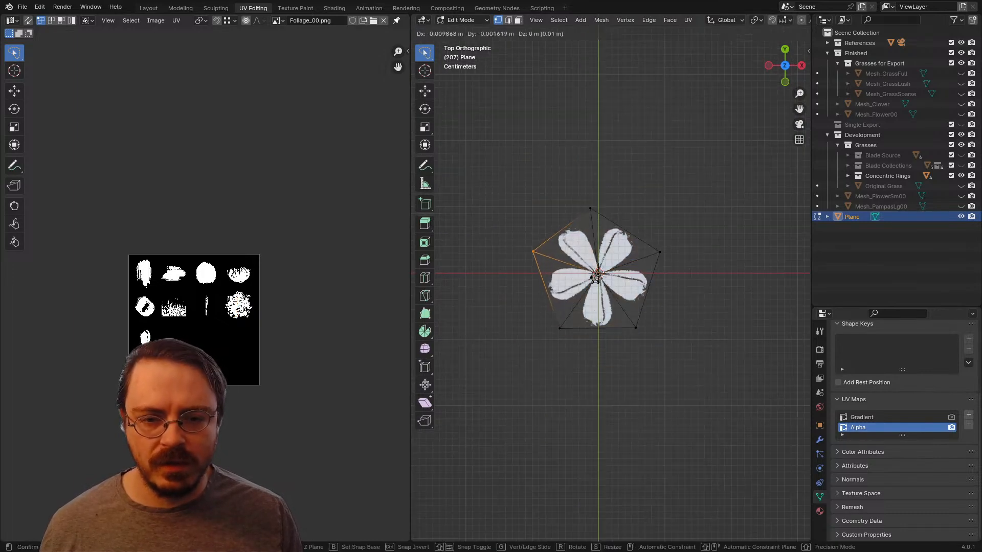
left_click(543, 264)
middle_click_drag(543, 264, 523, 179, "shift")
mouse_move(511, 138)
left_mouse_down()
mouse_move(664, 180)
mouse_move(658, 163)
left_mouse_up()
middle_click_drag(658, 162, 647, 142)
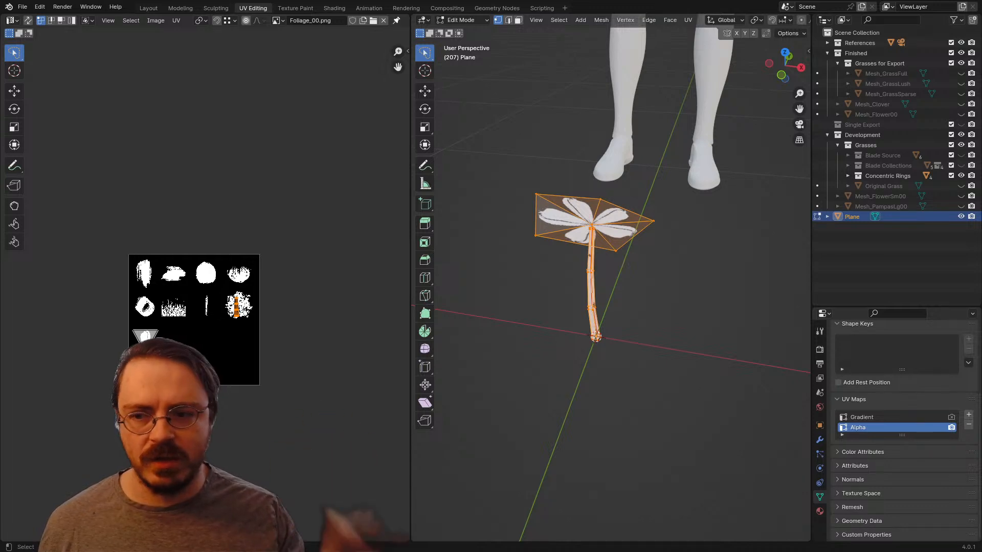
Step: Check the flower in top view and make Gradient the active UV map
key("KP_7")
scroll(611, 278, "down", 8)
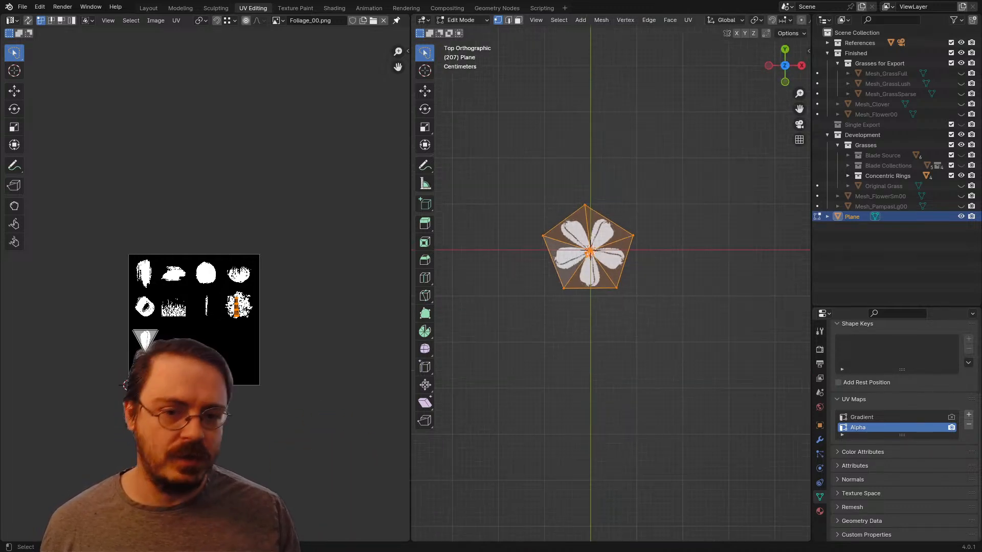
scroll(612, 274, "up", 1)
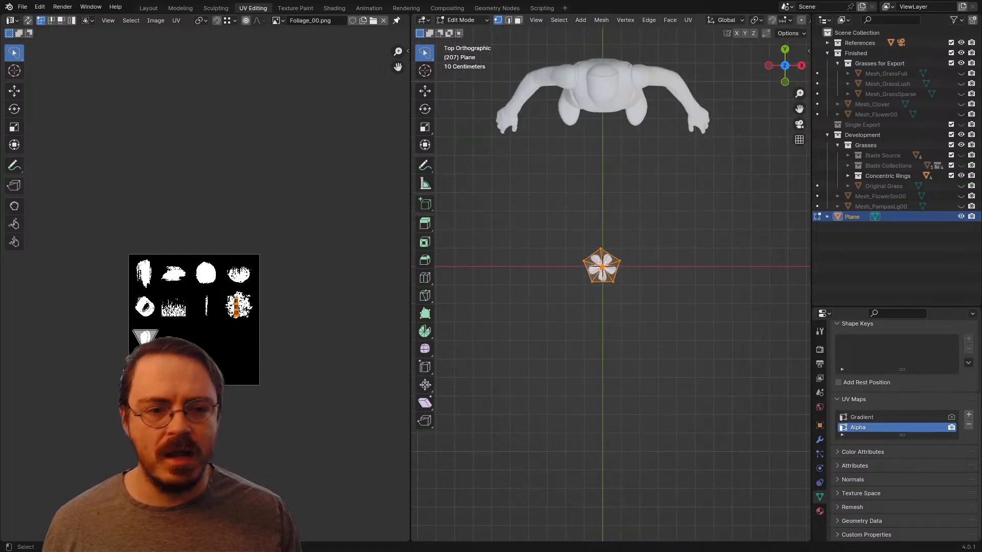
left_click(148, 8)
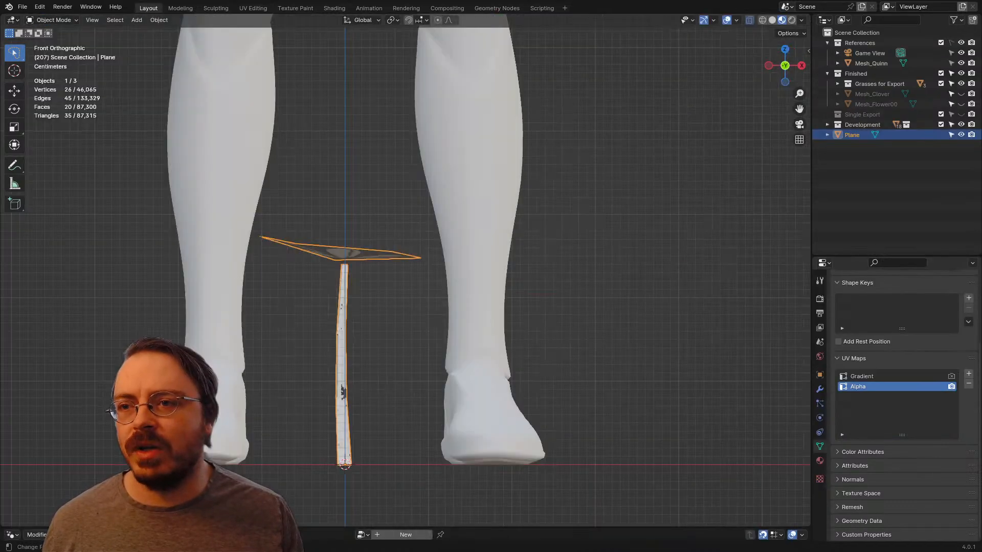
left_click(253, 8)
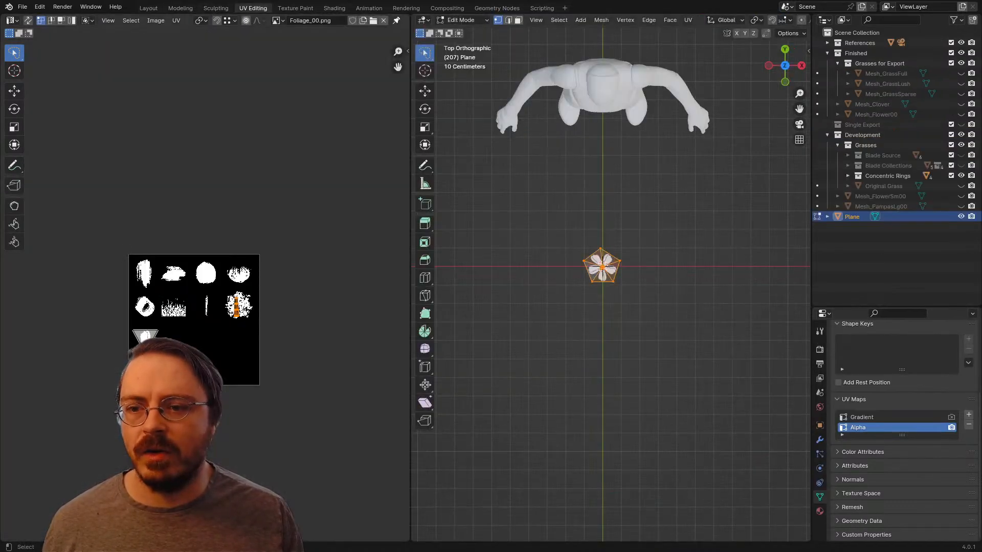
left_click(872, 417)
Step: Try to shift the linked flower head slightly along X above the stem in front view
middle_click_drag(659, 327, 626, 241)
scroll(627, 256, "up", 4)
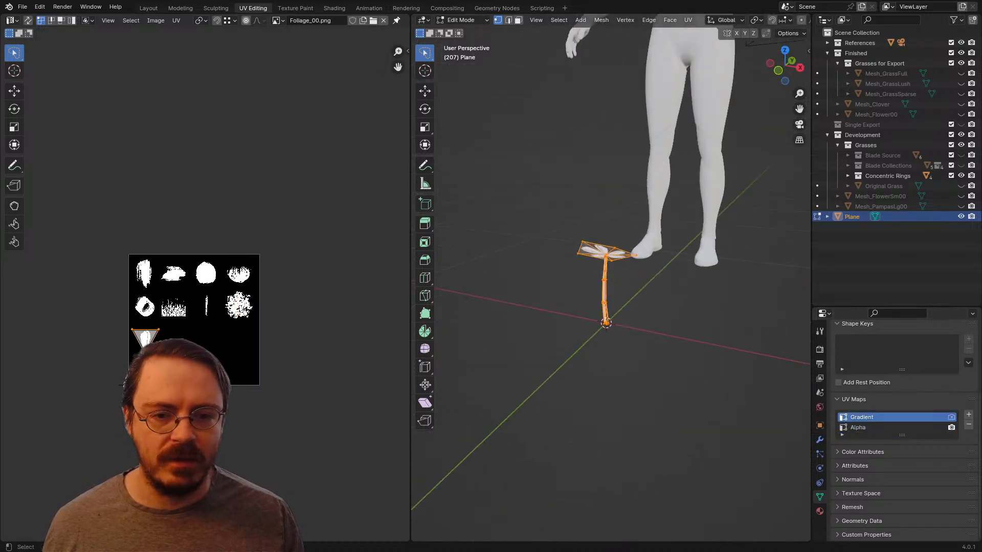
key("KP_1")
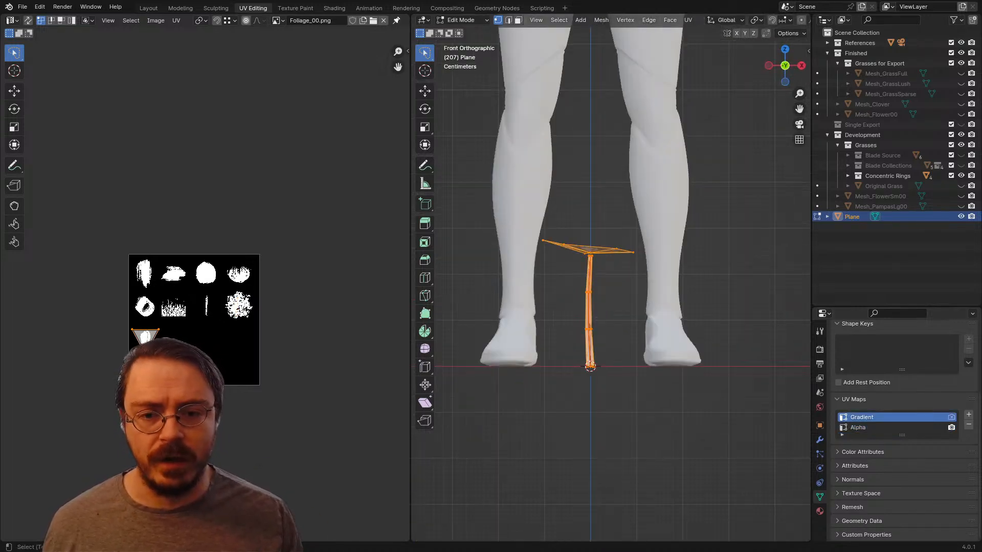
middle_click_drag(614, 317, 604, 270, "shift")
scroll(604, 271, "up", 2)
key("alt+a")
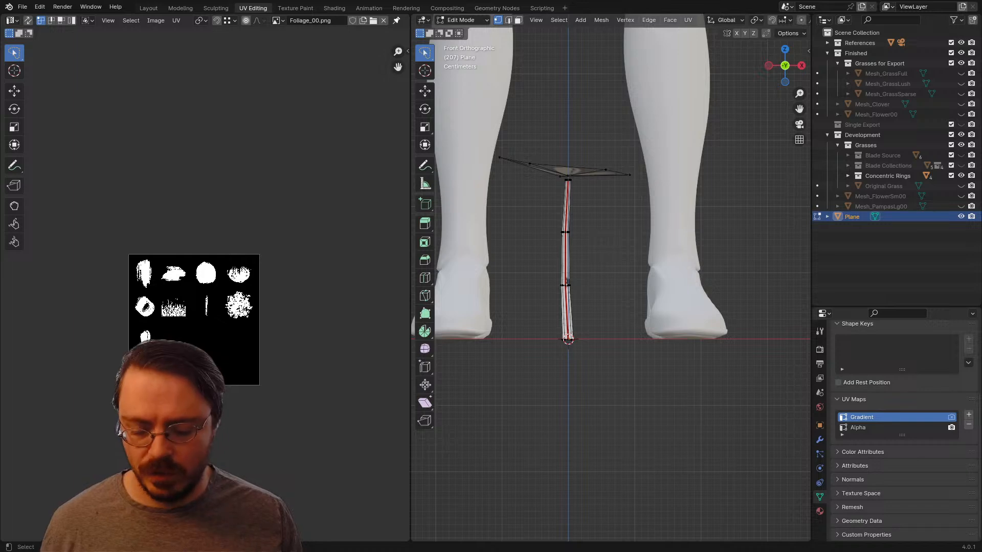
key("l")
key("g")
left_click(588, 171)
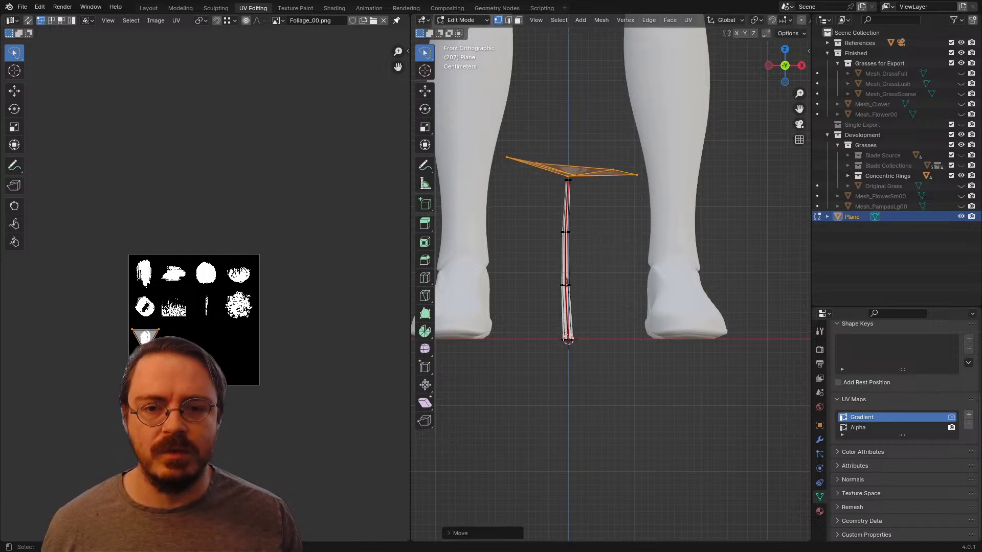
middle_click_drag(588, 171, 625, 191)
key("ctrl+z")
Step: Select only the linked flower head and unwrap it on the Gradient UV map
key("KP_1")
key("a")
scroll(624, 192, "up", 3)
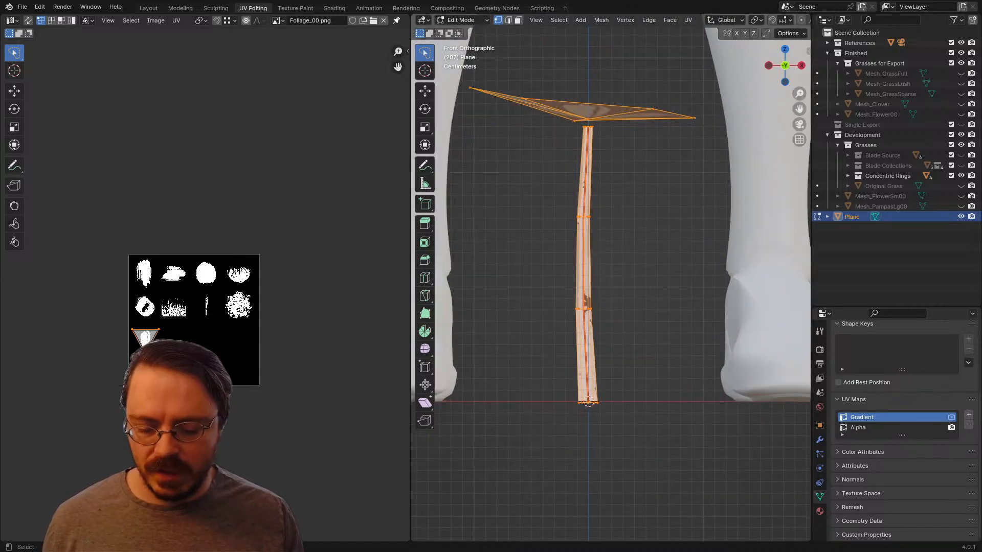
key("alt+a")
key("l")
key("u")
left_click(588, 111)
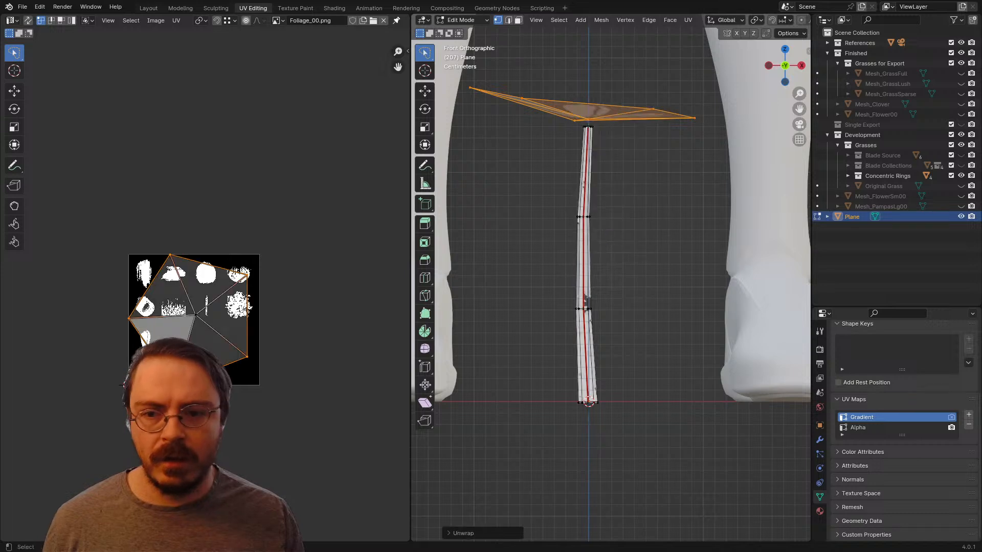
Step: Scale down the flower head's UV island and move it aside in the UV editor
key("s")
left_click(243, 269)
key("g")
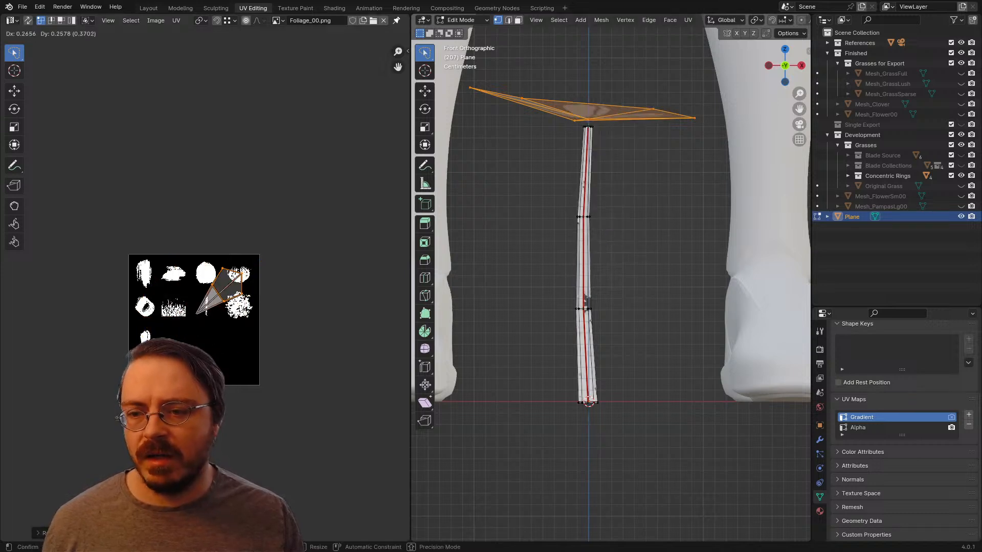
right_click(273, 237)
mouse_move(273, 237)
left_mouse_down()
mouse_move(164, 363)
mouse_move(212, 353)
left_mouse_up()
key("g")
left_click(311, 322)
Step: Unwrap only the linked stem on the Gradient UV map and display LinearGrad.png in the UV editor
key("alt+a")
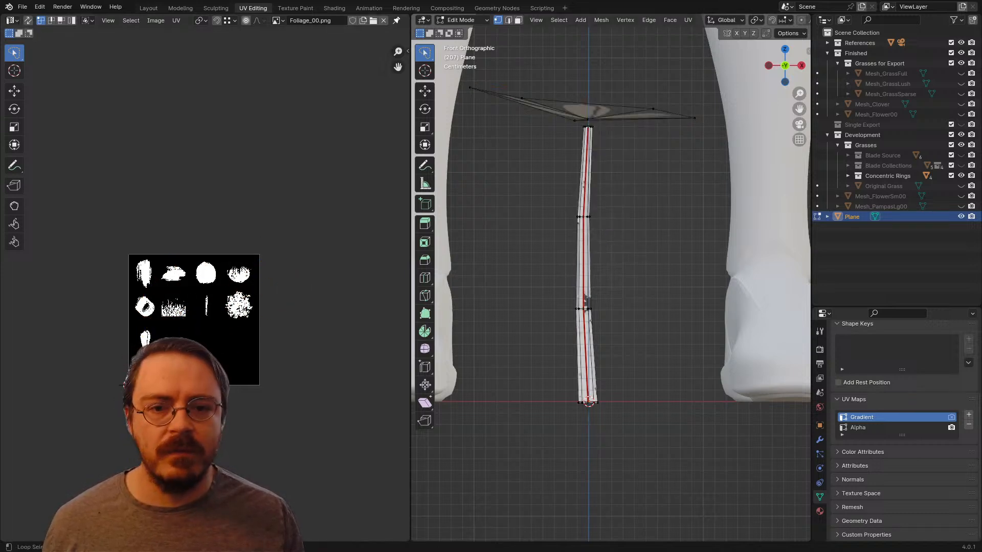
key("l")
key("u")
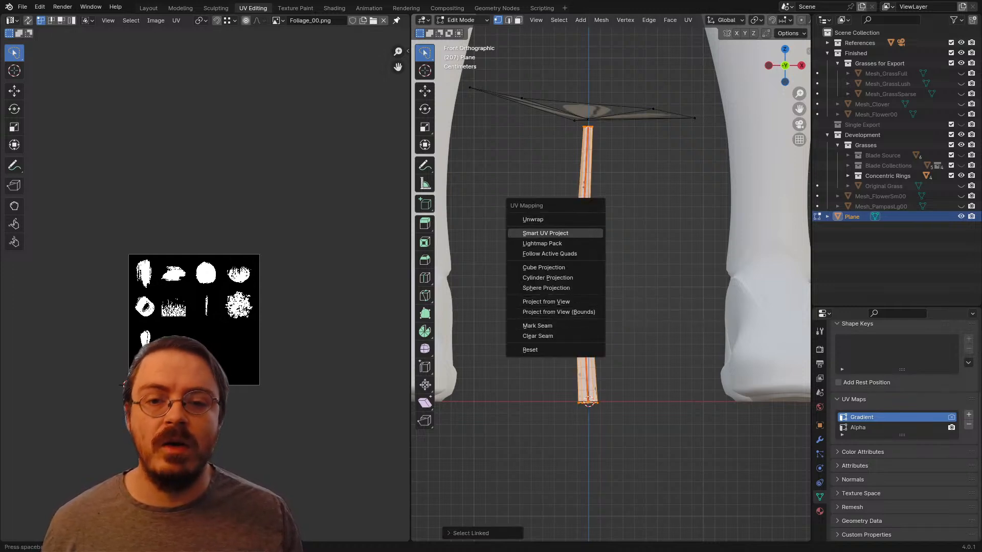
left_click(533, 219)
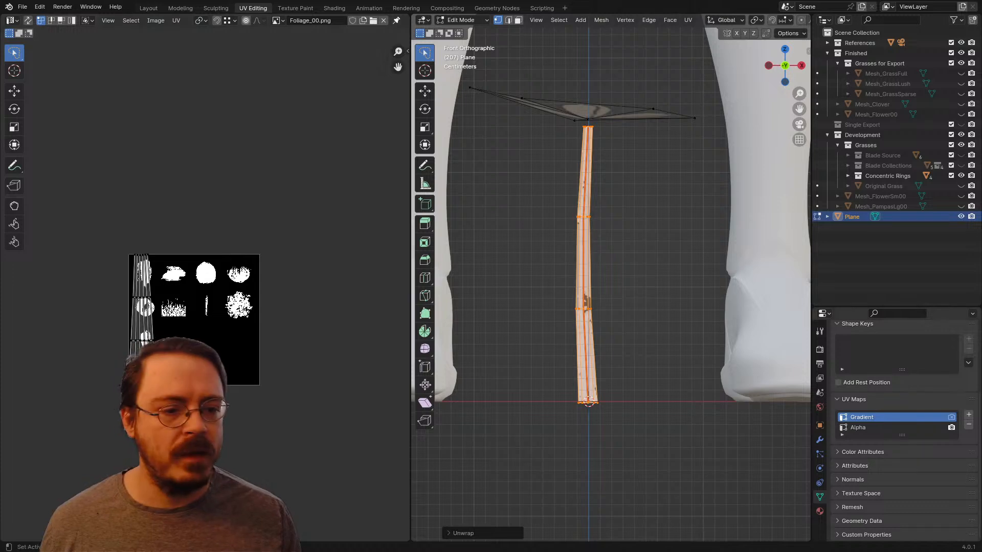
left_click(278, 20)
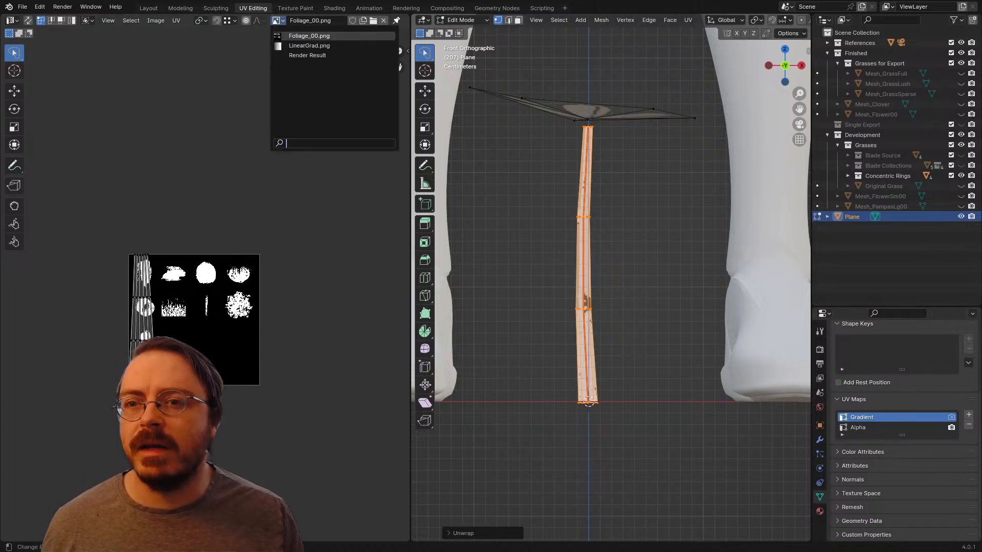
left_click(299, 45)
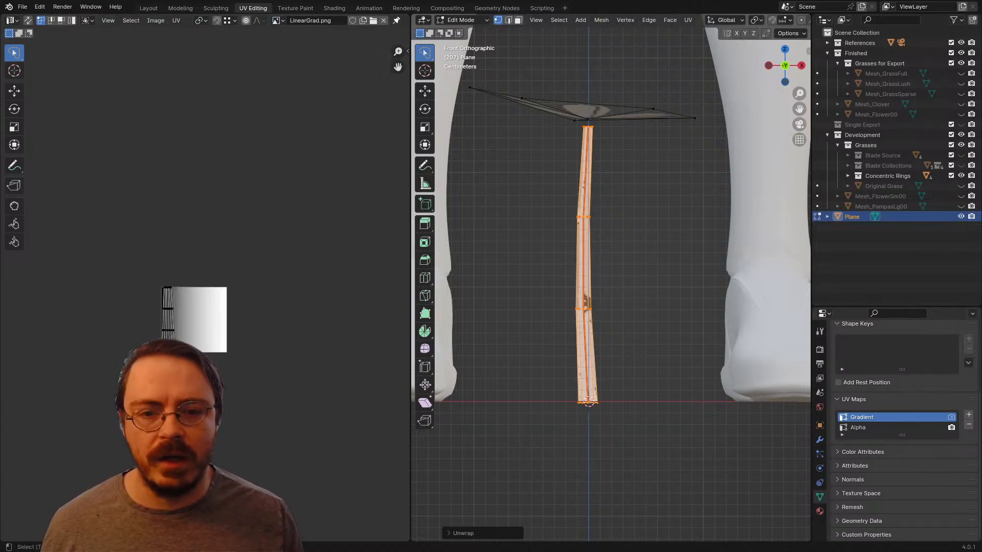
Step: Set the Alphas material's base color image to LinearGrad.png
middle_click_drag(603, 286, 626, 239, "shift")
scroll(205, 289, "up", 4)
left_click(820, 511)
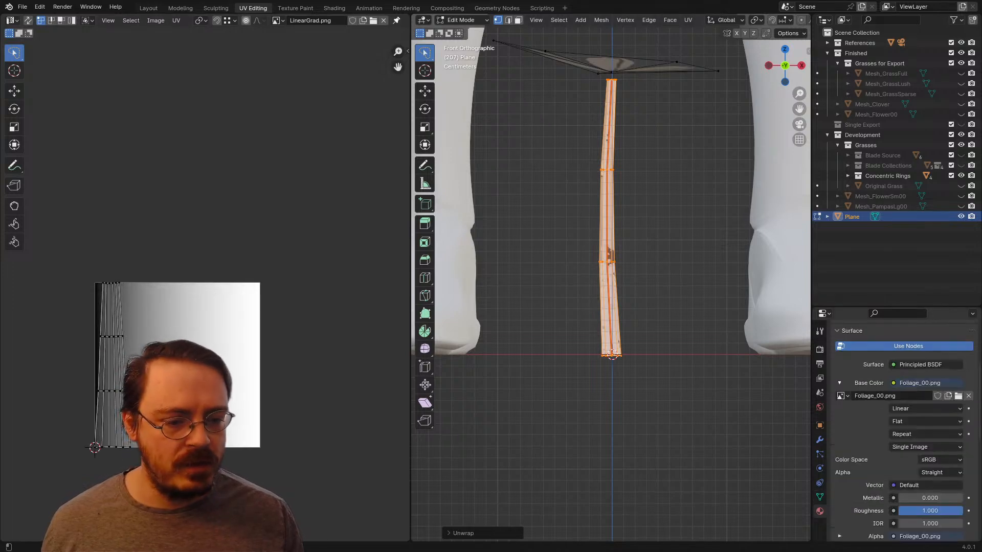
left_click(840, 395)
left_click(752, 417)
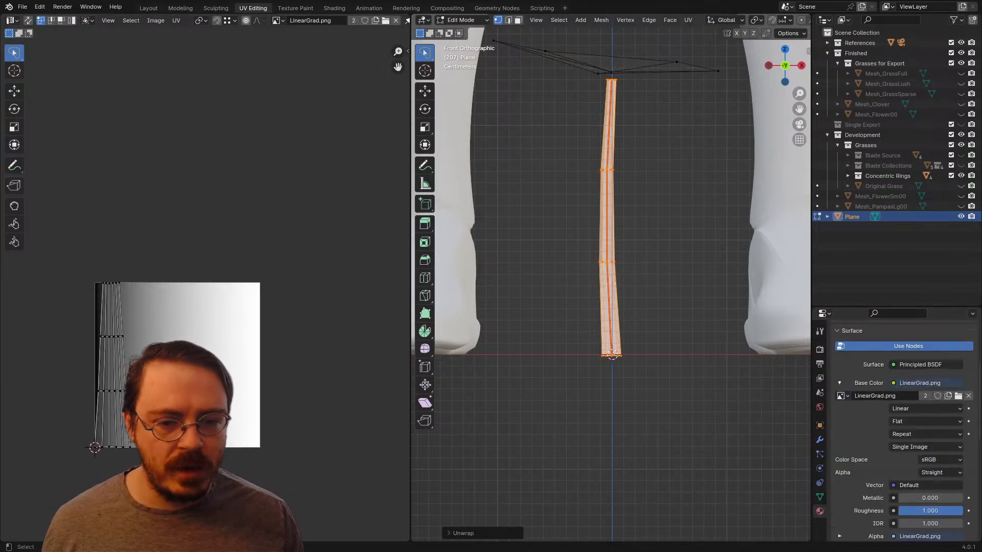
scroll(752, 416, "down", 3)
middle_click_drag(614, 286, 670, 282)
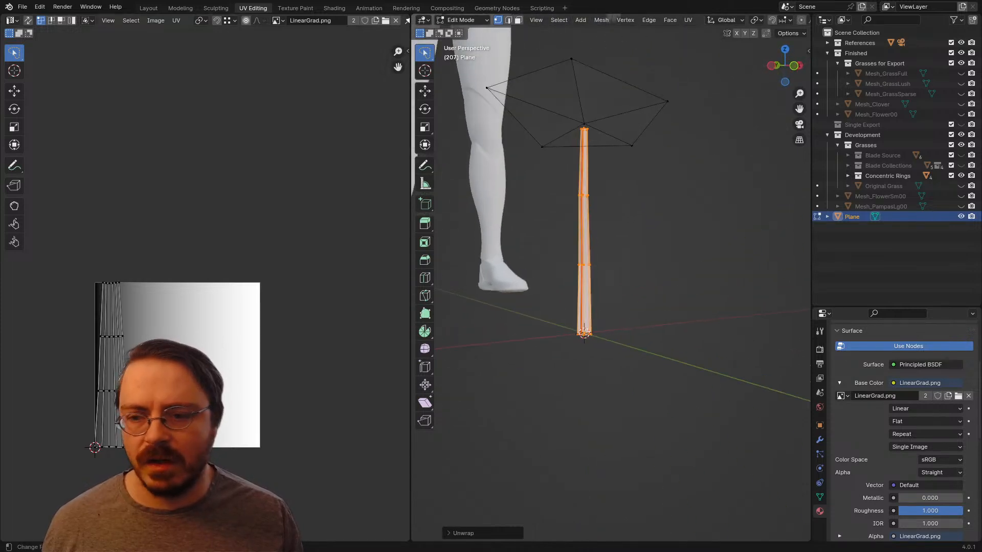
Step: Rotate the stem's UV island so it lies lengthwise along the gradient, then move and scale it down to fit inside the image
key("a")
key("r")
left_click(136, 391)
key("g")
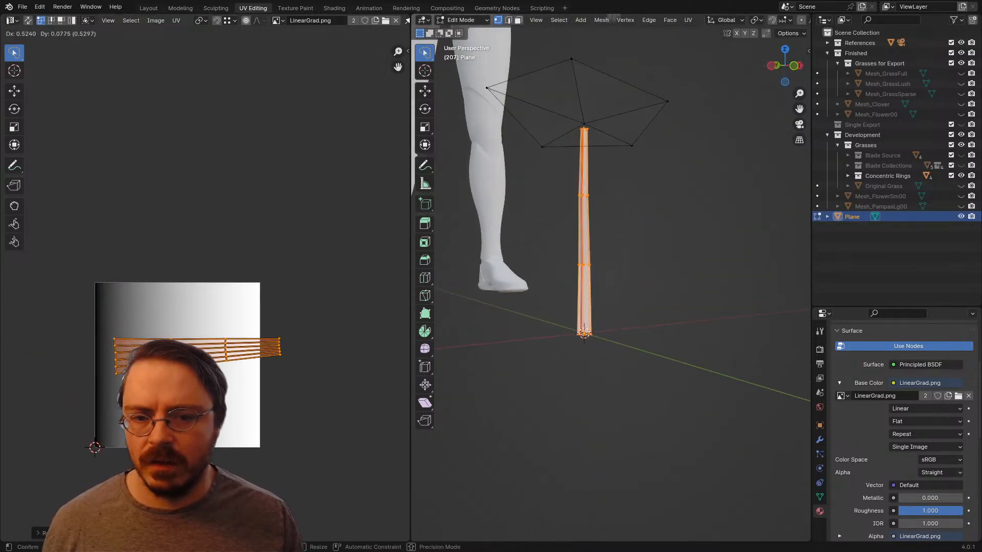
key("s")
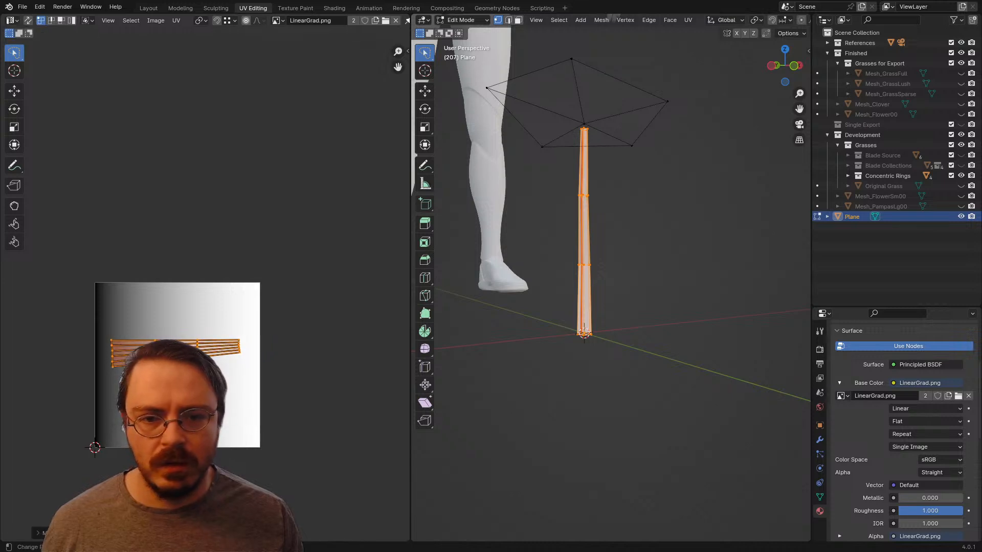
Step: Clear the selection, select only the linked stem and recalculate its normals
key("z")
left_click(563, 293)
mouse_move(562, 293)
middle_mouse_down()
mouse_move(669, 338)
mouse_move(793, 302)
mouse_move(625, 291)
mouse_move(514, 333)
mouse_move(448, 313)
middle_mouse_up()
key("alt+a")
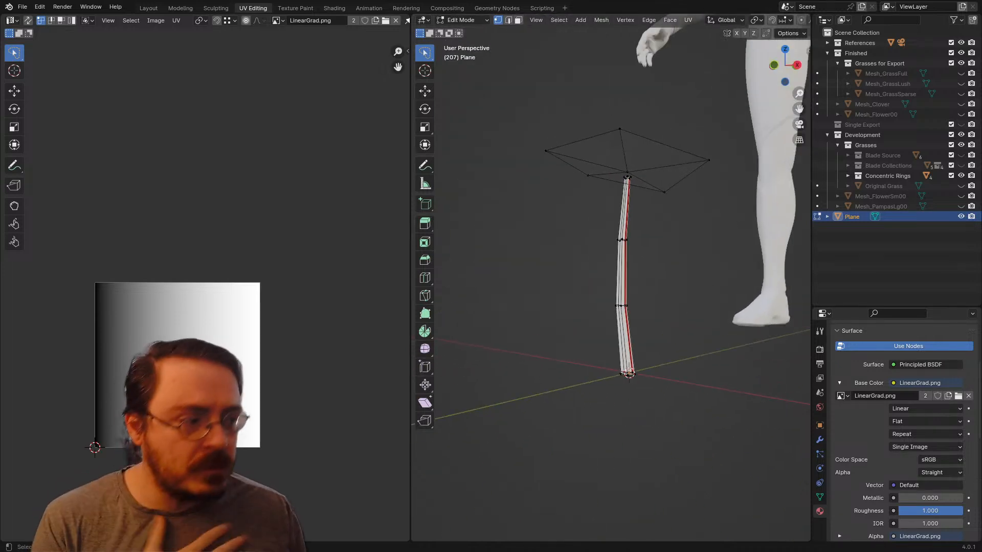
middle_click_drag(447, 313, 417, 313)
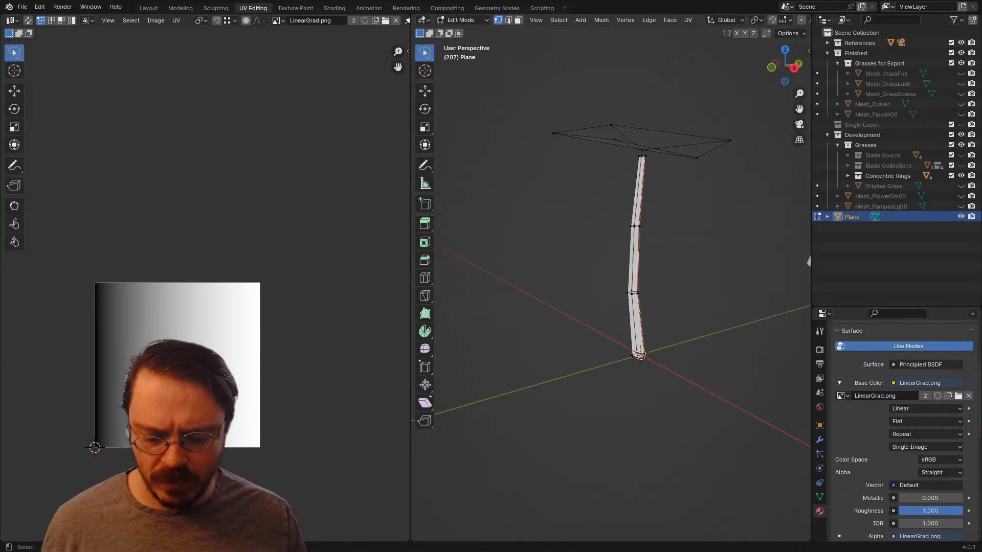
key("l")
scroll(635, 261, "up", 3)
middle_click_drag(636, 261, 449, 167, "shift")
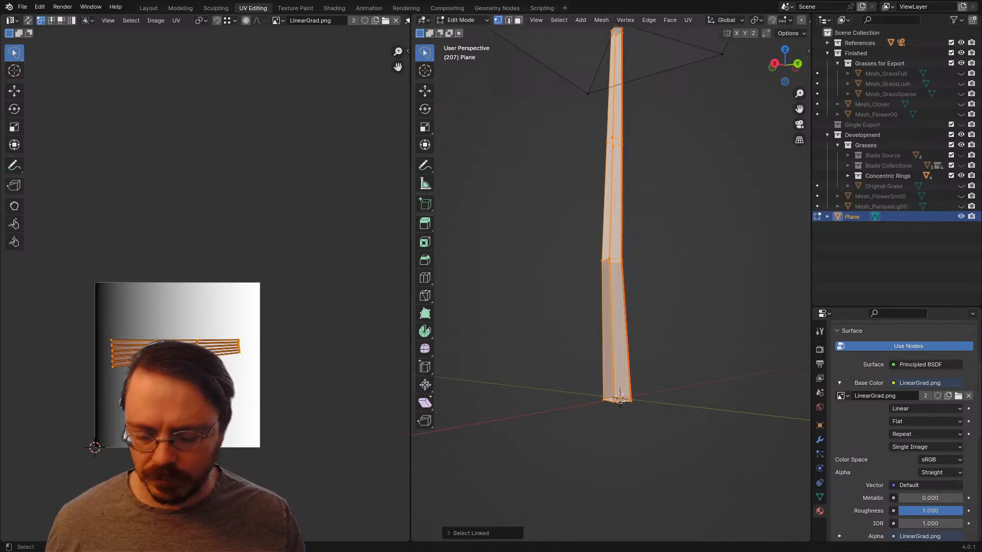
key("alt+n")
left_click(500, 232)
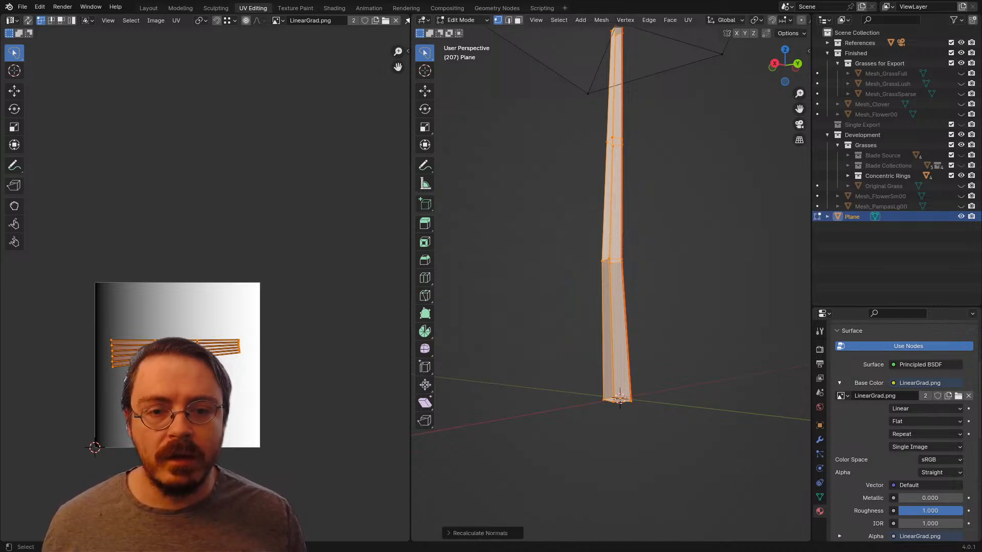
Step: Show all UV islands and move the flower head's island onto the lighter half of the gradient, above the stem's island
scroll(535, 259, "down", 3)
middle_click_drag(500, 233, 538, 404)
key("a")
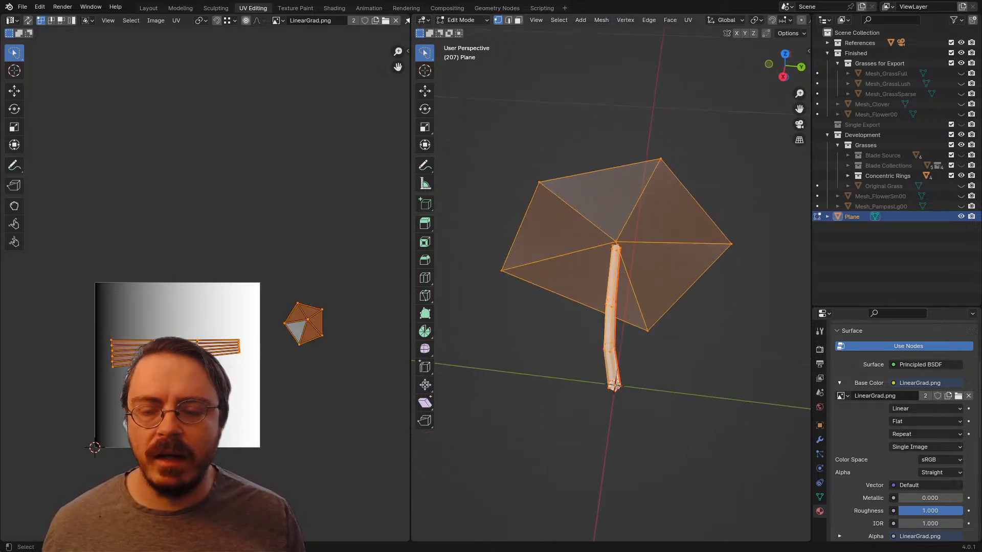
left_click_drag(318, 272, 348, 332)
key("g")
left_click(230, 323)
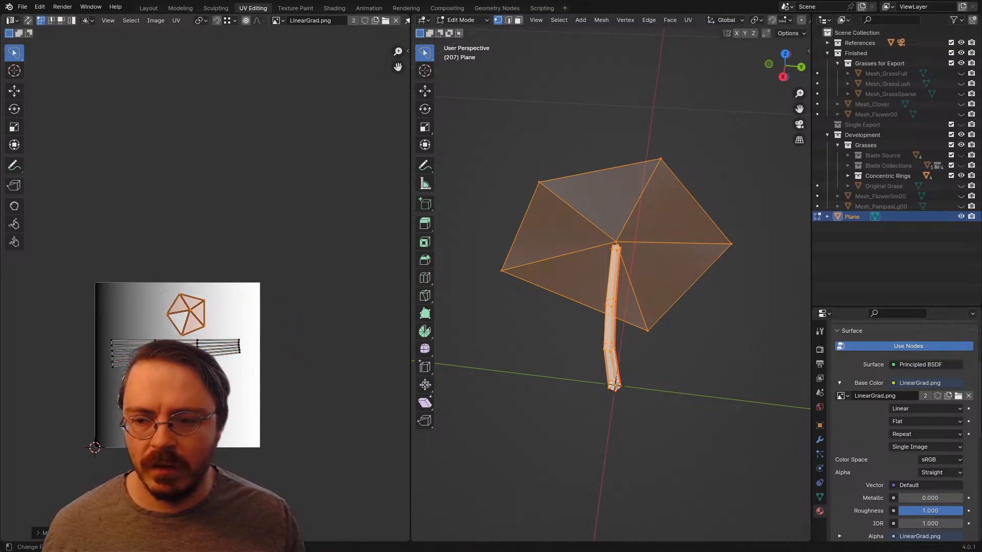
Step: Deselect the mesh and restore Foliage_00.png as the Alphas material's base color image
mouse_move(517, 337)
middle_mouse_down()
mouse_move(544, 265)
mouse_move(523, 315)
mouse_move(526, 300)
middle_mouse_up()
key("alt+a")
scroll(611, 286, "up", 3)
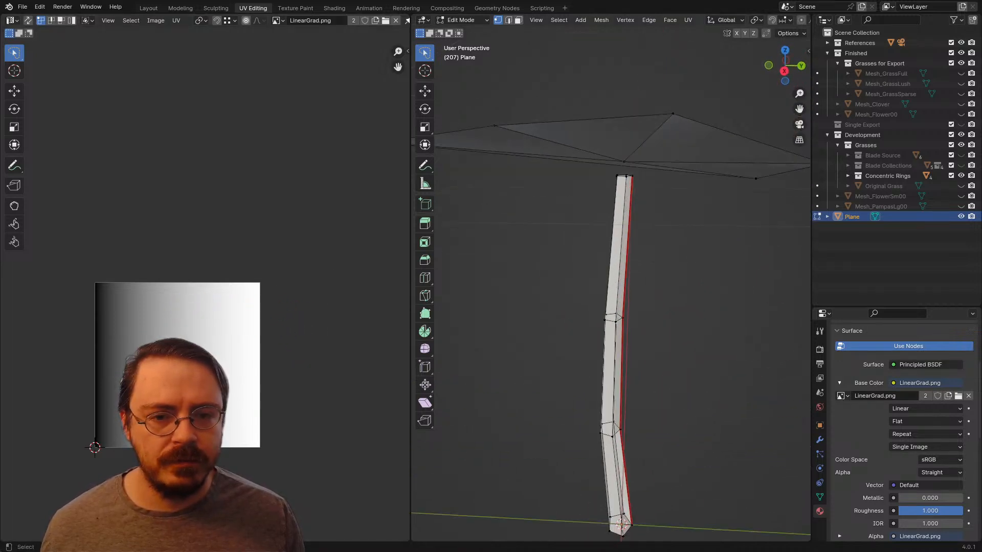
middle_click_drag(611, 286, 544, 372, "shift")
scroll(588, 306, "down", 3)
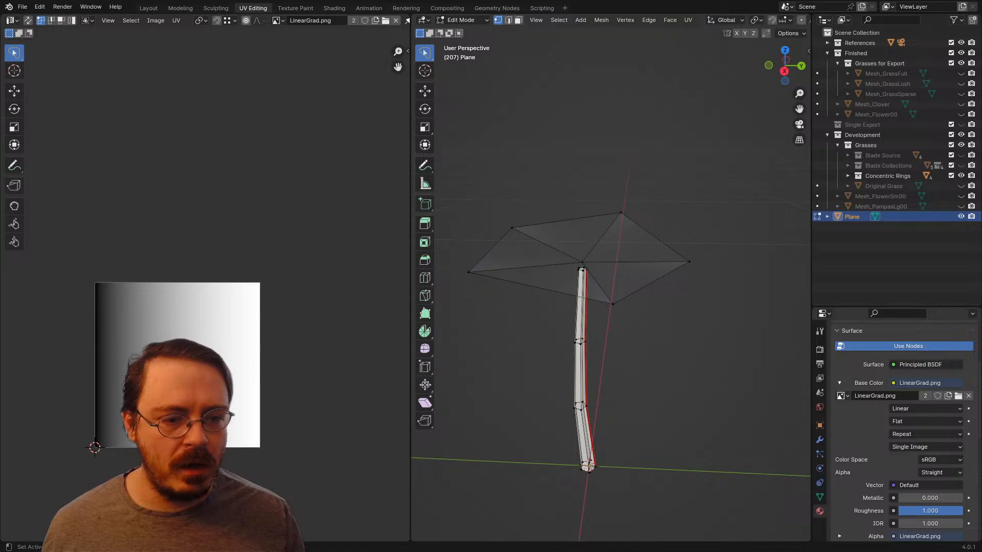
scroll(902, 432, "up", 5)
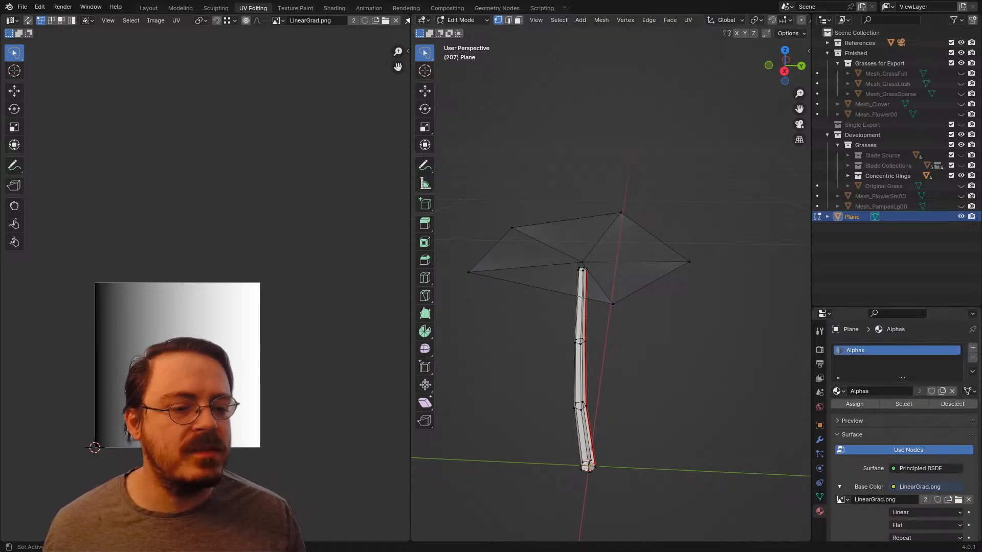
left_click(840, 500)
left_click(762, 377)
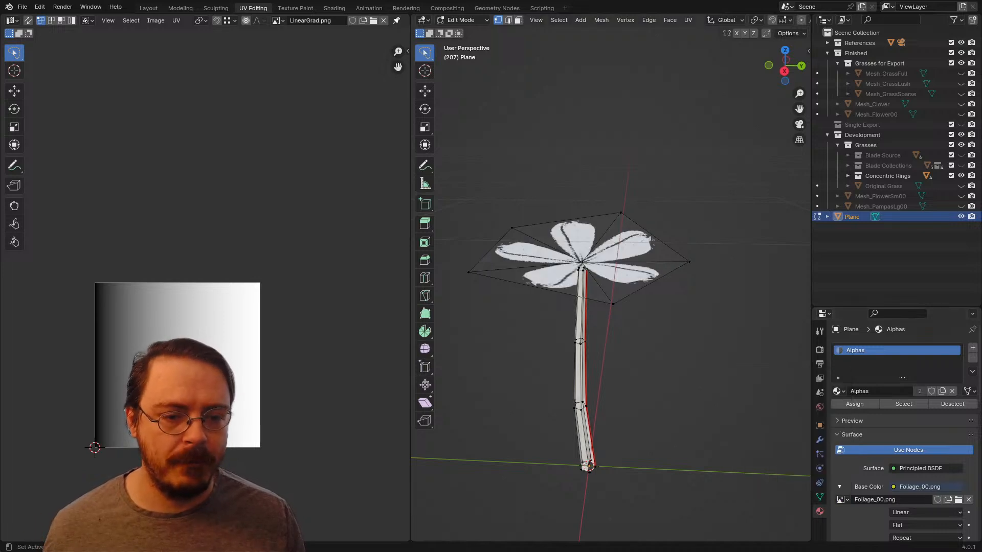
Step: Select the whole flower mesh and replace its Alphas material with the existing Linear Gradient material
middle_click_drag(588, 306, 616, 311)
key("a")
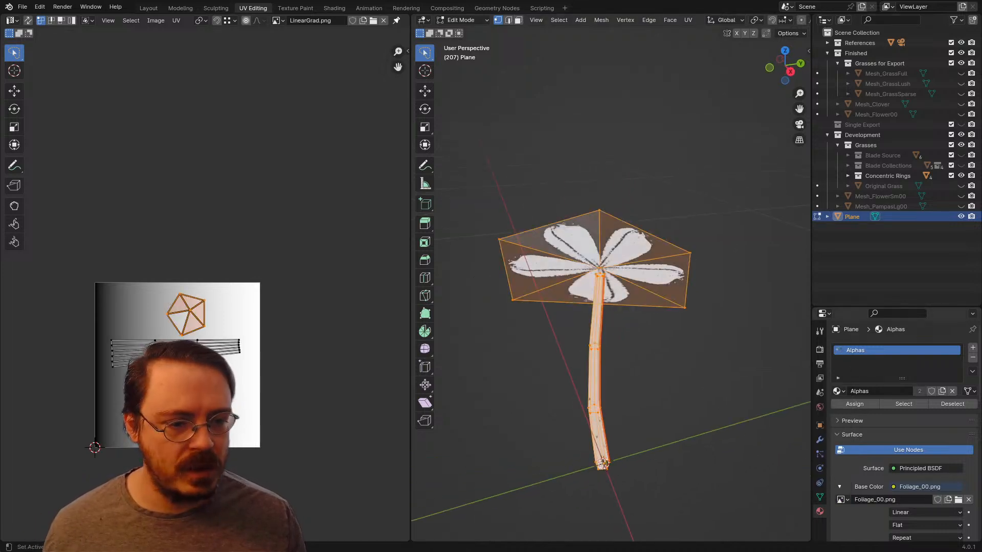
left_click(839, 391)
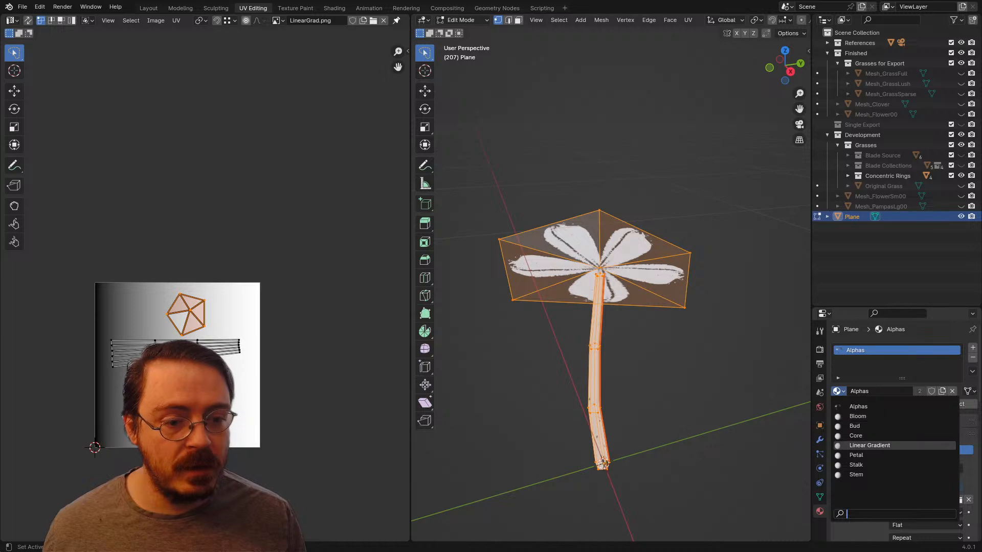
left_click(869, 446)
Step: Examine the gradient shading on the flower head and stem from several angles, comparing it with their UV islands
middle_click_drag(614, 317, 577, 279)
scroll(205, 291, "up", 2)
middle_click_drag(629, 378, 578, 301, "shift")
key("a")
key("alt+a")
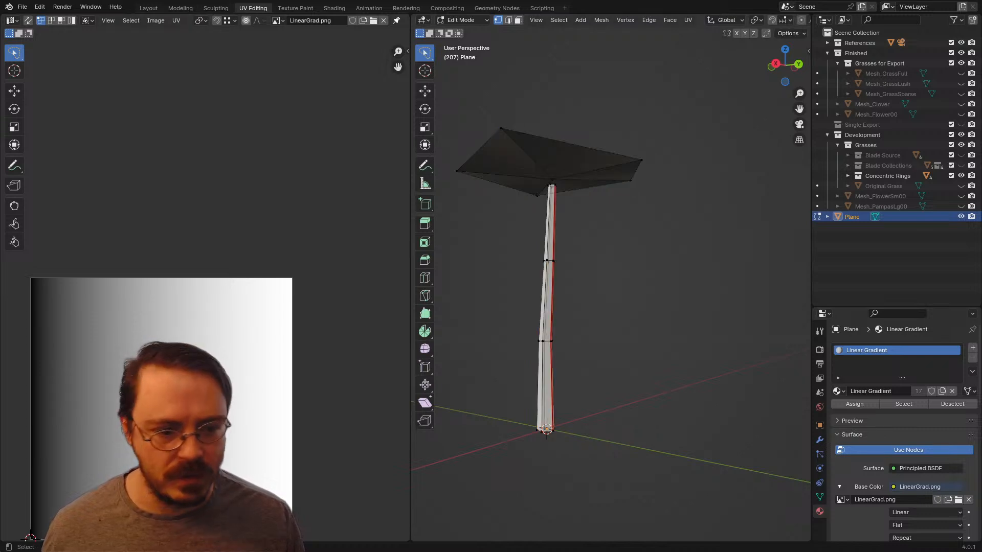
middle_click_drag(639, 286, 659, 327)
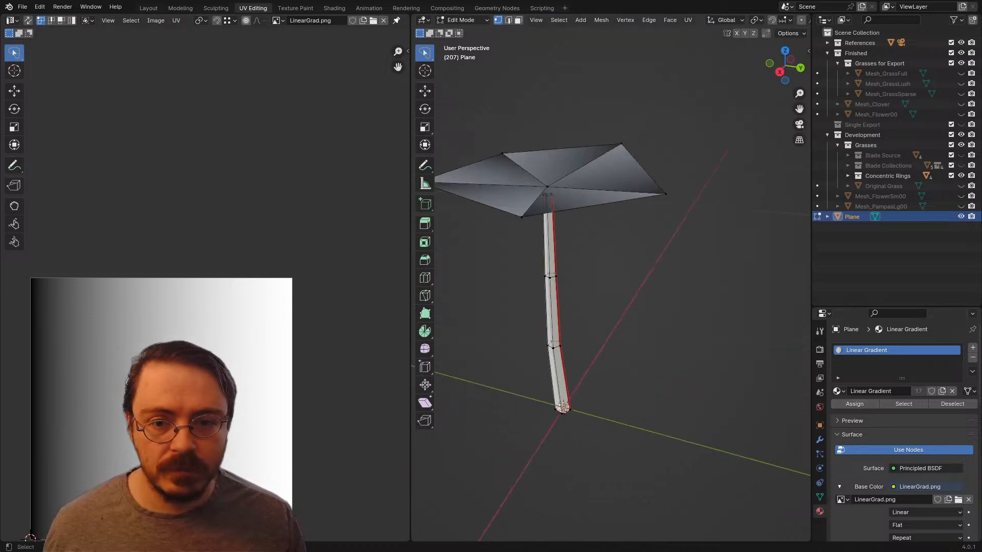
key("a")
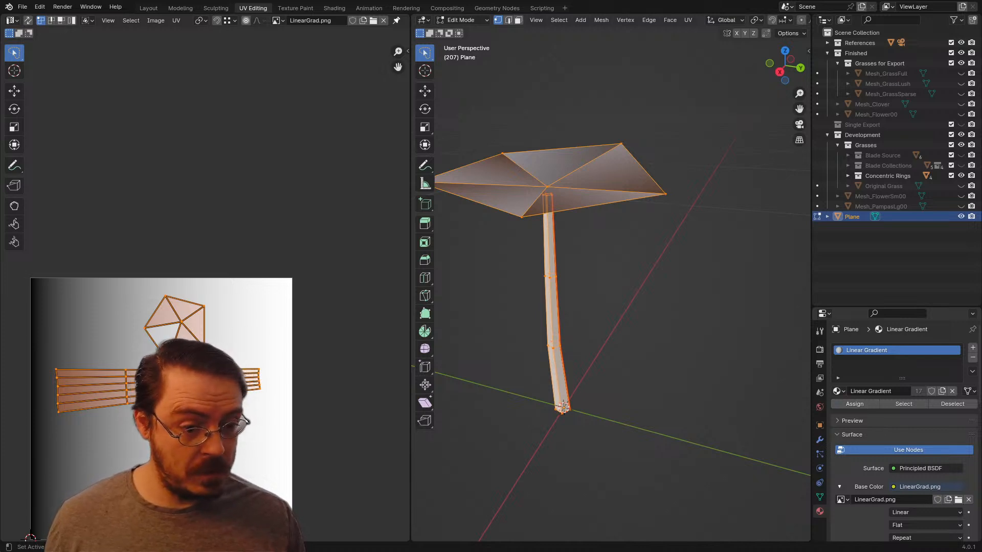
scroll(614, 286, "down", 3)
middle_click_drag(613, 287, 650, 251)
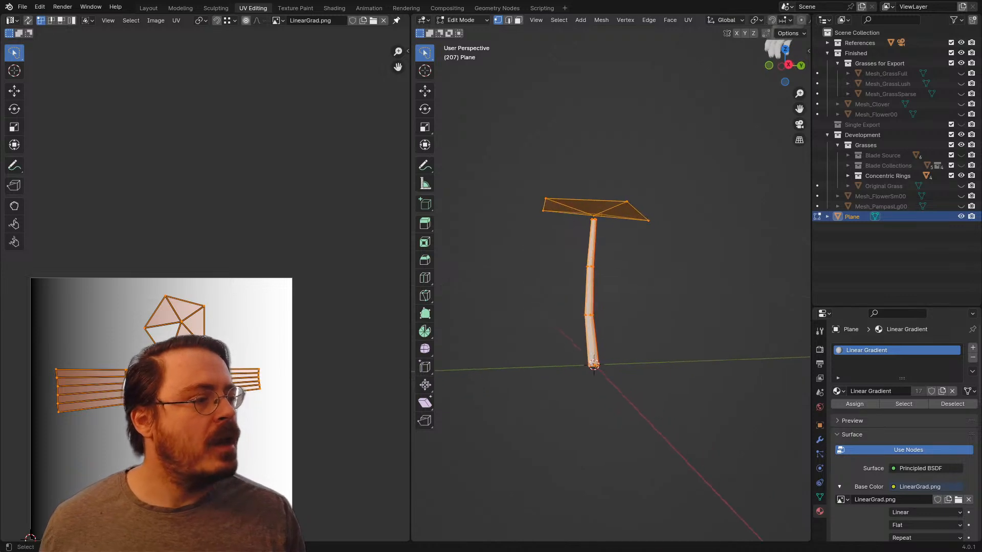
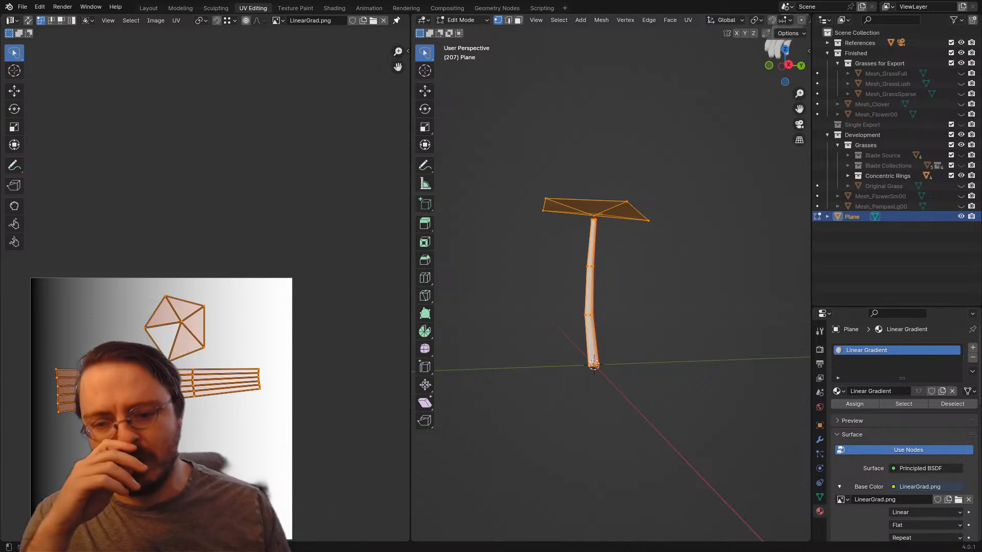
Step: Select the whole stem and rotate its UV island slightly so it lies level across the gradient
scroll(611, 286, "up", 1)
middle_click_drag(524, 286, 542, 289)
left_click_drag(540, 290, 620, 340)
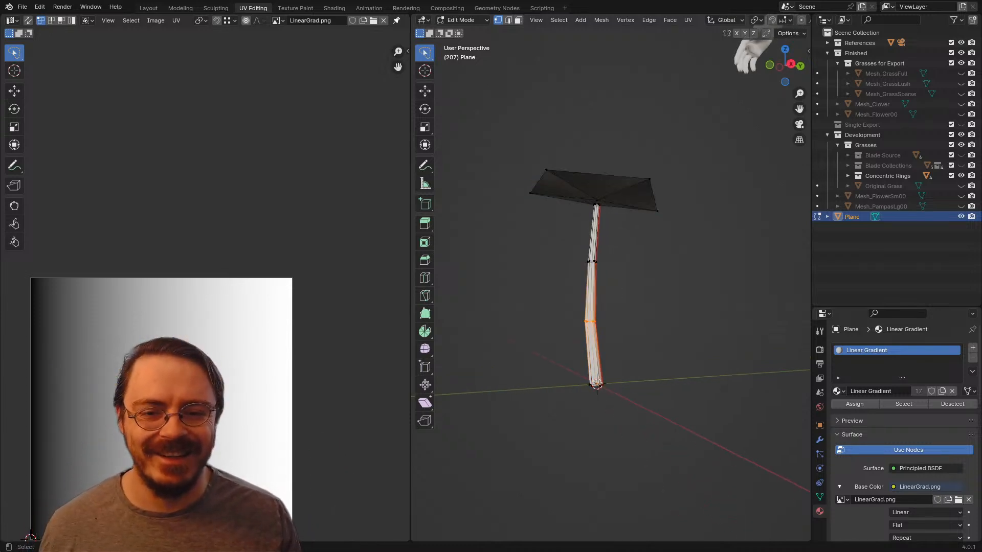
middle_click_drag(620, 339, 637, 340)
scroll(637, 340, "up", 2)
key("ctrl+l")
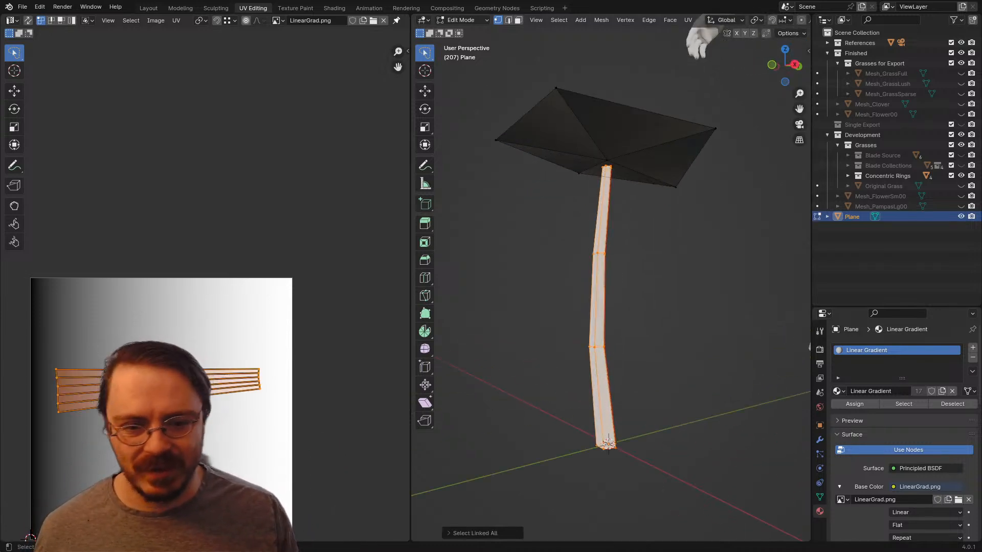
scroll(61, 531, "up", 1)
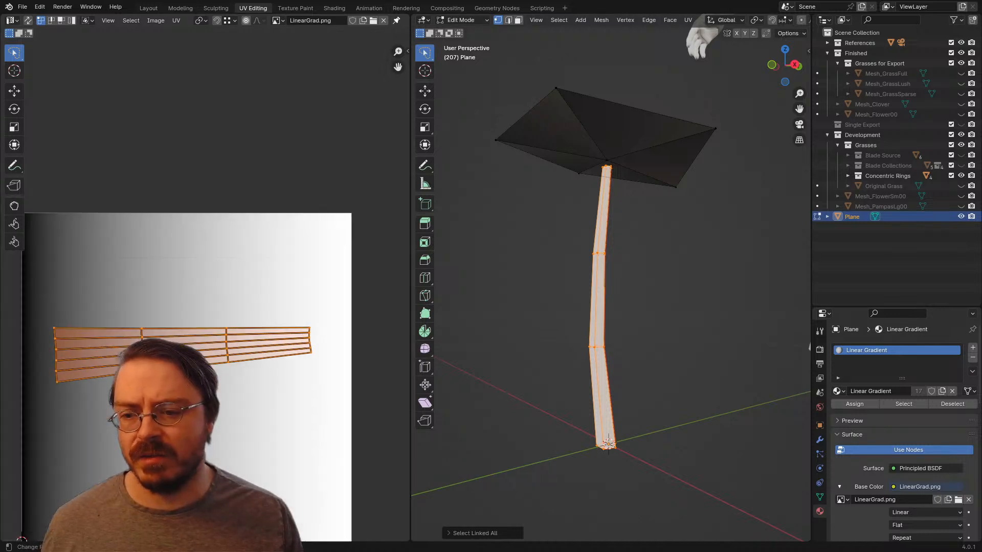
key("r")
left_click(289, 320)
Step: Select the whole flower mesh to show the UV islands of both the head and the stem
key("z")
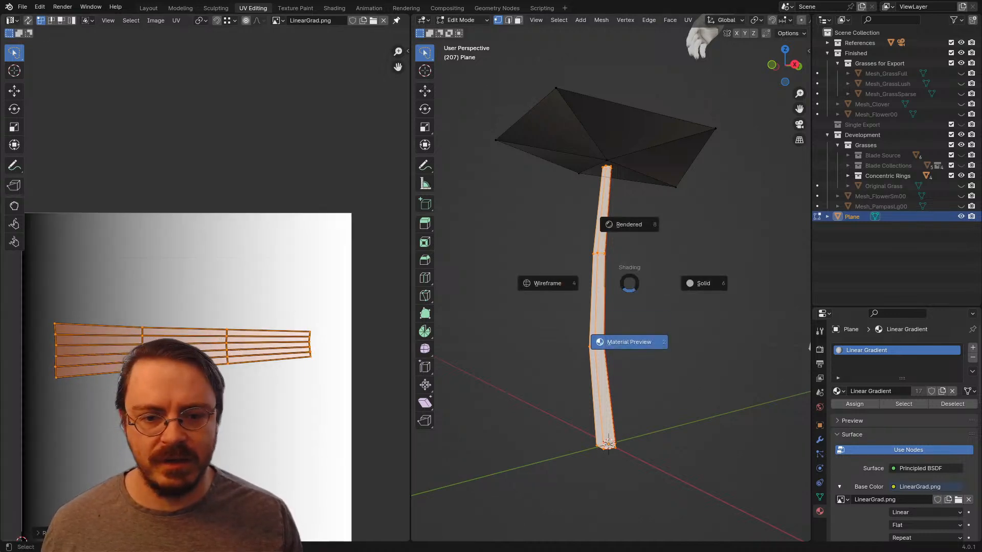
scroll(611, 287, "down", 3)
middle_click_drag(634, 296, 586, 355)
scroll(572, 299, "up", 3)
scroll(205, 290, "down", 3)
key("a")
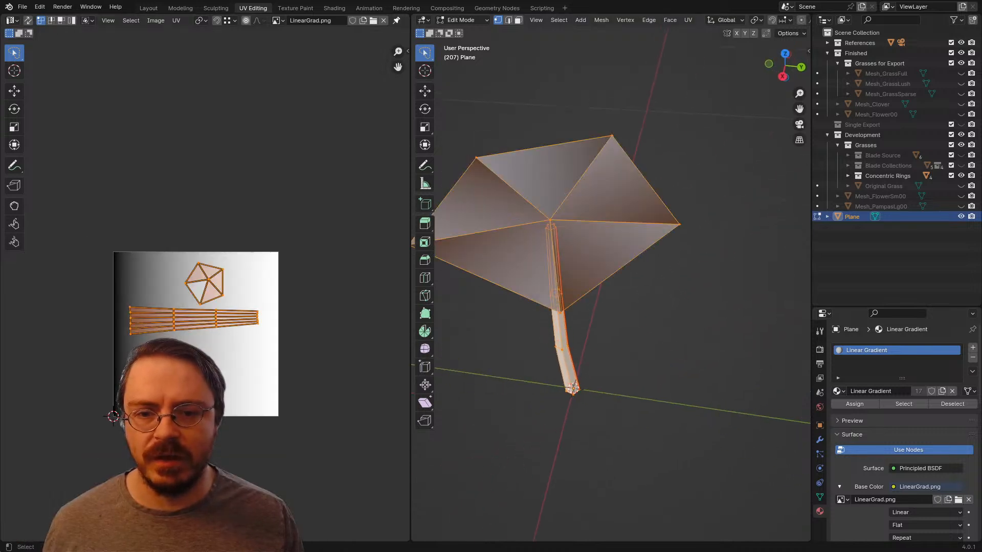
scroll(205, 292, "up", 2)
Step: Try to move the flower head's UV island onto the darker part of the gradient and compare the mesh shading
left_click(209, 275)
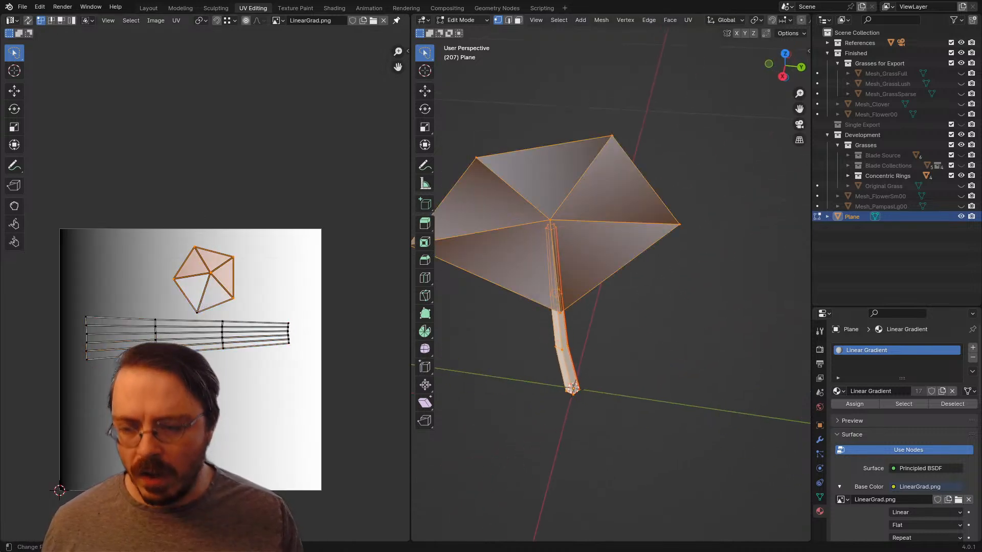
key("g")
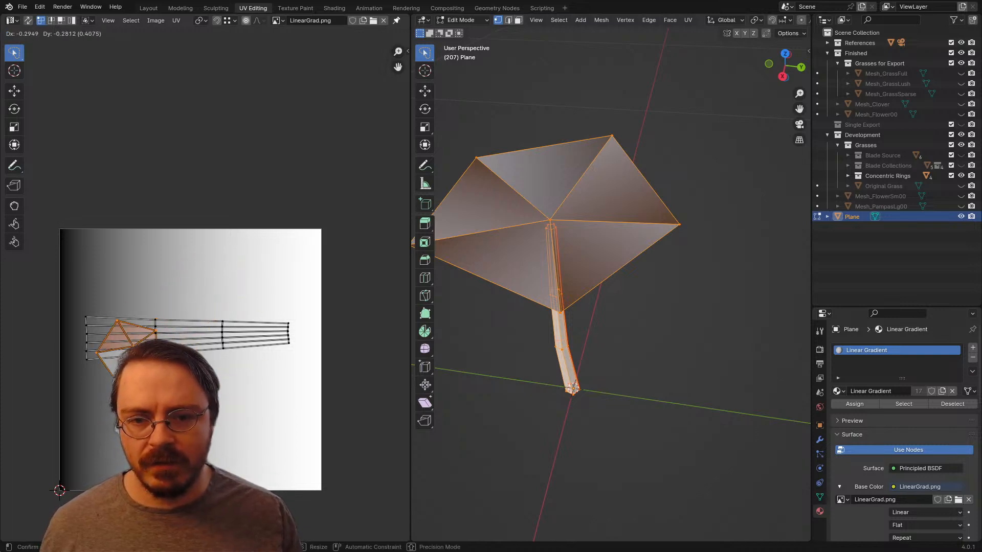
key("Escape")
key("z")
middle_click_drag(550, 266, 600, 166)
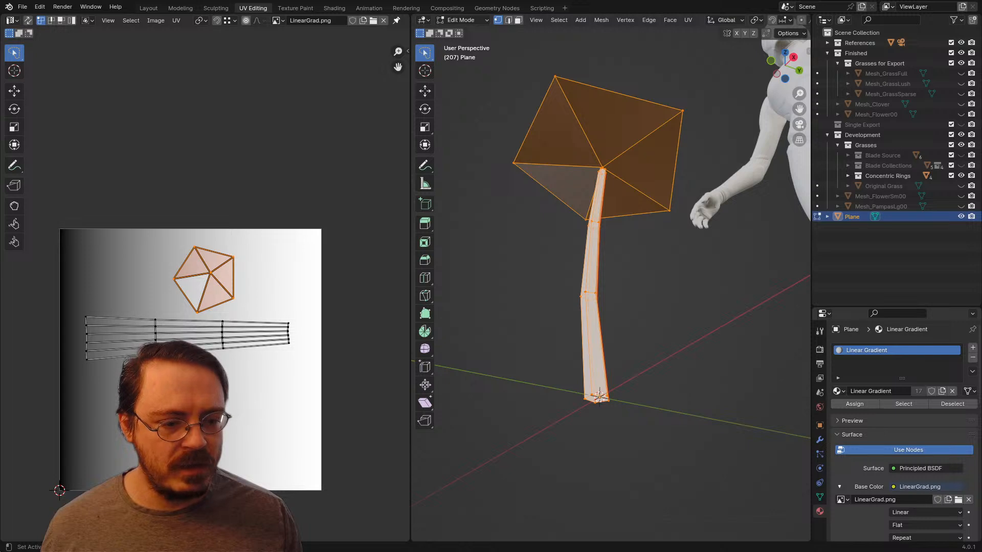
Step: Try Foliage_00.png as the Linear Gradient material's base color image and switch back to LinearGrad.png
scroll(869, 409, "down", 7)
scroll(900, 429, "up", 4)
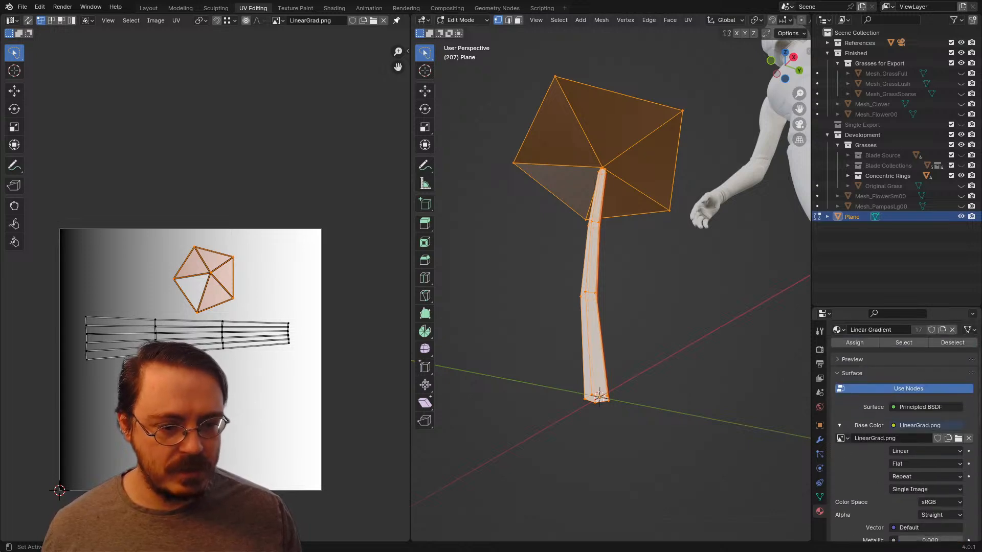
left_click(843, 438)
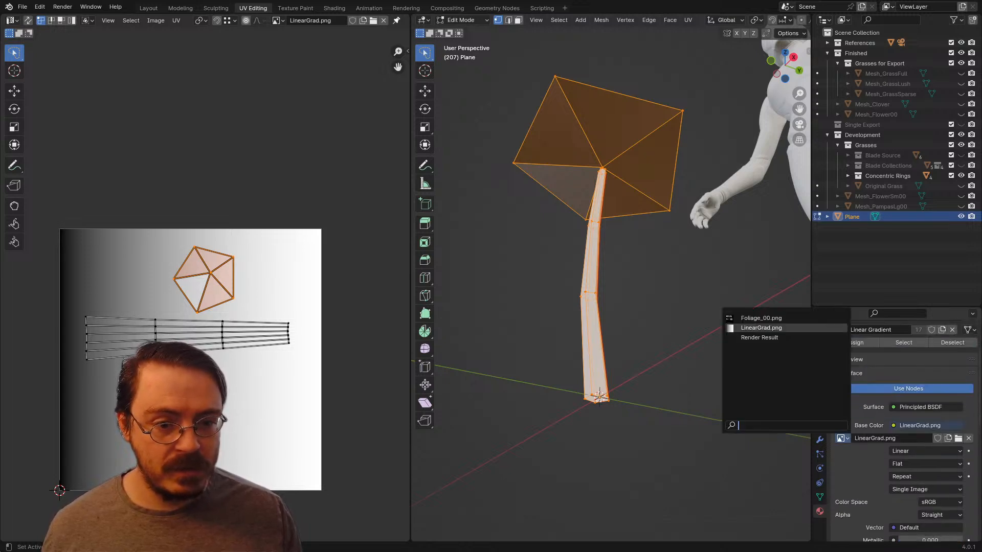
left_click(761, 318)
left_click(841, 438)
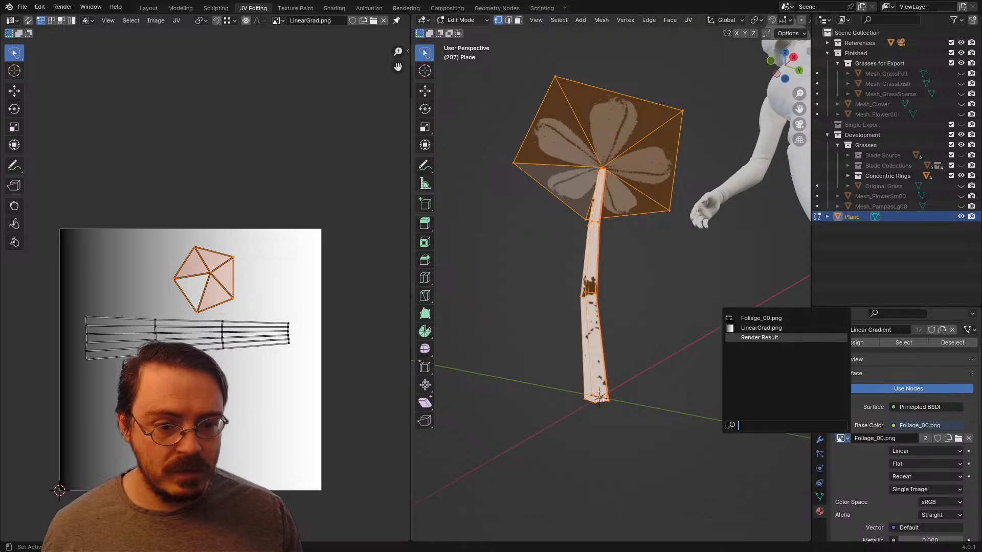
left_click(761, 336)
middle_click_drag(680, 246, 601, 343)
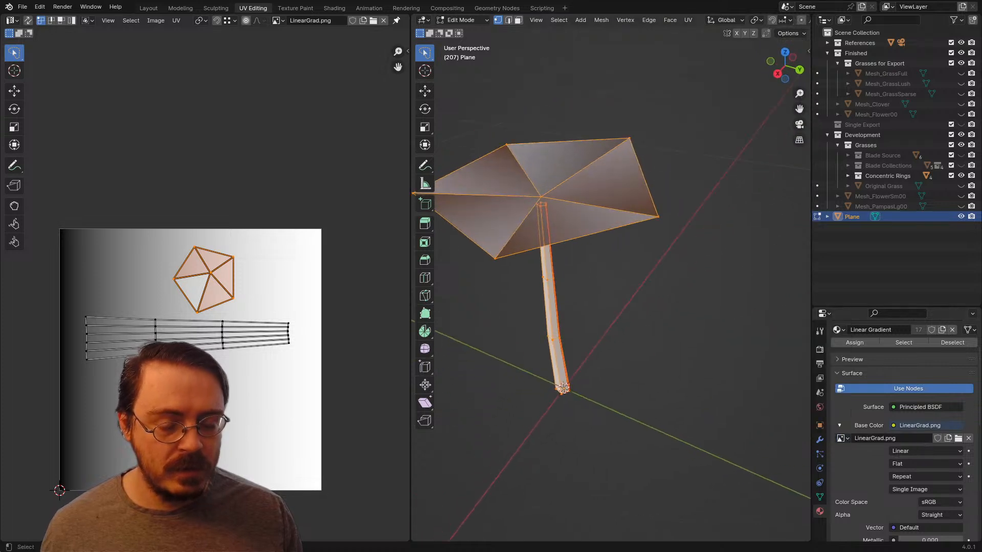
scroll(894, 409, "up", 3)
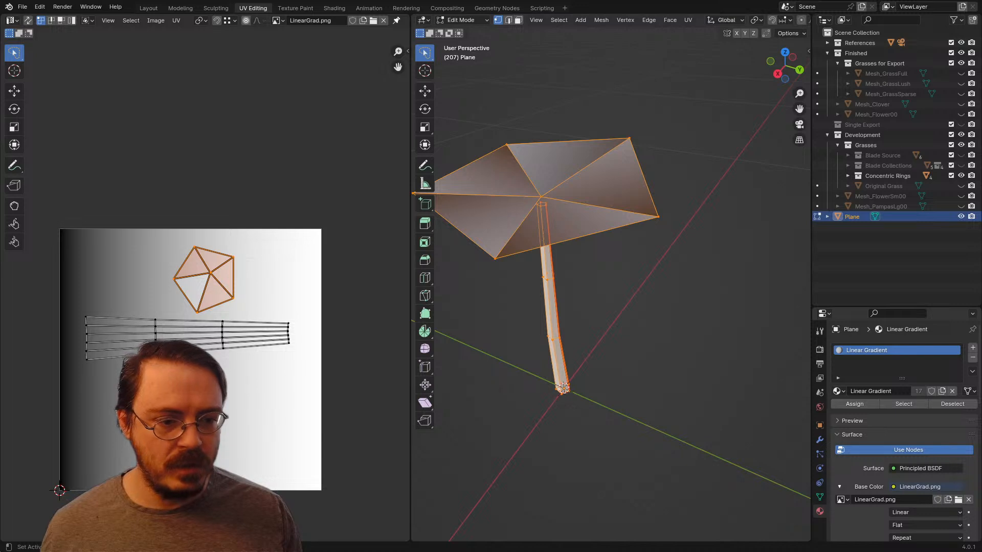
left_click(838, 391)
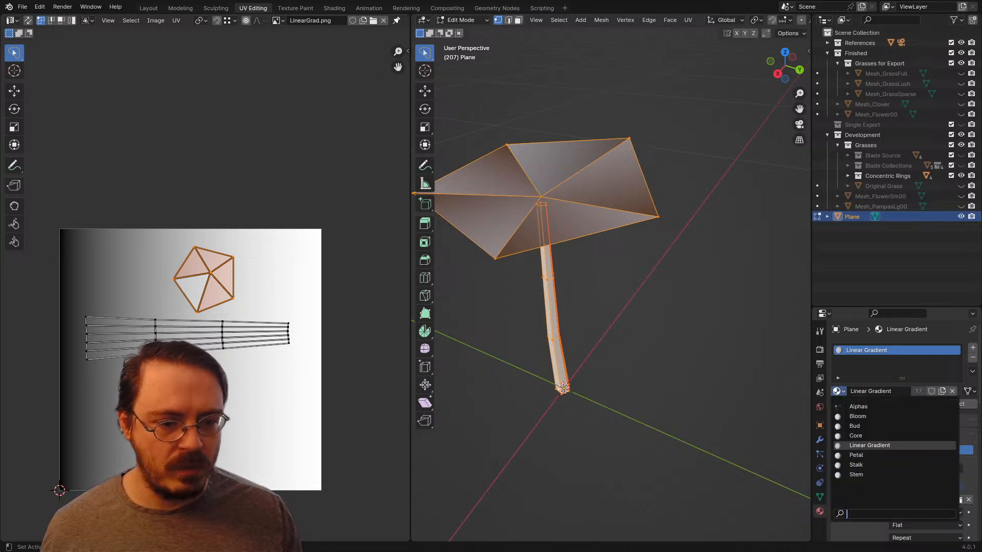
key("Escape")
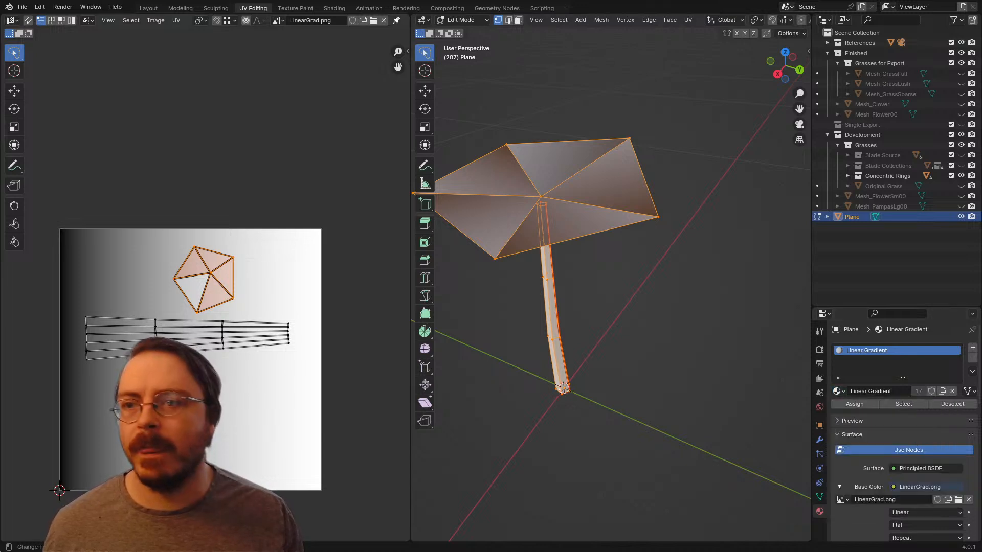
Step: In the Layout workspace, make the Gradient UV map the active one for rendering and check the flower's shading
left_click(149, 7)
middle_click_drag(404, 204, 437, 174)
scroll(360, 276, "up", 5)
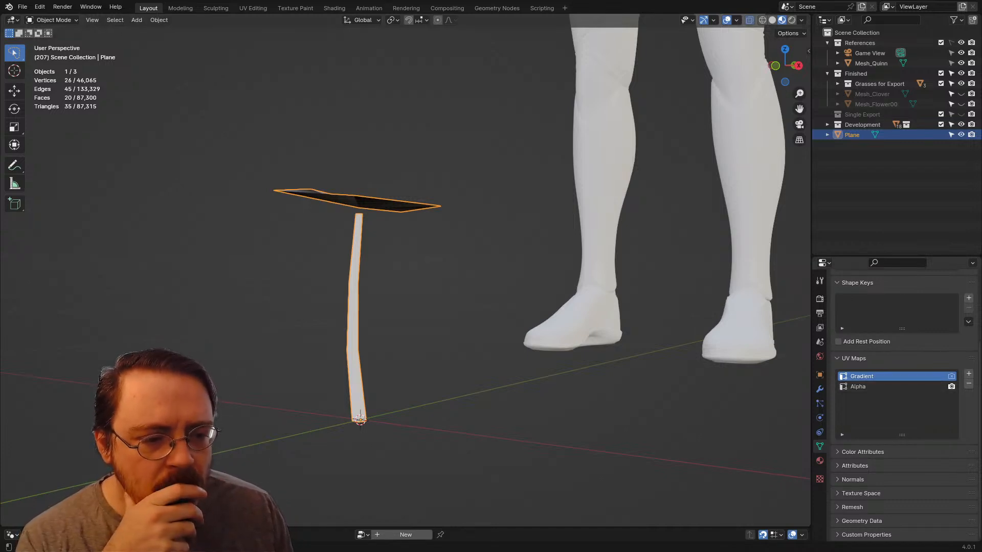
left_click(951, 376)
middle_click_drag(420, 230, 396, 283)
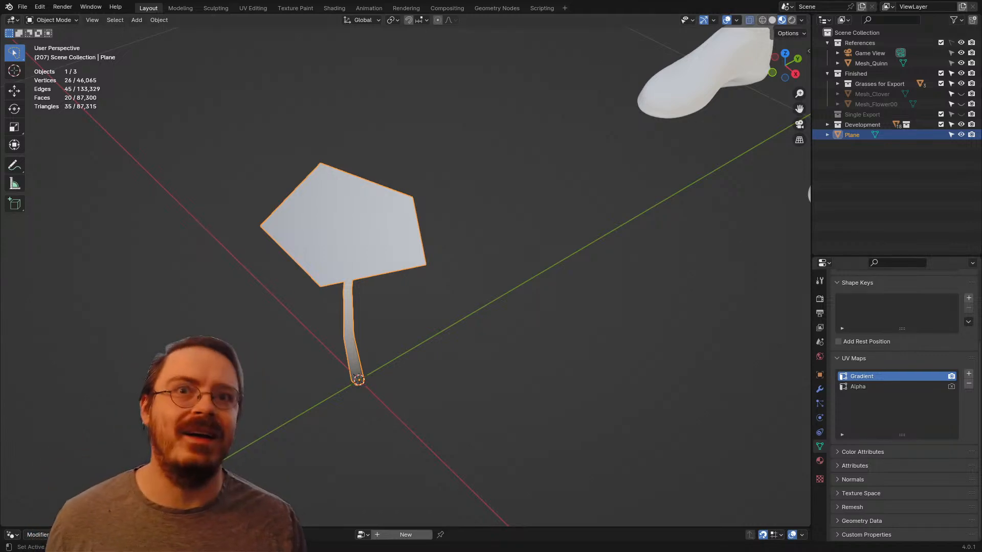
left_click(820, 460)
middle_click_drag(435, 286, 417, 248)
Step: Return to the UV Editing workspace and move both UV islands together toward the darker, lower part of the gradient image
left_click(253, 8)
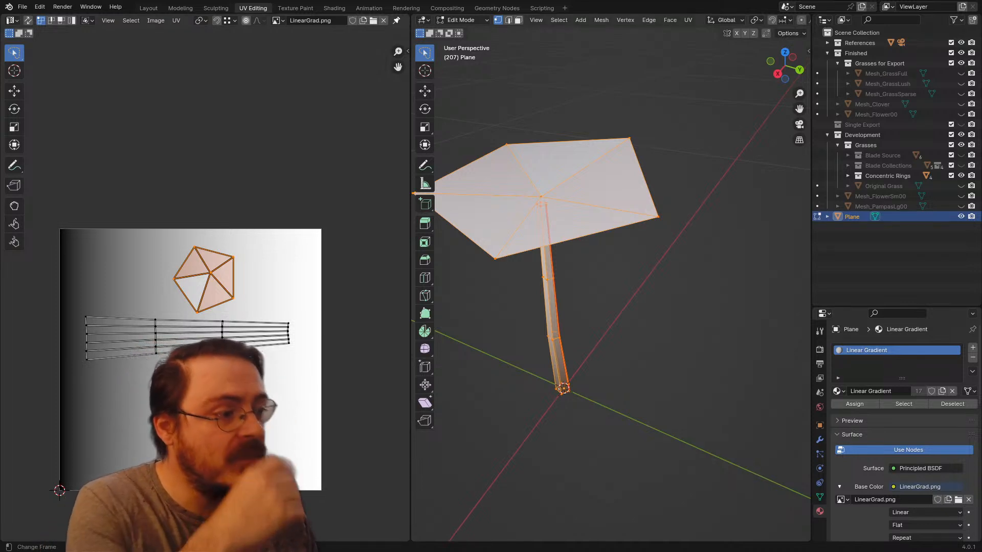
middle_click_drag(262, 352, 275, 285)
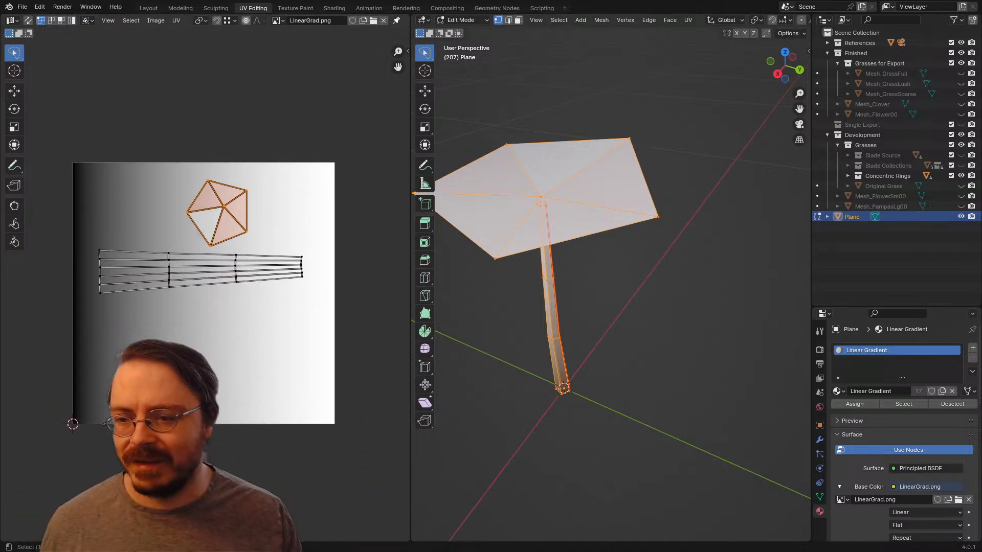
key("l")
key("g")
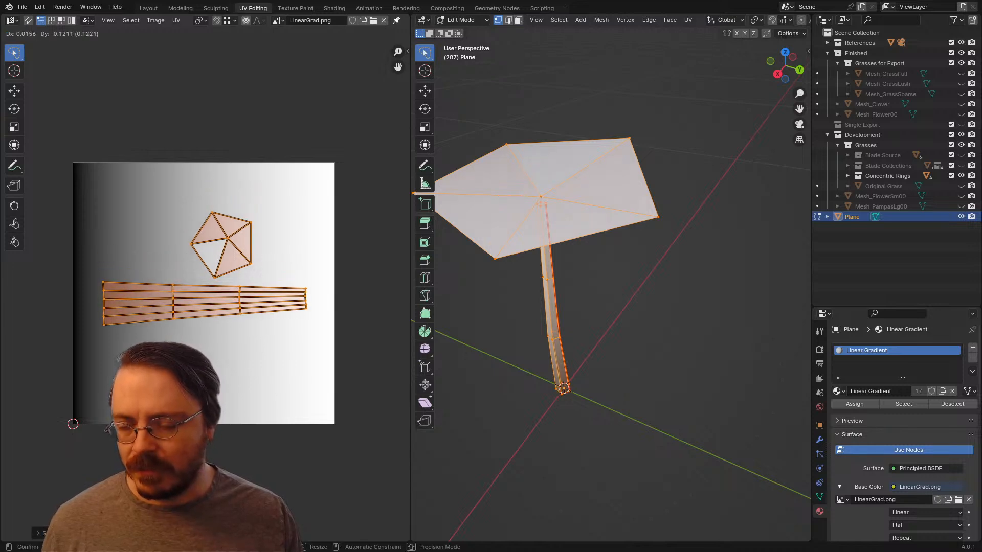
key("Return")
Step: Select only the flower head's UV island and move it back up, well above the stem's island
key("alt+a")
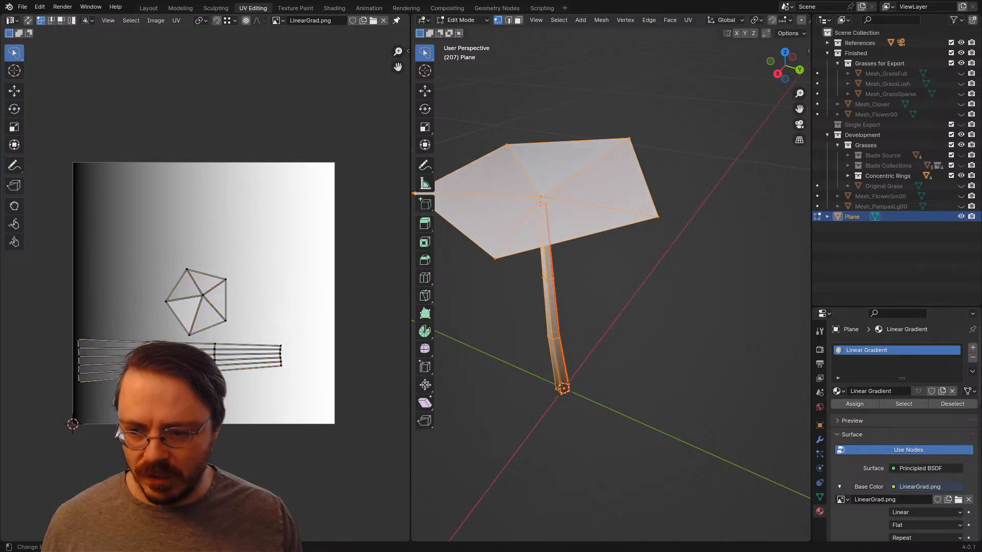
key("l")
key("g")
key("Return")
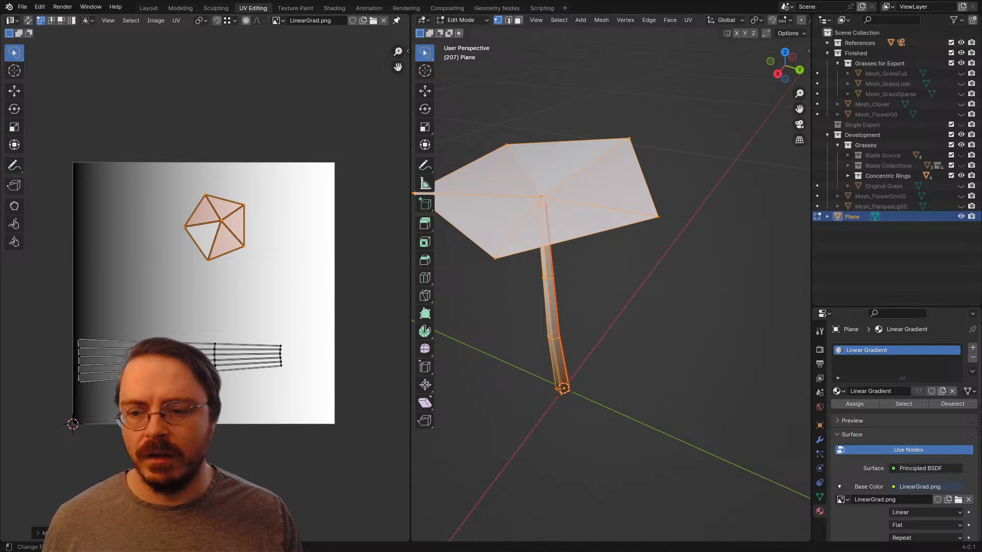
Step: Scale up the stem's UV island from the 2D cursor until it spans nearly the full width of the gradient
key("alt+a")
key("l")
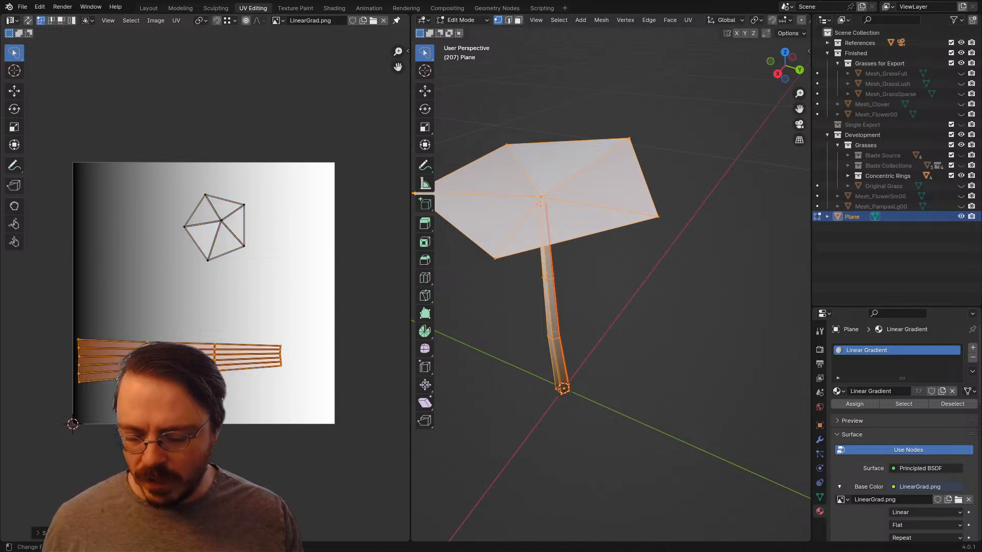
key("period")
left_click(328, 351)
key("s")
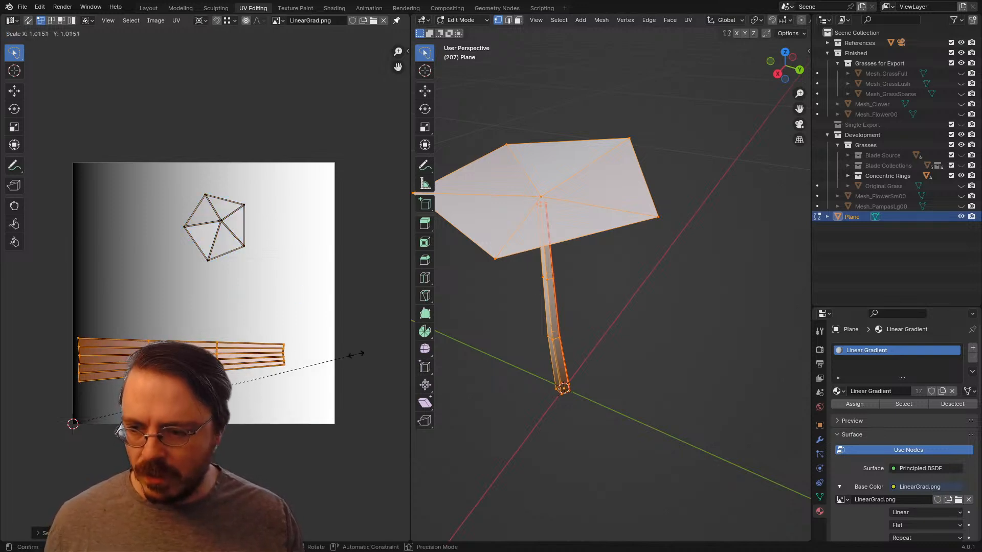
key("Return")
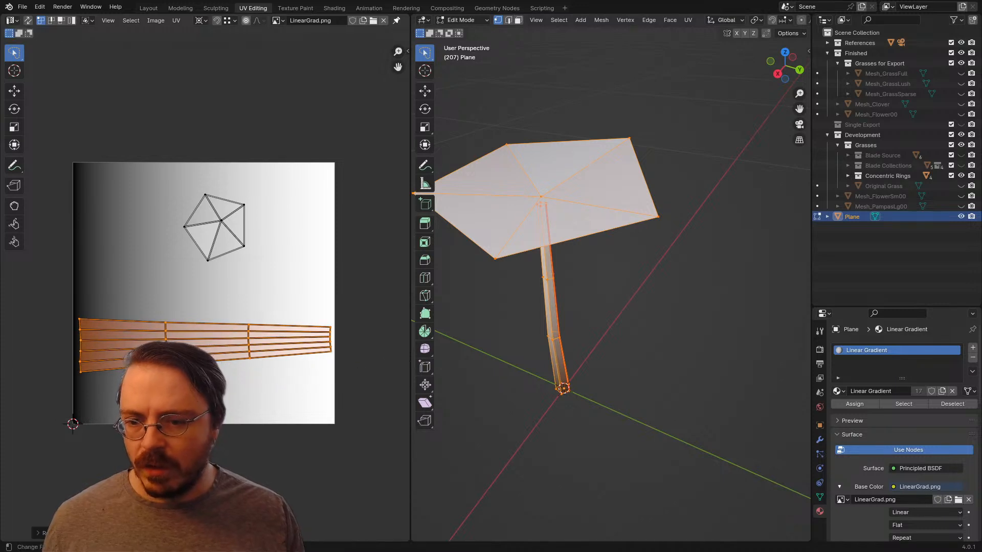
Step: Move the stem's UV island slightly toward the dark edge and down near the bottom of the gradient image
key("g")
key("Return")
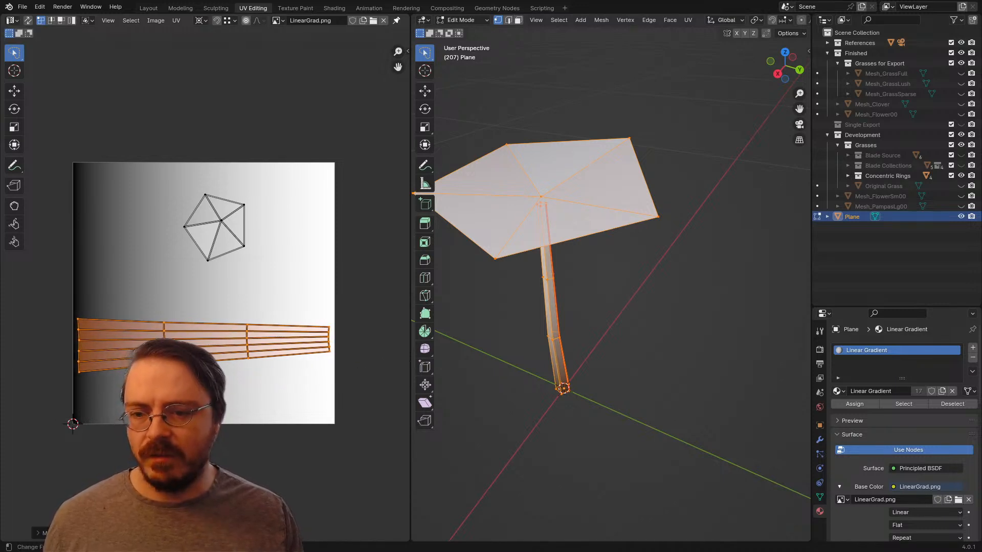
key("g")
key("Return")
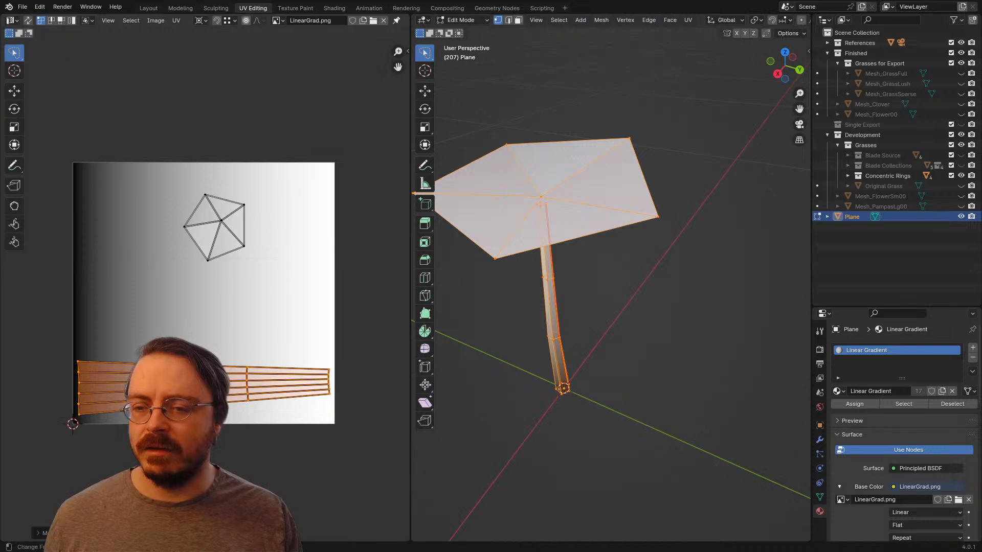
Step: Move the centre vertex of the flower head's UV island out onto the darker part of the gradient
key("alt+a")
key("l")
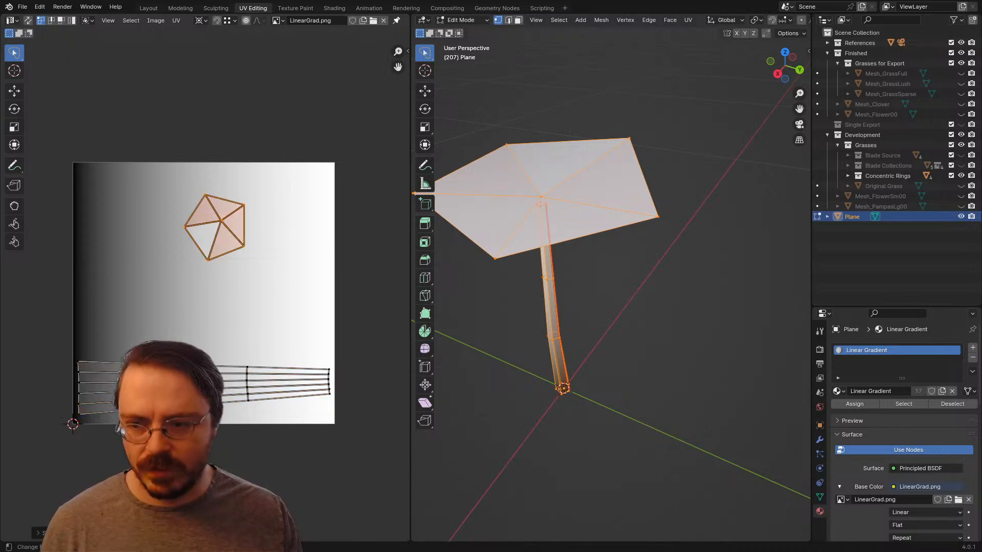
scroll(205, 289, "up", 2)
left_click(231, 179)
key("g")
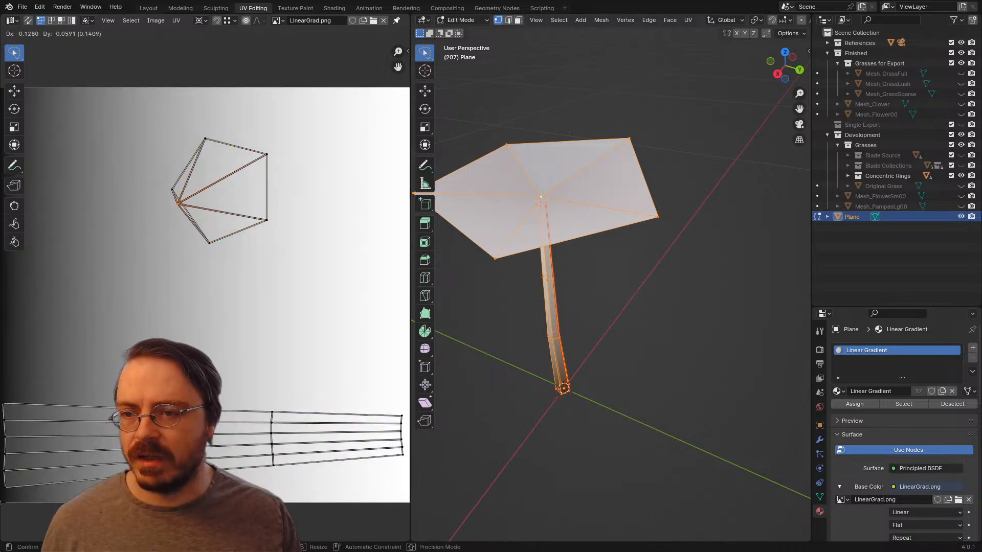
left_click(66, 203)
Step: Select the outer vertices of the flower head's UV island and flatten them by scaling X to 0
mouse_move(173, 128)
left_mouse_down()
mouse_move(134, 200)
mouse_move(132, 189)
left_mouse_up()
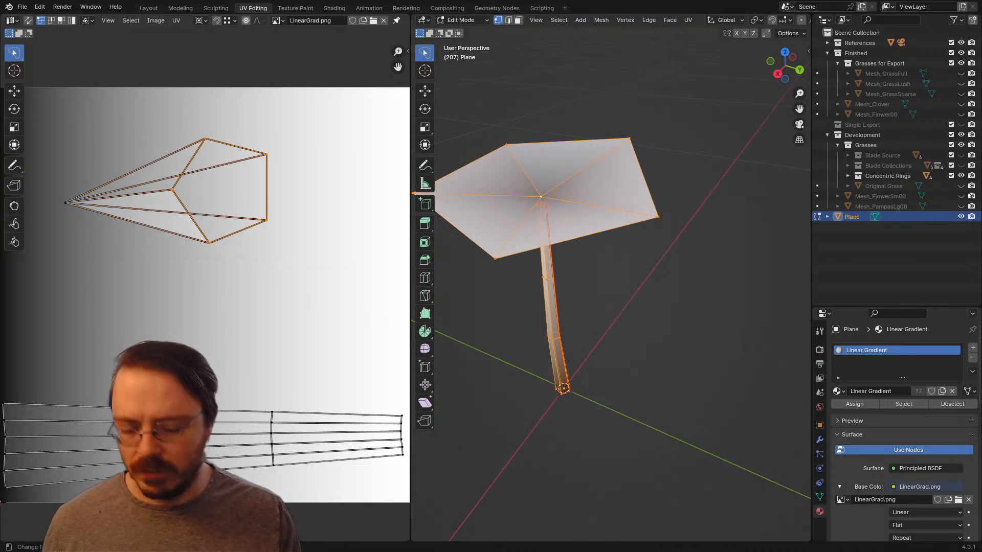
key("s")
key("x")
key("0")
key("Return")
scroll(205, 289, "down", 3)
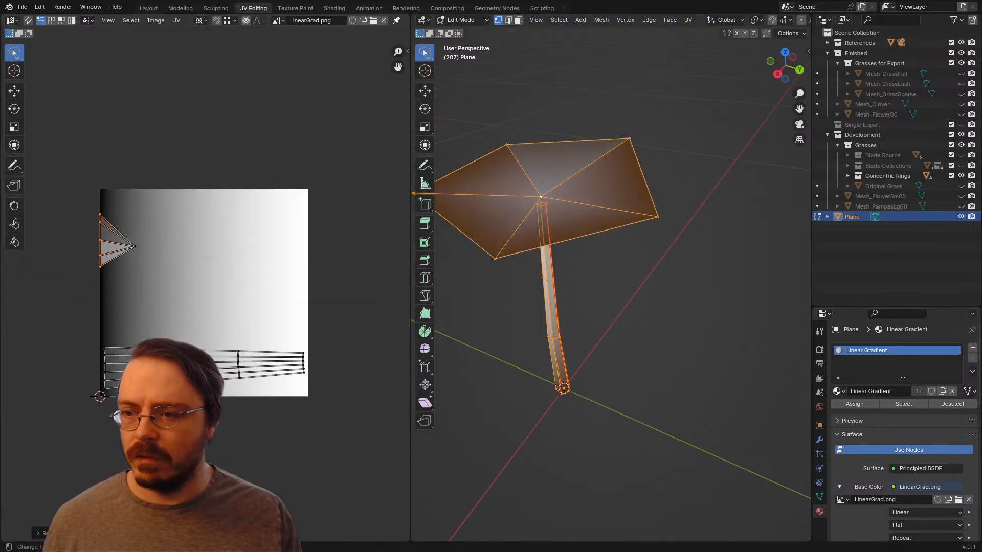
key("g")
key("x")
key("Escape")
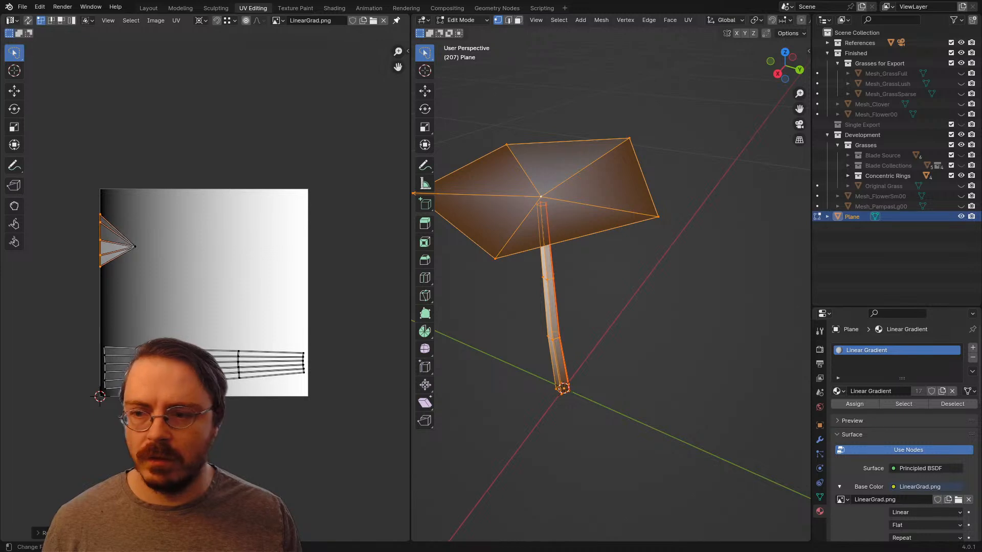
Step: Move the flattened outer vertices along X to the white edge of the gradient
key("g")
key("x")
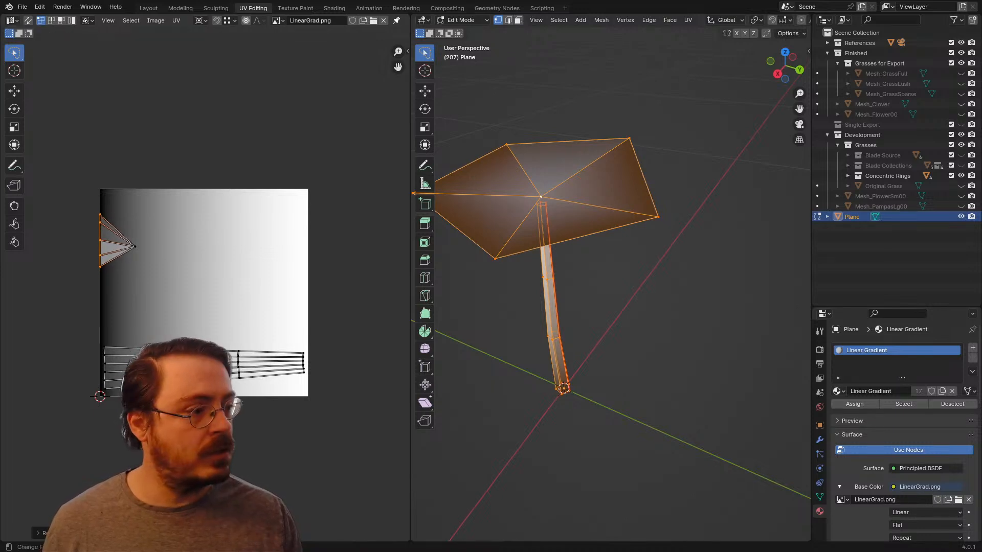
left_click(302, 240)
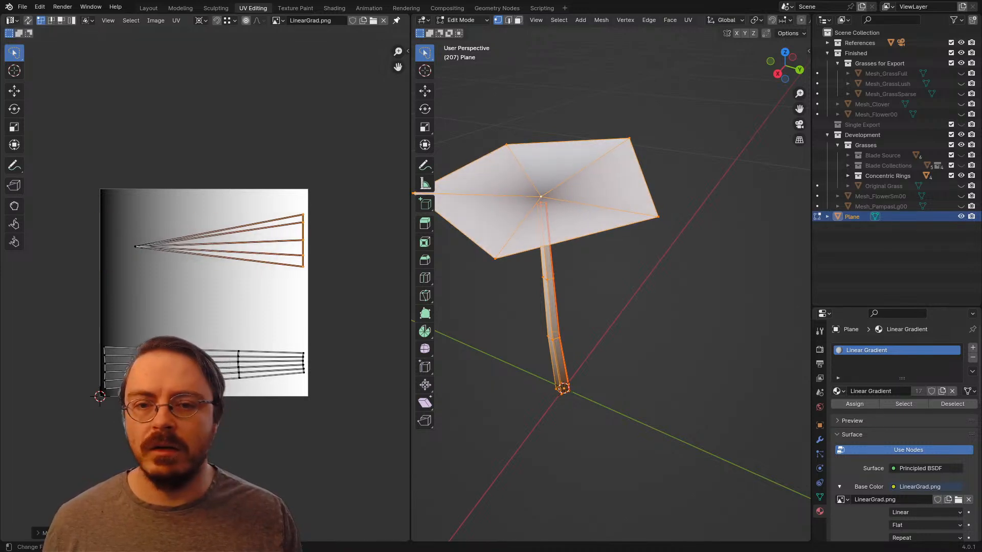
Step: Move the centre vertex of the flower head's UV island onto the gradient's dark edge and fine-tune it along X
middle_click_drag(302, 240, 322, 254)
left_click(155, 259)
key("g")
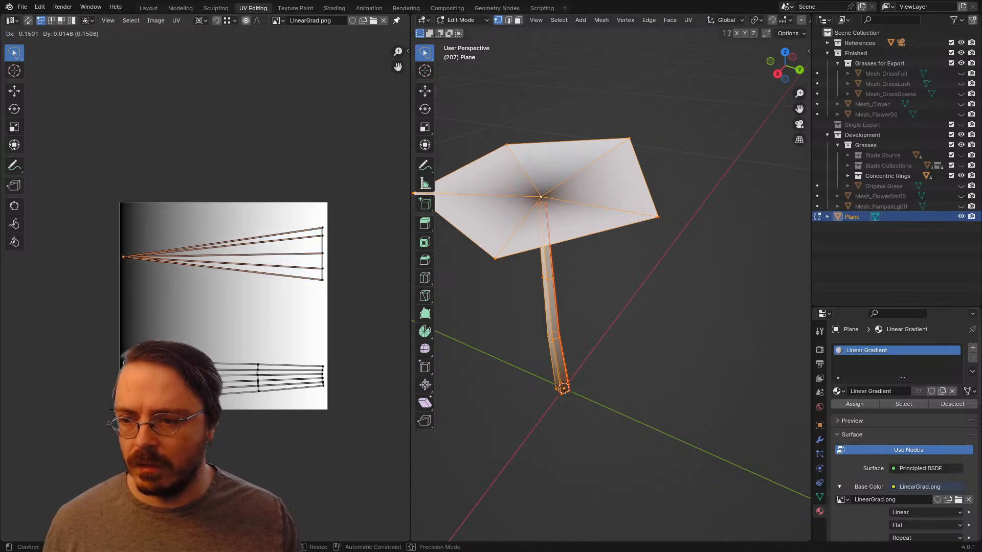
left_click(124, 257)
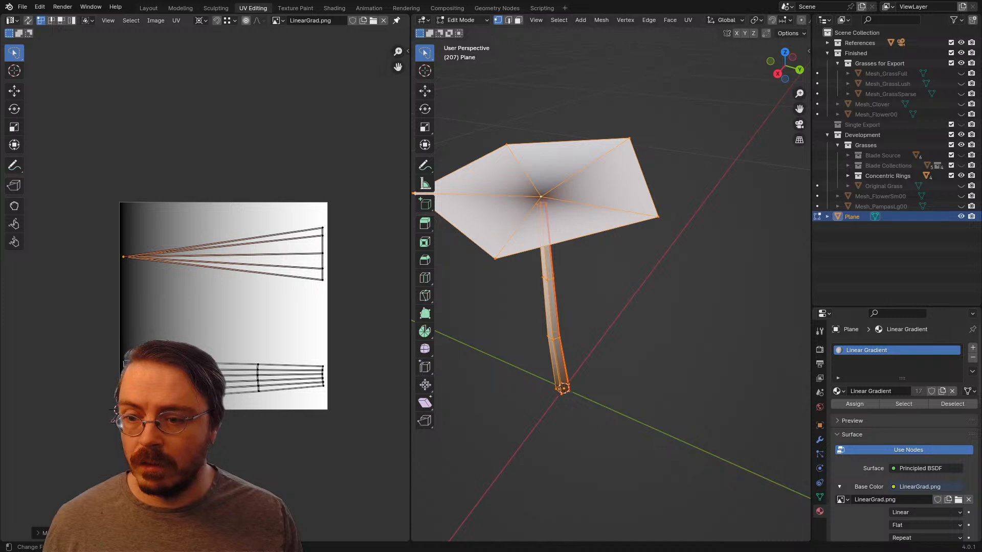
scroll(206, 290, "up", 3)
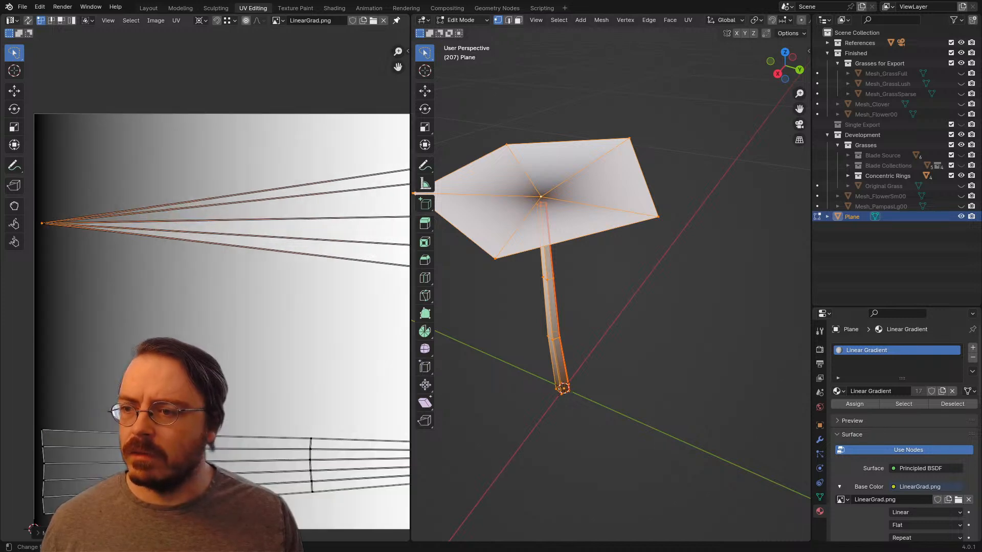
key("g")
key("x")
left_click(206, 291)
Step: Select the outer vertices of the flower head's UV island, nudge them along X near the gradient's white edge, and clear the selection
middle_click_drag(206, 290, 54, 306)
left_click_drag(266, 160, 339, 321)
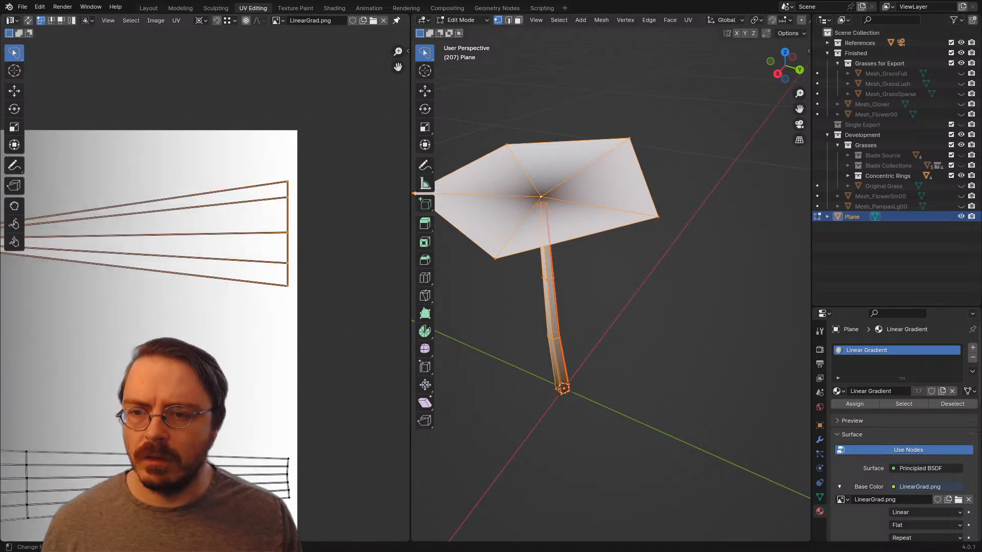
key("g")
key("x")
left_click(342, 321)
scroll(206, 290, "down", 3)
key("alt+a")
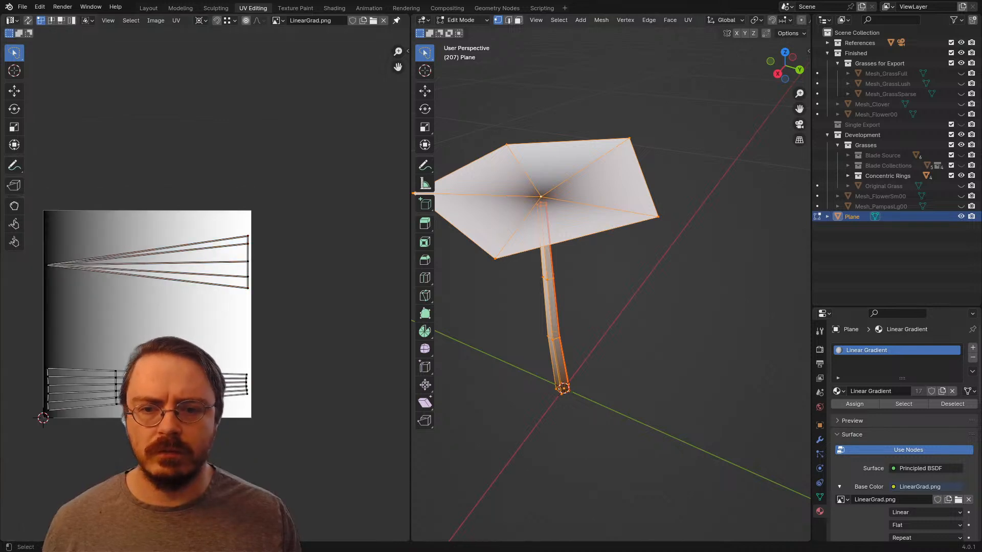
key("alt+a")
Step: Return to Object Mode and apply Shade Smooth to the flower
middle_click_drag(588, 266, 603, 245)
key("Tab")
scroll(623, 225, "down", 3)
right_click(532, 238)
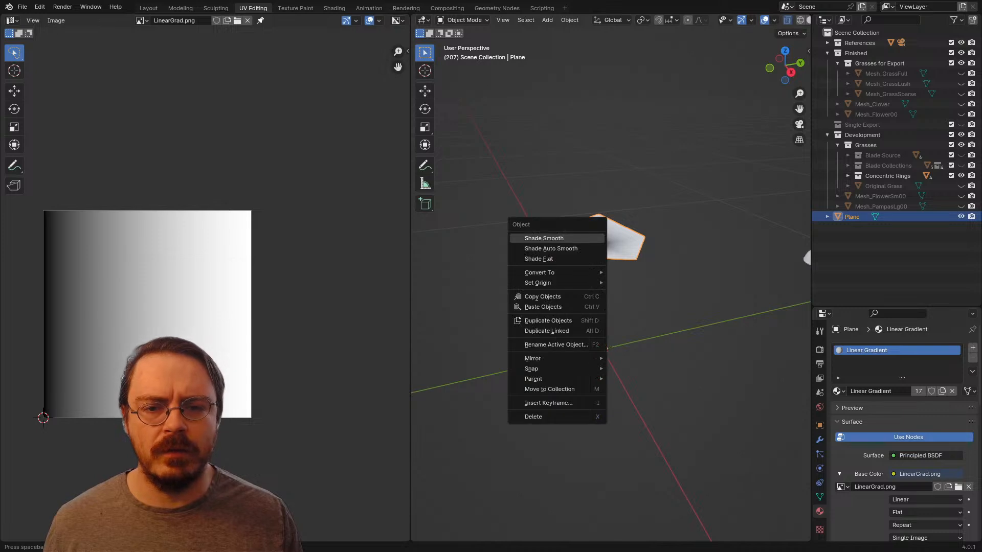
left_click(529, 237)
middle_click_drag(529, 236, 549, 220)
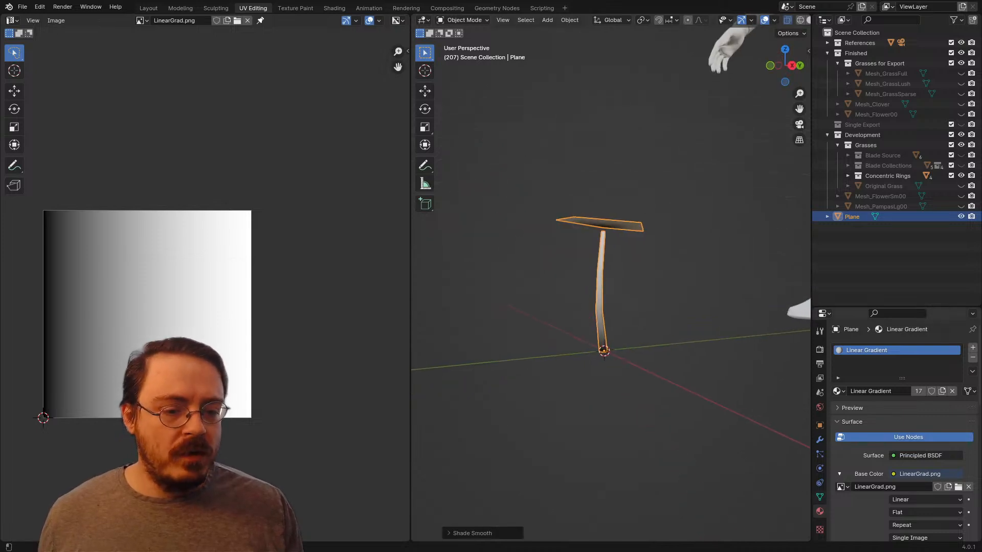
Step: Make the Alpha UV map active for both editing and rendering on the flower mesh
left_click(819, 497)
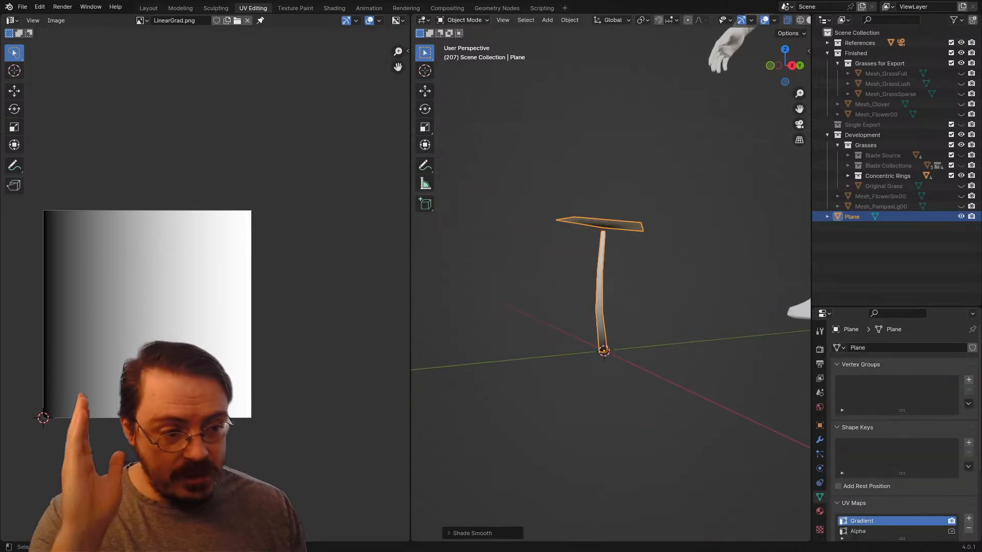
scroll(611, 279, "down", 4)
middle_click_drag(608, 255, 634, 230)
scroll(634, 230, "up", 4)
scroll(624, 245, "up", 4)
scroll(884, 450, "down", 4)
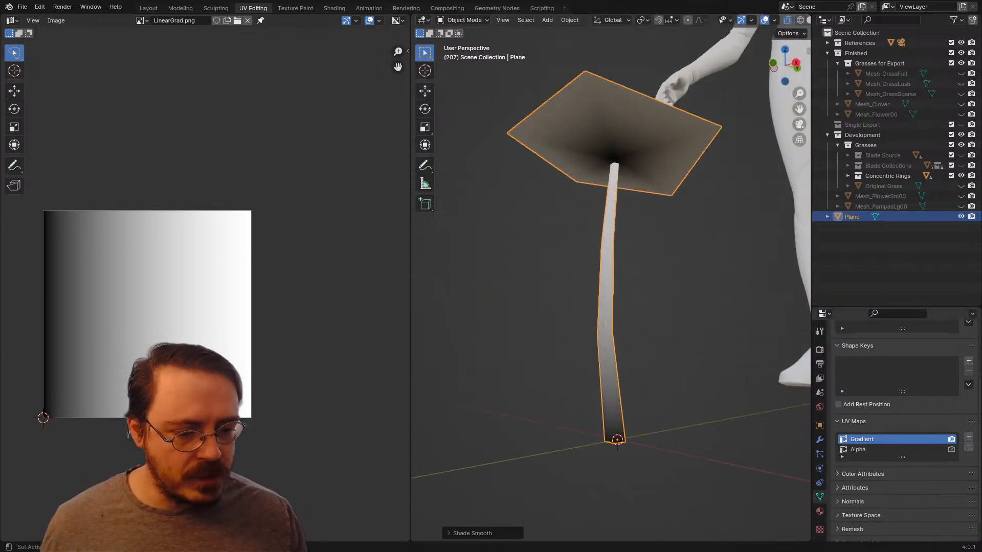
left_click(874, 449)
left_click(951, 450)
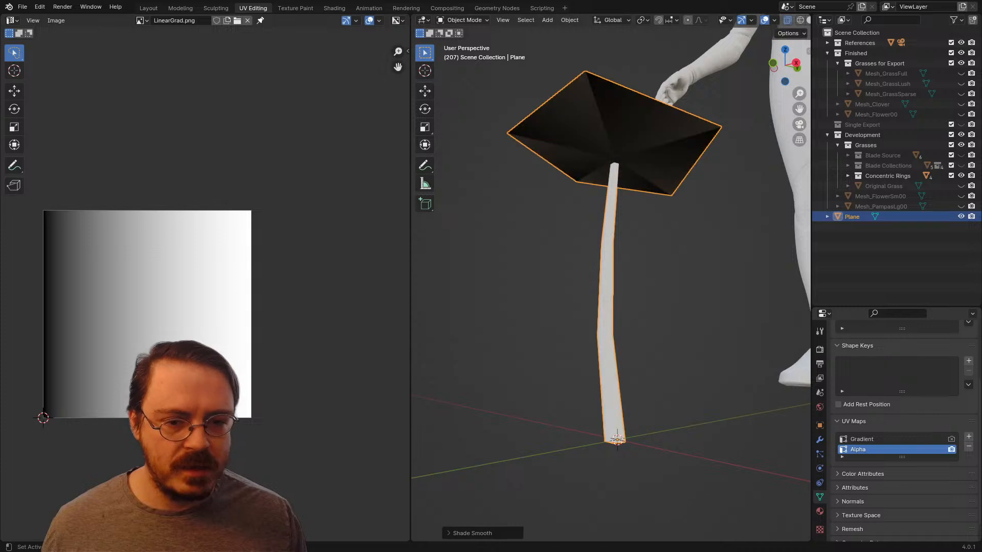
middle_click_drag(629, 245, 613, 311)
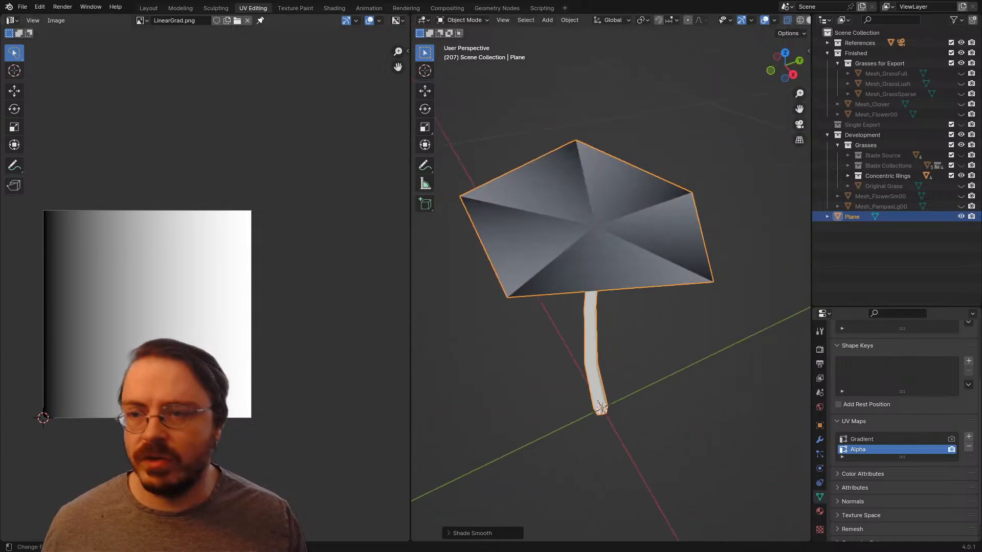
Step: Select the whole flower mesh in Edit Mode and show Foliage_00.png behind its UV islands
key("Tab")
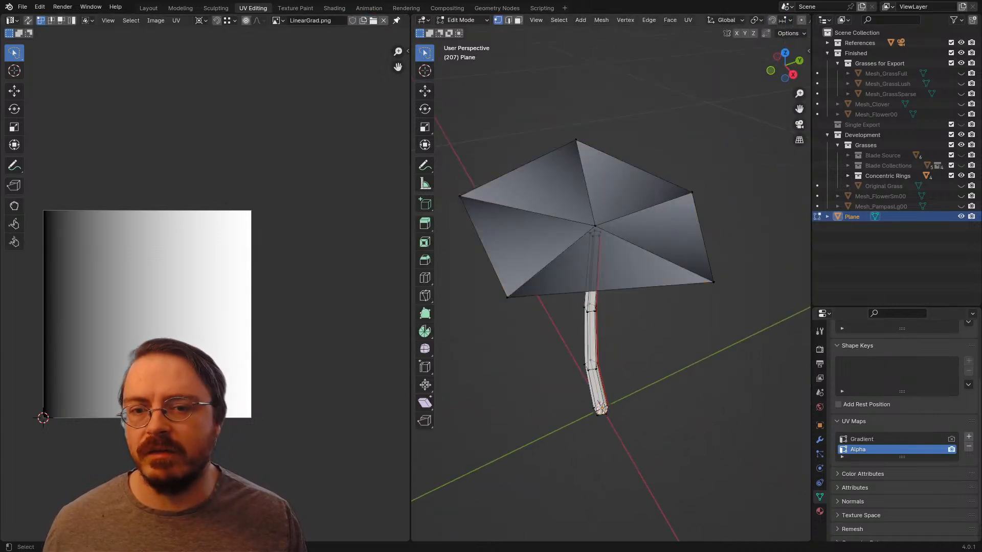
key("a")
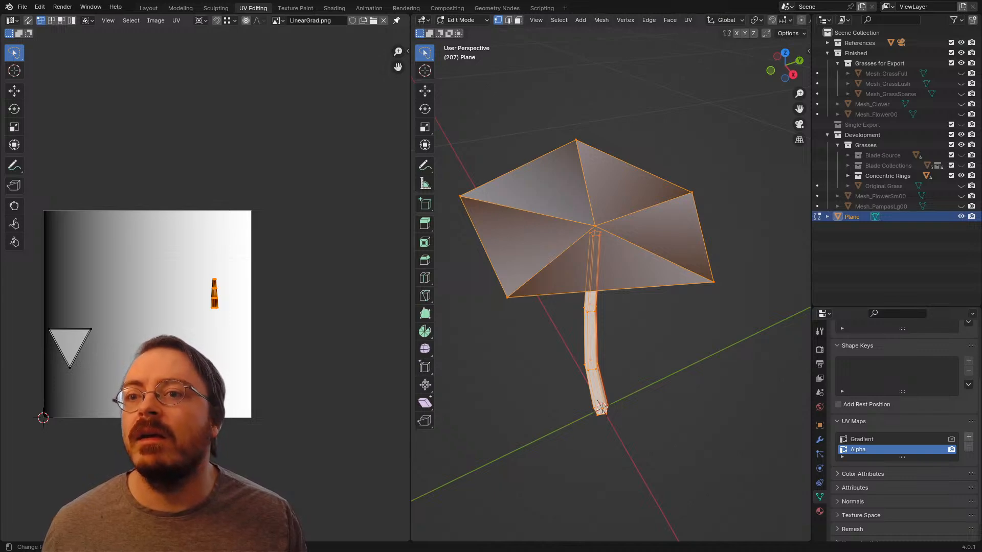
left_click(278, 20)
left_click(306, 35)
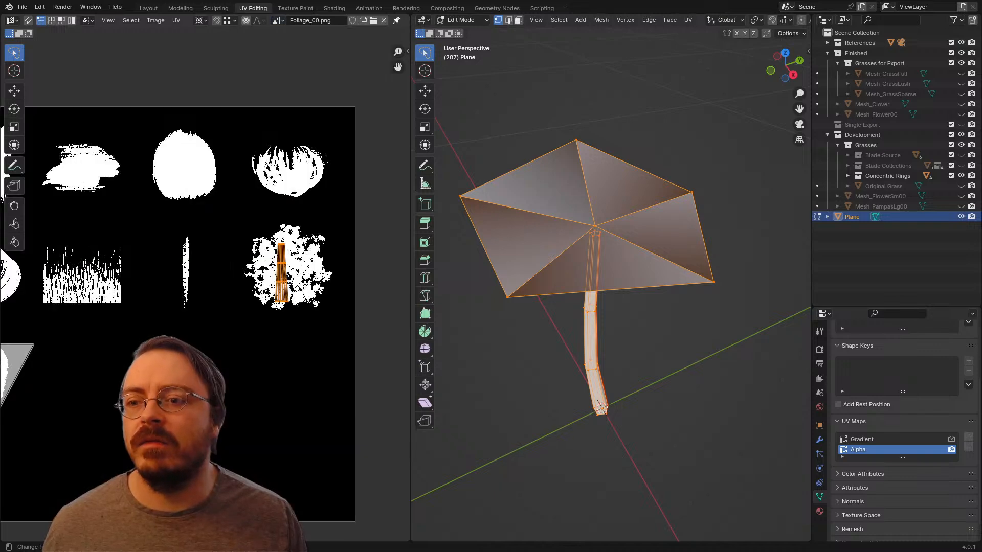
scroll(215, 278, "down", 2)
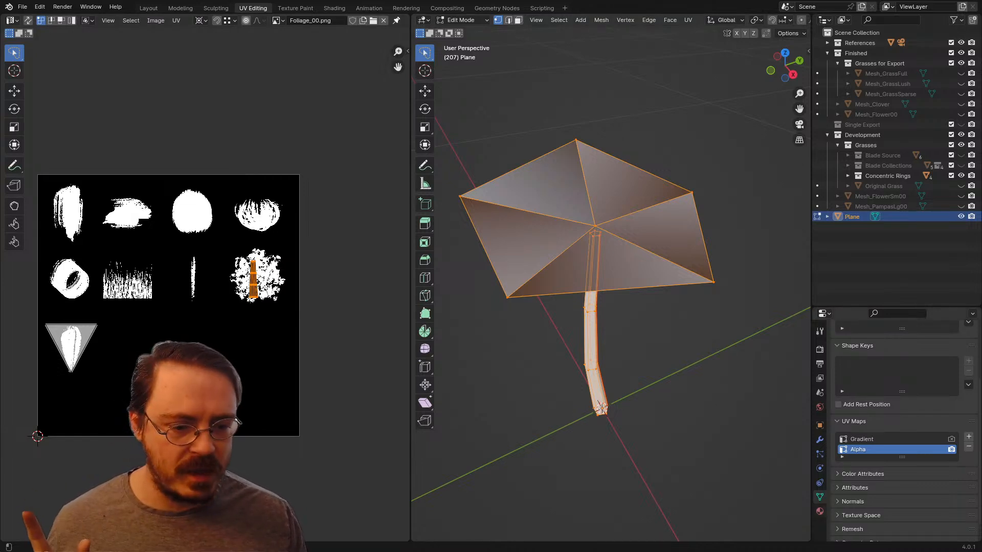
Step: Switch the flower's material slot to Alphas to preview the petal cut-outs, and deselect the mesh
left_click(819, 511)
scroll(903, 429, "up", 4)
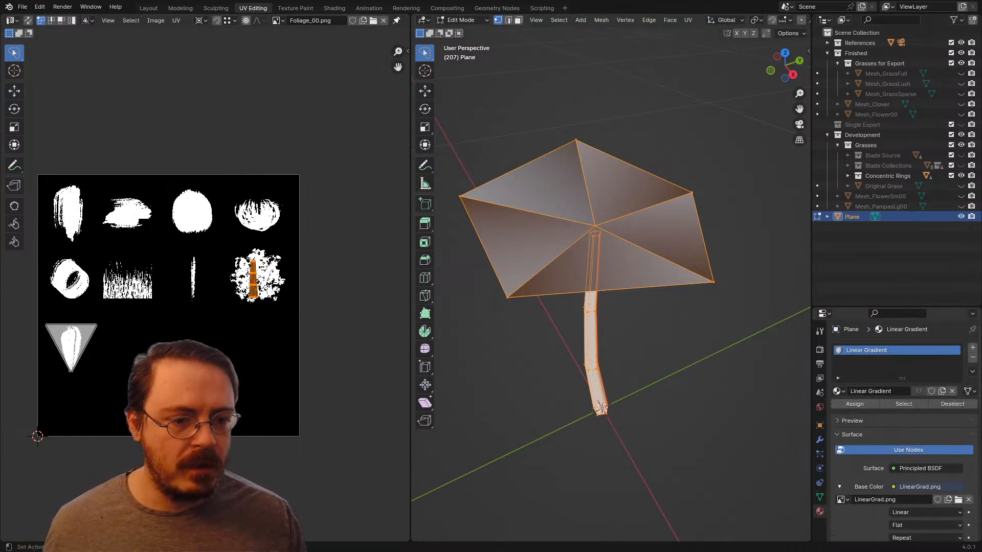
left_click(837, 391)
left_click(859, 406)
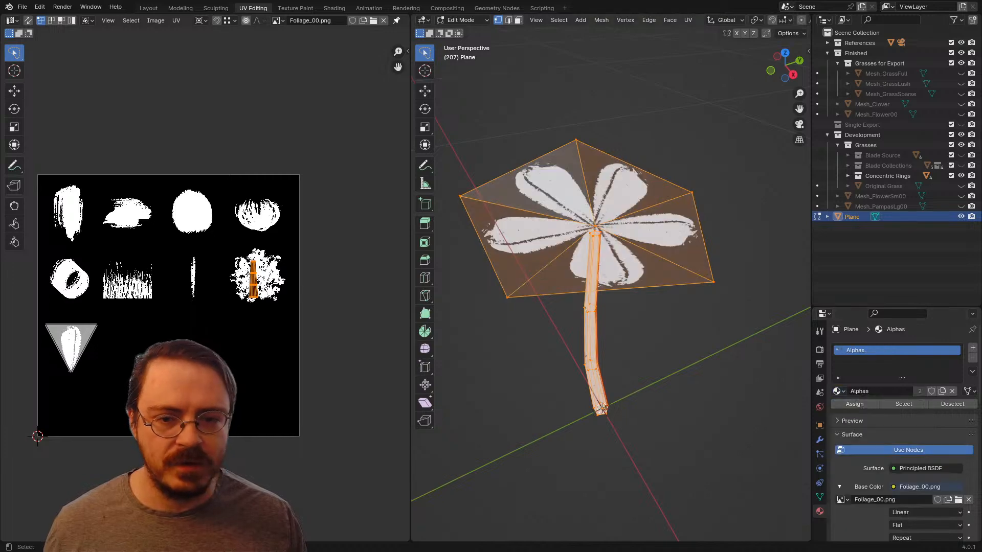
middle_click_drag(613, 307, 649, 260)
key("alt+a")
scroll(649, 260, "down", 3)
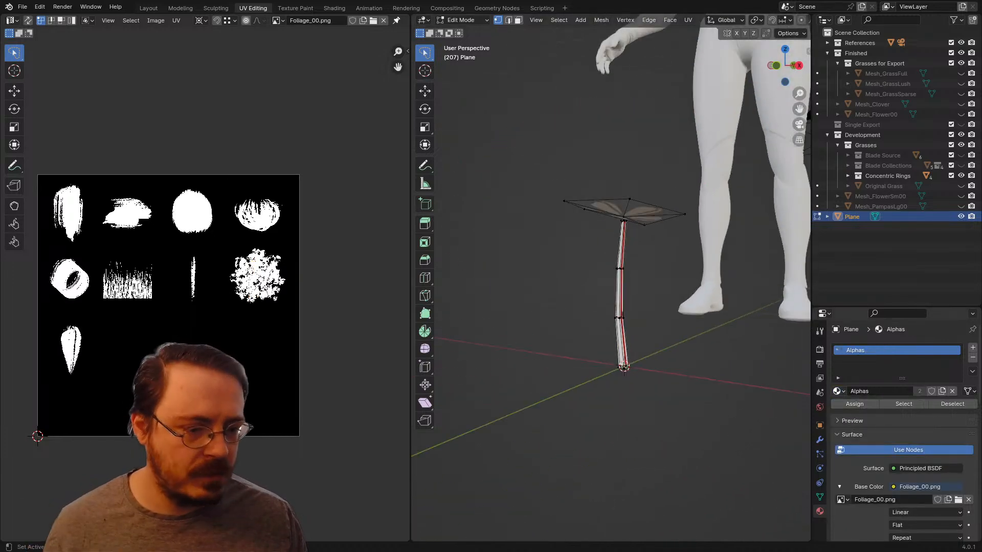
Step: Set the flower's material slot back to Linear Gradient
left_click(836, 391)
left_click(864, 445)
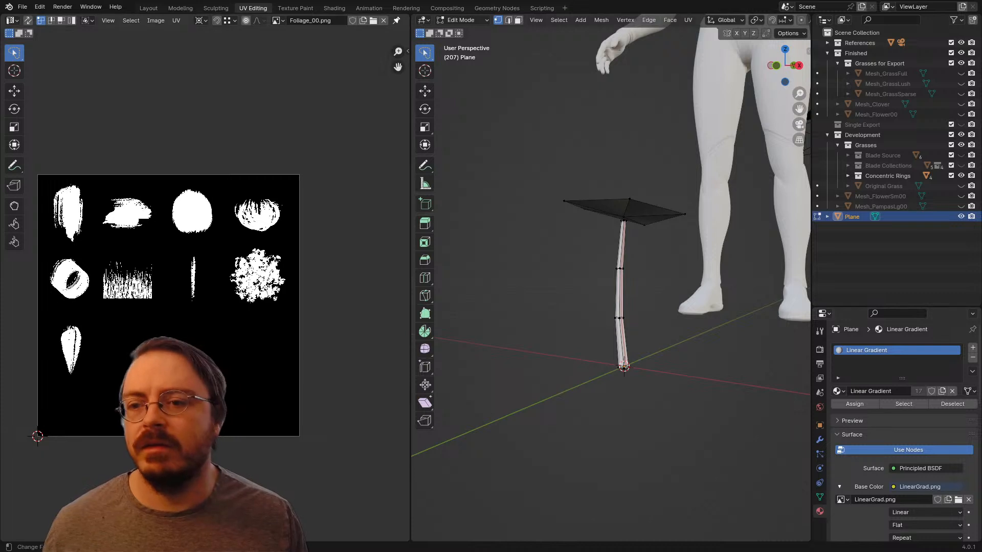
middle_click_drag(591, 18, 604, 33)
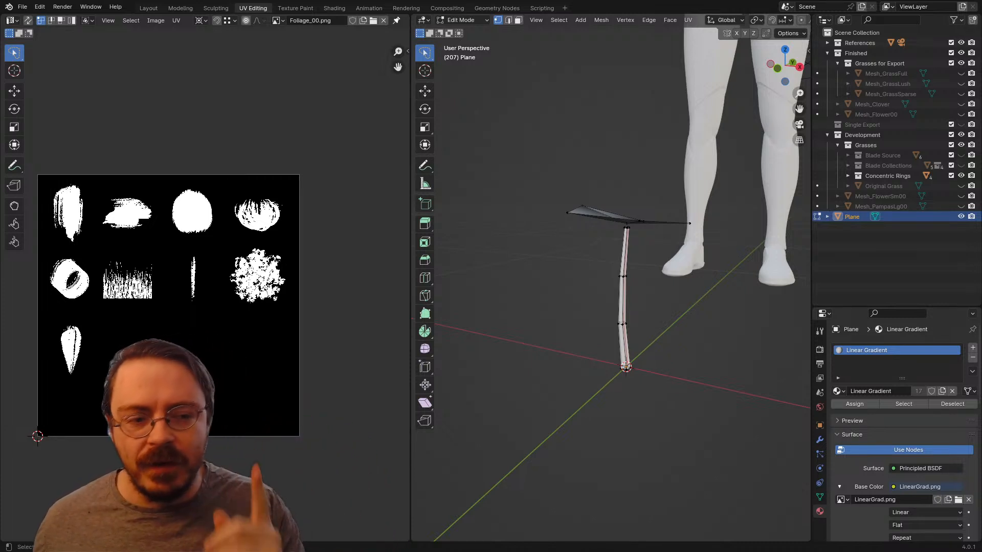
Step: Select the flower head's centre vertex and lower it slightly along Z so the petals form a shallow cup
middle_click_drag(629, 287, 614, 301)
left_click(593, 286)
key("g")
key("z")
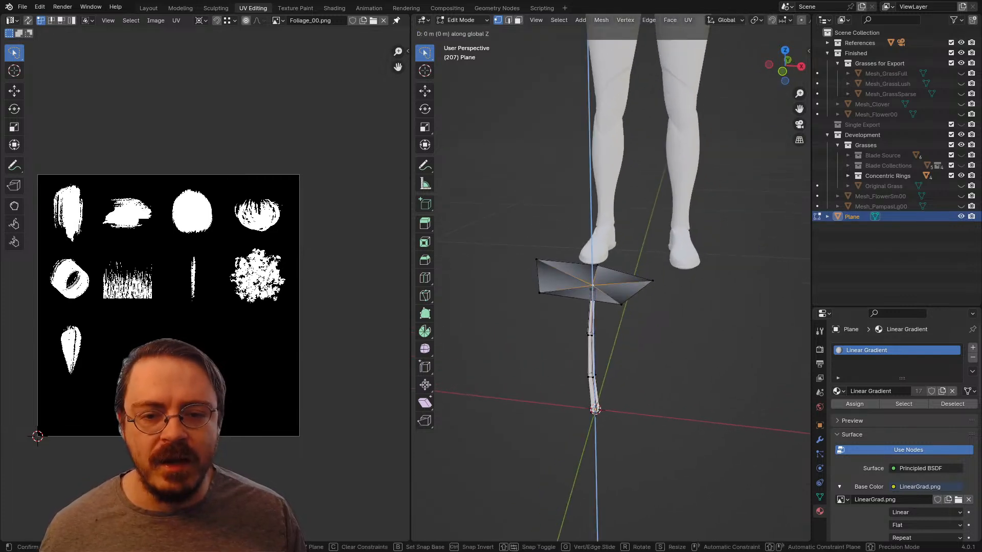
left_click(593, 290)
middle_click_drag(594, 291, 593, 267)
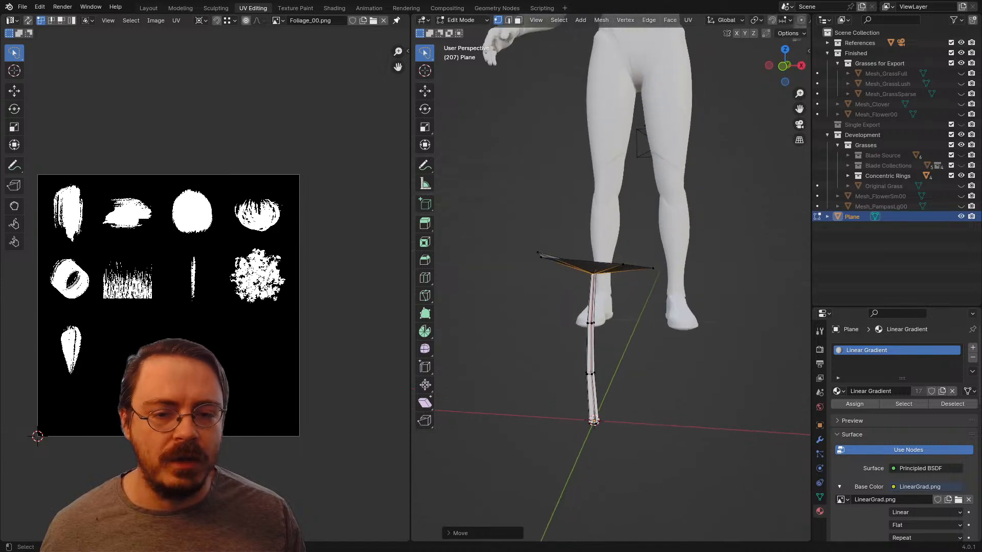
Step: Select the entire linked flower head and, in front view, raise it slightly along Z to sit on the stem's tip
key("ctrl+l")
key("KP_1")
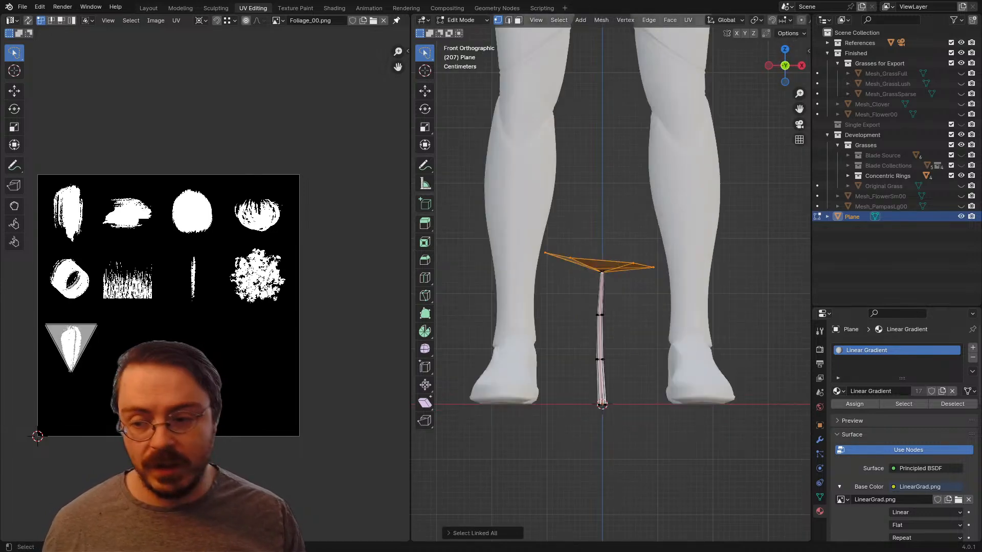
scroll(611, 277, "up", 4)
key("g")
key("z")
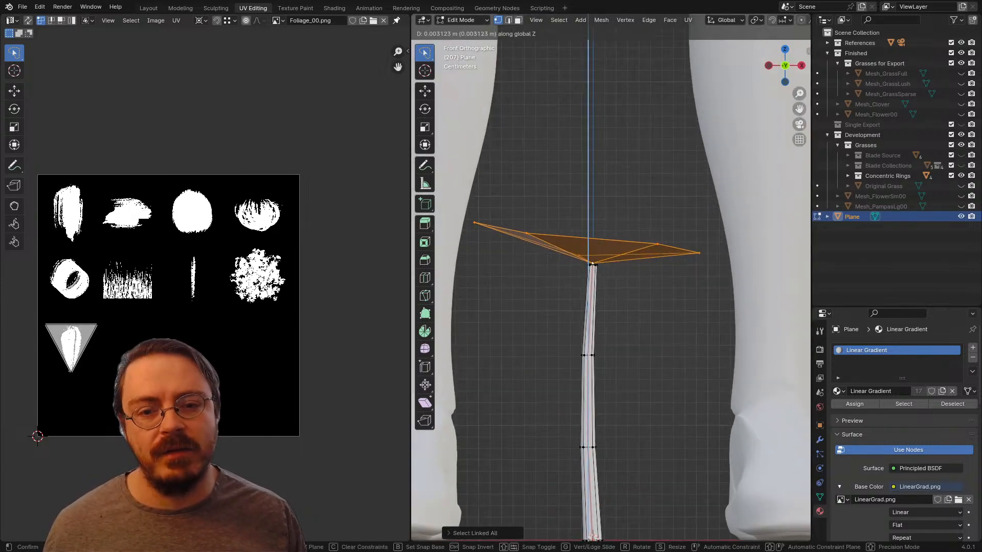
left_click(593, 260)
middle_click_drag(593, 261, 595, 414)
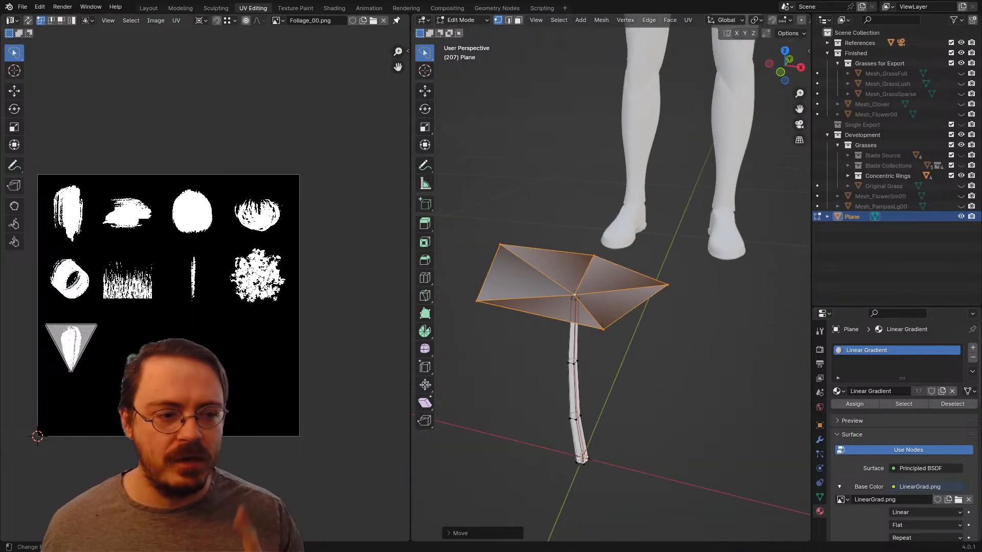
Step: Keep the Linear Gradient material, make the Gradient UV map active for editing and rendering, and select the whole mesh
middle_click_drag(595, 404, 554, 419)
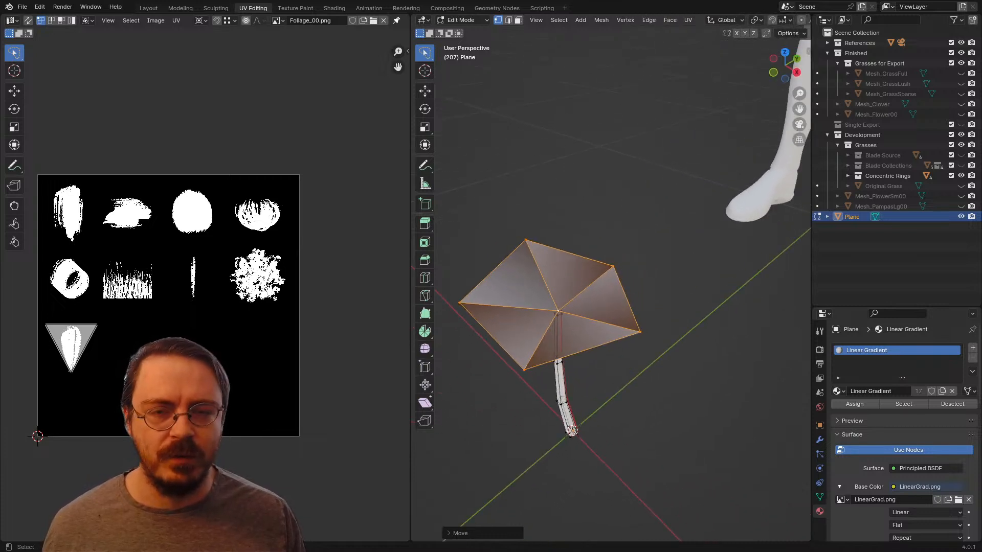
scroll(611, 284, "up", 3)
middle_click_drag(563, 327, 621, 299)
scroll(621, 299, "down", 3)
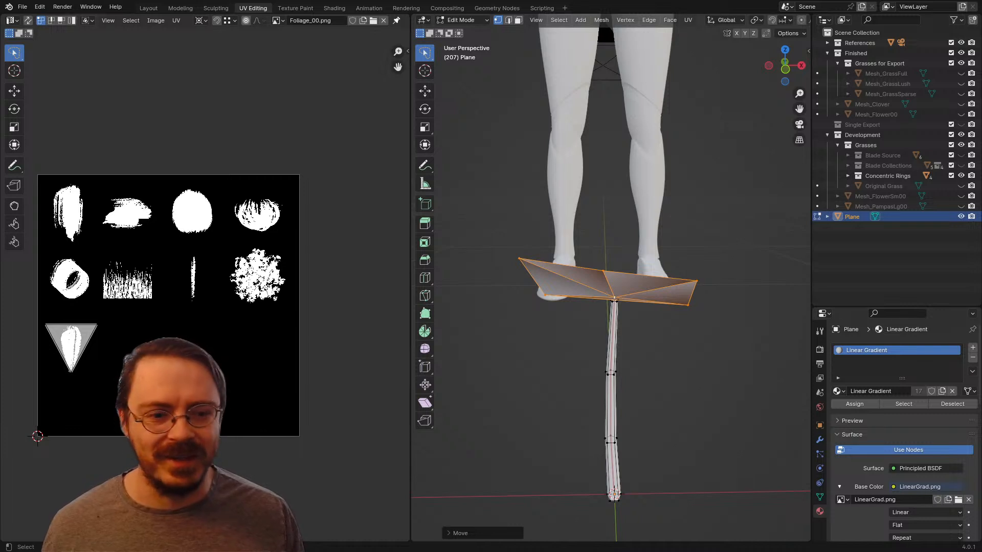
left_click(838, 391)
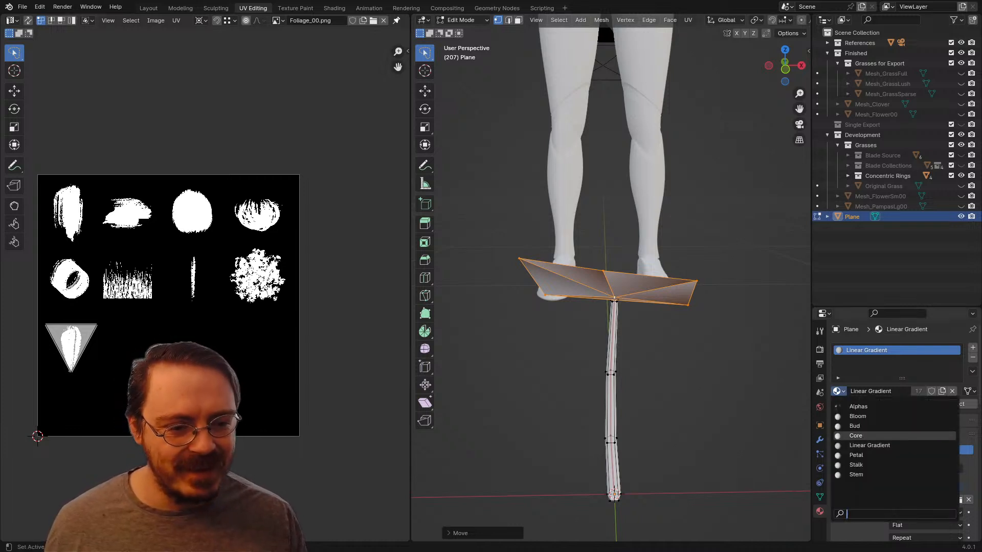
left_click(869, 446)
left_click(820, 497)
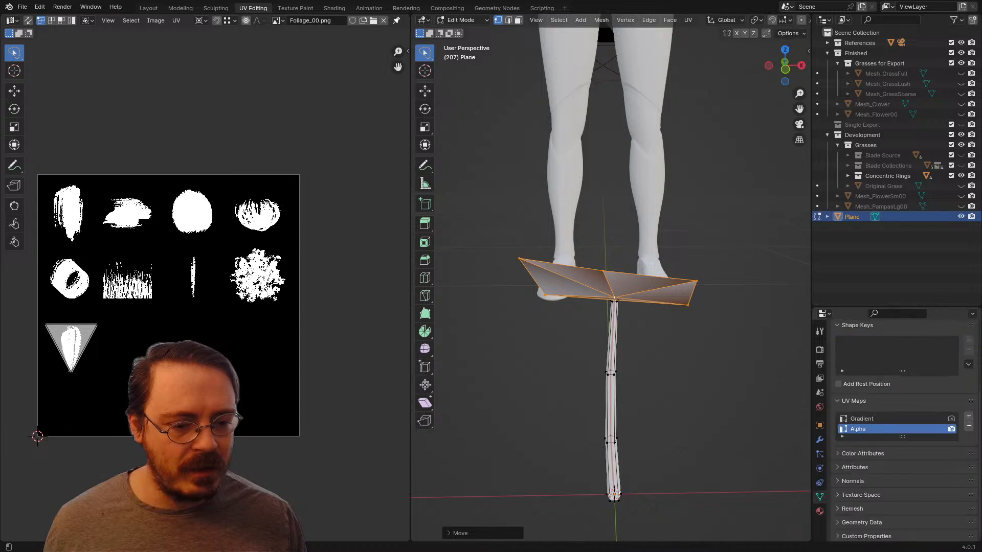
left_click(869, 417)
left_click(951, 417)
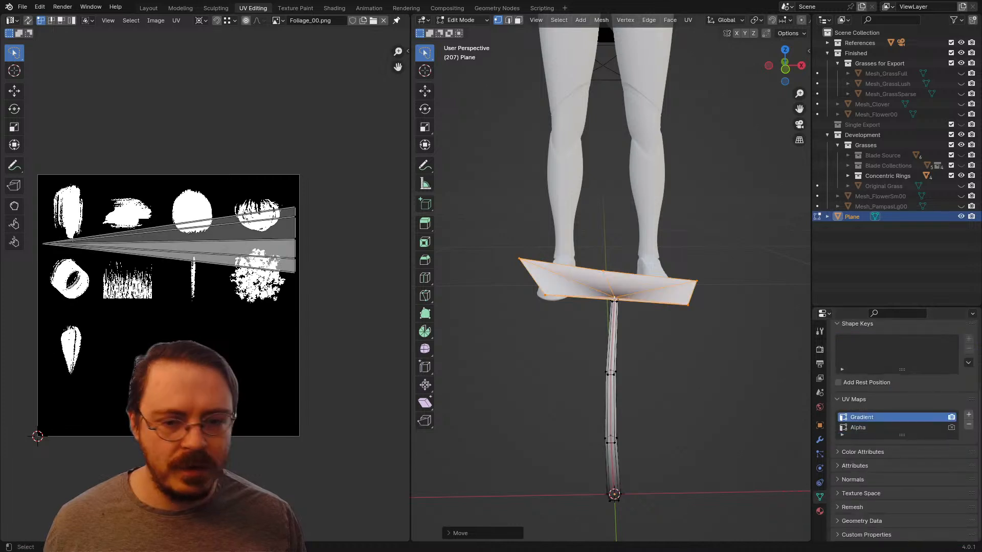
middle_click_drag(675, 327, 656, 340)
key("a")
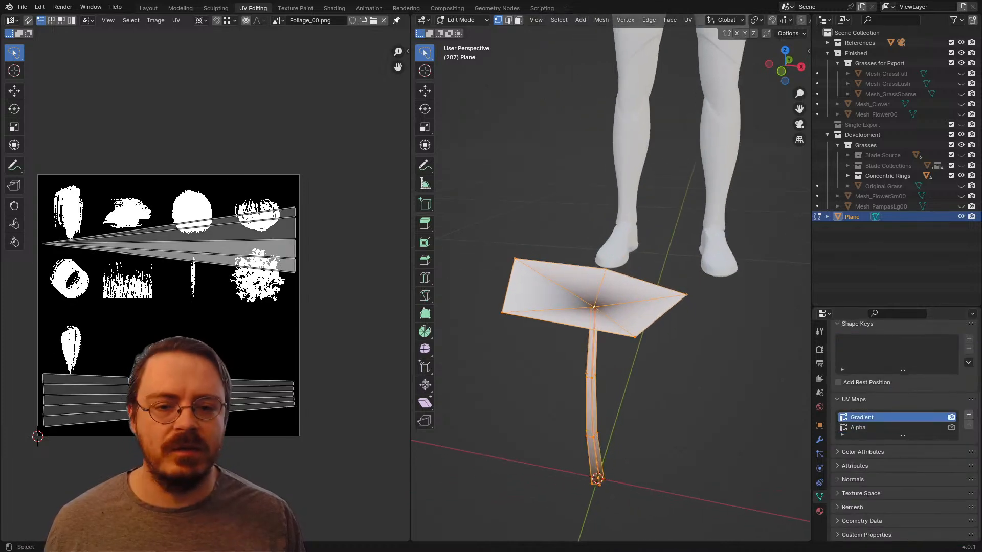
Step: Switch to the Layout workspace and open the flower in Edit Mode there
key("Tab")
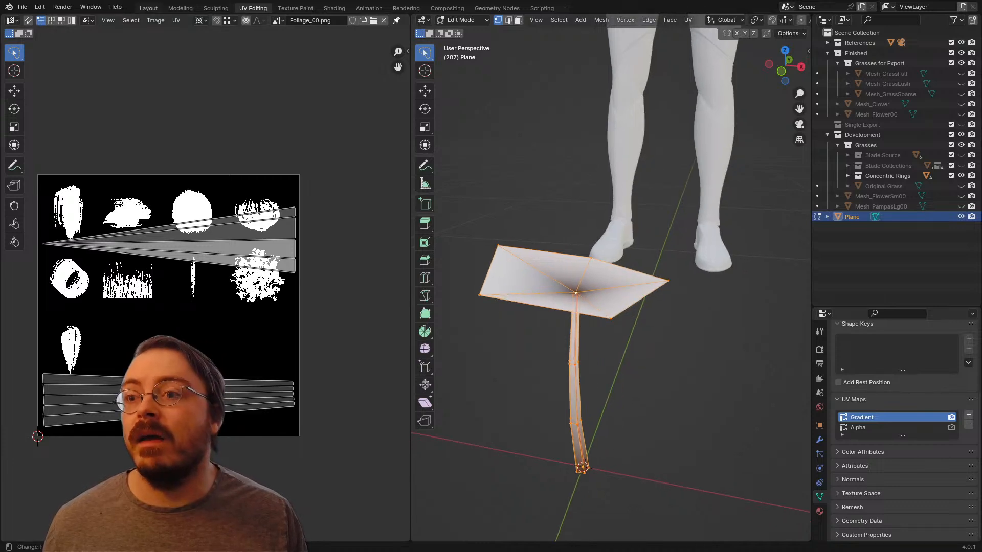
left_click(148, 8)
middle_click_drag(348, 251, 397, 247)
key("ctrl+Tab")
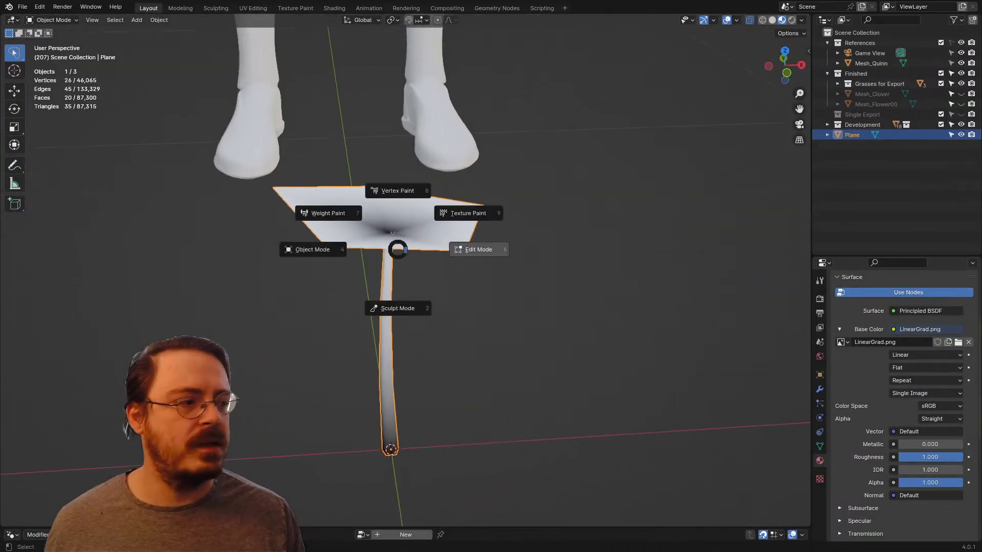
left_click(477, 247)
Step: In Edit Mode, clear the selection, select only the linked flower head and recalculate its normals to face outside
mouse_move(460, 248)
middle_mouse_down("shift")
mouse_move(519, 200)
mouse_move(470, 178)
mouse_move(414, 183)
mouse_move(476, 287)
mouse_move(471, 258)
middle_mouse_up("shift")
key("KP_1")
key("KP_3")
key("alt+a")
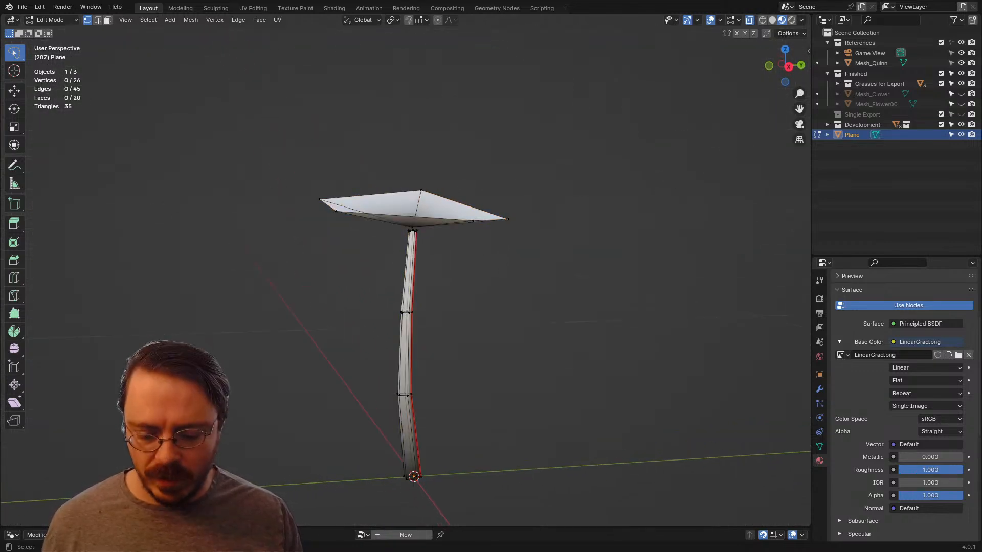
key("l")
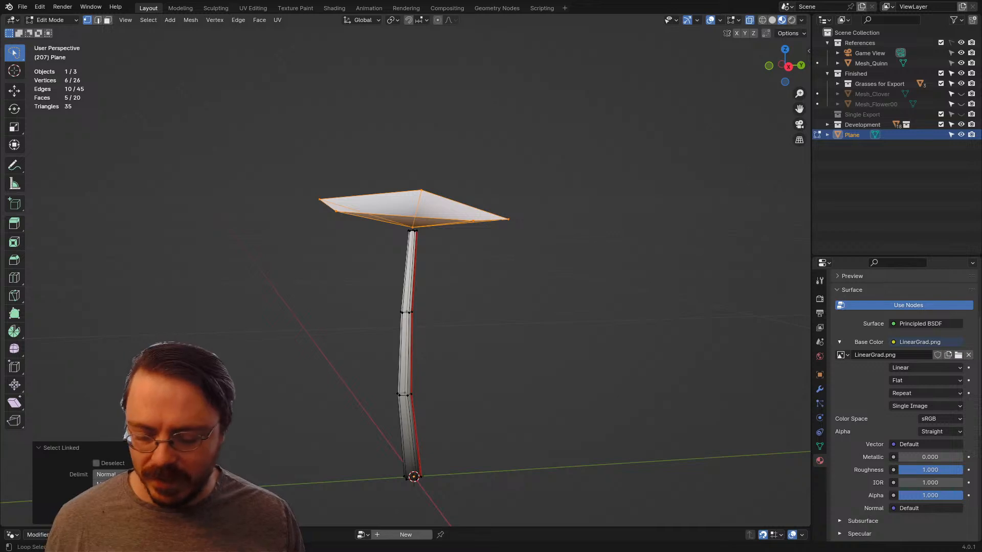
key("alt+n")
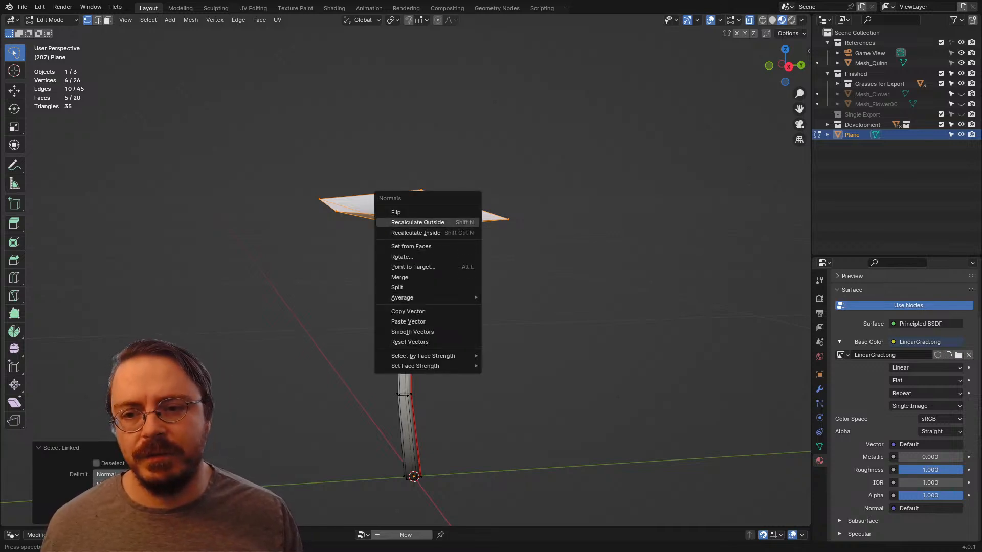
left_click(417, 222)
Step: Turn on the face normals and split normals display in the mesh edit overlays
left_click(738, 20)
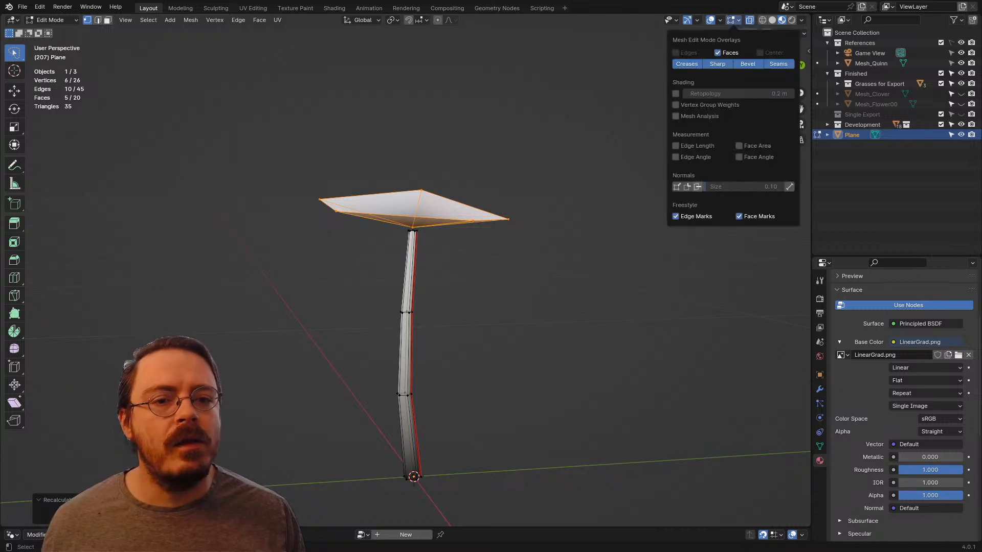
left_click(697, 186)
left_click(687, 187)
mouse_move(552, 245)
middle_mouse_down()
mouse_move(562, 292)
mouse_move(577, 240)
mouse_move(568, 245)
middle_mouse_up()
Step: Select the linked flower head and apply Point Normals to Target with Align enabled, so all its normals point straight up
key("alt+a")
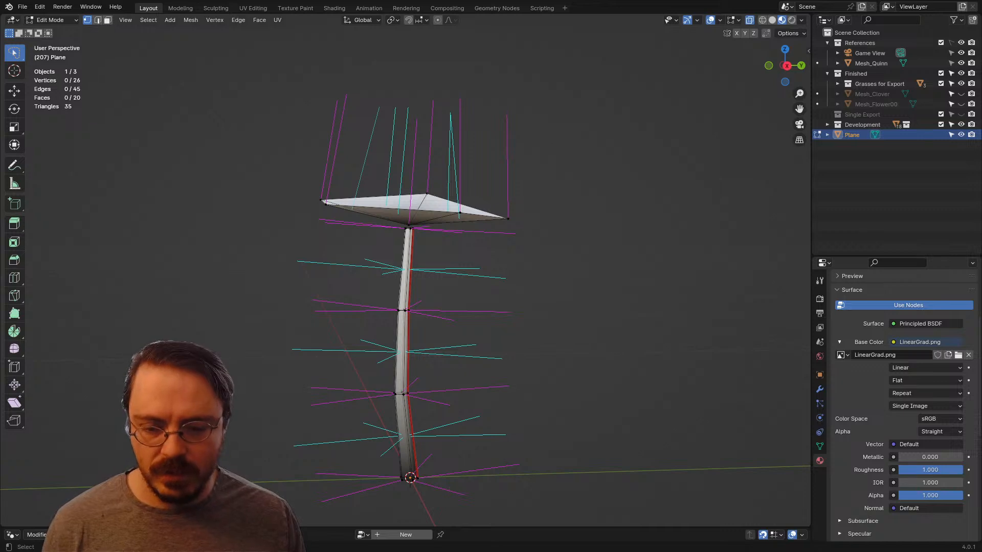
key("l")
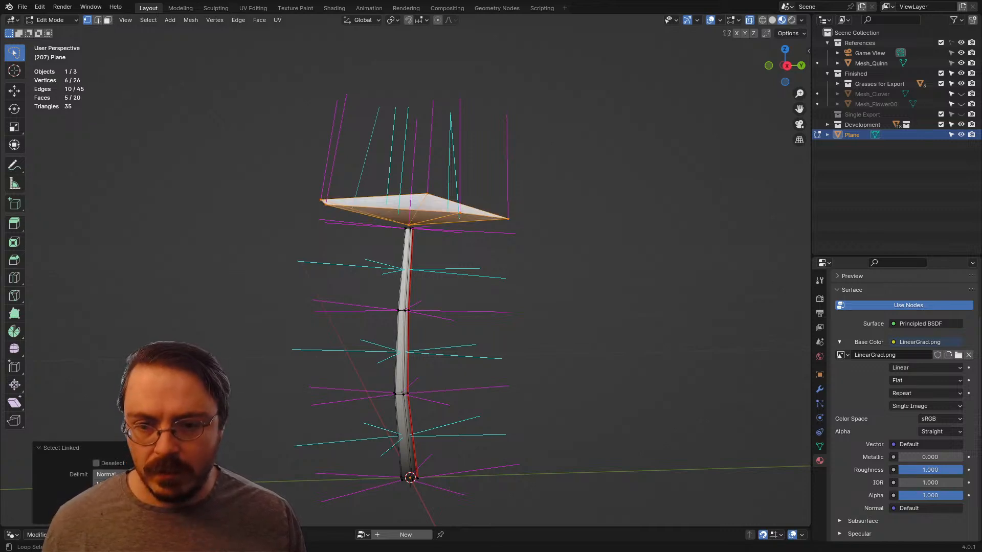
key("alt+l")
key("l")
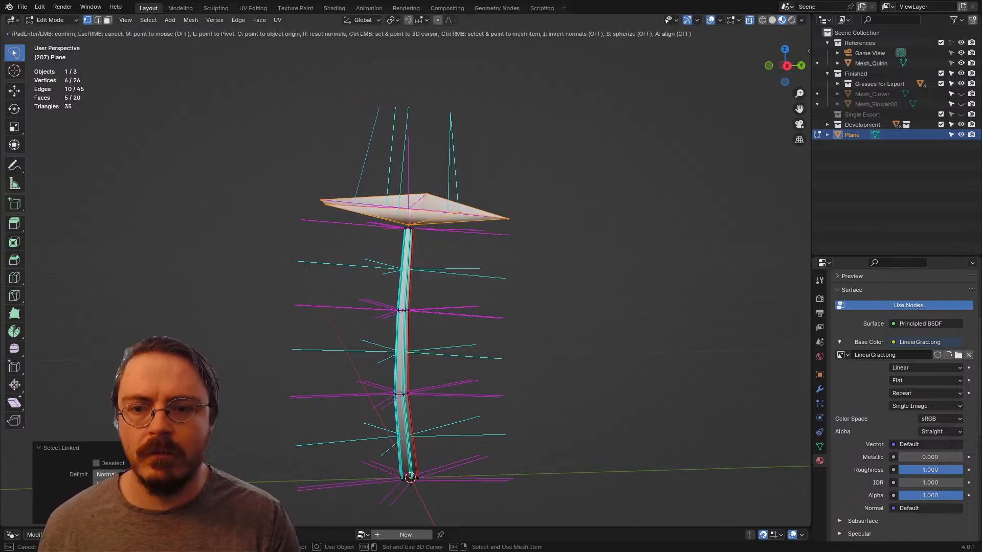
key("Return")
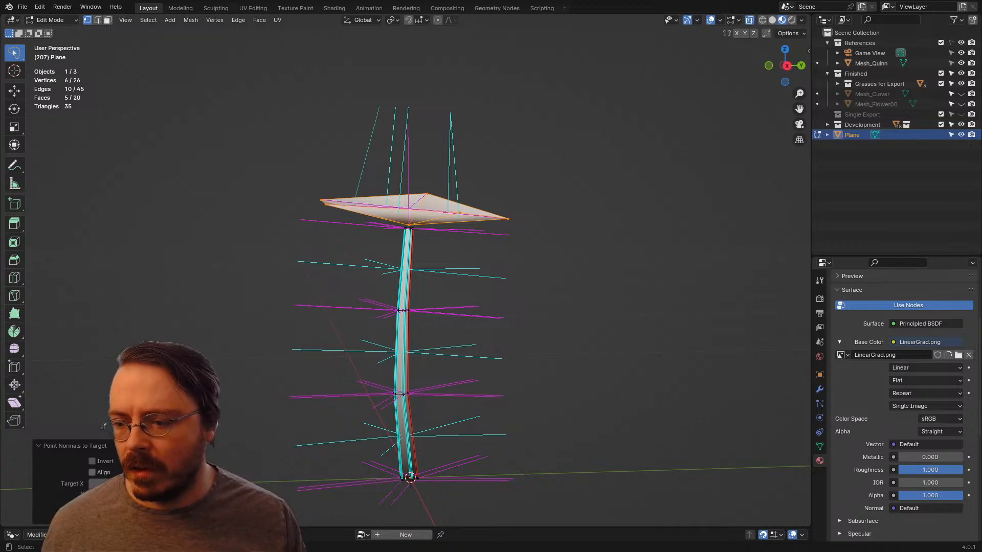
left_click(93, 473)
type("0")
key("Return")
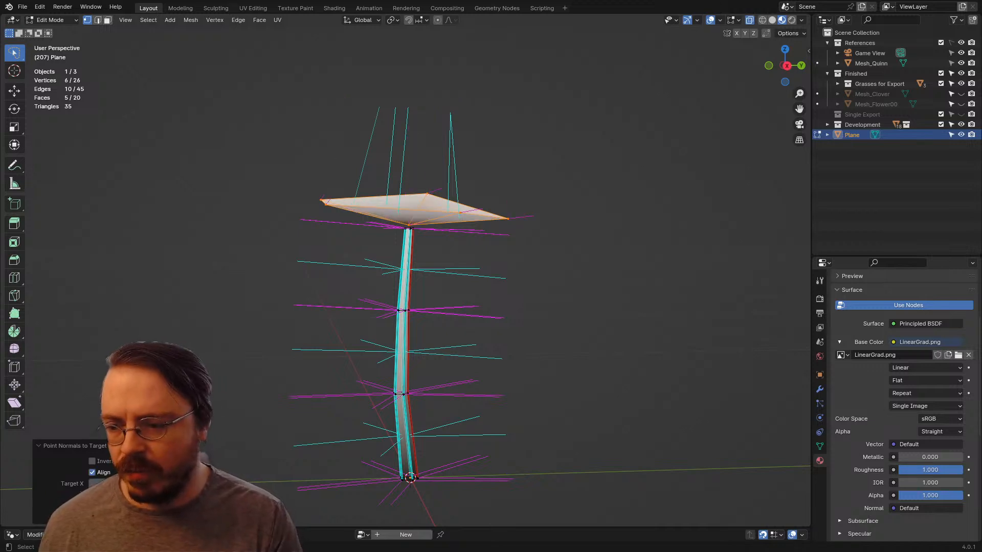
middle_click_drag(357, 306, 494, 322)
Step: Select the linked stem, clear the sharp marks from its edges, deselect everything and return to Object Mode
left_click(441, 459)
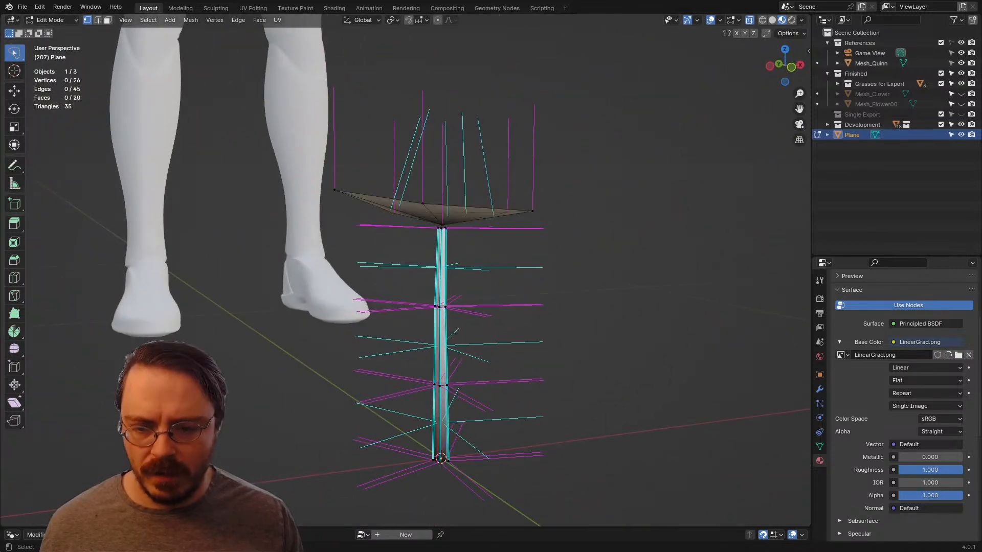
key("l")
key("ctrl+e")
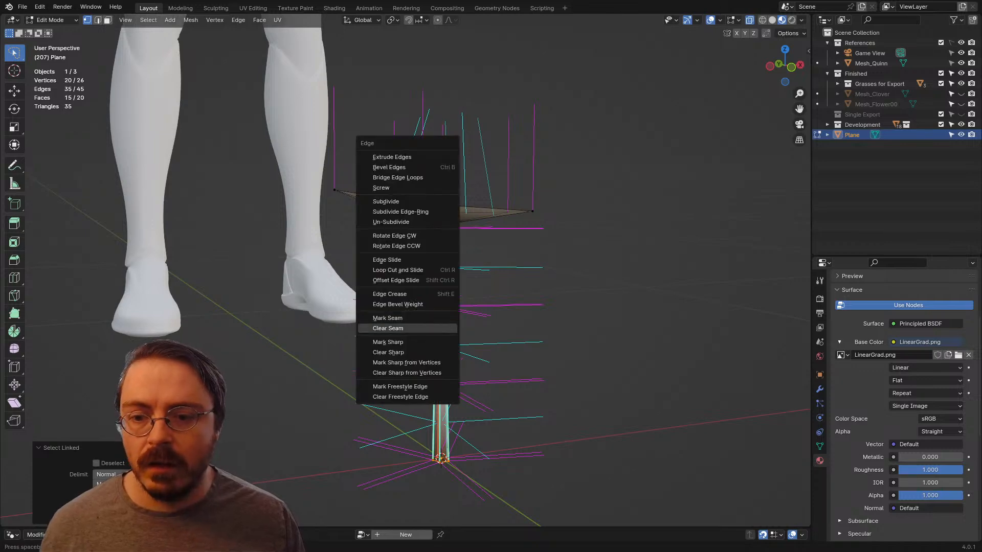
left_click(399, 345)
middle_click_drag(399, 345, 346, 316)
key("alt+a")
key("Tab")
scroll(450, 317, "down", 3)
scroll(406, 278, "up", 4)
middle_click_drag(406, 279, 422, 335)
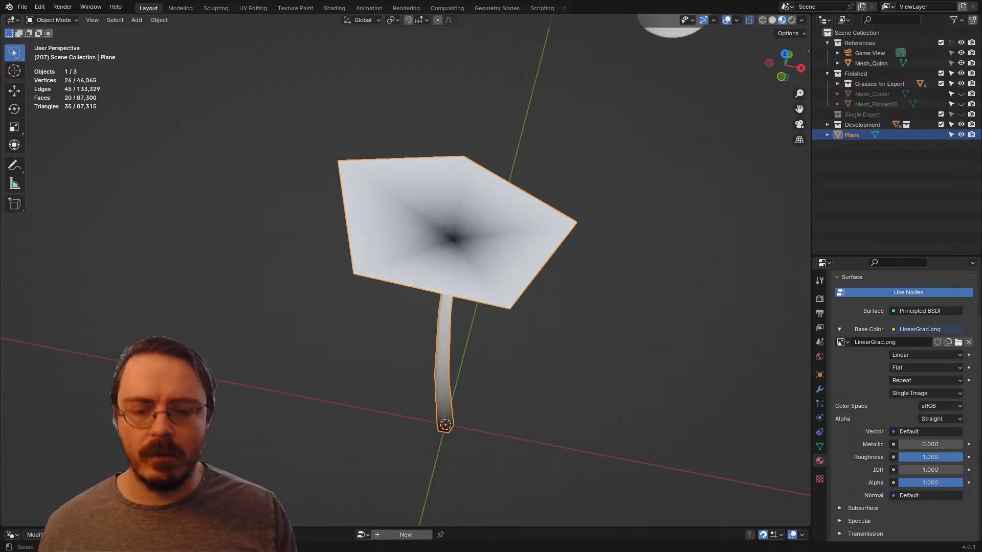
Step: In top view, duplicate the flower nine times and scatter the copies in a loose cluster around the original
key("KP_7")
scroll(406, 279, "down", 4)
scroll(404, 270, "down", 6)
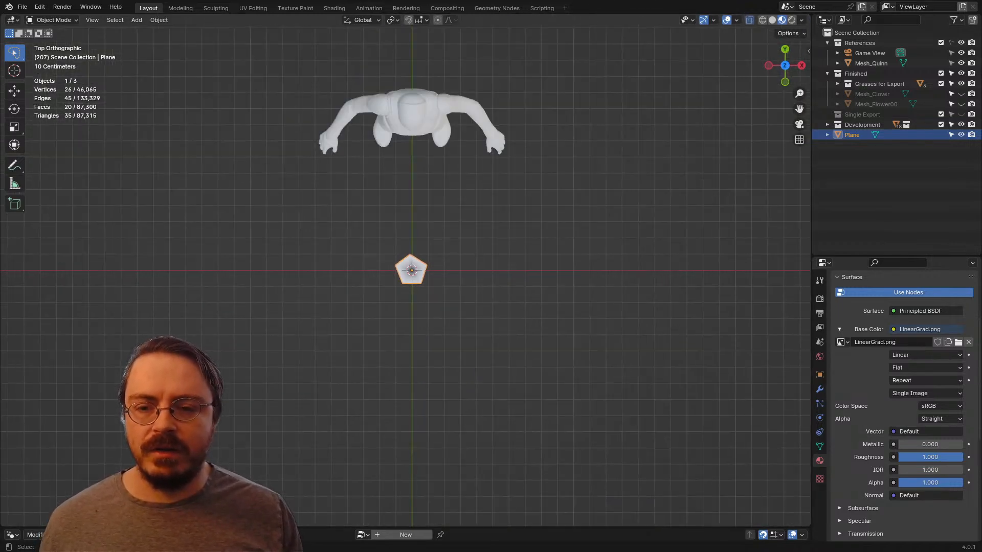
key("shift+d")
key("shift+d")
key("shift+d")
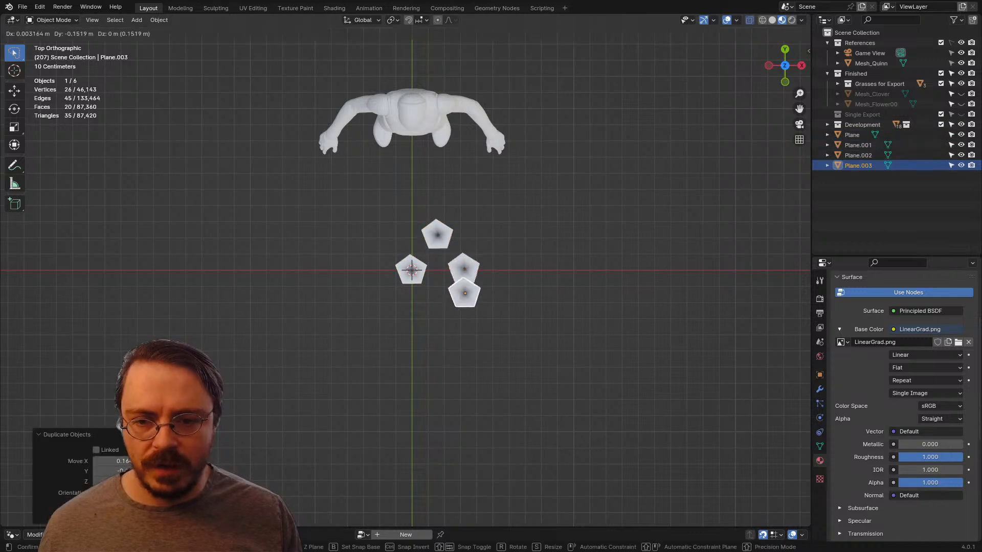
key("shift+d")
key("shift+d")
key("shift+d")
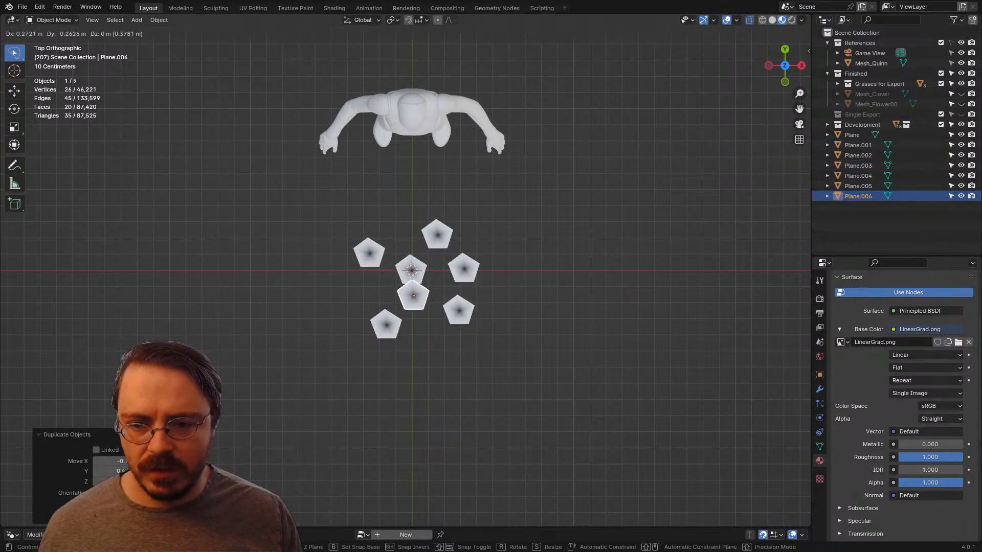
key("shift+d")
key("shift+d")
key("shift+d")
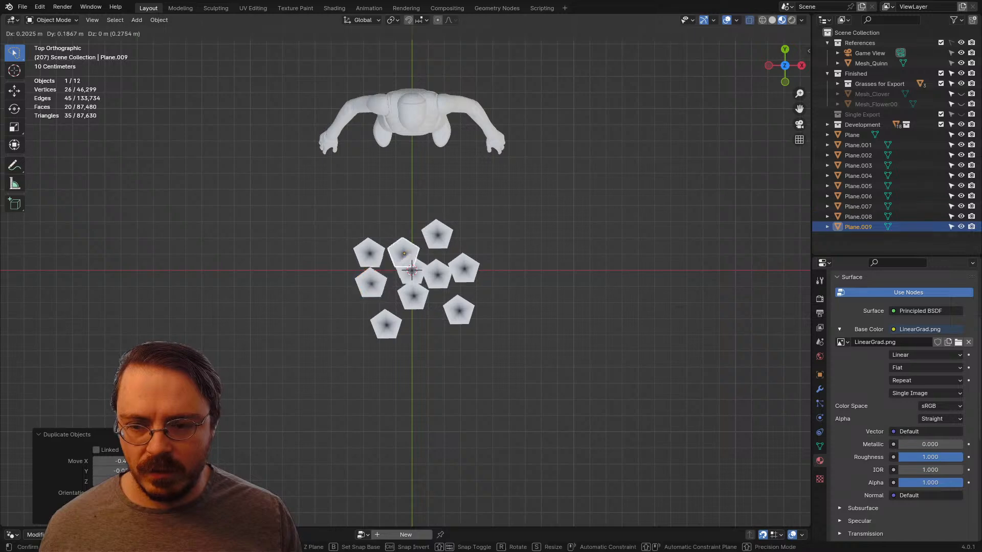
middle_click_drag(409, 250, 426, 169)
Step: Select all ten flowers of the cluster and look over their arrangement from several angles
scroll(444, 149, "up", 4)
key("a")
mouse_move(440, 276)
middle_mouse_down()
mouse_move(550, 279)
mouse_move(537, 252)
middle_mouse_up()
mouse_move(551, 261)
left_mouse_down()
mouse_move(390, 412)
mouse_move(554, 353)
left_mouse_up()
middle_click_drag(541, 286, 483, 353)
middle_click_drag(415, 296, 418, 323)
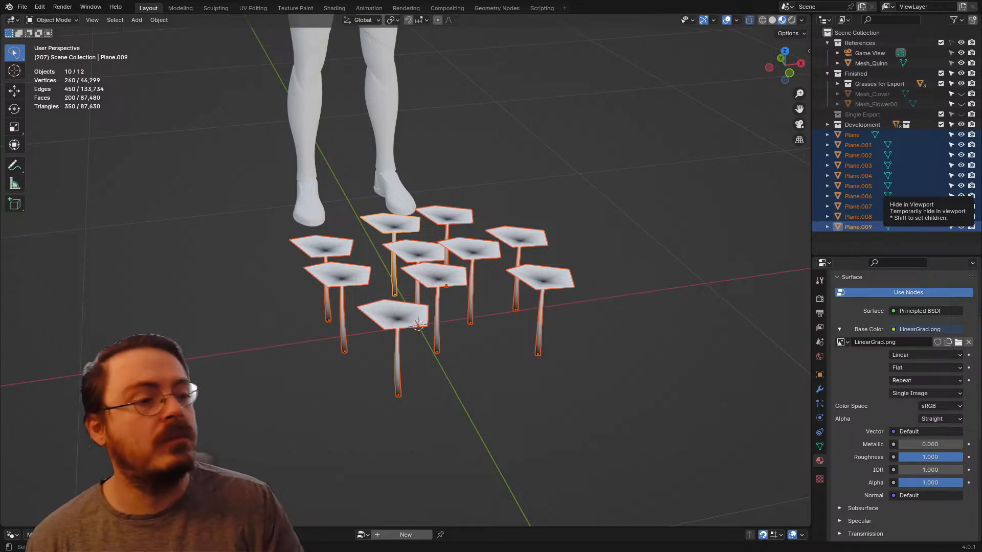
middle_click_drag(588, 286, 563, 291)
scroll(560, 258, "up", 3)
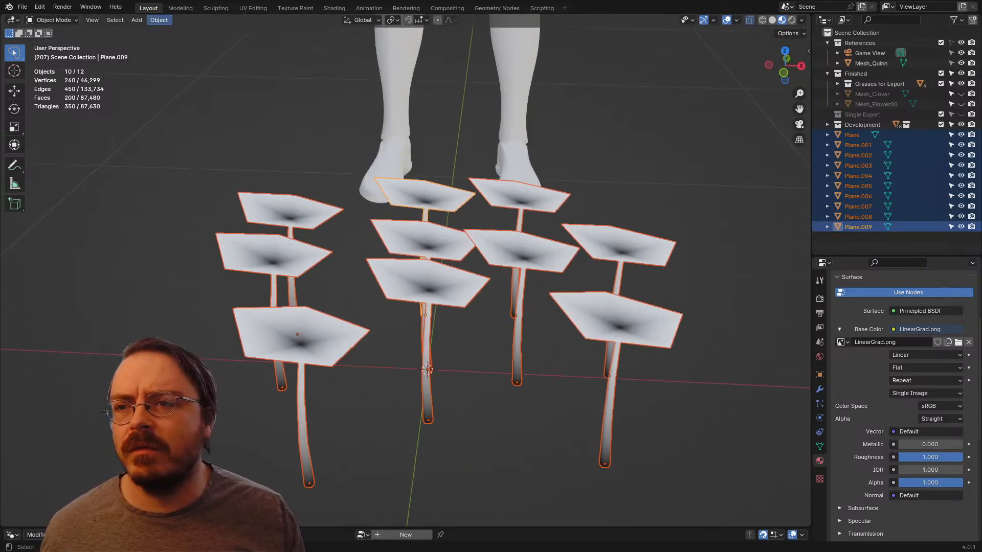
Step: Switch to Chrome to study how wildflowers cluster in the spring wildflower photos, and return to Blender
left_click(158, 19)
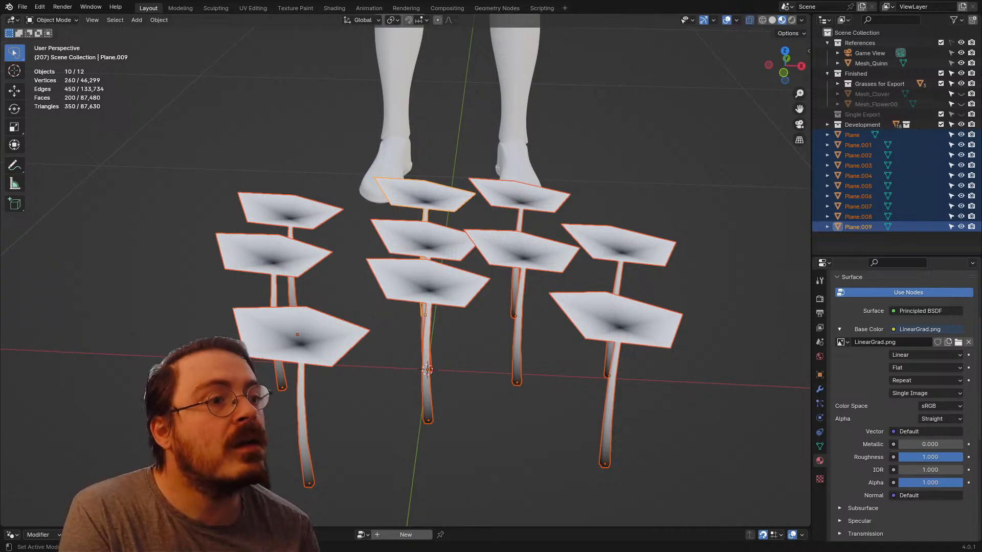
left_click_drag(981, 180, 787, 2)
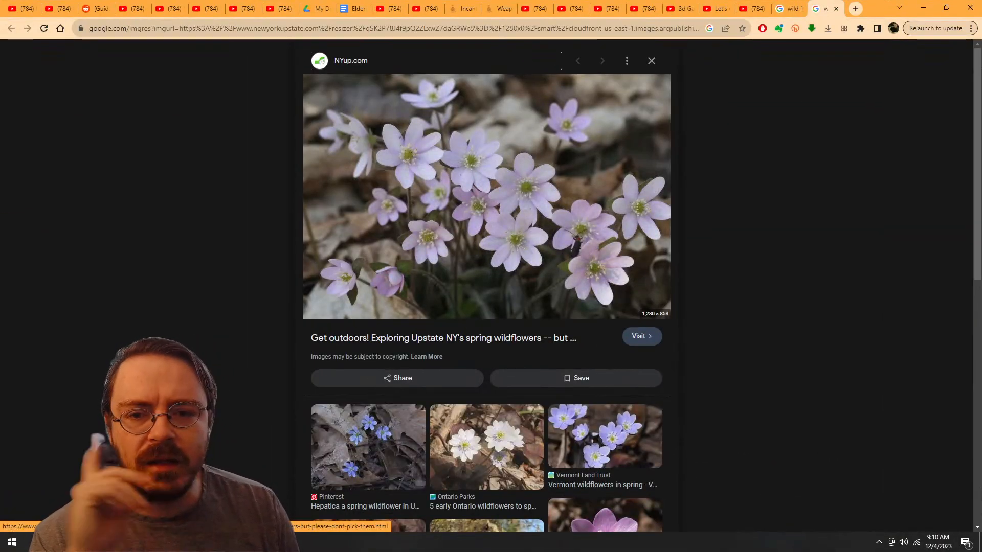
scroll(486, 230, "down", 4)
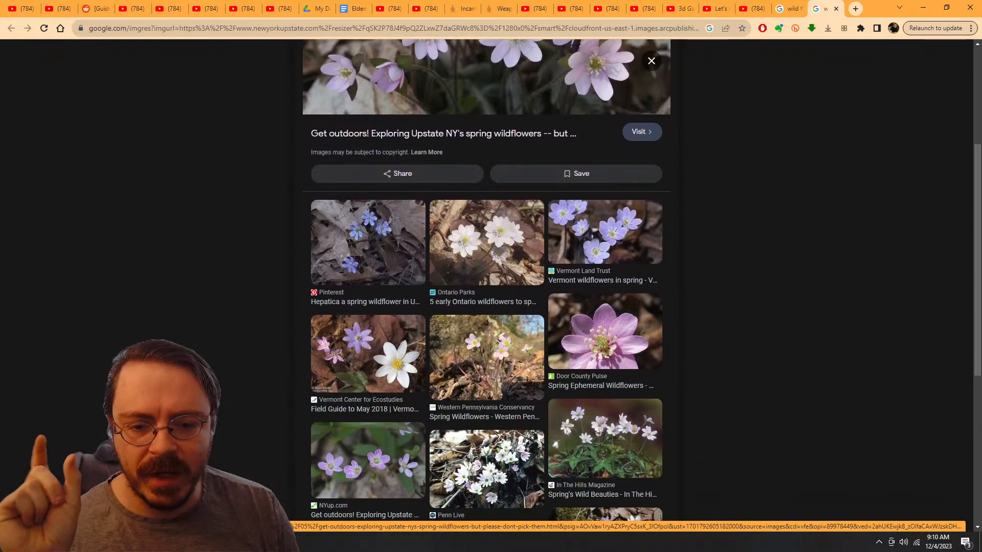
scroll(486, 281, "down", 5)
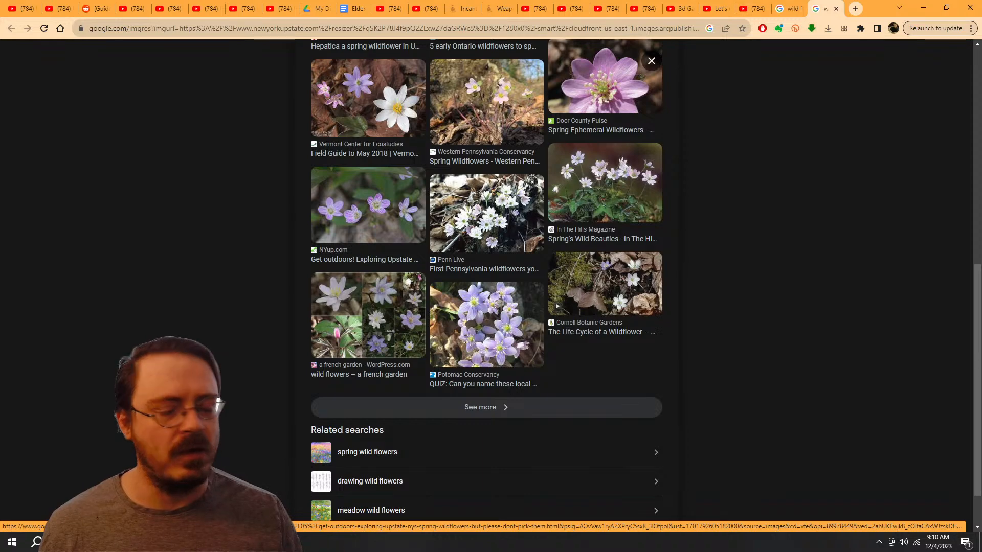
scroll(486, 280, "up", 8)
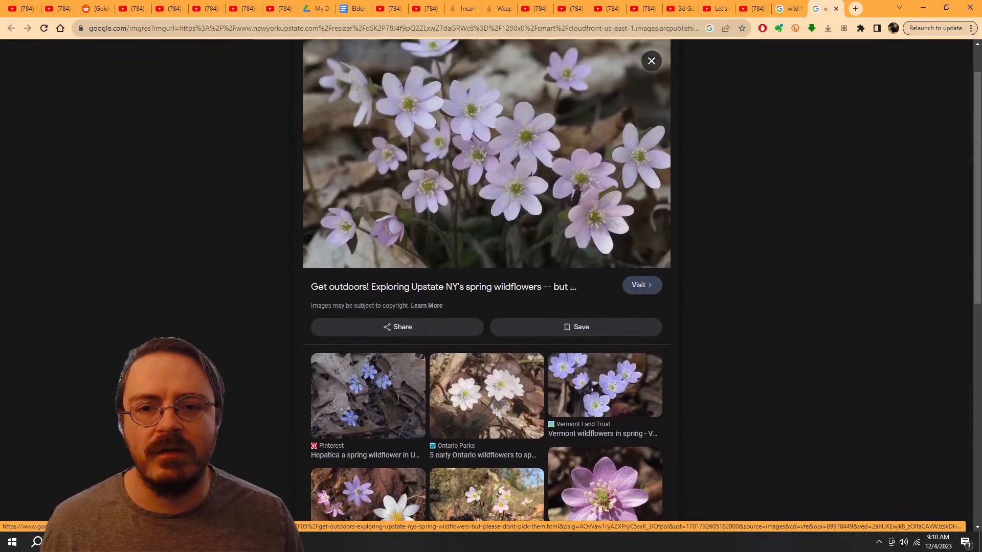
scroll(485, 280, "up", 1)
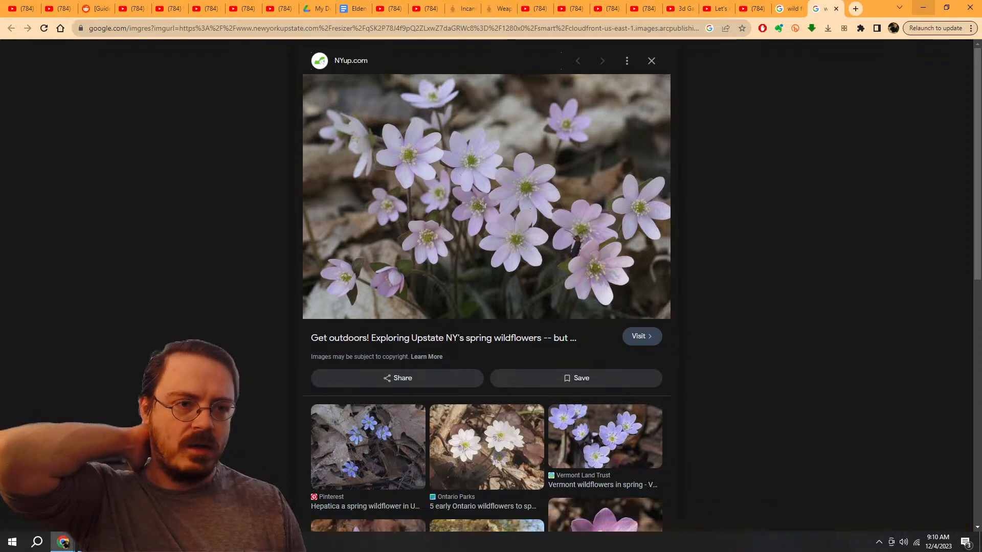
left_click(923, 7)
Step: Apply Randomize Transform to the ten selected flowers with a Z rotation of 180°
middle_click_drag(342, 250, 404, 242)
scroll(404, 242, "down", 4)
left_click_drag(404, 242, 388, 249)
left_click_drag(592, 339, 583, 245)
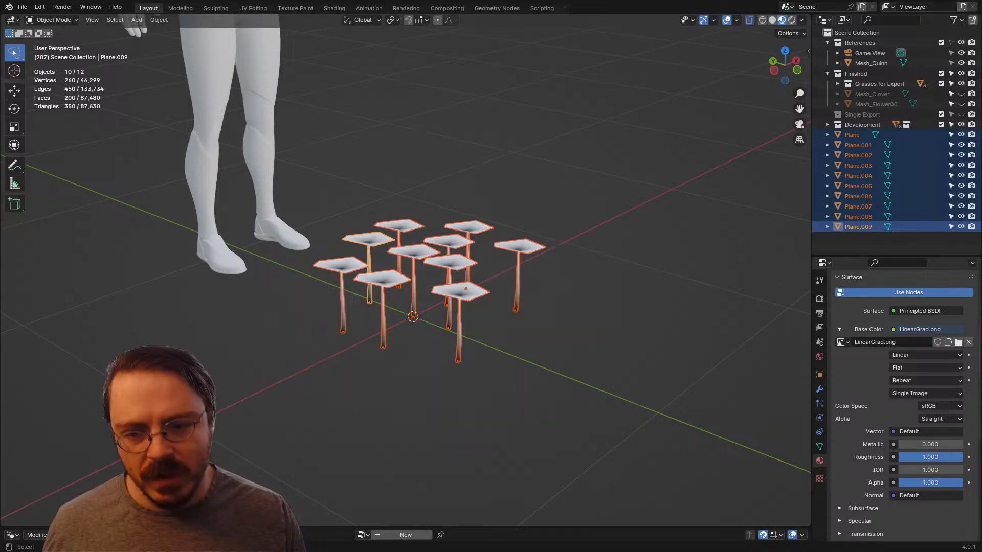
mouse_move(537, 265)
middle_mouse_down()
mouse_move(560, 267)
mouse_move(548, 282)
middle_mouse_up()
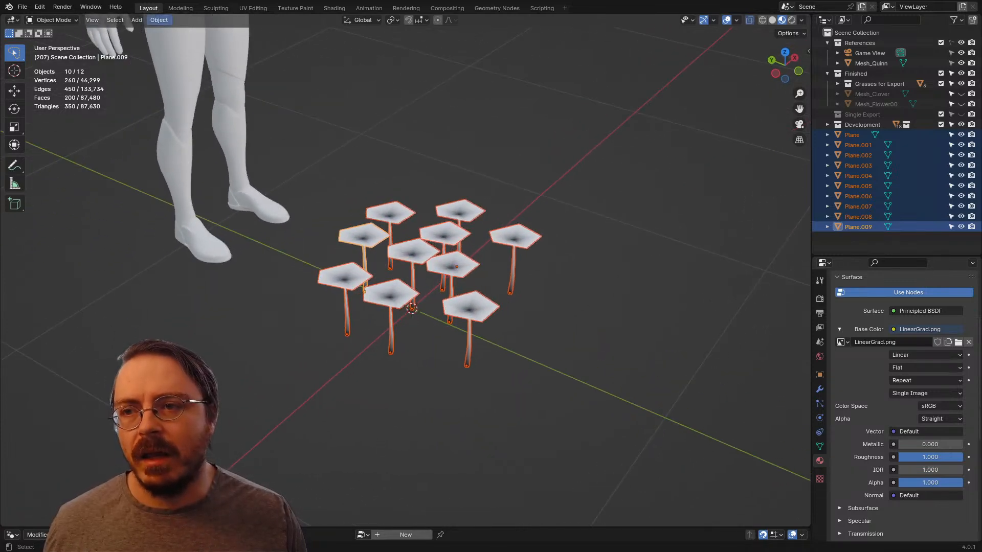
left_click(159, 19)
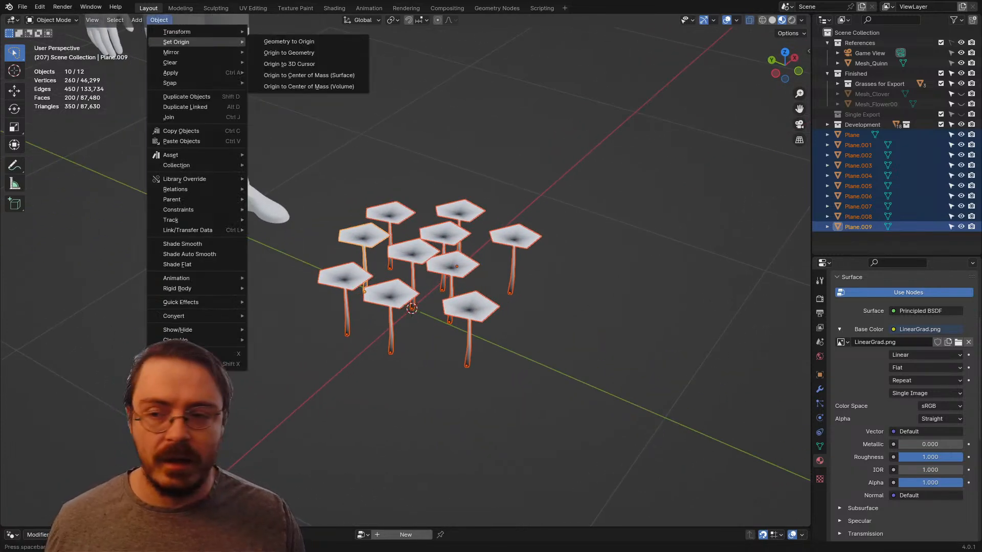
mouse_move(176, 31)
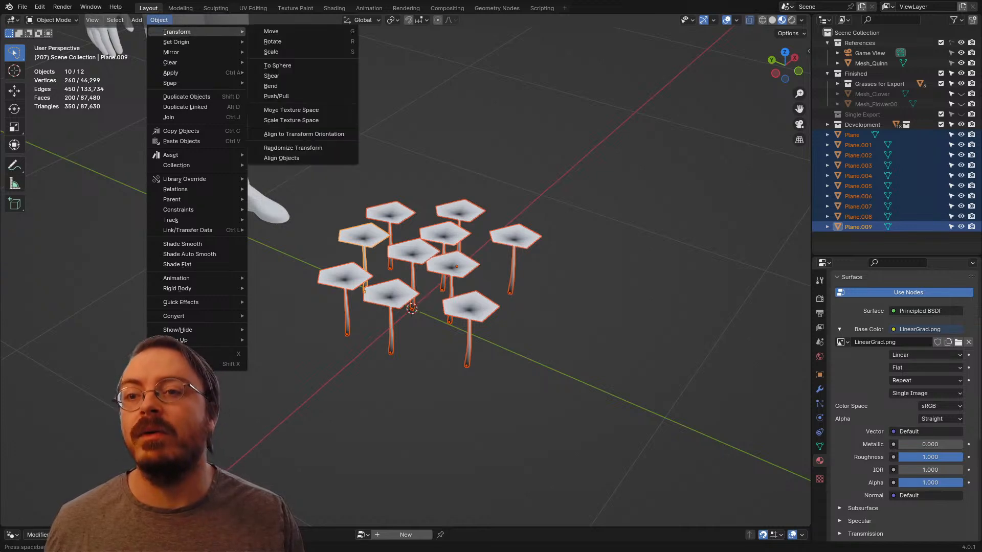
left_click(293, 148)
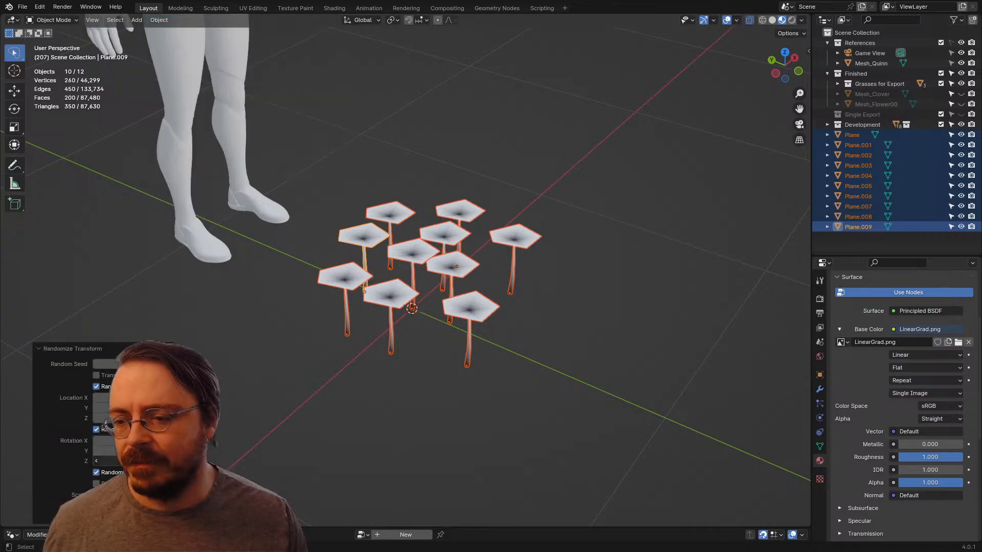
key("Return")
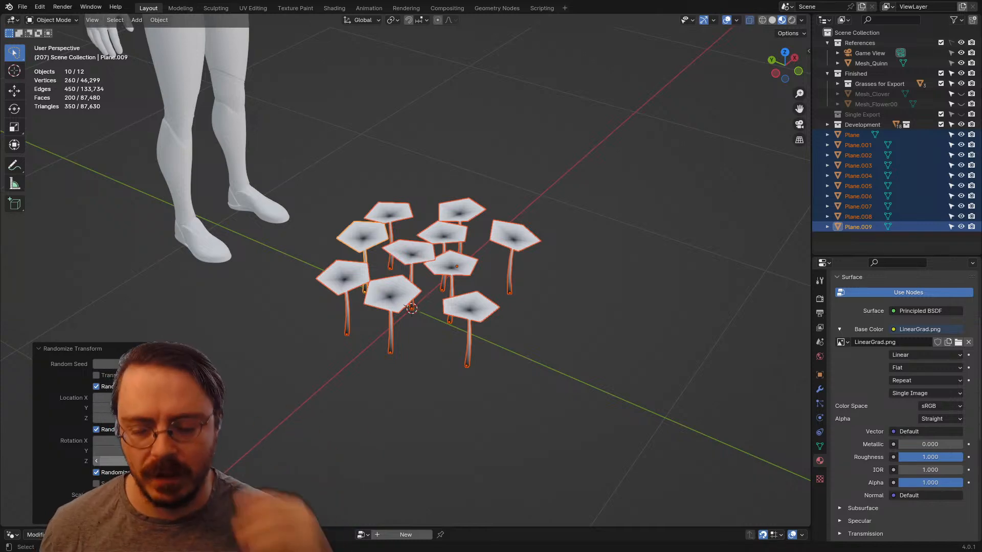
Step: Examine the flowers' varied stem directions up close and view all their normals together in Edit Mode before returning to Object Mode
middle_click_drag(461, 307, 455, 263)
scroll(409, 276, "up", 4)
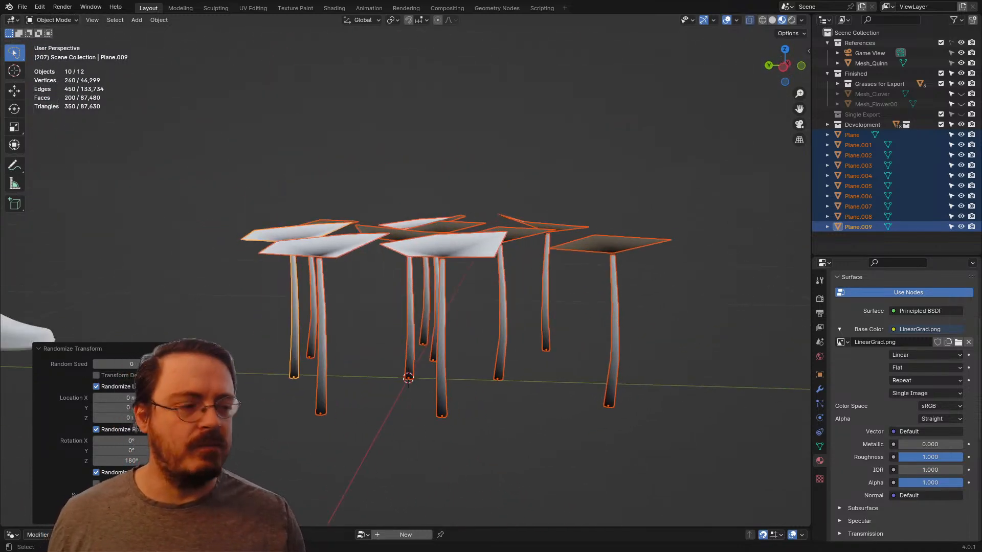
mouse_move(455, 264)
middle_mouse_down()
mouse_move(430, 276)
mouse_move(449, 269)
middle_mouse_up()
middle_click_drag(423, 325, 434, 324)
scroll(434, 324, "up", 3)
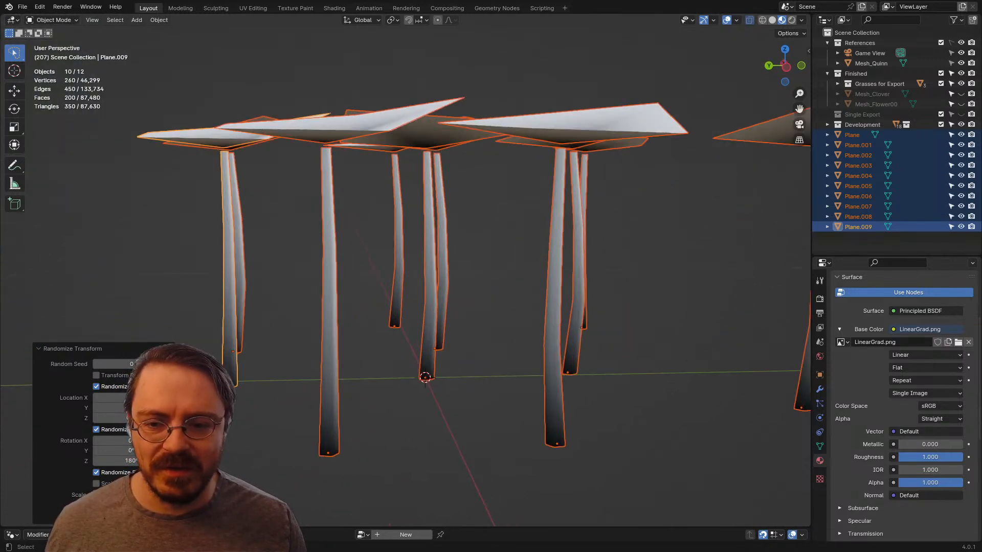
key("ctrl+Tab")
left_click(508, 324)
scroll(508, 325, "down", 3)
key("ctrl+Tab")
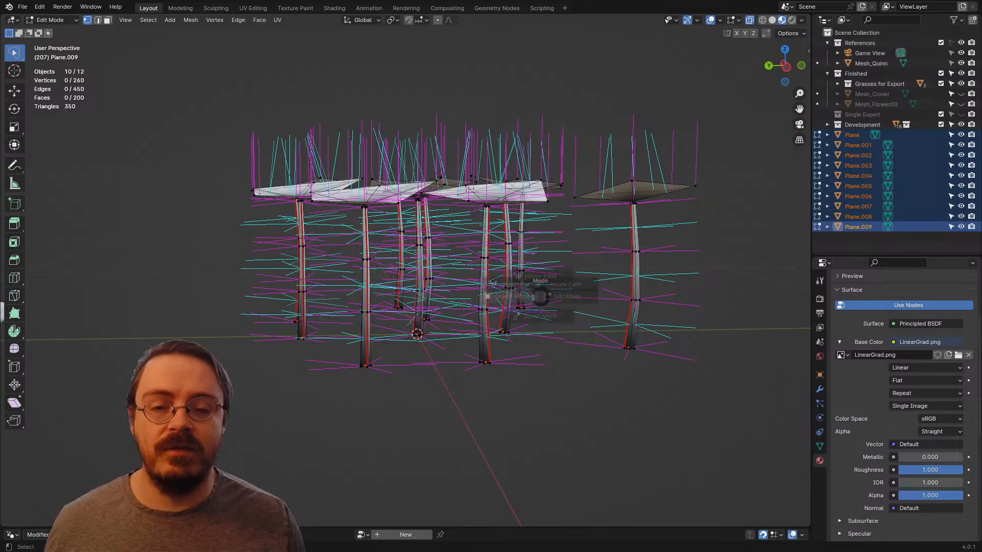
left_click(495, 296)
middle_click_drag(495, 295, 466, 296)
Step: Select a single flower of the cluster, set the pivot point to Individual Origins and try scaling the flower
left_click(582, 195)
middle_click_drag(582, 195, 534, 200)
key("ctrl+Tab")
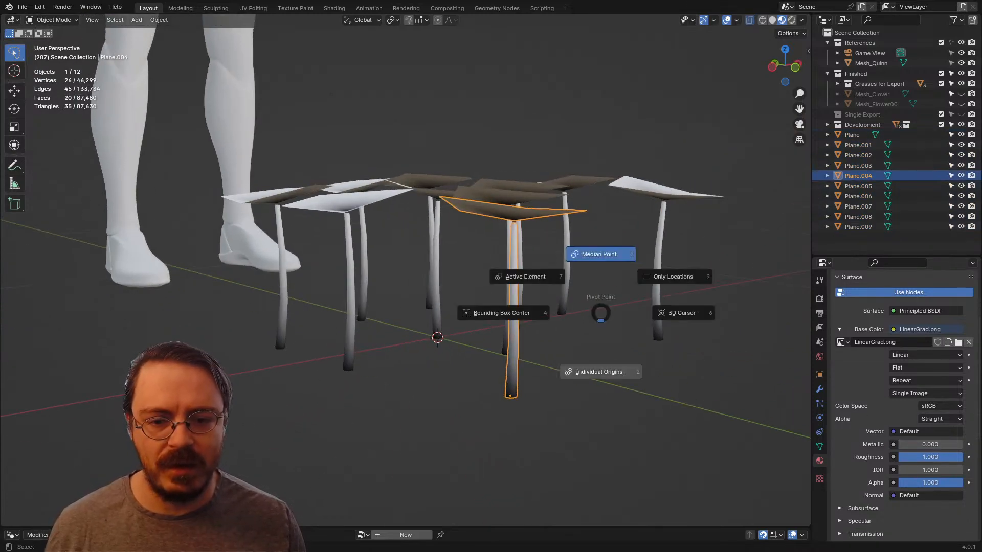
key("s")
right_click(587, 330)
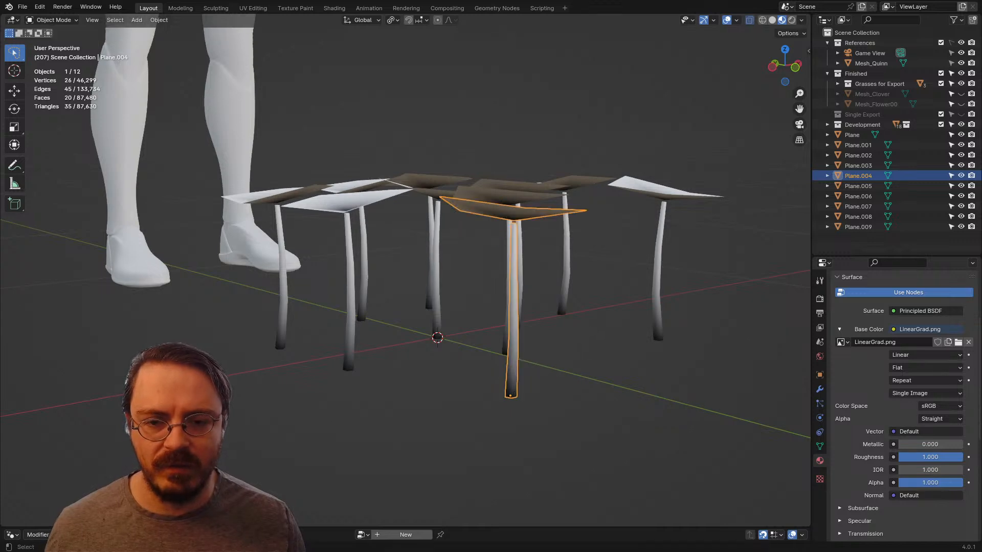
Step: Scale down the selected flower Plane.004, and shrink Plane.003 at the edge of the cluster to about 0.79
key("s")
left_click(586, 330)
middle_click_drag(586, 330, 494, 313, "shift")
left_click(511, 301)
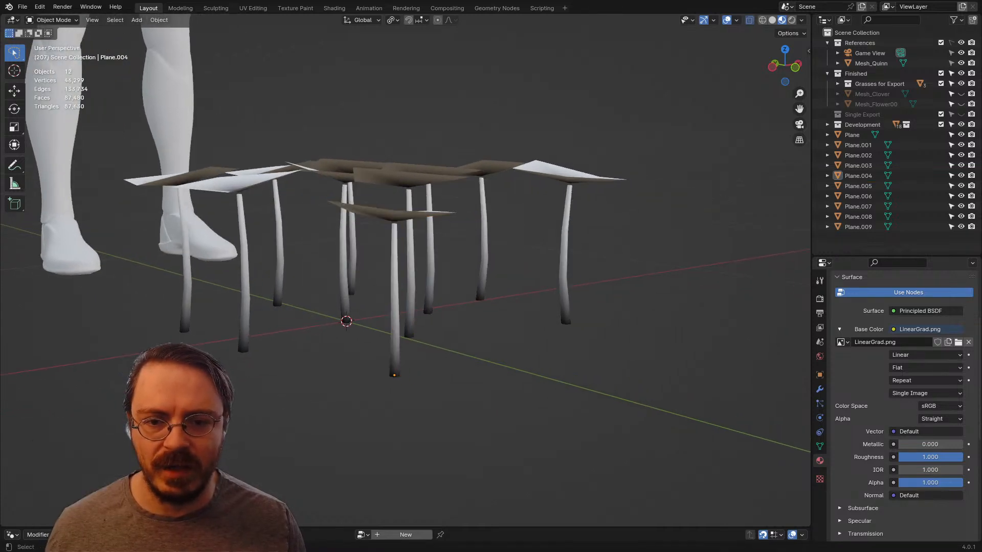
left_click(564, 271)
middle_click_drag(564, 271, 519, 272)
key("s")
key("Return")
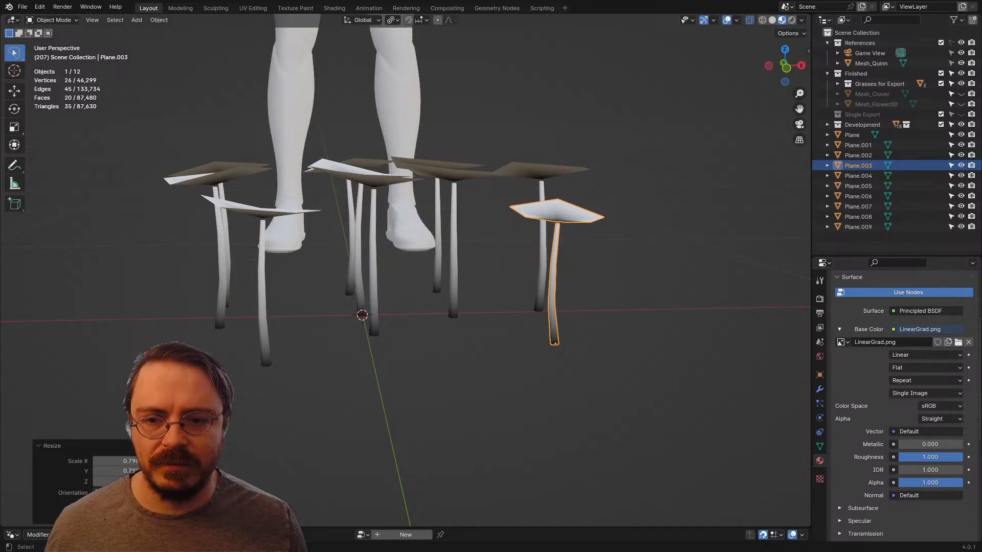
Step: Shrink the flower beside the cluster's centre and enlarge the neighbouring flower Plane.006 slightly
left_click(453, 256)
key("s")
left_click(454, 262)
left_click(374, 286)
key("s")
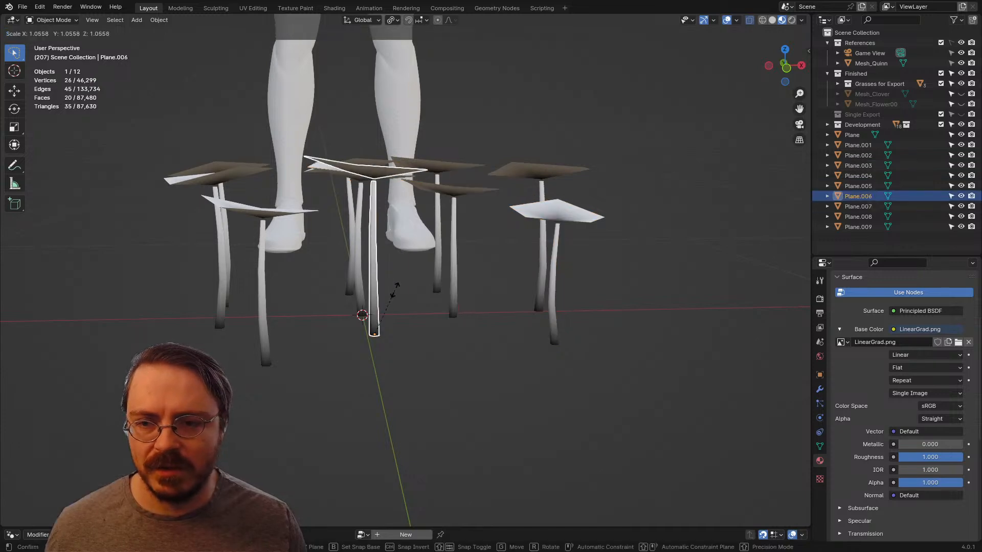
left_click(398, 280)
Step: Vary the scale of three more flowers one by one, enlarging Plane.005 to about 1.2
left_click(359, 271)
middle_click_drag(359, 271, 537, 261)
key("s")
left_click(460, 294)
left_click(360, 286)
middle_click_drag(360, 286, 473, 341)
key("s")
left_click(404, 307)
left_click(345, 322)
key("s")
left_click(434, 322)
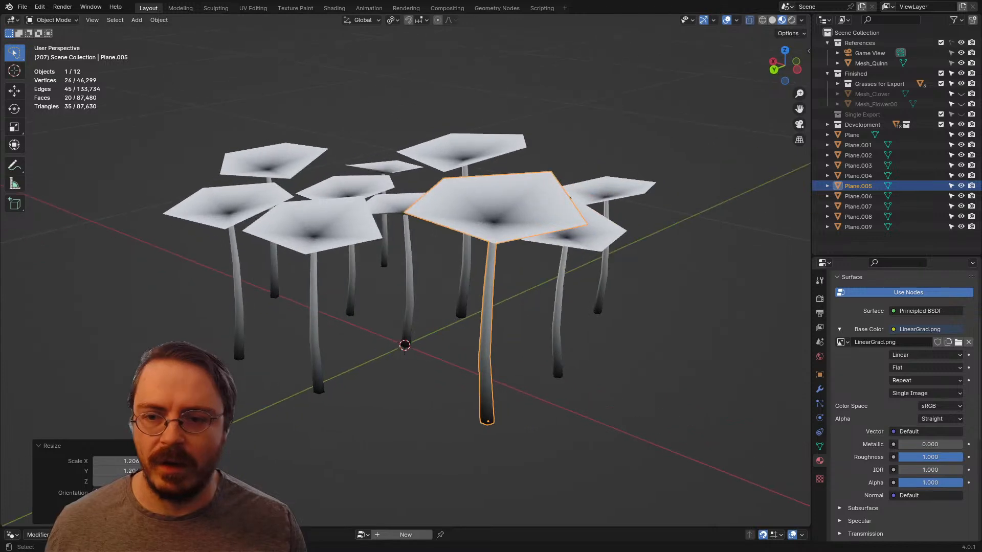
Step: Shrink Plane.009 and the flower behind it, and adjust the scale of Plane.002 by about 1.01
left_click(348, 228)
key("s")
left_click(423, 325)
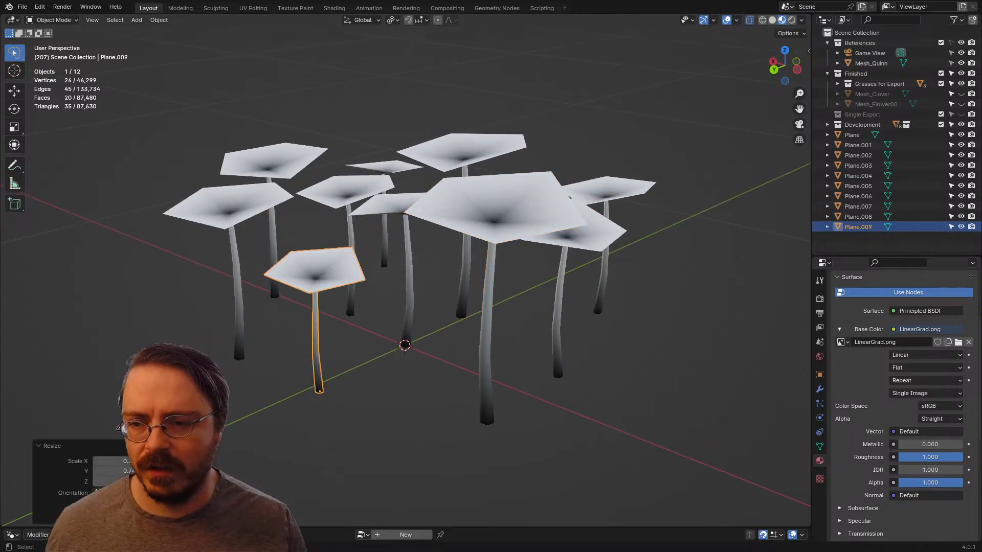
left_click(276, 204)
key("s")
left_click(298, 252)
left_click(306, 159)
key("s")
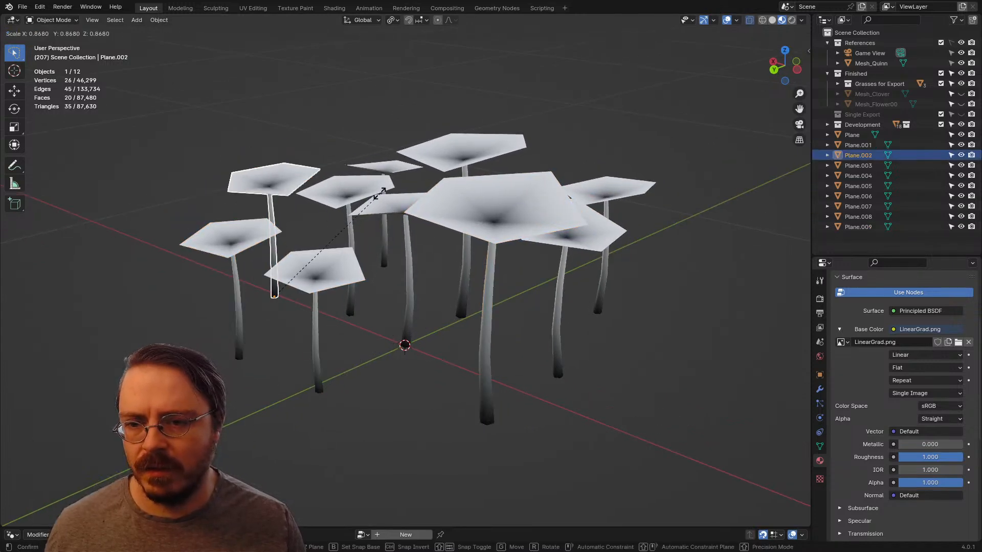
left_click(399, 173)
Step: Move Plane.007 closer to the cluster's centre along the ground plane, with Z locked
middle_click_drag(399, 172, 509, 117)
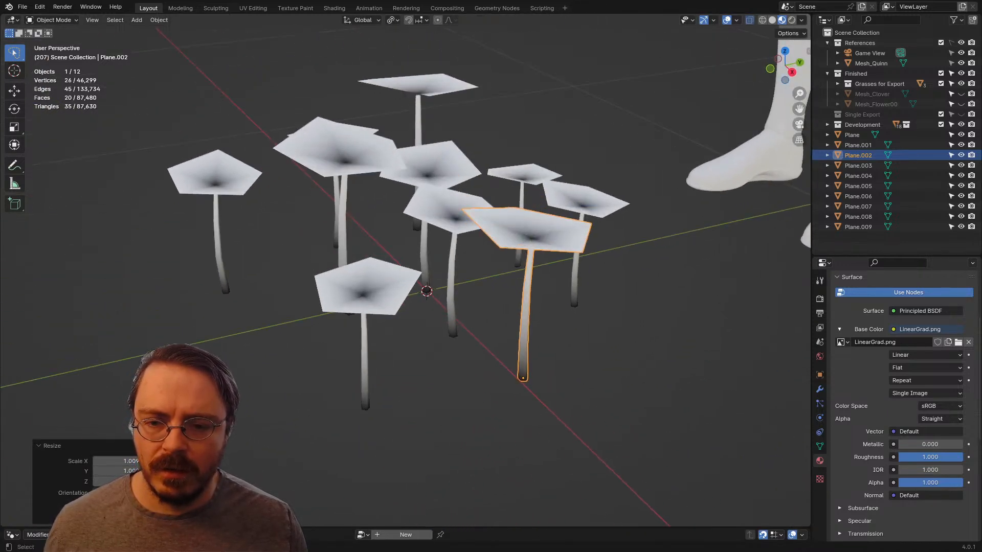
left_click(452, 219)
key("KP_7")
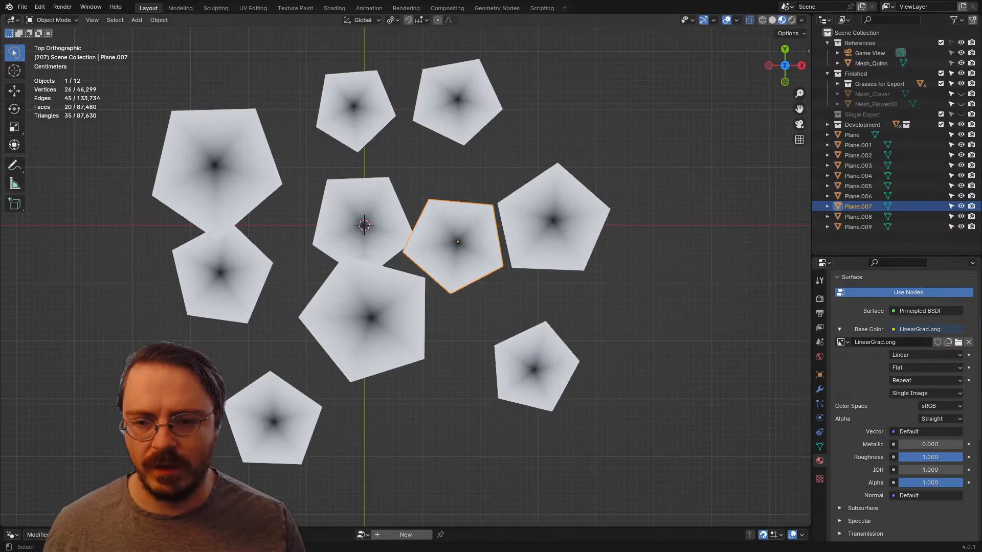
middle_click_drag(455, 230, 437, 148)
key("g")
key("shift+z")
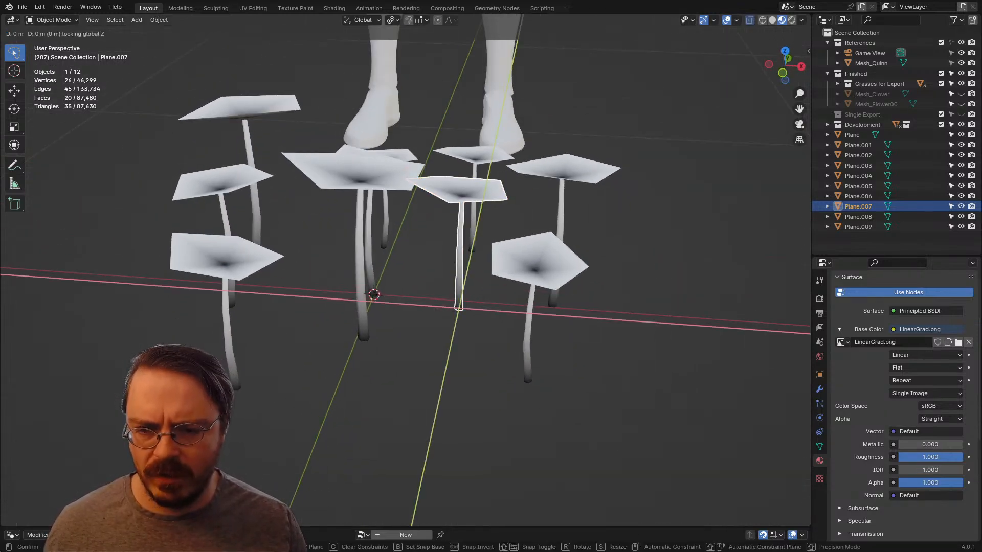
left_click(428, 245)
middle_click_drag(429, 245, 475, 230)
key("g")
key("shift+z")
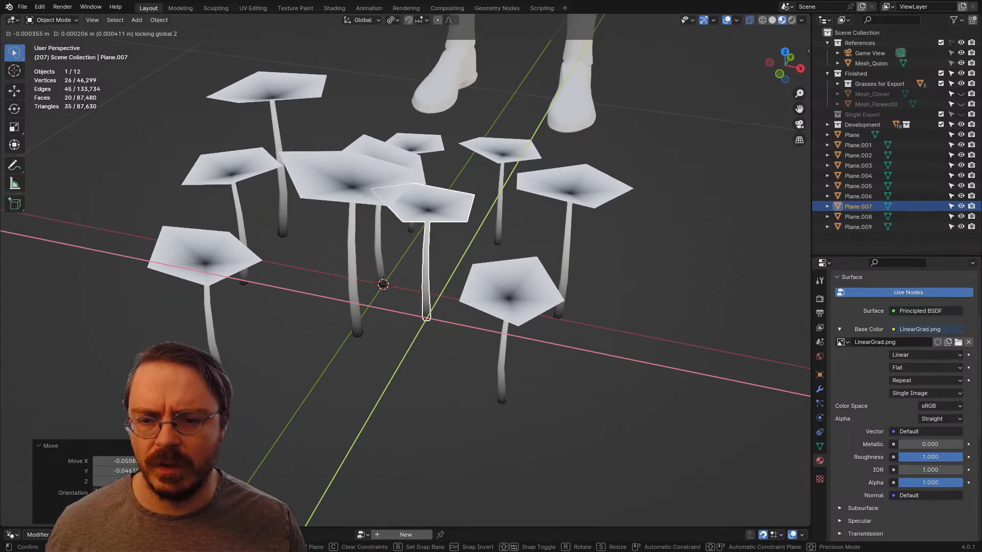
key("Return")
Step: Move Plane.003 inward by about -0.078 m in X and 0.015 m in Y, with Z locked
left_click(510, 294)
middle_click_drag(511, 294, 445, 332)
key("g")
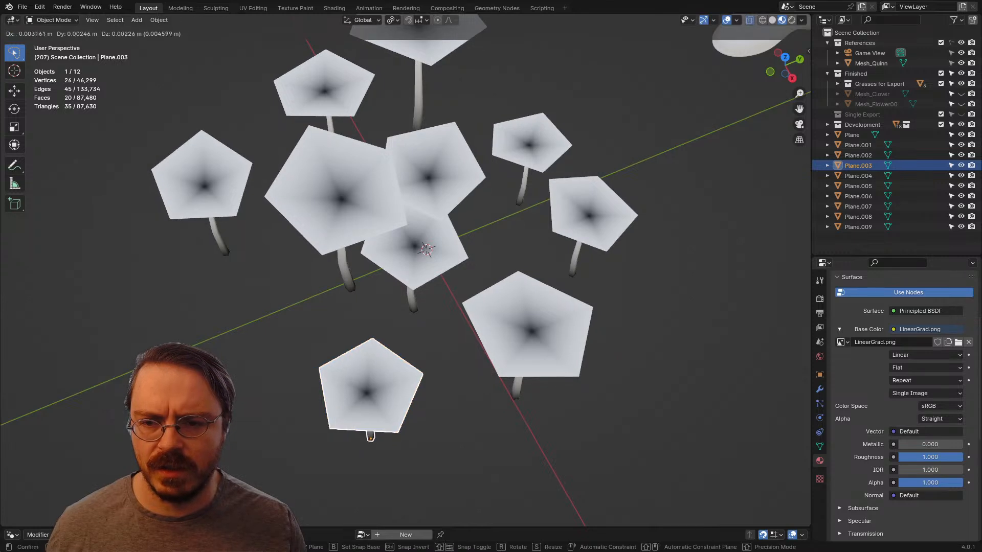
key("shift+z")
key("Return")
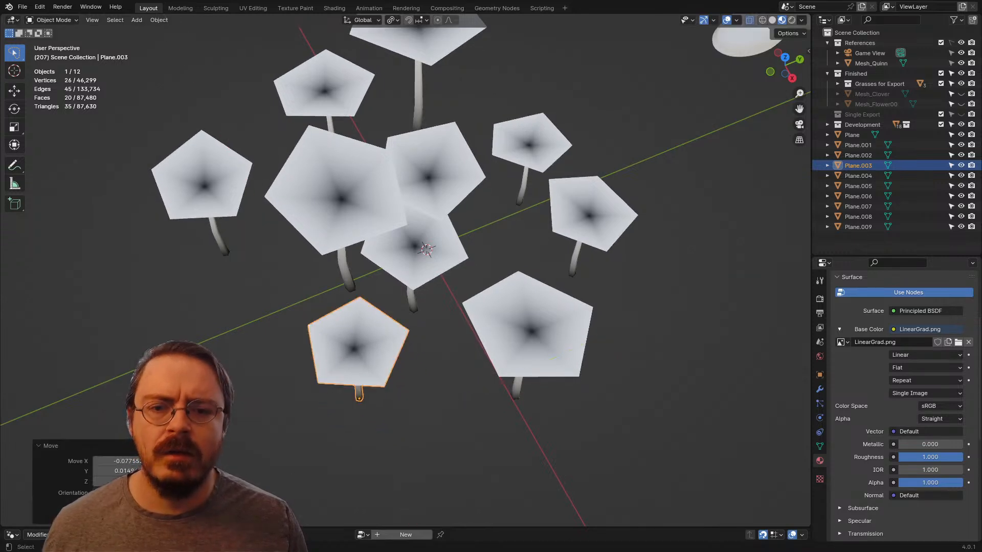
Step: Move Plane.002 and the small flower behind it inward along the ground plane, with Z locked
left_click(588, 218)
key("g")
key("shift+z")
left_click(546, 207)
left_click(529, 327)
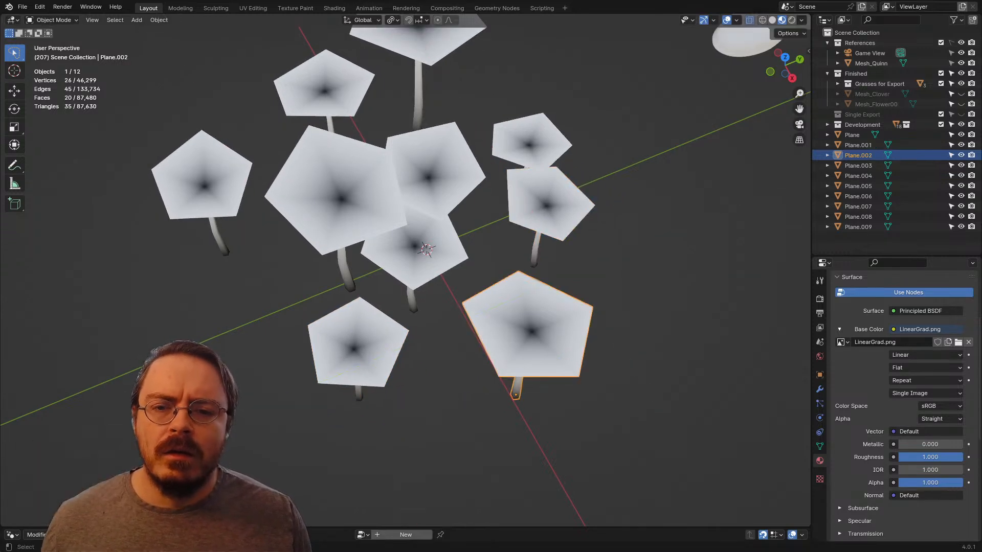
middle_click_drag(529, 327, 764, 280)
key("g")
key("shift+z")
left_click(546, 262)
middle_click_drag(764, 280, 756, 252)
Step: Reposition Plane.008 and Plane.005 along the ground plane to tighten the cluster, with Z locked
left_click(381, 218)
middle_click_drag(381, 217, 358, 266)
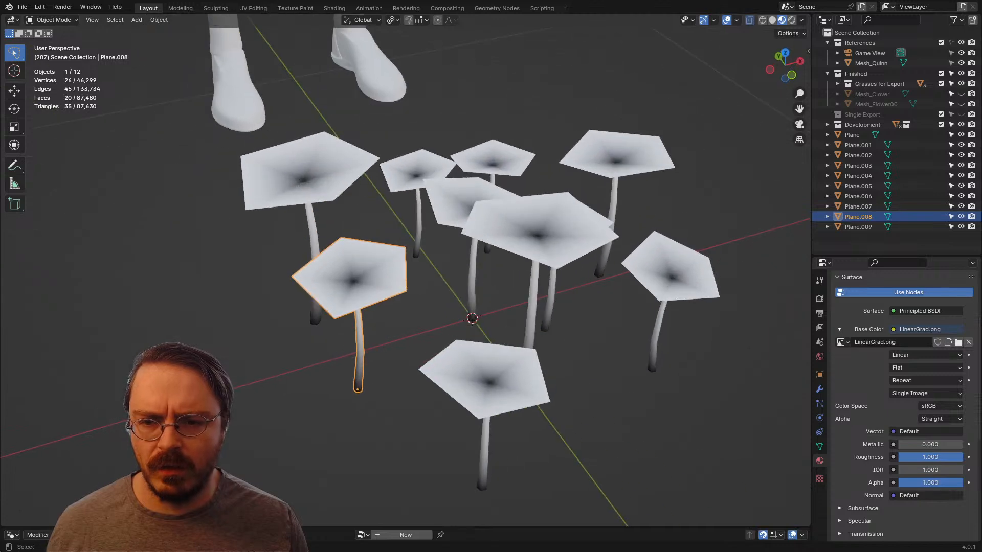
key("g")
key("shift+z")
left_click(378, 265)
left_click(327, 187)
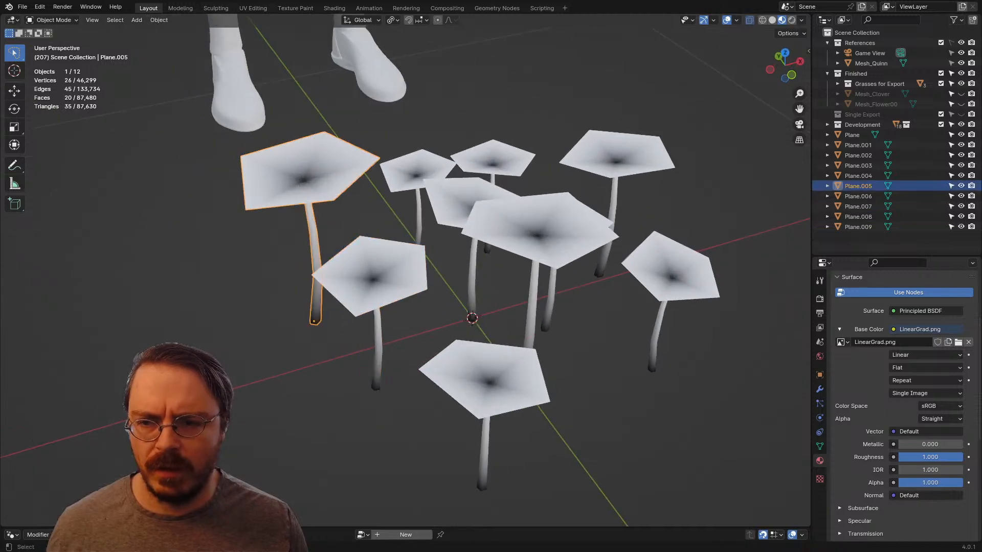
middle_click_drag(327, 187, 429, 200)
key("g")
key("shift+z")
left_click(347, 208)
Step: In Edit Mode on Plane.005, set the pivot point to 3D Cursor and snap the cursor to the upper mid-stem edge loop
key("Tab")
left_click(365, 159)
scroll(418, 210, "up", 4)
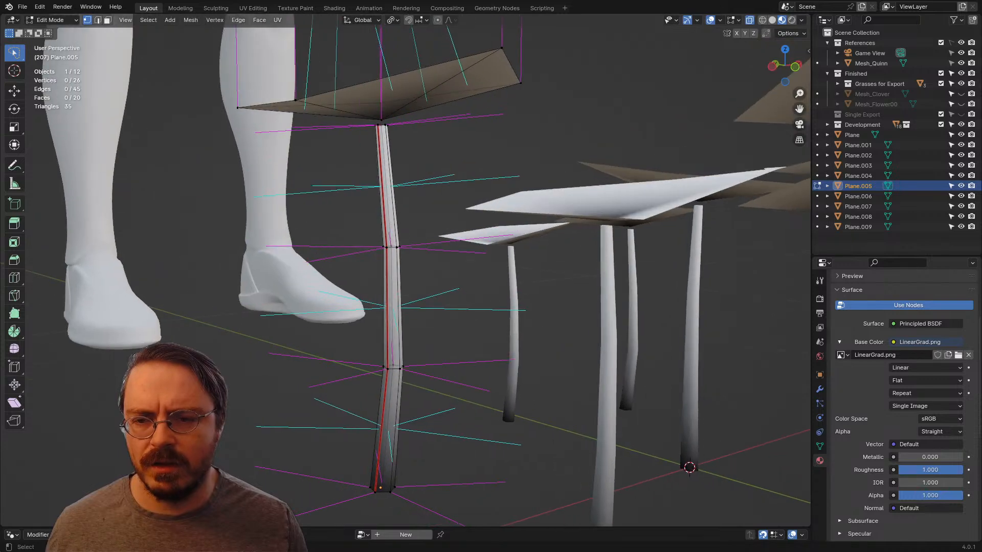
key("period")
left_click(487, 236)
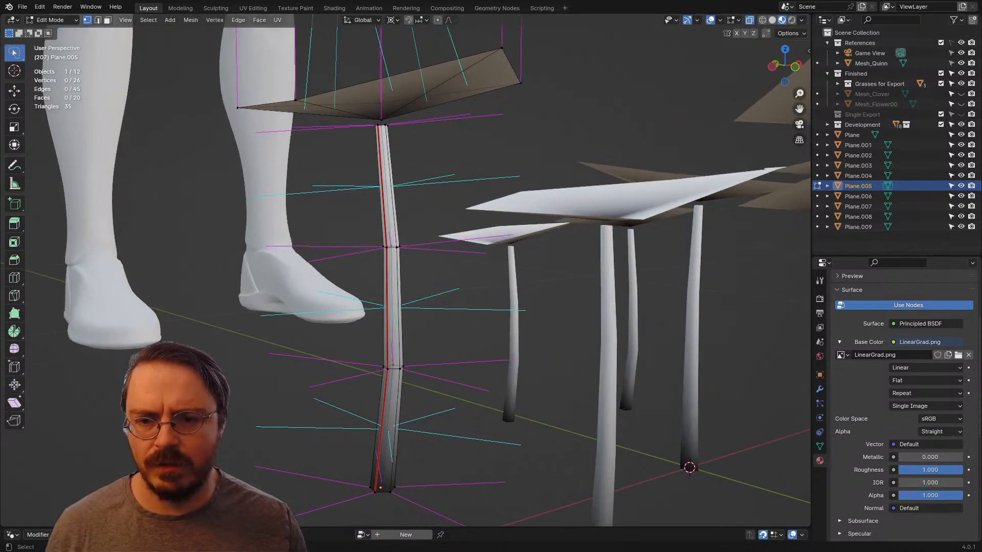
middle_click_drag(415, 225, 426, 267)
left_click(391, 257, "alt")
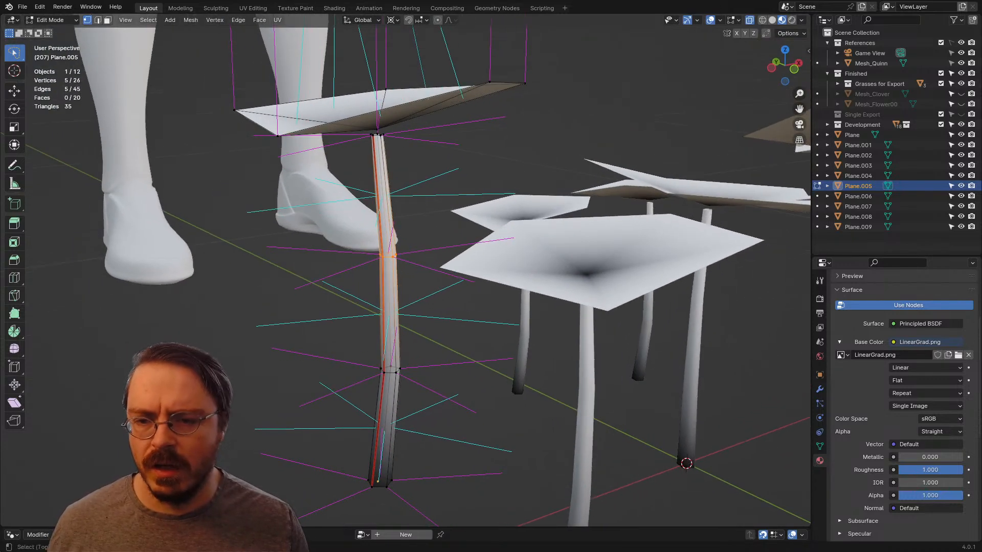
key("shift+s")
left_click(424, 323)
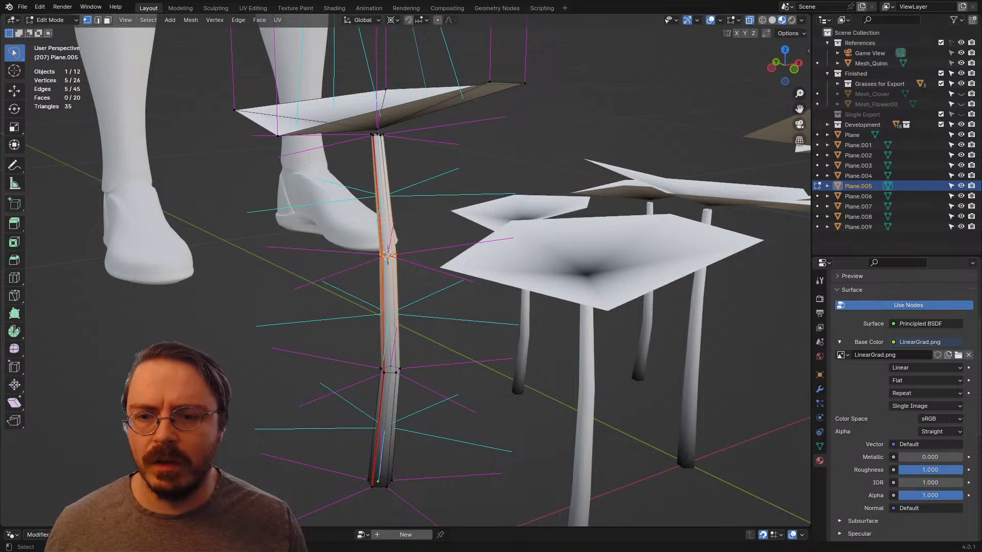
Step: Rotate the upper stem and head of Plane.005 by about -15° around the cursor to bend the stem, and return to Object Mode
scroll(422, 322, "down", 3)
right_click_drag(404, 107, 375, 239, "ctrl")
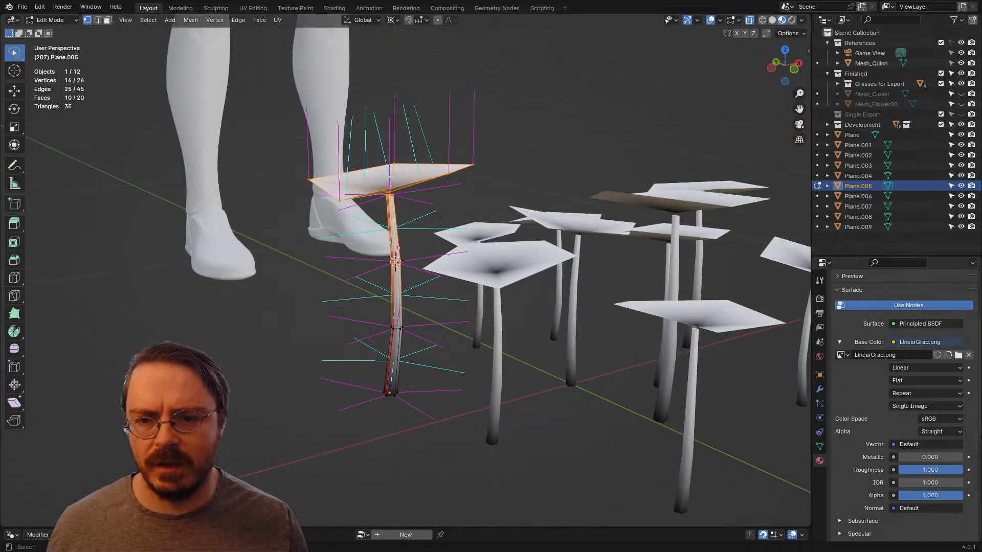
key("r")
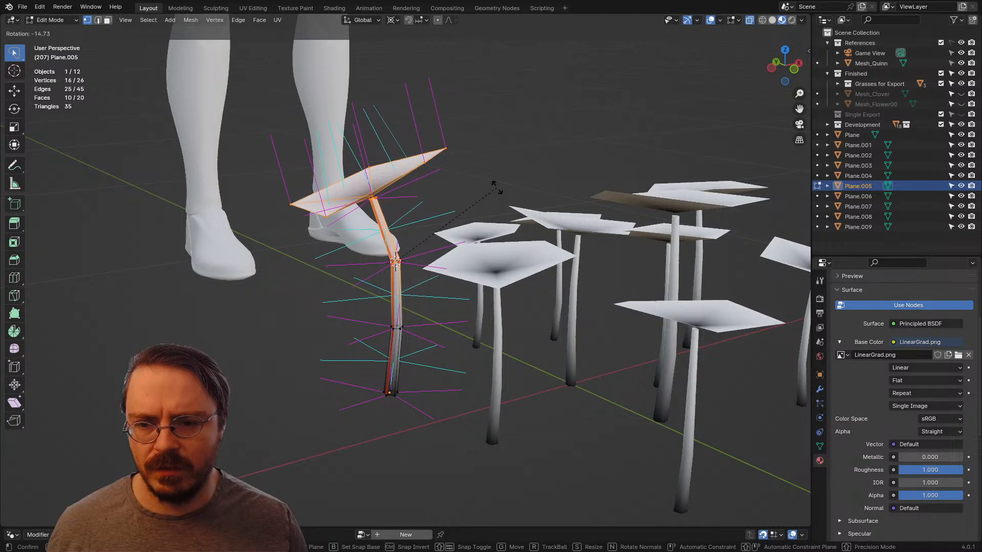
left_click(493, 187)
middle_click_drag(493, 187, 422, 202)
key("alt+a")
mouse_move(421, 256)
middle_mouse_down()
mouse_move(422, 302)
mouse_move(409, 261)
middle_mouse_up()
key("Tab")
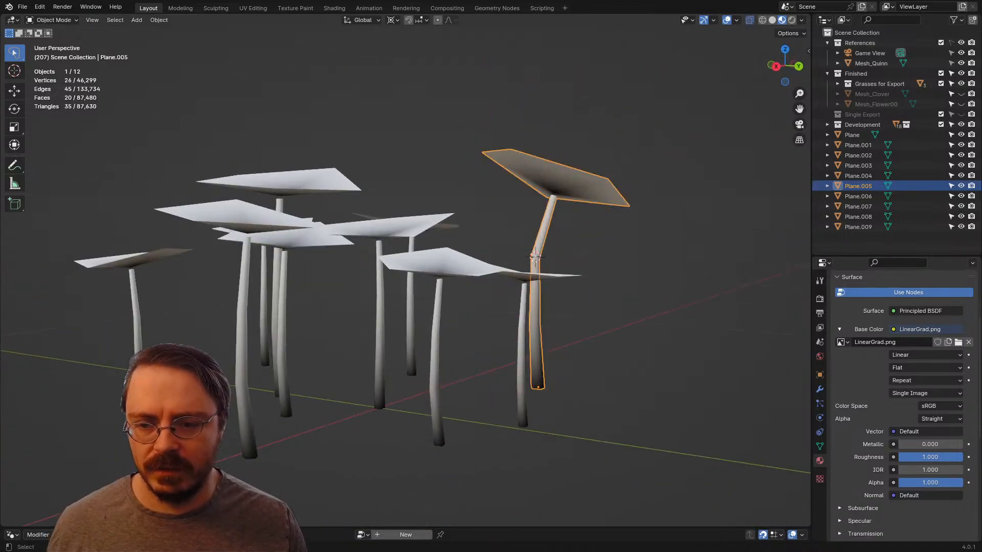
Step: Edit the central flower Plane and snap the 3D cursor to its upper mid-stem edge loop
left_click(381, 285)
key("Tab")
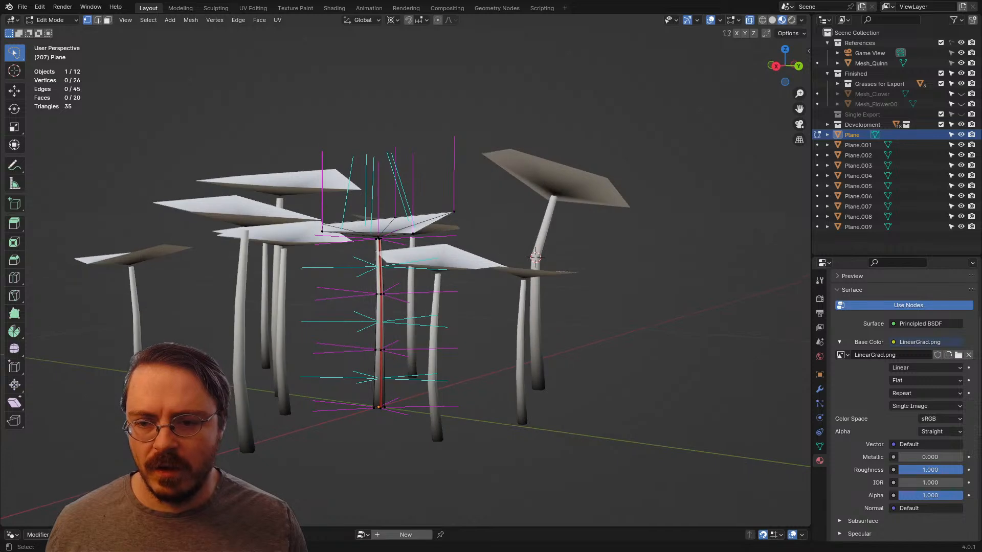
mouse_move(409, 261)
middle_mouse_down()
mouse_move(409, 307)
mouse_move(410, 261)
middle_mouse_up()
scroll(409, 307, "up", 3)
key("shift+s")
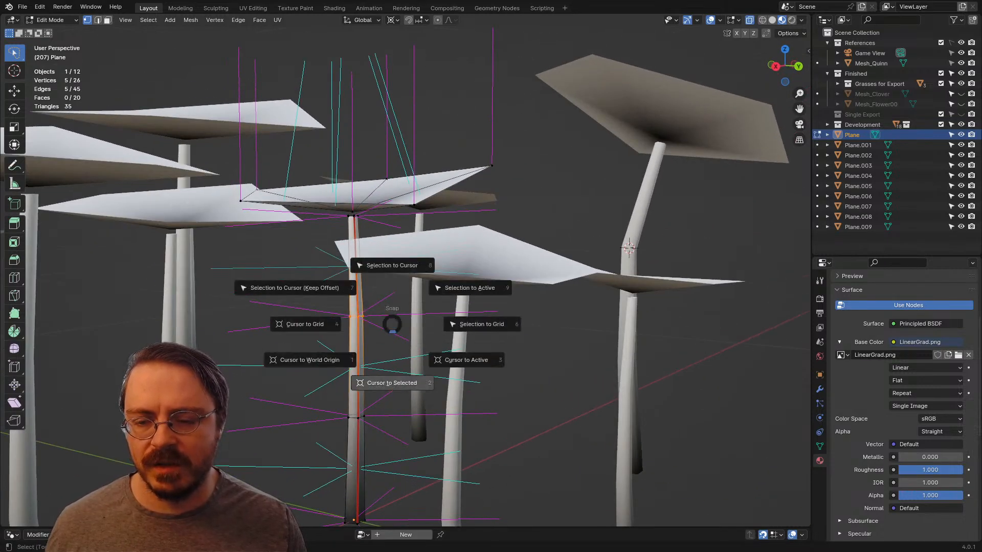
left_click(392, 382)
Step: Bend the flower Plane by rotating its upper stem and head about 16° around the cursor, with a further 1° adjustment
scroll(391, 378, "down", 3)
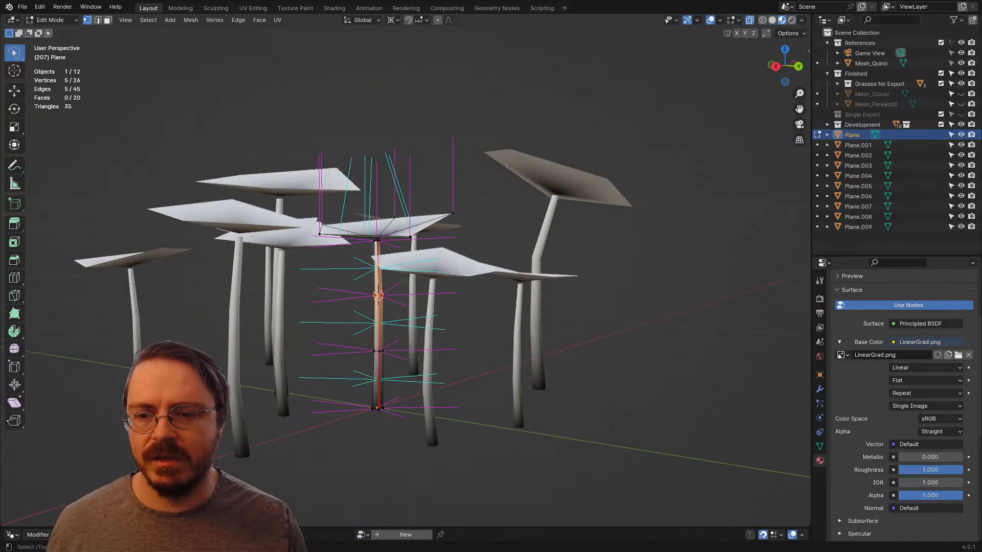
left_click_drag(355, 182, 493, 216)
mouse_move(499, 215)
middle_mouse_down()
mouse_move(495, 250)
mouse_move(487, 215)
middle_mouse_up()
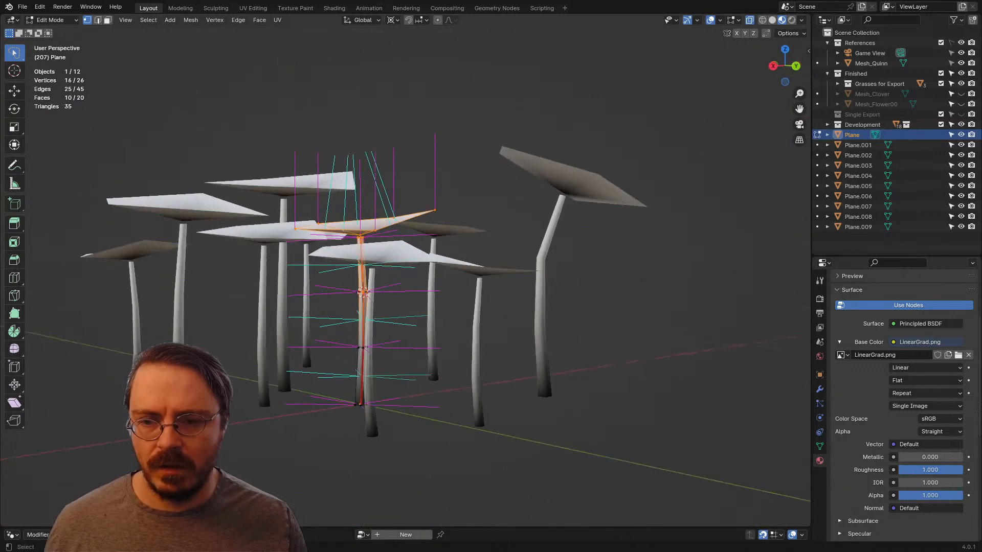
key("r")
left_click(505, 251)
middle_click_drag(504, 251, 543, 238)
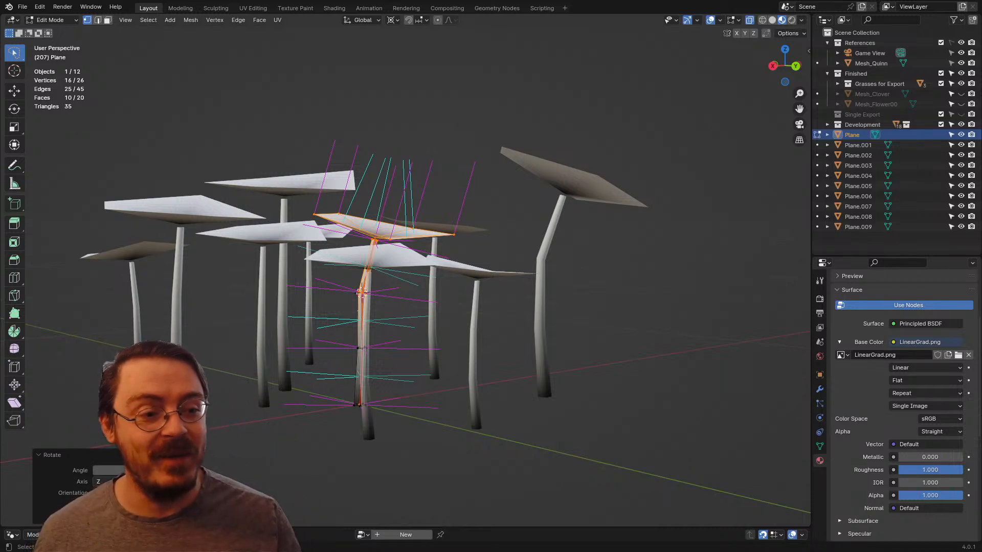
middle_click_drag(404, 286, 429, 284)
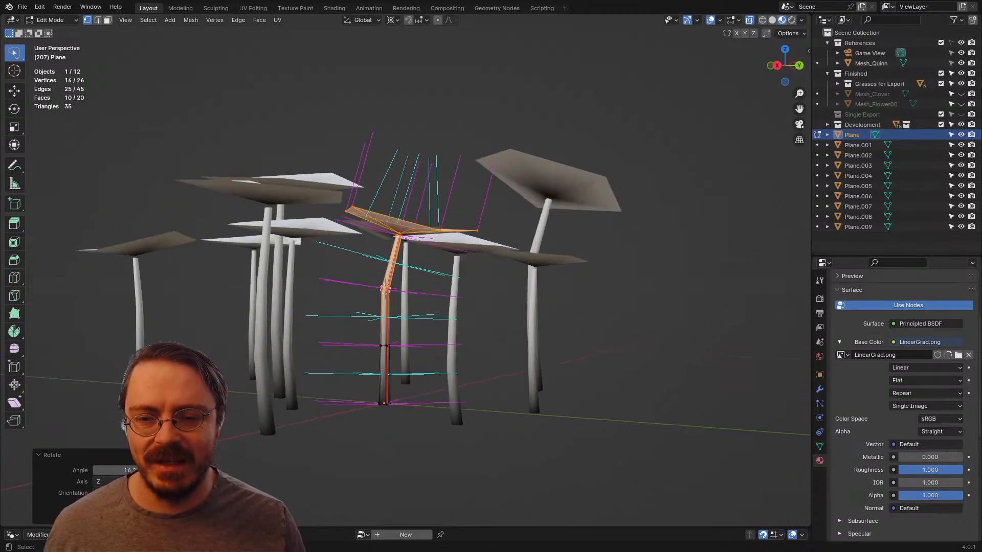
key("r")
left_click(464, 279)
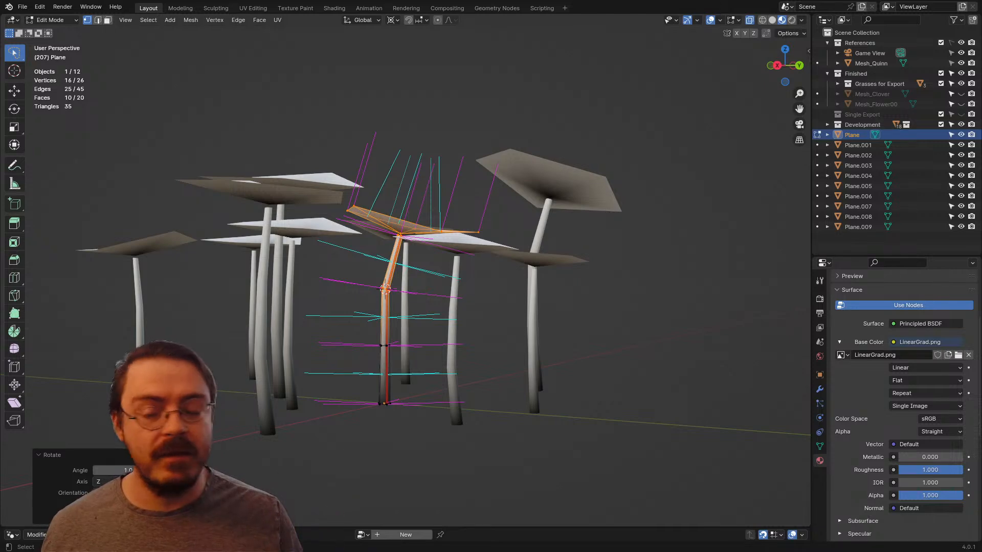
Step: Switch to editing Plane.006 and snap the 3D cursor to its upper mid-stem edge loop
middle_click_drag(301, 257, 381, 248)
key("ctrl+Tab")
left_click(291, 277)
left_click(357, 274)
key("Tab")
middle_click_drag(465, 290, 462, 305)
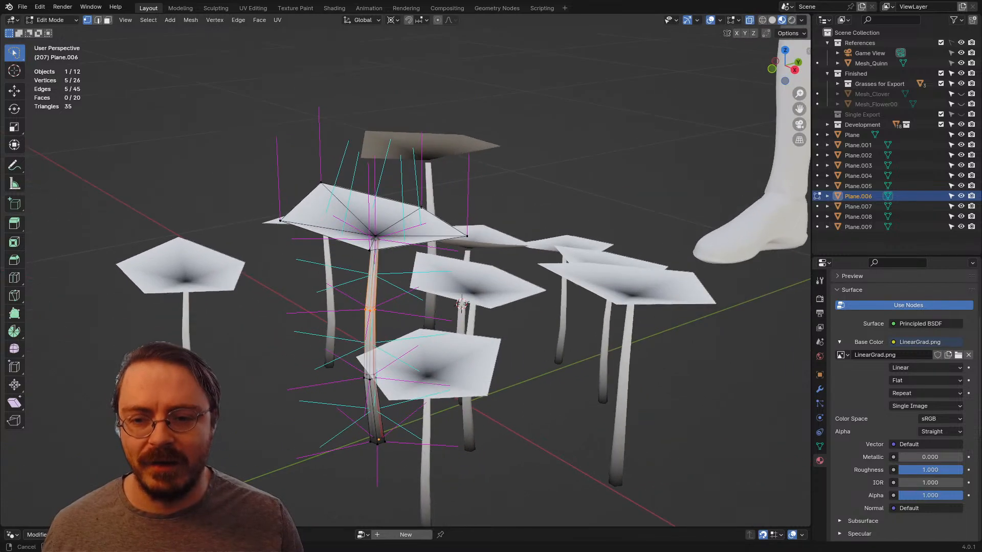
key("shift+s")
left_click(345, 339)
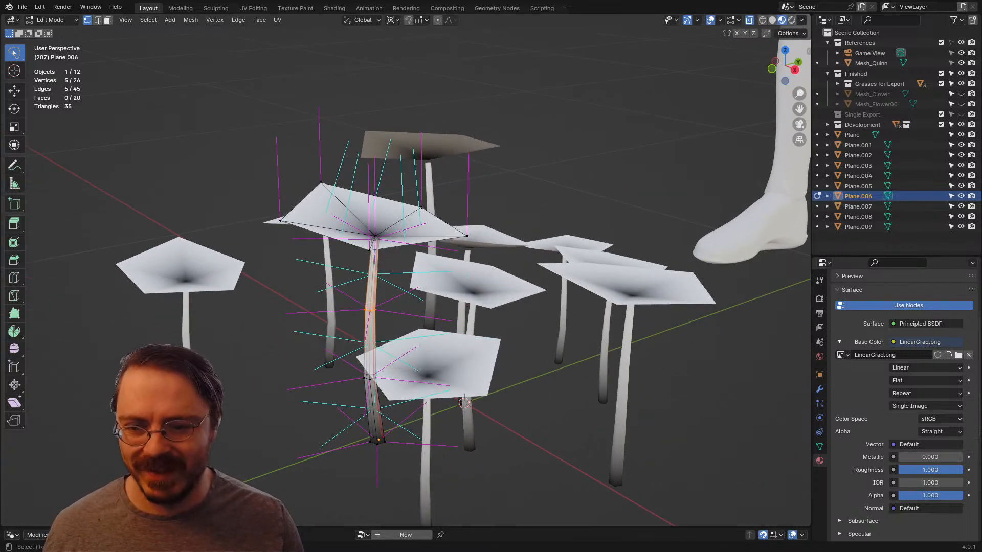
middle_click_drag(358, 317, 347, 299)
Step: Rotate the upper stem and head of Plane.006 by about -12° around the cursor to bend the stem
mouse_move(247, 168)
right_mouse_down("ctrl")
mouse_move(450, 224)
mouse_move(327, 248)
right_mouse_up("ctrl")
middle_click_drag(327, 248, 321, 253)
key("r")
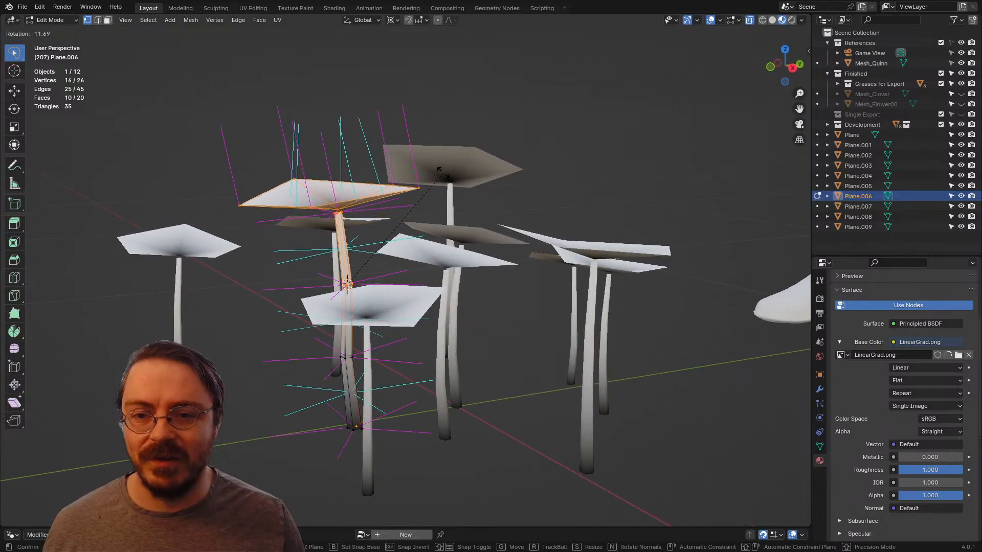
left_click(441, 172)
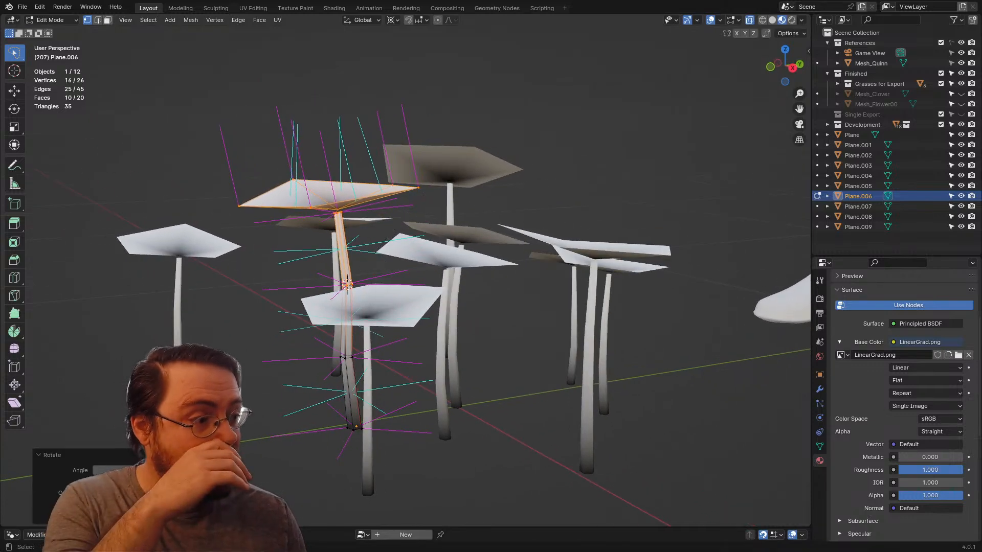
mouse_move(348, 284)
middle_mouse_down()
mouse_move(343, 348)
mouse_move(307, 278)
mouse_move(338, 279)
middle_mouse_up()
key("alt+a")
key("l")
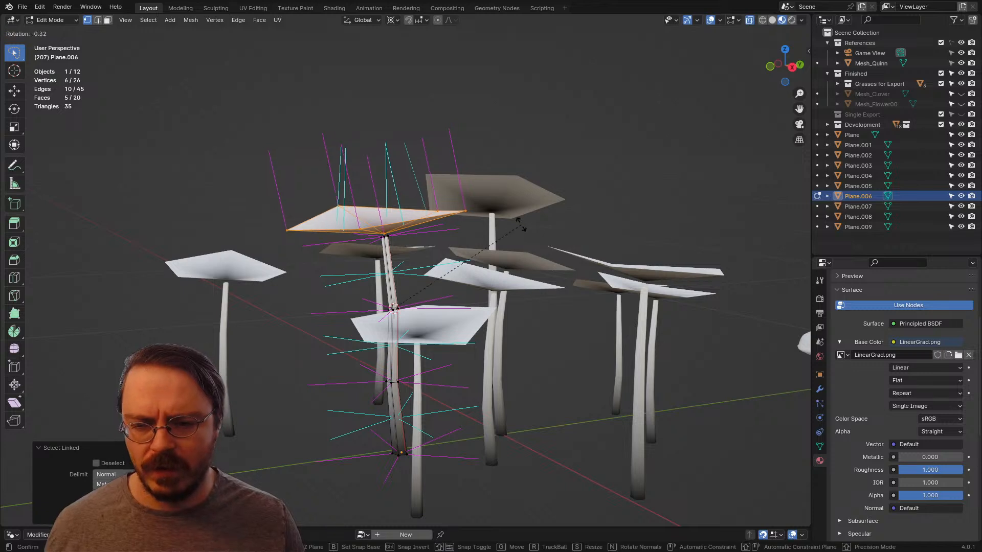
key("shift+s")
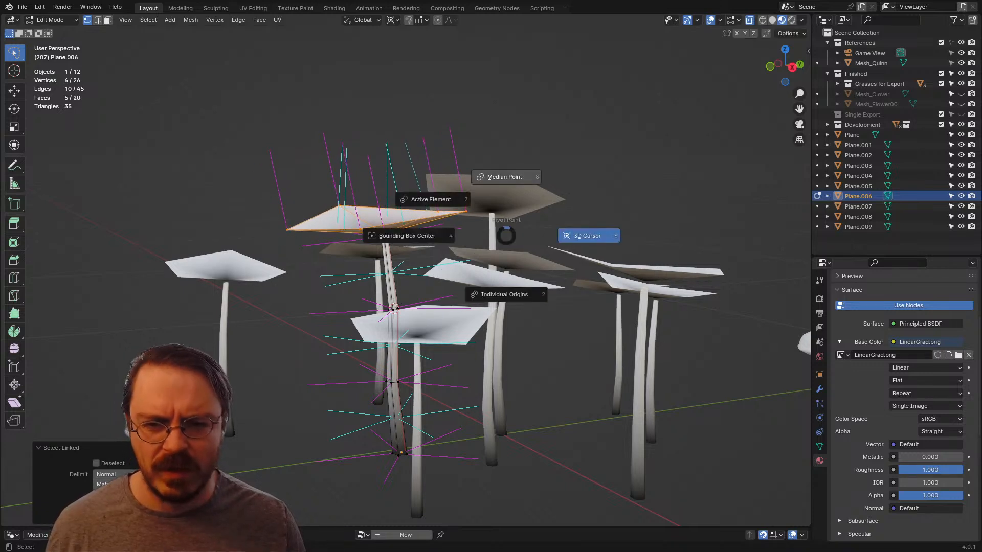
key("Escape")
key("r")
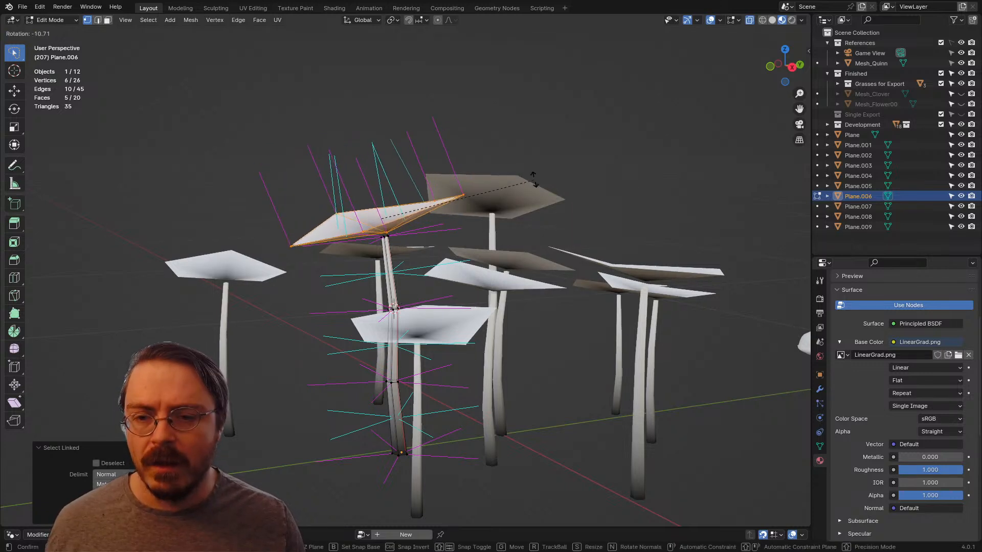
key("Escape")
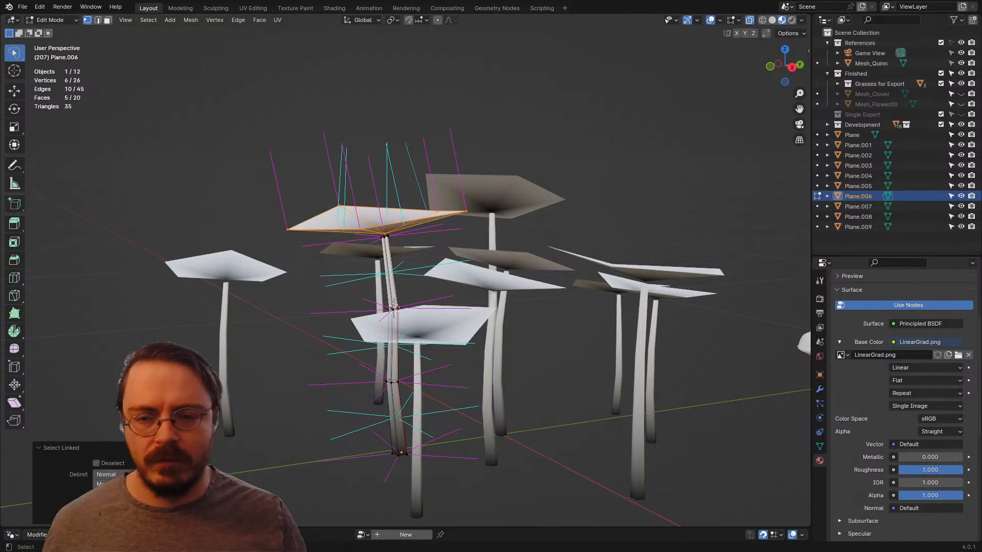
Step: Snap the 3D cursor to the centre vertex of Plane.006's flower head, where it meets the stem
middle_click_drag(460, 286, 449, 269)
left_click(369, 206, "shift")
middle_click_drag(370, 207, 476, 234)
left_click(421, 227)
key("shift+s")
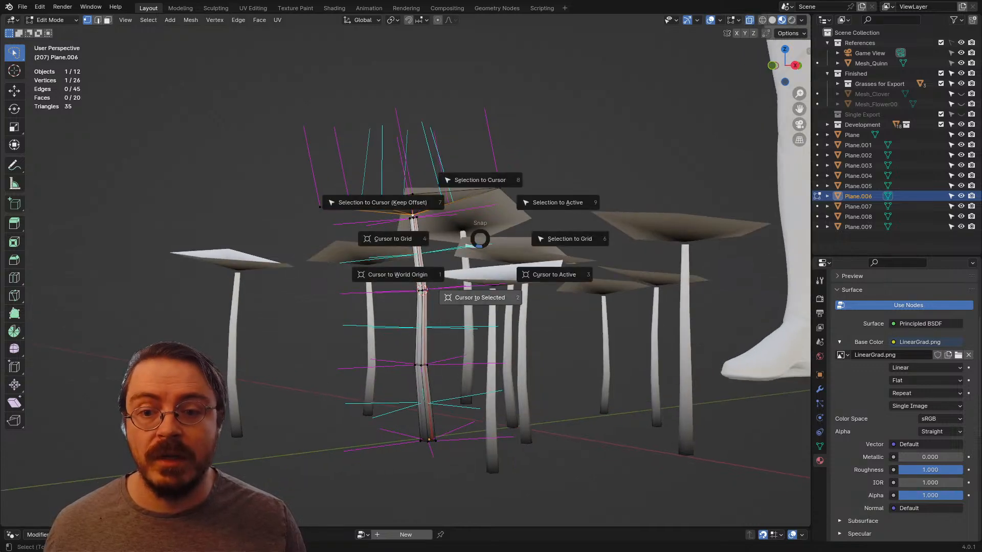
key("2")
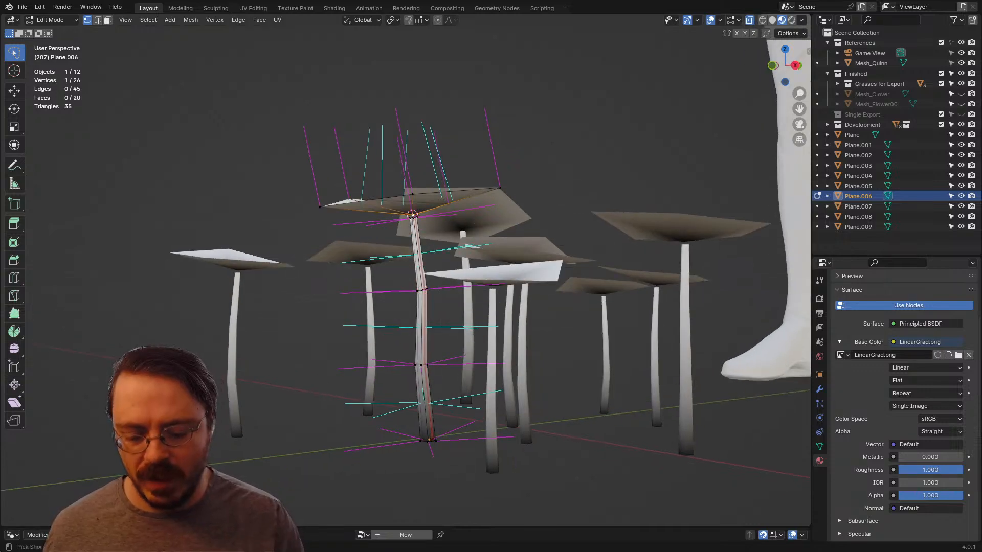
Step: Select the linked head of Plane.006, tilt it about -13° around the cursor, and return to Object Mode
key("ctrl+l")
middle_click_drag(460, 240, 493, 238)
key("r")
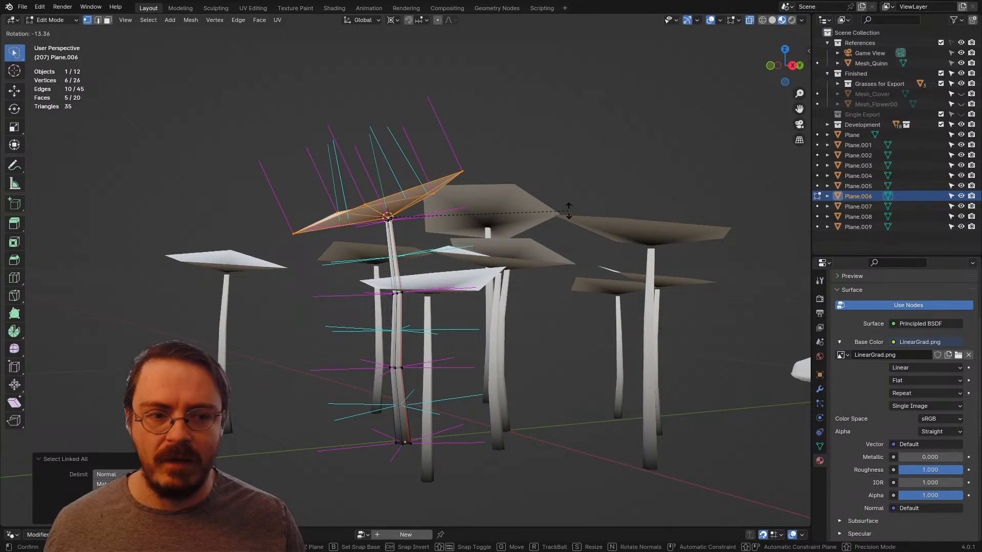
left_click(568, 211)
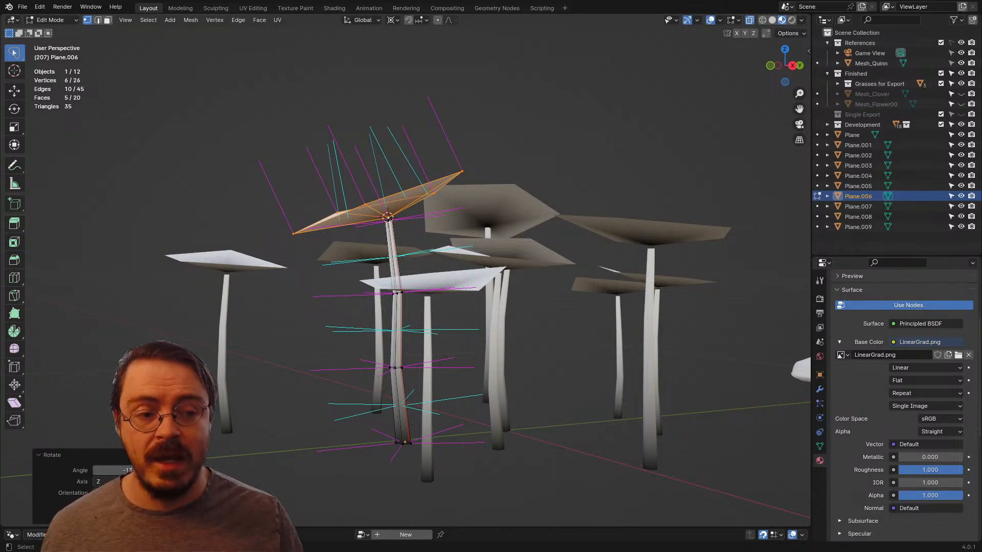
middle_click_drag(485, 287, 385, 301)
key("Tab")
Step: Switch to editing Plane.007 and snap the 3D cursor to its upper mid-stem edge loop
left_click(278, 276, "shift")
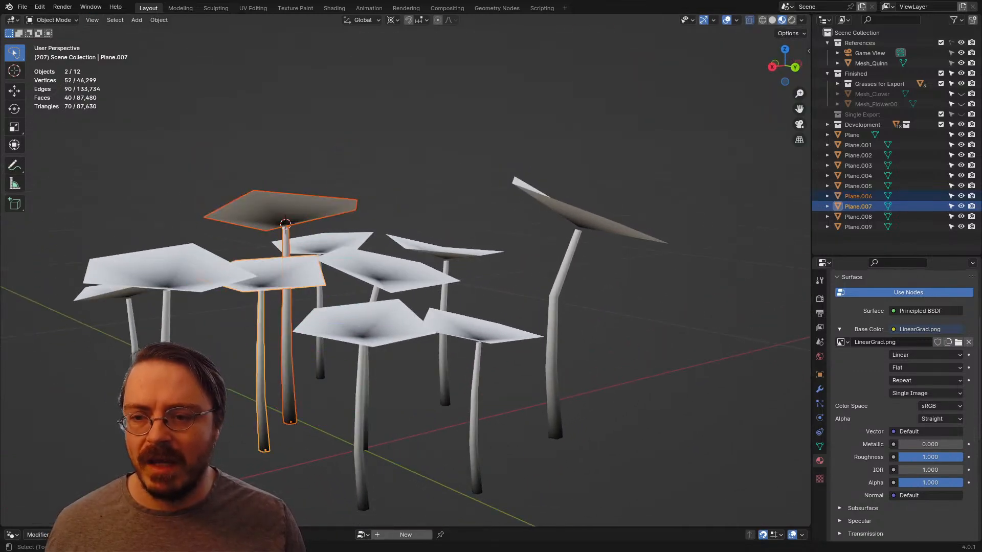
middle_click_drag(279, 287, 409, 248, "shift")
left_click(369, 256)
scroll(338, 256, "up", 3)
key("Tab")
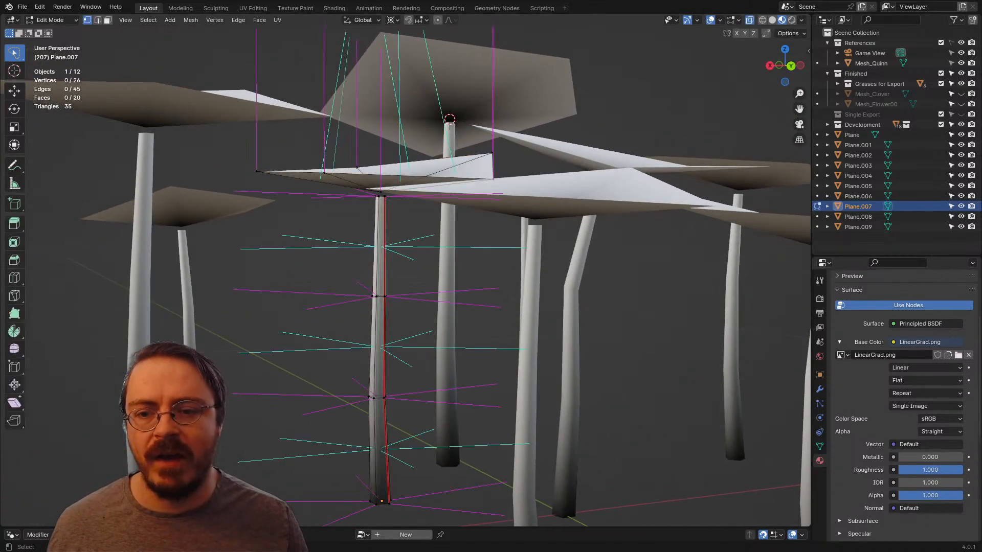
left_click_drag(375, 279, 360, 305)
middle_click_drag(408, 250, 411, 280)
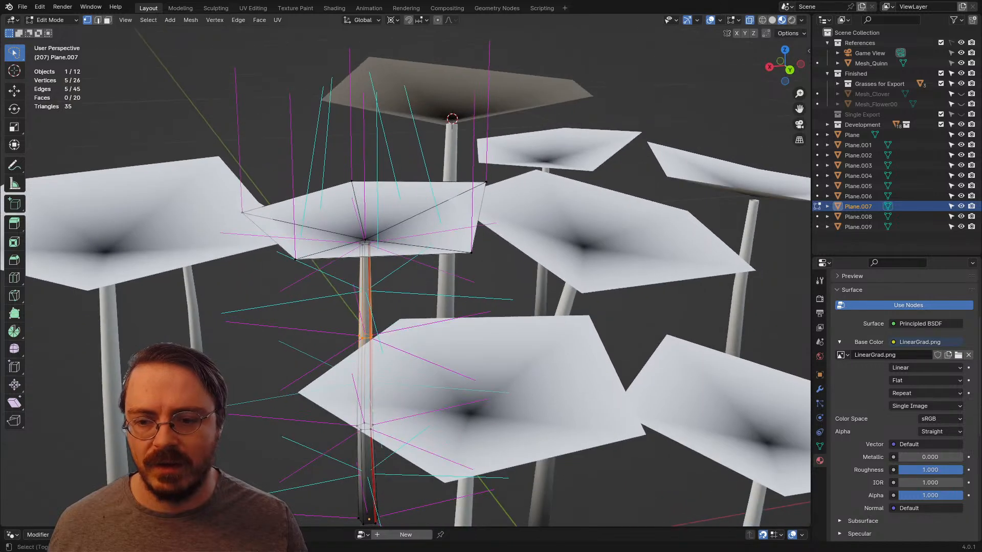
key("shift+s")
left_click(410, 338)
middle_click_drag(411, 337, 415, 322)
Step: Bend Plane.007 by rotating its upper stem and head around the cursor, and leave Edit Mode
mouse_move(241, 173)
left_mouse_down("shift")
mouse_move(560, 166)
mouse_move(542, 140)
left_mouse_up("shift")
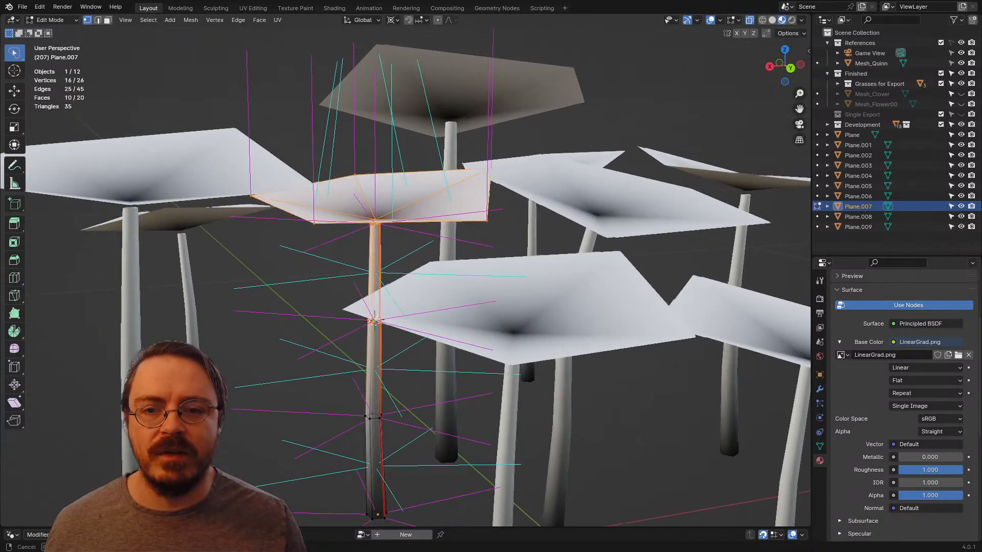
mouse_move(537, 151)
middle_mouse_down()
mouse_move(502, 145)
mouse_move(517, 176)
mouse_move(568, 146)
mouse_move(607, 174)
middle_mouse_up()
key("r")
left_click(475, 125)
scroll(476, 127, "down", 3)
left_click(478, 138)
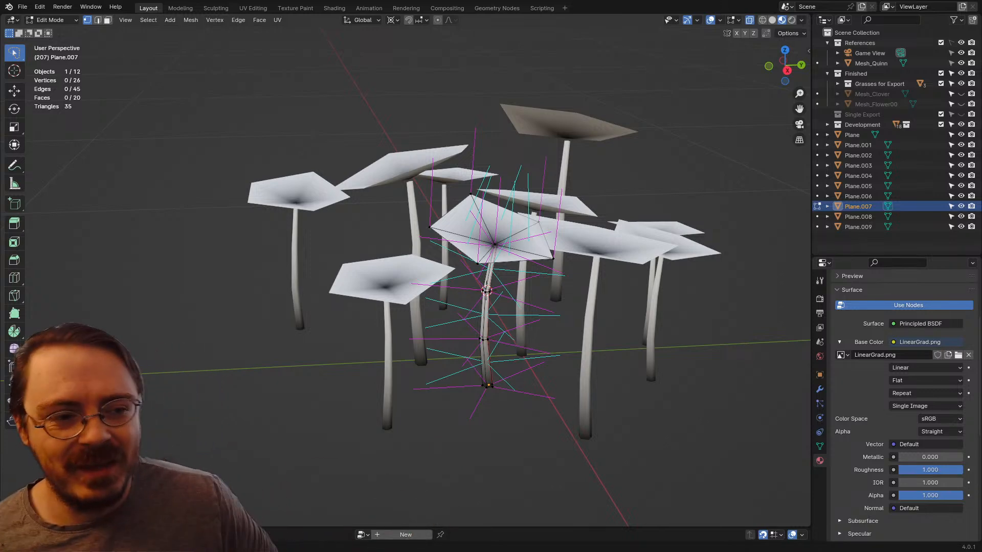
middle_click_drag(607, 174, 715, 173)
key("Tab")
Step: Edit Plane.004 and snap the 3D cursor to its upper mid-stem edge loop
left_click(289, 254)
middle_click_drag(317, 253, 401, 251)
key("ctrl+Tab")
left_click(475, 252)
middle_click_drag(476, 253, 512, 251)
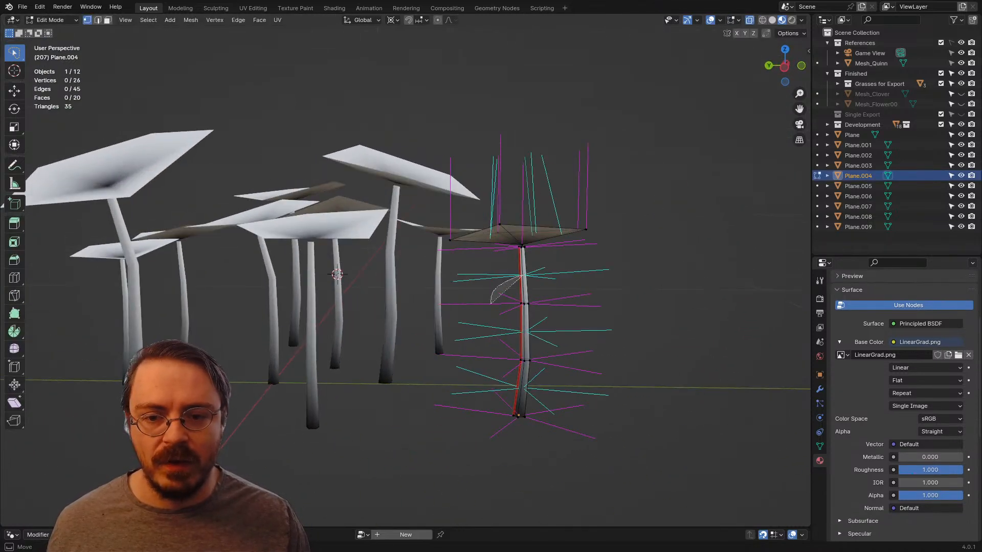
left_click_drag(491, 303, 545, 292)
mouse_move(547, 281)
middle_mouse_down()
mouse_move(559, 288)
mouse_move(512, 321)
middle_mouse_up()
key("shift+s")
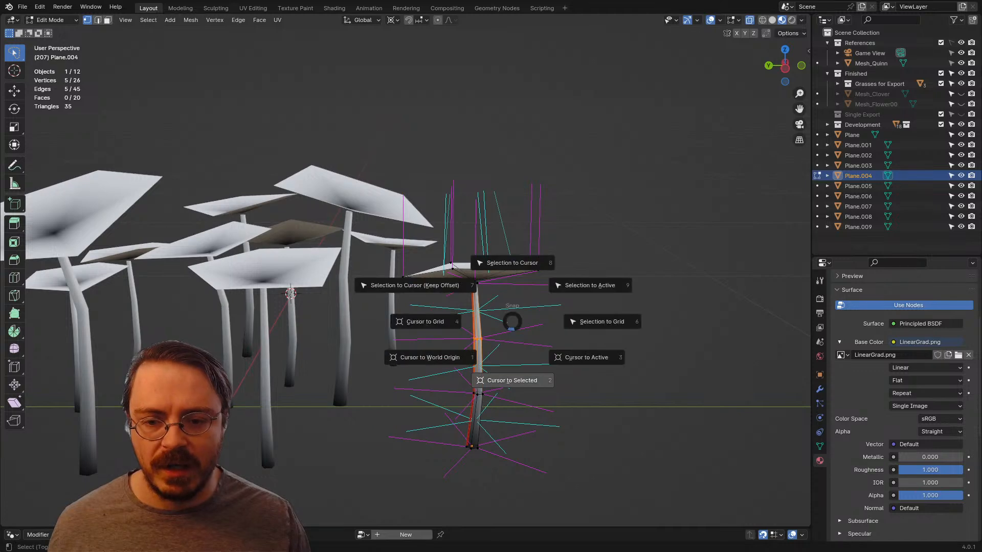
left_click(512, 380)
Step: Bend Plane.004 by rotating its upper stem and head around the cursor from several viewing angles, and leave Edit Mode
left_click_drag(451, 205, 623, 292, "shift")
mouse_move(625, 262)
middle_mouse_down()
mouse_move(645, 254)
mouse_move(537, 250)
middle_mouse_up()
key("r")
left_click(614, 241)
key("r")
left_click(544, 292)
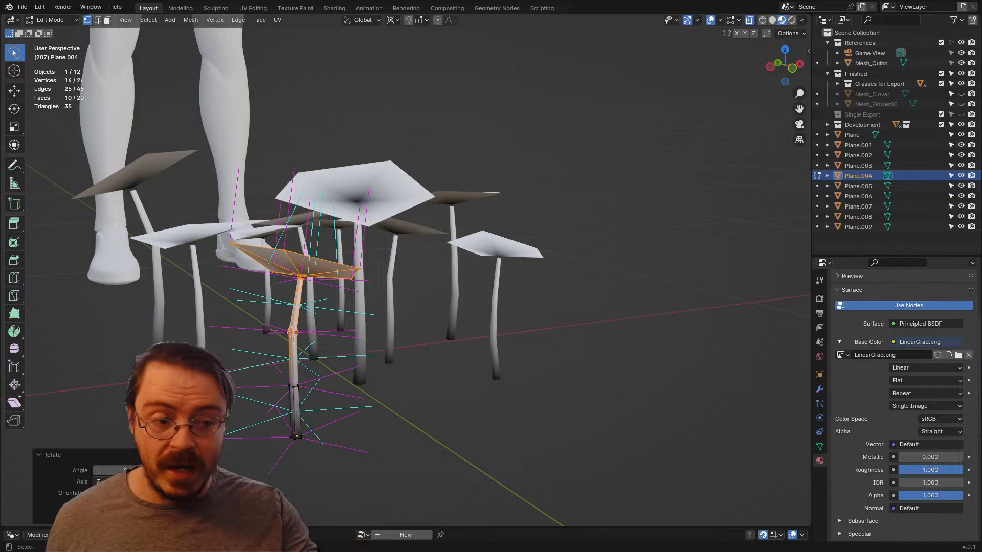
mouse_move(473, 196)
middle_mouse_down()
mouse_move(466, 237)
mouse_move(410, 199)
mouse_move(473, 211)
middle_mouse_up()
key("r")
left_click(410, 197)
key("Tab")
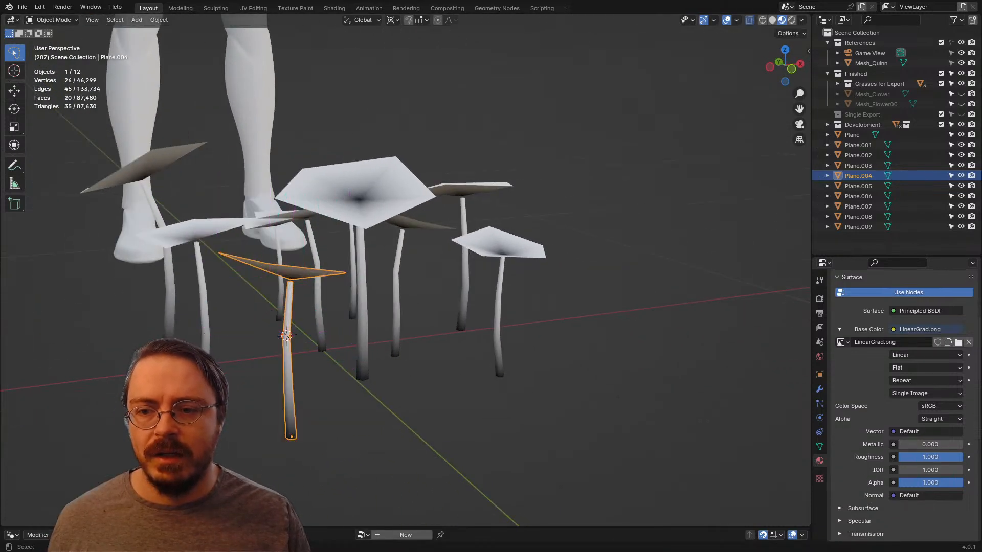
Step: Edit Plane.008 and snap the 3D cursor to its upper mid-stem edge loop
middle_click_drag(409, 220, 475, 217)
left_click(299, 279)
middle_click_drag(300, 279, 343, 268)
key("Tab")
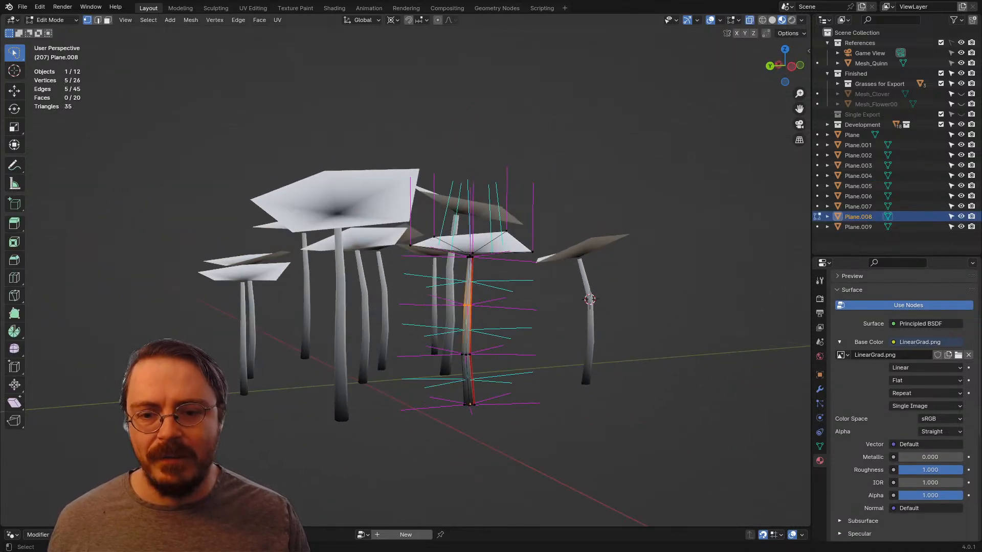
middle_click_drag(504, 301, 539, 296)
key("shift+s")
left_click(537, 352)
middle_click_drag(537, 352, 510, 356)
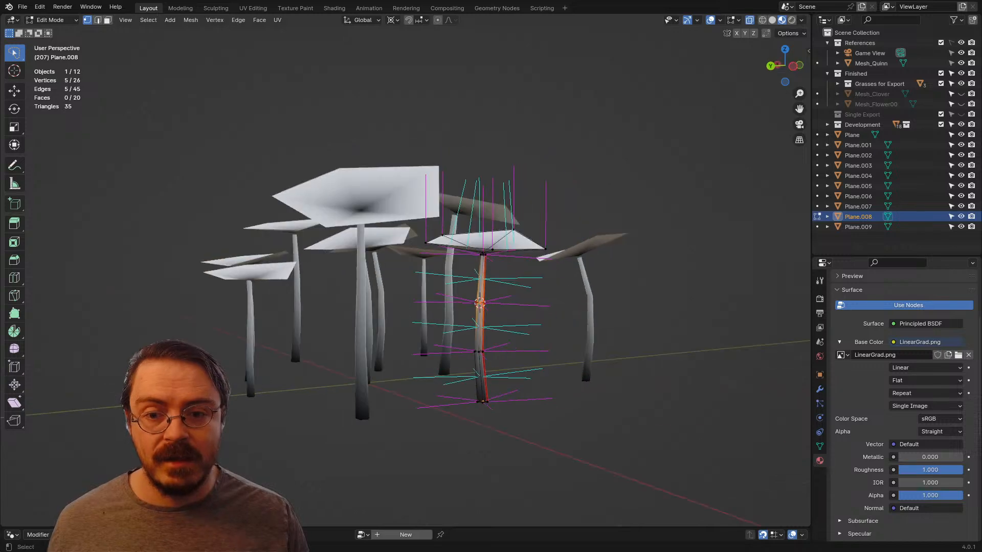
Step: Bend Plane.008 by rotating its upper stem and head around the cursor, and leave Edit Mode
left_click_drag(428, 261, 542, 204, "shift")
mouse_move(542, 206)
middle_mouse_down()
mouse_move(616, 208)
mouse_move(593, 218)
mouse_move(578, 210)
middle_mouse_up()
key("r")
left_click(631, 217)
left_click(619, 209)
key("Tab")
Step: Edit Plane.009 and snap the 3D cursor to its upper mid-stem edge loop
left_click(244, 261)
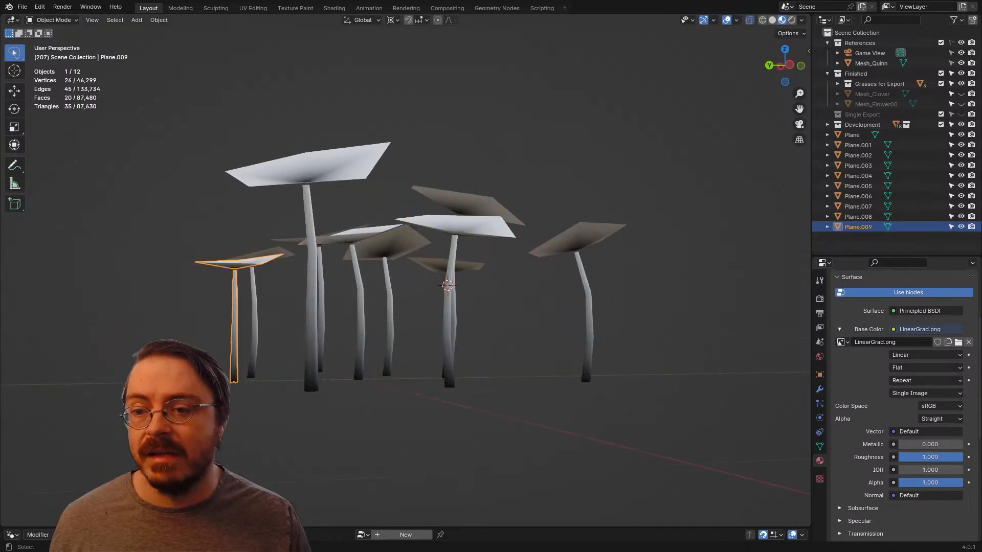
middle_click_drag(244, 262, 204, 262)
key("Tab")
left_click(307, 281)
middle_click_drag(307, 281, 378, 268, "shift")
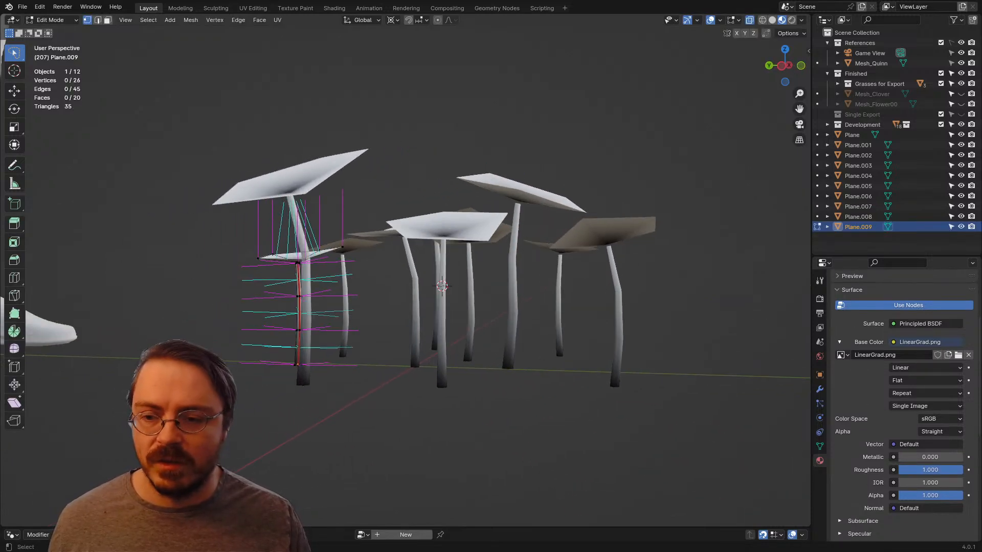
key("shift+s")
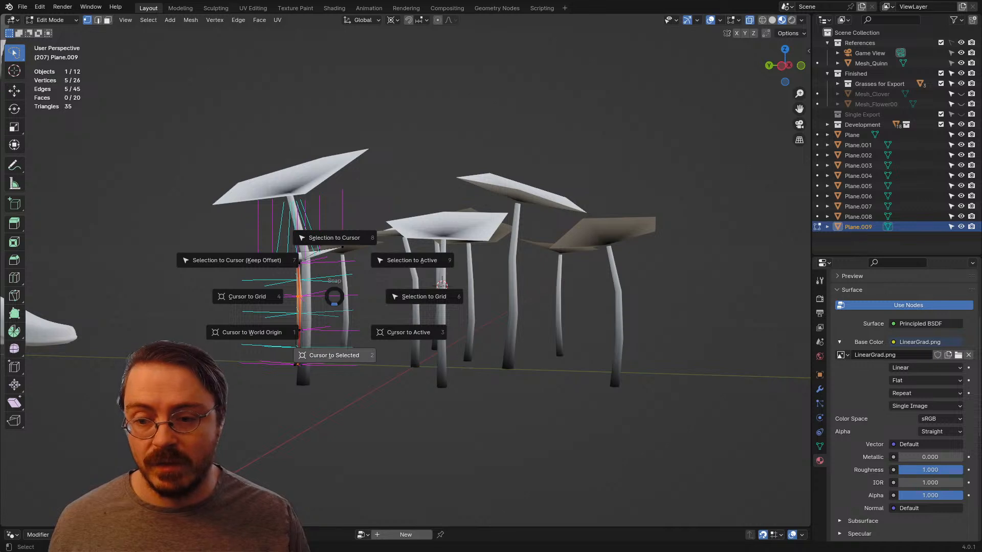
left_click(334, 353)
Step: Bend Plane.009 by rotating its upper stem and head about -10° around the cursor, rotate again from another angle, and leave Edit Mode
left_click_drag(308, 207, 311, 206)
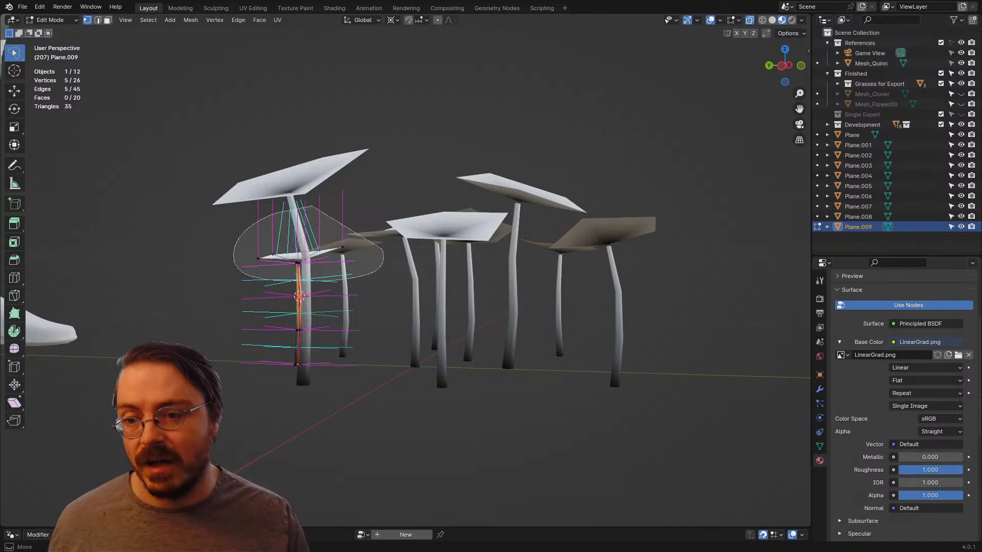
key("r")
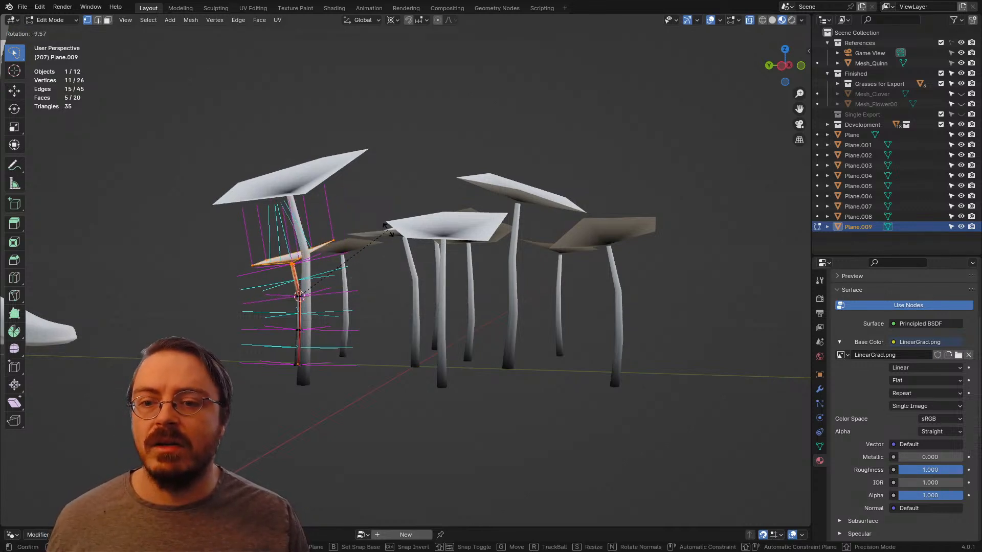
left_click(388, 230)
middle_click_drag(391, 230, 517, 229)
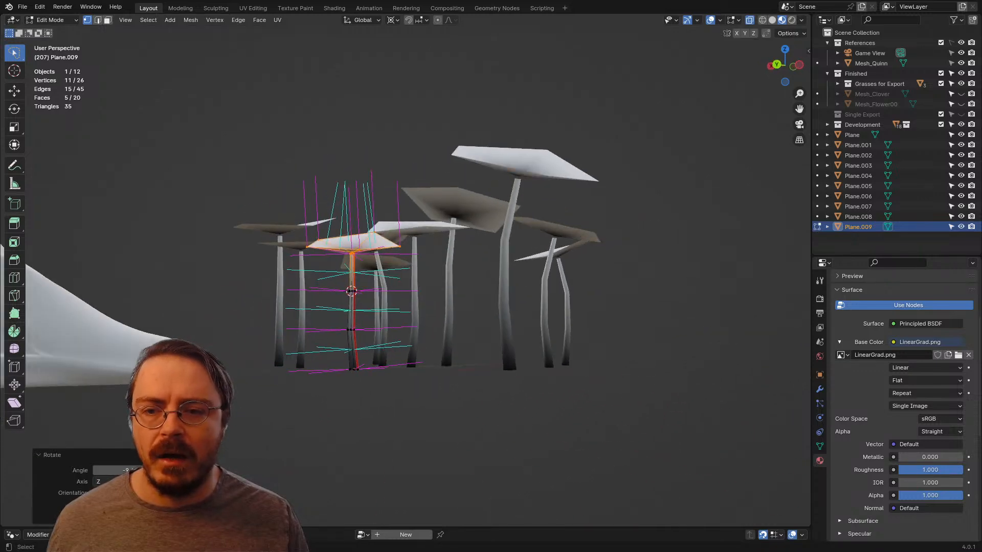
key("r")
left_click(517, 265)
middle_click_drag(517, 265, 625, 296)
left_click(538, 293)
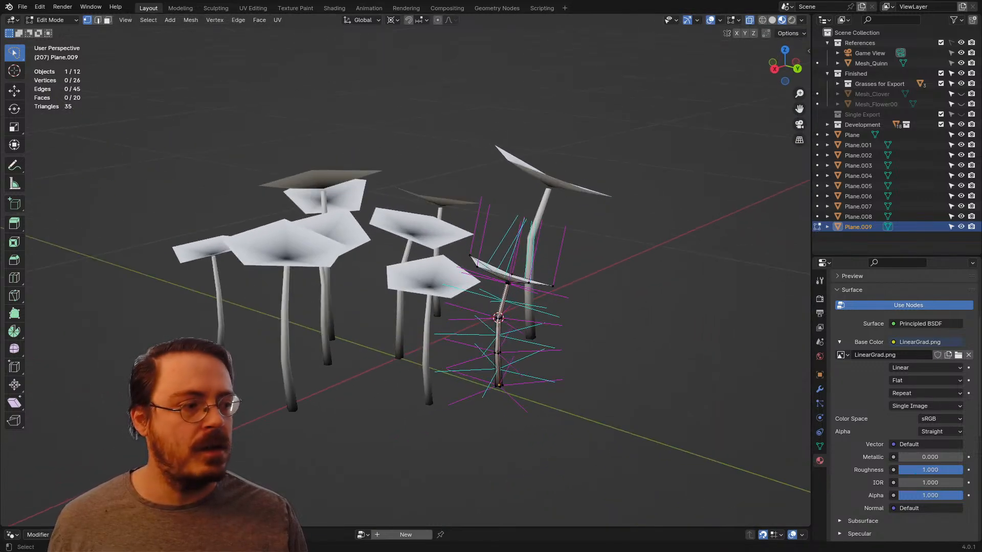
middle_click_drag(511, 301, 499, 286)
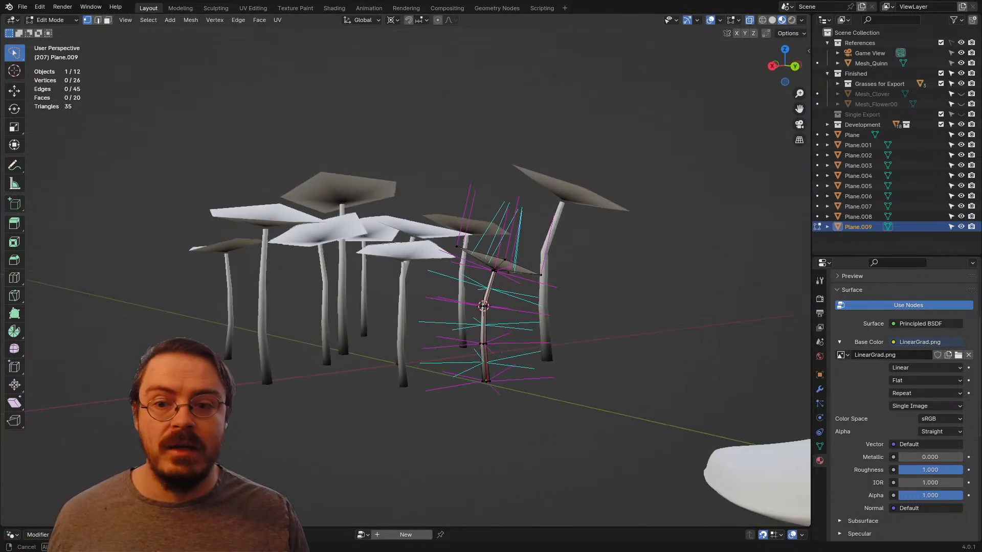
key("Tab")
Step: Inspect the bent flower cluster from several angles and distances beside the reference character, and select all ten flowers
left_click(409, 254)
middle_click_drag(409, 254, 514, 304)
scroll(401, 307, "down", 4)
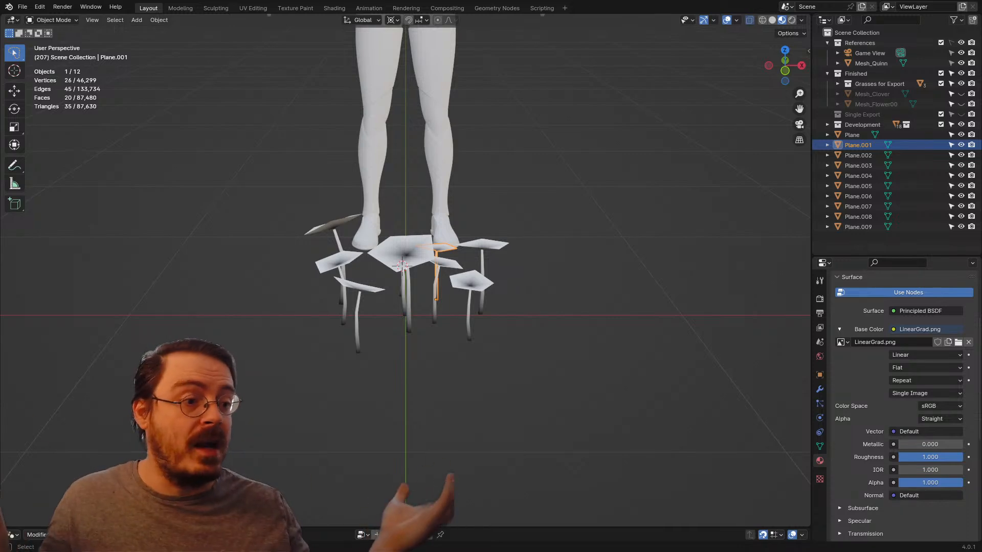
scroll(440, 292, "up", 4)
middle_click_drag(440, 291, 335, 291)
left_click(394, 322)
middle_click_drag(394, 322, 339, 322)
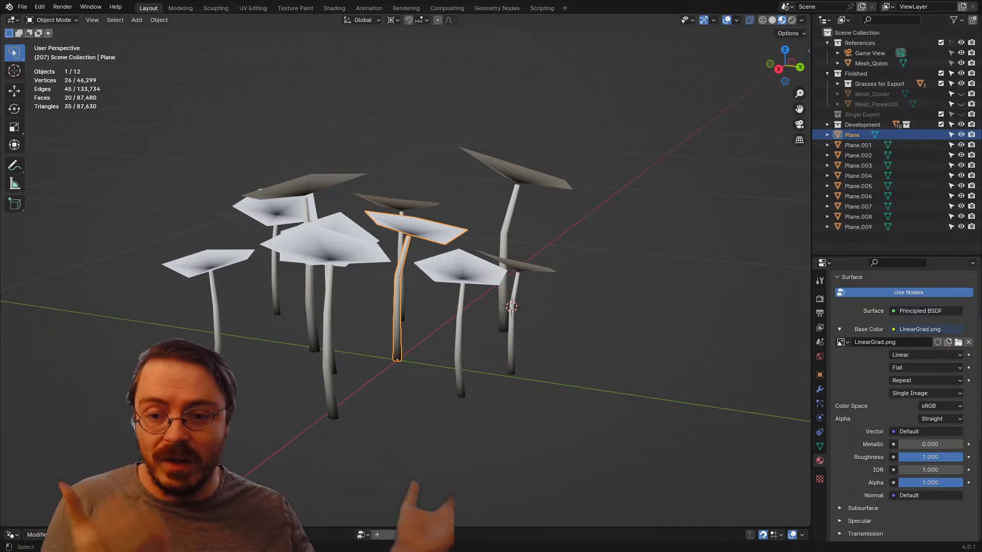
middle_click_drag(536, 287, 519, 319)
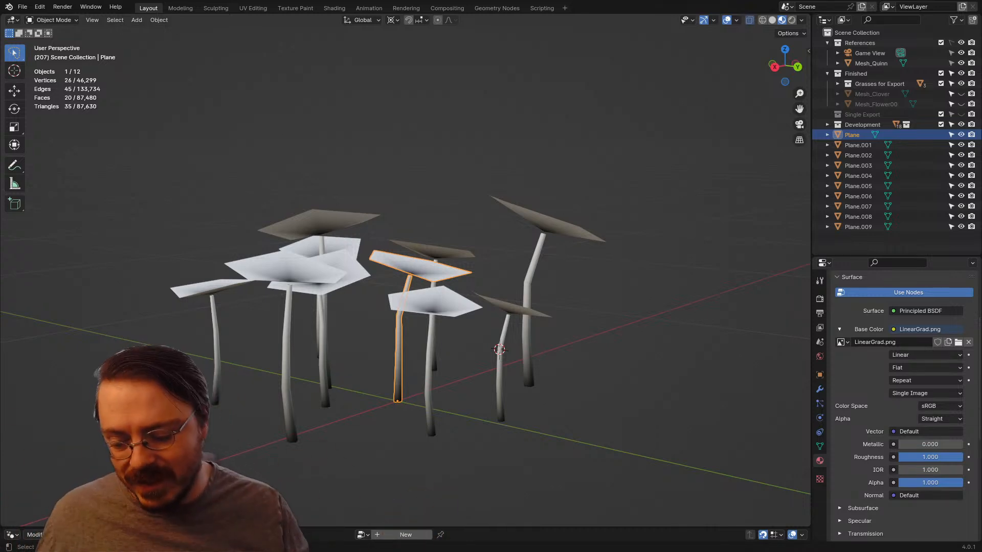
middle_click_drag(511, 276, 591, 302)
scroll(468, 371, "down", 2)
key("ctrl+Tab")
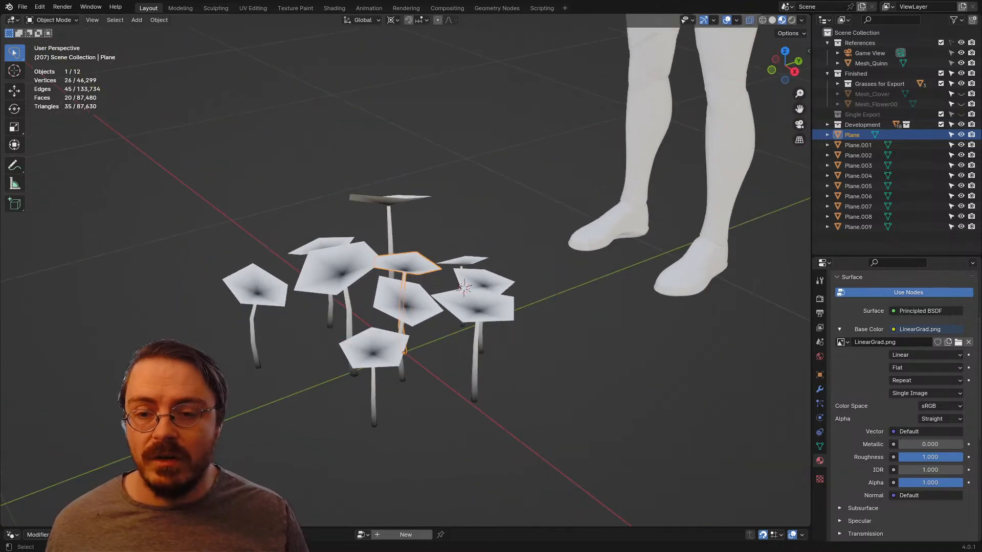
middle_click_drag(475, 241, 516, 262)
mouse_move(500, 248)
left_mouse_down()
mouse_move(190, 435)
mouse_move(558, 235)
left_mouse_up()
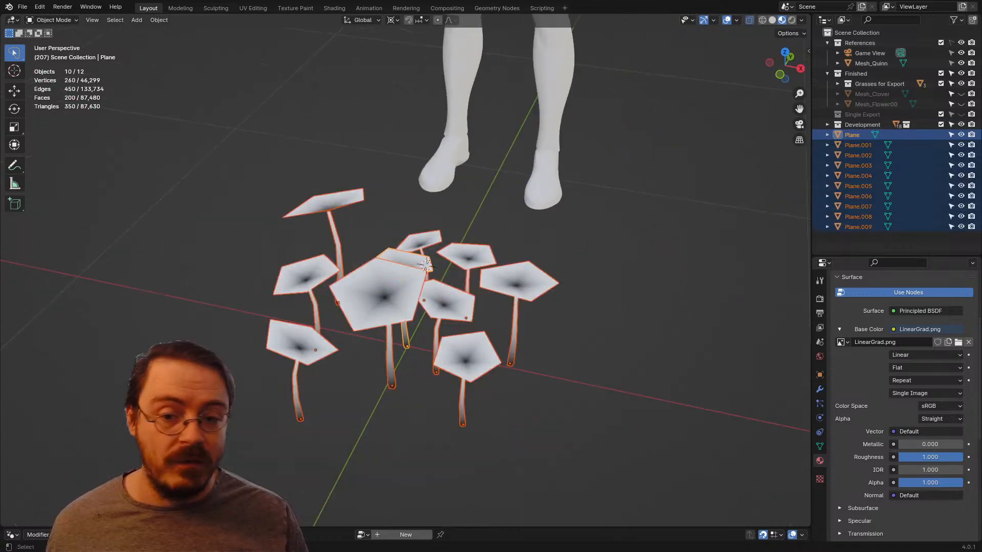
mouse_move(557, 245)
middle_mouse_down()
mouse_move(586, 217)
mouse_move(588, 197)
mouse_move(593, 259)
mouse_move(590, 247)
middle_mouse_up()
Step: From the top view, shift the flower Plane.007 slightly toward -X and -Y with its height locked
key("KP_7")
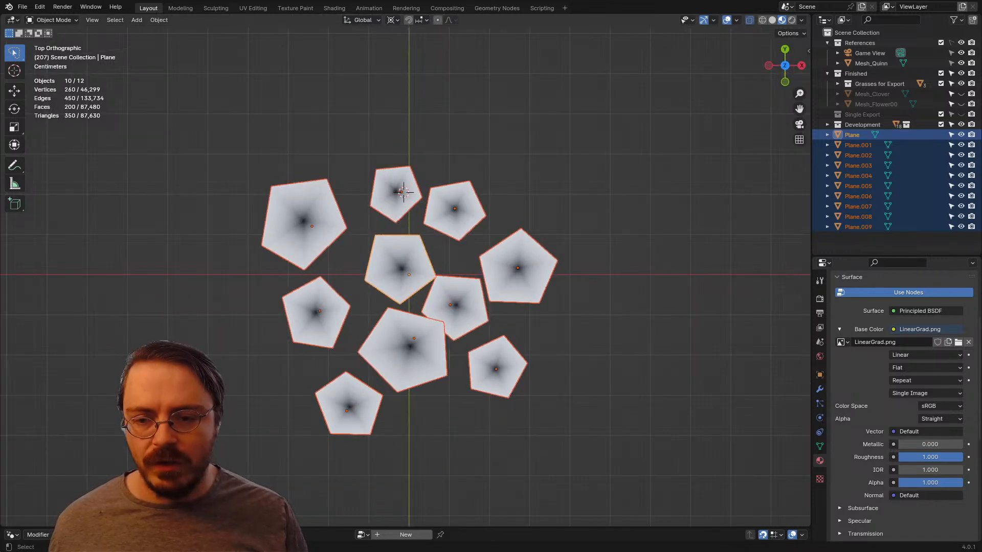
left_click(498, 368)
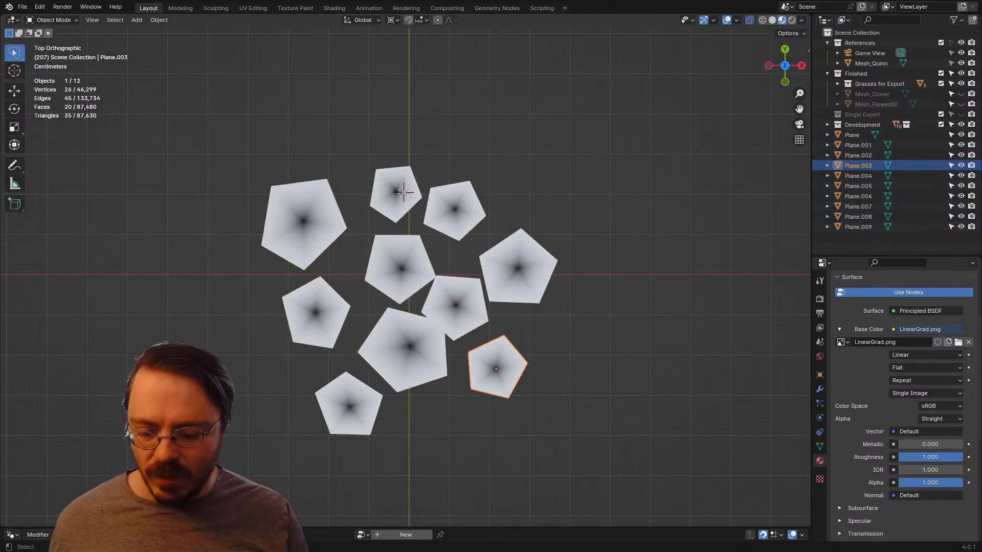
left_click_drag(447, 310, 449, 311)
left_click(450, 312)
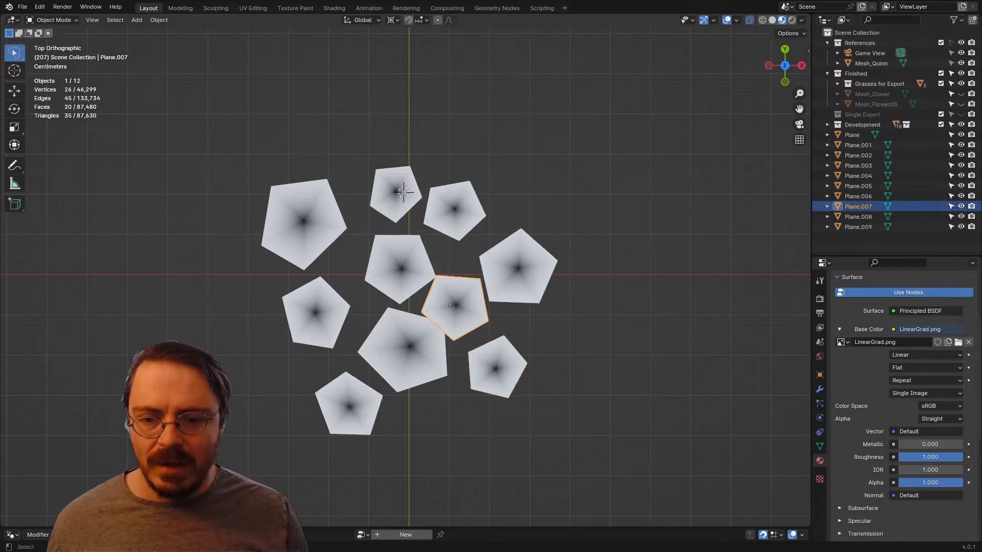
key("g")
key("shift+z")
left_click(446, 316)
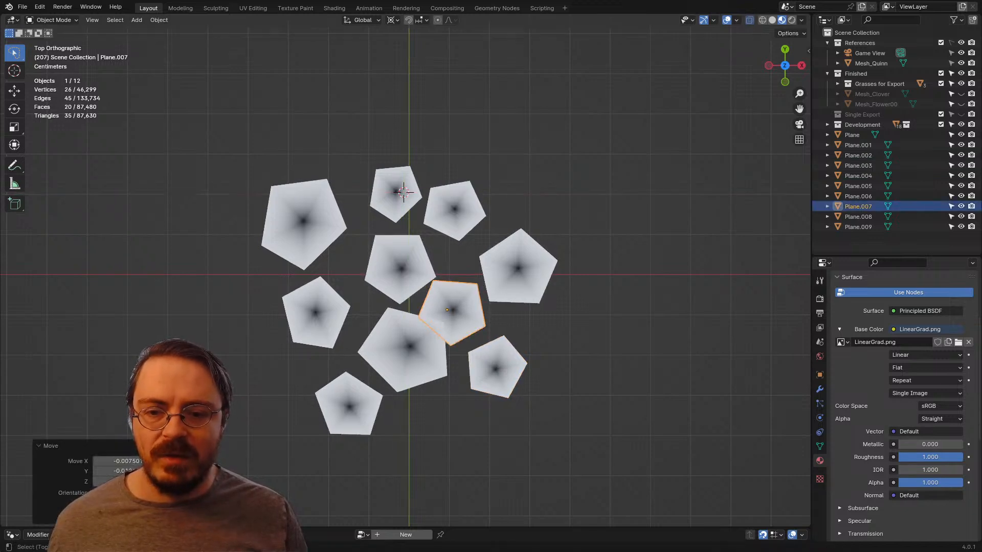
Step: Move the central flower, Plane, slightly toward -Y on the ground plane and deselect it
left_click(406, 275)
key("g")
key("shift+z")
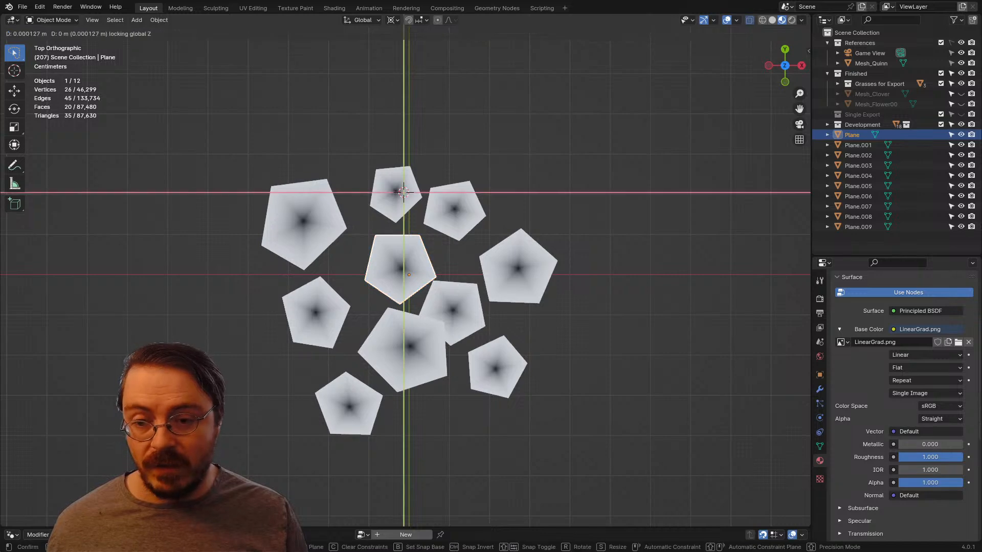
left_click(406, 284)
key("alt+a")
middle_click_drag(434, 292, 404, 227)
Step: Move the flower Plane.002 outward toward +X and +Y on the ground plane
left_click(514, 292)
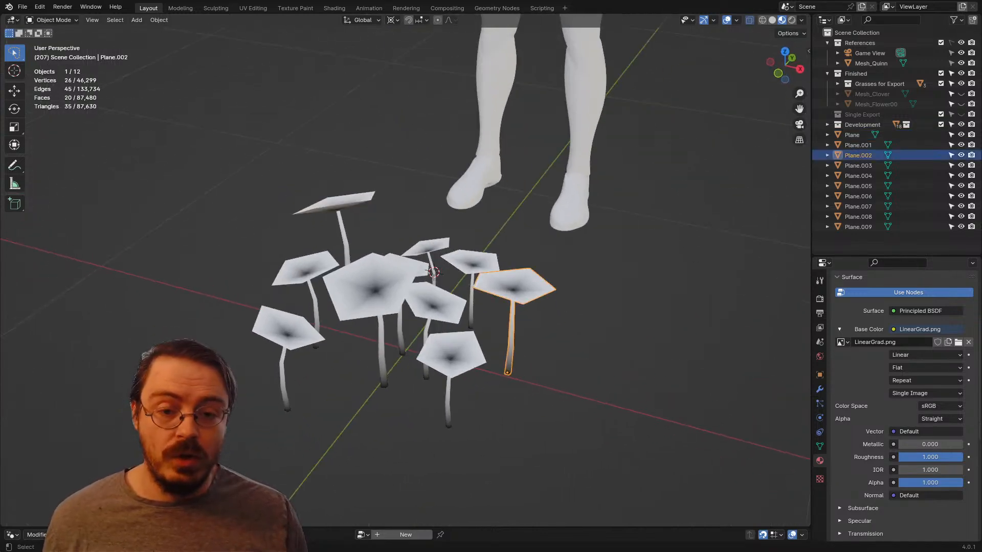
key("KP_7")
key("g")
key("shift+z")
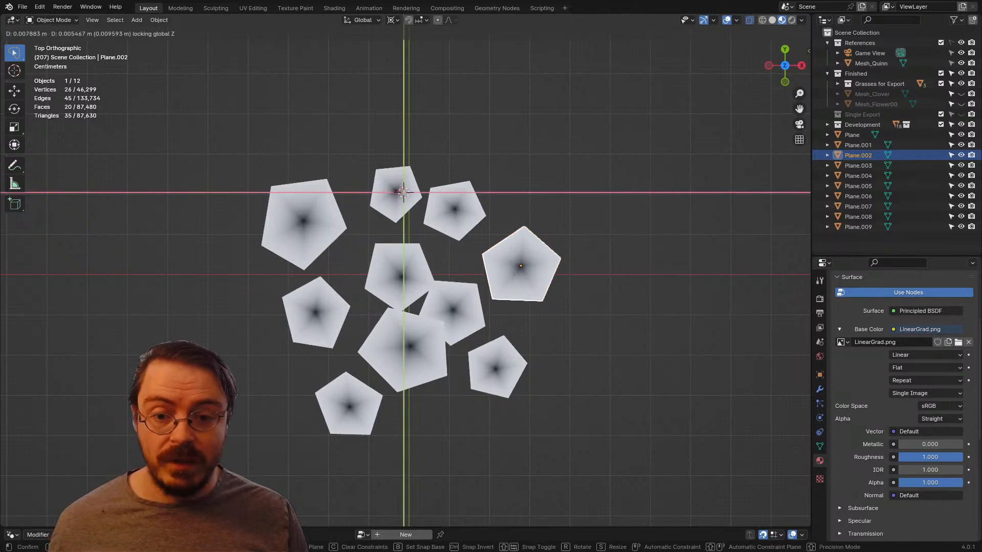
key("Return")
Step: Move the flower Plane.009 away from the cluster toward +Y with its height locked
left_click(399, 193)
key("g")
key("shift+z")
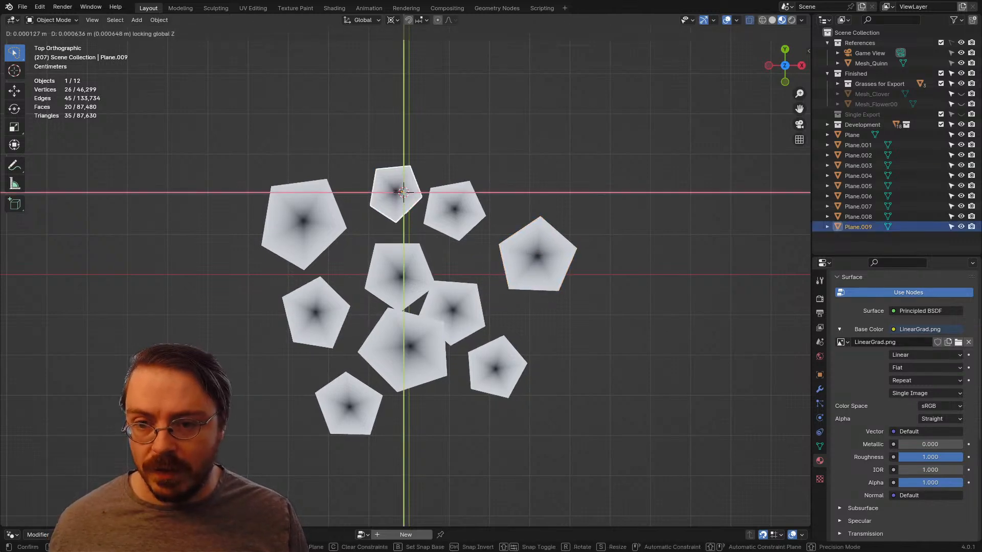
key("Return")
Step: Move the flower Plane.004 about 0.17 m toward -Y, away from the cluster, keeping its height locked
left_click(349, 404)
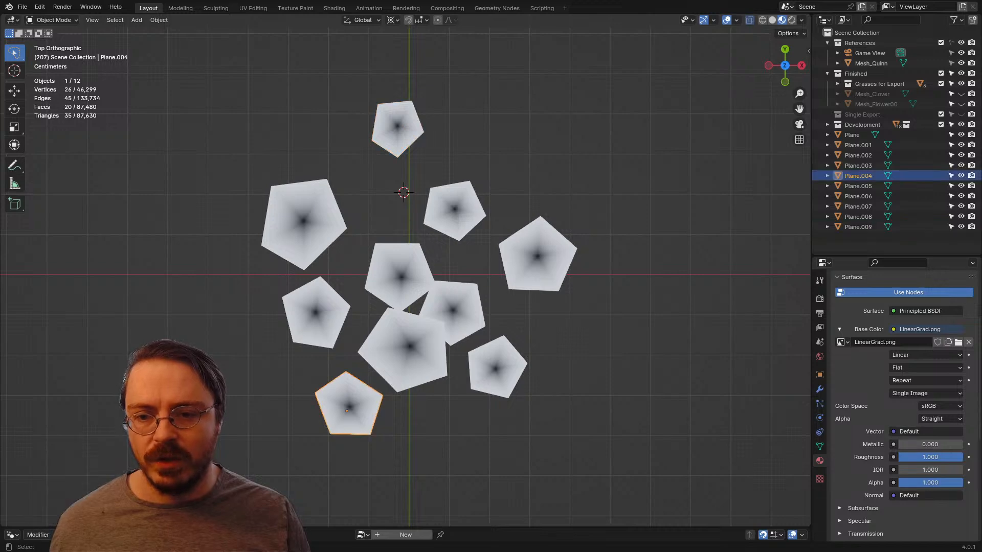
scroll(466, 191, "down", 3)
key("g")
key("shift+z")
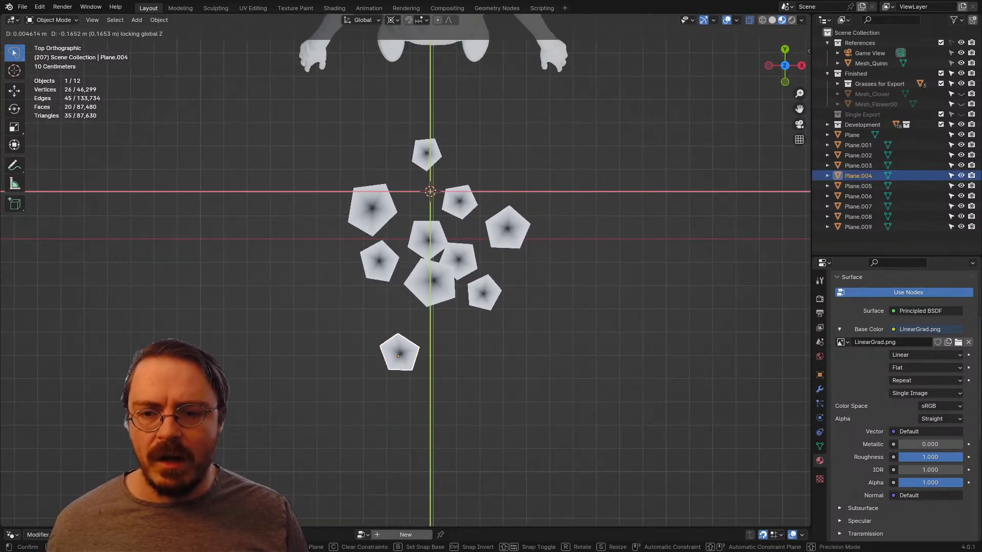
key("Return")
middle_click_drag(396, 352, 352, 263)
scroll(378, 263, "up", 3)
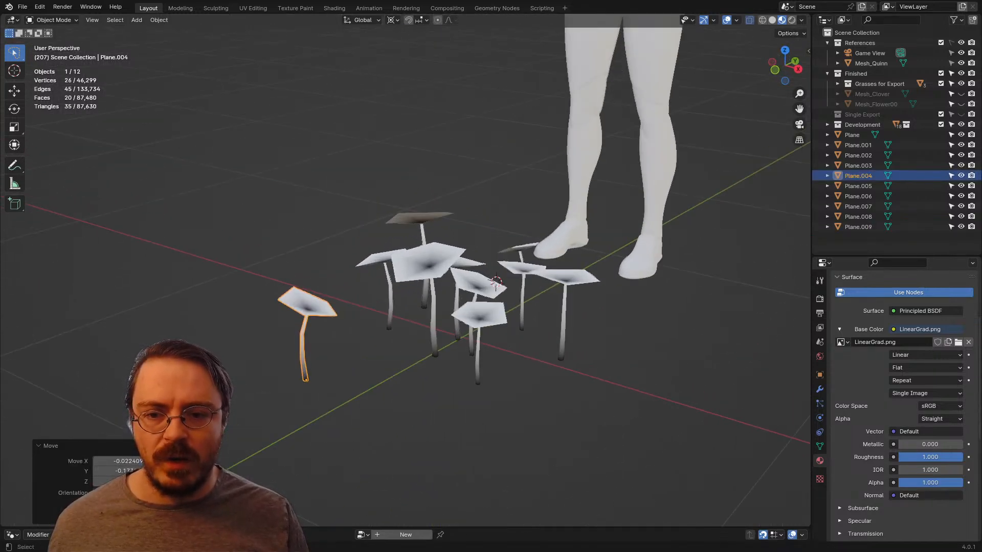
Step: Show the object gizmos on the flower Plane.006, view the cluster from several angles, and hide the gizmos again
left_click(434, 263)
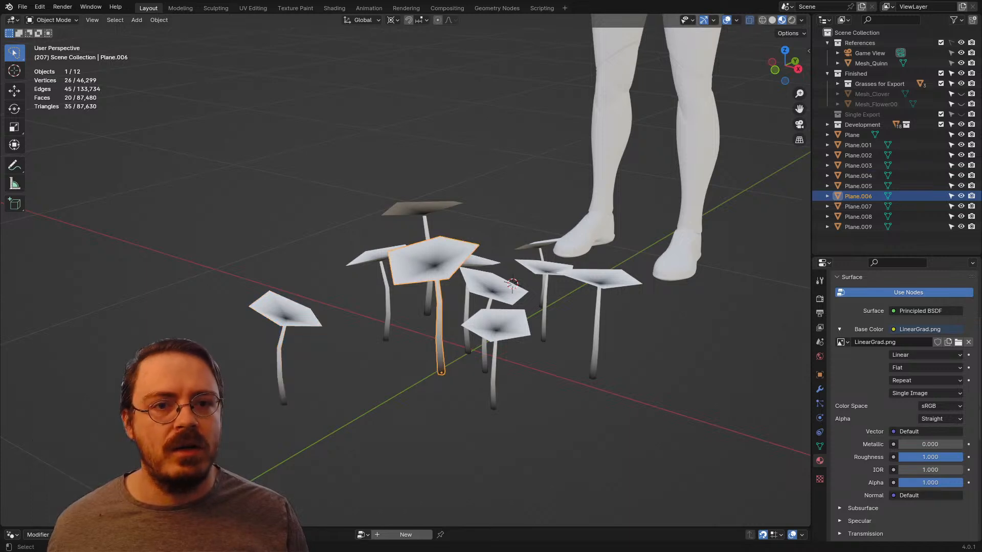
left_click(713, 20)
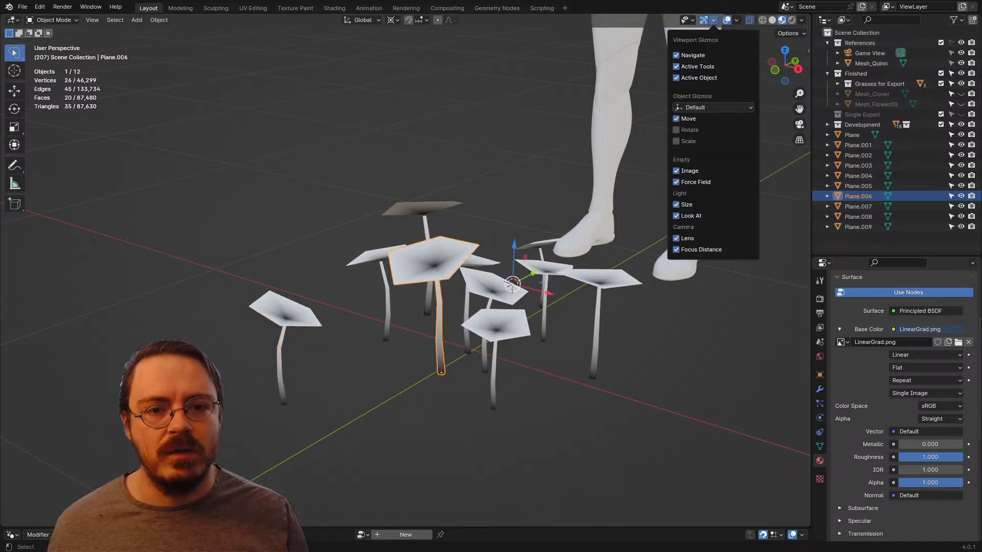
left_click(676, 141)
middle_click_drag(567, 230, 477, 289, "shift")
scroll(450, 260, "up", 3)
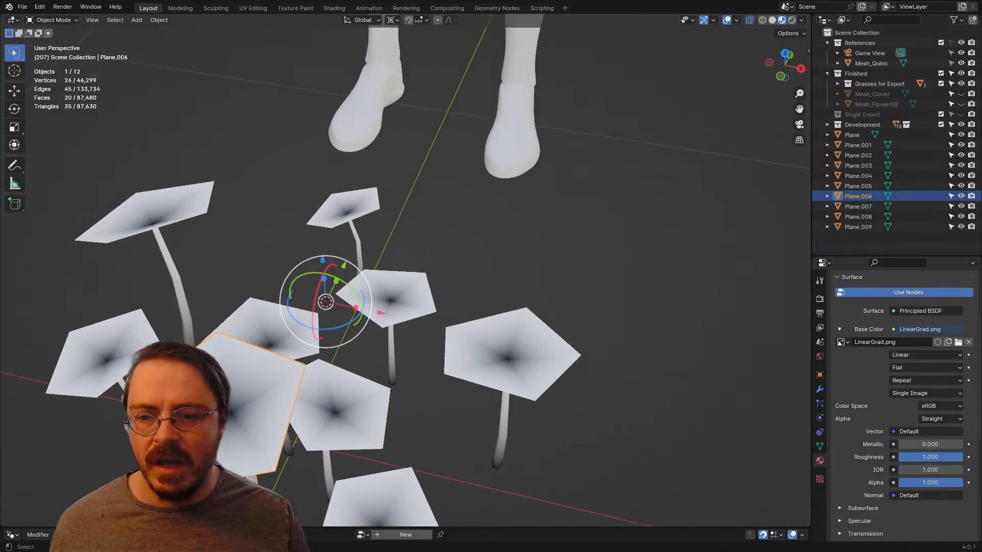
scroll(478, 290, "down", 3)
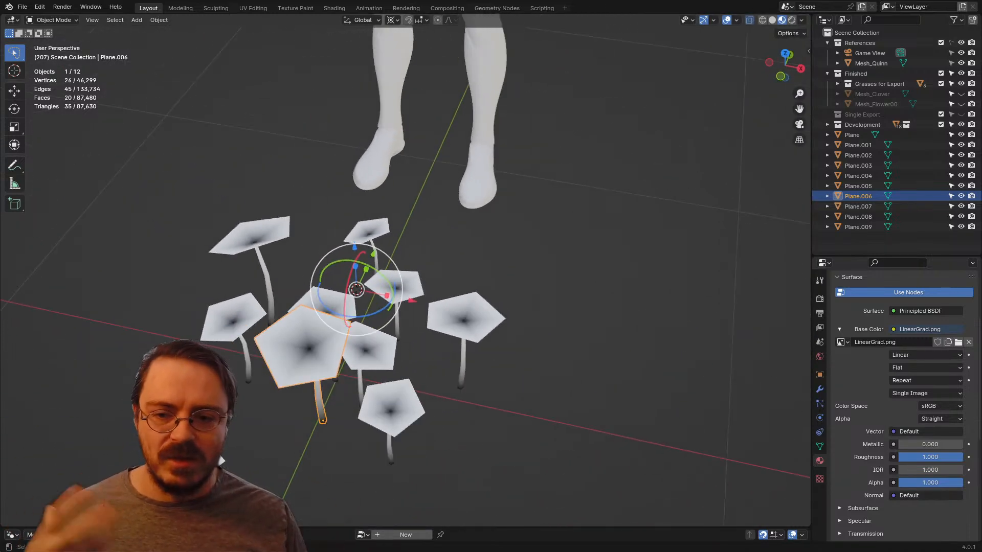
scroll(405, 270, "up", 1)
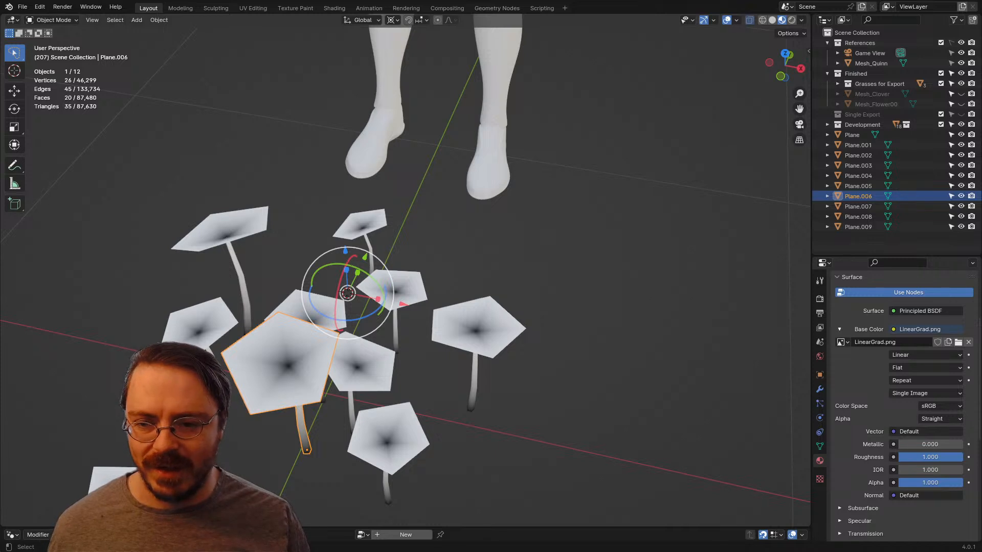
middle_click_drag(388, 276, 430, 228, "shift")
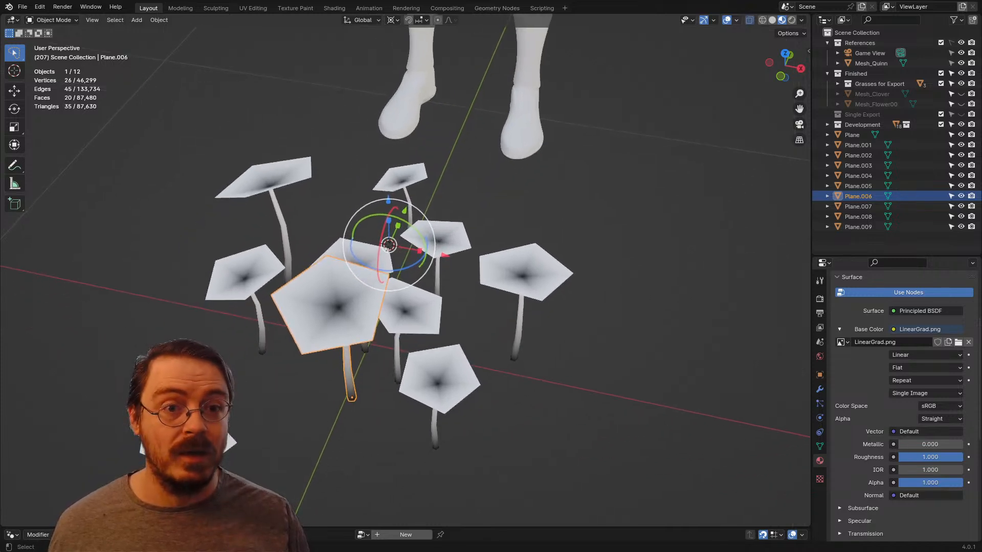
left_click(713, 20)
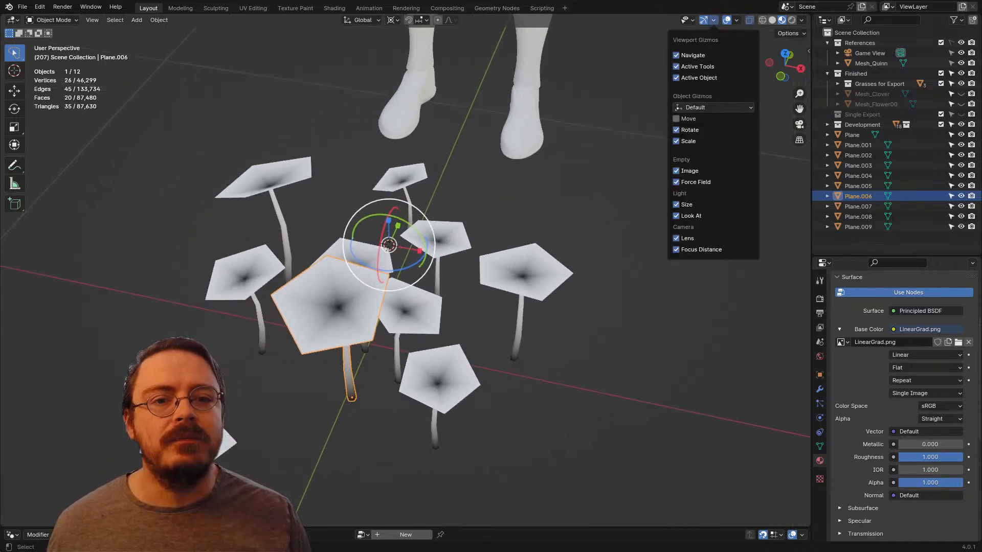
left_click(676, 142)
middle_click_drag(409, 266, 434, 284)
Step: From the top view, move the flower Plane.008 outward toward -X with its height locked
key("KP_7")
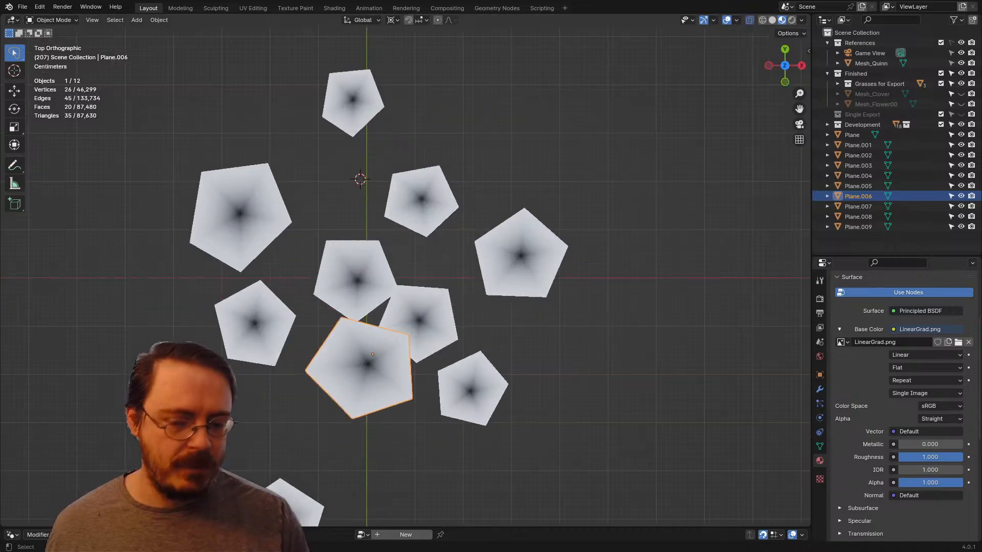
left_click(256, 324)
scroll(255, 325, "down", 3)
key("g")
key("shift+z")
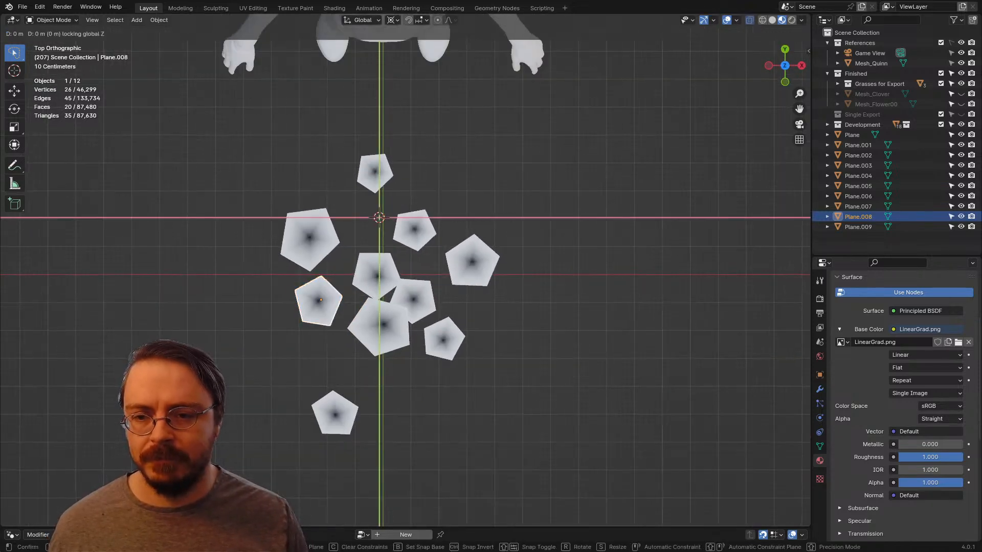
left_click(231, 329)
Step: Shift the large flower Plane.005 slightly inward on the ground plane and check the spacing in perspective
left_click(308, 241)
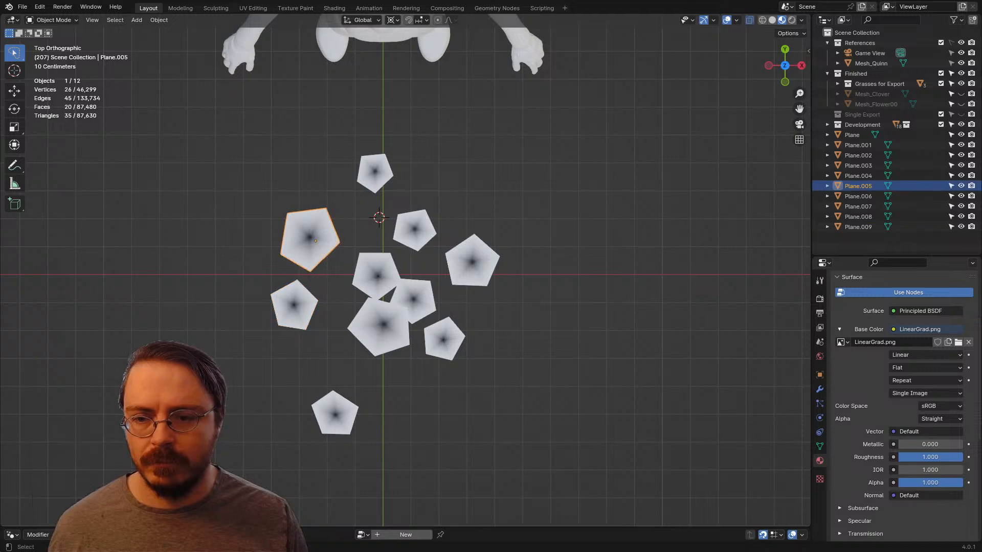
key("g")
key("shift+z")
left_click(320, 243)
middle_click_drag(320, 243, 297, 166)
Step: Select all ten flowers and snap the 3D cursor to the world origin as the scaling pivot
key("a")
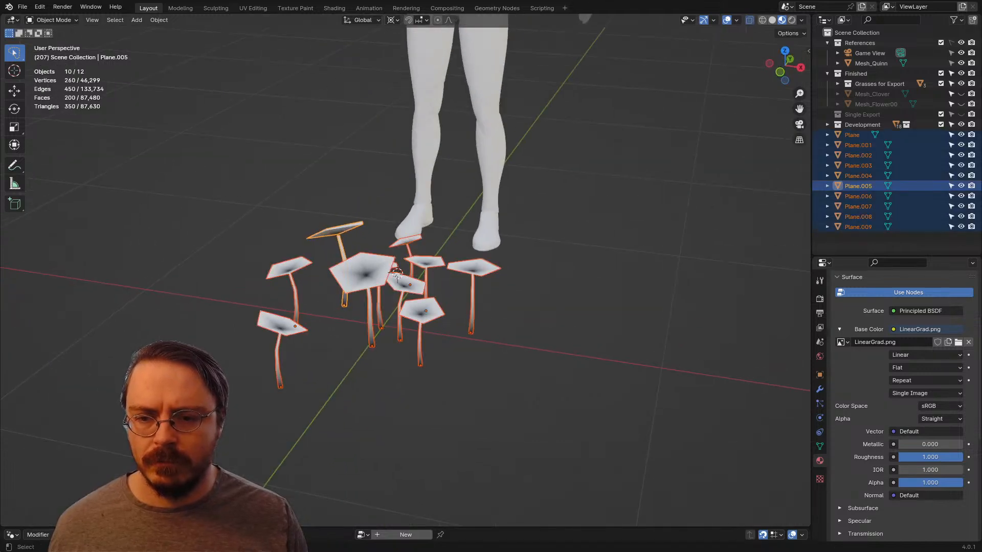
scroll(403, 276, "down", 3)
key("KP_1")
scroll(405, 270, "up", 3)
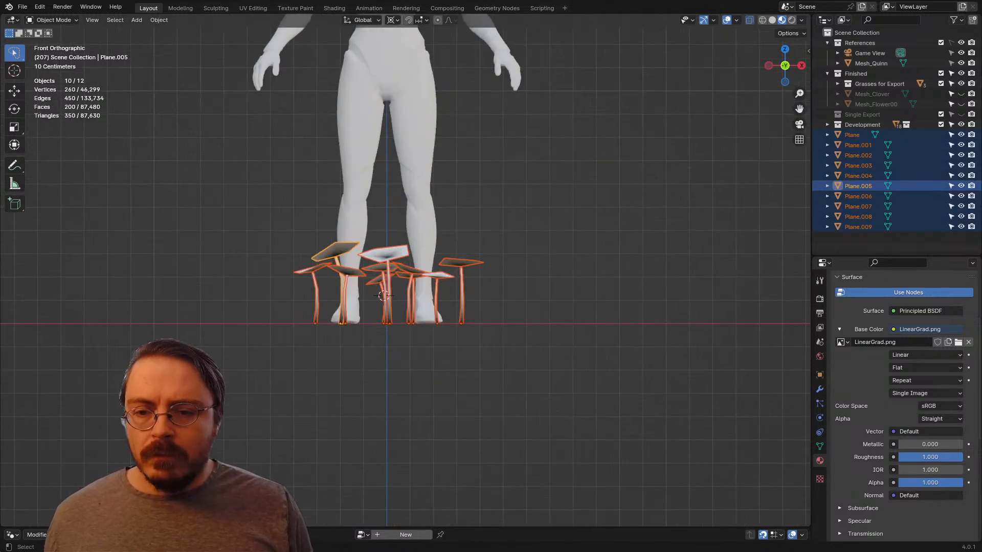
key("s")
right_click(570, 266)
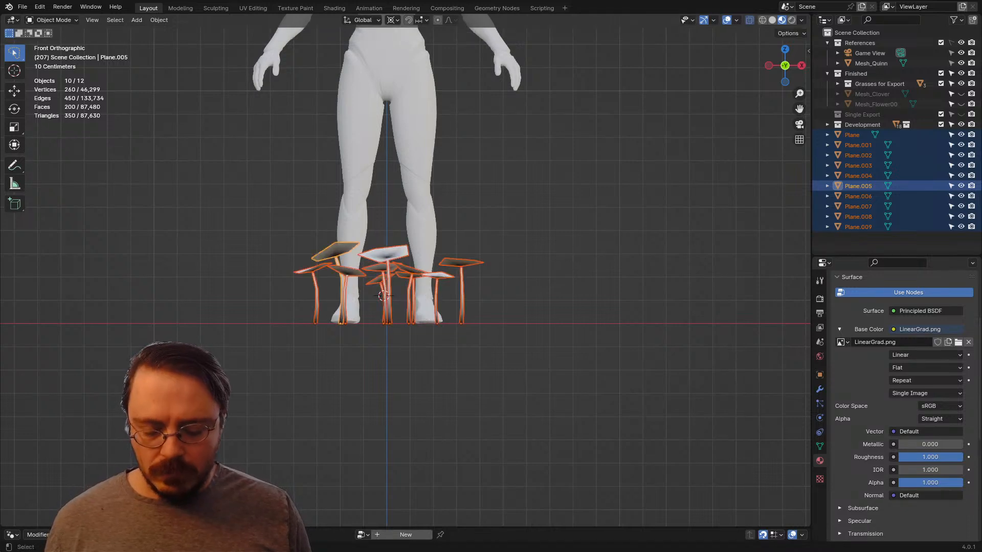
key("period")
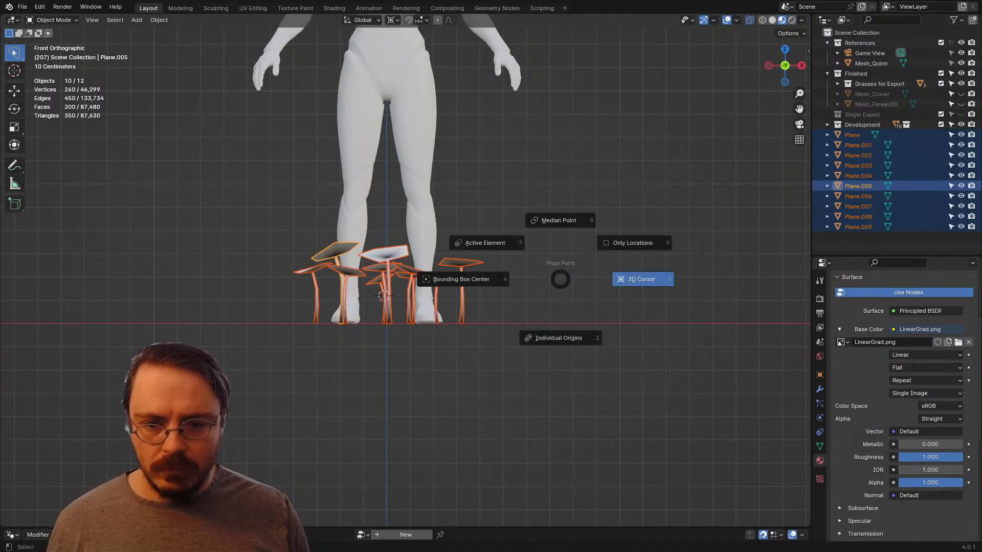
key("Escape")
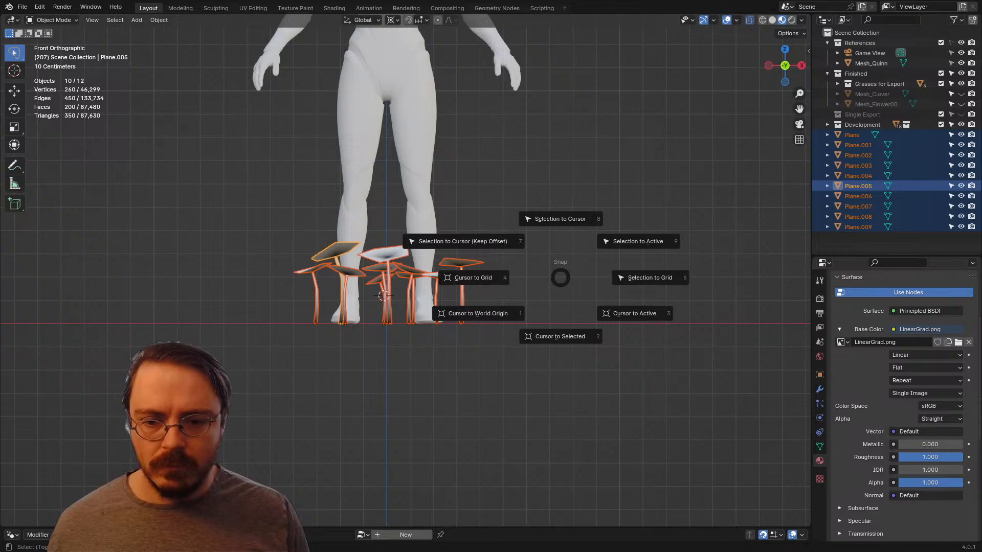
left_click(479, 313)
Step: Scale all ten flowers down together around the 3D cursor to suit the reference character's size
key("s")
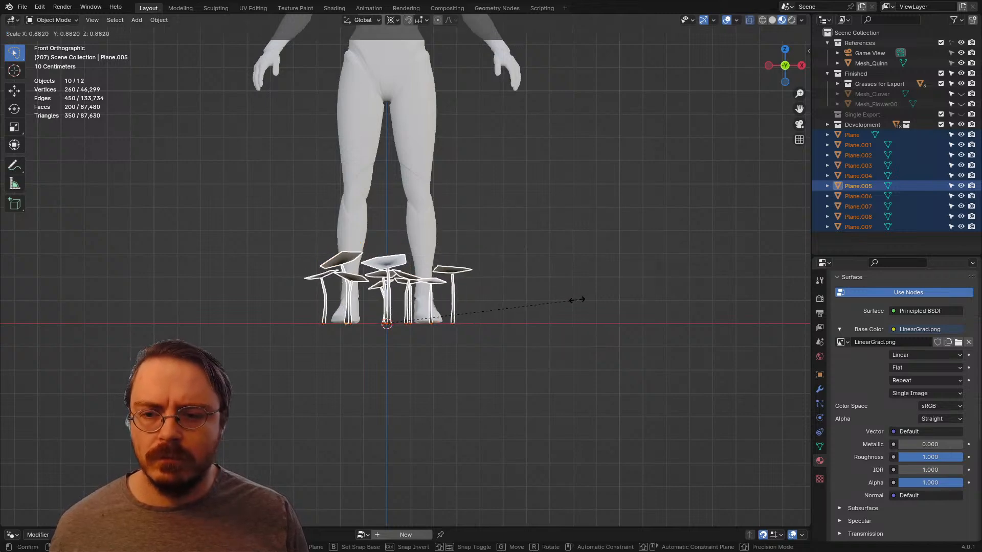
left_click(526, 305)
mouse_move(527, 305)
middle_mouse_down()
mouse_move(588, 348)
mouse_move(559, 356)
middle_mouse_up()
left_click(588, 348)
Step: Join the ten flowers into one object and reset the joined object's origin
left_click_drag(493, 242, 347, 438)
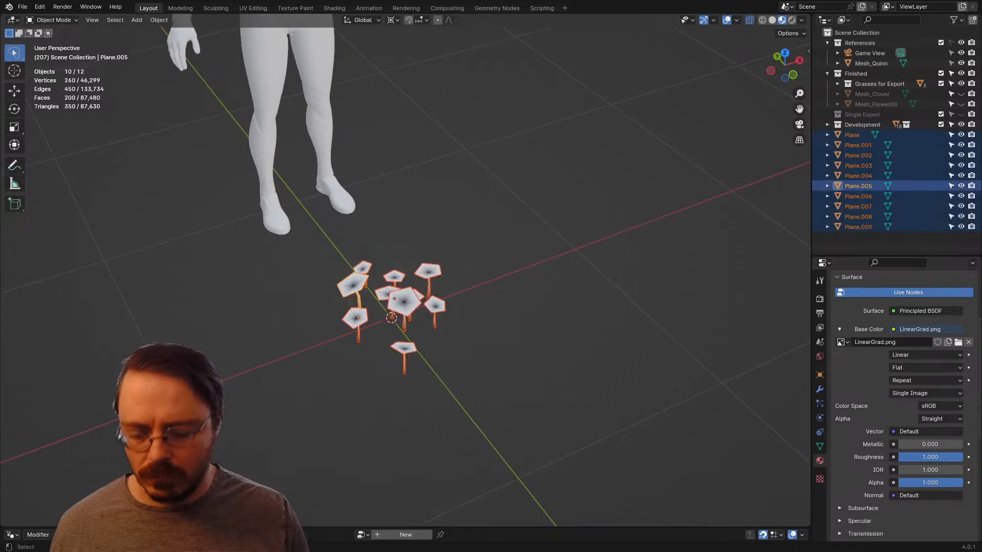
key("ctrl+j")
left_click(159, 20)
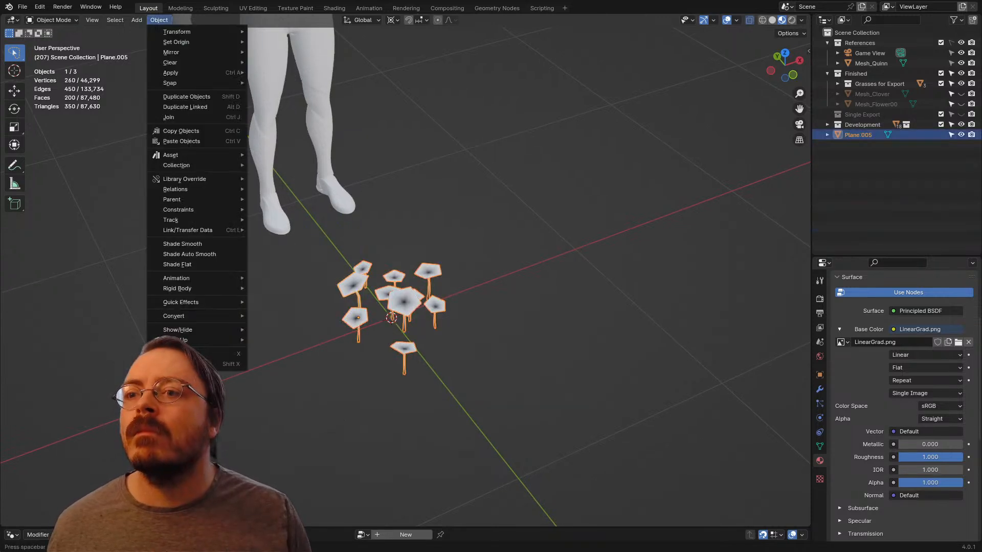
mouse_move(176, 42)
left_click(289, 53)
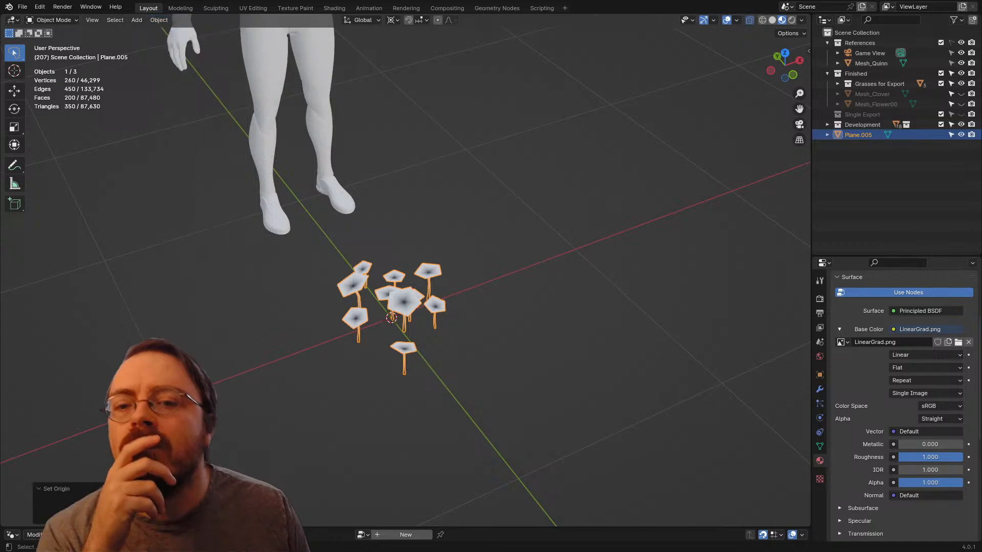
middle_click_drag(289, 53, 317, 56)
Step: Make the Alpha UV map the joined flower cluster's active map for both editing and rendering
left_click(819, 446)
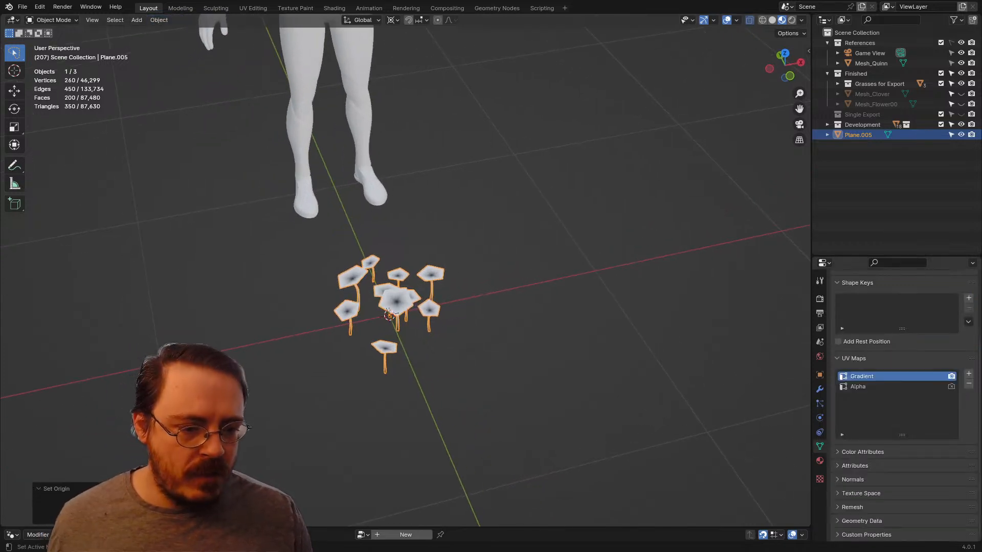
left_click(870, 387)
left_click(951, 386)
scroll(406, 276, "up", 2)
scroll(405, 276, "up", 1)
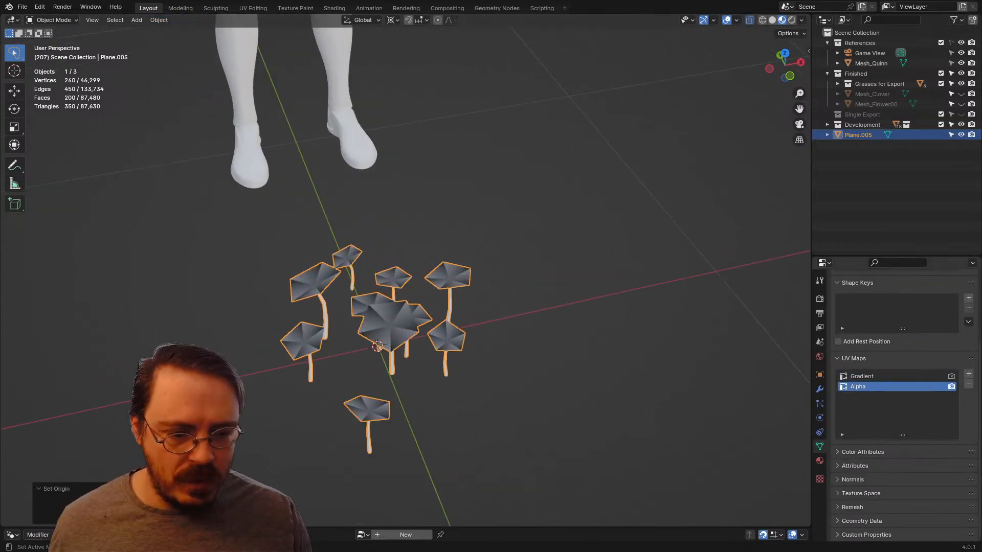
Step: Assign the existing Alphas material to the flower cluster, then deselect it and view the textured result
left_click(819, 461)
scroll(899, 404, "up", 5)
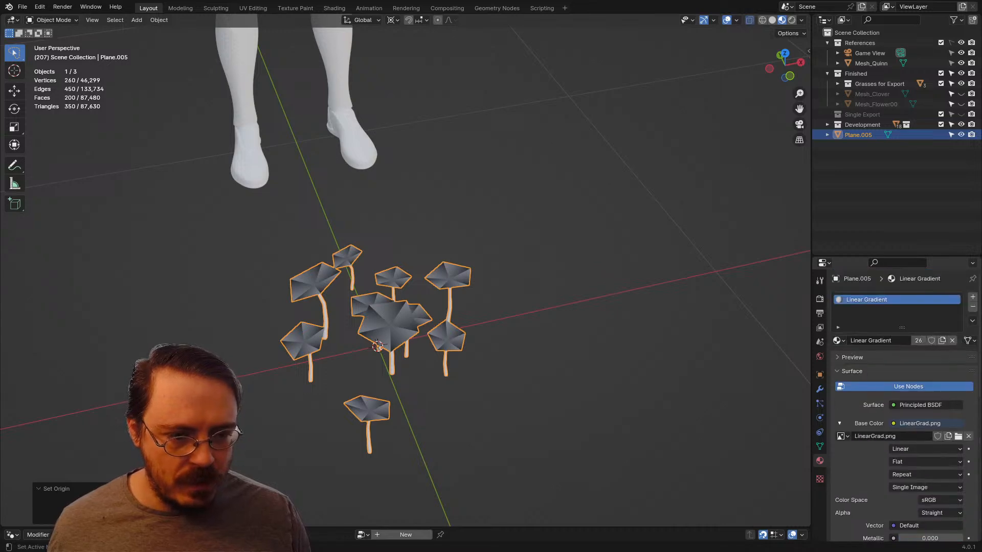
left_click(839, 341)
left_click(864, 355)
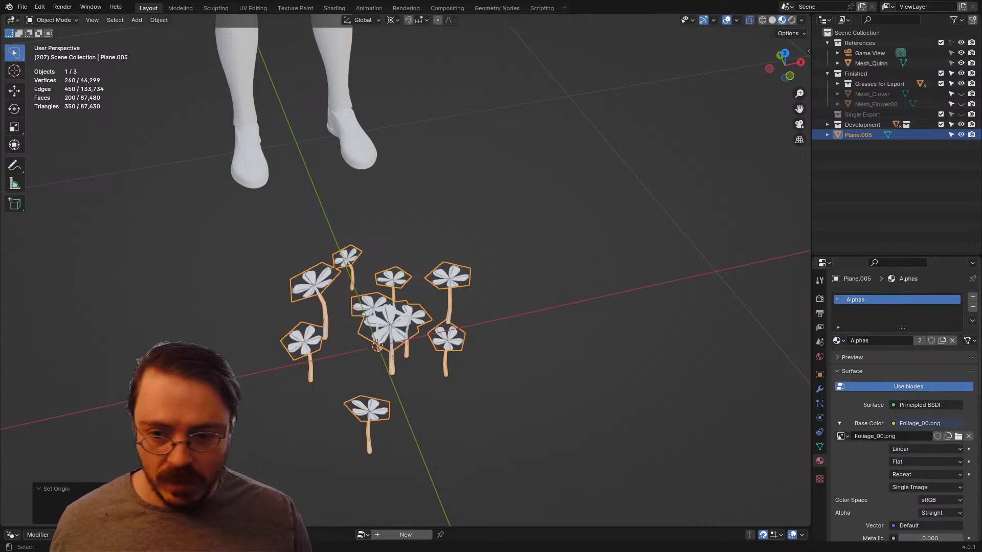
scroll(406, 276, "down", 3)
left_click(491, 291)
middle_click_drag(490, 292, 515, 276)
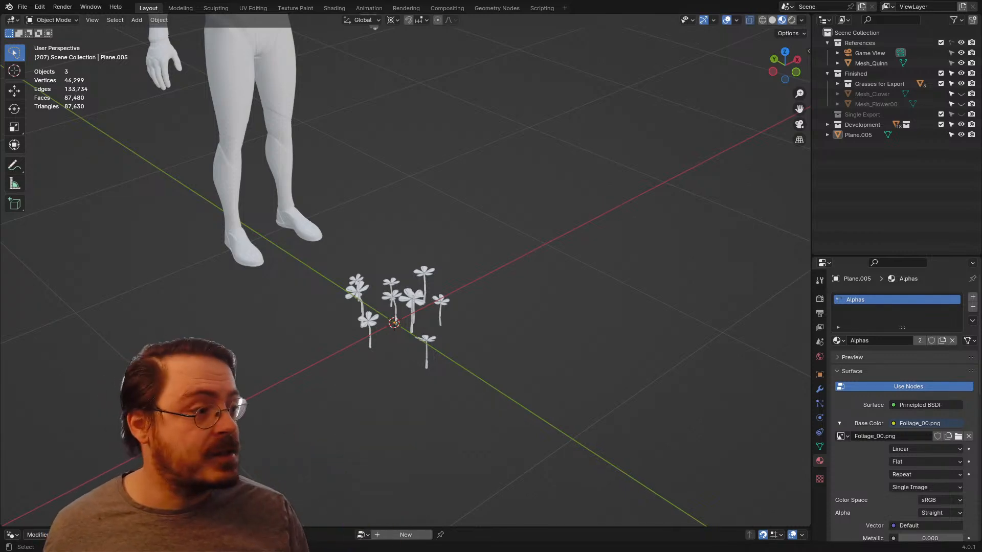
Step: Examine the flower cluster's size and spread beside the reference character from several angles and distances
middle_click_drag(490, 286, 435, 299)
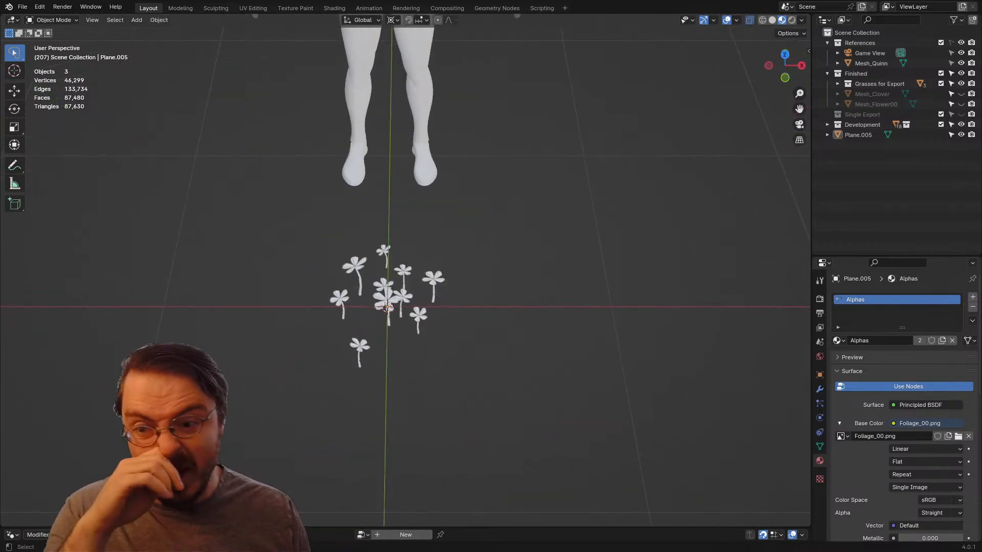
scroll(404, 271, "up", 5)
scroll(404, 271, "down", 2)
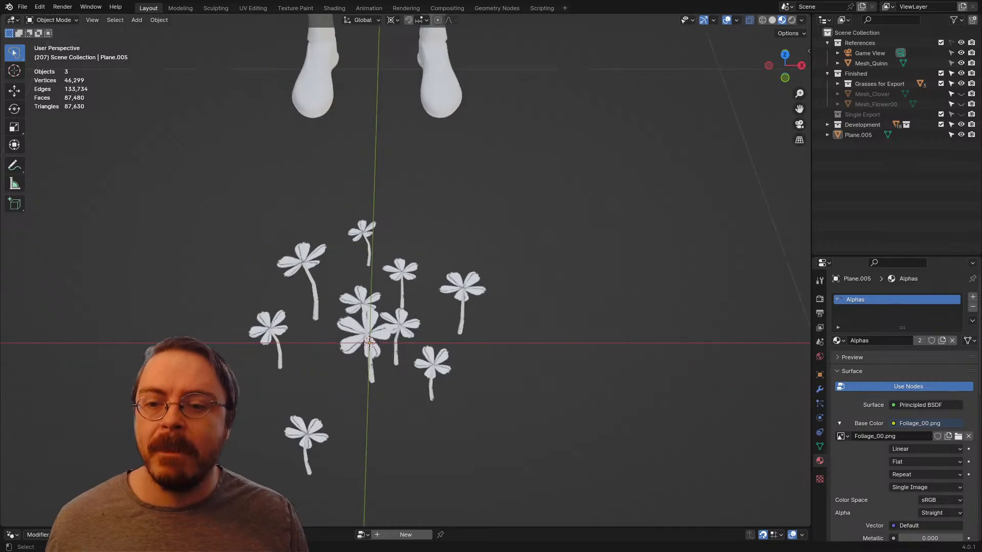
middle_click_drag(378, 306, 383, 266)
scroll(452, 302, "down", 5)
scroll(453, 302, "down", 2)
middle_click_drag(572, 286, 439, 256)
Step: Rename the joined flower cluster object Plane.005 as Mesh_Flower01
key("ctrl+Tab")
double_click(858, 135)
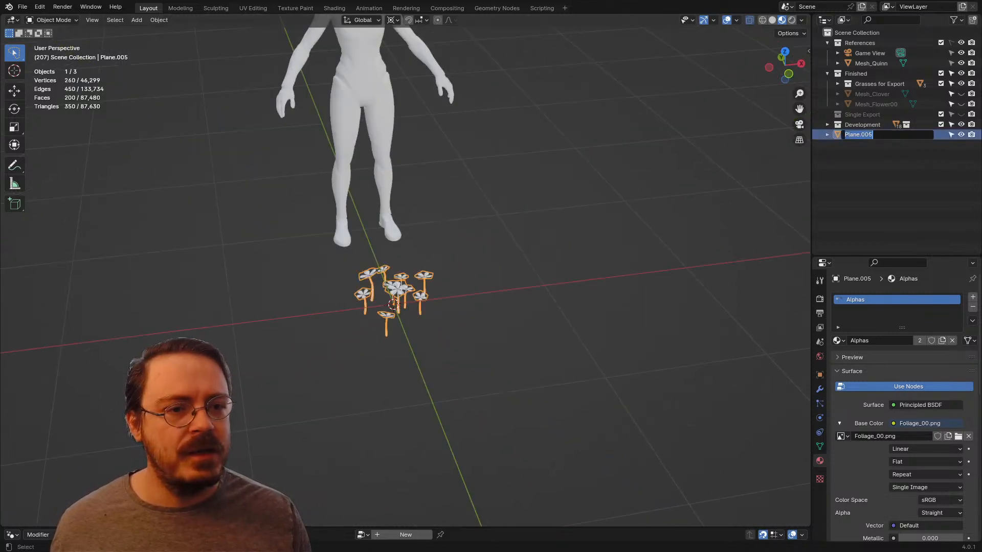
type("Flower_")
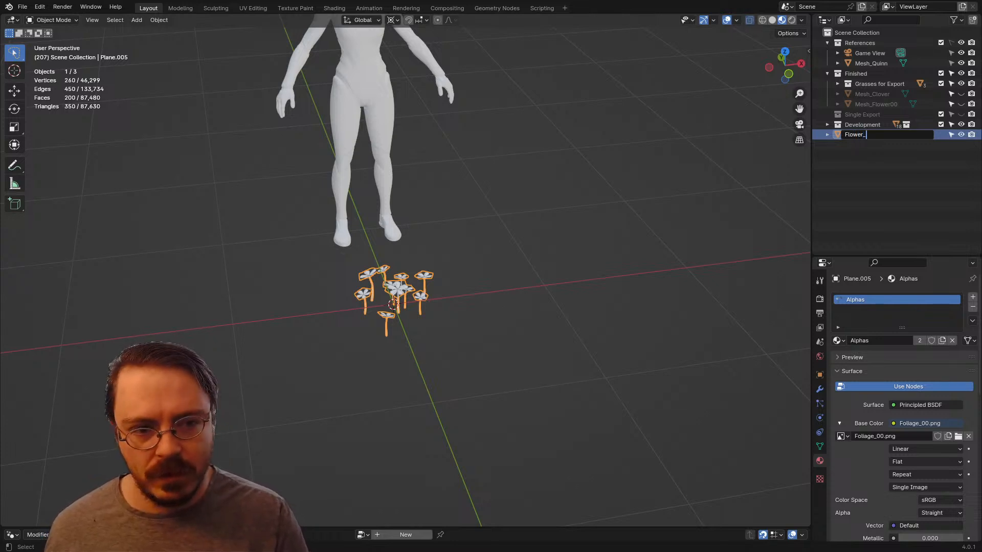
key("ctrl+a")
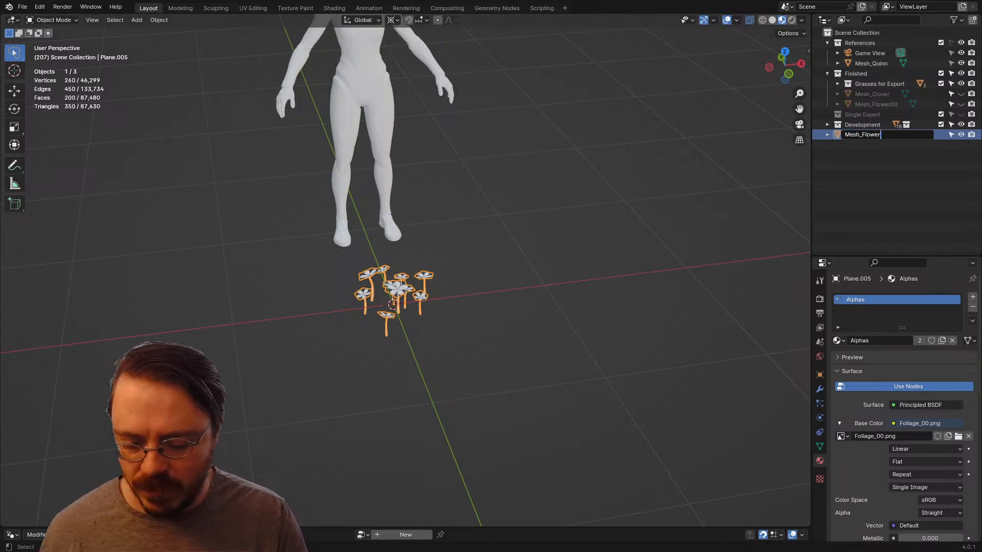
key("Return")
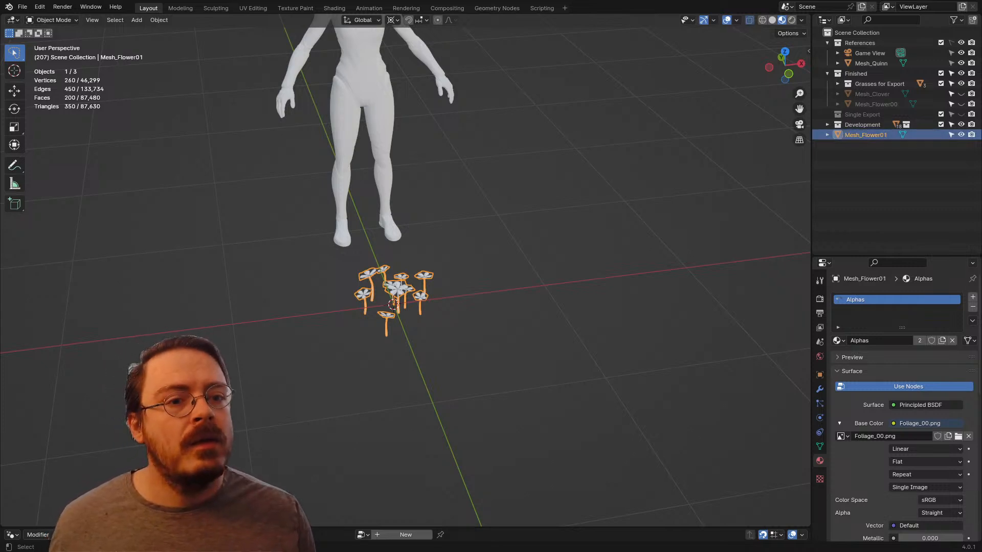
Step: Rename the flower cluster's mesh data as Data_Flower01 and collapse its hierarchy
left_click(827, 135)
double_click(865, 145)
type("Data_F")
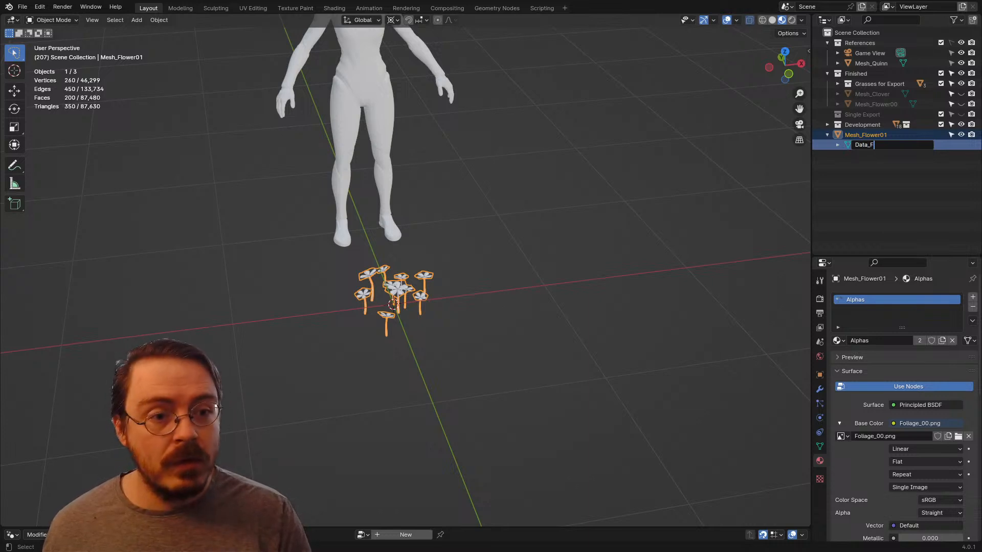
type("lower01")
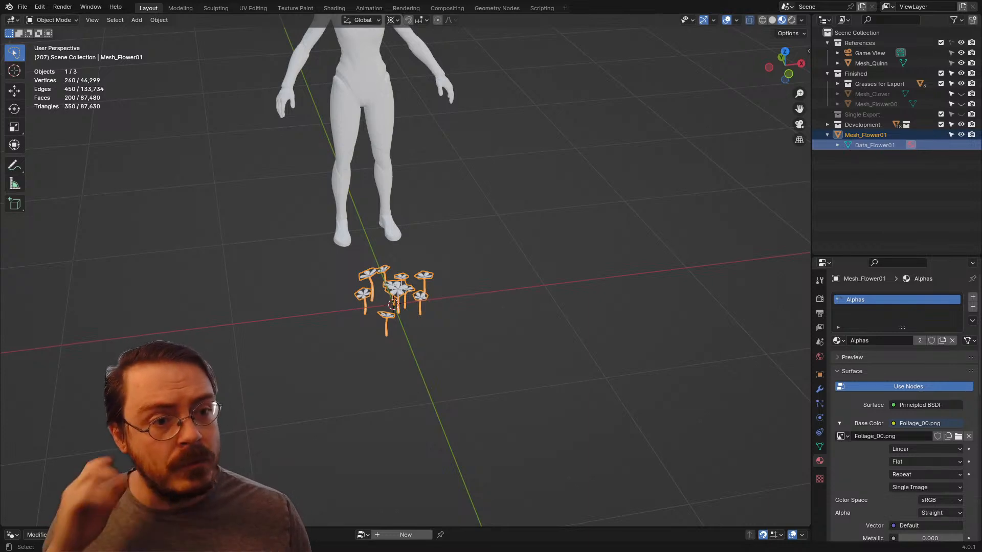
key("Return")
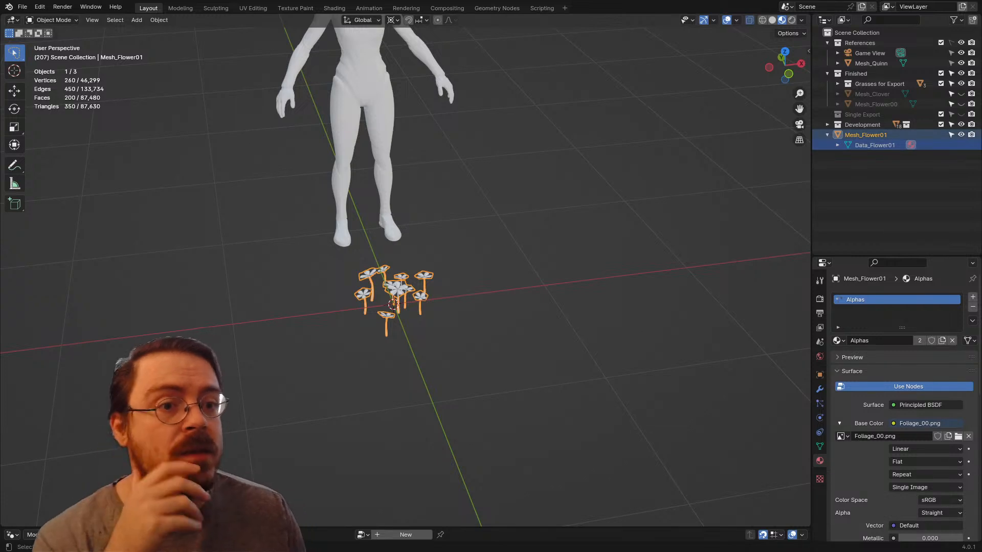
left_click(827, 135)
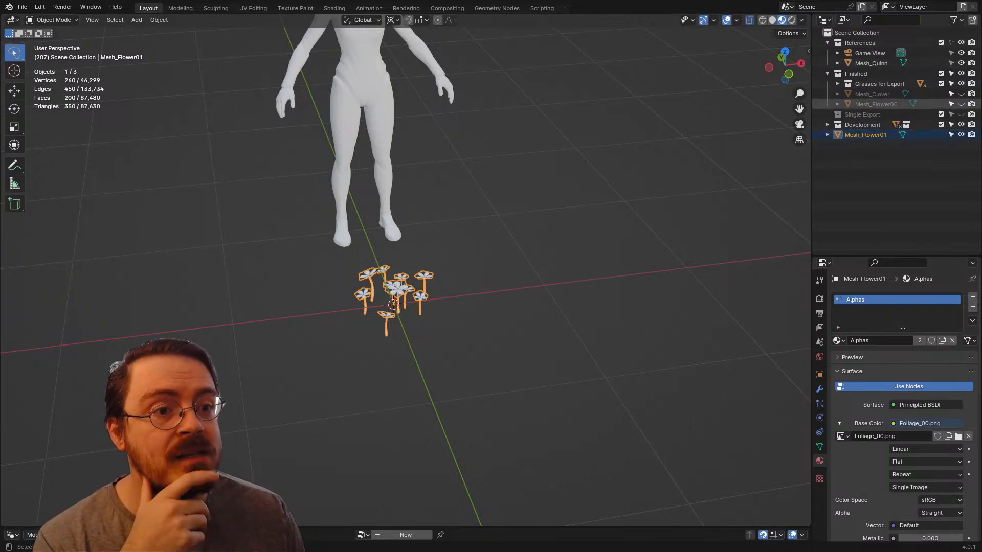
Step: Move Mesh_Flower01 into the Finished collection, then hide it and show Mesh_Flower00 in its place
left_click_drag(863, 135, 857, 74)
left_click(961, 104)
left_click(961, 114)
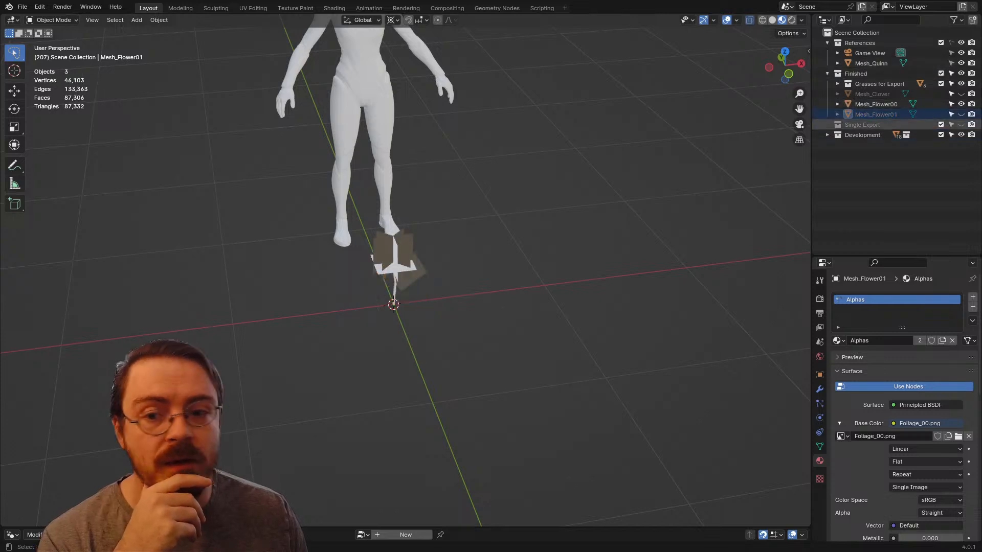
Step: Select Mesh_Flower00 and examine its geometry and its Bud and Stem material slots
scroll(396, 253, "up", 3)
left_click(394, 251)
middle_click_drag(394, 251, 373, 228)
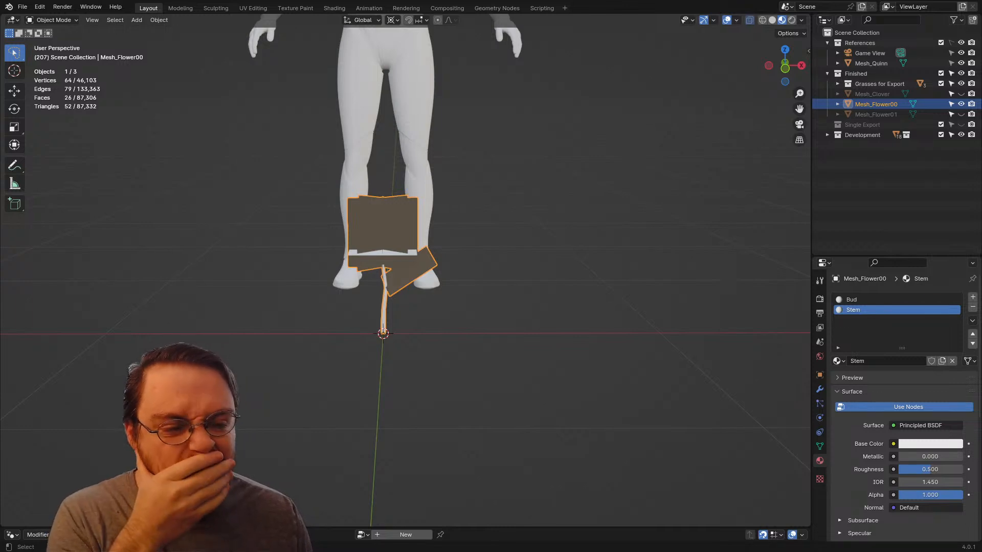
scroll(372, 228, "up", 2)
middle_click_drag(372, 227, 445, 228)
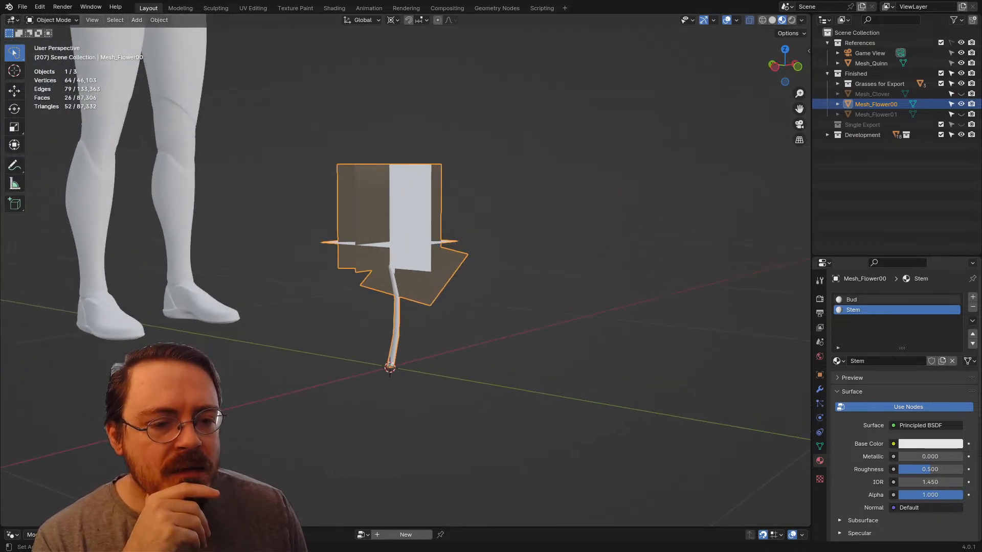
left_click(884, 300)
left_click(884, 309)
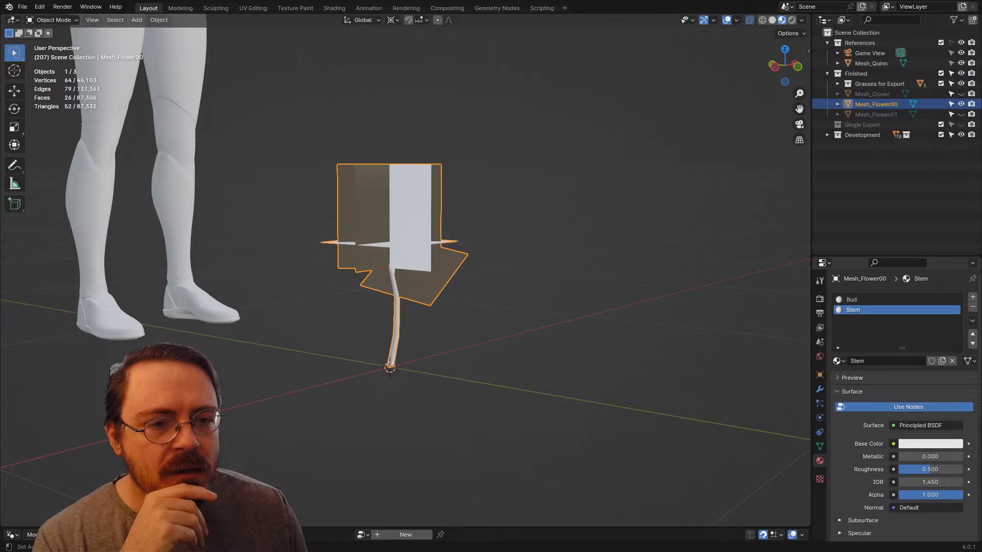
Step: Hide Mesh_Flower00 and make Mesh_Flower01 visible and active again
left_click(876, 115)
left_click(960, 104)
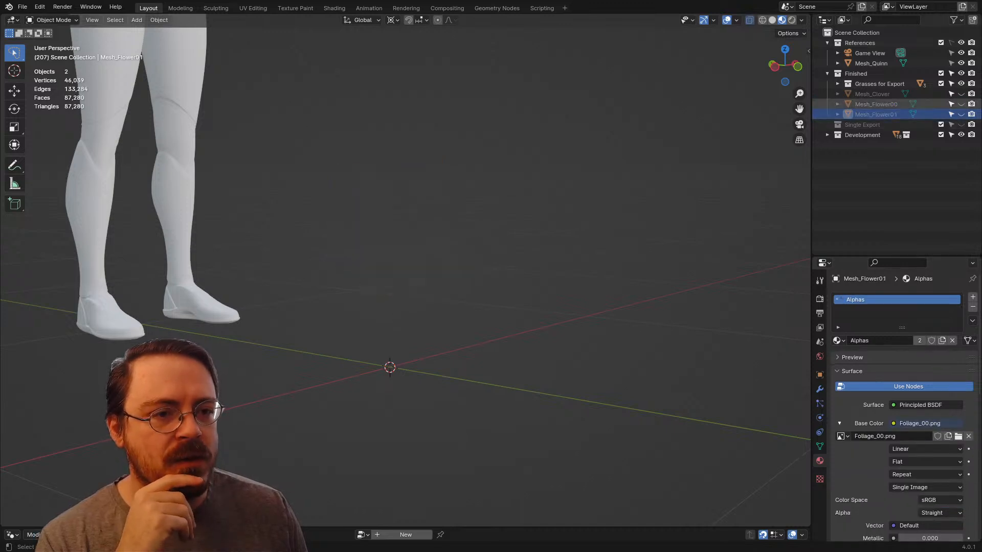
left_click(961, 114)
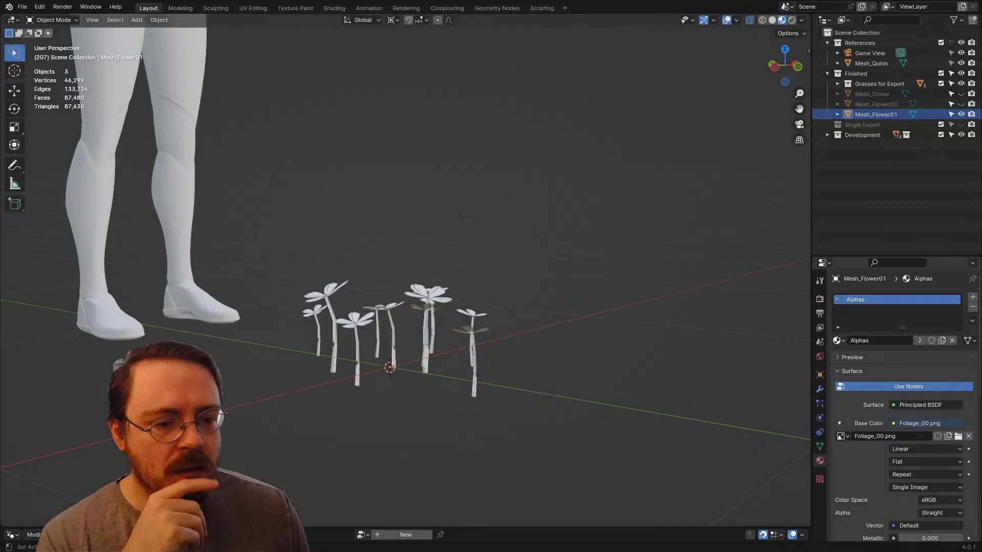
left_click(839, 341)
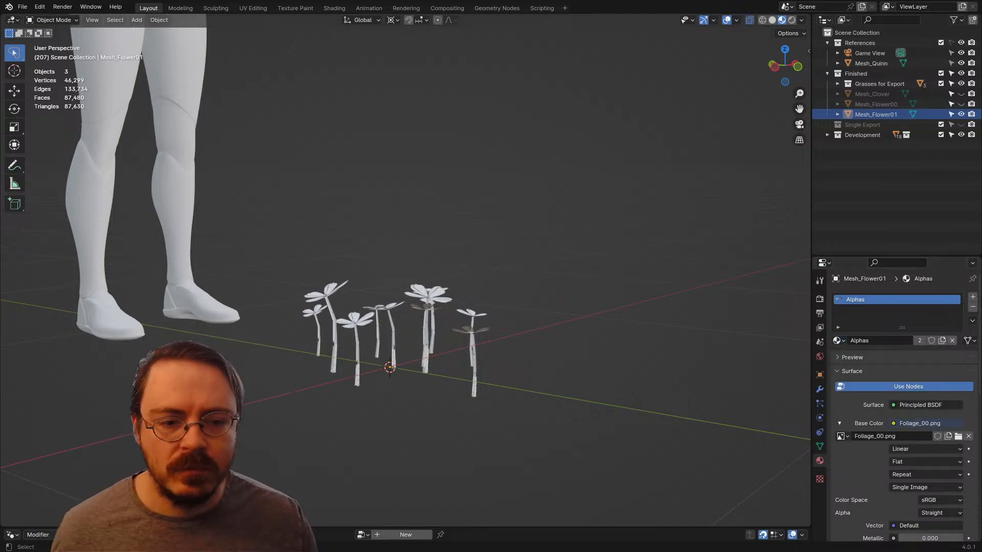
Step: Select the linked faces of all ten flower heads on Mesh_Flower01 in Edit Mode, leaving the stems unselected
scroll(405, 271, "up", 3)
left_click(445, 318)
key("Tab")
middle_click_drag(445, 318, 488, 271)
key("alt+a")
key("l")
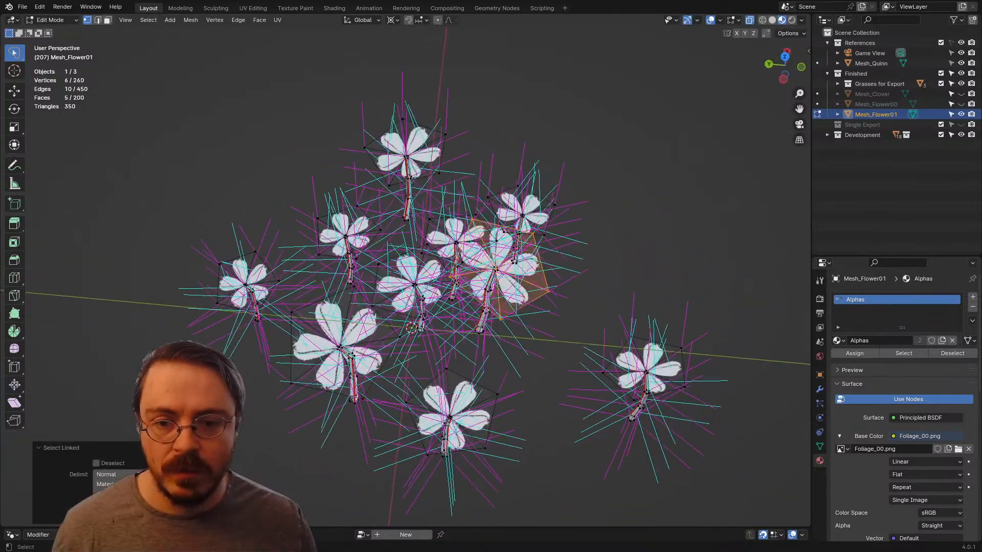
key("l")
key("l")
key("l")
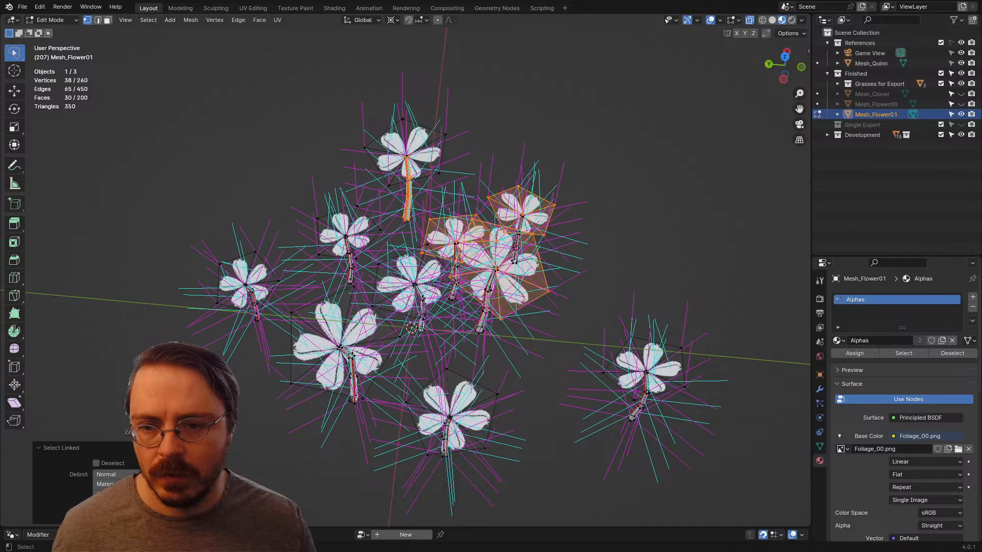
key("ctrl+z")
key("l")
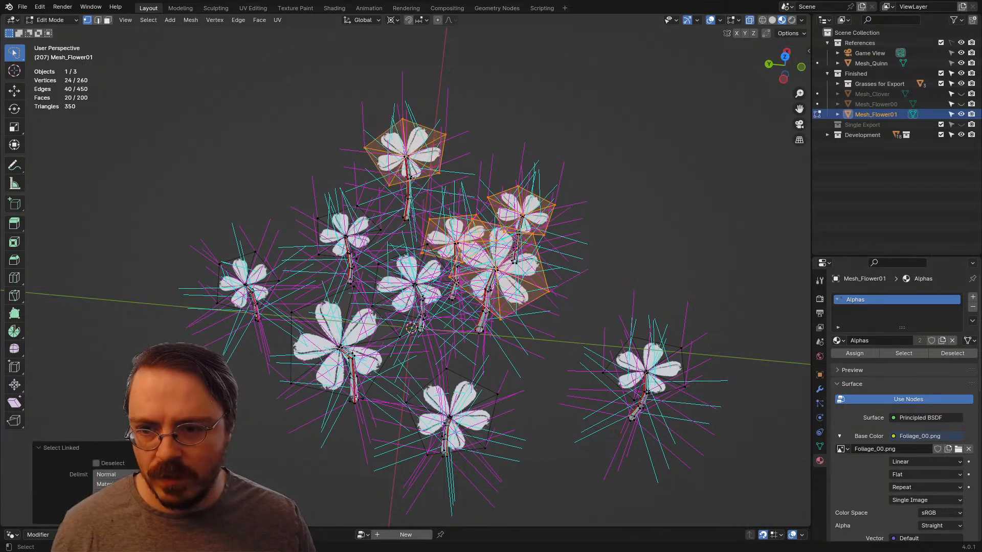
key("l")
key("l")
key("l")
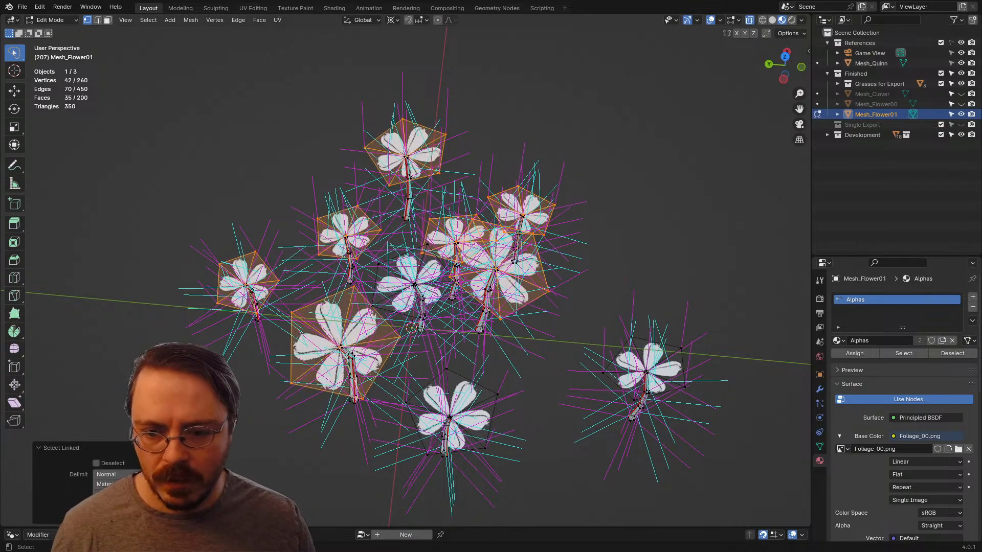
key("l")
key("l")
key("ctrl+z")
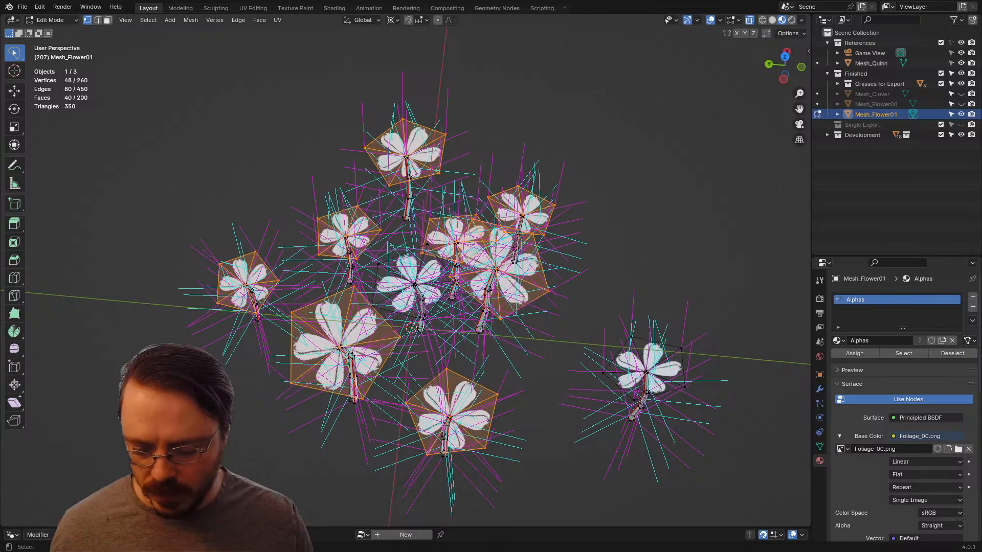
key("l")
middle_click_drag(645, 370, 767, 357)
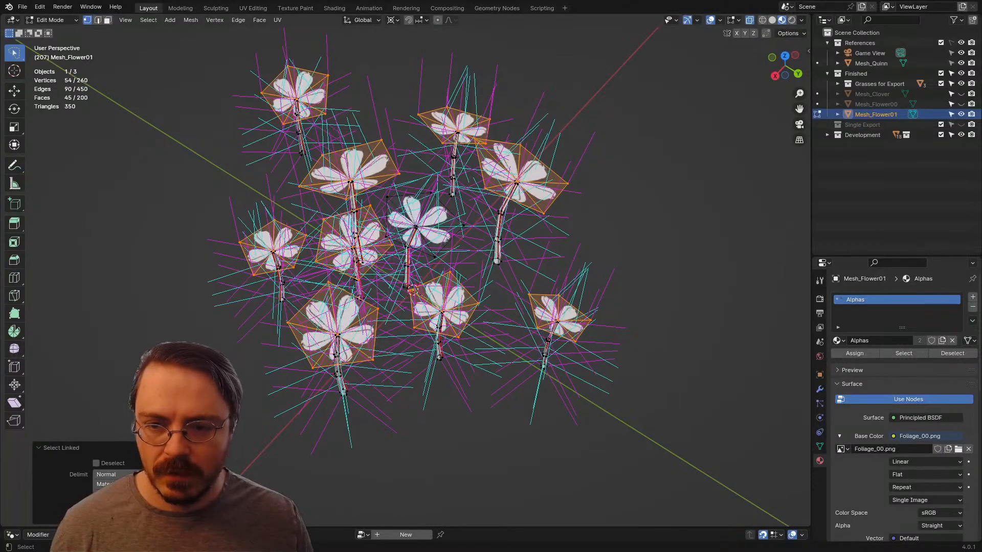
key("l")
Step: Point the flower heads' normals straight up using Point Normals to Target with Align enabled, then deselect and return to Object Mode
scroll(432, 225, "down", 3)
middle_click_drag(432, 225, 504, 172)
key("alt+l")
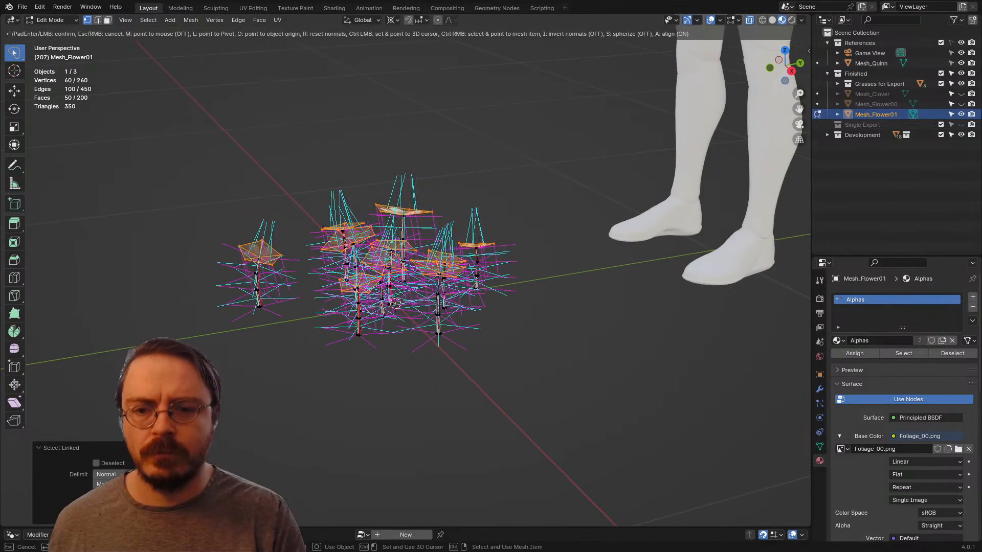
key("Return")
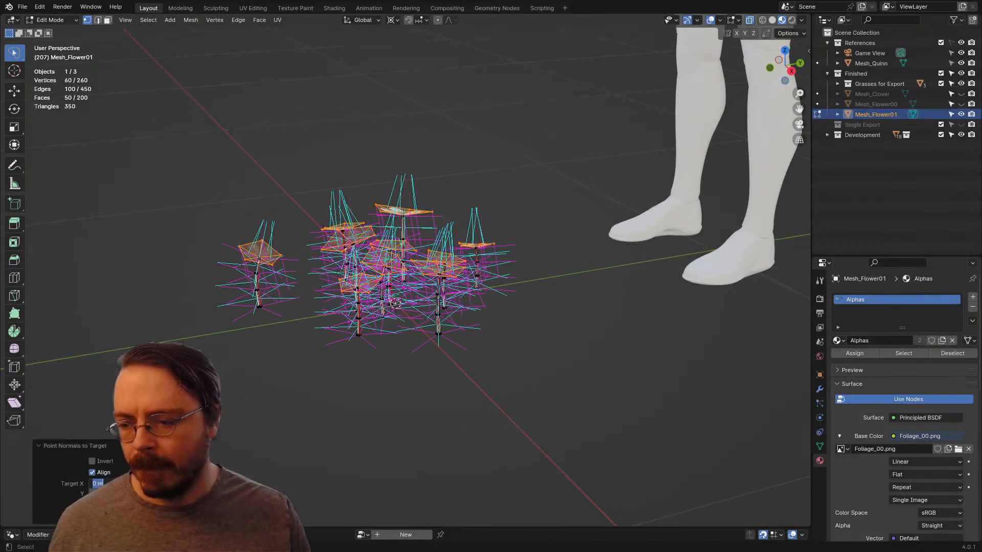
key("BackSpace")
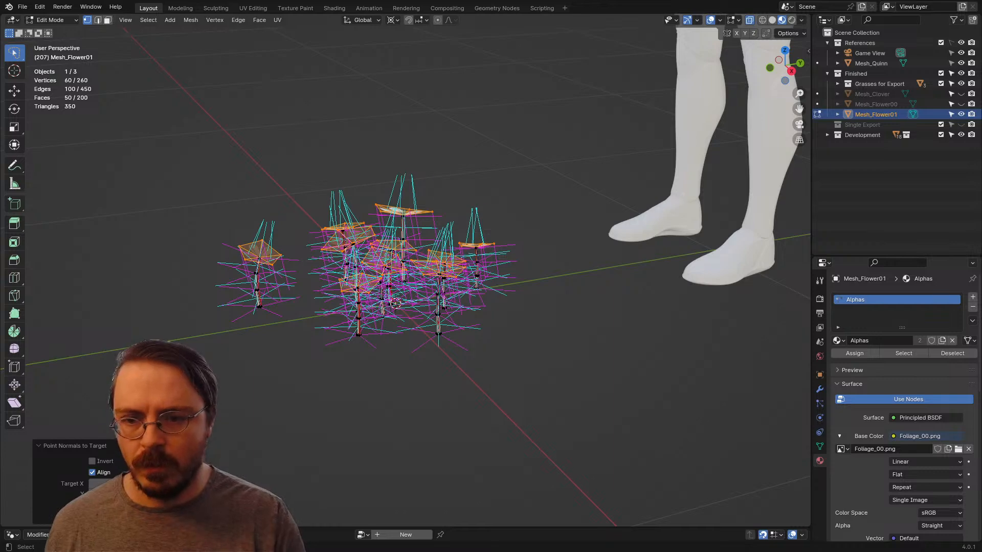
key("Return")
key("alt+a")
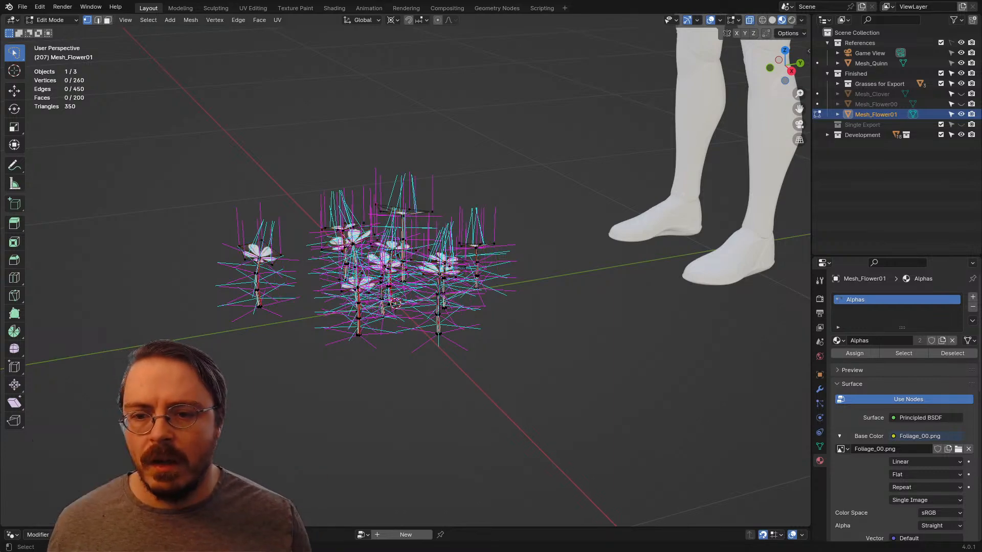
middle_click_drag(409, 276, 496, 298)
key("ctrl+Tab")
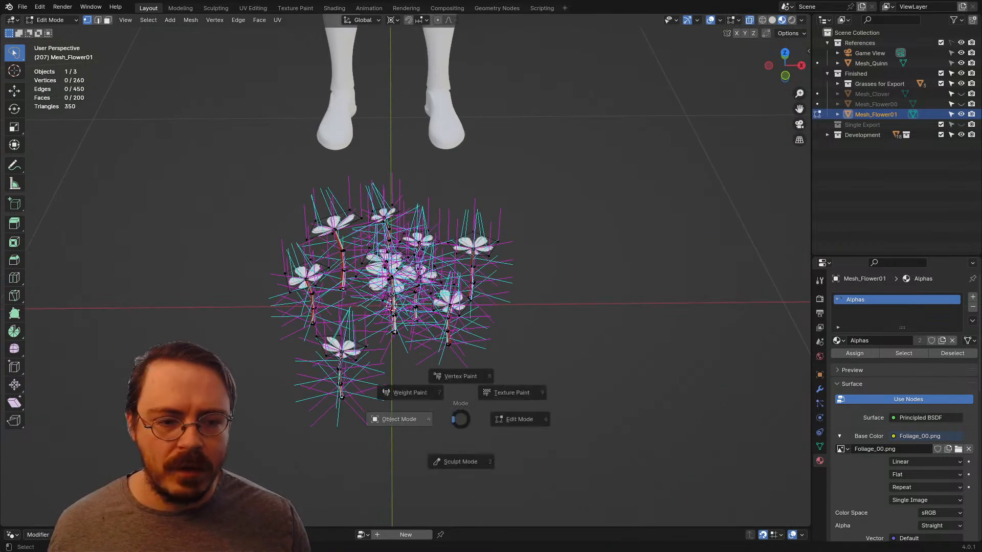
left_click(401, 419)
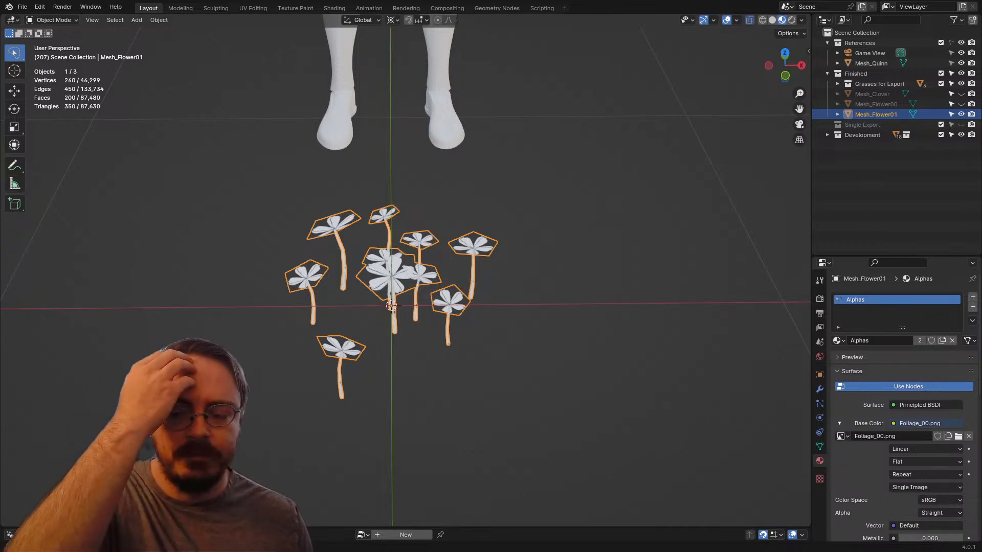
Step: Replace the cluster's Alphas material with two slots, Bud first and Stem second, while in Edit Mode
key("Tab")
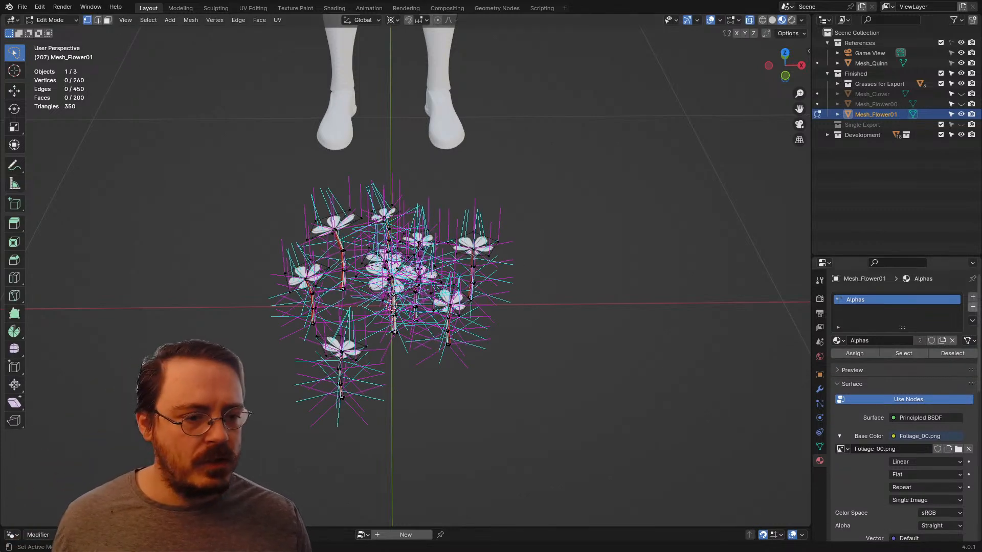
left_click(838, 340)
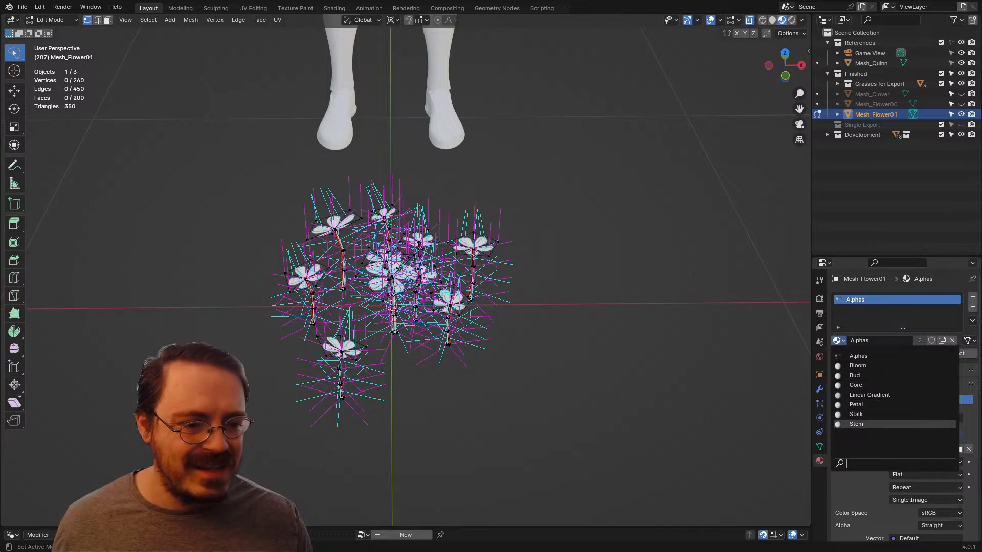
left_click(856, 423)
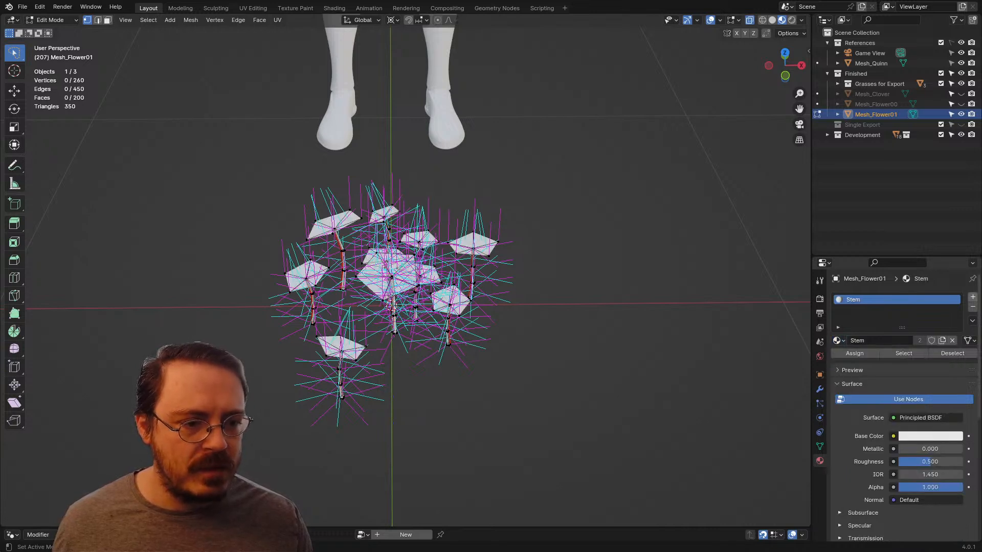
left_click(973, 296)
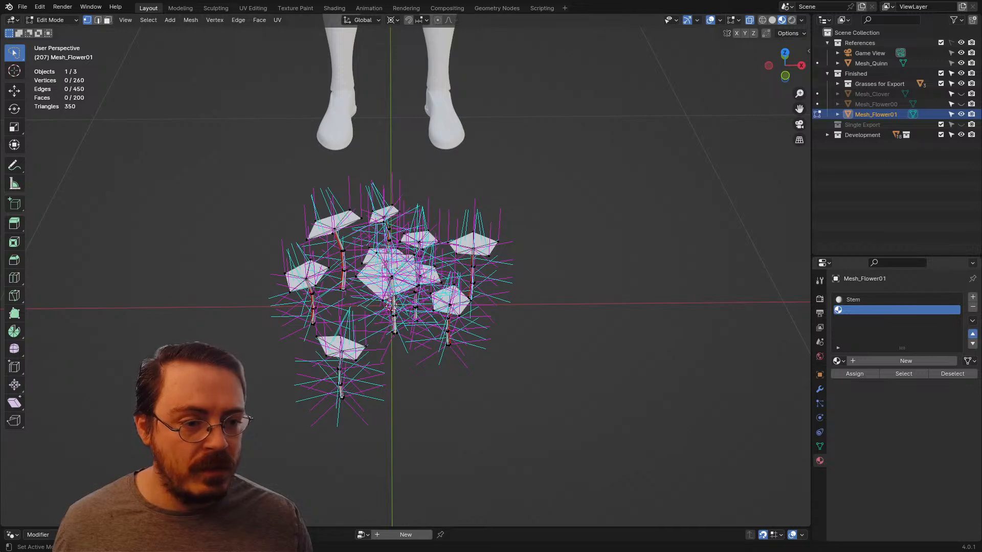
left_click(972, 333)
left_click(836, 360)
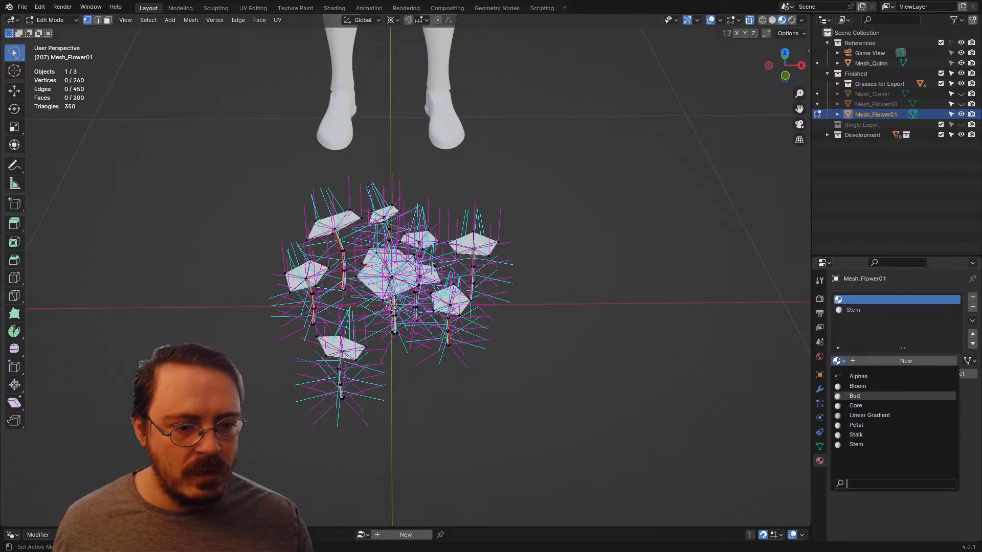
left_click(854, 396)
Step: Select the linked faces of all ten flower heads on Mesh_Flower01 and assign them to the Bud material
middle_click_drag(427, 291, 404, 291)
scroll(399, 289, "up", 2)
scroll(399, 289, "down", 2)
key("l")
key("l")
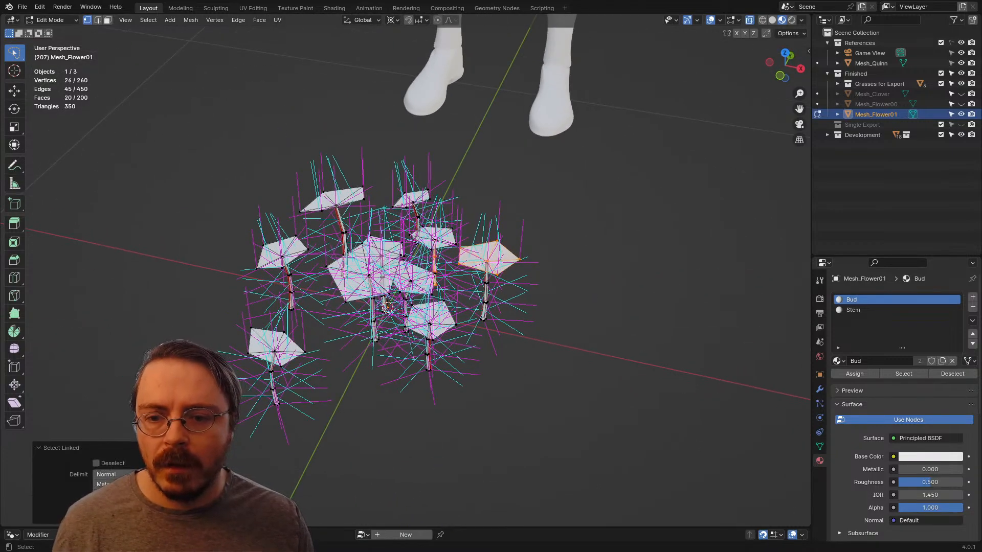
key("ctrl+z")
key("l")
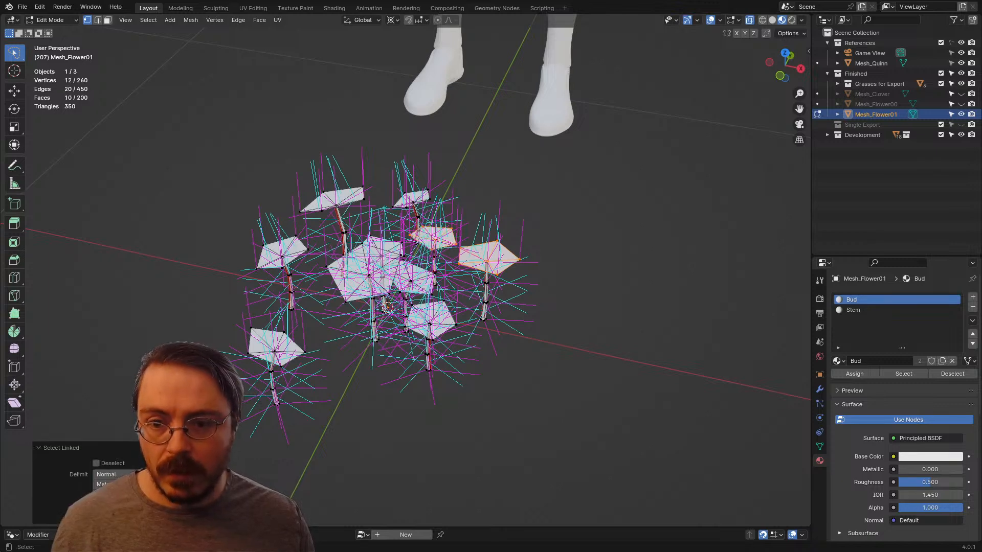
key("l")
key("l")
key("l")
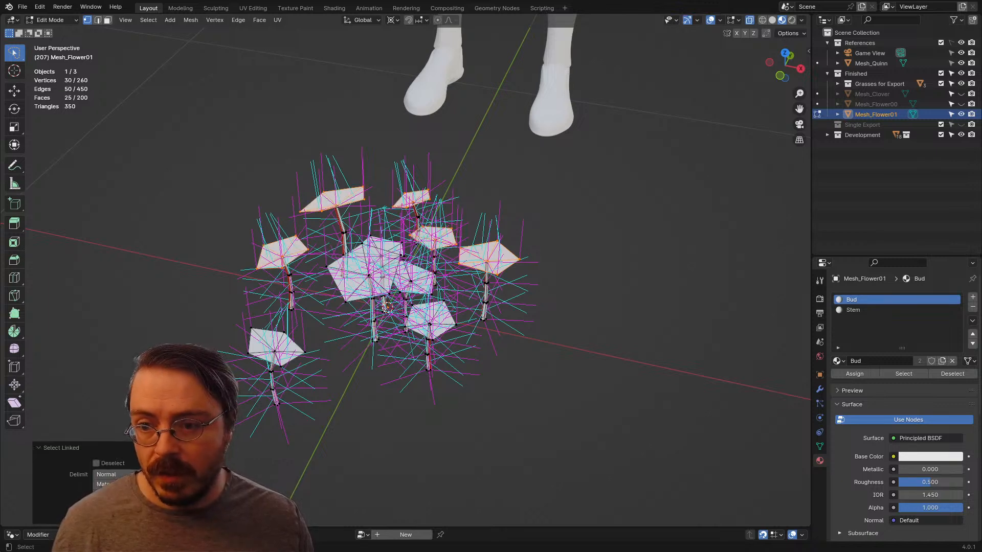
key("l")
key("l")
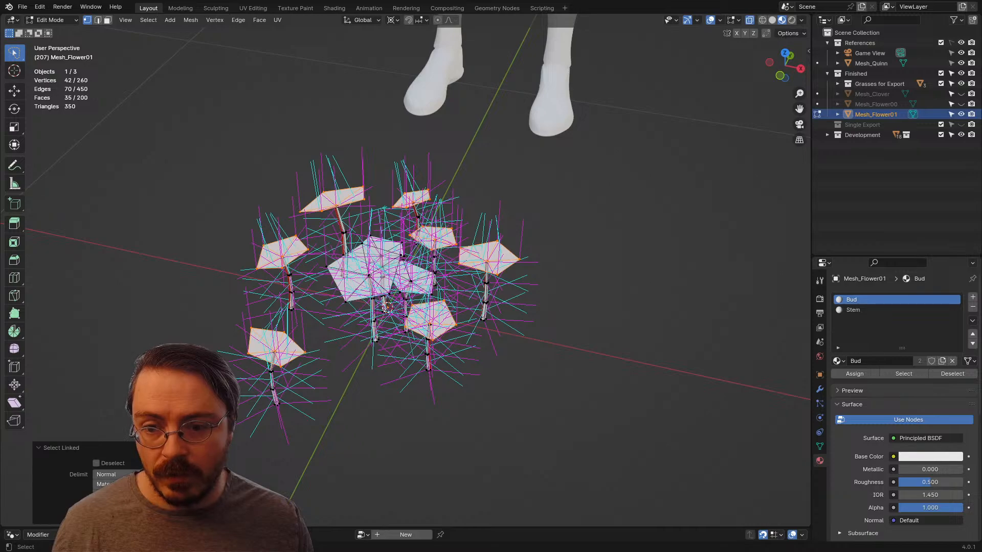
middle_click_drag(430, 319, 387, 314)
key("l")
key("l")
key("l")
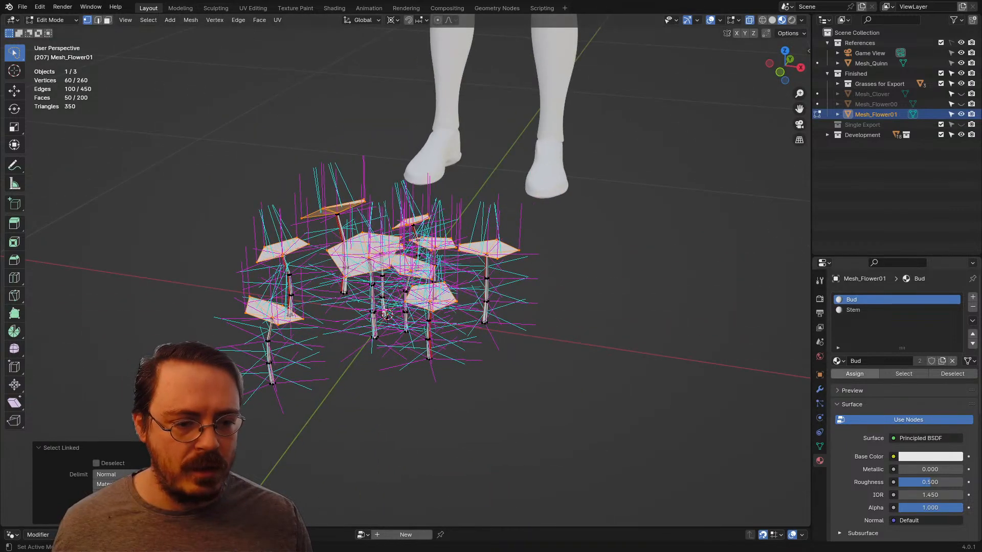
left_click(854, 373)
Step: Invert the selection to the stems, assign them to the Stem material, and return to Object Mode with the Bud slot active
key("ctrl+i")
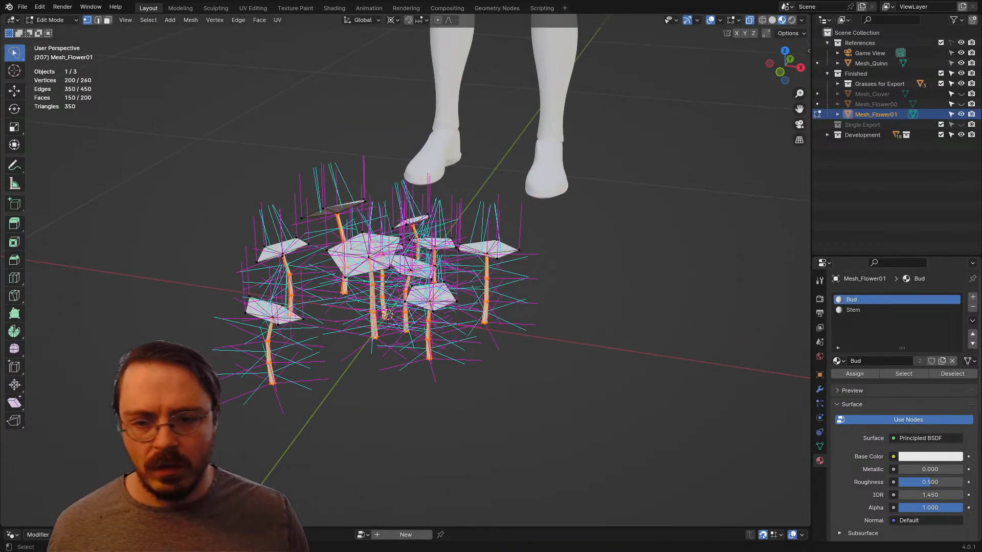
left_click(852, 310)
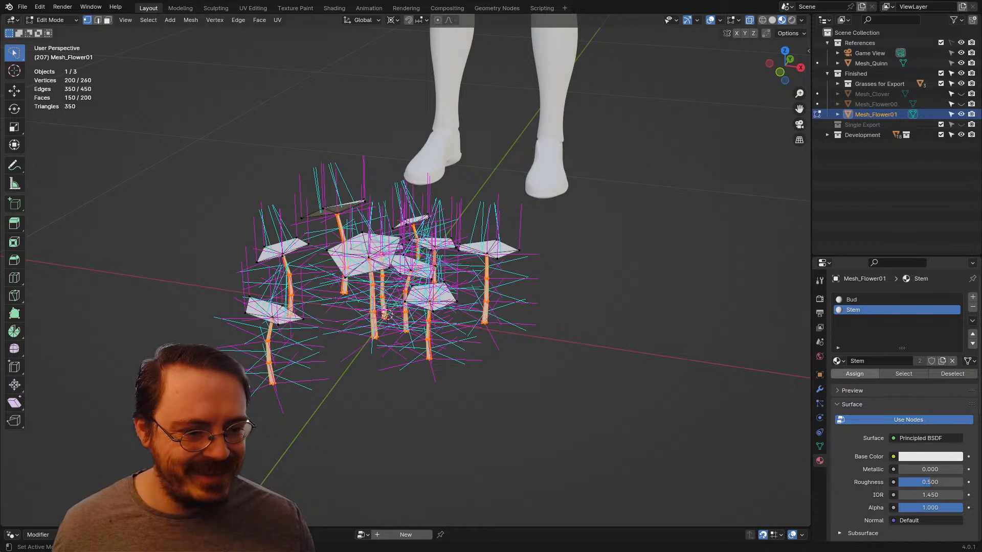
left_click(854, 374)
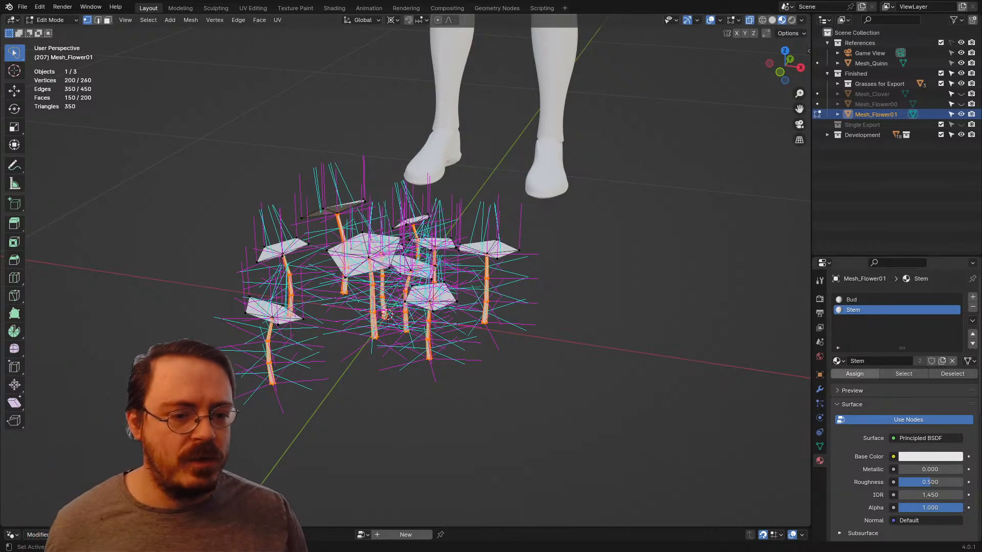
key("Tab")
middle_click_drag(537, 286, 584, 288)
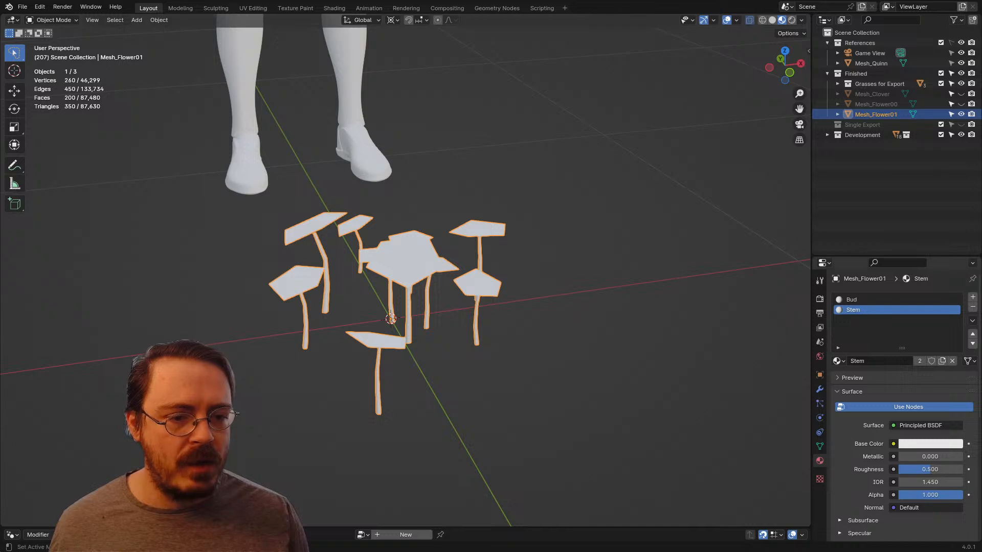
left_click(888, 300)
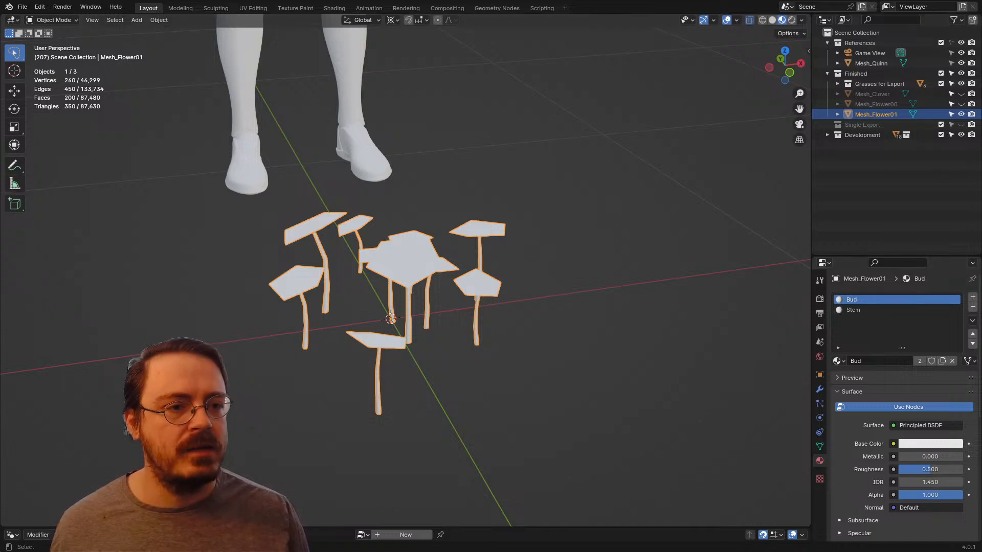
Step: Hide Mesh_Flower01, show Mesh_Flower00, and select only its faces that use the Stem material in Edit Mode
left_click(961, 114)
left_click(960, 103)
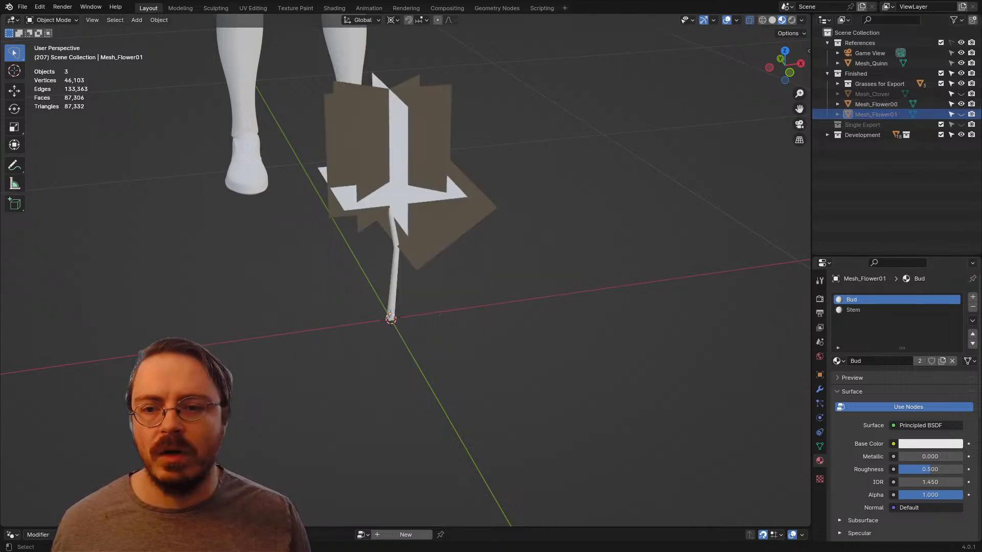
middle_click_drag(398, 169, 423, 234, "shift")
left_click(413, 254)
key("Tab")
scroll(357, 240, "up", 3)
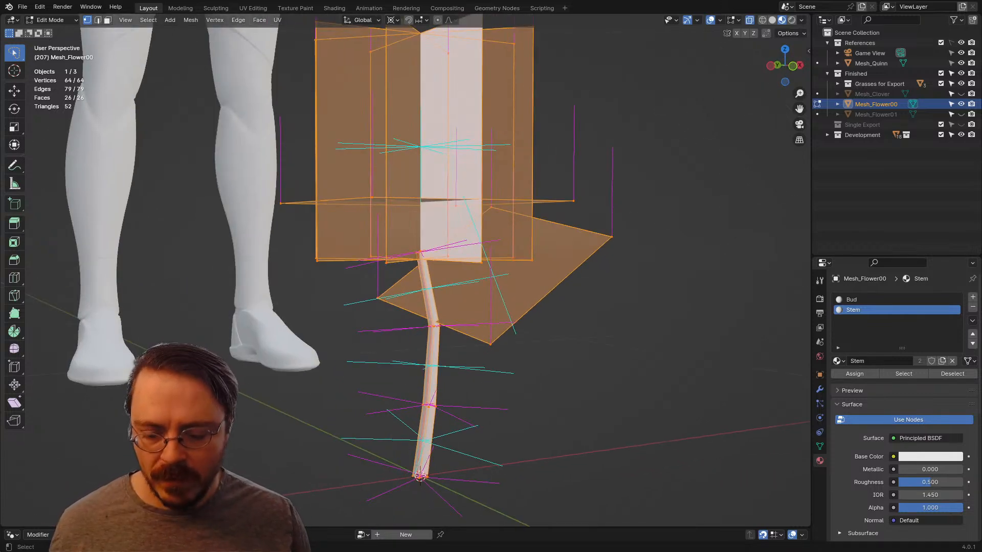
middle_click_drag(424, 234, 395, 236)
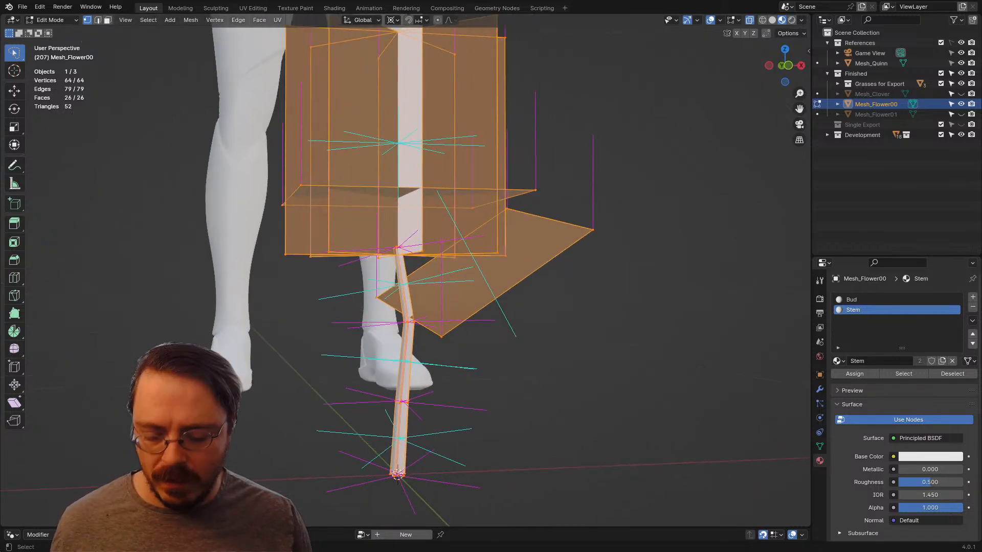
key("alt+a")
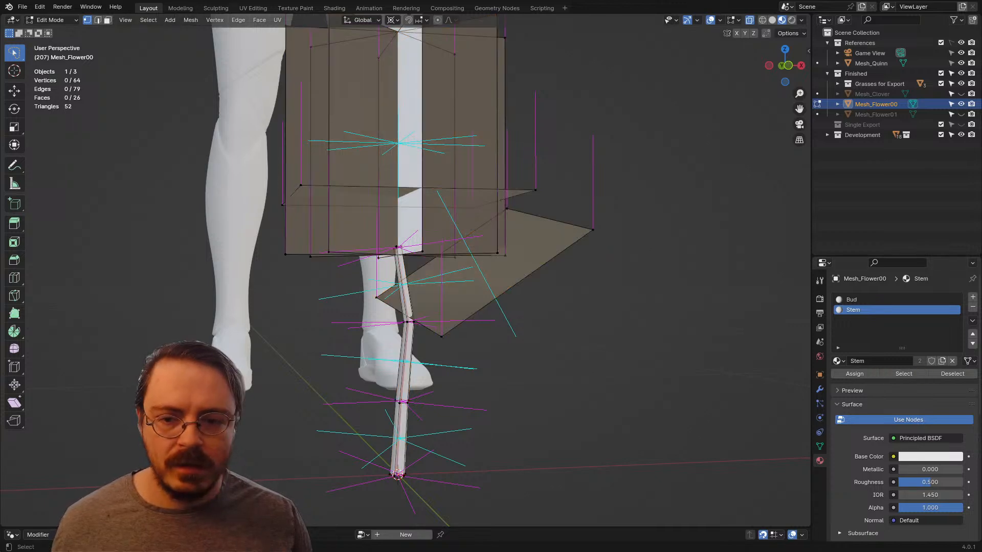
left_click(903, 374)
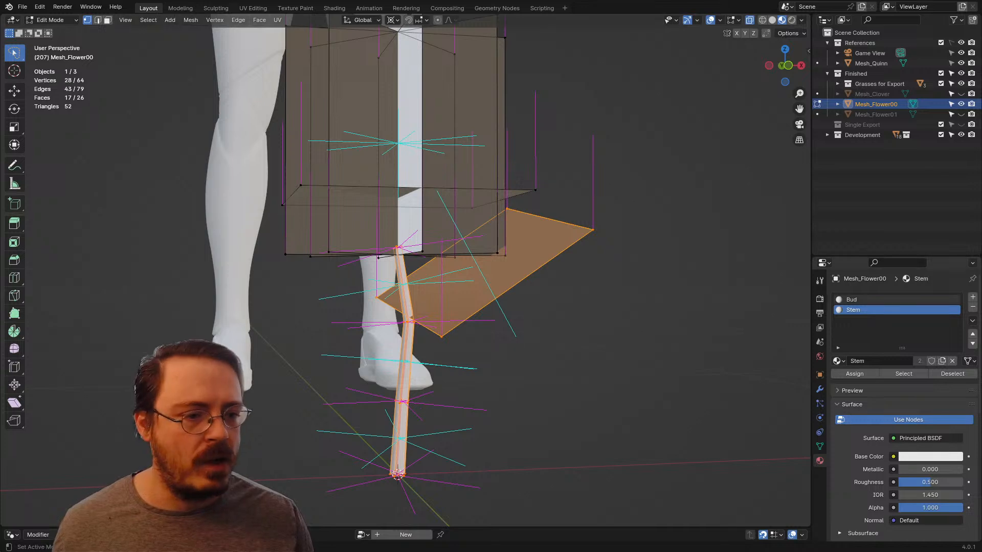
Step: Add a third material slot to Mesh_Flower00 with a new material named Leaf
left_click(972, 297)
left_click(837, 361)
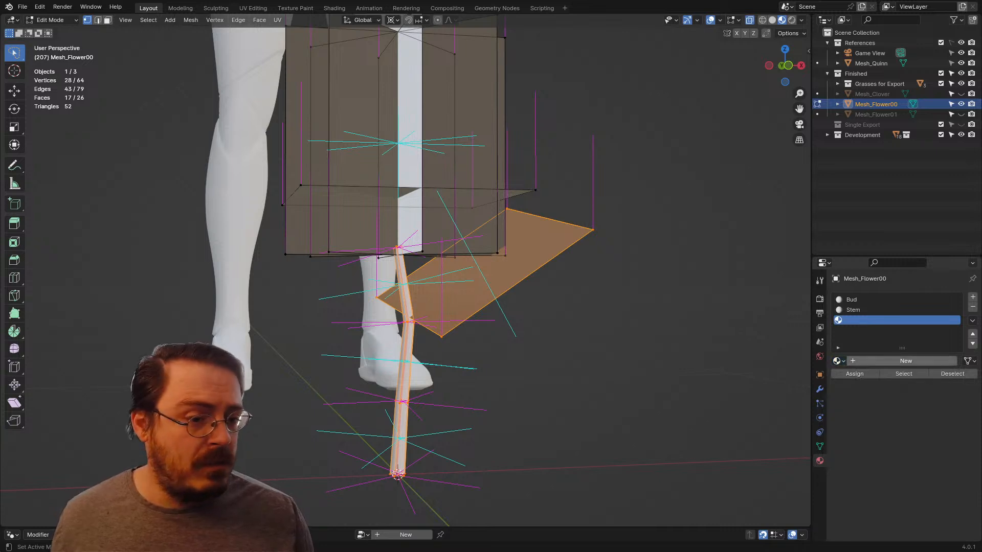
left_click(905, 361)
double_click(869, 361)
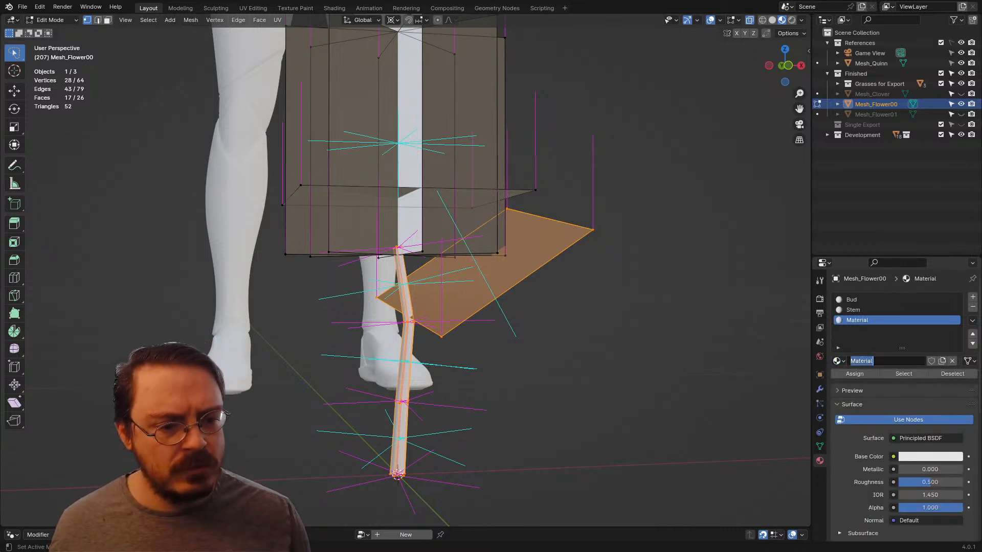
type("Leaf")
key("Return")
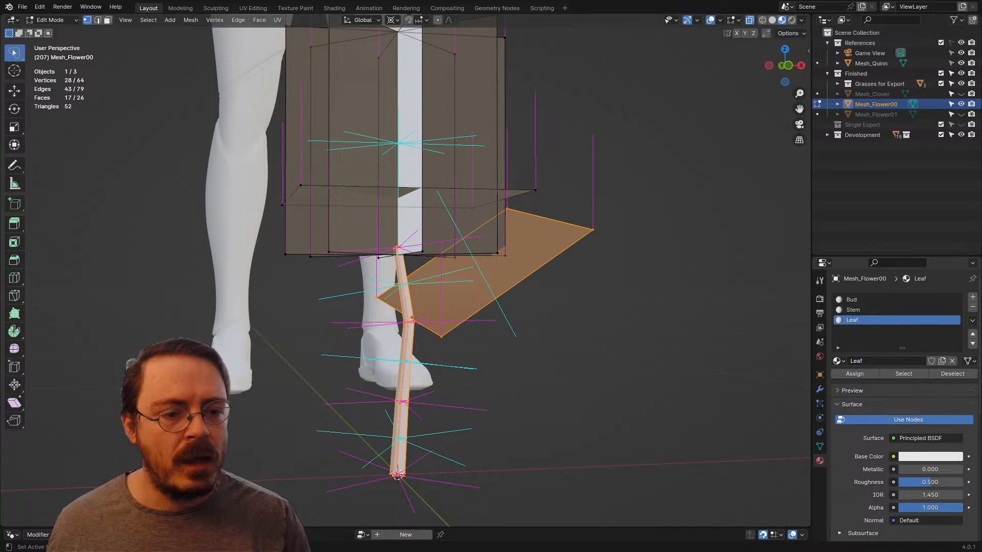
Step: Select both overlapping leaf planes on Mesh_Flower00, leaving the stem unselected, and assign them to the Leaf material
key("alt+a")
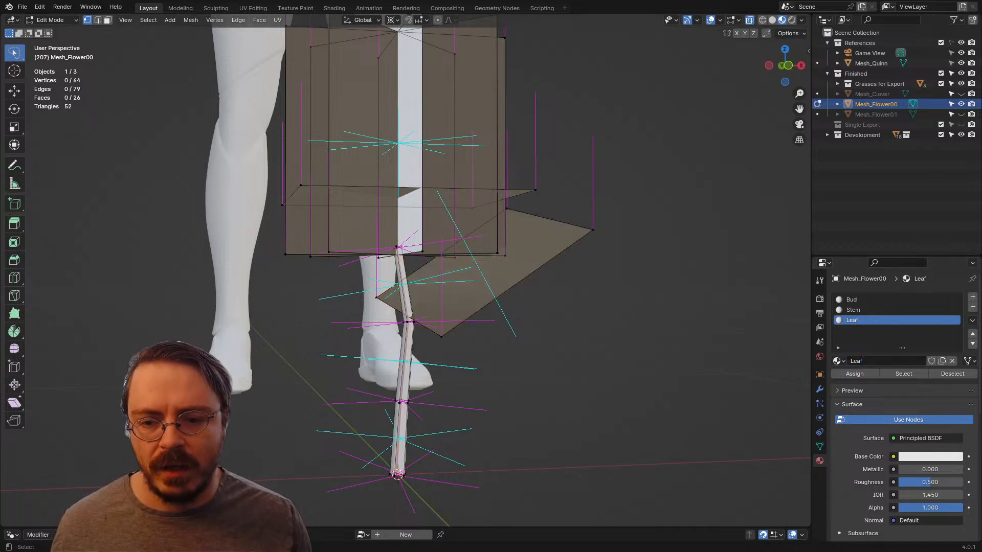
key("l")
left_click(854, 374)
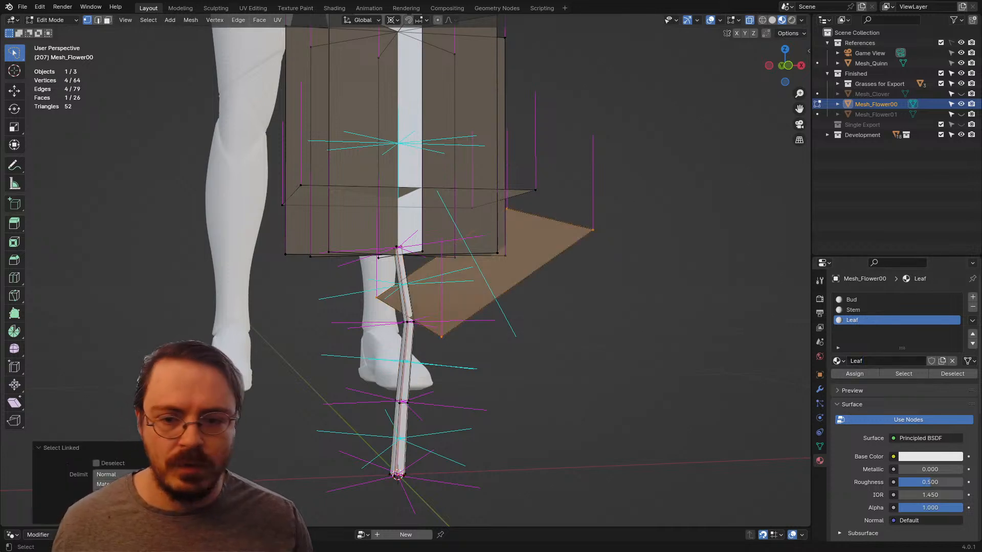
left_click_drag(597, 194, 617, 270)
key("ctrl+l")
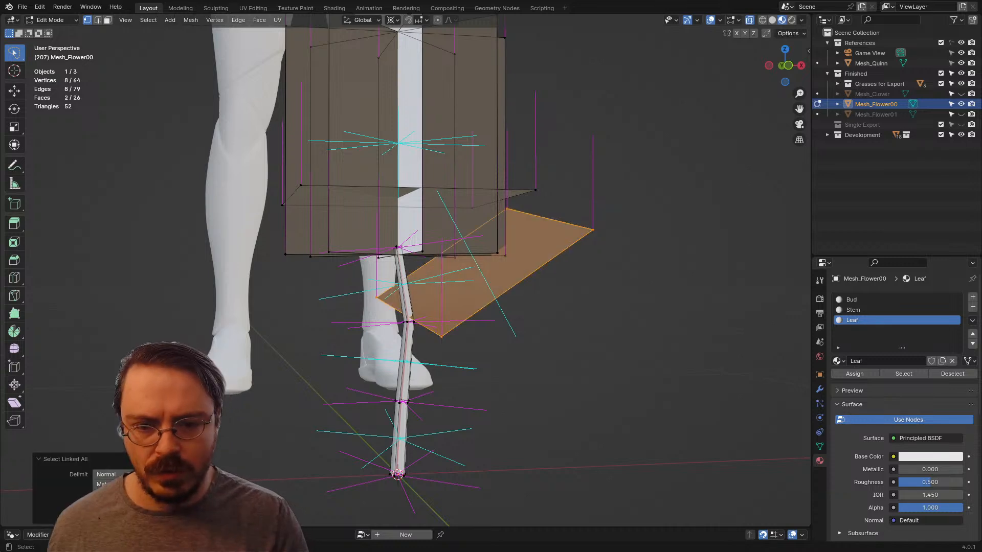
key("alt+z")
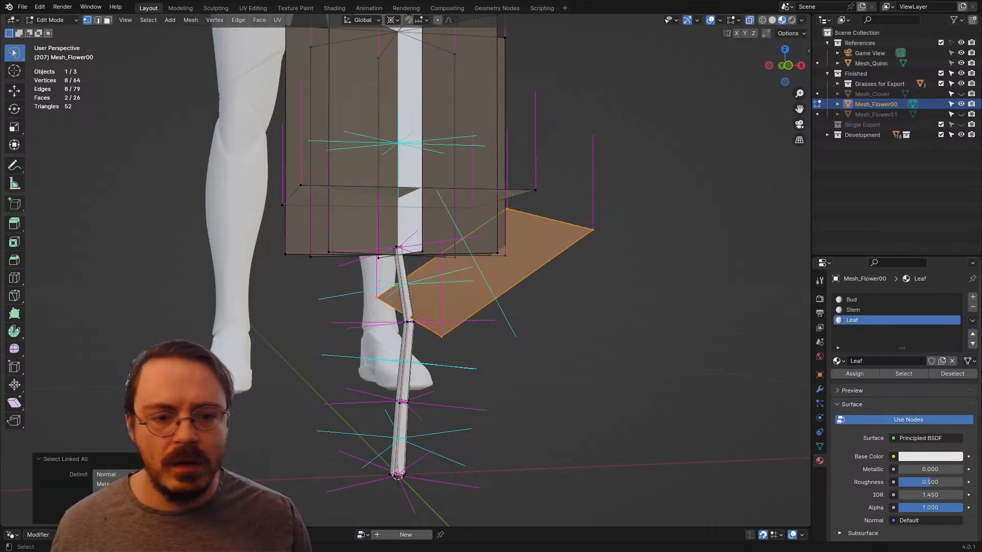
left_click(854, 374)
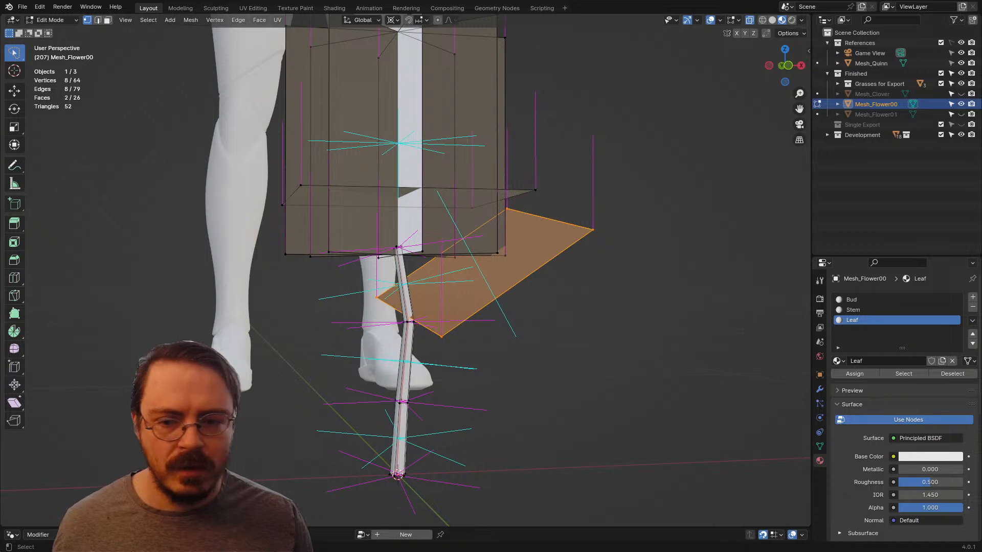
Step: Check Mesh_Flower00's Bud, Stem and Leaf assignments by selecting each slot's faces in turn, deselecting between them, before returning to Object Mode
key("Tab")
left_click(516, 313)
key("Tab")
left_click(724, 344)
key("alt+a")
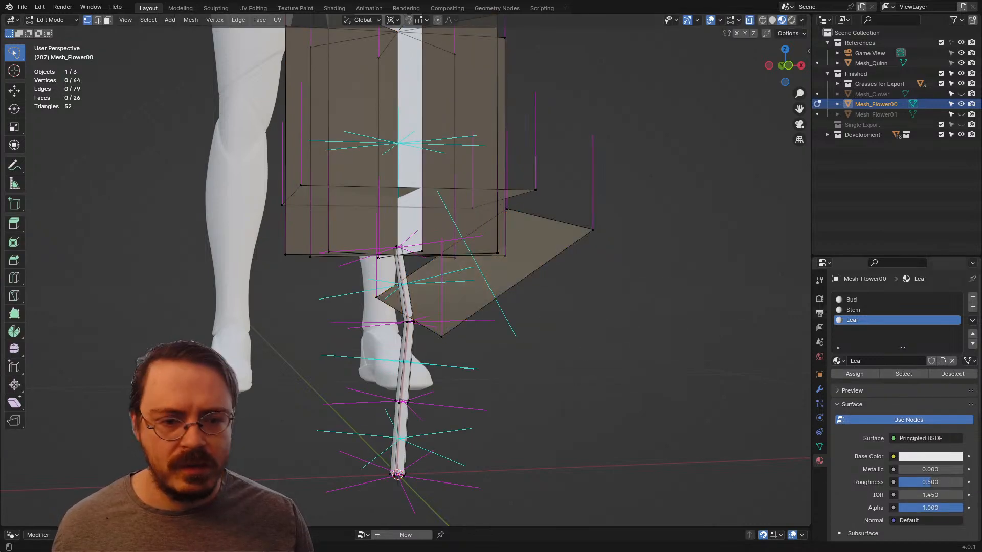
left_click(869, 299)
left_click(903, 374)
key("alt+a")
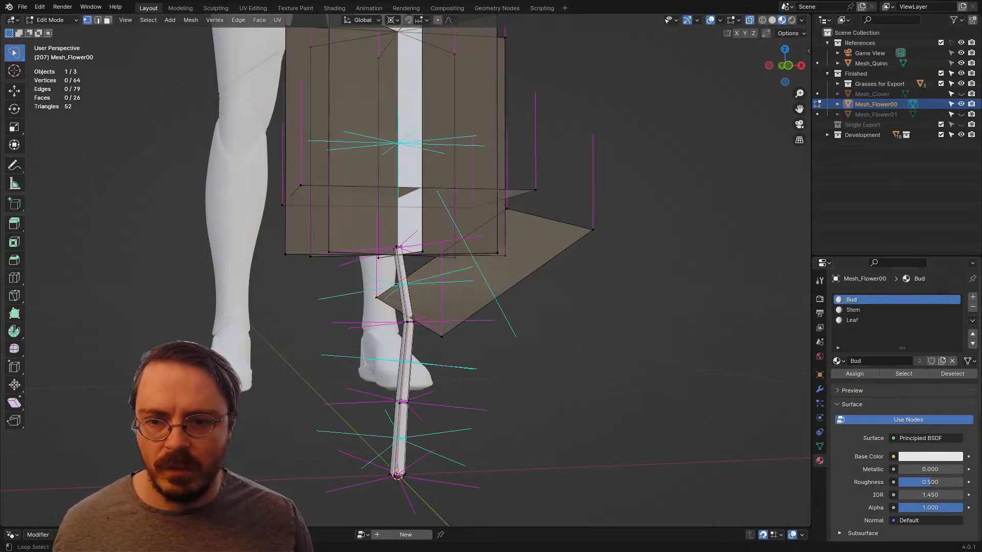
left_click(869, 310)
left_click(903, 374)
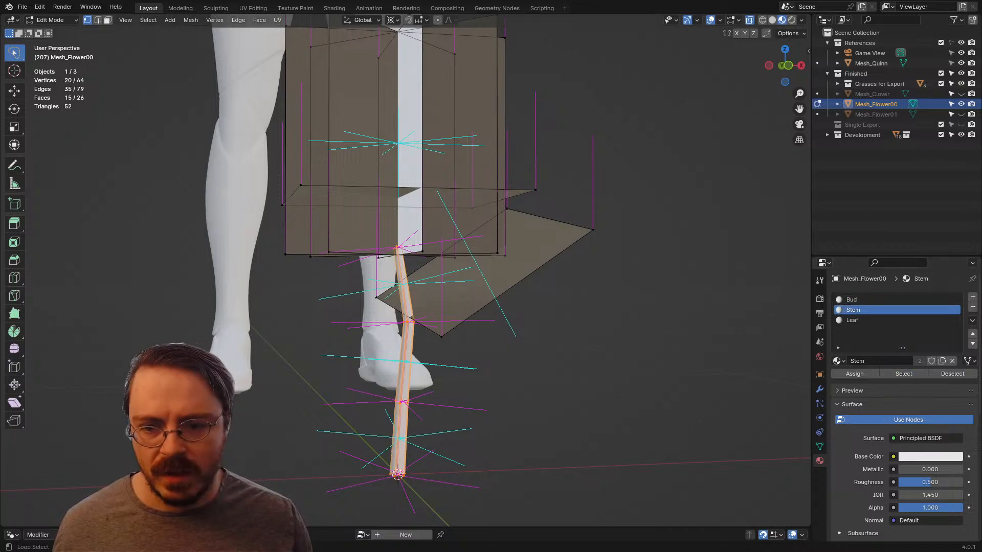
key("alt+a")
left_click(869, 320)
left_click(903, 373)
middle_click_drag(629, 319, 570, 321)
key("alt+a")
left_click(510, 205)
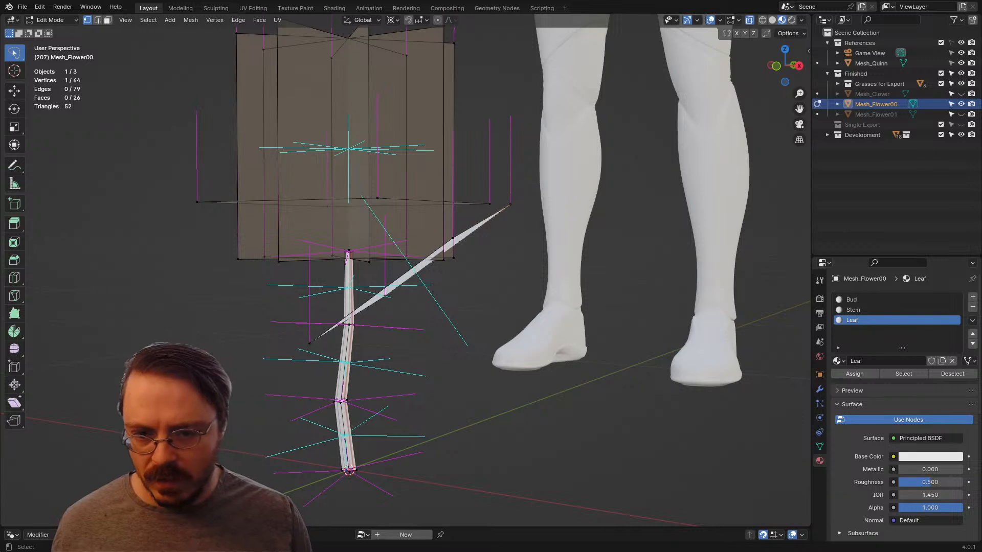
key("ctrl+Tab")
left_click(437, 309)
scroll(437, 309, "down", 3)
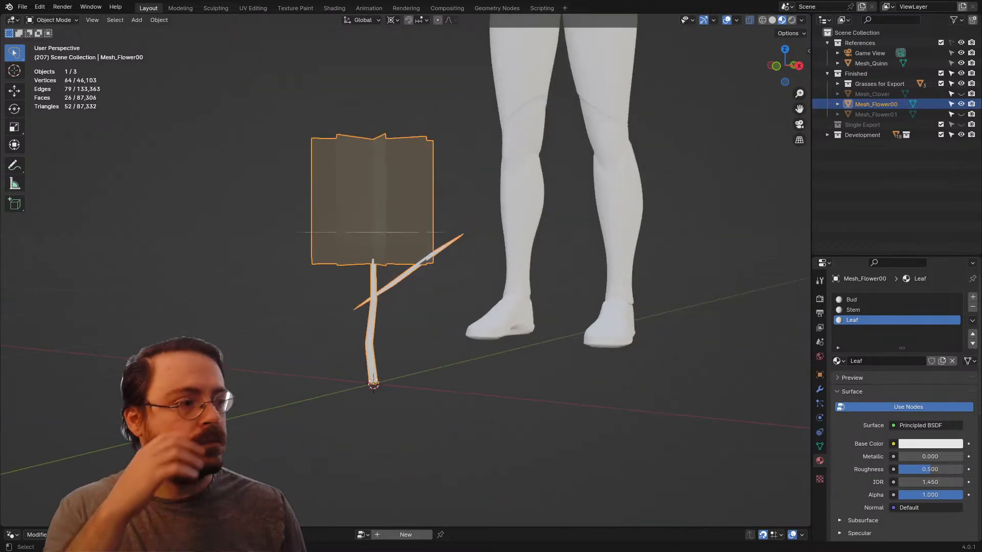
middle_click_drag(437, 309, 522, 328)
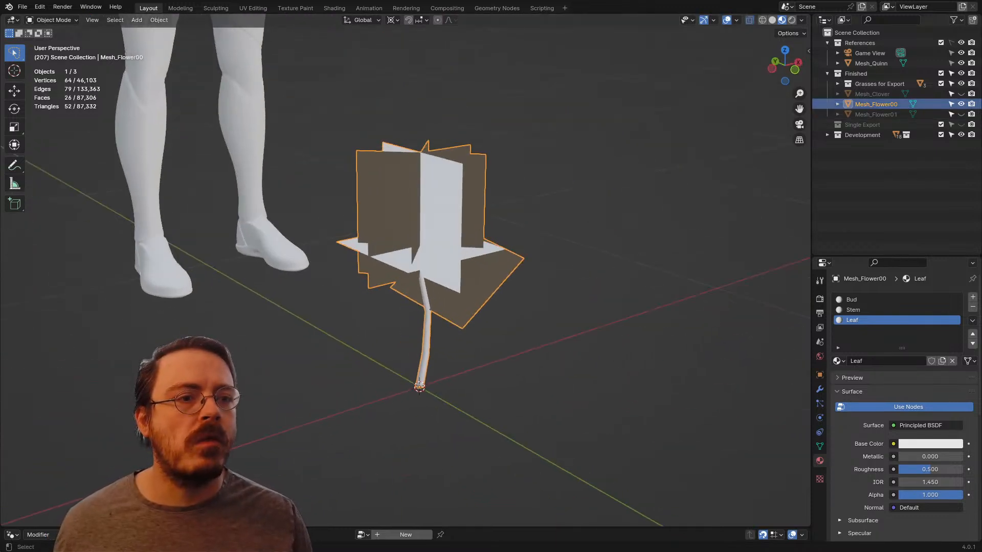
Step: Review the finished Mesh_Clover, Mesh_Flower00 and Mesh_Flower01 by toggling their visibility, leaving Mesh_Flower00 hidden and Mesh_Flower01 selected
left_click(961, 104)
left_click(961, 114)
left_click(960, 115)
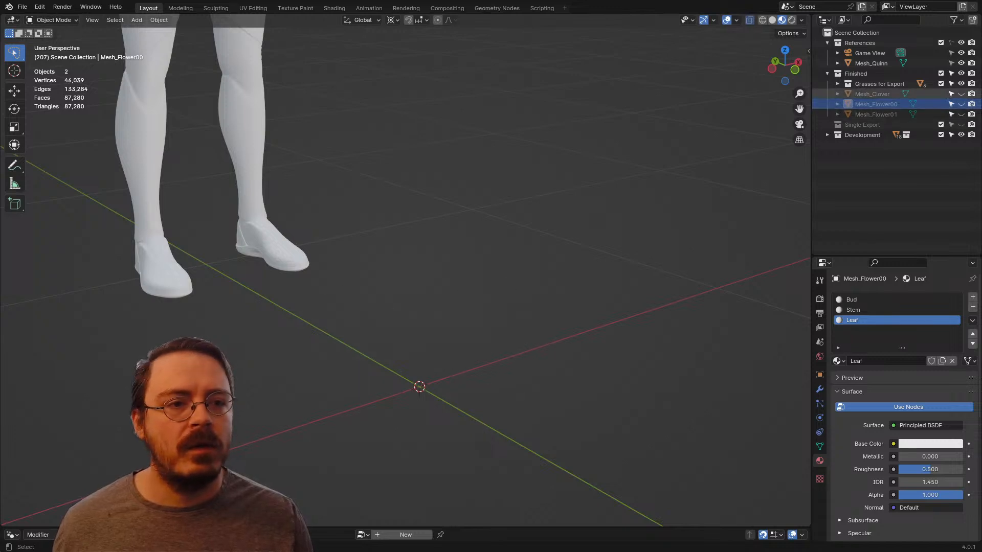
left_click(961, 94)
middle_click_drag(490, 286, 430, 306)
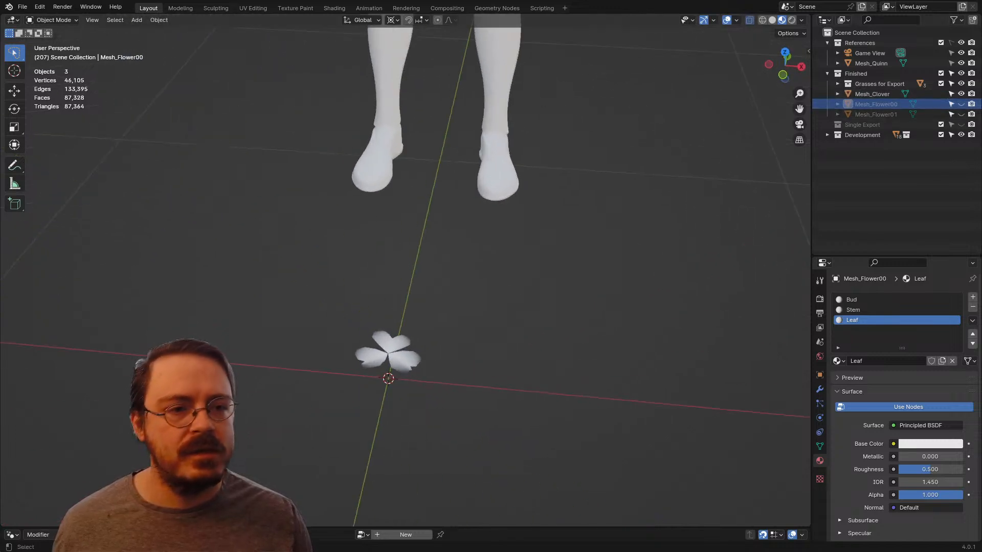
left_click(960, 104)
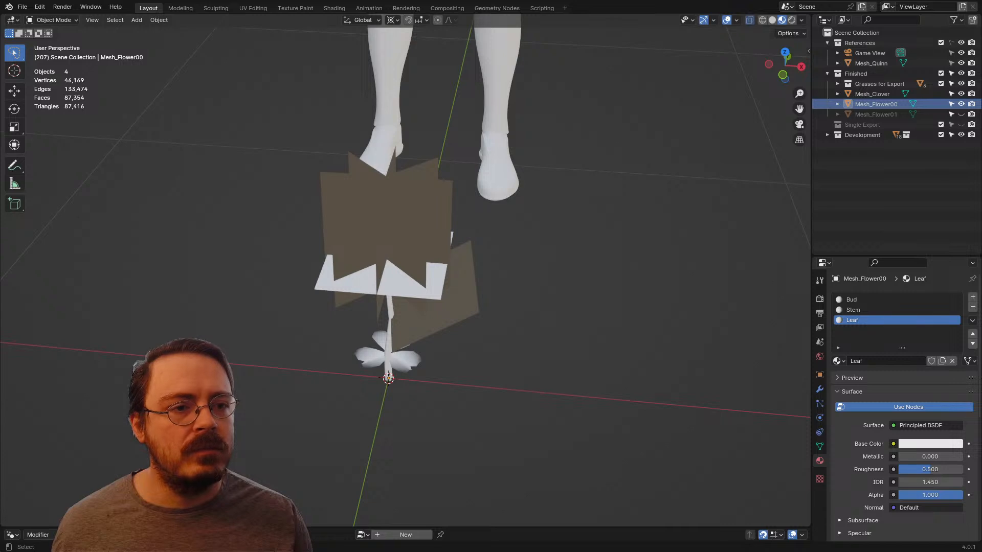
left_click(960, 104)
left_click(961, 114)
left_click(875, 115)
middle_click_drag(491, 306, 525, 268)
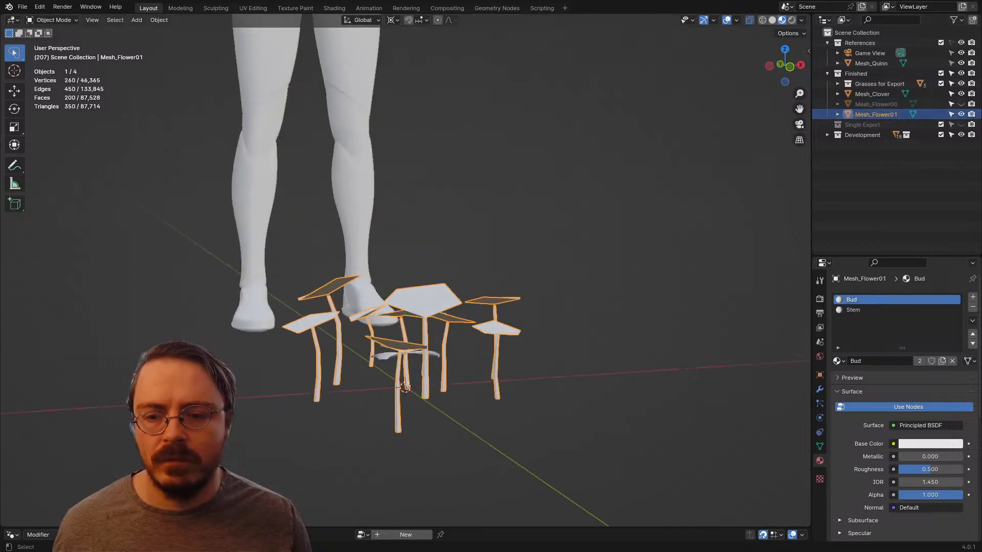
Step: Hide Mesh_Flower01 and Mesh_Clover, leaving all three plant meshes in the Finished collection hidden
left_click(961, 114)
left_click(960, 104)
left_click(960, 105)
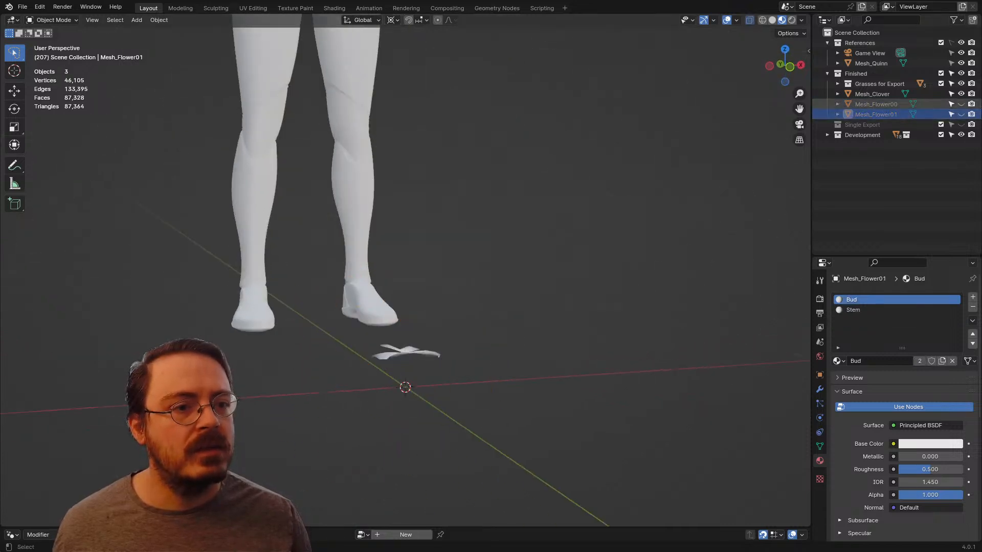
left_click(961, 94)
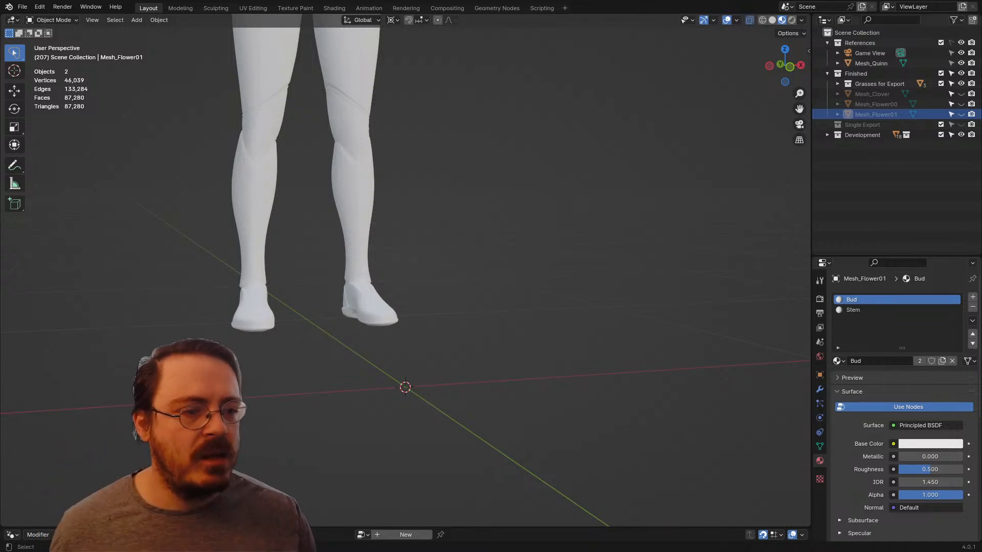
key("alt+a")
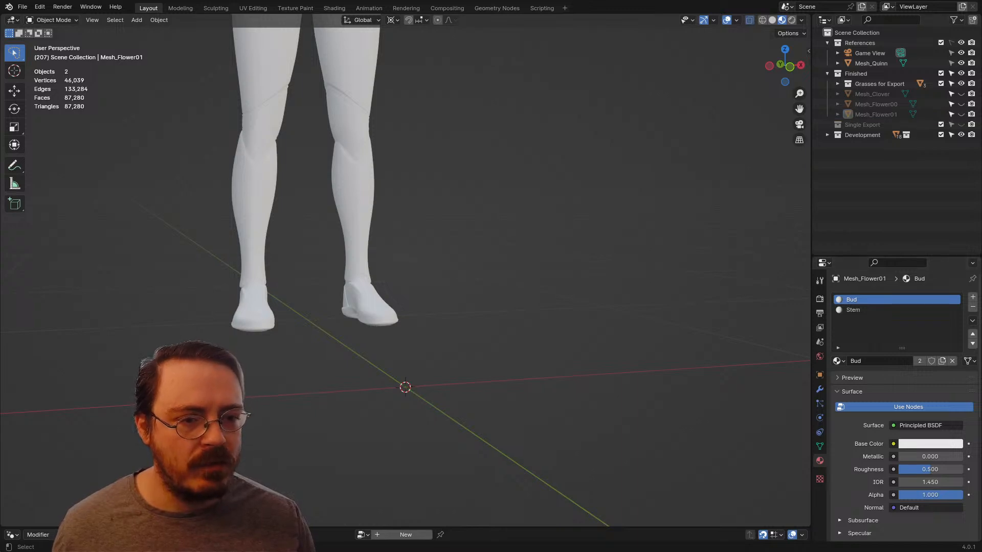
left_click(876, 104)
left_click(875, 115)
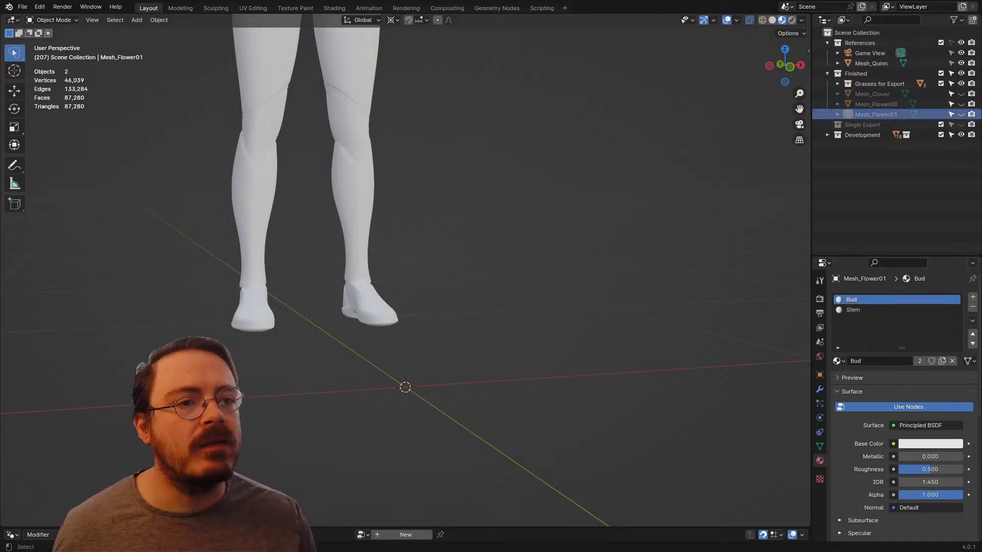
left_click(875, 105)
left_click(875, 115)
key("alt+a")
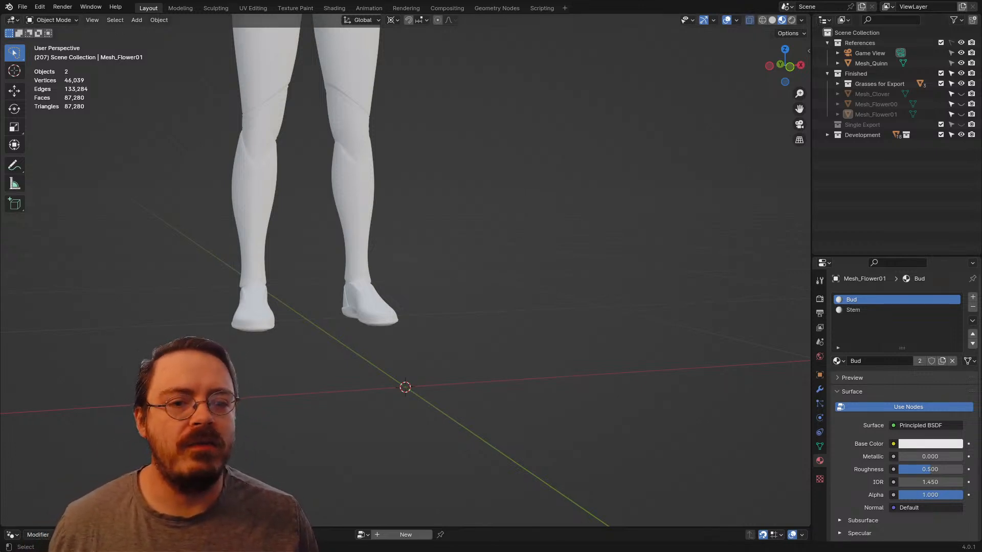
Step: Switch the viewport to Solid shading and turn X-ray off
middle_click_drag(435, 276, 401, 284)
scroll(420, 278, "down", 3)
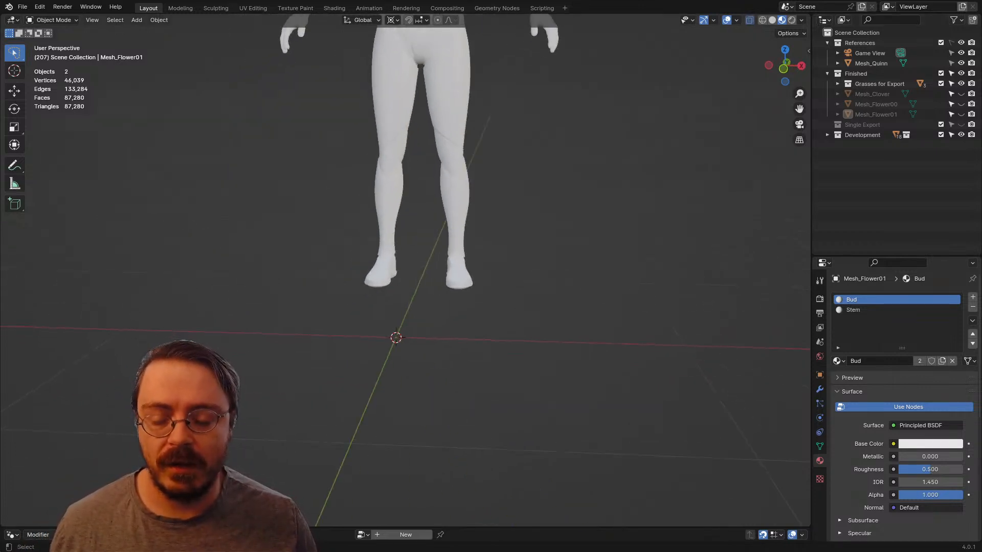
key("z")
left_click(526, 291)
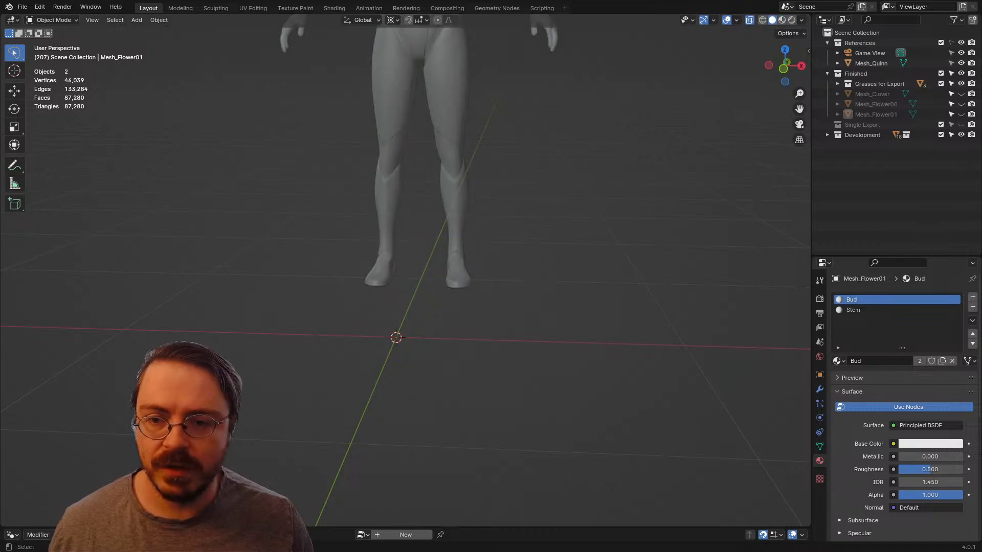
key("alt+z")
Step: Add a mesh plane at the world origin in front of the mannequin's feet and leave it deselected
key("shift+a")
mouse_move(388, 288)
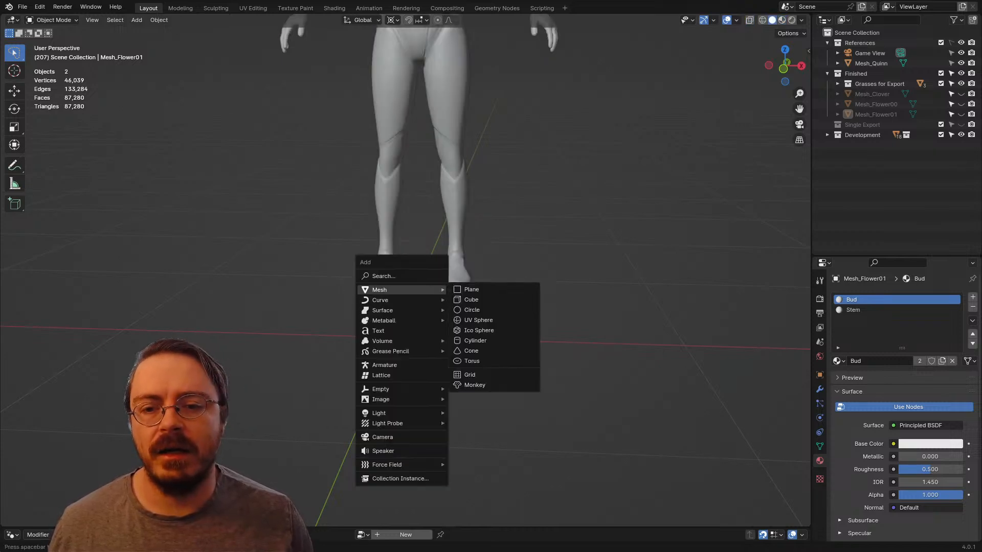
left_click(476, 289)
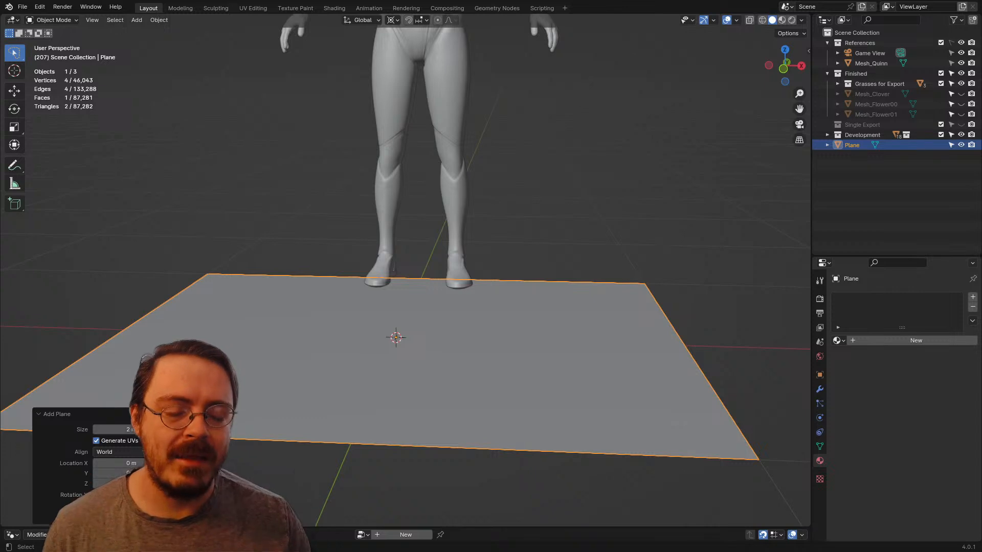
middle_click_drag(476, 288, 381, 297)
scroll(381, 296, "down", 3)
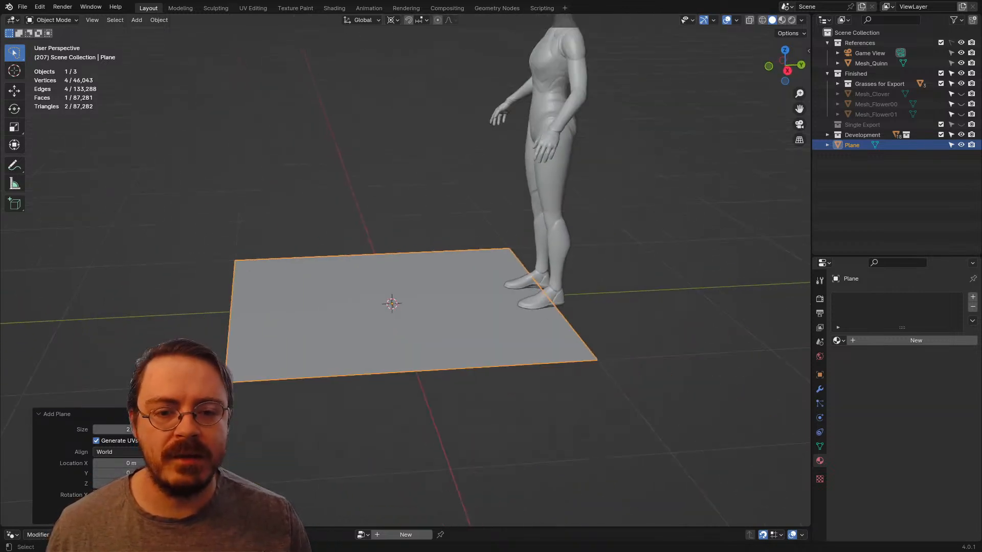
left_click(357, 205)
middle_click_drag(358, 205, 398, 214)
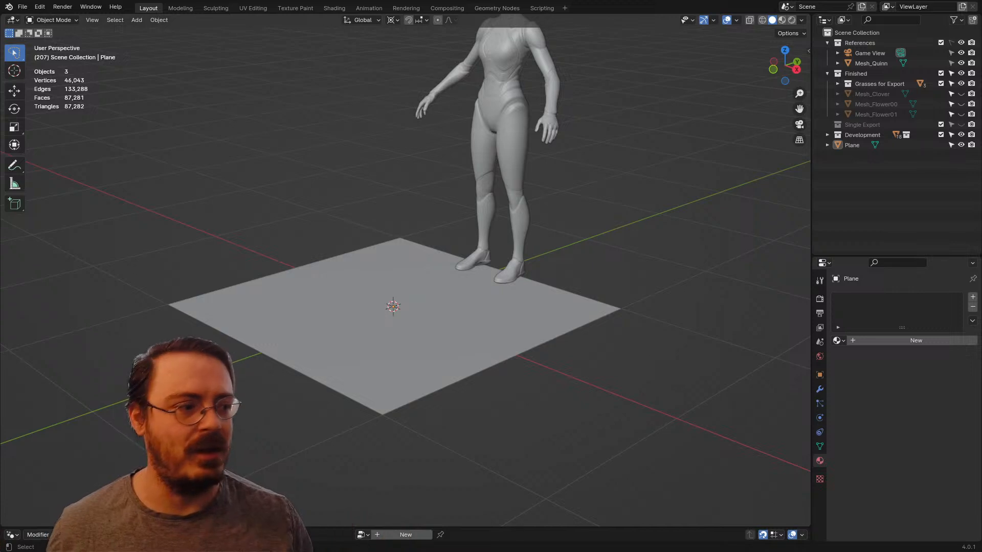
Step: Select the new ground plane and enter Edit Mode with its whole face selected
middle_click_drag(409, 327, 442, 323)
left_click(442, 323)
key("Tab")
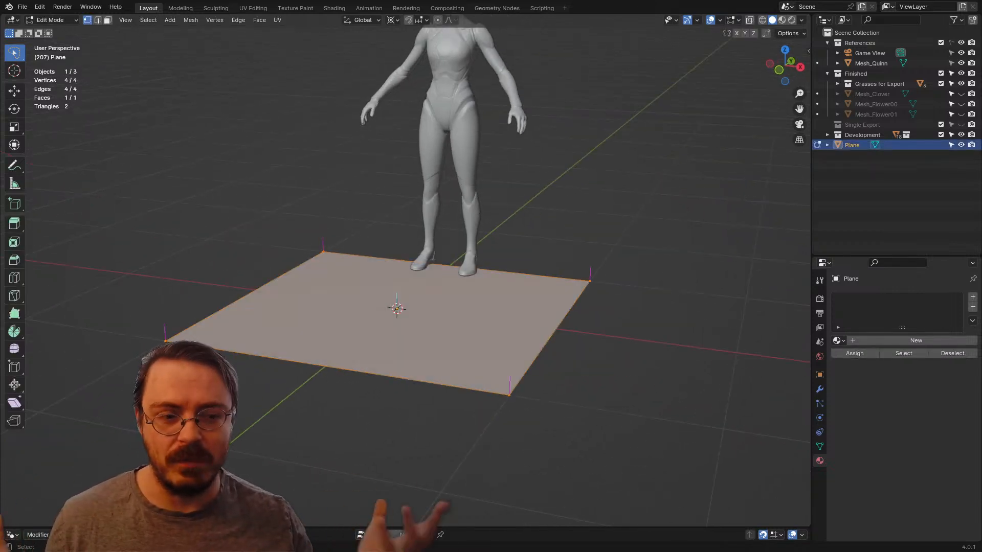
middle_click_drag(443, 323, 467, 306)
scroll(475, 308, "up", 3)
scroll(405, 276, "down", 4)
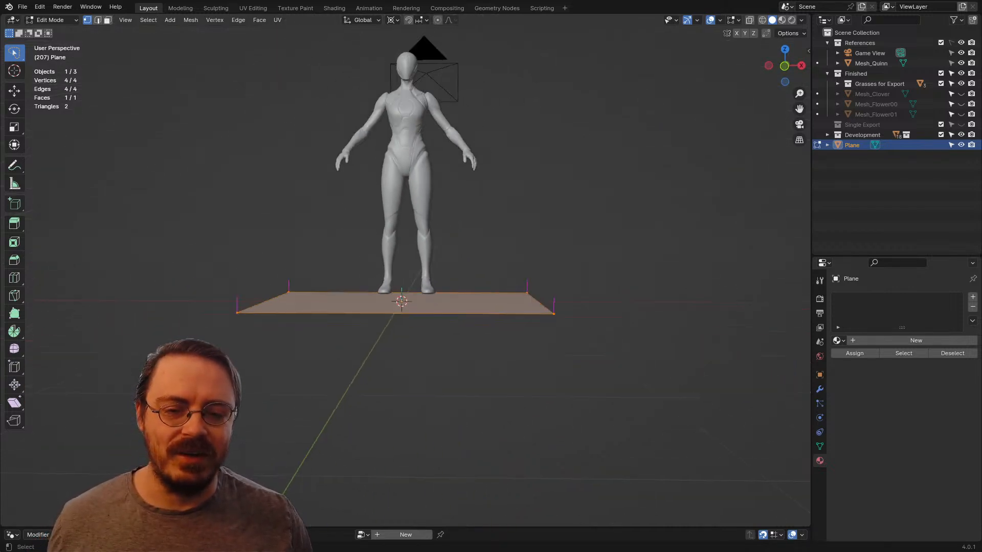
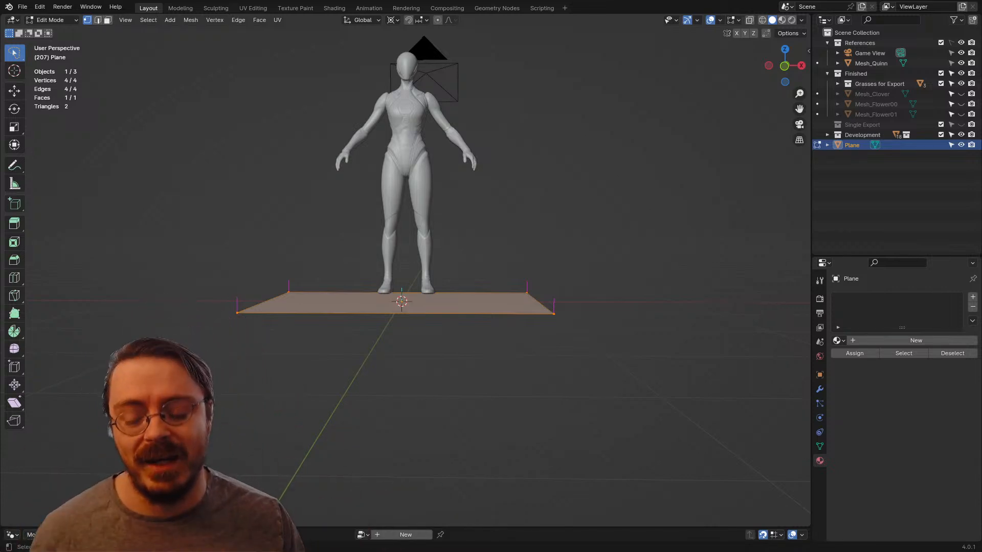
Step: Delete only the face of the ground plane, keeping its four border edges
middle_click_drag(403, 276, 383, 317, "shift")
scroll(405, 276, "up", 3)
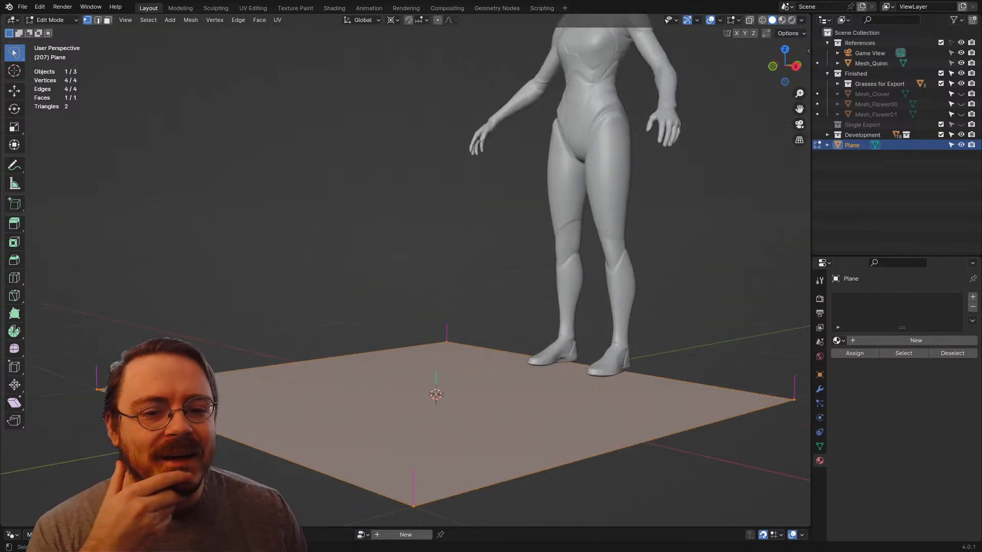
key("KP_1")
middle_click_drag(435, 322, 405, 229, "shift")
middle_click_drag(522, 230, 466, 261)
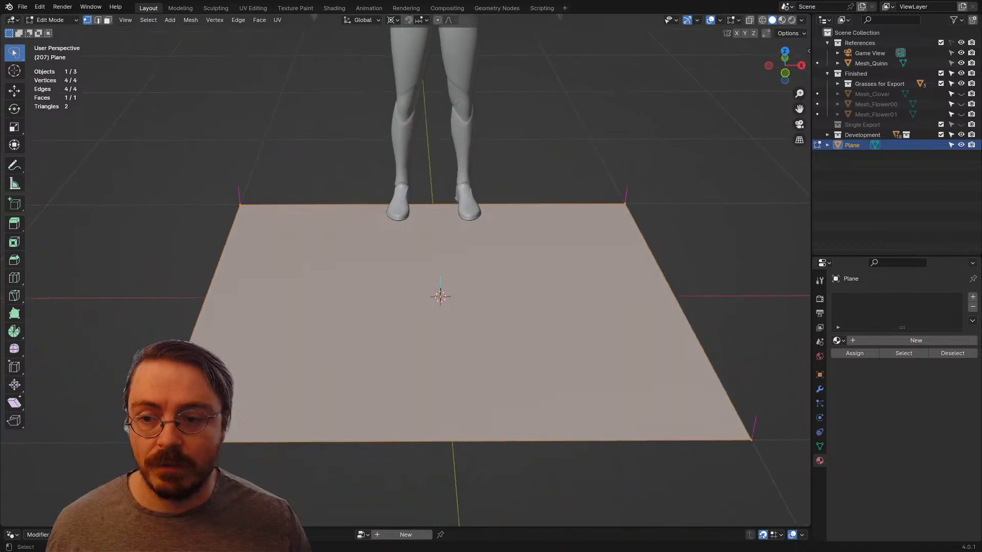
key("x")
left_click(491, 374)
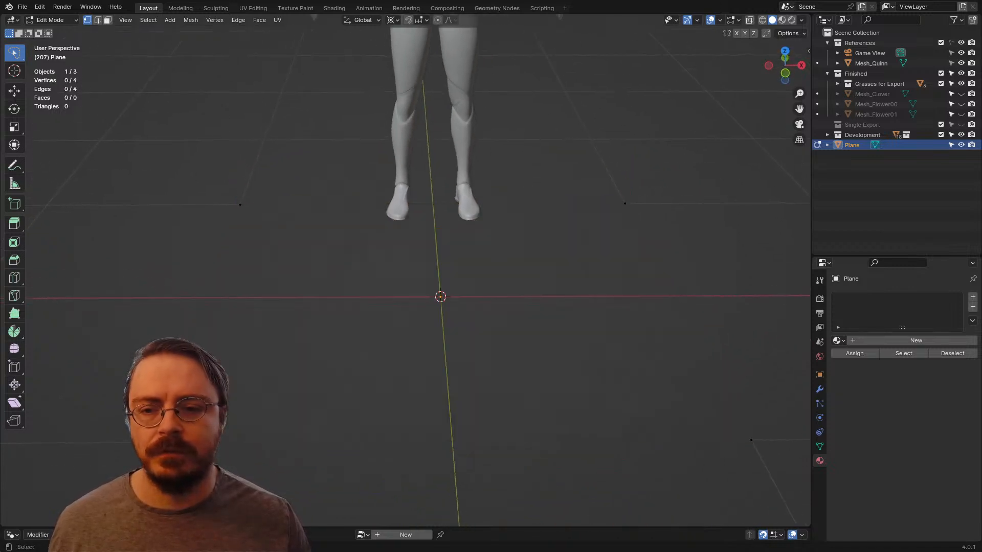
Step: Extrude all four border edges in place without moving them
key("a")
key("e")
key("Escape")
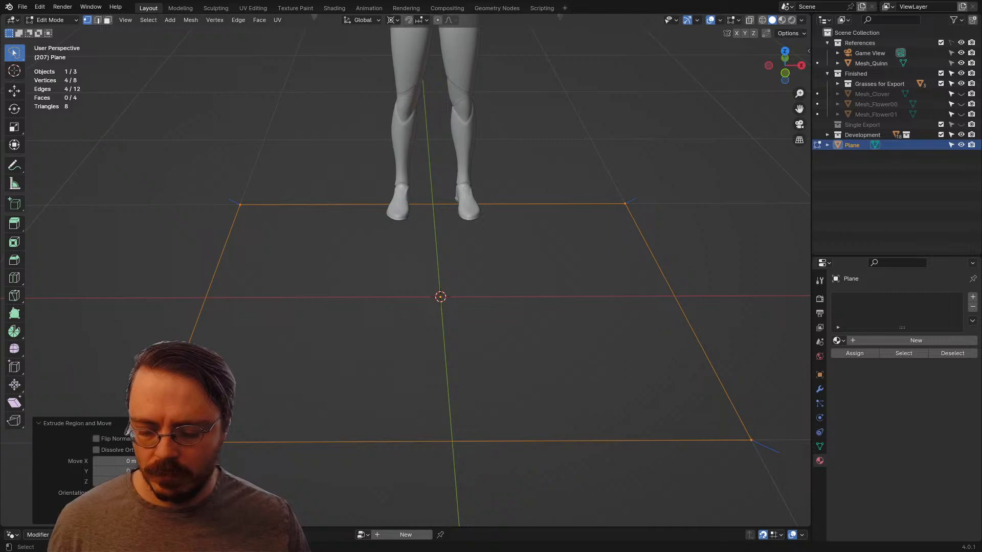
key("m")
left_click(466, 342)
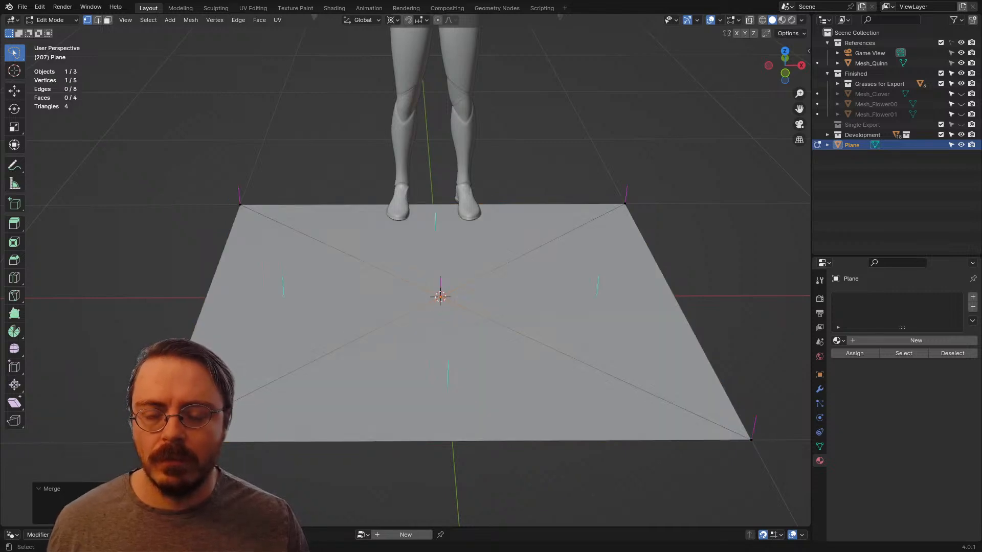
key("ctrl+z")
Step: Scale the extruded edge loop inward to about 0.40 and close the opening by extruding it in place and merging at the centre
key("s")
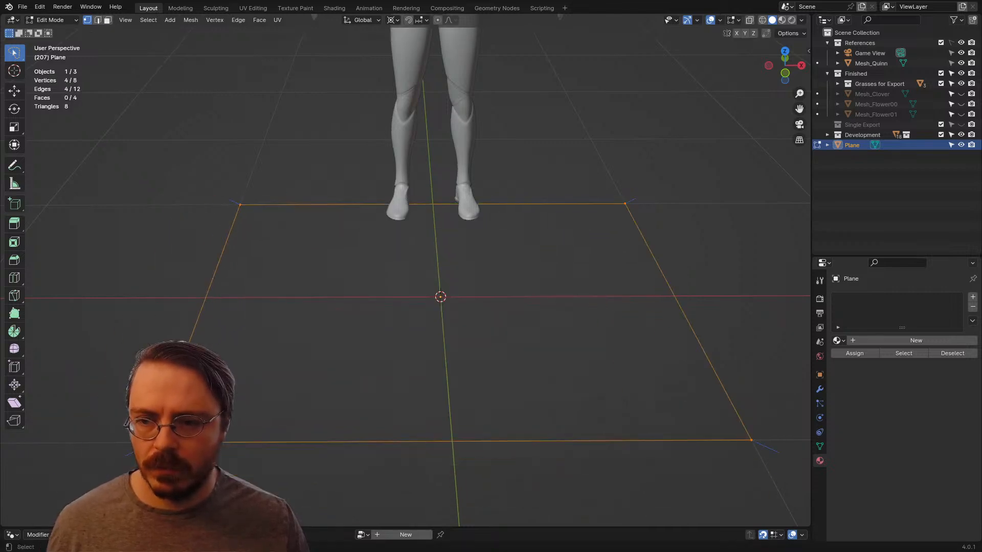
left_click(526, 346)
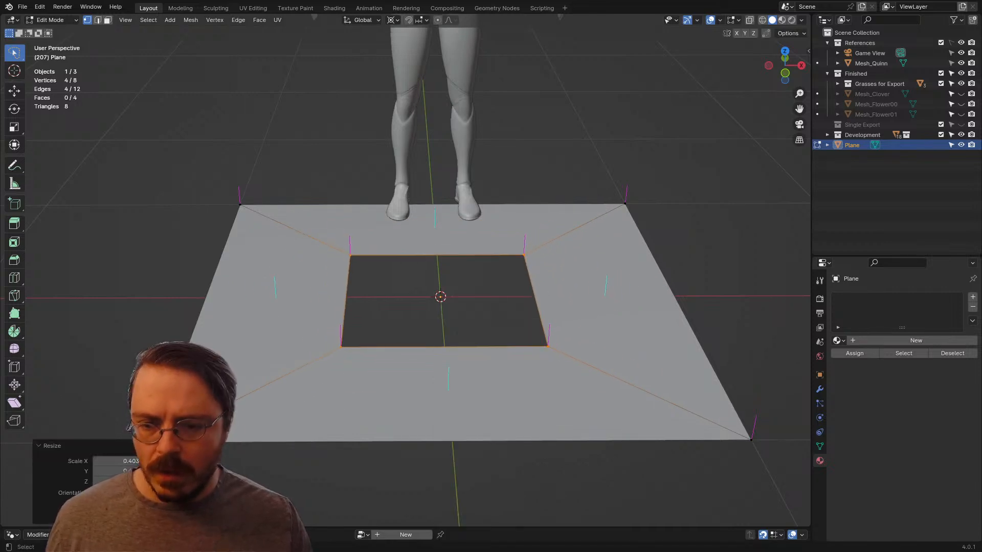
key("e")
right_click(536, 344)
key("m")
left_click(536, 344)
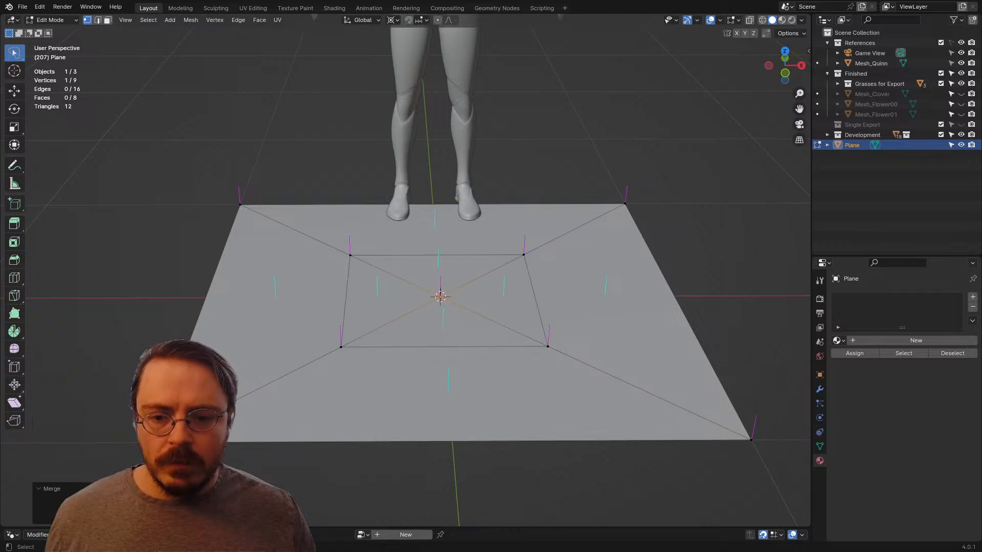
Step: Raise the centre vertex along Z to form a low pyramid inside the inner square
middle_click_drag(536, 344, 537, 309)
key("g")
key("z")
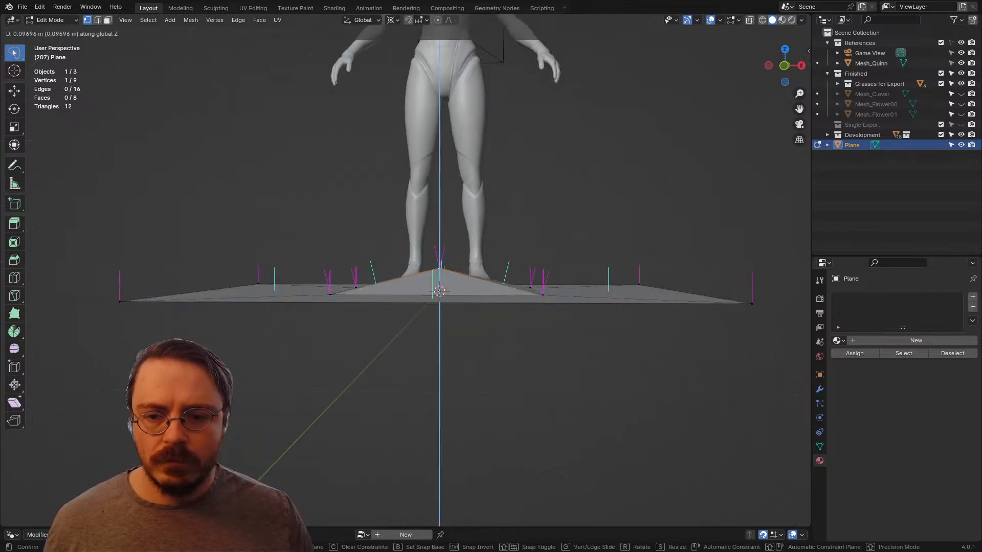
left_click(536, 268)
middle_click_drag(536, 268, 536, 276)
Step: Select the inner square edge loop and lower it along Z well below the outer border
key("2")
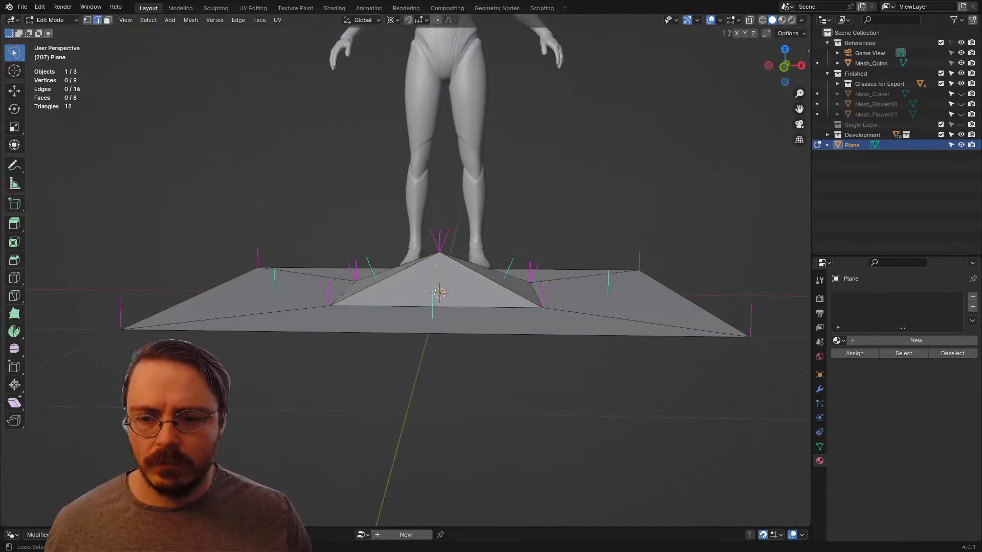
left_click(504, 306, "alt")
key("g")
key("z")
left_click(503, 378)
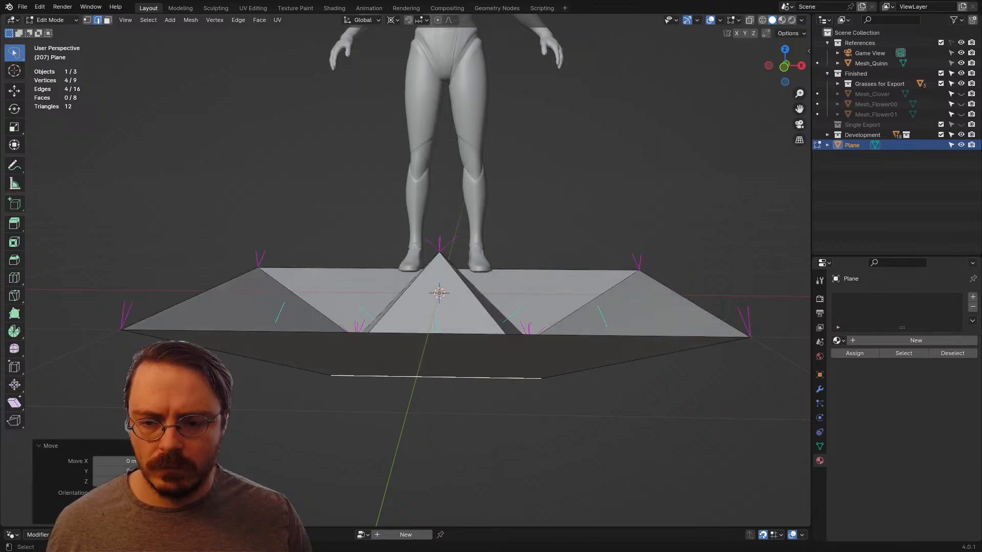
Step: Lower the centre vertex along Z to just below the level of the outer border
scroll(417, 277, "down", 3)
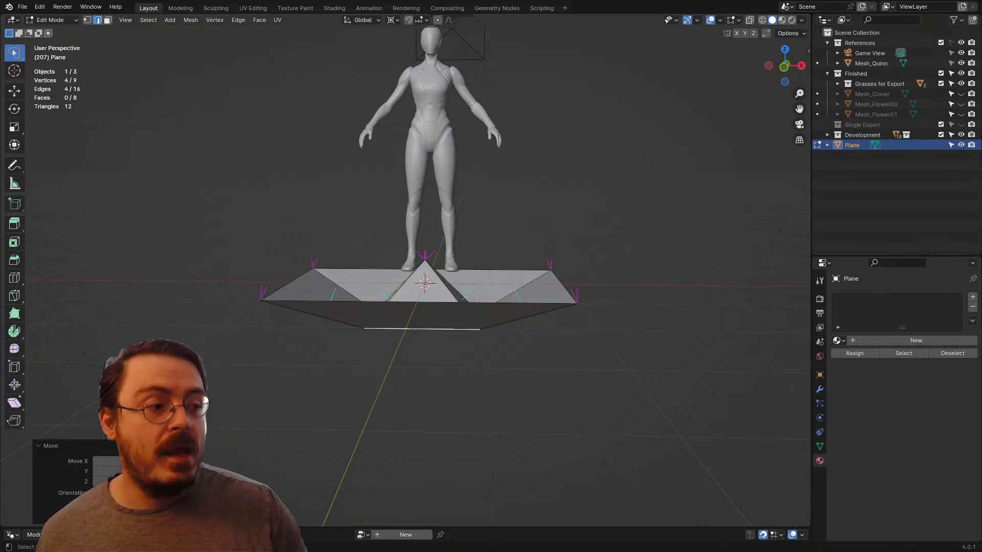
left_click(449, 290)
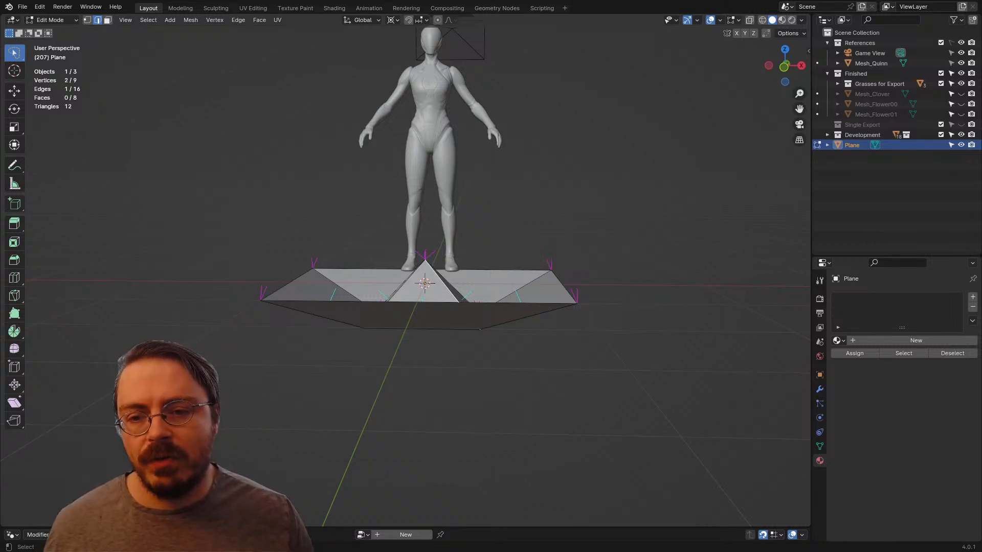
middle_click_drag(449, 291, 449, 306)
key("1")
key("g")
key("z")
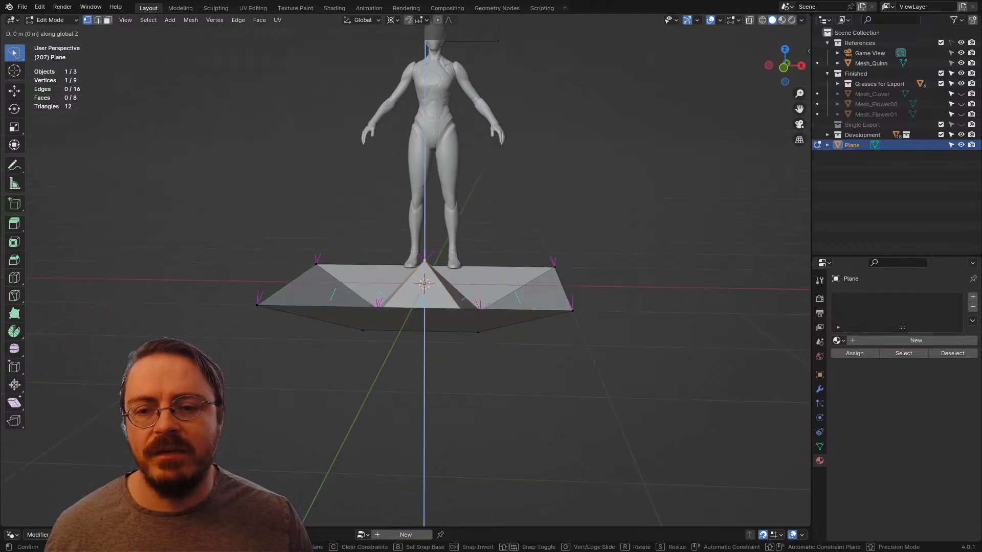
key("Return")
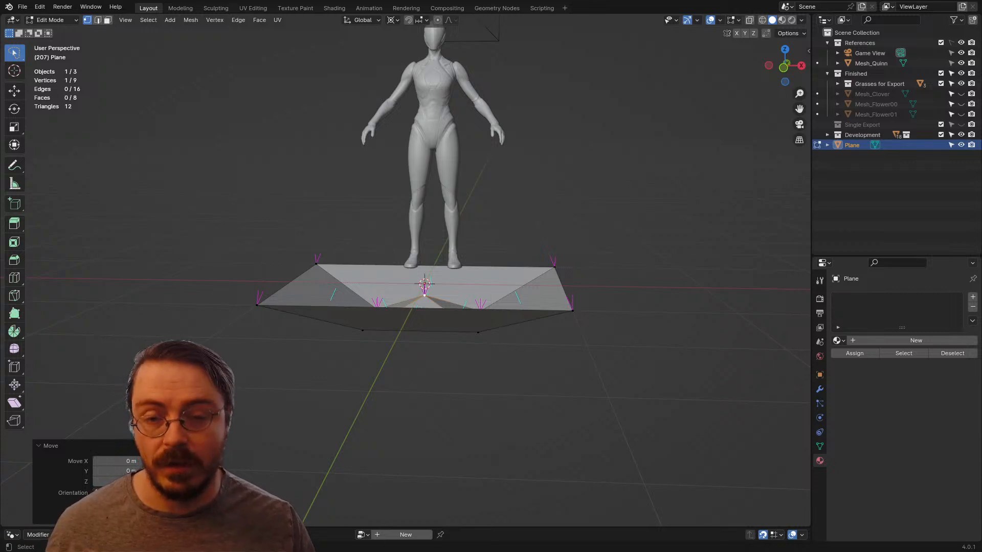
Step: Select the inner square edge loop and set the transform pivot point to the selection's own centre
scroll(405, 270, "up", 4)
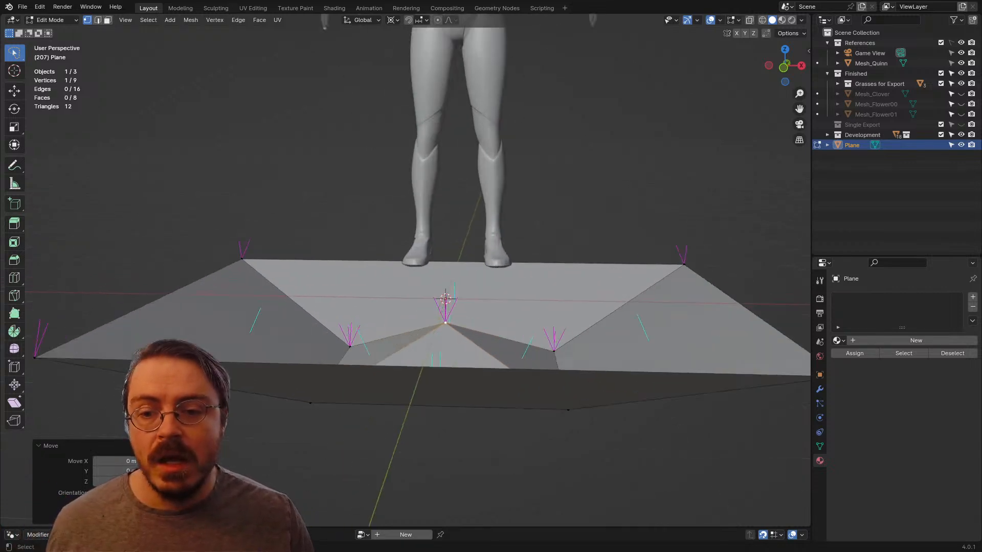
middle_click_drag(406, 270, 387, 351)
key("2")
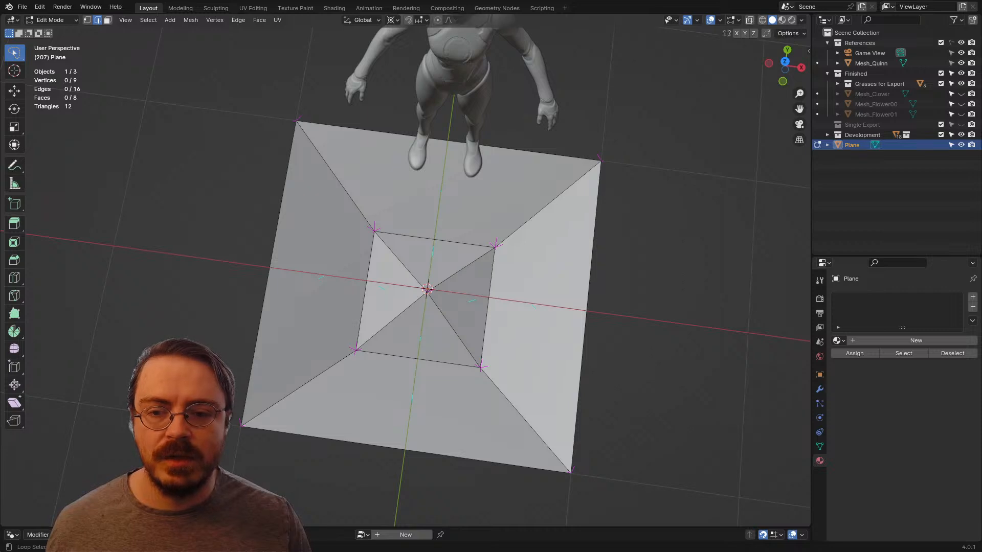
left_click(403, 357, "alt")
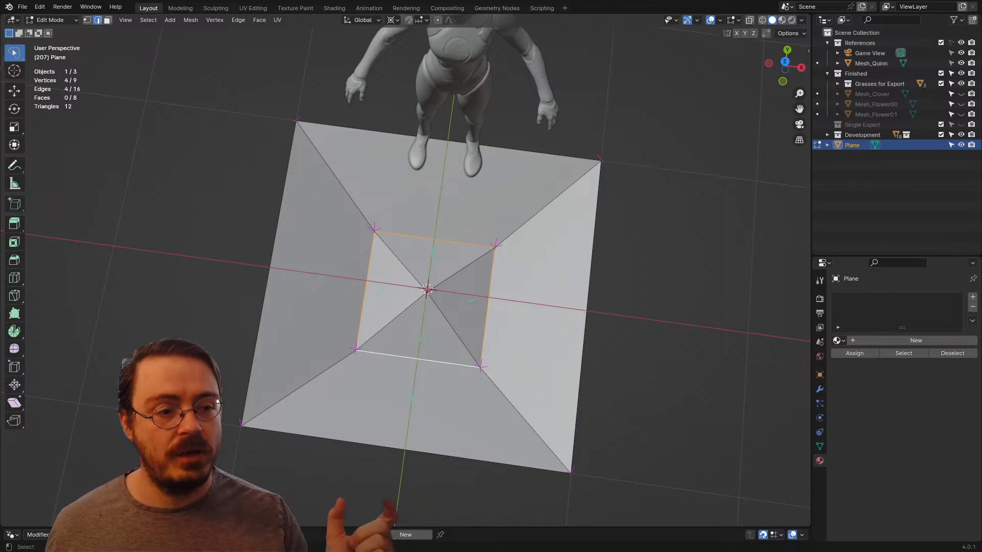
middle_click_drag(404, 357, 581, 212)
key("s")
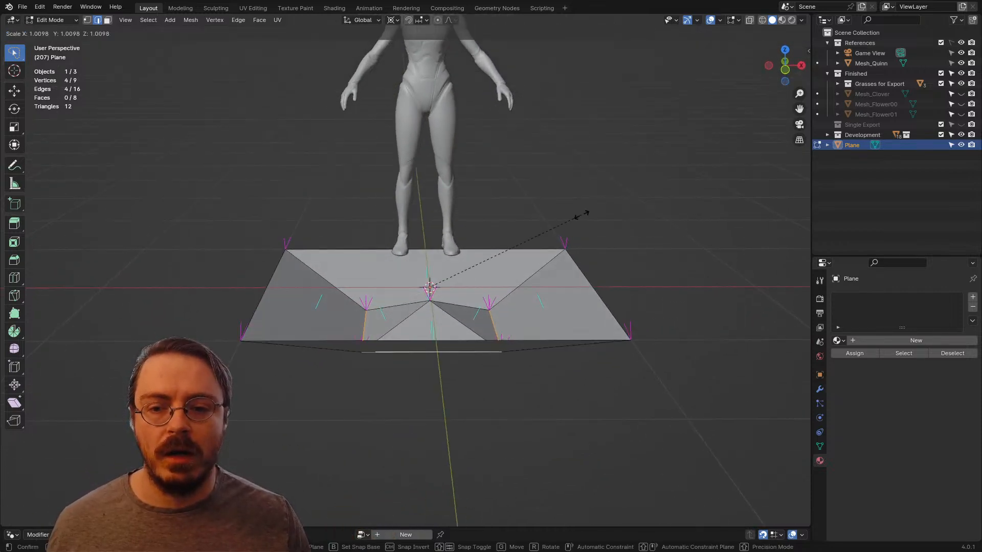
right_click(638, 208)
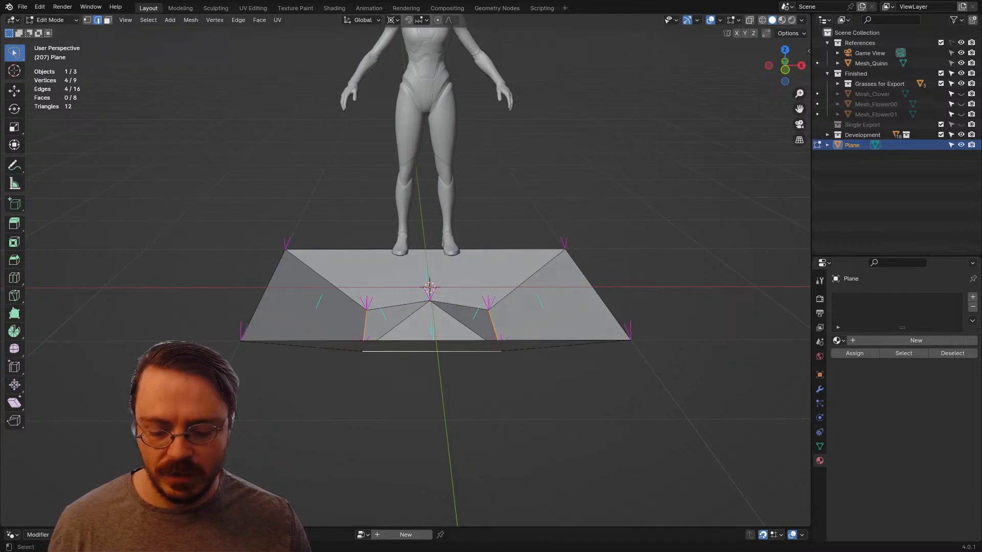
key("period")
left_click(576, 192)
key("s")
key("z")
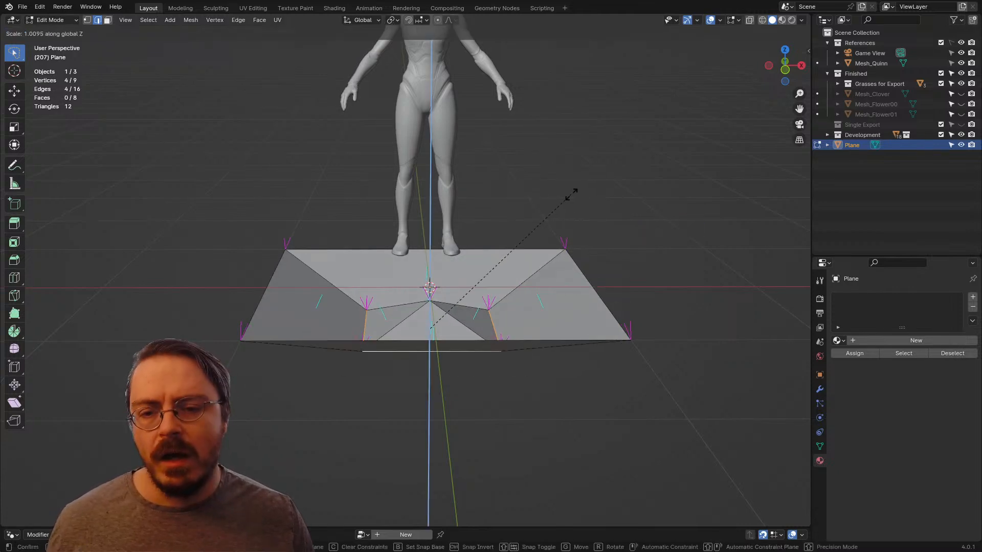
right_click(694, 214)
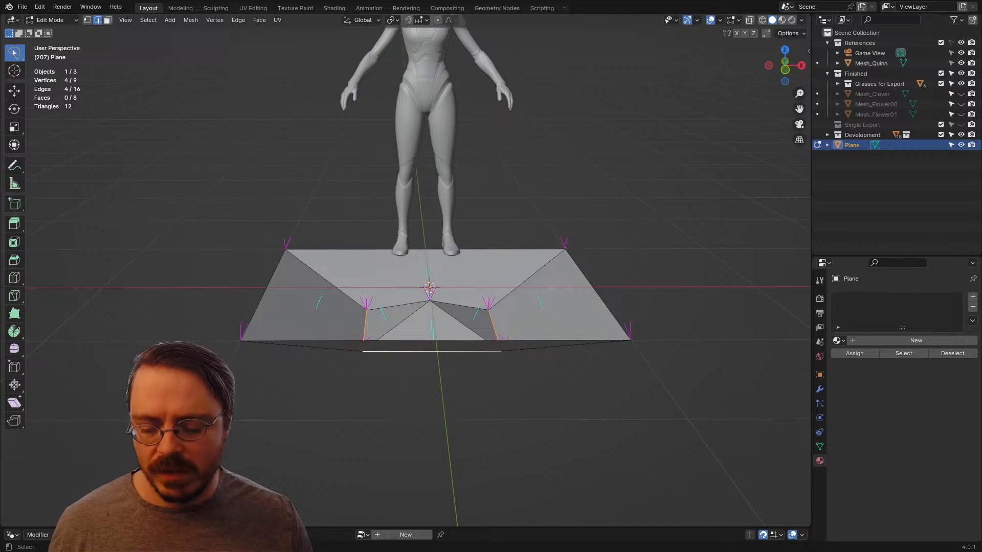
Step: Scale the inner square edge loop outward to about 1.31
key("s")
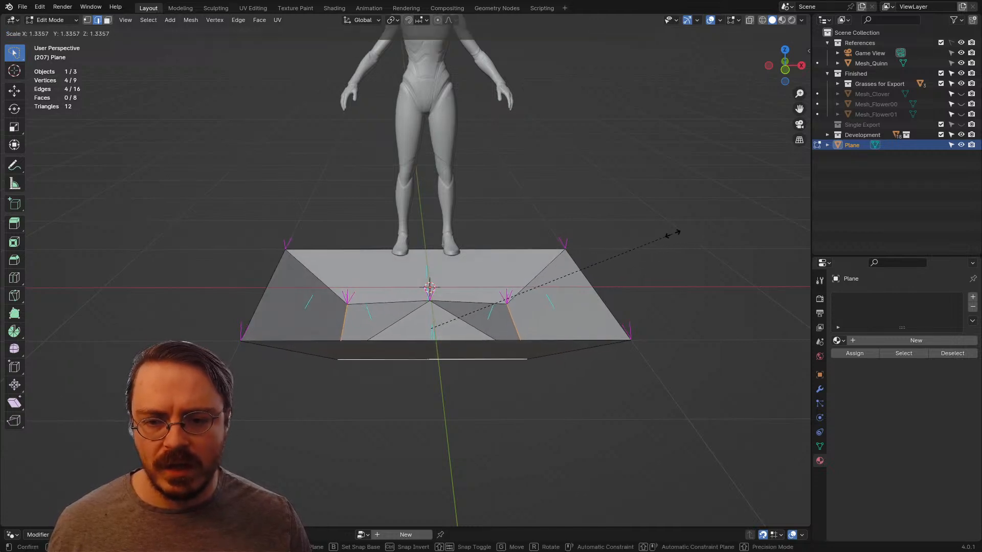
left_click(672, 234)
key("g")
key("z")
key("Escape")
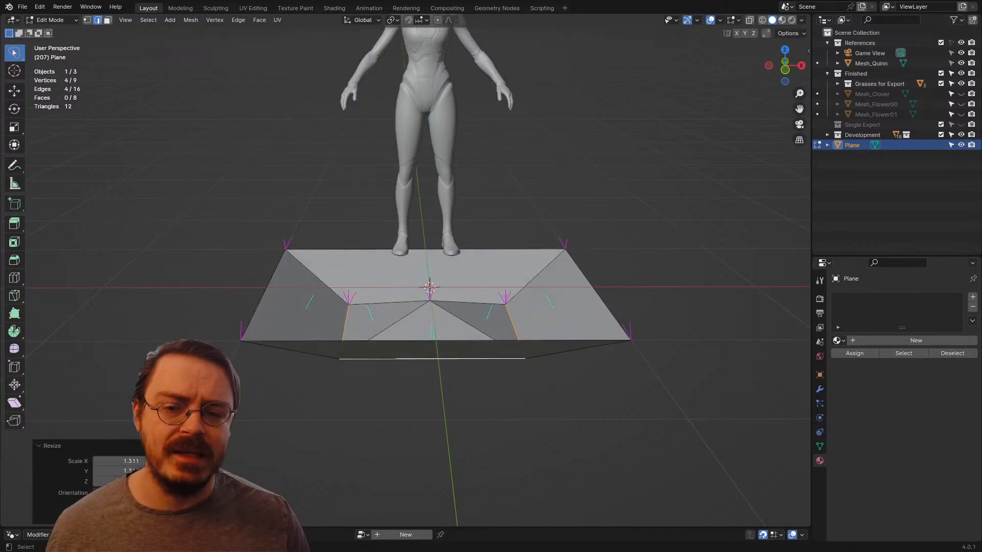
Step: Extend the selection to the four inner triangles and raise them along Z to make the dip shallower
key("ctrl+z")
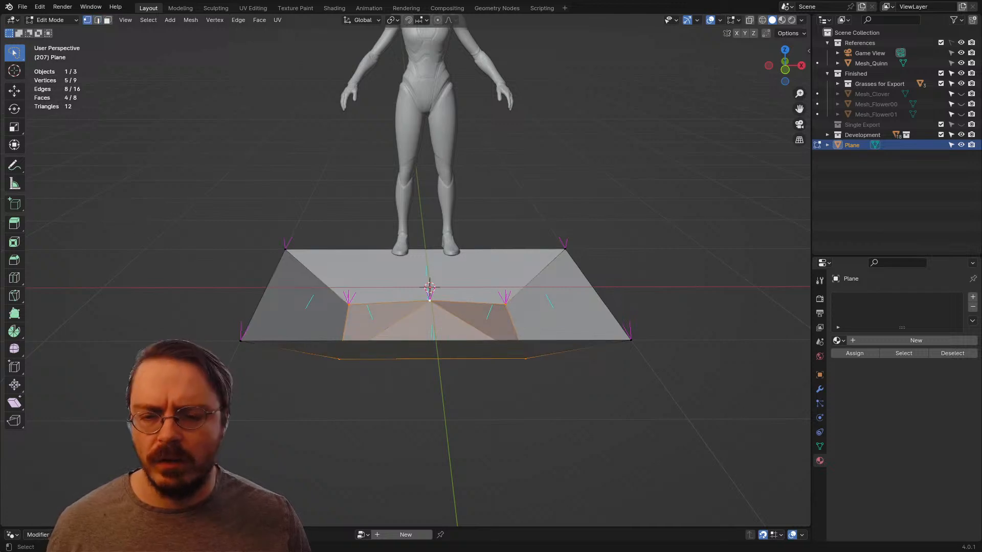
key("g")
key("z")
key("Return")
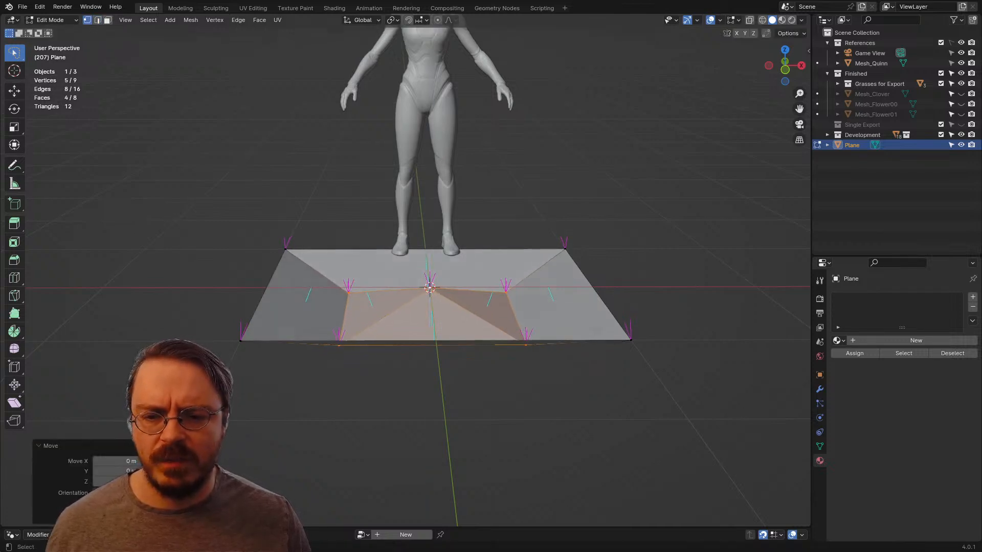
Step: Select only the centre vertex and raise it along Z into a slightly higher peak
left_click(429, 288)
mouse_move(430, 288)
middle_mouse_down()
mouse_move(379, 277)
mouse_move(430, 280)
middle_mouse_up()
key("g")
key("z")
key("Return")
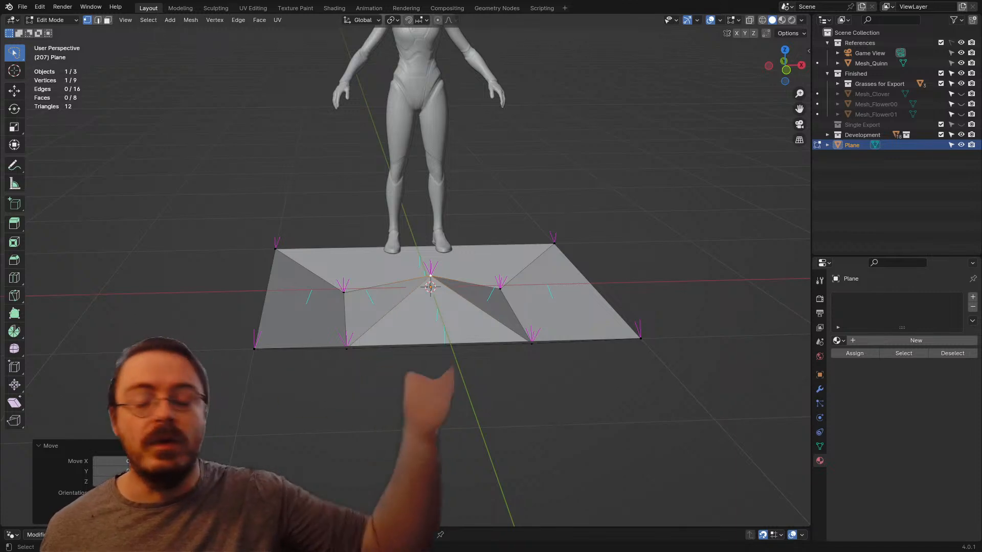
Step: Examine the shaped plane in Object Mode from close up and far away, and return to Edit Mode
middle_click_drag(430, 279, 394, 304)
key("Tab")
scroll(387, 284, "down", 3)
scroll(373, 309, "up", 5)
scroll(374, 310, "down", 3)
key("Tab")
scroll(376, 347, "up", 3)
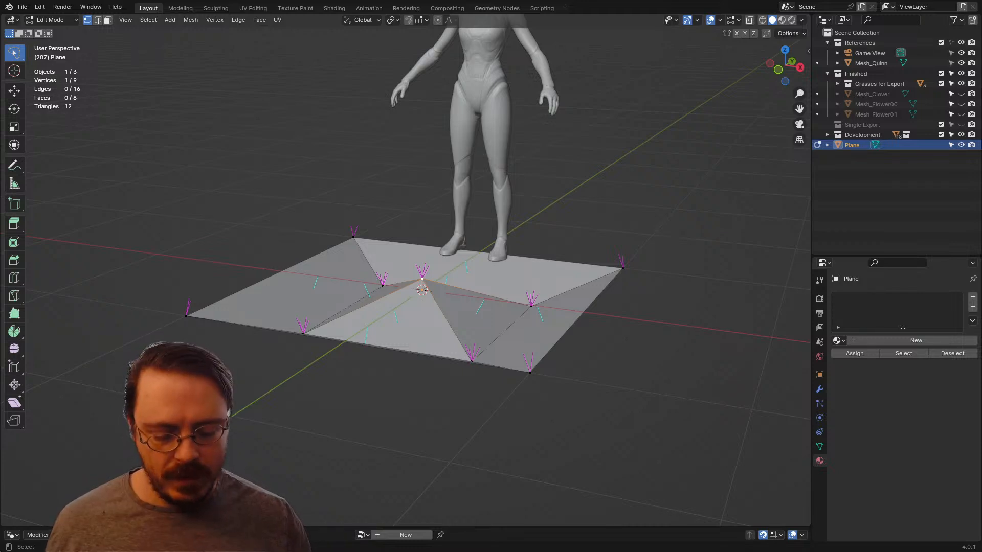
Step: In front view, select the whole mesh and scale it down to about 0.12 around the 3D cursor
key("KP_1")
key("a")
scroll(417, 277, "down", 4)
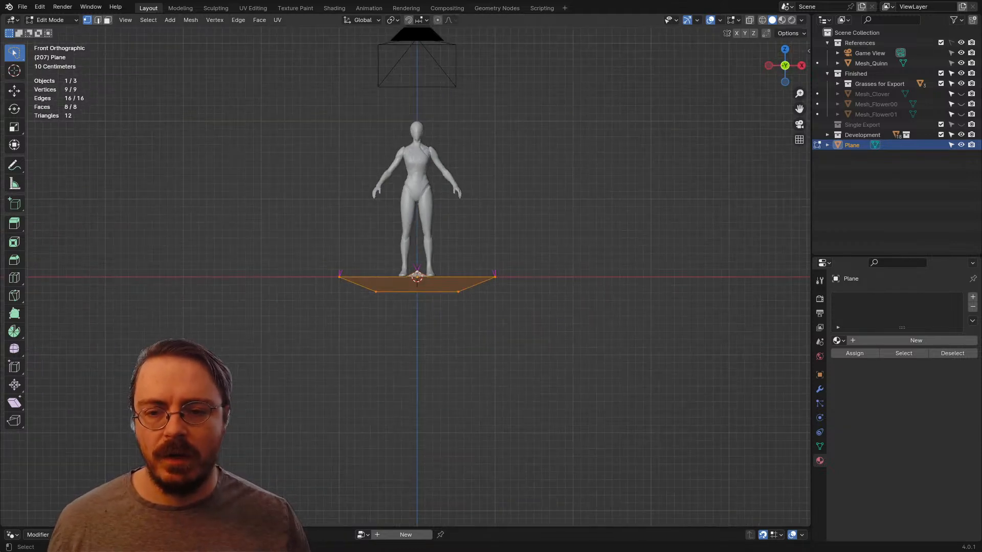
key("s")
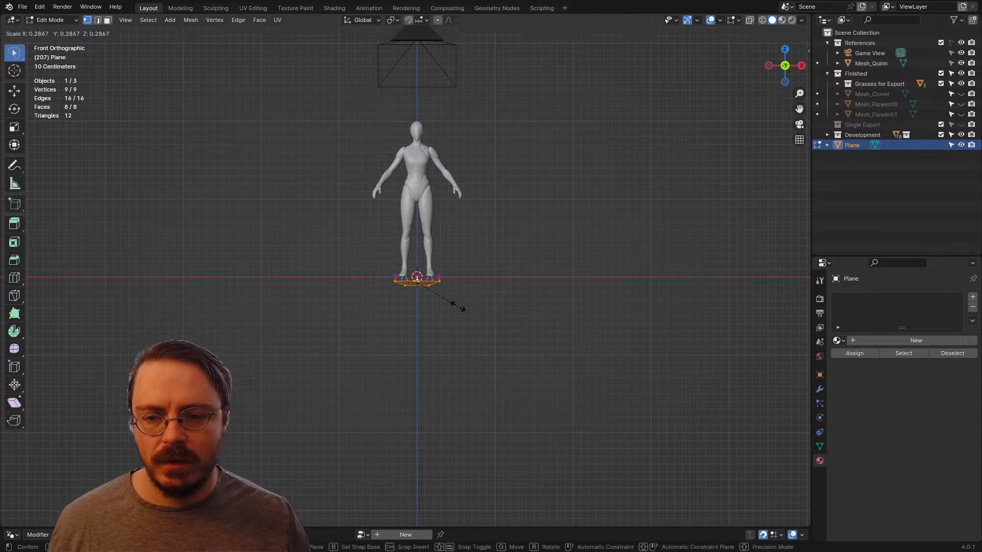
key("Escape")
key("period")
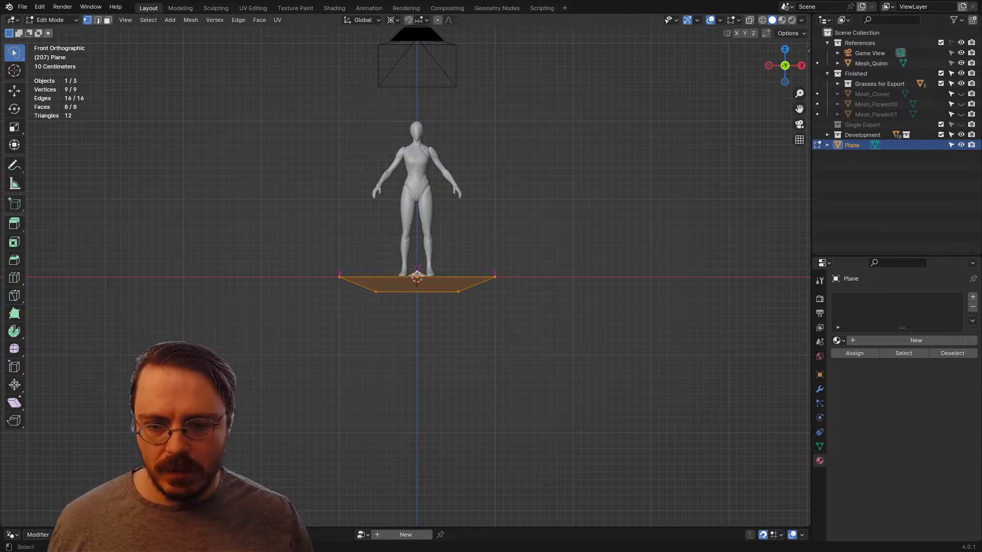
key("s")
left_click(432, 284)
scroll(404, 270, "up", 5)
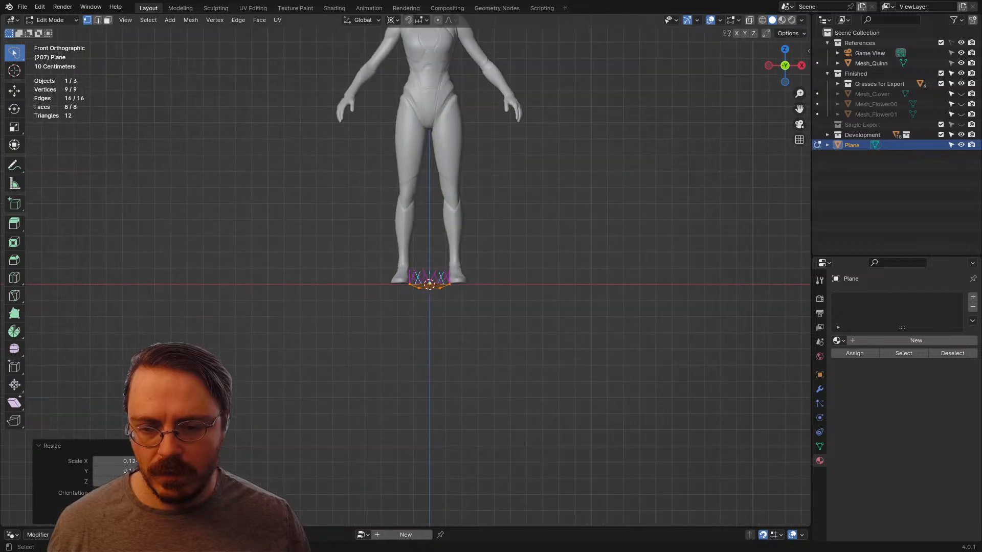
Step: Move the whole mesh up along Z so it floats above the ground in front of the feet
scroll(406, 282, "up", 1)
key("g")
key("z")
left_click(406, 226)
middle_click_drag(406, 226, 394, 254)
Step: Change the transform pivot from the 3D cursor to the mesh itself, and scale the whole mesh down to about 0.296
key("s")
right_click(545, 299)
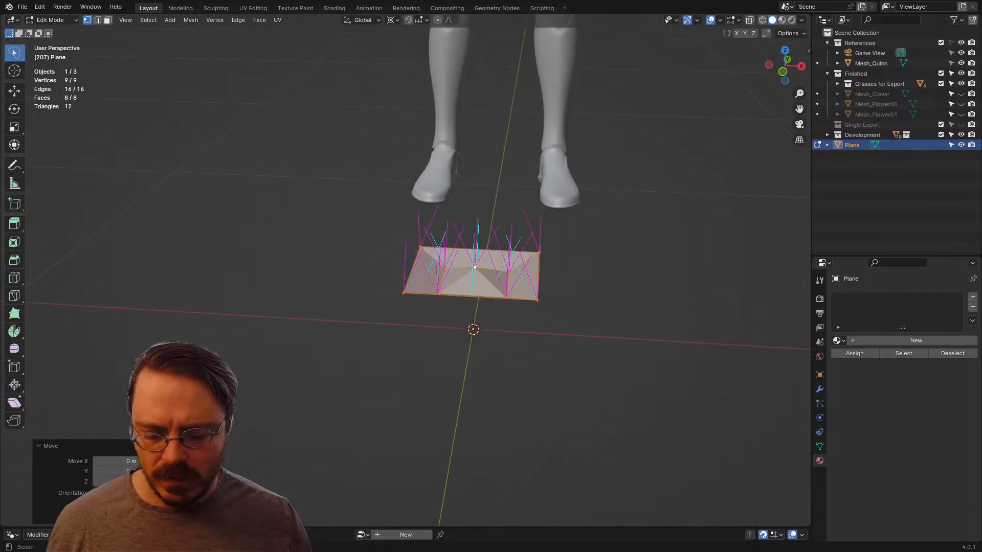
key("period")
left_click(633, 306)
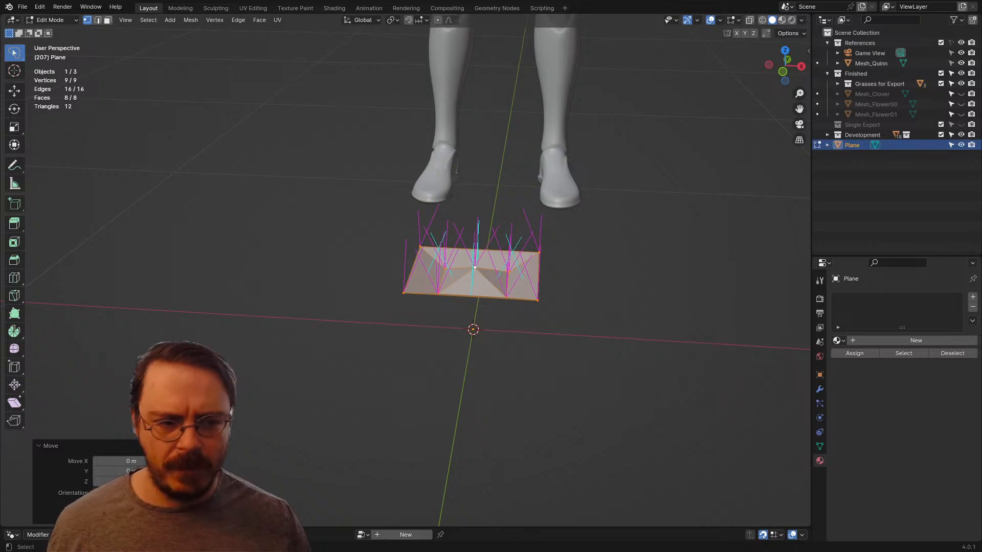
key("s")
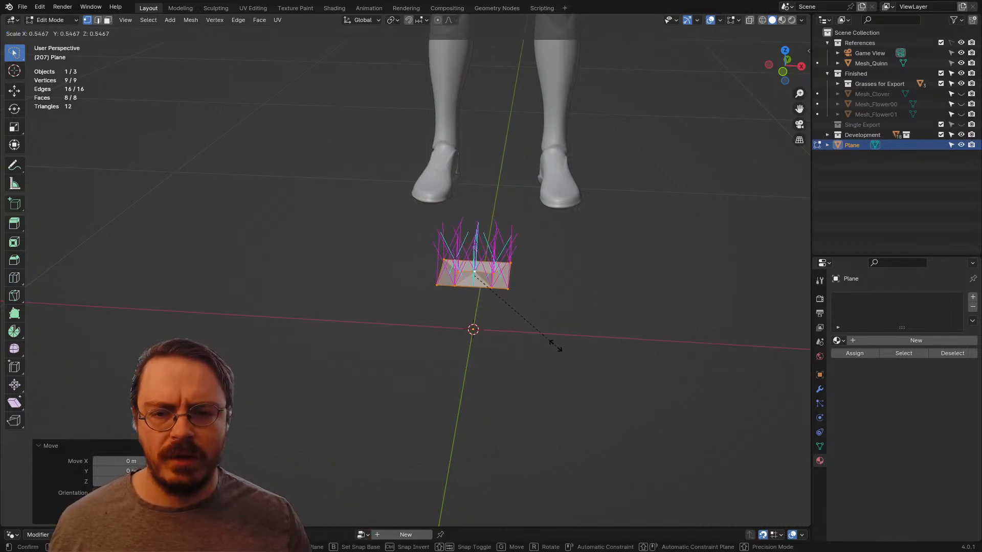
left_click(513, 312)
Step: In front view, turn off the face and split normals display in the mesh edit overlays
key("KP_1")
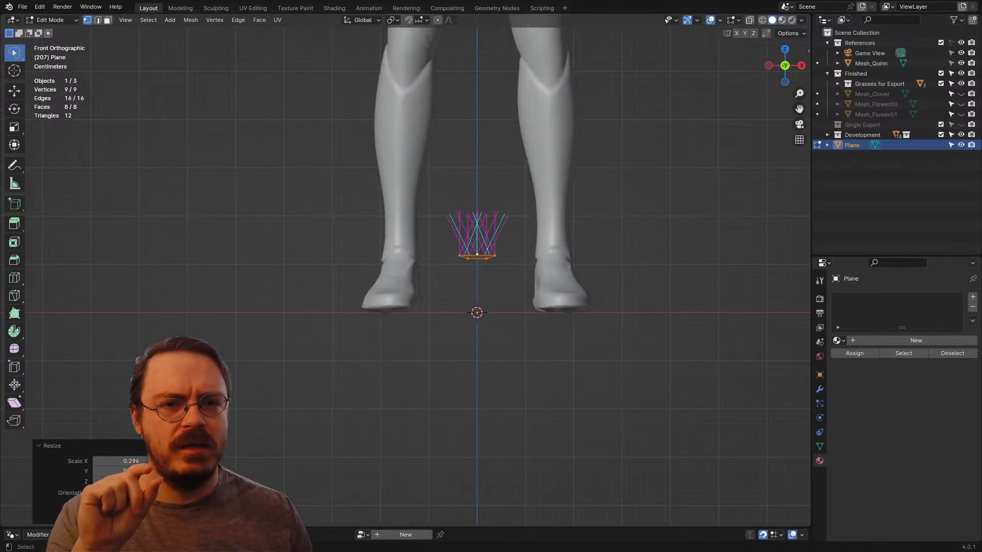
left_click(736, 20)
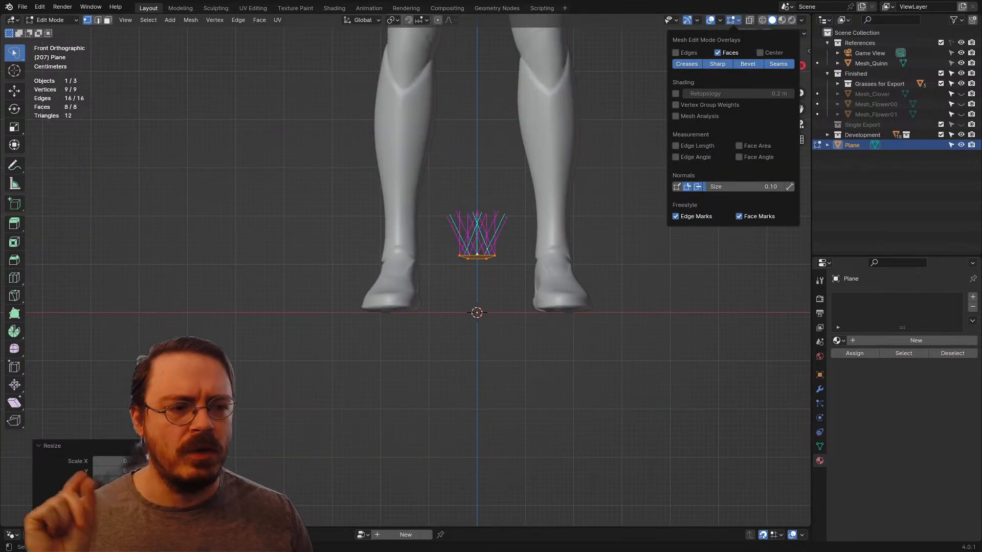
left_click(697, 187)
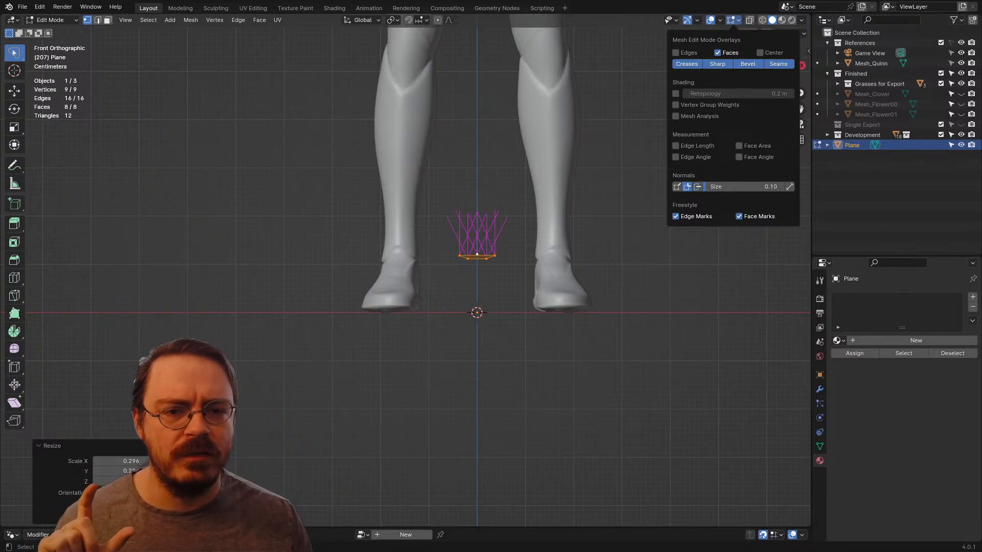
left_click(687, 187)
Step: Add a second UV map to the mesh and name it Alpha
middle_click_drag(563, 245, 529, 287)
mouse_move(428, 256)
left_mouse_down()
mouse_move(454, 356)
mouse_move(465, 263)
left_mouse_up()
scroll(465, 266, "up", 3)
middle_click_drag(465, 271, 516, 284)
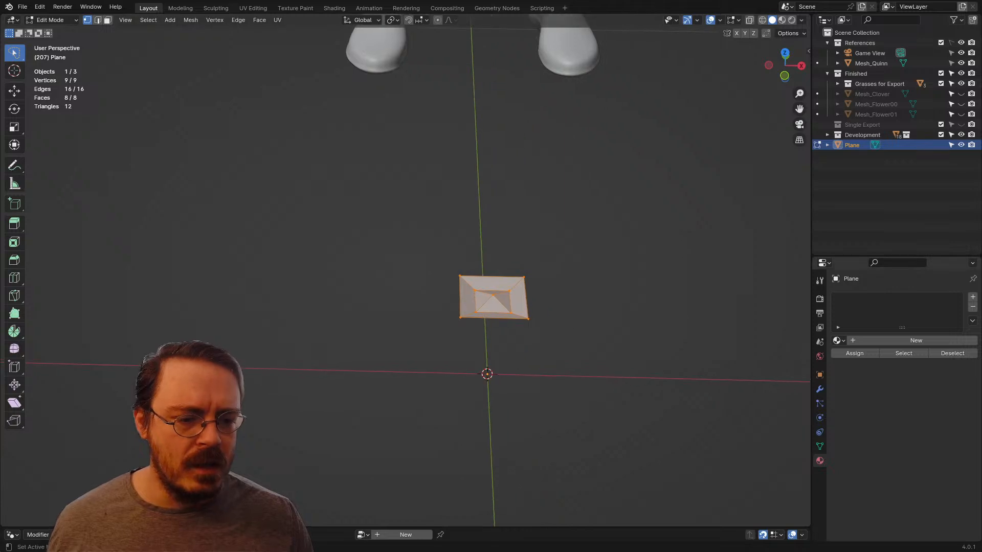
left_click(820, 446)
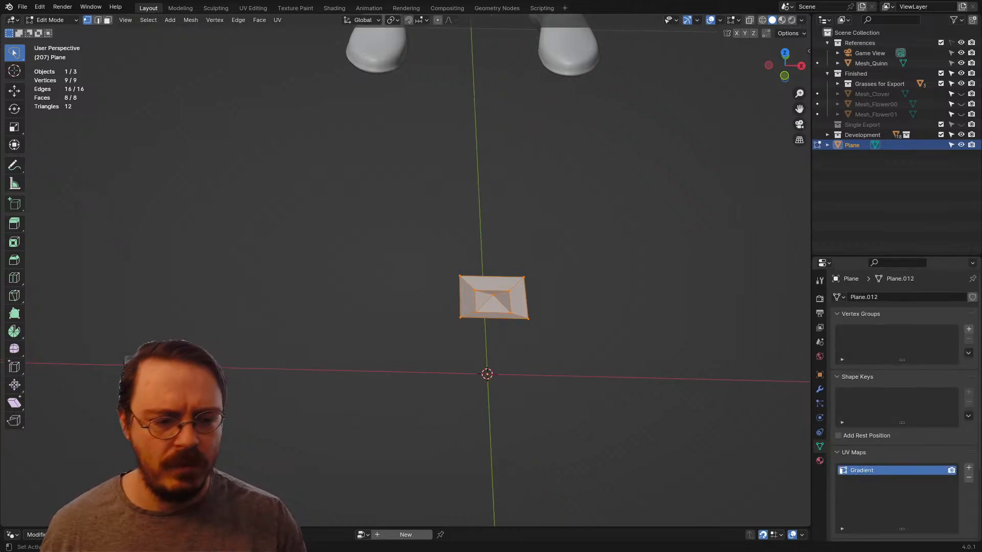
left_click(968, 467)
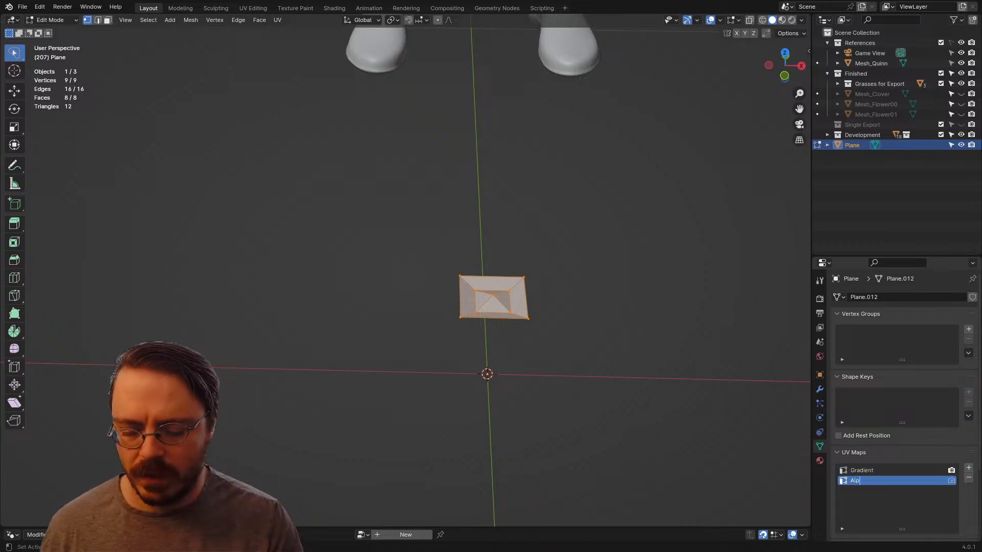
key("Return")
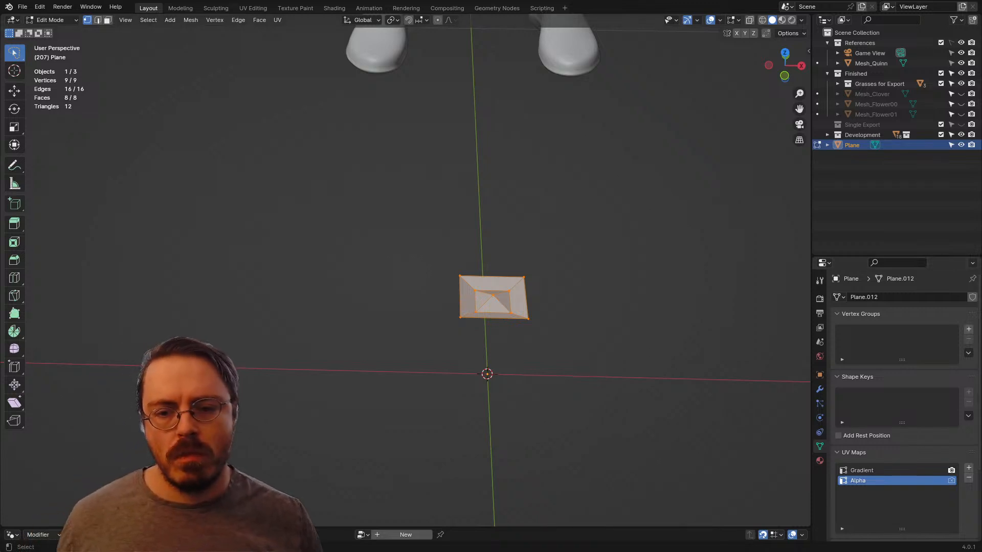
Step: Examine the mesh's size beside the mannequin in Object Mode, from the camera and up close, and return to Edit Mode
middle_click_drag(491, 296, 424, 287)
scroll(423, 288, "down", 7)
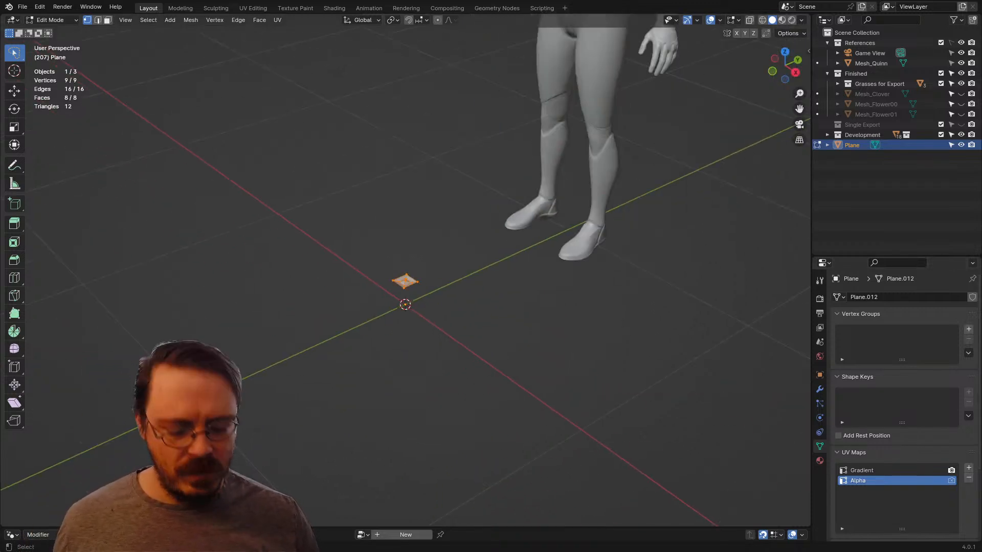
key("KP_0")
key("Tab")
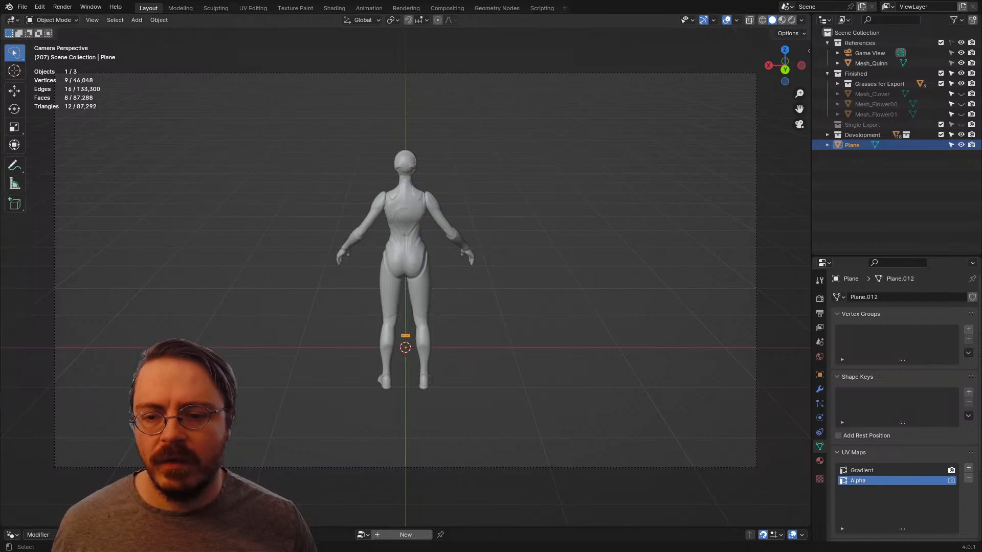
key("alt+a")
middle_click_drag(358, 307, 475, 337)
scroll(460, 347, "up", 5)
left_click(426, 394)
key("Tab")
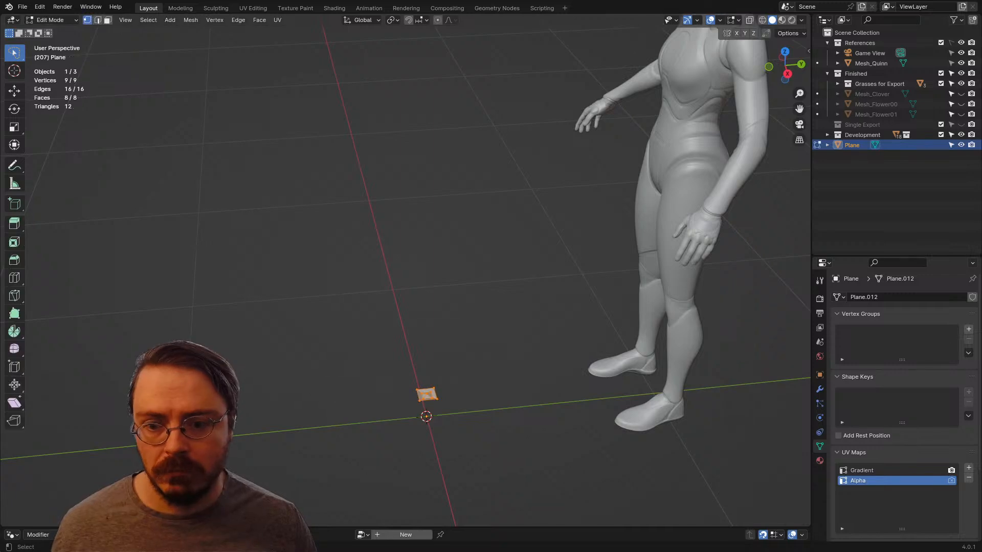
Step: In top view, scale the whole mesh down to about 0.408
key("KP_7")
scroll(427, 256, "up", 7)
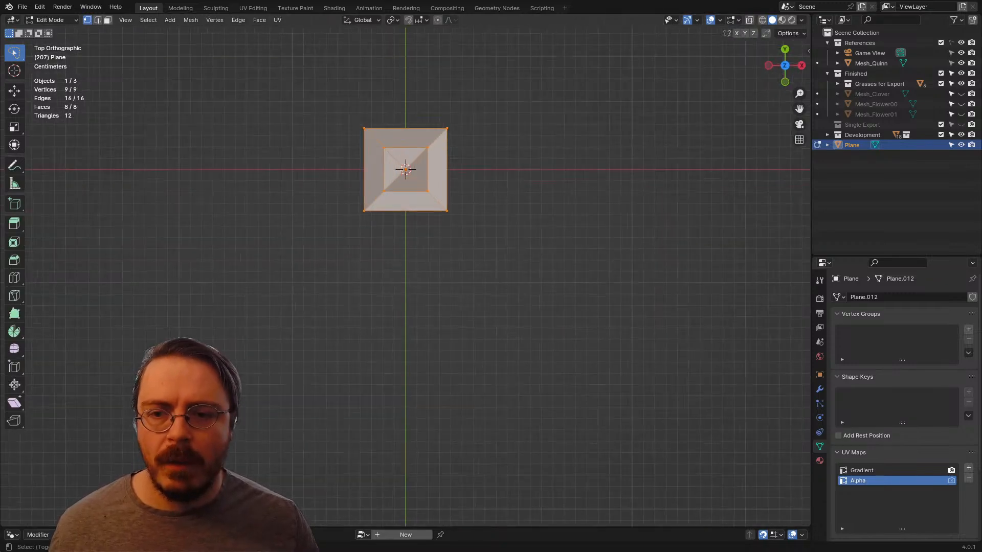
middle_click_drag(427, 230, 396, 398, "shift")
key("s")
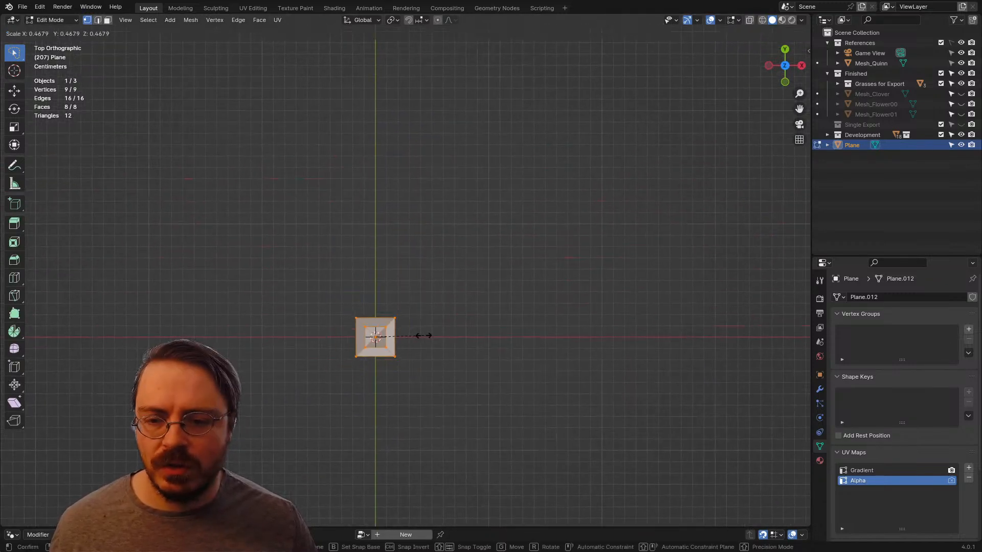
left_click(425, 333)
Step: In front view, move the whole mesh up along Z by about 0.11 m to mid-shin height
middle_click_drag(424, 334, 427, 291)
key("KP_1")
scroll(408, 301, "down", 10)
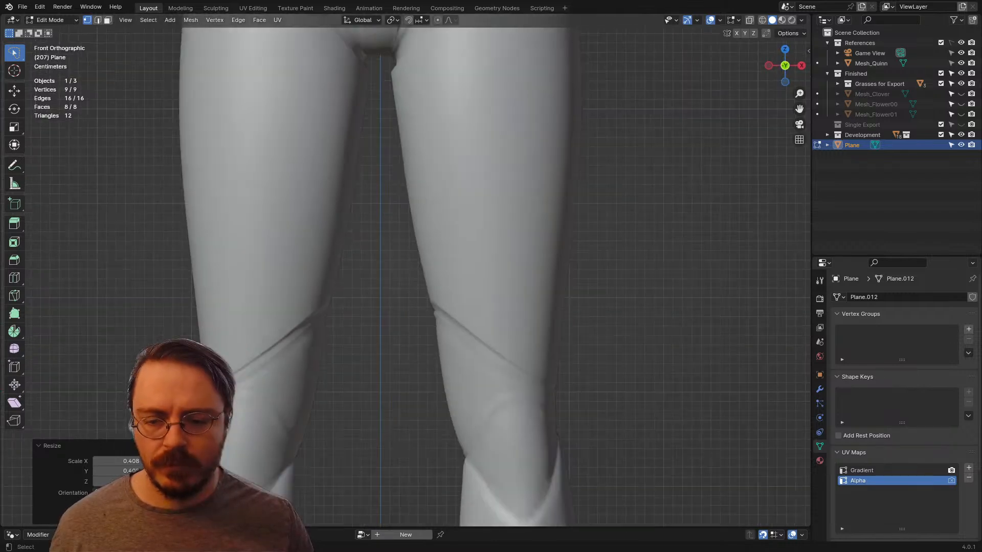
scroll(409, 398, "up", 5)
scroll(409, 398, "up", 1)
key("g")
key("z")
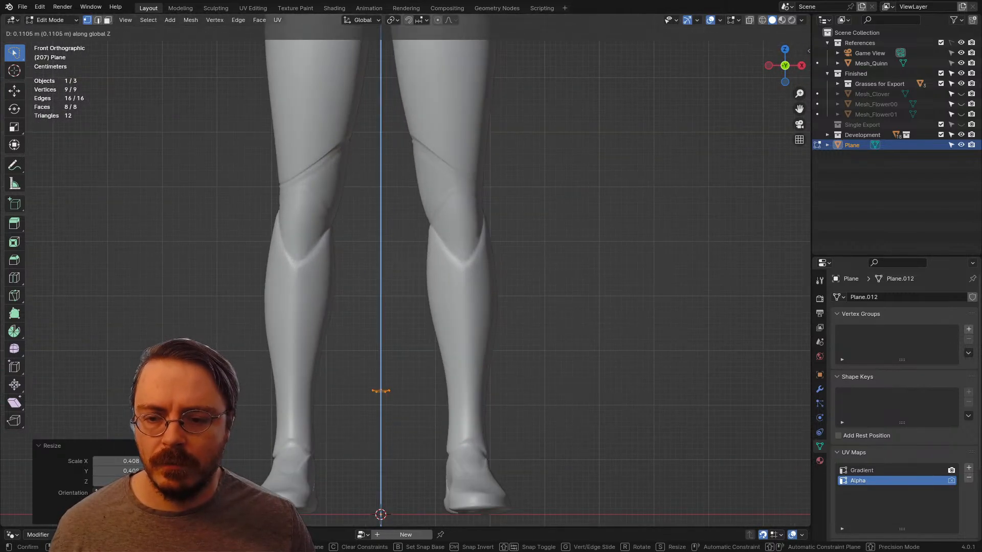
left_click(409, 337)
Step: Examine the raised mesh's height and profile against the mannequin's legs, from the side, close up and from the front
middle_click_drag(409, 338, 427, 257, "shift")
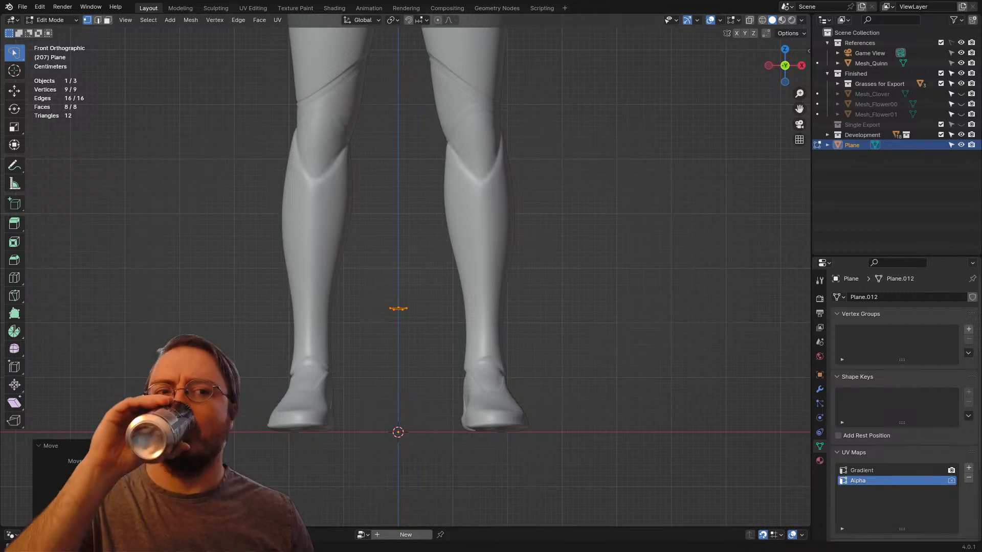
scroll(426, 257, "down", 2)
scroll(426, 257, "up", 2)
middle_click_drag(426, 257, 322, 276)
left_click(385, 306)
scroll(385, 306, "up", 6)
middle_click_drag(358, 307, 446, 127)
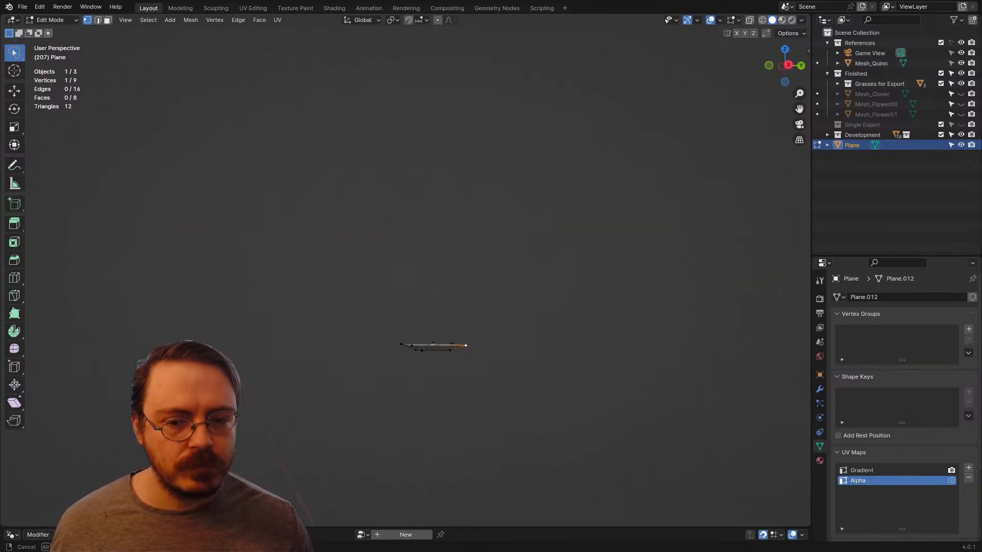
scroll(405, 270, "down", 4)
key("KP_1")
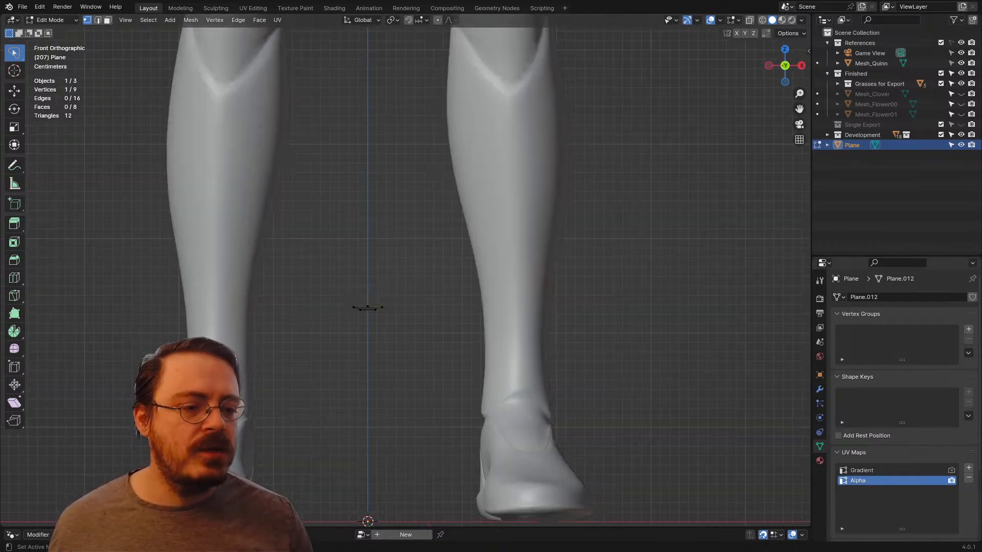
Step: Set the Alpha UV map as active for rendering, and make Gradient the active UV map
middle_click_drag(406, 270, 407, 296, "shift")
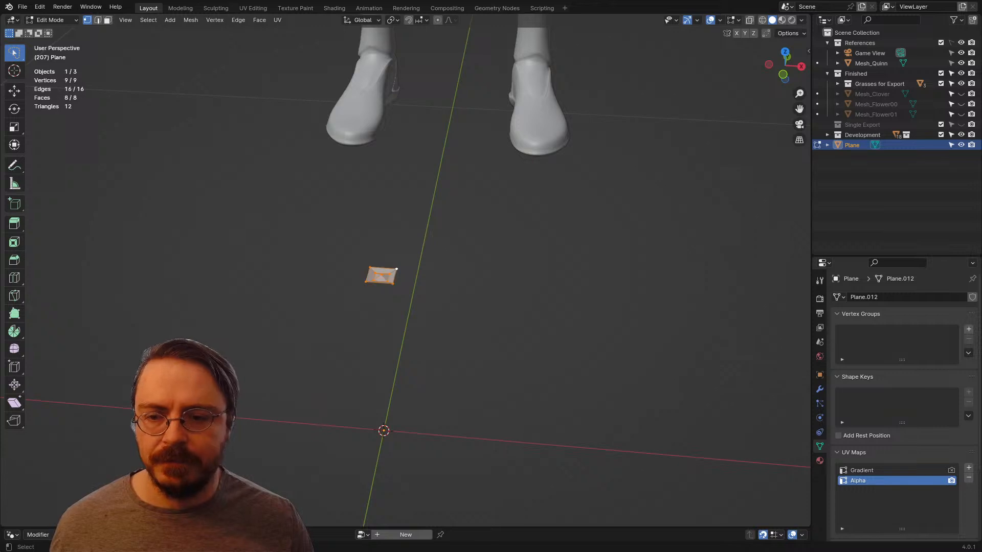
scroll(406, 271, "up", 3)
key("KP_7")
scroll(405, 270, "up", 5)
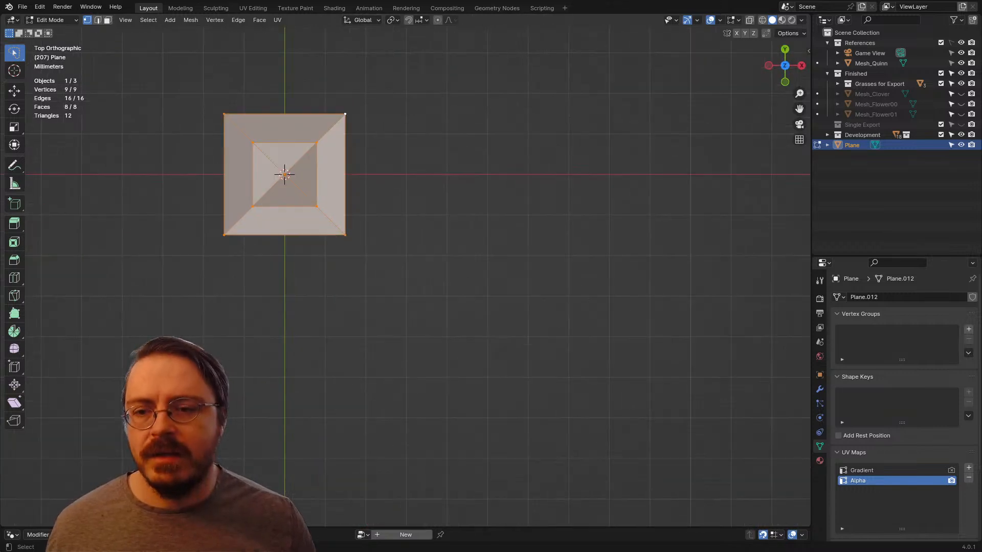
middle_click_drag(282, 174, 445, 387, "shift")
scroll(405, 271, "up", 3)
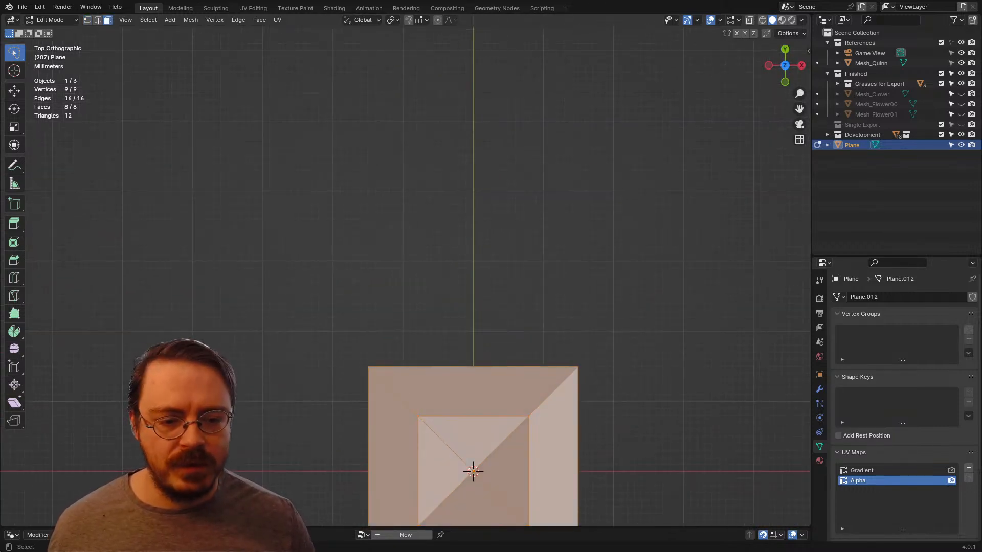
left_click(861, 471)
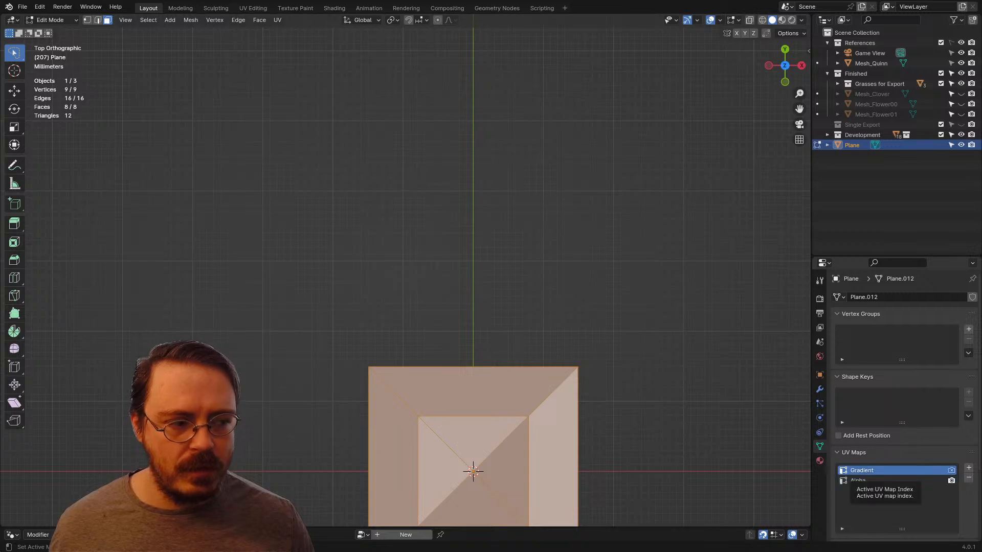
Step: In right view with the mesh deselected, add a new plane at the origin and rotate it 90 degrees around Y
scroll(405, 270, "down", 6)
middle_click_drag(405, 271, 396, 215)
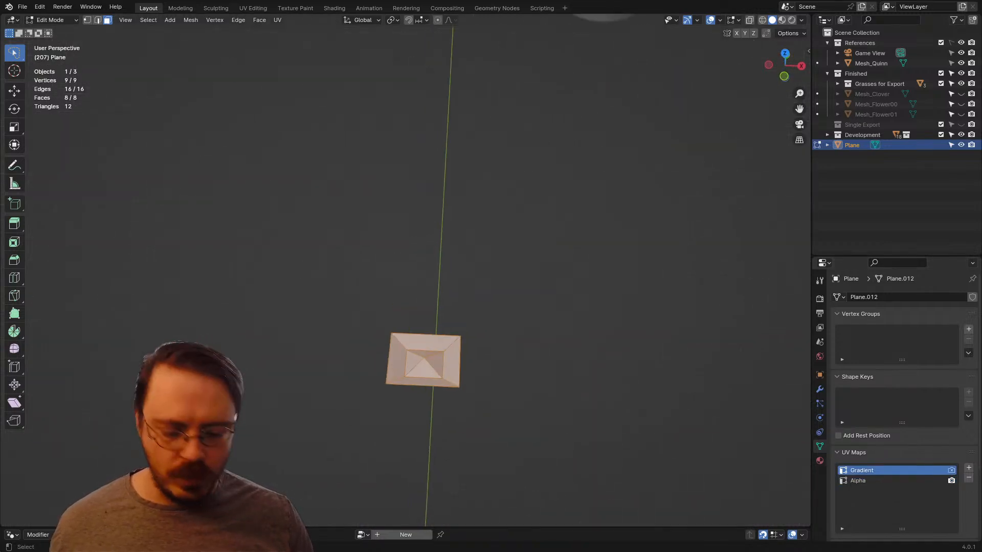
key("KP_1")
key("KP_3")
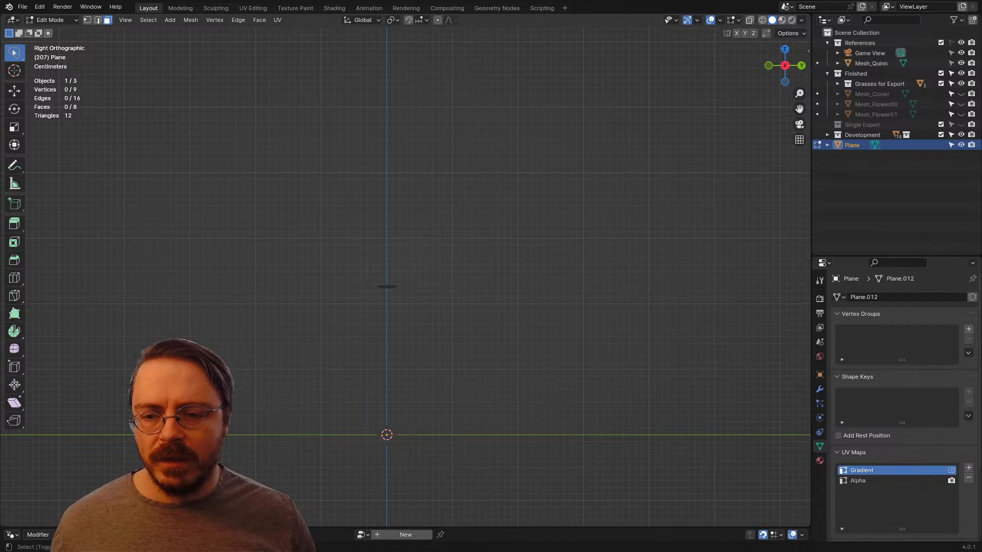
middle_click_drag(399, 311, 439, 255, "shift")
key("shift+a")
left_click(440, 243)
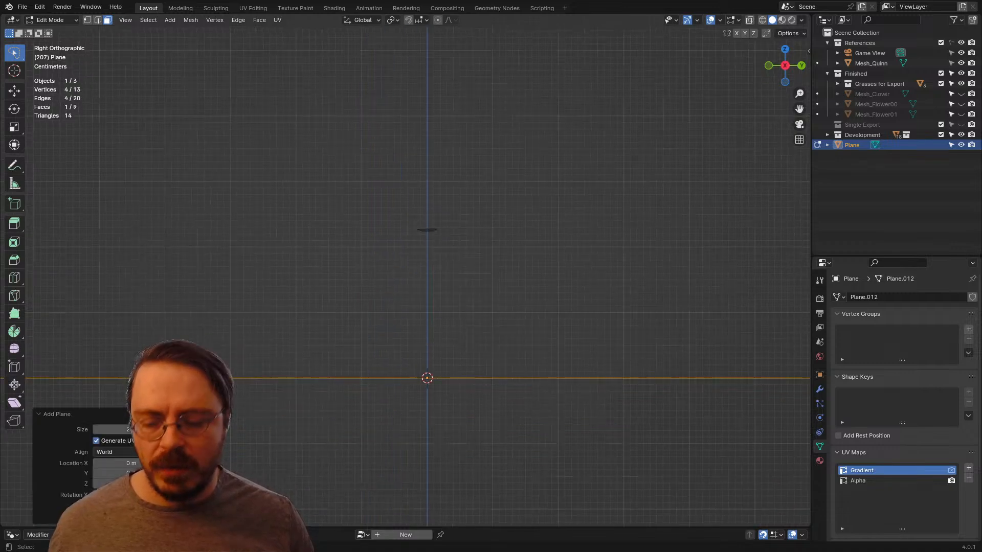
type("ry90")
key("Return")
Step: Scale the new plane down to about 0.045 and again to about 0.19, leaving a tiny square at the origin
scroll(668, 248, "down", 6)
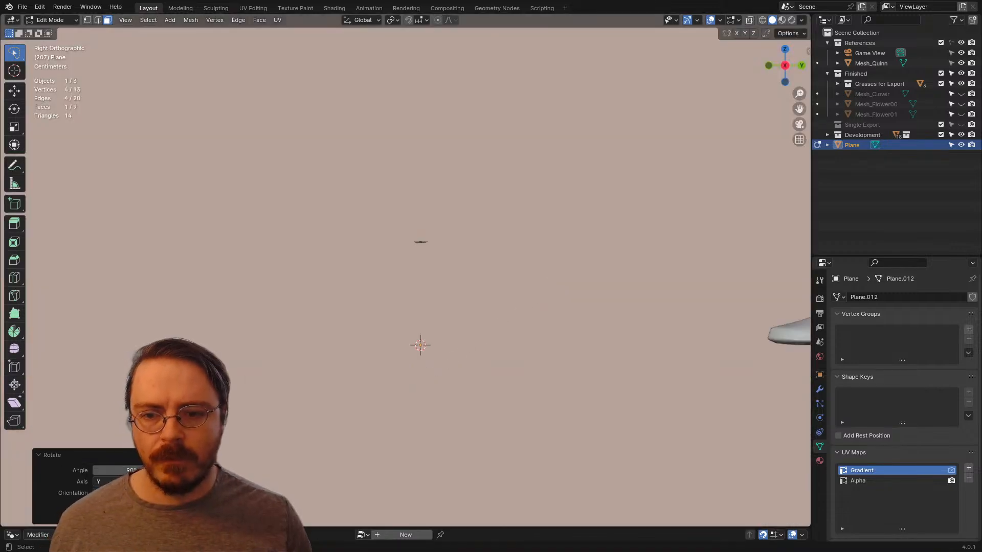
key("s")
left_click(425, 309)
scroll(405, 270, "up", 7)
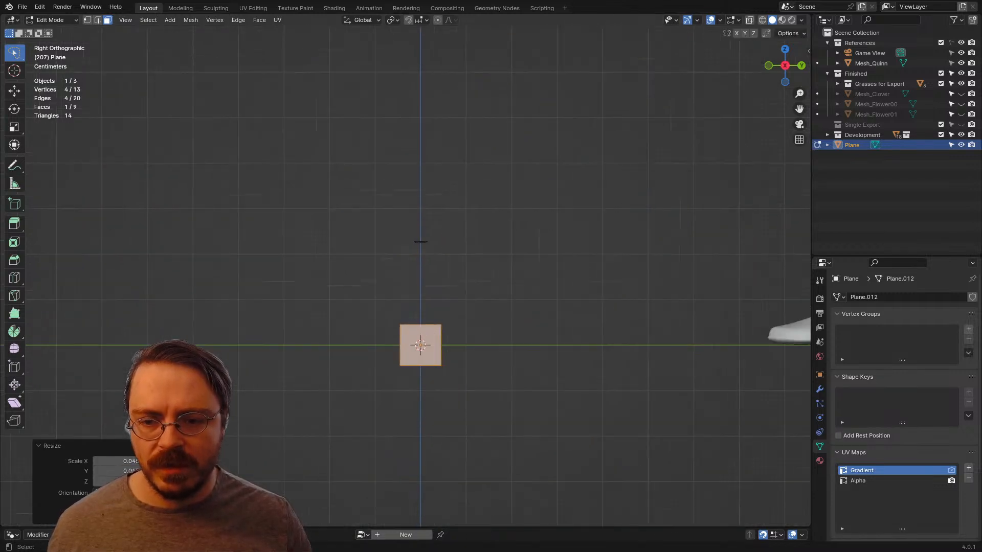
key("1")
mouse_move(455, 318)
left_mouse_down()
mouse_move(420, 371)
mouse_move(491, 376)
left_mouse_up()
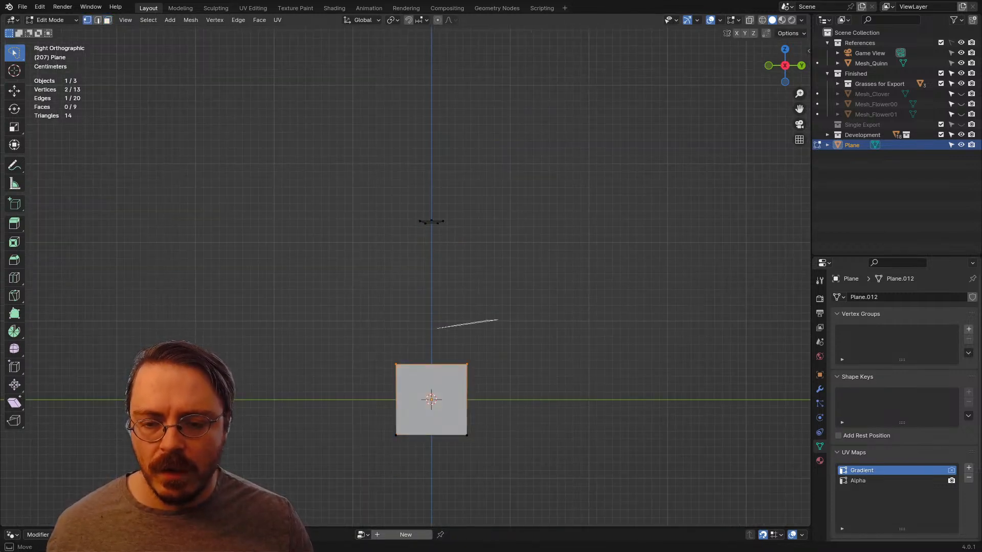
left_click_drag(437, 328, 492, 460)
key("s")
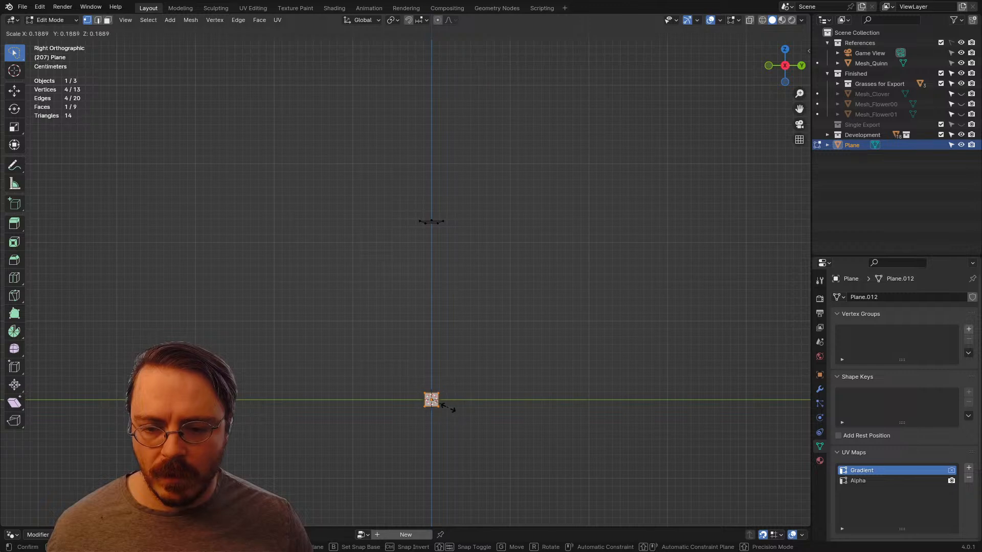
left_click(449, 408)
Step: Stretch the tiny plane along Z into a tall strip, move it up towards the peaked mesh and scale it to about 0.555
key("s")
key("z")
left_click(706, 386)
key("g")
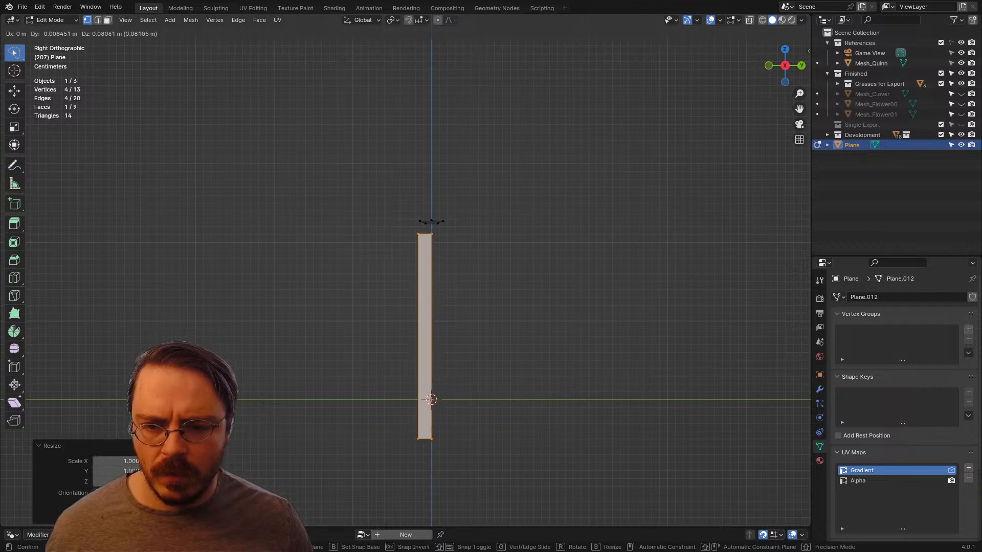
left_click(634, 318)
key("s")
left_click(543, 323)
Step: Move the strip's top edge up to just below the peaked mesh
scroll(543, 323, "up", 4)
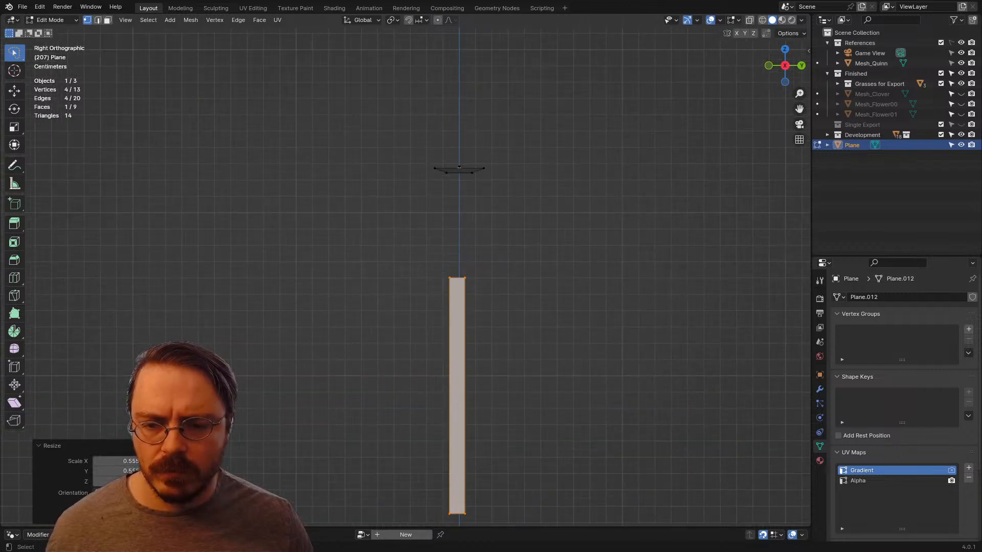
mouse_move(445, 234)
left_mouse_down()
mouse_move(454, 305)
mouse_move(488, 269)
left_mouse_up()
key("g")
left_click(489, 175)
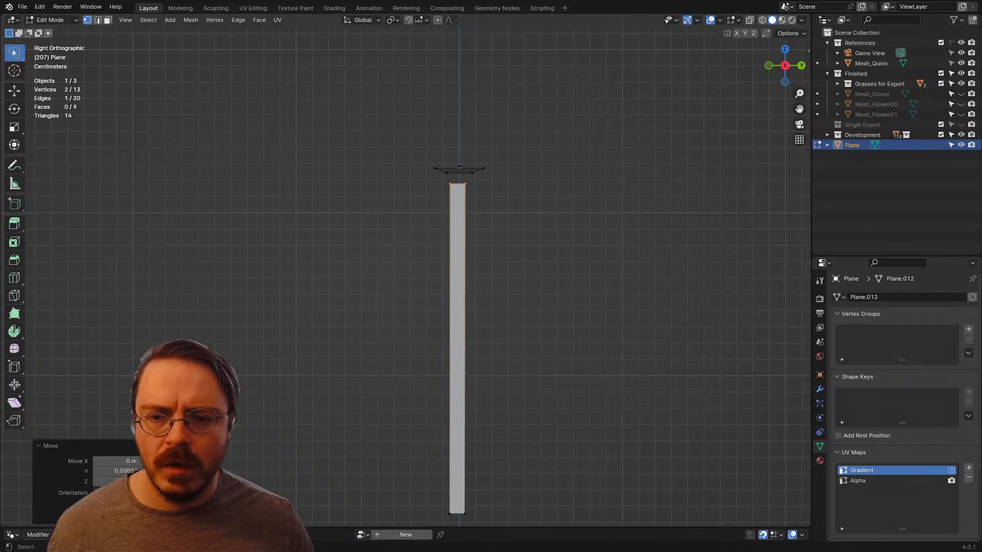
Step: Move the strip's bottom edge onto the ground line at the origin
middle_click_drag(481, 389, 488, 295, "shift")
left_click_drag(425, 358, 503, 389)
key("g")
left_click(505, 410)
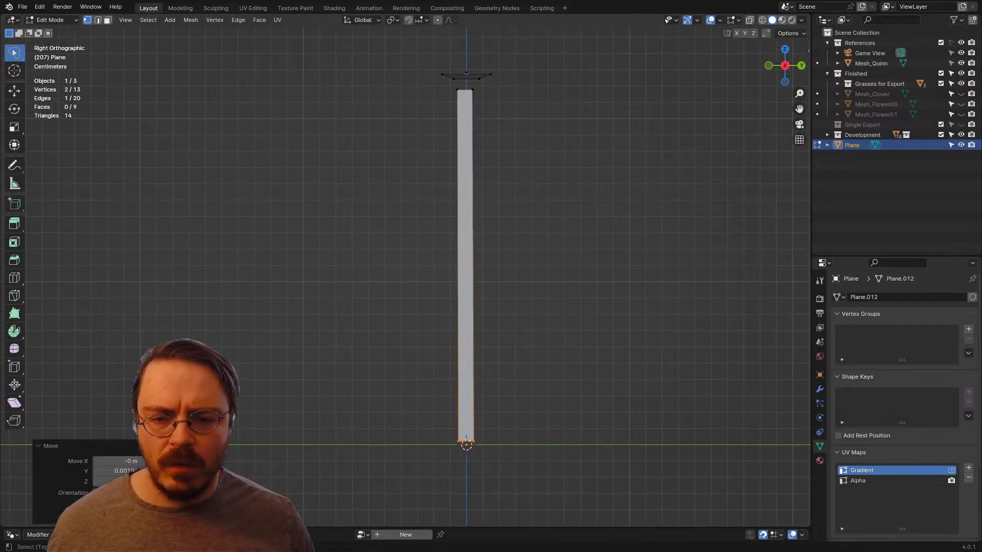
Step: Add a loop cut halfway up the stem and move it sideways to bend the stem
middle_click_drag(503, 307, 488, 377, "shift")
left_click(455, 314)
right_click(455, 313)
key("g")
left_click(434, 314)
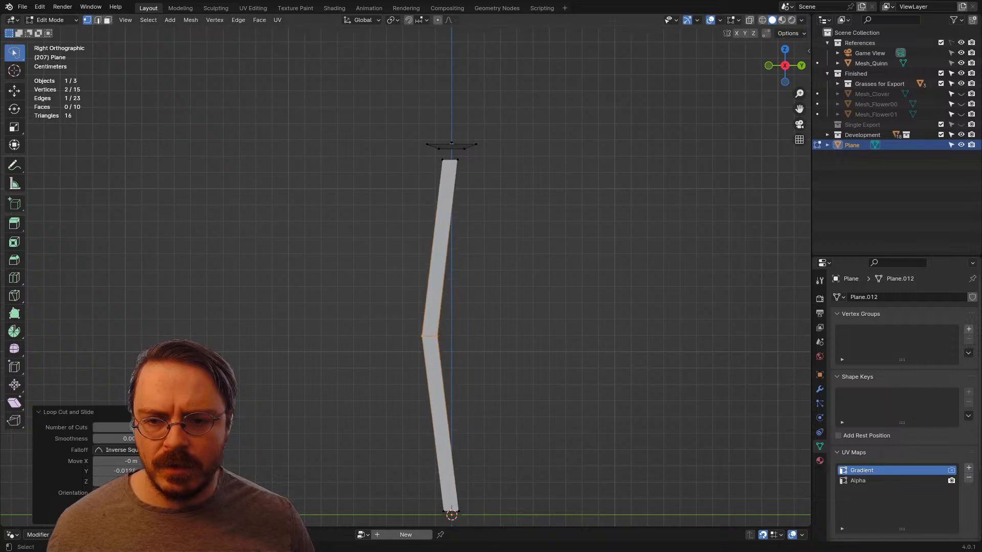
Step: Taper the stem by scaling its top edge to about 0.54, shrink the middle edge slightly, and clear the selection
left_click_drag(428, 153, 506, 177)
key("s")
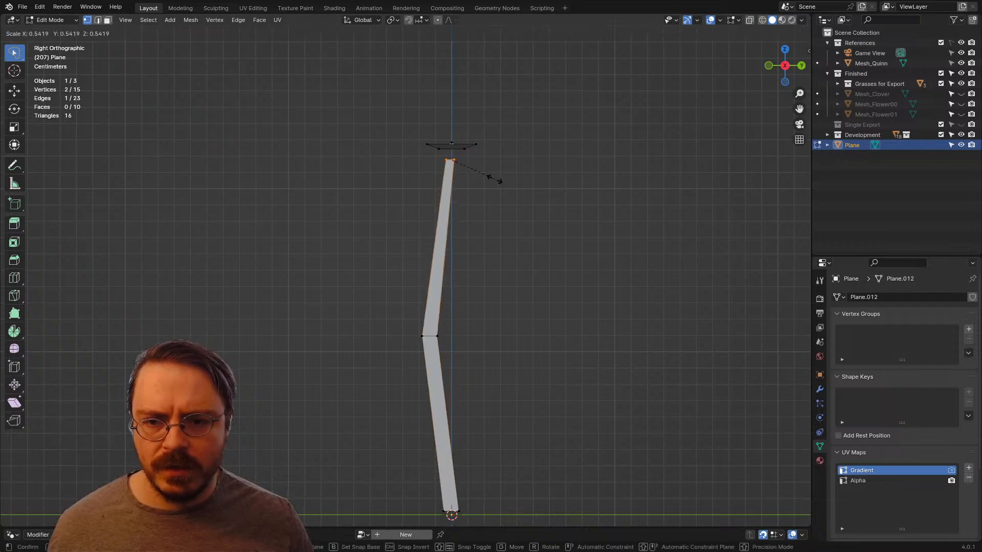
left_click(493, 177)
mouse_move(454, 285)
left_mouse_down()
mouse_move(416, 325)
mouse_move(504, 359)
left_mouse_up()
key("s")
left_click(519, 361)
key("alt+a")
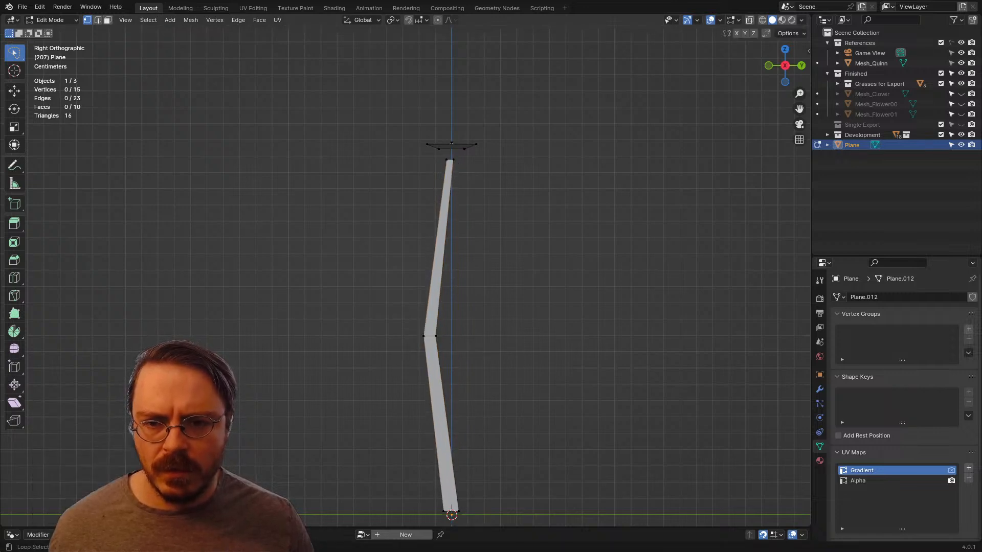
Step: Select the whole linked head and move it in the right view to sit just above the stem's top edge
middle_click_drag(511, 337, 491, 434)
scroll(491, 434, "up", 1)
scroll(460, 287, "up", 1)
key("l")
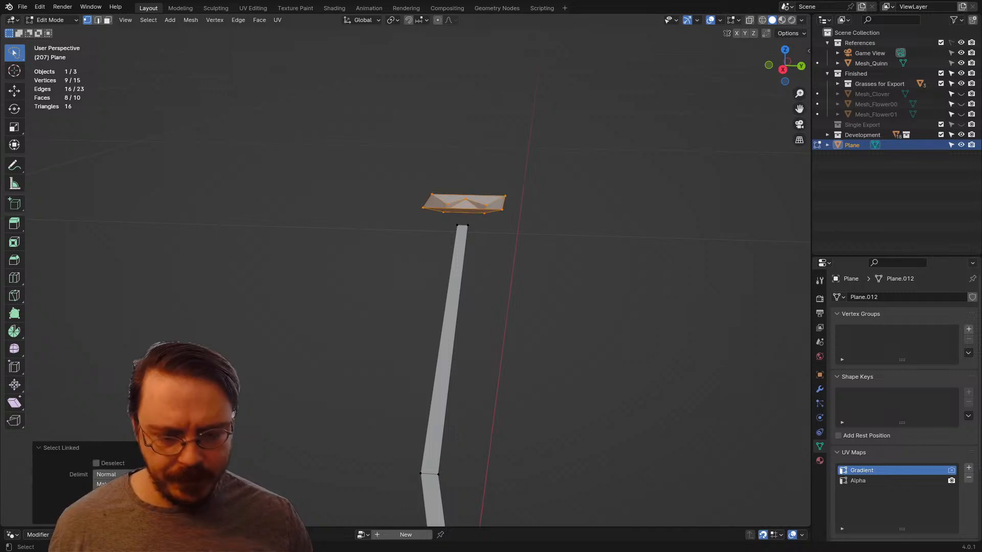
key("KP_3")
key("g")
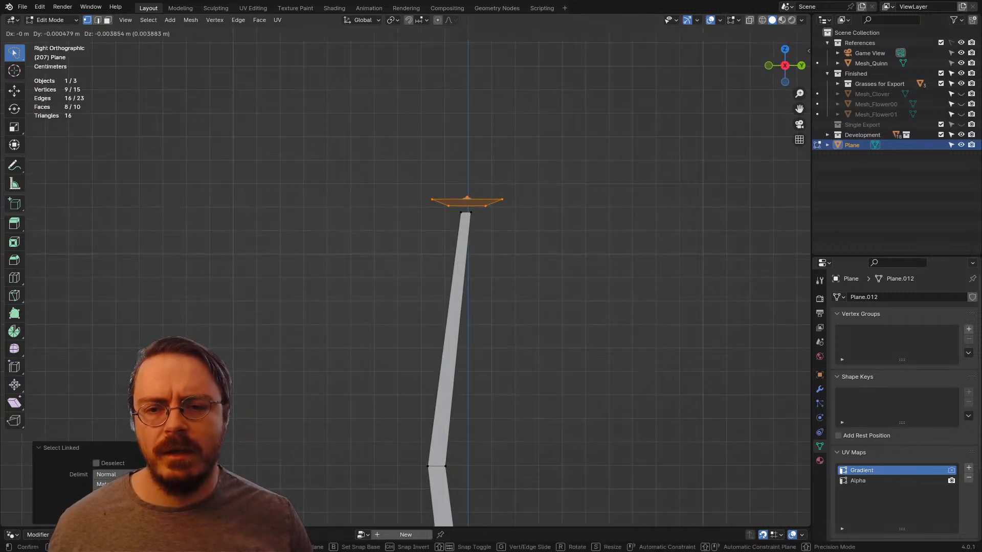
left_click(573, 253)
key("r")
key("g")
left_click(569, 287)
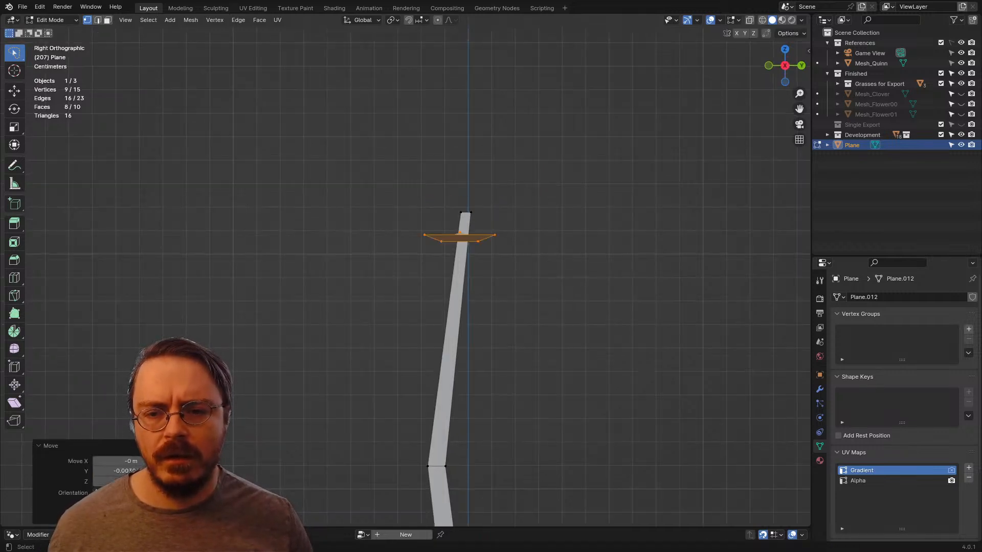
key("g")
left_click(544, 261)
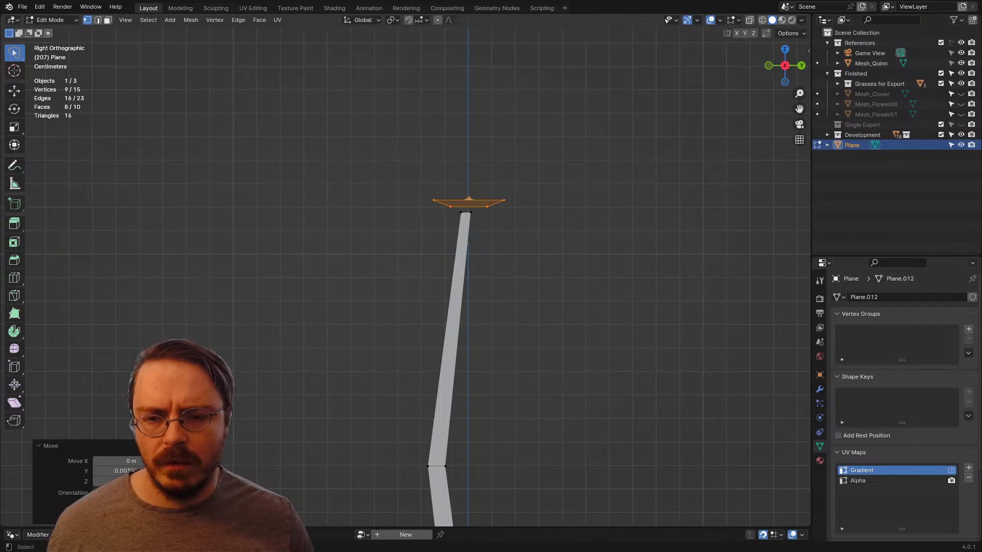
Step: Tilt the head slightly clockwise in the right view and nudge it over the stem's tip
key("r")
left_click(528, 269)
key("g")
key("Return")
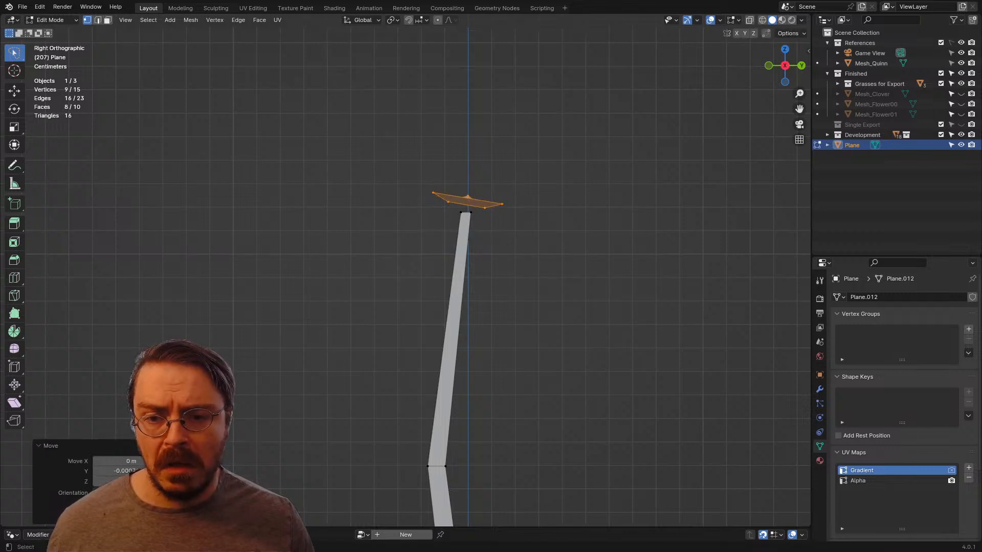
Step: Rotate the stem's top edge to match the head's tilt and shift it slightly sideways beneath the head
left_click_drag(447, 207, 479, 228)
key("r")
left_click(505, 247)
key("g")
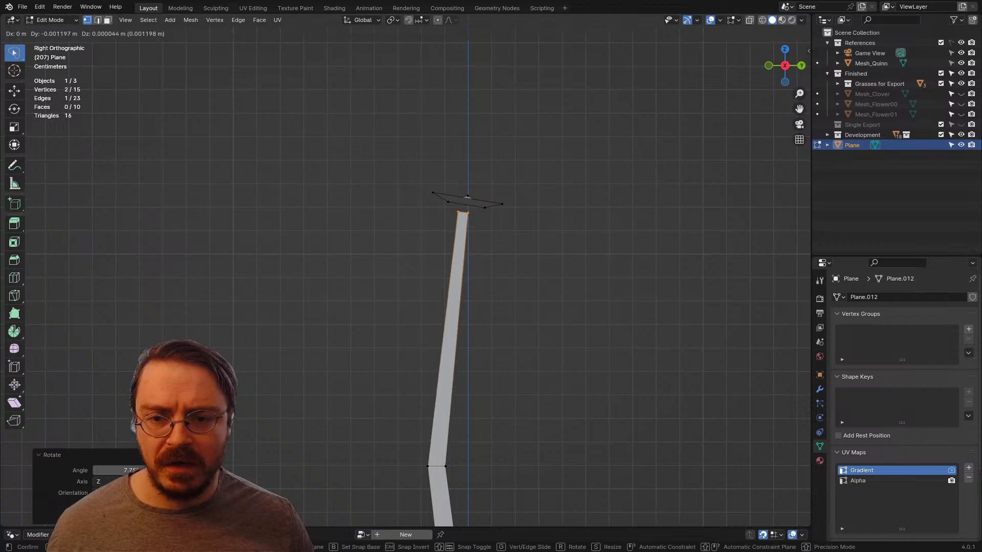
left_click(503, 247)
middle_click_drag(503, 247, 486, 104, "shift")
scroll(487, 104, "down", 3)
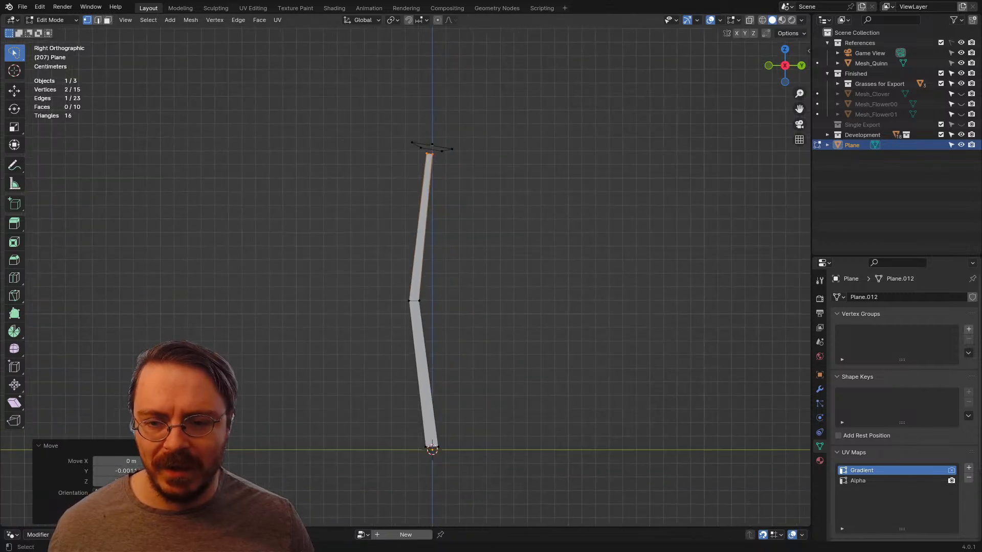
Step: Scale the stem's bottom edge down to about 0.927 and clear the selection
mouse_move(486, 155)
middle_mouse_down()
mouse_move(599, 189)
mouse_move(602, 199)
mouse_move(564, 208)
mouse_move(602, 210)
mouse_move(659, 185)
middle_mouse_up()
mouse_move(425, 356)
left_mouse_down()
mouse_move(334, 431)
mouse_move(426, 441)
left_mouse_up()
key("s")
left_click(422, 435)
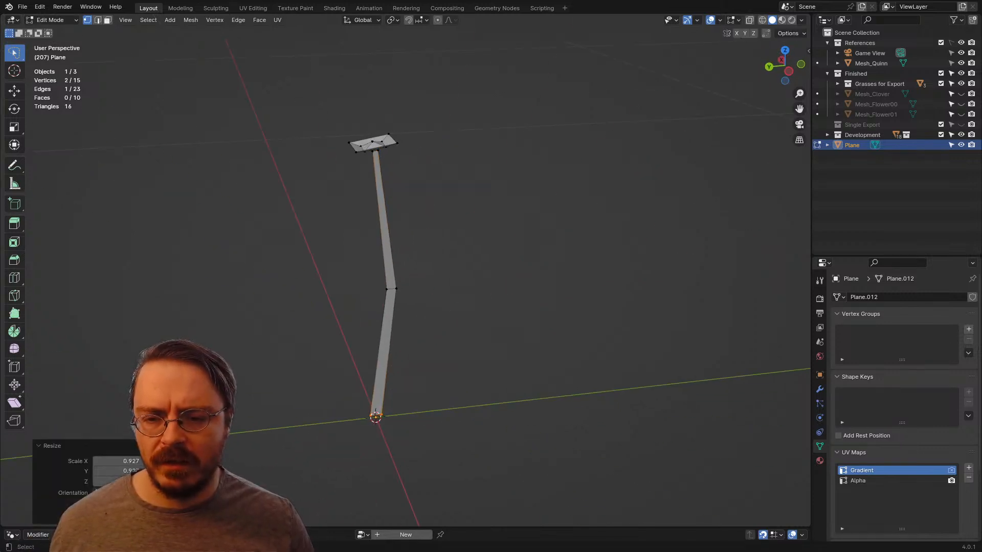
left_click_drag(442, 267, 436, 316)
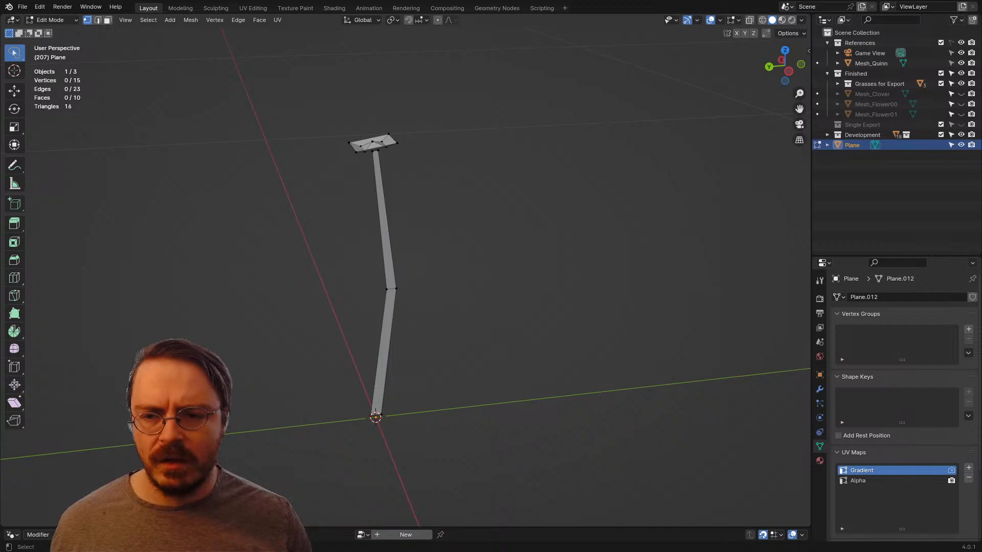
Step: Rotate the whole plant 90° about Z in Object Mode and view it through the camera
key("ctrl+Tab")
left_click(440, 298)
type("r")
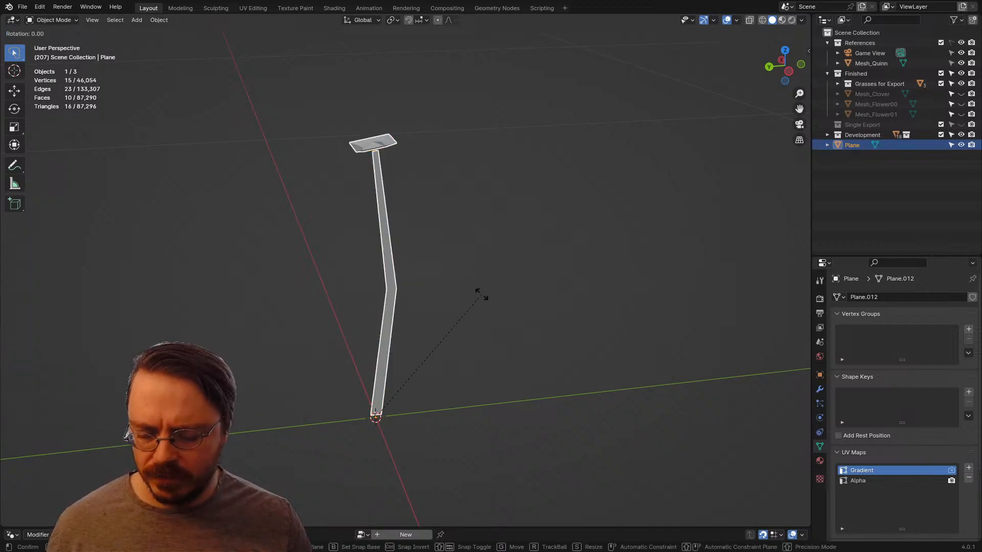
type("z90")
key("Return")
key("KP_0")
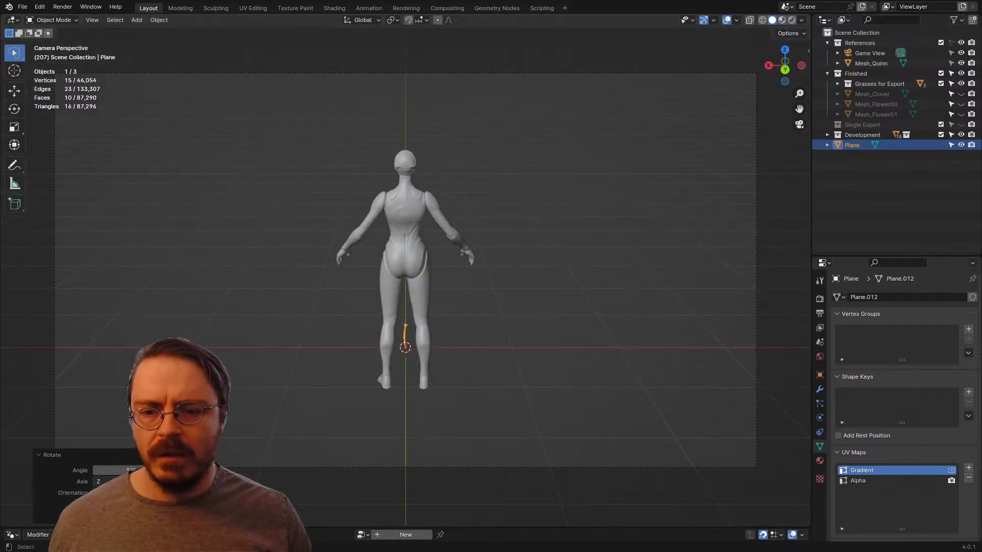
Step: Reselect the plant beside the mannequin and reopen its mesh in Edit Mode
left_click(441, 298)
middle_click_drag(440, 298, 327, 307)
scroll(327, 307, "up", 4)
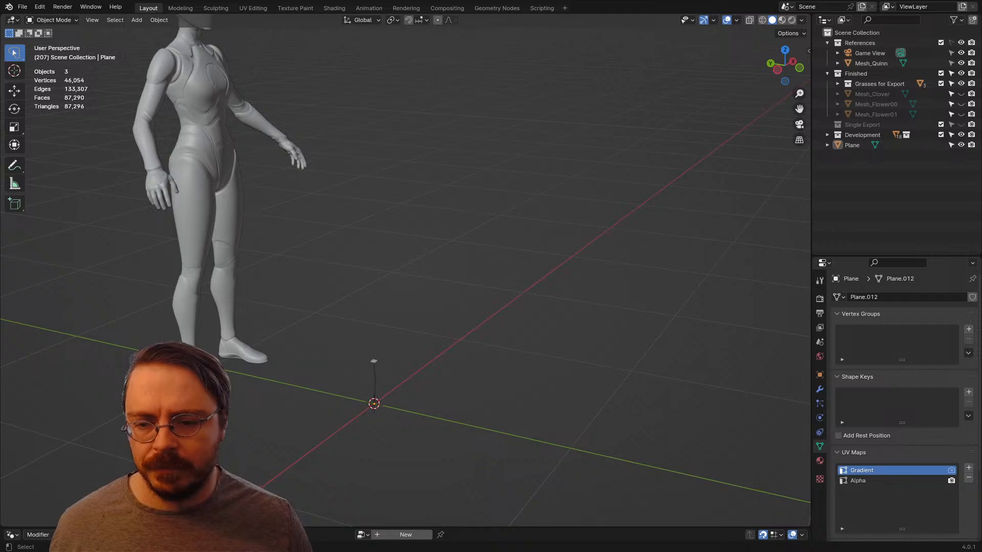
left_click(375, 379)
key("KP_Decimal")
scroll(406, 271, "down", 5)
key("Tab")
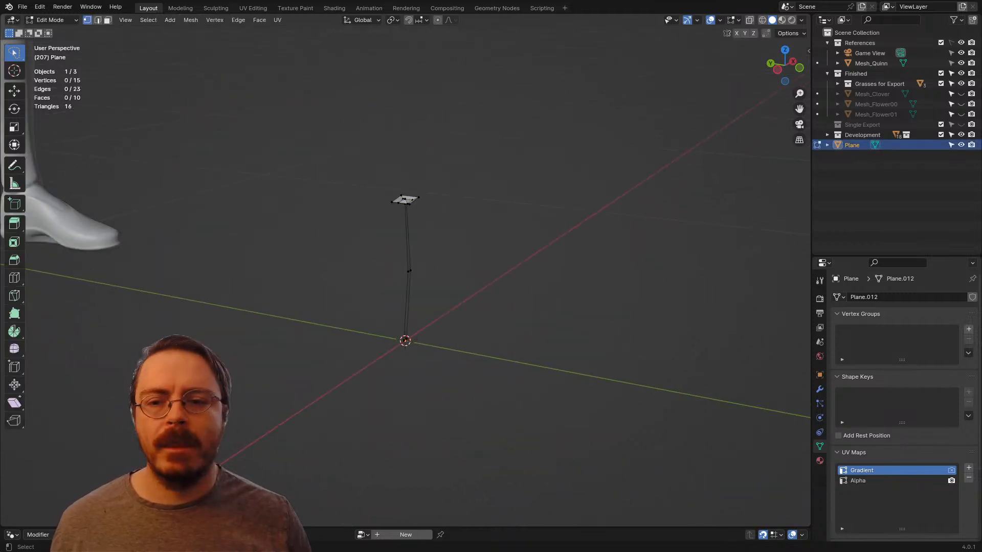
middle_click_drag(406, 271, 365, 381)
scroll(367, 290, "up", 5)
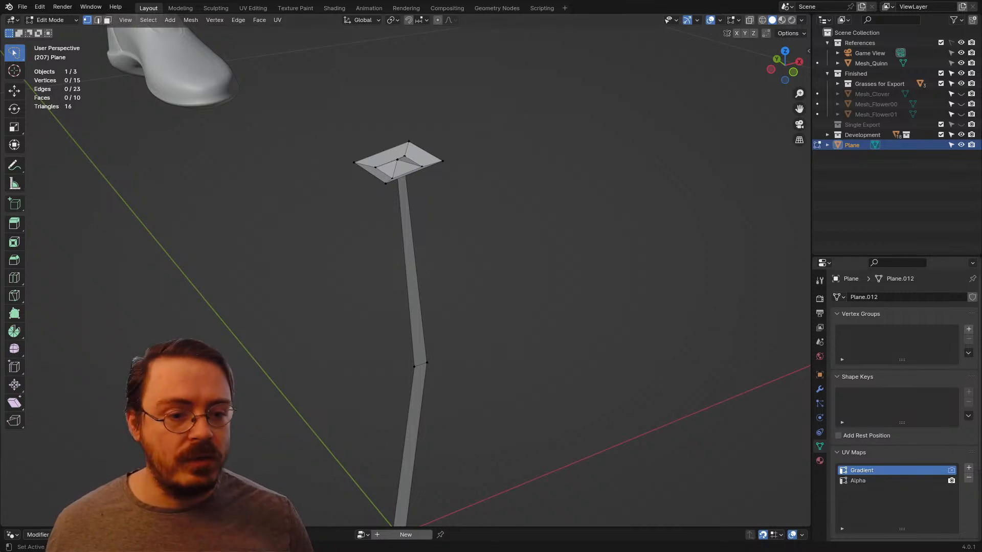
Step: Give the plant the existing Linear Gradient material and switch the viewport to Material Preview shading
left_click(819, 461)
left_click(836, 341)
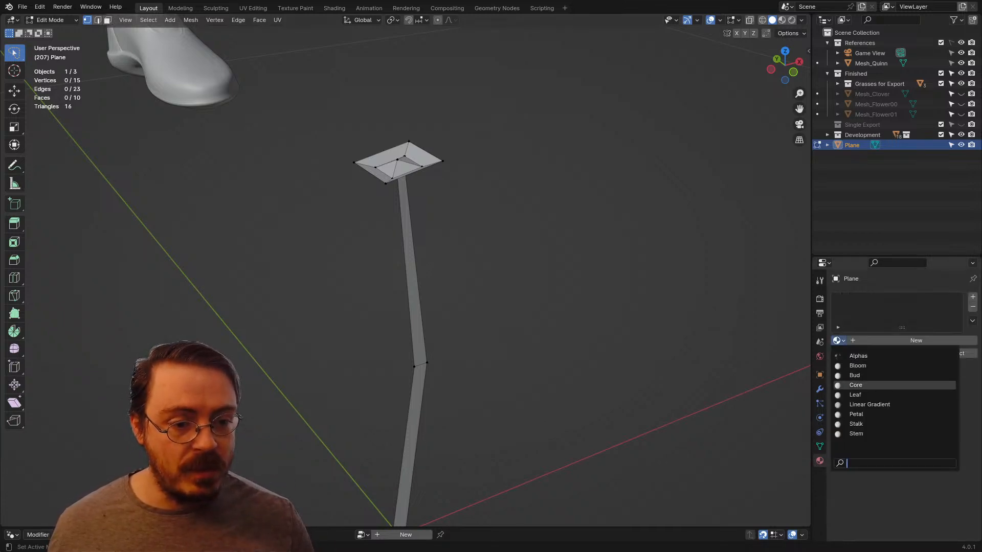
left_click(869, 404)
key("z")
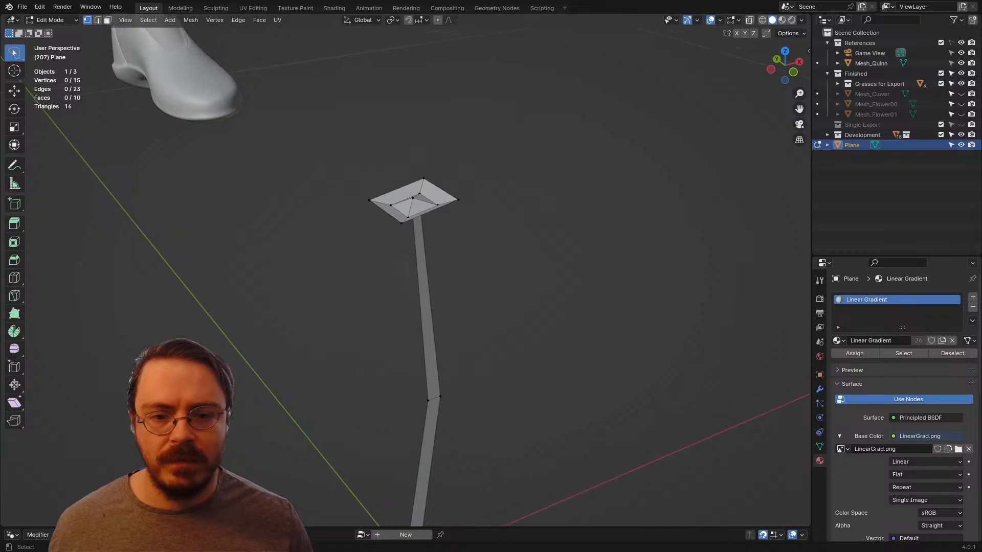
key("z")
Step: Select the four outer faces around the head's central peak and look at them straight from above
mouse_move(468, 304)
middle_mouse_down()
mouse_move(442, 300)
mouse_move(427, 284)
mouse_move(479, 341)
mouse_move(479, 364)
middle_mouse_up()
scroll(479, 364, "up", 4)
left_click(444, 271, "alt")
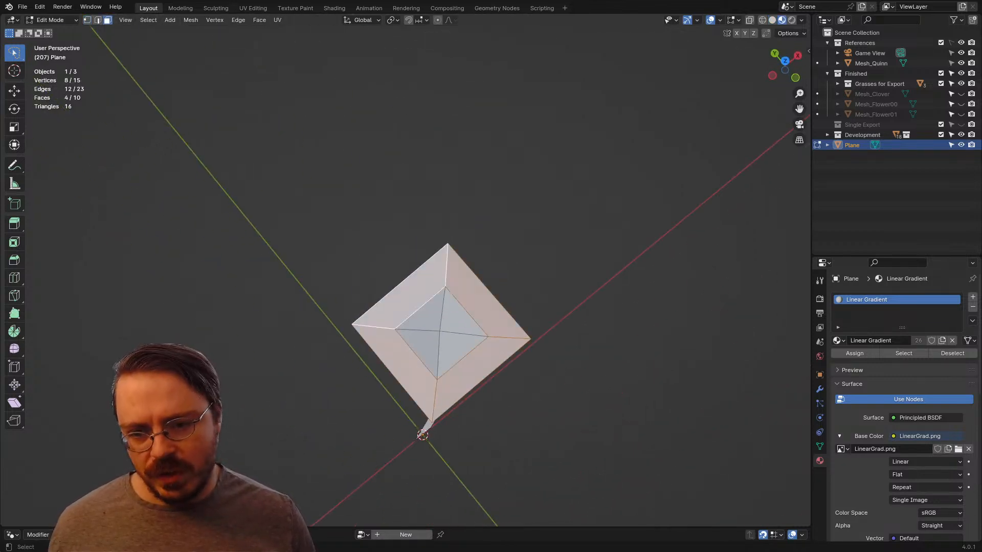
key("KP_7")
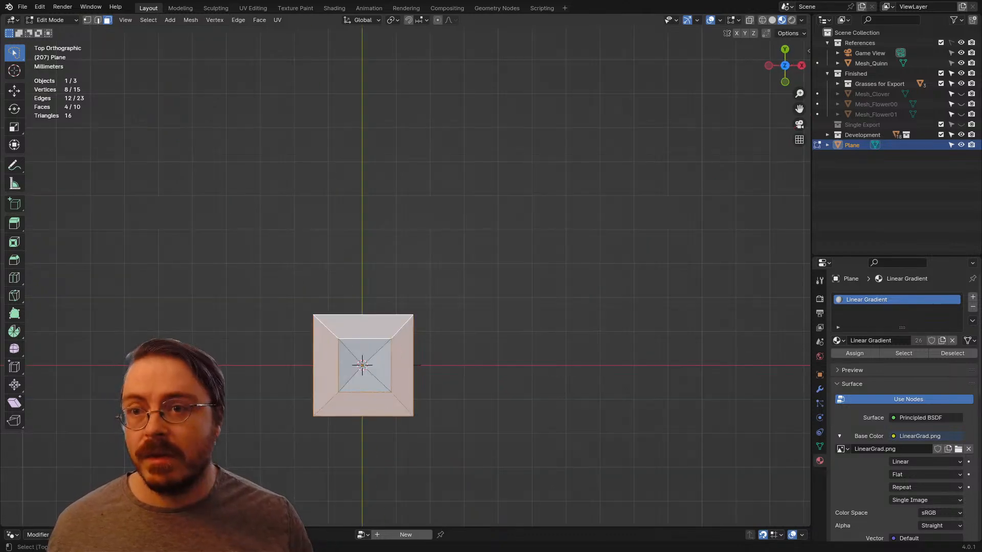
key("KP_Decimal")
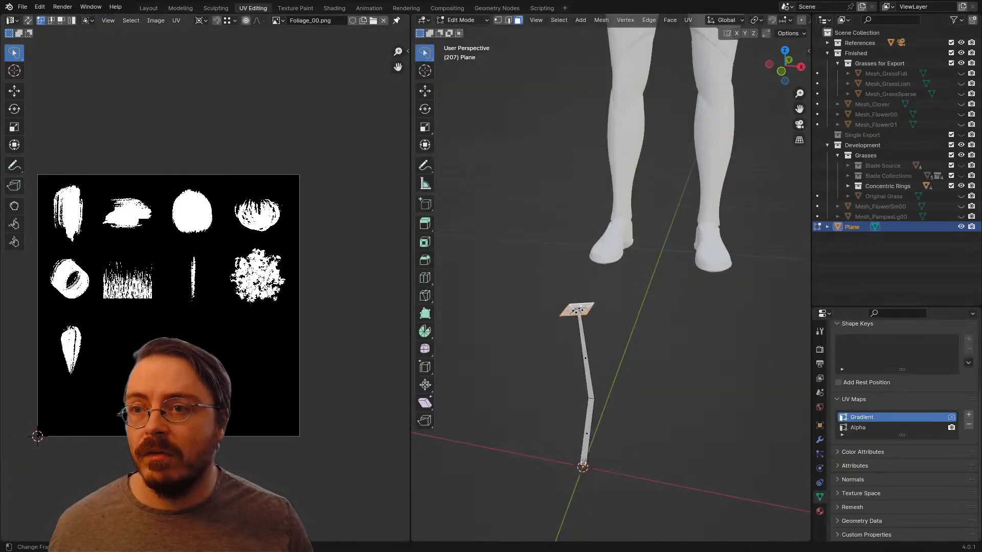
Step: Show LinearGrad.png in the UV Editor and unwrap the head's four selected outer faces
left_click(278, 20)
left_click(306, 46)
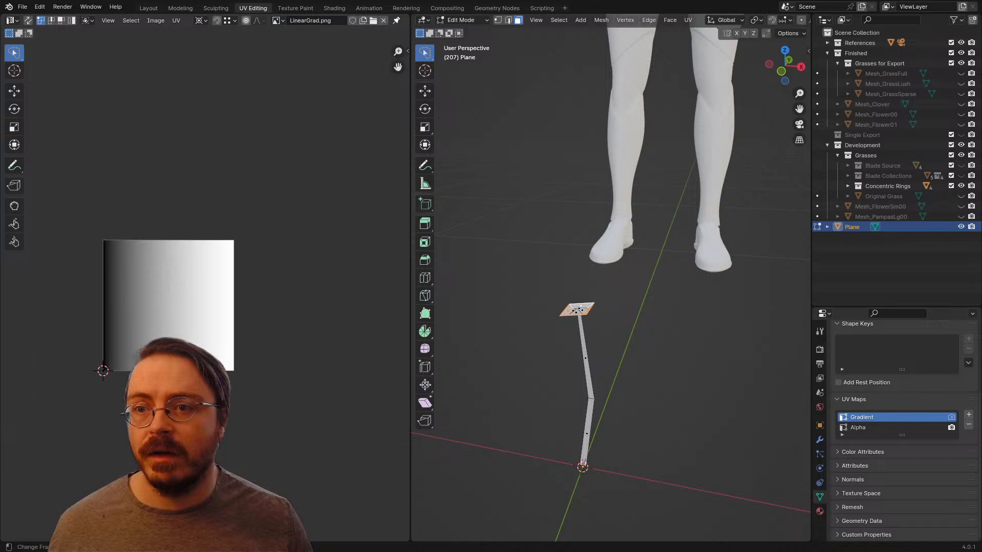
scroll(611, 281, "up", 2)
key("KP_7")
scroll(611, 281, "up", 3)
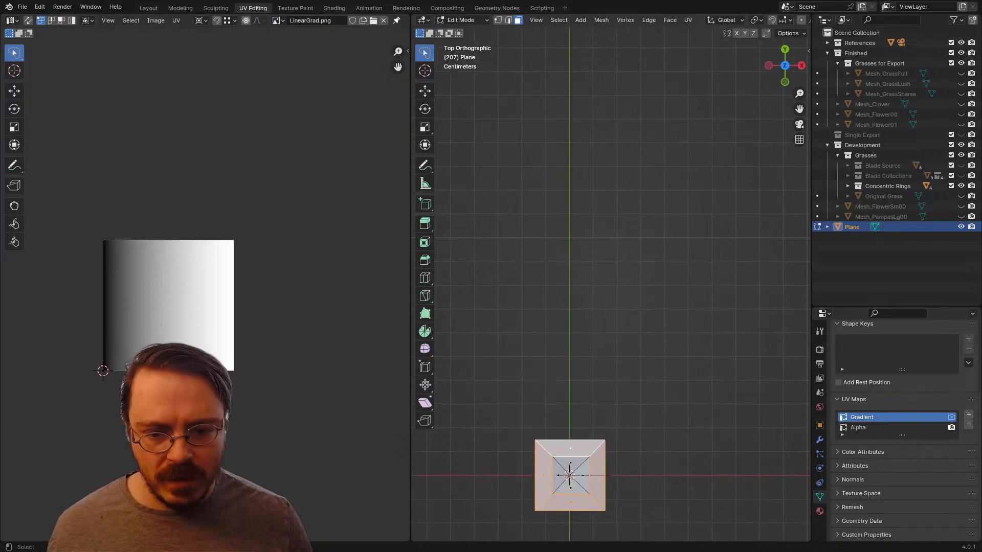
middle_click_drag(593, 357, 631, 221, "shift")
key("u")
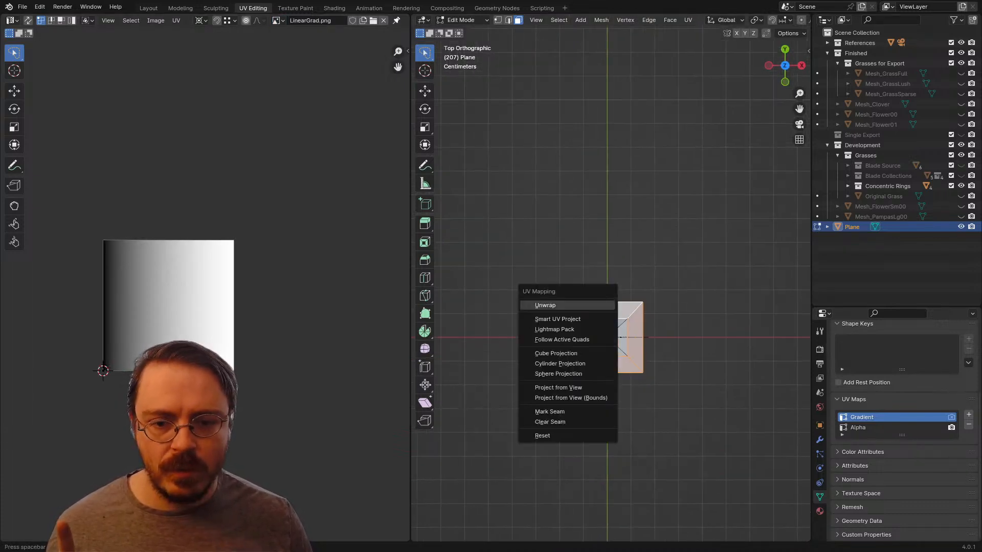
left_click(545, 306)
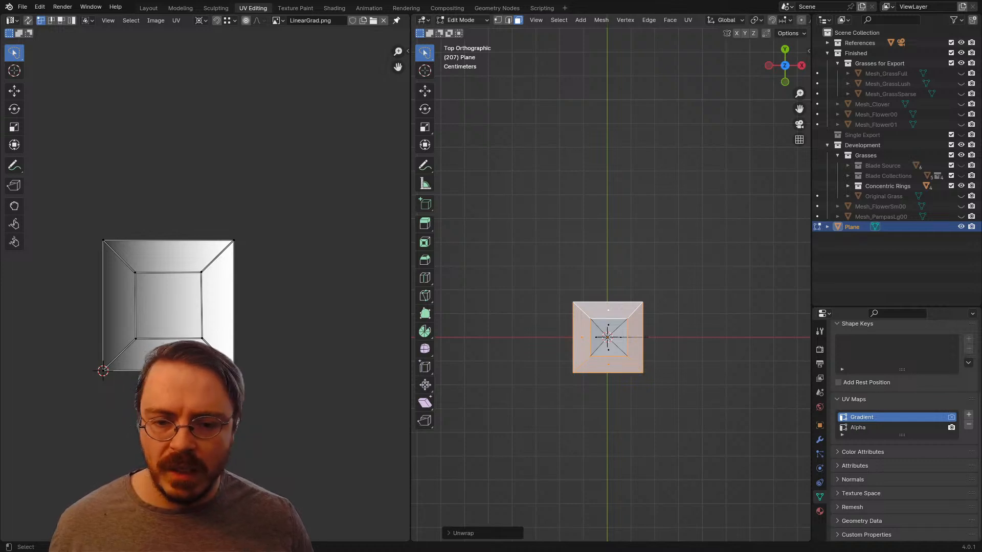
Step: Flatten all the unwrapped UVs of the outer faces into a vertical line by scaling them to 0 along X
scroll(205, 290, "up", 3)
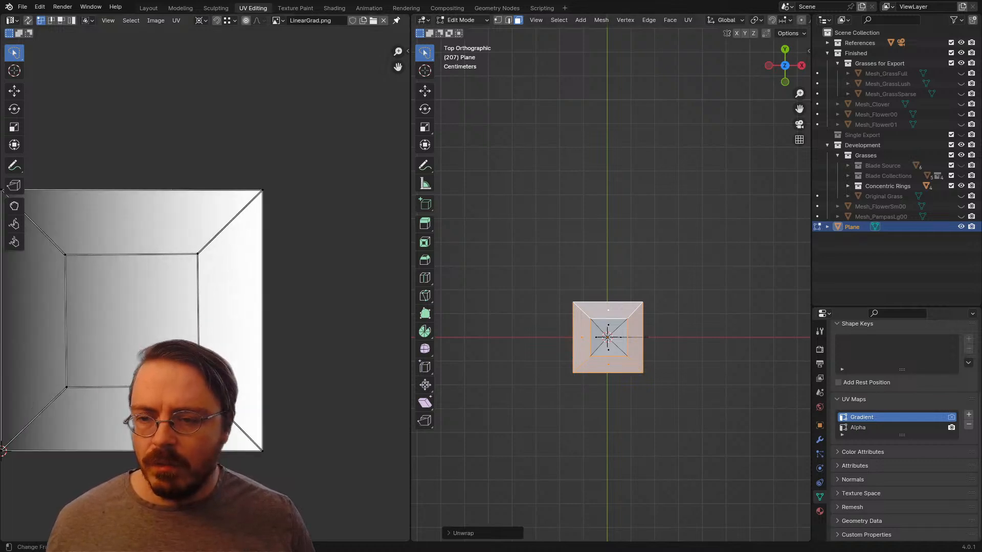
scroll(205, 290, "down", 2)
mouse_move(153, 137)
left_mouse_down()
mouse_move(219, 446)
mouse_move(289, 232)
left_mouse_up()
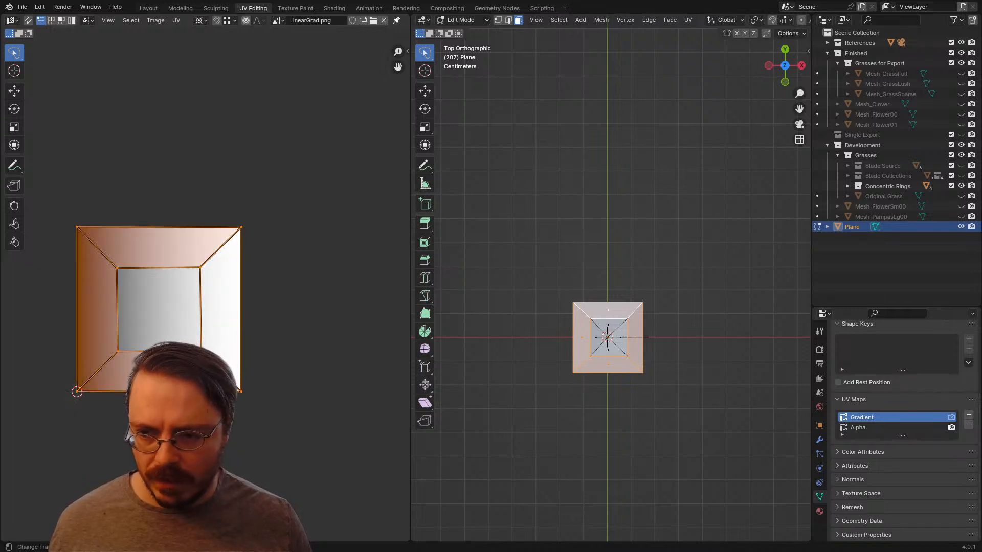
key("s")
key("x")
key("0")
key("Return")
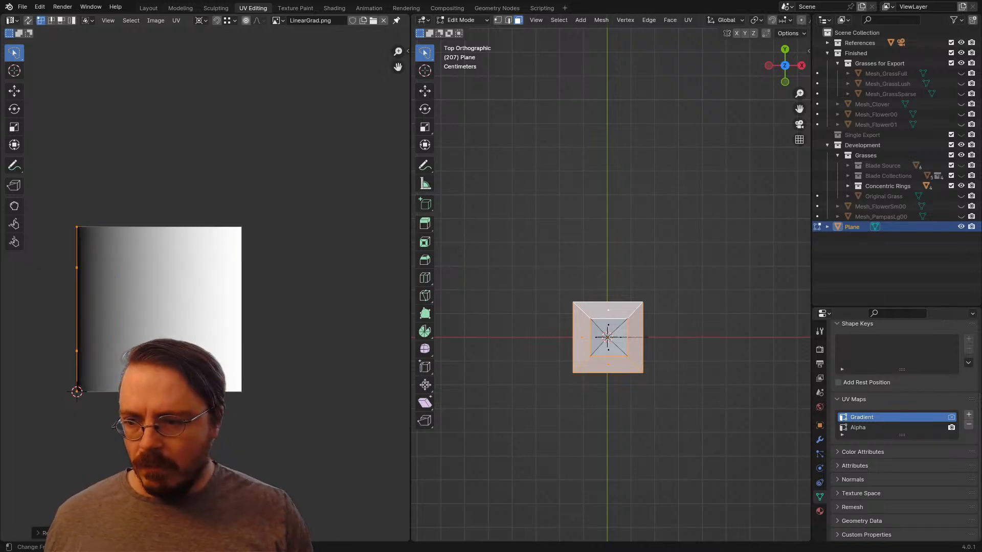
Step: Move the flattened UVs about 0.98 along X to the gradient's white end, shrink them to about half length, and deselect the faces
key("g")
key("x")
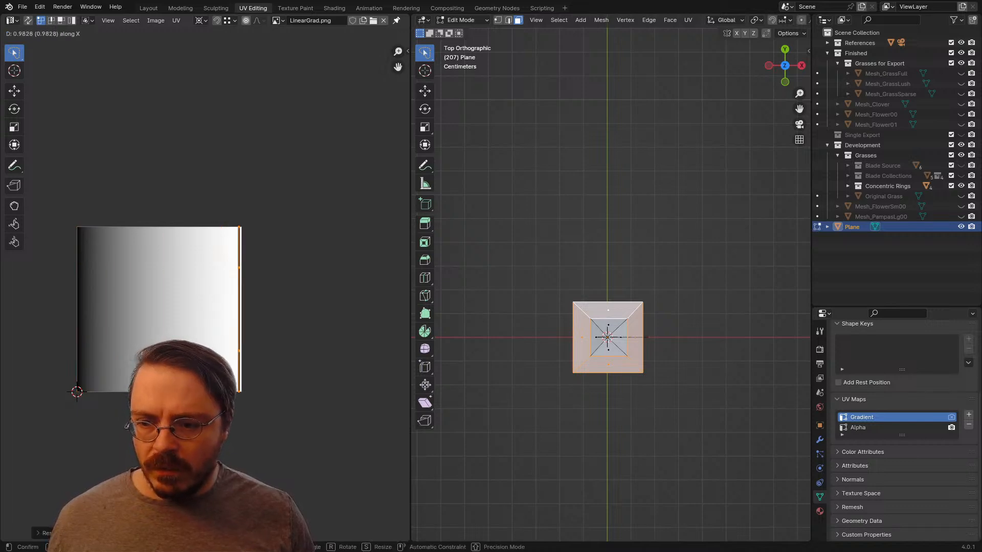
left_click(277, 309)
key("s")
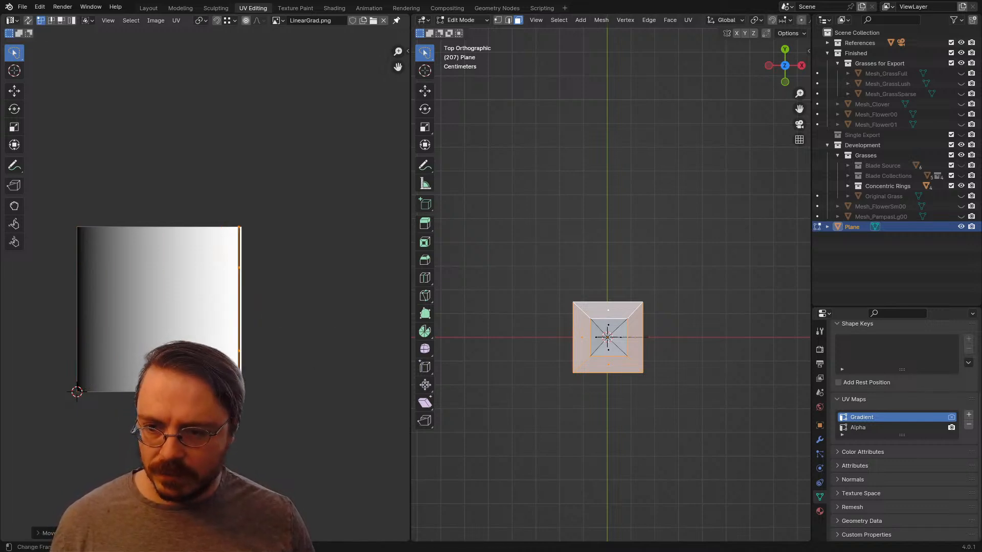
left_click(267, 297)
scroll(611, 278, "up", 3)
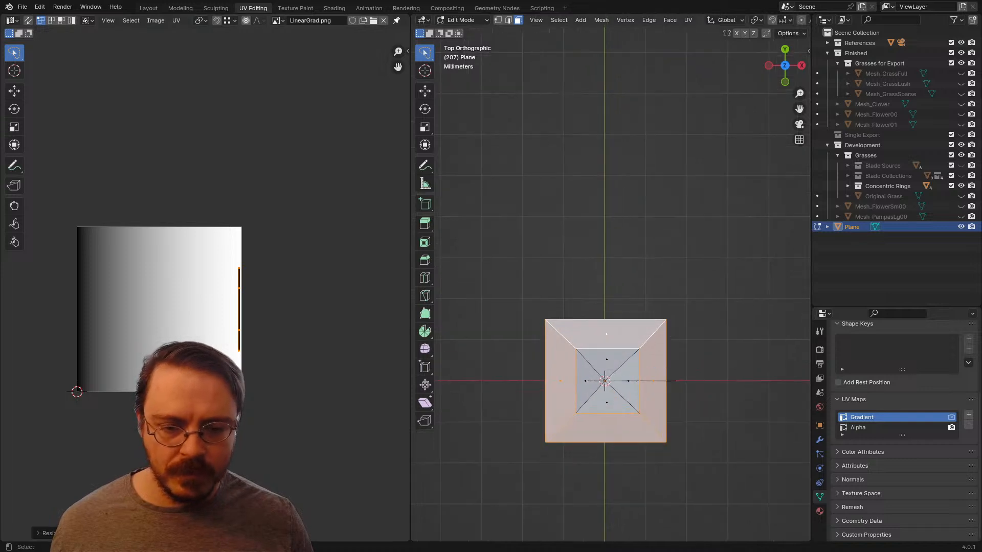
key("alt+a")
middle_click_drag(610, 278, 606, 226, "shift")
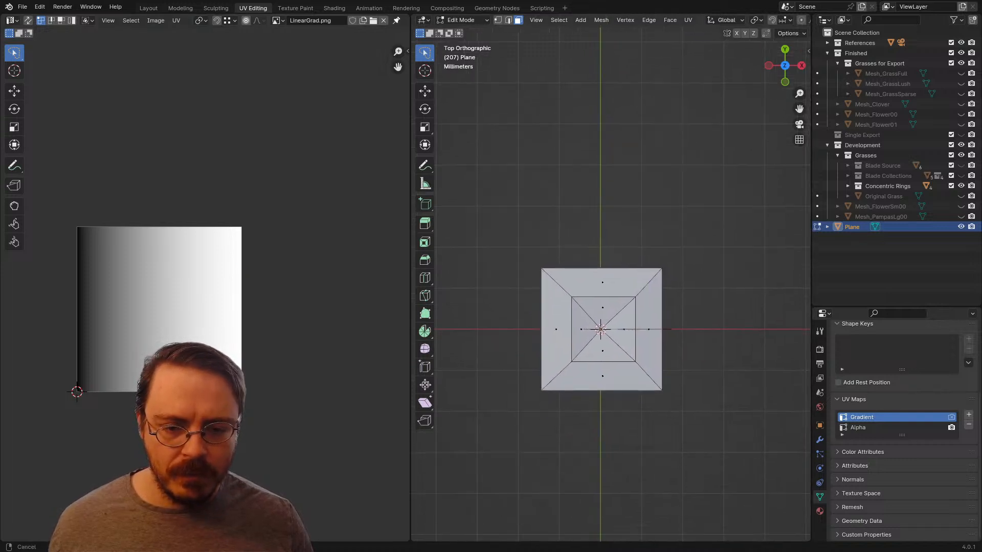
Step: Undo the flattening, moving and shrinking of the outer faces' UVs
key("ctrl+z")
key("ctrl+z")
key("ctrl+z")
key("ctrl+z")
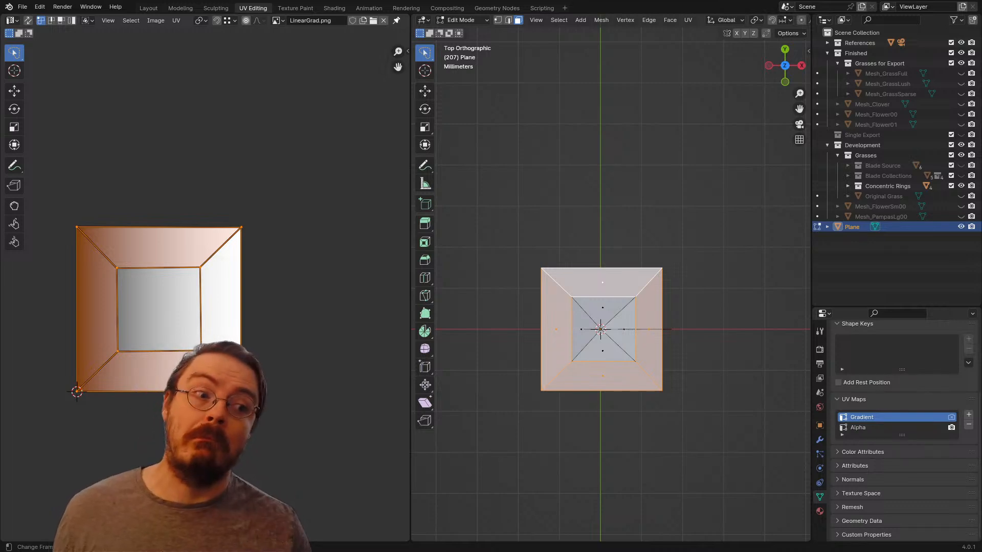
Step: Collapse the outer faces' UVs into a vertical line again by scaling all of them to 0 along X
key("2")
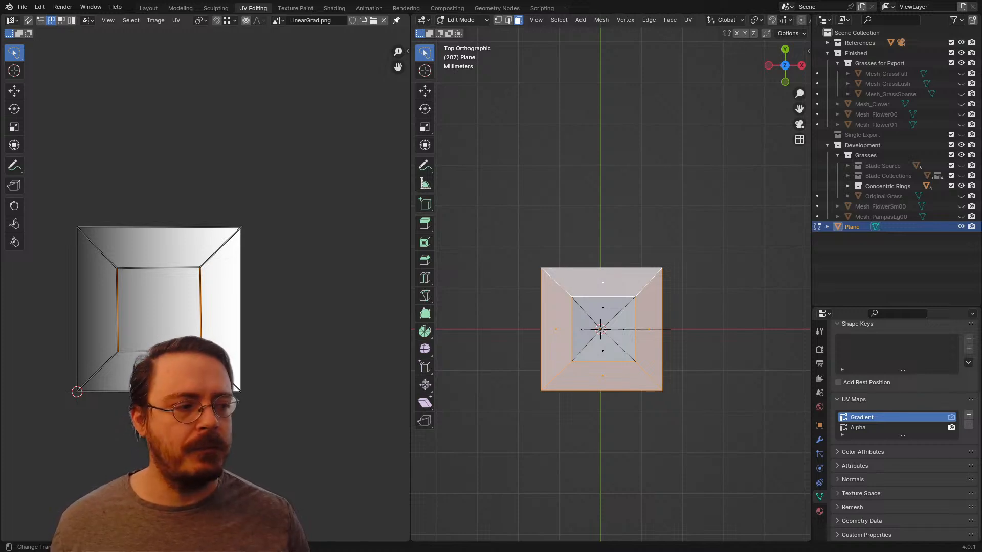
key("3")
key("a")
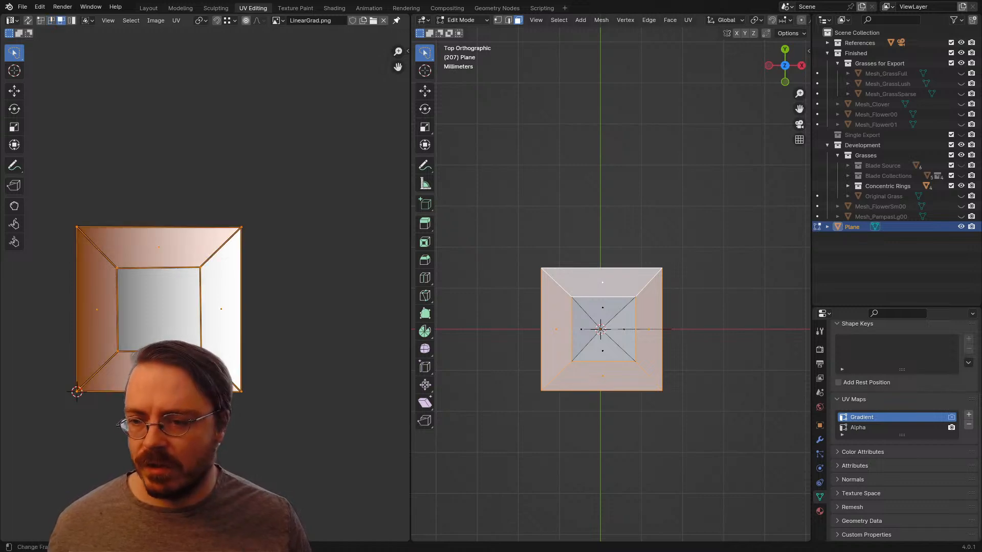
key("s")
key("x")
key("0")
key("Return")
Step: Shorten the outer faces' UV line to about three quarters and move it about 0.46 along X to the gradient's white end
key("g")
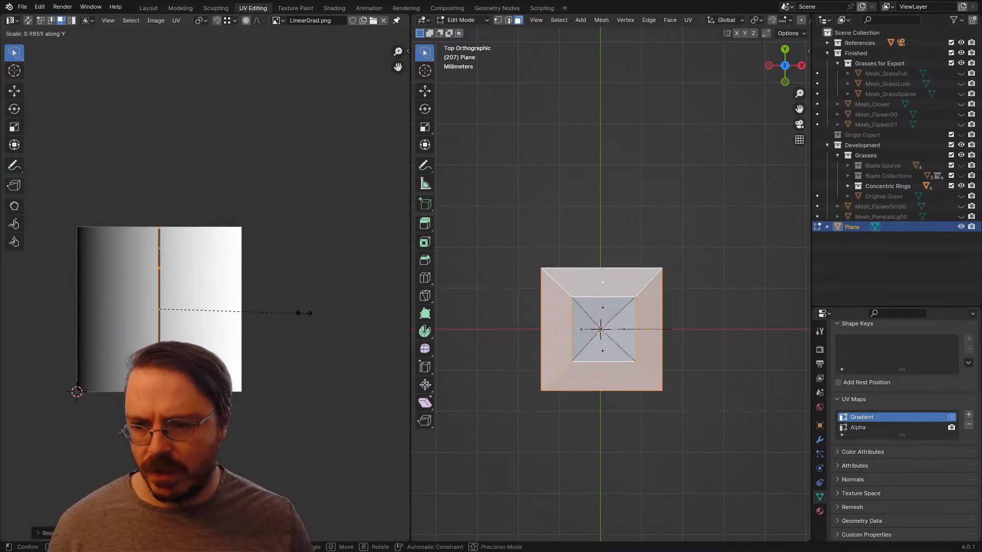
key("x")
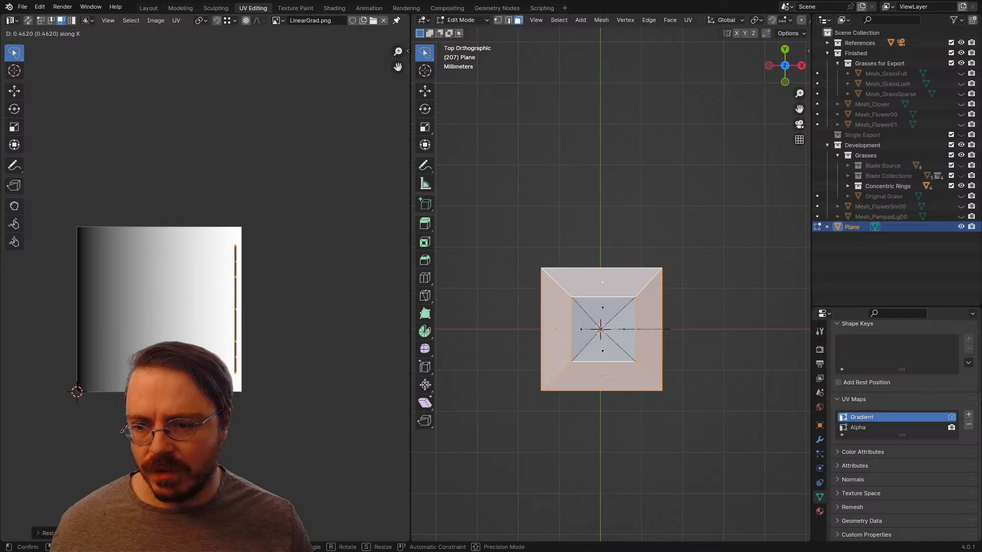
left_click(223, 250)
Step: Unwrap the head's four inner triangular faces and select all their UVs
left_click(602, 309)
left_click(581, 329, "shift")
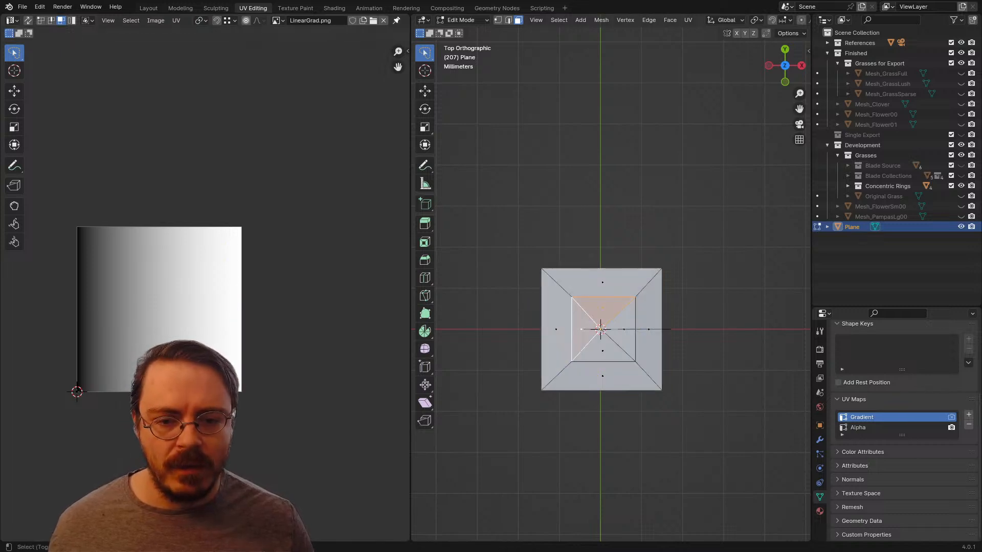
left_click(623, 328, "shift")
left_click(602, 351, "shift")
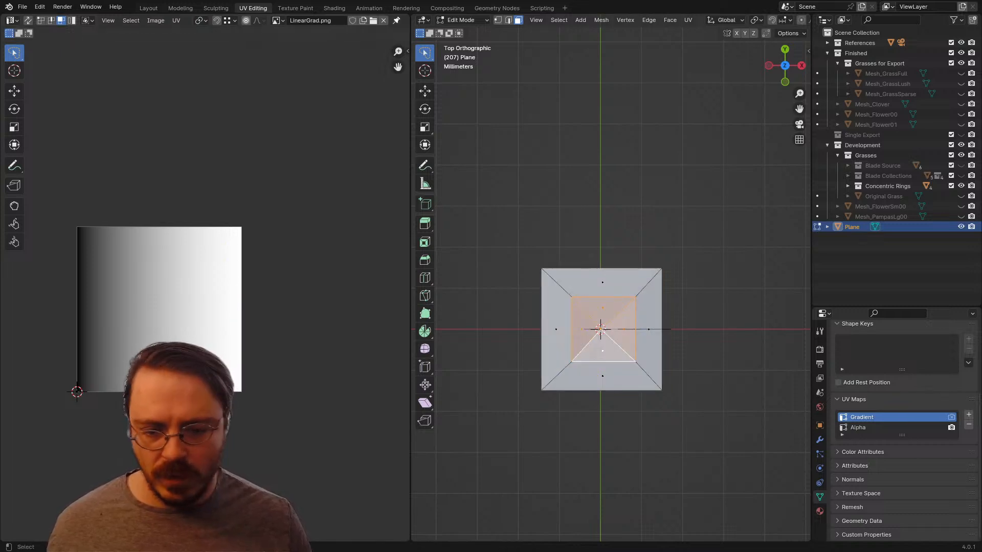
key("u")
left_click(542, 266)
key("a")
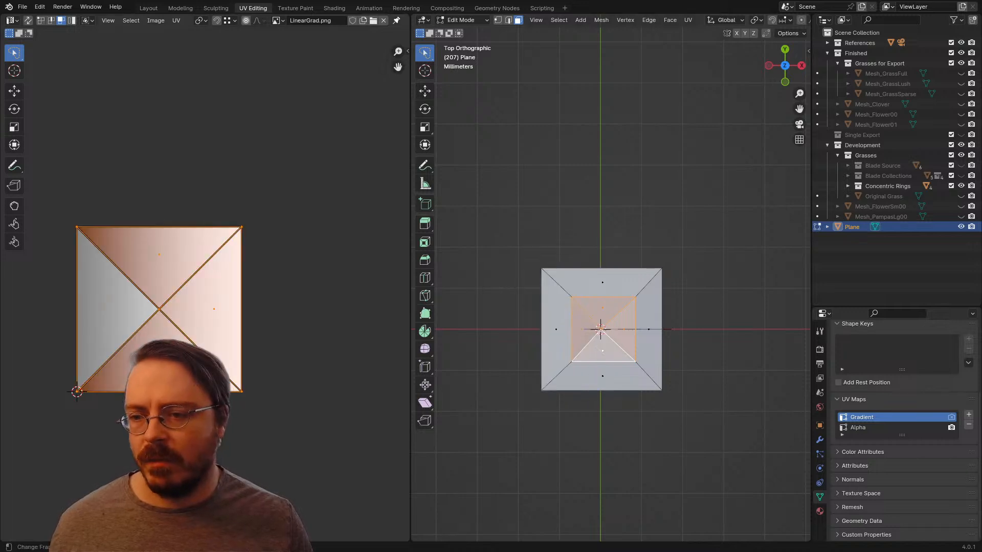
Step: Shrink the inner faces' UVs to about half and fold the left edge onto the right one, aligning them by scaling to 0 along X
key("s")
left_click(240, 310)
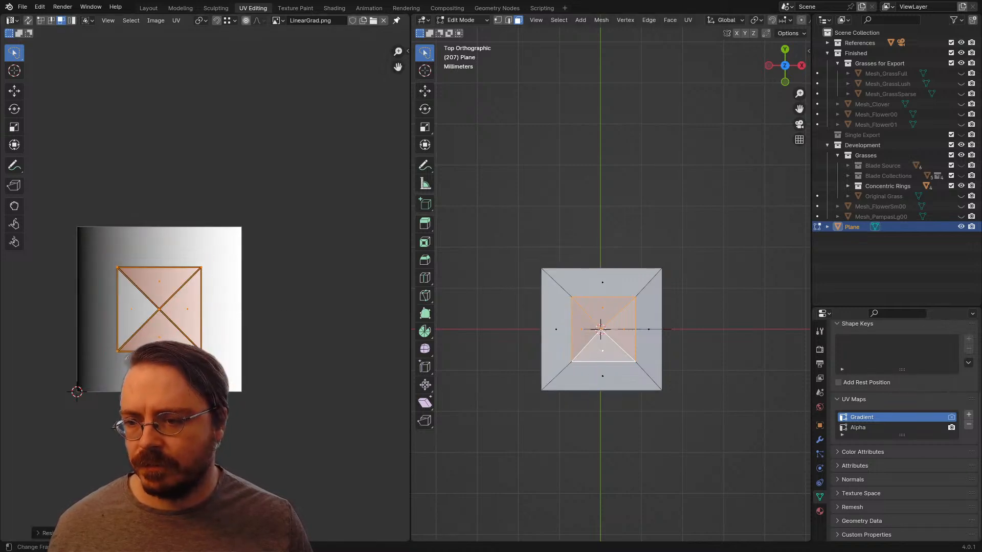
left_click(117, 310)
key("g")
key("x")
left_click(202, 309)
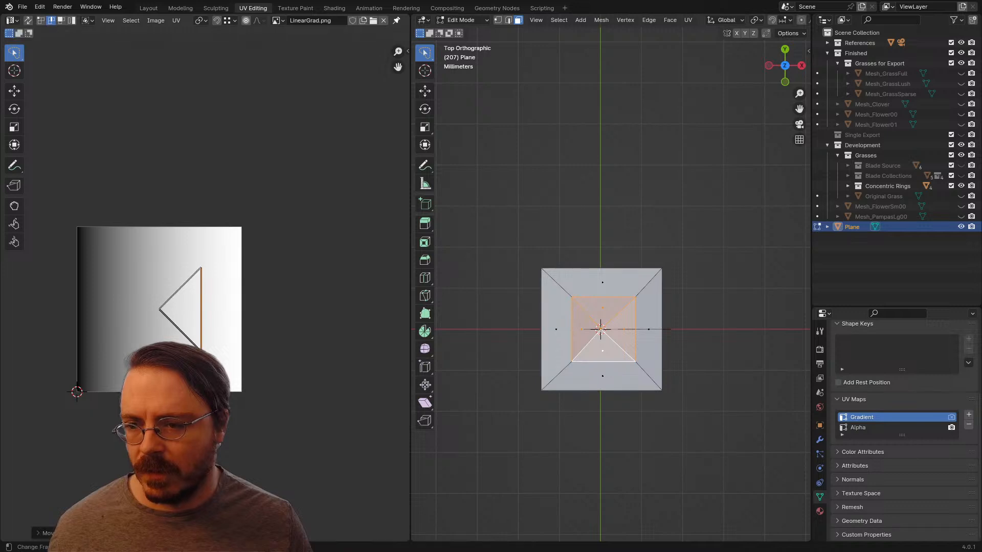
type("1sx0")
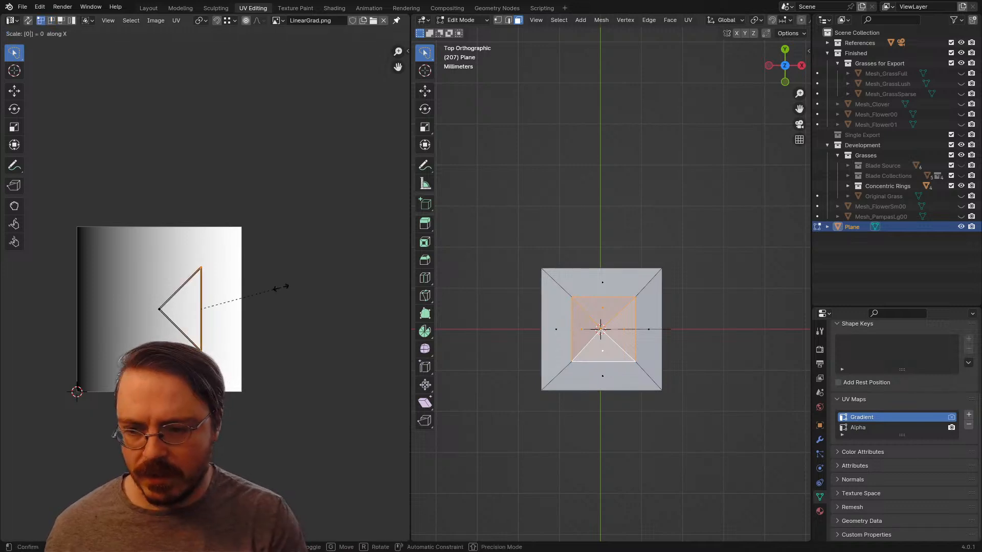
key("Return")
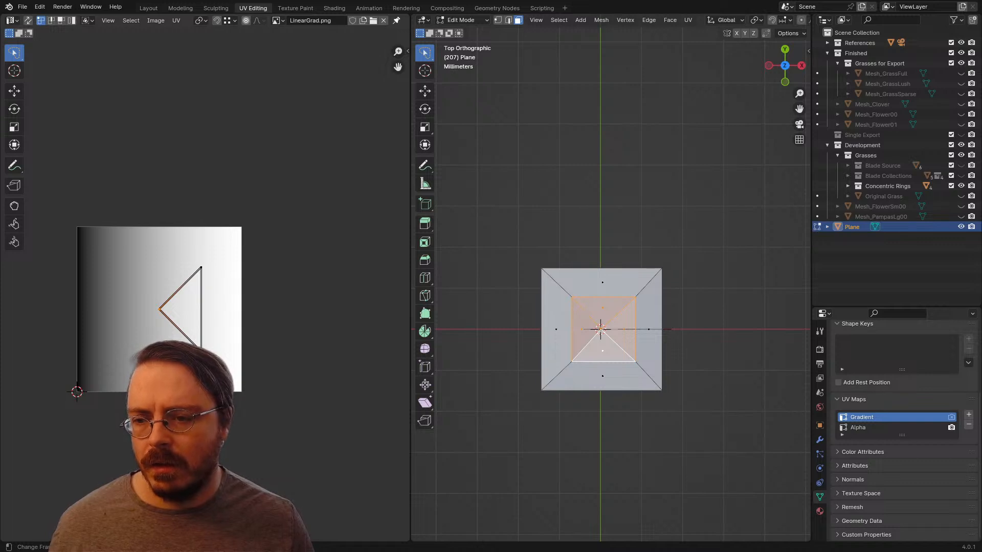
Step: Move the inner faces' centre UV point to the gradient's white end and their outer edge about -0.73 along X to the black end
key("g")
key("x")
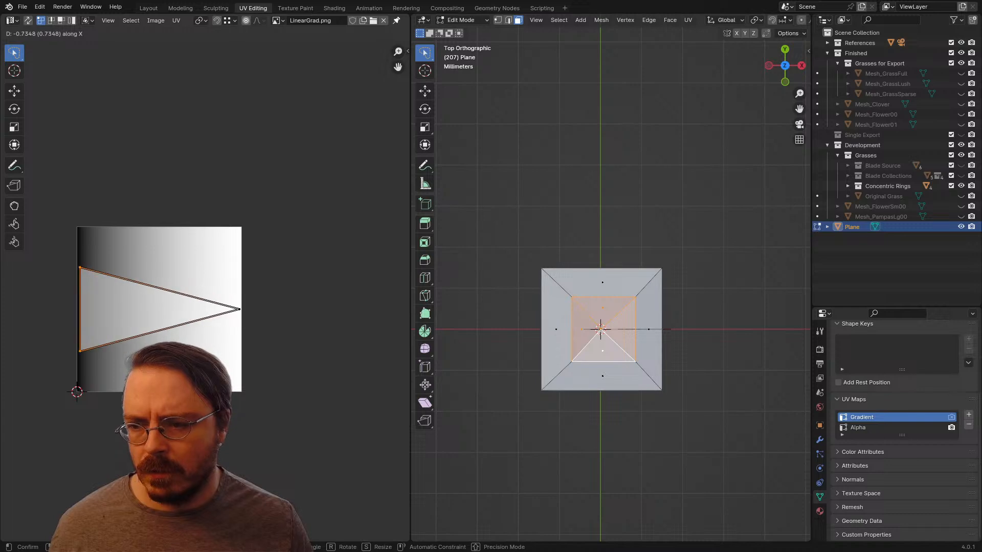
key("Return")
Step: Leave mesh editing for Object Mode and make the Gradient UV map the active one for rendering
key("ctrl+Tab")
left_click(619, 353)
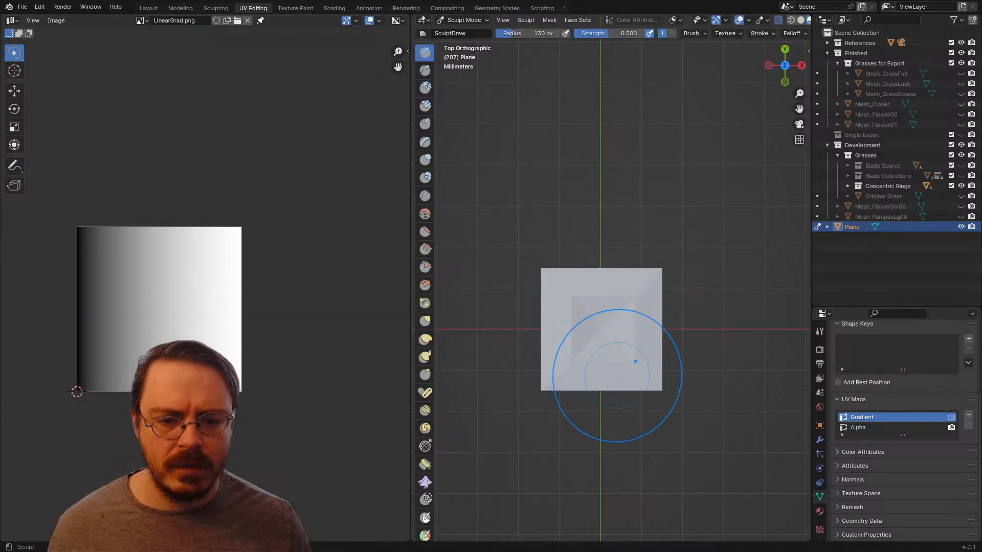
middle_click_drag(622, 347, 622, 258)
key("ctrl+Tab")
left_click(622, 347)
mouse_move(622, 351)
middle_mouse_down()
mouse_move(652, 368)
mouse_move(642, 398)
mouse_move(663, 376)
mouse_move(675, 307)
mouse_move(696, 301)
mouse_move(715, 347)
mouse_move(690, 367)
mouse_move(651, 335)
mouse_move(662, 315)
middle_mouse_up()
left_click(951, 418)
scroll(674, 348, "down", 2)
Step: Select the plant's whole stem in Edit Mode, unwrap it, and select all of its UVs
key("ctrl+Tab")
key("Tab")
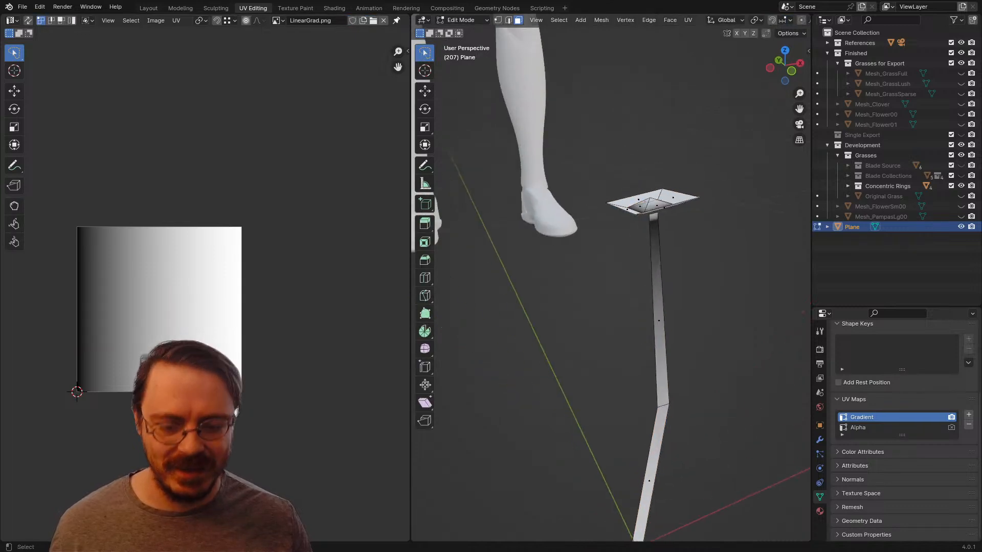
key("l")
scroll(657, 333, "down", 3)
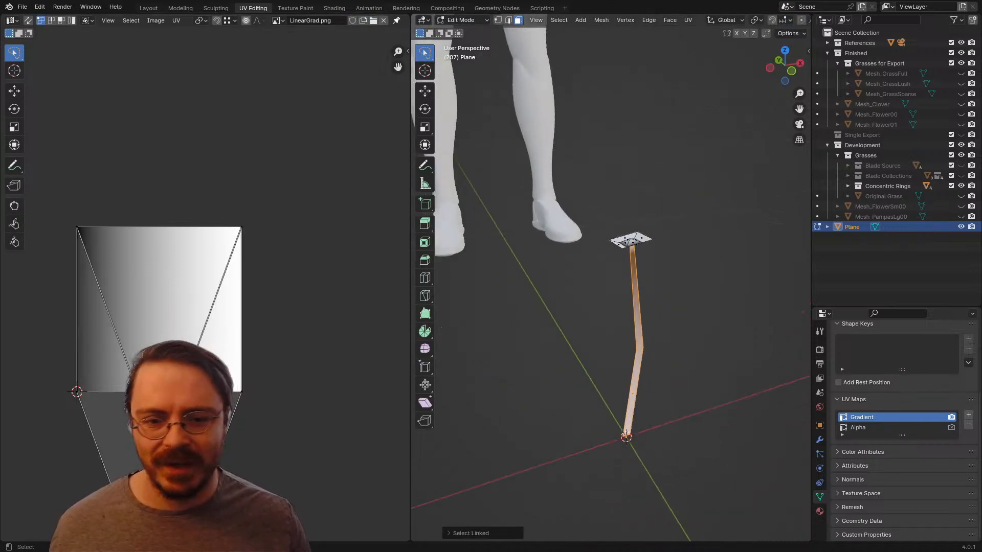
key("u")
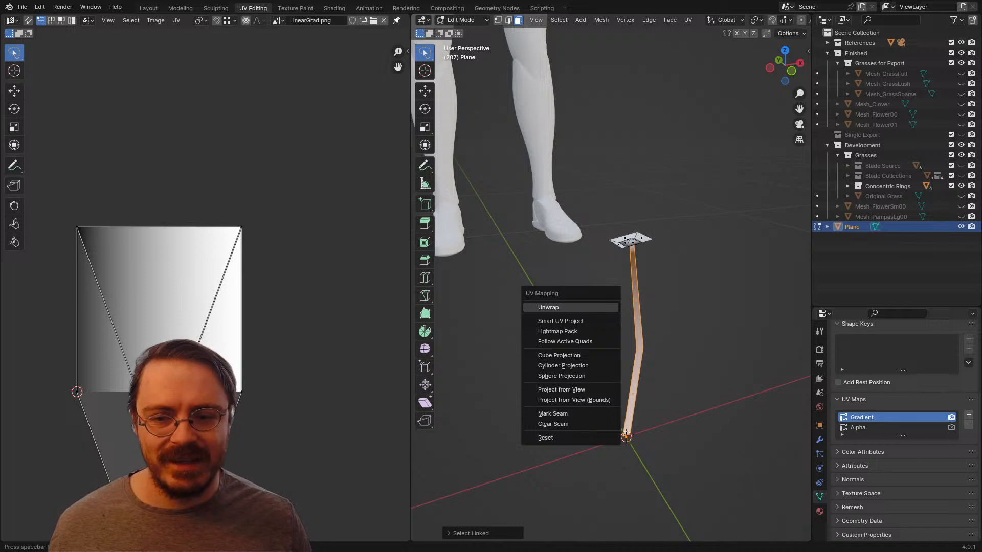
left_click(600, 308)
scroll(205, 292, "up", 2)
key("a")
scroll(205, 292, "down", 3)
Step: Rotate the stem's UVs until they lie horizontally and move the middle vertices to straighten the strip
key("r")
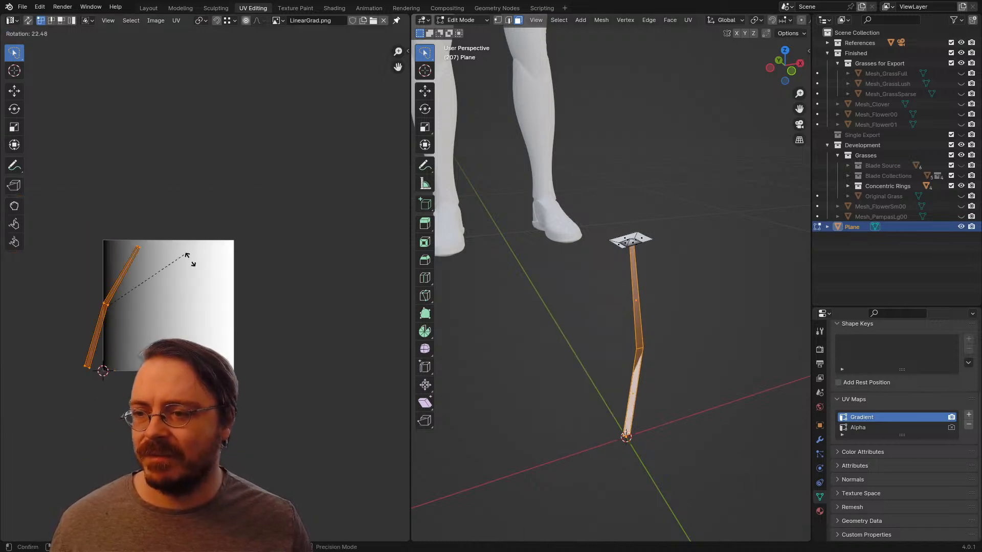
key("g")
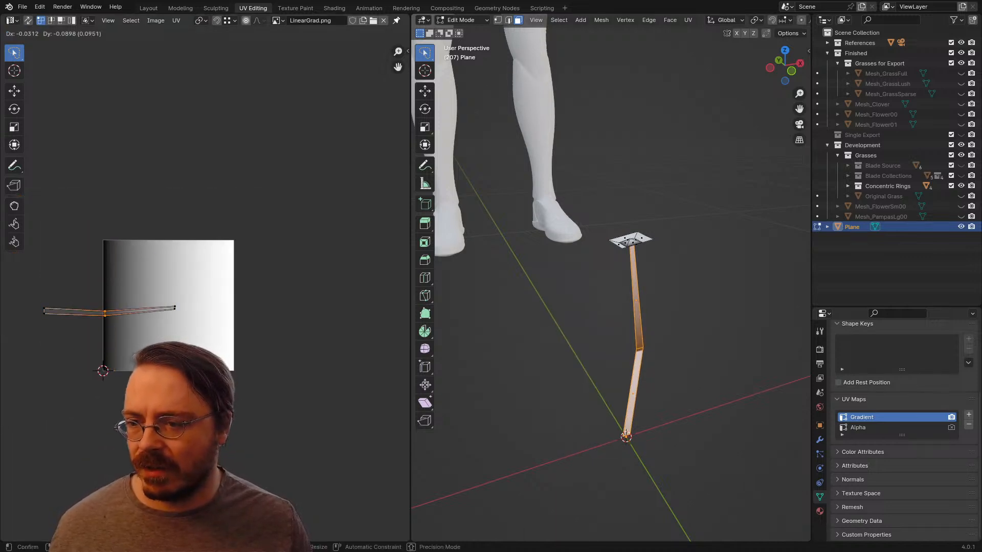
left_click(109, 309)
key("g")
key("y")
left_click(109, 310)
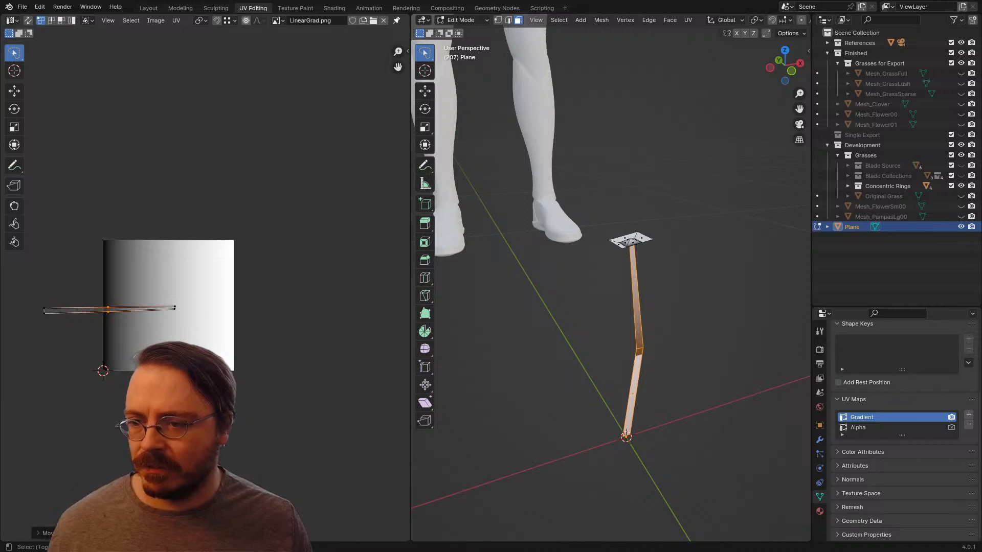
Step: Move the stem's UV strip about 0.46 along X onto the gradient and scale it along X to fit inside the gradient's width
mouse_move(154, 251)
left_mouse_down()
mouse_move(102, 365)
mouse_move(190, 327)
left_mouse_up()
key("g")
left_click(294, 331)
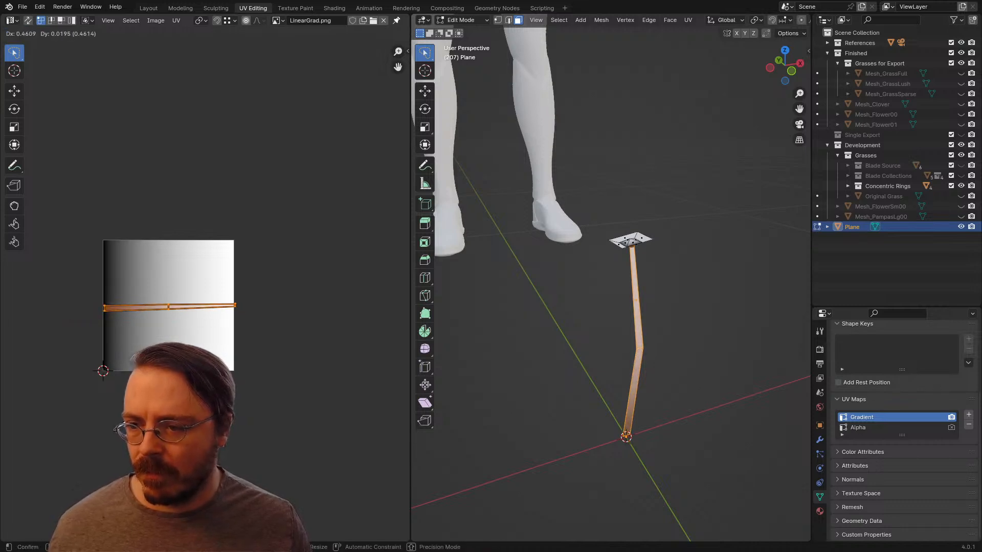
key("s")
key("x")
left_click(291, 331)
key("g")
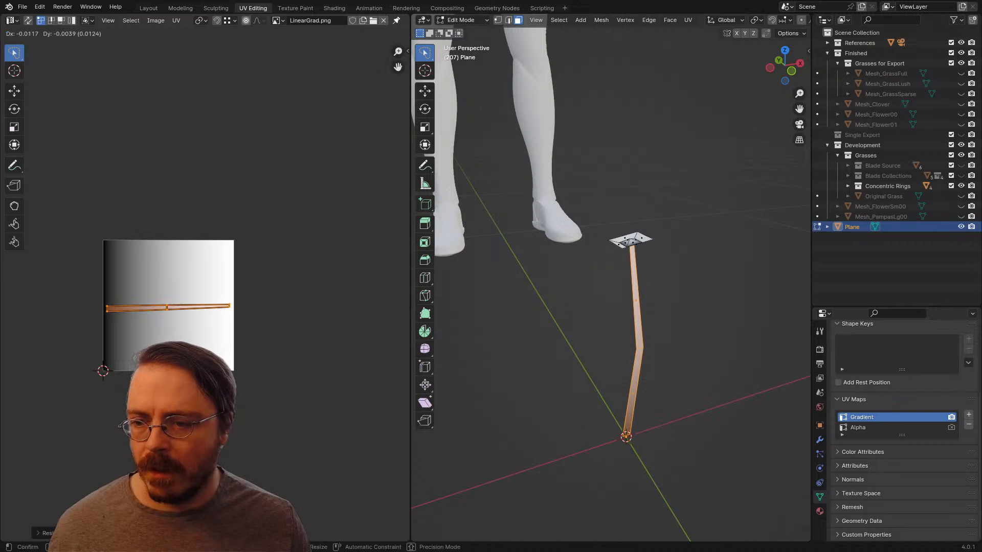
left_click(271, 361)
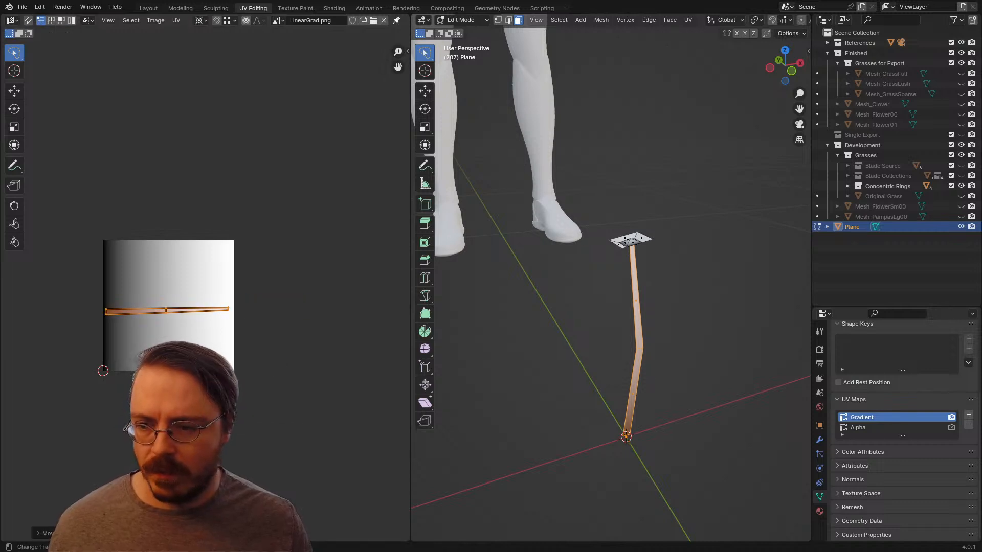
key("s")
key("x")
left_click(272, 361)
key("alt+a")
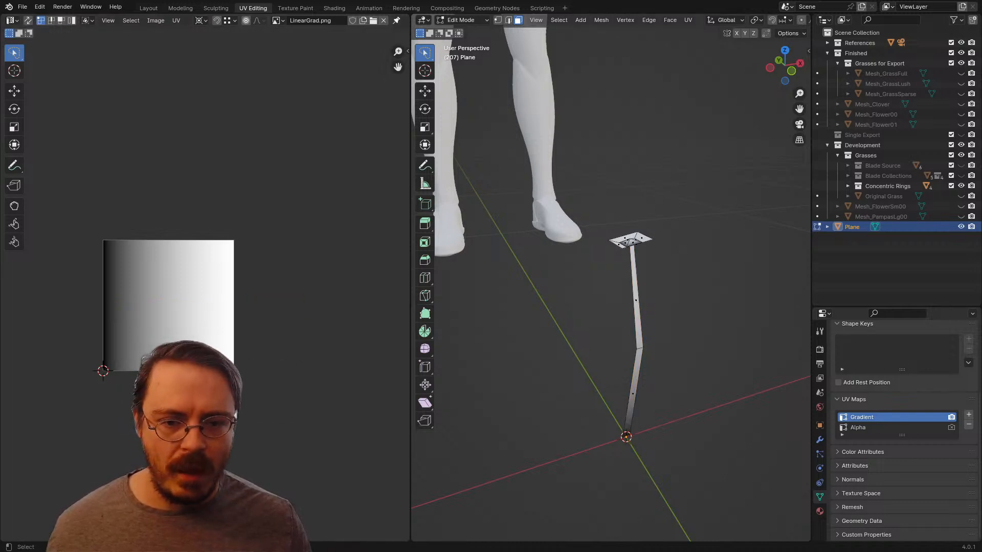
Step: Return to Object Mode and clear the plant's rotation
key("Tab")
middle_click_drag(563, 307, 516, 82)
middle_click_drag(665, 307, 624, 319)
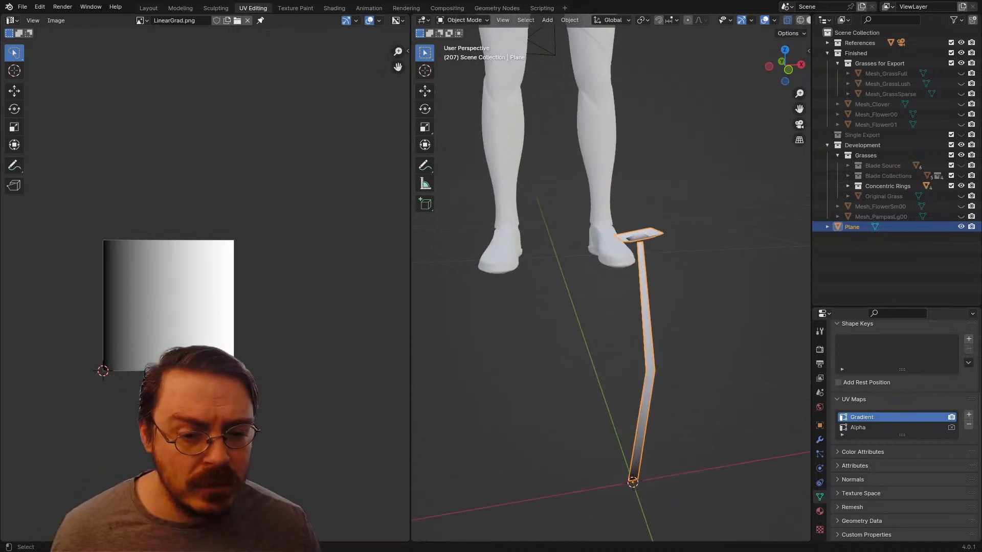
key("alt+r")
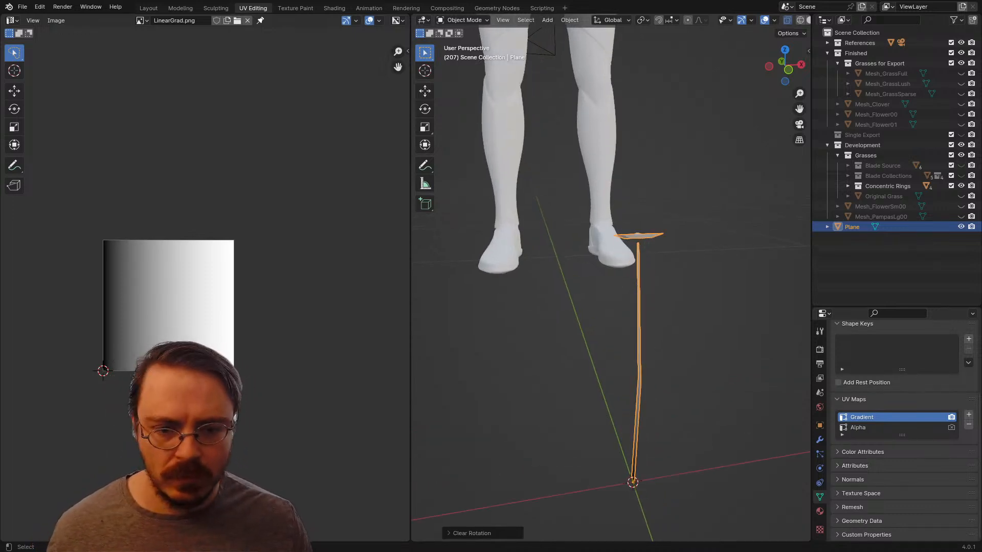
middle_click_drag(623, 319, 749, 327)
Step: Examine the gradient on the plant from directly above and in perspective
key("Tab")
key("KP_7")
scroll(728, 383, "down", 3)
key("Tab")
mouse_move(737, 226)
left_mouse_down()
mouse_move(613, 296)
mouse_move(634, 288)
left_mouse_up()
left_click(619, 263)
key("w")
key("w")
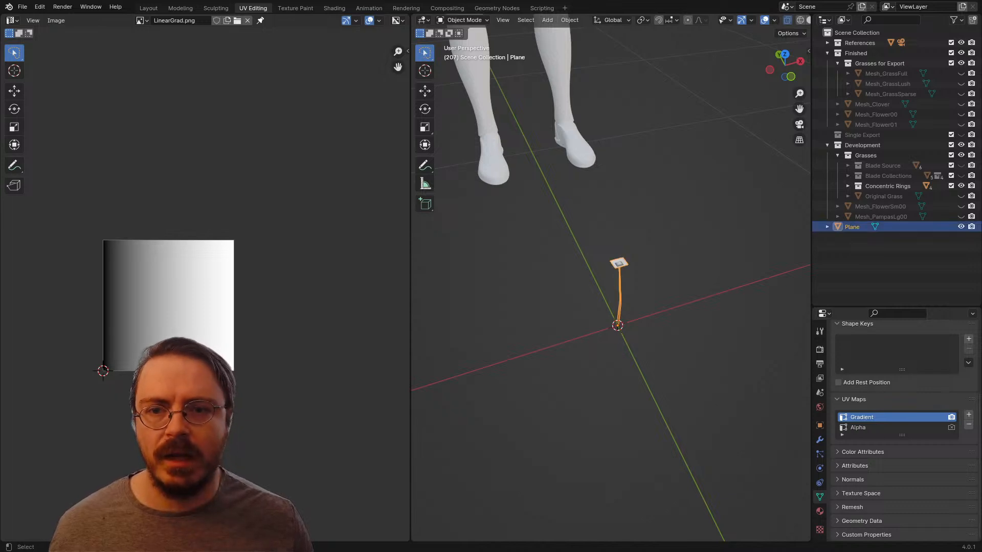
Step: Duplicate the plant six times from the top view, placing the copies in a loose cluster around the original
key("KP_7")
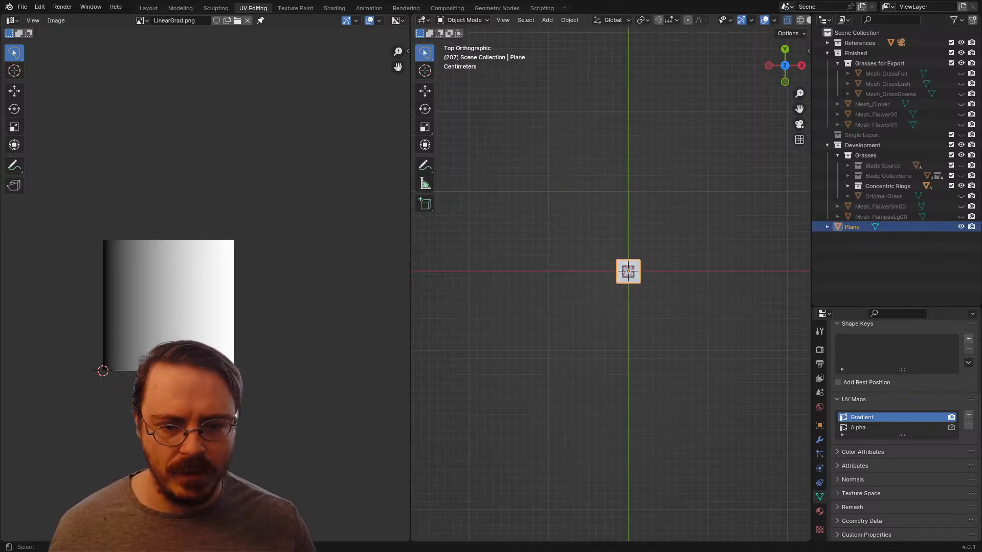
key("shift+d")
left_click(614, 278)
key("shift+d")
left_click(581, 273)
key("shift+d")
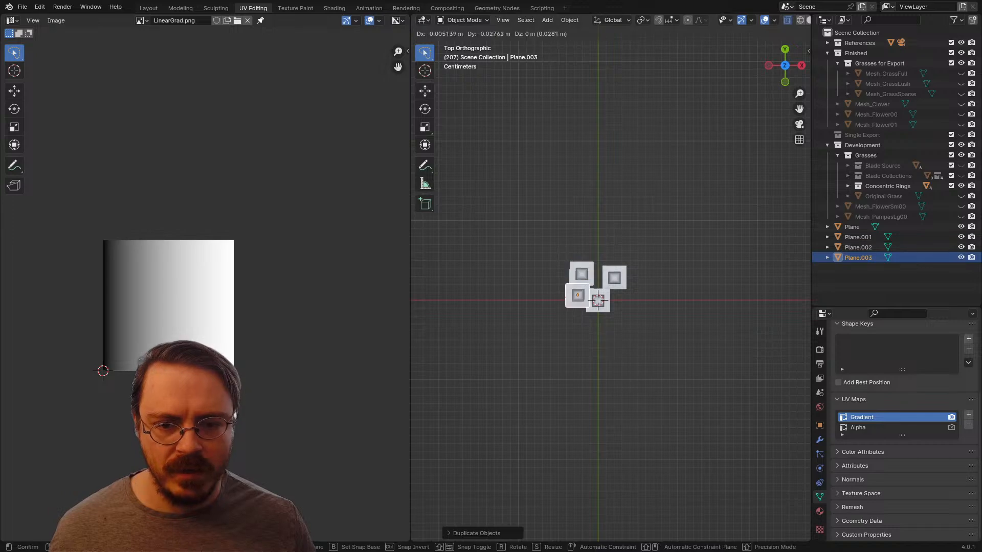
left_click(575, 300)
key("shift+d")
left_click(621, 323)
key("shift+d")
left_click(594, 324)
key("shift+d")
left_click(614, 302)
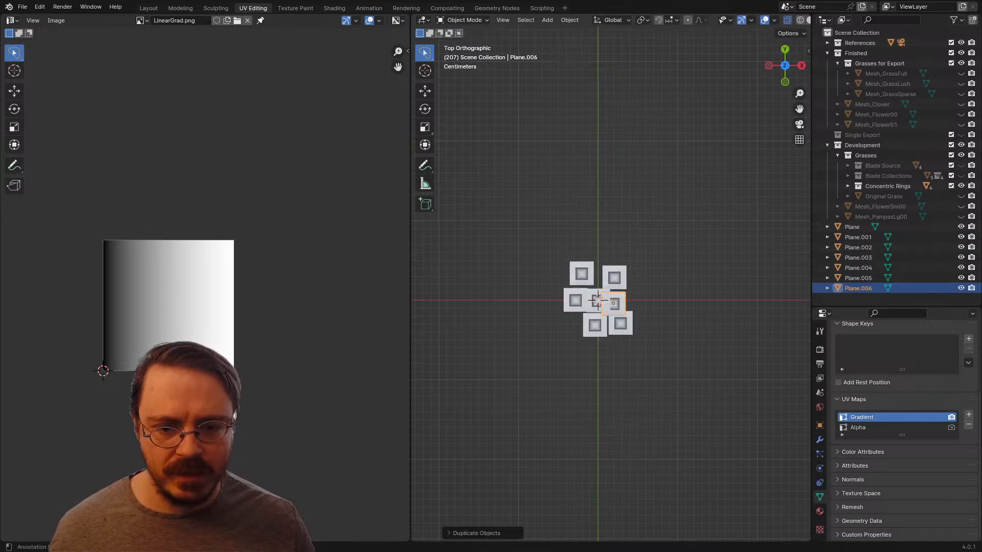
Step: Examine the cluster of plant copies from the side and from above, using the Layout workspace
middle_click_drag(614, 302, 726, 216)
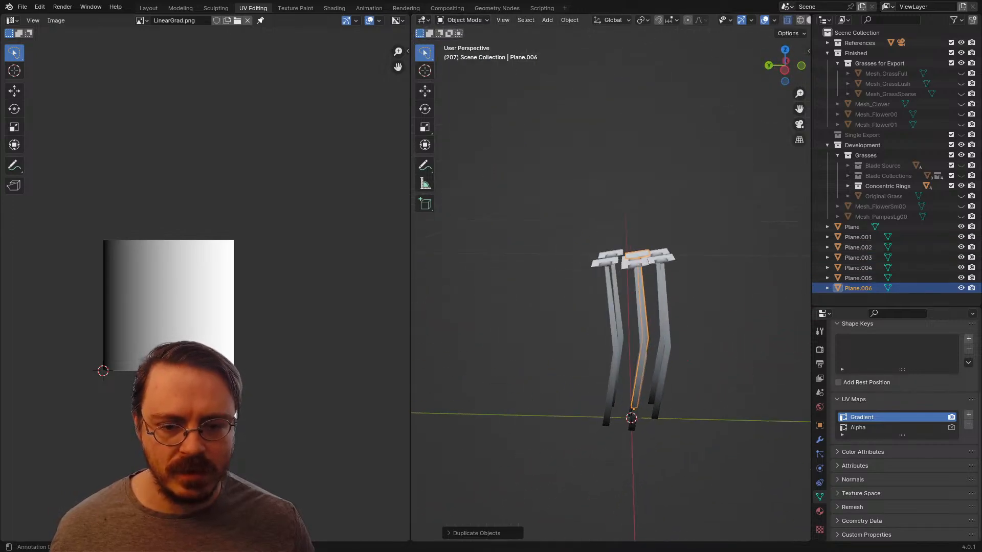
left_click_drag(694, 330, 562, 453)
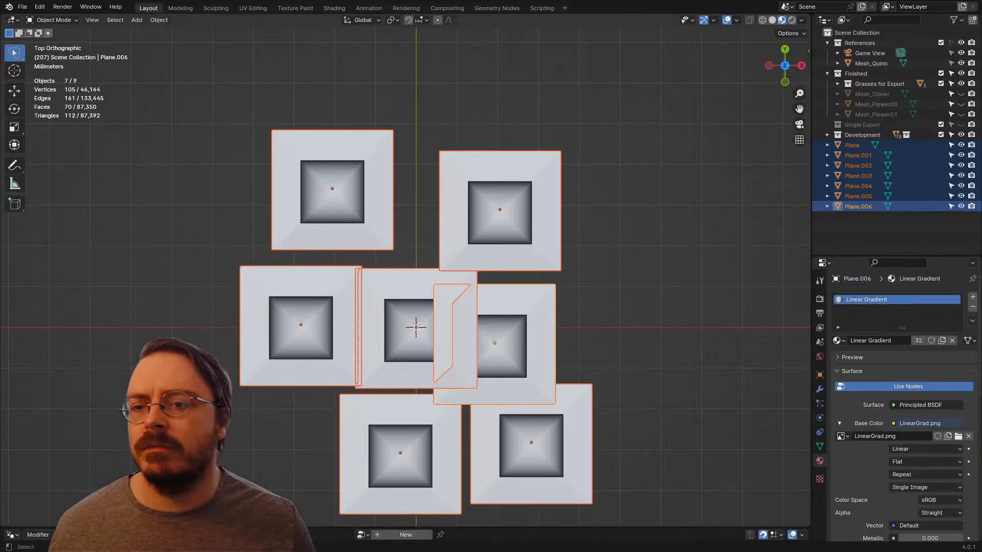
scroll(416, 329, "down", 3)
middle_click_drag(416, 329, 416, 276)
mouse_move(497, 330)
left_mouse_down()
mouse_move(490, 450)
mouse_move(497, 434)
left_mouse_up()
middle_click_drag(497, 435, 430, 434)
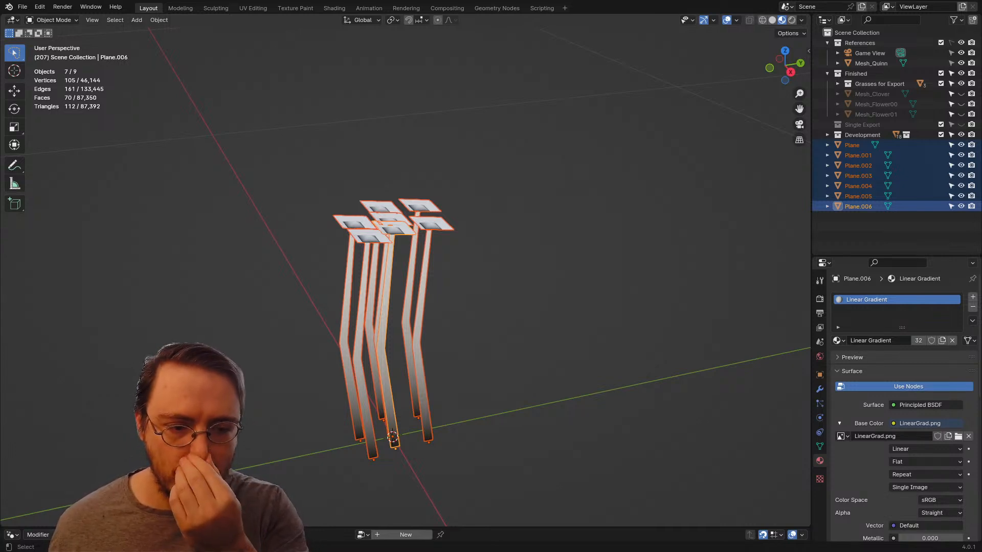
Step: Undo the plant duplications until only the original plant remains
key("ctrl+z")
key("ctrl+z")
key("ctrl+z")
key("ctrl+z")
key("ctrl+z")
key("ctrl+z")
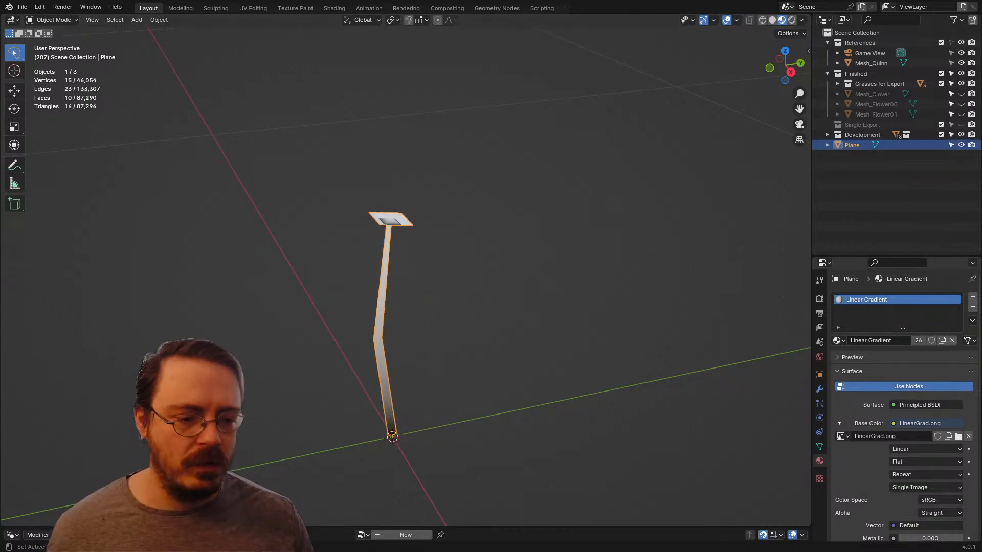
Step: Switch the plant's material to Alphas
middle_click_drag(368, 287, 544, 287)
left_click(838, 341)
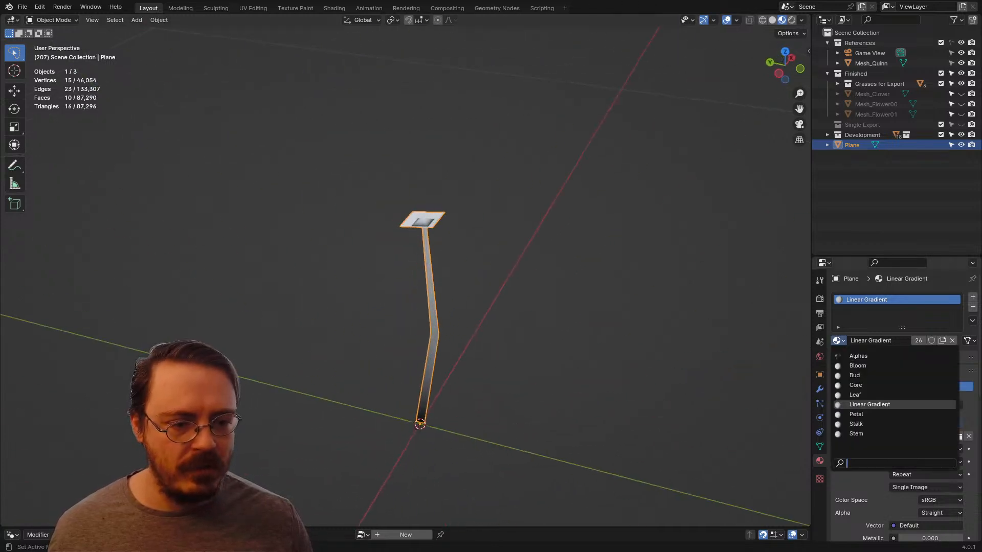
left_click(869, 356)
middle_click_drag(511, 307, 540, 355)
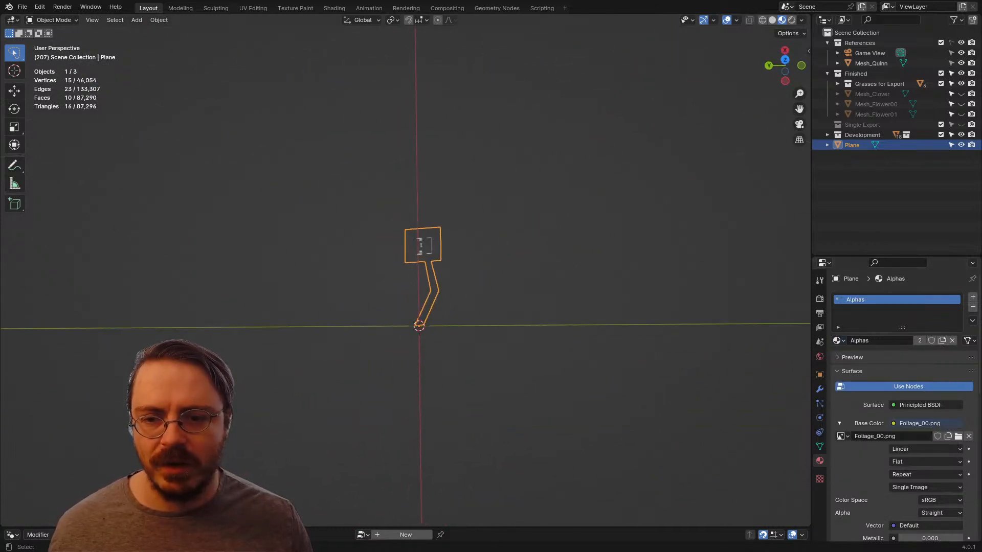
Step: In the UV Editing workspace, select the plant's linked head faces, load Foliage_00.png and activate the Alpha UV map
key("KP_1")
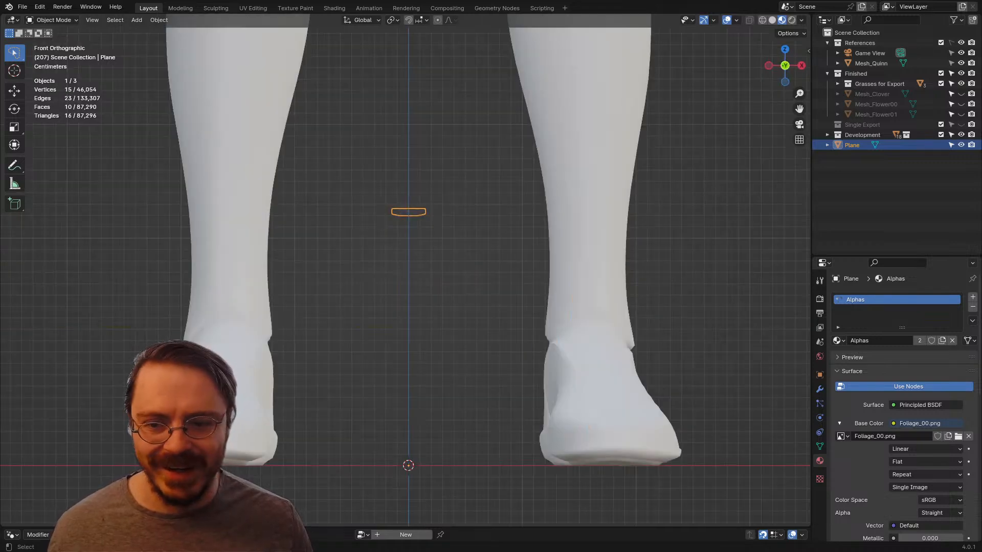
key("KP_3")
key("Tab")
middle_click_drag(511, 307, 472, 356)
scroll(480, 335, "up", 3)
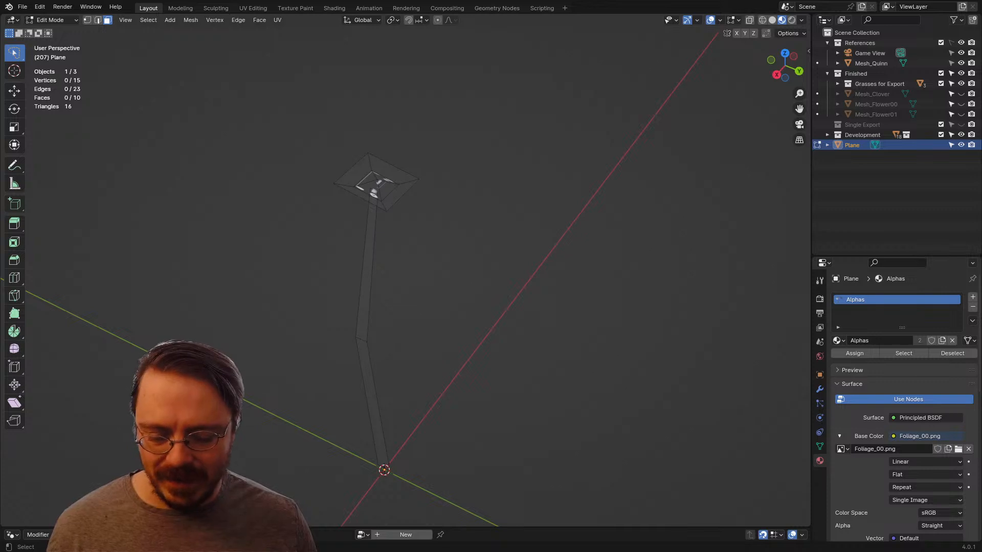
key("l")
left_click(253, 8)
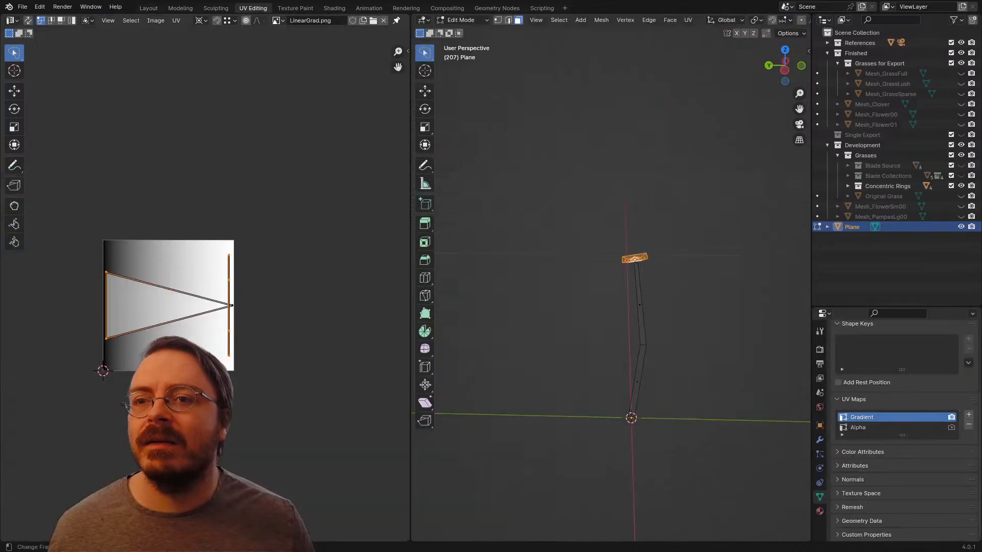
left_click(277, 20)
left_click(302, 37)
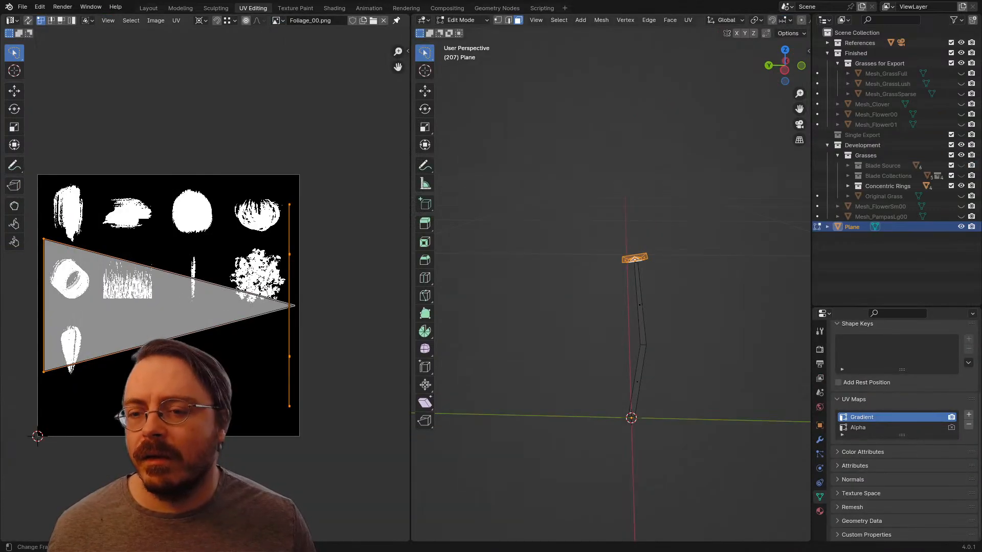
left_click(871, 427)
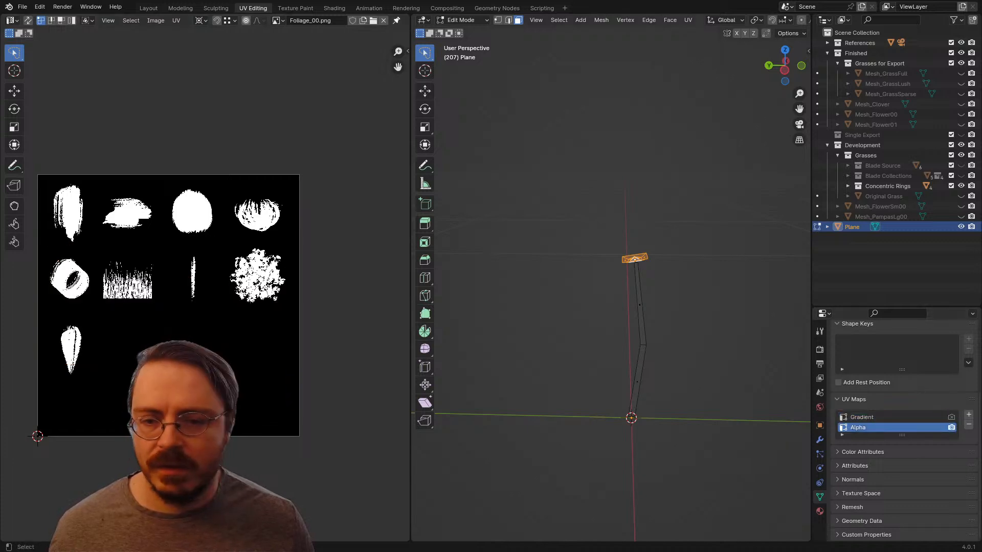
Step: Unwrap the head faces and scale their whole UV island down to roughly the size of one foliage shape
key("u")
left_click(573, 245)
scroll(206, 289, "up", 3)
scroll(206, 289, "down", 4)
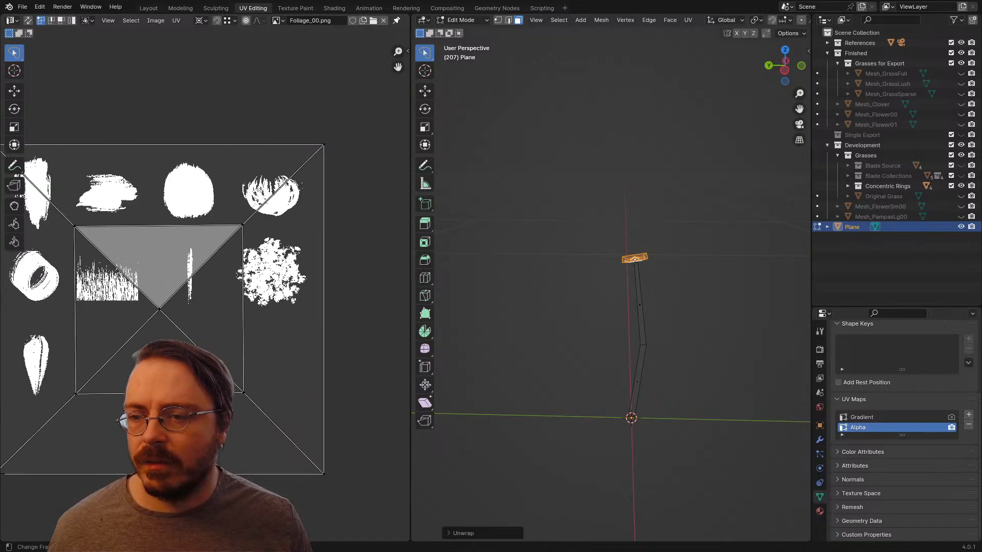
key("a")
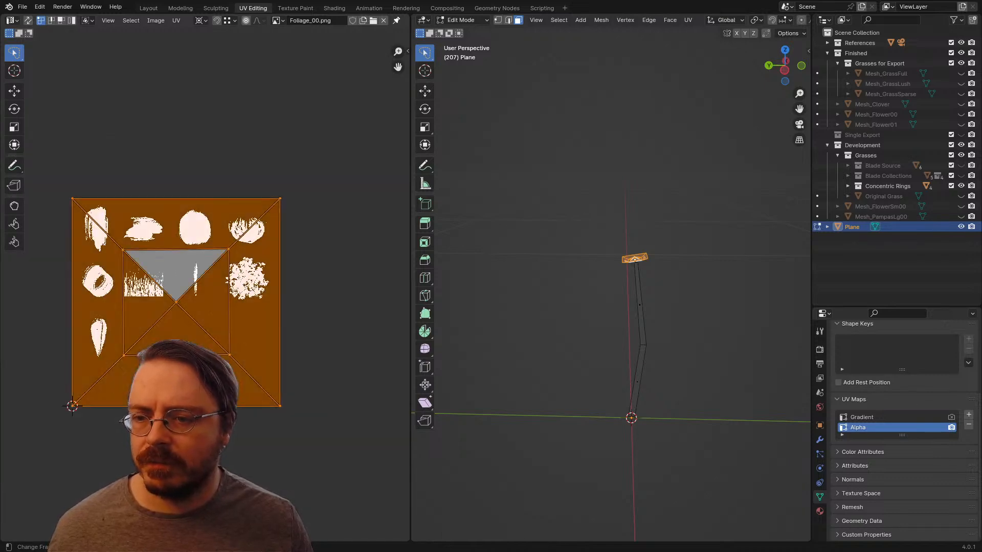
key("s")
left_click(103, 396)
Step: Set the UV pivot to Median Point and fit the shrunken head island inside the solid round blob of the texture
key("g")
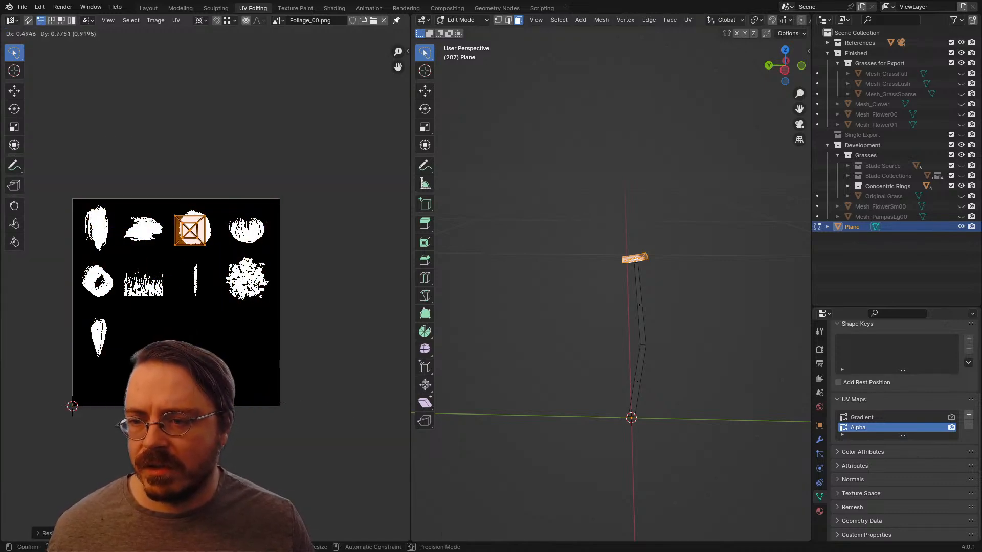
left_click(209, 236)
key("s")
left_click(239, 283)
key("period")
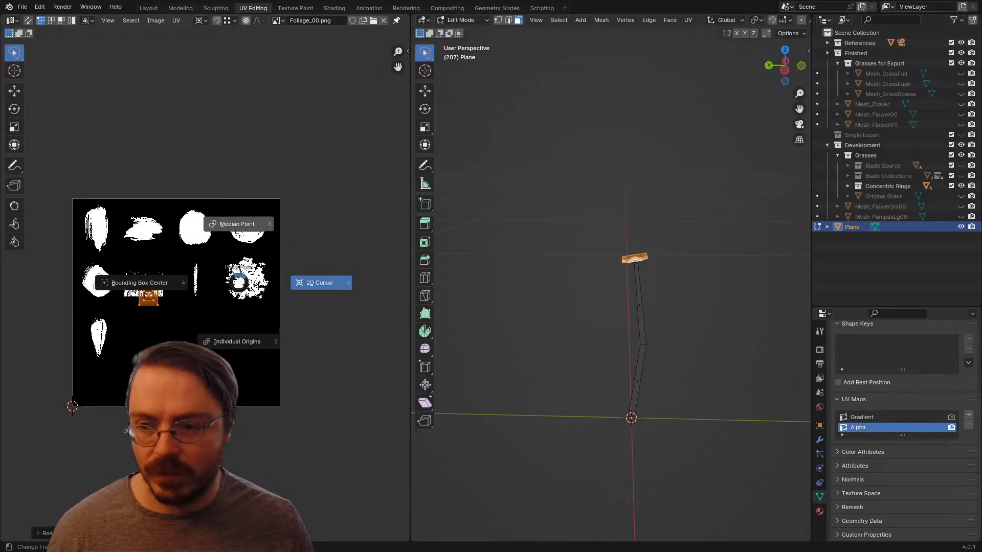
left_click(238, 225)
key("g")
left_click(283, 158)
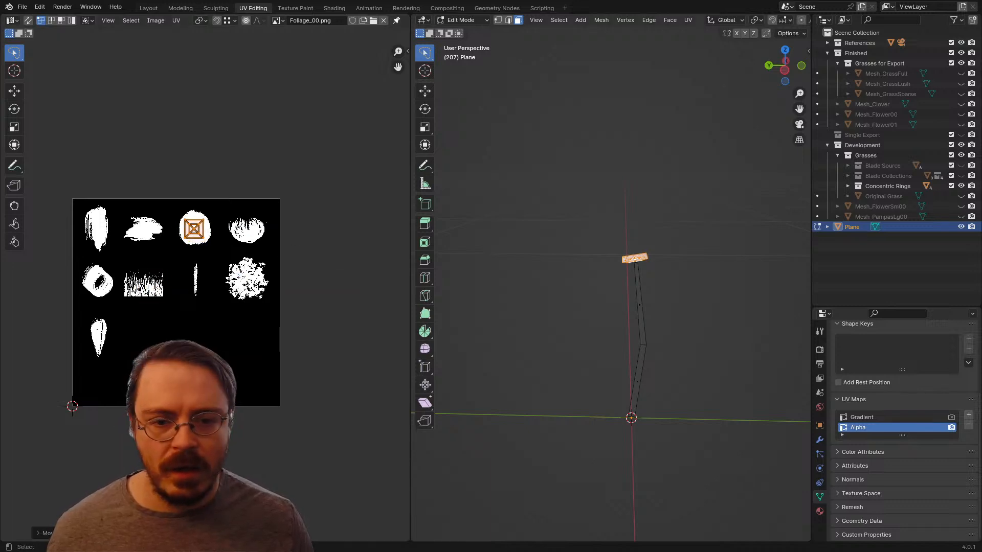
Step: Select the linked stem faces and unwrap them into the Alpha UV map
left_click(516, 205)
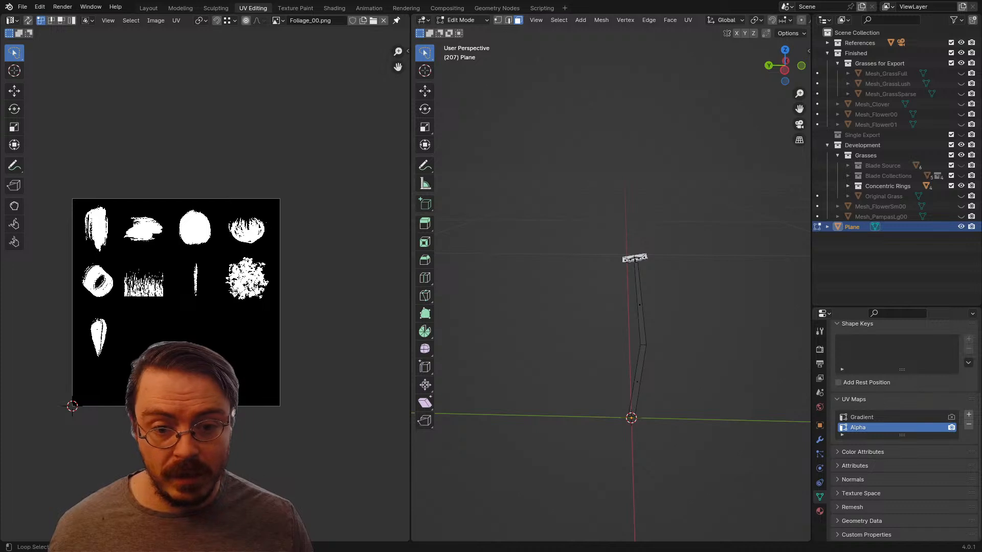
key("ctrl+l")
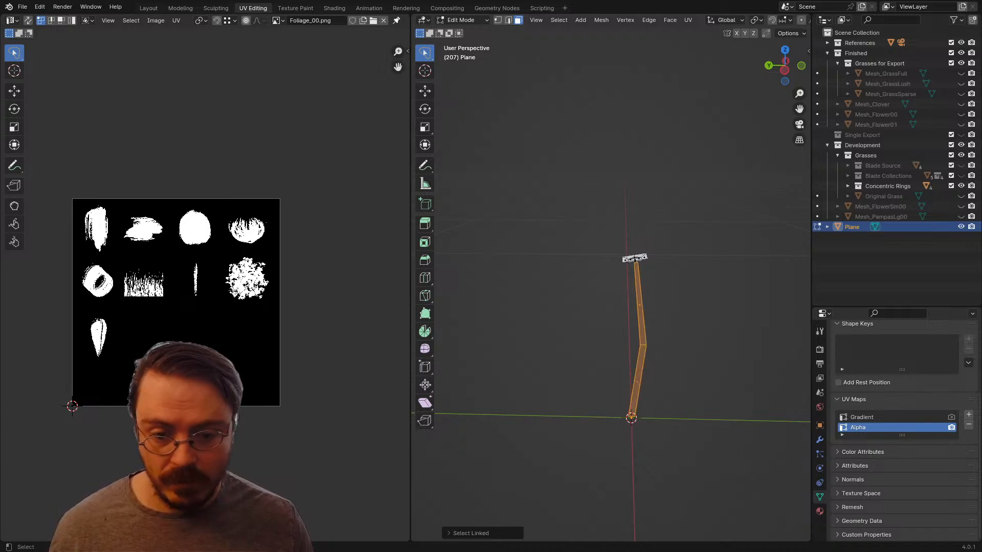
key("u")
key("Return")
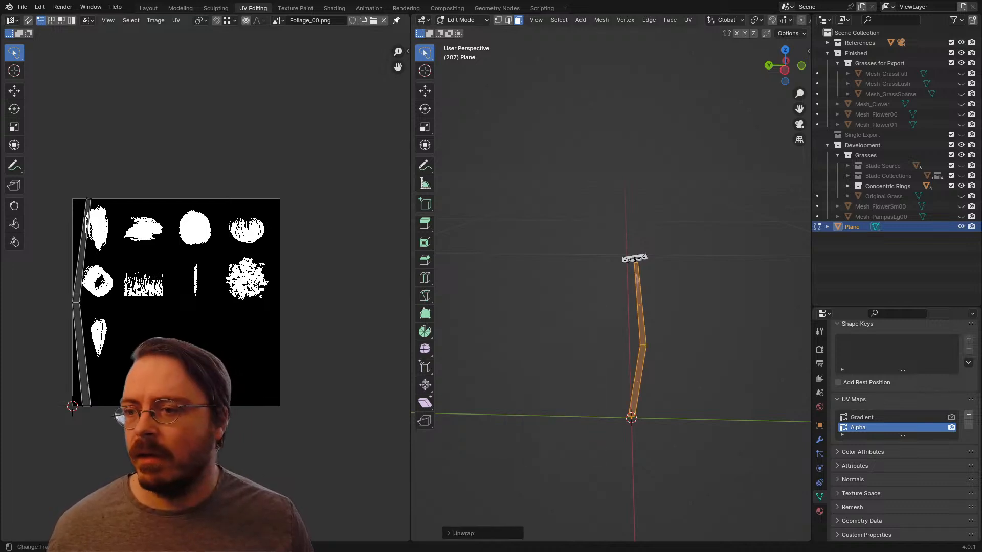
Step: Scale the stem's UV island down and move it over the thin vertical stroke of the foliage texture
key("a")
key("s")
key("Return")
key("g")
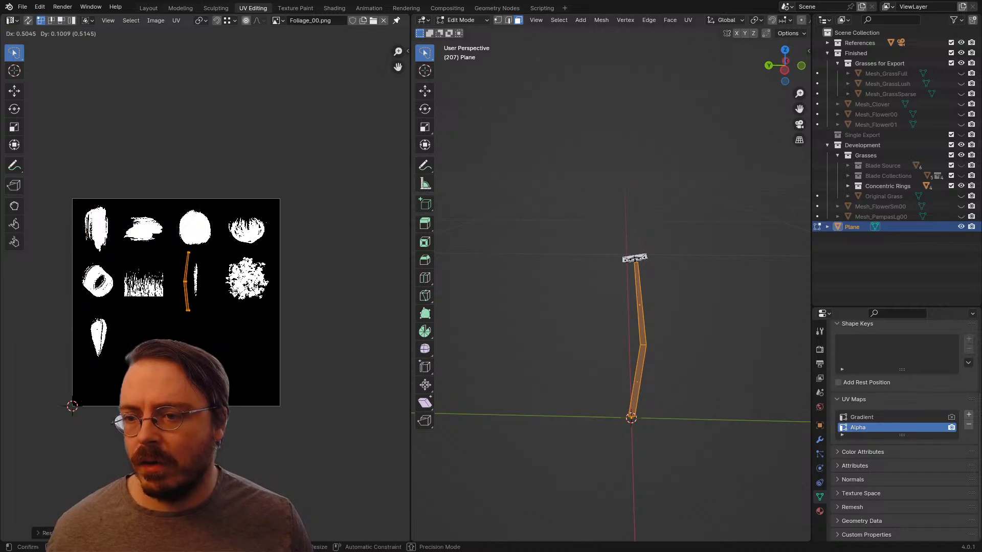
key("Return")
Step: Move the stem's lower and middle UV vertices into line with the thin vertical stroke
scroll(214, 358, "up", 9)
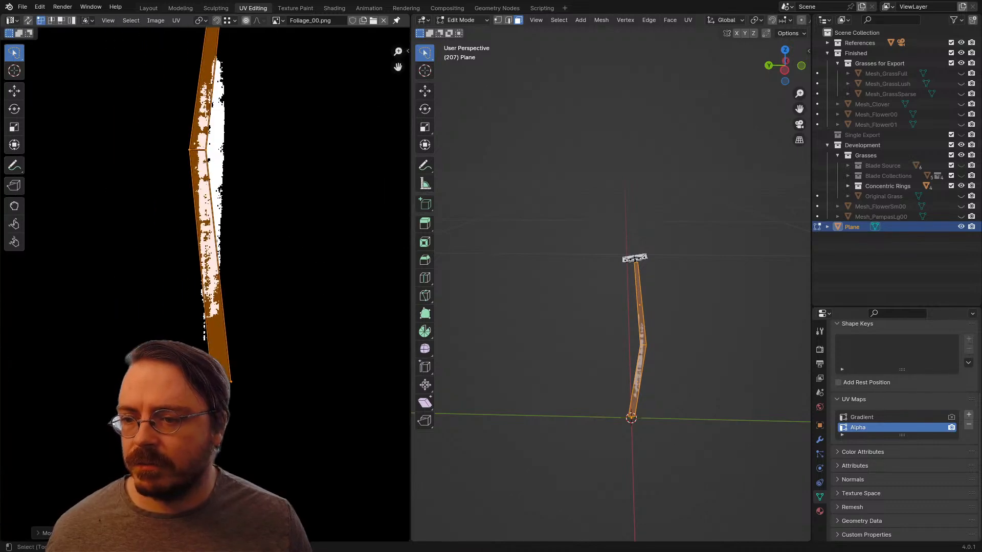
left_click_drag(217, 320, 225, 320)
key("g")
left_click(214, 279)
middle_click_drag(213, 279, 225, 388)
left_click_drag(253, 321, 247, 228)
key("g")
left_click(206, 290)
scroll(205, 292, "down", 3)
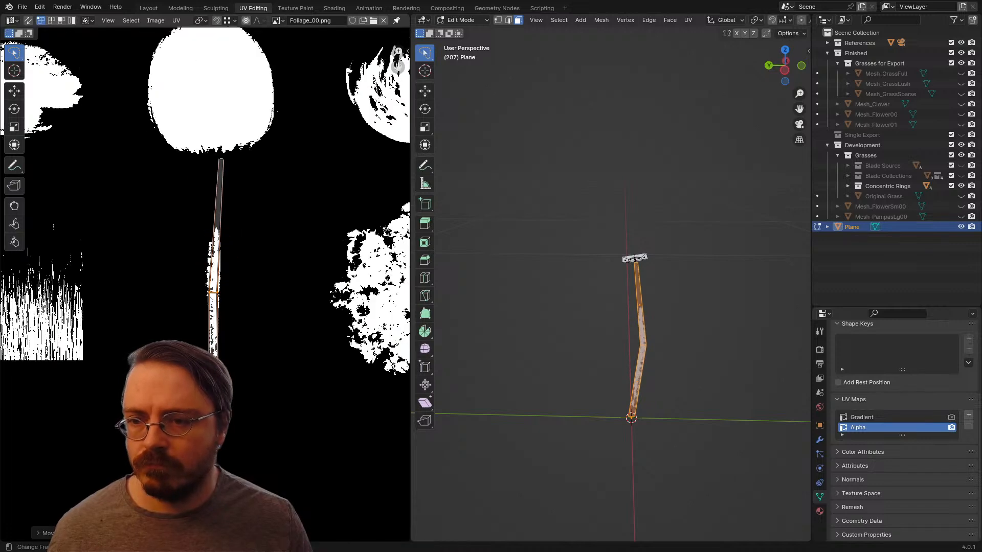
Step: Move the stem's top UV vertices down to the stroke's tip and widen the strip to cover the stroke
middle_click_drag(205, 292, 221, 314)
key("g")
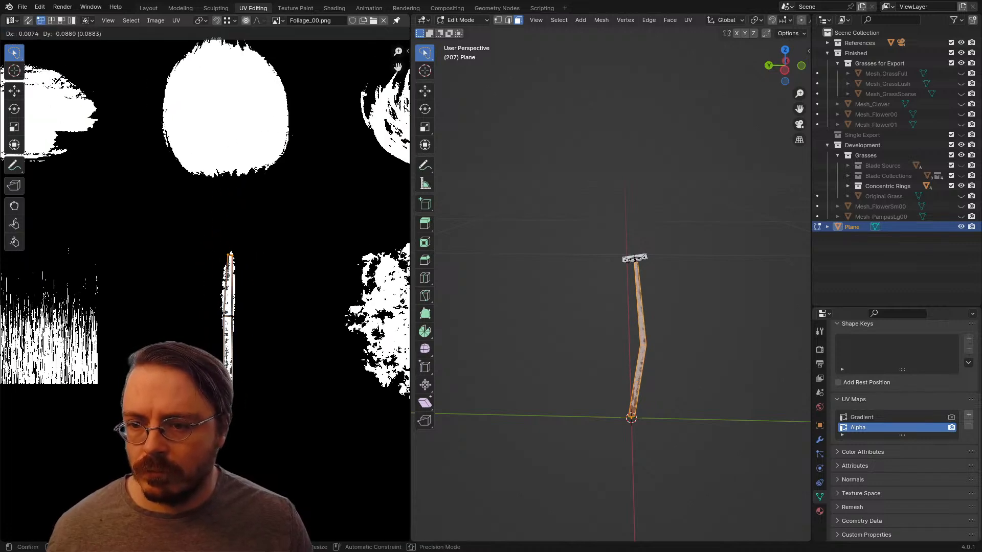
key("Return")
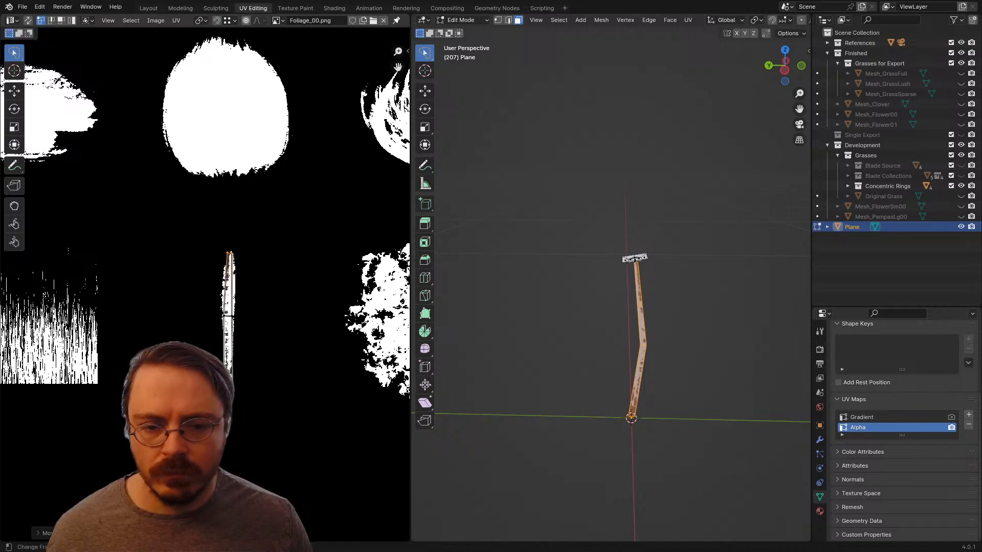
key("s")
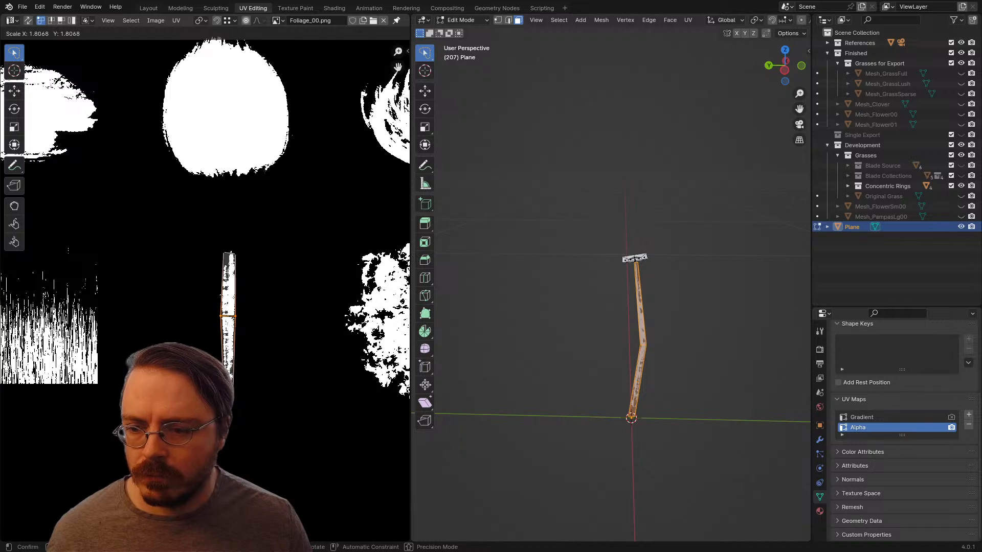
key("Return")
key("s")
key("Return")
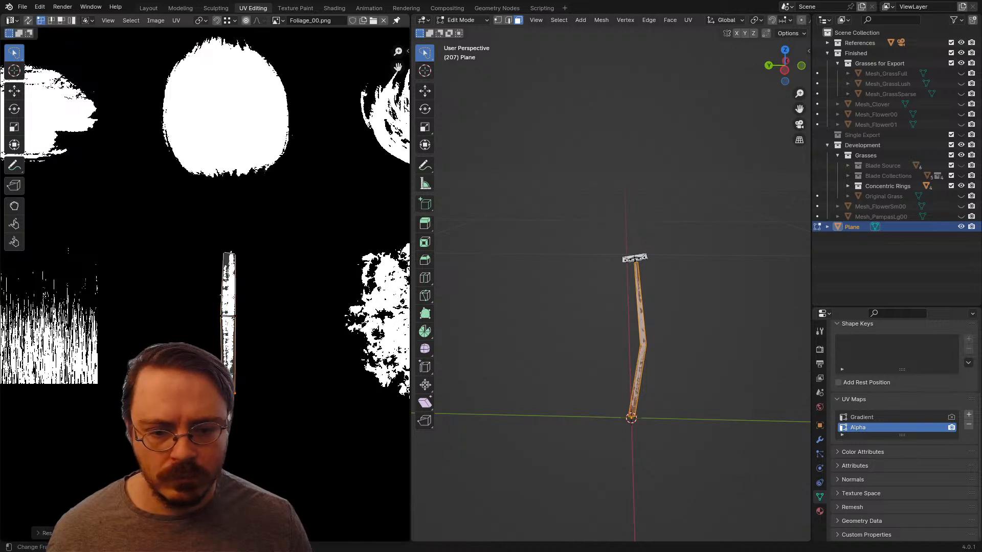
Step: Examine the foliage texture on the plant's stem and head in Object Mode from several angles
key("alt+a")
key("Tab")
middle_click_drag(665, 287, 489, 295)
key("alt+a")
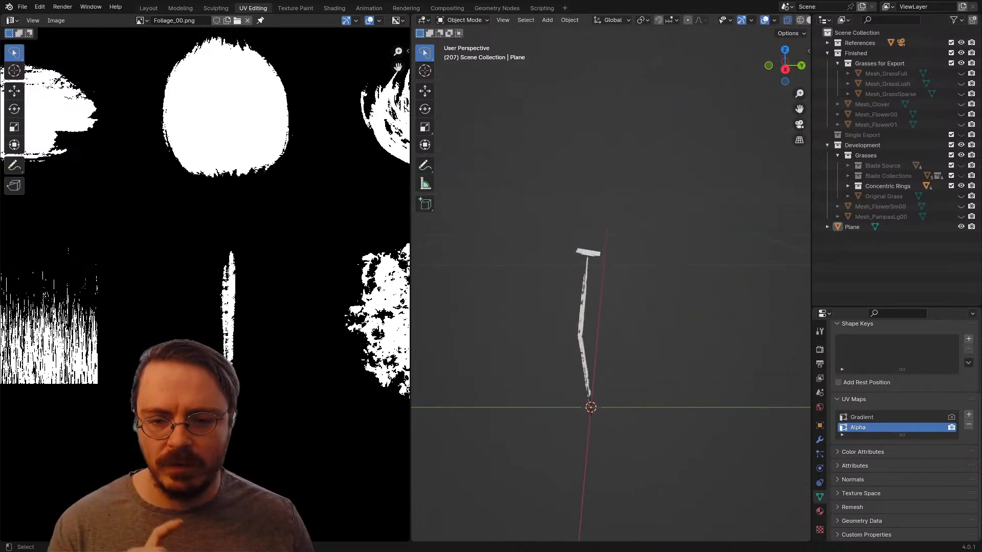
middle_click_drag(552, 286, 703, 296)
scroll(712, 341, "up", 6)
Step: Duplicate the stem faces in place and flip the duplicate's normals to make the stem double-sided
left_click(520, 358)
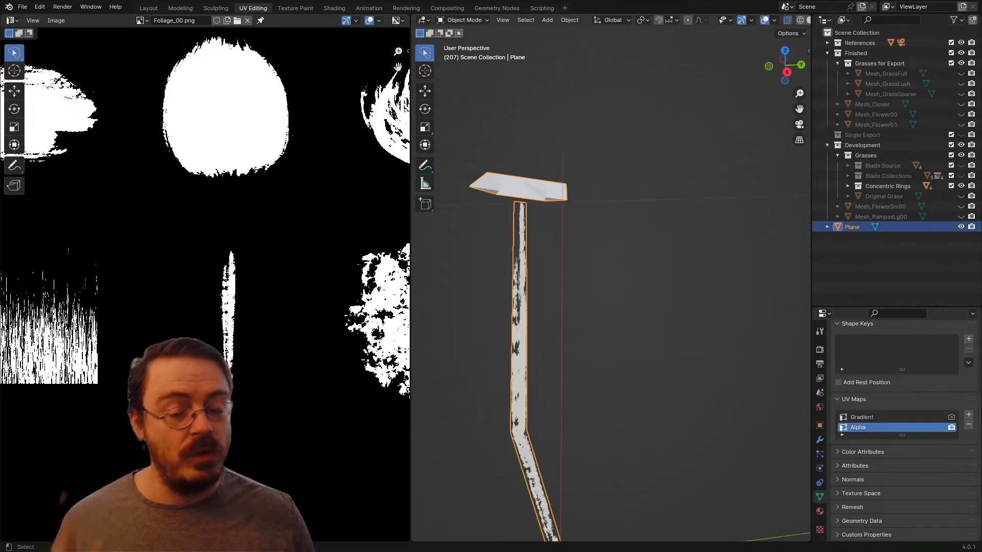
key("Tab")
middle_click_drag(519, 358, 664, 221)
scroll(659, 215, "down", 3)
key("l")
key("shift+d")
key("Escape")
key("alt+n")
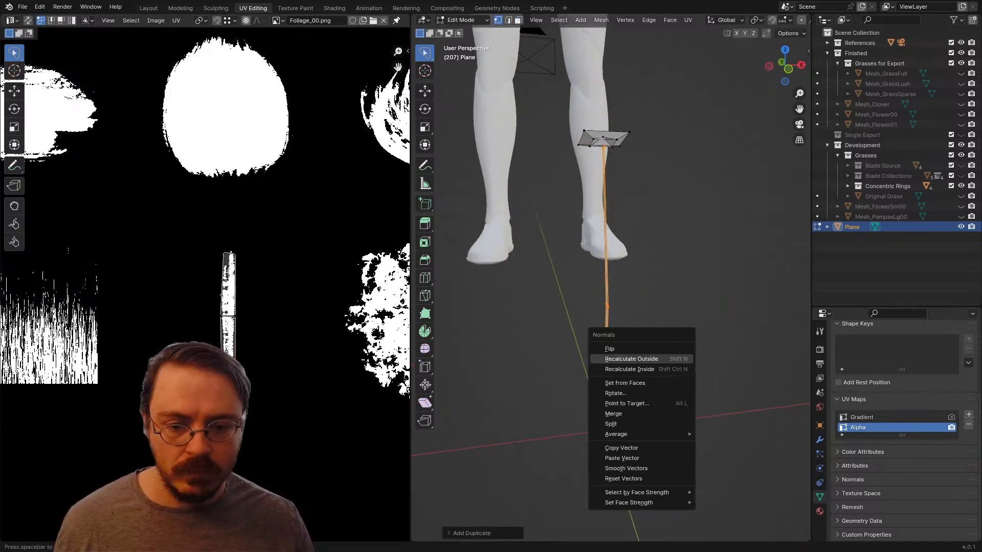
left_click(613, 347)
scroll(611, 286, "up", 1)
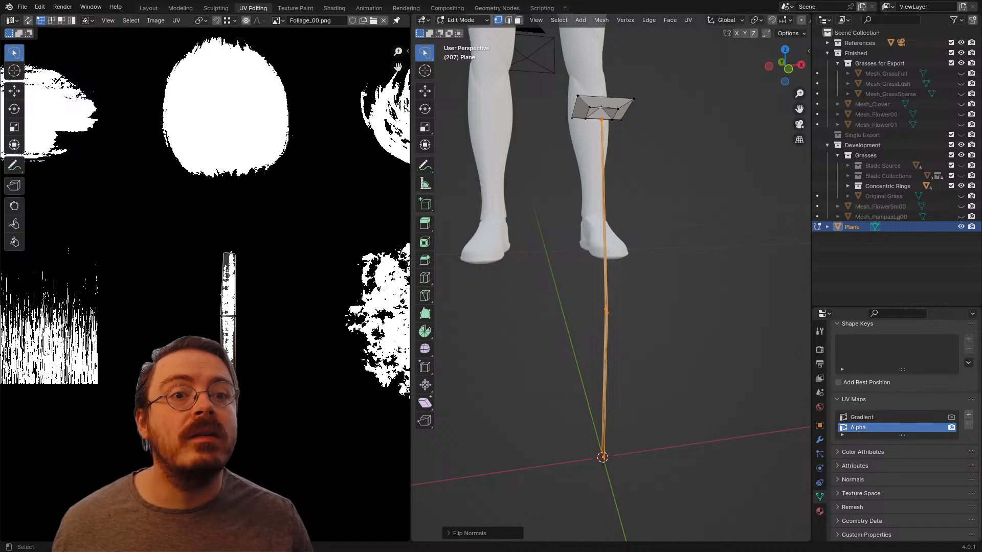
Step: Display the face normals in the viewport and examine their directions on the stem and head
scroll(611, 20, "down", 4)
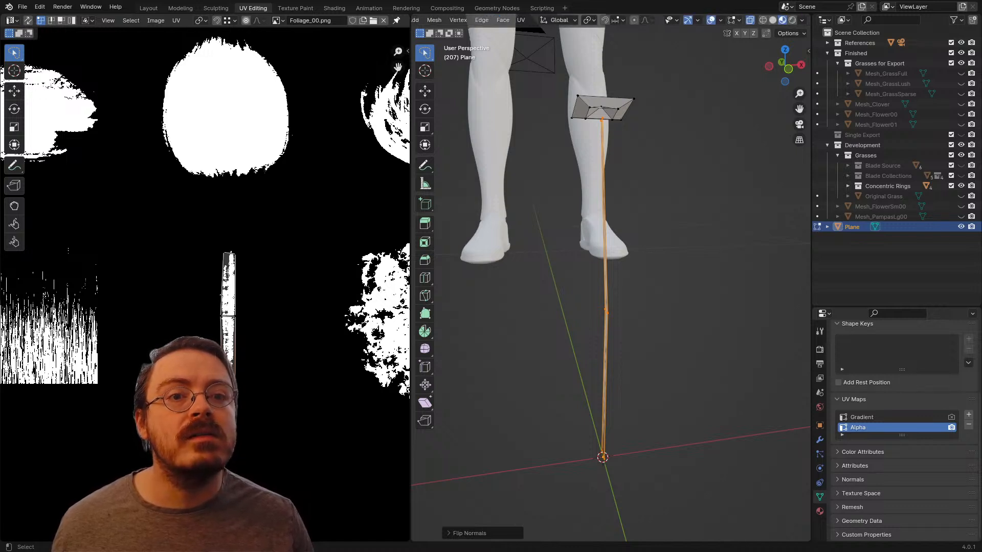
left_click(734, 20)
left_click(698, 186)
scroll(611, 287, "down", 4)
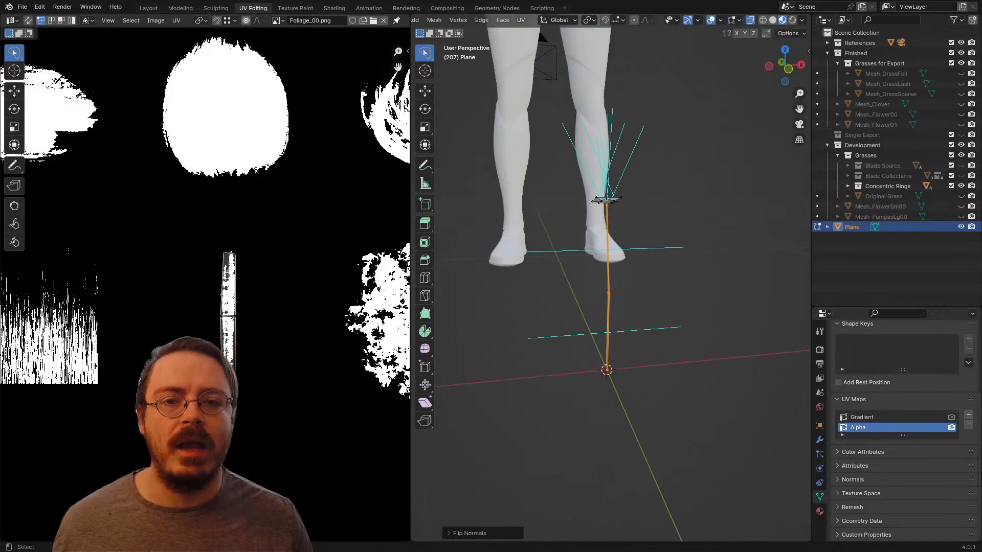
middle_click_drag(611, 276, 662, 308)
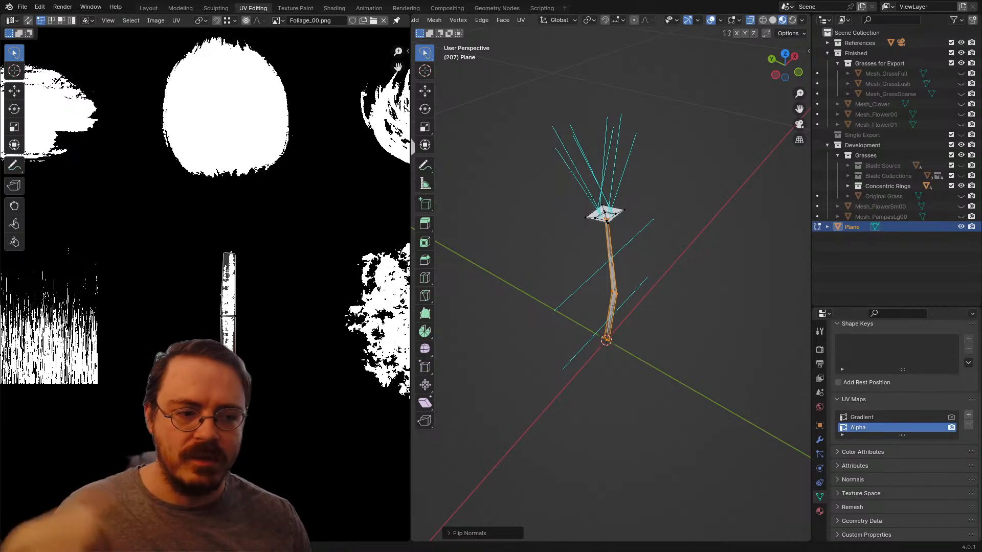
middle_click_drag(577, 307, 638, 303)
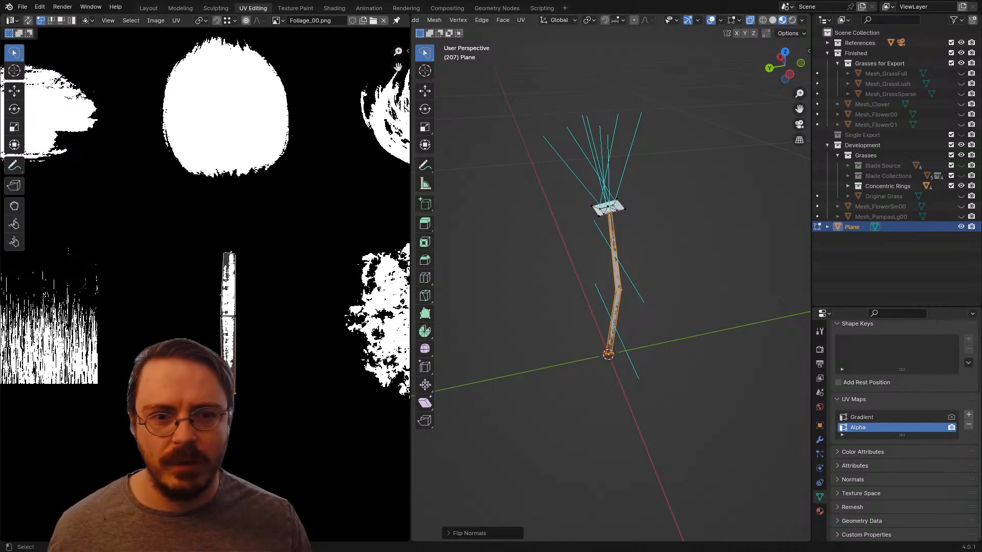
middle_click_drag(659, 286, 612, 310)
Step: Duplicate the whole plant seven times from the top view, placing the copies in a loose cluster around the original
key("Tab")
key("KP_7")
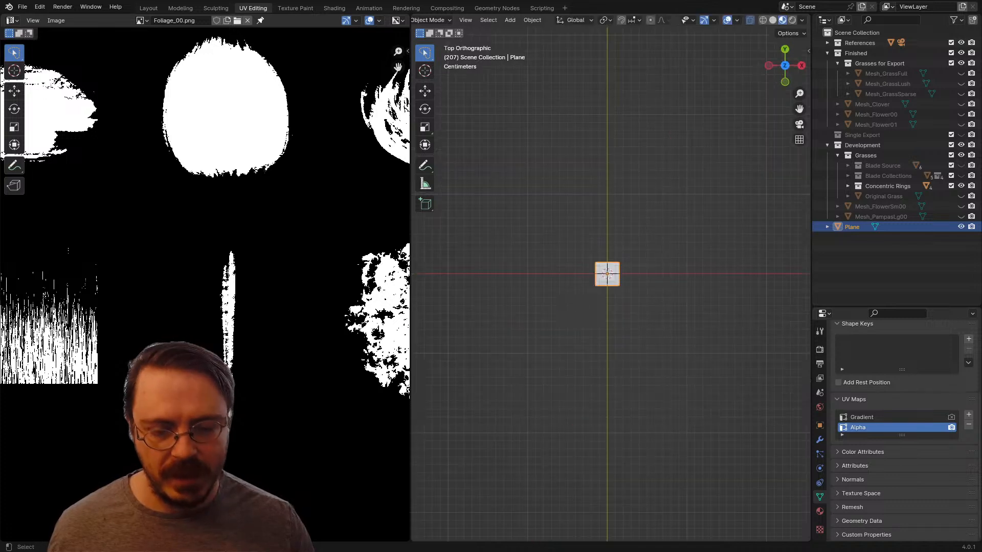
key("shift+d")
key("shift+d")
key("shift+d")
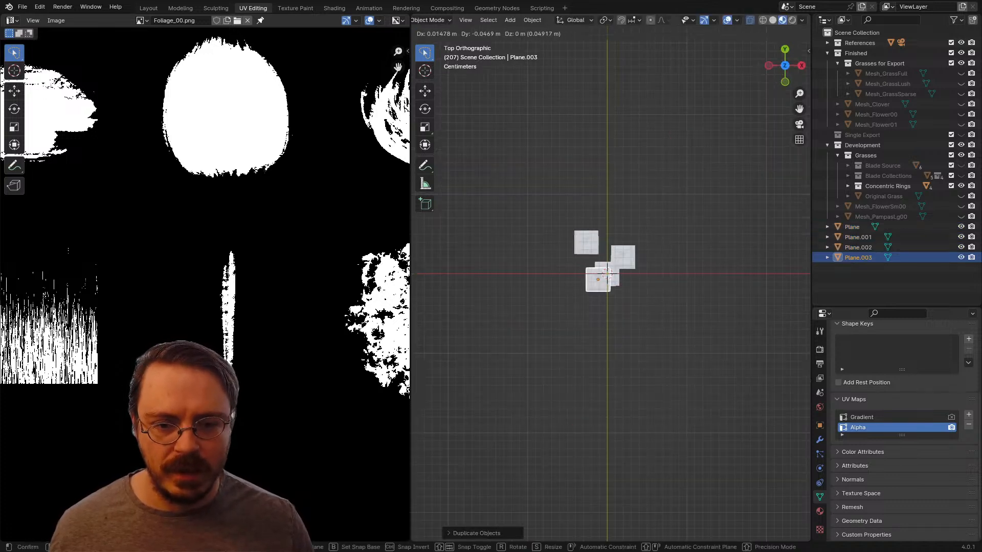
key("shift+d")
key("shift+d")
key("shift+d")
key("shift+d")
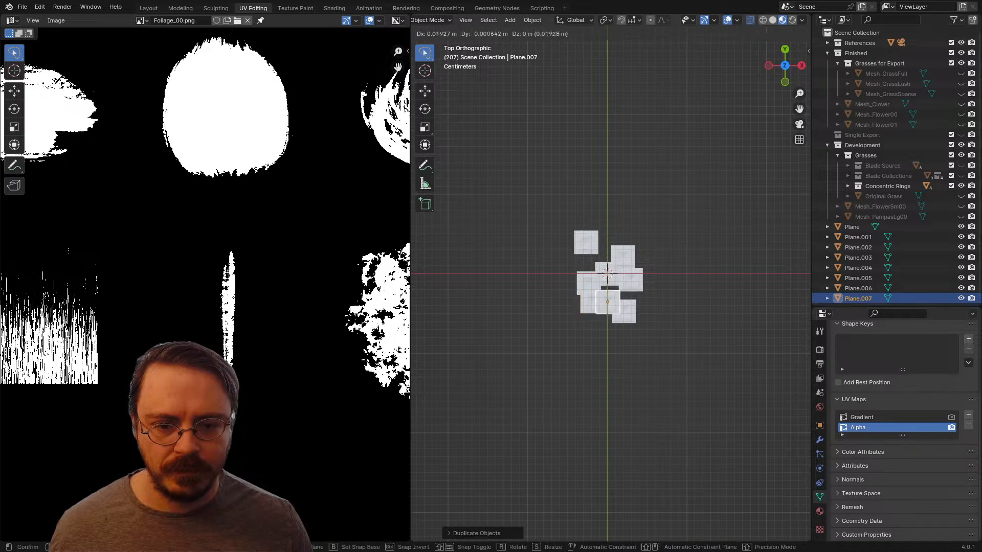
left_click(599, 267)
middle_click_drag(599, 267, 695, 210)
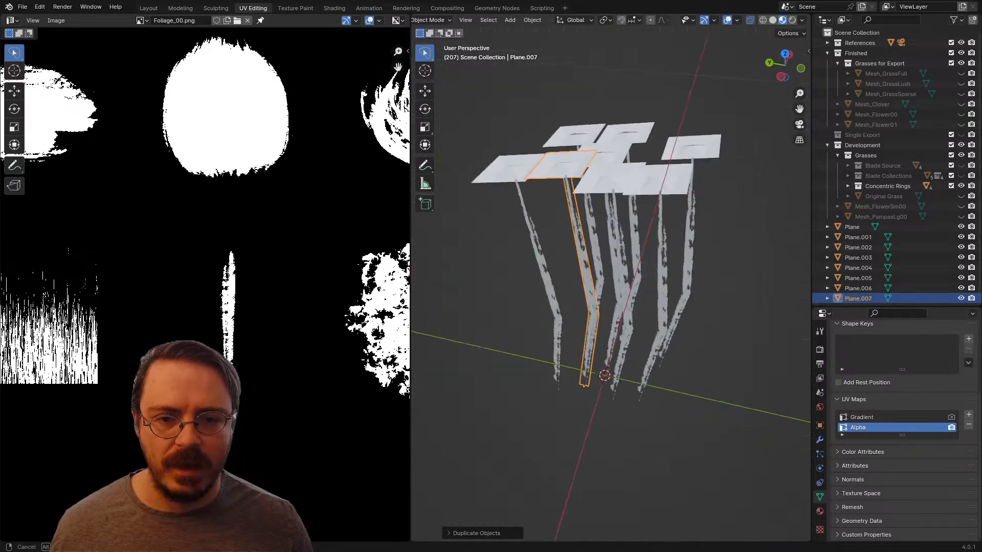
Step: Select all eight plants in the Layout workspace and randomize their Z rotation by 180°
scroll(696, 210, "down", 2)
key("a")
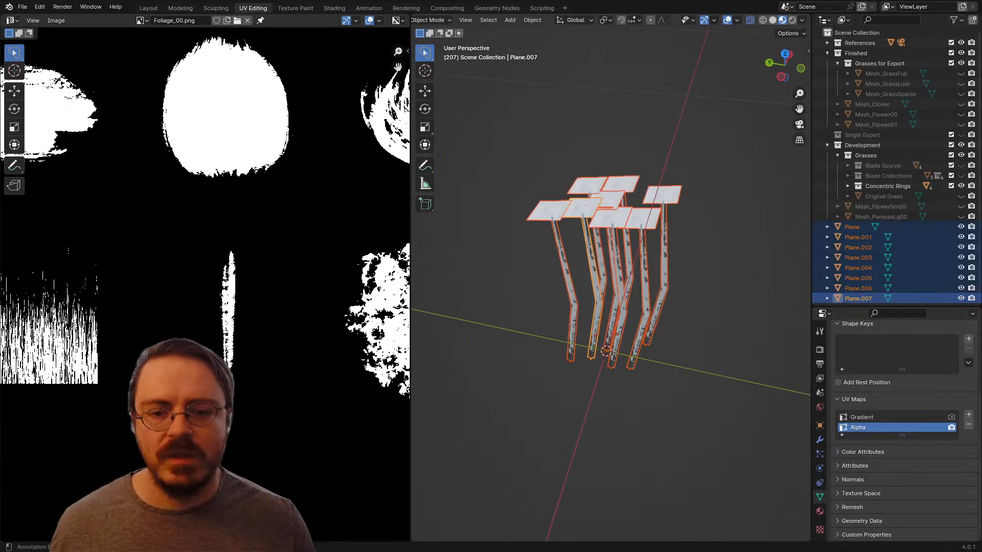
left_click(149, 9)
scroll(450, 286, "down", 3)
mouse_move(465, 306)
left_mouse_down()
mouse_move(510, 396)
mouse_move(506, 381)
left_mouse_up()
left_click(158, 20)
mouse_move(171, 32)
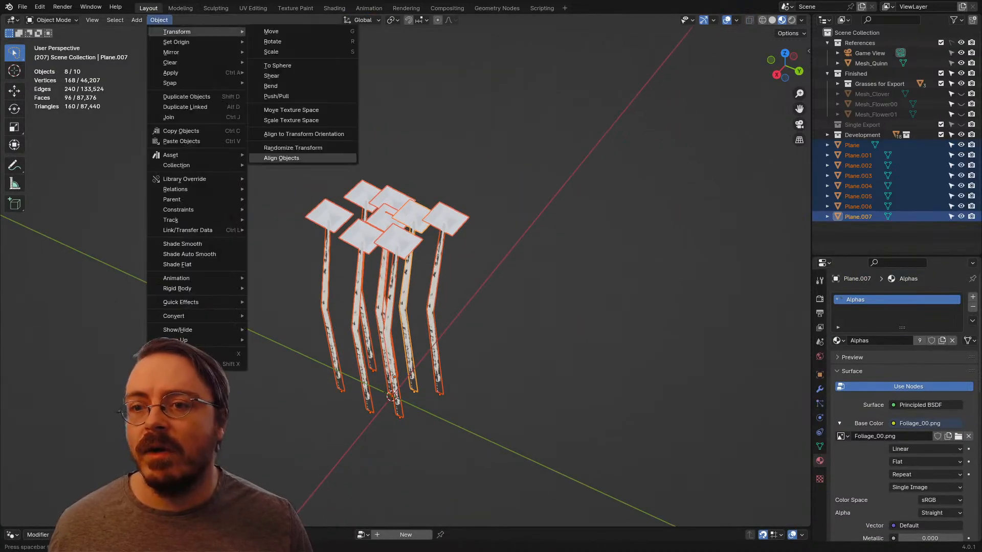
left_click(286, 158)
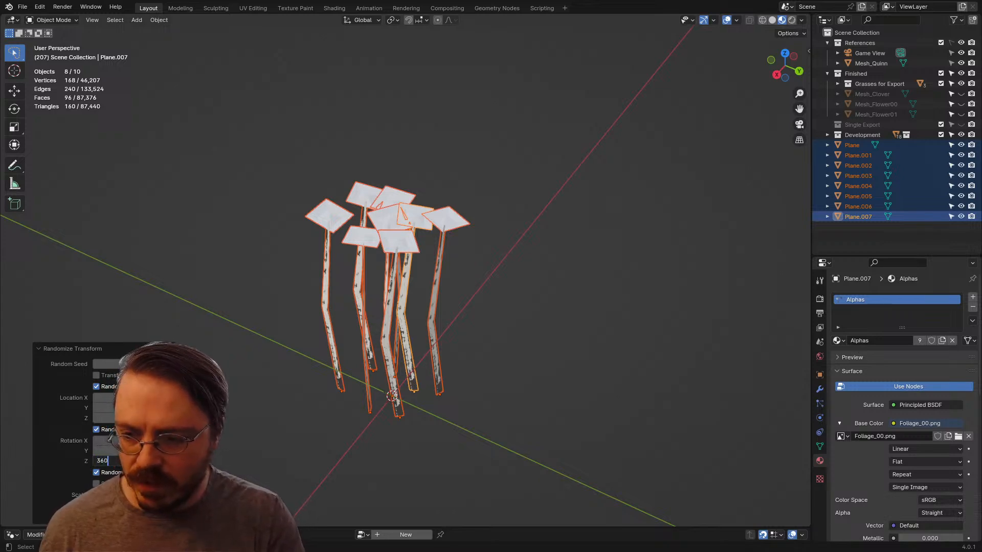
middle_click_drag(460, 296, 463, 332)
scroll(417, 306, "up", 3)
Step: Set the transform pivot point to Individual Origins and deselect the plants
key("KP_1")
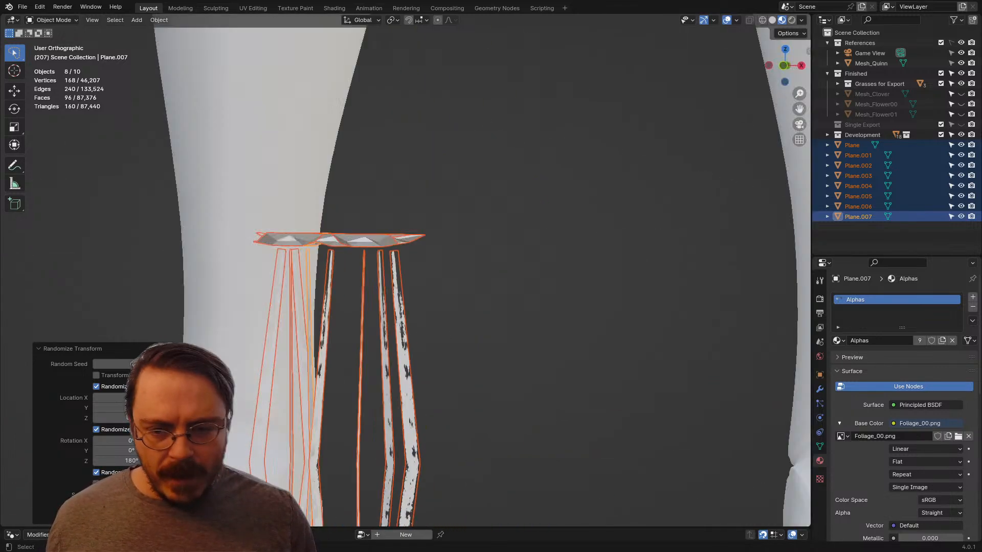
scroll(463, 332, "down", 4)
key("period")
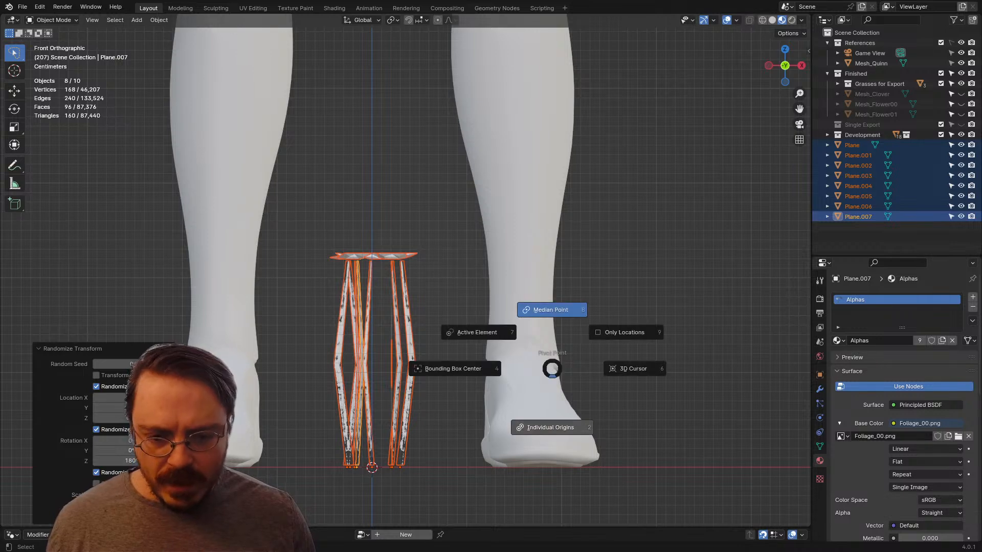
left_click(552, 428)
left_click(532, 388)
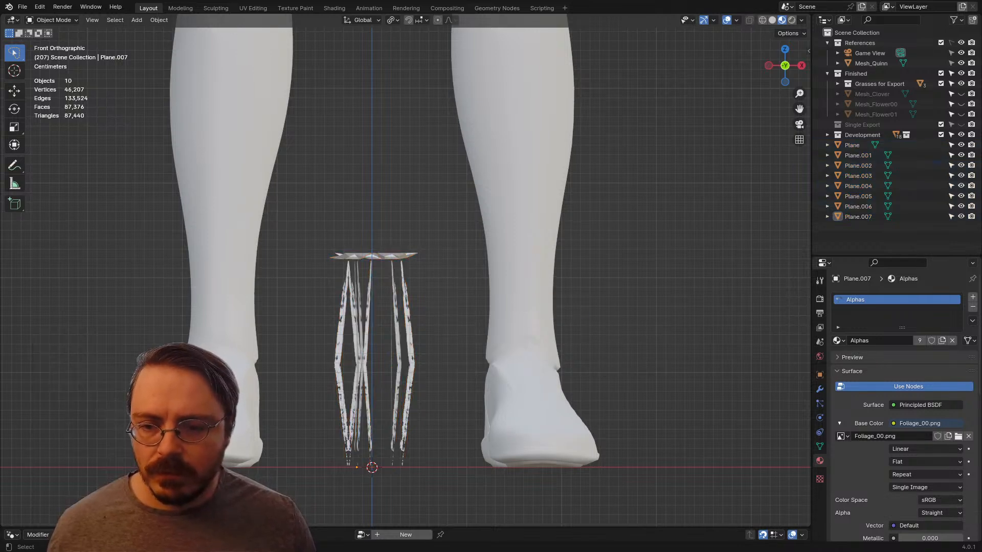
Step: Scale three plants individually: shrink Plane.005 and Plane slightly, and enlarge the plant behind Plane.005
middle_click_drag(490, 348, 455, 384)
left_click(402, 340)
key("s")
left_click(499, 319)
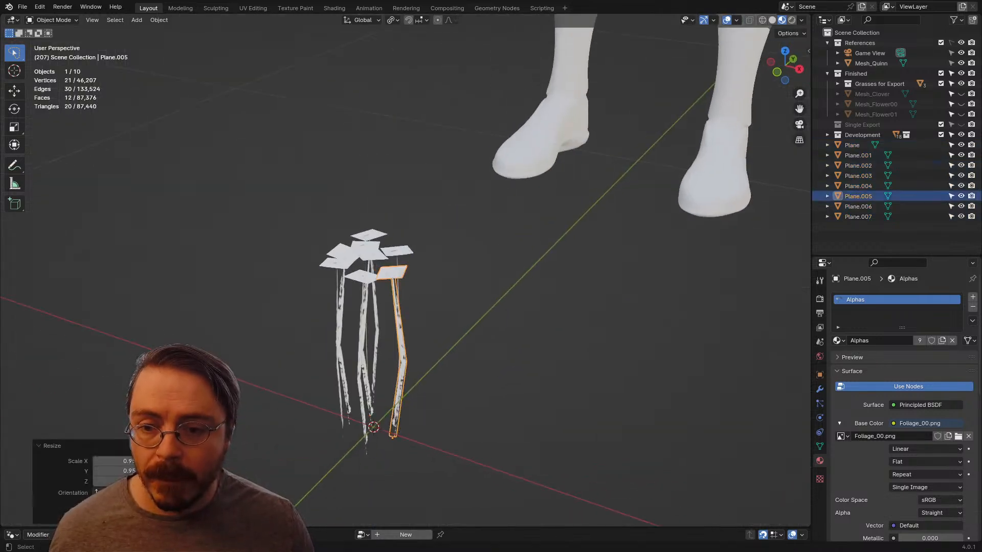
left_click(397, 251)
key("s")
left_click(398, 237)
left_click(368, 257)
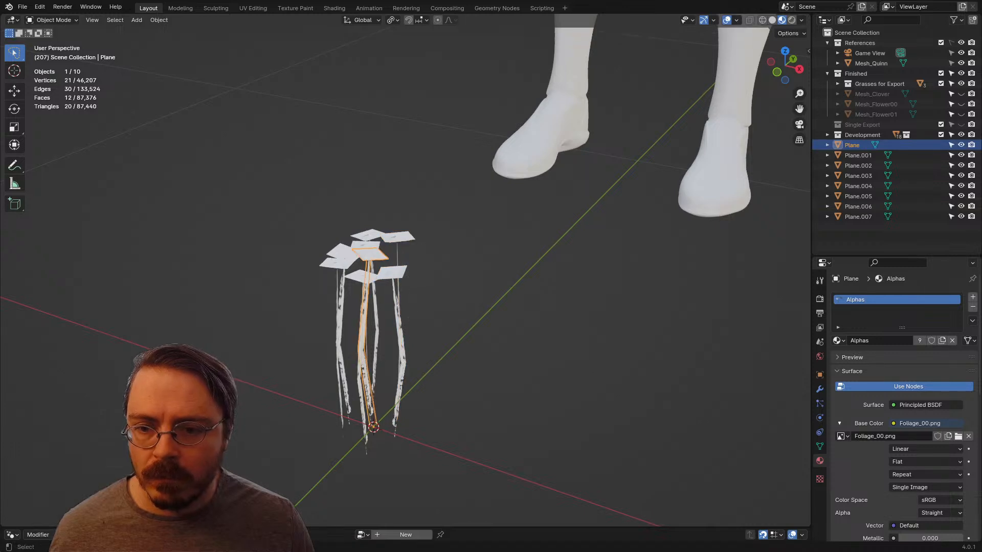
key("s")
left_click(368, 266)
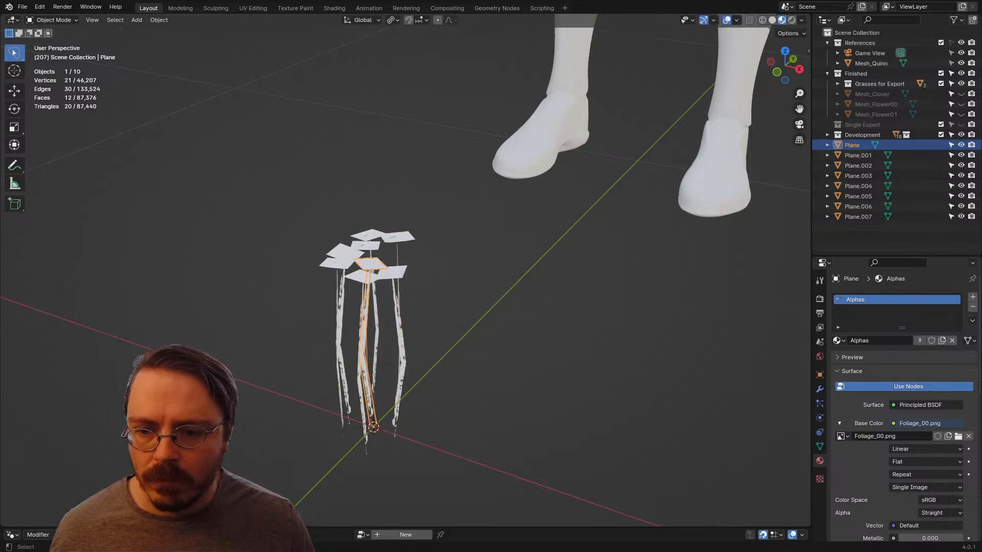
Step: Shrink the frontmost plant and Plane.006 slightly, and enlarge the plant behind Plane.006
left_click(364, 280)
key("s")
left_click(461, 334)
left_click(335, 264)
key("s")
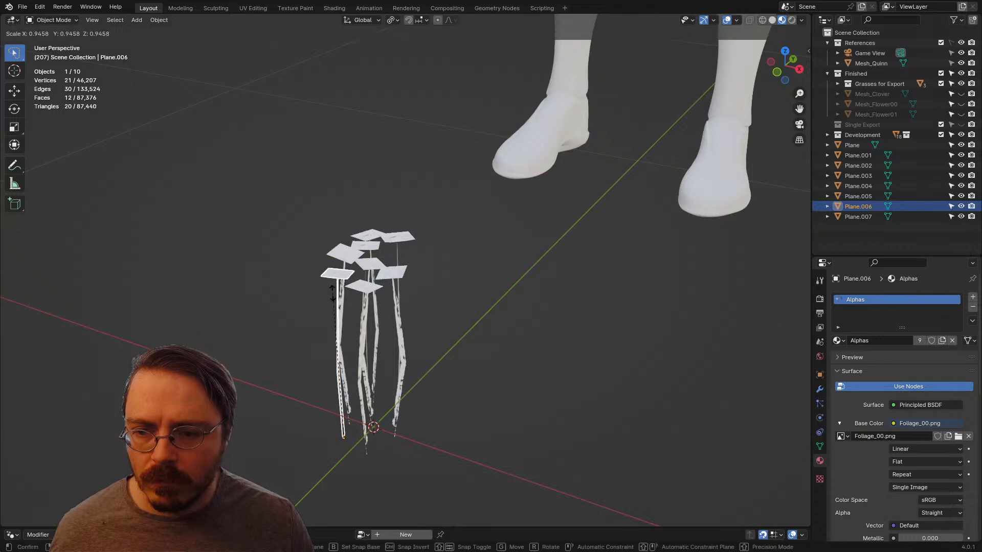
left_click(333, 290)
left_click(344, 253)
key("s")
left_click(344, 238)
Step: Shrink Plane.007 slightly and rescale Plane.002 so its head sits just below the tallest plants
left_click(366, 246)
key("s")
left_click(366, 251)
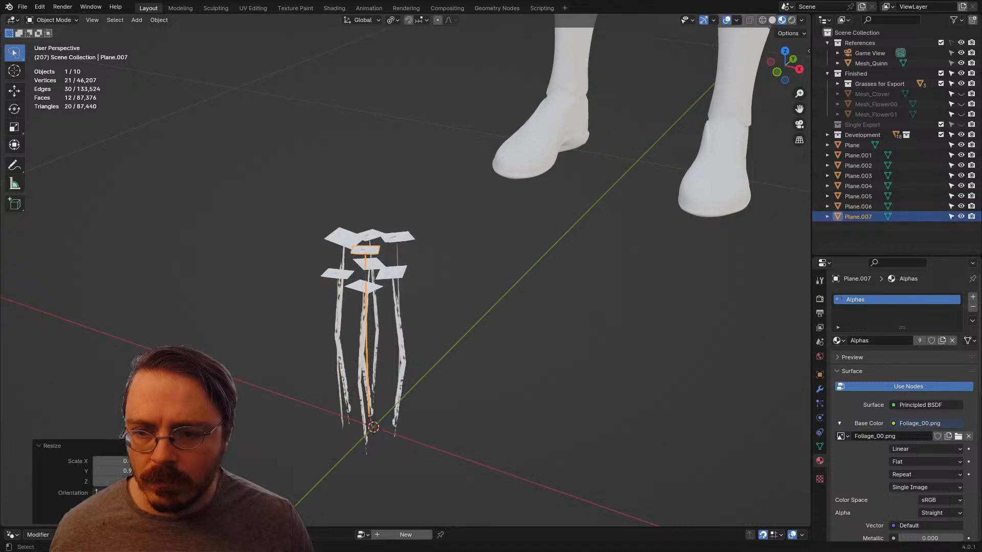
left_click(375, 235)
key("s")
left_click(377, 228)
middle_click_drag(377, 228, 539, 235)
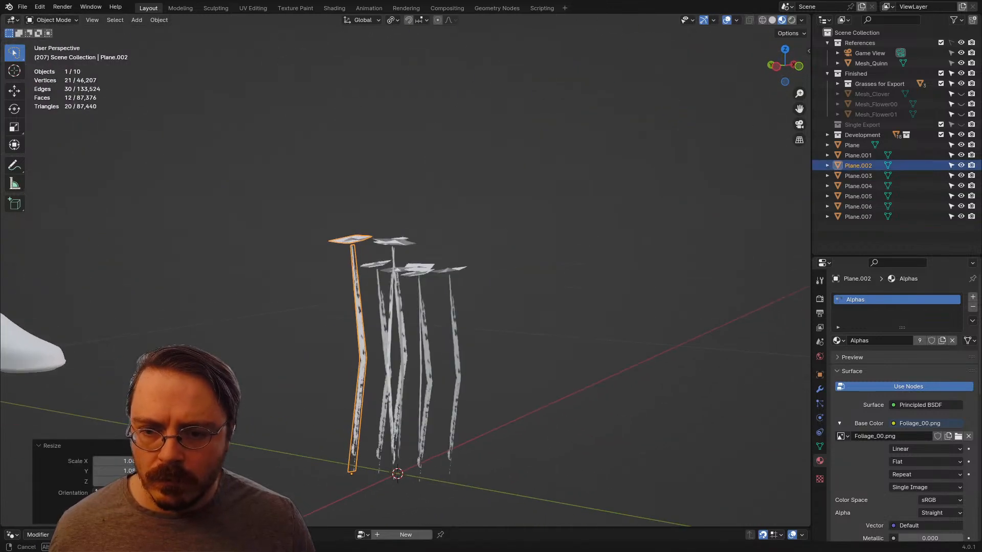
key("s")
left_click(532, 246)
Step: Enlarge Plane.005 slightly and shrink Plane.006 a little further to vary their heights
left_click(418, 265)
key("s")
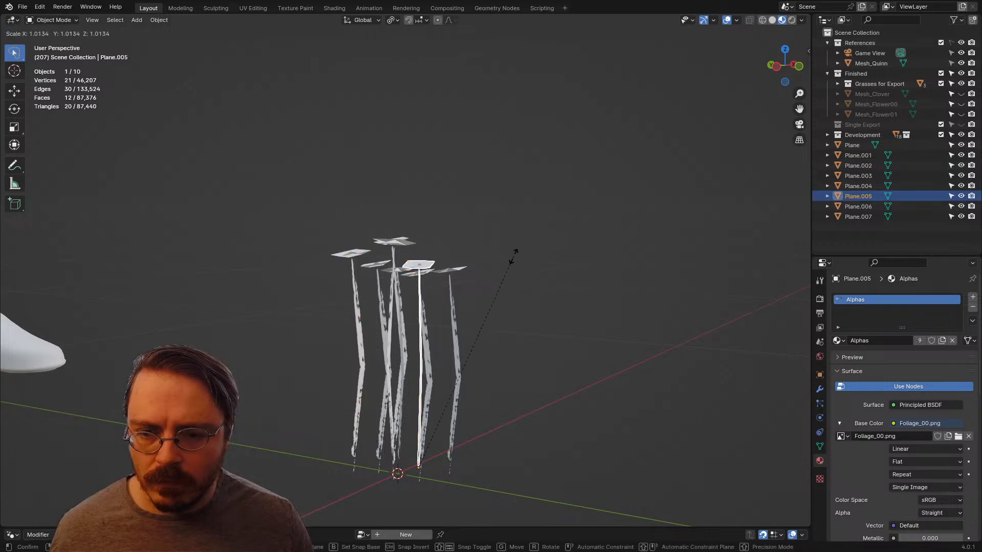
left_click(525, 249)
left_click(429, 327)
key("s")
left_click(475, 309)
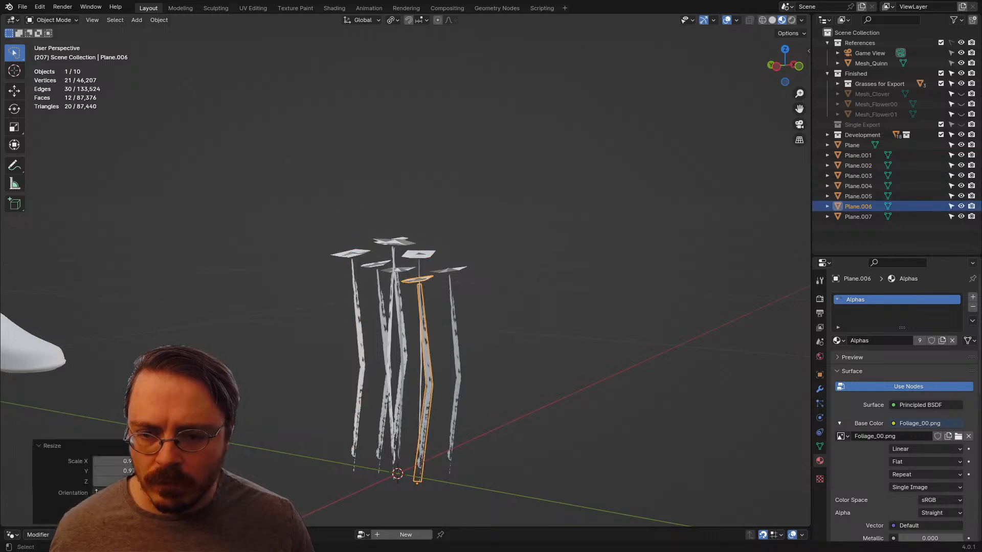
Step: Move Plane.004 closer to the rest of the cluster from the top view, and deselect it
middle_click_drag(474, 310, 451, 305)
left_click(457, 366)
scroll(457, 366, "up", 2)
left_click(436, 255)
key("KP_7")
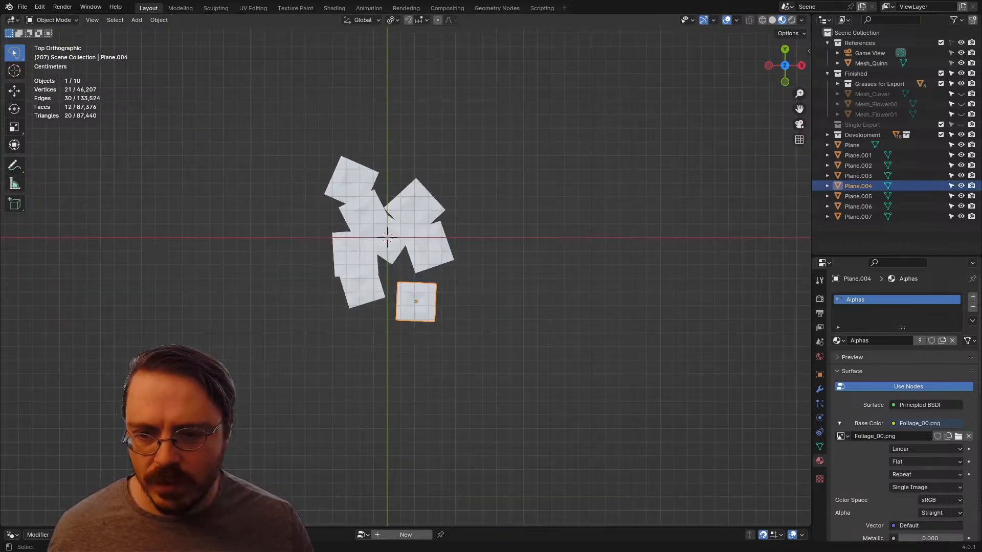
key("g")
left_click(427, 245)
middle_click_drag(427, 245, 562, 133)
scroll(538, 153, "down", 4)
left_click(538, 154)
Step: Move Plane.002 about 0.024 m along Y toward the cluster's centre in the right view
scroll(537, 154, "down", 4)
scroll(559, 153, "up", 7)
key("KP_3")
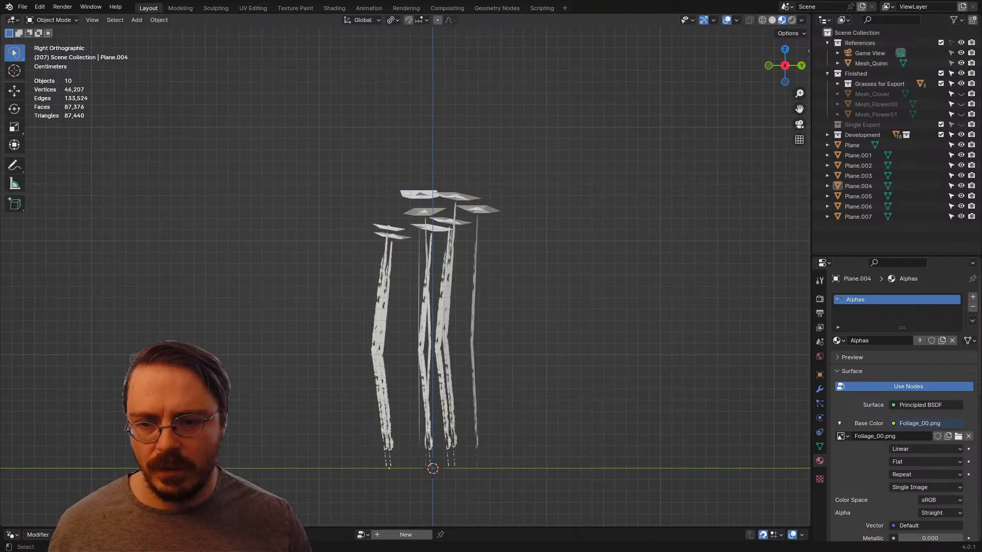
left_click(477, 210)
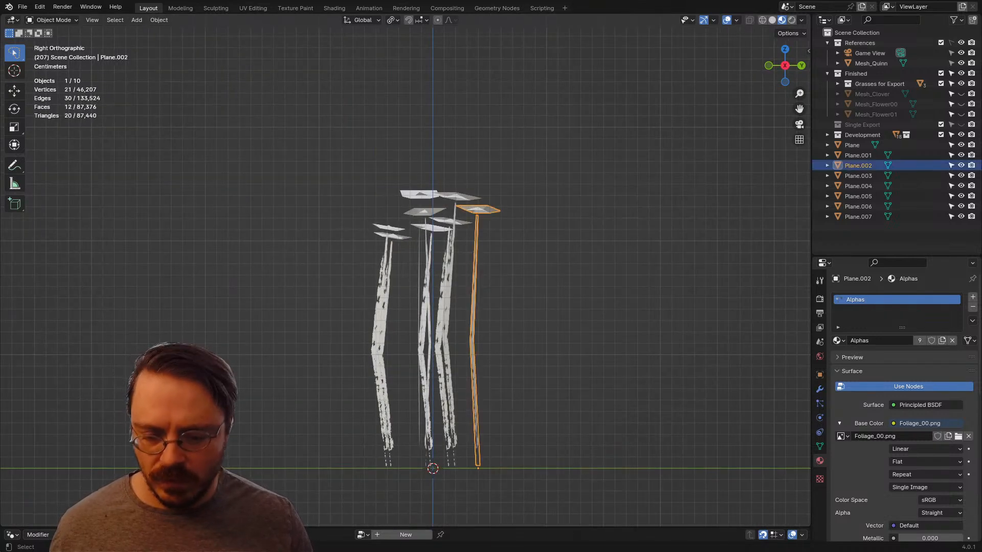
key("g")
key("x")
key("Escape")
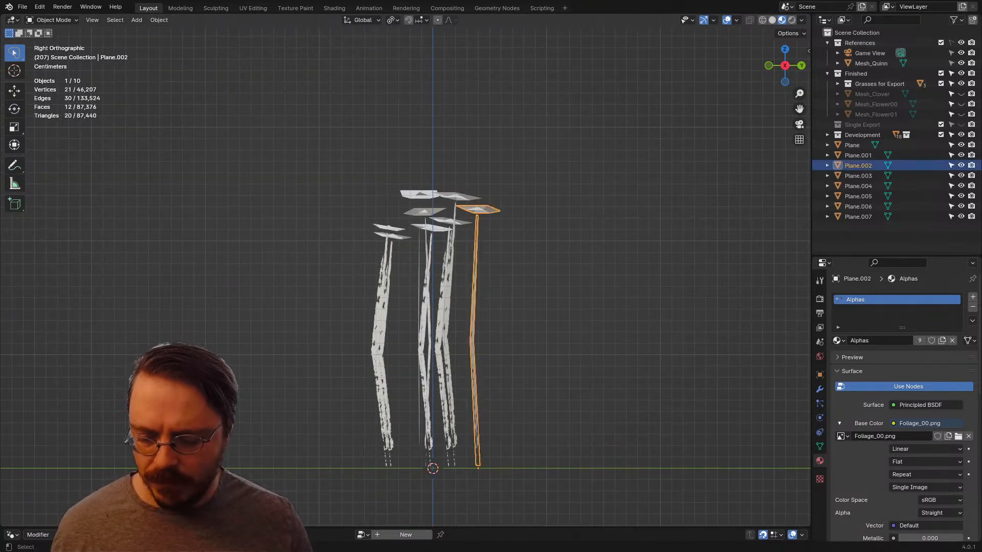
key("g")
key("Return")
Step: Tilt Plane.002 outward by about 9° in the right view
key("r")
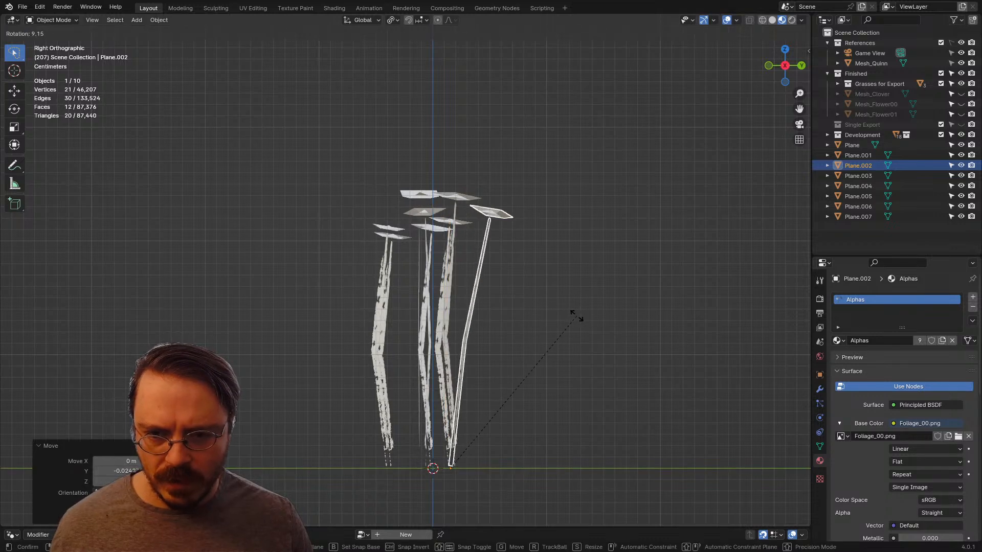
left_click(576, 316)
middle_click_drag(576, 316, 460, 309)
left_click(404, 203)
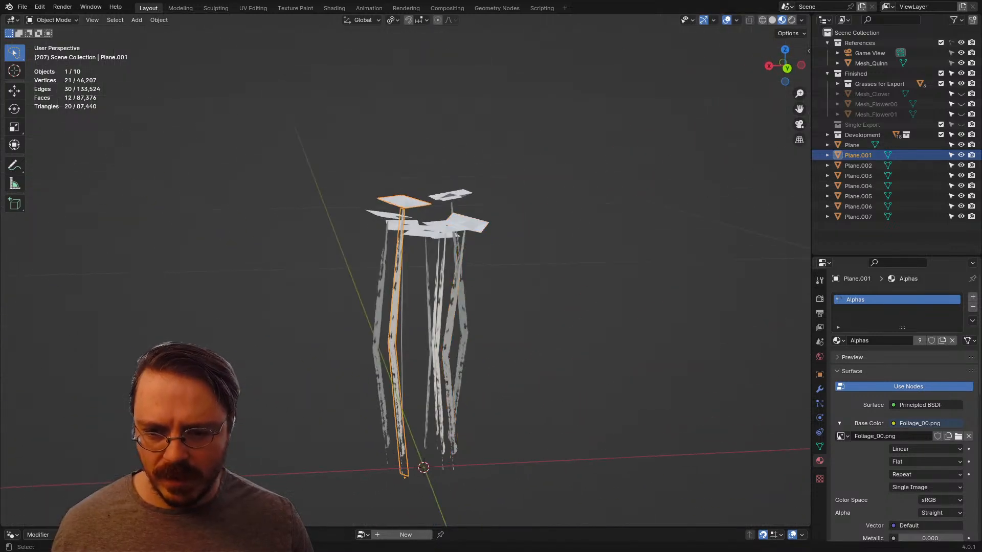
key("KP_3")
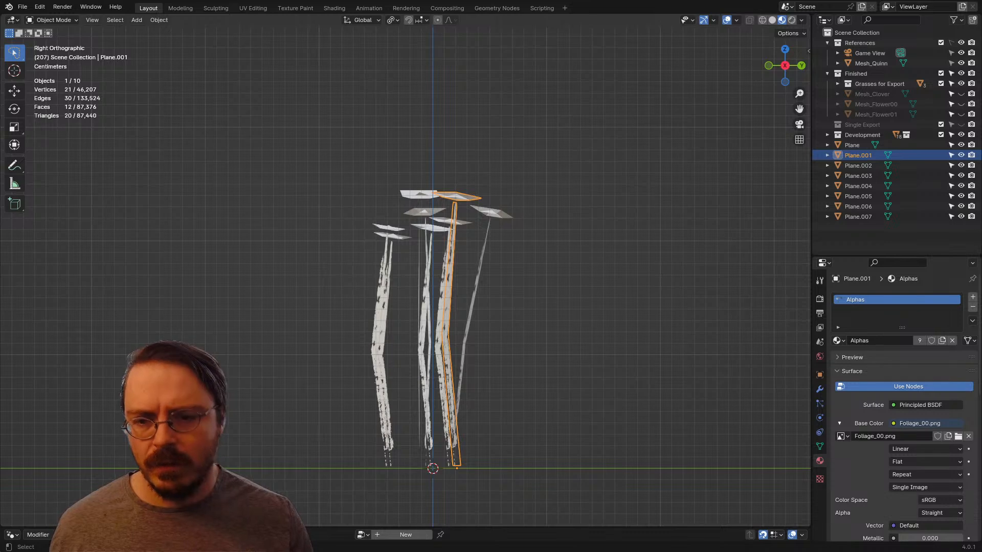
Step: Move Plane.004 about 0.02 m along Y toward the centre and tilt it outward by about 8°
left_click(378, 327)
key("g")
key("y")
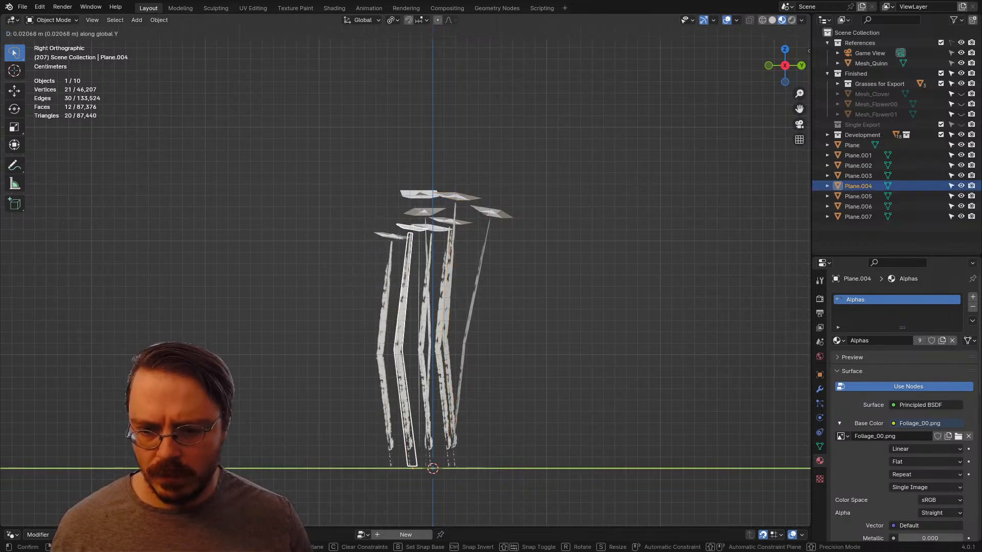
left_click(446, 334)
key("r")
left_click(432, 329)
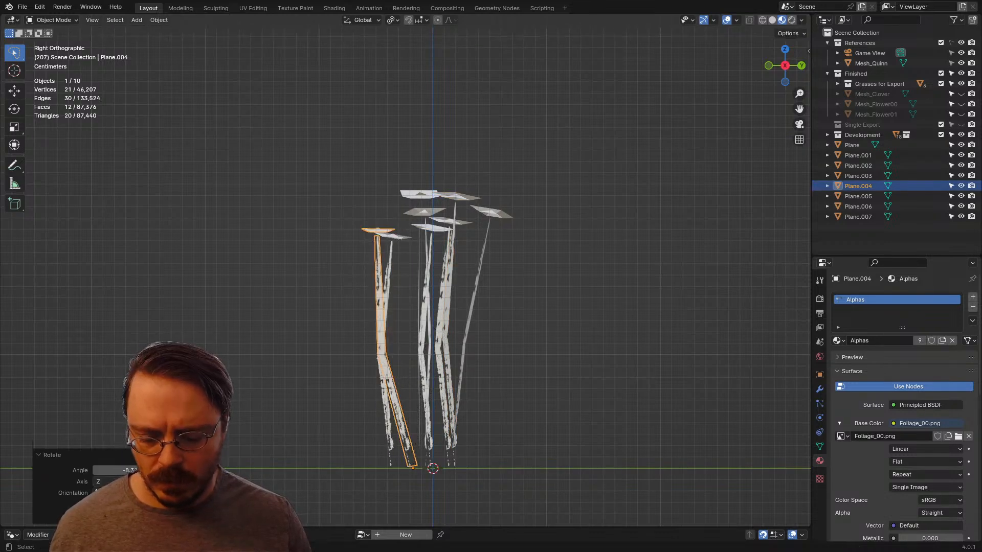
Step: Switch the pivot point to 3D Cursor and undo the latest Plane.004 edits and the Plane.002 tilt
key("period")
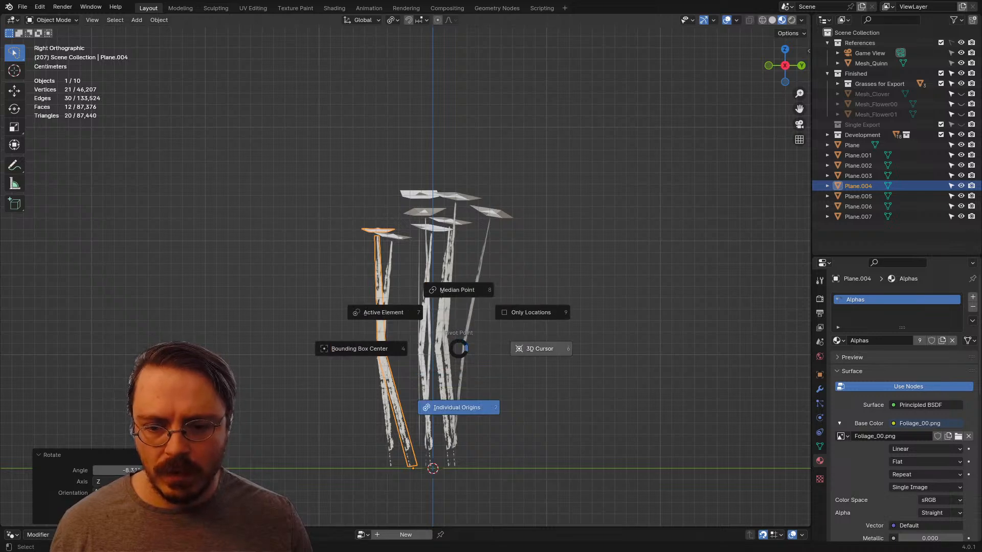
left_click(539, 349)
key("ctrl+z")
key("ctrl+z")
key("ctrl+z")
key("ctrl+z")
key("ctrl+z")
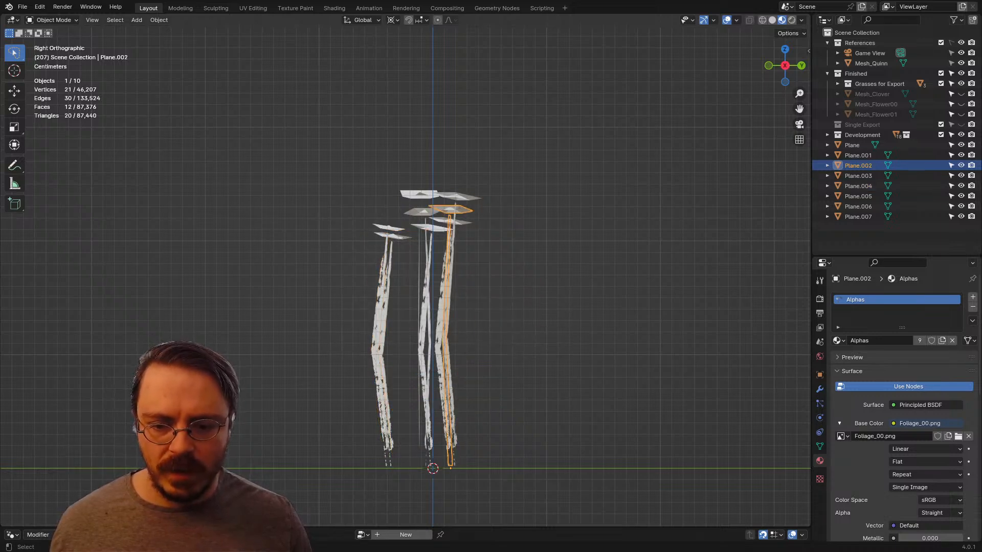
Step: Set the pivot point to Median Point and tilt Plane.002 outward by about 10°
key("period")
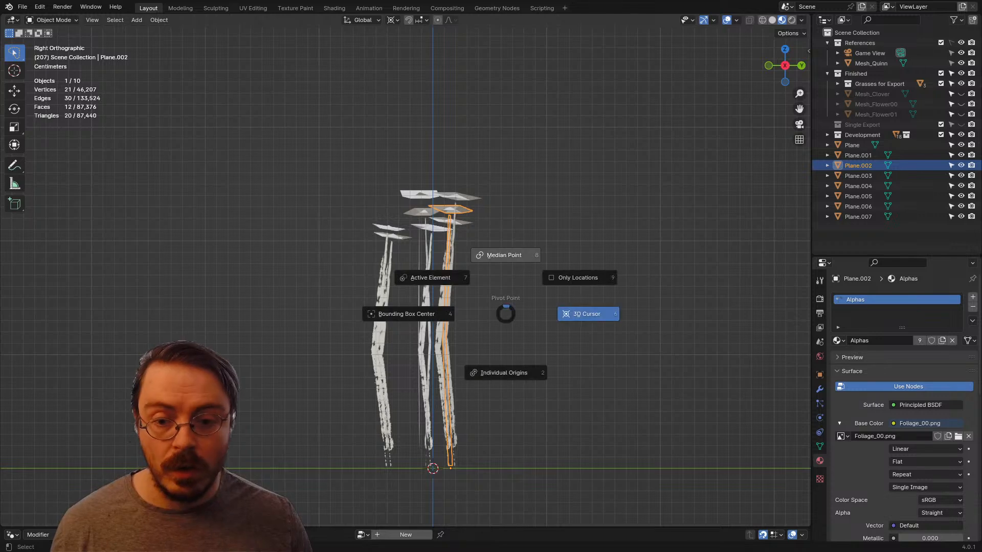
left_click(505, 255)
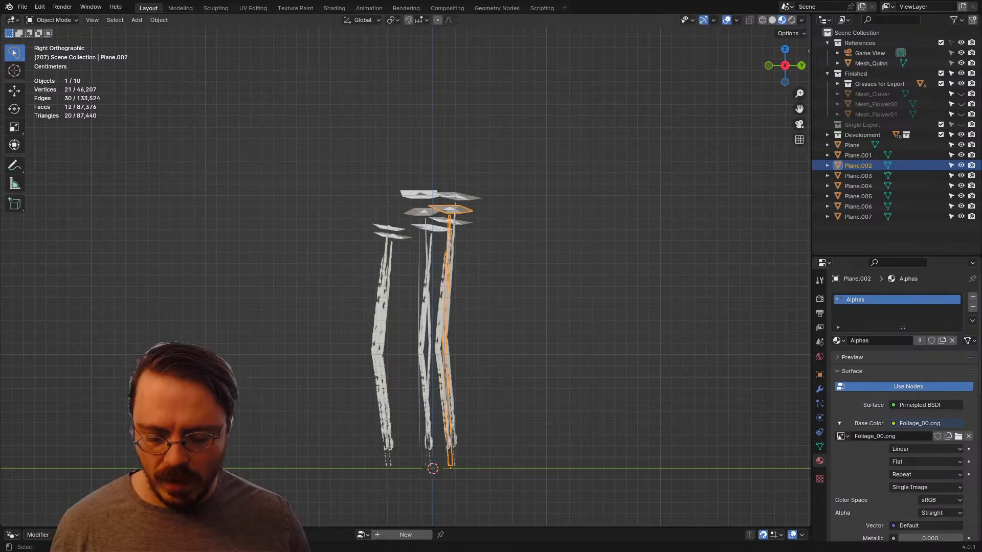
key("period")
key("Escape")
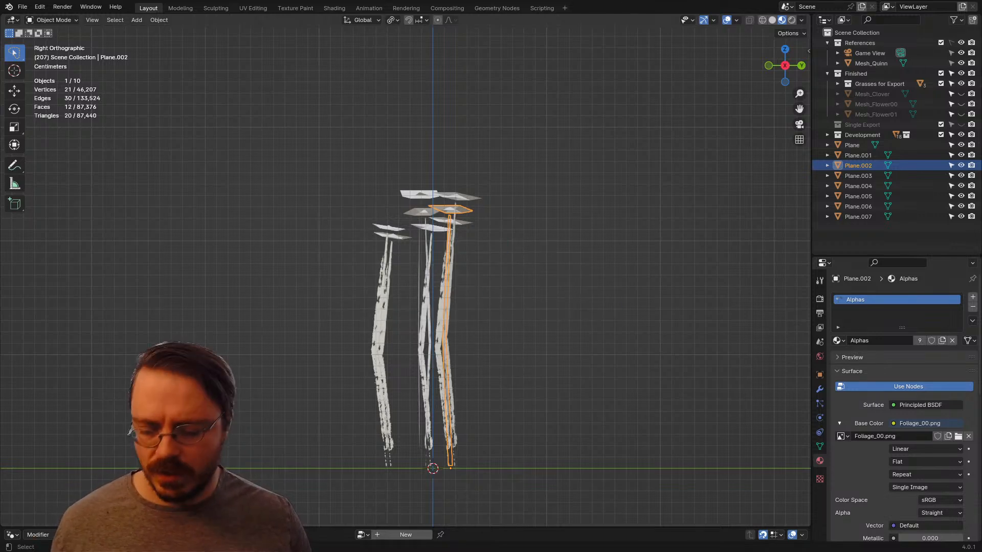
key("r")
left_click(552, 329)
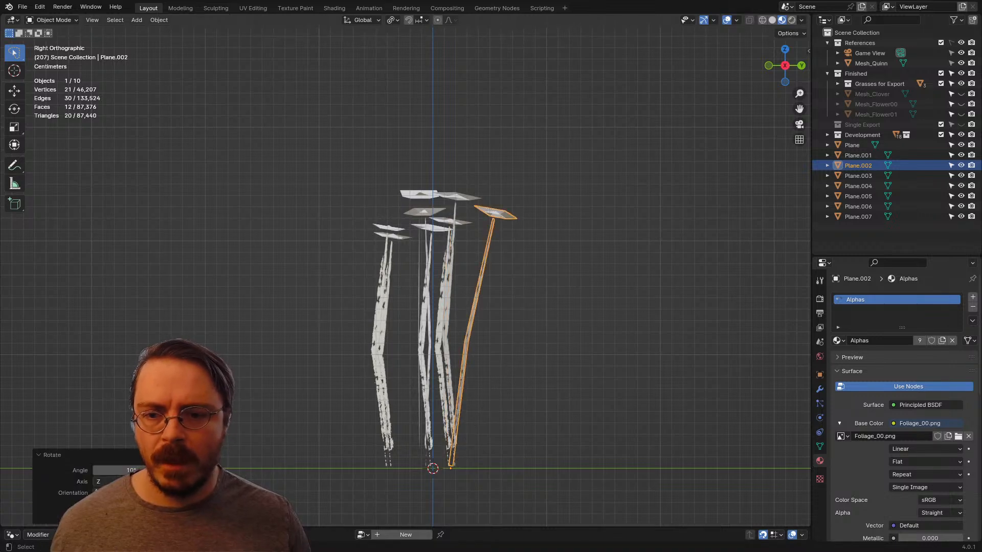
Step: Move Plane.006 about 0.02 m along Y toward the centre and tilt it outward from its base
left_click(388, 291)
key("g")
key("y")
left_click(459, 289)
key("r")
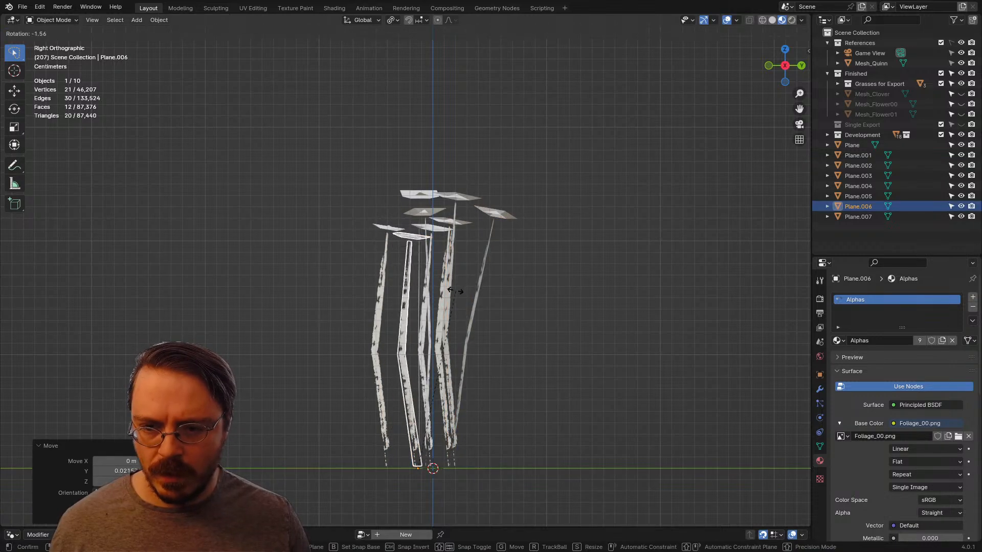
left_click(435, 283)
Step: Move Plane.004 about 0.03 m along Y toward the centre and tilt it slightly outward
left_click(378, 310)
key("r")
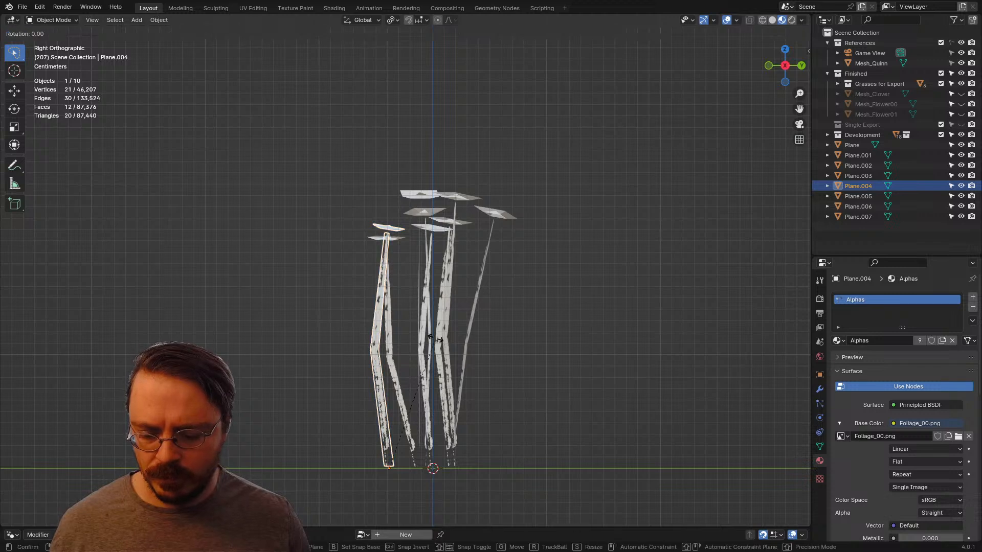
key("Escape")
key("g")
key("y")
left_click(411, 308)
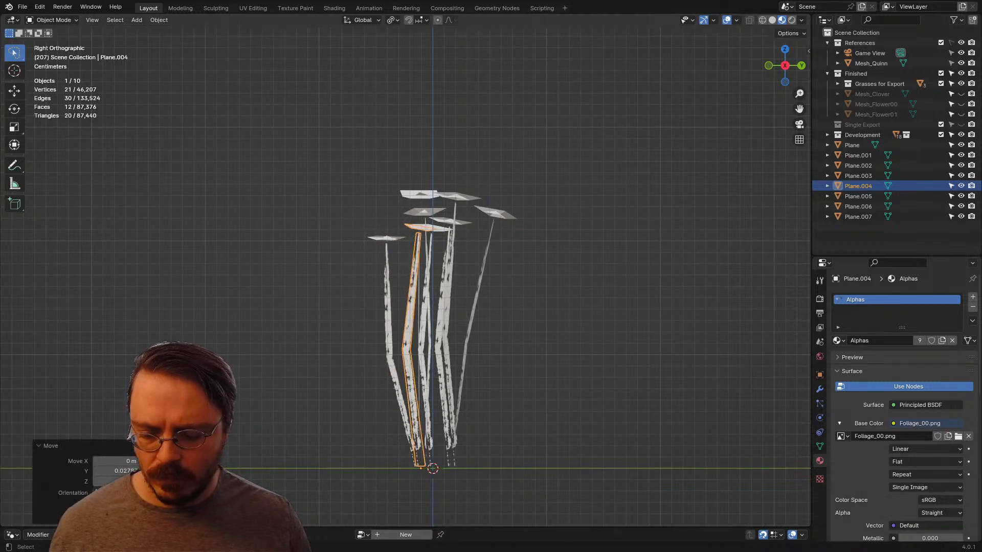
key("r")
key("Escape")
key("r")
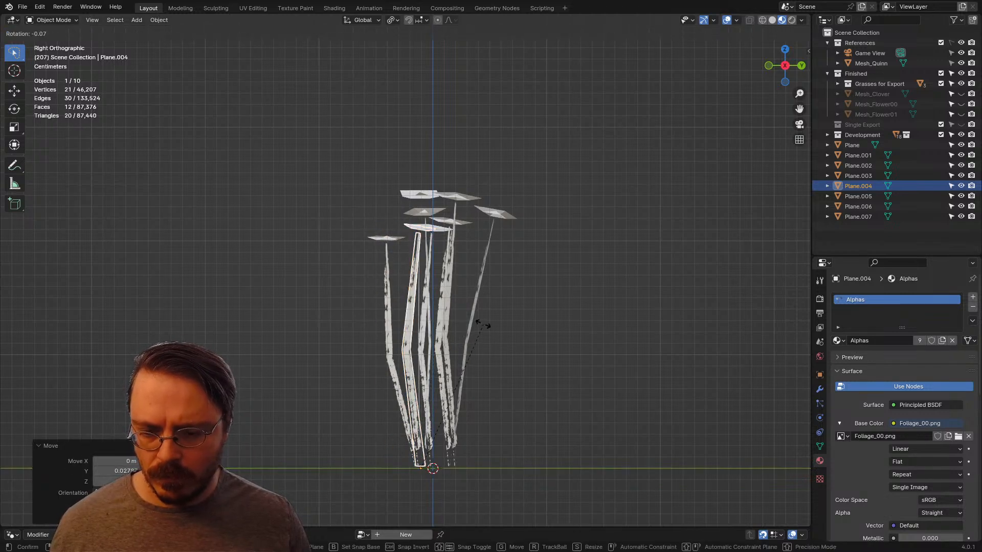
left_click(473, 322)
Step: Move Plane.005 along X toward the cluster's centre and tilt it outward by about 8°
middle_click_drag(472, 322, 551, 335)
left_click(443, 327)
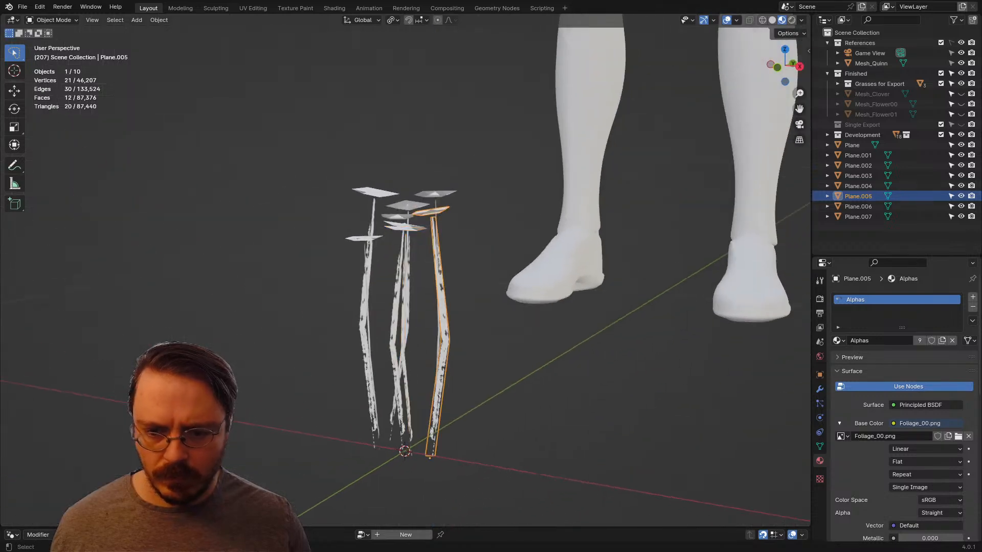
key("KP_1")
key("g")
key("Escape")
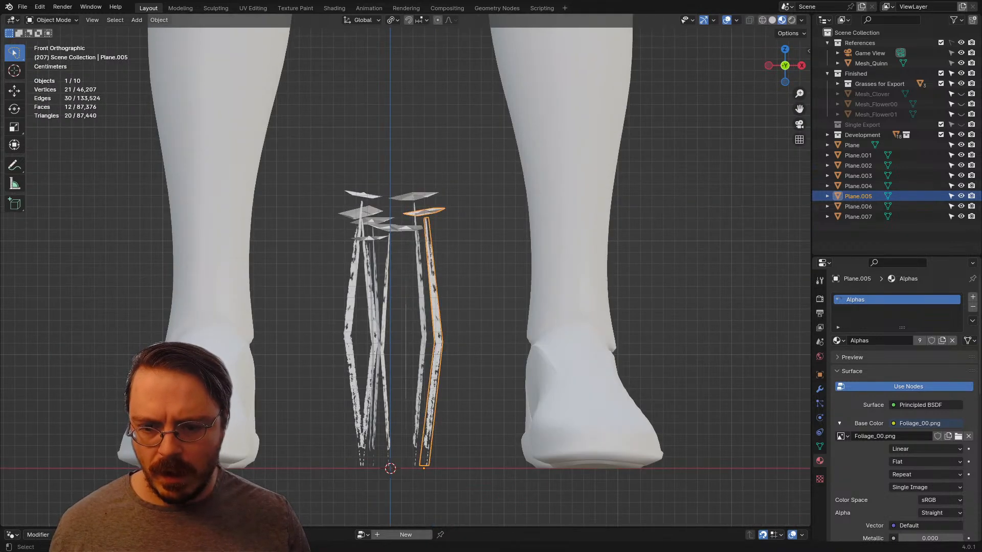
key("g")
key("x")
left_click(497, 333)
key("r")
left_click(514, 347)
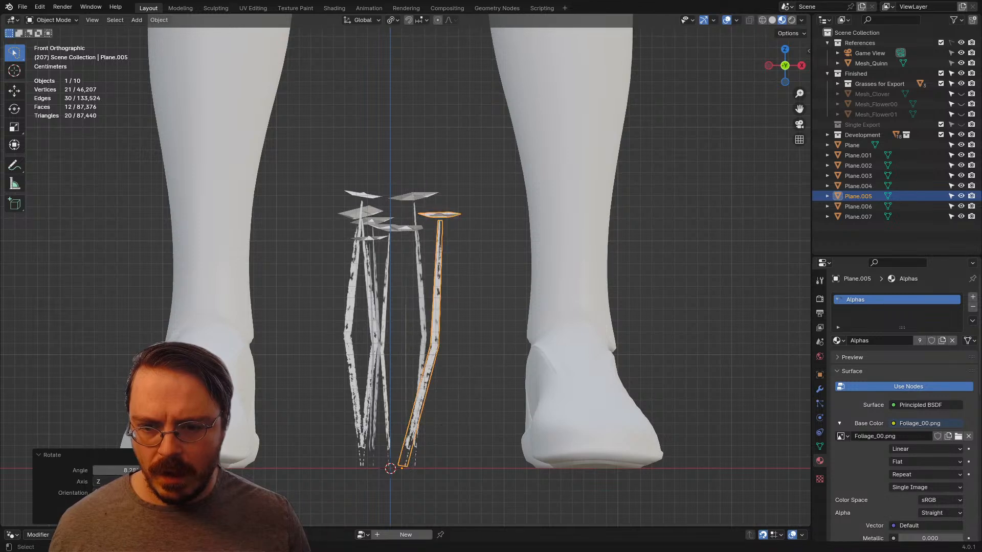
Step: Move Plane.001 about 0.013 m along X toward the centre and tilt it slightly outward
left_click(424, 329)
key("g")
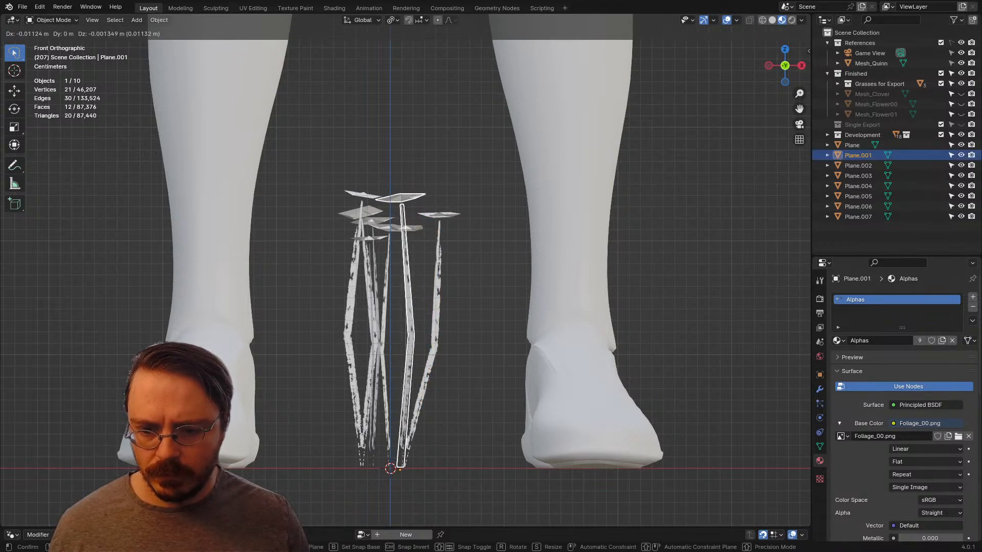
left_click(502, 322)
key("r")
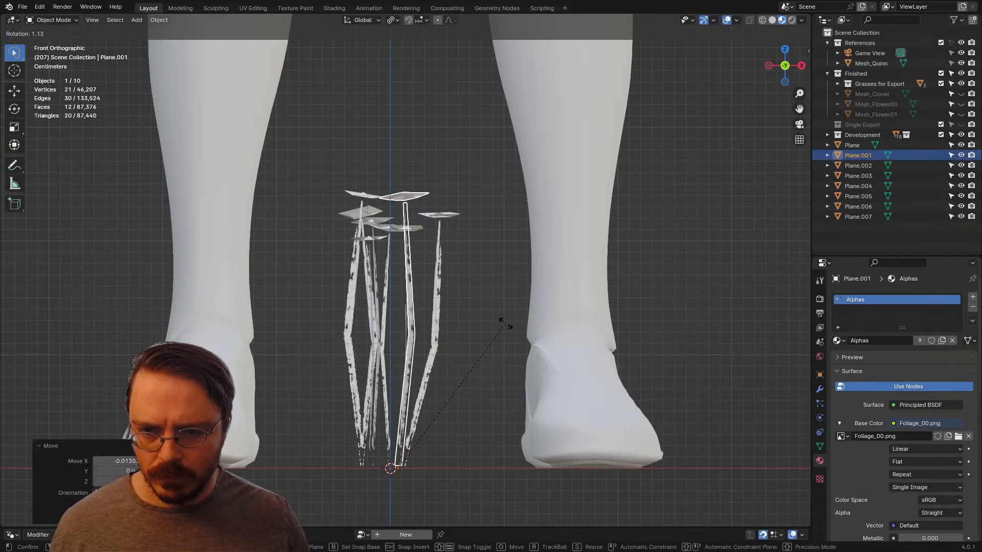
left_click(510, 329)
Step: Move Plane.003 closer to the centre and tilt its stem outward from the base
left_click(373, 307)
key("g")
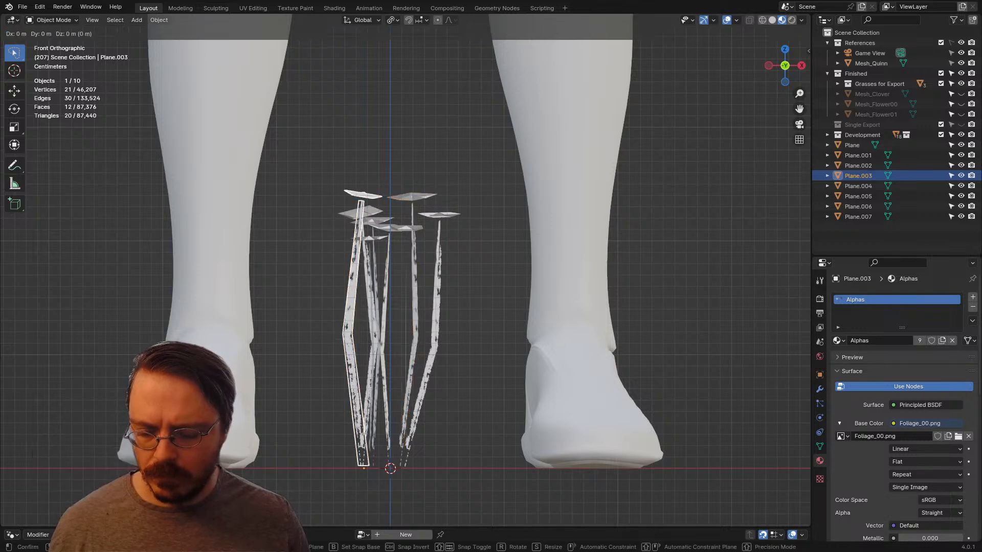
left_click(450, 373)
key("r")
left_click(447, 362)
Step: Examine the plant cluster's shape from several angles and its scale beside the mannequin through the camera view
middle_click_drag(448, 362, 508, 401)
left_click(557, 376)
scroll(557, 376, "down", 4)
key("Tab")
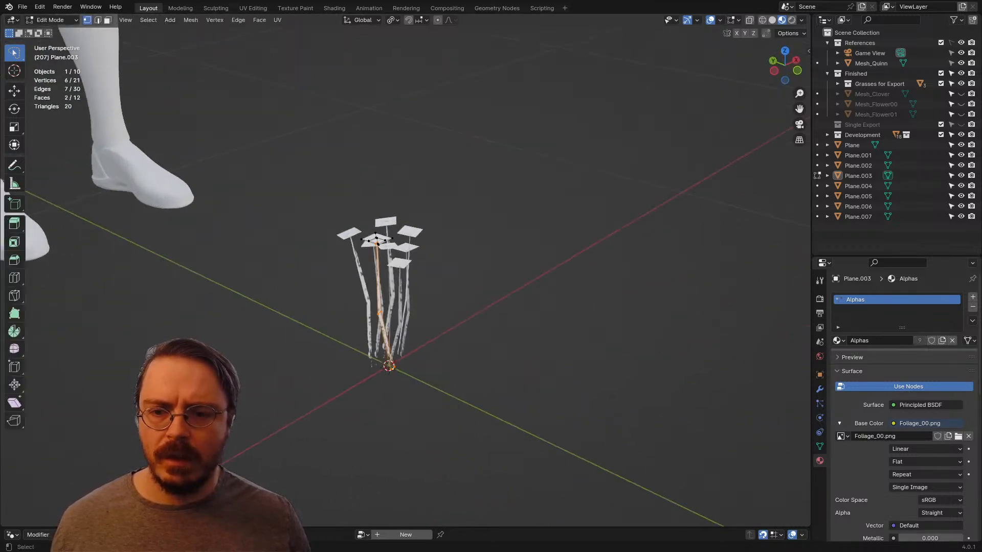
scroll(450, 383, "down", 3)
key("ctrl+Tab")
middle_click_drag(416, 379, 95, 329)
left_click(414, 387)
left_click(414, 387)
scroll(266, 342, "down", 2)
key("KP_0")
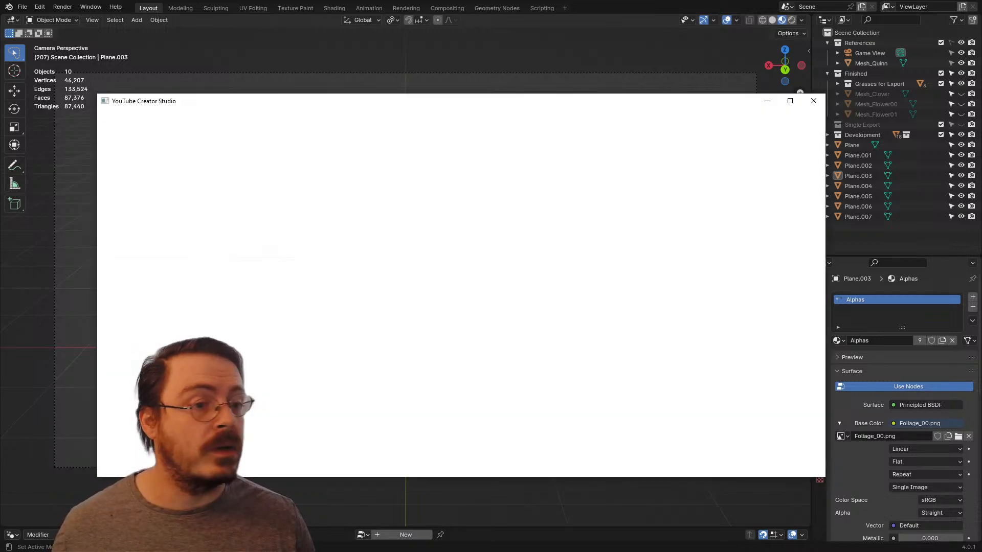
left_click_drag(358, 100, 981, 41)
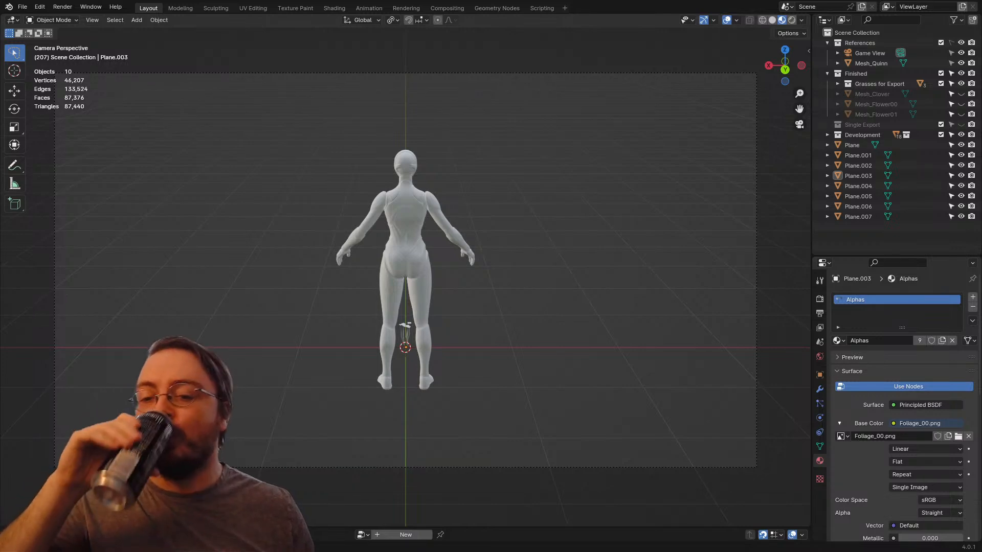
middle_click_drag(461, 276, 353, 286)
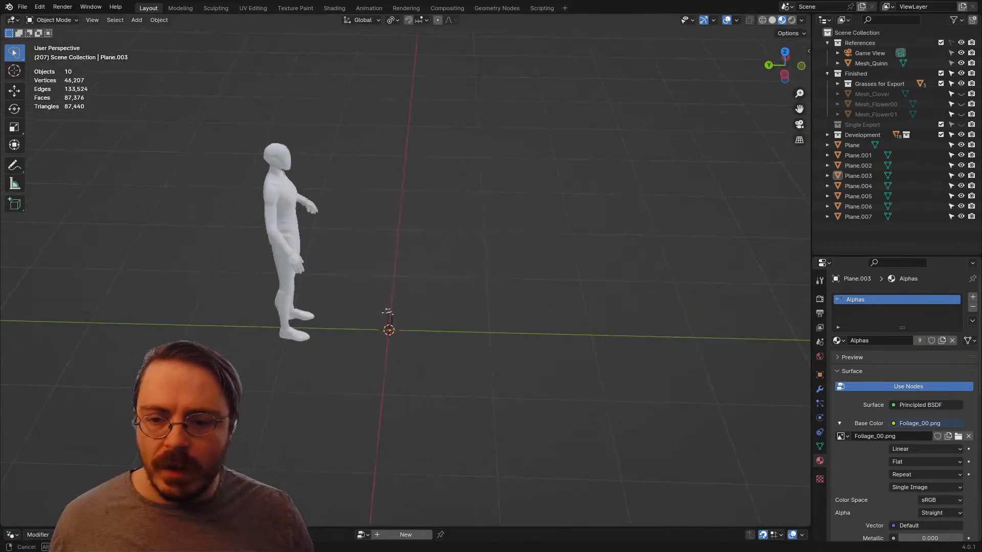
Step: Join all eight plant copies into a single object, with Plane.006 as the active one
scroll(352, 286, "up", 4)
left_click(380, 366)
middle_click_drag(379, 365, 369, 366)
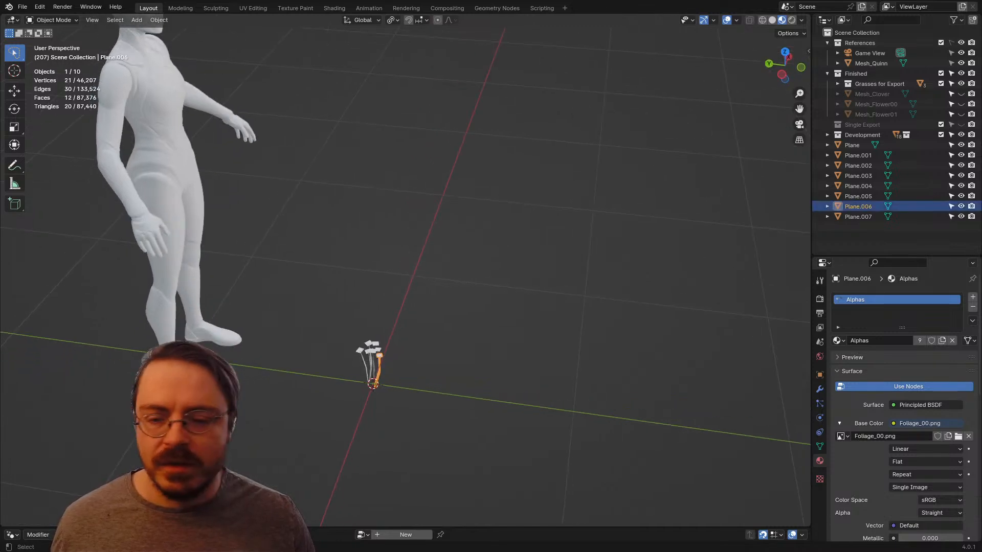
left_click_drag(271, 328, 429, 443)
middle_click_drag(429, 444, 432, 300, "shift")
scroll(478, 371, "up", 6)
key("KP_1")
middle_click_drag(562, 378, 389, 250, "shift")
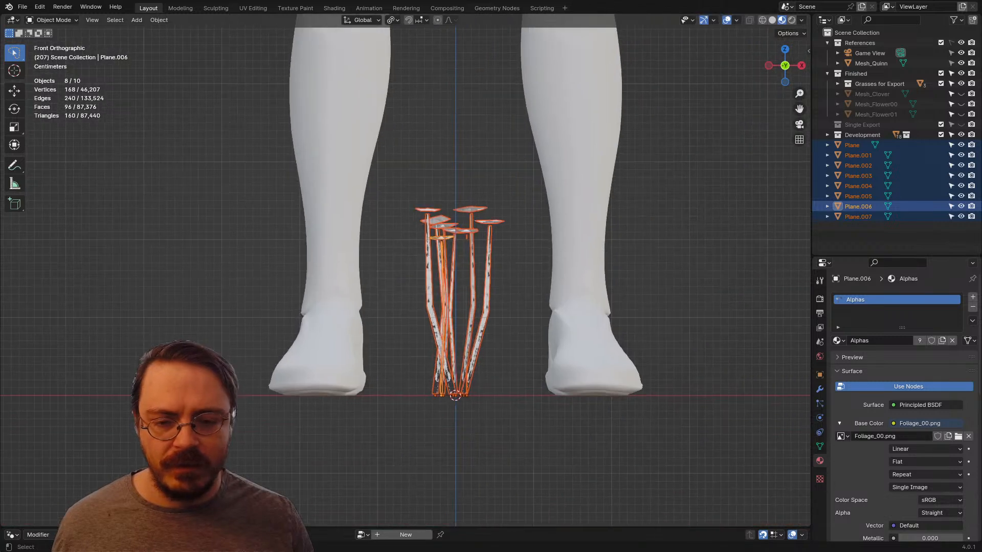
key("ctrl+j")
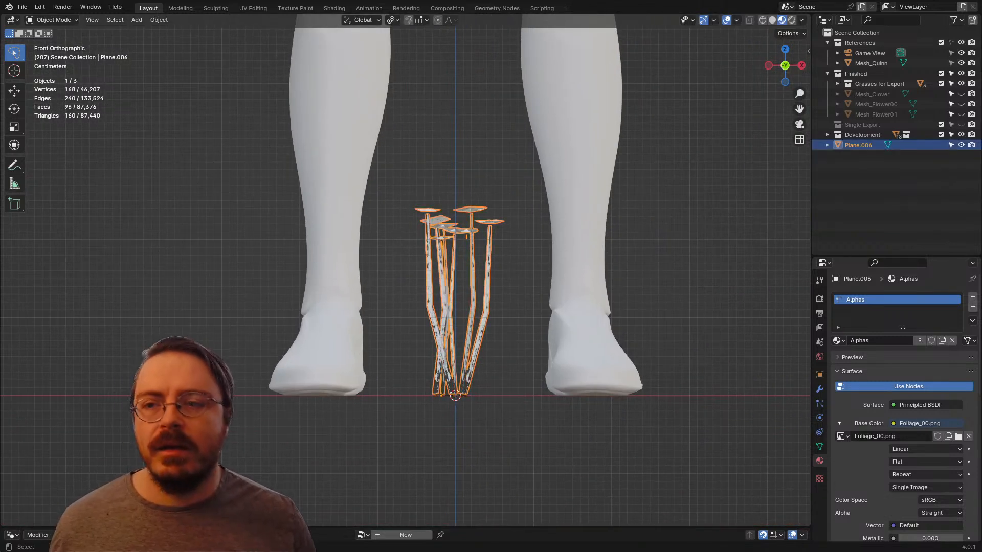
Step: Set the joined plant's origin to the 3D cursor
left_click(159, 19)
mouse_move(176, 42)
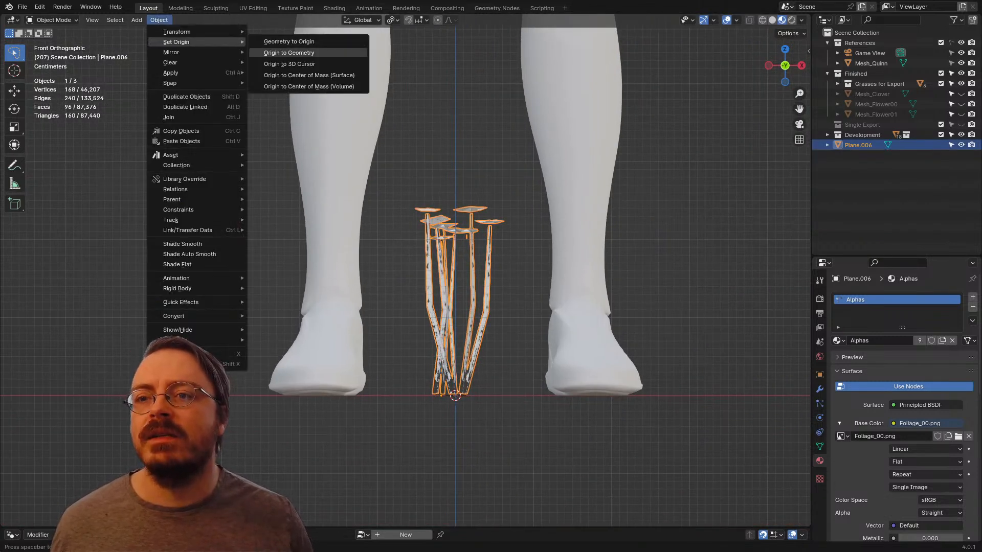
left_click(290, 64)
Step: Select the linked geometry of all eight flower heads in Edit Mode, leaving the stems unselected
middle_click_drag(399, 204, 496, 222)
scroll(470, 278, "up", 3)
key("Tab")
key("alt+a")
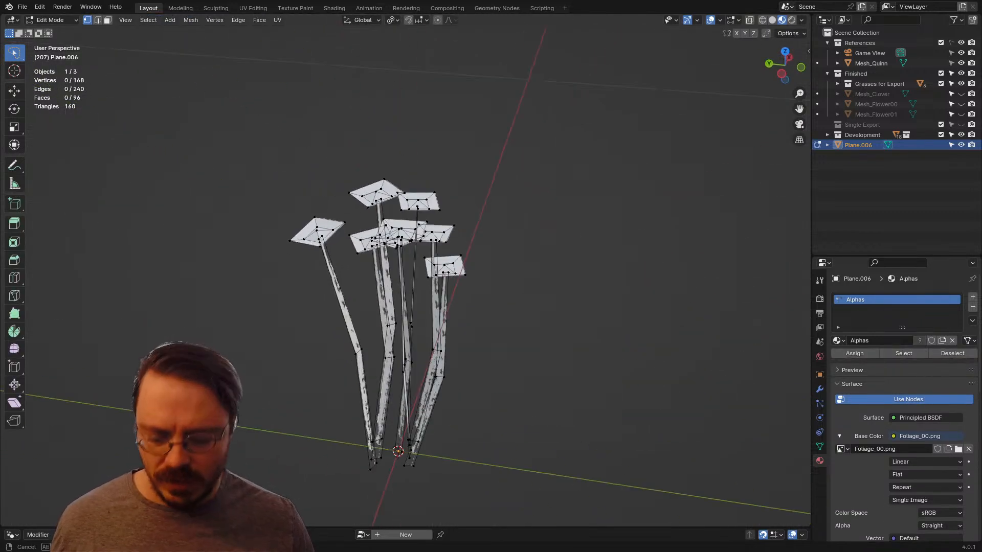
key("l")
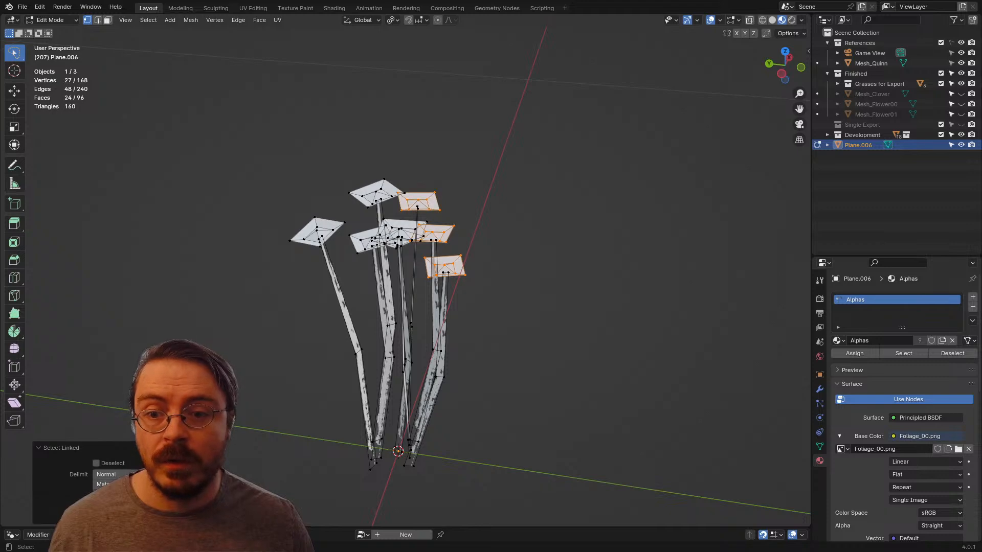
middle_click_drag(408, 230, 521, 250)
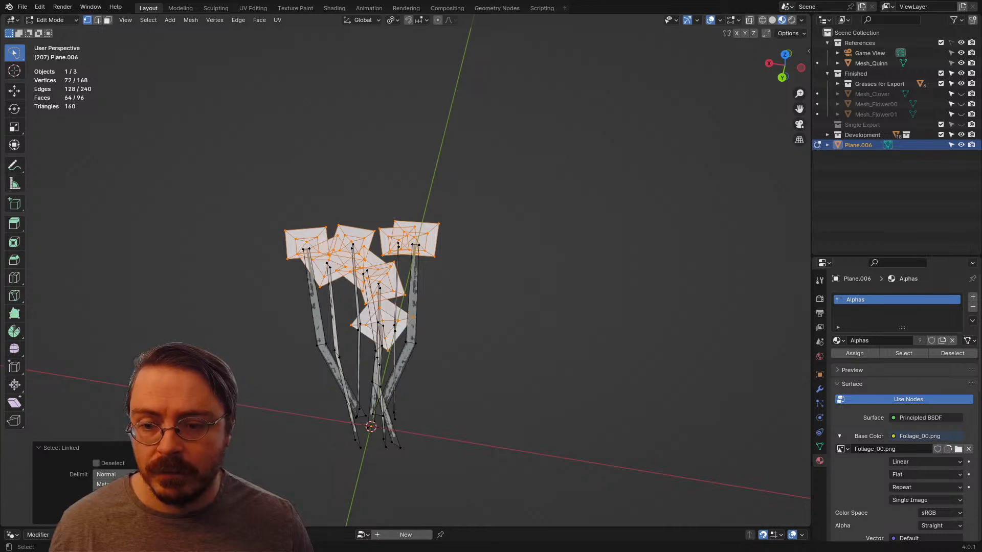
middle_click_drag(368, 286, 501, 286)
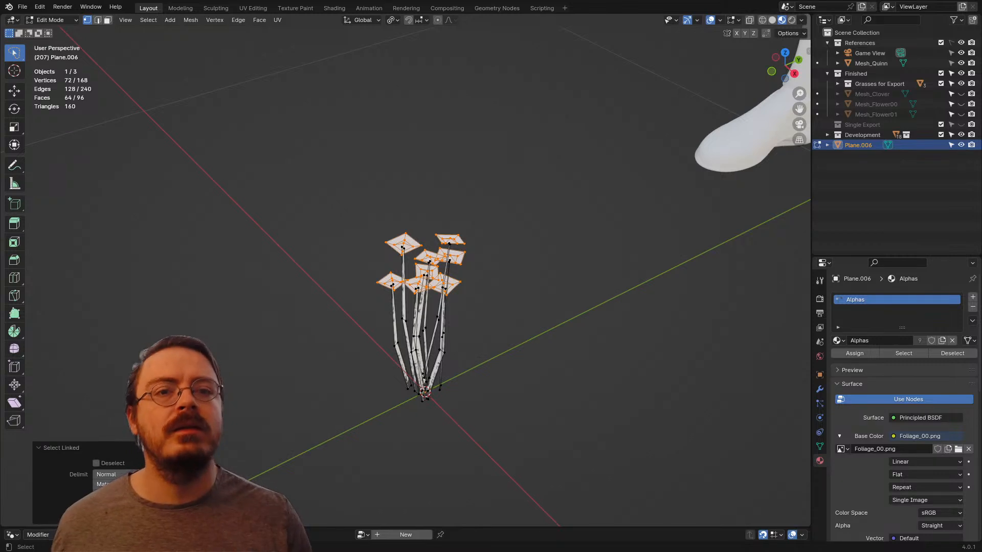
Step: Turn on the display of split normals for the plant mesh in the viewport
left_click(733, 20)
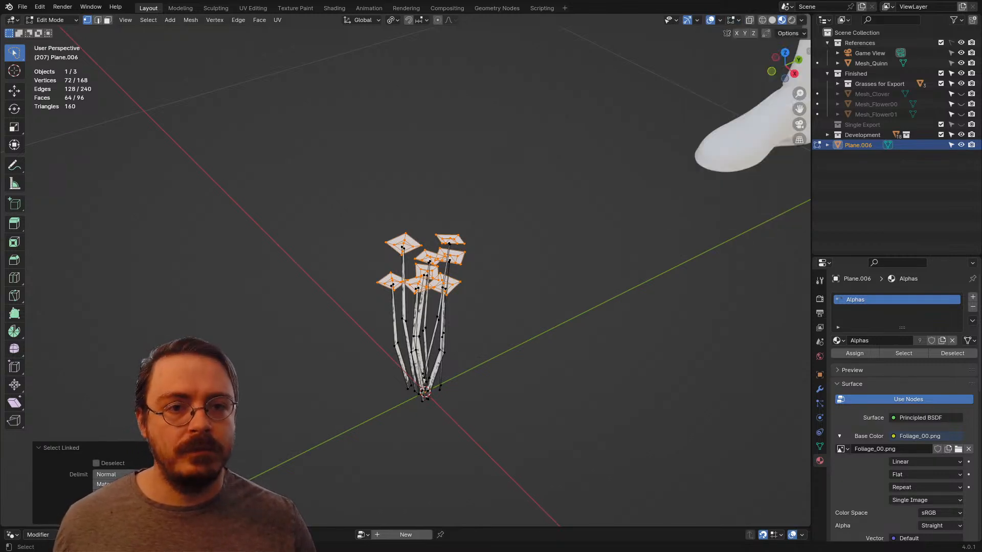
left_click(733, 20)
left_click(687, 187)
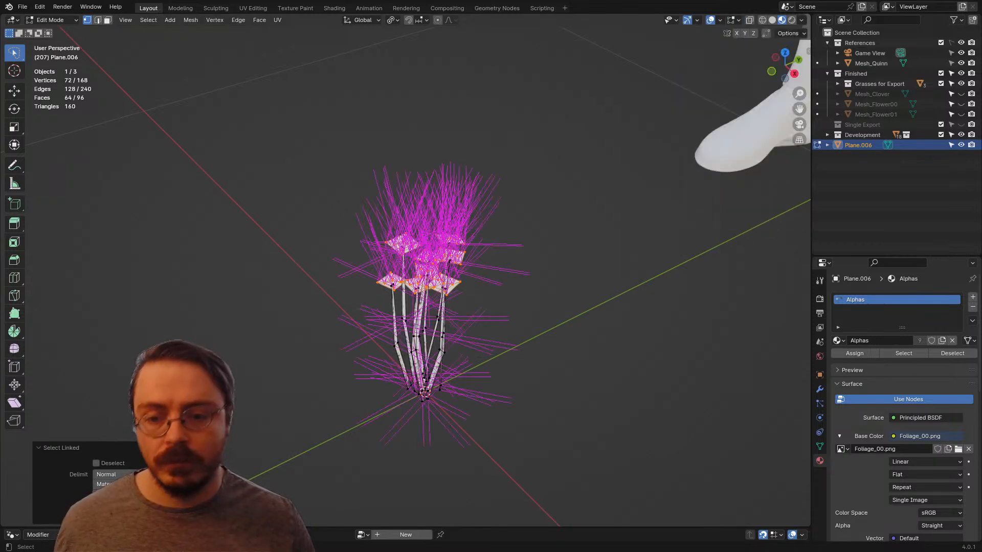
Step: Try to align the flower heads' normals straight upward with Point Normals to Target
key("alt+l")
key("l")
key("Return")
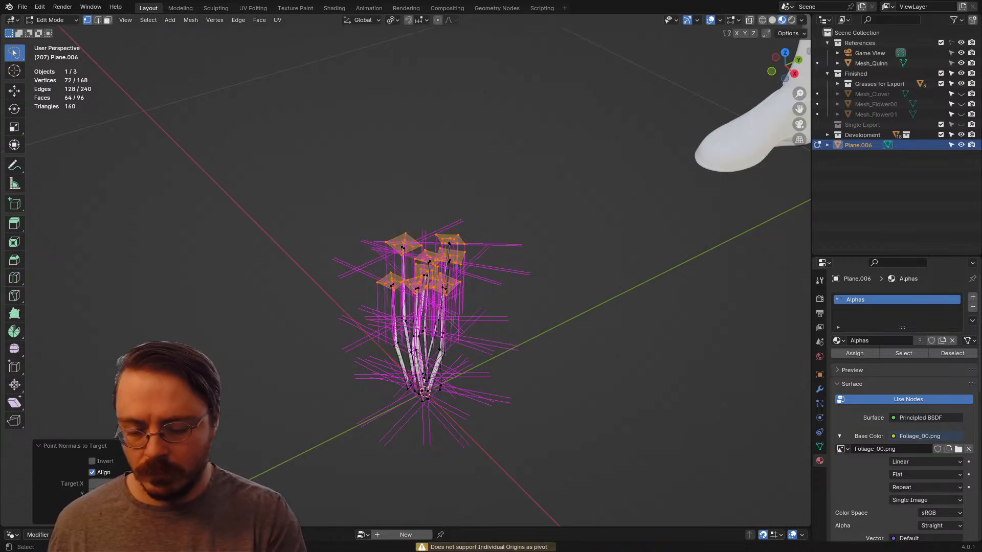
key("Return")
middle_click_drag(388, 306, 593, 270)
key("KP_3")
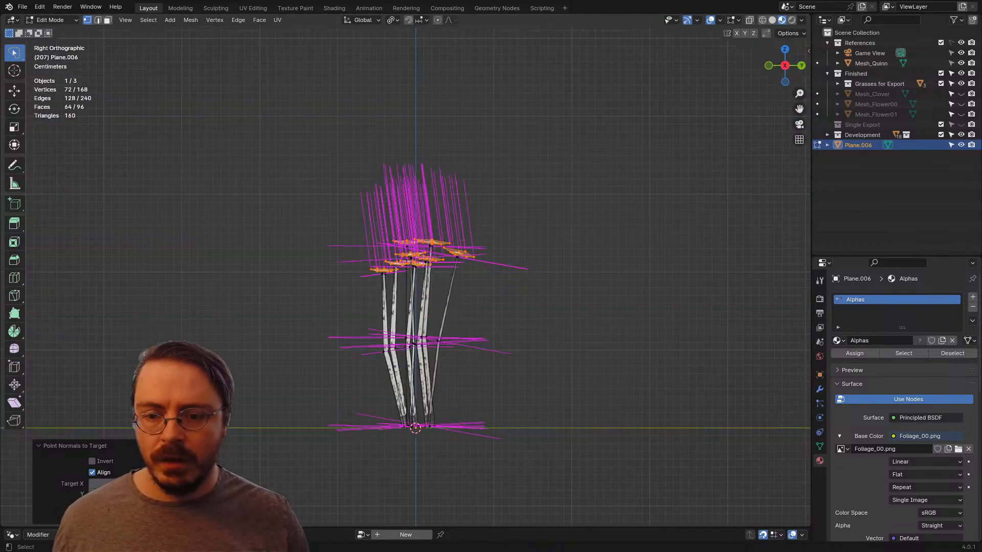
Step: Apply all transforms to the joined plant object and return to editing its mesh
key("Tab")
key("ctrl+a")
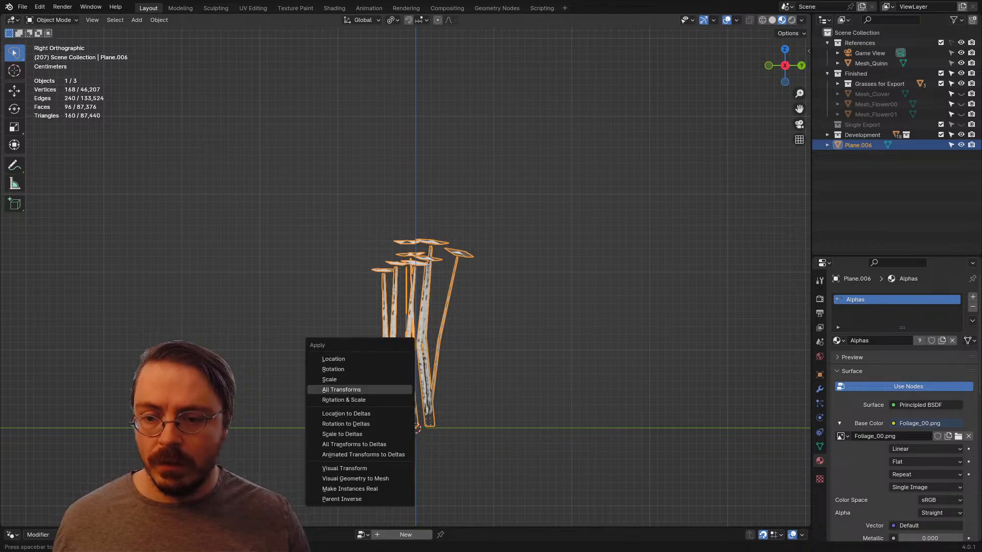
left_click(347, 389)
key("Tab")
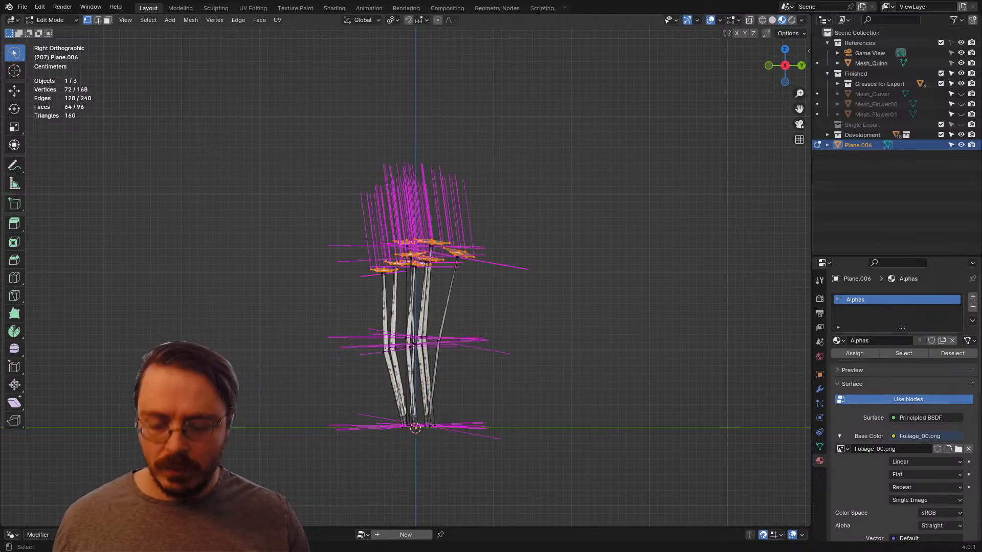
Step: Point the selected flower heads' normals straight up with Point Normals to Target and Align enabled
key("ctrl+l")
key("alt+l")
key("l")
key("Return")
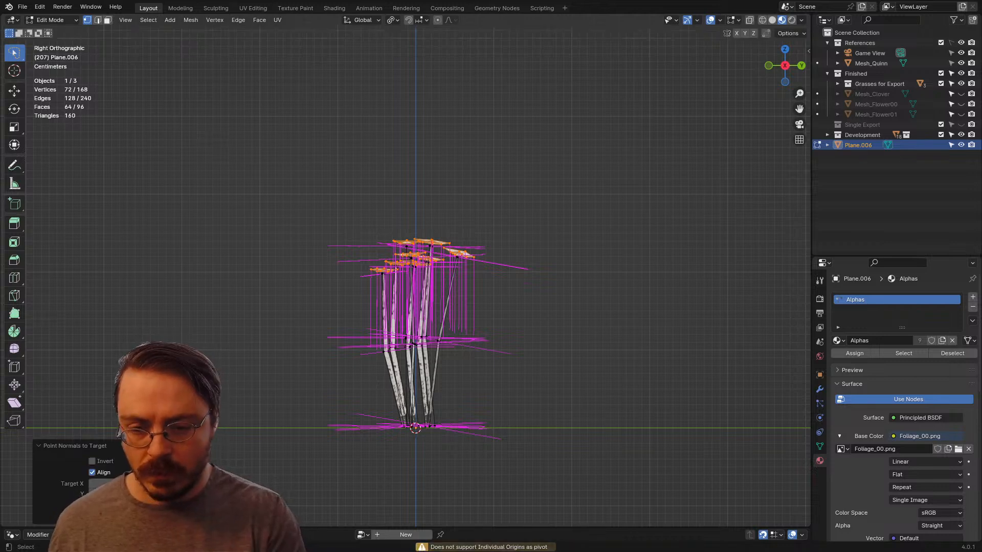
key("Return")
middle_click_drag(409, 287, 559, 310)
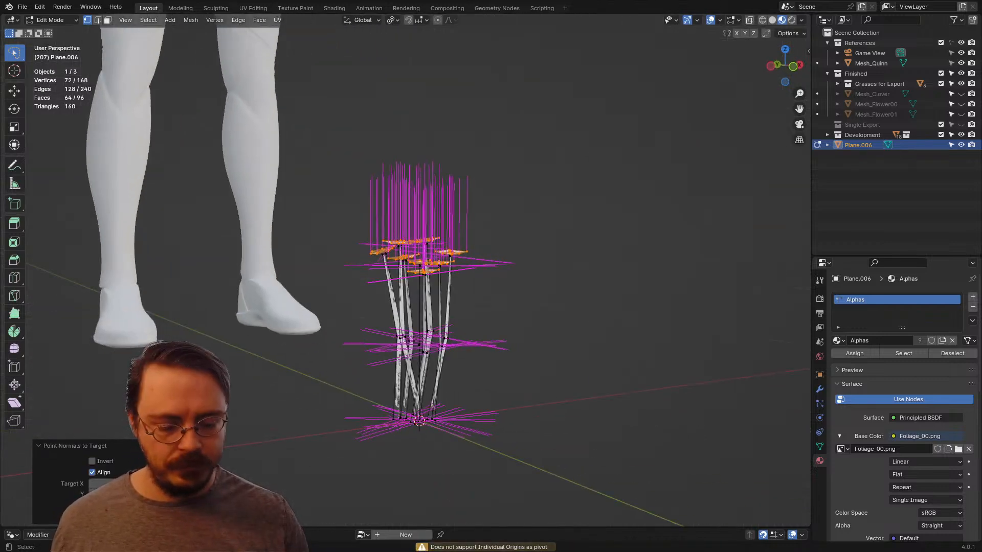
key("KP_1")
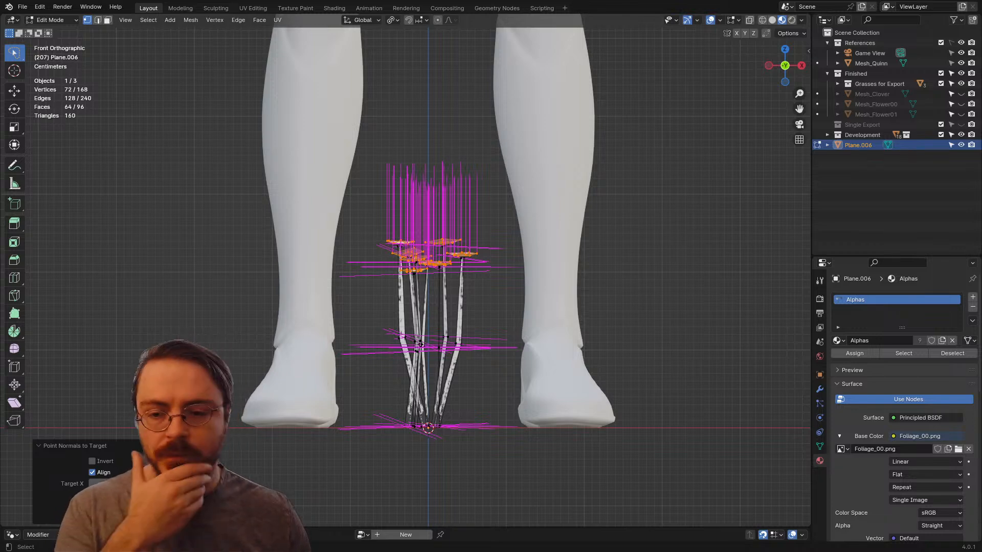
Step: Return to Object Mode and rename the joined plant object to Mesh_Flower02
scroll(542, 294, "down", 4)
middle_click_drag(542, 294, 541, 311)
key("ctrl+Tab")
left_click(460, 311)
middle_click_drag(461, 306, 417, 360)
double_click(858, 145)
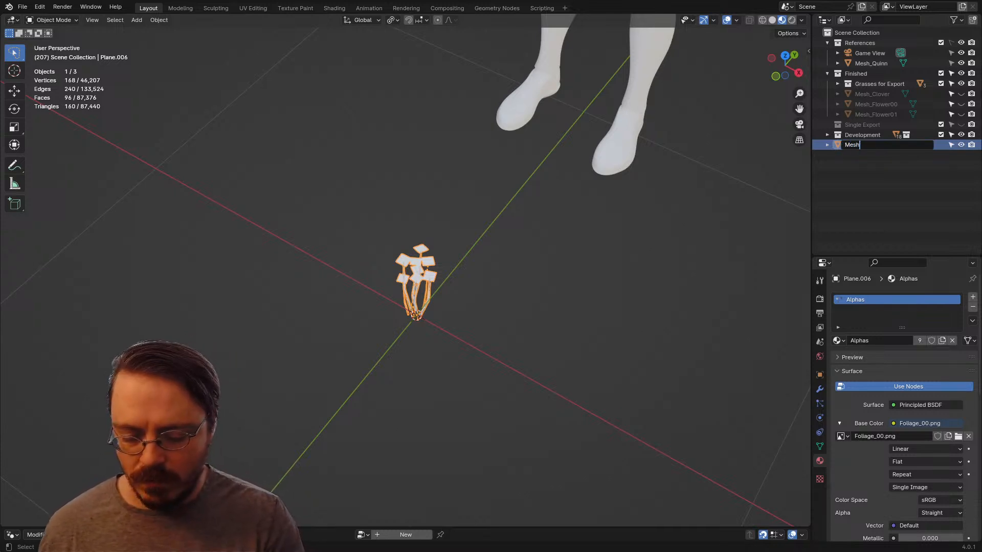
type("Mesh_Flower02")
key("Return")
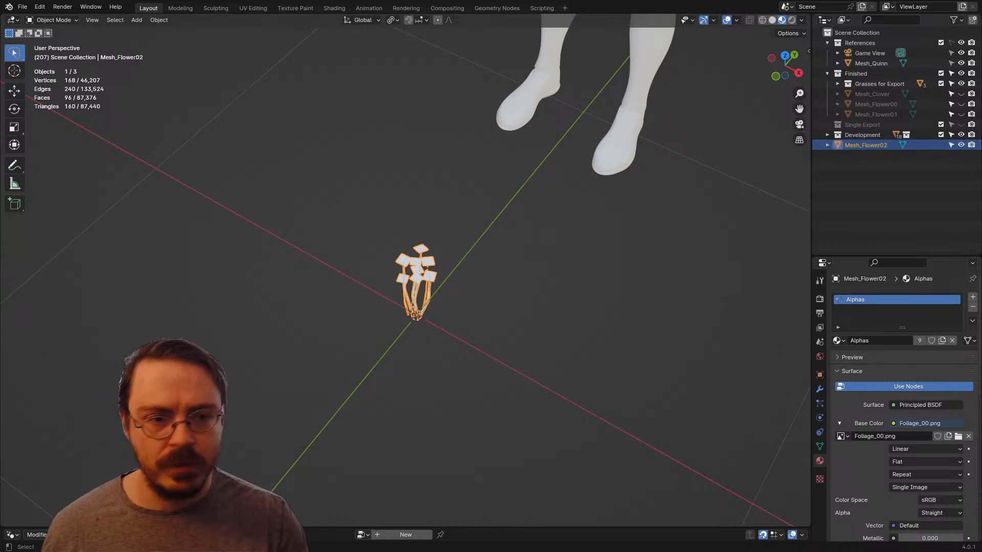
Step: Rename the mesh data of Mesh_Flower02 to Data_Flower02
left_click(827, 145)
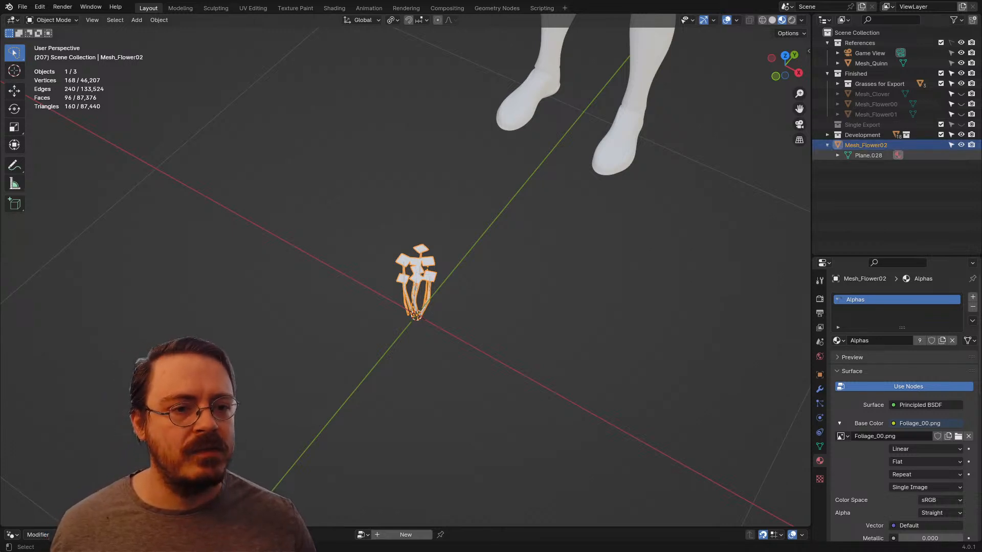
double_click(868, 155)
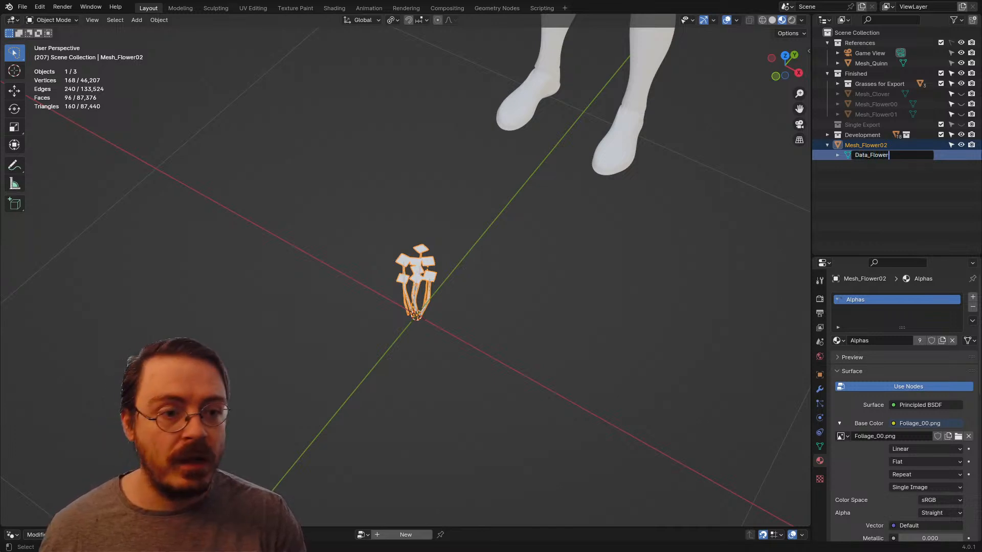
key("Return")
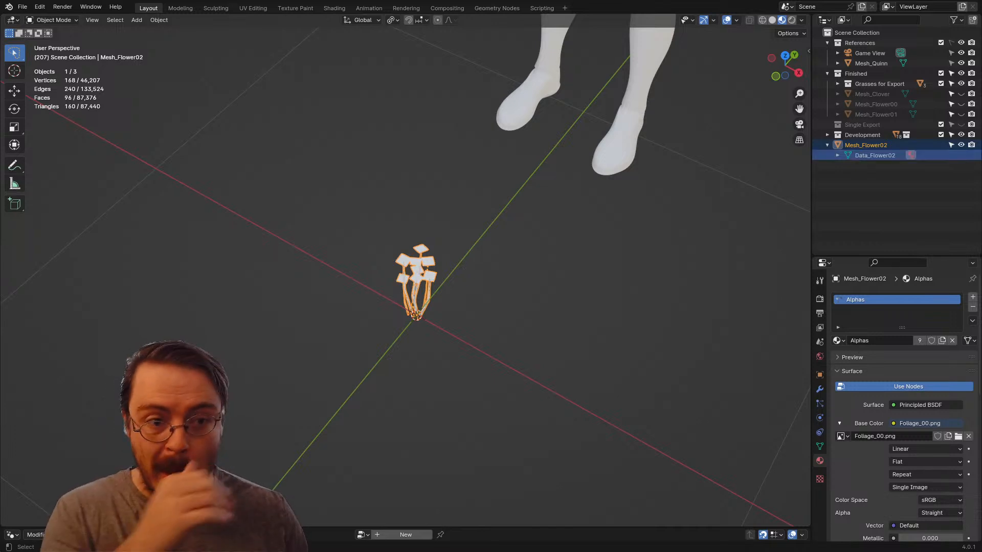
left_click(827, 145)
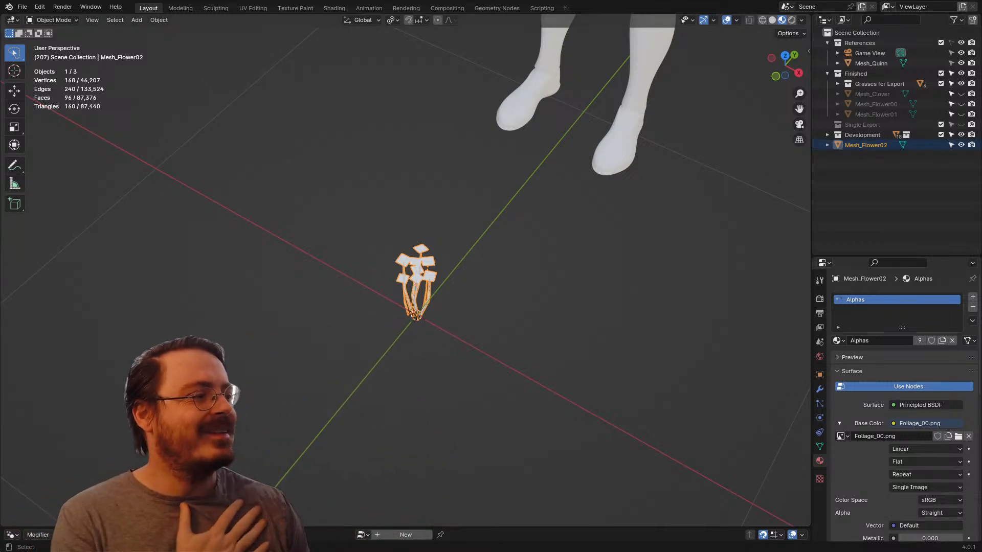
Step: Move Mesh_Flower02 into the Finished collection and unhide Mesh_Flower00 and Mesh_Flower01 for comparison
key("alt+a")
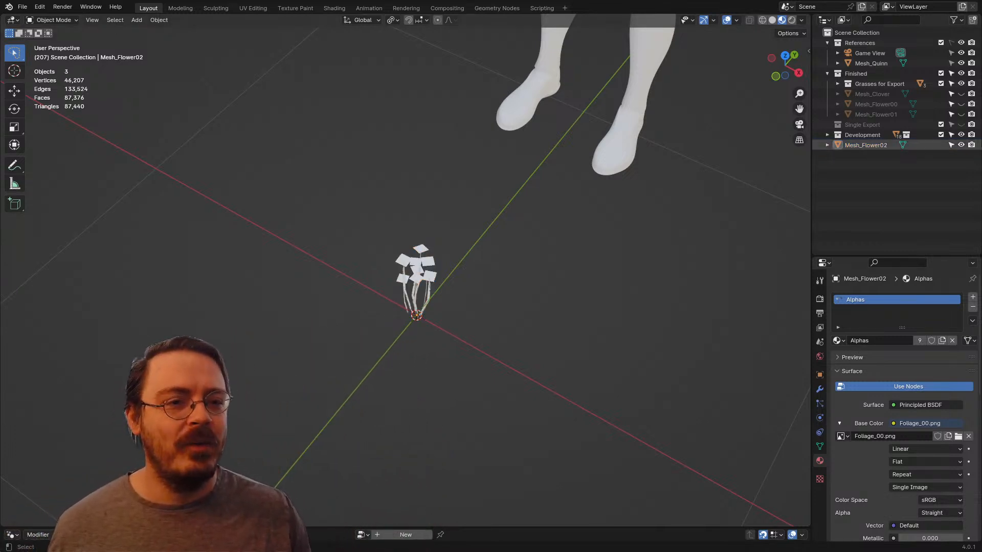
left_click_drag(866, 145, 859, 74)
left_click(961, 104)
left_click(961, 115)
middle_click_drag(639, 205, 777, 177)
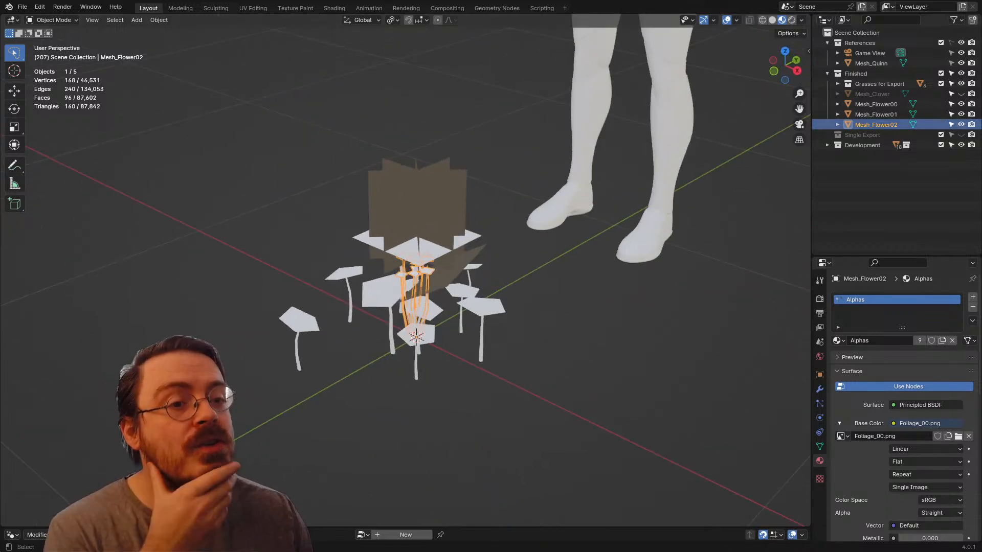
Step: Hide Mesh_Flower00 and Mesh_Flower01, and replace the Alphas material on Mesh_Flower02 with Bud in Edit Mode
left_click(960, 114)
left_click(961, 104)
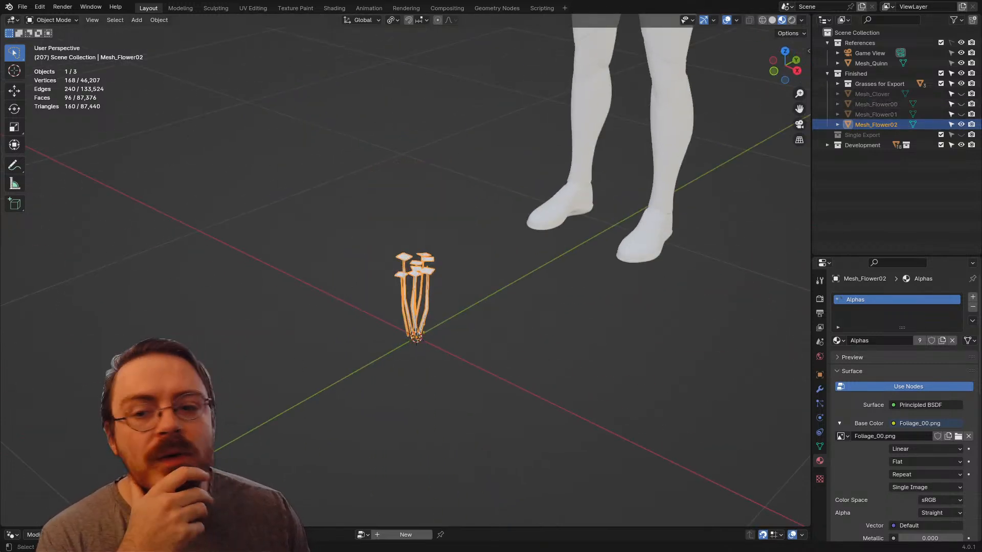
scroll(430, 285, "up", 5)
key("ctrl+Tab")
left_click(510, 285)
middle_click_drag(506, 286, 498, 242)
left_click(838, 341)
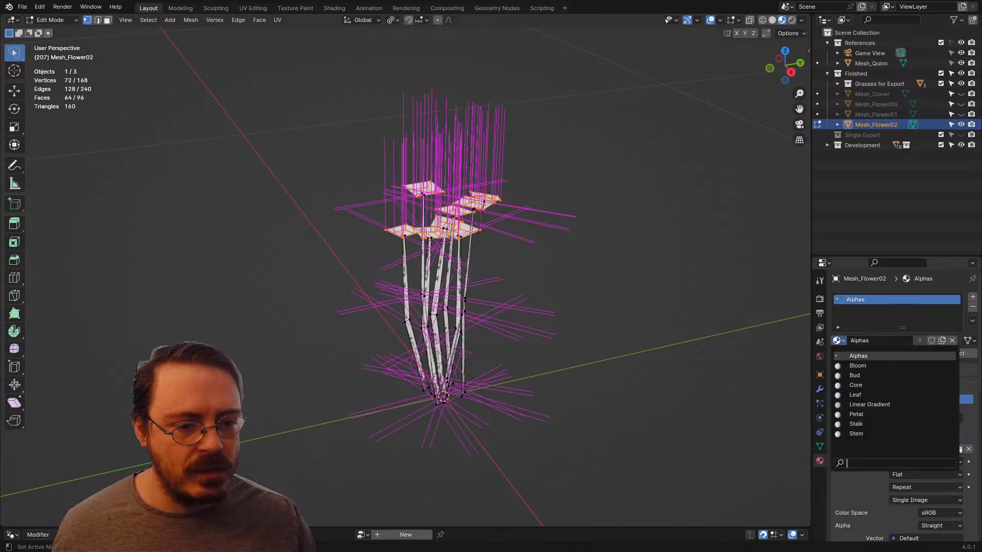
left_click(856, 375)
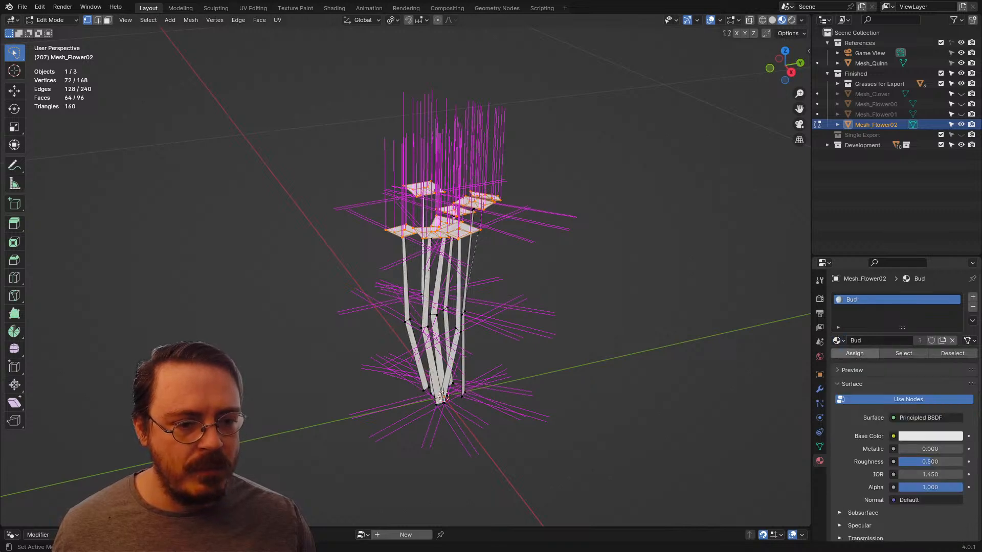
Step: Invert the selection to the stems, add a second material slot holding Stem, and return to Object Mode
key("ctrl+i")
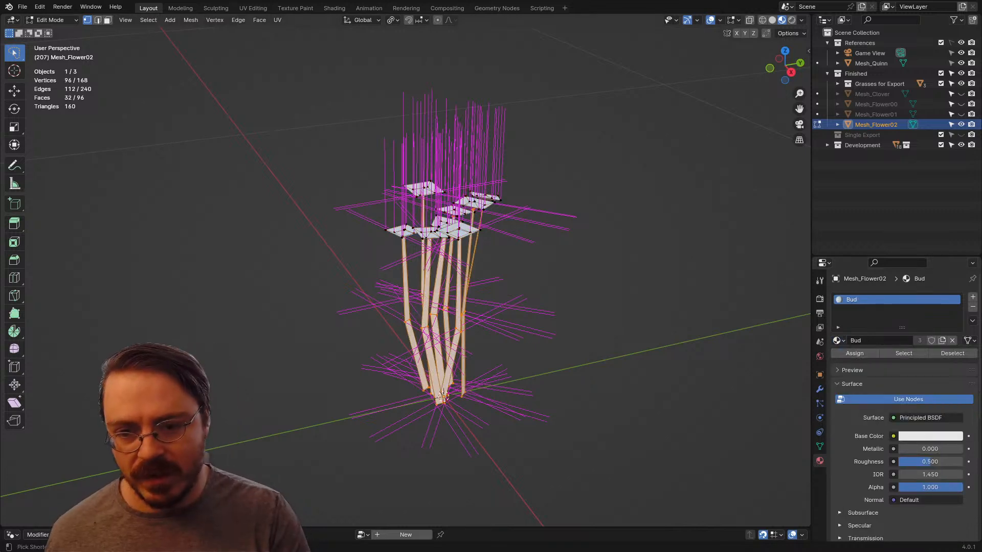
left_click(972, 297)
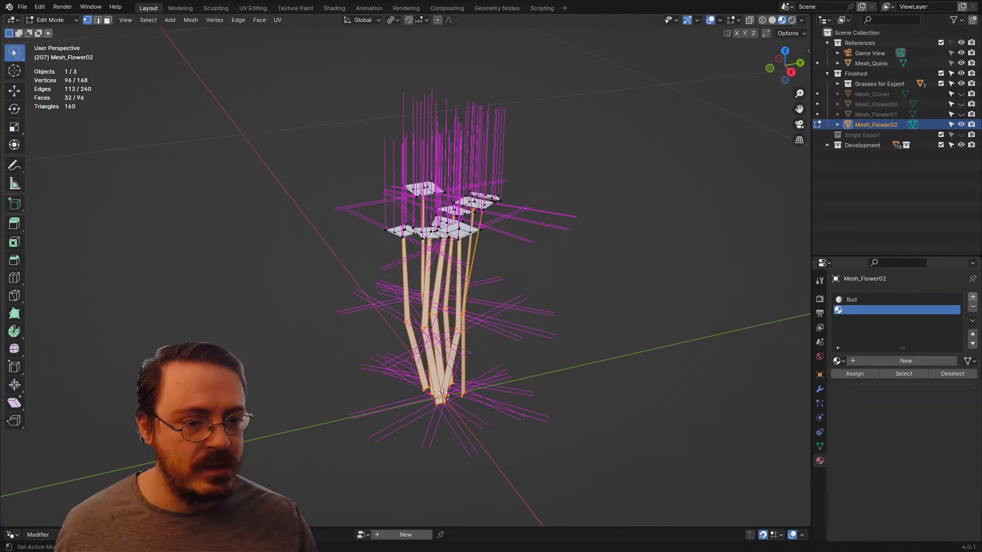
left_click(837, 361)
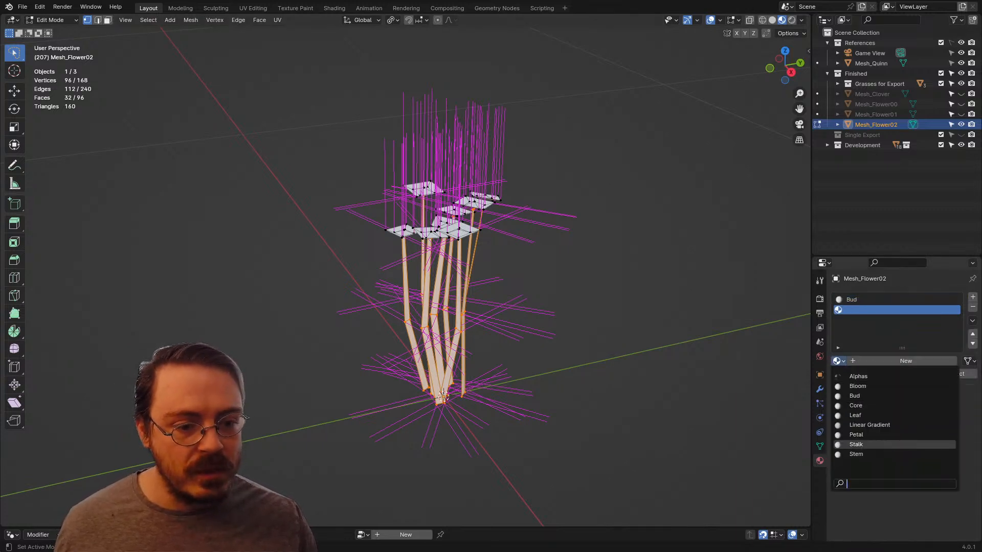
left_click(869, 453)
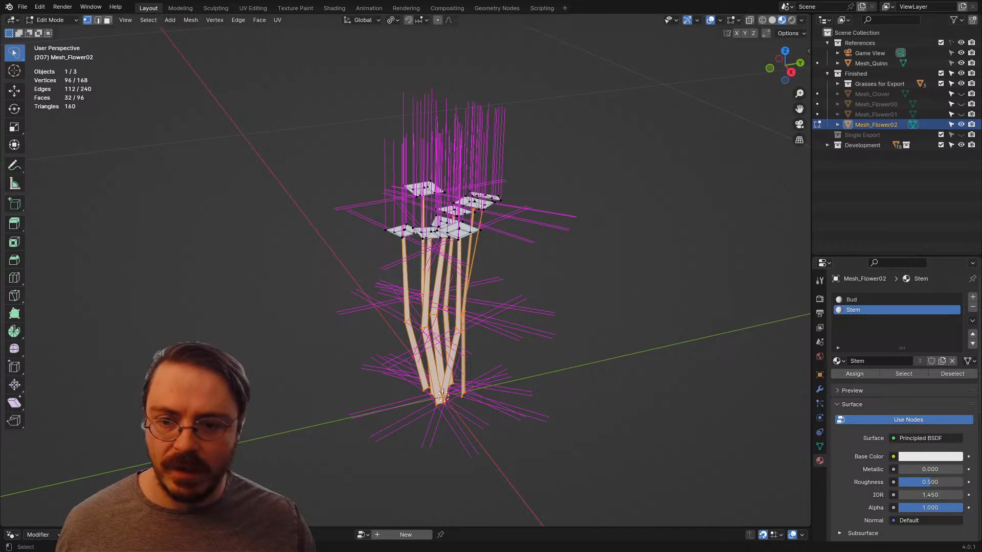
key("Tab")
scroll(809, 301, "down", 3)
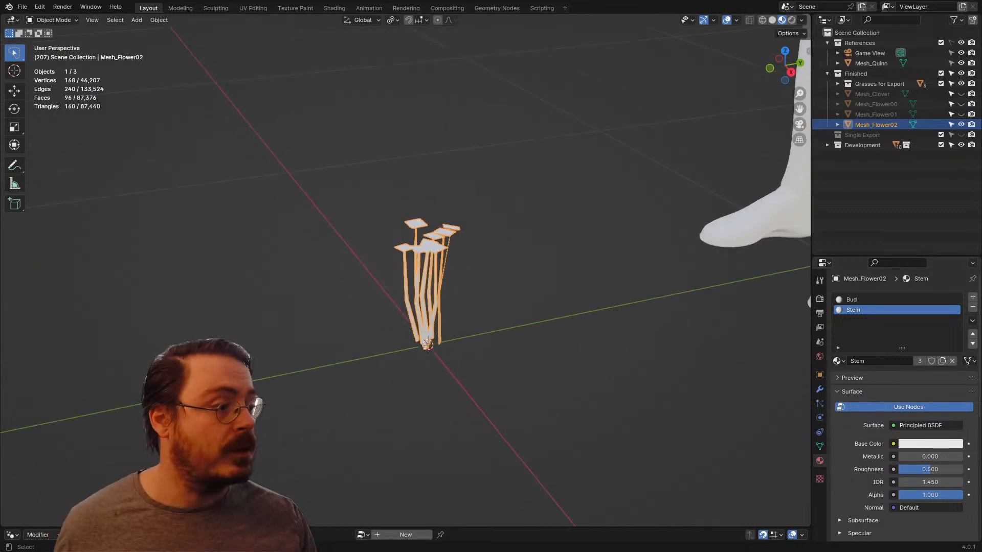
Step: Hide Mesh_Flower02 so that only the reference mannequin remains in the scene
left_click(961, 124)
middle_click_drag(603, 230, 701, 227)
scroll(663, 228, "down", 4)
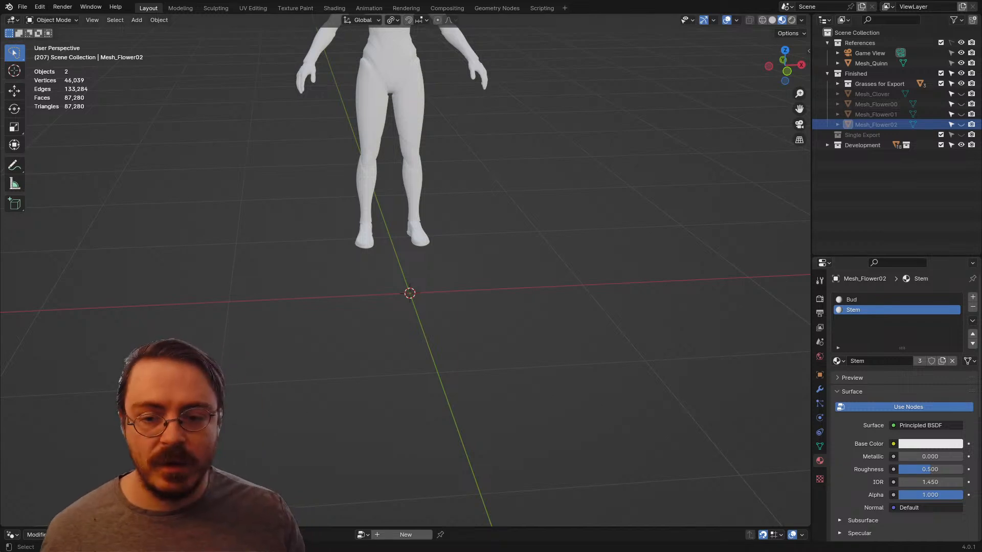
middle_click_drag(460, 245, 493, 293, "shift")
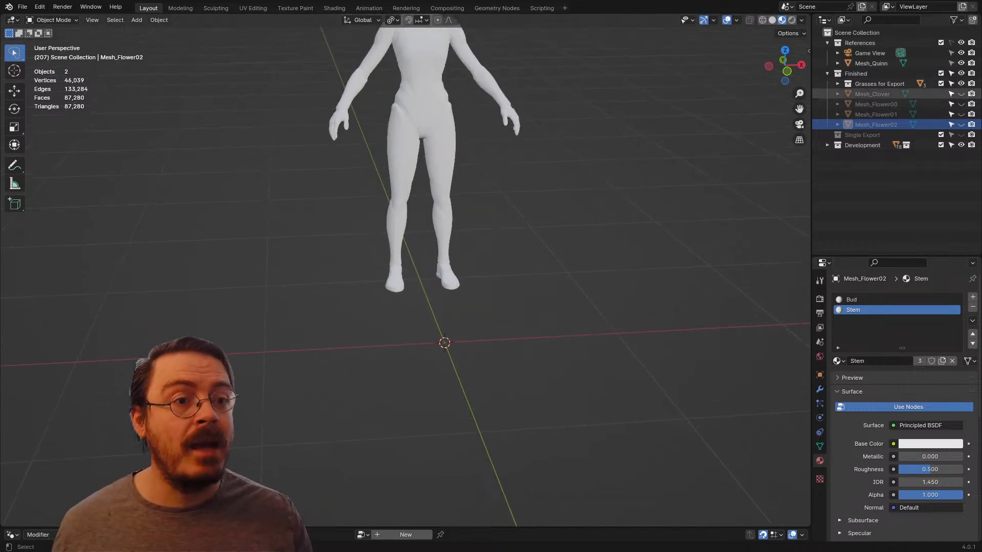
Step: Expand the Grasses for Export collection and unhide Mesh_GrassFull to inspect it from the side
left_click(838, 84)
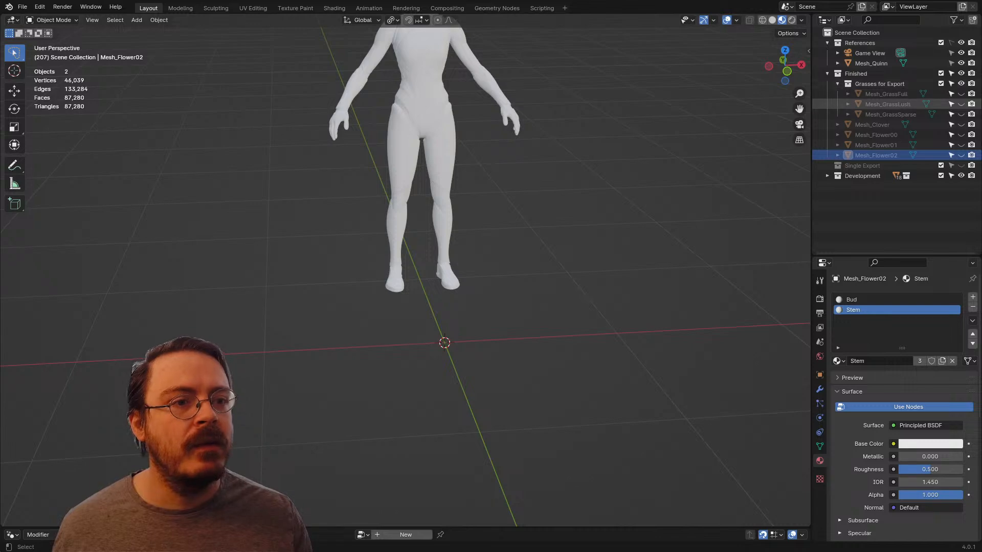
left_click(960, 94)
middle_click_drag(552, 271, 368, 256)
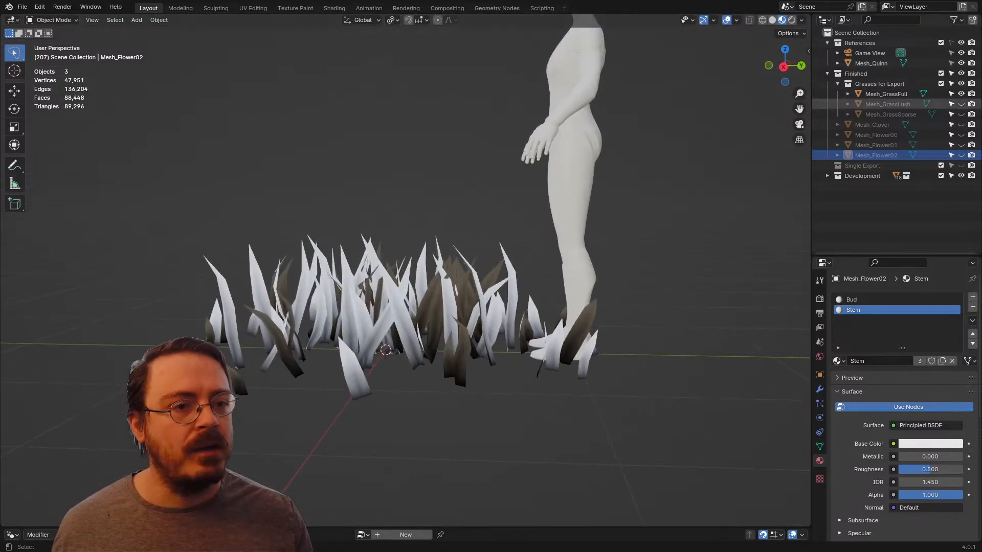
Step: Swap the visible grass from Mesh_GrassFull to Mesh_GrassLush and compare its height with the mannequin from front and side
left_click(960, 94)
left_click(960, 104)
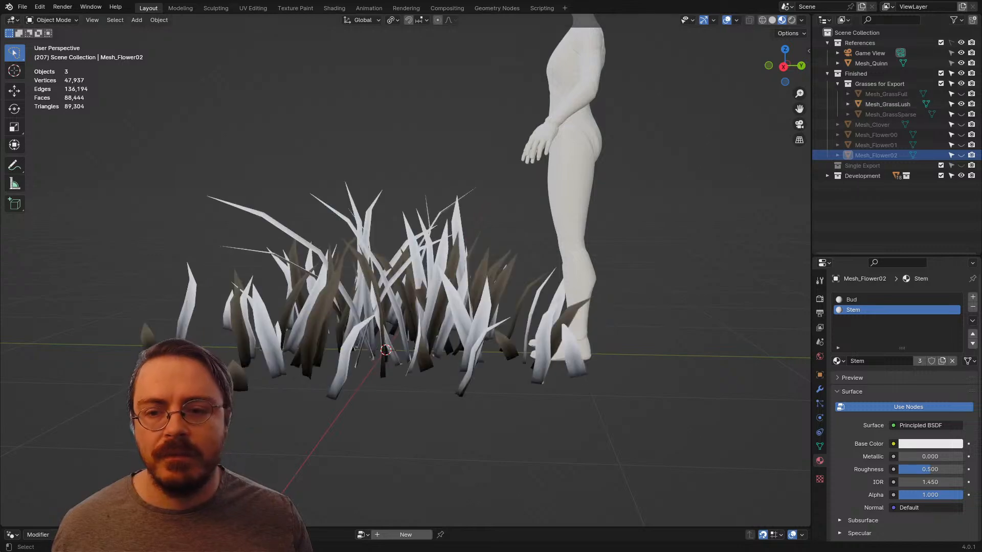
middle_click_drag(409, 256, 470, 274)
key("KP_1")
scroll(406, 270, "down", 4)
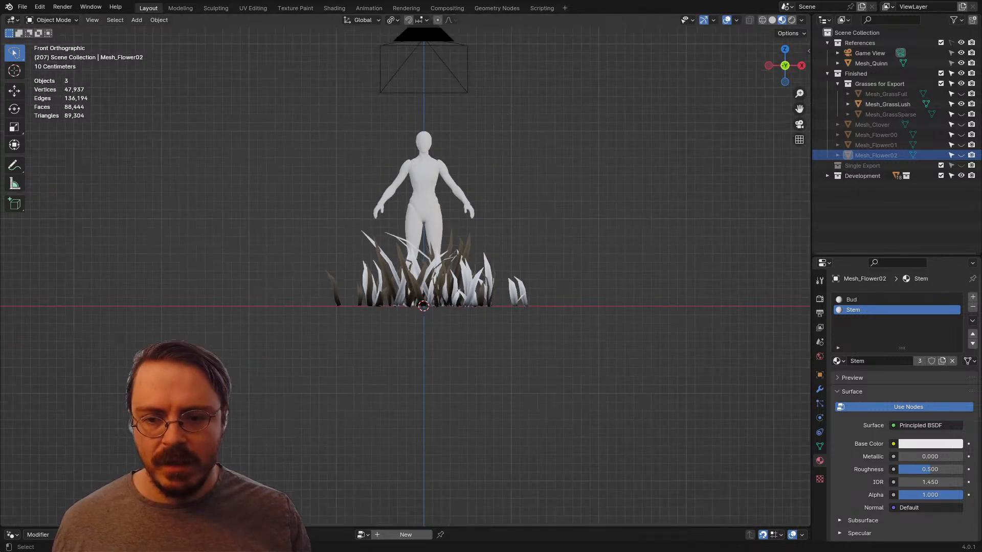
middle_click_drag(405, 270, 289, 325, "shift")
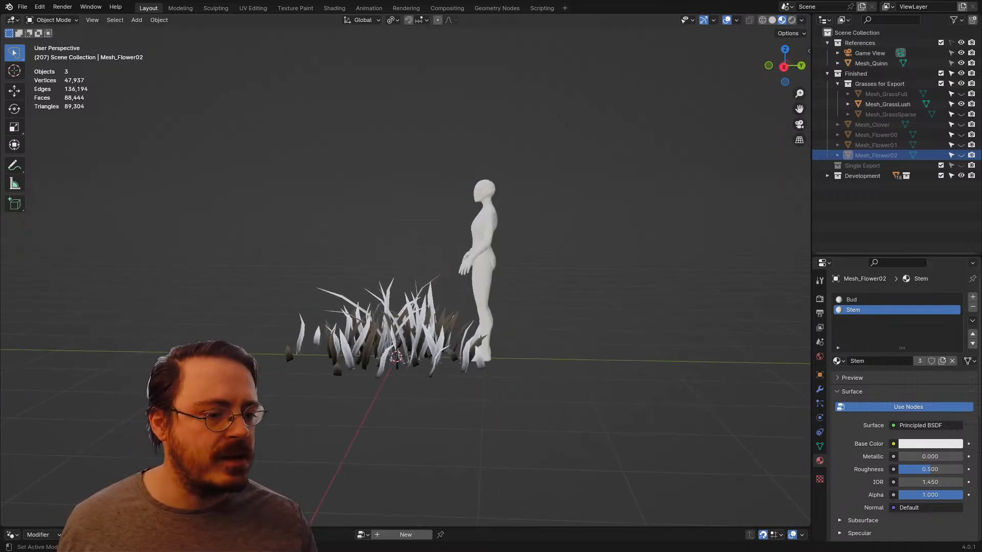
Step: Switch to the web browser and search Google for pampas grass
key("alt+Tab")
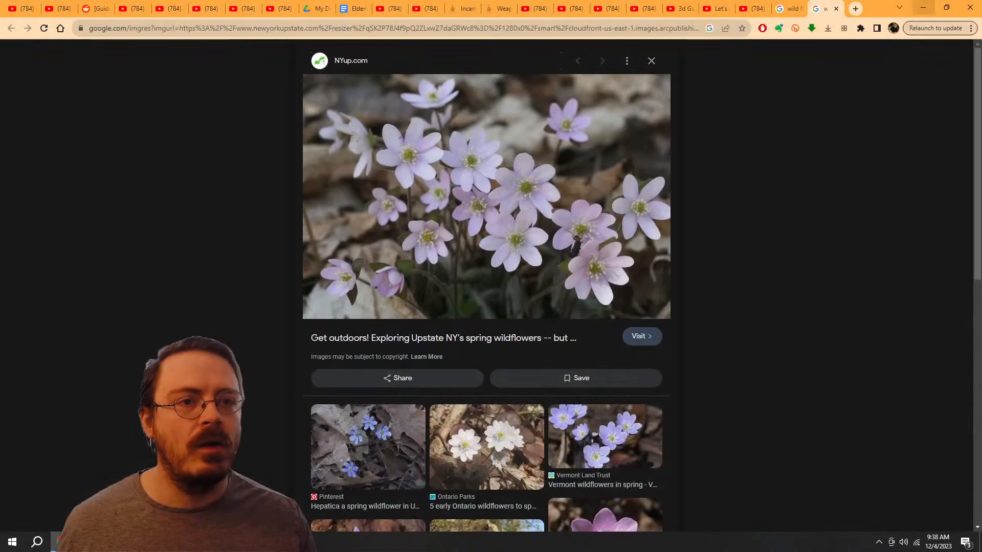
key("ctrl+l")
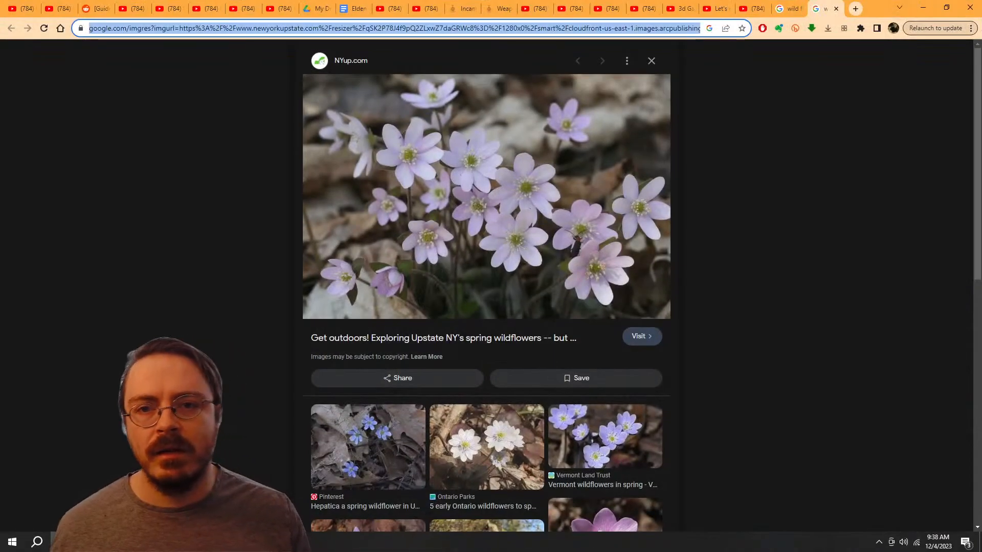
type("pam")
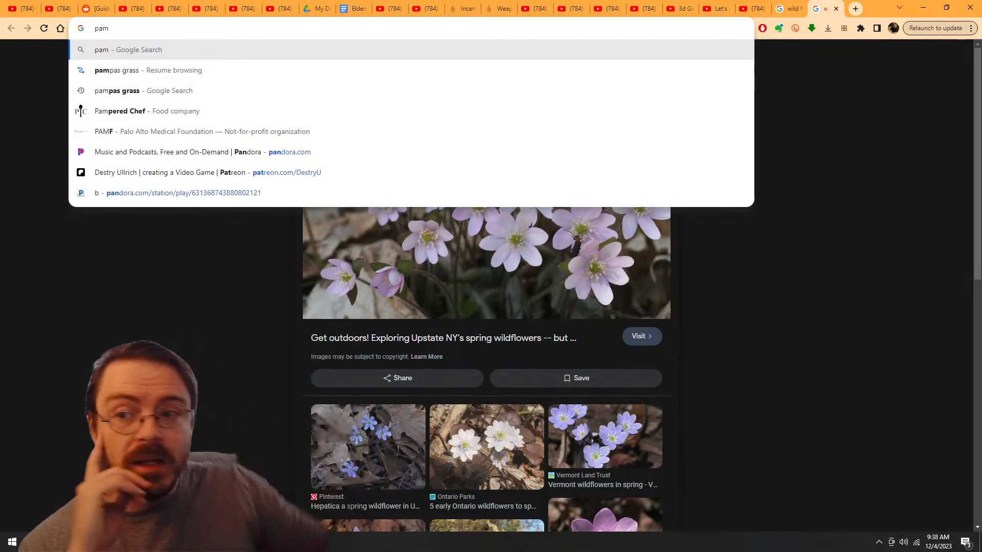
key("Escape")
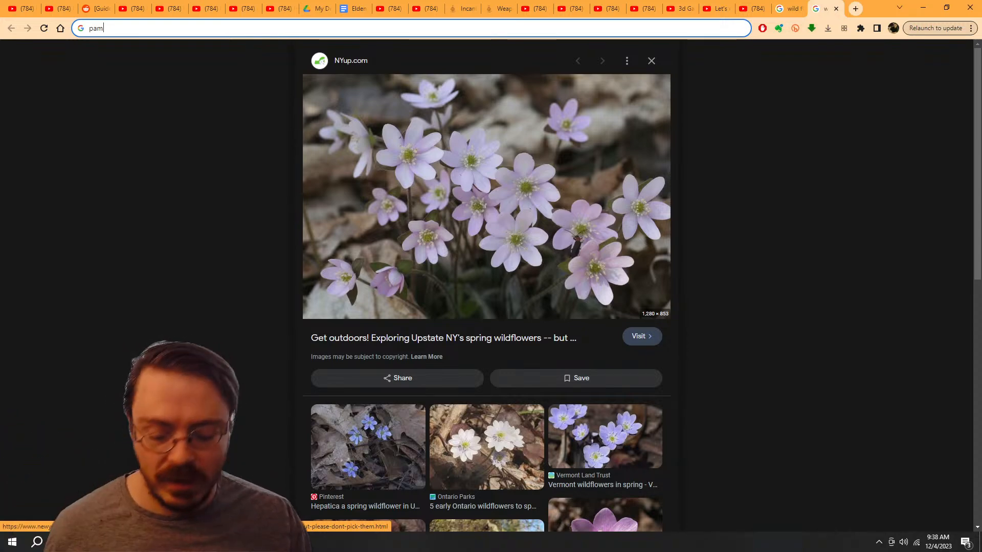
type("pas gras")
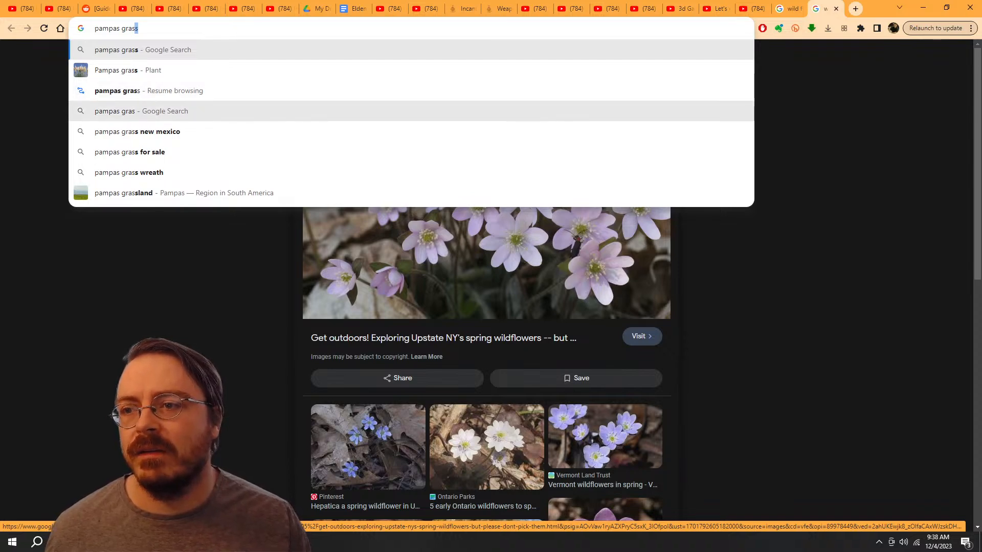
key("Down")
key("Return")
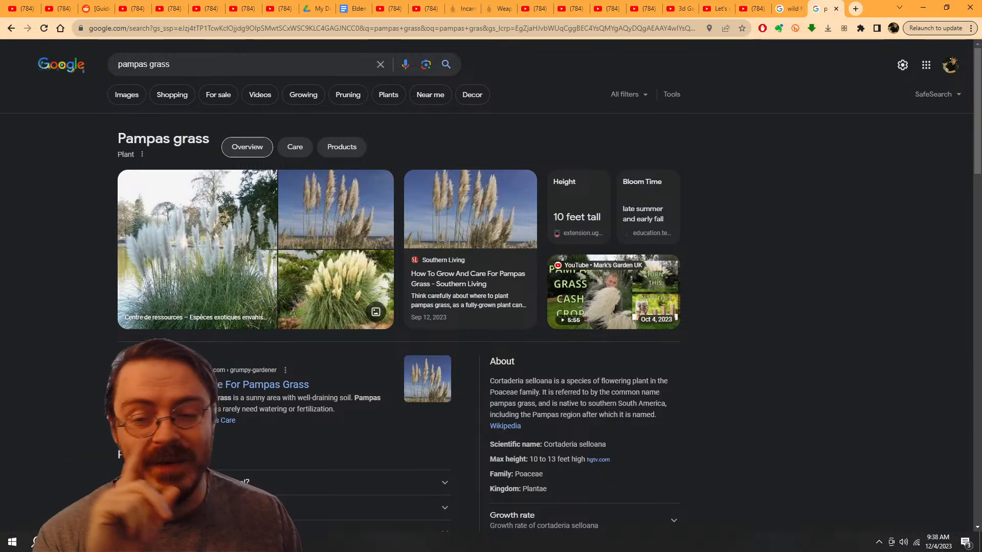
Step: Show the image results for pampas grass and examine the plants' shapes as modelling reference
left_click(126, 95)
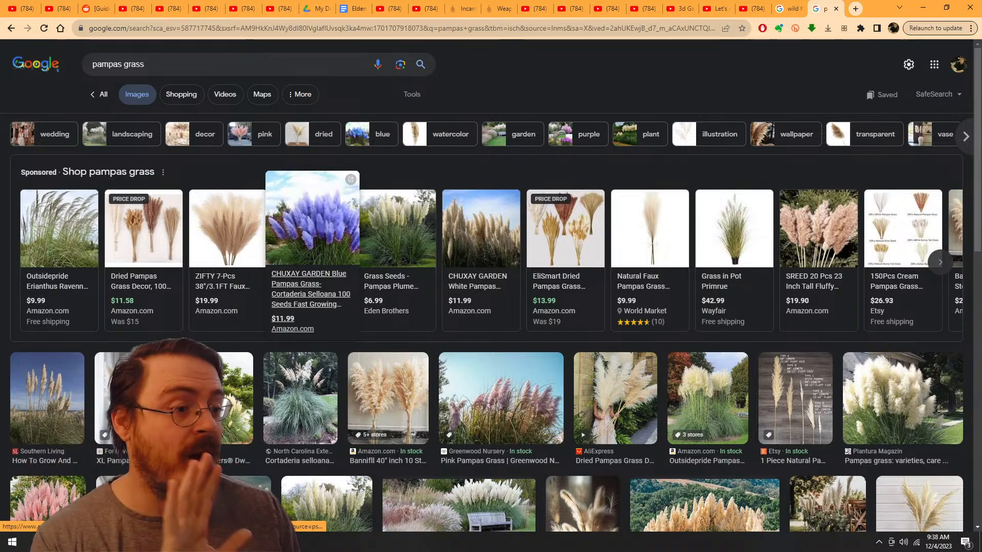
scroll(312, 230, "down", 1)
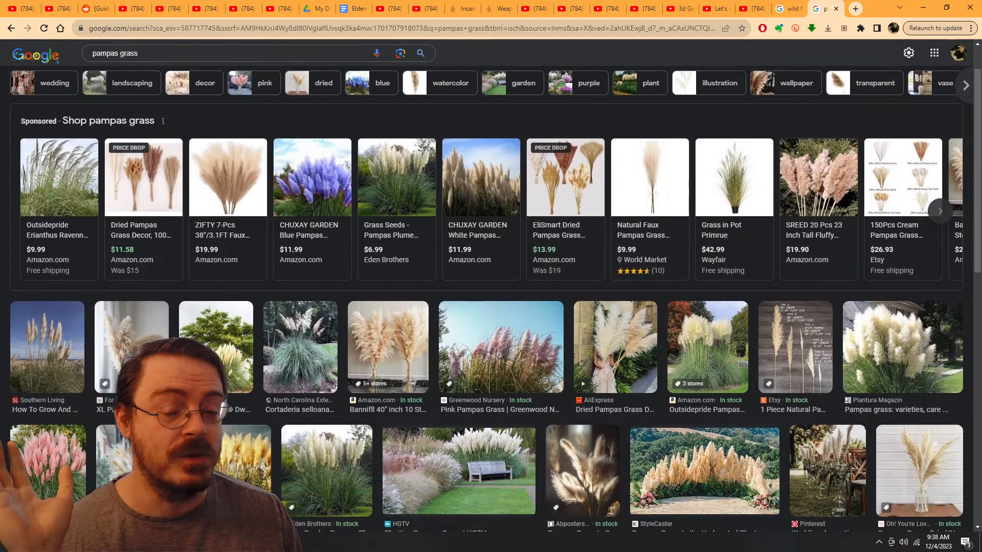
scroll(490, 296, "down", 2)
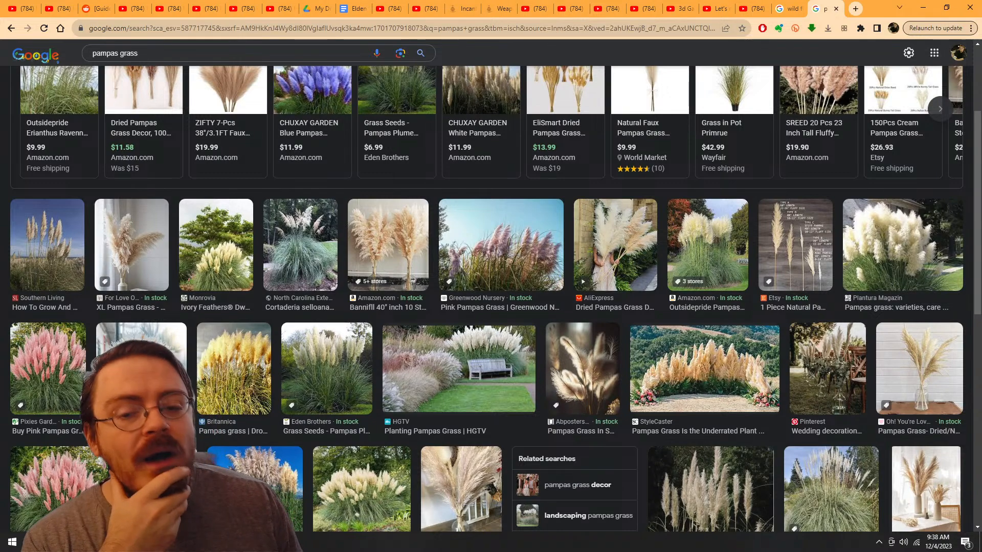
scroll(491, 296, "down", 2)
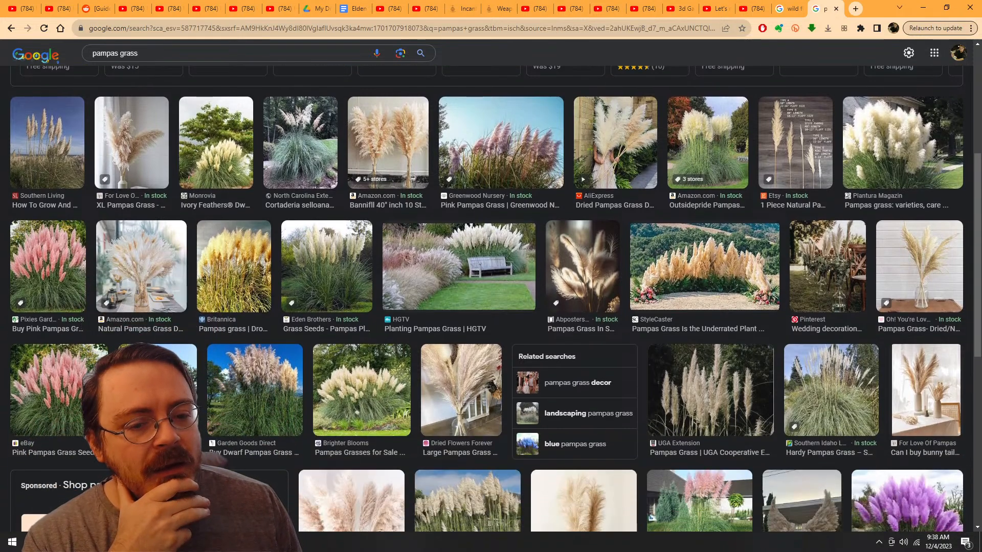
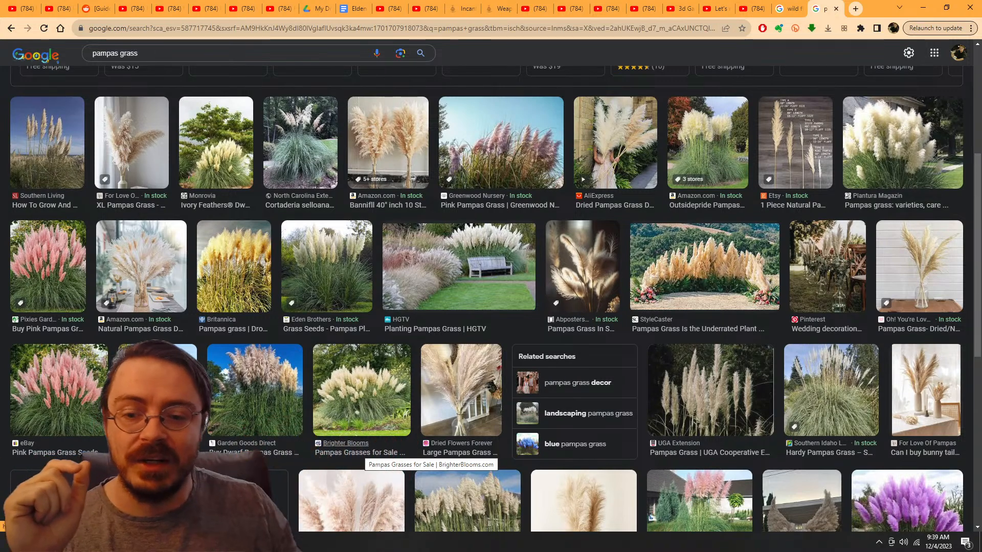
Step: Browse the pampas grass image results for reference on plume shape and overall clump structure
scroll(485, 296, "down", 3)
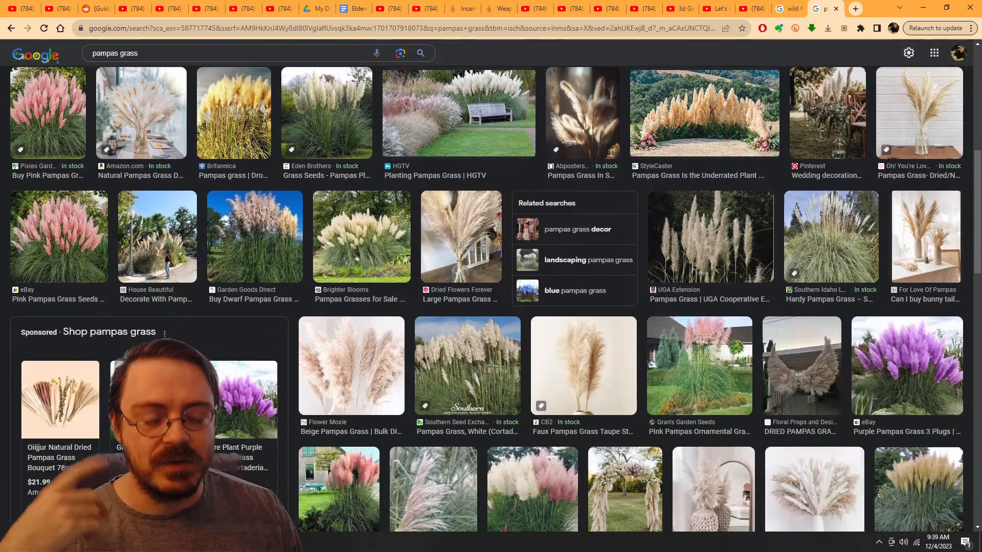
scroll(490, 299, "up", 5)
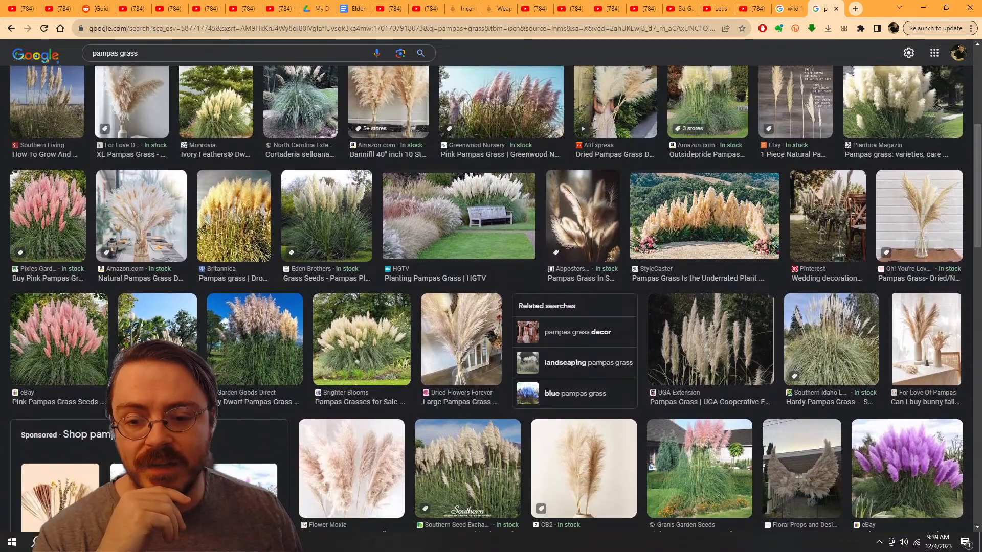
scroll(491, 299, "up", 2)
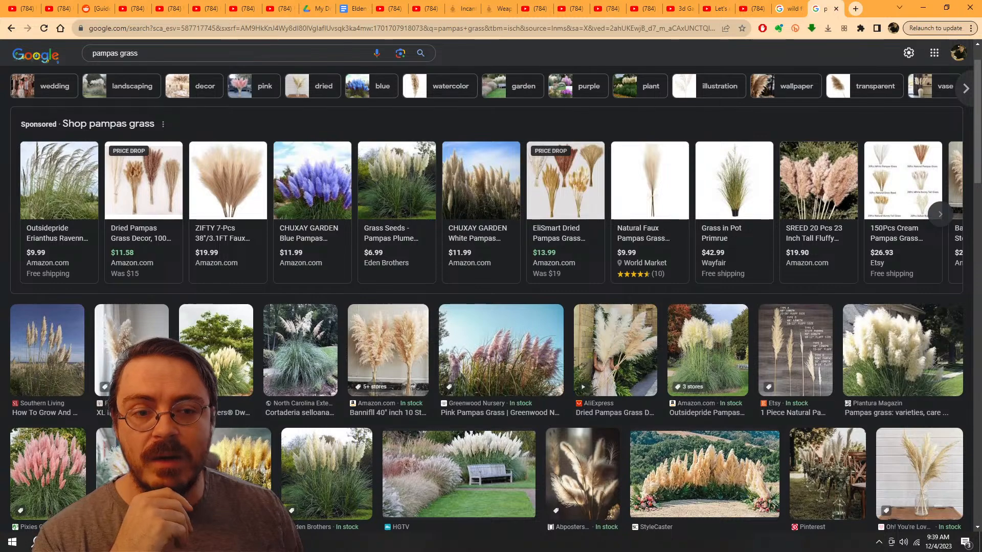
scroll(490, 300, "up", 1)
scroll(491, 299, "down", 1)
scroll(490, 299, "down", 2)
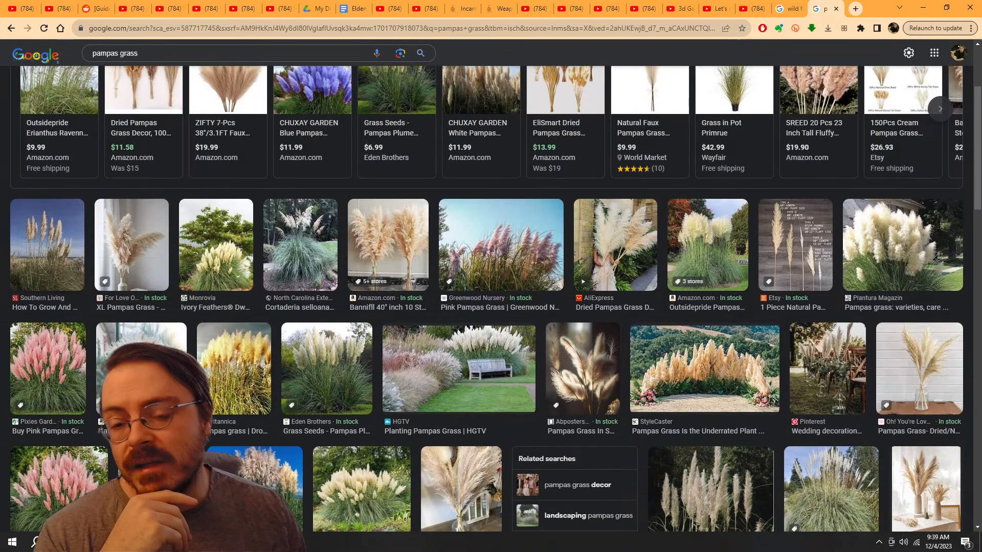
scroll(491, 299, "down", 2)
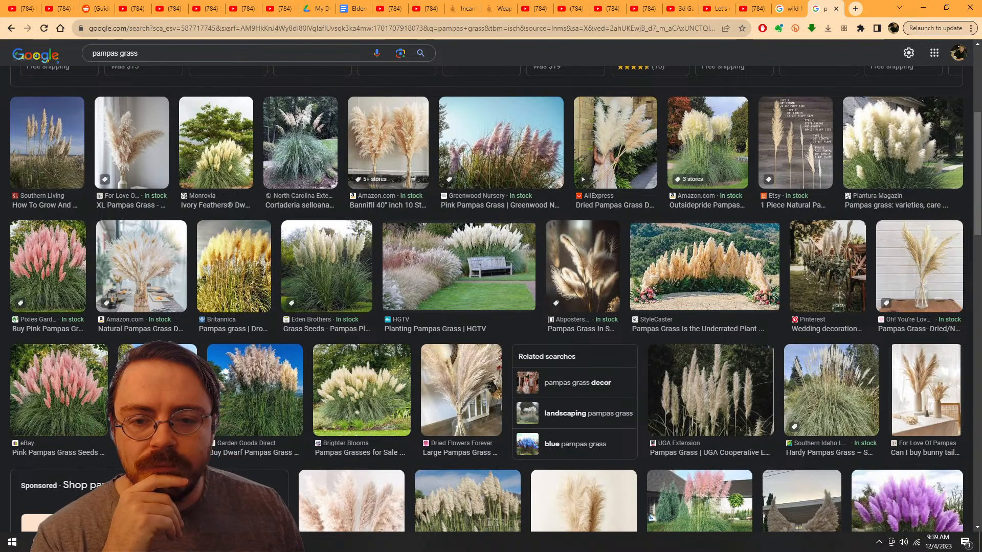
Step: Preview the white Pampas Plume image from Eden Brothers and look through its related pampas grass images
left_click(326, 265)
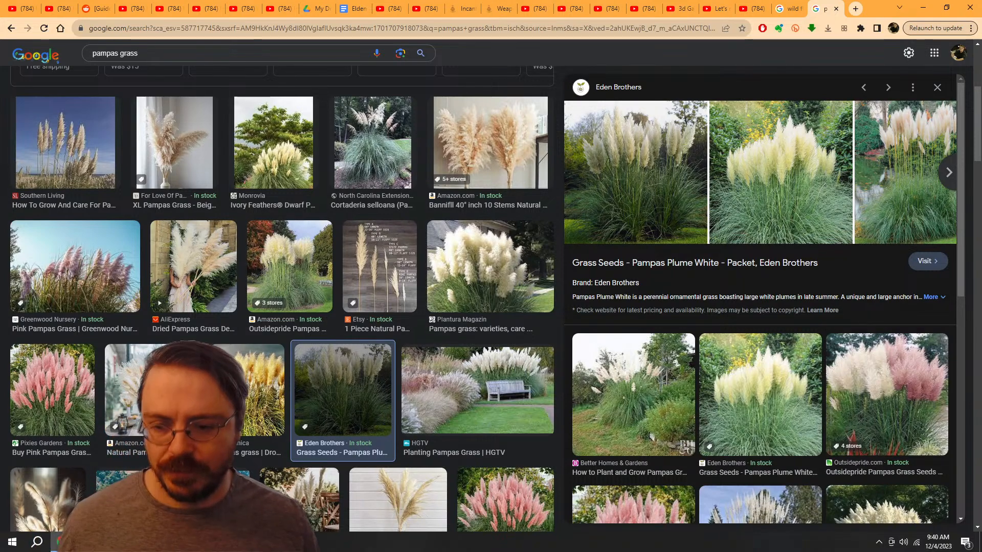
scroll(760, 300, "down", 3)
scroll(283, 299, "down", 5)
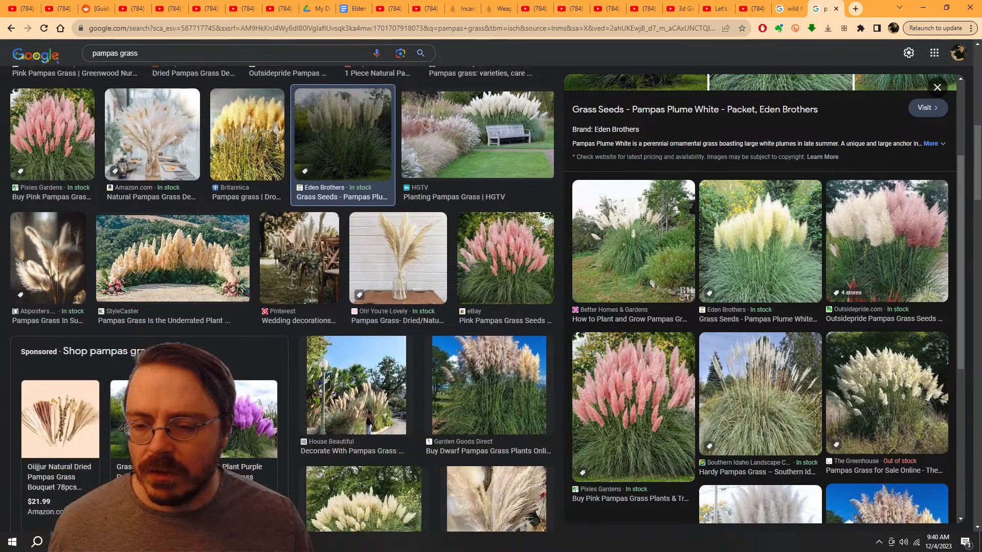
scroll(283, 299, "up", 8)
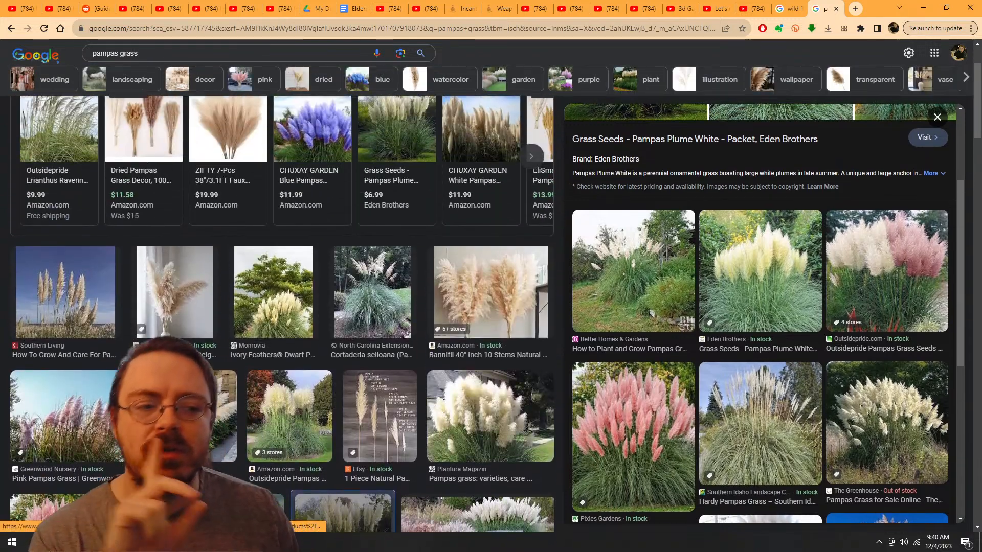
scroll(282, 299, "up", 2)
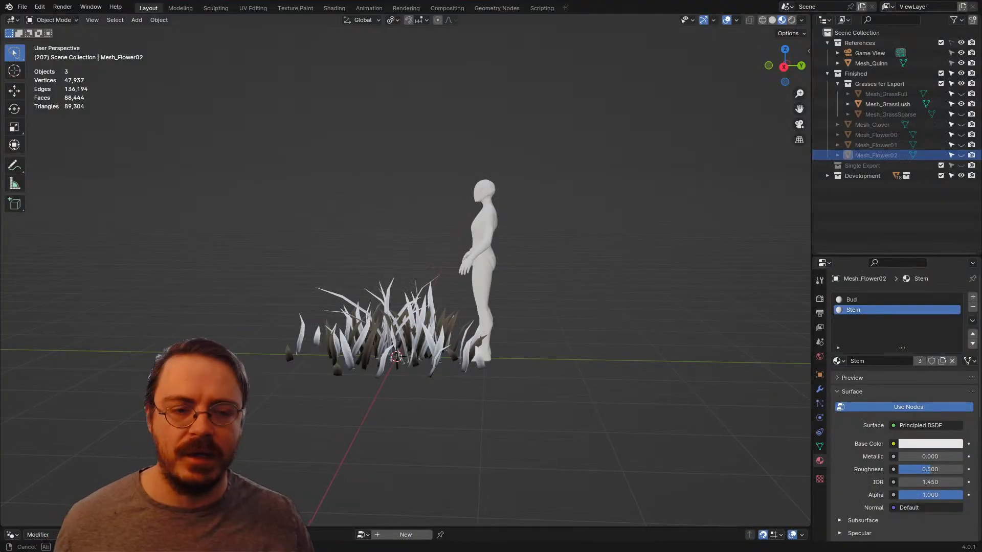
Step: Switch to Blender and hide the Mesh_GrassLush object
middle_click_drag(491, 276, 562, 284)
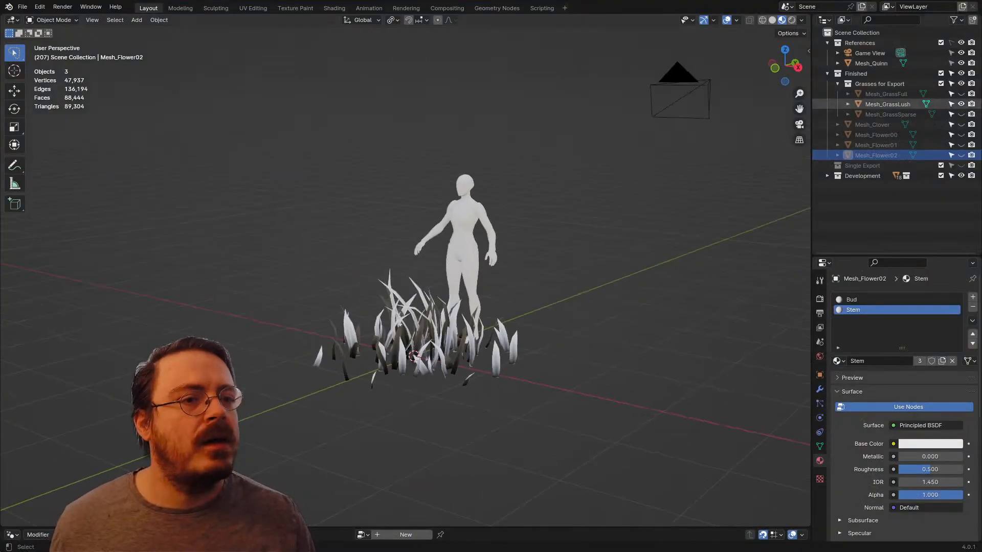
left_click(960, 104)
key("KP_7")
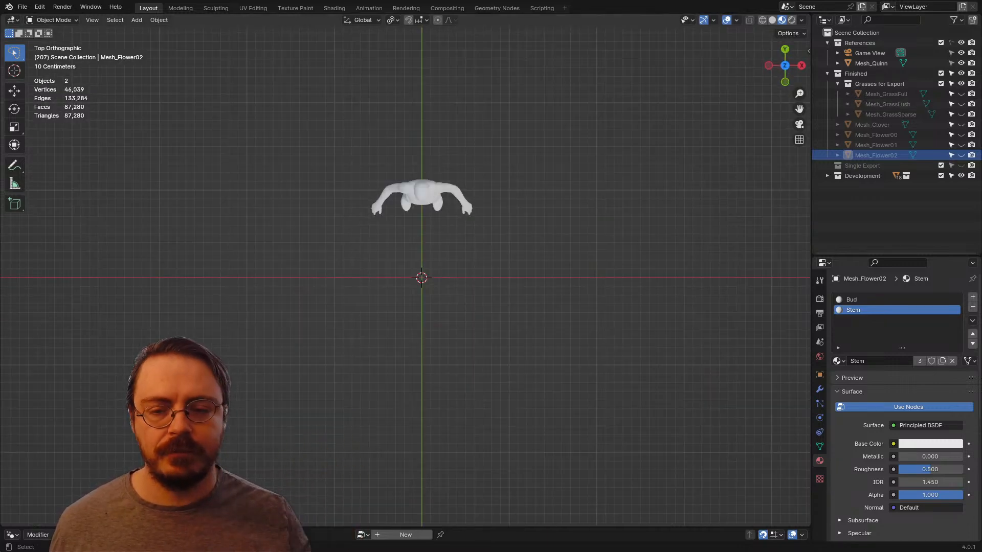
Step: Add a plane mesh at the world origin in front of the mannequin
middle_click_drag(490, 322, 523, 253)
scroll(432, 287, "up", 3)
key("shift+a")
mouse_move(432, 287)
left_click(475, 286)
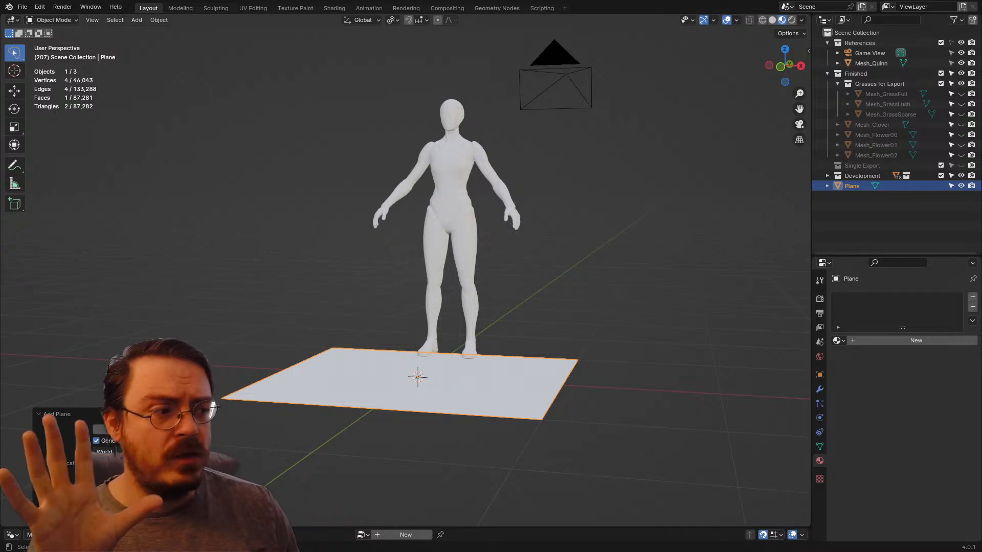
middle_click_drag(524, 254, 562, 239)
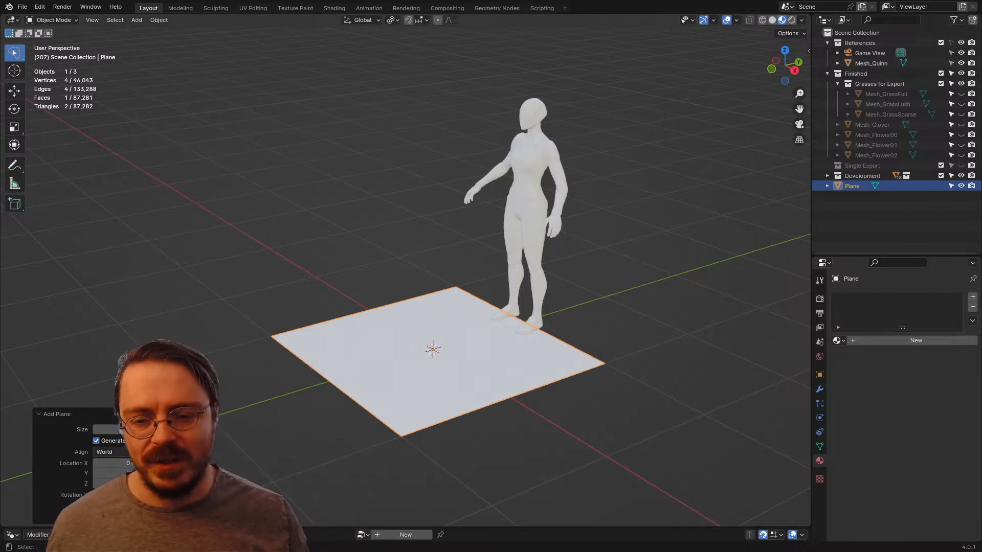
Step: Duplicate the plane's face in Edit Mode and raise the copy about 0.67 m along Z
key("ctrl+Tab")
left_click(458, 358)
middle_click_drag(450, 357, 452, 307, "shift")
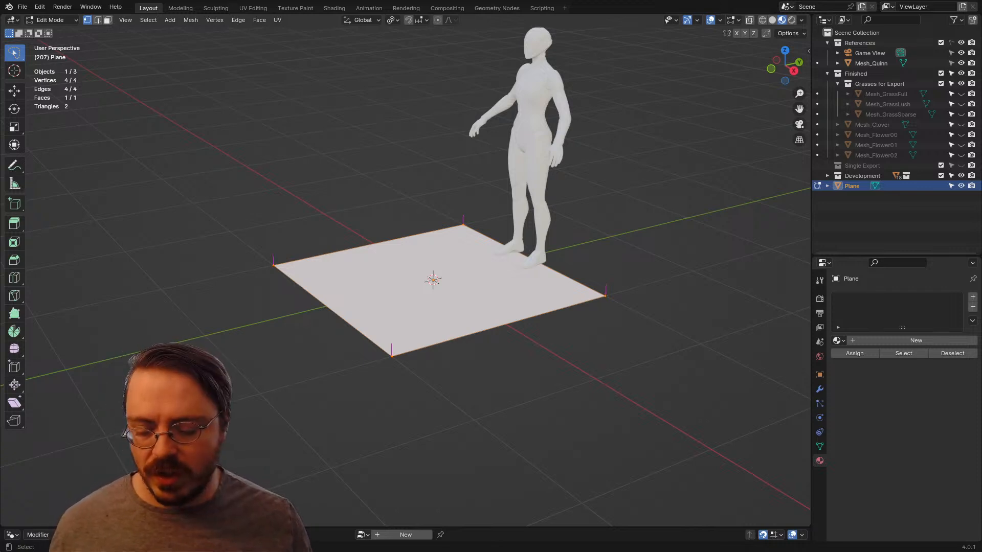
middle_click_drag(453, 307, 453, 279)
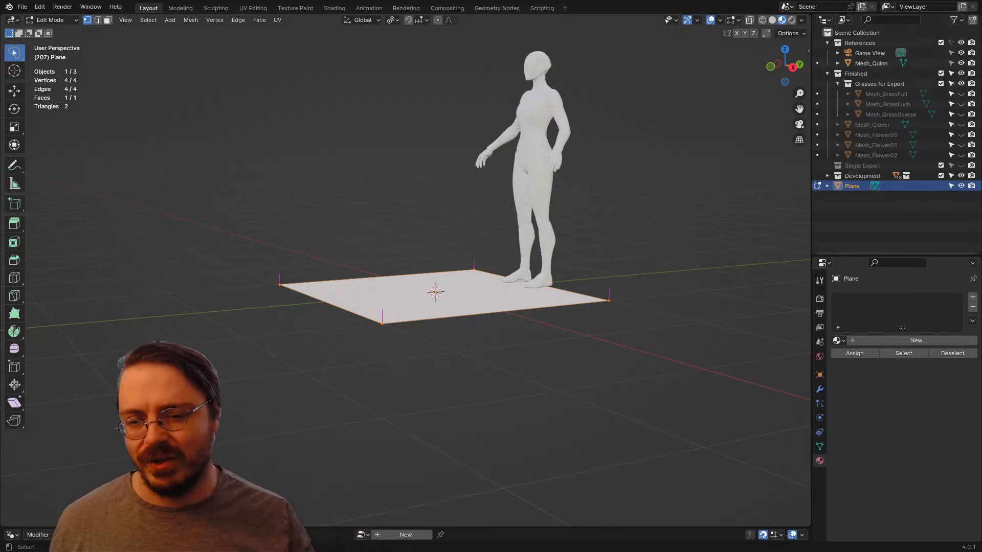
key("g")
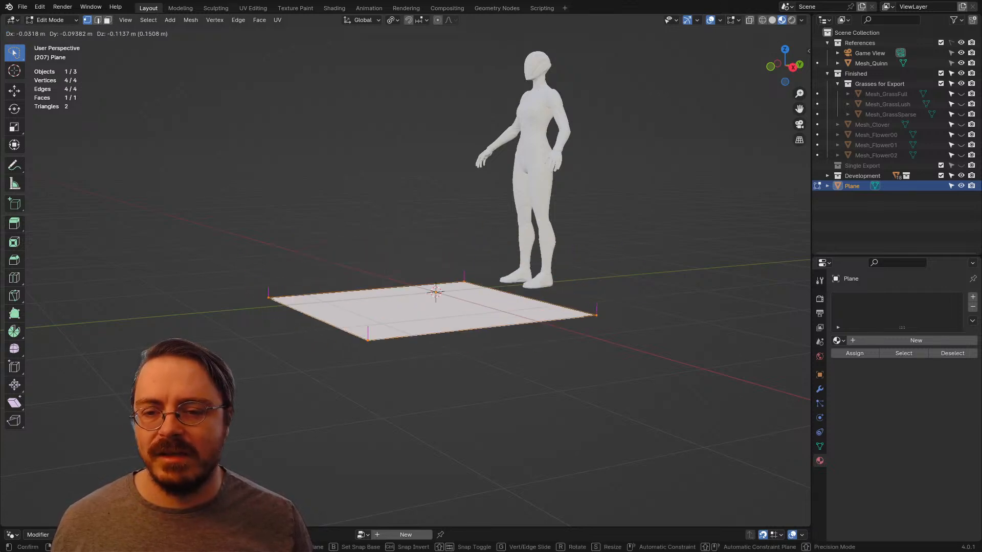
key("Escape")
key("shift+d")
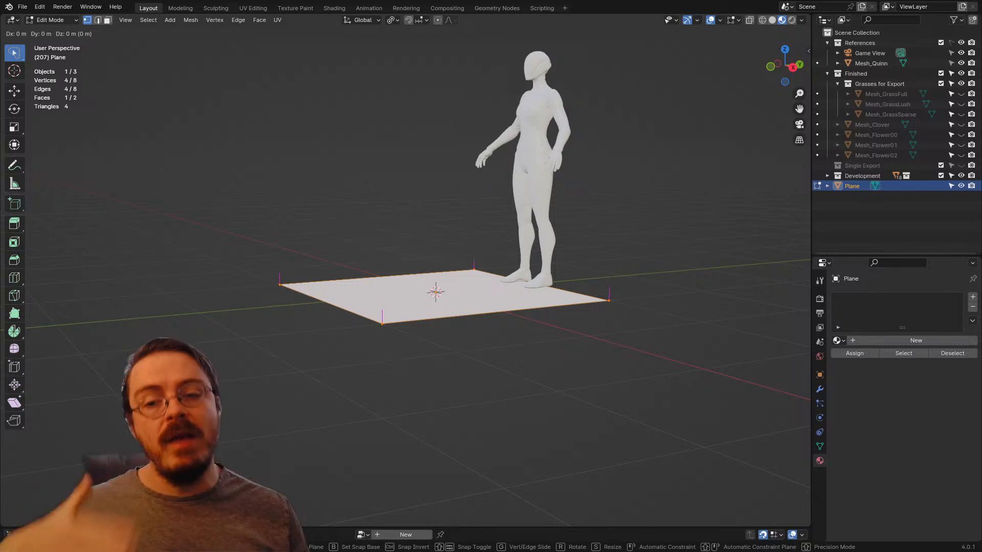
key("z")
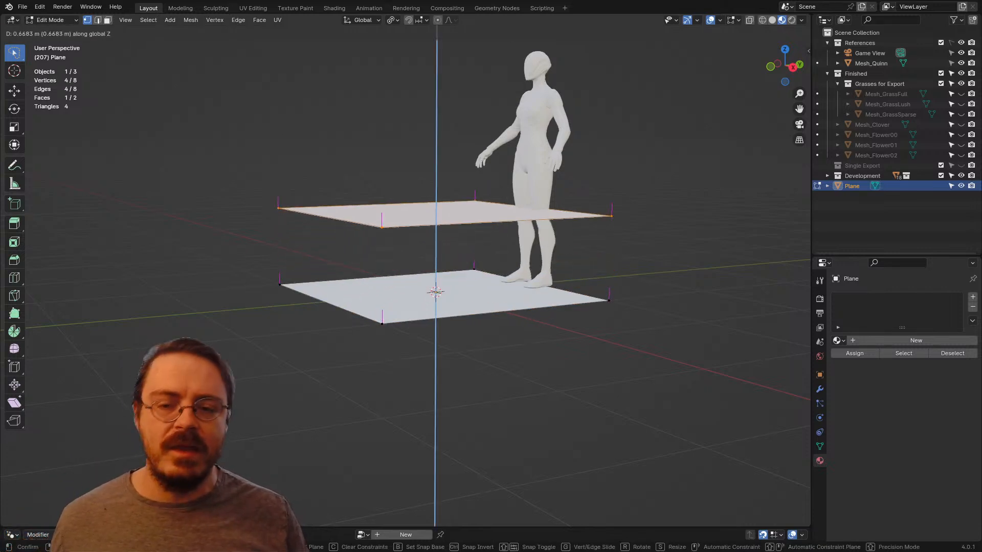
key("Return")
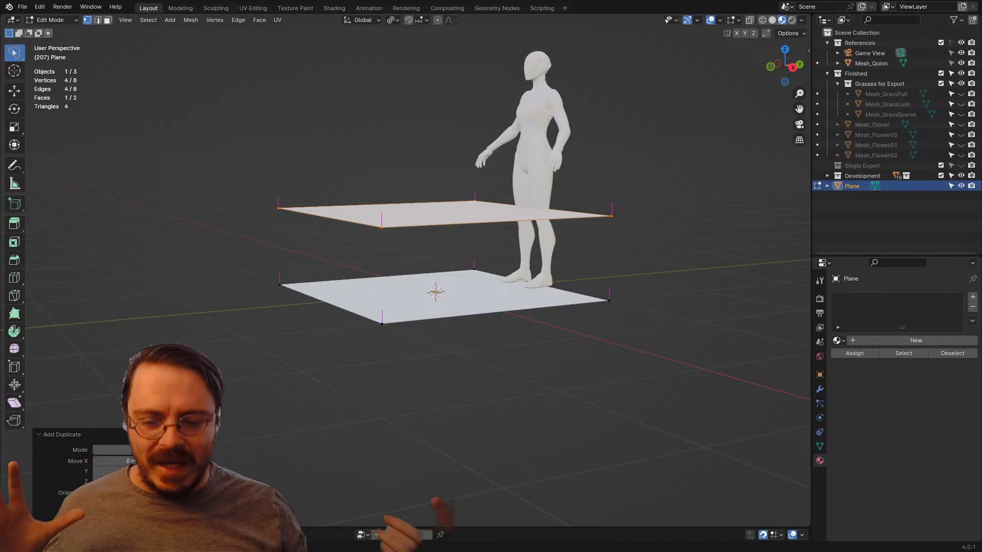
Step: Rotate the raised face slightly around Z and tilt it about 35° as seen from the side
middle_click_drag(435, 230, 452, 259)
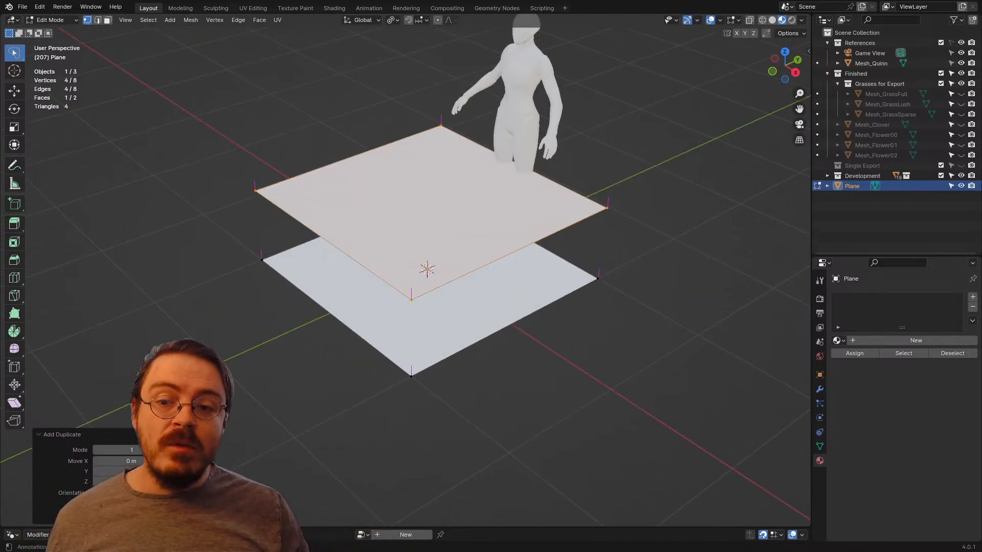
key("r")
key("z")
left_click(651, 357)
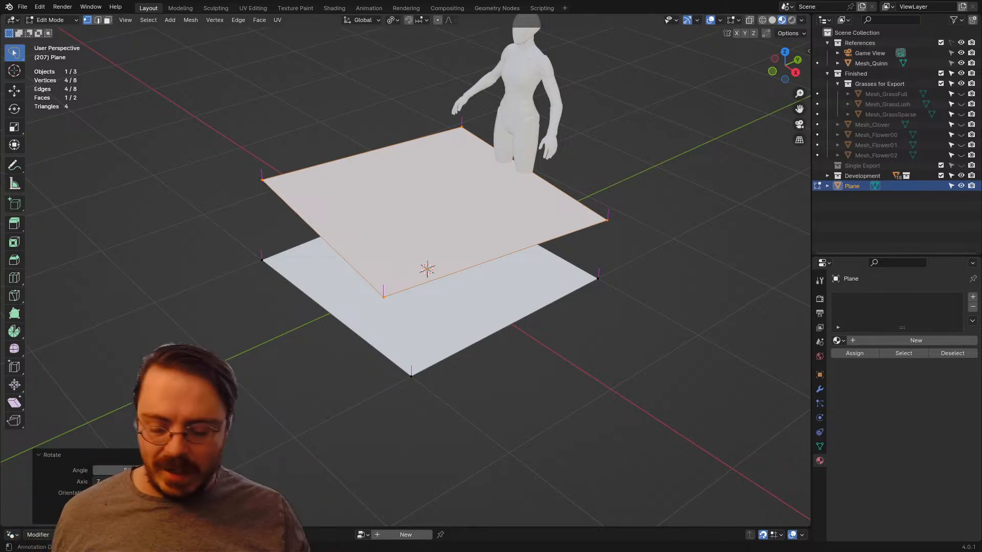
middle_click_drag(654, 184, 630, 153)
key("r")
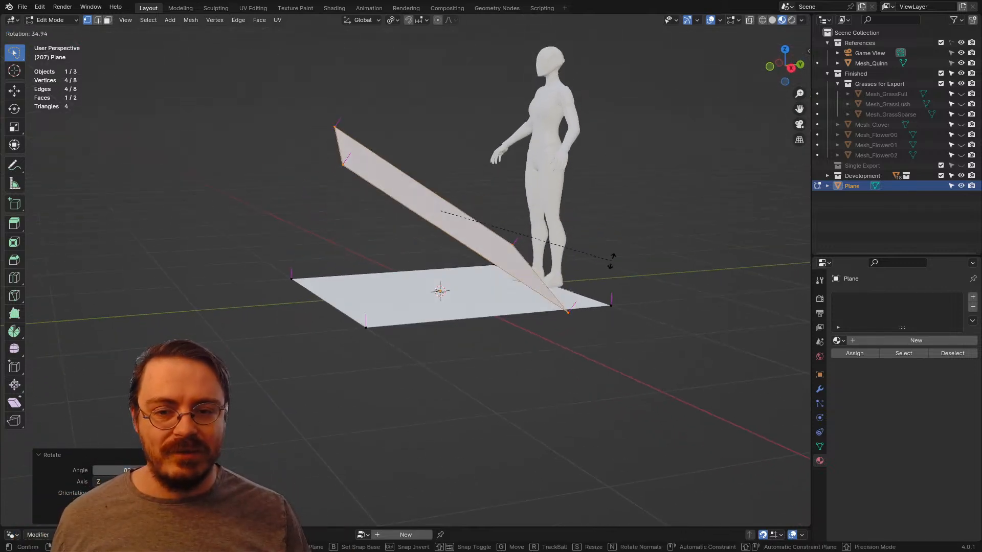
left_click(612, 263)
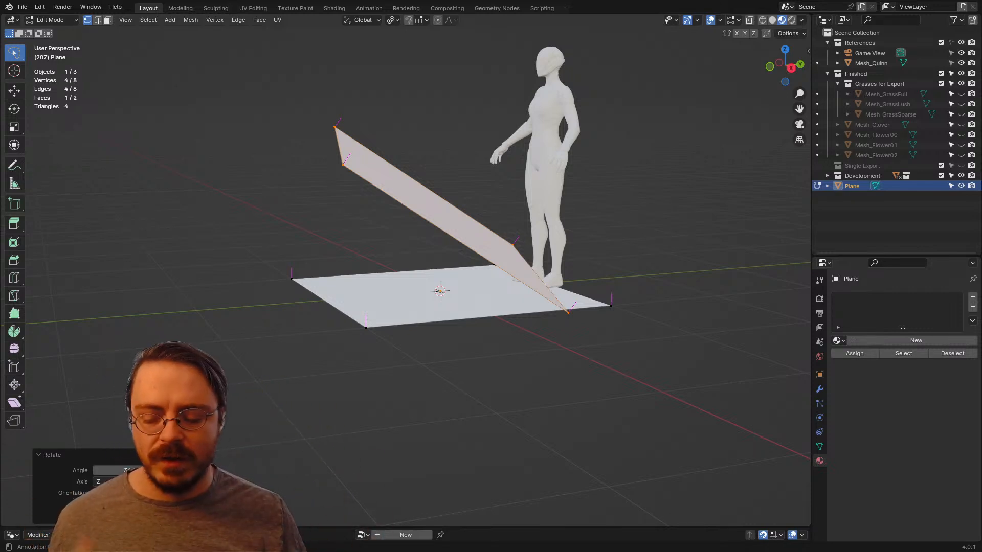
Step: Switch to the browser and study how the stems and plumes are arranged in the pampas grass images
key("alt+Tab")
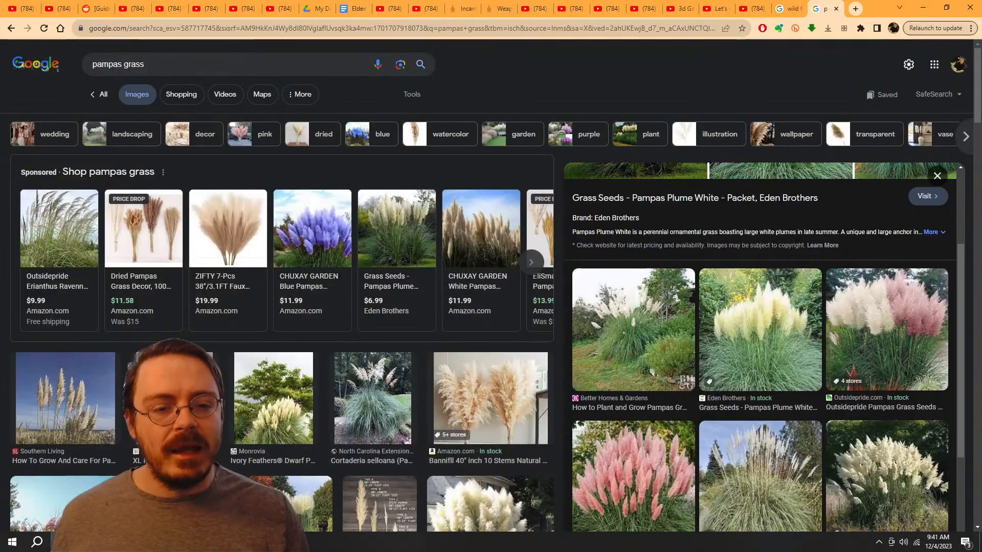
scroll(759, 348, "down", 2)
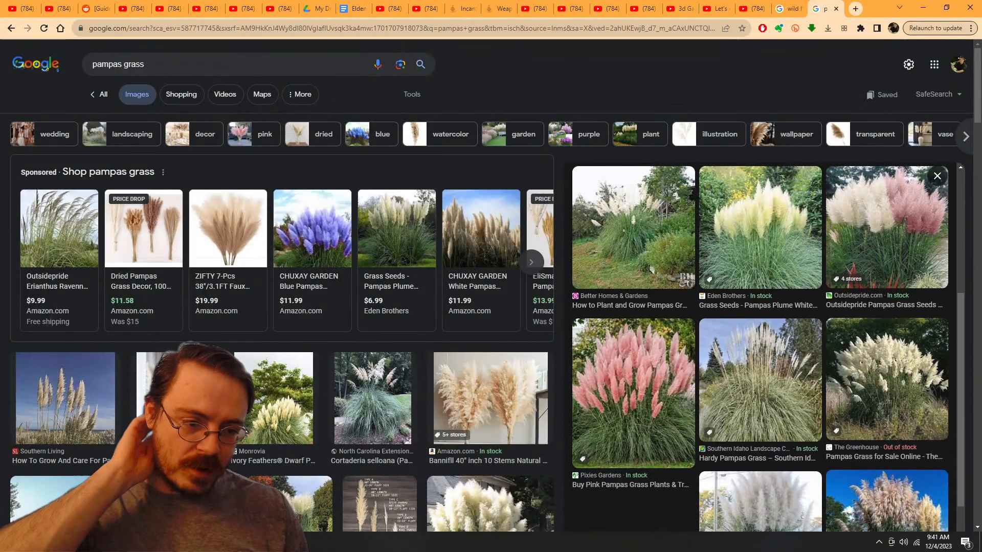
scroll(343, 506, "down", 2)
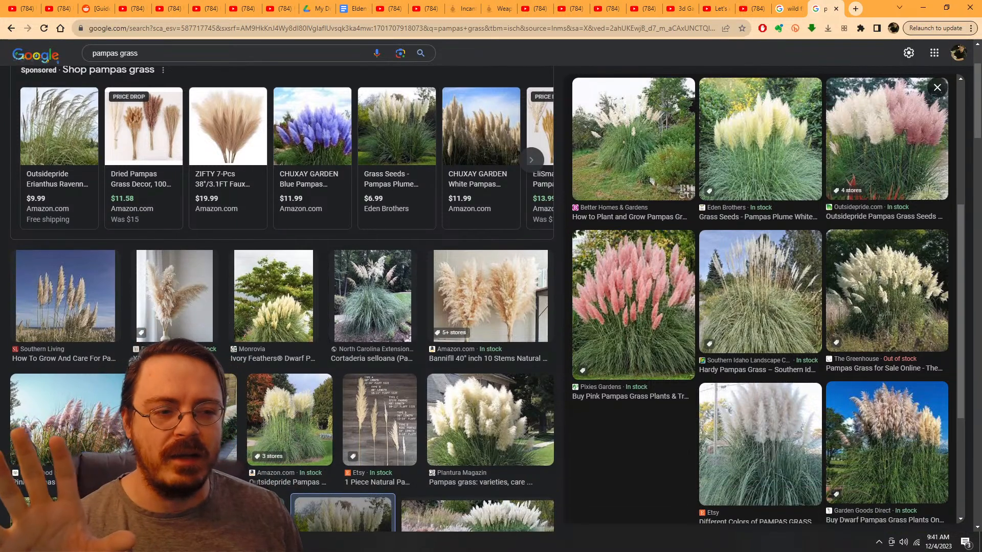
scroll(342, 512, "down", 3)
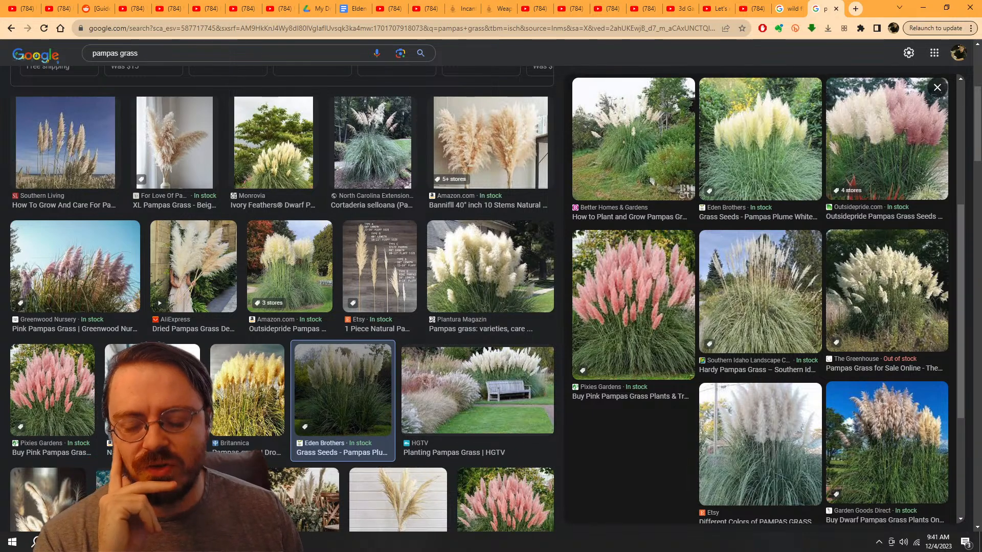
scroll(281, 306, "down", 2)
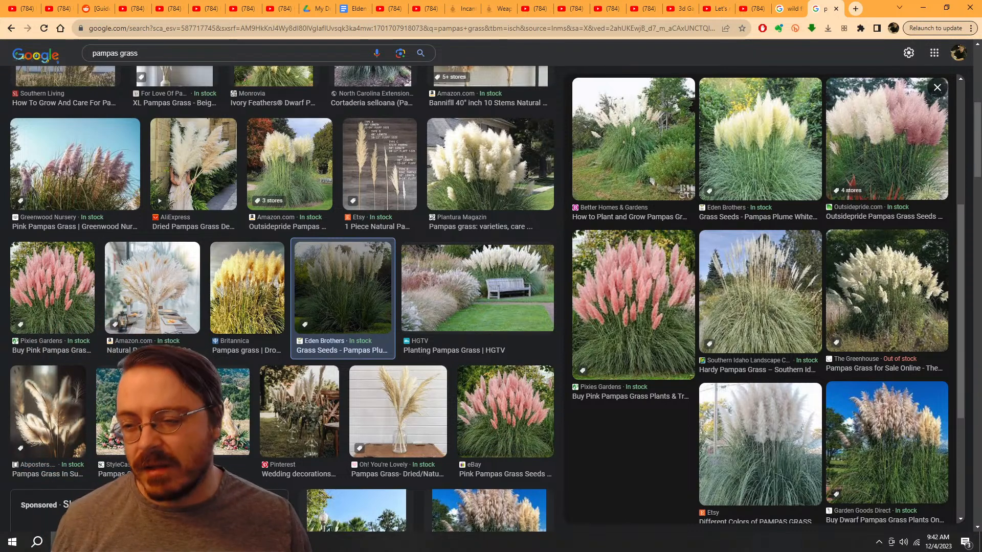
scroll(281, 299, "up", 3)
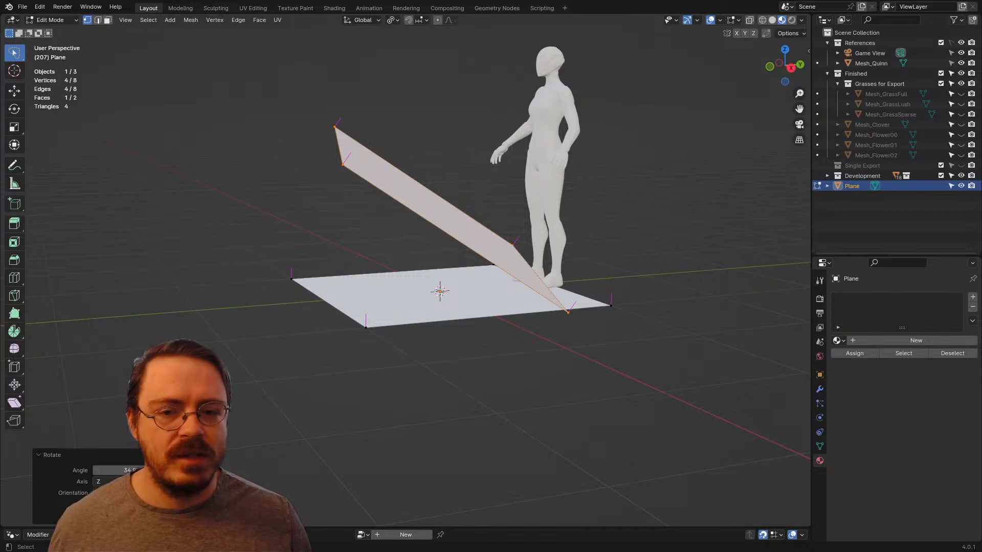
Step: Switch back to Blender, leave Edit Mode and delete the plane object
key("Tab")
key("x")
left_click(482, 236)
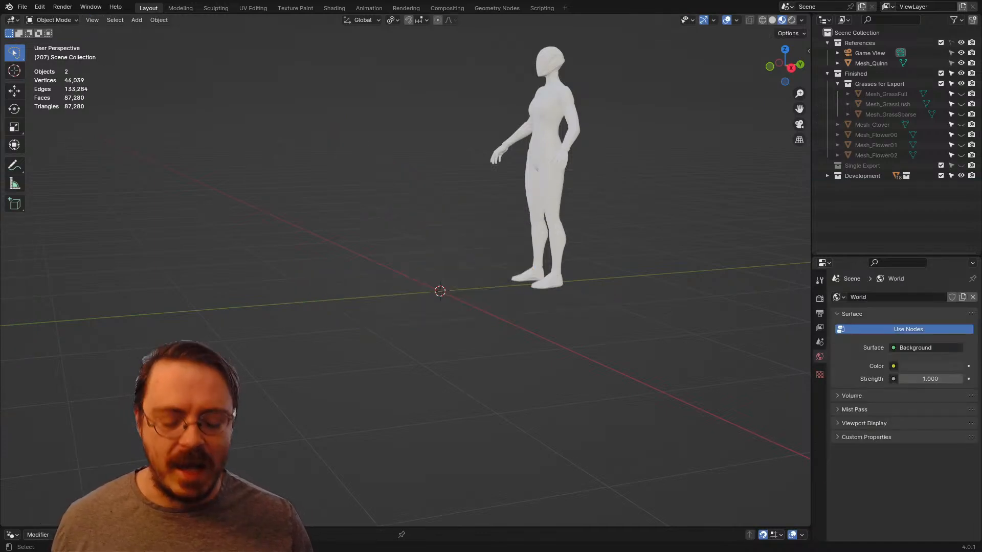
Step: Add a fresh plane mesh at the world origin, between the mannequin's feet in front view
key("KP_1")
scroll(405, 276, "up", 3)
middle_click_drag(405, 276, 438, 270, "shift")
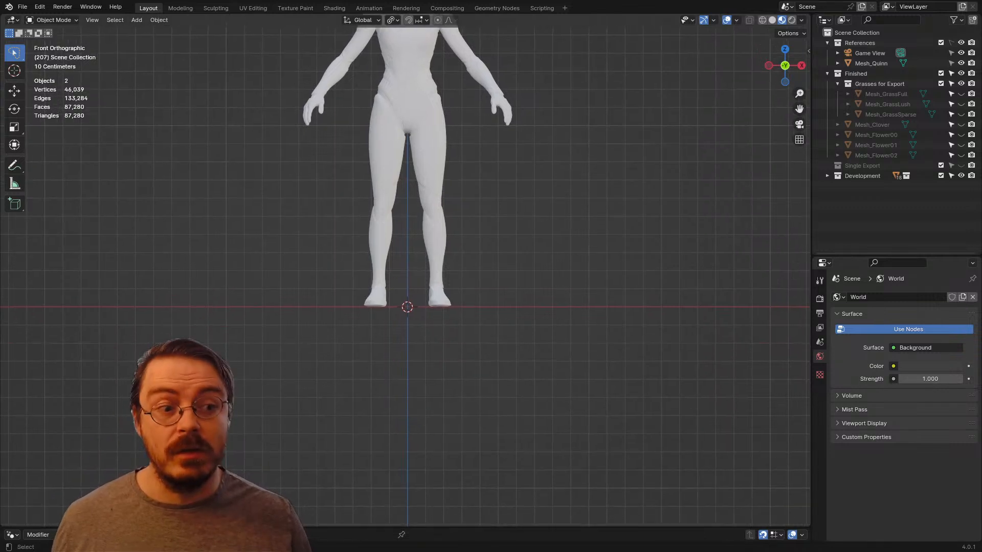
key("shift+a")
mouse_move(404, 287)
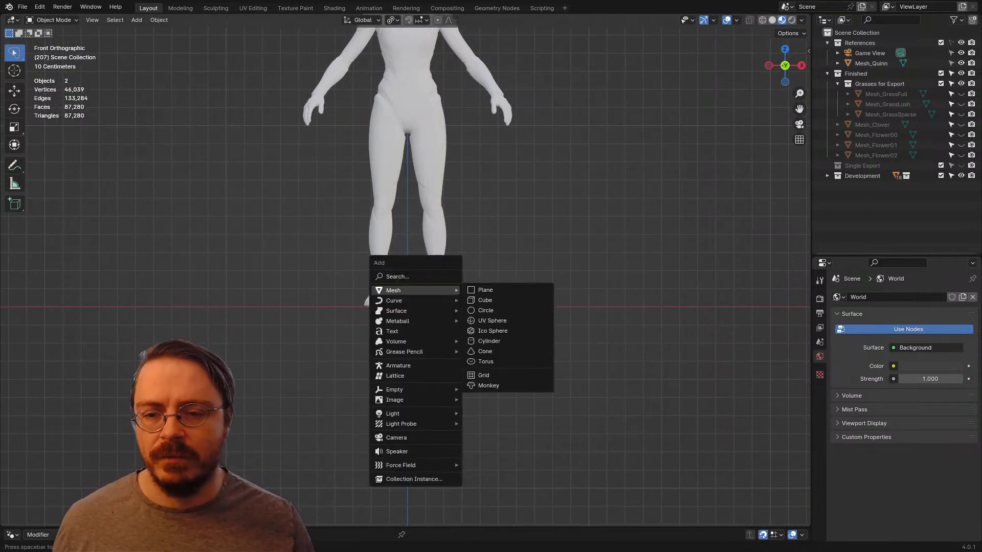
left_click(485, 289)
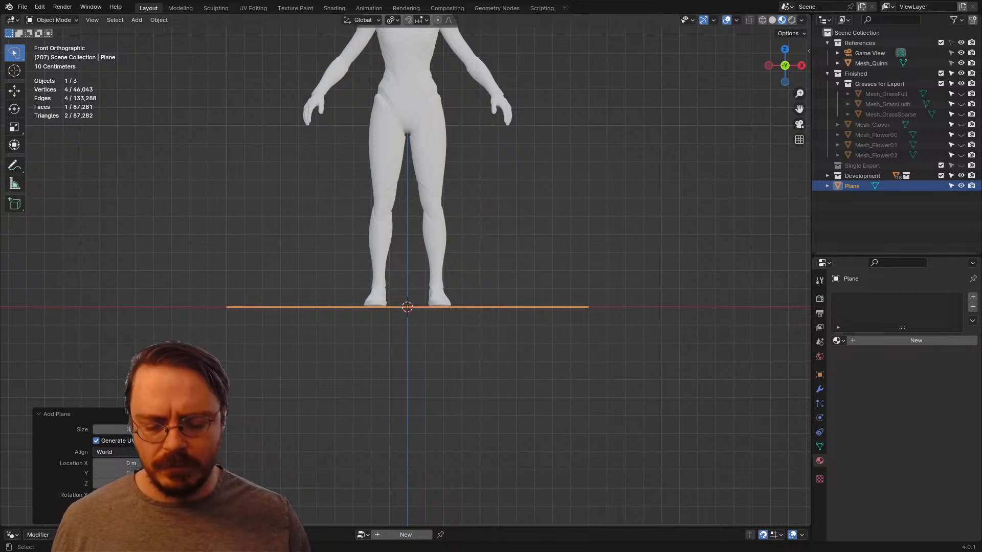
Step: Rotate the plane's geometry 90° around X in Edit Mode to stand it upright
key("ctrl+Tab")
left_click(580, 357)
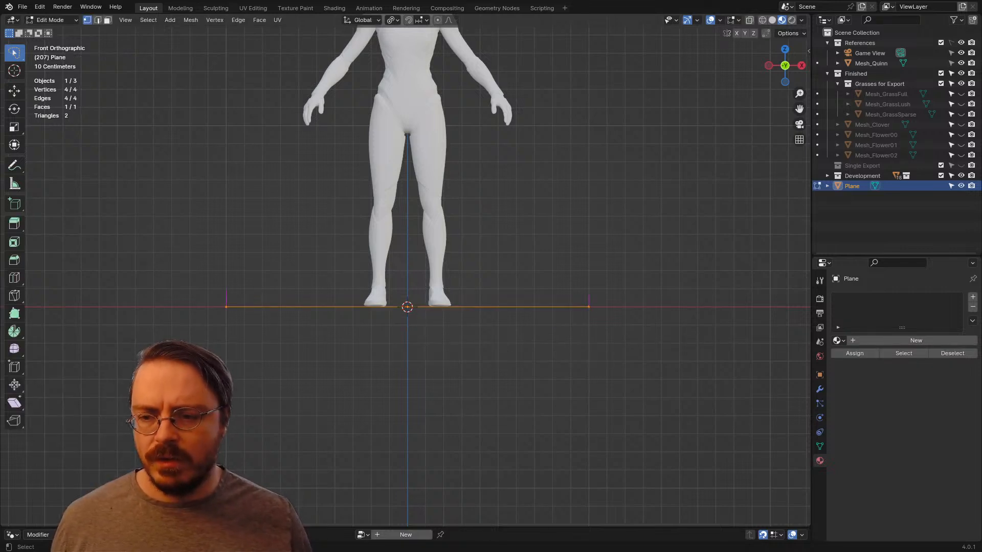
type("rx90")
key("Return")
scroll(691, 351, "down", 4)
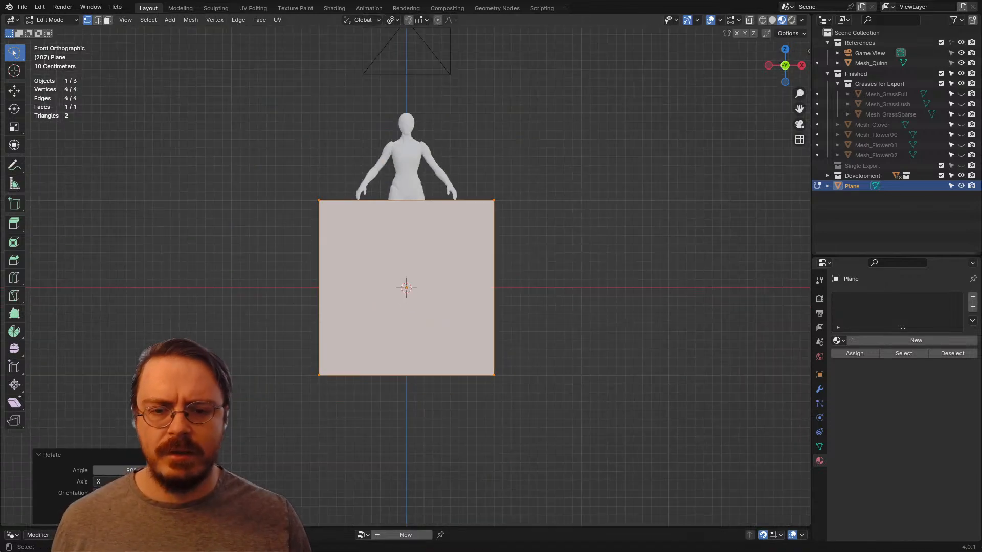
Step: Scale the upright plane's geometry down uniformly to about 0.236 of its size
key("s")
left_click(468, 317)
scroll(468, 316, "up", 3)
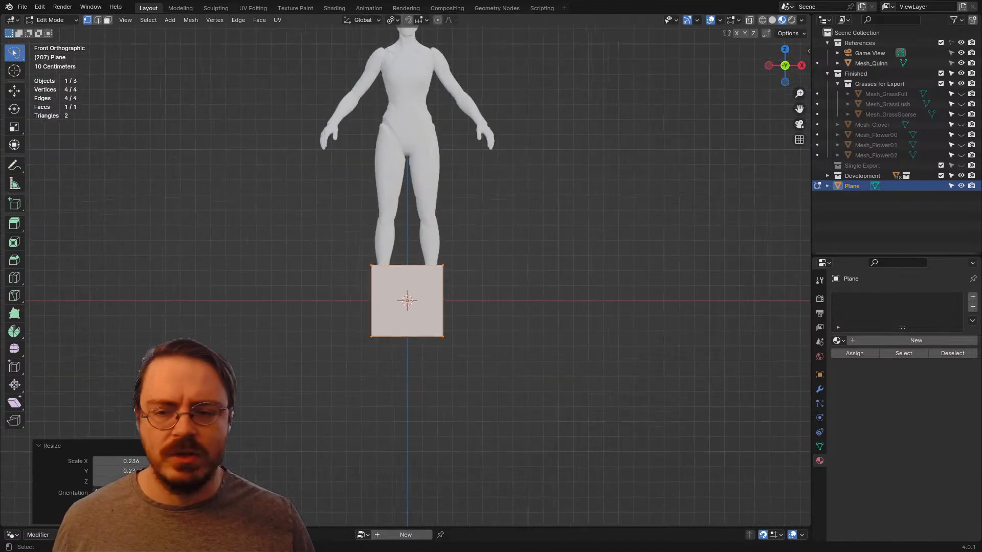
Step: Extrude the plane's top edge straight up along Z twice, forming a three-segment strip up to the mannequin's chest
left_click_drag(370, 222, 424, 225)
scroll(424, 225, "up", 1)
key("e")
key("z")
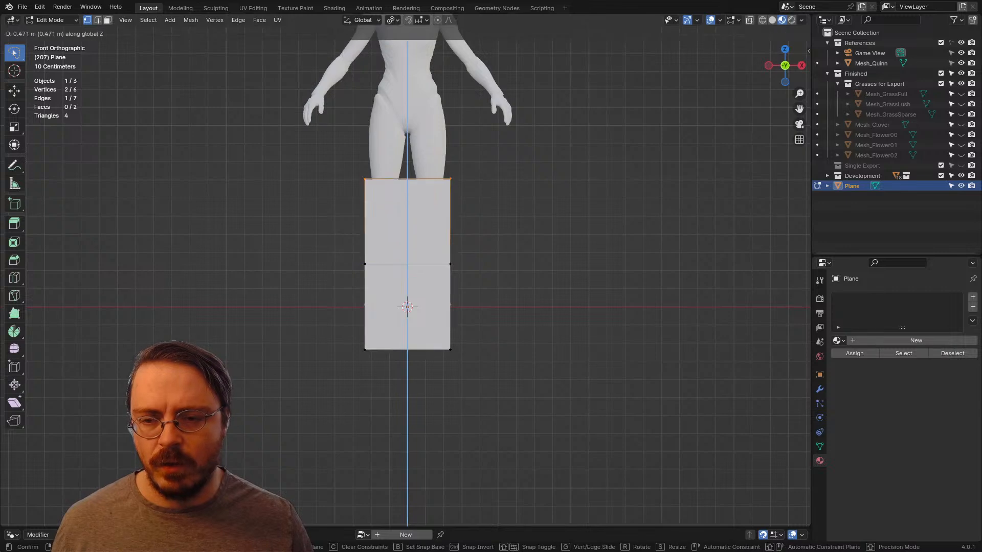
left_click(425, 122)
key("e")
key("z")
left_click(430, 97)
Step: Move the strip's two inner horizontal edges up about 0.05 m along Z in front view to even out the segments
mouse_move(430, 97)
middle_mouse_down("shift")
mouse_move(433, 193)
mouse_move(374, 250)
mouse_move(308, 239)
mouse_move(375, 247)
mouse_move(418, 230)
mouse_move(427, 206)
middle_mouse_up("shift")
mouse_move(450, 212)
left_mouse_down()
mouse_move(497, 366)
mouse_move(491, 212)
left_mouse_up()
key("KP_1")
key("g")
key("z")
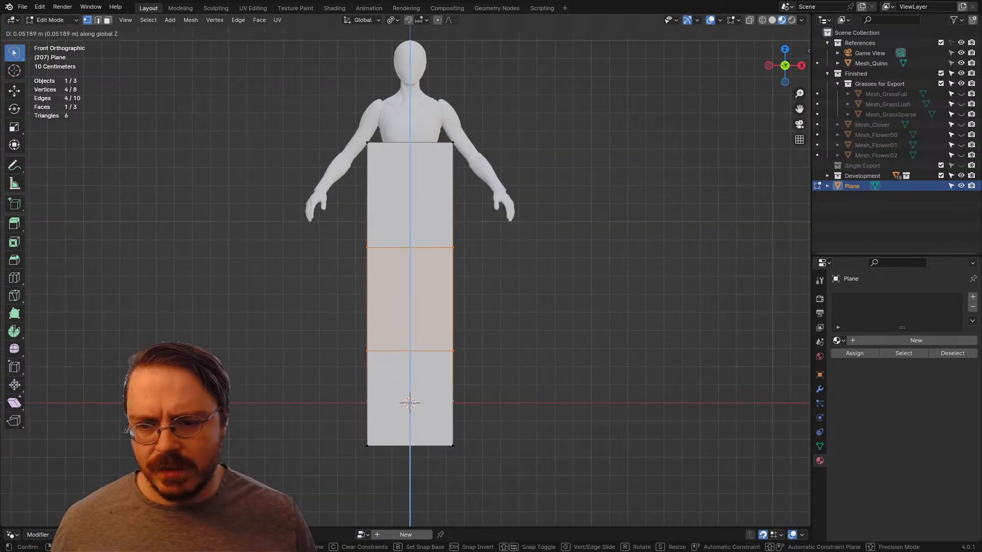
left_click(491, 197)
left_click(491, 197)
Step: Widen the strip by moving the vertices of its +X side about 0.28 m outward along X
middle_click_drag(490, 197, 453, 219)
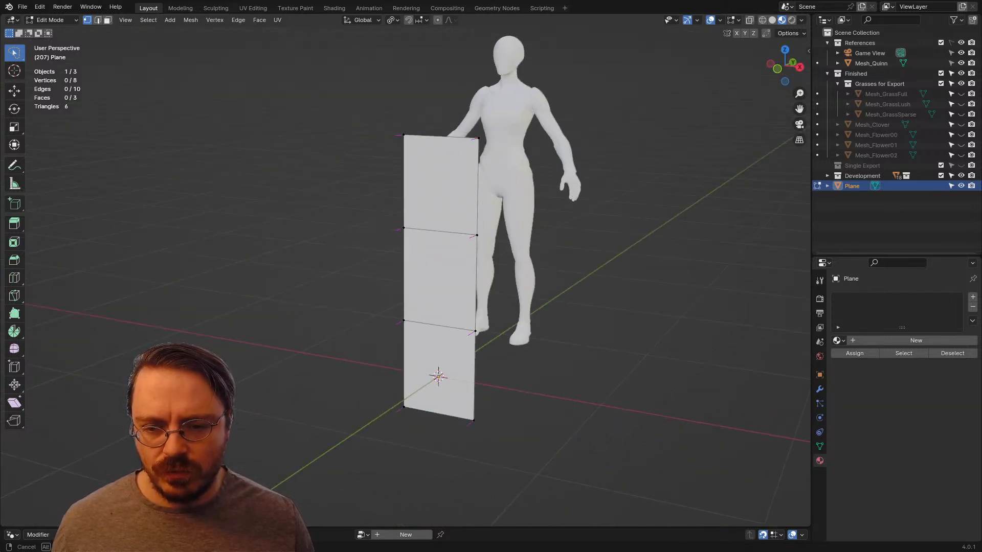
middle_click_drag(453, 219, 474, 213)
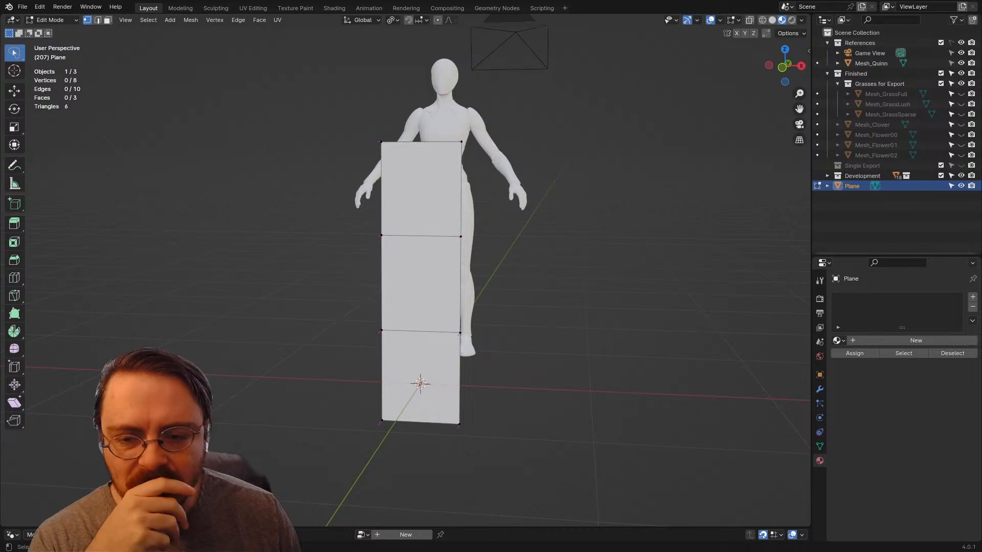
mouse_move(471, 106)
left_mouse_down()
mouse_move(515, 500)
mouse_move(580, 205)
left_mouse_up()
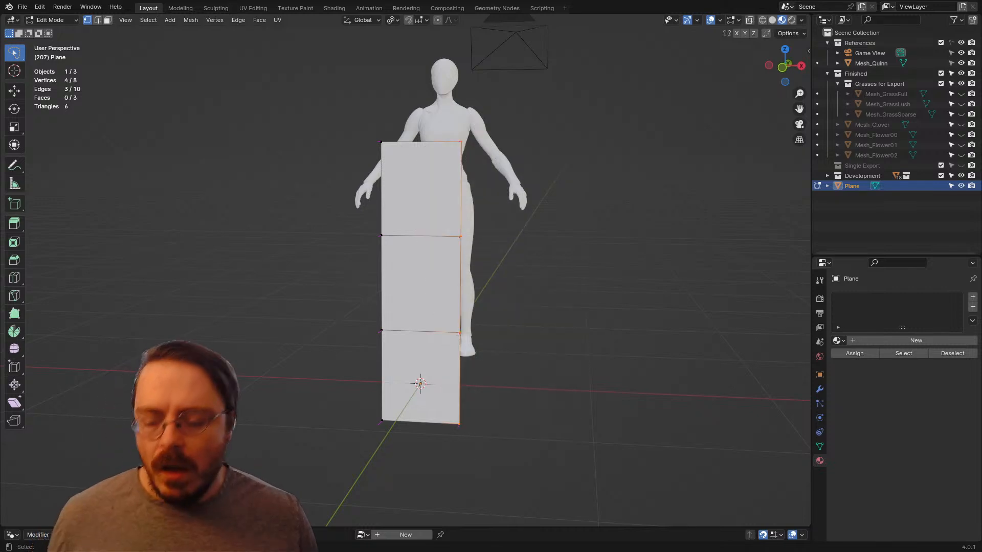
key("g")
key("x")
left_click(630, 205)
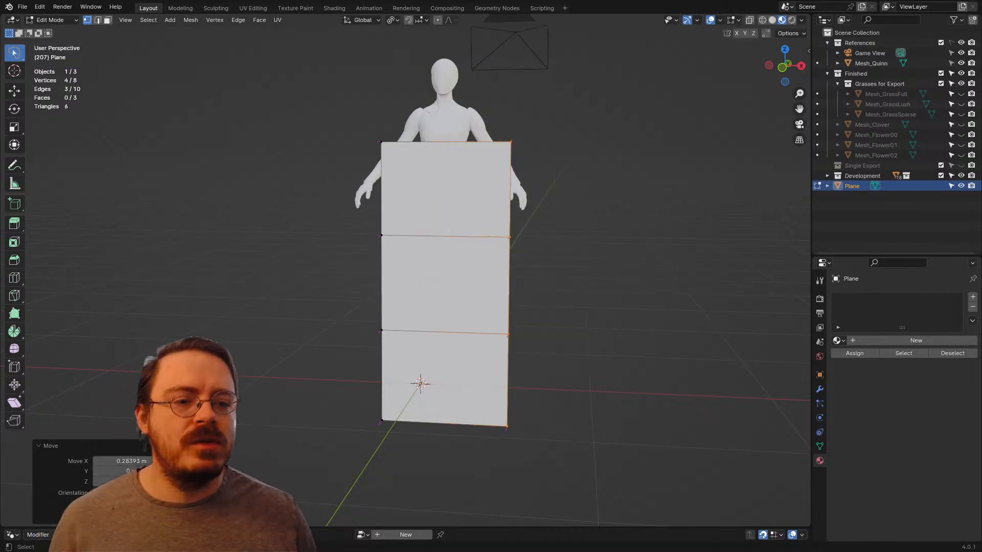
Step: Assign the existing Alphas material to the strip and unwrap all of its faces
left_click(837, 340)
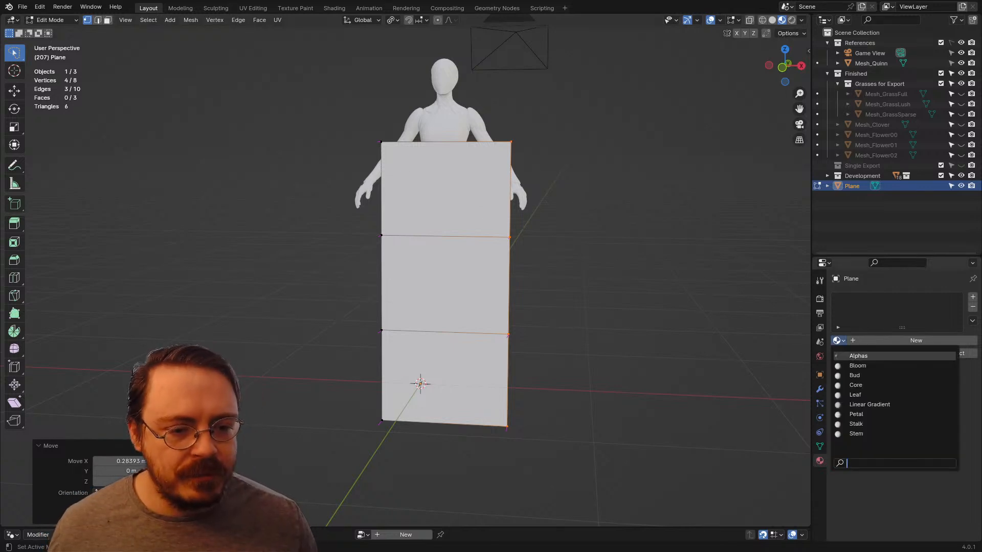
left_click(858, 356)
key("a")
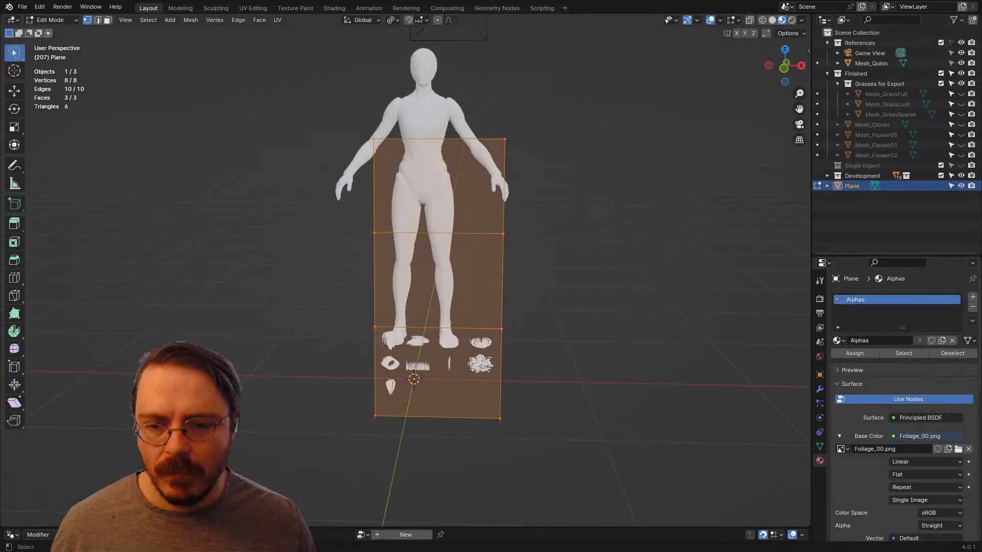
key("u")
left_click(463, 225)
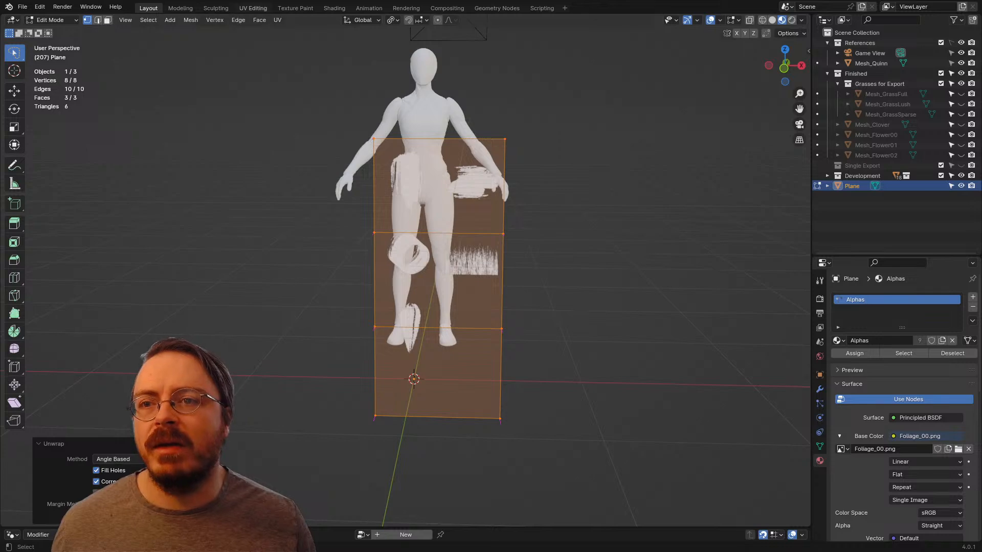
Step: In the UV Editing workspace, shrink the strip's whole UV island to a small fraction of the Foliage_00.png image
left_click(253, 8)
scroll(203, 289, "down", 6)
key("a")
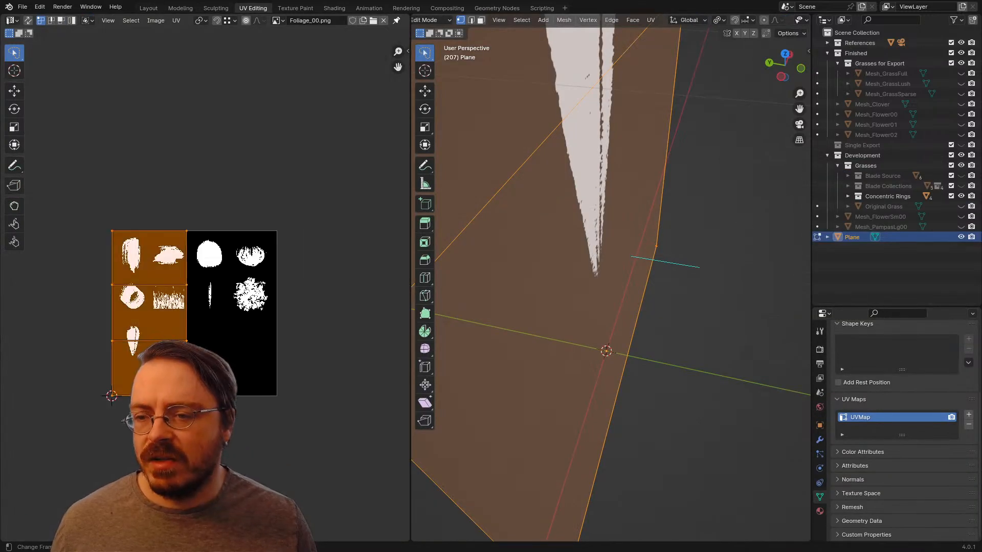
key("s")
left_click(163, 307)
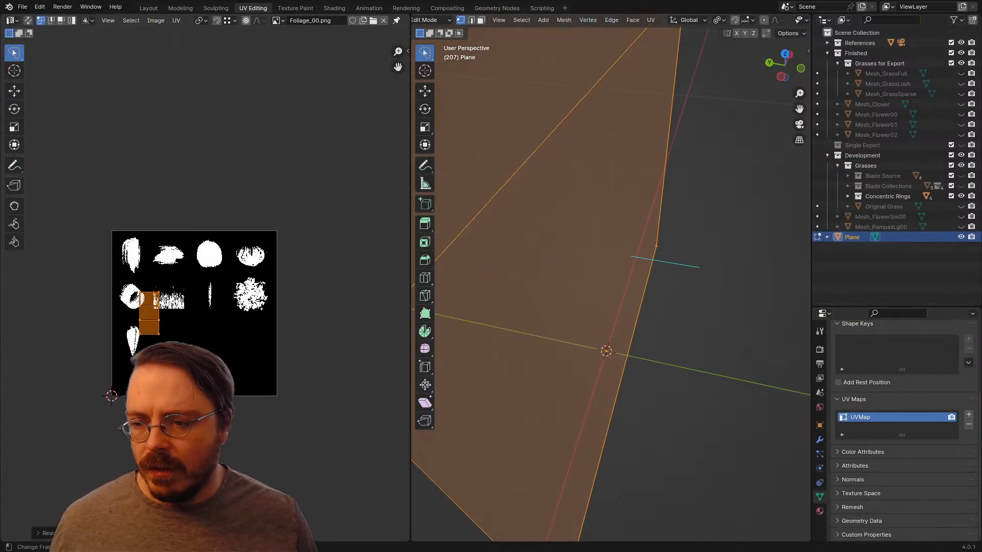
Step: Rotate the UV island 90° and move it onto the vertical-bristle alpha in the second row
type("r90")
key("Return")
key("g")
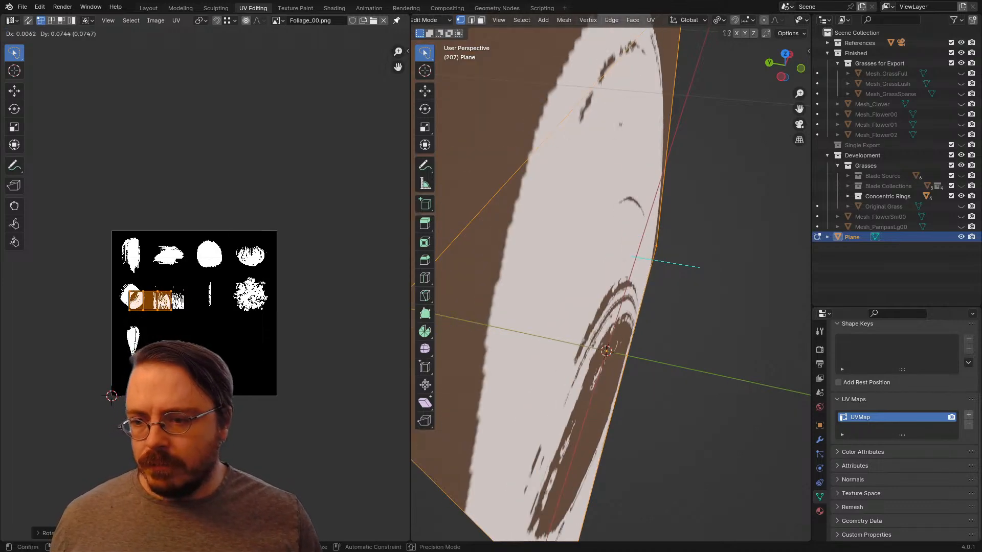
left_click(188, 292)
Step: Rotate the UV island 180° over the bristle alpha
scroll(610, 278, "down", 3)
scroll(205, 290, "up", 3)
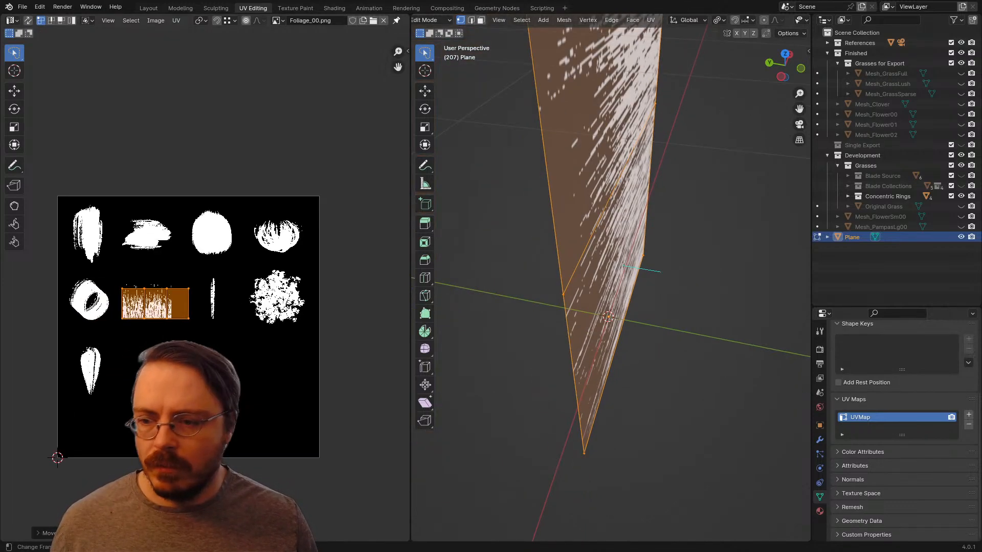
type("r180")
key("Return")
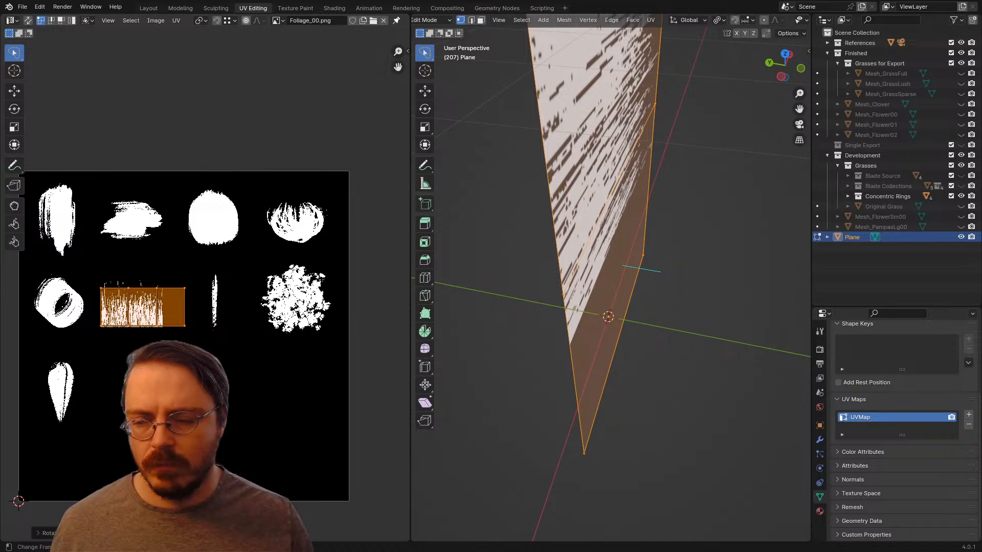
Step: Scale the UV island down and place it inside the dense lower part of the bristle alpha
key("s")
left_click(176, 298)
key("g")
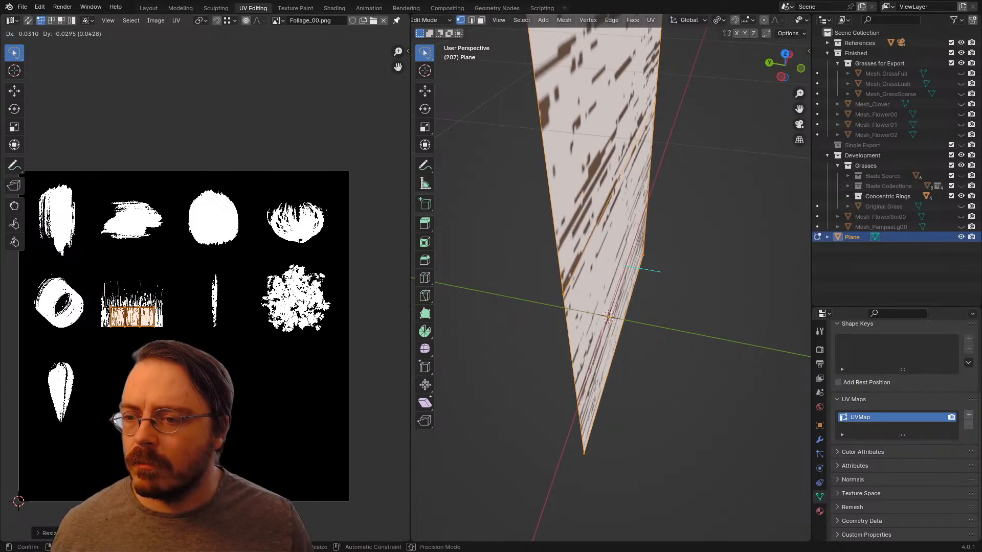
left_click(166, 308)
Step: Stretch the UV island along X until it spans the full width of the bristle alpha
scroll(205, 290, "up", 4)
middle_click_drag(166, 308, 305, 282)
scroll(205, 290, "up", 2)
scroll(205, 291, "down", 2)
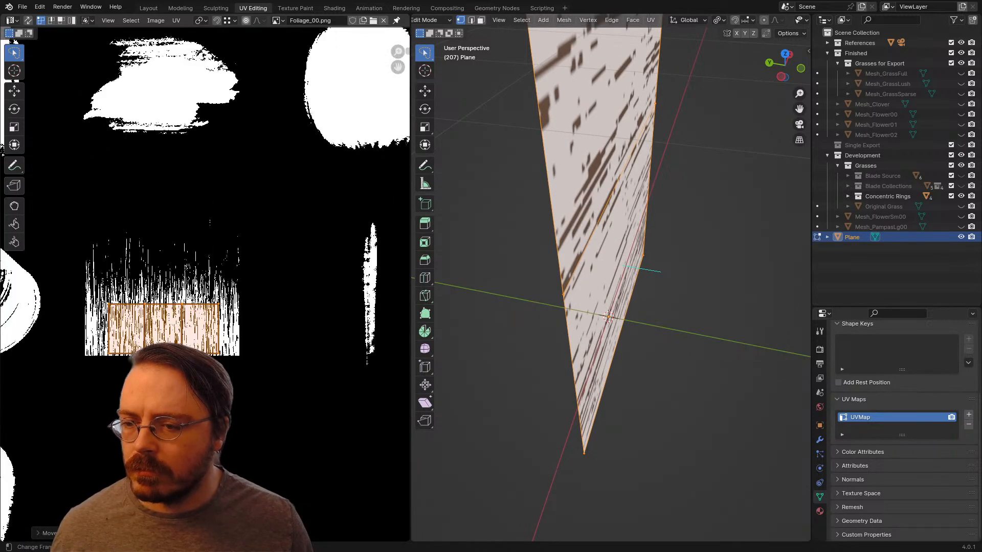
key("s")
key("x")
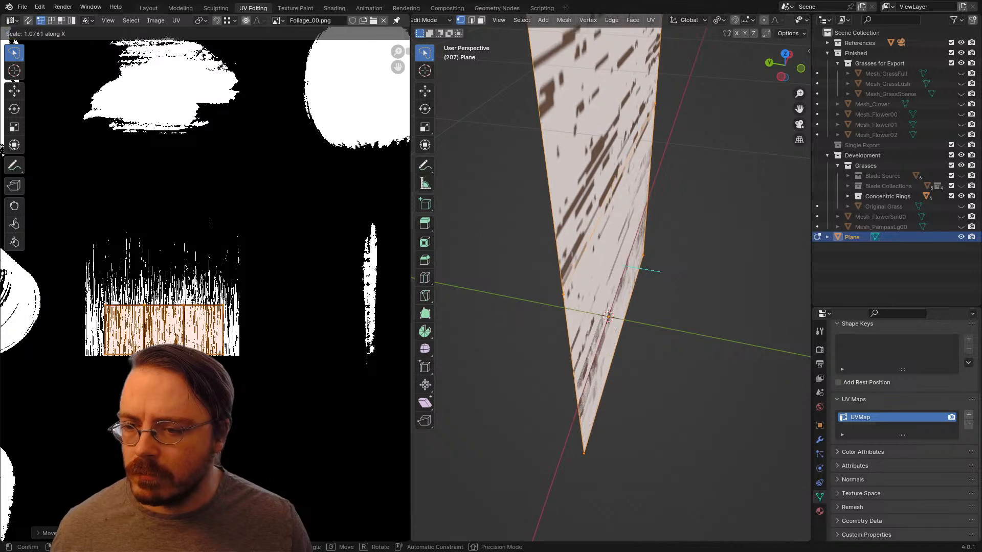
left_click(225, 367)
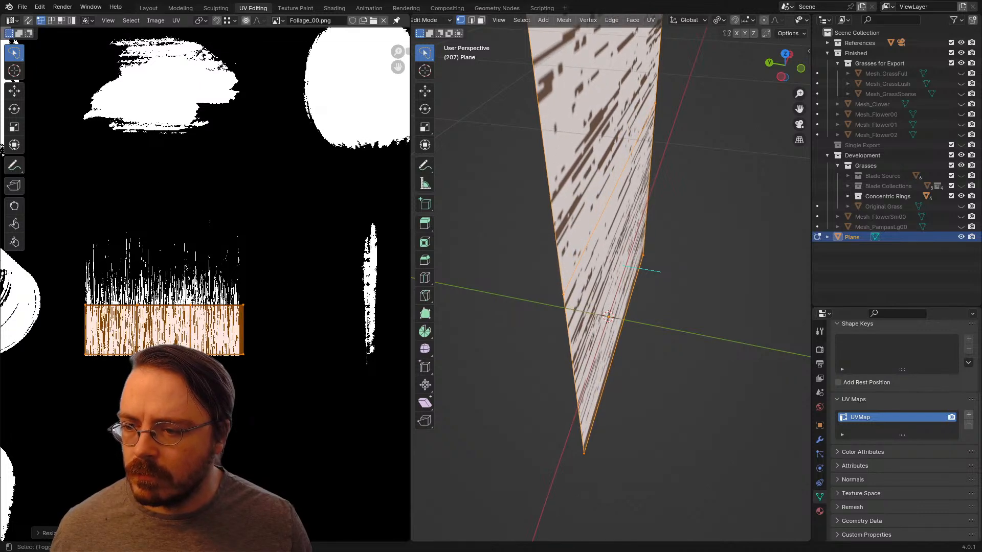
Step: Stretch the UV island vertically and shift it about 0.034 up along Y to cover the height of the bristles
scroll(205, 290, "down", 1)
scroll(610, 278, "down", 3)
middle_click_drag(634, 287, 601, 268)
scroll(611, 278, "down", 3)
key("s")
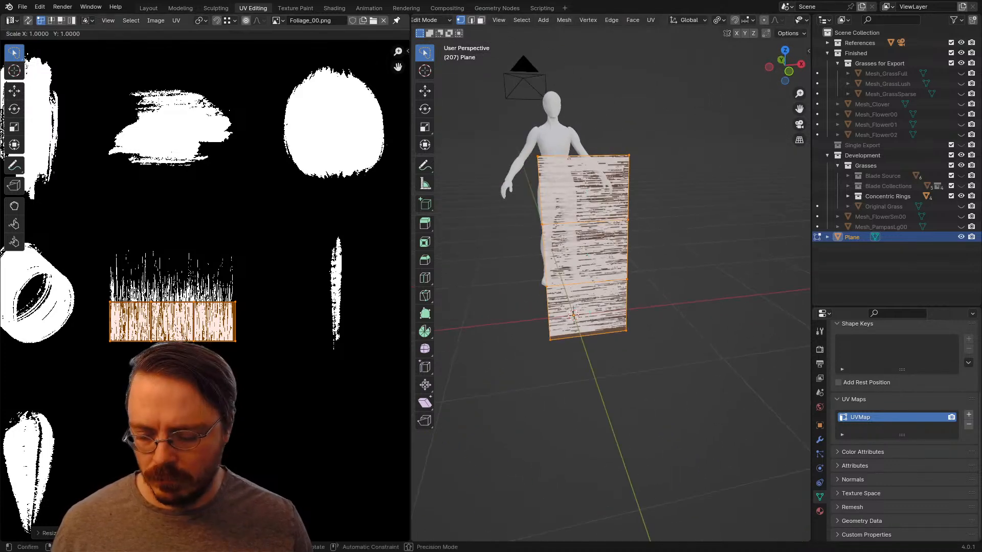
key("g")
key("y")
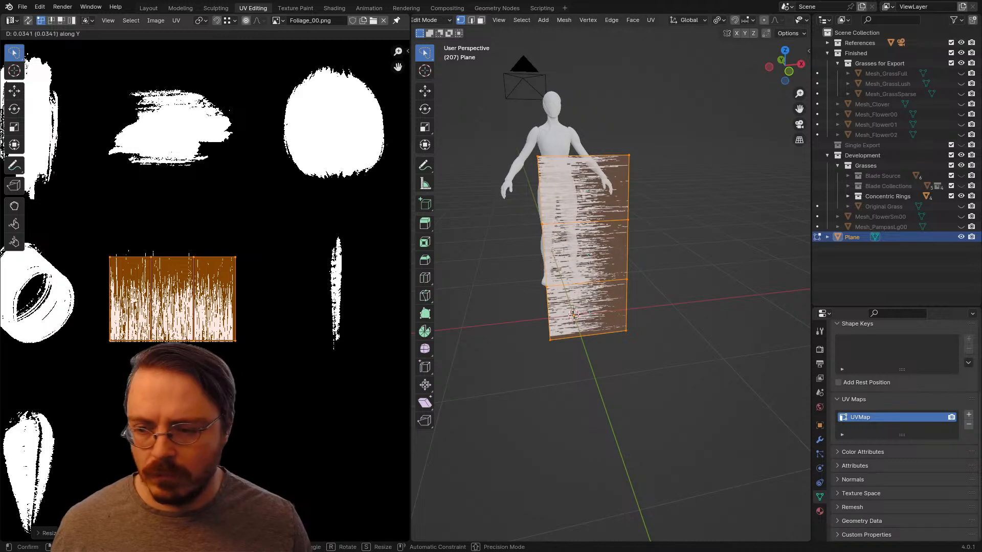
key("Return")
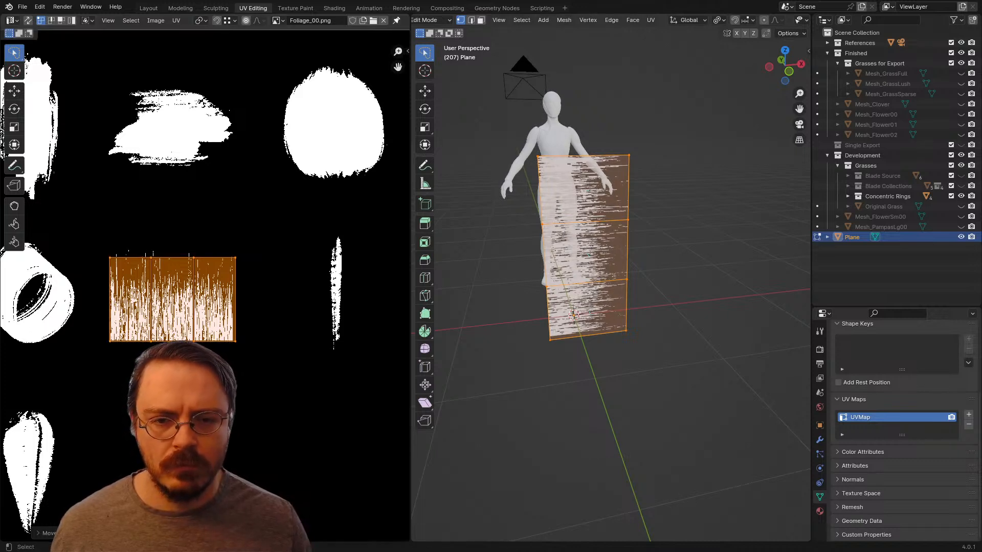
Step: Move the strip's outer side vertices, where the bristle tips lie, further outward along X to lengthen the bristles
mouse_move(649, 121)
left_mouse_down()
mouse_move(649, 363)
mouse_move(650, 332)
left_mouse_up()
key("g")
key("x")
key("Return")
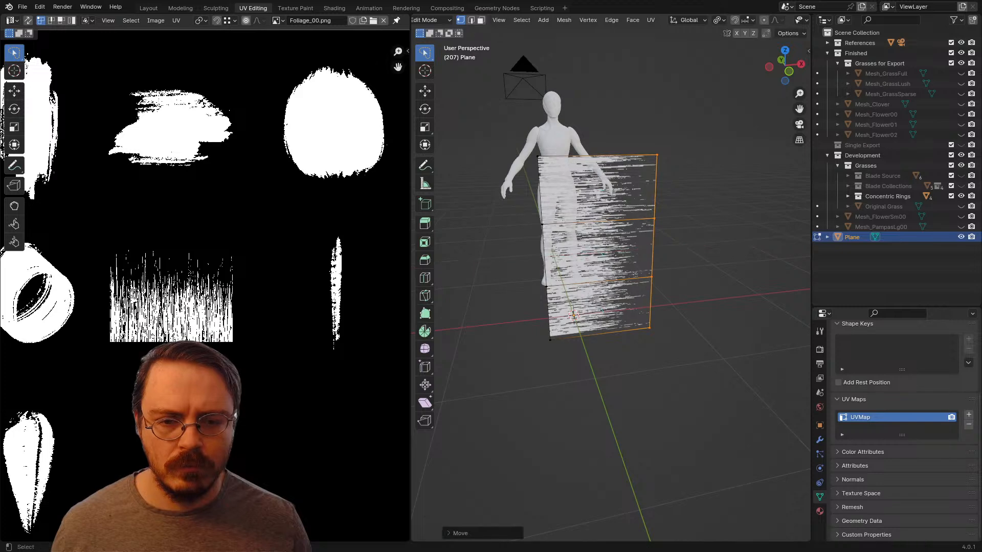
left_click(690, 266)
middle_click_drag(690, 266, 659, 246)
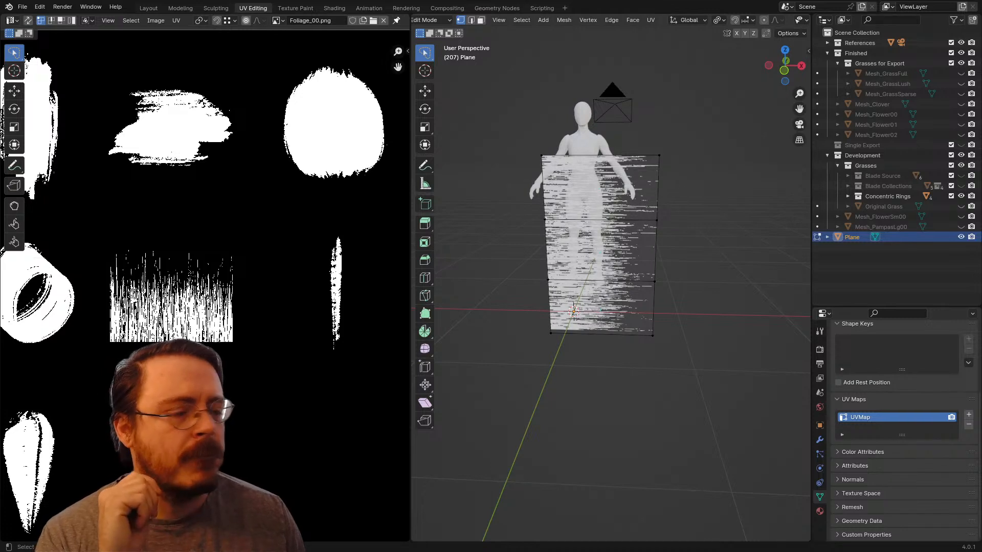
mouse_move(563, 146)
right_mouse_down("ctrl")
mouse_move(522, 172)
mouse_move(554, 169)
right_mouse_up("ctrl")
right_click_drag(659, 132, 635, 155, "ctrl")
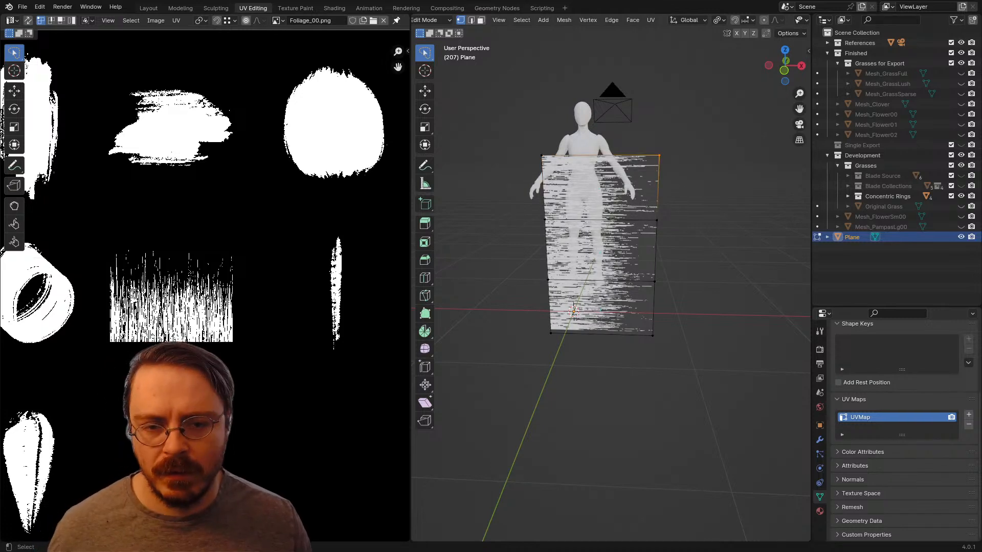
key("g")
key("Escape")
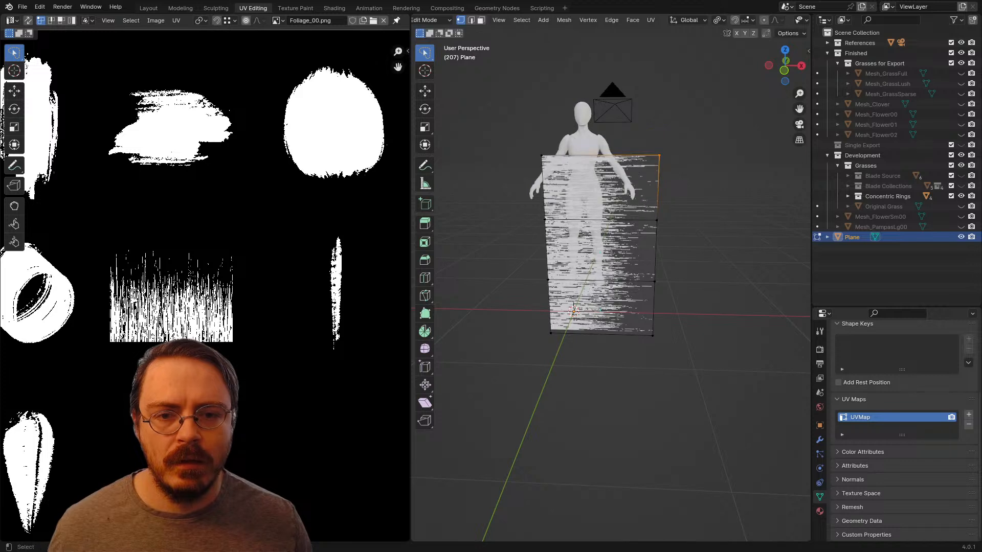
key("g")
key("y")
key("Escape")
Step: Raise the outer edge's top corner vertex and the vertex below it along Z to fan the bristles upward
key("g")
key("z")
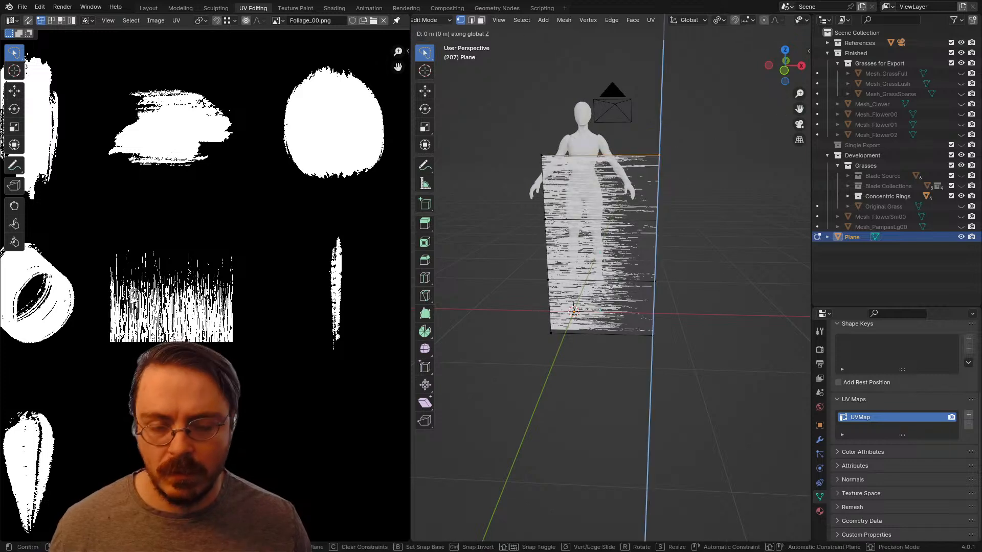
left_click(660, 109)
left_click(656, 221)
key("g")
key("z")
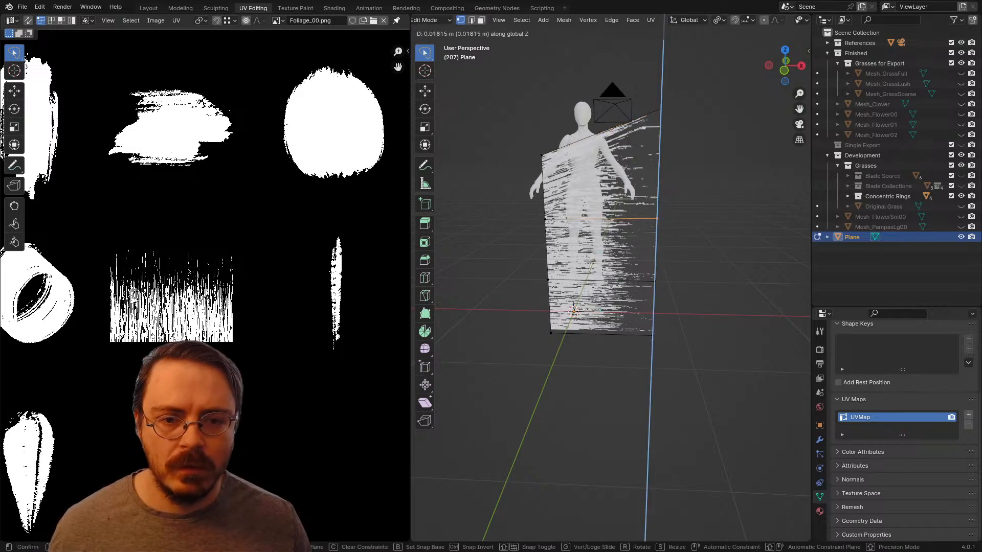
left_click(658, 195)
Step: Lower the outer edge's bottom corner vertex and the vertex above it along Z to fan the bristles downward
left_click(653, 335)
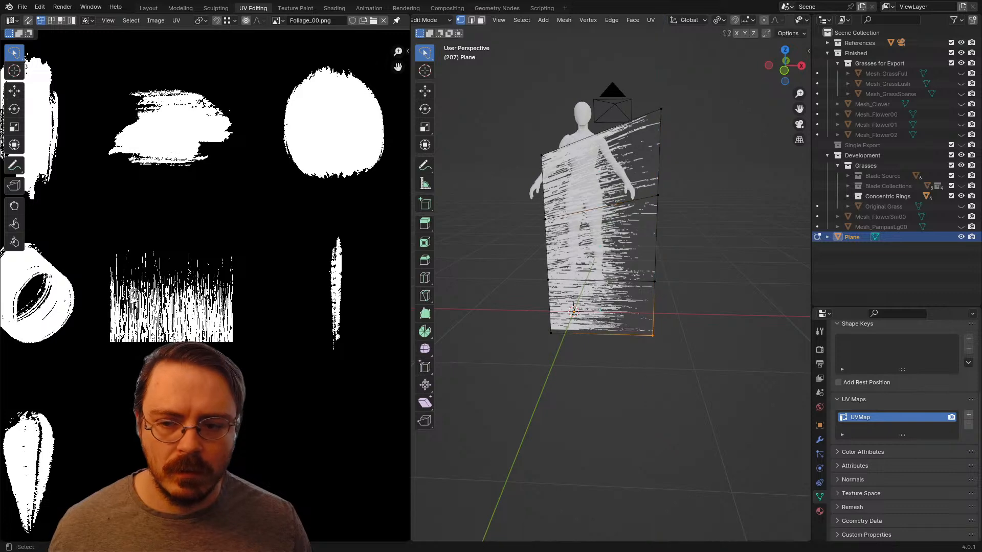
key("g")
key("z")
left_click(651, 371)
left_click(654, 281)
key("g")
key("z")
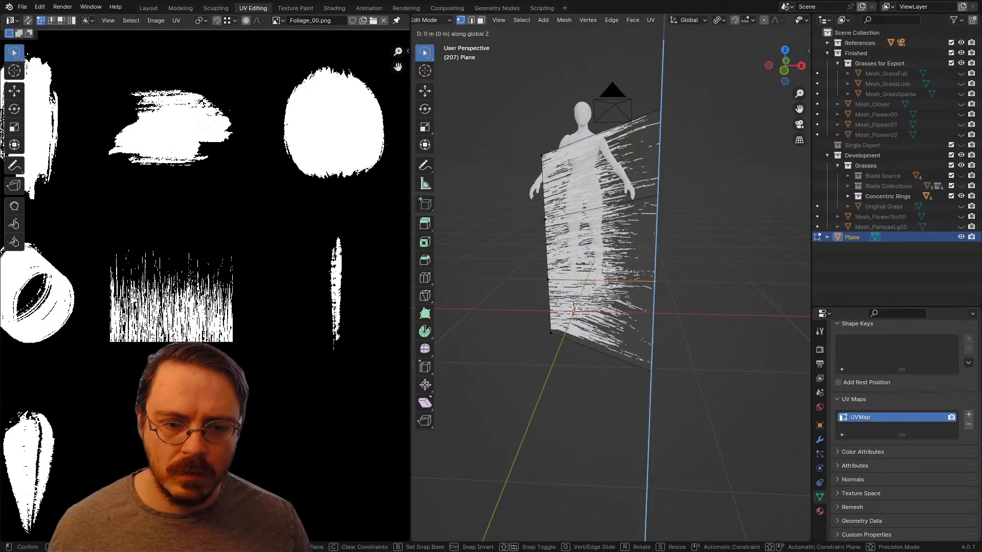
left_click(654, 301)
Step: Undo the individual vertex moves along the strip's outer edge
mouse_move(654, 301)
middle_mouse_down()
mouse_move(728, 307)
mouse_move(662, 301)
middle_mouse_up()
key("ctrl+z")
key("ctrl+z")
key("ctrl+z")
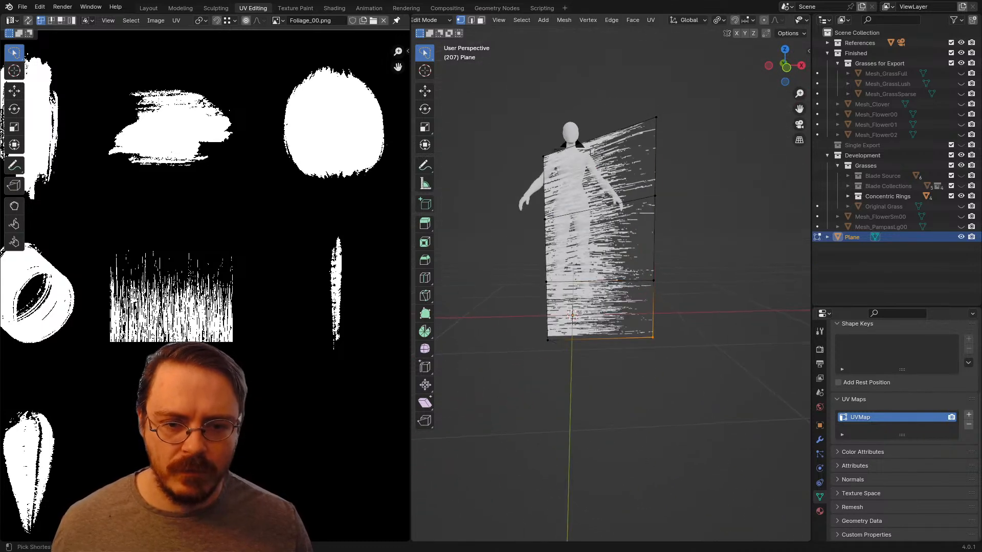
Step: Fan out the bristles by scaling all the outer side vertices together along Z by about 1.64
right_click_drag(648, 126, 674, 286, "ctrl")
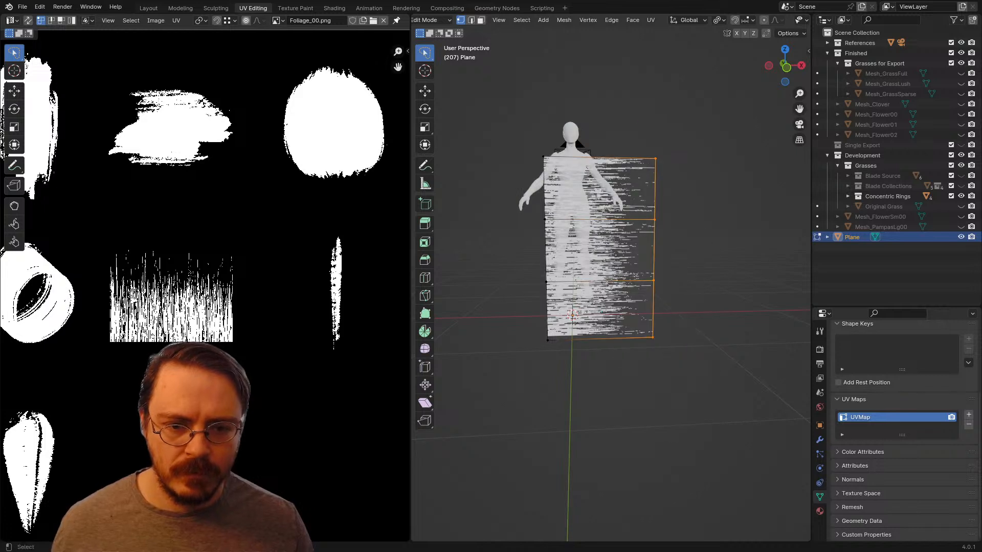
key("s")
key("z")
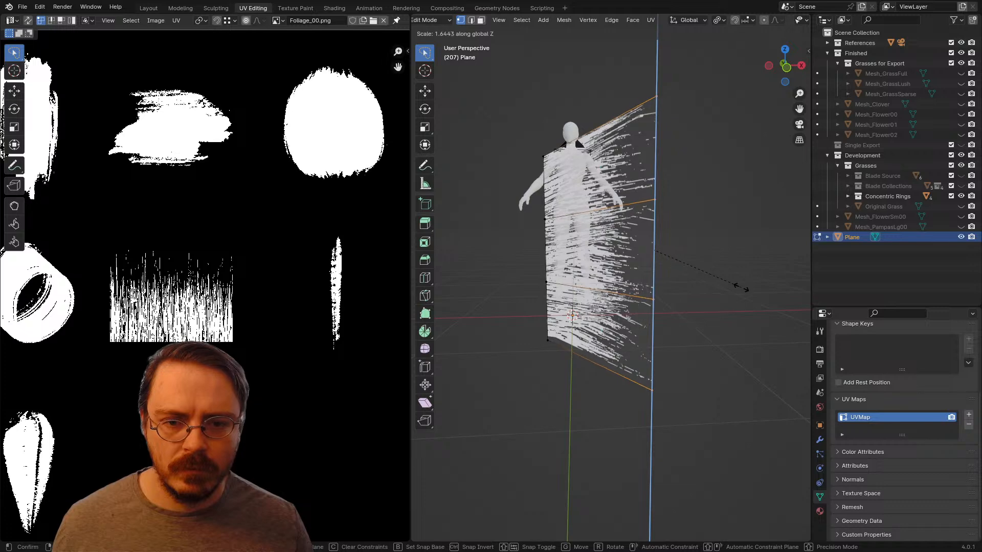
left_click(741, 287)
Step: Fan the bristles out further by scaling the outer side vertices along Z by about 1.12
mouse_move(742, 288)
middle_mouse_down()
mouse_move(792, 309)
mouse_move(746, 298)
mouse_move(768, 309)
mouse_move(771, 333)
mouse_move(732, 306)
mouse_move(789, 278)
mouse_move(807, 295)
mouse_move(728, 294)
mouse_move(780, 306)
mouse_move(758, 281)
middle_mouse_up()
key("s")
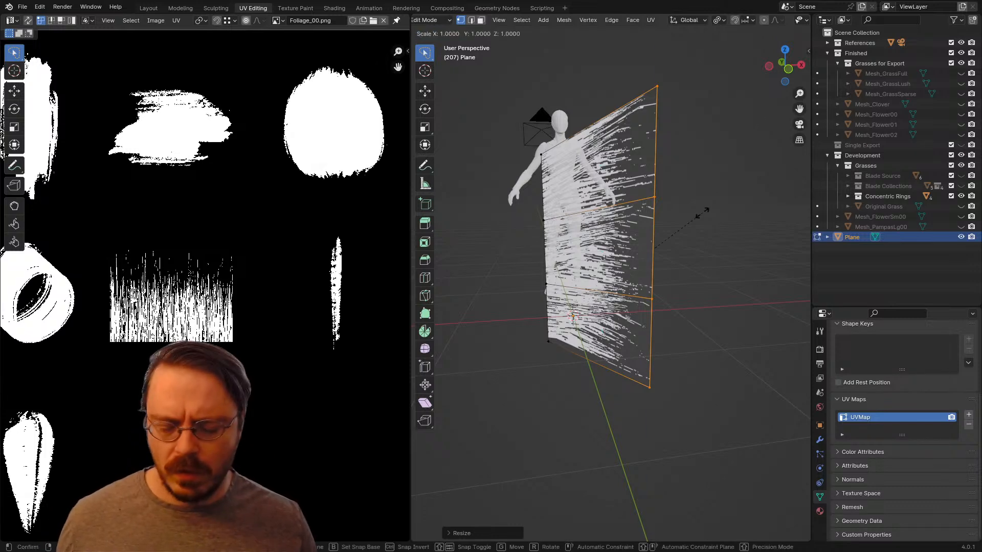
key("z")
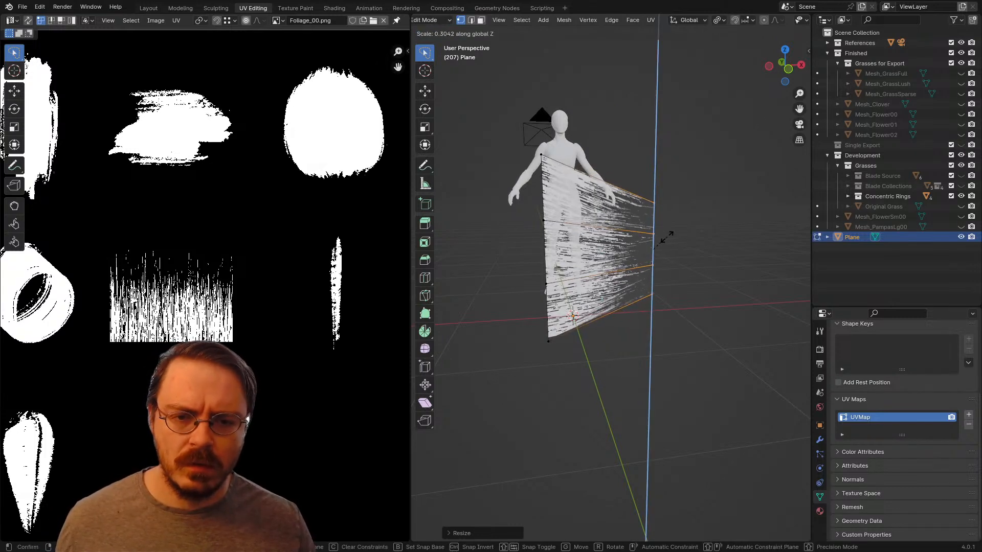
left_click(720, 261)
Step: Try adding a centred vertical loop cut across the bristle strip and scaling it uniformly
left_click(614, 204)
right_click(614, 205)
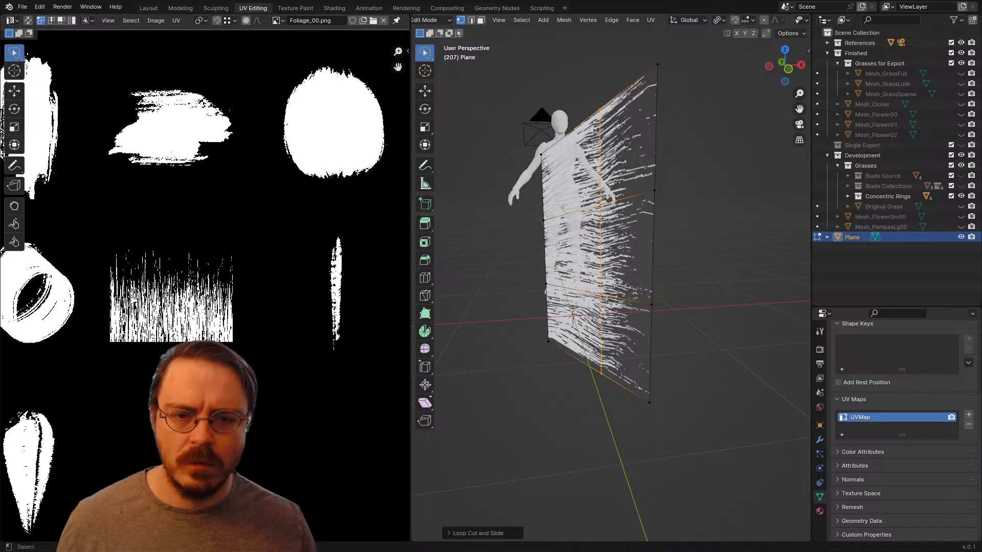
key("s")
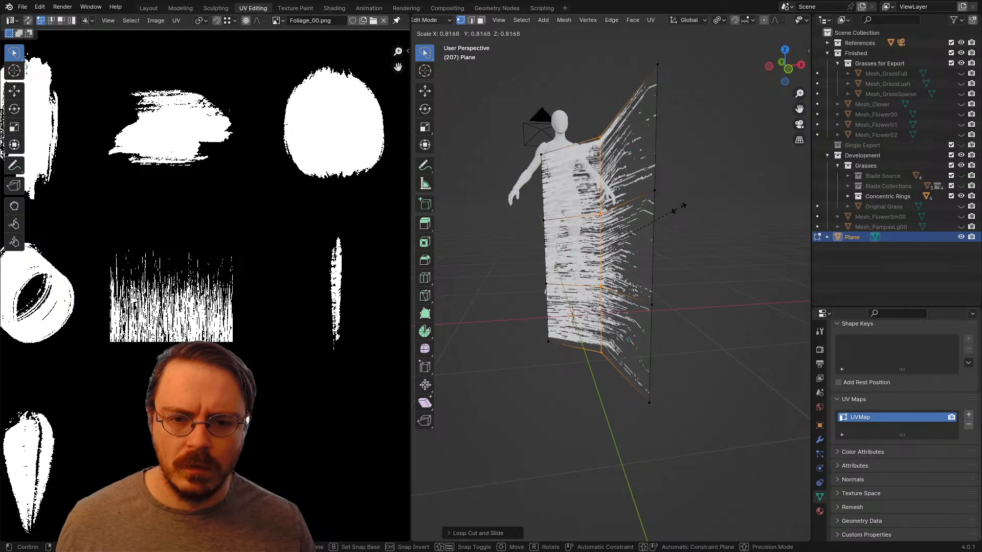
left_click(735, 208)
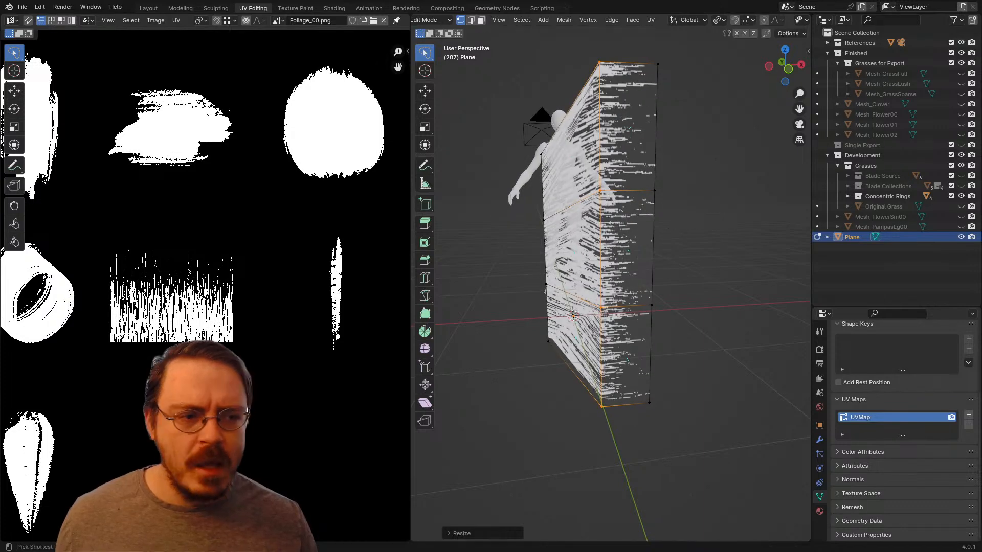
Step: Undo the vertical loop cut and its scaling
key("ctrl+z")
key("ctrl+z")
key("ctrl+z")
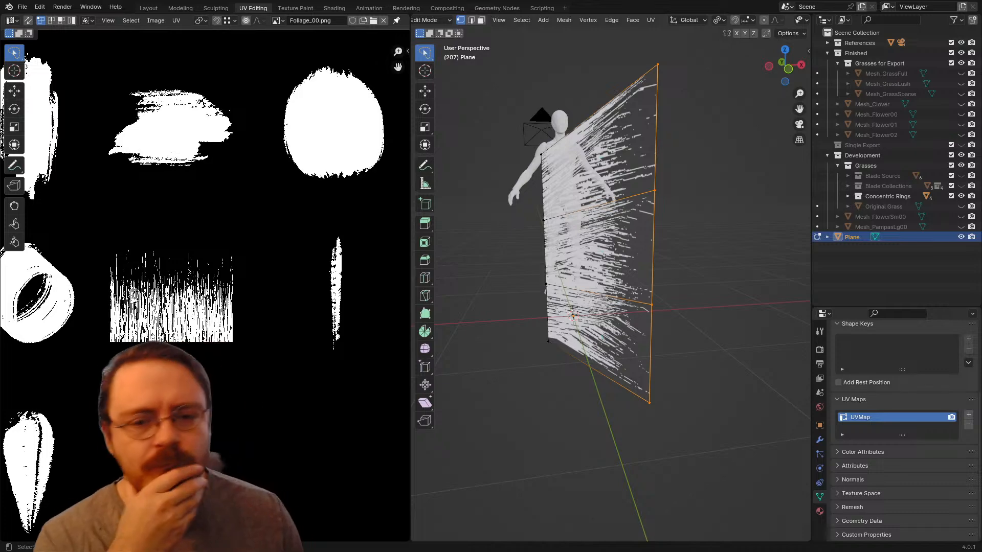
Step: Move the plane's whole UV island about 0.5 along X onto the leafy cluster alpha and scale it down
middle_click_drag(716, 215, 690, 260)
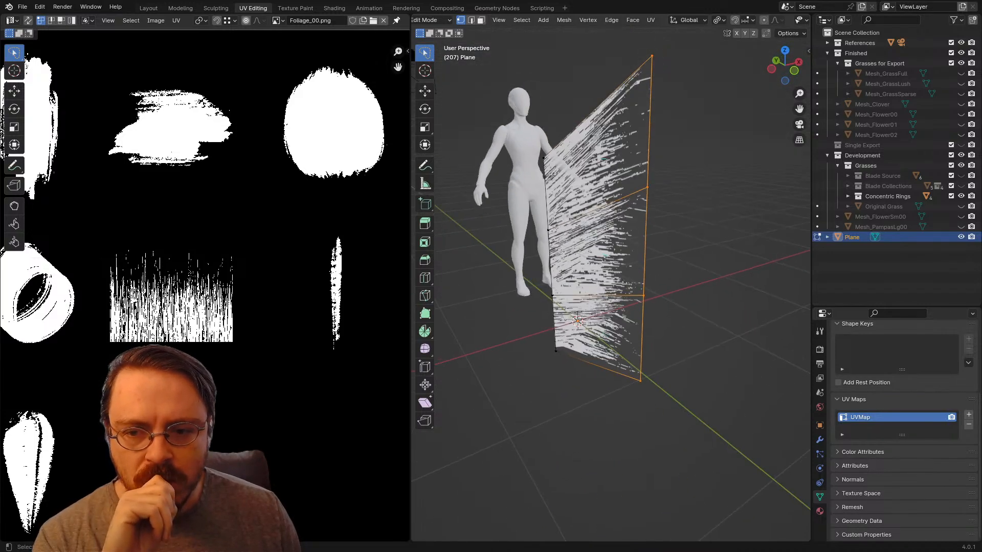
scroll(205, 276, "down", 4)
scroll(214, 274, "up", 4)
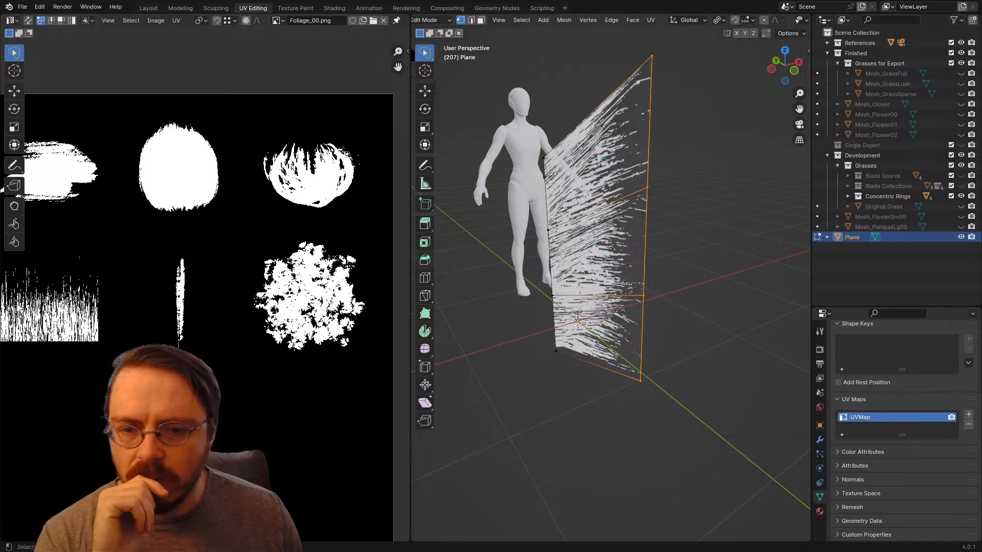
key("Home")
key("a")
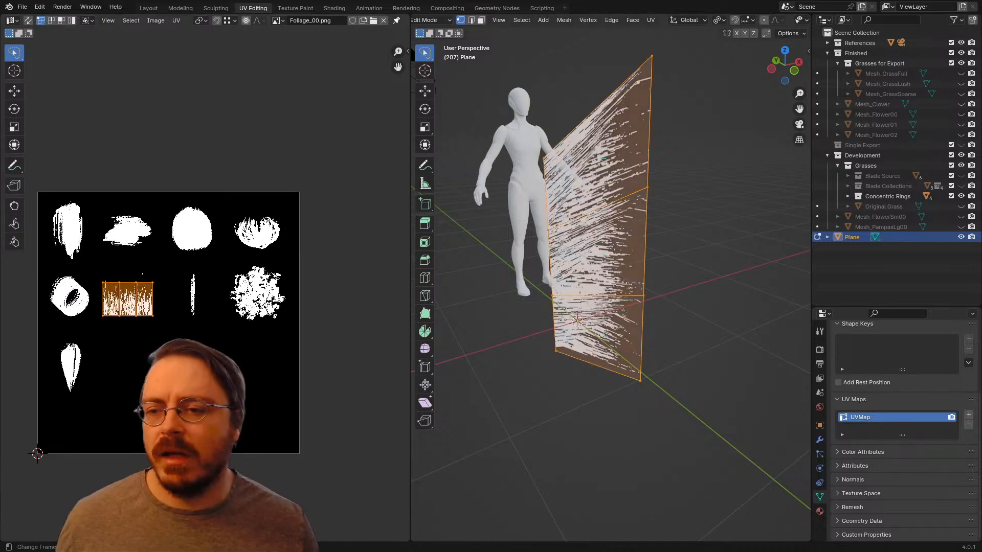
key("g")
key("x")
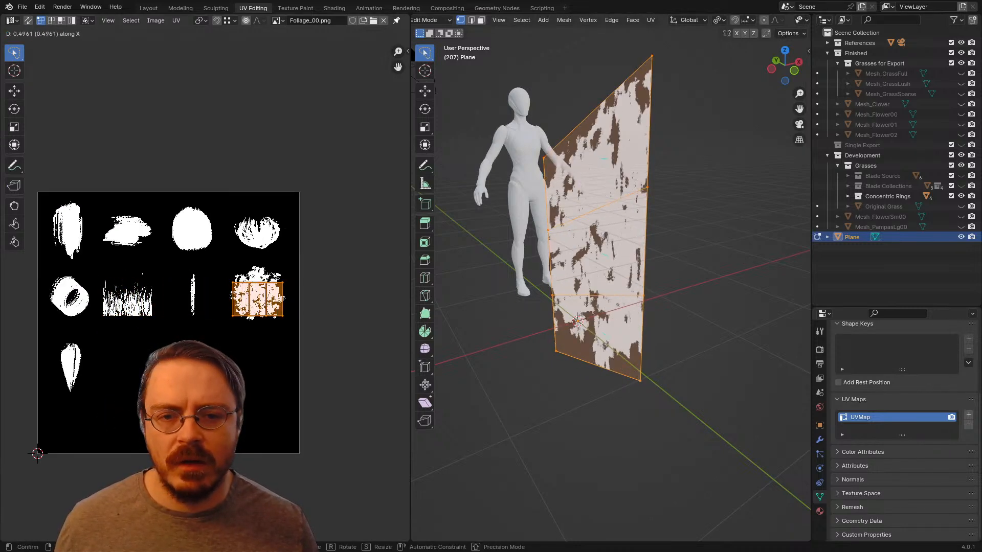
key("Return")
key("g")
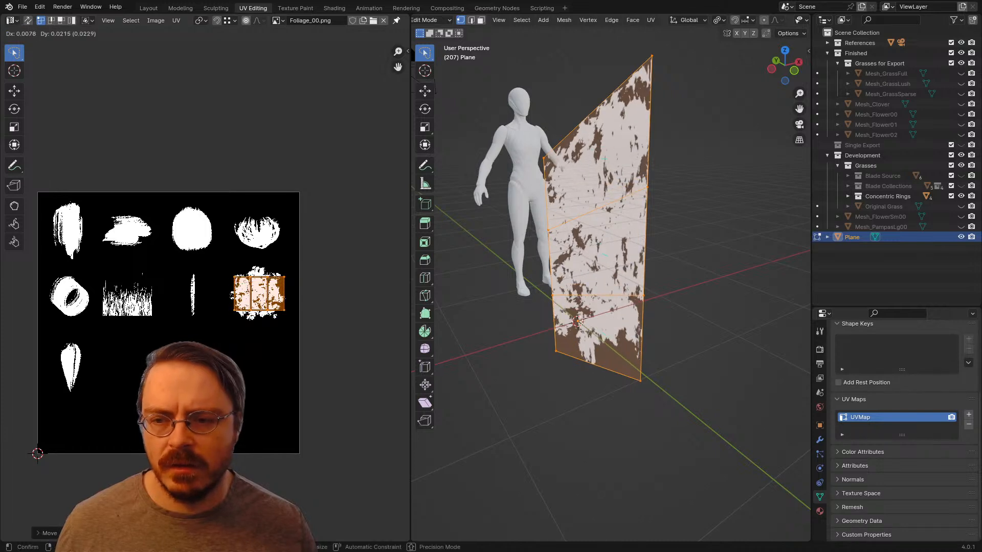
key("Return")
key("s")
key("Return")
Step: Move the UV island up about 0.25 onto the curved bristle tuft alpha and enlarge it to enclose the tuft
key("g")
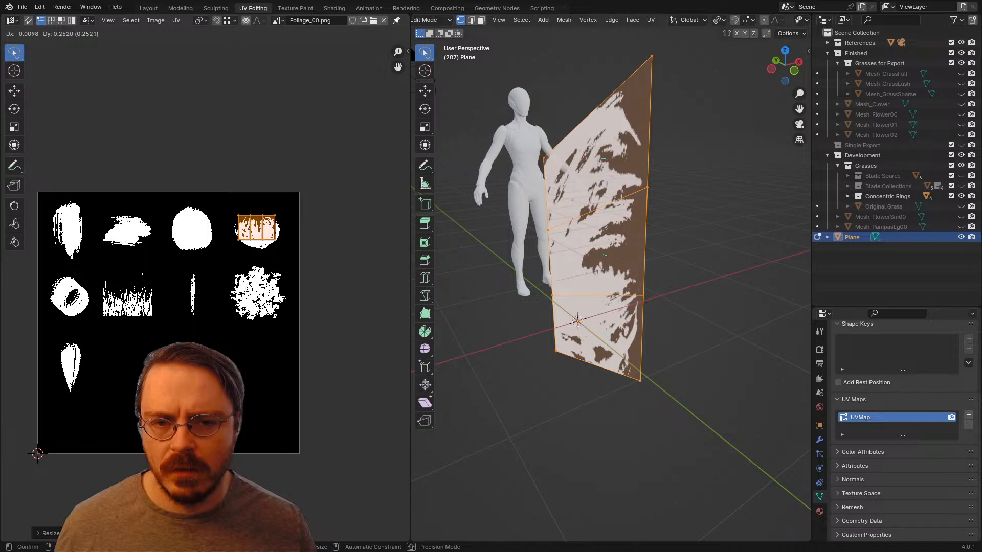
key("Return")
key("s")
key("Return")
key("g")
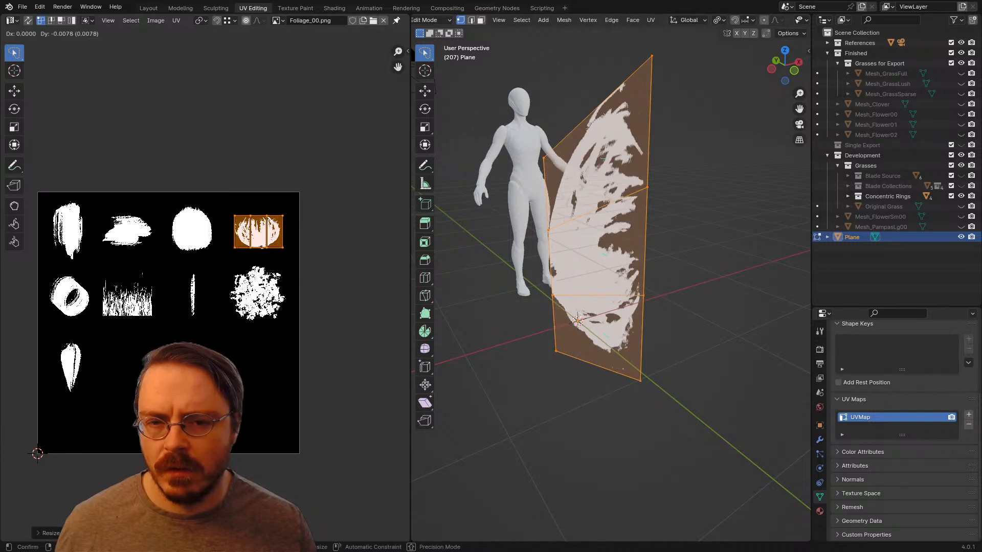
key("Return")
key("alt+a")
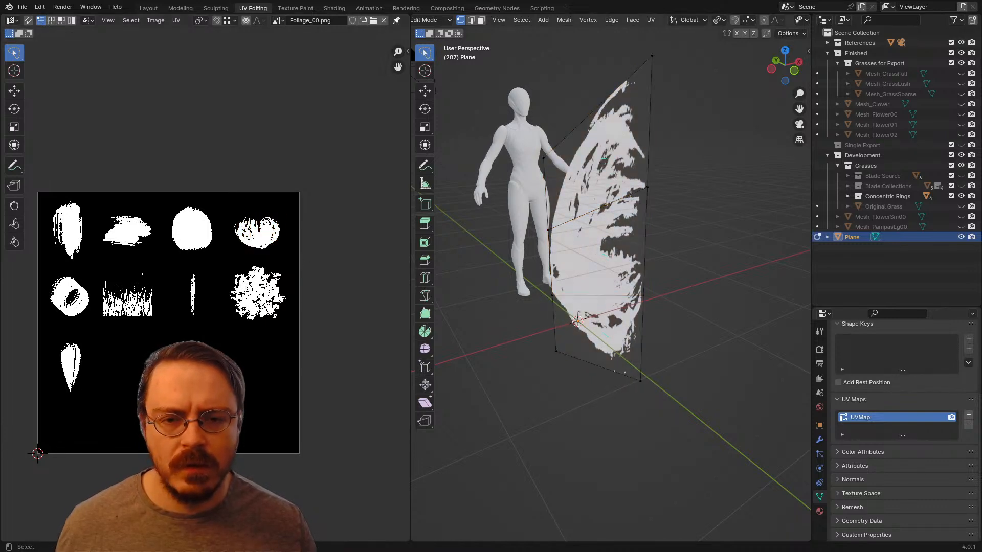
middle_click_drag(690, 286, 460, 278)
scroll(206, 289, "up", 4)
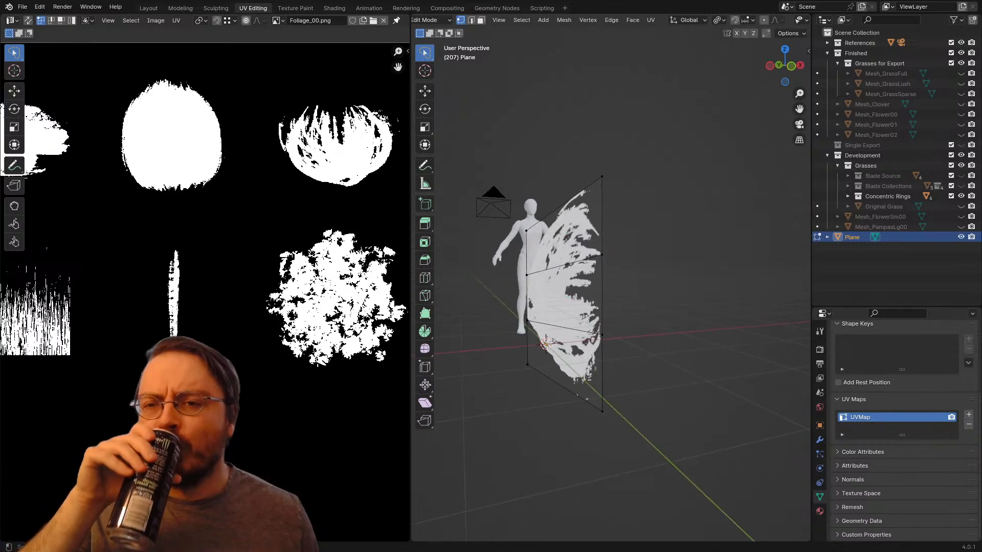
middle_click_drag(562, 286, 485, 321)
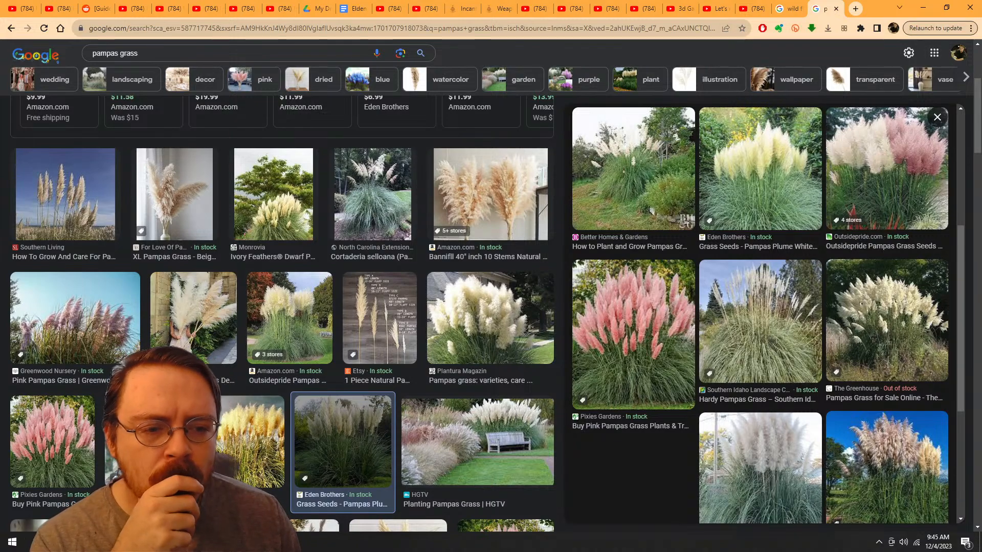
Step: Switch to the browser and examine plume shapes in the pampas grass images from Oh! You're Lovely, High Country Gardens and Green Thumbs Garden
scroll(764, 313, "down", 10)
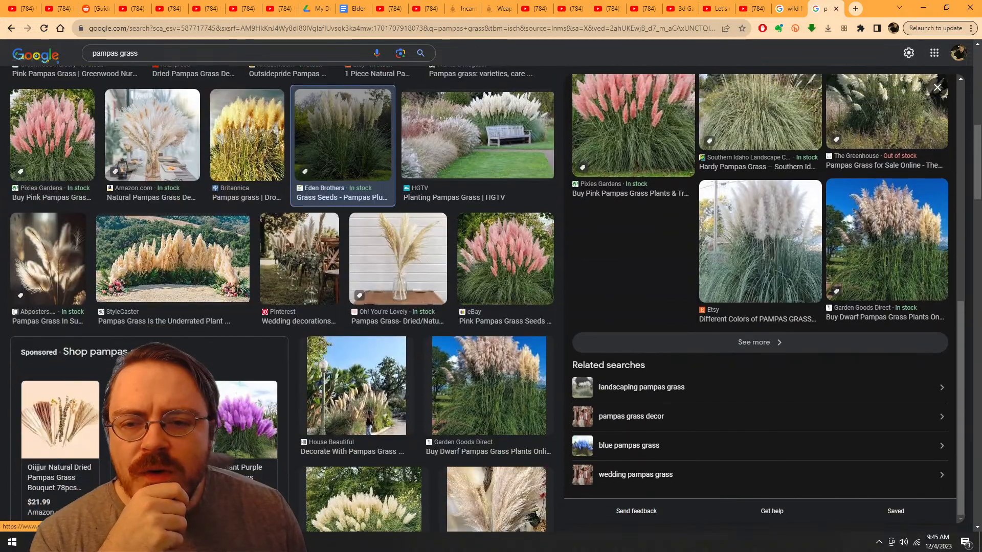
left_click(398, 258)
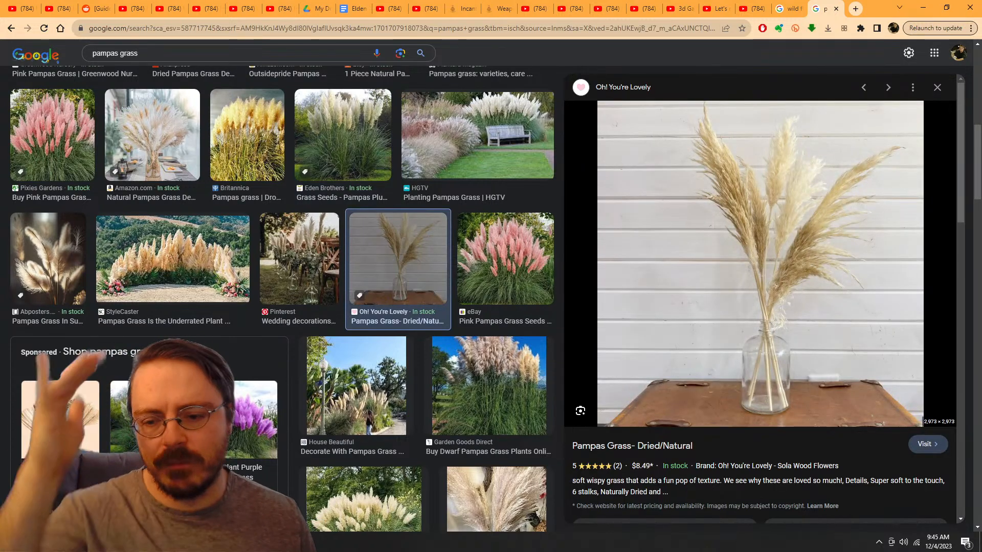
scroll(281, 296, "down", 1)
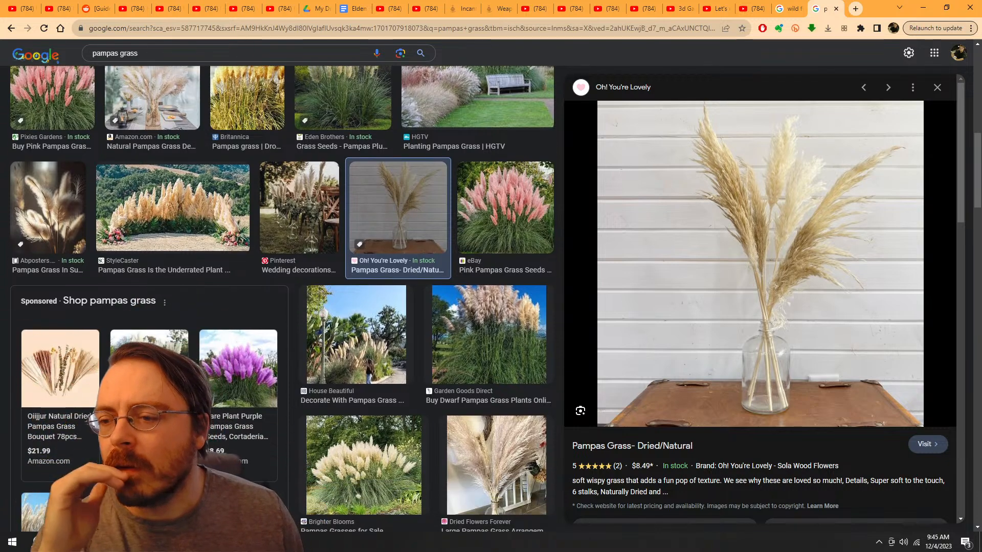
scroll(281, 297, "down", 3)
scroll(282, 297, "down", 4)
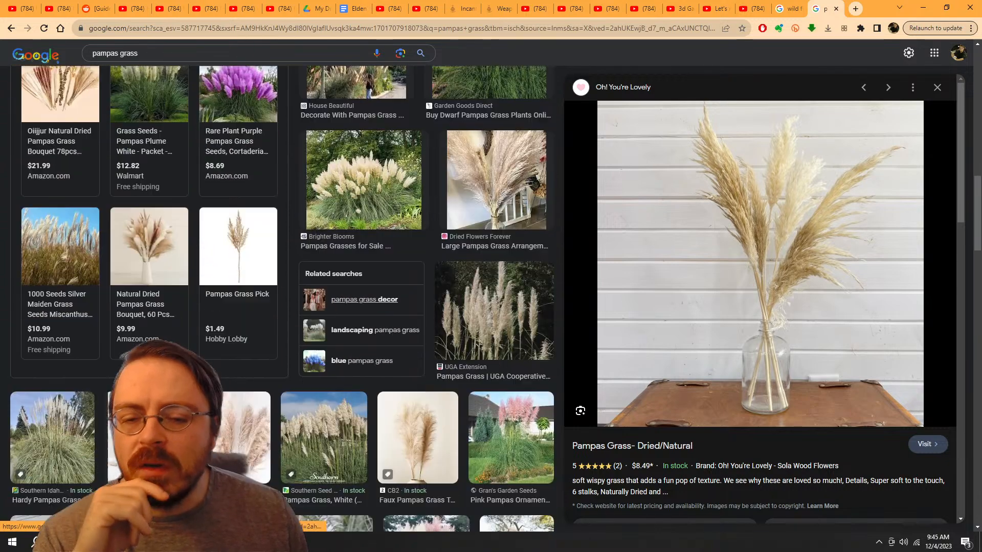
scroll(281, 296, "down", 3)
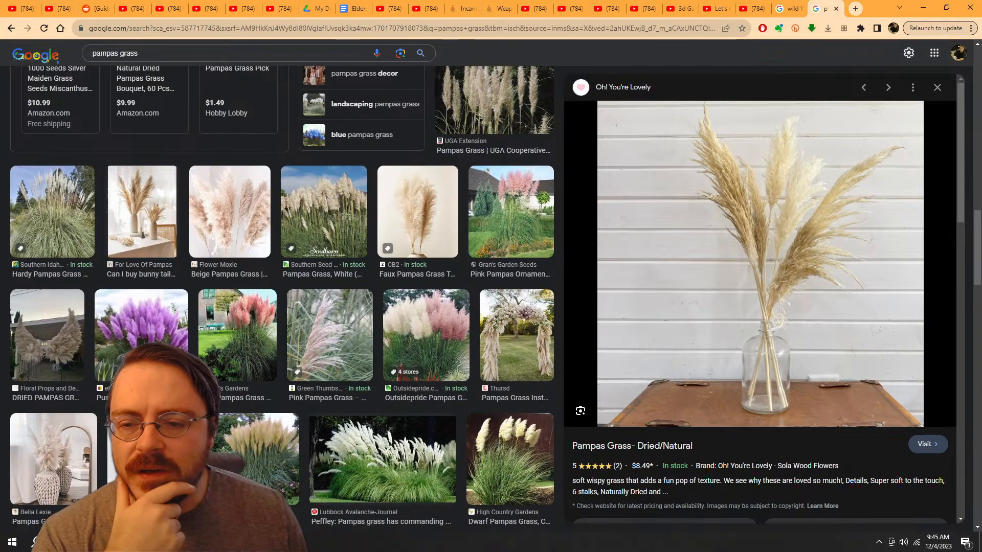
left_click(510, 458)
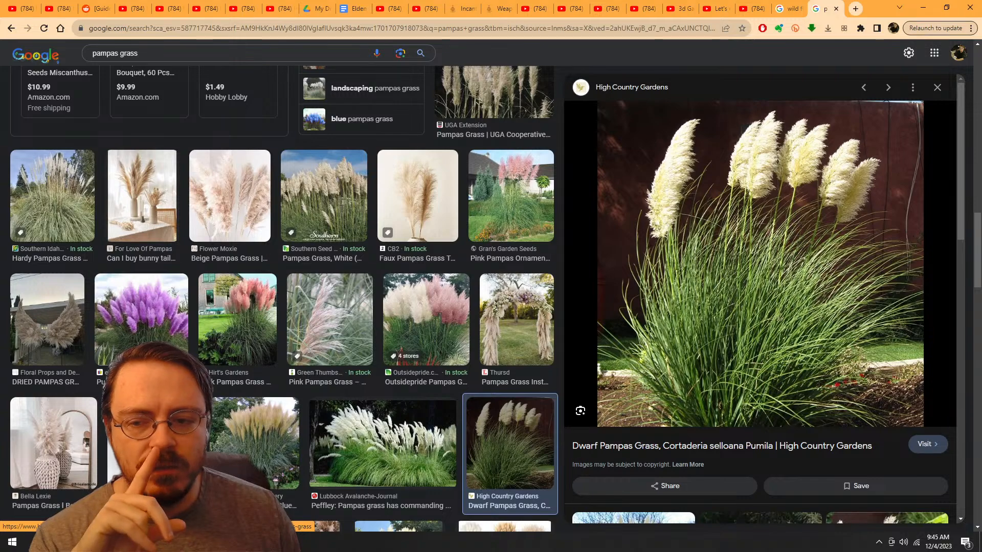
left_click(330, 320)
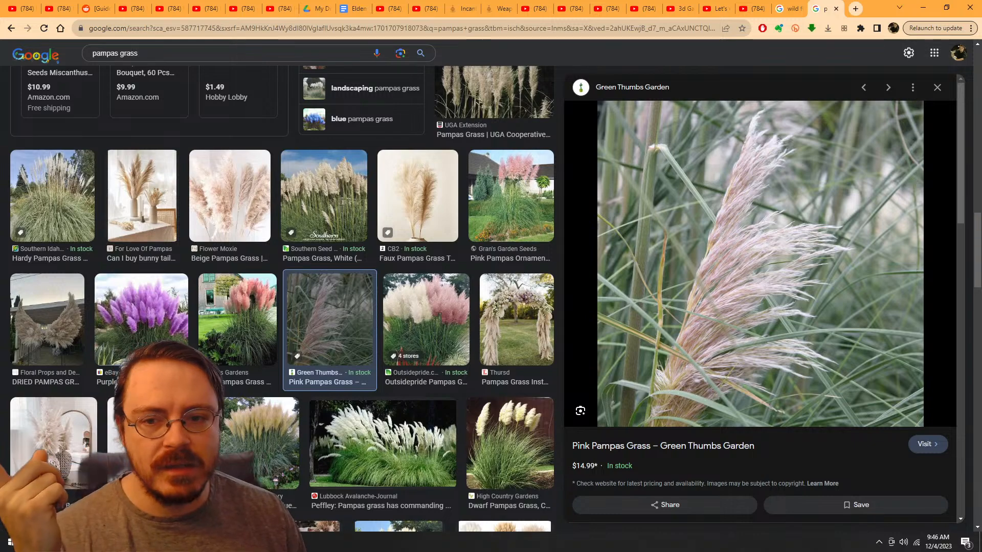
Step: Examine how plumes grow on whole pampas grass plants in the Brighter Blooms, Eden Brothers, Greenwood Nursery and Southern Living images
scroll(281, 306, "up", 4)
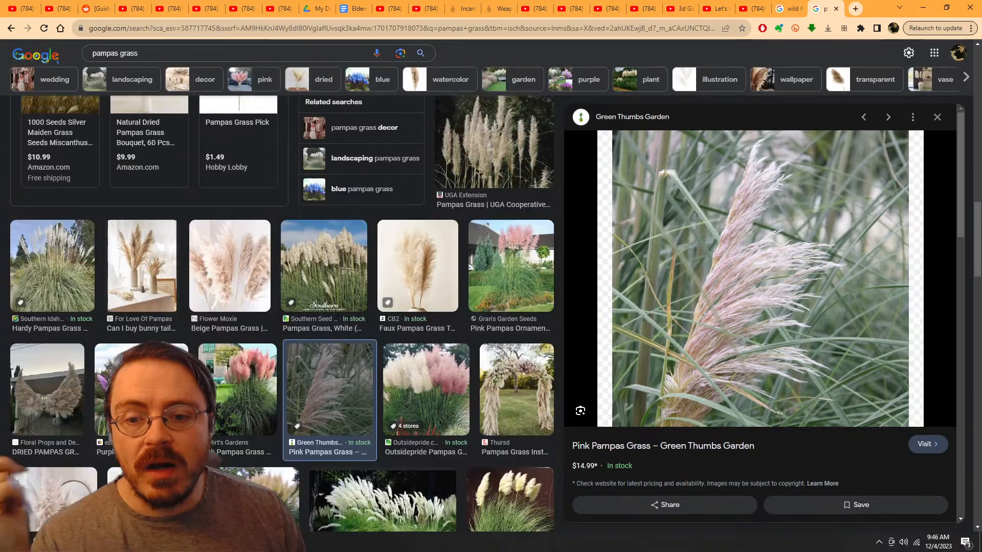
scroll(364, 301, "up", 3)
left_click(364, 301)
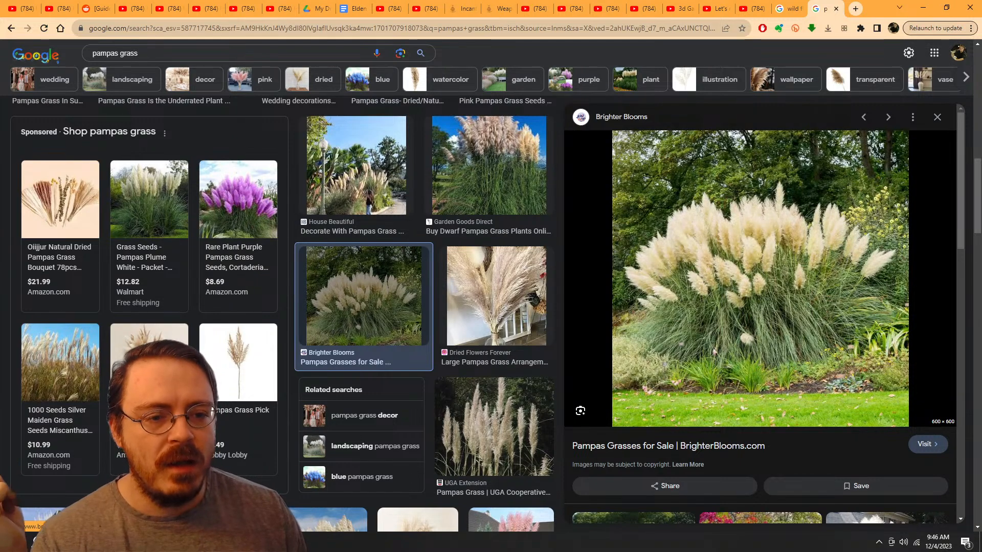
scroll(281, 312, "up", 10)
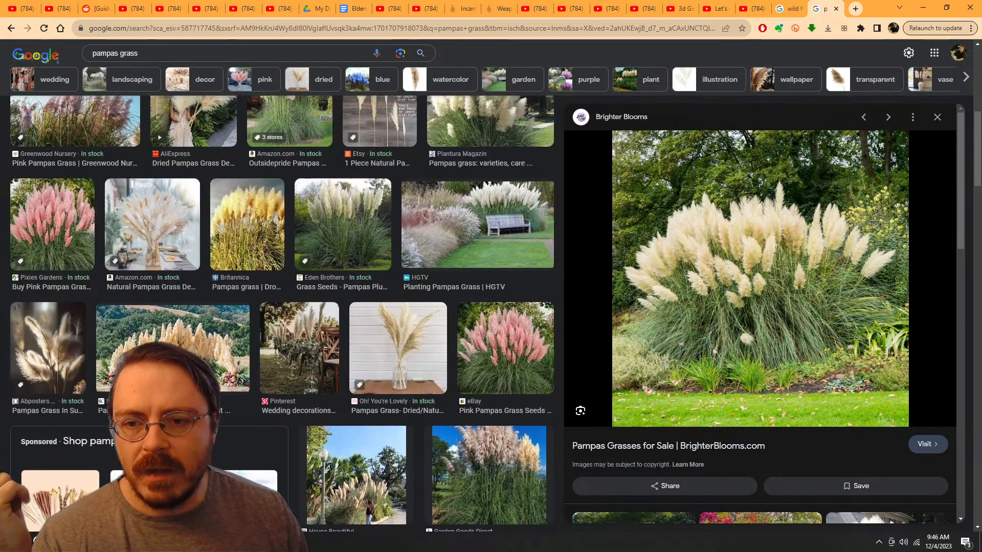
scroll(281, 312, "up", 2)
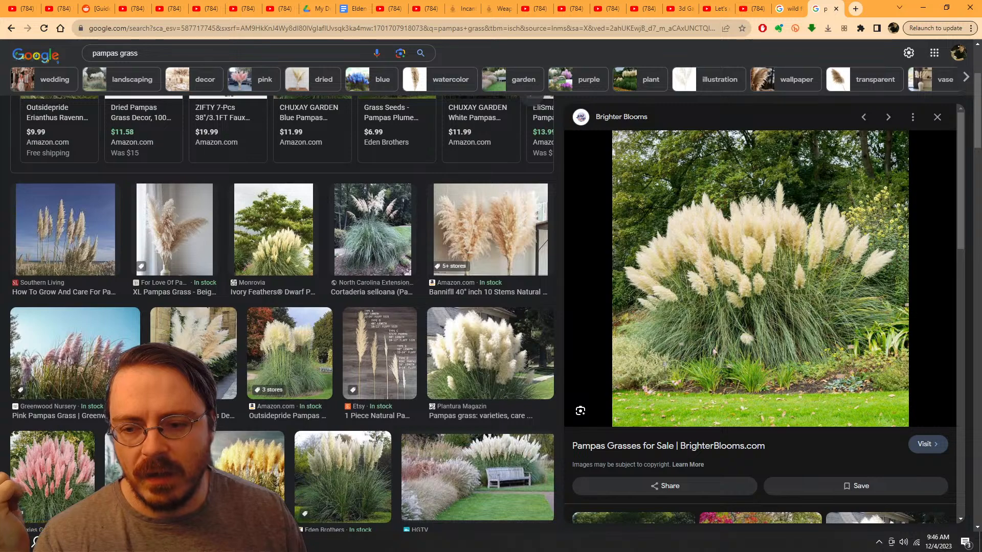
scroll(342, 322, "down", 3)
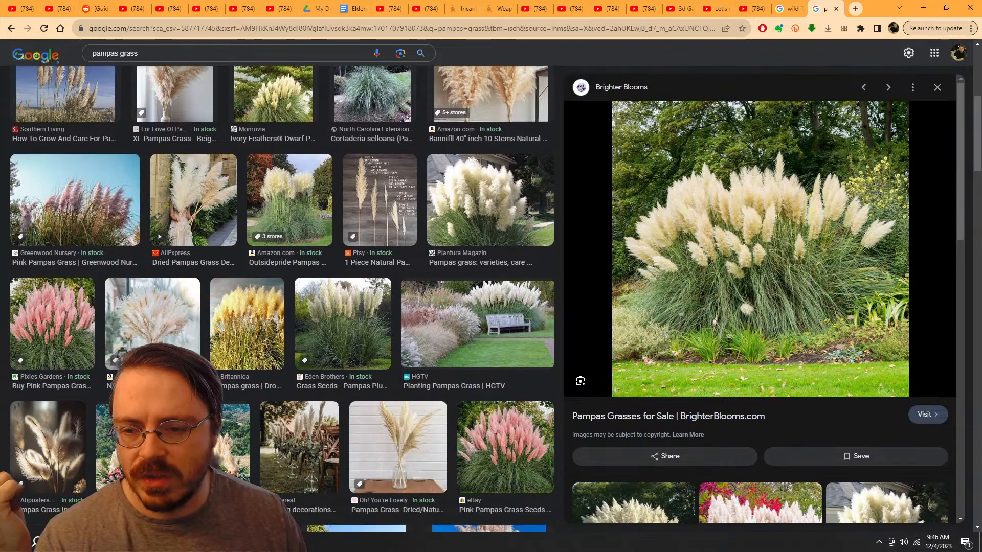
left_click(343, 323)
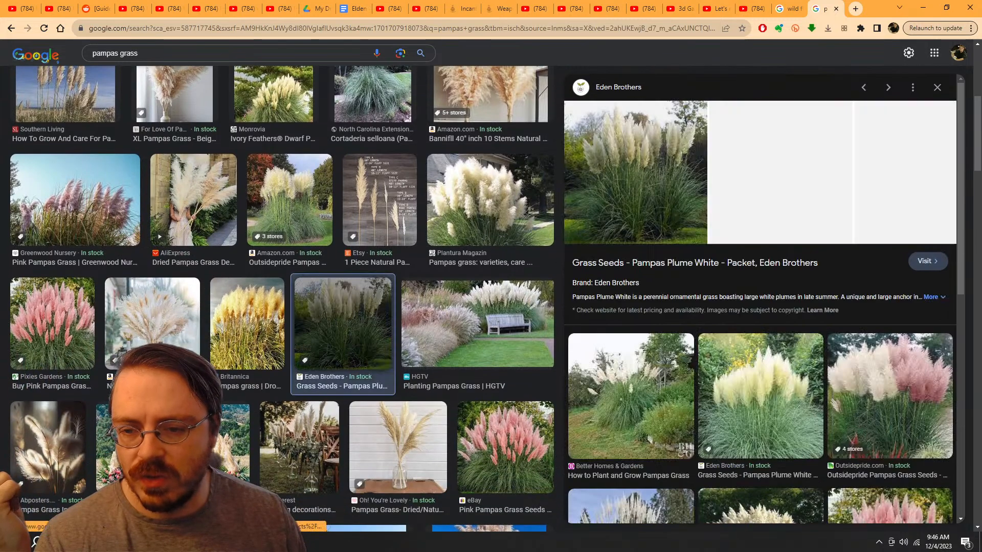
scroll(756, 307, "down", 4)
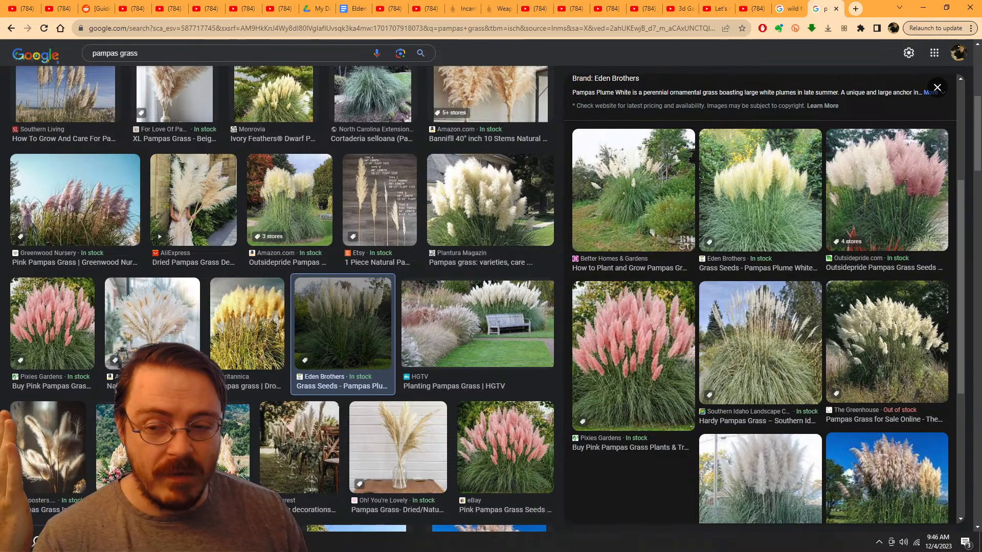
left_click(77, 210)
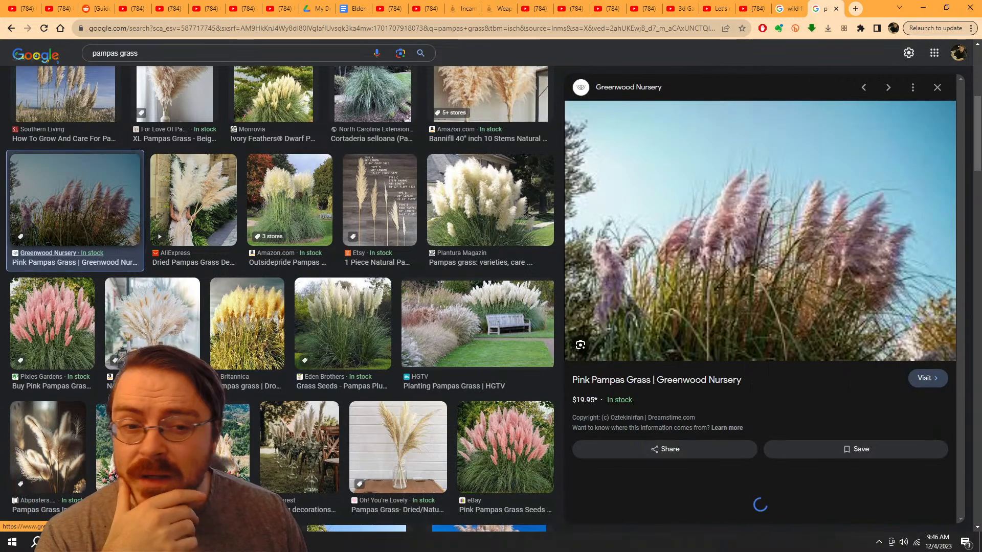
scroll(169, 284, "up", 3)
left_click(77, 233)
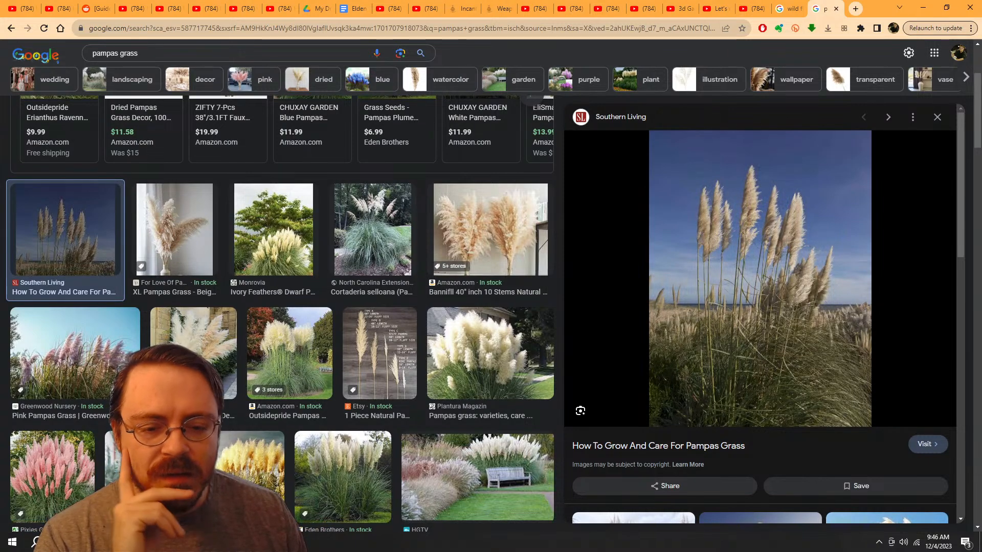
scroll(247, 271, "down", 4)
Step: Switch back to Blender and examine the bristle-textured plane beside the mannequin from the front and side
key("alt+Tab")
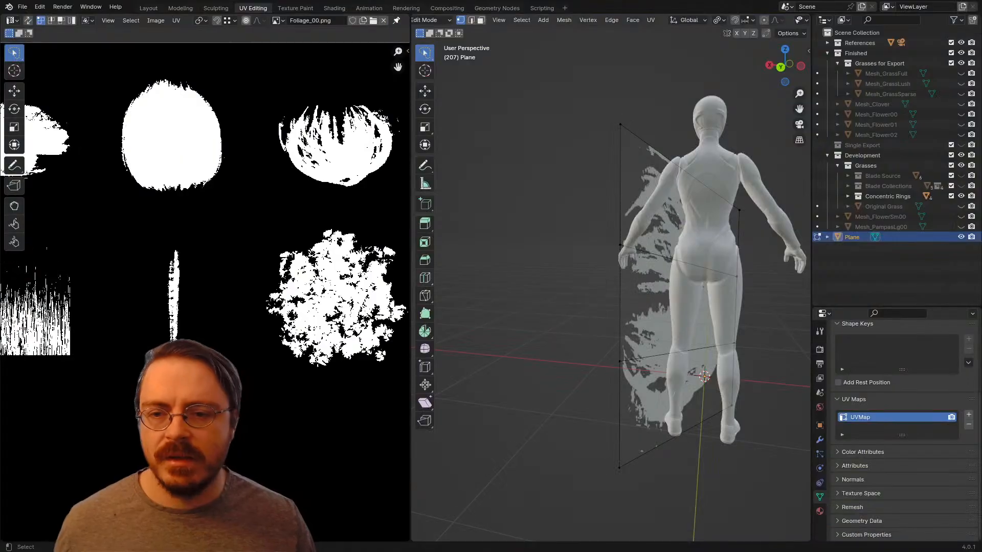
middle_click_drag(501, 286, 787, 286)
middle_click_drag(578, 307, 646, 253, "shift")
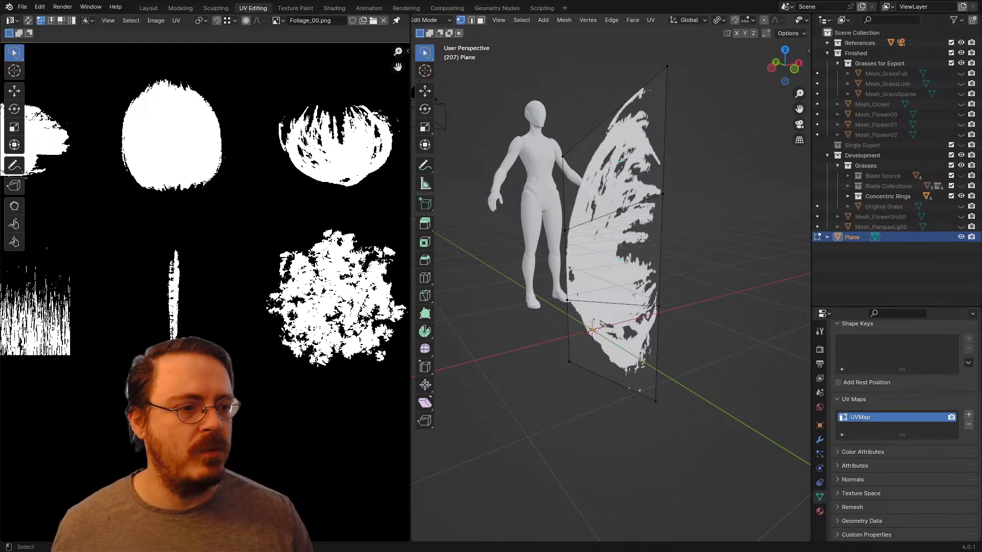
middle_click_drag(639, 256, 593, 179)
Step: Squash the whole textured plane along Z to roughly half its height
key("a")
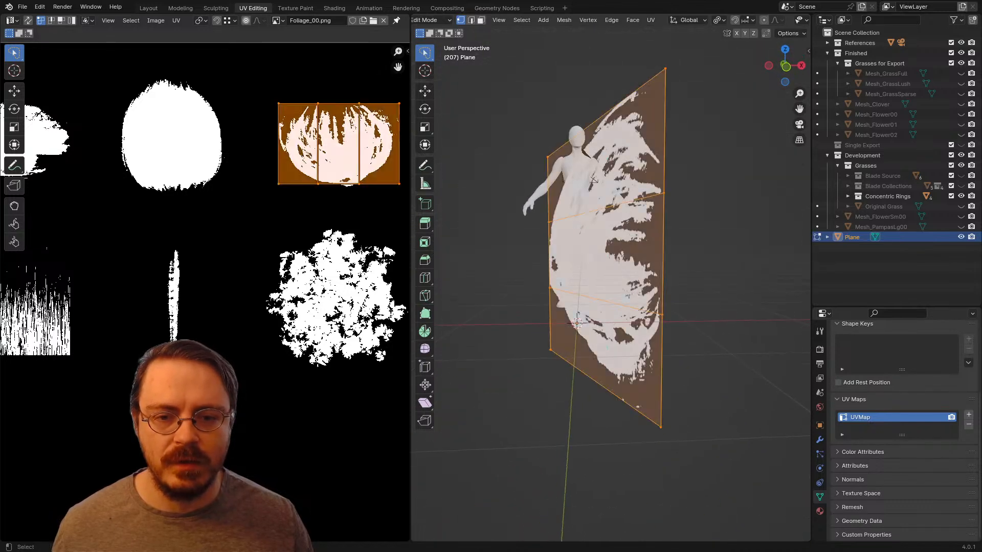
key("s")
key("y")
right_click(705, 412)
key("s")
key("z")
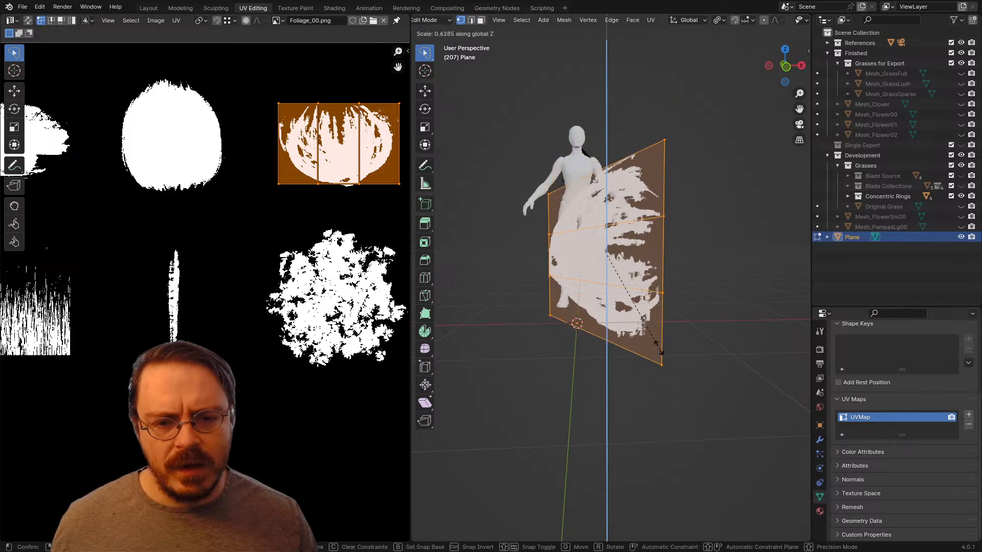
left_click(642, 327)
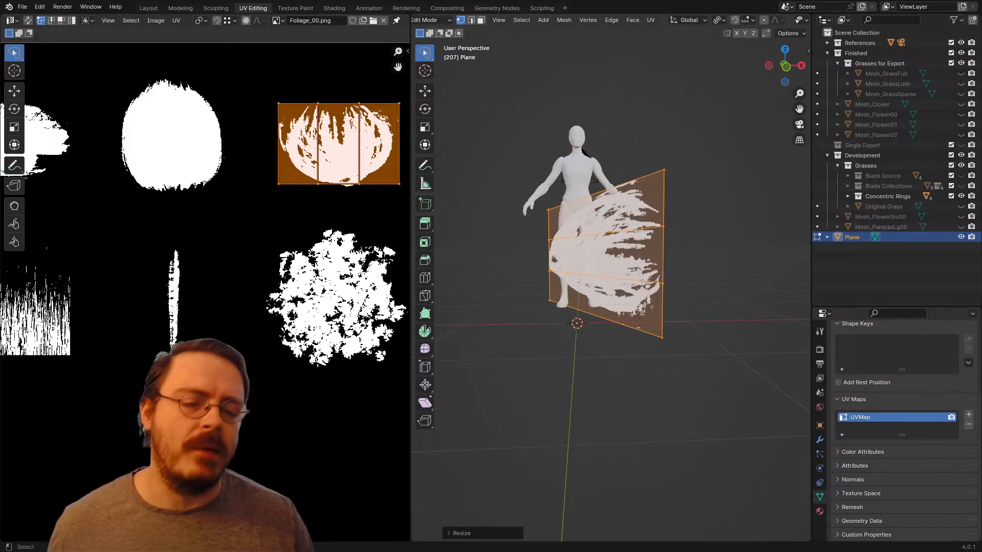
Step: Delete all of the plane object's geometry in the Layout workspace, leaving the object empty in Edit Mode
key("x")
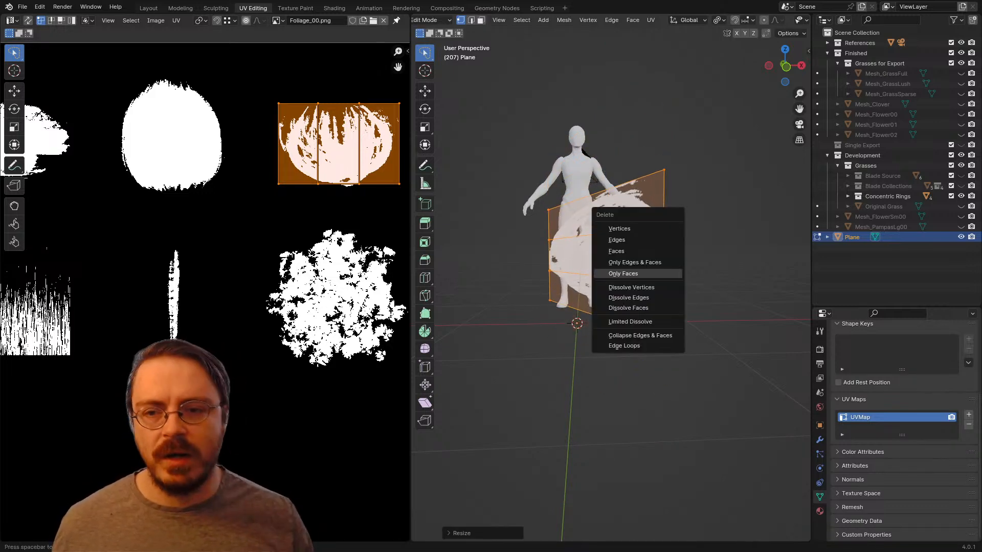
key("Escape")
left_click(148, 8)
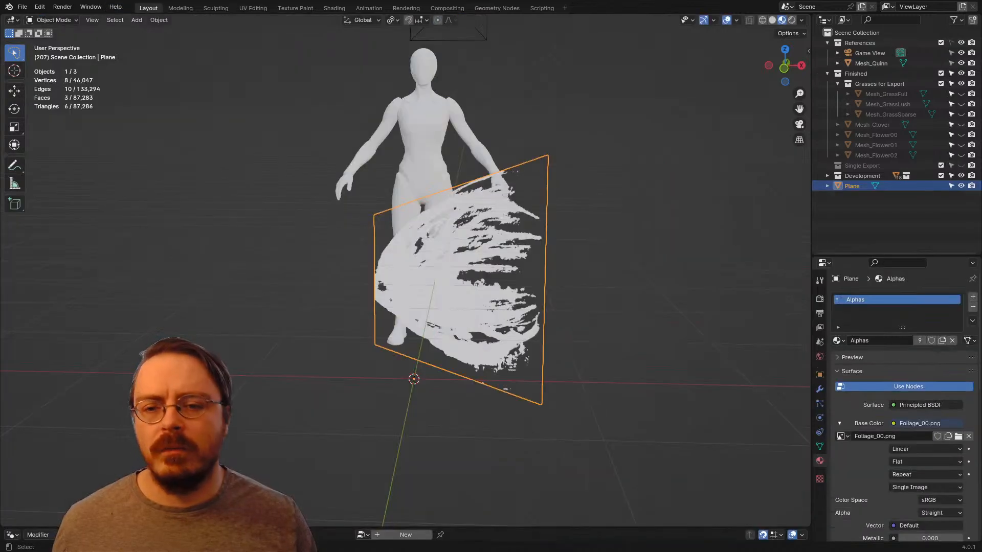
key("ctrl+Tab")
left_click(526, 271)
key("x")
left_click(536, 277)
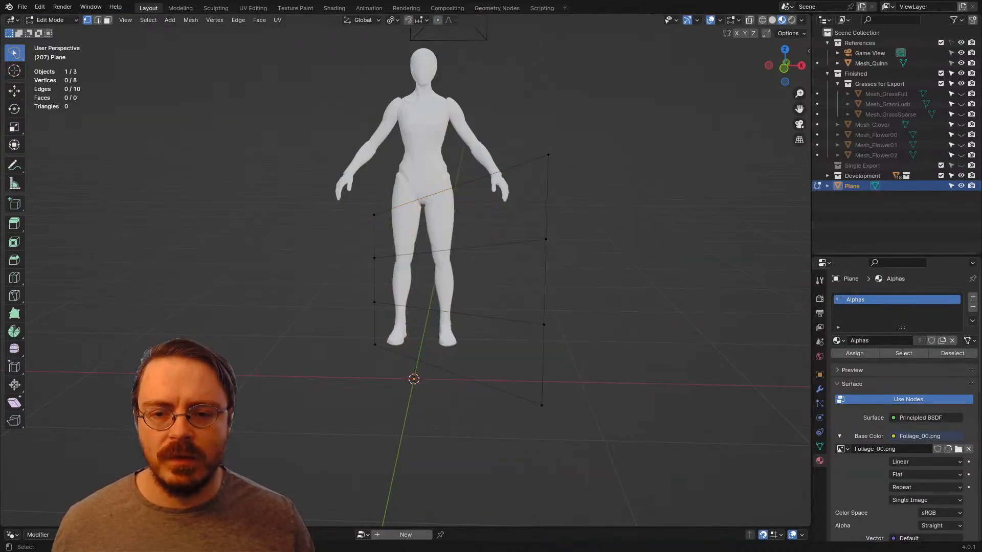
key("a")
key("x")
left_click(439, 184)
Step: Add a new plane at the world origin inside the emptied object and rotate it 90° about X to stand upright
key("KP_7")
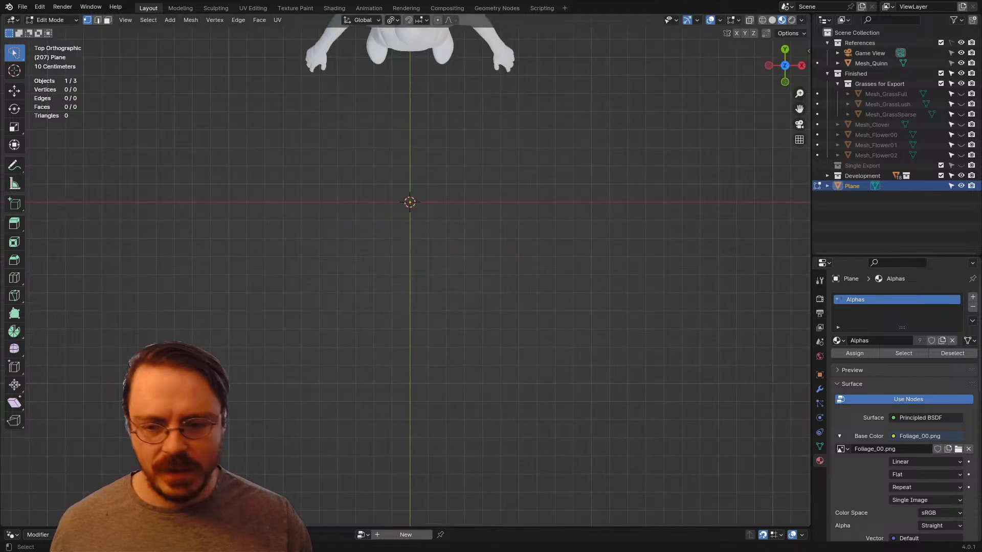
key("shift+a")
left_click(409, 187)
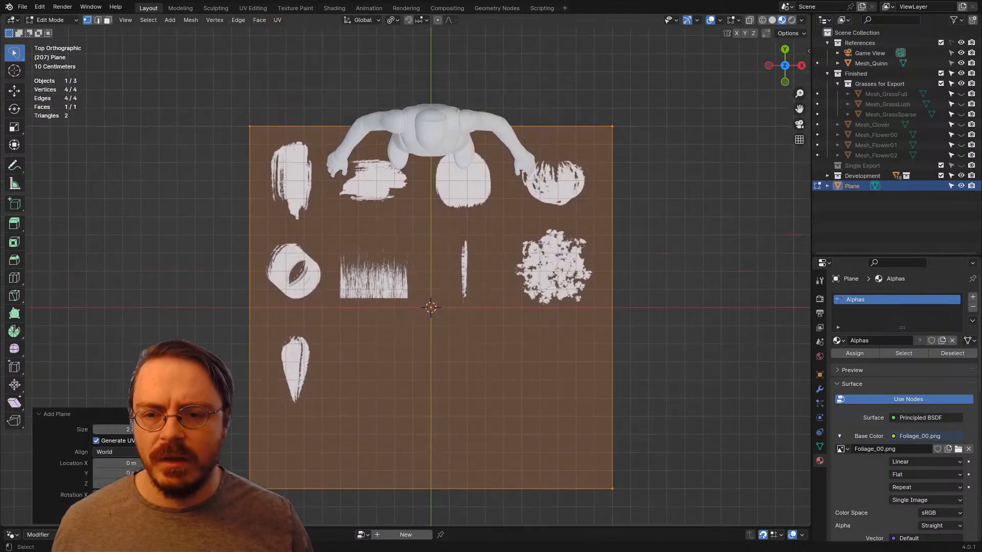
type("rx90")
key("Return")
Step: Narrow the upright plane along X to less than half its width and add a vertical loop cut through its centre
scroll(491, 331, "down", 4)
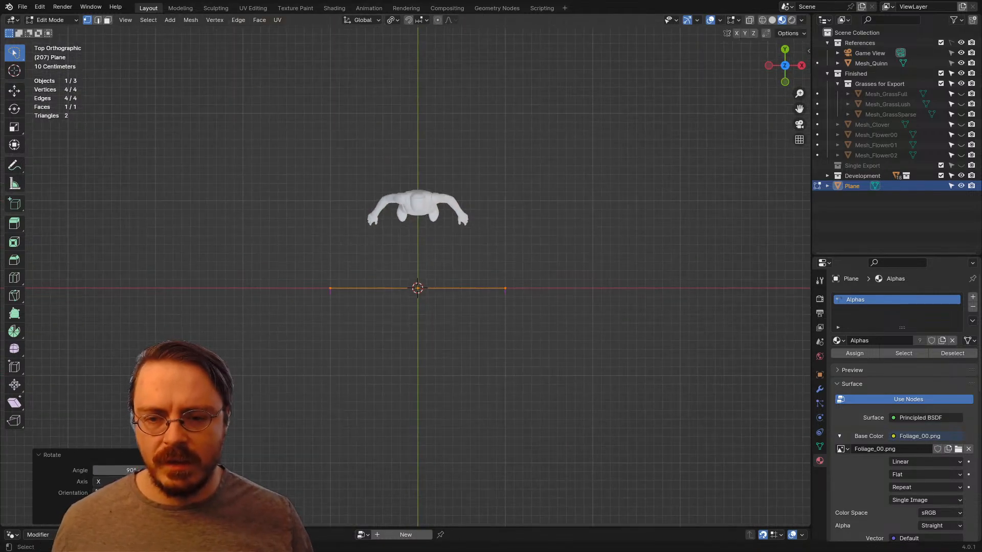
middle_click_drag(620, 355, 628, 289)
key("s")
key("x")
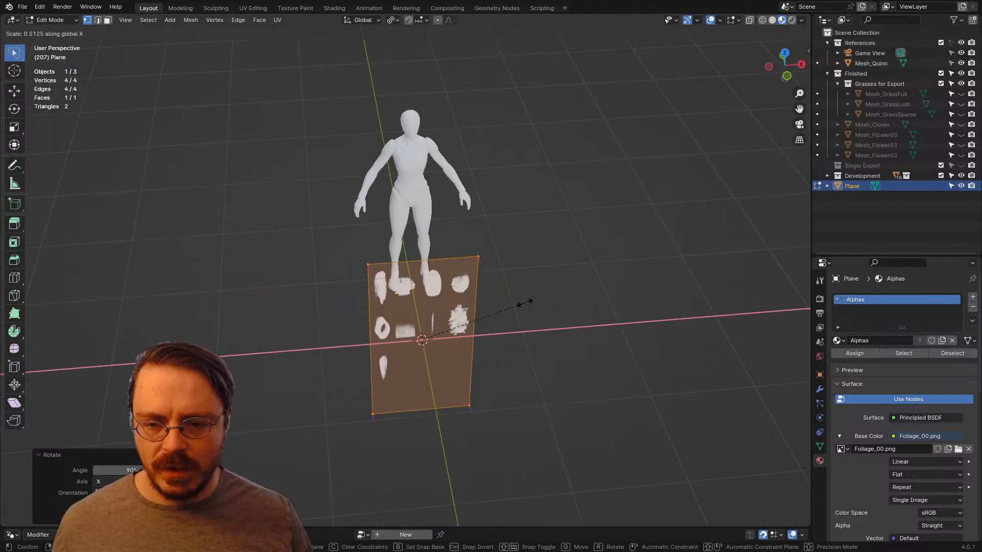
left_click(508, 308)
left_click(429, 259)
right_click(429, 260)
Step: Duplicate the split plane twice from the top view, rotating each copy 120° about Z to form a three-way cross
key("a")
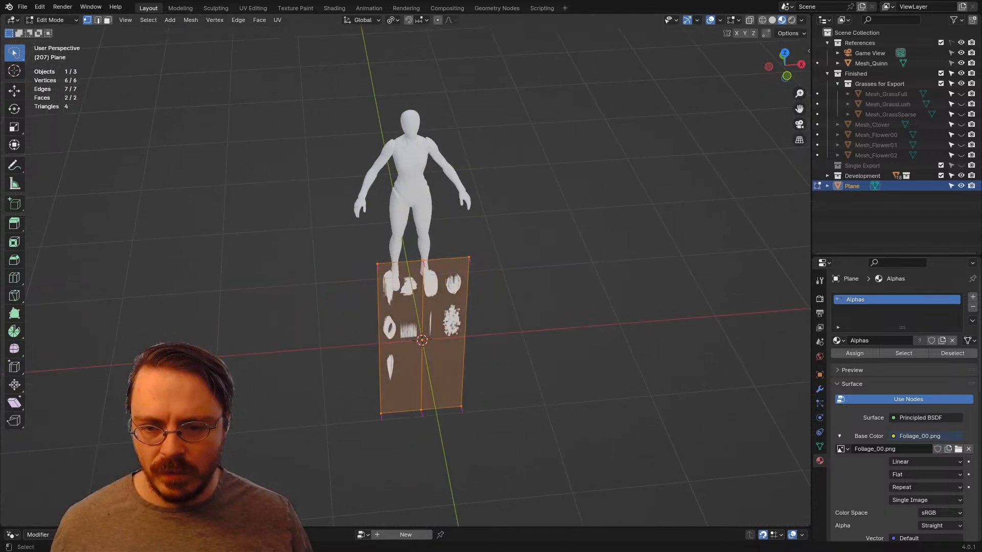
key("KP_7")
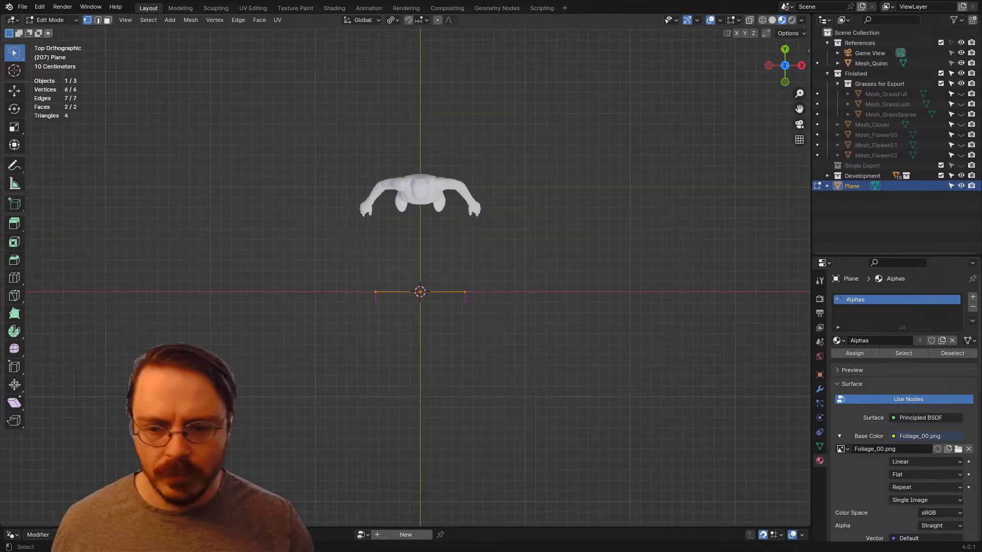
key("shift+d")
type("r")
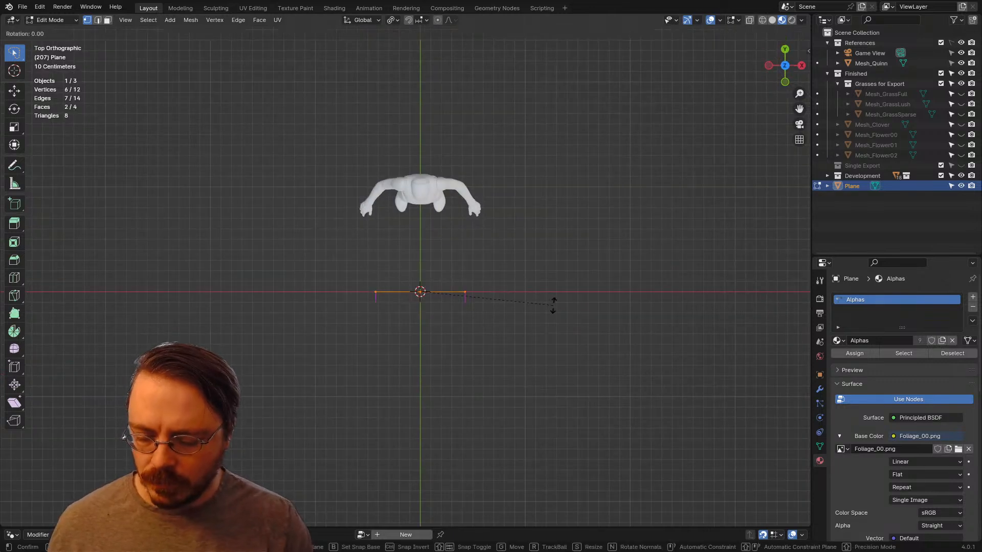
type("120")
key("Return")
key("shift+d")
type("r1")
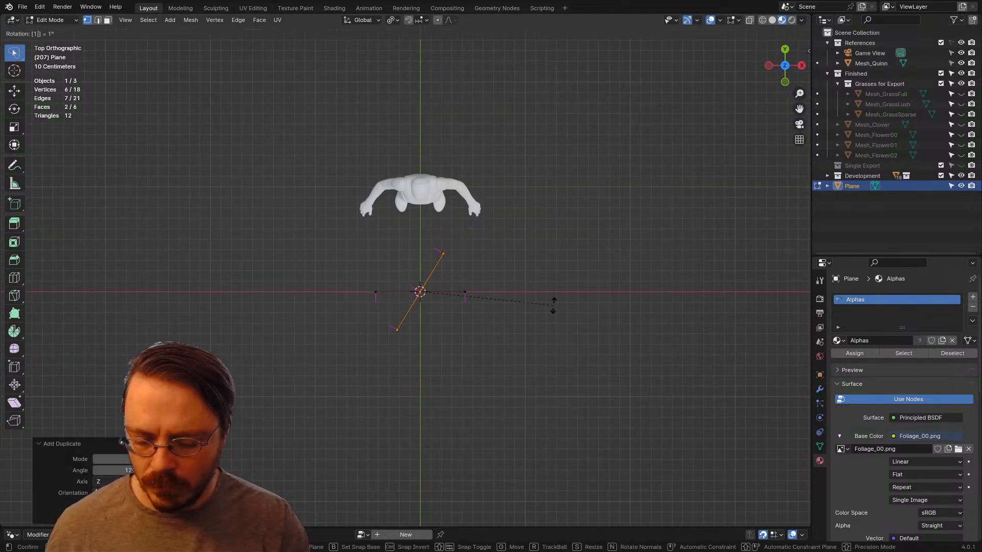
type("20")
key("Return")
Step: Select all three crossed planes and unwrap their UVs
middle_click_drag(490, 327, 491, 263)
key("a")
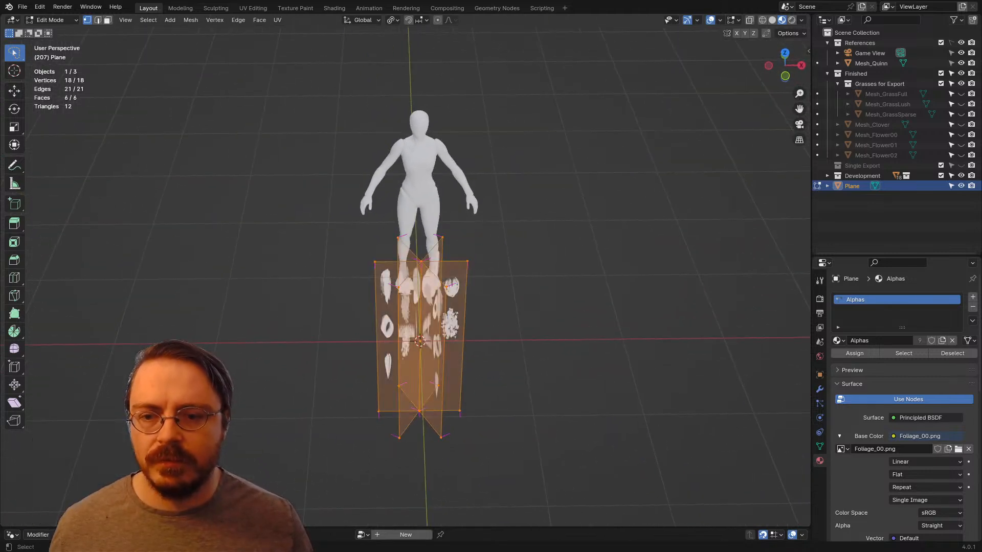
key("u")
key("Return")
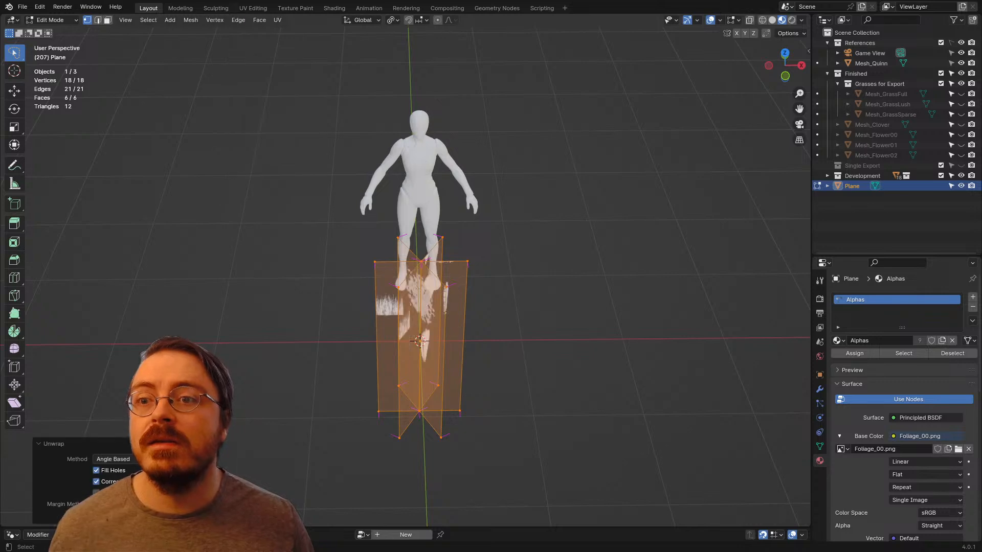
Step: Open the UV Editing workspace and move the rightmost plane's UV island aside, past the texture's right edge
left_click(254, 8)
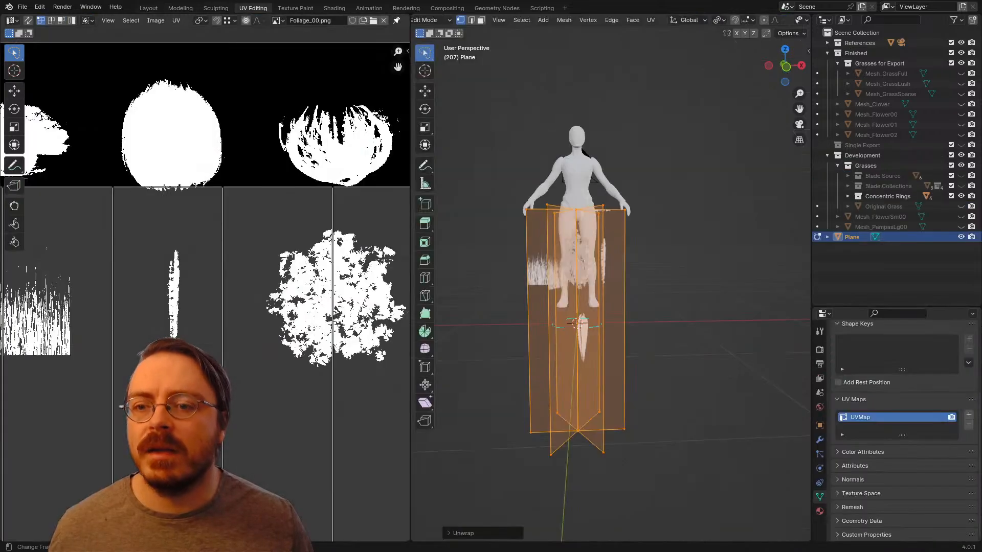
scroll(204, 291, "down", 6)
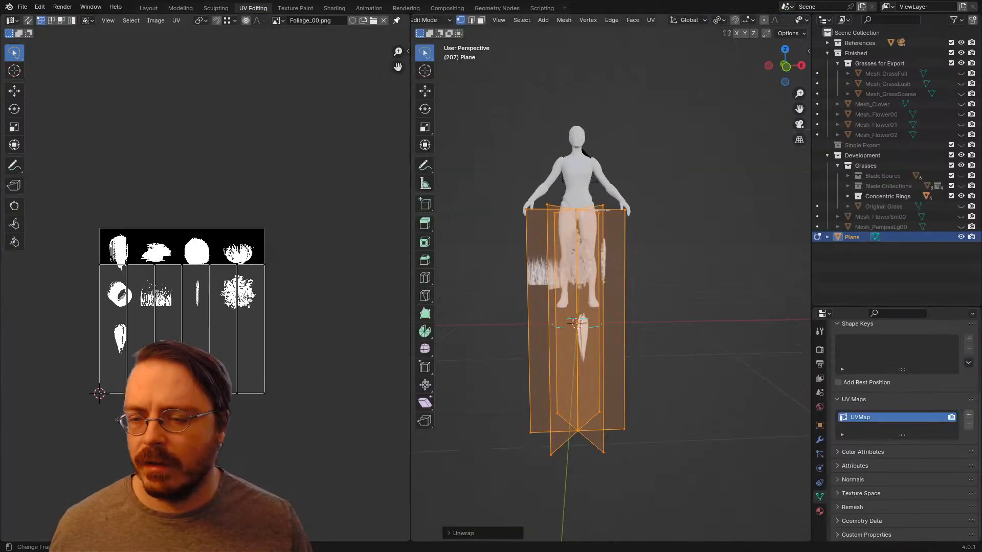
scroll(205, 292, "up", 1)
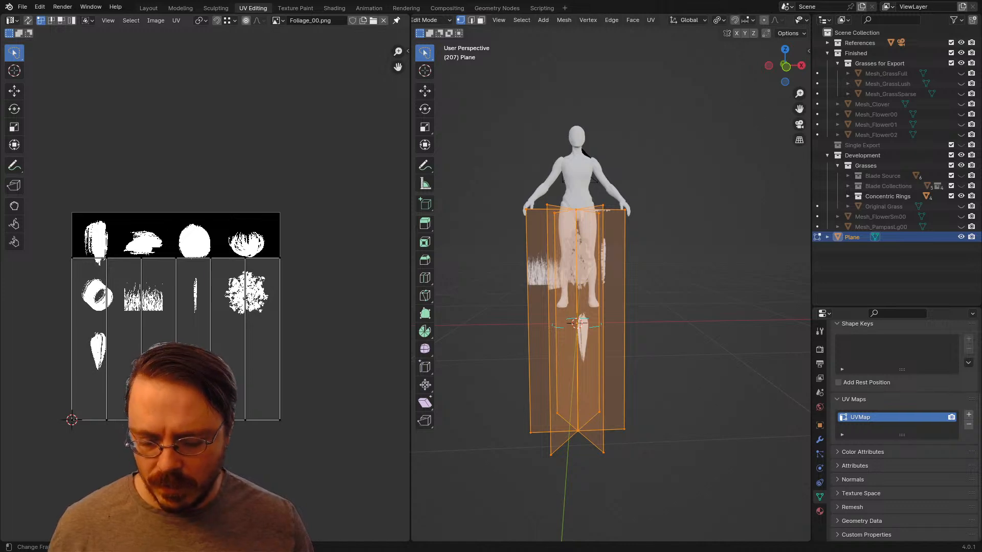
key("l")
left_click(279, 341)
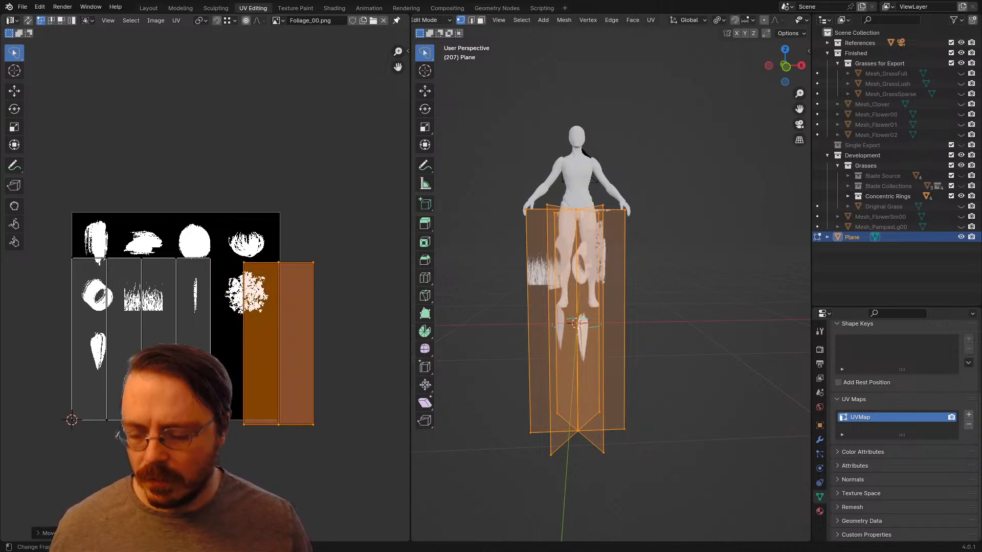
Step: Copy the separated island's UVs and paste them onto the other two islands so all three overlap
left_click(176, 20)
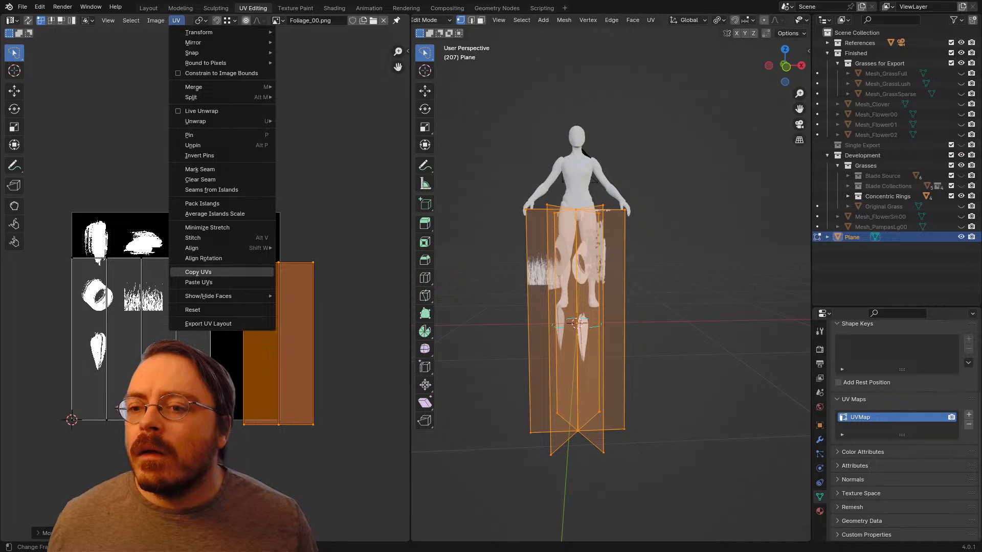
left_click(198, 272)
key("alt+a")
key("l")
key("l")
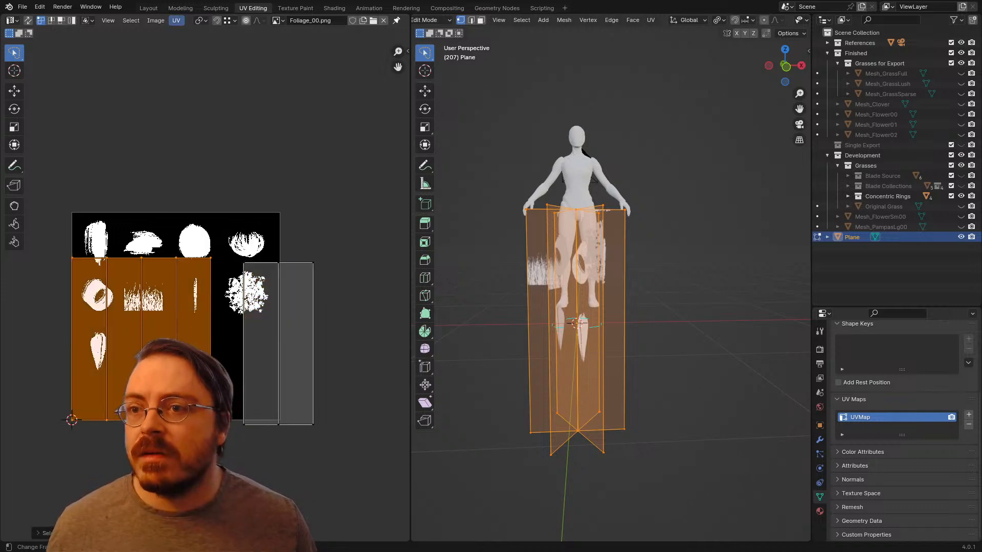
left_click(176, 20)
left_click(218, 280)
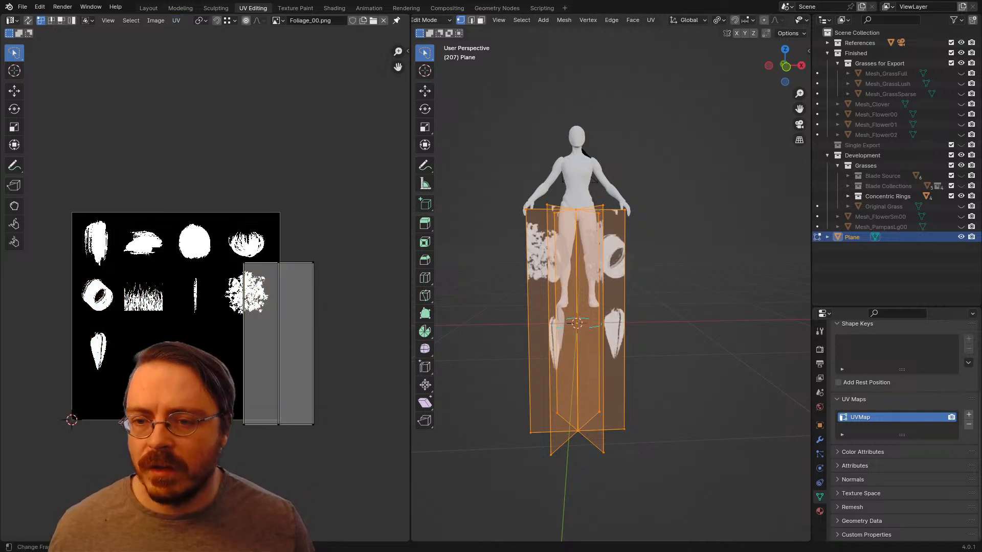
Step: Move the stacked UV islands over the grass-blade strip alpha and fold their left edge along X onto the right edge
mouse_move(173, 305)
left_mouse_down()
mouse_move(296, 492)
mouse_move(279, 488)
left_mouse_up()
key("g")
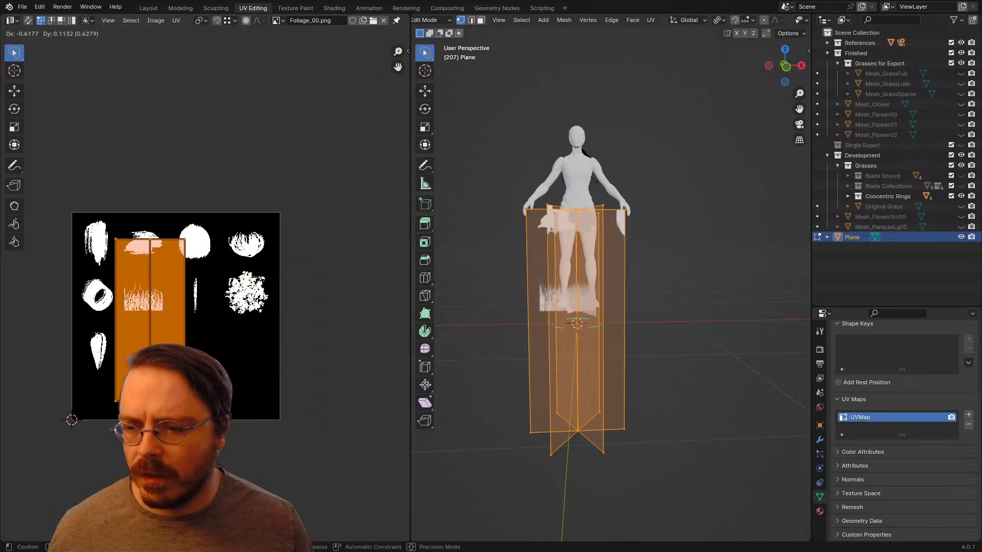
left_click(139, 502)
left_click_drag(99, 246, 125, 454)
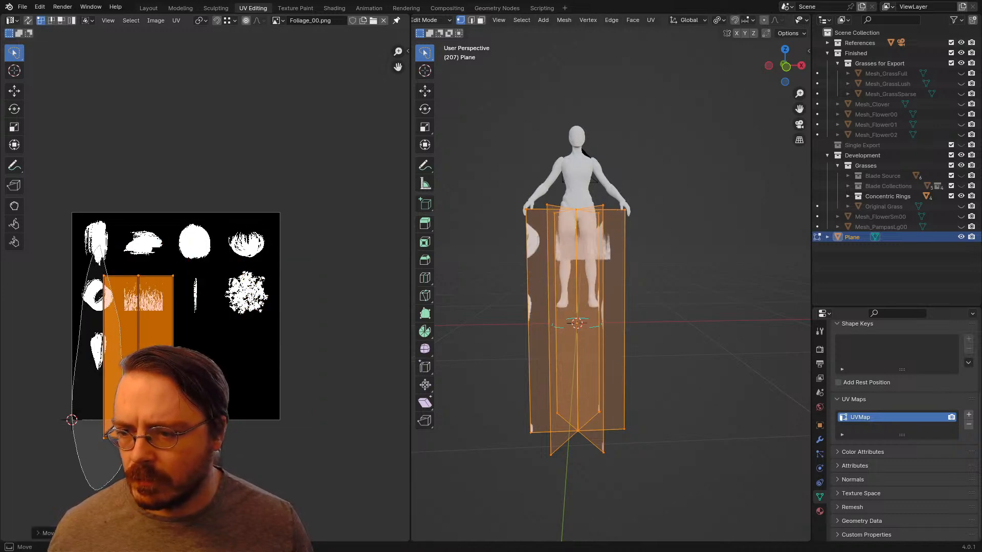
left_click_drag(90, 246, 99, 244)
key("g")
key("x")
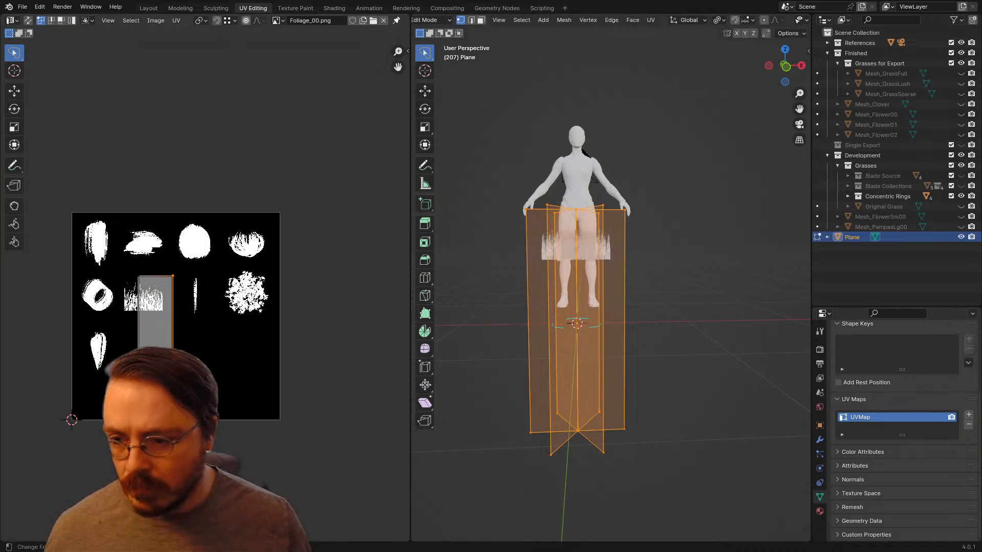
Step: Rotate the folded UV islands -90°, scale them down and move them onto the base of the grass-blade strip alpha
left_click_drag(226, 296, 195, 452)
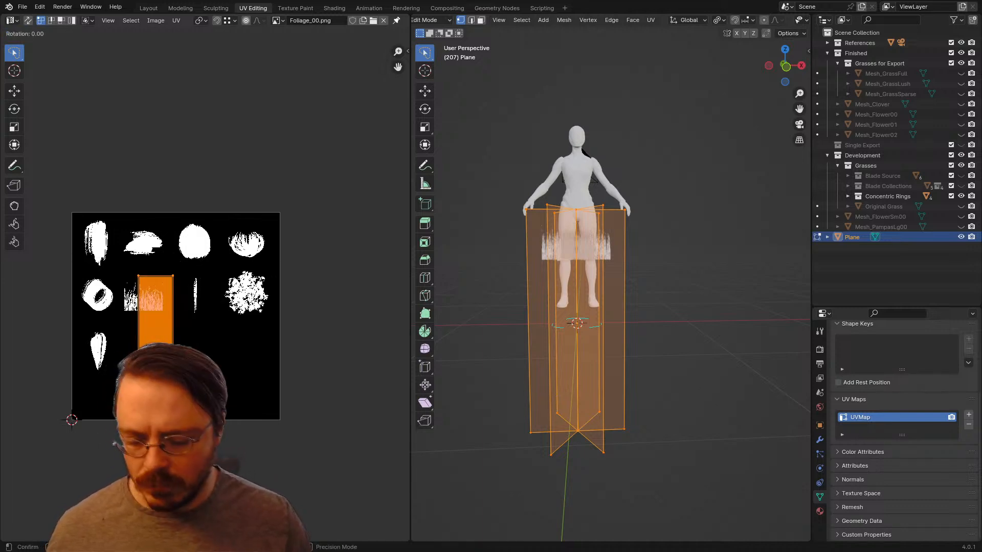
key("Escape")
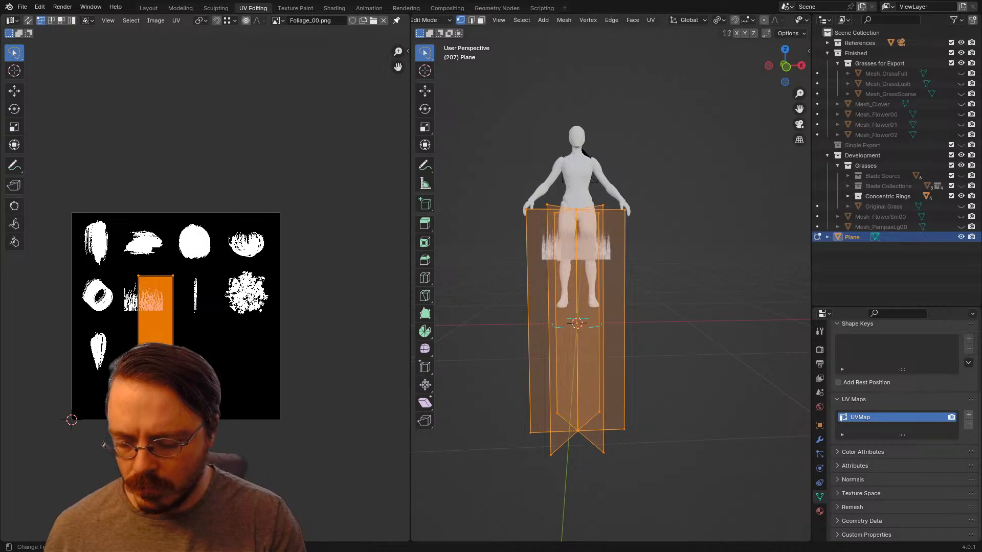
type("-90")
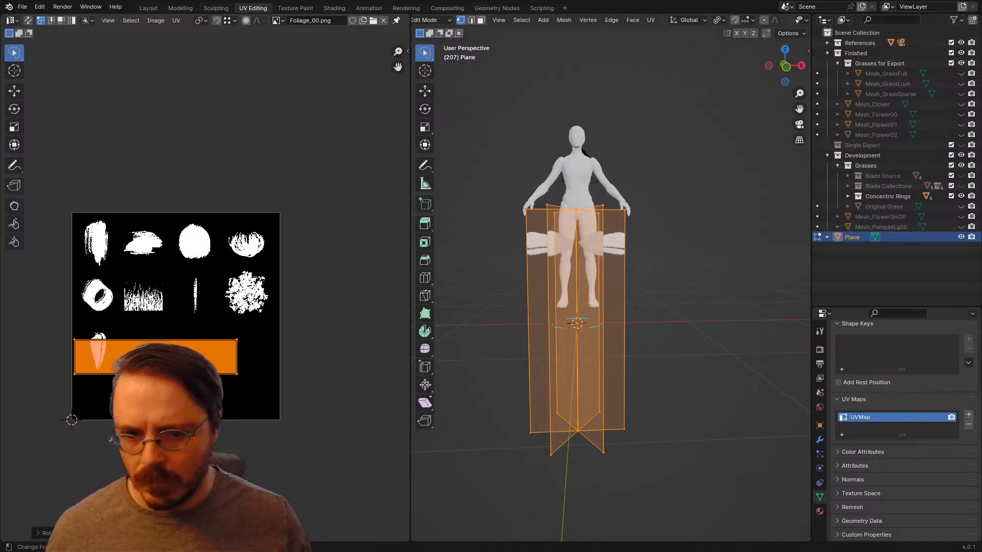
scroll(206, 290, "up", 4)
key("s")
left_click(140, 378)
key("g")
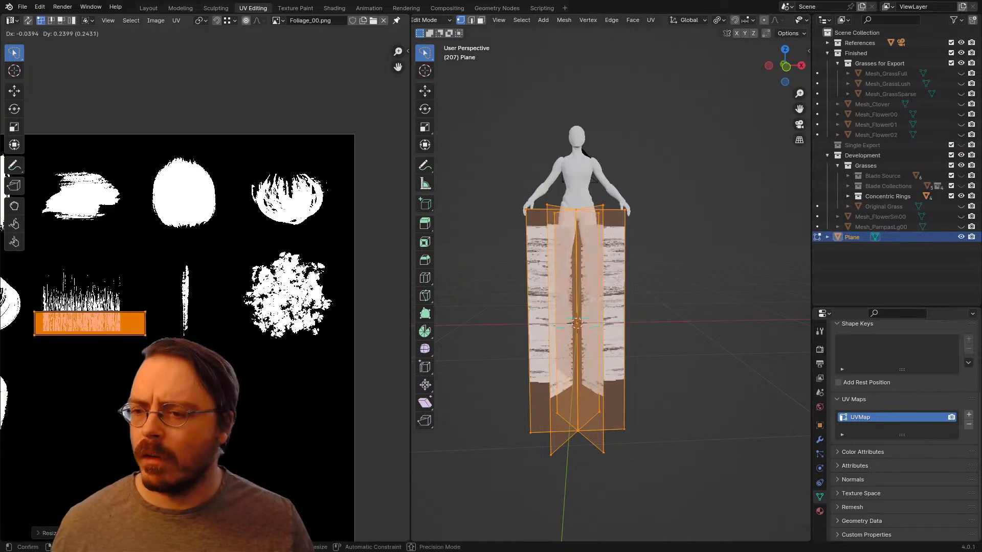
left_click(138, 404)
Step: Scale the stacked UV islands down to fit inside the grass-blade strip's width and move them onto the strip's base
middle_click_drag(133, 404, 219, 404)
scroll(205, 290, "up", 5)
middle_click_drag(160, 421, 226, 360)
key("s")
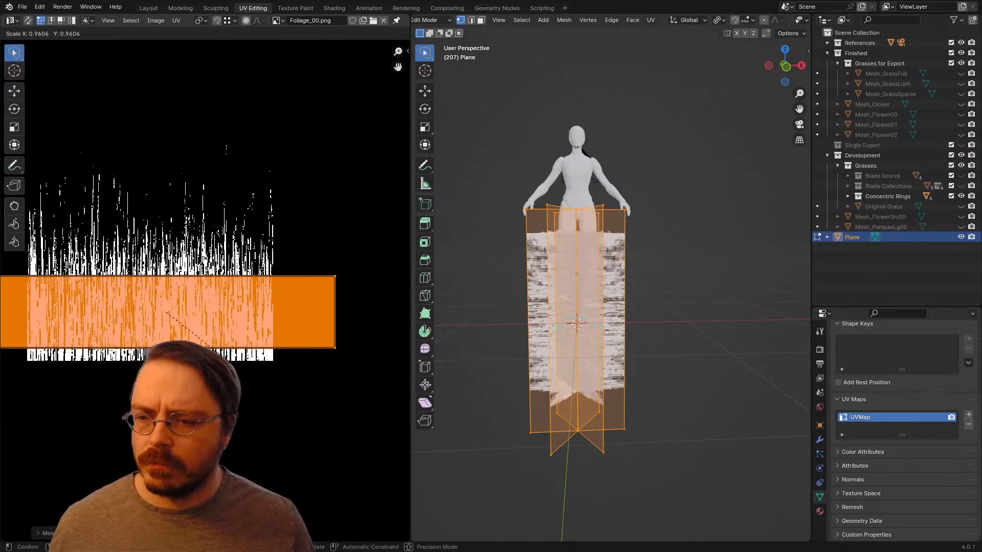
left_click(201, 344)
key("g")
key("x")
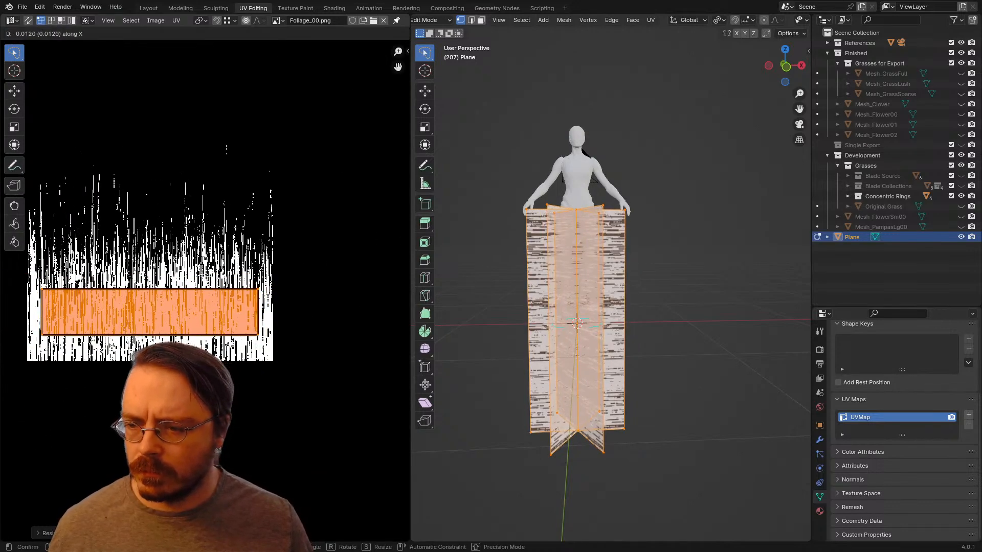
key("Return")
key("g")
key("x")
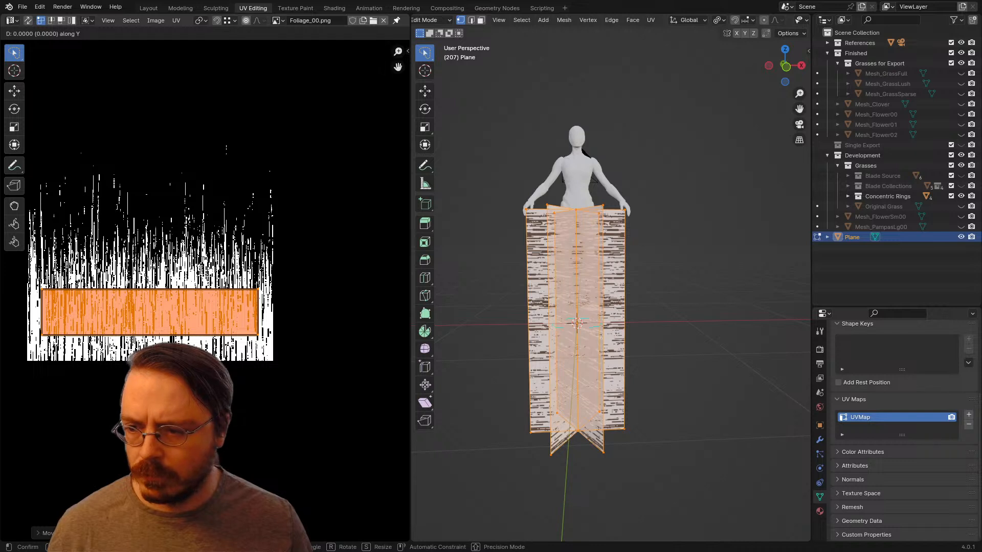
key("Return")
Step: Make the stacked UV islands taller, align them with the strip's base and scale them along X to span the strip's width
key("s")
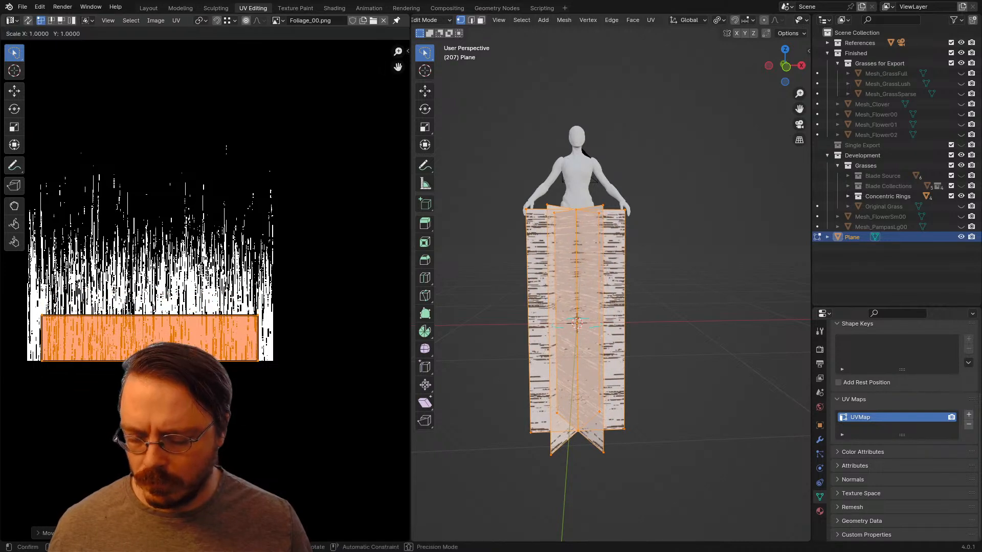
key("Return")
key("g")
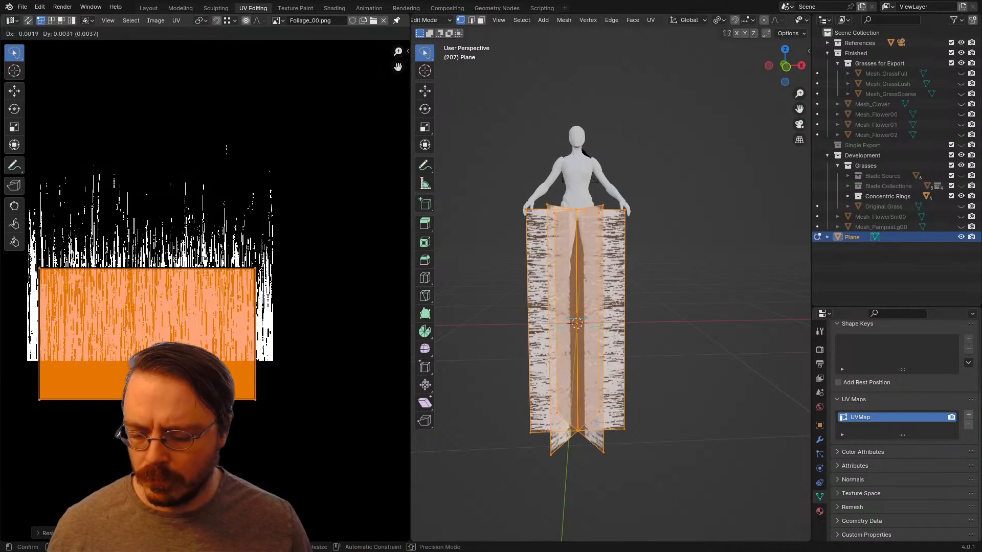
key("Return")
key("s")
key("x")
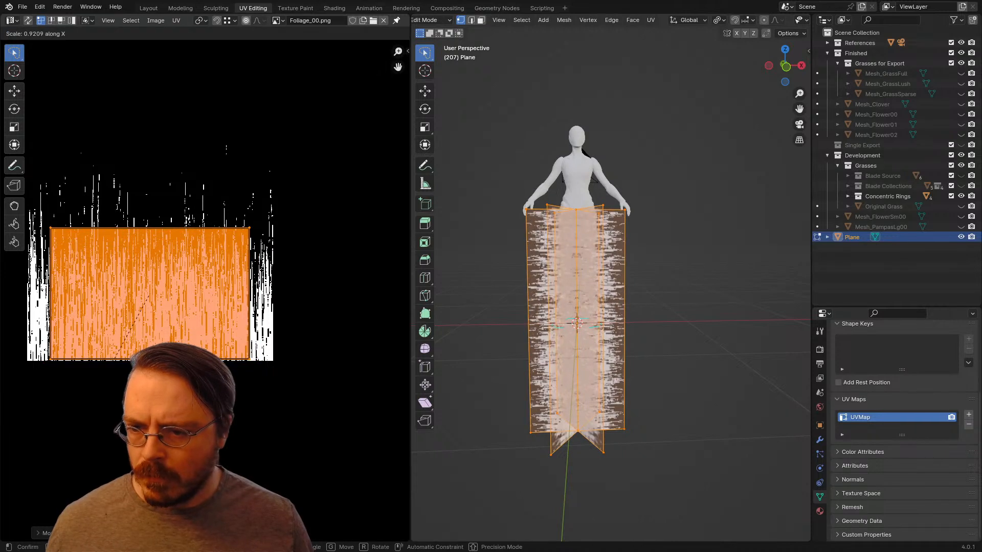
key("Return")
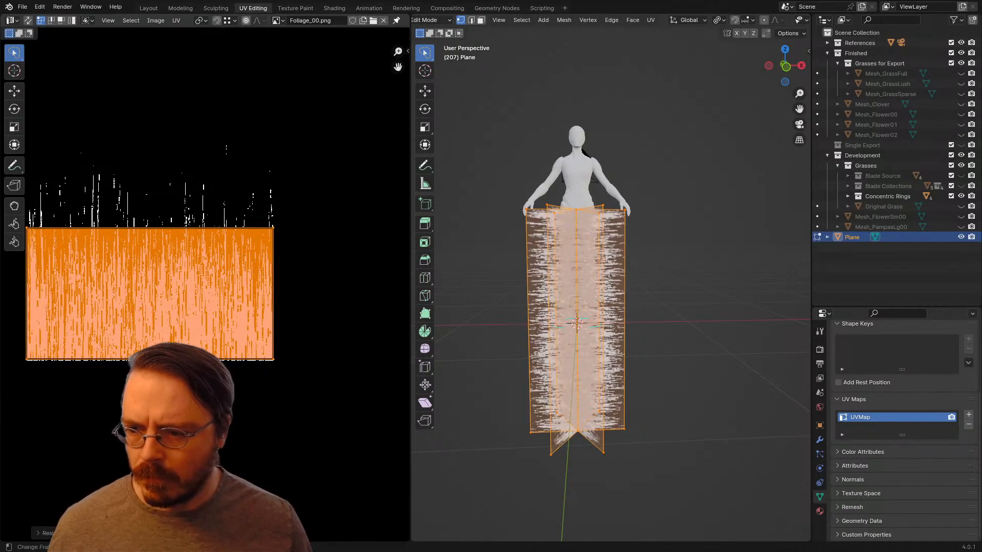
key("s")
key("x")
key("Return")
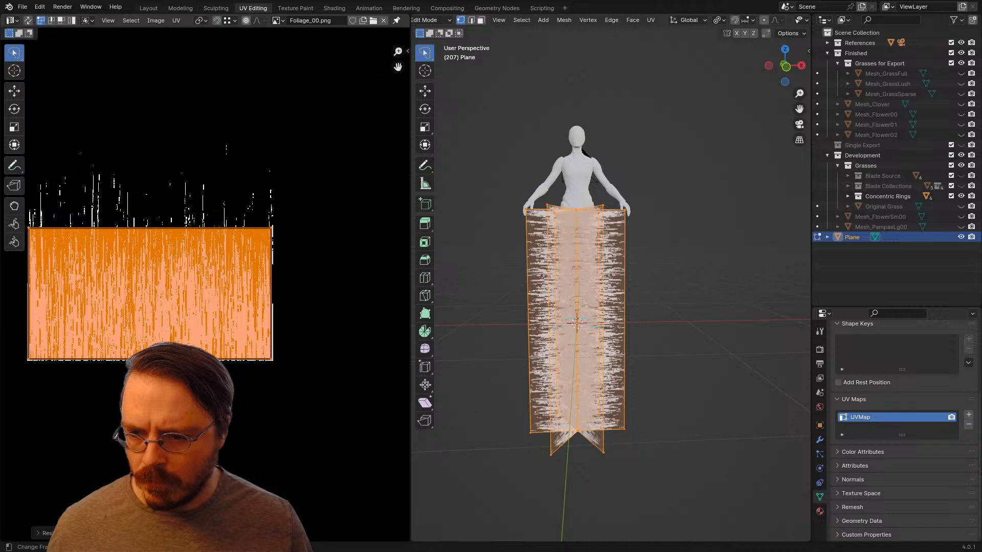
Step: Raise the UV islands along Y and stretch them to about 1.35 times their height to cover most of the blade tips
key("g")
key("y")
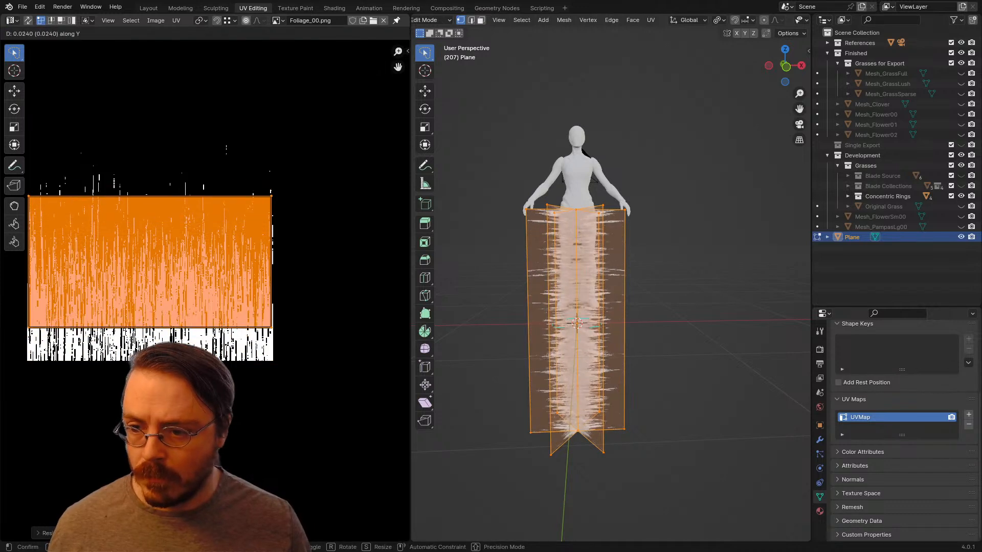
key("Return")
key("s")
key("y")
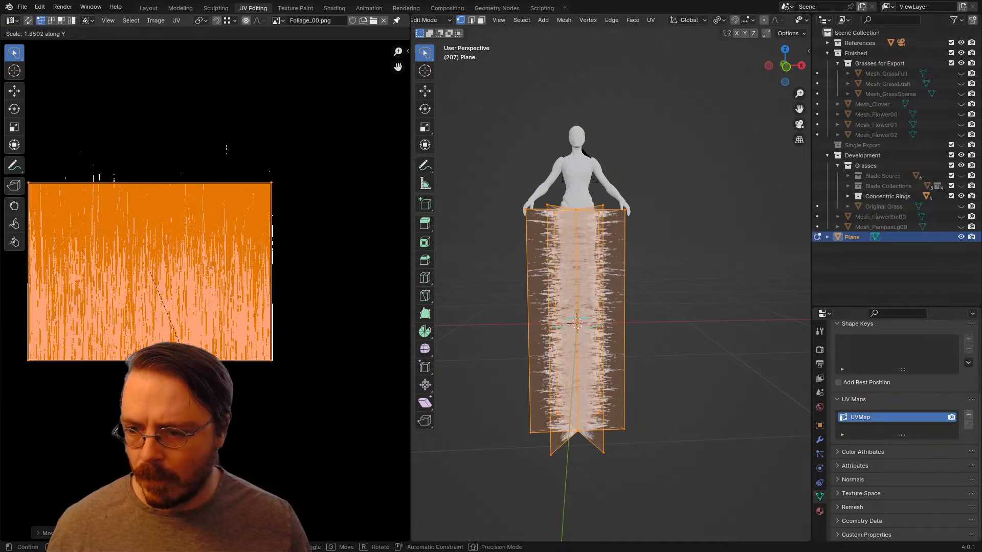
key("Return")
Step: Clear the selection, switch to Object Mode and examine the textured plume from several angles
key("alt+a")
middle_click_drag(595, 358, 673, 388)
key("ctrl+Tab")
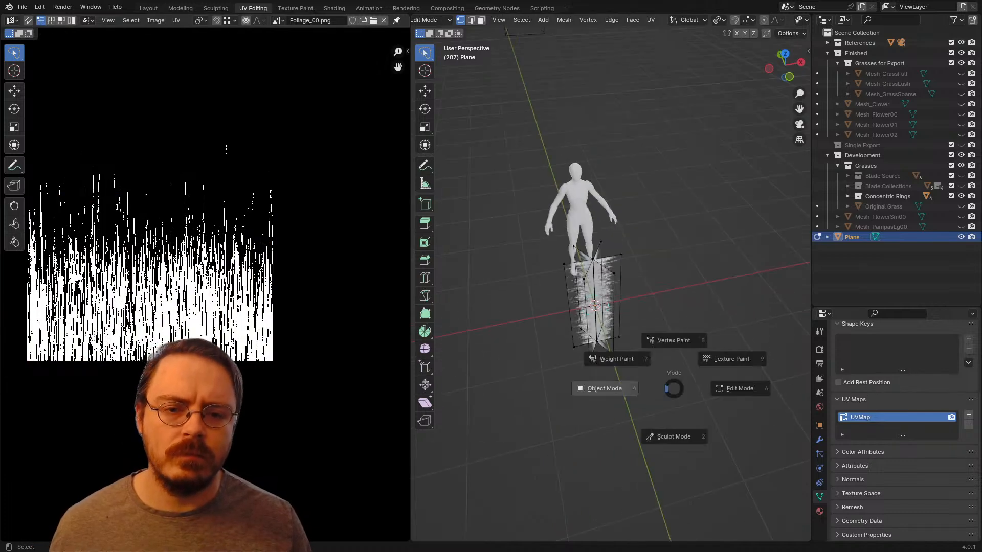
left_click(602, 388)
middle_click_drag(608, 387, 716, 358)
scroll(629, 340, "up", 4)
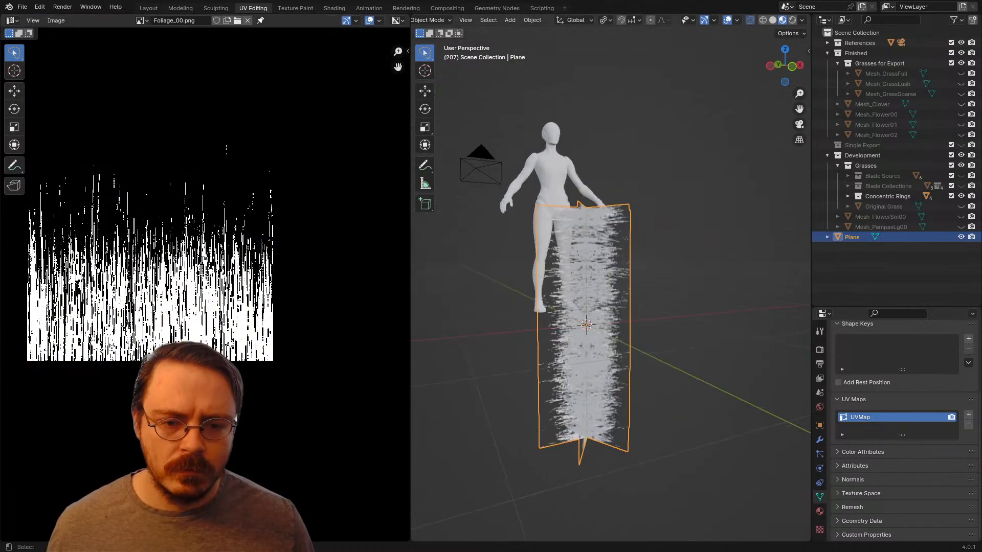
scroll(716, 358, "up", 3)
scroll(665, 333, "down", 1)
middle_click_drag(664, 333, 725, 352)
Step: In Edit Mode, lower the plume's top centre vertices along Z so the top edges form a V
key("Tab")
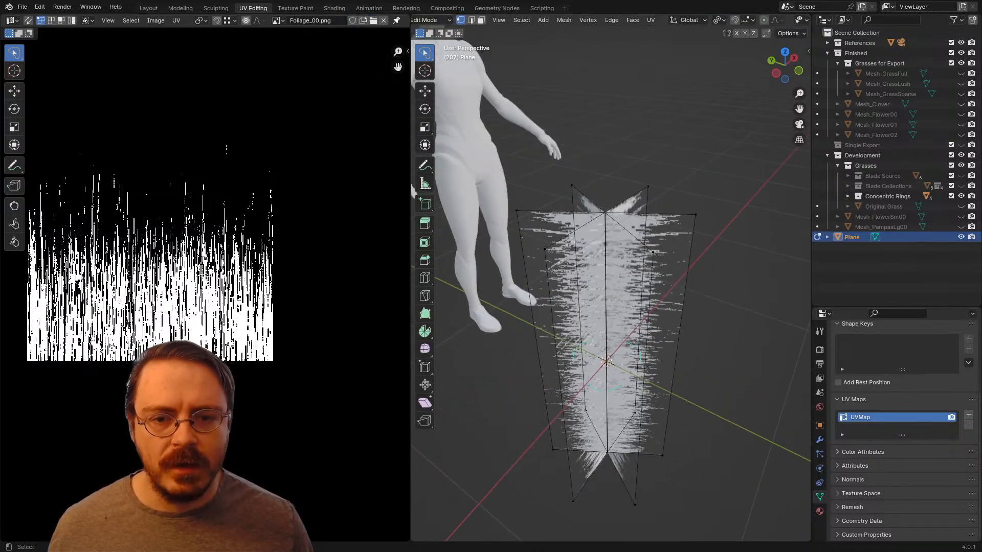
key("g")
key("z")
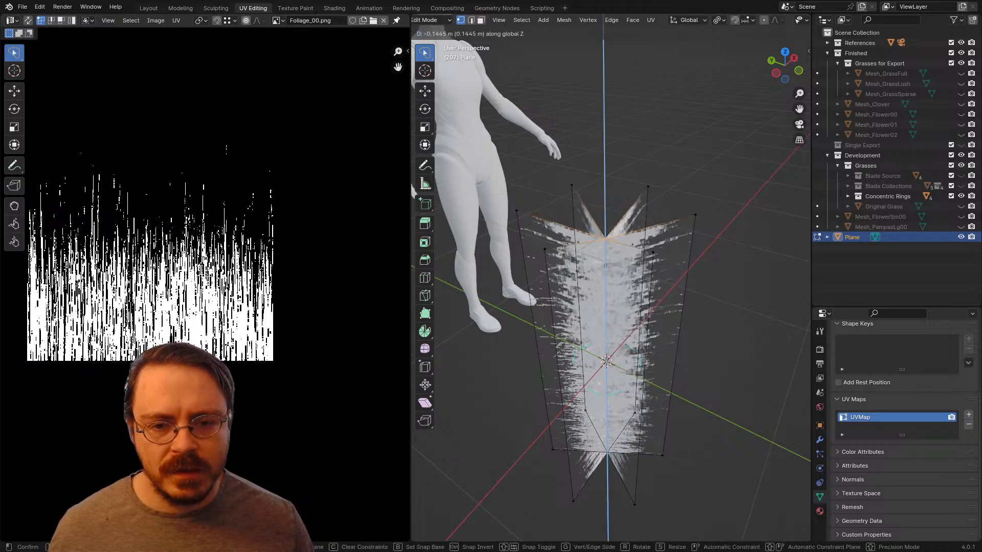
left_click(716, 378)
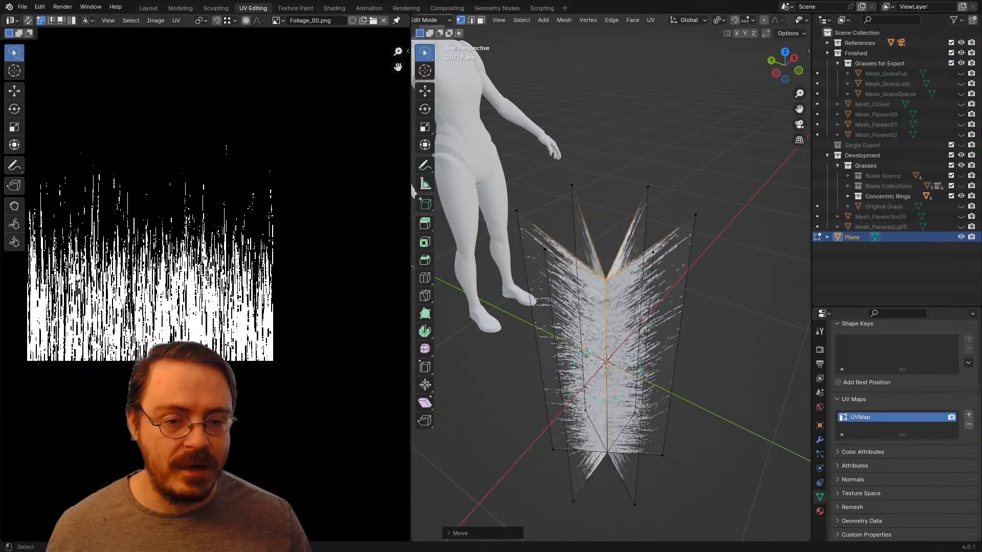
Step: Add centred horizontal loop cuts across the plume's crossed planes at mid-height
scroll(716, 379, "down", 3)
middle_click_drag(716, 378, 654, 348)
left_click(677, 348)
middle_click_drag(654, 348, 570, 301, "shift")
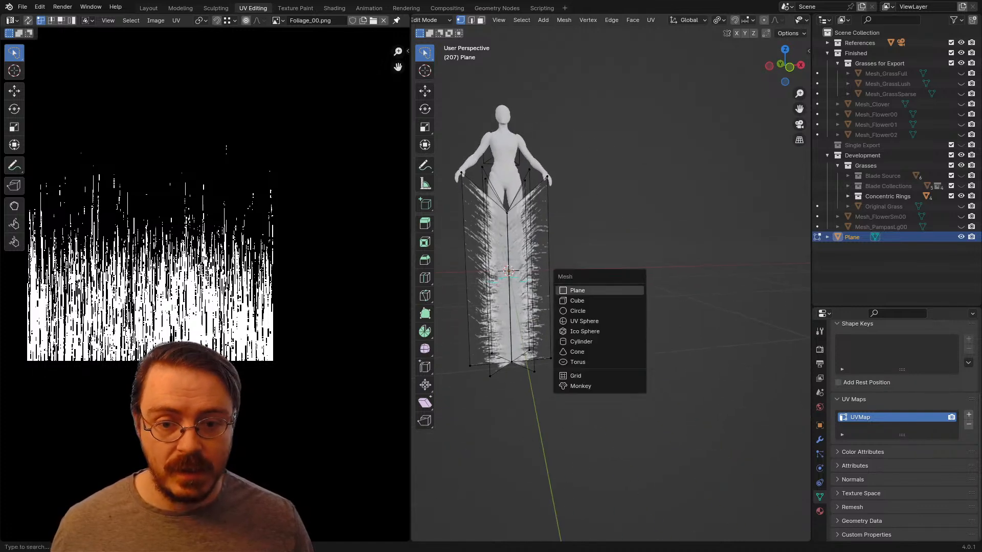
left_click(516, 294)
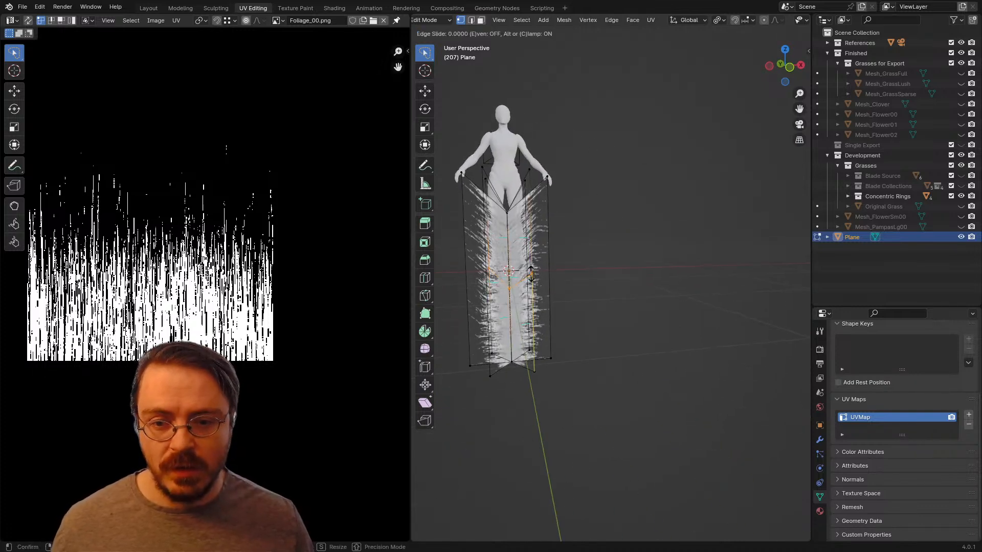
right_click(518, 295)
middle_click_drag(517, 295, 590, 302)
left_click(560, 285)
right_click(561, 284)
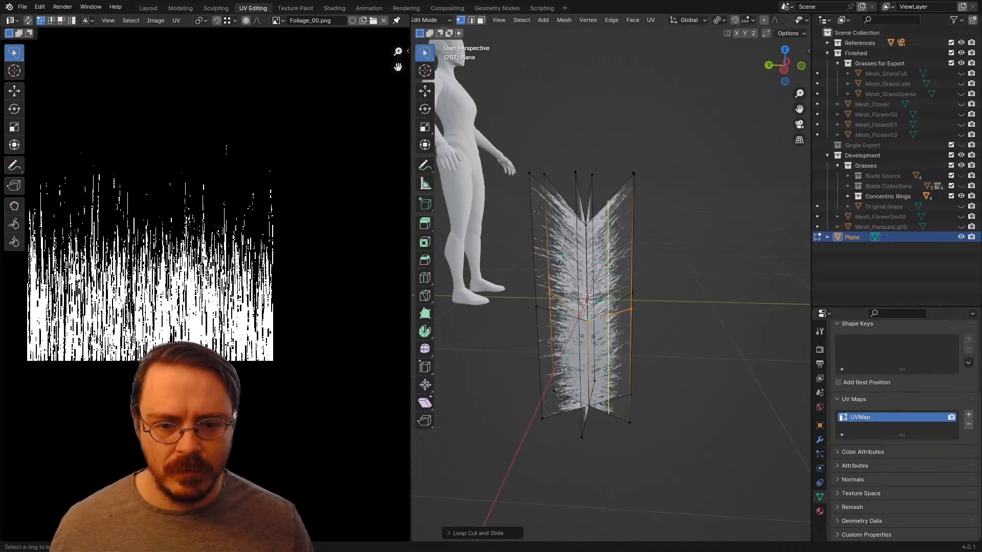
middle_click_drag(590, 301, 526, 271)
Step: Scale the mid-height loops outward to about 1.6, excluding the Z axis, to widen the plume's middle
key("g")
key("Escape")
key("KP_3")
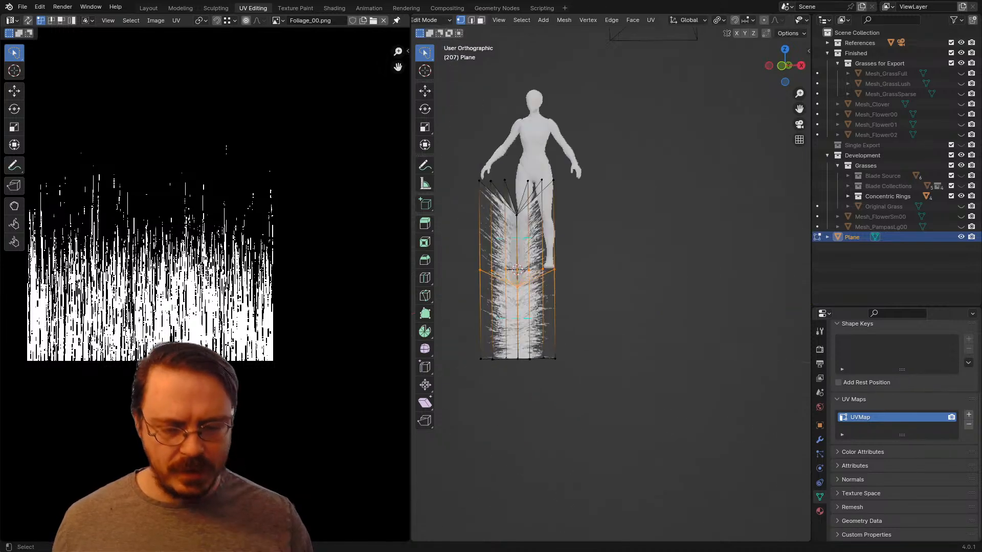
key("s")
key("shift+z")
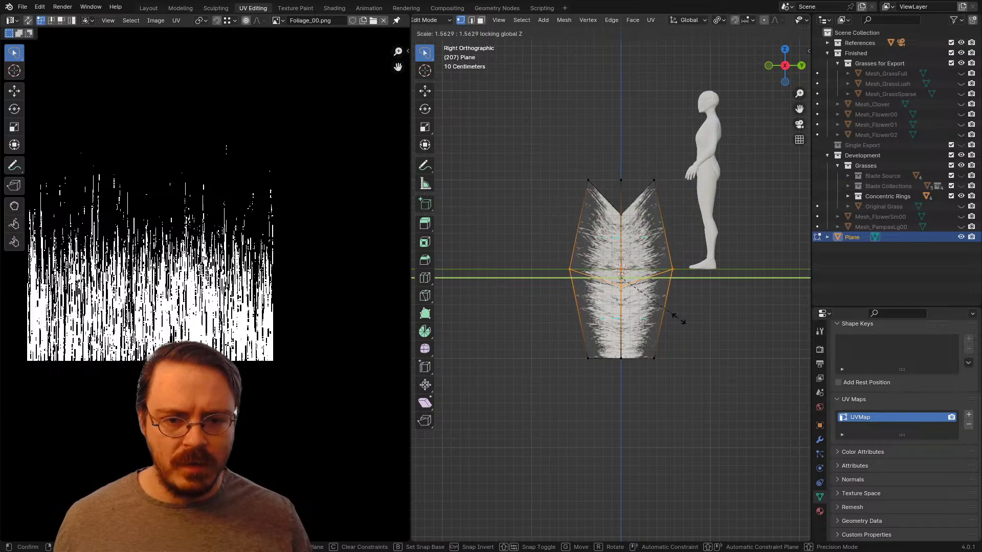
left_click(685, 321)
Step: Add a new plane to the plume mesh from the top view and rotate it 90° around X to stand upright
middle_click_drag(685, 321, 681, 278)
key("KP_7")
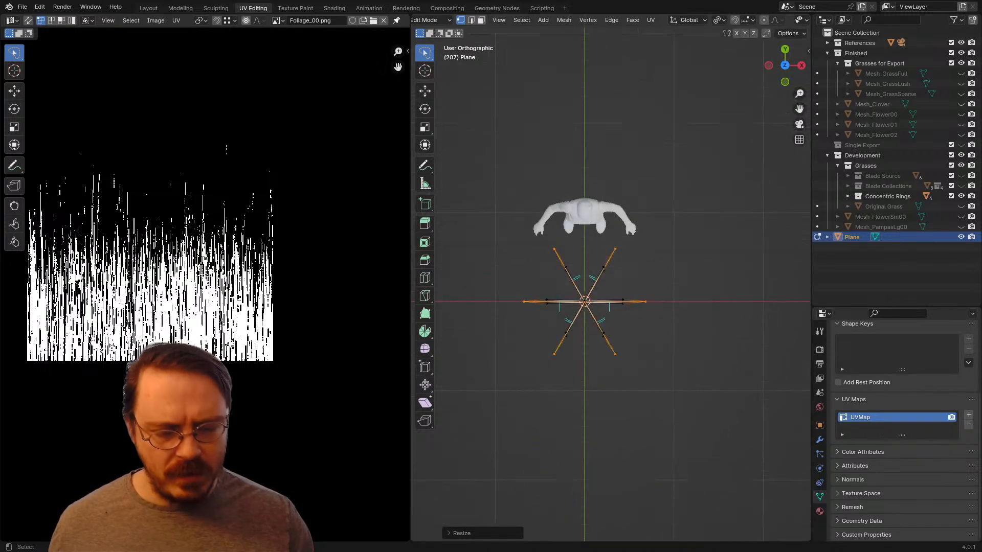
key("shift+a")
left_click(621, 303)
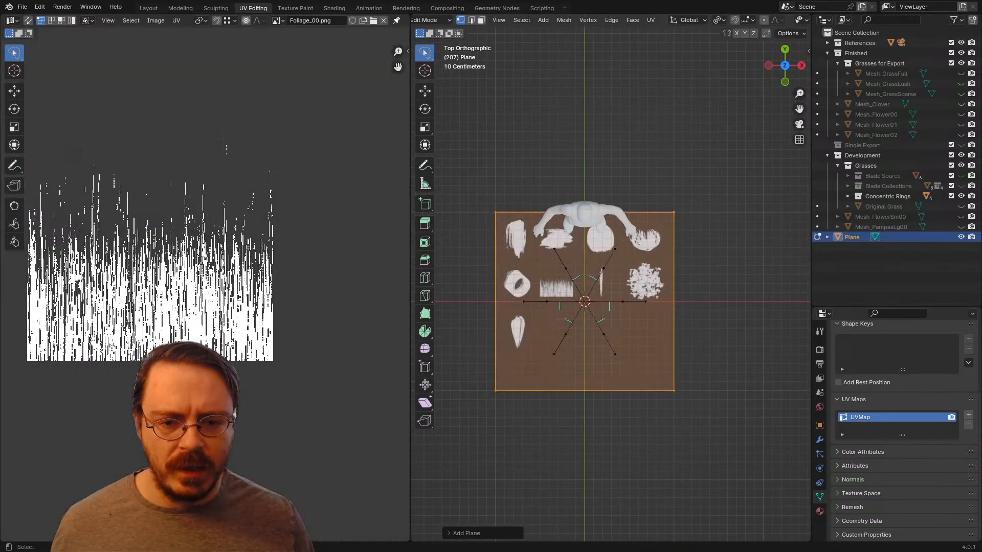
middle_click_drag(621, 303, 596, 238)
key("r")
key("x")
key("9")
key("0")
key("Return")
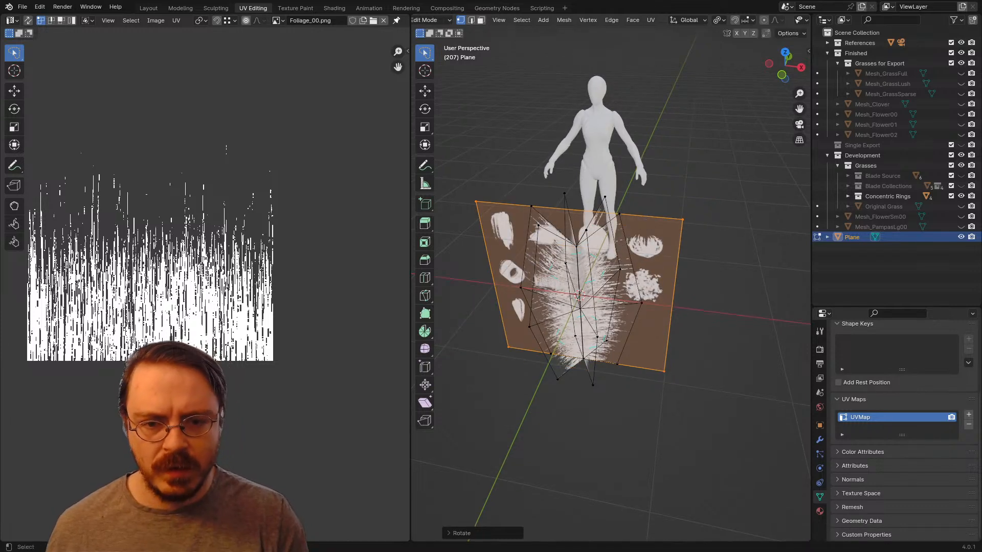
Step: In front view, scale the new plane to about 0.4 and move it up about 1 m along Z to the plume's top
key("KP_1")
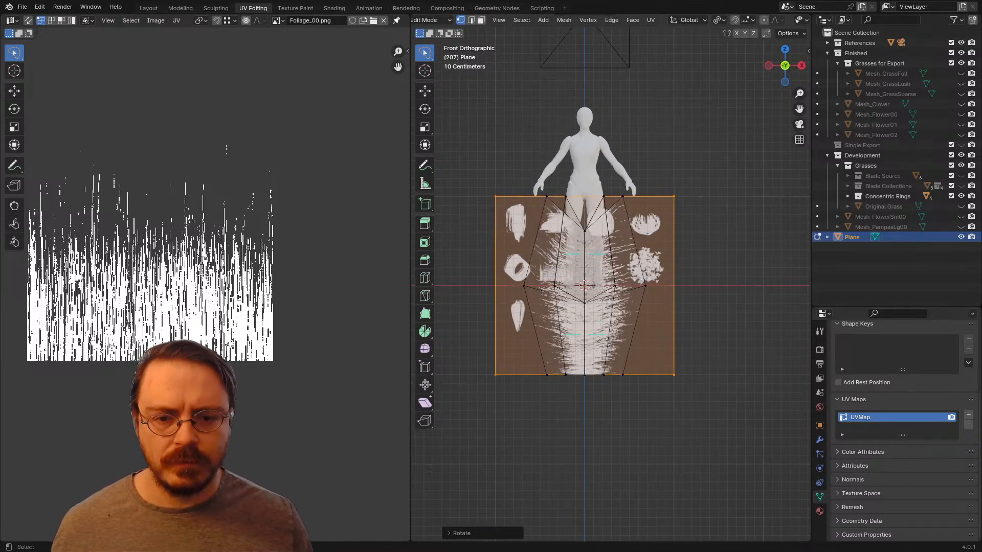
key("s")
left_click(584, 355)
key("g")
key("z")
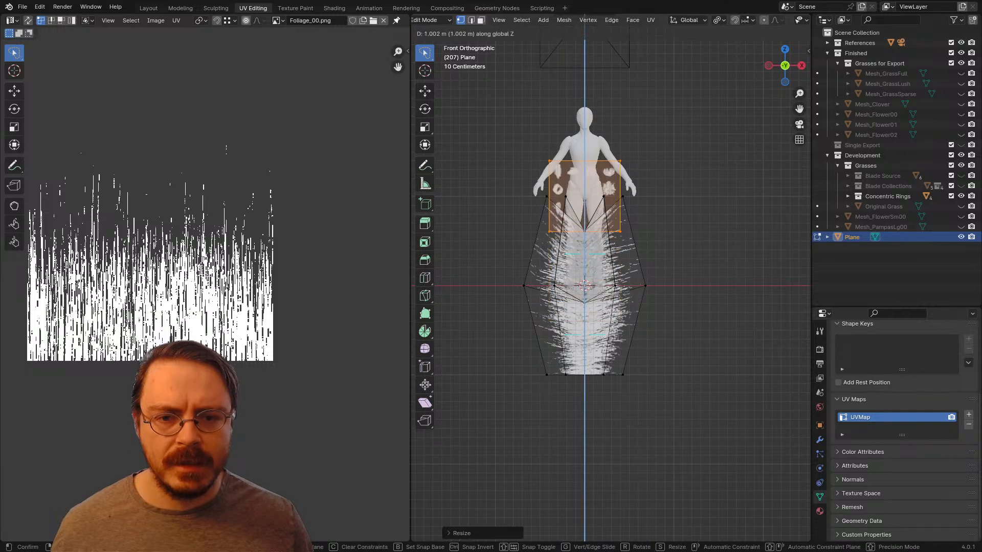
key("Return")
Step: Scale the new plane's UV island down and move it onto the curved tuft alpha in the texture's upper-right corner
scroll(610, 284, "down", 4)
scroll(205, 283, "down", 10)
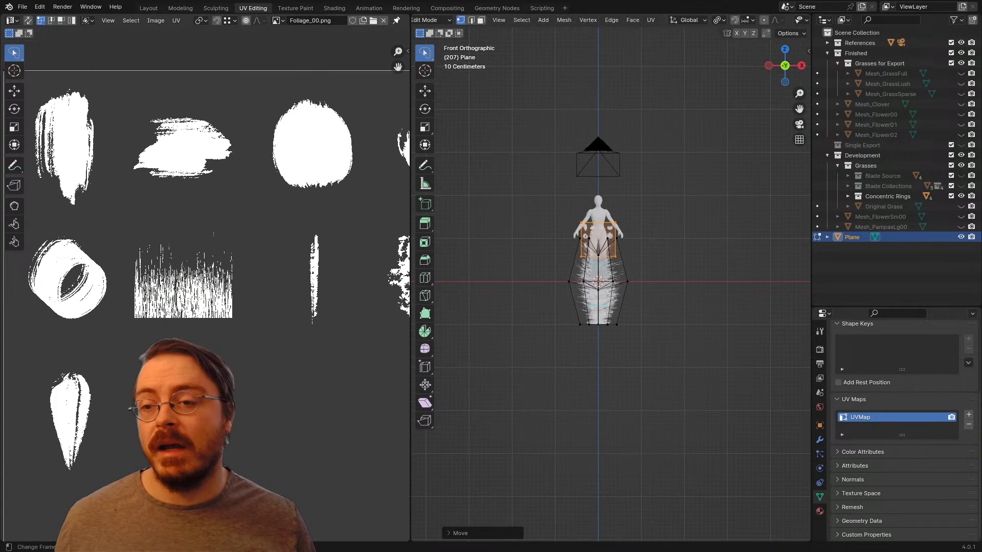
key("a")
key("s")
key("Return")
key("g")
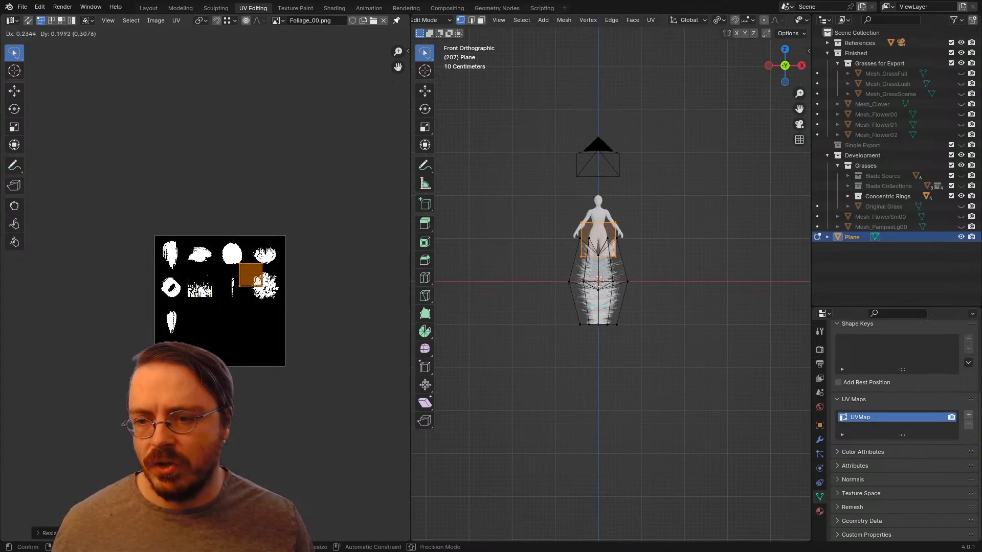
key("Return")
Step: Move the top plane's UV island up so its lower edge meets the base of the curved tuft alpha
scroll(206, 289, "up", 5)
scroll(611, 277, "up", 9)
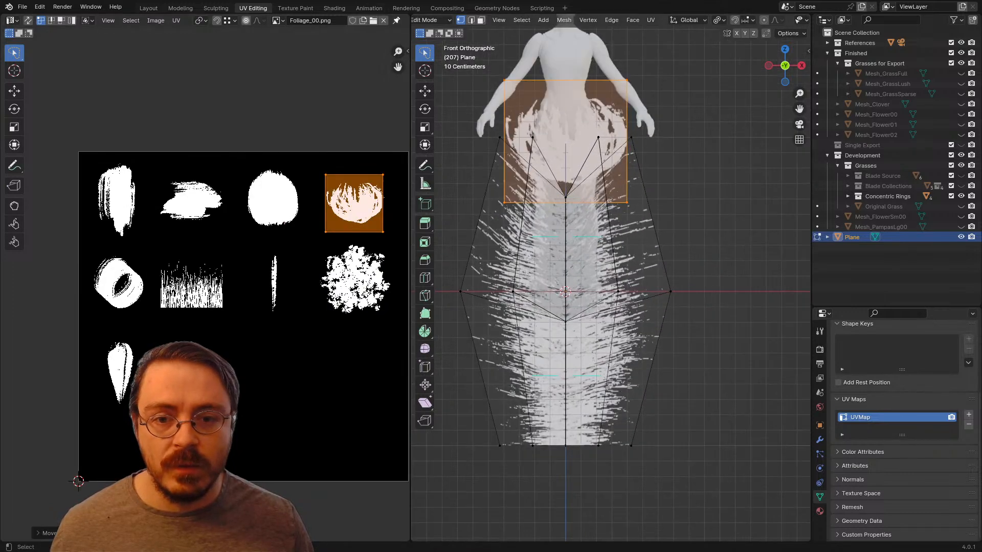
scroll(353, 163, "up", 3)
middle_click_drag(366, 247, 245, 273)
scroll(246, 274, "up", 2)
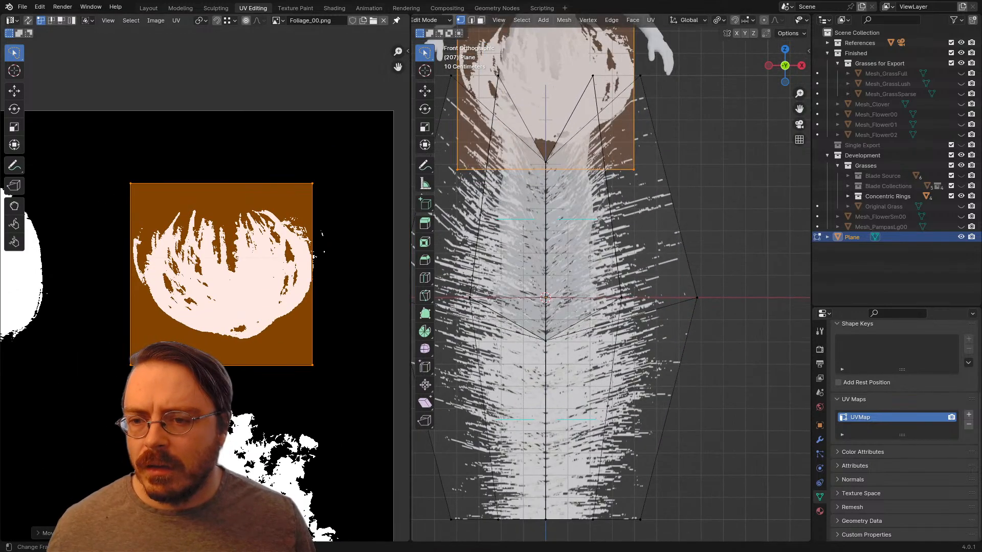
key("g")
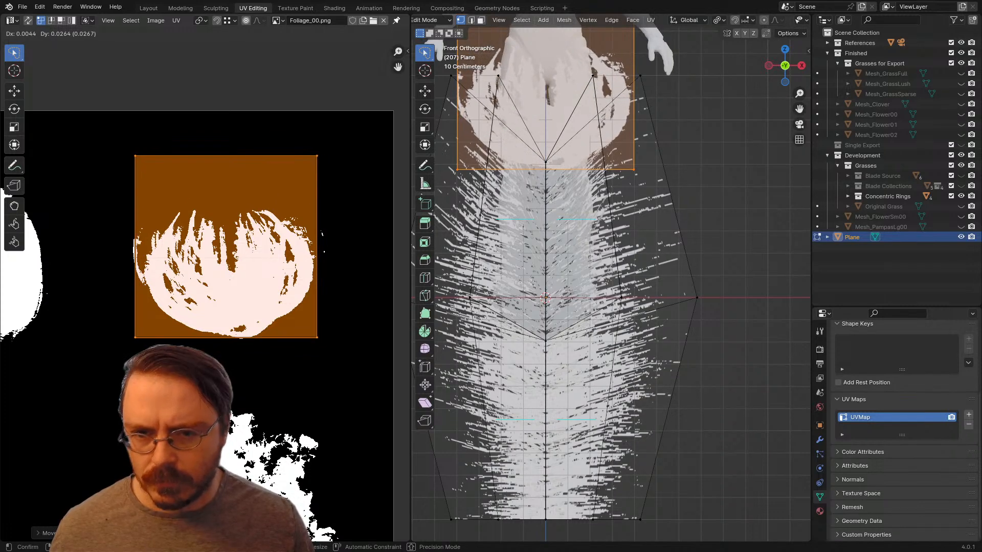
key("Return")
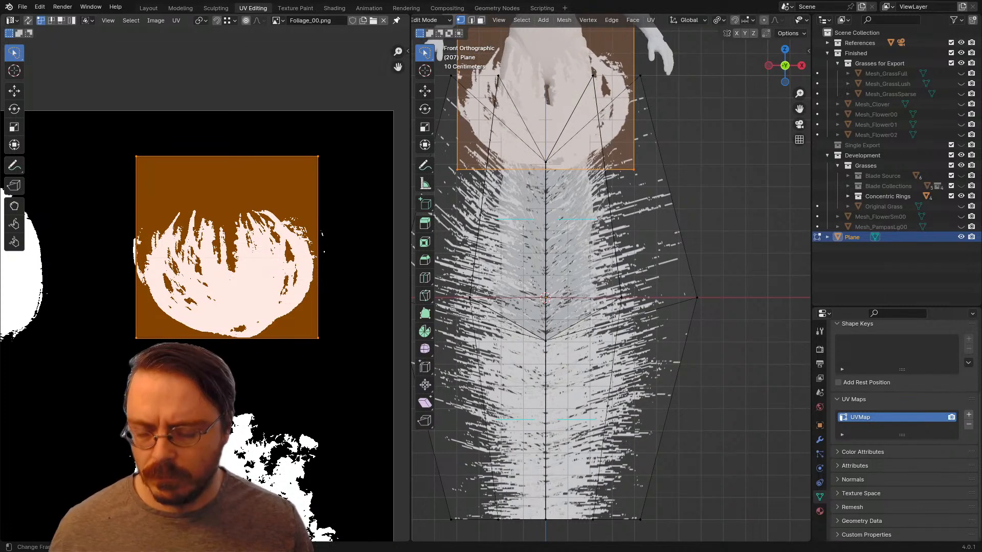
Step: Shorten the top plane's UV island along Y and shift it down to frame the curved tuft alpha closely
key("s")
key("y")
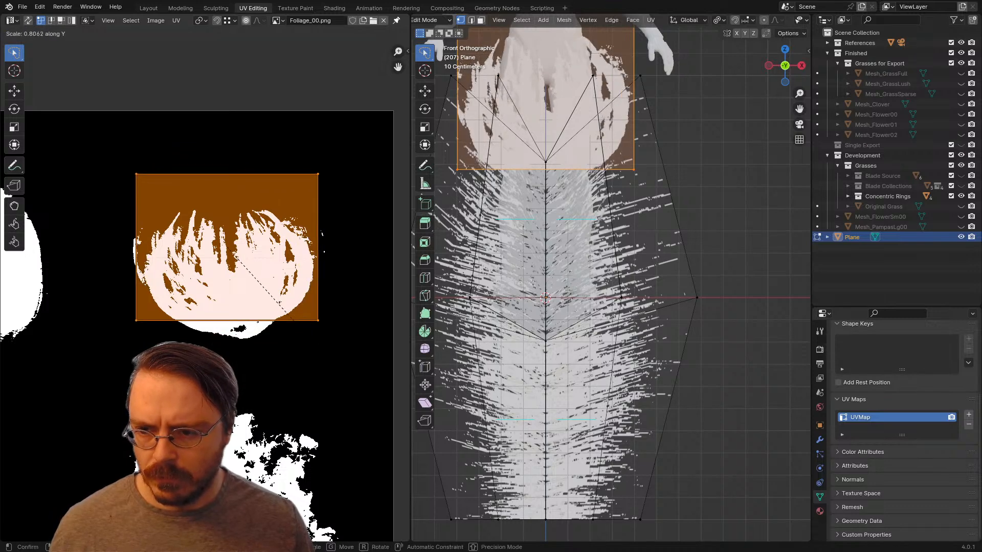
key("Return")
key("g")
key("y")
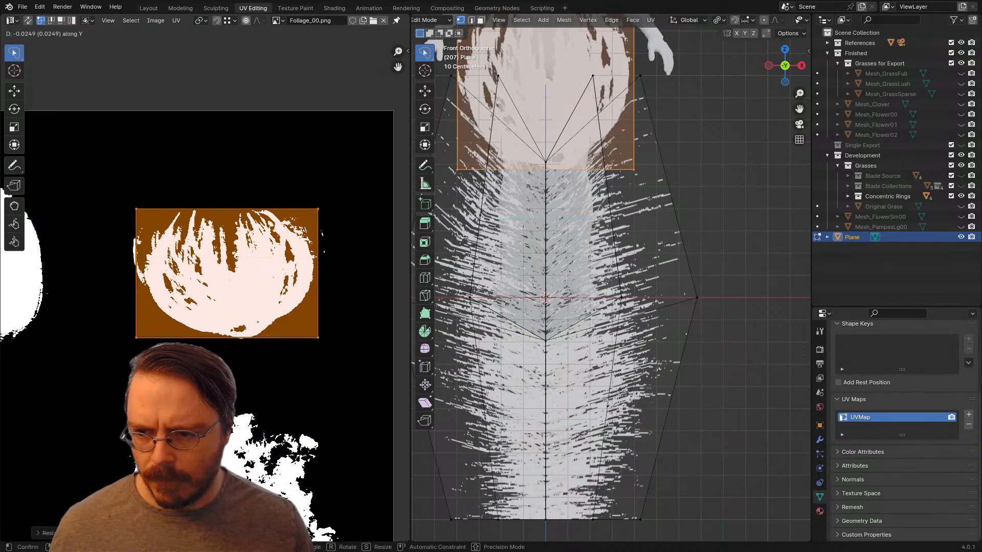
key("y")
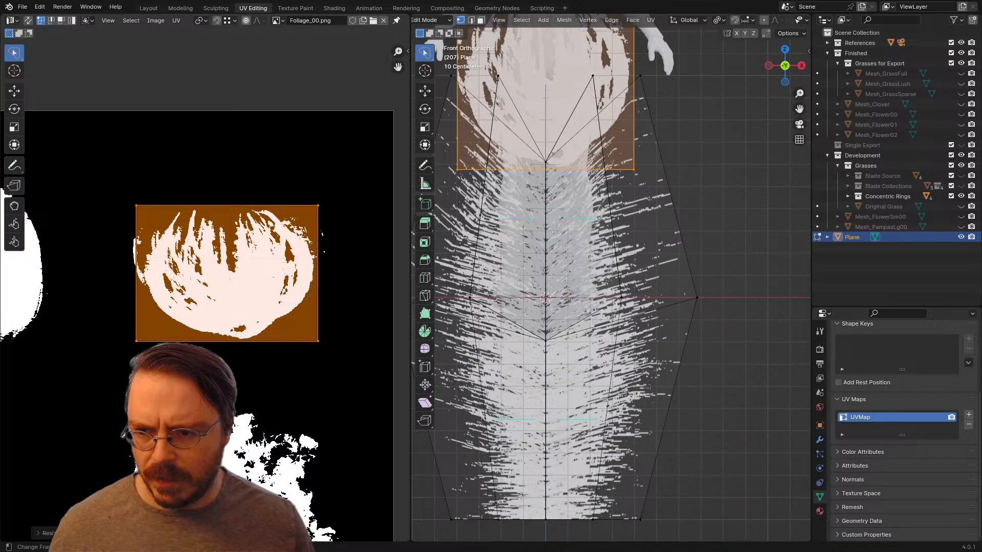
scroll(610, 277, "down", 4)
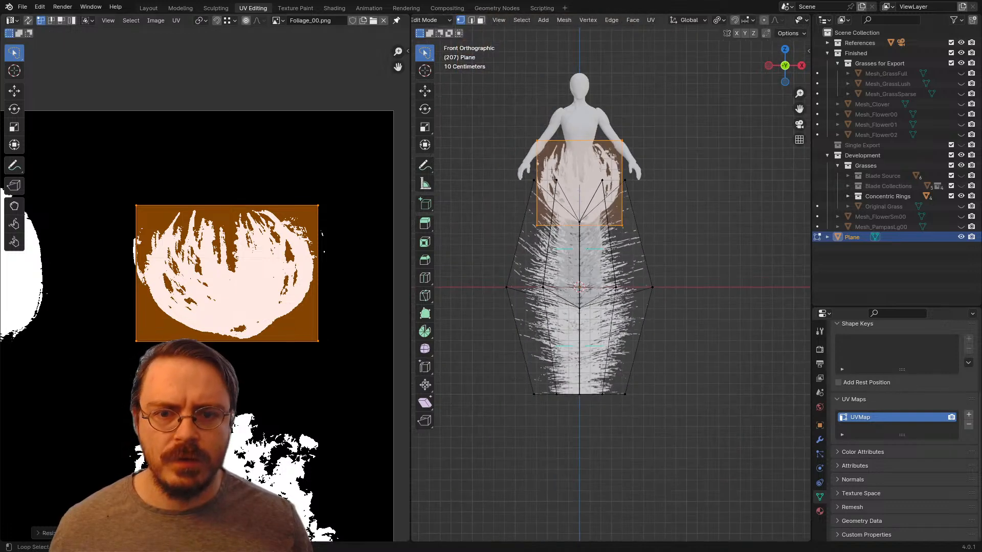
Step: Scale the whole tuft plane to about 0.79 and lower it about 0.12 m along Z into the plume
key("alt+a")
middle_click_drag(611, 286, 606, 319)
scroll(666, 316, "down", 2)
key("Tab")
scroll(666, 316, "down", 3)
scroll(585, 319, "up", 7)
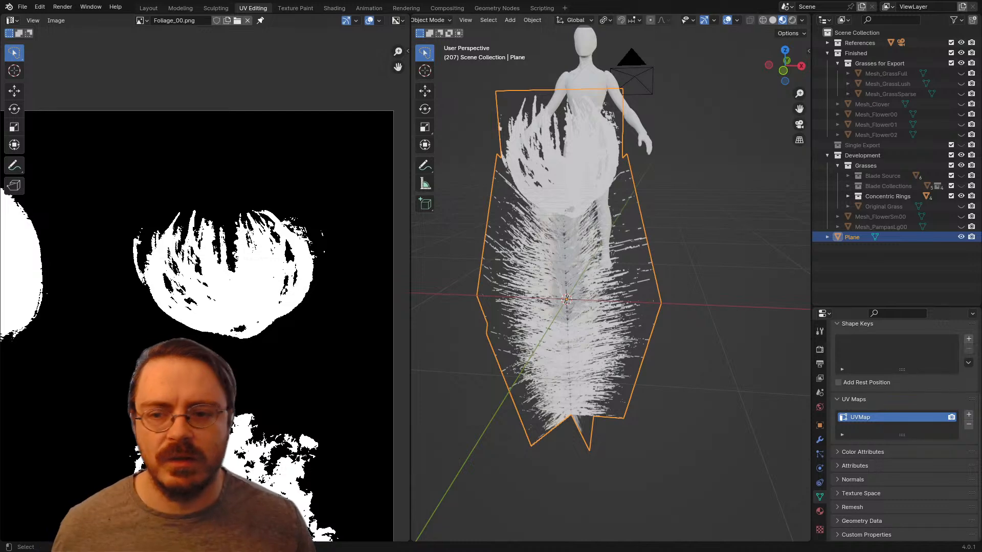
key("Tab")
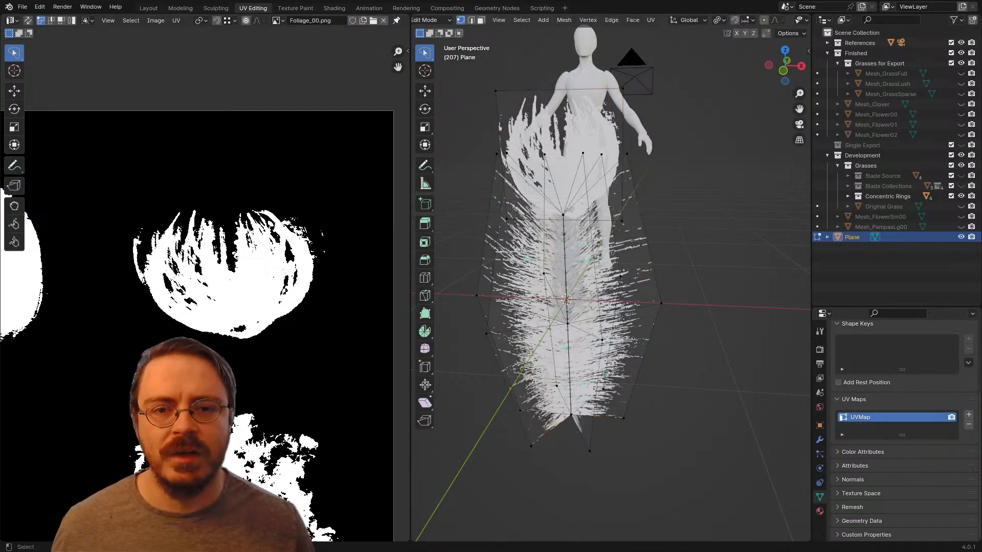
key("l")
key("s")
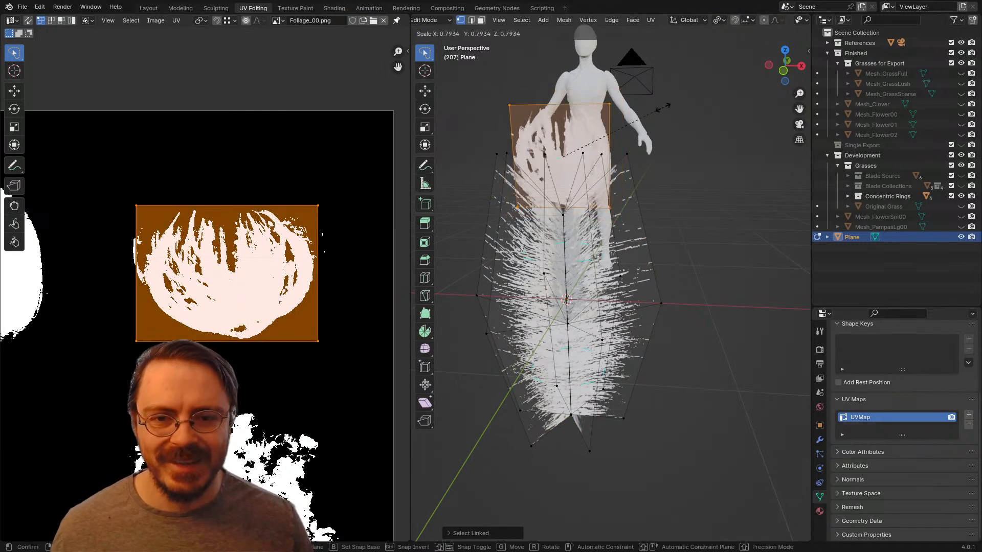
key("Return")
key("g")
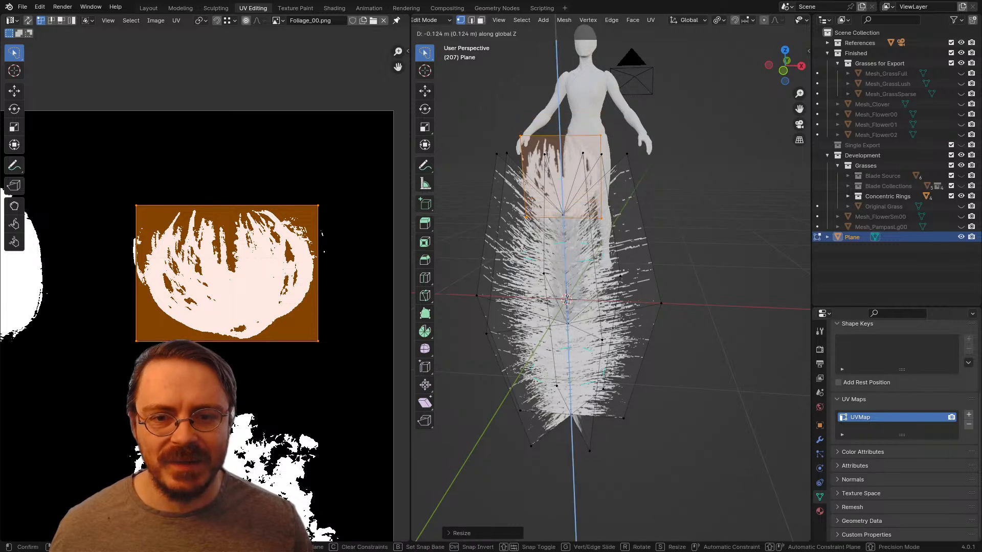
key("Return")
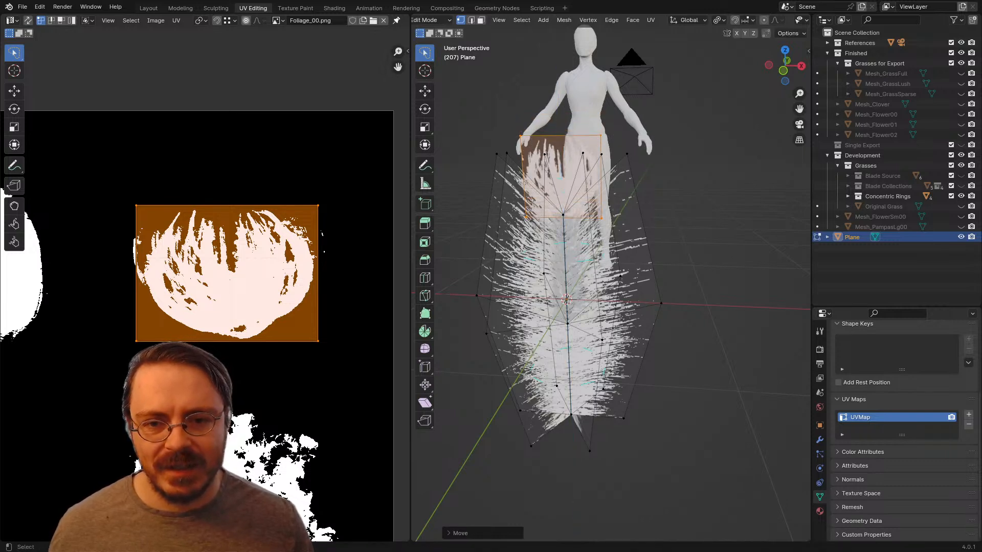
Step: Narrow the tuft plane to about 0.91 along X and reduce its height along Z
key("s")
key("x")
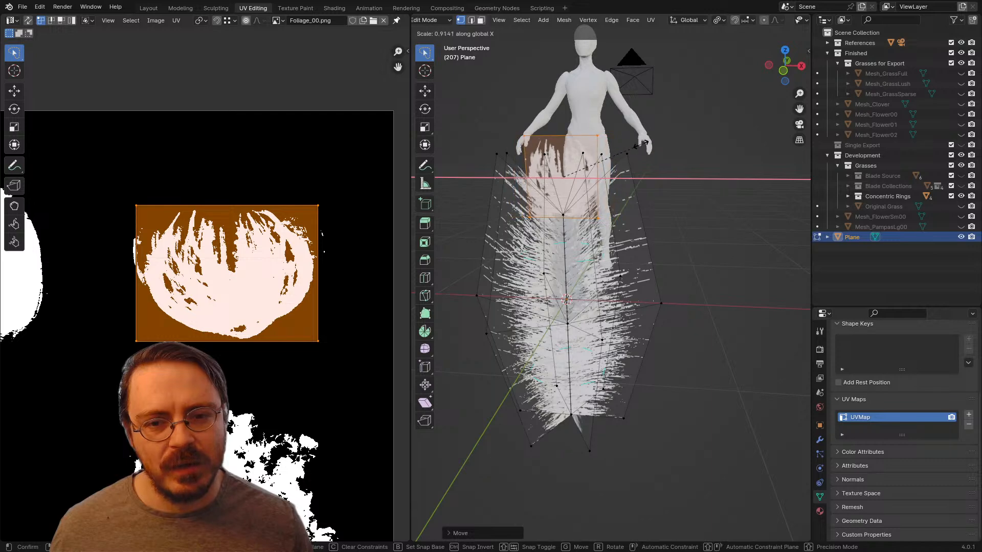
left_click(636, 148)
middle_click_drag(635, 147, 659, 169)
key("s")
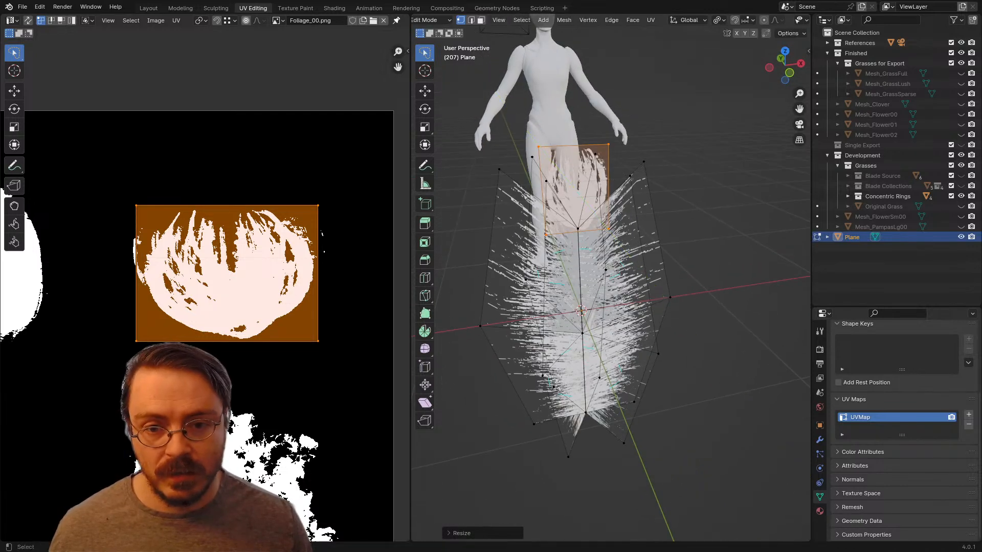
key("z")
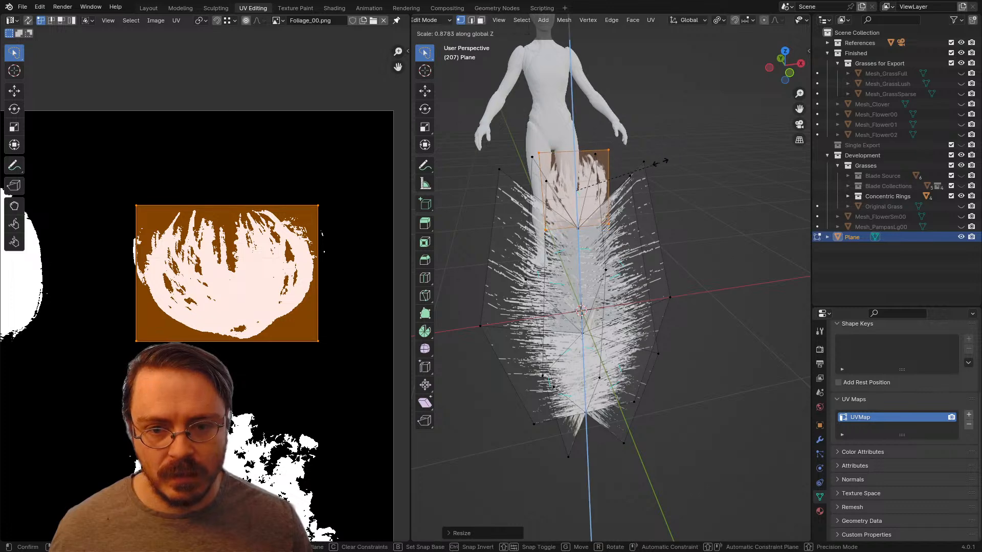
left_click(674, 145)
Step: Reposition the tuft plane vertically along Z at the top of the plume
middle_click_drag(673, 144, 541, 211)
key("g")
key("z")
left_click(626, 146)
Step: Duplicate the tuft plane and rotate the copy 120° about the global Z axis
key("shift+d")
key("r")
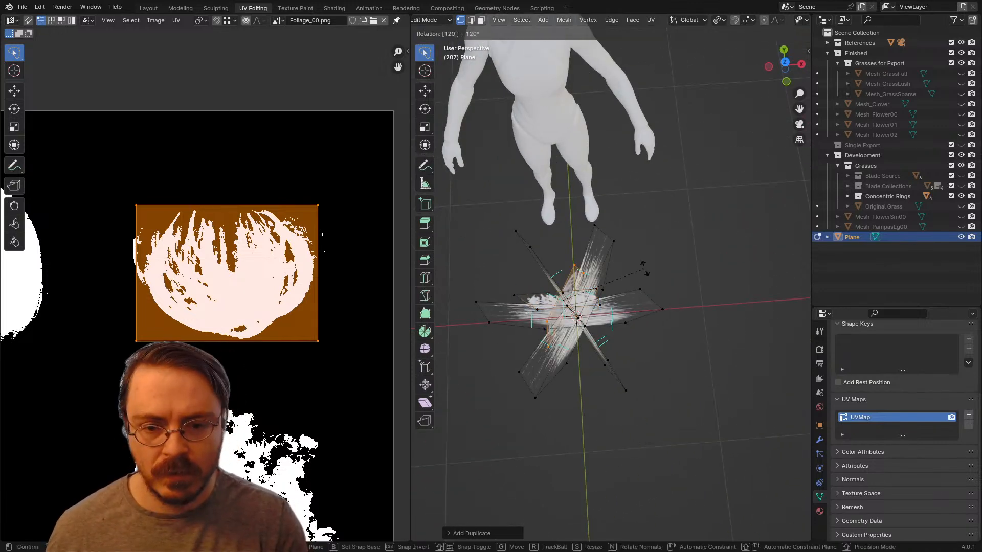
key("Escape")
type("rz")
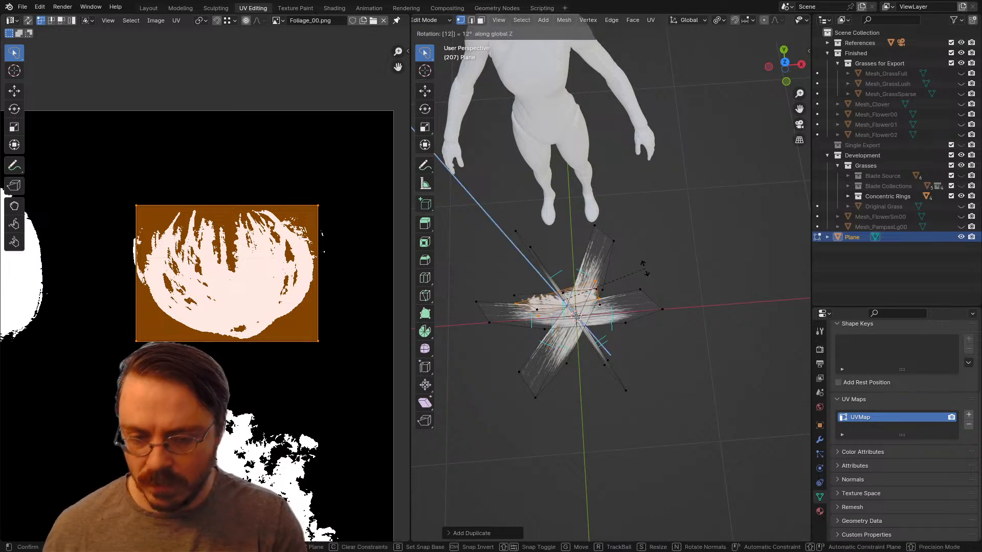
type("0")
key("Return")
Step: Duplicate the rotated tuft plane and turn the new copy another 120° about Z to complete the three-way cross
type("r")
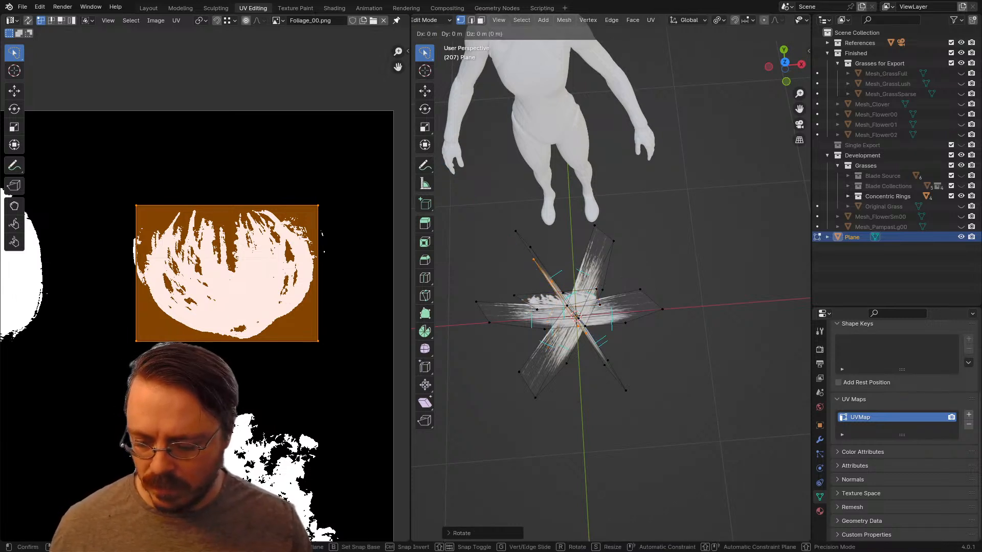
type("z120")
key("Return")
middle_click_drag(642, 463, 638, 396)
left_click(645, 397)
scroll(645, 397, "down", 6)
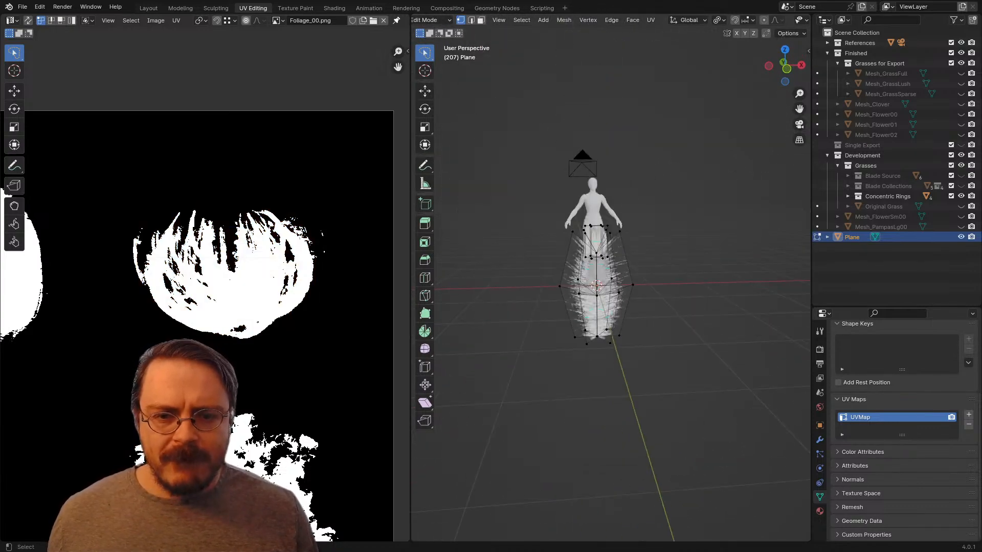
Step: In front view, move the entire plume mesh up along Z until its base rests at the origin's ground level
key("KP_1")
key("ctrl+Tab")
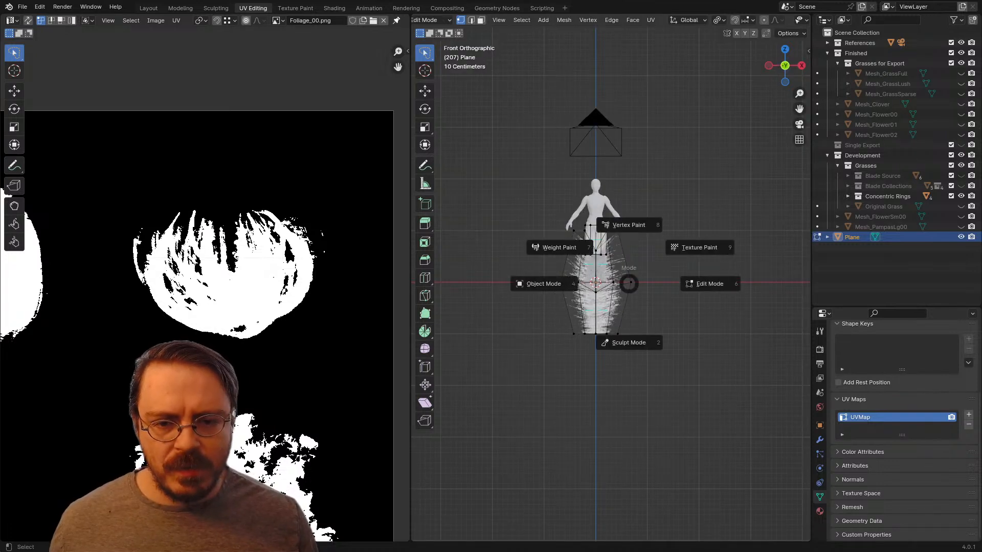
key("Escape")
key("a")
key("g")
key("z")
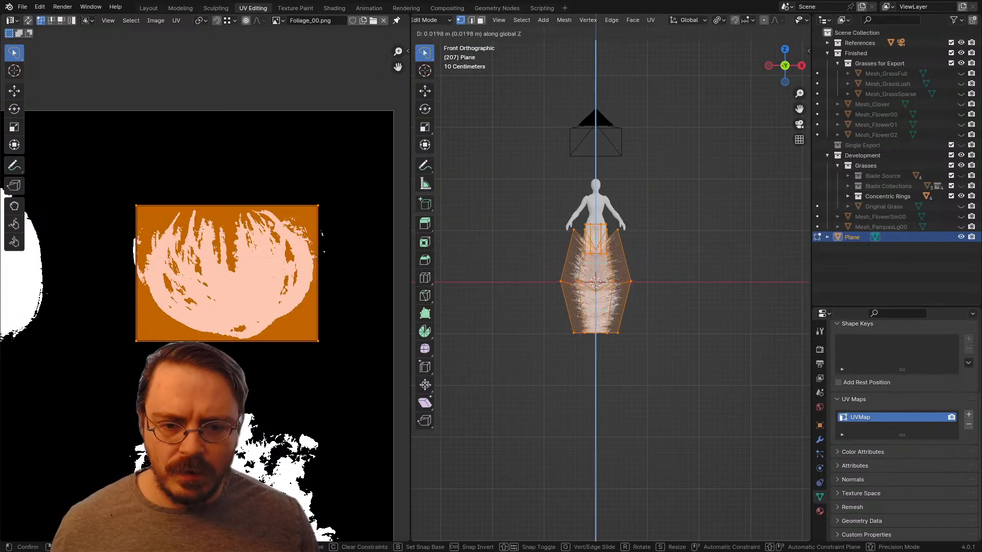
left_click(645, 345)
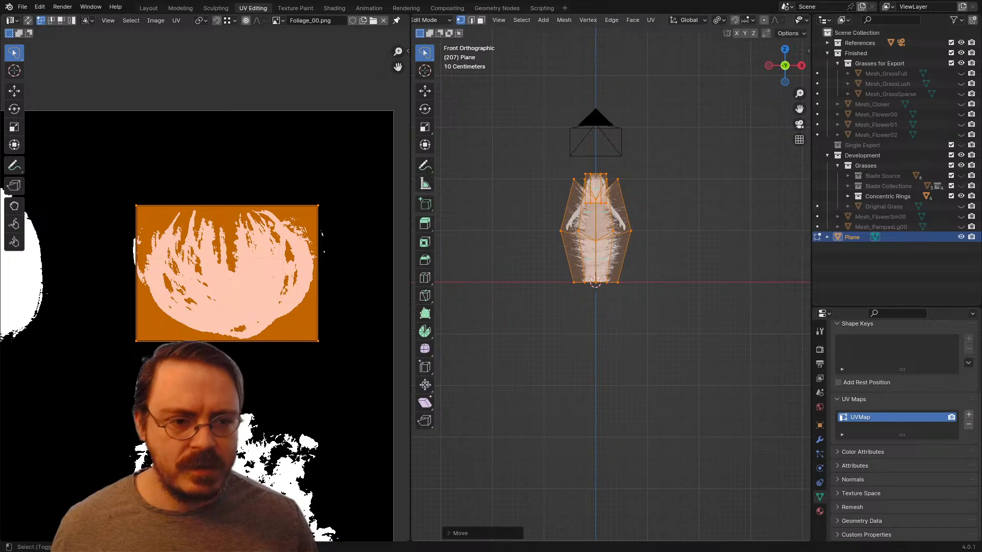
middle_click_drag(645, 345, 639, 368)
key("Tab")
scroll(572, 372, "down", 2)
scroll(645, 373, "up", 5)
key("Tab")
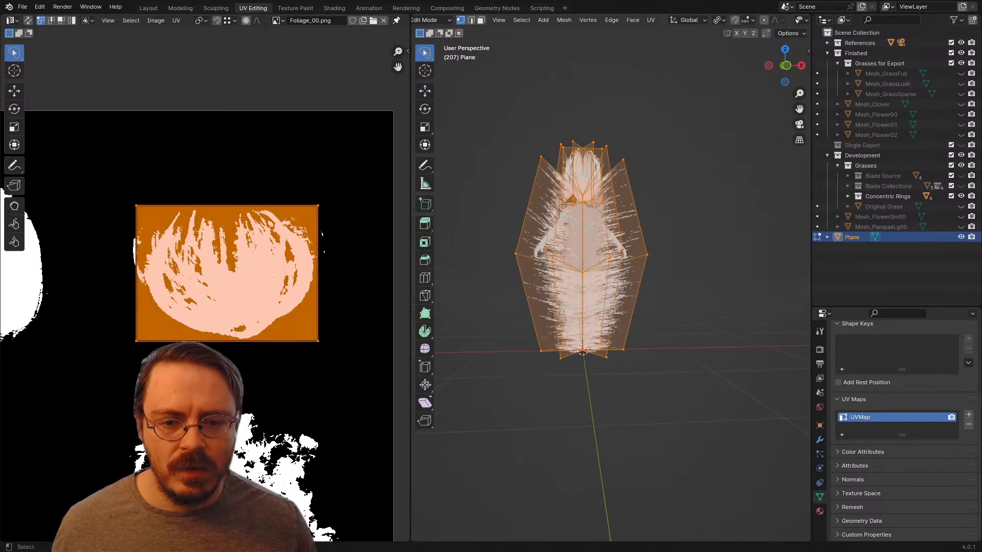
key("KP_1")
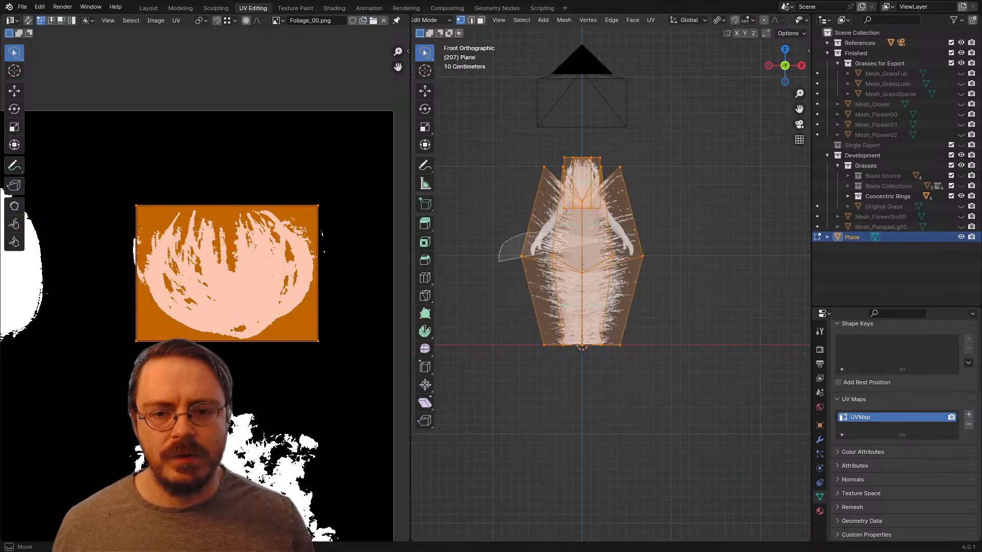
key("alt+a")
key("g")
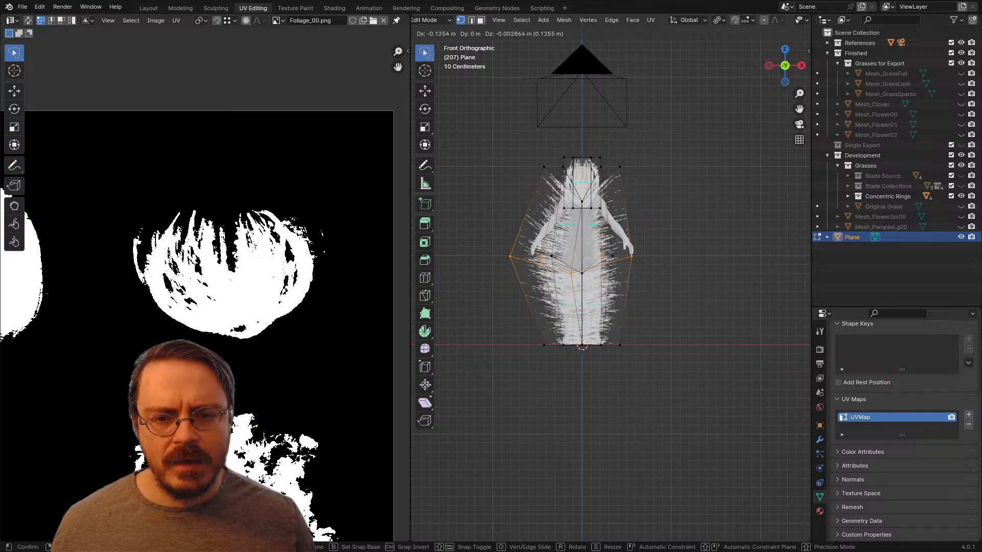
key("Return")
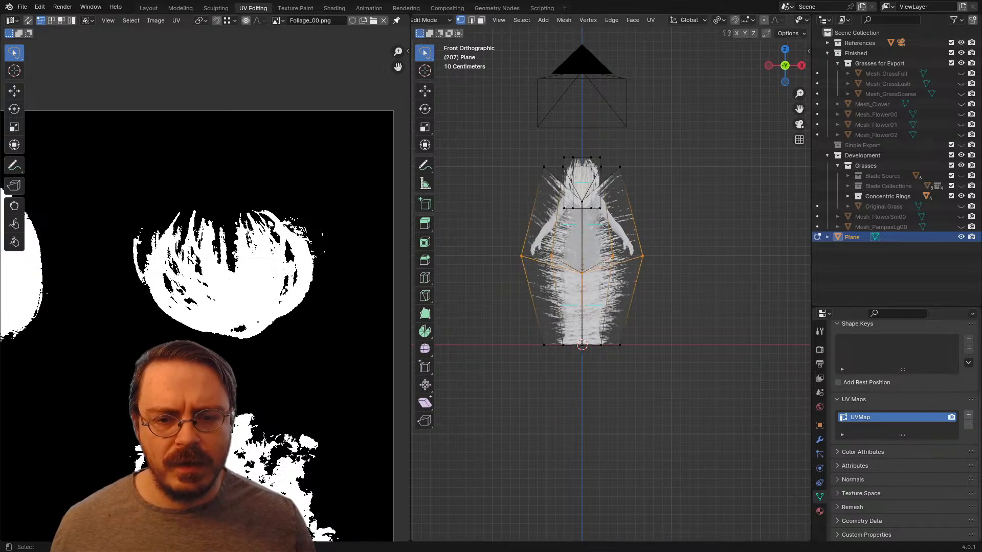
mouse_move(537, 238)
left_mouse_down()
mouse_move(612, 278)
mouse_move(657, 239)
left_mouse_up()
middle_click_drag(639, 246, 628, 263)
key("KP_1")
key("KP_3")
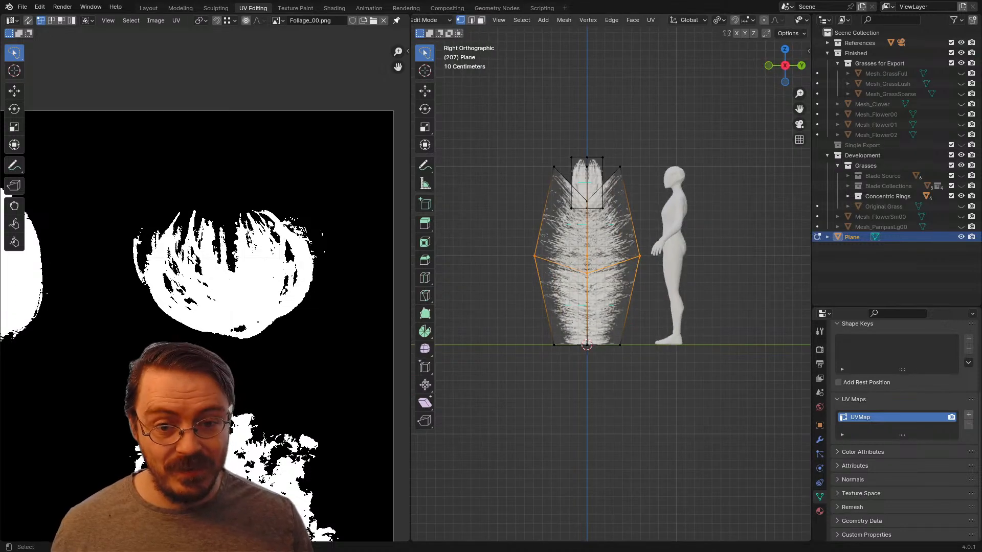
key("KP_1")
key("g")
key("z")
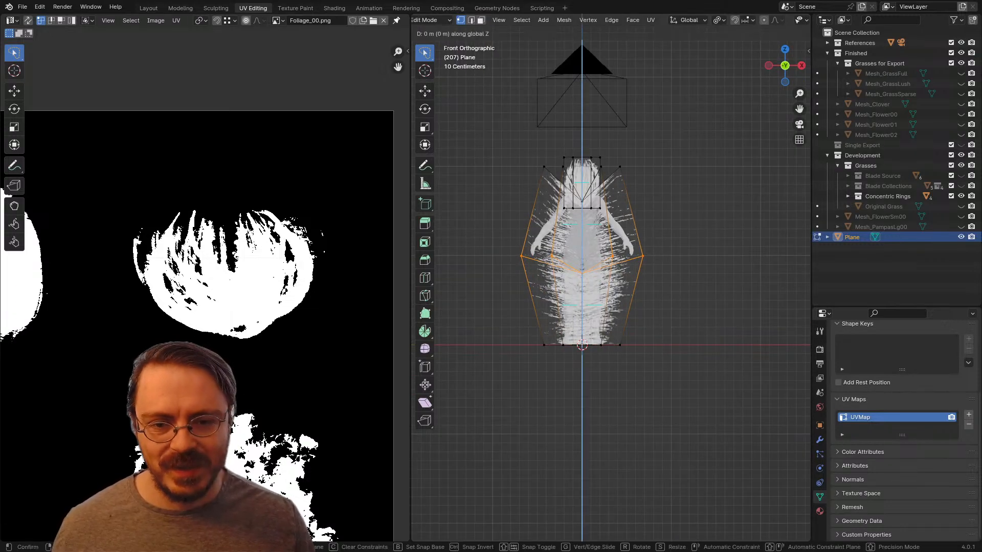
key("z")
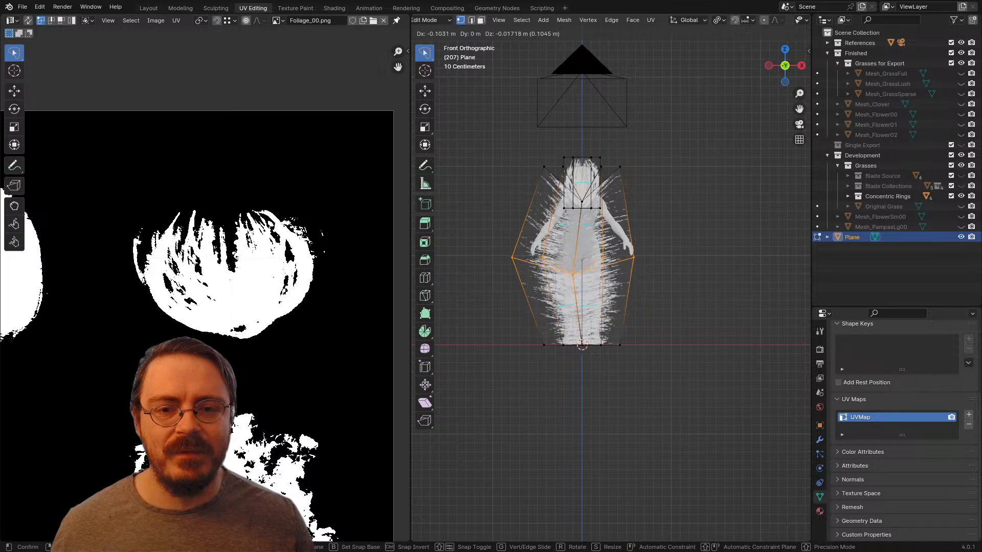
key("Escape")
key("alt+a")
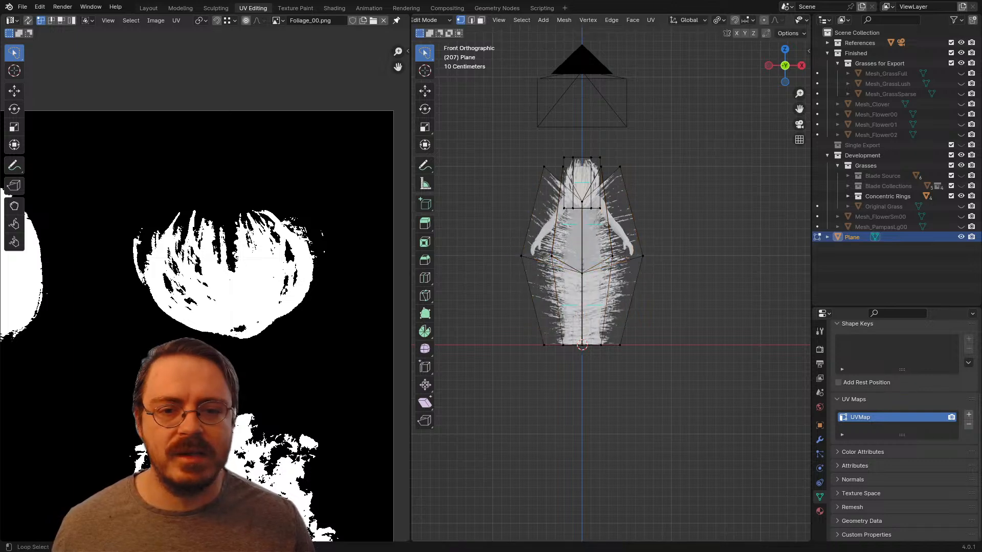
Step: In the Layout workspace, duplicate the entire plume mesh in place and flip the normals of the duplicated faces
left_click(148, 8)
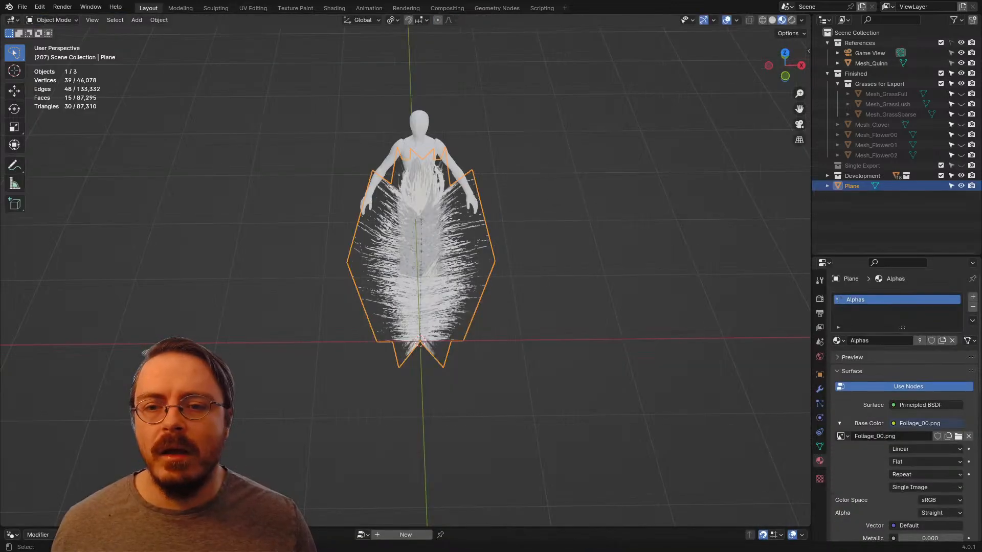
key("alt+a")
middle_click_drag(491, 287, 460, 324)
key("a")
key("Tab")
scroll(460, 324, "up", 3)
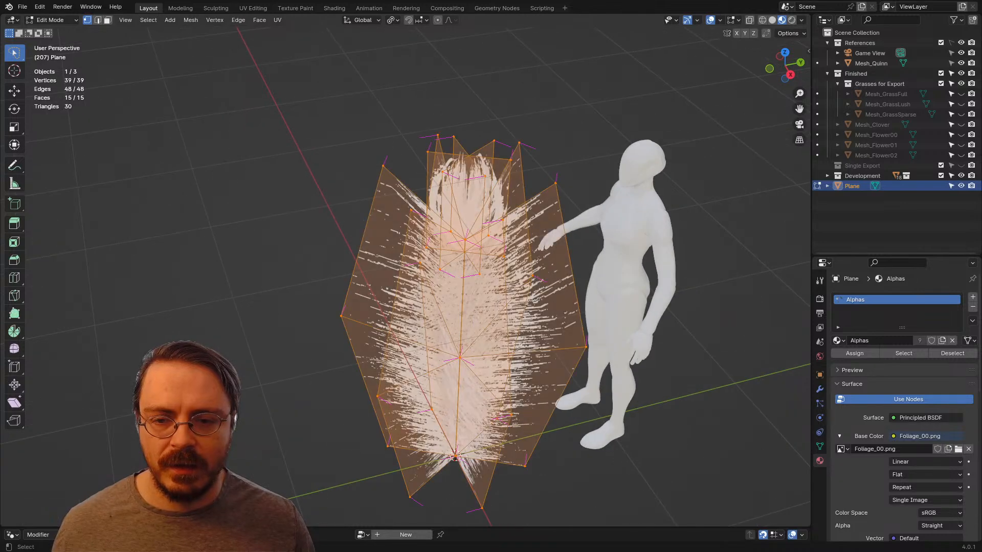
key("shift+d")
key("Escape")
key("alt+n")
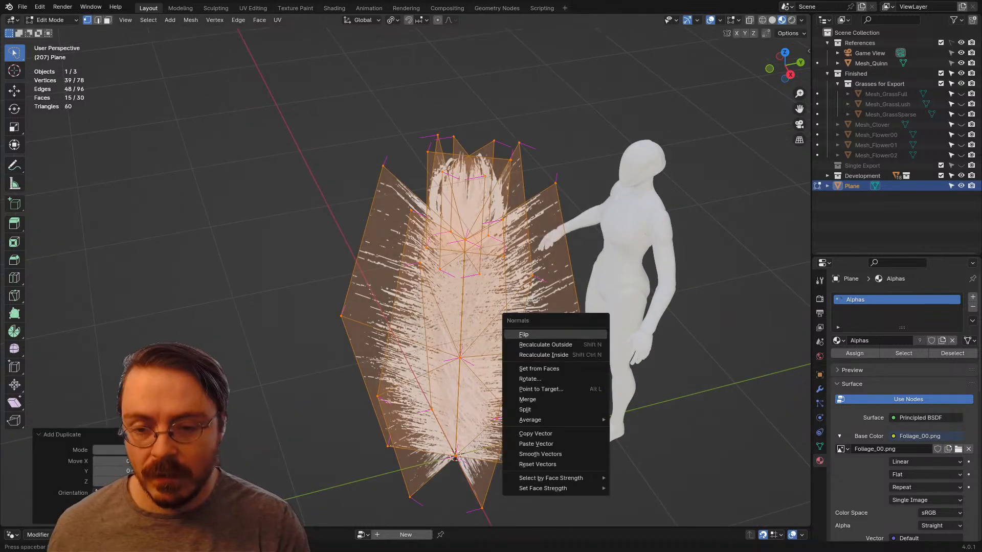
left_click(578, 334)
middle_click_drag(460, 307, 562, 306)
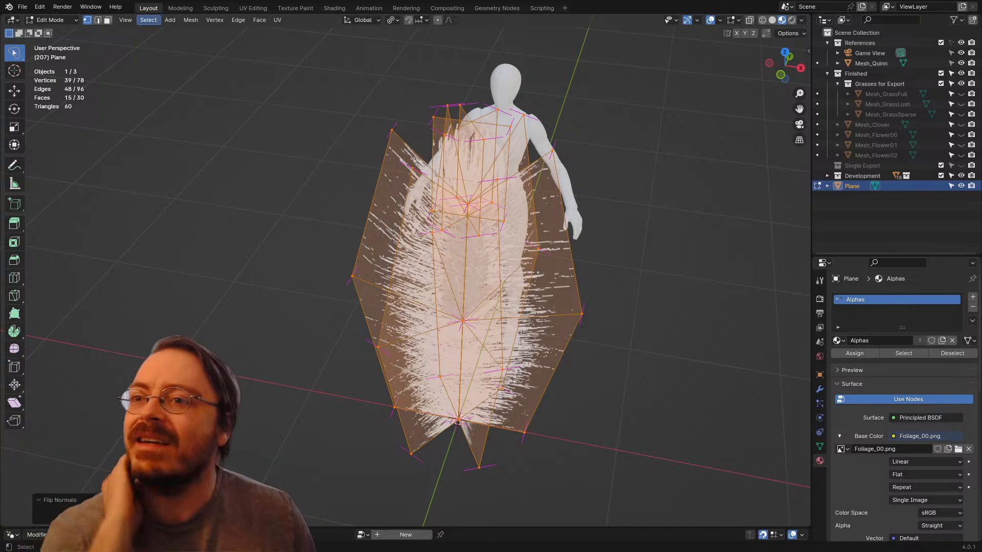
Step: Export the double-sided plume mesh for use in Unreal Engine
left_click(23, 7)
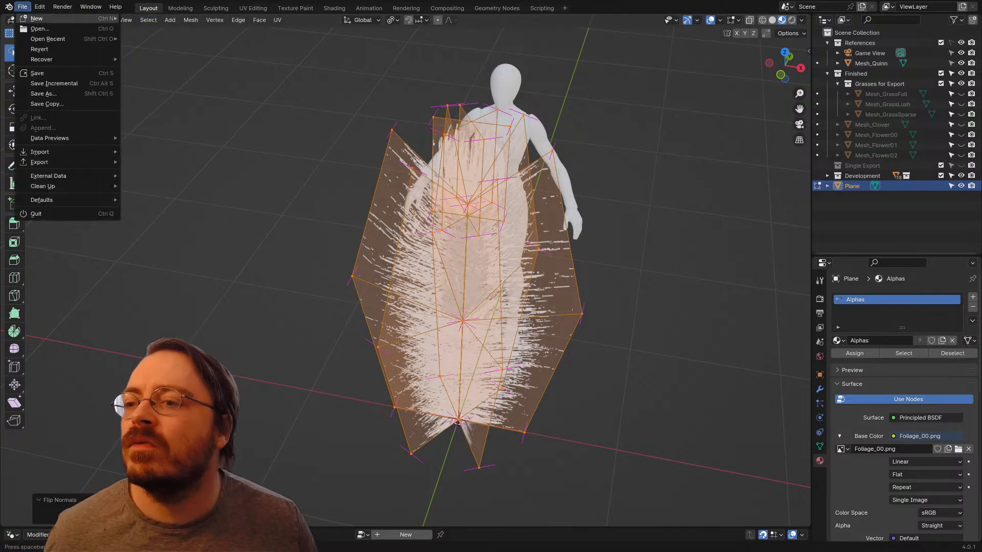
mouse_move(51, 162)
left_click(150, 254)
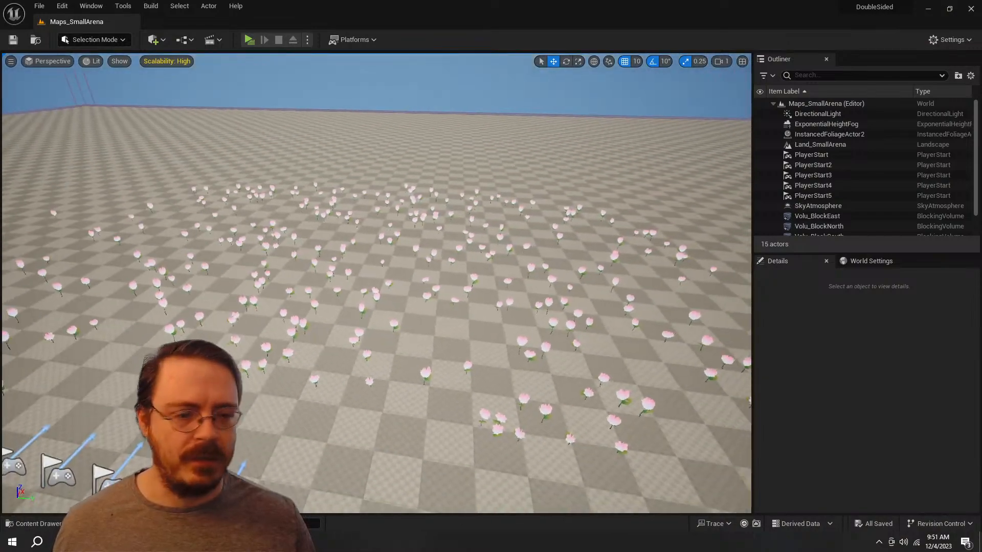
Step: In Unreal Engine, reimport the SingleExportTester static mesh in the ERMAC folder and inspect the updated foliage in the level
key("ctrl+space")
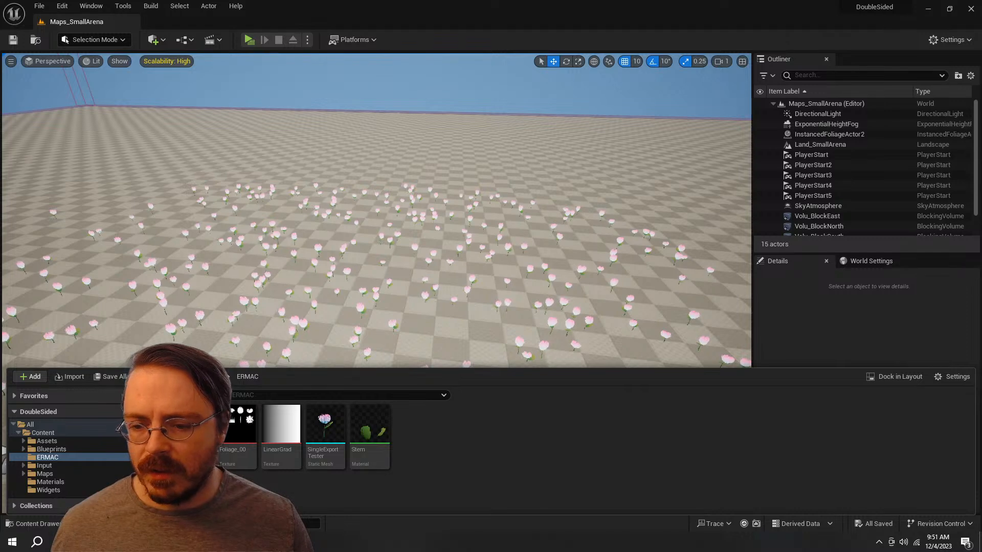
left_click(365, 155)
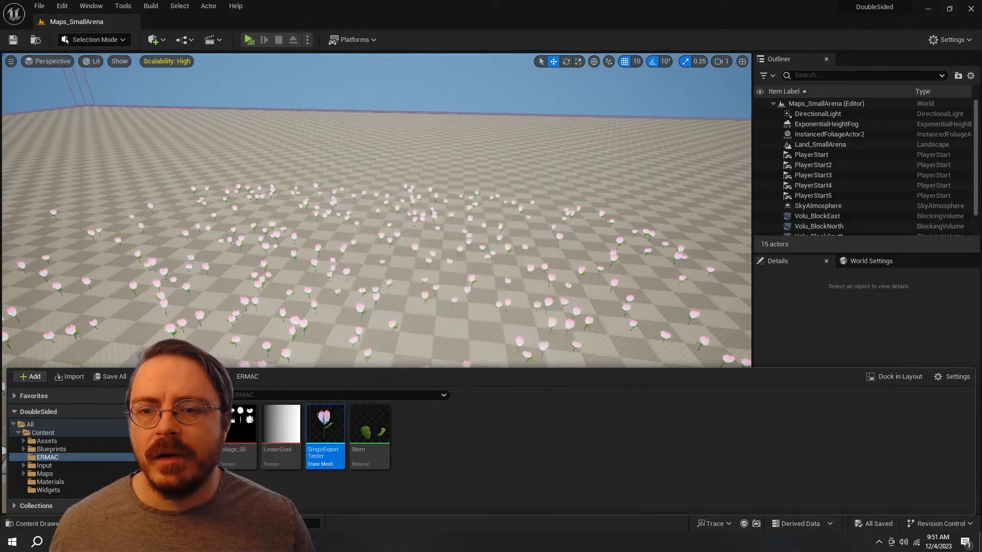
left_click(605, 357)
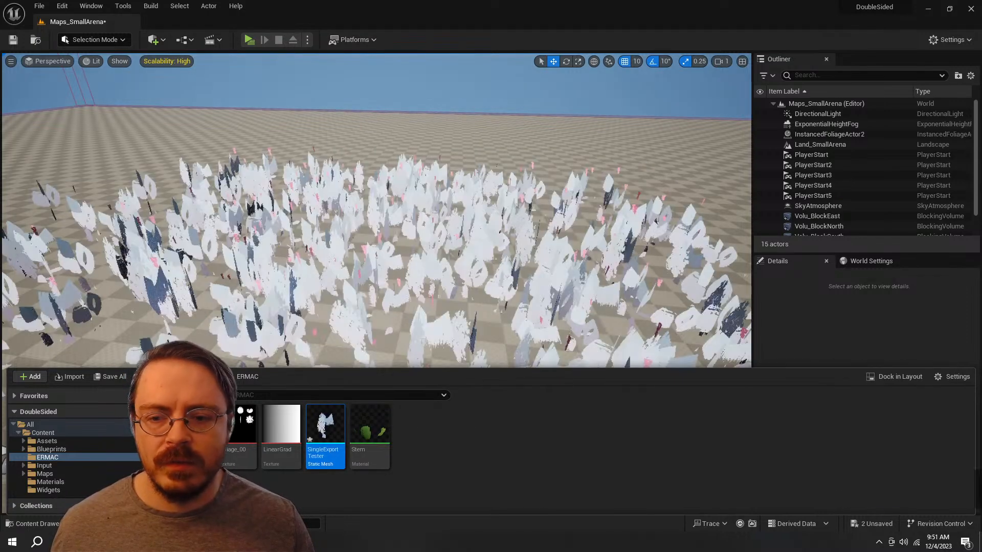
key("w")
mouse_move(511, 255)
right_mouse_down()
mouse_move(488, 212)
mouse_move(486, 240)
mouse_move(491, 230)
mouse_move(509, 251)
mouse_move(498, 249)
mouse_move(507, 244)
right_mouse_up()
key("w")
key("s")
Step: Open the SingleExportTester static mesh and assign the Stem material to its Alphas slot
key("ctrl+space")
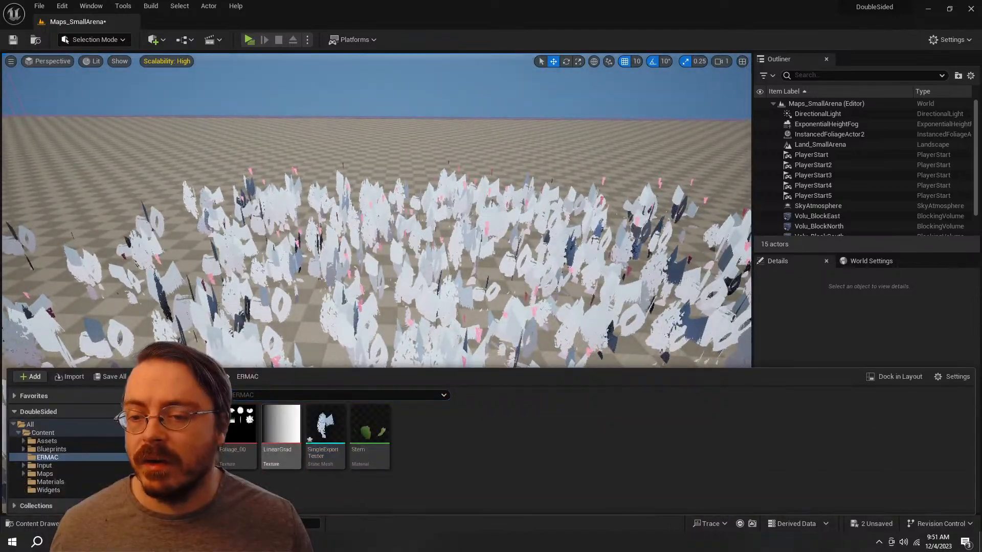
double_click(325, 429)
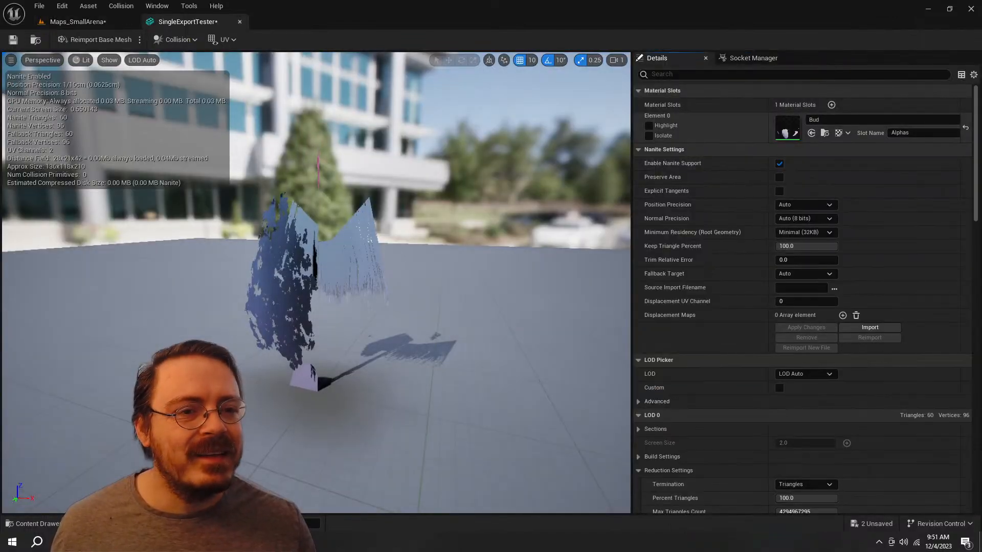
left_click(904, 120)
left_click(869, 247)
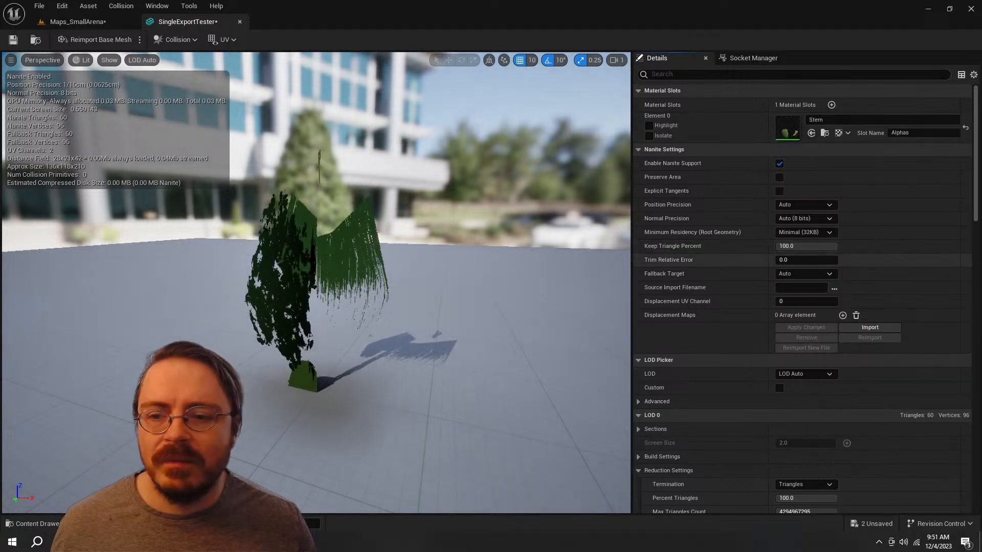
Step: Assign the Bud material to the mesh's Alphas slot and open the Bud material from the ERMAC folder
left_click(904, 120)
left_click(869, 228)
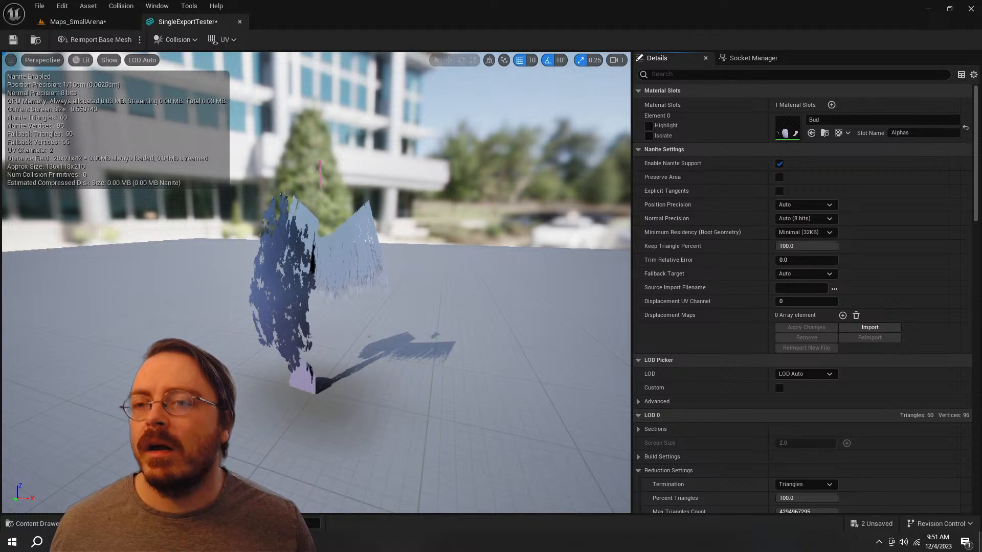
key("ctrl+space")
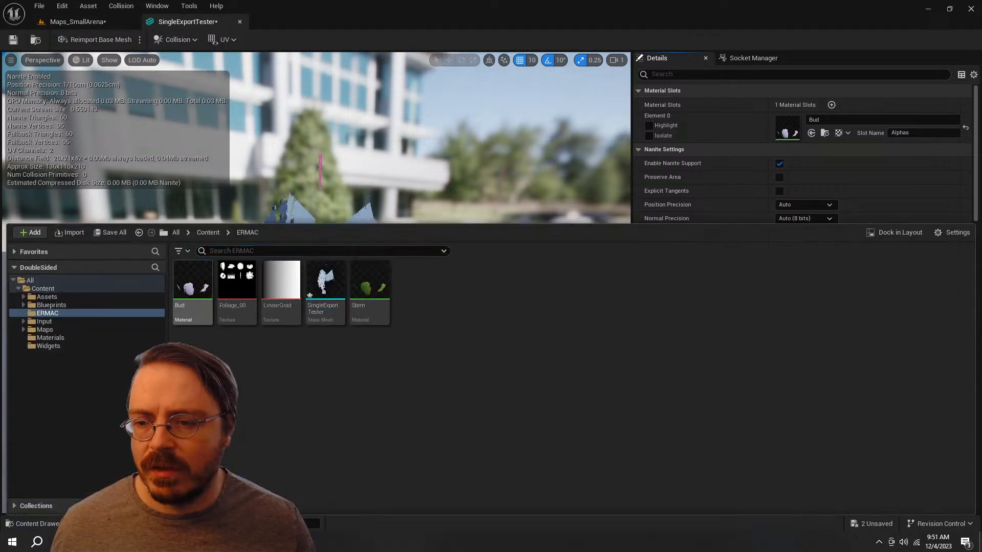
double_click(193, 288)
Step: Set the opacity Texture Sample's UV index to 0, apply the material and check the foliage in the level
right_click_drag(366, 298, 738, 291)
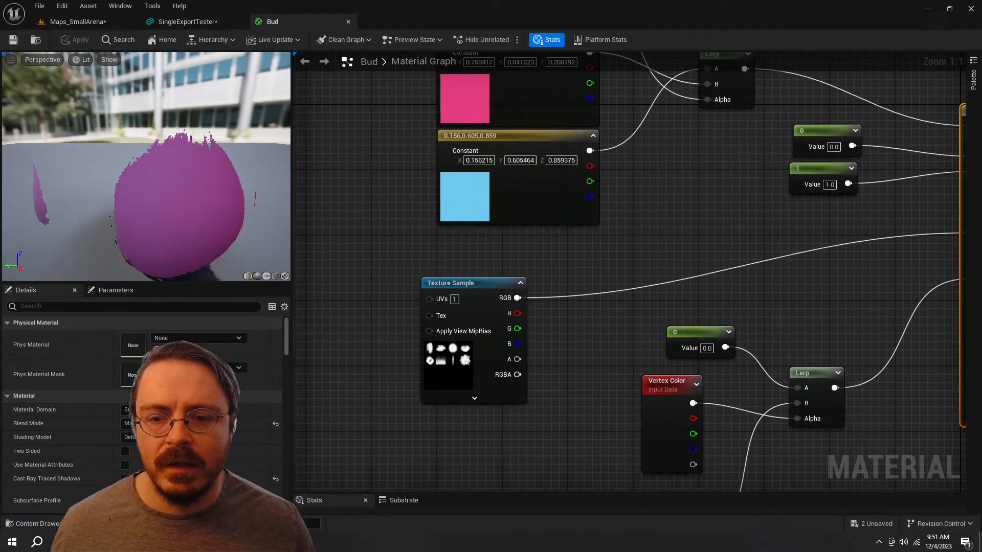
left_click_drag(466, 296, 505, 279)
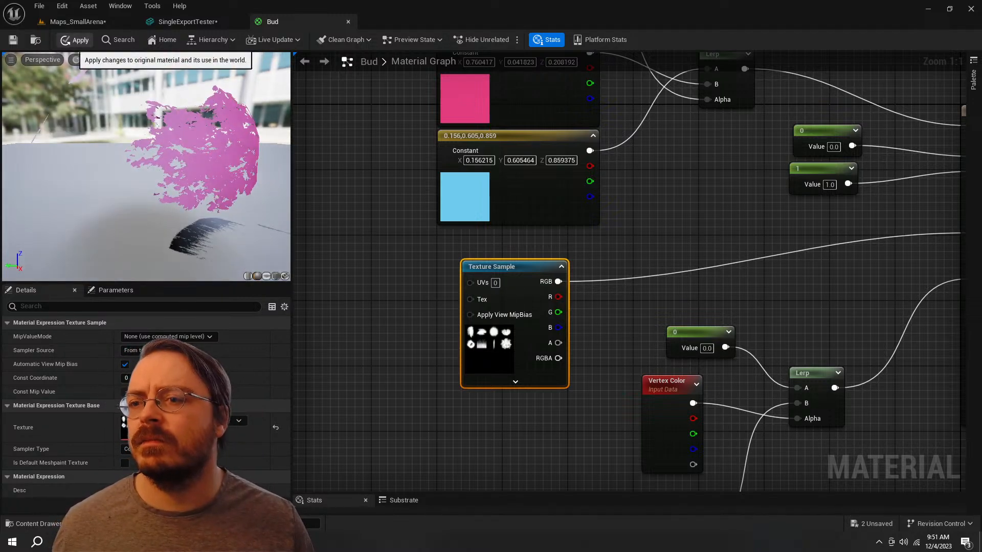
left_click(75, 40)
left_click(77, 21)
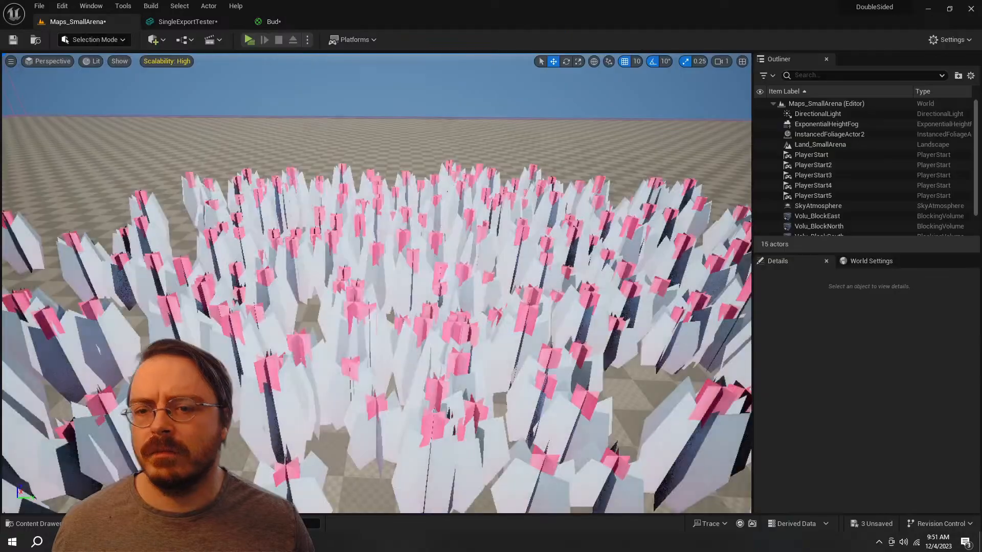
mouse_move(388, 266)
right_mouse_down()
mouse_move(391, 276)
mouse_move(391, 248)
right_mouse_up()
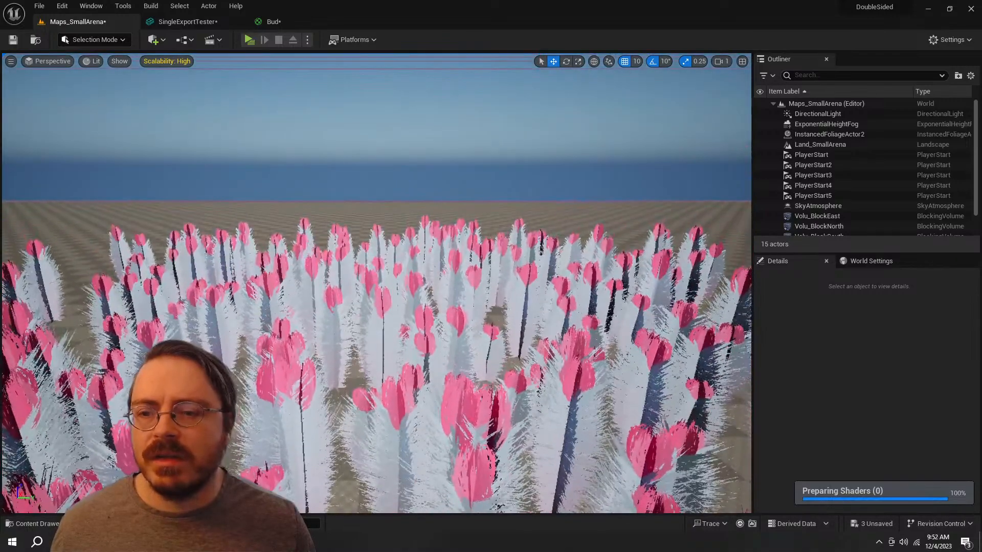
Step: In the Bud material graph, connect the pink constant's output directly to the material's Base Color
left_click(271, 22)
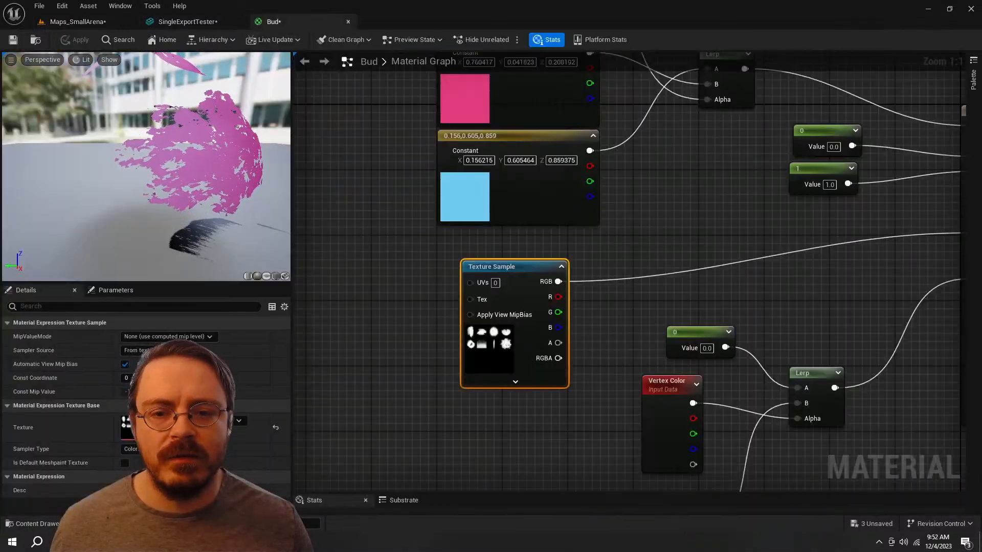
right_click_drag(675, 142, 549, 285)
left_click_drag(465, 195, 846, 267)
right_click_drag(518, 249, 606, 253)
Step: Change the pink constant colour to beige with values 0.760417, 0.526069, 0.345943 and apply the material
left_click(432, 243)
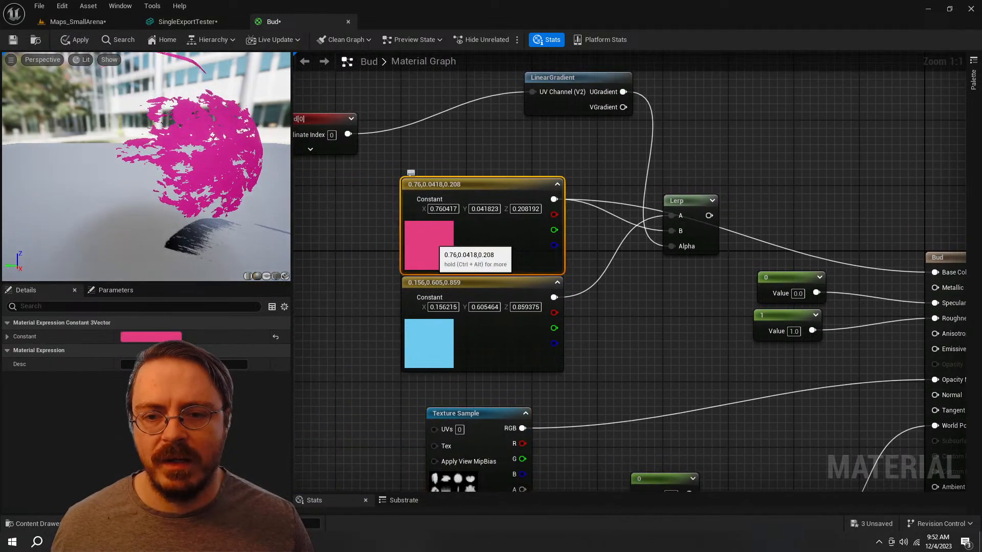
double_click(430, 242)
double_click(431, 240)
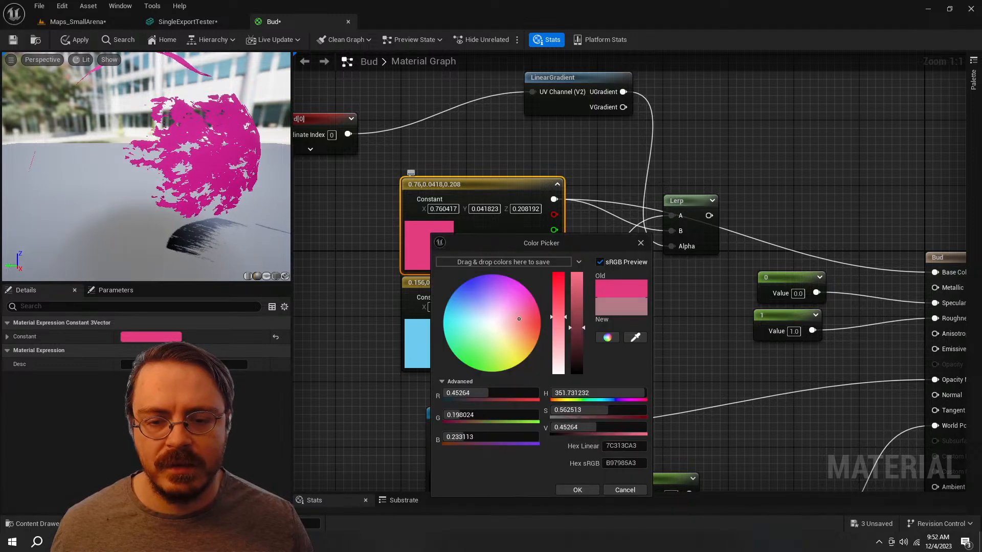
left_click_drag(536, 313, 520, 336)
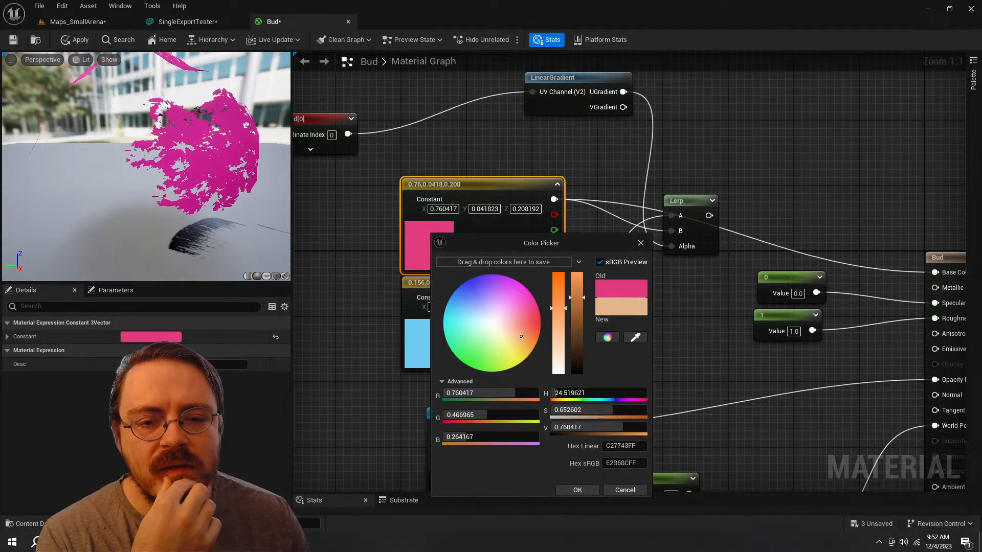
left_click(577, 489)
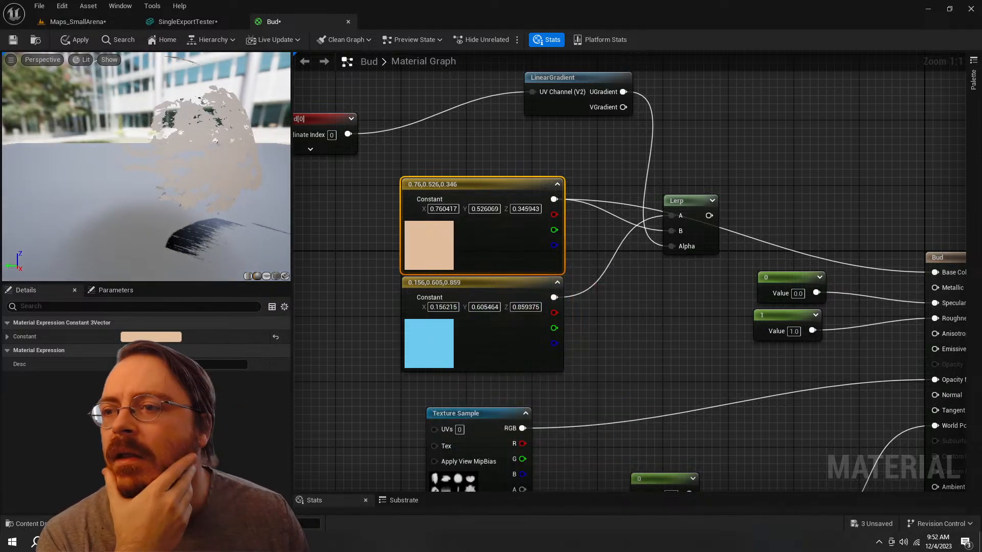
left_click(76, 41)
Step: Inspect the recoloured plume foliage in the Maps_SmallArena level from near and far
left_click(77, 22)
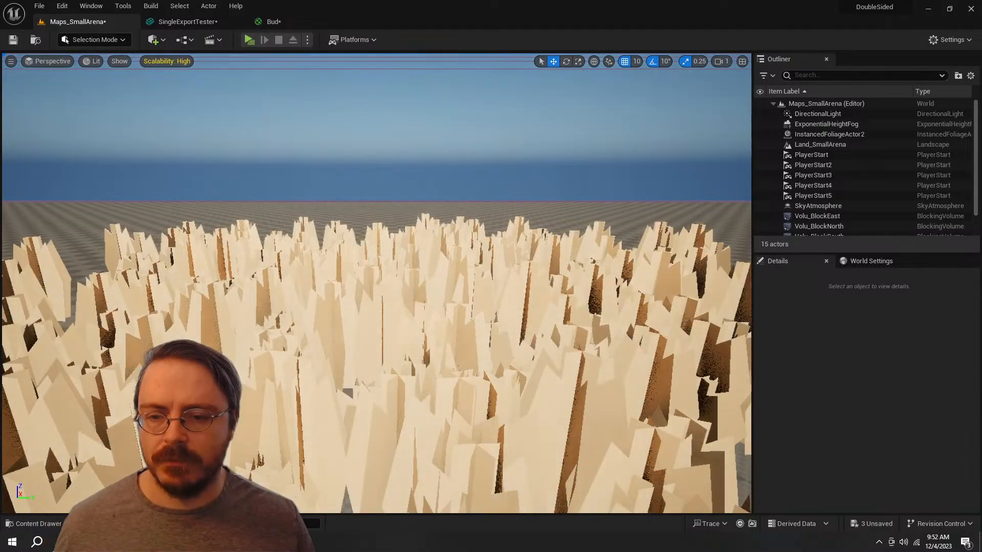
key("s")
right_click_drag(377, 283, 424, 310)
key("q")
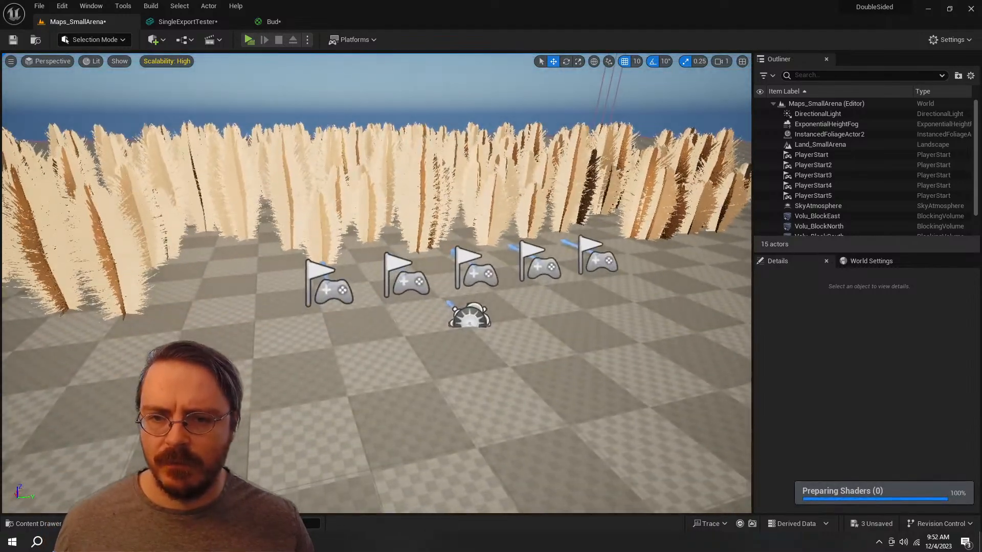
key("e")
key("w")
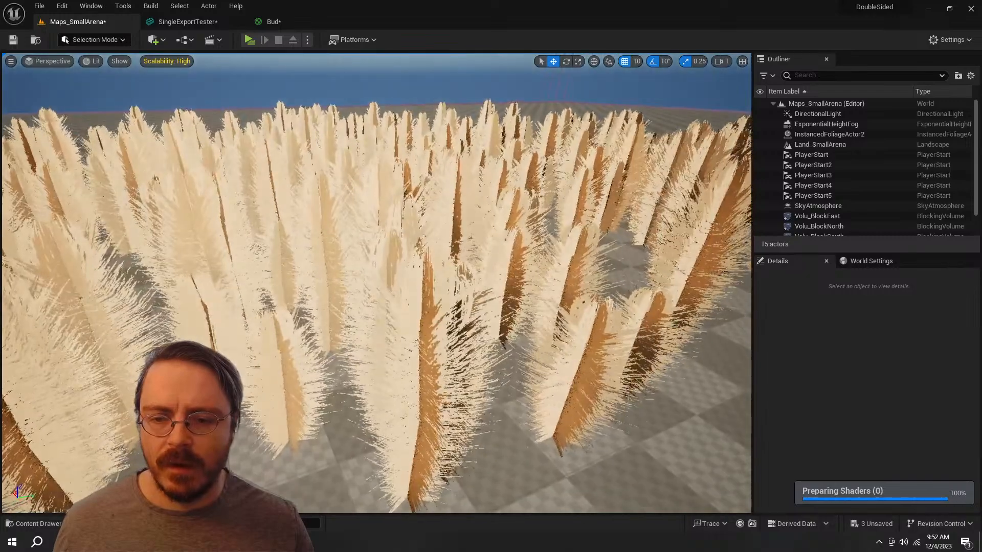
Step: Select the instanced foliage actor, look through its detail settings, and clear the selection
left_click(450, 297)
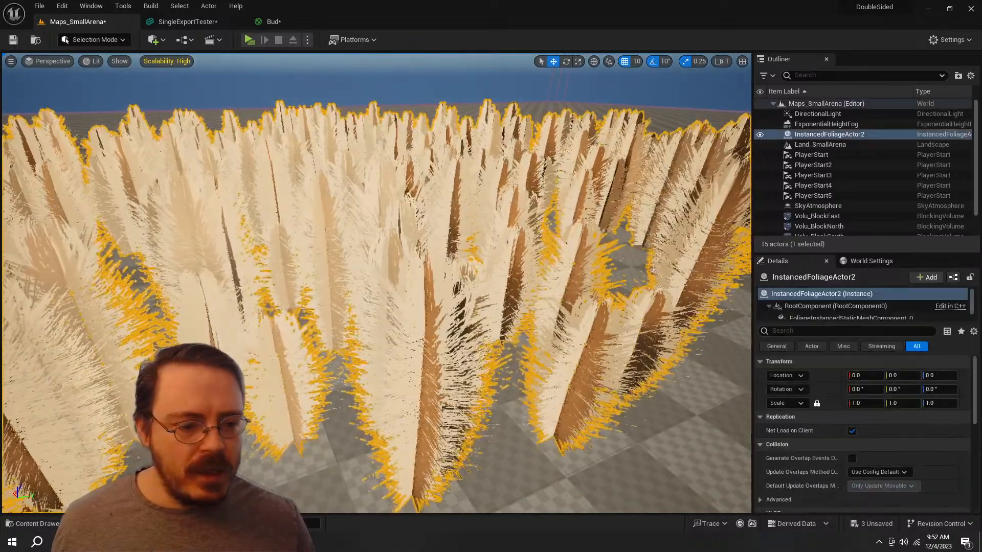
scroll(834, 372, "down", 4)
scroll(864, 434, "down", 5)
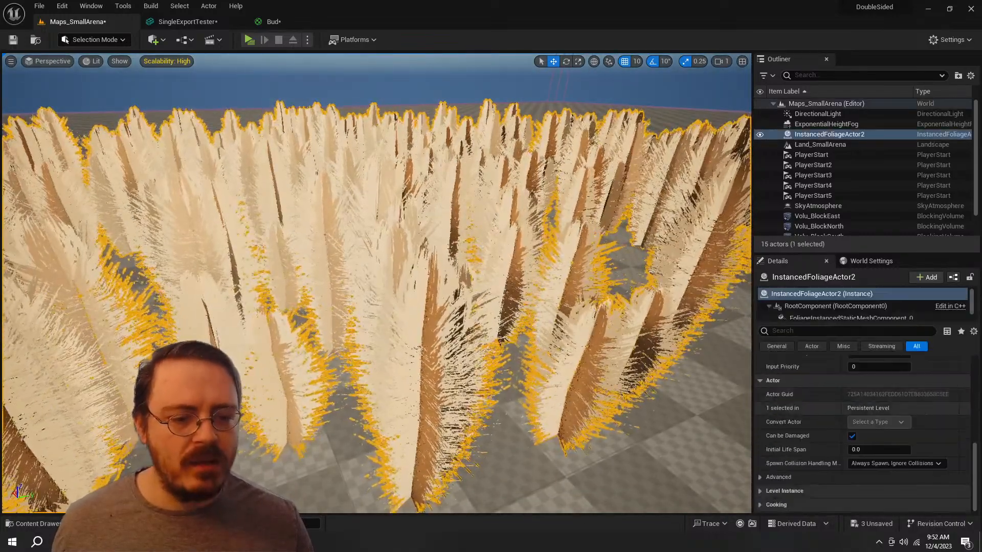
scroll(864, 434, "up", 5)
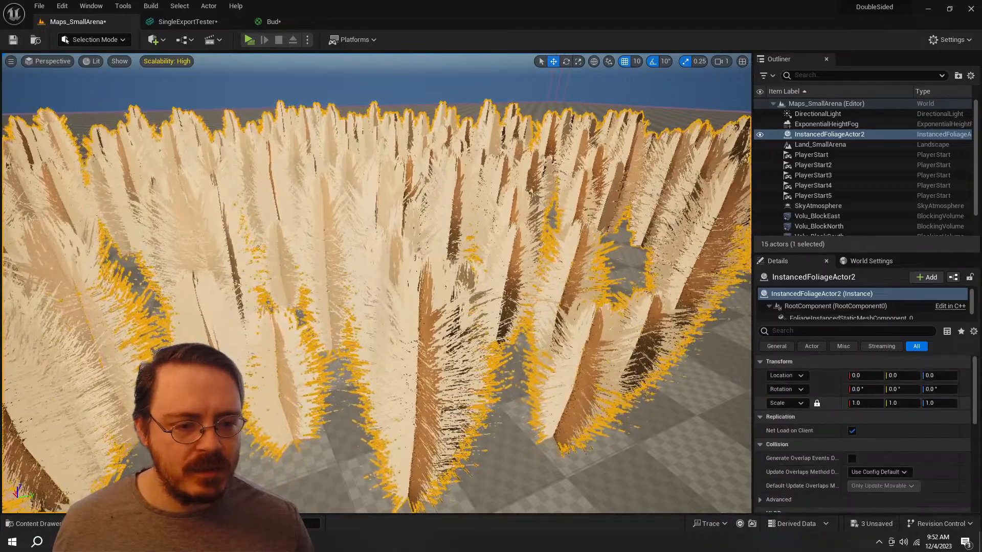
key("s")
right_click_drag(449, 296, 460, 279)
key("Escape")
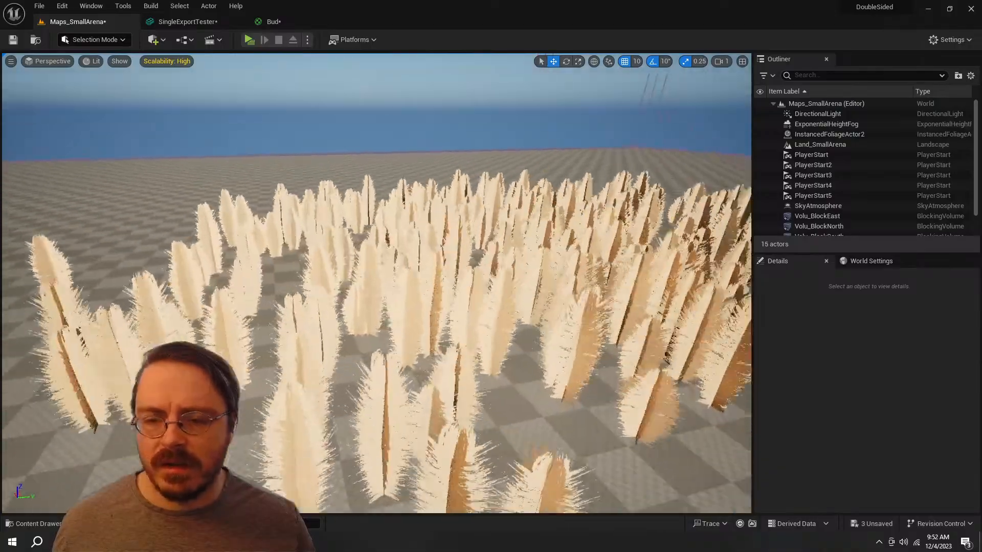
Step: Examine the plume shading around the level and review the Bud material's output node settings
key("w")
right_click_drag(376, 283, 382, 307)
key("s")
key("w")
key("s")
left_click(271, 22)
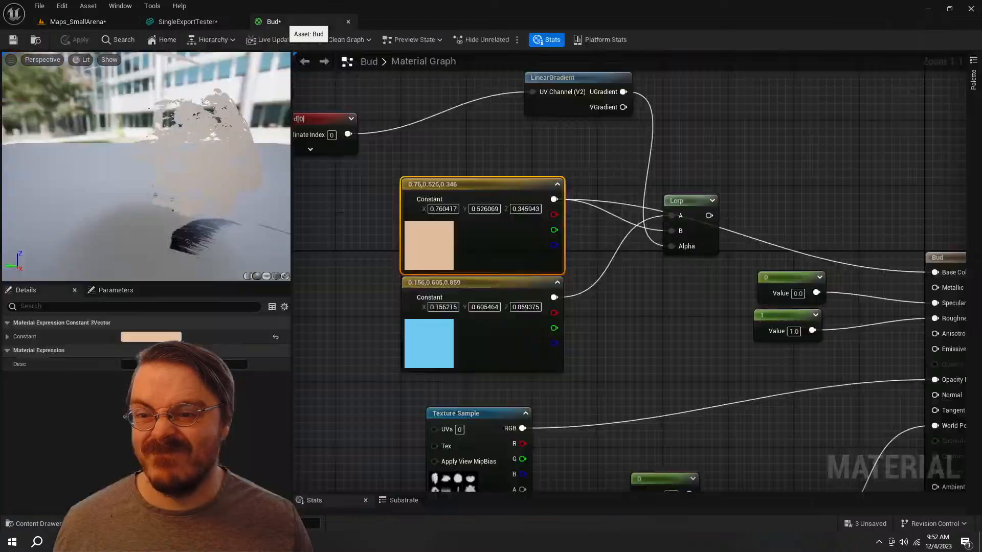
left_click(940, 257)
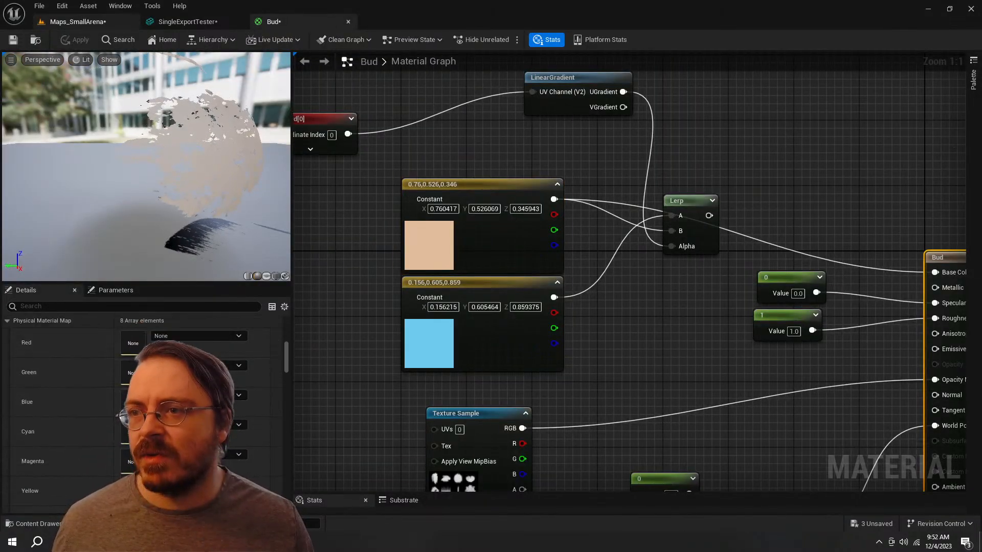
left_click(77, 22)
right_click_drag(378, 286, 432, 257)
key("a")
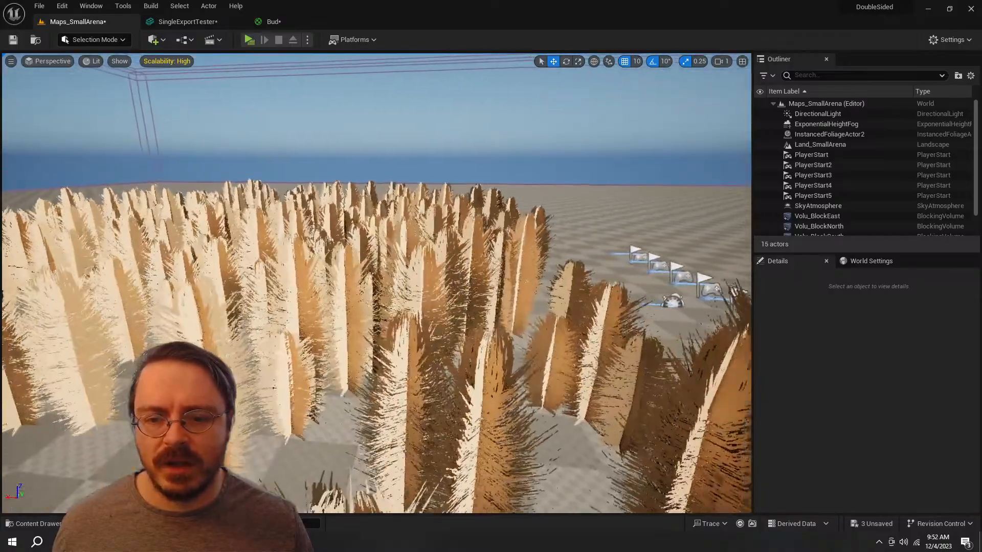
Step: Switch the level editor to Foliage mode and review the painting, placement and instance settings for SingleExportTester
key("ctrl+space")
left_click(829, 134)
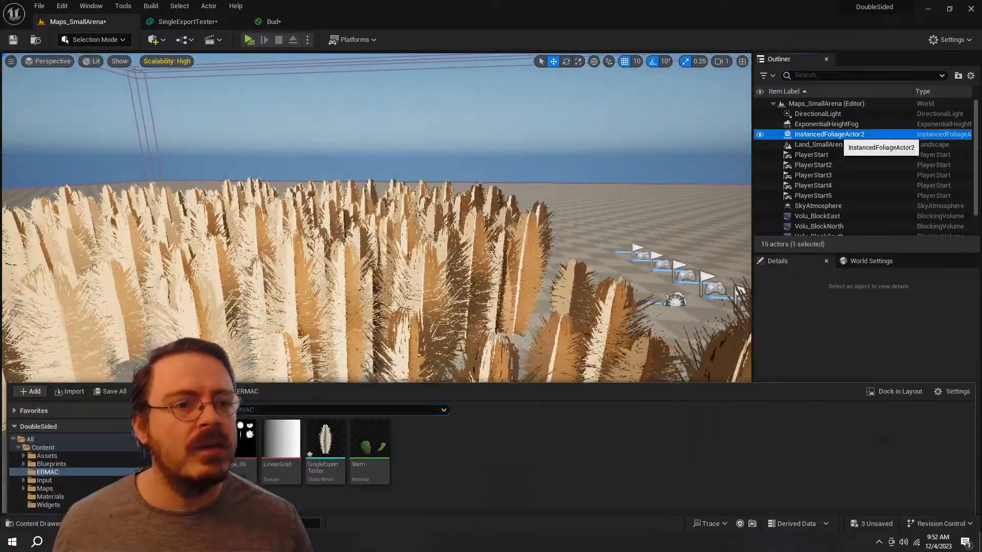
left_click(95, 40)
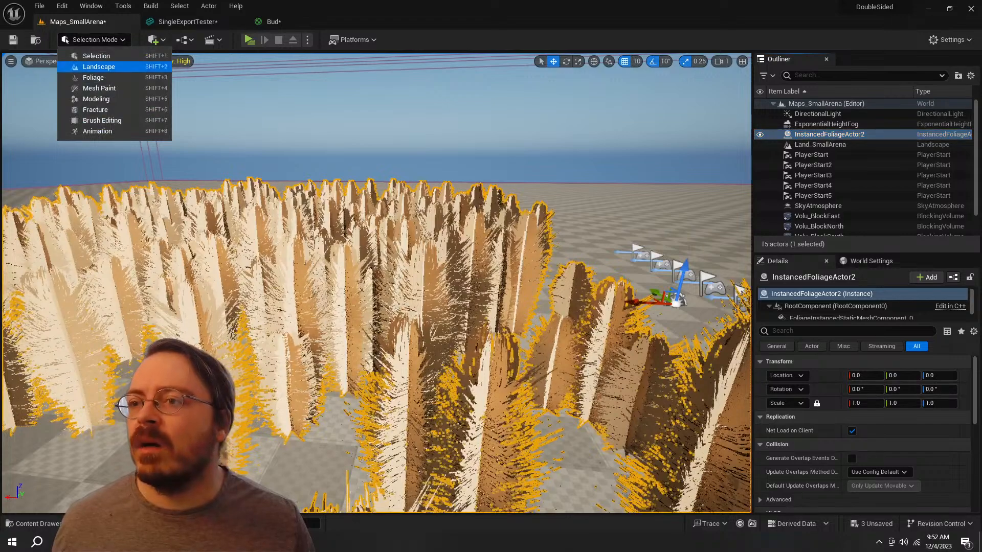
left_click(93, 77)
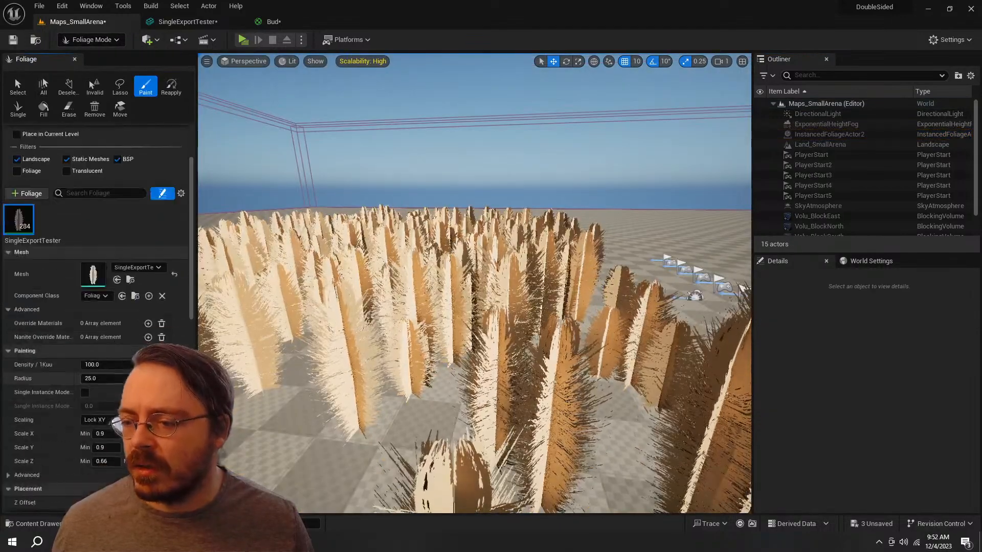
scroll(97, 317, "down", 5)
scroll(97, 317, "down", 4)
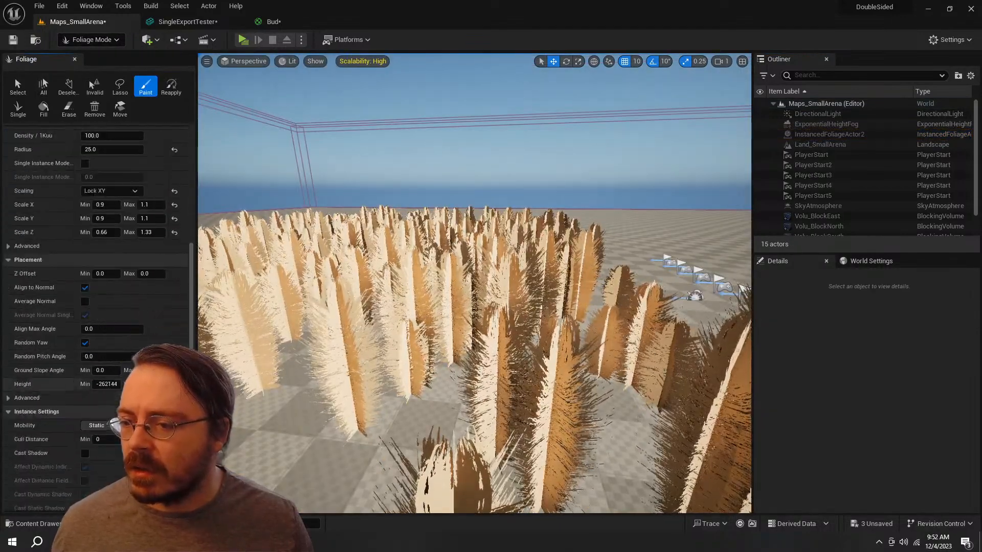
Step: Examine the light and dark sides of the painted plumes from several viewpoints in the level
key("a")
right_click_drag(460, 286, 568, 285)
key("d")
key("s")
key("a")
key("w")
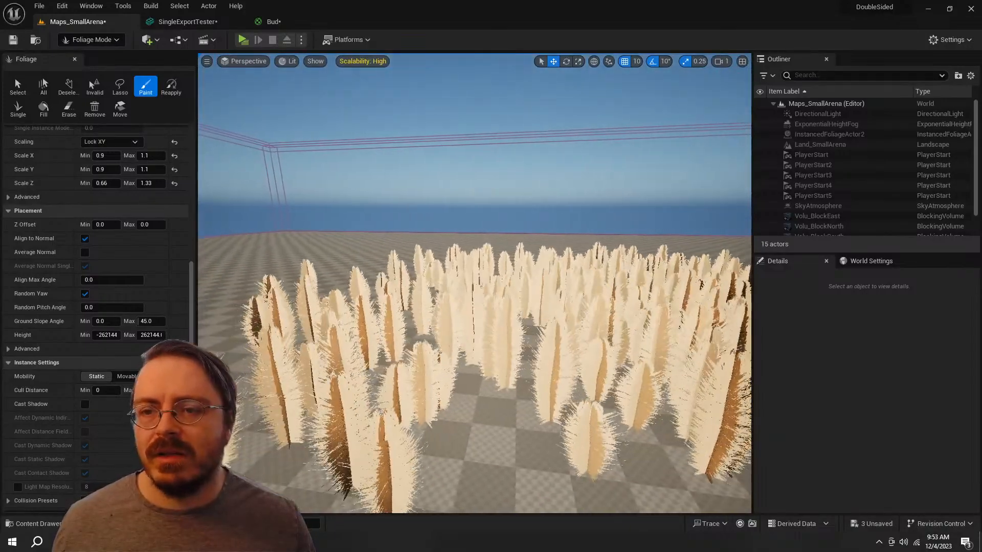
Step: In Blender, point the duplicated plume faces' normals straight up using Point Normals to Target with Align
key("alt+Tab")
middle_click_drag(512, 286, 544, 280)
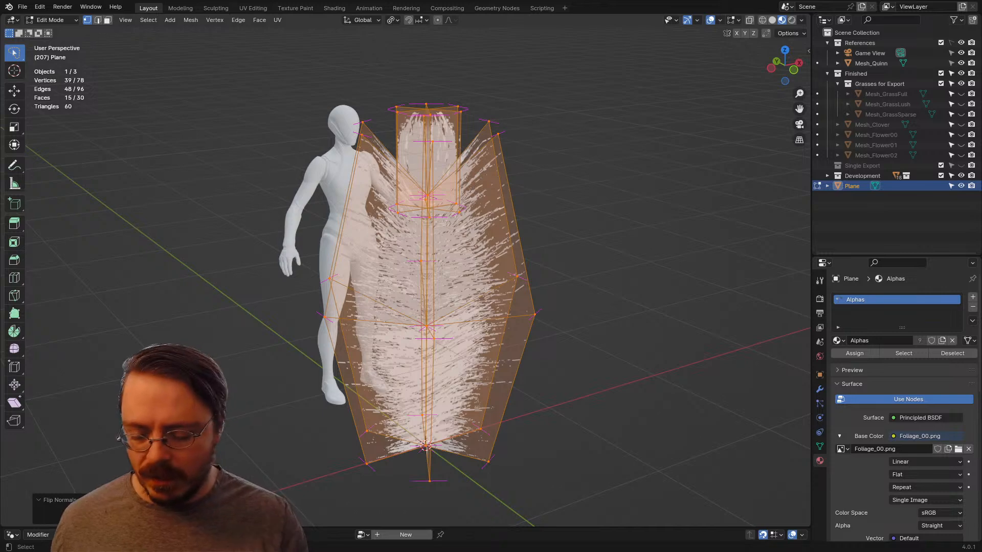
key("alt+n")
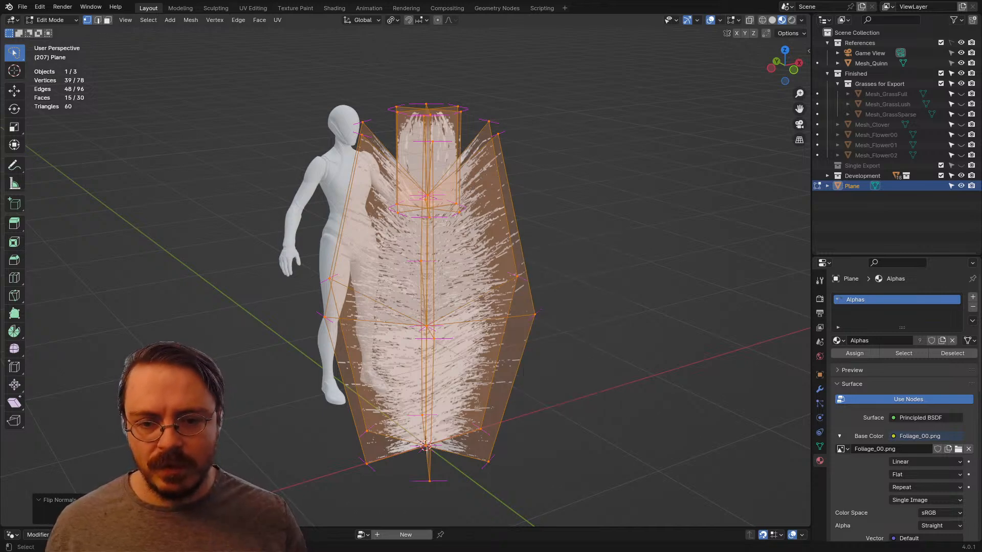
key("alt+l")
key("l")
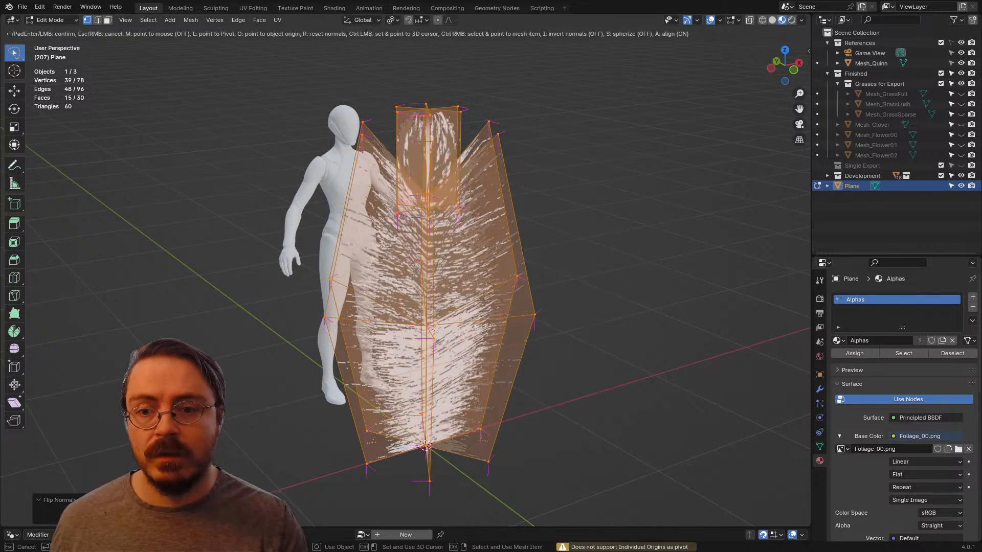
key("Return")
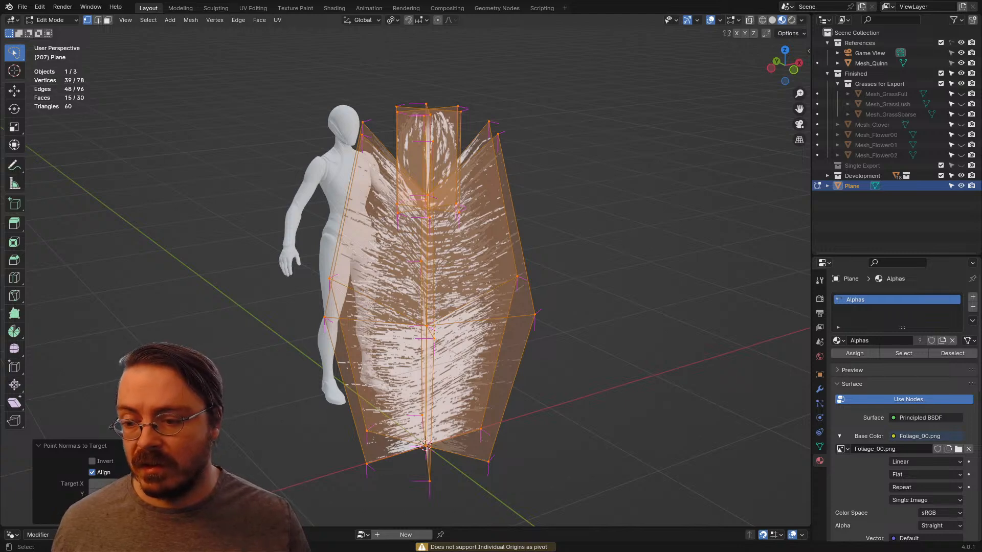
key("Return")
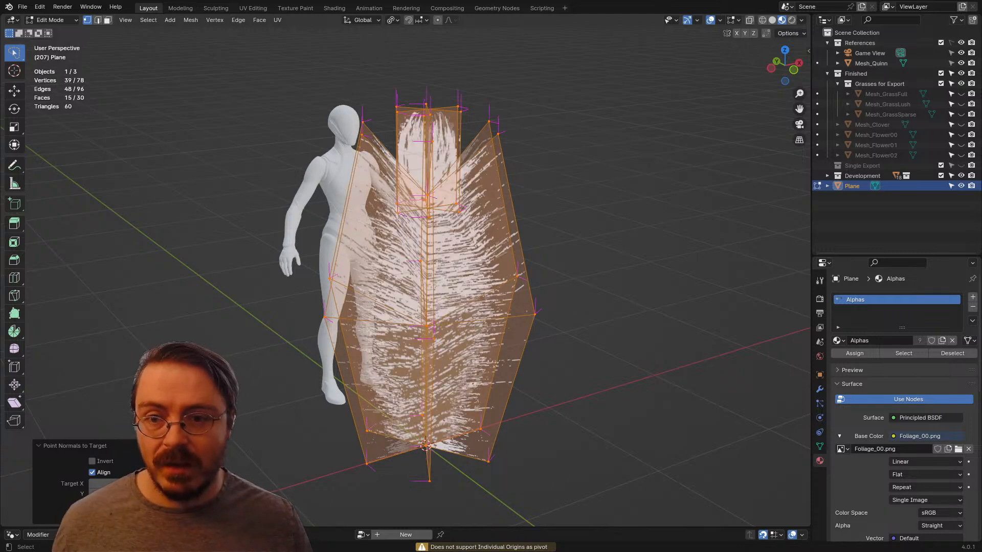
Step: Select the whole plume mesh, point all its normals straight up with Align, and return to Object Mode with nothing selected
middle_click_drag(512, 286, 520, 286)
key("a")
key("alt+l")
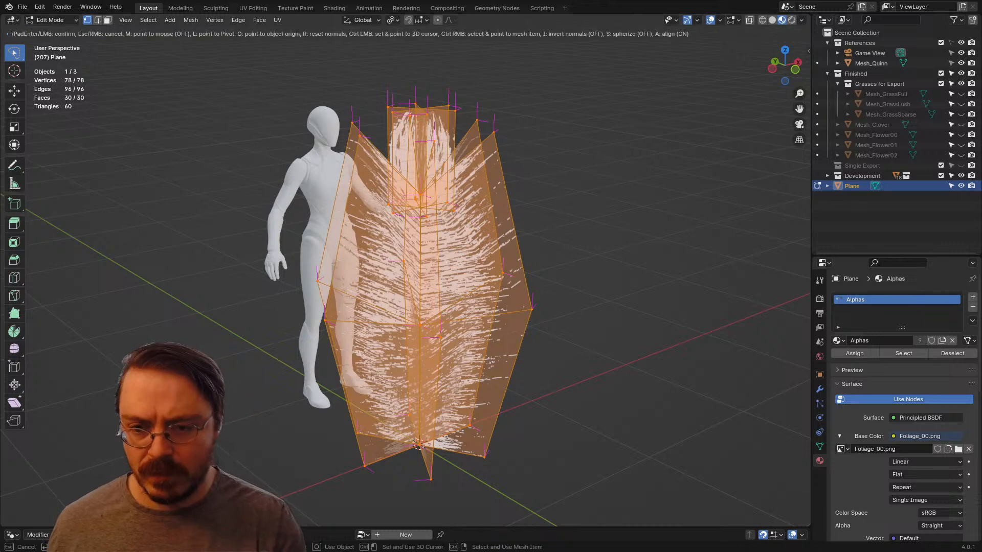
key("Return")
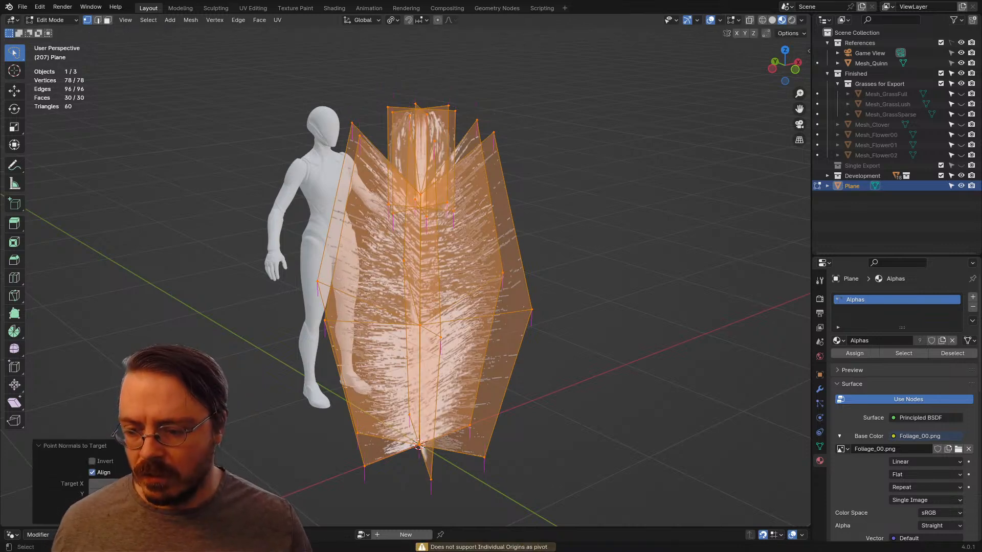
key("Return")
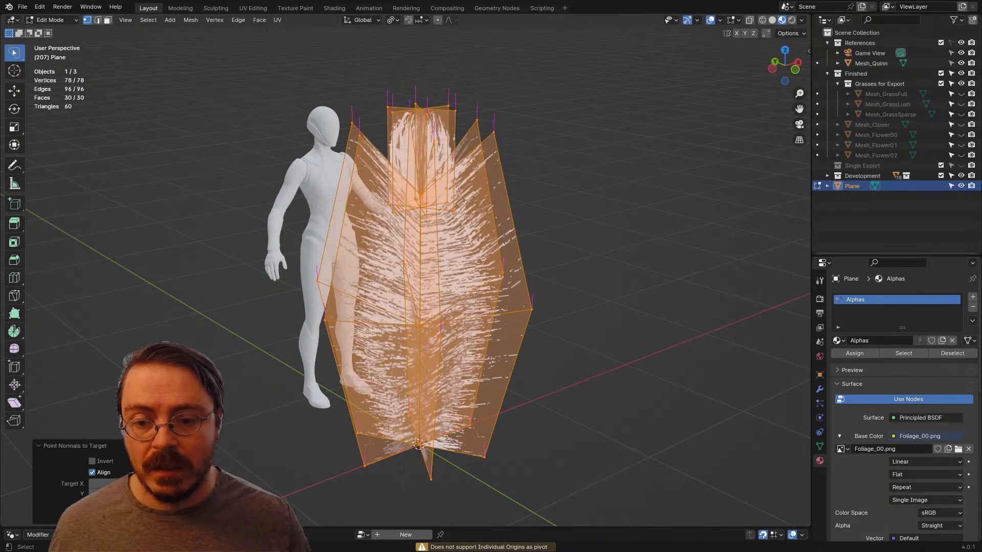
key("Tab")
key("alt+a")
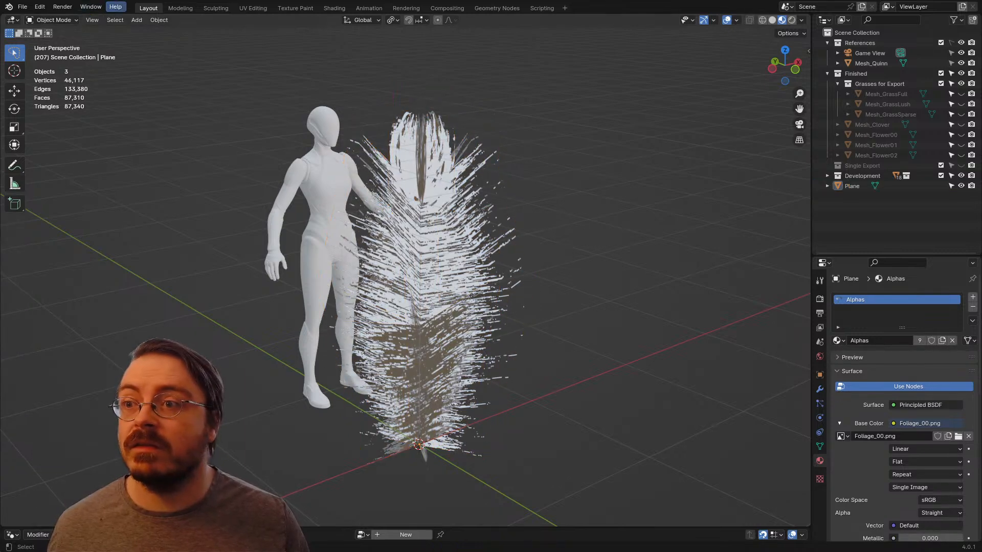
Step: Export to FBX over SingleExportTester.fbx in the Assets folder, limited to selected objects
left_click(23, 7)
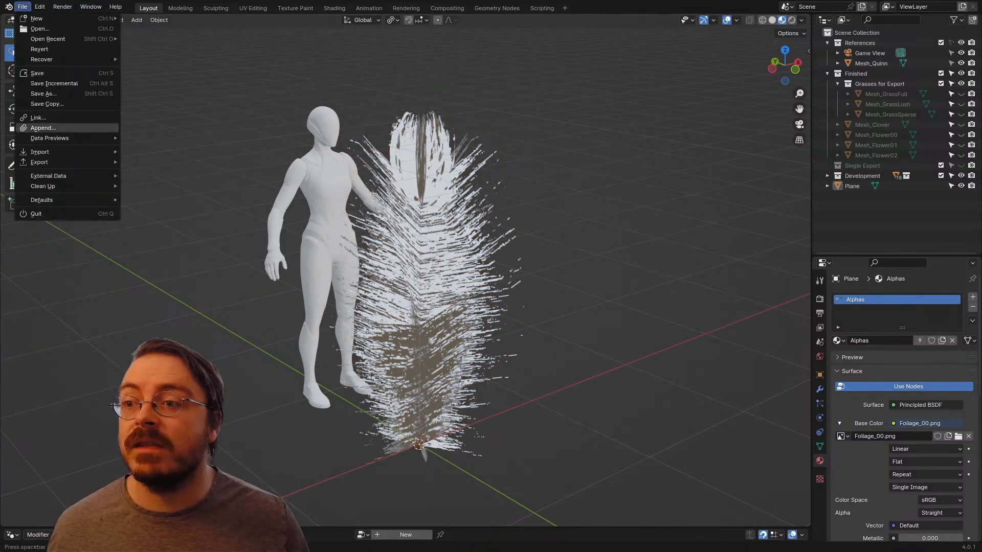
mouse_move(46, 162)
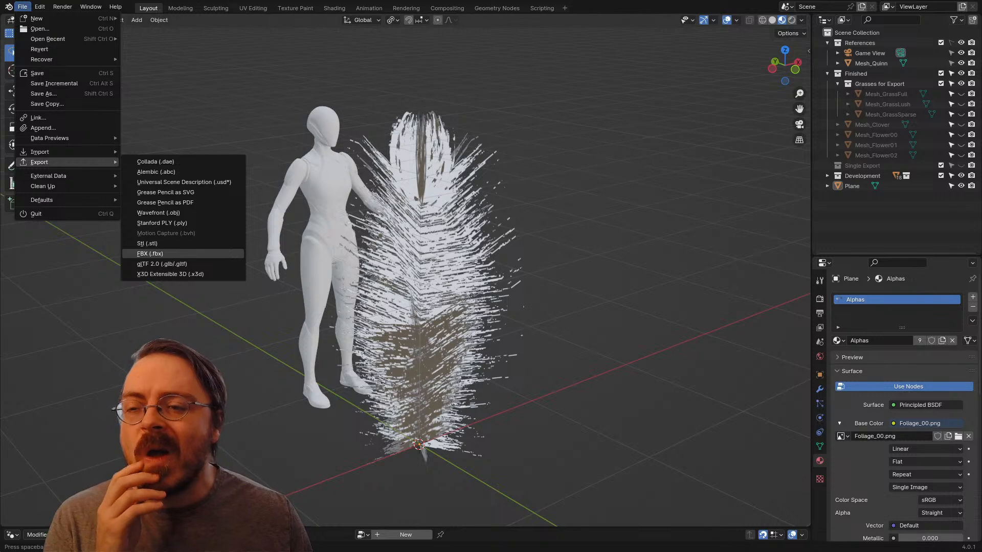
left_click(153, 254)
left_click(387, 155)
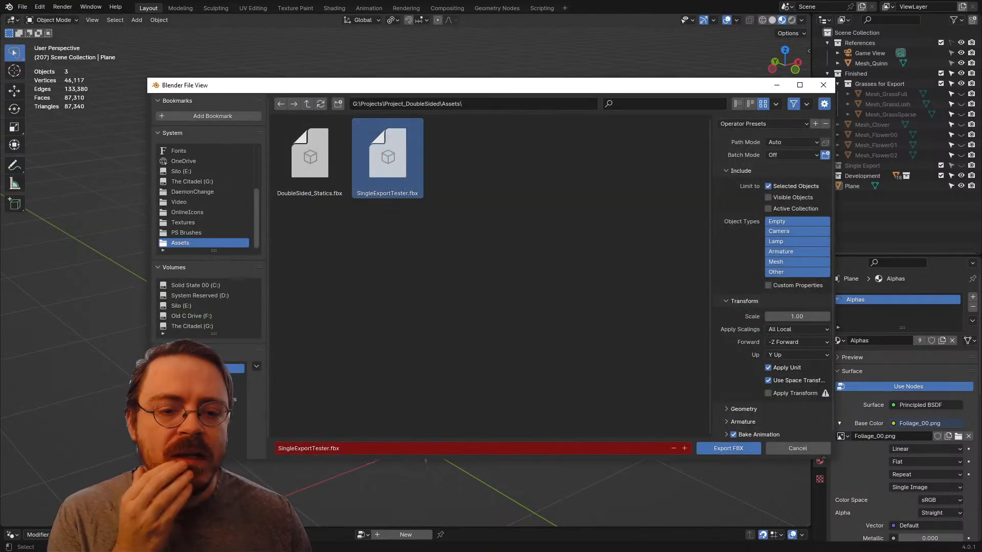
left_click(728, 448)
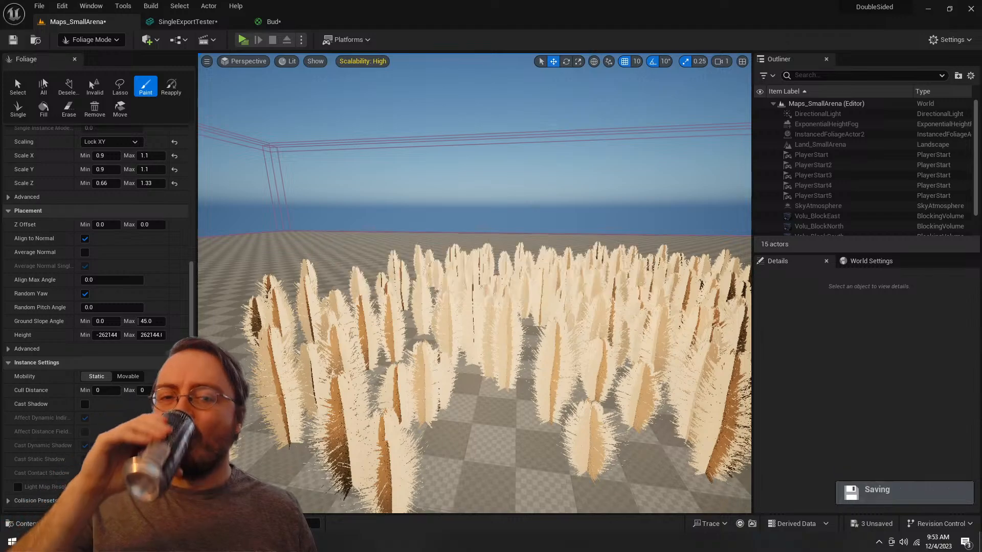
Step: Switch to Unreal Engine and try to reimport the SingleExportTester static mesh from the ERMAC folder
right_click_drag(474, 283, 579, 301)
key("ctrl+space")
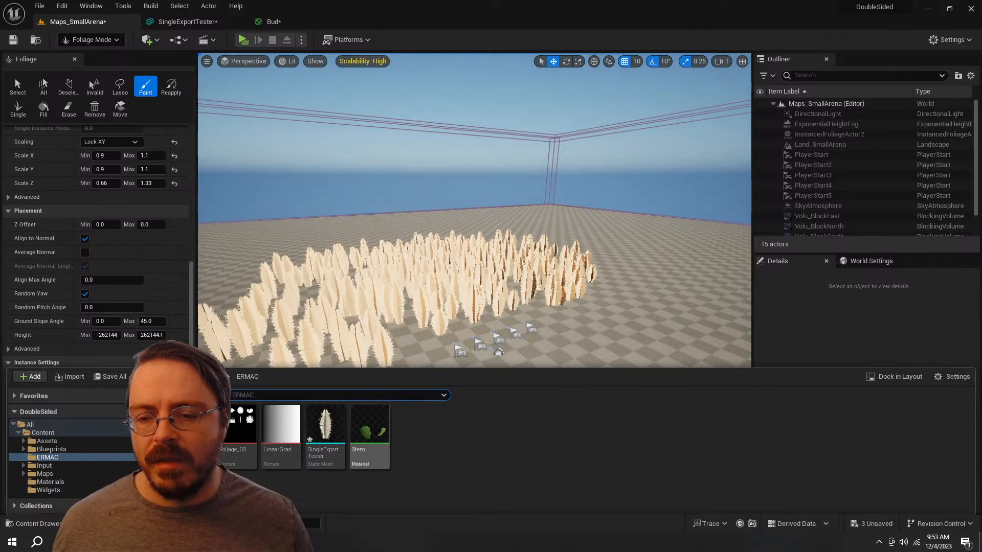
right_click(332, 430)
left_click(375, 160)
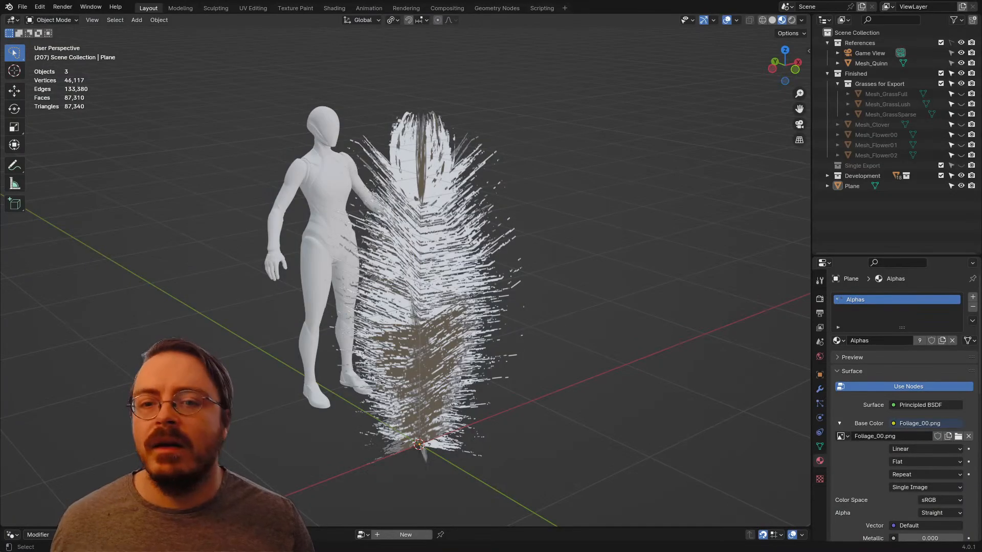
Step: In Blender, select the plume mesh and export only it as FBX, overwriting SingleExportTester.fbx in the Assets folder
left_click(424, 286)
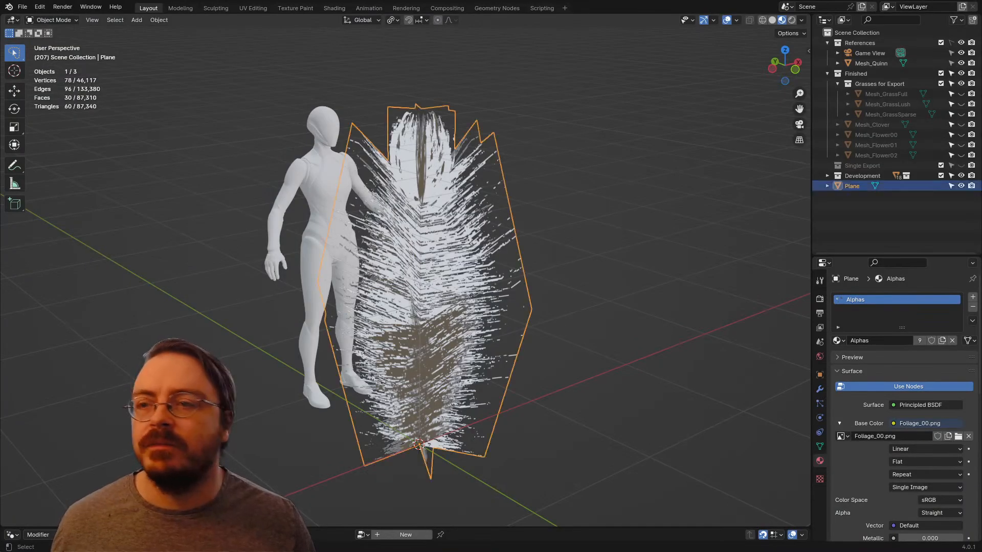
left_click(22, 6)
mouse_move(41, 162)
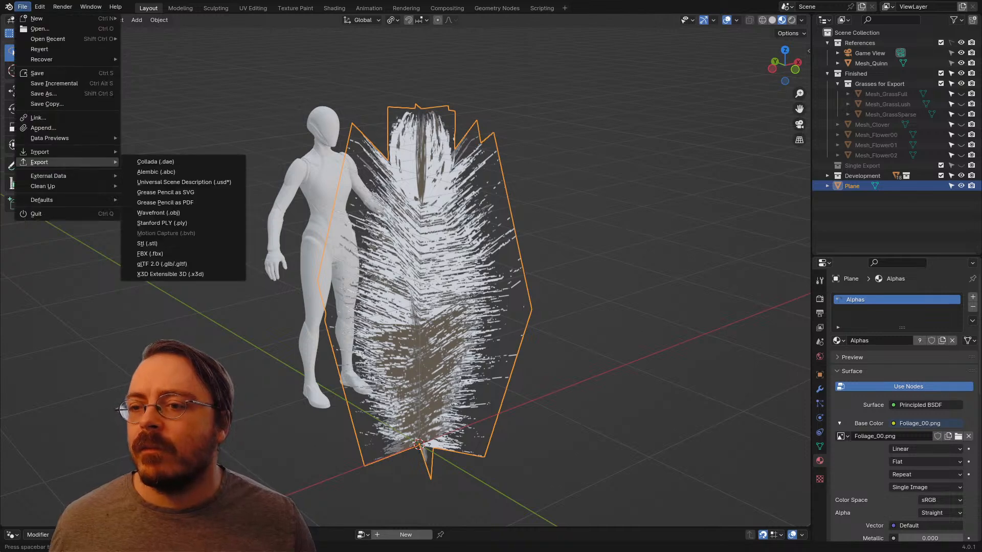
left_click(150, 254)
left_click(387, 158)
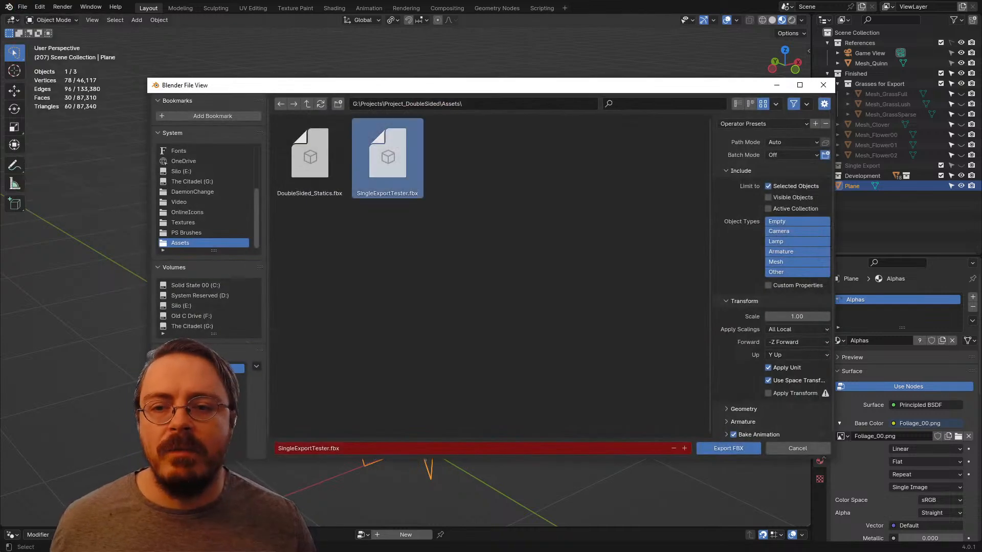
left_click(728, 448)
Step: Switch back to Unreal Engine and reimport the SingleExportTester static mesh in the ERMAC folder
key("alt+Tab")
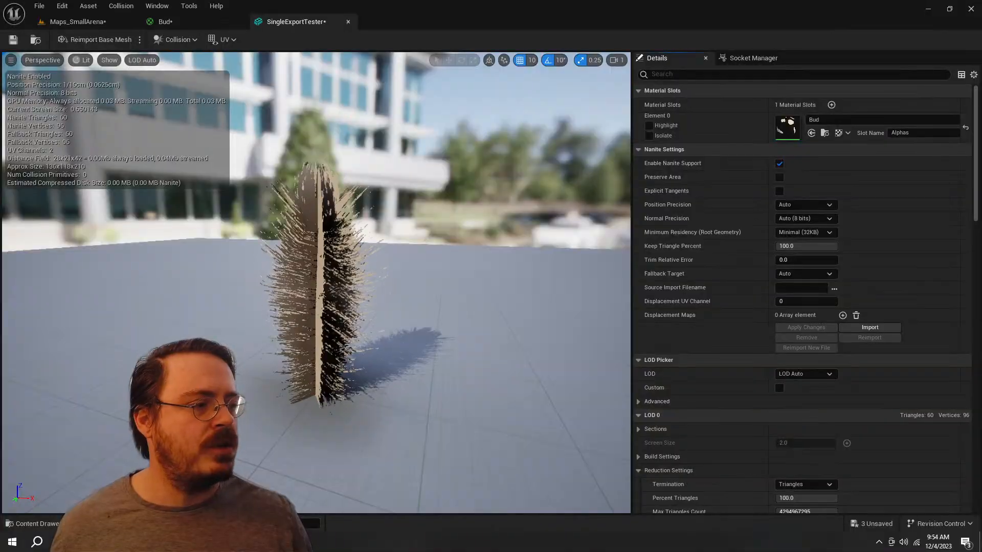
key("ctrl+space")
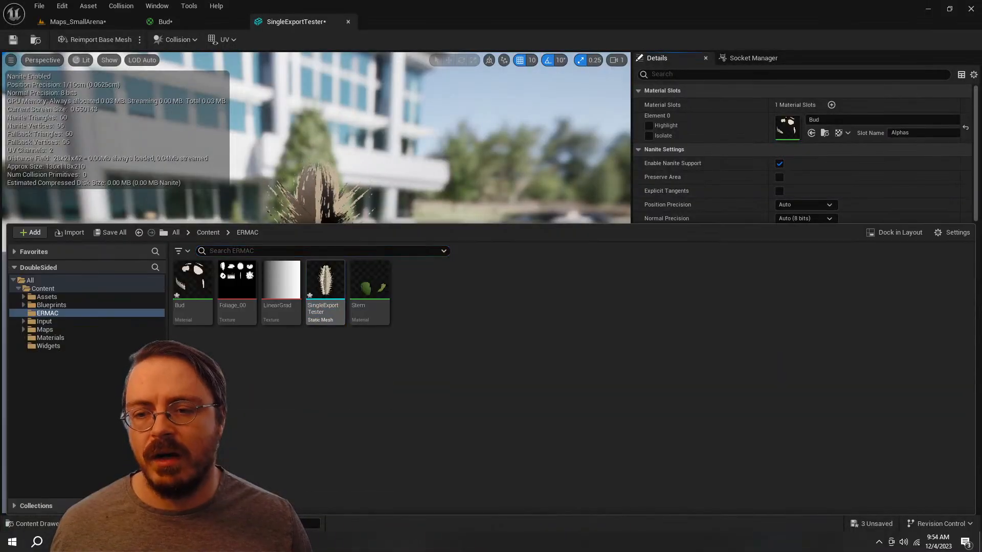
right_click(322, 307)
left_click(360, 259)
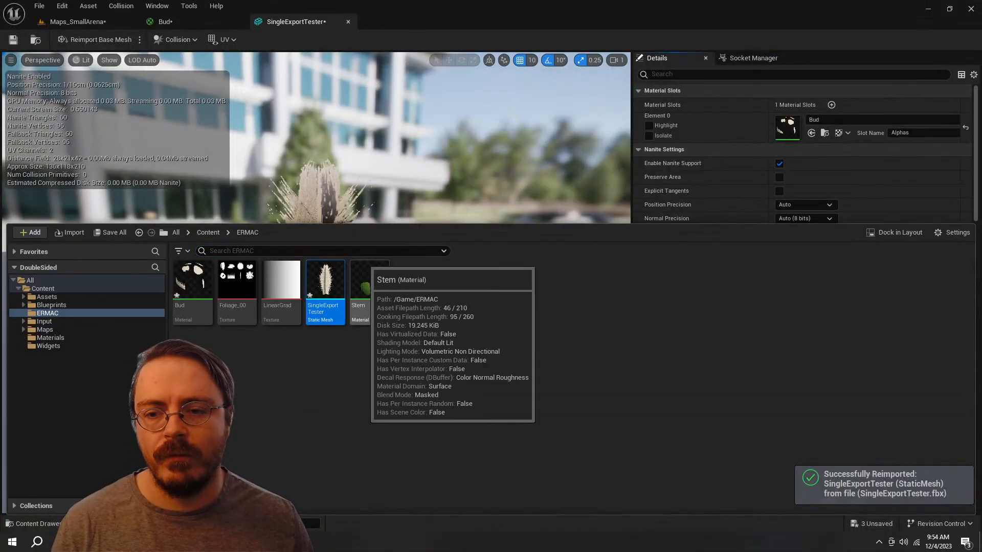
Step: Return to the Maps_SmallArena level and examine the shading of the painted plumes up close
left_click(82, 22)
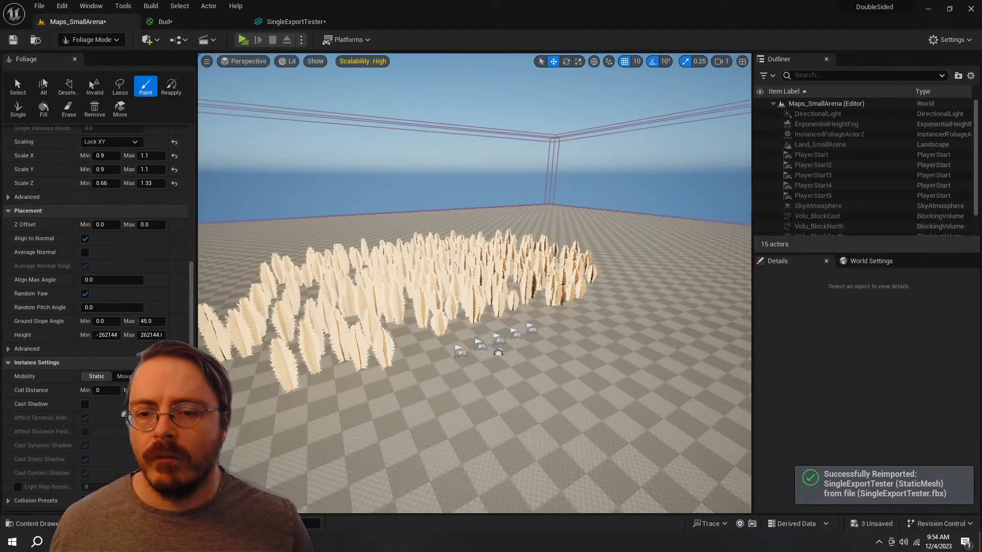
right_click_drag(474, 287, 435, 315)
key("w")
right_click_drag(474, 283, 473, 336)
Step: Review the Bud material's blend mode, shading model, two-sided setting and node connections
left_click(164, 22)
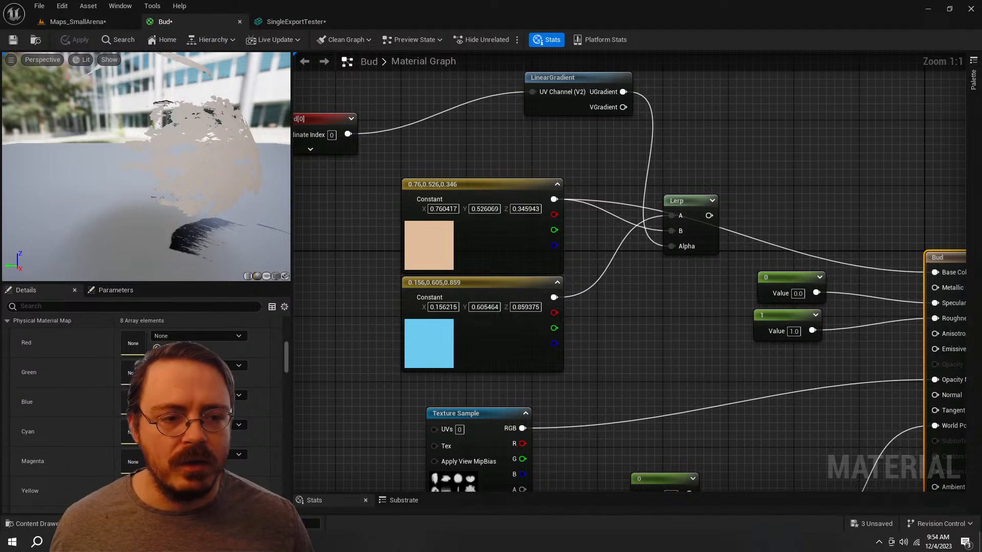
left_click(943, 261)
scroll(179, 379, "up", 8)
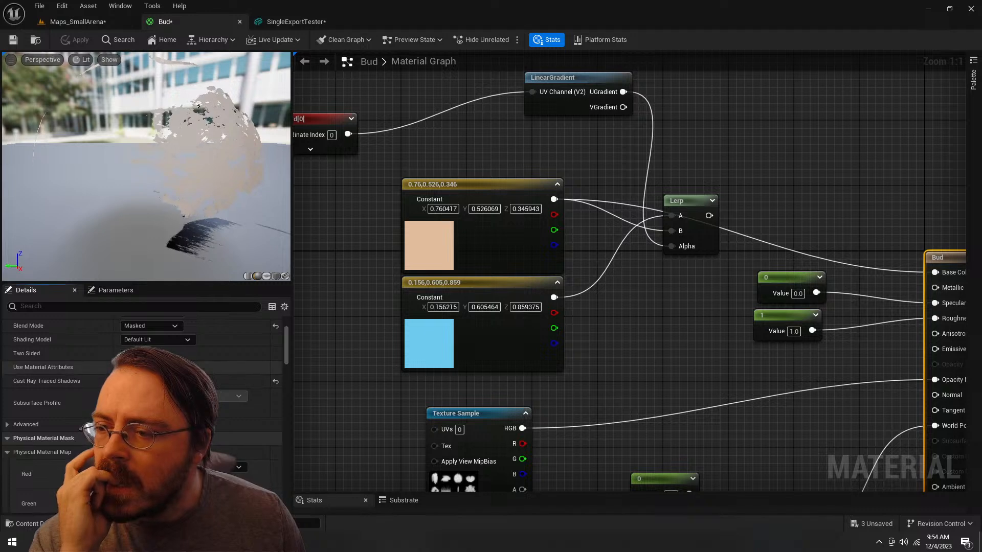
scroll(143, 404, "up", 3)
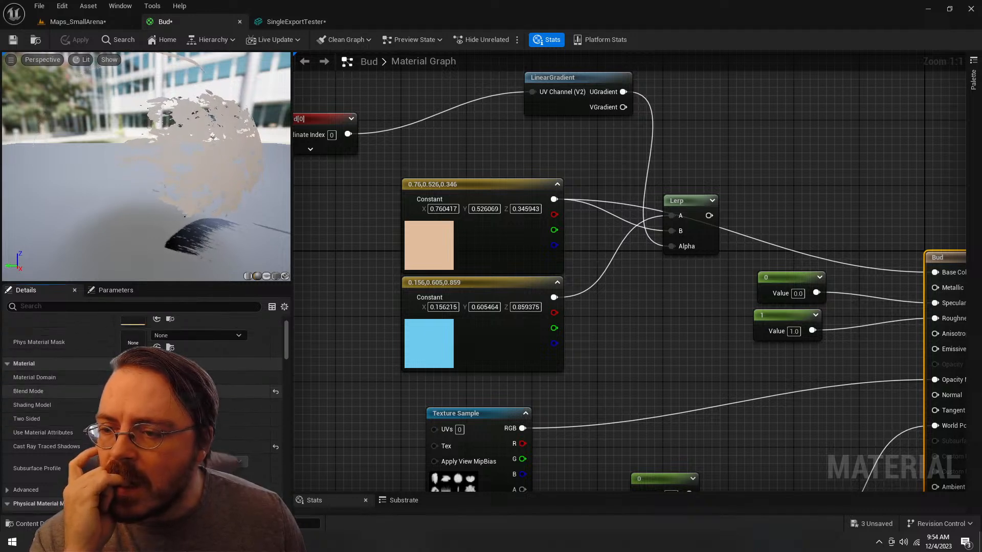
scroll(622, 305, "down", 3)
right_click_drag(623, 310, 530, 285)
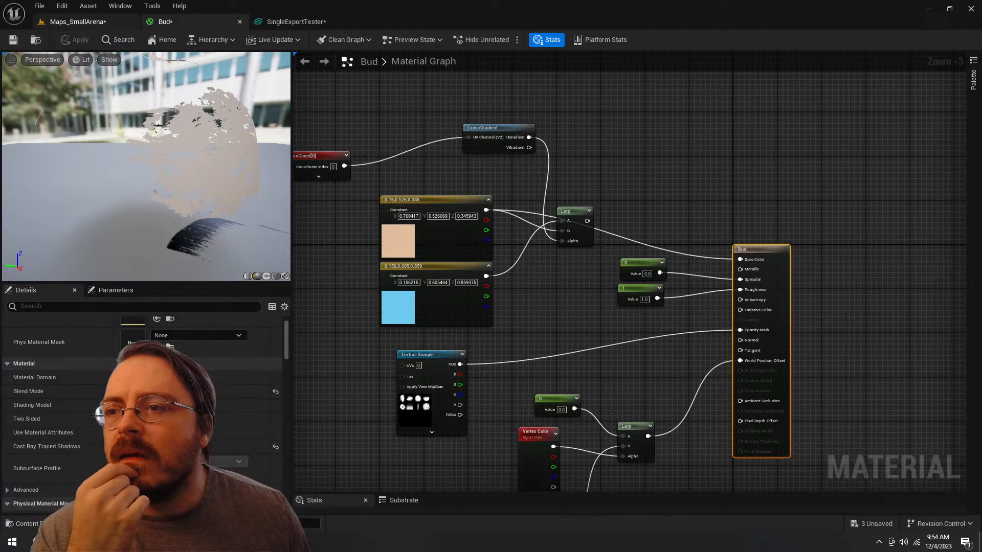
left_click(77, 22)
left_click(164, 22)
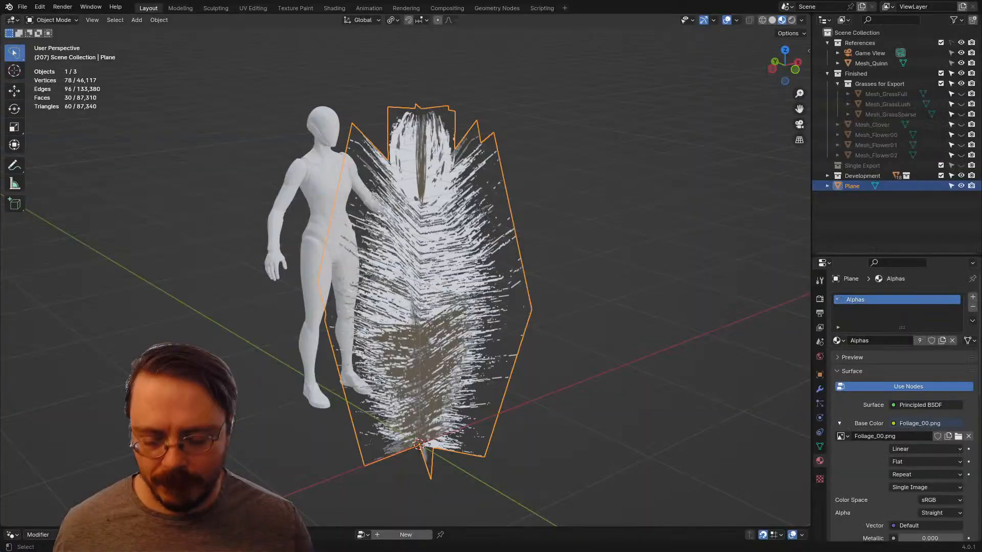
Step: In Blender, check the plume's upward normals in Edit Mode, then export it again as FBX over SingleExportTester.fbx
key("Tab")
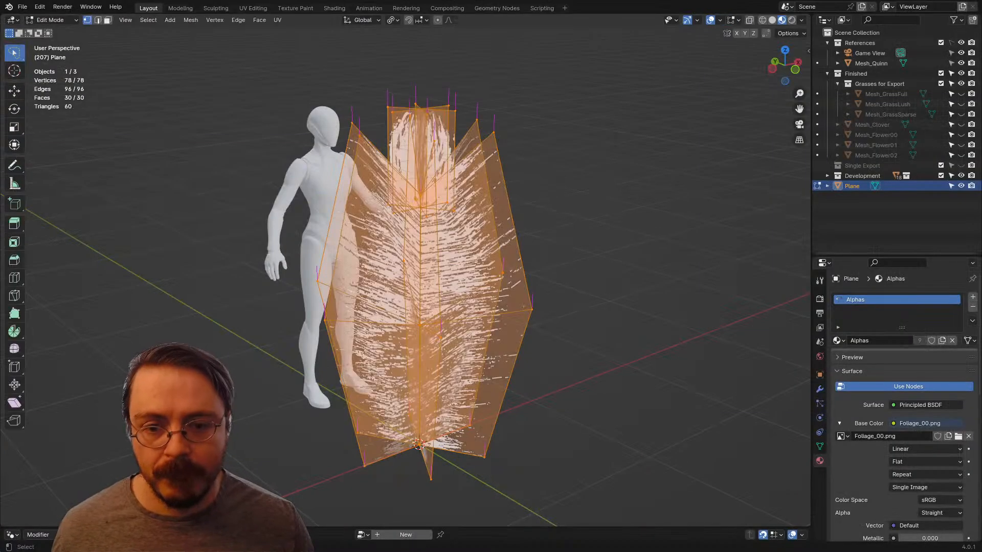
mouse_move(632, 229)
middle_mouse_down()
mouse_move(659, 204)
mouse_move(624, 228)
middle_mouse_up()
key("Tab")
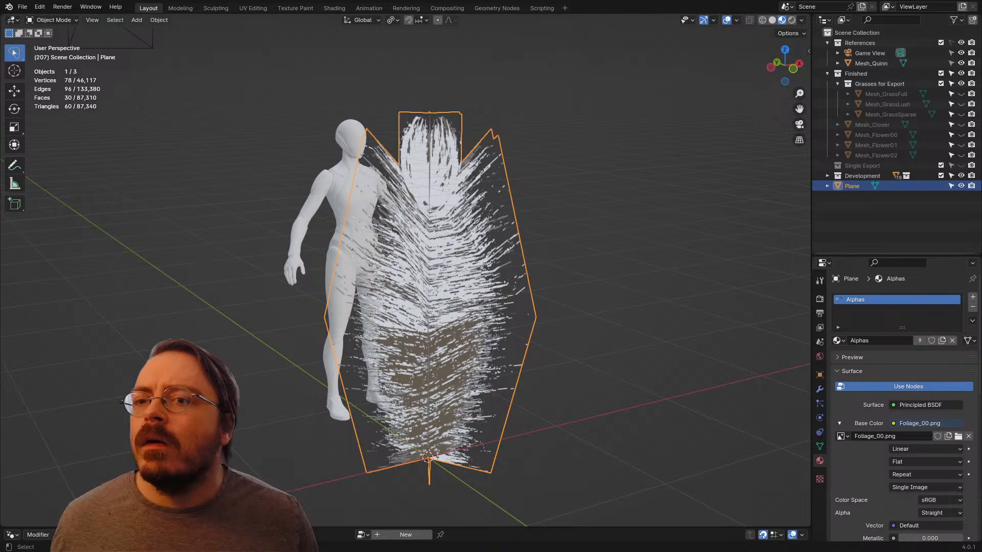
left_click(23, 7)
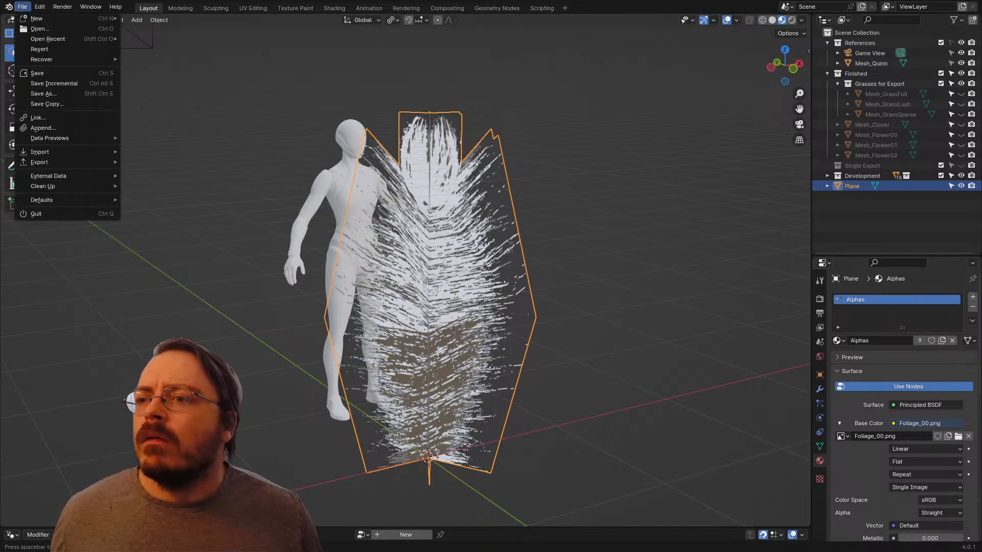
mouse_move(40, 162)
left_click(150, 254)
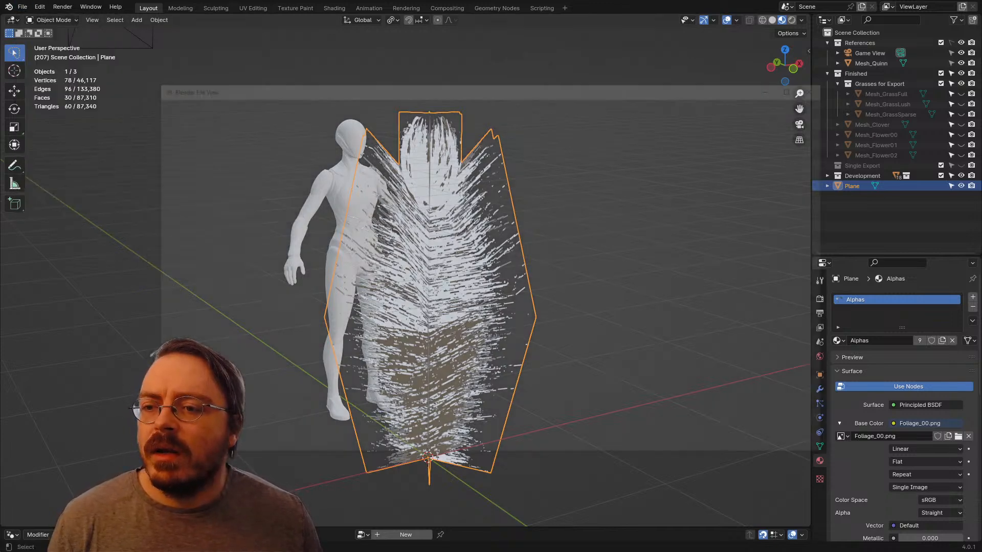
double_click(387, 159)
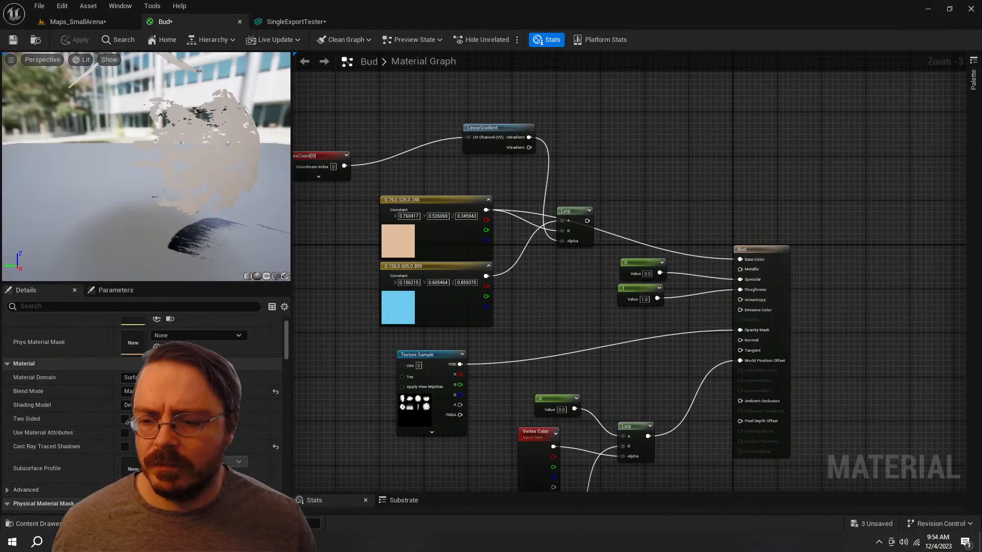
Step: Reimport the newly exported SingleExportTester static mesh in Unreal Engine
key("ctrl+space")
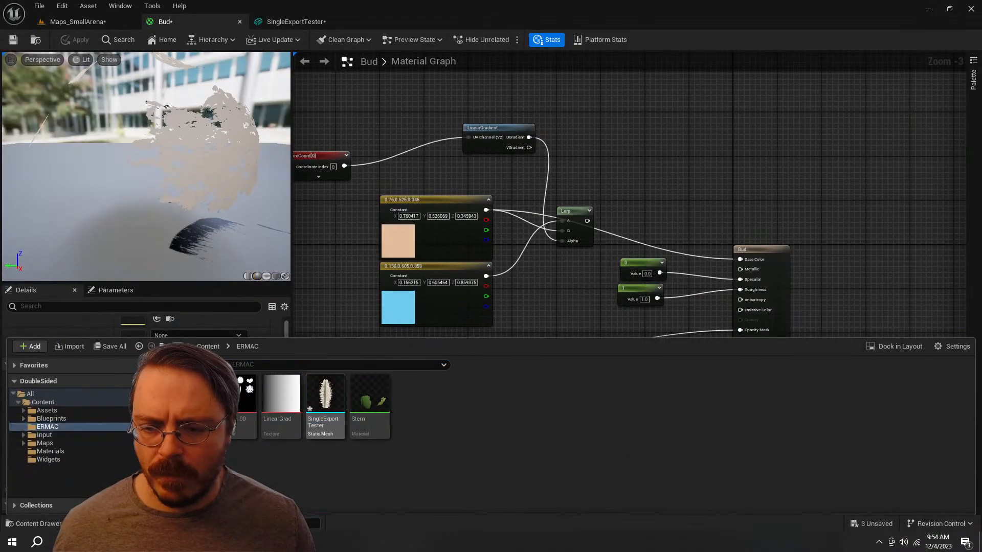
right_click(325, 397)
left_click(362, 133)
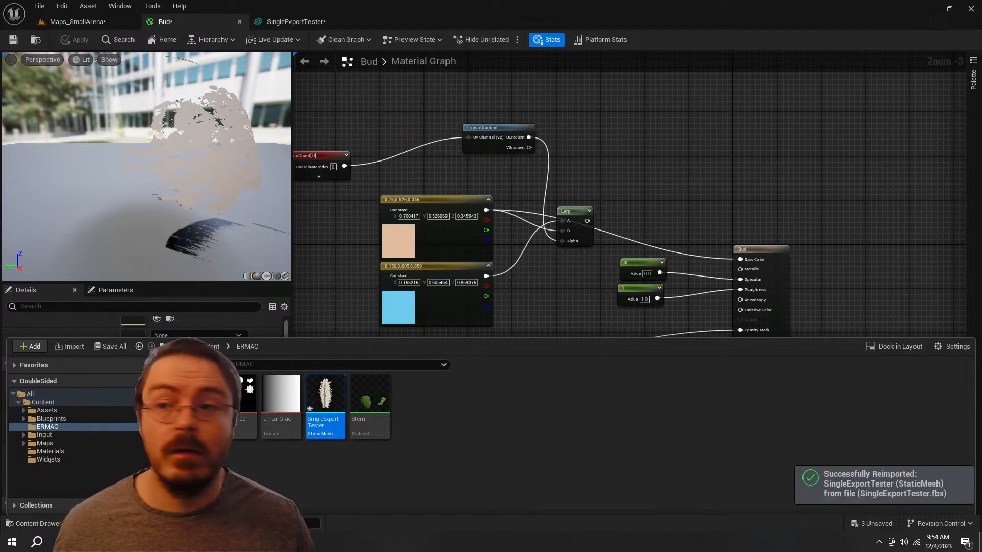
Step: Examine the reimported plumes' shading in the Maps_SmallArena level from near and far
left_click(77, 22)
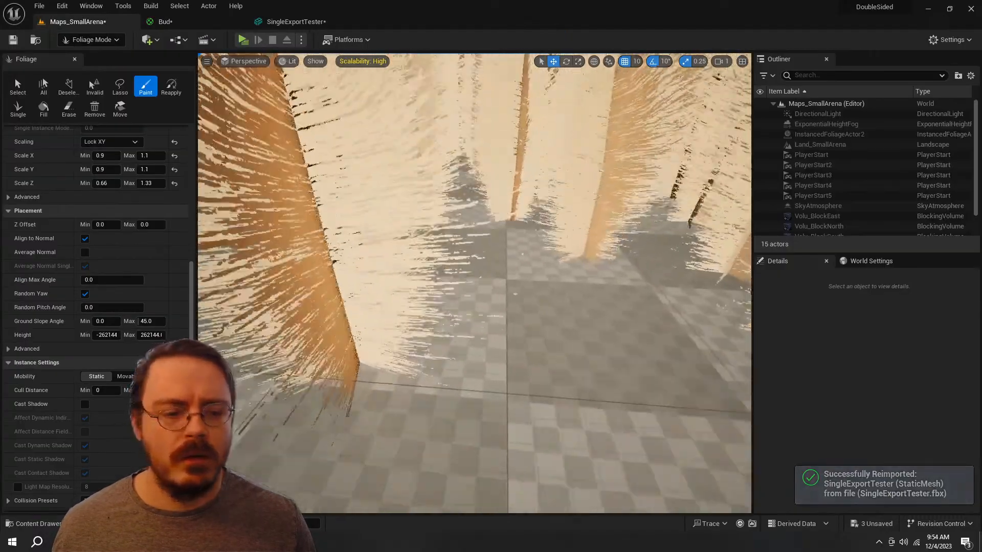
right_click_drag(475, 283, 483, 231)
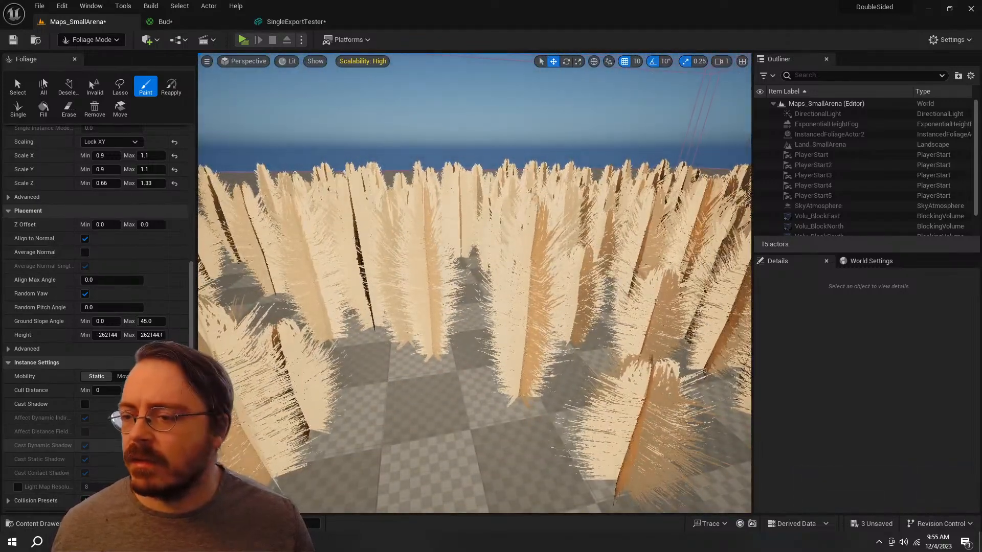
scroll(475, 283, "down", 10)
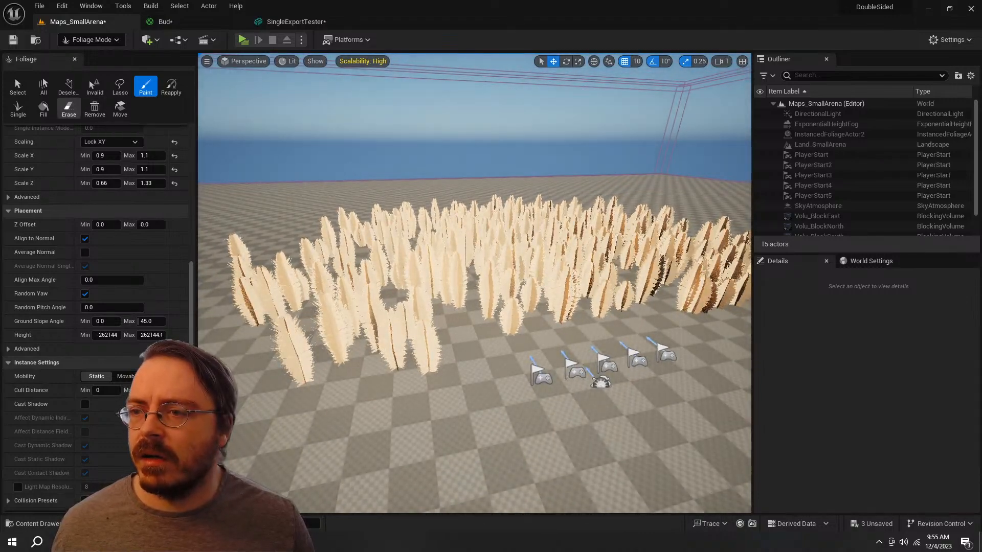
Step: Erase all the painted SingleExportTester plumes from the landscape with the foliage Erase tool
key("e")
right_click_drag(357, 230, 350, 263)
scroll(112, 304, "up", 4)
scroll(97, 307, "up", 12)
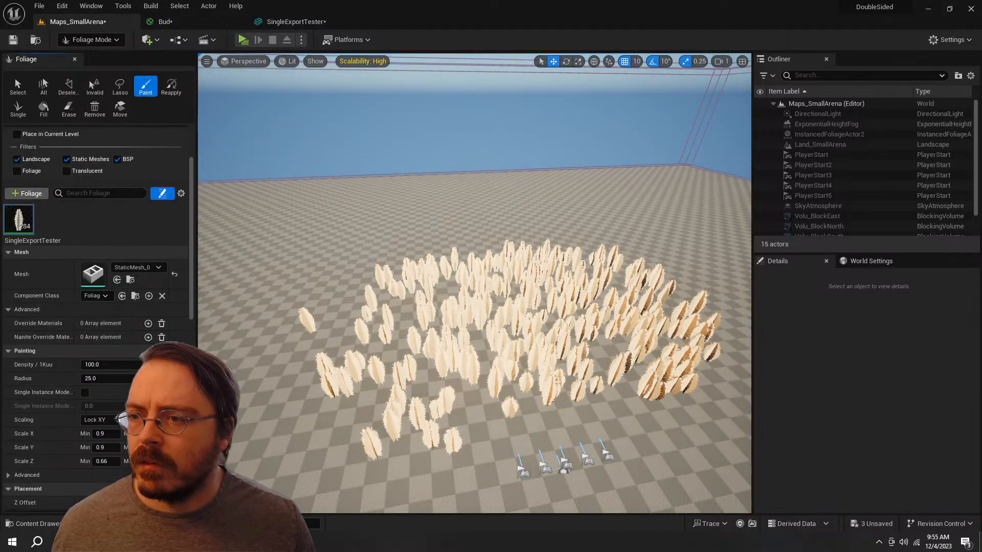
left_click(69, 108)
left_click(335, 388)
left_click_drag(337, 389, 627, 345)
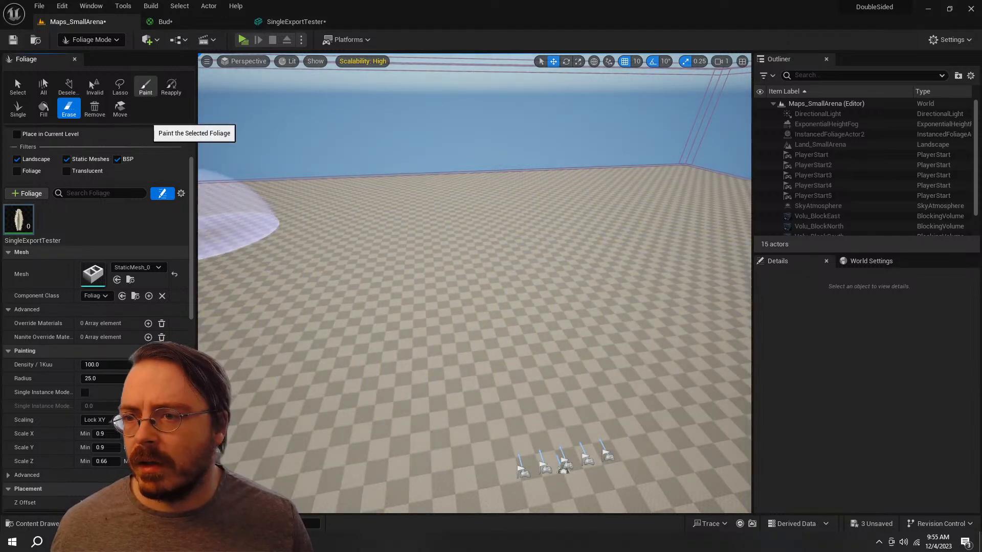
Step: Paint a new patch of SingleExportTester plumes on the cleared landscape and inspect their shading
left_click(146, 86)
scroll(97, 307, "down", 6)
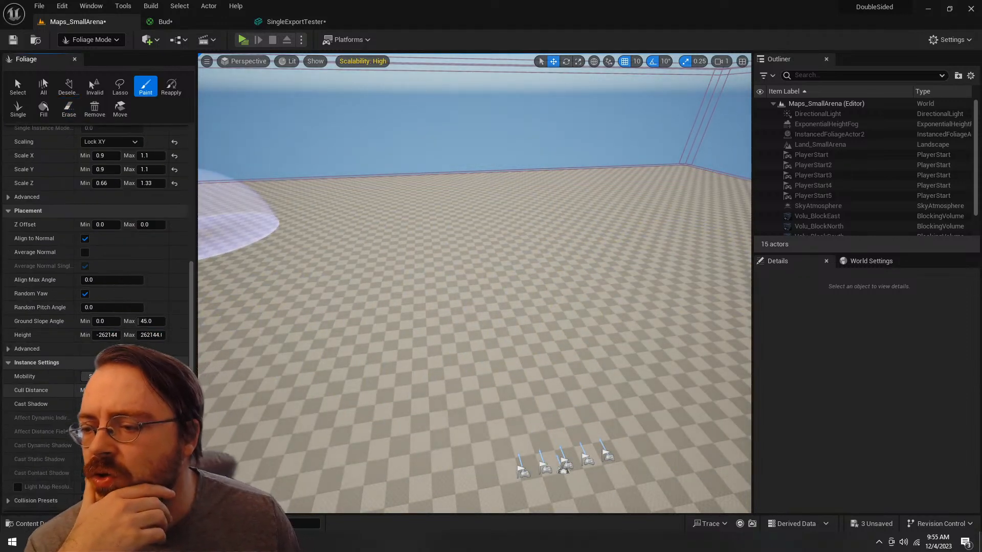
mouse_move(434, 366)
left_mouse_down()
mouse_move(414, 319)
mouse_move(508, 352)
left_mouse_up()
mouse_move(491, 337)
right_mouse_down()
mouse_move(511, 353)
mouse_move(527, 404)
mouse_move(557, 348)
mouse_move(555, 368)
mouse_move(609, 370)
mouse_move(600, 381)
mouse_move(563, 352)
right_mouse_up()
key("w")
key("s")
key("d")
key("a")
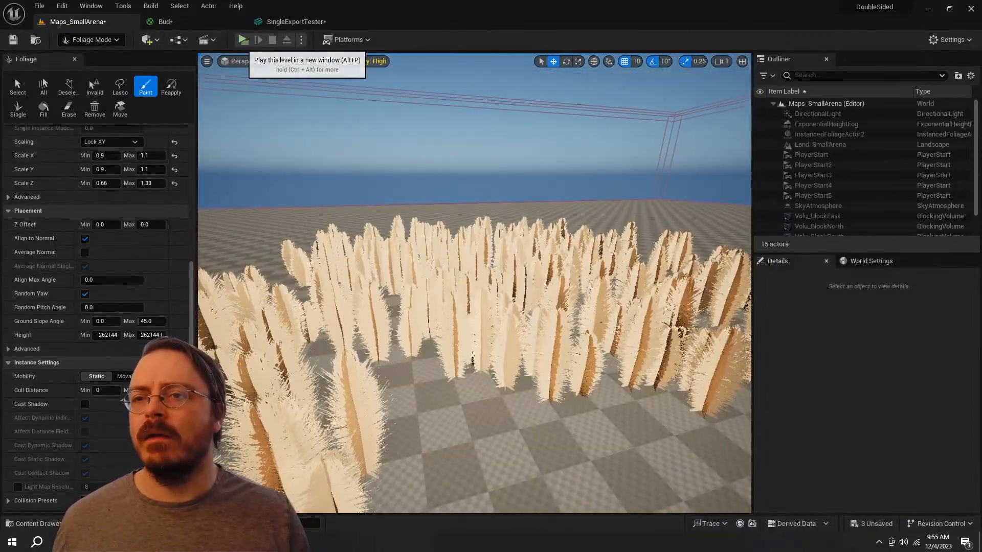
Step: Play the level in preview windows, move the character around the arena, and end the play session
left_click(243, 40)
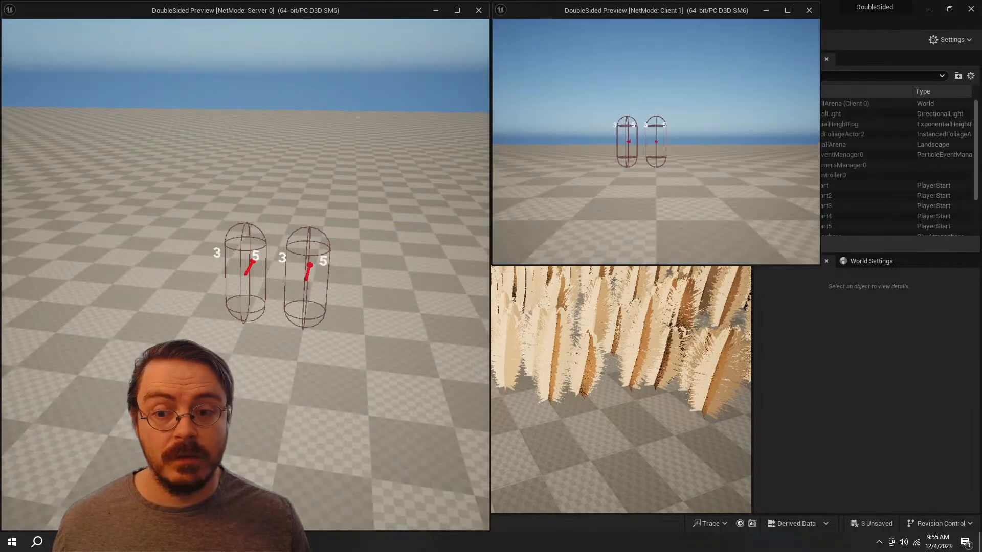
key("s")
key("d")
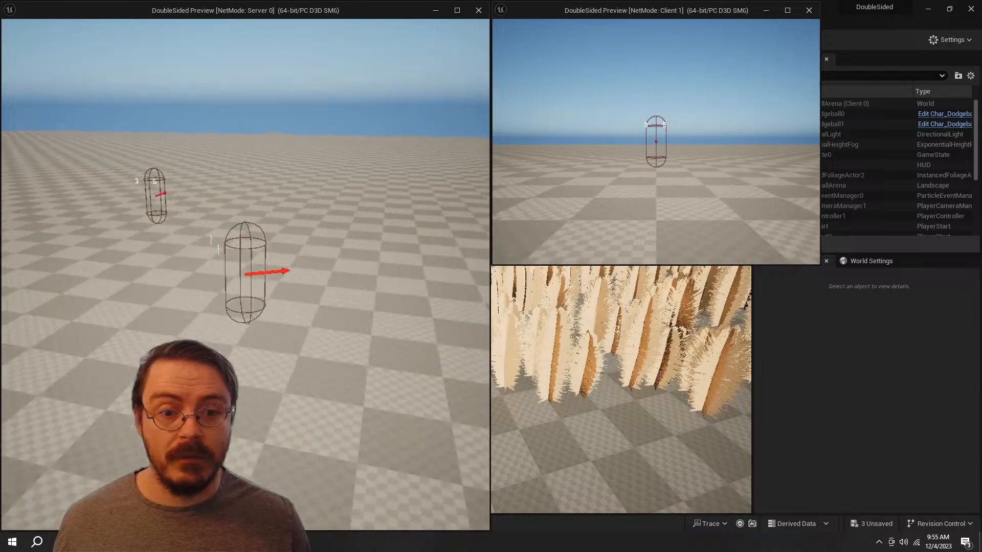
key("a")
key("d")
key("s")
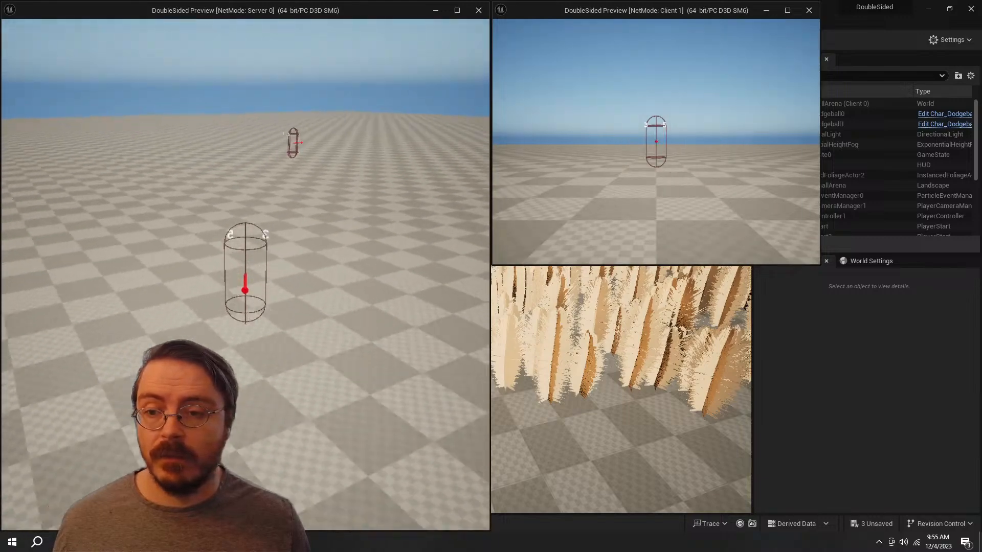
key("d")
key("w")
key("Escape")
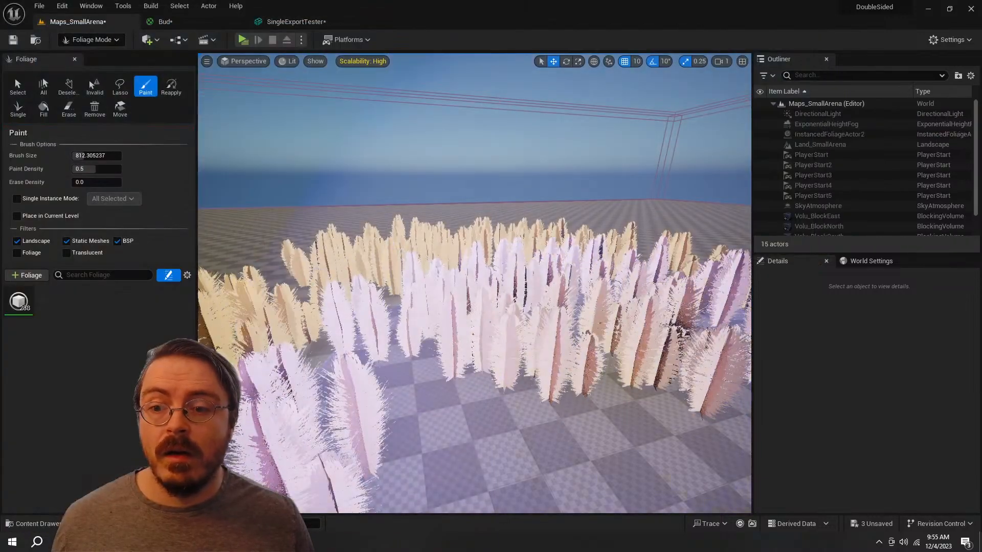
Step: Select the SingleExportTester foliage type for painting, then send the crash report and restart Unreal Engine
key("s")
right_click_drag(398, 327, 409, 348)
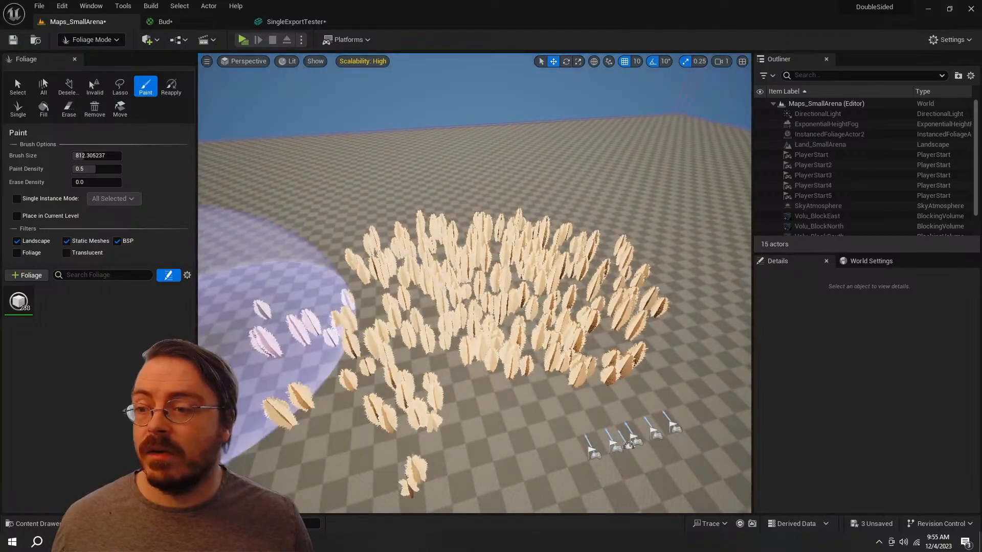
left_click(22, 303)
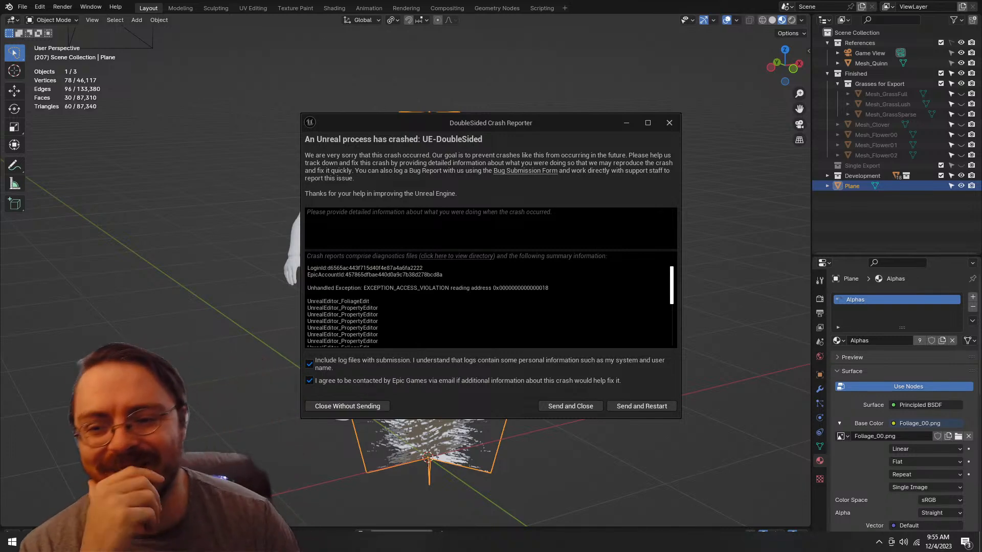
left_click(641, 407)
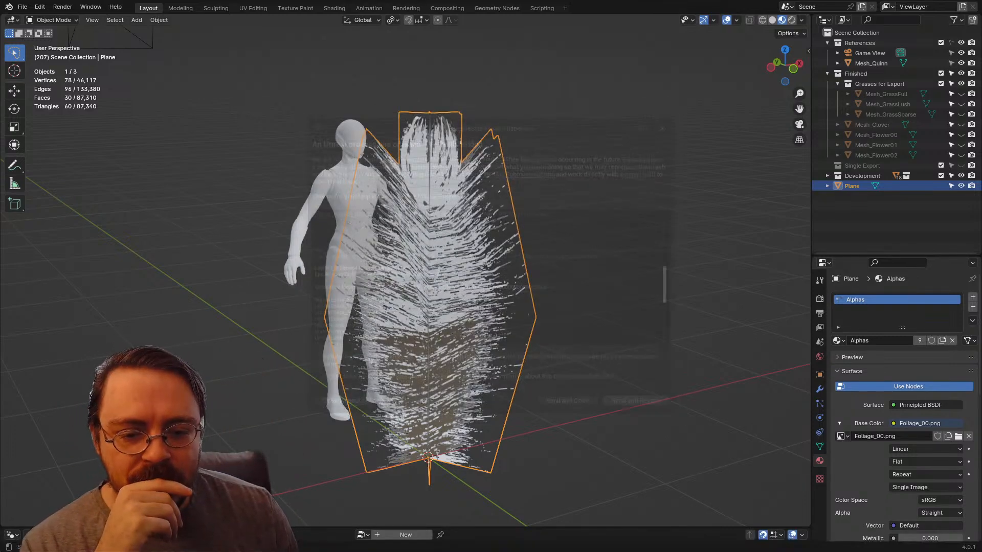
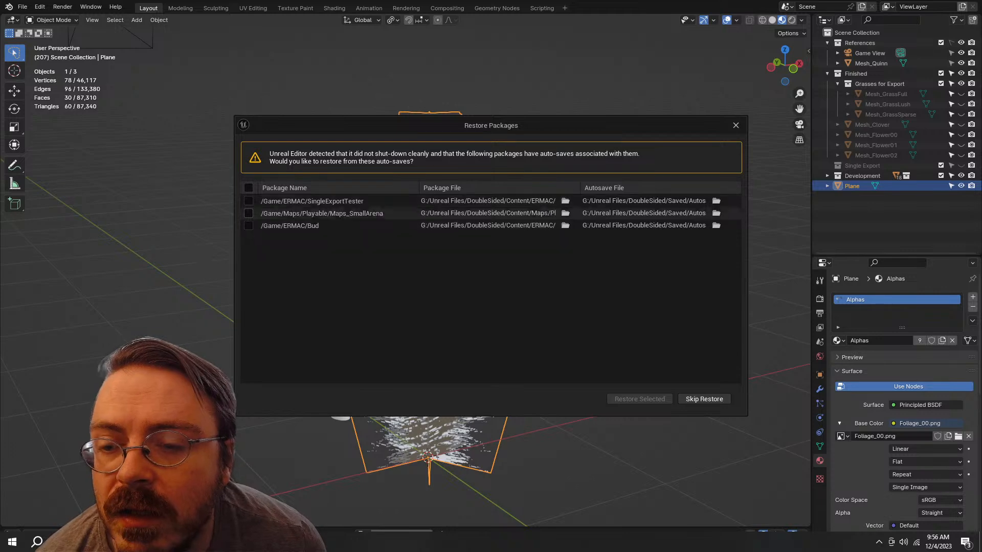
Step: Skip restoring the auto-saved packages in Unreal Engine and decline re-opening the asset editors
left_click(704, 399)
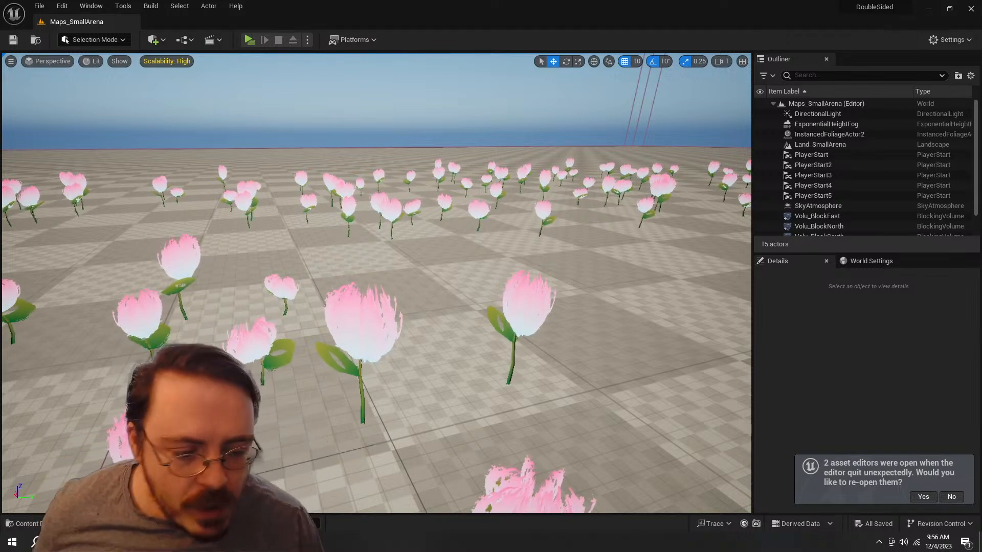
left_click(952, 497)
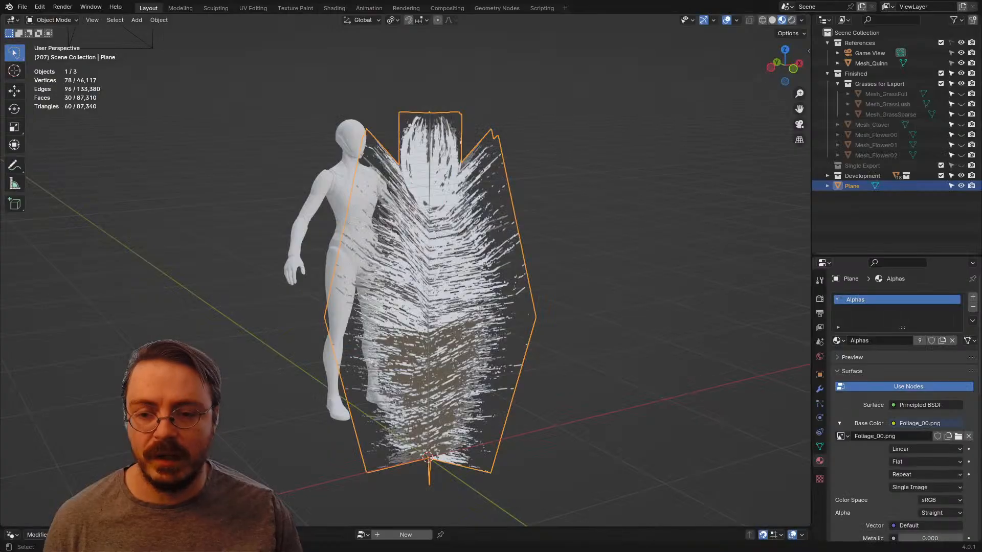
Step: In Blender, raise the plume mesh's central middle vertices about 0.2 m along Z, level with the outer middle corners
key("alt+a")
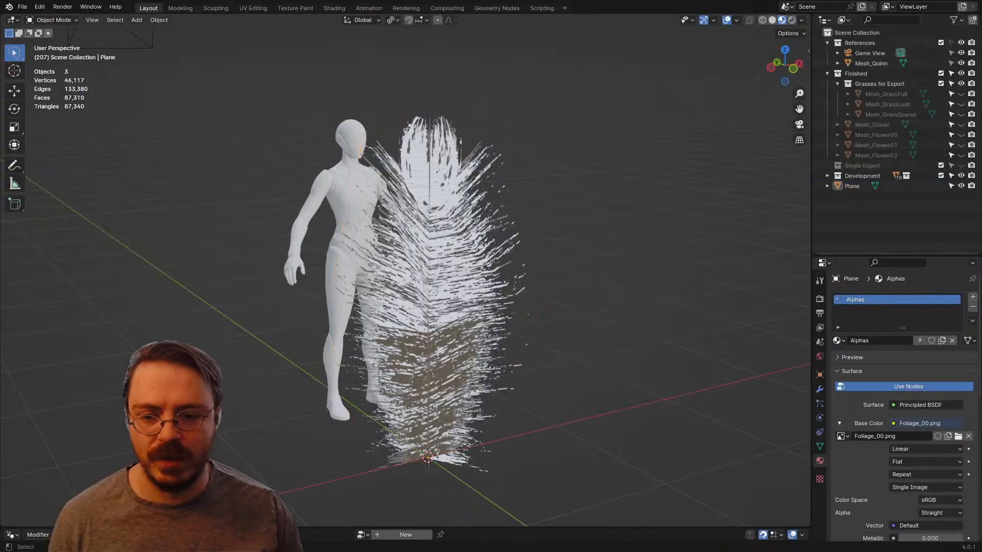
middle_click_drag(435, 245, 549, 271)
left_click(476, 286)
key("Tab")
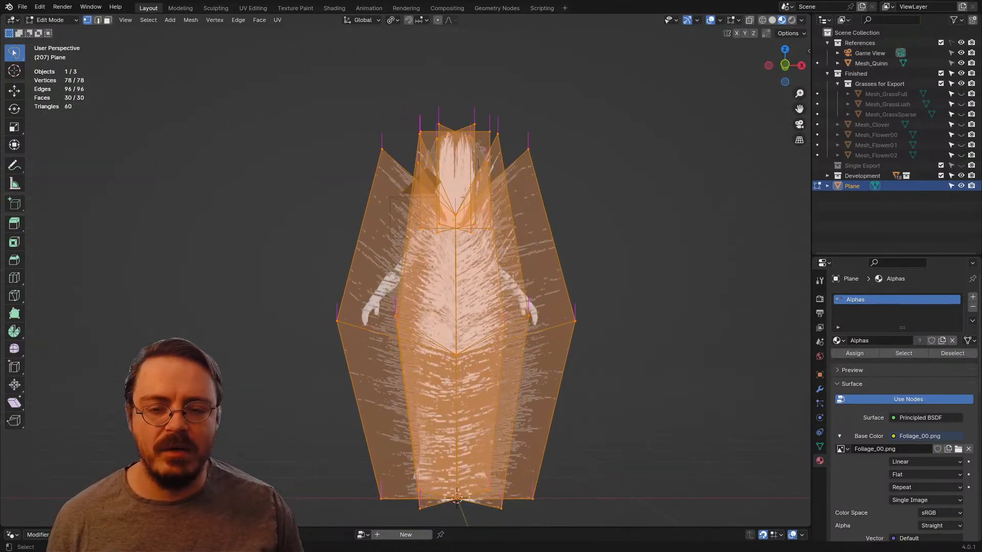
left_click(456, 354)
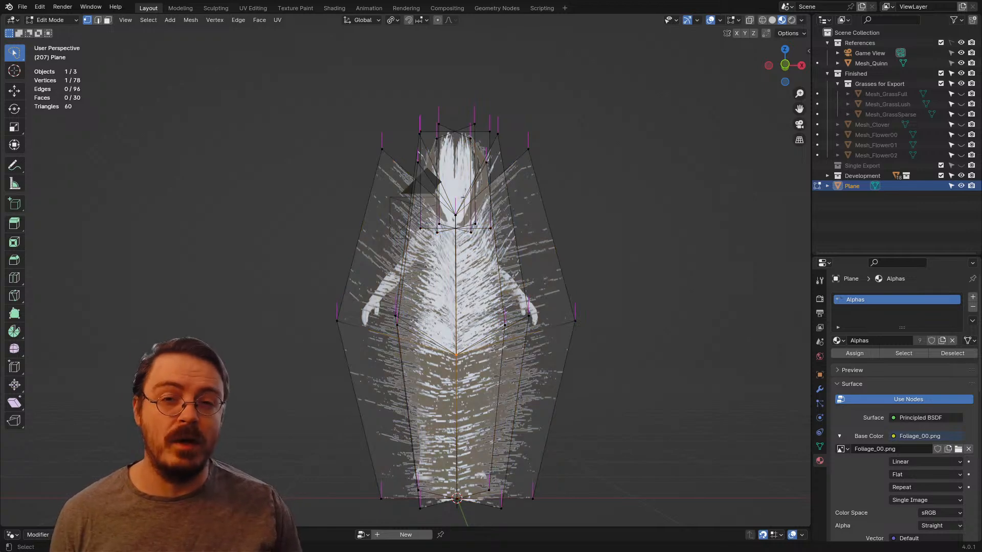
key("KP_1")
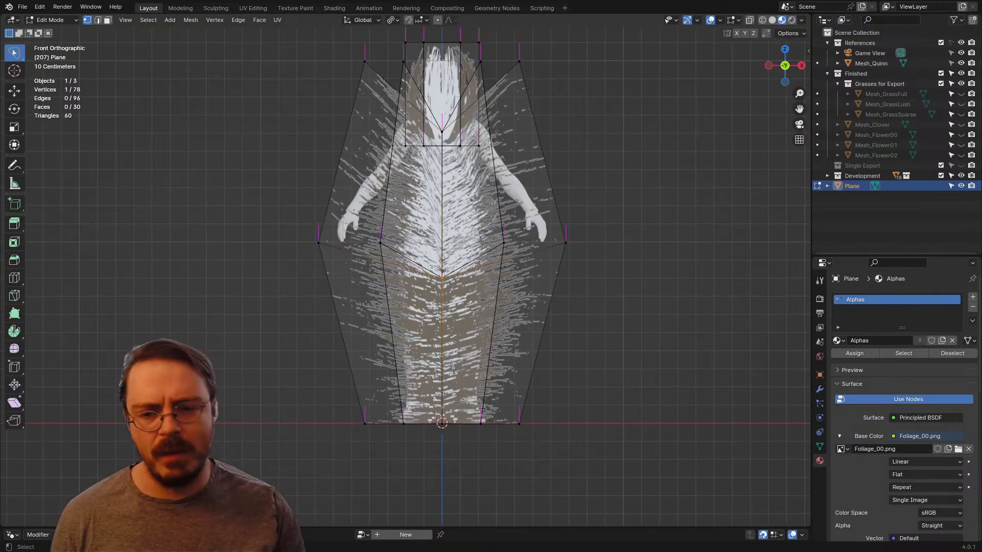
key("z")
key("Escape")
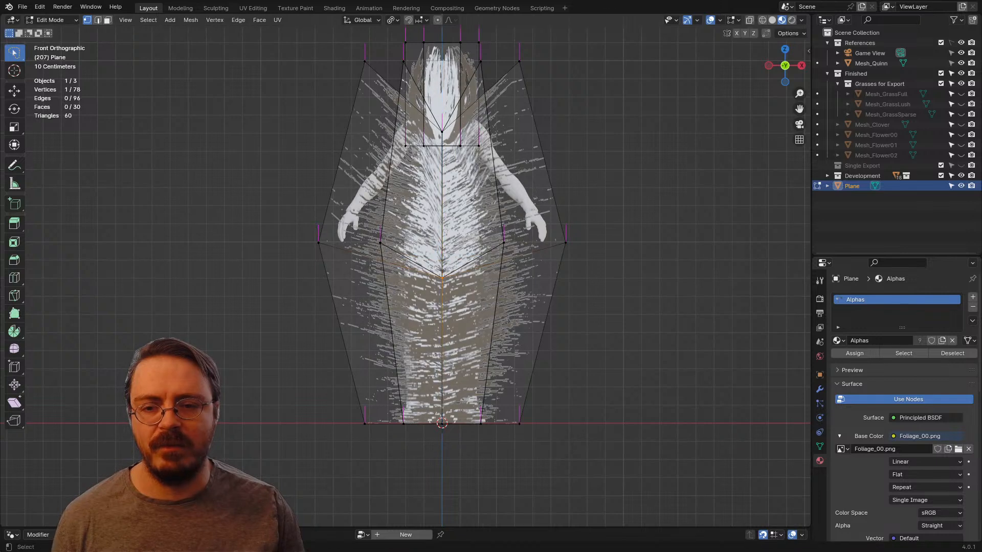
key("z")
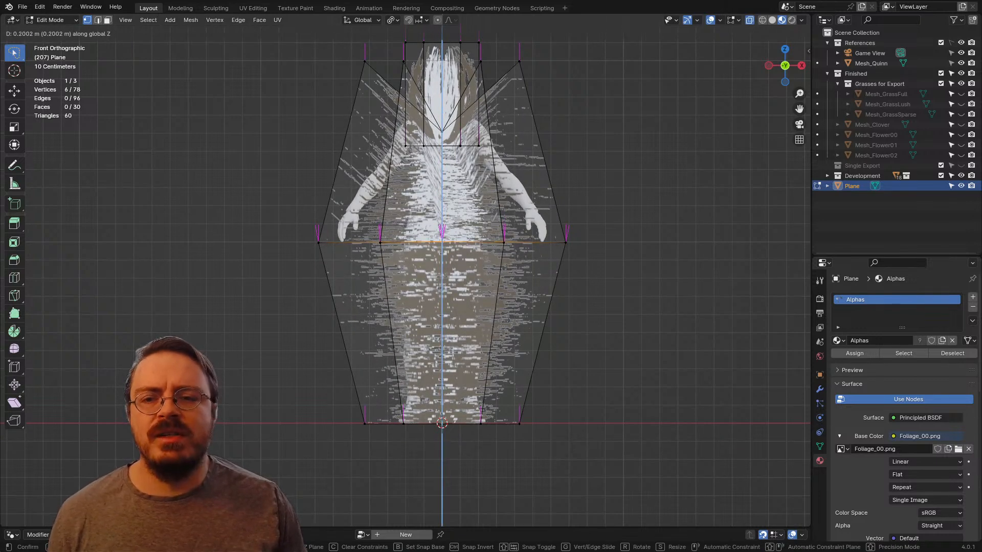
left_click(505, 266)
middle_click_drag(505, 266, 468, 279)
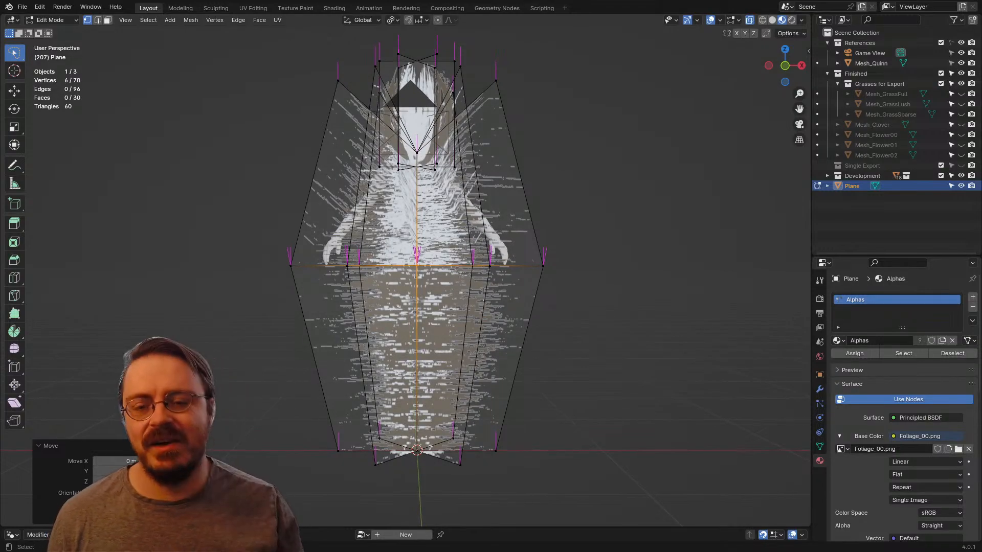
middle_click_drag(468, 278, 509, 290)
Step: Scale the whole plume mesh down to about a third of its size
scroll(412, 276, "down", 4)
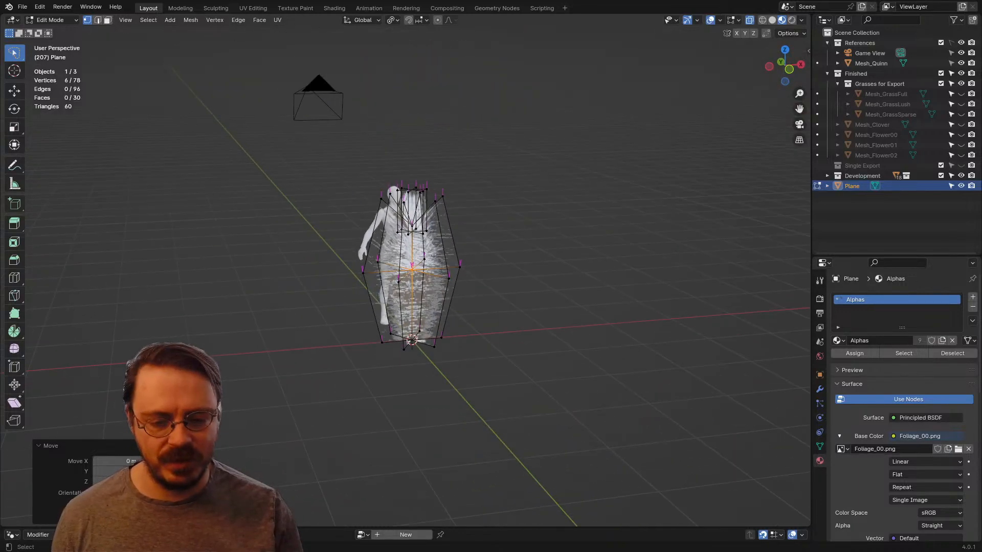
key("KP_1")
key("a")
key("s")
key("shift+z")
right_click(511, 267)
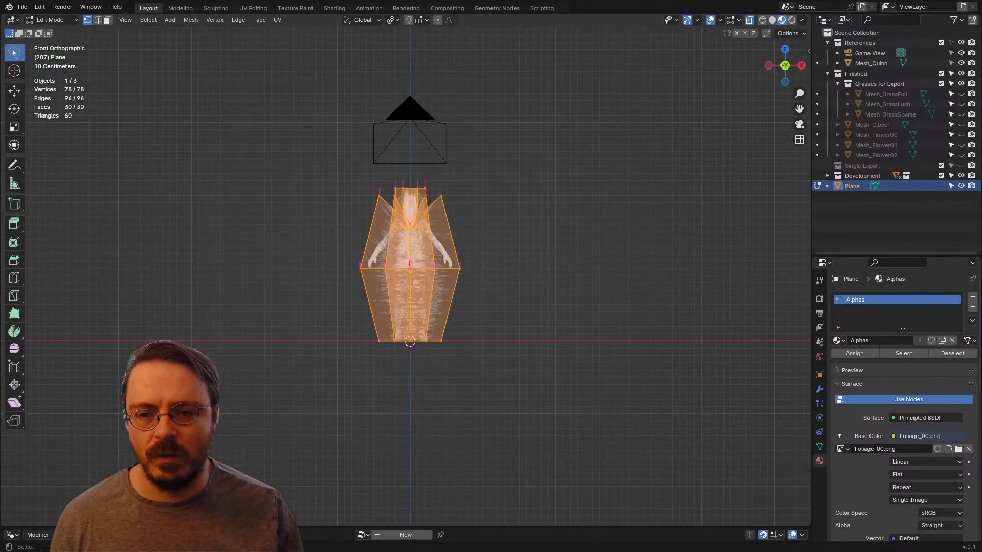
left_click(493, 217)
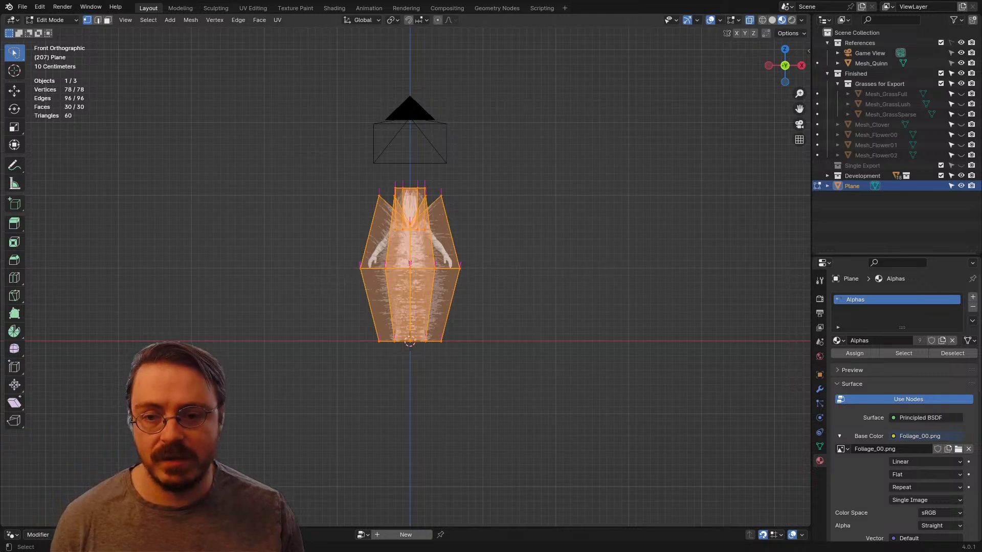
key("s")
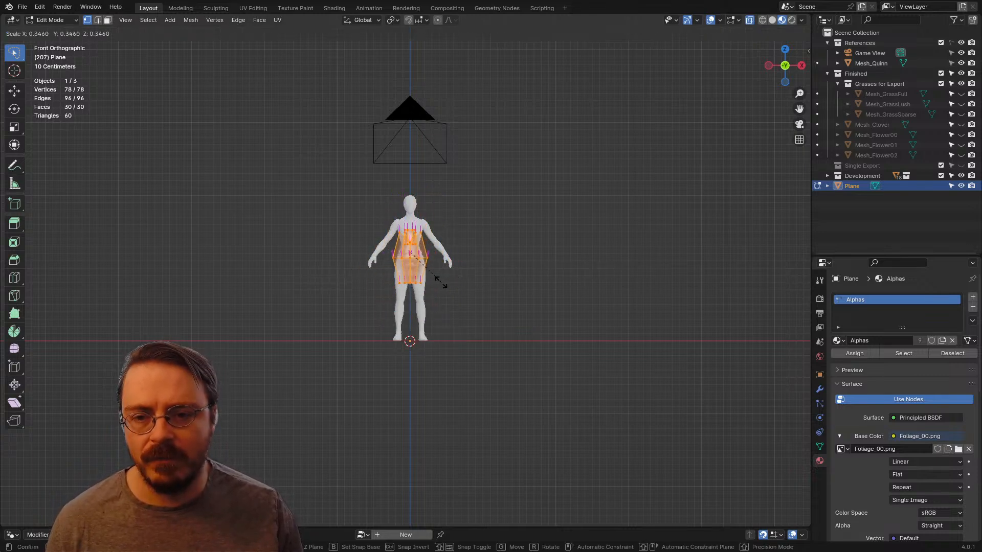
left_click(441, 281)
Step: Move the plume up above the mannequin's head and tilt its tip toward negative X in front view
key("g")
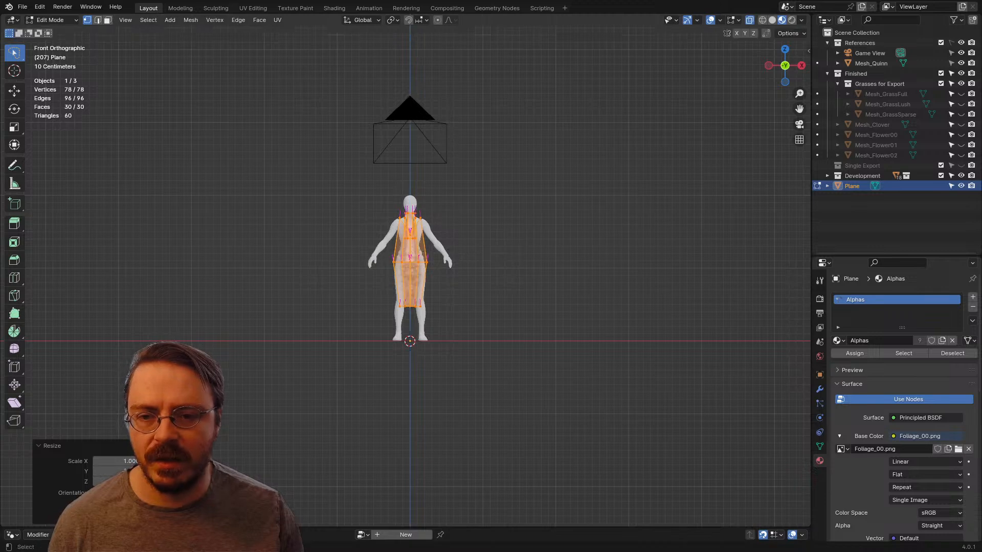
left_click(474, 170)
key("r")
left_click(473, 150)
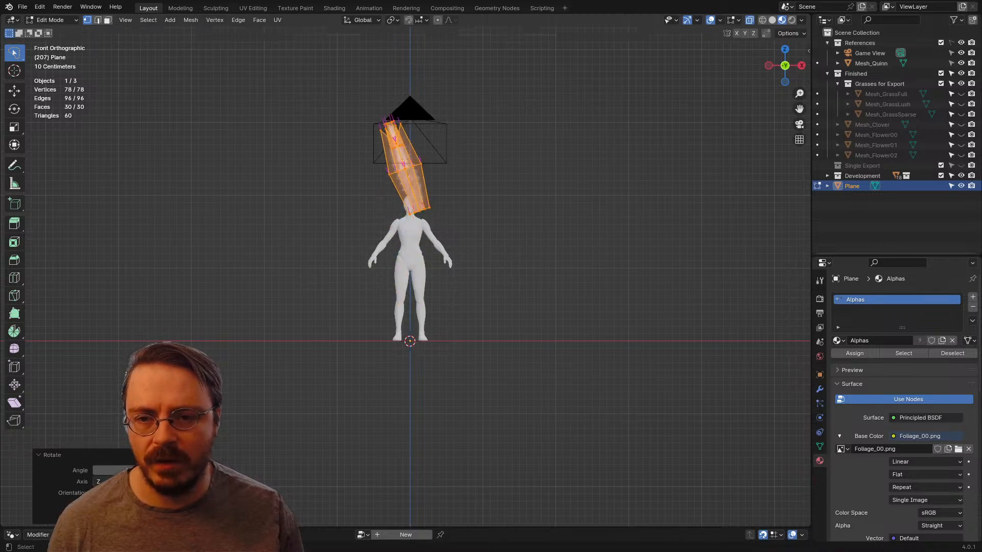
Step: Shift the plume's middle row of vertices toward positive X to give the plume a slight bend
scroll(466, 150, "up", 3)
middle_click_drag(466, 151, 460, 297, "shift")
mouse_move(454, 233)
left_mouse_down()
mouse_move(421, 269)
mouse_move(453, 248)
left_mouse_up()
key("g")
left_click(461, 244)
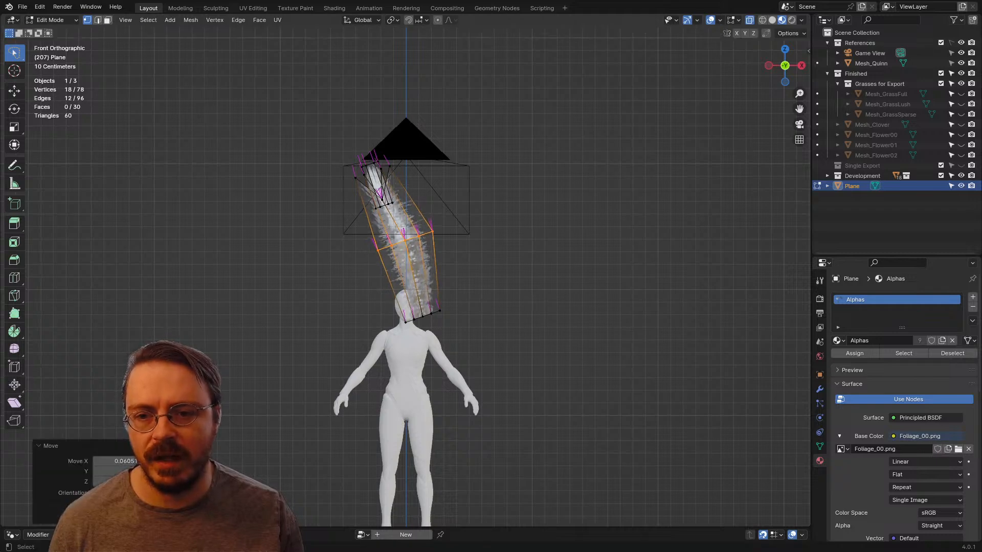
key("g")
left_click(464, 243)
middle_click_drag(464, 243, 547, 256)
key("alt+a")
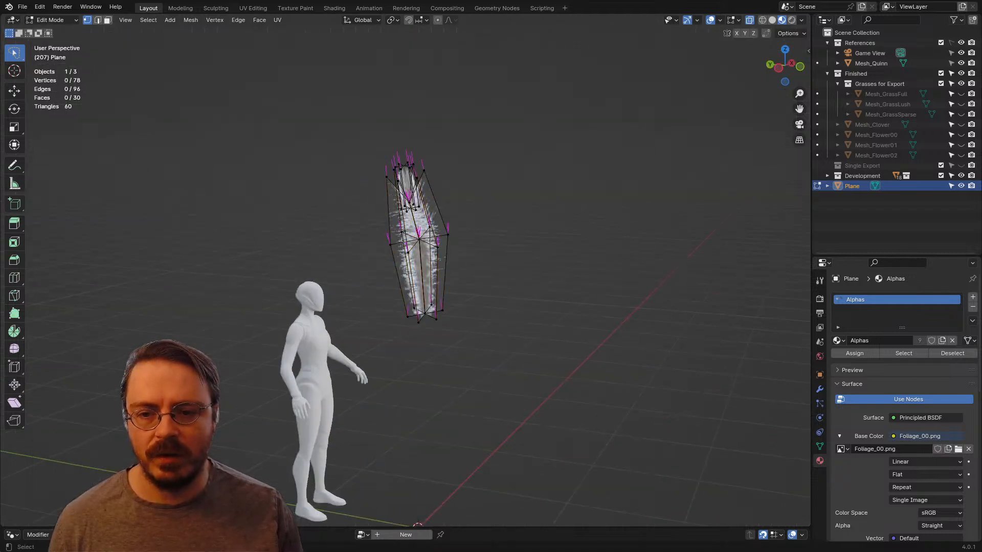
key("KP_1")
key("shift+a")
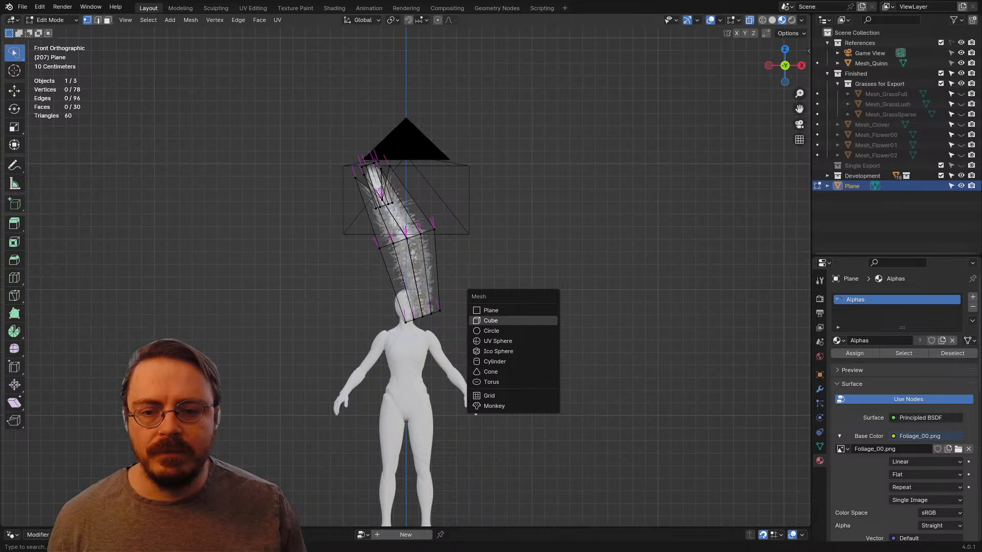
left_click(488, 310)
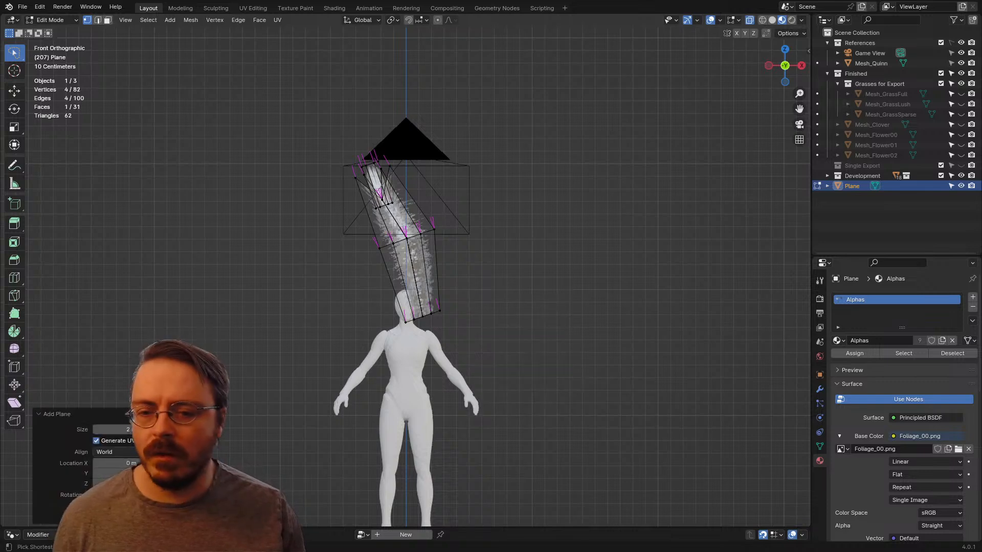
key("ctrl+z")
Step: Add a six-vertex circle at the origin for the stalk and scale it down to 0.15
middle_click_drag(451, 387, 479, 266, "shift")
key("shift+a")
left_click(429, 286)
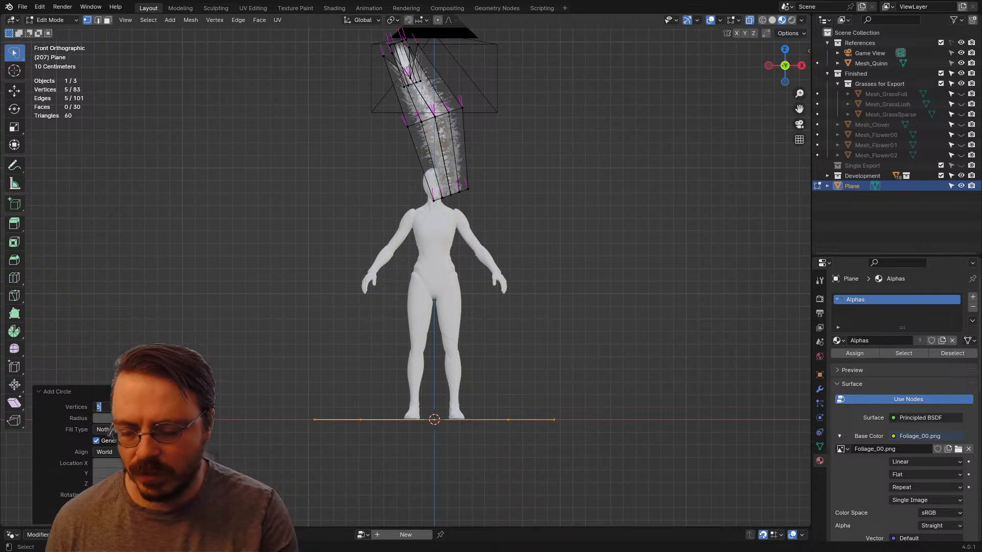
scroll(456, 373, "down", 4)
type("s0.15")
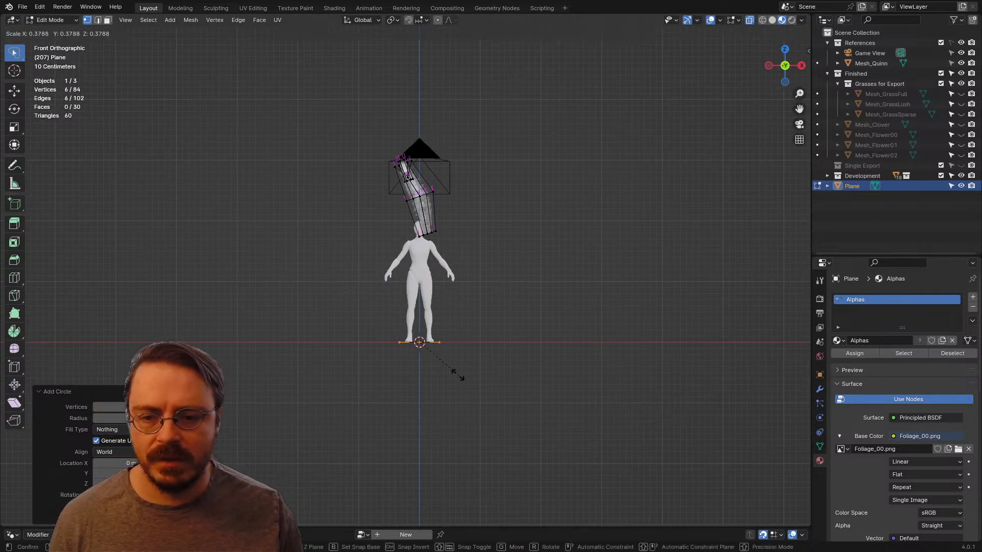
key("Return")
Step: Extrude the circle straight up along Z to just below the plume to form the stalk
key("z")
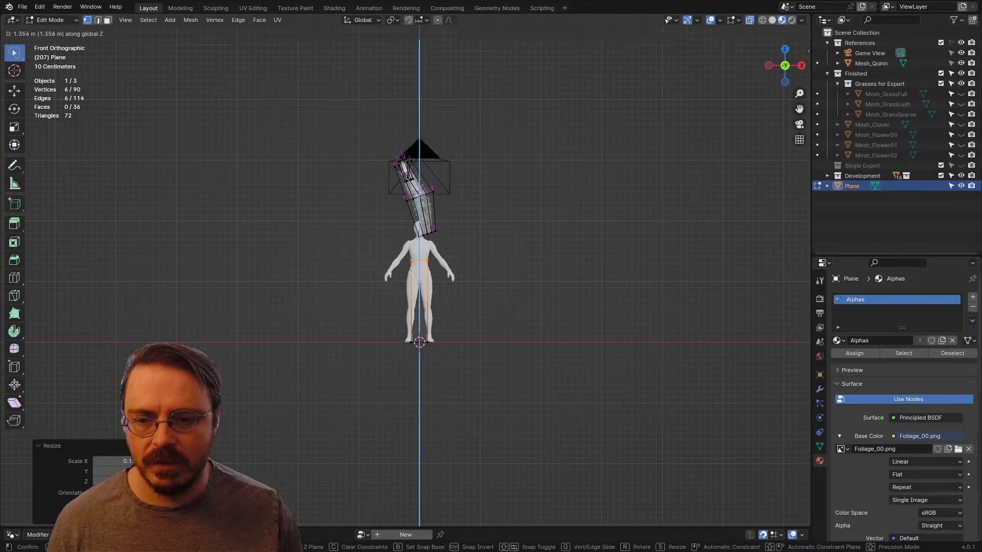
left_click(455, 267)
scroll(455, 266, "up", 5)
middle_click_drag(455, 267, 402, 292)
scroll(376, 295, "up", 2)
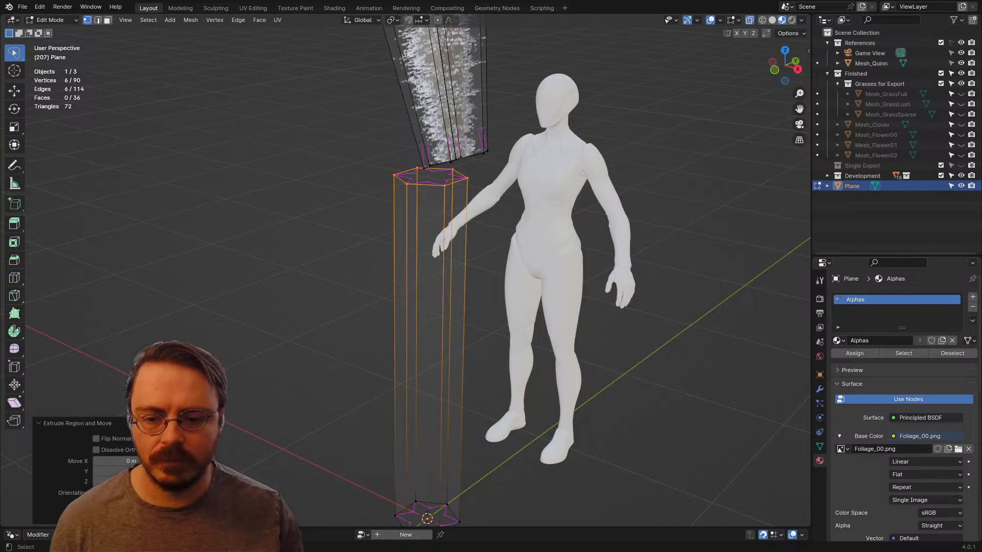
Step: Thin the stalk and taper it by scaling its top ring to about 0.39
scroll(551, 348, "down", 2)
key("s")
left_click(465, 316)
left_click_drag(462, 344, 496, 398)
key("s")
left_click(468, 419)
key("alt+a")
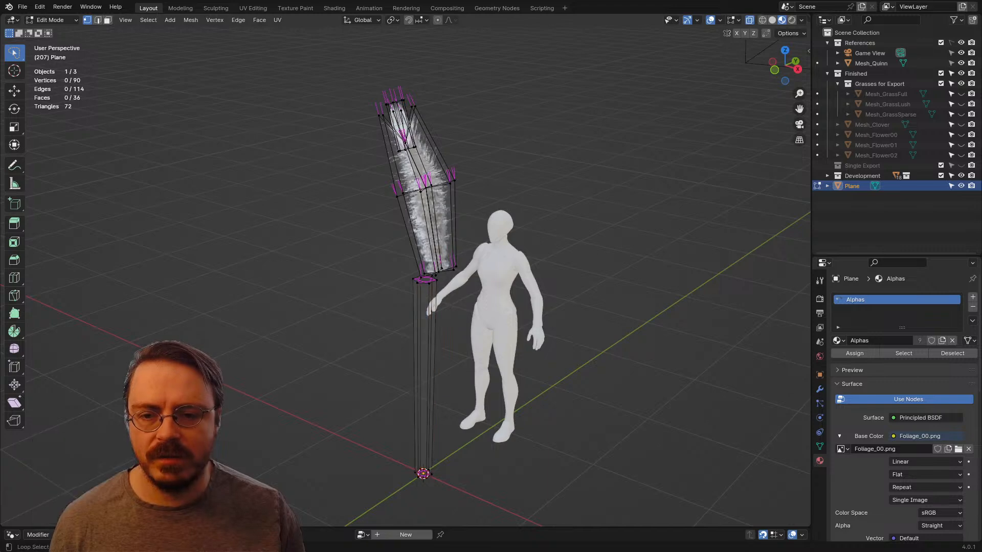
left_click(420, 283, "alt")
scroll(424, 282, "up", 2)
key("s")
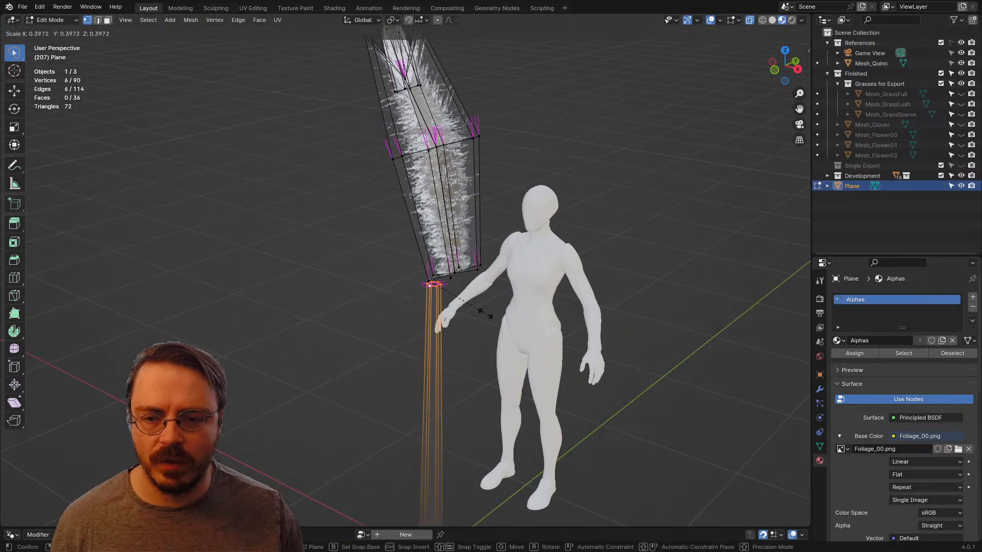
left_click(485, 313)
Step: Raise the stalk's top ring along Z so that it reaches inside the base of the plume
key("KP_1")
key("KP_3")
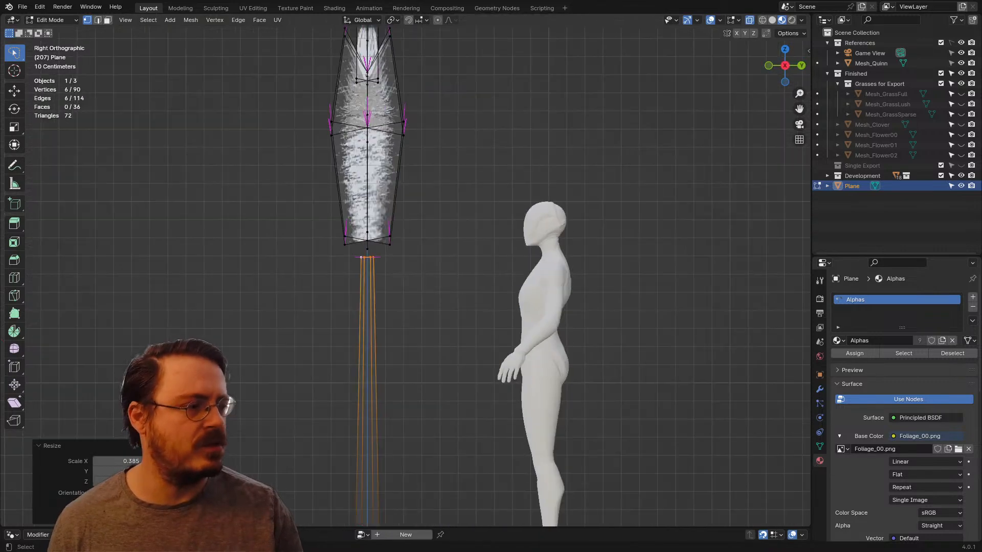
key("g")
key("z")
left_click(485, 266)
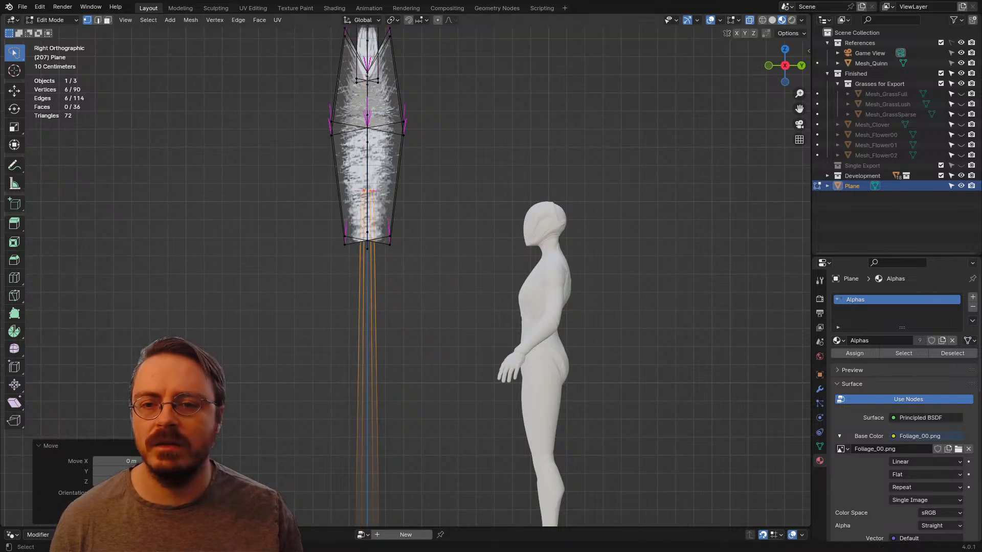
middle_click_drag(484, 266, 565, 257)
key("KP_3")
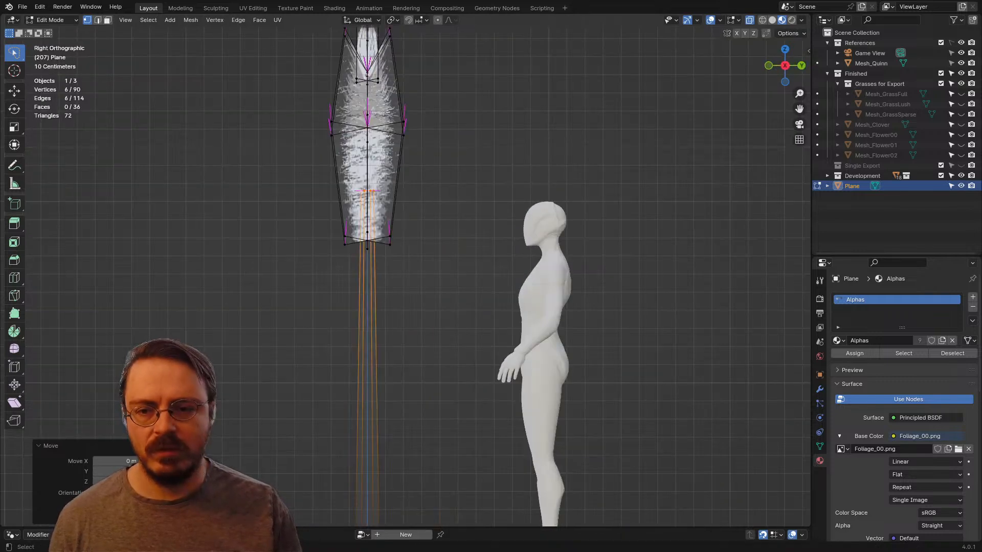
Step: Select all linked plume geometry and move it up and about 0.11 m toward negative X to centre it over the stalk
key("KP_1")
left_click(361, 92)
middle_click_drag(361, 92, 392, 182, "shift")
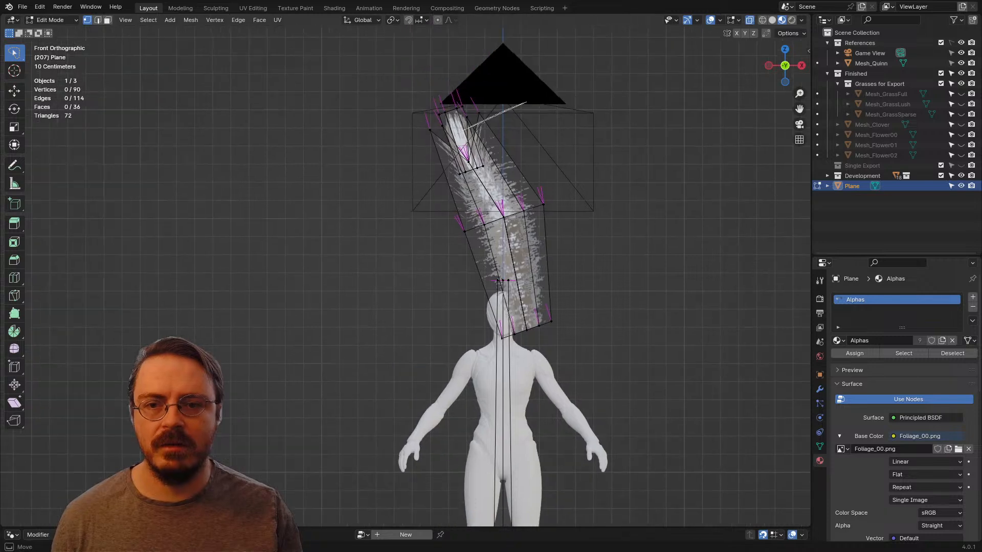
left_click_drag(397, 148, 554, 247)
key("ctrl+l")
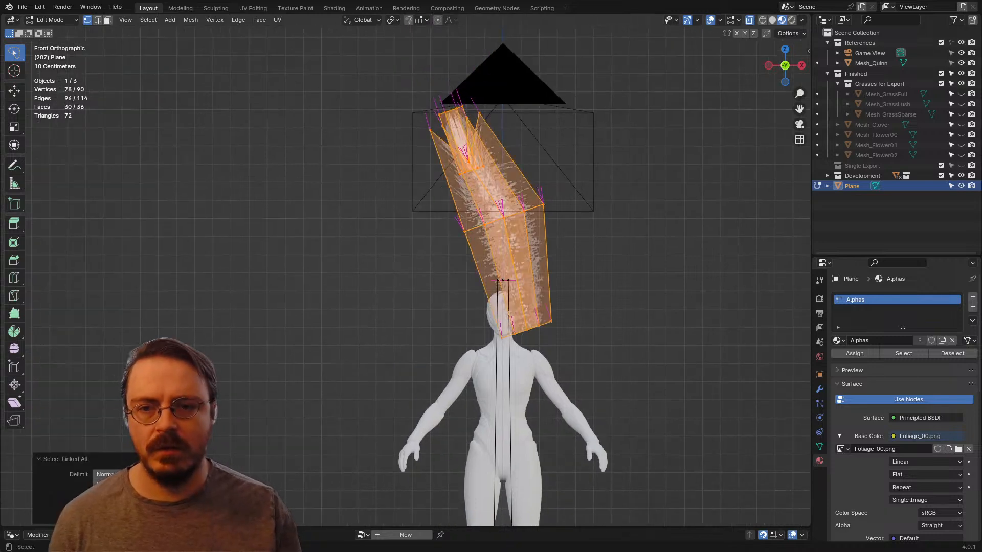
key("g")
key("Return")
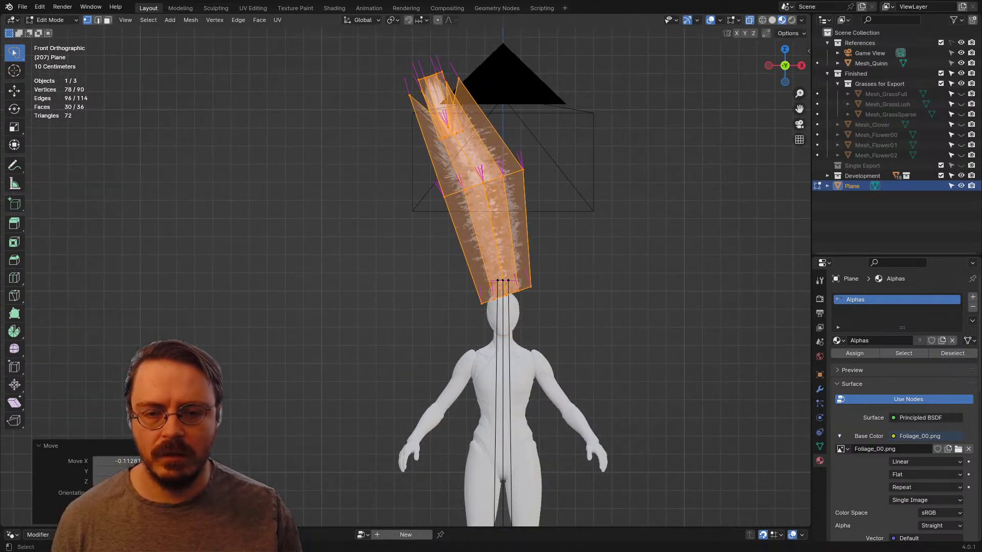
Step: Add edge loops around the stalk and shift them sideways to curve it slightly
scroll(405, 270, "down", 4)
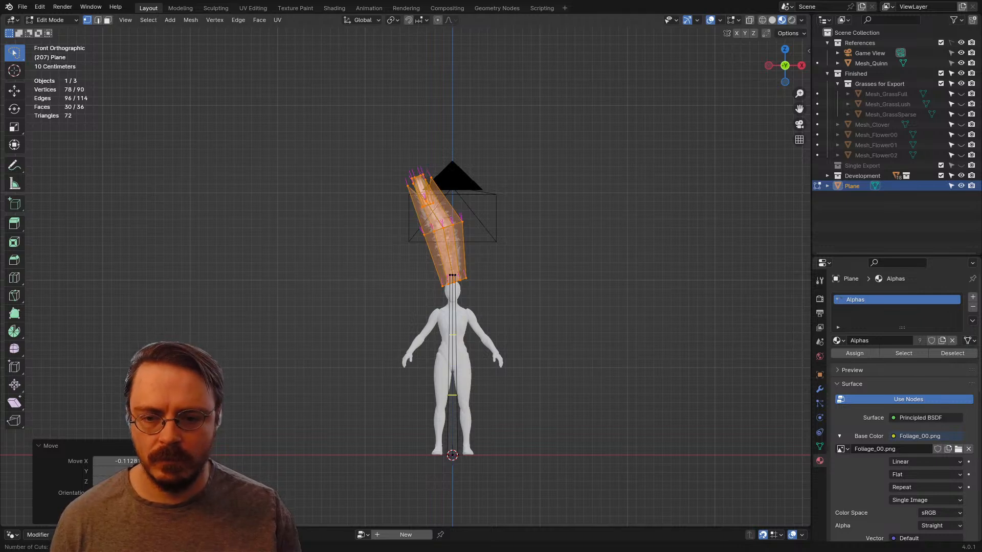
left_click(453, 365)
right_click(453, 365)
key("g")
left_click(458, 364)
Step: Leave mesh editing and examine the plume and stalk beside the mannequin from several angles
middle_click_drag(459, 364, 701, 368)
left_click(588, 391)
key("Tab")
left_click(700, 368)
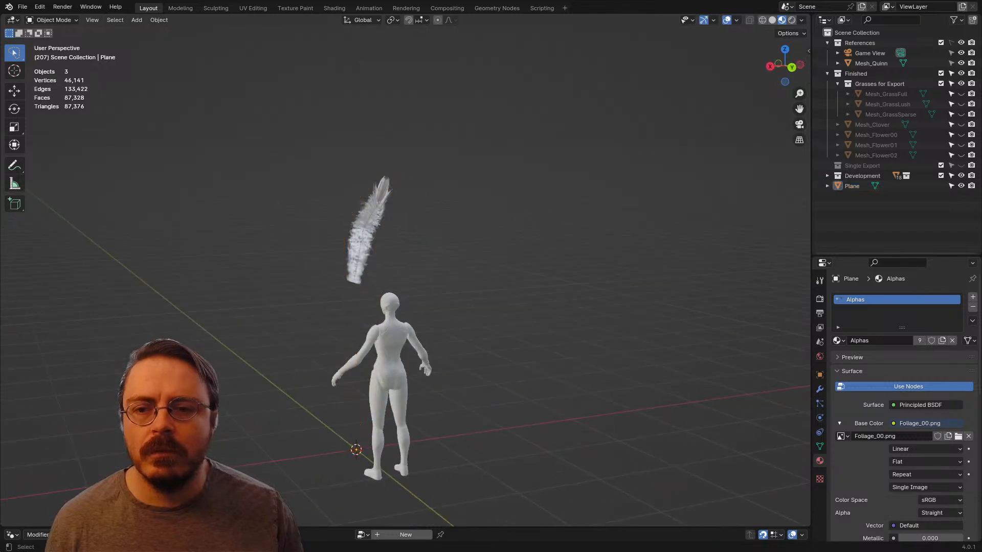
middle_click_drag(435, 312, 603, 304)
scroll(602, 304, "up", 3)
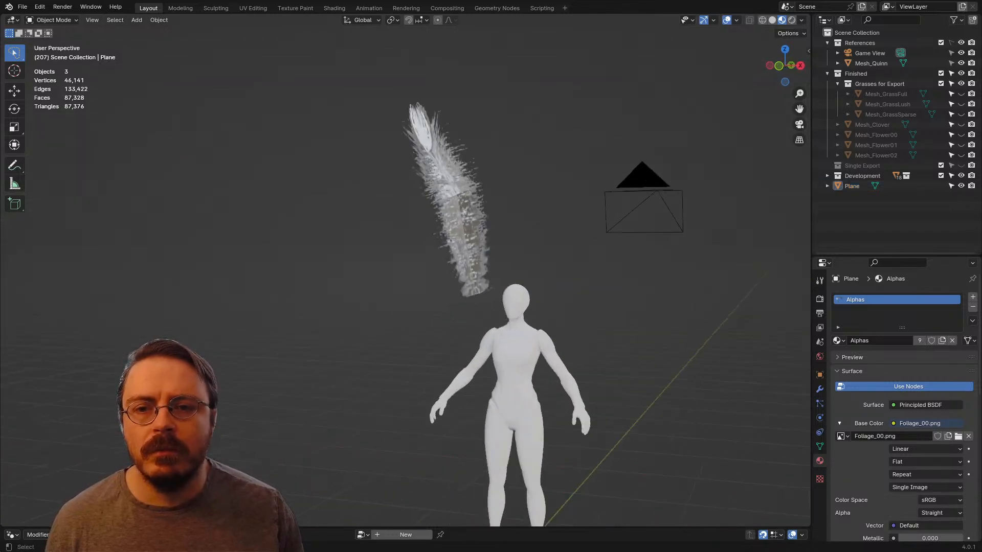
middle_click_drag(532, 273, 555, 444)
Step: Return to mesh editing on the pampas plant, focused on the tip of the plume
key("ctrl+Tab")
left_click(639, 280)
scroll(593, 280, "up", 3)
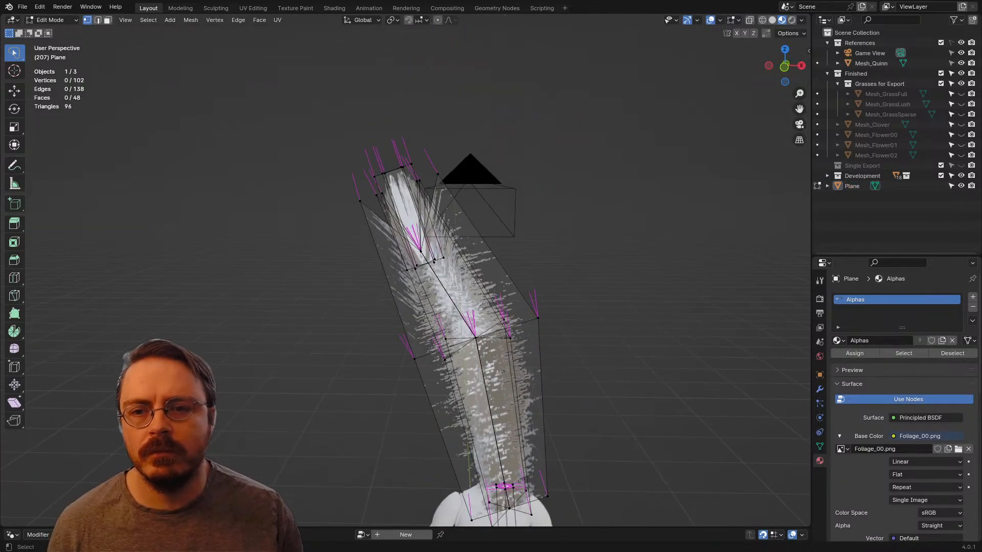
left_click_drag(353, 140, 444, 179)
middle_click_drag(444, 178, 496, 166)
left_click_drag(498, 178, 472, 159, "ctrl")
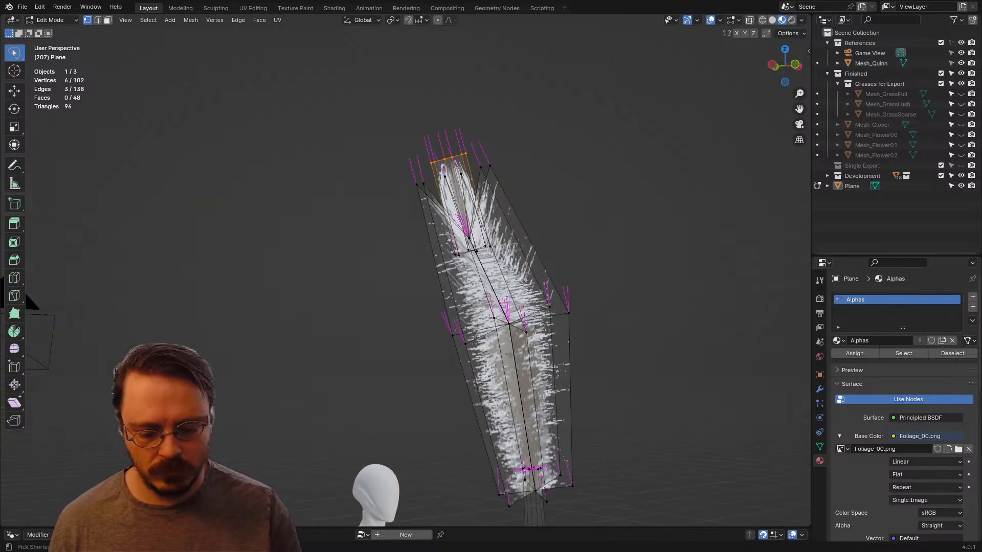
key("ctrl+l")
key("KP_1")
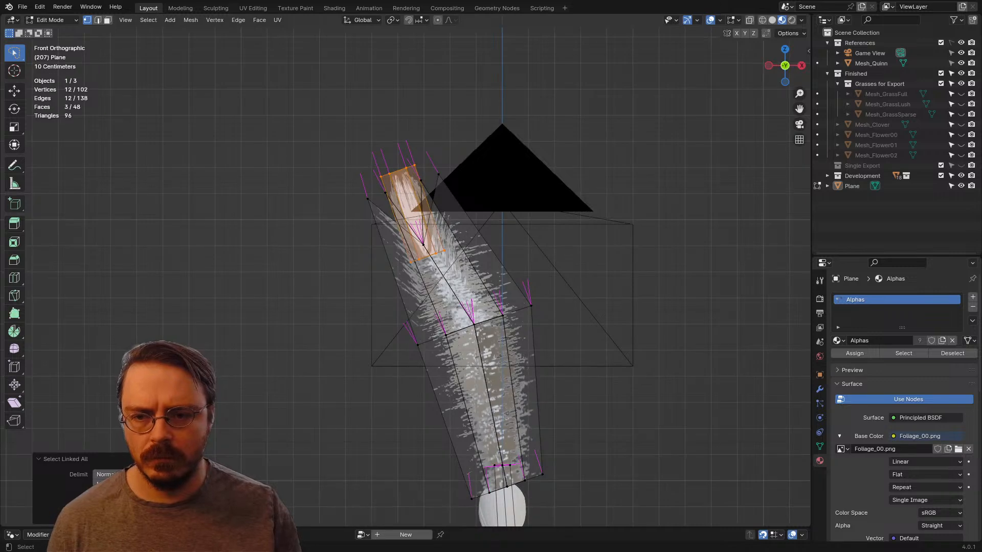
key("r")
right_click(703, 143)
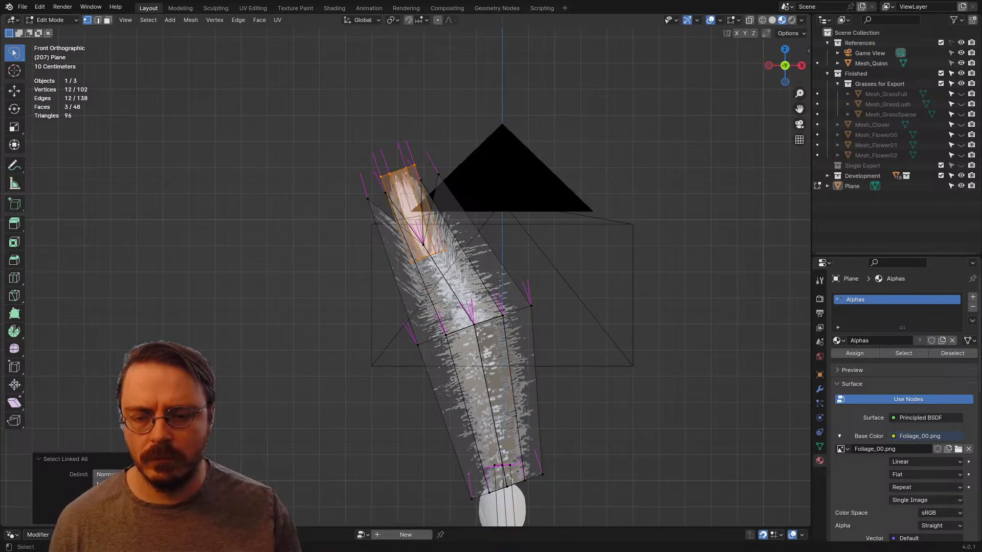
middle_click_drag(703, 143, 716, 149)
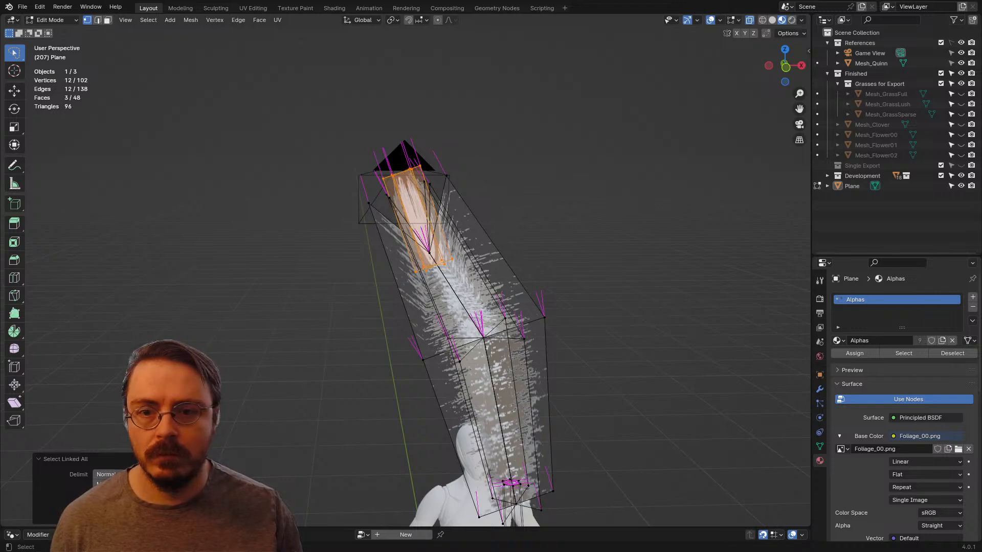
Step: Select both sets of linked tip planes, rotate them to follow the plume's lean, and move them about 0.05 m up and 0.03 m toward negative X
mouse_move(409, 118)
left_mouse_down("alt")
mouse_move(390, 93)
mouse_move(367, 139)
mouse_move(393, 145)
mouse_move(389, 133)
mouse_move(369, 147)
mouse_move(373, 161)
left_mouse_up("alt")
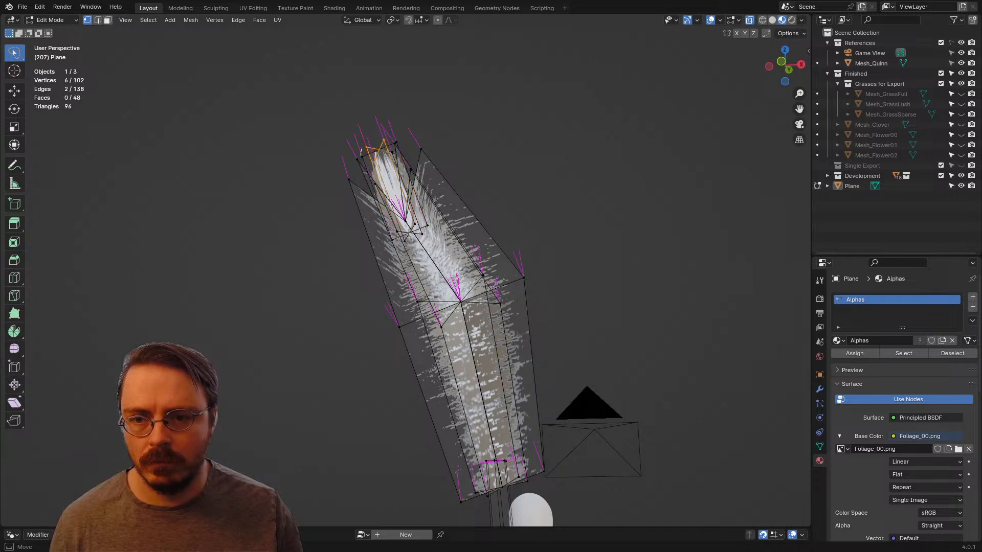
key("ctrl+l")
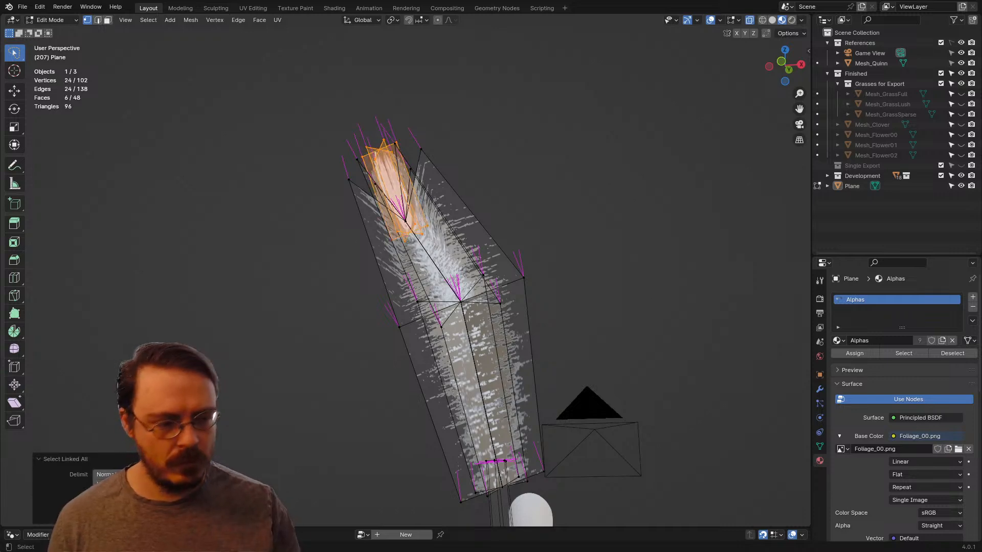
key("KP_3")
key("KP_1")
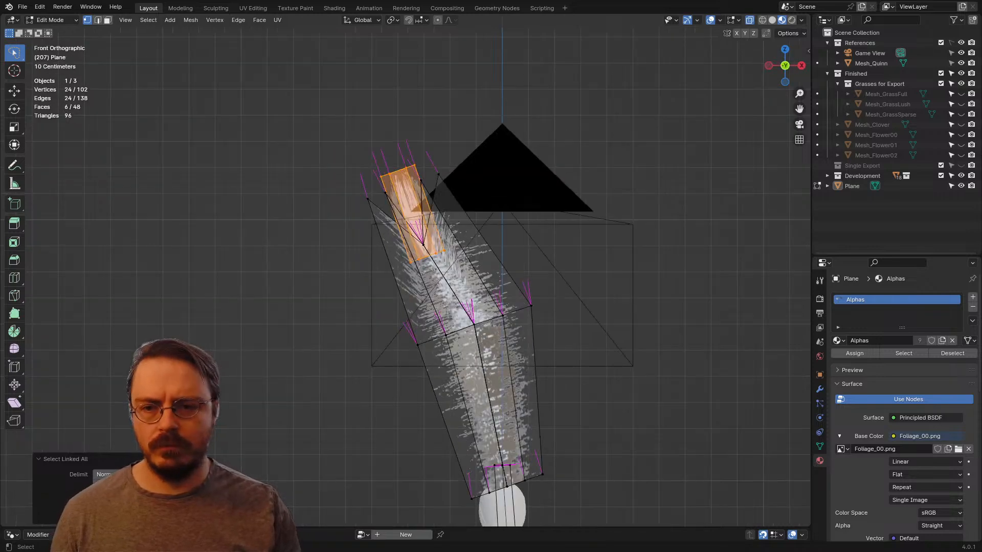
key("r")
key("Return")
key("g")
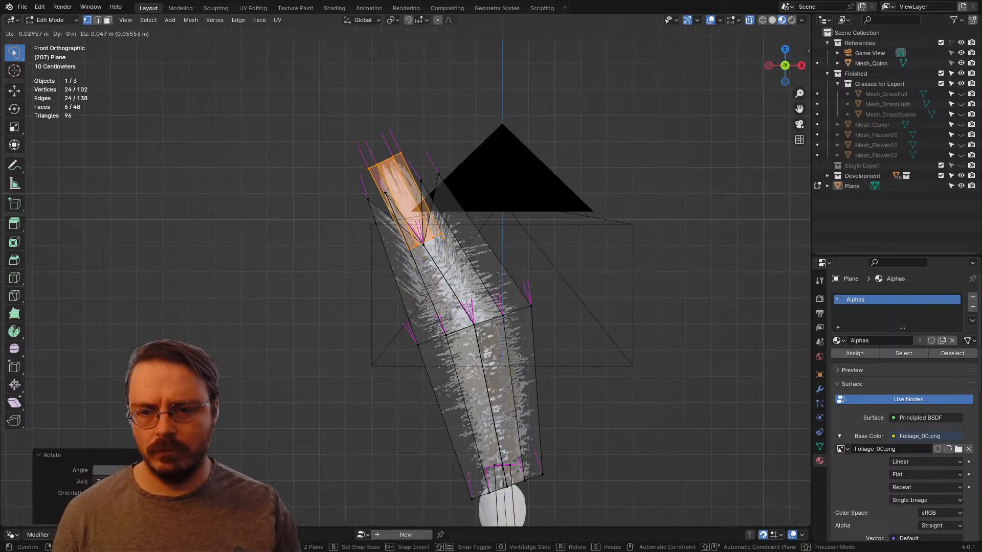
key("Return")
Step: Scale the tip planes up to about 1.16, lower them slightly into the plume, and clear the selection
key("s")
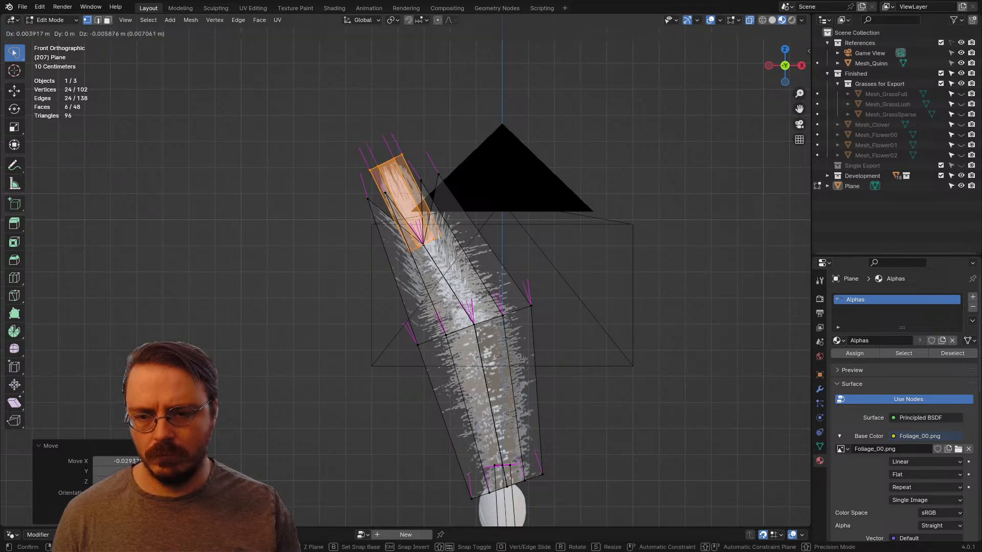
key("Return")
key("s")
key("Return")
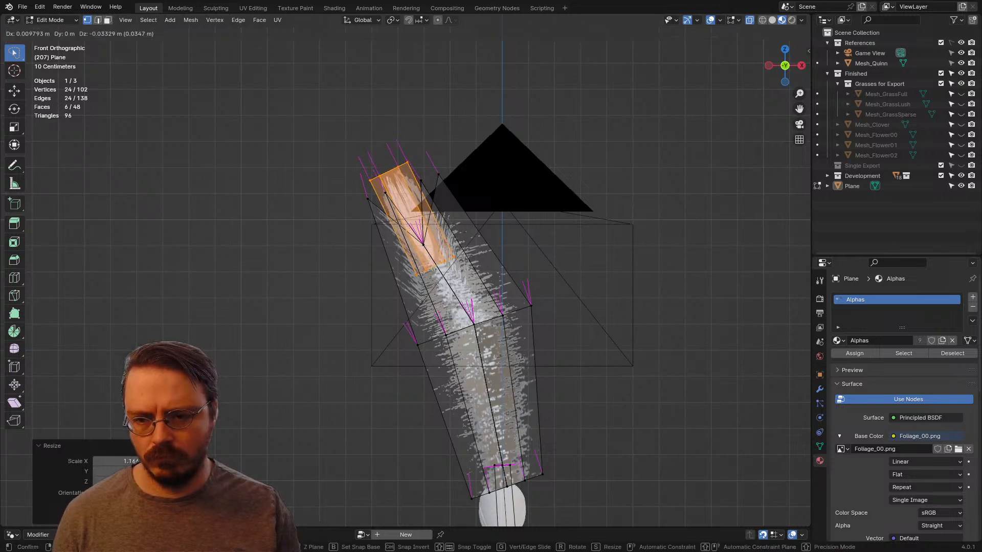
key("alt+a")
scroll(405, 276, "down", 4)
key("alt+z")
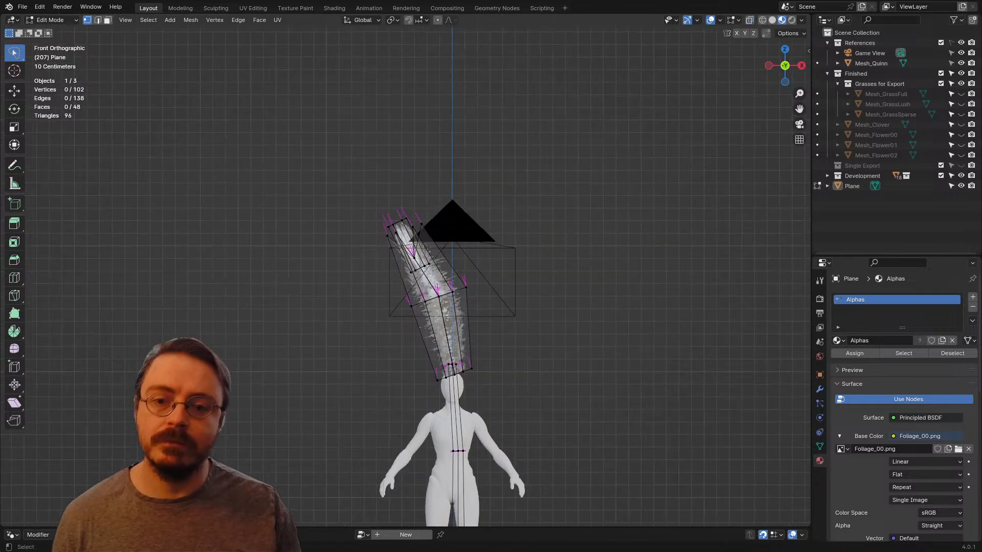
Step: Leave mesh editing and examine the reshaped plume tip beside the mannequin
key("ctrl+Tab")
middle_click_drag(445, 342, 402, 343)
left_click(465, 383)
key("alt+a")
scroll(465, 384, "down", 2)
middle_click_drag(450, 377, 417, 283, "shift")
scroll(418, 282, "up", 3)
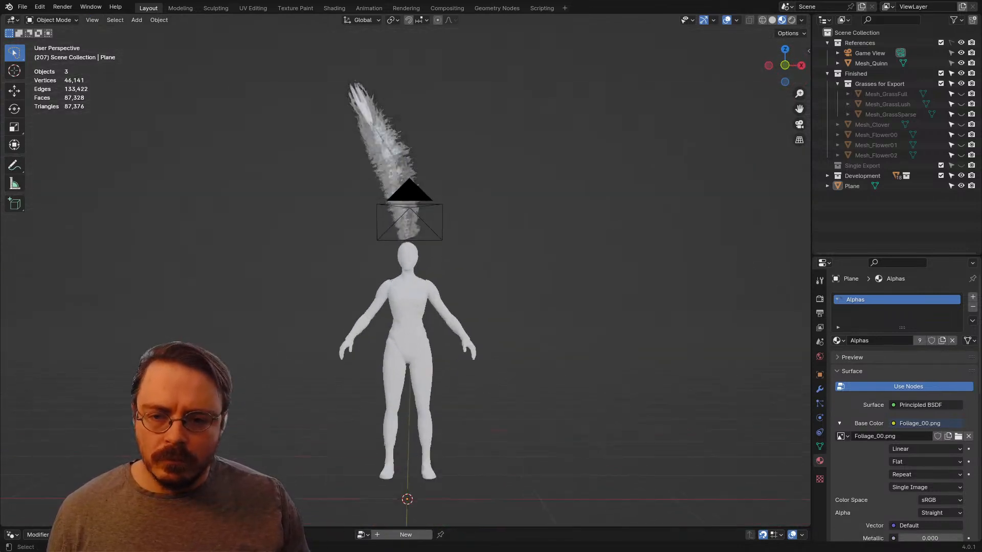
Step: Return to mesh editing with nothing selected and show the plant's mesh data properties
key("ctrl+Tab")
left_click(499, 282)
key("a")
scroll(481, 283, "down", 2)
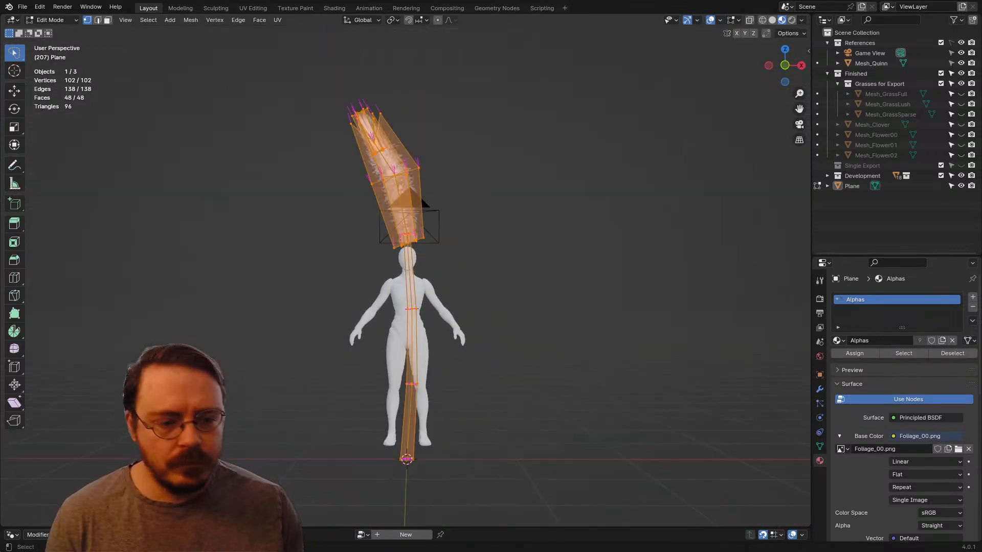
key("alt+a")
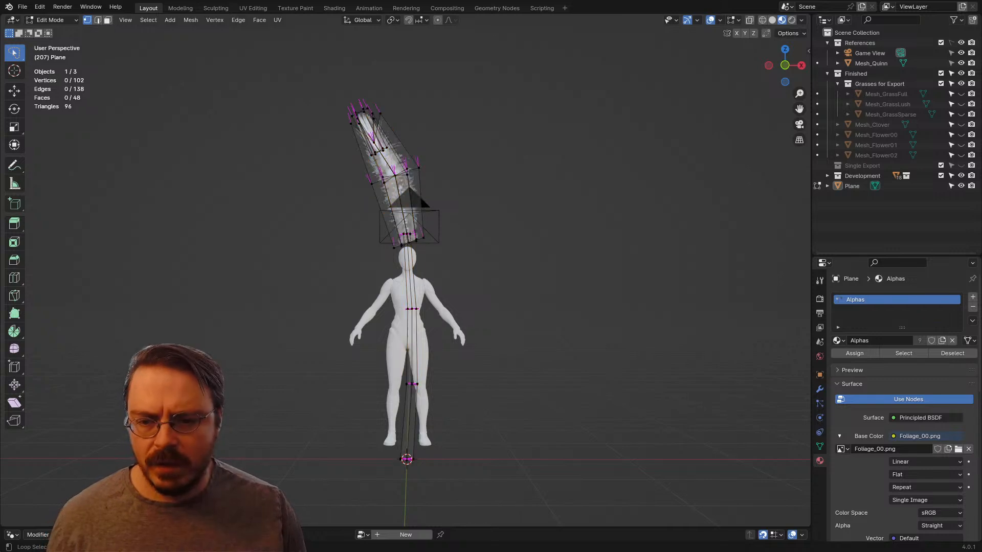
left_click(819, 446)
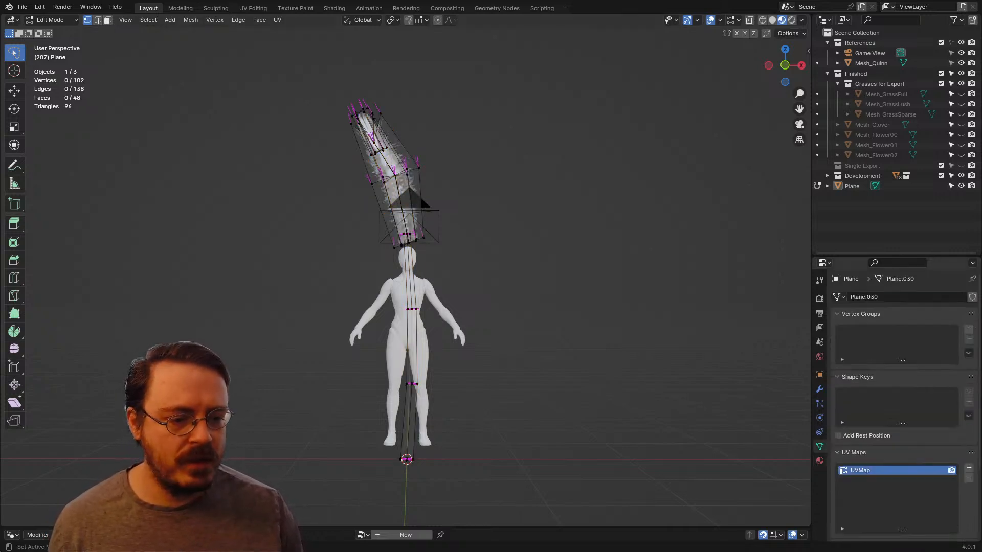
Step: Mark a UV seam along one lengthwise edge line of the stalk
key("l")
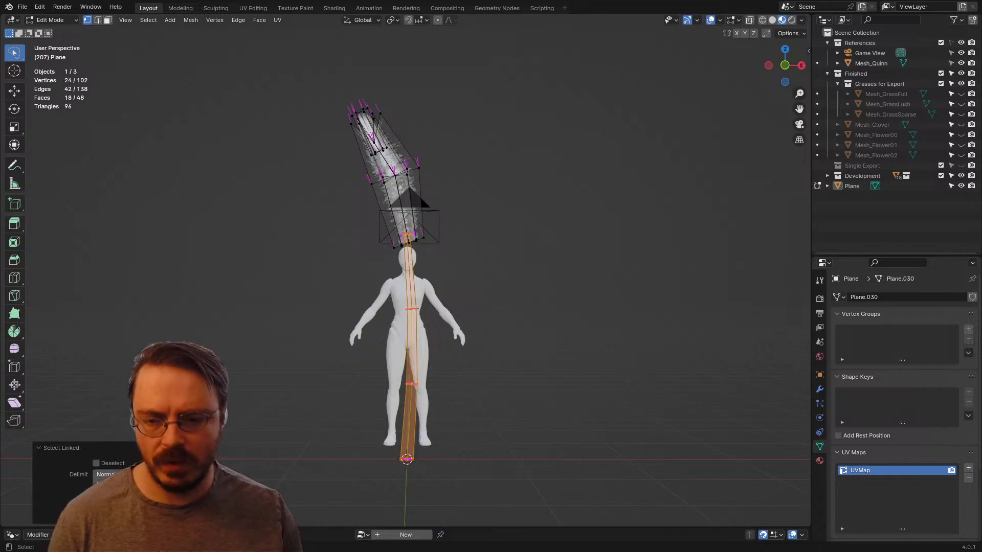
key("u")
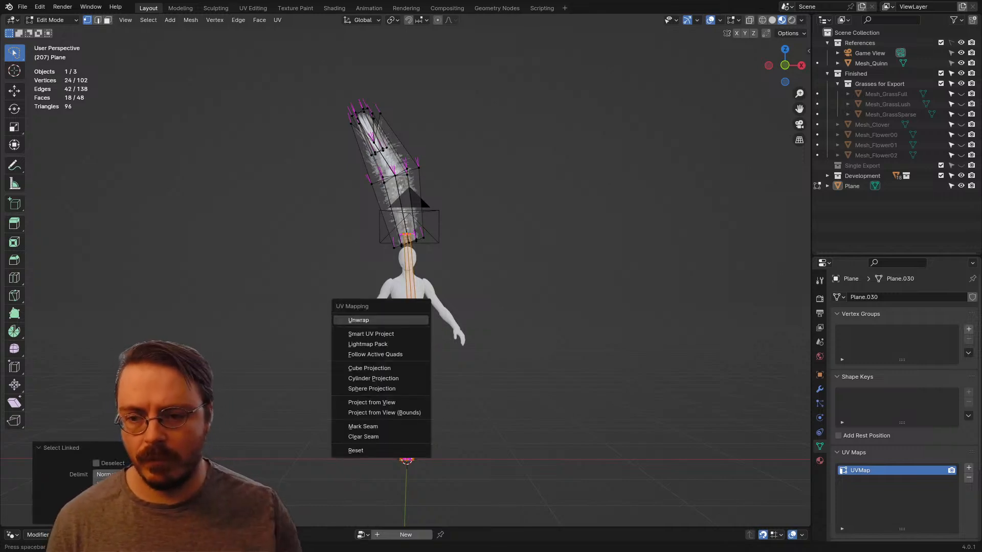
key("Escape")
scroll(409, 348, "up", 4)
middle_click_drag(358, 320, 450, 361)
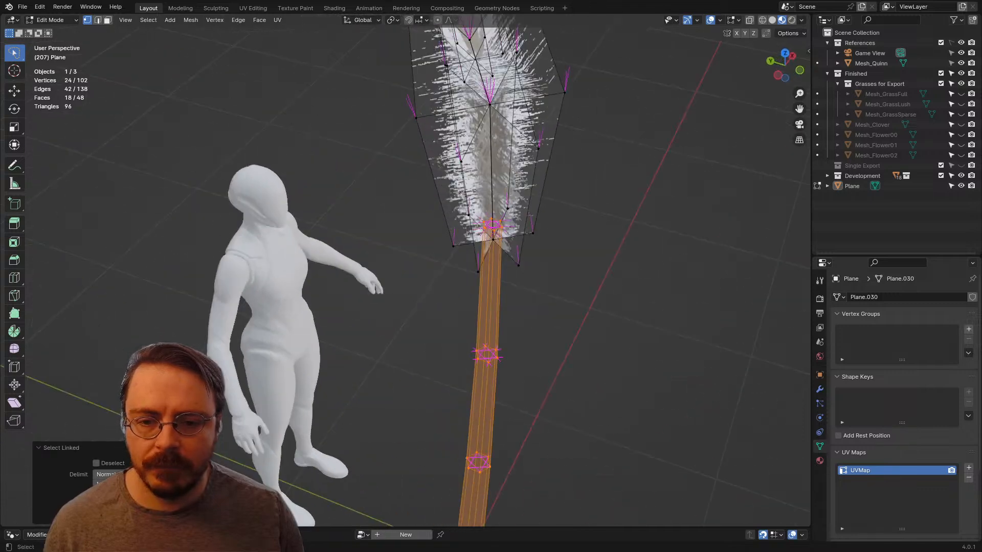
left_click(488, 362, "alt")
key("ctrl+e")
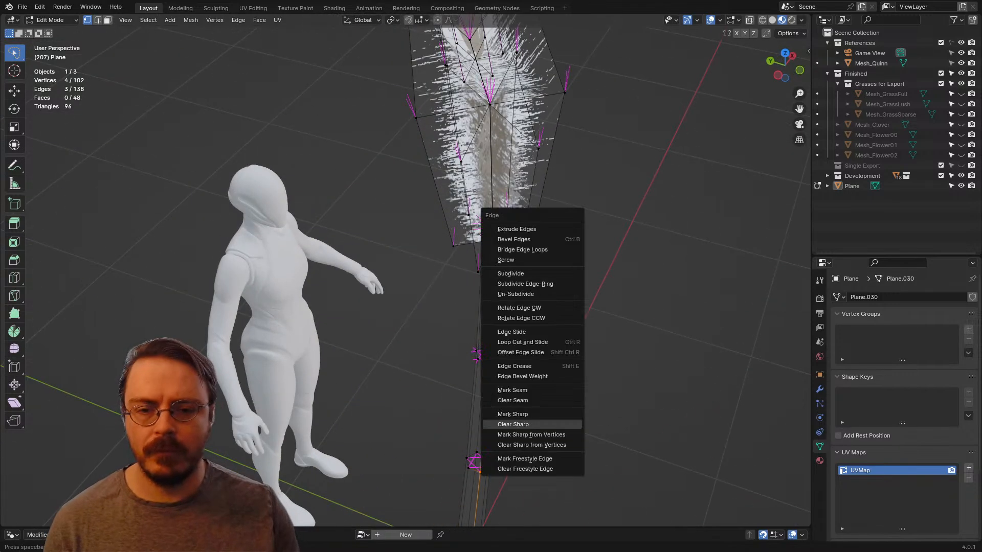
left_click(519, 390)
Step: Select all linked stalk geometry and unwrap it using the Angle Based method
middle_click_drag(488, 362, 473, 384)
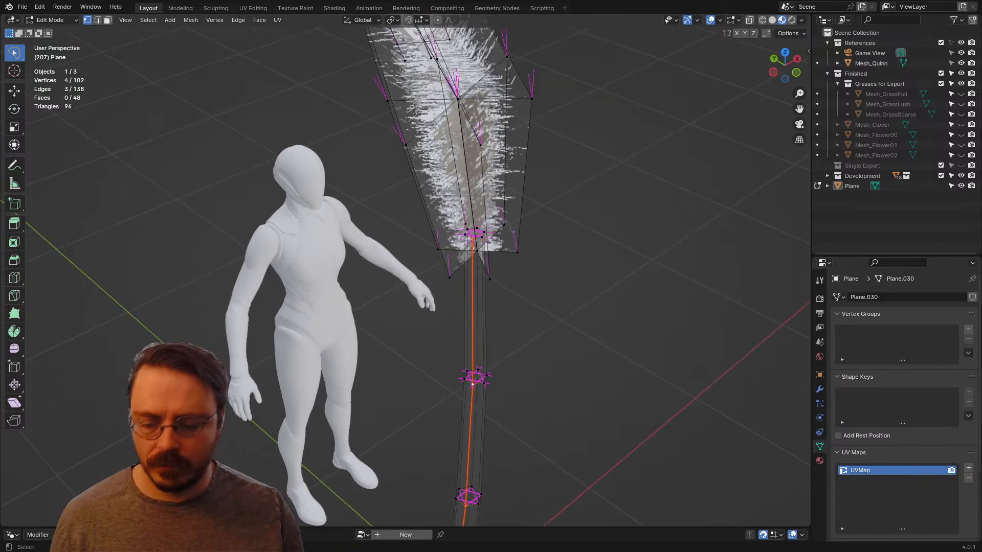
key("ctrl+l")
key("u")
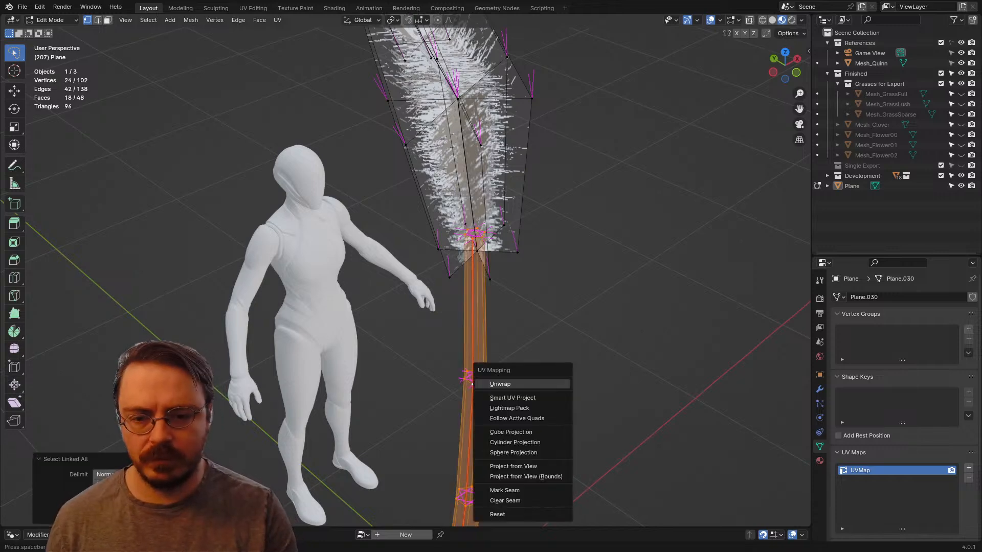
left_click(474, 382)
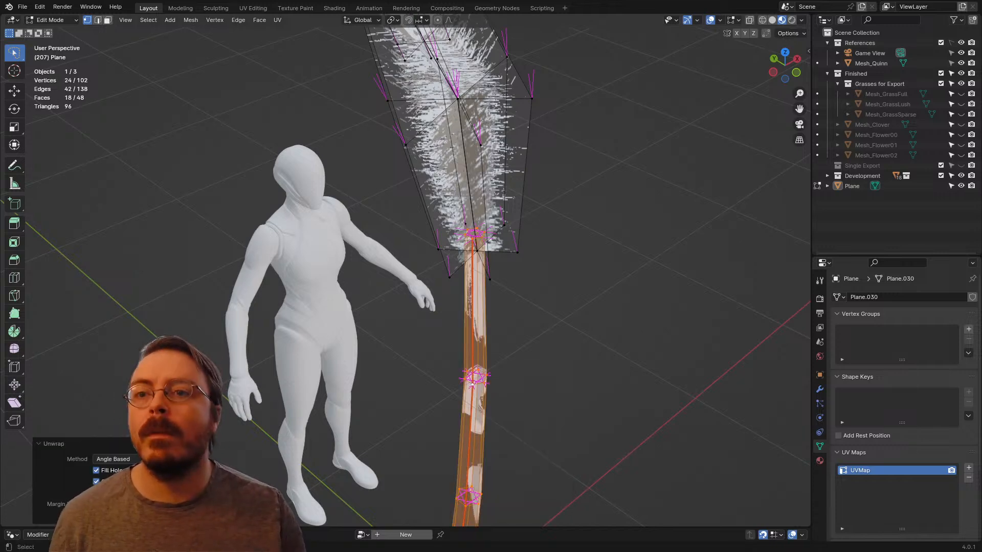
Step: In the UV Editing workspace, shrink the stalk's UV island and place it on a white area of the speckled cluster in Foliage_00.png
left_click(253, 7)
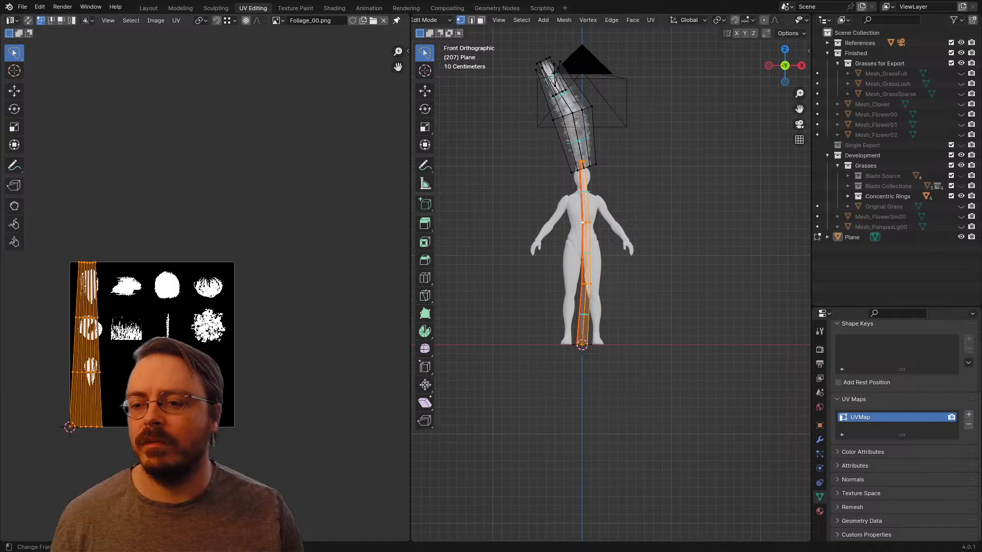
key("s")
left_click(110, 335)
scroll(205, 289, "up", 4)
key("g")
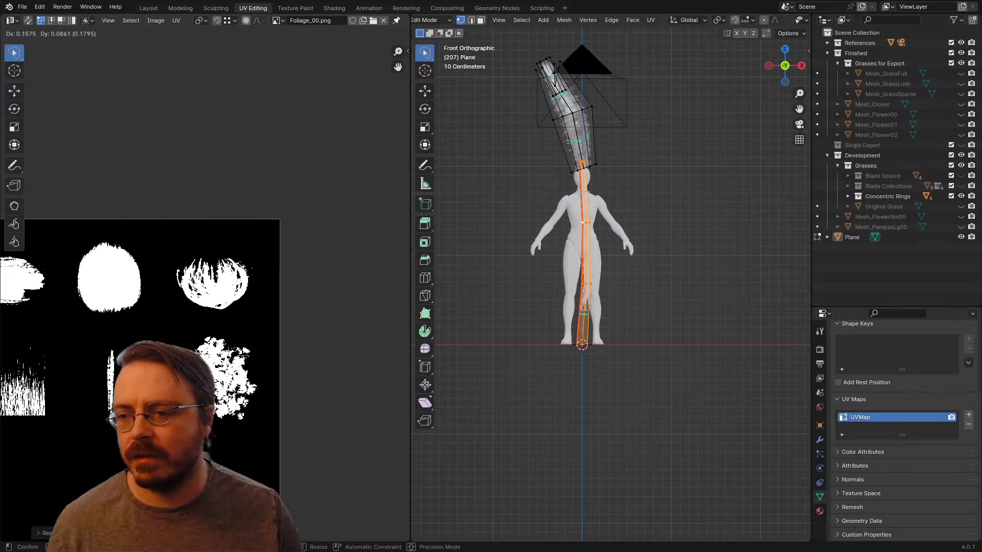
key("Return")
key("s")
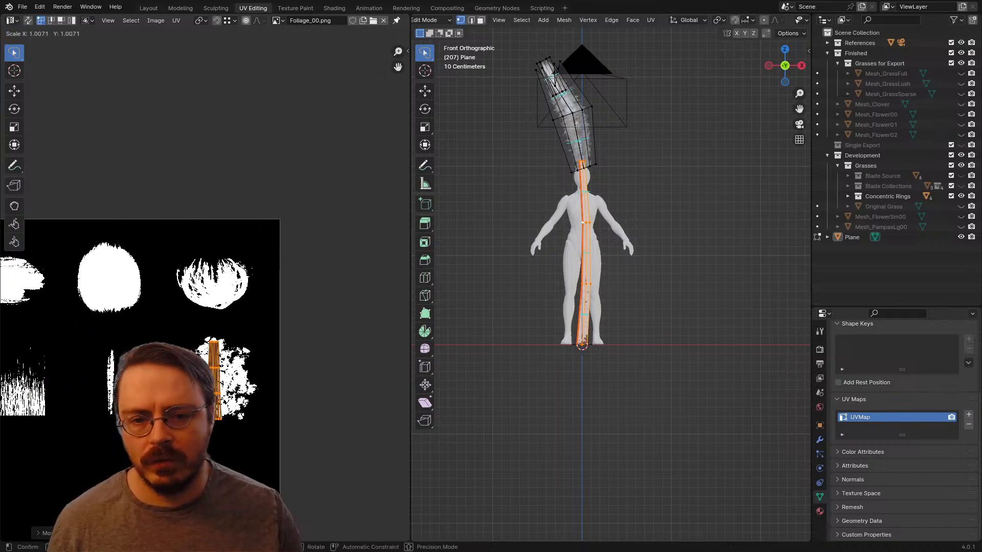
left_click(375, 342)
key("s")
left_click(284, 429)
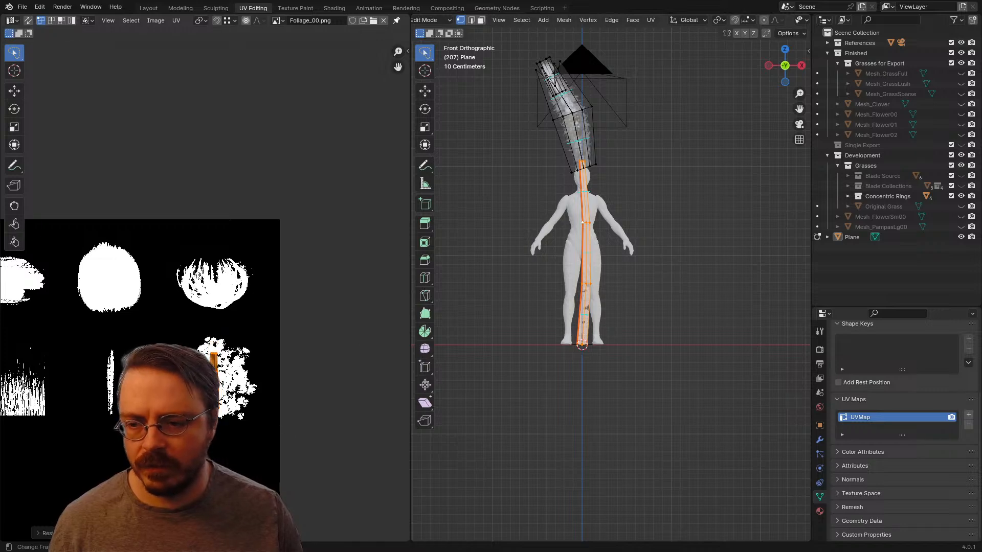
Step: Clear the selection, add a second UV map to the plant mesh, and name it Alpha
key("alt+a")
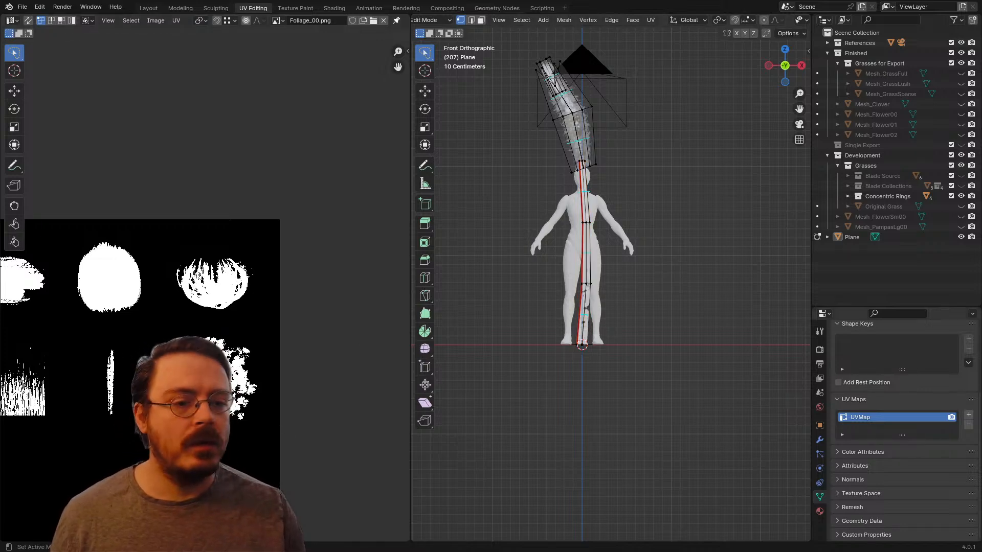
left_click(969, 415)
double_click(864, 427)
type("A")
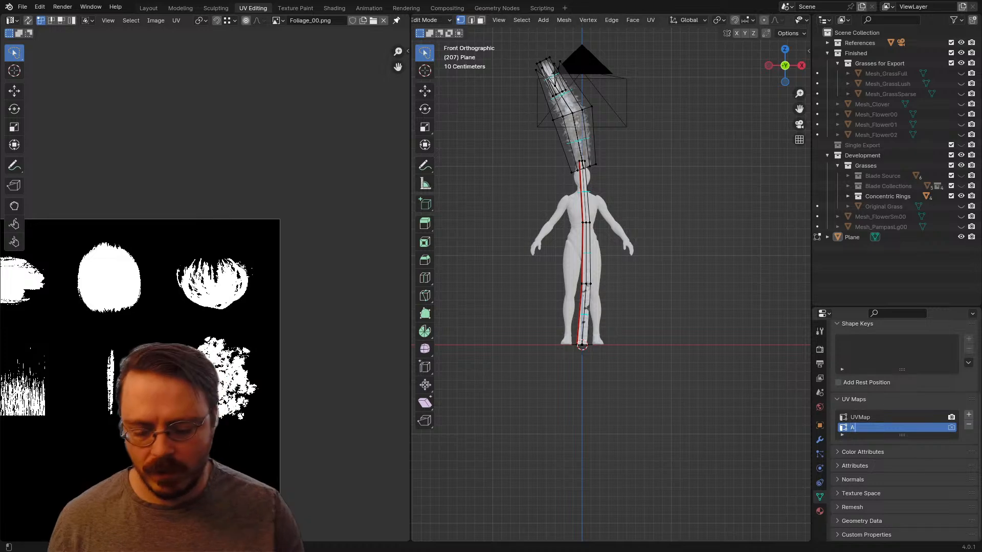
type("lpha")
key("Return")
Step: Rename the original UV map as Gradient
scroll(902, 431, "up", 1)
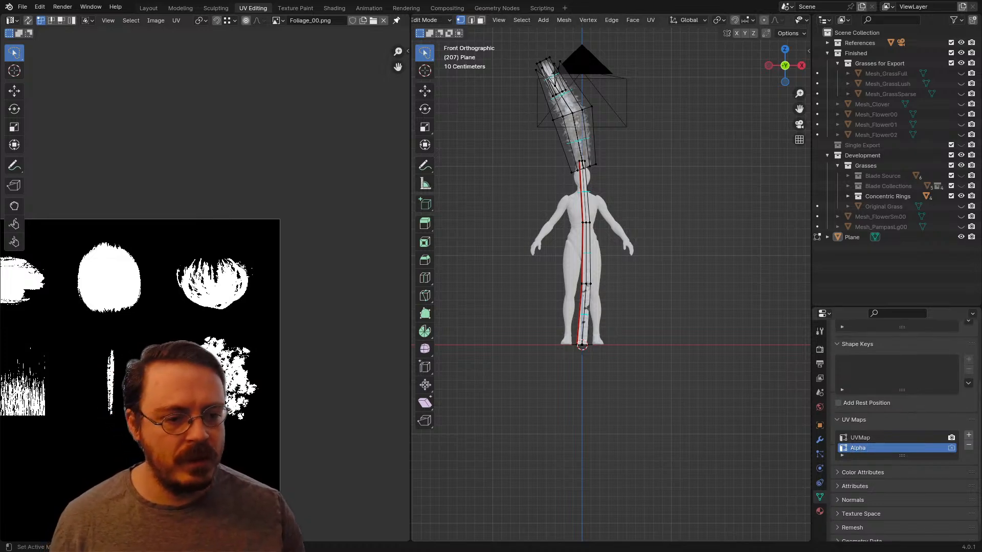
double_click(864, 437)
type("Gr")
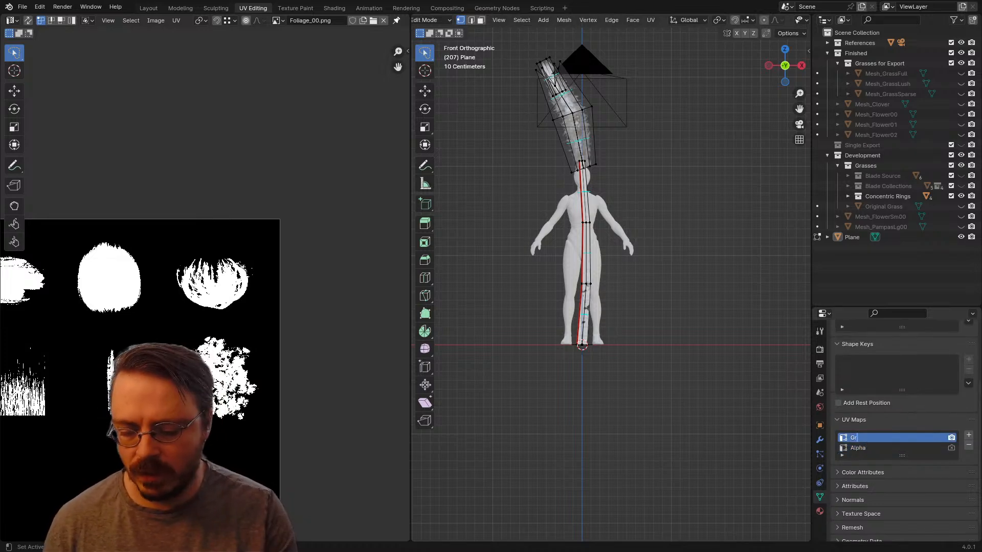
type("adient")
key("Return")
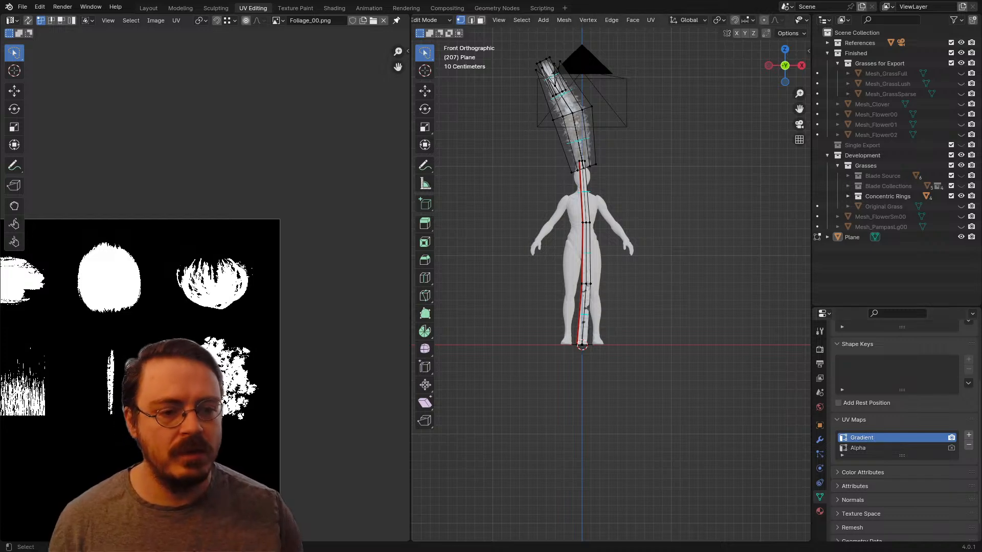
Step: Select the whole plant mesh in front view and unwrap it into the Gradient UV map with Project from View
scroll(205, 290, "down", 3)
middle_click_drag(604, 230, 615, 315, "shift")
key("a")
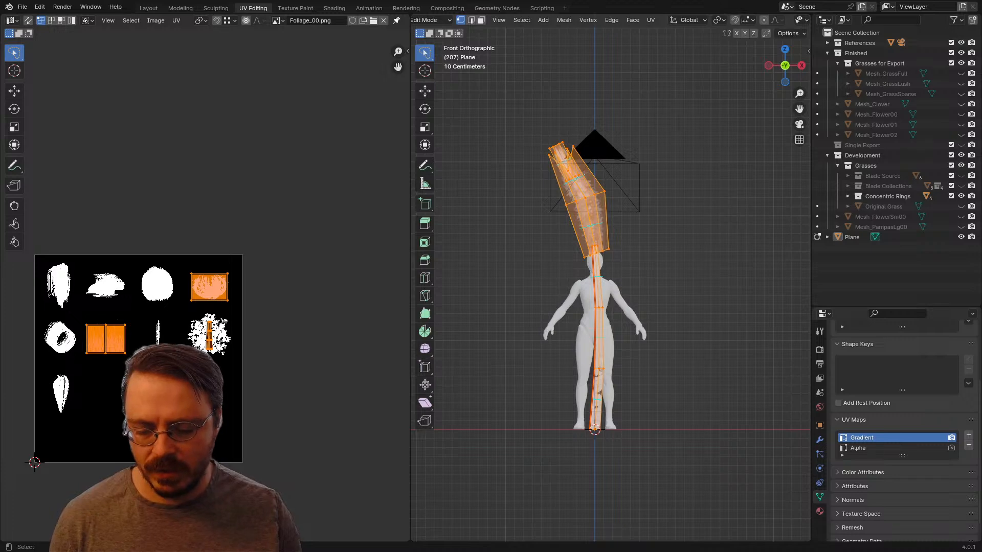
key("u")
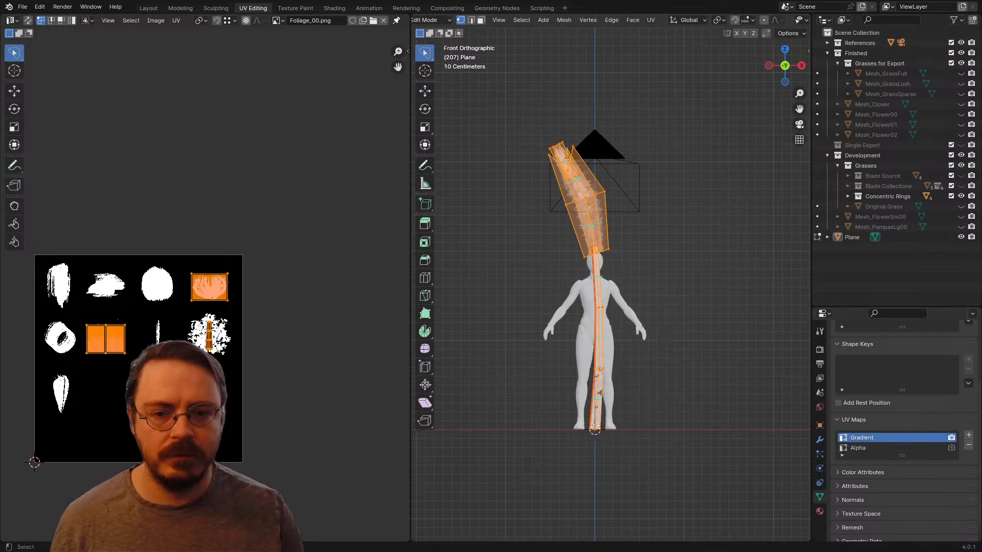
key("alt+a")
key("a")
key("u")
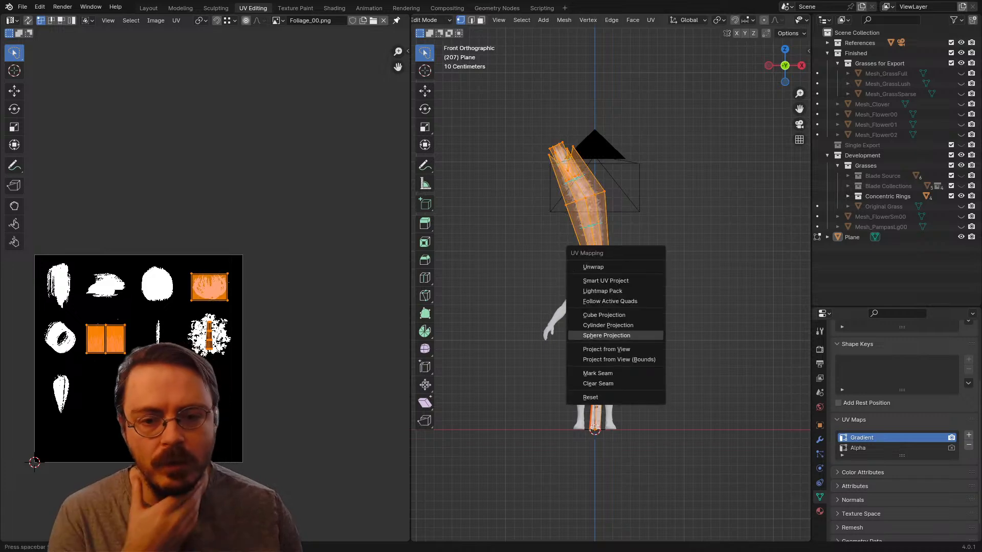
key("Down")
key("Return")
Step: Rotate, scale and move the projected UVs so the plant lies horizontally across the width of the texture, with the plume end facing right
key("r")
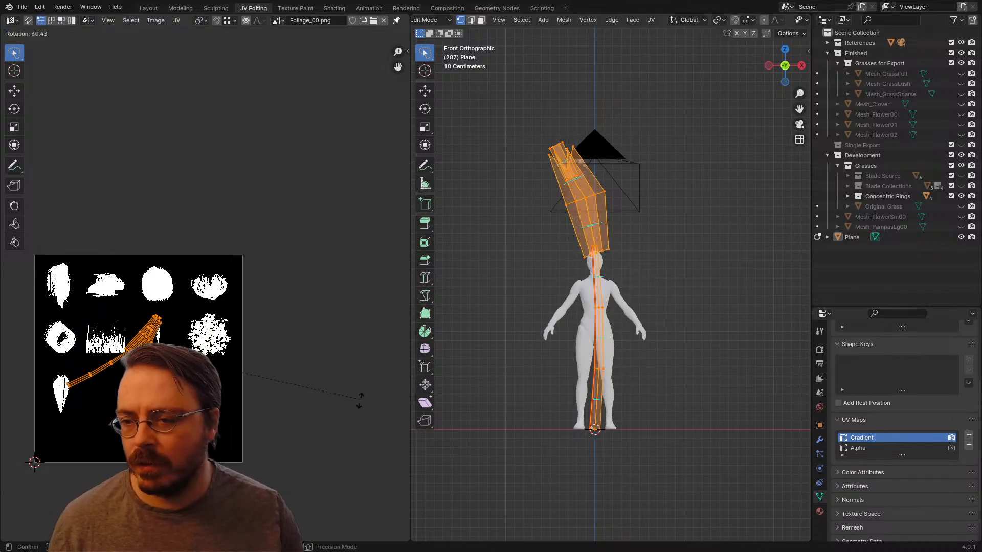
left_click(312, 481)
key("s")
left_click(268, 403)
key("g")
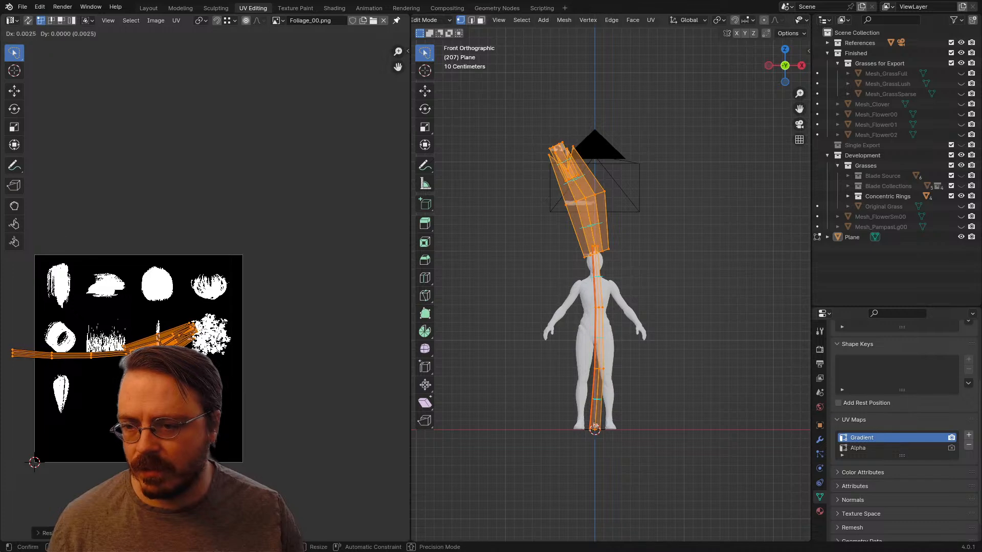
left_click(312, 409)
key("r")
left_click(313, 430)
key("s")
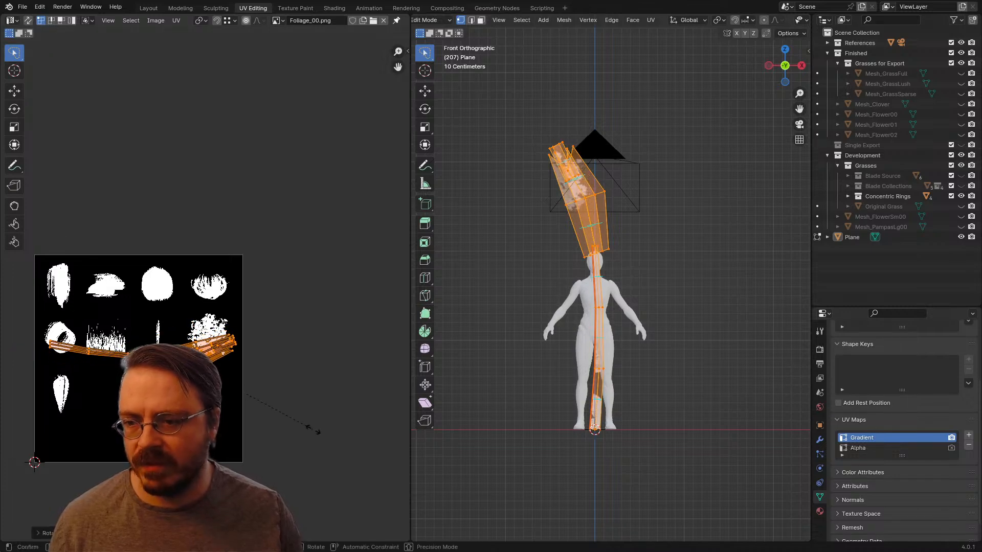
left_click(323, 434)
key("g")
left_click(320, 435)
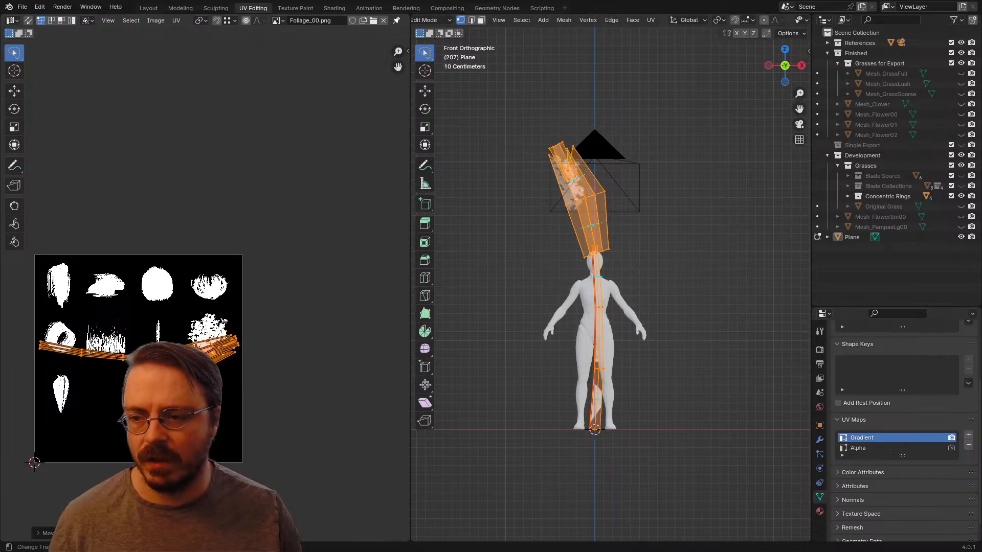
Step: Replace the plant's Alphas material with the existing Bloom material
middle_click_drag(628, 307, 614, 321)
scroll(614, 321, "up", 3)
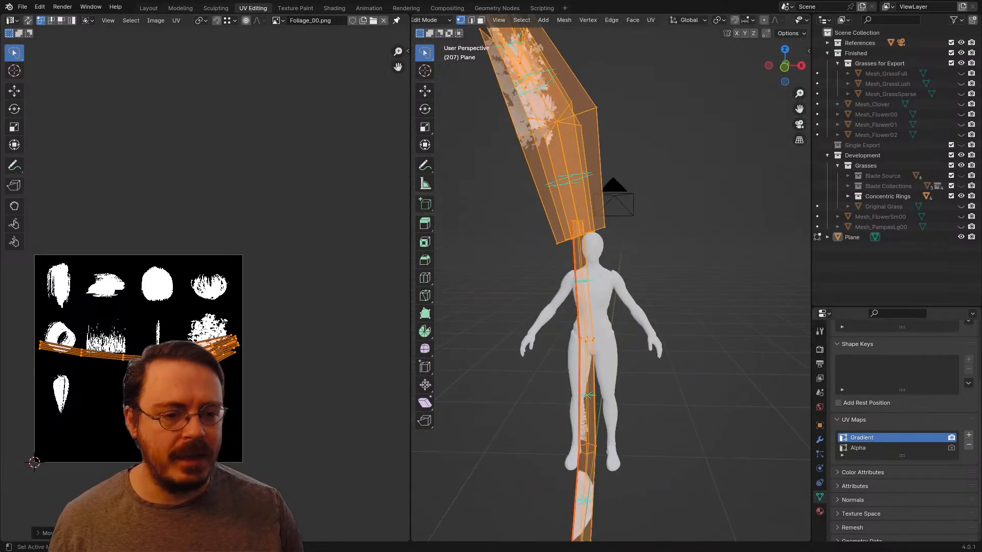
left_click(820, 511)
scroll(904, 432, "up", 4)
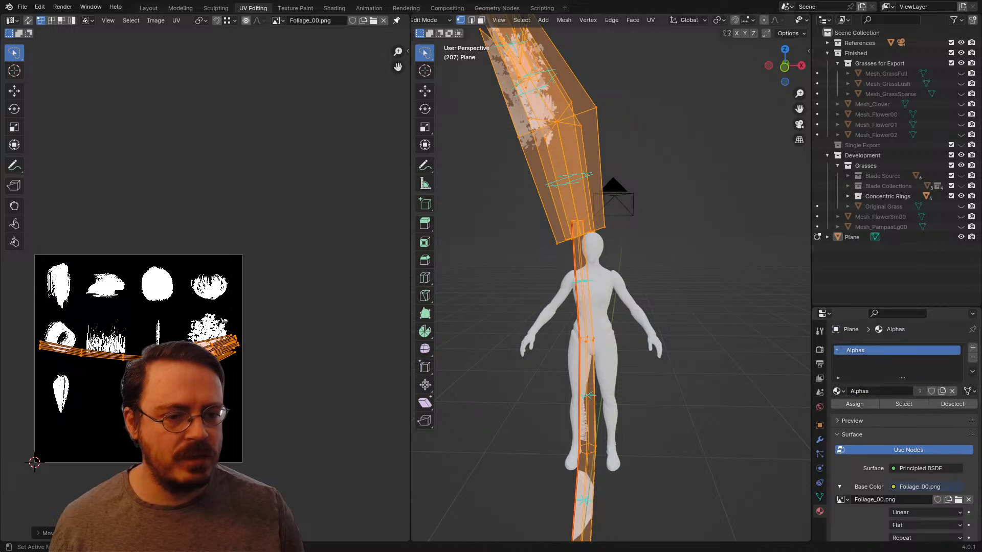
left_click(839, 391)
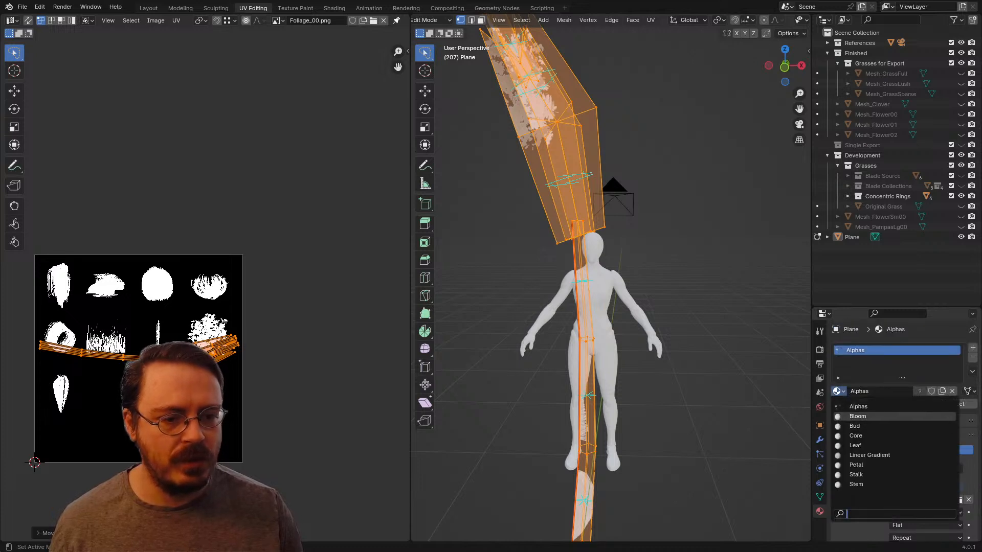
left_click(862, 416)
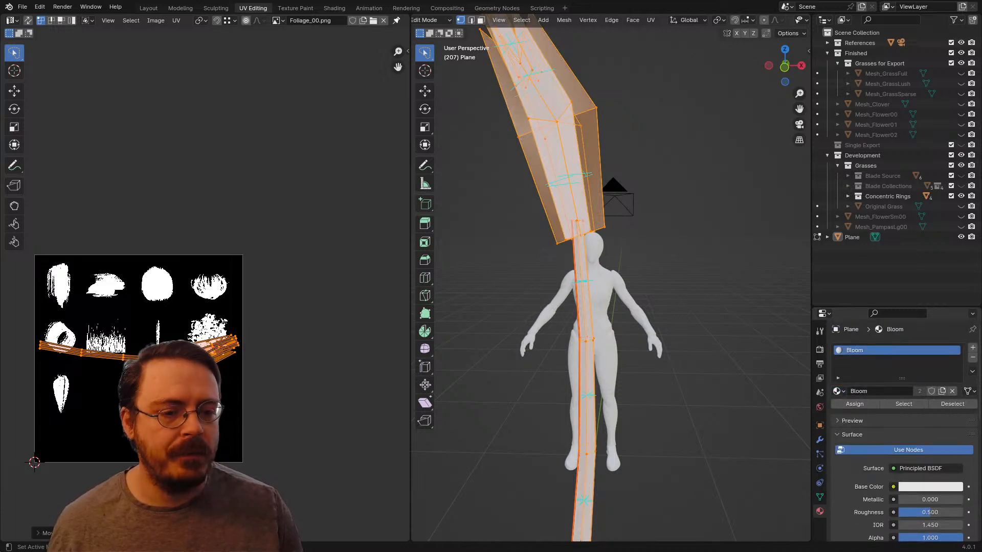
Step: Add a second material slot holding the existing Stalk material and leave only the linked stalk geometry selected
key("alt+a")
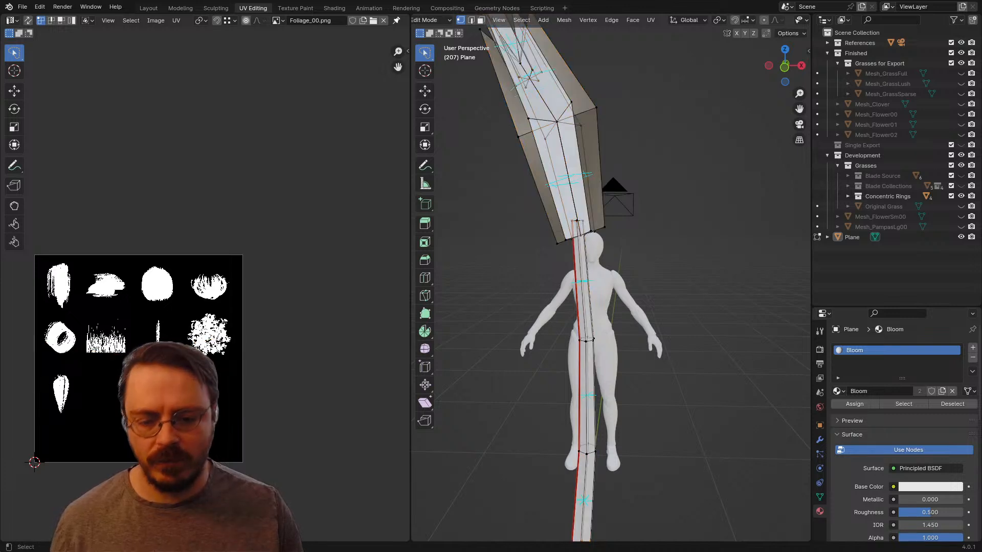
key("l")
key("ctrl+i")
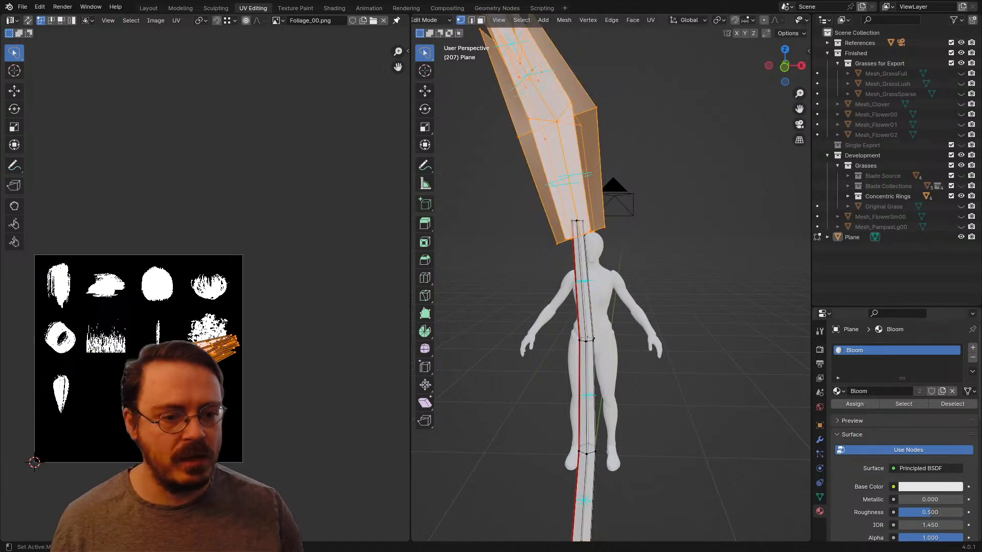
left_click(973, 347)
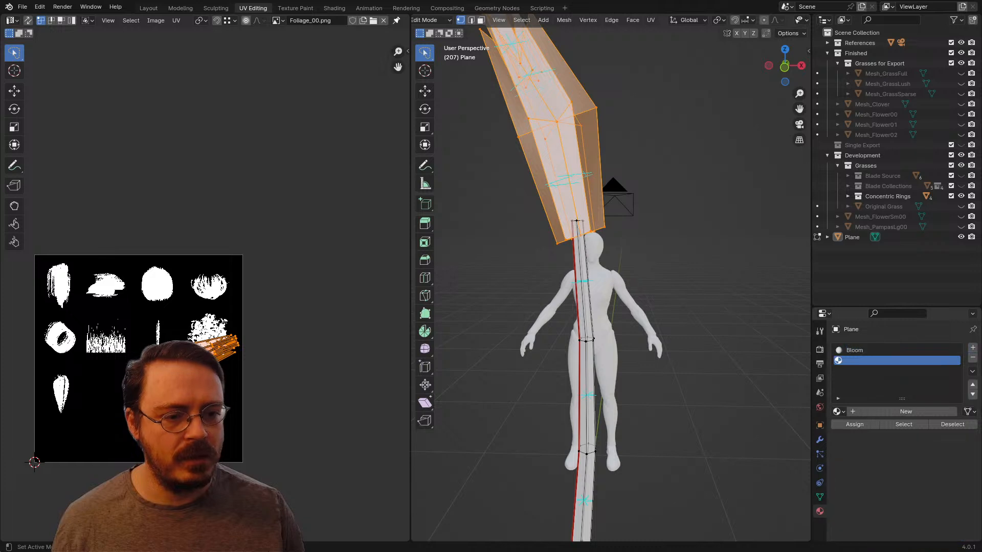
left_click(839, 411)
left_click(879, 466)
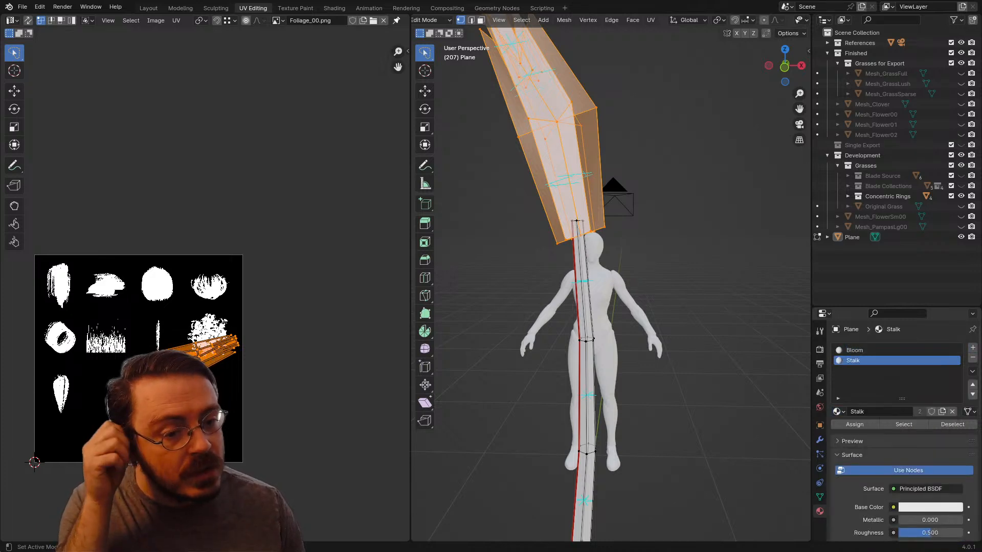
key("ctrl+i")
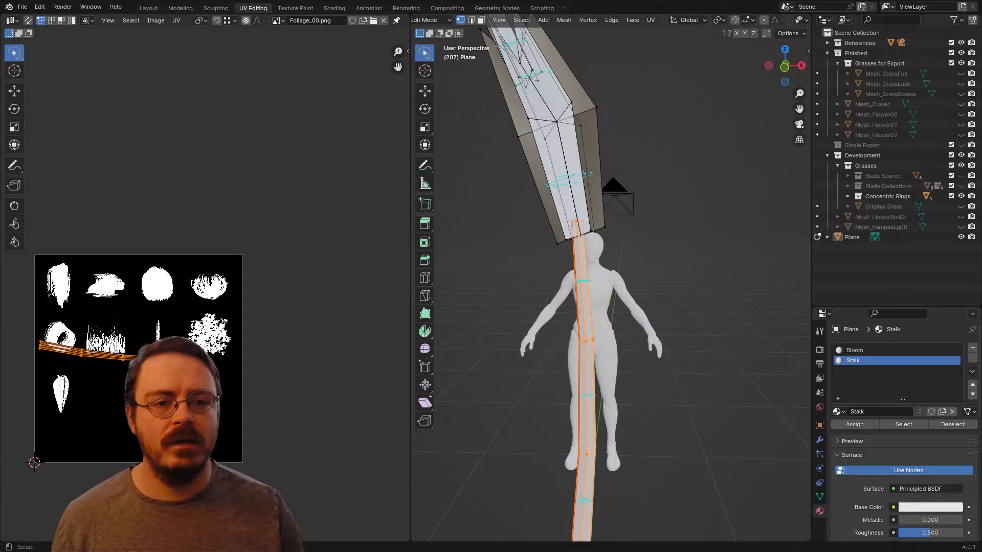
Step: Rename the plant object as Mesh_Pampas00
double_click(851, 237)
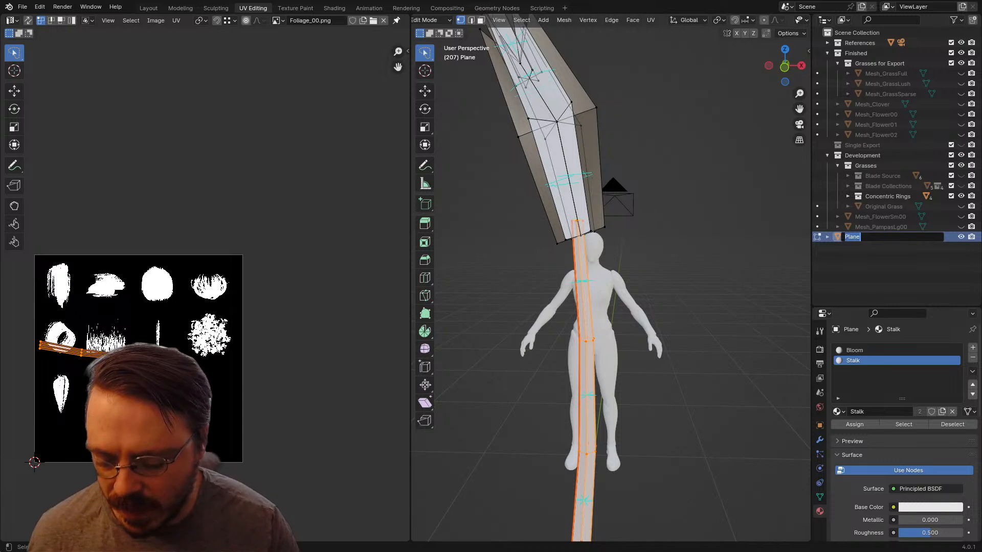
type("Mesh_Pampas00")
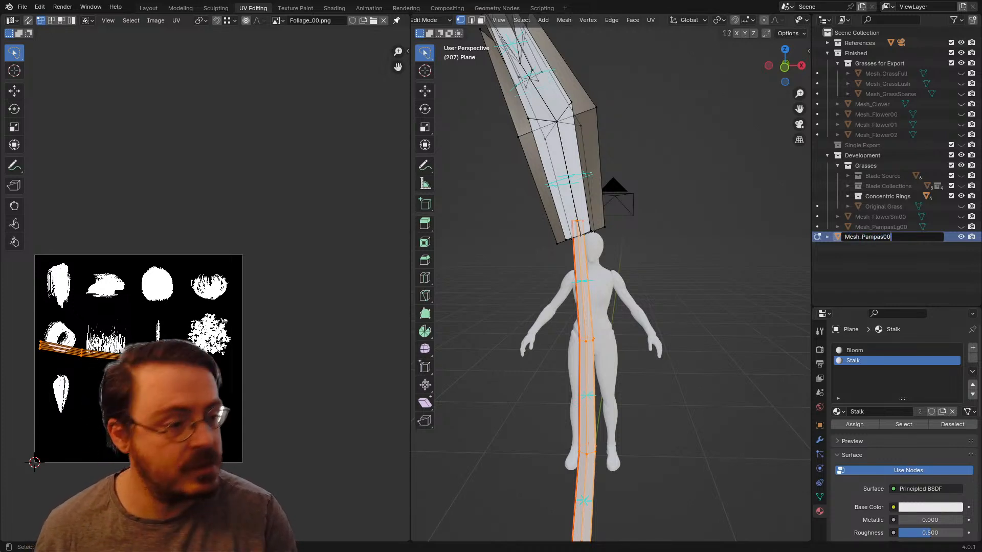
key("Return")
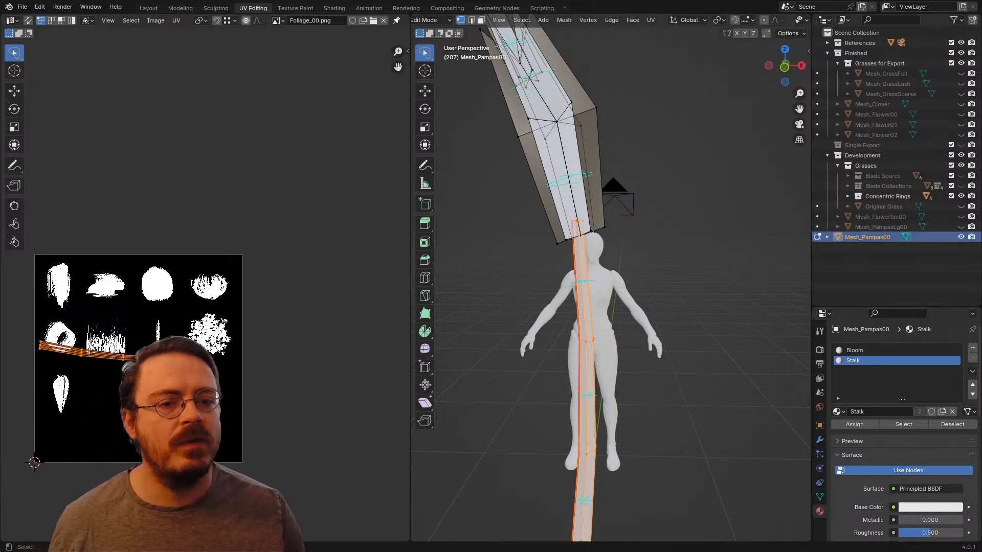
Step: Rename the plant's mesh data block as Data_Pampas00
left_click(827, 237)
double_click(868, 248)
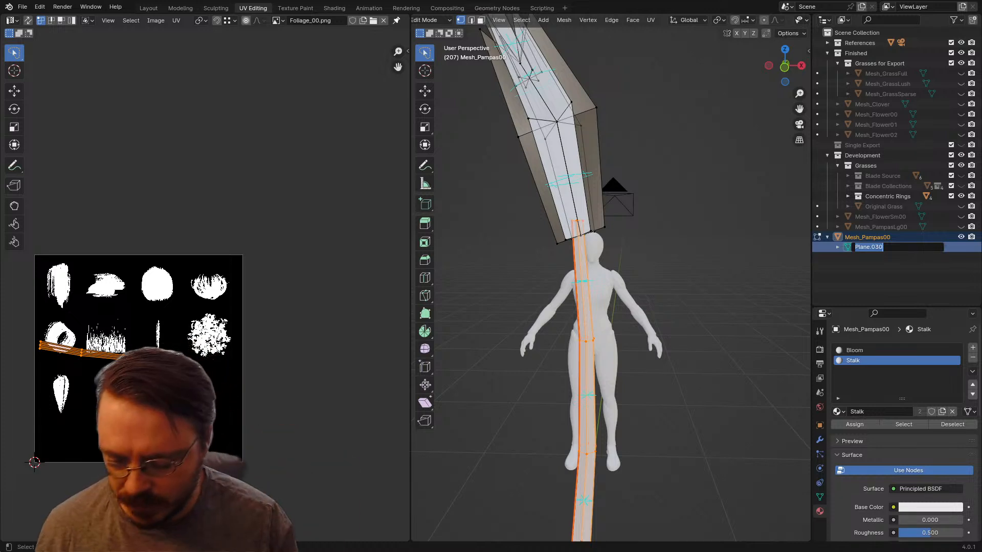
type("Data_")
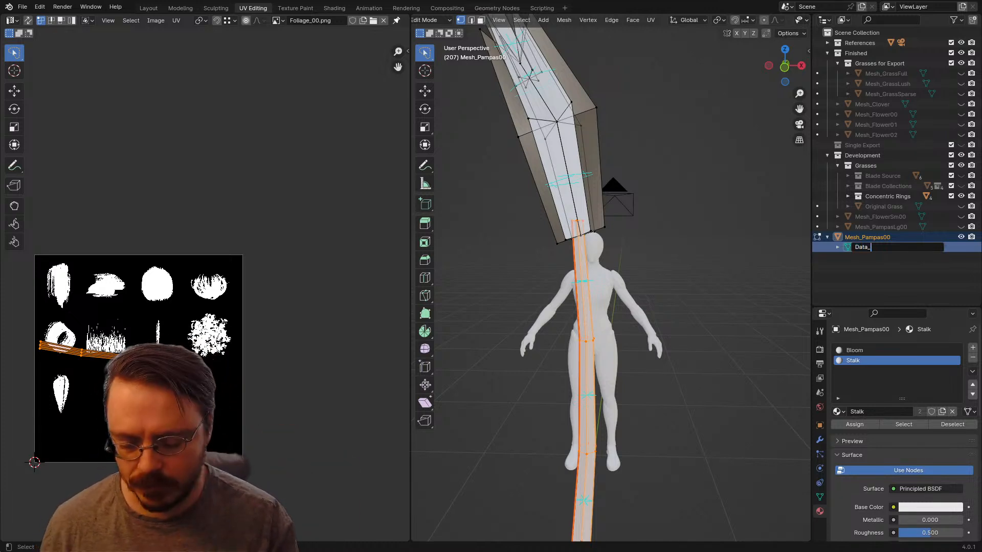
type("Pampas00")
key("Return")
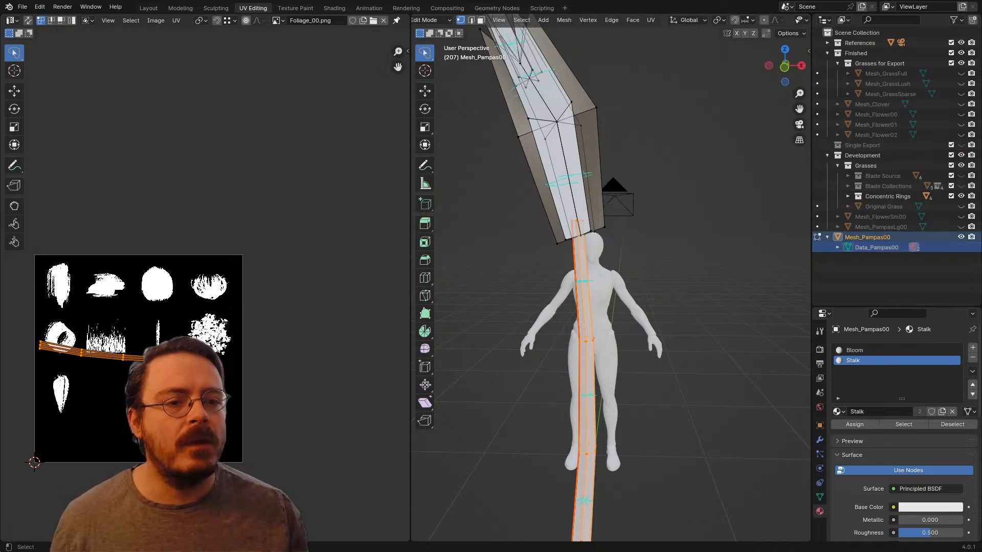
Step: Move Mesh_Pampas00 into the Finished collection and hide it in the viewport
left_click(826, 237)
left_click_drag(877, 237, 864, 52)
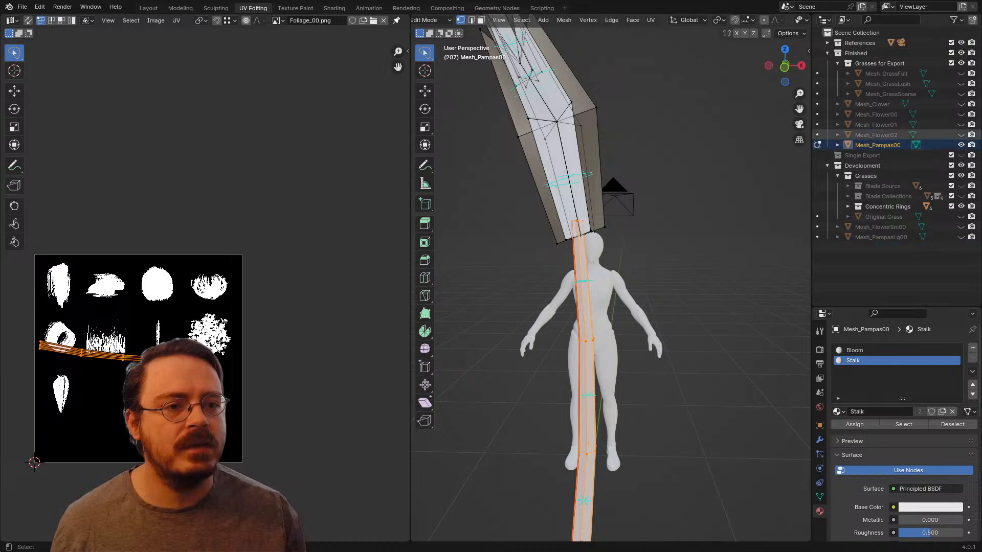
left_click(960, 145)
Step: In the Layout workspace, add a new plane mesh at the 3D cursor and enter Edit Mode on it
scroll(611, 287, "down", 6)
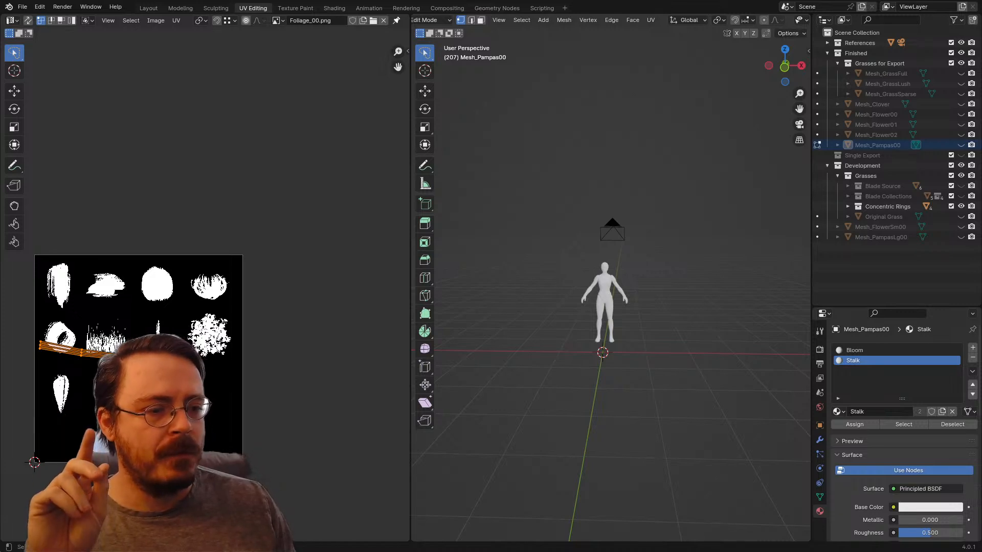
middle_click_drag(603, 287, 690, 313)
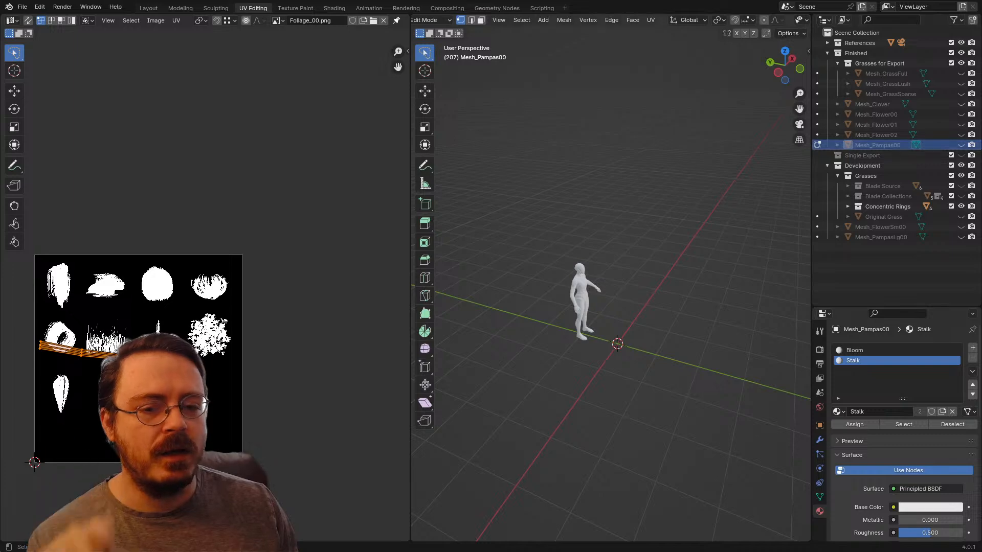
left_click(148, 7)
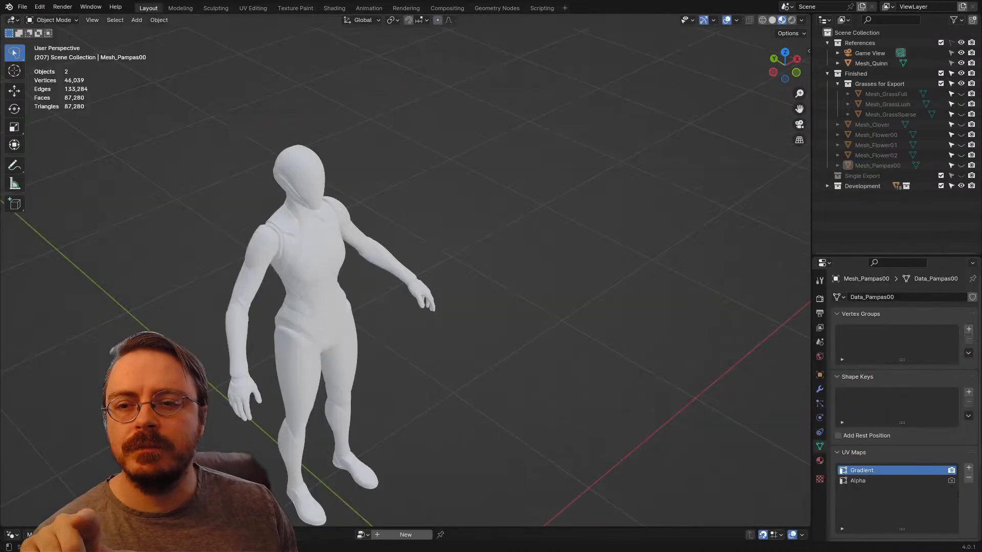
middle_click_drag(409, 286, 409, 283)
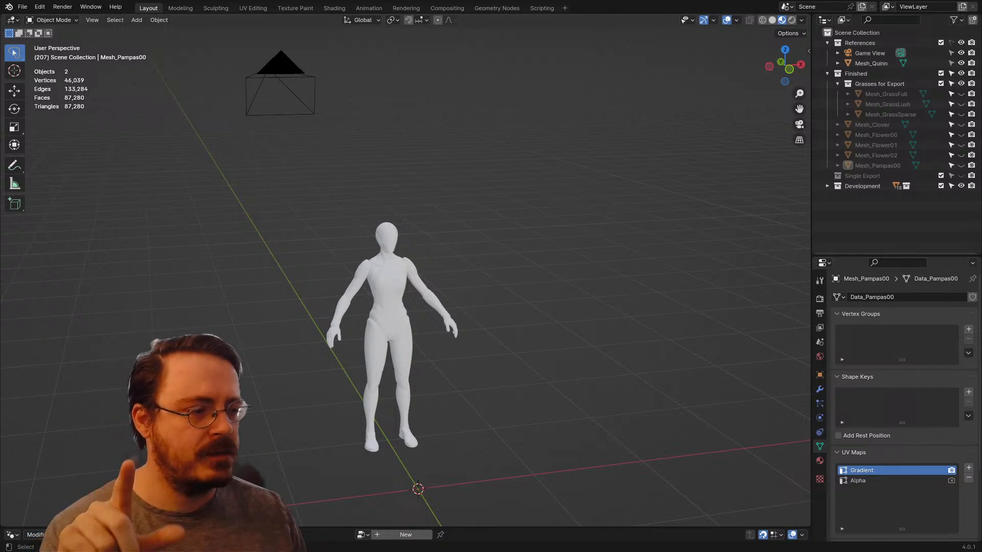
middle_click_drag(409, 287, 461, 232, "shift")
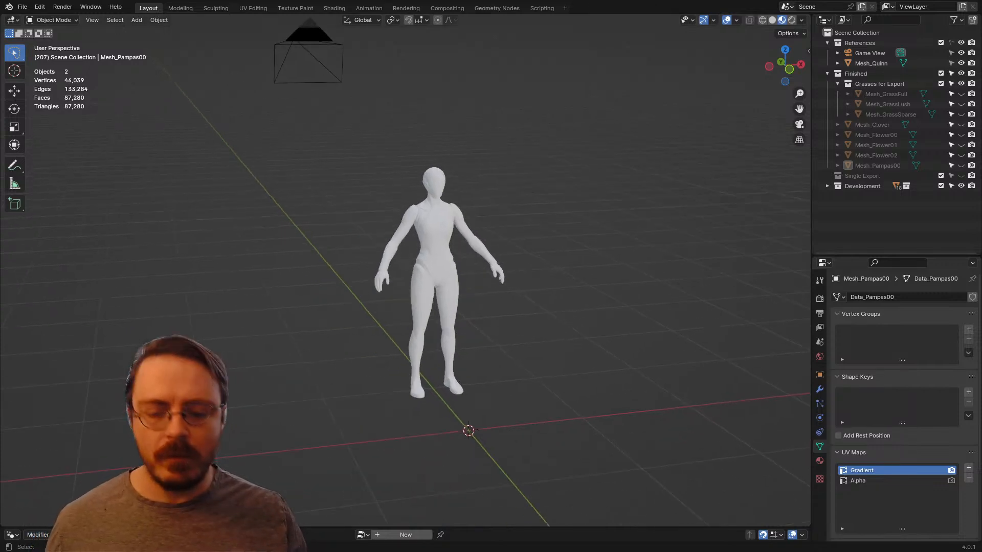
key("KP_1")
key("shift+a")
mouse_move(450, 270)
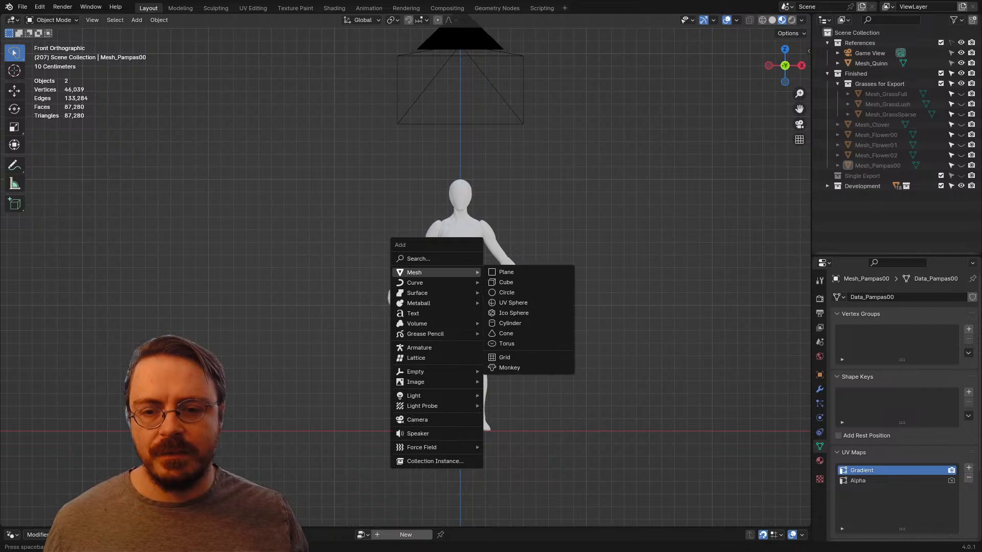
left_click(511, 273)
middle_click_drag(512, 273, 471, 153, "shift")
key("Tab")
Step: Delete three of the new plane's vertices, keeping only its front-right corner vertex
middle_click_drag(409, 287, 419, 337)
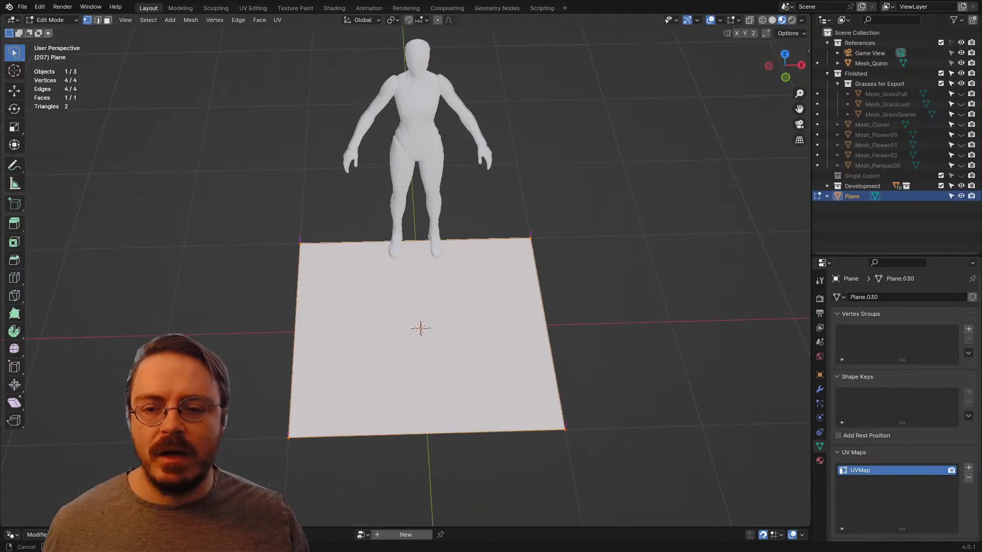
left_click_drag(276, 166, 542, 220)
key("x")
left_click(535, 243)
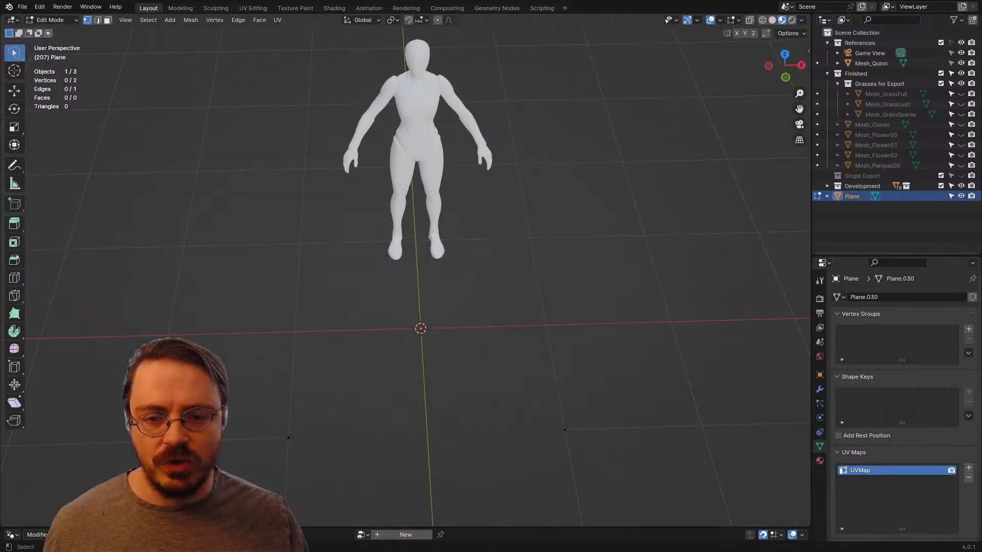
mouse_move(279, 354)
left_mouse_down()
mouse_move(377, 435)
mouse_move(374, 401)
left_mouse_up()
key("x")
left_click(369, 380)
Step: Snap the remaining vertex to the 3D cursor at the world origin and return to front view
left_click_drag(538, 383, 590, 430)
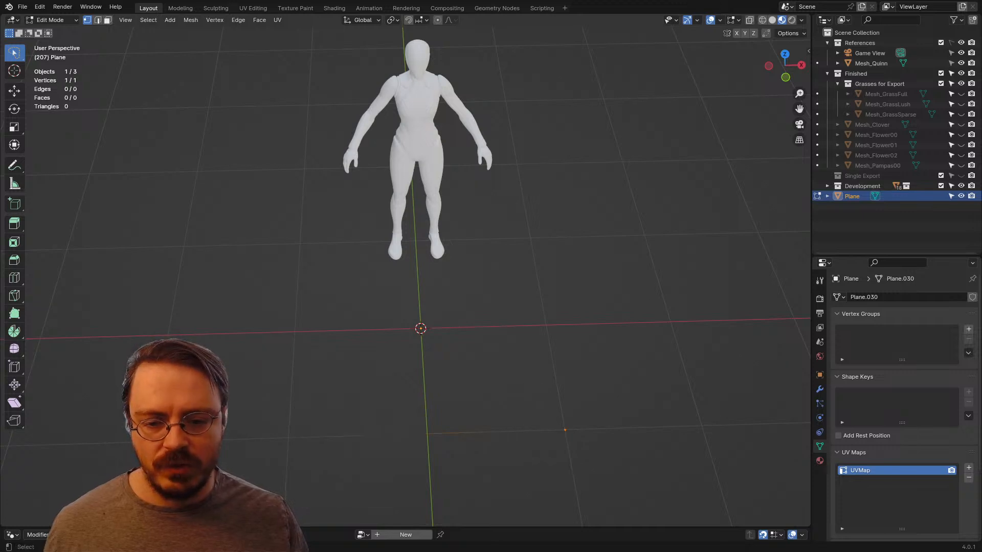
key("shift+s")
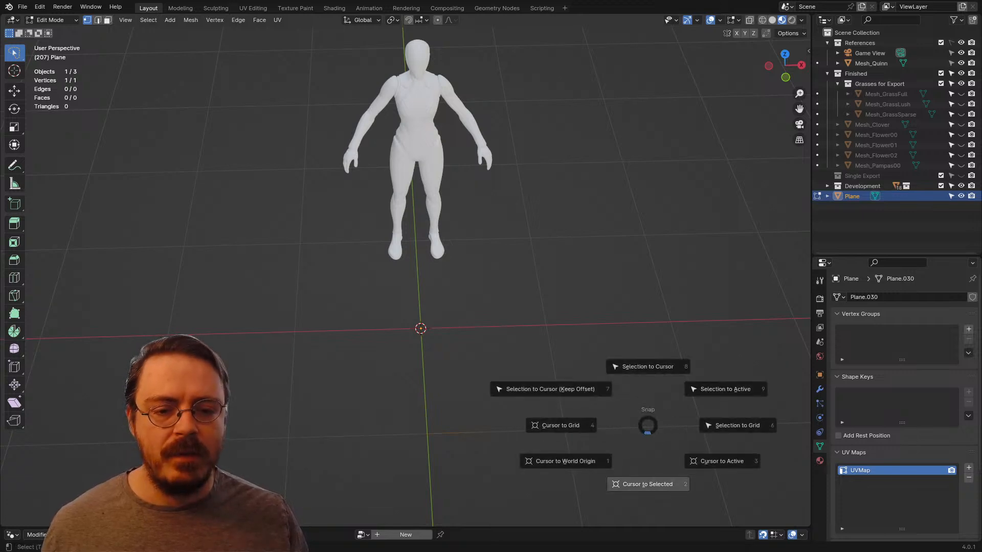
left_click(648, 366)
middle_click_drag(626, 360, 614, 316)
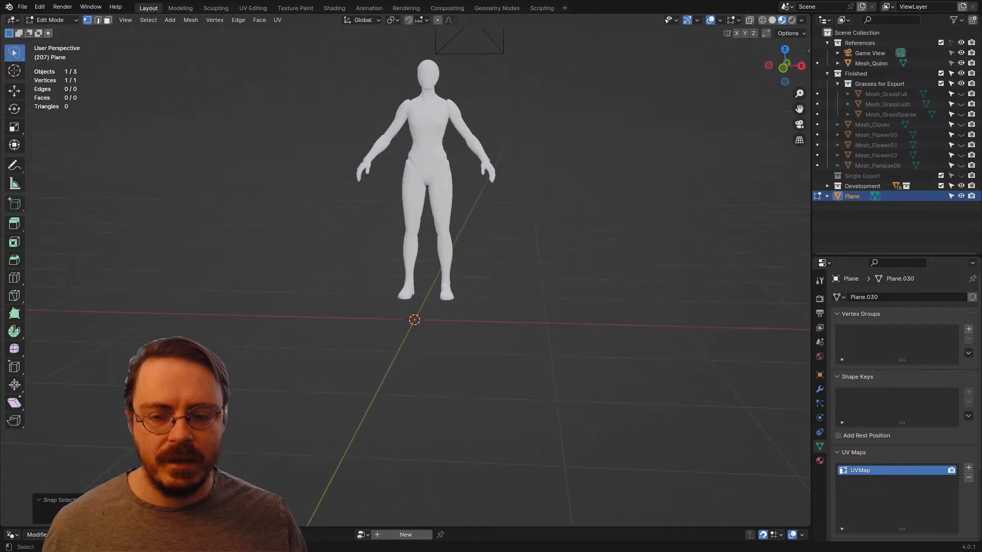
key("KP_1")
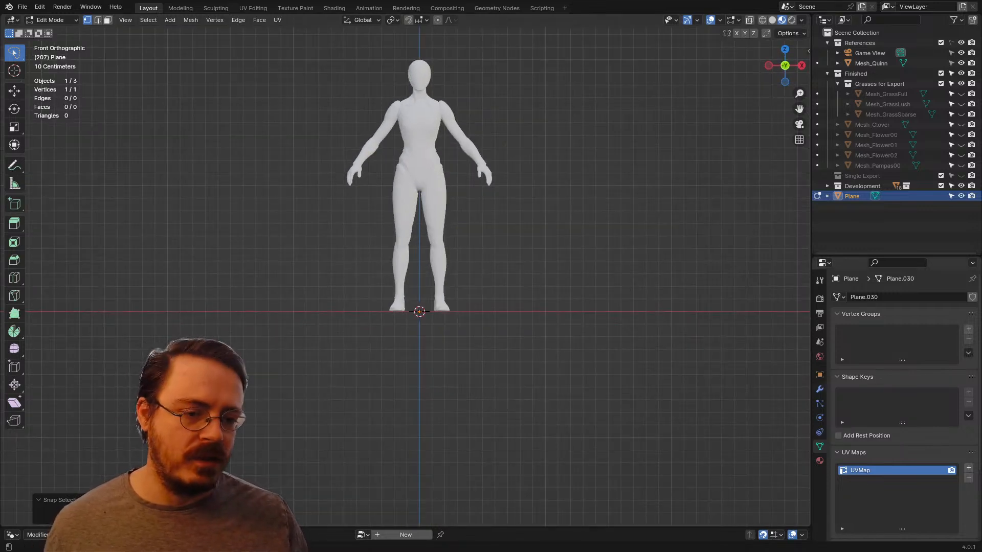
Step: Add a Skin modifier to the single-vertex Plane object
left_click(819, 390)
left_click(835, 296)
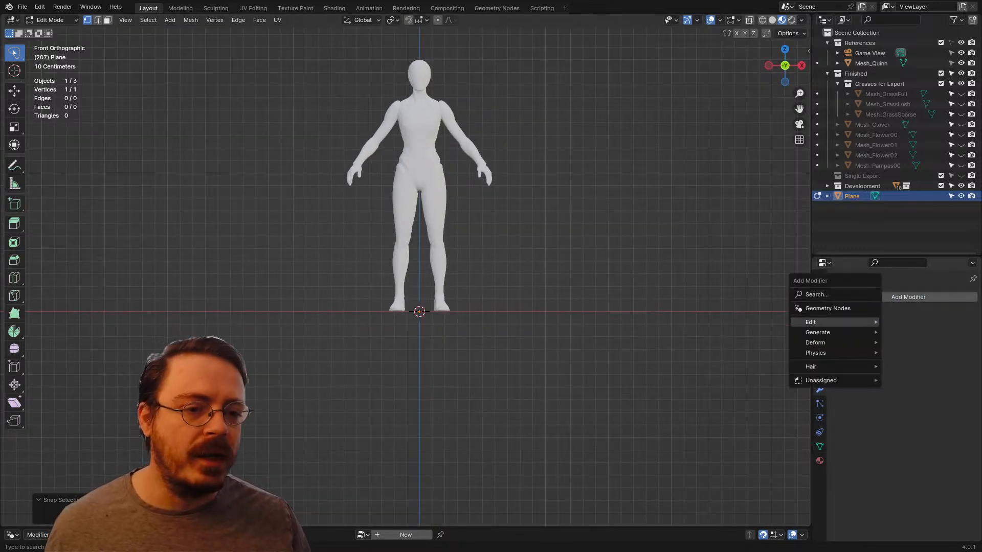
mouse_move(829, 332)
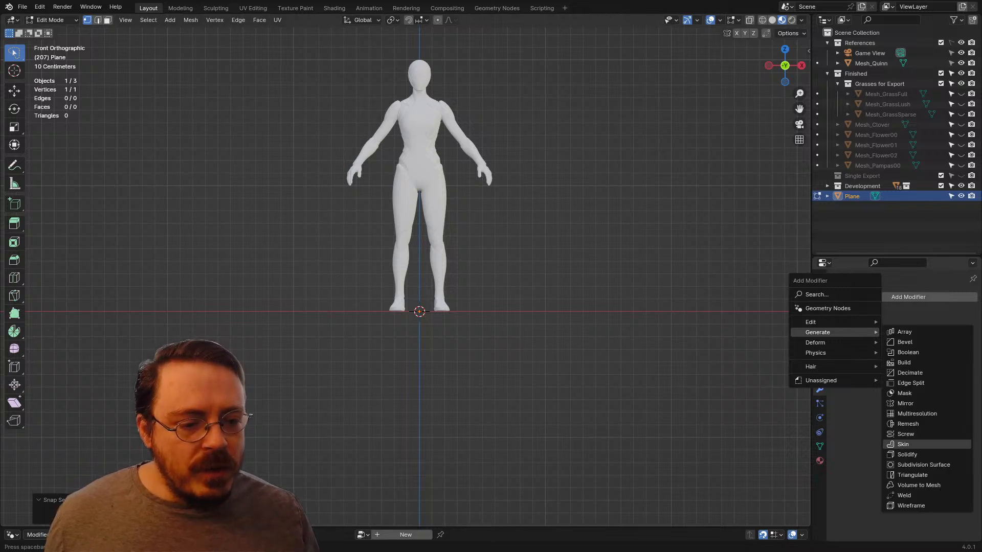
left_click(903, 444)
left_click(836, 314)
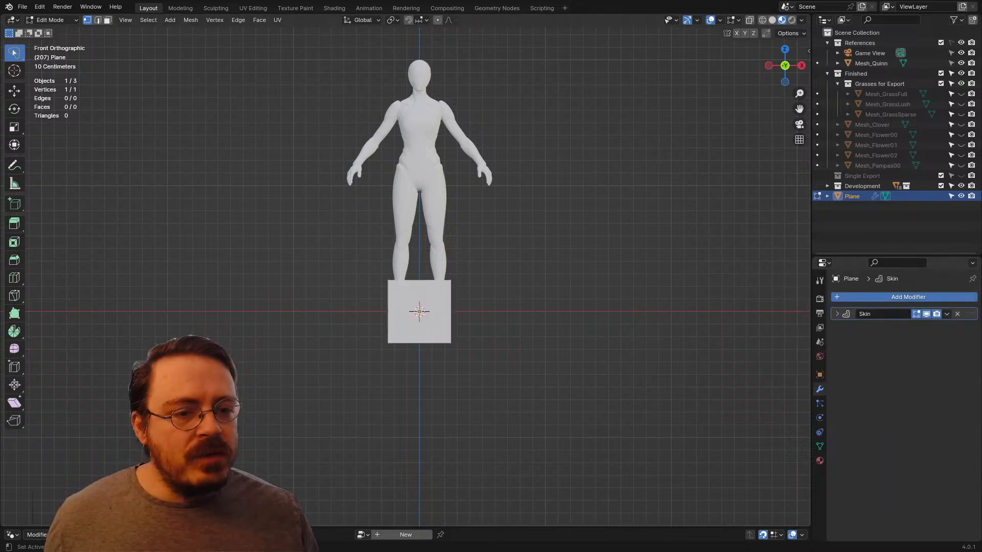
Step: Add a Subdivision Surface modifier to the Plane object and place it above the Skin modifier
left_click(833, 297)
mouse_move(823, 297)
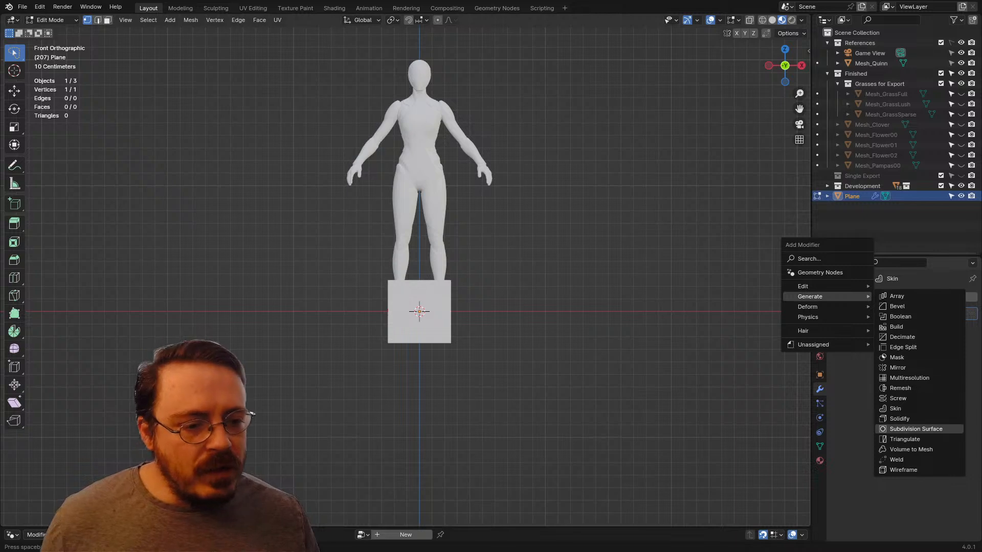
left_click(913, 429)
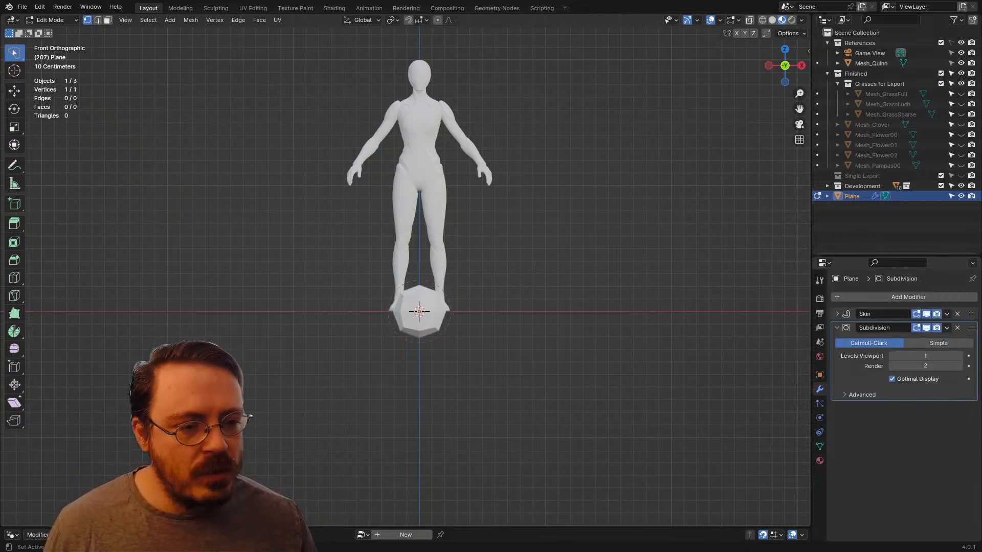
left_click_drag(971, 327, 971, 309)
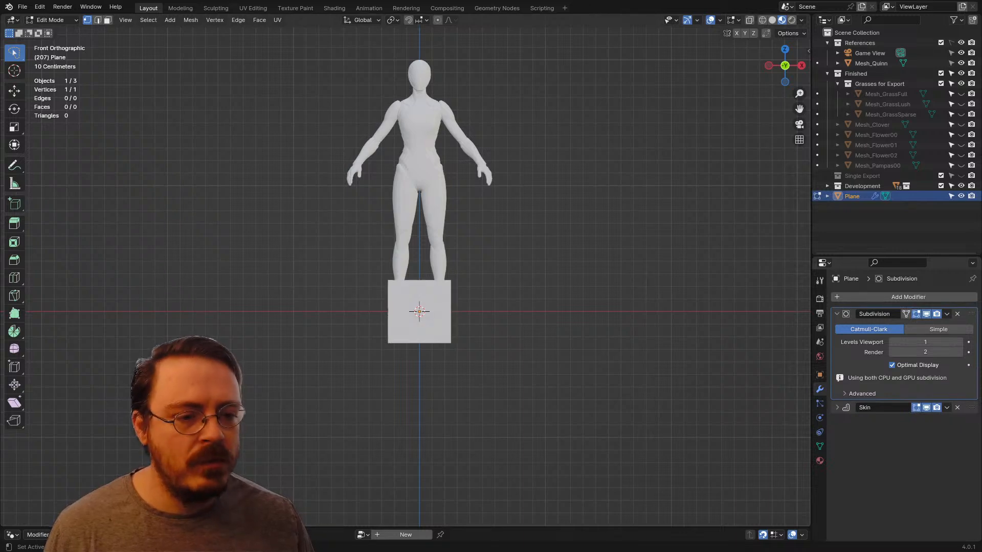
left_click(837, 314)
Step: Add a second Subdivision Surface modifier below Skin and enable Smooth Shading in the Skin modifier
left_click(853, 297)
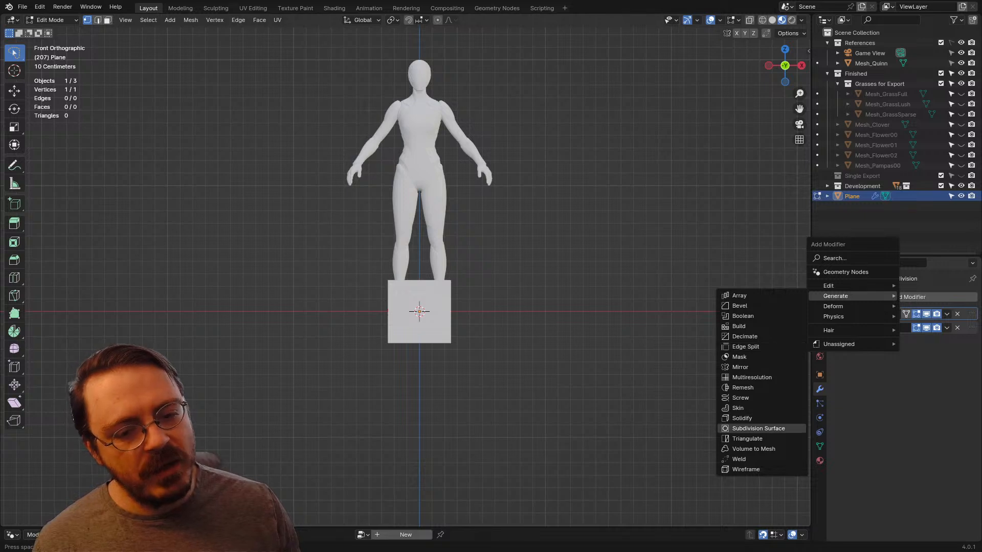
left_click(757, 428)
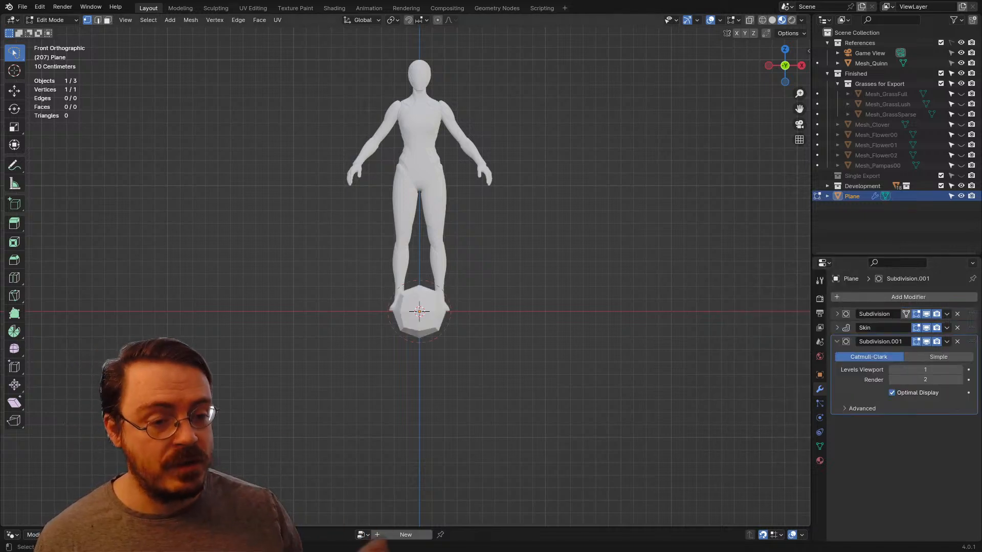
left_click(837, 328)
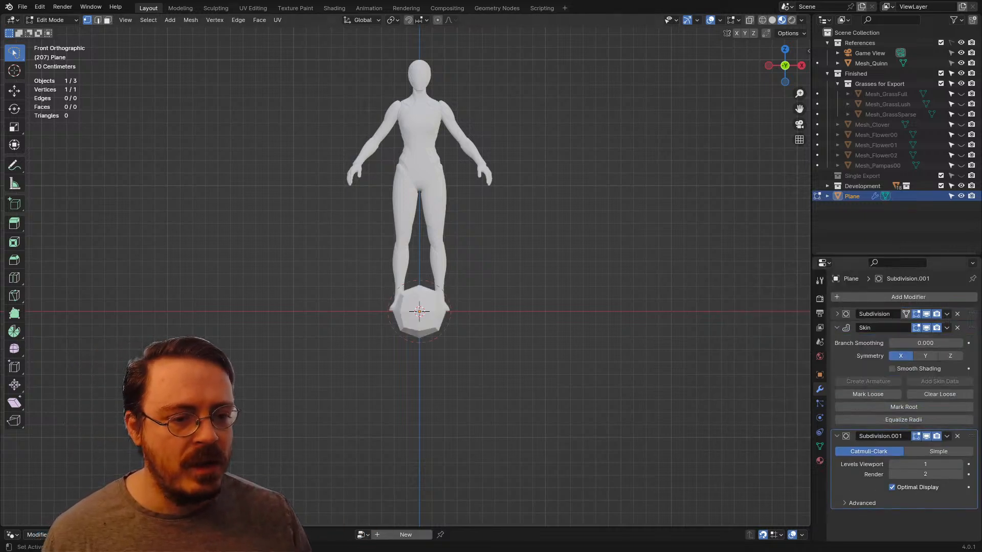
left_click(837, 436)
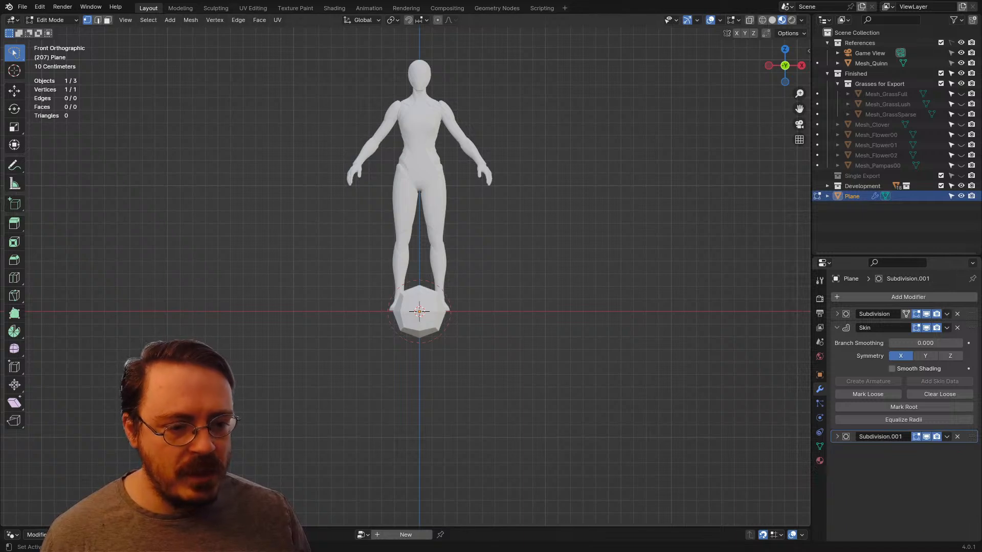
Step: Extrude the vertex upward three times into a gently curved trunk, with the upper two segments about 1.5 m and 1.9 m long
middle_click_drag(389, 235, 428, 242, "shift")
middle_click_drag(429, 242, 487, 274)
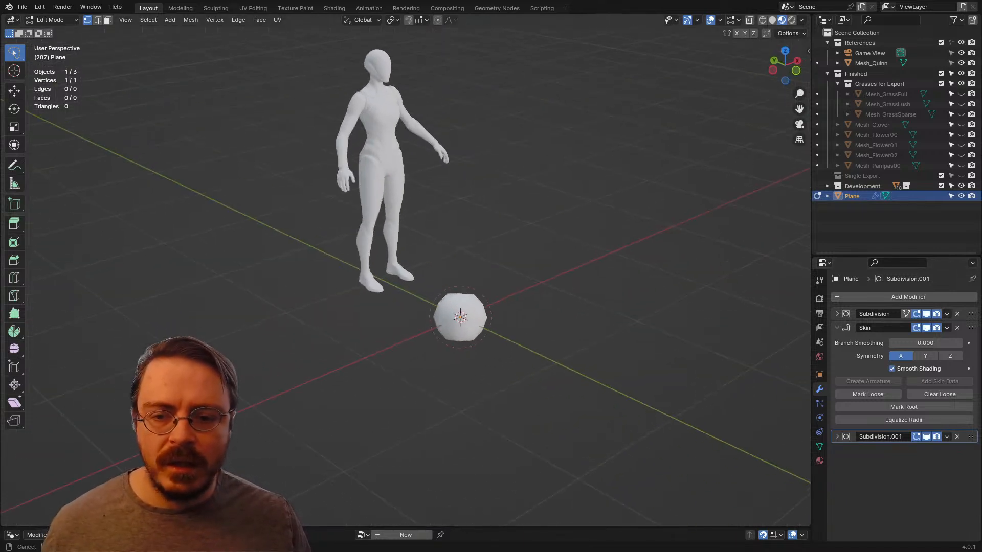
mouse_move(487, 274)
left_mouse_down()
mouse_move(429, 326)
mouse_move(430, 316)
left_mouse_up()
middle_click_drag(430, 316, 453, 307)
key("e")
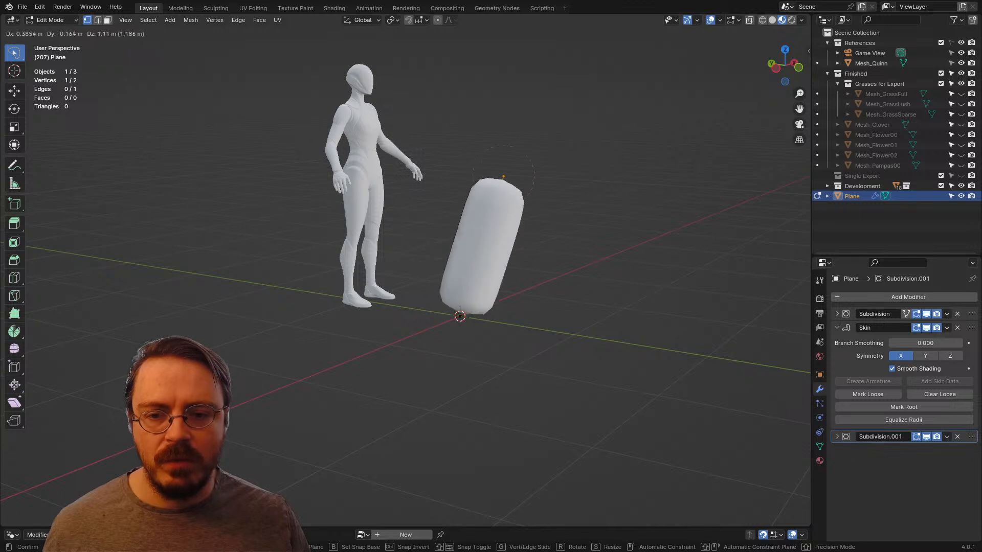
left_click(501, 141)
middle_click_drag(501, 141, 511, 242, "shift")
key("e")
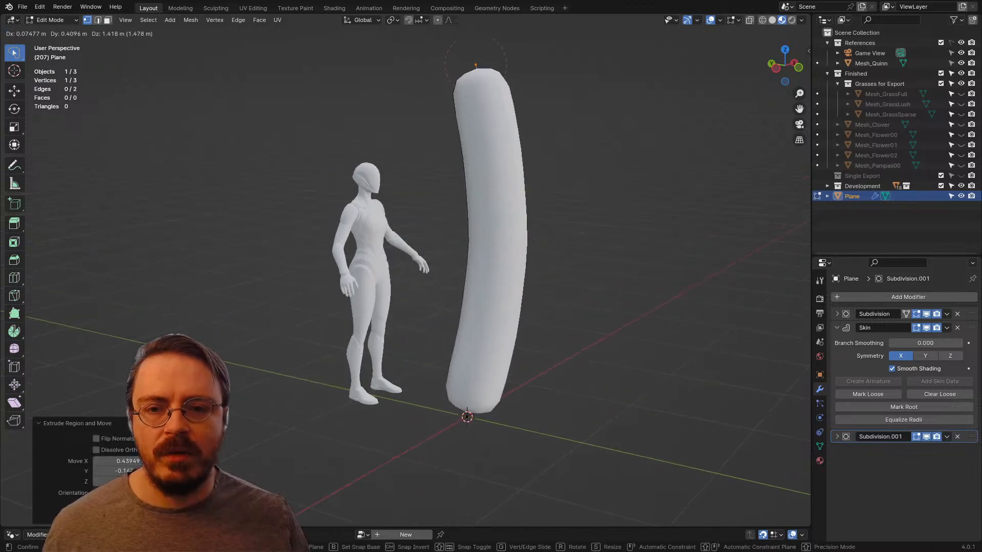
left_click(471, 68)
middle_click_drag(472, 68, 480, 174, "shift")
key("e")
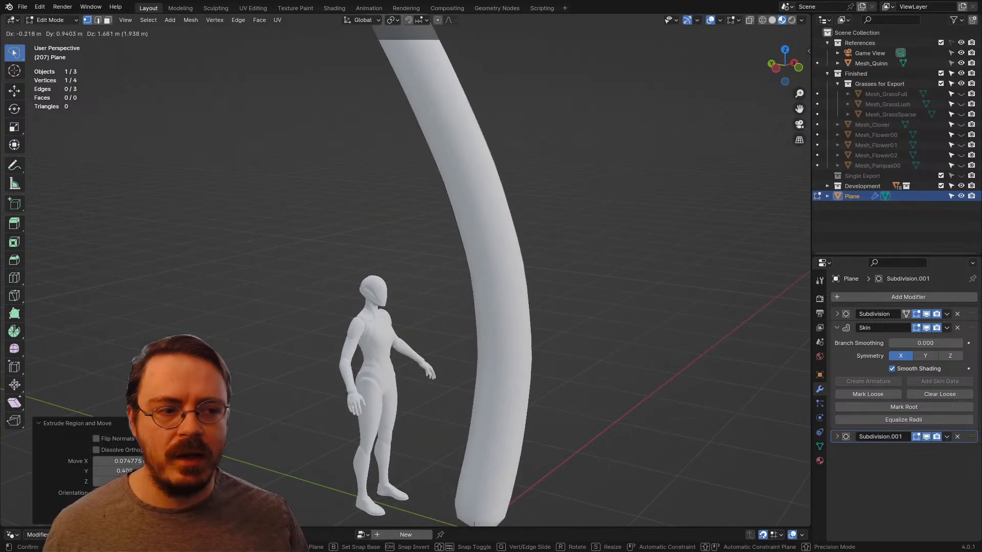
left_click(381, 35)
scroll(381, 35, "down", 4)
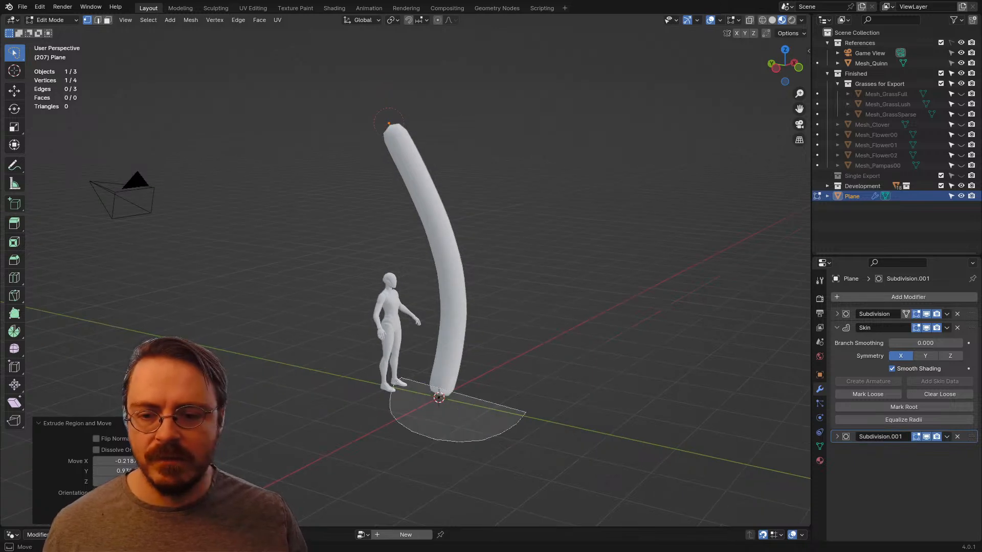
Step: Switch to front view, turn on X-ray and hide the References collection
key("KP_1")
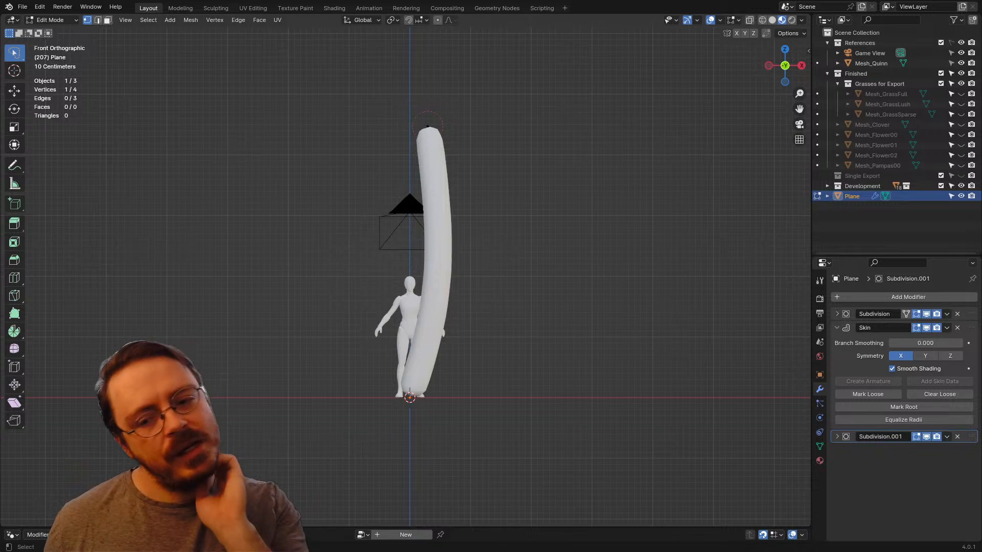
middle_click_drag(460, 230, 521, 193, "shift")
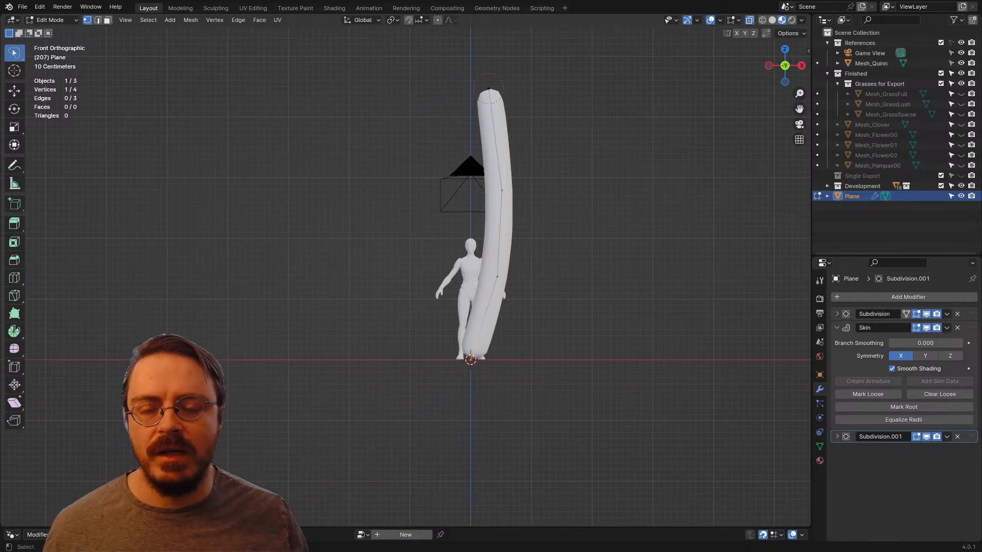
left_click(960, 43)
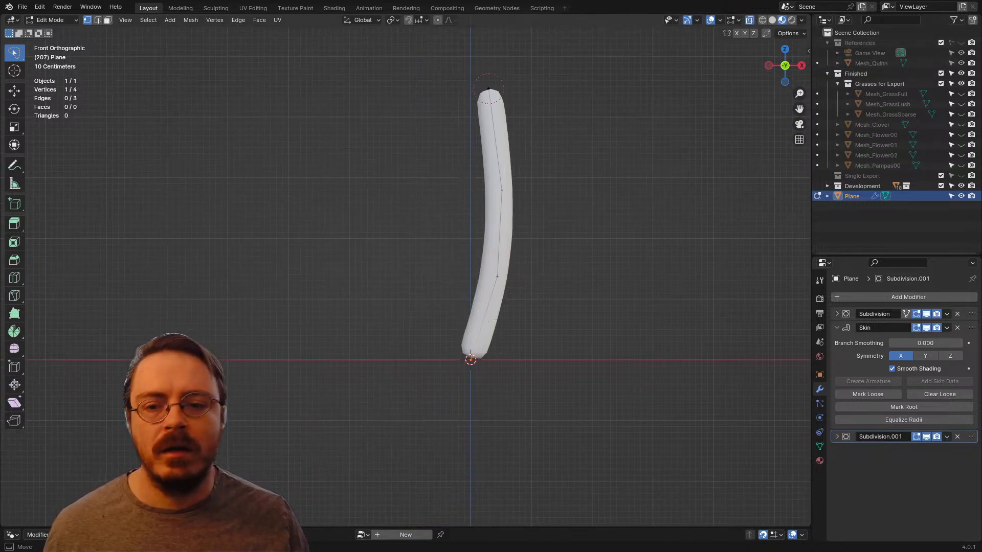
Step: In front view, reposition the trunk's upper three vertices so it rises almost straight above the origin with a slight wave
left_click_drag(526, 320, 422, 395)
scroll(421, 394, "up", 2)
scroll(421, 395, "down", 3)
middle_click_drag(460, 230, 435, 277, "shift")
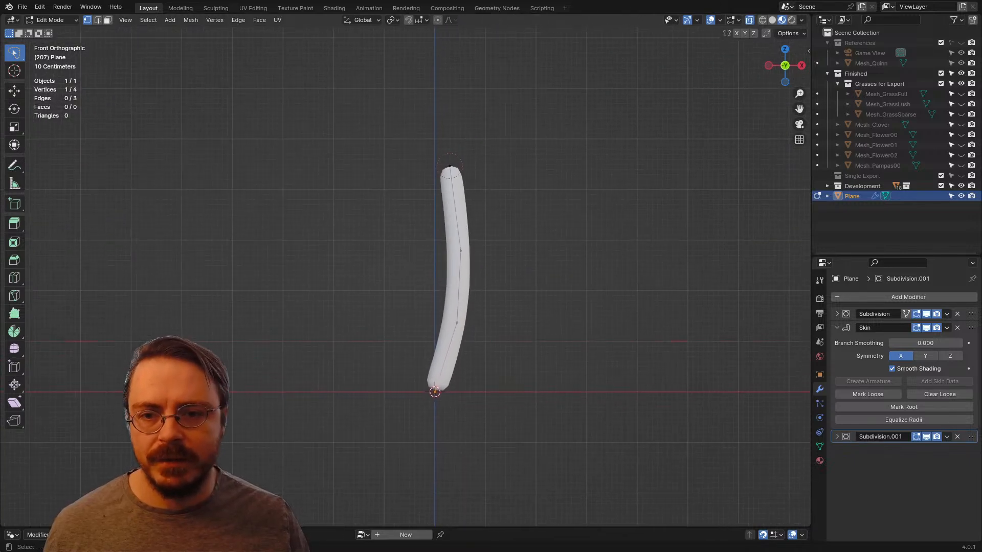
left_click_drag(411, 146, 493, 353)
key("g")
left_click(514, 208)
key("g")
left_click(400, 267)
key("g")
left_click(467, 356)
scroll(468, 356, "down", 2)
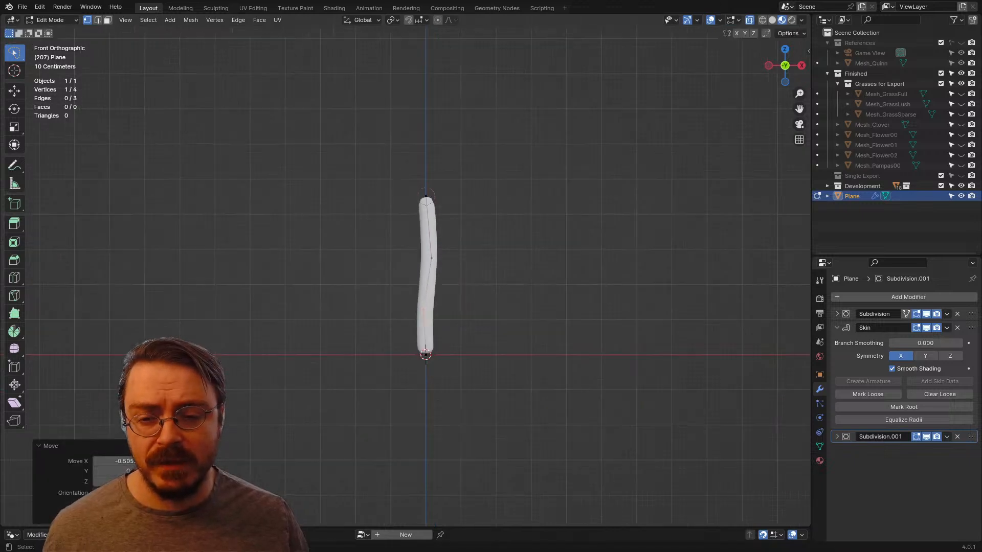
Step: Viewed from the side, raise the trunk's top vertex and shift the upper-middle vertex sideways to bend the trunk in depth
middle_click_drag(468, 356, 582, 367)
key("g")
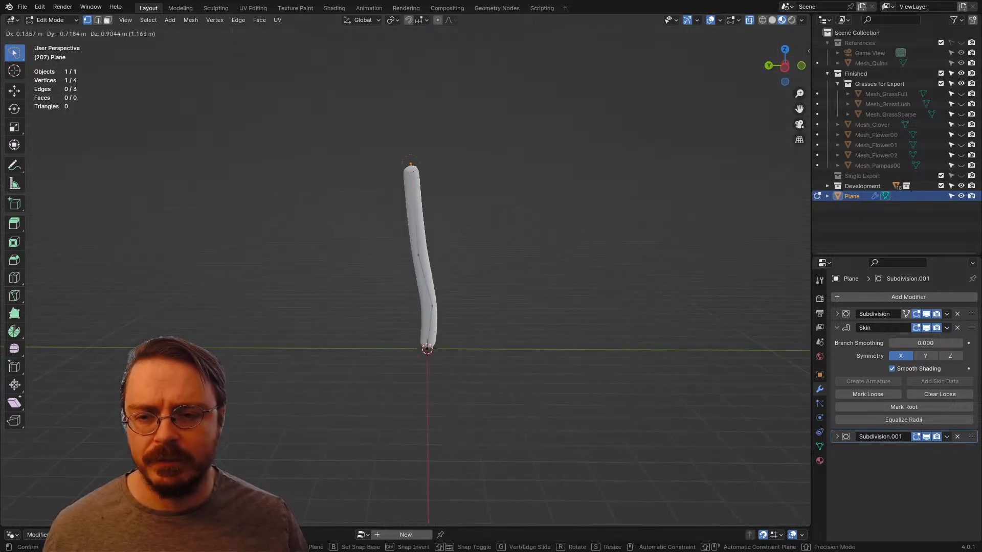
left_click(423, 164)
key("g")
left_click(421, 164)
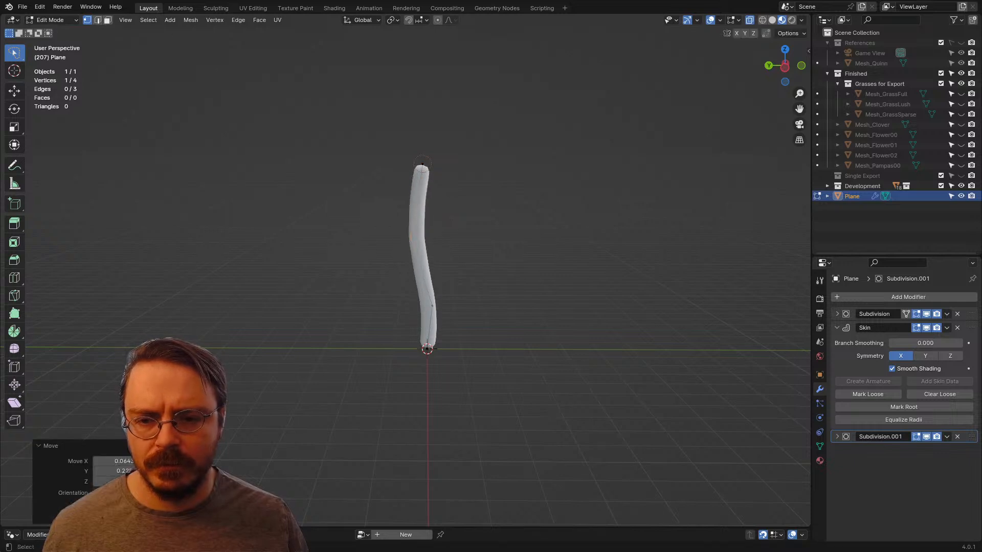
Step: Extrude a side branch outward from the trunk's upper-middle vertex
left_click(422, 165)
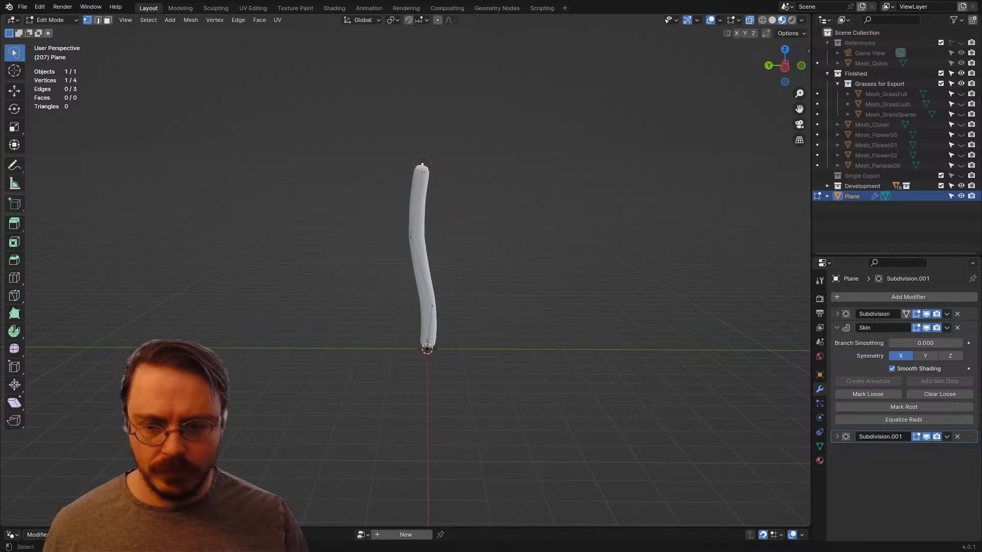
middle_click_drag(411, 237, 466, 221)
key("e")
left_click(380, 220)
scroll(431, 239, "up", 3)
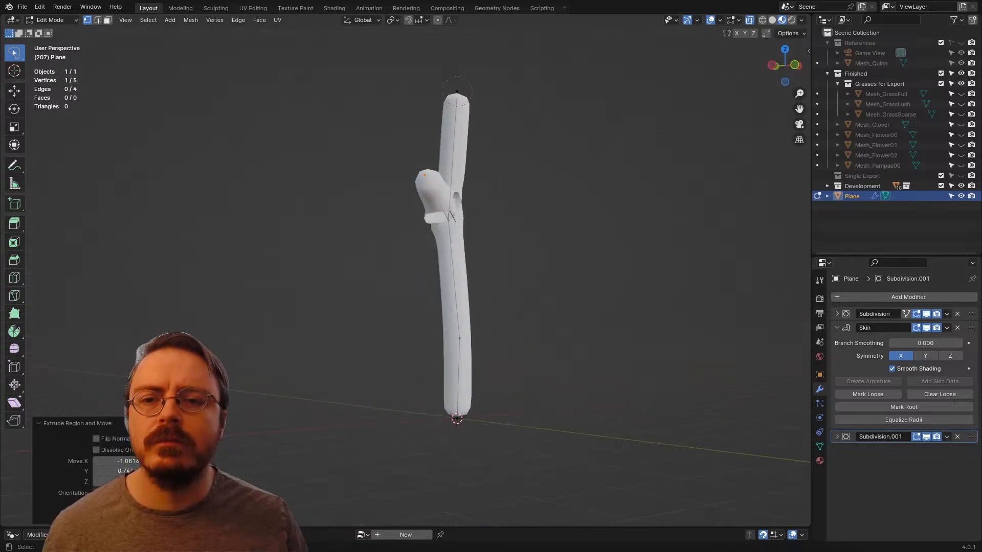
right_click(443, 160)
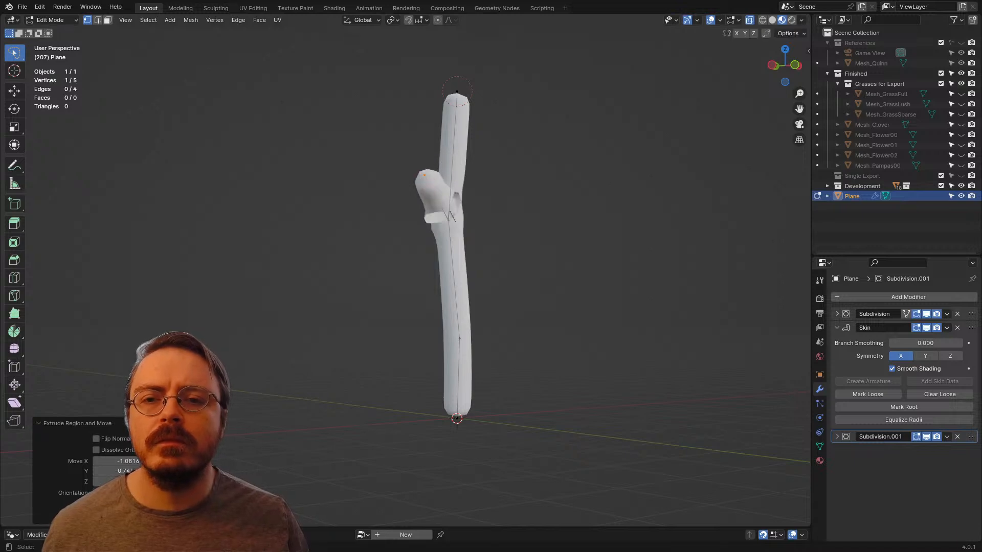
Step: Lengthen the side branch by moving its tip vertex about 0.5 m outward in negative X
left_click(457, 92)
middle_click_drag(456, 93, 453, 154, "shift")
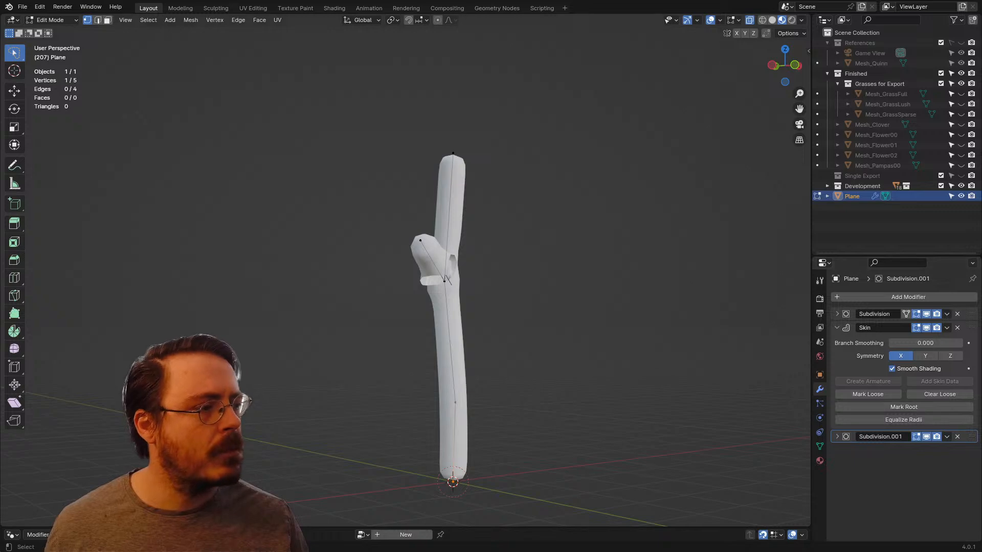
middle_click_drag(452, 286, 399, 232, "shift")
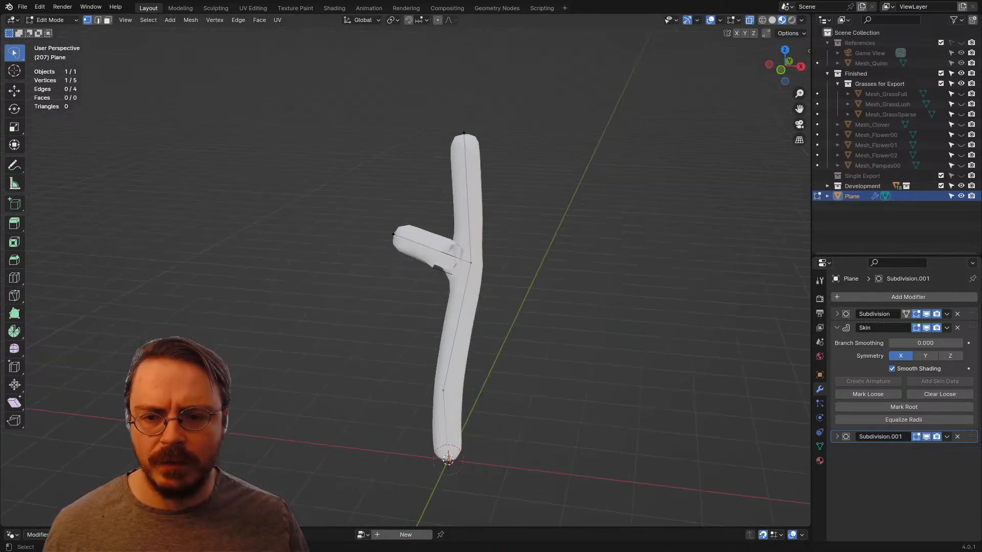
left_click_drag(337, 187, 424, 288)
key("g")
left_click(391, 297)
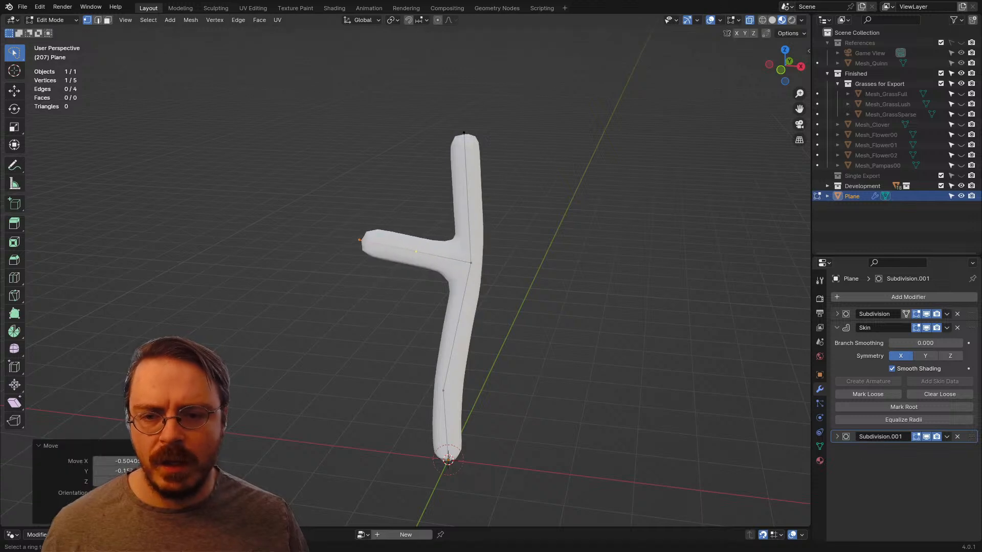
Step: Loop-cut the side branch and the top trunk segment, moving the new vertices toward the fork to bend both parts
left_click(415, 252)
left_click(415, 252)
key("g")
left_click(435, 262)
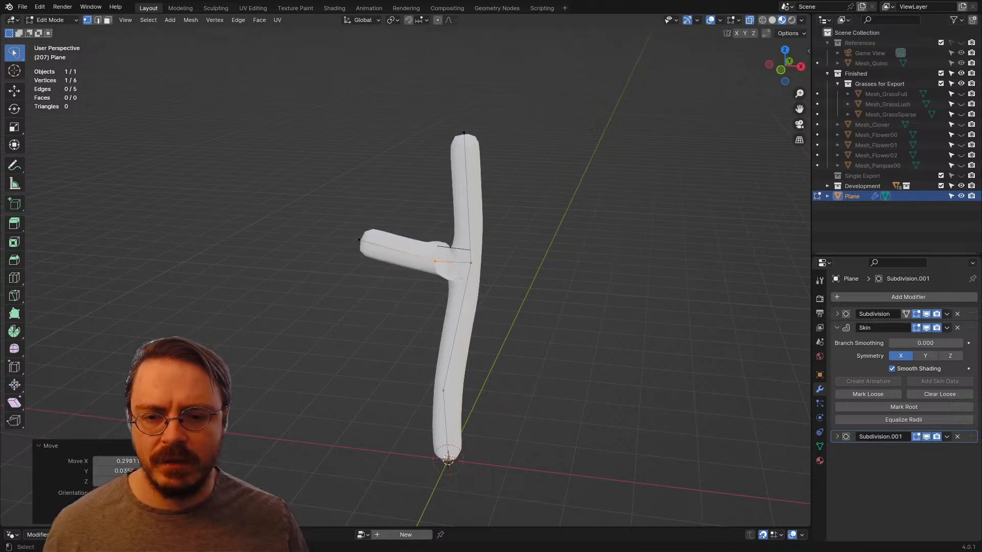
left_click(467, 199)
left_click(467, 199)
key("g")
left_click(482, 198)
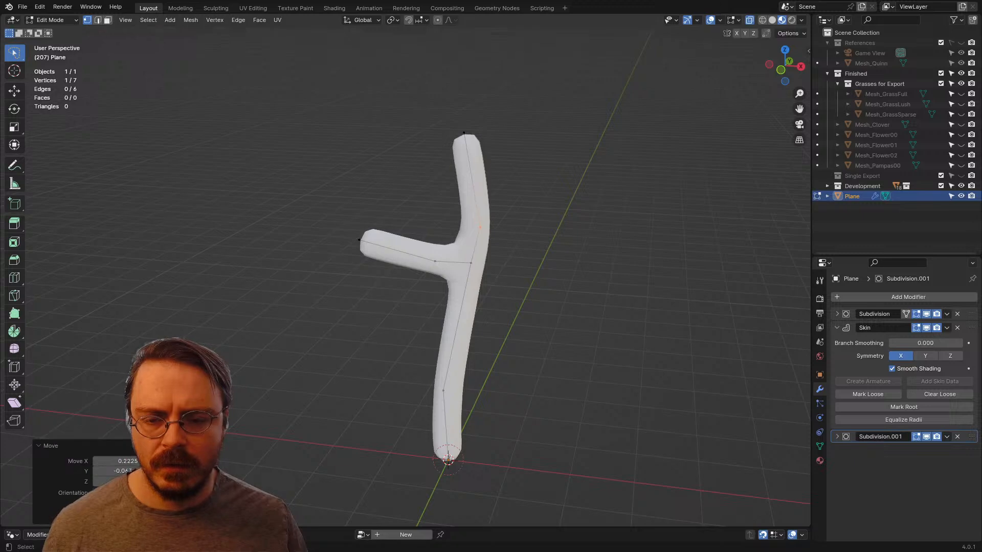
Step: Extrude a second branch from the new upper trunk vertex on the side opposite the first branch and adjust its tip
middle_click_drag(482, 197, 578, 193)
left_click_drag(456, 152, 478, 134)
mouse_move(478, 134)
middle_mouse_down()
mouse_move(488, 136)
mouse_move(384, 121)
middle_mouse_up()
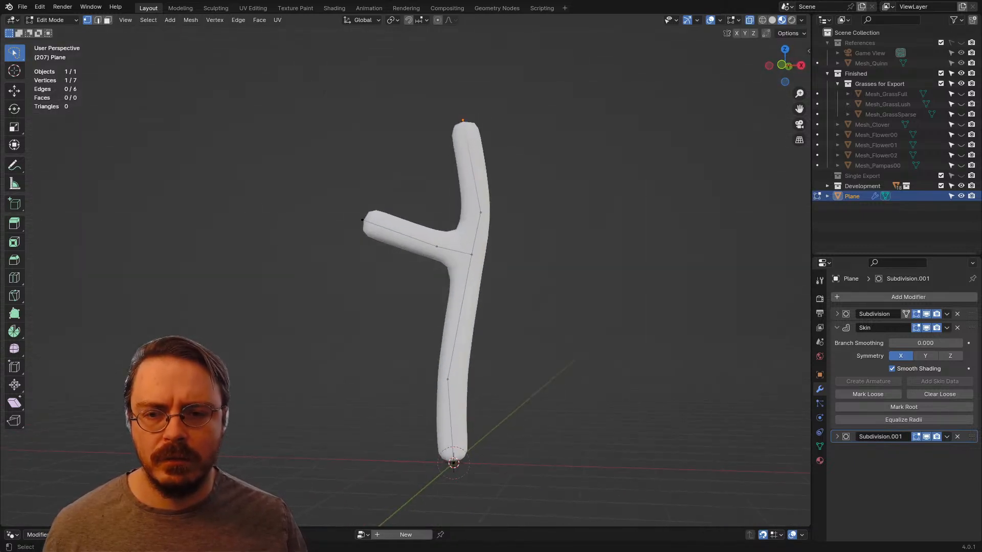
key("e")
left_click(541, 161)
middle_click_drag(541, 160, 627, 177)
key("g")
key("Return")
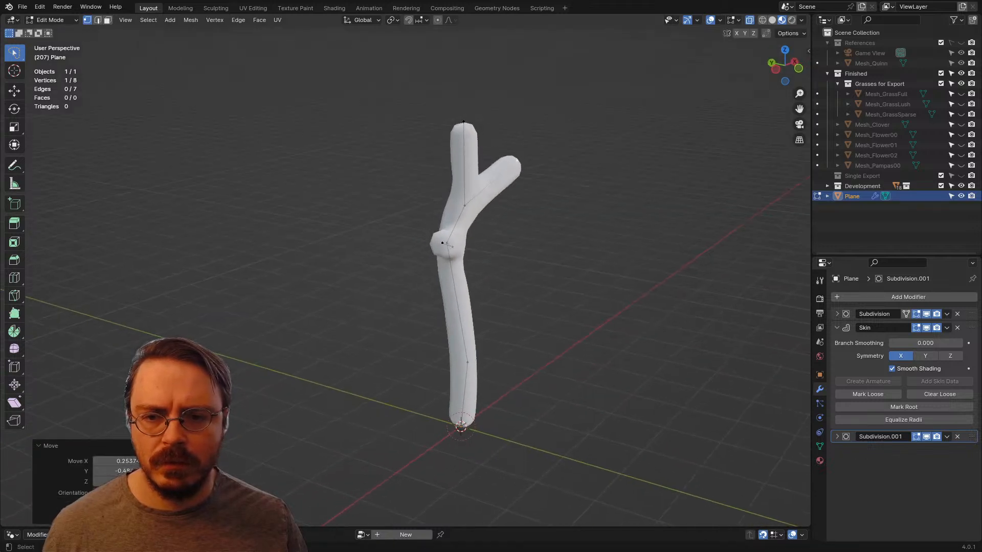
Step: Move the trunk's top vertex about 0.56 m in negative X so the top leans away from the second branch
left_click(463, 122)
key("g")
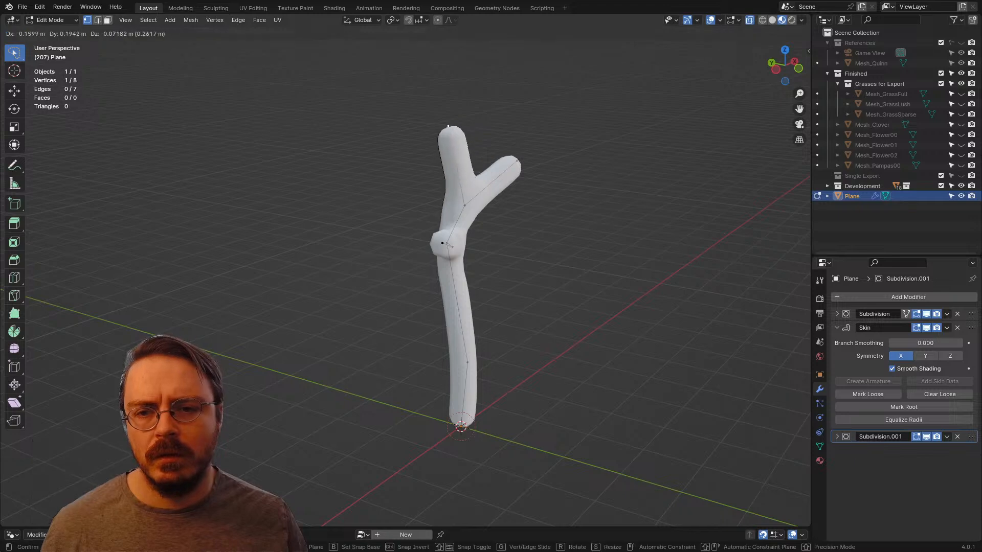
left_click(407, 134)
middle_click_drag(408, 134, 309, 127)
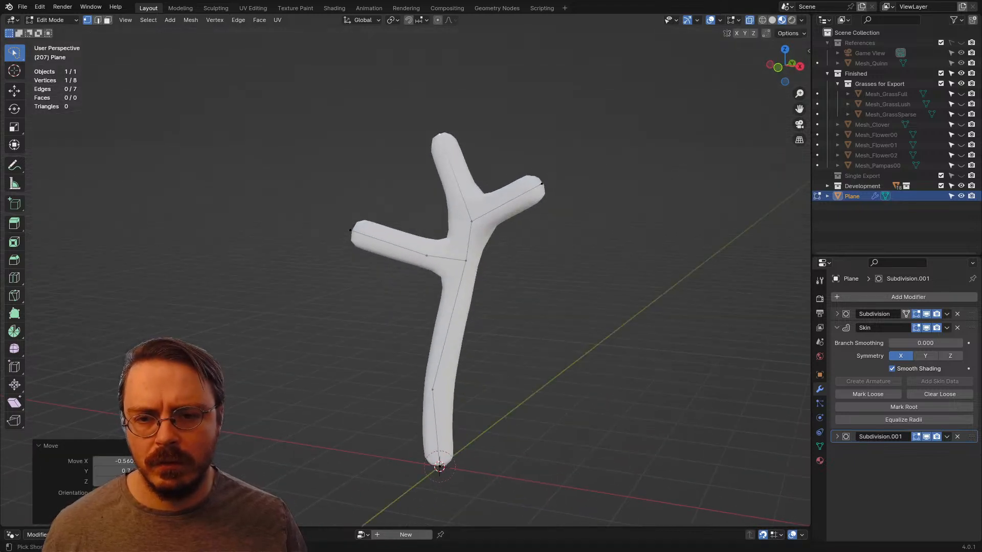
Step: Loop-cut the trunk's top segment and move the new vertex about 0.31 m in negative X
key("ctrl+r")
left_click(454, 177)
middle_click_drag(454, 177, 430, 177)
key("g")
left_click(409, 174)
Step: Extrude a third branch from the new top-segment vertex, about 0.93 m in negative X
key("e")
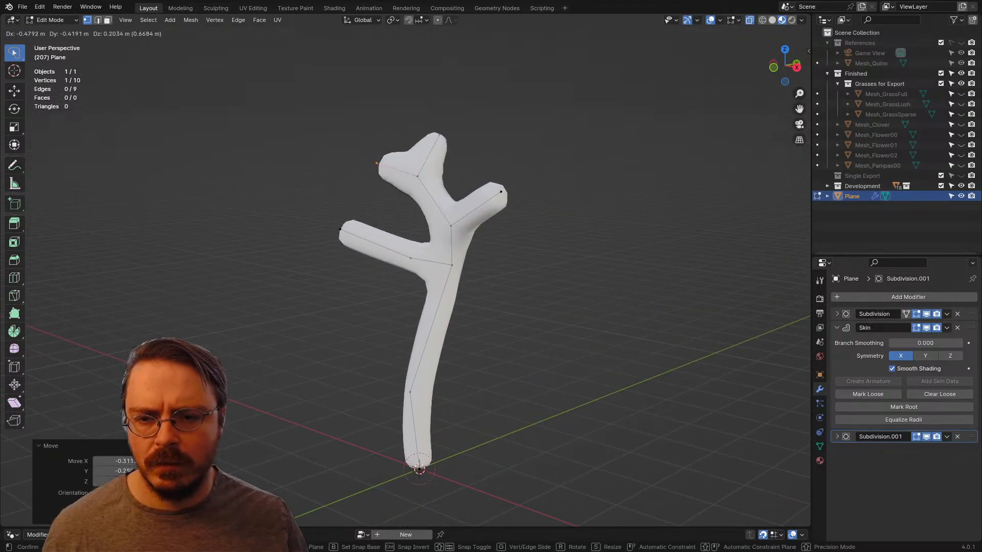
left_click(337, 154)
middle_click_drag(337, 154, 347, 200)
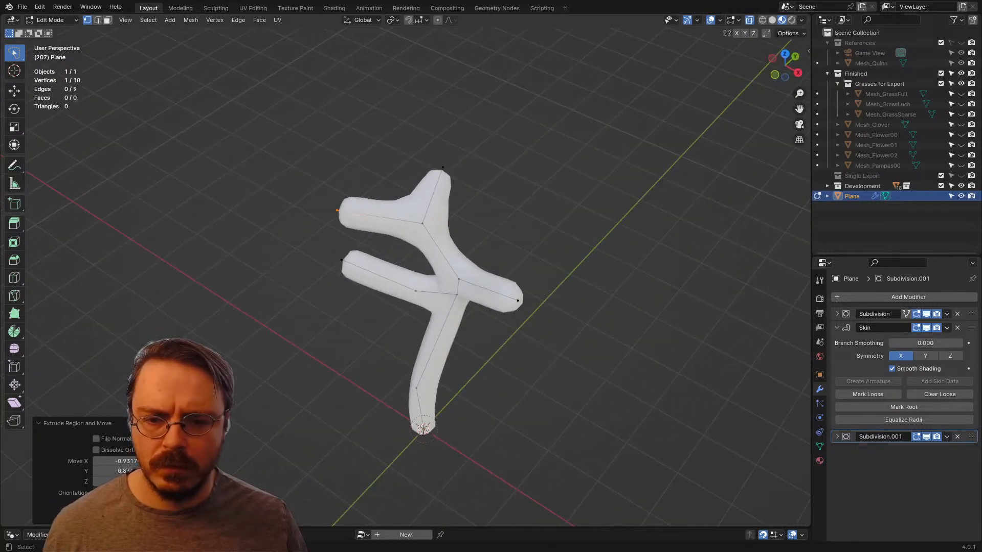
Step: Move the second branch's tip vertex about 1.05 m in Y to swing it away from the other branches
left_click(518, 300)
middle_click_drag(518, 300, 453, 263)
key("g")
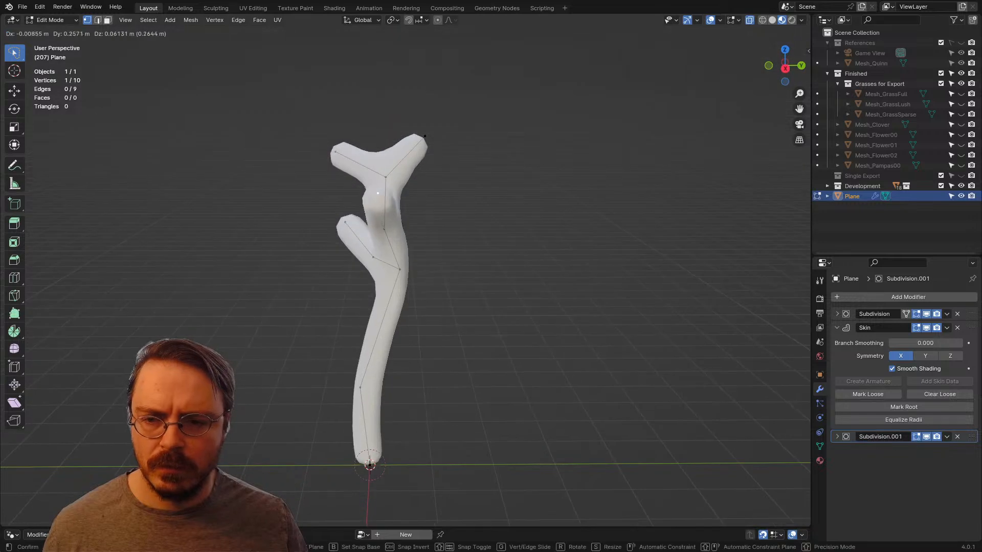
left_click(524, 240)
middle_click_drag(524, 240, 539, 219)
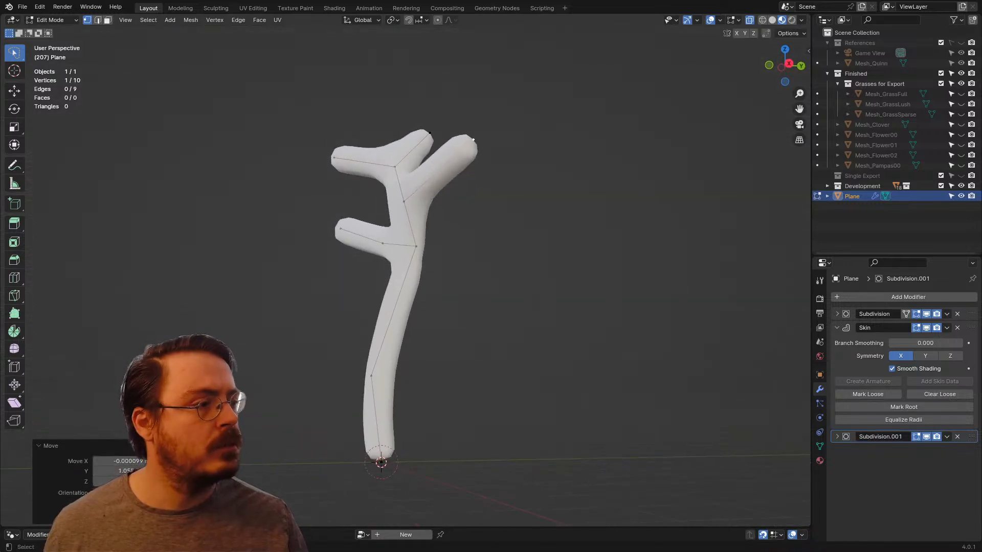
Step: Shift the first fork's edge slightly in negative Y, and move the upper trunk vertex about 0.22 m in negative X and 0.58 m in Y
left_click_drag(434, 233, 454, 309)
key("g")
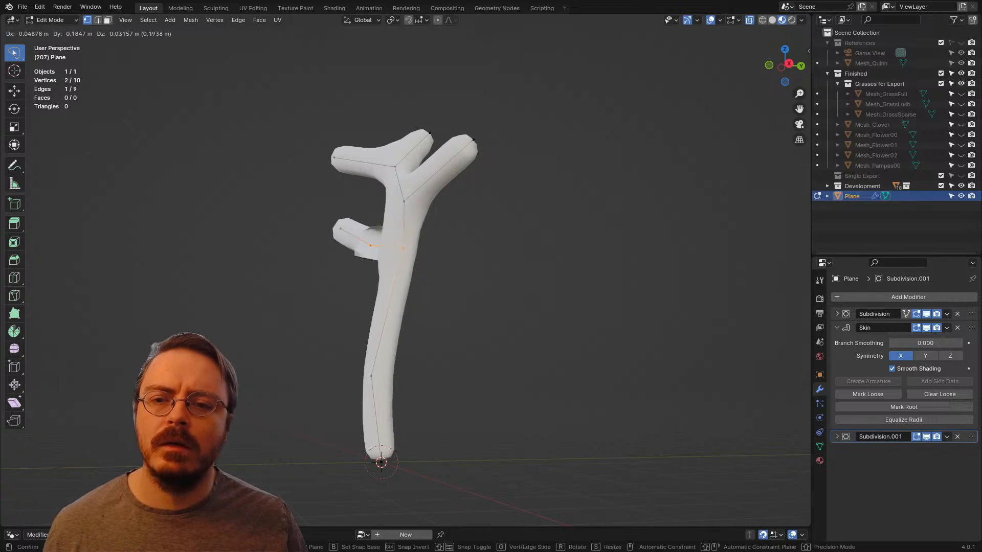
left_click(441, 303)
middle_click_drag(440, 302, 571, 333)
key("g")
left_click(481, 375)
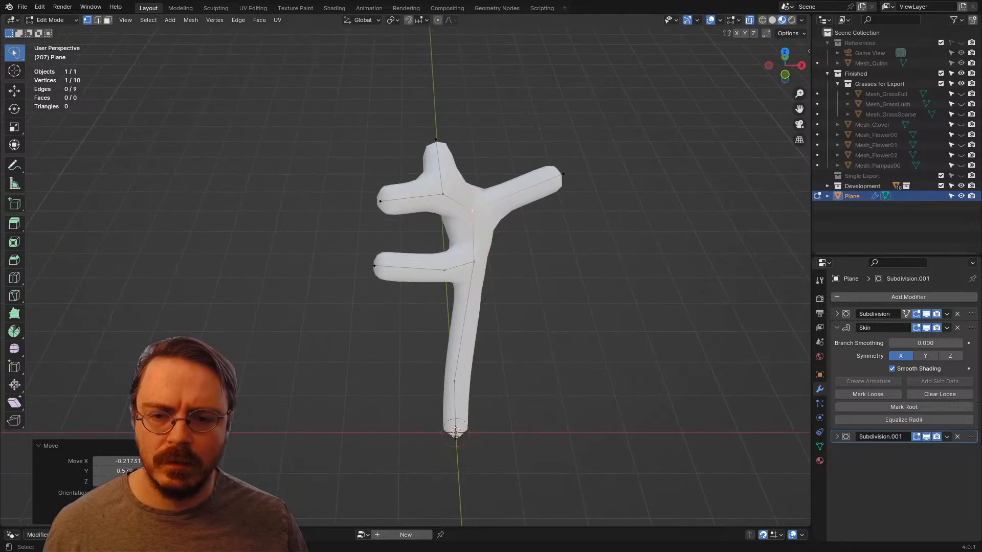
Step: Extrude a fourth branch about 1.17 m in X from the lower fork vertex, opposite the first branch, and adjust its tip
left_click(474, 263)
middle_click_drag(473, 262, 490, 251)
key("e")
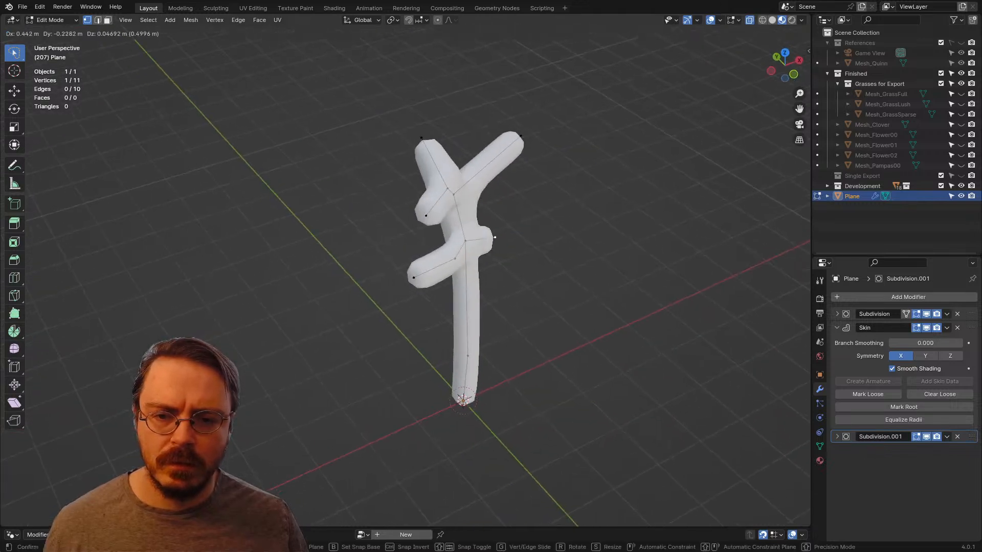
left_click(542, 232)
middle_click_drag(542, 232, 545, 287)
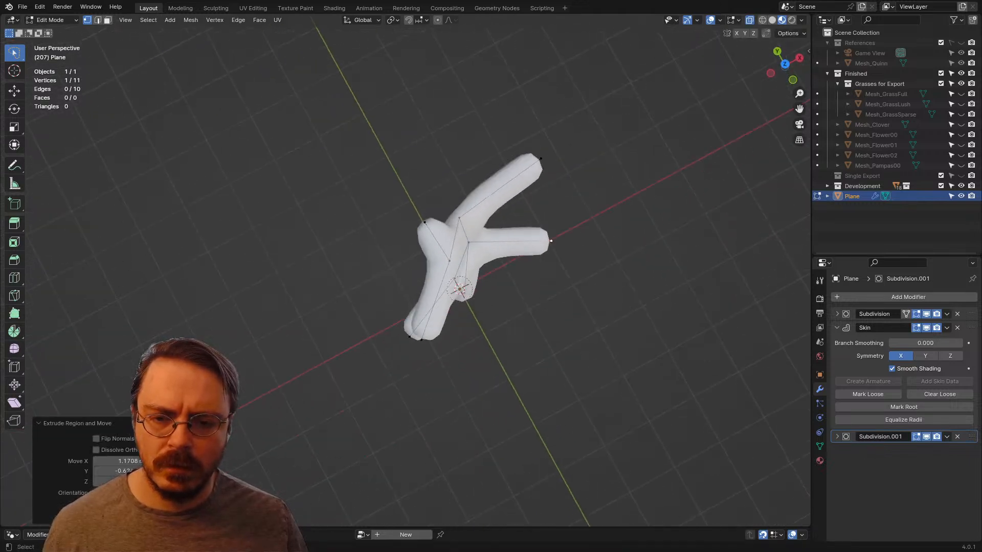
key("g")
left_click(533, 306)
Step: Swing the second branch's tip vertex sideways to spread it away from the fourth branch
mouse_move(523, 208)
left_mouse_down()
mouse_move(537, 143)
mouse_move(556, 176)
left_mouse_up()
key("g")
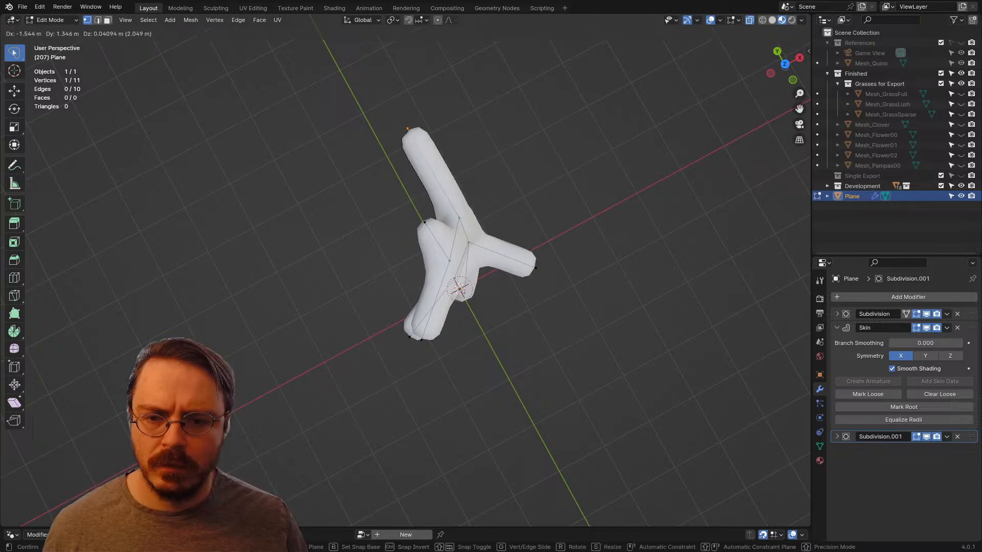
left_click(418, 152)
middle_click_drag(418, 152, 501, 124)
Step: Reposition both tips of the topmost fork so they spread apart, moving the trunk's top vertex about 0.61 m in negative X
left_click_drag(482, 246, 490, 240)
middle_click_drag(489, 240, 466, 260)
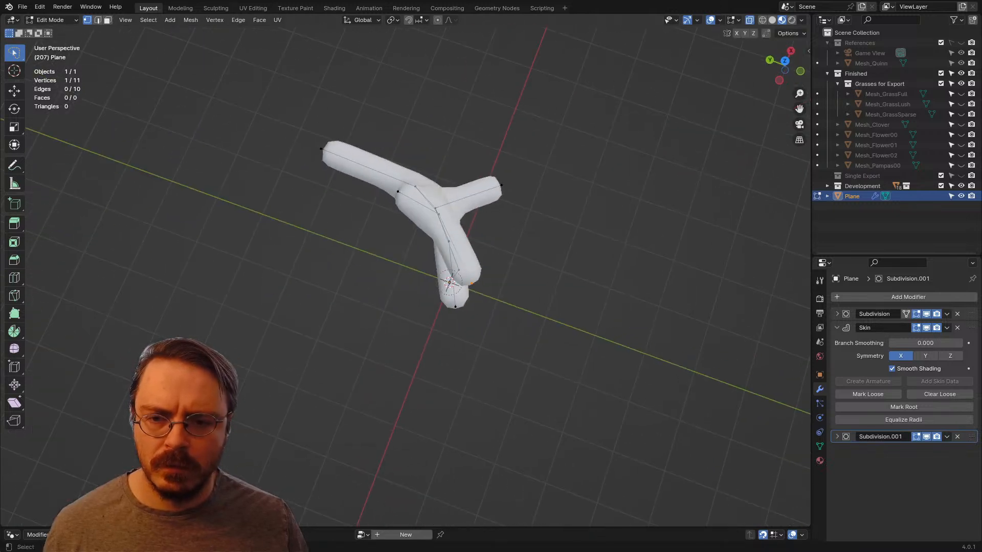
key("g")
left_click(502, 220)
left_click(397, 192)
key("g")
left_click(372, 224)
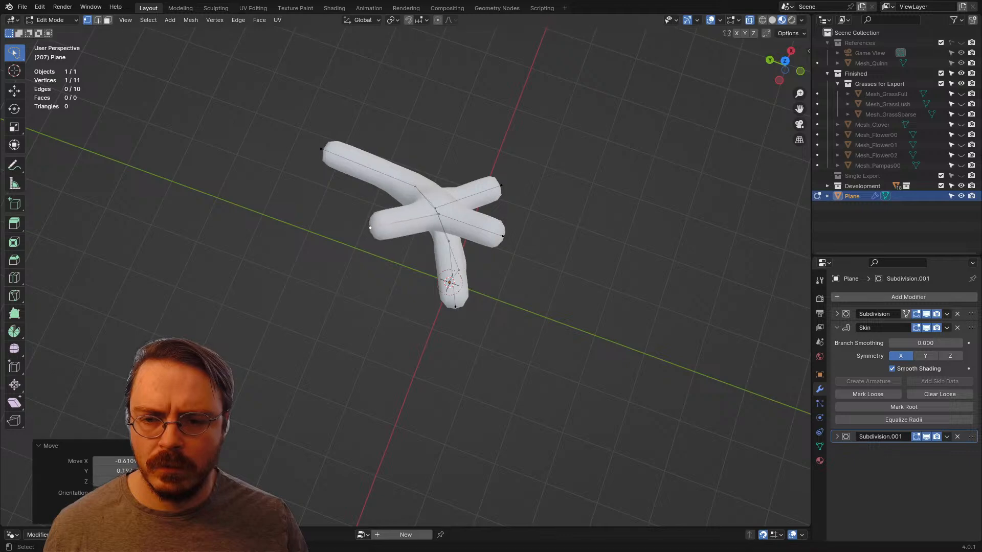
middle_click_drag(372, 223, 538, 150)
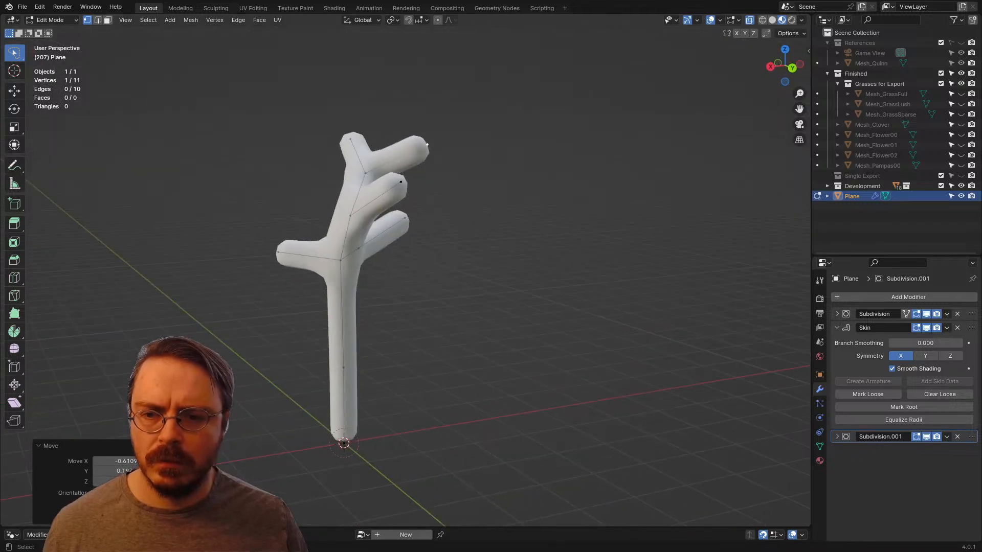
Step: Move the upper trunk vertex where the second branch starts about 0.29 m in X
left_click(350, 216)
key("g")
left_click(328, 212)
middle_click_drag(328, 212, 431, 220)
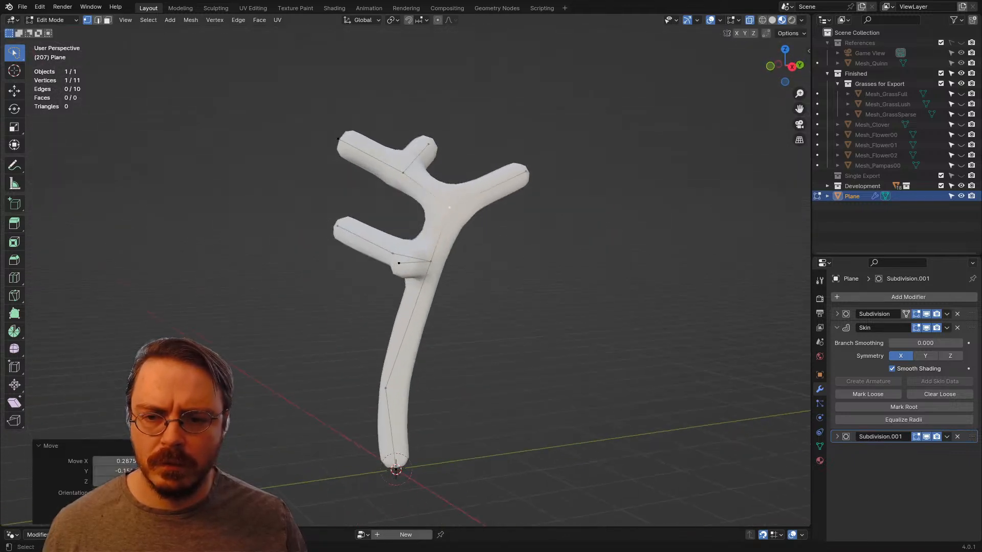
left_click(418, 267)
middle_click_drag(419, 267, 449, 166)
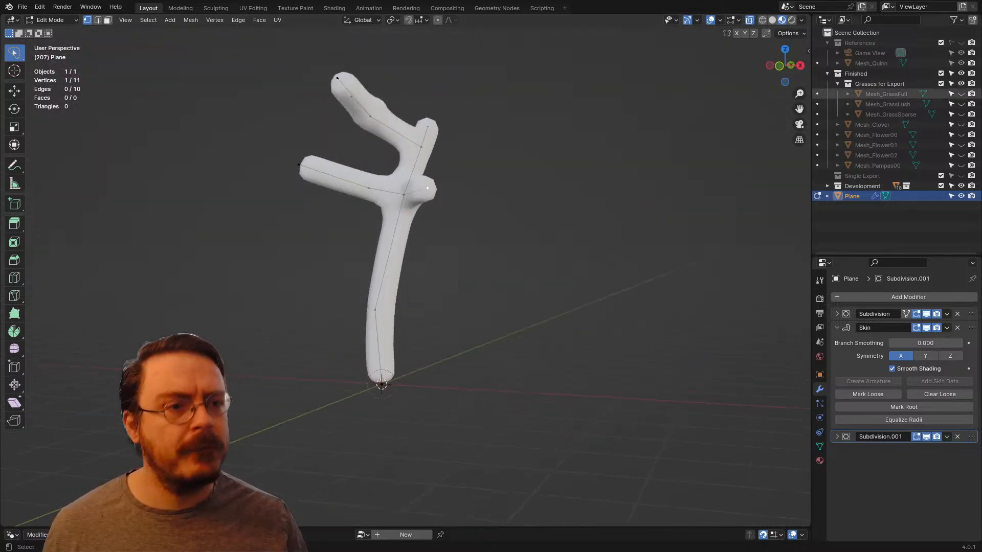
Step: Show the References collection for scale and extrude the trunk's base vertex about 0.87 m straight down along Z
left_click(960, 43)
middle_click_drag(532, 205, 443, 202)
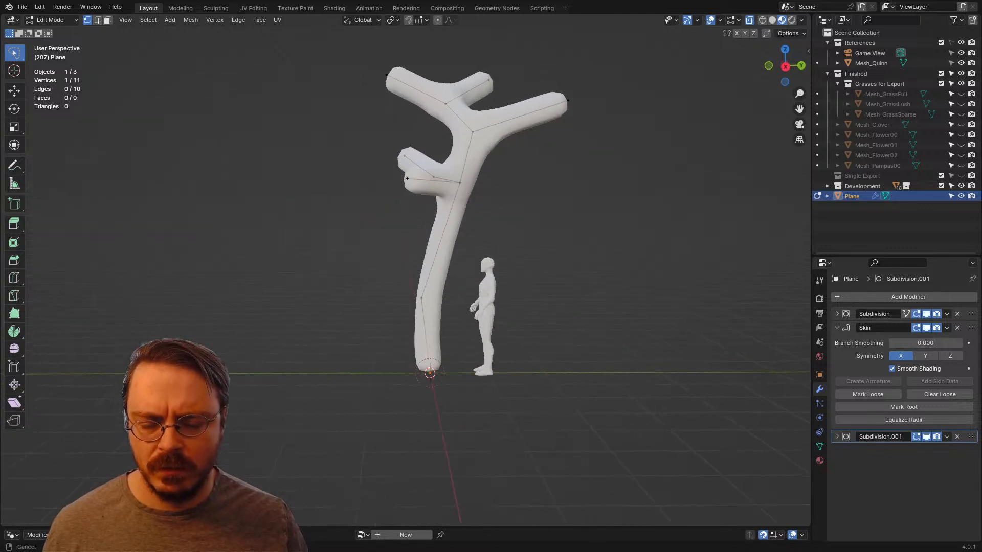
scroll(460, 256, "up", 3)
key("e")
key("z")
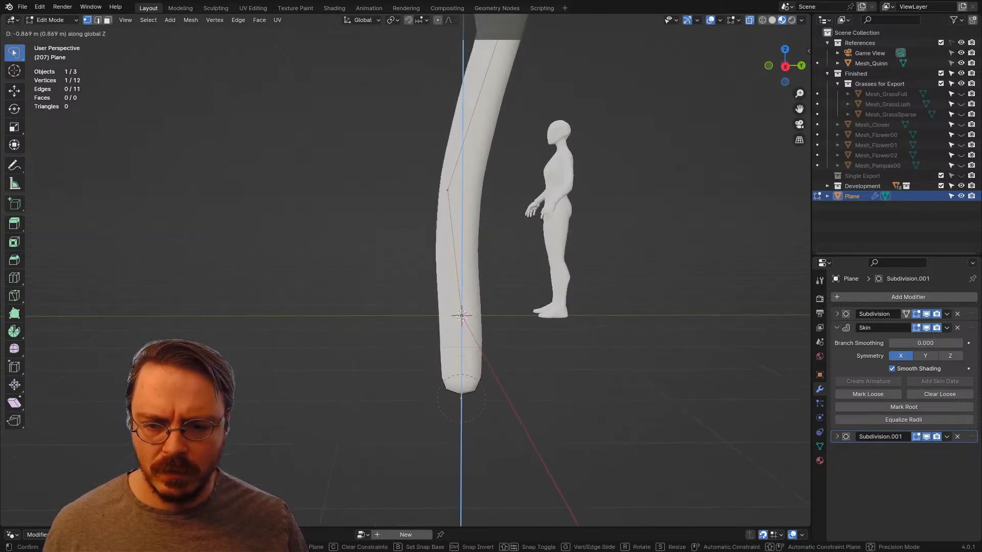
key("Return")
Step: Enlarge the skin radius of the trunk's base and lower trunk so the stem flares toward the ground
key("KP_1")
scroll(368, 230, "down", 3)
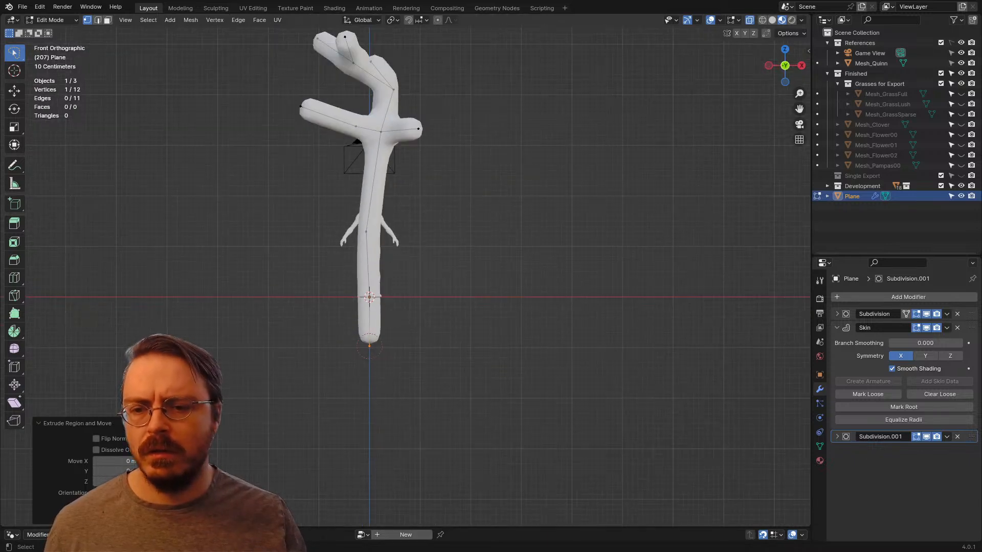
key("s")
left_click(735, 380)
mouse_move(372, 284)
left_mouse_down()
mouse_move(442, 309)
mouse_move(455, 303)
left_mouse_up()
key("ctrl+a")
left_click(546, 303)
middle_click_drag(428, 201, 486, 283, "shift")
mouse_move(487, 283)
left_mouse_down()
mouse_move(432, 299)
mouse_move(463, 325)
left_mouse_up()
key("ctrl+a")
left_click(590, 326)
scroll(578, 312, "up", 2)
middle_click_drag(578, 312, 448, 333)
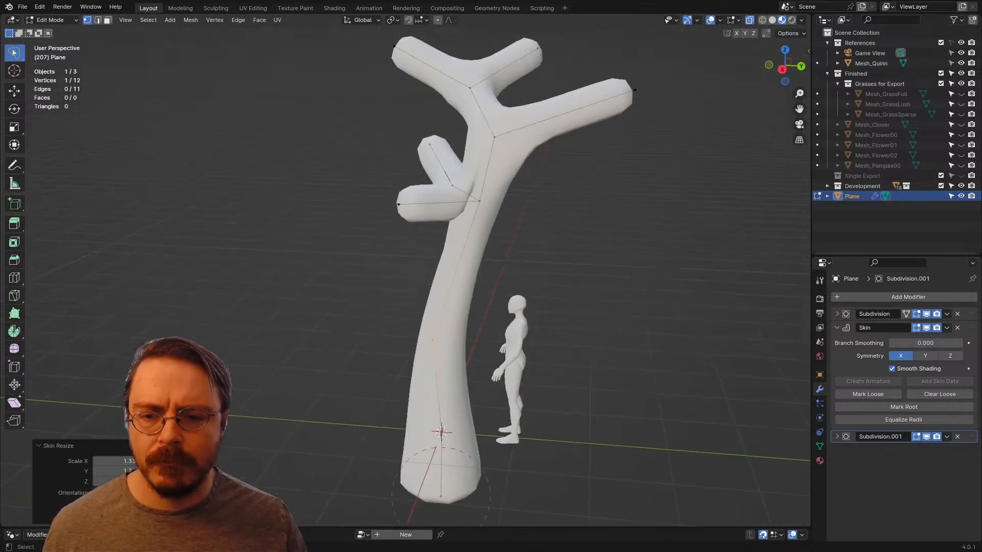
Step: Reposition the tip of the fourth branch and reduce its skin radius
left_click_drag(474, 178, 467, 185)
mouse_move(468, 185)
middle_mouse_down()
mouse_move(427, 197)
mouse_move(439, 176)
middle_mouse_up()
left_click_drag(337, 189, 316, 228)
mouse_move(315, 228)
middle_mouse_down()
mouse_move(284, 218)
mouse_move(386, 269)
middle_mouse_up()
key("g")
left_click(259, 205)
key("ctrl+a")
left_click(585, 314)
Step: Resize the skin at the first branch's middle vertex and move that vertex about 0.23 m in negative X
middle_click_drag(577, 309, 586, 268)
left_click(444, 176)
key("ctrl+a")
left_click(500, 229)
middle_click_drag(499, 229, 488, 277)
key("g")
left_click(474, 253)
middle_click_drag(445, 204, 389, 164)
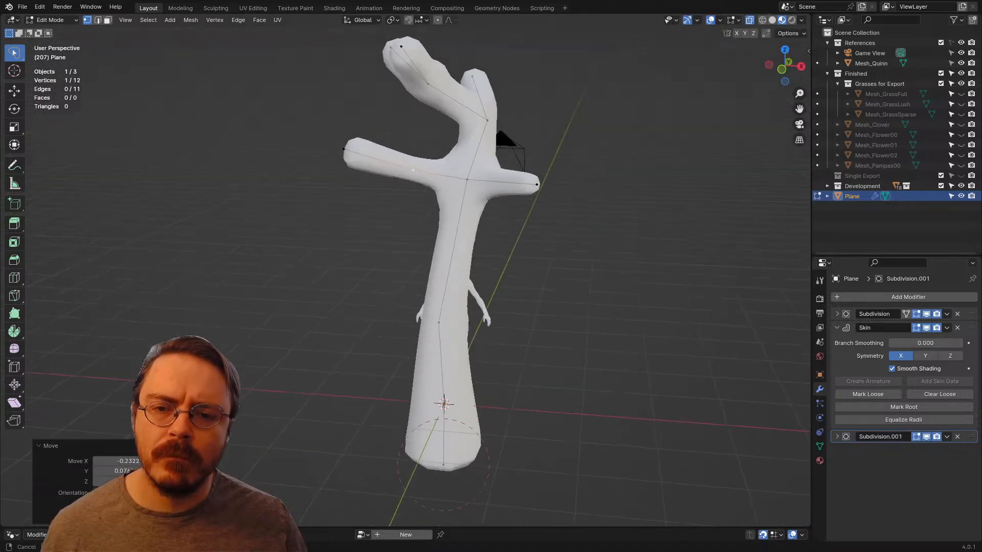
Step: Taper the first branch by scaling its tip's skin to about 0.6 and again to about 0.72, moving the tip farther outward
left_click(344, 149)
key("ctrl+a")
left_click(349, 168)
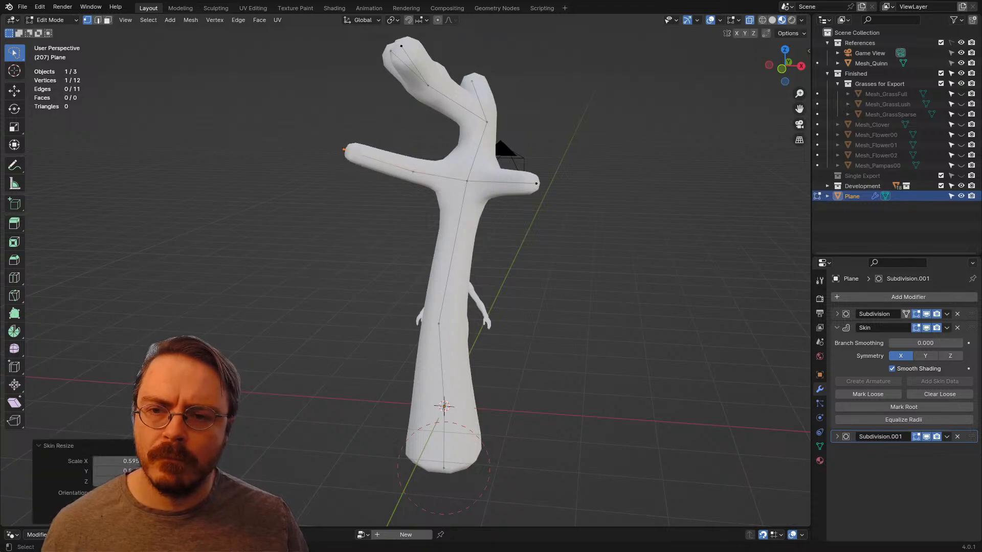
key("g")
left_click(381, 199)
key("ctrl+a")
left_click(361, 185)
middle_click_drag(404, 179, 406, 209)
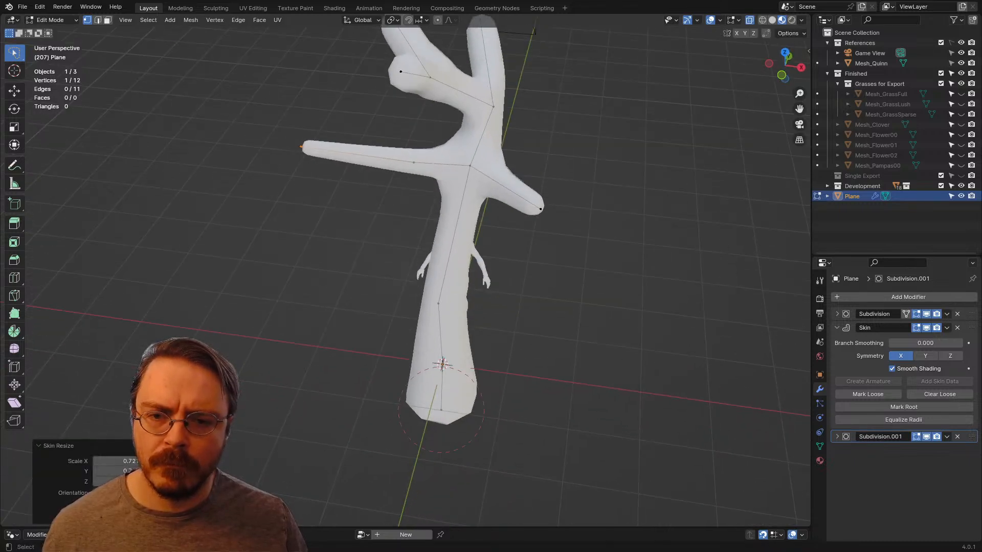
Step: Raise the tip vertex of the fourth branch so the branch angles upward
left_click(537, 205)
middle_click_drag(540, 205, 591, 278)
key("g")
left_click(588, 171)
middle_click_drag(591, 278, 434, 285)
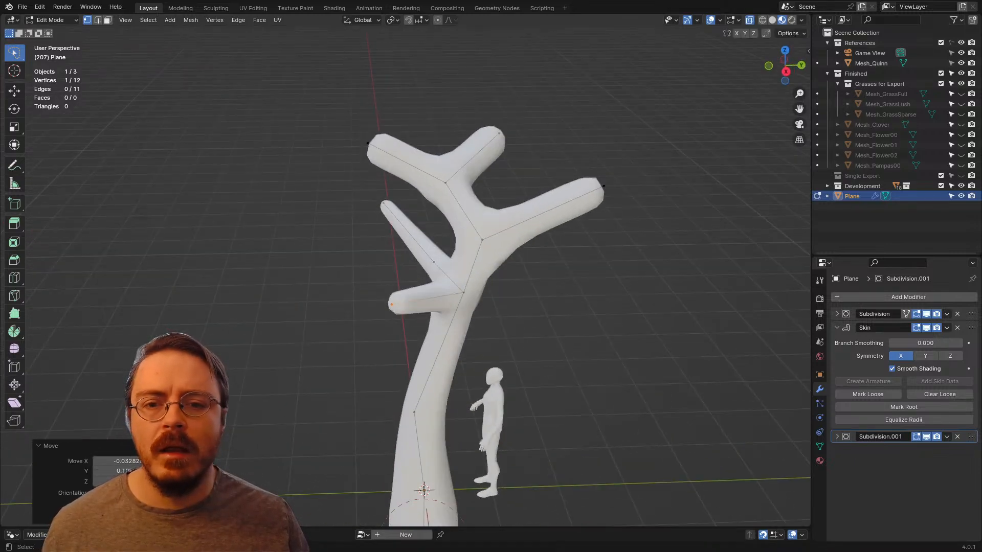
Step: Move the second branch's tip about 0.29 m in X and extrude another segment outward from it
left_click(600, 193)
mouse_move(601, 193)
middle_mouse_down("shift")
mouse_move(476, 141)
mouse_move(583, 202)
mouse_move(597, 195)
middle_mouse_up("shift")
key("g")
left_click(613, 237)
key("e")
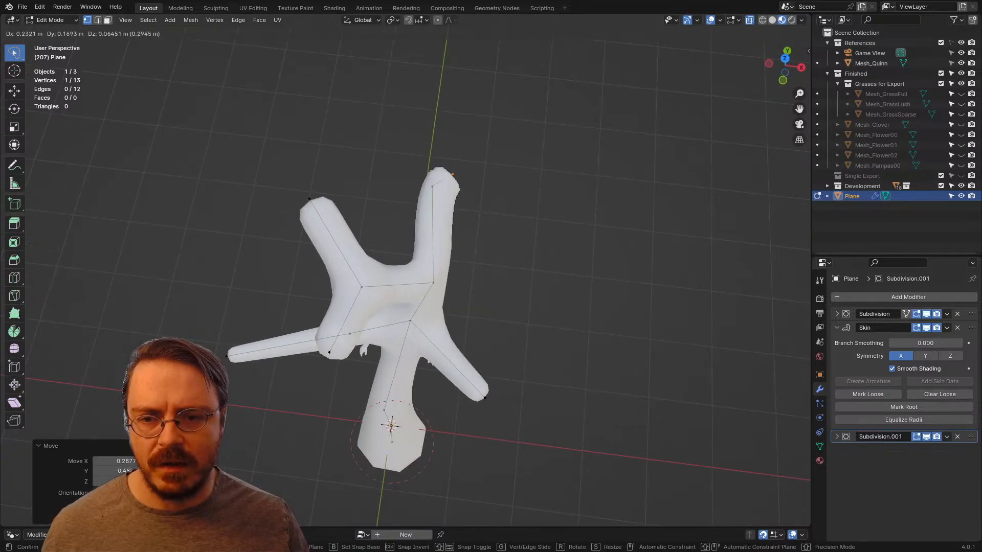
left_click(508, 119)
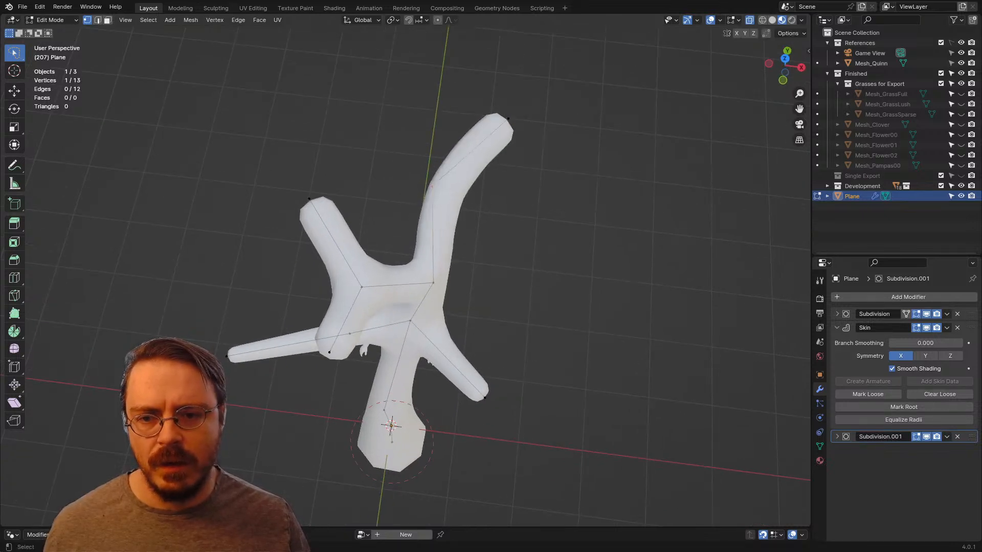
Step: Taper the extended second branch by scaling down the skin radius at its new tip and its middle vertex
key("ctrl+a")
left_click(511, 202)
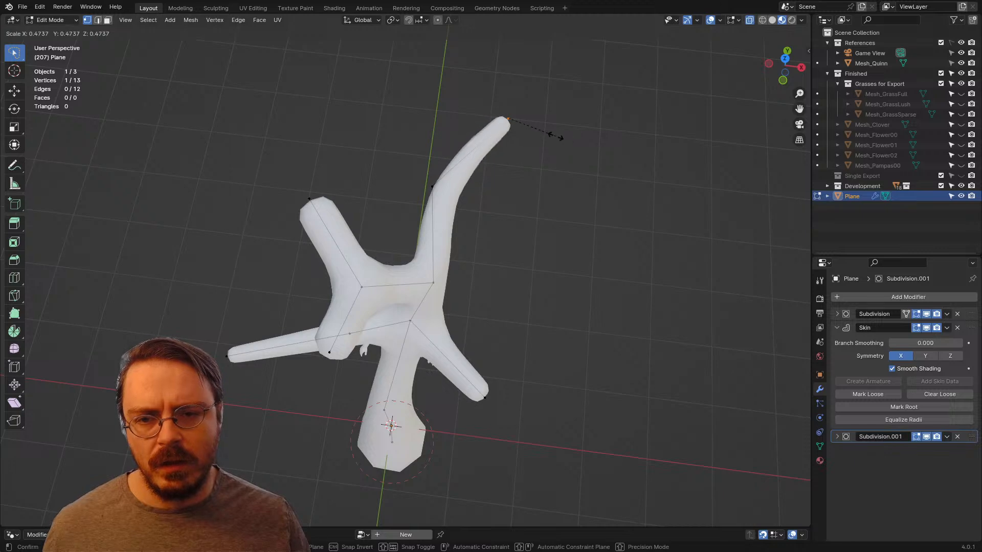
left_click(556, 137)
middle_click_drag(555, 137, 449, 71)
left_click(522, 97)
middle_click_drag(522, 98, 561, 174, "shift")
Step: Shrink the skin radius of both tips on the topmost fork to about half
left_click(417, 157)
middle_click_drag(418, 157, 381, 139)
key("ctrl+a")
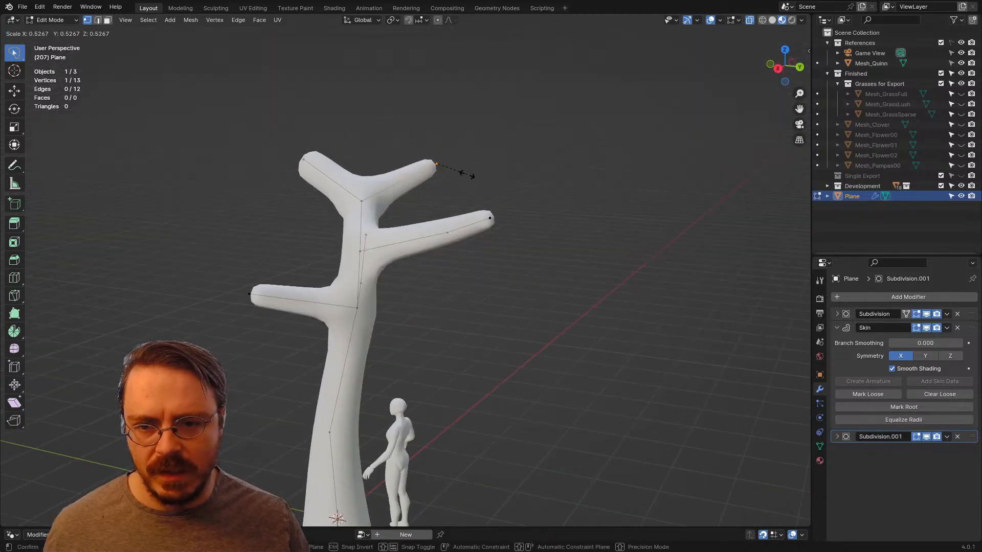
left_click(464, 172)
left_click(305, 160)
key("ctrl+a")
left_click(419, 179)
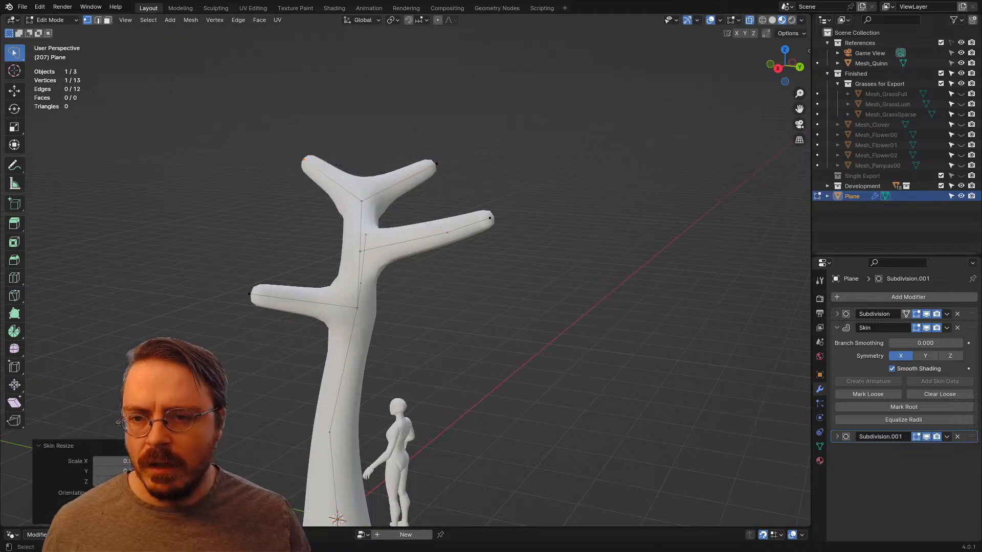
middle_click_drag(419, 179, 532, 166)
Step: Resize the skin at the topmost fork, the lower fork and the second branch's fork to slim the upper trunk
left_click(389, 199)
key("ctrl+a")
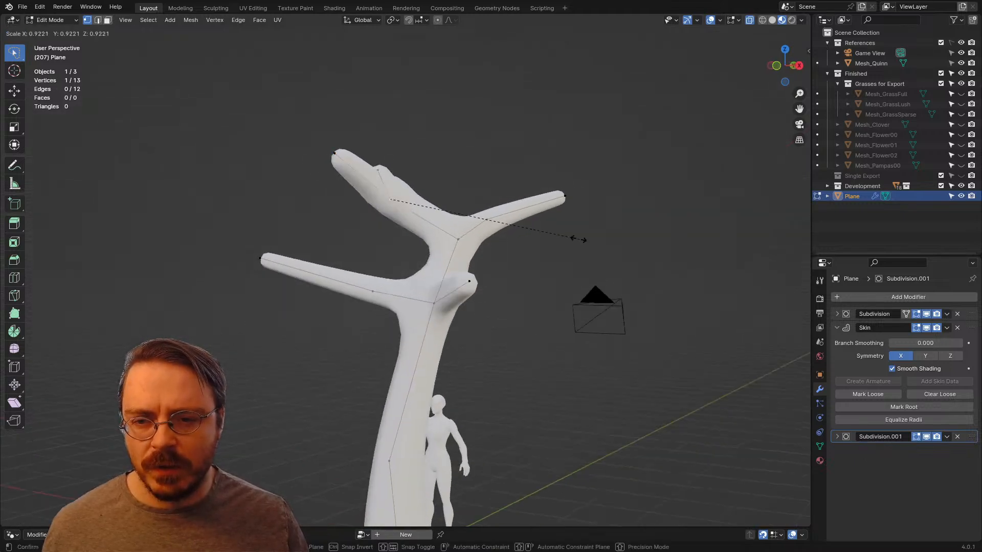
left_click(534, 226)
middle_click_drag(529, 228, 571, 245)
left_click(456, 306)
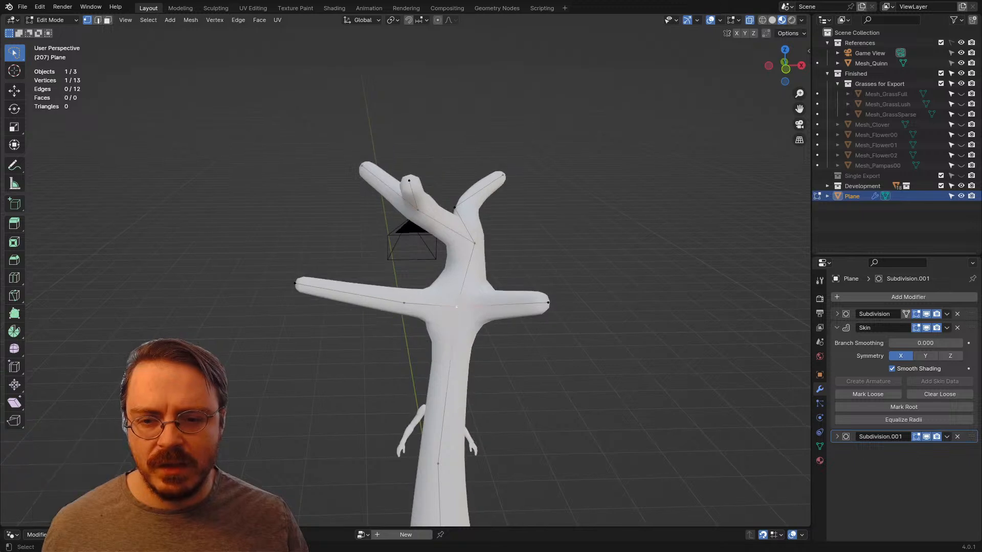
key("ctrl+a")
left_click(579, 362)
middle_click_drag(577, 360, 463, 353)
left_click(389, 251)
key("ctrl+a")
left_click(480, 298)
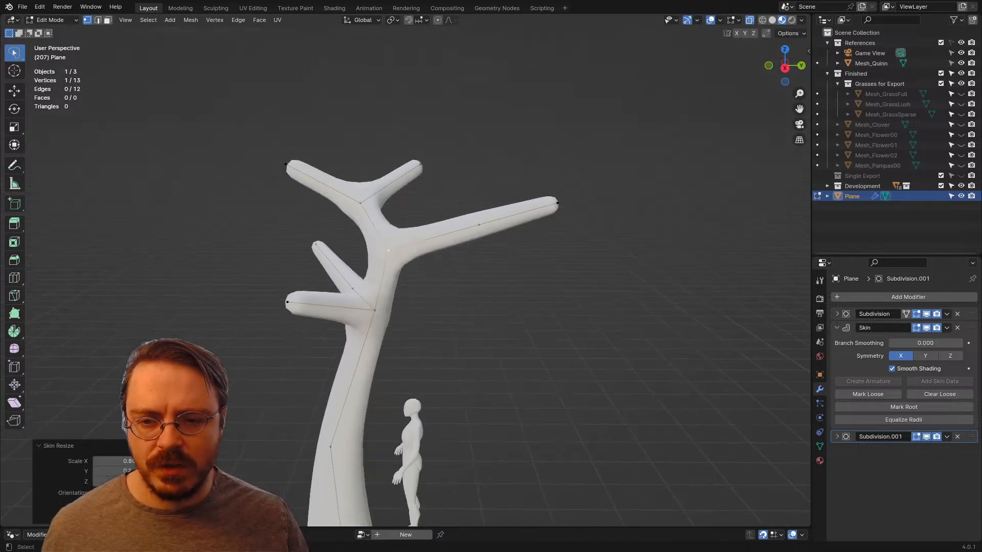
Step: Loop-cut the trunk segment below the lower fork and shift the new vertex and the lower trunk vertex to smooth the bend
middle_click_drag(480, 298, 515, 278)
double_click(373, 372)
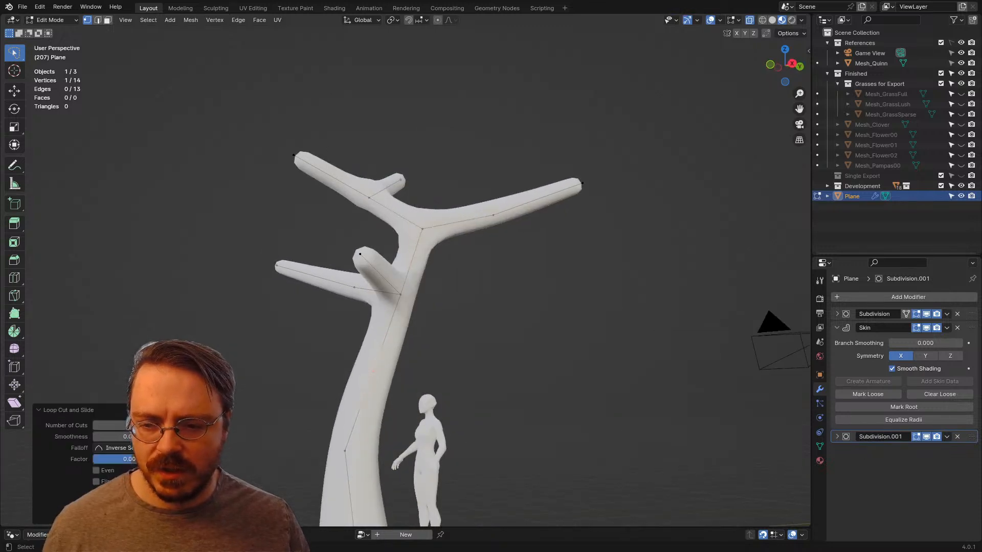
key("g")
left_click(366, 368)
middle_click_drag(366, 369, 284, 233, "shift")
left_click(263, 312)
key("g")
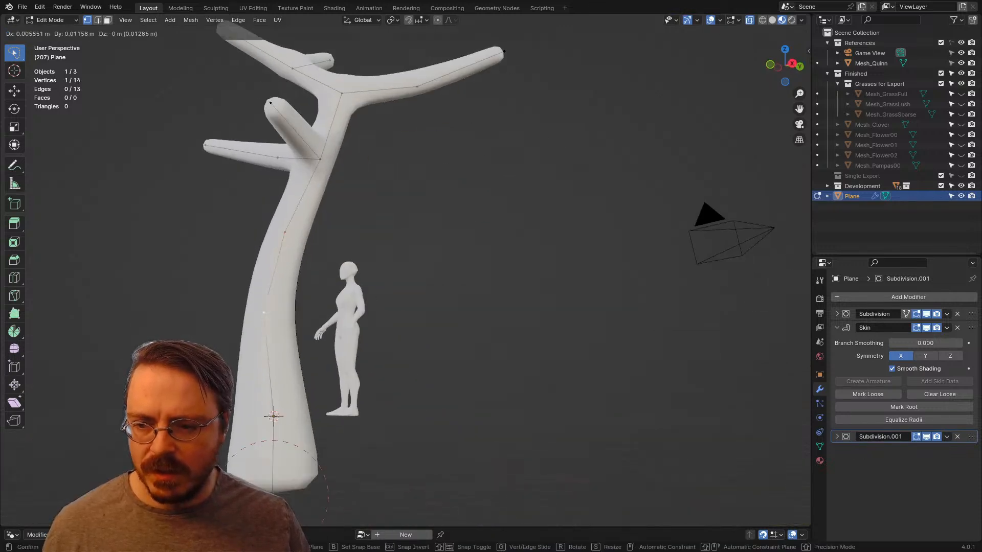
left_click(272, 317)
Step: Try moving the trunk's middle vertex and the lower fork vertex to close the gap in the skin below the fork
middle_click_drag(272, 317, 406, 317)
left_click(456, 273)
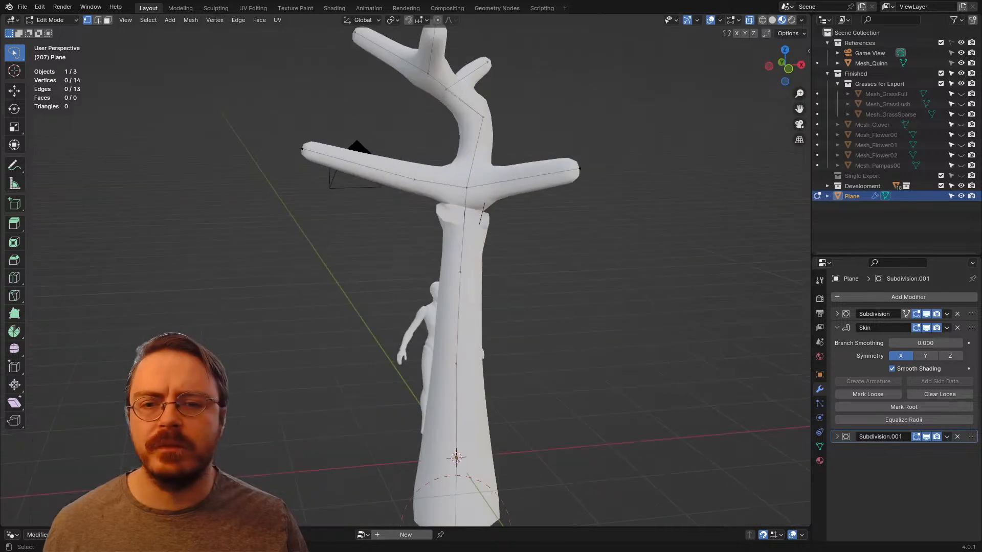
middle_click_drag(456, 273, 414, 246)
left_click(540, 249)
key("g")
left_click(509, 179)
left_click(528, 246)
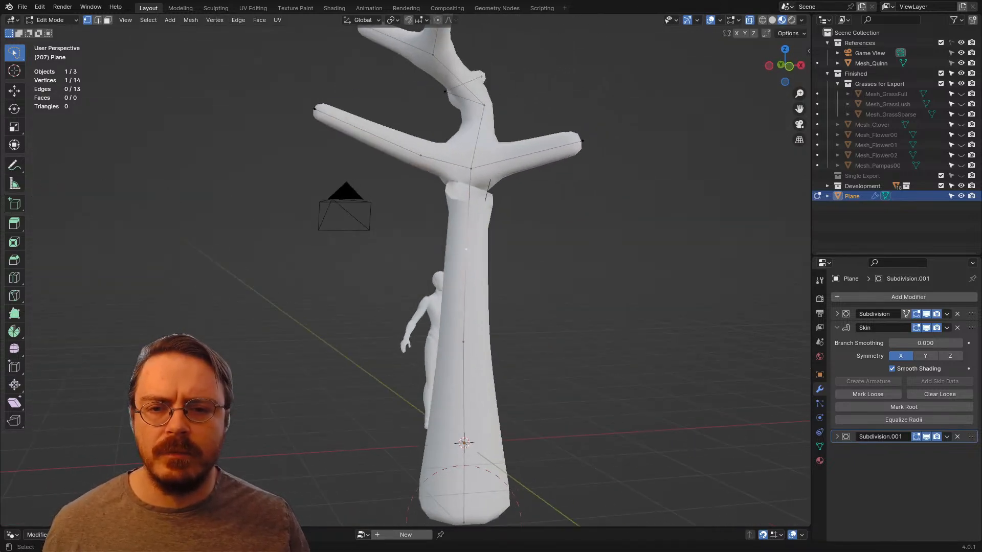
key("g")
right_click(482, 169)
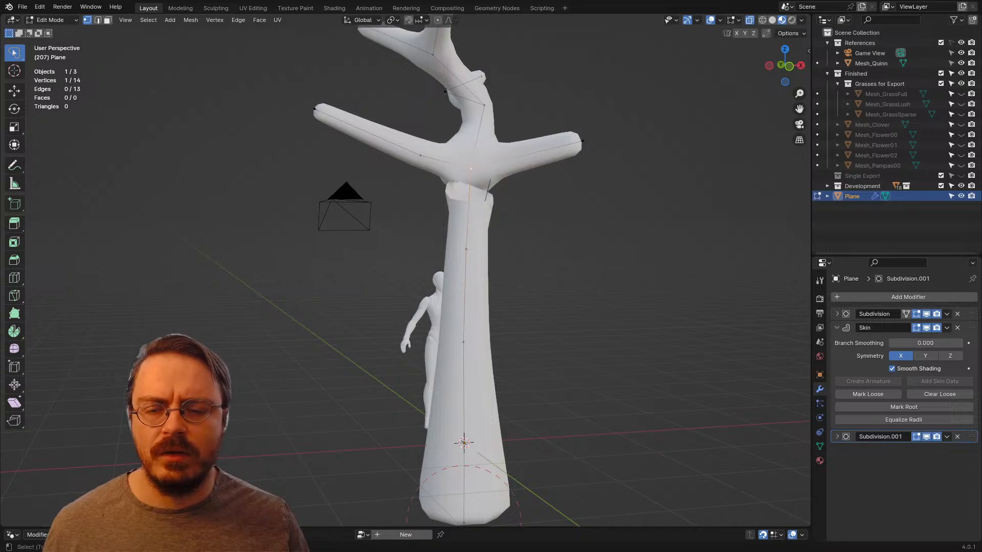
Step: Move the trunk segment below the lower fork down about 0.15 m to close the gap in the skin
middle_click_drag(482, 169, 418, 168)
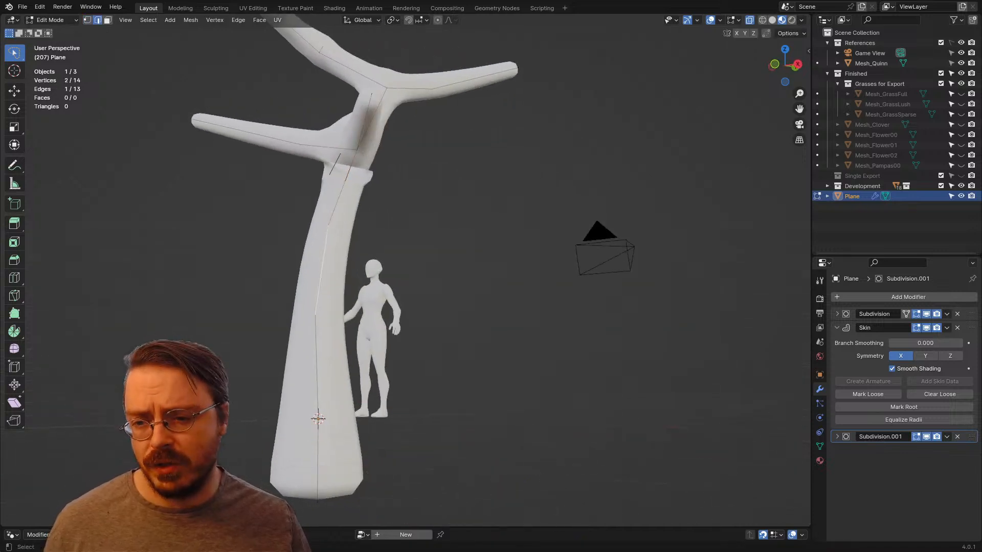
key("g")
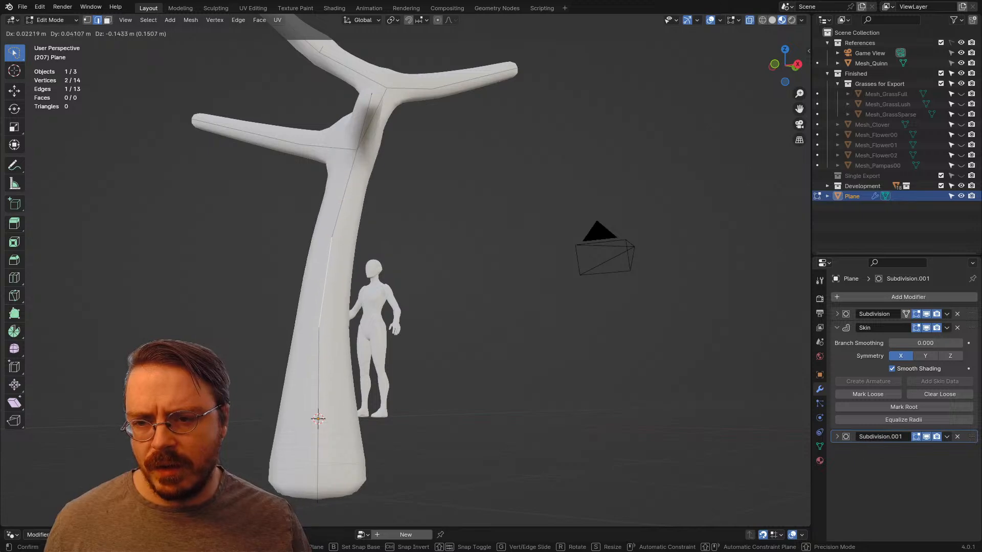
left_click(326, 282)
middle_click_drag(330, 281, 396, 338)
Step: Shrink the skin at the short lower branch's tip to about 0.78 and extrude the tip about 1.1 m outward
left_click(525, 292)
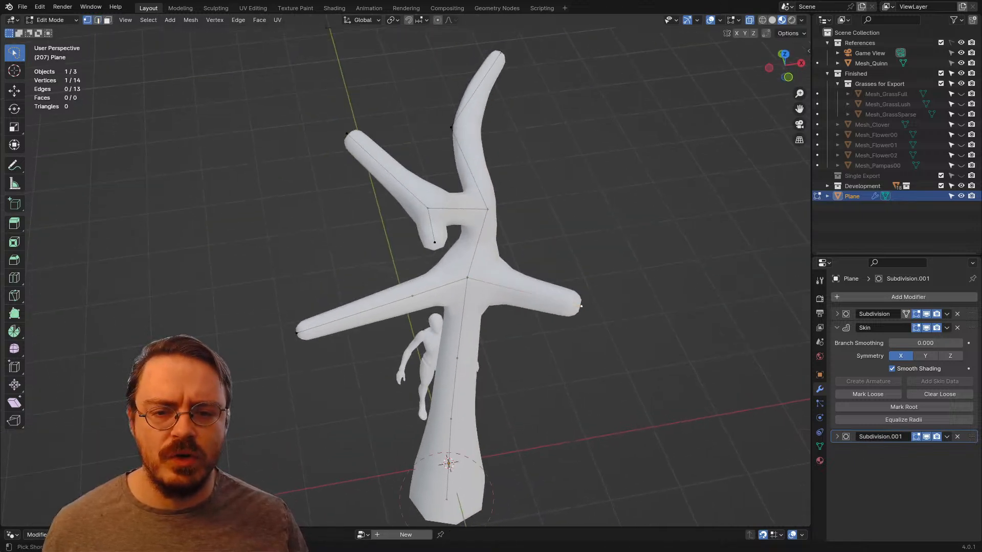
key("ctrl+a")
left_click(633, 345)
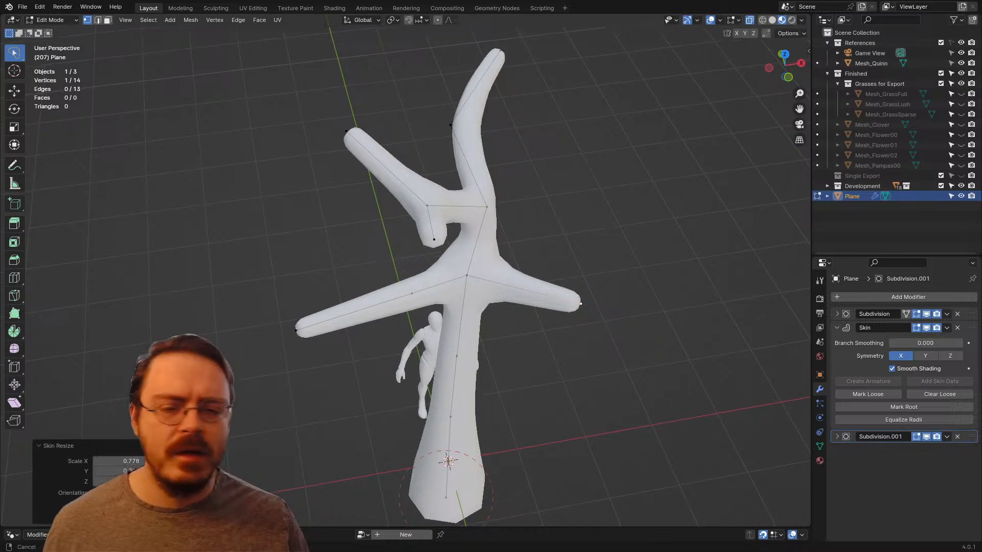
middle_click_drag(633, 344, 540, 250, "shift")
middle_click_drag(540, 249, 543, 301)
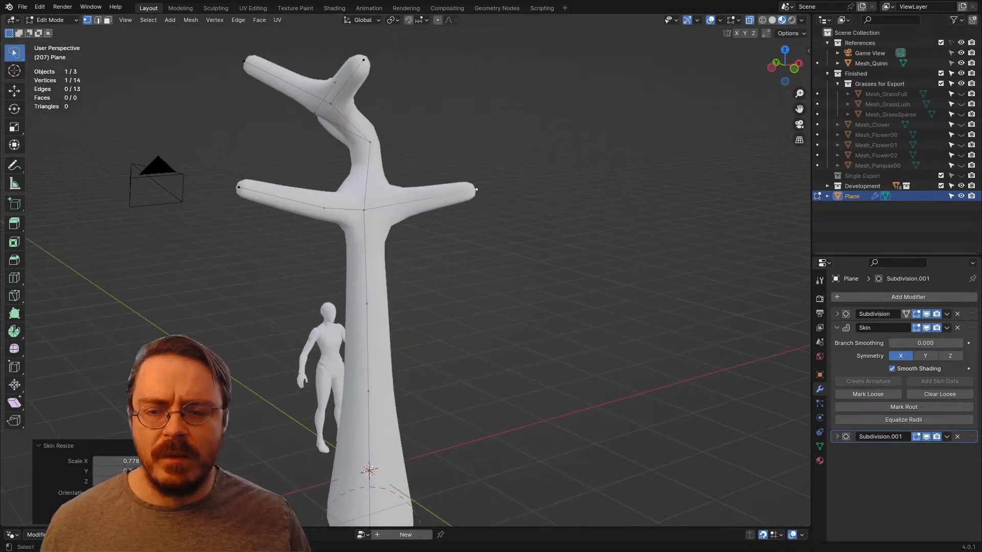
key("e")
left_click(577, 190)
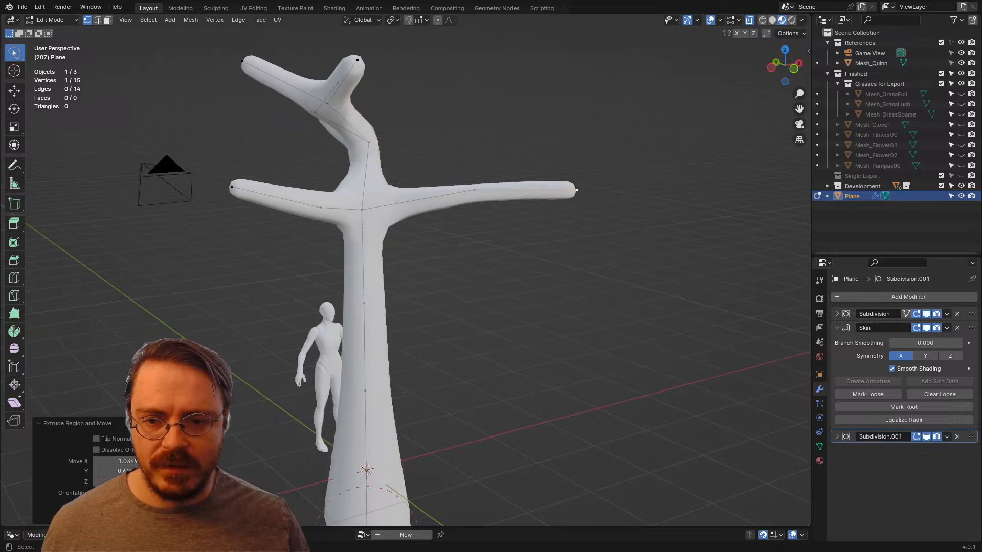
Step: Raise and shift the extended branch's middle vertex to give the branch a curved bend
left_click(473, 190)
key("g")
left_click(464, 178)
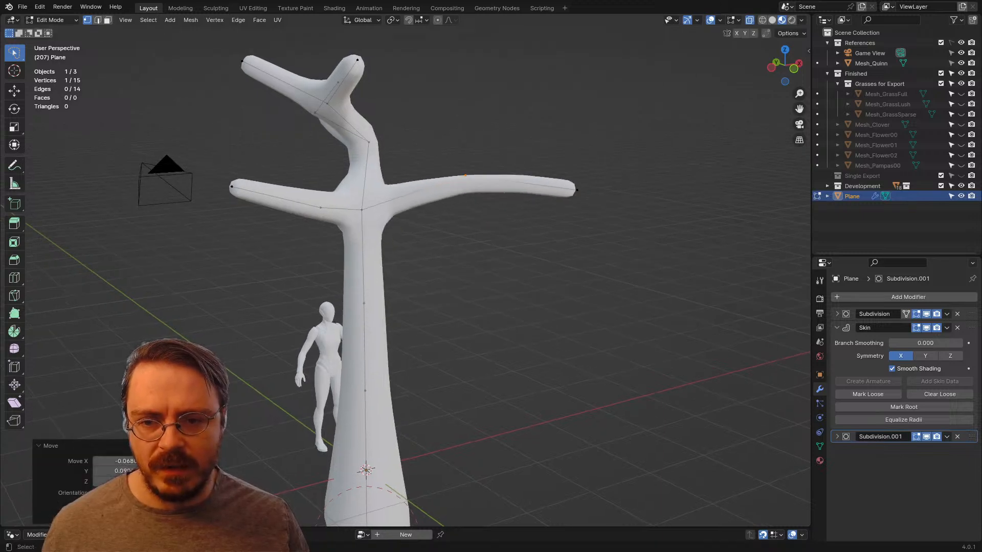
middle_click_drag(464, 178, 489, 144)
key("g")
left_click(380, 259)
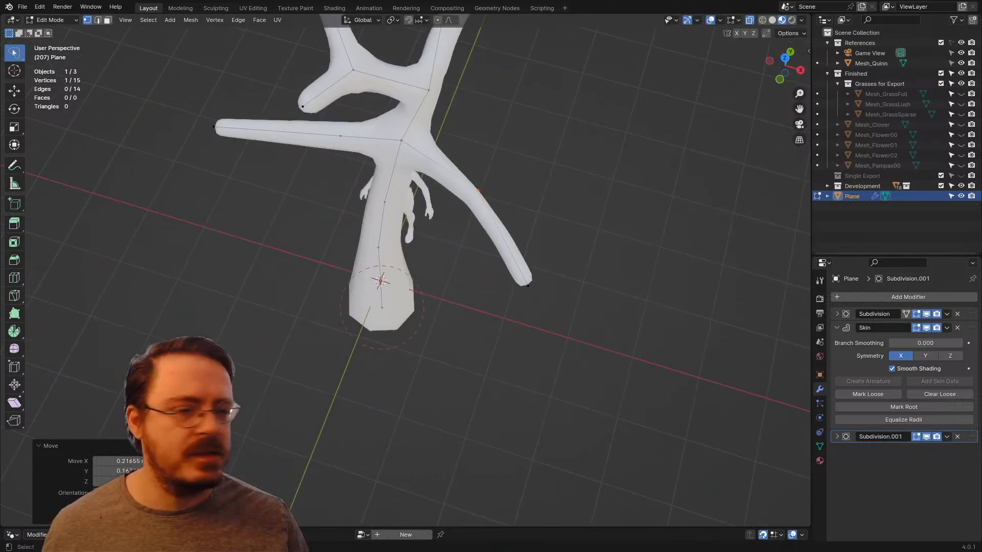
Step: Enlarge the skin radius at the extended branch's middle vertex
left_click_drag(495, 307, 554, 290)
left_click_drag(479, 161, 512, 209)
key("ctrl+a")
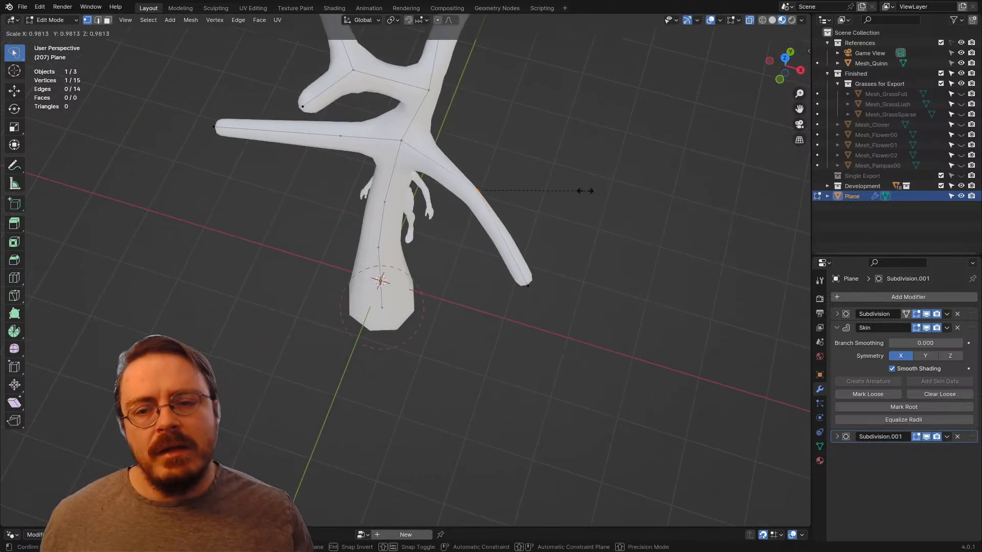
left_click(616, 181)
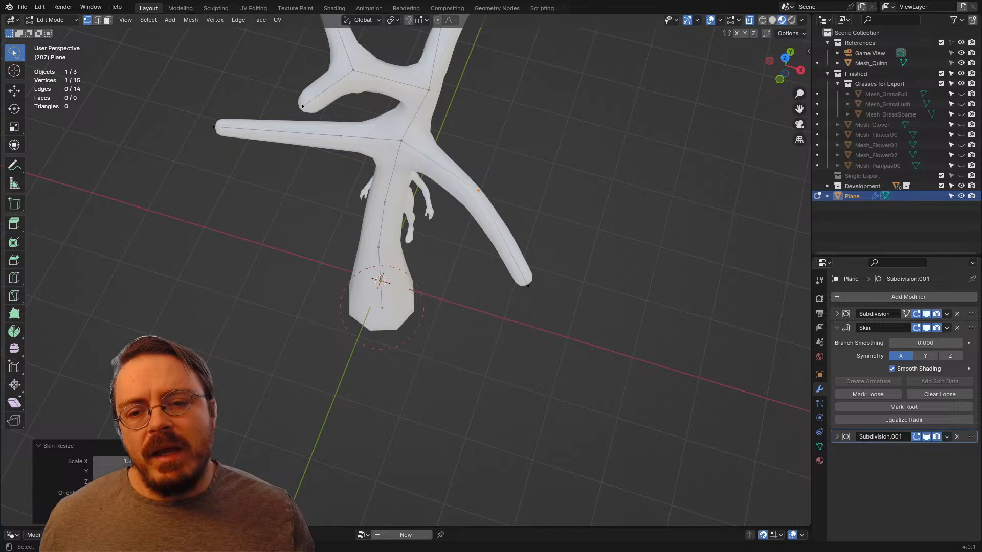
key("ctrl+e")
key("Escape")
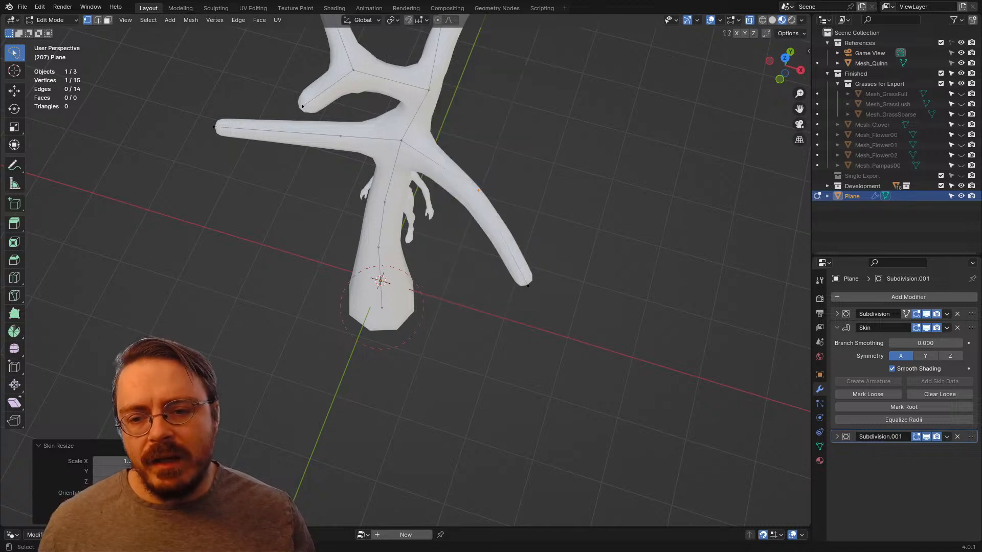
Step: Loop-cut the branch's outer segment, shift the new vertex sideways, and extrude and reposition a short side twig from it
left_click(503, 237)
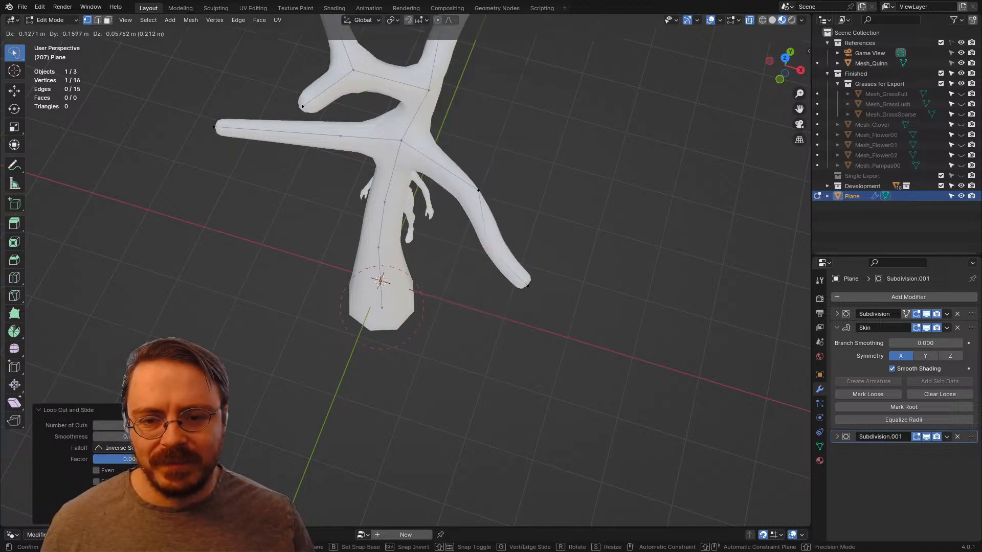
left_click(484, 248)
key("e")
left_click(453, 295)
middle_click_drag(453, 295, 526, 220)
key("g")
left_click(503, 153)
middle_click_drag(504, 153, 373, 246)
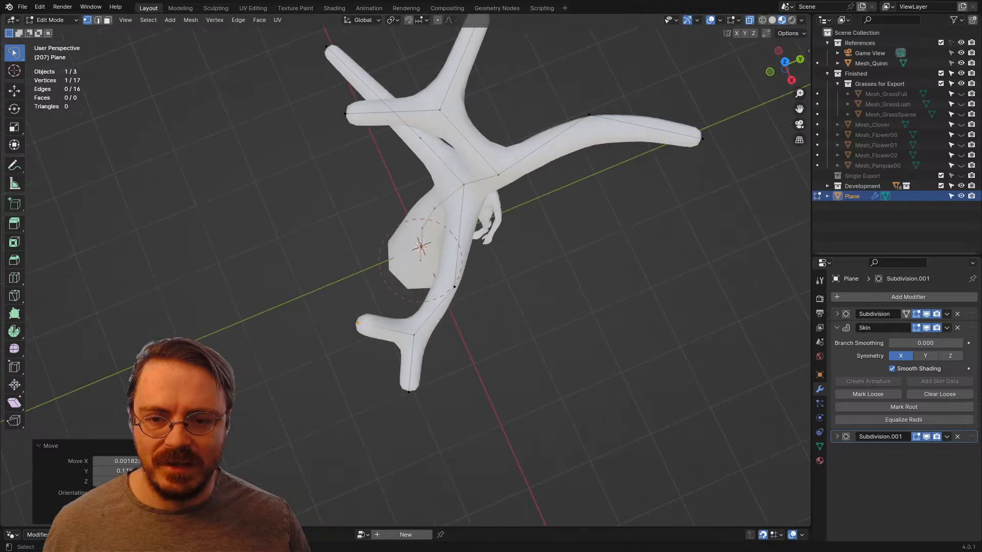
Step: Move the vertex just inside the new twig's fork to smooth the branch's curve
left_click(453, 285)
middle_click_drag(453, 284, 498, 289)
key("g")
left_click(491, 294)
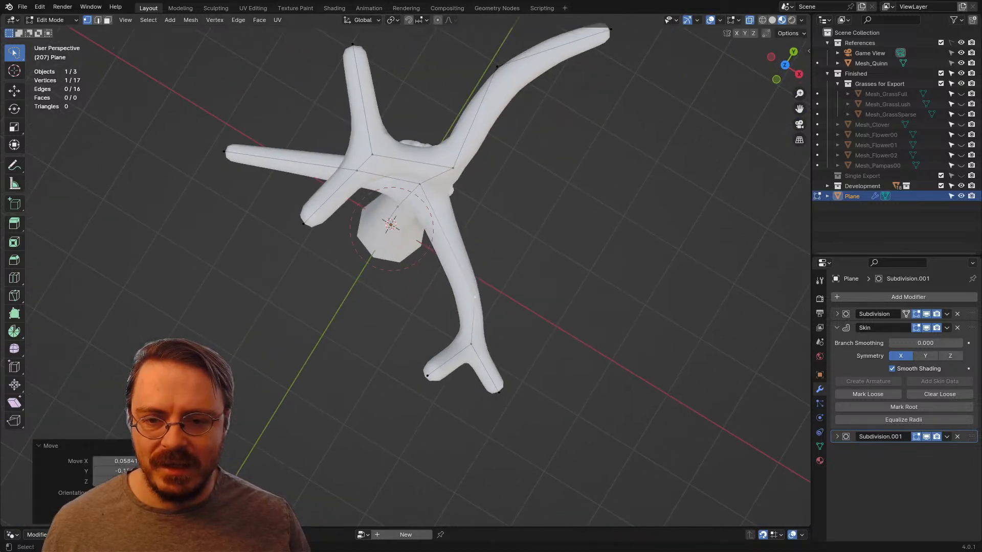
Step: Loop-cut the branch near the trunk, shift the new vertex outward and extrude a side branch about 1.4 m long
key("ctrl+r")
left_click(452, 243)
key("g")
left_click(470, 239)
key("e")
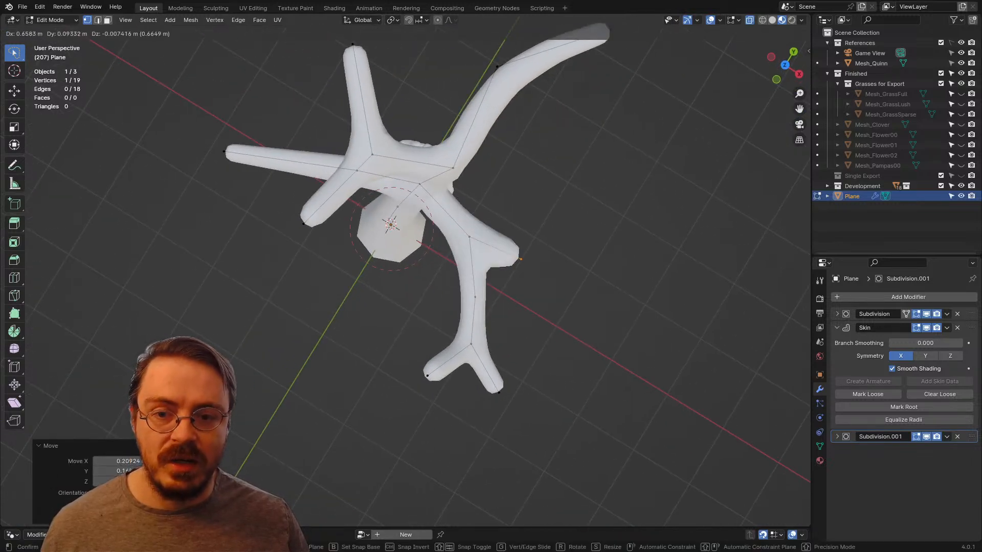
left_click(575, 252)
middle_click_drag(575, 252, 608, 223)
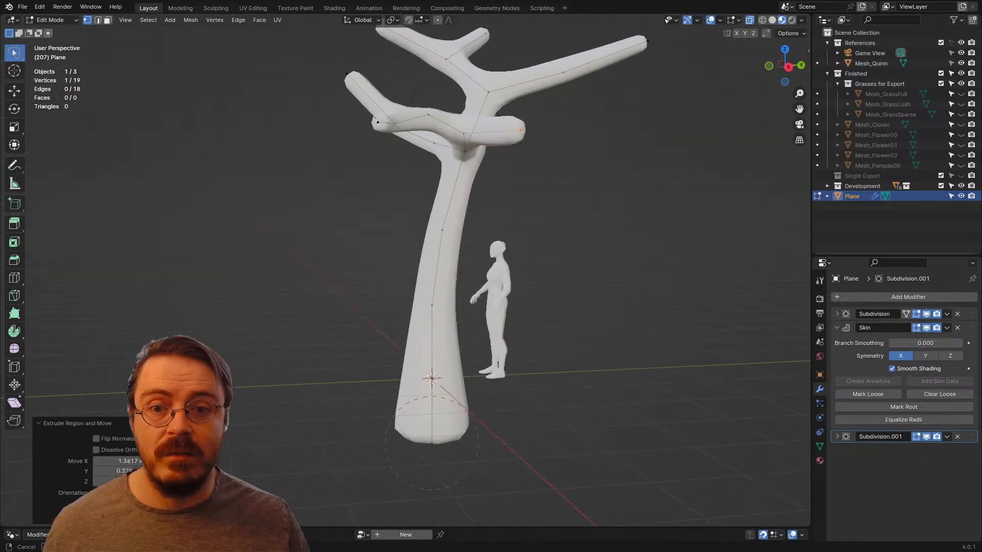
Step: Shrink the skin at the new side branch's tip to about 0.51 and extrude another segment outward from it
key("s")
left_click(570, 183)
middle_click_drag(570, 183, 313, 269)
key("e")
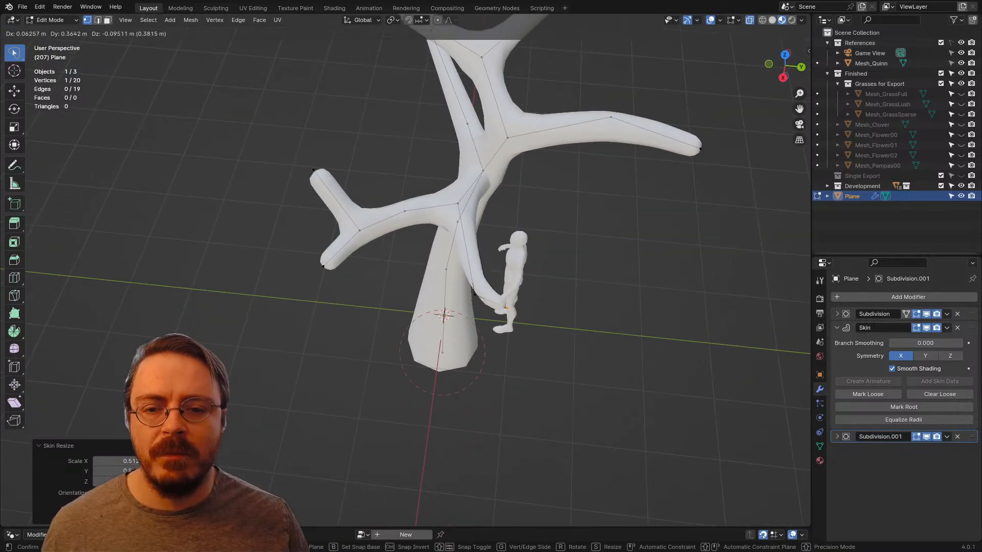
left_click(551, 336)
Step: Extrude a short twig from the side branch's middle vertex and raise its tip so it points upward
left_click(475, 295)
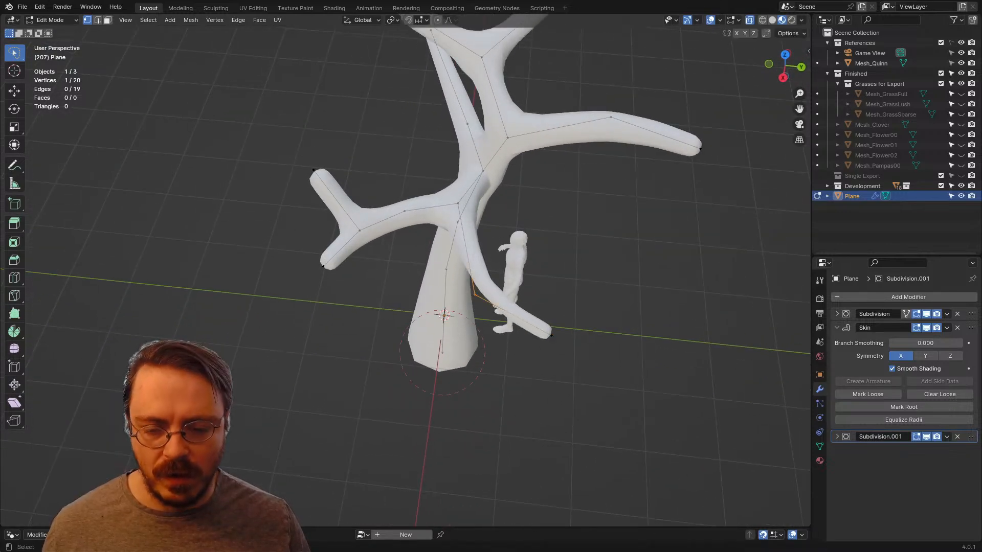
key("e")
left_click(412, 330)
middle_click_drag(412, 330, 452, 277)
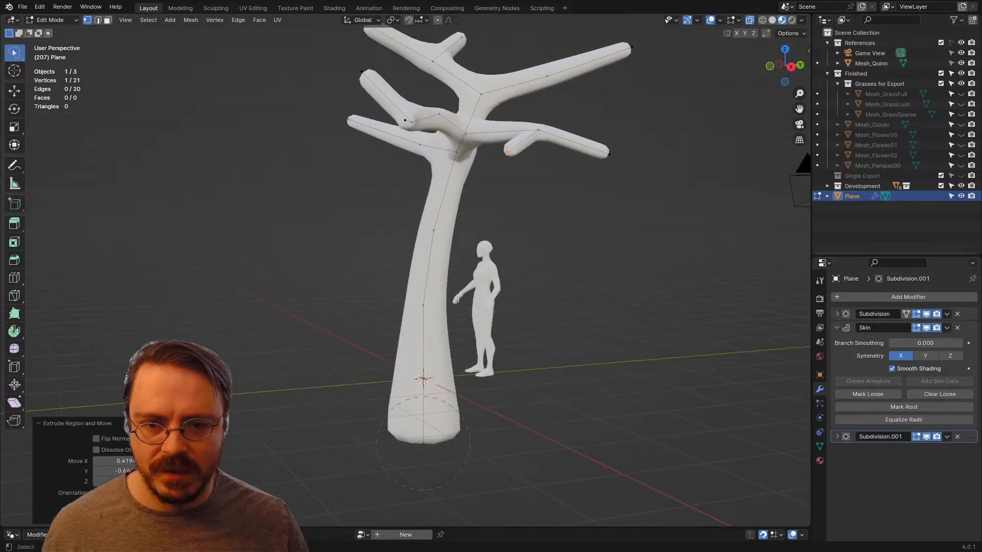
key("g")
left_click(445, 216)
middle_click_drag(445, 216, 431, 231)
key("g")
left_click(489, 116)
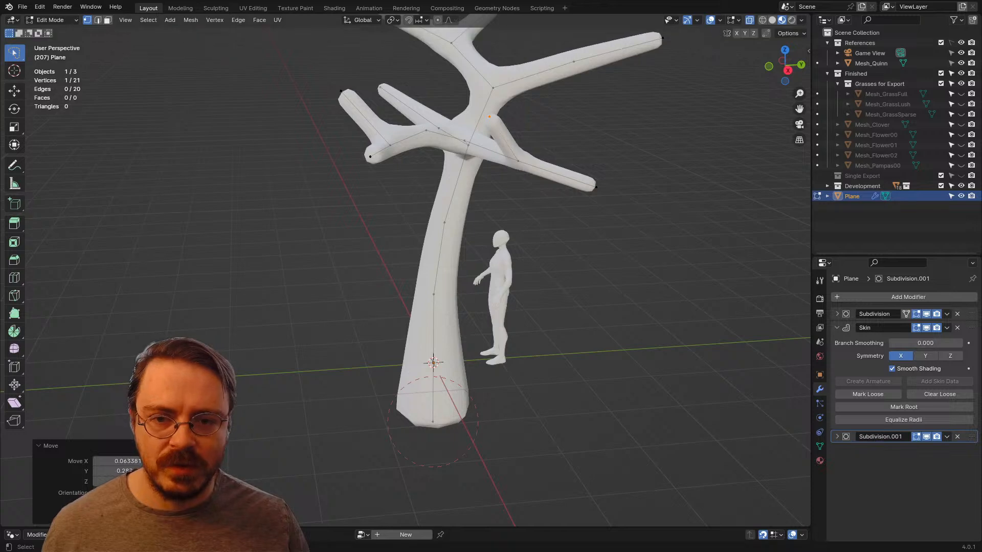
Step: Move the side branch's outer fork with its twig upward and rotate it about 19 degrees
left_click(517, 161, "shift")
key("g")
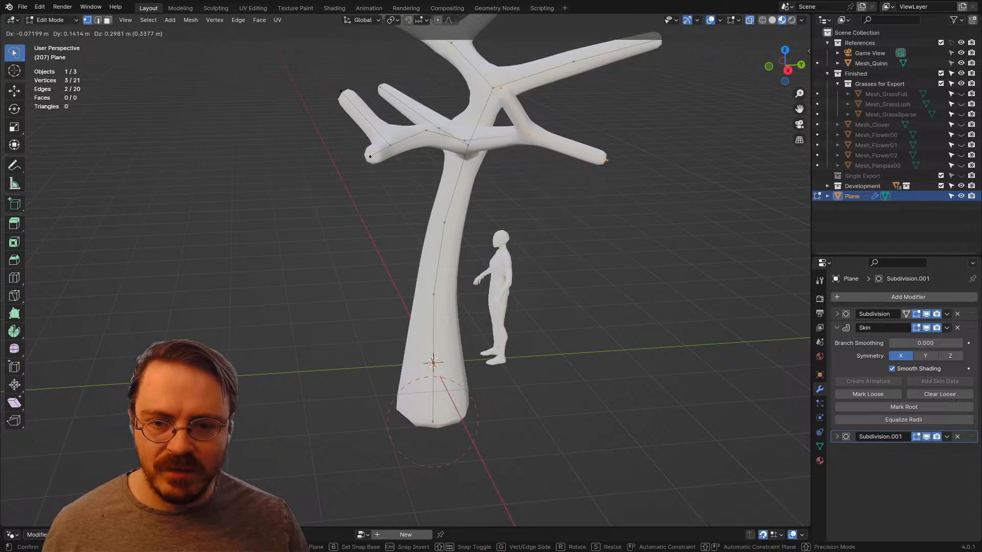
left_click(603, 167)
middle_click_drag(603, 168, 657, 170)
key("r")
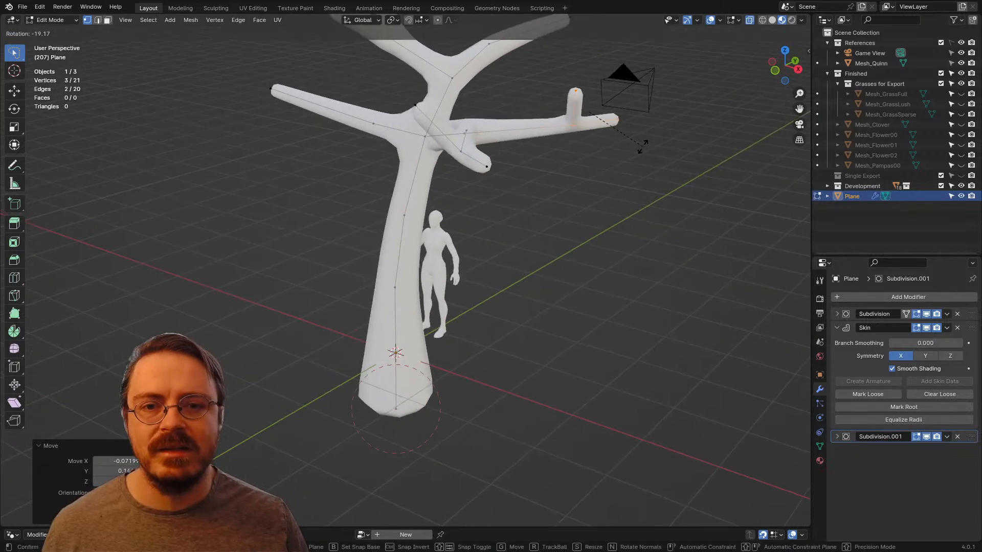
left_click(642, 143)
Step: Loop-cut the side branch between its base and outer fork, and shift the new vertex to curve the branch
key("ctrl+r")
double_click(519, 128)
key("g")
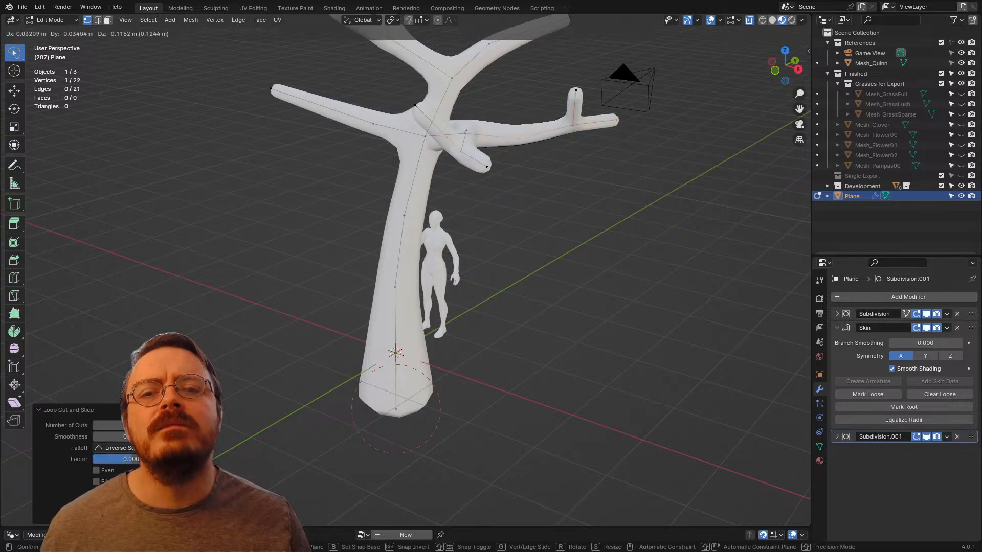
left_click(522, 141)
middle_click_drag(522, 140, 460, 233)
key("g")
left_click(601, 136)
middle_click_drag(404, 197, 427, 220)
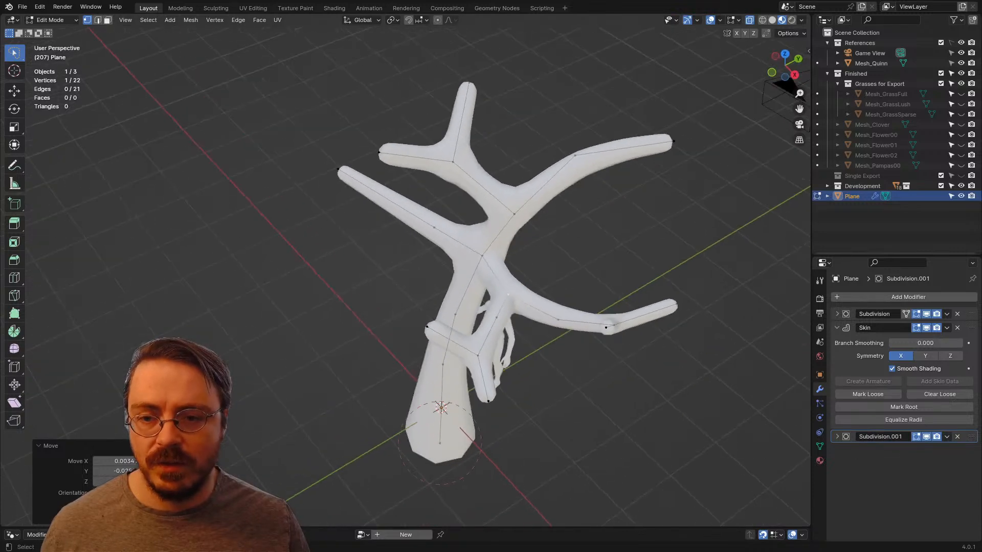
Step: Loop-cut the outer segment of the straight lower branch and reposition the new vertex to bend it
key("ctrl+r")
double_click(383, 197)
middle_click_drag(383, 196, 540, 228)
key("g")
left_click(473, 218)
key("g")
left_click(555, 228)
Step: Extrude a side twig from the new vertex, raise its tip and shrink the tip's skin to about half
key("e")
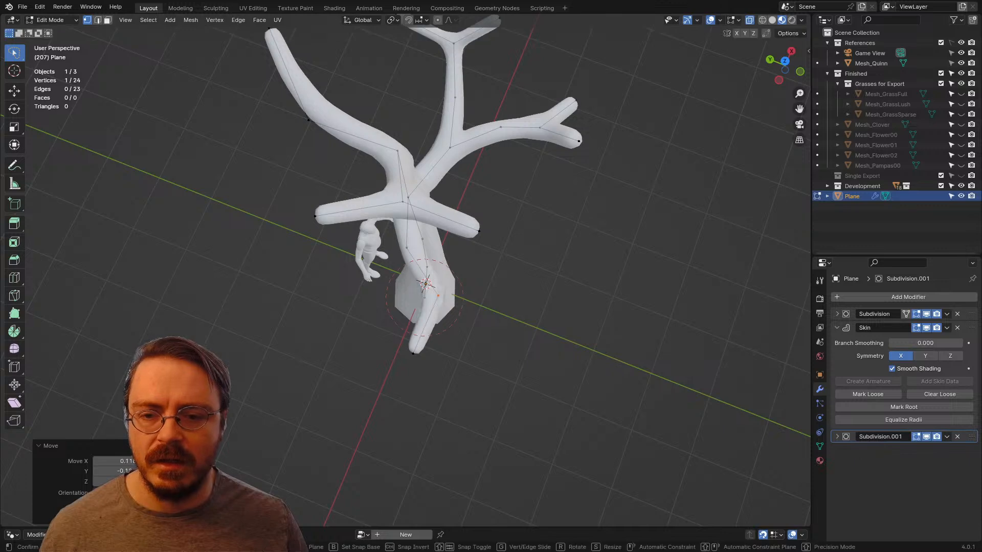
left_click(516, 320)
middle_click_drag(516, 320, 532, 238)
key("g")
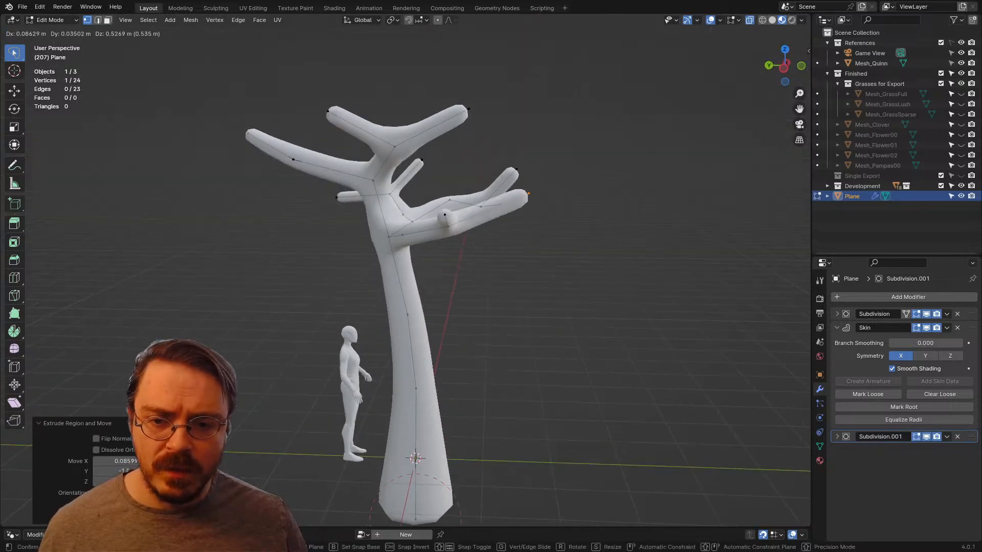
left_click(595, 205)
key("ctrl+a")
left_click(565, 198)
Step: Nudge the newly forked branch's middle vertex and fork vertex slightly downward to smooth its curve
middle_click_drag(565, 198, 678, 203)
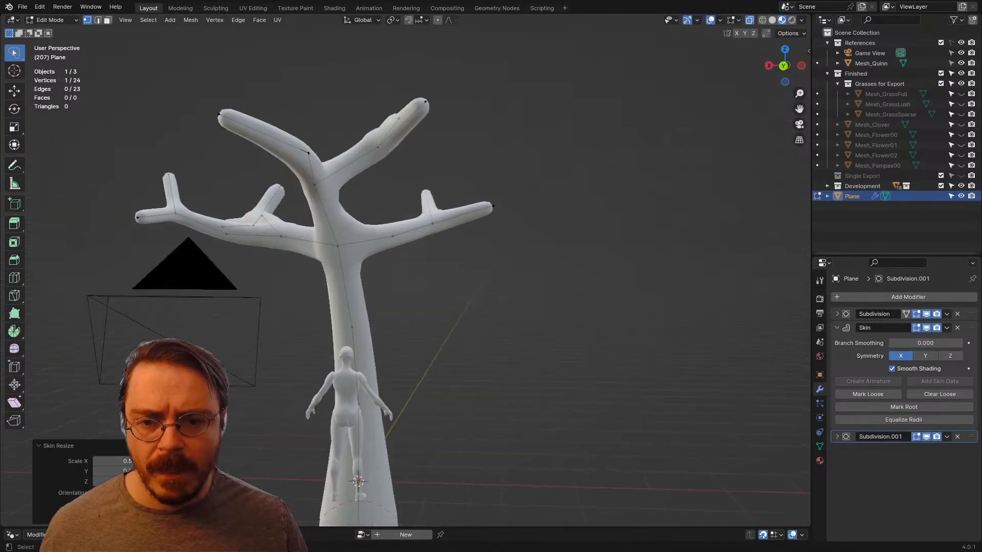
left_click(393, 236)
key("g")
left_click(394, 240)
left_click(432, 223)
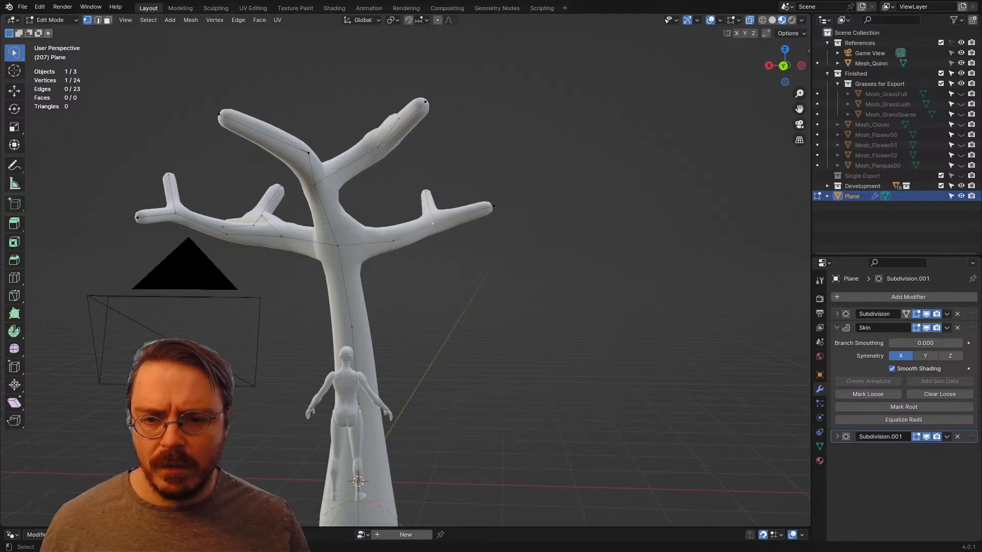
key("g")
left_click(435, 226)
middle_click_drag(435, 225, 542, 232)
Step: Loop-cut one arm of the topmost fork, pull its tip farther outward and shrink the tip's skin to about half
left_click(410, 159)
right_click(410, 160)
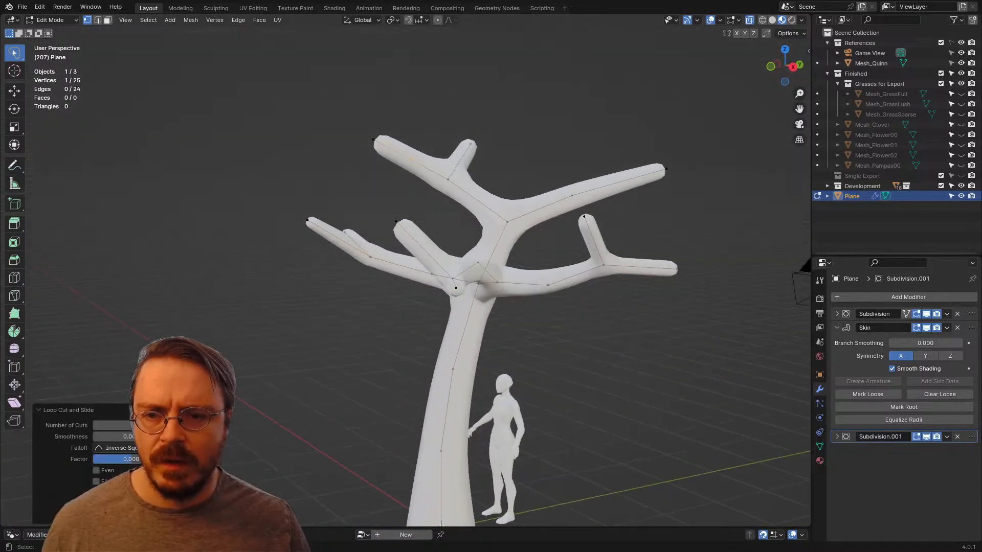
left_click(401, 155)
left_click(373, 139)
key("g")
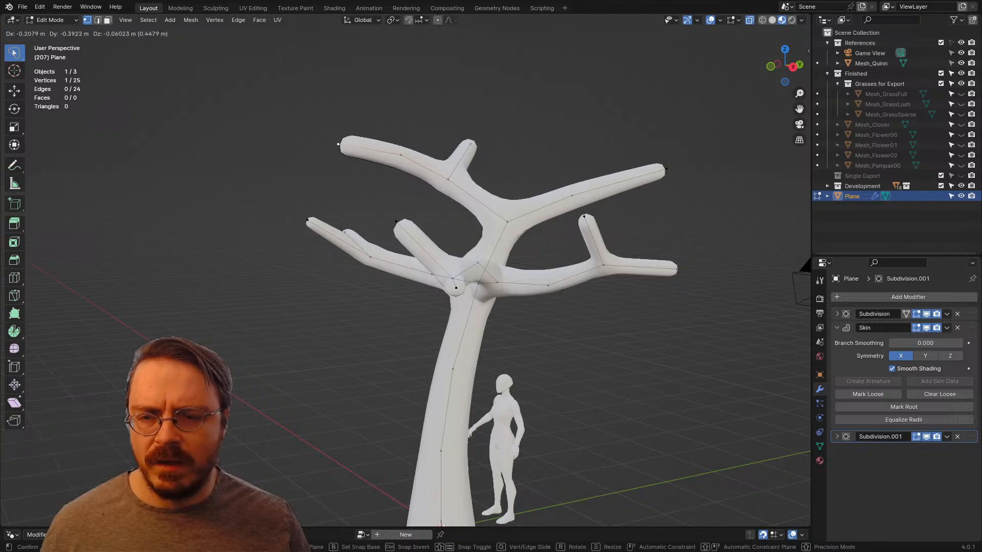
left_click(327, 146)
key("ctrl+a")
left_click(621, 204)
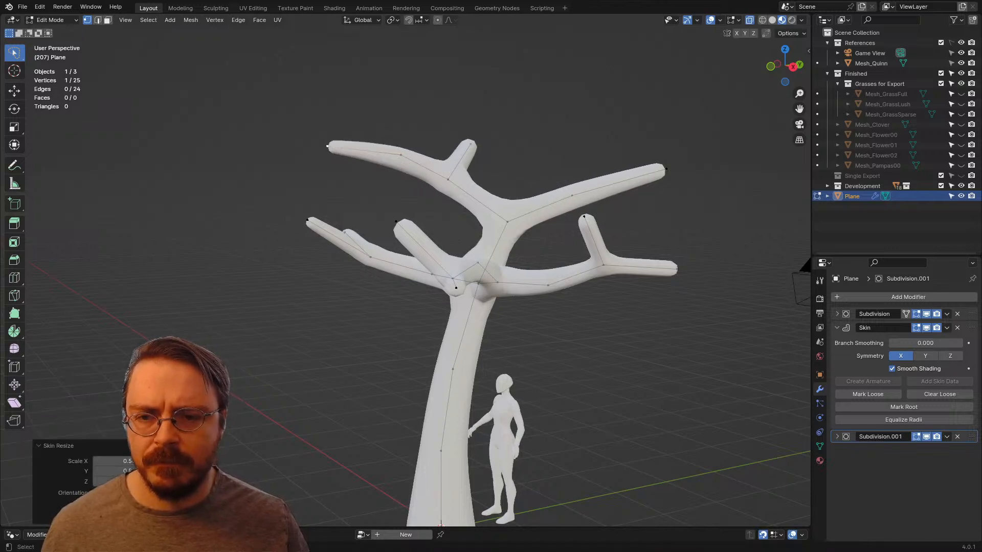
Step: Extrude the topmost fork's other tip about 1.1 m outward and shrink the new tip's skin
middle_click_drag(604, 197, 552, 218)
left_click(484, 147)
middle_click_drag(485, 147, 442, 123)
key("e")
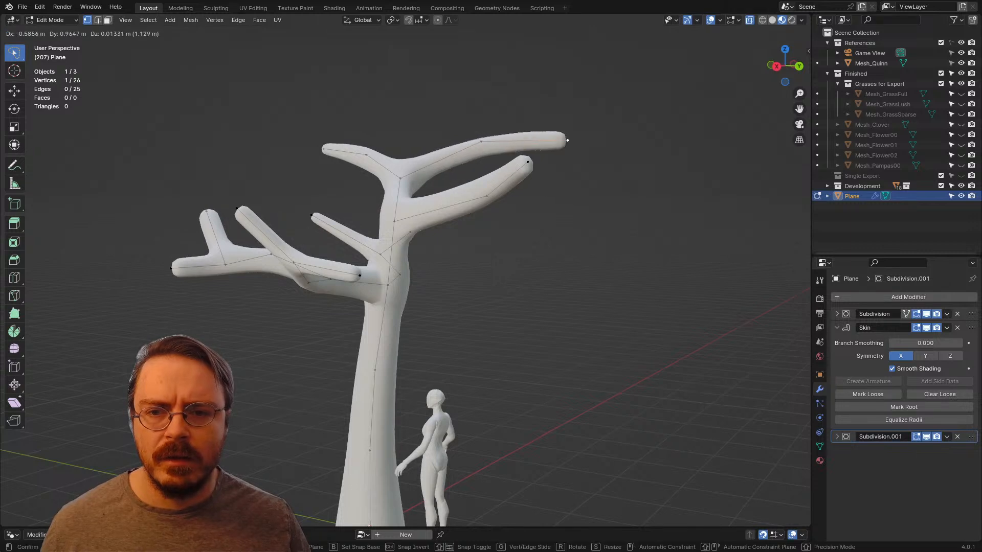
left_click(570, 141)
left_click(650, 169)
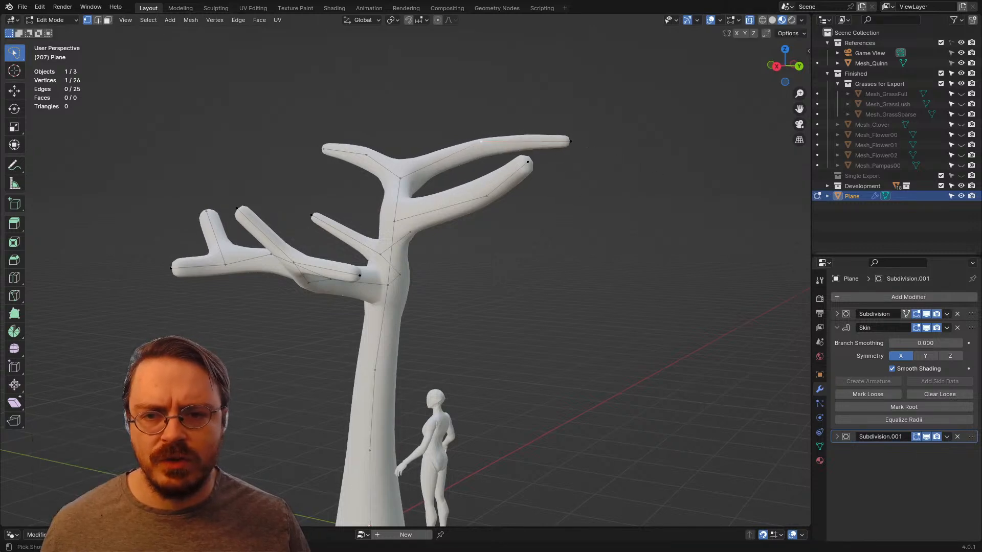
Step: Resize the skin at the extended upper arm's middle vertex by about 1.39, followed by about 0.9, for an even taper
key("ctrl+a")
left_click(680, 254)
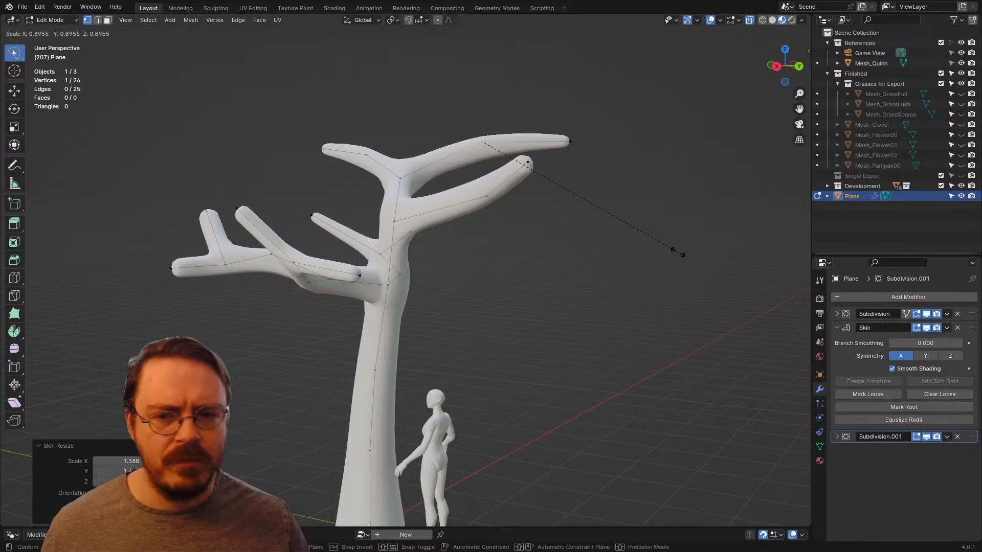
left_click(677, 252)
middle_click_drag(677, 252, 746, 306)
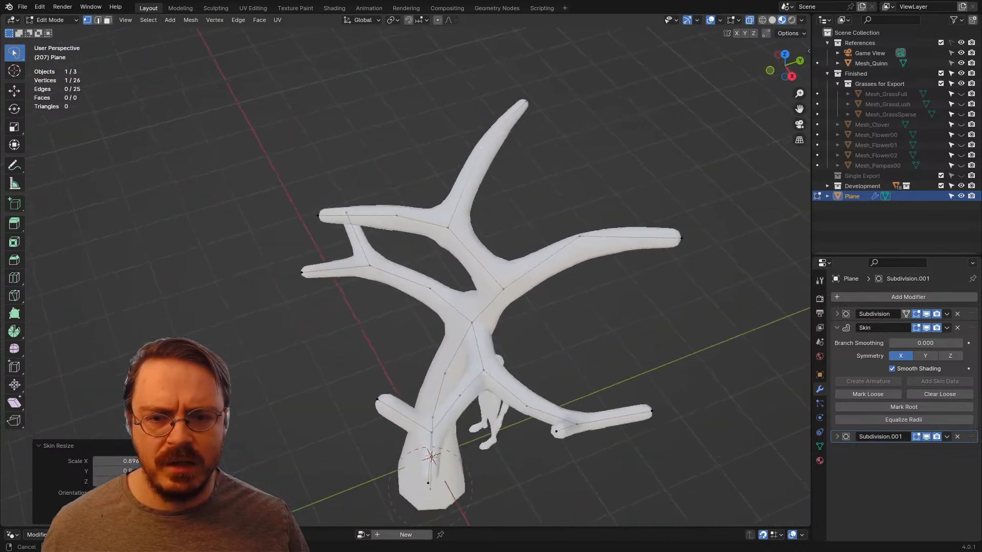
Step: Swing the tip of the long unforked upper branch outward to spread it away from the neighbouring branches
left_click(579, 237)
middle_click_drag(580, 237, 454, 303)
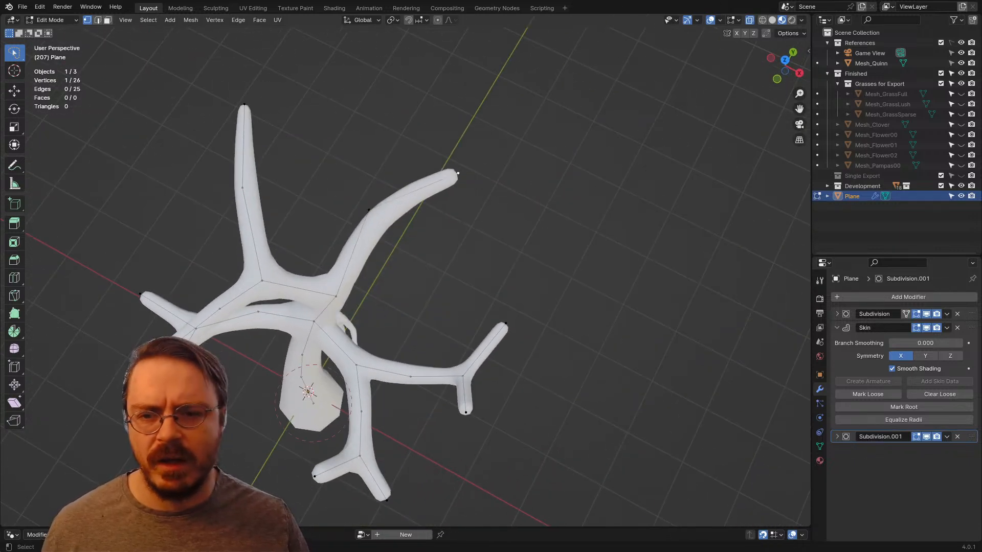
key("g")
left_click(483, 195)
Step: Extrude a new arm about 1.3 m long from that branch's middle vertex and shrink the skin at its tip
left_click(369, 210)
key("e")
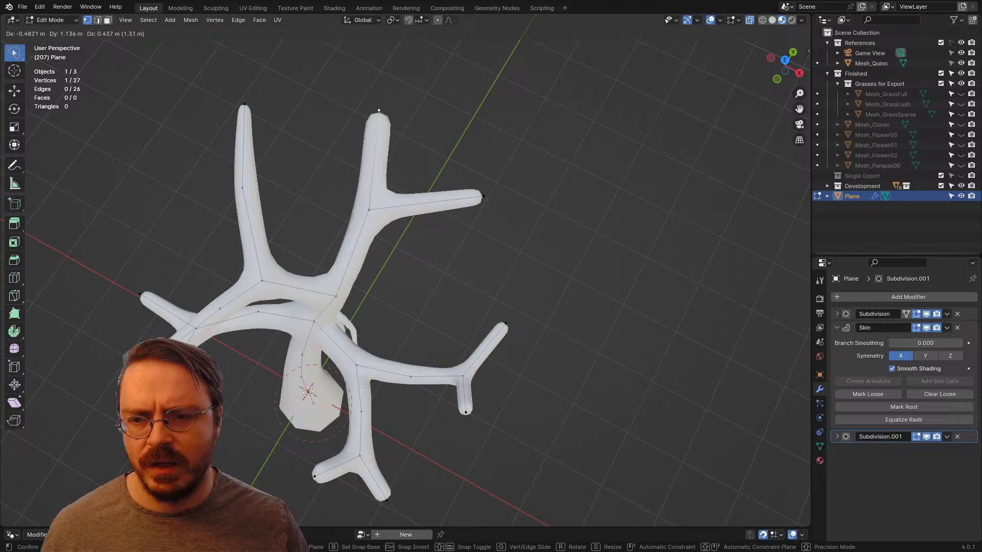
left_click(377, 110)
key("ctrl+a")
left_click(457, 126)
Step: Reposition the selected arm tip lower so the fork spreads vertically, and nudge the fork vertex slightly down
middle_click_drag(456, 125, 378, 48)
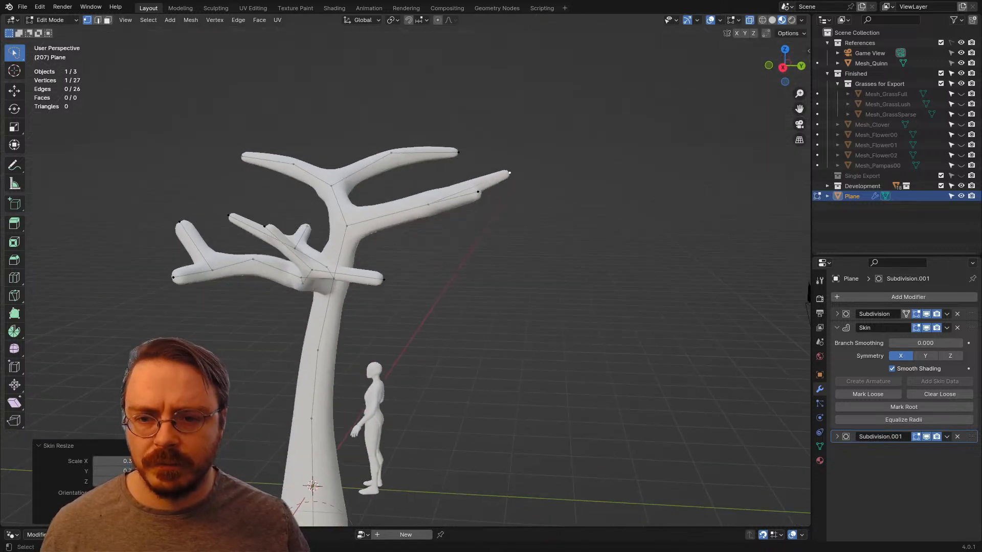
key("g")
left_click(523, 213)
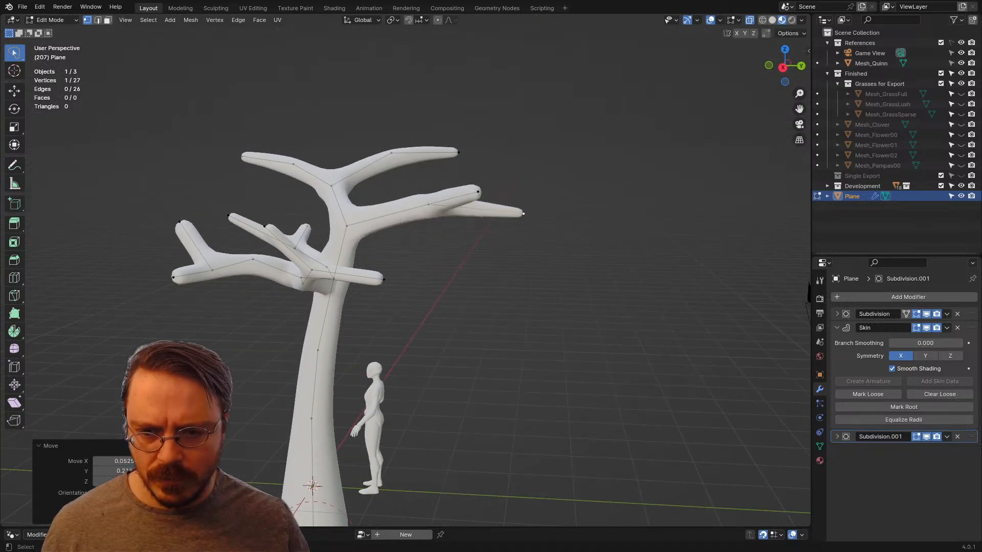
left_click(428, 205)
key("g")
left_click(432, 208)
middle_click_drag(432, 207, 397, 202)
Step: Loop-cut the lowered arm of the fork and shift the new middle vertex slightly to curve it
key("ctrl+r")
left_click(493, 208)
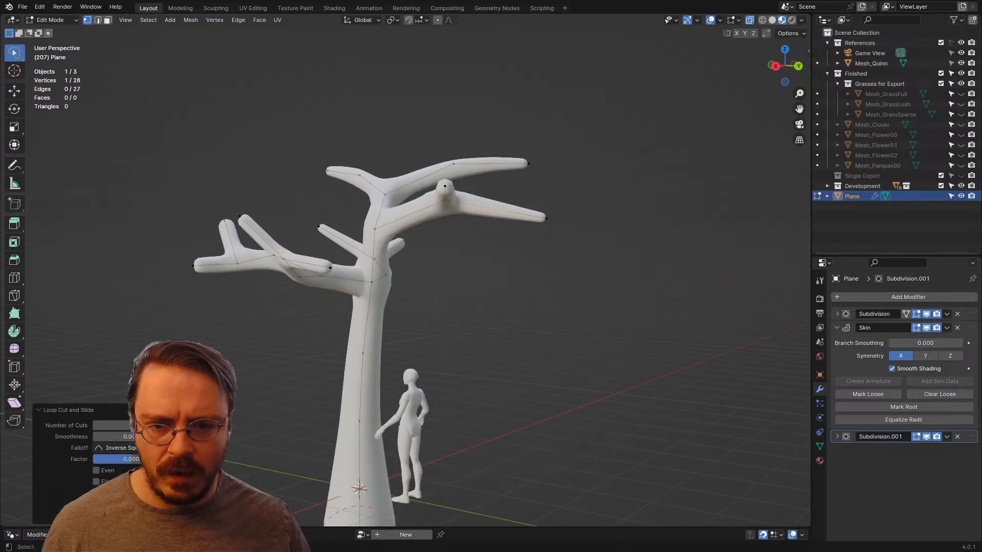
key("g")
left_click(497, 220)
middle_click_drag(497, 220, 370, 248)
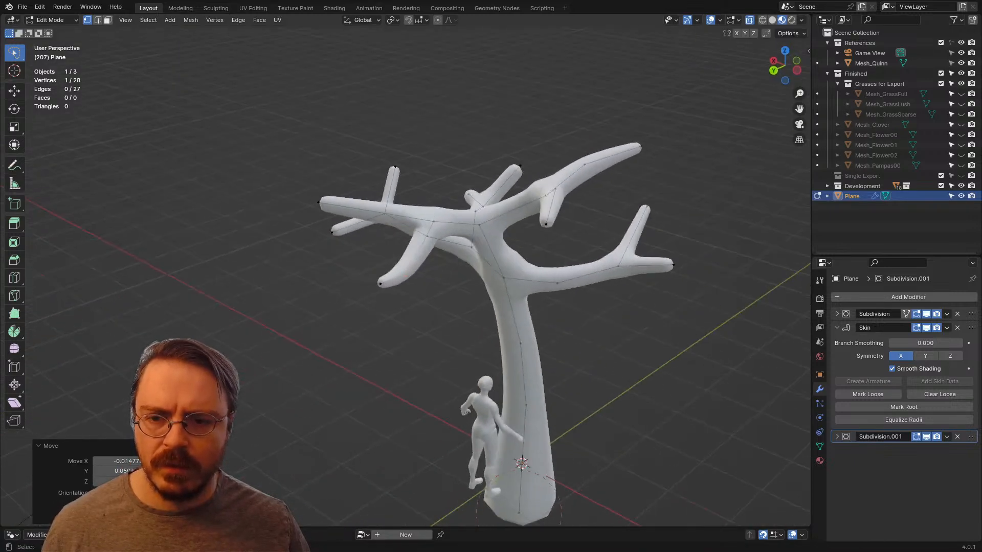
Step: Bend the fork's other arm with an added middle vertex and resize the tip's skin by about 0.9
key("g")
middle_click_drag(376, 212, 613, 178)
left_click(387, 163)
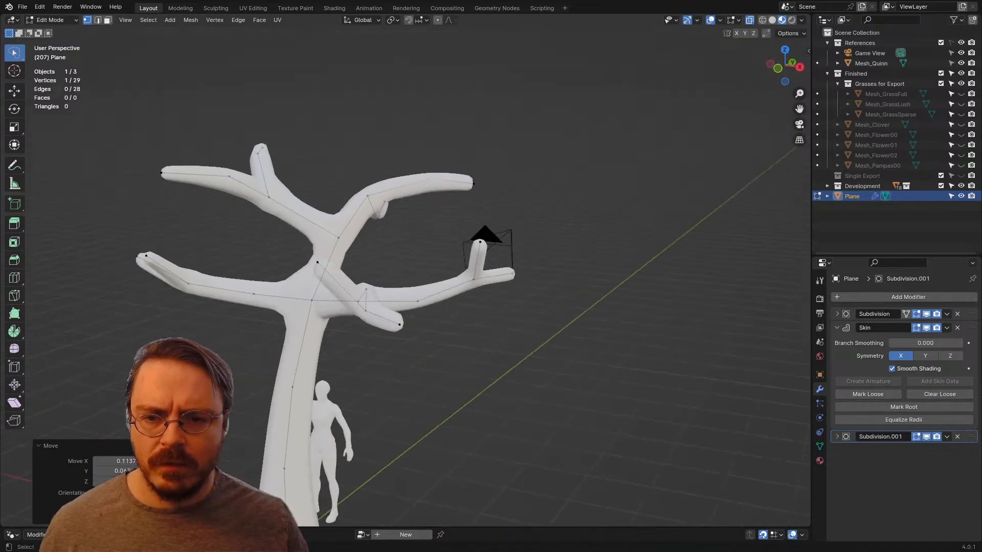
left_click(423, 174)
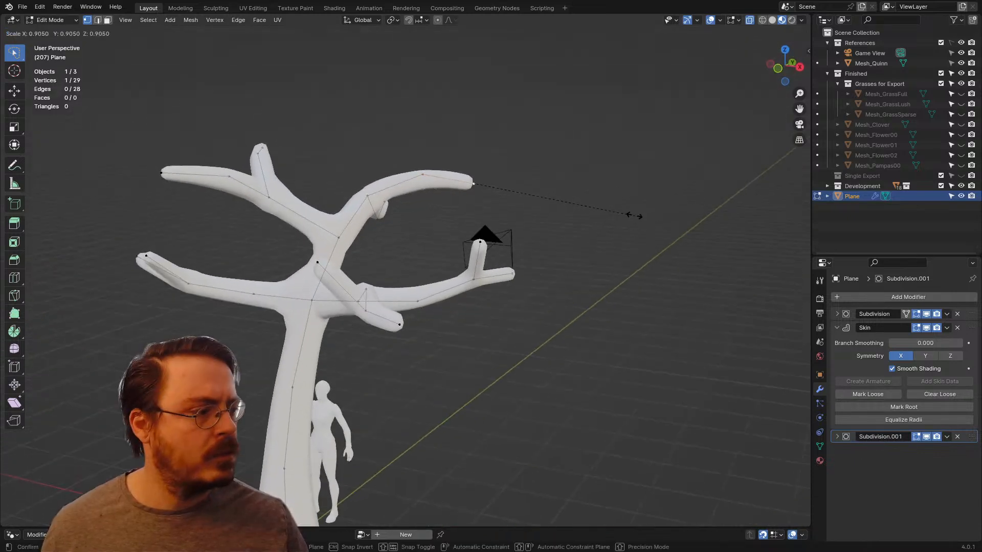
left_click(619, 213)
Step: Return to Object Mode, deselect the tree and view it from the front beside the reference figure
scroll(619, 212, "down", 4)
mouse_move(619, 212)
middle_mouse_down()
mouse_move(728, 232)
mouse_move(654, 221)
mouse_move(583, 256)
mouse_move(516, 202)
mouse_move(624, 240)
mouse_move(715, 209)
mouse_move(731, 187)
mouse_move(542, 189)
mouse_move(616, 260)
mouse_move(618, 225)
middle_mouse_up()
scroll(517, 201, "down", 3)
key("Tab")
left_click(517, 202)
key("KP_1")
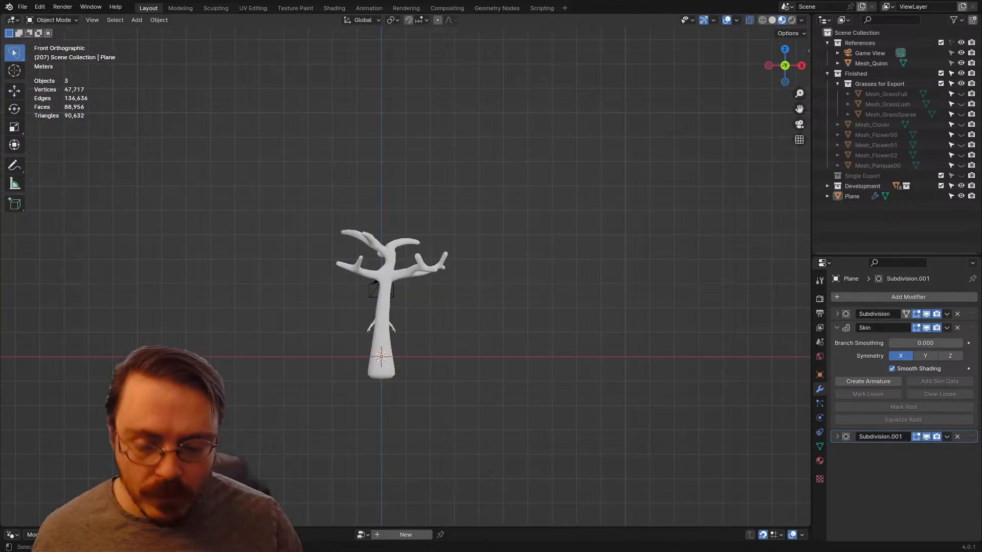
scroll(361, 276, "up", 2)
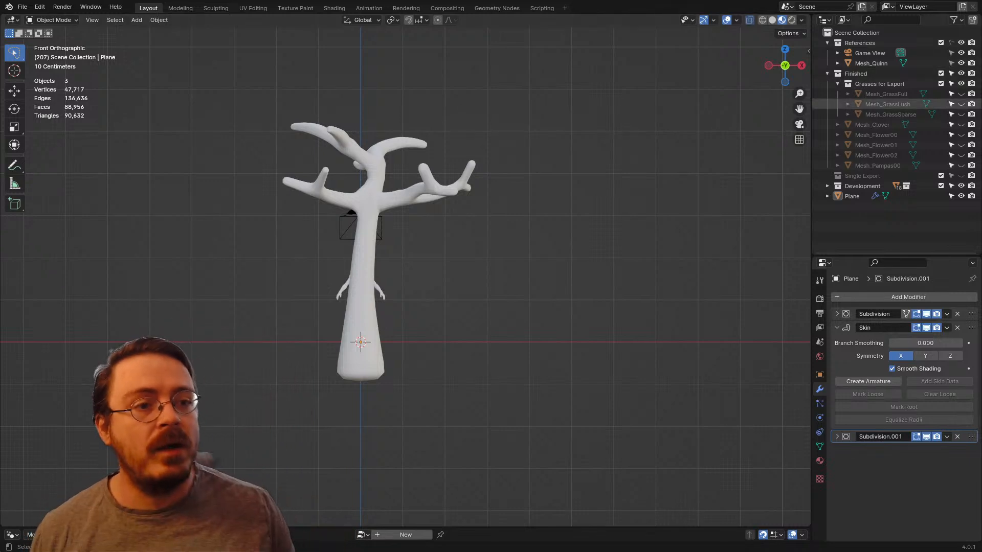
Step: Show Mesh_GrassFull in place of the tree to inspect it beside the reference figure, and restore the tree's visibility
left_click(961, 196)
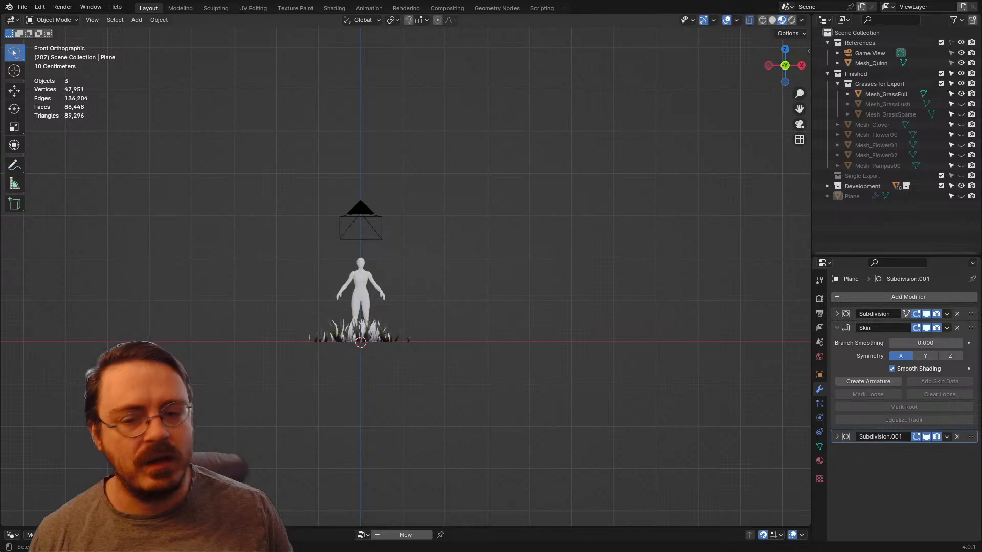
middle_click_drag(409, 245, 360, 196)
scroll(403, 304, "up", 3)
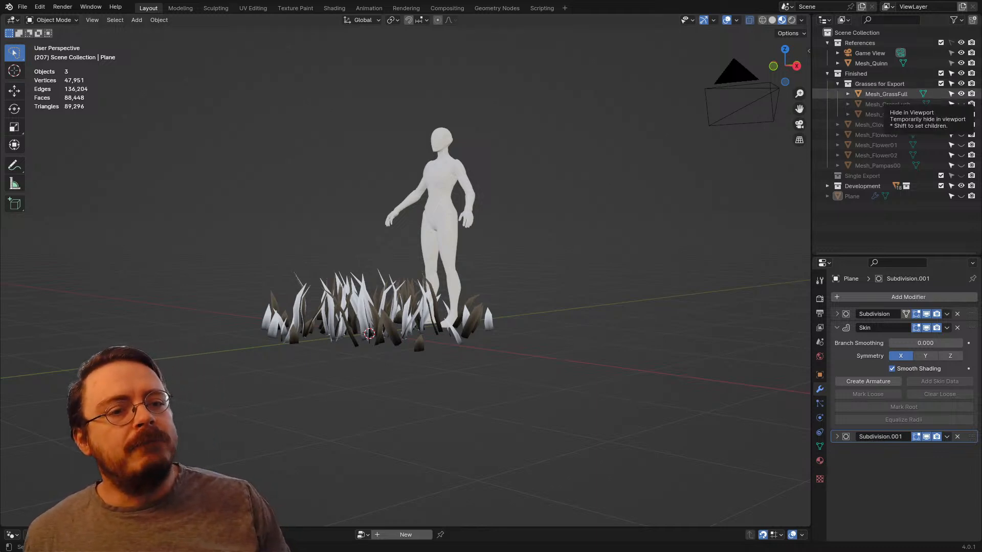
left_click(961, 93)
left_click(961, 196)
Step: Examine the branching tree mesh from several sides and from the front for proportion against the reference figure
scroll(404, 276, "down", 2)
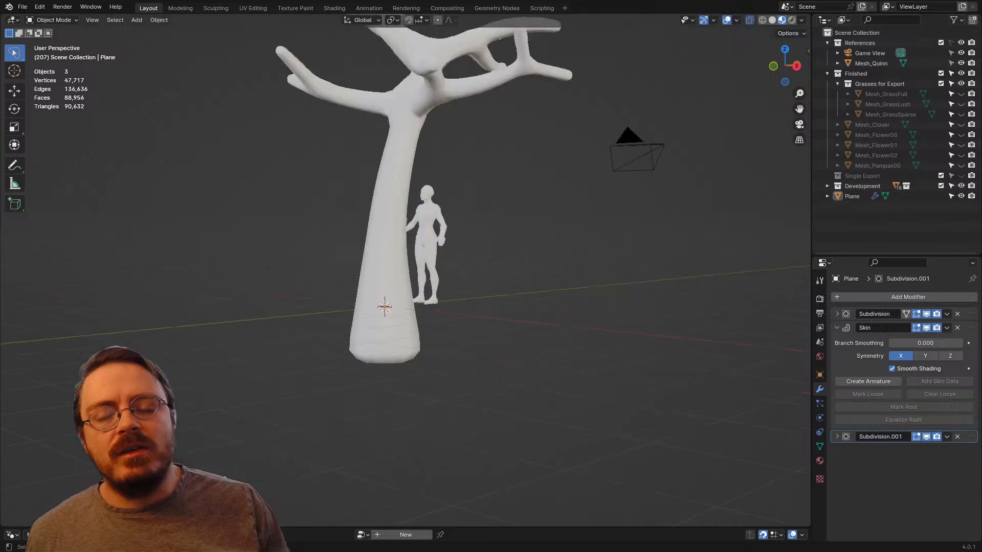
scroll(404, 276, "down", 1)
middle_click_drag(404, 276, 468, 294)
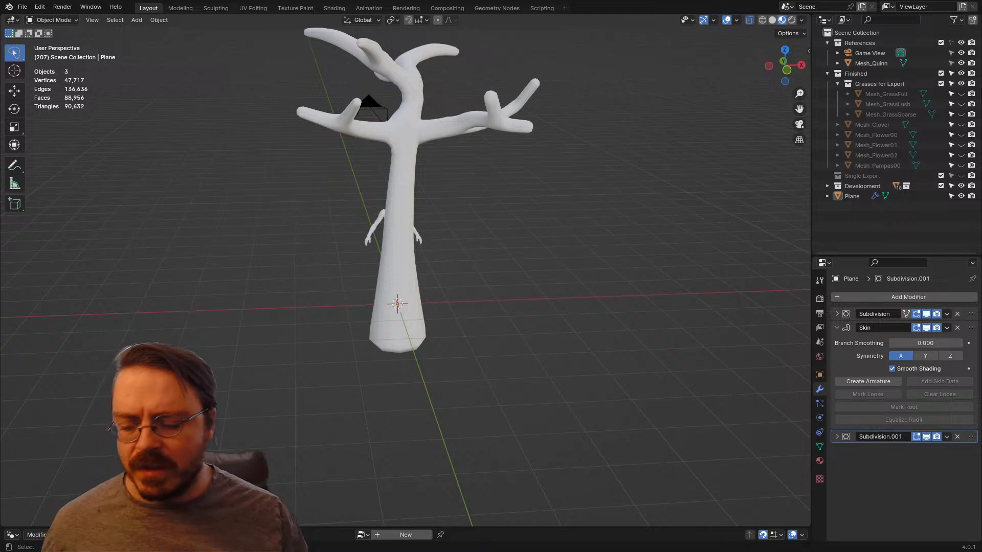
middle_click_drag(460, 246, 481, 322)
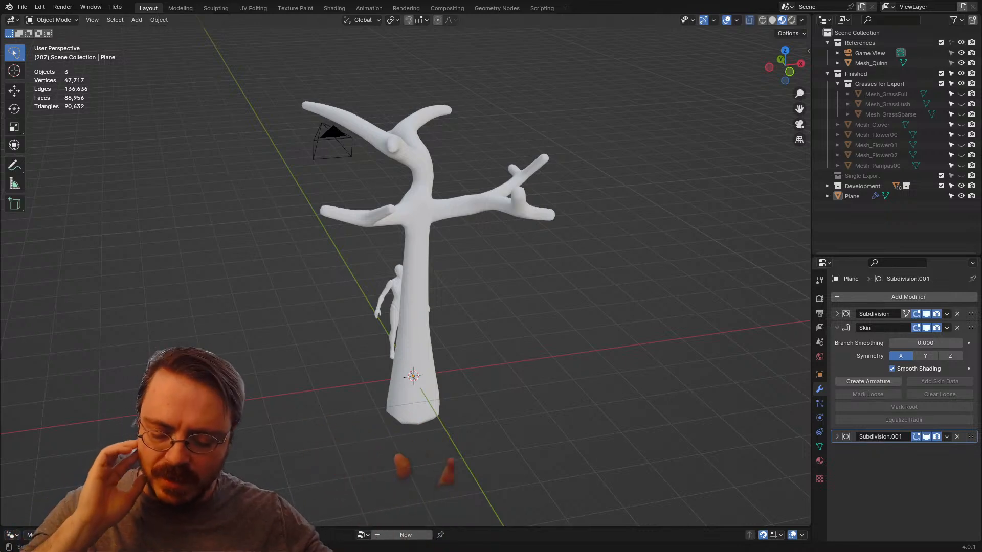
middle_click_drag(409, 276, 445, 255)
key("KP_1")
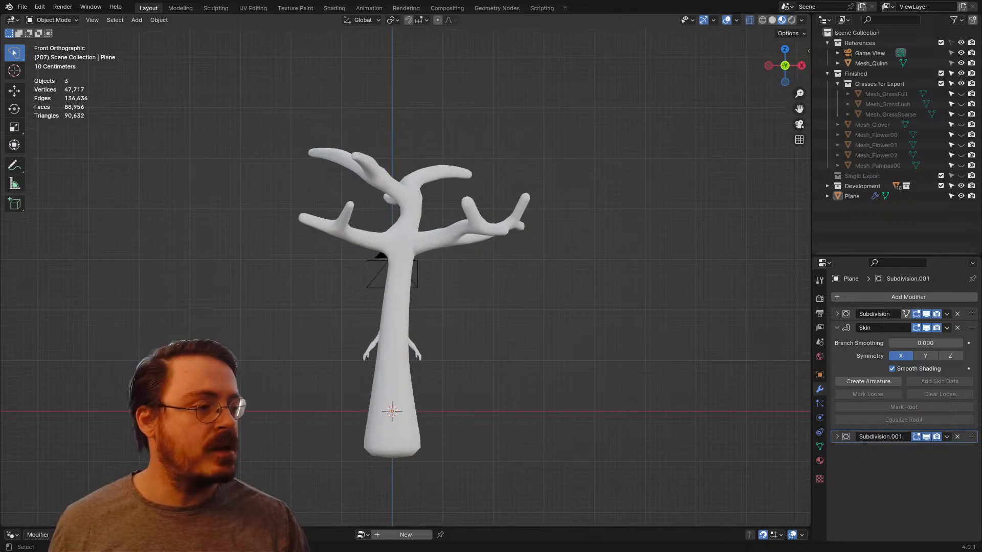
scroll(404, 276, "up", 3)
scroll(405, 276, "down", 3)
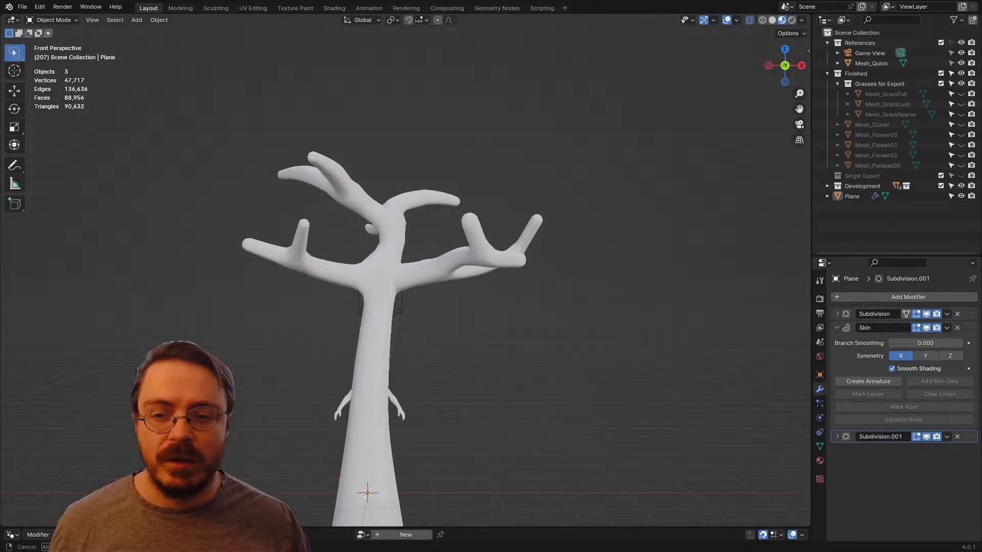
middle_click_drag(405, 276, 460, 266)
Step: Add an ico sphere and move it up beside the lower branch on the positive X side as a foliage clump
key("shift+a")
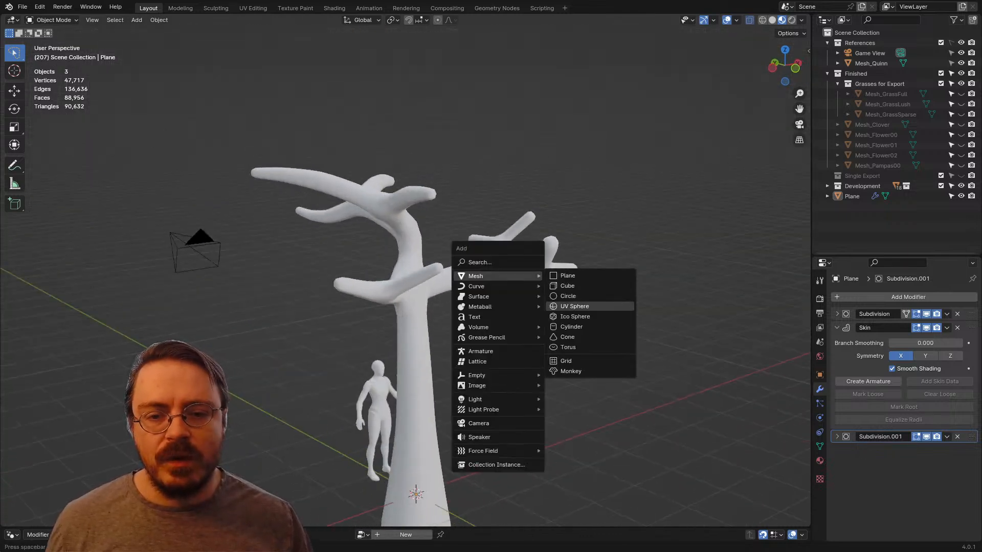
left_click(575, 317)
scroll(575, 317, "down", 3)
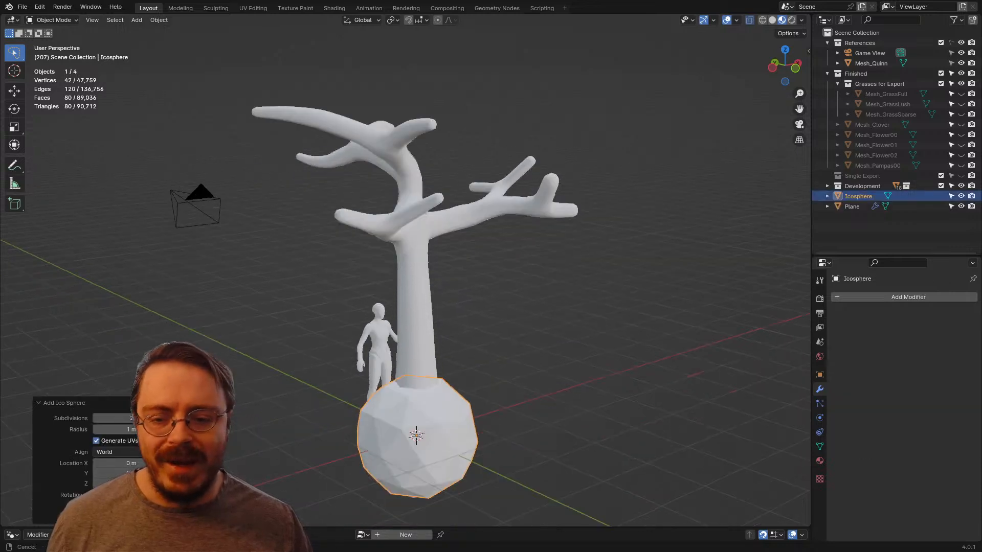
key("KP_3")
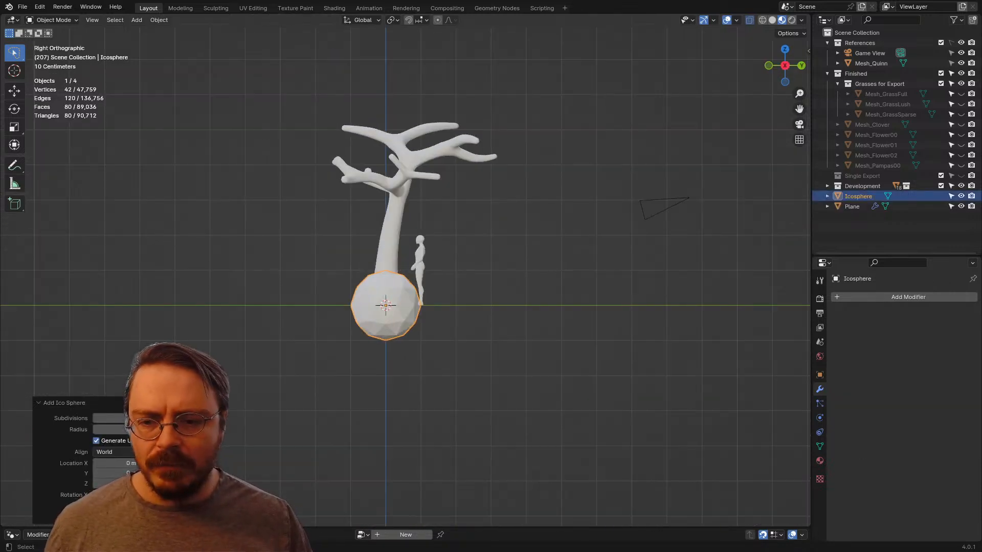
middle_click_drag(567, 315, 663, 309)
key("KP_1")
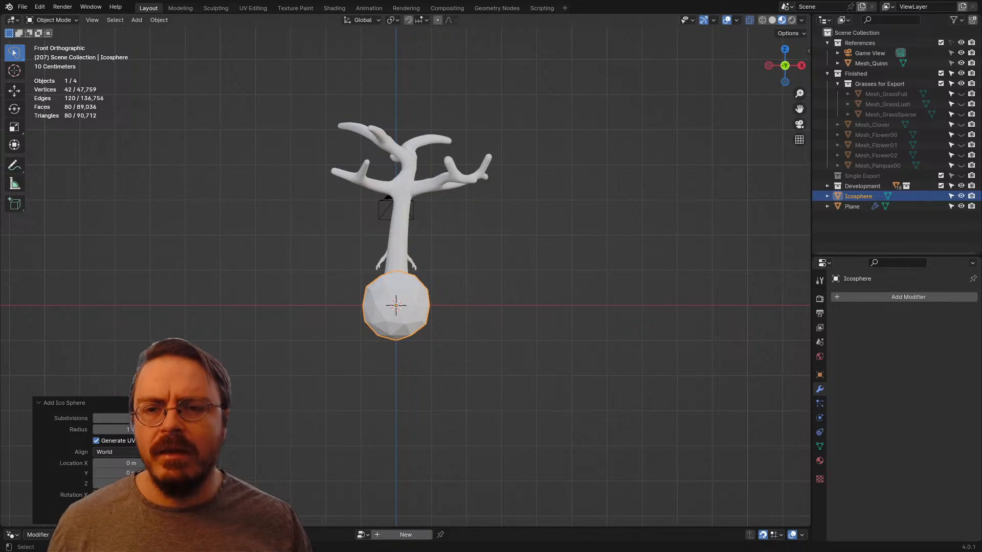
key("g")
left_click(476, 171)
middle_click_drag(476, 171, 389, 265)
key("g")
left_click(362, 322)
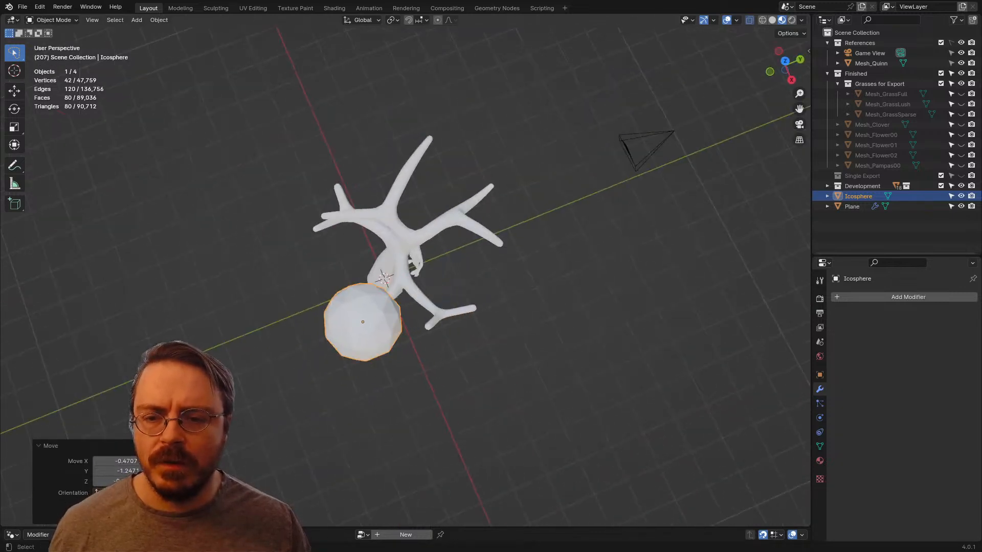
Step: Duplicate the foliage sphere alongside the first one and scale the copy by about 1.54
key("shift+d")
left_click(451, 307)
key("s")
left_click(532, 309)
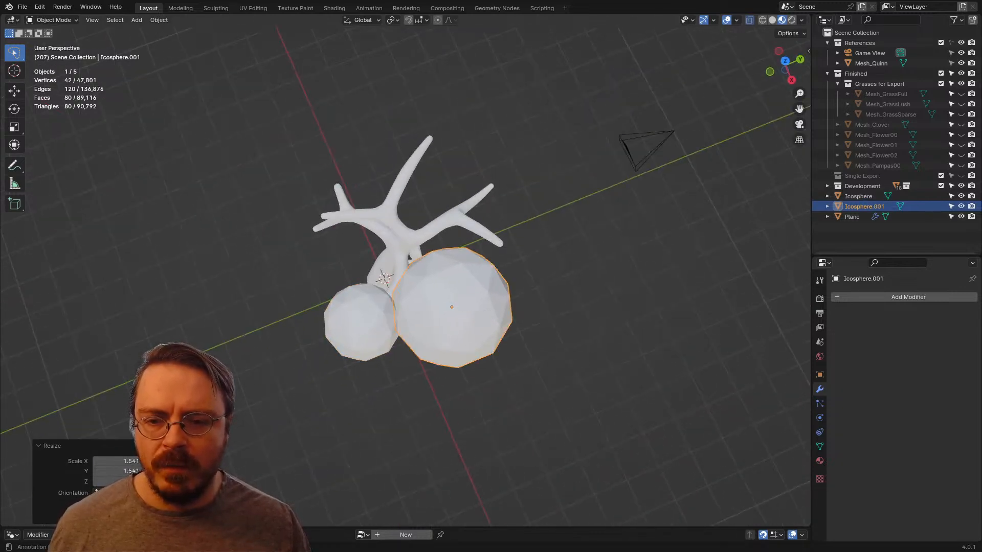
Step: Duplicate the larger sphere over the crown, scale the copy by about 2.36 and raise it about 2.2 m along Z
middle_click_drag(455, 266, 526, 230)
key("shift+d")
left_click(429, 204)
middle_click_drag(429, 205, 488, 179)
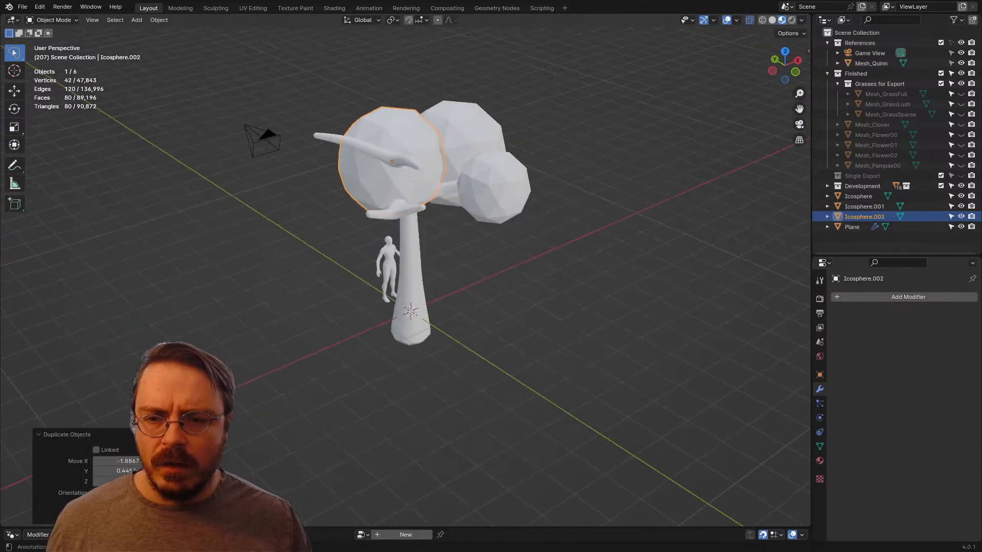
key("s")
left_click(654, 324)
key("g")
key("z")
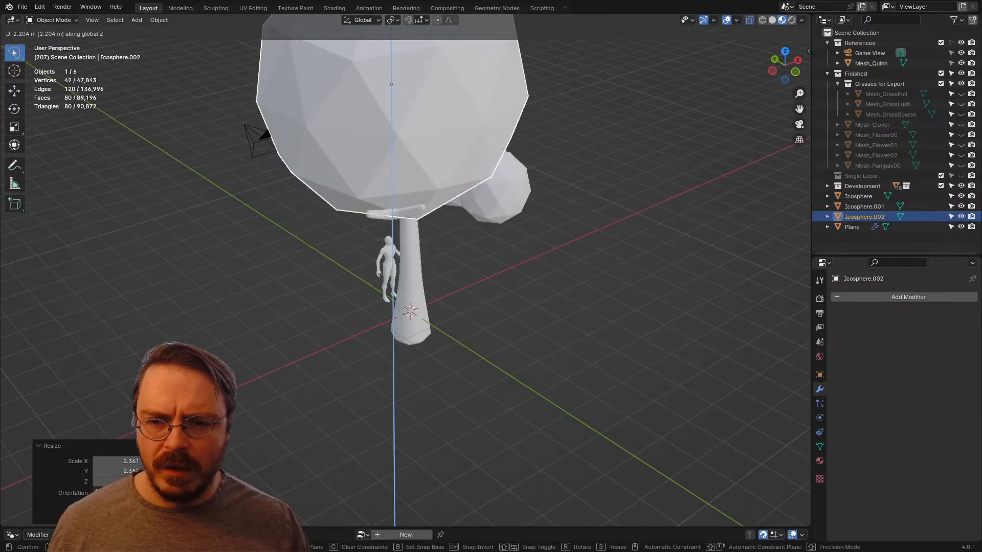
left_click(478, 219)
Step: Shrink and vertically flatten the crown sphere, and position it over the topmost branches
middle_click_drag(478, 219, 521, 216)
key("g")
left_click(569, 210)
key("s")
left_click(509, 185)
key("z")
left_click(498, 179)
key("g")
left_click(599, 193)
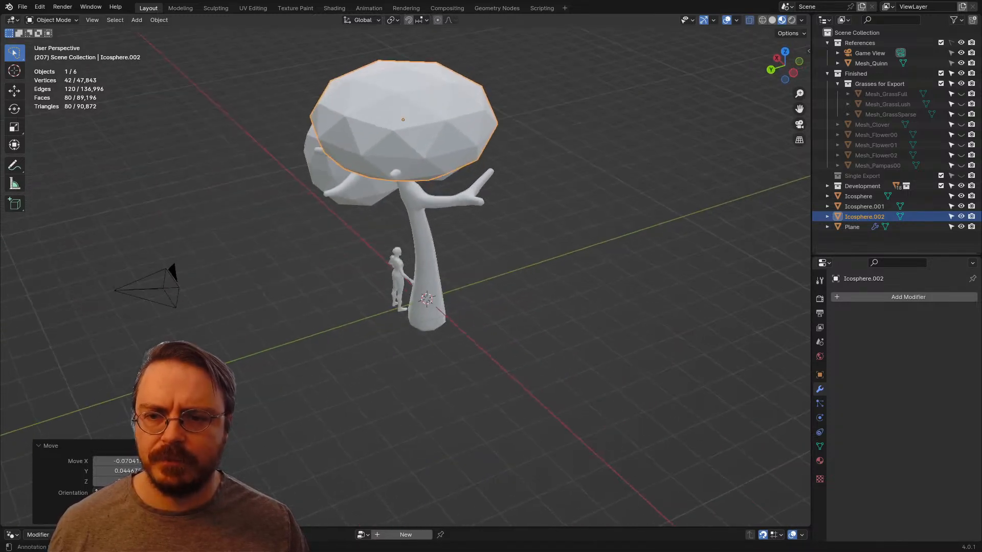
Step: Duplicate the large side sphere to the uncovered back branches, shrink the copy and fit it around their tips
middle_click_drag(460, 215, 547, 222)
left_click(355, 190)
middle_click_drag(355, 191, 376, 161)
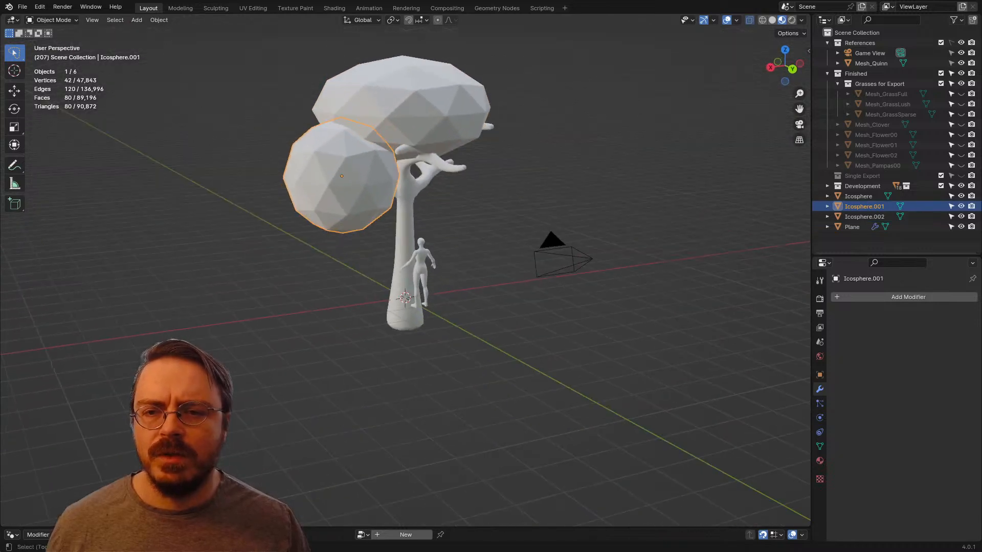
key("shift+d")
left_click(593, 202)
key("s")
left_click(541, 189)
middle_click_drag(541, 189, 247, 171)
key("g")
left_click(374, 182)
Step: Duplicate the small back sphere onto the lower branch on the negative X side and enlarge the copy
key("shift+d")
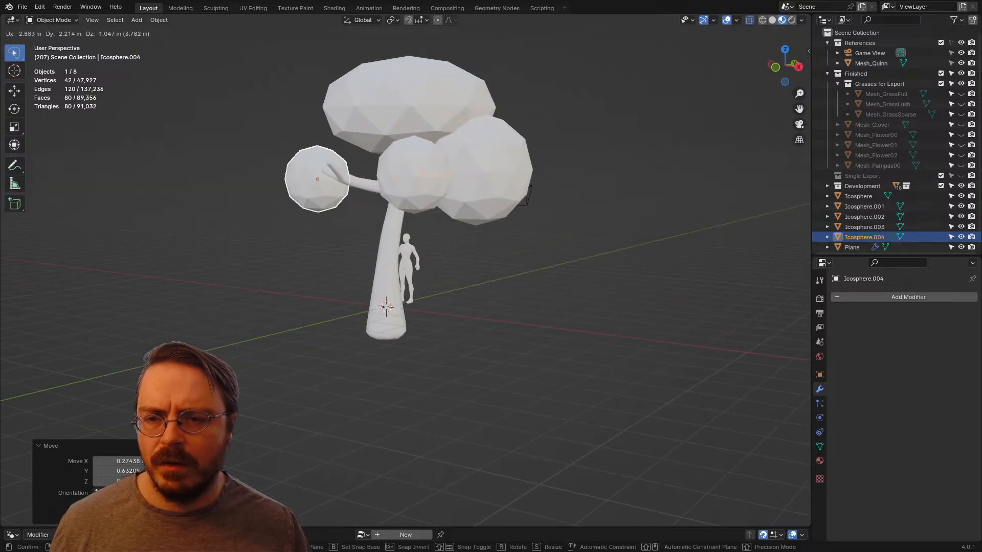
left_click(271, 231)
middle_click_drag(271, 232, 388, 236)
key("g")
left_click(468, 220)
key("s")
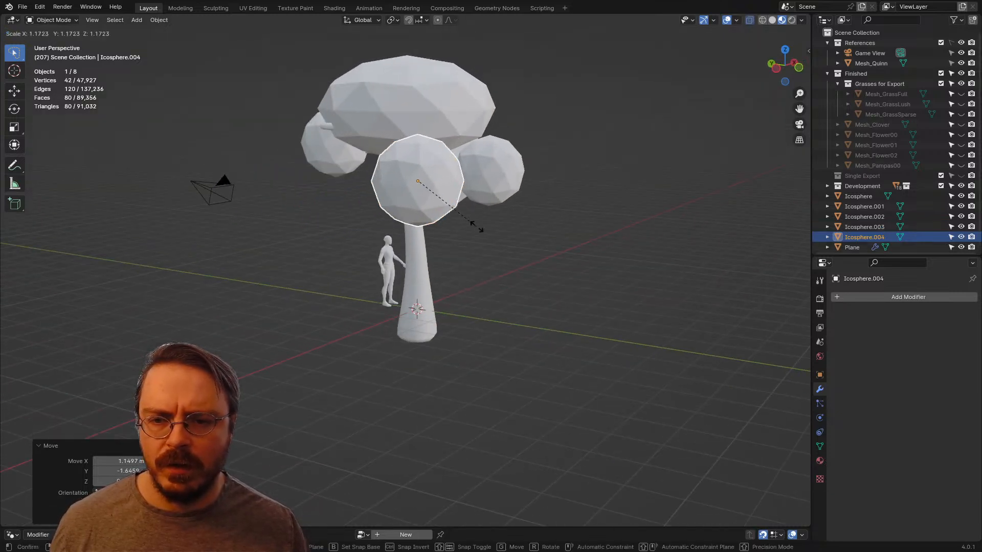
left_click(498, 242)
middle_click_drag(498, 243, 196, 246)
Step: Shift the small back sphere about 0.2 m to better cover its branch and deselect it
left_click(407, 166)
key("g")
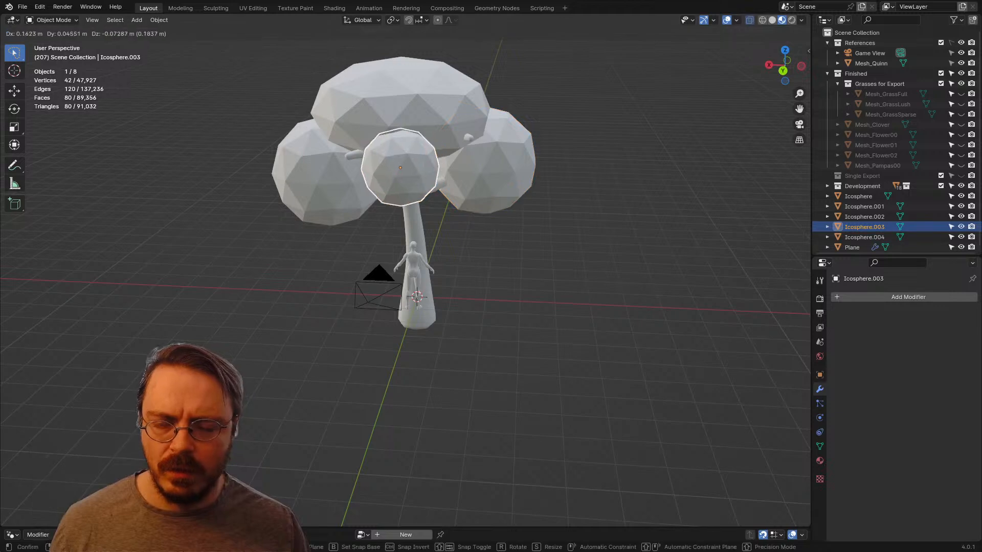
left_click(400, 171)
scroll(489, 153, "down", 7)
middle_click_drag(400, 171, 690, 149)
left_click(489, 153)
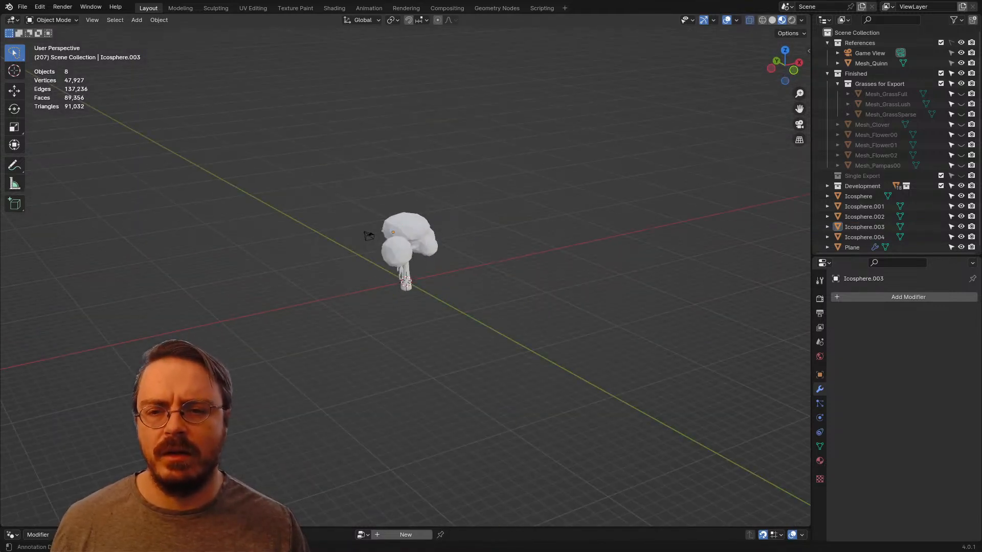
Step: Select the flattened crown sphere and switch it to Sculpt Mode
scroll(408, 153, "up", 5)
left_click(407, 154)
scroll(408, 153, "up", 3)
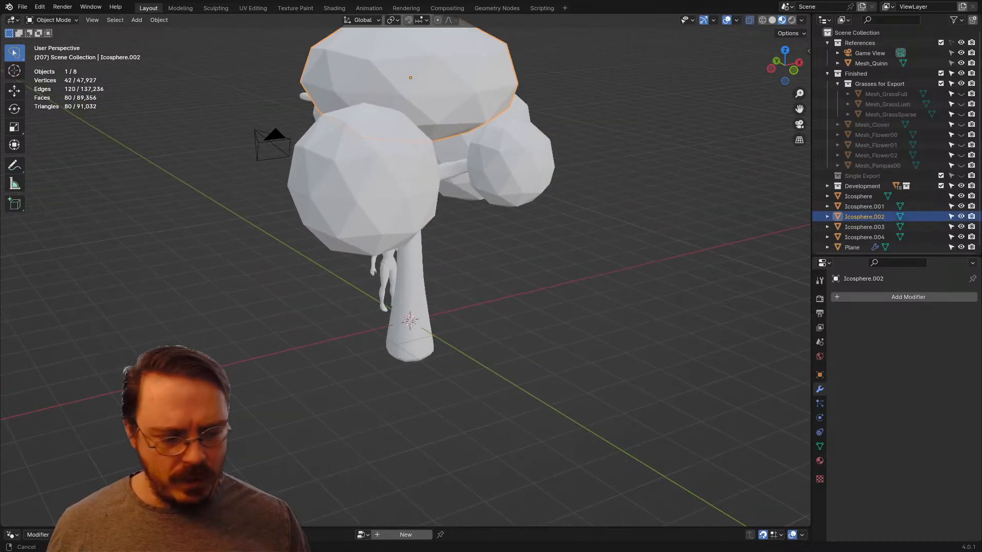
middle_click_drag(407, 154, 466, 231, "shift")
key("ctrl+Tab")
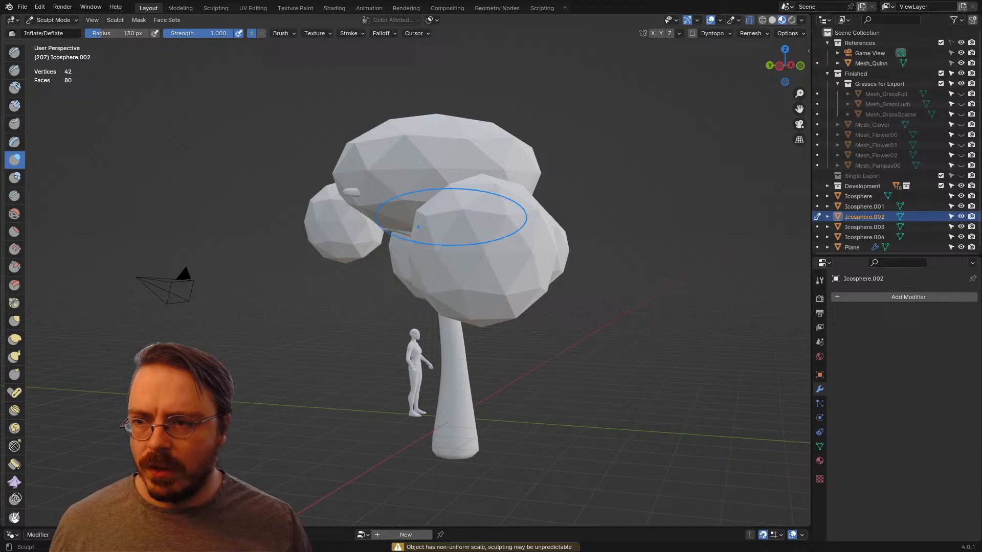
Step: Remesh the crown sphere into a denser mesh for sculpting and isolate it in local view
middle_click_drag(436, 233, 508, 223)
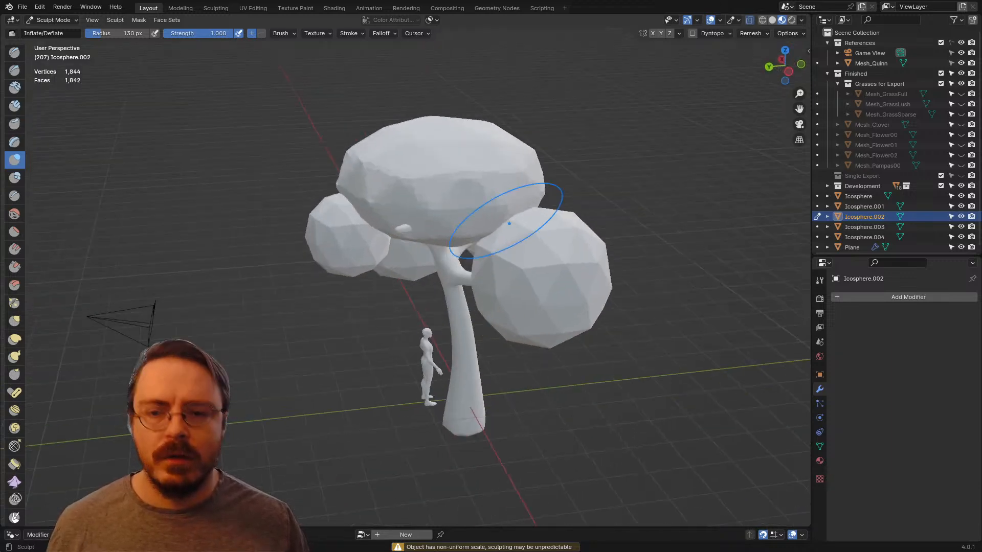
key("KP_Divide")
scroll(500, 219, "down", 3)
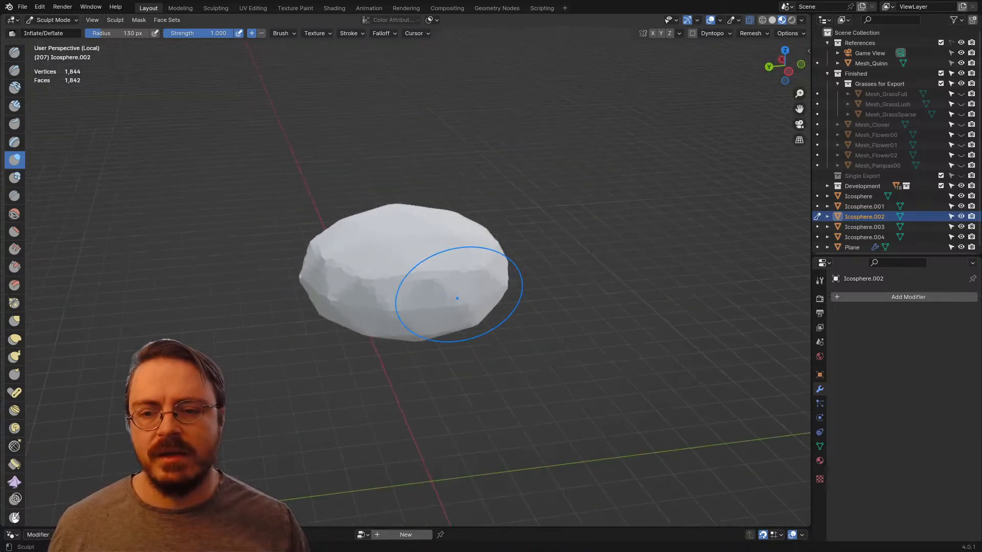
Step: Enlarge the sculpt brush radius to 235 px and switch to the Grab brush
key("f")
left_click(550, 280)
middle_click_drag(441, 293, 361, 260)
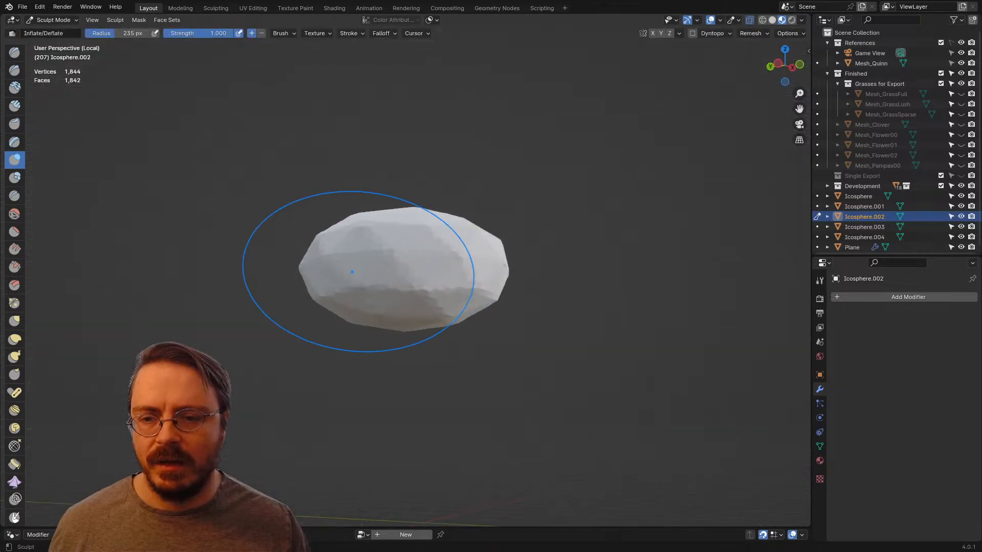
key("g")
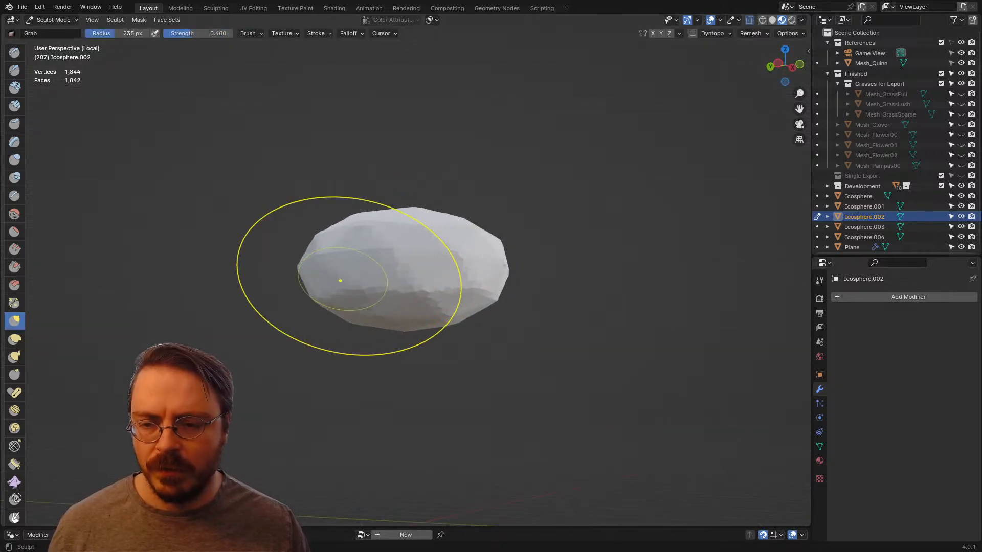
Step: Reshape the crown sphere from several sides with broad Grab strokes into a rounder, irregular foliage clump with a flatter underside
left_click_drag(338, 274, 332, 275)
middle_click_drag(340, 299, 447, 301)
middle_click_drag(297, 237, 363, 271)
left_click_drag(395, 286, 402, 295)
middle_click_drag(335, 283, 409, 273)
left_click_drag(469, 274, 476, 267)
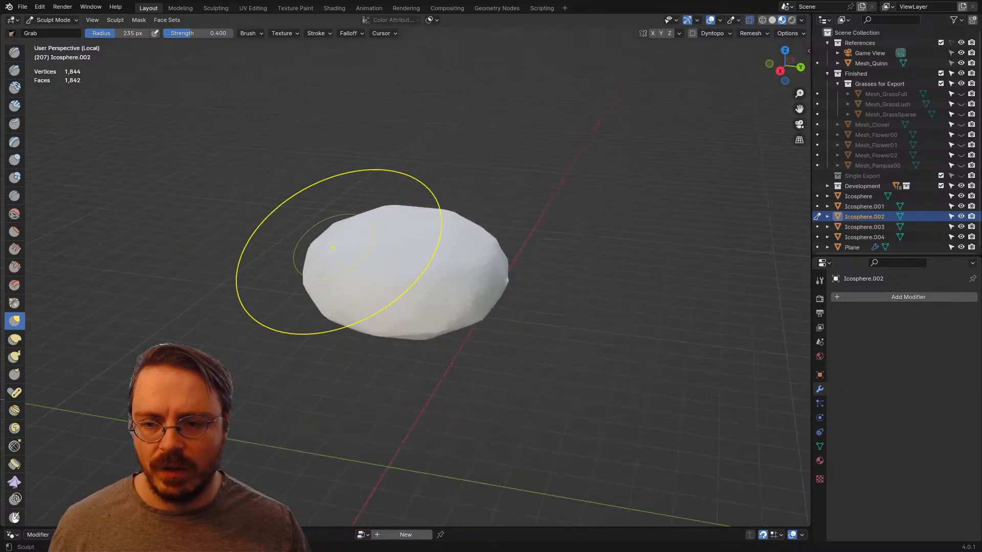
mouse_move(332, 247)
middle_mouse_down()
mouse_move(457, 289)
mouse_move(459, 329)
mouse_move(427, 322)
mouse_move(425, 296)
mouse_move(471, 307)
middle_mouse_up()
Step: Check the crown clump against the whole tree outside local view, return to isolation and inspect its form from another side
key("KP_Divide")
key("KP_Divide")
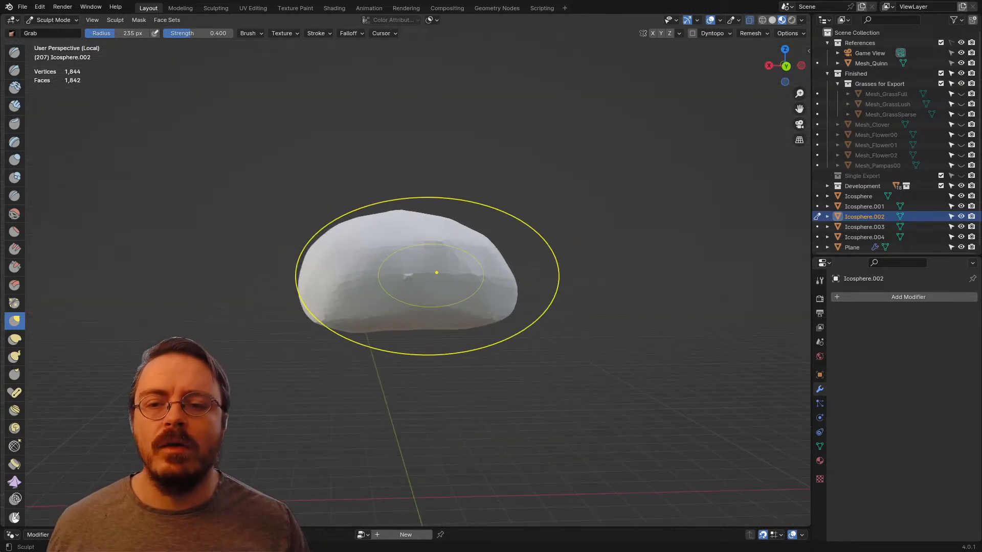
left_click_drag(461, 305, 537, 320)
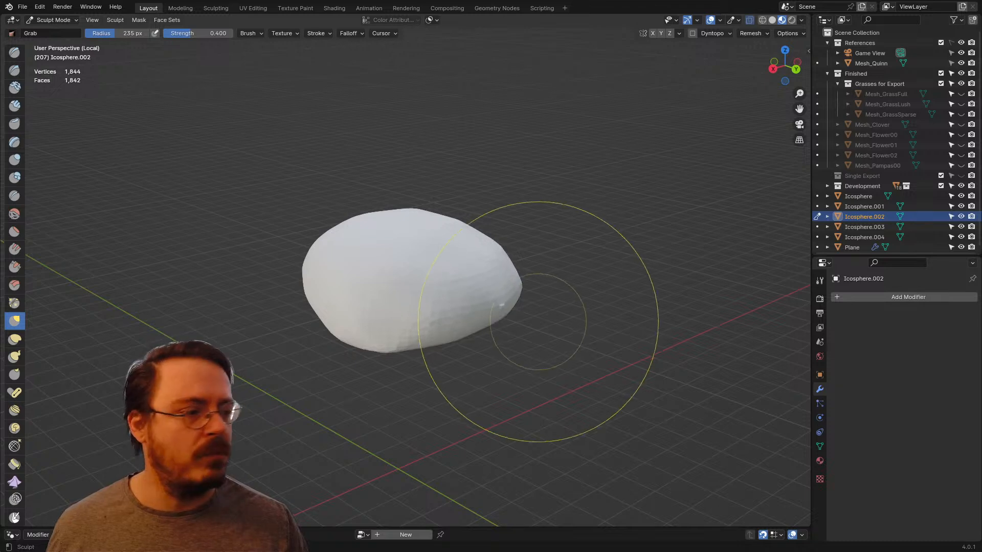
left_click_drag(457, 262, 476, 248)
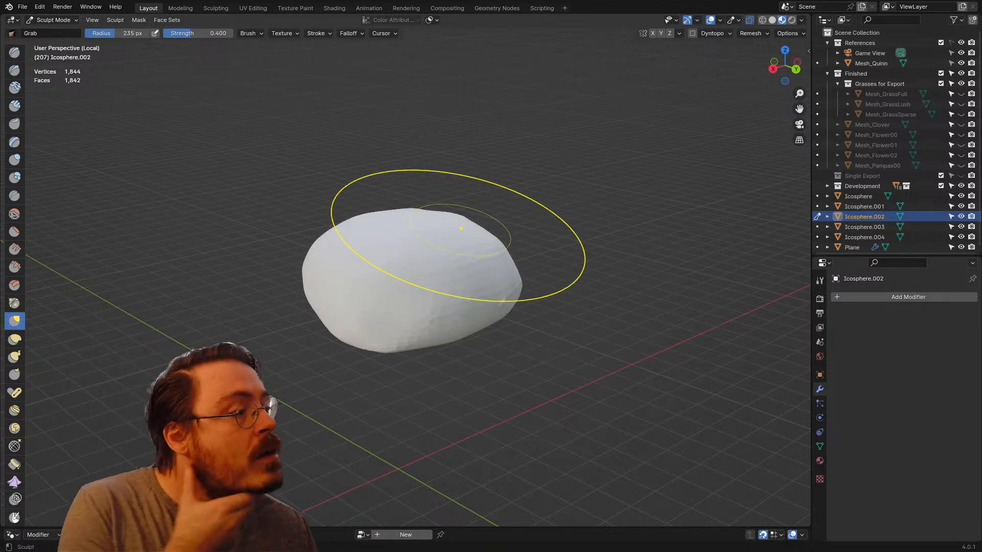
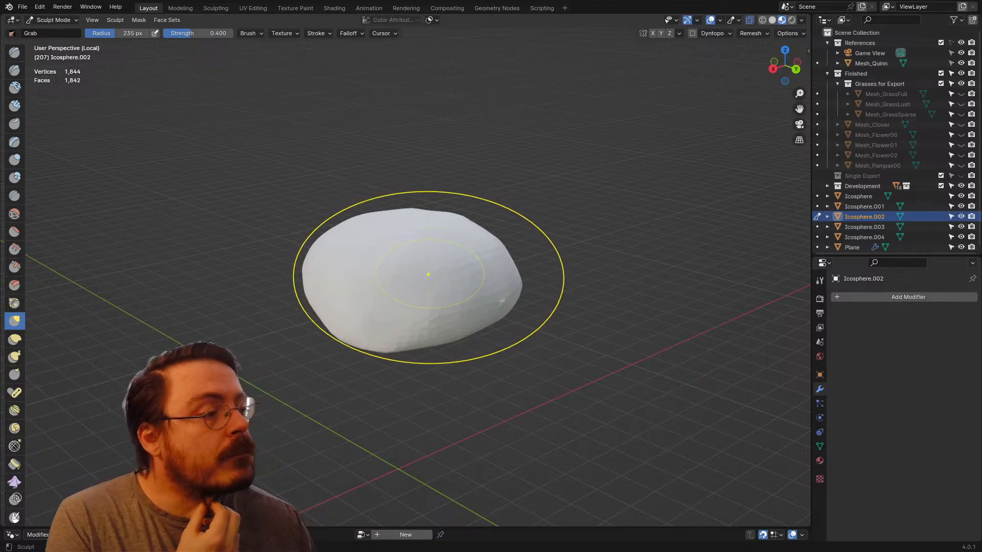
Step: Pull the top and one side of the crown clump outward with 235 px Grab strokes for a less regular outline
middle_click_drag(412, 346, 479, 235)
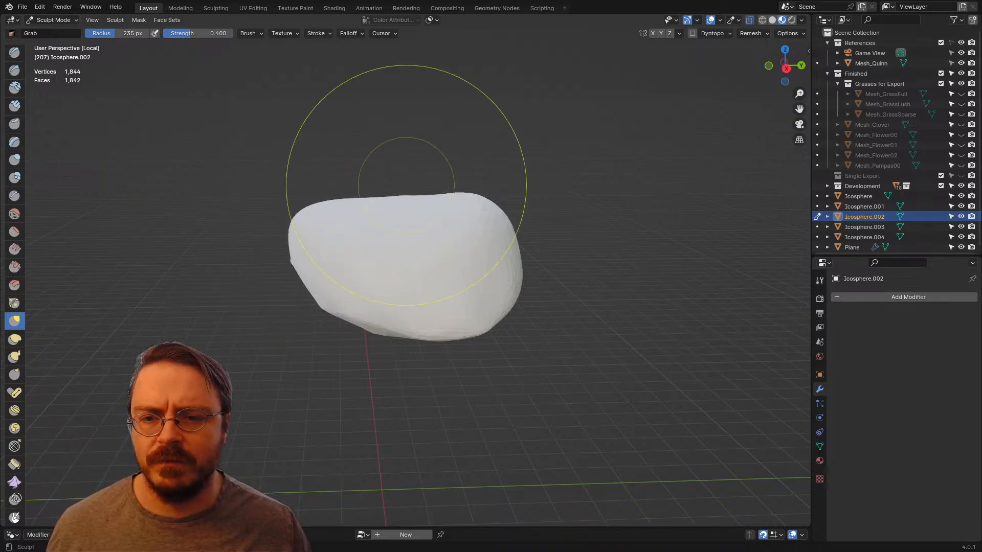
mouse_move(406, 184)
middle_mouse_down()
mouse_move(412, 214)
mouse_move(482, 249)
mouse_move(450, 251)
middle_mouse_up()
middle_click_drag(496, 291, 496, 291)
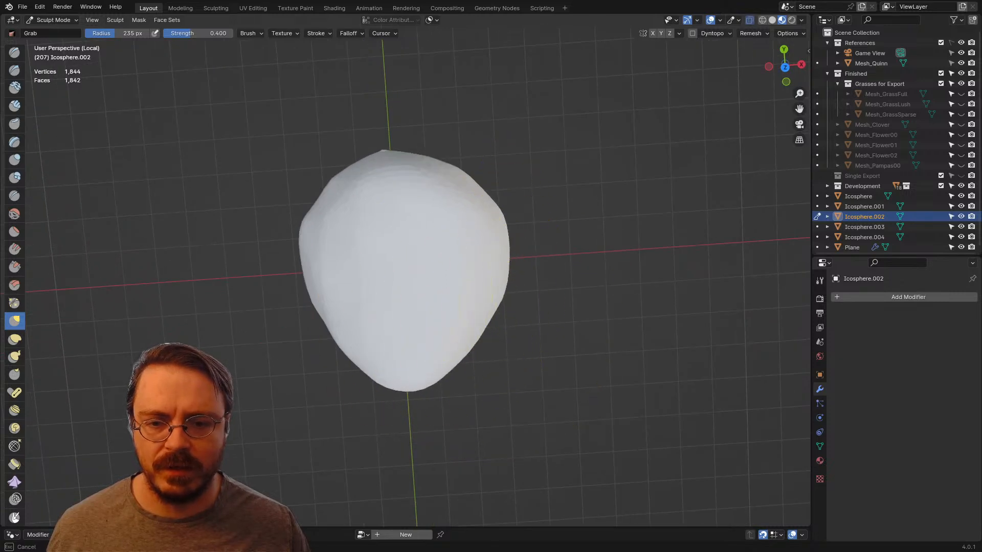
left_click_drag(496, 249, 533, 244)
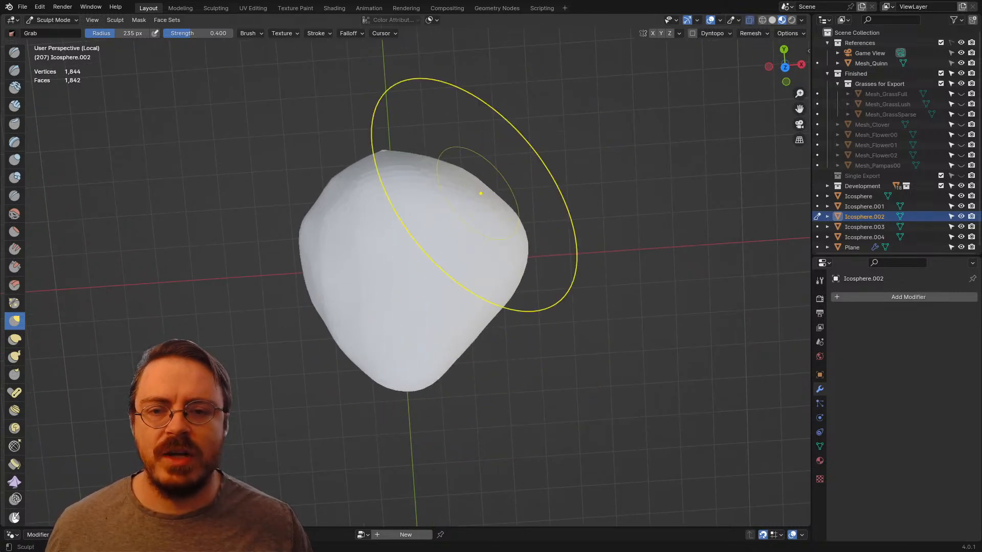
middle_click_drag(391, 173, 251, 93)
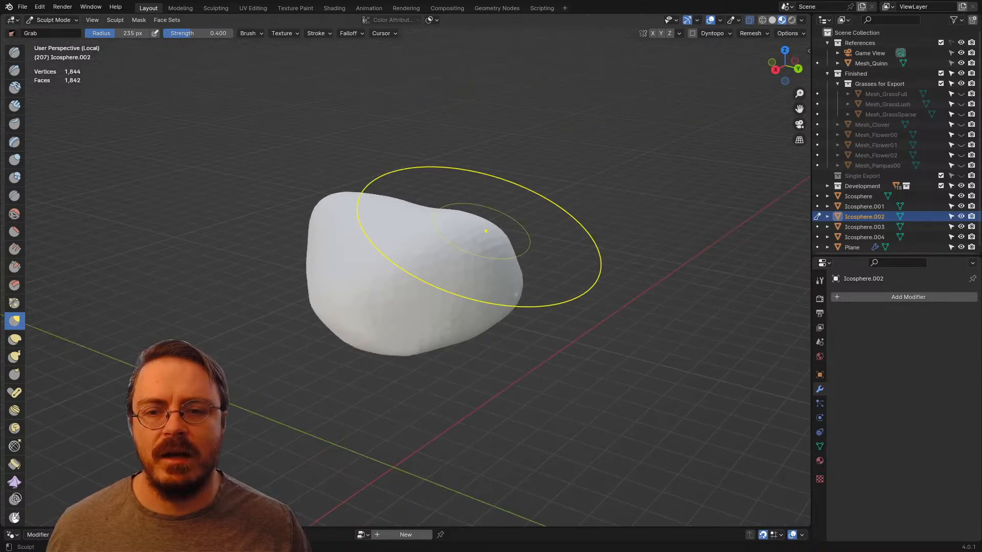
Step: Grab the clump's upper shoulder and lower edge outward to form distinct corner bulges and a dip between them
left_click_drag(484, 231, 524, 209)
middle_click_drag(532, 308, 537, 284)
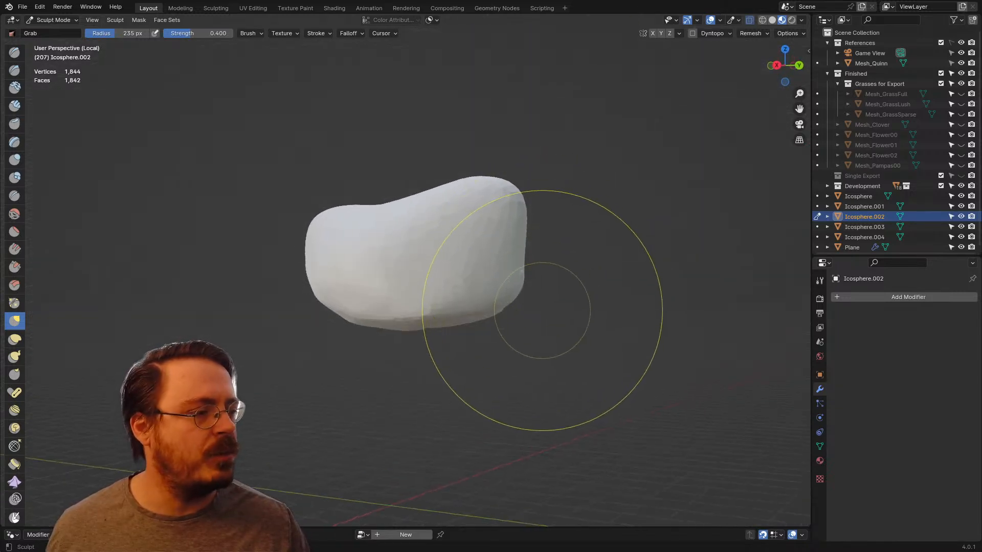
mouse_move(538, 310)
left_mouse_down()
mouse_move(494, 310)
mouse_move(529, 322)
left_mouse_up()
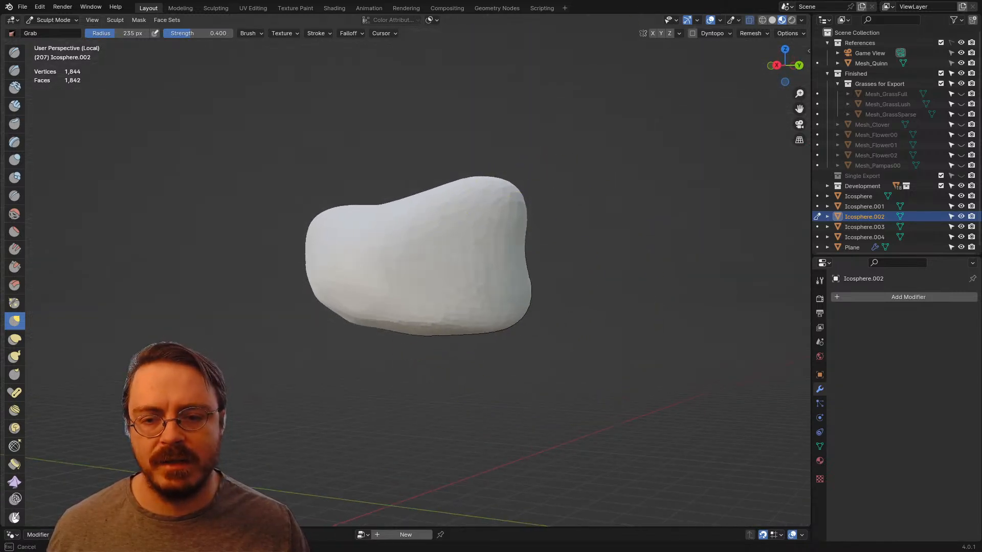
mouse_move(403, 299)
middle_mouse_down()
mouse_move(368, 350)
mouse_move(416, 406)
mouse_move(429, 398)
middle_mouse_up()
middle_click_drag(346, 392, 428, 514)
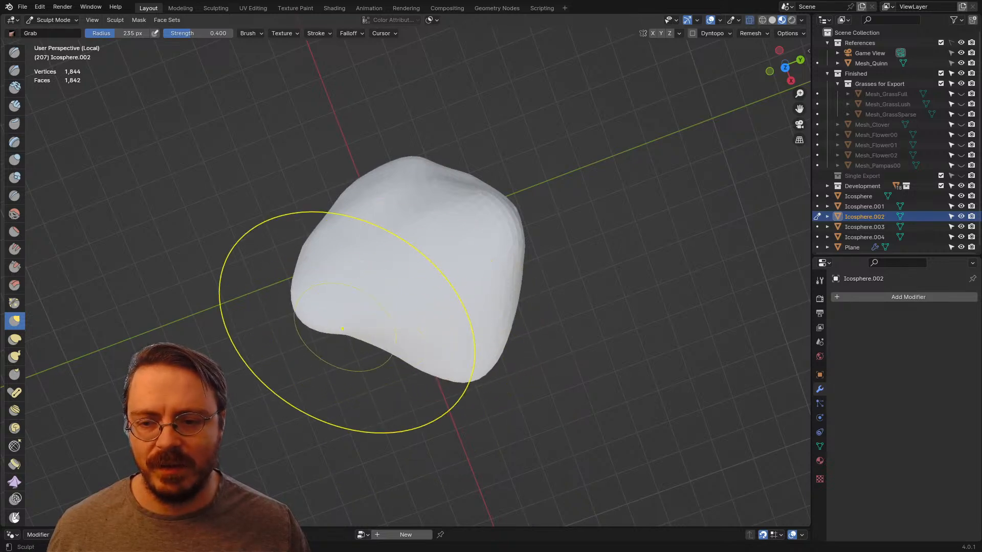
Step: Reshape the clump's underside and ends with Grab, using a 191 px radius to dent one side
middle_click_drag(460, 317, 377, 293)
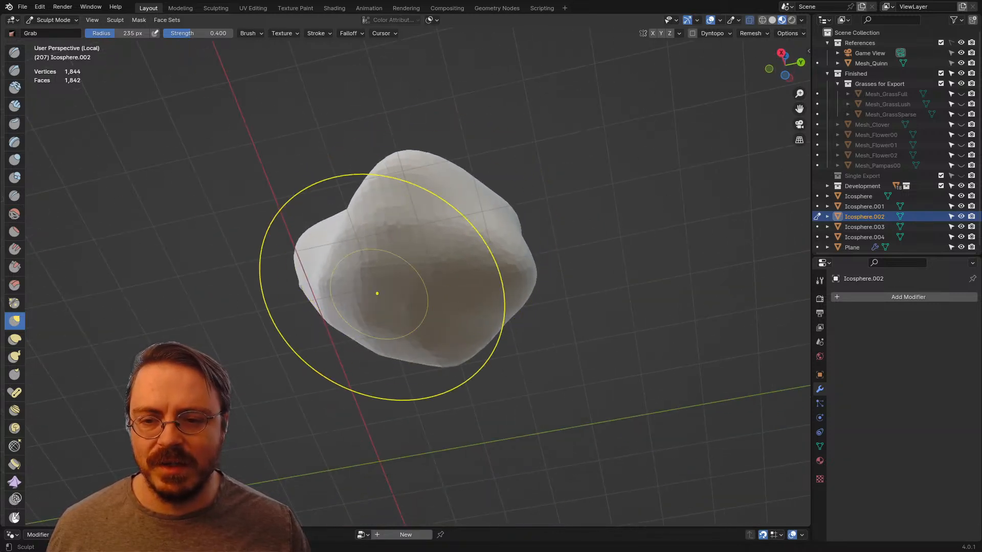
middle_click_drag(430, 337, 327, 268)
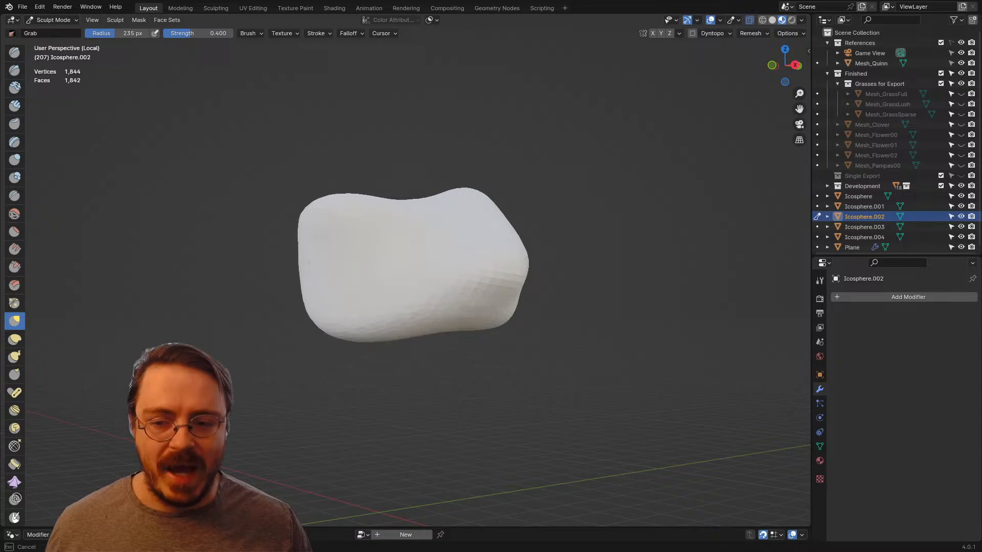
middle_click_drag(274, 339, 242, 344)
key("f")
left_click(273, 273)
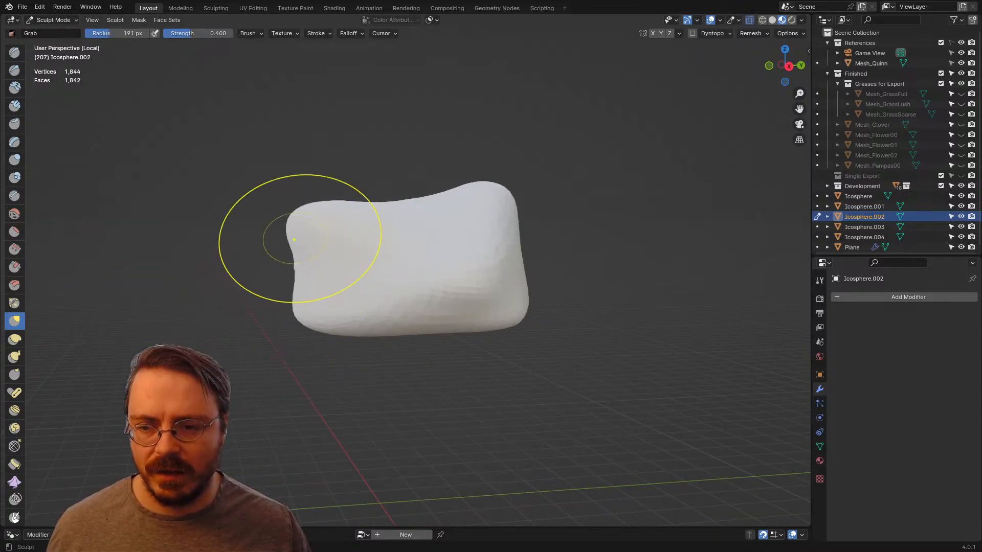
mouse_move(294, 240)
middle_mouse_down()
mouse_move(383, 271)
mouse_move(326, 268)
middle_mouse_up()
Step: Remesh the crown clump more densely and swell rounded lobes with the Inflate/Deflate brush at 136 px
key("i")
key("f")
left_click(298, 271)
mouse_move(480, 292)
middle_mouse_down()
mouse_move(443, 269)
mouse_move(483, 313)
mouse_move(383, 292)
middle_mouse_up()
left_click_drag(432, 238, 388, 258)
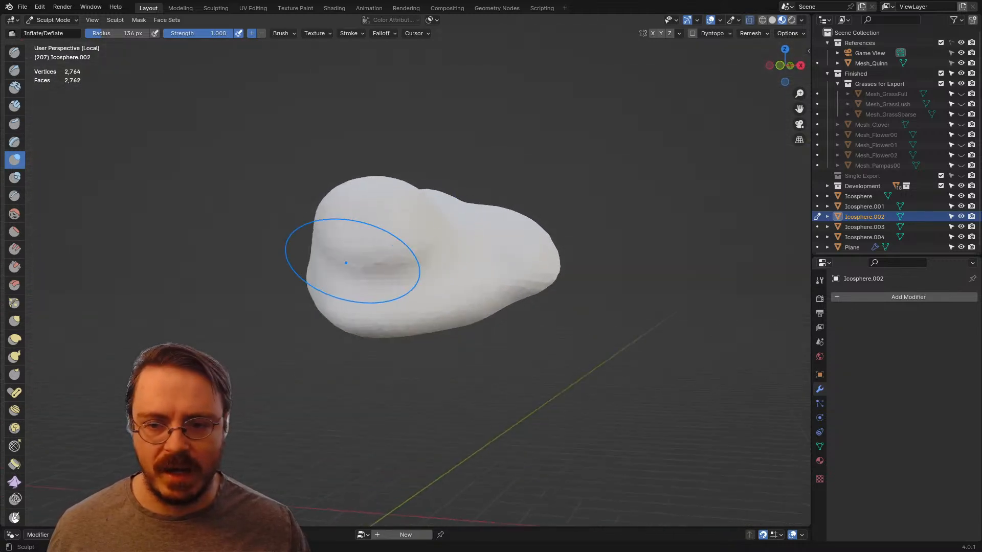
mouse_move(346, 262)
middle_mouse_down()
mouse_move(410, 264)
mouse_move(446, 253)
mouse_move(436, 244)
middle_mouse_up()
Step: Enlarge the Inflate/Deflate brush and puff up the broad side of the crown clump between its lobes
key("f")
left_click(528, 241)
mouse_move(376, 234)
middle_mouse_down()
mouse_move(404, 235)
mouse_move(427, 287)
mouse_move(484, 271)
middle_mouse_up()
key("f")
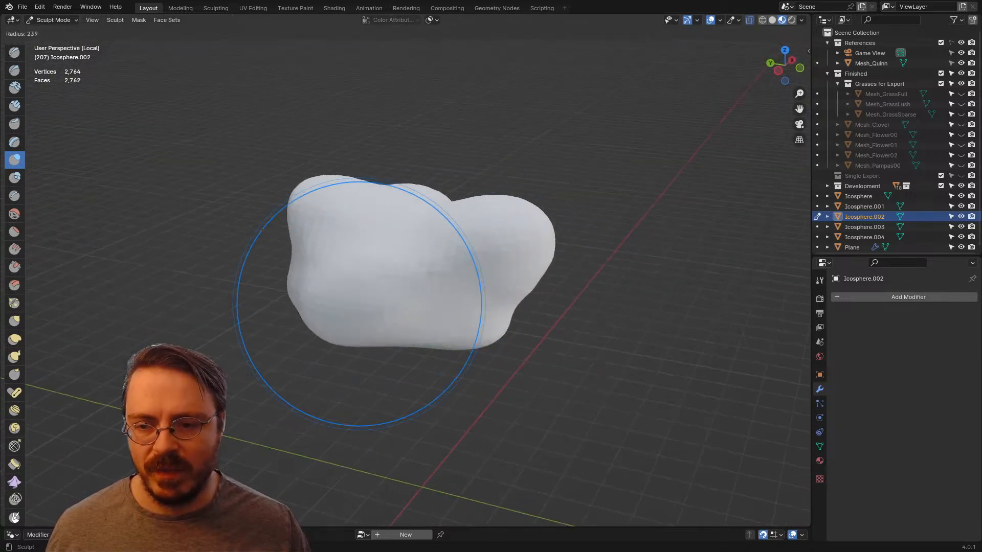
left_click(362, 300)
middle_click_drag(368, 307, 415, 310)
Step: Inflate the clump's lower bulge at 133 px and its side lobes at 252 px for a cloud-like form
key("f")
left_click(365, 304)
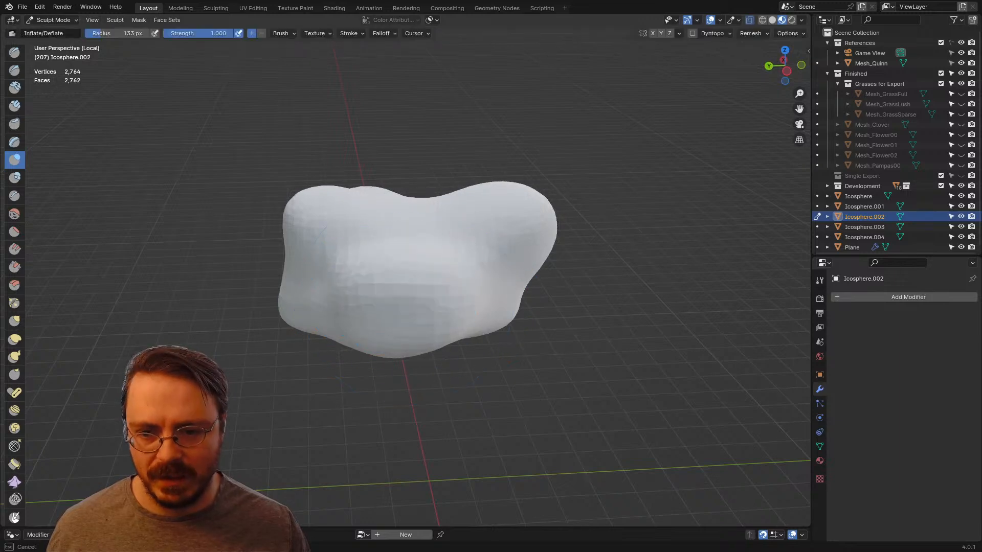
middle_click_drag(360, 323, 388, 327)
key("f")
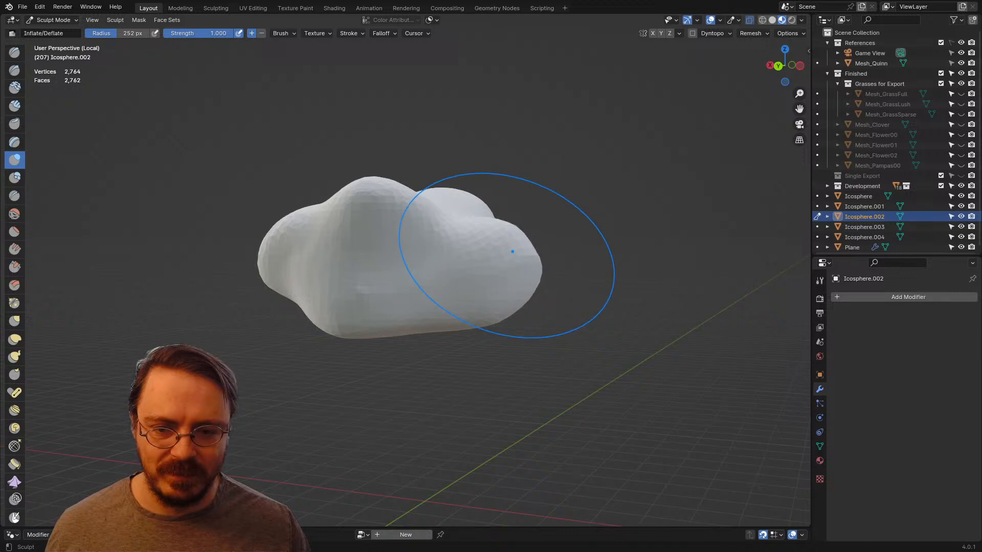
mouse_move(512, 251)
middle_mouse_down()
mouse_move(451, 278)
mouse_move(394, 286)
middle_mouse_up()
left_click_drag(390, 284, 334, 277)
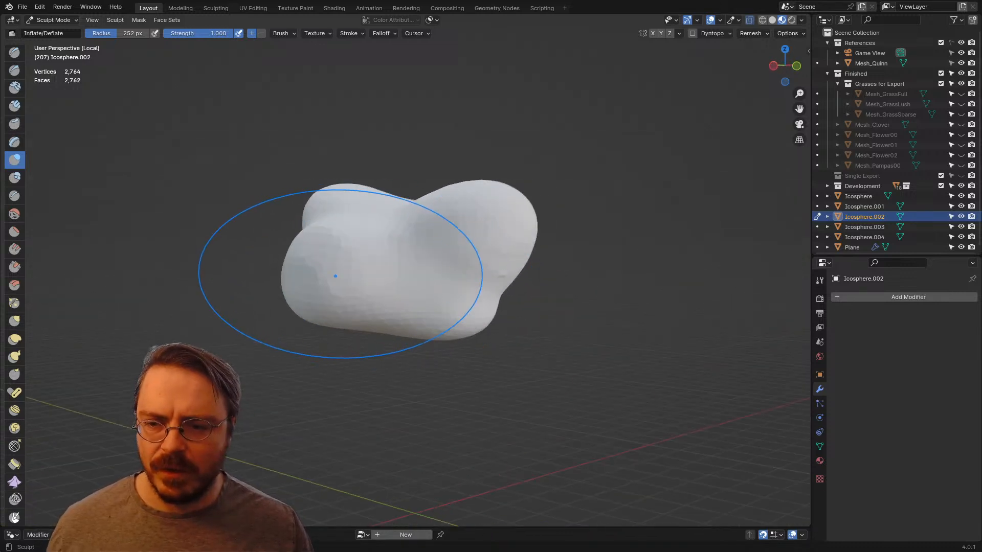
Step: Remesh the crown clump again and inflate a lobe on its underside with a 156 px brush
key("ctrl+r")
middle_click_drag(375, 314, 398, 262)
key("f")
left_click(416, 274)
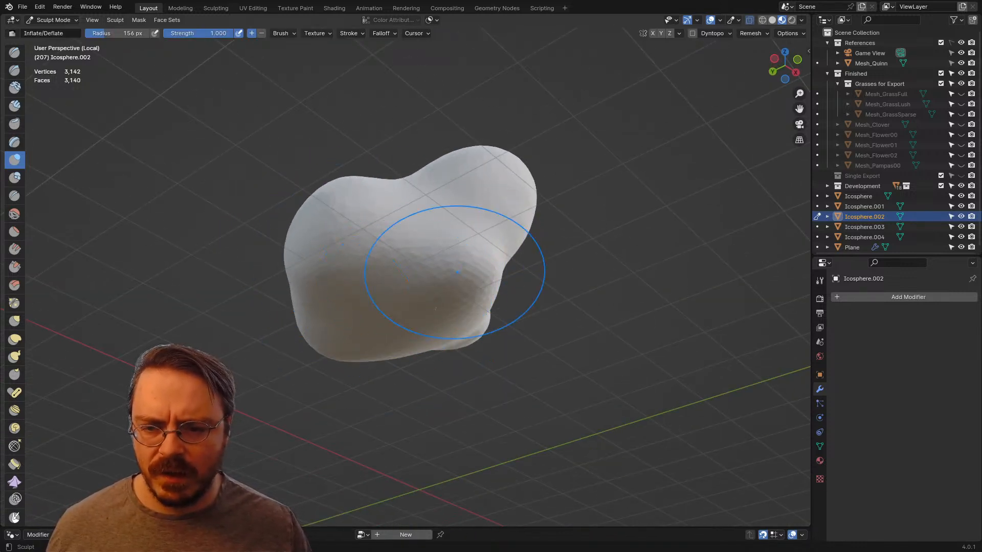
mouse_move(475, 282)
middle_mouse_down()
mouse_move(427, 280)
mouse_move(466, 287)
middle_mouse_up()
Step: Carve creases between the crown clump's lobes with the Draw Sharp brush at 123 px
key("x")
key("f")
left_click(503, 291)
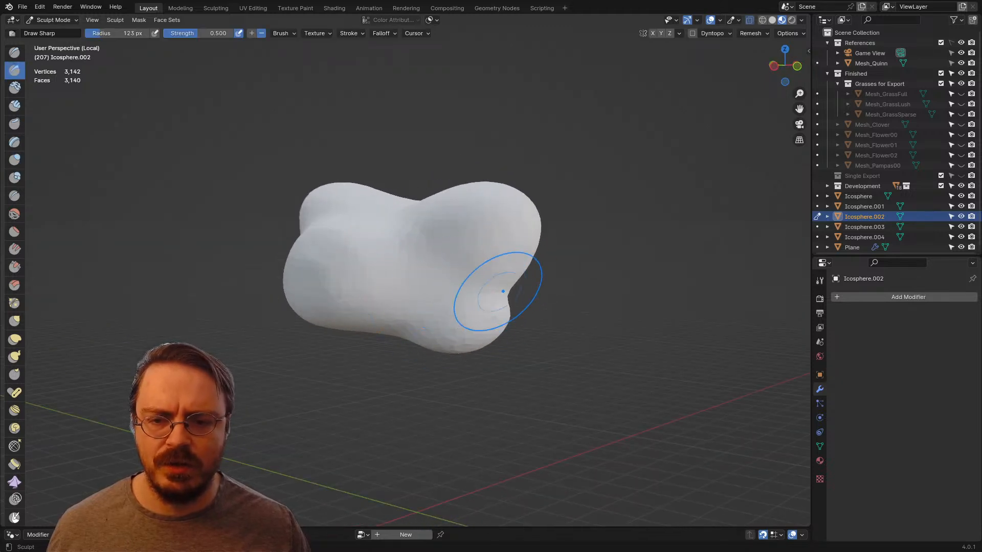
middle_click_drag(406, 319, 420, 192)
left_click_drag(380, 218, 373, 220)
middle_click_drag(427, 214, 457, 254)
Step: Swell the lobes around the carved creases with the Inflate/Deflate brush at 217 px
key("f")
left_click(508, 254)
left_click_drag(404, 228, 389, 222)
middle_click_drag(423, 269, 455, 272)
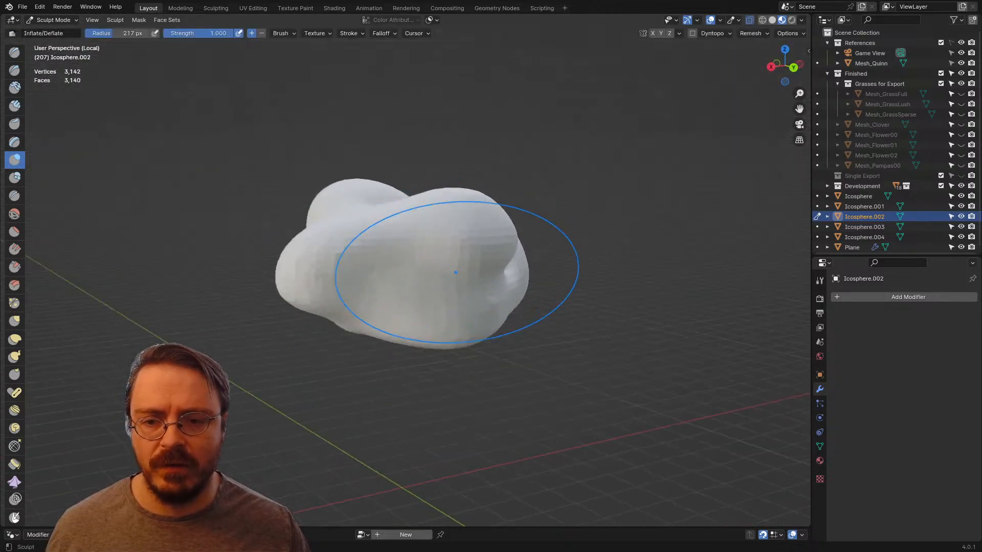
Step: Cut a deep crease across the clump's lower side with the Draw Sharp brush at 117 px
key("f")
left_click(405, 292)
mouse_move(399, 261)
middle_mouse_down()
mouse_move(398, 228)
mouse_move(482, 268)
middle_mouse_up()
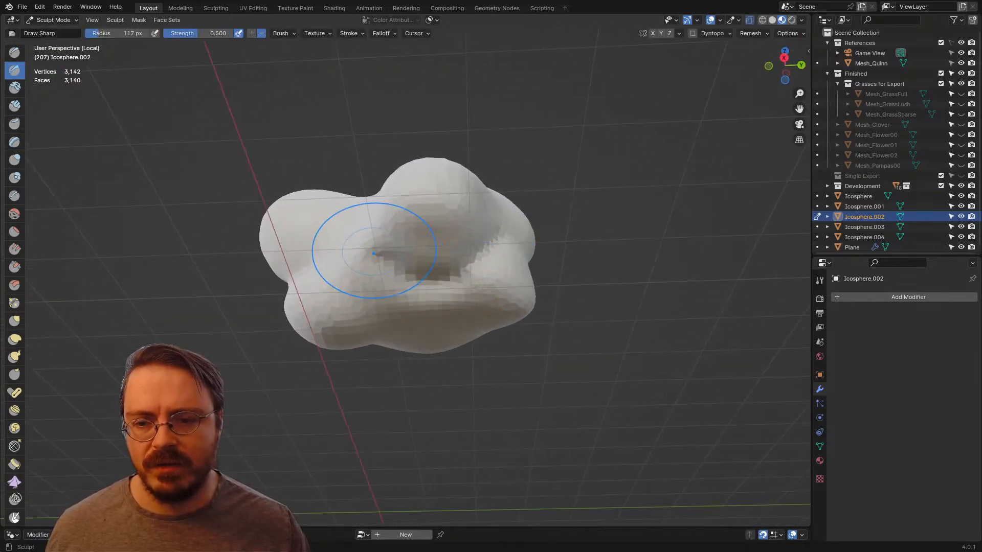
middle_click_drag(374, 253, 424, 255)
mouse_move(456, 239)
middle_mouse_down()
mouse_move(446, 218)
mouse_move(421, 253)
middle_mouse_up()
Step: Inflate the areas beside the new crease and the neighbouring lobes with the Inflate/Deflate brush at 117 px
key("i")
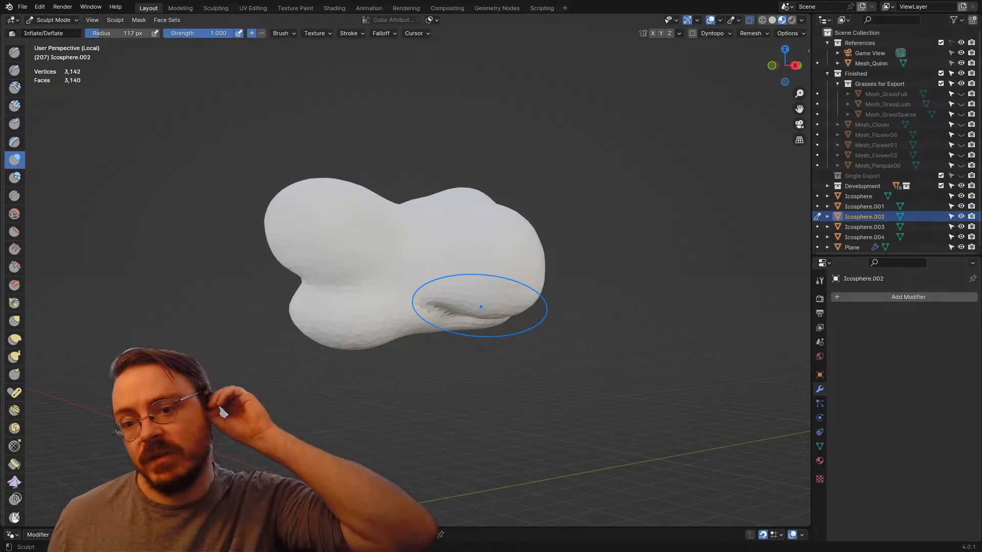
middle_click_drag(481, 307, 444, 309)
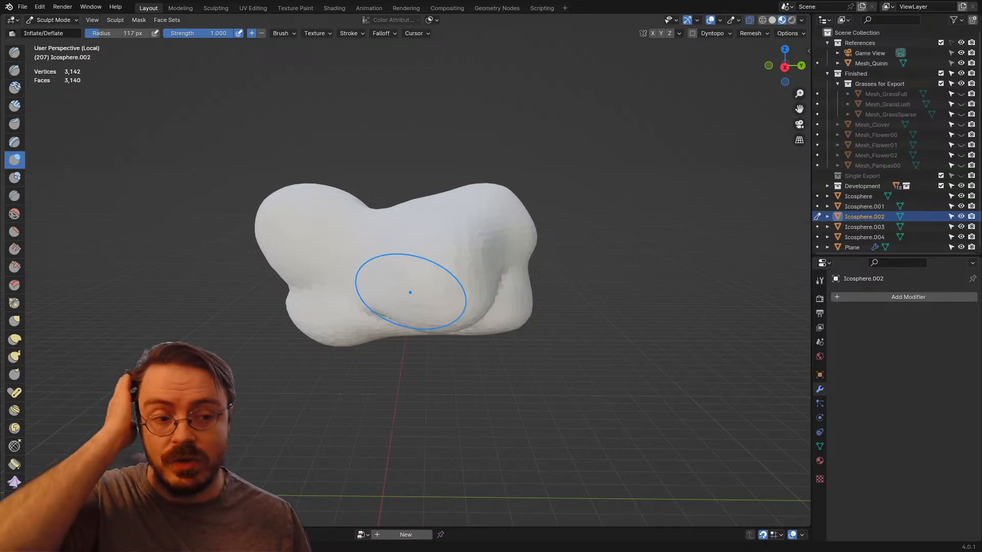
mouse_move(439, 291)
middle_mouse_down()
mouse_move(488, 330)
mouse_move(501, 309)
mouse_move(453, 375)
mouse_move(478, 356)
middle_mouse_up()
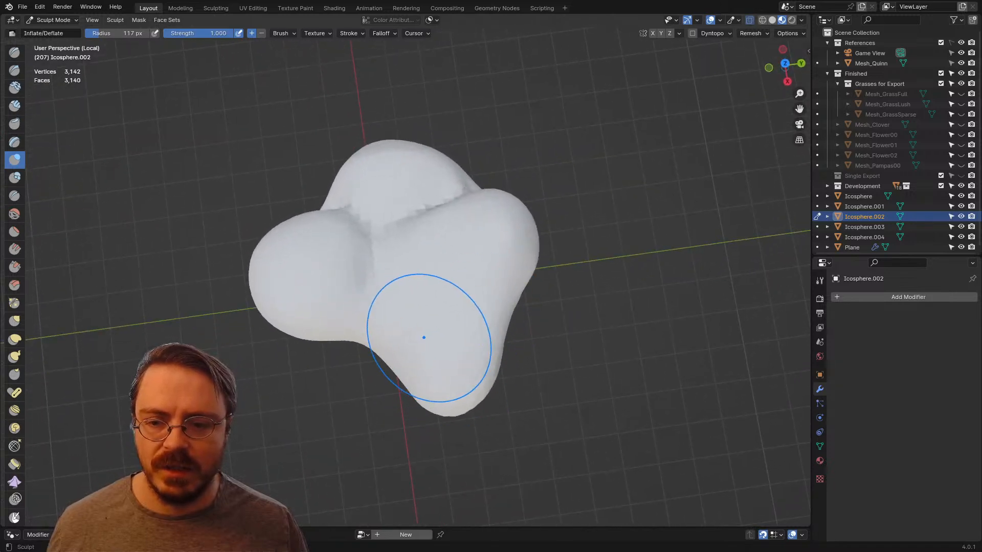
middle_click_drag(422, 338, 497, 270)
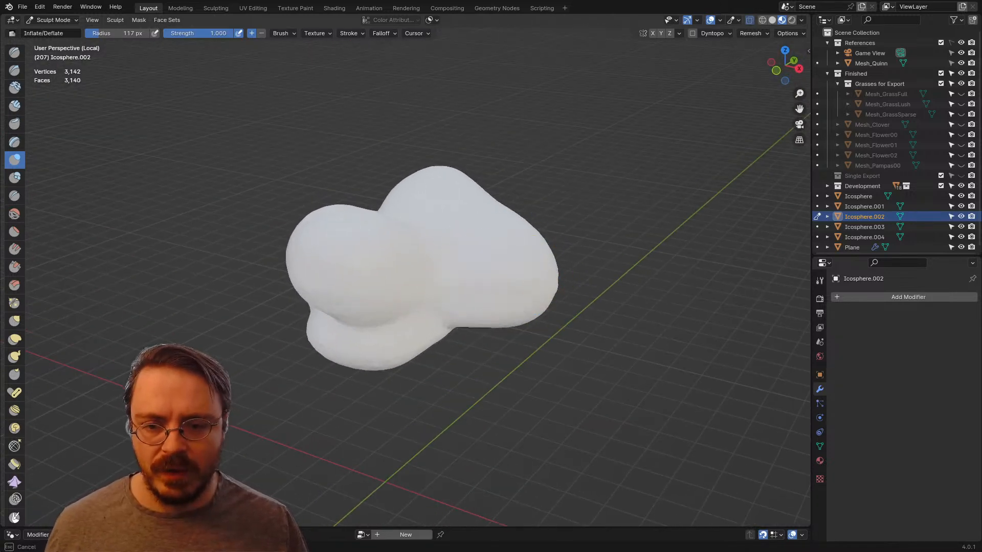
mouse_move(509, 281)
middle_mouse_down()
mouse_move(517, 319)
mouse_move(506, 353)
mouse_move(609, 251)
middle_mouse_up()
Step: Leave local view and soften the crown clump's lobes and creases from all around the tree with a 226 px brush
key("KP_Divide")
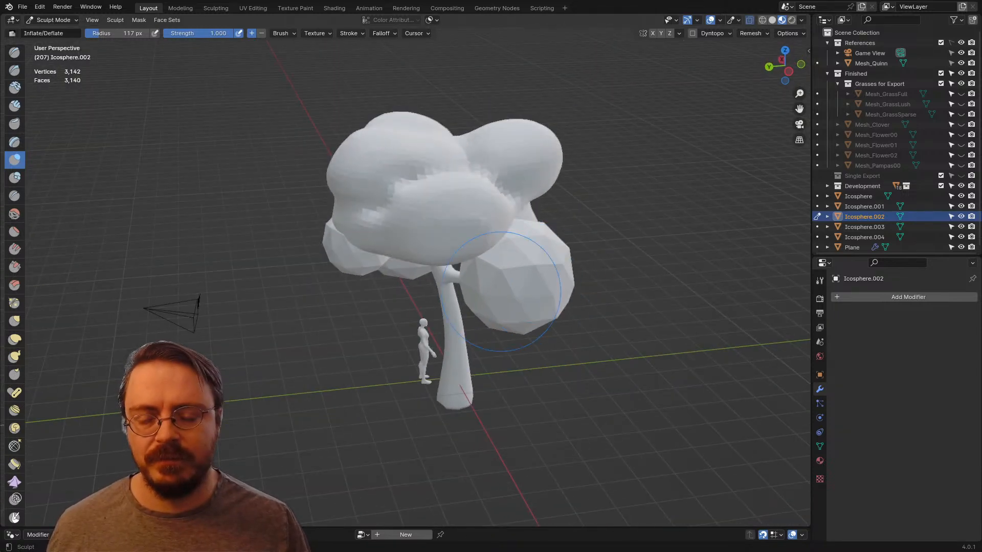
key("f")
left_click(487, 192)
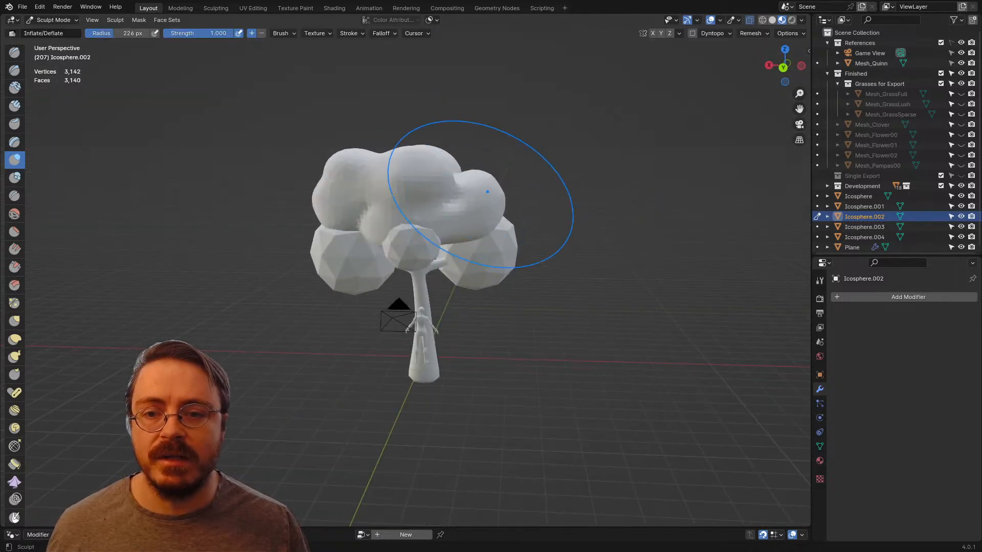
middle_click_drag(470, 166, 411, 204)
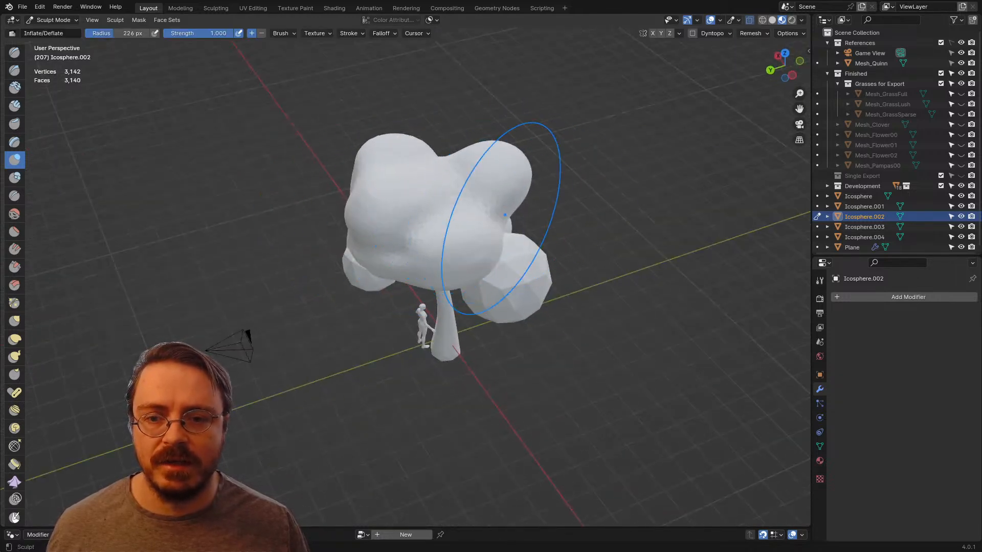
middle_click_drag(505, 215, 322, 214)
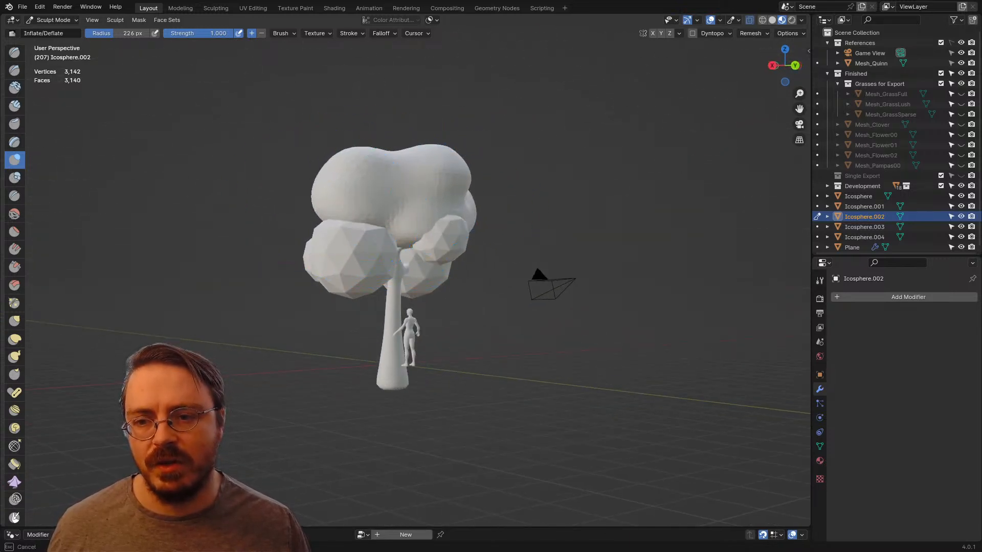
middle_click_drag(317, 203, 350, 268)
left_click_drag(325, 260, 350, 261, "shift")
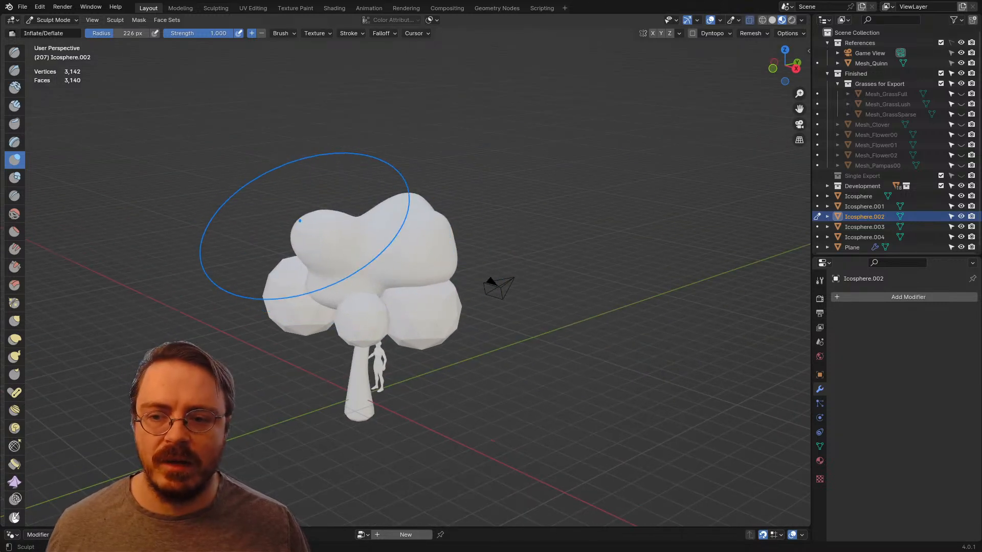
middle_click_drag(299, 220, 353, 231)
middle_click_drag(422, 267, 519, 276)
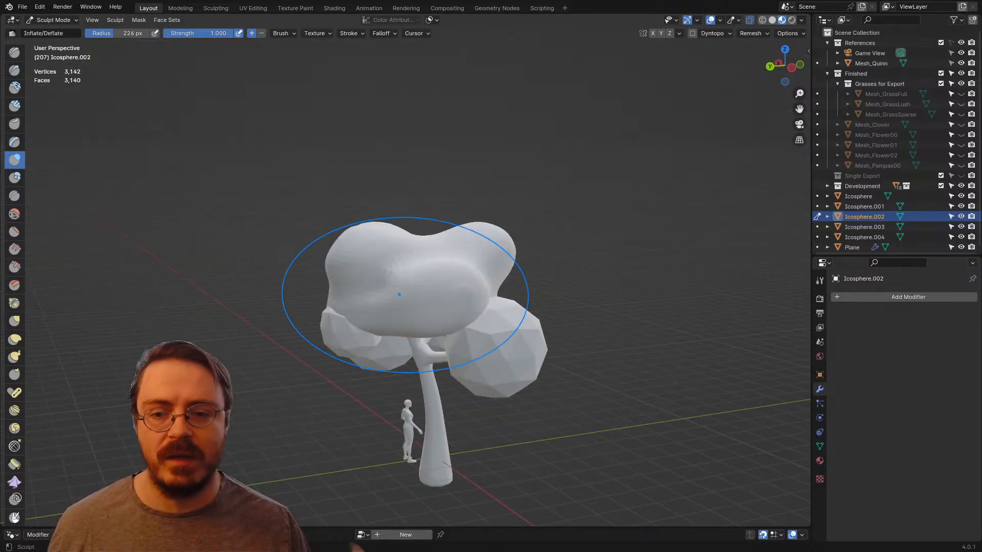
Step: Isolate the large ico sphere below the crown in Sculpt Mode, set the brush radius to 328 px and remesh it
key("ctrl+Tab")
left_click(512, 370)
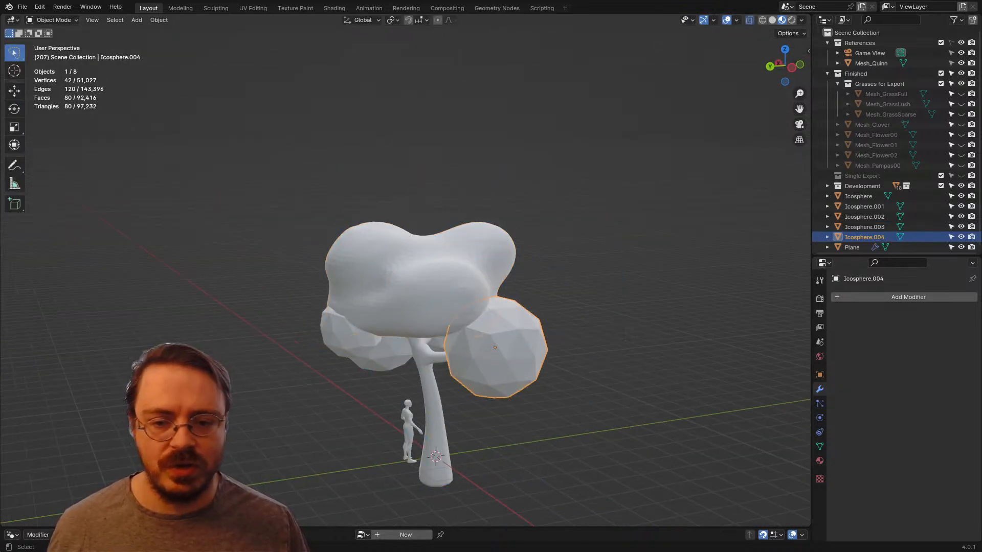
key("KP_Divide")
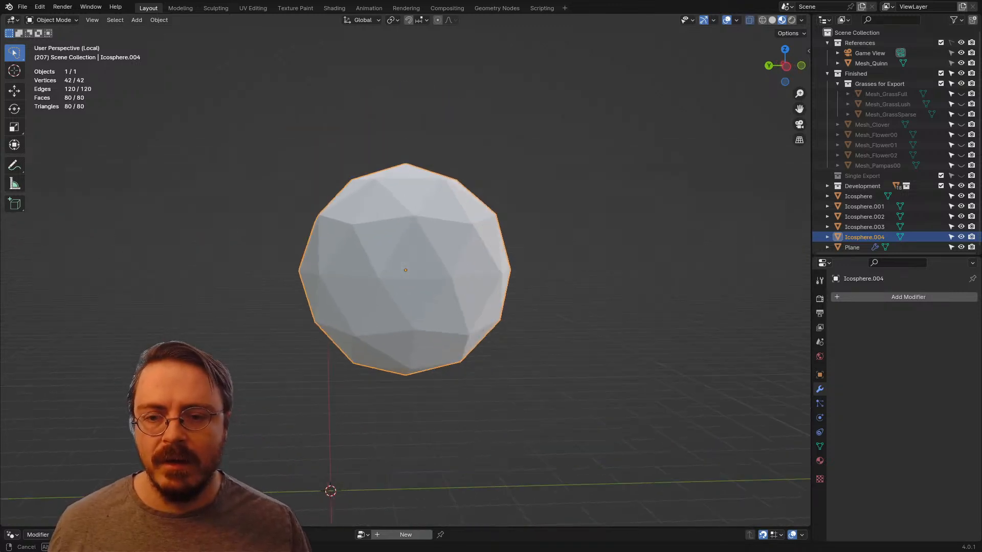
key("ctrl+Tab")
left_click(422, 326)
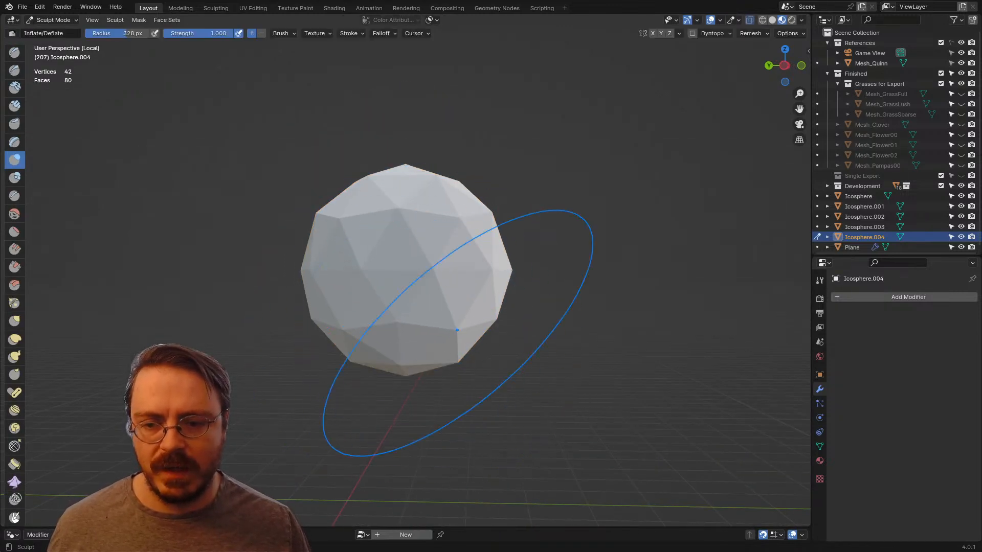
key("f")
left_click(415, 329)
key("ctrl+r")
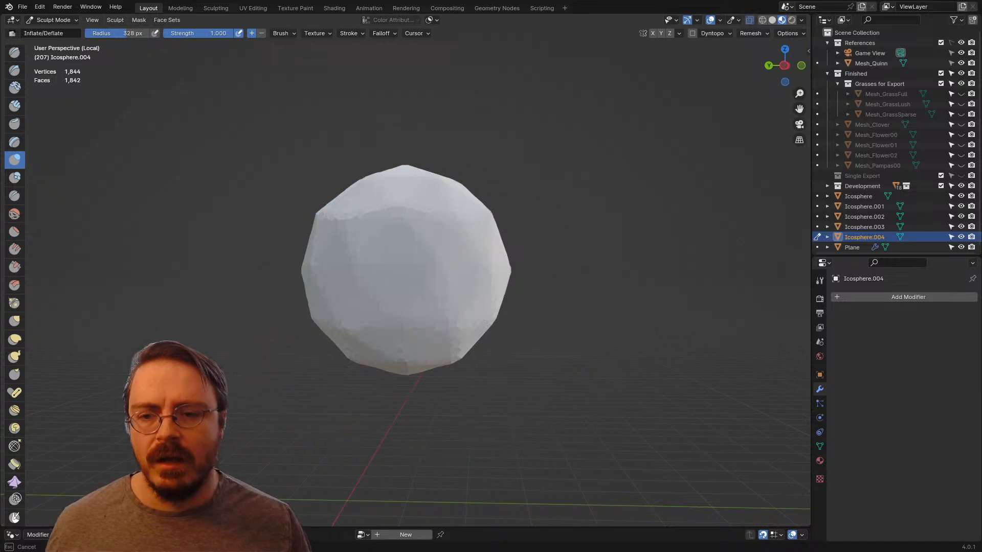
Step: Smooth the facets of the remeshed lower sphere with broad strokes from all sides
middle_click_drag(417, 260, 337, 276)
middle_click_drag(457, 269, 378, 215)
mouse_move(417, 288)
middle_mouse_down()
mouse_move(408, 299)
mouse_move(390, 296)
middle_mouse_up()
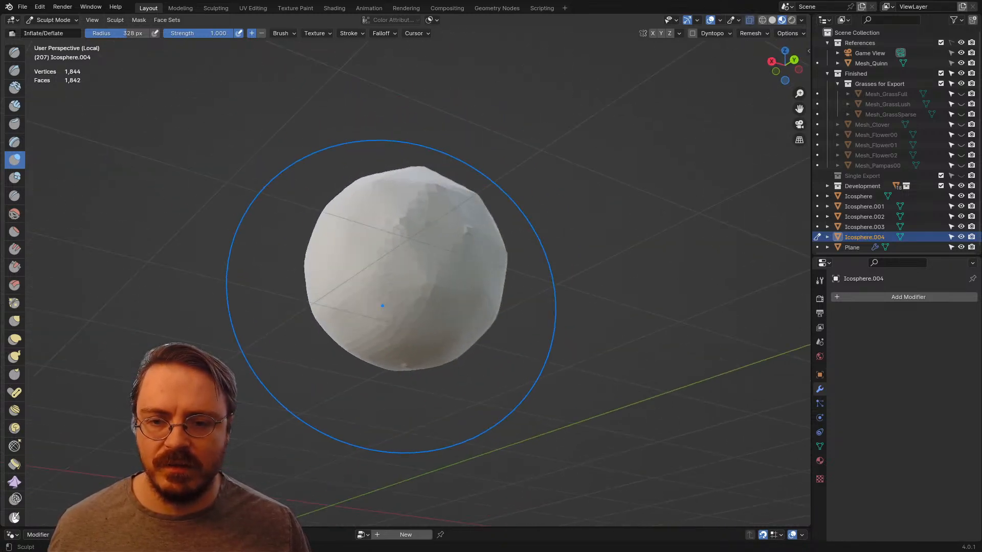
mouse_move(417, 256)
middle_mouse_down()
mouse_move(394, 286)
mouse_move(418, 297)
middle_mouse_up()
left_click_drag(446, 263, 478, 271, "shift")
middle_click_drag(478, 271, 436, 270)
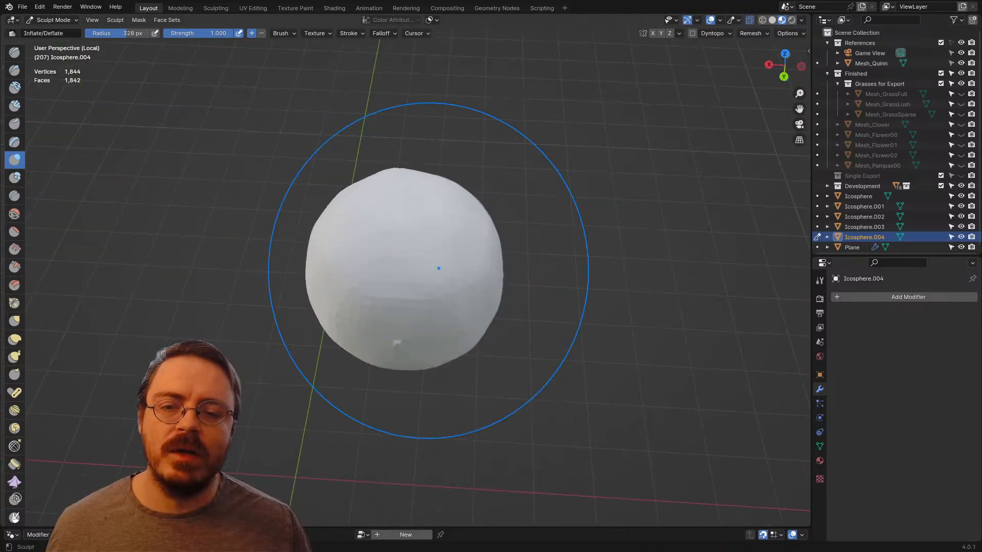
Step: Finish smoothing the isolated lower sphere, then leave local view to show the whole tree
mouse_move(436, 270)
left_mouse_down("shift")
mouse_move(452, 258)
mouse_move(409, 255)
left_mouse_up("shift")
middle_click_drag(410, 293, 446, 274)
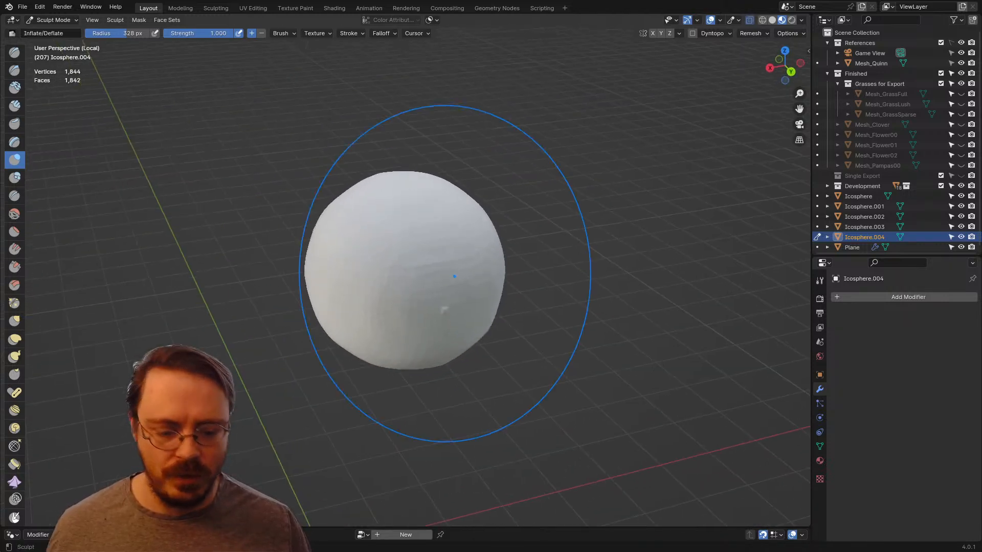
key("KP_3")
scroll(416, 291, "down", 4)
key("KP_Divide")
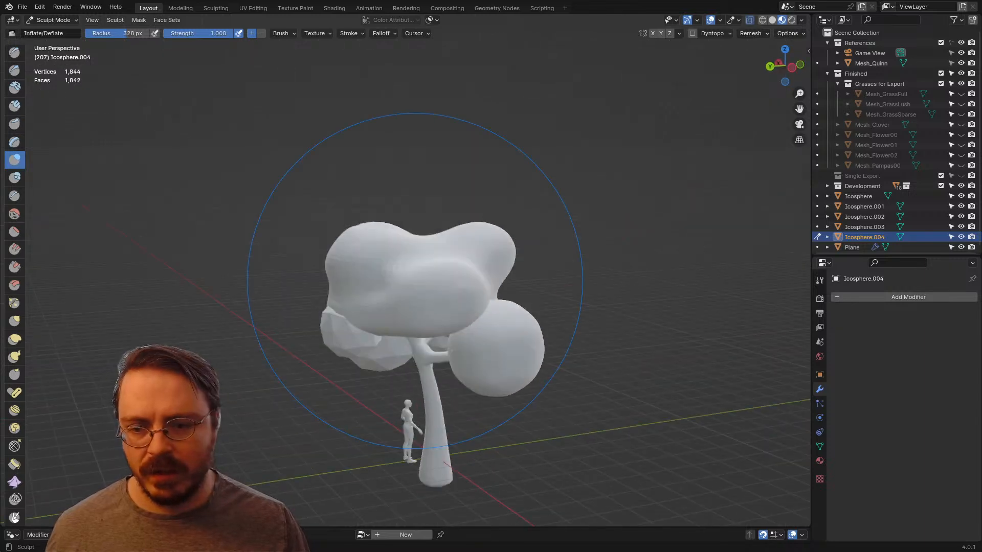
Step: Set the Inflate/Deflate brush radius to 161 px and swell large lobes on the upper and outer sides of the lower clump
mouse_move(416, 292)
middle_mouse_down()
mouse_move(380, 307)
mouse_move(383, 328)
middle_mouse_up()
scroll(381, 330, "up", 4)
key("f")
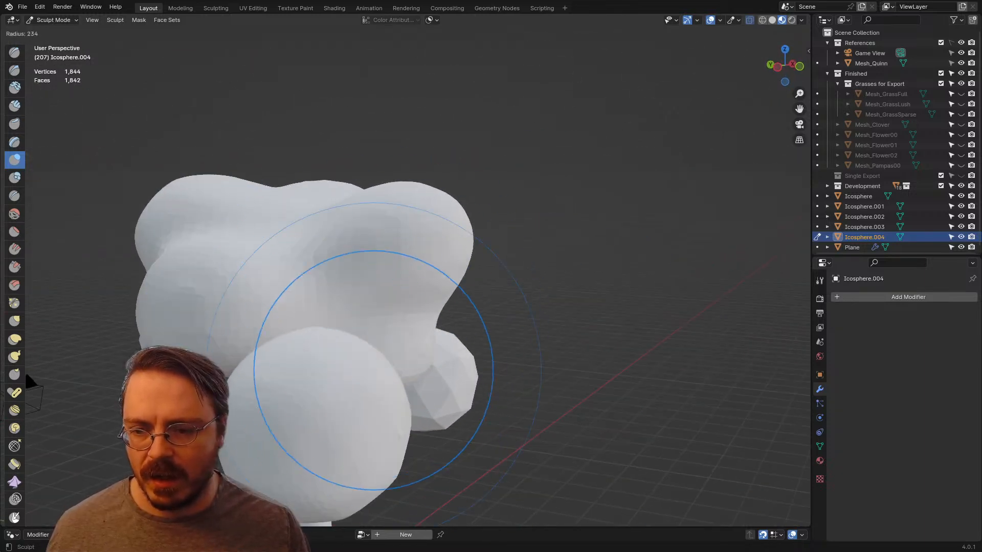
left_click(314, 372)
key("f")
middle_click_drag(358, 377, 446, 308, "shift")
left_click(465, 348)
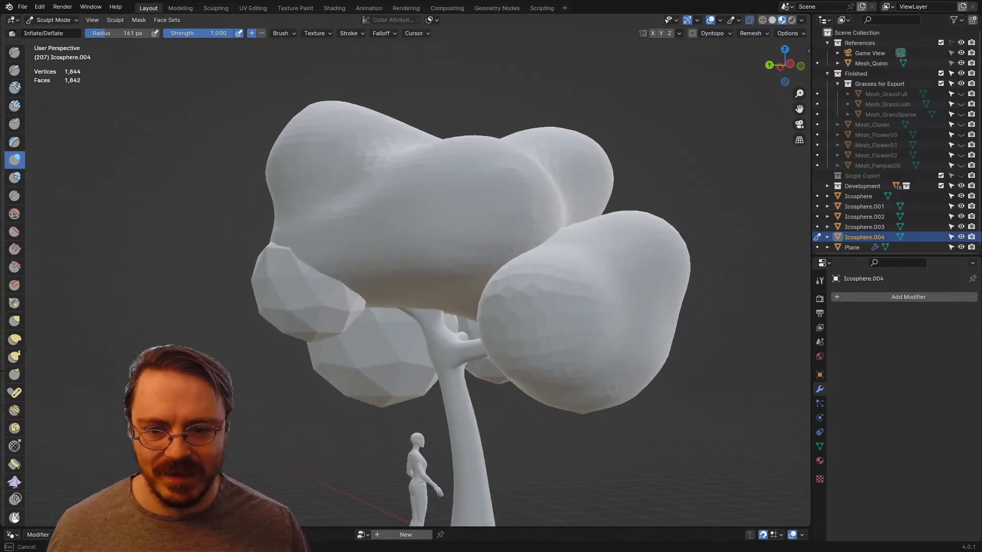
mouse_move(538, 306)
middle_mouse_down()
mouse_move(506, 370)
mouse_move(521, 361)
mouse_move(283, 162)
middle_mouse_up()
left_click_drag(337, 204, 292, 205)
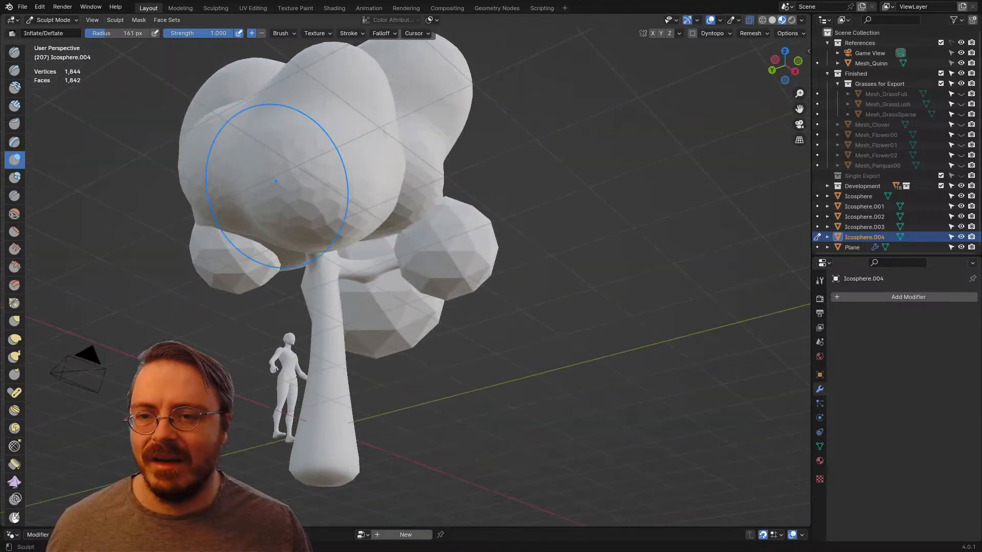
middle_click_drag(325, 217, 238, 261)
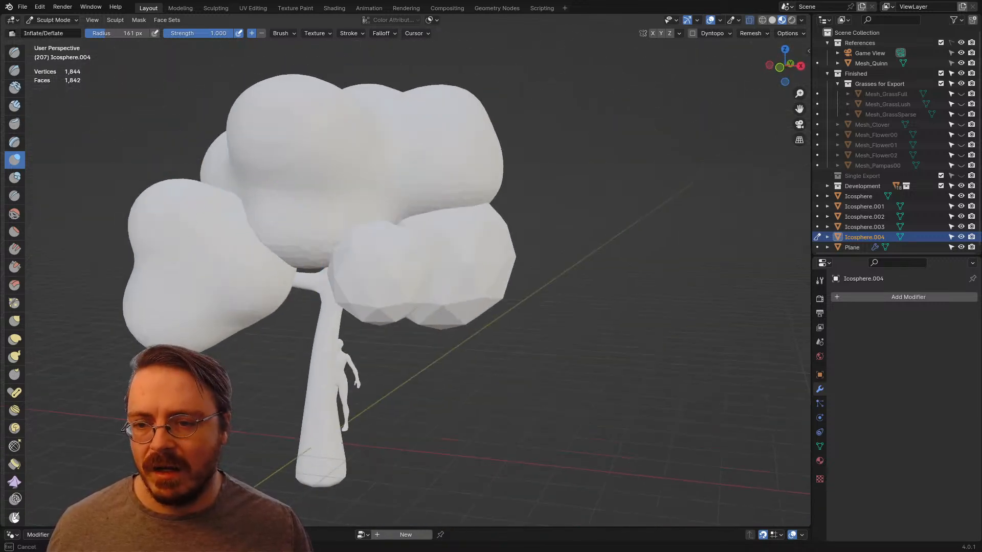
Step: Reduce the brush radius to 104 px, inflate smaller lobes around the lower clump and remesh it
key("bracketleft")
key("bracketleft")
key("bracketleft")
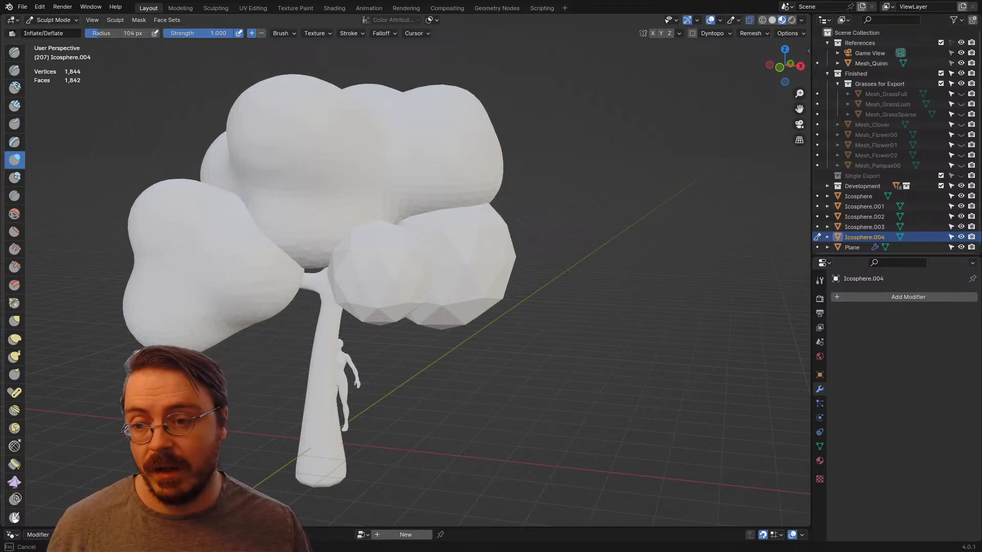
mouse_move(230, 263)
middle_mouse_down()
mouse_move(109, 225)
mouse_move(48, 267)
mouse_move(102, 358)
middle_mouse_up()
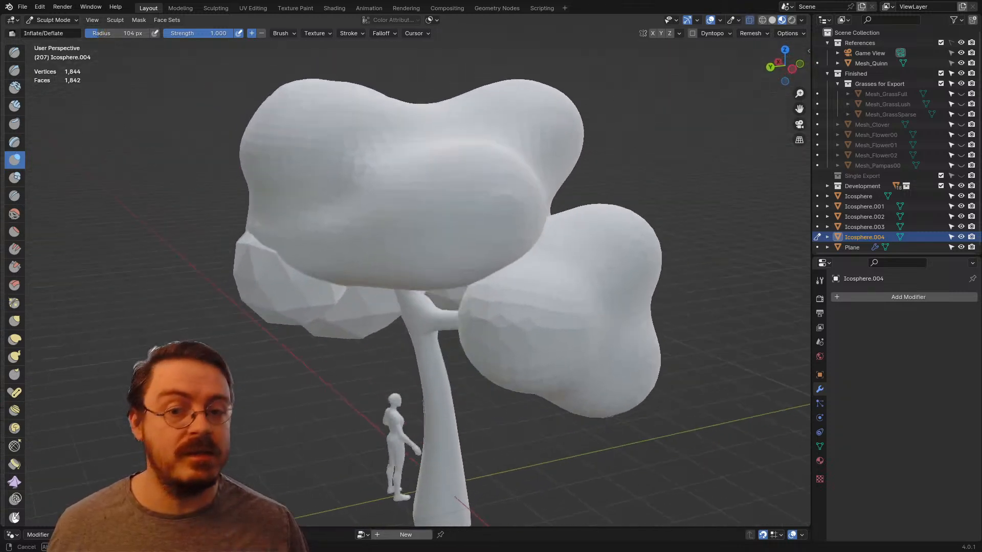
mouse_move(499, 305)
middle_mouse_down()
mouse_move(551, 280)
mouse_move(563, 246)
mouse_move(575, 275)
mouse_move(555, 278)
middle_mouse_up()
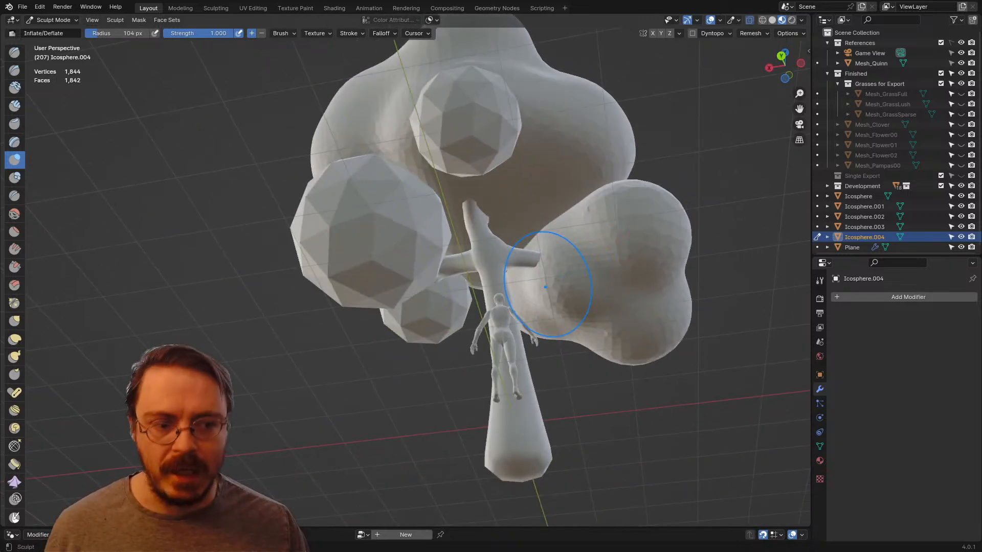
mouse_move(520, 260)
middle_mouse_down()
mouse_move(515, 324)
mouse_move(501, 300)
mouse_move(561, 274)
mouse_move(562, 313)
middle_mouse_up()
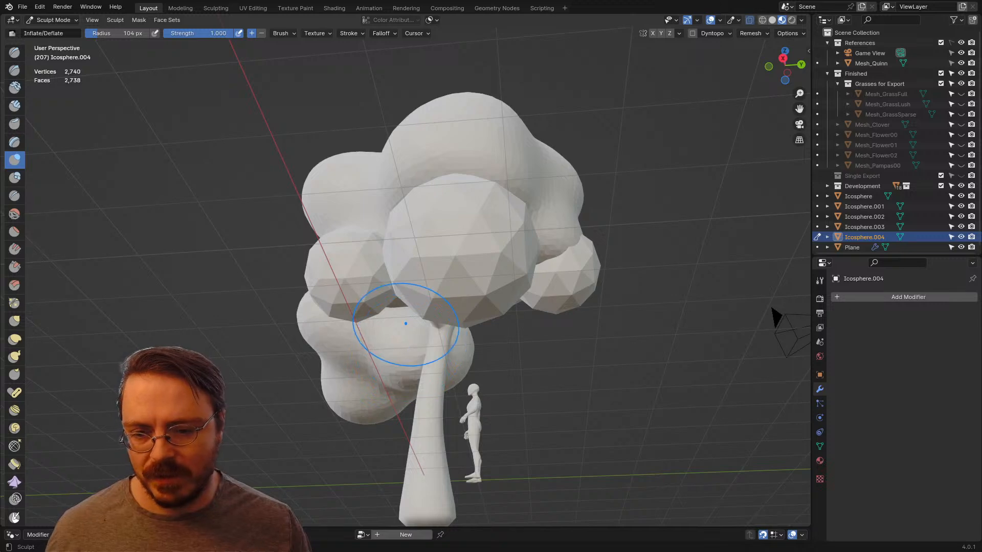
mouse_move(405, 323)
middle_mouse_down()
mouse_move(307, 285)
mouse_move(524, 398)
middle_mouse_up()
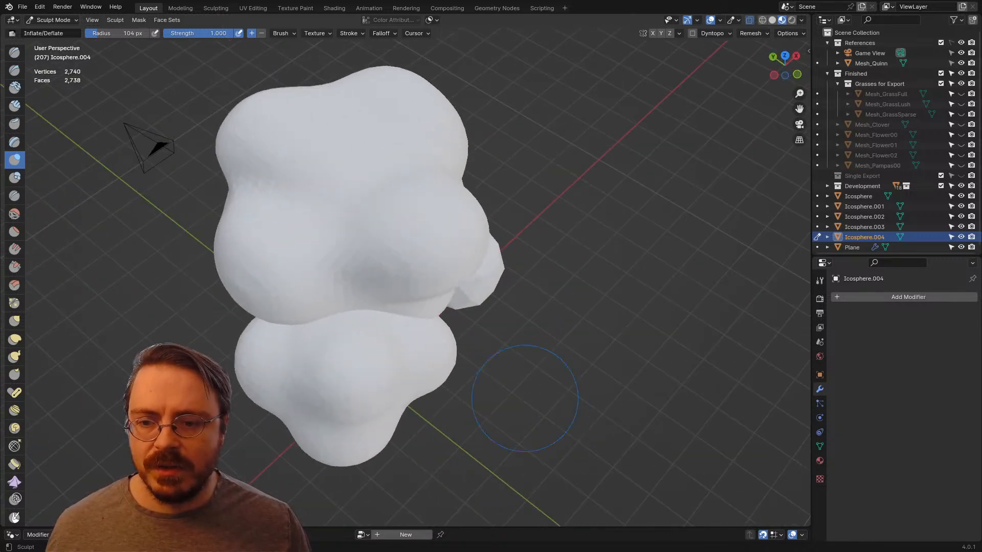
Step: Isolate the lower clump, swell and smooth its central lobe with a 149 px brush, and return to the full tree
mouse_move(378, 315)
middle_mouse_down()
mouse_move(535, 316)
mouse_move(445, 256)
middle_mouse_up()
key("KP_Divide")
key("f")
left_click(453, 272)
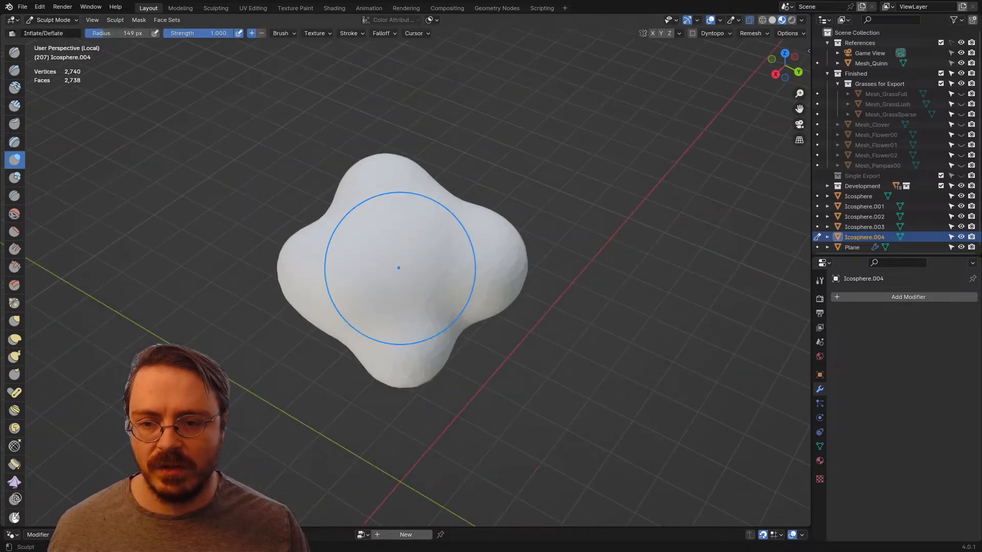
left_click_drag(397, 254, 399, 257)
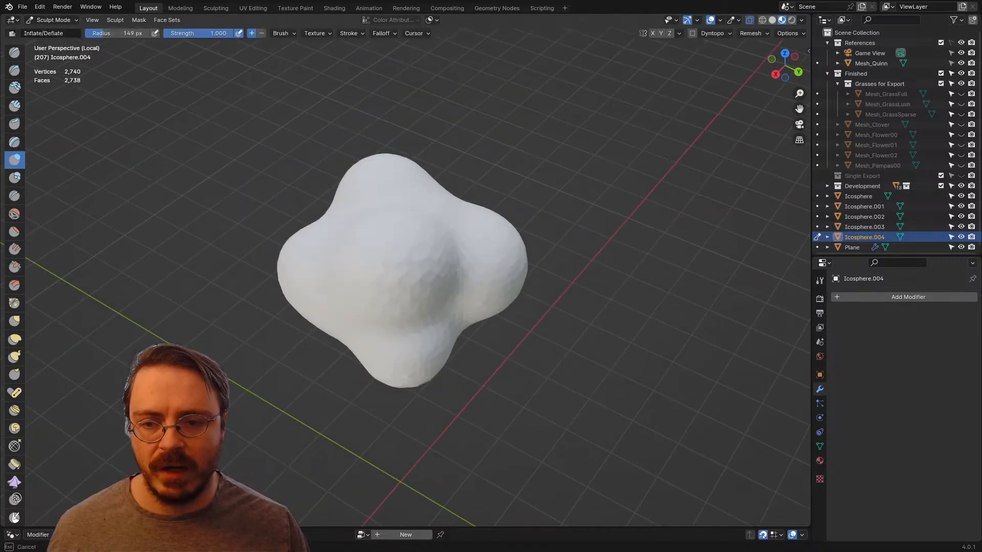
middle_click_drag(399, 257, 491, 238)
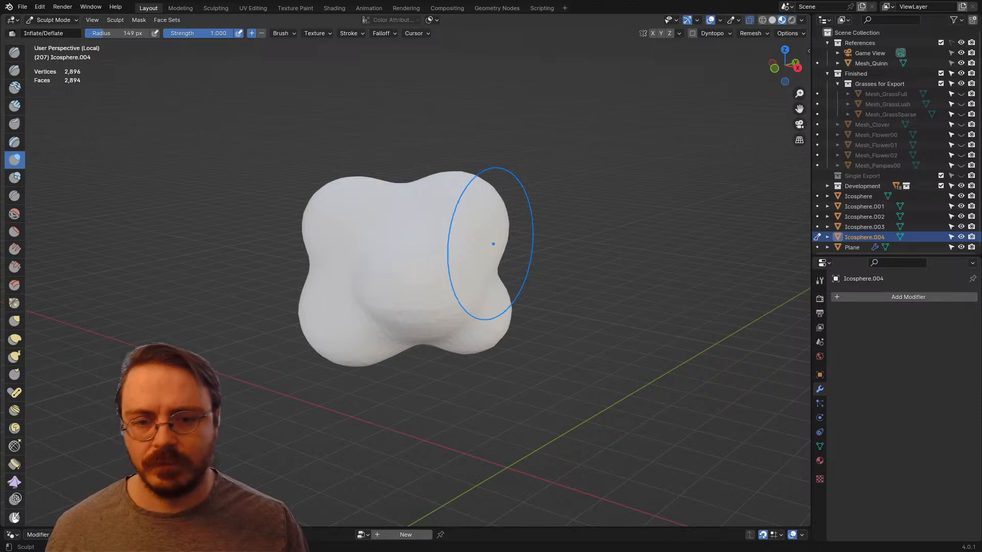
key("KP_Divide")
scroll(608, 297, "down", 4)
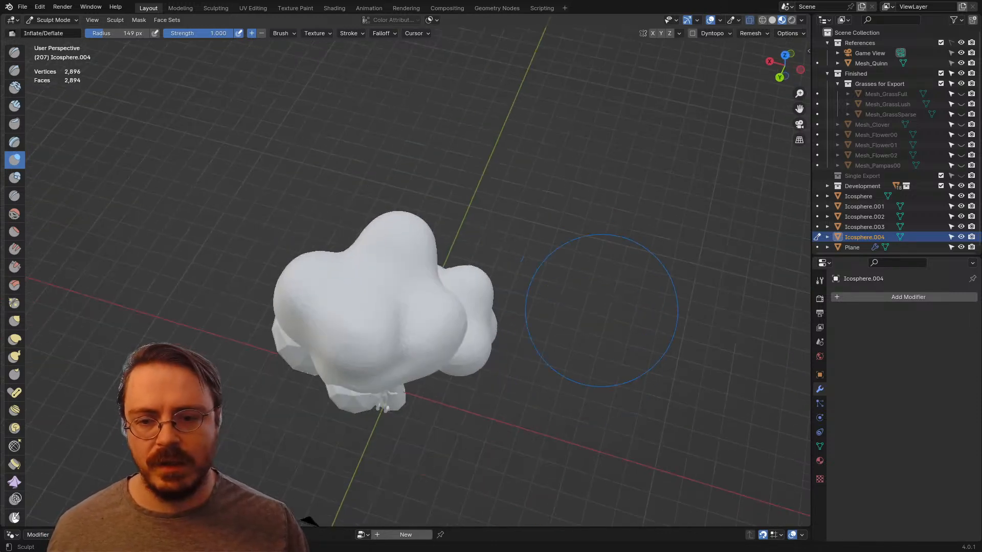
Step: Select the small faceted ico sphere beside the sculpted lower clump and enter Sculpt Mode on it
mouse_move(615, 312)
middle_mouse_down()
mouse_move(601, 232)
mouse_move(409, 271)
middle_mouse_up()
scroll(335, 285, "up", 3)
scroll(509, 286, "up", 1)
middle_click_drag(552, 312, 469, 354)
key("ctrl+Tab")
left_click(434, 356)
left_click(504, 381)
key("ctrl+Tab")
left_click(512, 445)
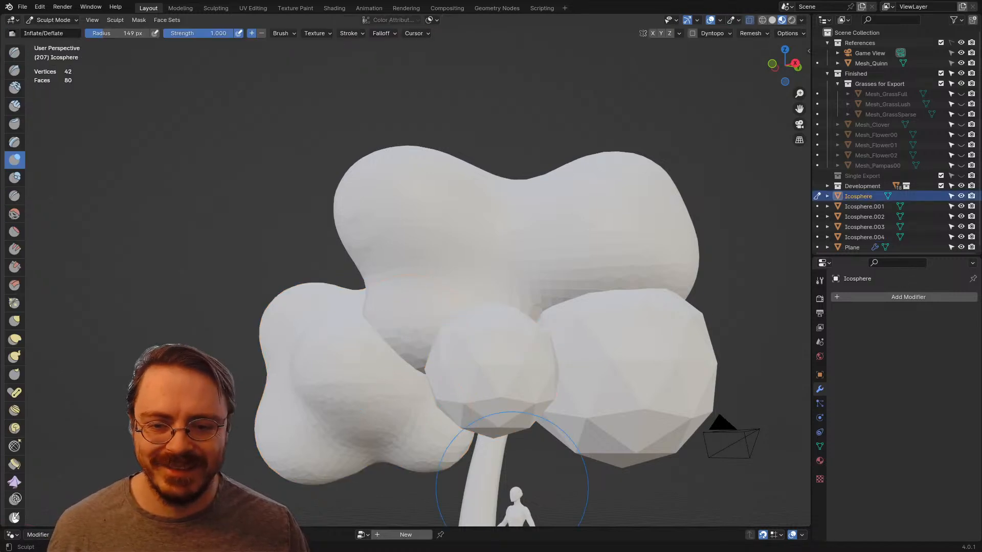
Step: Remesh the small ico sphere, smooth its facets with a 288 px brush and isolate it
mouse_move(511, 392)
middle_mouse_down("shift")
mouse_move(485, 290)
mouse_move(489, 298)
middle_mouse_up("shift")
key("f")
left_click(489, 298)
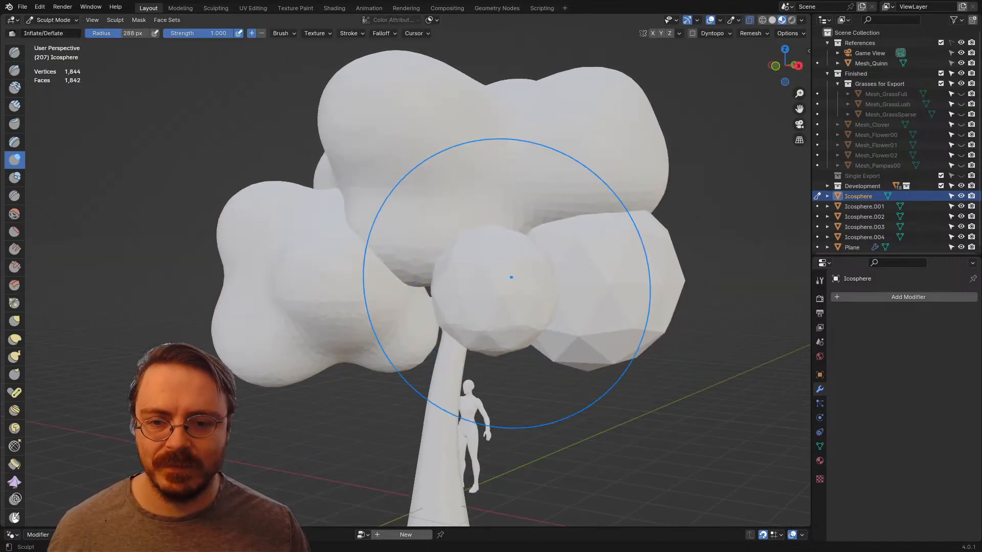
left_click_drag(503, 301, 494, 296, "shift")
middle_click_drag(494, 297, 537, 300)
key("KP_Divide")
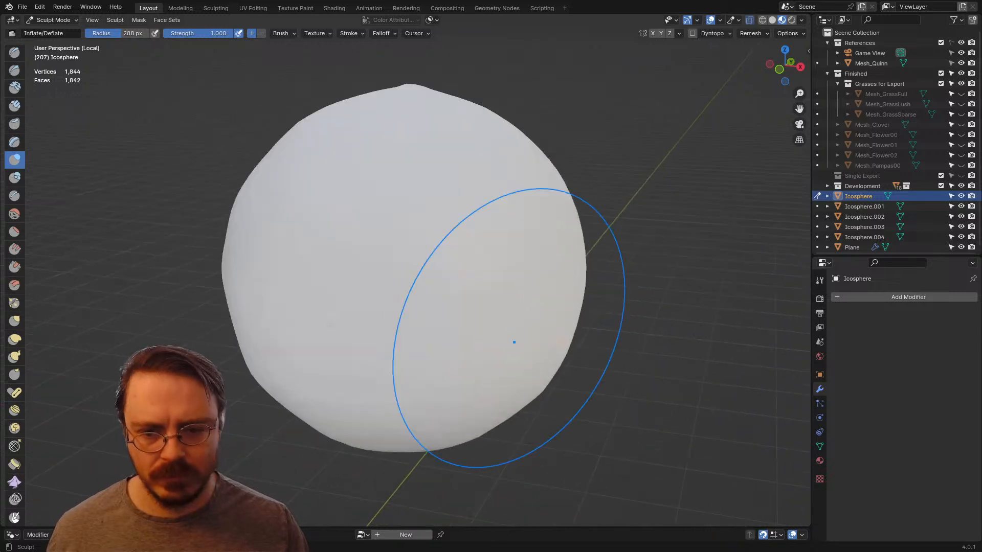
Step: Reshape the isolated small sphere into an irregular rounded form with the Grab brush at 193 px
scroll(438, 329, "down", 3)
key("g")
key("f")
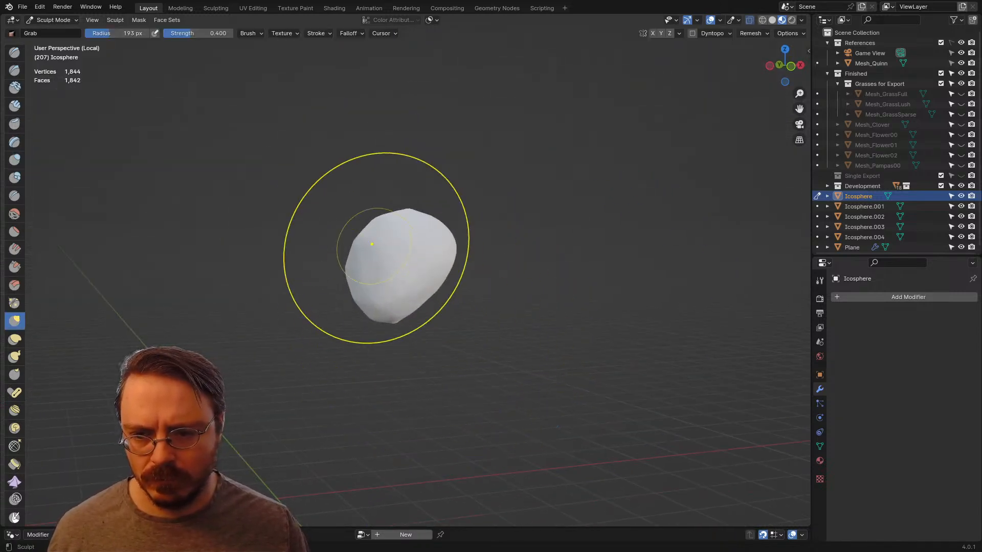
middle_click_drag(359, 255, 438, 291)
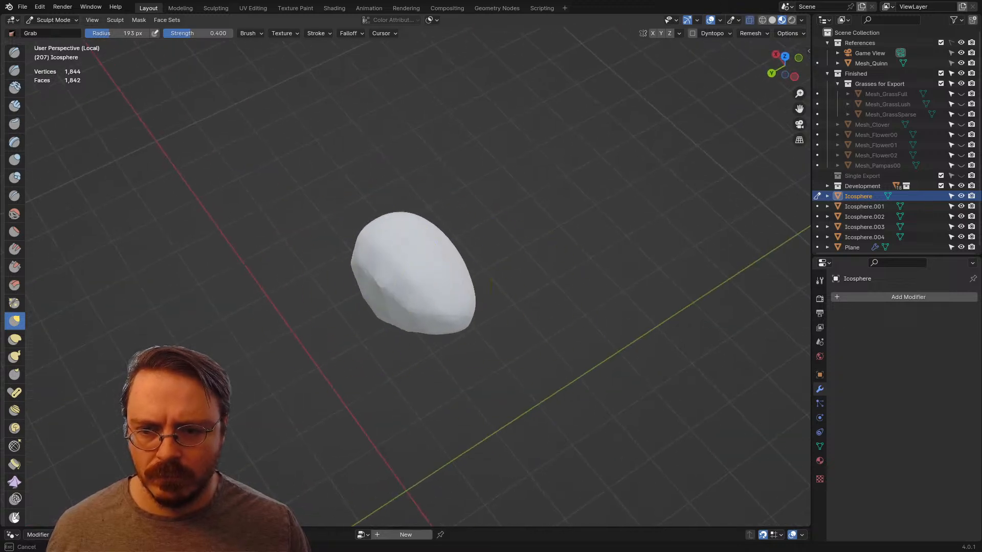
mouse_move(363, 288)
middle_mouse_down()
mouse_move(438, 280)
mouse_move(434, 298)
middle_mouse_up()
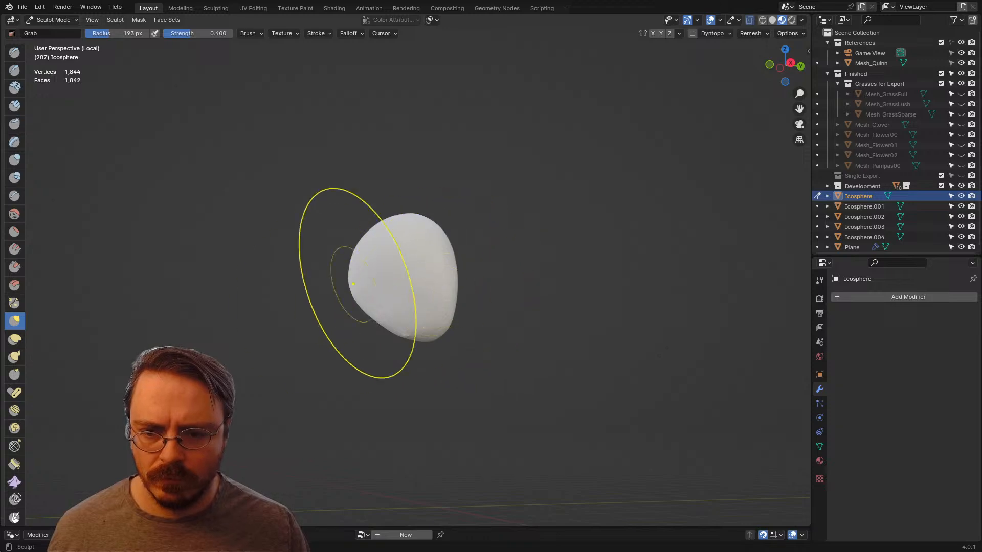
mouse_move(352, 284)
middle_mouse_down()
mouse_move(364, 297)
mouse_move(528, 292)
mouse_move(506, 225)
mouse_move(370, 305)
middle_mouse_up()
Step: Leave local view, adjust the small clump against the tree with the Grab brush at 137 px and remesh it
key("KP_Divide")
scroll(563, 298, "down", 3)
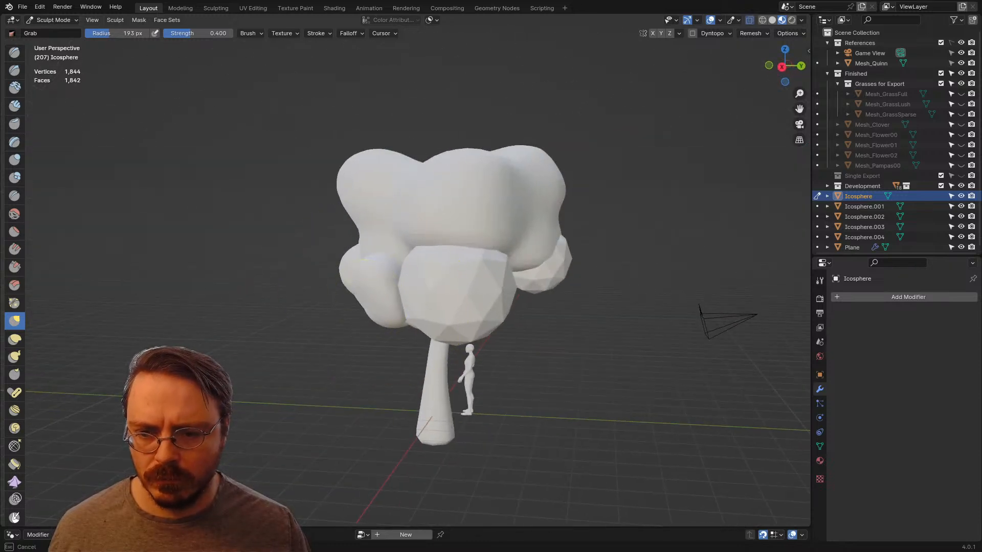
middle_click_drag(430, 291, 394, 317)
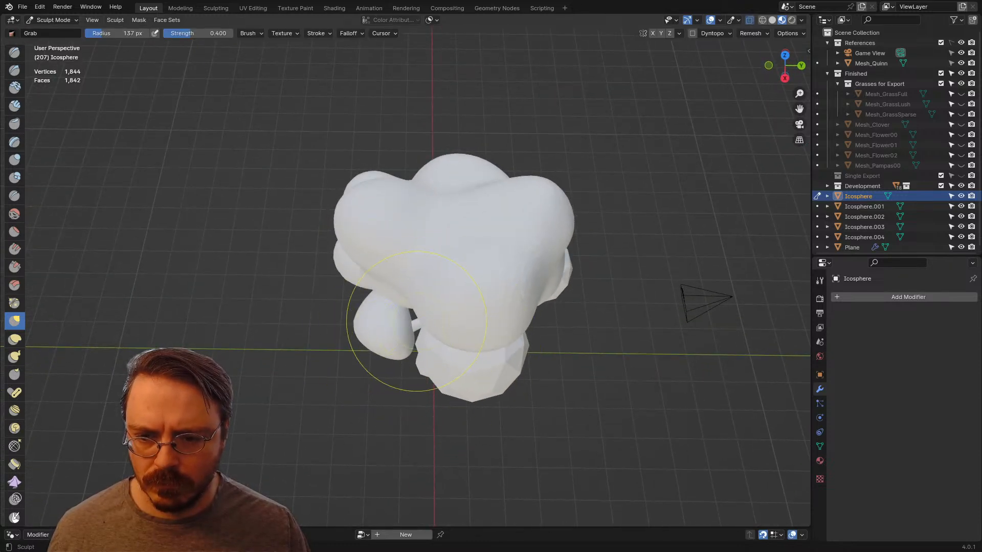
mouse_move(389, 365)
middle_mouse_down()
mouse_move(475, 307)
mouse_move(426, 279)
middle_mouse_up()
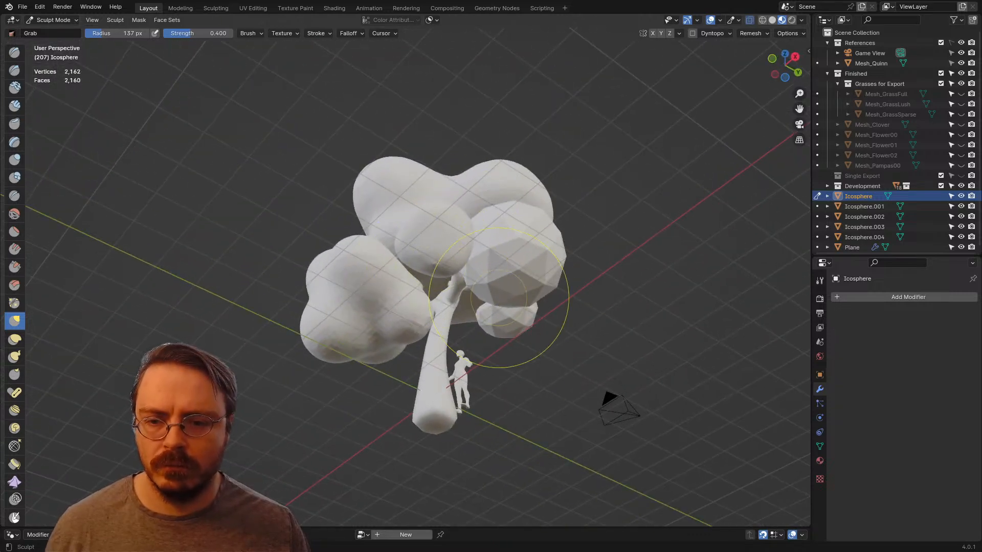
mouse_move(531, 302)
middle_mouse_down()
mouse_move(483, 335)
mouse_move(353, 332)
middle_mouse_up()
Step: Switch Sculpt Mode to Icosphere.003, remesh it and smooth its facets with a 289 px brush
key("ctrl+Tab")
left_click(347, 280)
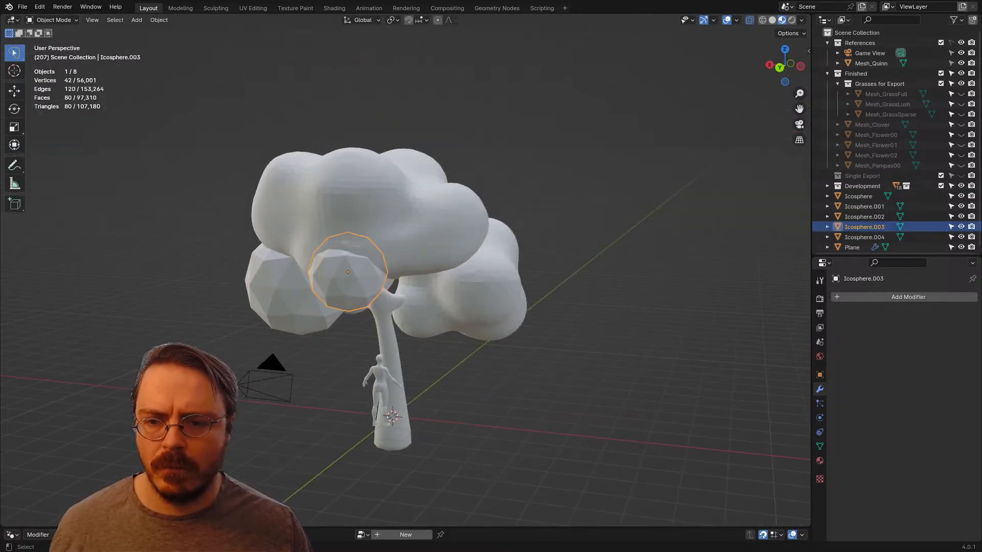
key("ctrl+Tab")
mouse_move(384, 384)
middle_mouse_down()
mouse_move(477, 223)
mouse_move(435, 240)
mouse_move(412, 226)
mouse_move(286, 262)
middle_mouse_up()
key("ctrl+r")
key("f")
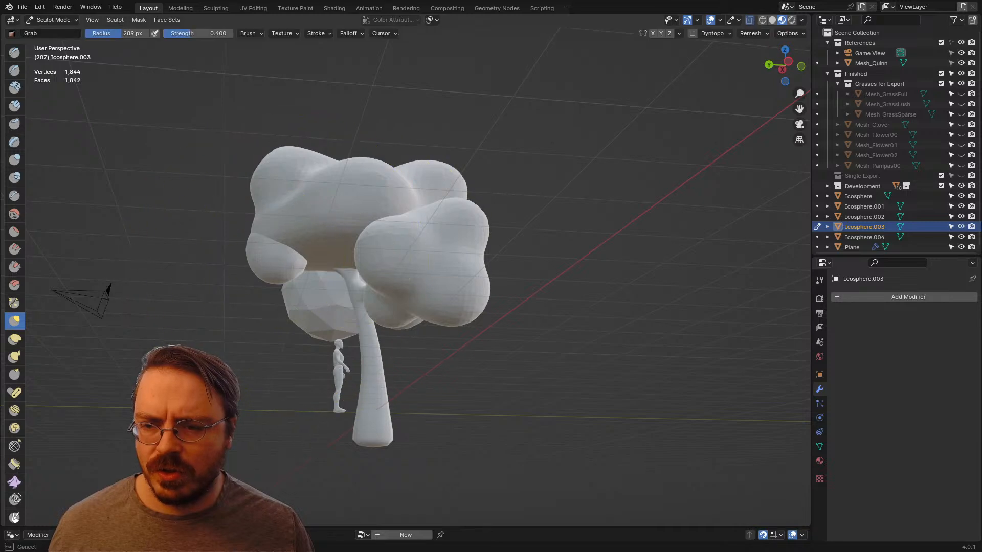
Step: Set the Grab brush radius to 144 px and stretch the Icosphere.003 clump into a slanted oval below the crown
middle_click_drag(348, 330, 464, 339)
key("f")
left_click(390, 330)
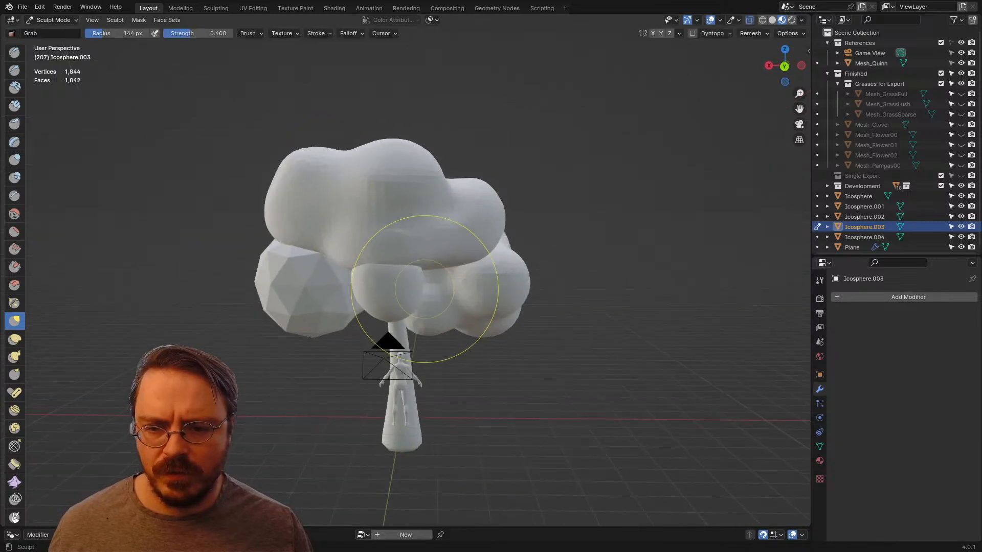
mouse_move(388, 338)
middle_mouse_down()
mouse_move(258, 267)
mouse_move(215, 287)
mouse_move(174, 281)
middle_mouse_up()
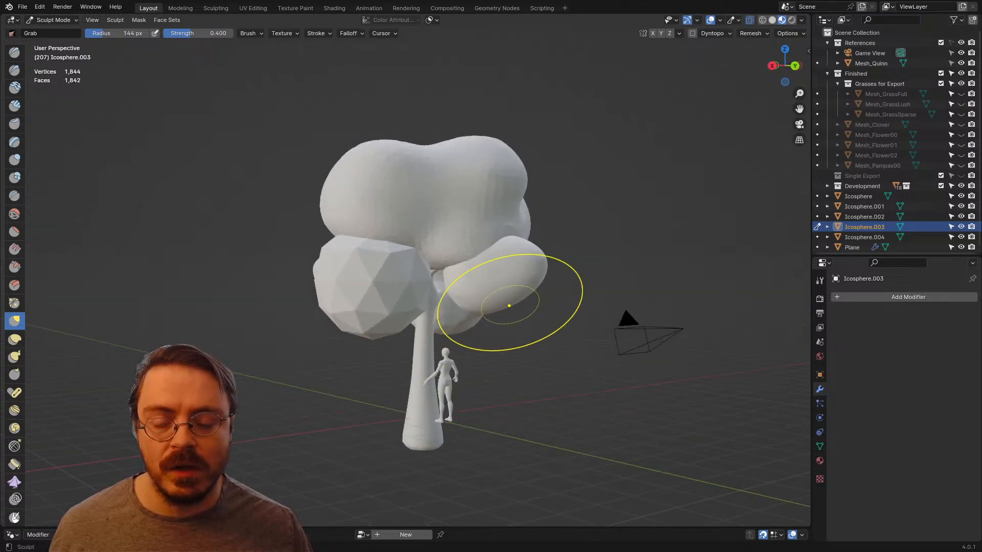
middle_click_drag(509, 305, 427, 316)
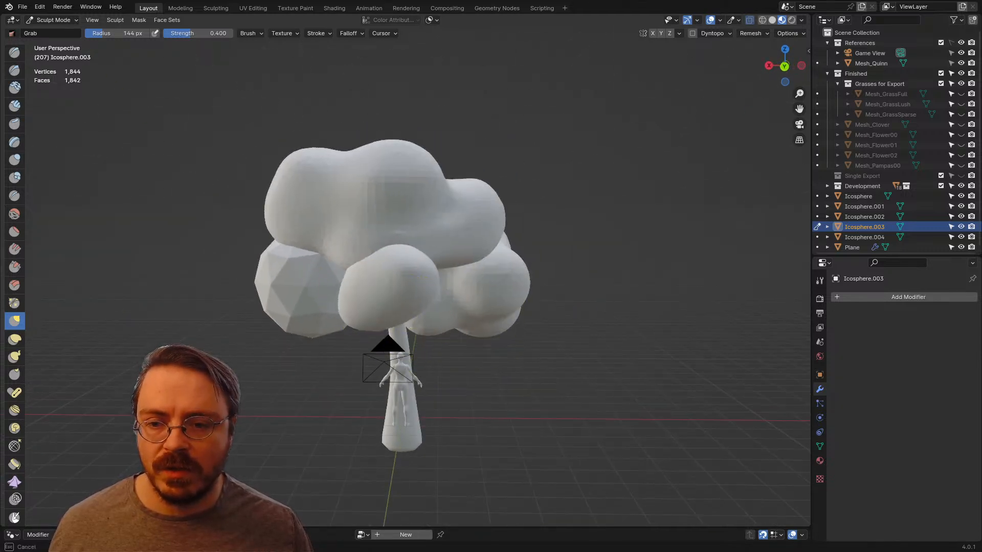
Step: Pull the inner side of the Icosphere.003 clump outward from below to give it a broader wedge shape
mouse_move(398, 317)
middle_mouse_down()
mouse_move(446, 200)
mouse_move(391, 174)
middle_mouse_up()
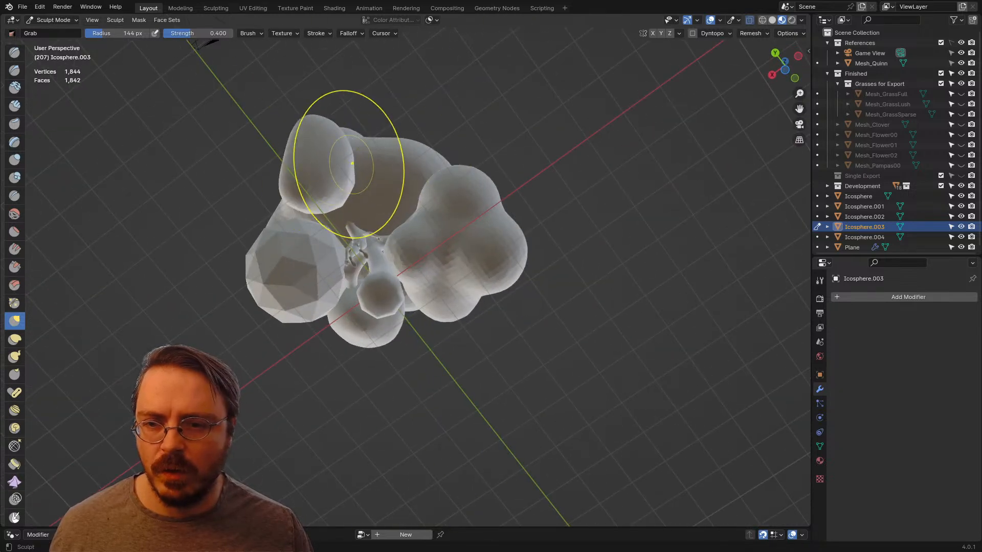
left_click_drag(352, 164, 371, 163)
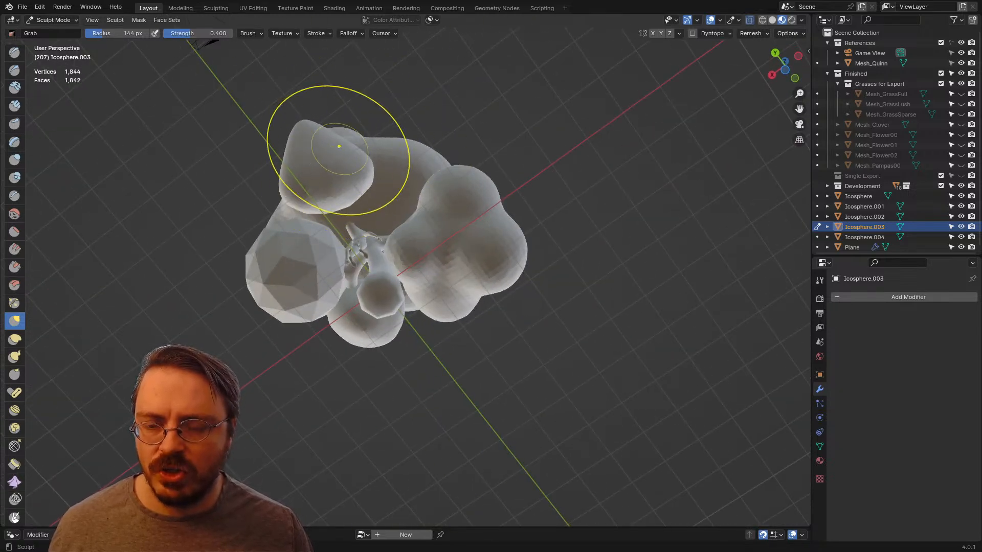
middle_click_drag(339, 146, 388, 245)
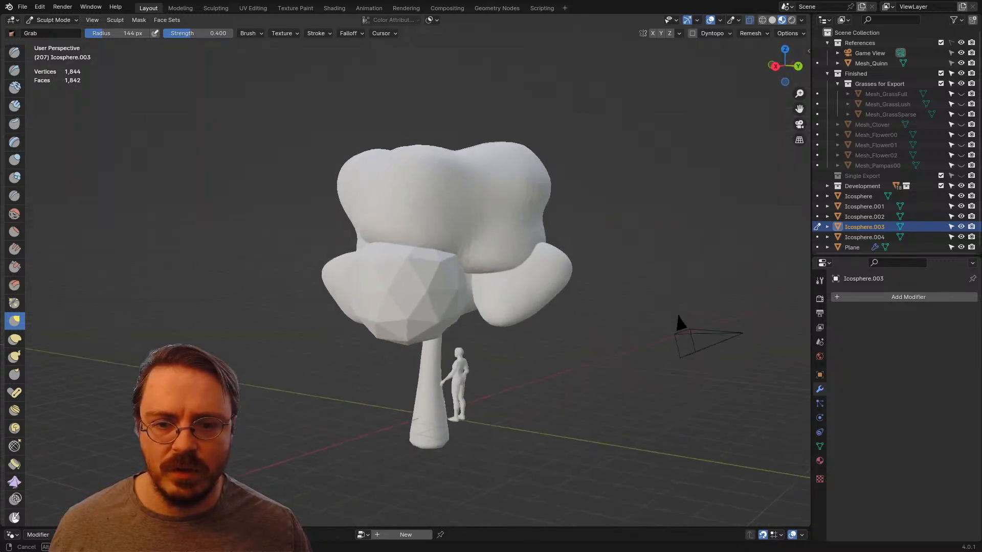
middle_click_drag(487, 242, 490, 250)
Step: Select the large faceted sphere Icosphere.001 in Object Mode and save the file
key("ctrl+Tab")
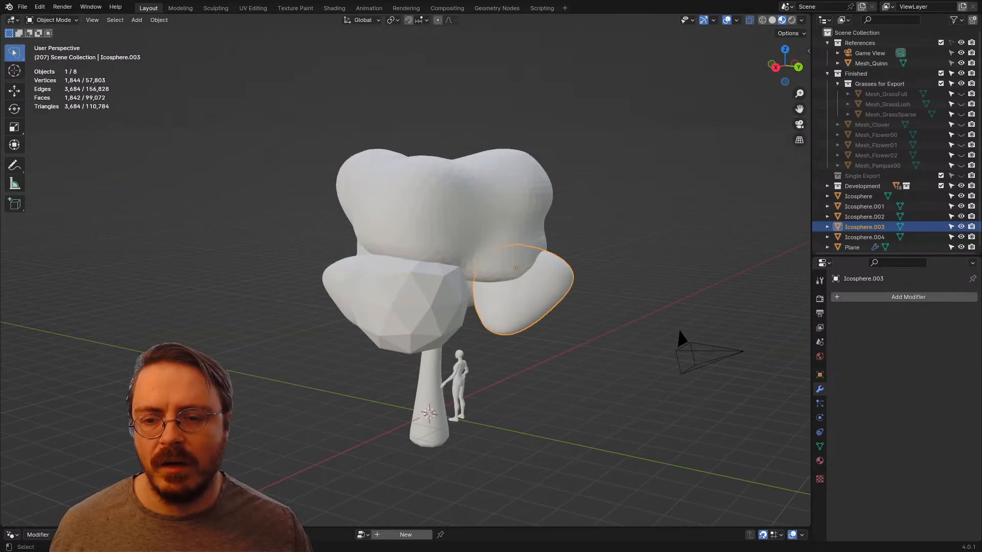
left_click(412, 301)
middle_click_drag(413, 302, 498, 273)
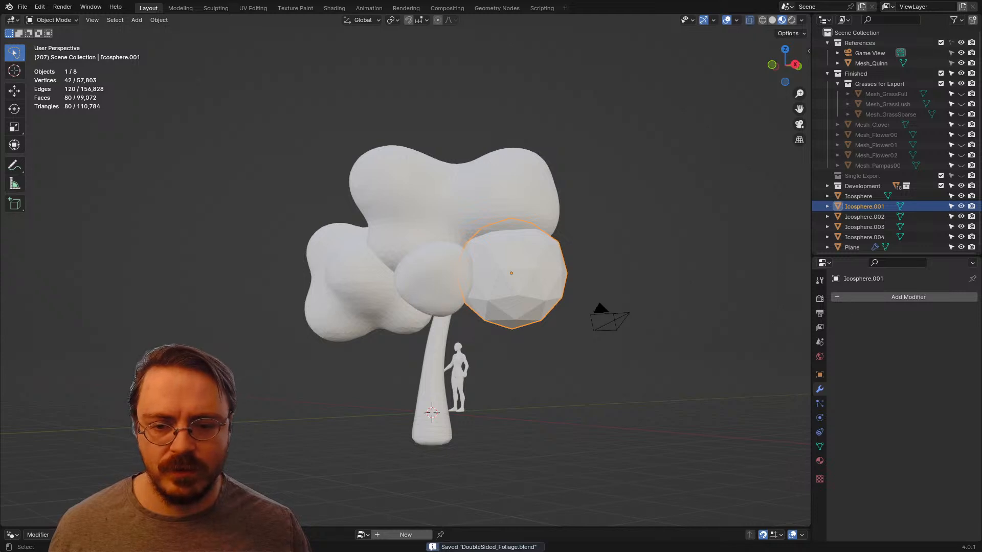
Step: Enter Sculpt Mode on Icosphere.001, set the brush radius to 276 px, remesh the sphere and smooth its facets
key("ctrl+Tab")
middle_click_drag(540, 298, 516, 300)
key("f")
left_click(649, 318)
mouse_move(575, 317)
middle_mouse_down()
mouse_move(548, 313)
mouse_move(547, 341)
mouse_move(570, 331)
middle_mouse_up()
key("ctrl+r")
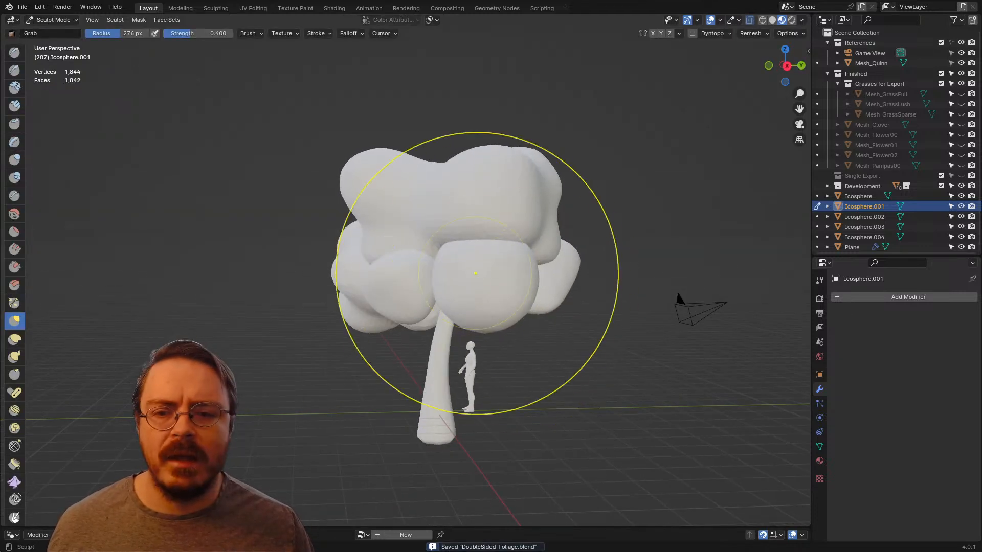
Step: Remesh the Icosphere.001 clump and stretch it into a wide flattened oval with the Grab brush at a 148 px radius
middle_click_drag(475, 273, 402, 276)
middle_click_drag(332, 220, 399, 250)
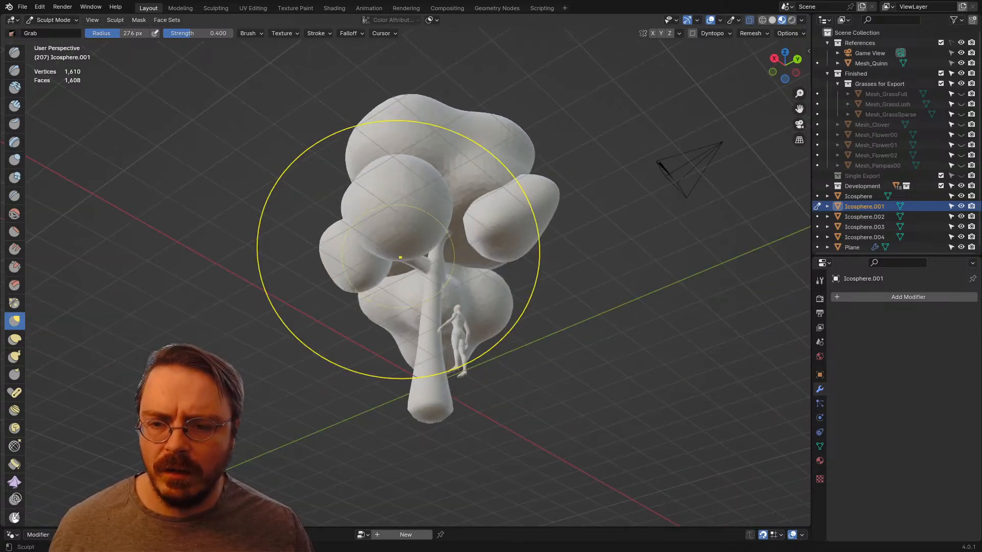
key("f")
left_click(391, 269)
mouse_move(522, 330)
middle_mouse_down()
mouse_move(491, 289)
mouse_move(337, 272)
middle_mouse_up()
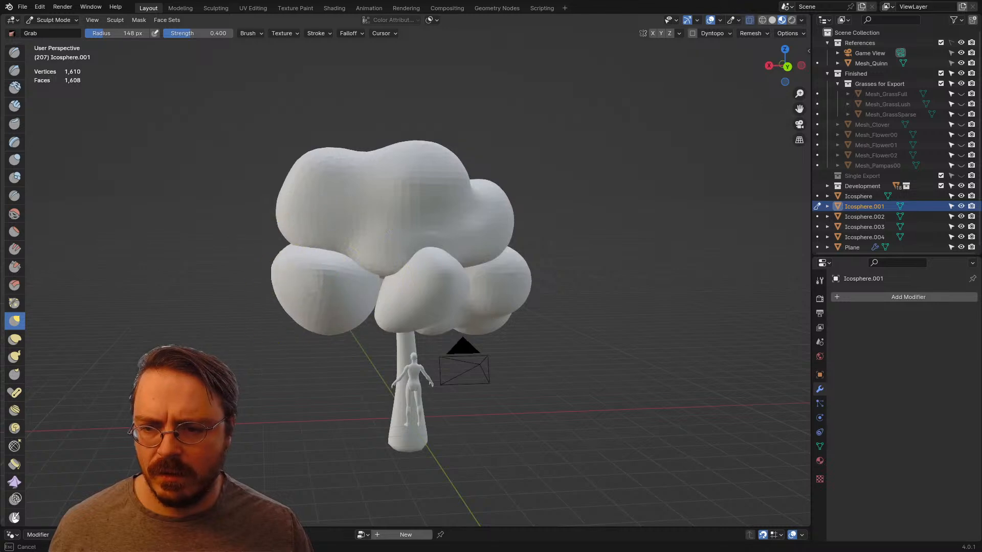
mouse_move(192, 230)
middle_mouse_down()
mouse_move(475, 309)
mouse_move(580, 312)
mouse_move(680, 335)
mouse_move(805, 317)
middle_mouse_up()
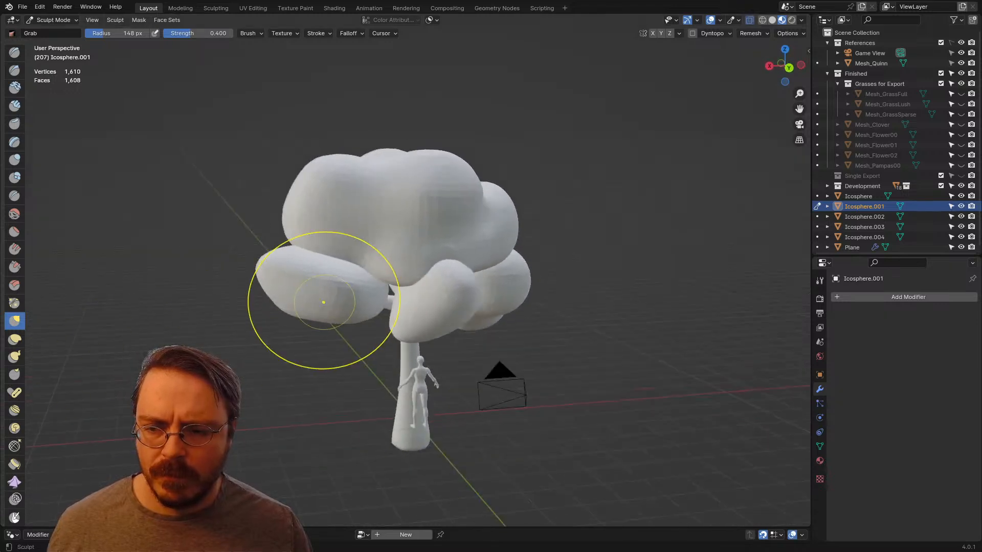
mouse_move(323, 302)
middle_mouse_down()
mouse_move(481, 379)
mouse_move(542, 348)
mouse_move(583, 276)
mouse_move(386, 330)
middle_mouse_up()
scroll(386, 330, "up", 3)
key("ctrl+Tab")
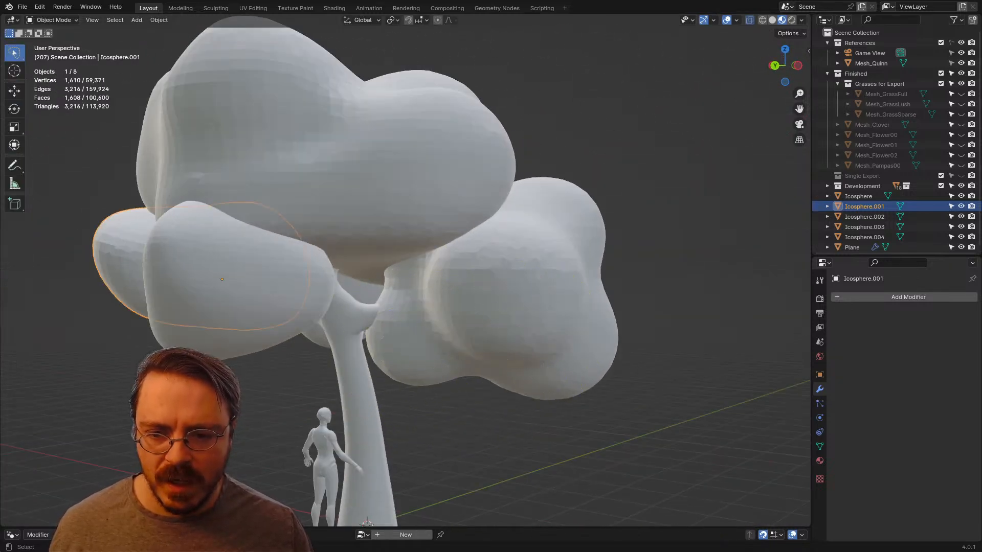
Step: Scale the lobed Icosphere.004 clump down to about 0.76 and move it into place around its branch
left_click(527, 354)
key("s")
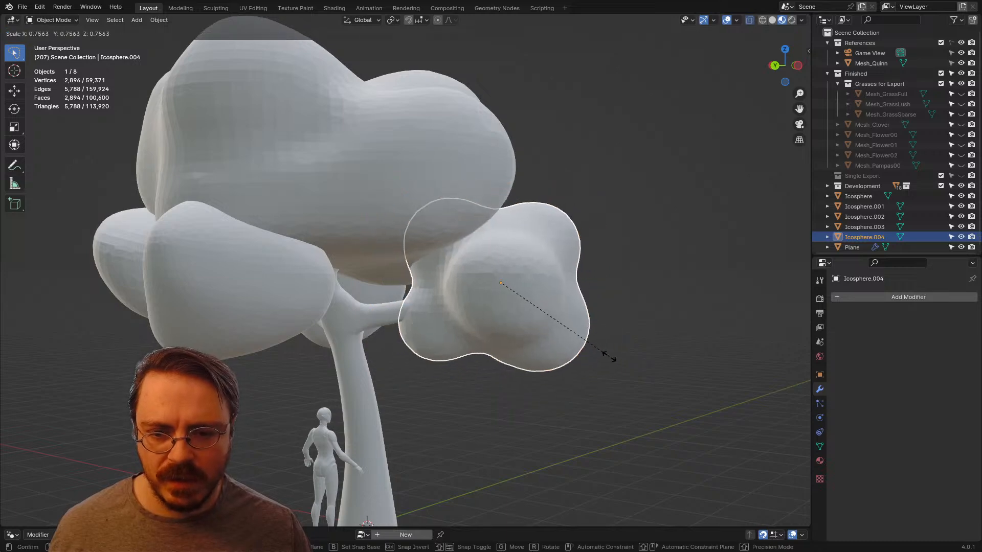
left_click(608, 356)
key("g")
left_click(590, 331)
Step: Reposition the Icosphere clump around its branch tip, raise it along Z under the crown, and deselect it
middle_click_drag(590, 331, 444, 344)
left_click(504, 302)
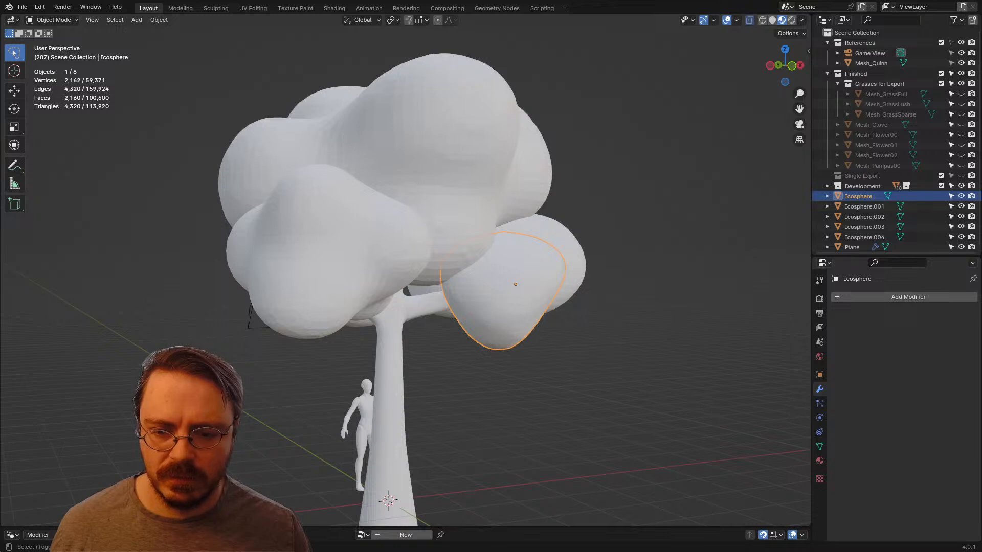
middle_click_drag(503, 302, 398, 252, "shift")
middle_click_drag(398, 251, 258, 245)
key("g")
left_click(218, 297)
key("g")
left_click(254, 194)
key("g")
key("z")
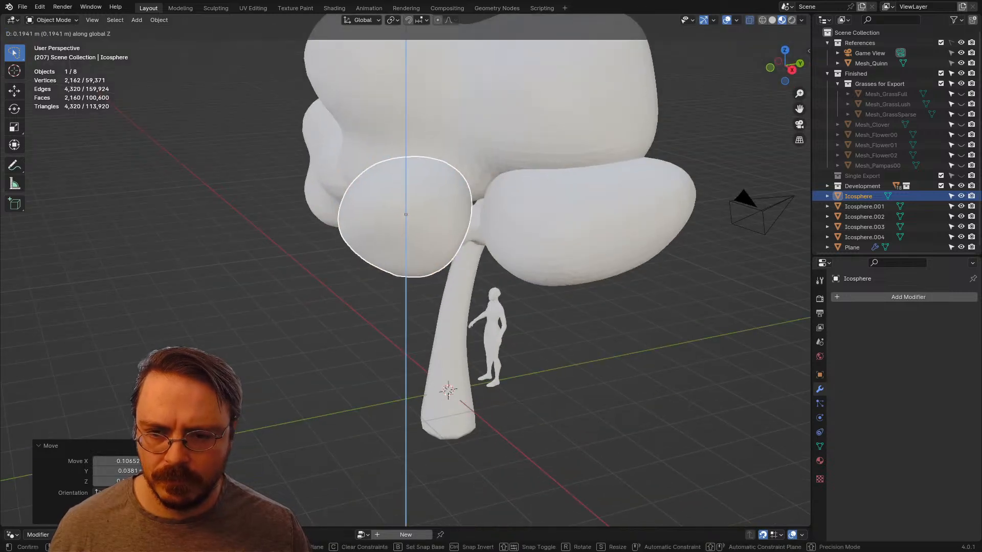
left_click(258, 231)
scroll(257, 231, "down", 3)
left_click(258, 231)
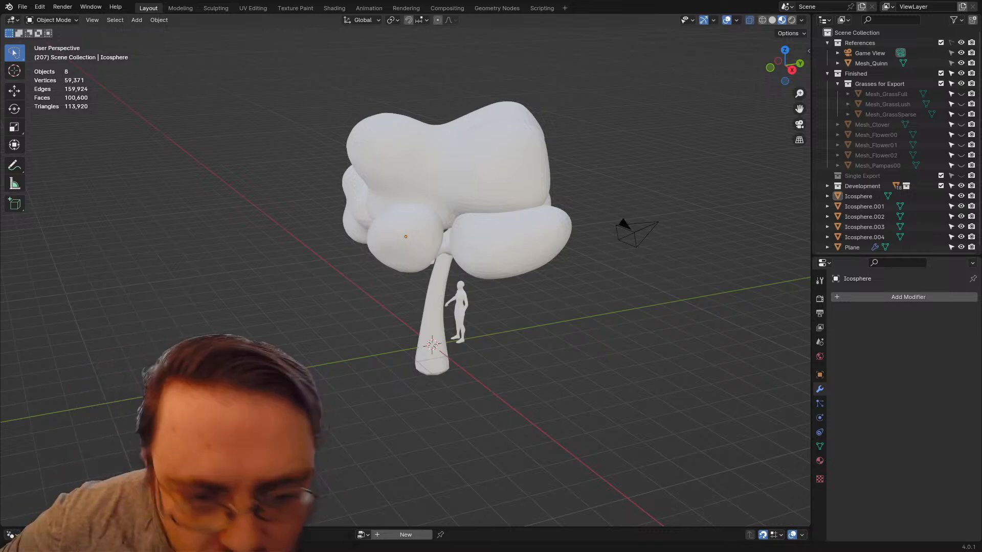
Step: Examine the tree's foliage clumps and branches from several sides and from below
middle_click_drag(429, 266, 559, 266)
scroll(405, 270, "up", 4)
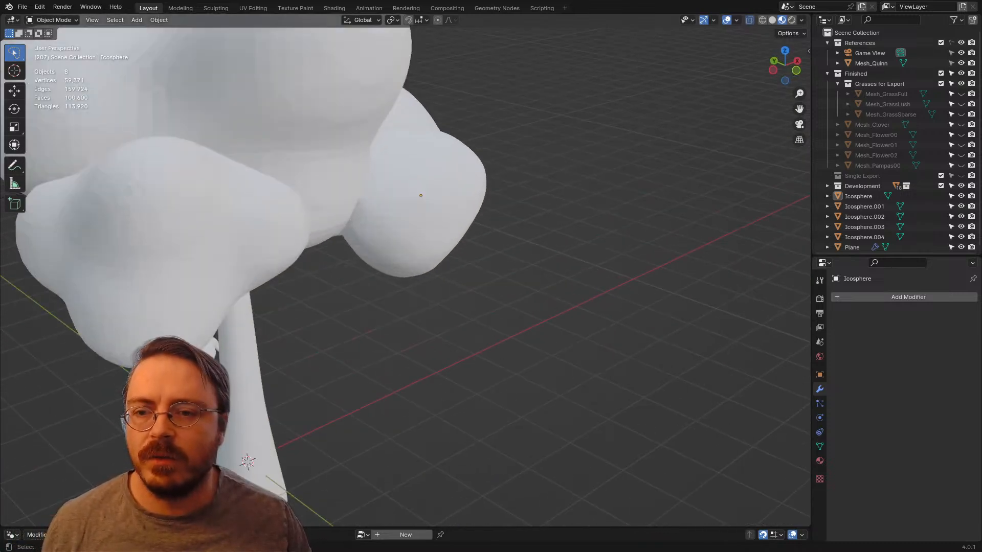
middle_click_drag(405, 230, 569, 297, "shift")
scroll(535, 365, "down", 3)
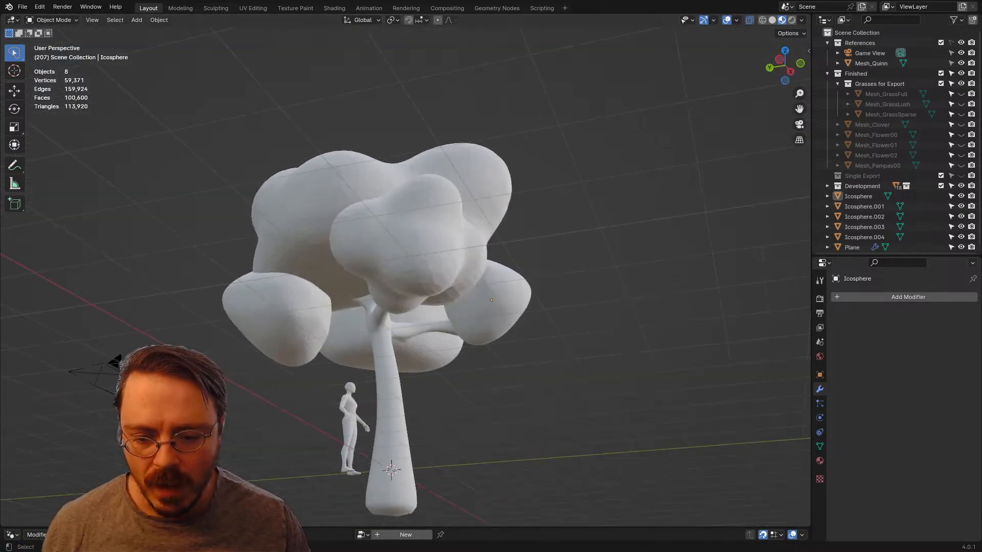
left_click_drag(552, 527, 552, 325)
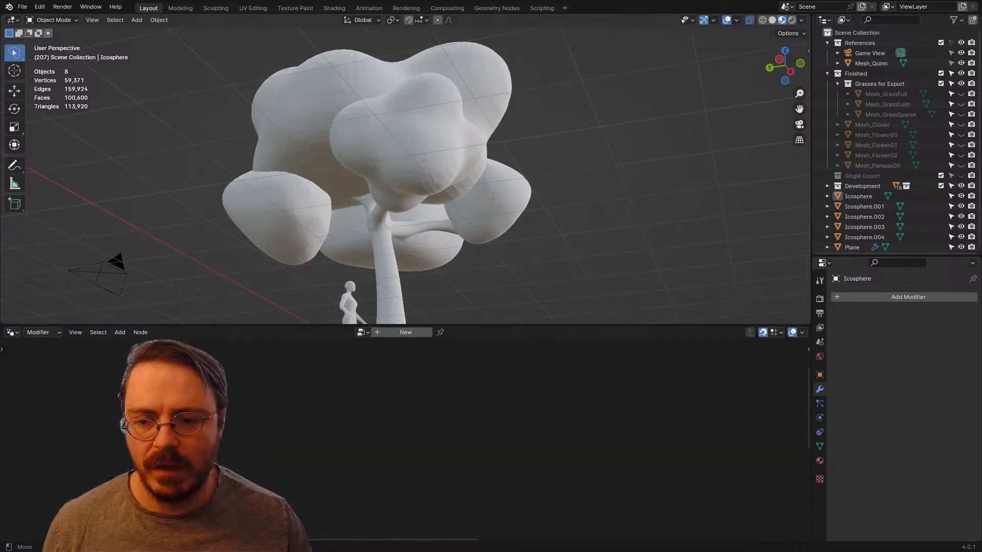
middle_click_drag(460, 164, 473, 225)
left_click(409, 164)
middle_click_drag(409, 164, 440, 162)
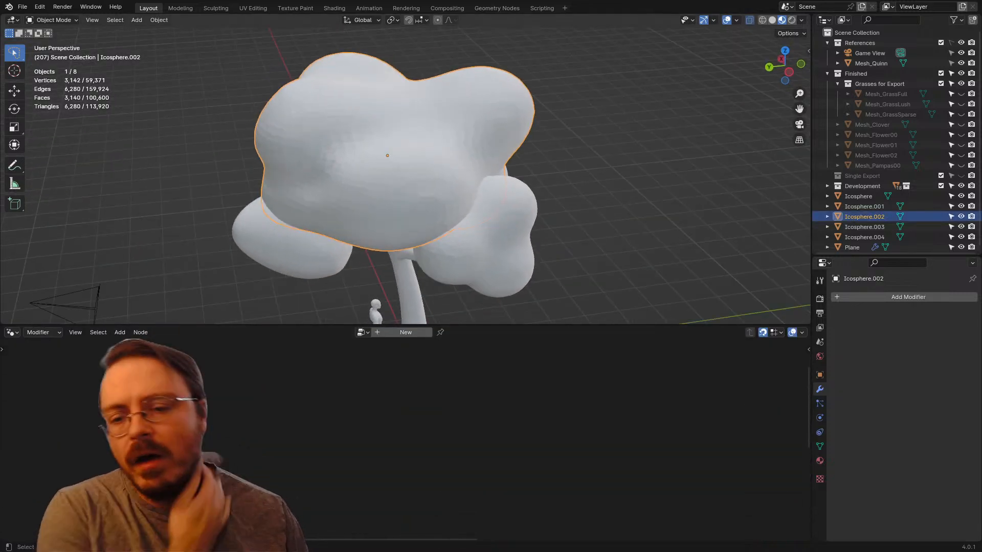
Step: Restore the viewport to full height in front view and hide all Icosphere clumps together with the trunk object Plane
key("KP_1")
left_click_drag(614, 324, 614, 528)
left_click_drag(961, 196, 961, 248)
middle_click_drag(363, 341, 394, 264, "shift")
Step: Add a new plane mesh at the world origin and view it from the top
key("shift+a")
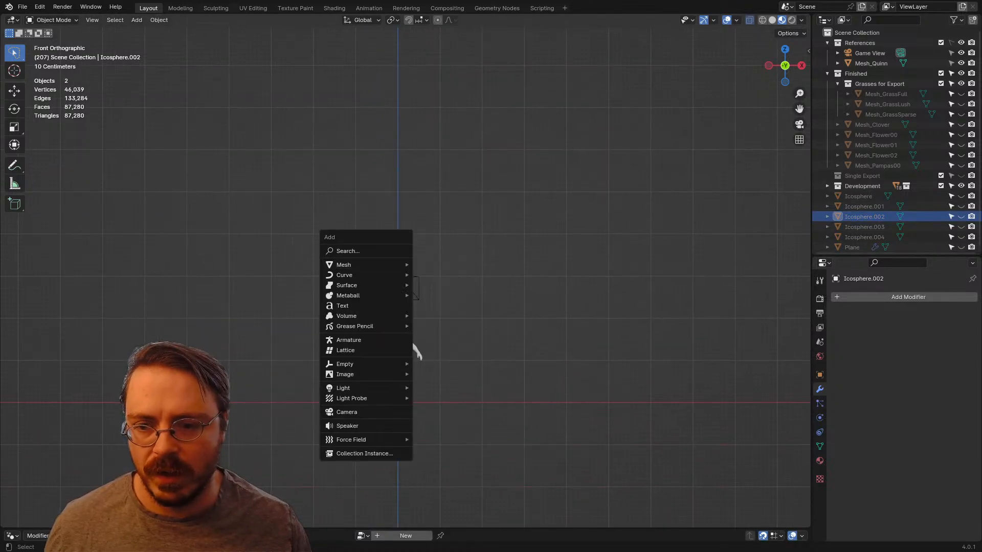
mouse_move(357, 265)
left_click(435, 265)
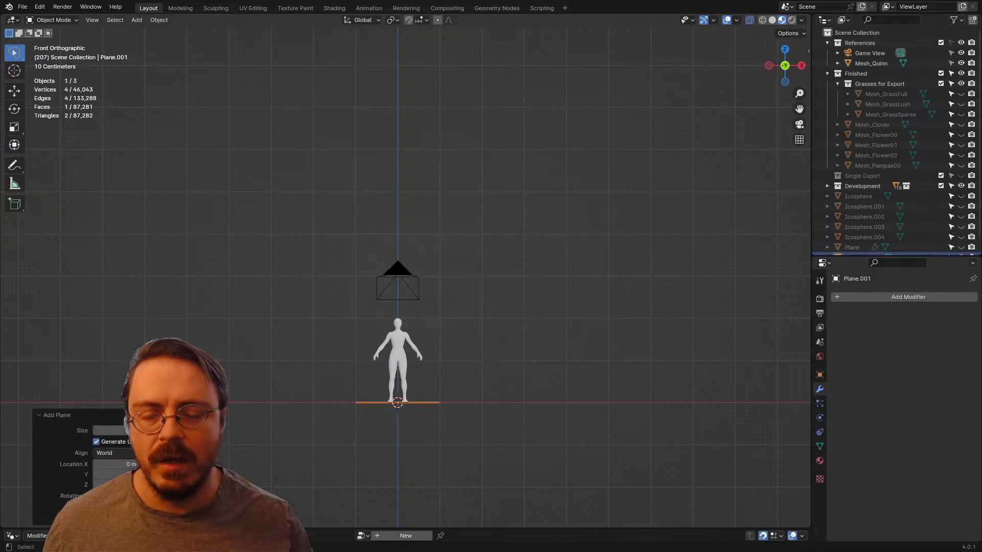
key("KP_7")
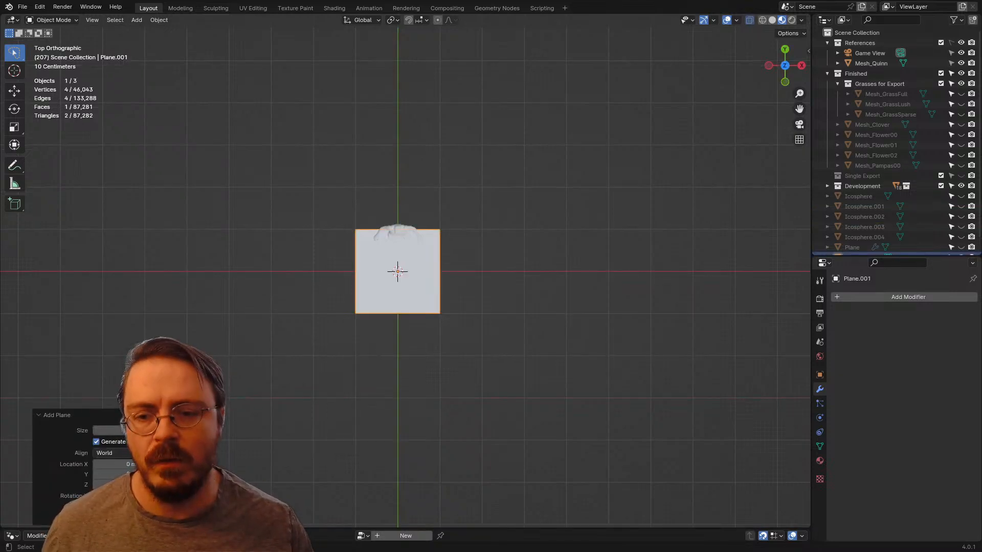
Step: Enter Edit Mode on the new plane and unwrap its face with the Unwrap method
scroll(434, 265, "up", 4)
middle_click_drag(435, 265, 457, 273, "shift")
middle_click_drag(424, 327, 424, 246)
key("ctrl+Tab")
left_click(504, 246)
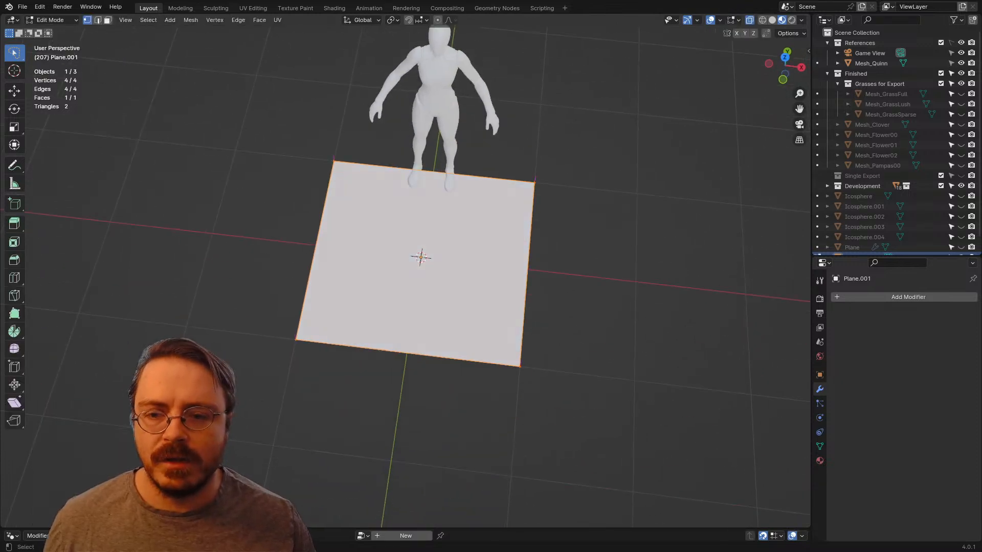
key("u")
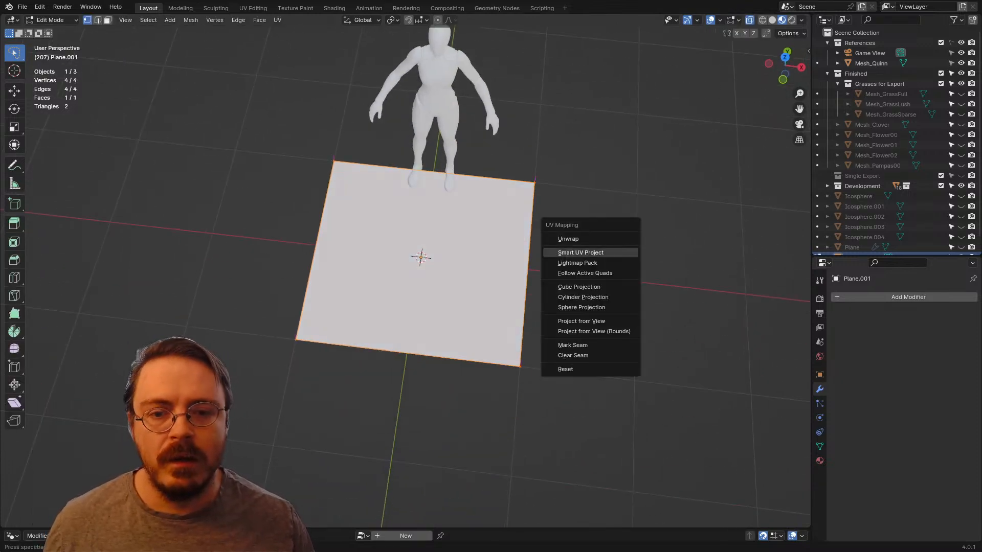
left_click(588, 238)
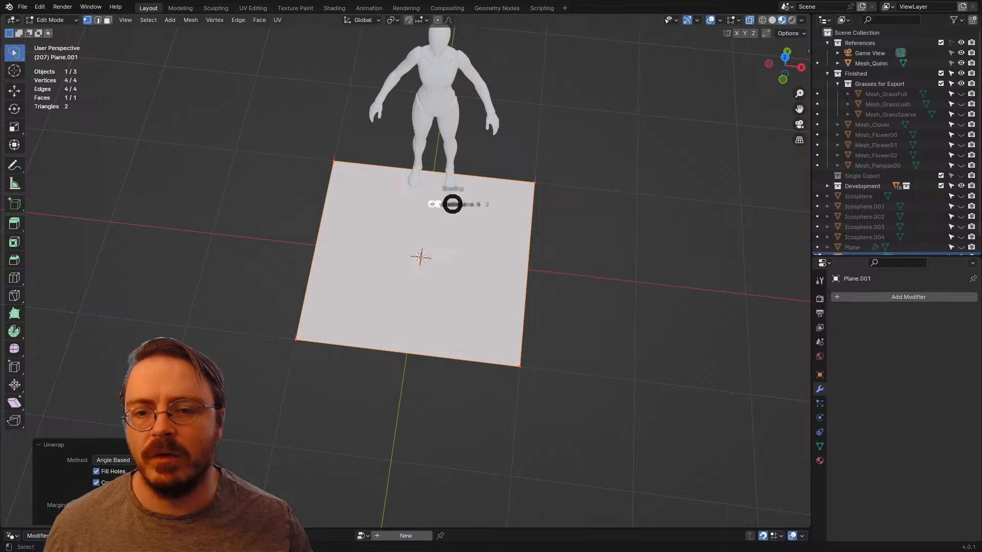
left_click(453, 262)
Step: Switch to the UV Editing workspace and assign the existing Alphas material to the plane
left_click(253, 8)
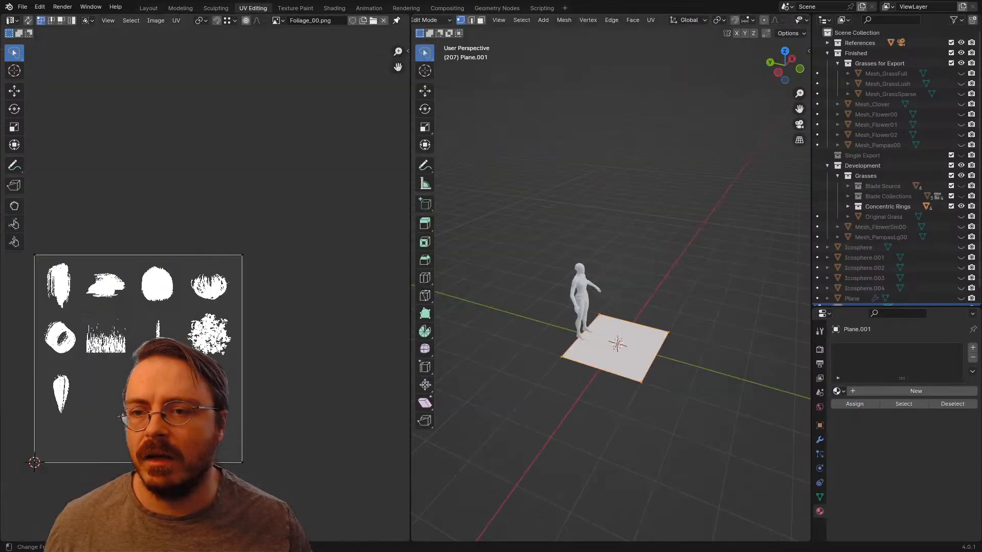
left_click(837, 391)
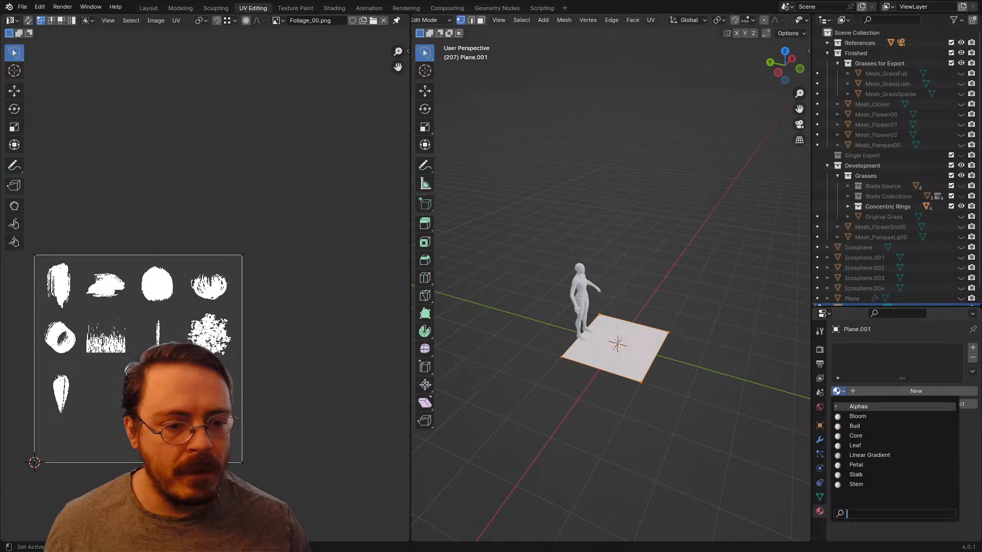
left_click(859, 407)
scroll(204, 290, "up", 2)
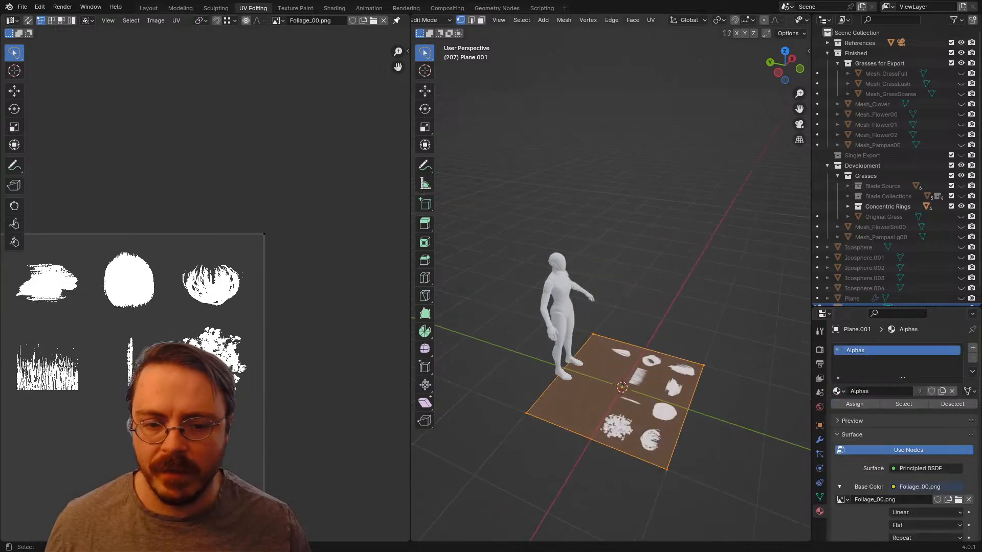
middle_click_drag(639, 297, 580, 343)
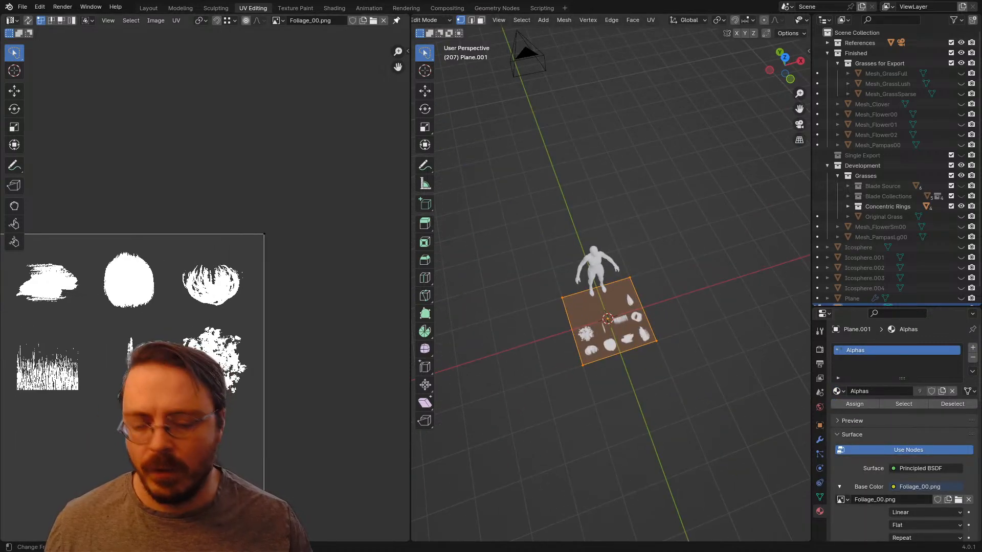
Step: Shrink the plane's whole UV island and move it over the wide brush-stroke shape in the top row of Foliage_00.png
scroll(253, 370, "down", 4)
key("a")
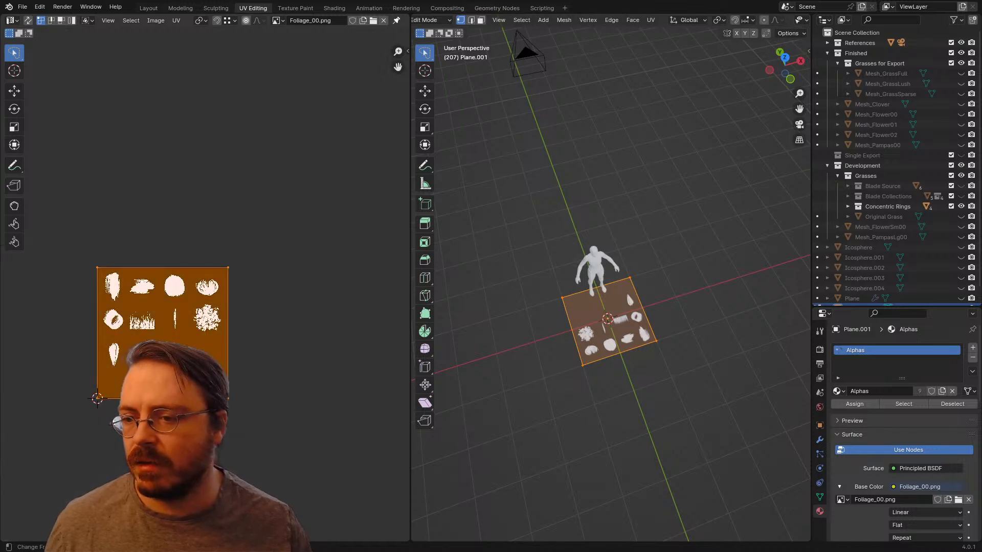
key("s")
left_click(199, 354)
middle_click_drag(164, 361, 227, 391)
scroll(225, 391, "up", 4)
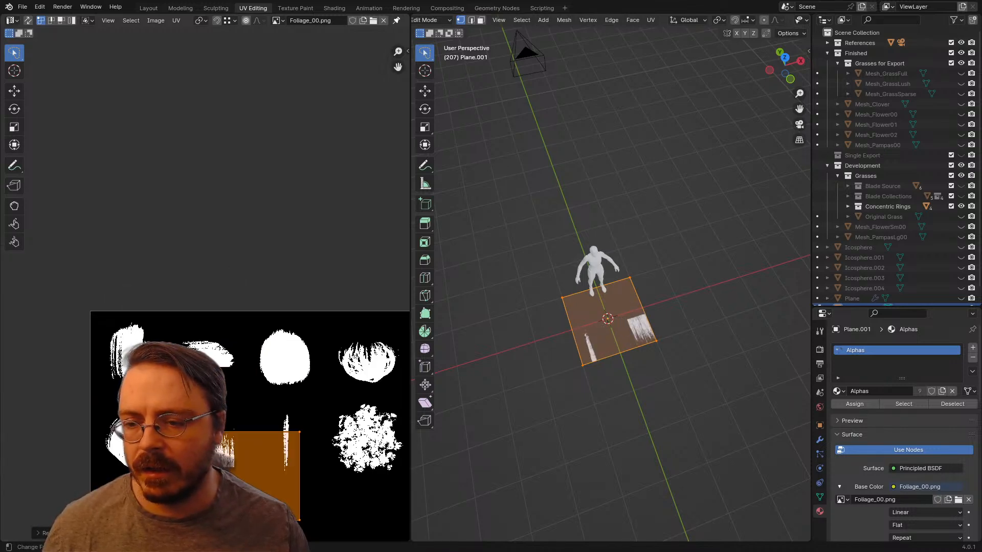
key("g")
left_click(184, 381)
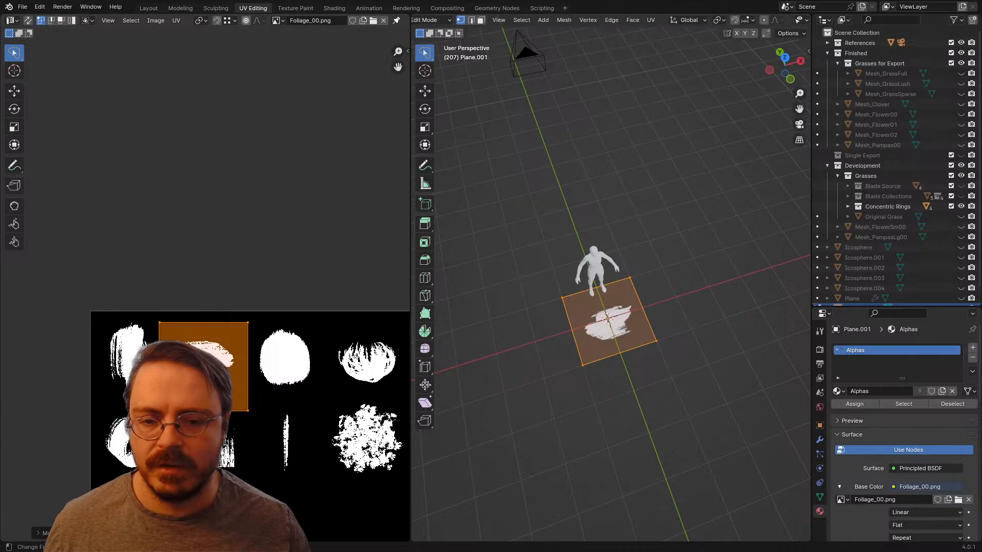
Step: Fine-tune the UV island's size and position so it frames the whole wide brush stroke with a small margin
scroll(189, 381, "up", 1)
key("s")
left_click(192, 386)
scroll(192, 389, "up", 2)
middle_click_drag(192, 404, 187, 373)
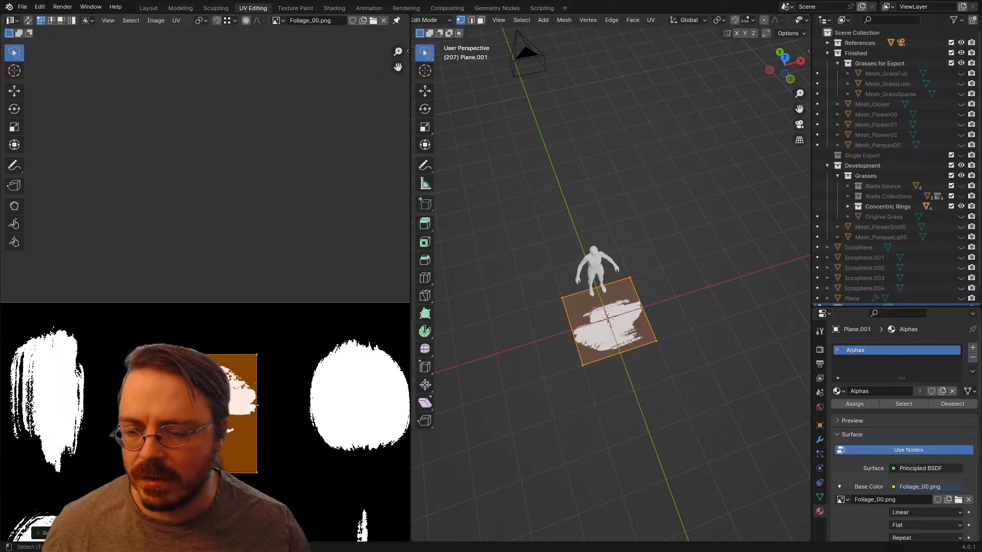
middle_click_drag(248, 423, 256, 345)
key("g")
left_click(255, 337)
key("s")
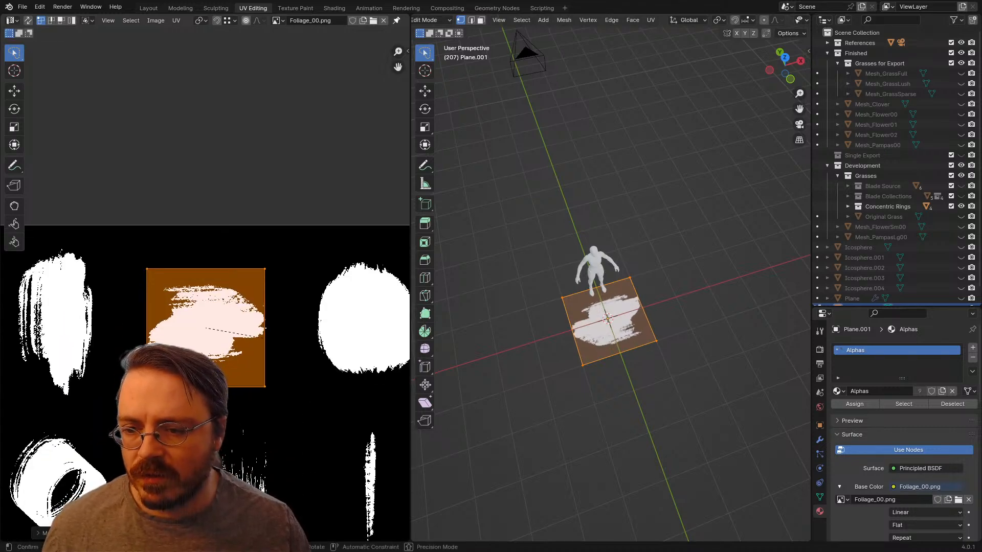
left_click(276, 340)
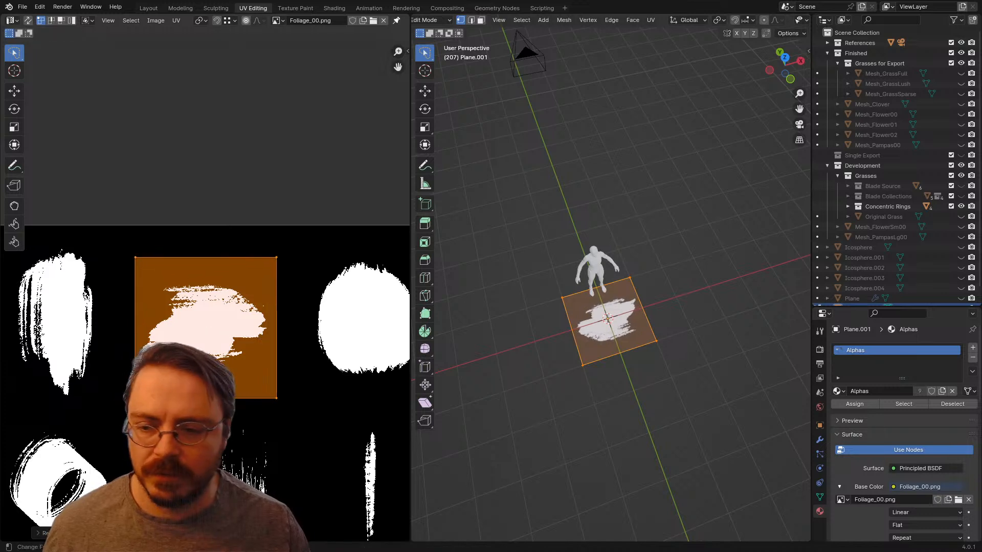
Step: Scale the UV island to about 0.645 along Y and shift it along Y to fit the brush stroke's height
key("y")
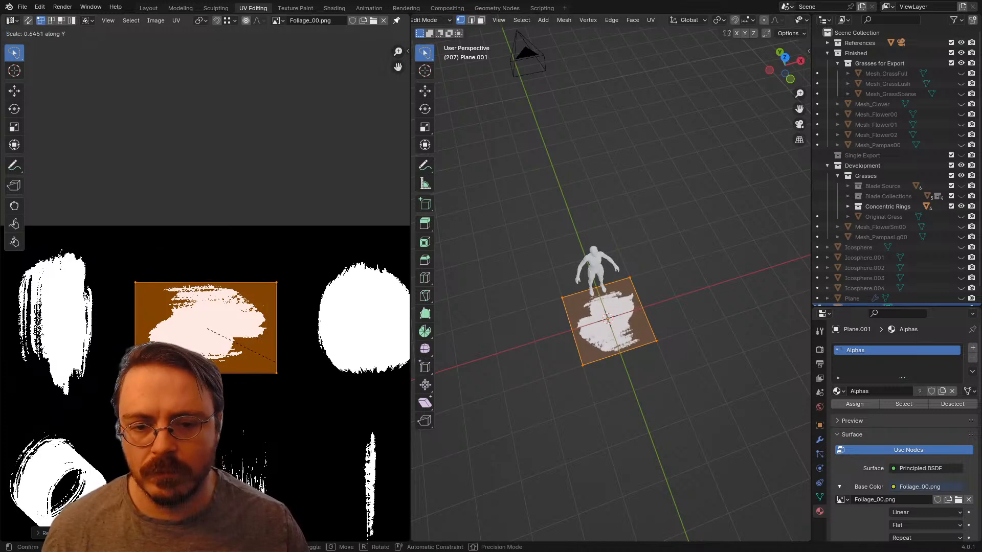
key("g")
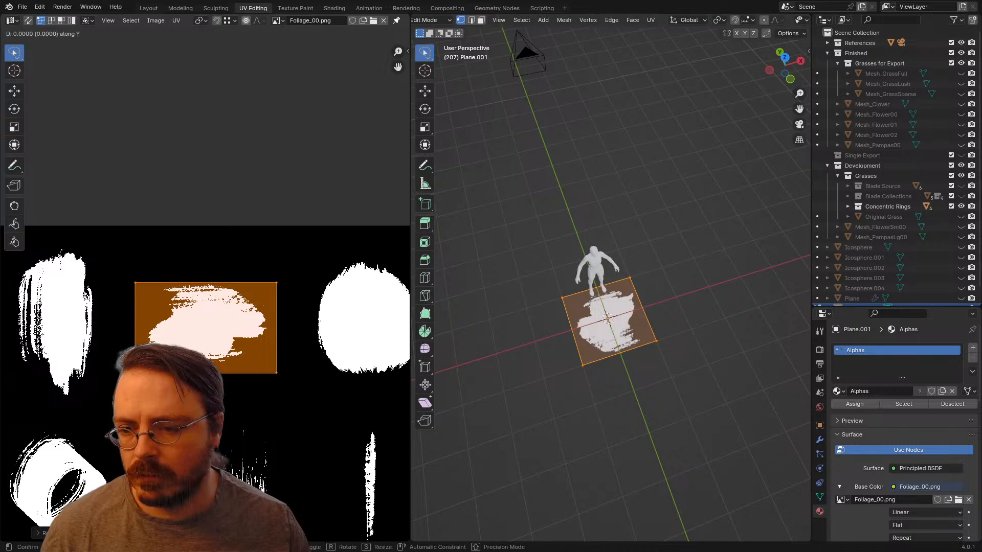
left_click(274, 332)
Step: Add a centred loop cut across the plane and raise it along Z to fold the card into a tent-like ridge
scroll(611, 317, "up", 4)
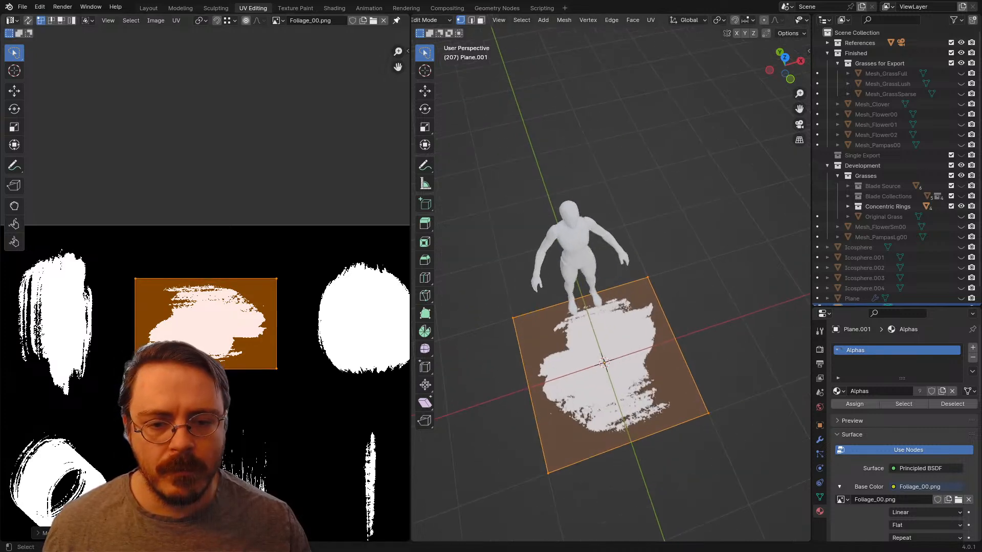
middle_click_drag(611, 317, 417, 229)
scroll(707, 323, "up", 2)
scroll(532, 247, "up", 1)
middle_click_drag(634, 317, 542, 241, "shift")
middle_click_drag(542, 240, 498, 197)
key("KP_3")
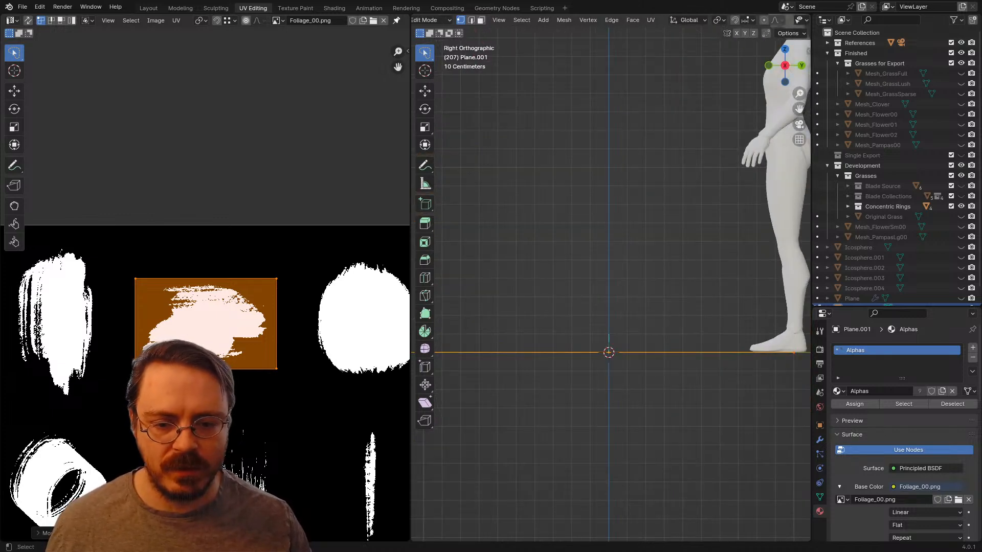
middle_click_drag(608, 245, 606, 224)
left_click(611, 261)
right_click(611, 260)
key("g")
key("z")
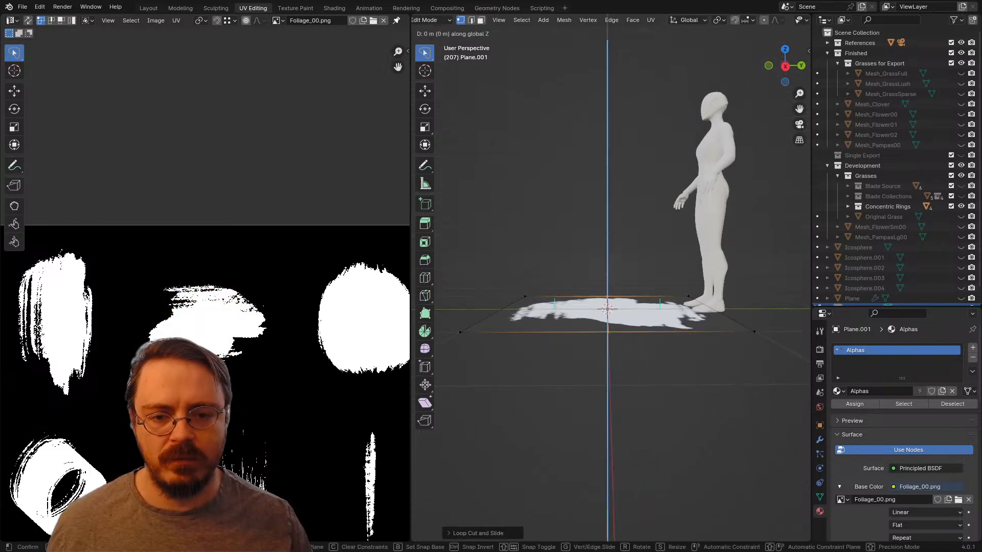
key("Return")
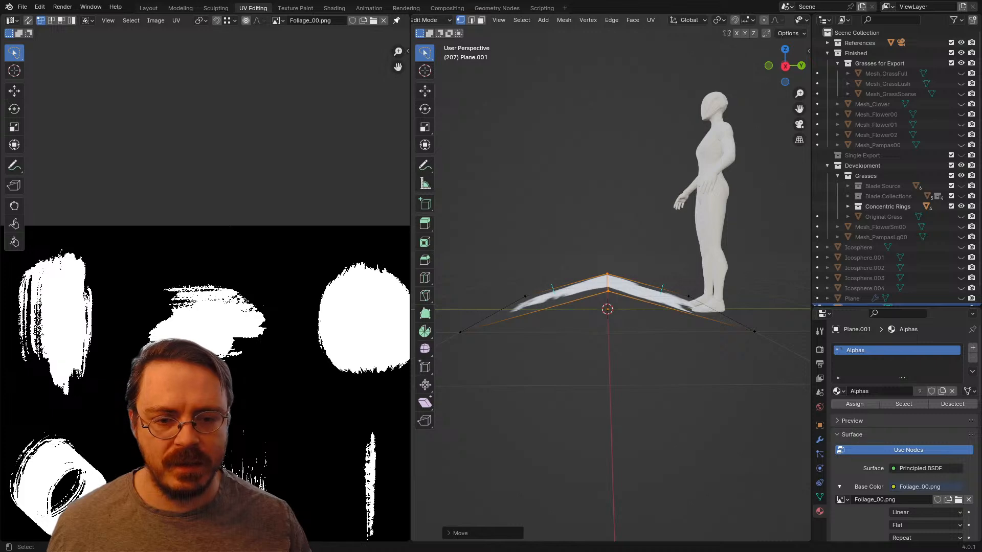
mouse_move(698, 248)
left_mouse_down()
mouse_move(774, 320)
mouse_move(767, 302)
left_mouse_up()
key("KP_1")
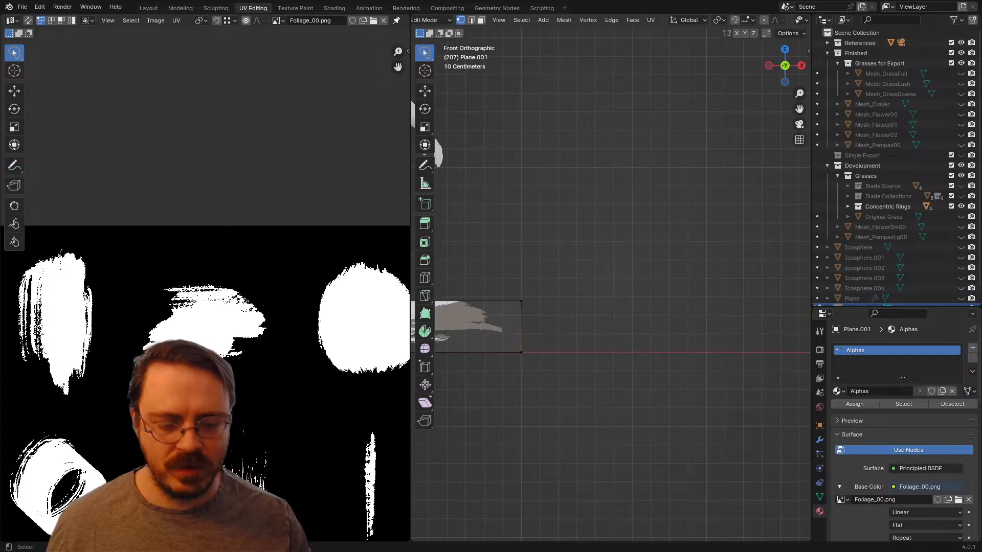
Step: Raise the plane's selected far edge about 0.267 m along Z so that half of the fold lies nearly level
key("KP_3")
scroll(611, 284, "down", 3)
key("g")
key("z")
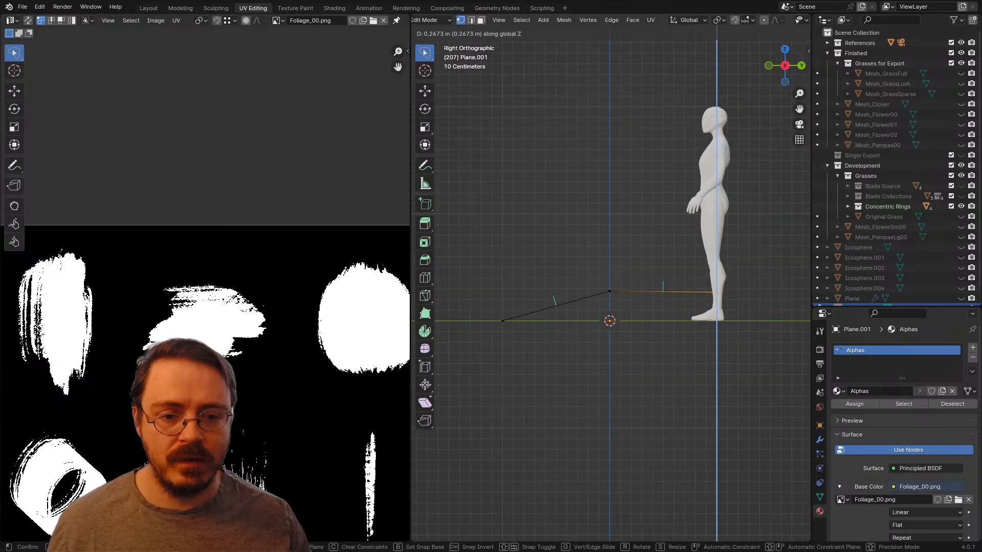
left_click(716, 294)
mouse_move(715, 294)
middle_mouse_down()
mouse_move(793, 340)
mouse_move(726, 333)
mouse_move(706, 301)
middle_mouse_up()
scroll(611, 283, "down", 3)
Step: Scale the whole folded card along X to about 0.74
key("a")
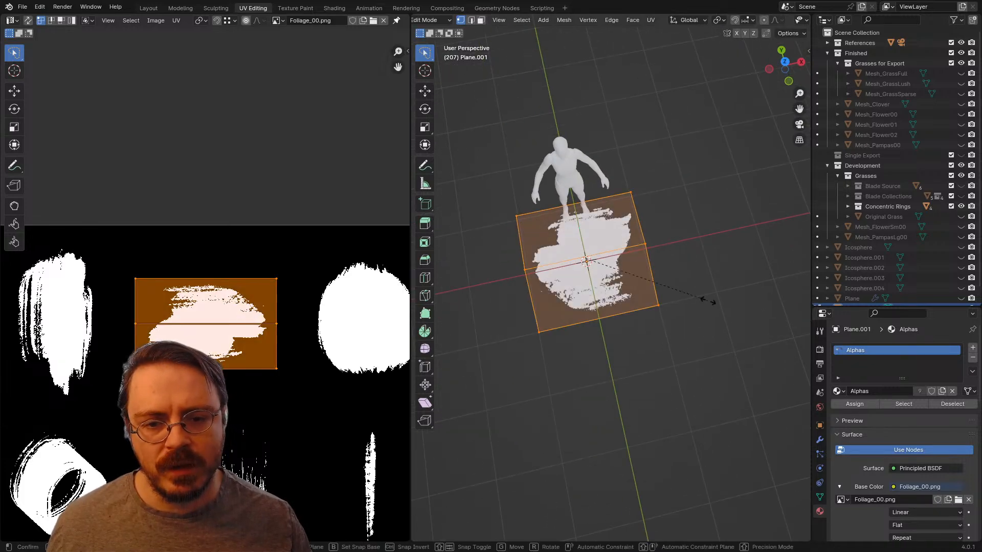
key("s")
key("x")
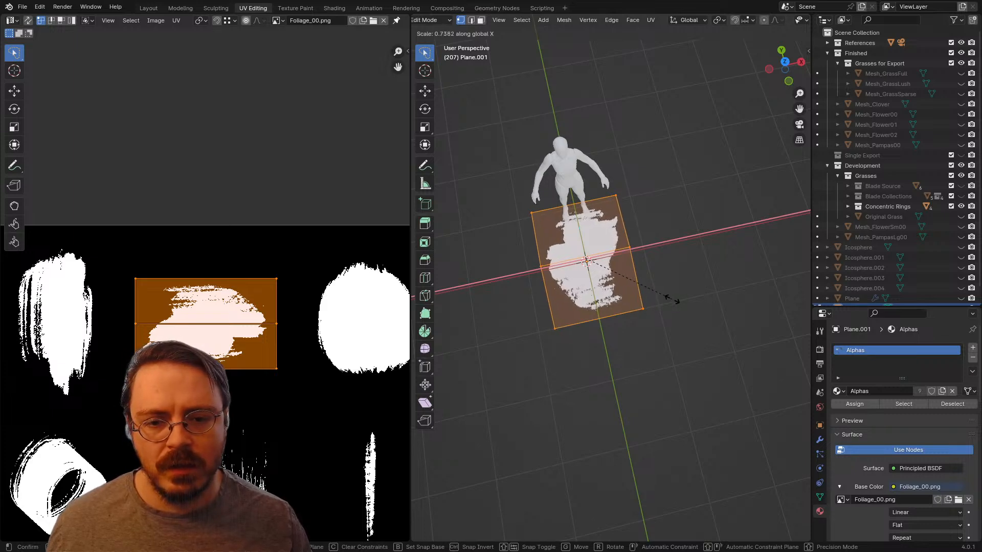
left_click(667, 292)
scroll(667, 293, "down", 3)
middle_click_drag(668, 293, 609, 248)
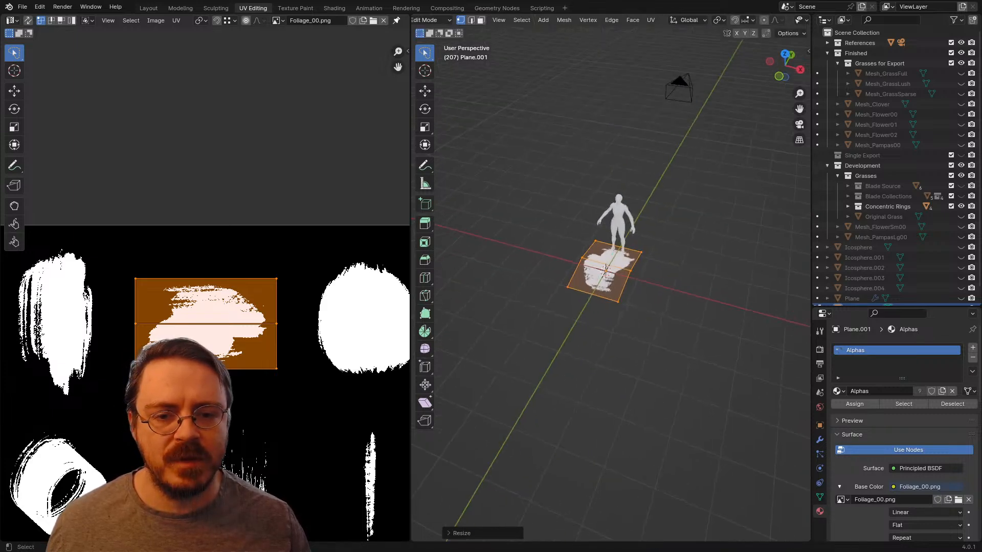
scroll(608, 248, "up", 5)
scroll(869, 255, "down", 2)
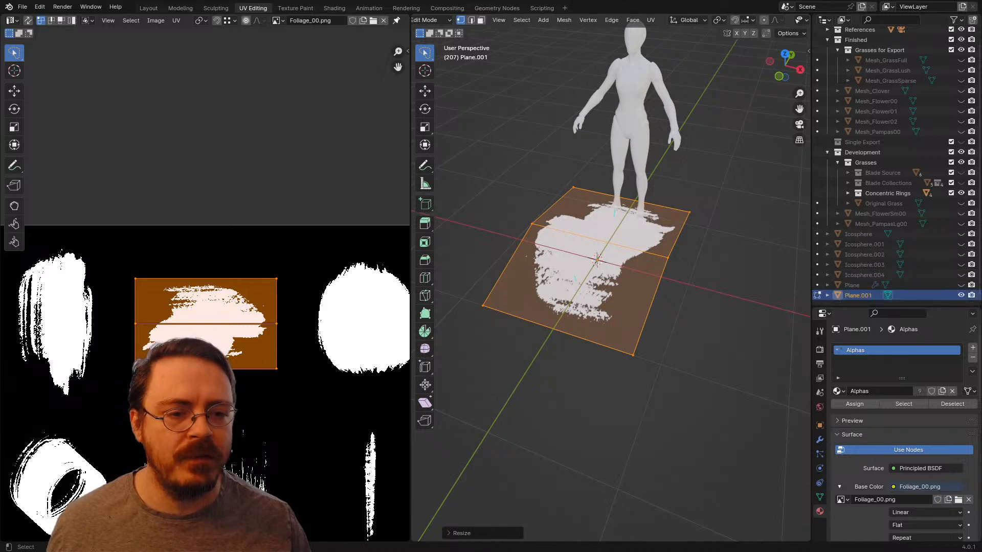
Step: Flip the normals of the folded card's faces
middle_click_drag(695, 279, 622, 233)
middle_click_drag(643, 295, 597, 268, "shift")
mouse_move(596, 268)
middle_mouse_down()
mouse_move(593, 246)
mouse_move(596, 260)
middle_mouse_up()
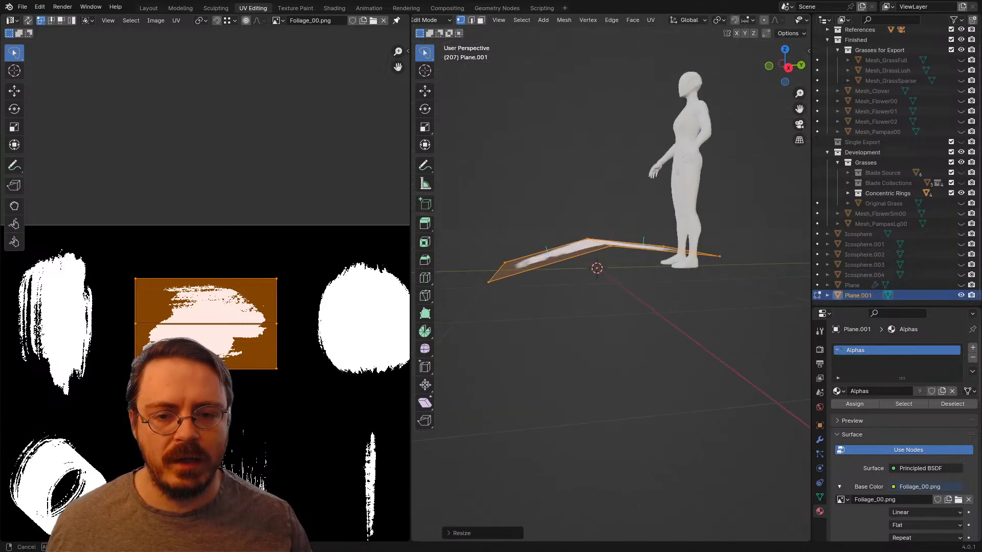
key("shift+d")
key("Escape")
key("alt+n")
left_click(609, 280)
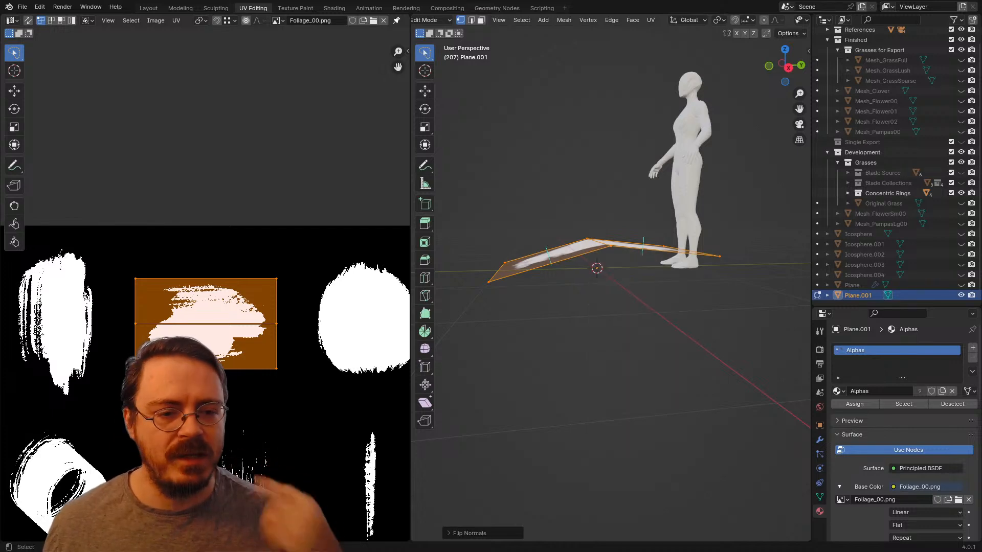
Step: Rename the card object Plane.001 as Leaf and hide it in Object Mode
middle_click_drag(598, 260, 700, 310)
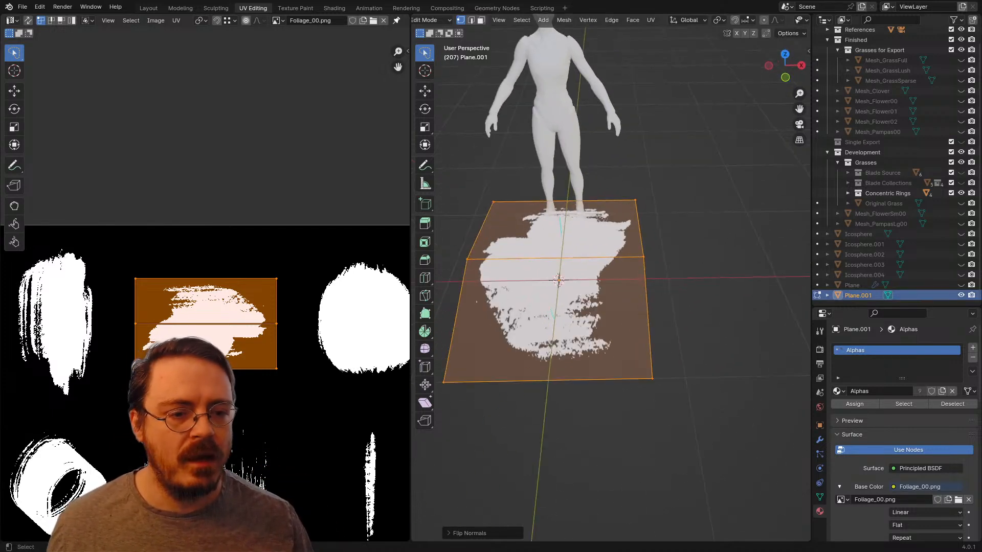
double_click(859, 295)
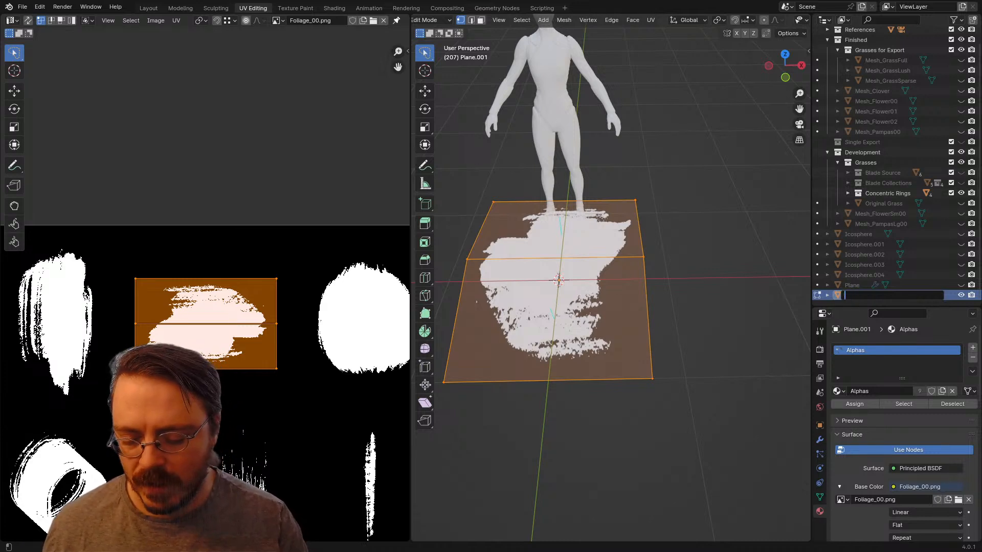
type("Leaf")
key("Return")
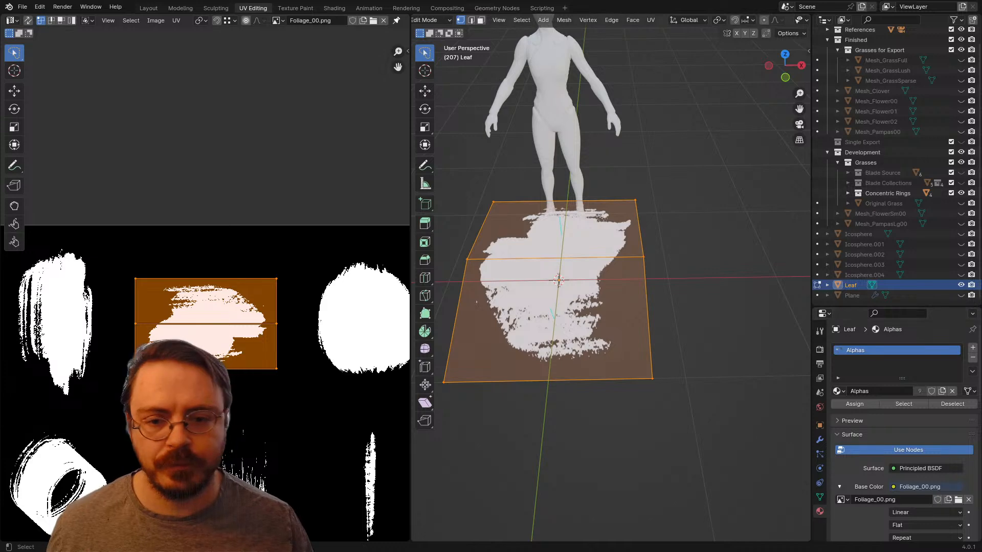
mouse_move(588, 286)
middle_mouse_down()
mouse_move(639, 287)
mouse_move(685, 268)
mouse_move(677, 230)
mouse_move(578, 264)
mouse_move(588, 271)
middle_mouse_up()
key("Tab")
scroll(685, 269, "down", 3)
key("h")
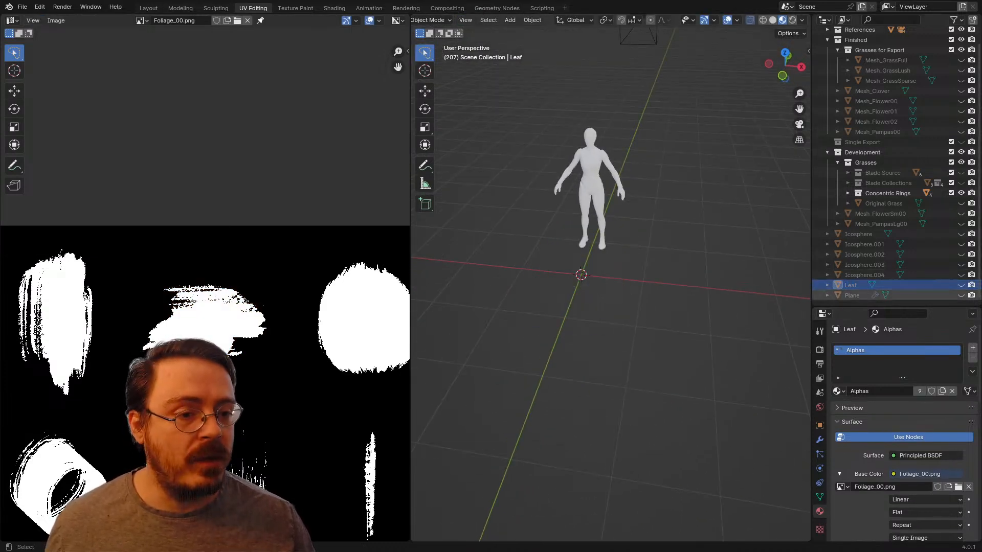
Step: Identify the trunk object by toggling its visibility and rename it from Plane to Tree
left_click(961, 295)
left_click(961, 275)
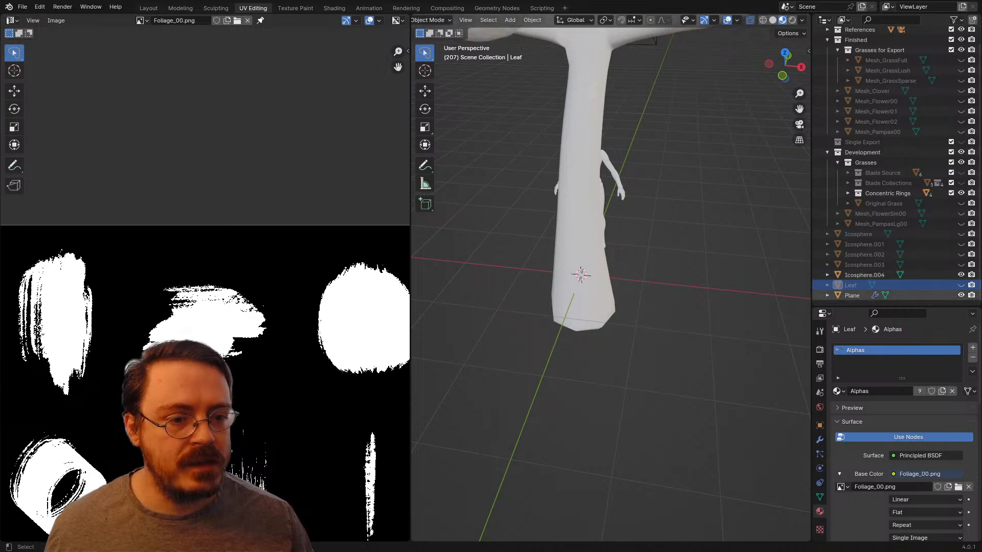
left_click(961, 296)
double_click(852, 295)
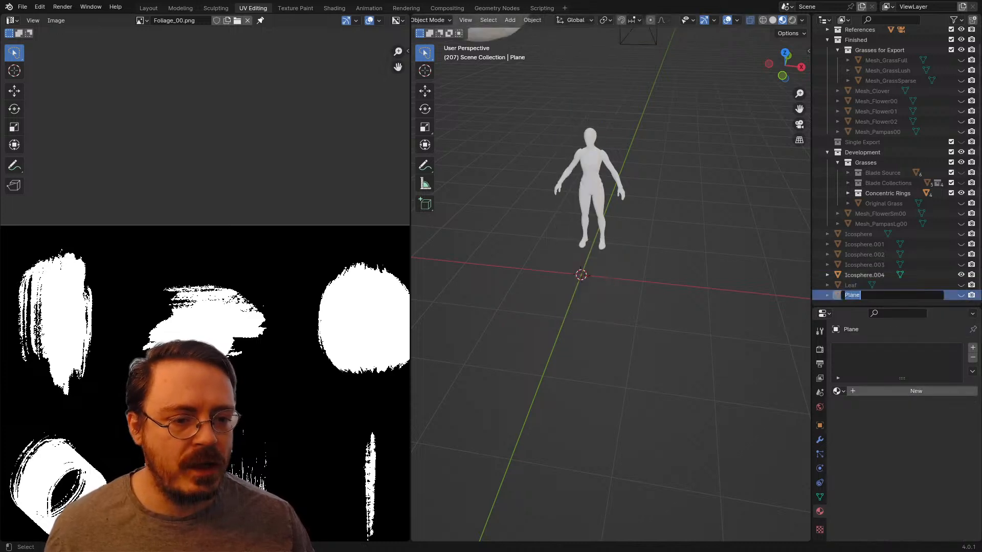
type("Tree")
key("Return")
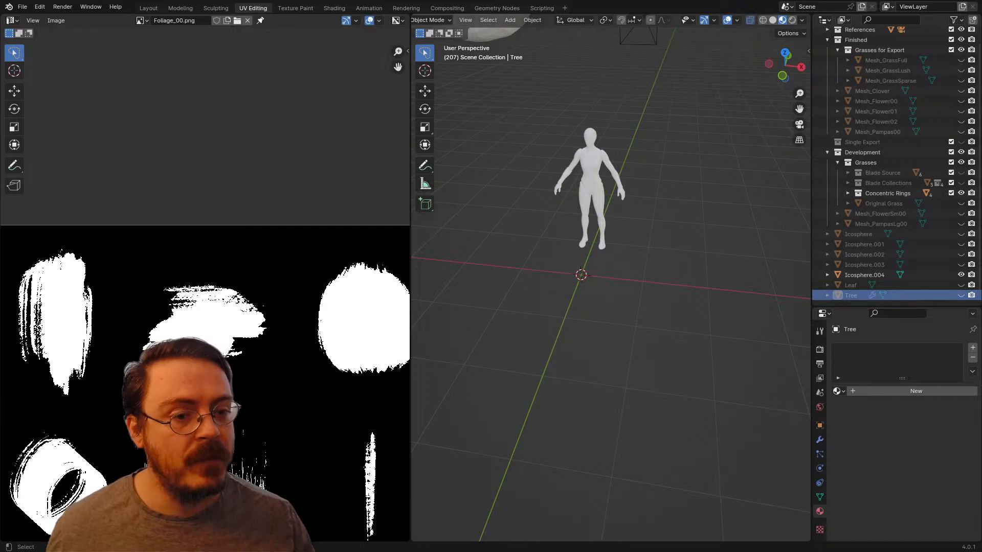
Step: Unhide the Tree trunk and the Icosphere foliage clumps, and switch to the Layout workspace
left_click(961, 295)
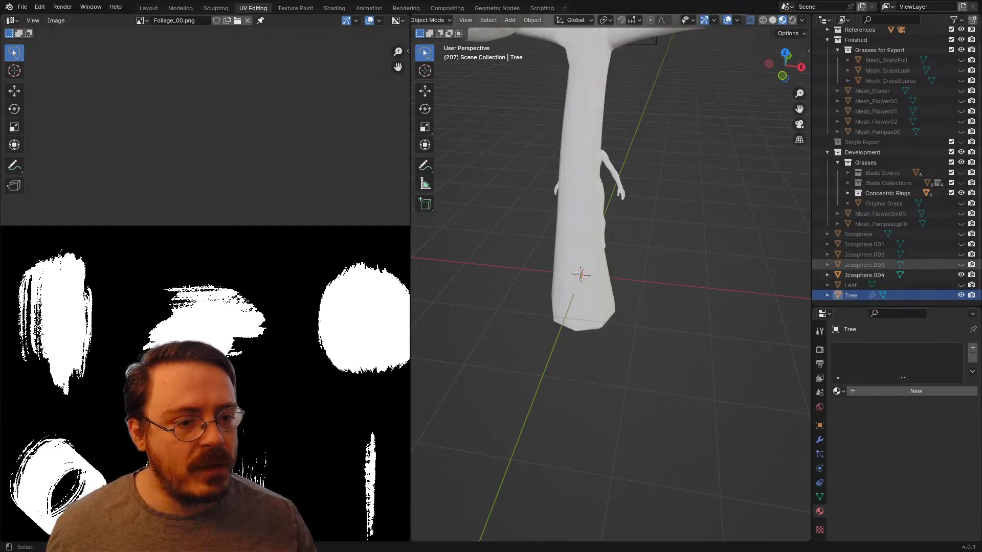
left_click_drag(961, 265, 961, 234)
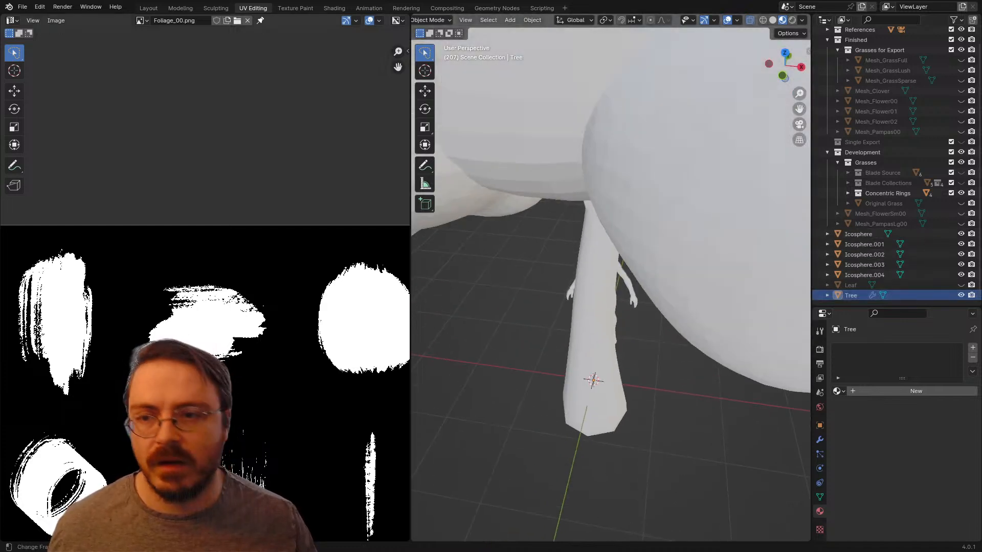
left_click(149, 9)
scroll(405, 284, "down", 4)
middle_click_drag(404, 284, 400, 225)
scroll(405, 280, "down", 2)
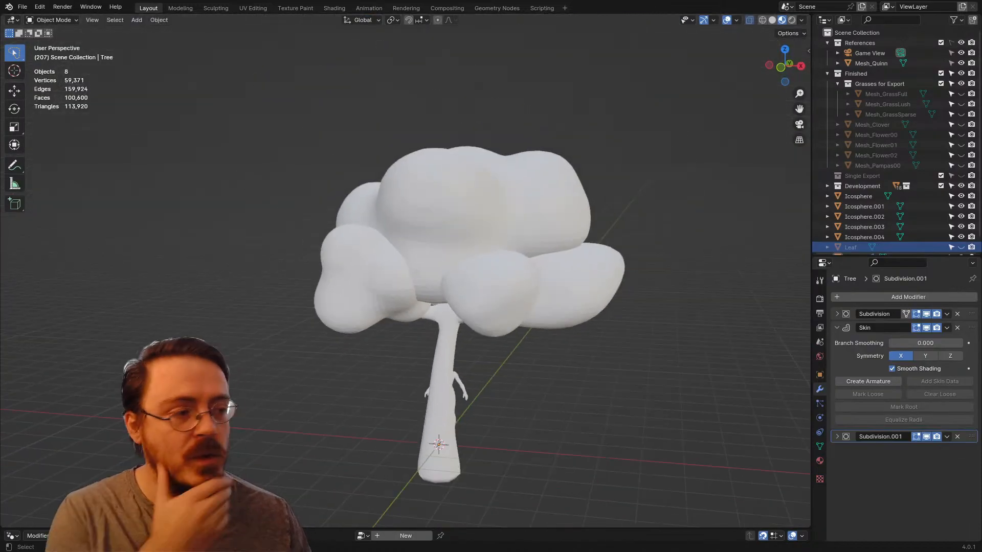
Step: Enlarge the node editor and try to assign the existing Geometry Nodes group to the large upper foliage clump, Icosphere.002
middle_click_drag(491, 204, 443, 198)
left_click(444, 230)
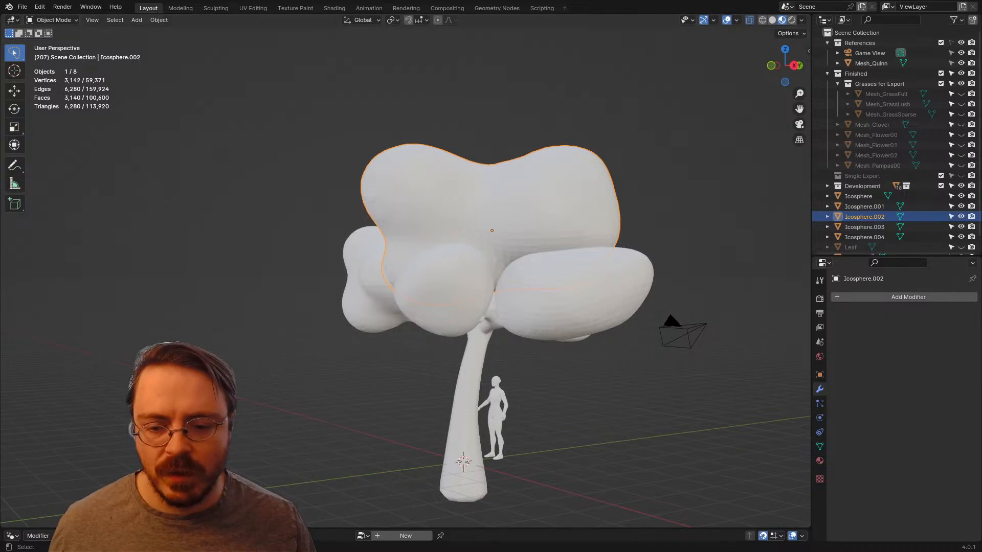
left_click_drag(409, 529, 409, 329)
left_click(362, 337)
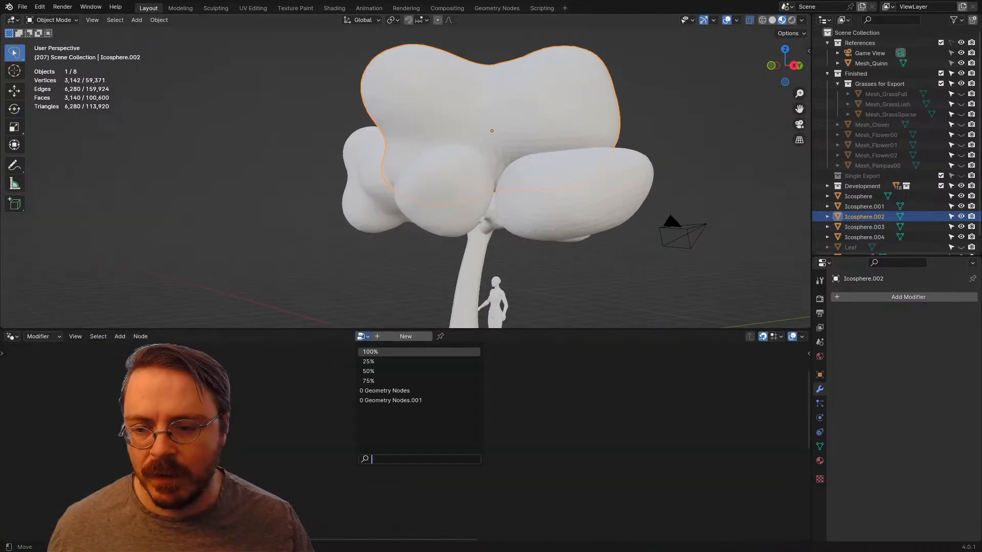
key("Escape")
left_click(362, 336)
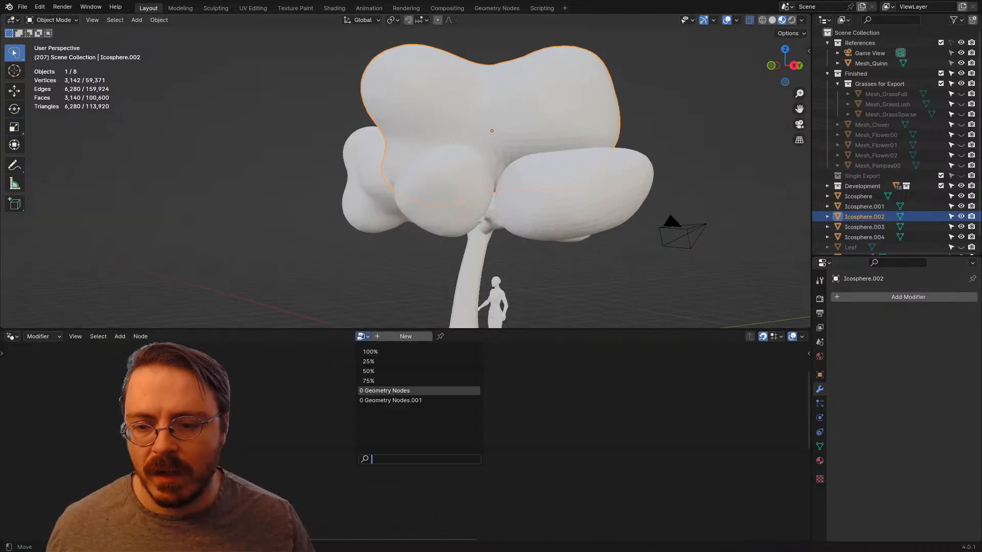
left_click(381, 391)
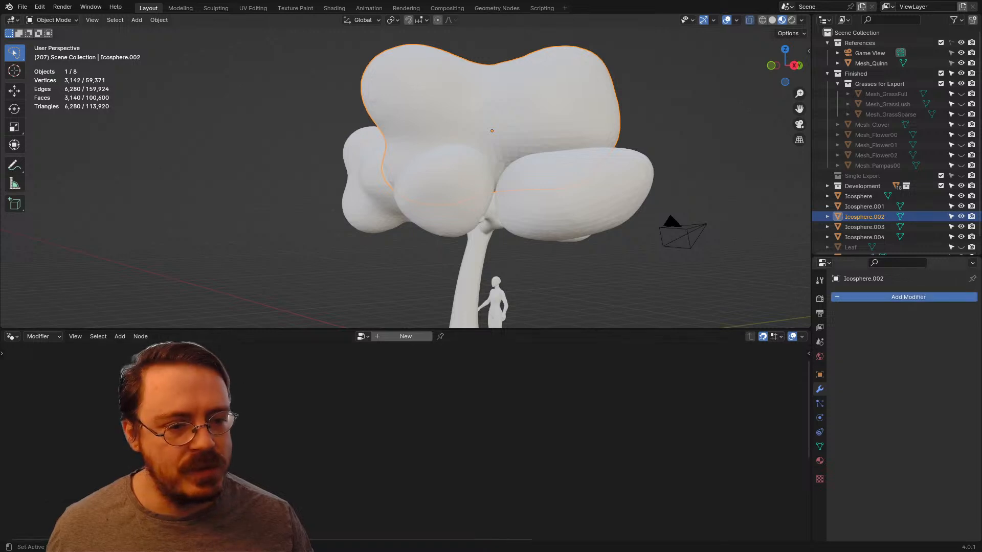
Step: Add a Geometry Nodes modifier to Icosphere.002 and assign the existing Geometry Nodes group to it
left_click(869, 297)
mouse_move(828, 294)
left_click(736, 349)
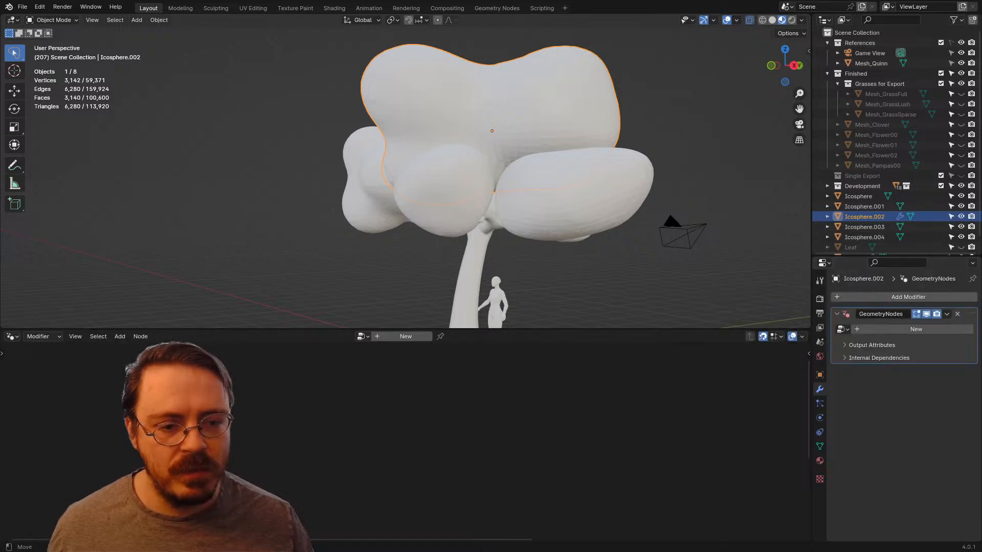
left_click(842, 329)
left_click(869, 383)
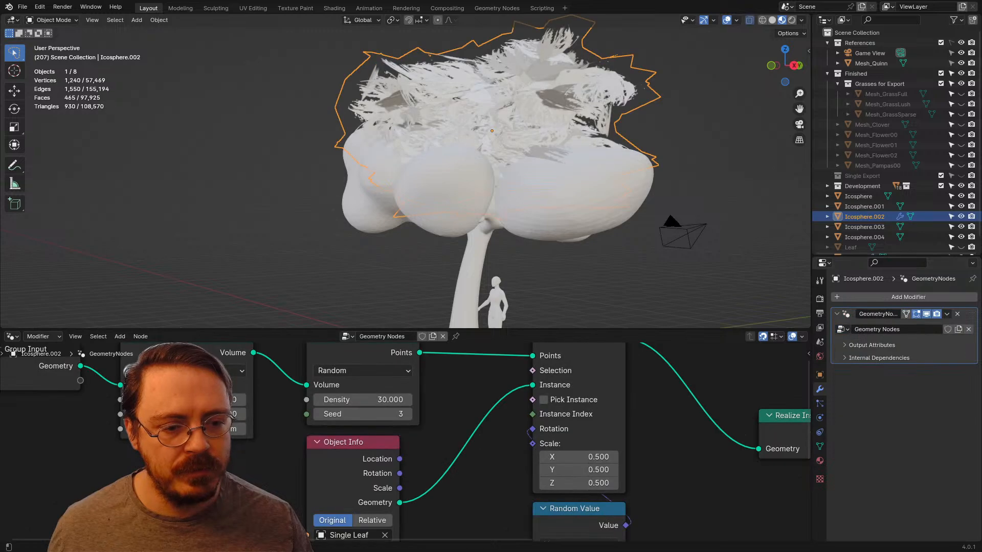
Step: Delete all the nodes between Group Input and Group Output in the Geometry Nodes tree
scroll(405, 443, "down", 4)
scroll(406, 443, "down", 6)
middle_click_drag(406, 442, 373, 367)
scroll(405, 443, "up", 2)
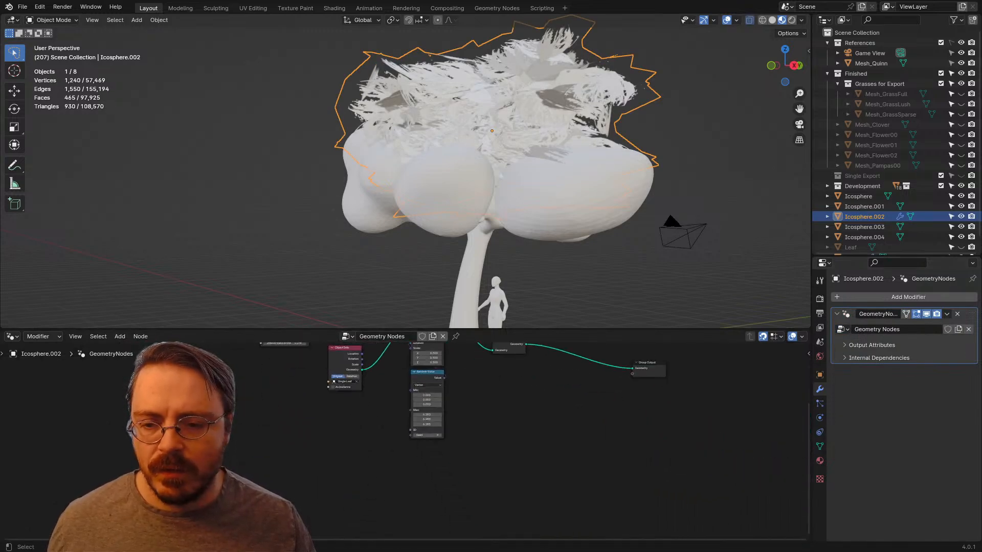
scroll(405, 443, "down", 2)
middle_click_drag(440, 389, 466, 444)
left_click_drag(555, 503, 327, 382)
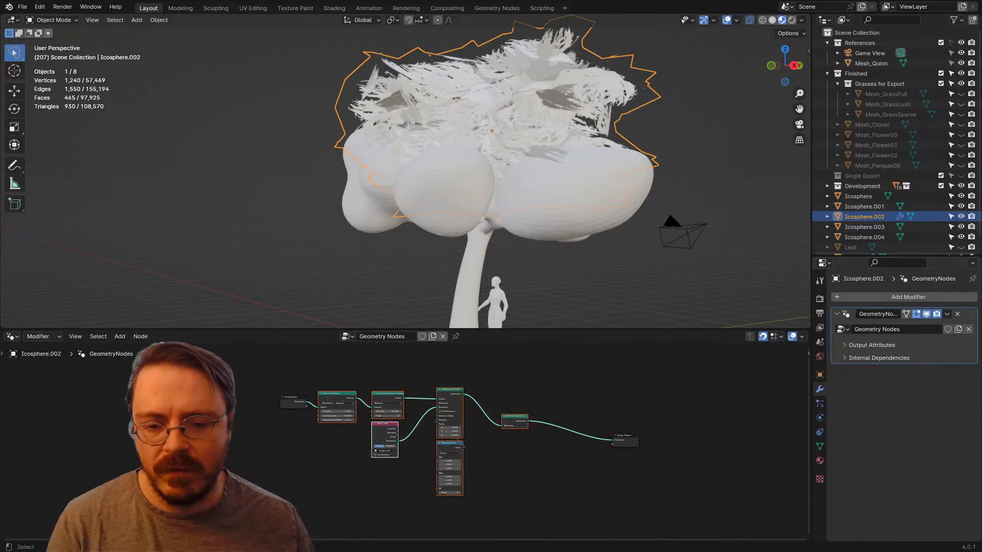
scroll(402, 437, "up", 4)
key("x")
Step: Add a Mesh to Volume node fed by the Group Input's Geometry output
scroll(406, 442, "up", 6)
middle_click_drag(358, 409, 498, 488)
scroll(406, 442, "up", 6)
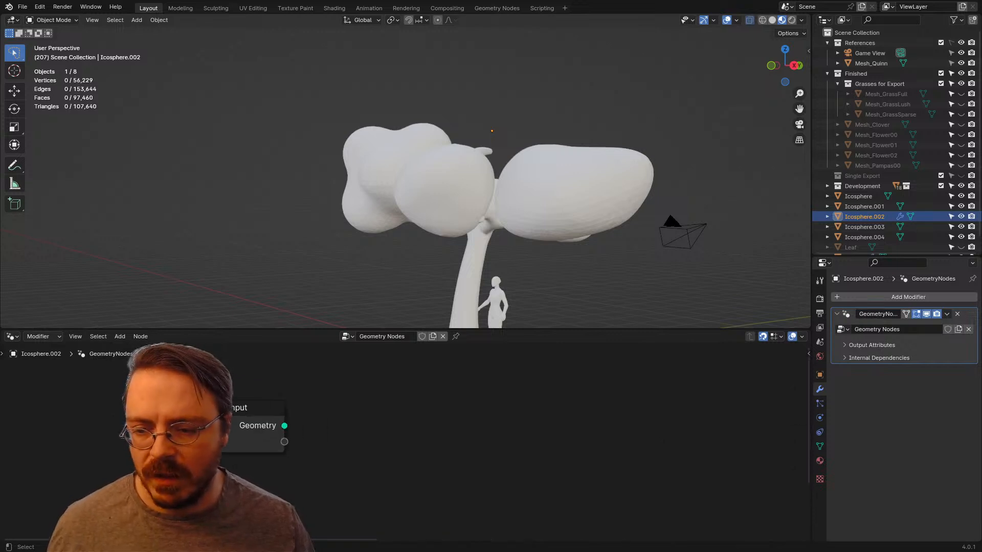
left_click_drag(285, 426, 358, 420)
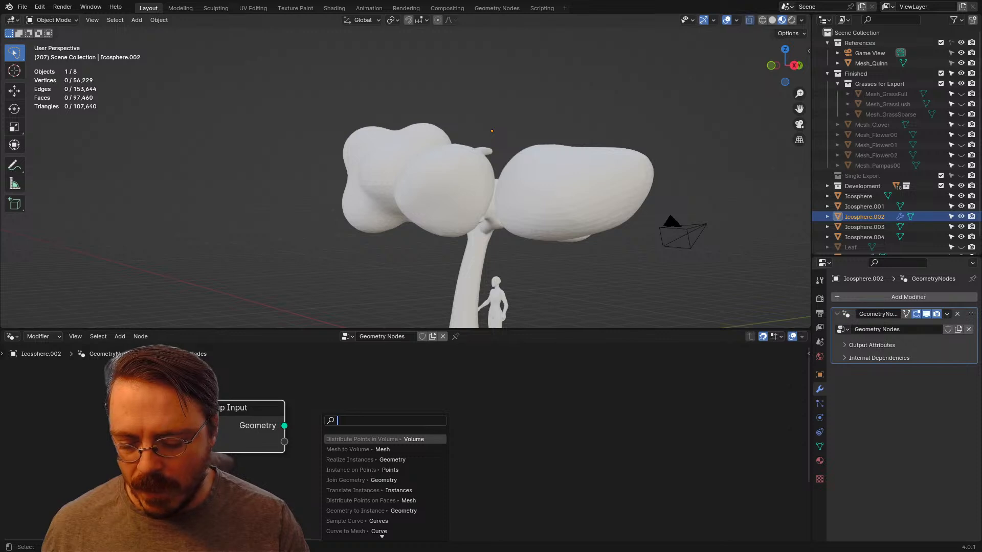
type("meh to")
key("BackSpace")
key("BackSpace")
key("BackSpace")
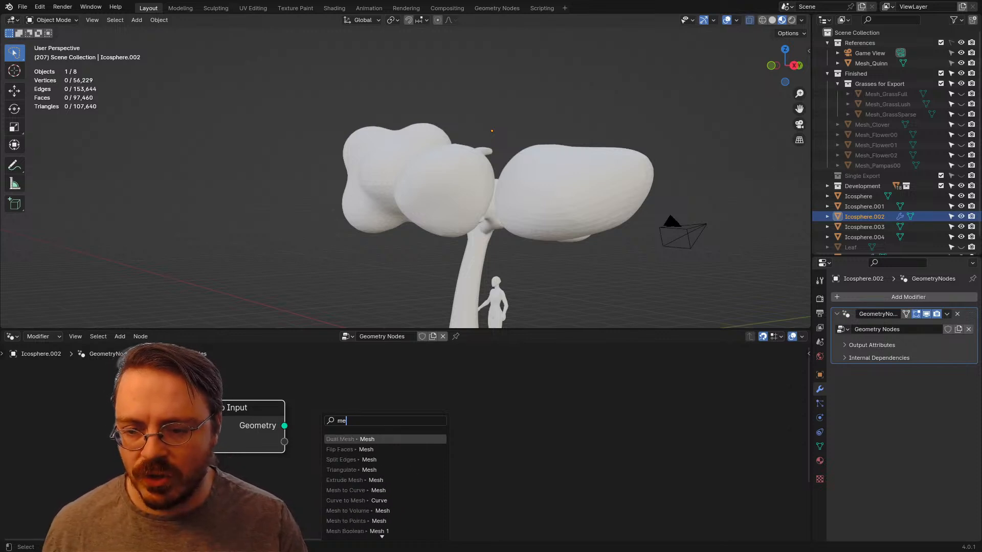
type("sh to vol")
key("Return")
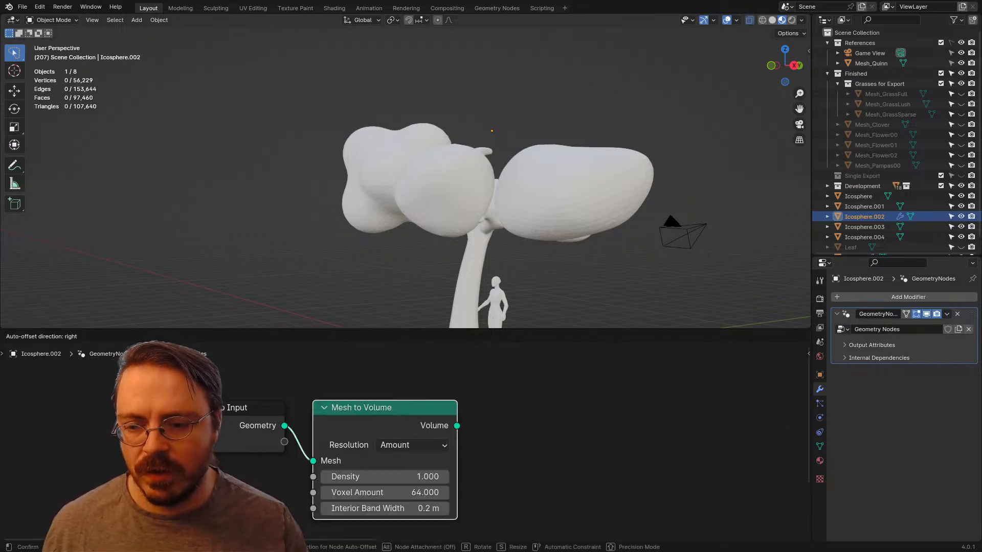
middle_click_drag(491, 435, 322, 407)
Step: Connect a new Distribute Points in Volume node to the Volume output of Mesh to Volume
left_click_drag(289, 398, 344, 395)
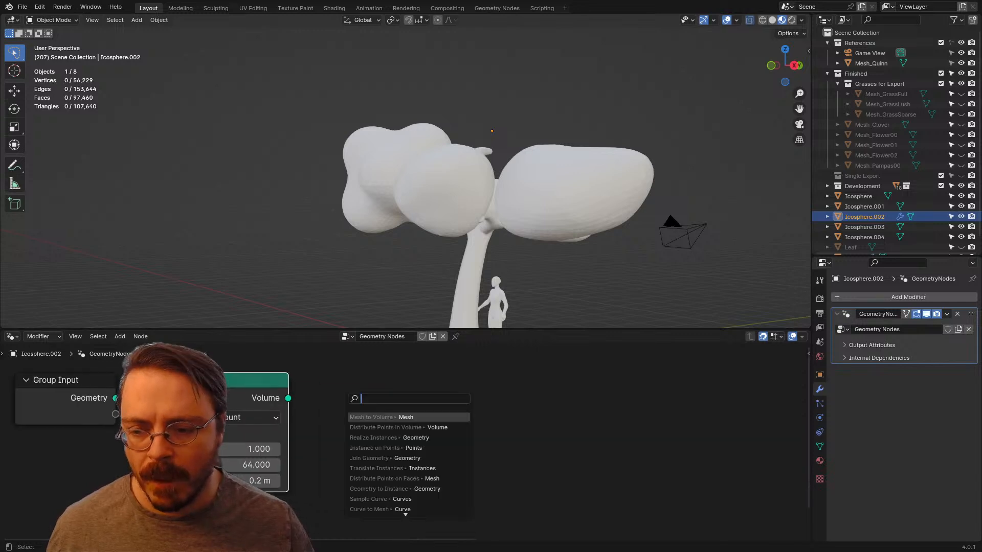
type("points in vol")
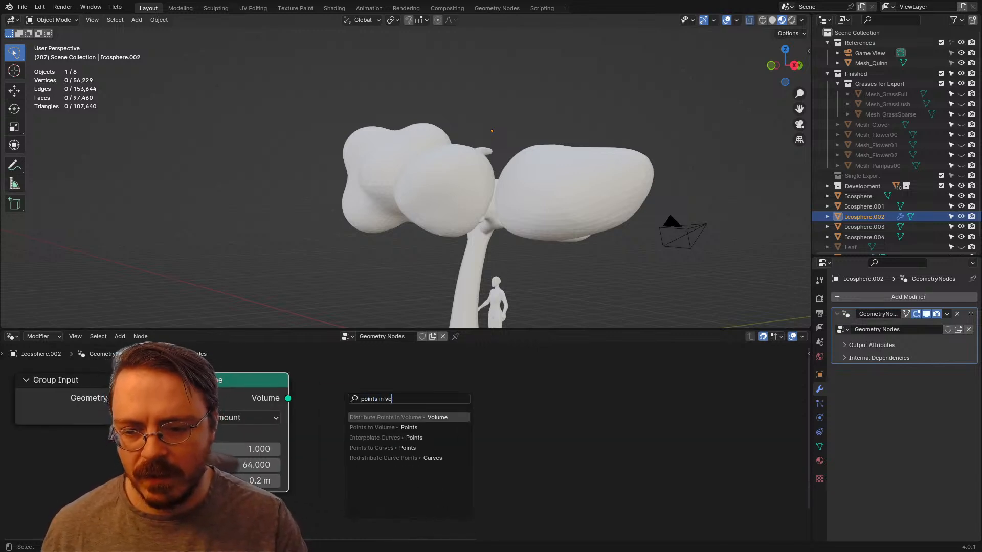
key("Return")
left_click(318, 390)
middle_click_drag(450, 419, 319, 411)
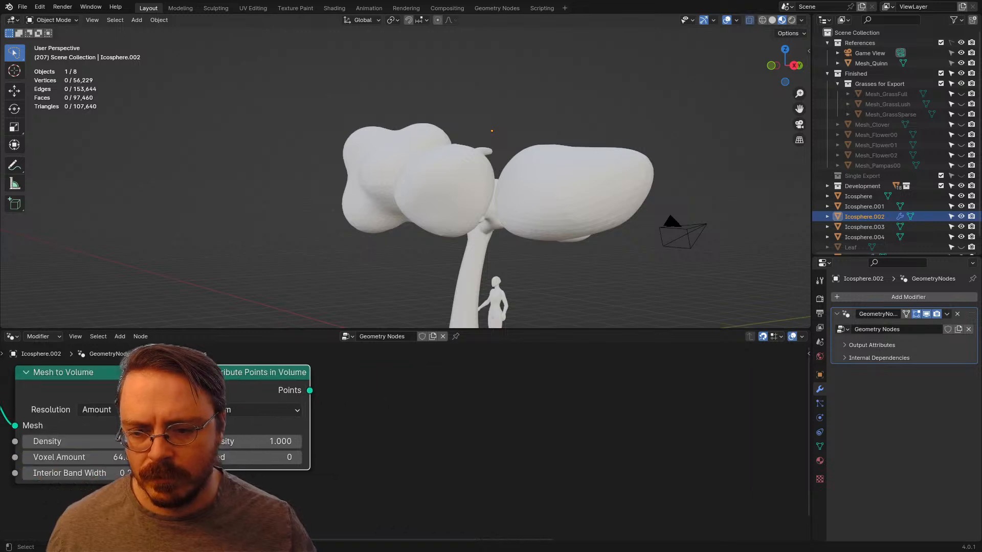
Step: Connect a new Instance on Points node to the Points output of Distribute Points in Volume
left_click_drag(309, 390, 381, 414)
type("inst")
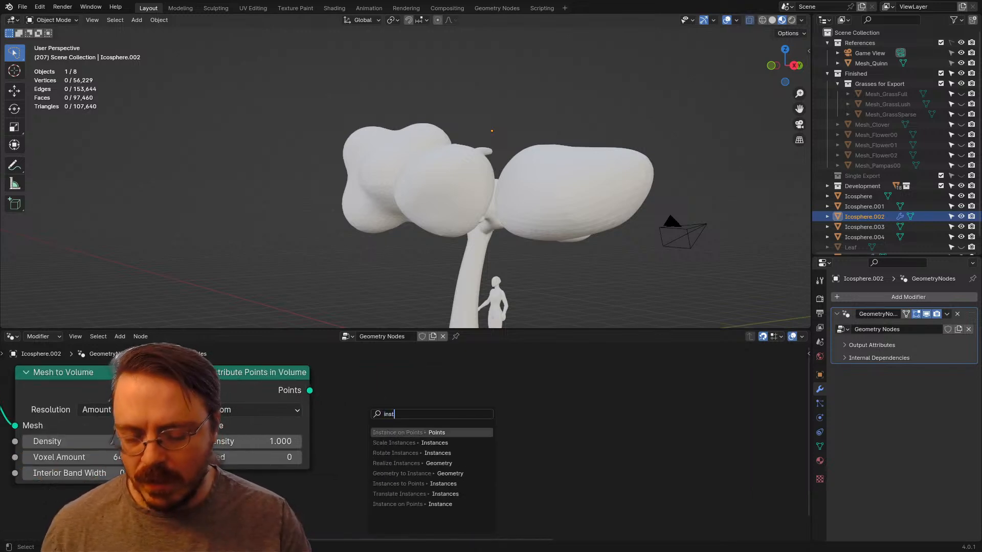
type("ance on poi")
key("Return")
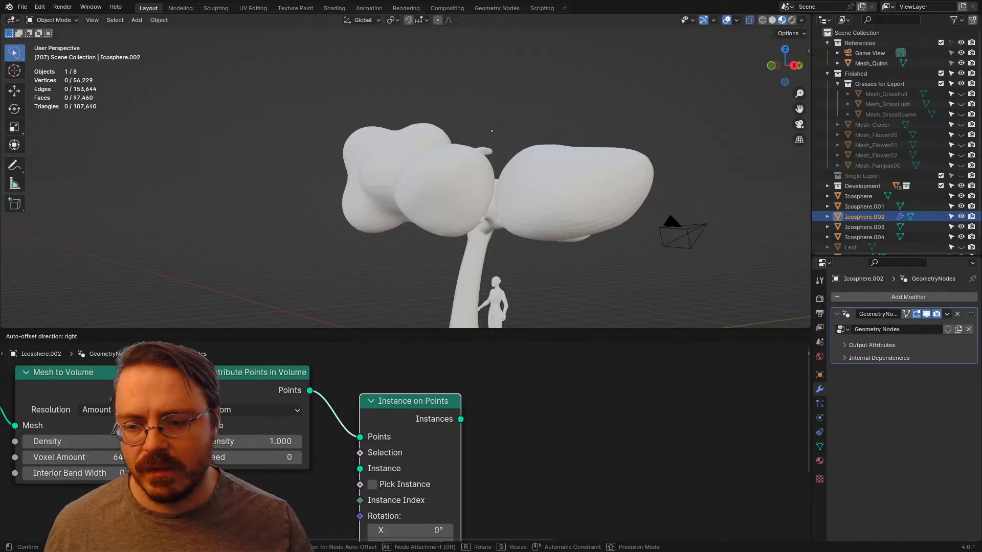
left_click(333, 382)
middle_click_drag(334, 382, 165, 388)
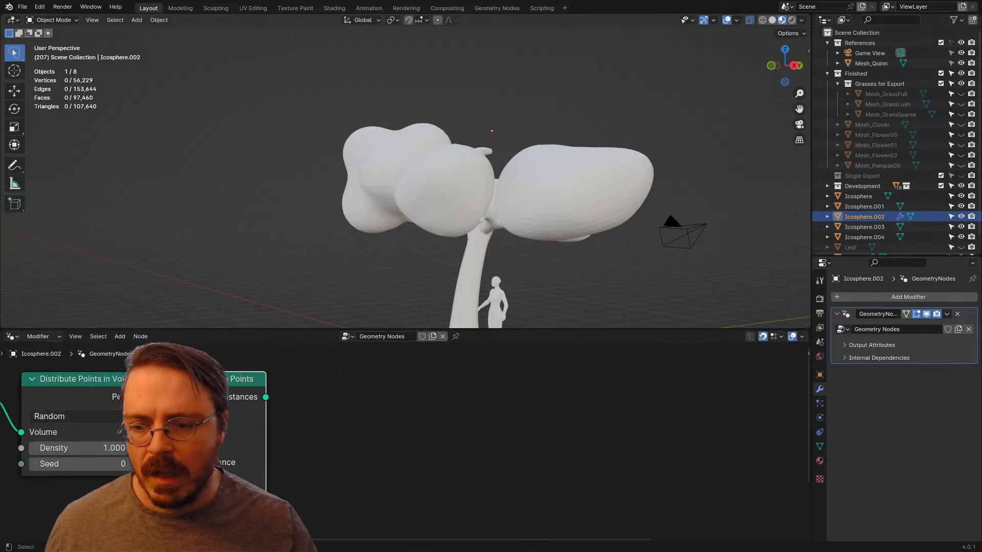
Step: Connect a new Translate Instances node to the Instances output of Instance on Points
left_click_drag(265, 397, 329, 385)
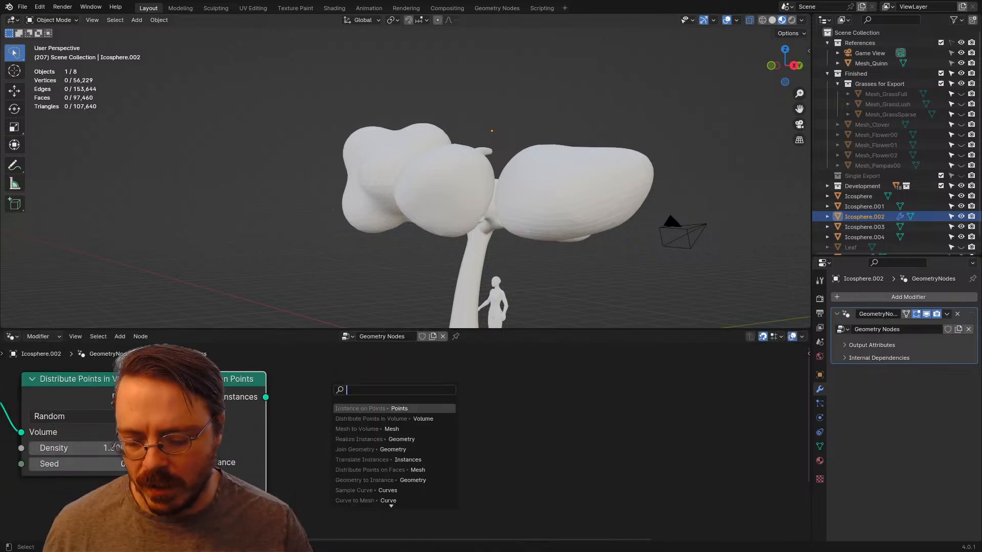
type("transla")
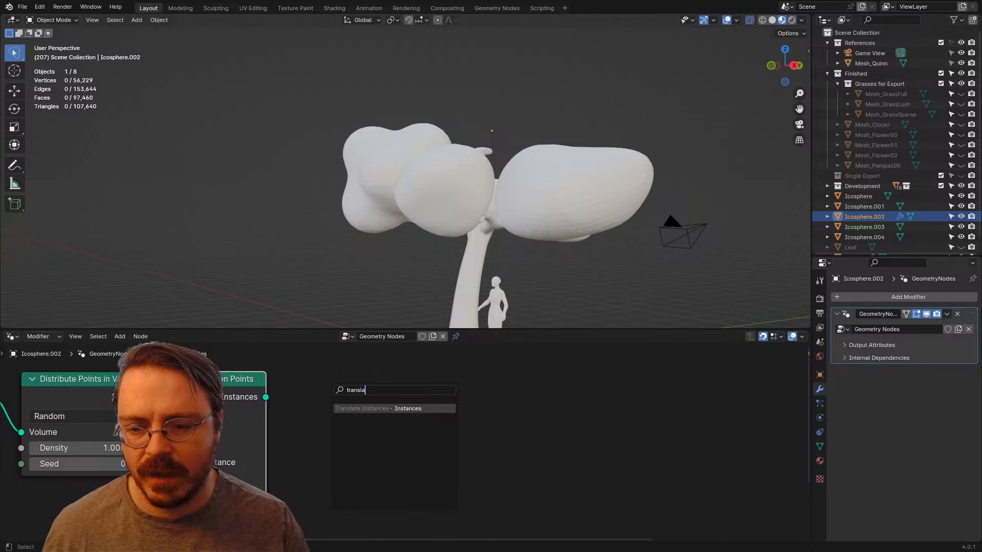
key("Return")
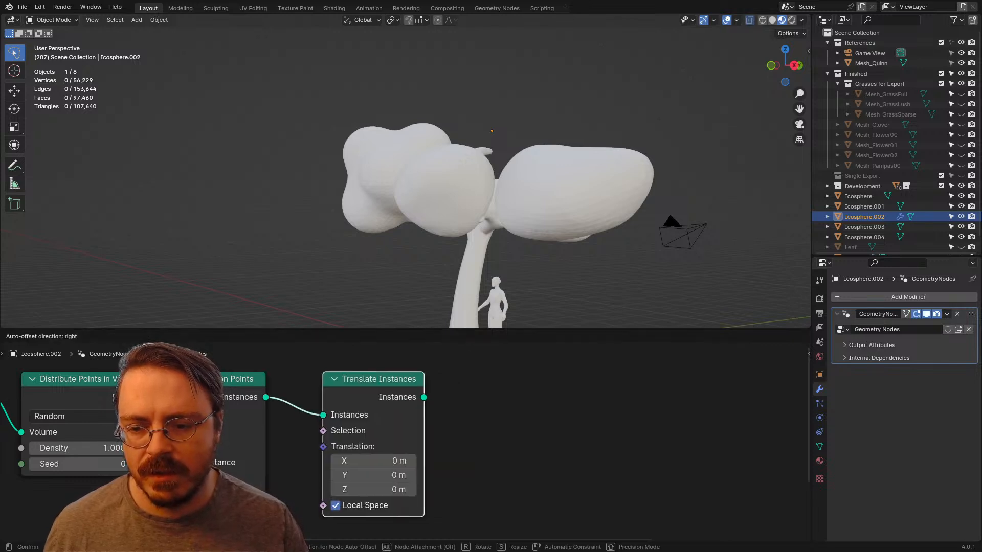
left_click(300, 385)
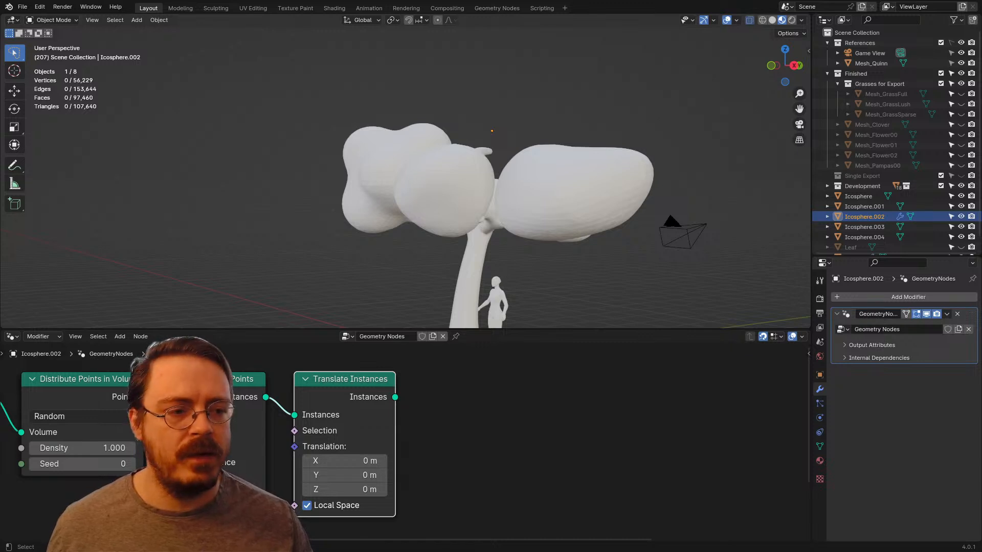
Step: Add a Scale Instances node fed by the Instances output of Translate Instances
key("shift+a")
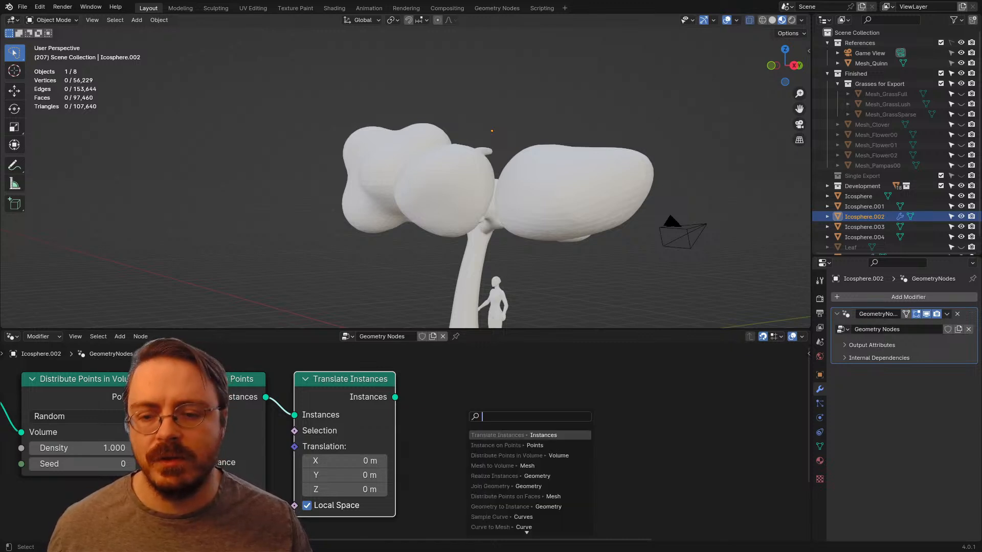
type("scale in")
key("Return")
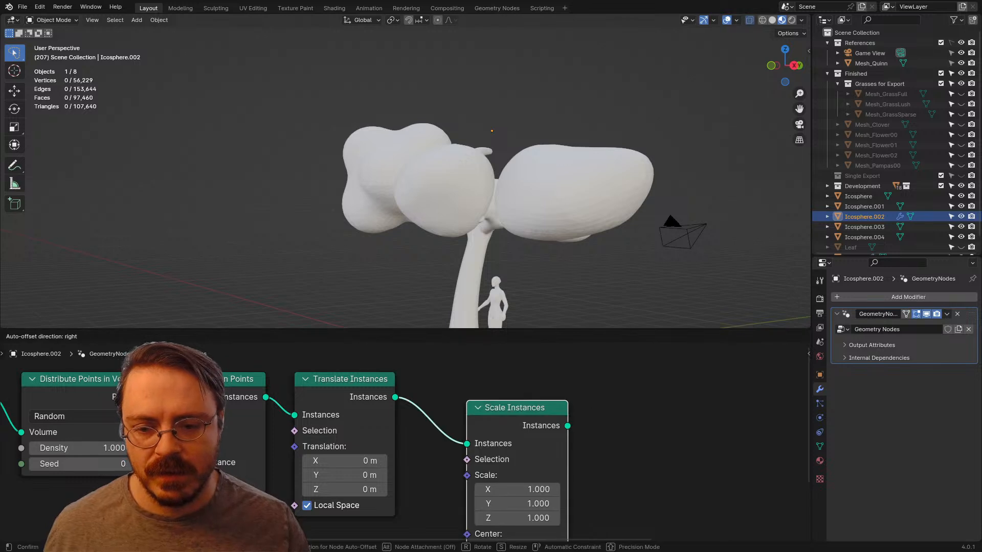
left_click(430, 385)
middle_click_drag(430, 385, 307, 367)
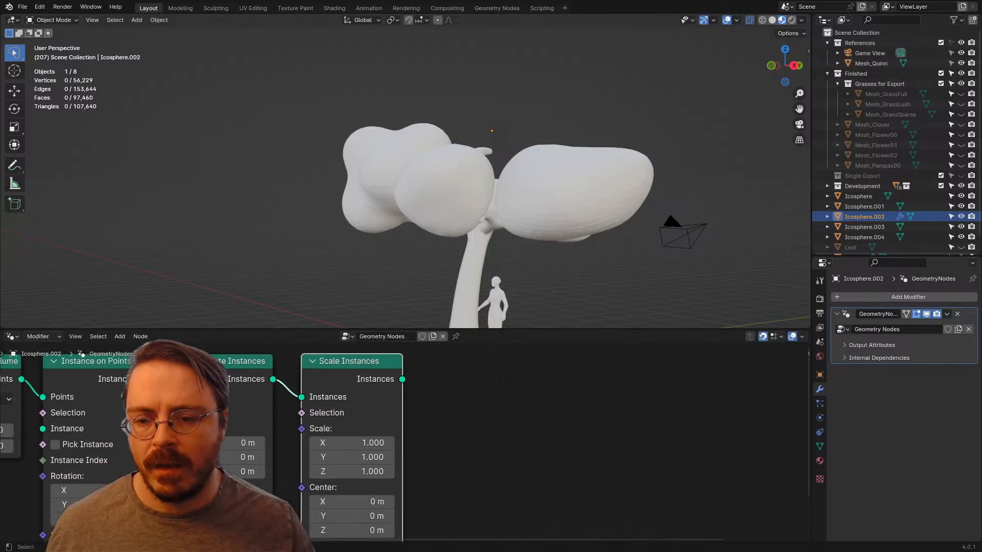
Step: Add a Realize Instances node after Scale Instances
key("shift+a")
type("realize")
key("Return")
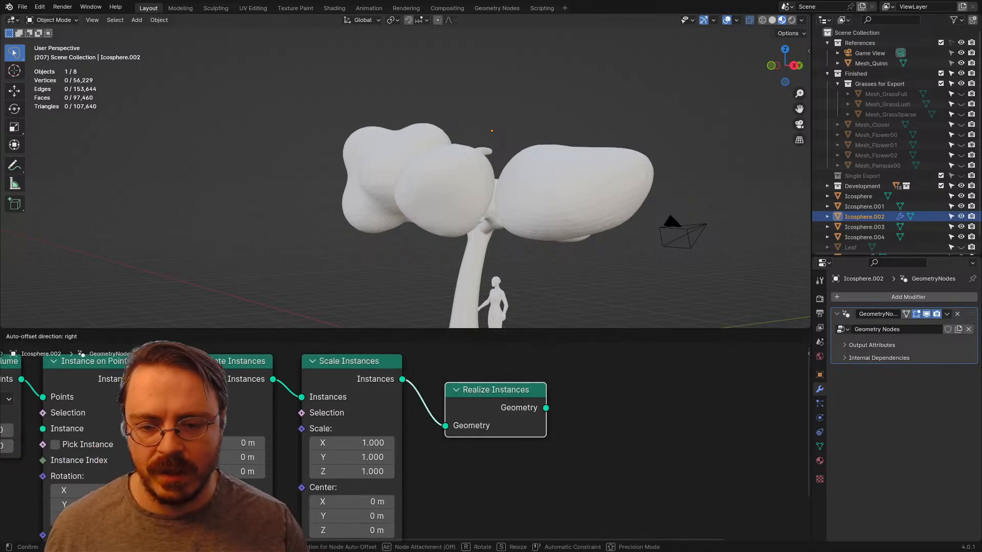
left_click(420, 361)
scroll(420, 361, "down", 4)
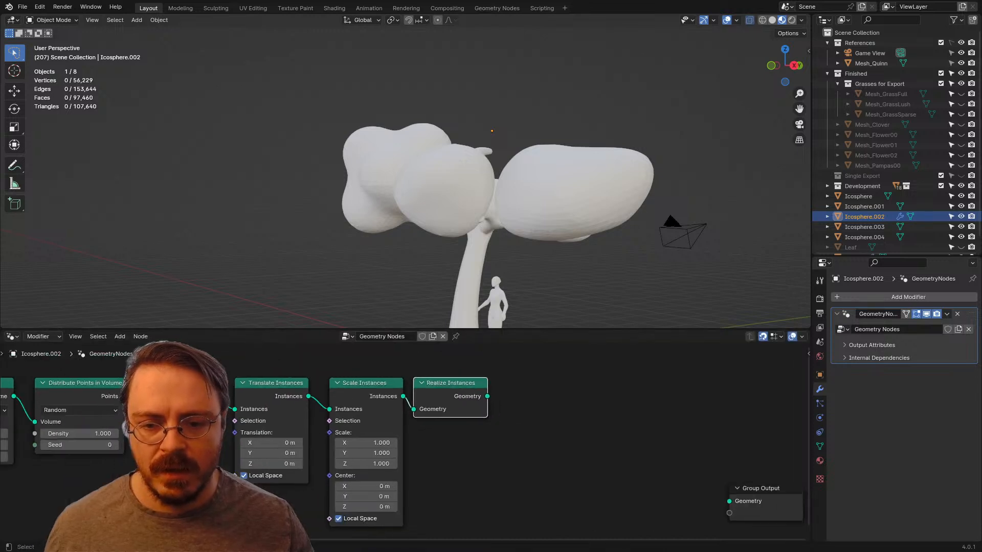
Step: Place the Group Output node beside Realize Instances and link the realized geometry to its Geometry input
middle_click_drag(531, 424, 334, 426)
left_click_drag(497, 490, 342, 385)
middle_click_drag(342, 385, 585, 342)
middle_click_drag(460, 424, 613, 417)
scroll(864, 234, "down", 2)
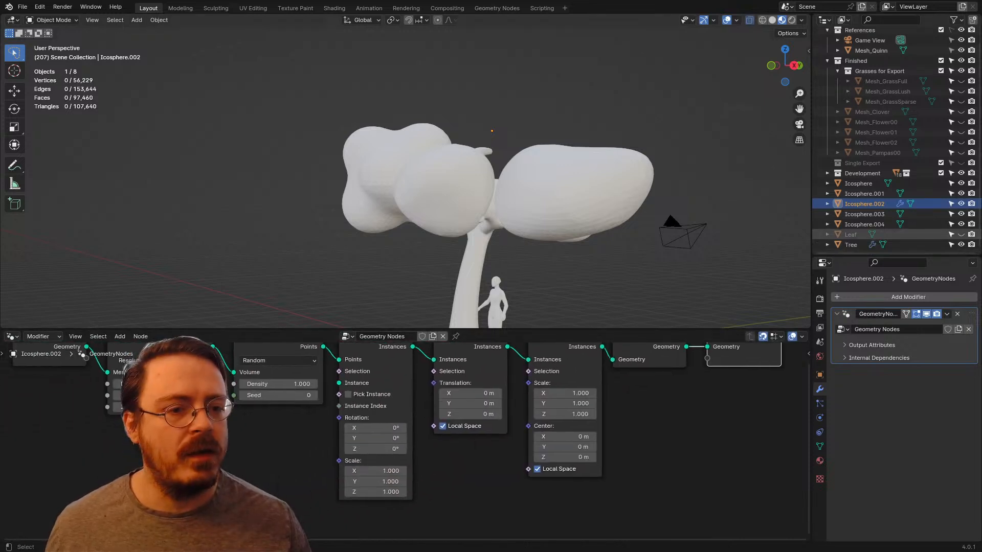
Step: Bring the Leaf object in as an Object Info node and connect its Geometry to the Instance input of Instance on Points
left_click_drag(851, 235, 178, 440)
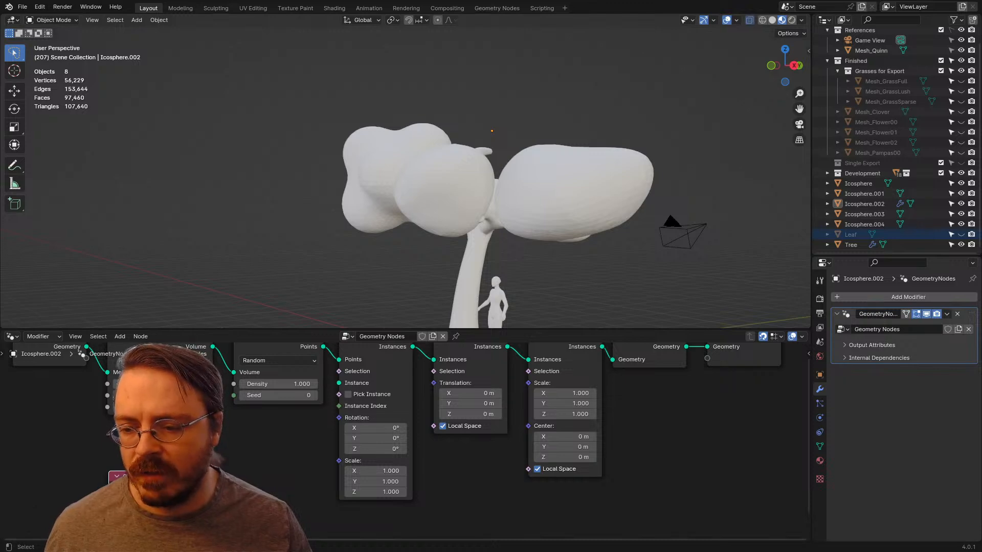
left_click_drag(339, 383, 339, 382)
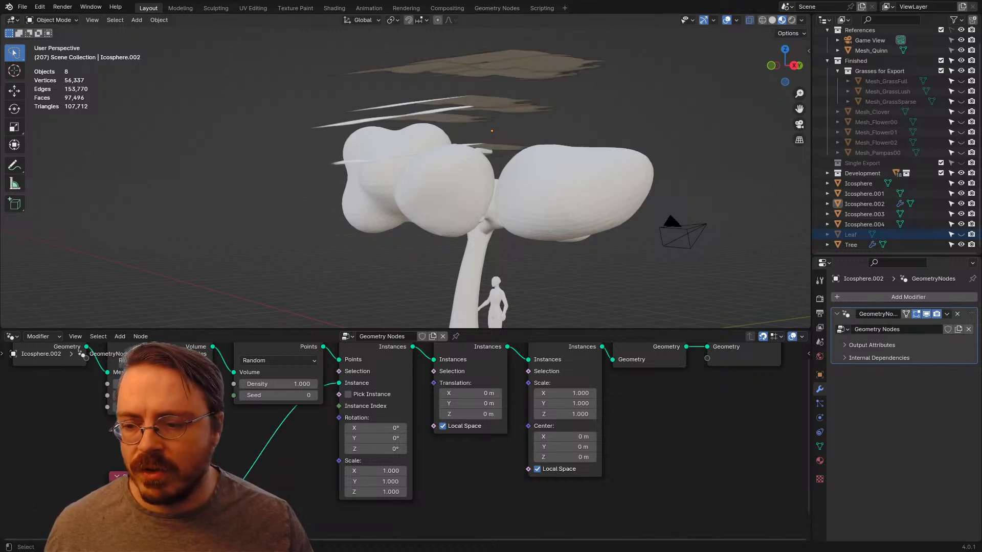
left_click_drag(149, 478, 199, 450)
middle_click_drag(388, 204, 415, 246)
middle_click_drag(389, 200, 567, 202)
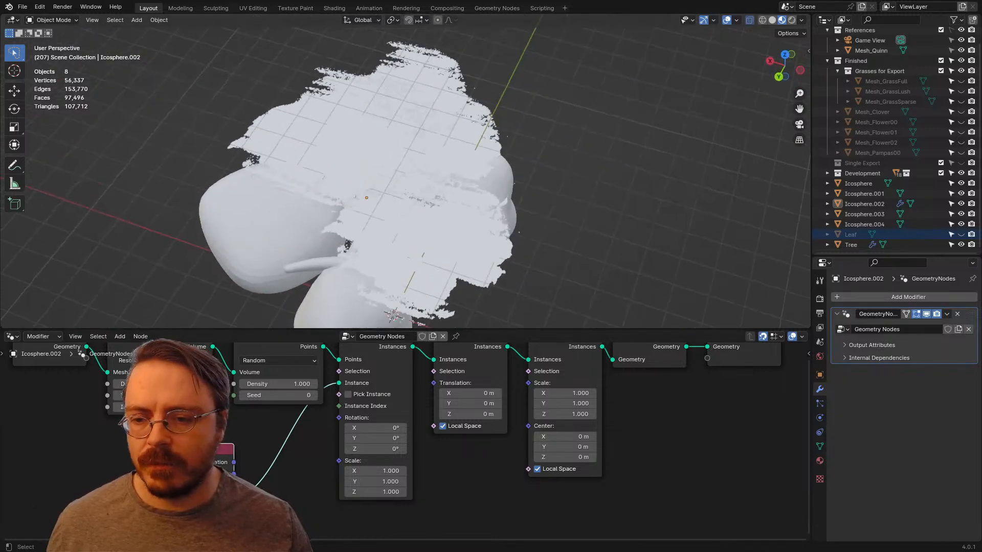
Step: Set the Scale Instances scale to 0.5 on all three axes
scroll(399, 439, "down", 3)
scroll(398, 439, "up", 3)
middle_click_drag(399, 440, 246, 436)
scroll(408, 441, "up", 3)
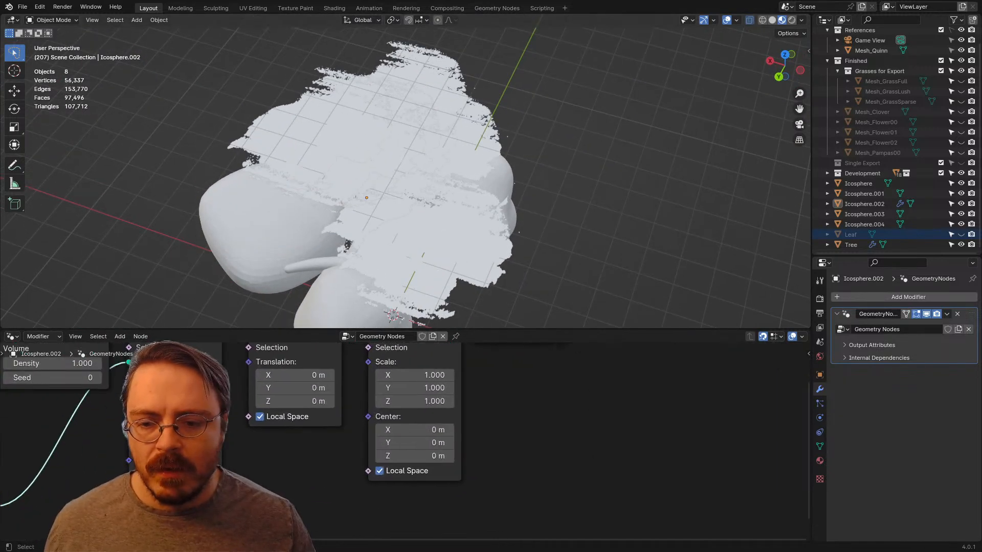
middle_click_drag(408, 441, 398, 466)
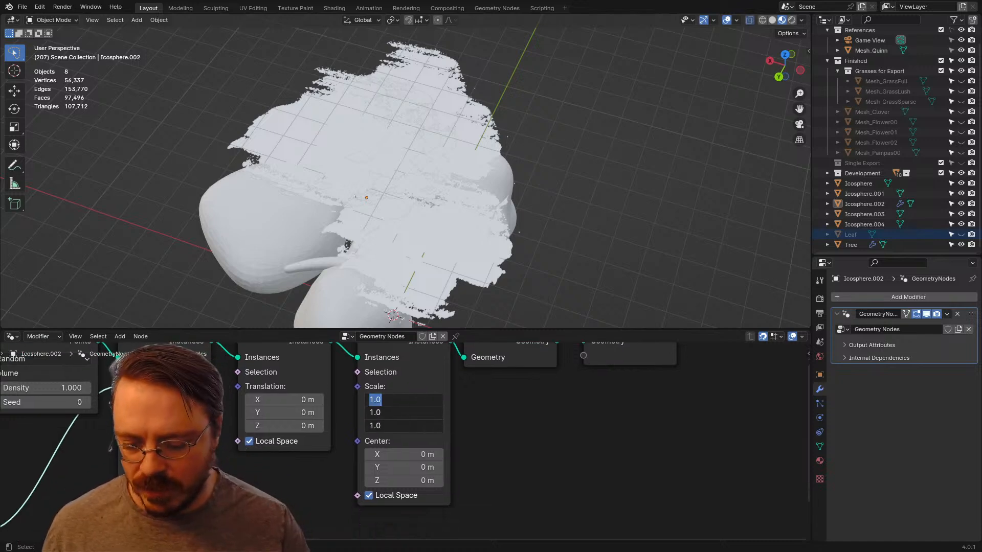
type("0.5")
key("Return")
middle_click_drag(389, 205, 608, 225)
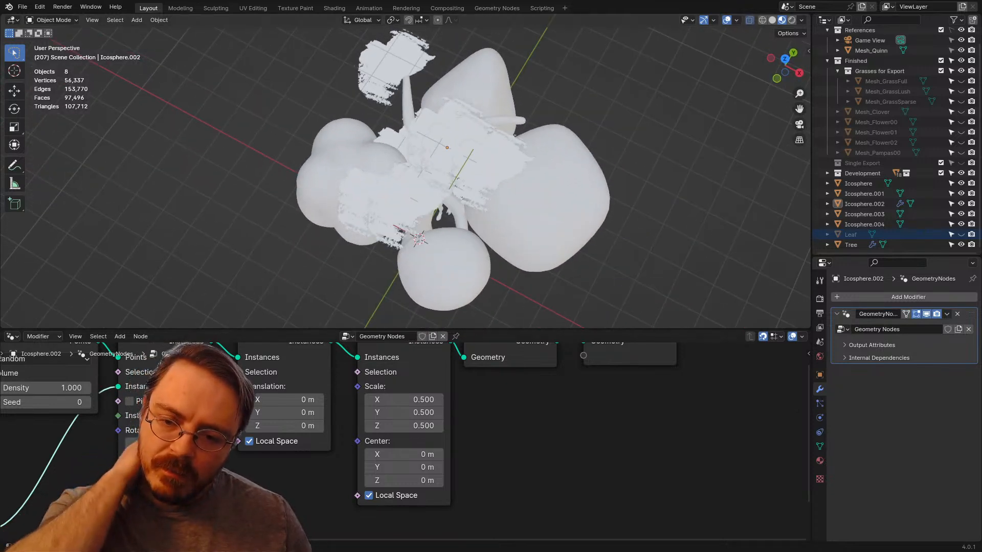
Step: Set the Scale Instances scale to 0.35 on X, Y and Z
left_click_drag(403, 399, 404, 426)
type(".3")
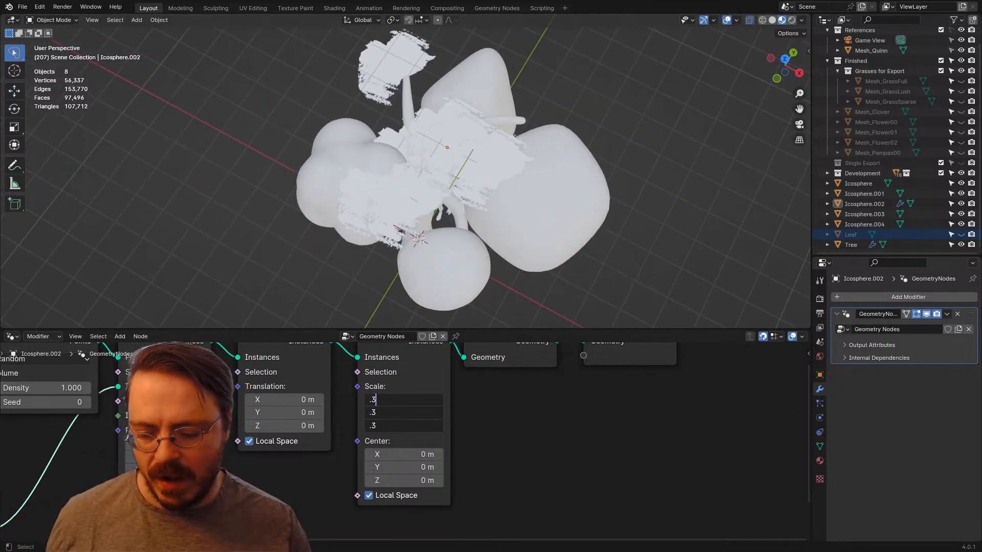
type("5")
key("Return")
Step: Examine the size and distribution of the leaf cards around the tree from several angles
middle_click_drag(368, 246, 506, 182)
scroll(396, 404, "down", 3)
middle_click_drag(368, 174, 616, 192)
scroll(616, 193, "down", 2)
scroll(475, 214, "down", 1)
middle_click_drag(475, 214, 463, 151, "shift")
scroll(353, 204, "up", 3)
scroll(463, 151, "down", 3)
scroll(577, 365, "down", 2)
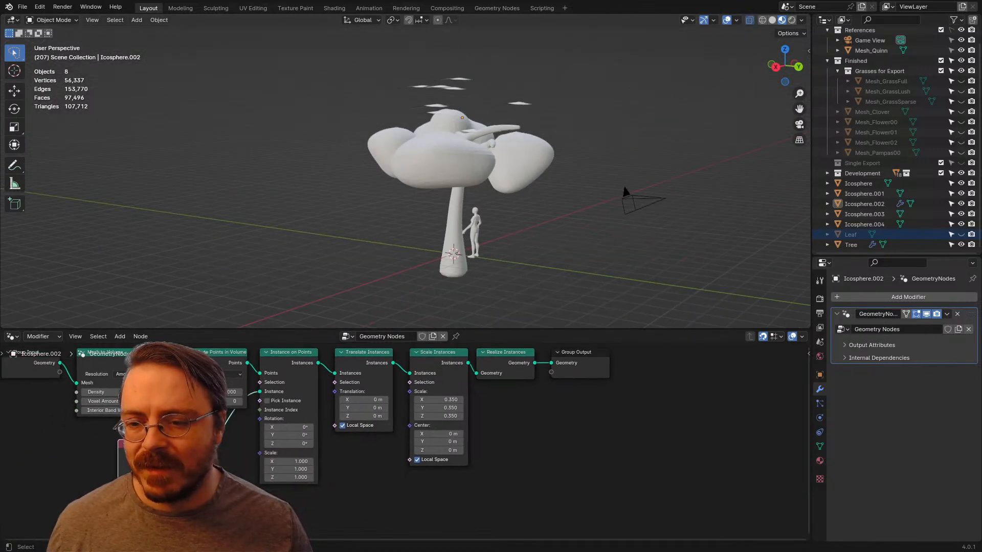
Step: Raise the Density of Distribute Points in Volume to 16.8
scroll(412, 445, "up", 3)
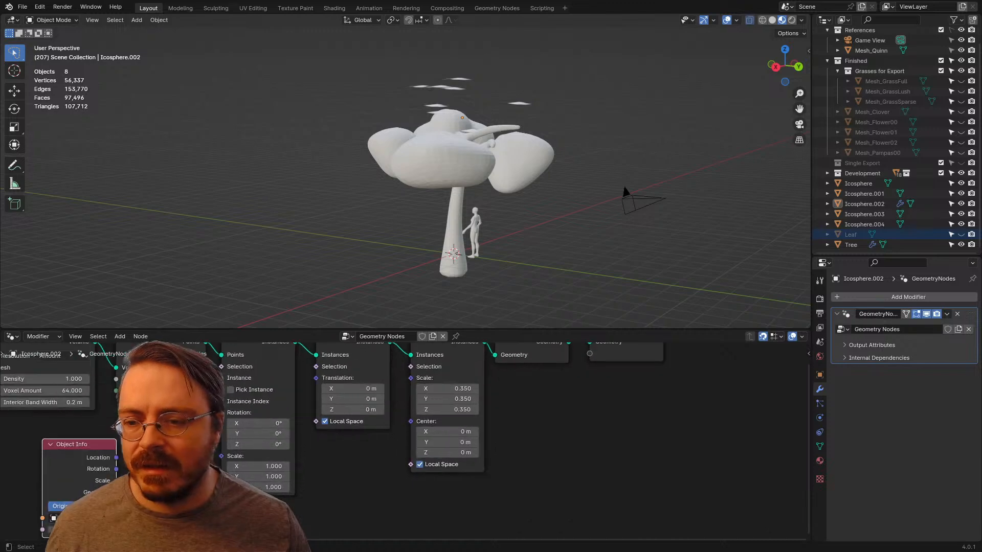
middle_click_drag(412, 445, 513, 497)
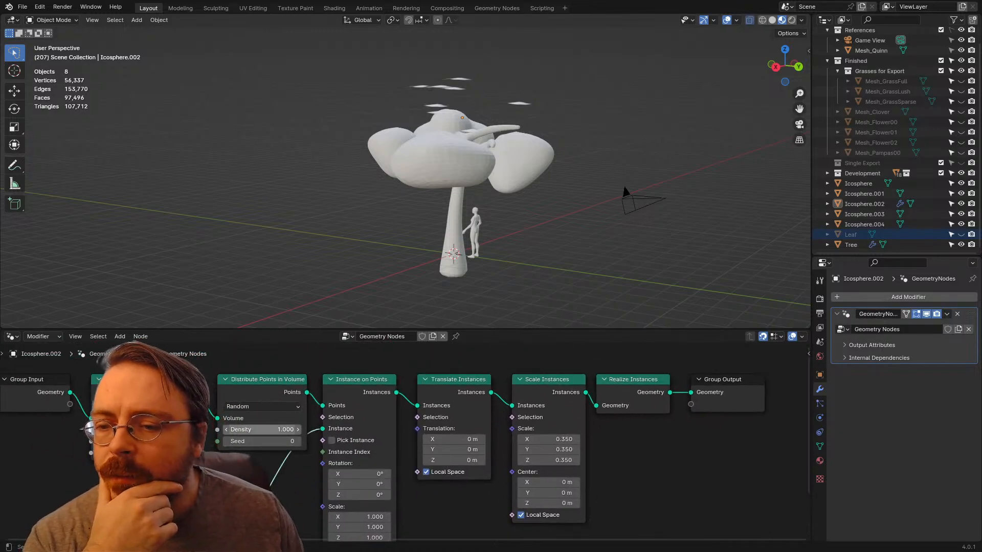
left_click_drag(262, 429, 343, 429)
mouse_move(409, 194)
middle_mouse_down()
mouse_move(386, 261)
mouse_move(385, 217)
mouse_move(399, 186)
middle_mouse_up()
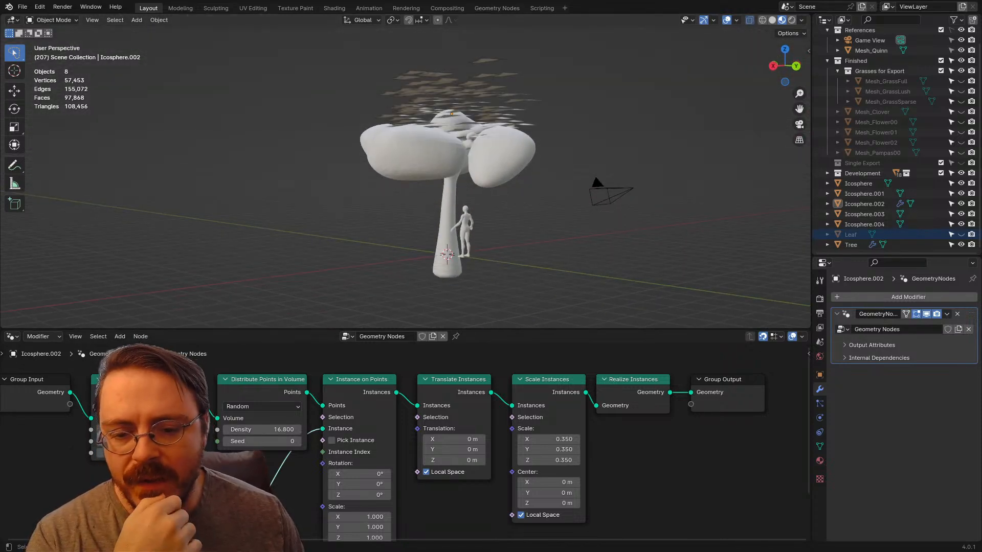
Step: Move the Object Info node further away from Instance on Points to make room between them
middle_click_drag(460, 460, 514, 374)
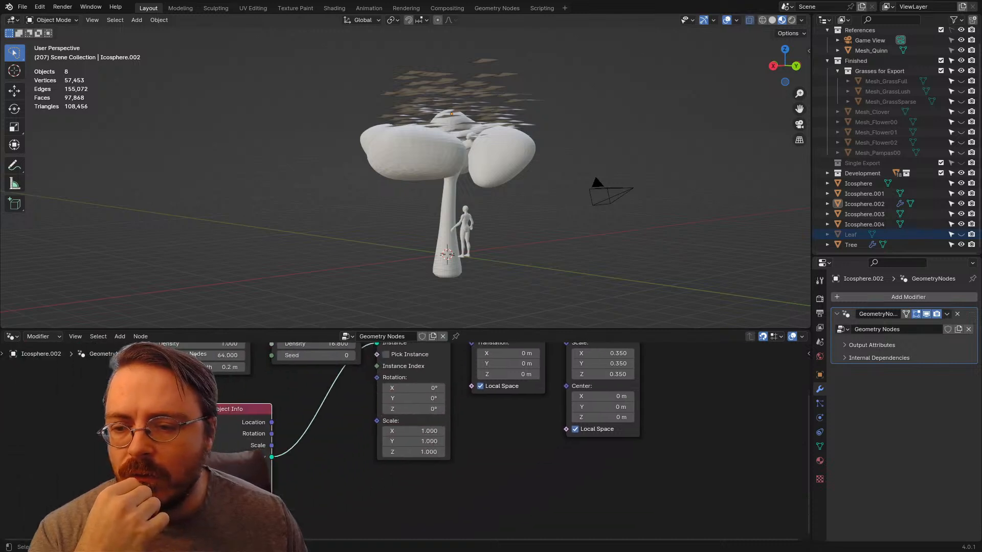
left_click_drag(236, 410, 184, 399)
middle_click_drag(288, 439, 272, 381)
right_click(272, 382)
key("r")
key("a")
key("n")
key("m")
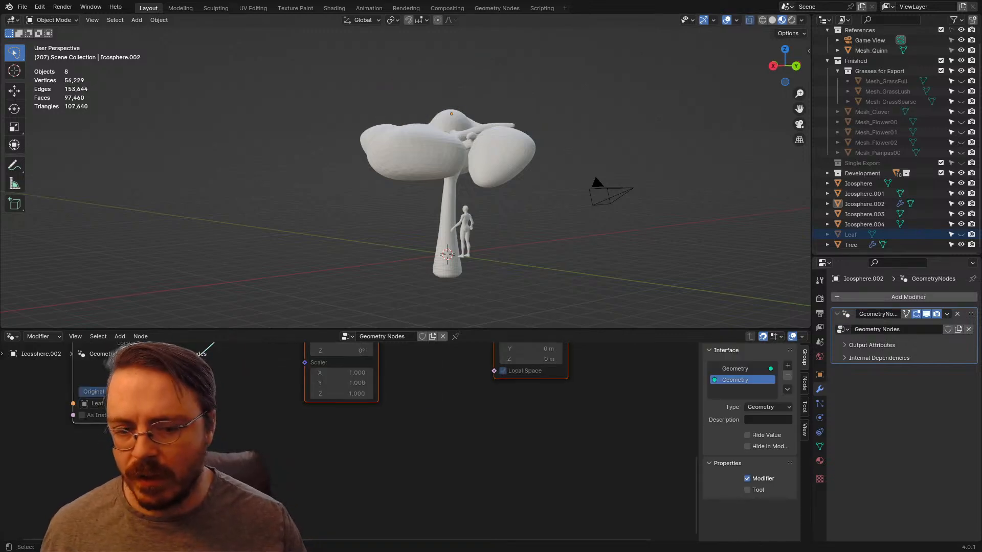
Step: Inspect the node tree in a maximized editor and compare the other Icosphere objects with Icosphere.002
key("ctrl+space")
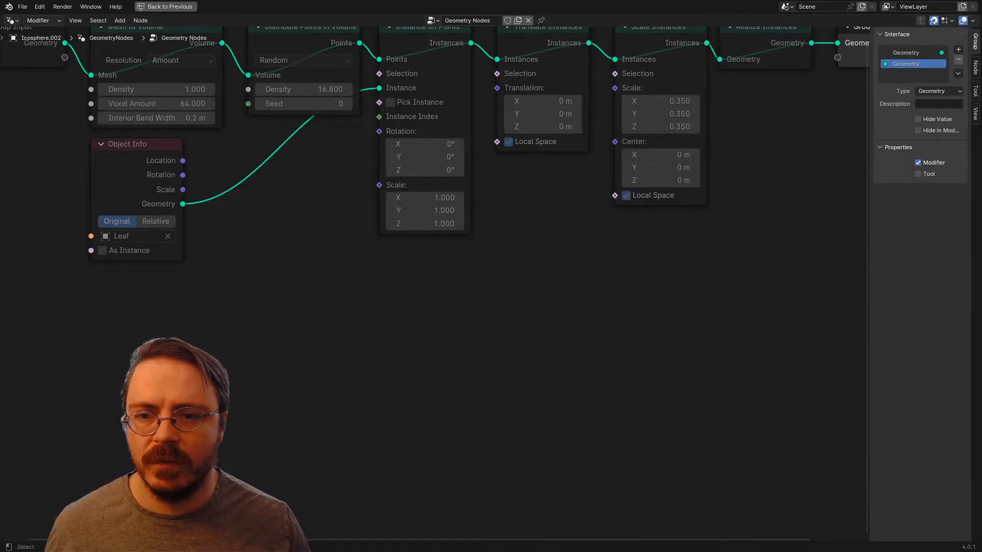
middle_click_drag(327, 327, 450, 434)
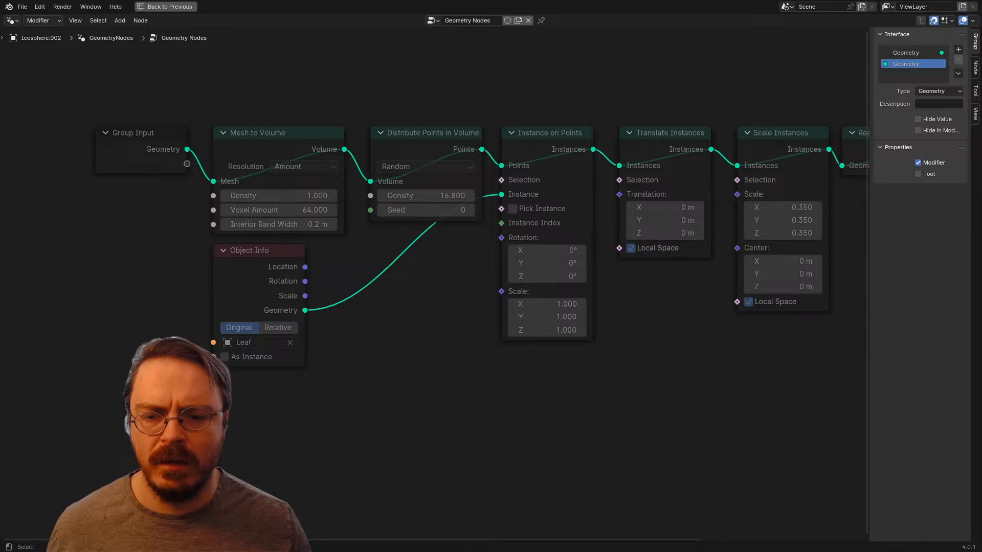
key("ctrl+space")
left_click(863, 193)
left_click(864, 224)
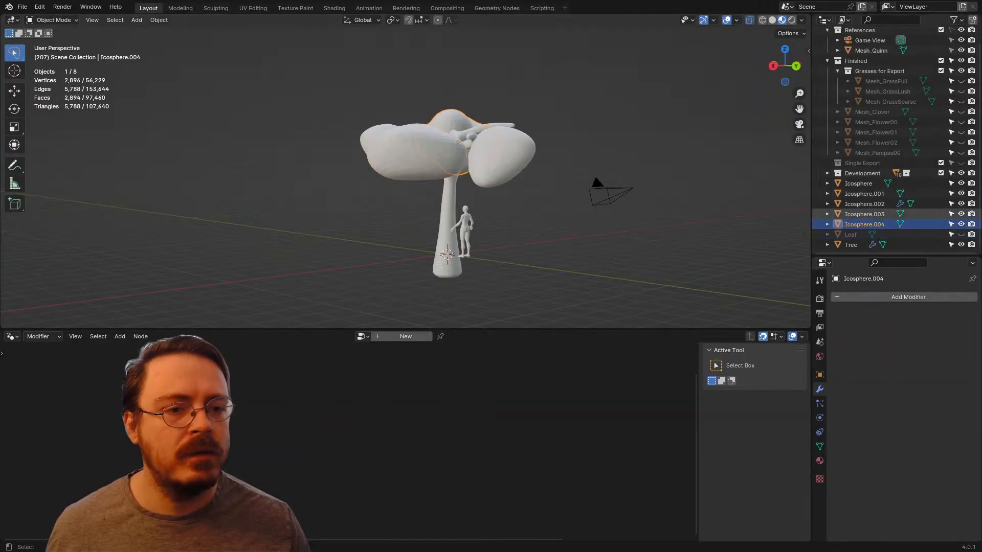
left_click(859, 184)
left_click(864, 204)
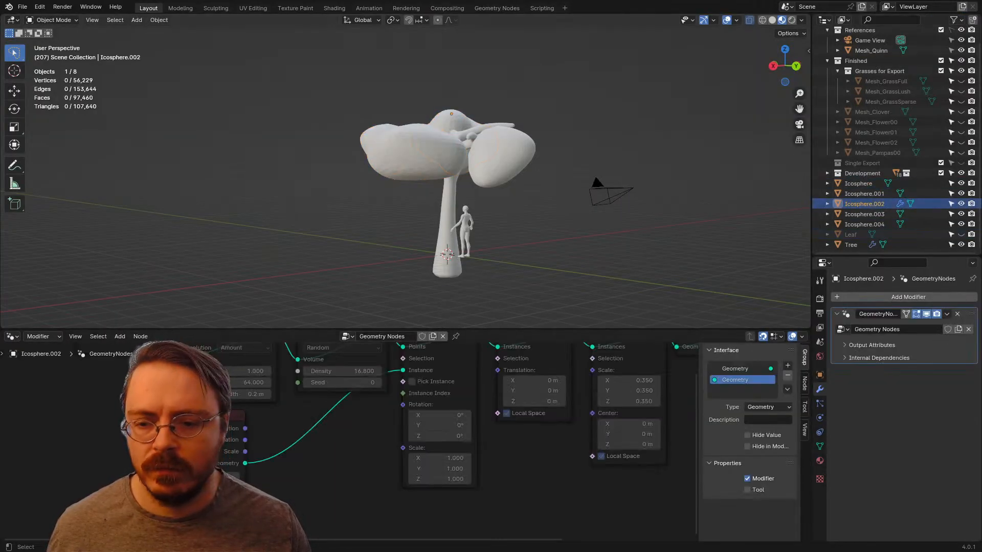
Step: Check the node group's Geometry interface sockets and the state of the whole node chain
scroll(349, 442, "down", 3)
left_click(736, 368)
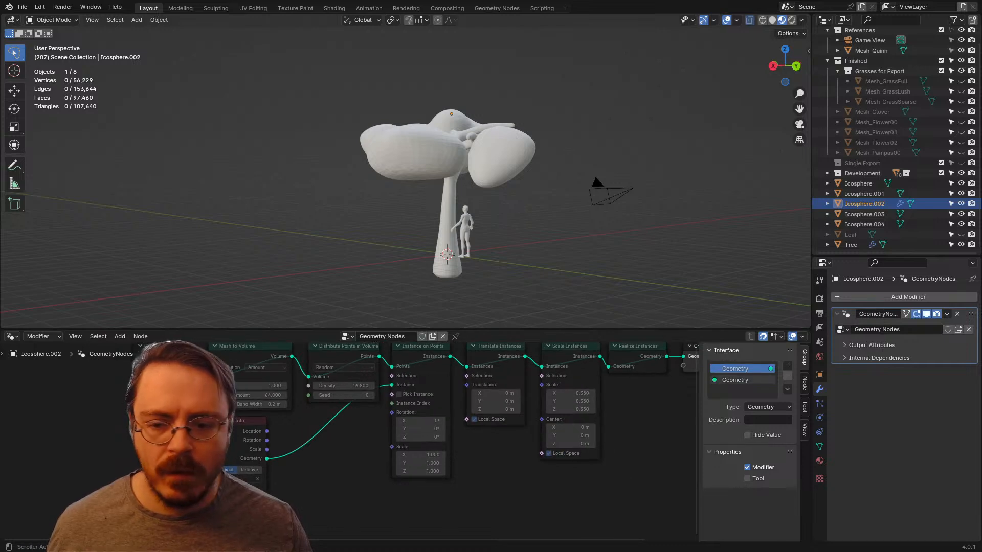
middle_click_drag(614, 429, 605, 481)
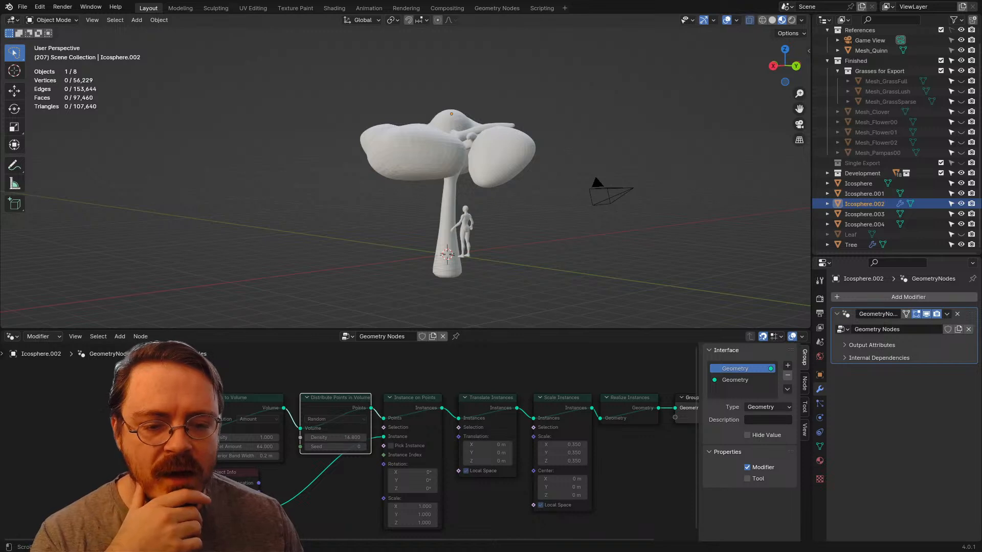
middle_click_drag(460, 440, 406, 418)
key("a")
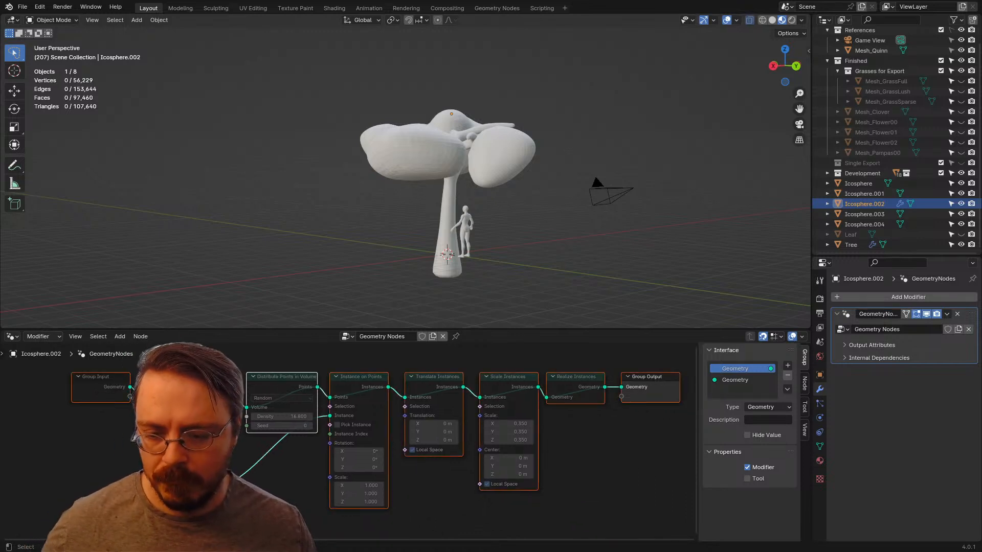
left_click(513, 450)
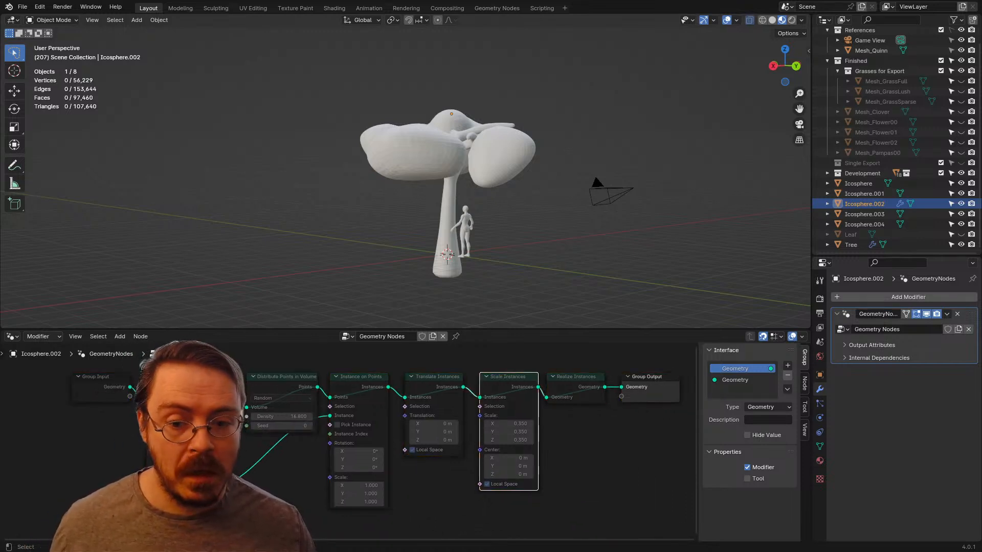
key("Escape")
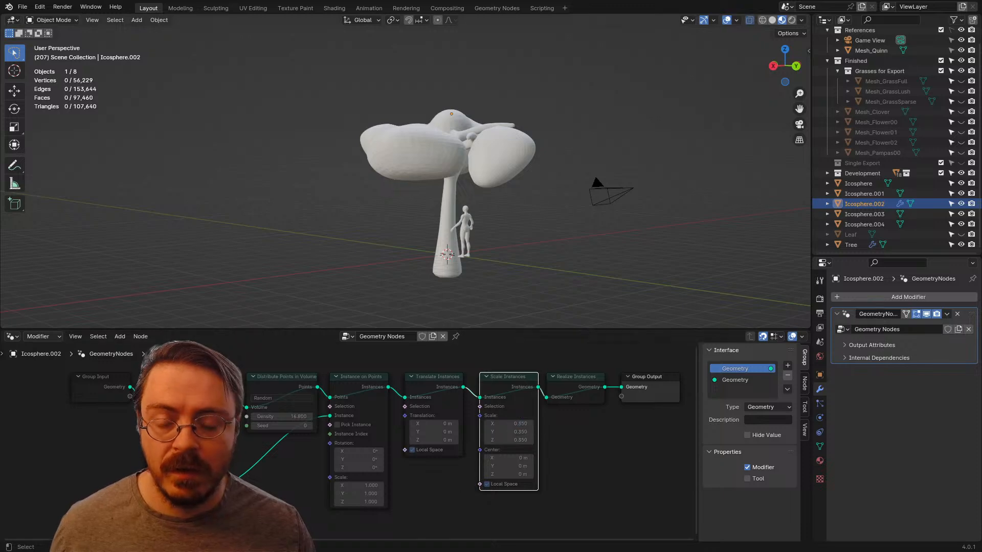
Step: Undo the recent selection changes and the muting of all nodes in the Geometry Nodes tree
scroll(460, 200, "up", 2)
middle_click_drag(481, 197, 425, 228)
left_click(427, 230)
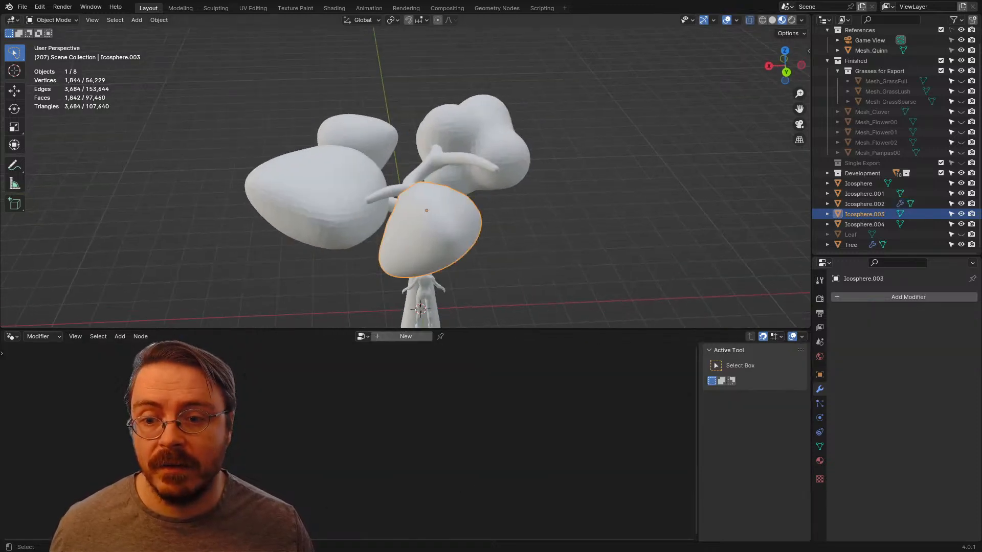
key("ctrl+z")
key("ctrl+z")
key("ctrl+z")
key("ctrl+z")
key("ctrl+z")
key("ctrl+z")
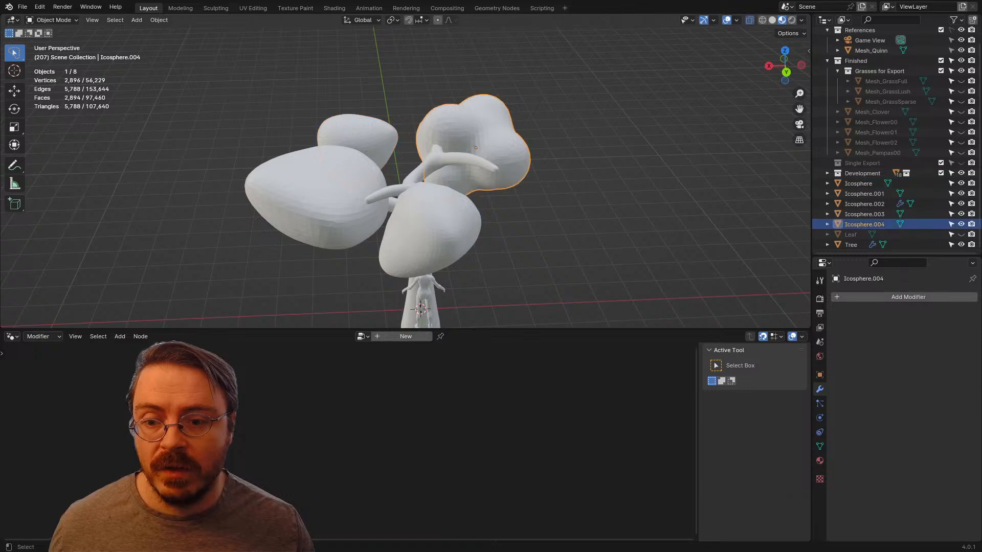
key("ctrl+z")
key("ctrl+z")
key("ctrl+z")
key("ctrl+z")
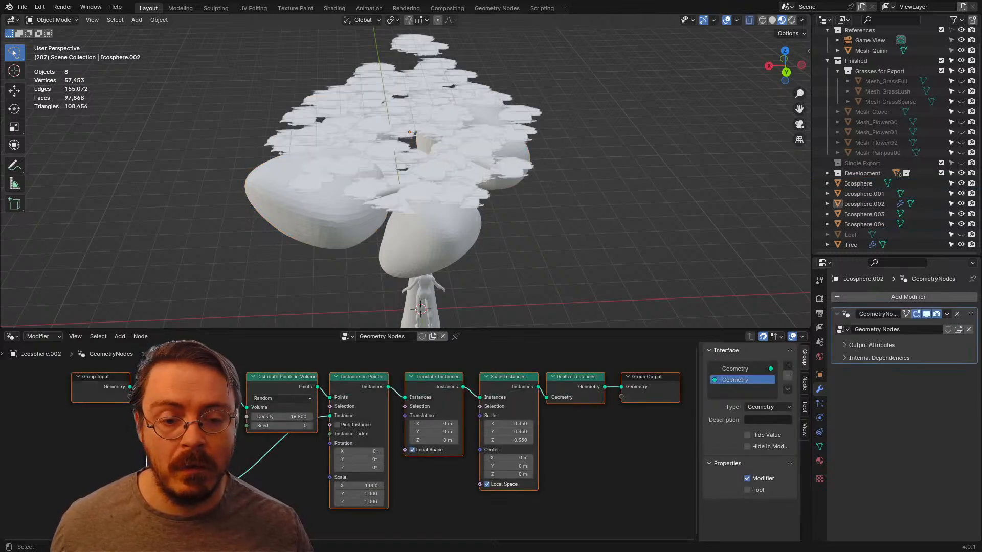
Step: Add a Random Value node to the Geometry Nodes tree and set its data type to Vector
key("ctrl+z")
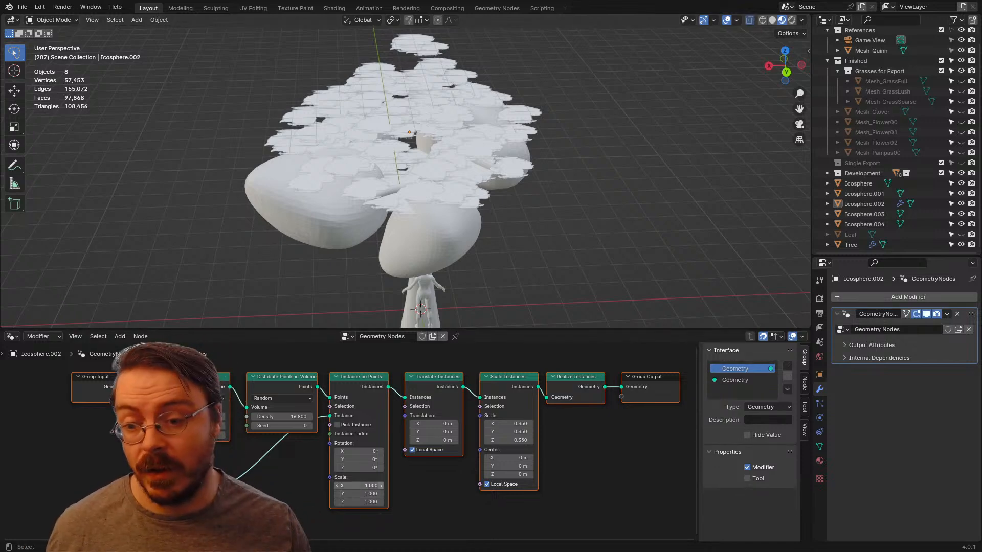
middle_click_drag(371, 475, 454, 449)
scroll(394, 458, "up", 2)
left_click(444, 468)
scroll(444, 468, "up", 1)
key("ctrl+space")
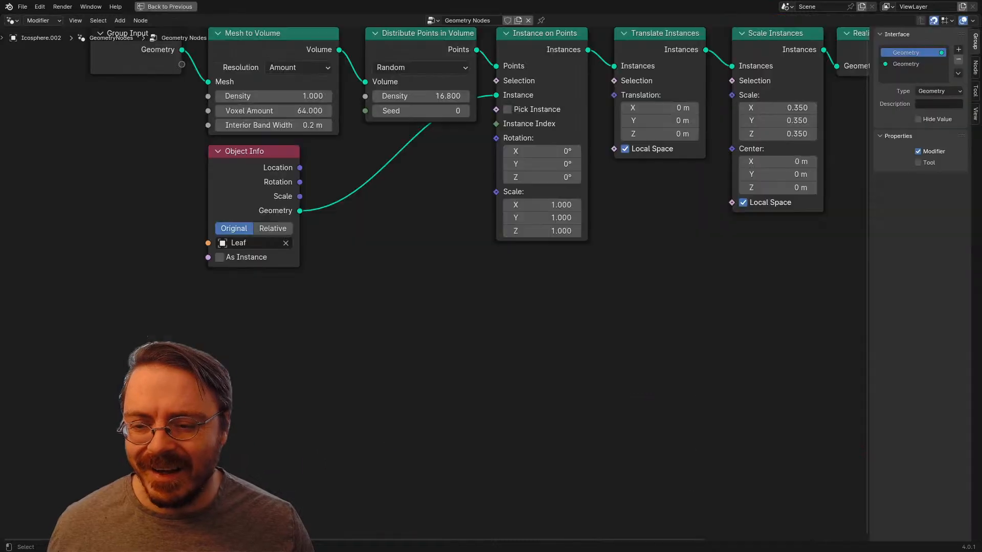
key("shift+a")
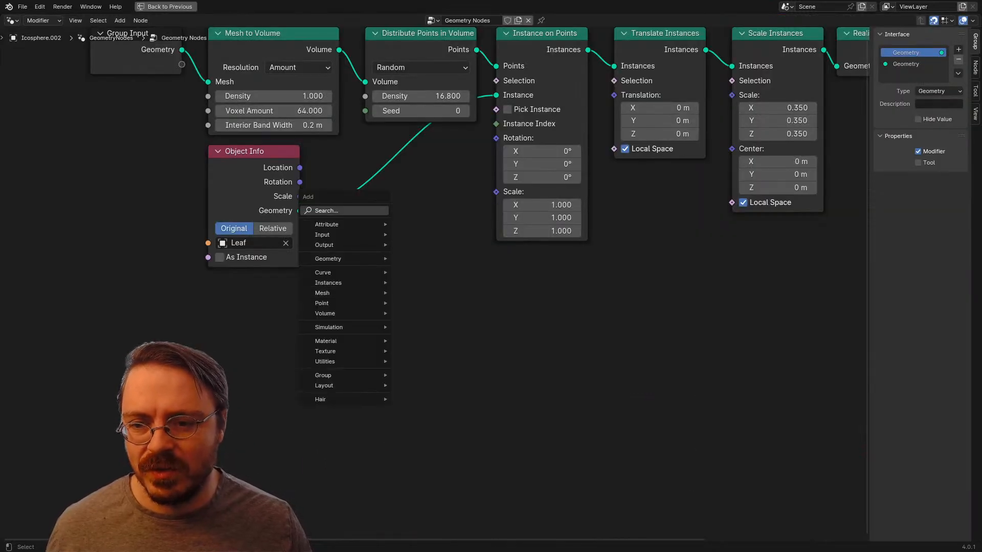
type("random")
key("Return")
left_click(384, 240)
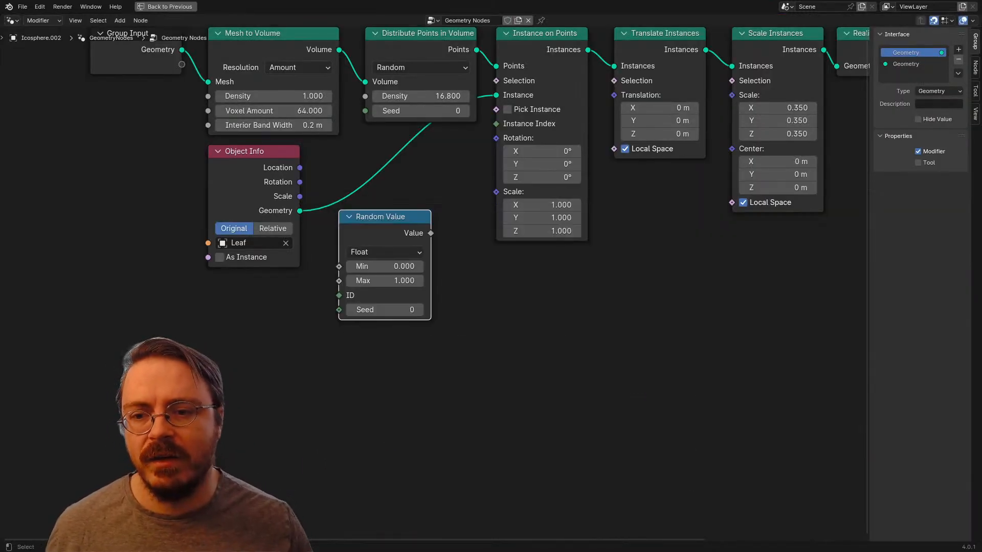
left_click(384, 252)
left_click(384, 314)
middle_click_drag(384, 313, 379, 409)
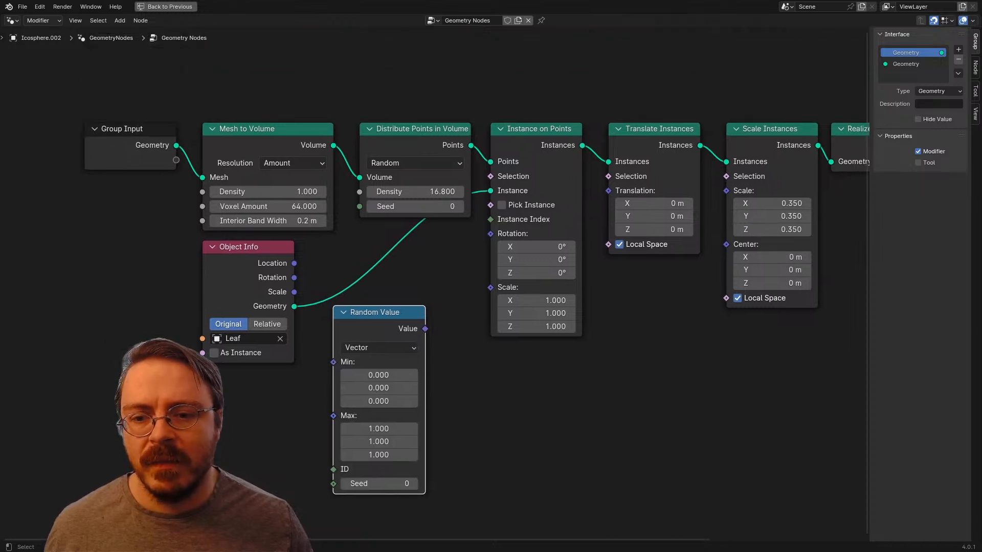
Step: Connect Random Value to the Rotation of Instance on Points, placing it beneath that node and Object Info beneath Distribute Points in Volume
left_click_drag(489, 235, 490, 233)
key("g")
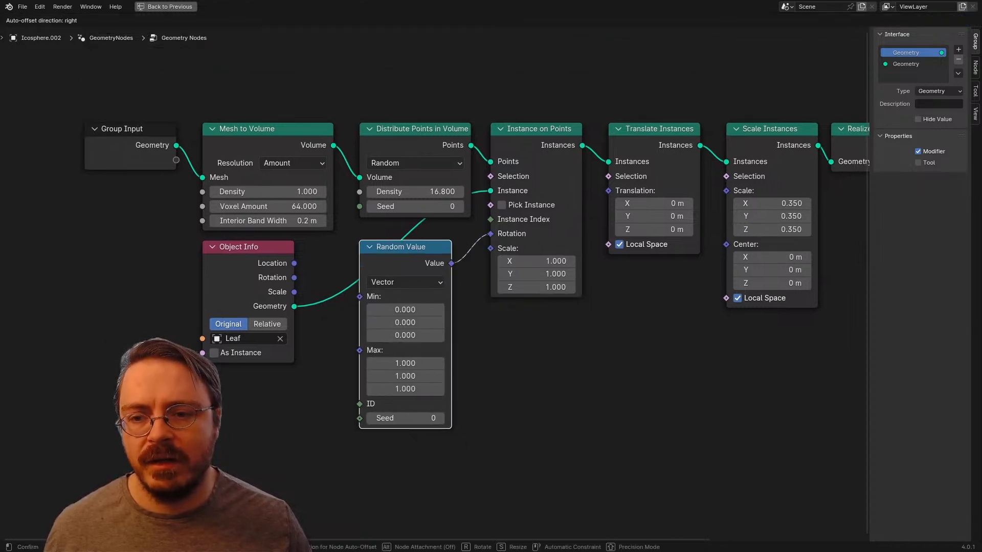
left_click(537, 313)
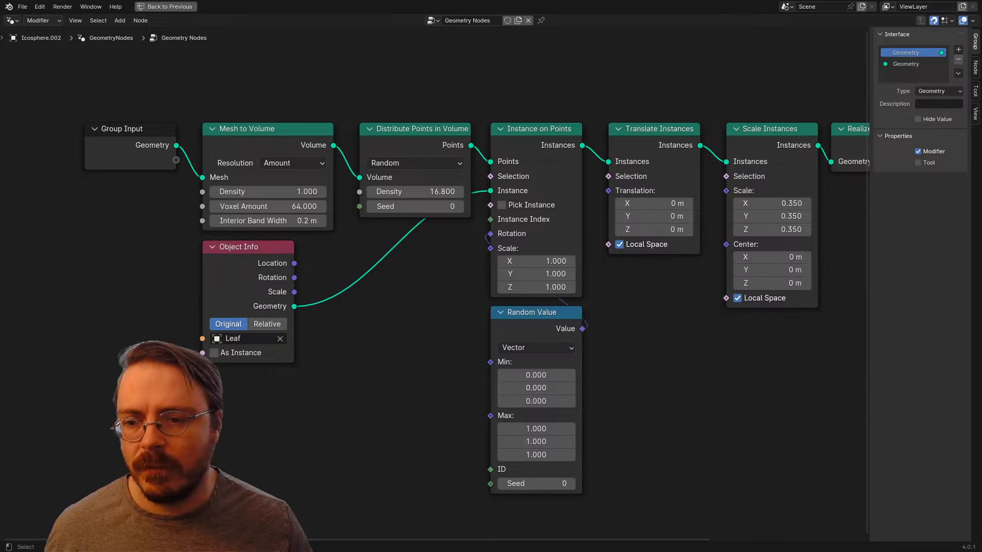
left_click_drag(240, 247, 397, 234)
middle_click_drag(536, 401, 466, 364)
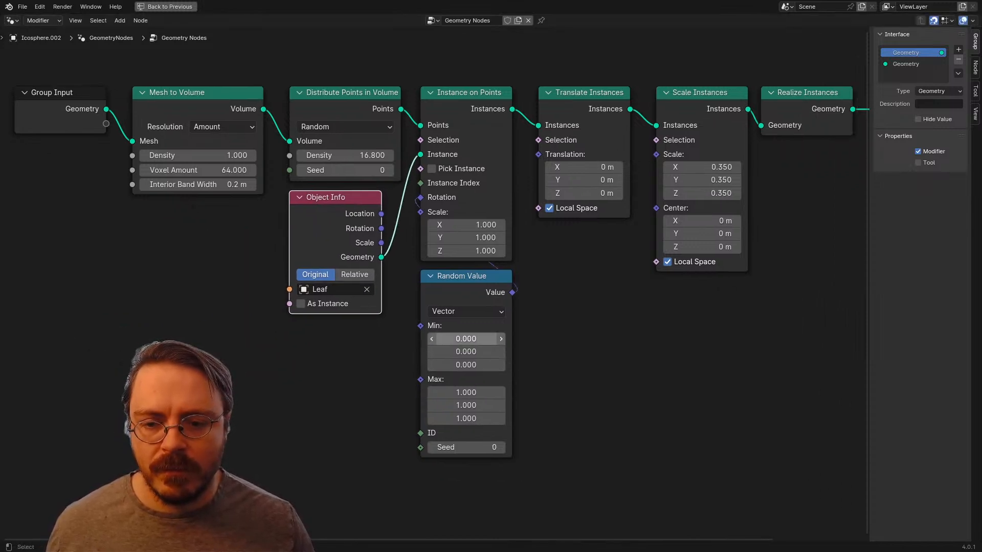
Step: Set the Random Value node's Max to 6.283 and its Min to 0 on all three axes
left_click_drag(466, 339, 470, 365)
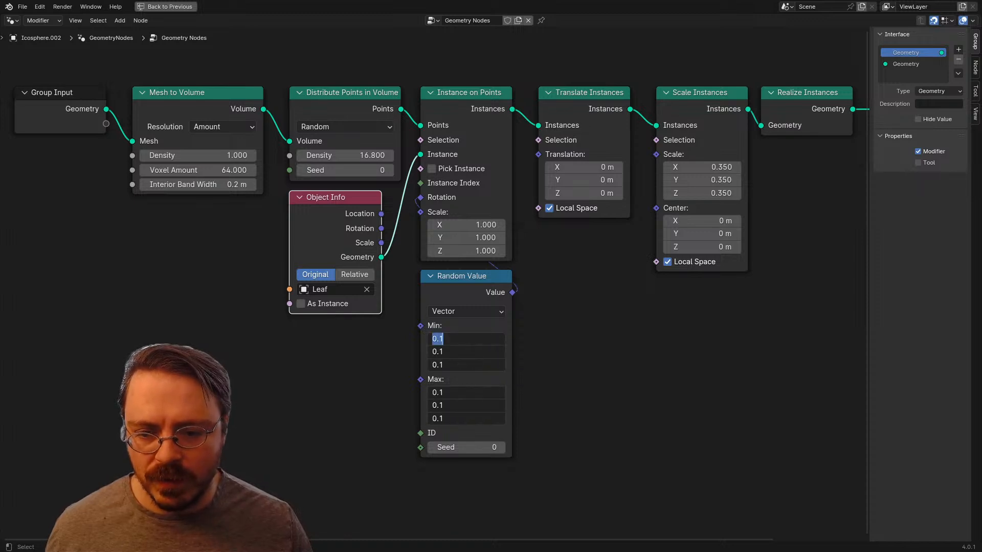
type("u")
key("Return")
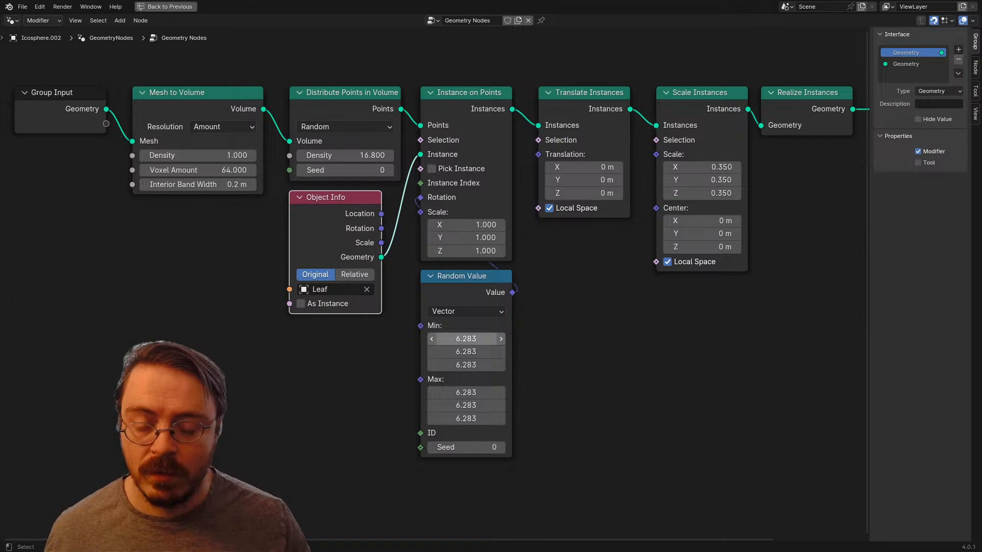
key("ctrl+space")
middle_click_drag(409, 205, 447, 169)
middle_click_drag(475, 460, 477, 440)
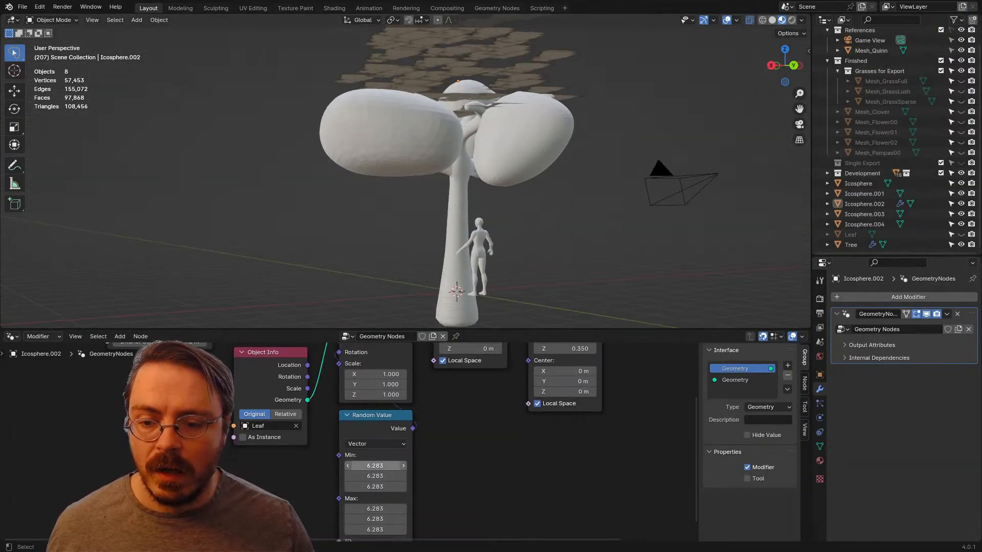
type("0")
key("Return")
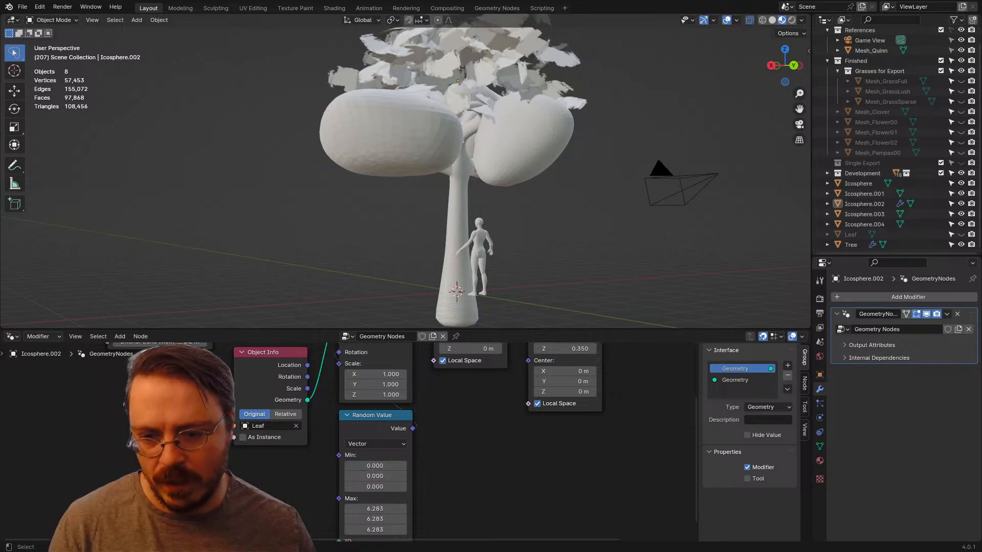
Step: Examine the randomly rotated leaf cards around the crown and compare Icosphere.002 in Edit Mode and Object Mode
middle_click_drag(450, 158, 567, 164)
middle_click_drag(512, 154, 703, 245, "shift")
scroll(716, 202, "down", 3)
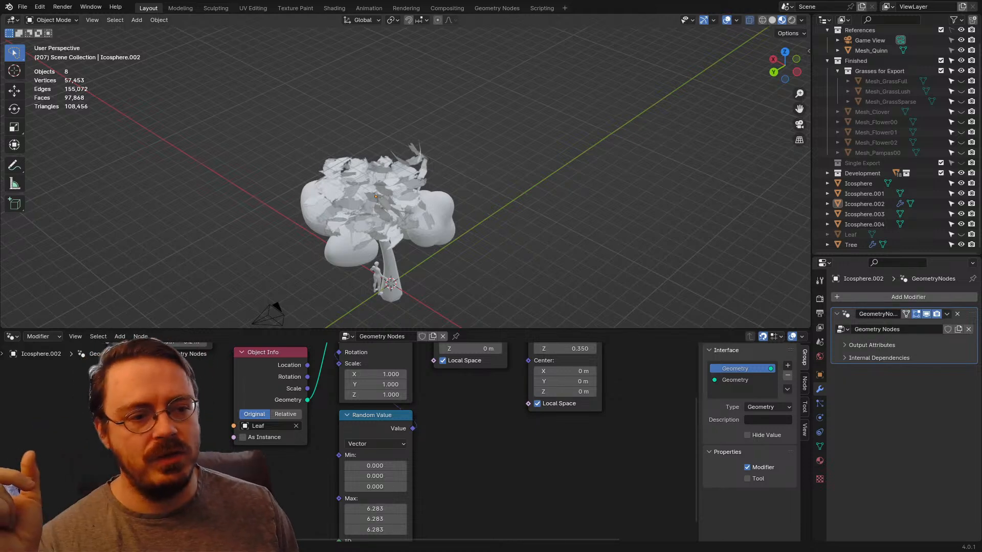
scroll(405, 171, "up", 3)
middle_click_drag(389, 196, 504, 159)
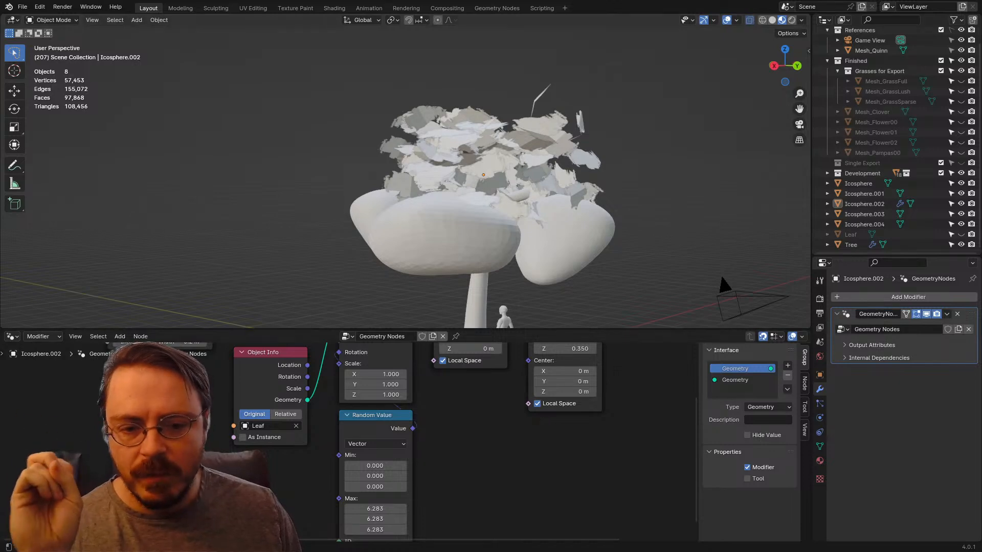
middle_click_drag(470, 434, 470, 450)
left_click(486, 163)
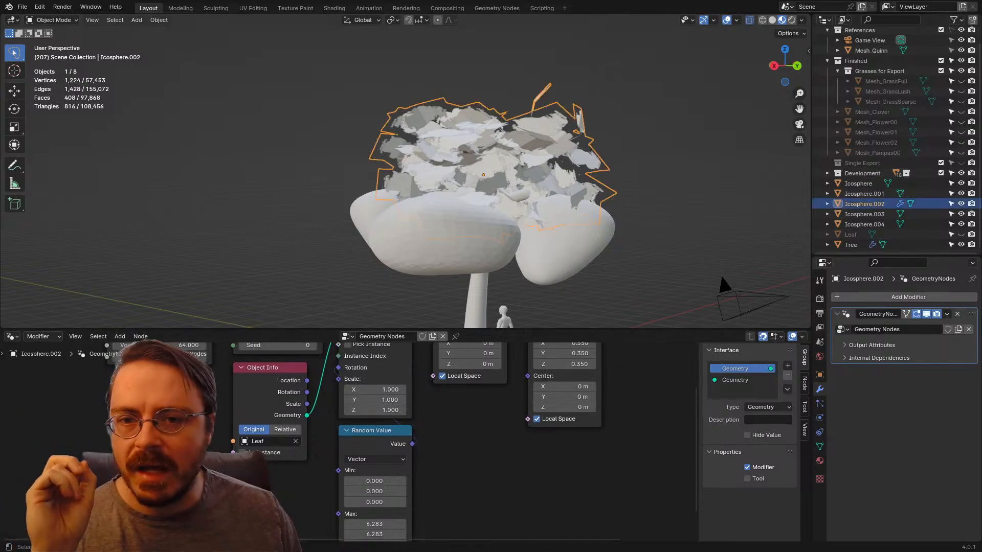
middle_click_drag(486, 164, 547, 200)
key("Tab")
key("Tab")
key("Tab")
key("Tab")
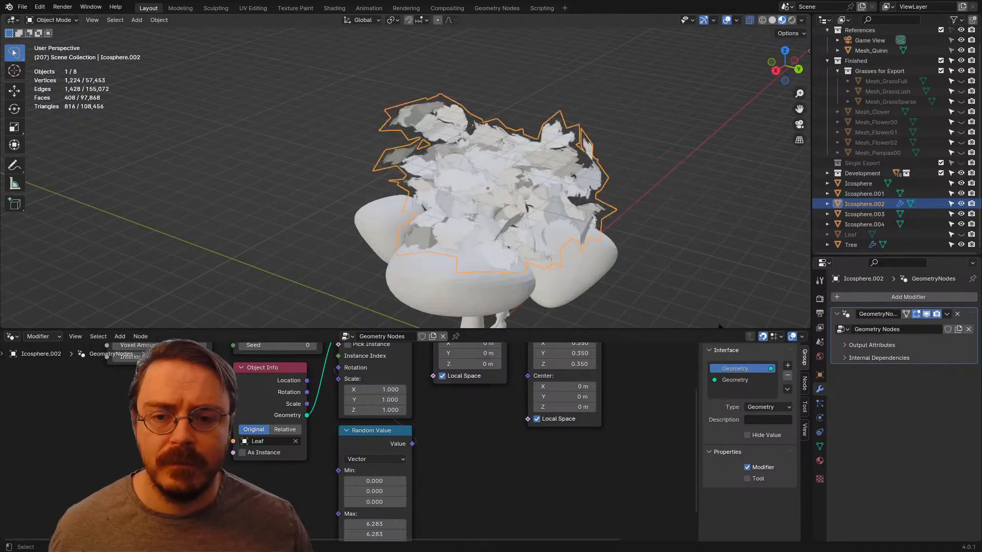
Step: Add a Geometry Nodes modifier to Icosphere.001, assign the existing Geometry Nodes group to it and rename the group Leafage
left_click_drag(719, 325, 664, 400)
middle_click_drag(664, 306, 671, 279)
left_click(666, 250)
left_click(491, 276)
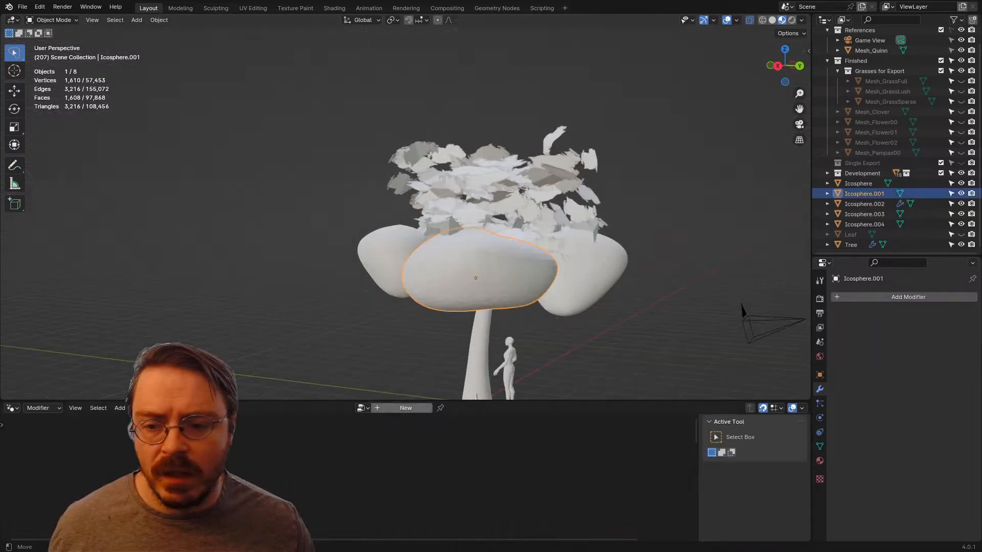
left_click(363, 408)
left_click(387, 462)
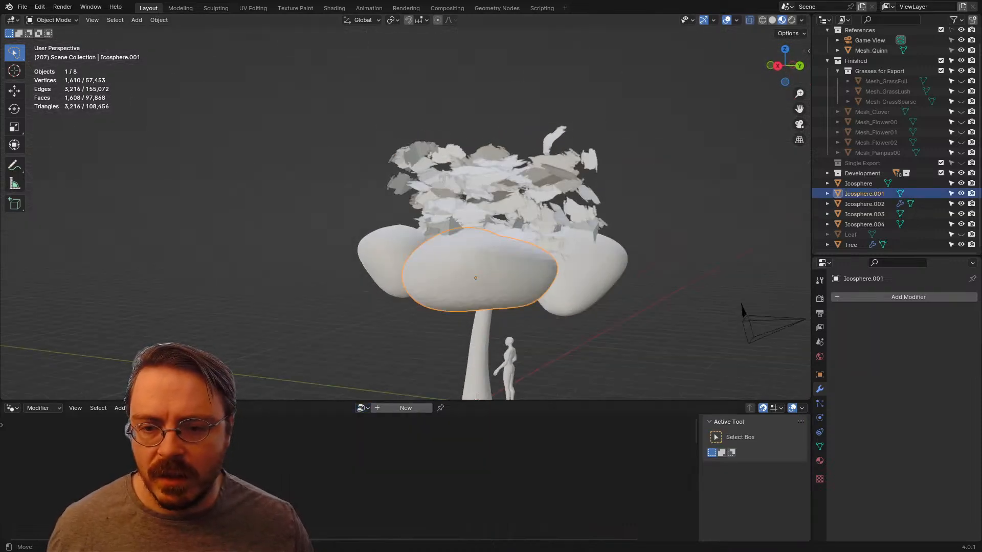
left_click(892, 297)
left_click(890, 299)
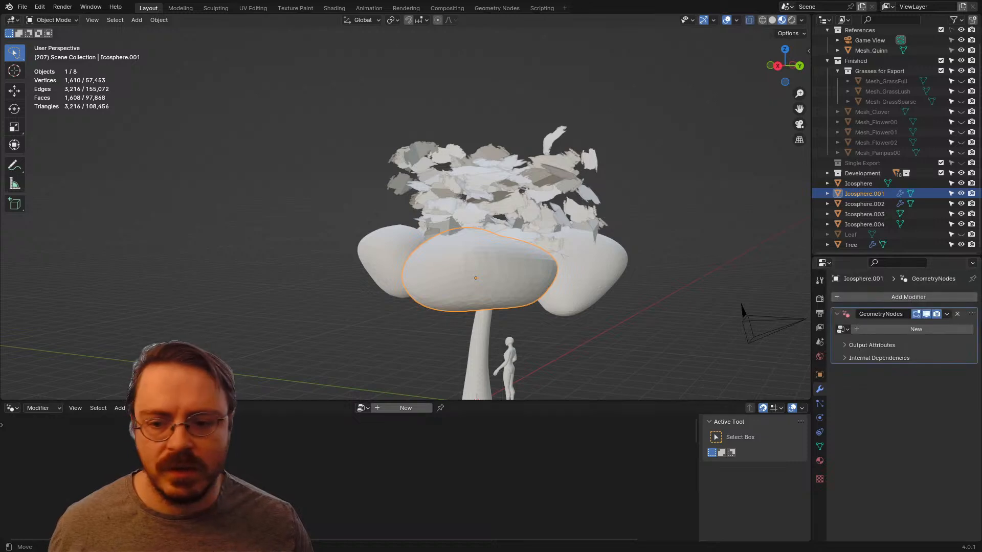
left_click(841, 329)
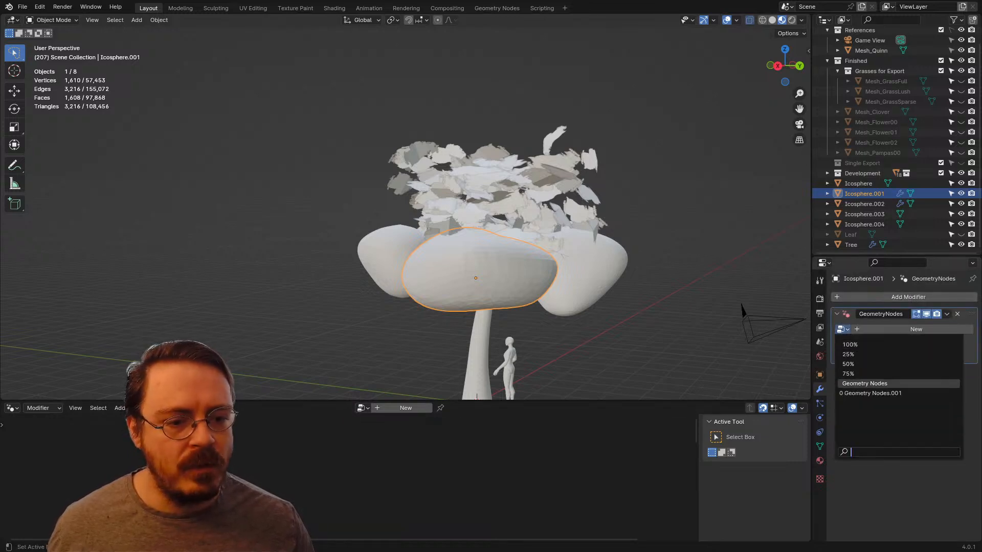
left_click(869, 383)
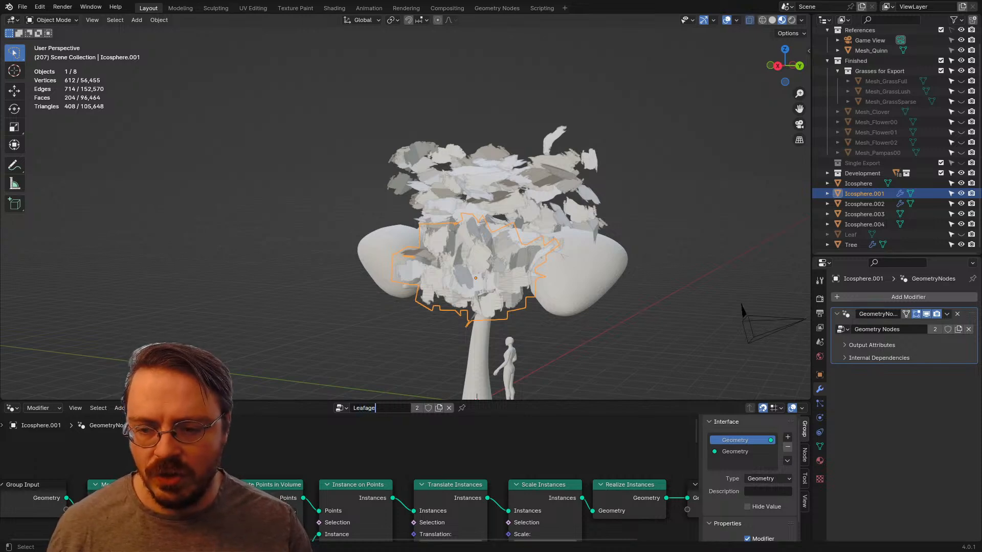
Step: Add a Geometry Nodes modifier to Icosphere.003 and assign the Leafage node group
middle_click_drag(559, 276, 475, 292)
left_click(527, 281)
left_click(848, 297)
left_click(813, 298)
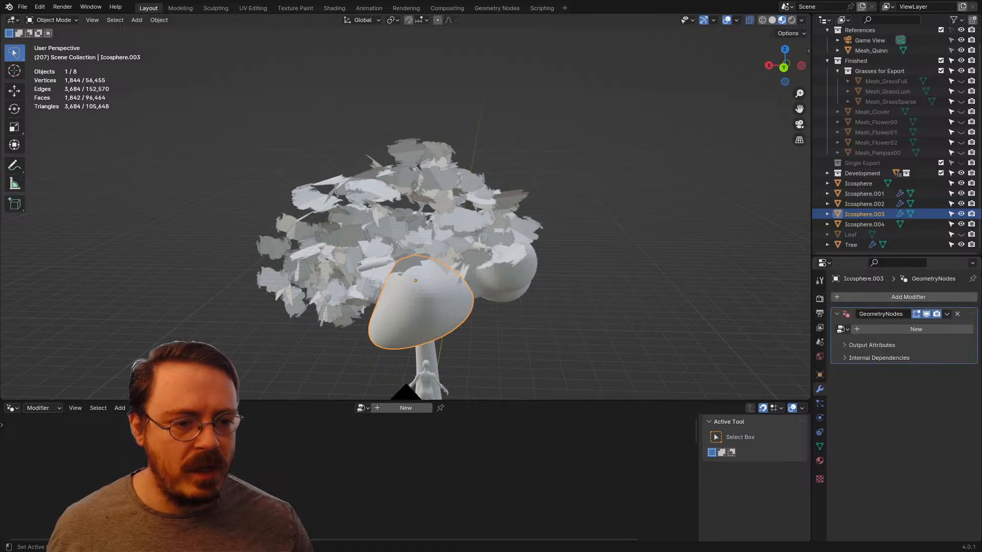
left_click(840, 330)
left_click(852, 393)
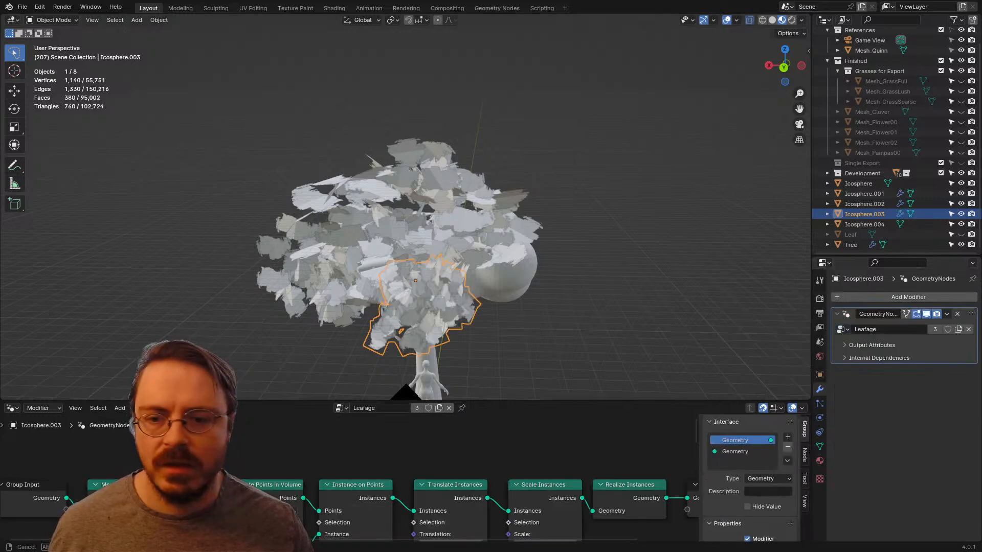
Step: Add a Geometry Nodes modifier to Icosphere.004 and assign the Leafage node group
middle_click_drag(537, 287, 427, 268)
left_click(417, 258)
left_click(888, 297)
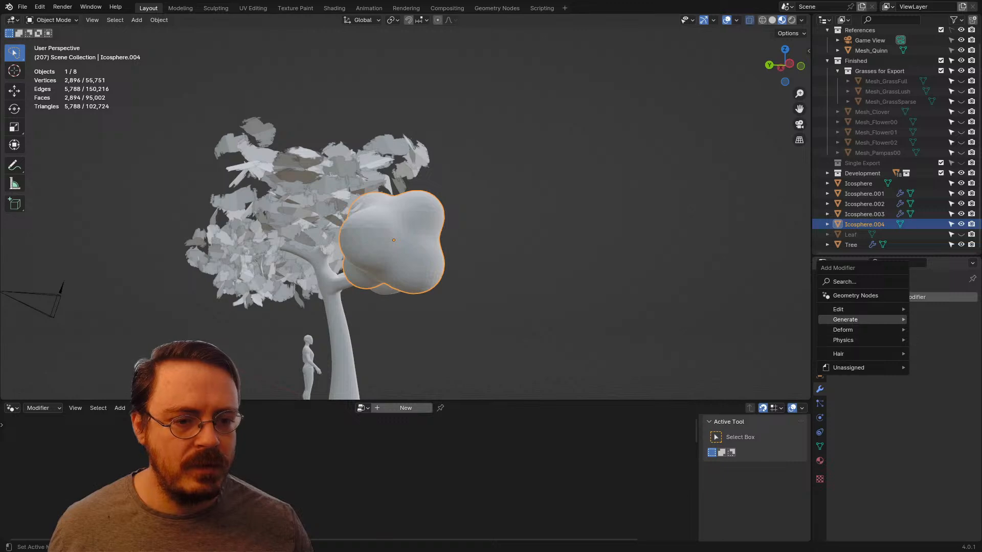
left_click(855, 295)
left_click(841, 329)
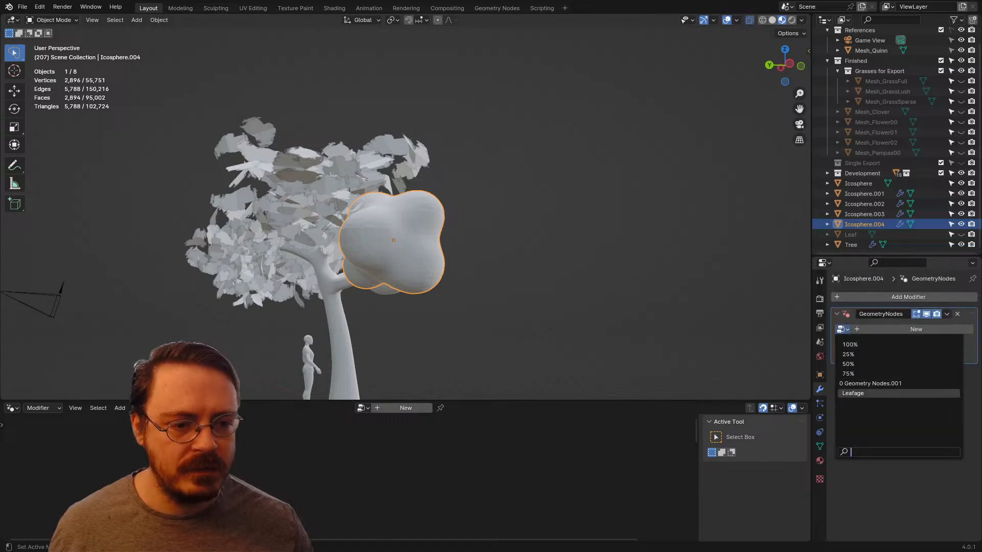
left_click(853, 393)
Step: Add a Geometry Nodes modifier to the remaining clump, Icosphere, and assign the Leafage node group
middle_click_drag(598, 256, 435, 275)
left_click(435, 261)
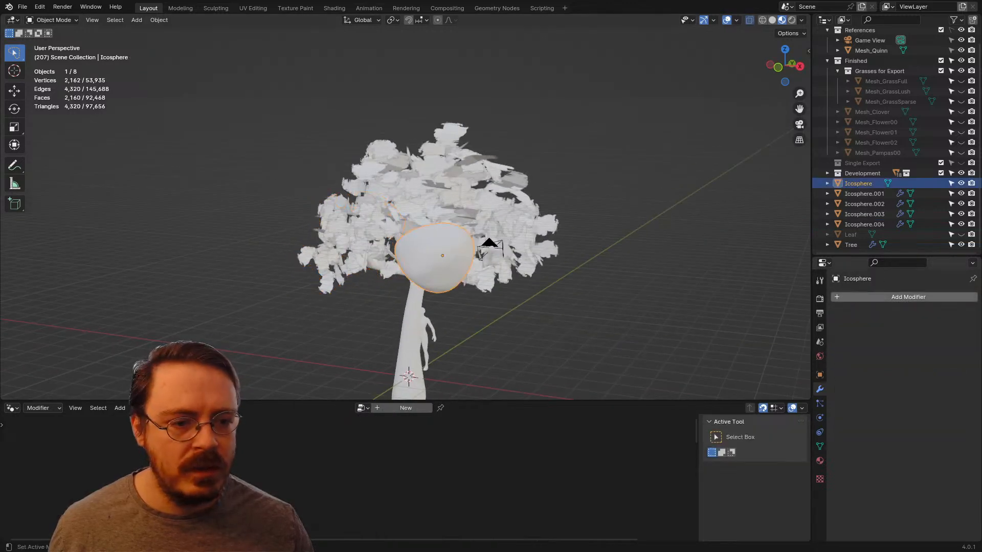
left_click(861, 299)
left_click(857, 301)
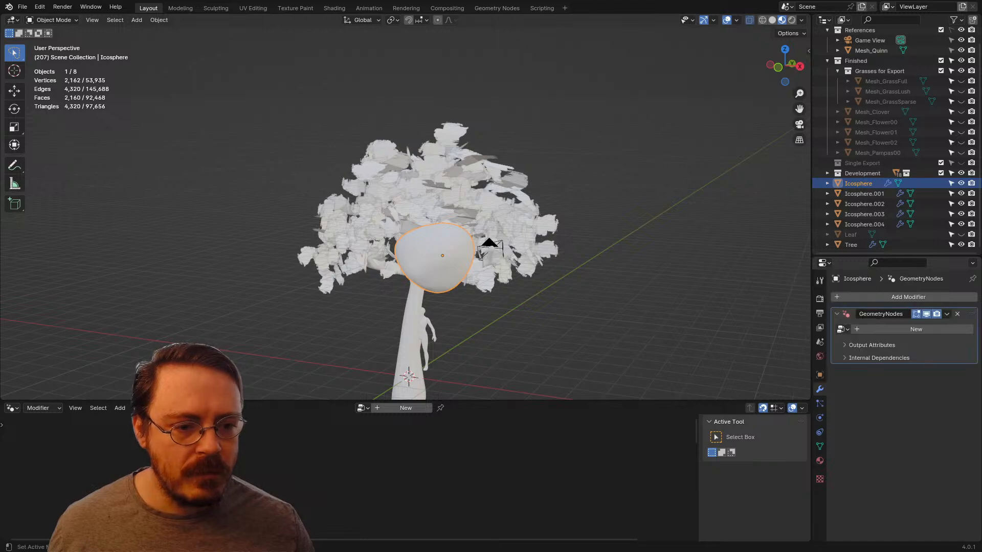
left_click(841, 329)
left_click(853, 393)
Step: Examine the leaf coverage and silhouette of the whole tree from several sides and distances
middle_click_drag(501, 271, 979, 257)
left_click(587, 256)
scroll(466, 240, "up", 4)
scroll(516, 250, "down", 2)
left_click(516, 252)
scroll(516, 252, "down", 3)
scroll(486, 276, "up", 3)
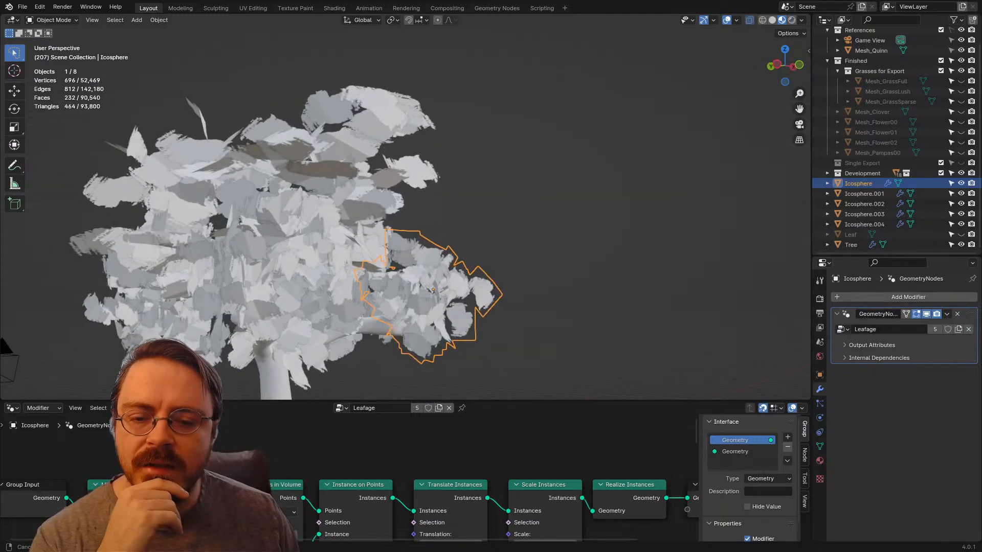
middle_click_drag(613, 256, 756, 266)
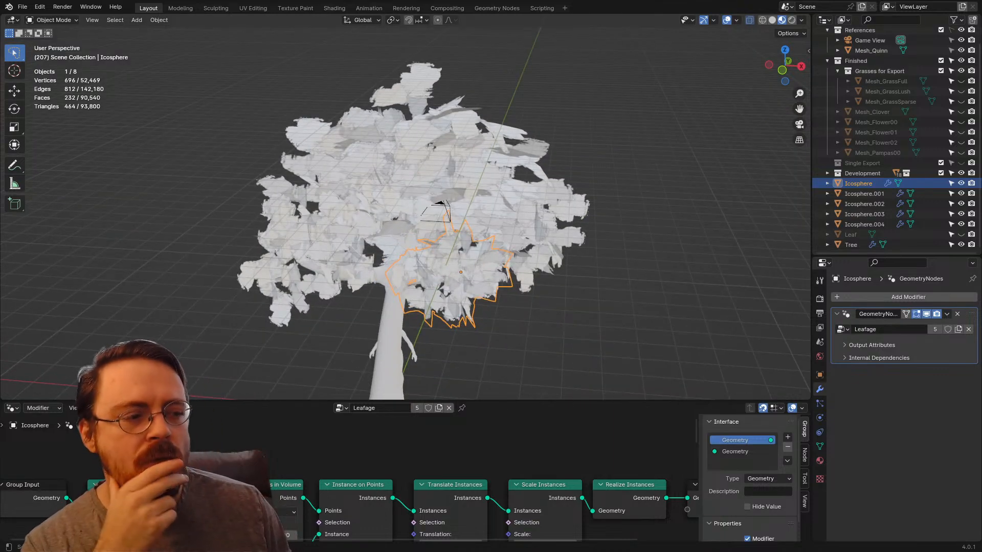
middle_click_drag(573, 266, 797, 253)
left_click(690, 257)
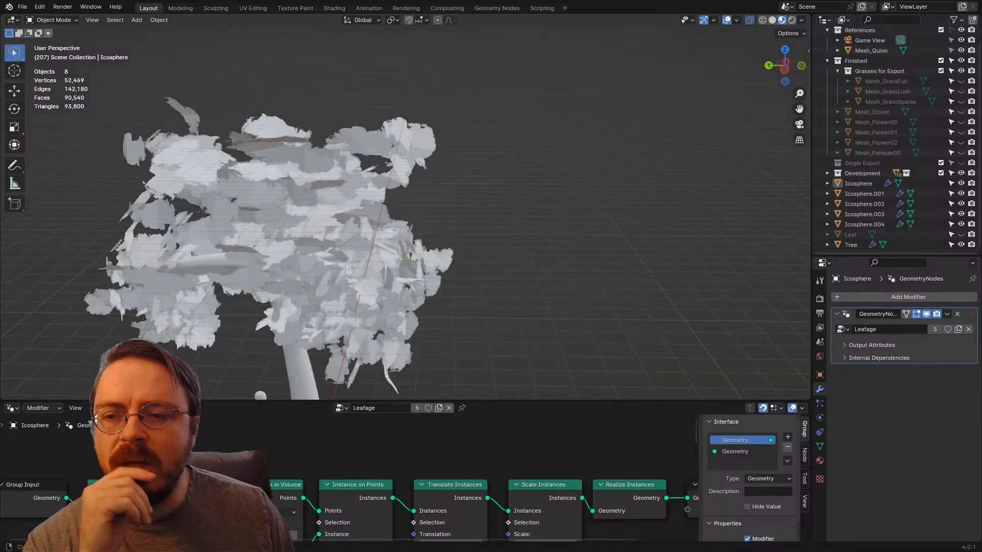
Step: Select the Icosphere.002 foliage clump and enlarge the node editor to show the instance nodes of its Leafage tree
middle_click_drag(708, 138, 525, 147)
left_click(532, 146)
scroll(532, 148, "down", 2)
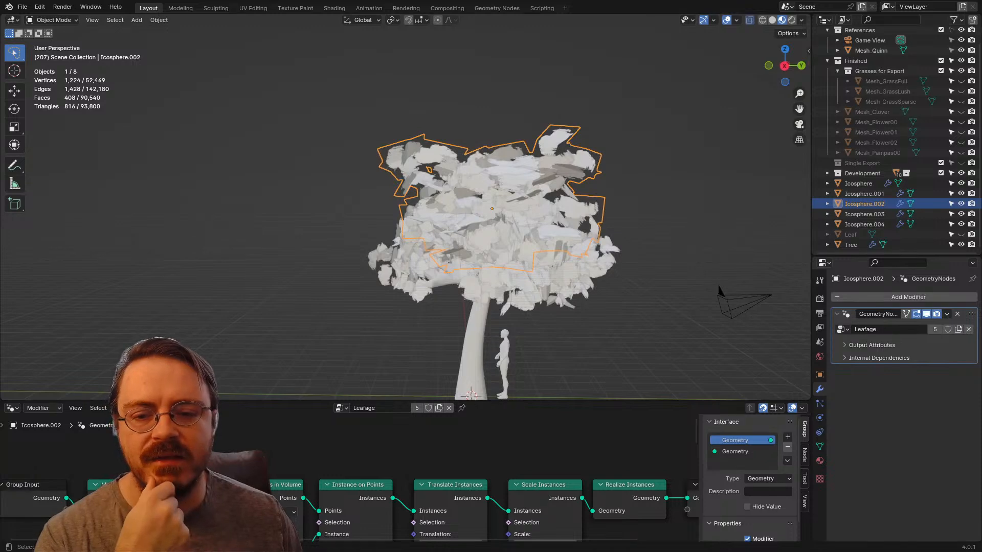
left_click_drag(490, 401, 491, 253)
middle_click_drag(405, 491, 365, 398)
scroll(364, 398, "up", 6)
middle_click_drag(401, 493, 338, 381)
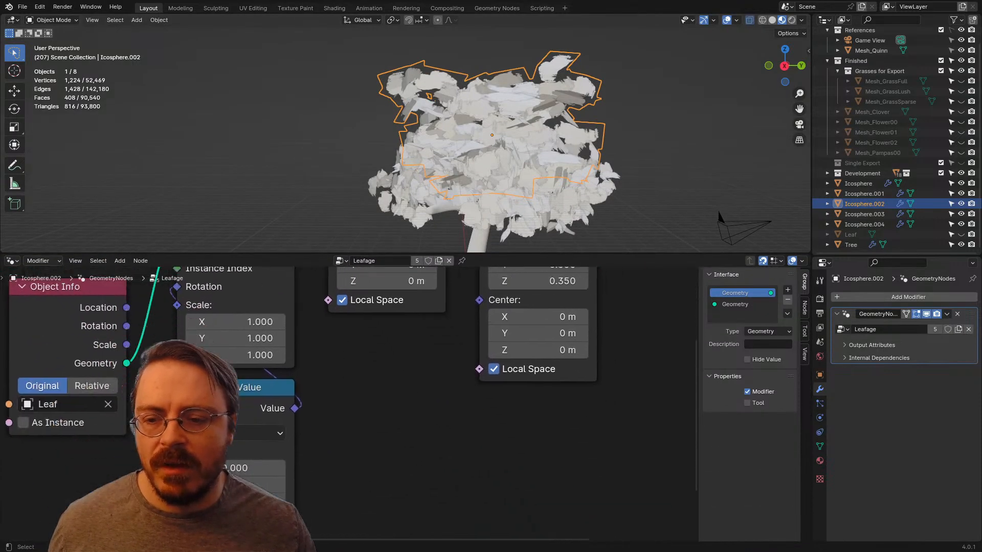
scroll(340, 409, "up", 1)
scroll(340, 409, "down", 2)
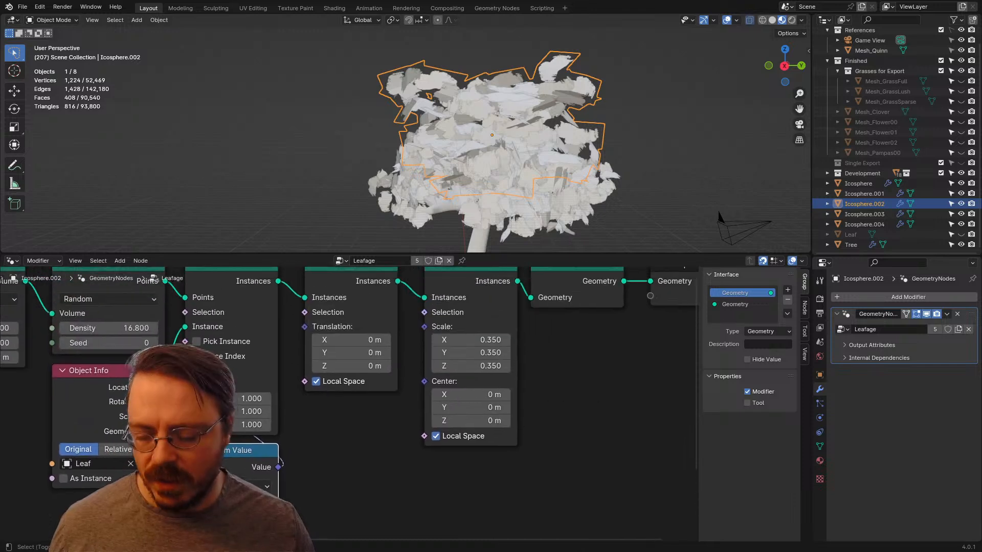
Step: Duplicate the vector Random Value node twice, placing one copy beneath Translate Instances and another beneath Scale Instances
key("shift+d")
left_click(362, 411)
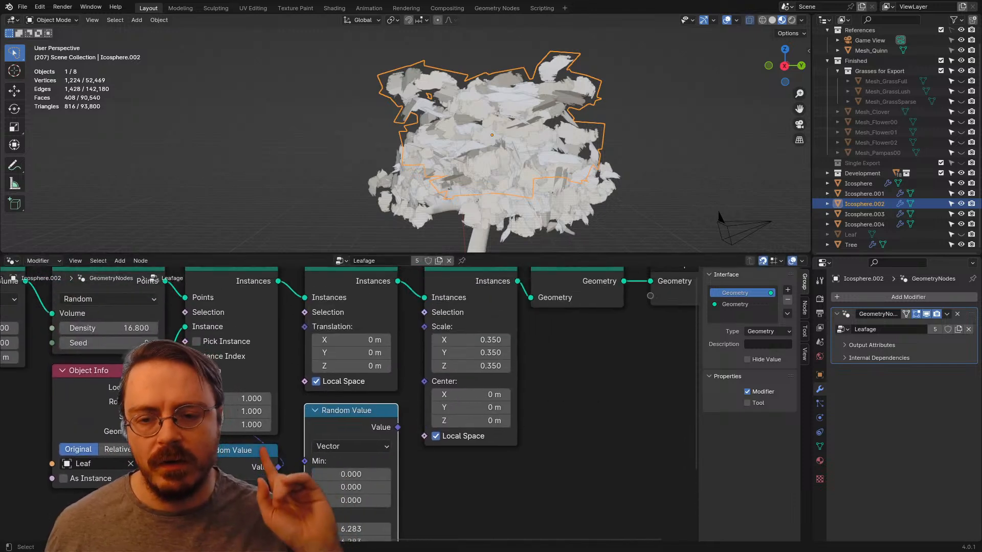
key("shift+d")
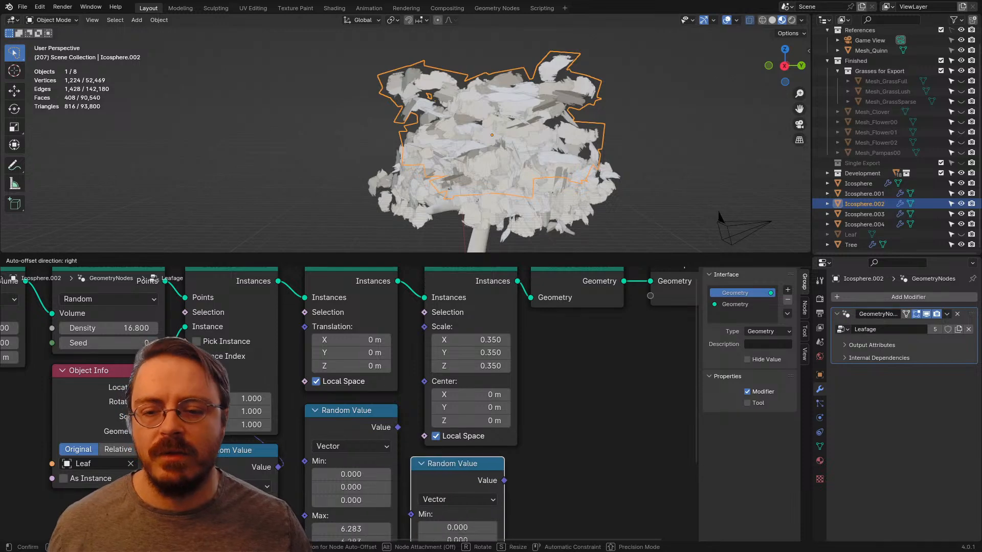
left_click(482, 464)
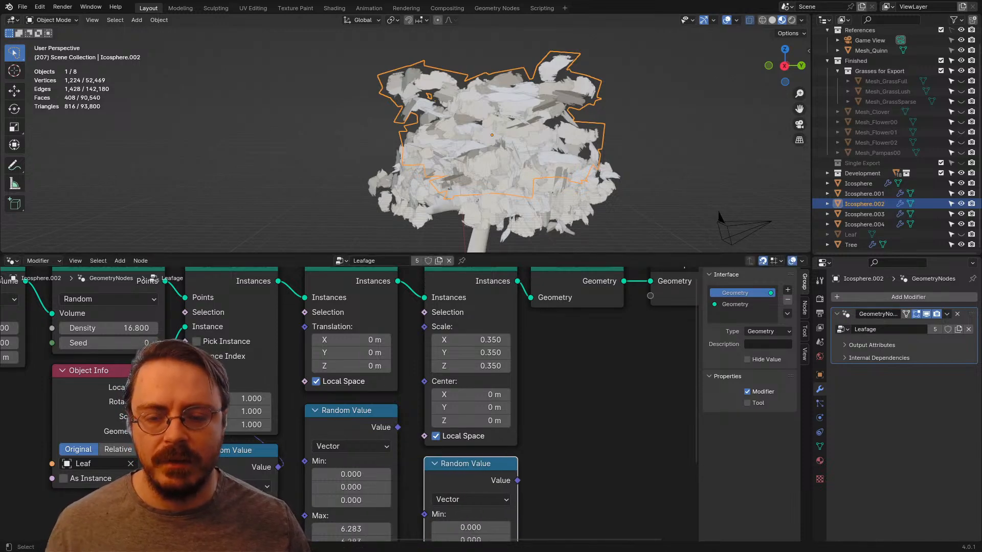
Step: Connect the second Random Value copy to the Scale input of Scale Instances and place it directly beneath that node
middle_click_drag(482, 465, 454, 403)
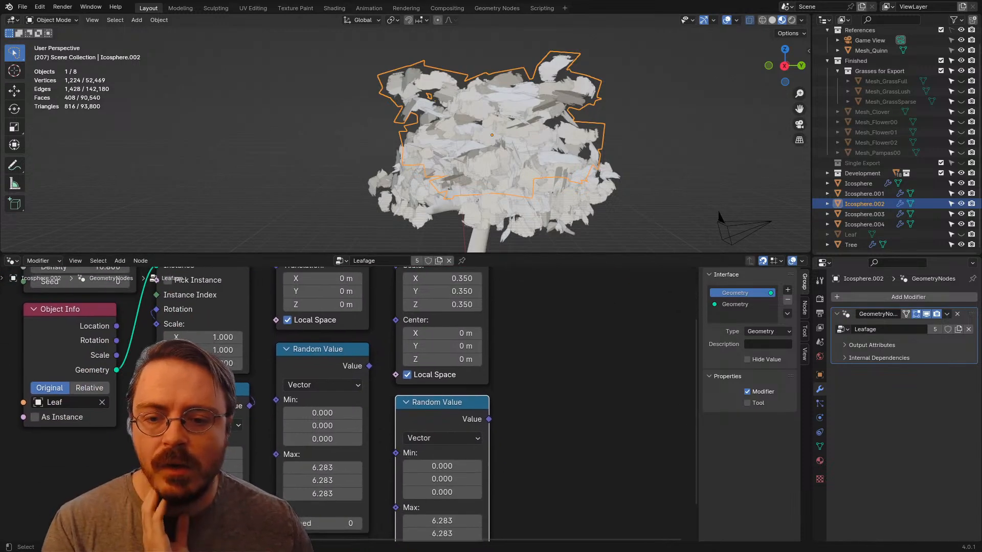
left_click_drag(489, 419, 396, 286)
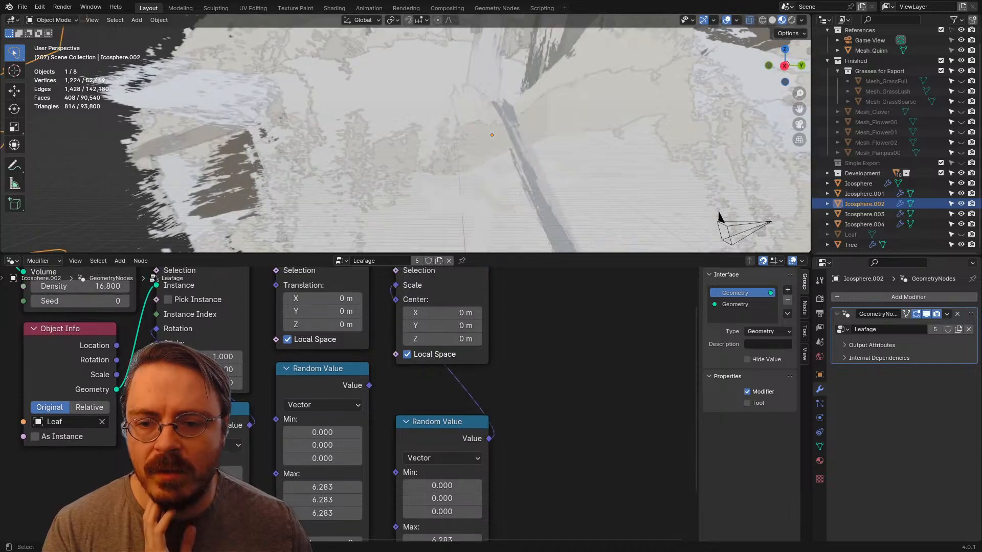
key("g")
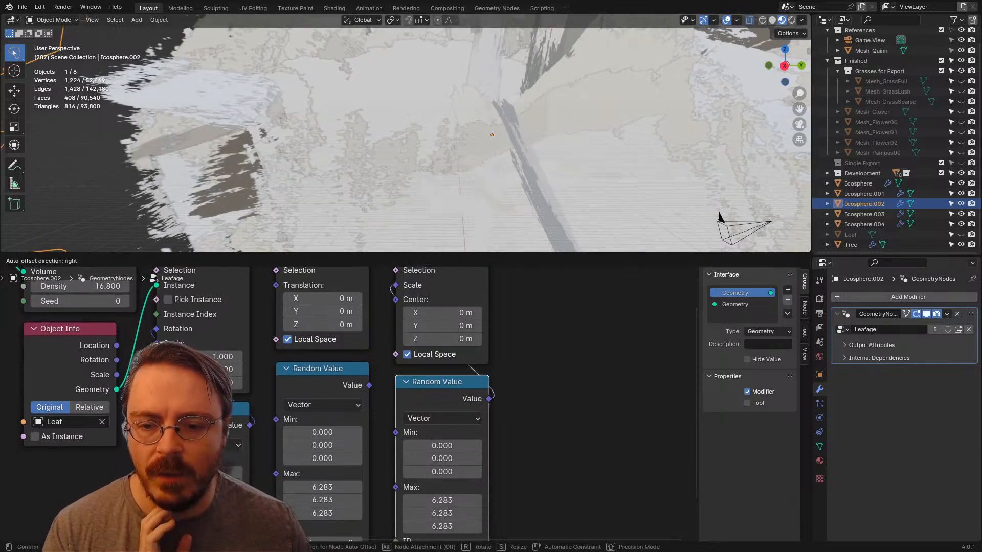
left_click(442, 460)
Step: Set the scale Random Value node's minimum to 0.75 and maximum to 1.25 on all three axes
middle_click_drag(441, 460, 448, 381)
left_click_drag(449, 366, 448, 392)
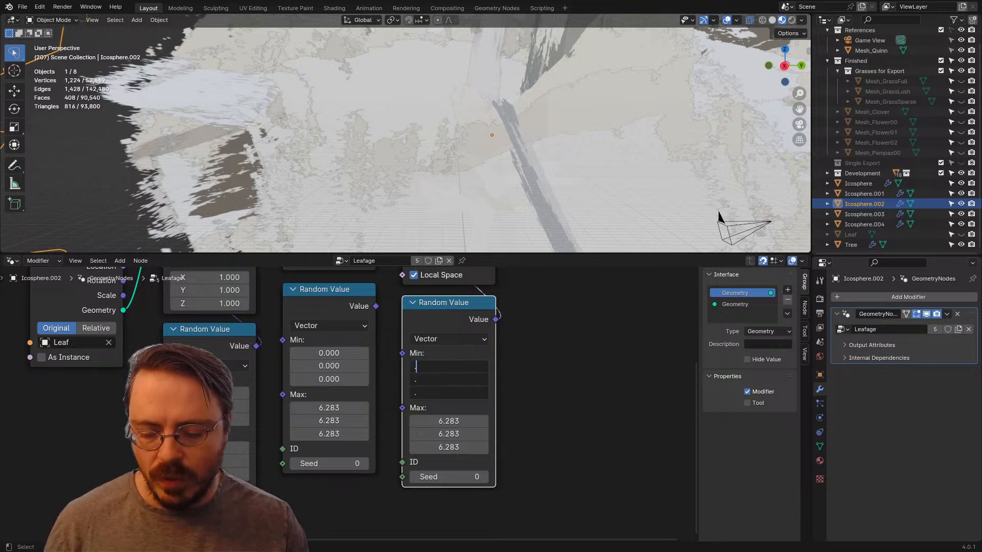
key("Return")
left_click_drag(448, 421, 449, 446)
type("1.25")
key("Return")
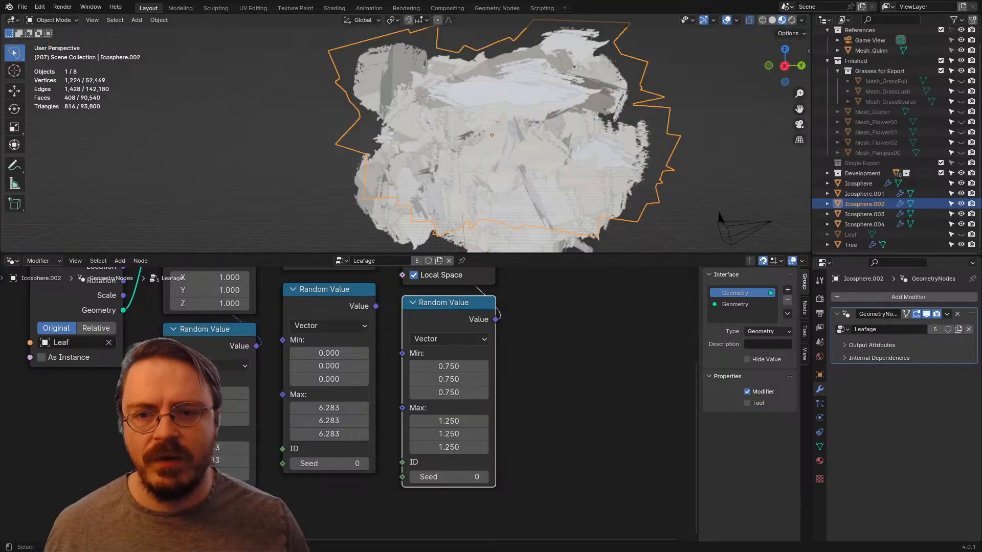
Step: Lower the scale Random Value node's maximum to 1 on all three axes
middle_click_drag(450, 179, 566, 205)
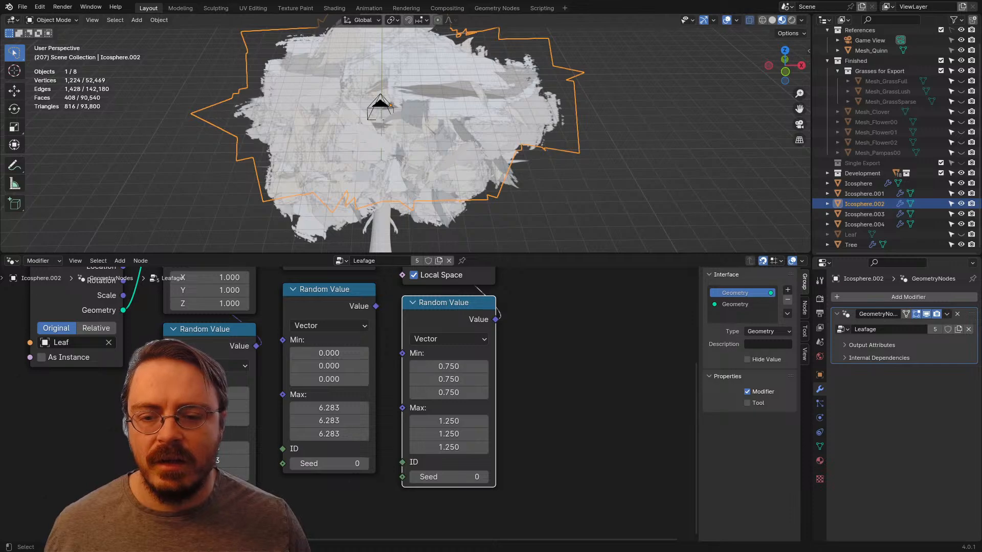
left_click_drag(449, 420, 448, 447)
type("1")
key("Return")
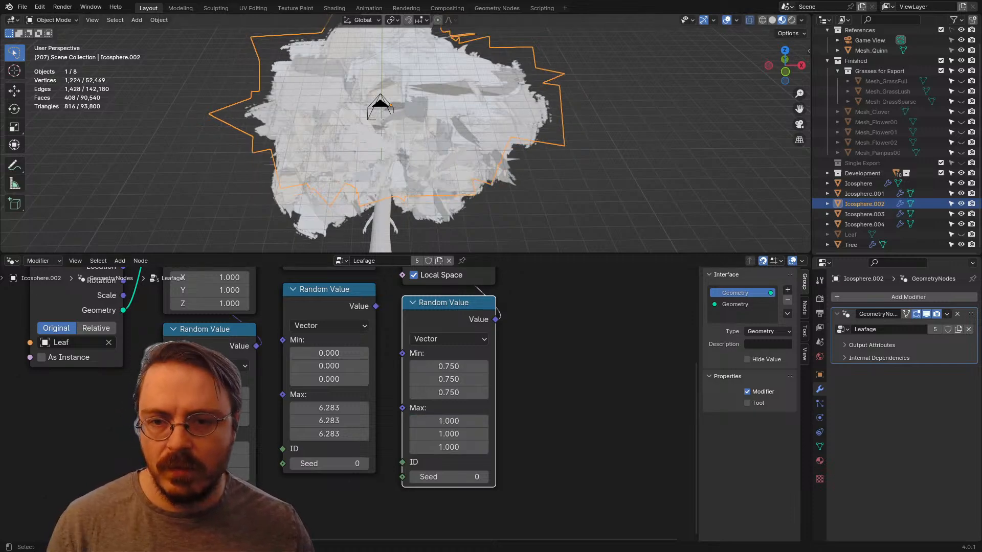
Step: Compare the foliage with Local Space switched off and on in the Scale Instances node, leaving it enabled
middle_click_drag(450, 179, 563, 164)
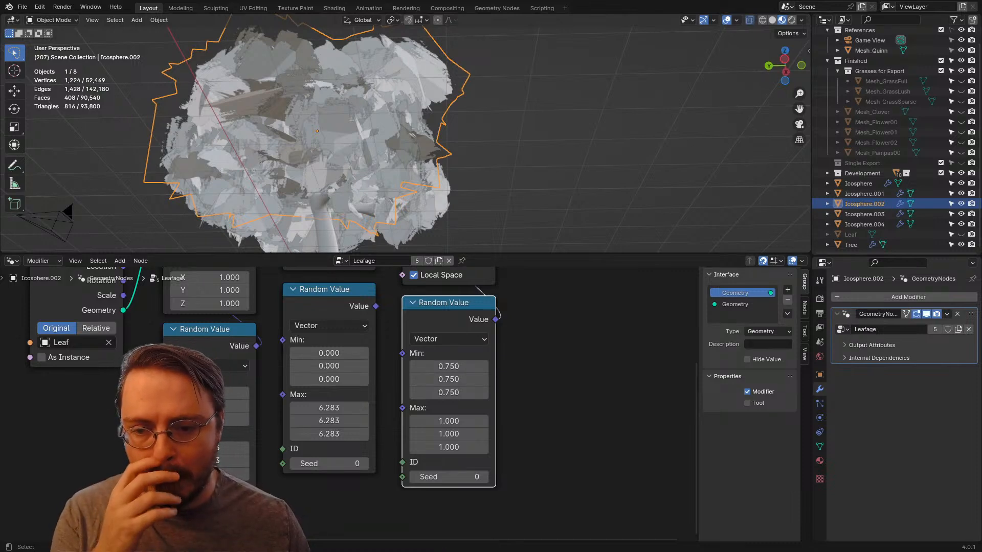
middle_click_drag(448, 366, 452, 513)
left_click(418, 421)
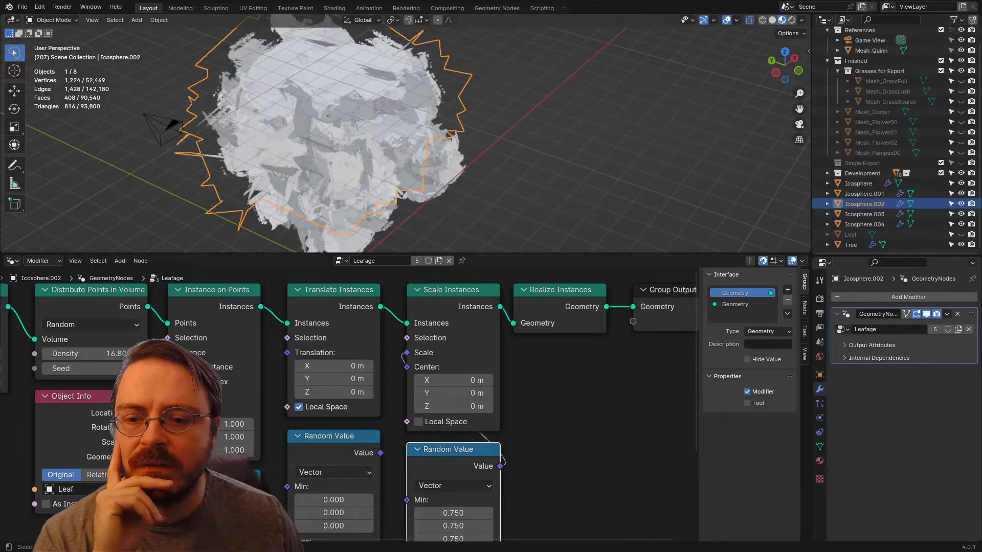
left_click(418, 421)
left_click(419, 422)
left_click(418, 422)
left_click(418, 422)
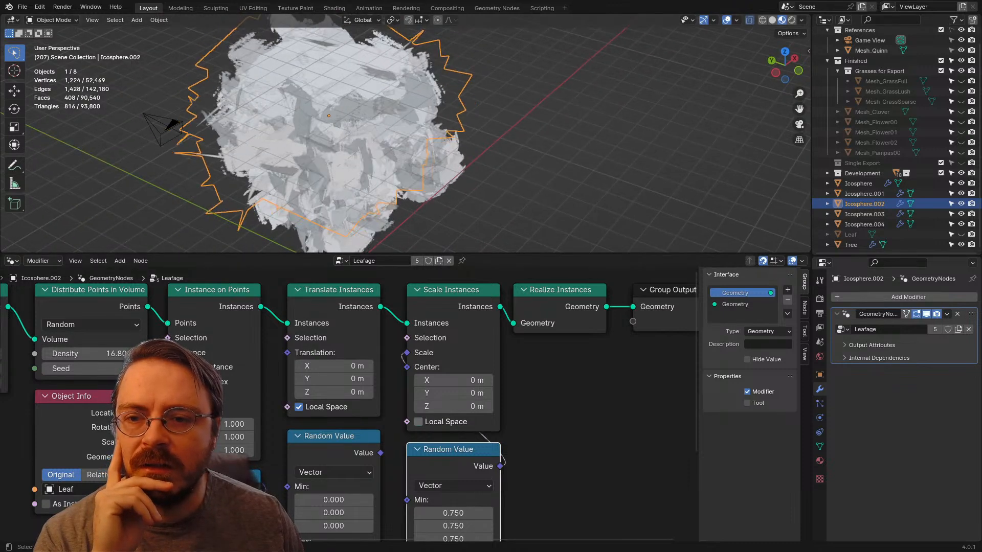
left_click(418, 421)
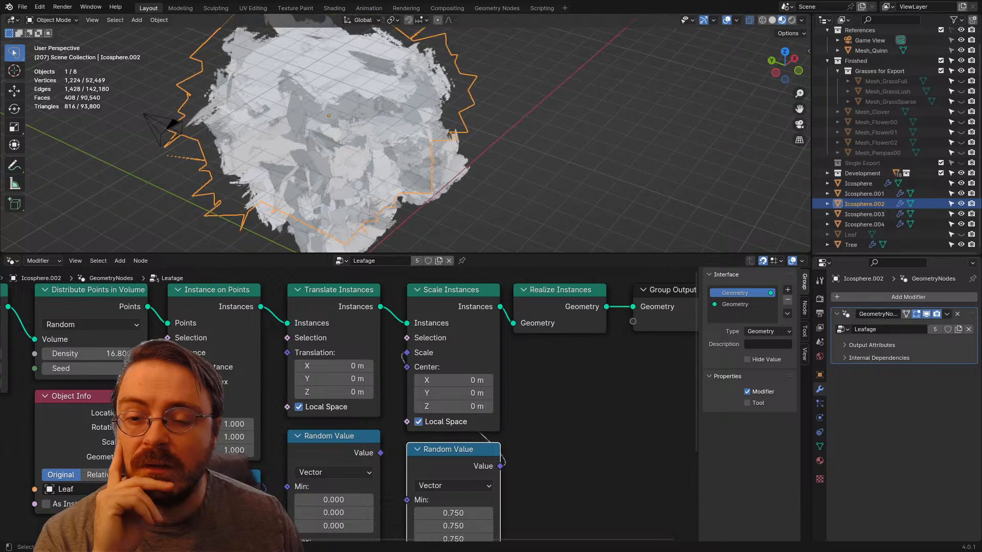
Step: Set the scale Random Value node's maximum to 0.66 and minimum to 0.33 on all three axes
middle_click_drag(418, 422, 420, 344)
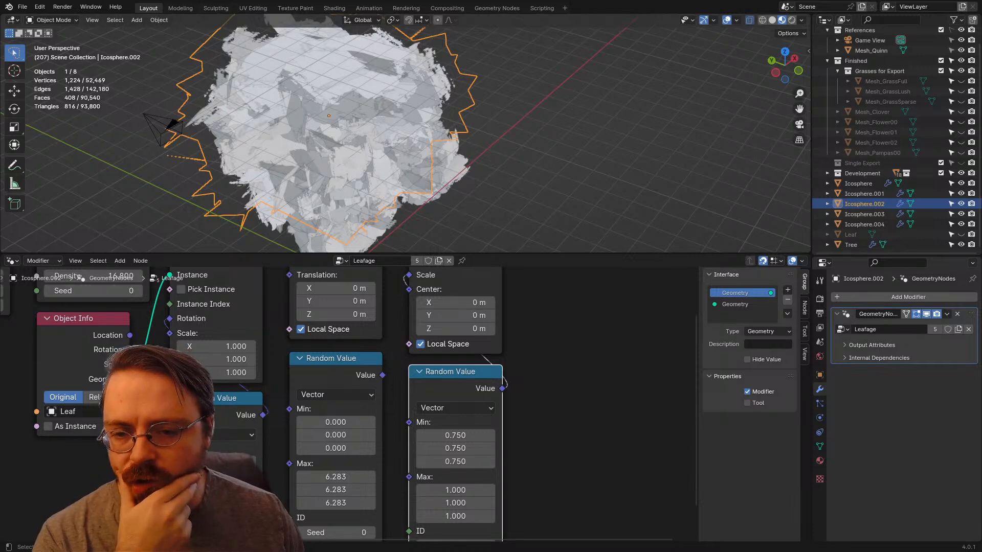
middle_click_drag(421, 344, 415, 320)
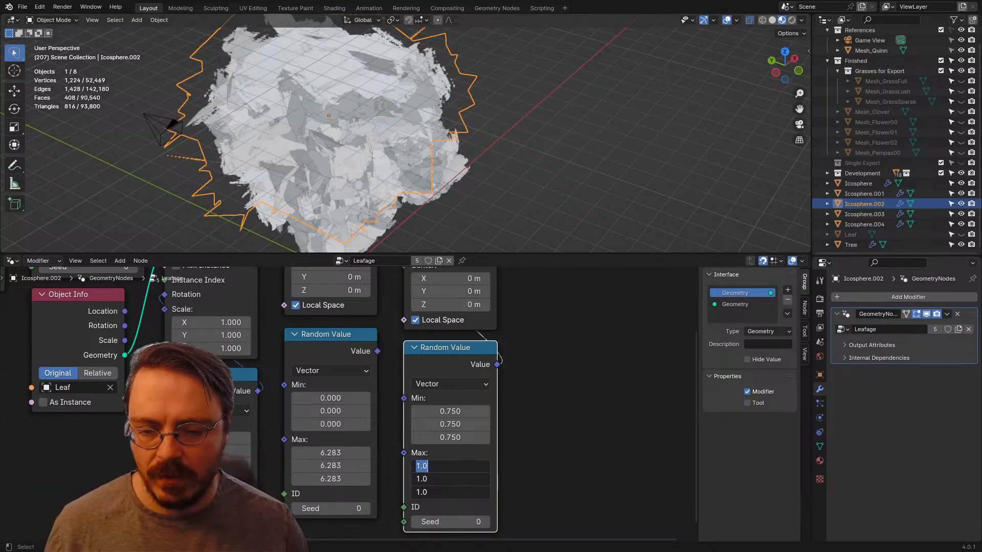
key("Return")
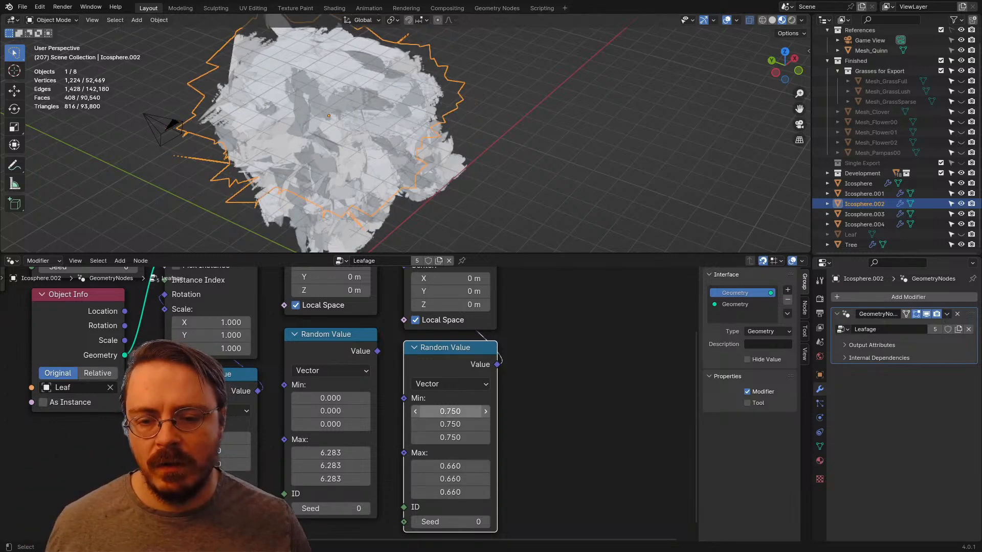
left_click_drag(450, 412, 450, 438)
key("Return")
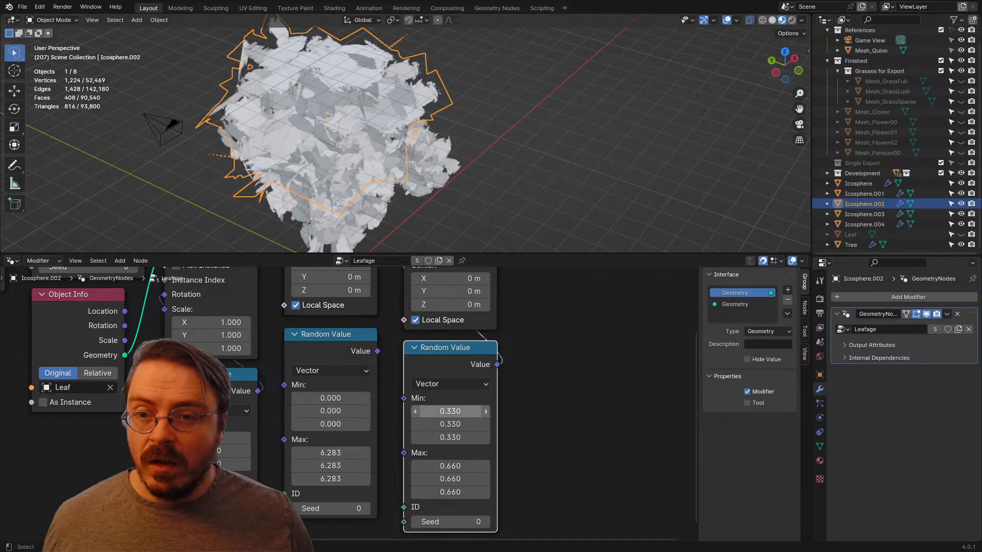
Step: Deselect the clump and set the scale Random Value node's minimum to 0.2 on all three axes
key("alt+a")
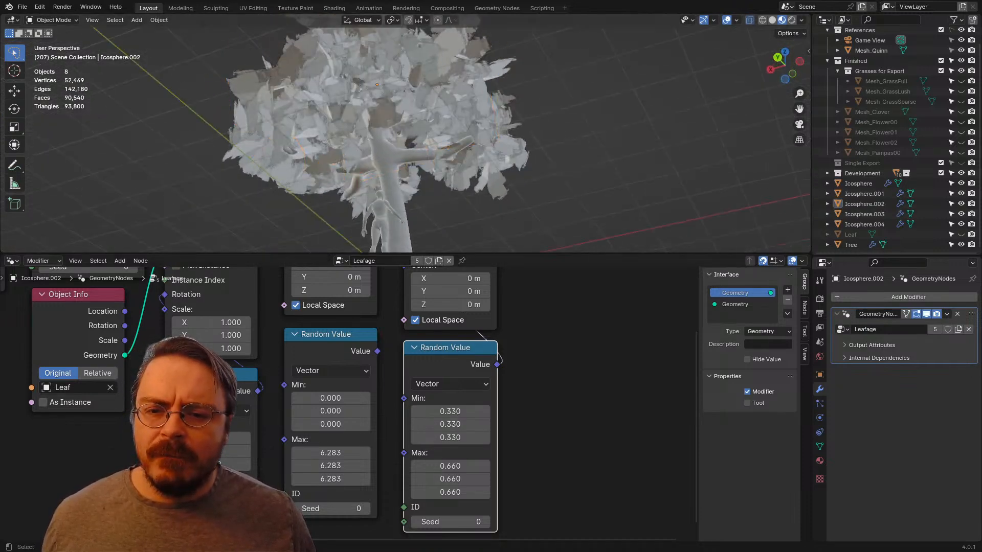
left_click_drag(450, 411, 449, 437)
type(".")
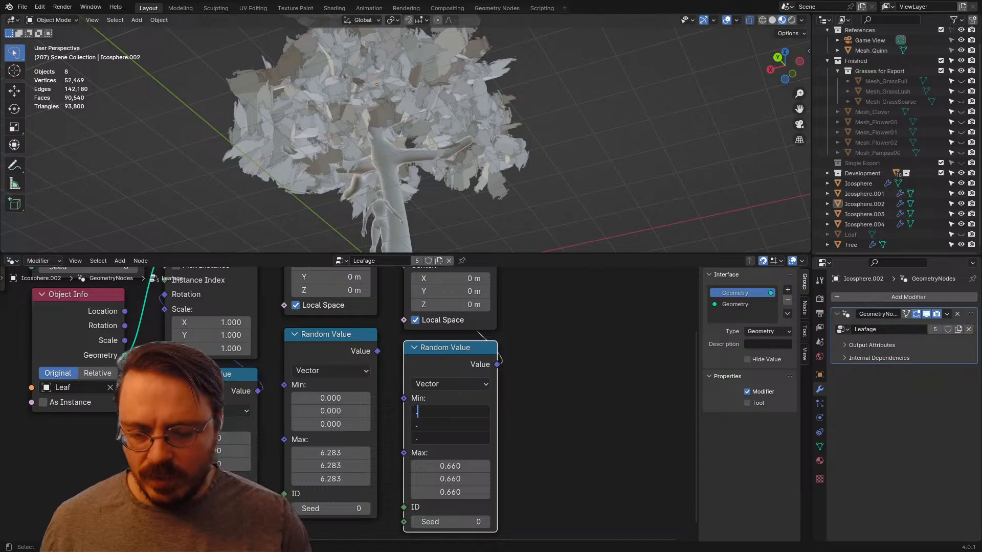
type("2")
key("Return")
Step: Reduce the random leaf scale range to a minimum of 0.1 and a maximum of 0.5 on all axes
middle_click_drag(445, 128, 322, 122)
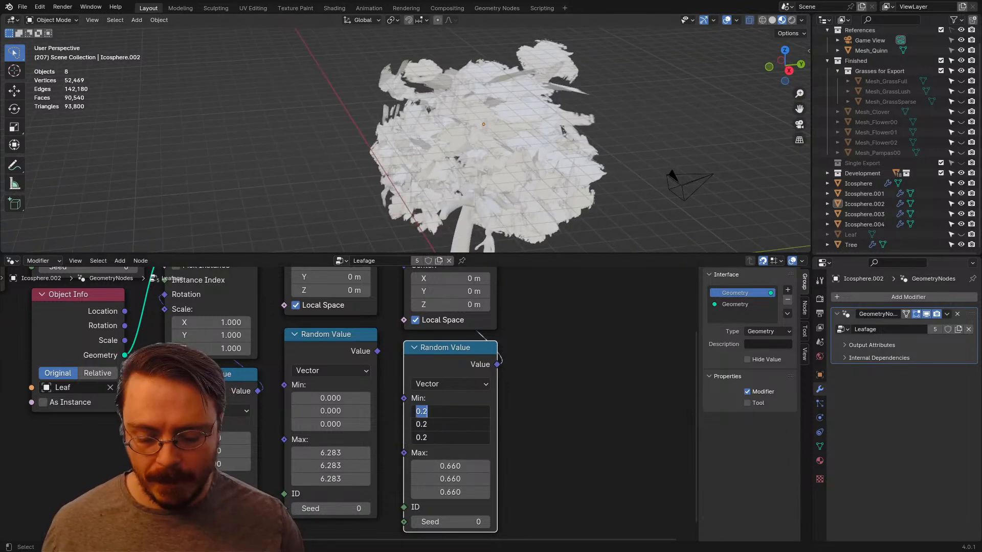
key("Return")
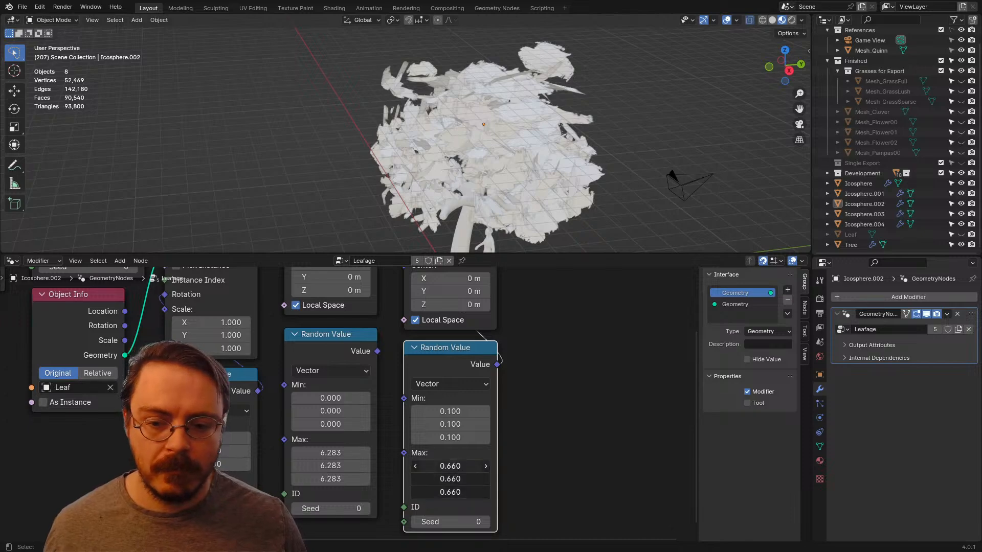
key("Return")
Step: Set the scale Random Value node's maximum to 0.75 and minimum to 0.15 on all three axes
middle_click_drag(439, 177, 511, 166)
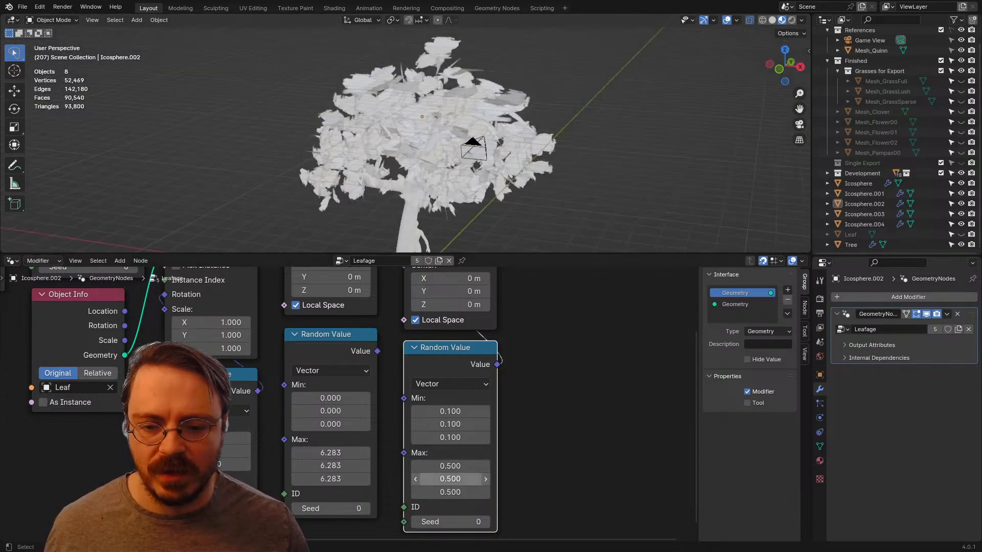
left_click_drag(450, 466, 450, 492)
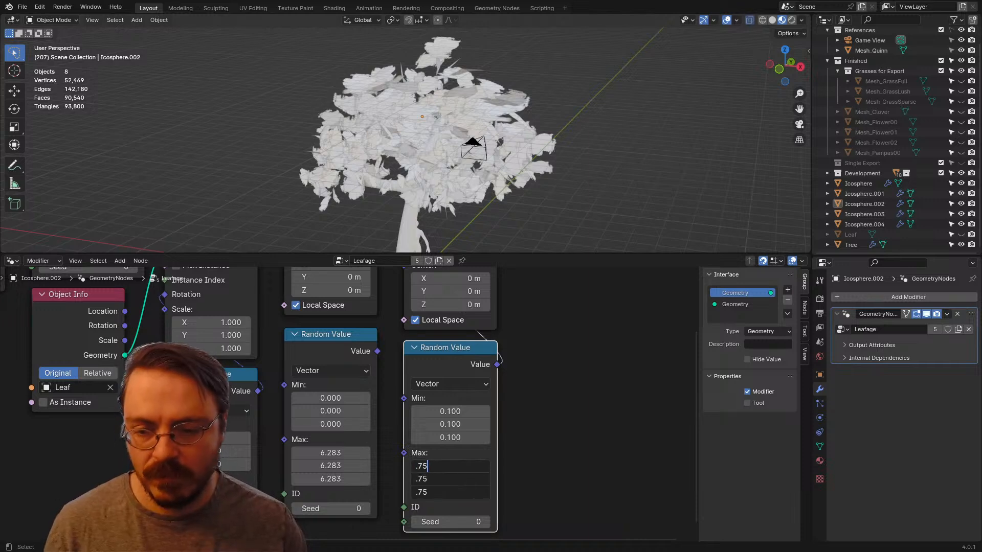
key("Return")
left_click_drag(450, 411, 449, 438)
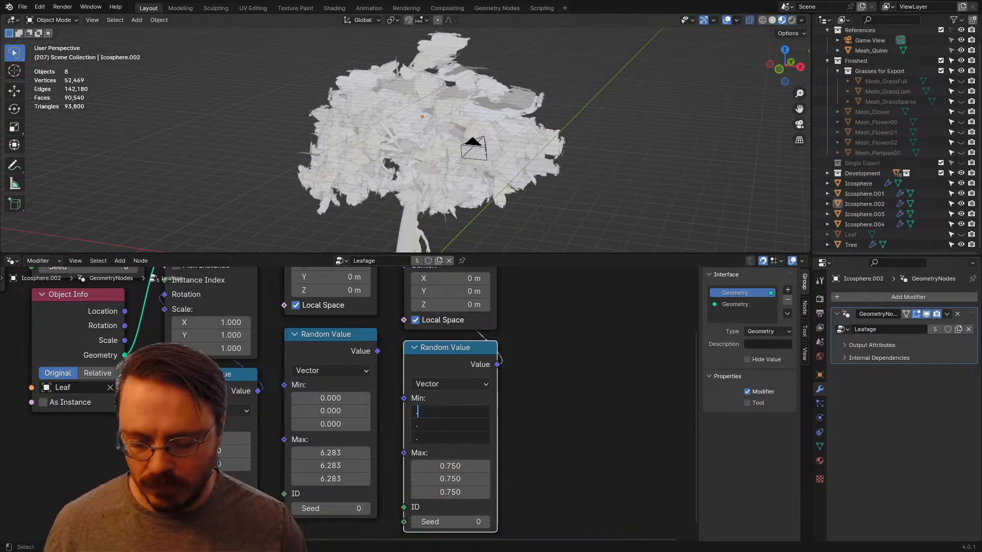
key("Return")
Step: Set the Random Value node below Translate Instances to a minimum of -0.5 and a maximum of 0.5 on all three axes
middle_click_drag(440, 177, 675, 110)
scroll(349, 404, "down", 2)
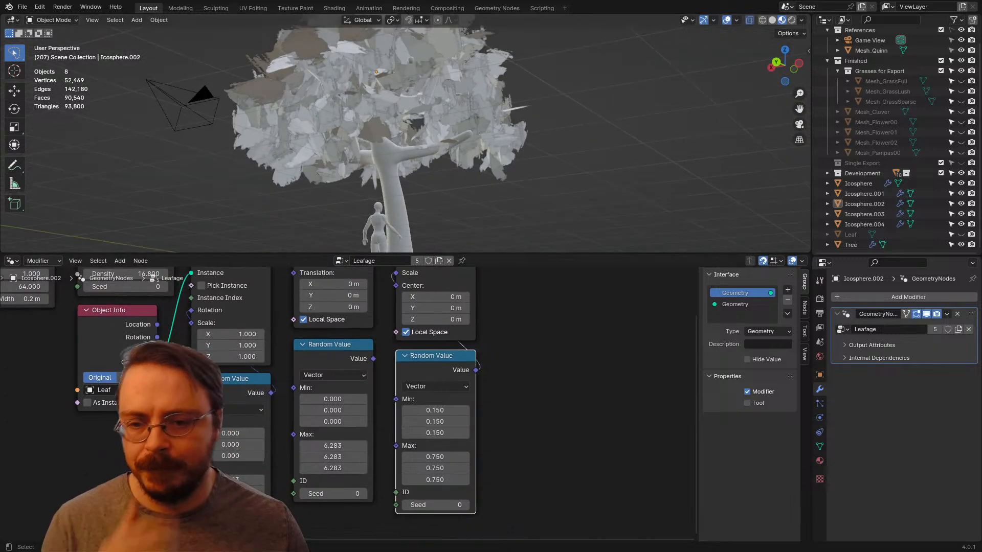
middle_click_drag(491, 153, 348, 205)
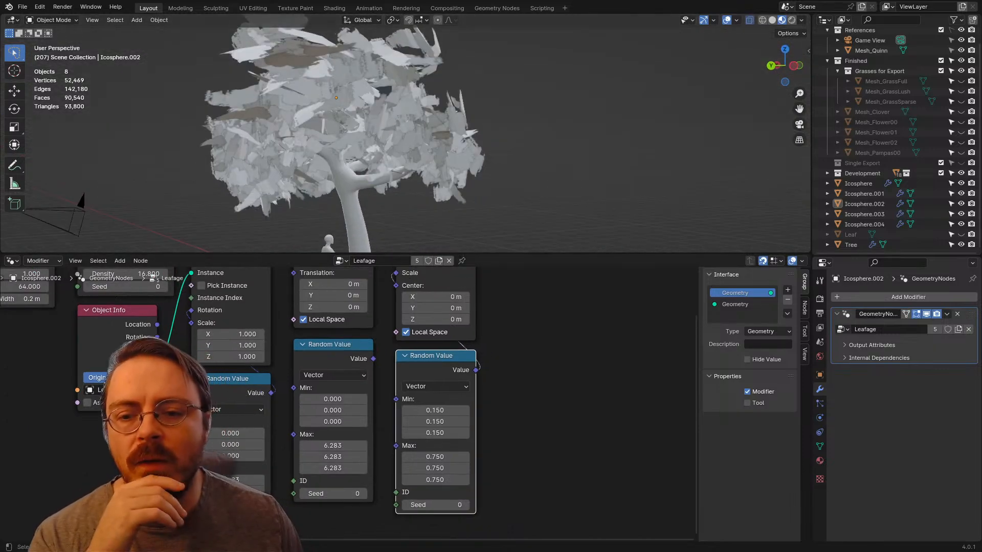
middle_click_drag(317, 388, 375, 399)
scroll(358, 413, "up", 1)
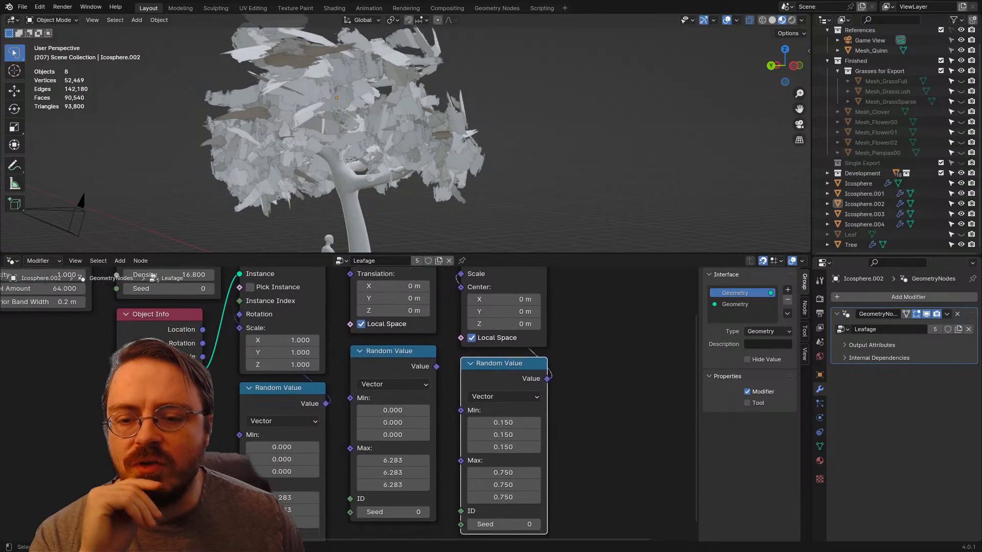
middle_click_drag(393, 432, 395, 385)
scroll(396, 385, "up", 2)
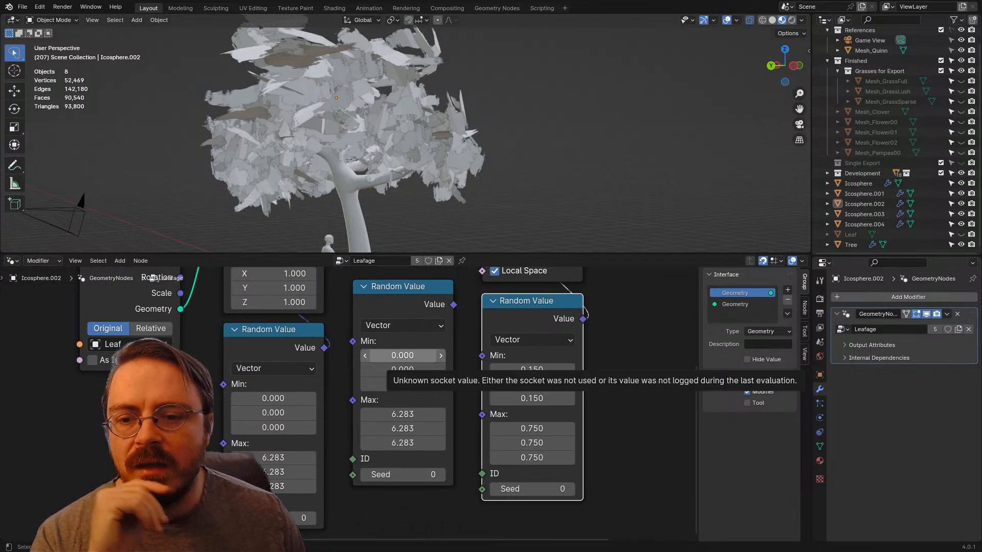
left_click_drag(394, 355, 395, 385)
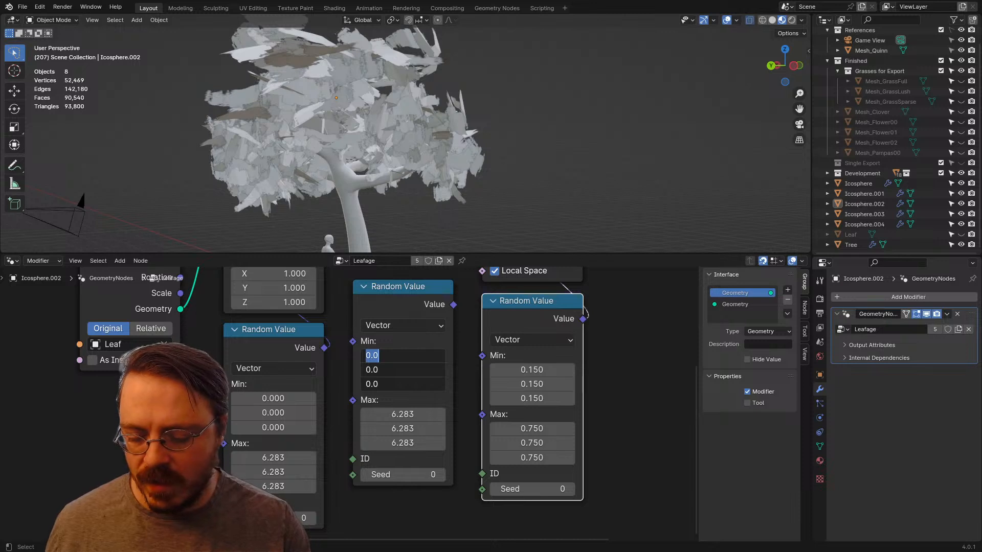
type("-.5")
key("Return")
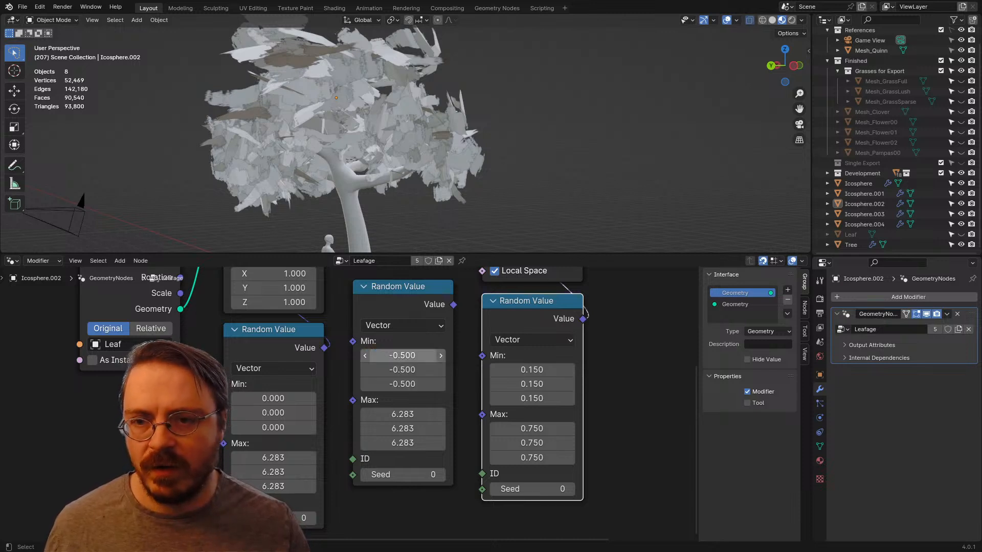
left_click_drag(395, 414, 394, 443)
type(".5")
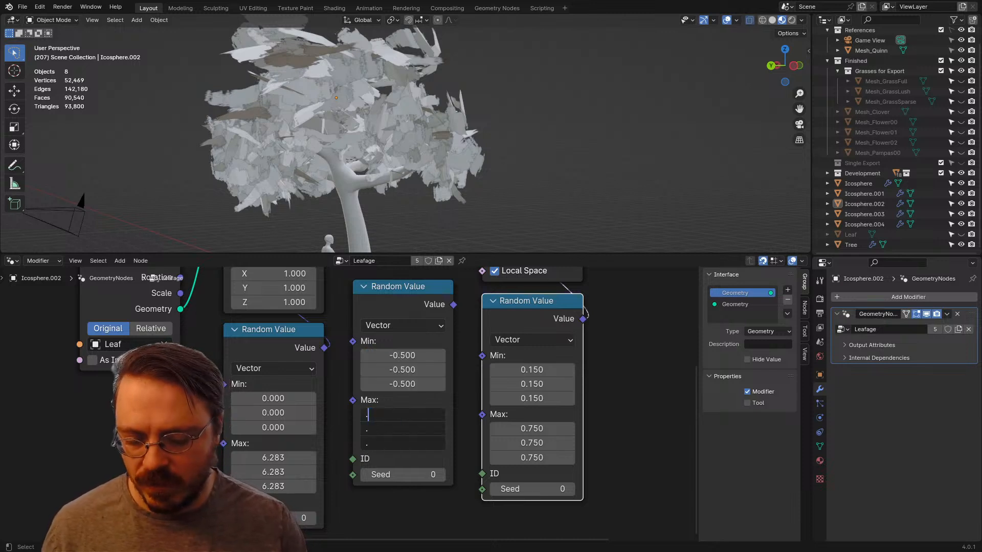
key("Return")
Step: Connect the -0.5 to 0.5 Random Value output to the Translation input of the Translate Instances node
right_click(616, 299)
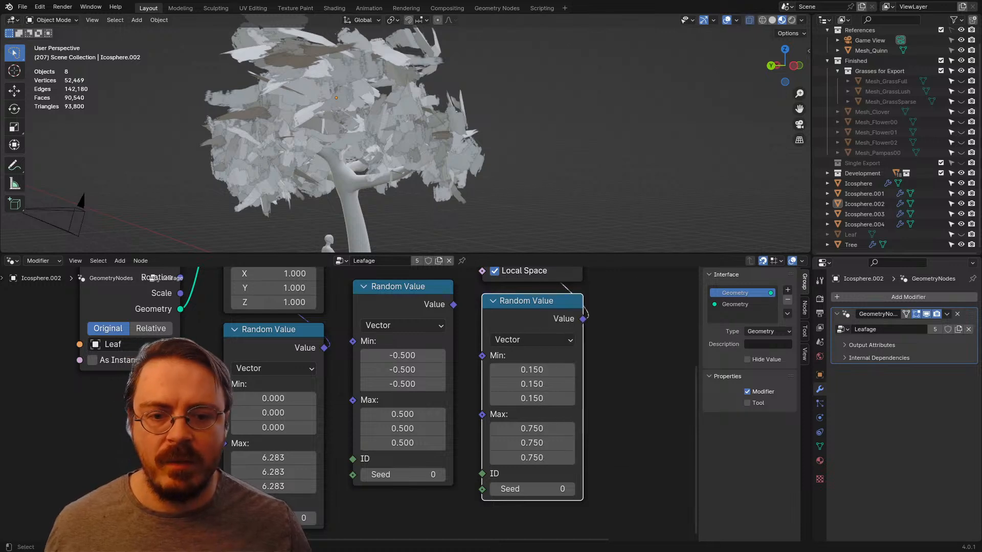
middle_click_drag(621, 379, 629, 505)
left_click(425, 415)
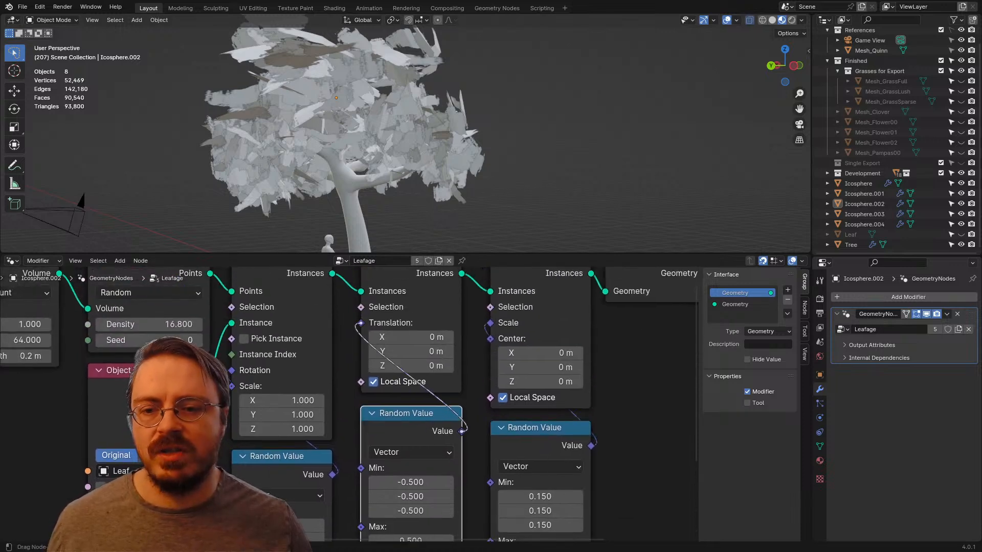
left_click_drag(462, 431, 361, 323)
scroll(357, 174, "down", 4)
middle_click_drag(352, 174, 506, 163)
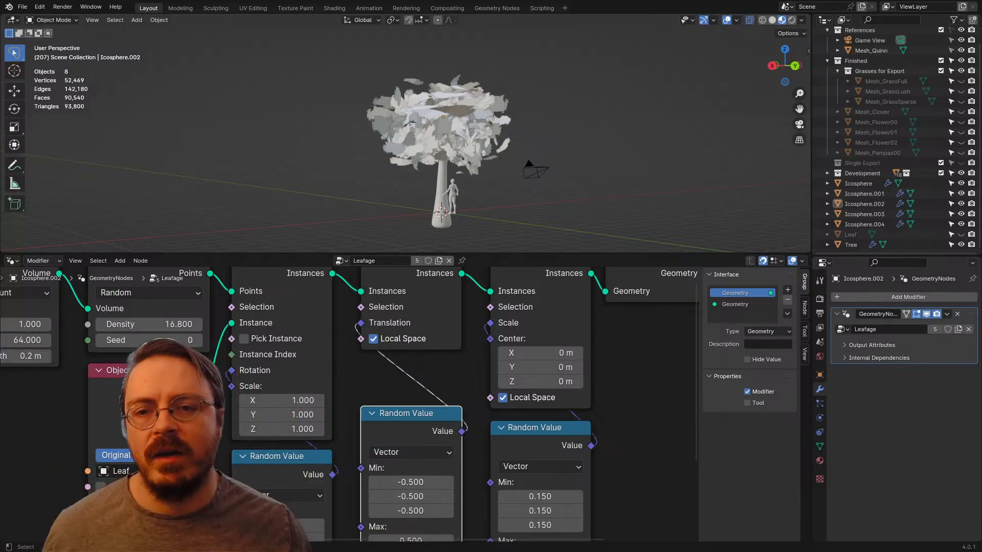
Step: Try a minimum of -1 on all three axes of the translation Random Value node, and undo it
middle_click_drag(450, 158, 483, 107)
scroll(506, 173, "up", 3)
left_click(514, 176)
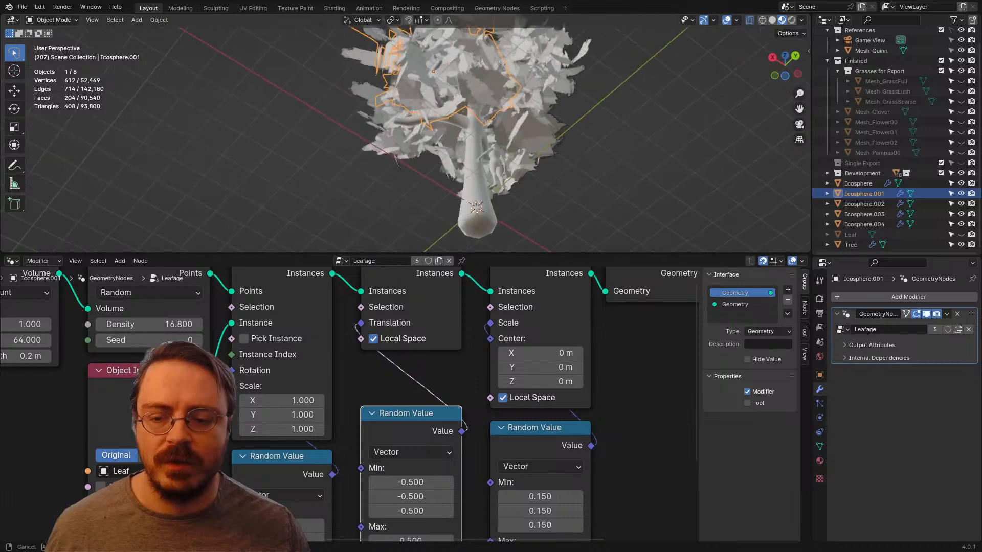
middle_click_drag(416, 463, 404, 396)
left_click_drag(398, 416, 398, 444)
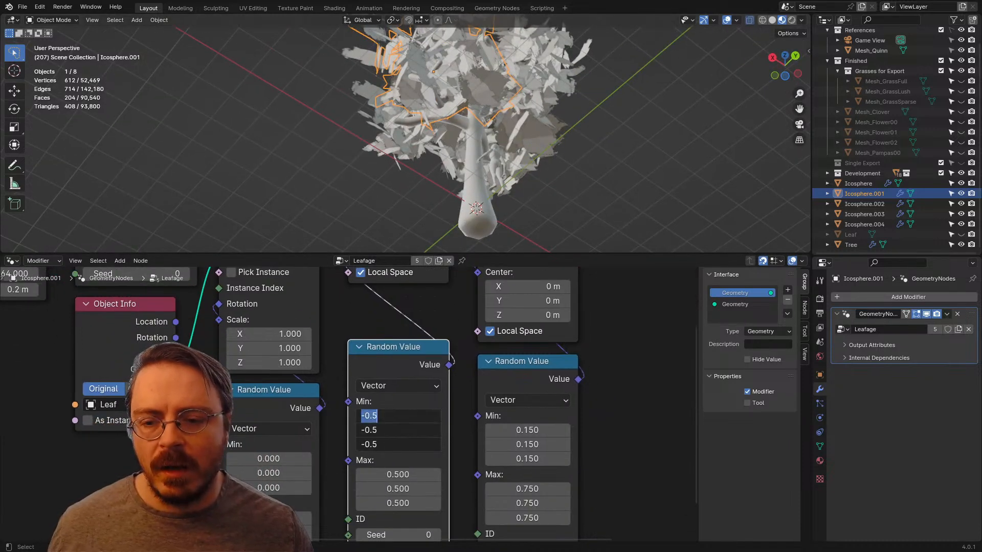
key("Return")
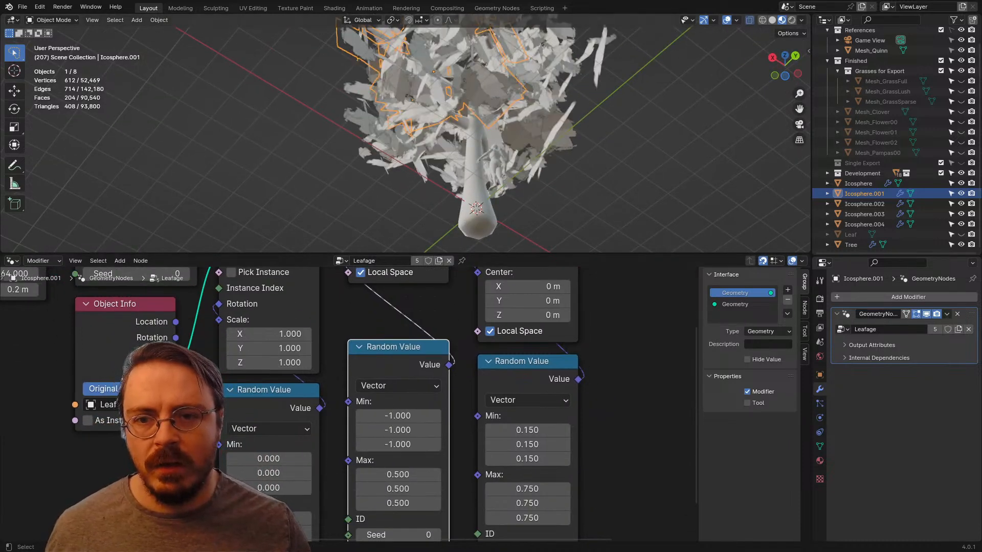
middle_click_drag(419, 118, 629, 179)
key("ctrl+z")
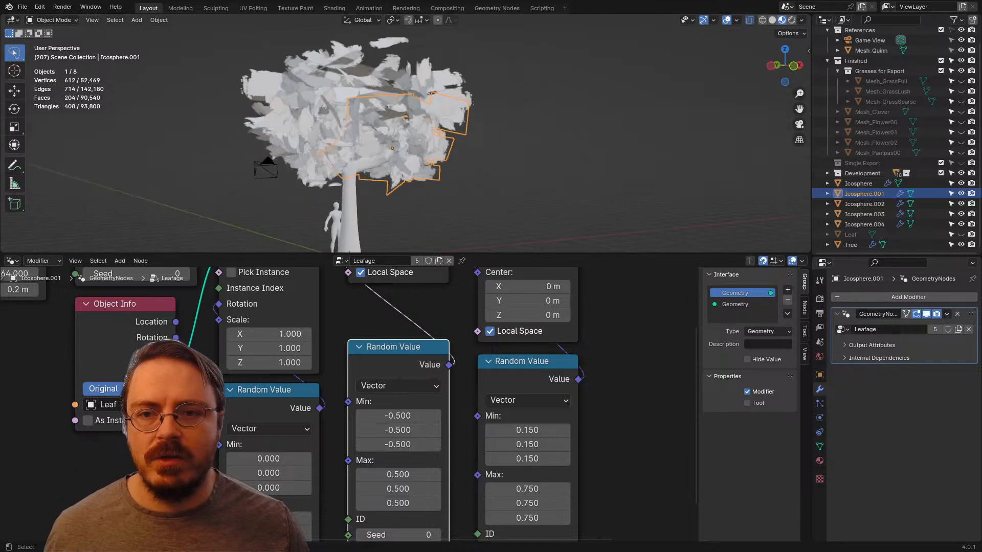
Step: Widen the translation Random Value range to a minimum of -0.75 and a maximum of 0.75 on all axes, and deselect the clump
left_click_drag(398, 415, 398, 444)
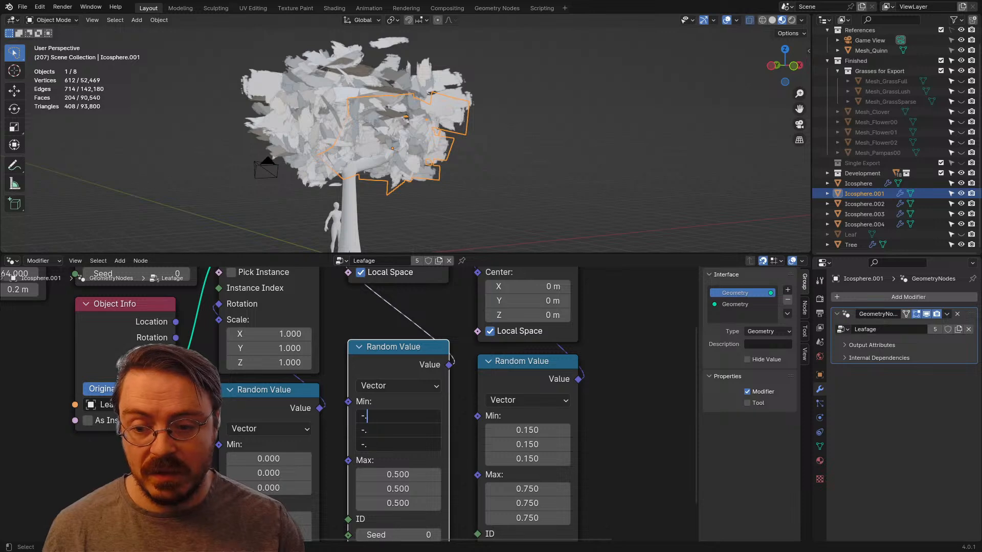
key("Return")
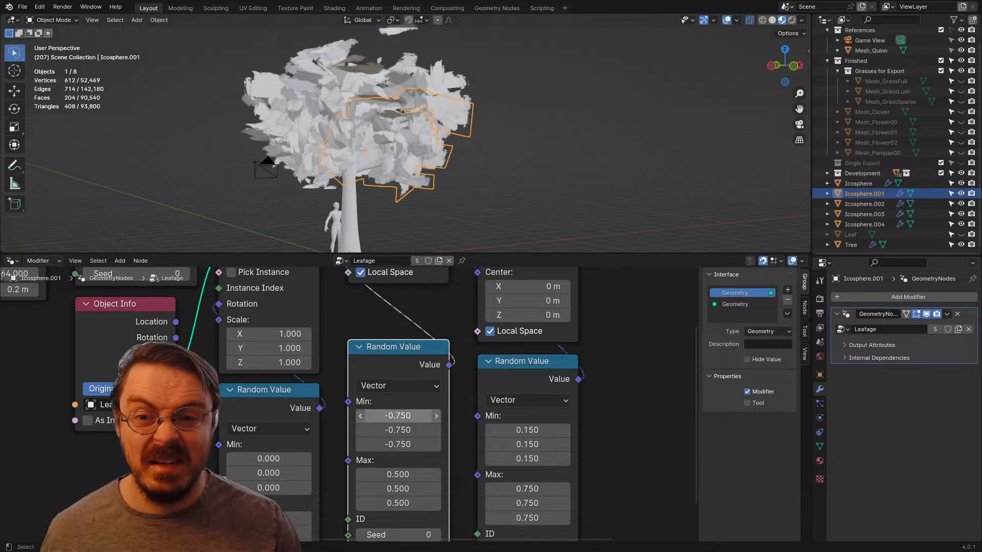
left_click_drag(398, 475, 398, 444)
key("Return")
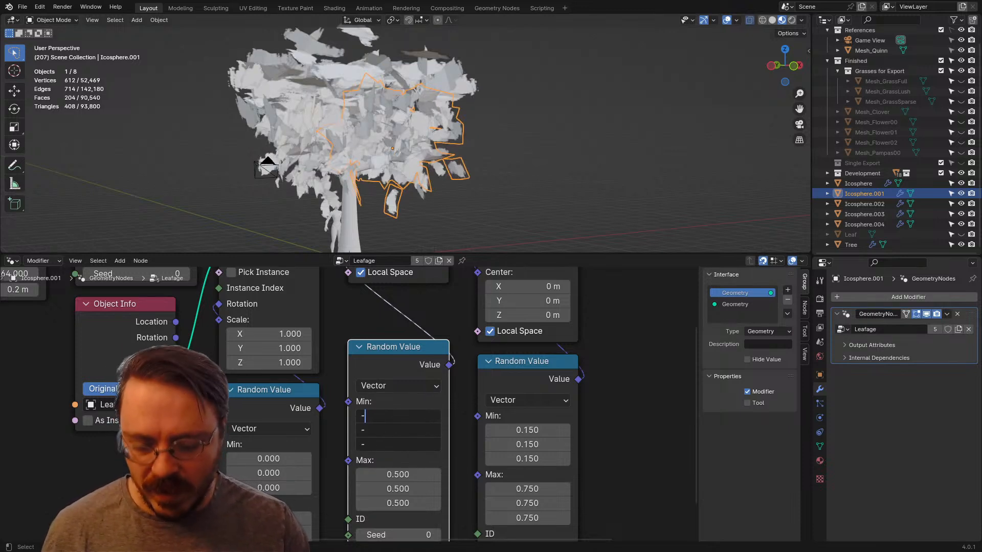
type("-0.75")
key("Return")
left_click_drag(398, 474, 398, 504)
type(".75")
key("Return")
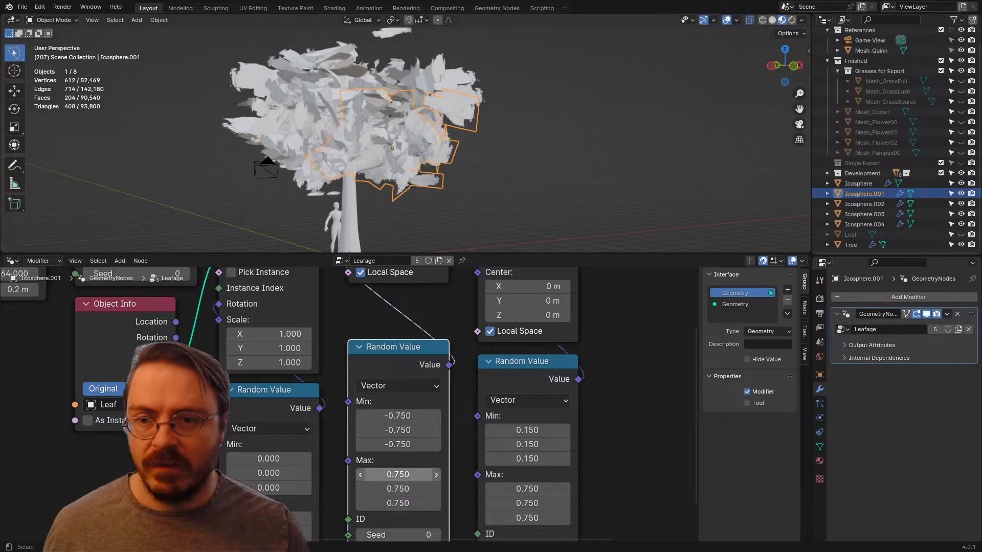
left_click(604, 163)
middle_click_drag(603, 164, 650, 145)
scroll(726, 169, "down", 3)
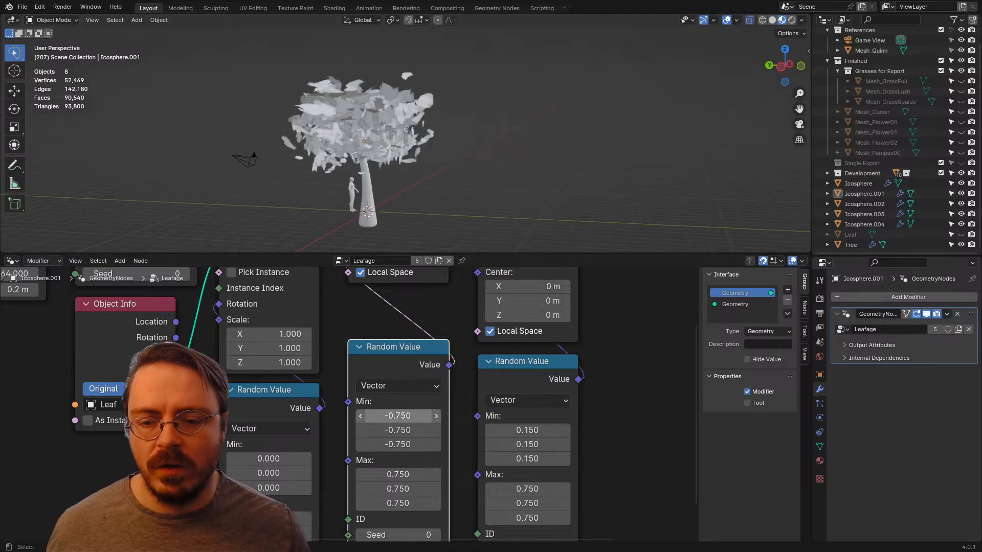
Step: Set the translation Random Value node's minimum back to -0.5 and its maximum to 0.5 on all three axes
left_click_drag(398, 416, 397, 445)
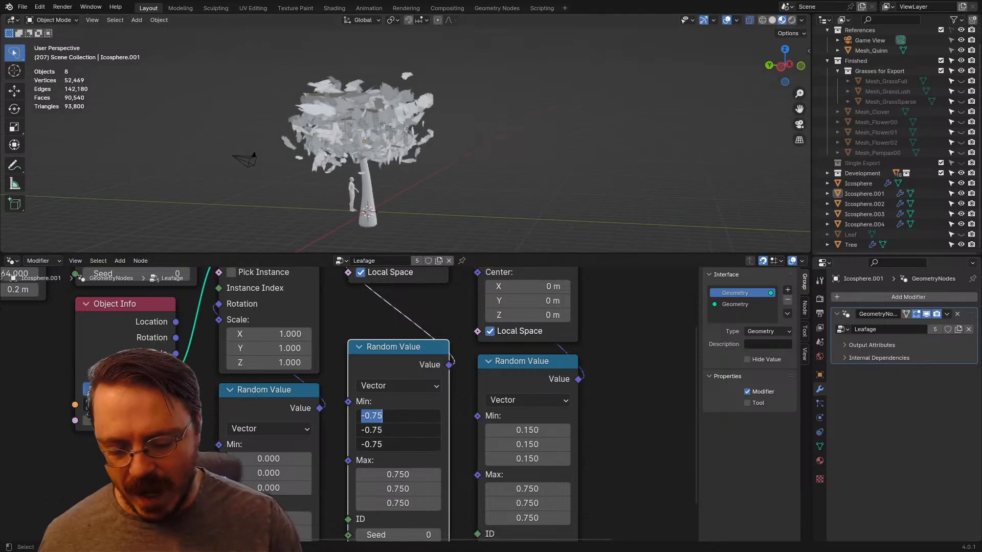
type("-0.5")
key("Return")
mouse_move(398, 474)
left_mouse_down()
mouse_move(398, 488)
mouse_move(398, 475)
left_mouse_up()
type(".05")
key("Return")
type(".")
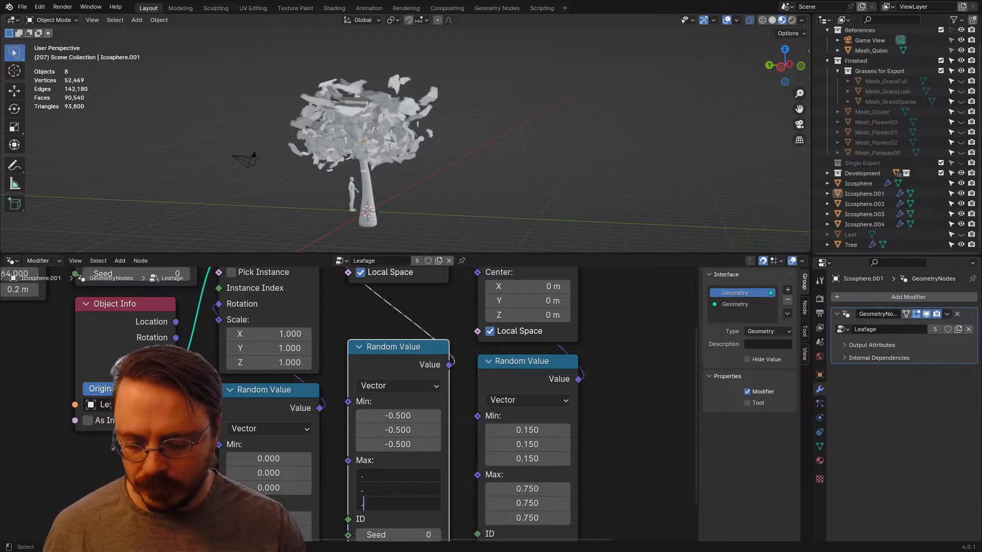
type("5")
key("Return")
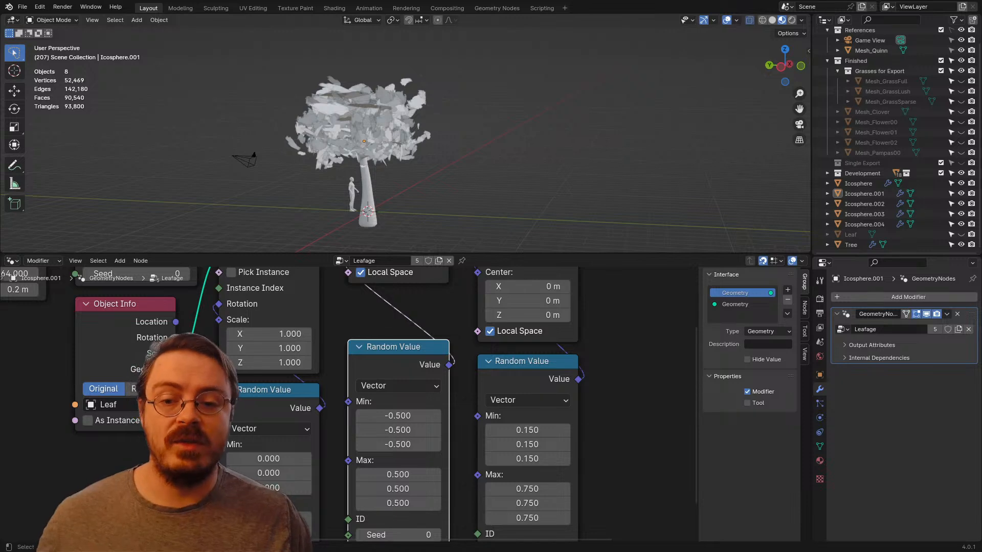
Step: Look over the Leafage node tree and examine the scattered leaves around the crown from several angles
middle_click_drag(398, 348, 391, 426)
left_click_drag(391, 425, 391, 382)
scroll(365, 394, "down", 2)
middle_click_drag(471, 409, 315, 378)
scroll(320, 386, "down", 1)
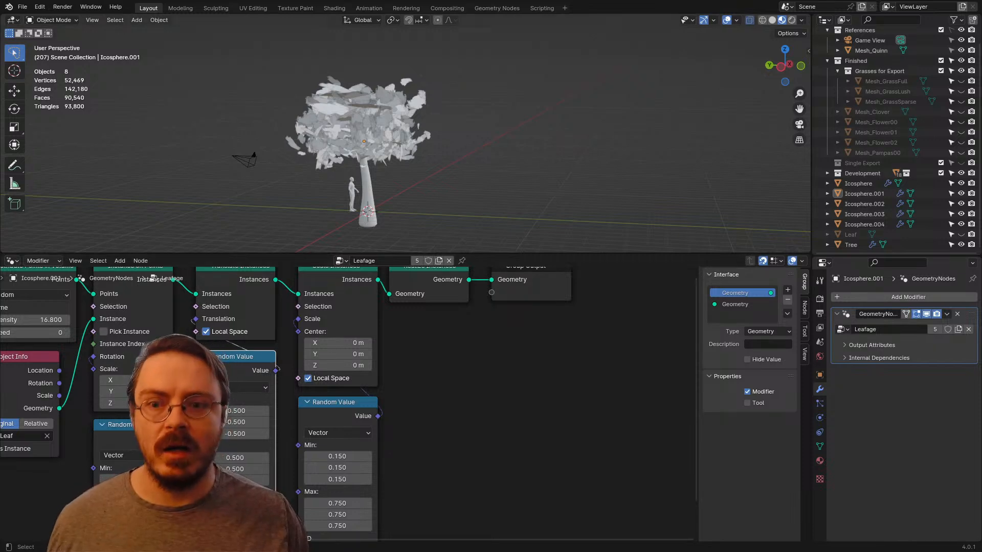
middle_click_drag(337, 98, 429, 120)
left_click(430, 104)
scroll(429, 120, "up", 4)
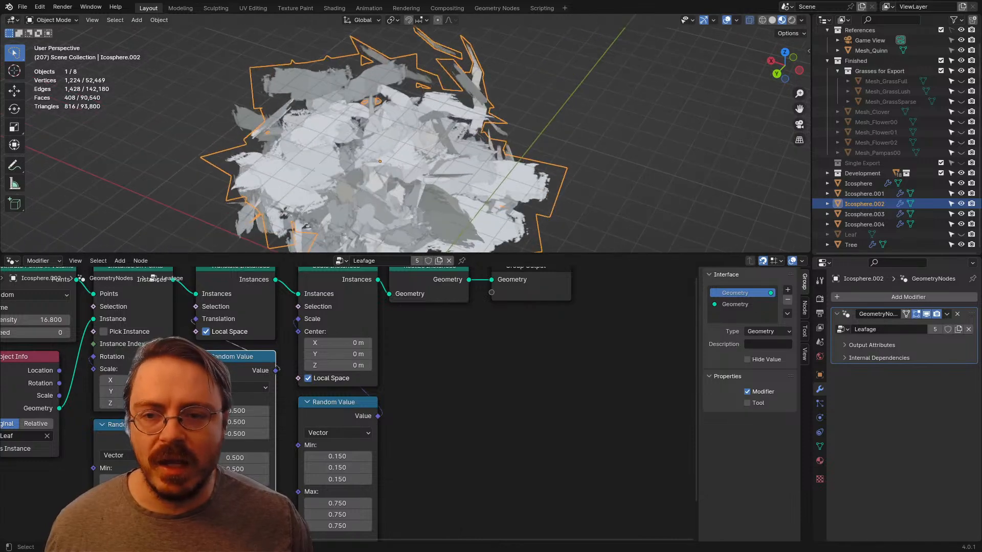
left_click_drag(434, 254, 435, 415)
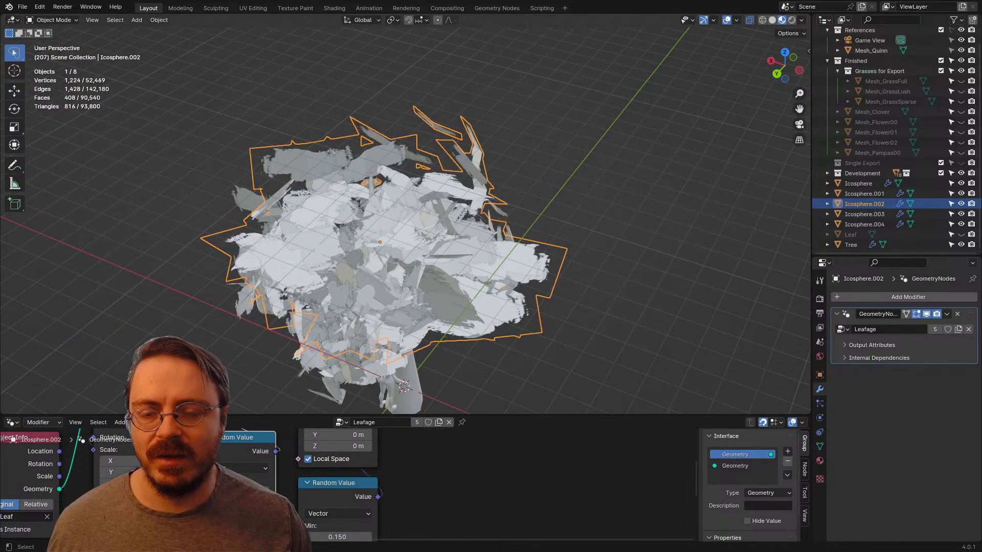
middle_click_drag(440, 307, 616, 289)
key("alt+a")
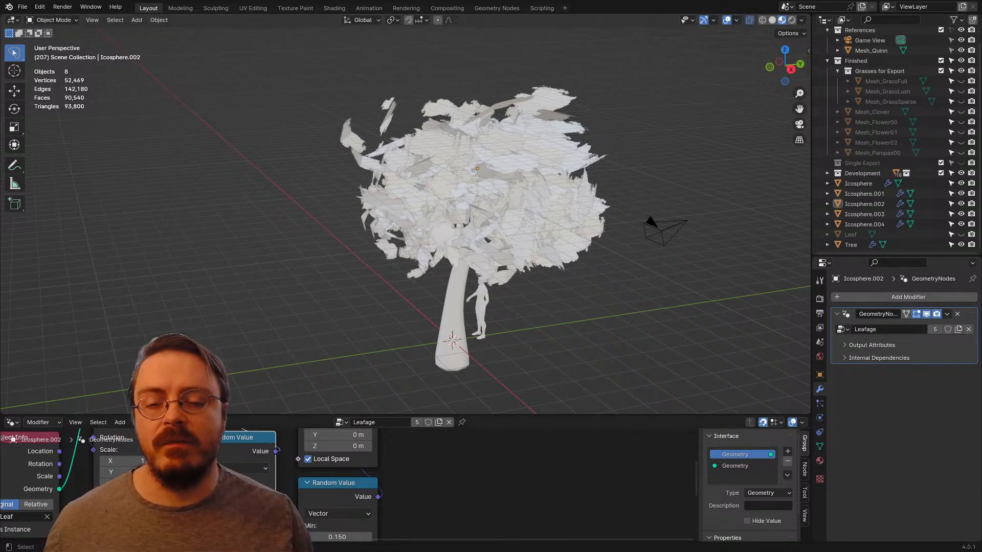
left_click_drag(389, 415, 388, 243)
middle_click_drag(271, 358, 389, 357)
scroll(389, 358, "down", 4)
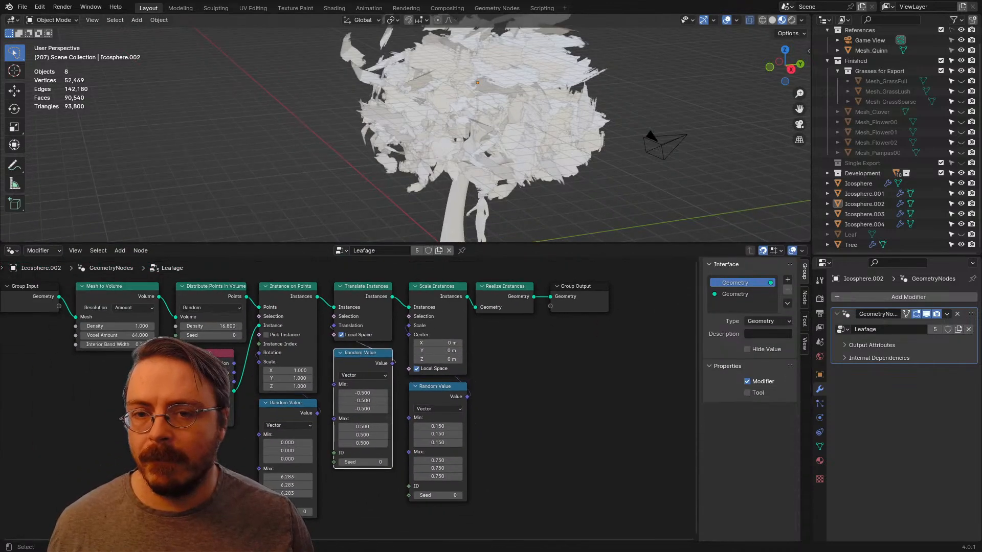
middle_click_drag(389, 358, 358, 355)
Step: Enlarge the viewport, select the Icosphere.002 clump, and hide Icosphere, Icosphere.001, Icosphere.003 and Icosphere.004
left_click_drag(388, 243, 389, 454)
middle_click_drag(399, 307, 521, 286)
middle_click_drag(450, 205, 481, 240)
scroll(480, 225, "up", 3)
left_click(481, 225)
scroll(481, 225, "down", 3)
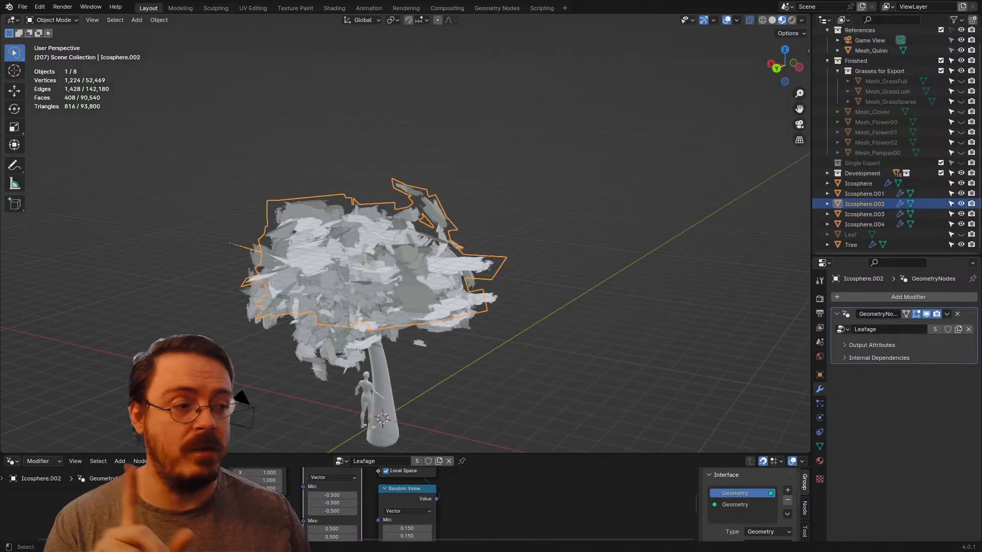
scroll(405, 234, "up", 3)
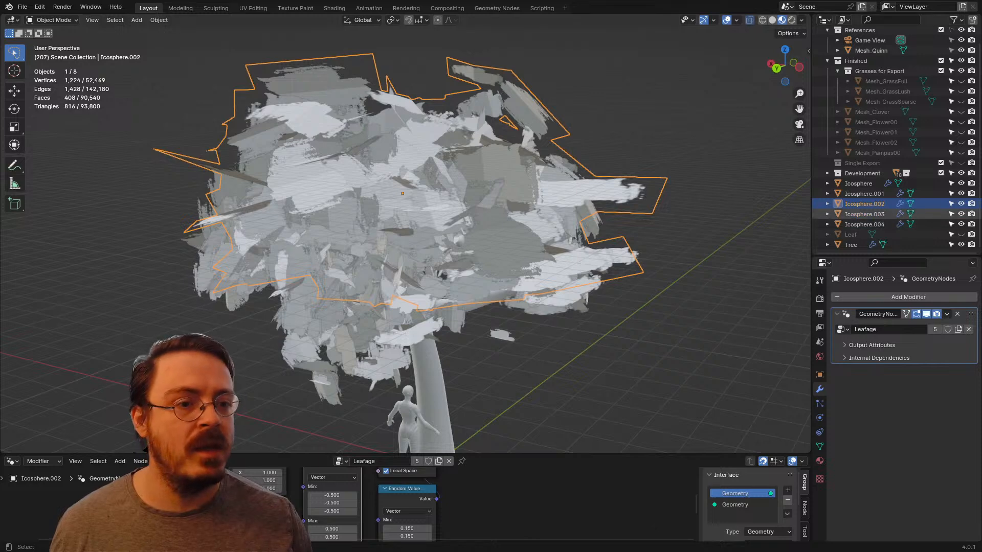
left_click(960, 214)
left_click(960, 224)
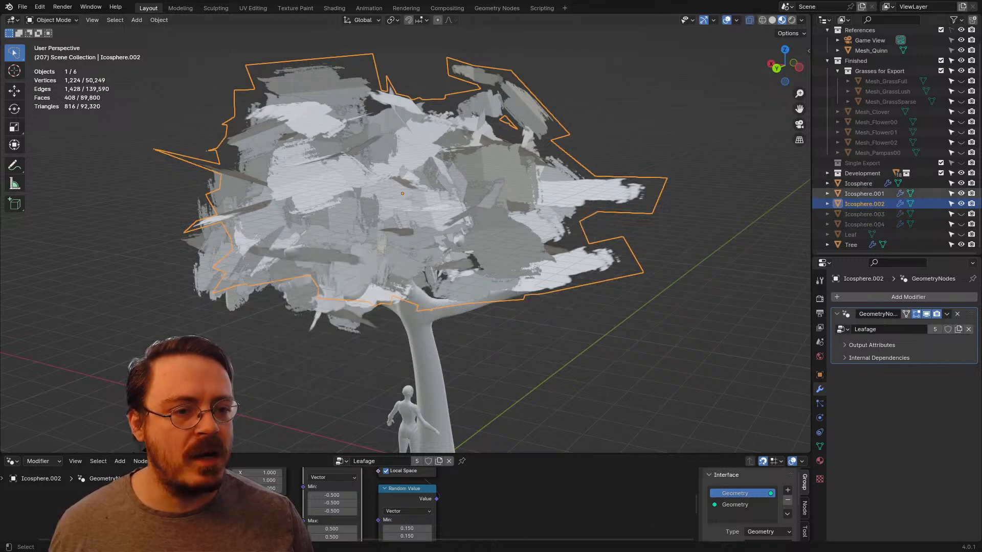
left_click(961, 194)
left_click(961, 183)
scroll(405, 235, "down", 3)
middle_click_drag(404, 230, 563, 230)
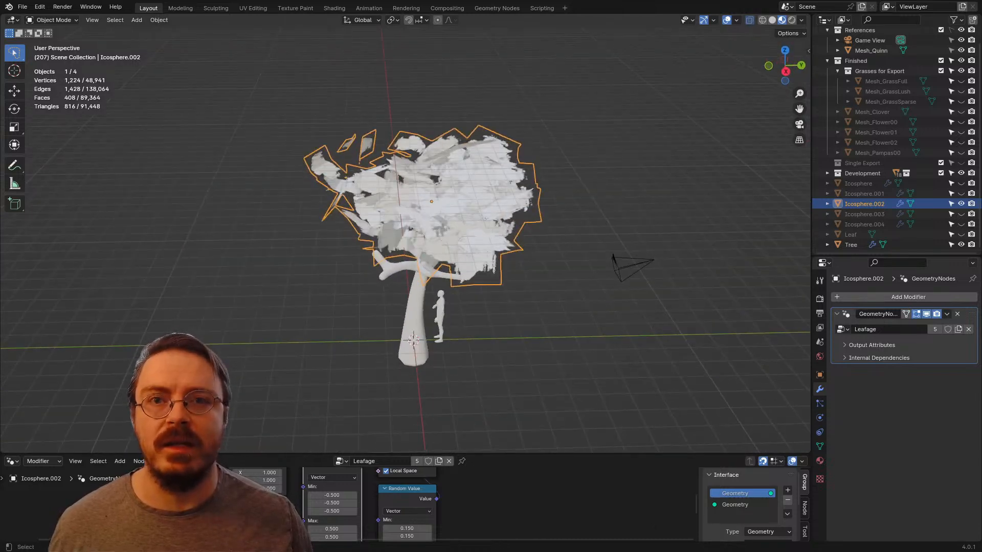
Step: Duplicate the Icosphere.002 clump in place and remove the Geometry Nodes modifier from the copy
key("shift+d")
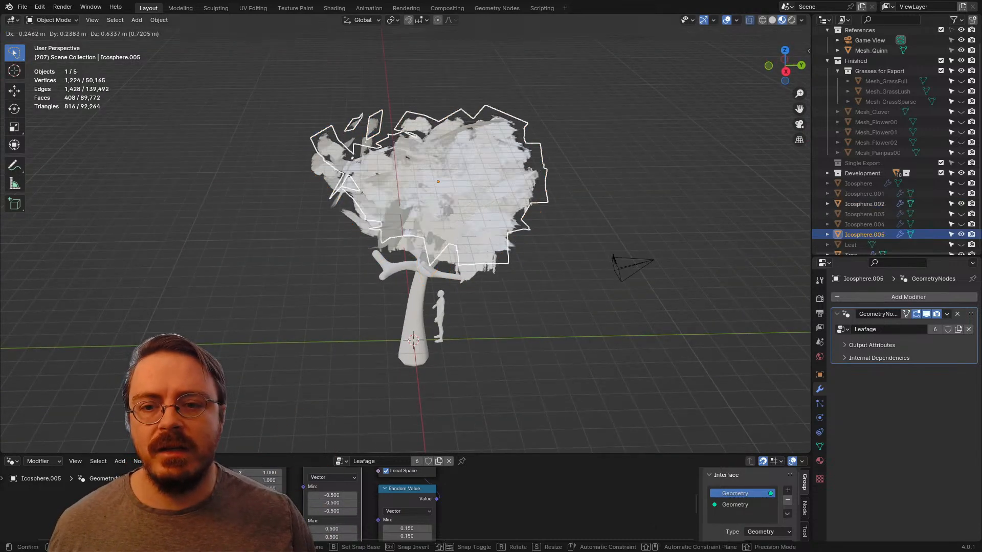
key("Escape")
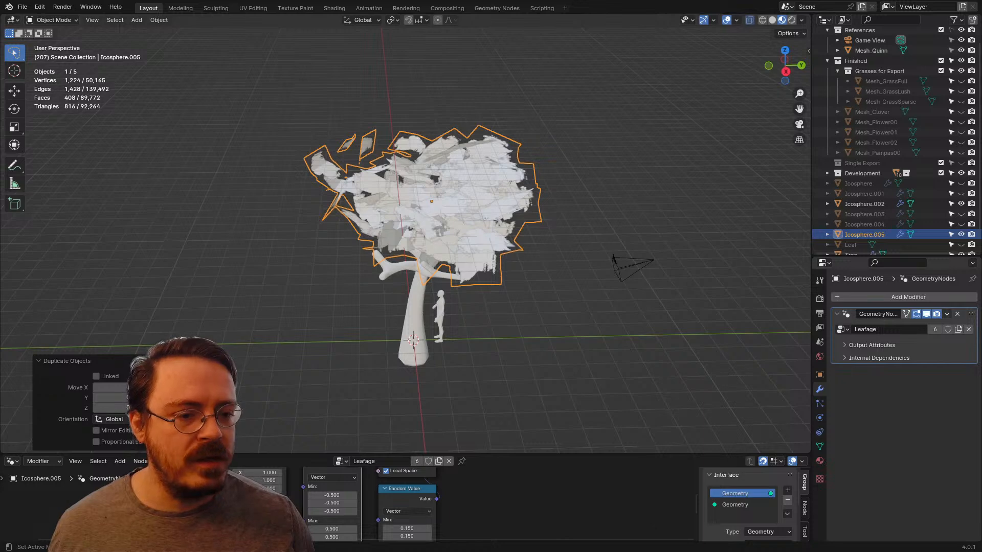
left_click(957, 314)
middle_click_drag(613, 230, 768, 226)
scroll(404, 230, "up", 4)
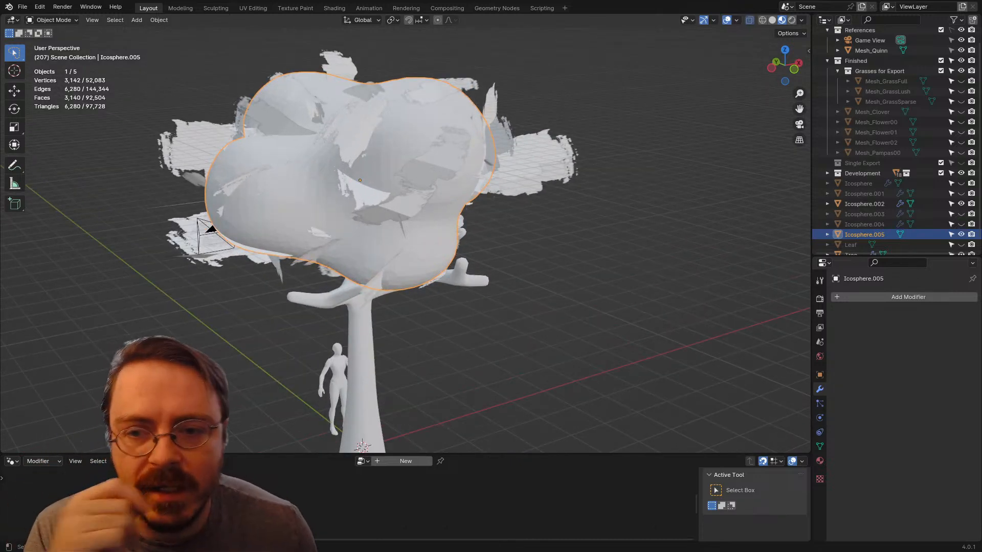
middle_click_drag(562, 204, 548, 184)
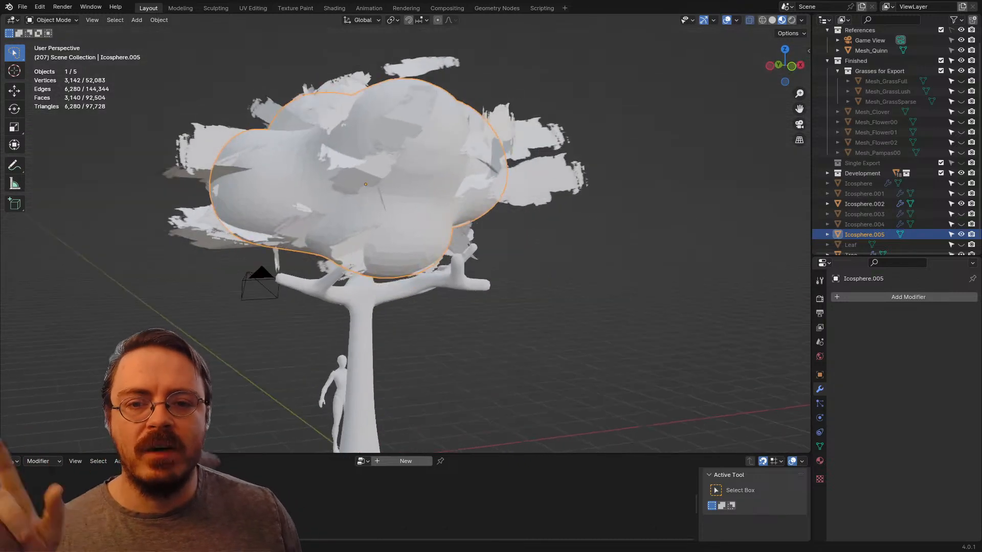
Step: Select the Icosphere.002 leaf cards and apply their Geometry Nodes modifier to make the scattered leaves real mesh
left_click(544, 179)
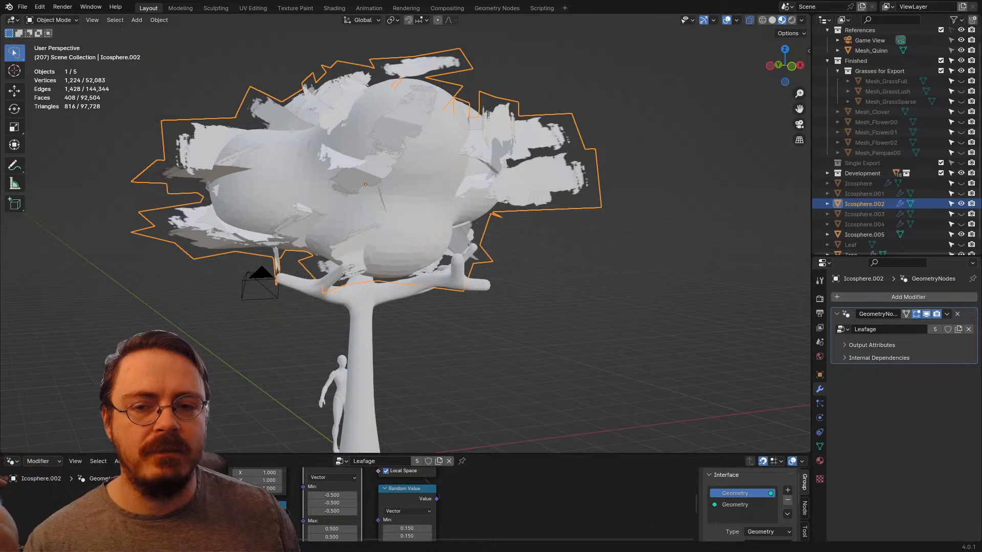
left_click(425, 200)
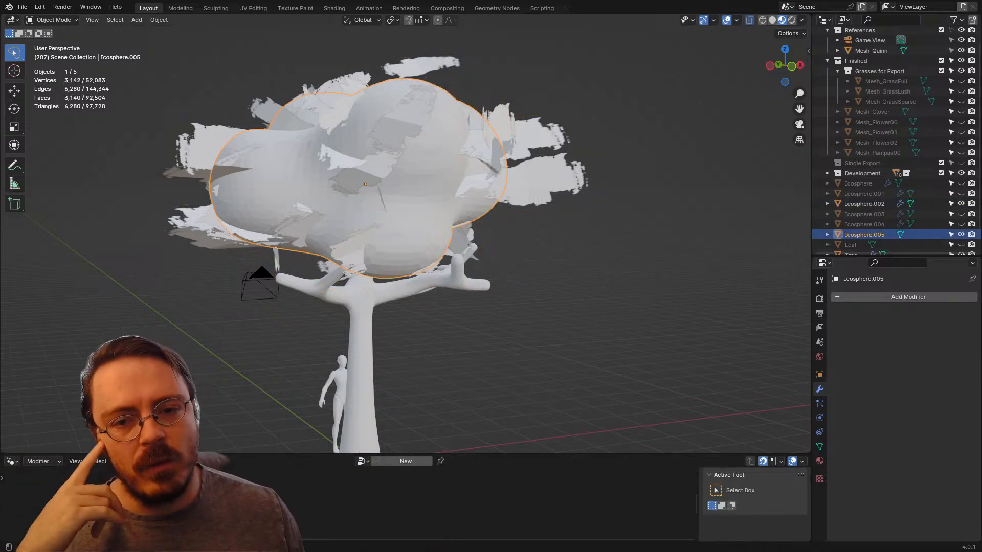
left_click(543, 179)
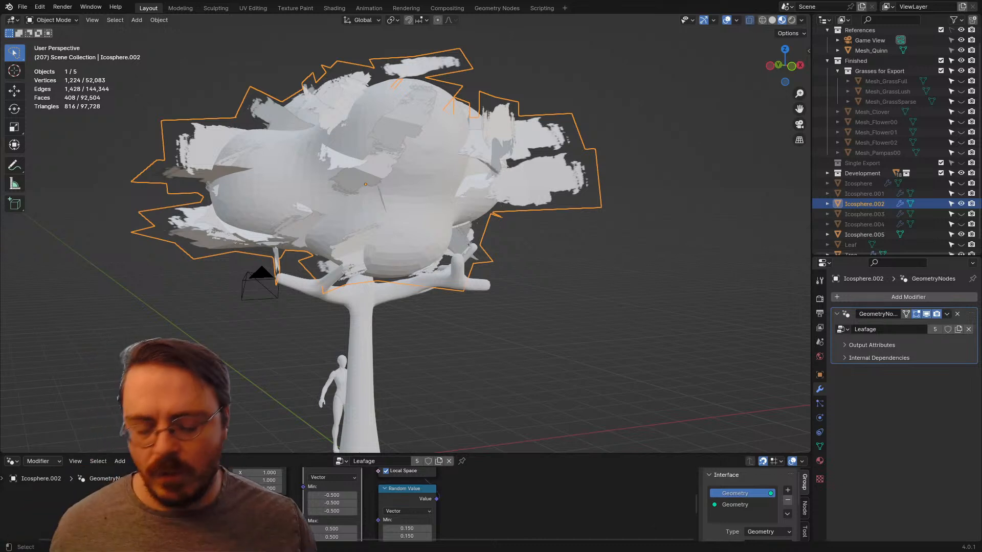
key("ctrl+a")
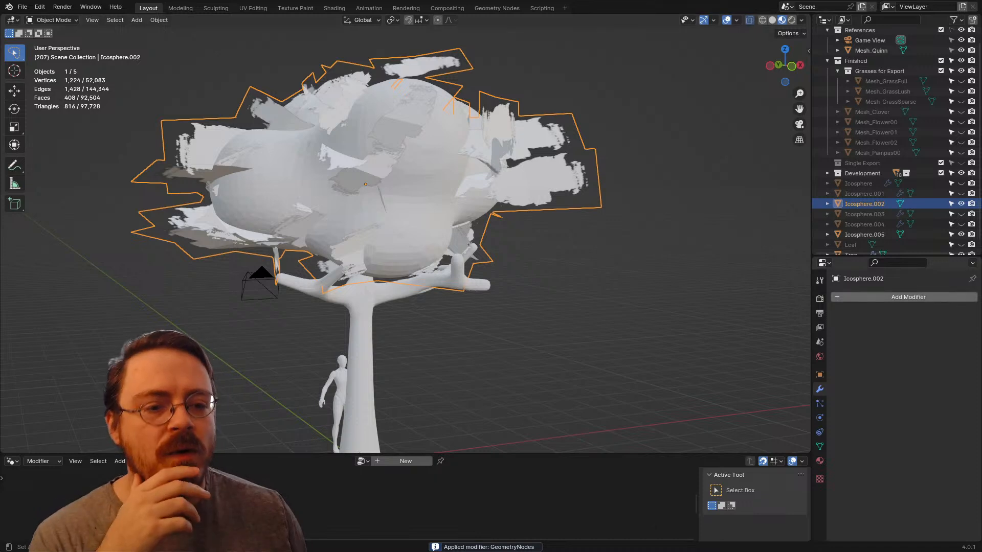
Step: Start adding a modifier from the Edit category to the Icosphere.002 leaf mesh
left_click(838, 297)
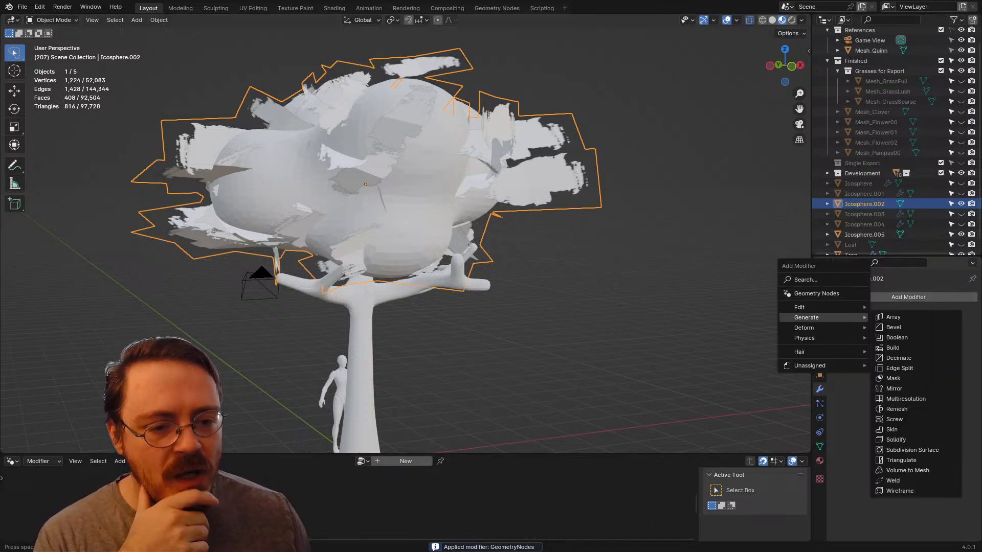
mouse_move(818, 307)
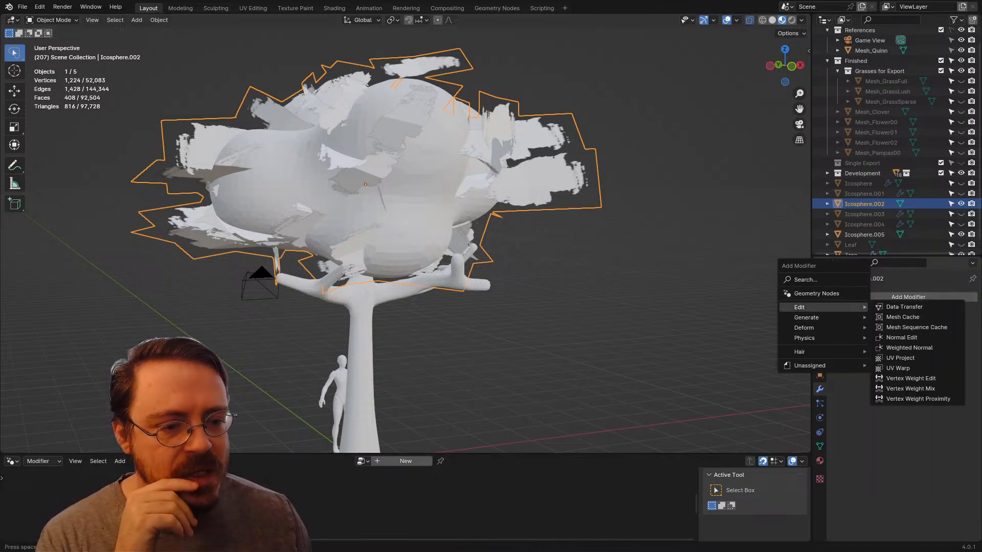
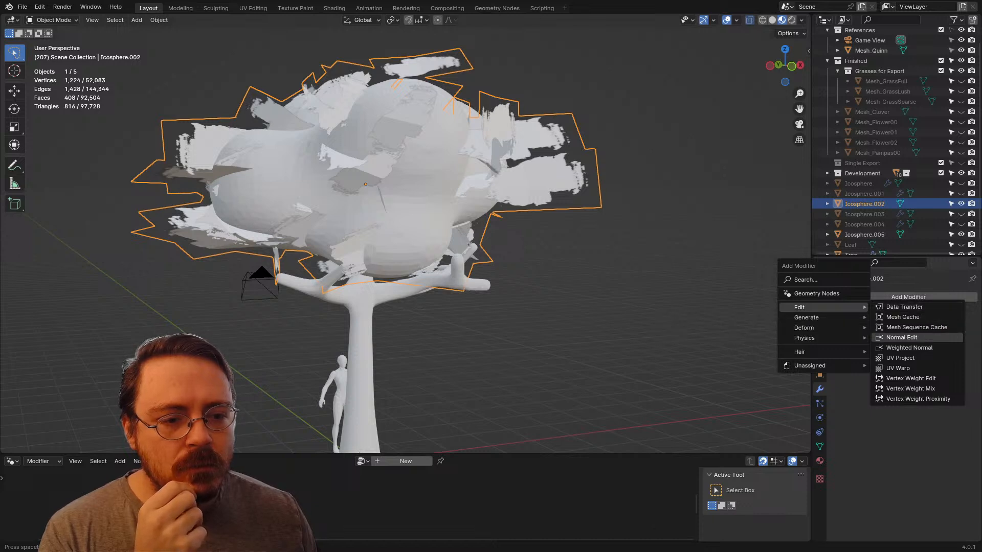
Step: Discard the trial Normal Edit modifier and add a Data Transfer modifier to the Icosphere.002 leaf mesh
left_click(902, 337)
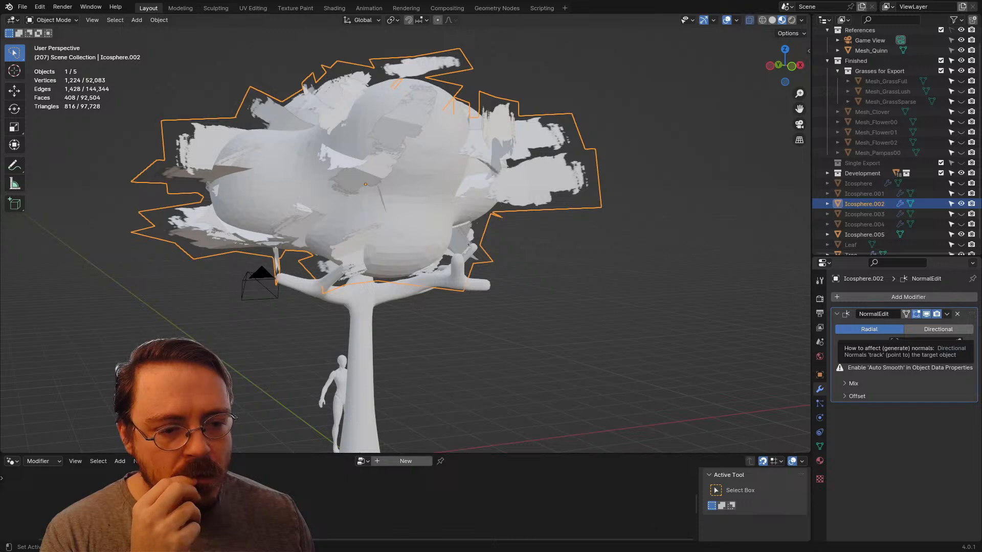
left_click(957, 314)
left_click(914, 300)
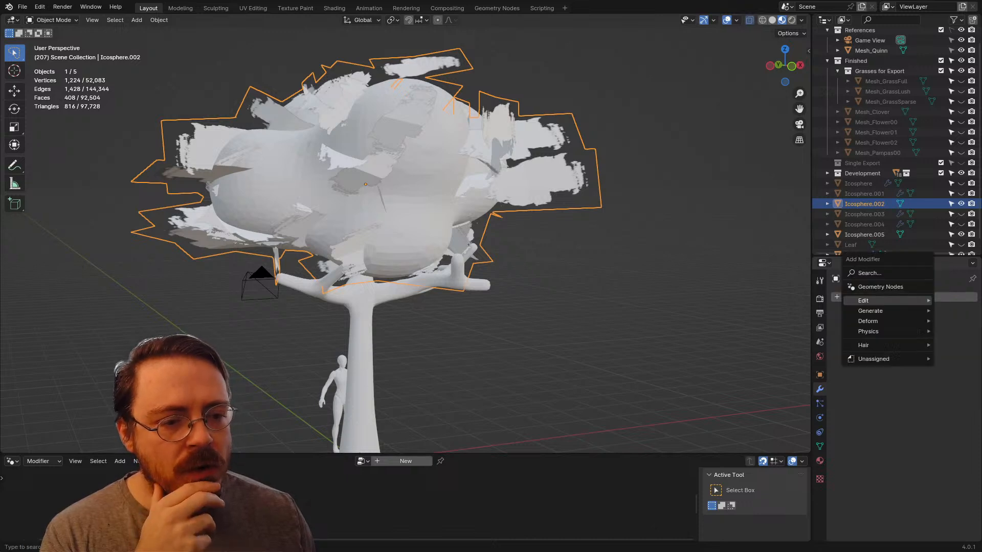
mouse_move(870, 301)
left_click(782, 300)
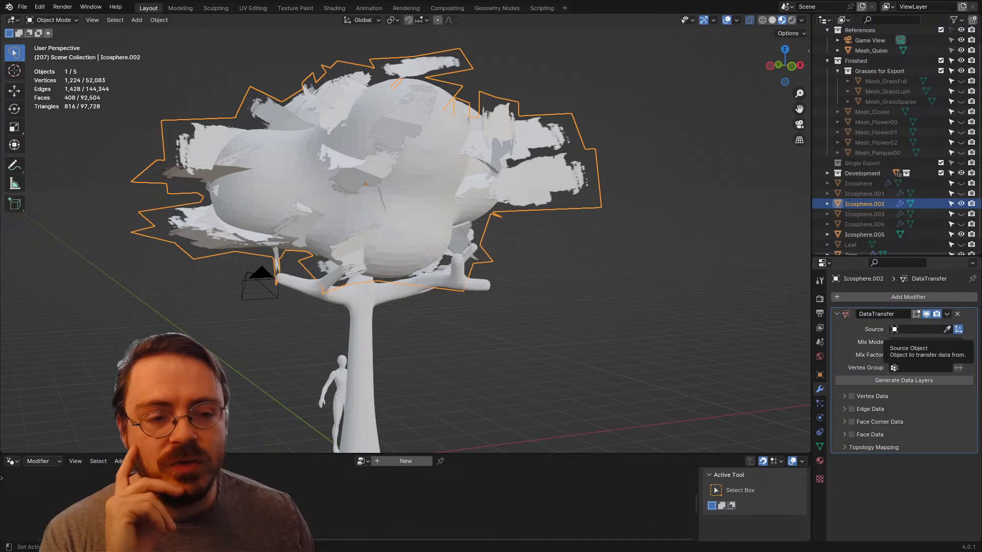
Step: Set the Icosphere.005 clump as the source object of the Data Transfer modifier
left_click(919, 330)
key("Escape")
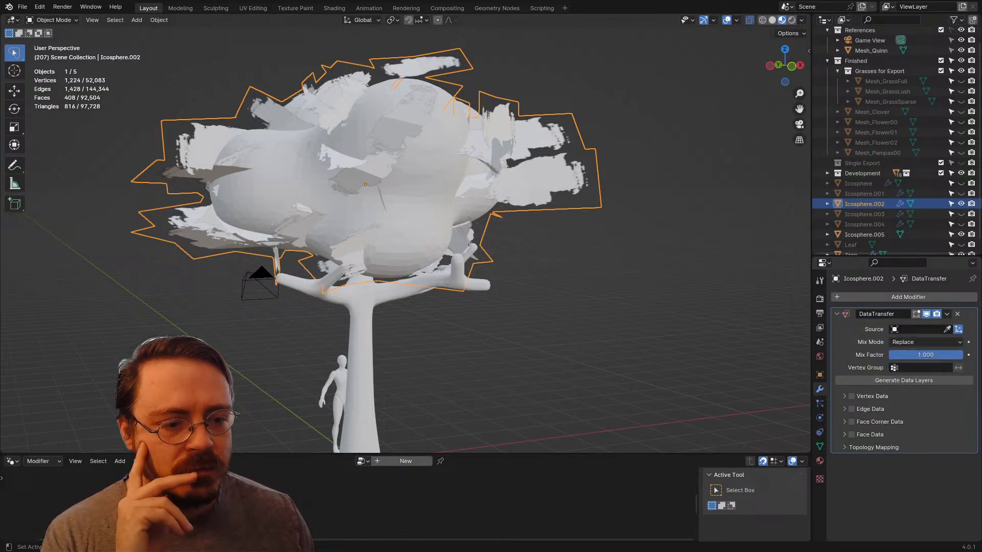
left_click(947, 329)
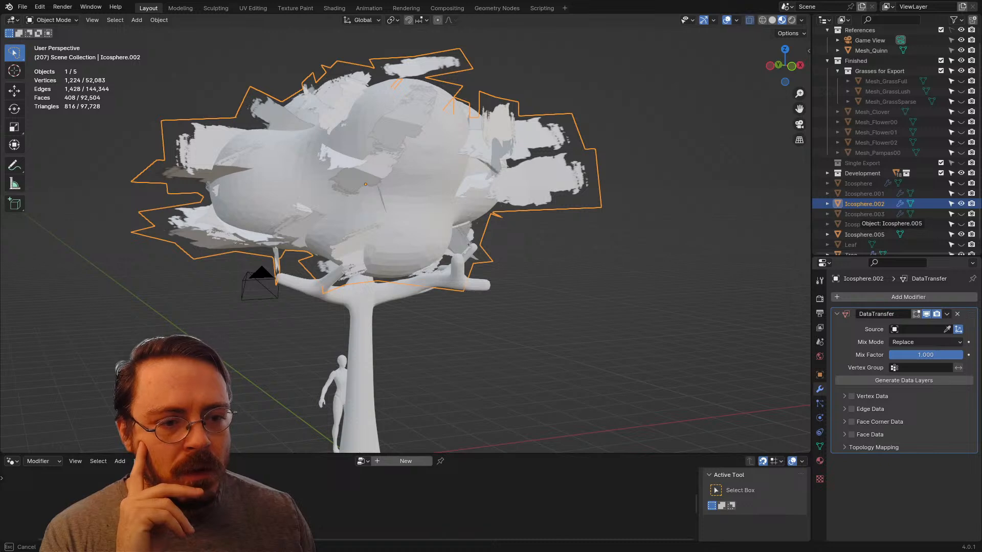
left_click(864, 234)
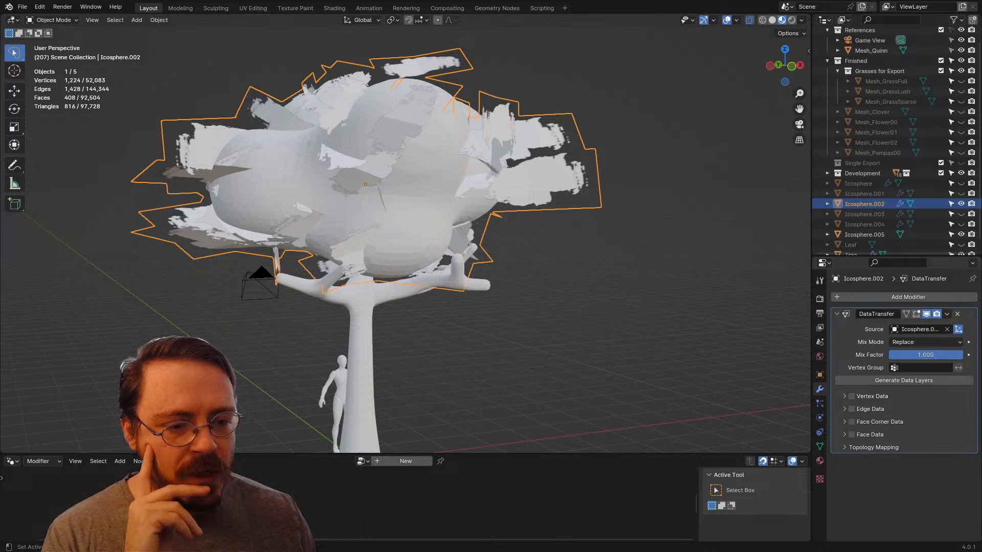
Step: Look through the Vertex Data, Edge Data and Face Corner Data options of the Data Transfer modifier
left_click(844, 397)
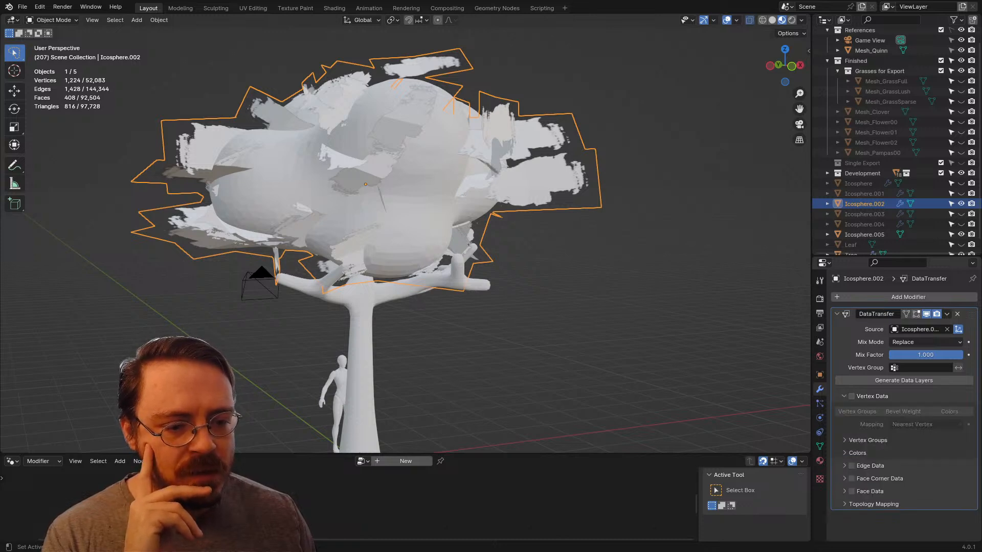
left_click(852, 396)
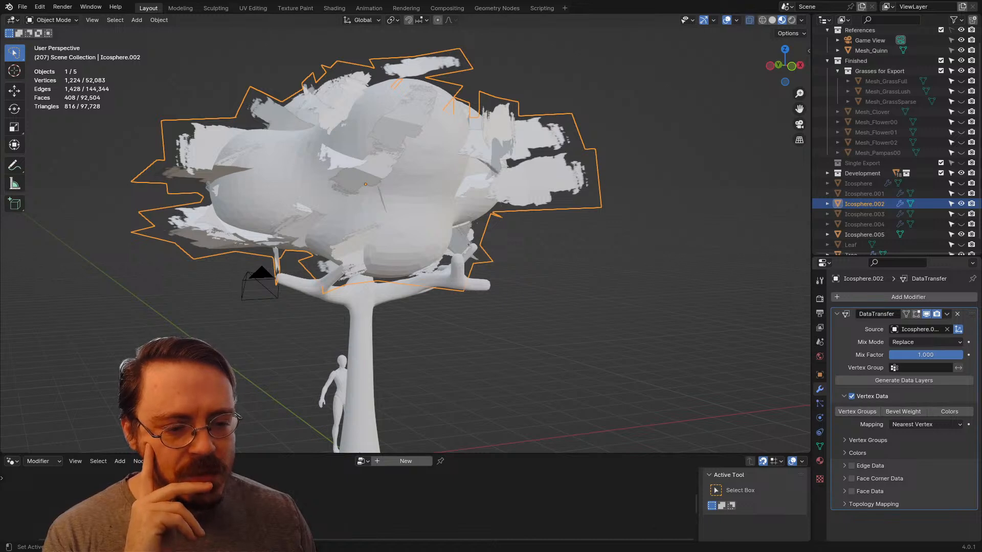
left_click(851, 396)
left_click(844, 397)
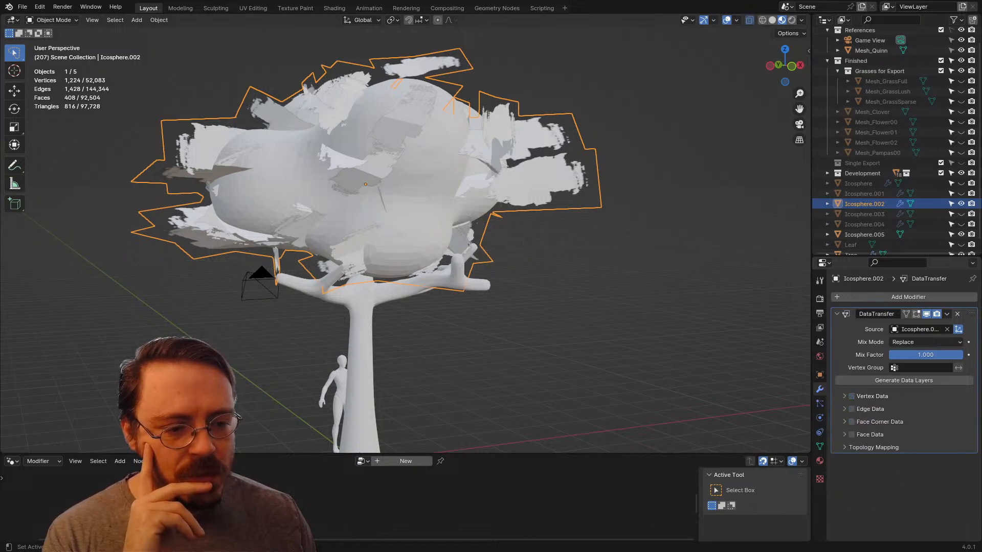
left_click(844, 409)
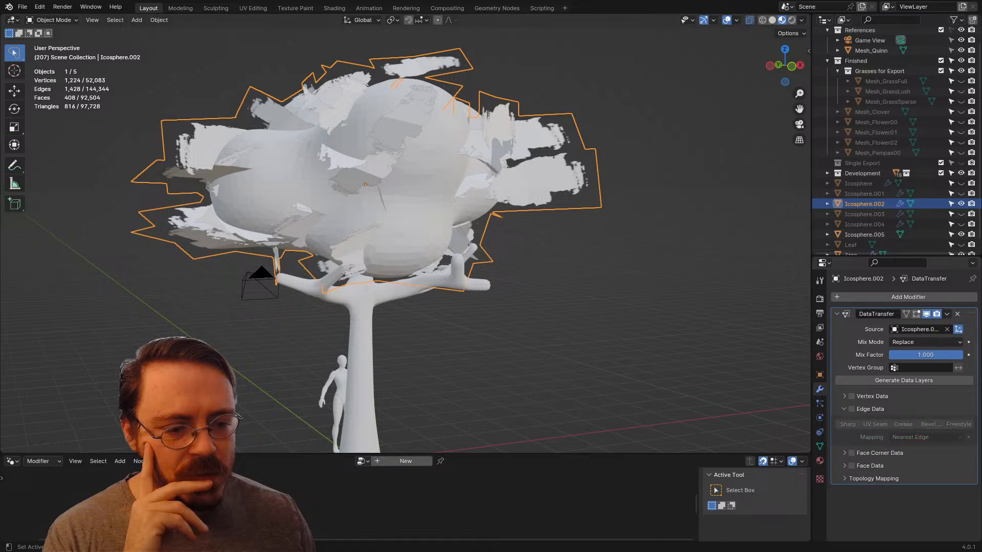
left_click(844, 409)
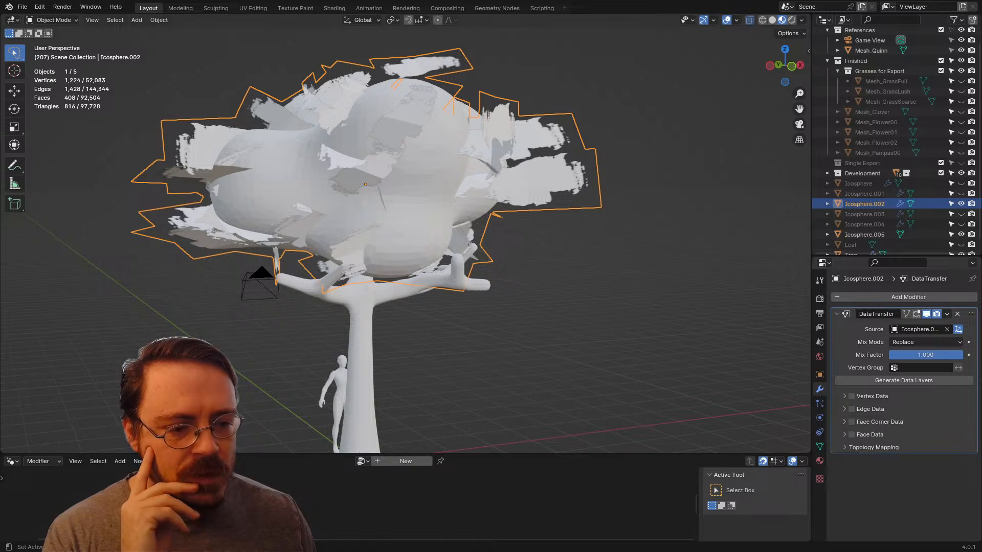
left_click(844, 422)
left_click(844, 422)
Step: Try Face Data transfer with the Smooth option in the Data Transfer modifier
left_click(844, 435)
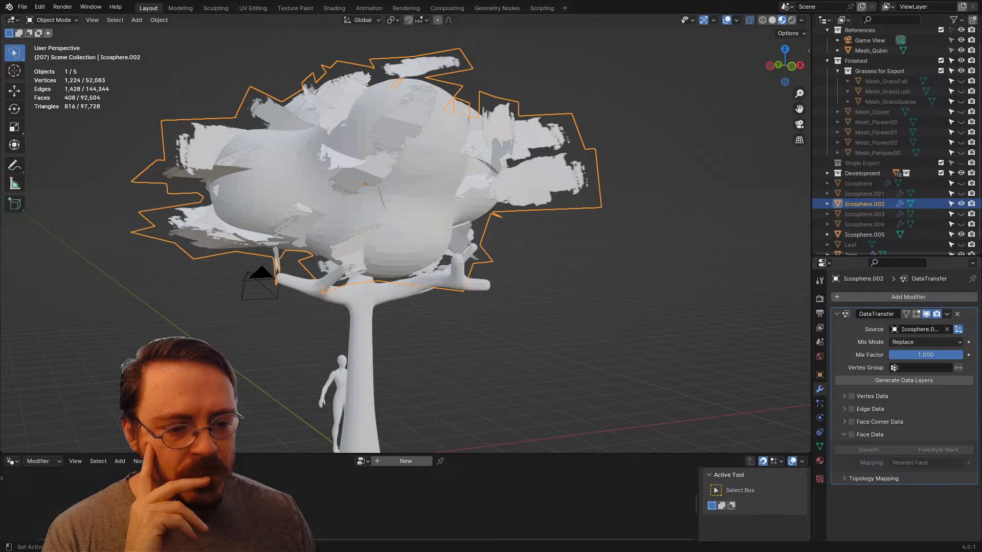
left_click(851, 434)
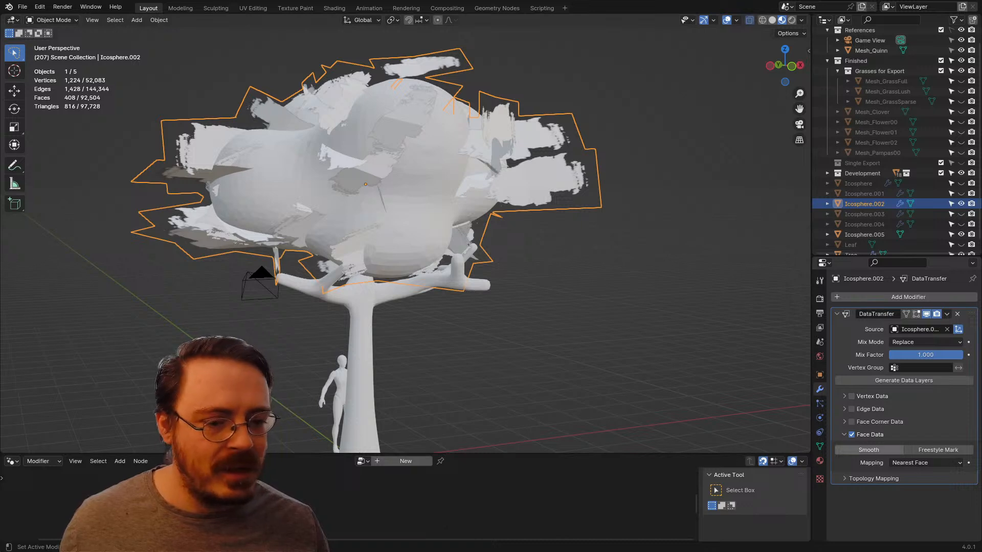
left_click(926, 463)
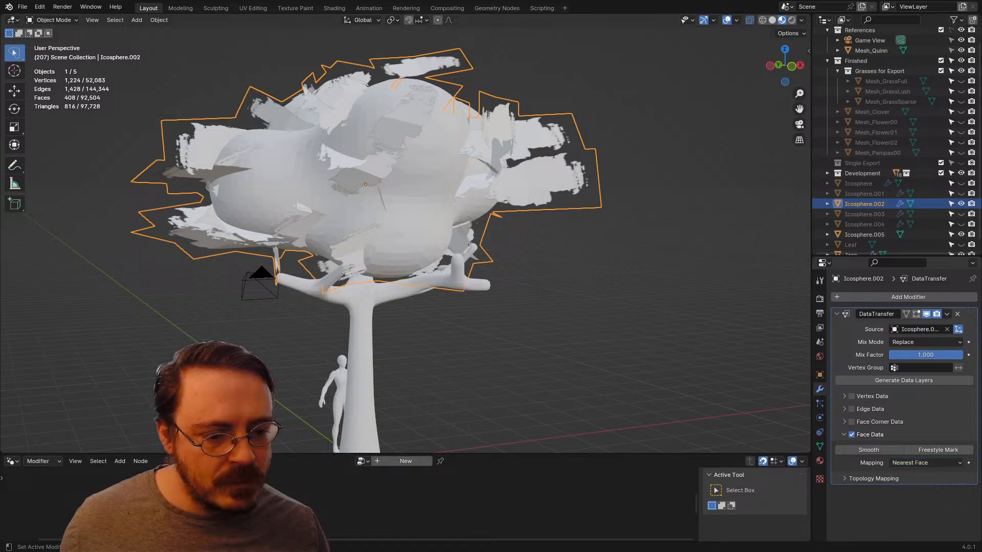
left_click(872, 478)
left_click(872, 478)
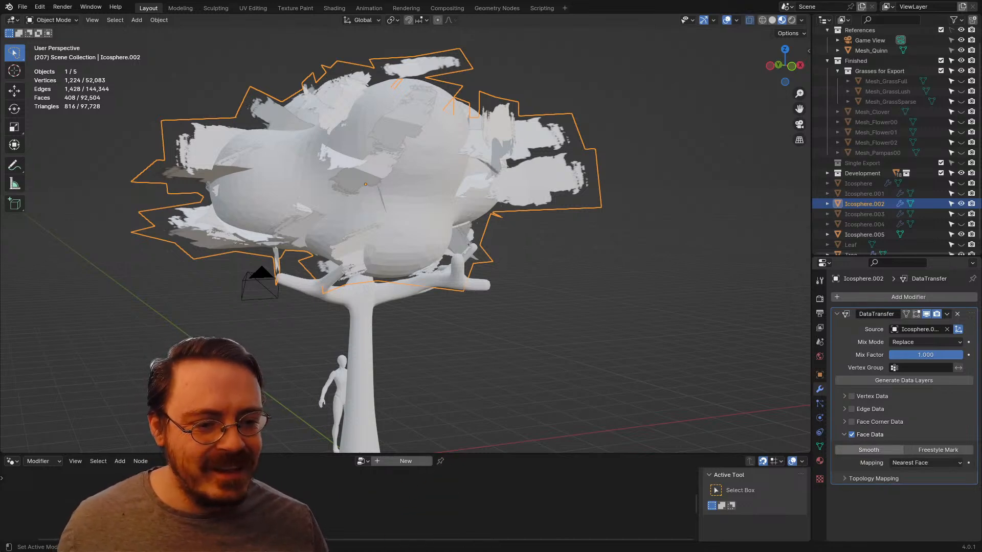
Step: Switch the viewport to solid shading, hide the Icosphere.005 clump to inspect the leaf cards, and select the Icosphere.002 cards
key("alt+z")
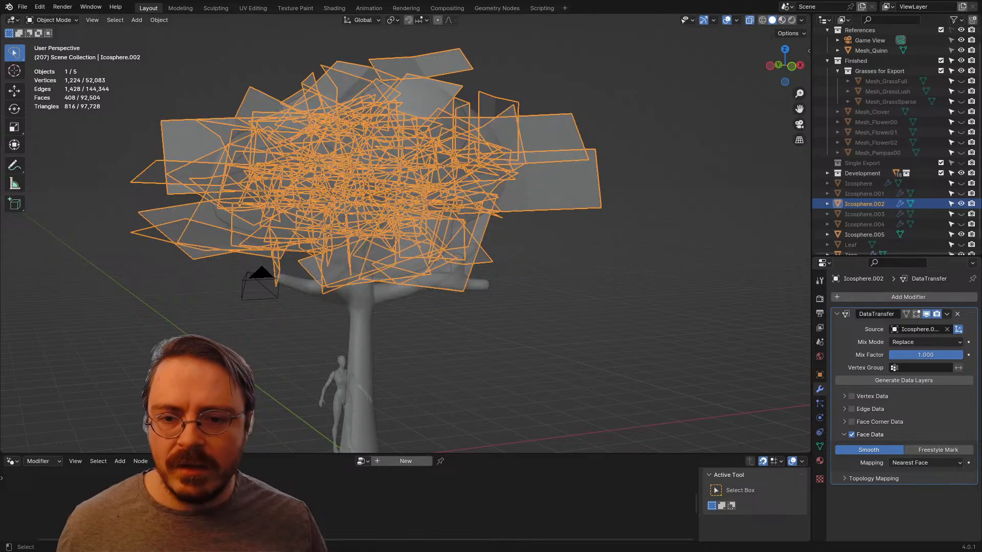
key("alt+z")
middle_click_drag(409, 225, 531, 238)
left_click(440, 205)
key("h")
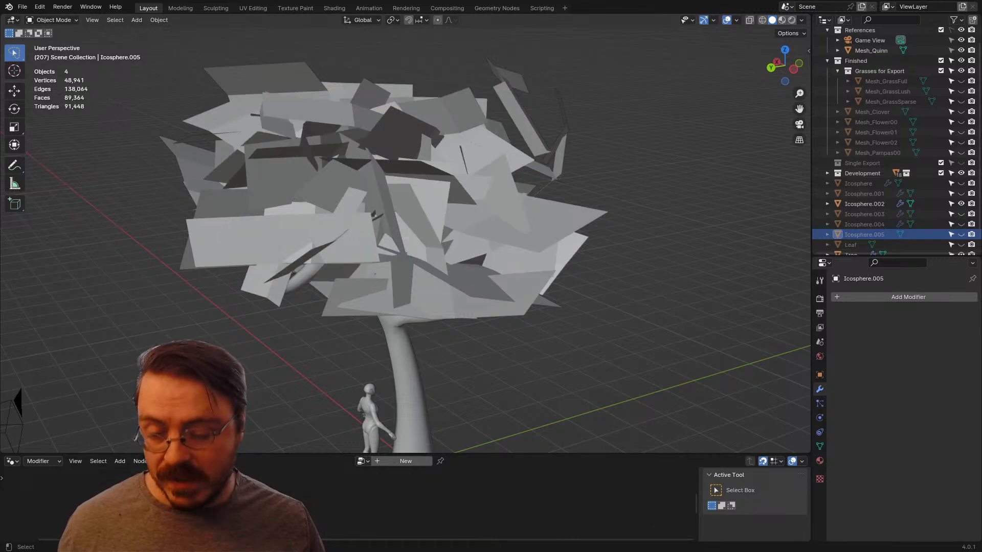
middle_click_drag(440, 214, 424, 227)
scroll(514, 263, "down", 8)
scroll(425, 228, "up", 4)
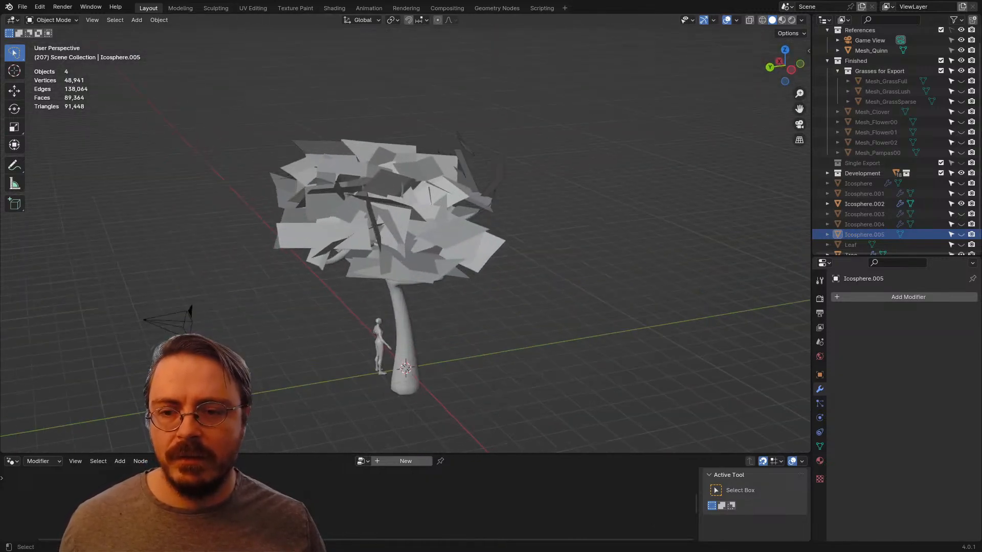
left_click(424, 227)
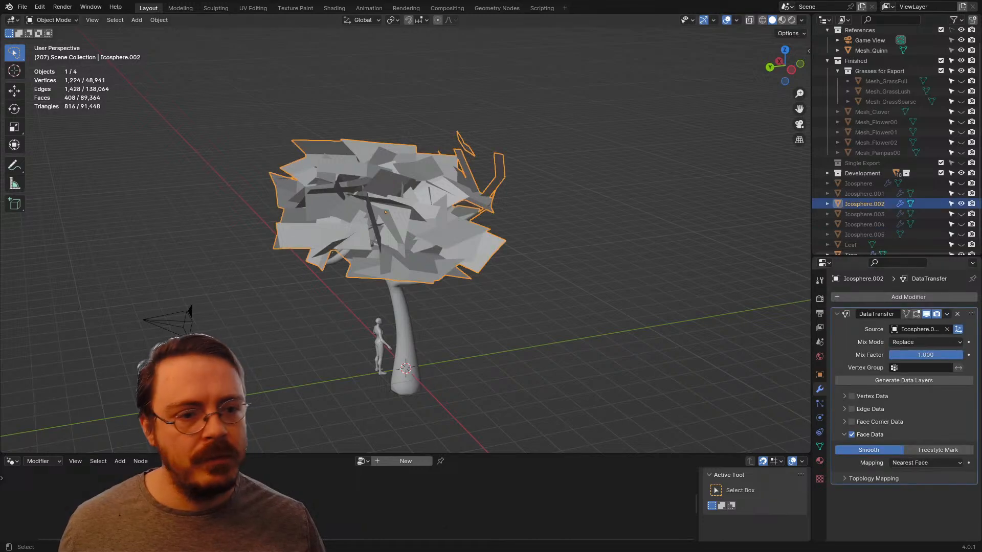
Step: Unhide the Icosphere.005 clump and reselect the Icosphere.002 leaf mesh
scroll(880, 234, "down", 1)
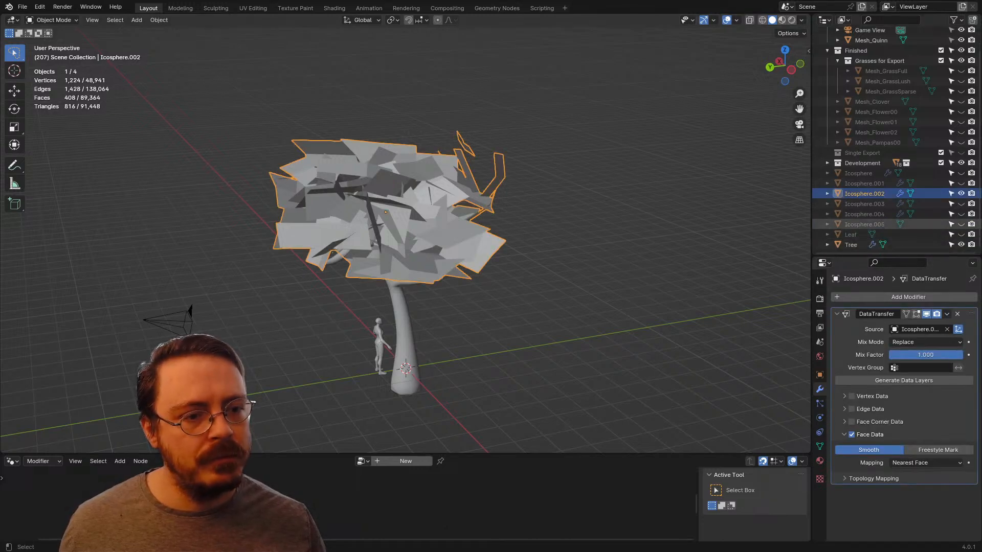
left_click(961, 224)
left_click(864, 224)
scroll(407, 233, "up", 1)
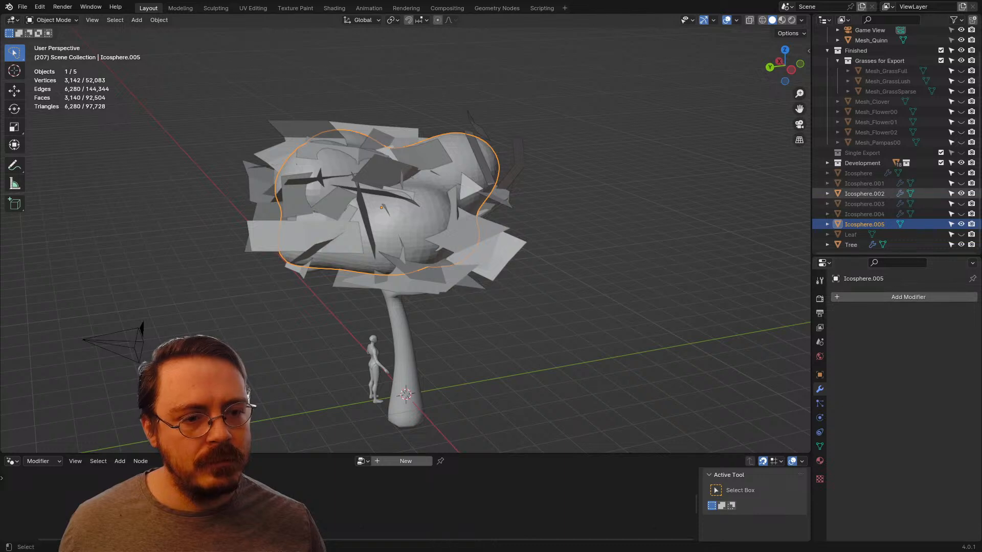
left_click(864, 193)
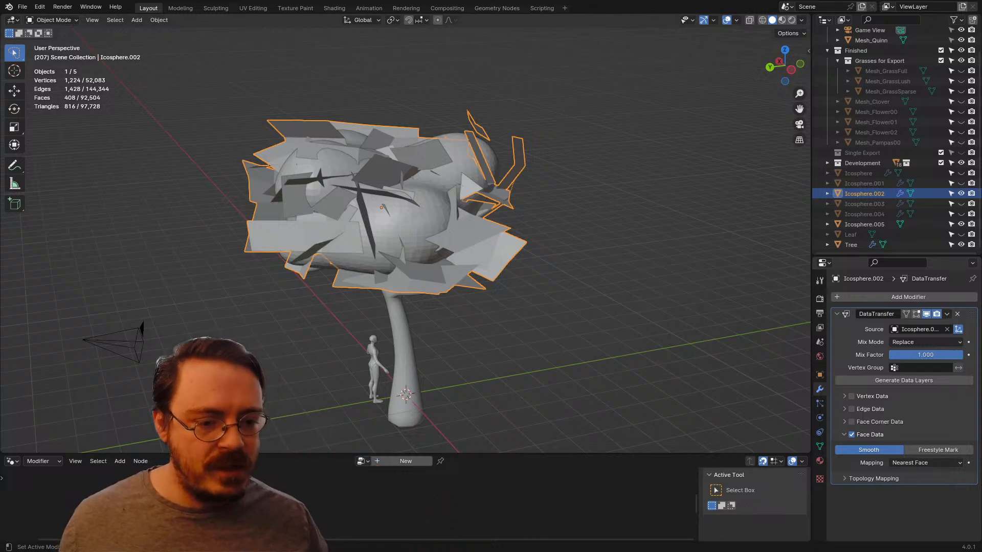
Step: Try Best Normal-Matching as the Face Data mapping, and revert it to Nearest Face
left_click(925, 463)
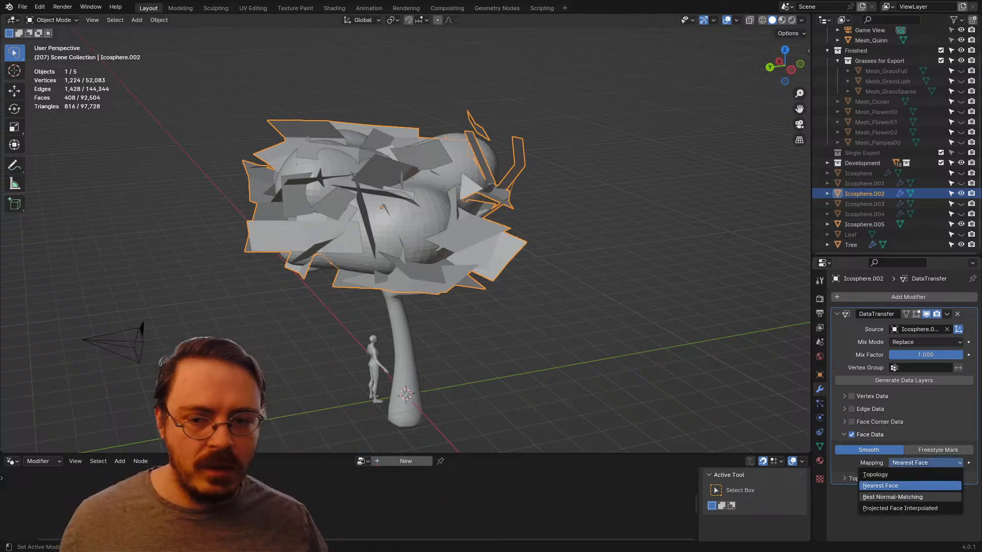
left_click(915, 497)
left_click(922, 463)
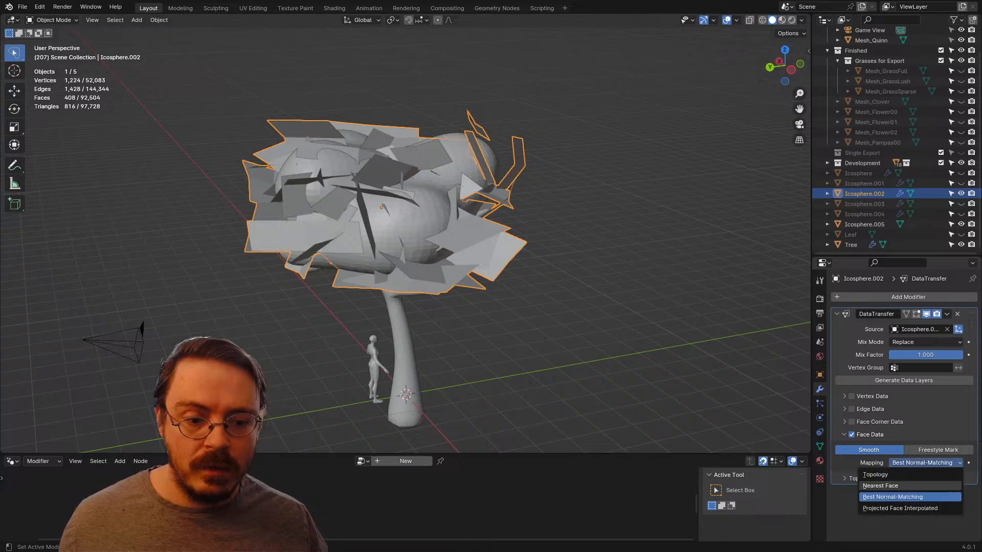
left_click(900, 486)
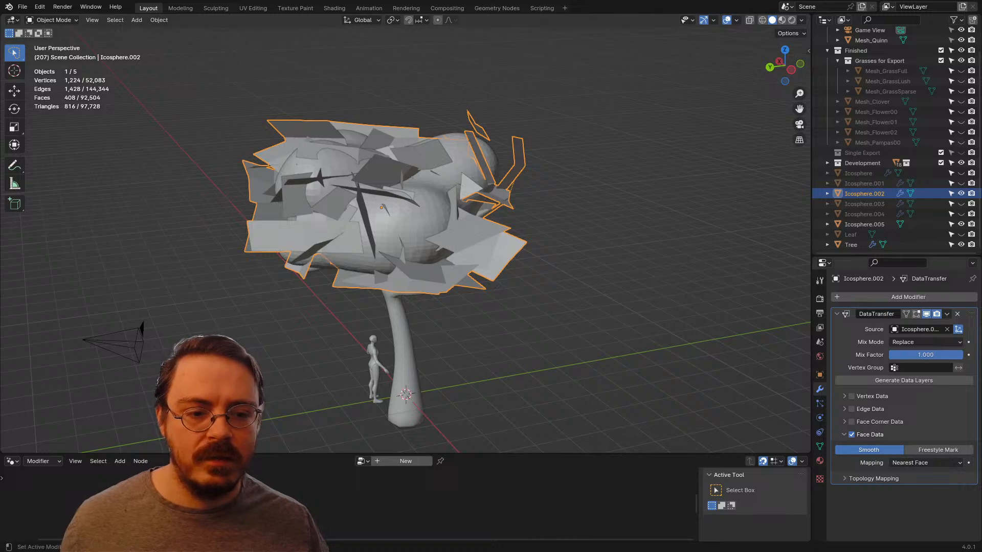
Step: Turn off Face Data and enable Face Corner Data with Custom Normals in the Data Transfer modifier
left_click(844, 421)
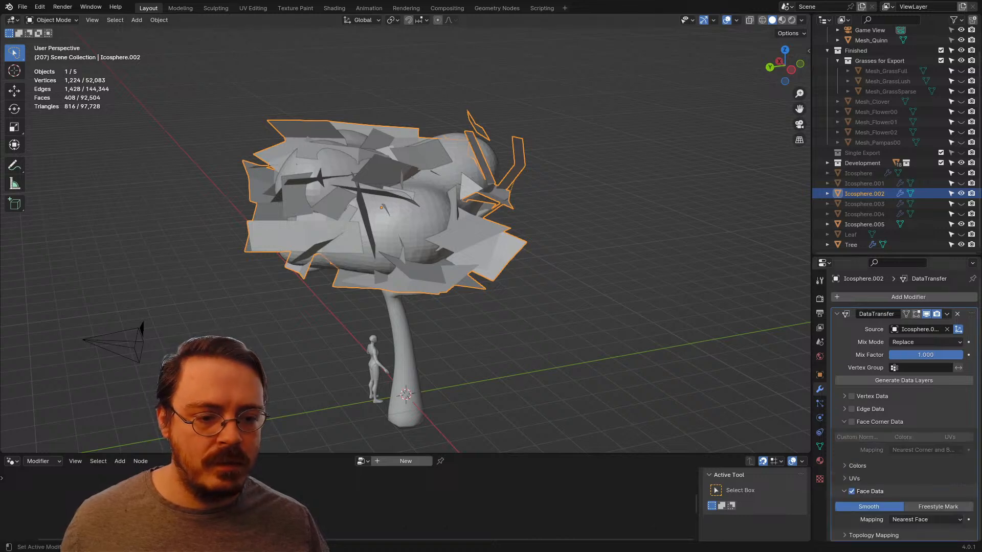
left_click(844, 422)
left_click(851, 434)
left_click(844, 422)
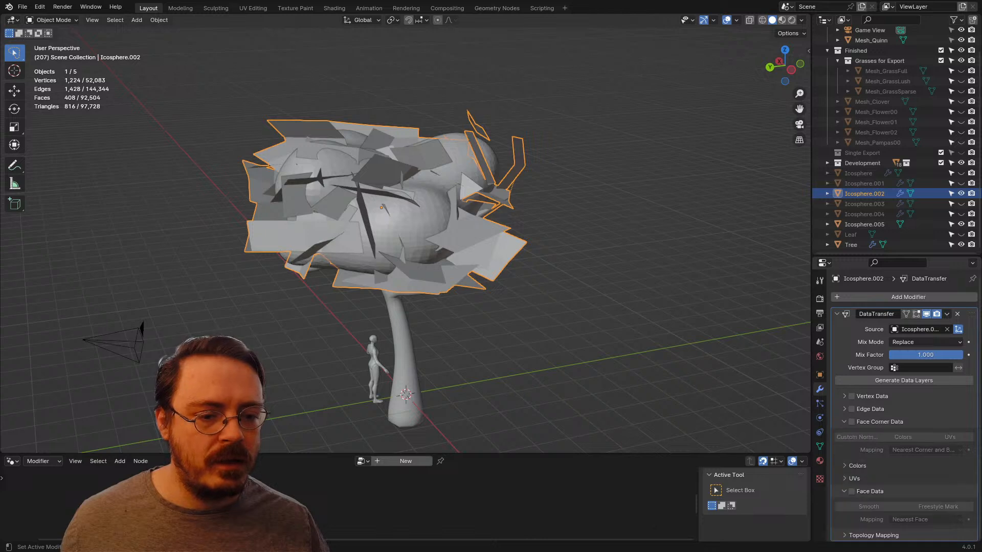
left_click(851, 422)
left_click(857, 437)
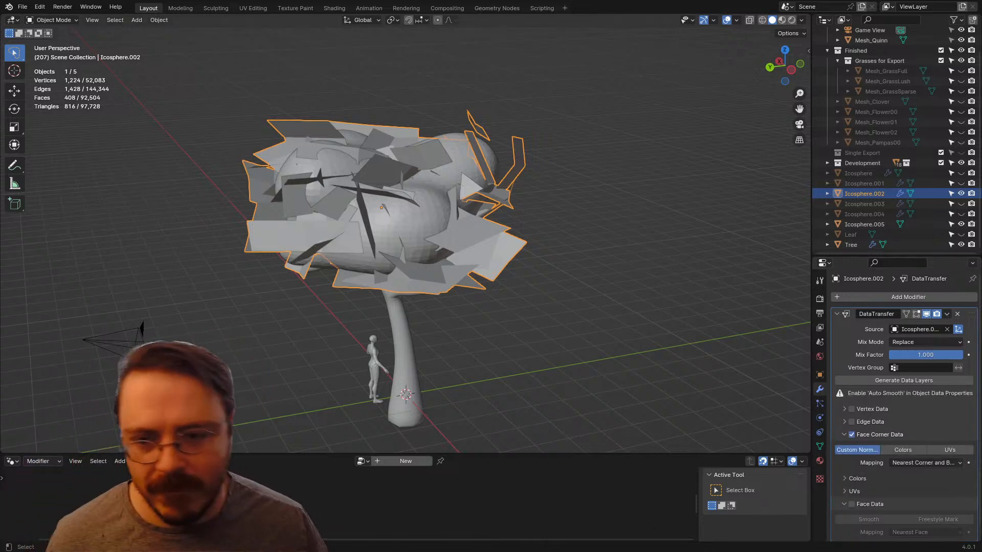
Step: Enable Auto Smooth in the Normals settings of the Icosphere.002 leaf mesh and return to its modifier settings
scroll(405, 233, "up", 3)
middle_click_drag(405, 233, 444, 212)
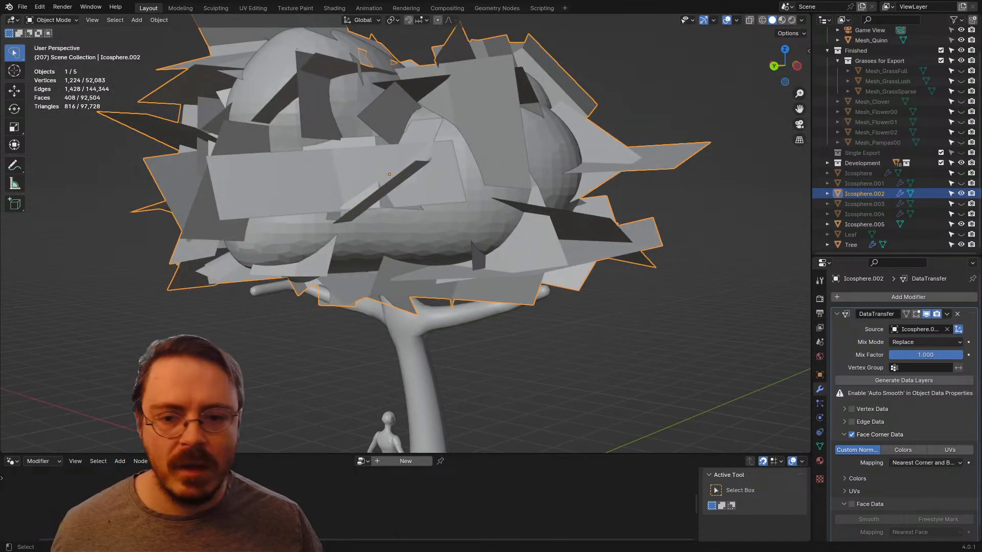
scroll(406, 233, "down", 4)
left_click(819, 447)
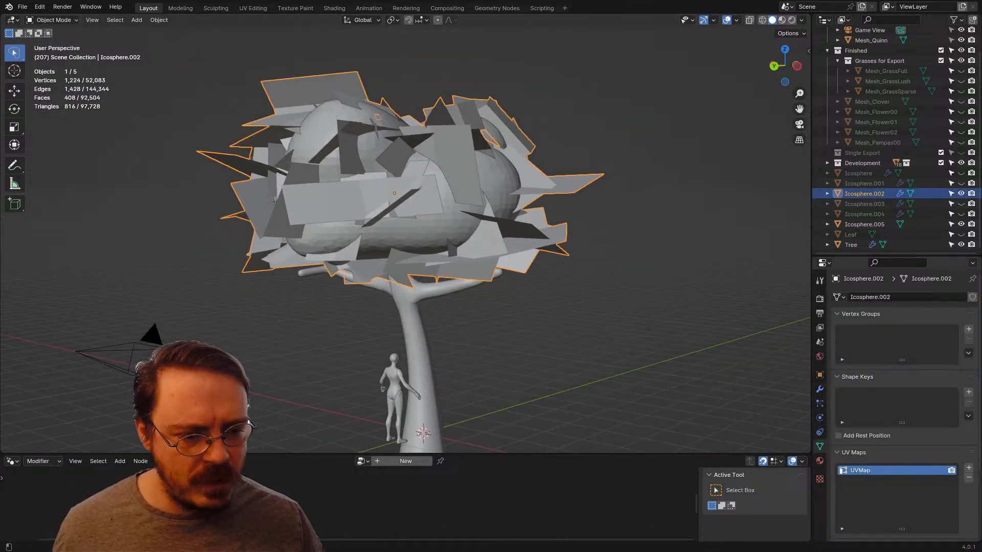
left_click(853, 452)
left_click(820, 375)
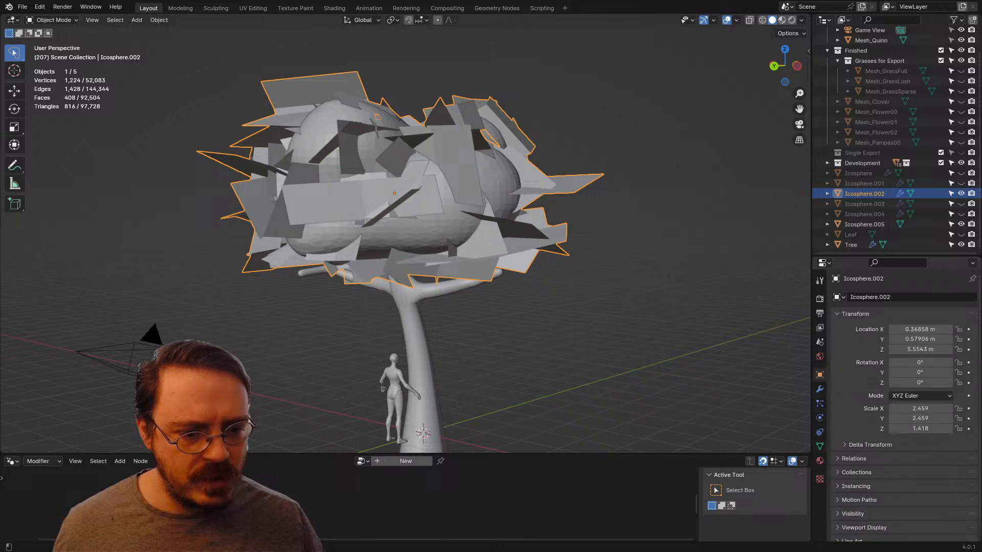
scroll(889, 399, "down", 1)
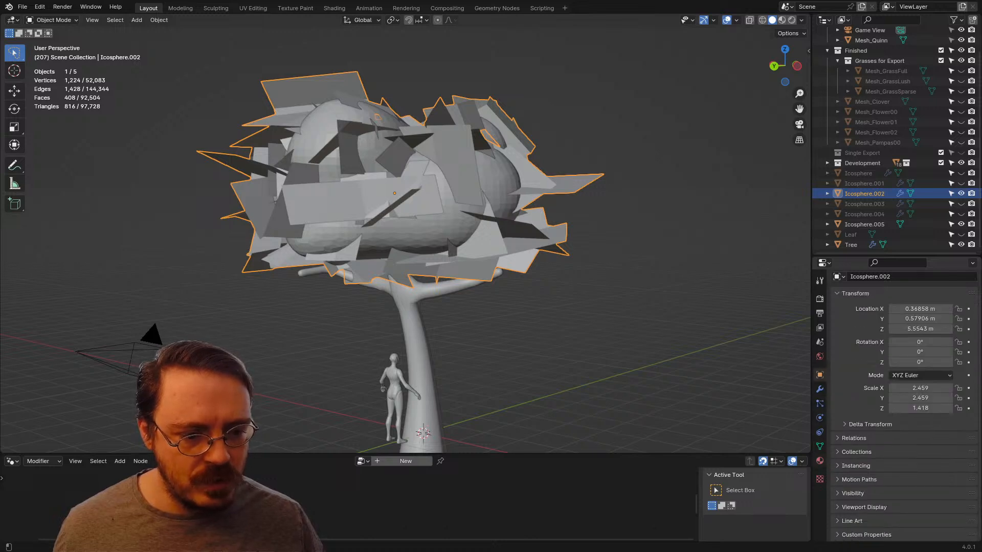
left_click(819, 446)
left_click(852, 480)
scroll(852, 480, "down", 1)
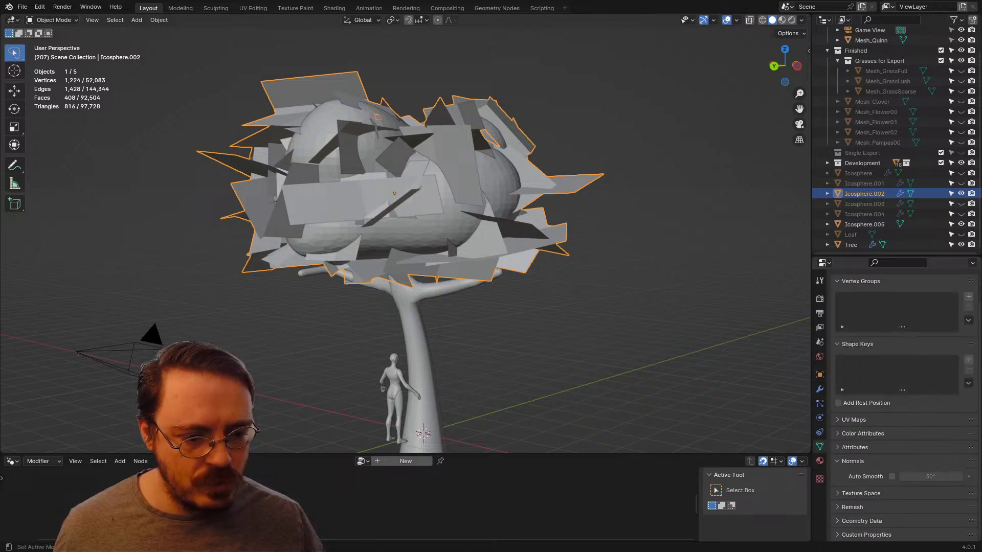
left_click(892, 476)
middle_click_drag(415, 233, 402, 234)
scroll(401, 234, "down", 1)
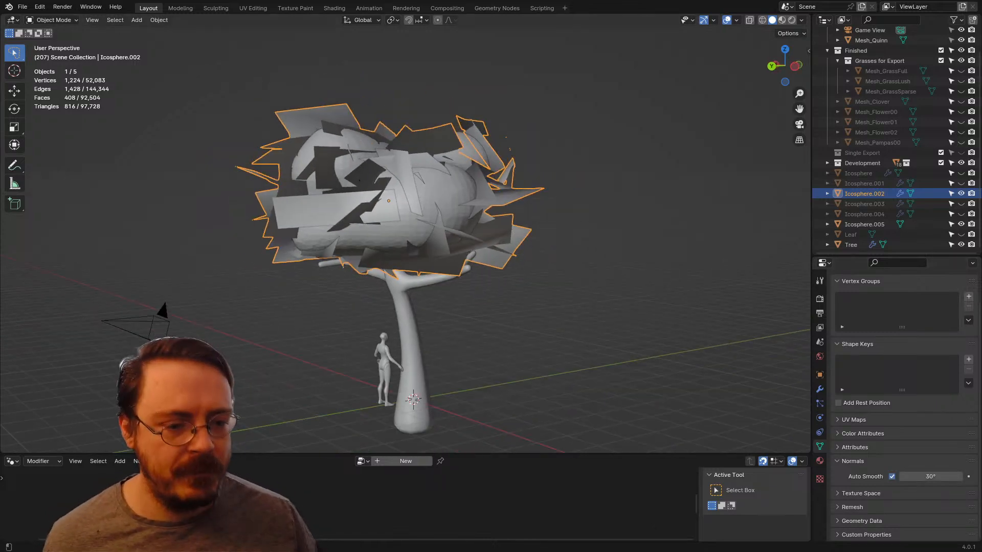
left_click(819, 389)
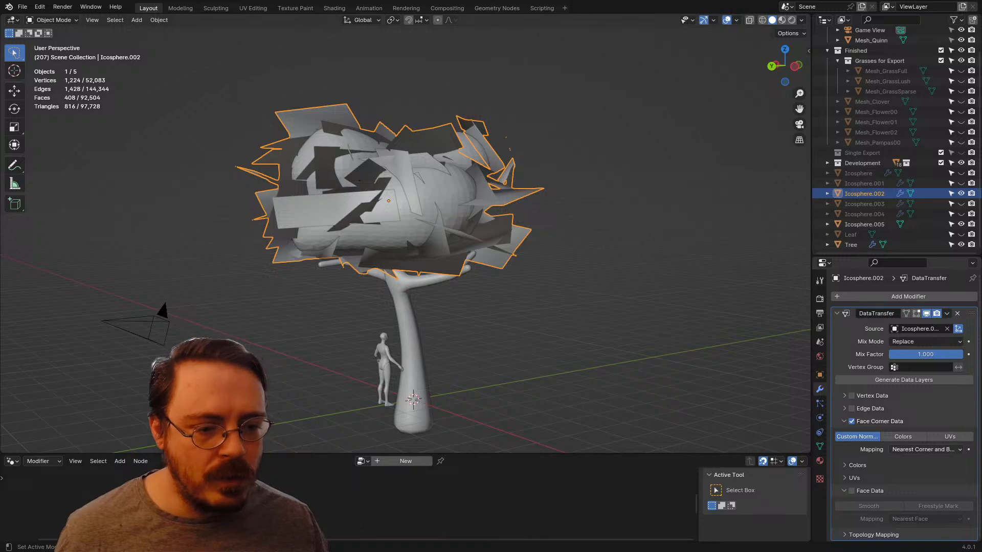
Step: Try Nearest Face Interpolated and Projected Face Interpolated as the Face Corner Data mapping in the Data Transfer modifier
left_click(926, 449)
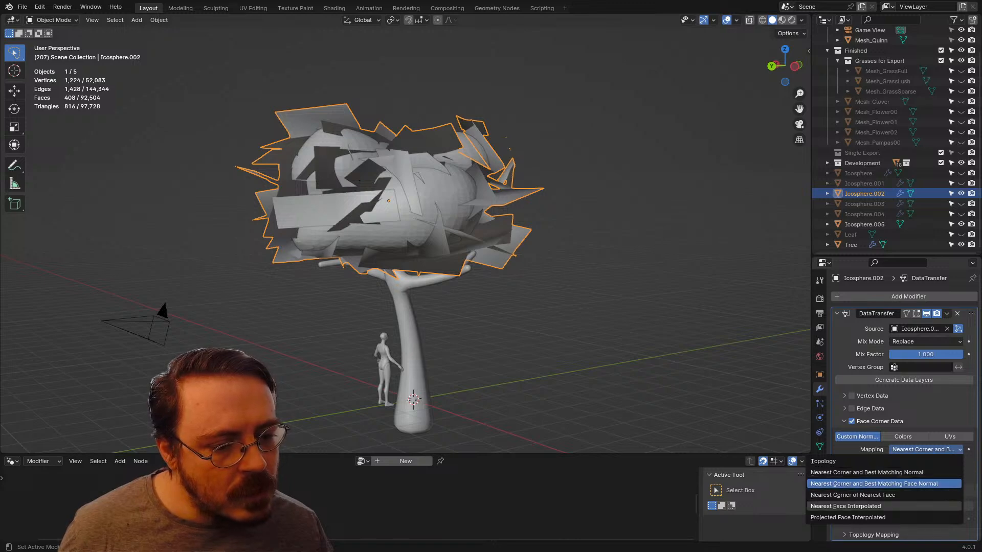
left_click(845, 506)
middle_click_drag(460, 245, 516, 258)
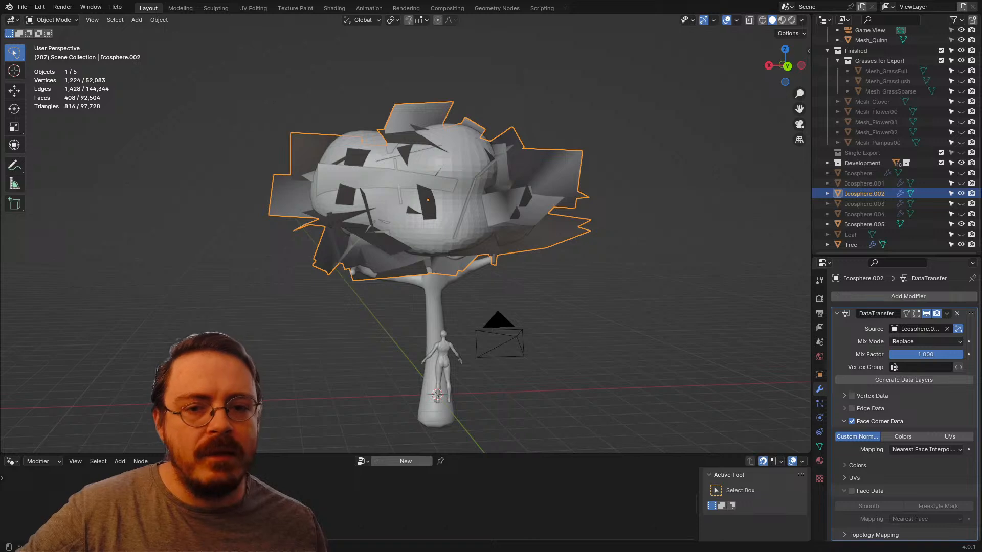
left_click(925, 449)
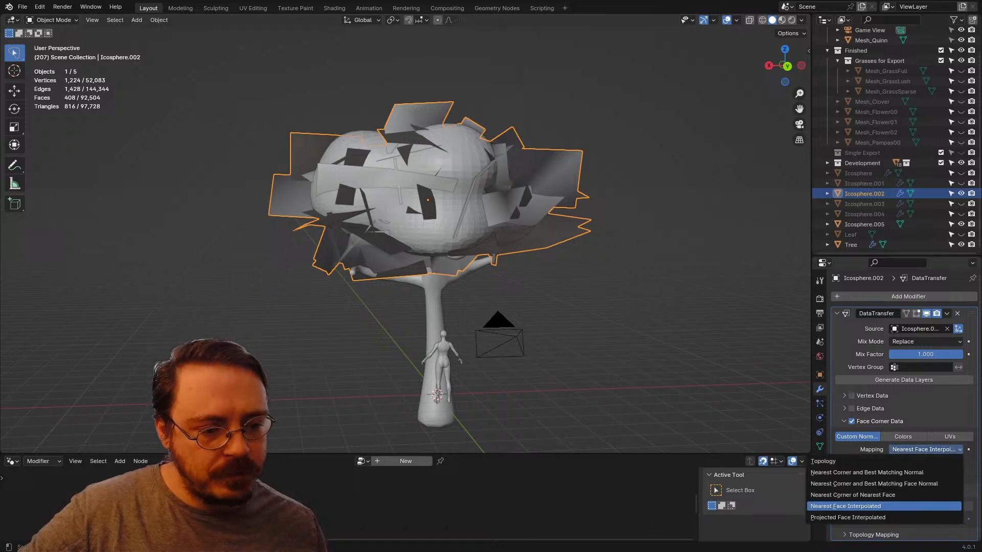
left_click(848, 517)
Step: Try Nearest Corner and Best Matching Normal as the Face Corner Data mapping, and return to Nearest Corner and Best Matching Face Normal
left_click(926, 450)
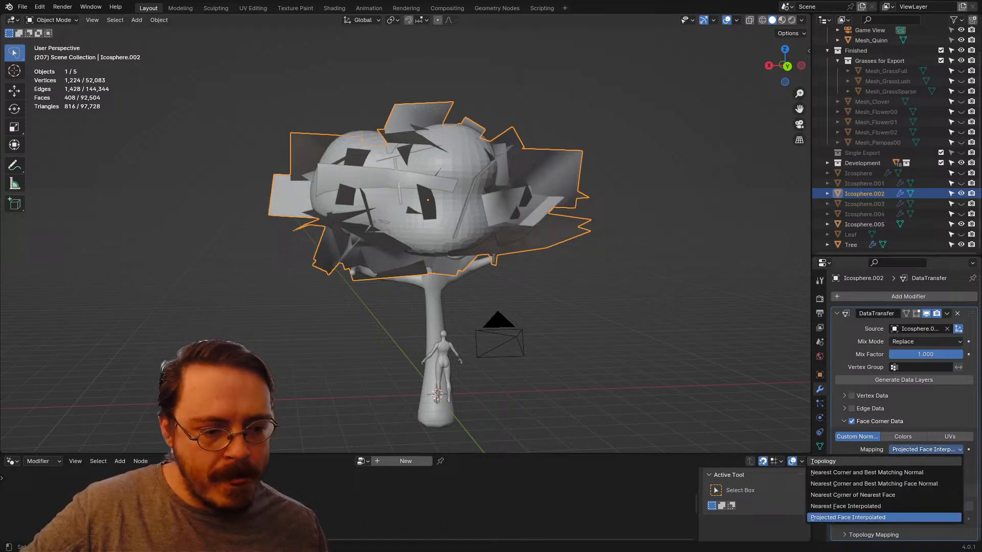
left_click(867, 472)
left_click(925, 449)
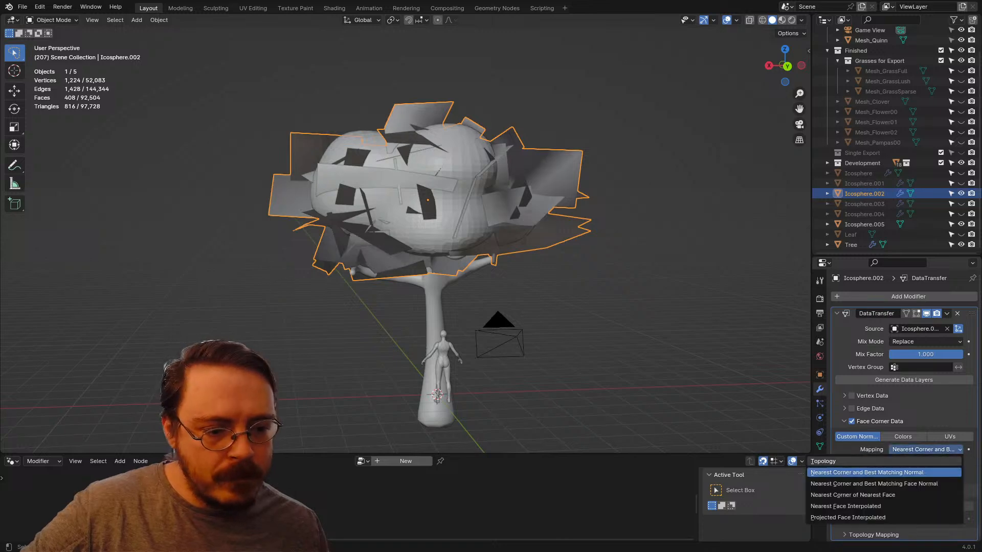
left_click(874, 484)
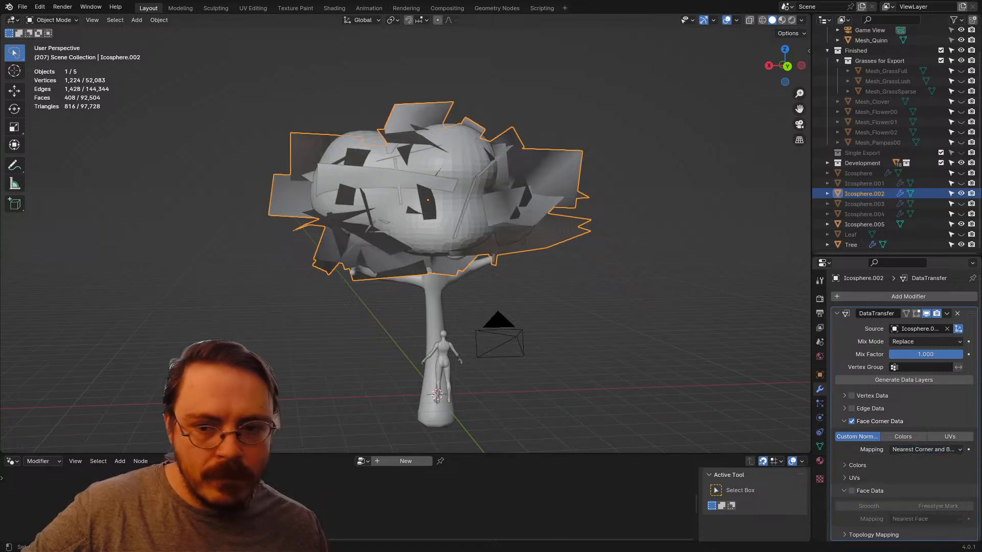
middle_click_drag(511, 230, 637, 233)
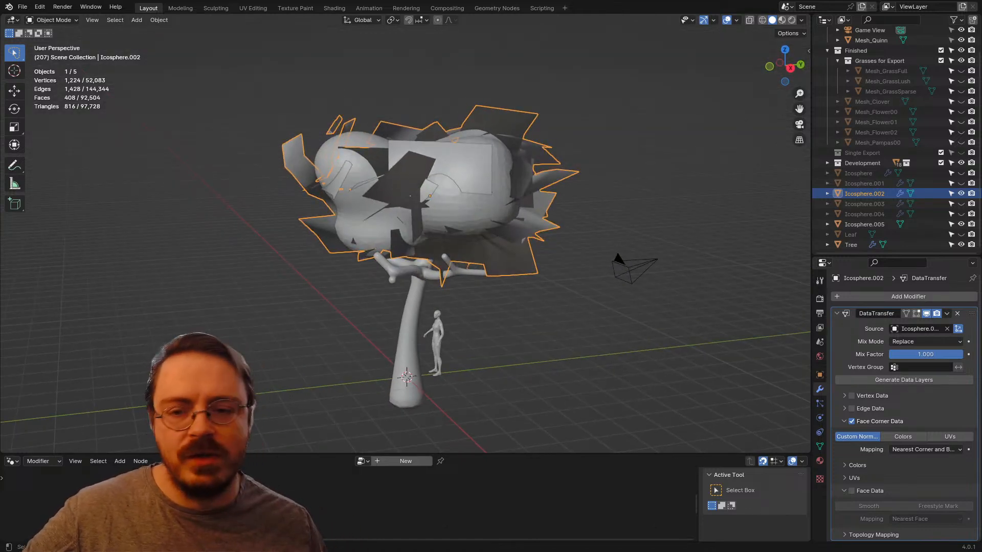
Step: Hide the Icosphere.005 clump to examine the leaf cards' shading, and unhide it and reselect Icosphere.002
mouse_move(512, 266)
middle_mouse_down()
mouse_move(510, 198)
mouse_move(499, 251)
middle_mouse_up()
left_click(460, 192)
key("h")
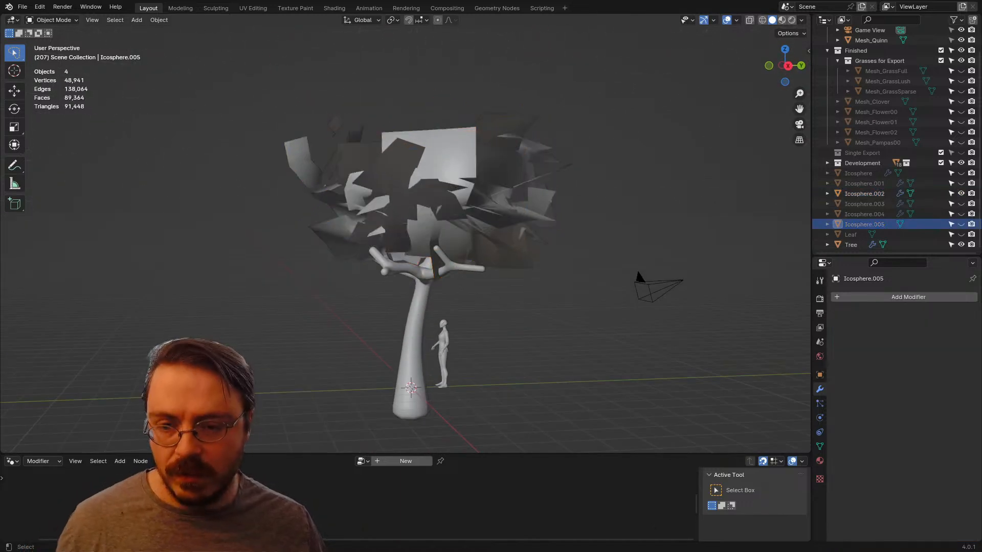
middle_click_drag(461, 192, 452, 220)
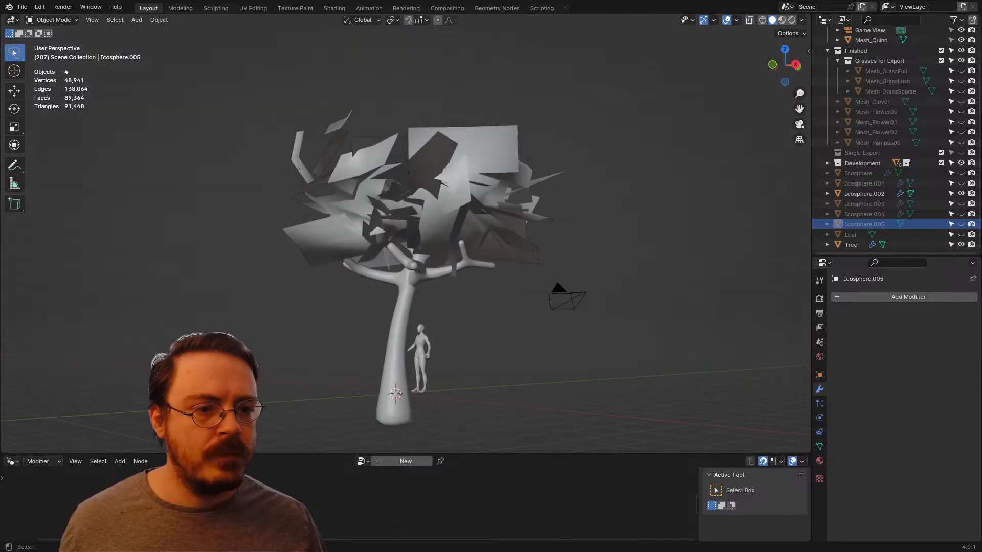
key("alt+h")
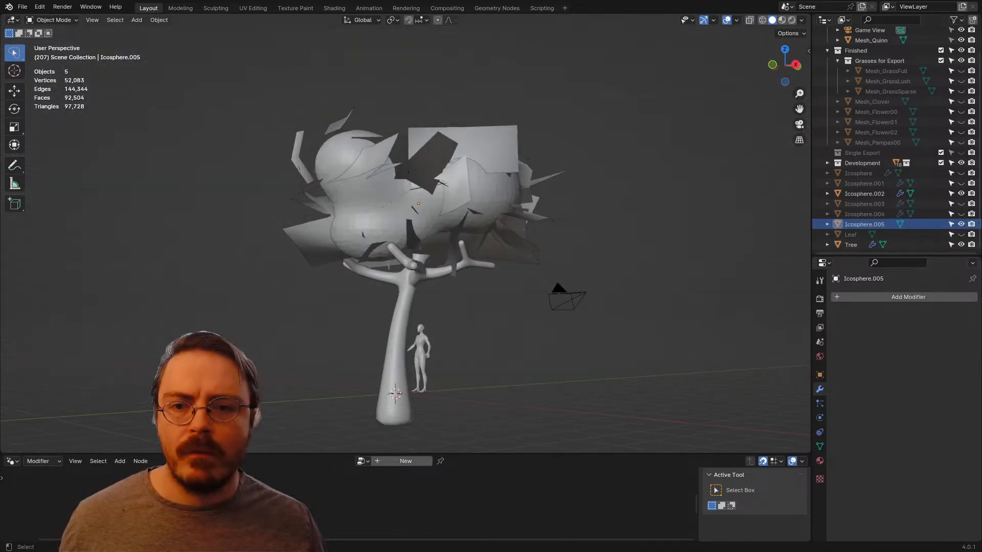
left_click(478, 149)
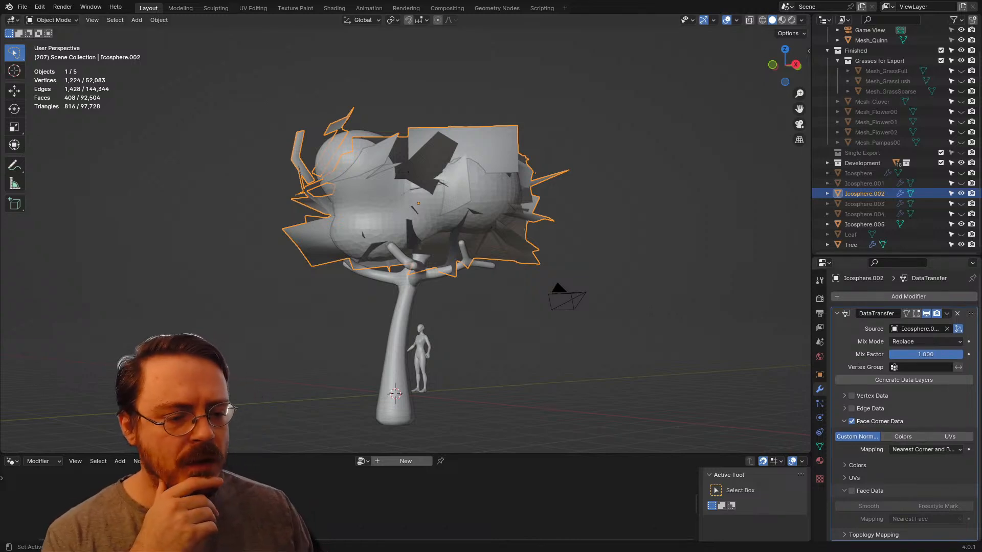
Step: Enable Face Data with Smooth and the Nearest Face mapping in the Data Transfer modifier
left_click(923, 450)
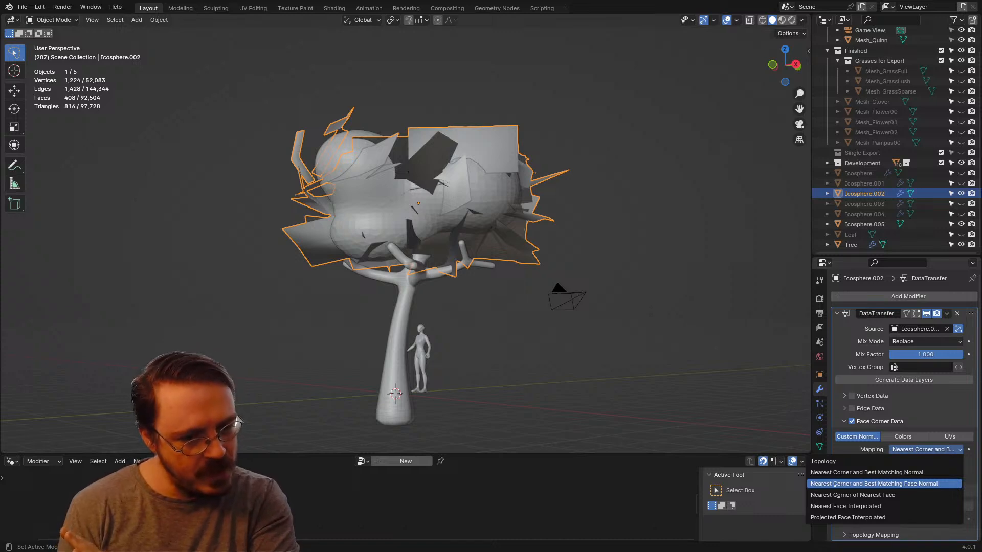
left_click(910, 484)
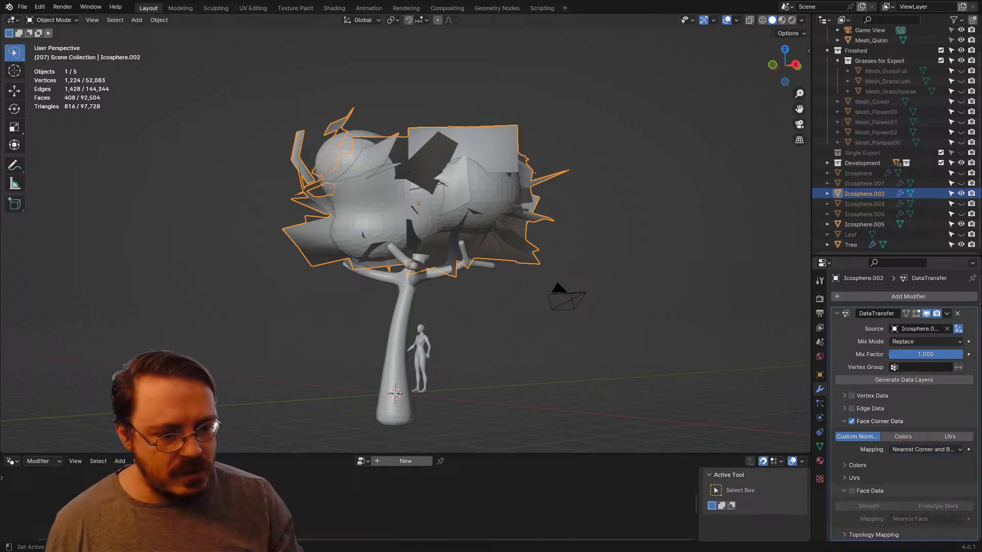
left_click(851, 491)
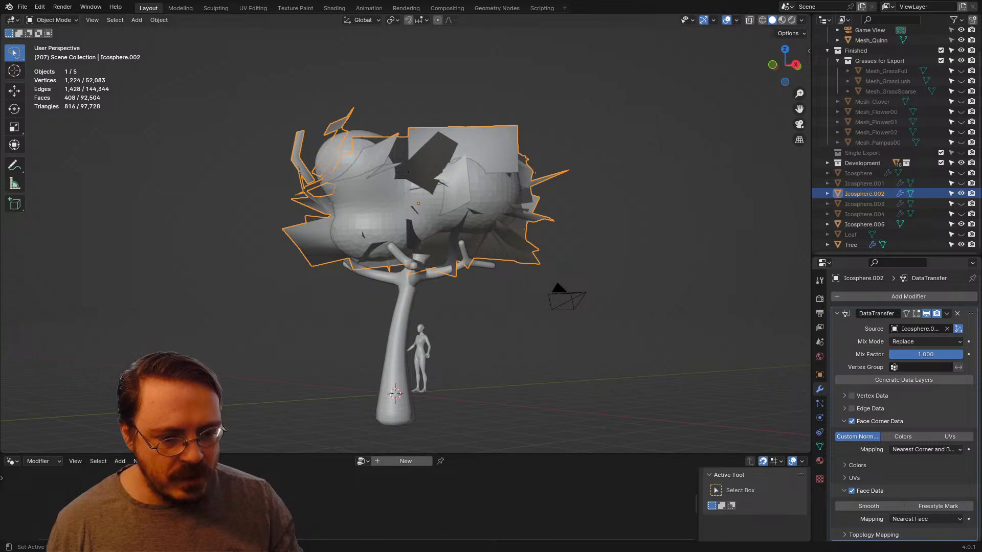
left_click(910, 519)
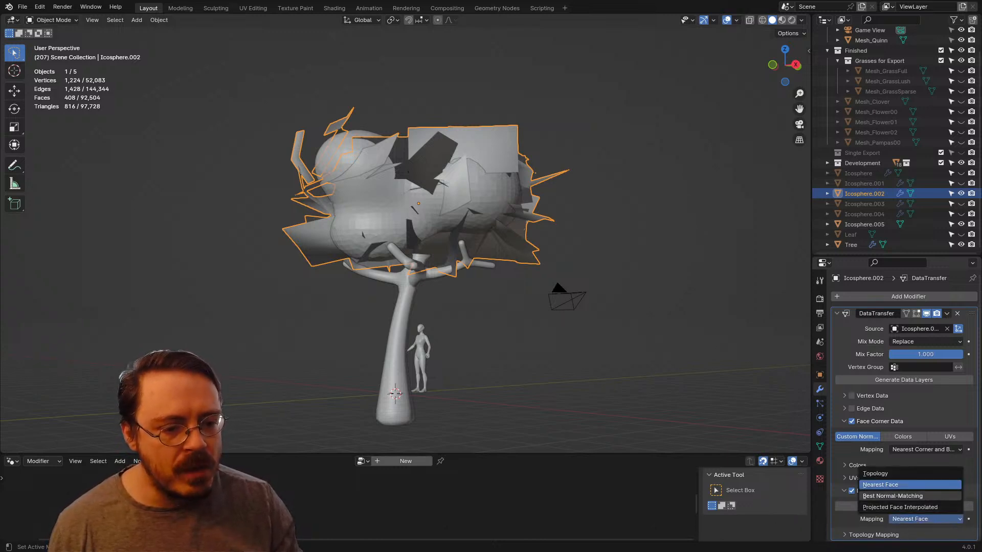
left_click(869, 506)
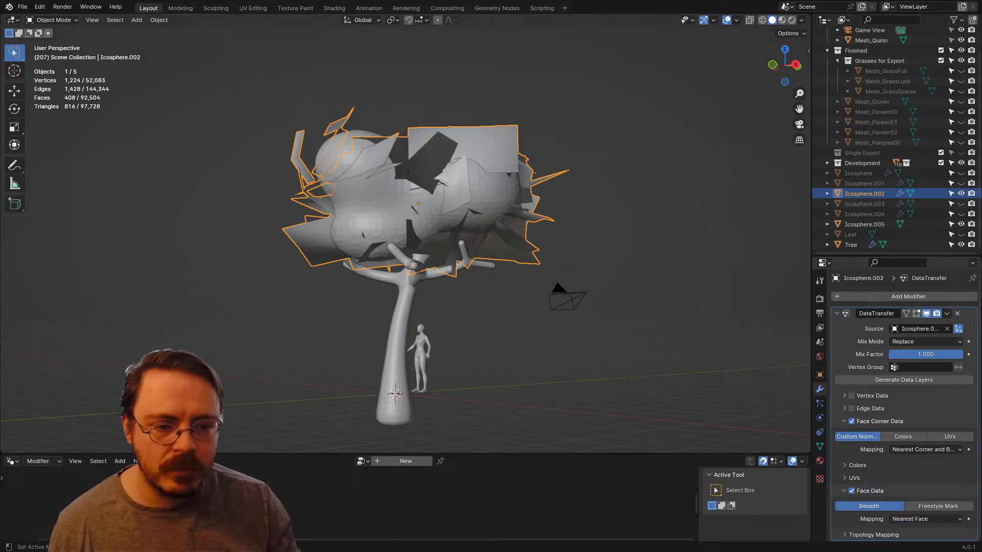
Step: Try the transfer without Face Corner Data, and re-enable Face Corner Data with Custom Normals
left_click(851, 421)
middle_click_drag(399, 230, 541, 225)
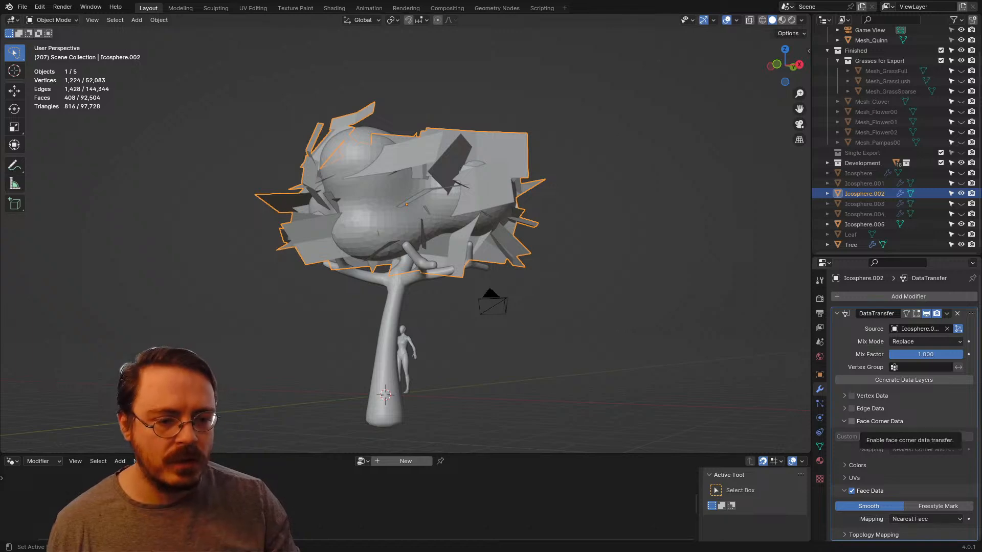
left_click(851, 422)
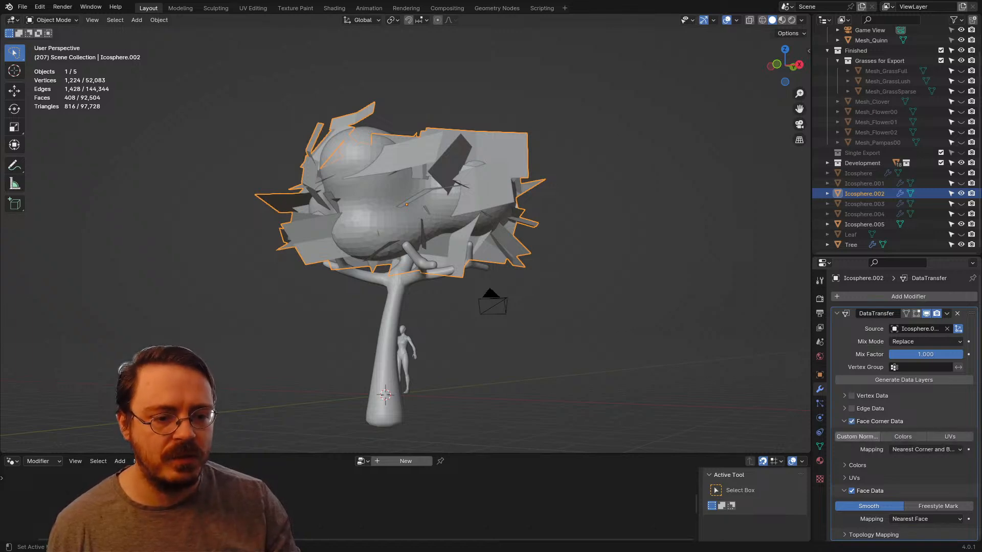
left_click(858, 437)
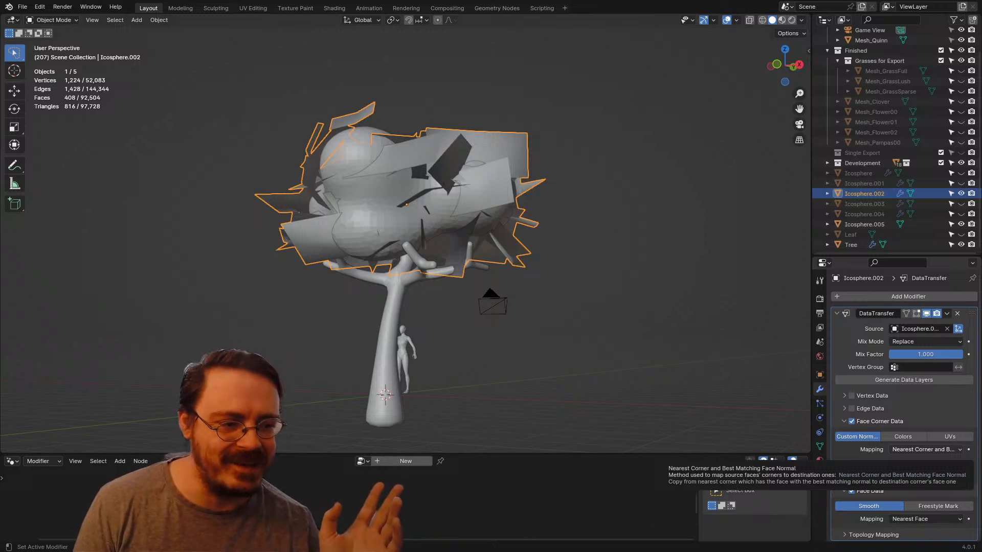
Step: Hide the Icosphere.005 clump and view the leaf cards in Material Preview shading
middle_click_drag(409, 230, 562, 258)
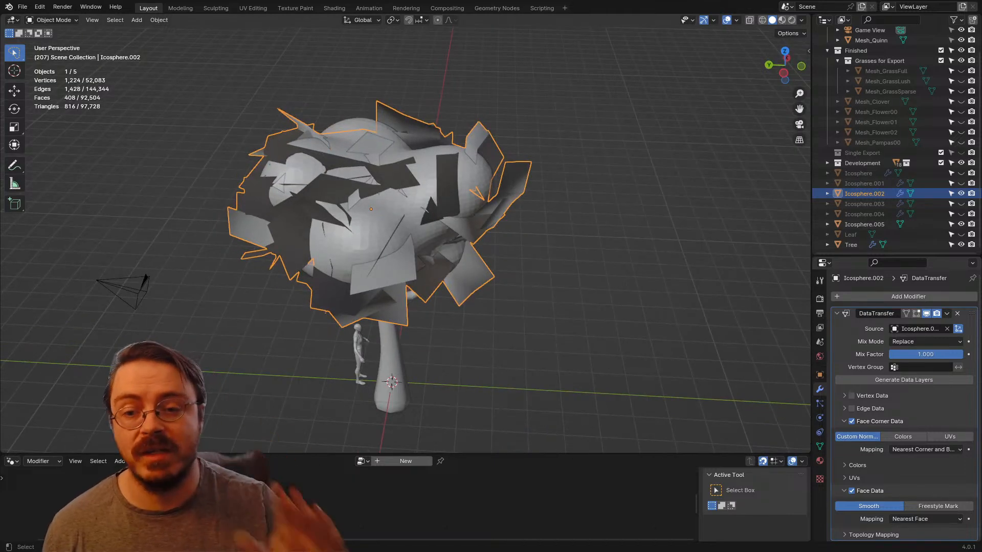
mouse_move(485, 236)
middle_mouse_down("shift")
mouse_move(539, 245)
mouse_move(484, 215)
middle_mouse_up("shift")
left_click(404, 220)
key("h")
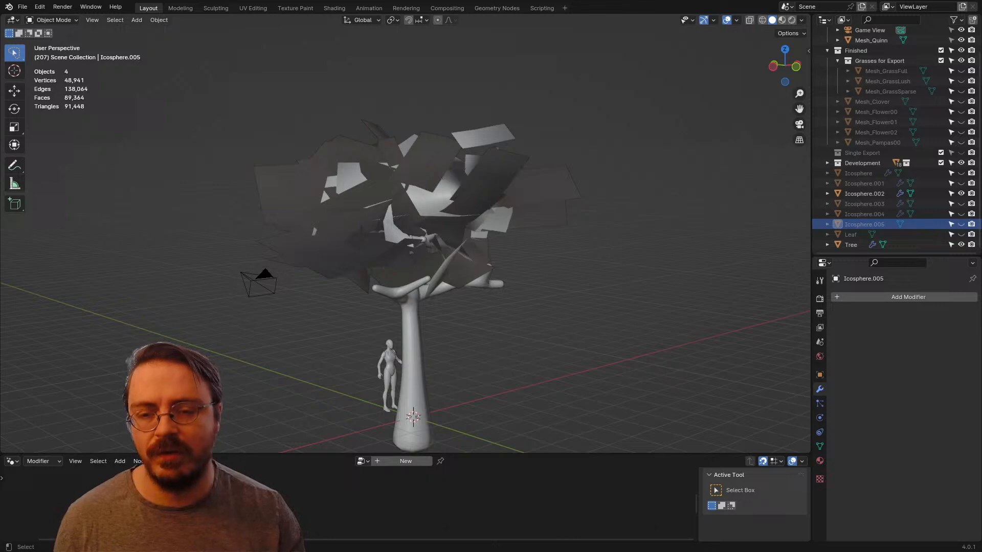
middle_click_drag(404, 220, 506, 249)
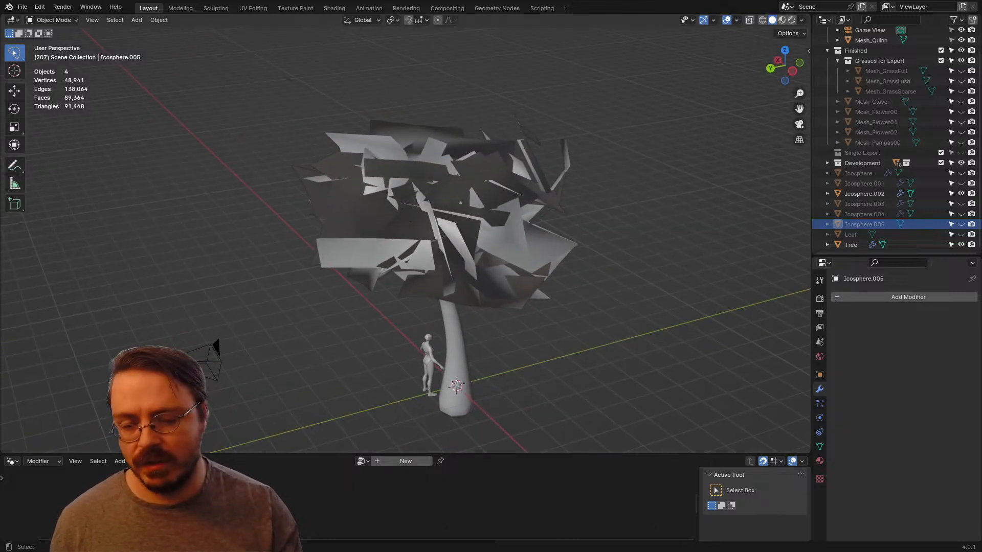
key("z")
left_click(576, 334)
mouse_move(576, 332)
middle_mouse_down()
mouse_move(623, 324)
mouse_move(550, 304)
mouse_move(541, 327)
middle_mouse_up()
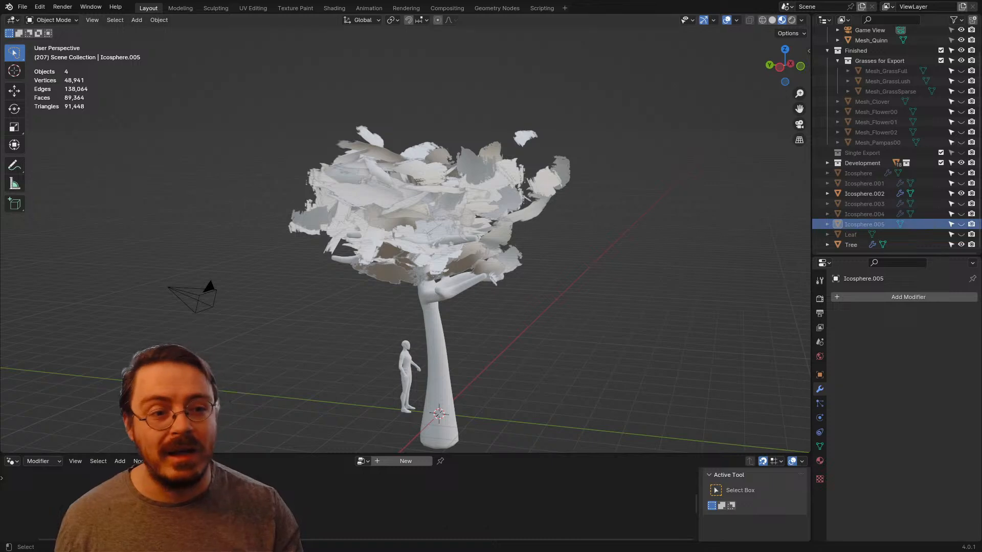
Step: Unhide the Icosphere.005 clump and select the Icosphere.002 leaf mesh to compare their shading
left_click(960, 224)
middle_click_drag(470, 197, 447, 197)
left_click(506, 207)
left_click(457, 166)
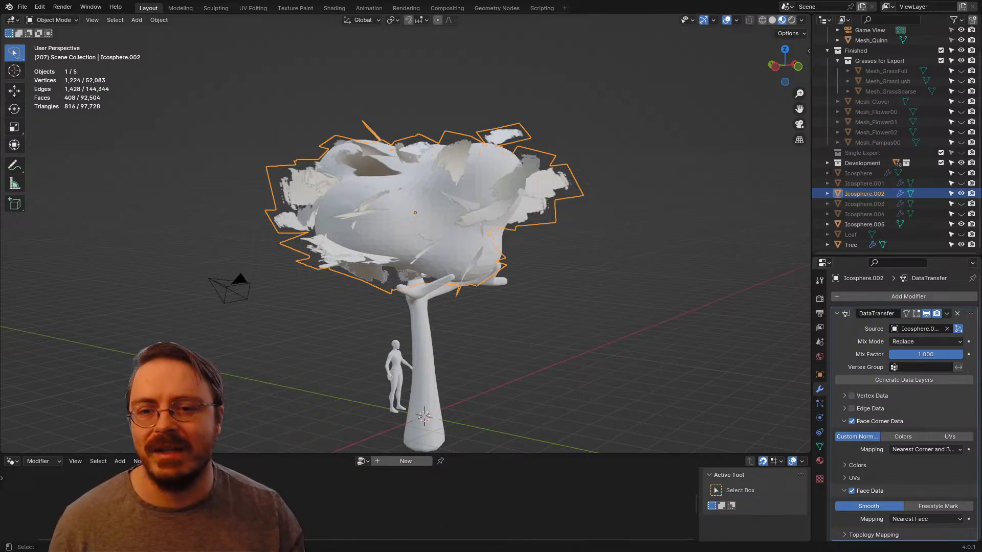
middle_click_drag(399, 220, 380, 236)
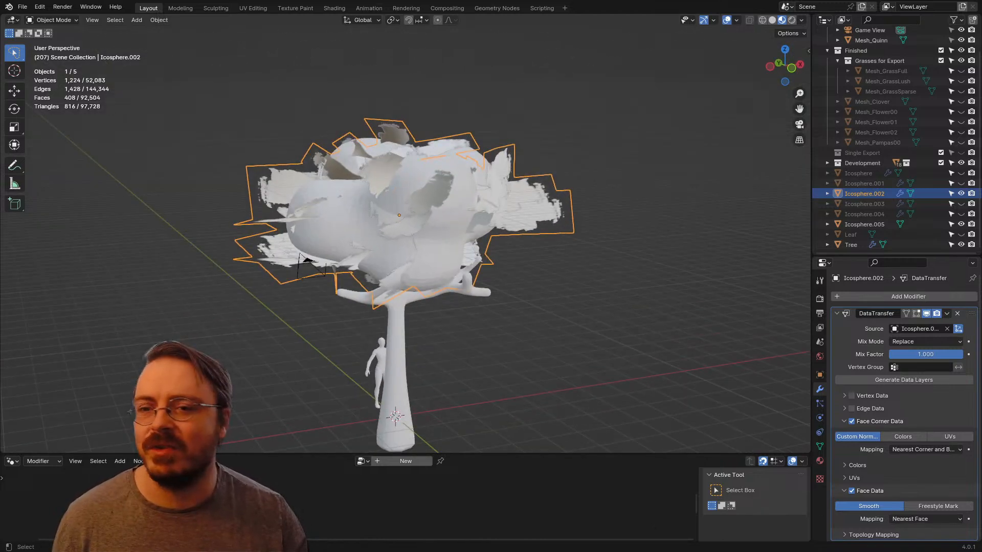
Step: Reselect the Icosphere.002 leaf mesh and export in FBX format
key("alt+a")
left_click(526, 204)
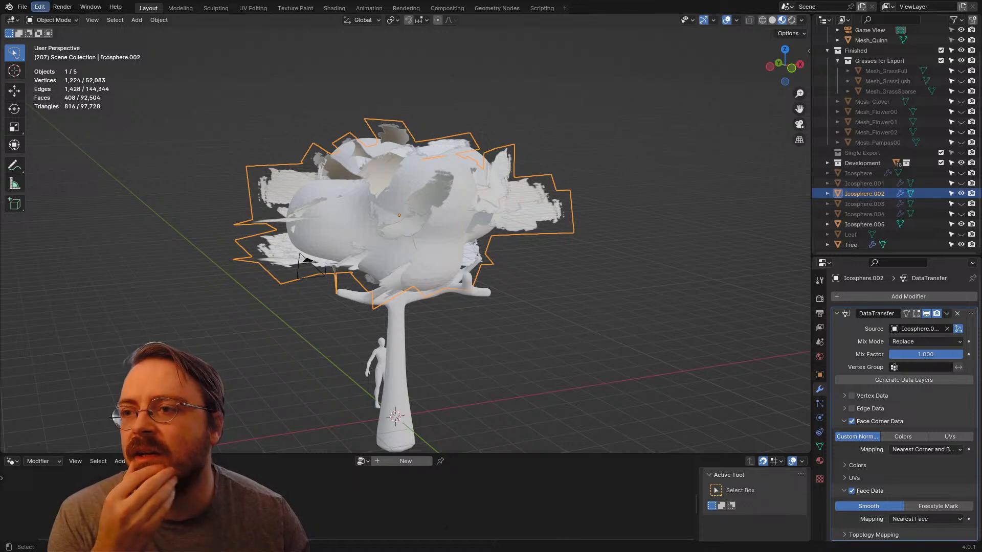
left_click(22, 7)
mouse_move(39, 162)
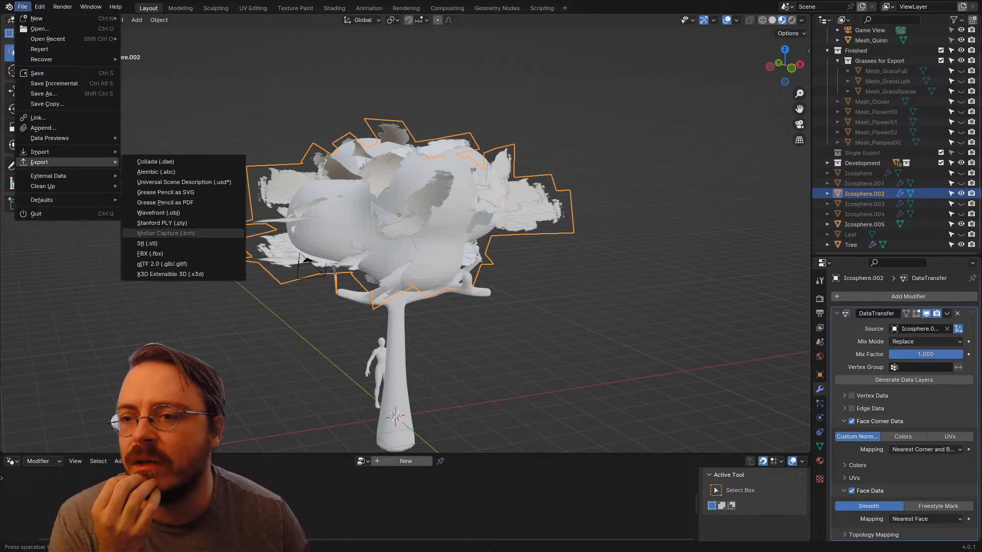
left_click(150, 254)
double_click(388, 156)
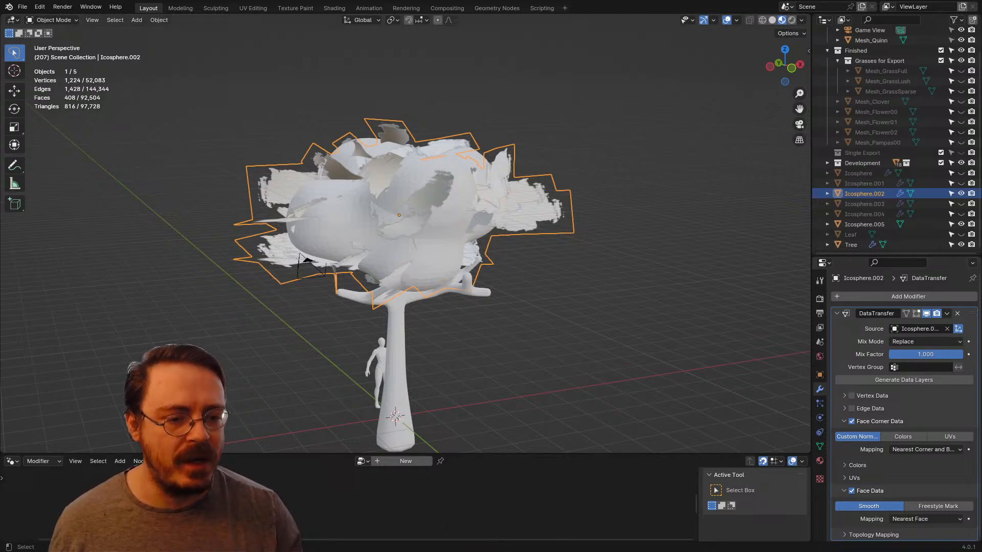
Step: Turn off Face Data and try Nearest Corner and Best Matching Normal as the Face Corner Data mapping
left_click(852, 491)
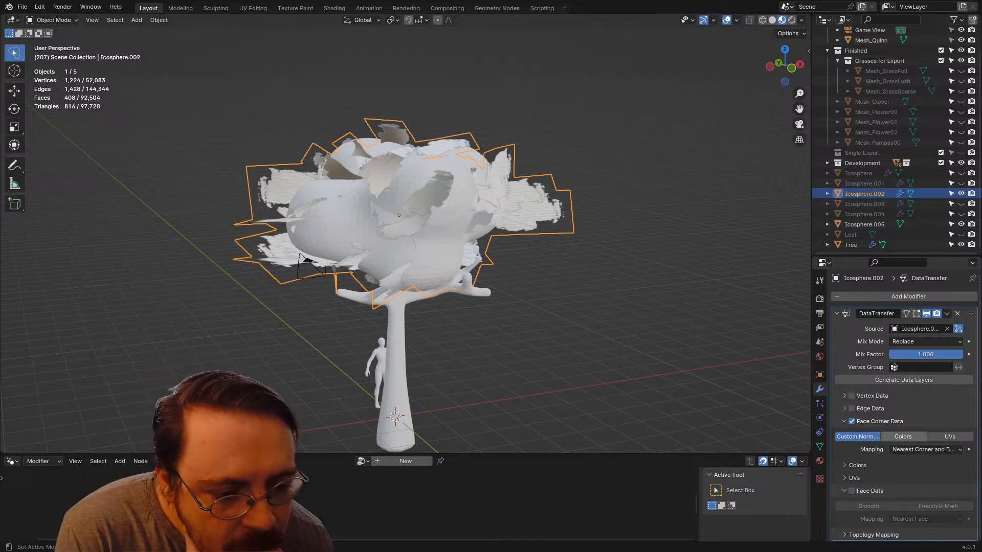
left_click(925, 449)
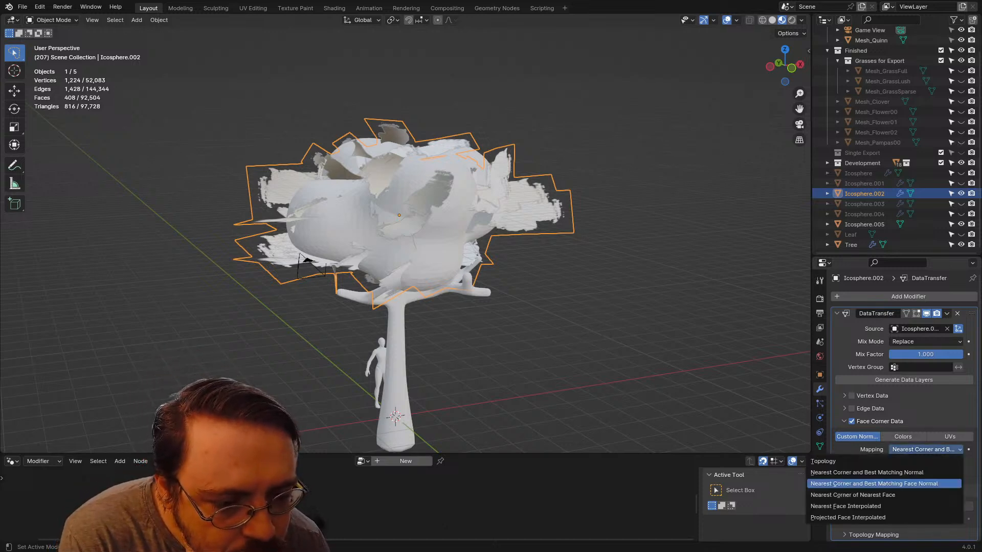
left_click(867, 472)
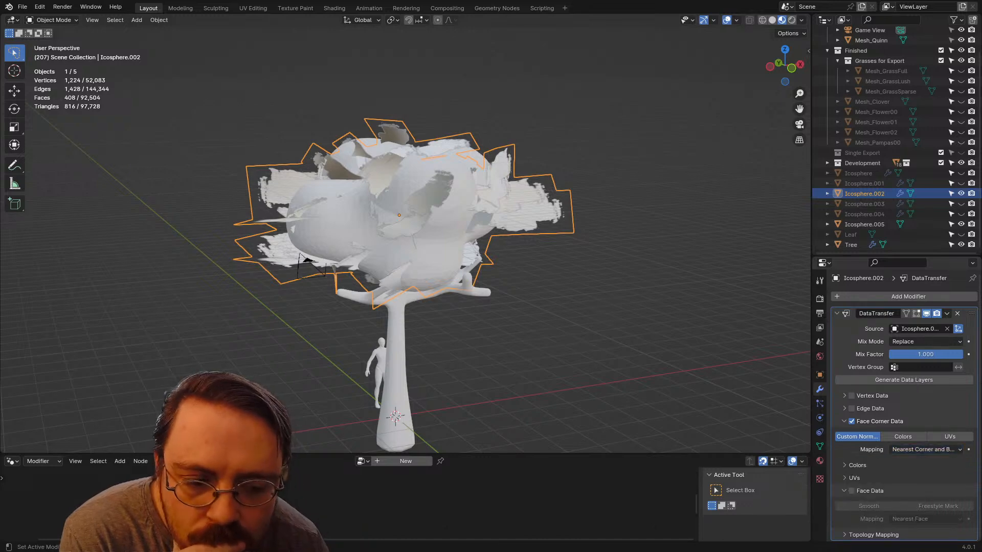
Step: Try Topology as the Face Corner Data mapping, and set it back to Nearest Corner and Best Matching Face Normal
left_click(925, 449)
left_click(910, 461)
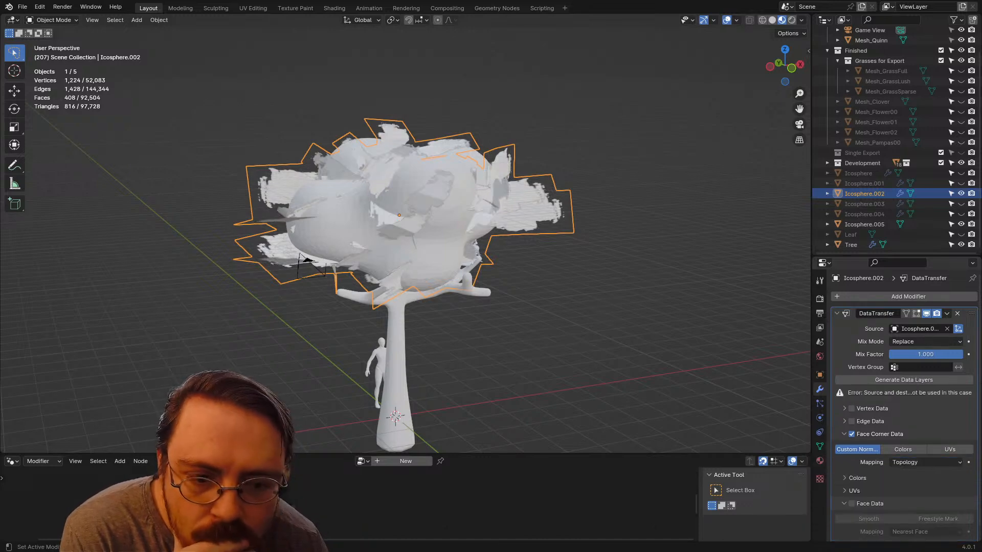
left_click(920, 463)
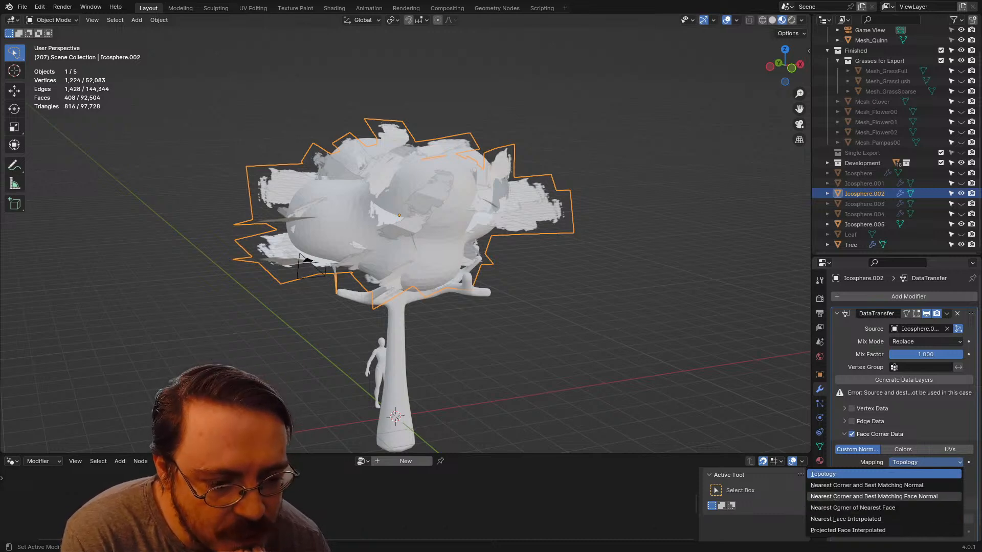
left_click(873, 497)
left_click(924, 449)
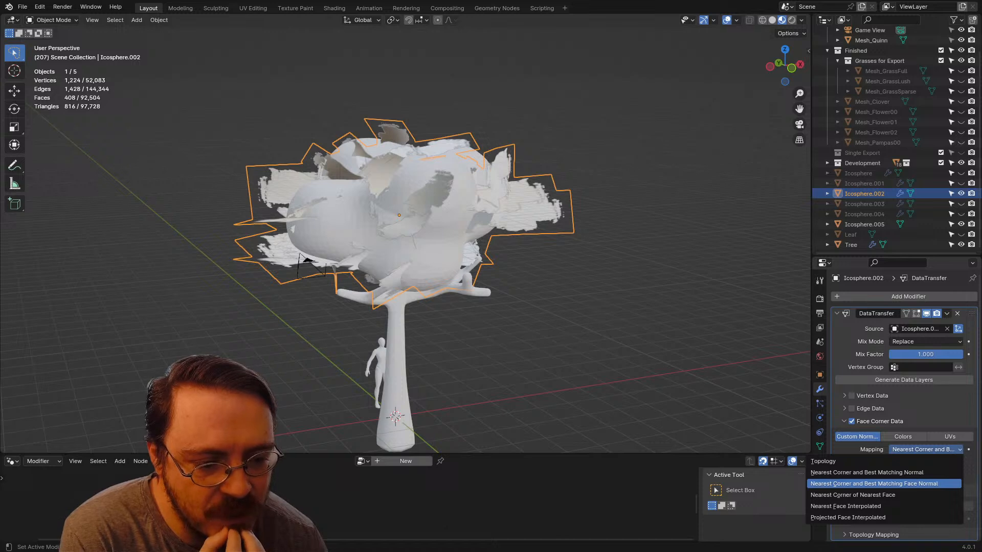
left_click(884, 483)
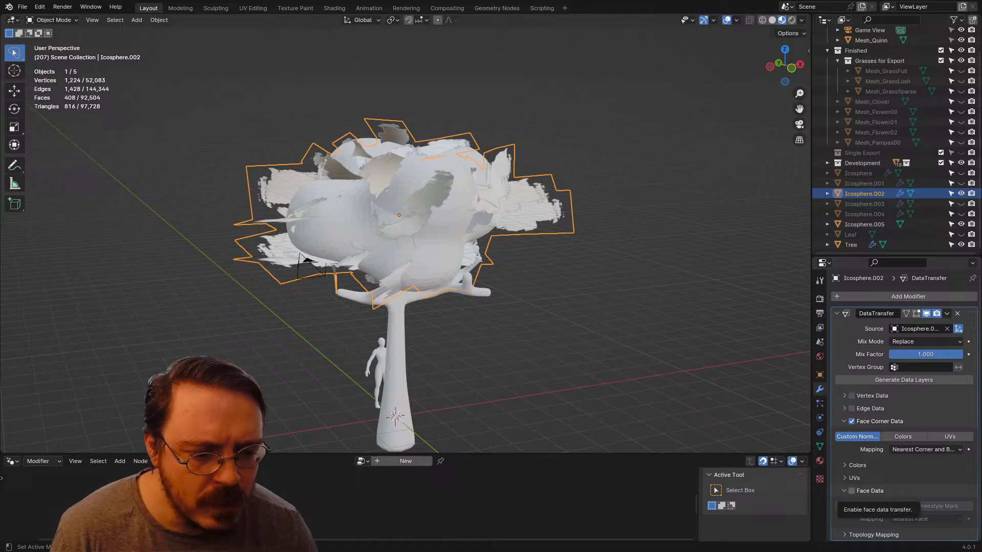
Step: Enable Smooth Face Data transfer, try Best Normal-Matching mapping, return it to Nearest Face, and apply the DataTransfer modifier
left_click(851, 491)
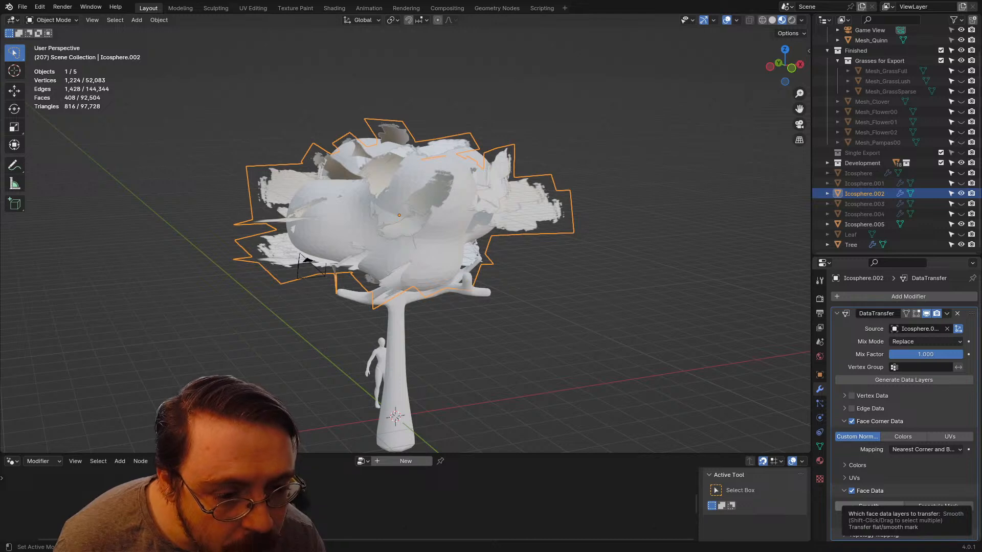
left_click(868, 506)
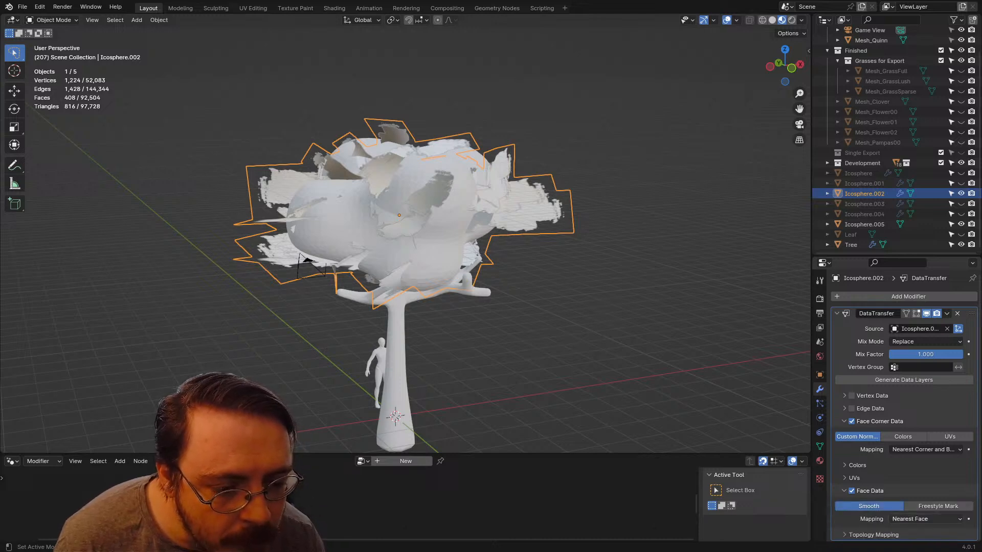
left_click(925, 518)
left_click(899, 495)
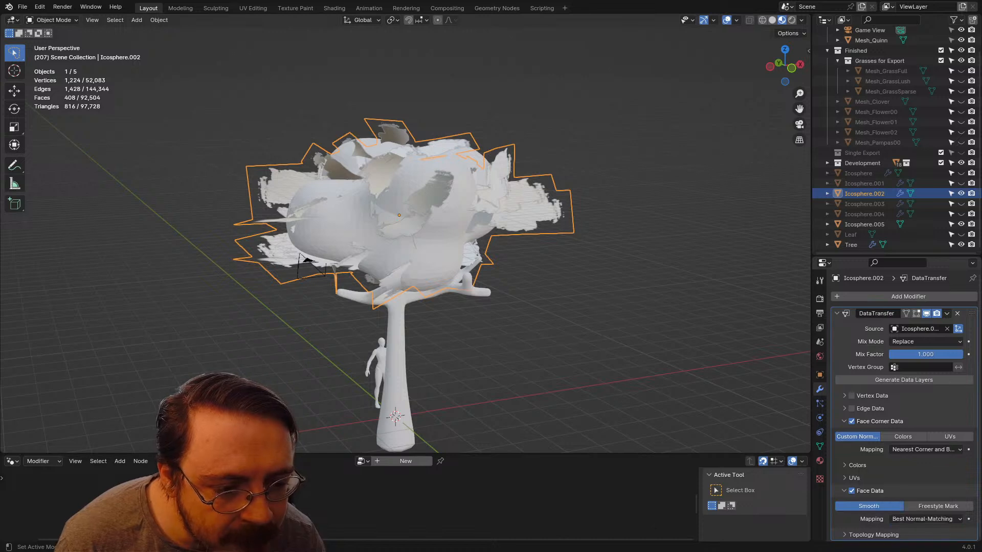
left_click(925, 519)
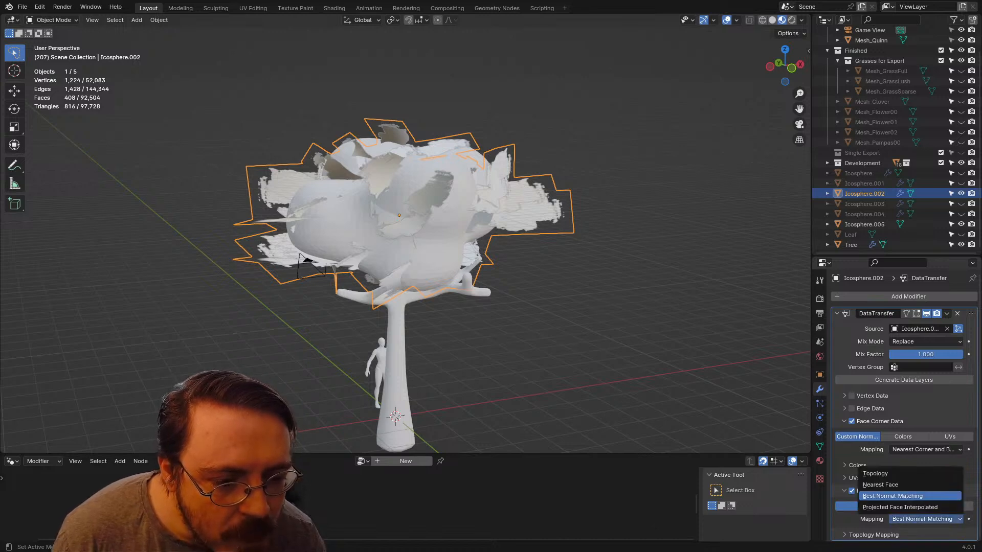
left_click(889, 485)
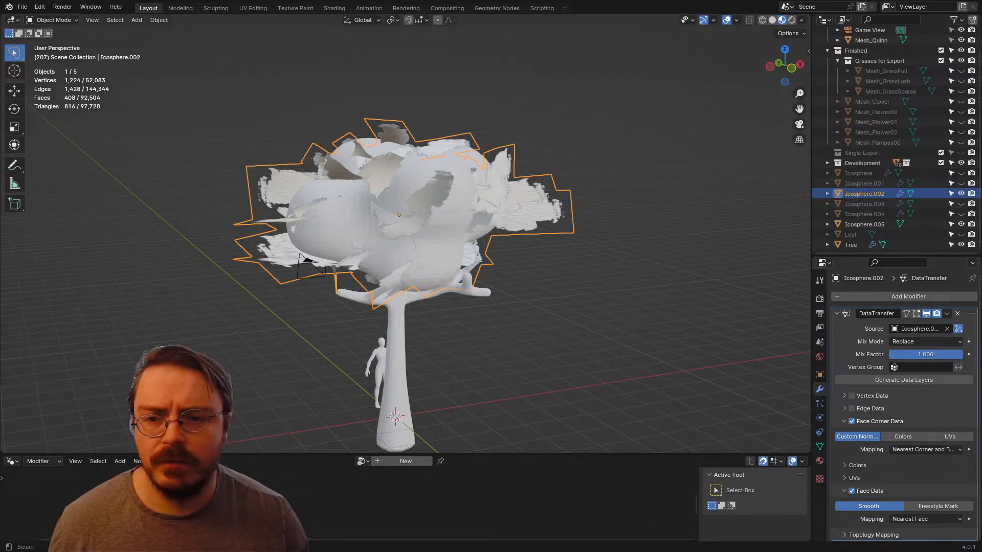
key("ctrl+a")
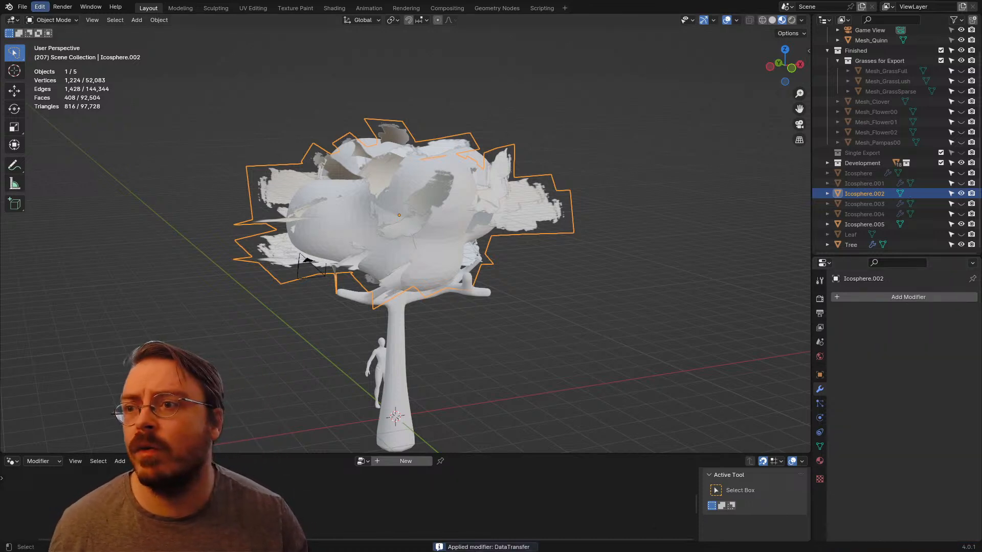
Step: Export the selected Icosphere.002 leaf mesh as FBX, overwriting SingleExportTester.fbx in the Assets folder
left_click(9, 6)
left_click(22, 6)
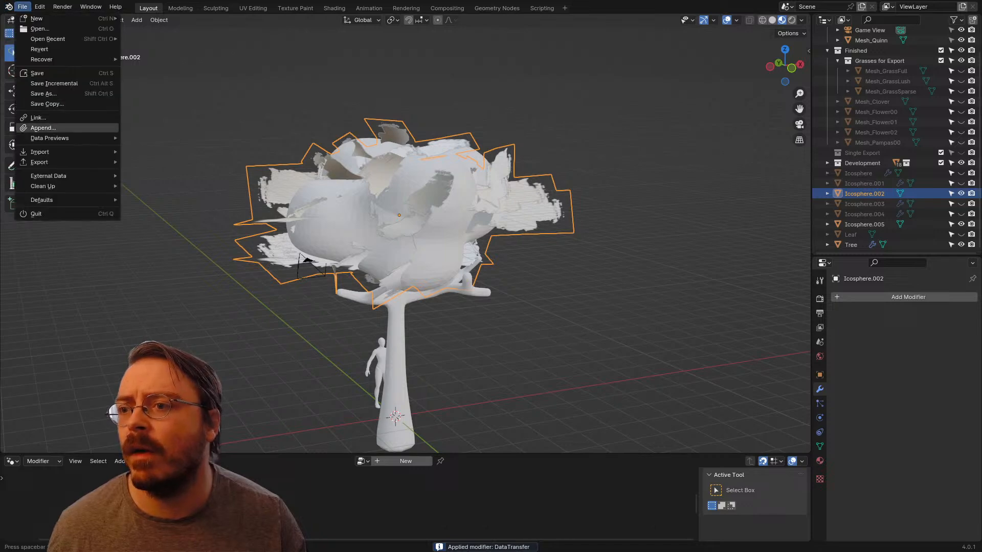
mouse_move(41, 162)
left_click(154, 252)
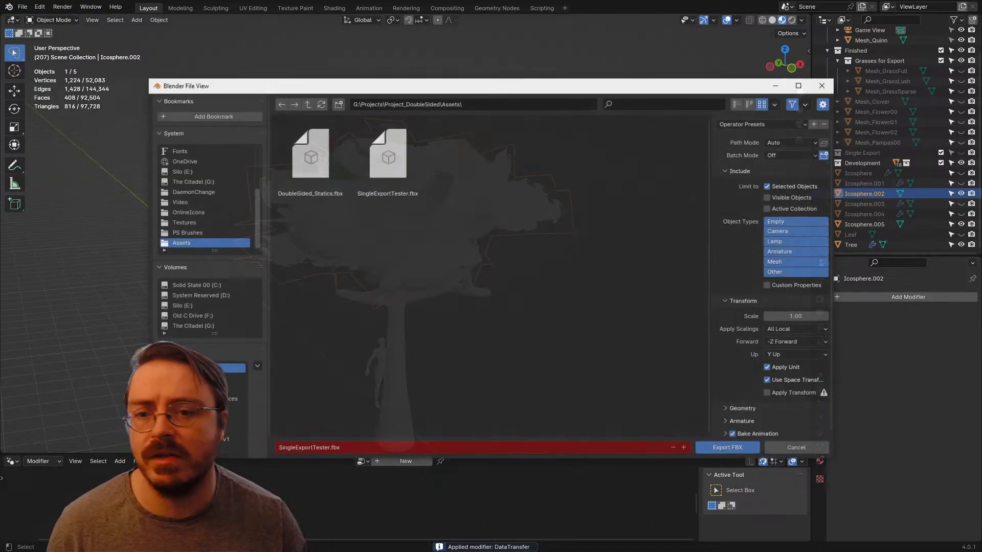
double_click(388, 158)
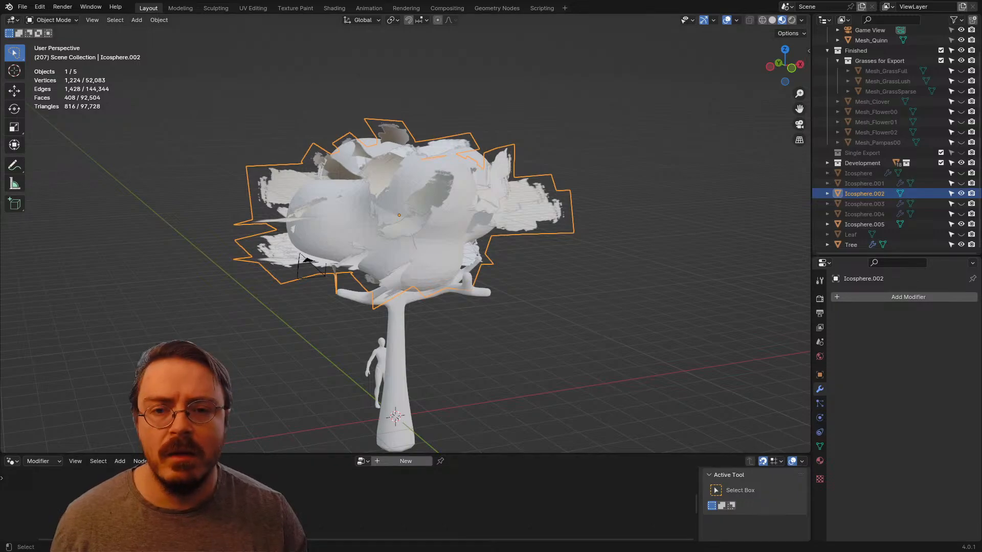
Step: Switch to Unreal Editor and reimport the SingleExportTester static mesh, accepting the material conflict resolution as it is
key("alt+Tab")
key("alt+Tab")
key("Tab")
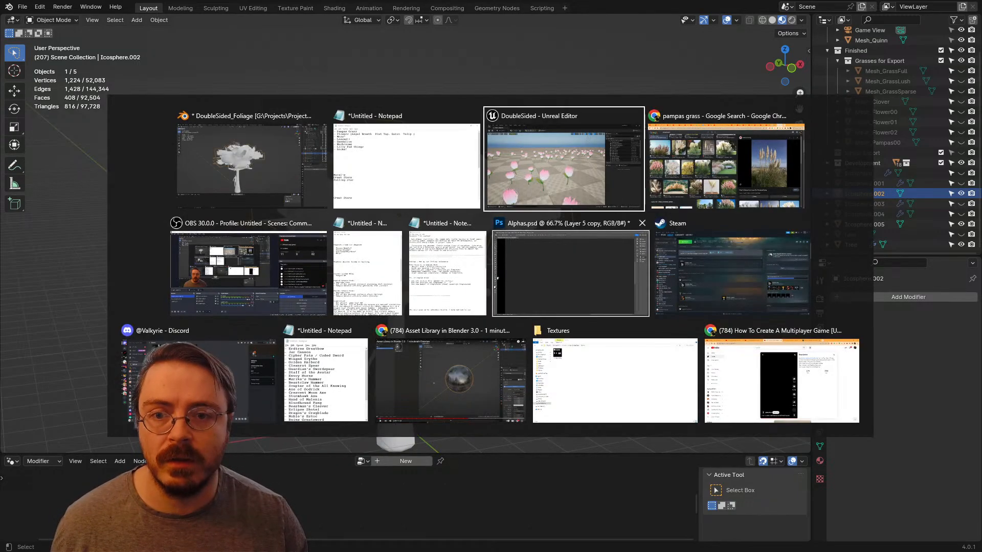
key("s")
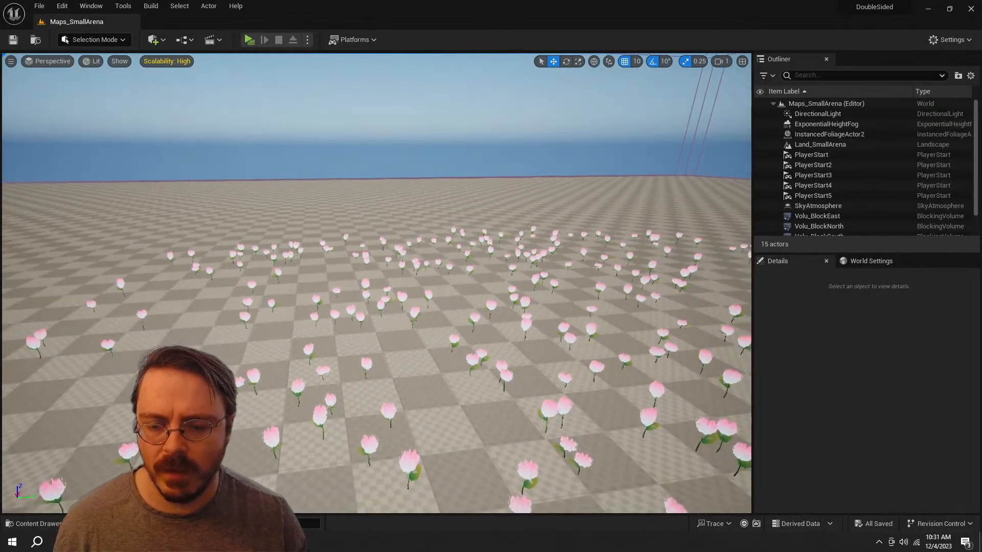
key("ctrl+space")
right_click(325, 432)
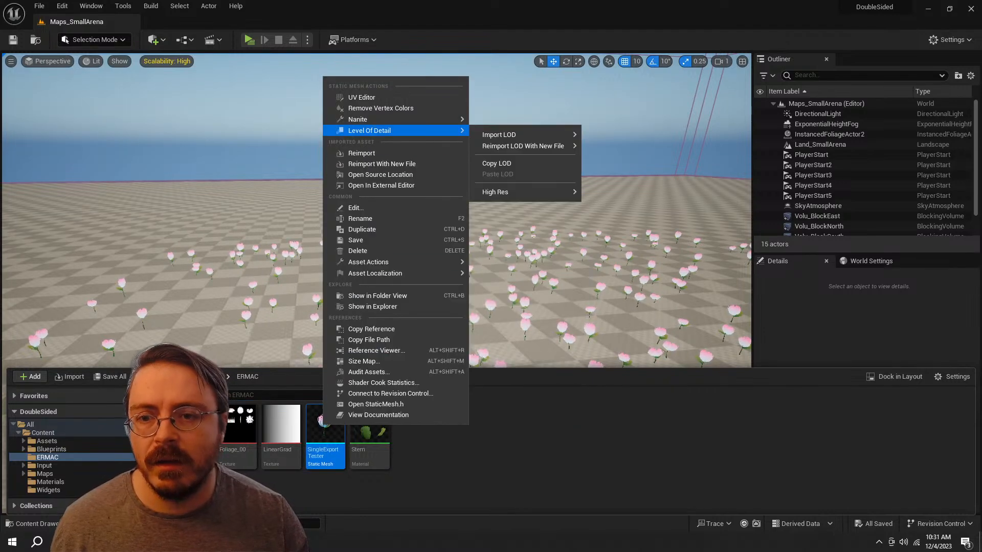
left_click(388, 154)
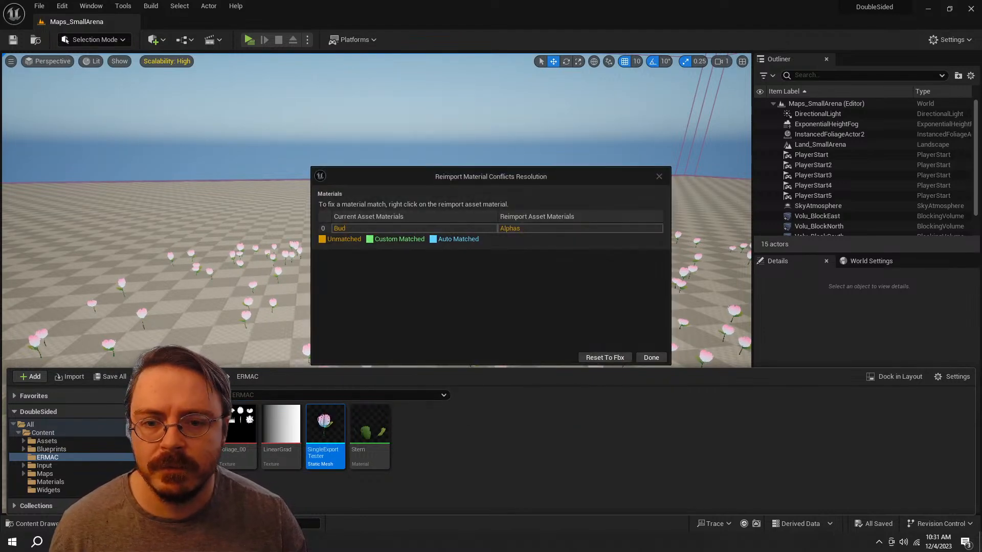
left_click(651, 358)
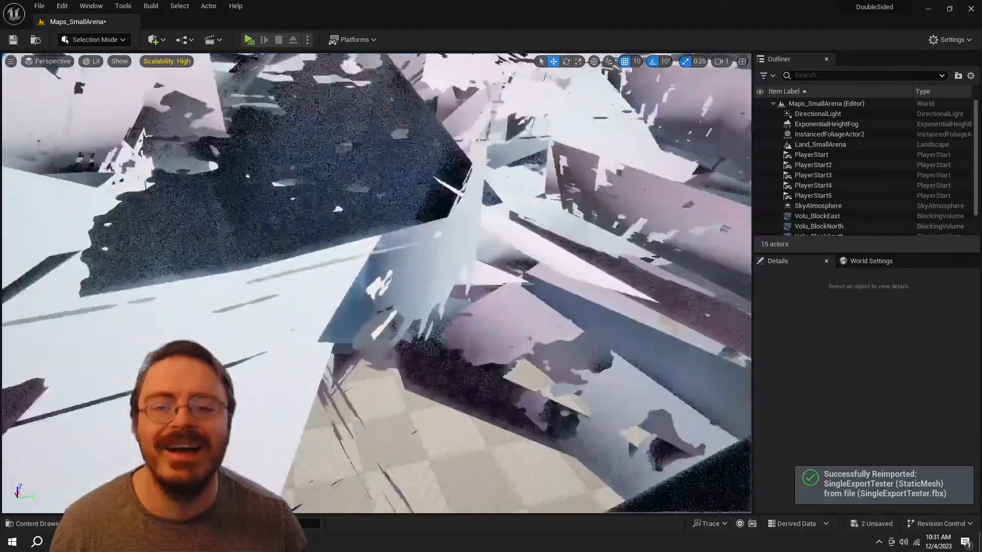
Step: In Foliage mode, erase all the painted SingleExportTester instances from the landscape
key("s")
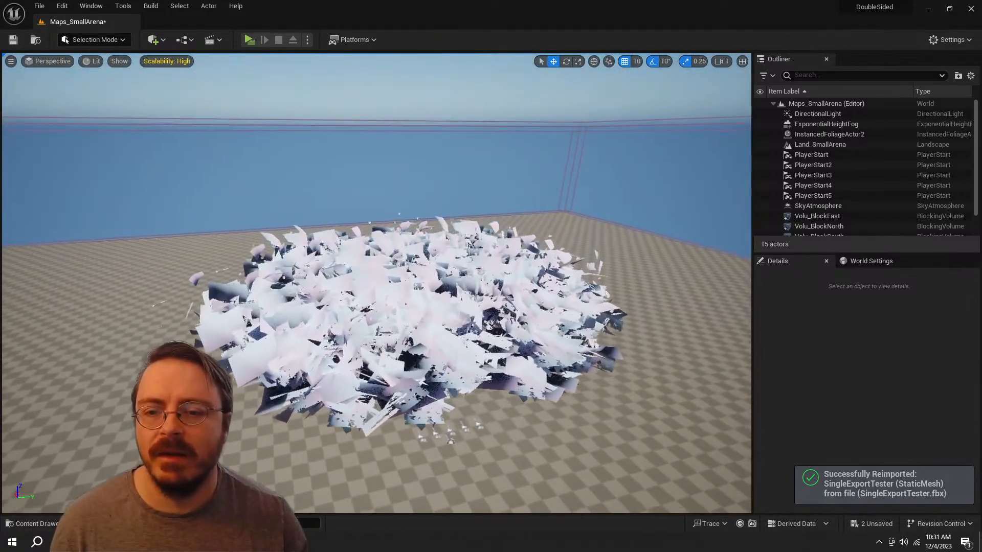
key("w")
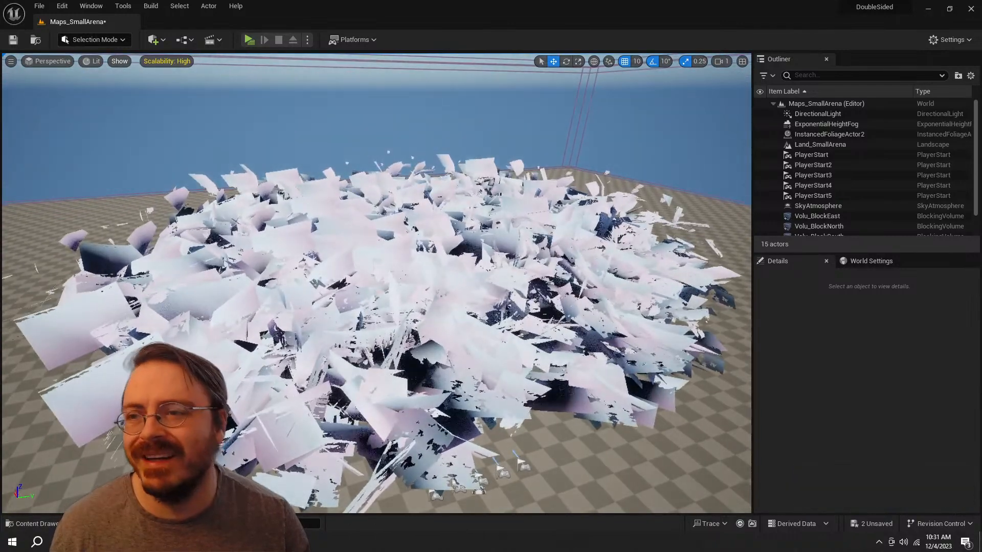
left_click(94, 39)
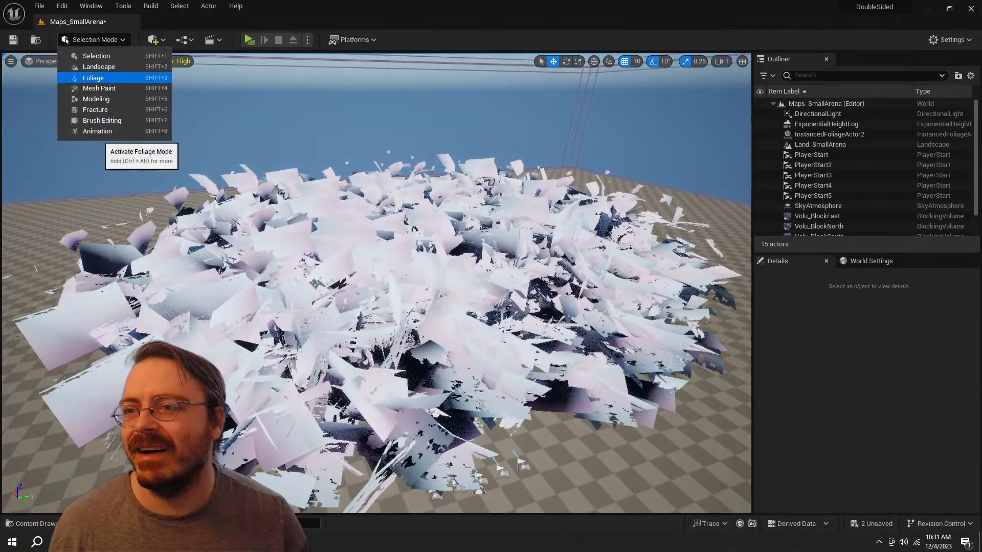
left_click(92, 77)
left_click(19, 301)
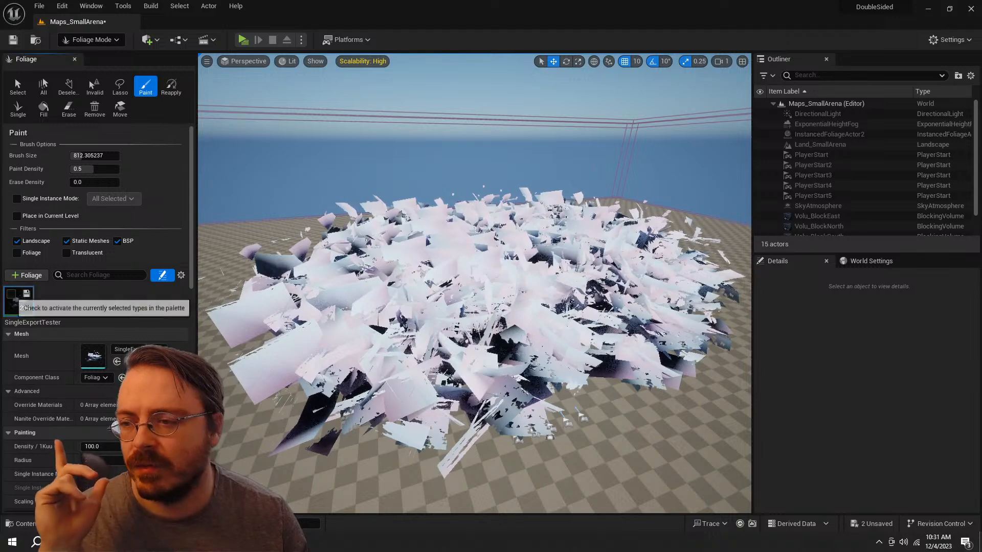
left_click(69, 109)
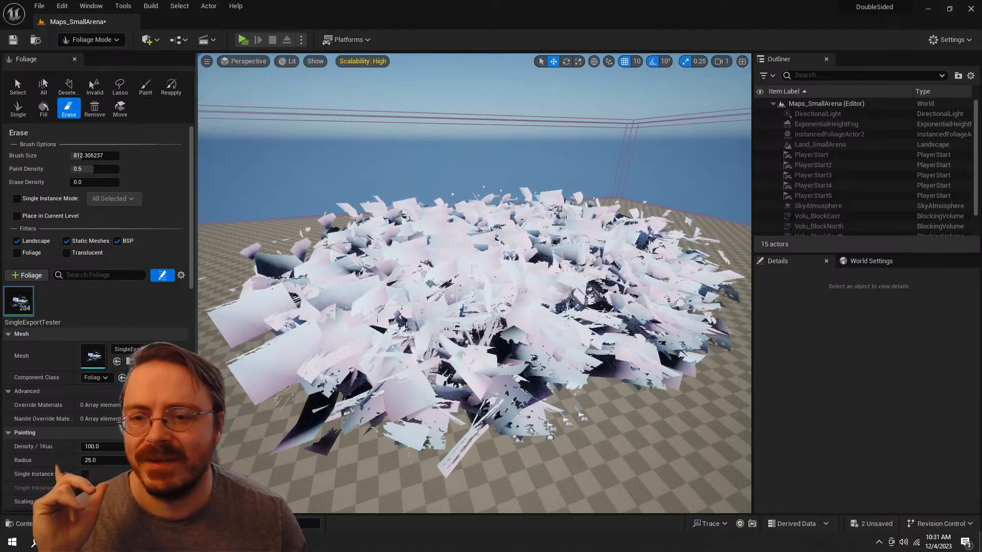
mouse_move(338, 358)
left_mouse_down()
mouse_move(489, 317)
mouse_move(639, 317)
mouse_move(570, 296)
mouse_move(603, 389)
left_mouse_up()
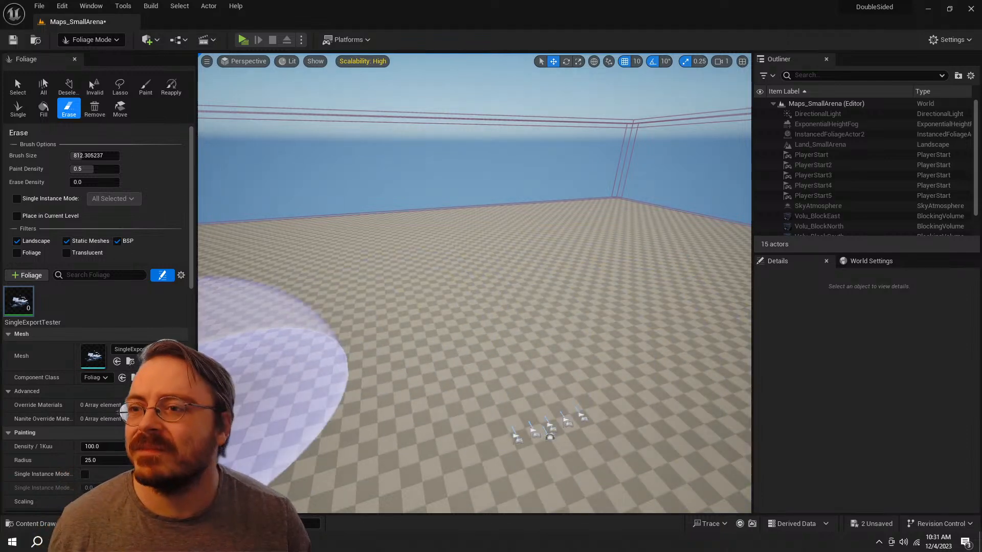
Step: Place a single SingleExportTester static mesh from the ERMAC folder onto the arena floor
key("ctrl+space")
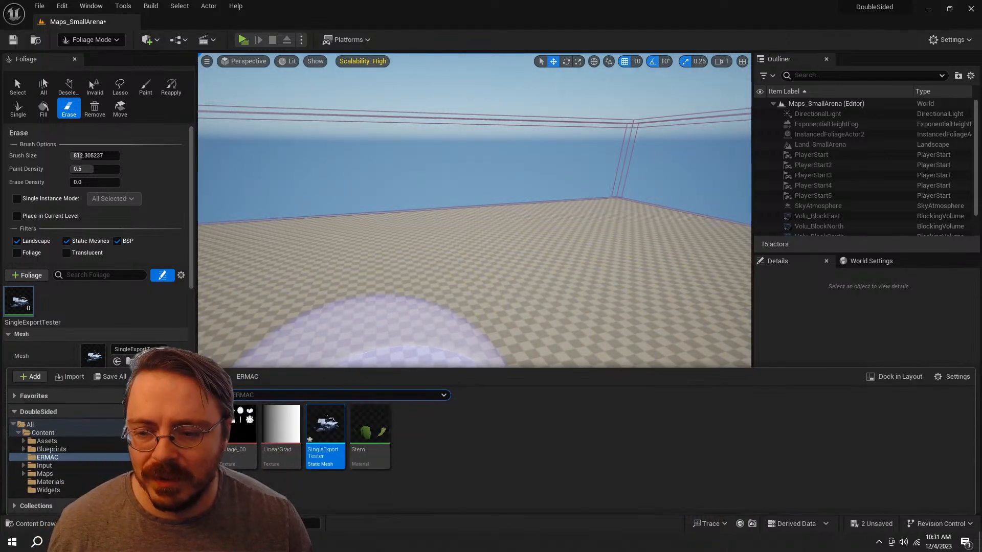
left_click_drag(325, 424, 421, 264)
key("w")
right_click_drag(446, 435, 435, 454)
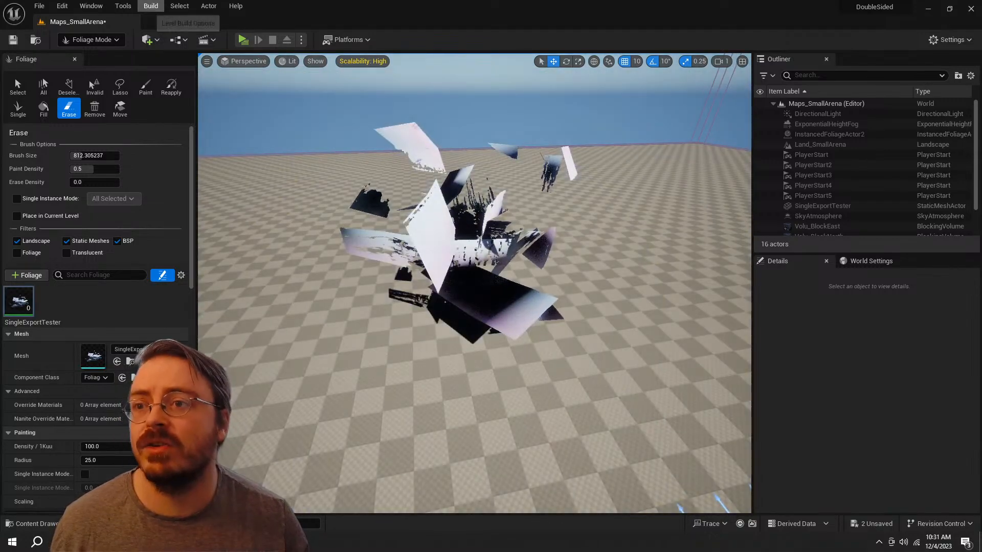
Step: Open the Bud material from the SingleExportTester mesh and set its opacity mask Texture Sample to UV channel 0
key("ctrl+space")
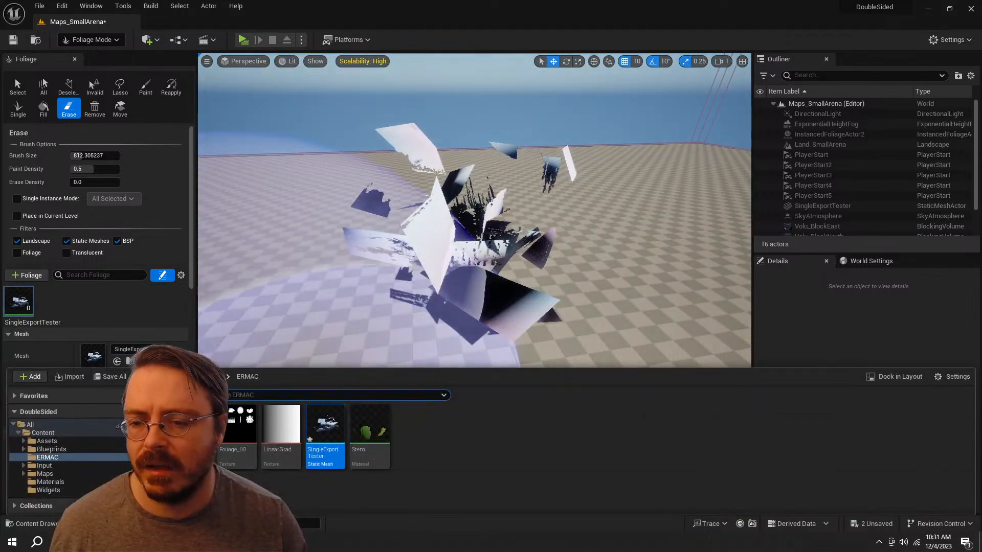
double_click(325, 427)
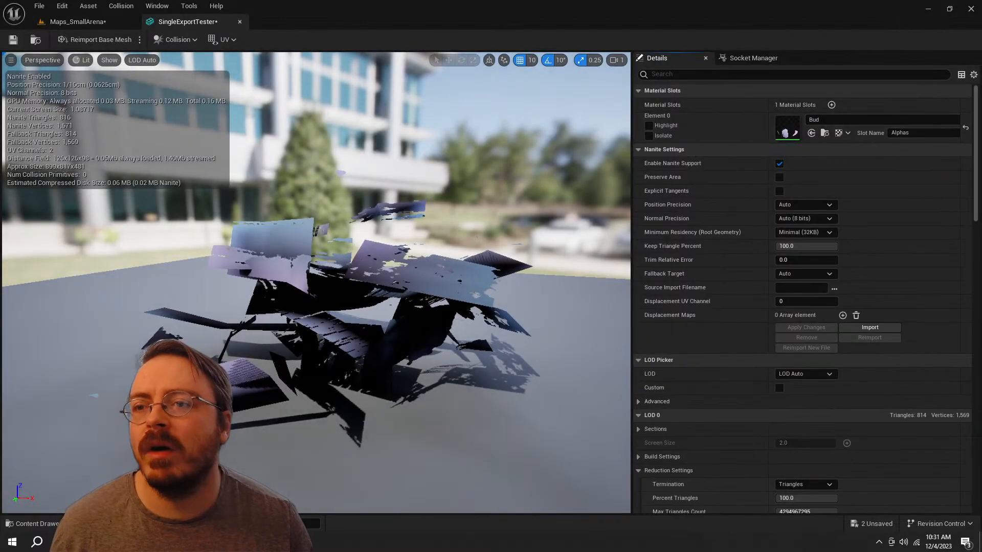
key("ctrl+space")
double_click(193, 286)
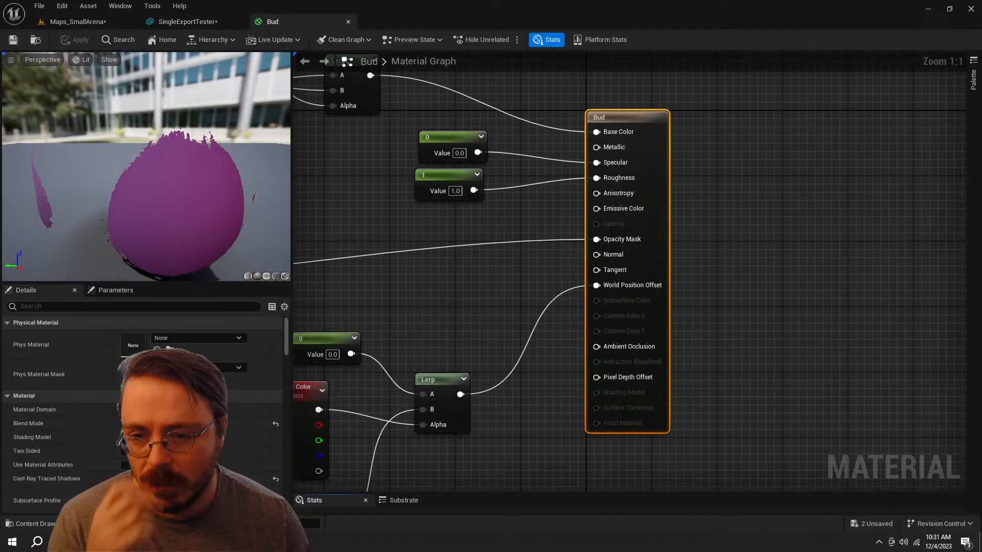
right_click_drag(385, 239, 709, 254)
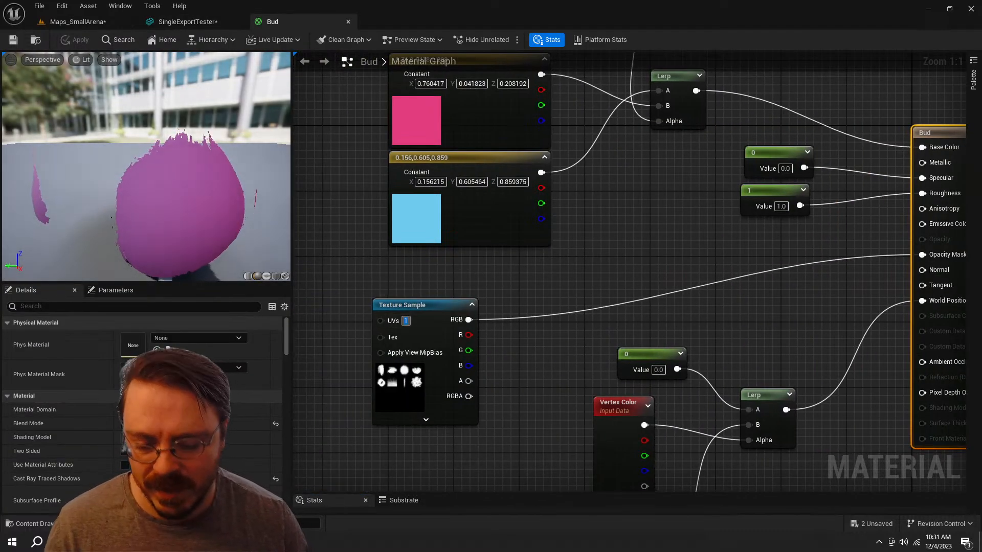
key("Return")
right_click(624, 233)
left_click(628, 175)
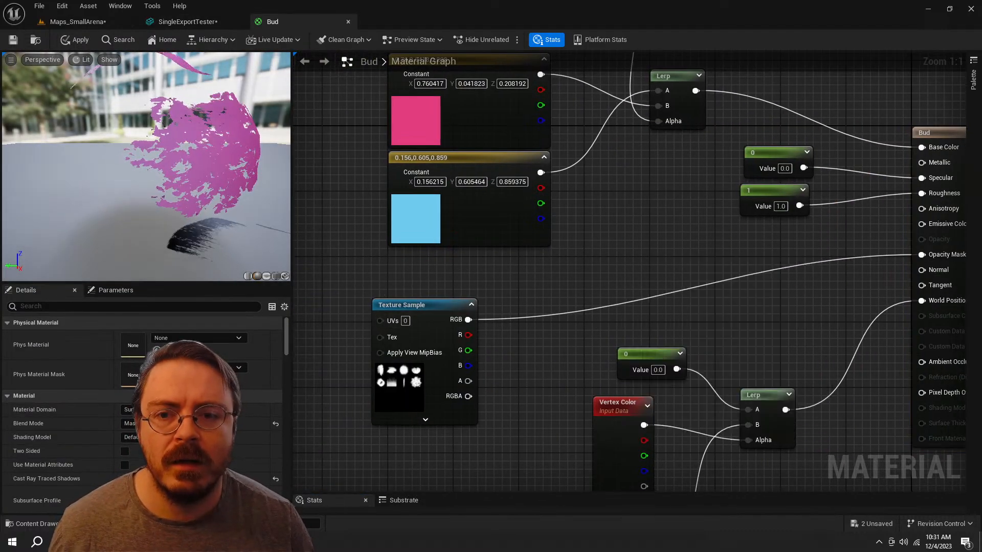
right_click_drag(628, 172, 648, 297)
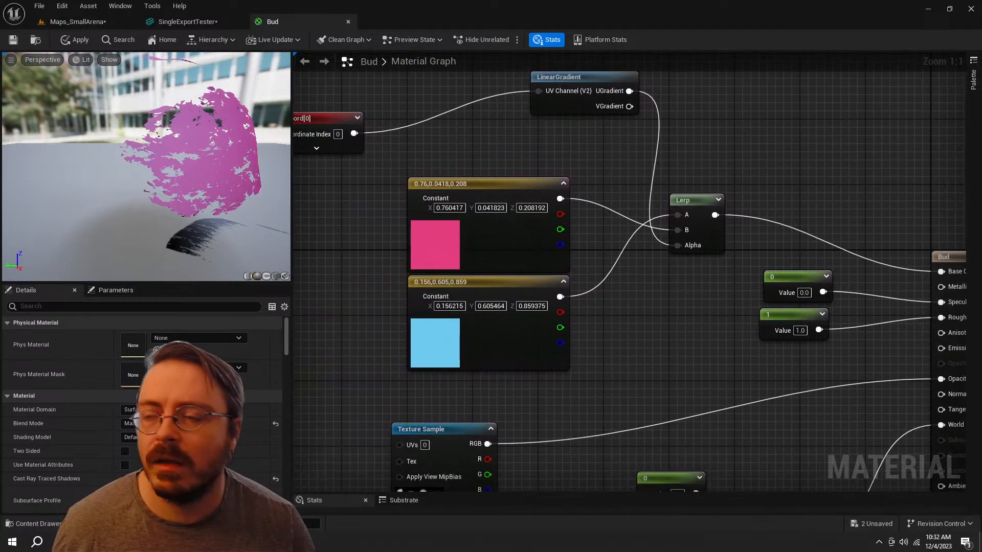
Step: Return to the Maps_SmallArena level and examine the placed leaf mesh's shading from several angles, along with the foliage type's settings
left_click(78, 21)
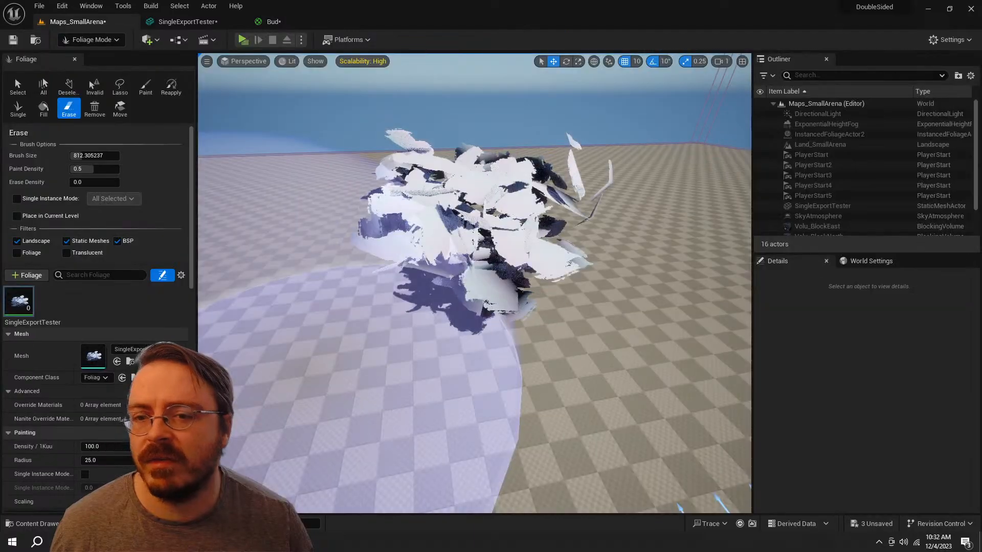
right_click_drag(307, 307, 300, 291)
key("w")
key("a")
mouse_move(474, 283)
right_mouse_down()
mouse_move(531, 267)
mouse_move(565, 270)
mouse_move(558, 286)
mouse_move(485, 274)
mouse_move(532, 301)
mouse_move(586, 286)
mouse_move(570, 281)
right_mouse_up()
key("w")
key("s")
key("w")
key("a")
key("w")
key("s")
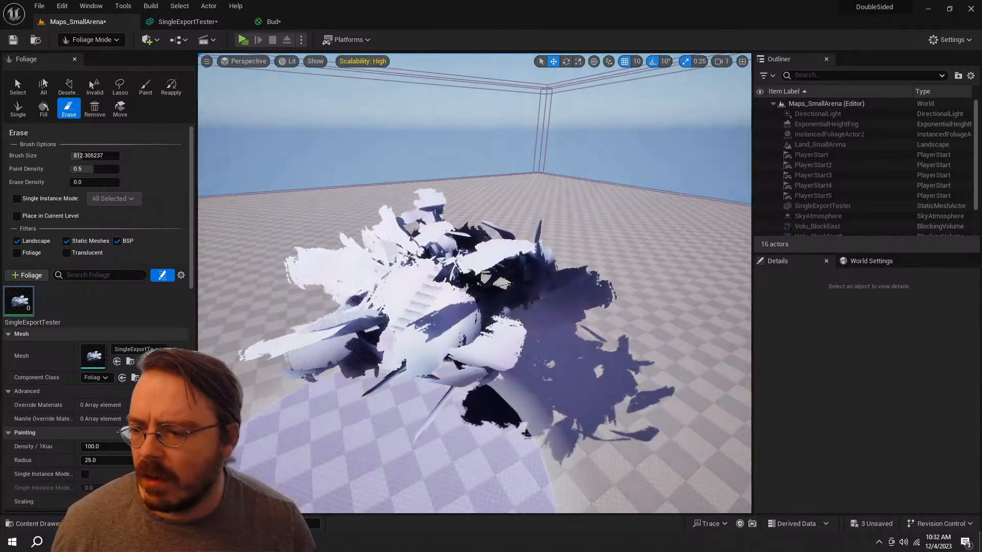
scroll(153, 368, "down", 8)
scroll(114, 436, "down", 3)
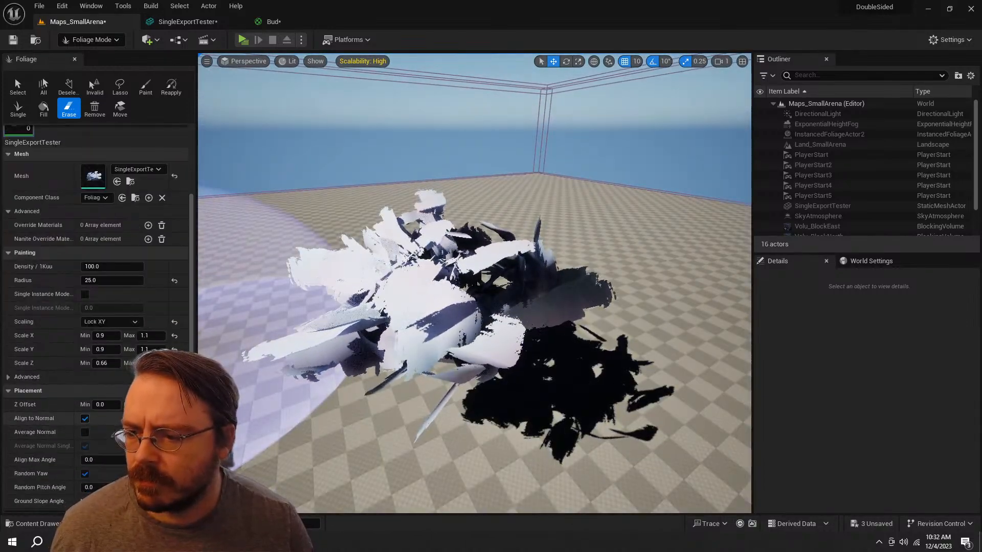
scroll(114, 436, "down", 5)
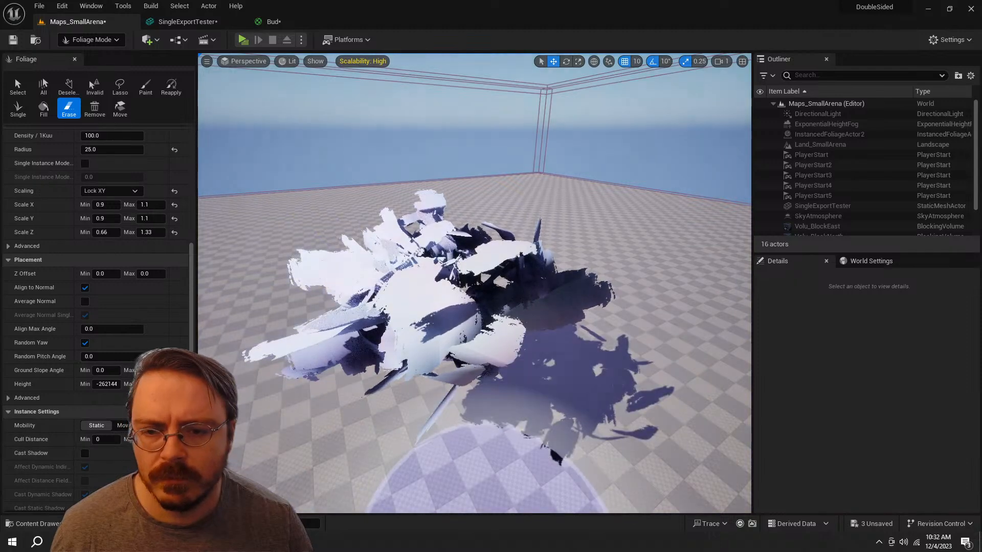
Step: Open the SingleExportTester static mesh from the ERMAC folder and search its details for "cast" settings
key("ctrl+space")
left_click(326, 432)
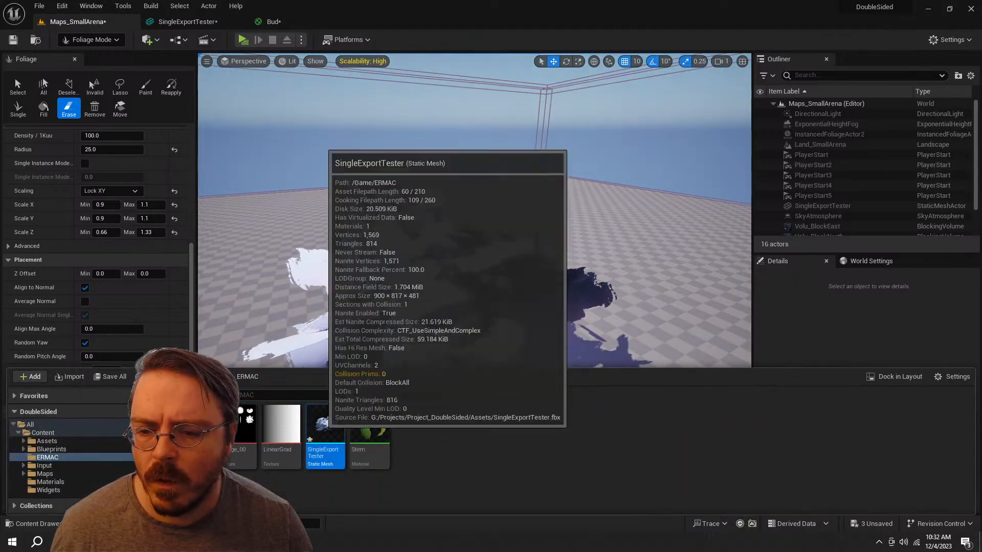
double_click(325, 432)
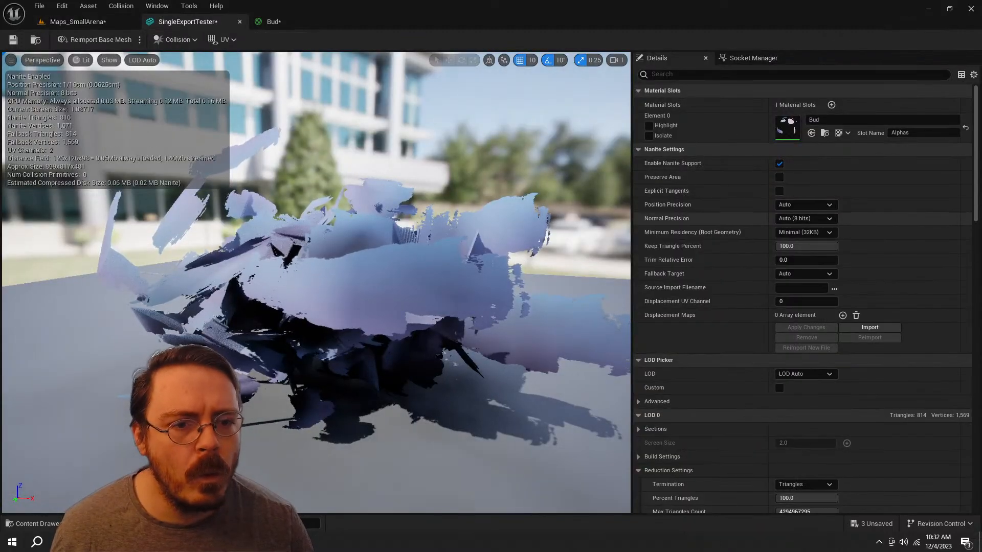
scroll(715, 174, "down", 15)
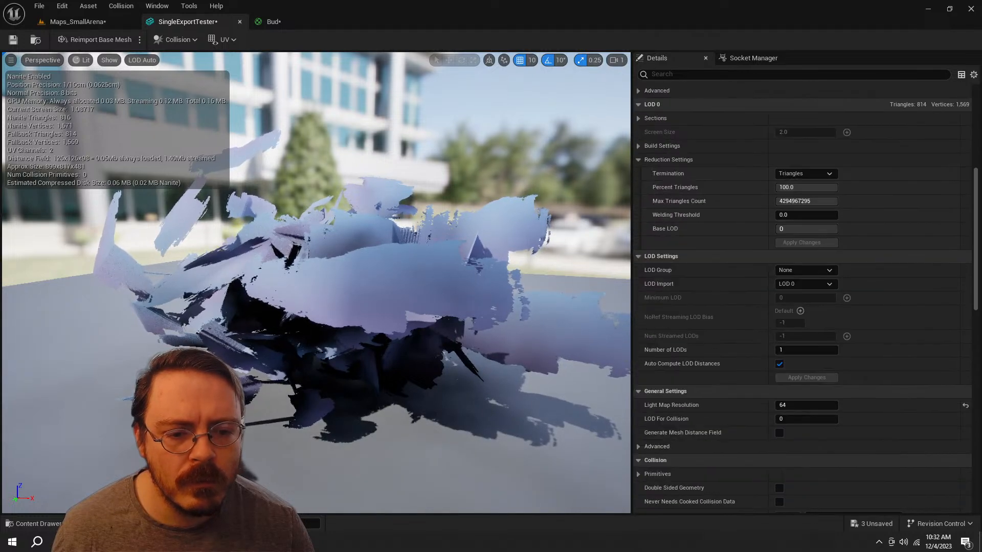
type("cast")
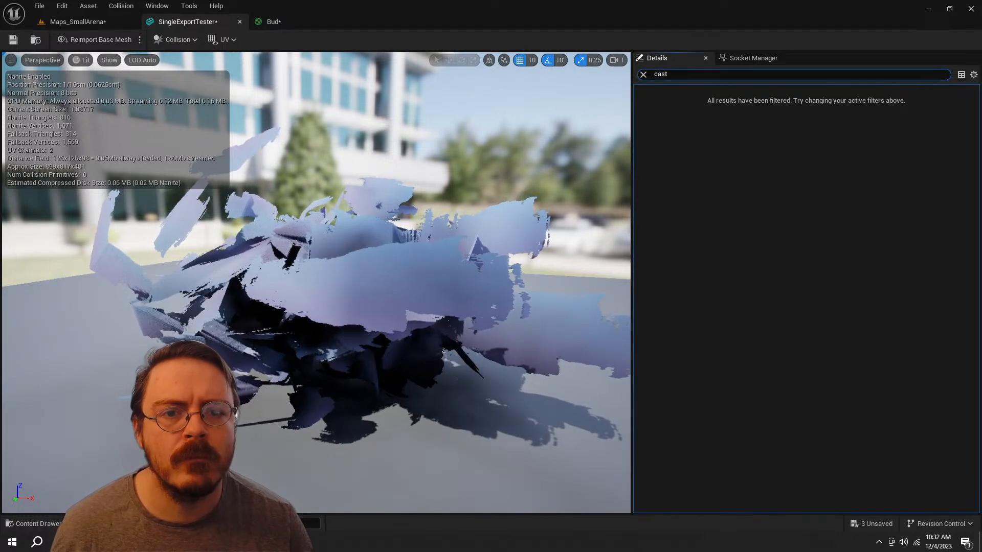
key("BackSpace")
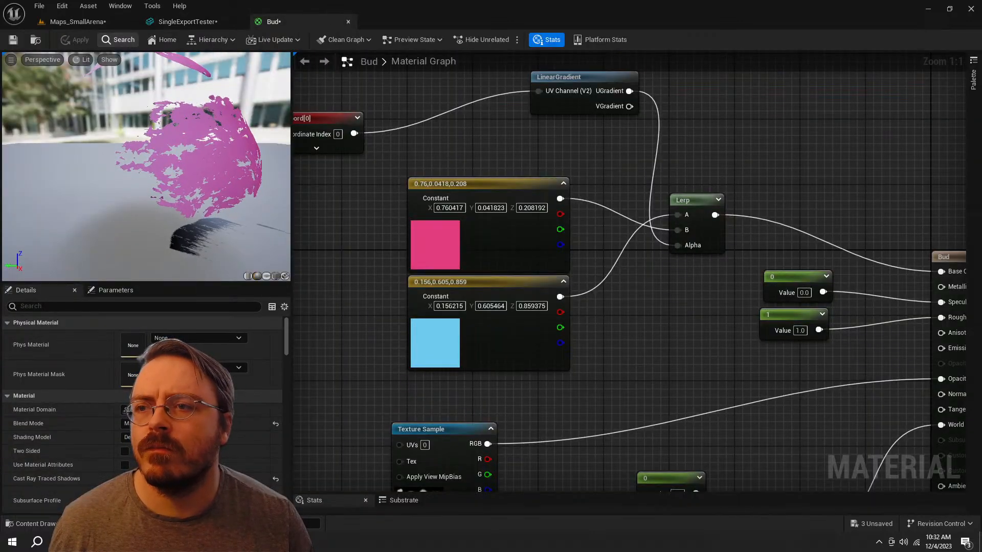
Step: Return to the Maps_SmallArena level and switch the editor from Foliage mode to Selection mode
left_click(77, 21)
mouse_move(474, 283)
right_mouse_down()
mouse_move(512, 317)
mouse_move(475, 292)
mouse_move(455, 294)
right_mouse_up()
key("s")
left_click(92, 40)
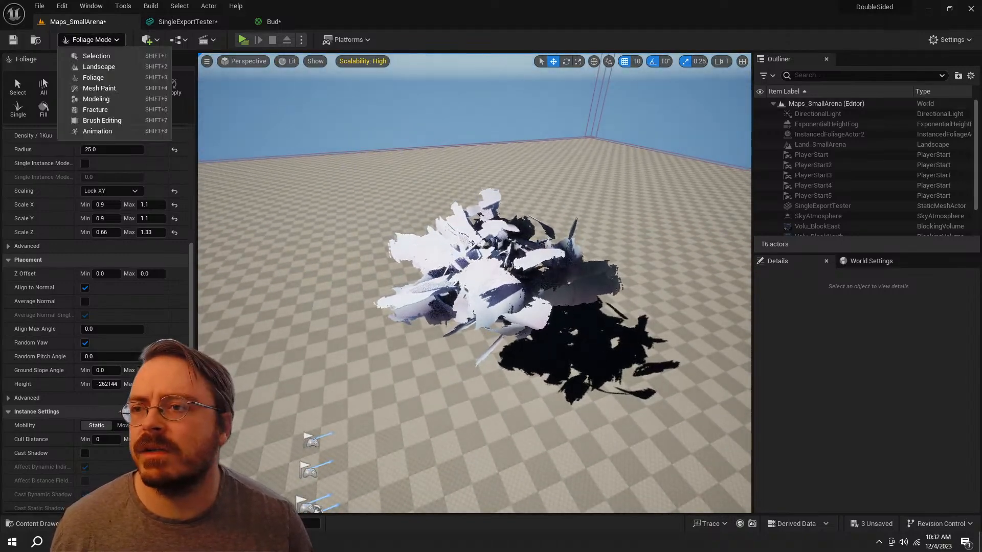
left_click(81, 66)
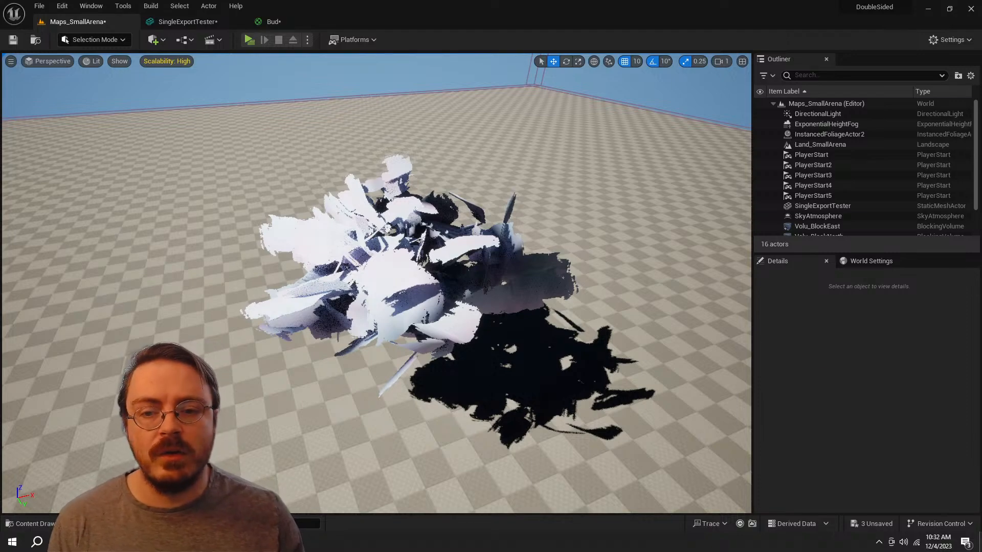
Step: Rotate the DirectionalLight to a Y rotation of -84° so it shines on the leaf mesh from a different angle
left_click(822, 205)
left_click(817, 113)
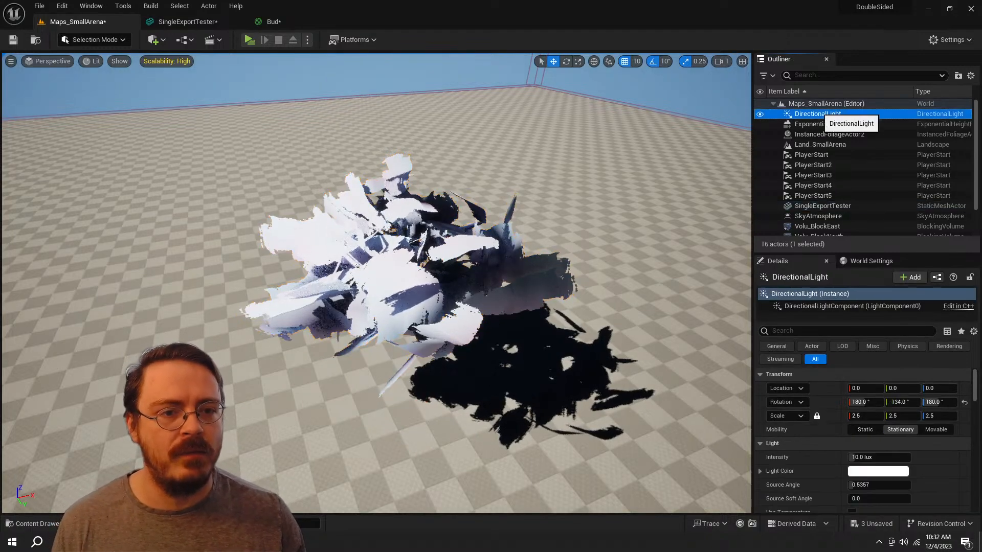
mouse_move(440, 256)
right_mouse_down()
mouse_move(452, 250)
mouse_move(358, 286)
mouse_move(370, 307)
mouse_move(491, 250)
mouse_move(429, 271)
right_mouse_up()
key("e")
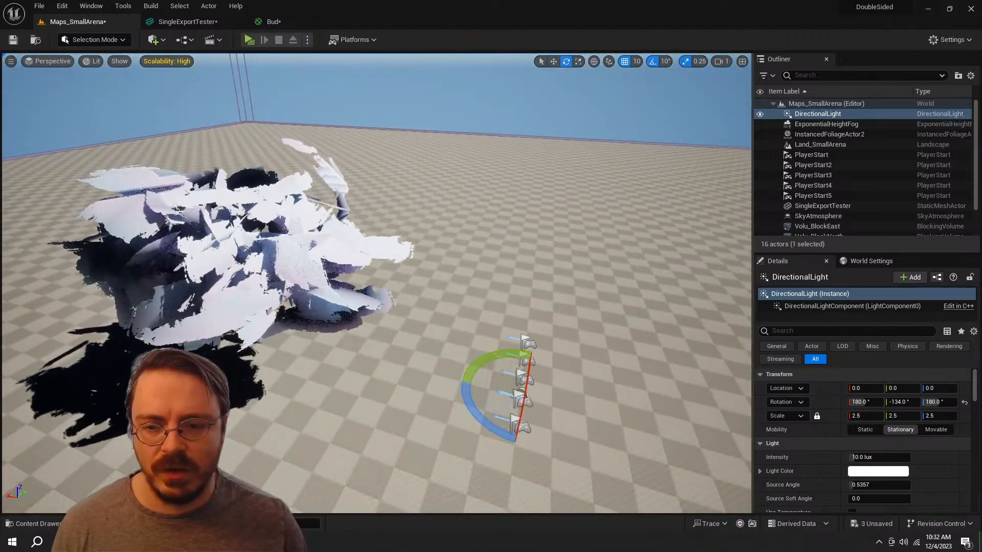
left_click_drag(466, 396, 474, 418)
right_click_drag(474, 418, 391, 356)
key("q")
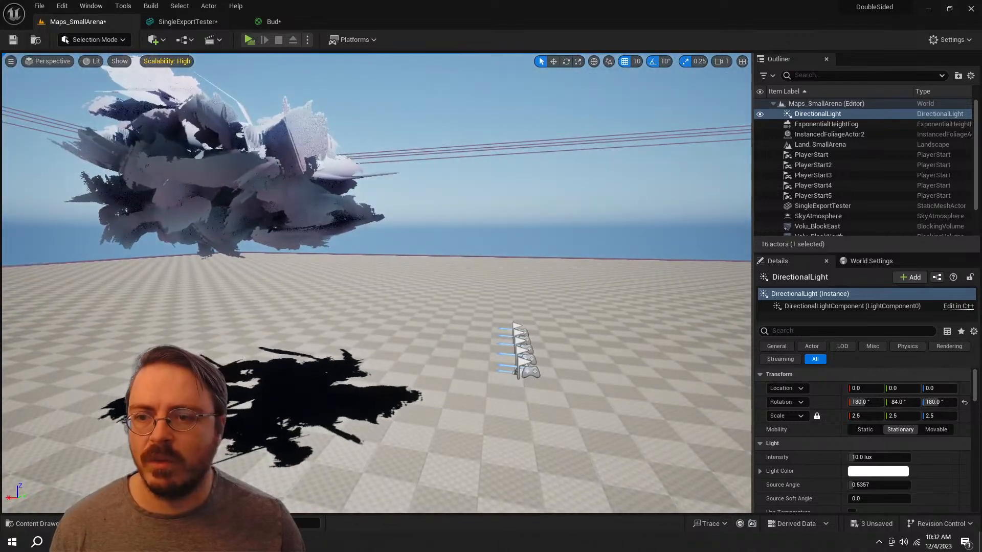
Step: Try rotating the SingleExportTester mesh to -10° about Y, and undo that rotation
left_click(230, 179)
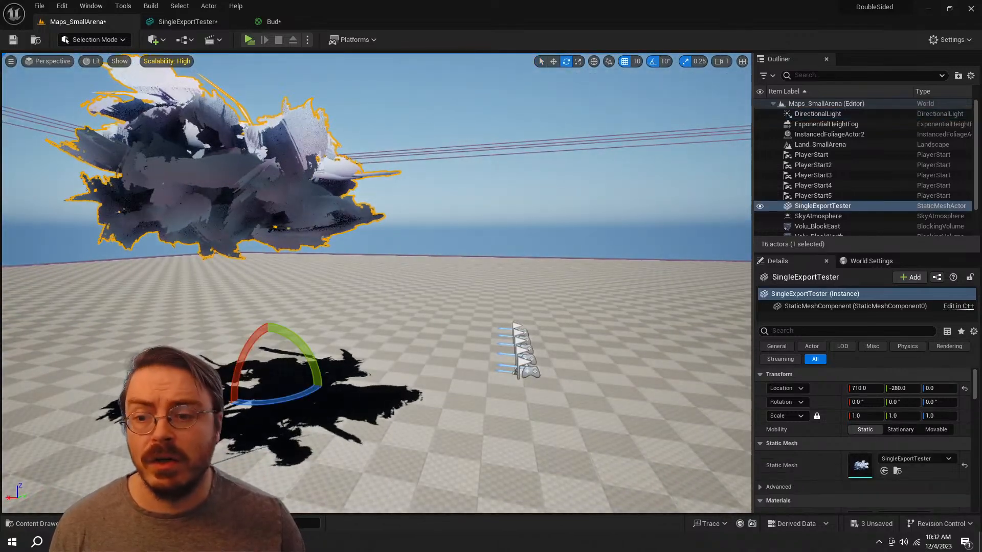
mouse_move(235, 345)
left_mouse_down()
mouse_move(213, 376)
mouse_move(229, 352)
left_mouse_up()
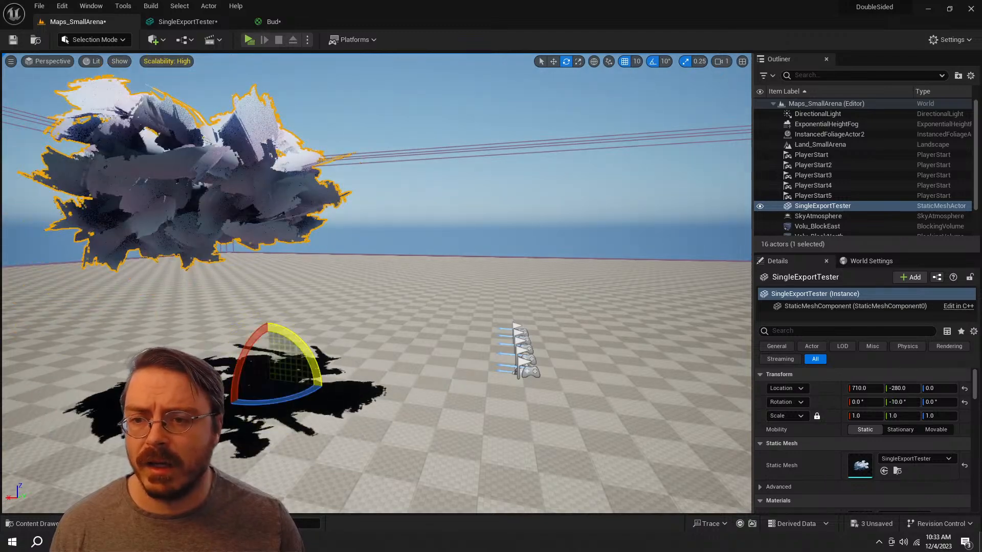
key("ctrl+z")
Step: Select the DirectionalLight again and examine the leaf mesh's shading and shadow from other sides
right_click_drag(311, 352, 345, 378)
key("s")
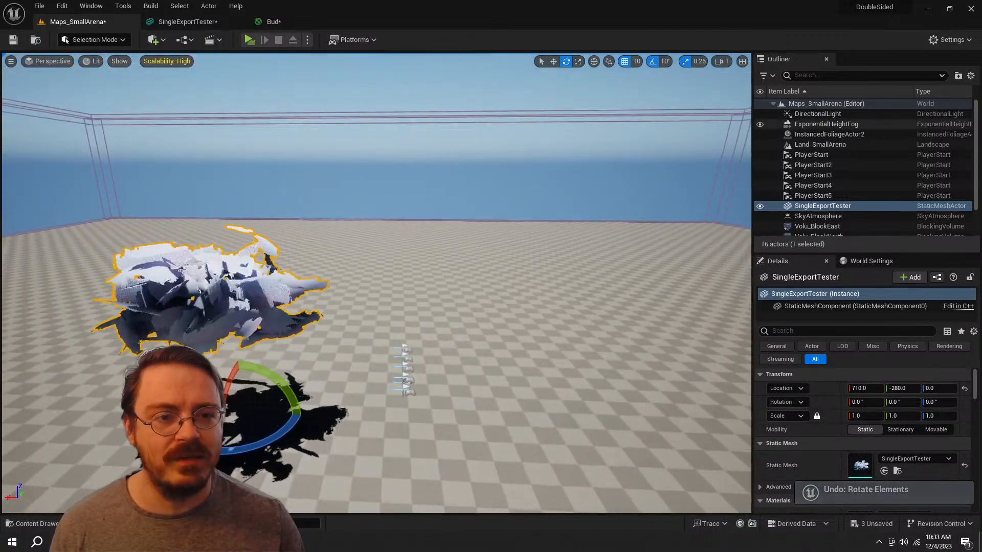
left_click(818, 114)
right_click_drag(461, 307, 526, 310)
key("a")
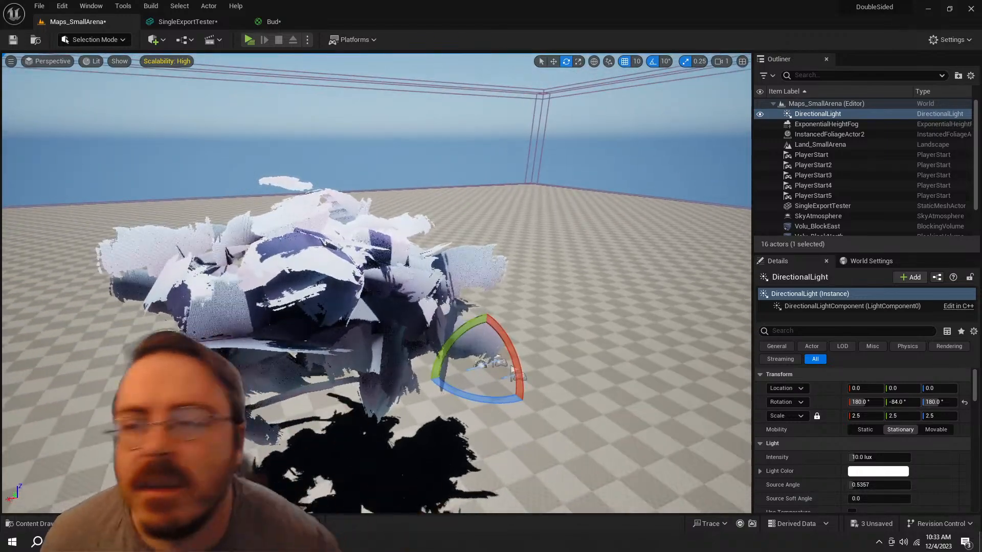
Step: Switch to Blender and hide the Icosphere.005 canopy volume so only the Icosphere.002 leaf cards cover the tree
key("alt+Tab")
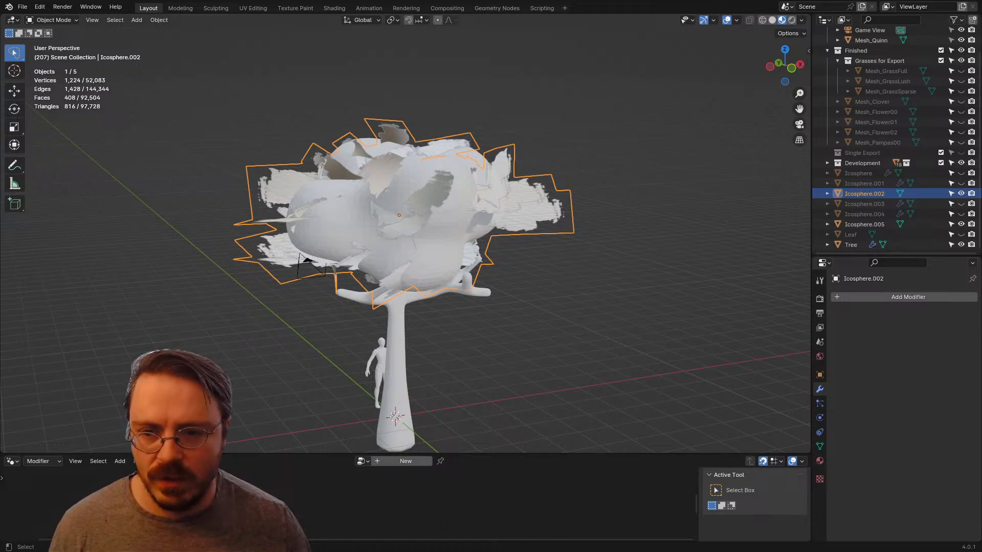
left_click(864, 225)
key("h")
left_click(409, 204)
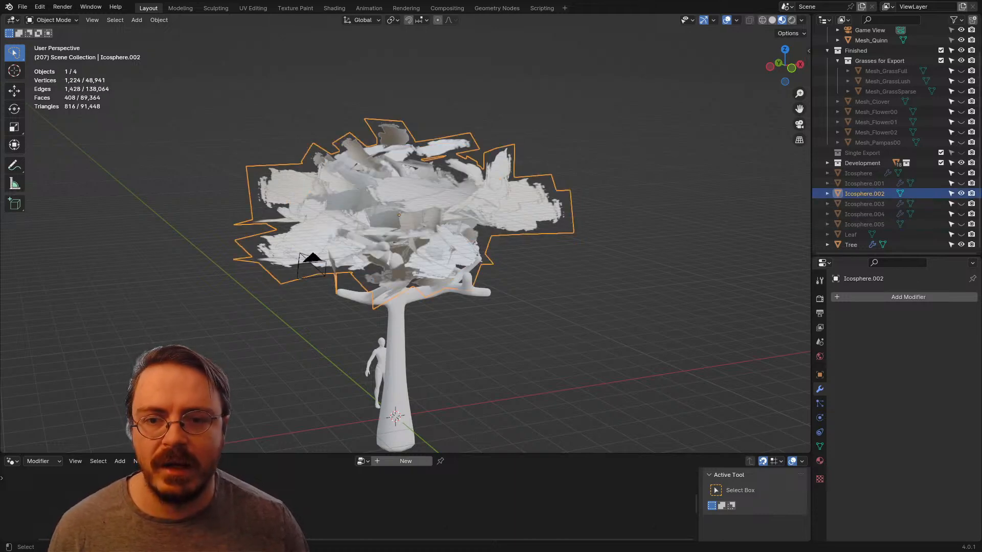
Step: Enter Edit Mode on the Icosphere.002 leaf cards and set the normals overlay size to 1.47
key("Tab")
middle_click_drag(409, 204, 423, 206)
scroll(425, 204, "up", 4)
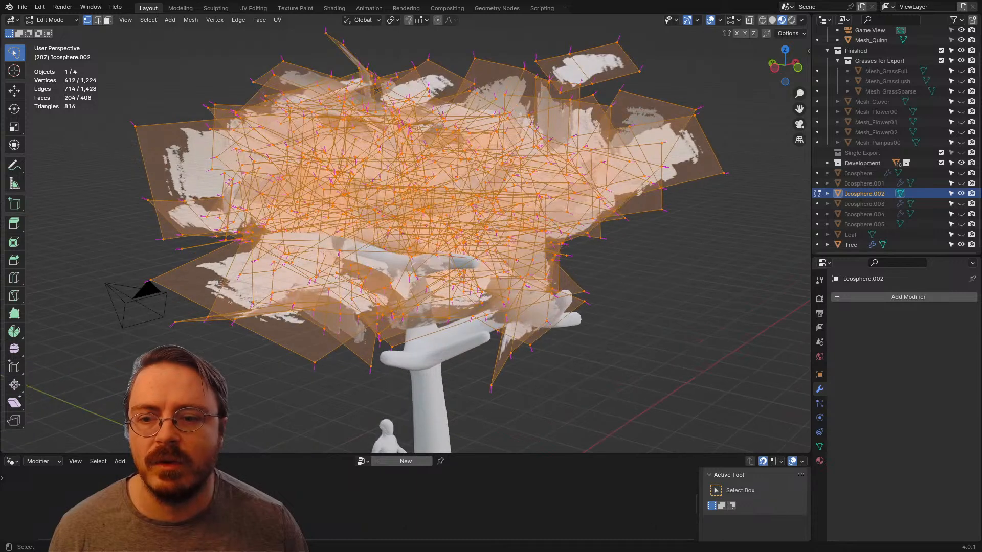
left_click(737, 20)
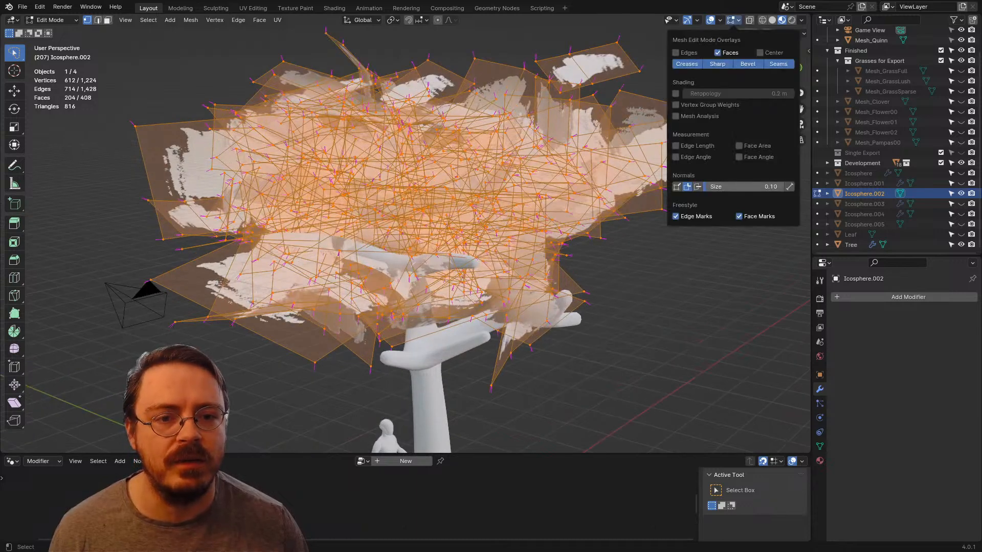
left_click_drag(710, 186, 760, 187)
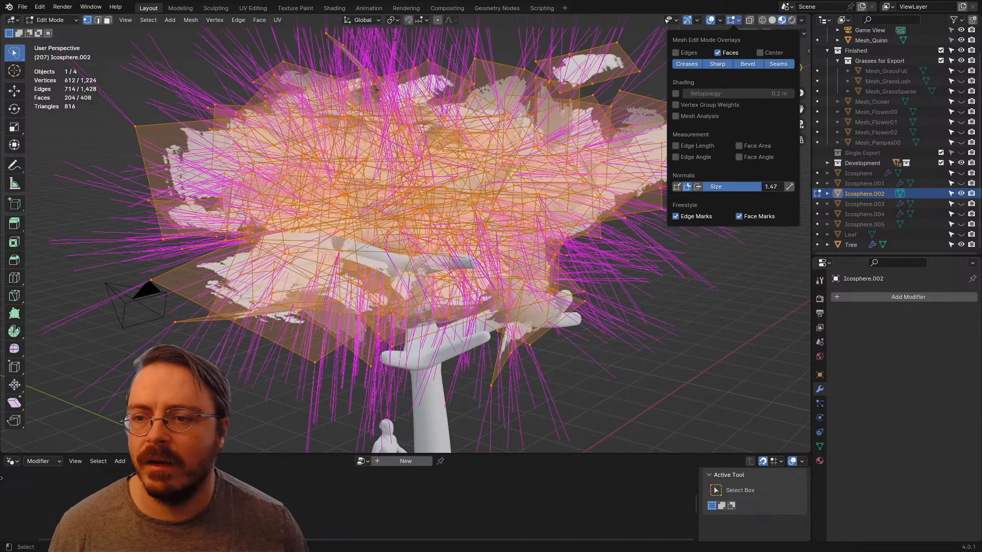
Step: Examine the direction of the leaf cards' normals from below and around the canopy
scroll(461, 220, "down", 4)
middle_click_drag(460, 220, 499, 372)
scroll(512, 368, "up", 5)
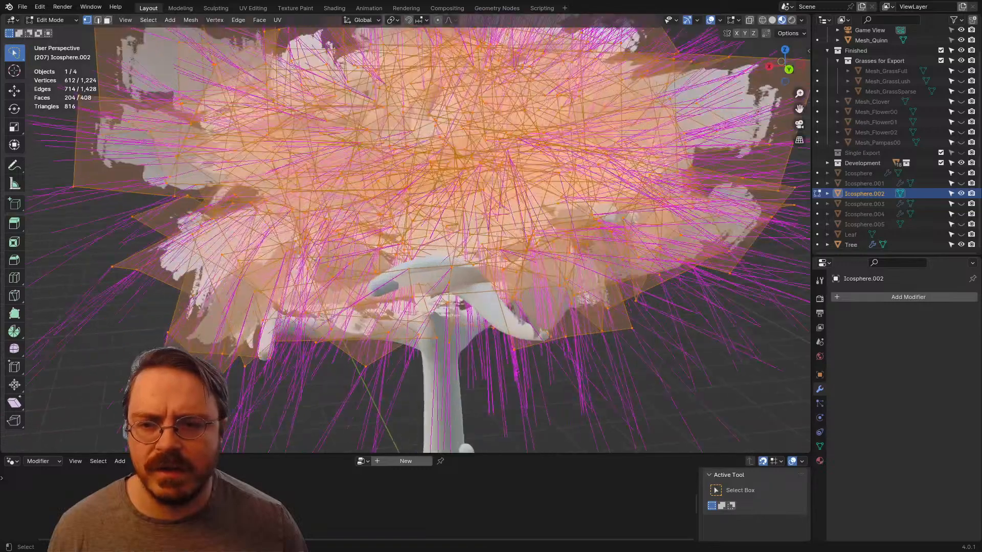
scroll(511, 307, "down", 5)
middle_click_drag(511, 307, 587, 291)
Step: Undo back to before the Data Transfer modifier was applied, with Icosphere.002 selected and Icosphere.005 hidden
key("ctrl+z")
key("ctrl+z")
key("ctrl+z")
key("ctrl+z")
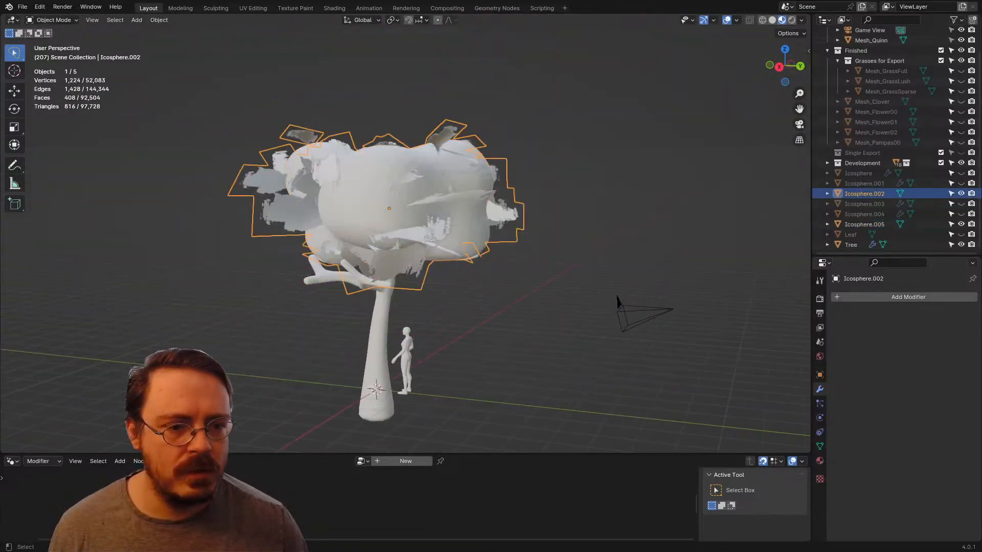
key("ctrl+z")
key("ctrl+z")
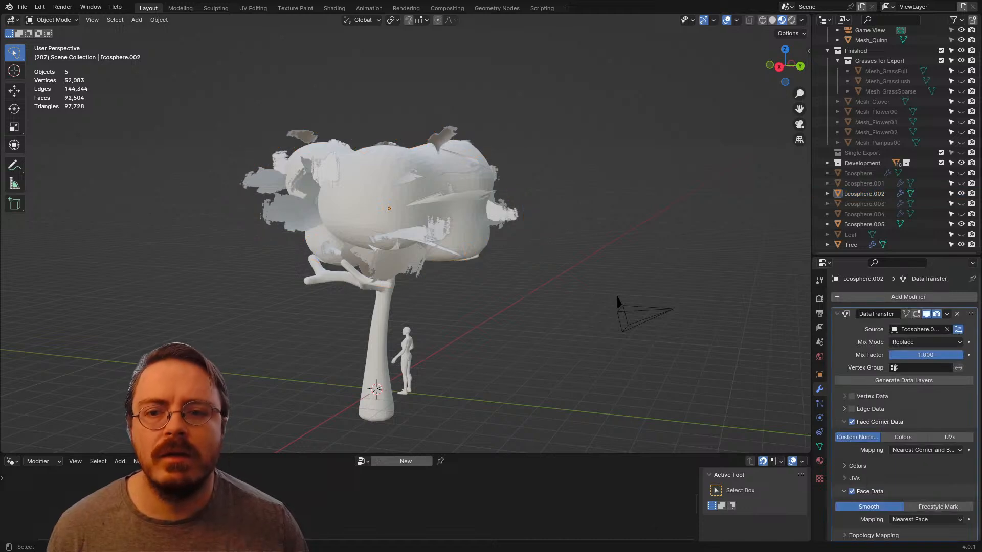
scroll(405, 233, "up", 1)
key("ctrl+z")
key("ctrl+z")
key("ctrl+z")
key("ctrl+z")
key("ctrl+z")
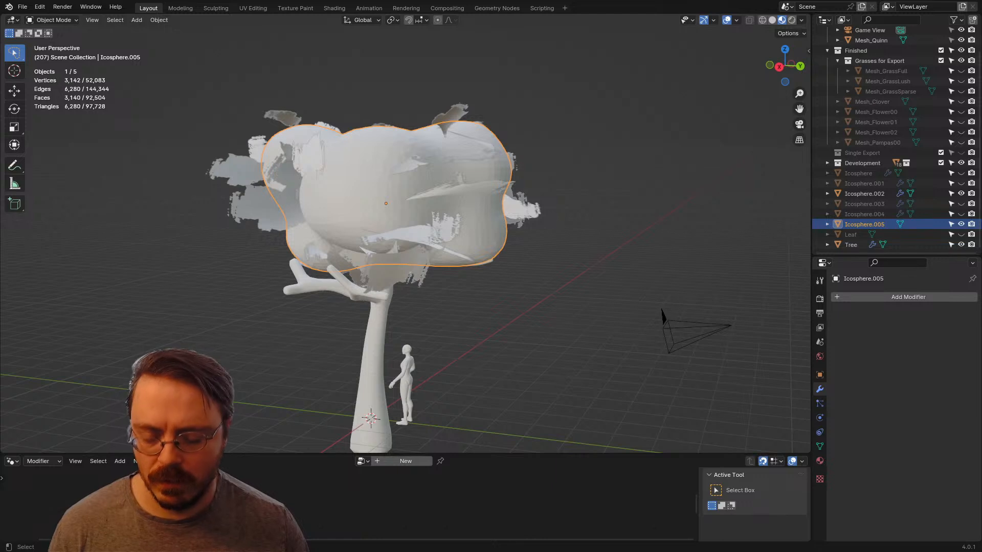
key("ctrl+z")
key("ctrl+z")
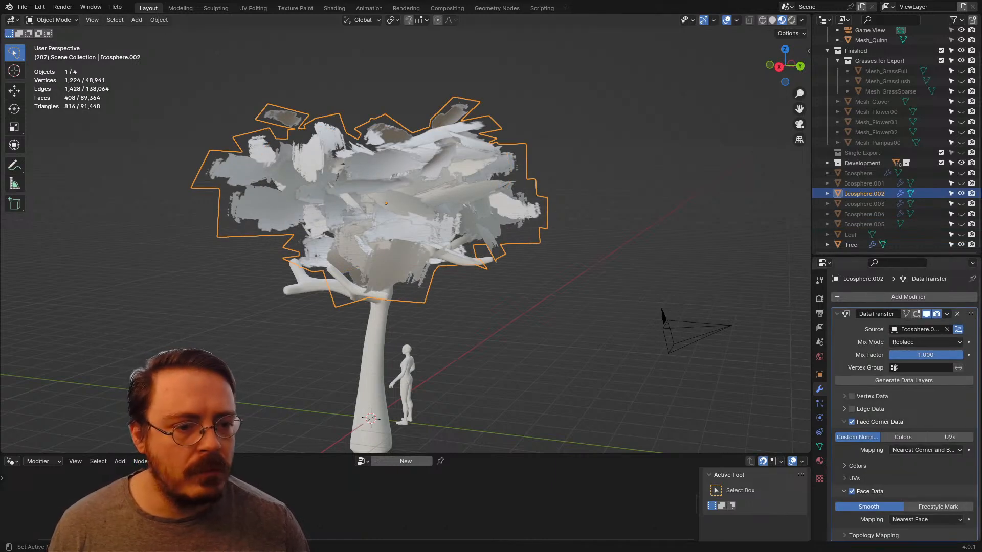
key("ctrl+z")
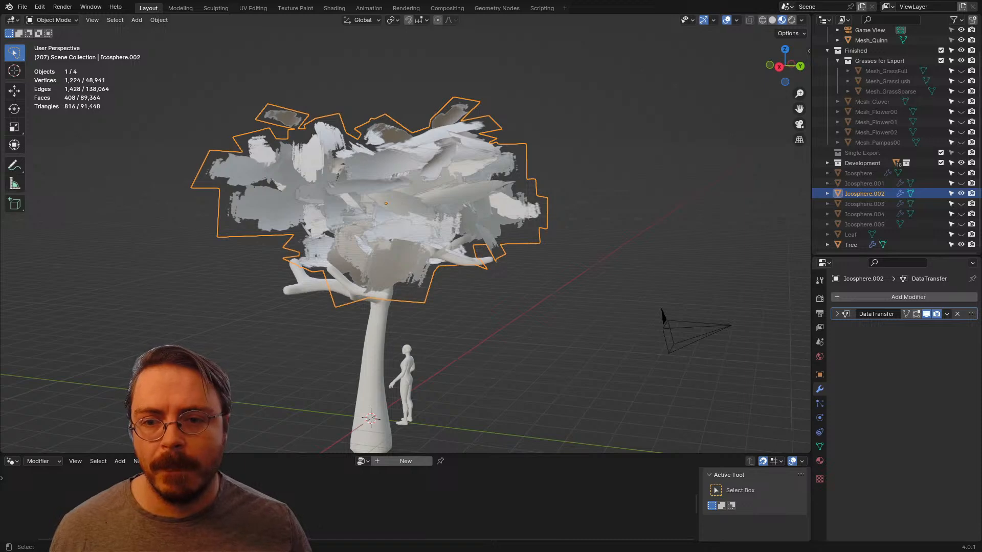
Step: Enter Edit Mode on Icosphere.002 and turn on the Data Transfer modifier's edit-mode and on-cage display
key("ctrl+Tab")
key("Tab")
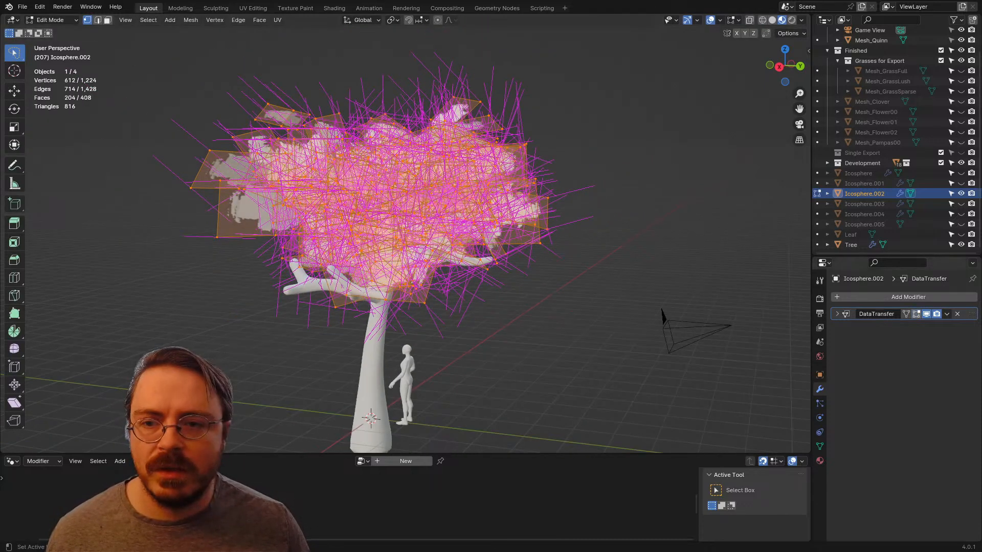
left_click(916, 314)
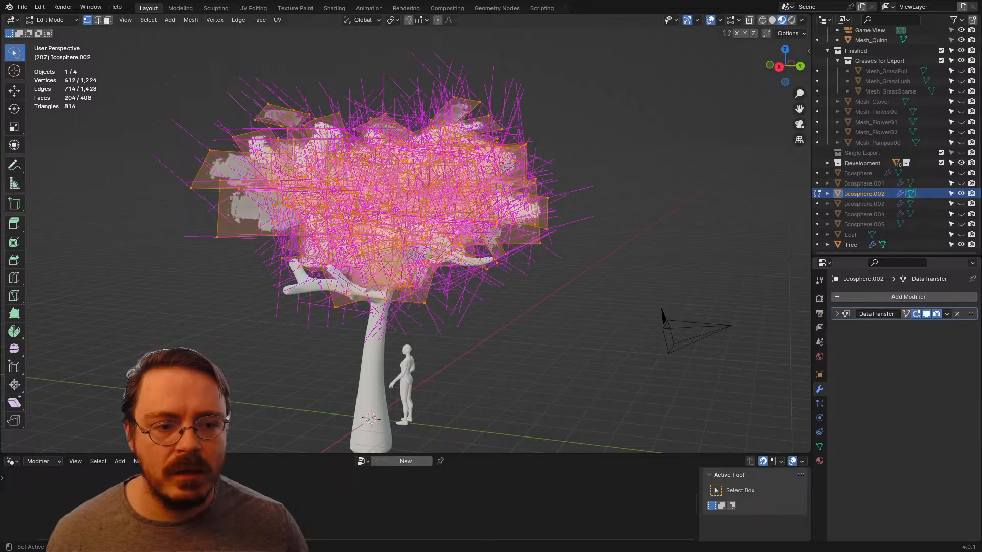
left_click(905, 314)
middle_click_drag(491, 276, 531, 237)
middle_click_drag(512, 256, 506, 256)
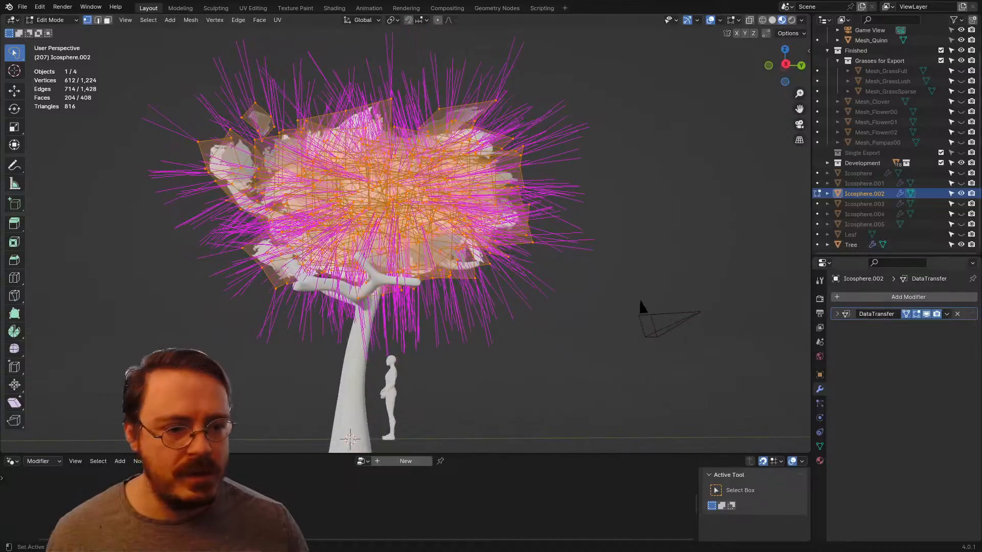
Step: Try Nearest Corner and Best Matching Normal as the Data Transfer's face corner mapping, and set it to Topology instead
left_click(837, 314)
left_click(925, 450)
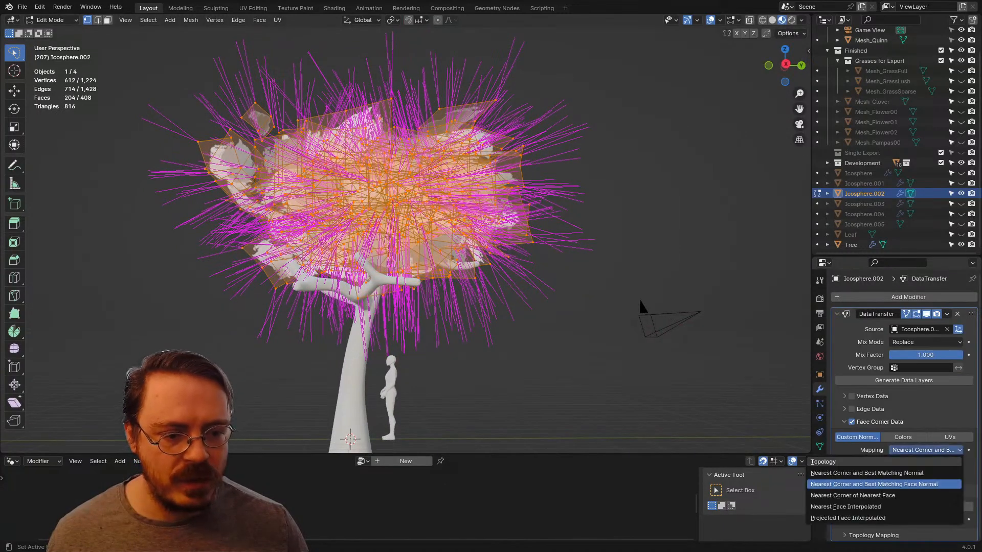
left_click(908, 473)
left_click(918, 450)
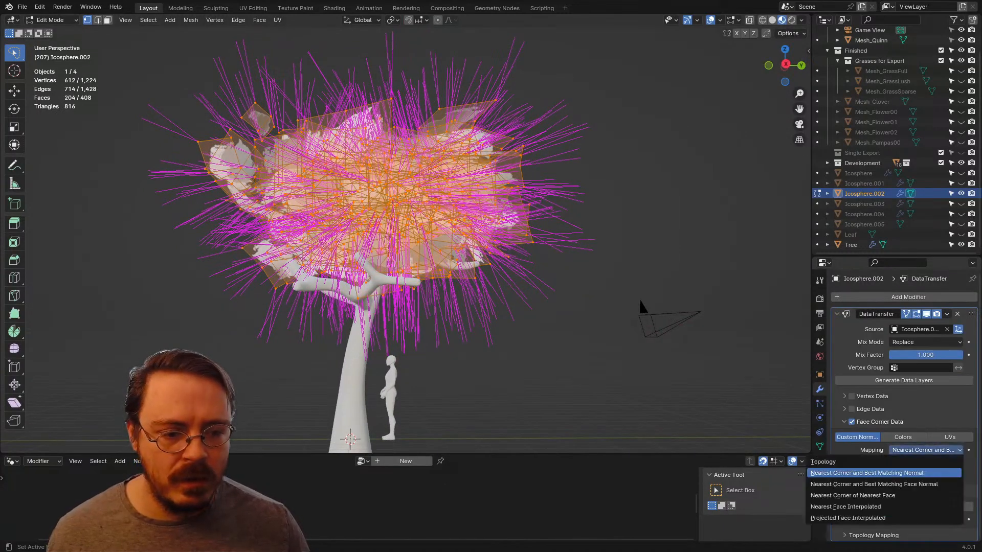
left_click(838, 462)
left_click(925, 462)
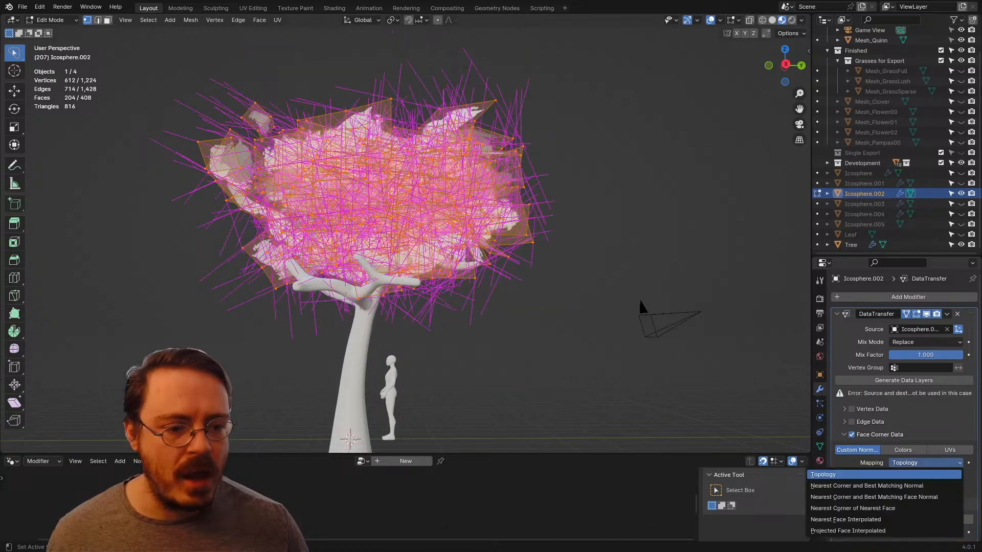
Step: Disable Face Data and enable Vertex Data in the leaf cards' Data Transfer modifier
left_click(844, 409)
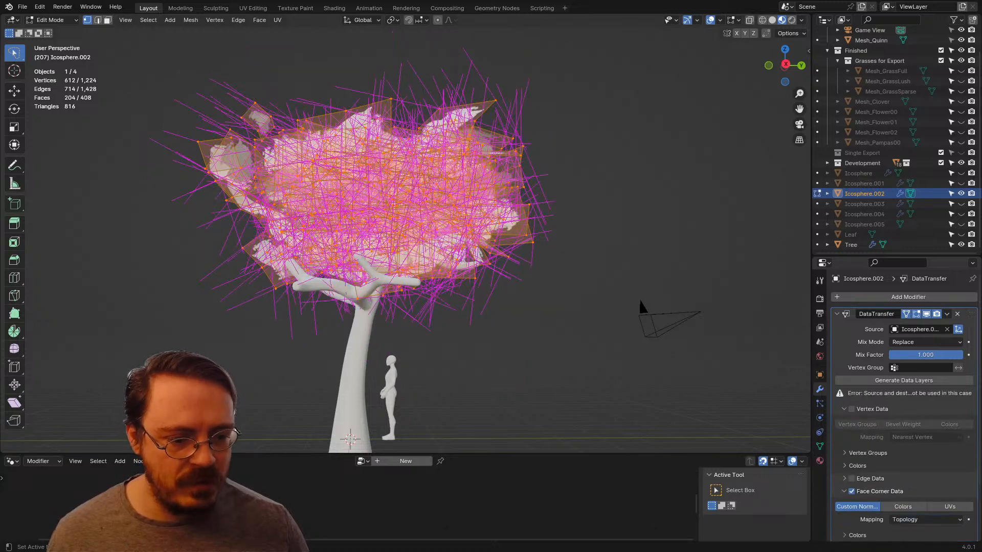
scroll(900, 409, "down", 3)
left_click(851, 491)
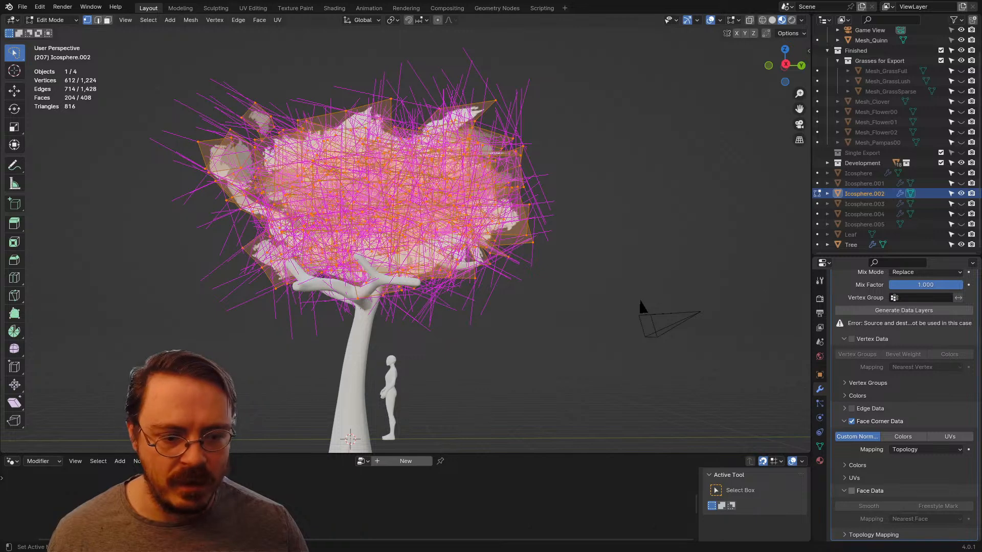
scroll(900, 409, "up", 1)
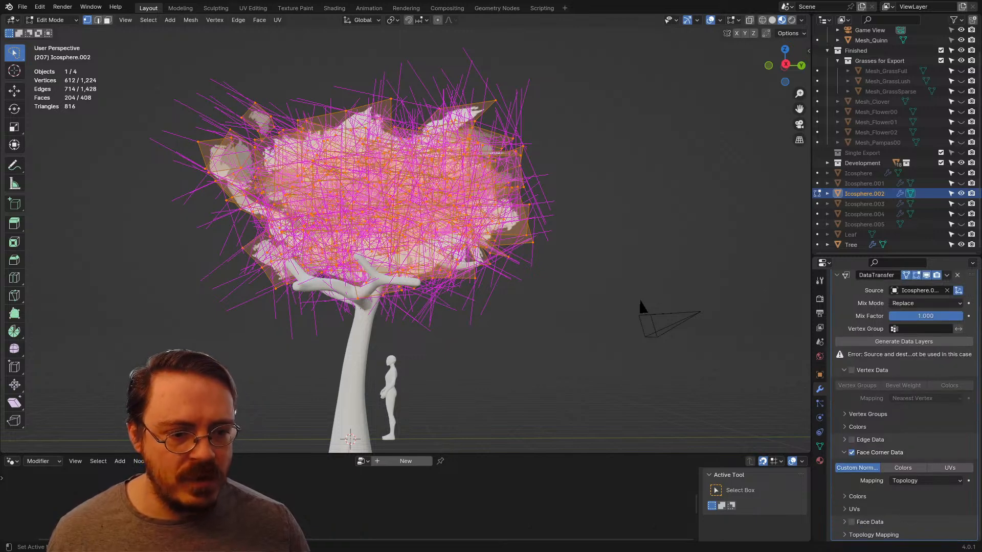
left_click(852, 370)
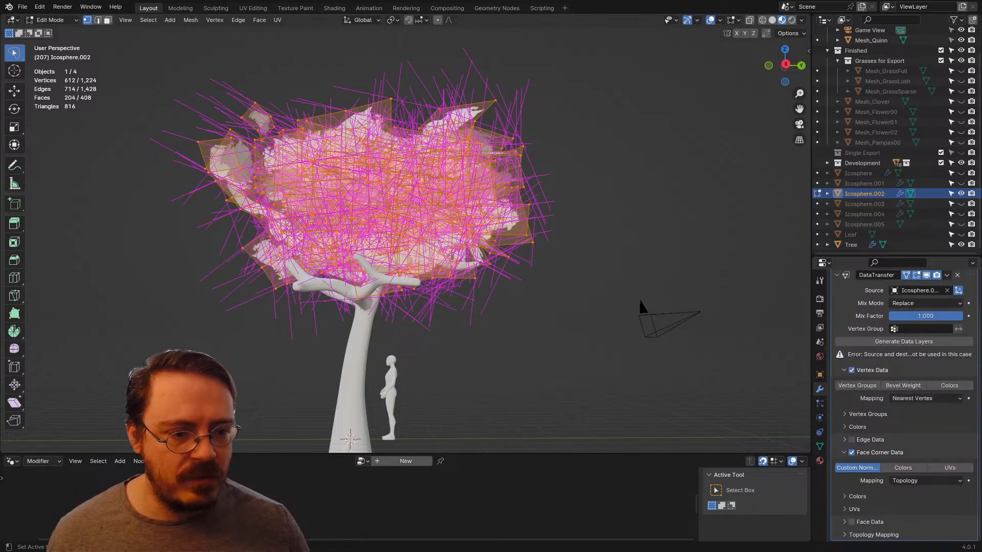
Step: Disable Vertex Data in the leaf cards' Data Transfer modifier
left_click(844, 370)
left_click(844, 409)
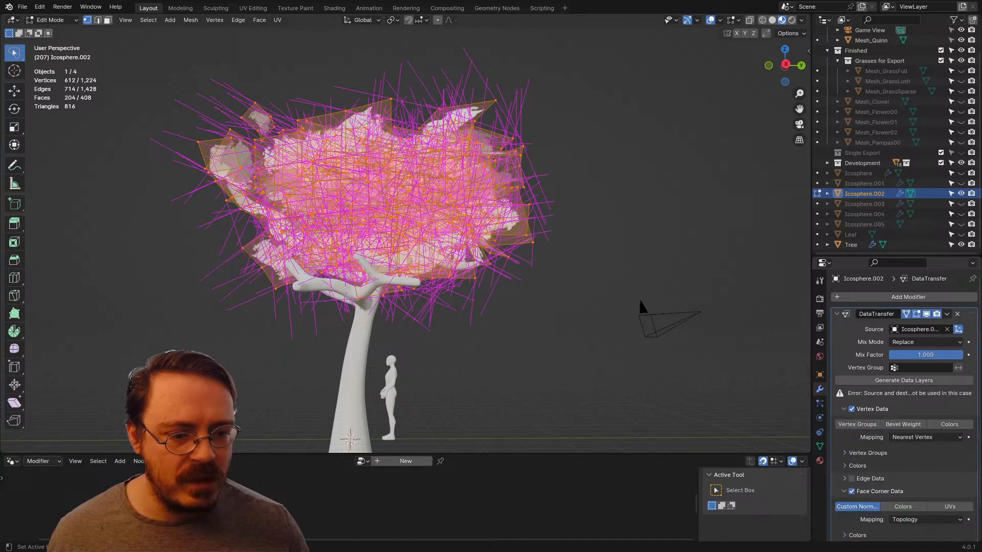
left_click(852, 409)
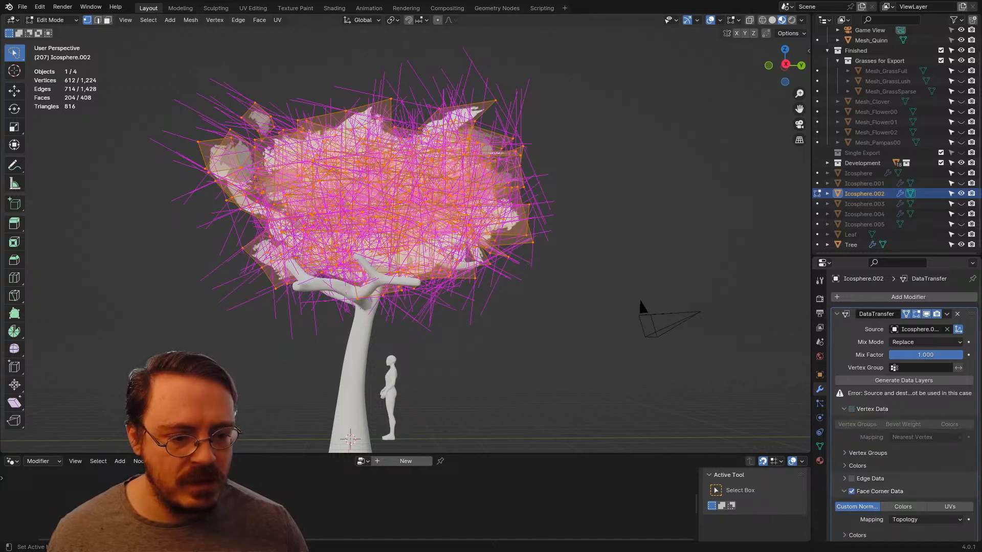
Step: Try Projected Face Interpolated as the Data Transfer's face corner mapping, and set it to Nearest Face Interpolated instead
scroll(904, 434, "down", 2)
left_click(920, 481)
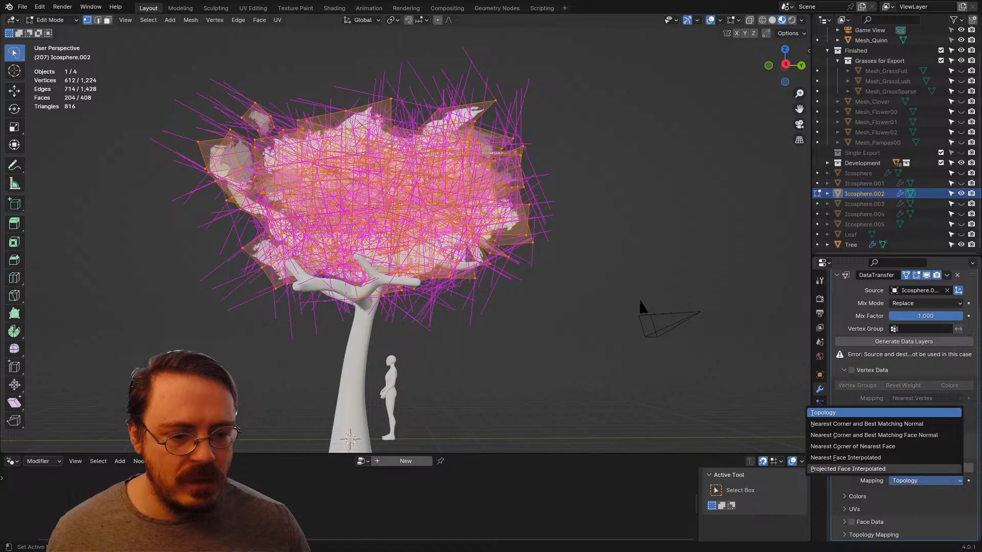
left_click(859, 469)
middle_click_drag(461, 256, 526, 280)
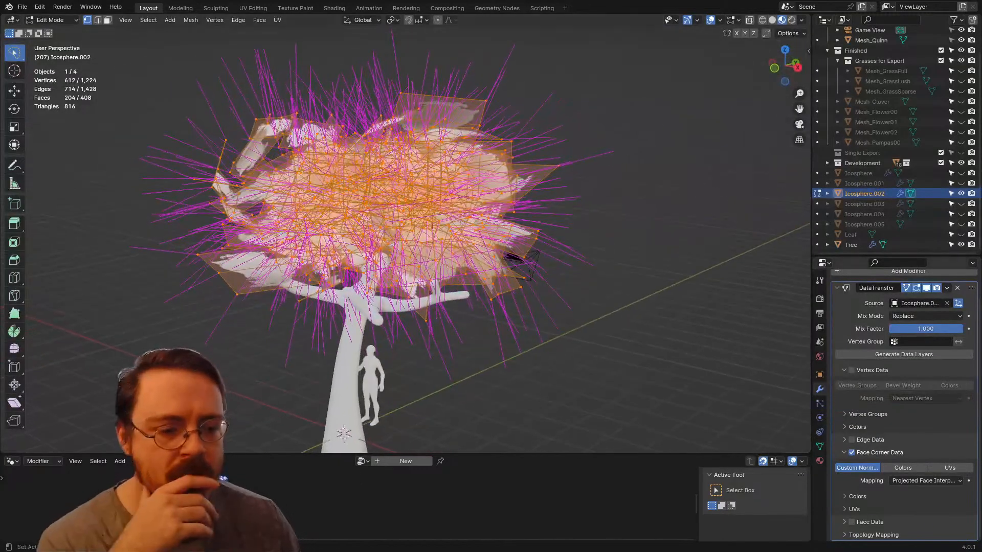
left_click(925, 480)
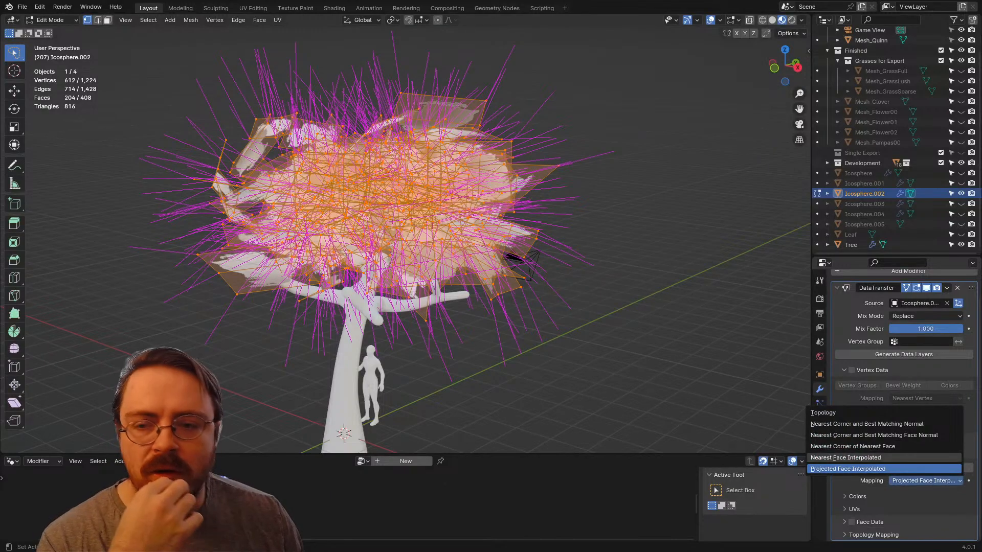
left_click(859, 457)
middle_click_drag(511, 255, 551, 262)
scroll(551, 262, "up", 5)
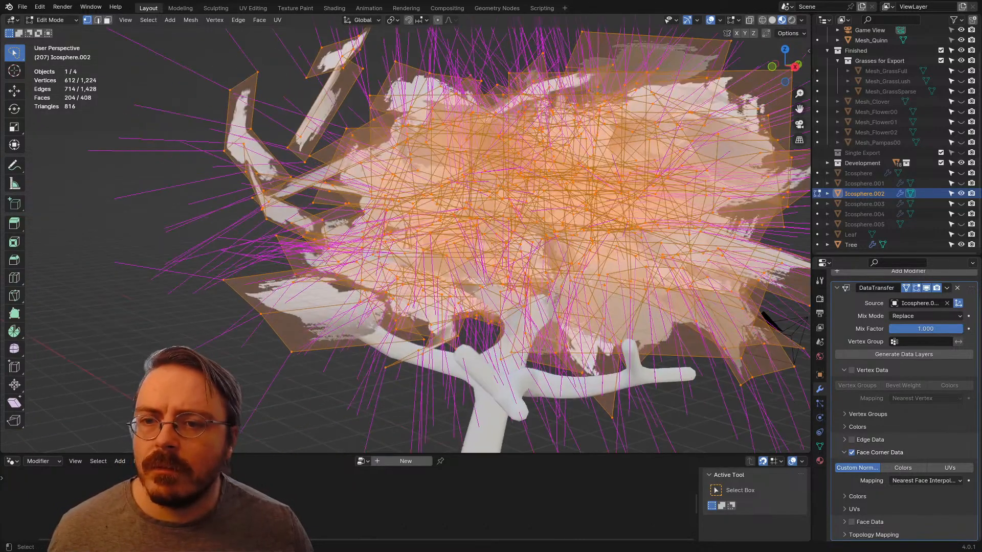
Step: Try revealing all hidden objects and viewing their normals together in Edit Mode, and select Icosphere.005
key("Tab")
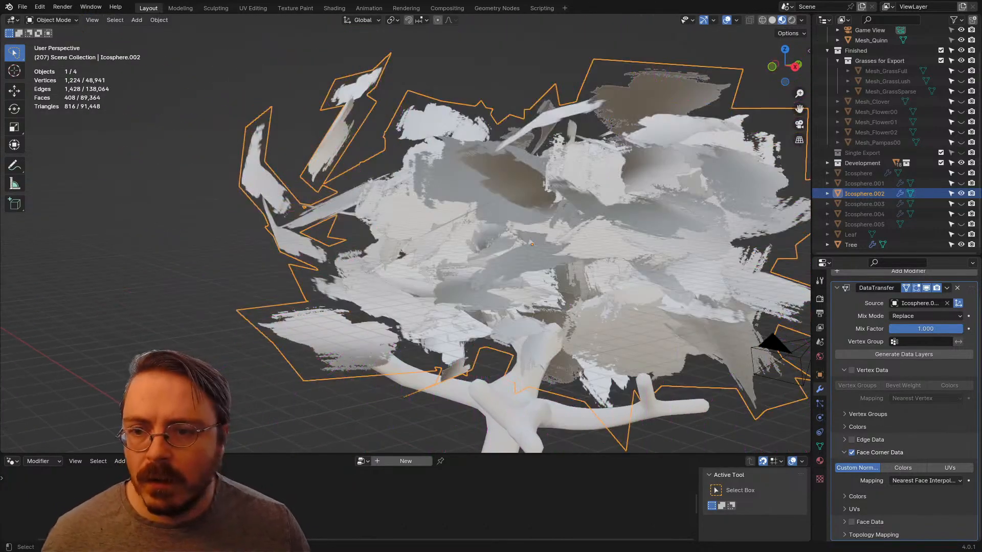
key("alt+h")
middle_click_drag(378, 176, 360, 173)
key("ctrl+Tab")
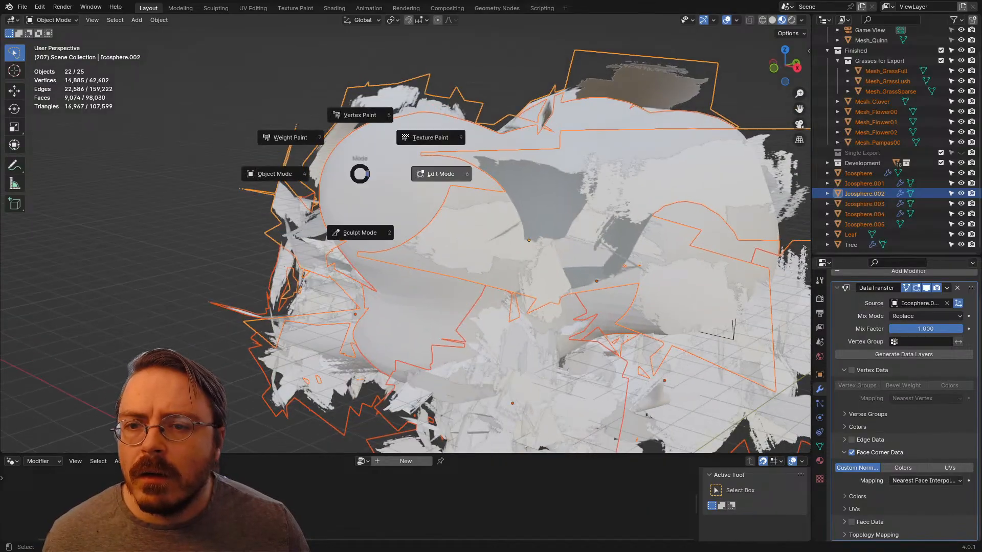
left_click(442, 174)
middle_click_drag(441, 176, 420, 146)
scroll(408, 235, "down", 8)
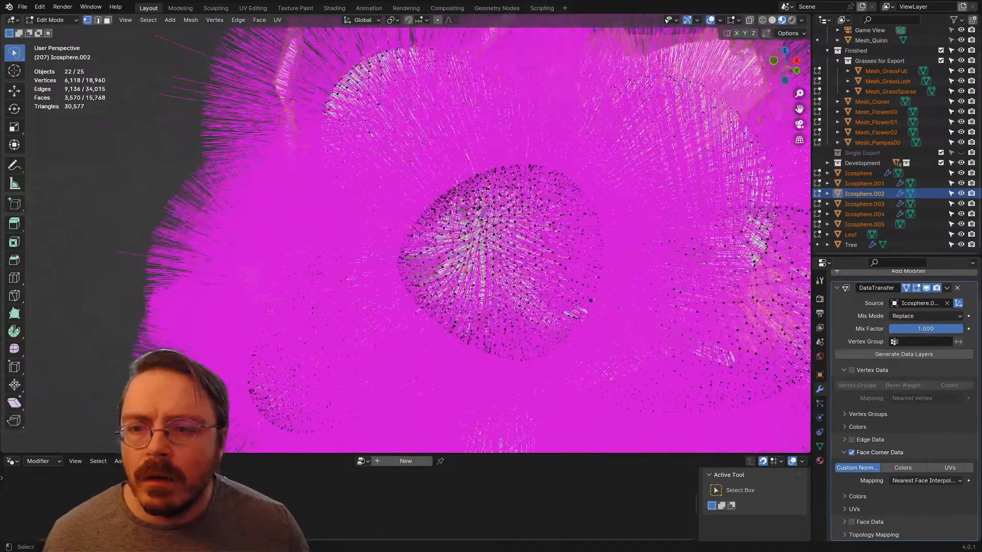
key("Tab")
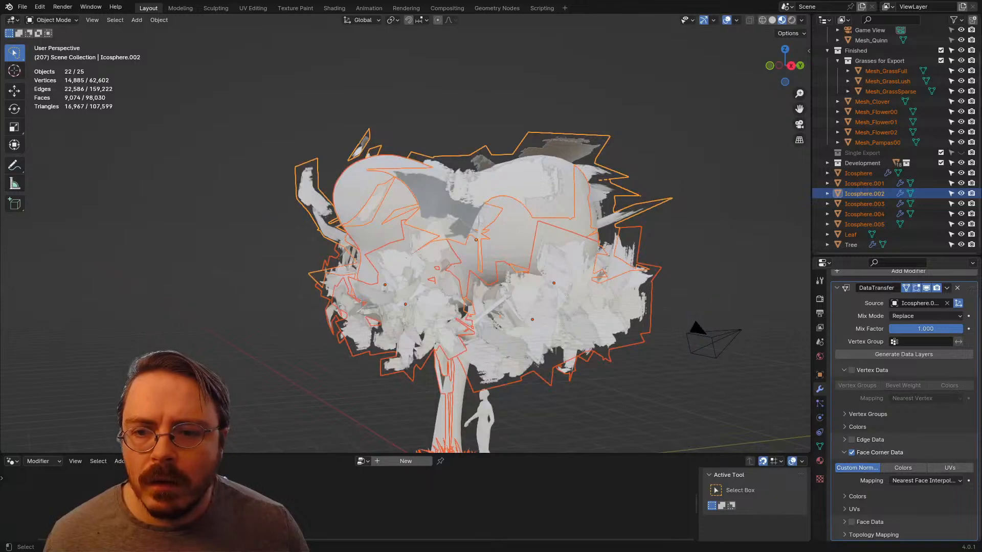
left_click(399, 200)
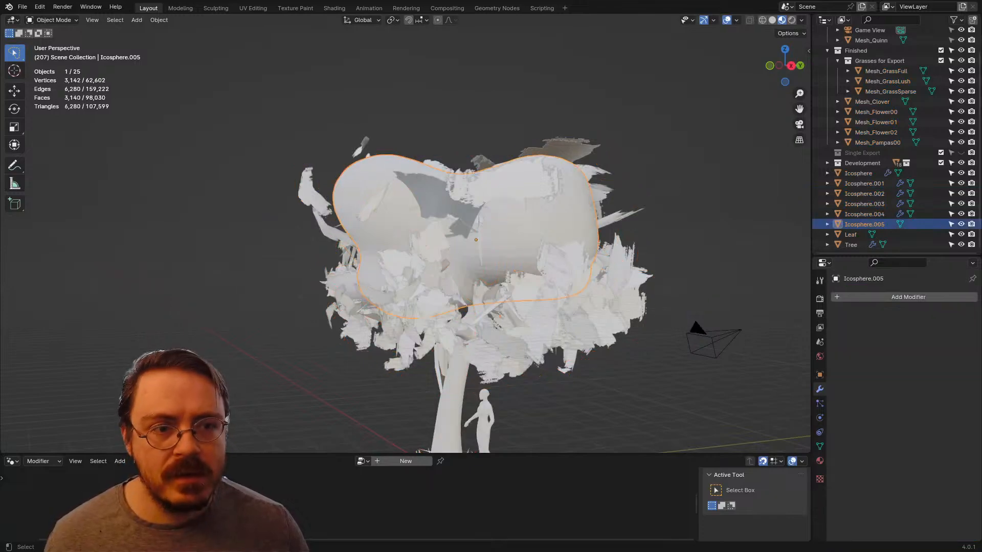
Step: Undo the selection of Icosphere.005 and the reveal of the hidden objects
key("ctrl+z")
key("ctrl+z")
key("ctrl+z")
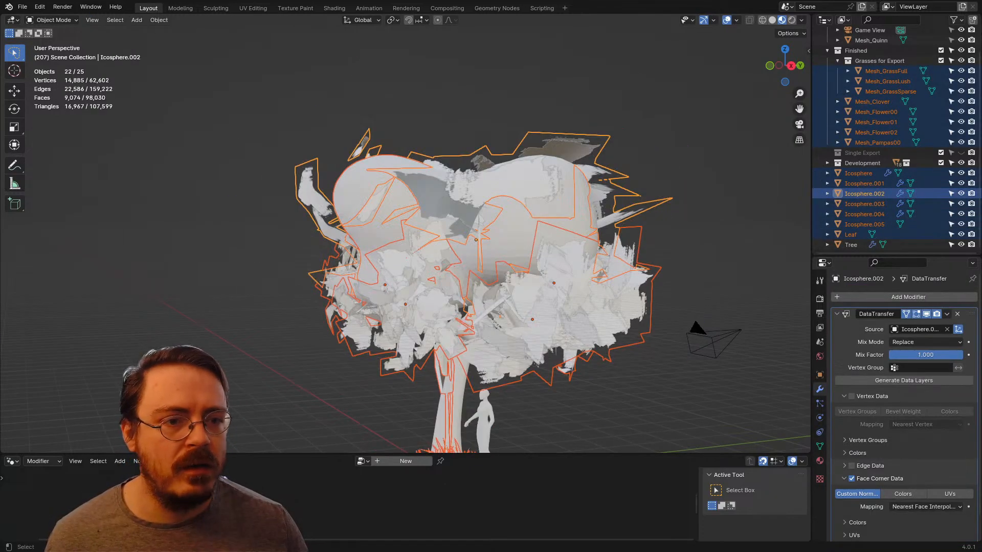
key("ctrl+z")
key("ctrl+z")
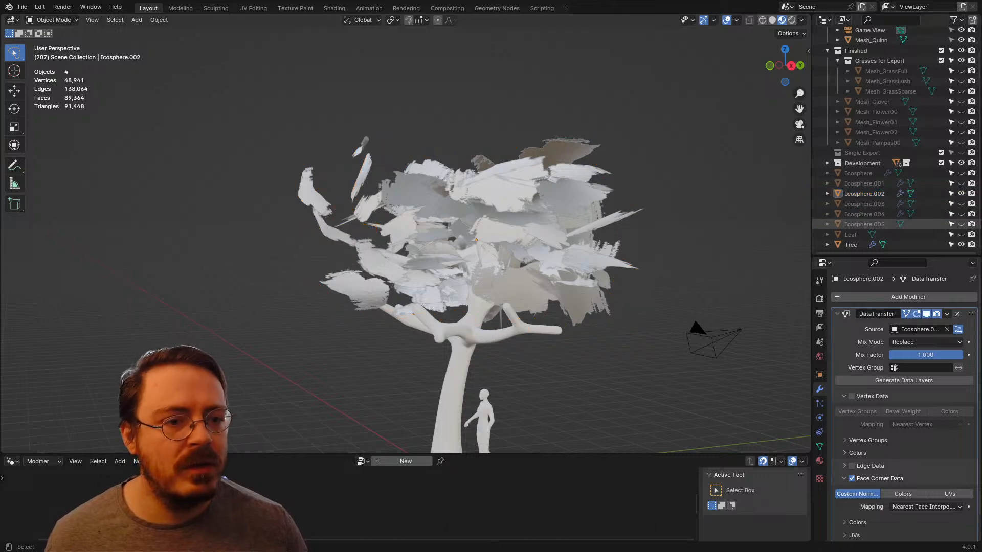
Step: Reveal the hidden objects and enter Edit Mode on Icosphere.005 to examine its normals from the front and top
left_click(864, 224)
key("alt+h")
scroll(405, 236, "up", 4)
middle_click_drag(409, 235, 371, 299)
left_click(442, 236)
key("Tab")
scroll(435, 225, "down", 3)
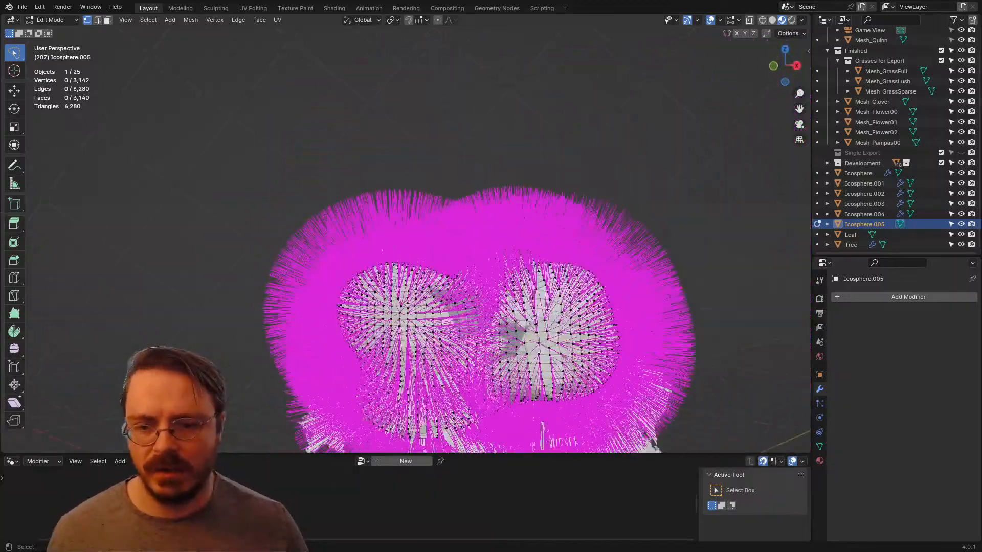
key("KP_7")
middle_click_drag(357, 205, 429, 285, "shift")
scroll(429, 285, "down", 2)
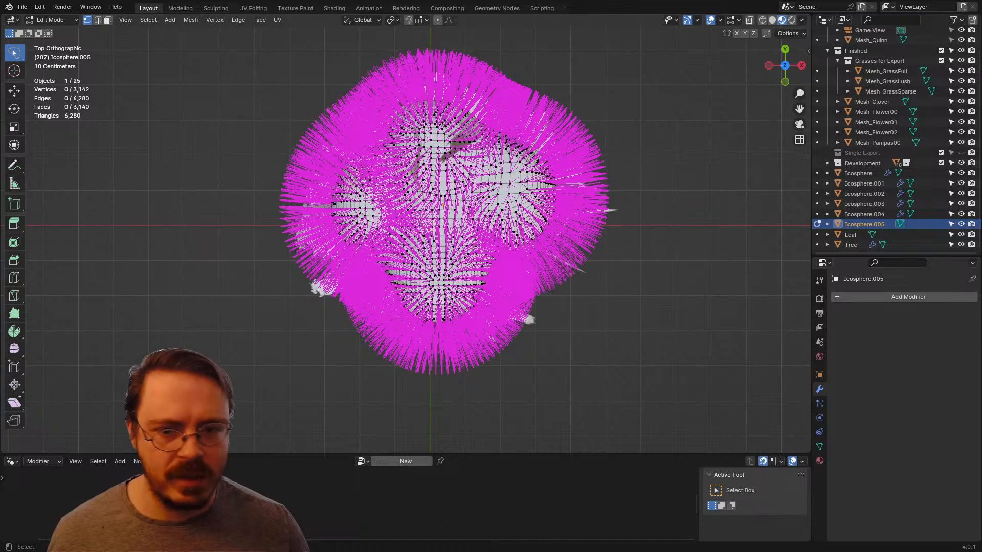
Step: Leave Edit Mode, hide Icosphere.005, and enter Edit Mode on the Icosphere.002 leaf cards
key("Tab")
key("h")
left_click(489, 212)
key("Tab")
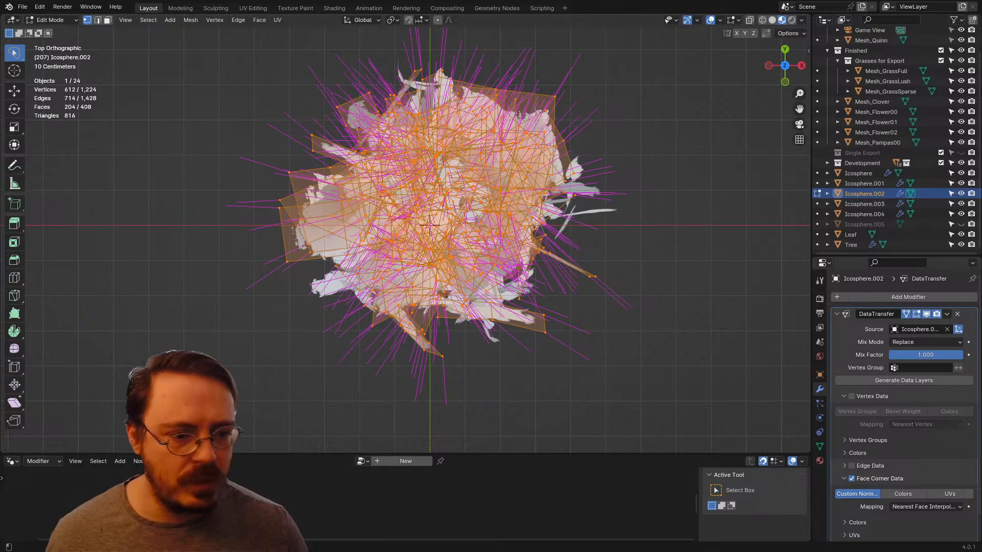
Step: Try Nearest Corner of Nearest Face and Nearest Corner and Best Matching Face Normal as the face corner mapping and compare the normals
scroll(920, 491, "down", 2)
left_click(925, 481)
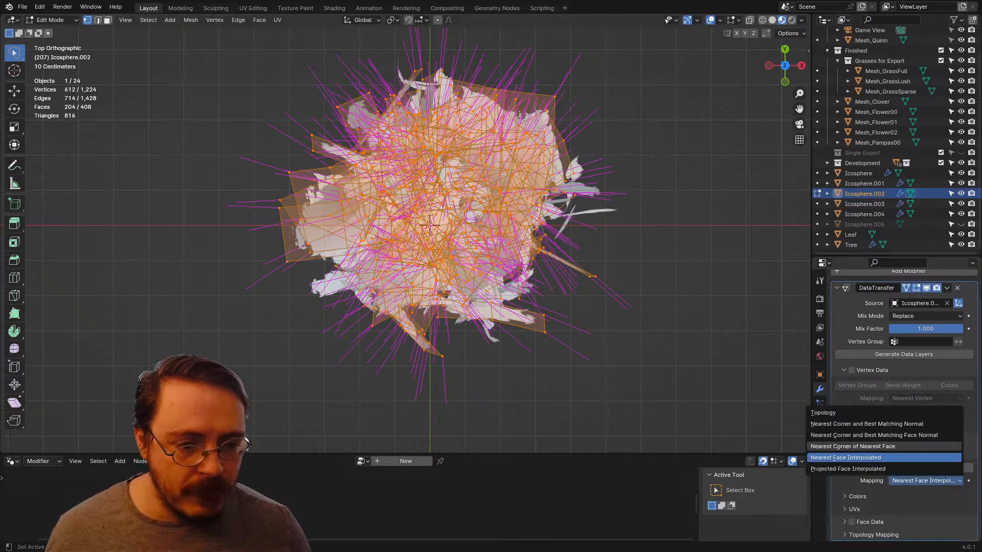
left_click(920, 446)
left_click(924, 481)
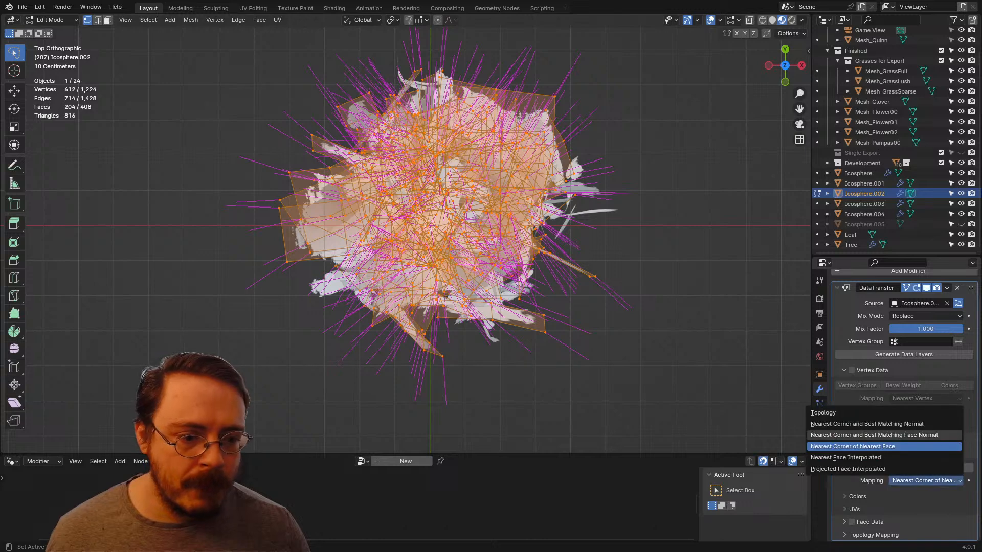
left_click(920, 435)
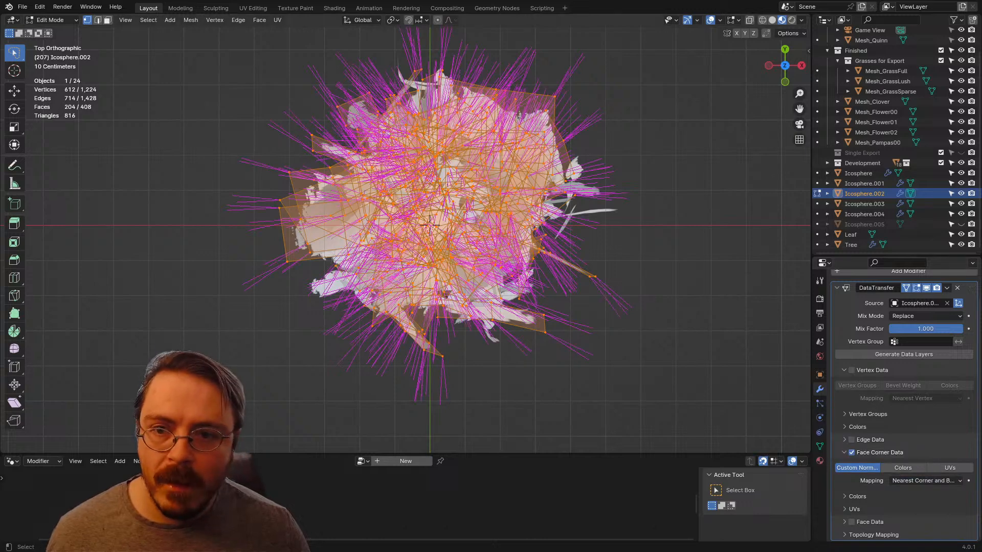
left_click(924, 481)
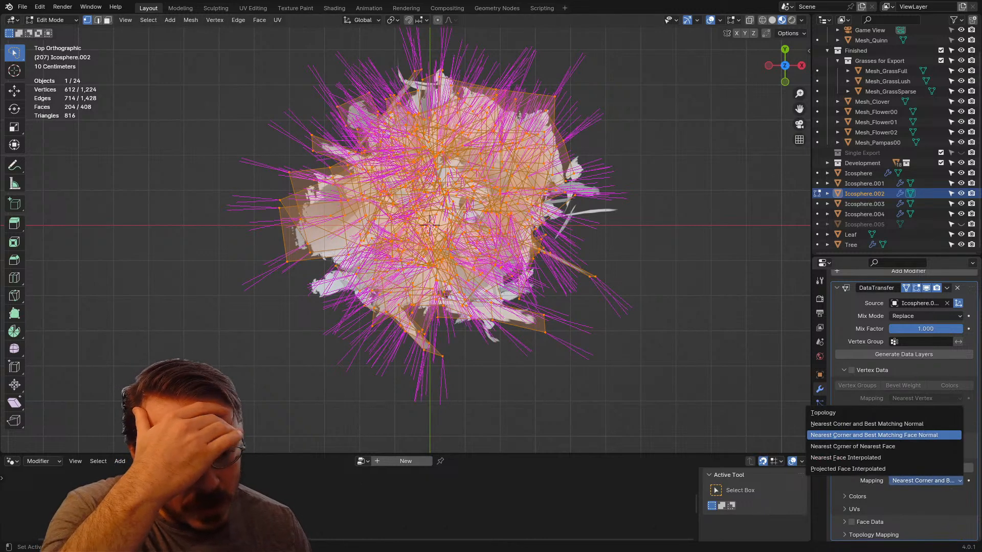
middle_click_drag(665, 379, 622, 297)
scroll(406, 235, "up", 8)
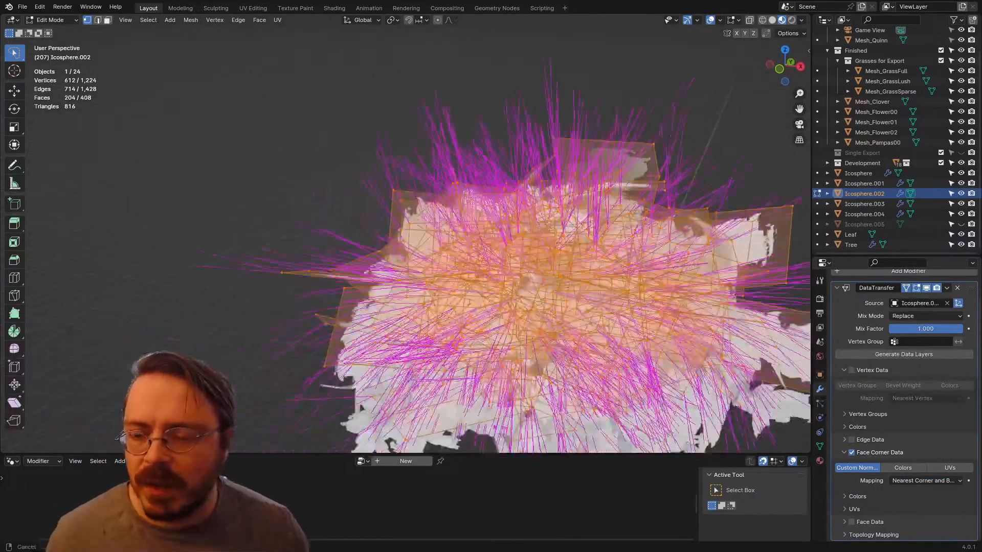
middle_click_drag(609, 258, 573, 271)
Step: Set the face corner mapping to Nearest Face Interpolated and check the leaf cards' normals around the canopy
left_click(925, 480)
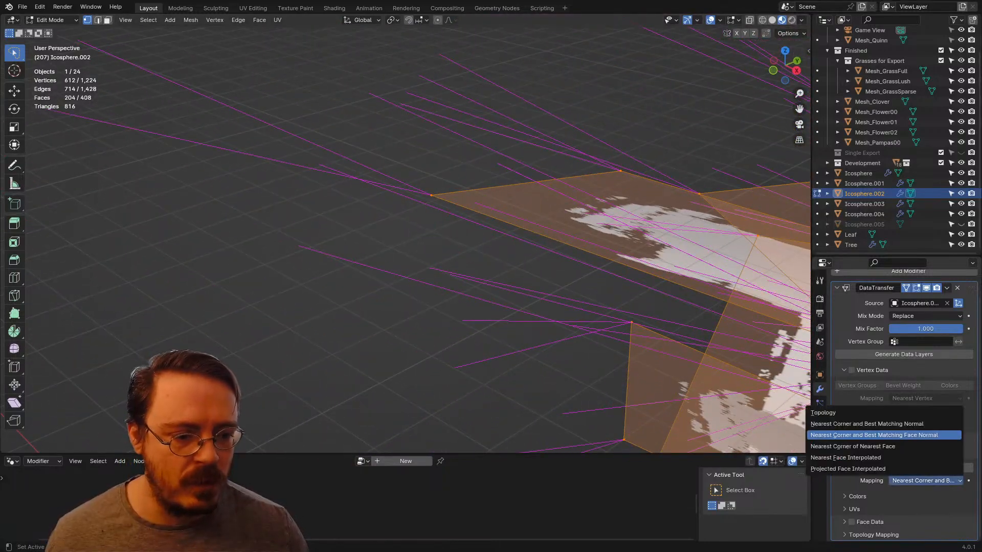
left_click(880, 457)
scroll(639, 296, "down", 4)
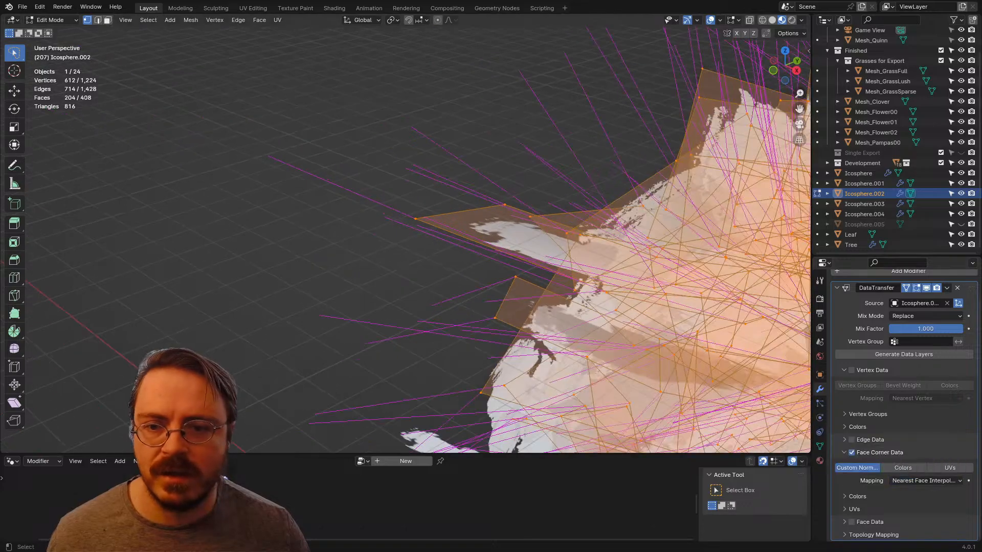
middle_click_drag(639, 297, 741, 312)
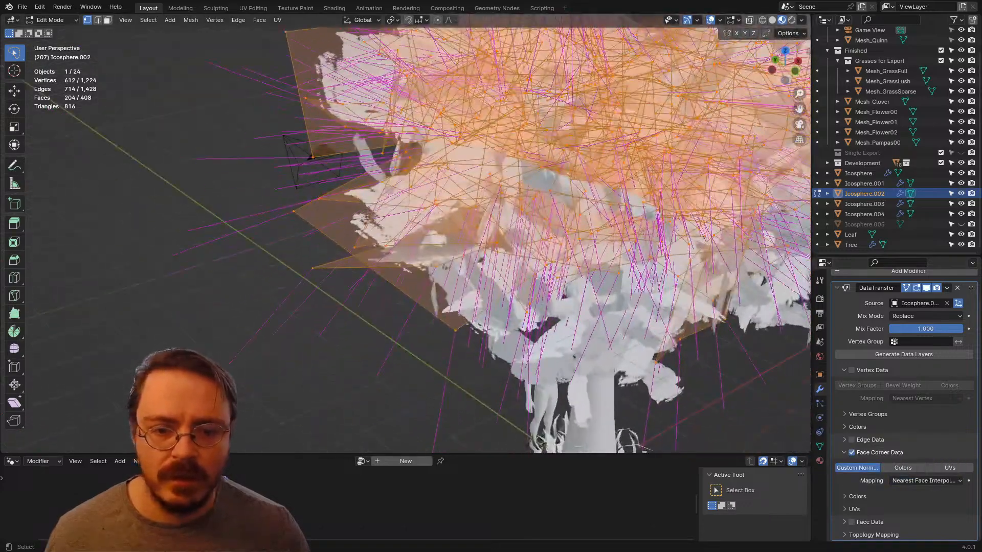
scroll(741, 312, "down", 2)
middle_click_drag(572, 205, 487, 304, "shift")
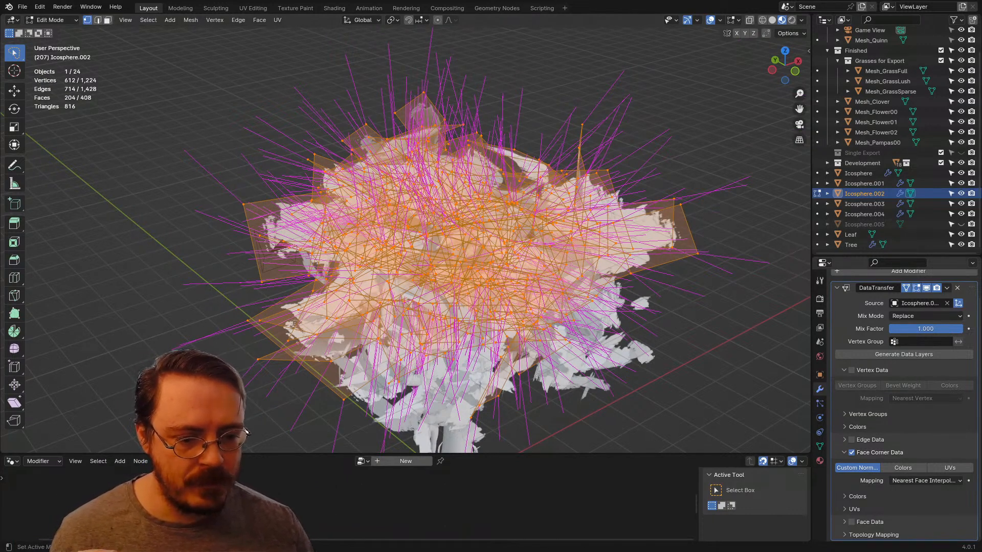
Step: Switch the Data Transfer from Face Corner Data to Face Data and try Best Normal-Matching and Projected Face Interpolated mapping
left_click(851, 452)
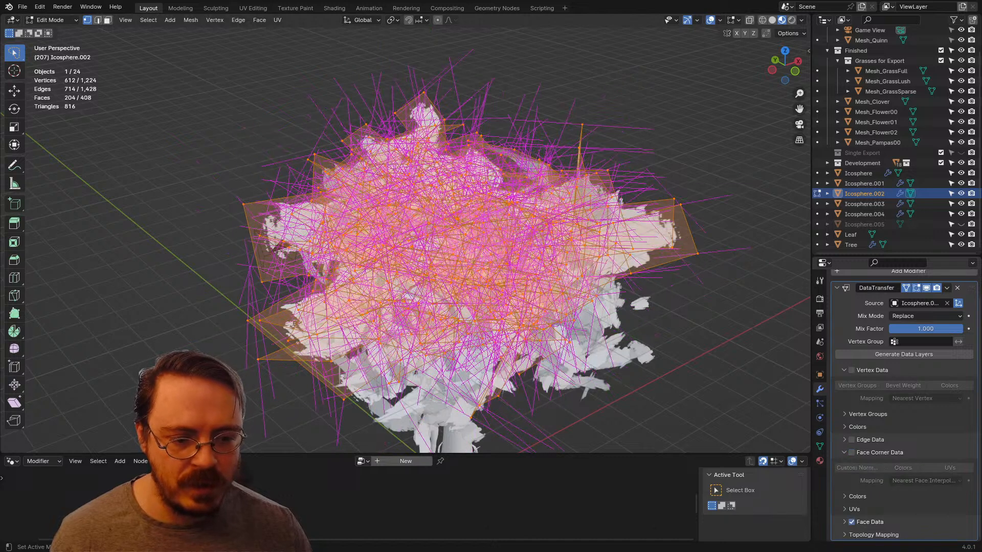
left_click(844, 522)
scroll(848, 519, "down", 2)
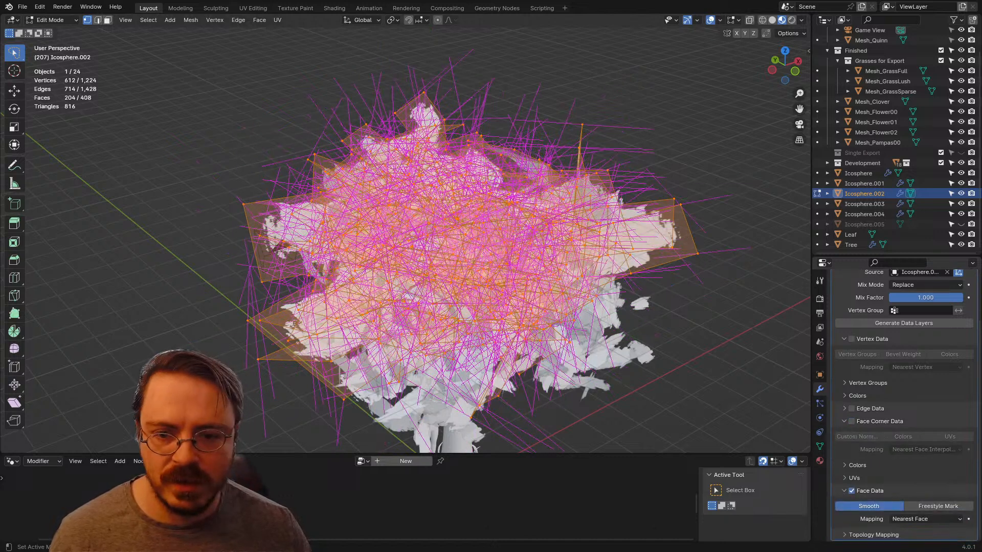
left_click(925, 519)
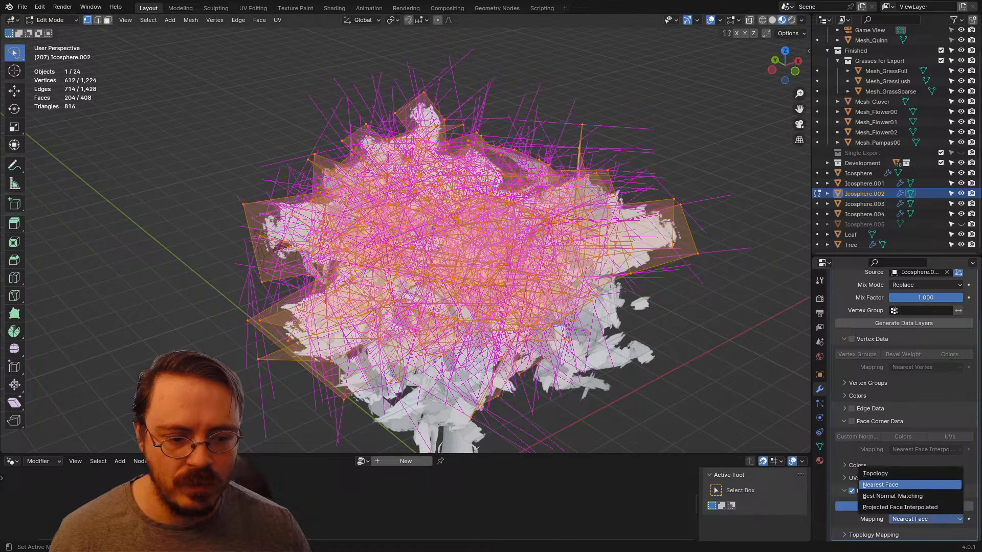
left_click(894, 496)
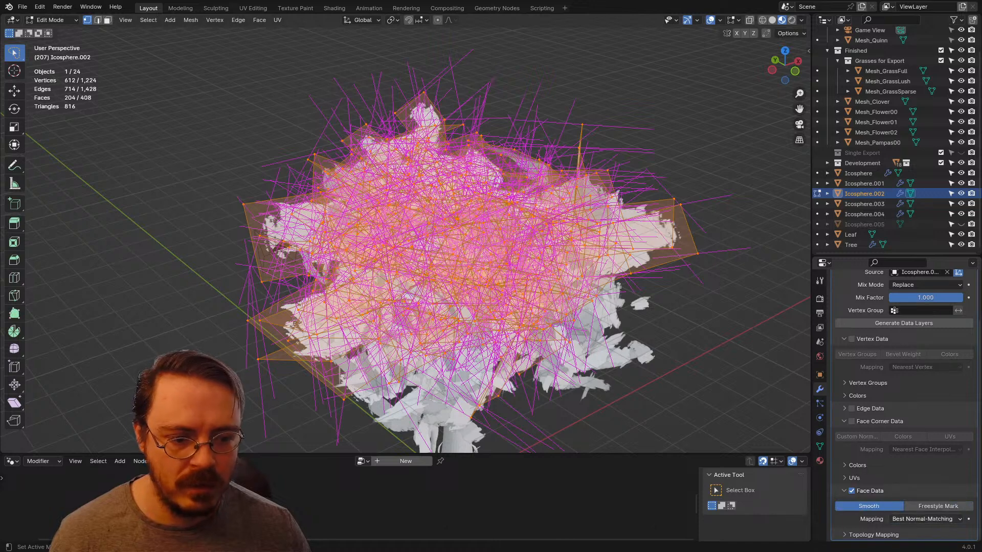
left_click(925, 519)
left_click(894, 509)
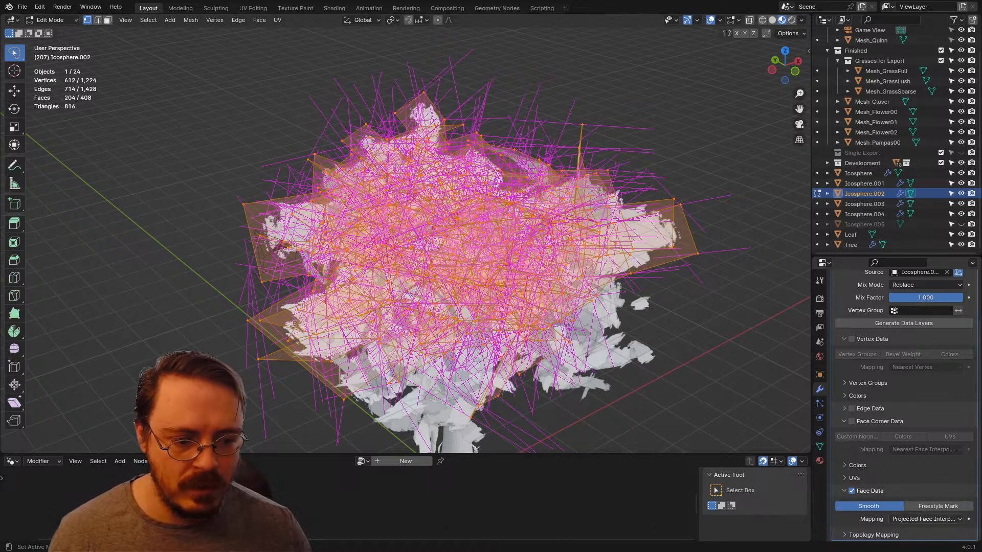
Step: Disable Face Data, re-enable Face Corner Data, and compare its Projected Face Interpolated mapping before choosing Nearest Face Interpolated
left_click(852, 491)
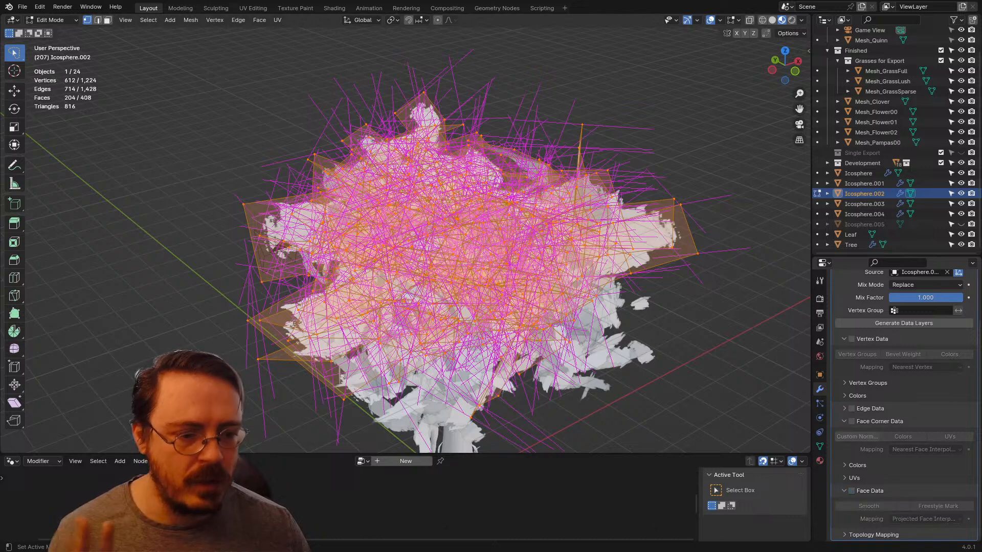
left_click(851, 421)
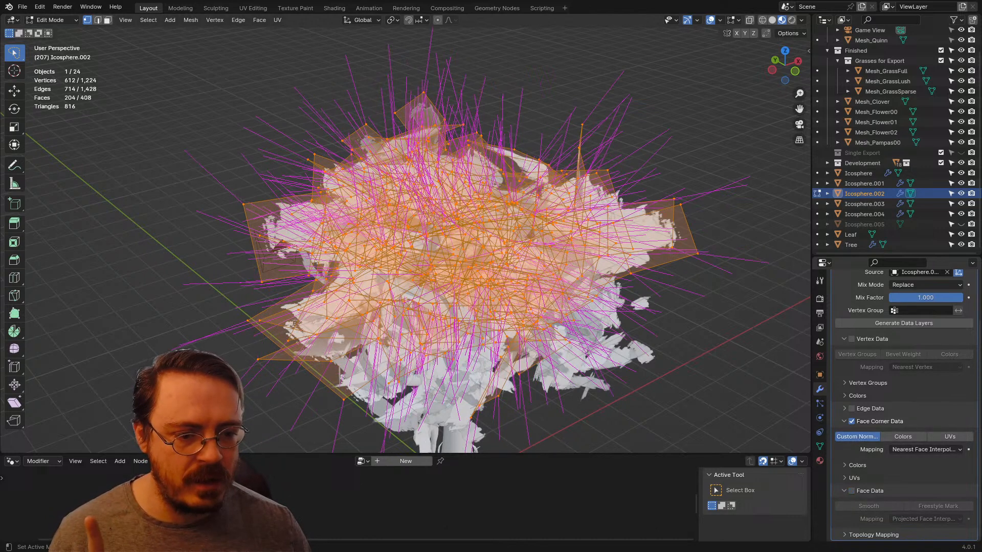
left_click(926, 449)
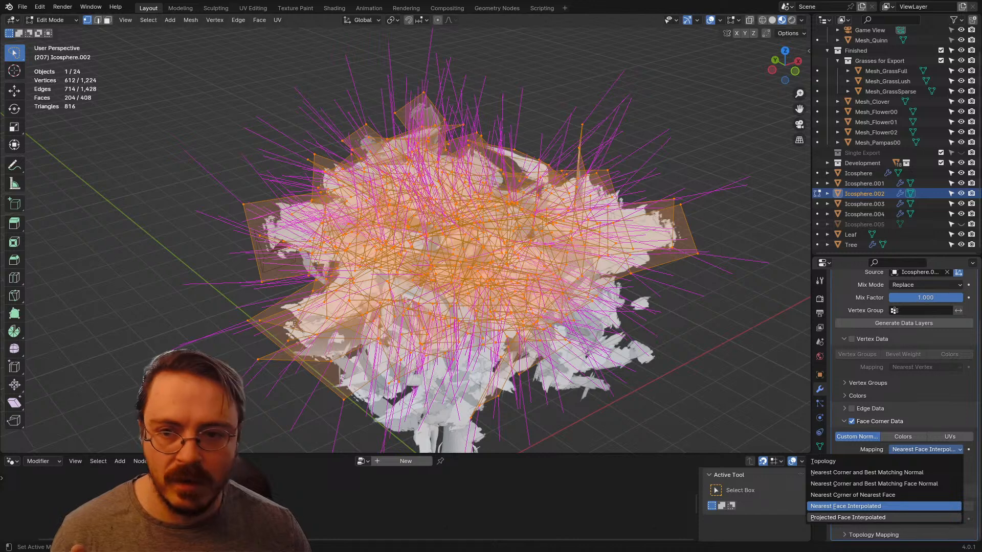
left_click(859, 517)
left_click(926, 450)
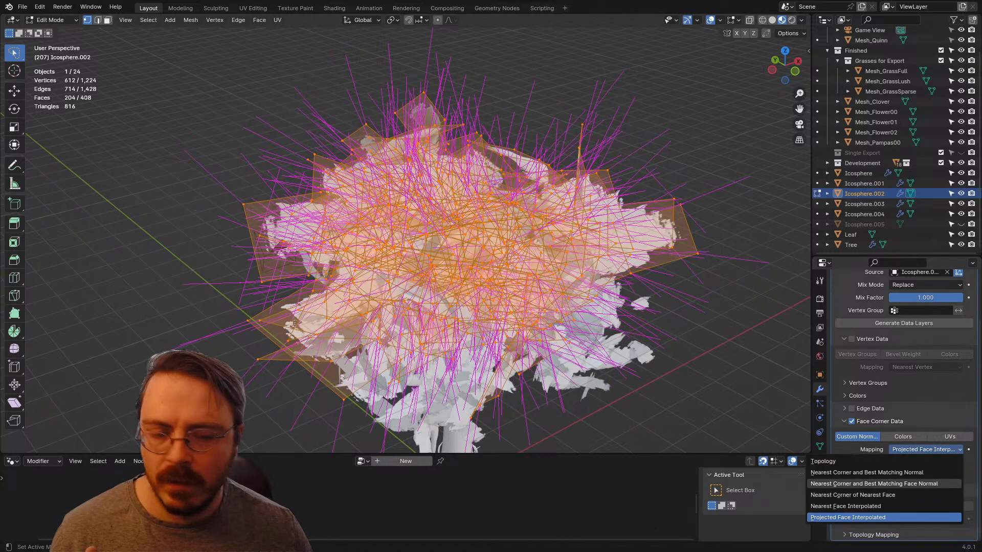
left_click(864, 506)
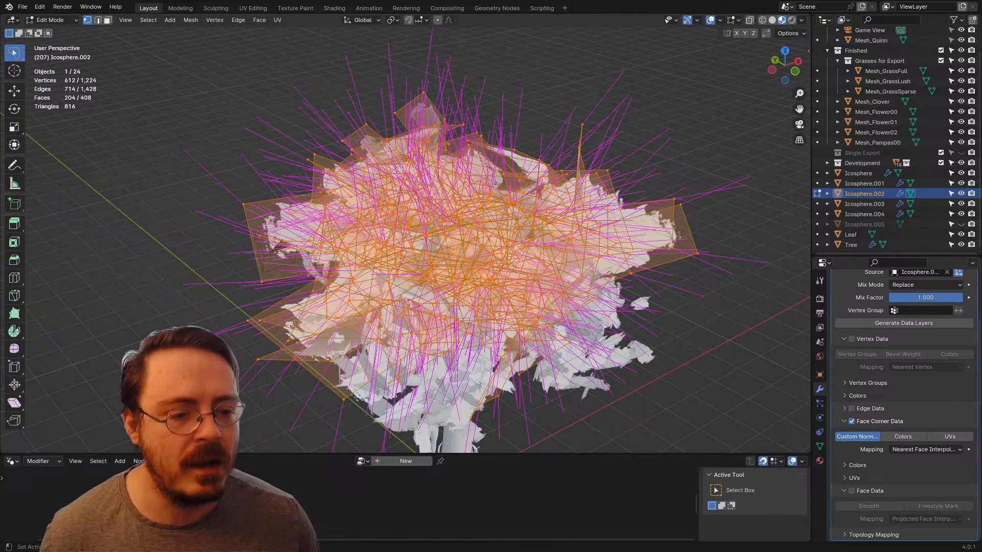
Step: Try Nearest Corner and Best Matching Face Normal as the face corner mapping, and return to Nearest Face Interpolated
left_click(926, 449)
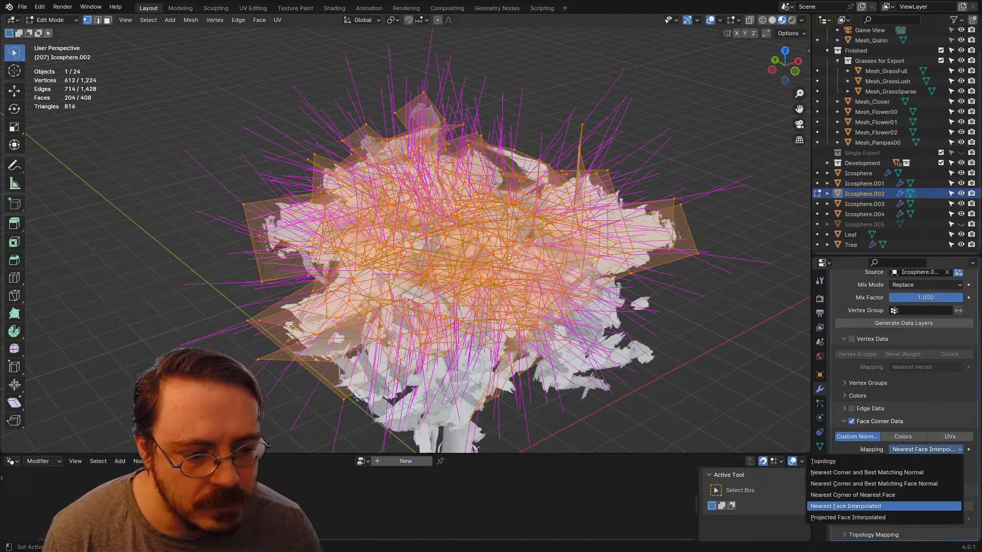
left_click(874, 484)
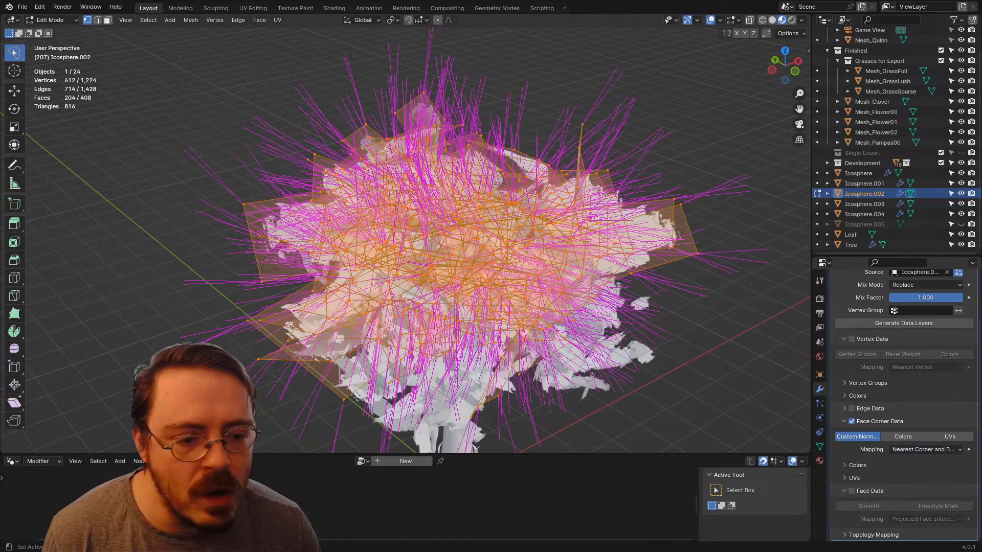
left_click(925, 450)
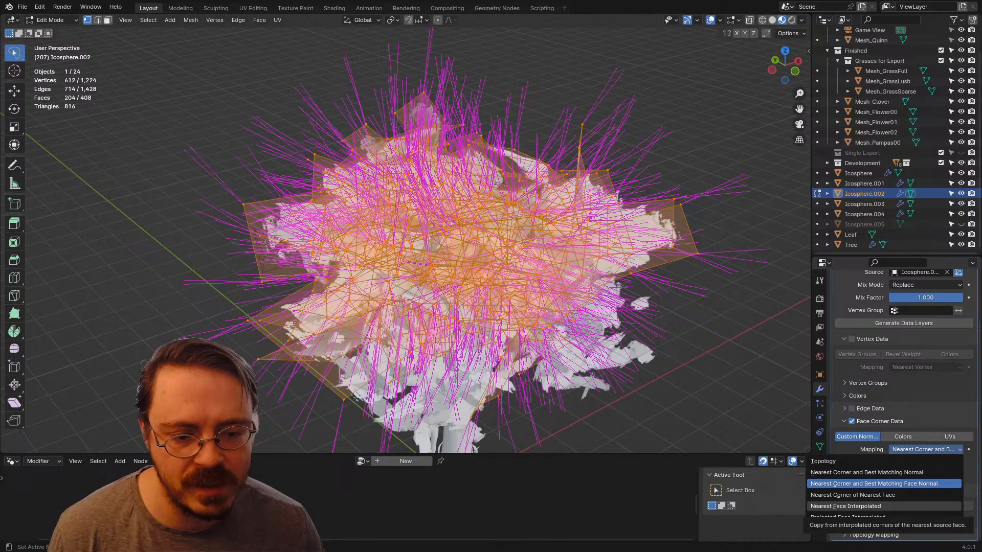
left_click(859, 506)
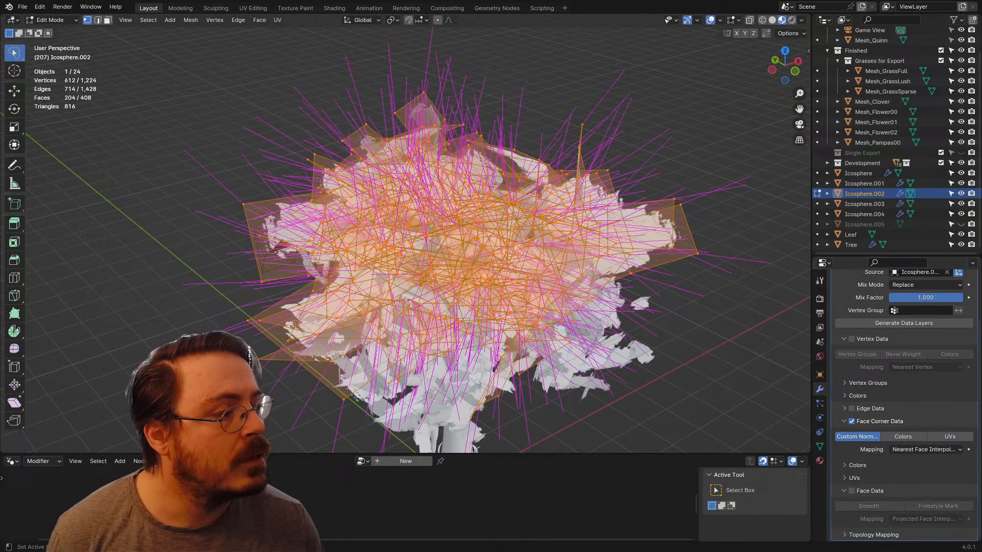
left_click(924, 450)
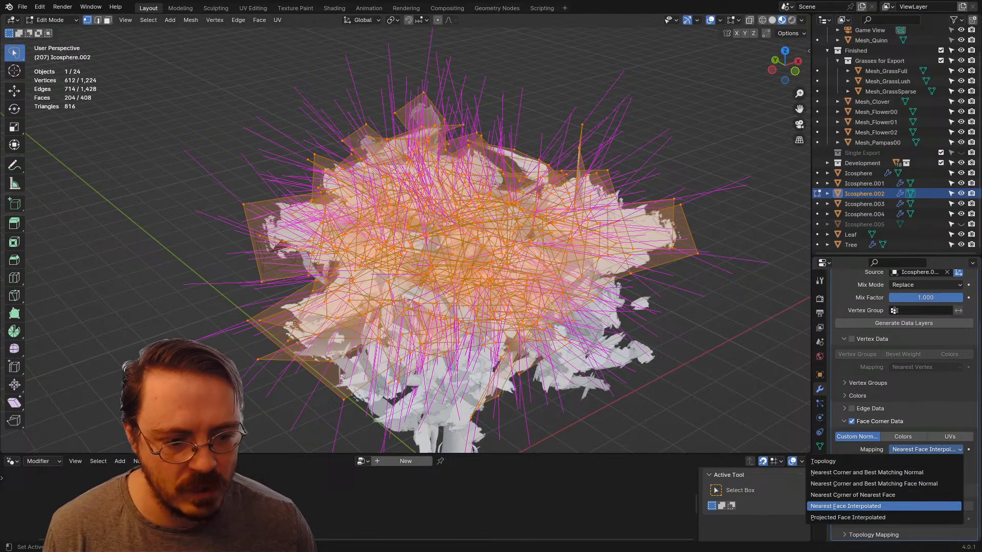
left_click(869, 506)
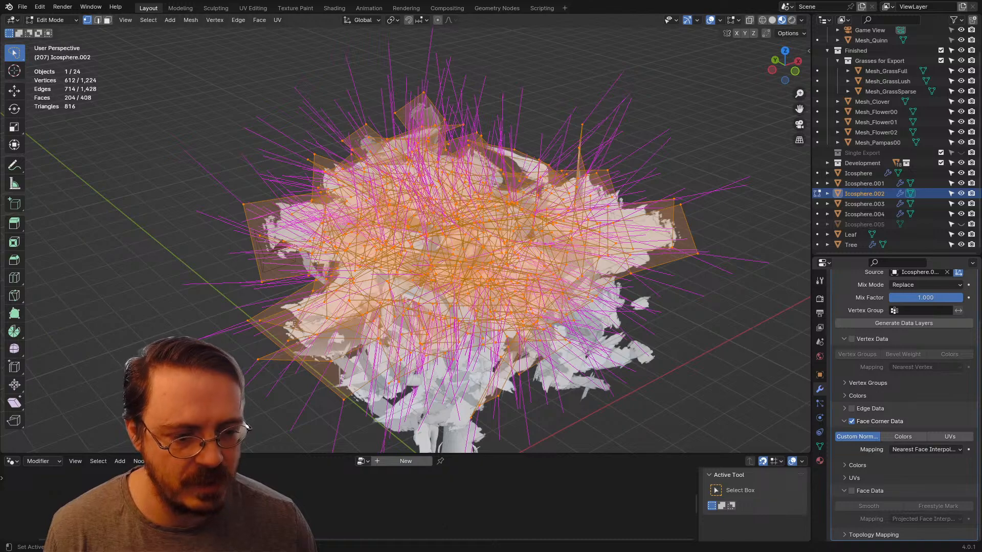
Step: Leave Edit Mode and examine the leaf cards' shading from the front and in perspective with an enlarged 3D viewport
middle_click_drag(460, 245, 393, 228)
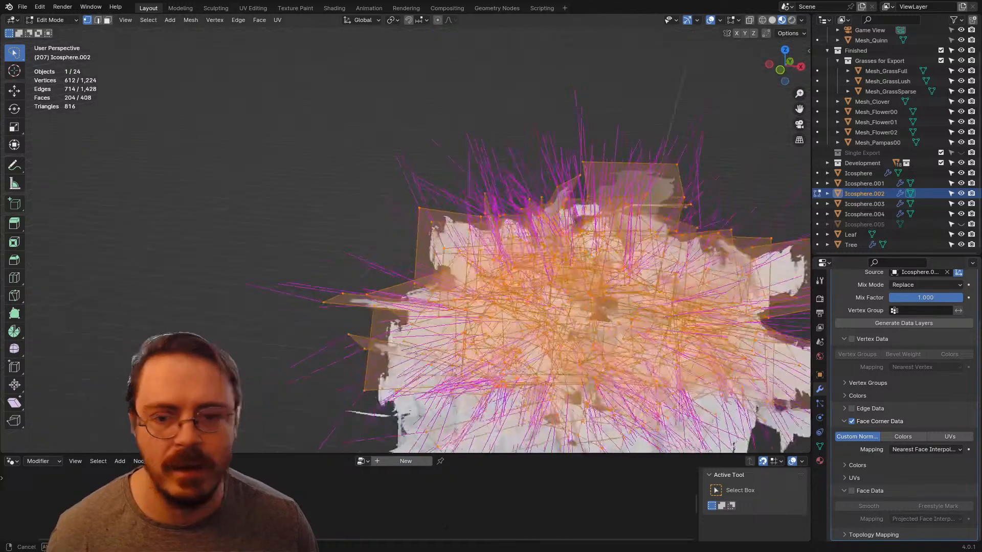
scroll(394, 228, "down", 2)
key("ctrl+space")
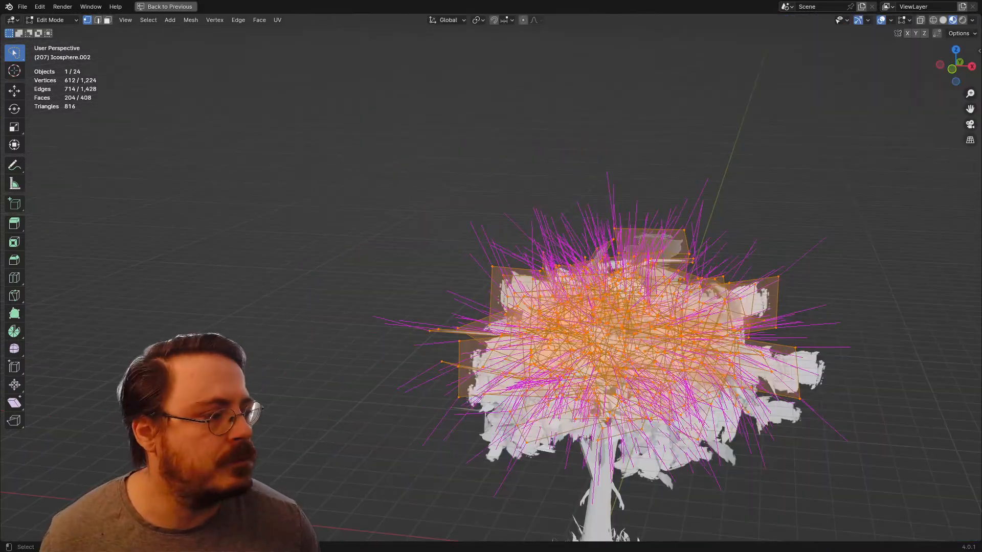
middle_click_drag(557, 307, 510, 286, "shift")
key("Tab")
key("KP_1")
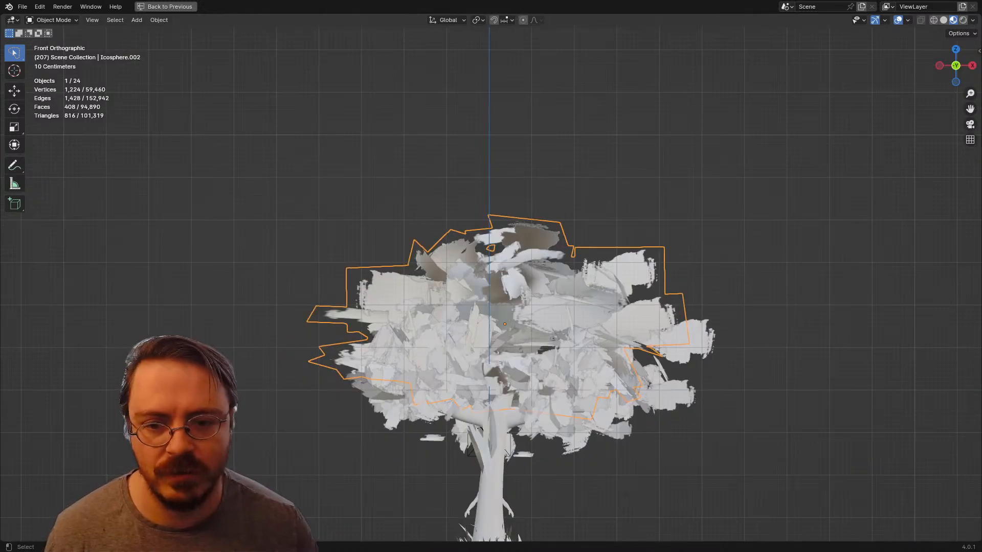
key("ctrl+space")
scroll(905, 404, "up", 3)
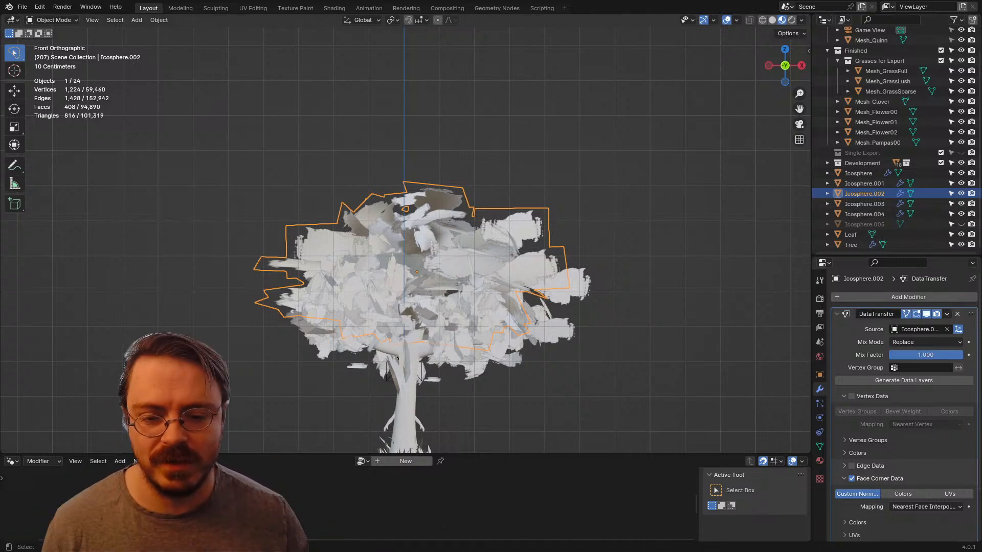
left_click_drag(512, 453, 512, 528)
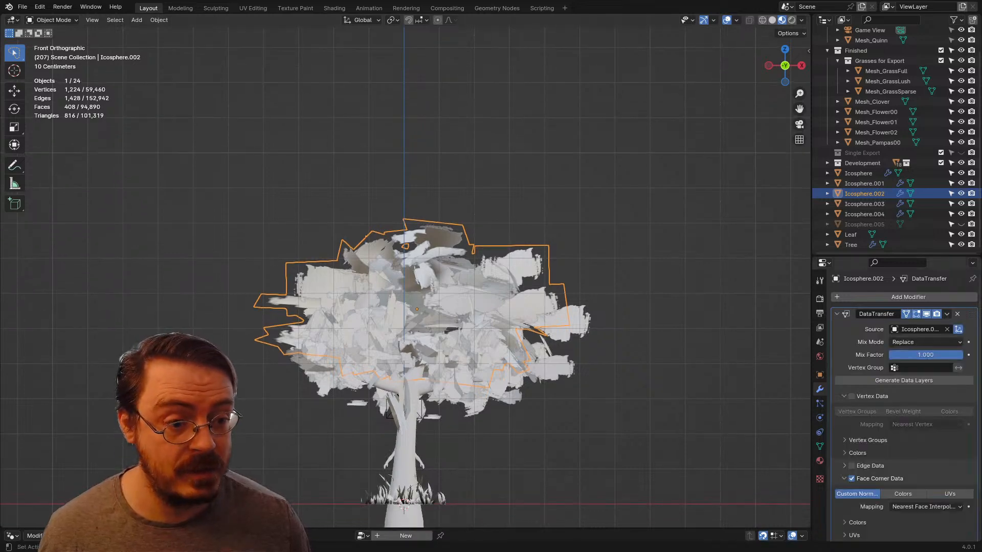
middle_click_drag(511, 307, 551, 324)
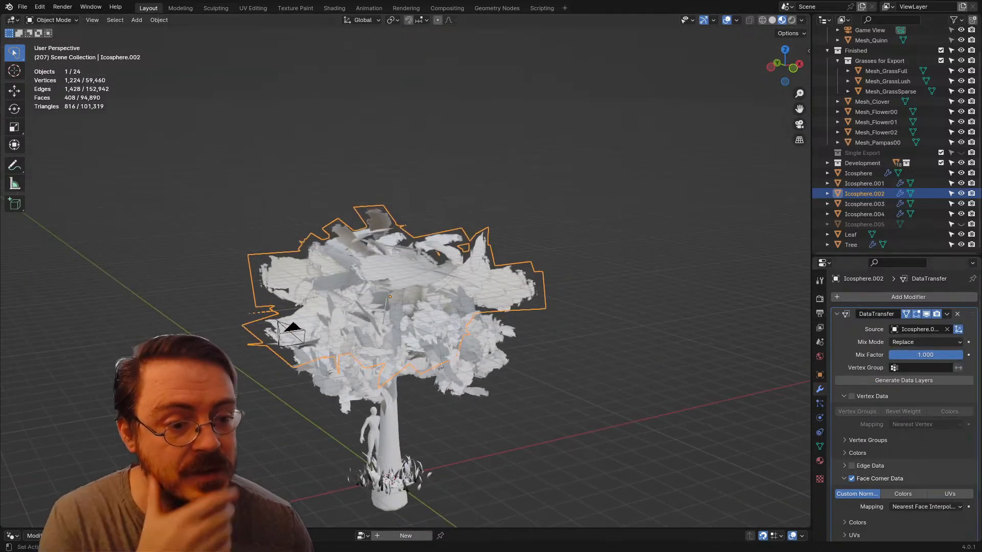
Step: Review the Data Transfer's mix modes, keeping Replace, and expand its Topology Mapping settings while collapsing Vertex Data and Face Data
left_click_drag(926, 355, 909, 355)
left_click(915, 342)
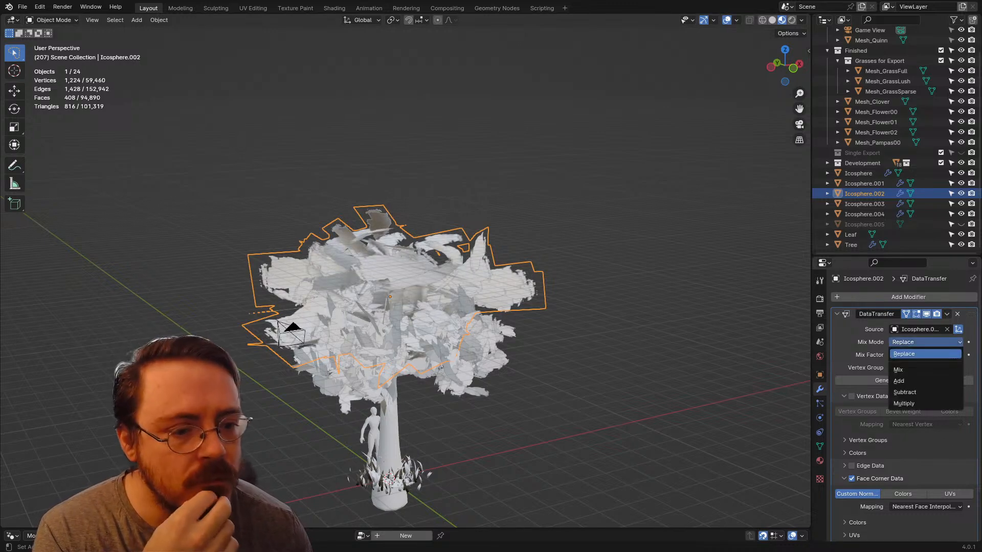
left_click(903, 353)
scroll(905, 381, "down", 3)
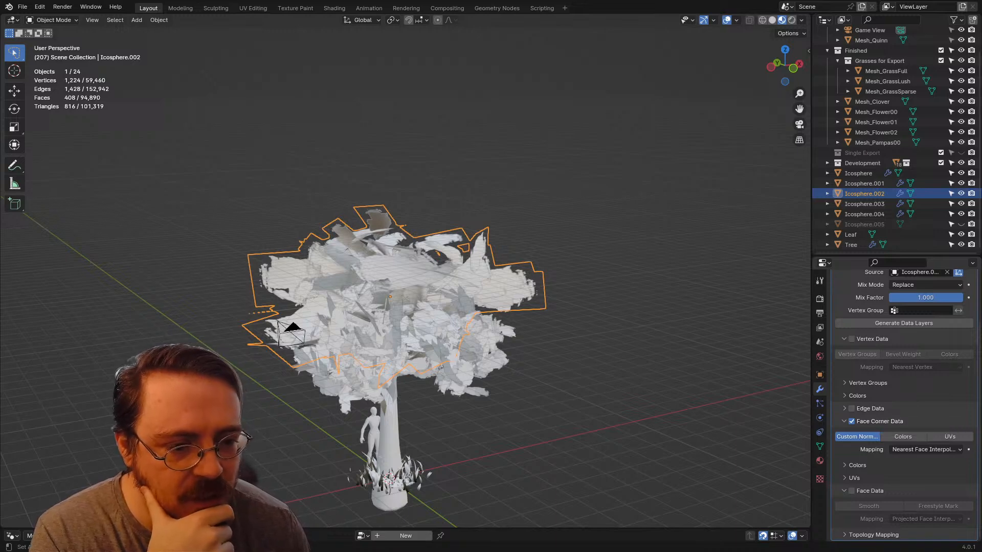
left_click(844, 339)
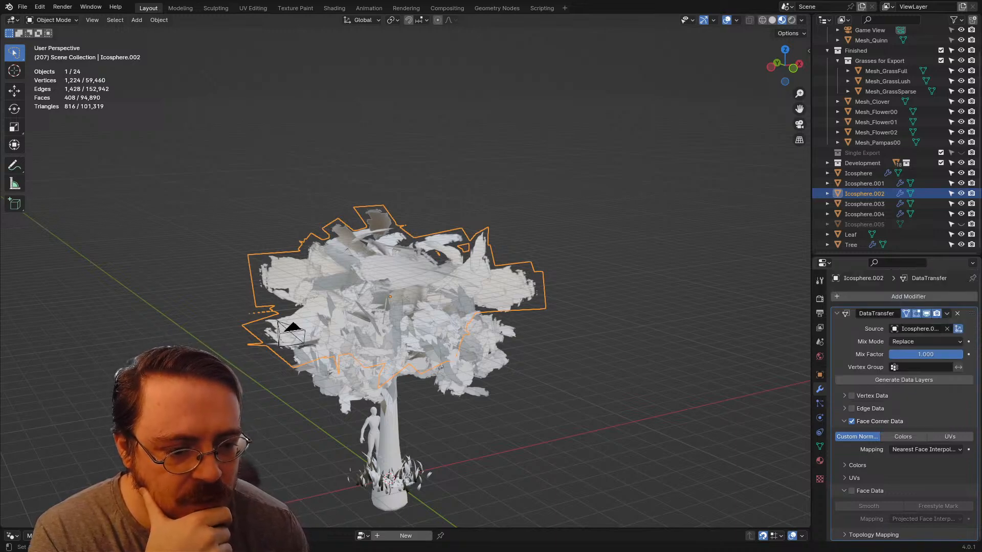
left_click(844, 491)
left_click(844, 504)
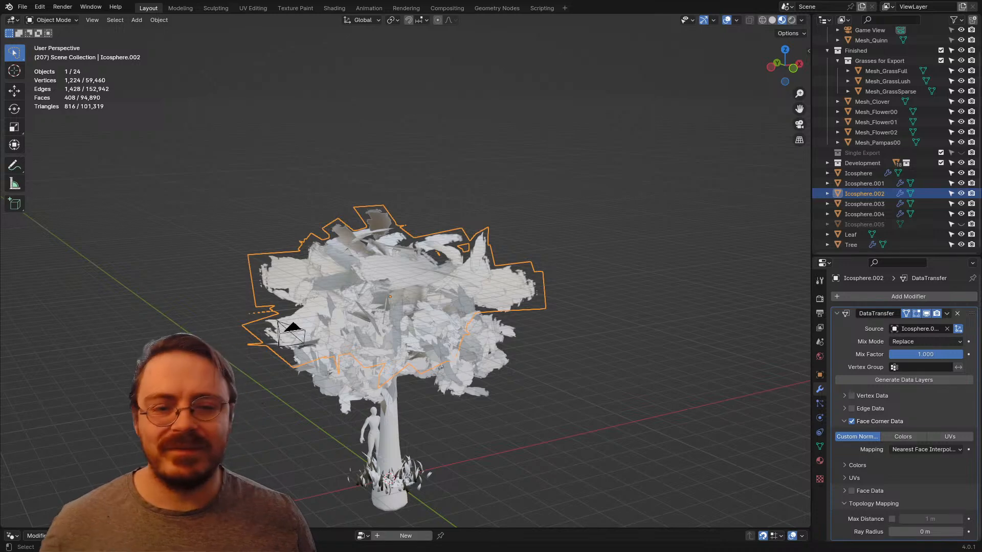
Step: Apply the Data Transfer modifier to Icosphere.002 and export the leaf cards as FBX over the existing SingleExportTester.fbx
middle_click_drag(409, 286, 425, 287)
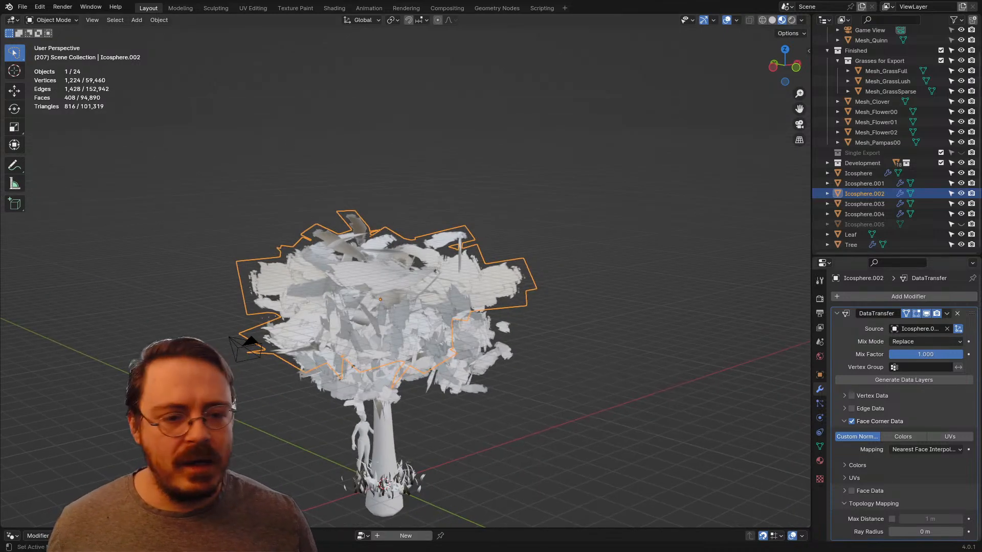
key("ctrl+a")
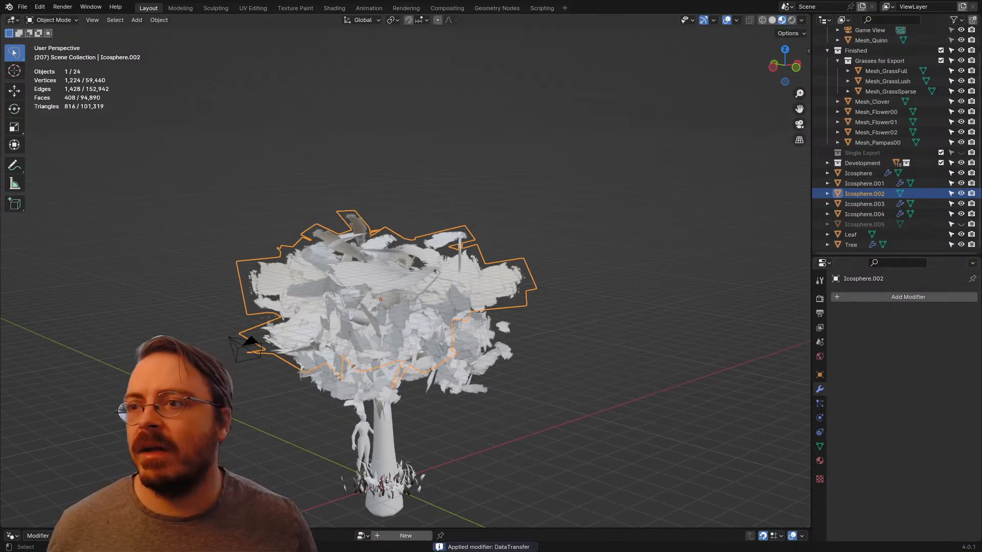
left_click(22, 7)
mouse_move(62, 163)
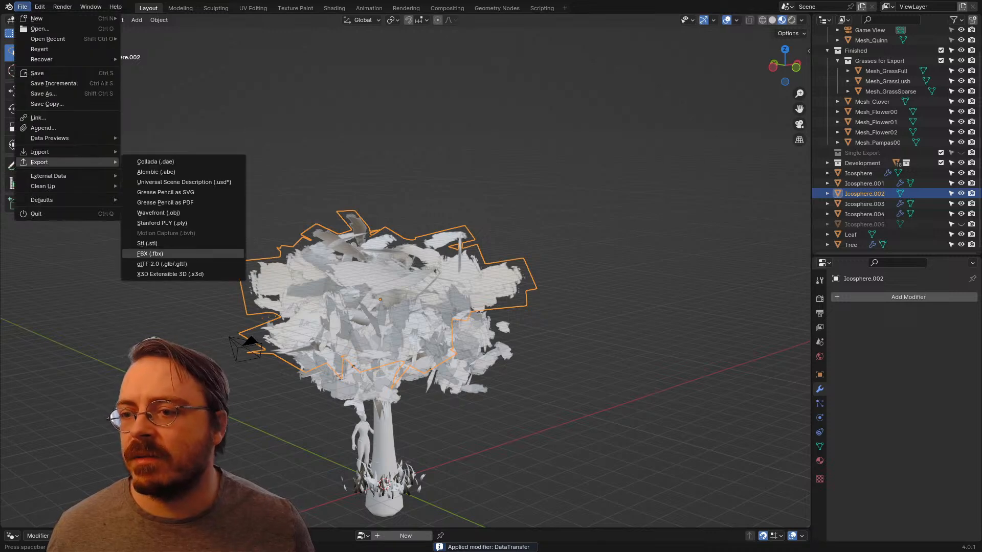
left_click(150, 254)
double_click(387, 159)
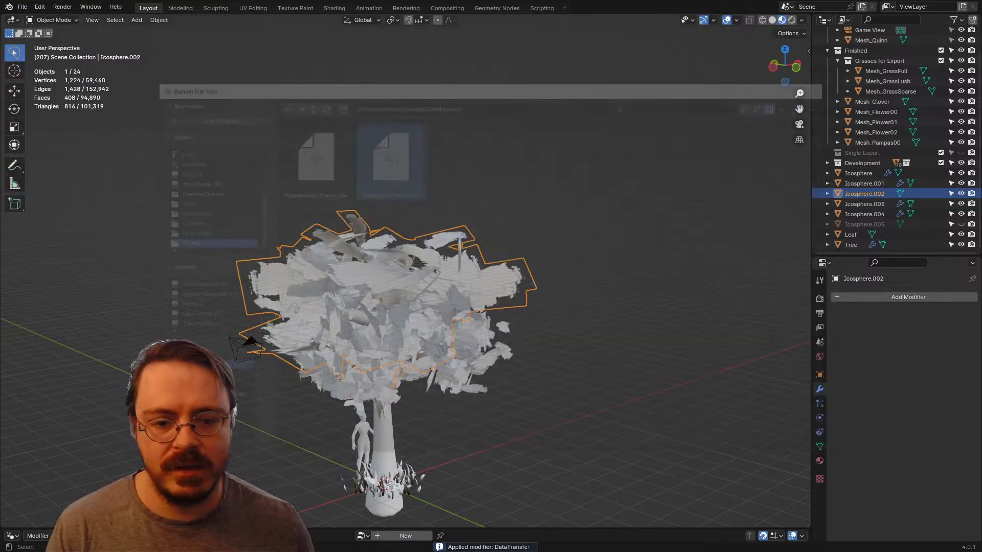
Step: Switch to Unreal Engine and reimport the SingleExportTester static mesh from the ERMAC folder
key("alt+Tab")
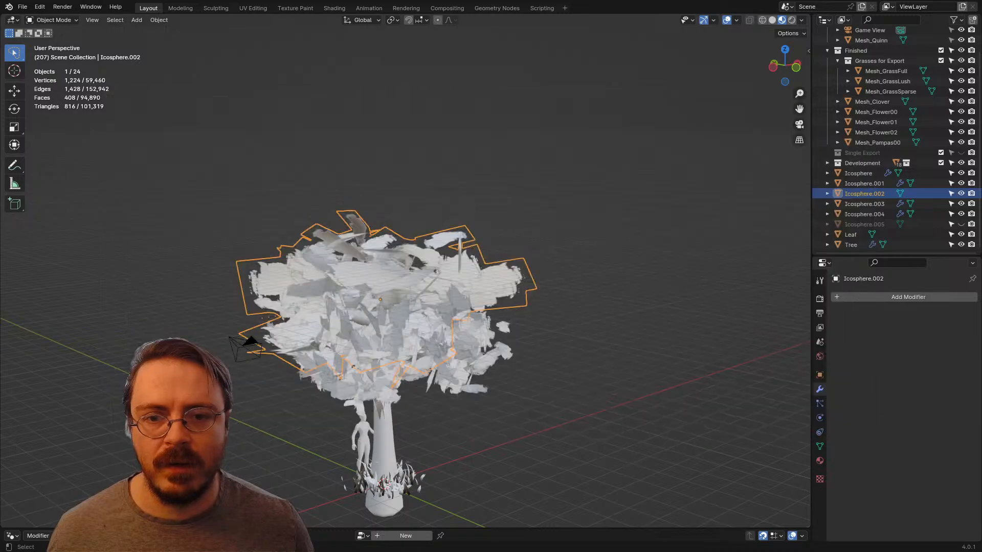
key("alt+Tab")
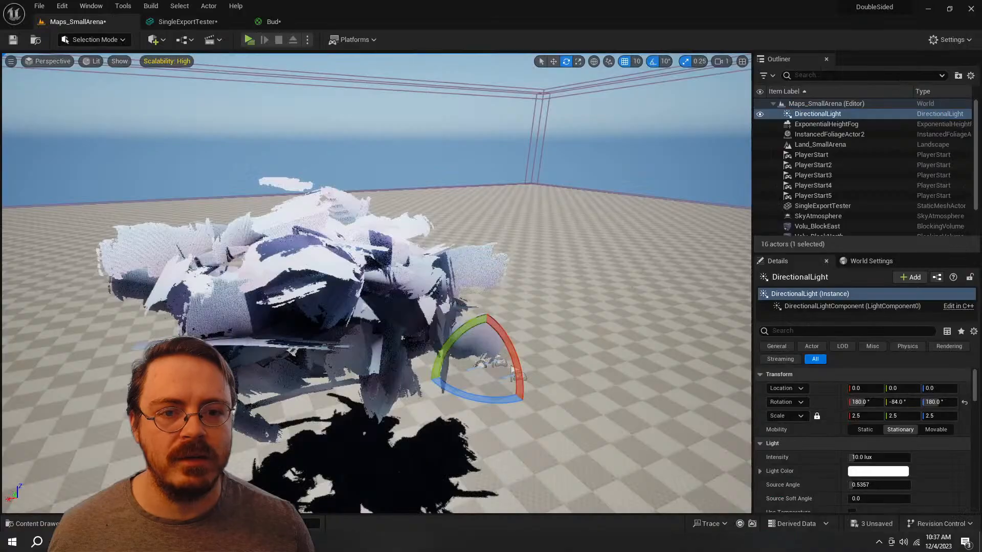
key("ctrl+space")
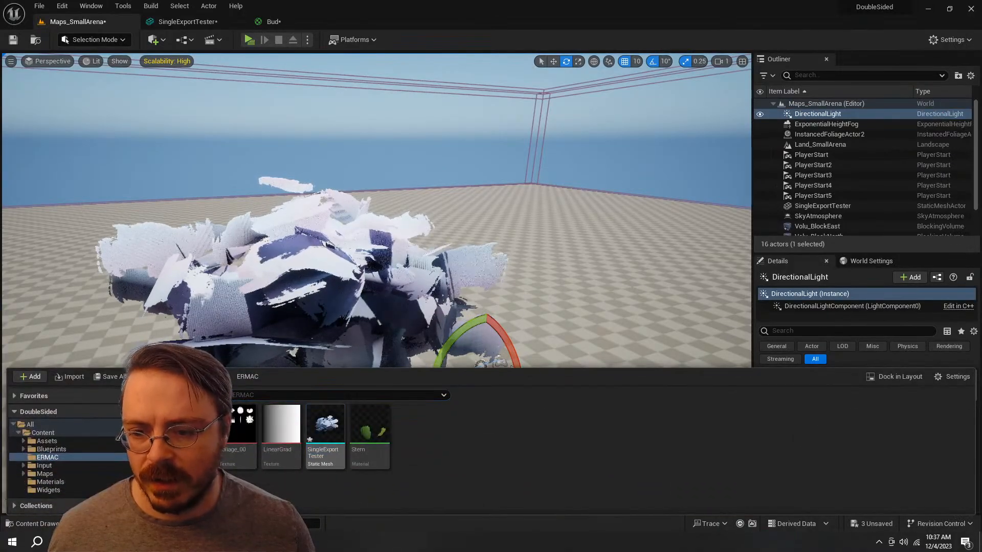
right_click(325, 430)
left_click(460, 154)
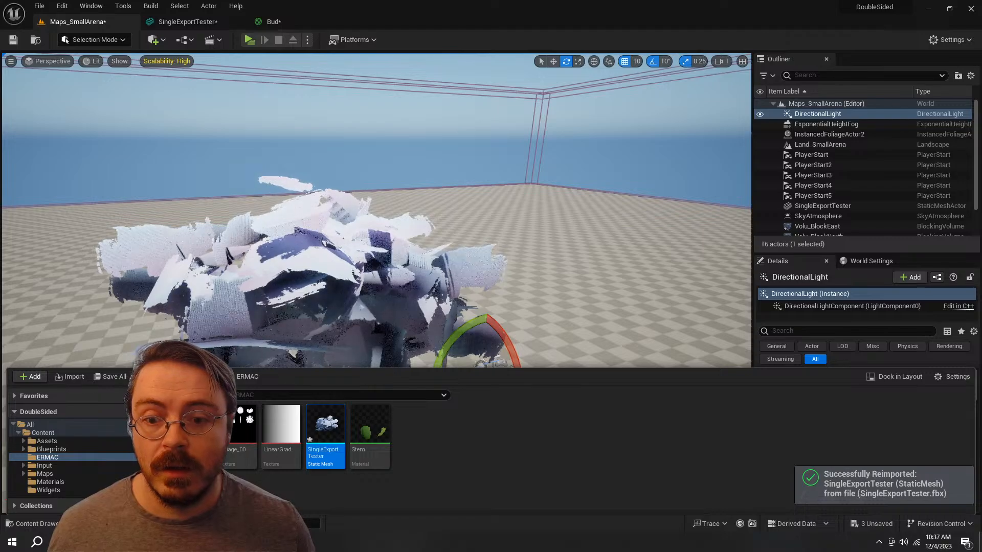
Step: Examine the shading of the reimported leaf mesh from several sides in the level
key("s")
right_click_drag(378, 205, 473, 211)
key("w")
key("a")
key("s")
key("s")
key("w")
key("d")
Step: Rotate the DirectionalLight to about 100°, -59°, 258° and inspect the leaf cards' lighting up close
left_click(834, 124)
left_click(828, 114)
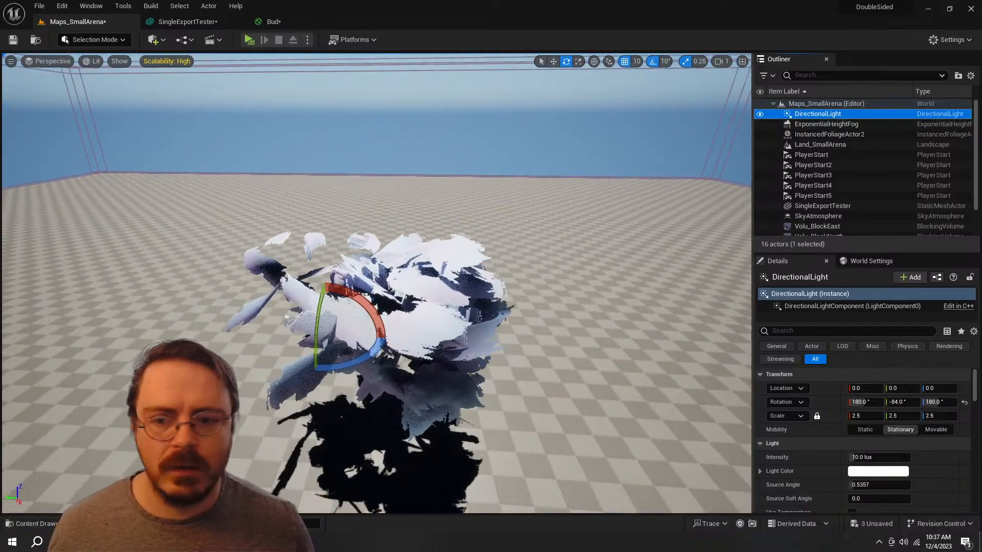
left_click_drag(380, 332, 375, 355)
right_click_drag(375, 355, 382, 355)
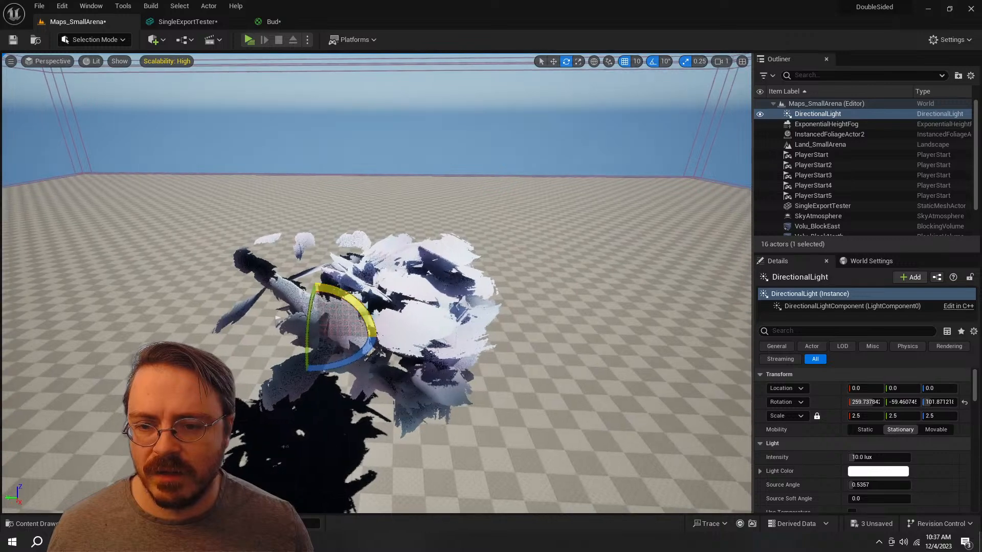
left_click_drag(329, 269, 248, 303)
key("d")
right_click_drag(248, 303, 210, 311)
key("w")
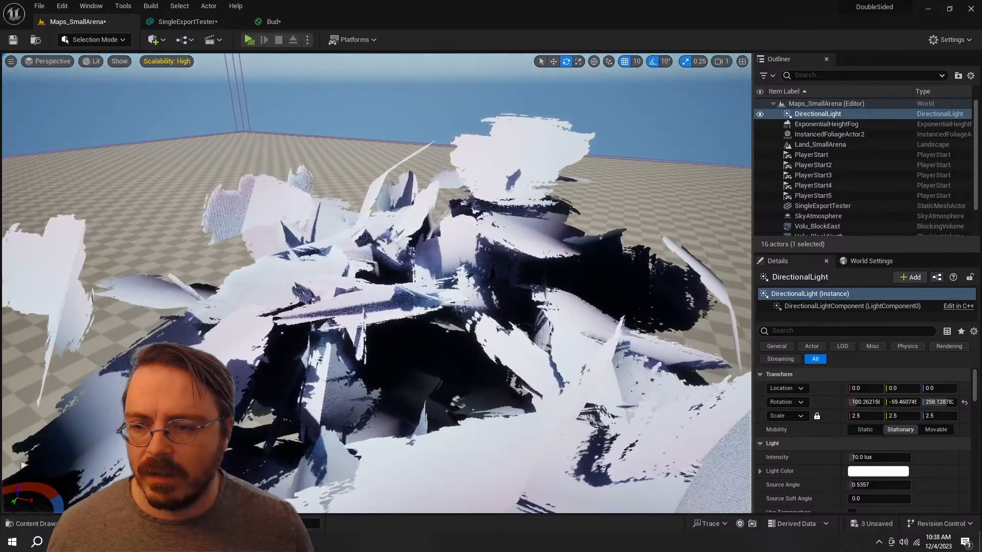
Step: Open the Bud material and inspect its result node and connected graph
key("ctrl+space")
left_click(192, 436)
double_click(192, 435)
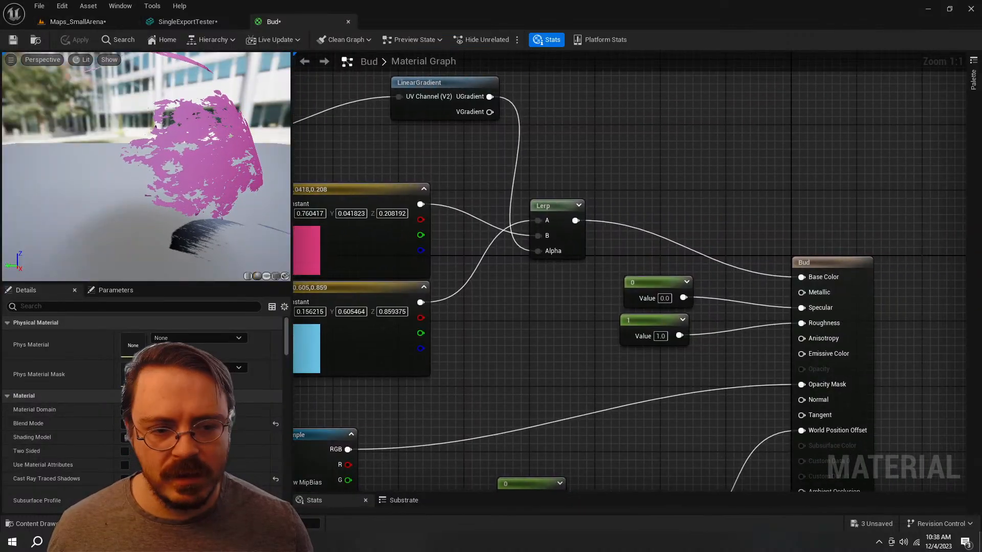
left_click(836, 261)
right_click_drag(514, 372, 701, 384)
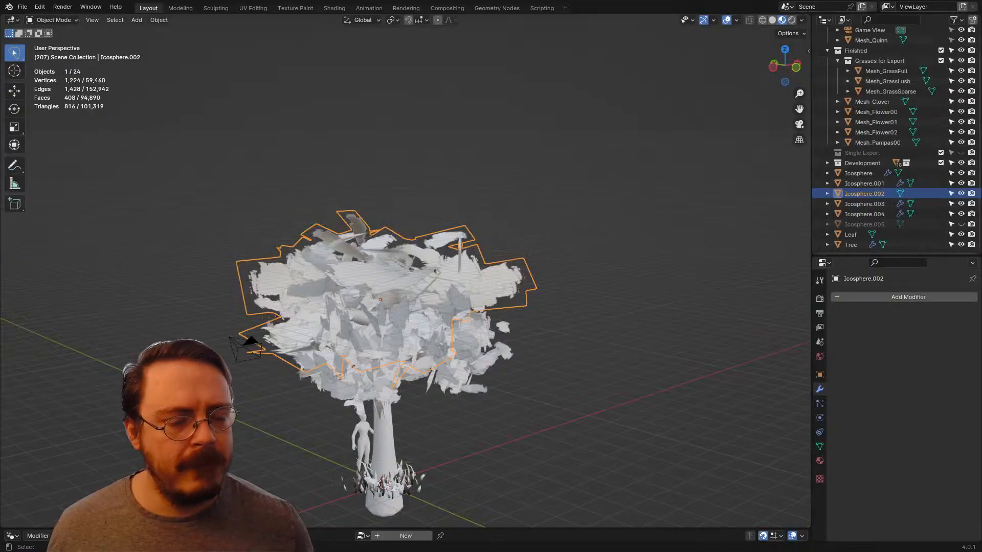
Step: Switch back to Blender and display face normals instead of split normals on Icosphere.002 in Edit Mode
right_click(563, 300)
left_click(561, 292)
scroll(562, 292, "up", 4)
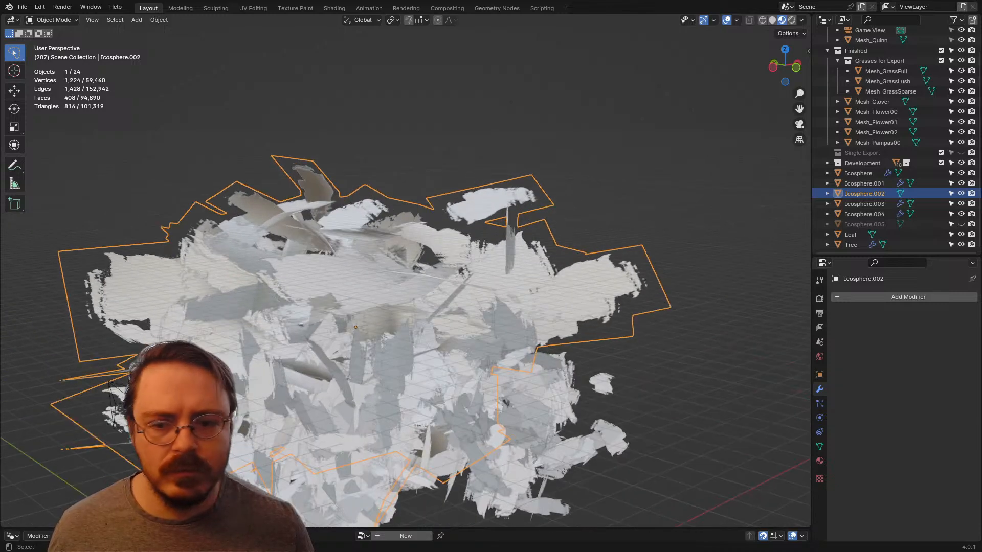
key("Tab")
left_click(733, 20)
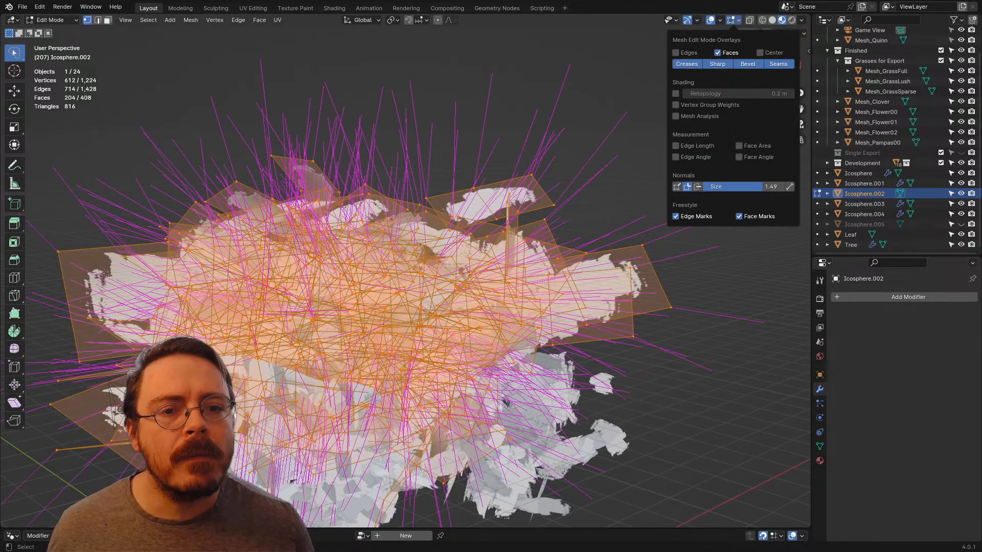
left_click(687, 187)
left_click(698, 187)
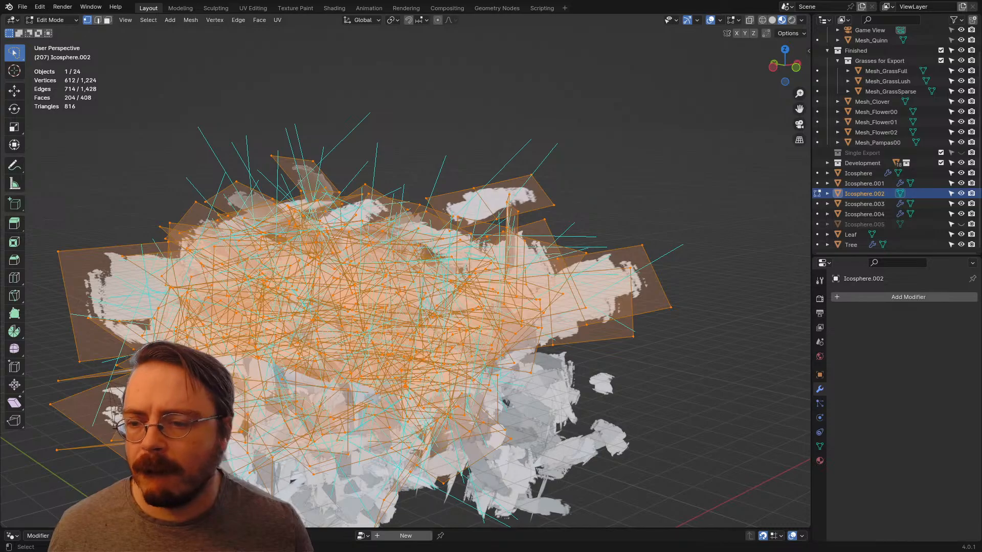
Step: Turn on X-ray and select the entire linked leaf card protruding at the canopy's upper edge, starting from its outer corner vertex
right_click(174, 271)
middle_click_drag(461, 306, 379, 306)
middle_click_drag(378, 307, 399, 307, "shift")
middle_click_drag(460, 256, 279, 312, "shift")
scroll(279, 312, "up", 3)
middle_click_drag(358, 307, 271, 332)
middle_click_drag(517, 312, 430, 353, "shift")
left_click(625, 184)
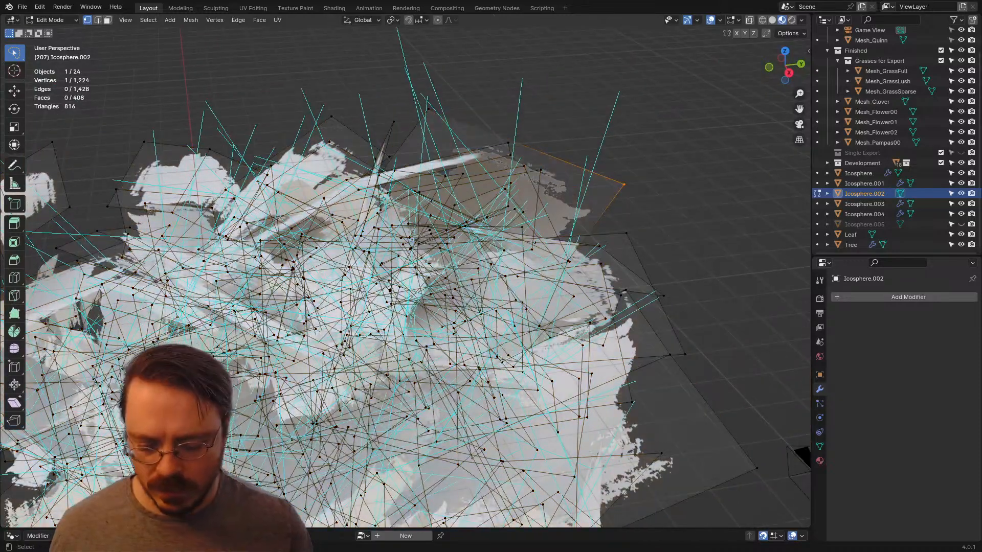
key("ctrl+i")
key("ctrl+i")
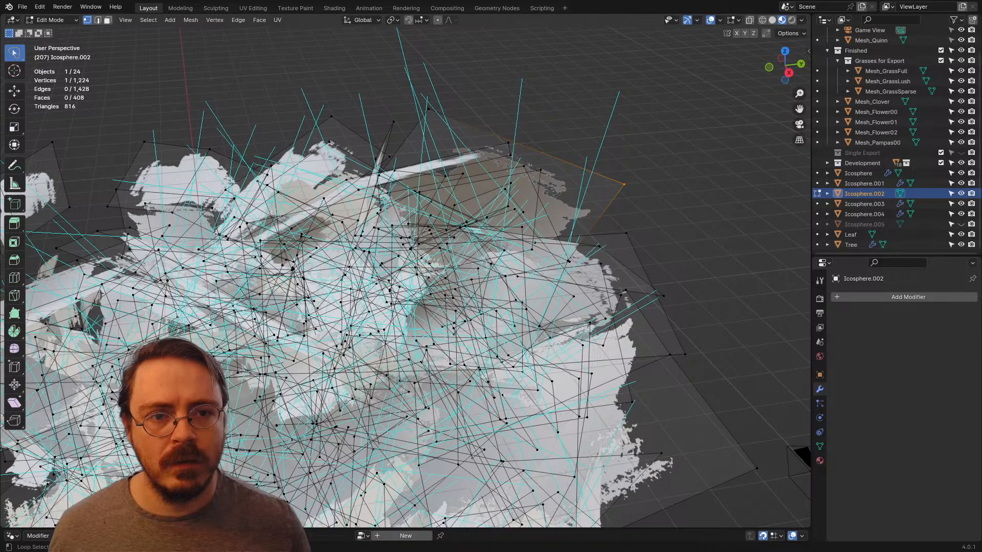
key("alt+z")
key("ctrl+l")
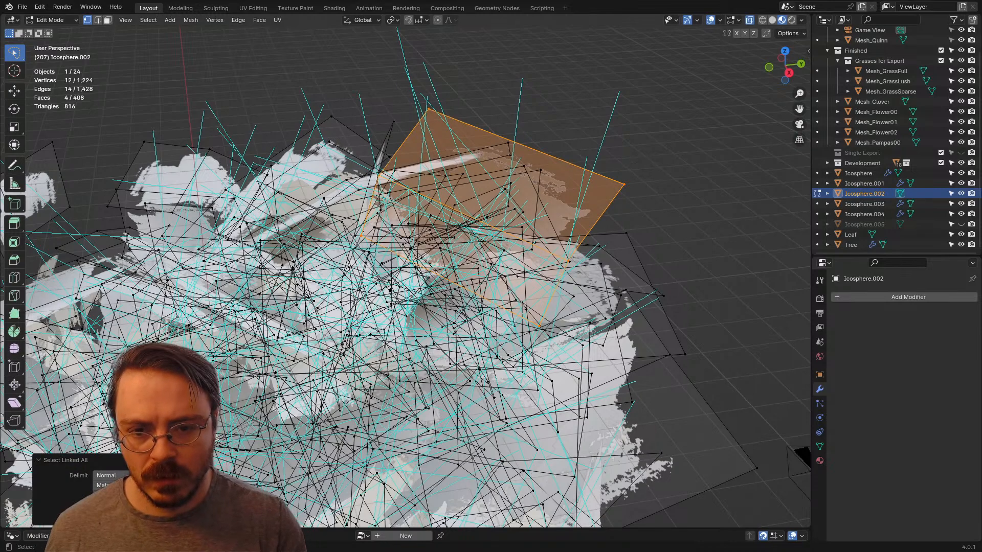
Step: Isolate the selected leaf card by hiding all others, examine its face normals from several angles, and return to Object Mode
key("ctrl+i")
key("h")
middle_click_drag(552, 307, 324, 205)
middle_click_drag(388, 255, 488, 290)
scroll(405, 276, "down", 2)
middle_click_drag(406, 276, 529, 277)
scroll(529, 276, "down", 4)
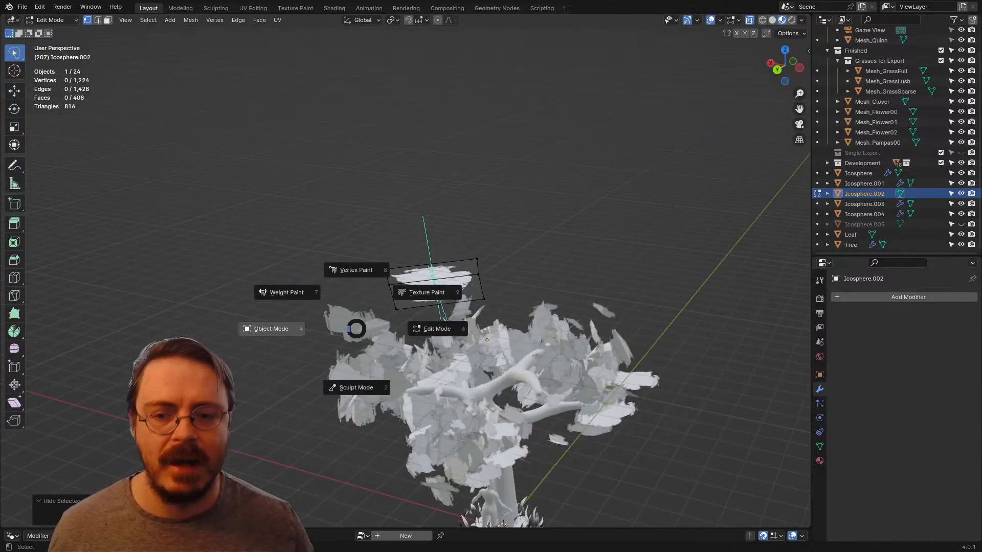
left_click(271, 328)
middle_click_drag(462, 340, 372, 241, "shift")
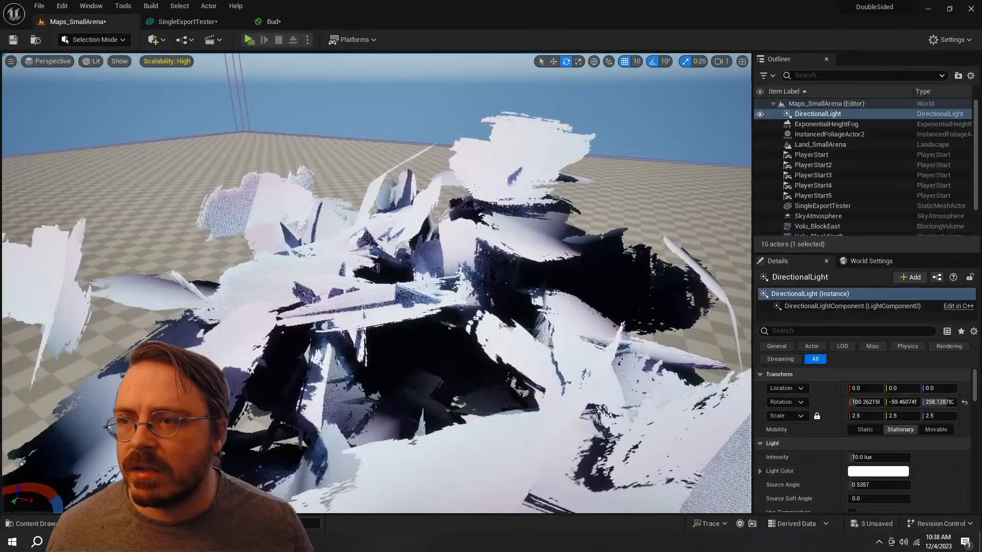
Step: Switch to Unreal Editor, select the SingleExportTester actor, and inspect its leaf-card shading up close and in the static mesh editor
right_click_drag(376, 282, 343, 197)
left_click(383, 215)
key("w")
key("s")
key("w")
key("w")
key("s")
key("w")
key("s")
key("w")
key("s")
key("w")
key("s")
key("w")
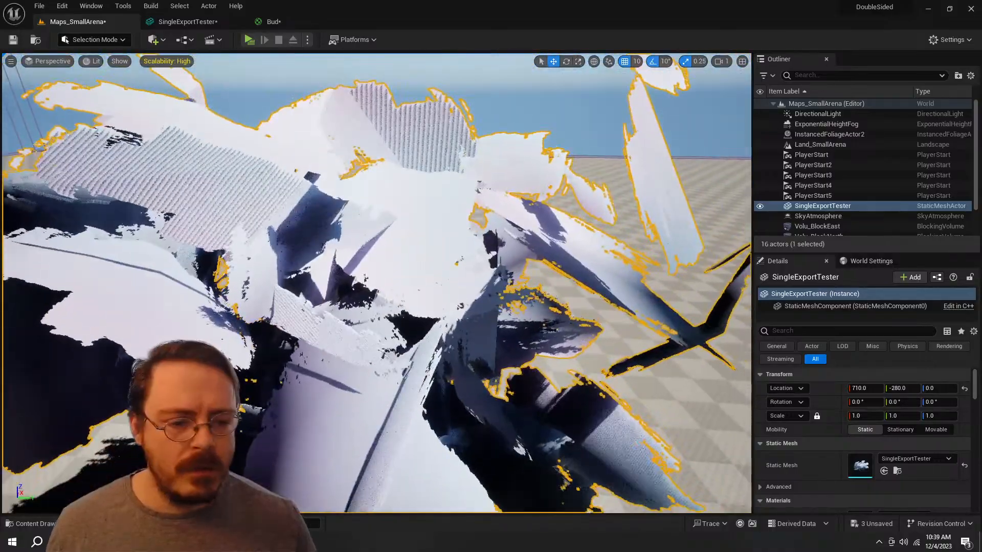
scroll(859, 409, "down", 5)
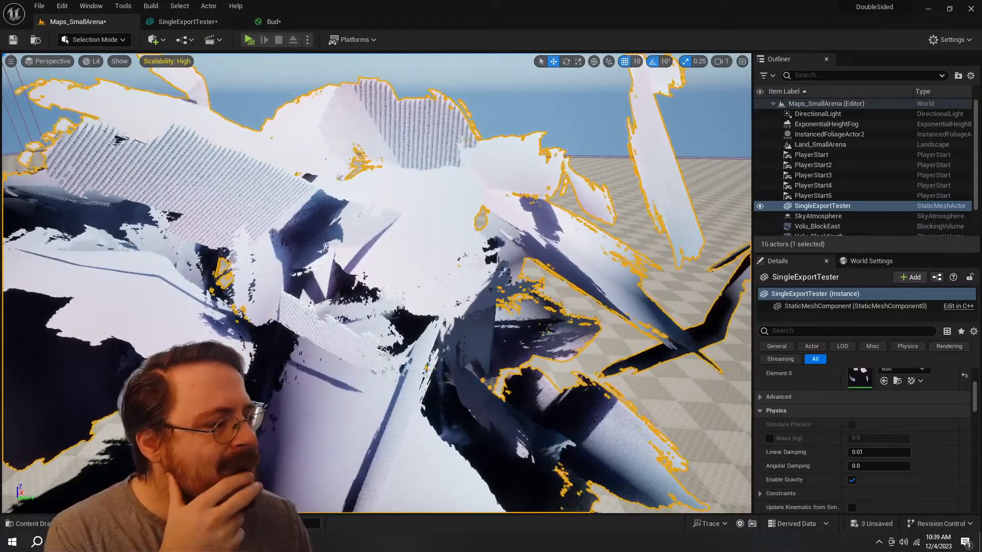
left_click(197, 22)
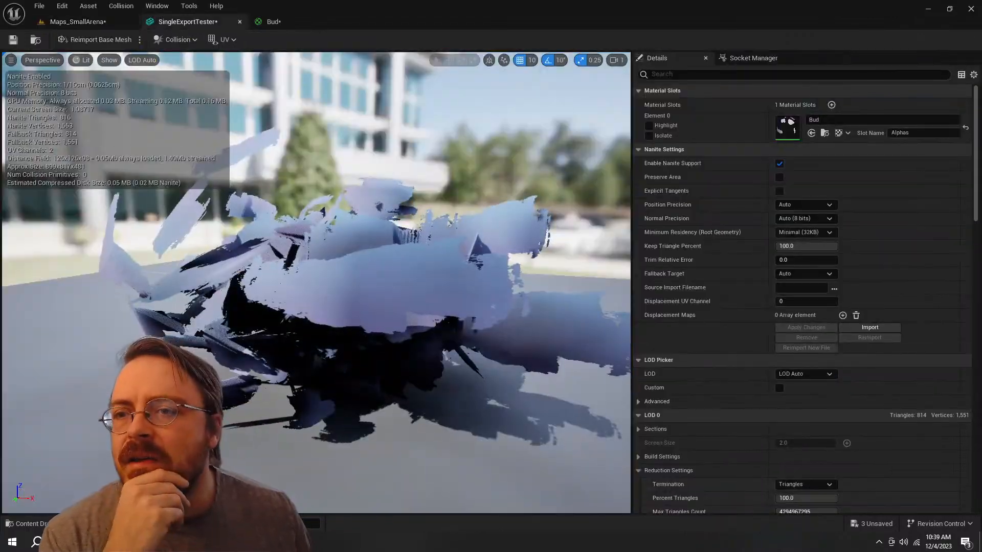
left_click(102, 22)
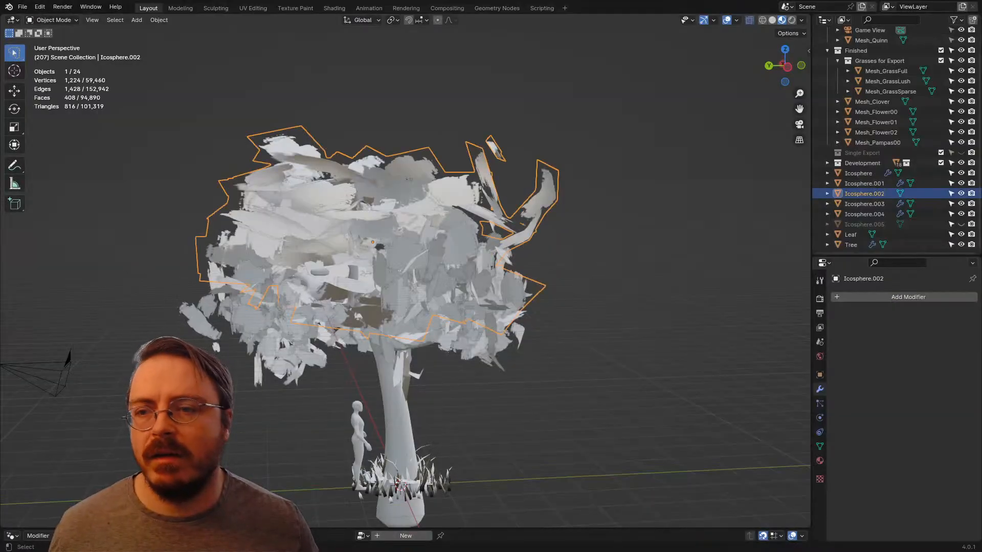
Step: Switch to Blender and export the selected Icosphere.002 over SingleExportTester.fbx, limited to Selected Objects with Face smoothing and modifiers applied
left_click(23, 6)
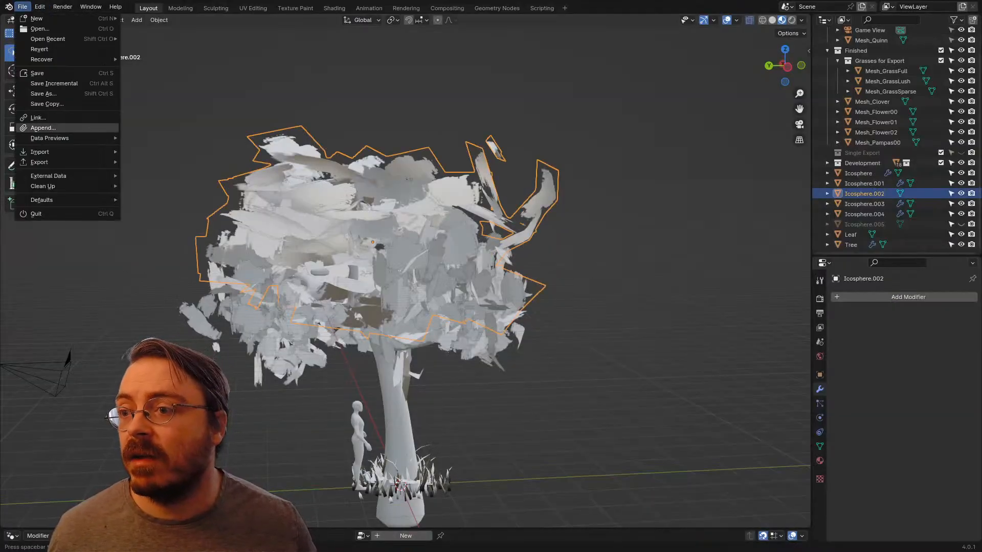
mouse_move(62, 162)
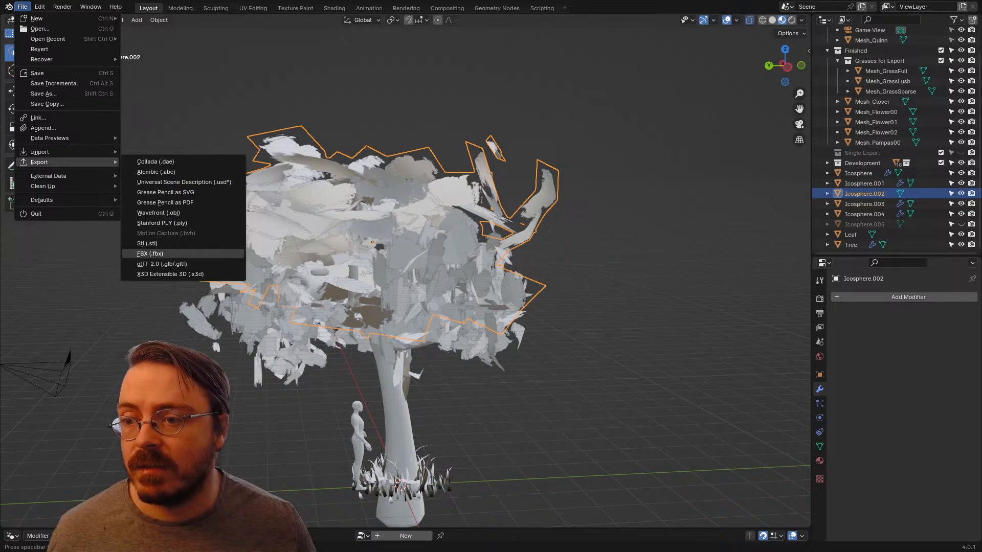
left_click(150, 254)
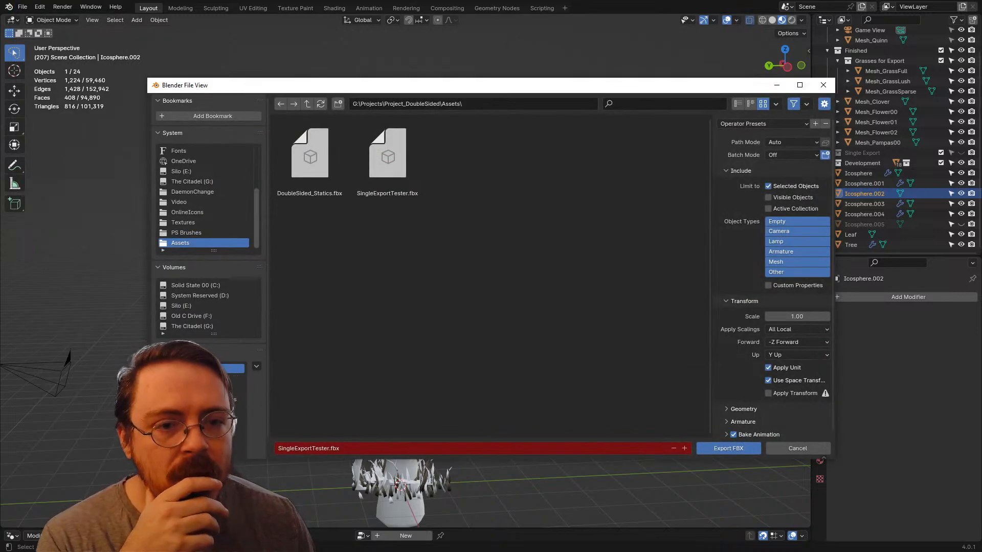
left_click_drag(720, 83, 591, 47)
left_click(259, 123)
scroll(664, 235, "down", 2)
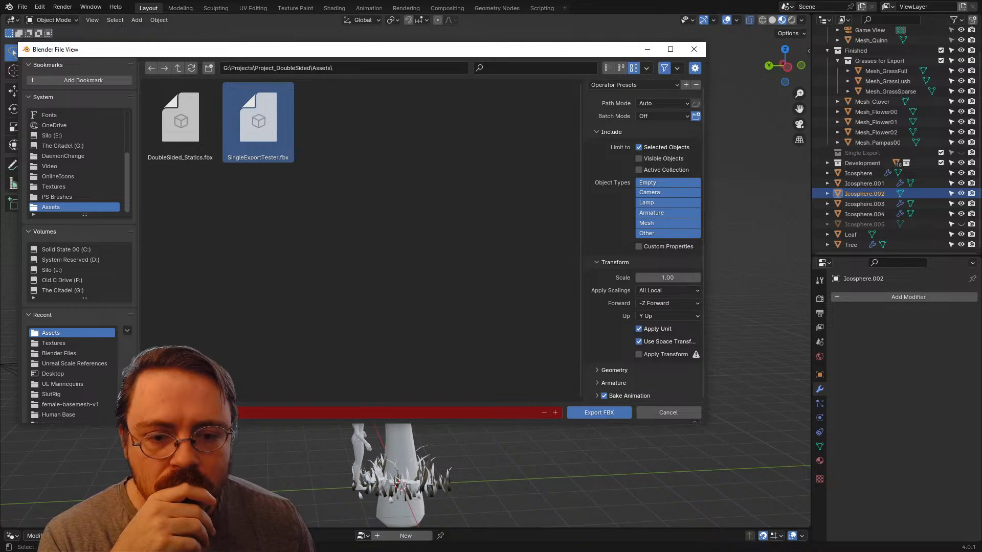
scroll(645, 240, "down", 4)
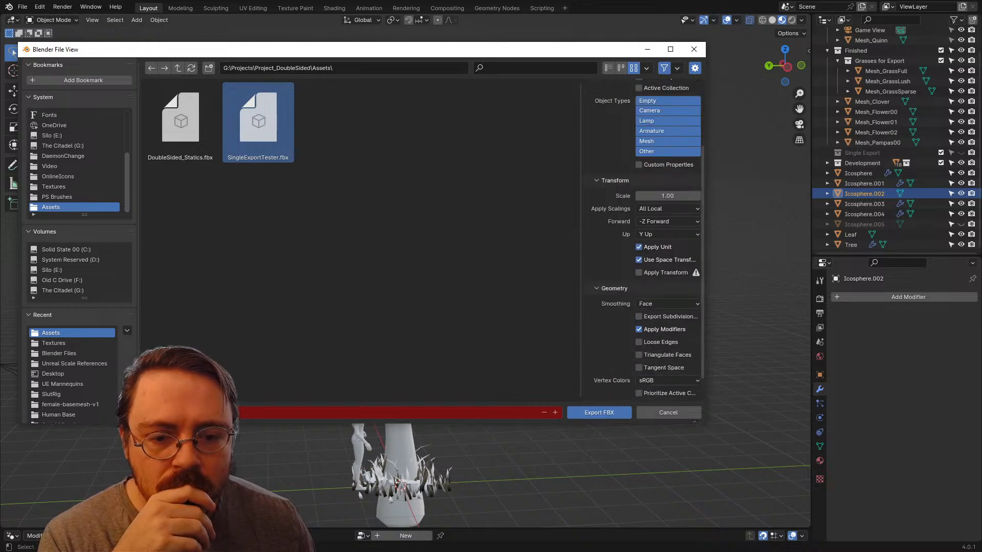
scroll(645, 240, "down", 1)
scroll(646, 241, "up", 4)
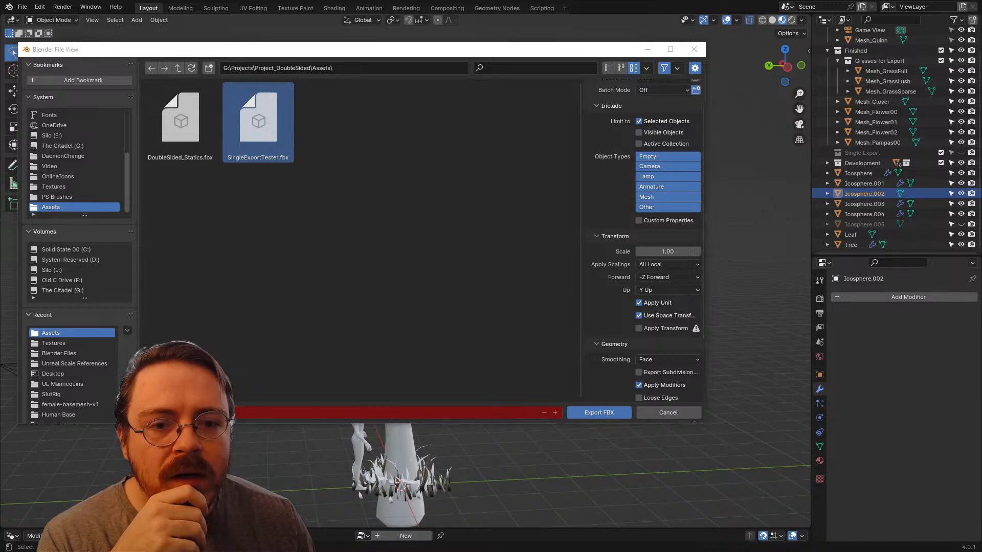
left_click_drag(706, 235, 781, 236)
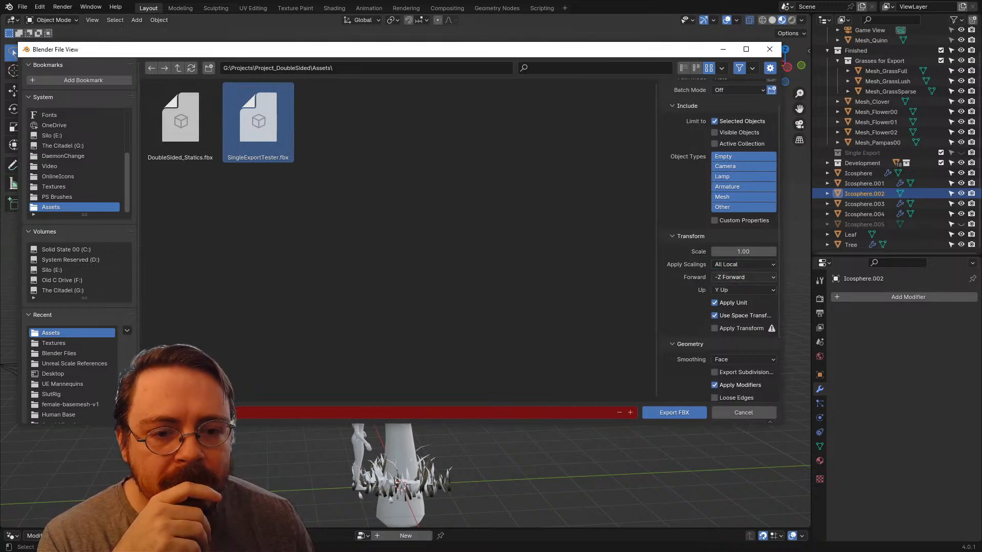
scroll(718, 241, "down", 3)
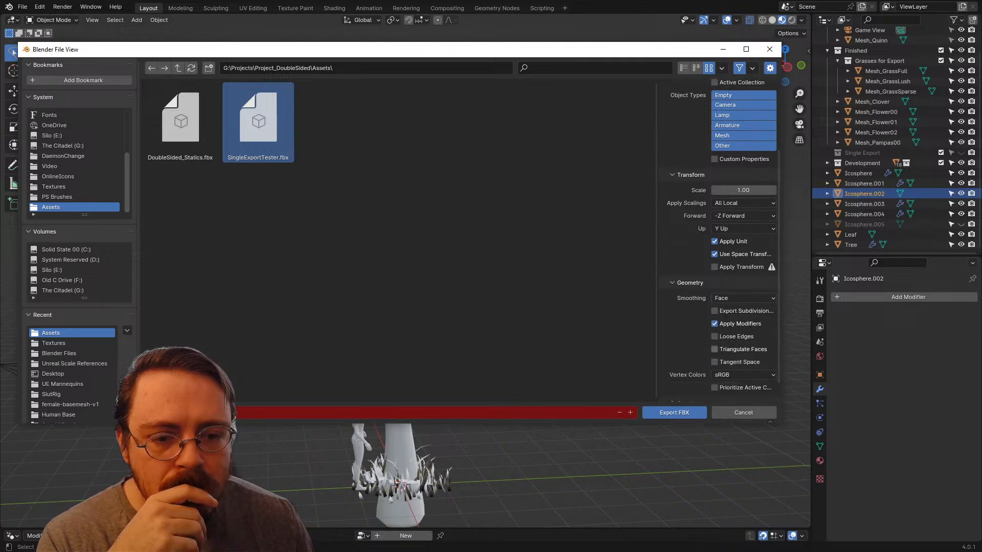
scroll(719, 240, "down", 1)
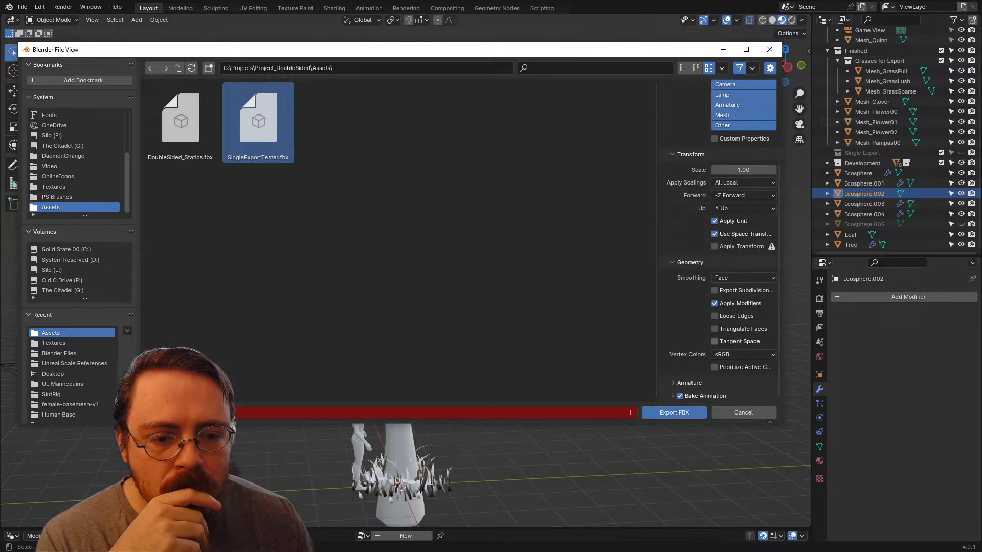
left_click(673, 412)
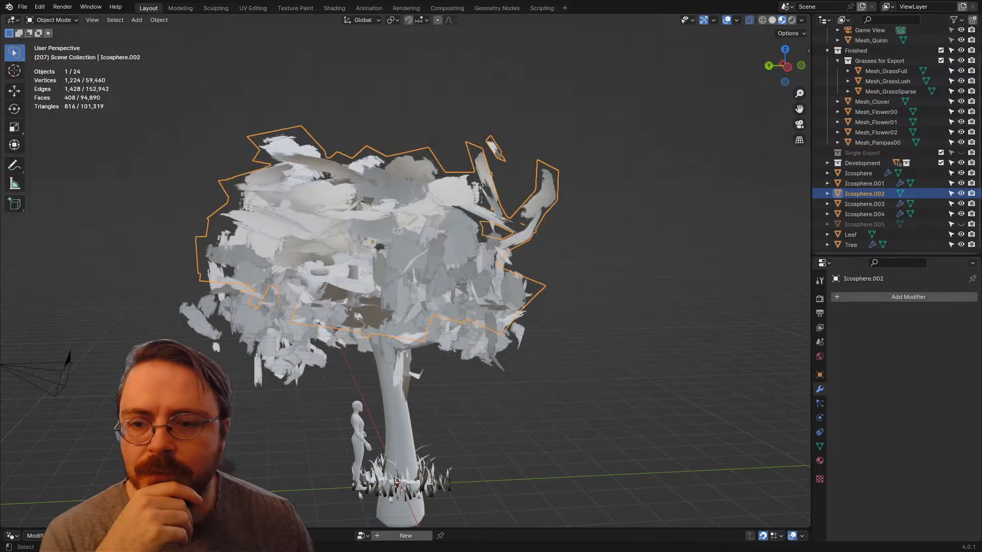
Step: Switch to Unreal Editor and reimport the SingleExportTester static mesh from its FBX source in the ERMAC folder
key("alt+Tab")
key("ctrl+space")
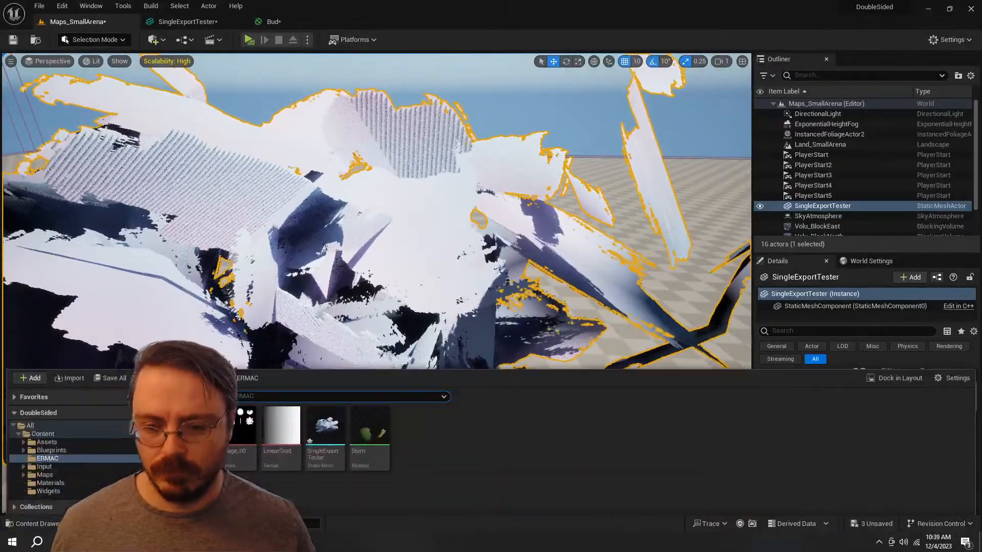
right_click(326, 424)
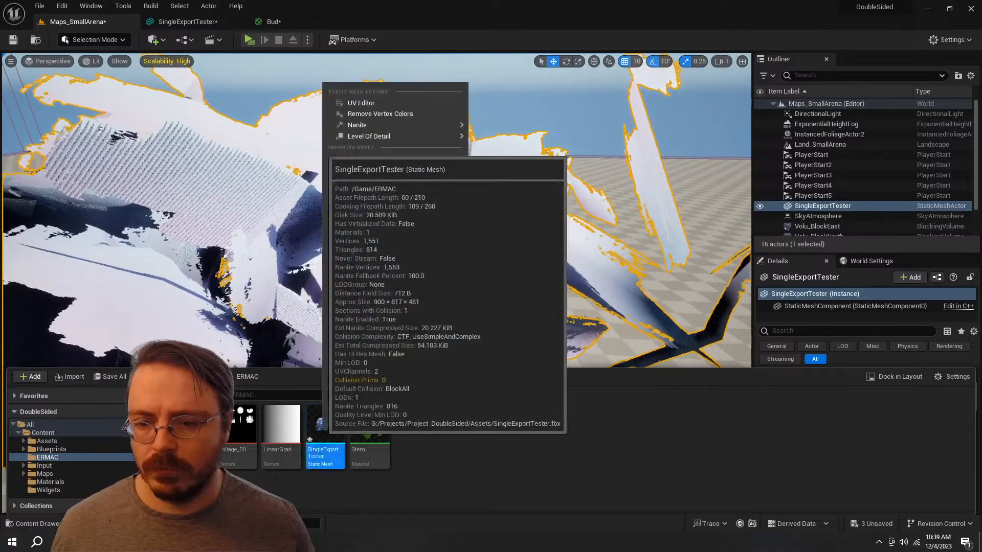
mouse_move(389, 136)
left_click(361, 158)
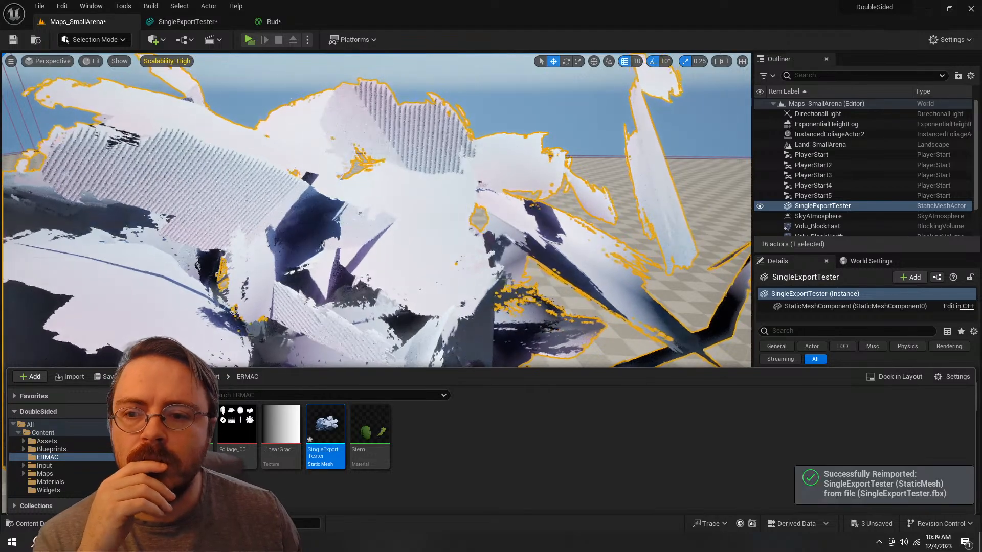
Step: Inspect the shading of the reimported leaf canopy in the level from several angles
key("s")
right_click_drag(368, 184, 306, 225)
key("s")
key("d")
left_click(369, 153)
right_click_drag(369, 153, 271, 143)
key("d")
key("s")
Step: Connect the pink colour constant directly to the Bud material's Base Color, bypassing the gradient Lerp
left_click(271, 21)
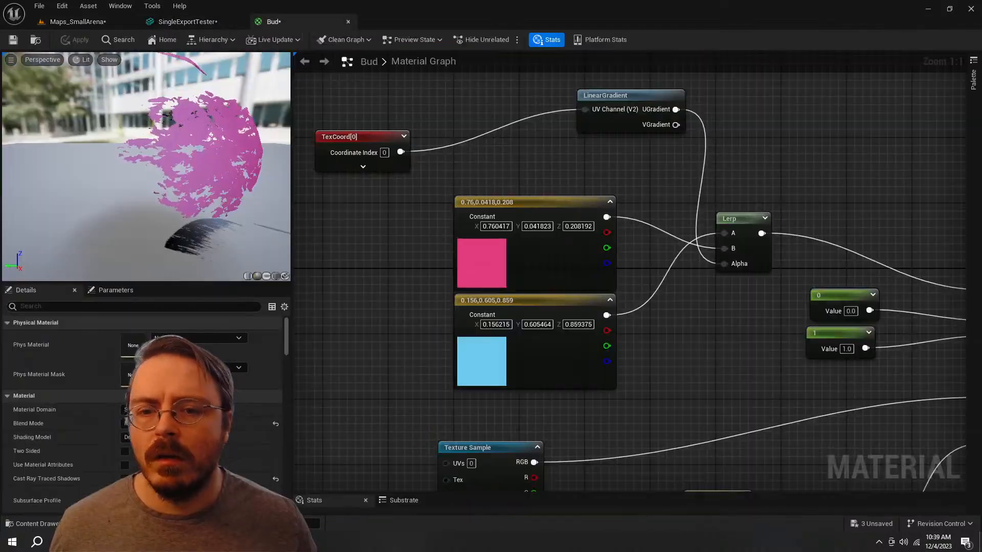
scroll(691, 237, "down", 3)
right_click_drag(691, 237, 536, 192)
scroll(537, 192, "up", 2)
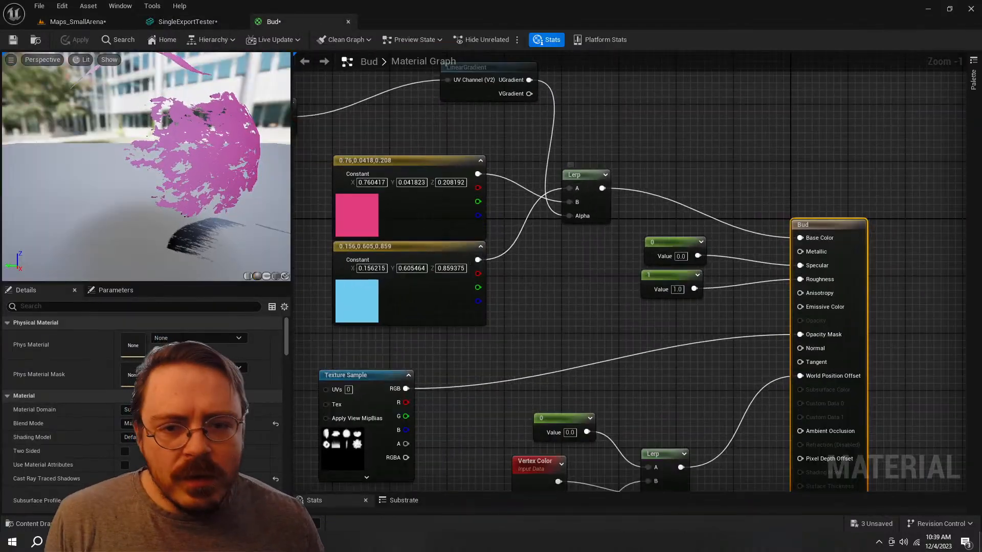
right_click_drag(478, 177, 481, 225)
left_click_drag(481, 222, 803, 287)
Step: Connect the SimpleGrassWind result directly to the Bud material's World Position Offset and apply the material changes
right_click_drag(592, 320, 581, 112)
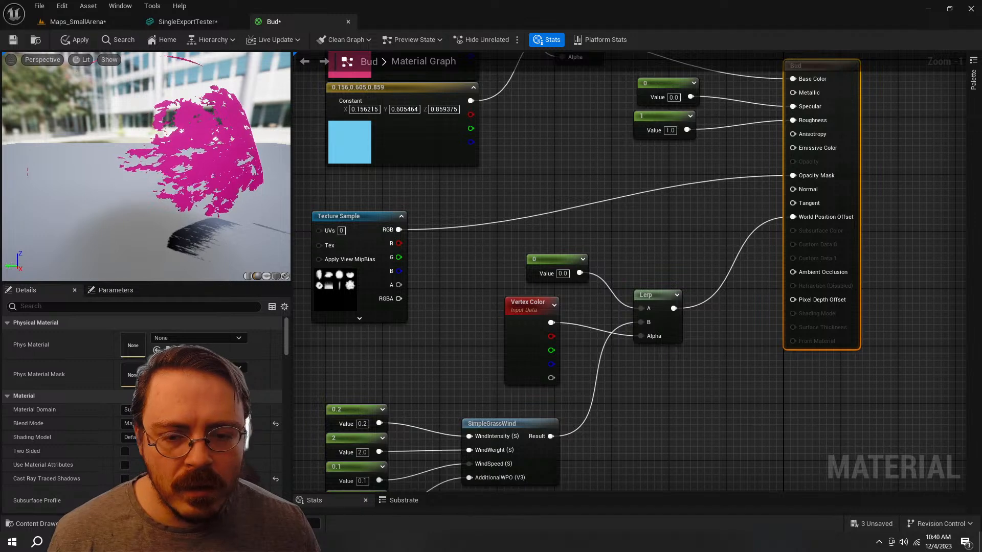
right_click_drag(674, 309, 646, 329)
left_click_drag(762, 238, 765, 238)
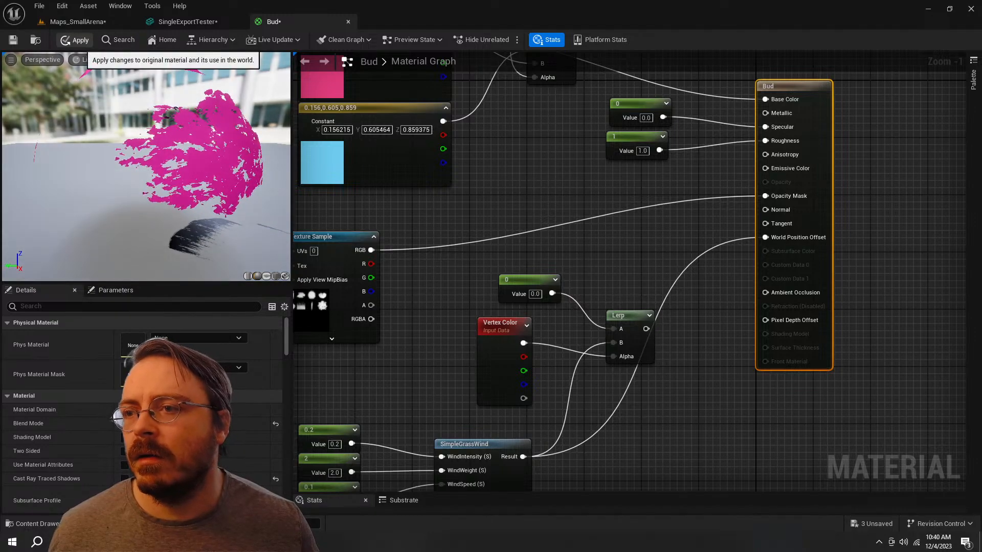
Step: Return to the Maps_SmallArena level and inspect the pink leaf canopy's shading and wind motion from several distances
left_click(77, 22)
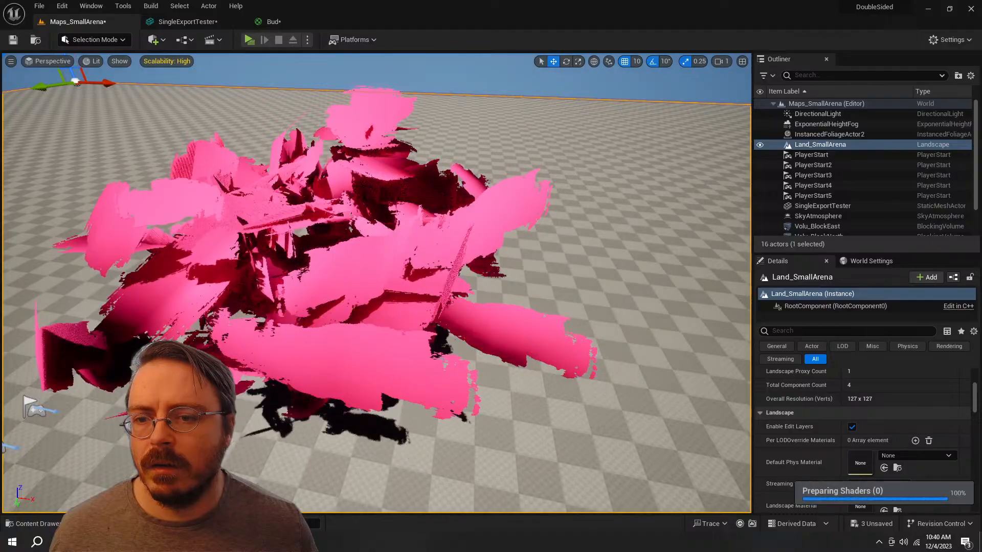
right_click_drag(377, 283, 496, 255)
key("s")
key("w")
key("s")
key("s")
key("d")
key("a")
key("s")
Step: Switch back to Blender and reveal all hidden leaf cards of Icosphere.002 in Edit Mode
key("alt+Tab")
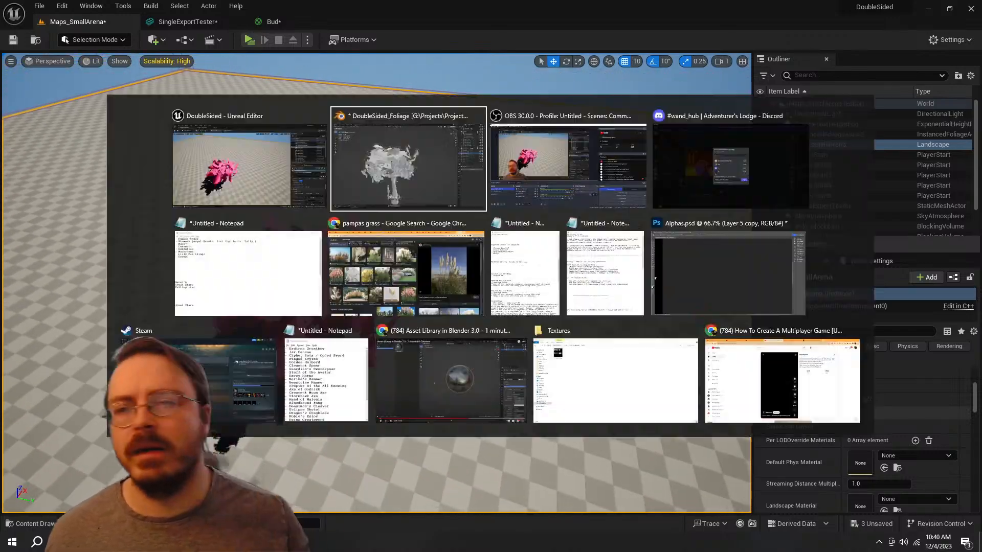
left_click(511, 245)
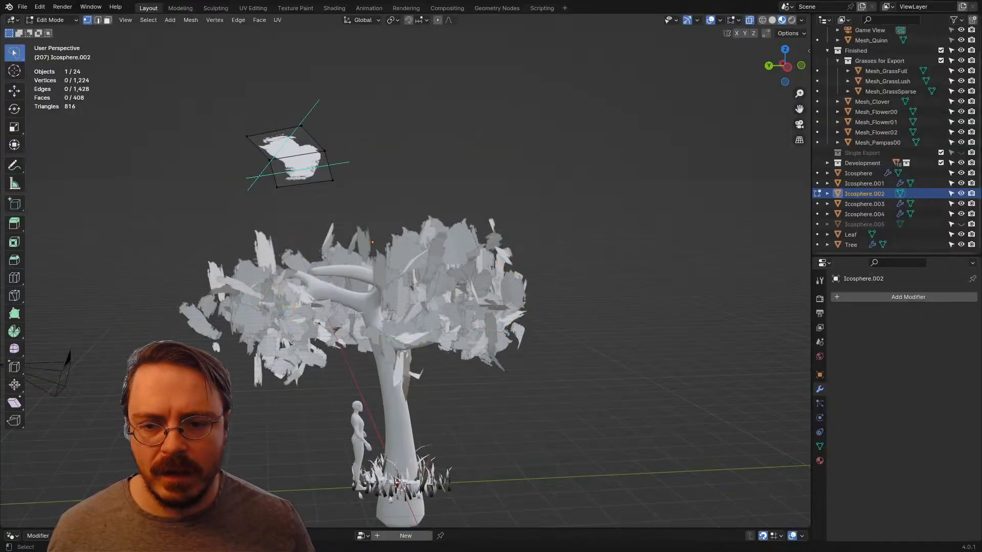
middle_click_drag(511, 245, 623, 256)
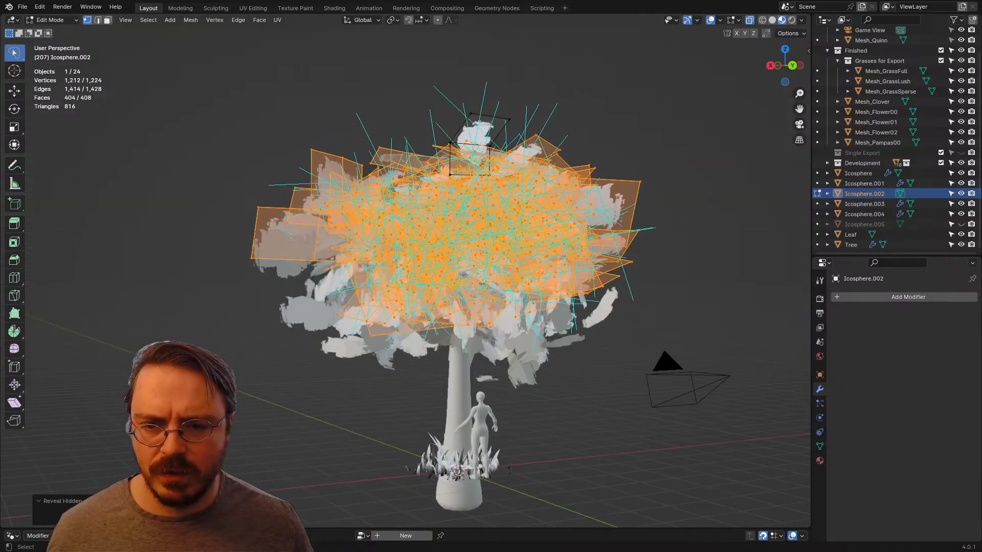
Step: Display split normals instead of face normals on Icosphere.002 and inspect their directions around the canopy
left_click(738, 20)
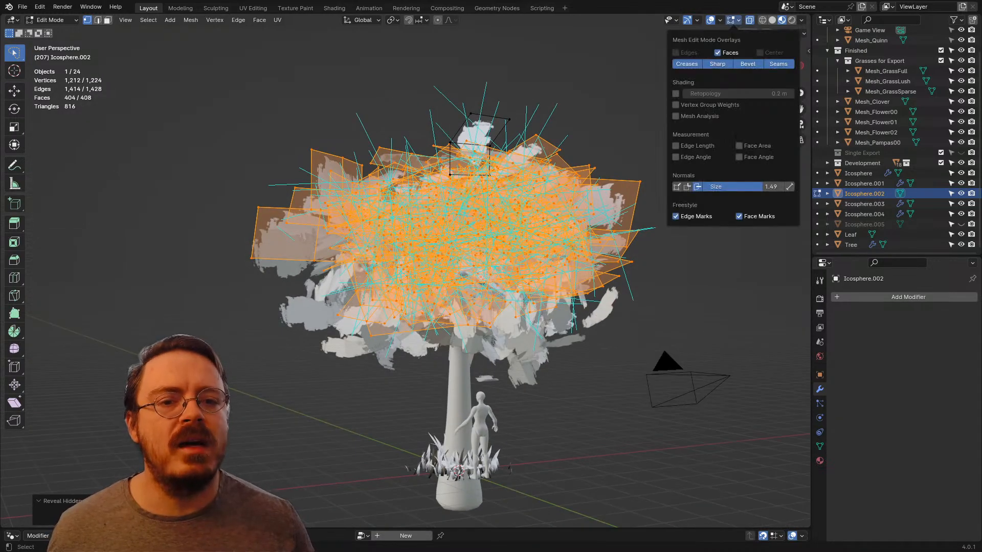
left_click(698, 188)
left_click(687, 188)
middle_click_drag(567, 225, 623, 253)
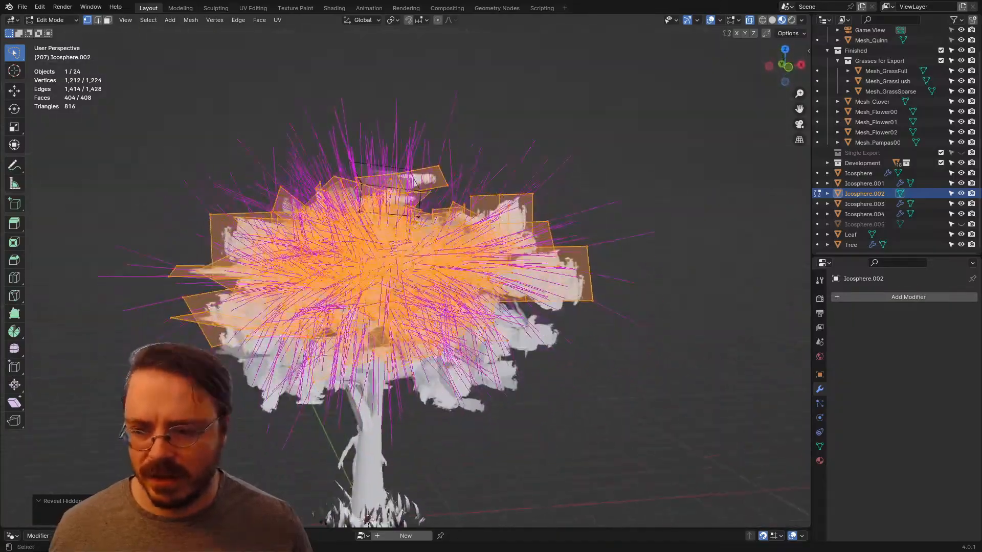
Step: Select every leaf card of Icosphere.002 and apply Point Normals to Target with Align enabled
key("alt+l")
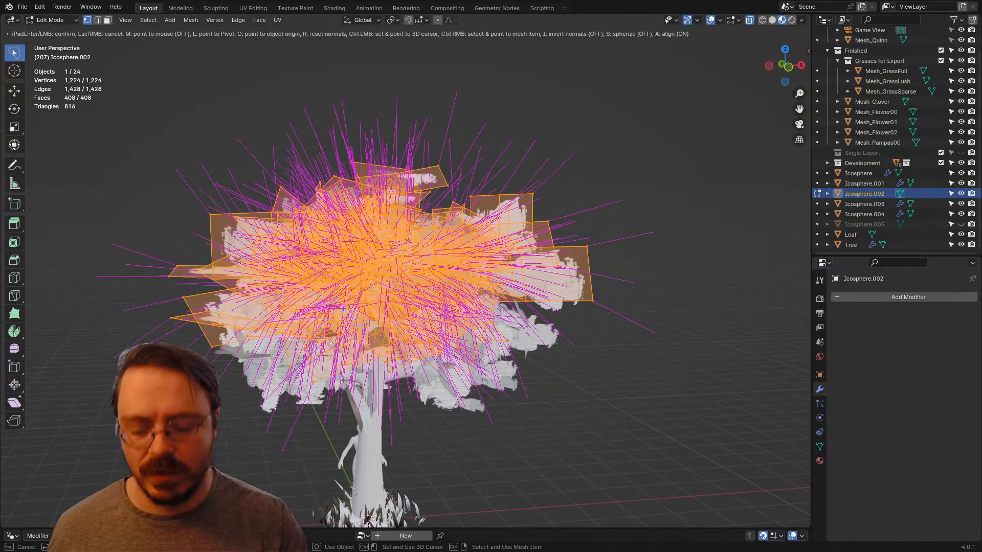
scroll(406, 281, "down", 4)
middle_click_drag(406, 281, 392, 275)
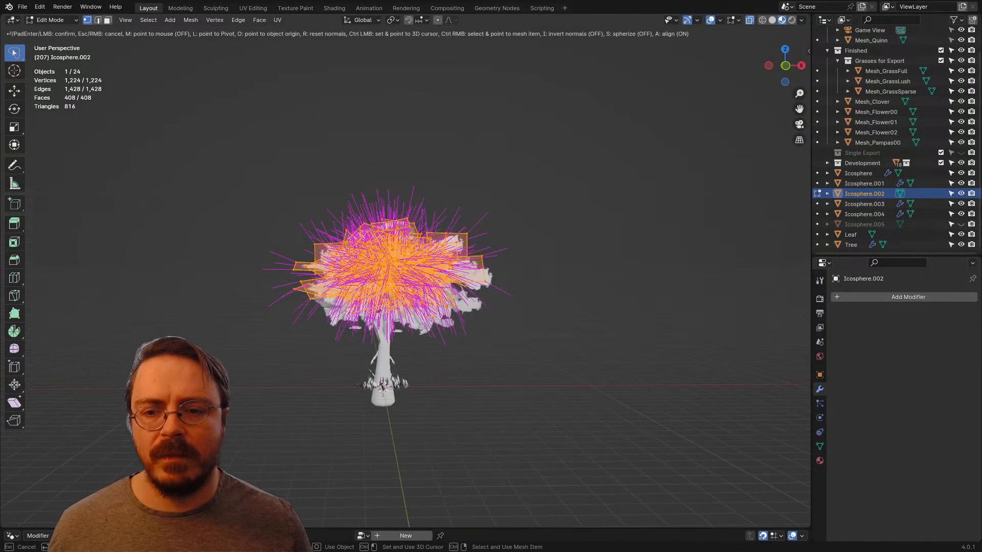
key("Return")
key("alt+l")
key("Return")
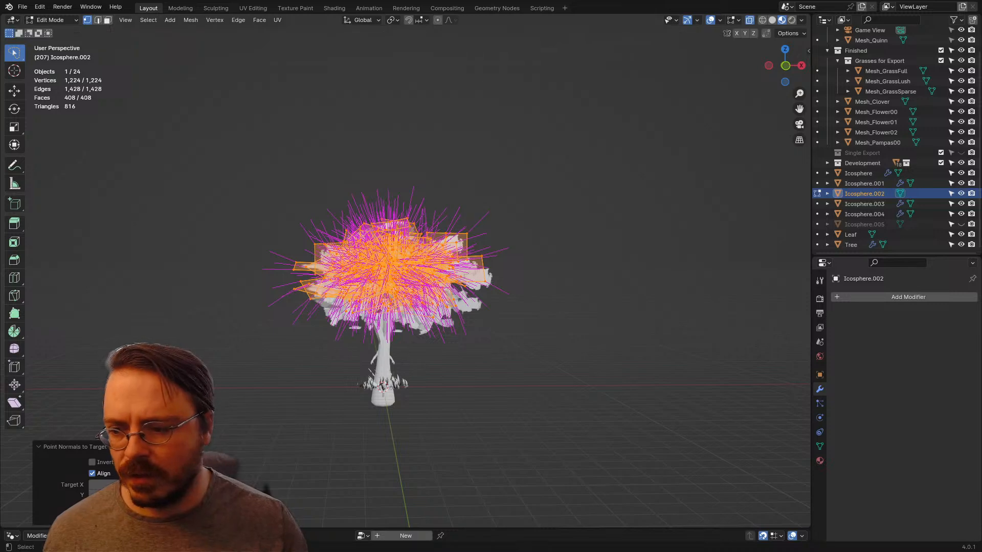
Step: Enable Spherize in the Point Normals to Target settings, adjust its strength, and turn on Invert for the canopy's normals
left_click(93, 516)
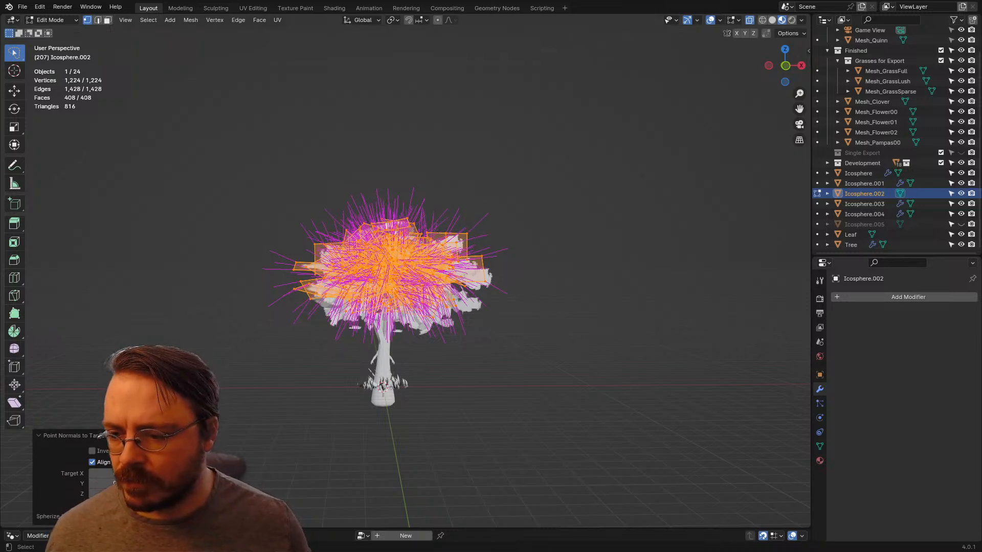
left_click_drag(117, 516, 179, 517)
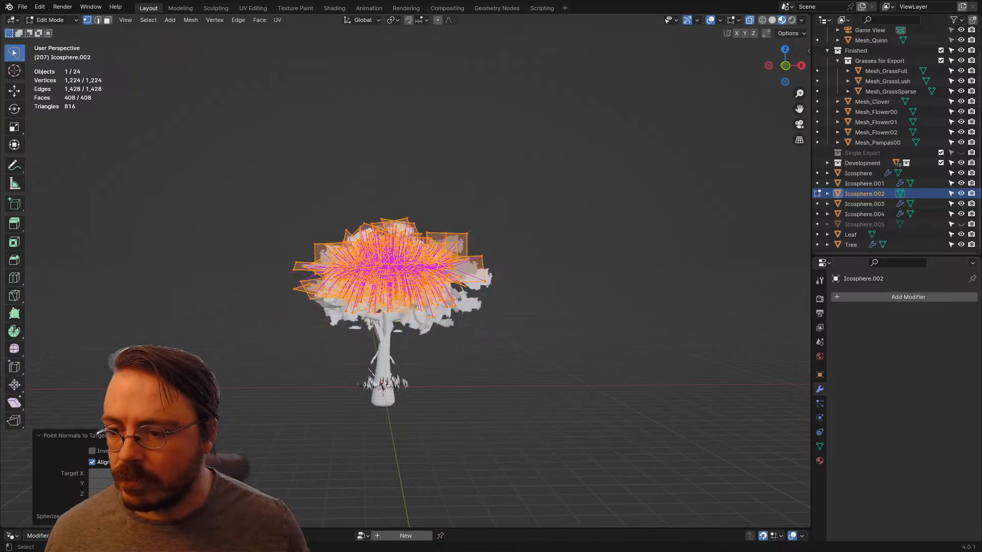
left_click(92, 451)
middle_click_drag(511, 307, 409, 330)
scroll(412, 308, "up", 4)
scroll(411, 308, "down", 3)
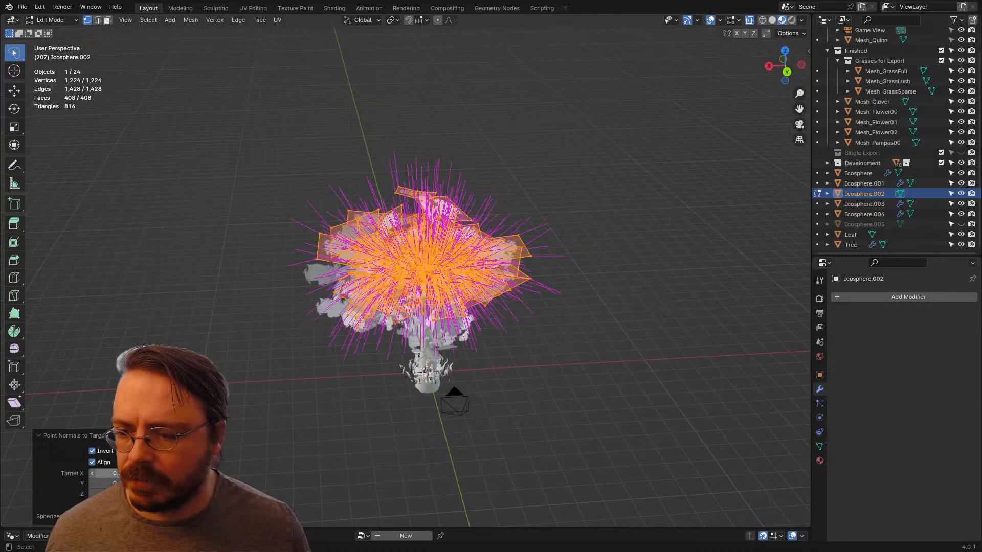
Step: Leave Edit Mode on Icosphere.002, save the Blender file, and export the canopy as FBX over the existing export file
key("Tab")
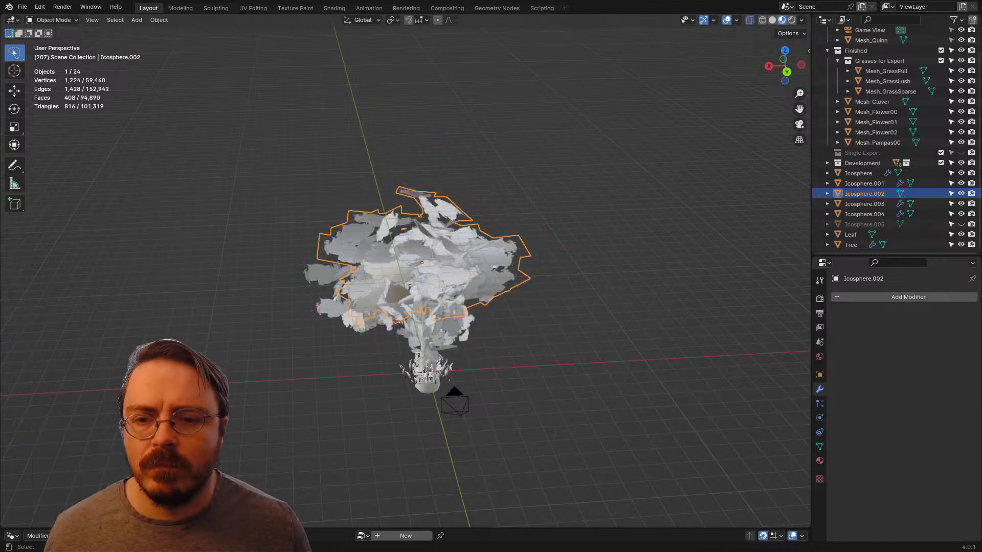
key("ctrl+s")
left_click(23, 6)
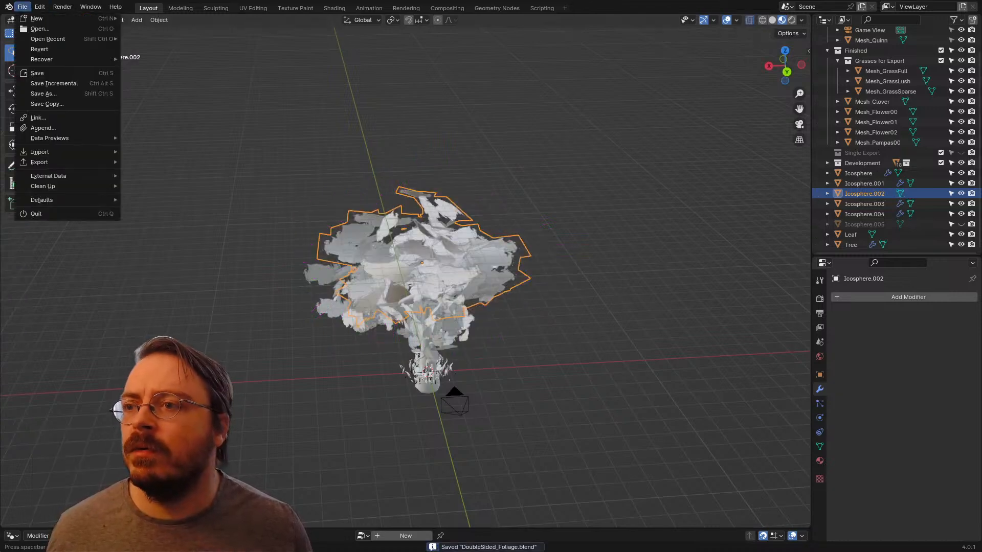
mouse_move(46, 162)
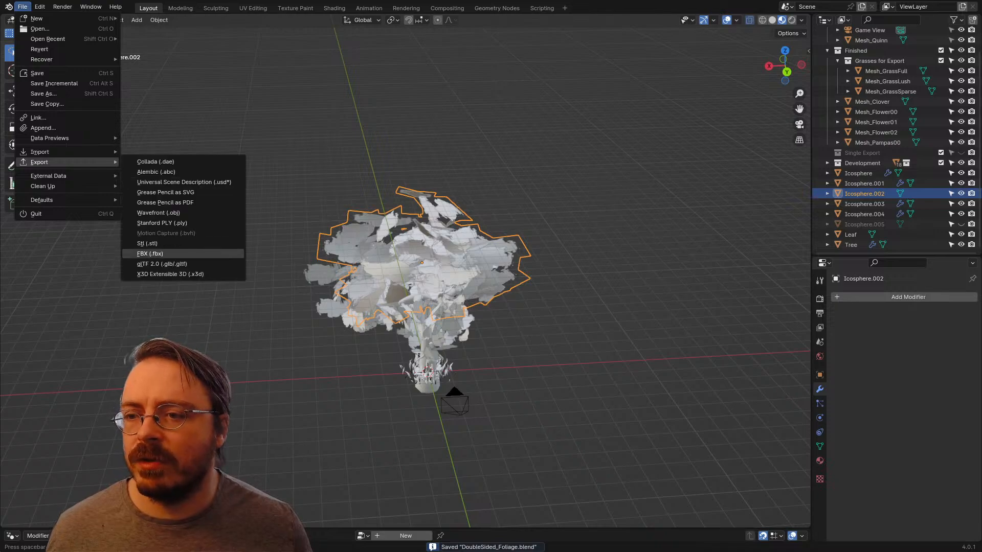
left_click(150, 253)
key("Return")
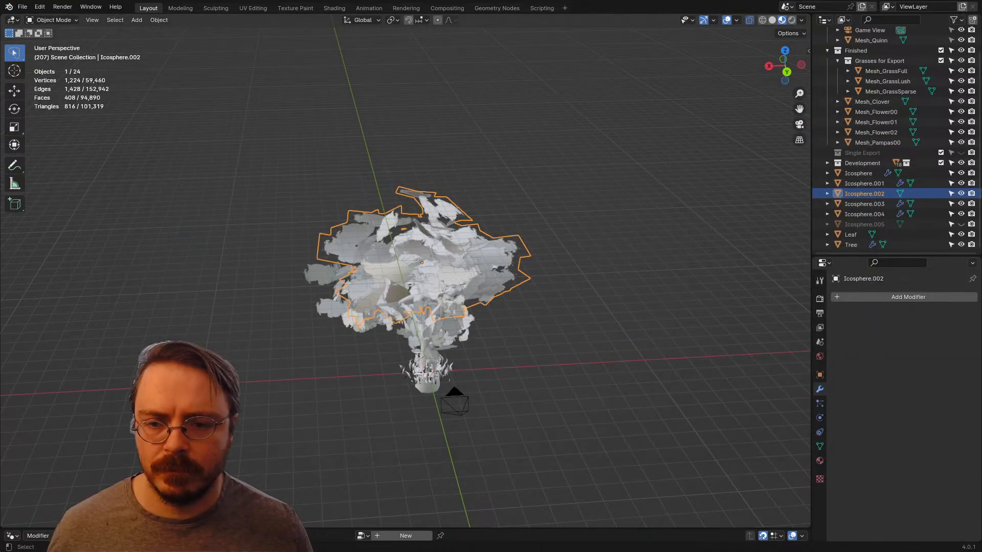
Step: Switch to Unreal Editor and reimport the SingleExportTester static mesh from the ERMAC folder
key("alt+Tab")
key("ctrl+space")
left_click(414, 445)
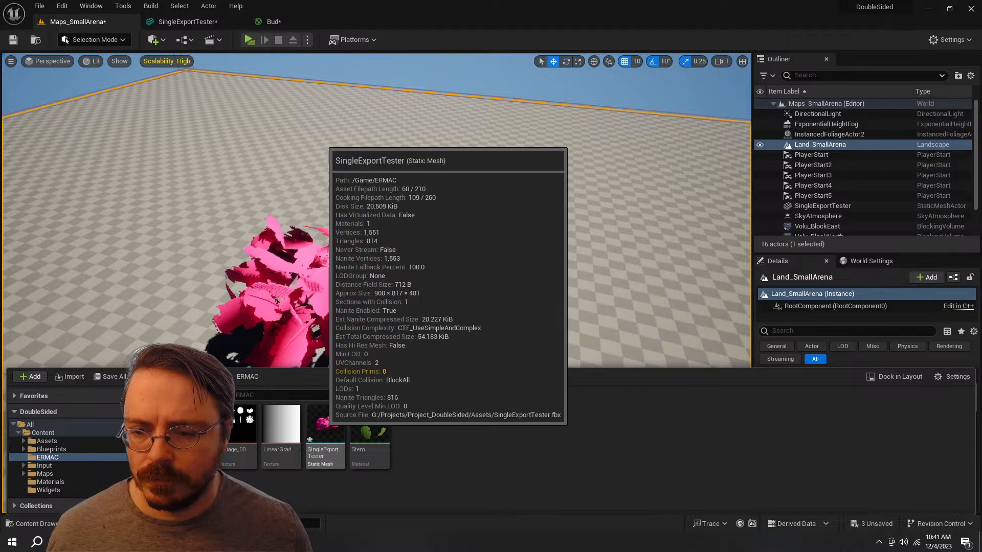
right_click(325, 430)
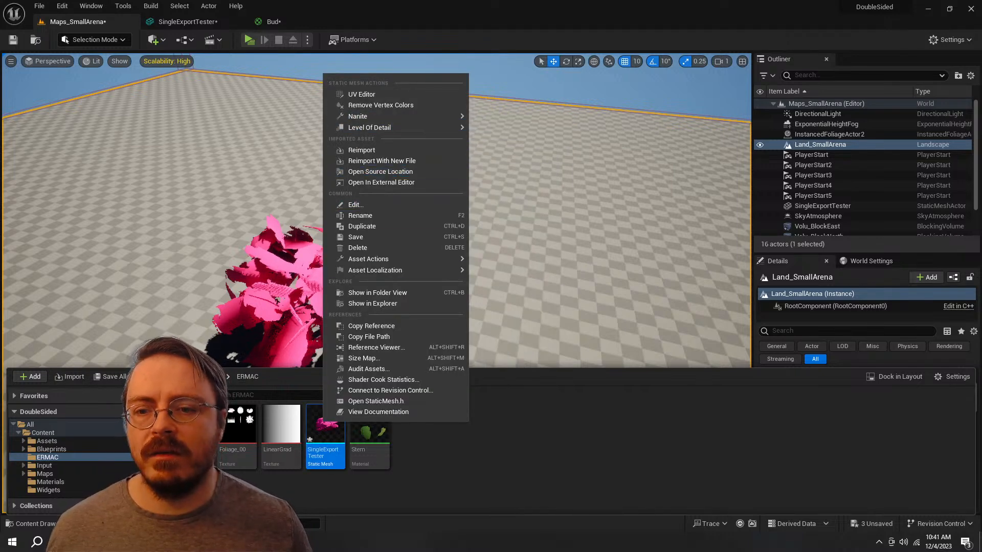
left_click(439, 150)
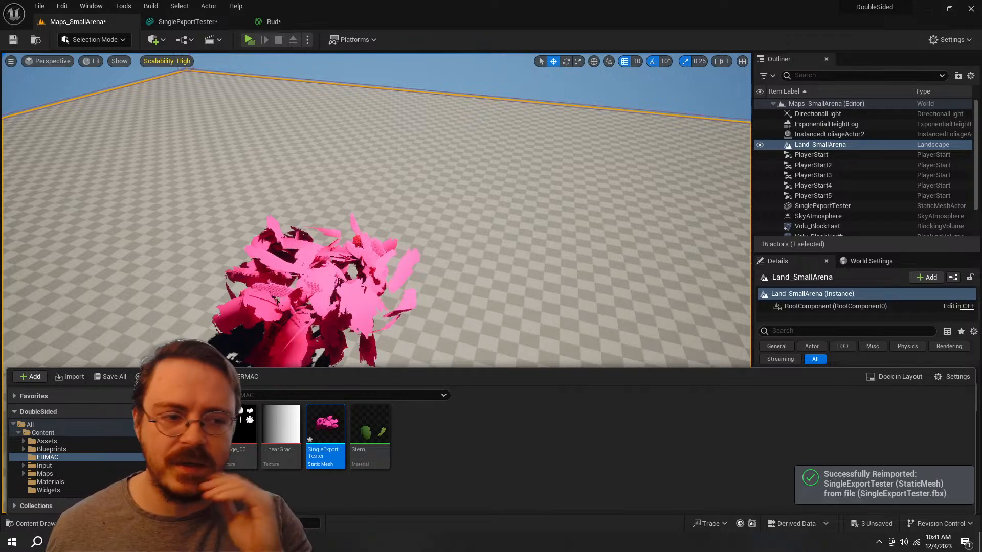
Step: Fly around the reimported pink canopy in the level and examine its shading from several sides
right_click_drag(491, 220, 731, 236)
key("w")
key("s")
key("s")
key("w")
key("w")
key("a")
key("a")
key("w")
key("s")
key("w")
key("d")
key("a")
key("s")
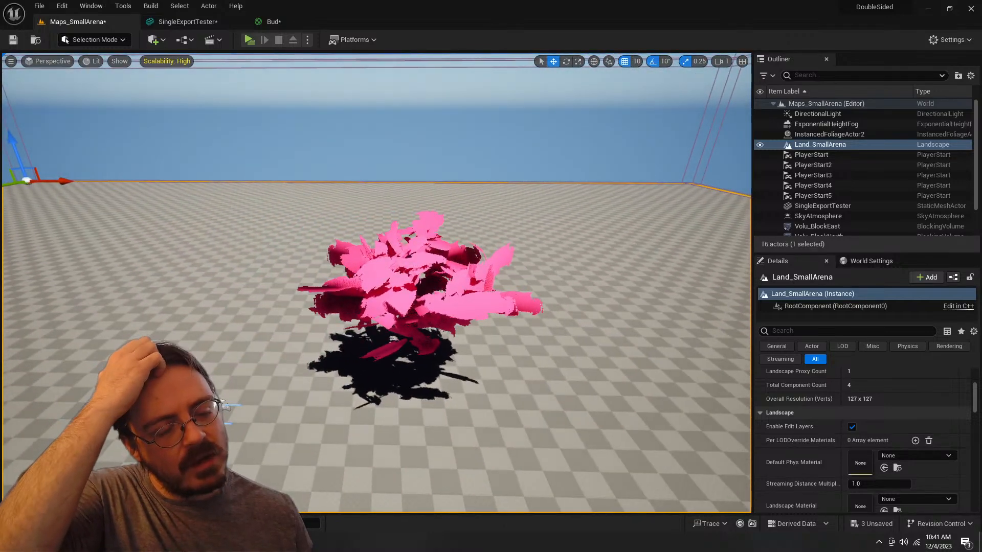
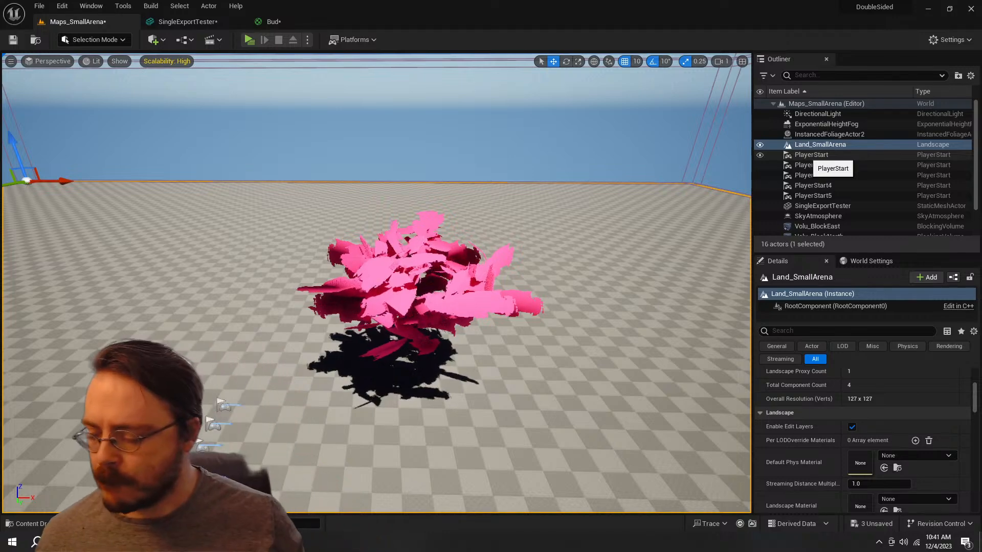
Step: Switch to Blender and delete the Icosphere.002 leaf canopy from the tree
key("alt+Tab")
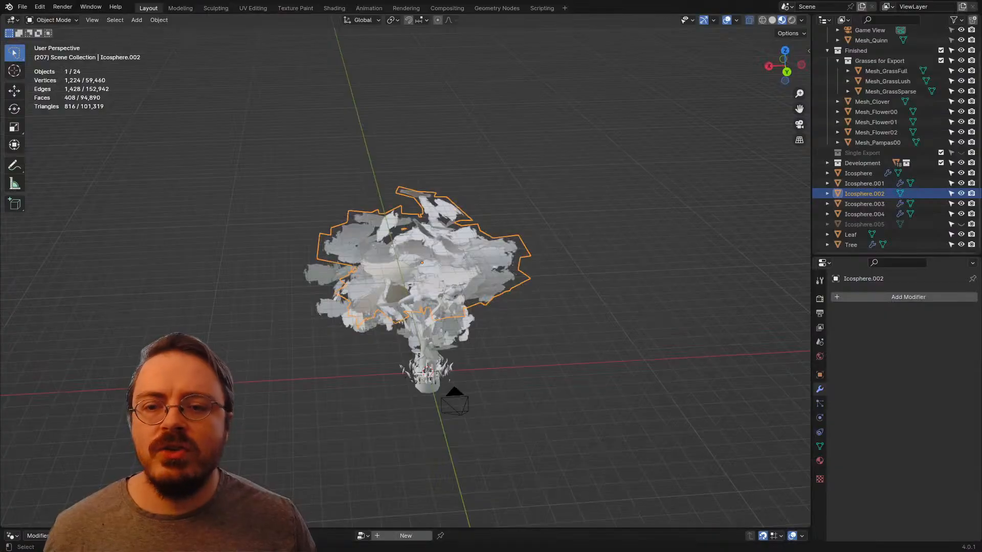
middle_click_drag(408, 286, 468, 322)
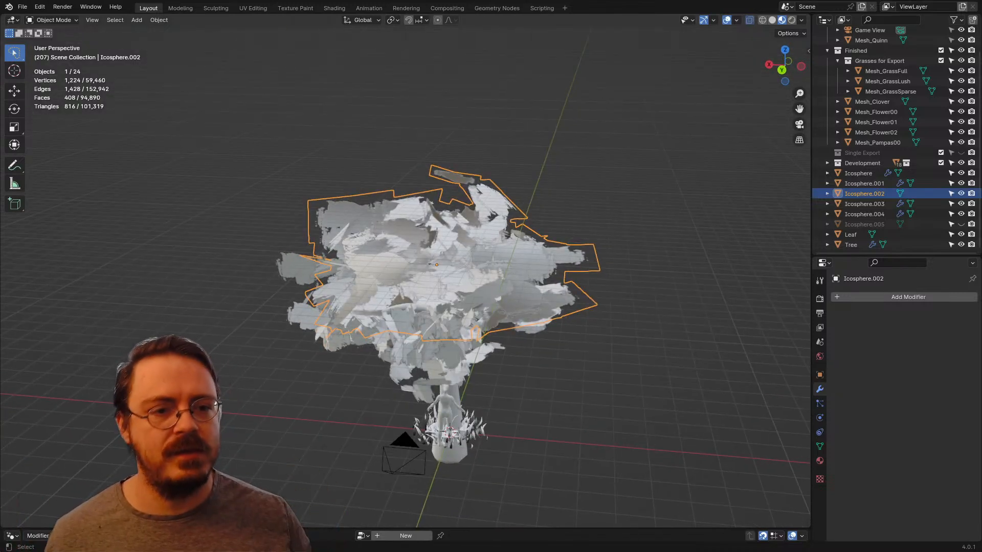
middle_click_drag(468, 322, 460, 301)
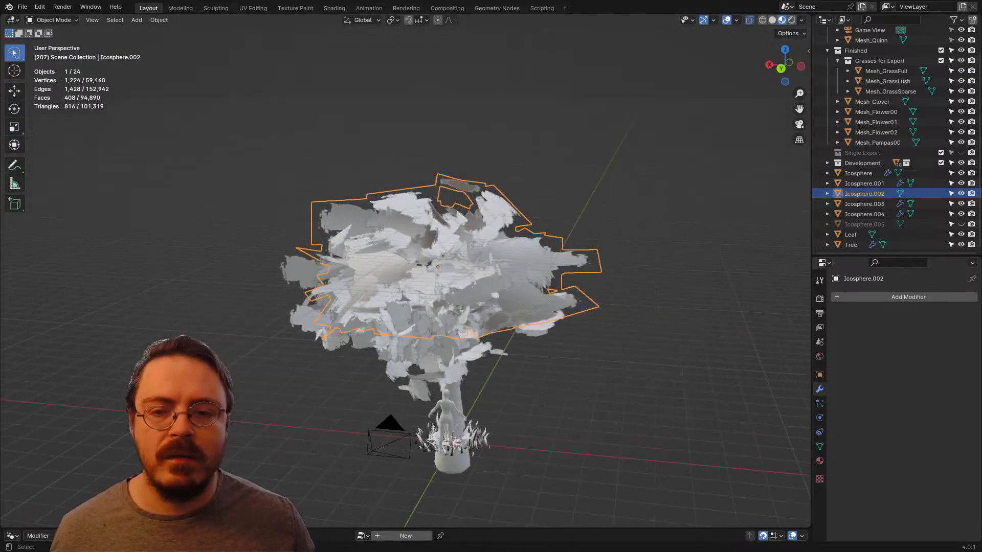
key("x")
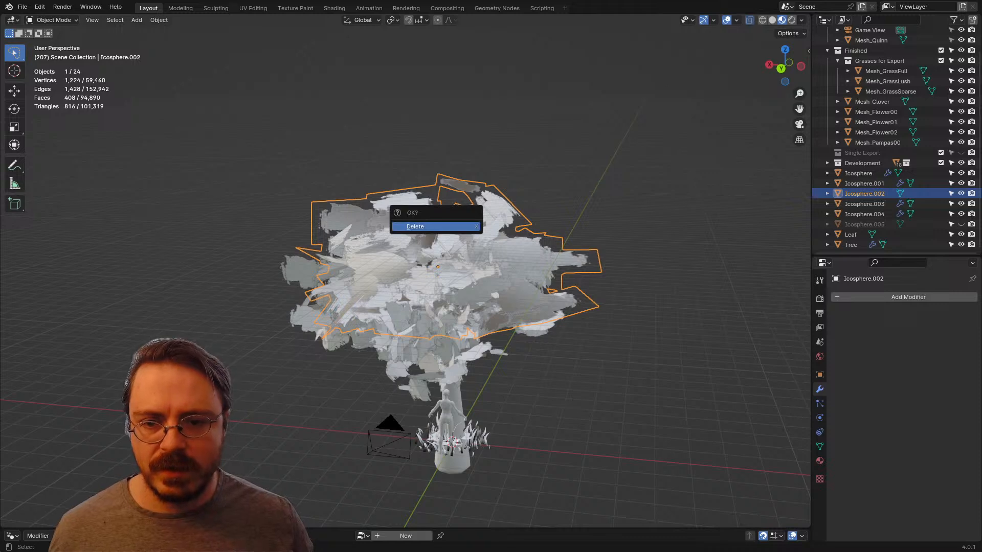
left_click(434, 223)
Step: Unhide Icosphere.005 and give it a Geometry Nodes modifier that uses the Leafage node group
left_click(912, 225)
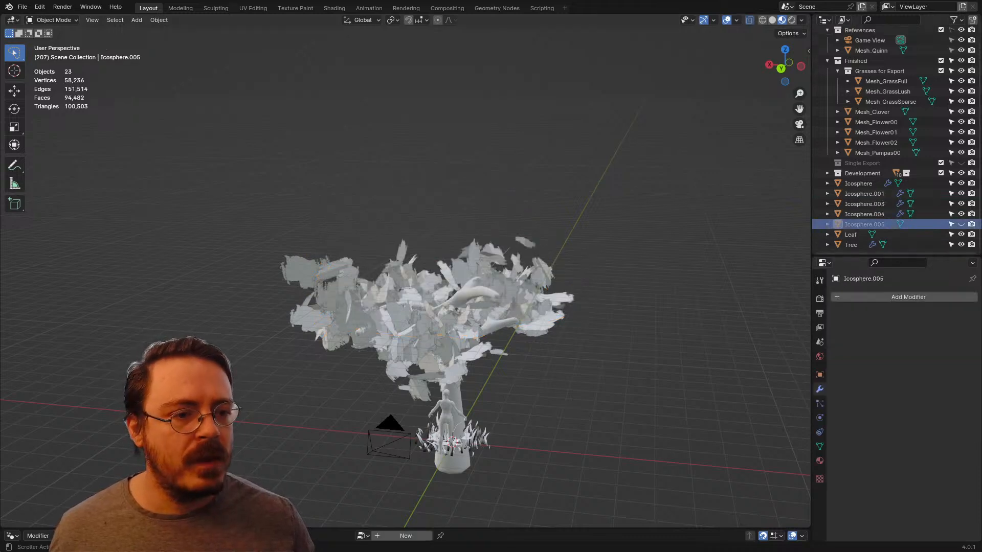
left_click(961, 224)
left_click(850, 297)
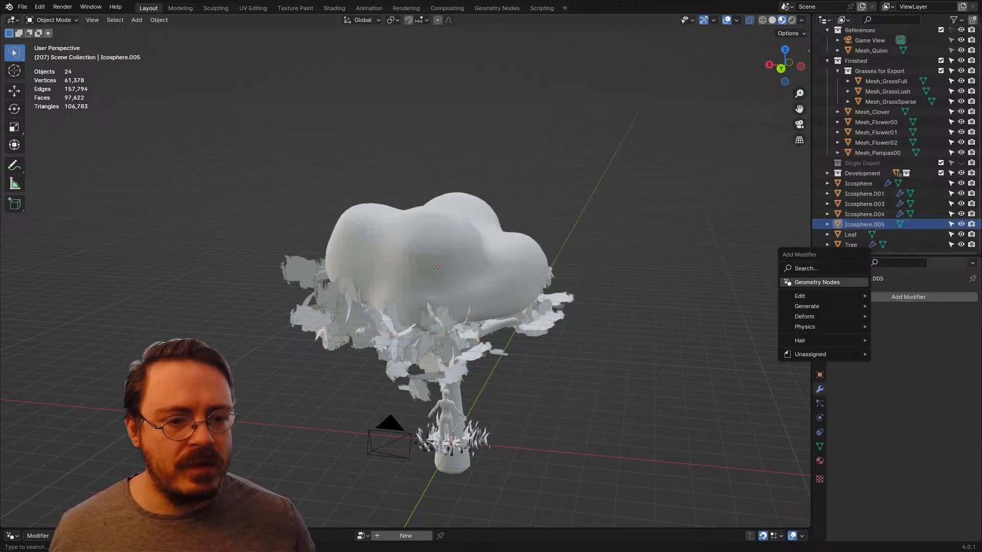
left_click(848, 282)
left_click(843, 330)
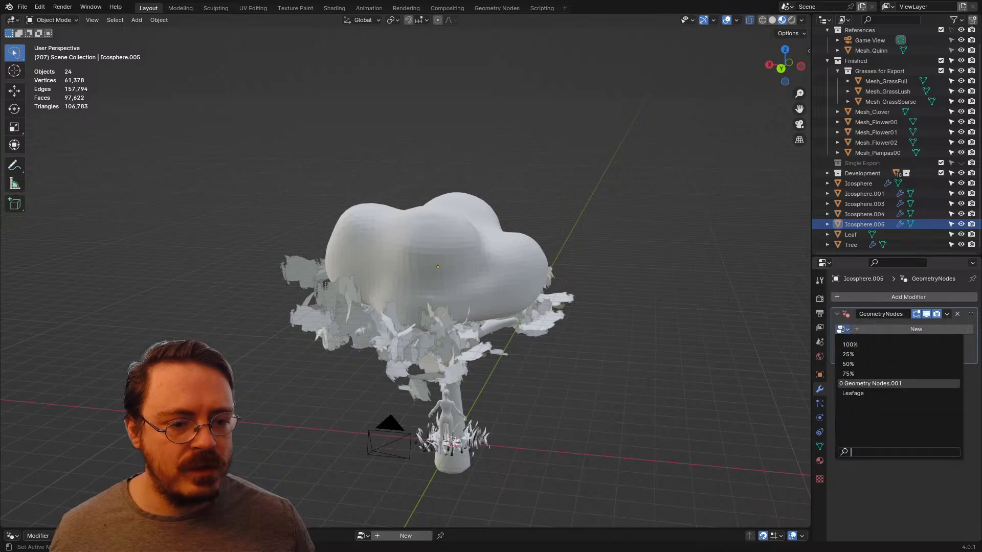
left_click(852, 393)
middle_click_drag(552, 307, 620, 307)
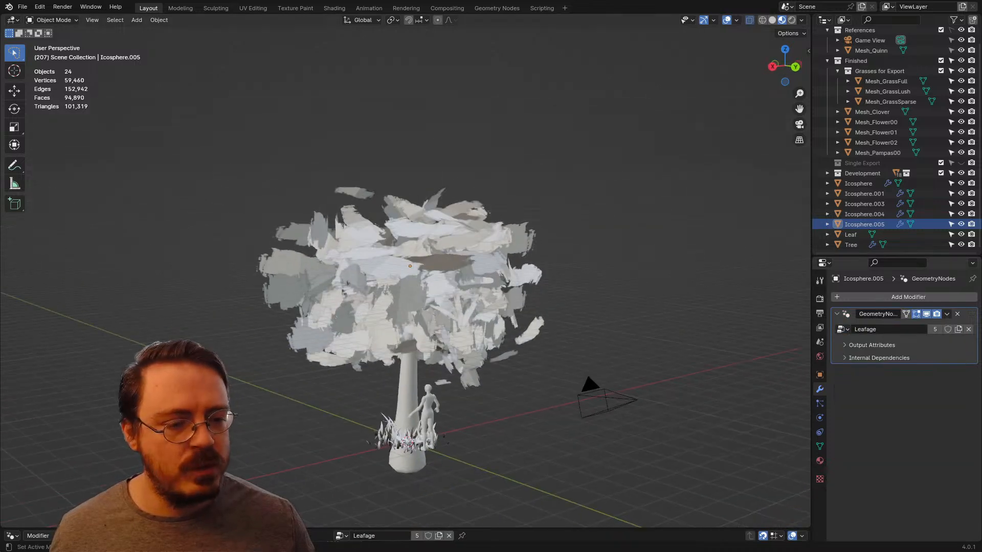
Step: Make Leaf the active object and hide Icosphere.001, Icosphere.003, Icosphere.004, Icosphere.005 and Tree
scroll(880, 215, "up", 1)
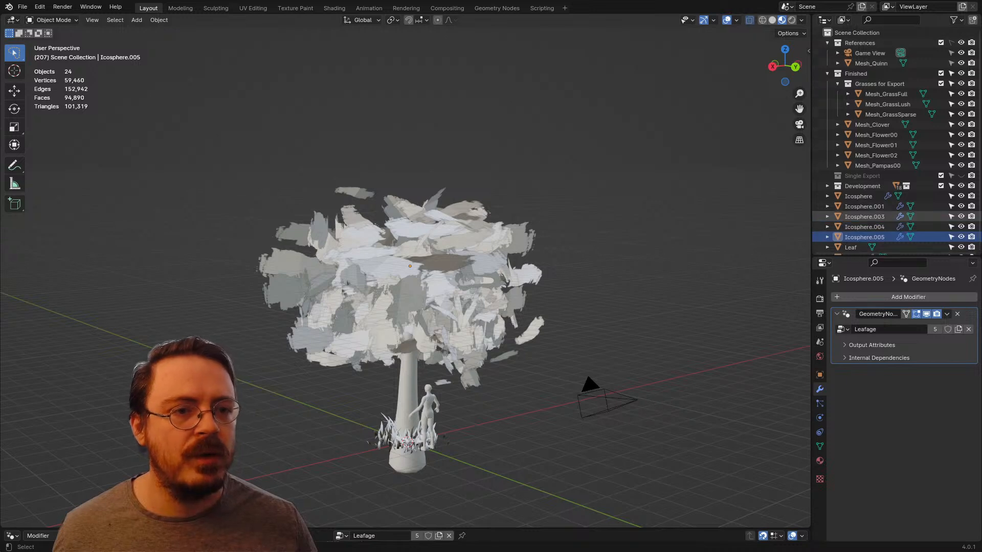
scroll(879, 214, "down", 1)
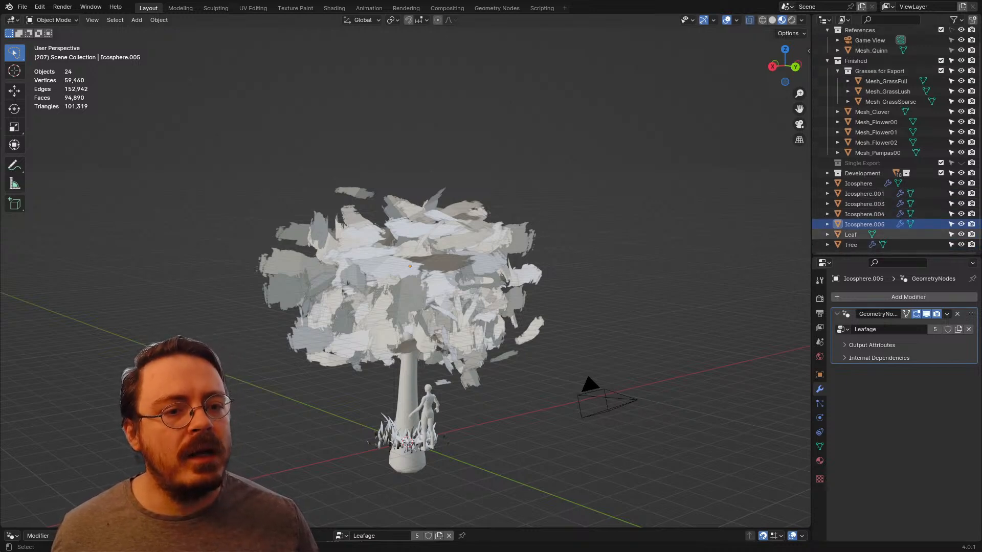
left_click(850, 234)
left_click(961, 224)
left_click_drag(961, 224, 961, 193)
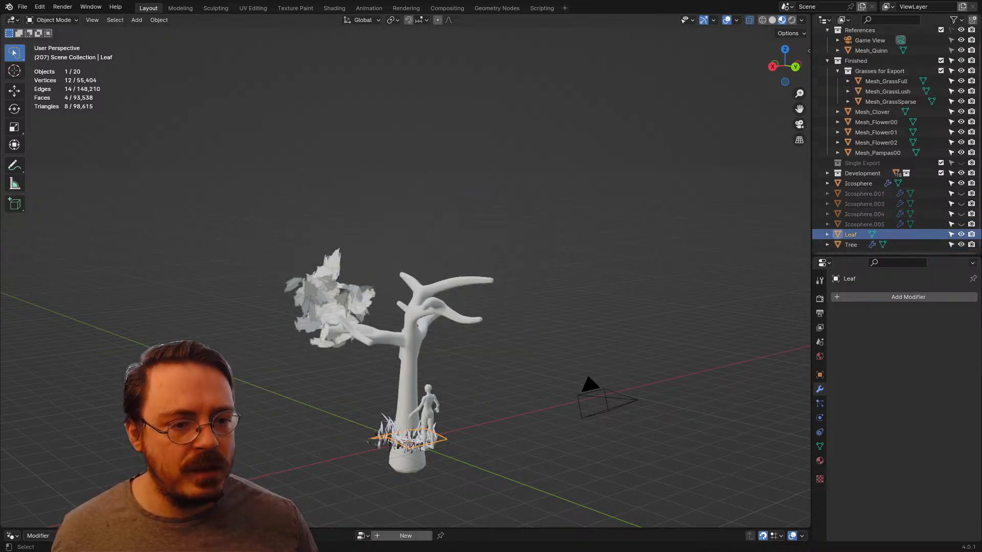
left_click(961, 244)
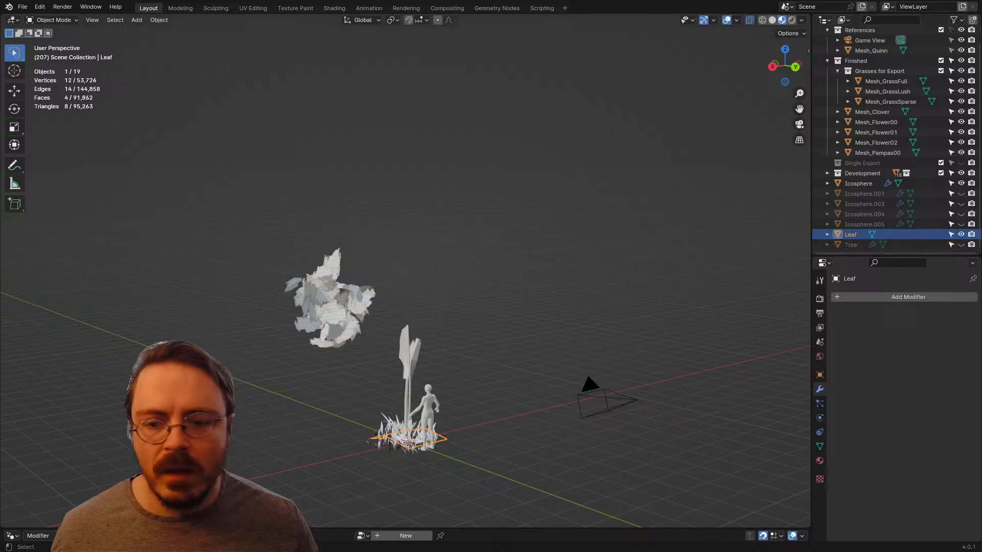
Step: Collapse the Finished collection and hide both the Finished and Development collections
scroll(411, 439, "up", 4)
scroll(879, 128, "up", 1)
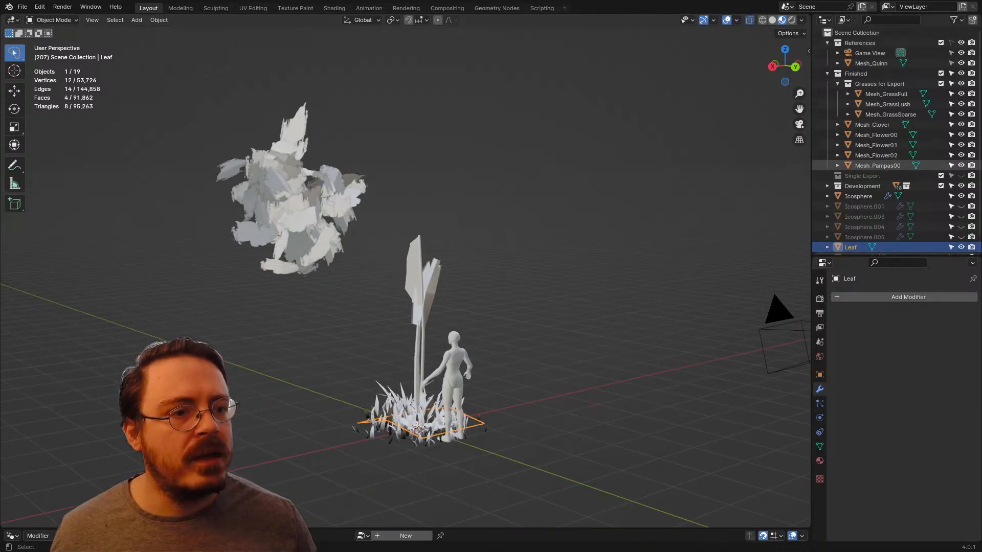
left_click(827, 73)
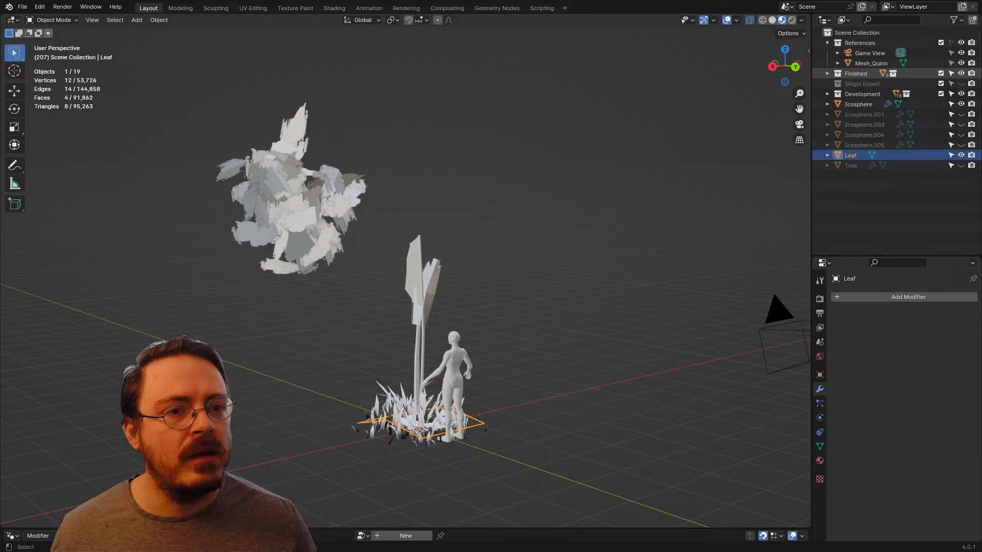
left_click(961, 73)
left_click(961, 94)
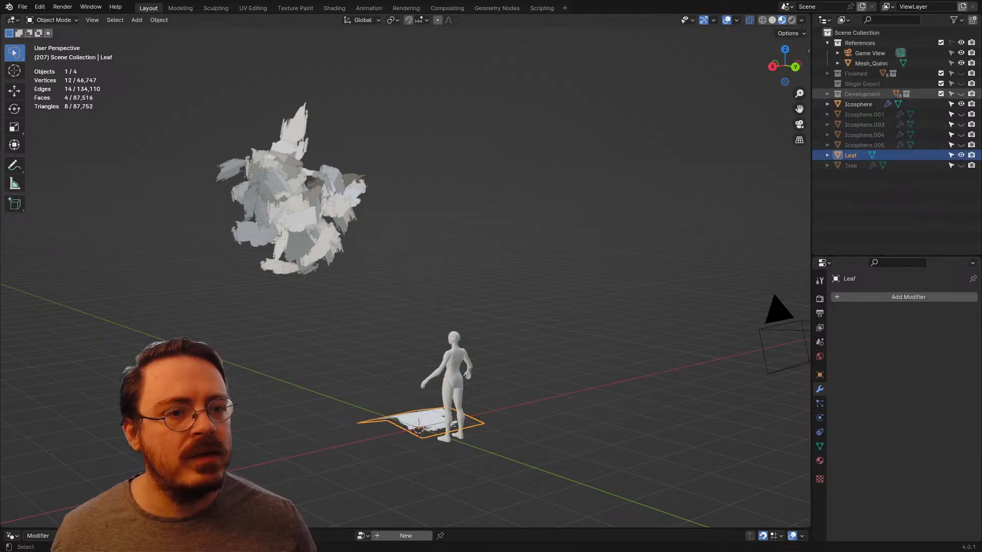
Step: Put the Leaf object into Edit Mode and clear the vertex selection
middle_click_drag(286, 358, 351, 391)
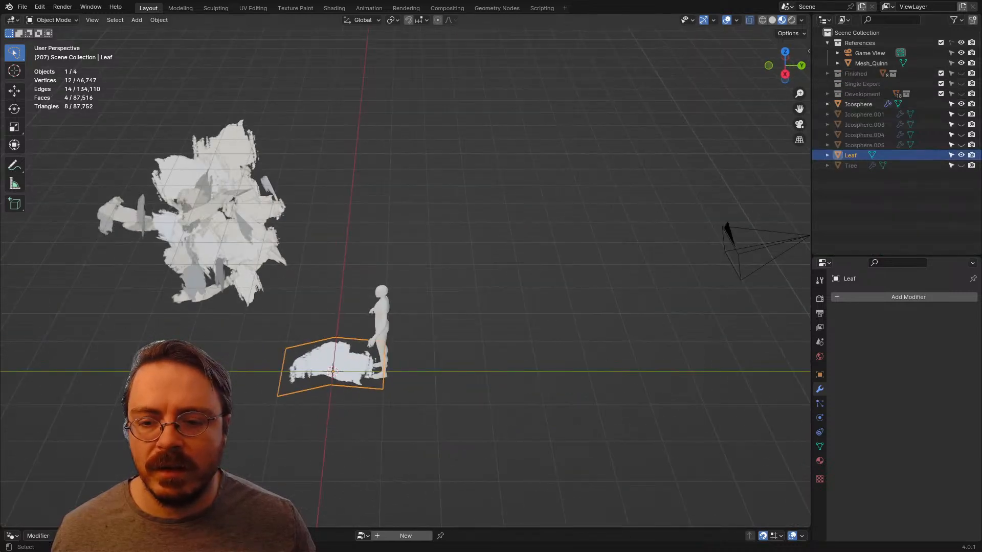
scroll(307, 399, "up", 1)
middle_click_drag(283, 403, 426, 351, "shift")
scroll(426, 351, "up", 3)
key("ctrl+Tab")
left_click(507, 351)
middle_click_drag(503, 352, 506, 230)
key("alt+a")
middle_click_drag(434, 327, 503, 199, "shift")
middle_click_drag(480, 286, 502, 304)
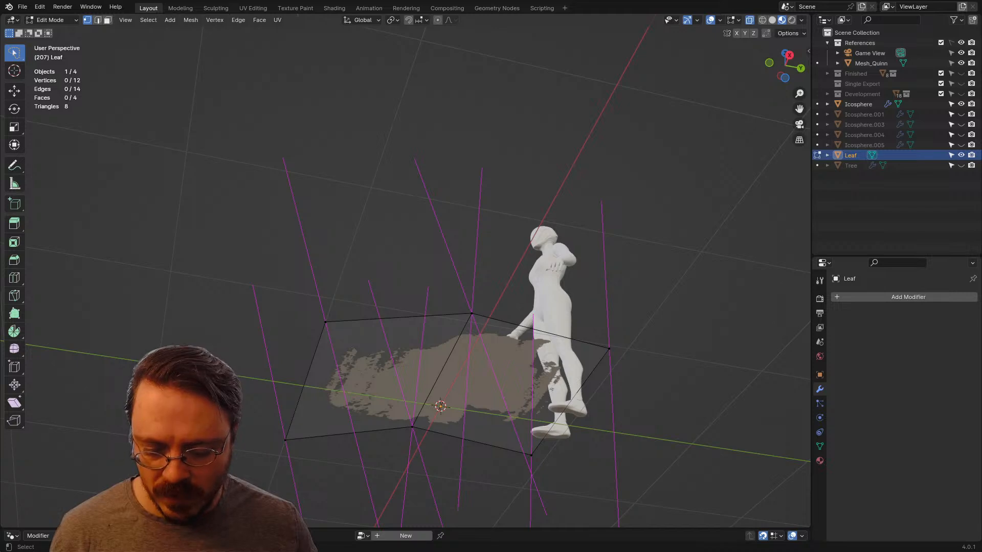
Step: Delete the vertices of the Leaf's downward-facing duplicate plane, keeping only the linked upward-facing plane
key("l")
middle_click_drag(471, 327, 471, 381)
key("g")
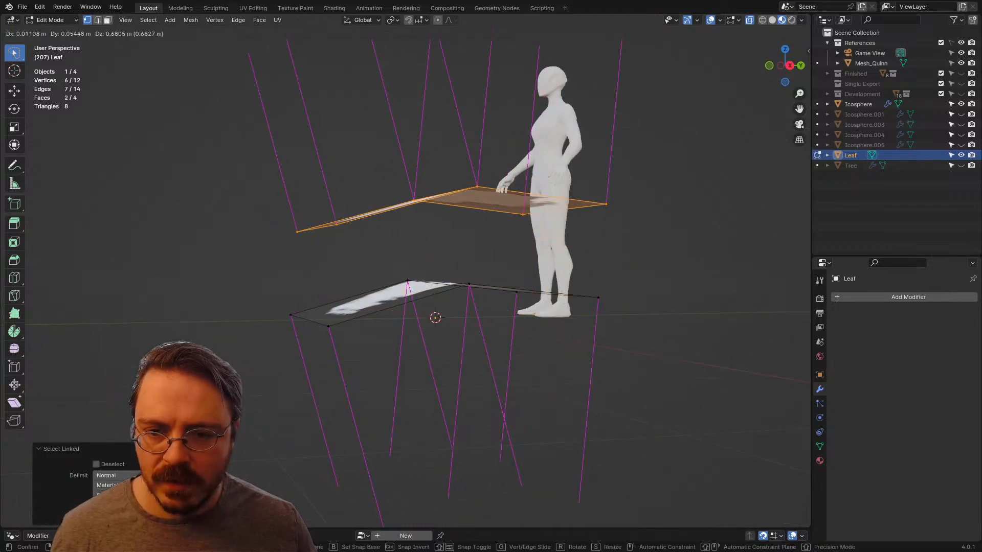
key("Escape")
key("ctrl+i")
key("x")
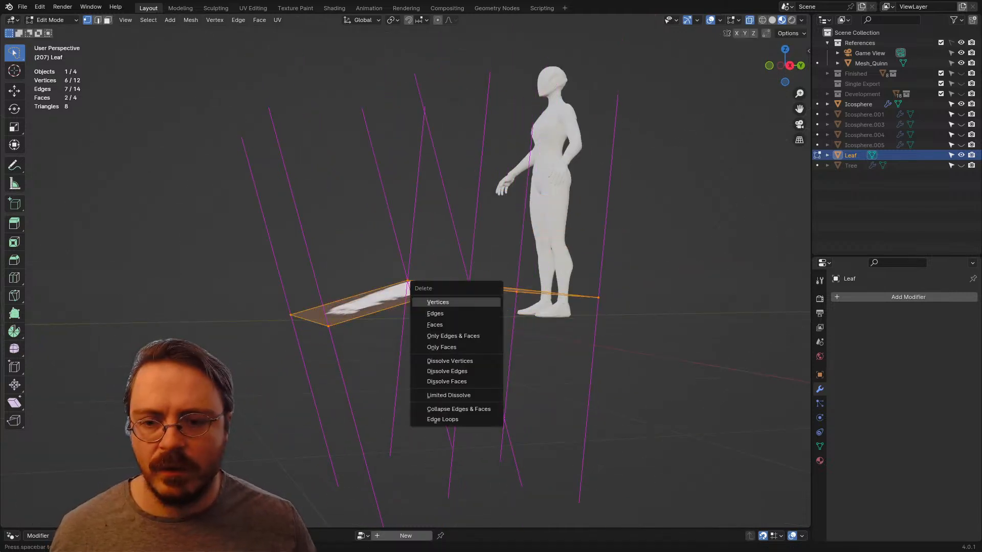
left_click(480, 302)
middle_click_drag(480, 302, 375, 336)
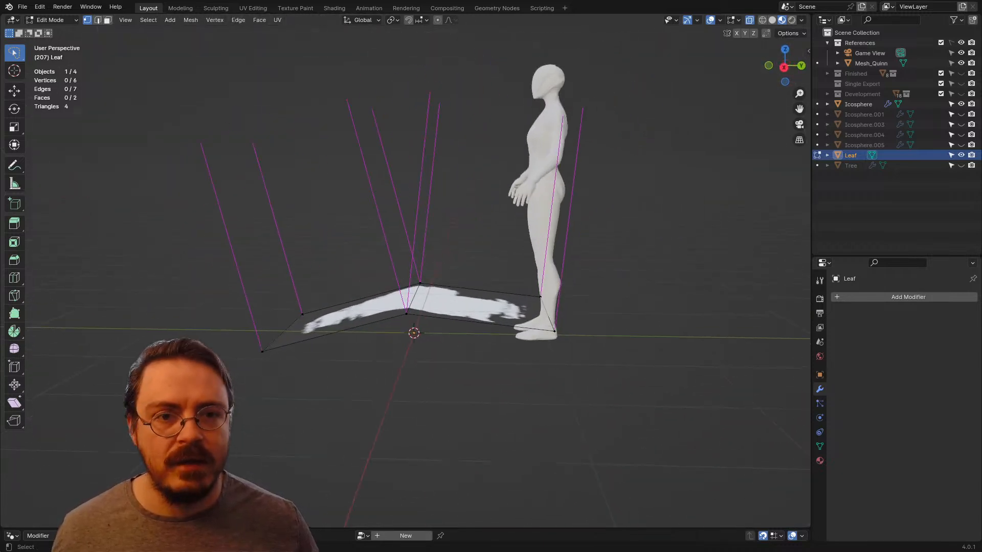
scroll(409, 276, "down", 3)
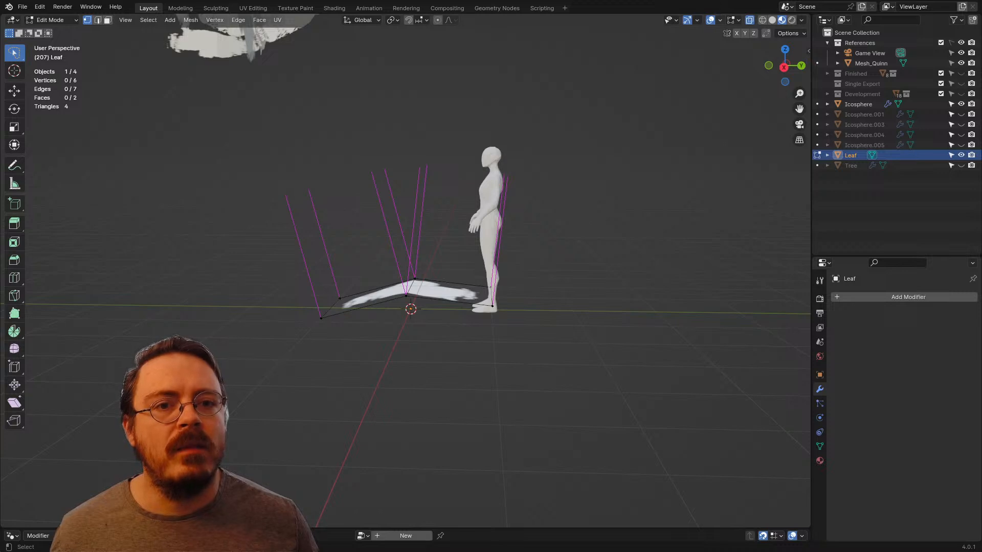
Step: Set the normals of the whole Leaf mesh from its faces and return to Object Mode
key("a")
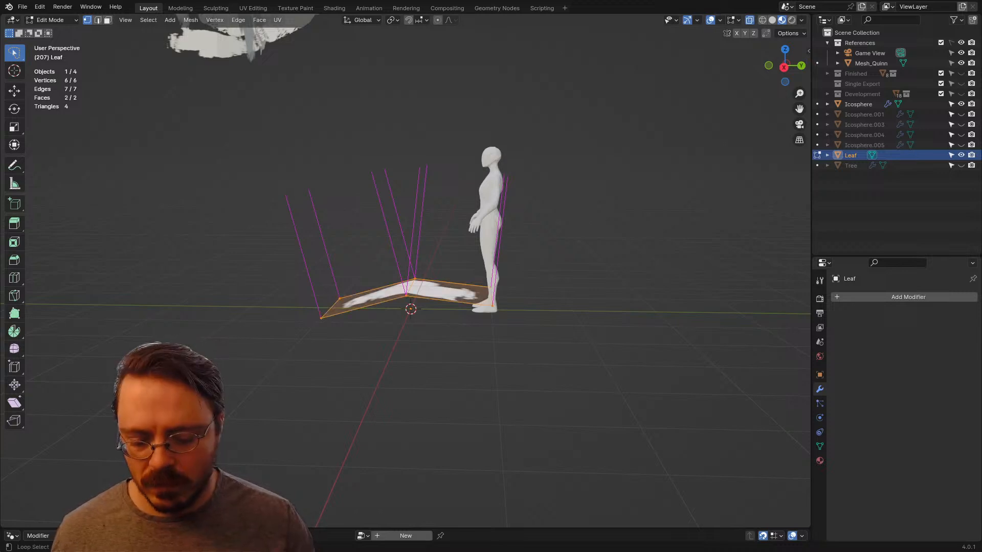
key("alt+l")
key("Escape")
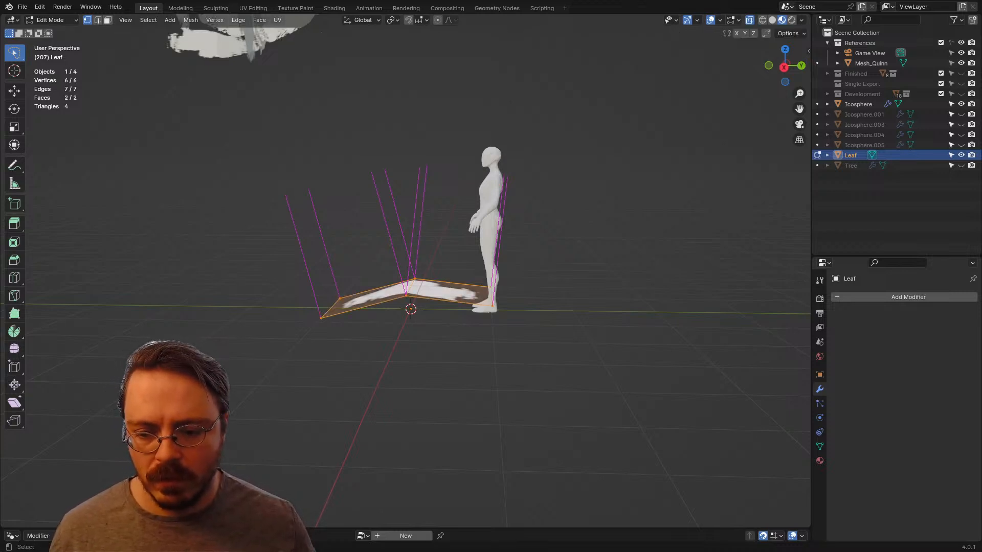
key("alt+n")
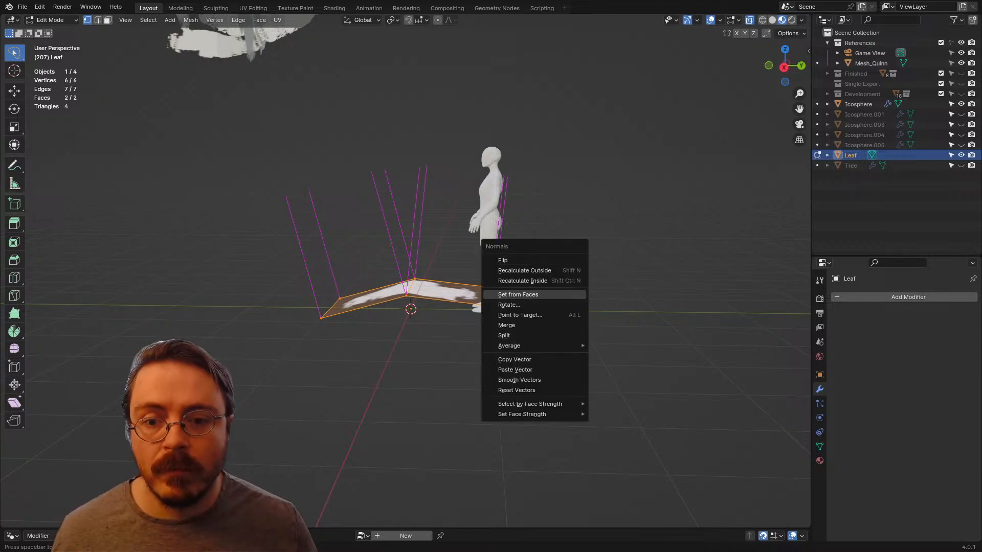
left_click(518, 295)
middle_click_drag(518, 295, 534, 318)
key("Tab")
Step: Hide the Leaf object and unhide Icosphere.005
scroll(573, 297, "down", 4)
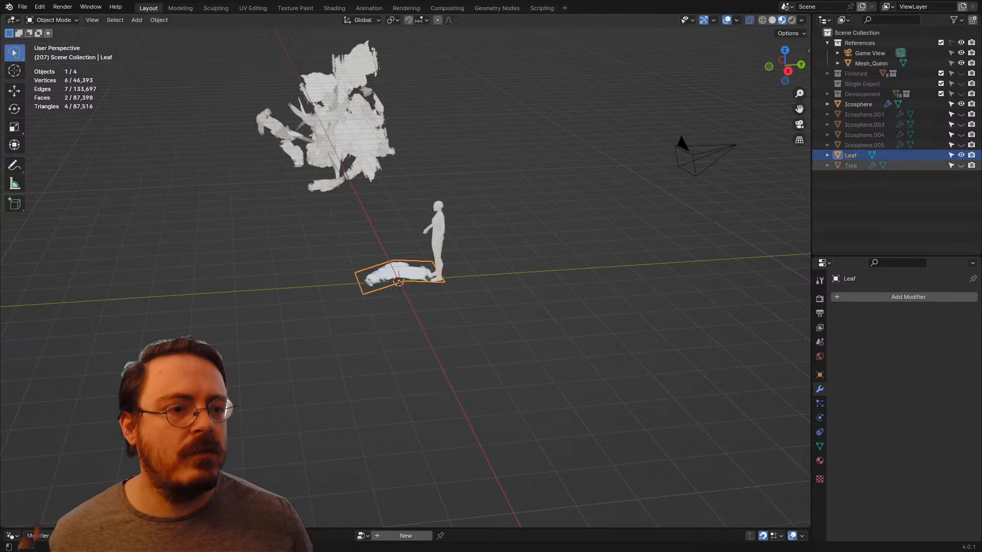
key("h")
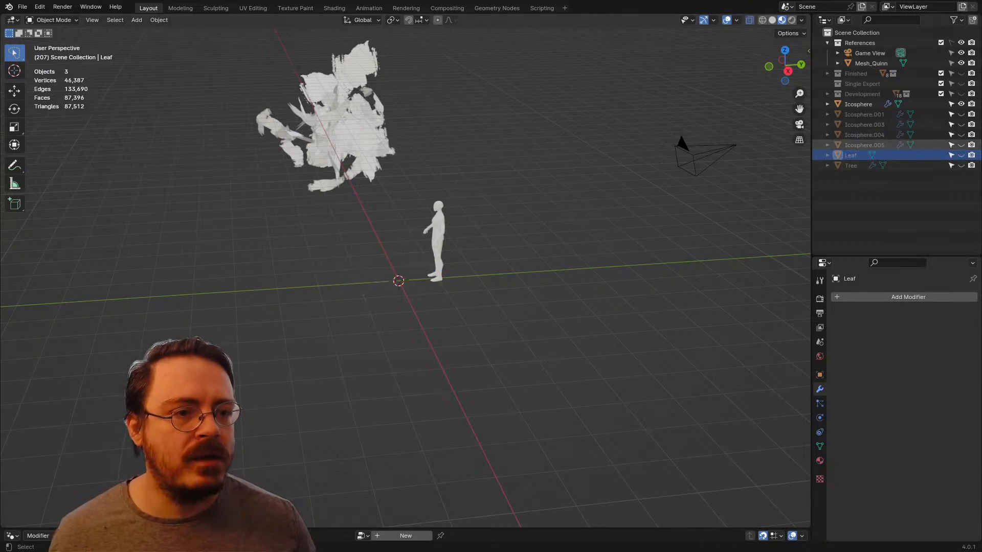
left_click(961, 145)
Step: Duplicate the Icosphere.005 leaf canopy in place without moving the copy
left_click(511, 179)
middle_click_drag(500, 102, 504, 217, "shift")
key("shift+d")
key("Escape")
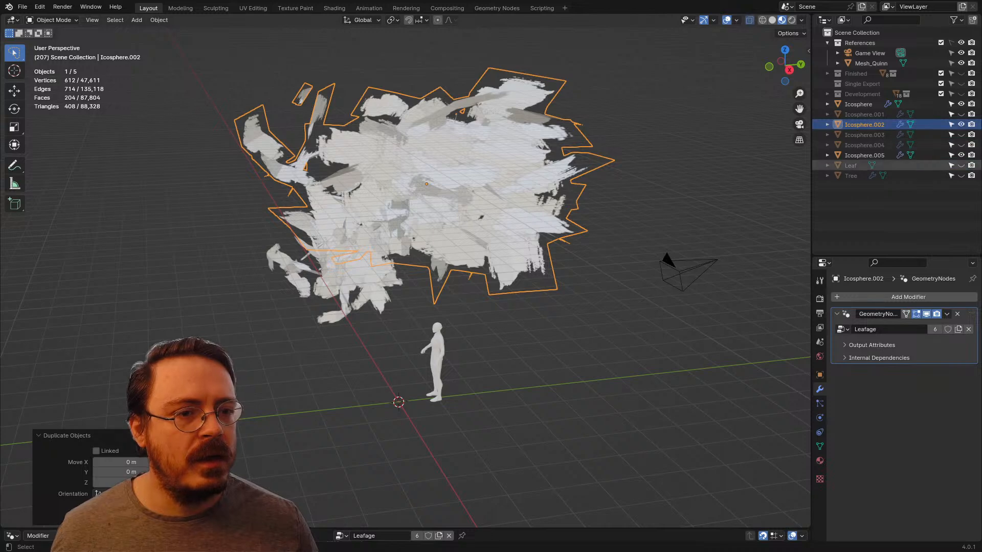
Step: Unlink the Leafage node group from Icosphere.005 and remove its Geometry Nodes modifier
left_click(864, 155)
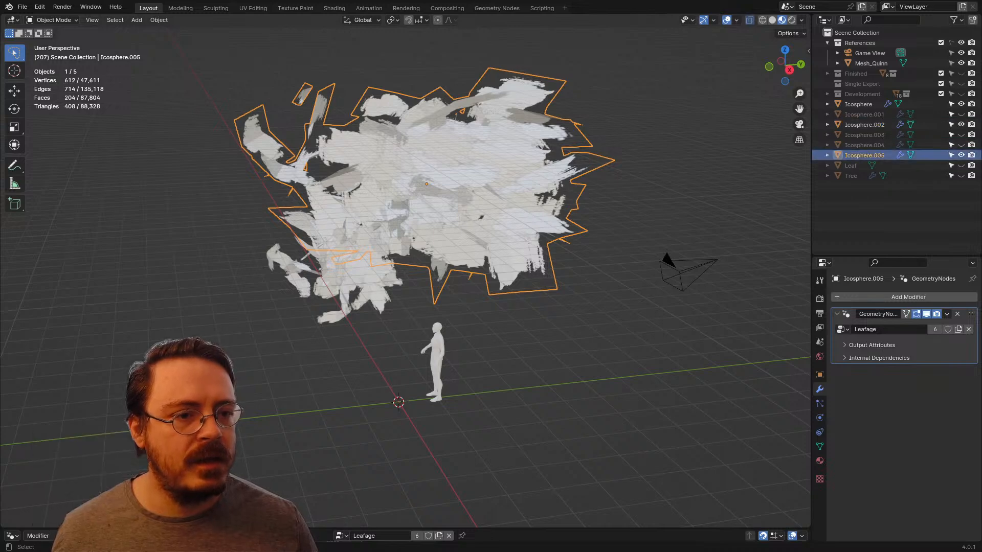
left_click(968, 329)
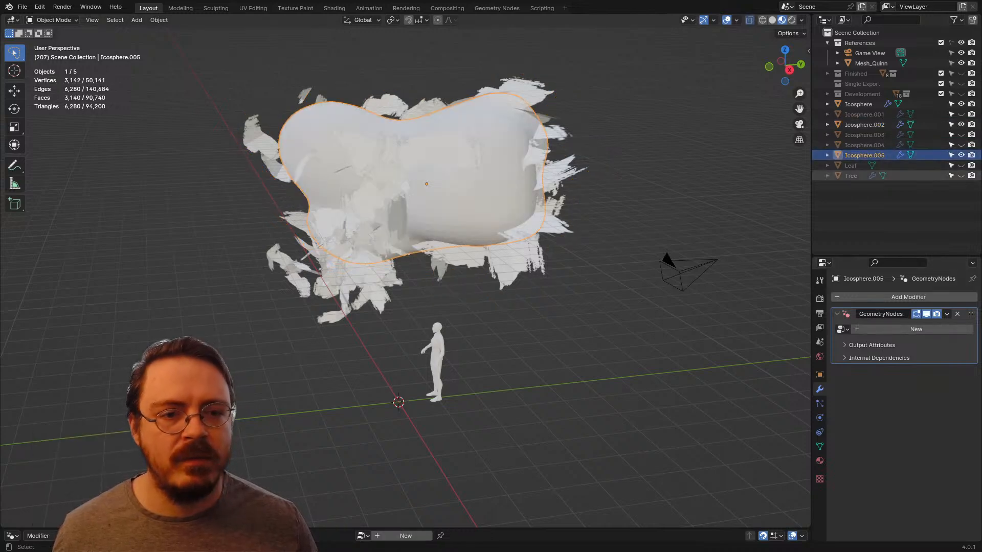
left_click(864, 125)
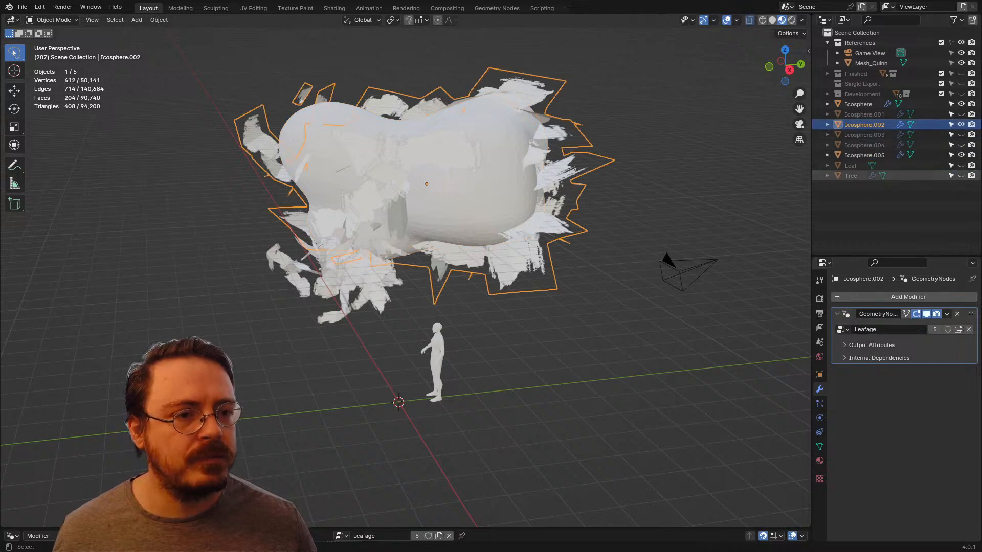
left_click(864, 146)
left_click(864, 155)
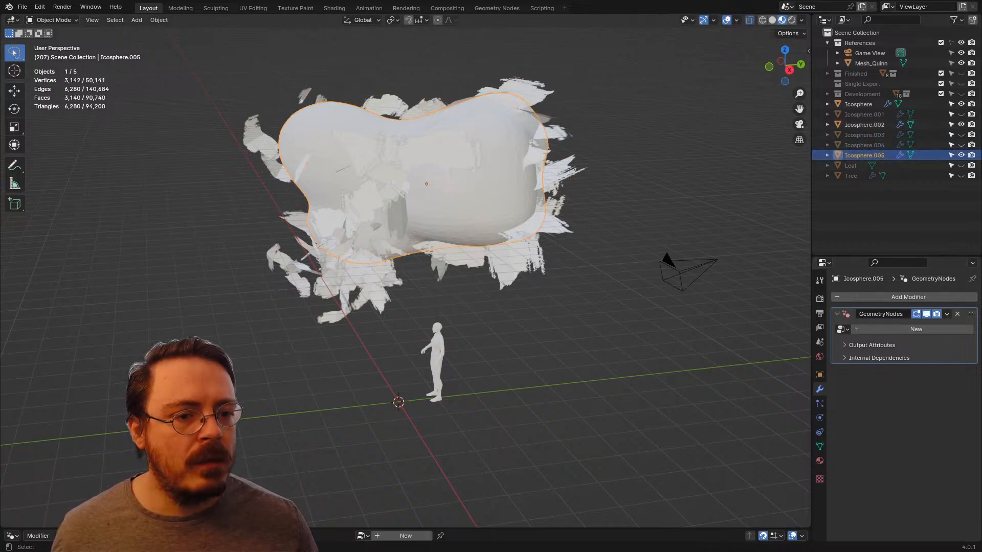
left_click(957, 314)
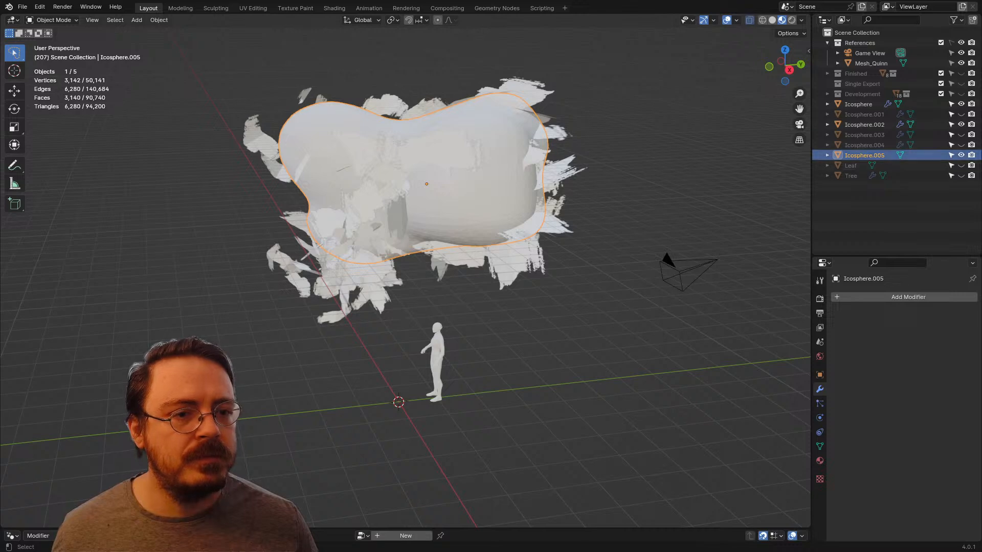
Step: Apply the Leafage Geometry Nodes modifier on the duplicate canopy Icosphere.002
left_click(864, 124)
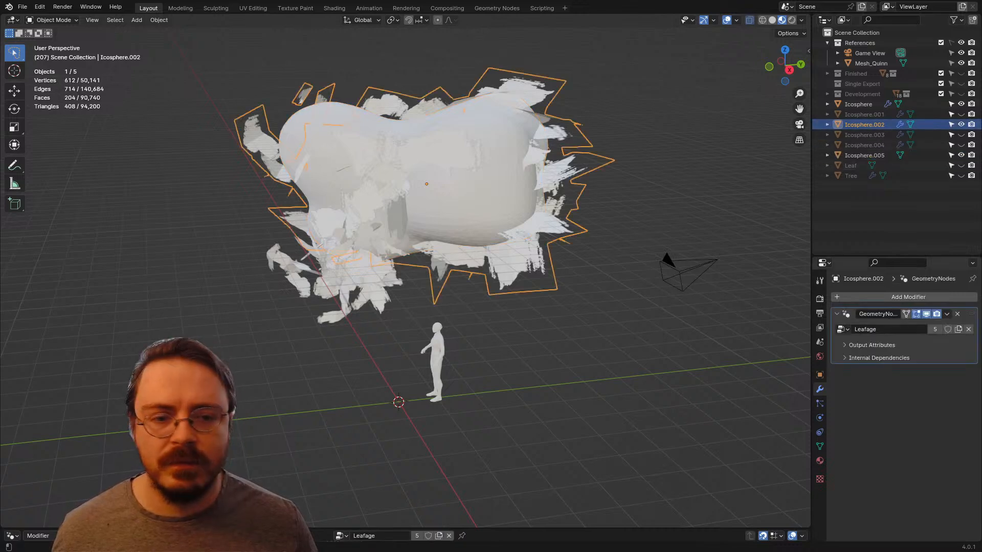
key("ctrl+a")
middle_click_drag(690, 205, 727, 186)
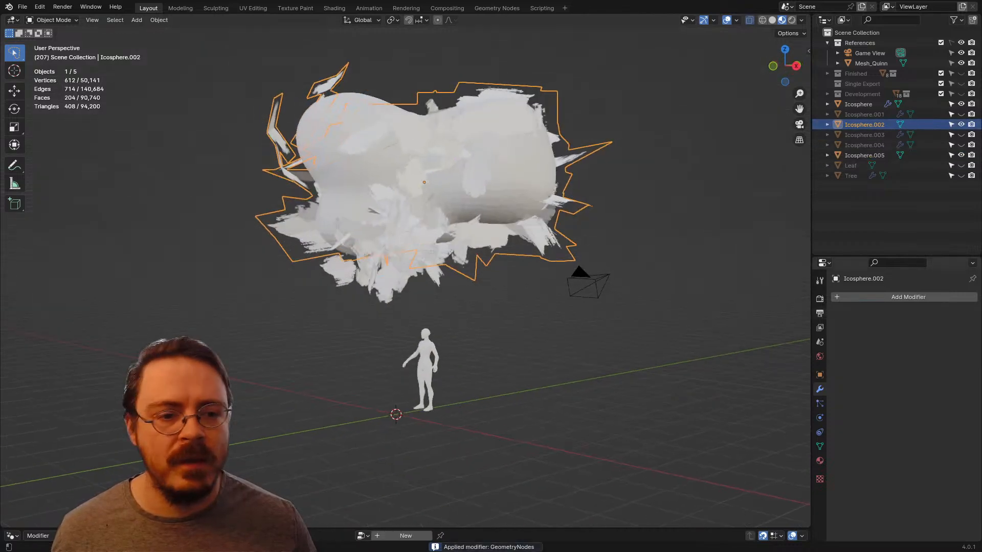
Step: Add a Data Transfer modifier to Icosphere.002 with Icosphere.005 as source and enable transfer of custom normals under Face Corner Data
left_click(904, 297)
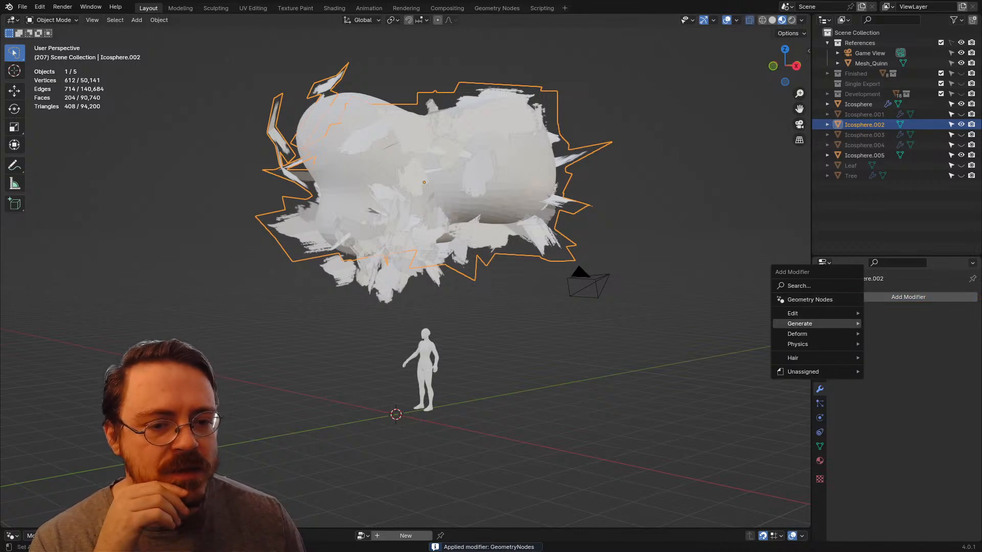
mouse_move(807, 314)
left_click(897, 313)
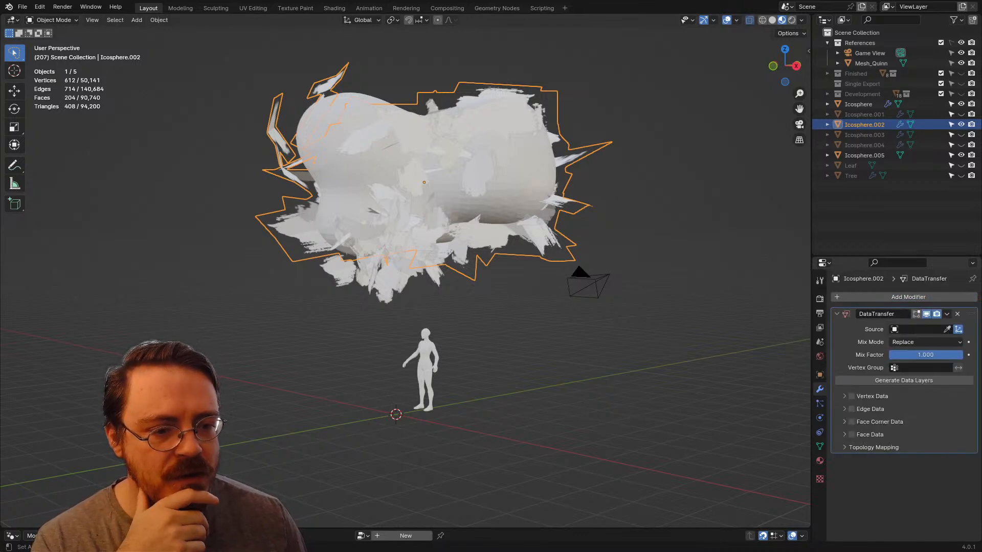
left_click(864, 154)
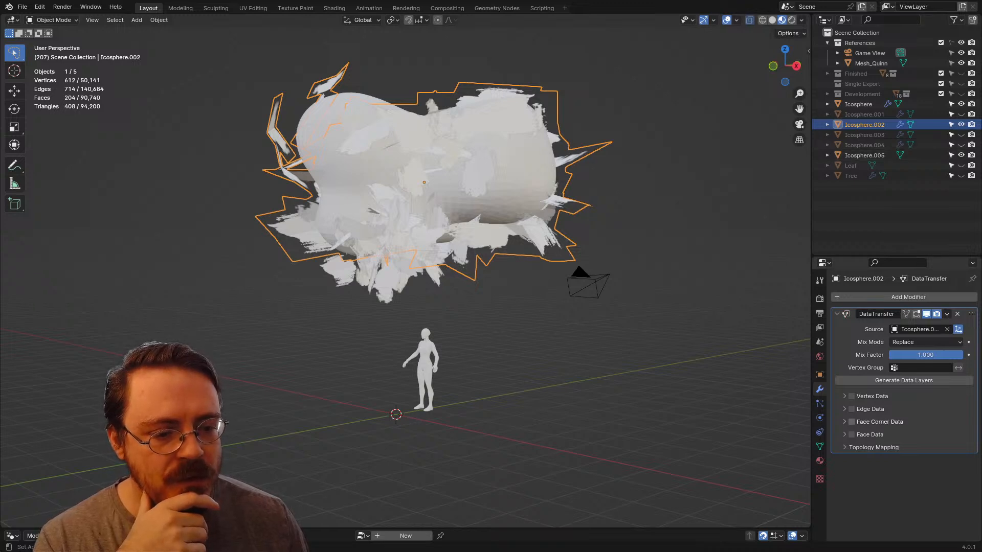
left_click(844, 421)
left_click(857, 437)
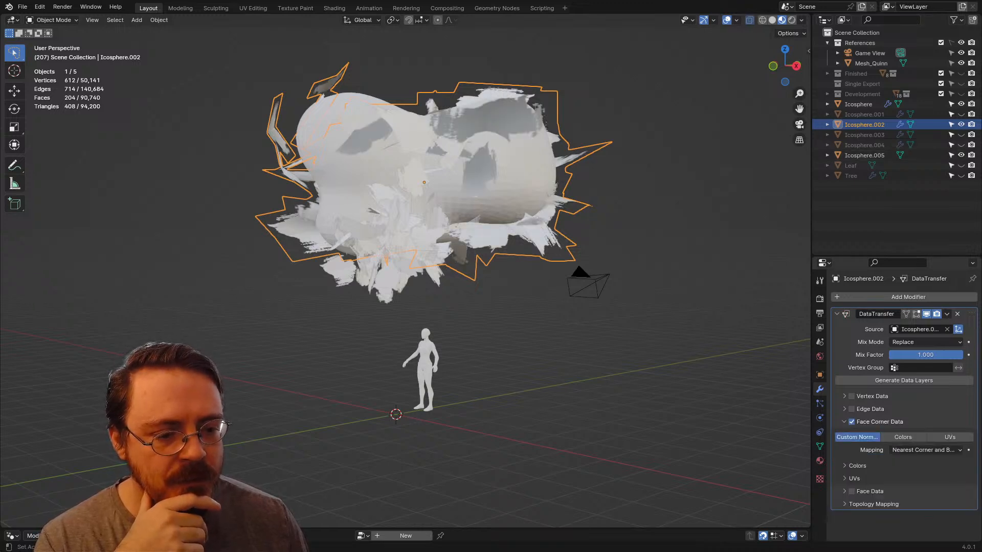
Step: Choose Nearest Corner and Best Matching Face Normal as the normals mapping and apply the Data Transfer modifier
left_click(926, 450)
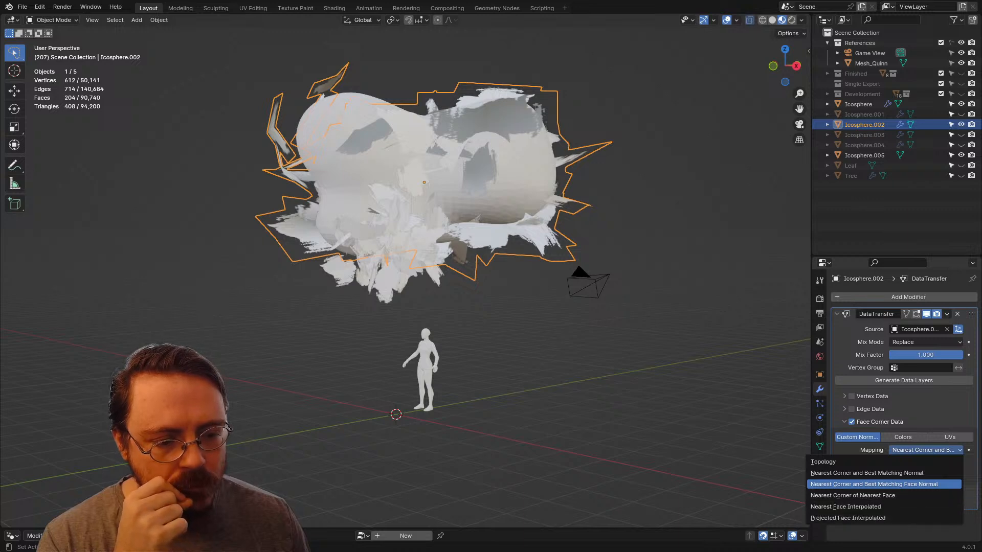
left_click(926, 450)
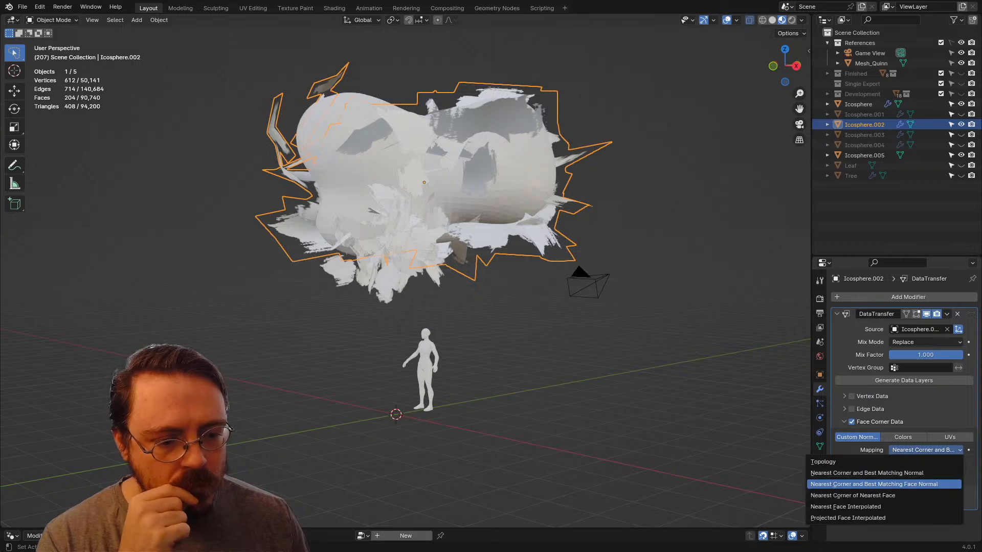
left_click(915, 484)
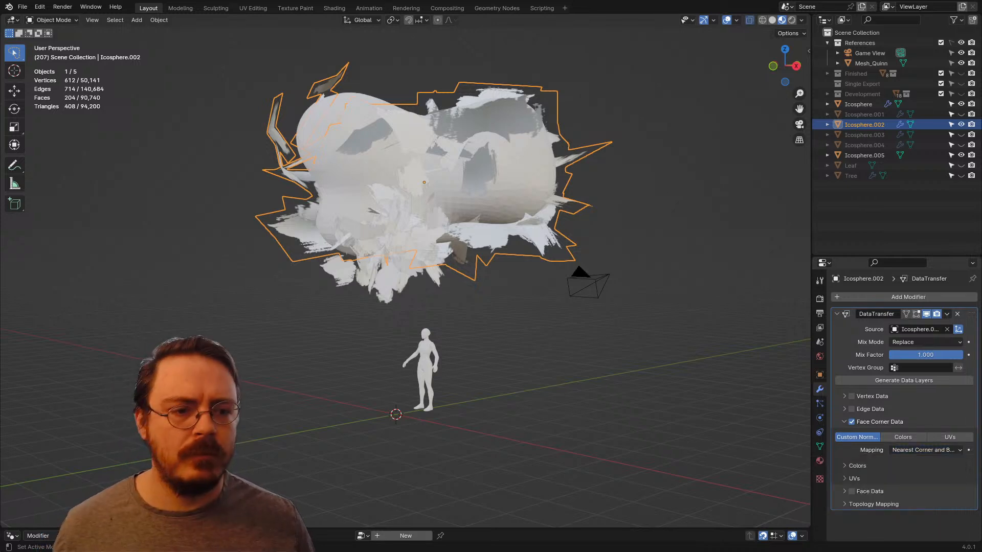
key("ctrl+a")
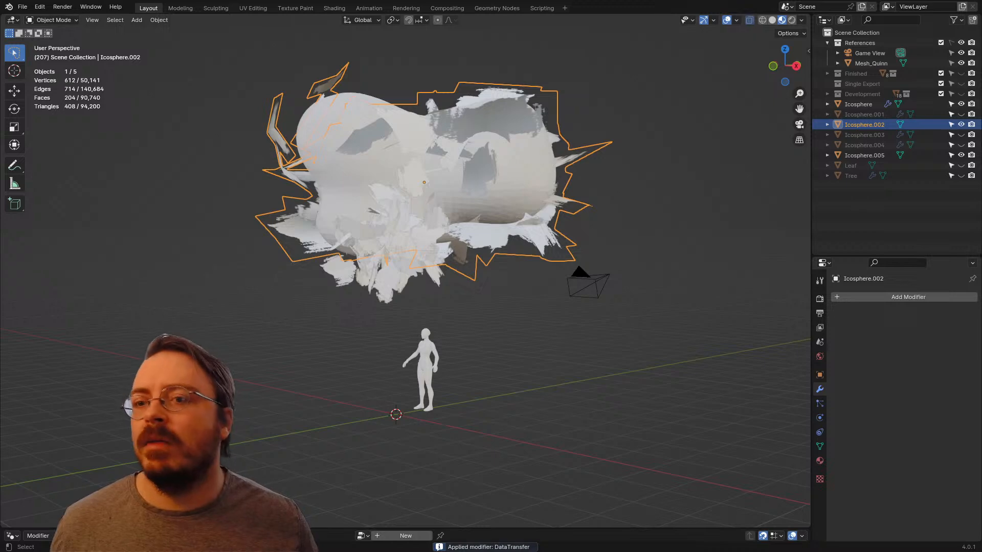
Step: Export the Icosphere.002 canopy over the SingleExportTester.fbx file
middle_click_drag(424, 230, 465, 270)
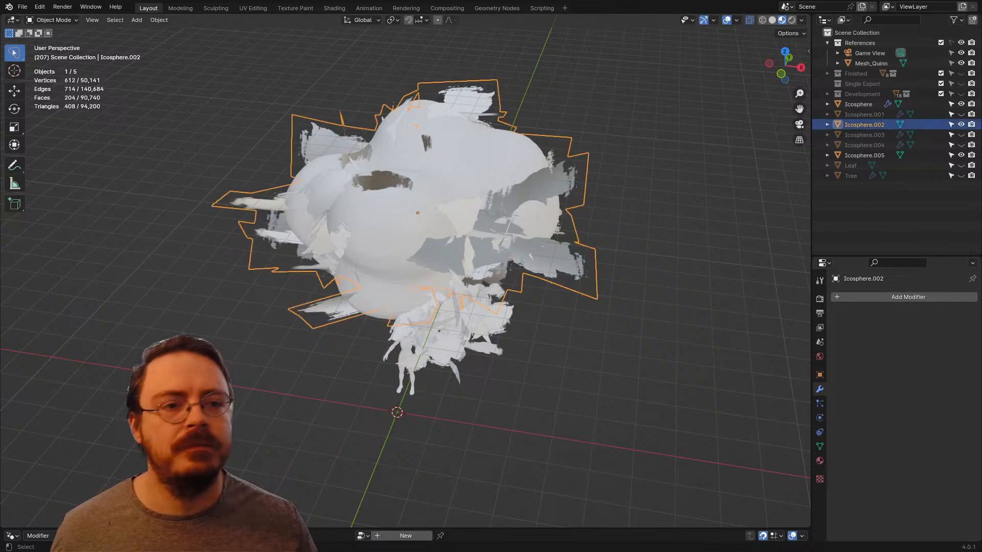
left_click(22, 7)
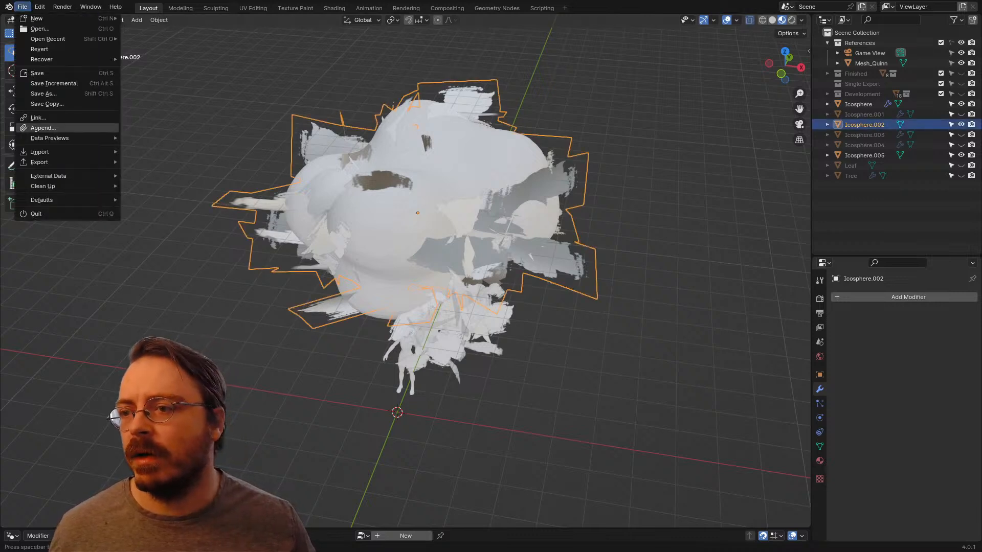
mouse_move(62, 162)
left_click(150, 254)
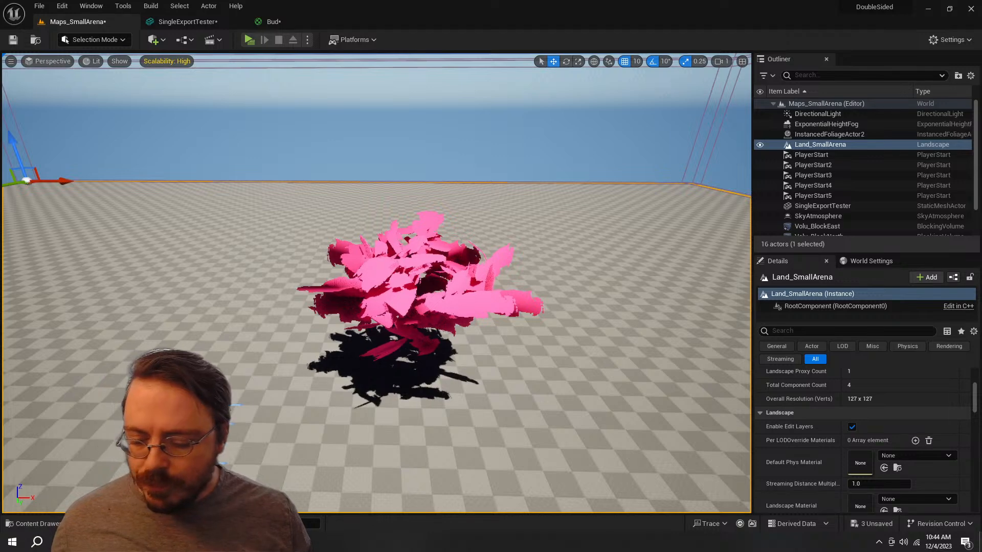
Step: Reimport the SingleExportTester static mesh from the ERMAC folder in Unreal Editor
key("ctrl+space")
left_click(435, 444)
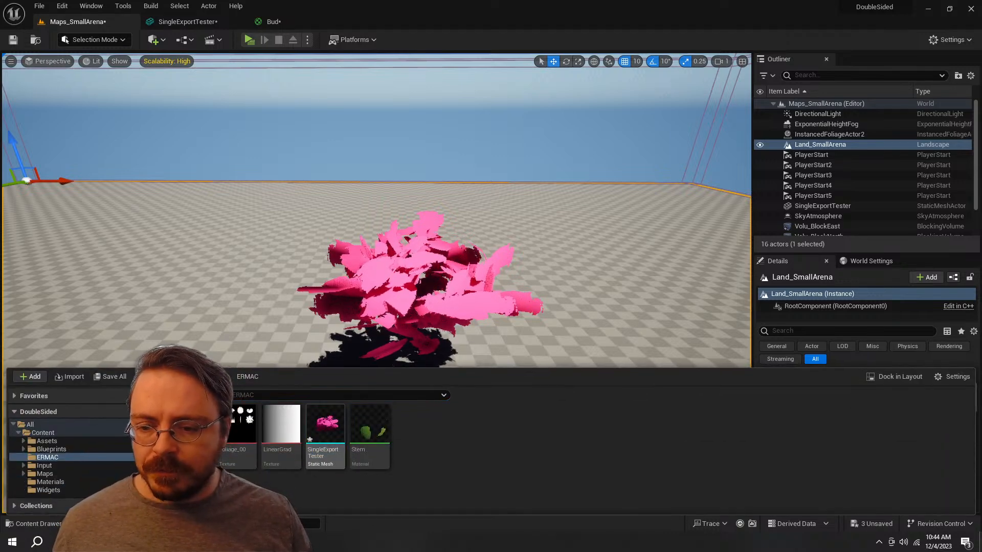
right_click(323, 422)
left_click(362, 149)
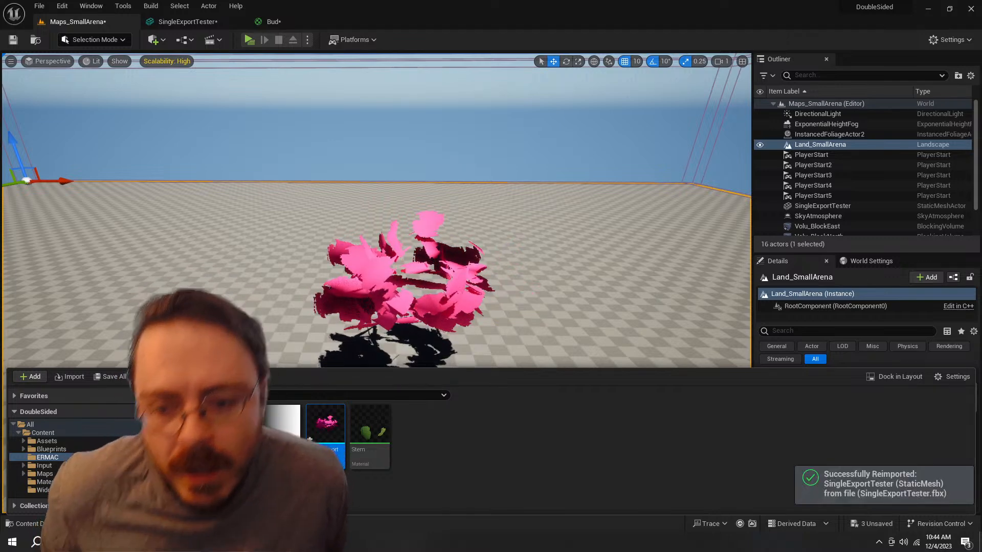
Step: Examine the reimported canopy's leaf shading in the level and in the static mesh editor
key("w")
right_click_drag(377, 281, 337, 309)
key("w")
key("s")
key("d")
key("s")
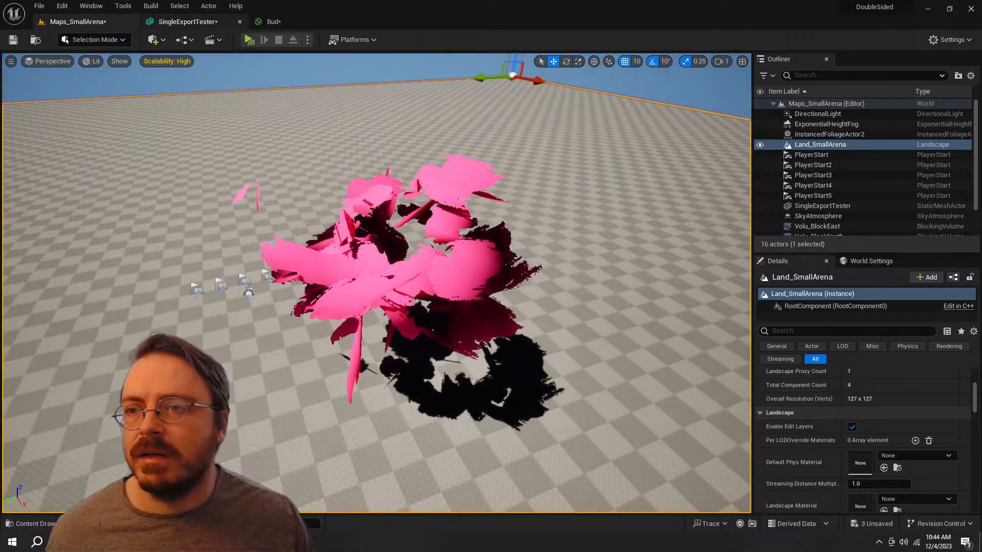
left_click(274, 21)
left_click(188, 21)
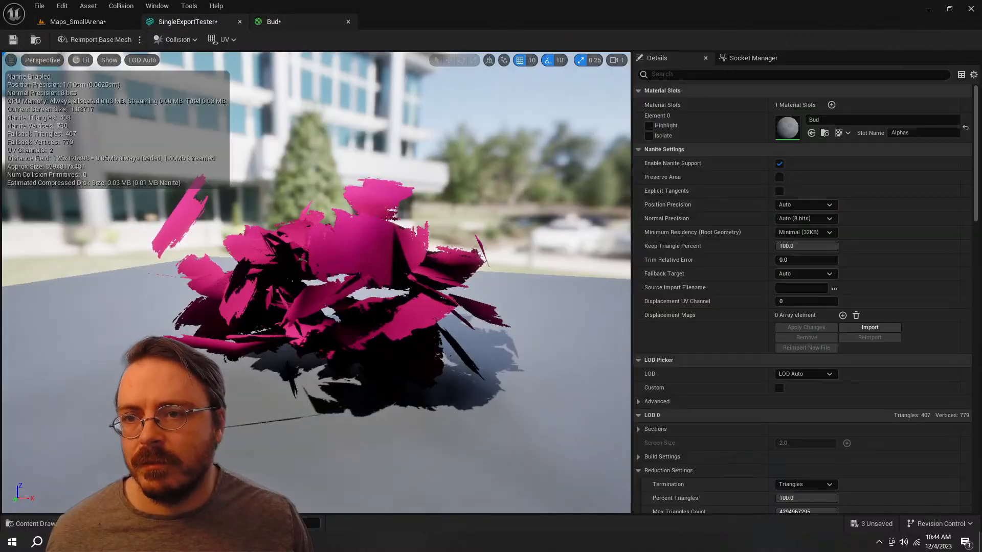
Step: Enable Two Sided on the Bud material and apply the change to the meshes using it
left_click(274, 21)
scroll(605, 252, "up", 3)
right_click_drag(756, 195, 601, 239)
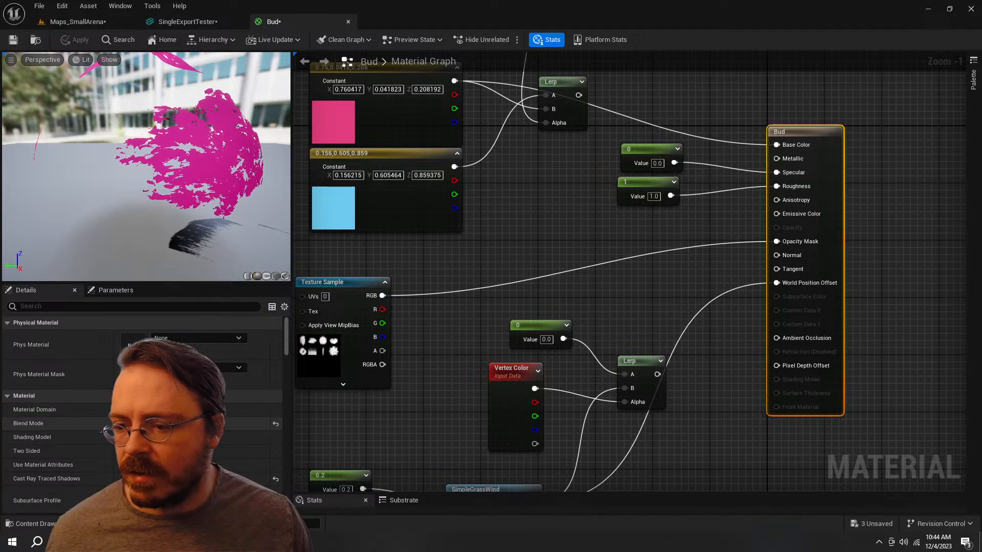
left_click(125, 451)
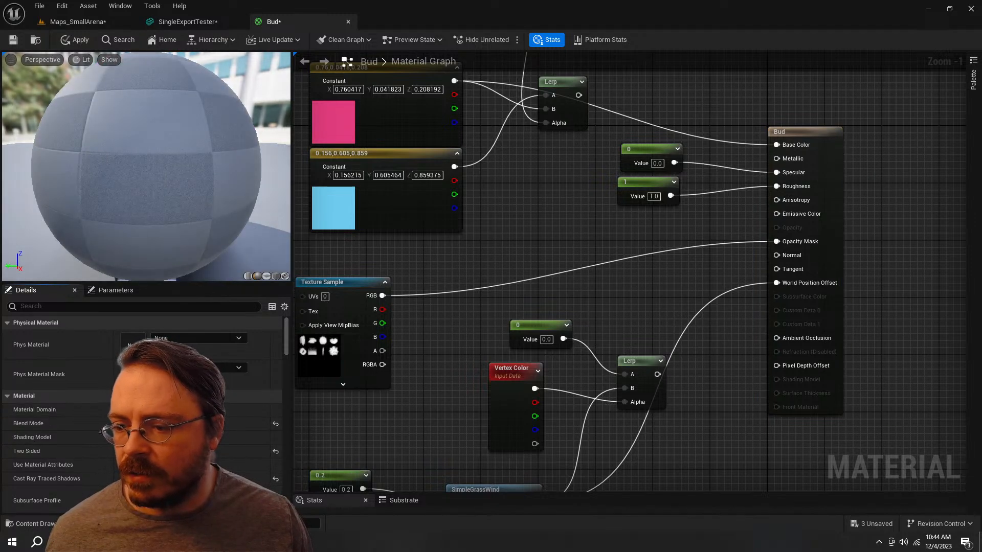
left_click(75, 39)
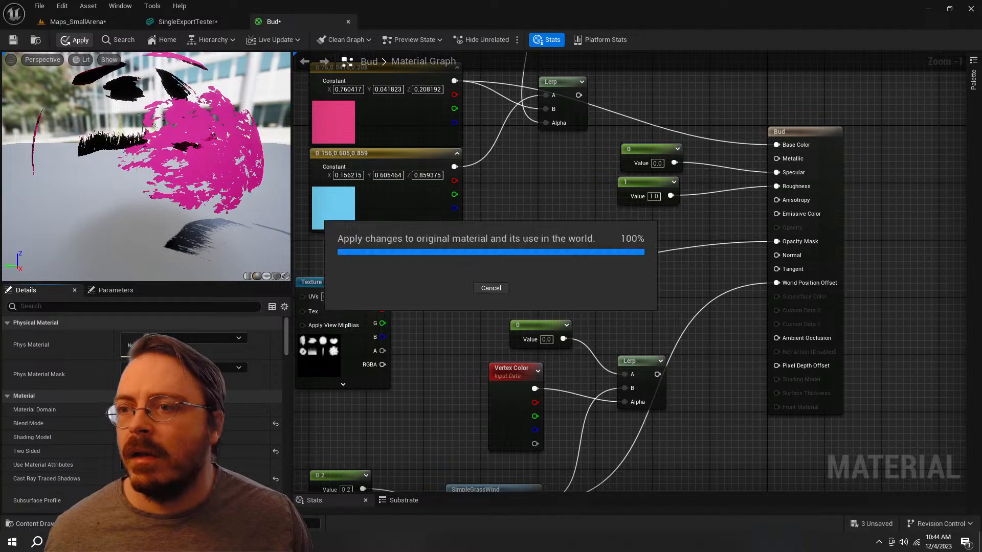
Step: Examine the two-sided leaf shading of the canopy from several sides in the Maps_SmallArena level
left_click(77, 21)
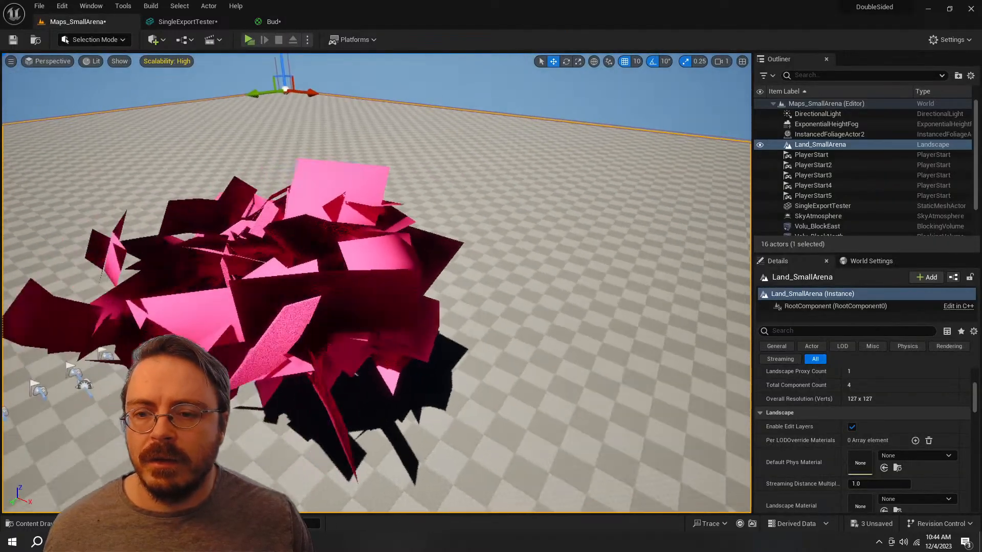
right_click_drag(376, 282, 398, 272)
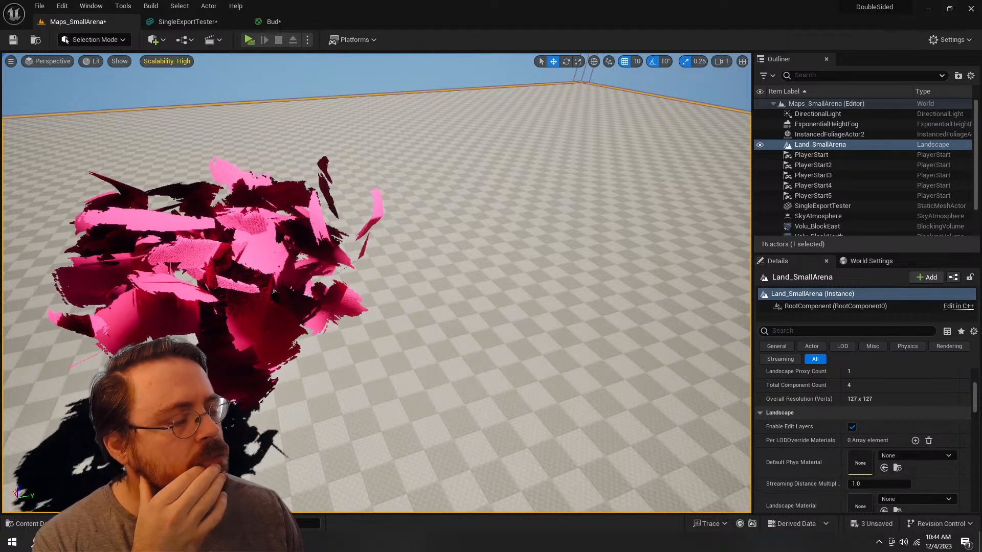
right_click_drag(377, 283, 320, 262)
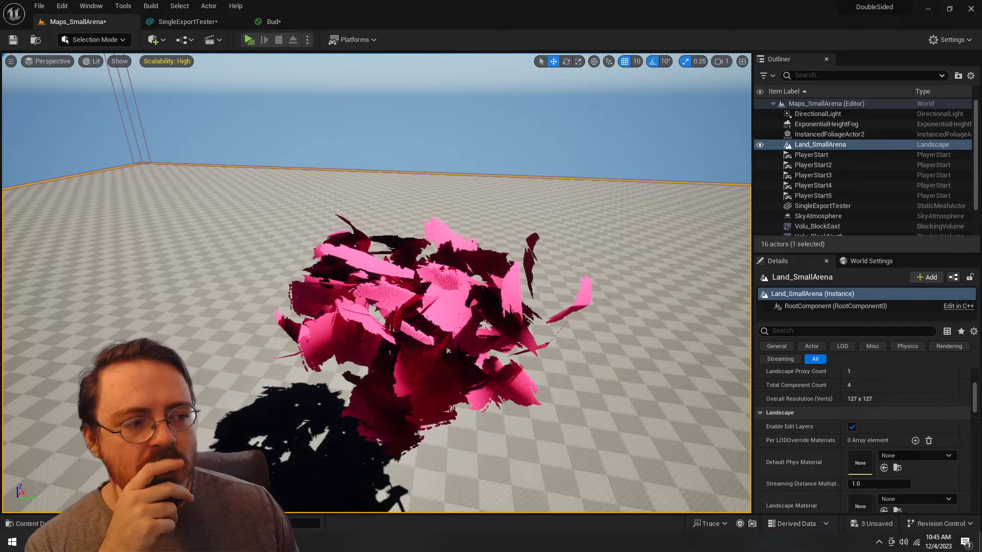
right_click_drag(377, 282, 294, 289)
key("w")
key("w")
key("d")
scroll(376, 283, "down", 5)
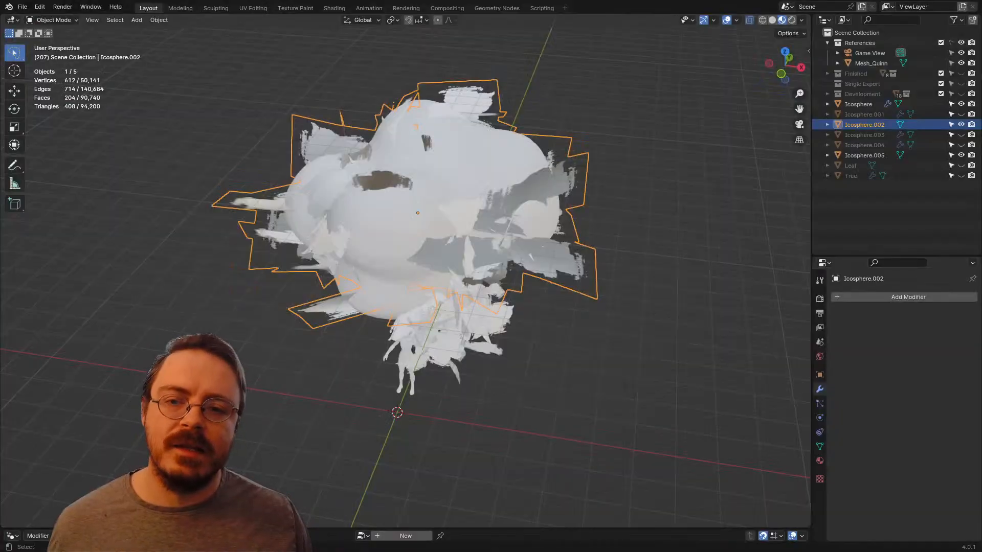
Step: Switch to Blender and undo the Data Transfer changes on Icosphere.002, back to its unapplied Leafage Geometry Nodes modifier
middle_click_drag(531, 256, 609, 225)
left_click(609, 225)
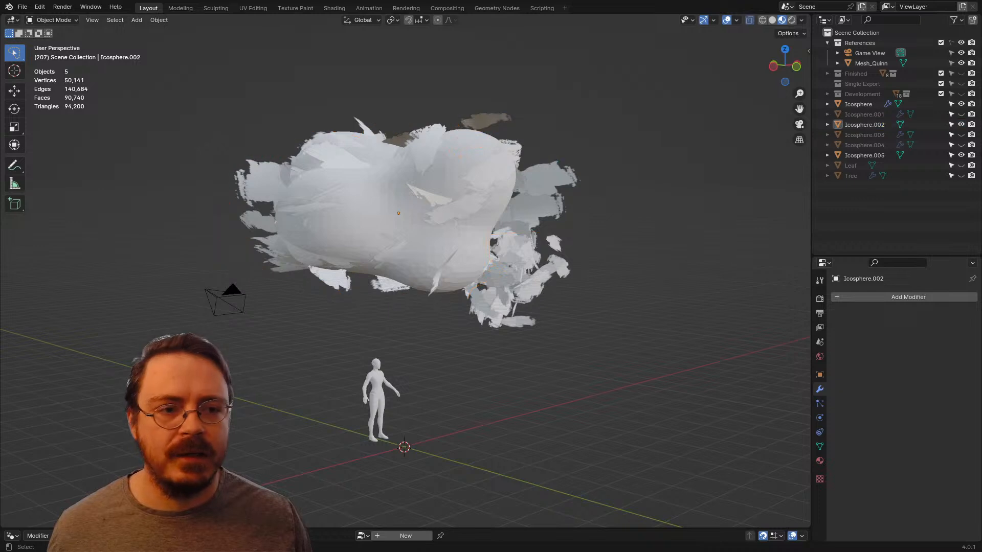
left_click(555, 205)
key("ctrl+z")
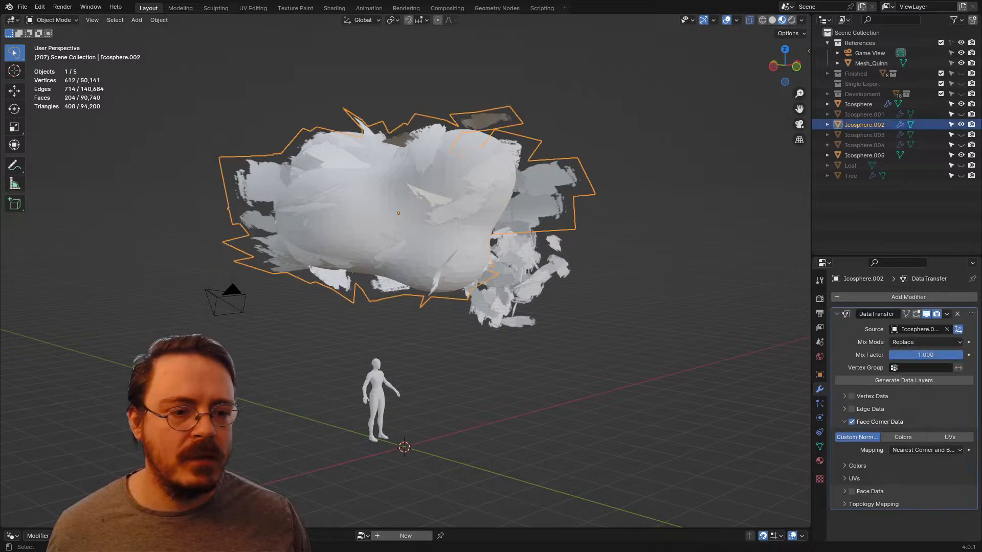
key("ctrl+z")
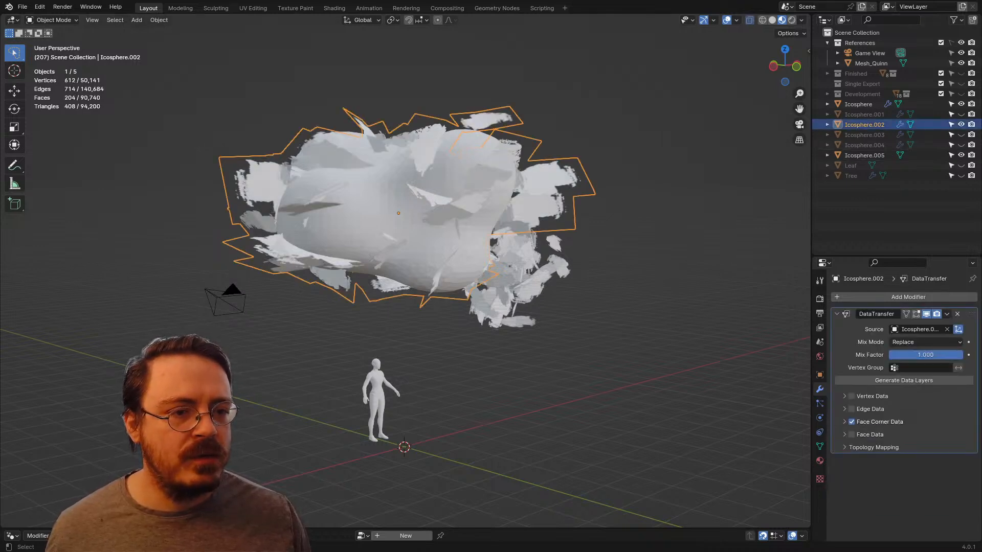
key("ctrl+z")
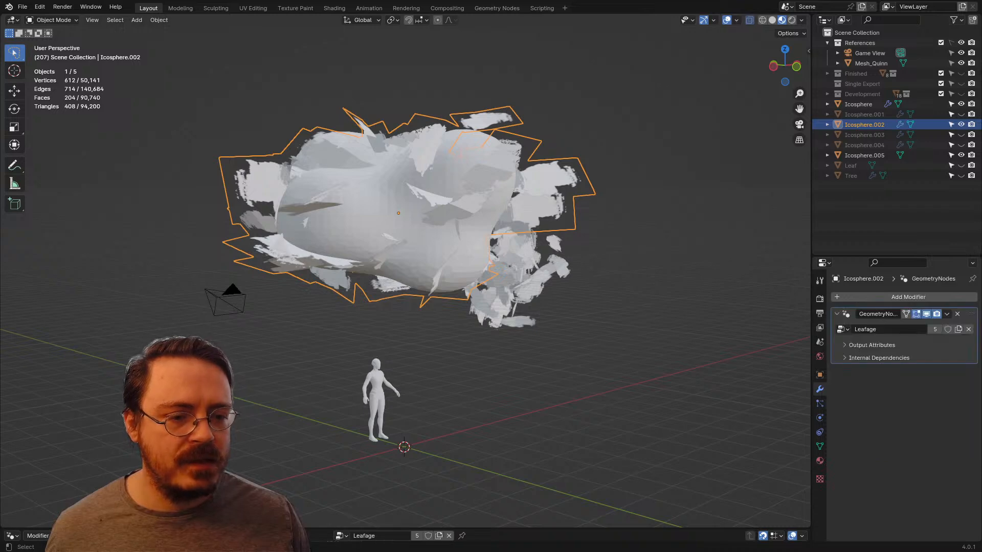
Step: Hide Icosphere, Icosphere.002 and Icosphere.005, and unhide the Leaf object
middle_click_drag(429, 266, 380, 277)
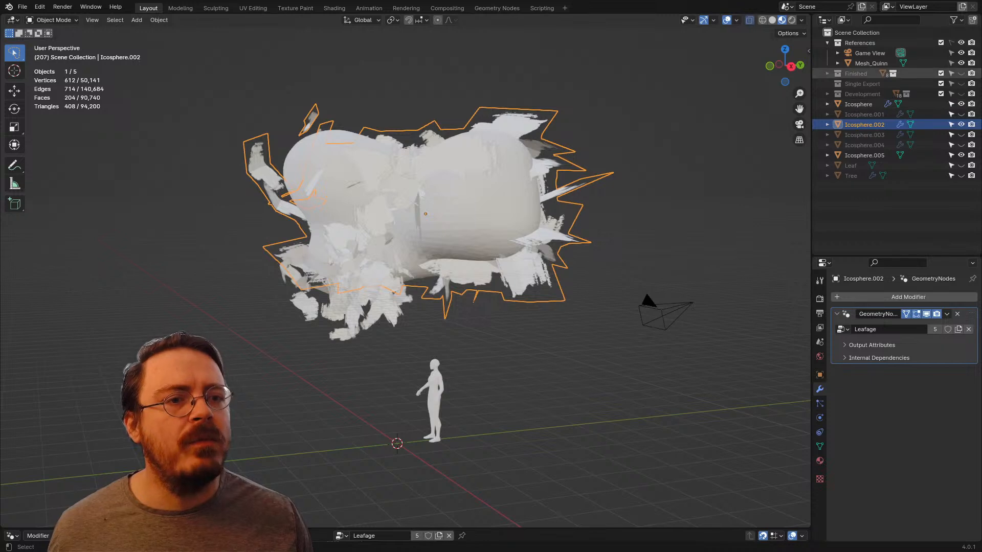
left_click(858, 105)
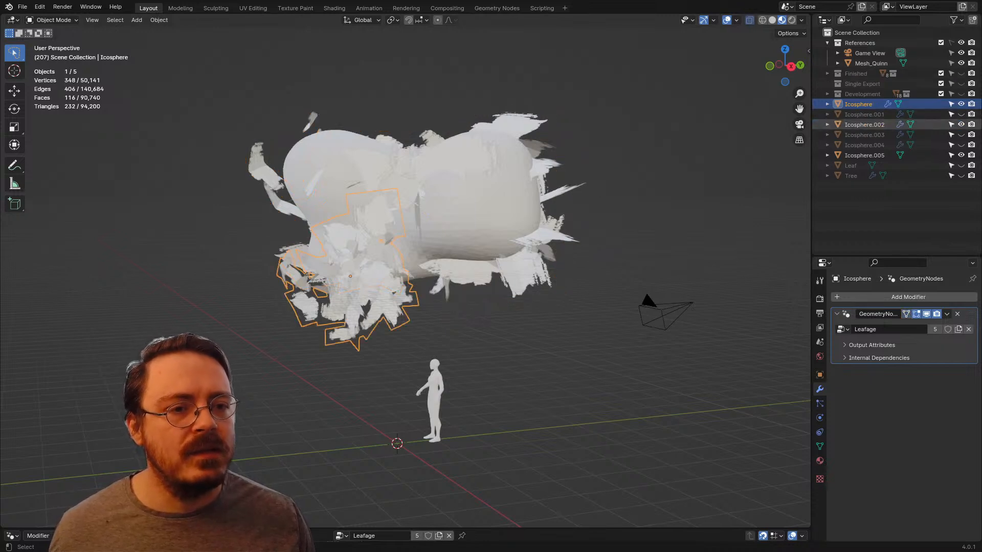
left_click(961, 155)
left_click(960, 124)
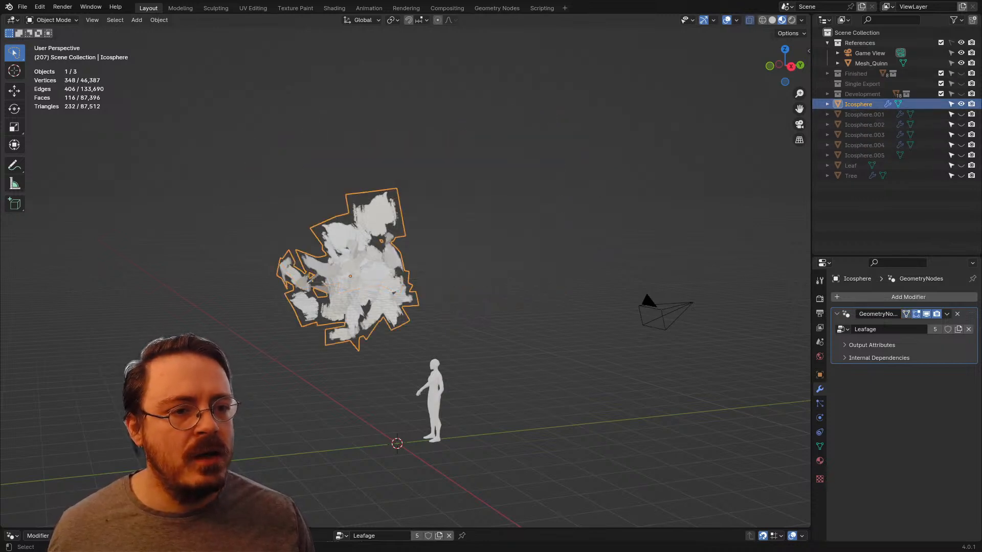
left_click(961, 104)
left_click(960, 176)
left_click(961, 176)
left_click(960, 165)
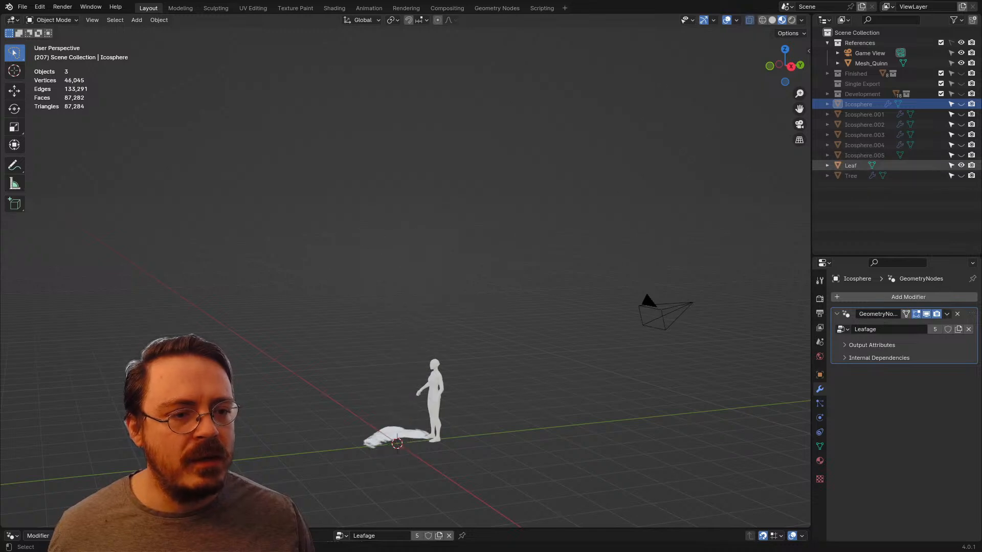
Step: Select the Leaf plane and enter Edit Mode on it from the right orthographic view
middle_click_drag(449, 378, 438, 261, "shift")
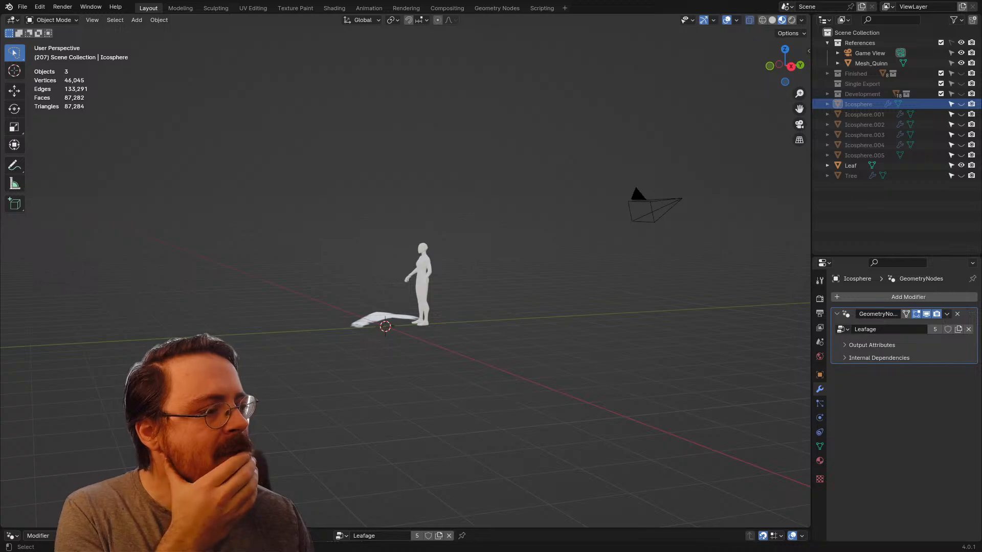
scroll(405, 276, "up", 3)
left_click(369, 350)
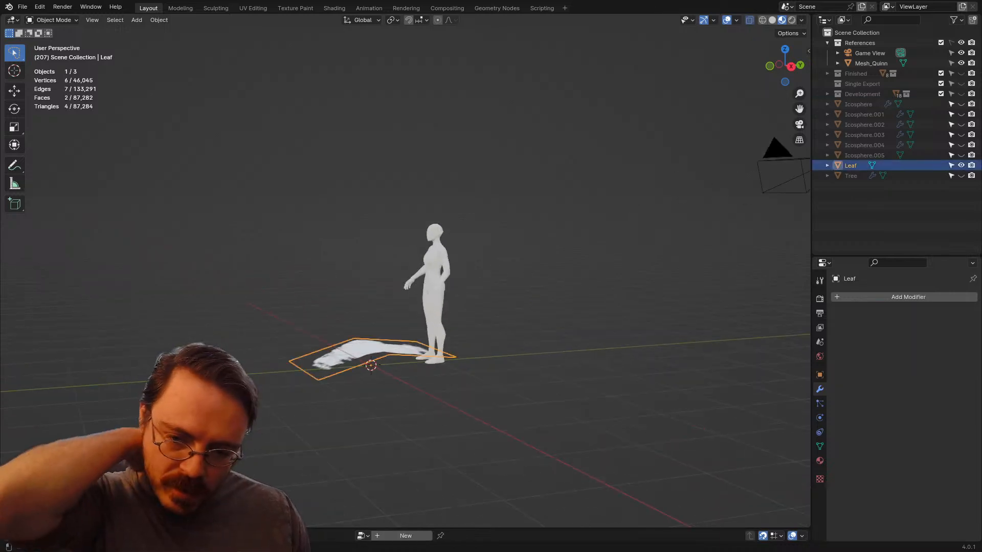
key("KP_3")
scroll(405, 277, "up", 3)
scroll(362, 331, "up", 2)
key("ctrl+Tab")
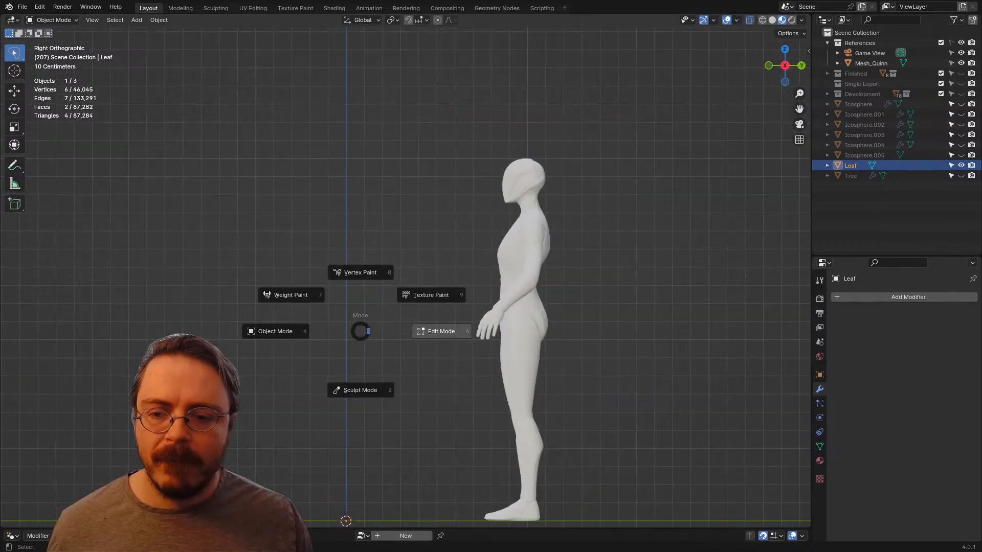
left_click(440, 331)
Step: Duplicate the leaf's faces and place the copy slightly below the original along the Z axis
middle_click_drag(409, 327, 467, 165, "shift")
scroll(430, 271, "up", 3)
scroll(405, 277, "down", 3)
middle_click_drag(405, 278, 405, 263)
key("shift+d")
key("z")
key("Return")
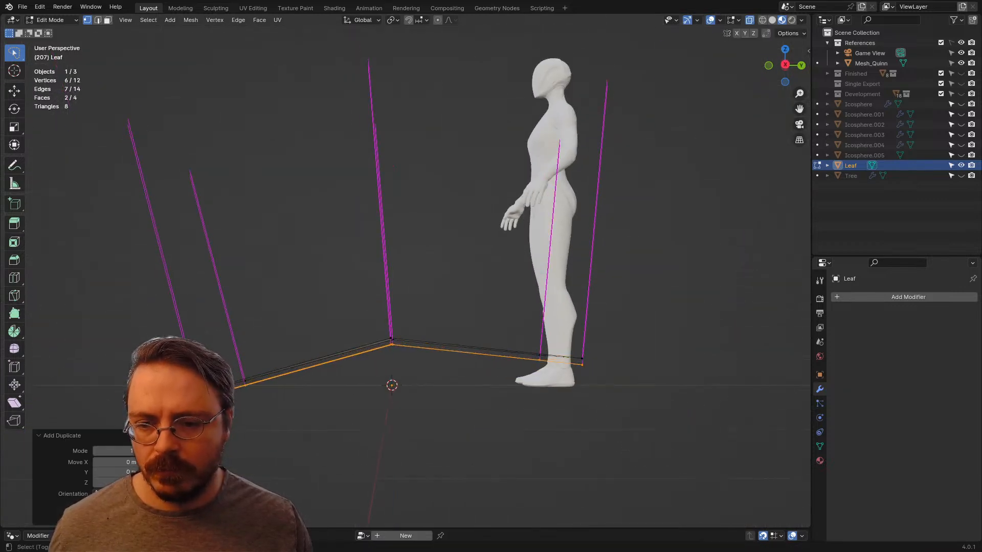
Step: Flip the normals of the duplicated leaf faces, move them slightly further down along Z, and return to Object Mode
key("alt+n")
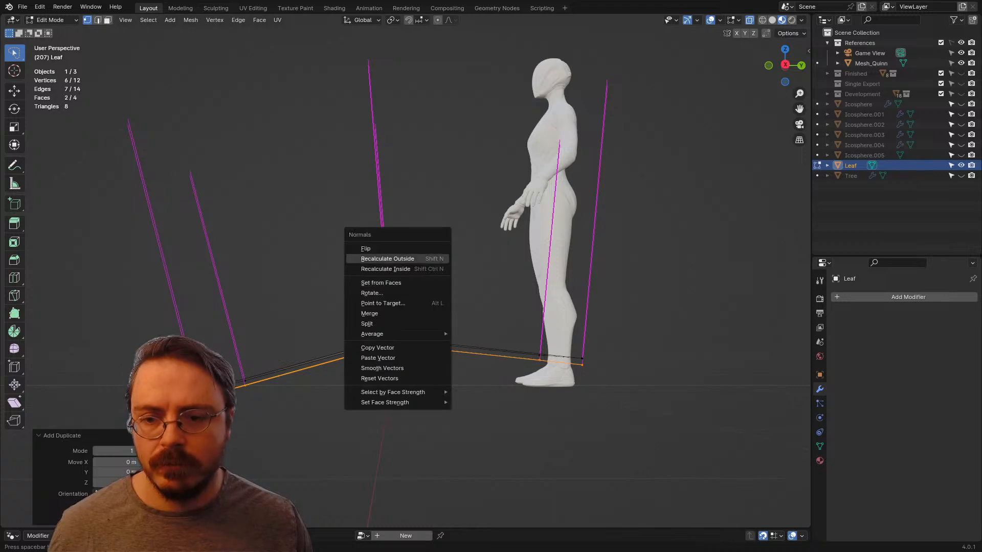
left_click(427, 248)
middle_click_drag(427, 249, 394, 245)
key("g")
key("z")
key("Return")
scroll(430, 249, "down", 2)
key("Tab")
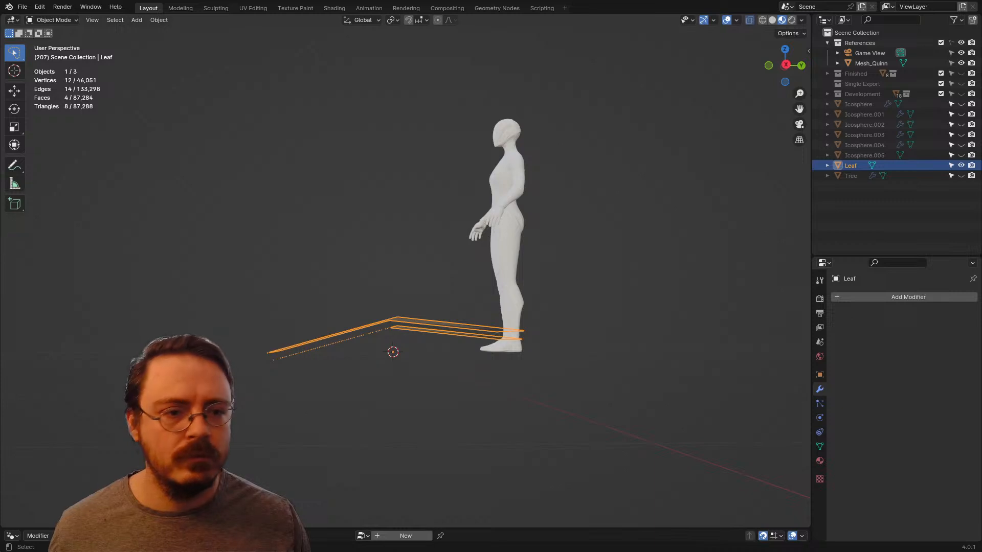
Step: Hide the Leaf object, unhide Icosphere.005 and Icosphere.002, and select the Icosphere.002 canopy
left_click(960, 165)
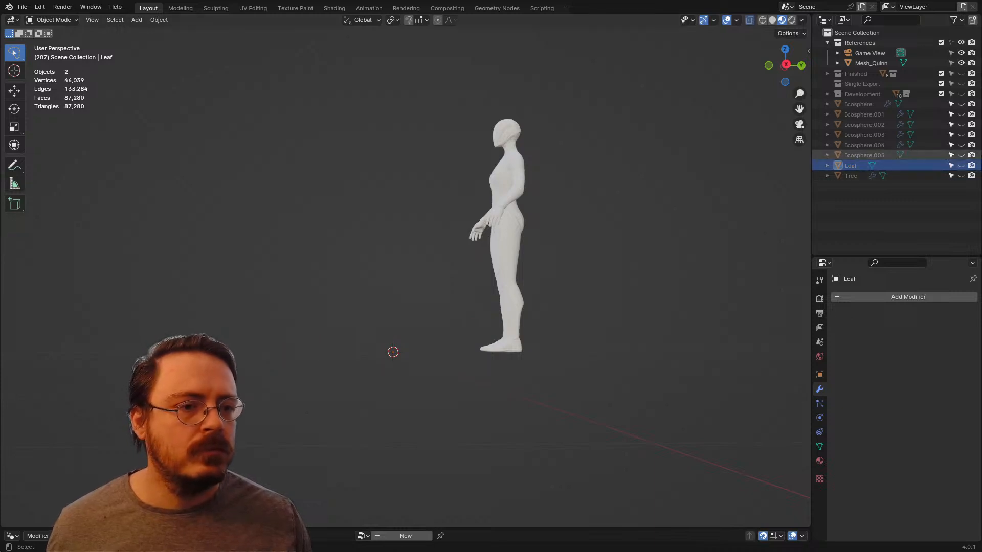
left_click(960, 156)
left_click(960, 125)
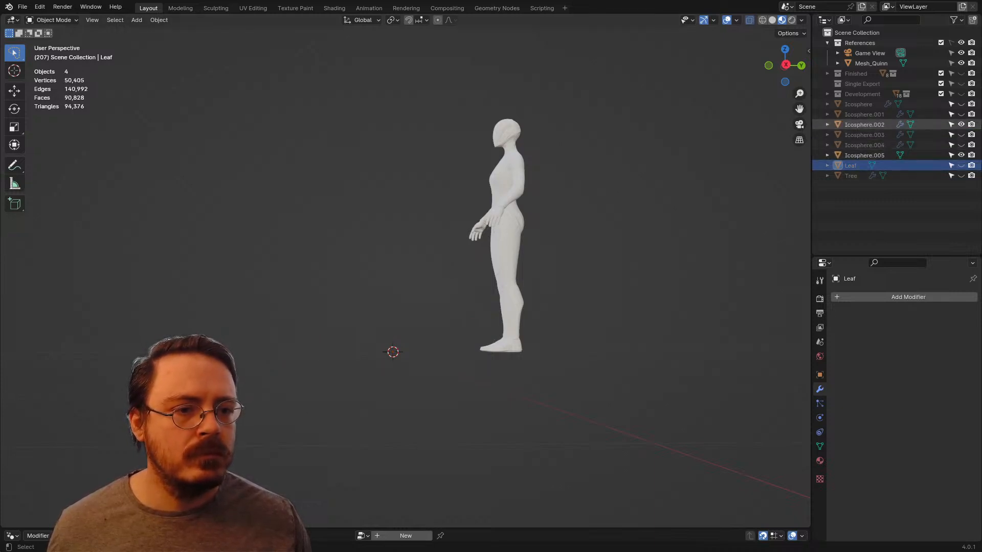
scroll(406, 271, "down", 7)
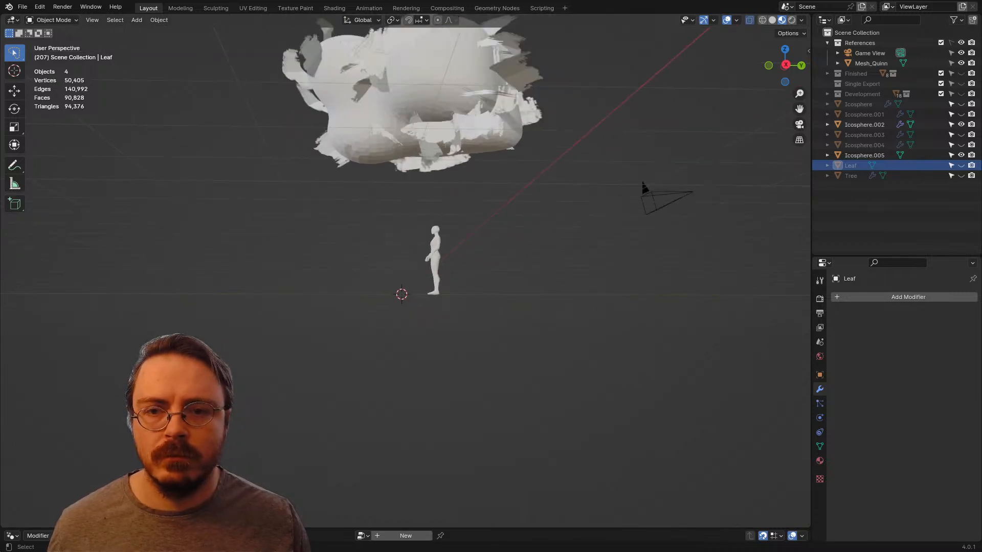
left_click(449, 128)
middle_click_drag(450, 128, 379, 232, "shift")
middle_click_drag(380, 233, 437, 258)
scroll(437, 258, "up", 4)
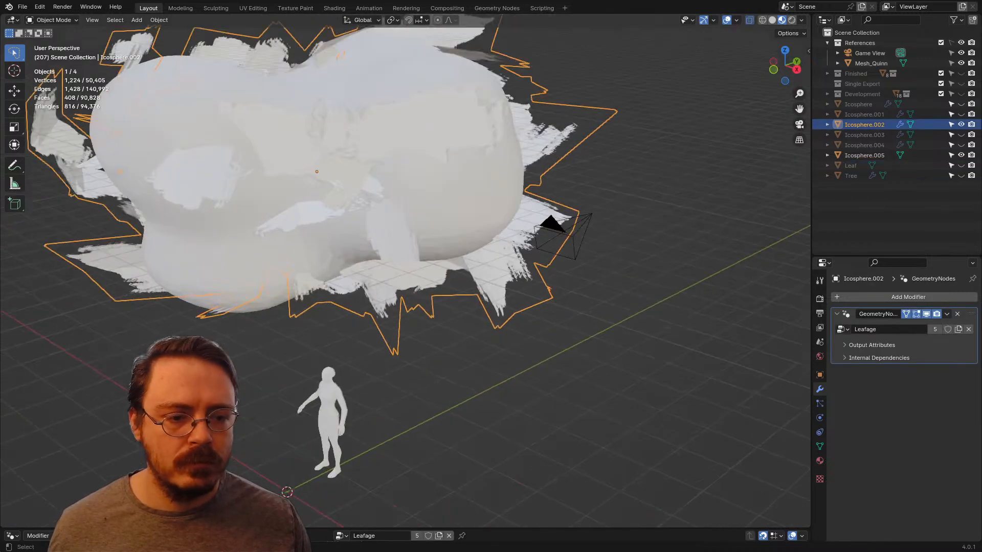
Step: Apply the Leafage Geometry Nodes modifier on Icosphere.002 and keep that object active
left_click(872, 357)
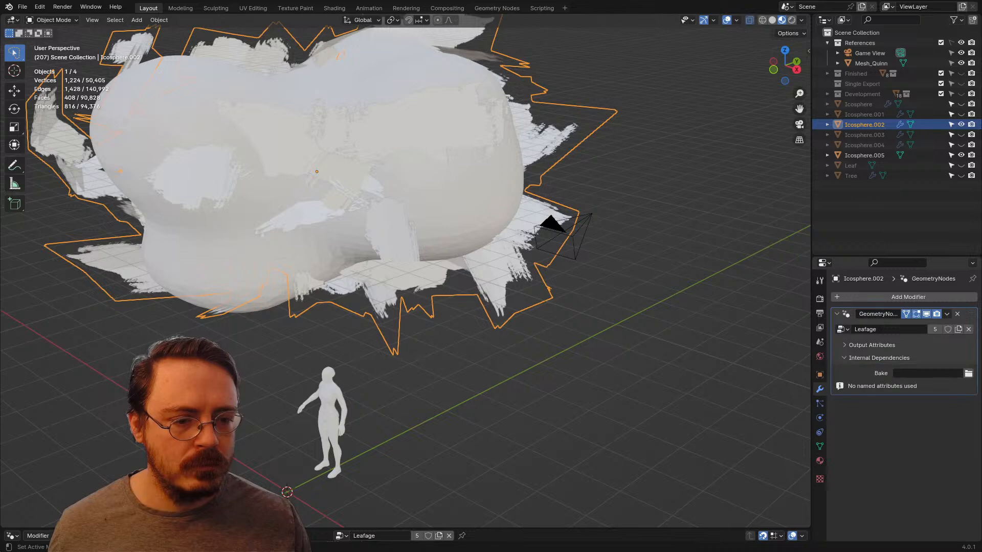
left_click(872, 358)
key("ctrl+a")
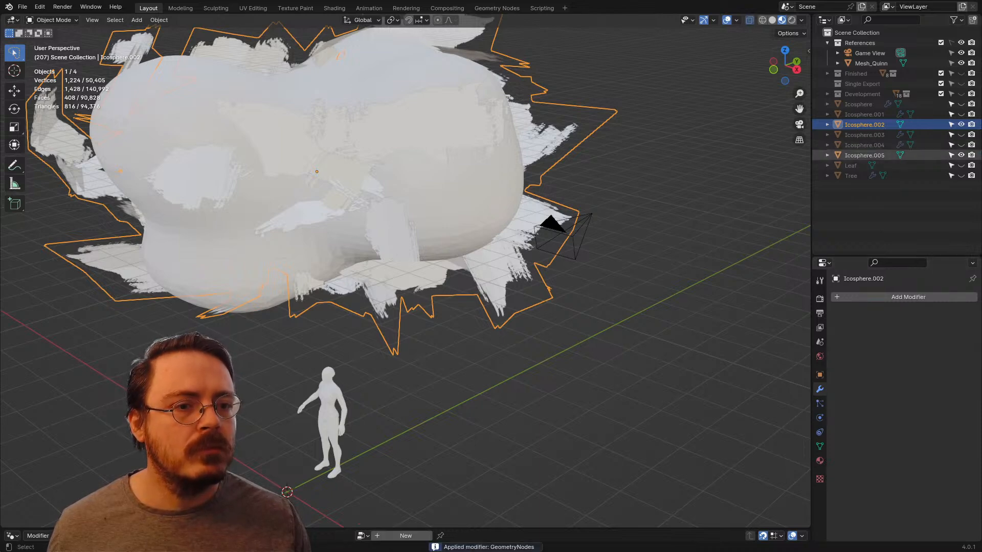
left_click(864, 155)
left_click(864, 124, "ctrl")
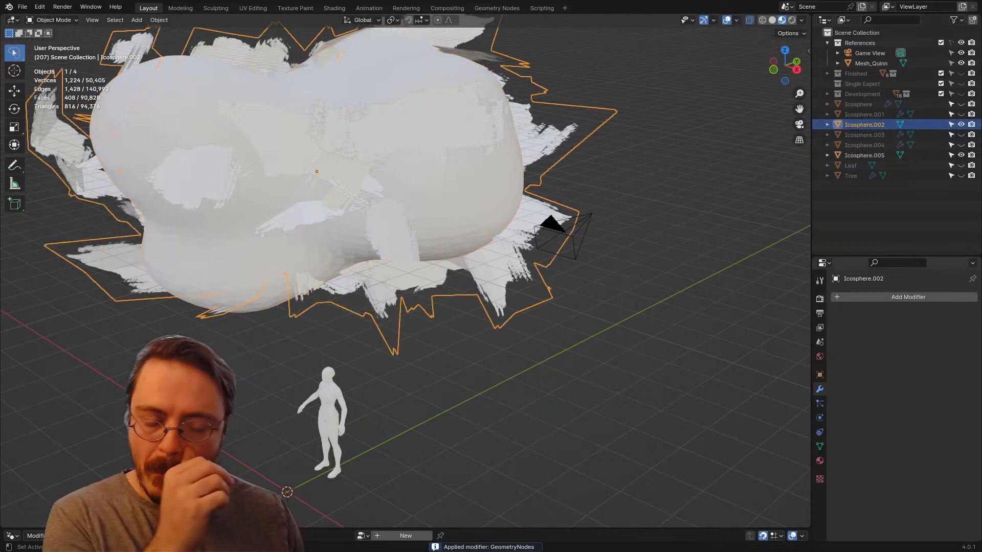
Step: Try a Weighted Normal modifier on Icosphere.002 and remove it again
scroll(706, 296, "down", 2)
left_click(872, 296)
mouse_move(873, 296)
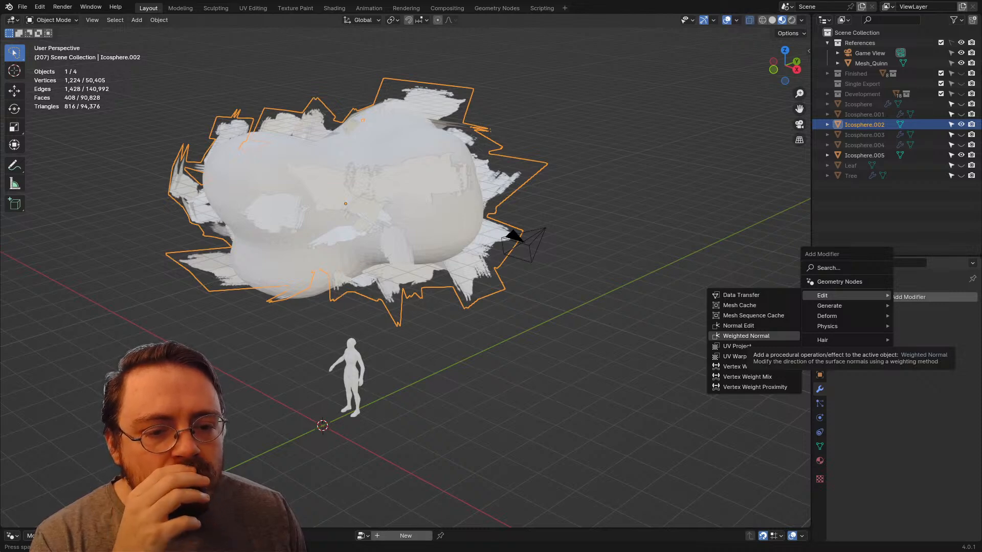
left_click(746, 336)
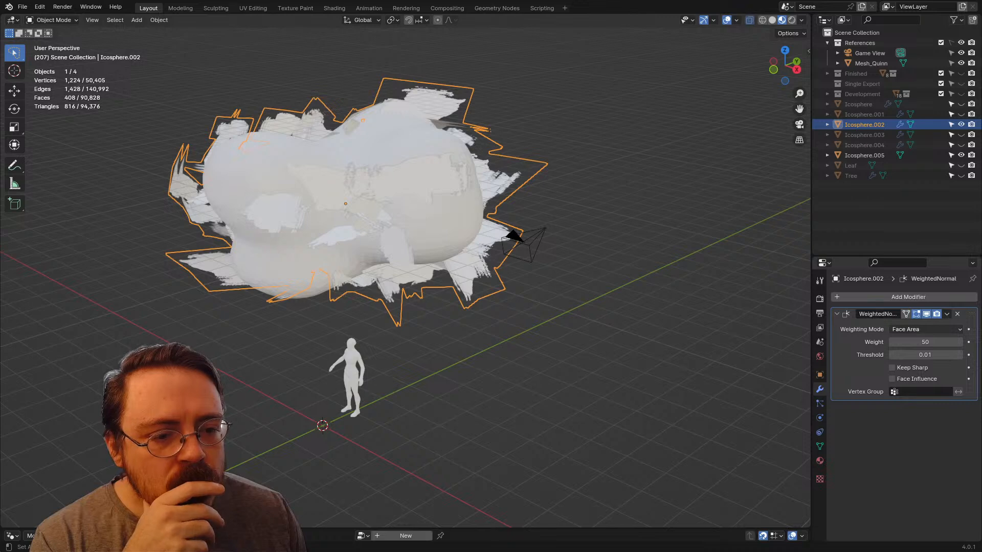
left_click(925, 329)
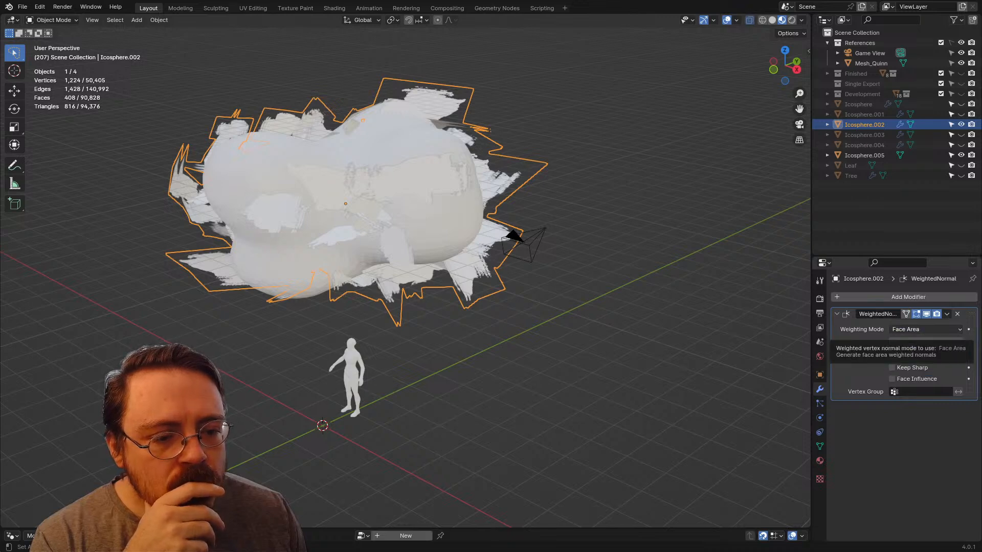
left_click(957, 314)
Step: Add a Normal Edit modifier to Icosphere.002 in Radial mode with Icosphere.005 as its target
left_click(846, 297)
mouse_move(846, 318)
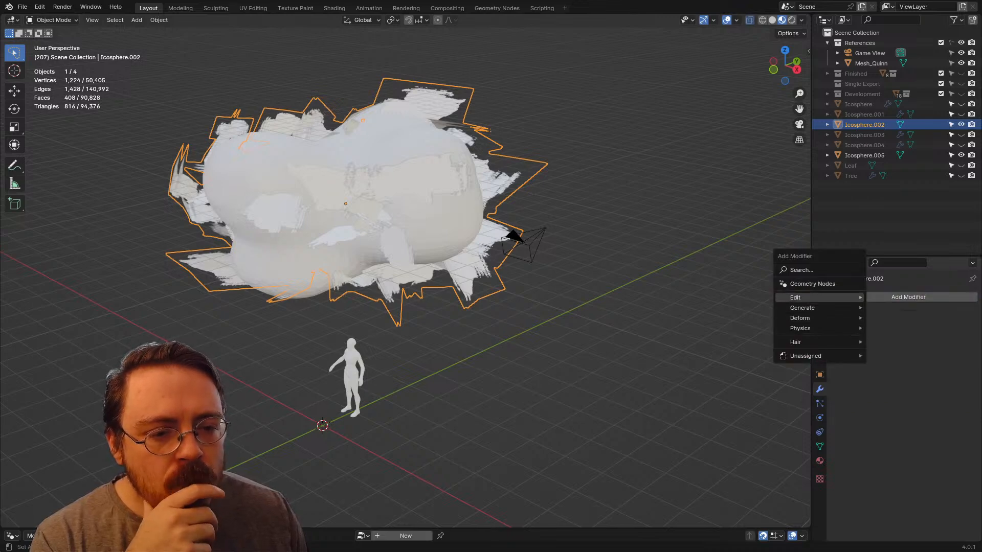
mouse_move(808, 298)
left_click(897, 328)
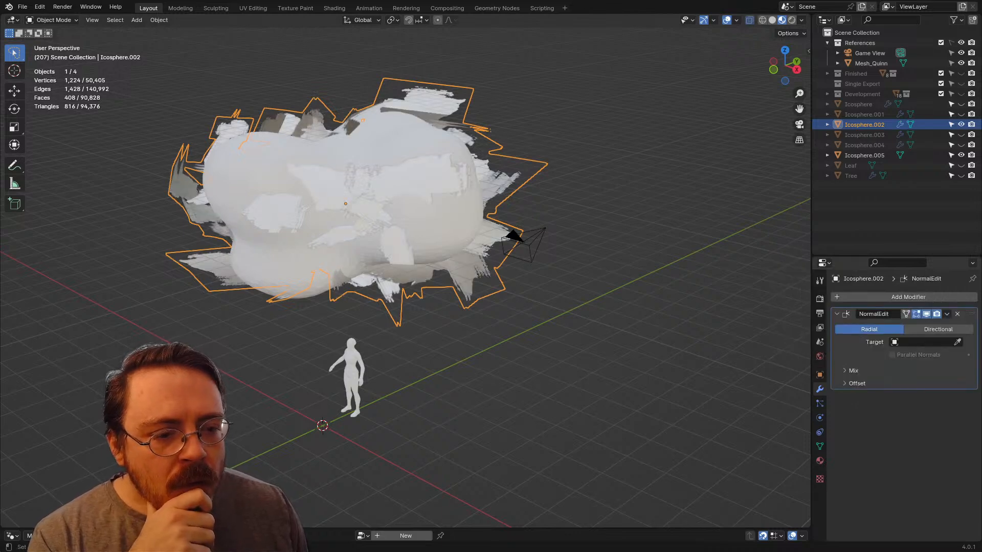
left_click(851, 370)
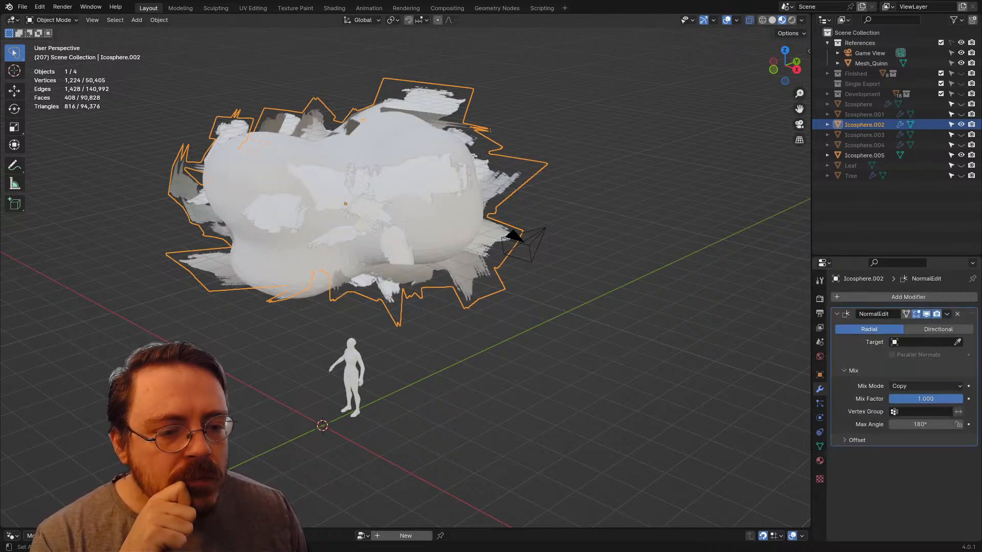
left_click(852, 370)
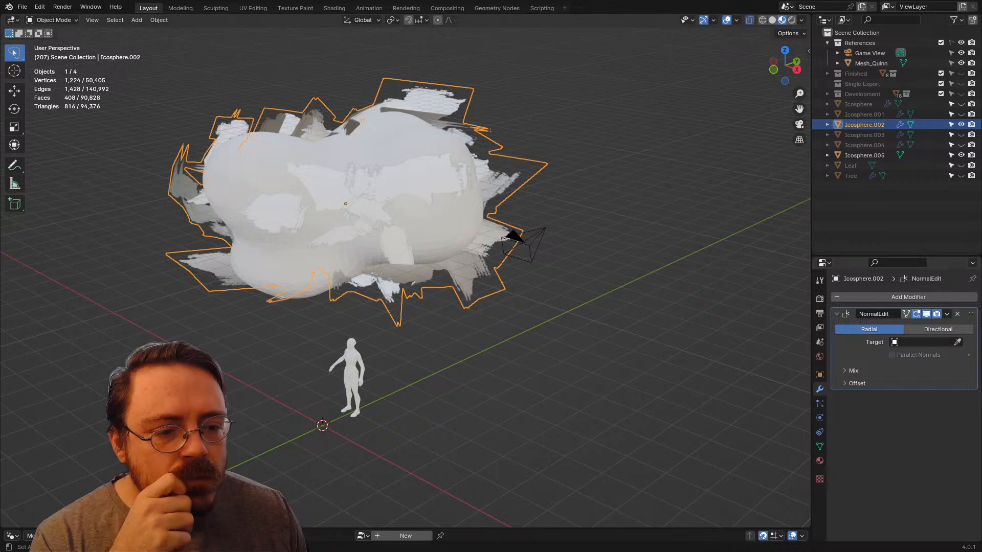
left_click(867, 155)
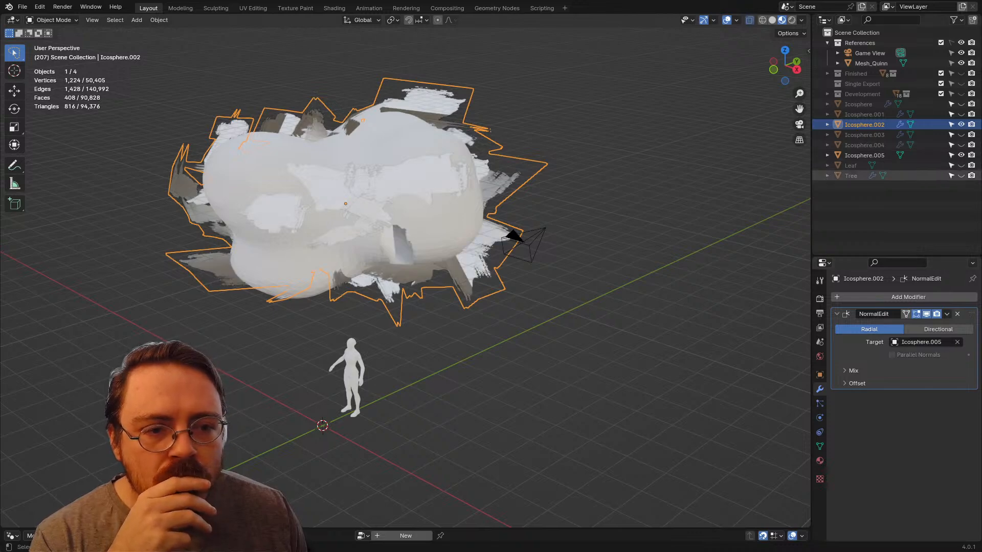
Step: Compare the Radial and Directional modes of the Normal Edit modifier on the canopy, and remove the modifier
middle_click_drag(563, 255, 534, 231)
left_click(933, 329)
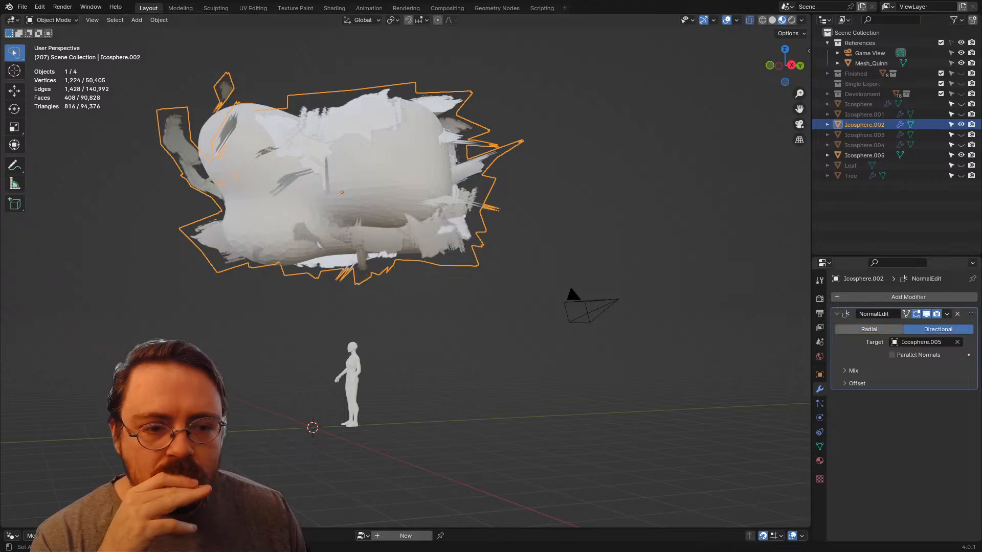
left_click(874, 330)
left_click(933, 329)
middle_click_drag(588, 230, 633, 256)
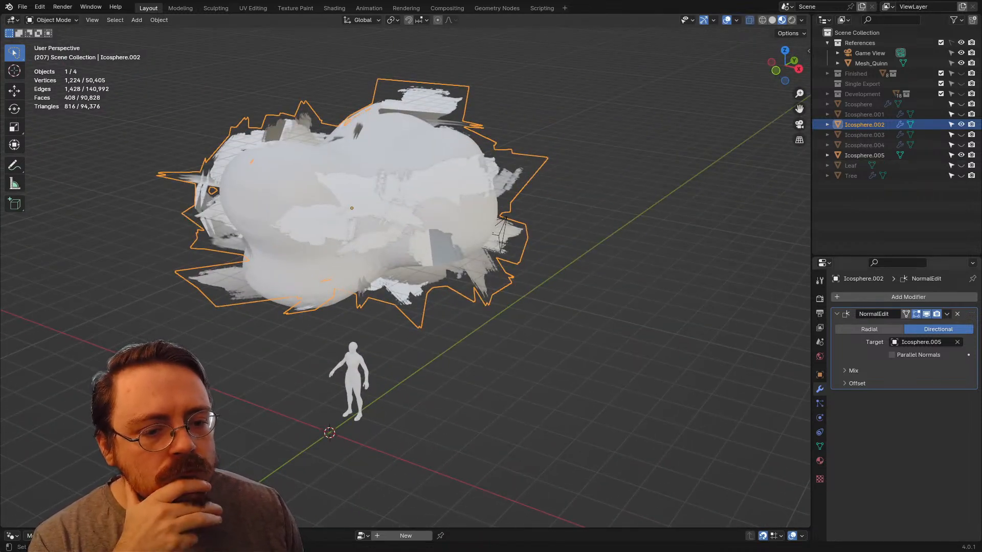
left_click(853, 370)
left_click(852, 371)
left_click(853, 371)
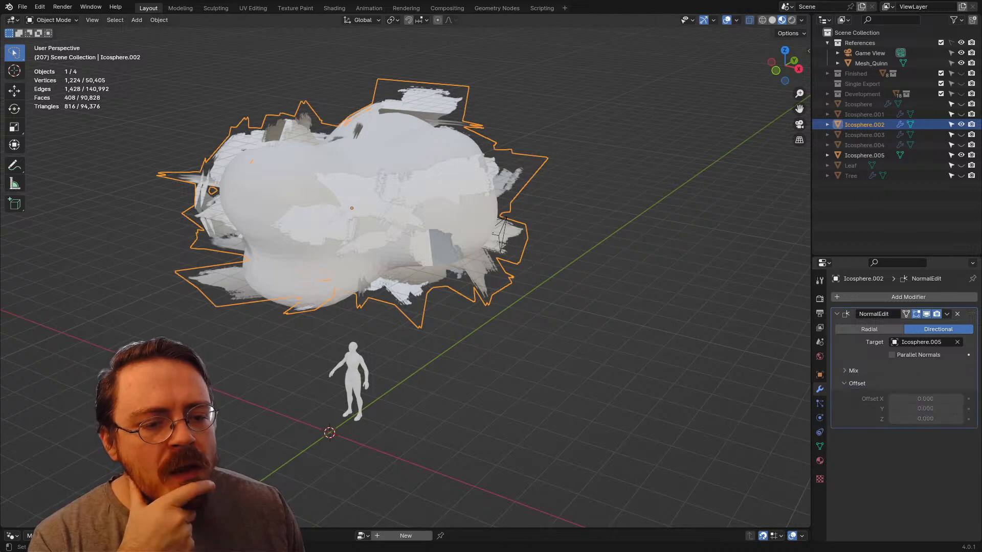
left_click(853, 371)
left_click(957, 314)
Step: Add a Data Transfer modifier to Icosphere.002 with Icosphere.005 as its source
left_click(917, 297)
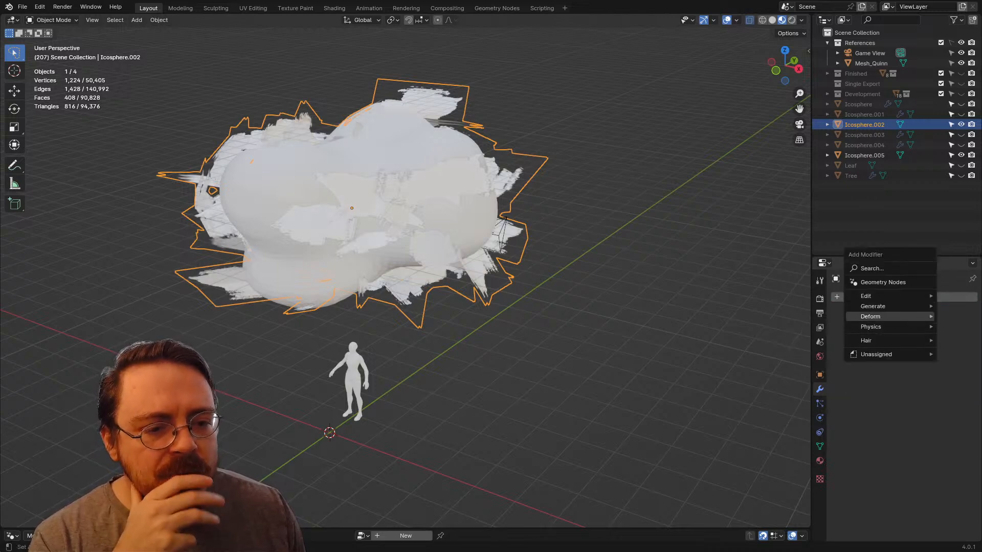
mouse_move(912, 296)
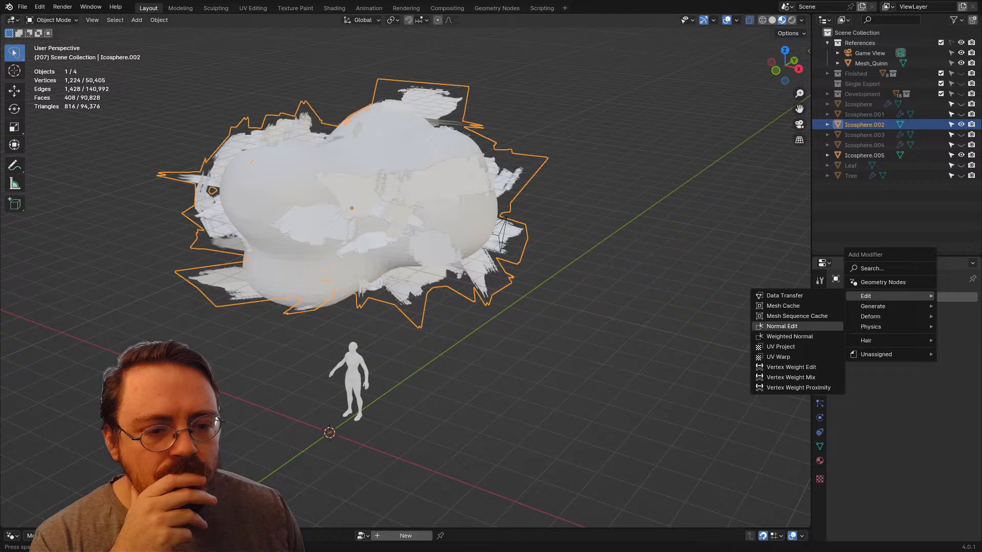
left_click(785, 296)
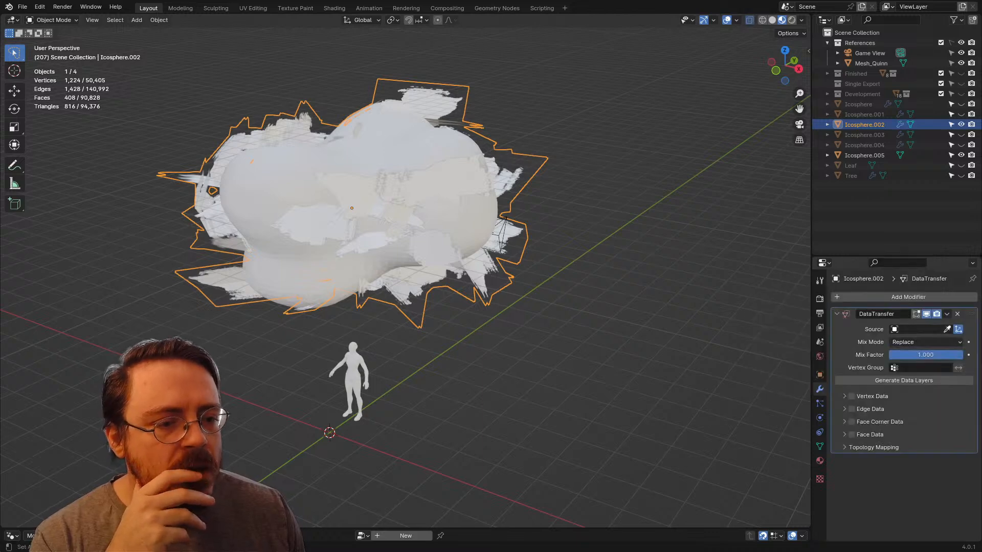
left_click(946, 329)
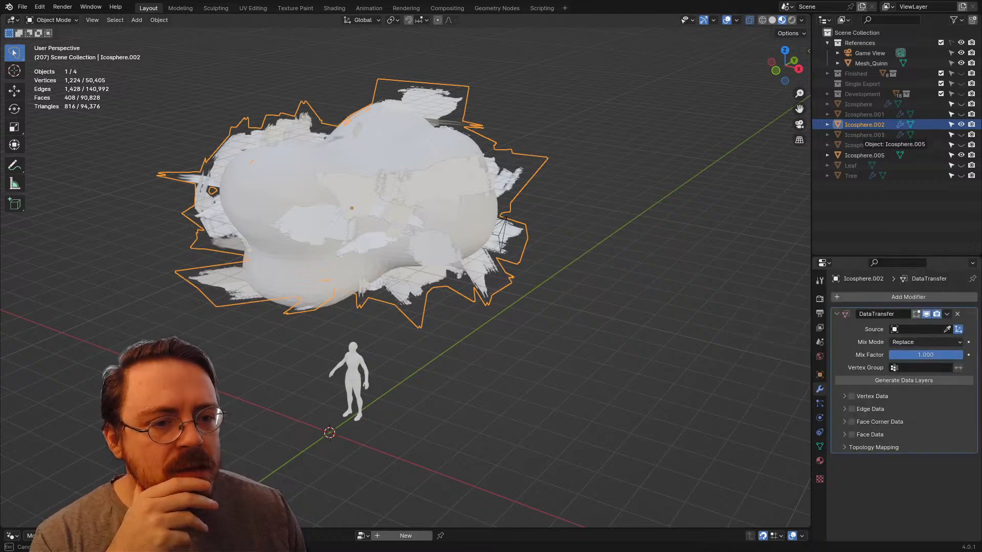
left_click(864, 145)
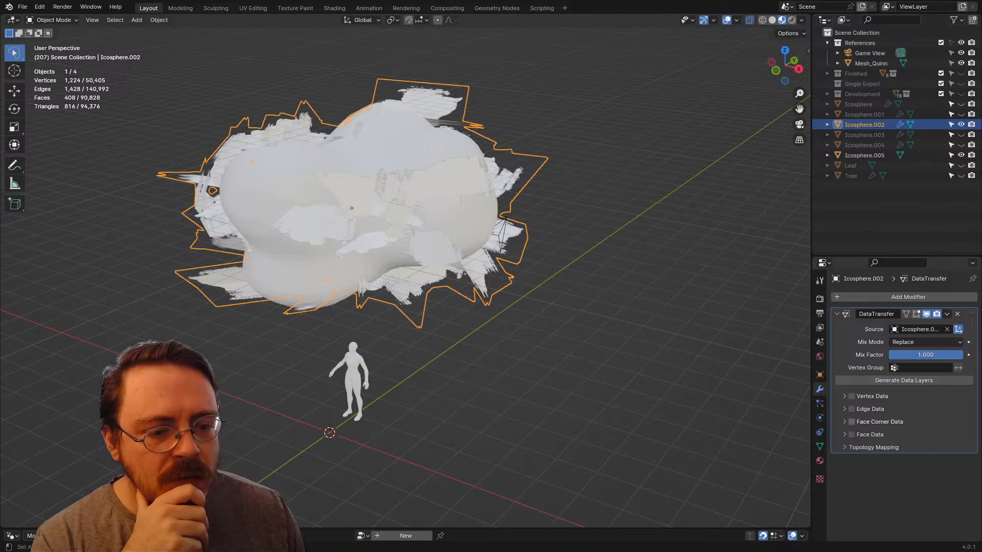
Step: Enable Face Corner Data with Custom Normals in the Data Transfer modifier
left_click(844, 422)
left_click(851, 421)
left_click(856, 437)
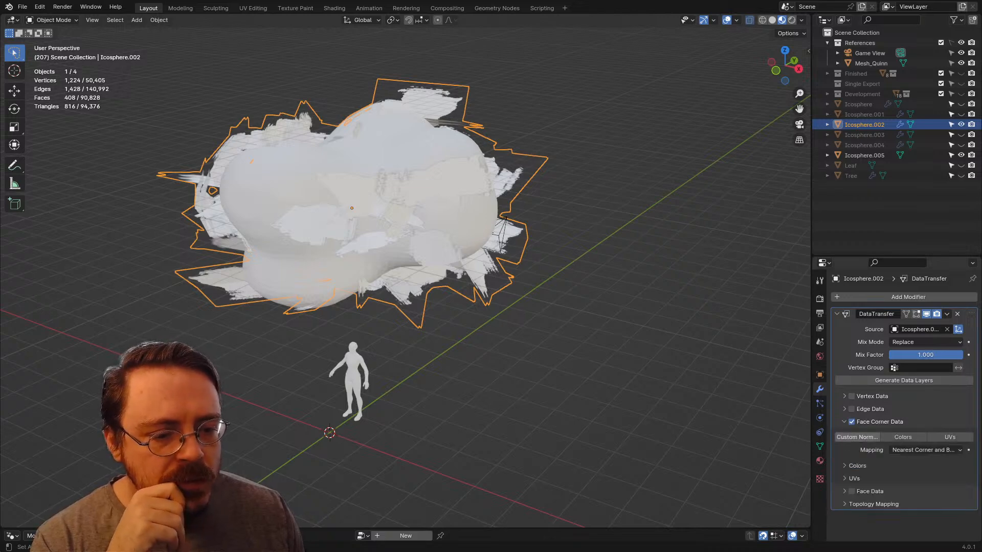
left_click(926, 449)
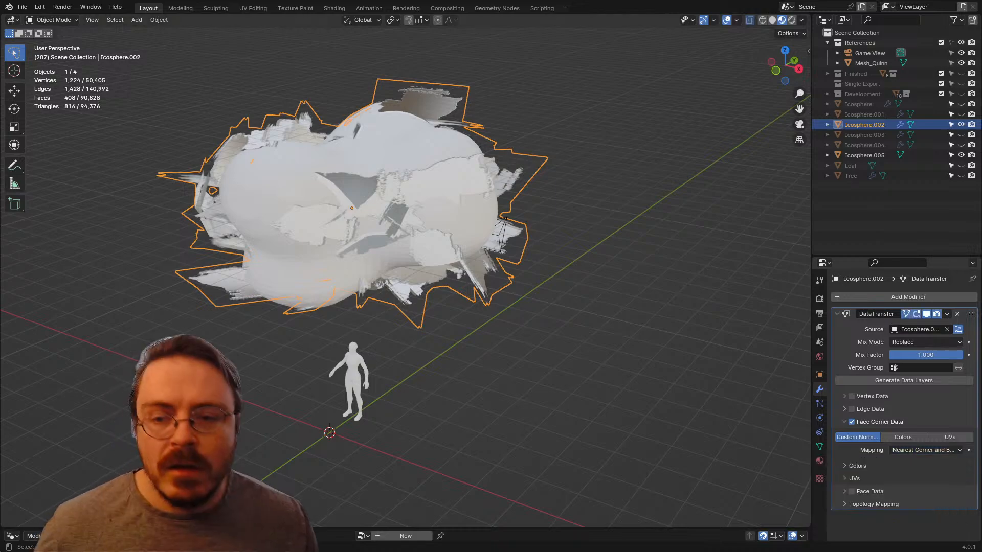
Step: Enter Edit Mode on Icosphere.002 and try the Topology mapping before restoring Nearest Corner and Best Matching Normal
key("Tab")
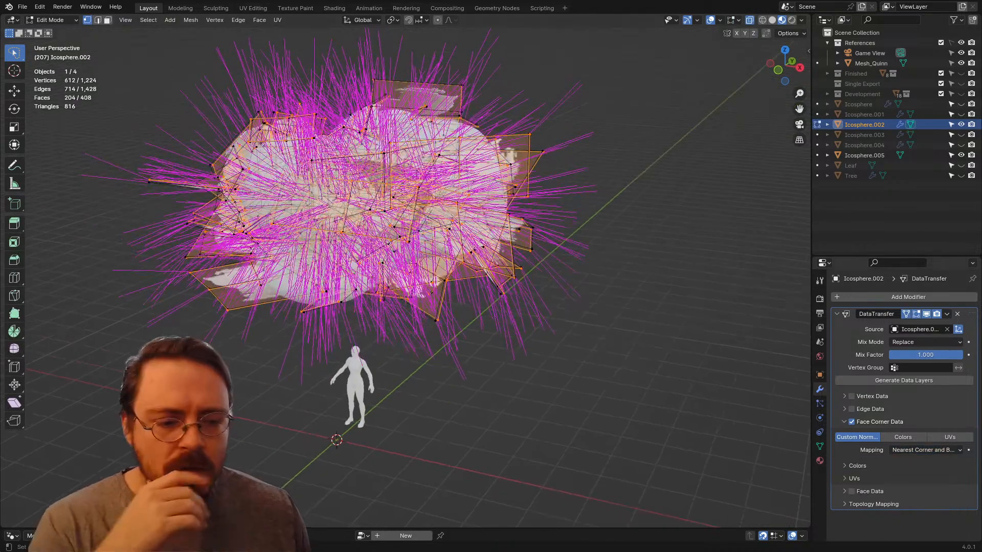
left_click(926, 450)
left_click(915, 463)
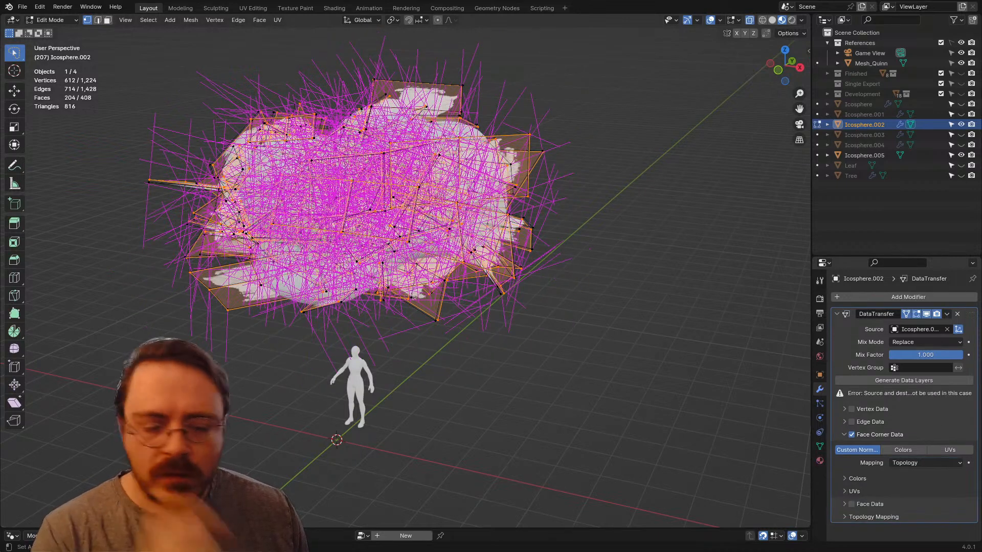
left_click(925, 462)
left_click(867, 486)
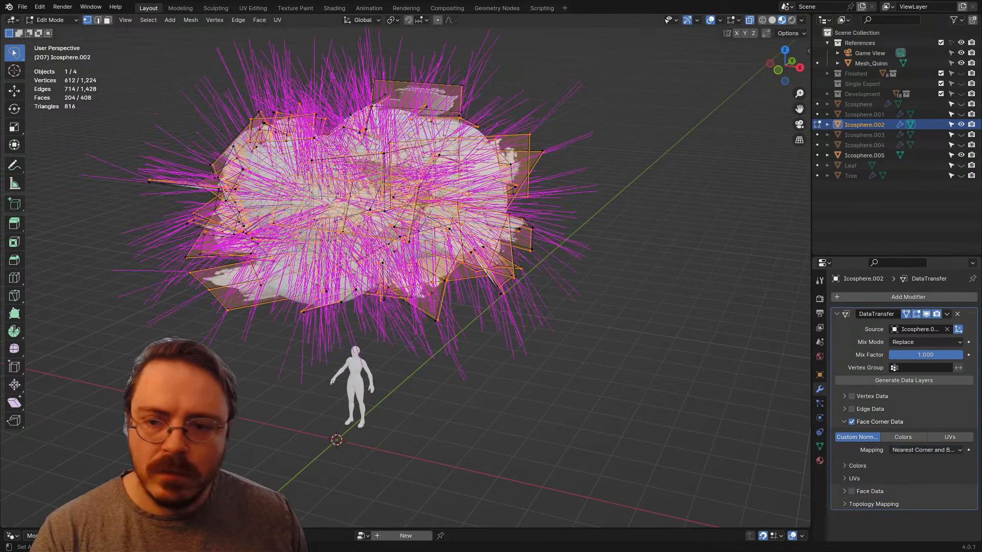
Step: Try the Best Matching Face Normal, Nearest Corner of Nearest Face and Nearest Face Interpolated mappings, and end on Projected Face Interpolated
left_click(923, 450)
left_click(923, 484)
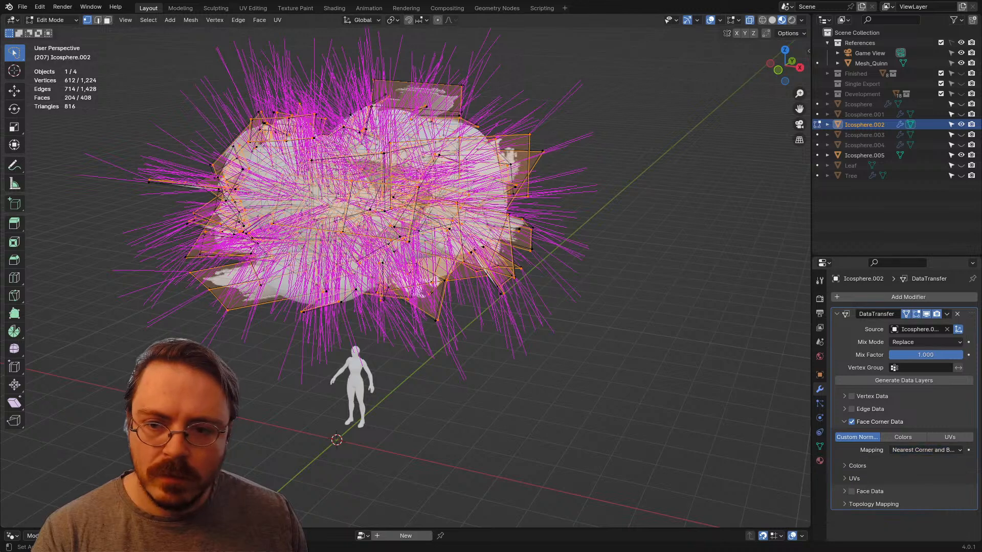
left_click(925, 450)
left_click(922, 495)
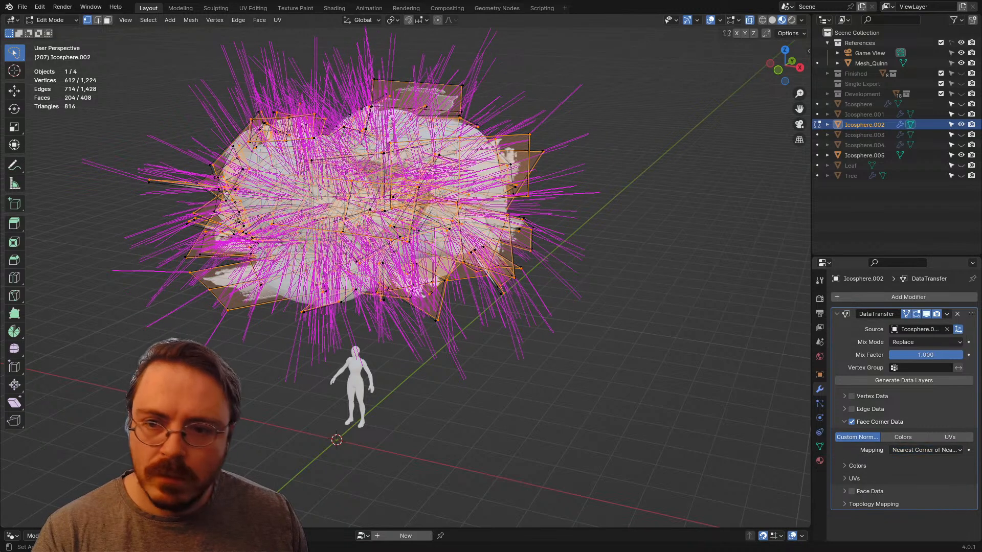
left_click(924, 450)
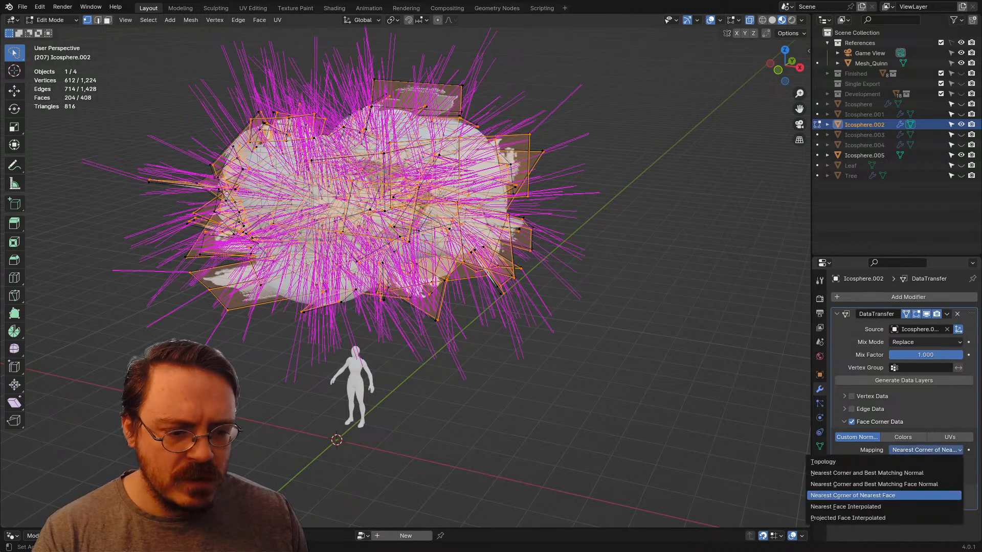
left_click(879, 506)
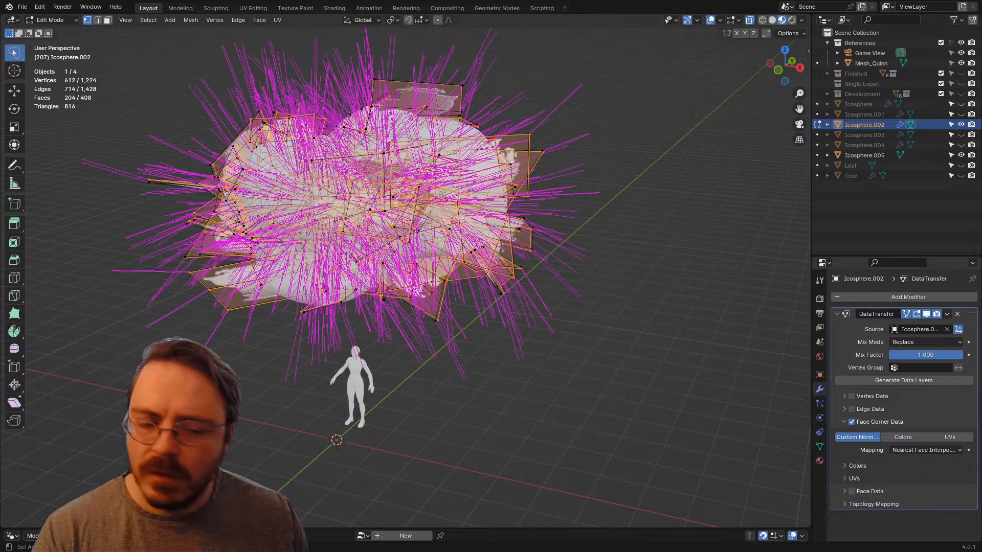
left_click(924, 450)
left_click(879, 518)
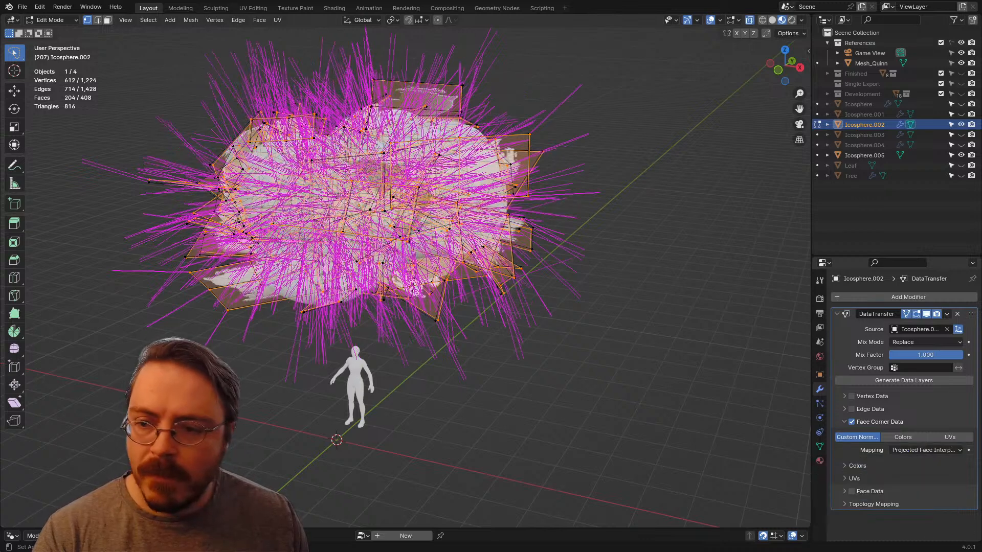
Step: Try the Nearest Face Interpolated mapping for the transferred custom normals, then switch back to Projected Face Interpolated
left_click(924, 450)
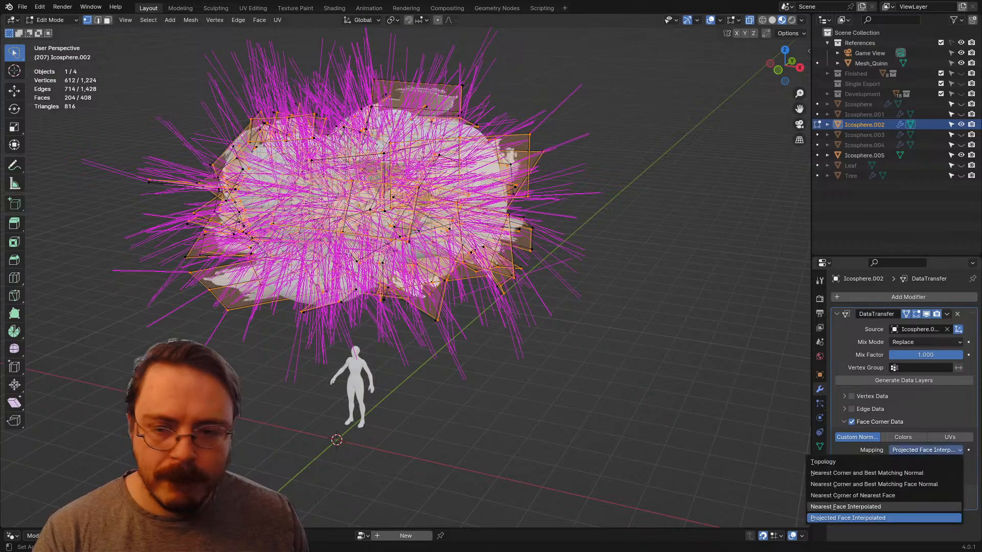
left_click(864, 507)
middle_click_drag(409, 230, 434, 254)
left_click(926, 449)
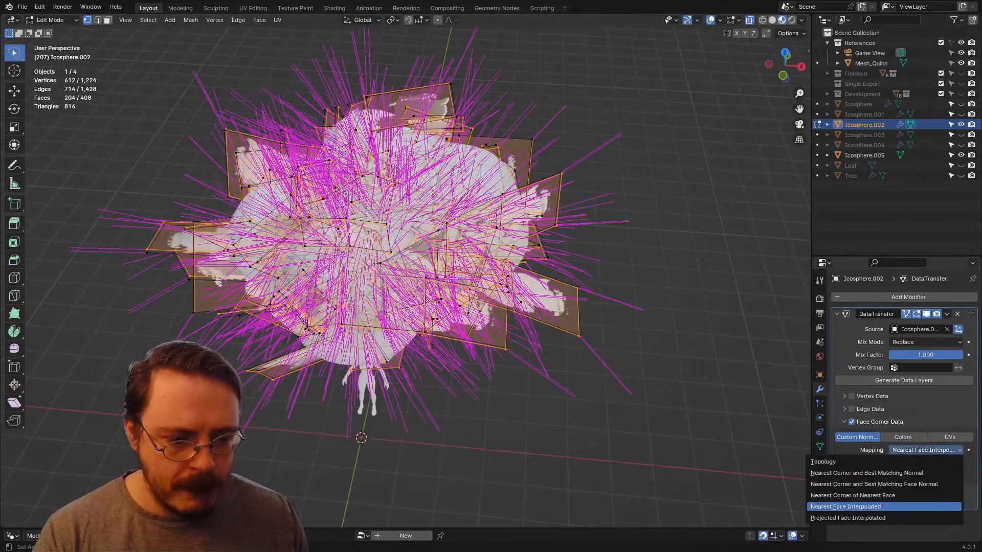
left_click(869, 517)
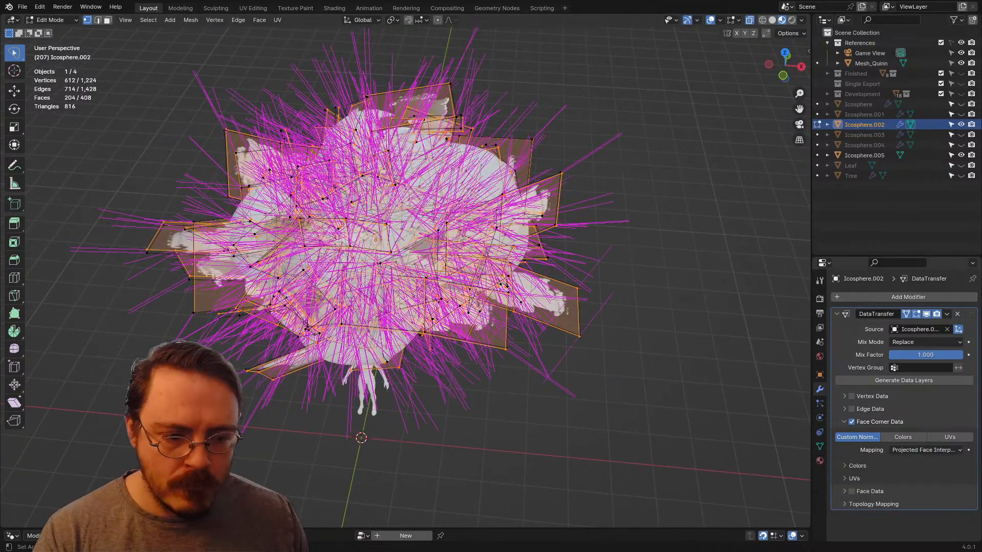
Step: Set the Data Transfer mapping of the face corner normals to Nearest Corner of Nearest Face and inspect the canopy's normals
left_click(926, 450)
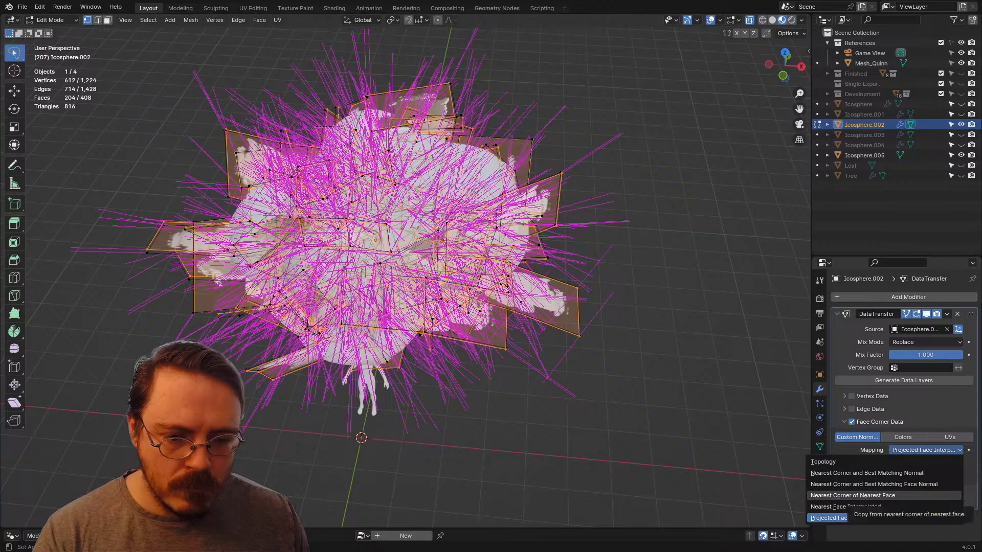
left_click(852, 496)
left_click(926, 449)
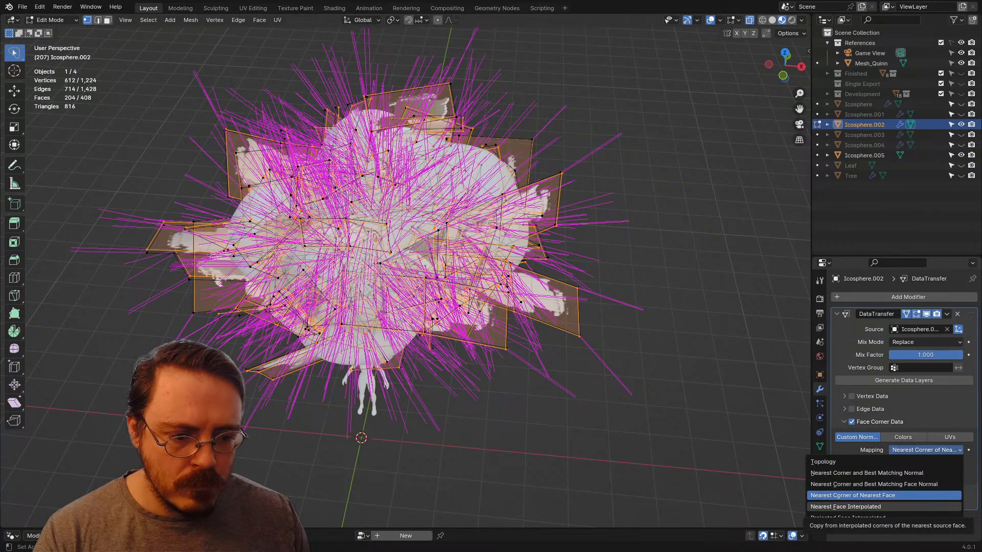
left_click(852, 495)
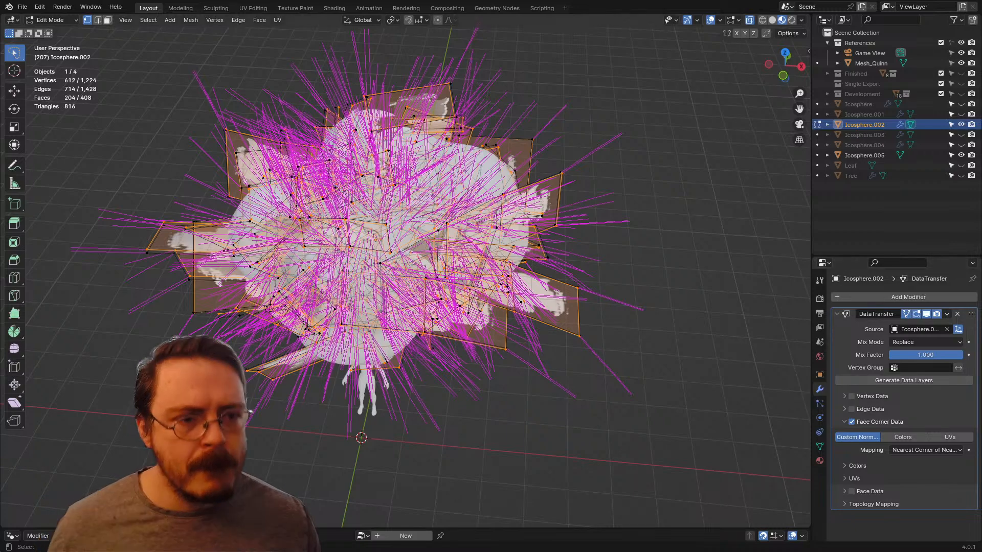
middle_click_drag(409, 255, 418, 229)
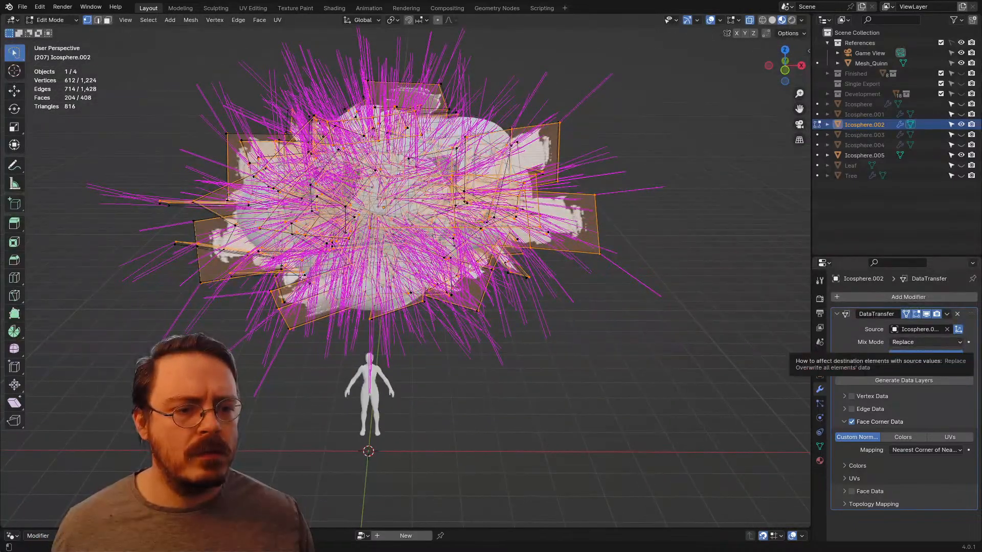
Step: Return to Object Mode, apply the Data Transfer modifier on Icosphere.002 and reselect that object alone
key("ctrl+Tab")
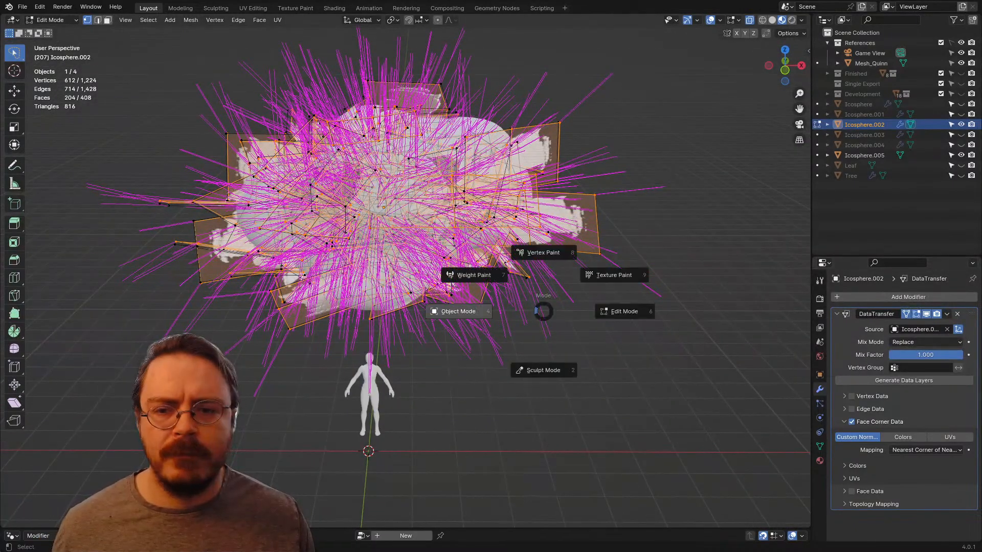
left_click(453, 312)
key("ctrl+a")
middle_click_drag(409, 230, 413, 295, "shift")
left_click(864, 135)
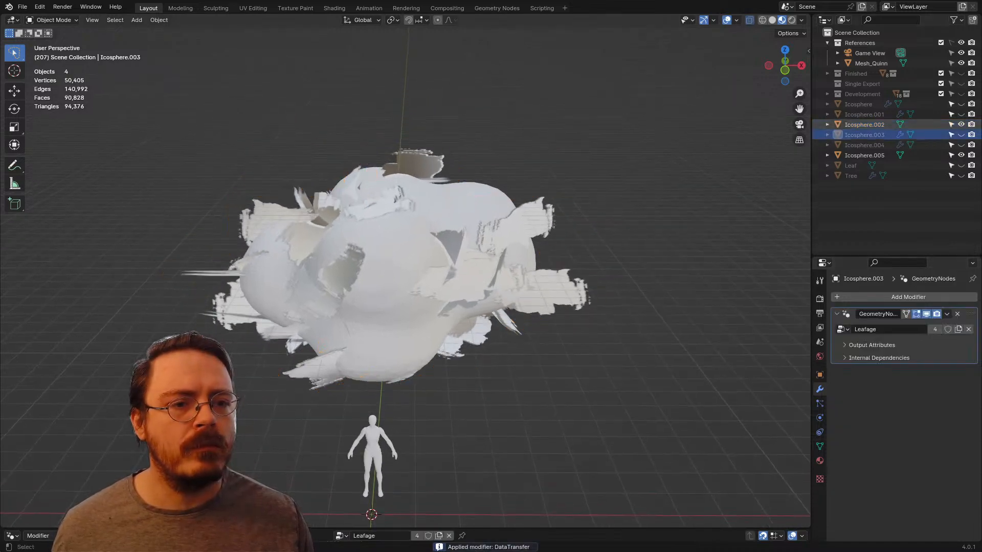
left_click(864, 124)
Step: Export Icosphere.002 in FBX format as SingleExportTester.fbx
left_click(23, 6)
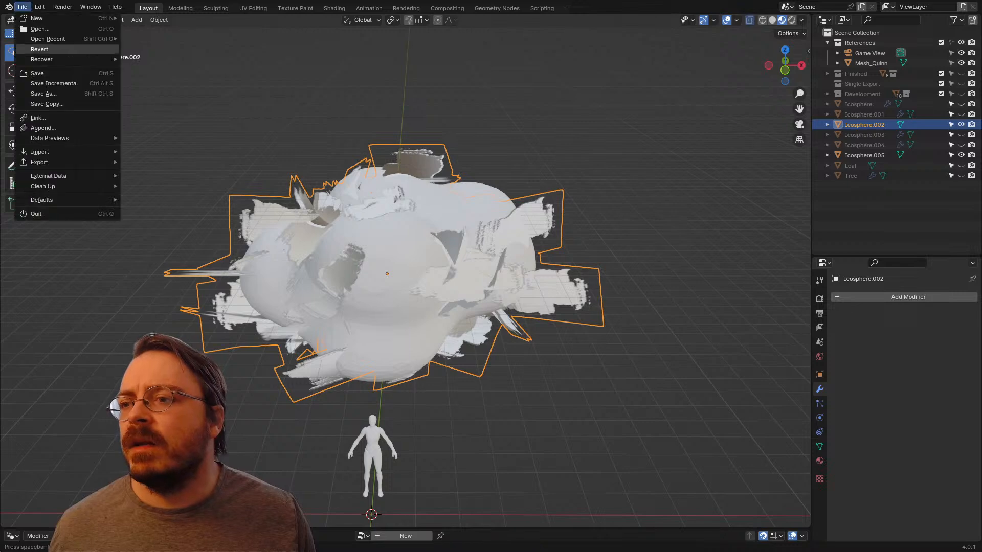
mouse_move(40, 162)
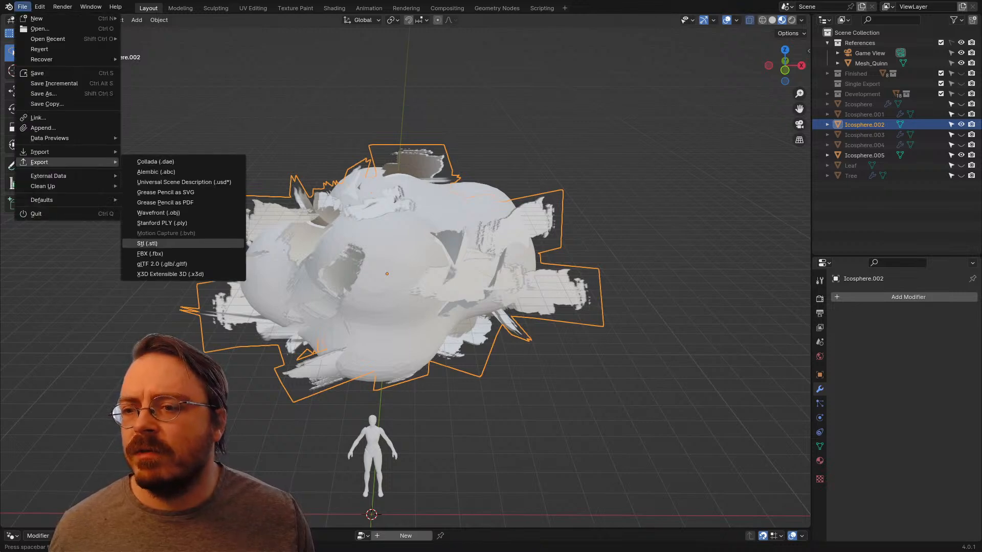
left_click(150, 253)
left_click(766, 448)
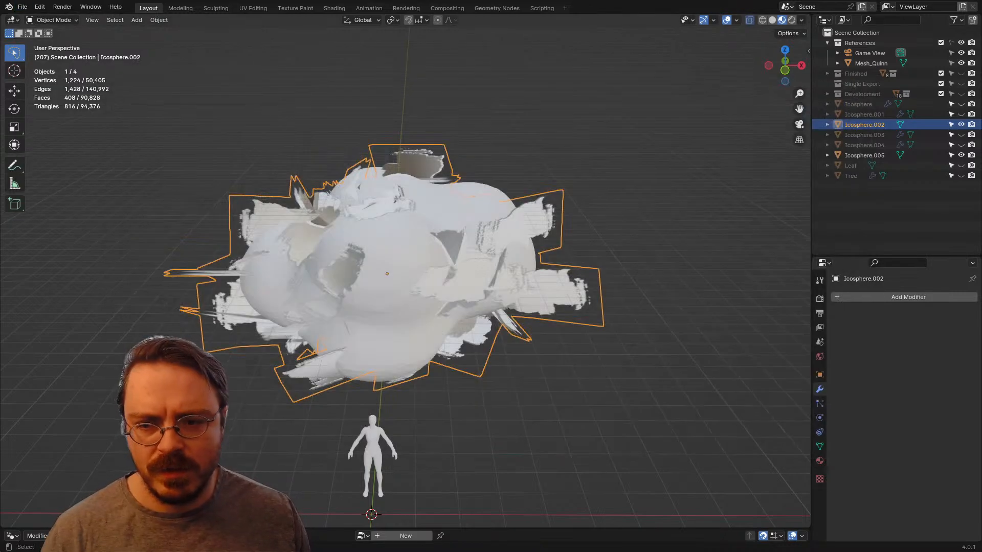
Step: Switch to Unreal Engine and reimport the SingleExportTester static mesh from the ERMAC folder
key("alt+Tab")
key("ctrl+space")
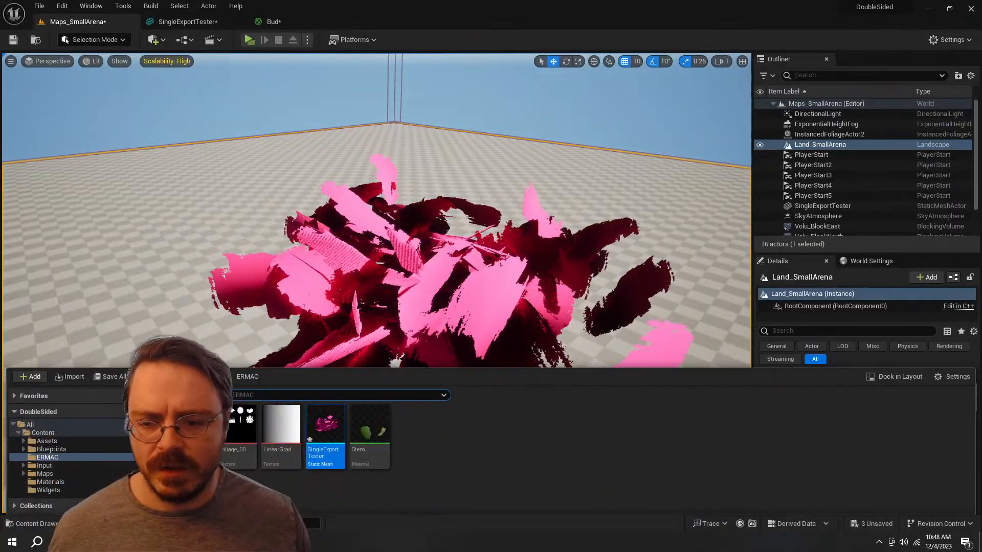
right_click(328, 430)
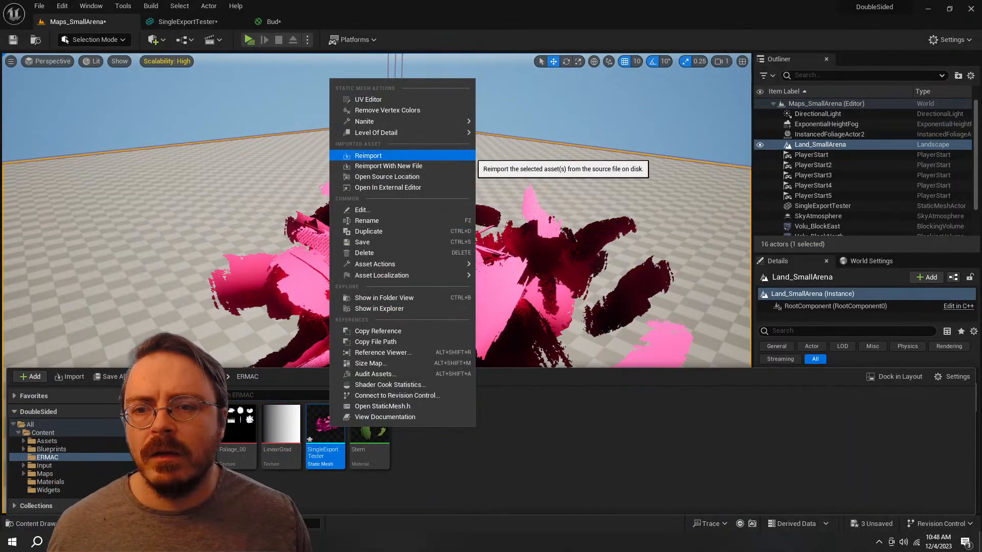
left_click(368, 156)
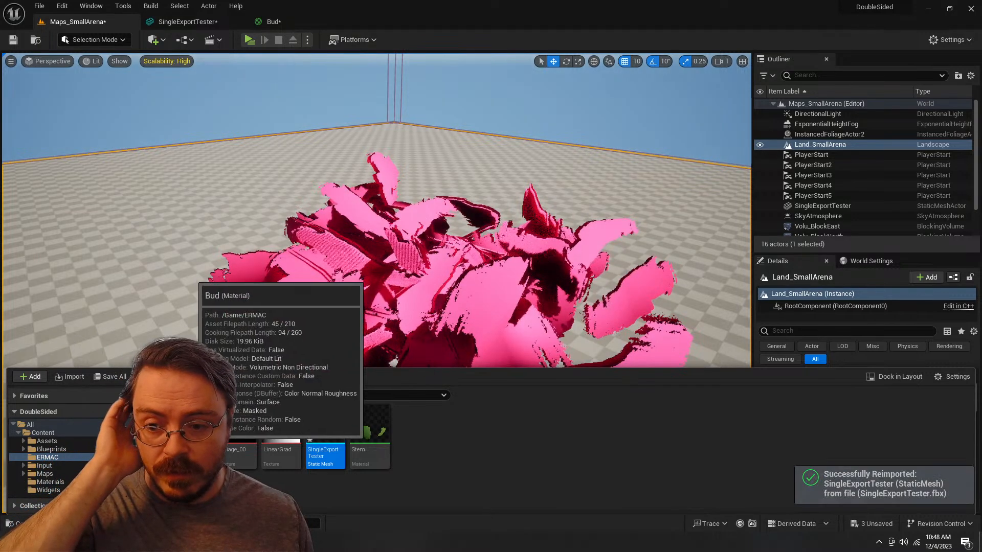
Step: Open the Bud material, return to the Maps_SmallArena level and examine the reimported foliage from the side and above
double_click(194, 439)
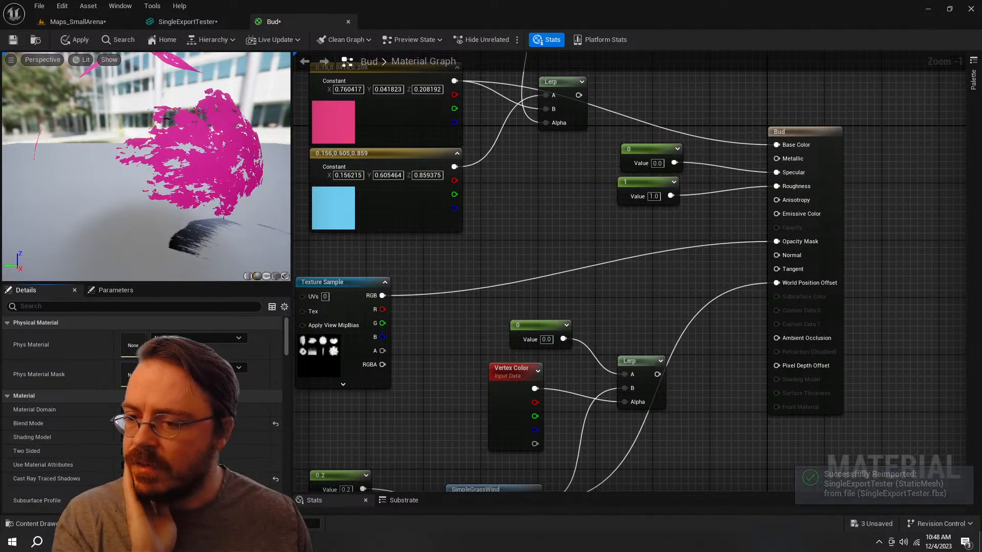
left_click(110, 22)
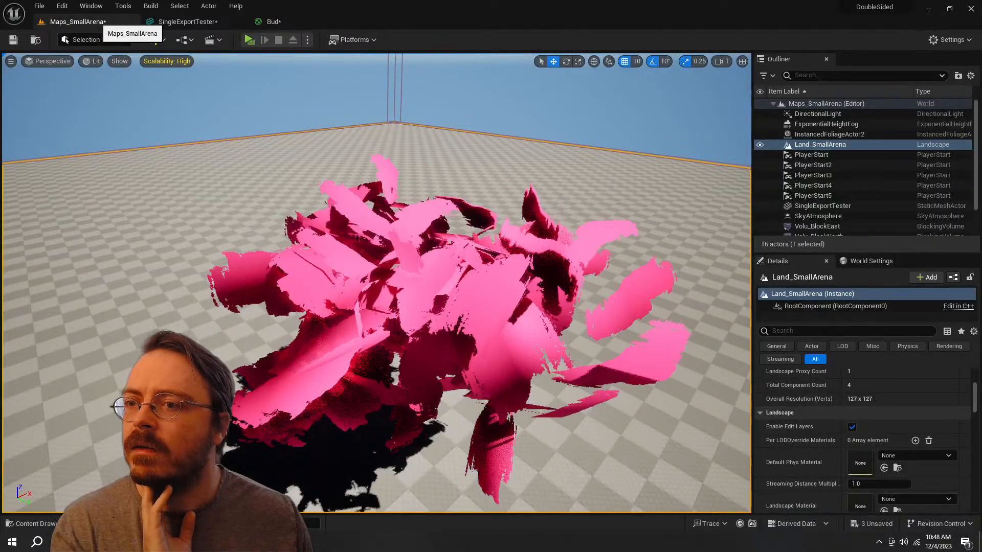
right_click_drag(378, 287, 506, 240)
right_click_drag(378, 287, 409, 210)
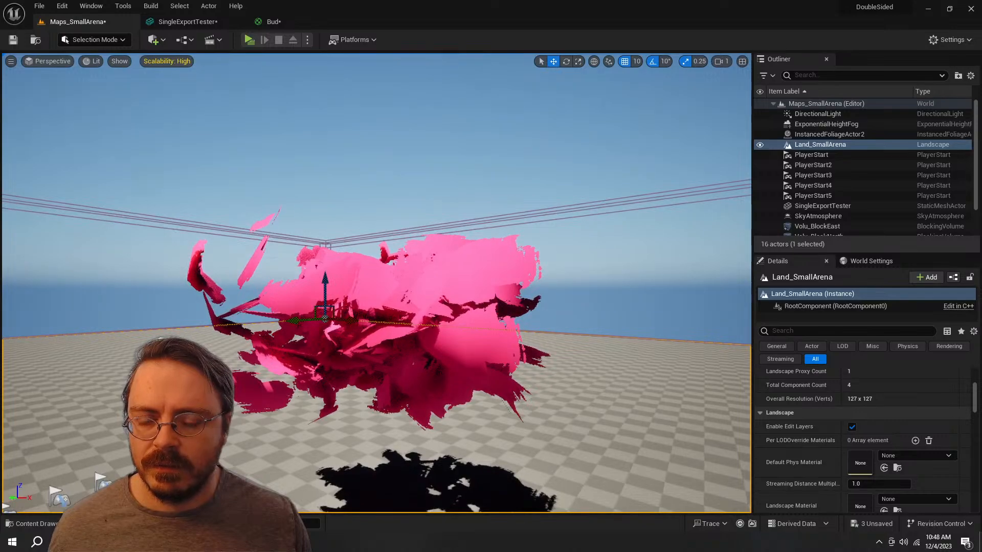
right_click_drag(378, 286, 382, 306)
Step: Rotate the DirectionalLight back and forth to test how the foliage shades under different light directions
left_click(825, 114)
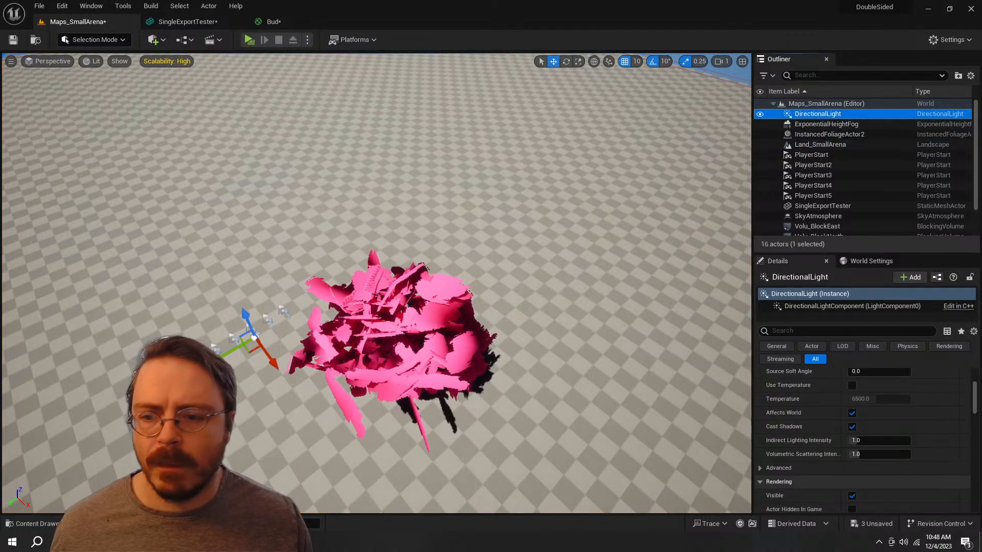
mouse_move(219, 317)
left_mouse_down()
mouse_move(294, 293)
mouse_move(308, 314)
left_mouse_up()
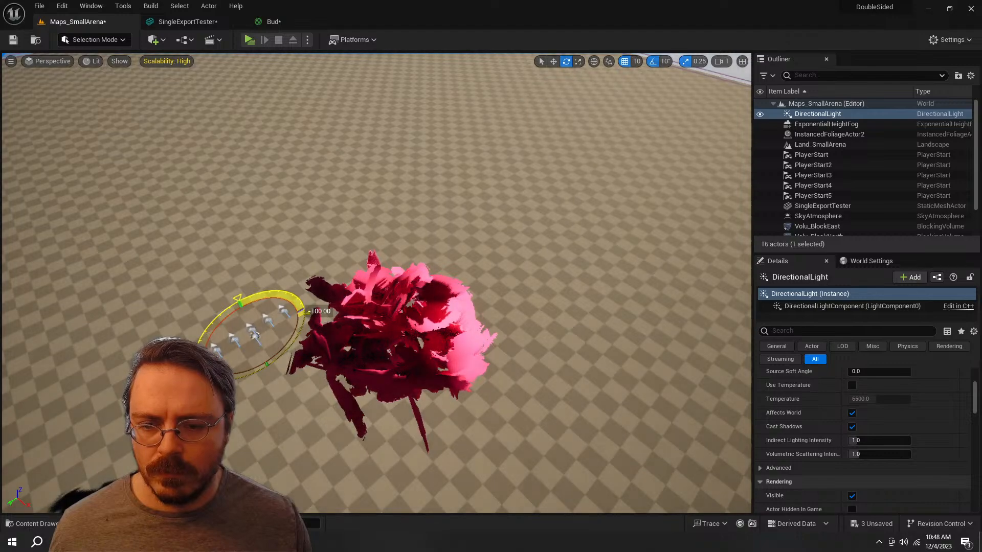
right_click_drag(308, 314, 291, 314)
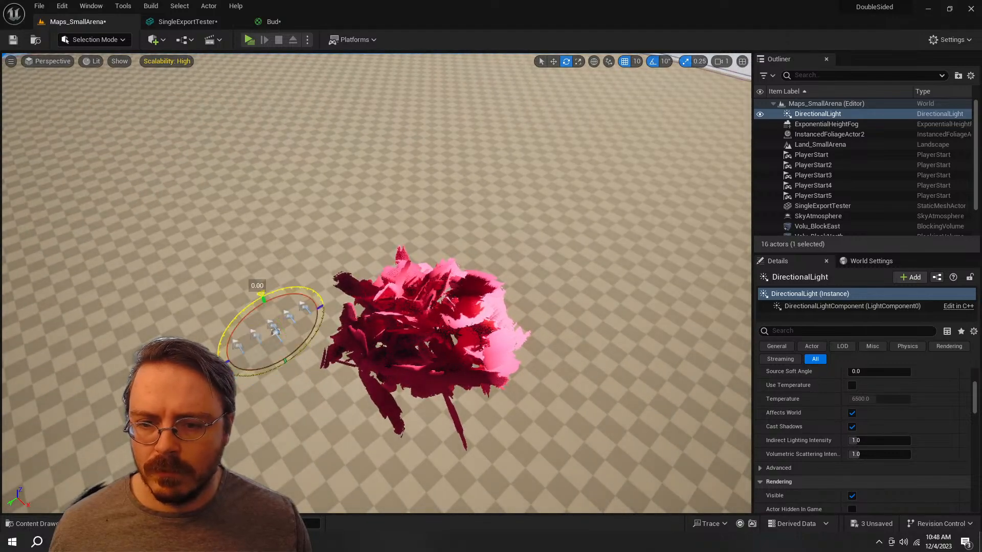
left_click_drag(261, 295, 236, 373)
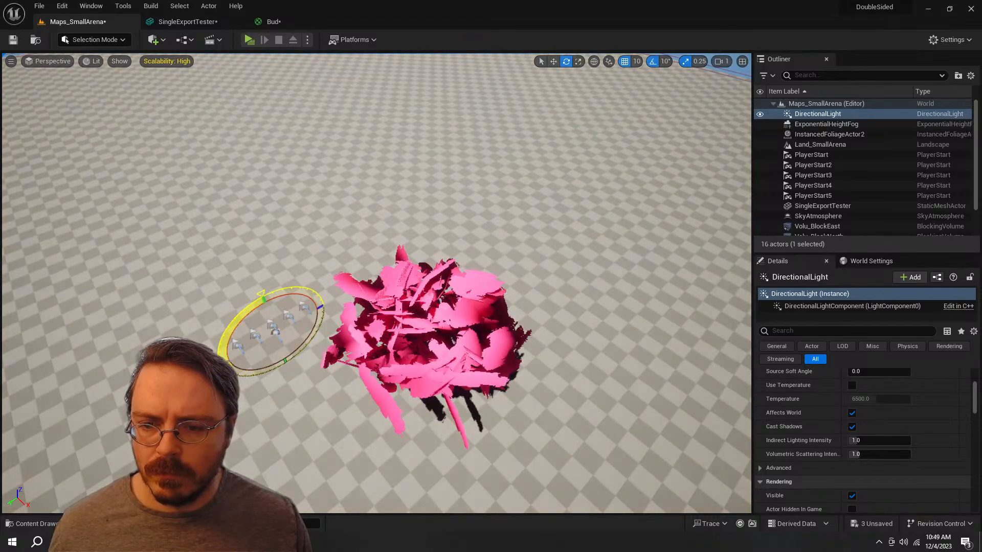
Step: Examine the foliage's shading up close from several angles, then check the SingleExportTester mesh and the Bud material
right_click_drag(327, 287, 634, 302)
mouse_move(356, 357)
left_mouse_down()
mouse_move(374, 343)
mouse_move(310, 390)
mouse_move(357, 356)
left_mouse_up()
right_click_drag(357, 355, 555, 363)
key("w")
key("w")
key("s")
key("w")
key("s")
key("w")
key("s")
key("w")
key("a")
key("e")
key("a")
key("s")
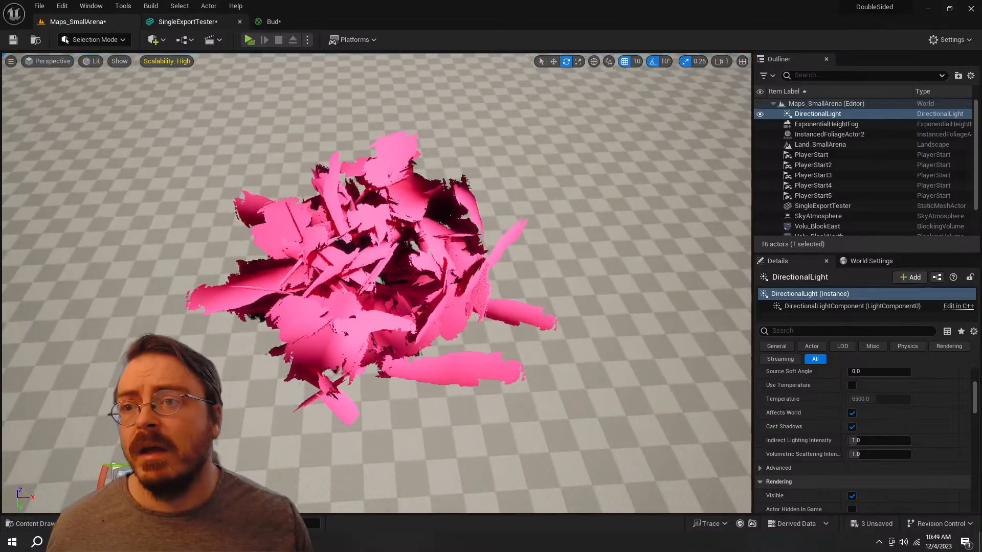
left_click(196, 22)
left_click(273, 22)
Step: Switch to Blender, set the Data Transfer mapping to Nearest Corner and Best Matching Normal, and check it in Edit Mode
key("alt+Tab")
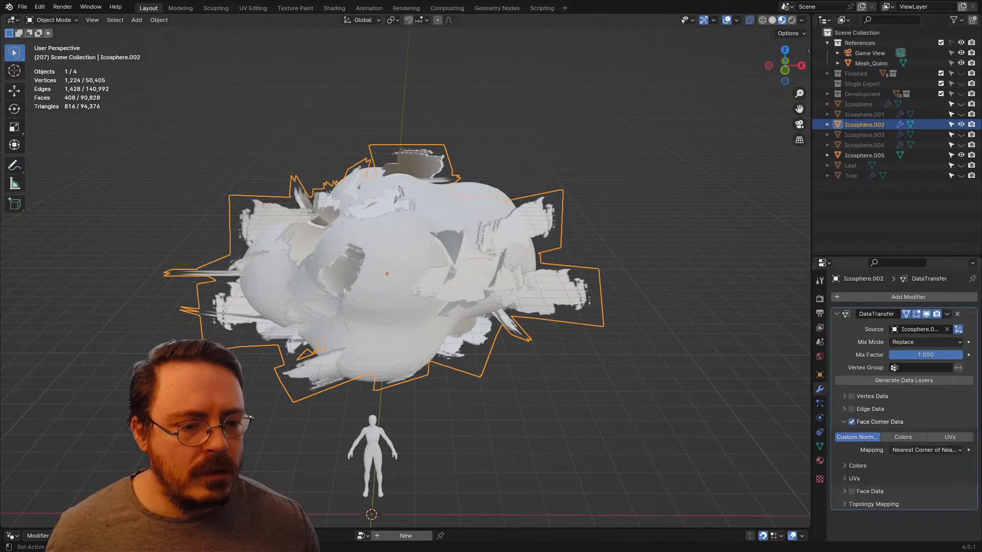
left_click(925, 450)
left_click(921, 474)
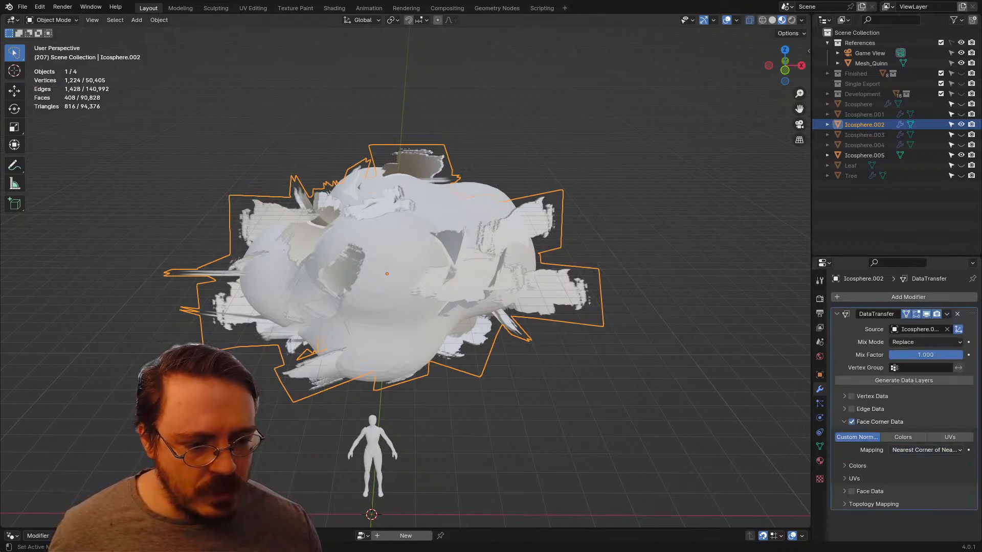
key("Tab")
key("Tab")
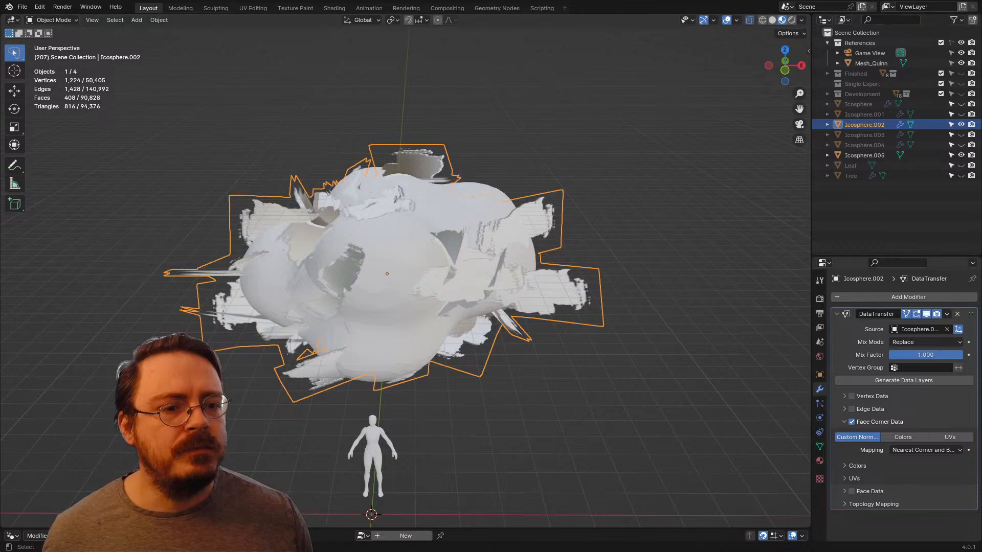
Step: Undo the normal modifier experiments on Icosphere.002 back to its unapplied Leafage geometry nodes, with the canopy objects hidden
key("ctrl+z")
key("ctrl+z")
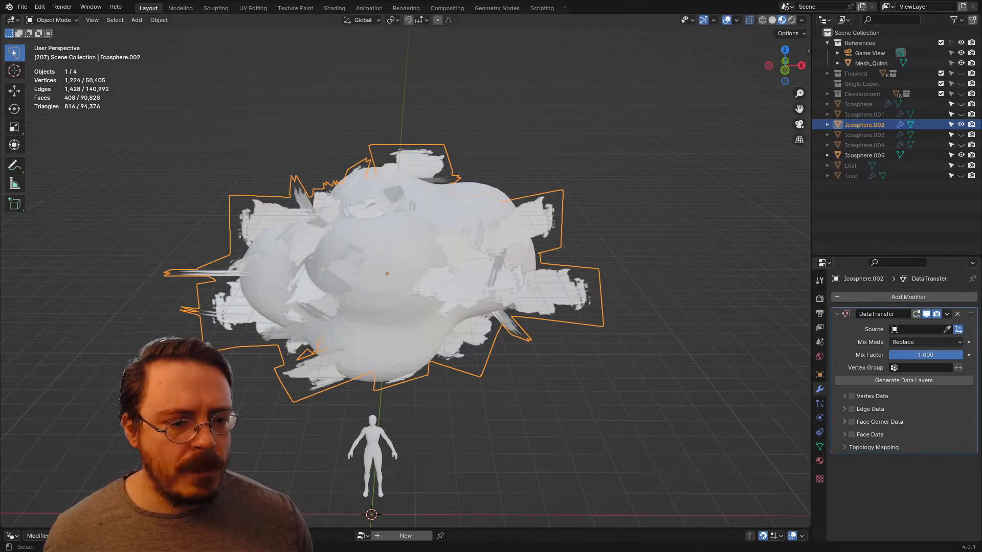
key("ctrl+z")
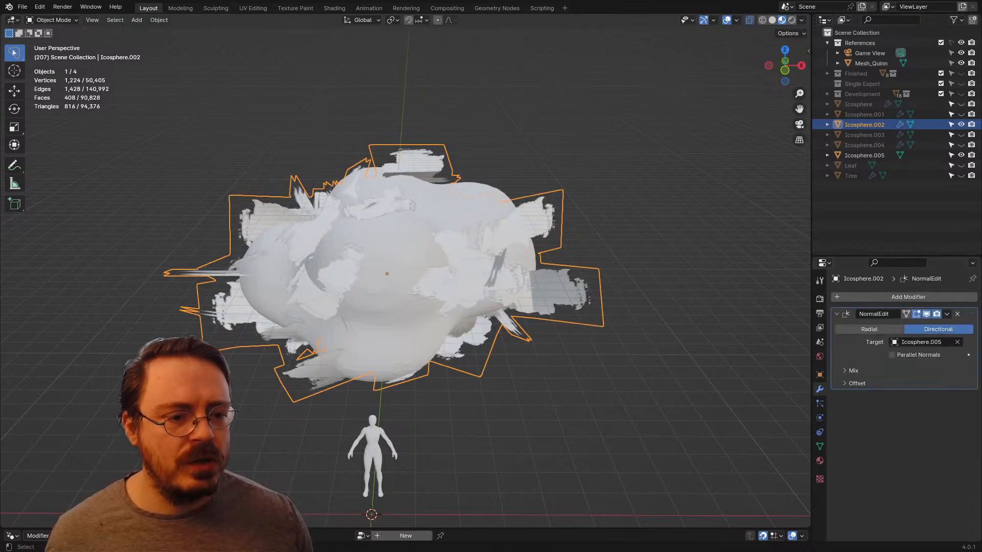
key("ctrl+z")
key("ctrl+z")
key("ctrl+z")
key("ctrl+z")
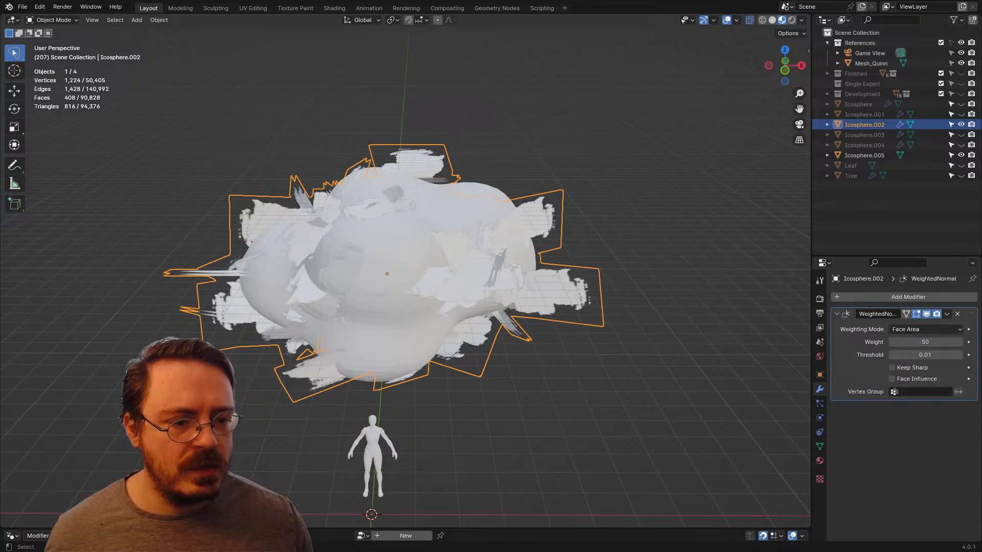
key("ctrl+z")
key("ctrl+z")
key("ctrl+z")
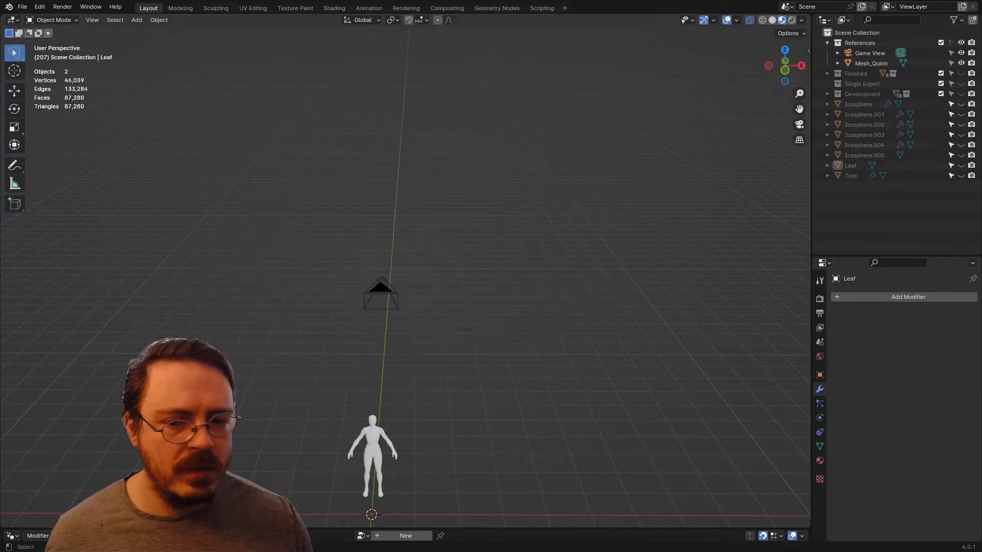
key("ctrl+shift+z")
key("ctrl+shift+z")
key("ctrl+shift+z")
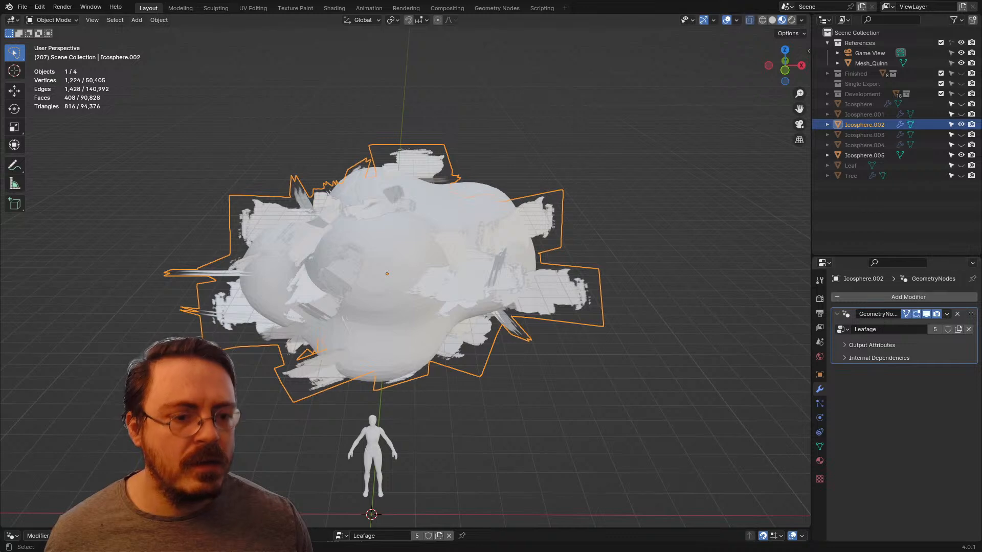
key("ctrl+z")
key("ctrl+z")
key("ctrl+z")
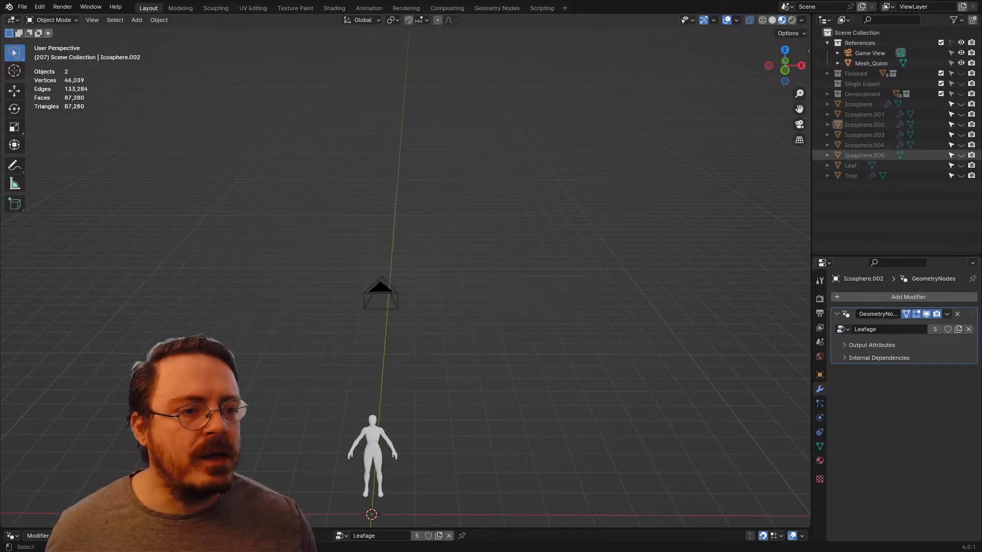
Step: Show the Tree object, inspect its trunk and branches, and hide it again
left_click(960, 175)
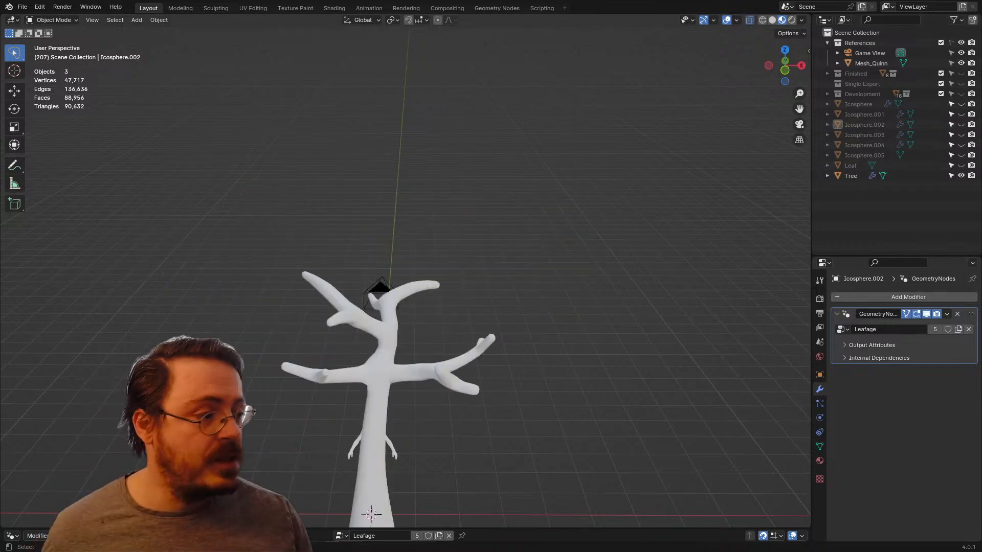
scroll(460, 286, "up", 2)
middle_click_drag(491, 266, 454, 284)
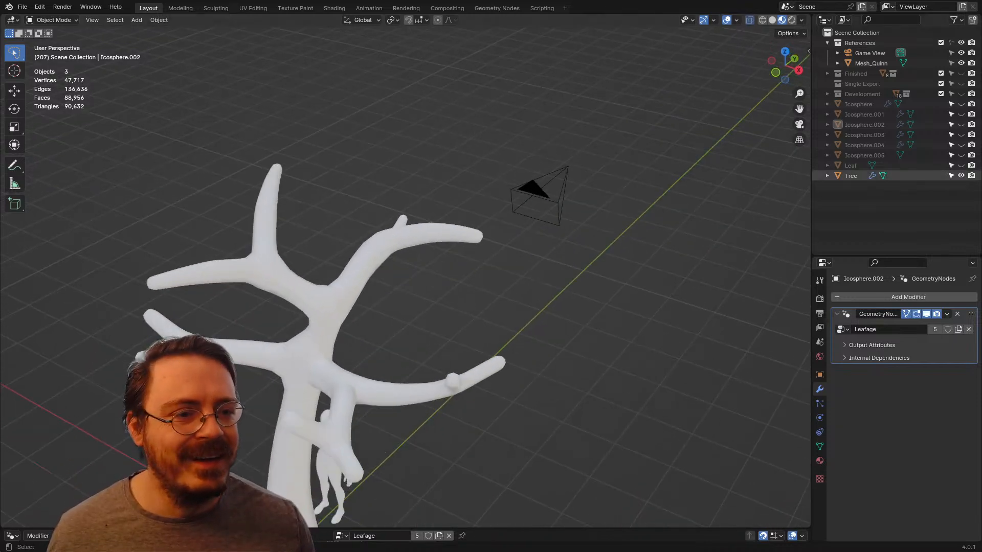
left_click(960, 176)
Step: Show the Leaf object, select it and enter Edit Mode to view its double-sided faces and normals
left_click(961, 165)
middle_click_drag(460, 332, 479, 219, "shift")
left_click(327, 422)
key("Tab")
middle_click_drag(327, 422, 383, 356, "shift")
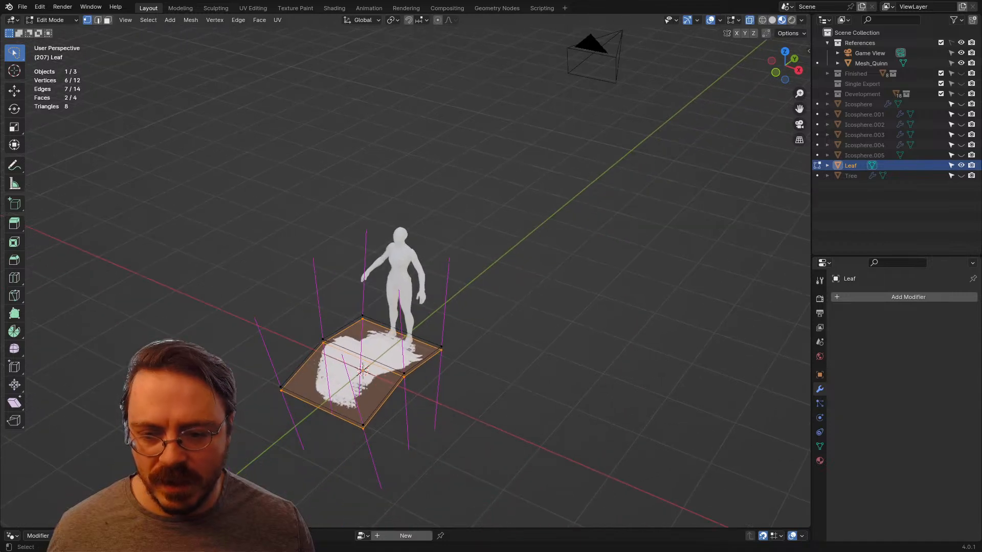
Step: Examine the Leaf mesh from above and in perspective, and check its mesh data properties including the Normals settings
key("KP_7")
left_click(819, 446)
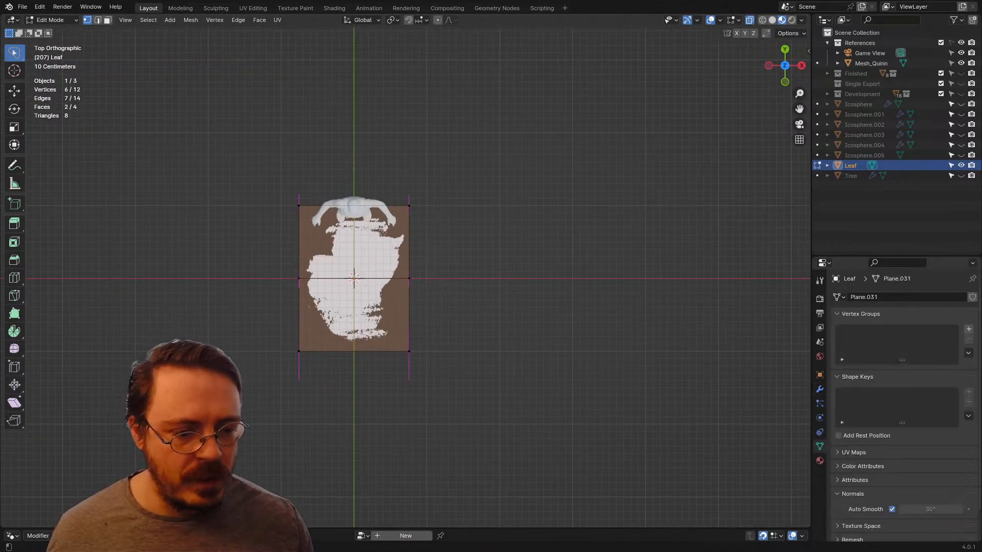
scroll(900, 409, "down", 2)
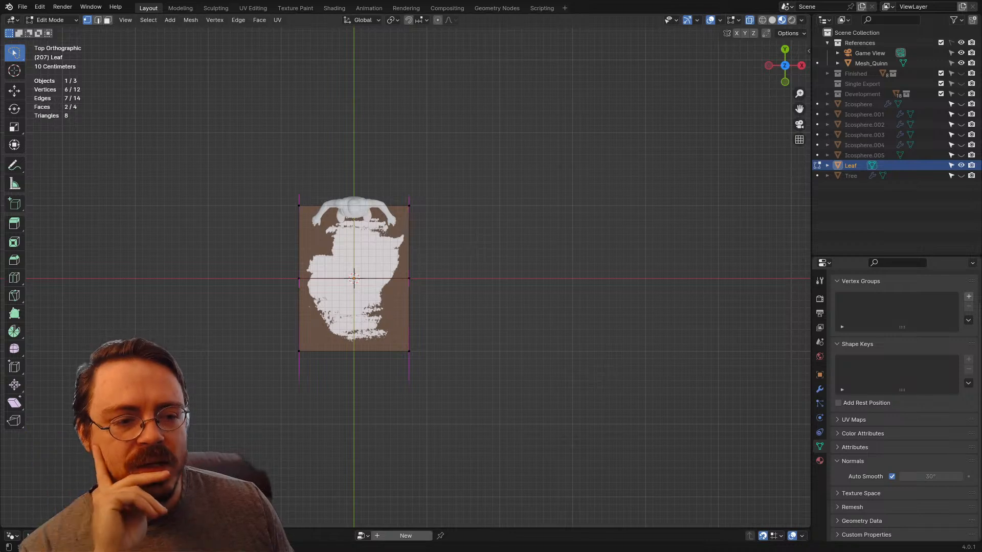
scroll(902, 403, "up", 2)
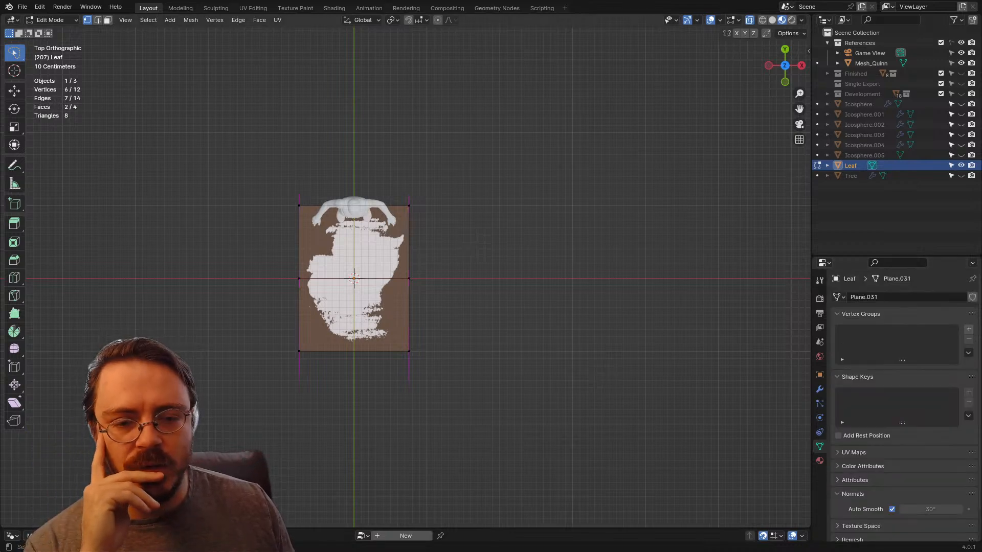
middle_click_drag(460, 307, 381, 243)
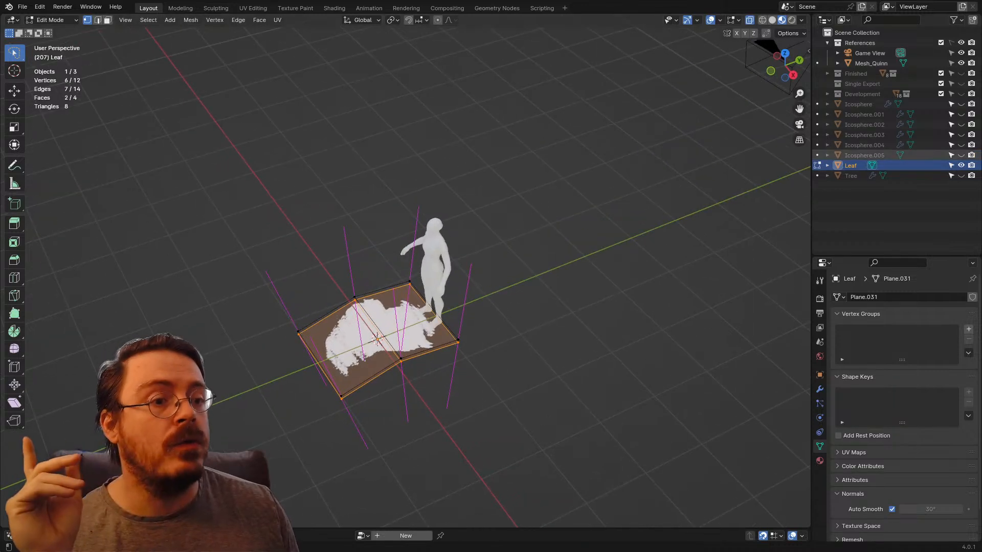
Step: Hide the Leaf, show and select Icosphere.002 in Object Mode, and apply its Leafage geometry nodes modifier
left_click(961, 165)
left_click(960, 124)
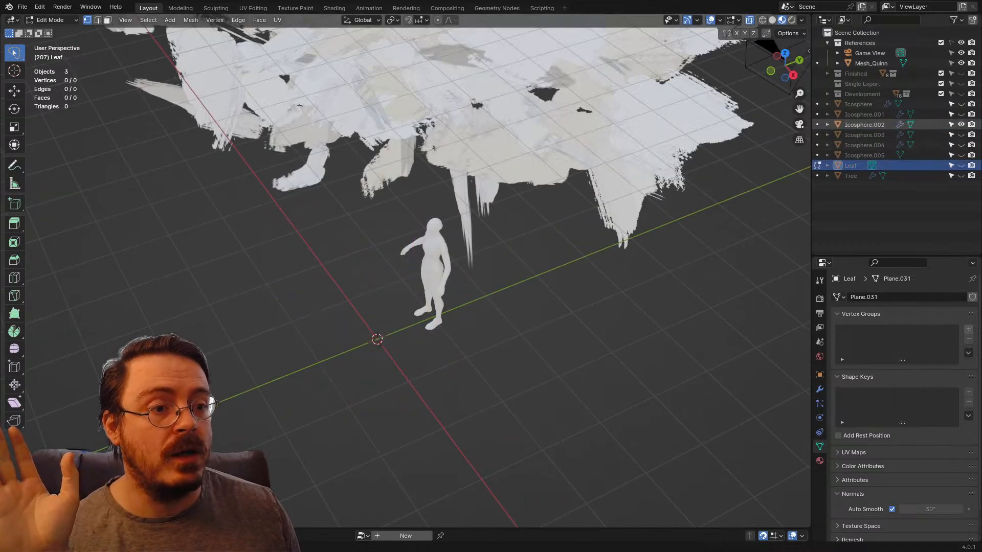
middle_click_drag(460, 256, 455, 342)
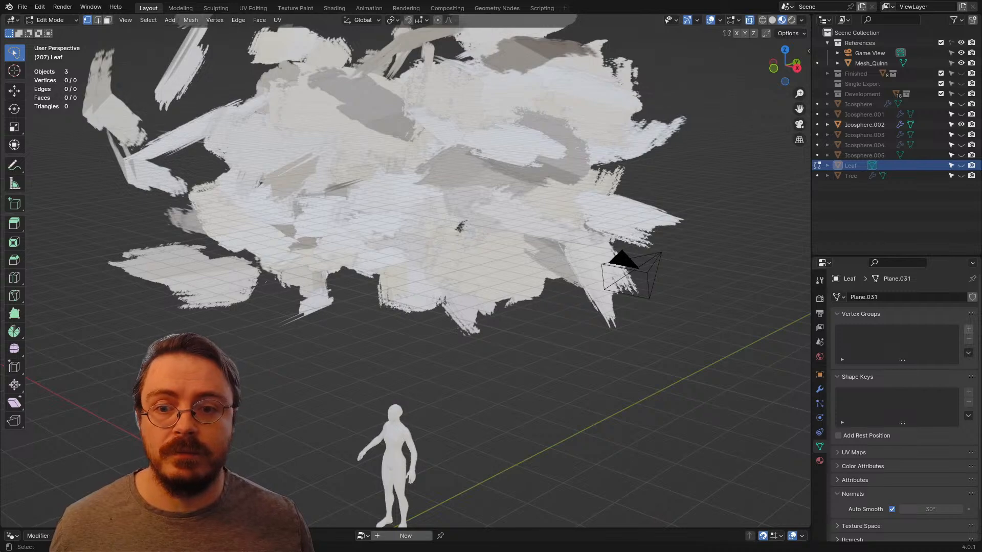
key("ctrl+Tab")
left_click(265, 197)
left_click(276, 199)
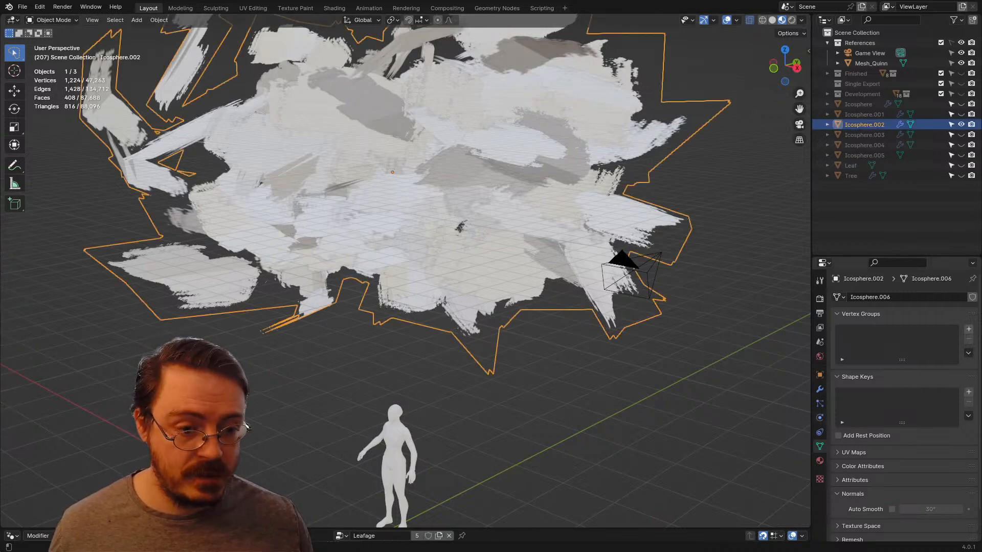
left_click(820, 389)
key("ctrl+a")
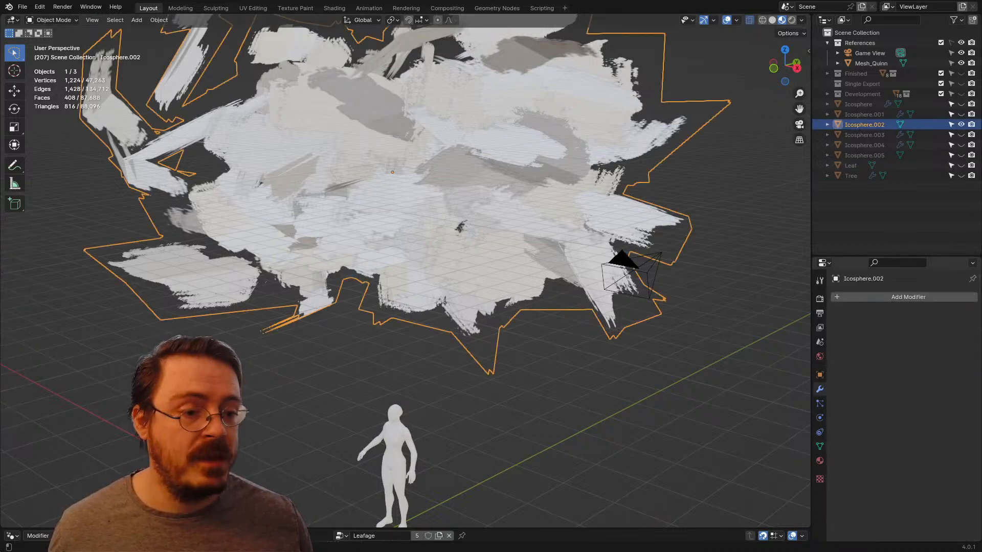
Step: Add a Data Transfer modifier to Icosphere.002 with Icosphere.005 as its source
left_click(869, 297)
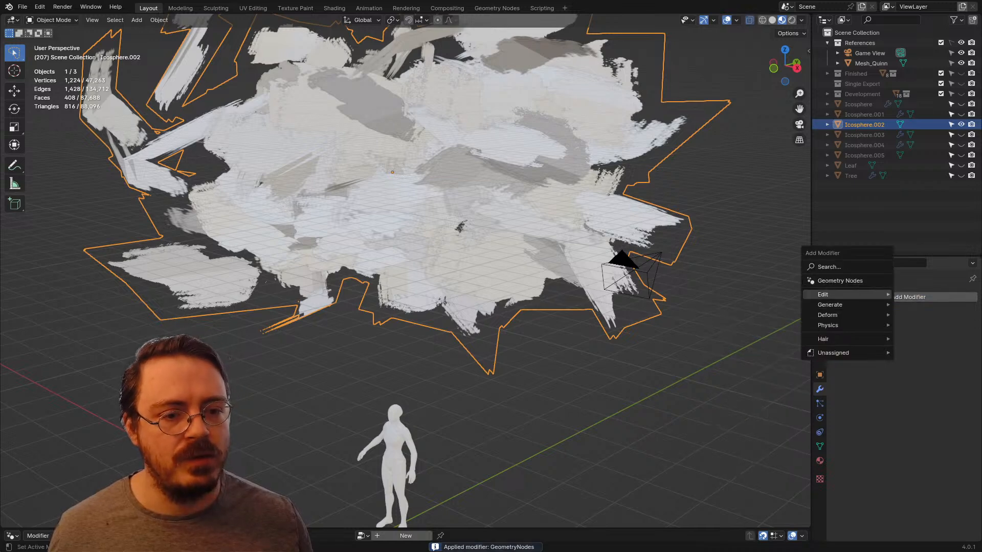
mouse_move(838, 295)
left_click(741, 294)
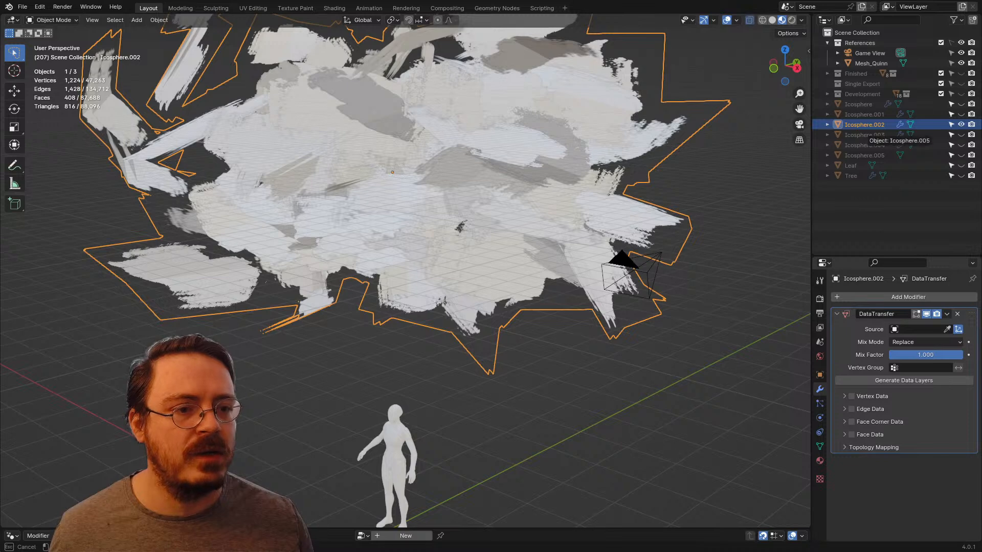
left_click(864, 135)
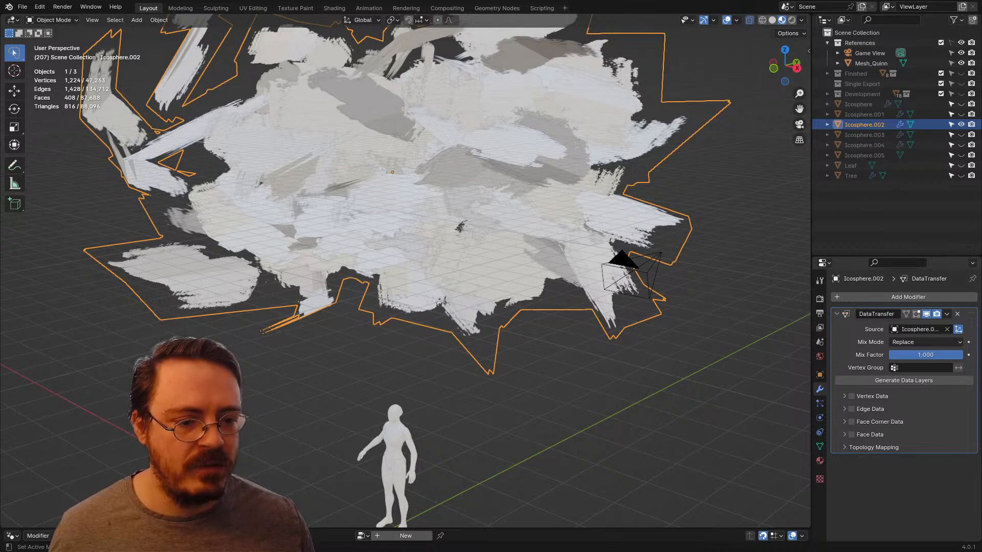
Step: Transfer Icosphere.002's custom normals as Face Corner Data with Nearest Corner of Nearest Face mapping, and apply the modifier
left_click(844, 422)
left_click(857, 437)
left_click(925, 450)
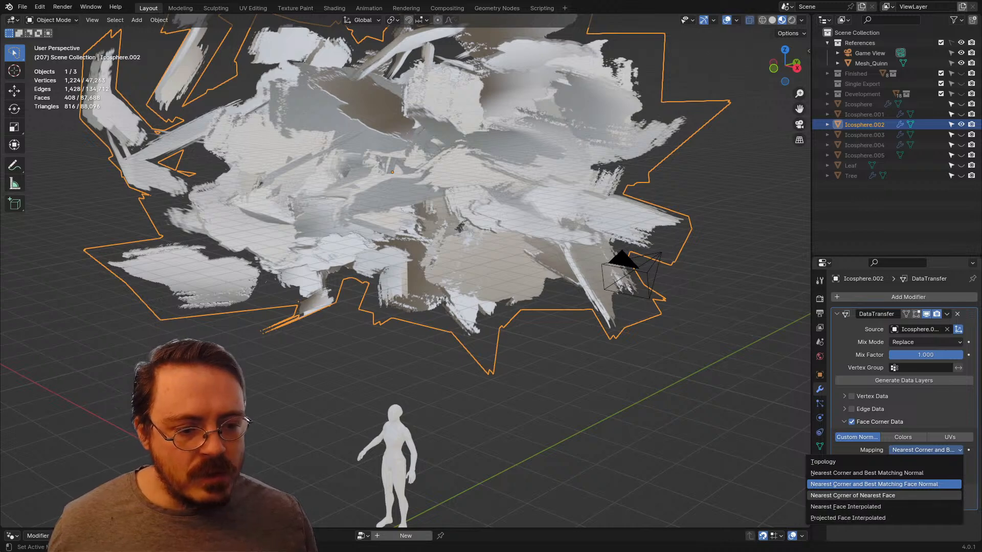
left_click(852, 495)
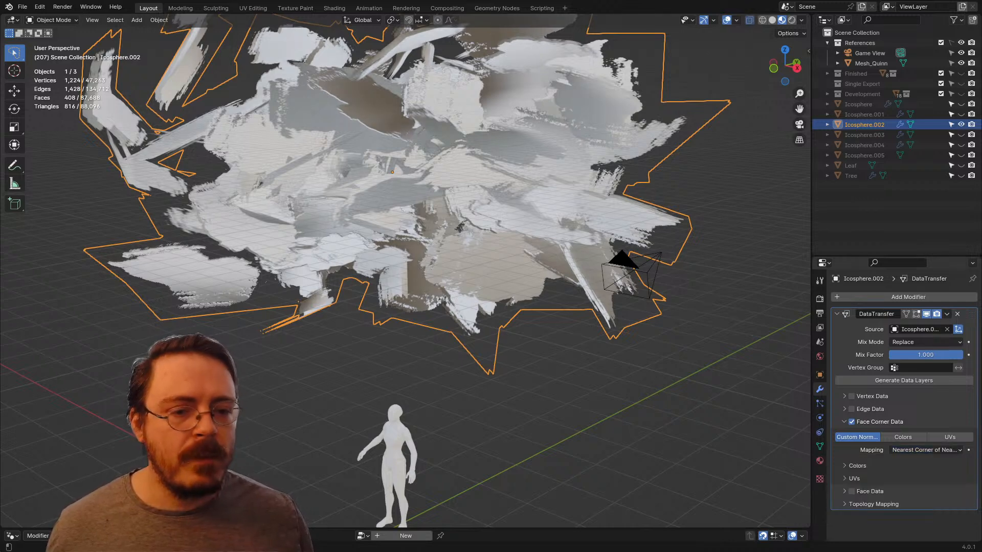
key("ctrl+a")
Step: Show the smooth source object Icosphere.005 and delete it from the scene
scroll(405, 271, "down", 3)
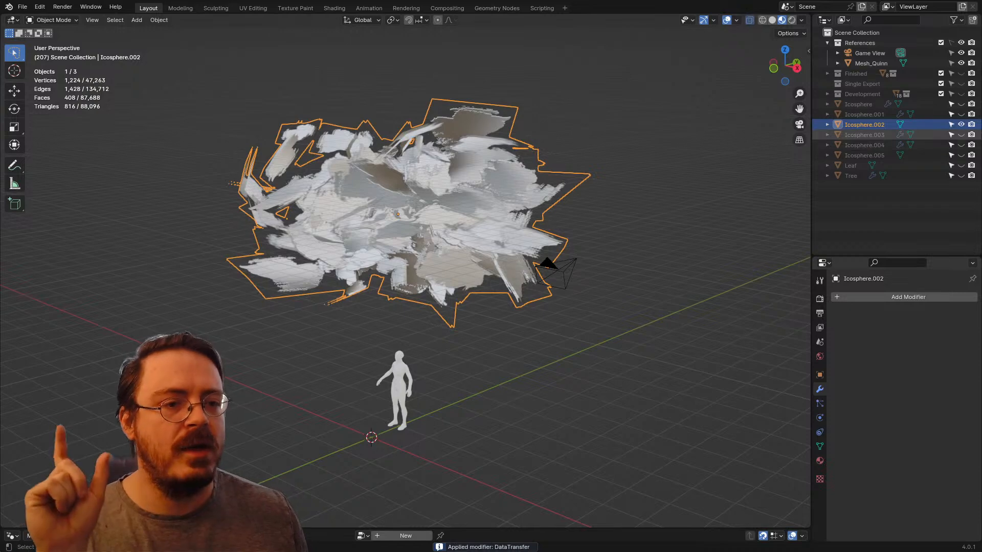
left_click(961, 155)
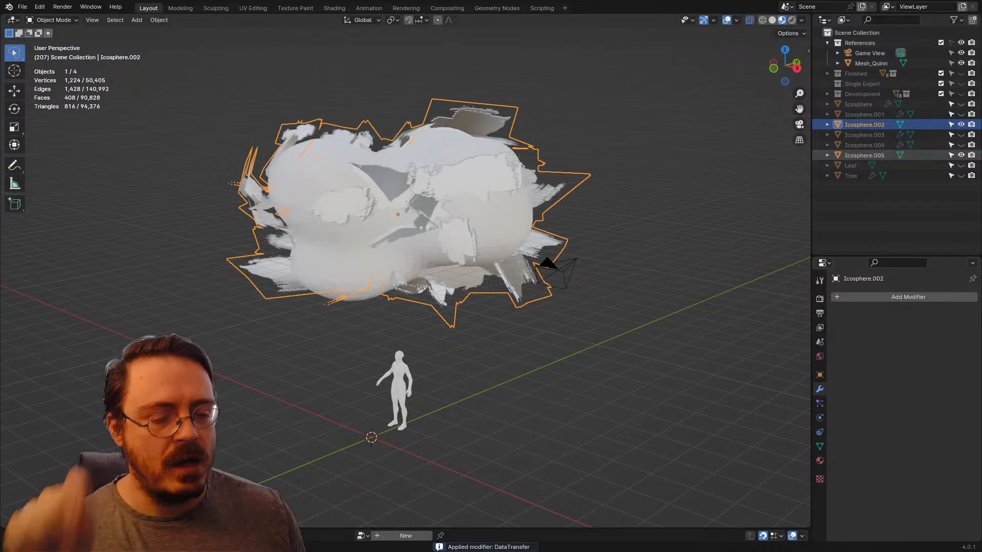
left_click(864, 155)
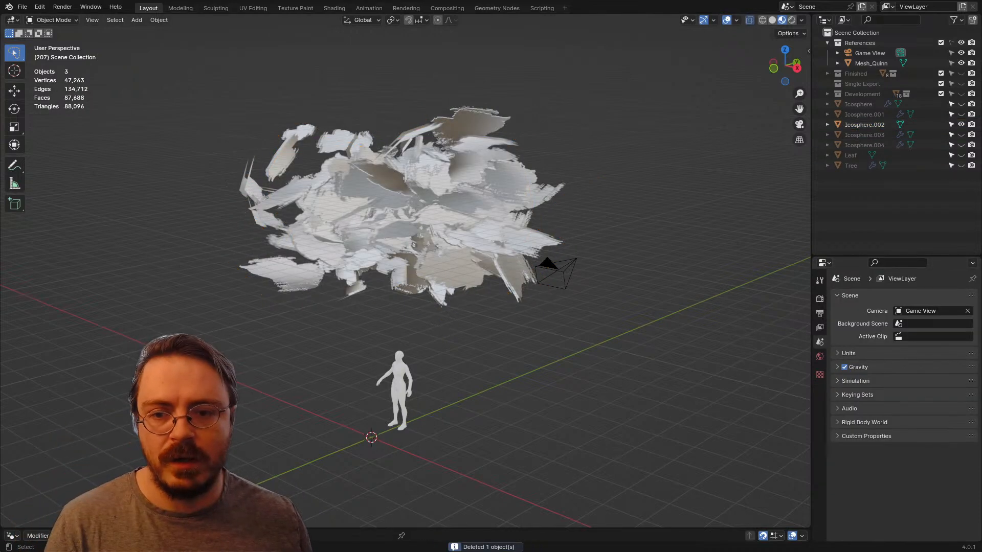
key("Delete")
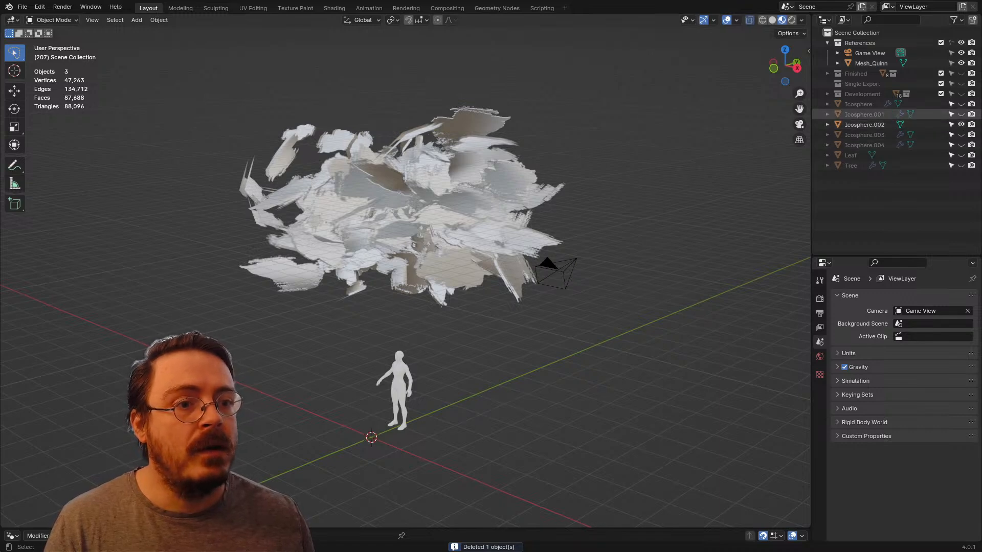
Step: Show Icosphere.001, duplicate it in place and remove the Leafage geometry nodes modifier from the duplicate
left_click(960, 115)
left_click(511, 271)
middle_click_drag(512, 271, 453, 274)
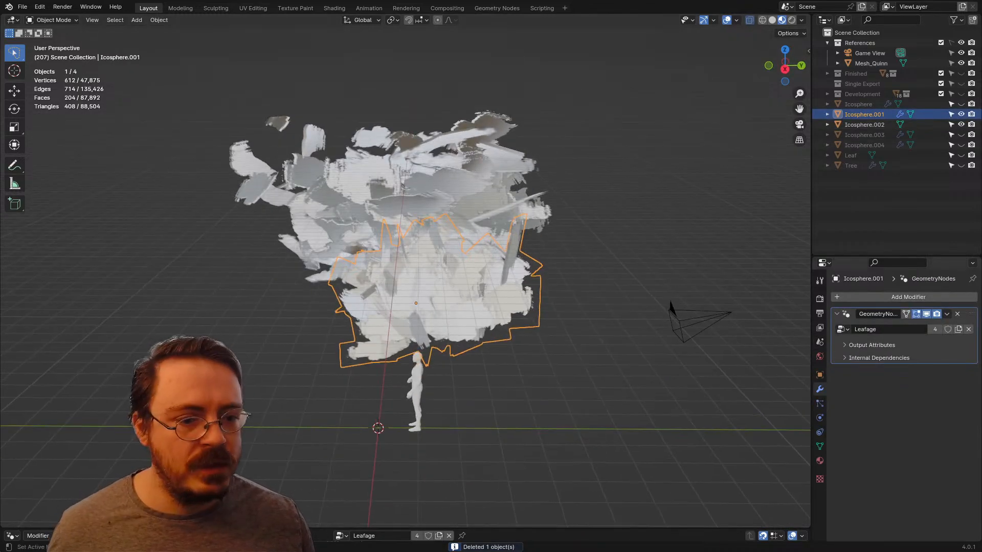
key("shift+d")
key("Escape")
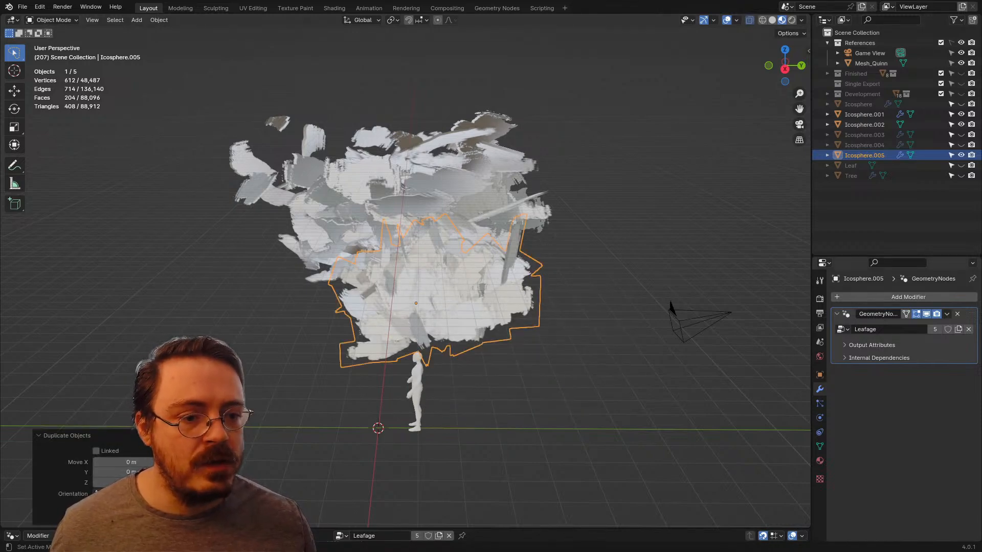
key("x")
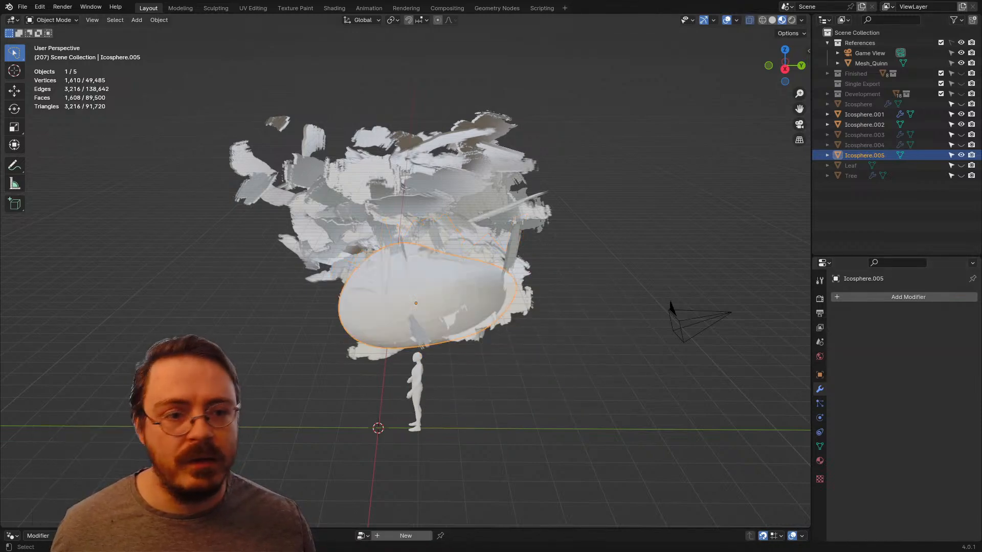
Step: Select the original Icosphere.001 and apply its Leafage geometry nodes modifier
middle_click_drag(562, 230, 598, 224)
left_click(864, 124)
left_click(864, 115)
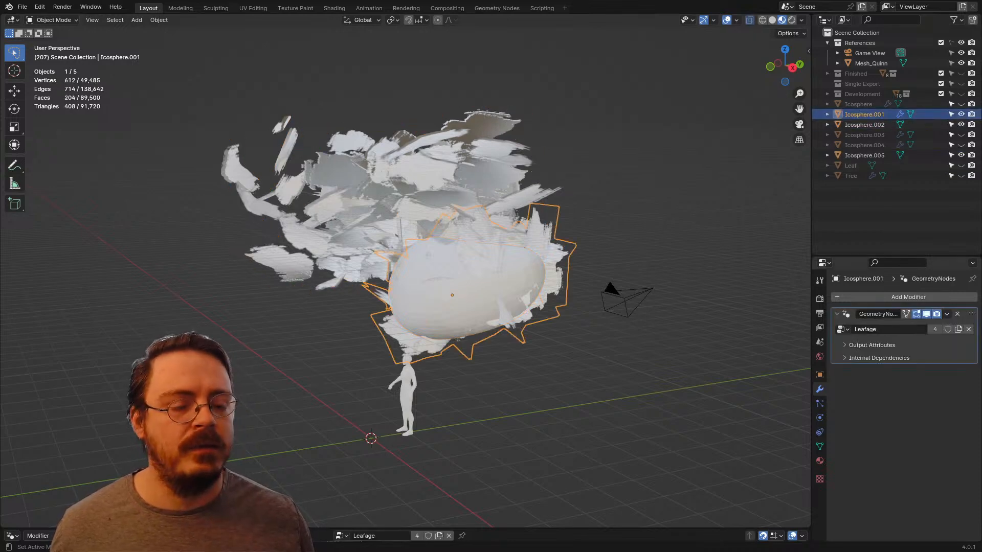
key("ctrl+a")
Step: Add a Data Transfer modifier to Icosphere.001 and pick the smooth duplicate Icosphere.005 as its source
key("shift+a")
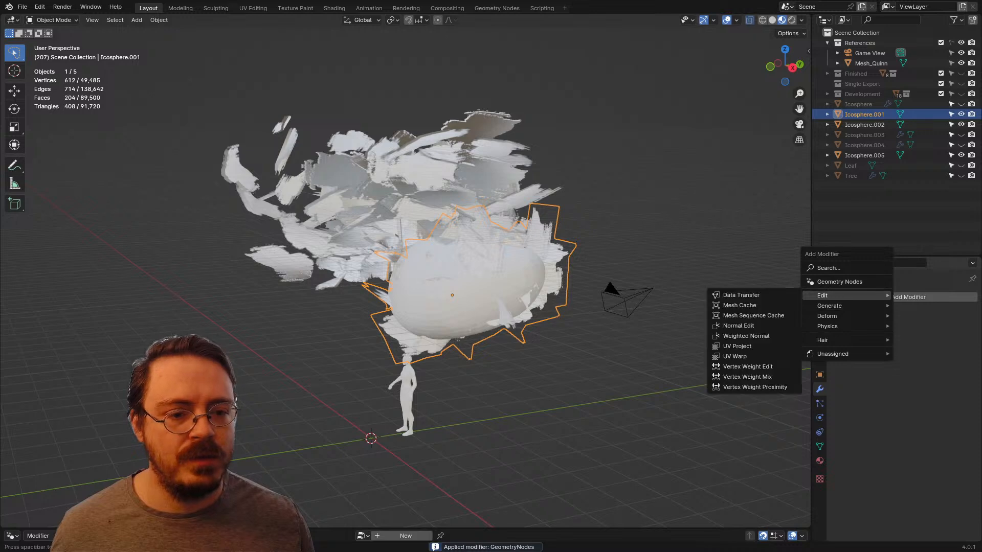
mouse_move(838, 296)
left_click(751, 295)
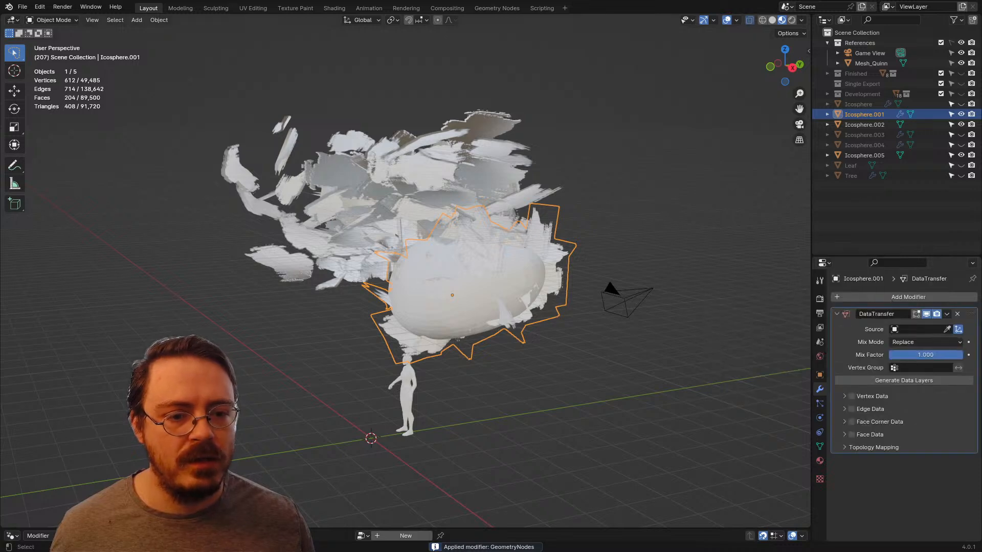
left_click(947, 329)
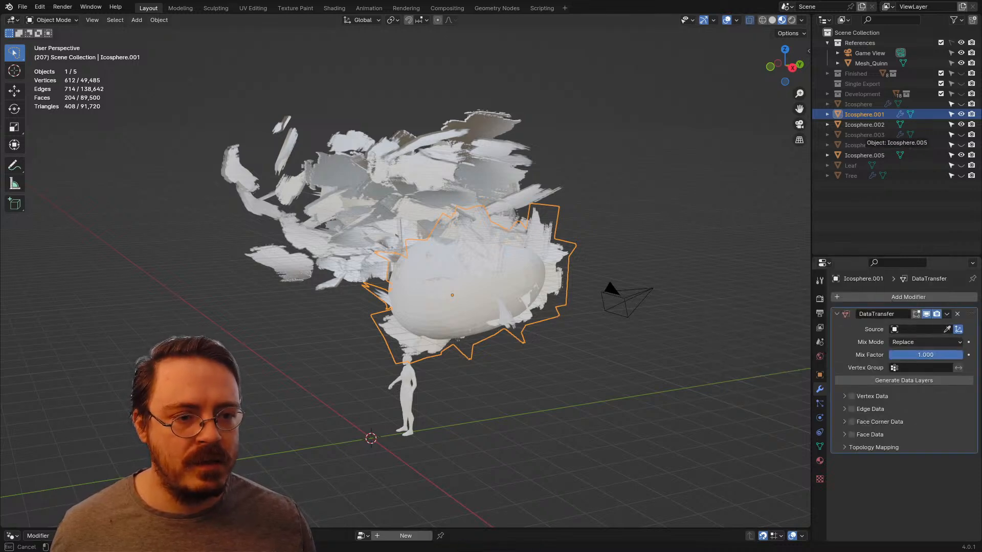
left_click(867, 155)
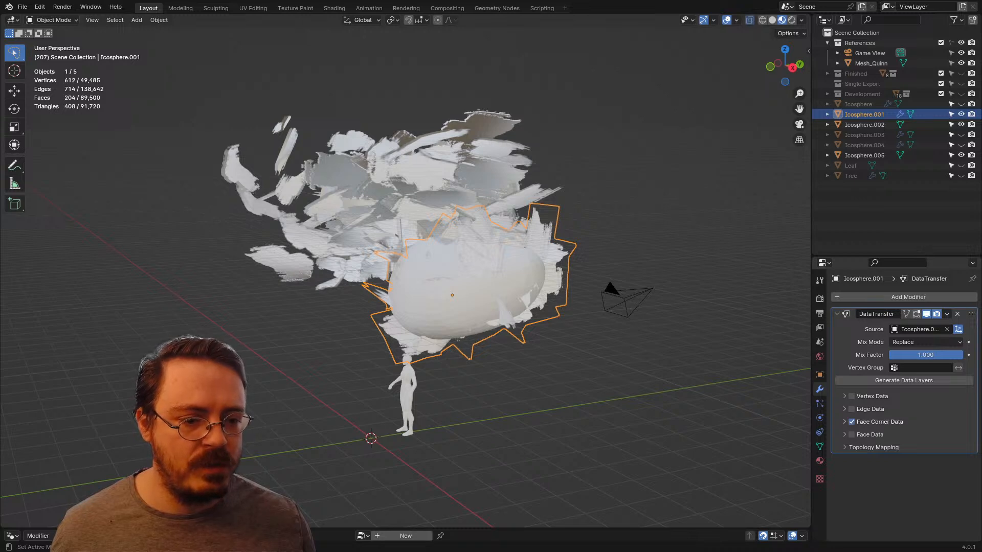
Step: Enable Face Corner Data custom normals for Icosphere.001 with Nearest Corner of Nearest Face mapping, and apply the Data Transfer modifier
left_click(844, 422)
left_click(857, 437)
left_click(925, 450)
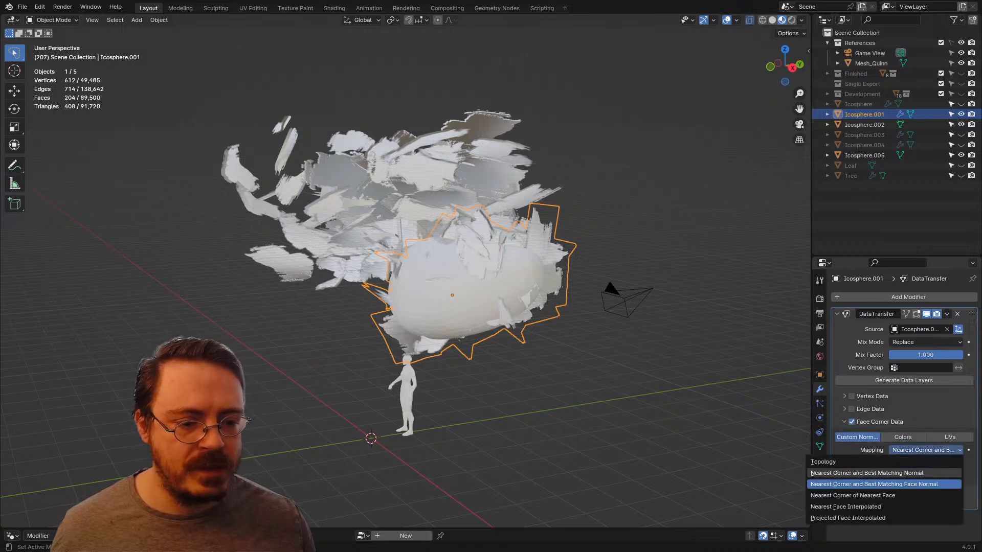
left_click(852, 495)
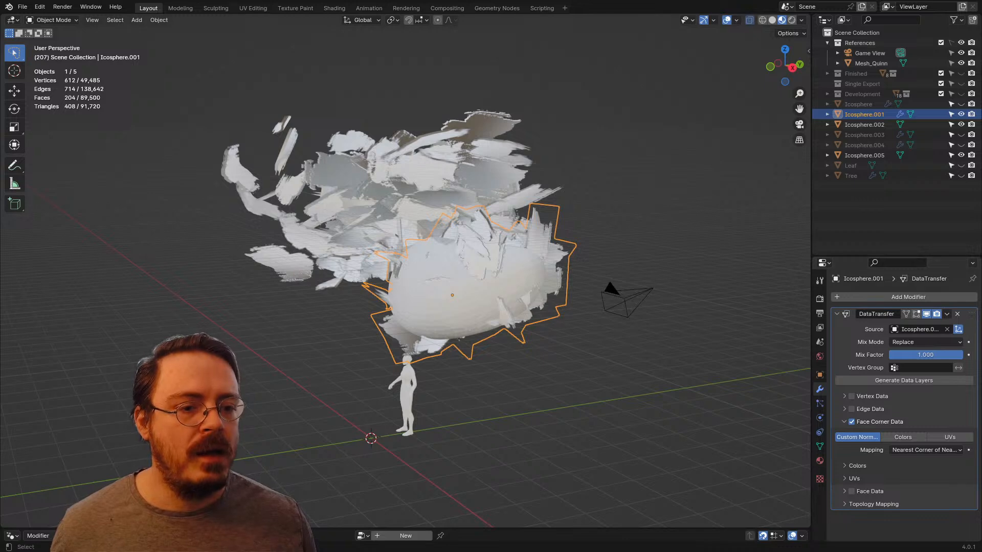
key("ctrl+a")
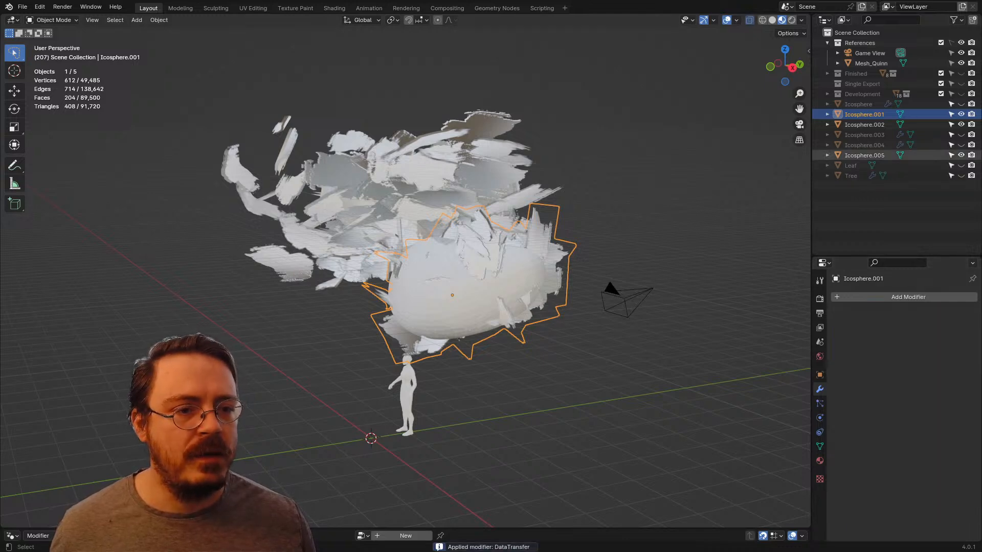
Step: Delete the smooth duplicate Icosphere.005 that served as the normals source for Icosphere.001
left_click(865, 155)
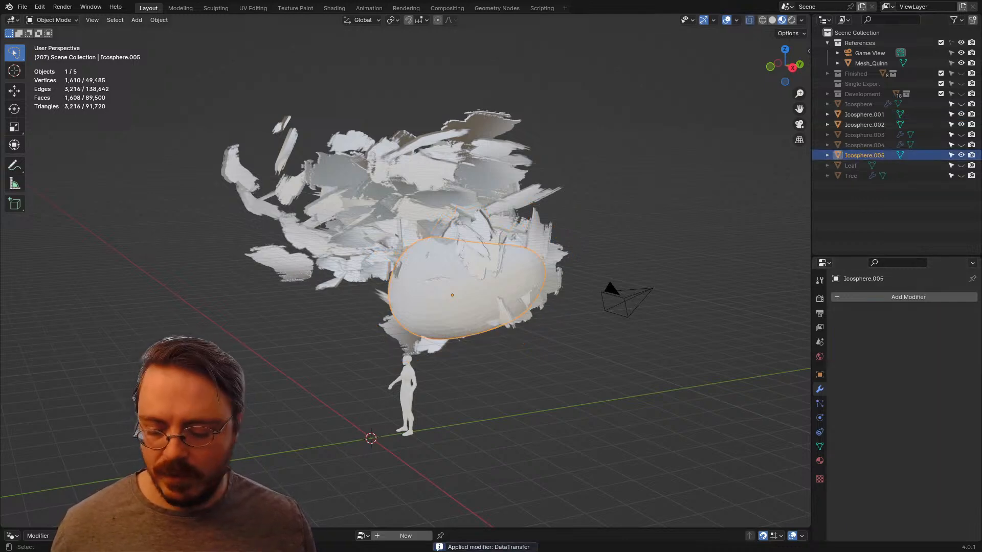
middle_click_drag(486, 286, 450, 284)
key("Delete")
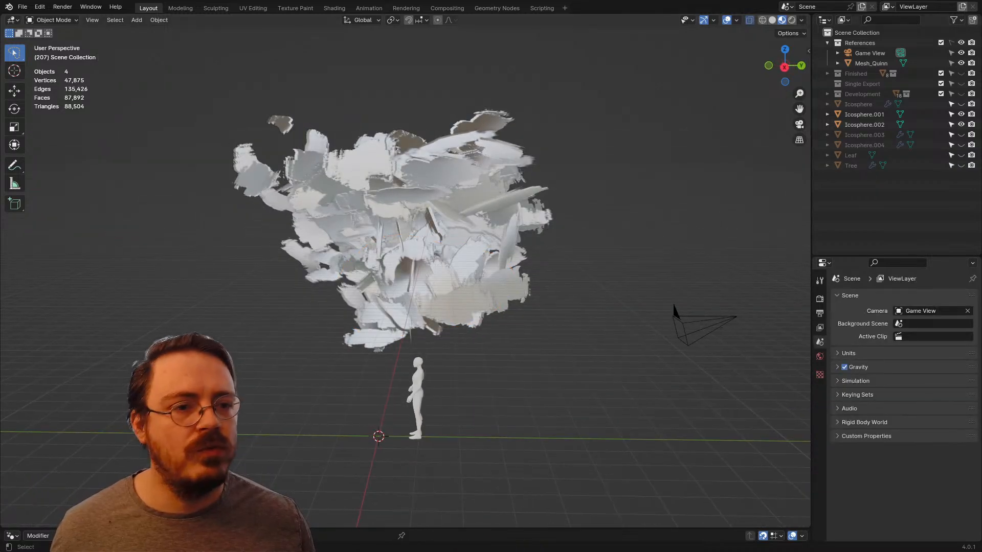
Step: Show Icosphere.003, duplicate it in place, remove the duplicate's Leafage geometry nodes modifier and reselect the original
left_click(961, 135)
left_click(864, 135)
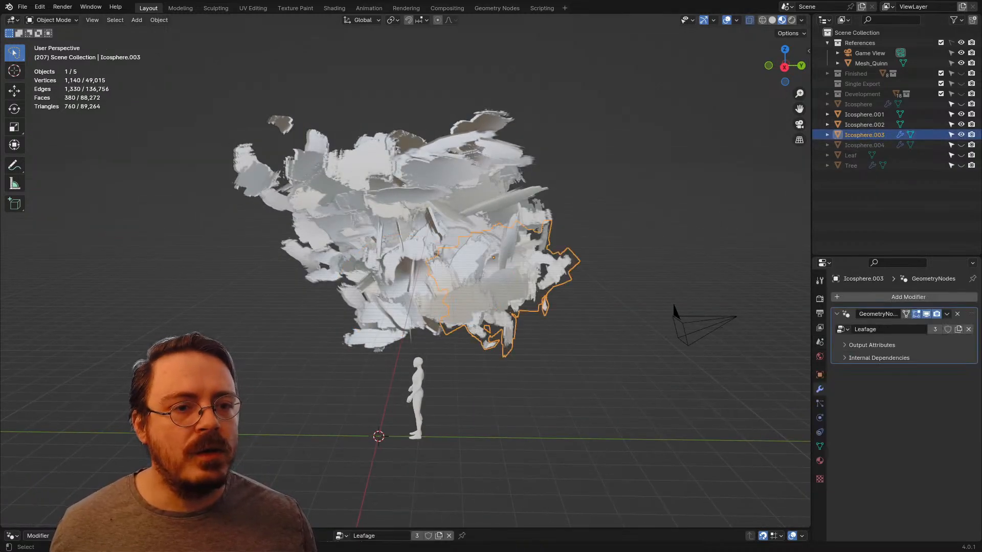
middle_click_drag(511, 286, 403, 284)
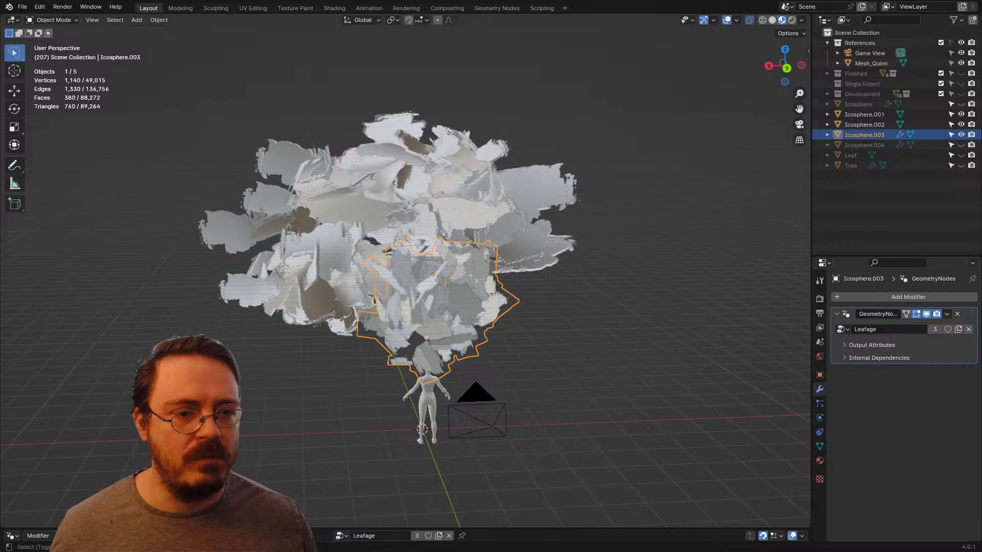
key("shift+d")
key("Escape")
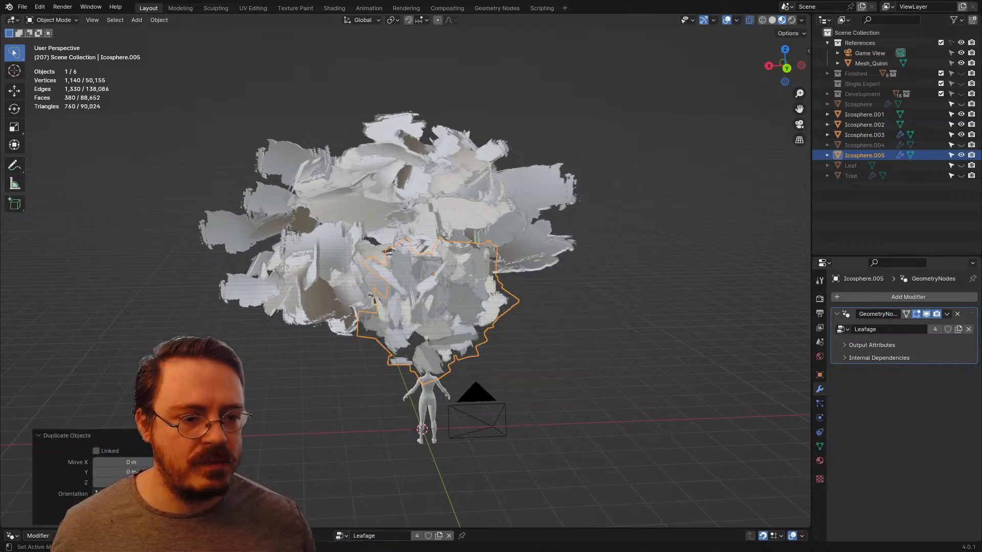
left_click(957, 314)
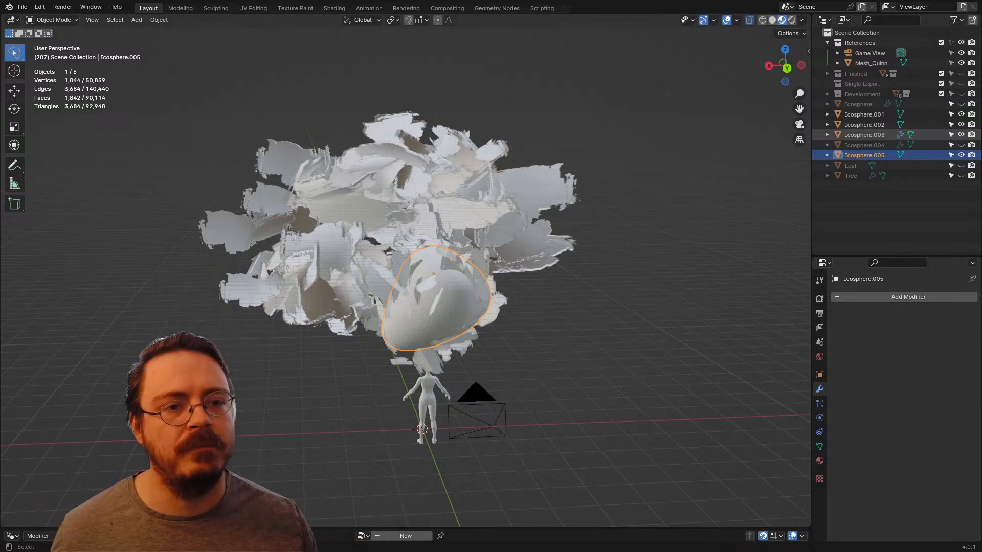
left_click(864, 135)
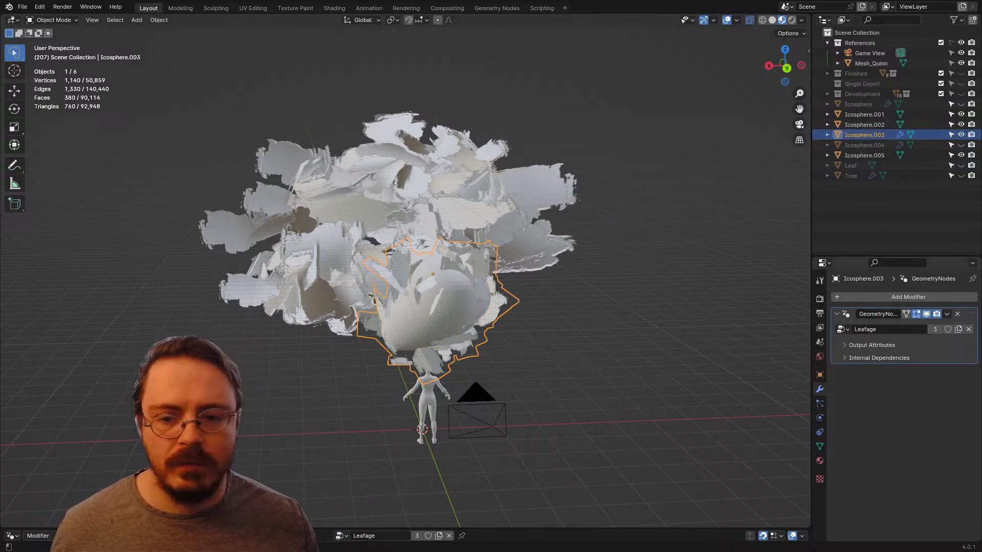
Step: Apply the Leafage geometry nodes modifier on Icosphere.003 and add a Data Transfer modifier with Icosphere.005 as its source
key("ctrl+a")
left_click(858, 297)
mouse_move(859, 300)
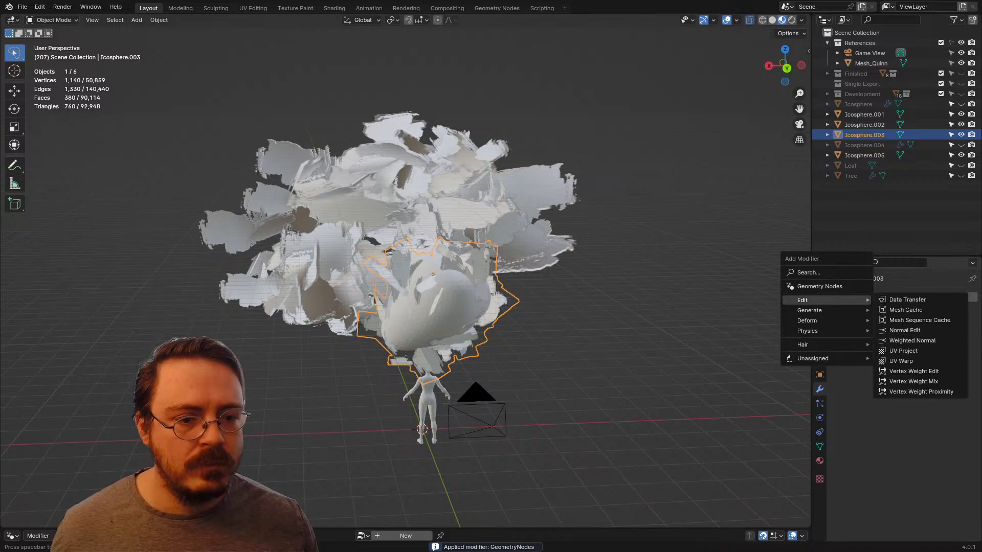
left_click(907, 299)
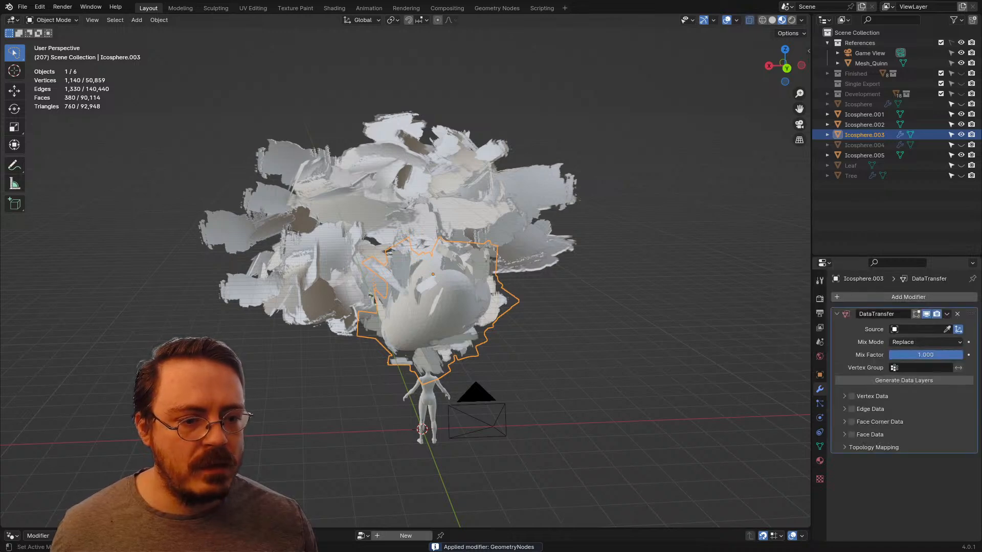
left_click(947, 329)
left_click(871, 155)
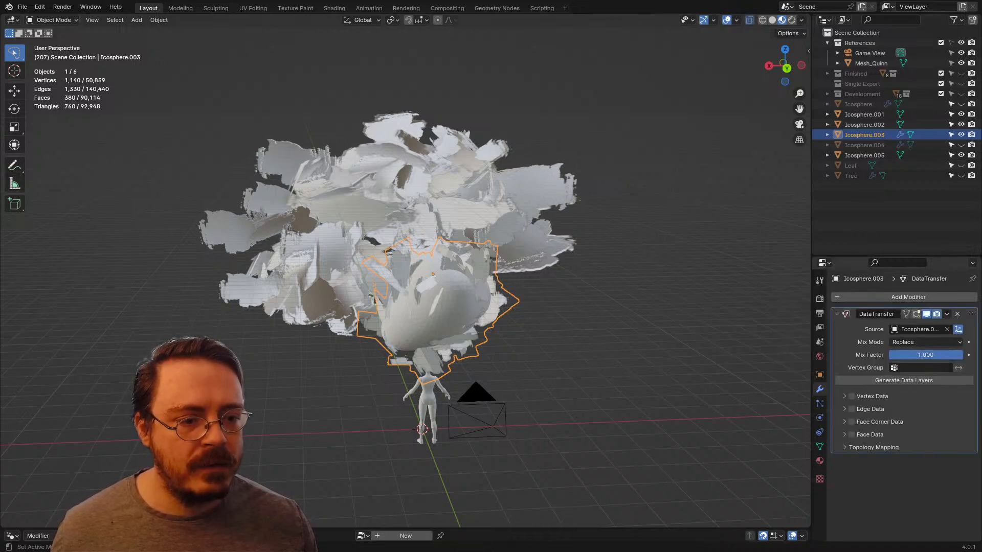
Step: Enable Face Corner Data custom normals for Icosphere.003 with Nearest Corner of Nearest Face mapping, and apply the Data Transfer modifier
left_click(844, 421)
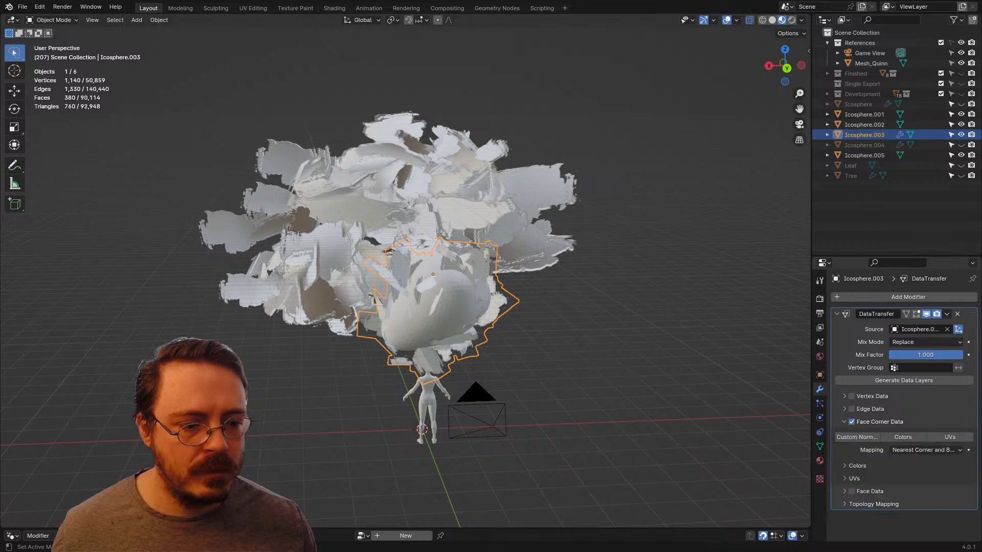
left_click(925, 450)
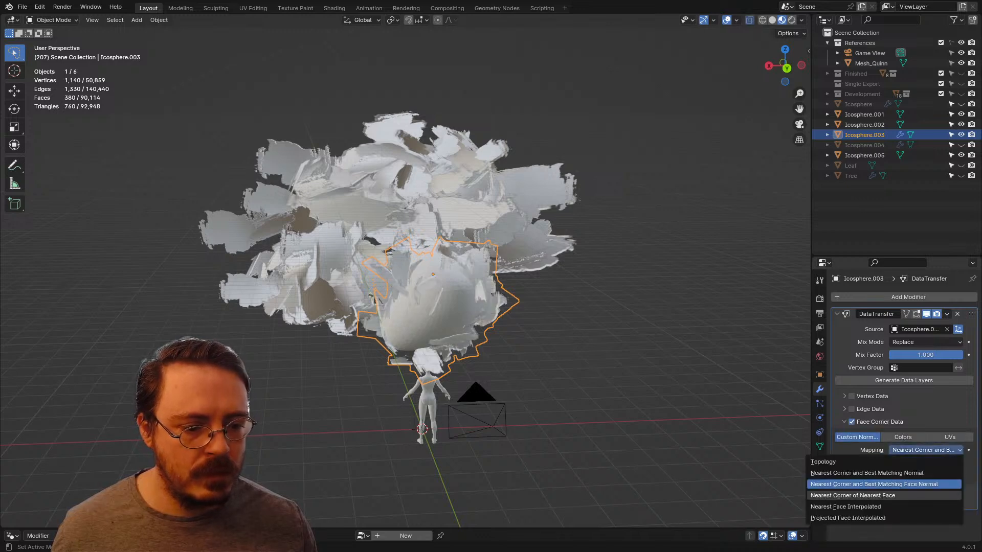
left_click(852, 496)
key("ctrl+a")
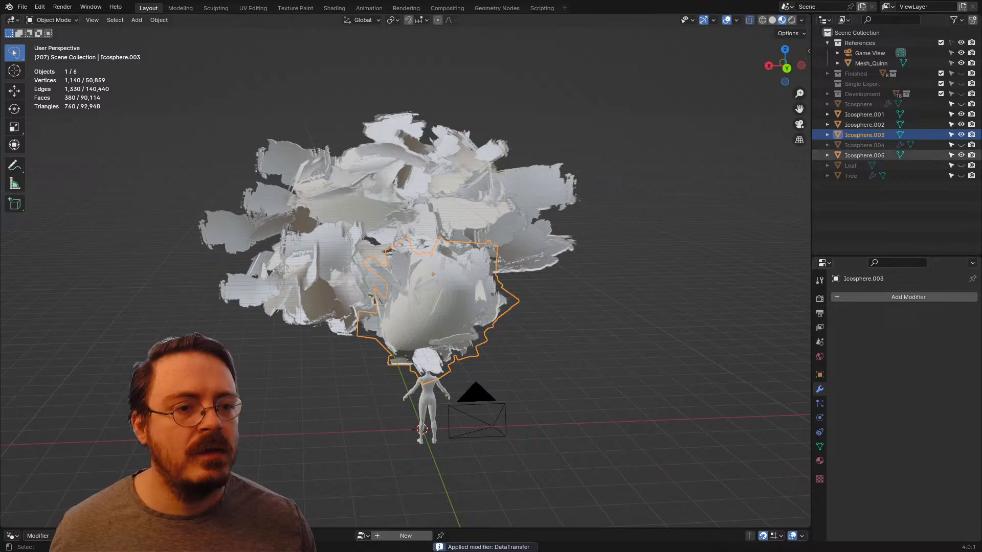
Step: Show the hidden Icosphere leaf cluster and duplicate it in place
left_click(858, 104)
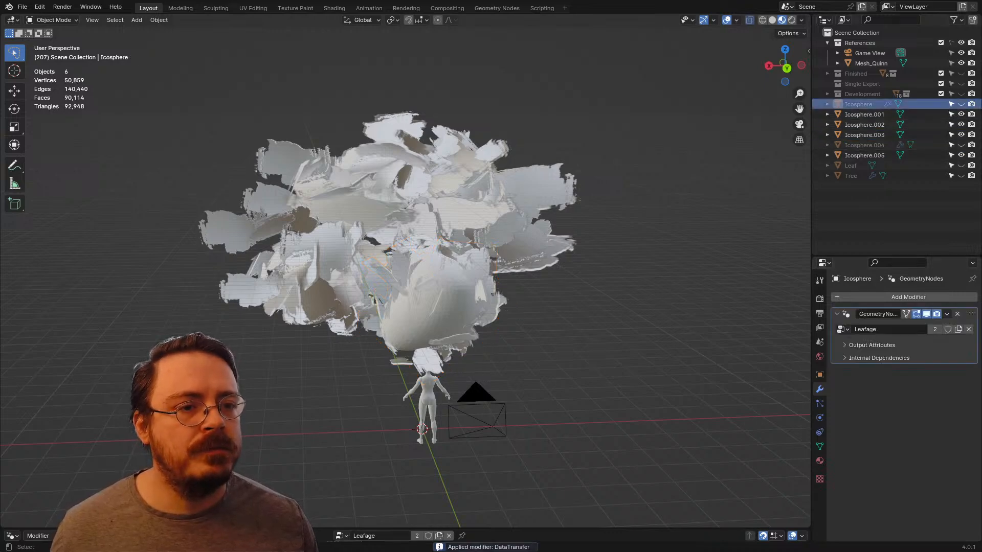
left_click(961, 104)
middle_click_drag(665, 225, 685, 215)
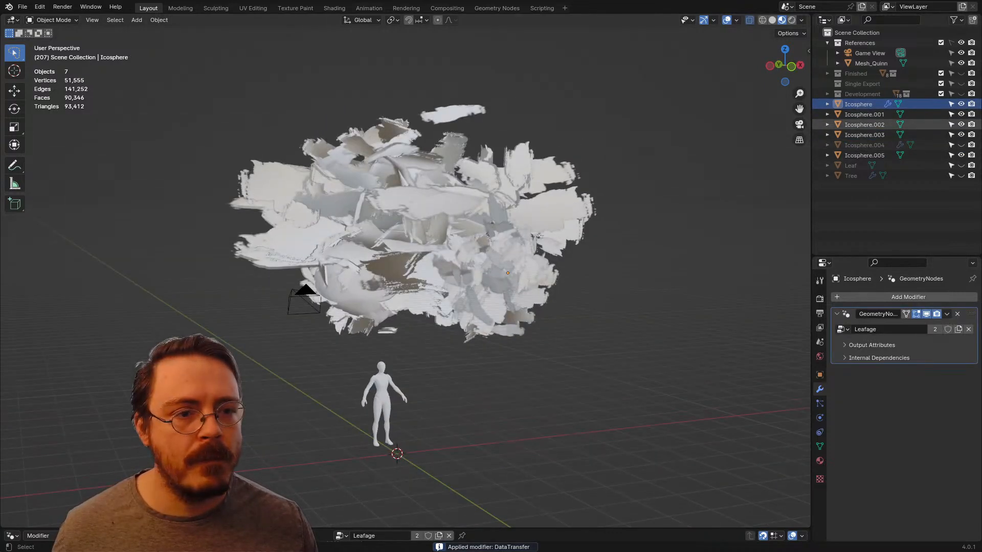
left_click(858, 104)
middle_click_drag(399, 230, 428, 227)
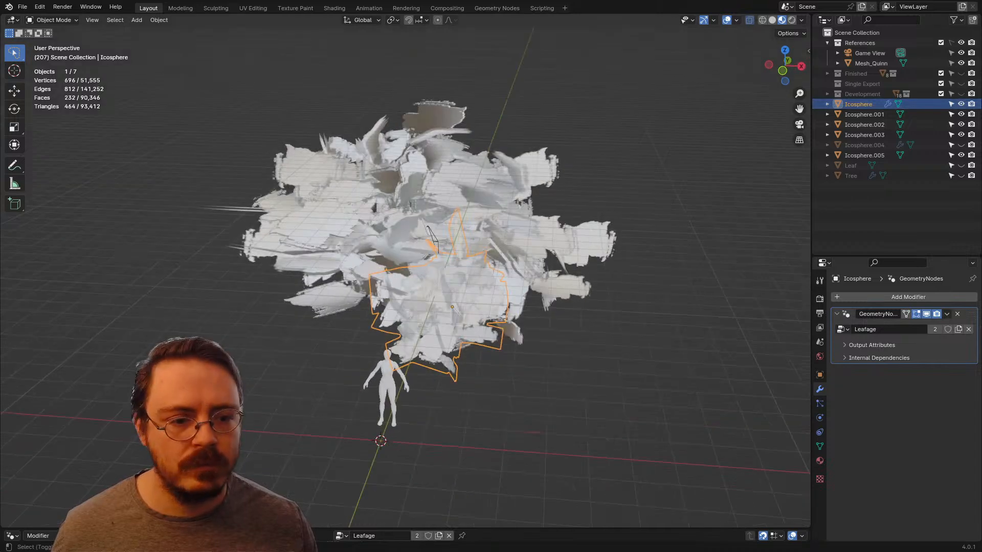
key("shift+d")
key("Escape")
Step: Delete the smooth duplicate Icosphere.005 and remove the Leafage modifier from the new duplicate Icosphere.006
left_click(864, 156)
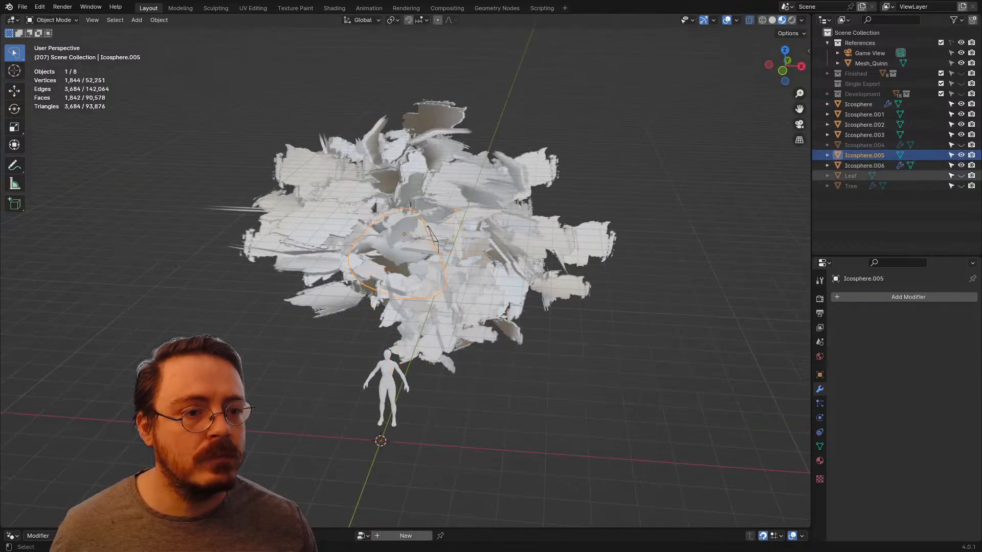
key("Delete")
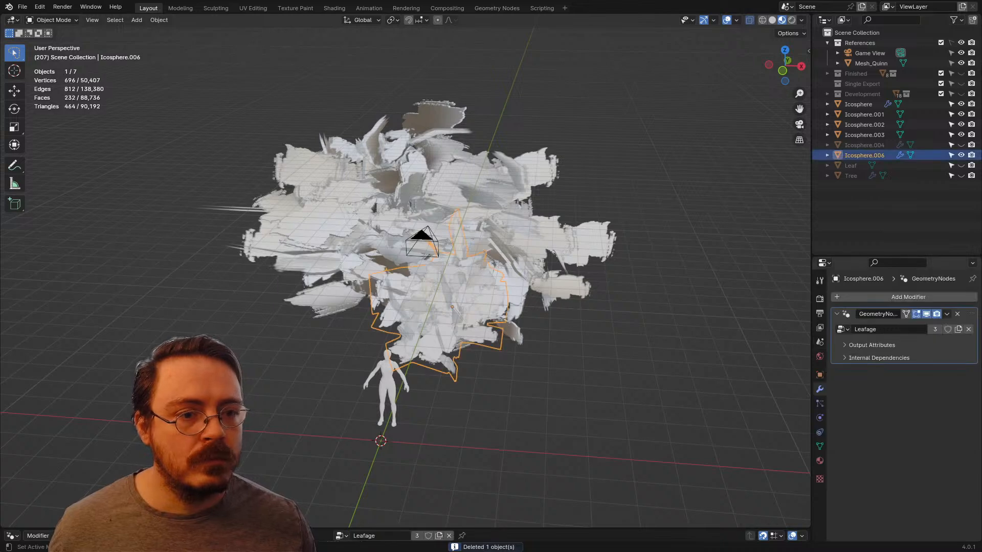
left_click(957, 314)
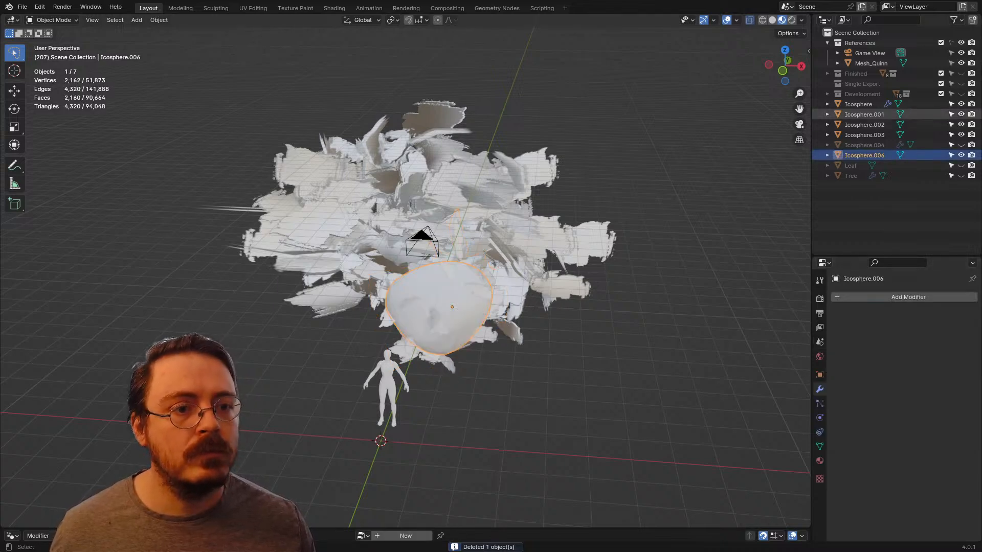
Step: Apply the Leafage modifier on Icosphere and add a Data Transfer modifier with Icosphere.006 as its source
left_click(858, 104)
key("ctrl+a")
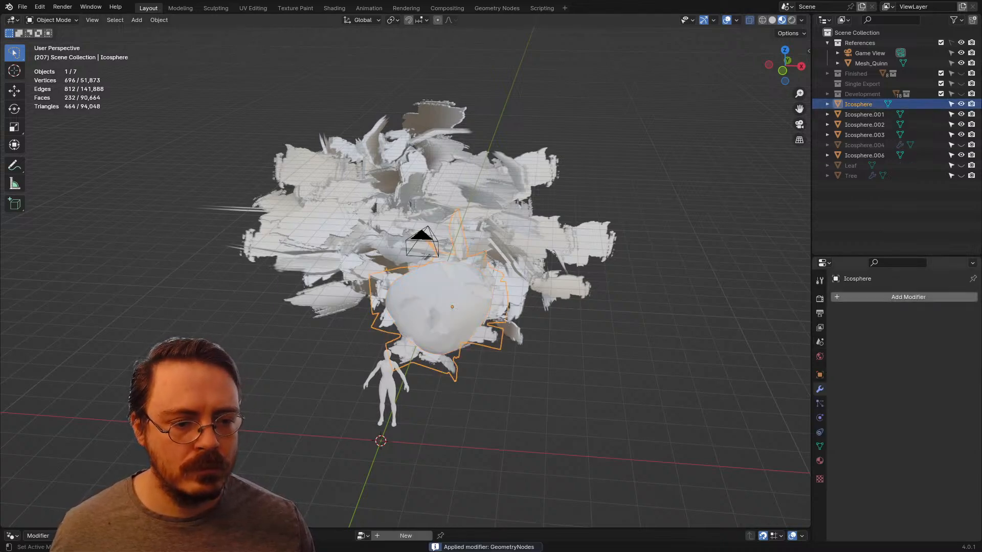
left_click(908, 297)
mouse_move(818, 297)
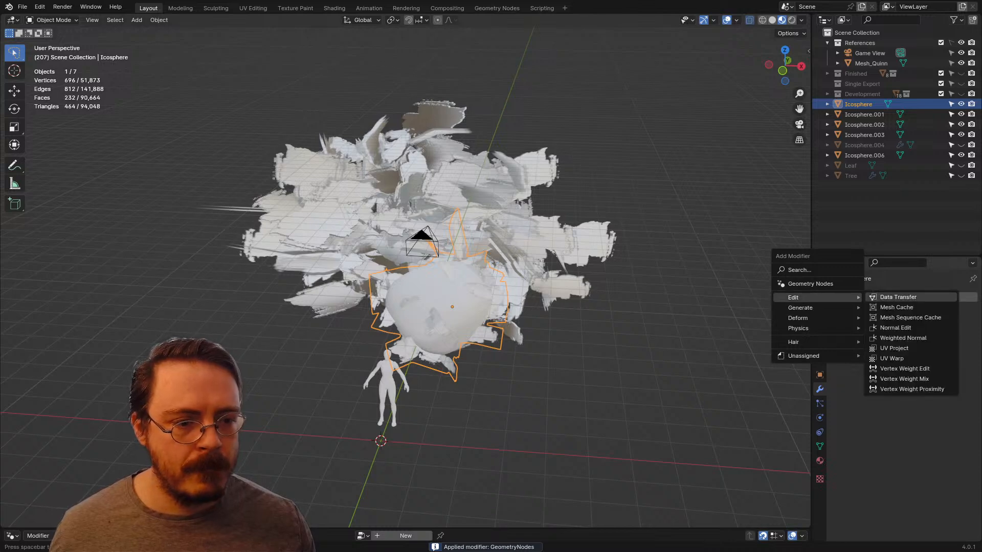
left_click(897, 297)
left_click(947, 329)
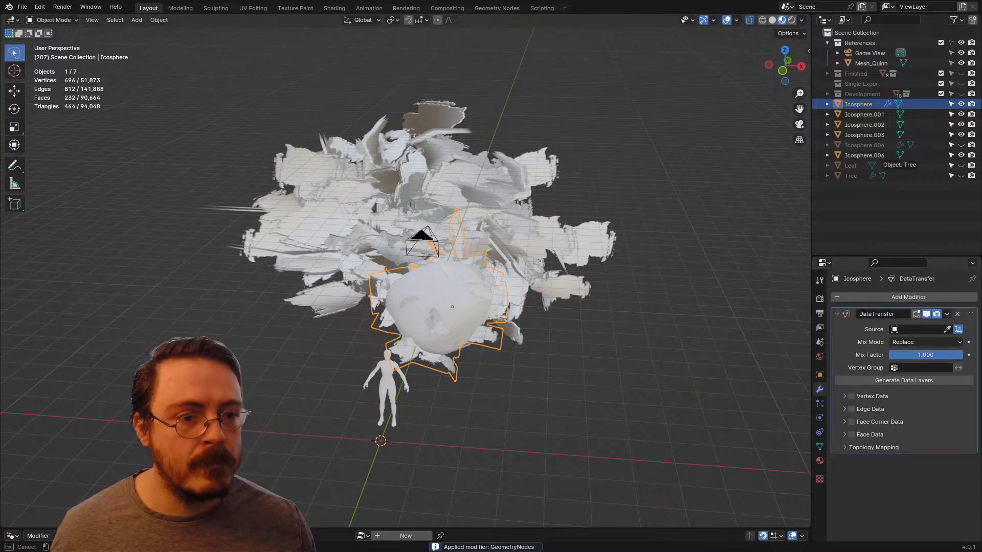
left_click(870, 155)
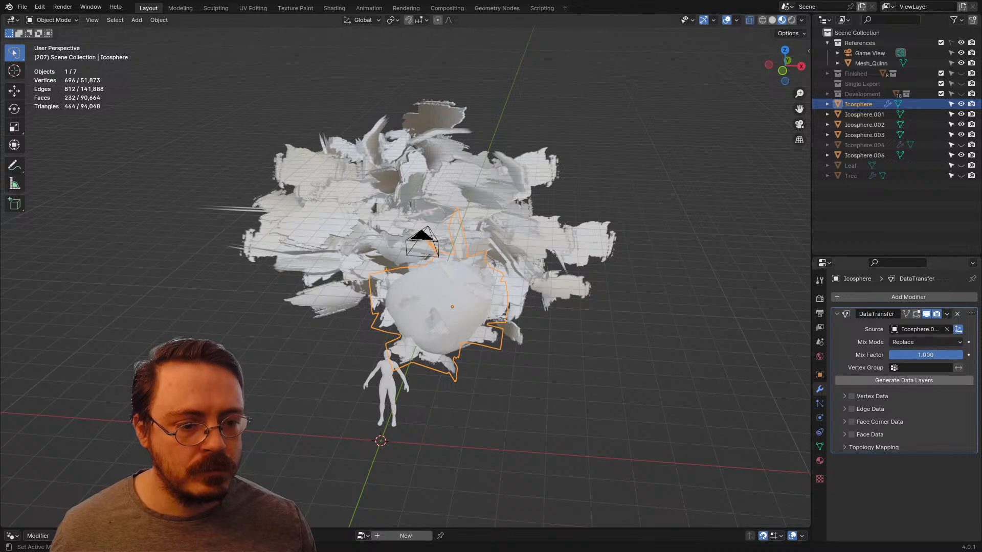
Step: Enable Face Corner Data custom normals for Icosphere with Nearest Corner of Nearest Face mapping, and apply the Data Transfer modifier
left_click(879, 422)
left_click(857, 437)
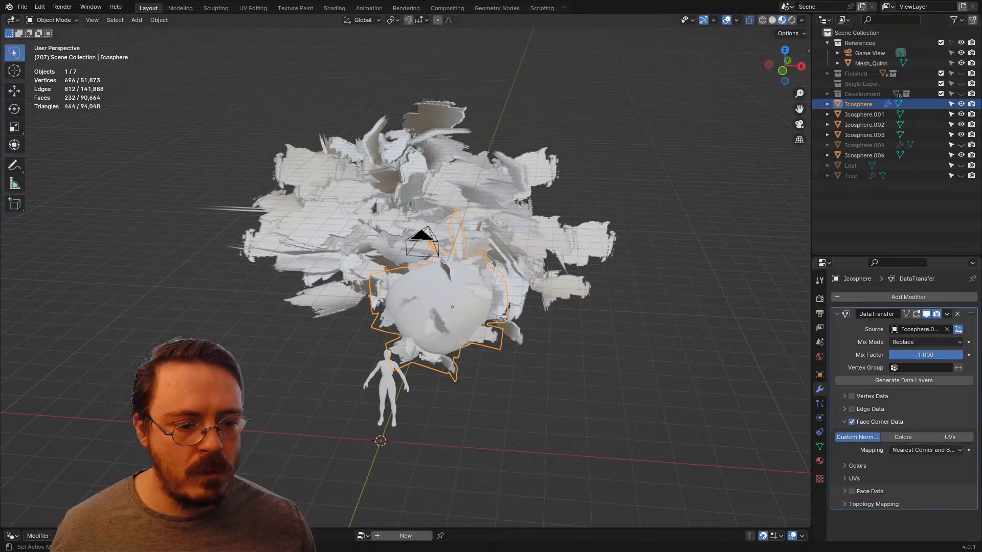
left_click(925, 450)
left_click(859, 496)
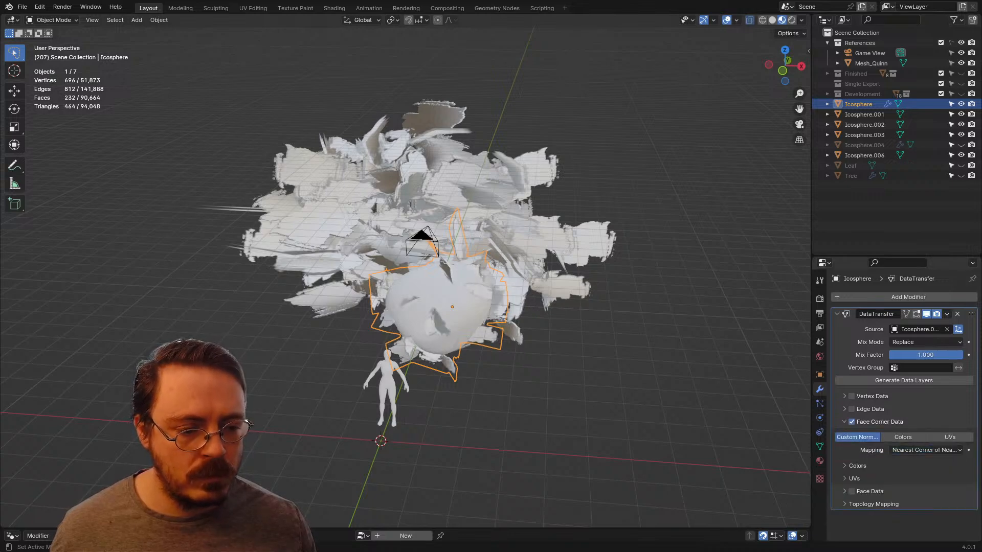
middle_click_drag(541, 311, 556, 304)
key("ctrl+a")
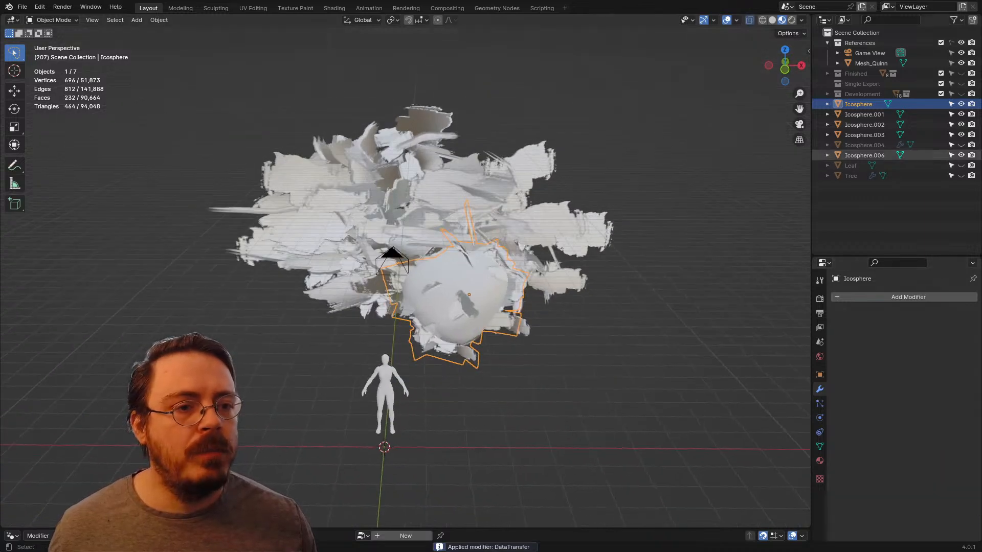
Step: Delete the smooth duplicate Icosphere.006, and show and select the hidden leaf cluster Icosphere.004
left_click(864, 155)
key("Delete")
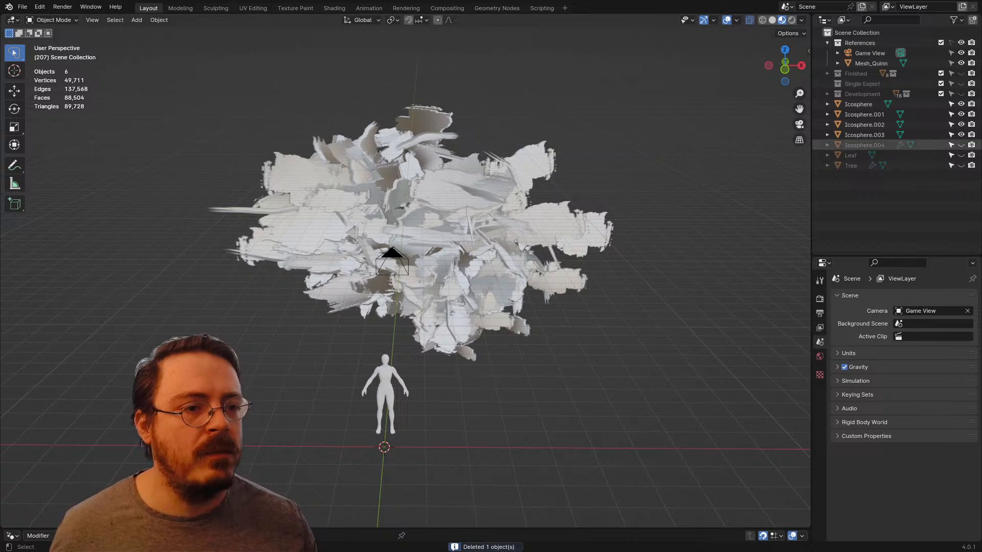
left_click(960, 145)
left_click(870, 145)
middle_click_drag(558, 266, 645, 267)
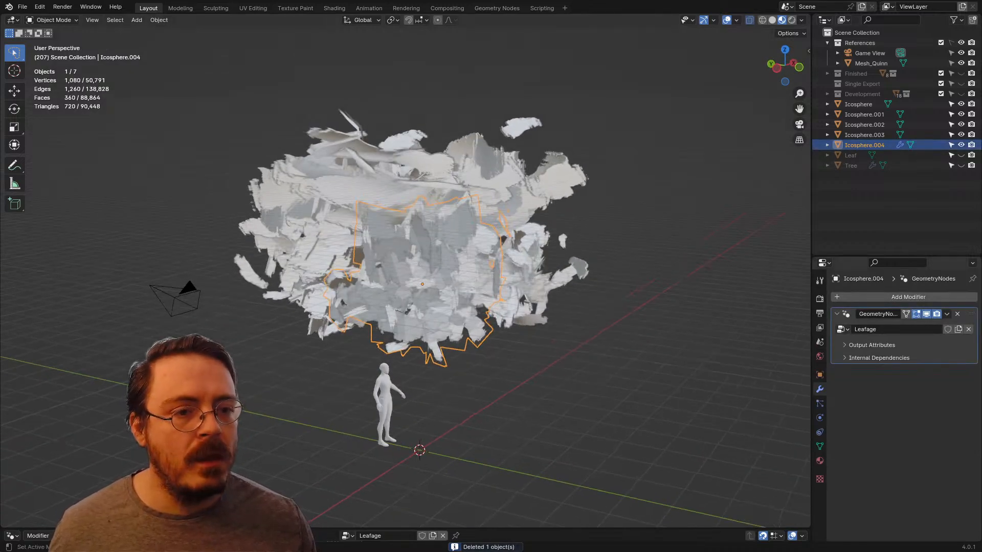
Step: Duplicate Icosphere.004 in place and remove the duplicate's Leafage geometry nodes modifier
key("shift+d")
key("Escape")
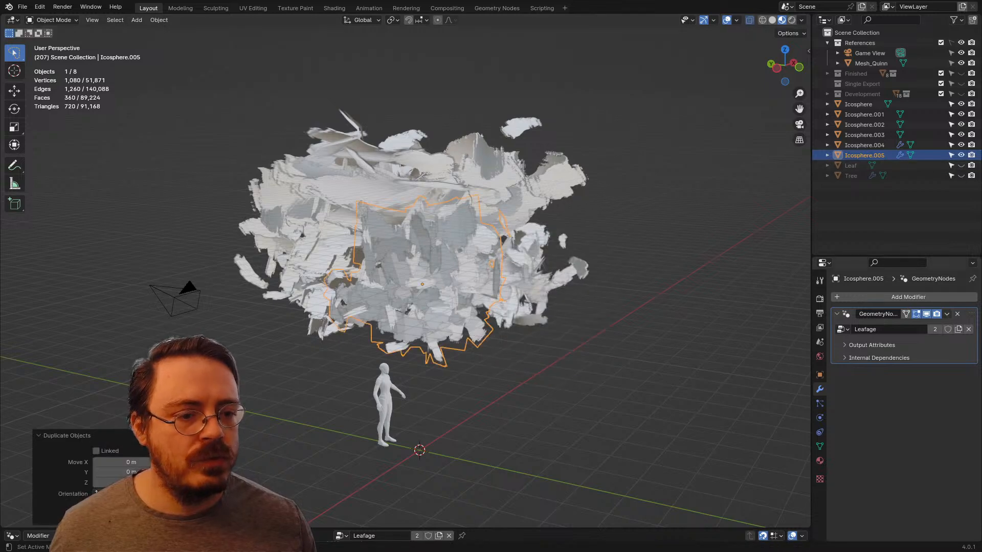
left_click(957, 314)
Step: Apply the Leafage modifier on Icosphere.004 and add a Data Transfer modifier with the smooth duplicate Icosphere.005 as its source
left_click(870, 146)
key("ctrl+a")
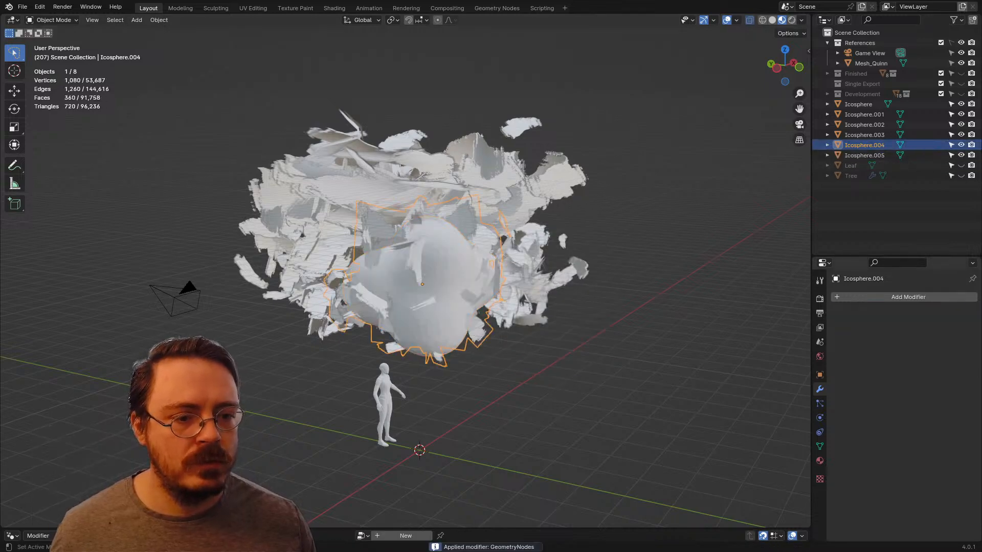
left_click(869, 297)
mouse_move(818, 298)
left_click(895, 298)
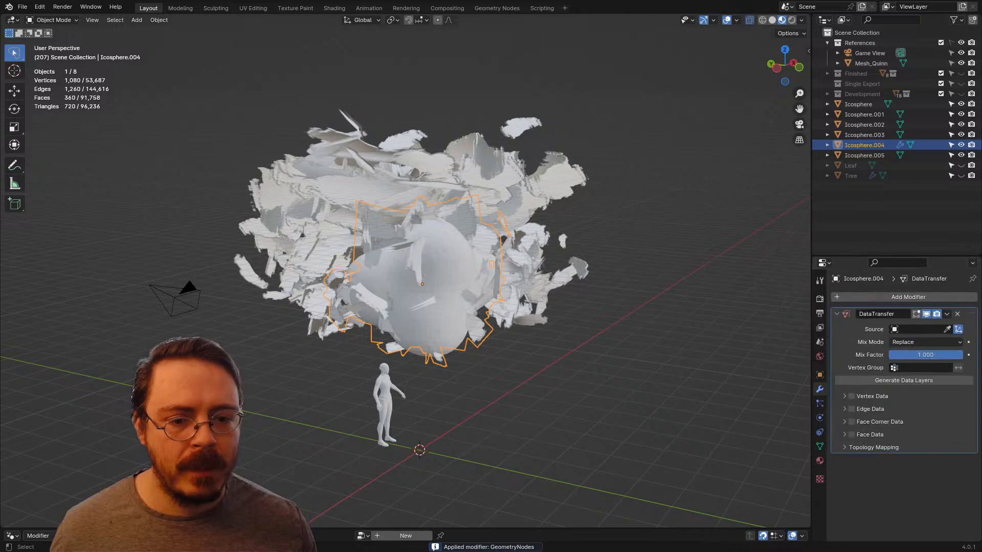
left_click(920, 329)
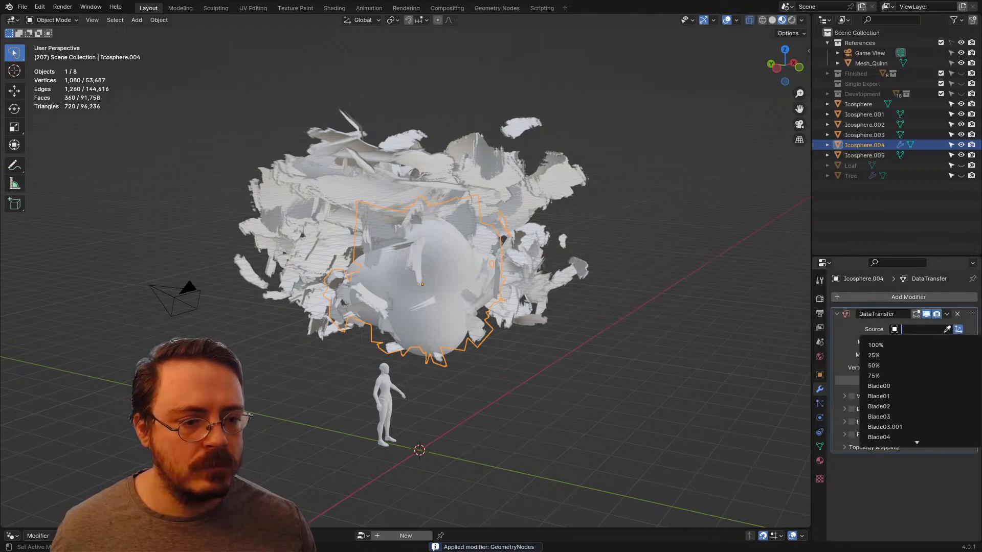
key("Return")
left_click(947, 330)
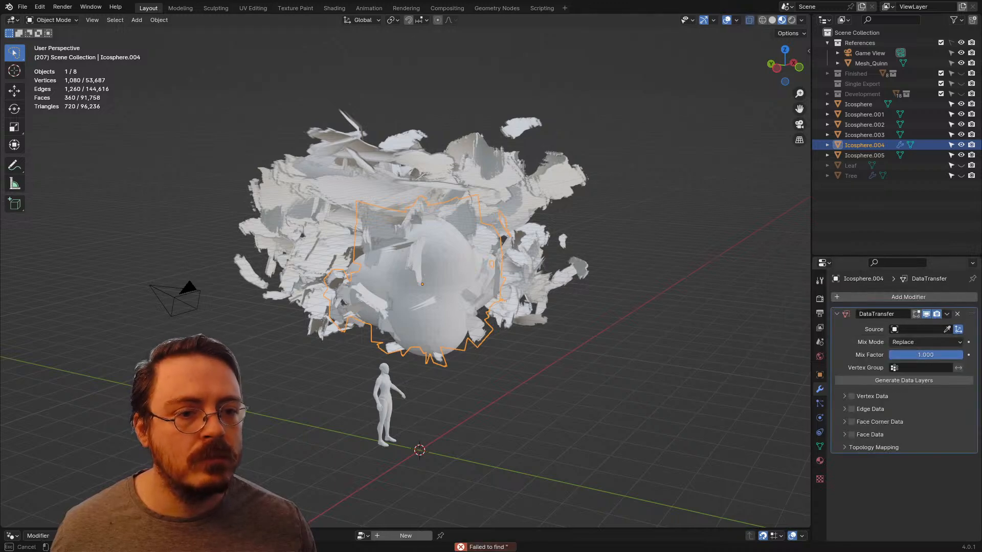
left_click(865, 156)
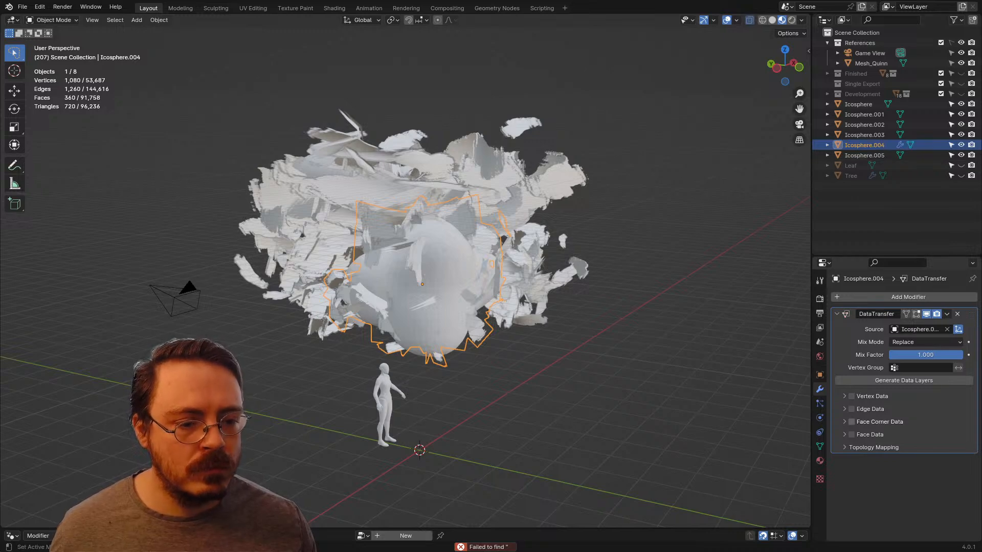
Step: Enable Face Corner Data custom normals for Icosphere.004 with Nearest Corner of Nearest Face mapping, and apply the Data Transfer modifier
left_click(851, 421)
left_click(856, 438)
left_click(926, 449)
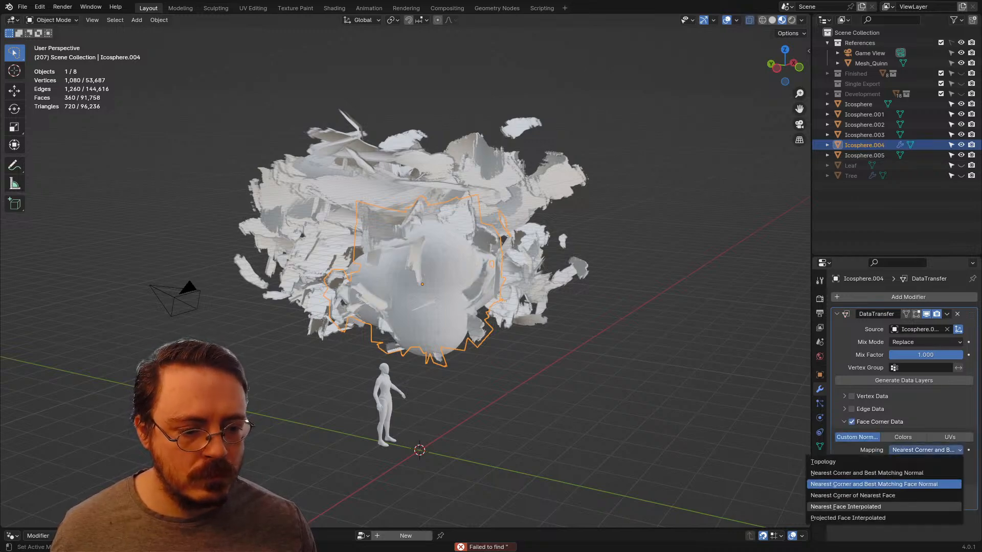
left_click(852, 496)
key("ctrl+a")
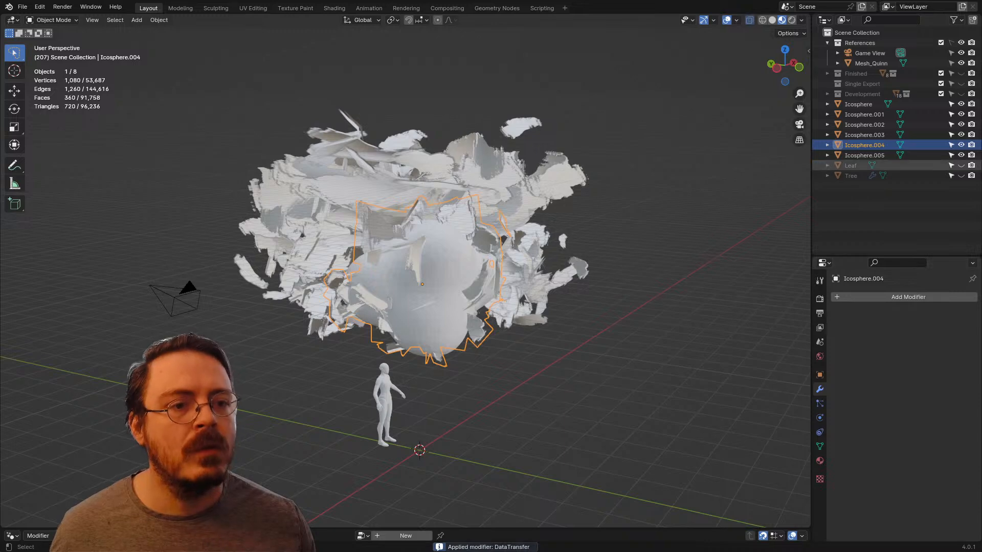
Step: Delete the smooth duplicate Icosphere.005 used for Icosphere.004 and show the Tree trunk again
left_click(864, 155)
key("Delete")
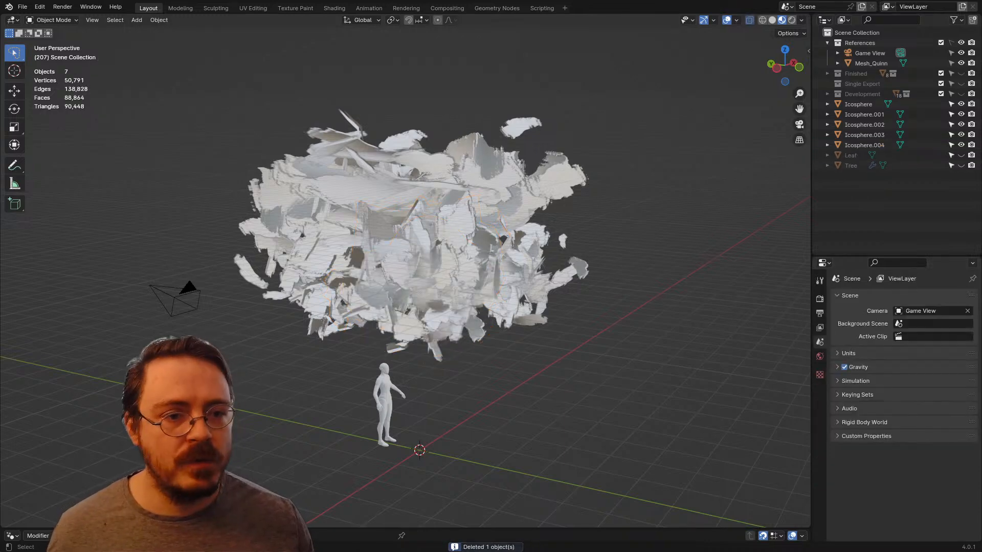
left_click(961, 165)
middle_click_drag(665, 230, 684, 158, "shift")
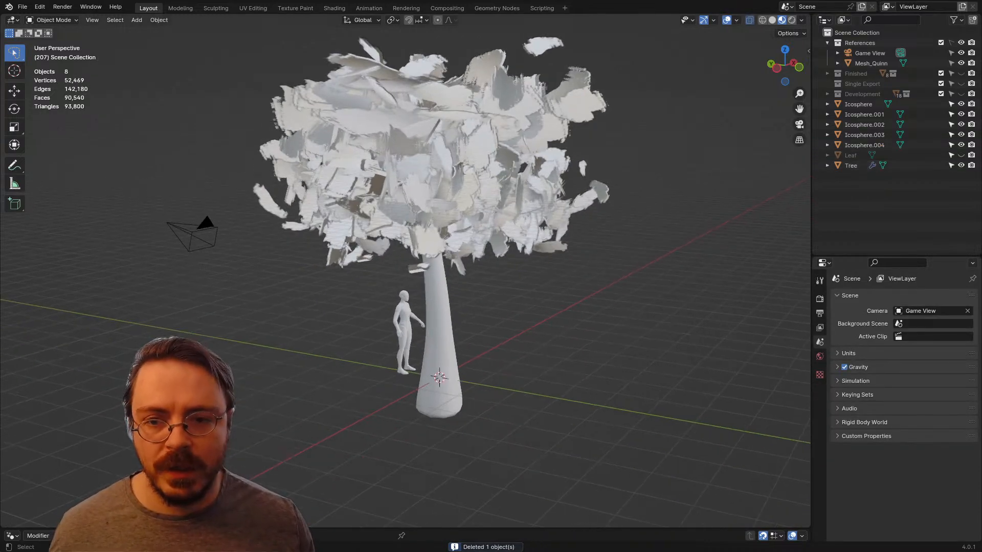
Step: Select all five leaf clusters, Icosphere through Icosphere.004, and join them into the single Icosphere object
key("KP_1")
middle_click_drag(499, 197, 510, 239, "shift")
left_click(500, 228)
left_click(864, 144, "shift")
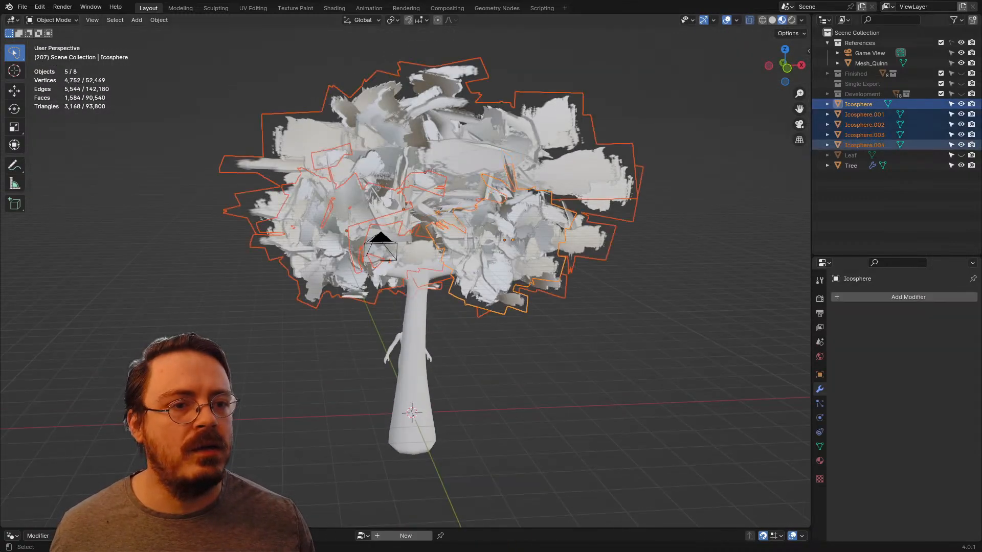
key("ctrl+j")
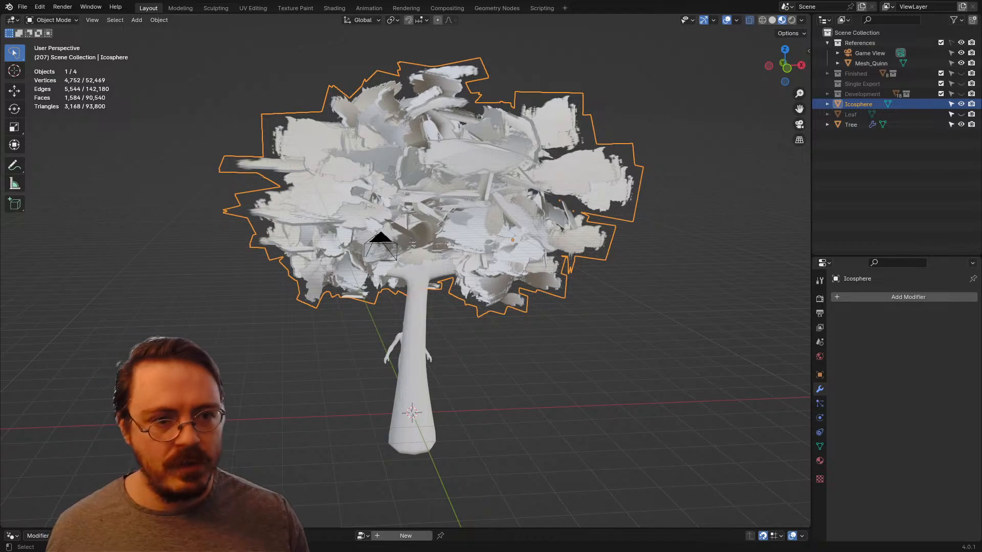
Step: Enter Edit Mode on the joined leaf canopy and examine its vertex normals from around and from the front view
key("KP_1")
key("Tab")
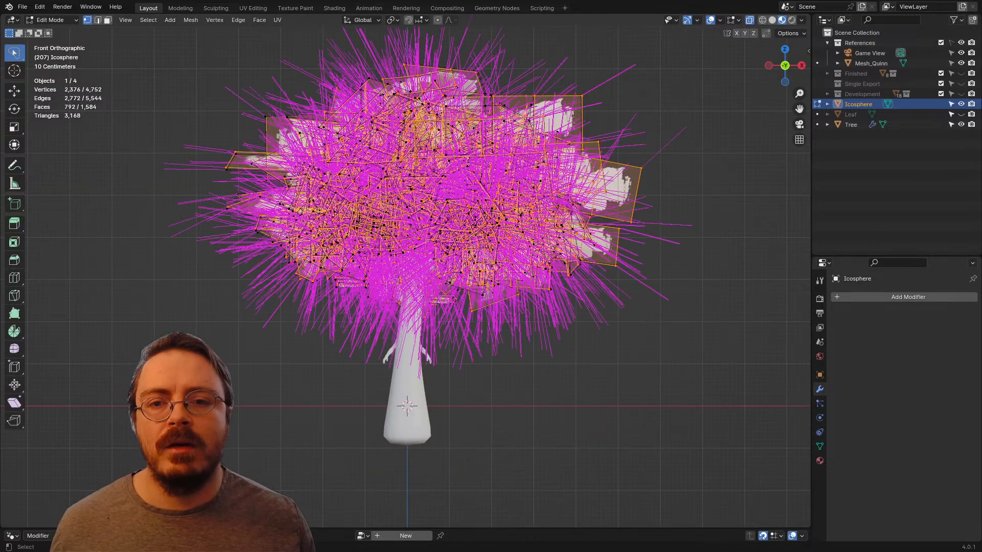
middle_click_drag(460, 256, 330, 266)
key("KP_1")
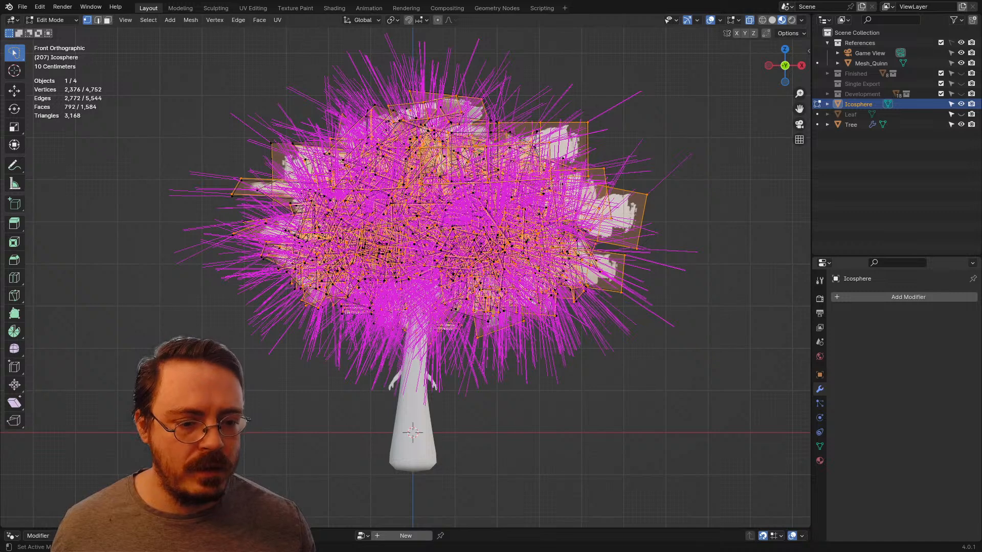
Step: Switch to the UV Editing workspace, frame the whole tree, and open the leaf canopy's UV map list
left_click(819, 447)
scroll(404, 267, "down", 4)
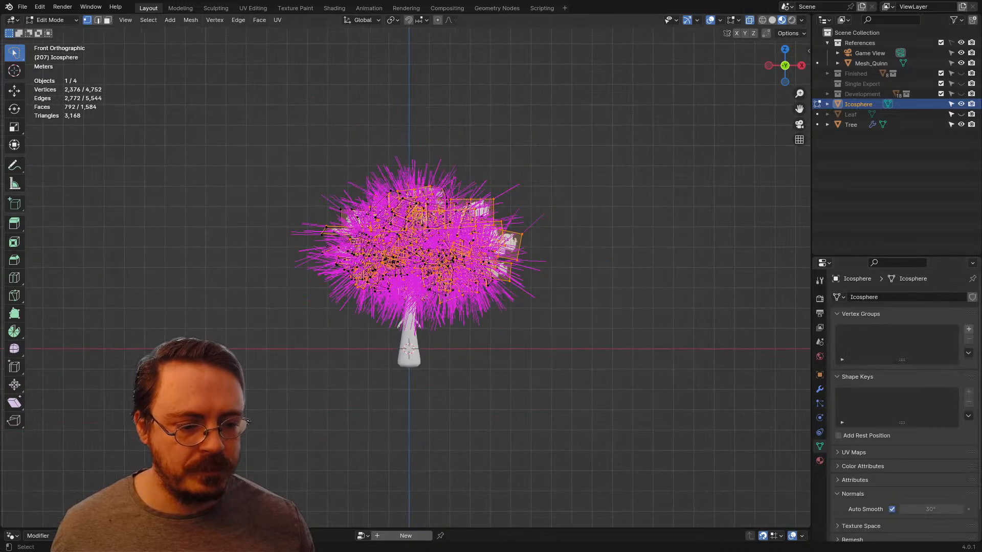
left_click(853, 420)
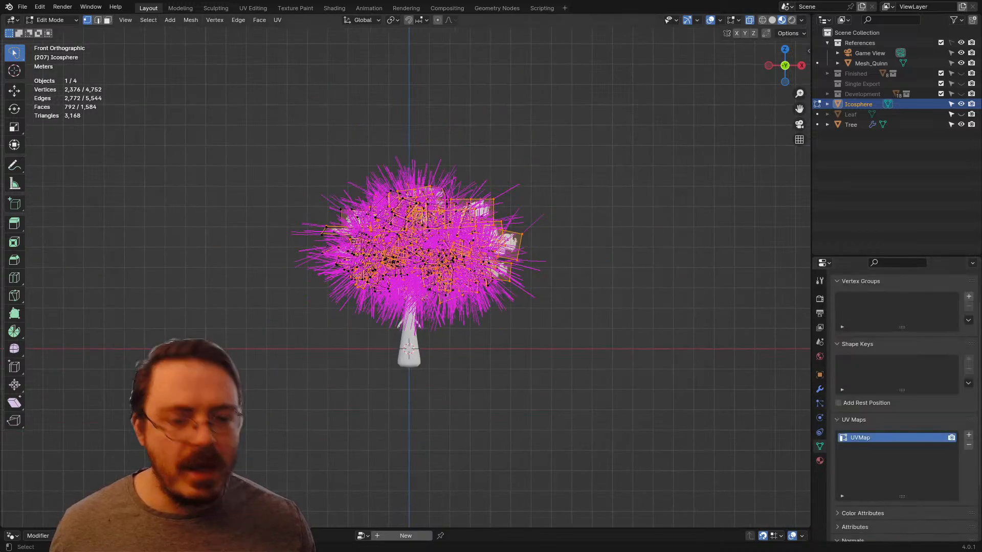
left_click(253, 7)
scroll(204, 383, "down", 4)
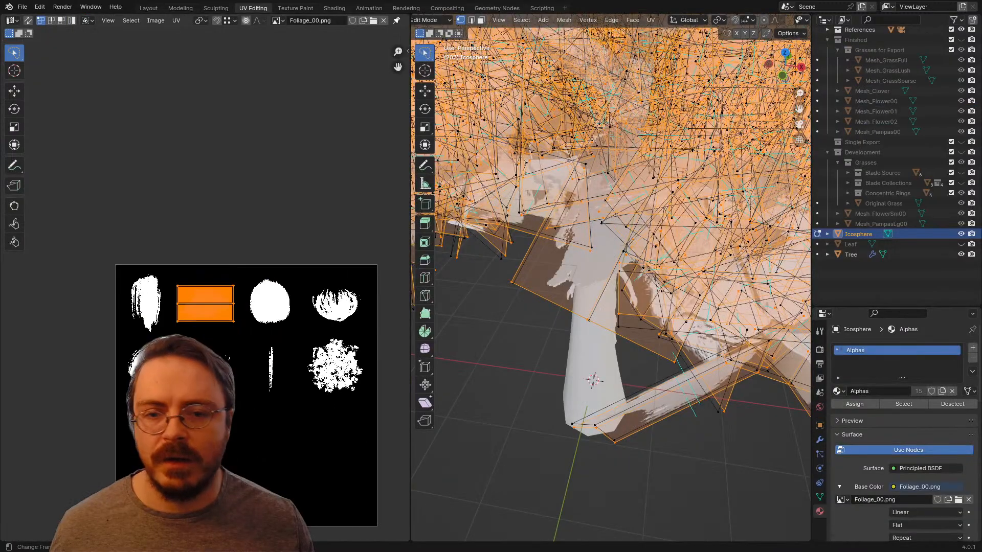
scroll(599, 283, "down", 4)
mouse_move(593, 255)
middle_mouse_down()
mouse_move(599, 283)
mouse_move(606, 246)
middle_mouse_up()
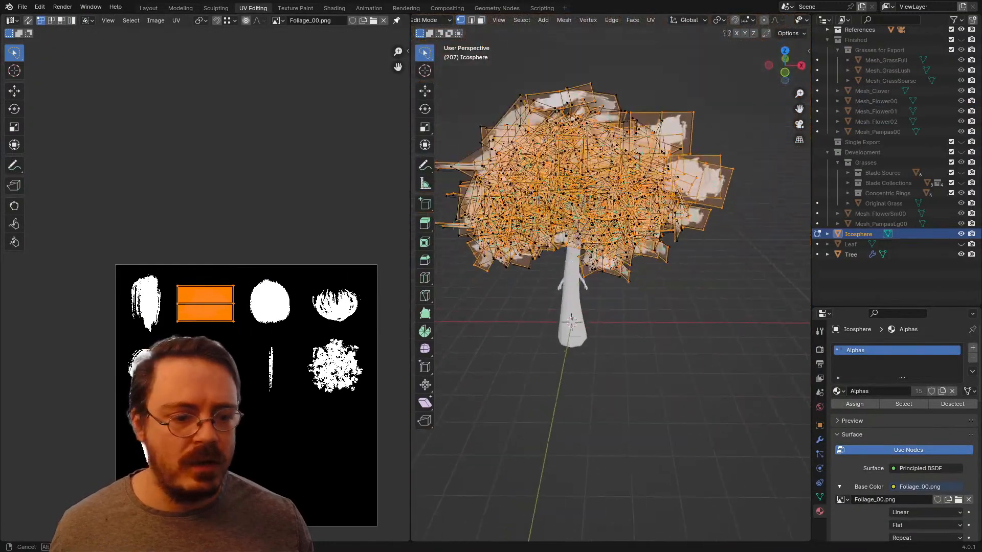
scroll(900, 435, "down", 3)
left_click(819, 497)
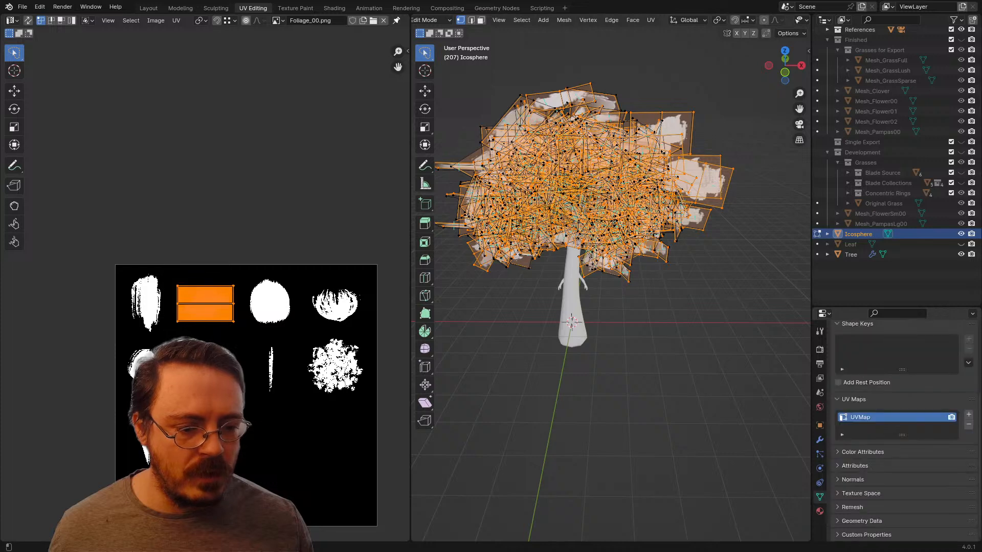
Step: Add a second UV map to the leaf canopy and name it Alpha
left_click(968, 415)
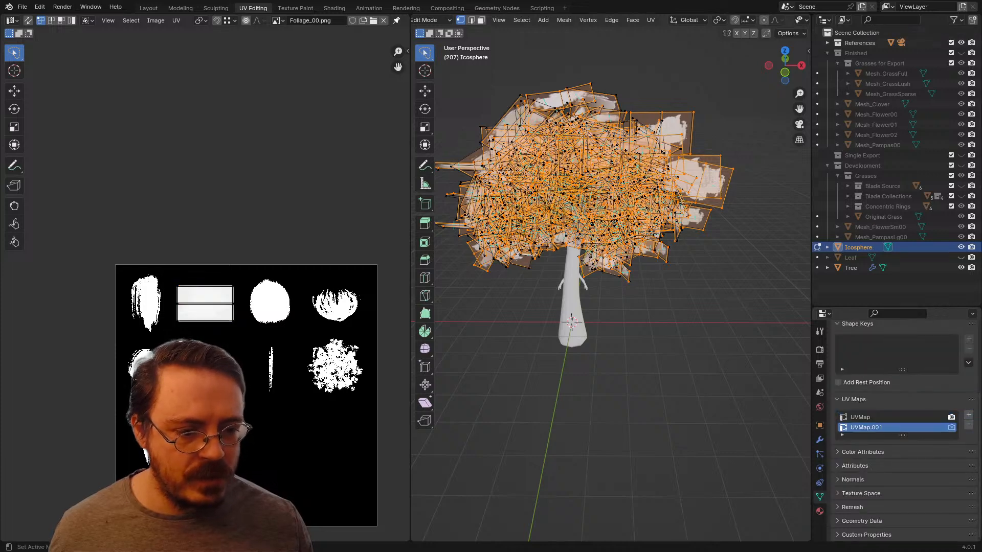
double_click(866, 427)
type("Alpha")
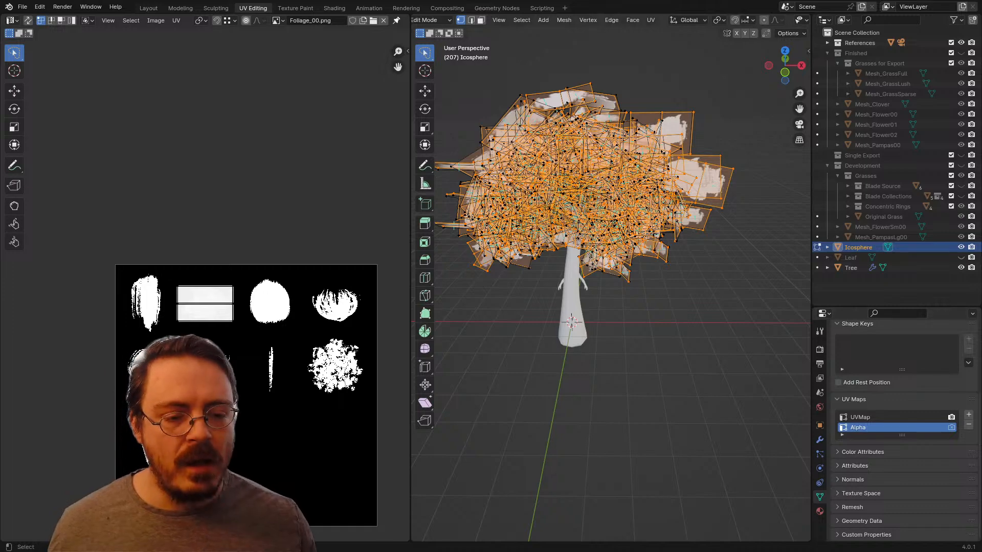
Step: Rename the canopy's original UV map to Gradient and make it the active map
scroll(611, 278, "up", 2)
middle_click_drag(611, 279, 680, 319)
key("KP_1")
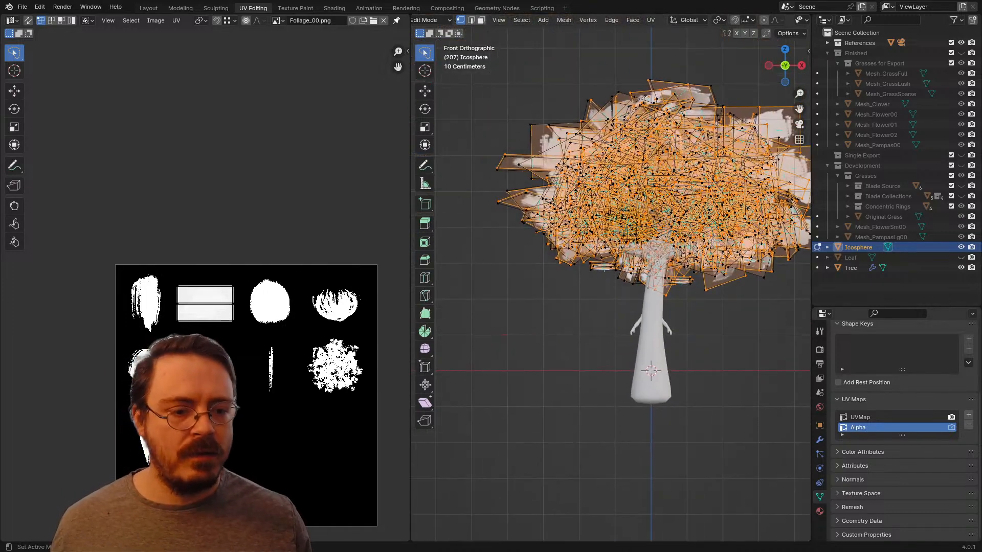
left_click(869, 418)
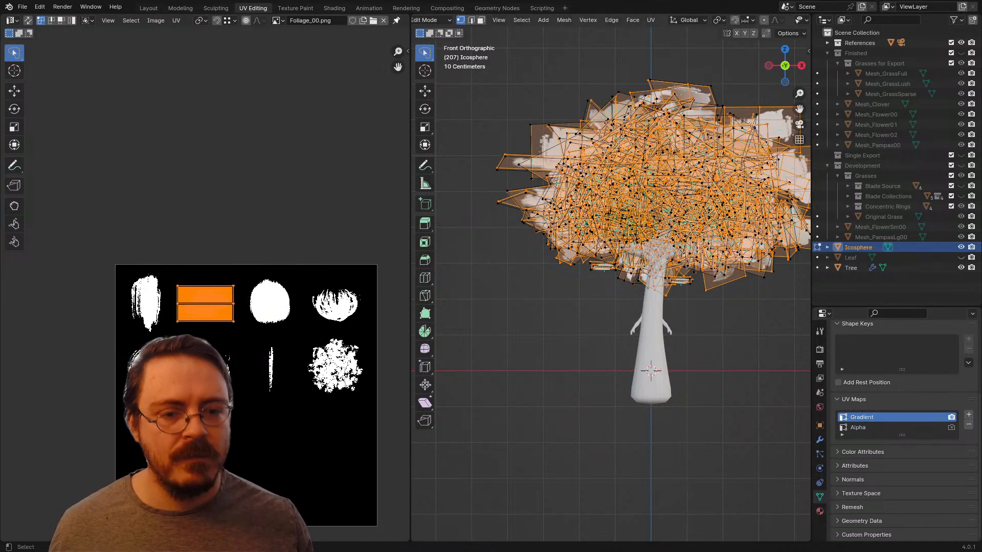
Step: Select the entire leaf canopy and project its Gradient UVs from the front view using Project from View
middle_click_drag(639, 284, 575, 321, "shift")
key("a")
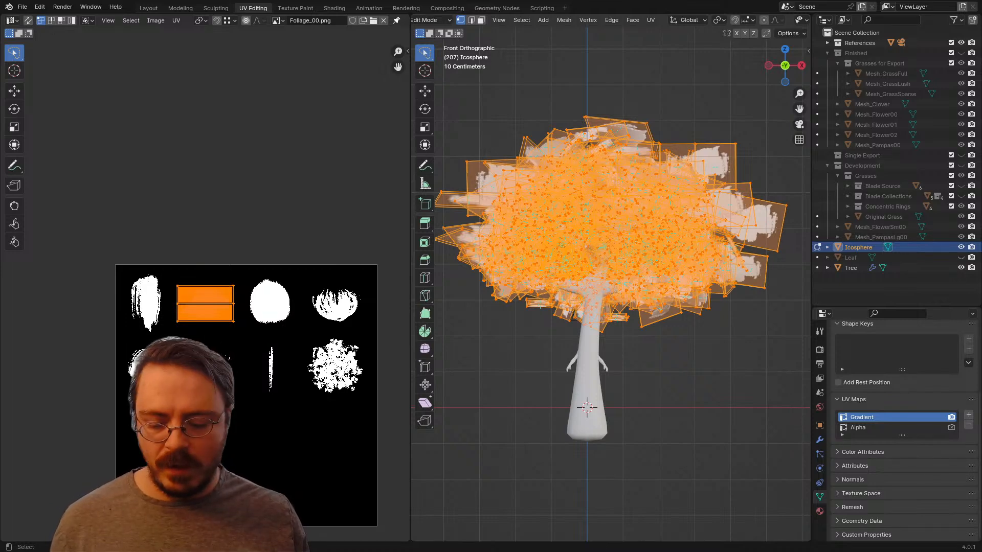
key("u")
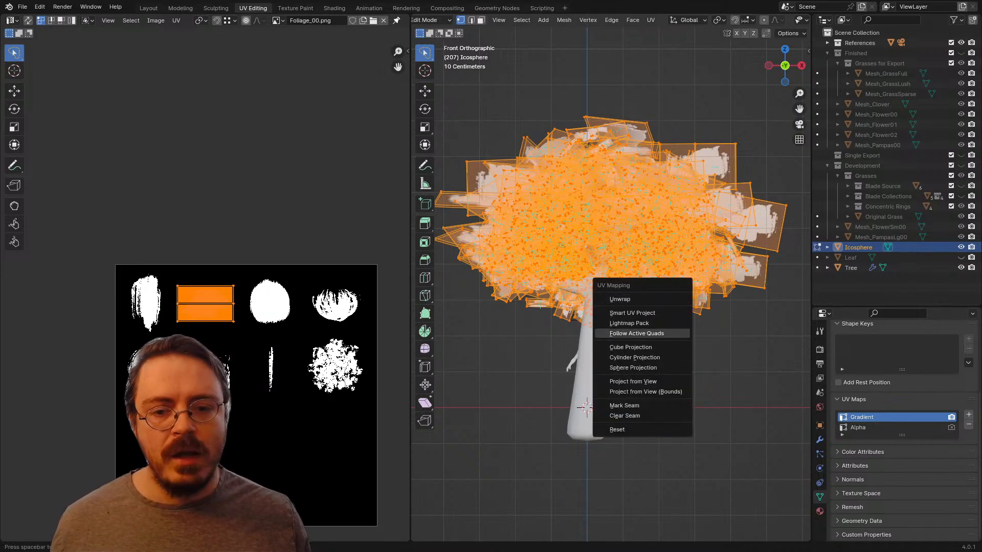
left_click(632, 382)
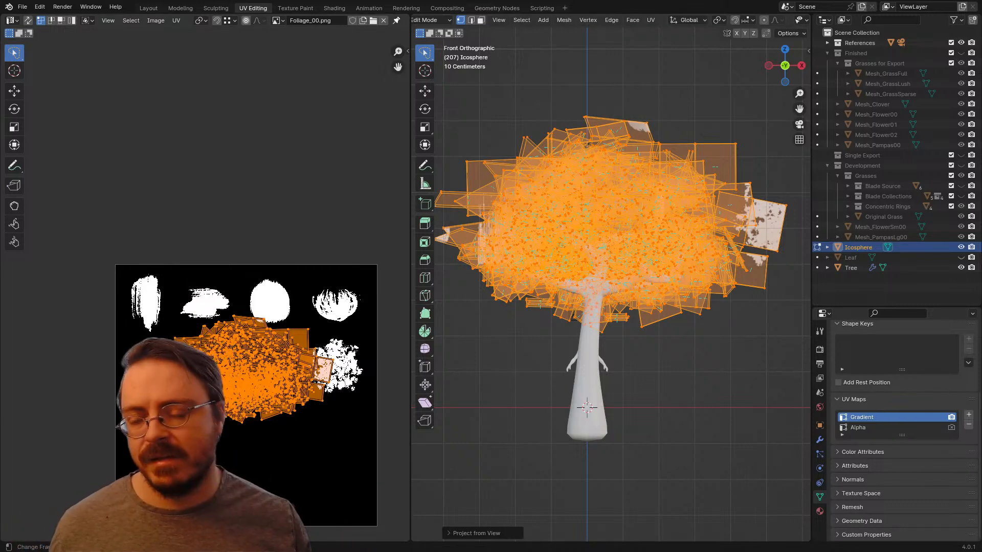
Step: Rotate the projected canopy UVs by 90 degrees
middle_click_drag(275, 373, 212, 284)
scroll(212, 283, "up", 3)
scroll(212, 284, "down", 2)
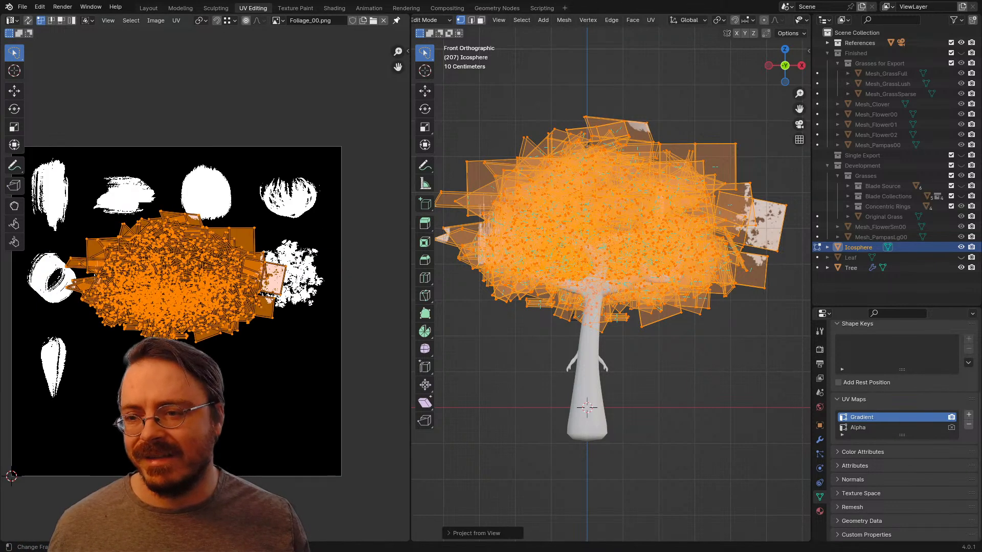
type("r90")
key("Return")
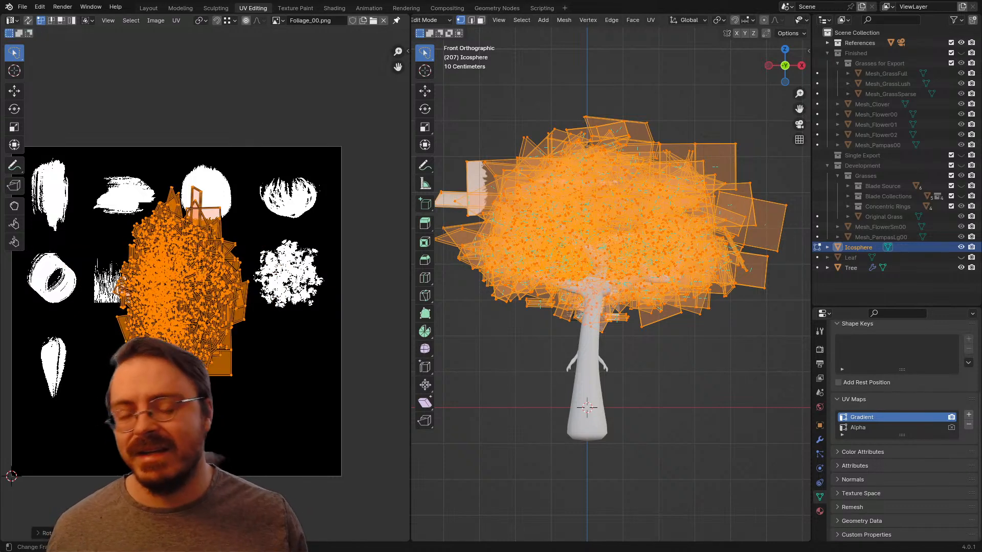
Step: Move the rotated canopy UVs over the texture square and stretch them wider along X
middle_click_drag(212, 284, 279, 241)
key("g")
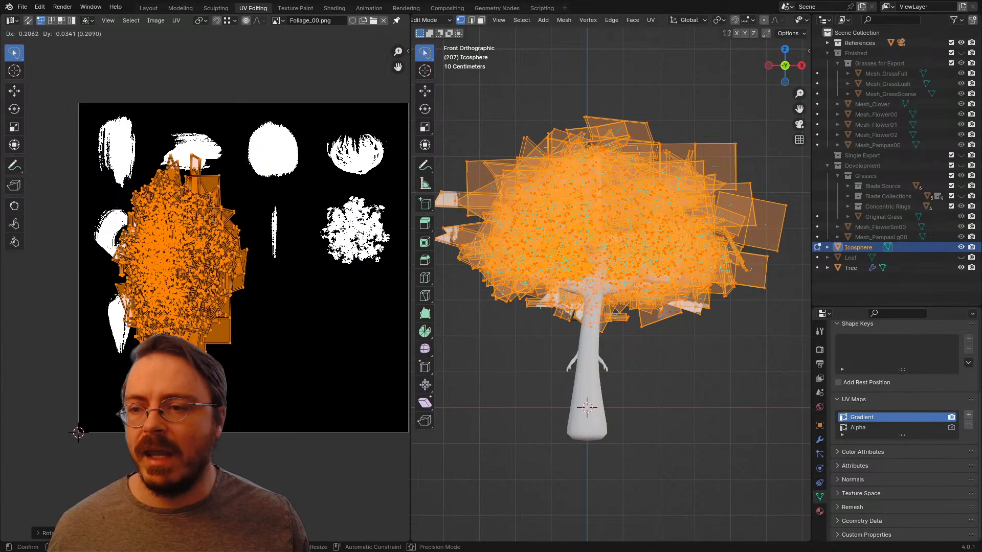
key("s")
key("x")
left_click(366, 256)
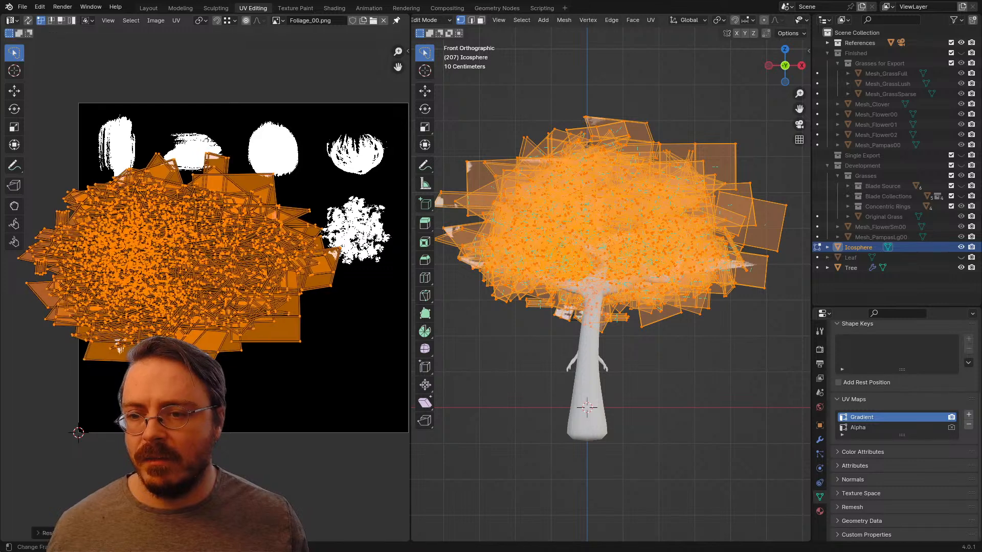
Step: Shift the canopy UVs about 0.2 along X and scale them down slightly in X to fit within the texture square's width
scroll(194, 281, "down", 2)
key("g")
key("x")
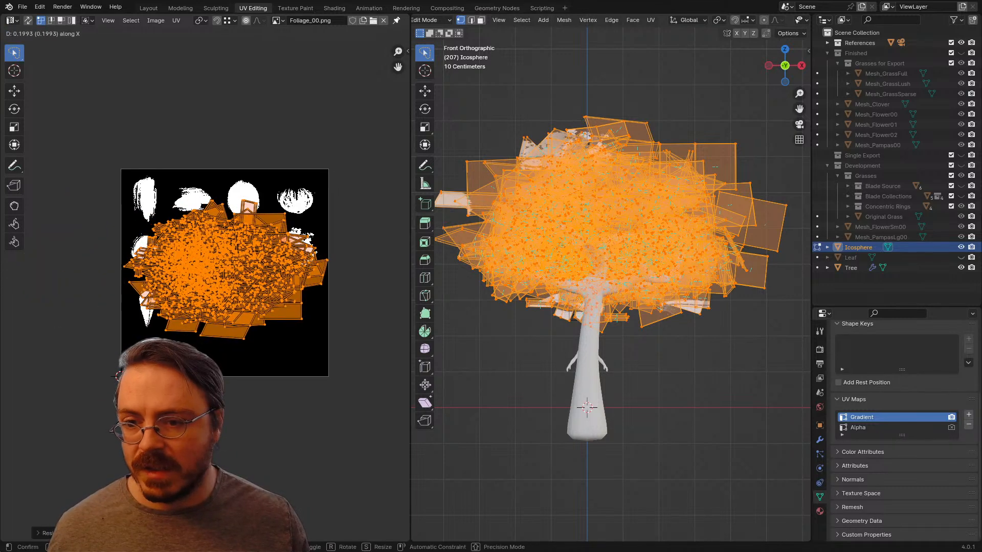
key("Return")
key("s")
key("x")
key("Return")
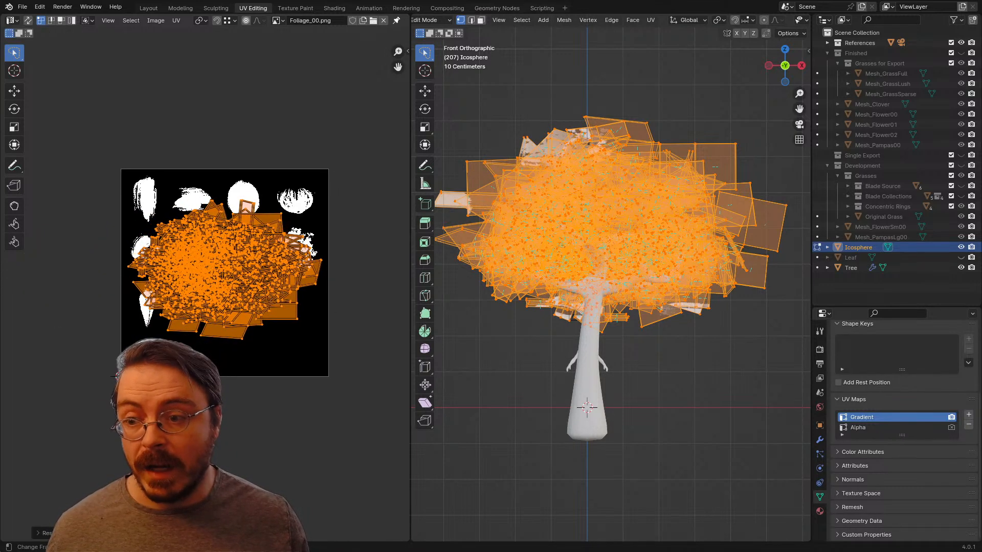
Step: Nudge the canopy UVs along X and stretch them along Y to nearly fill the texture square's height
key("g")
key("x")
key("Return")
key("s")
key("y")
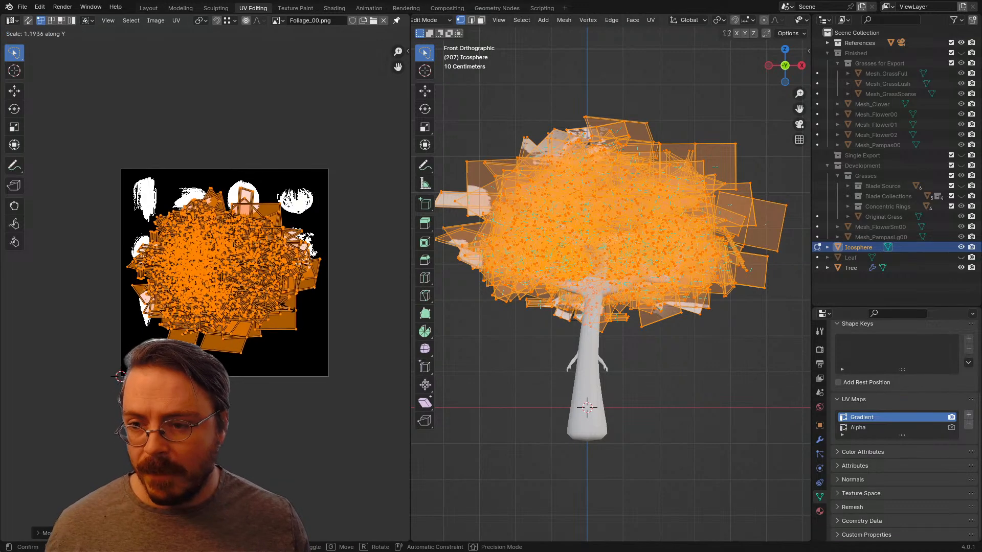
key("Return")
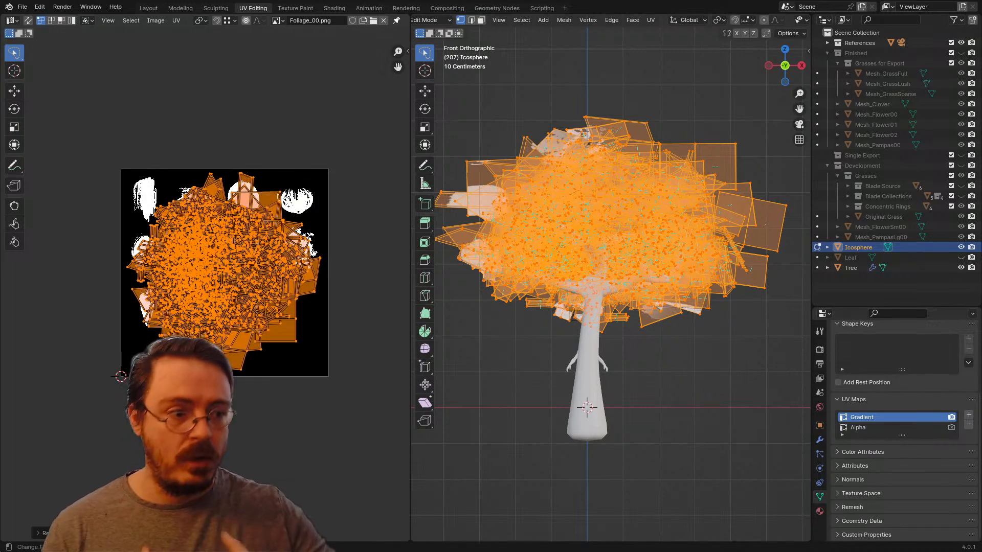
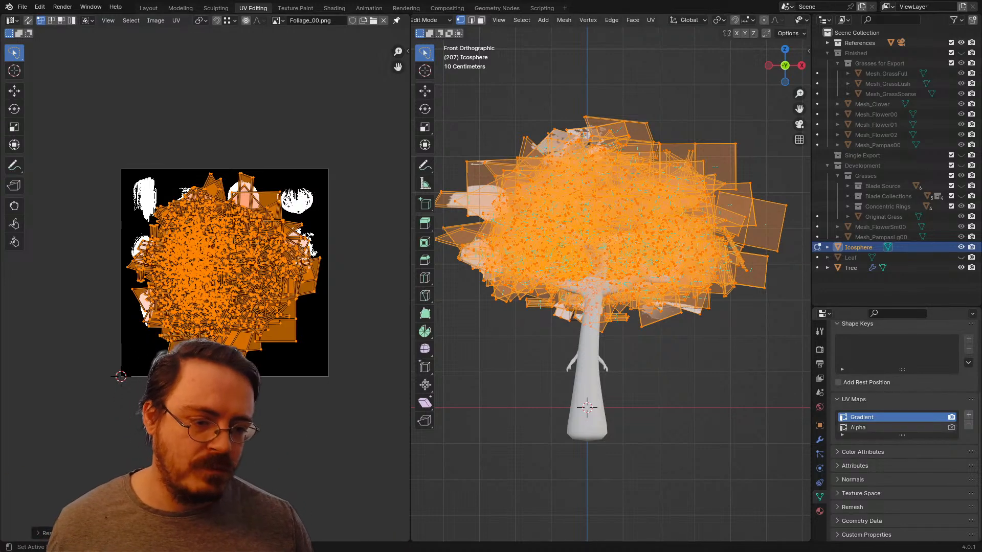
Step: Compare the canopy under the Alpha and Gradient UV maps, leaving Gradient active for both editing and rendering
left_click(869, 428)
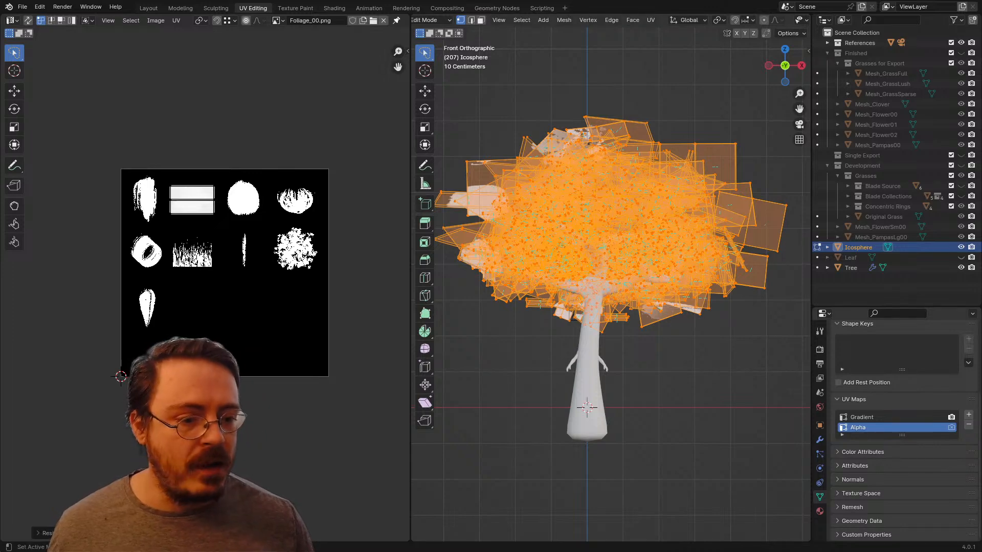
left_click(951, 428)
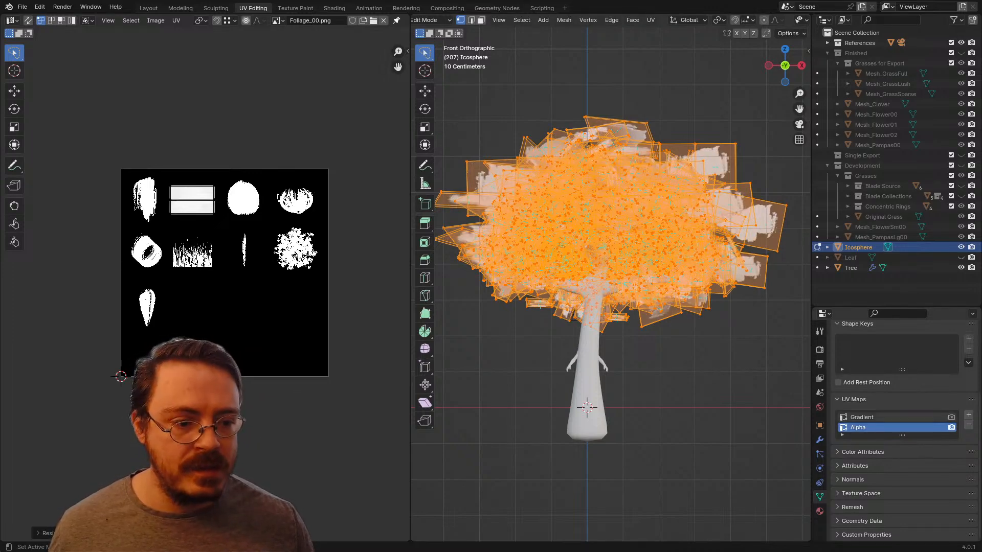
left_click(951, 417)
left_click(869, 417)
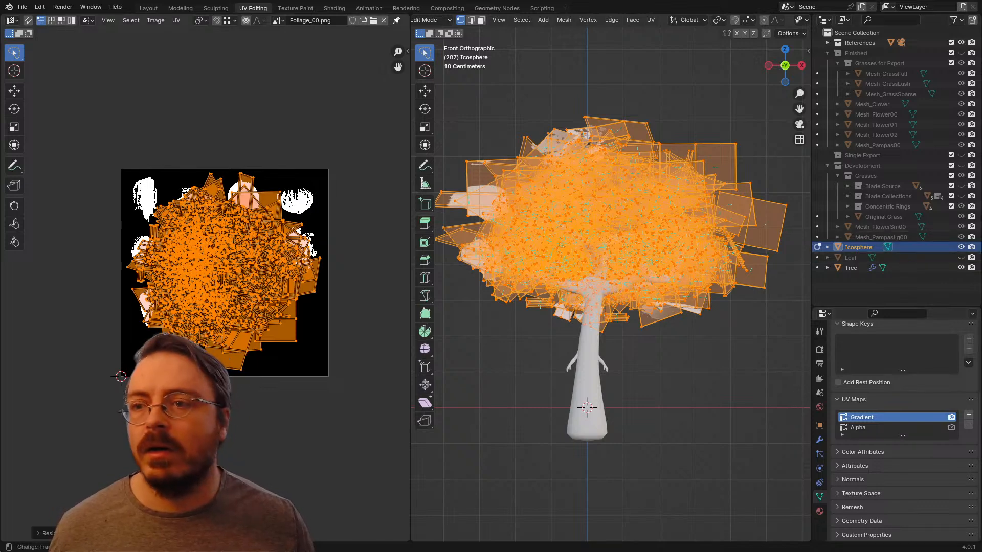
Step: In the Layout workspace, apply the Tree object's Subdivision, Skin and Subdivision.001 modifiers
left_click(149, 8)
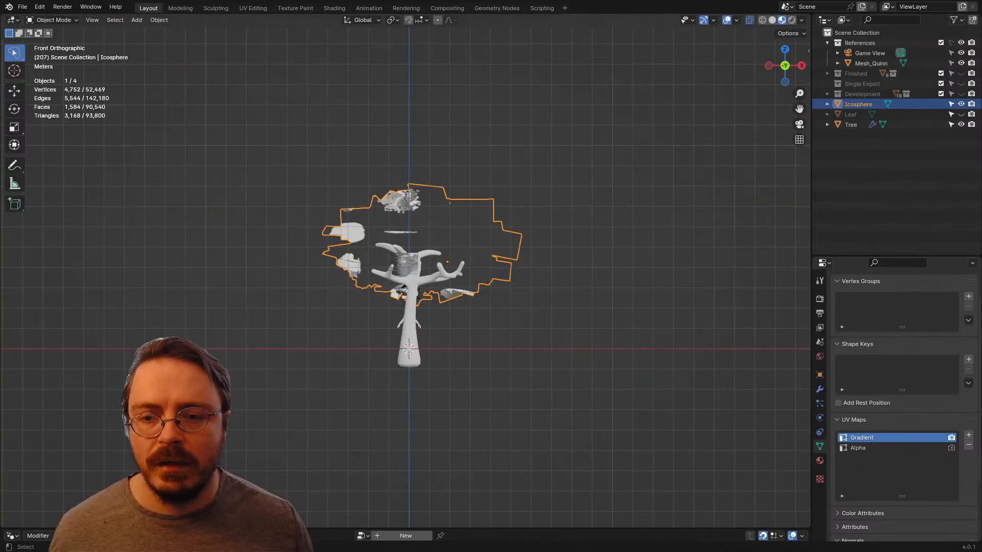
middle_click_drag(409, 230, 467, 260)
left_click(851, 125)
scroll(409, 277, "up", 5)
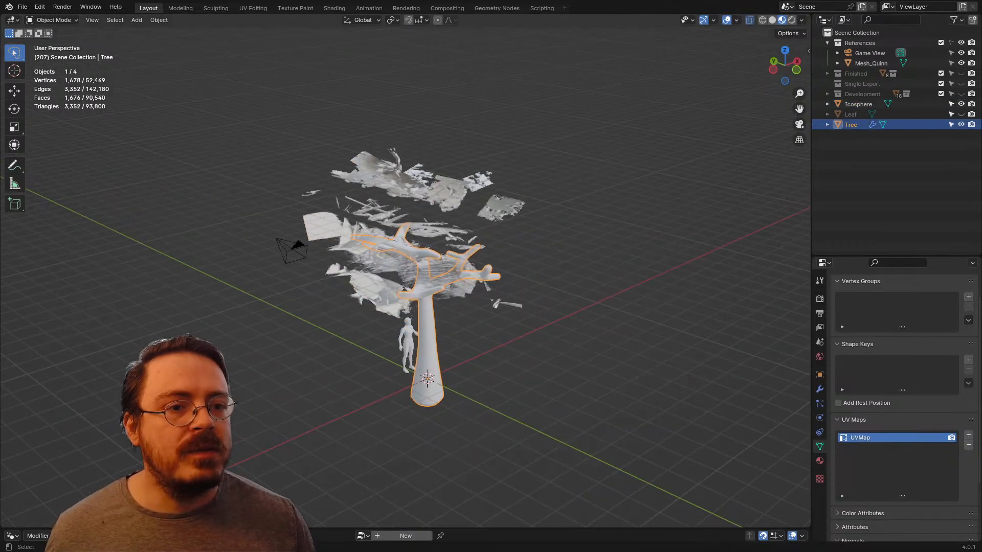
left_click(820, 389)
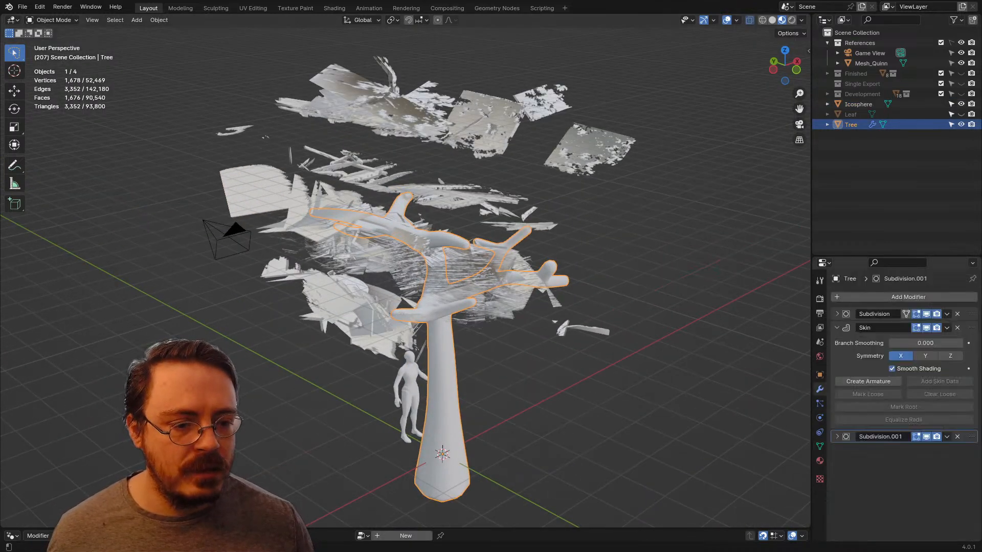
middle_click_drag(409, 307, 399, 245)
key("ctrl+a")
key("ctrl+a")
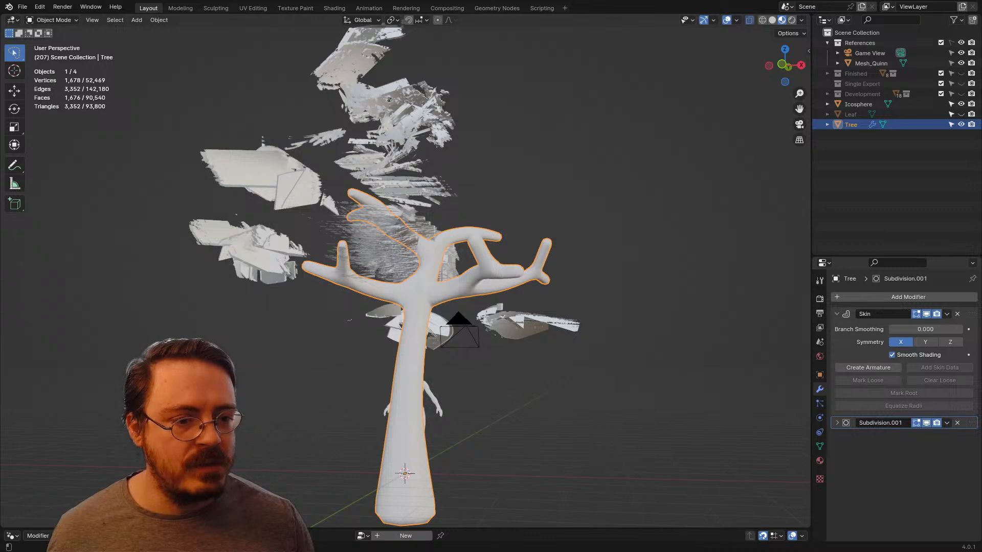
key("ctrl+a")
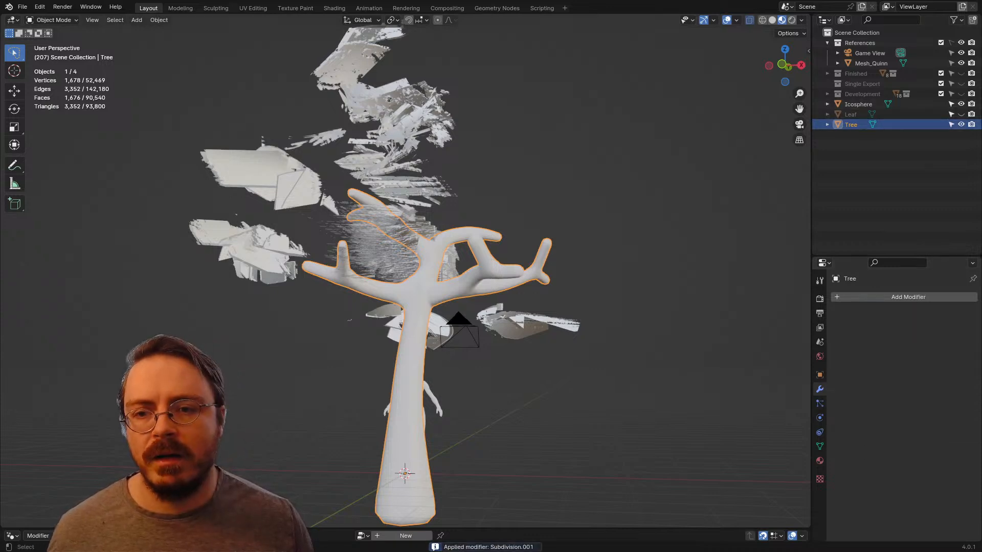
Step: Join the Icosphere canopy into the Tree object and rename the result Mesh_Tree00
left_click(858, 104)
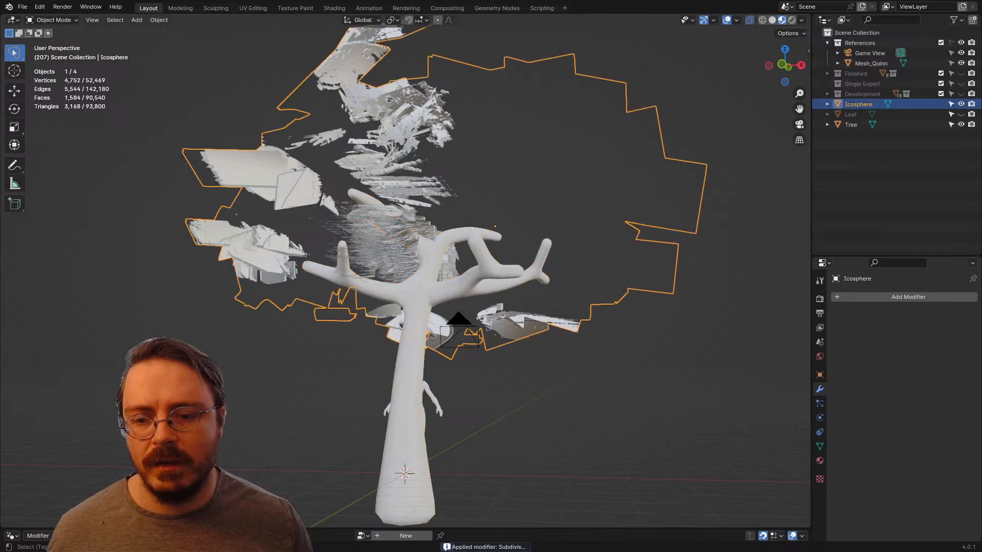
left_click(851, 125, "ctrl")
key("ctrl+j")
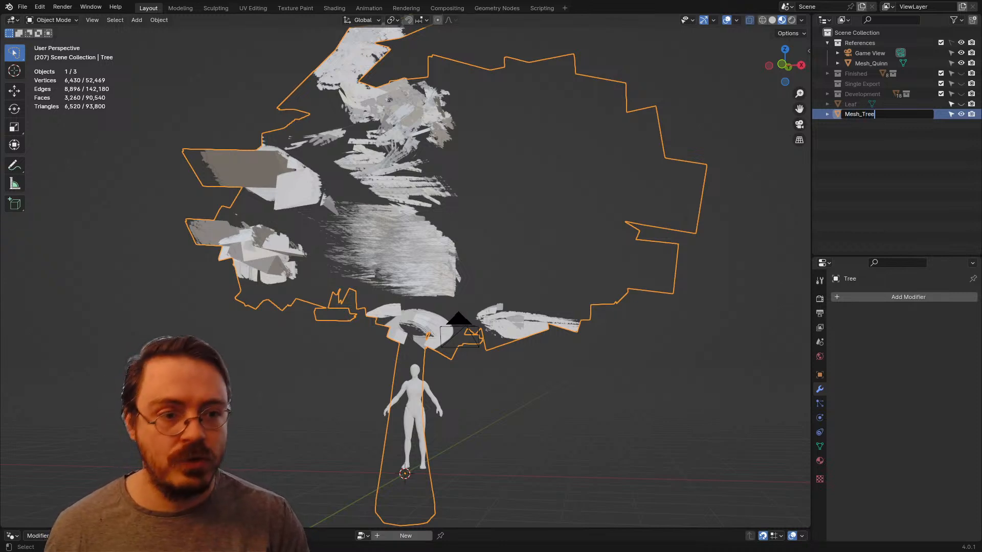
type("0")
key("Return")
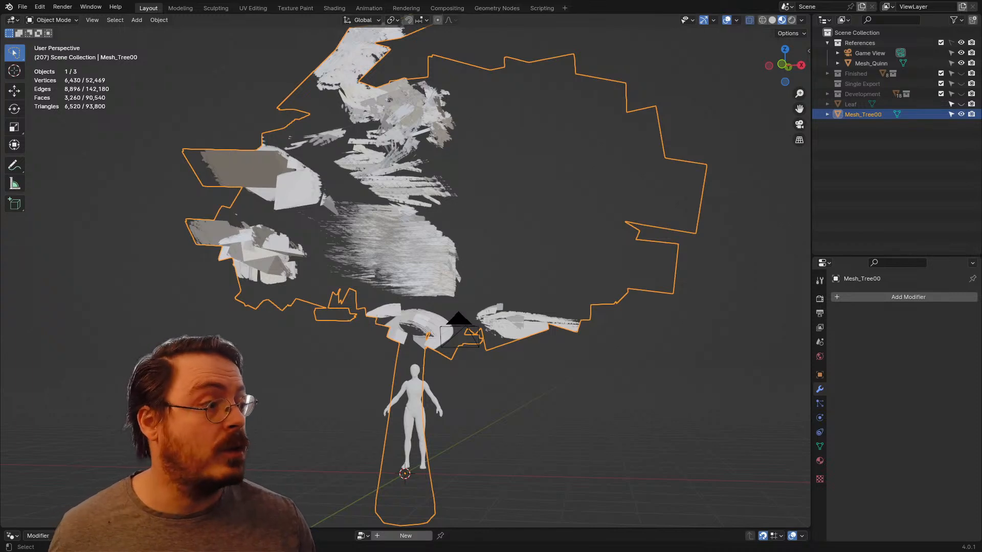
Step: Rename the mesh data of Mesh_Tree00 as Data_Tree00
left_click(869, 149)
left_click(863, 115)
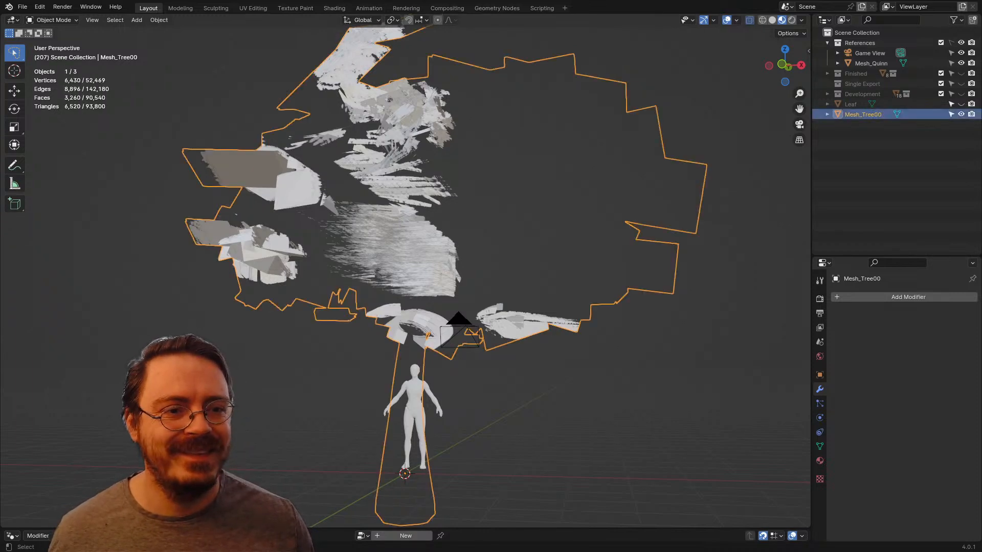
left_click(827, 115)
double_click(868, 124)
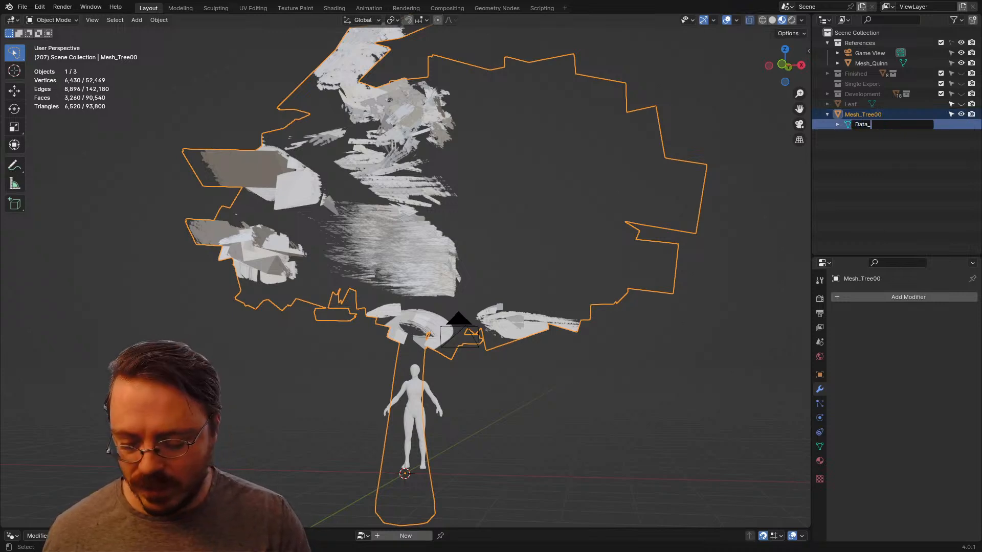
type("Data_Tree00")
key("Return")
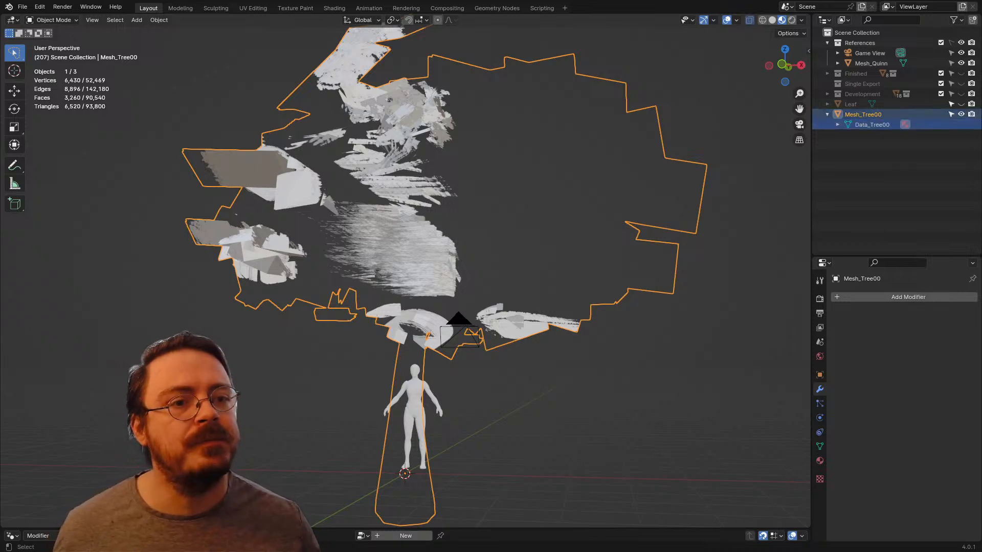
left_click(827, 115)
left_click(864, 154)
Step: Select only the linked trunk and branch geometry of Mesh_Tree00 in Edit Mode, with its material settings shown
left_click(820, 461)
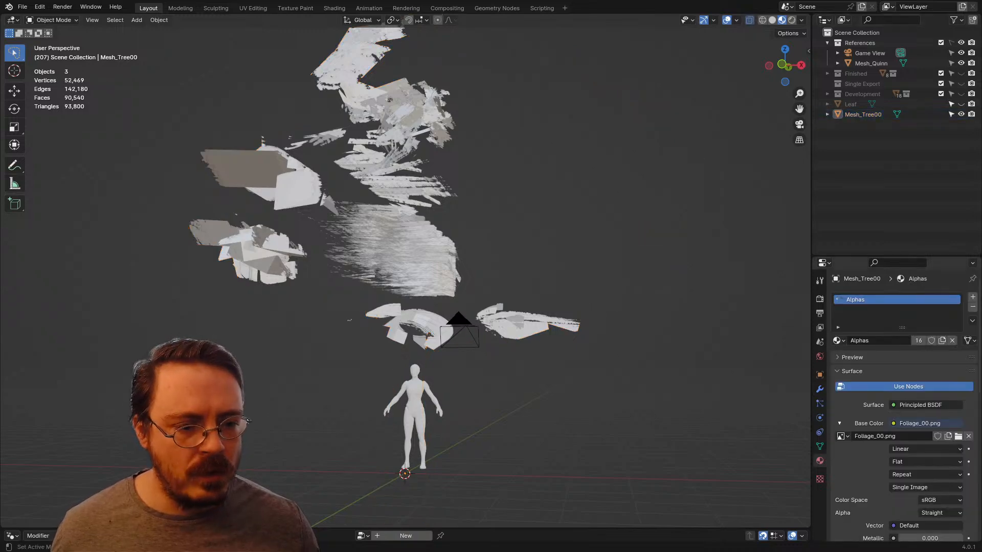
key("ctrl+Tab")
left_click(369, 293)
left_click(378, 276)
key("Tab")
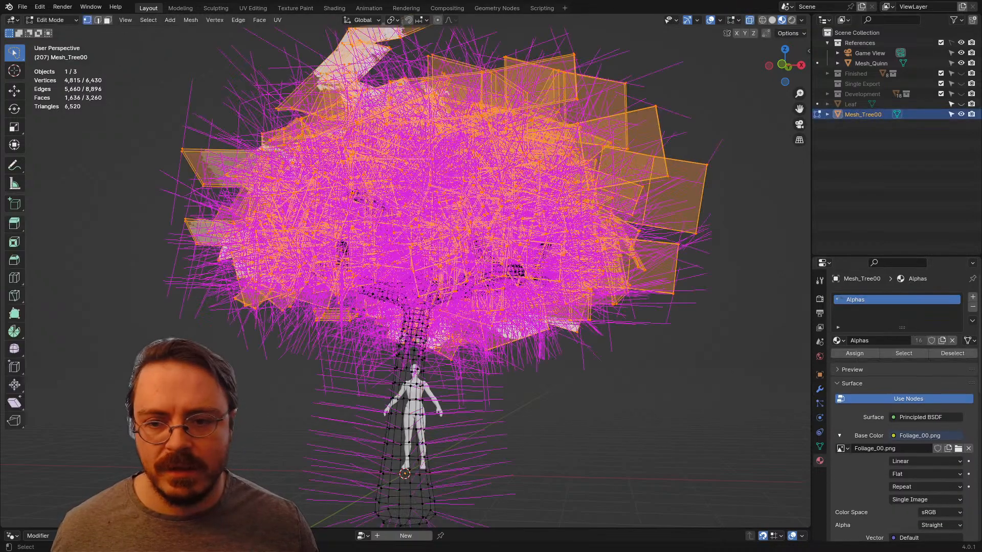
scroll(404, 271, "down", 2)
key("alt+a")
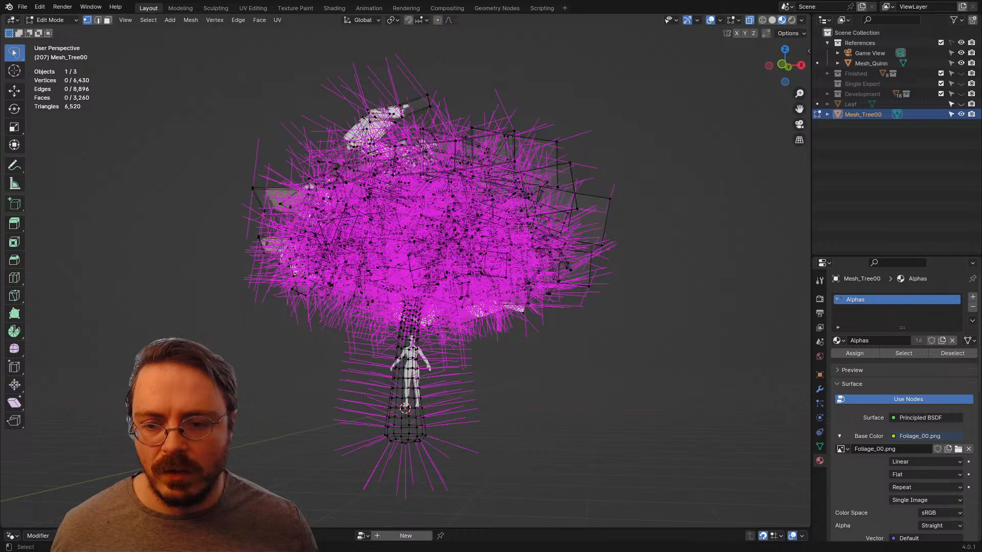
key("l")
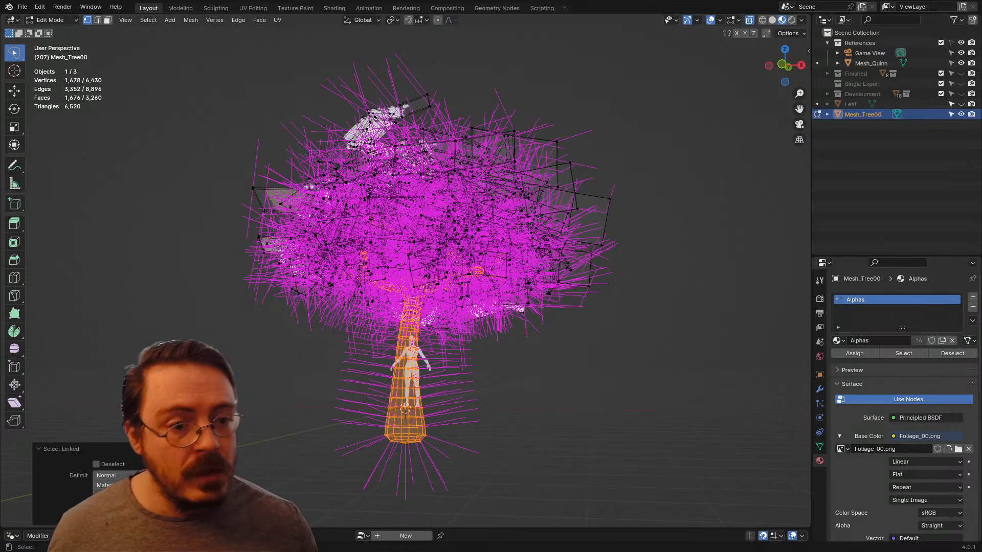
Step: Unlink the Alphas material from the tree's slot and create a new material named Trunk in its place
left_click(838, 340)
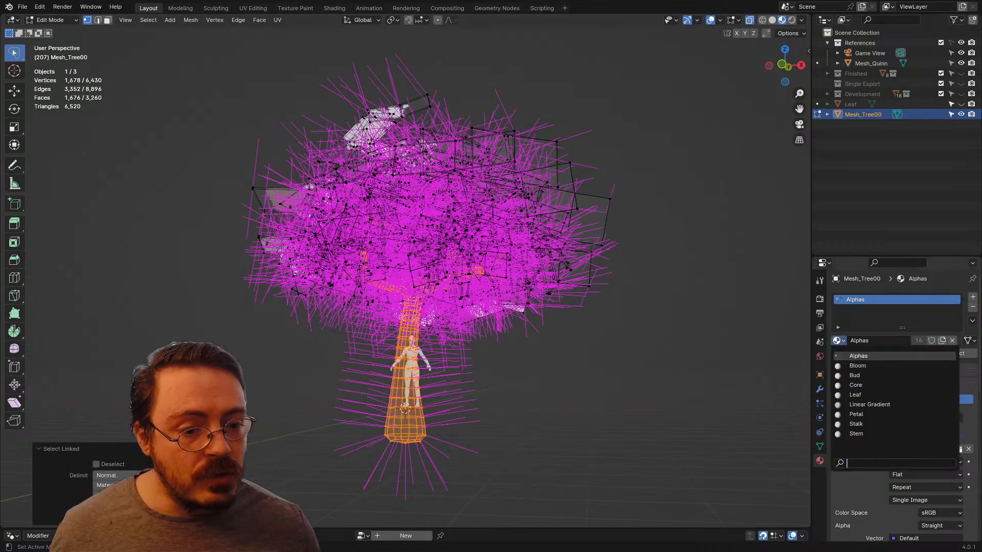
key("Escape")
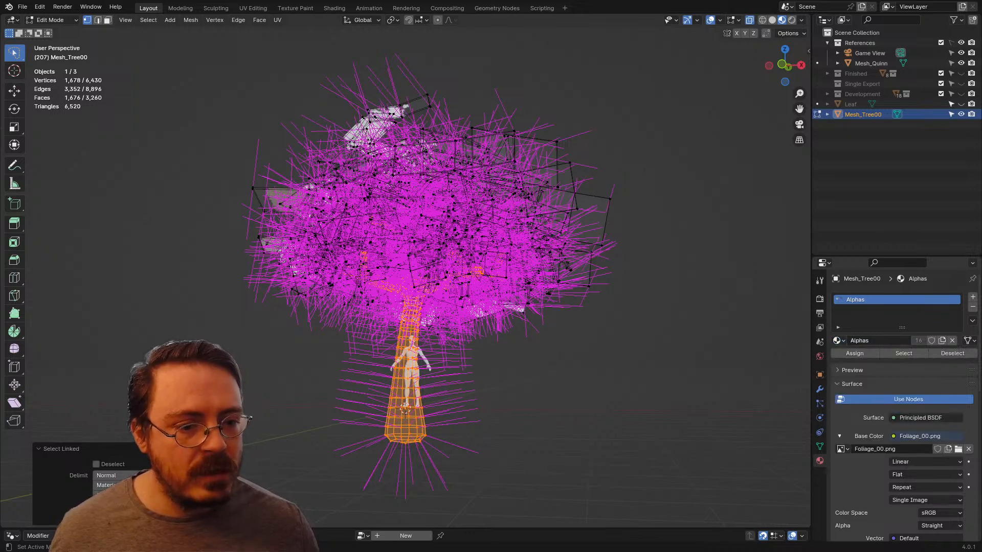
left_click(952, 341)
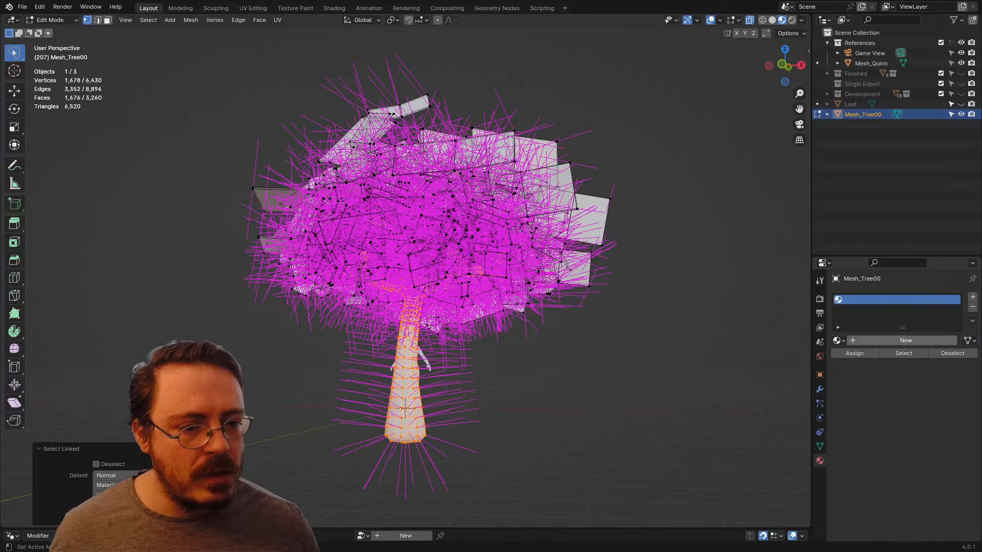
left_click(906, 340)
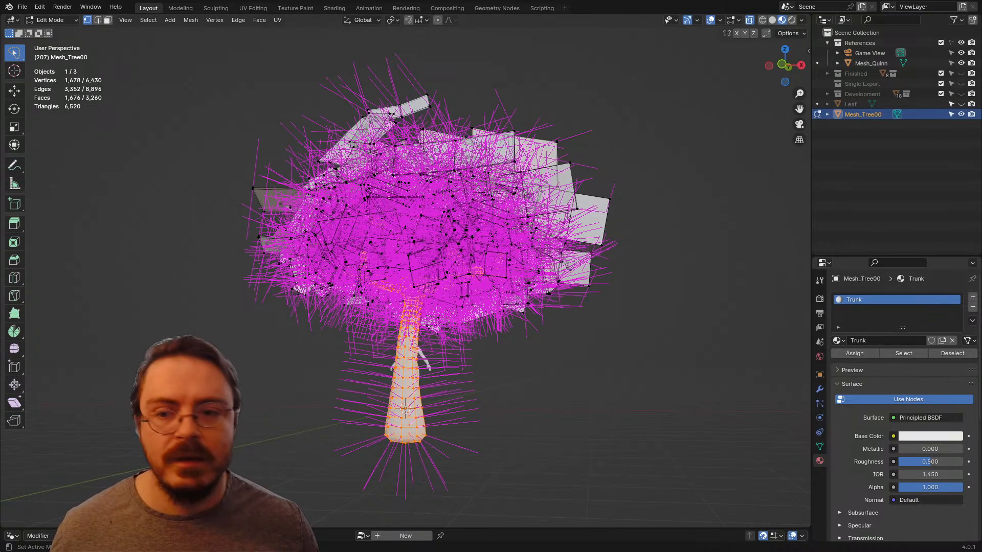
Step: Add a second material slot with the existing Leaf material and assign it to the leaf cards by inverting the trunk selection
left_click(972, 297)
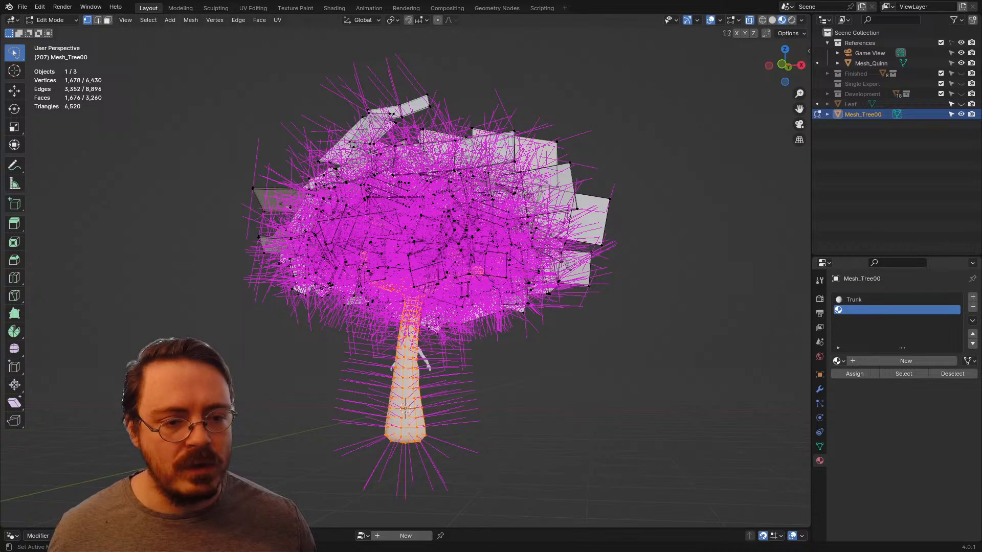
left_click(839, 361)
left_click(859, 419)
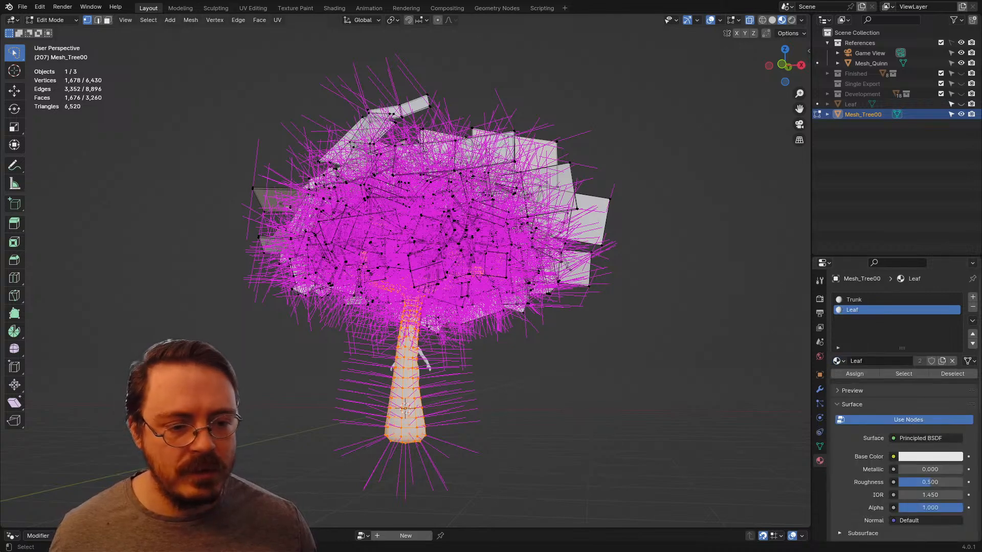
key("ctrl+i")
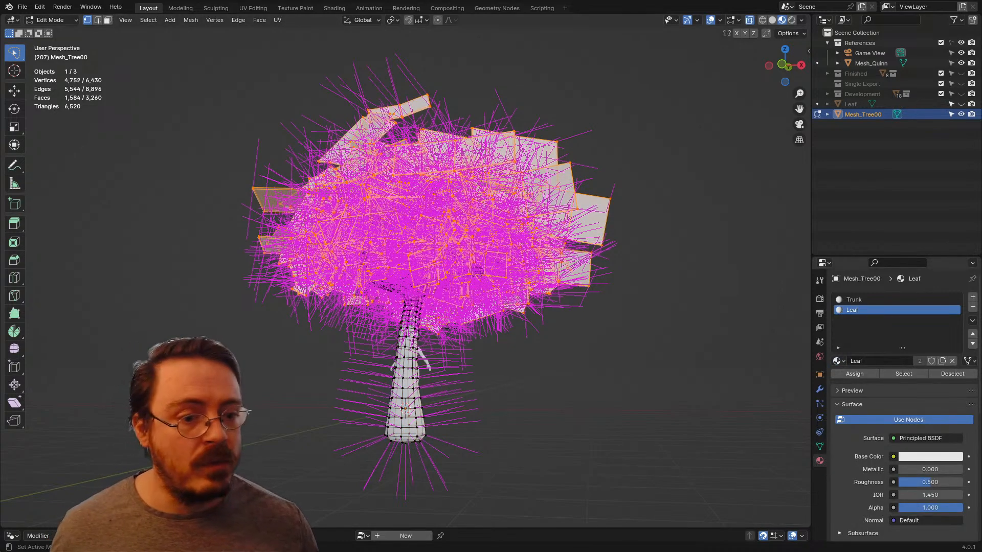
middle_click_drag(440, 255, 506, 265)
key("Tab")
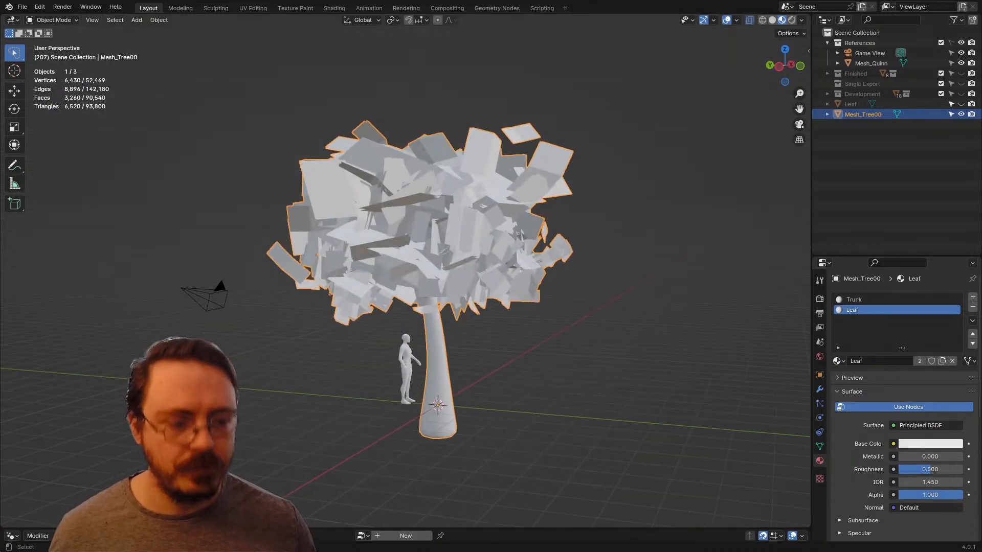
Step: Save the Blender file and export the selected tree as FBX, overwriting SingleExportTester.fbx in the Assets folder
key("KP_1")
middle_click_drag(450, 256, 423, 289)
key("KP_1")
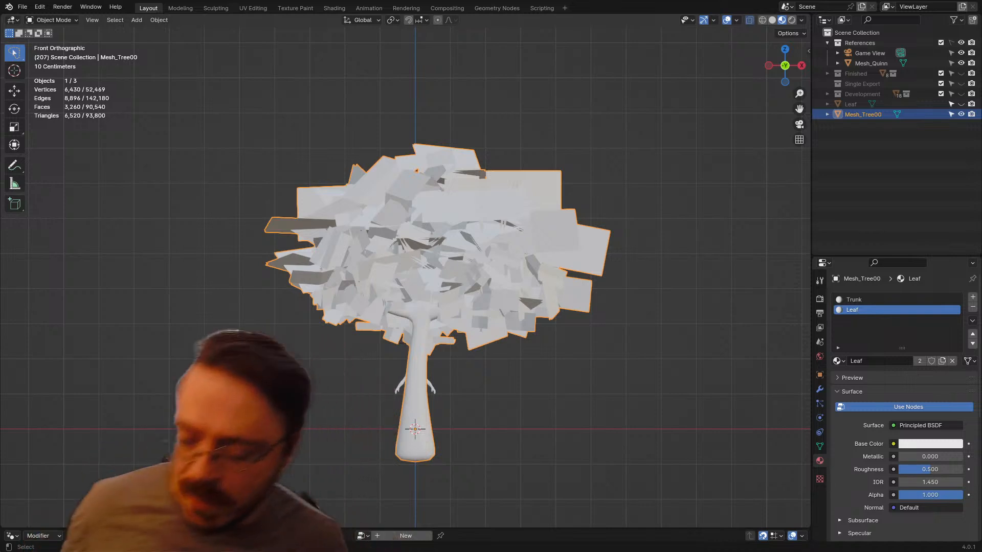
key("ctrl+s")
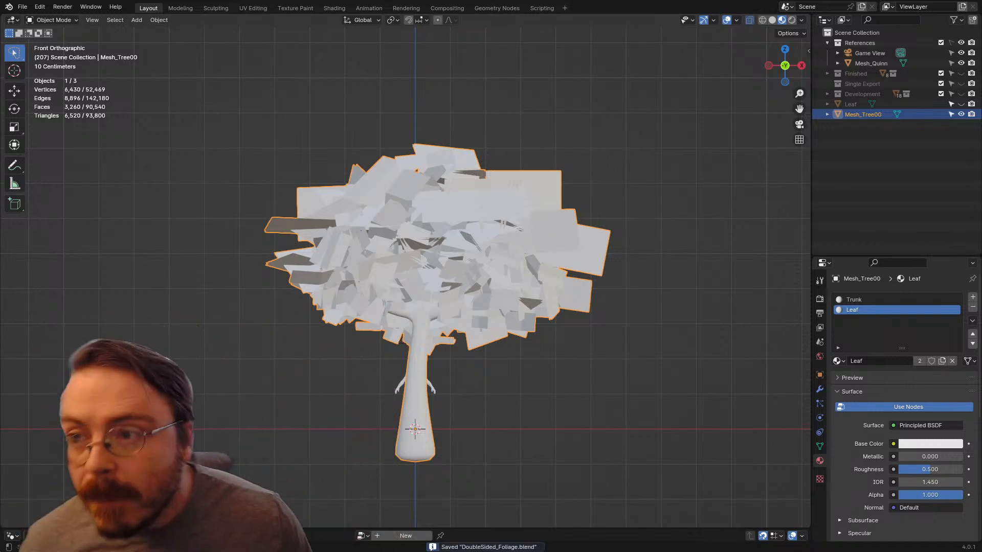
left_click(22, 6)
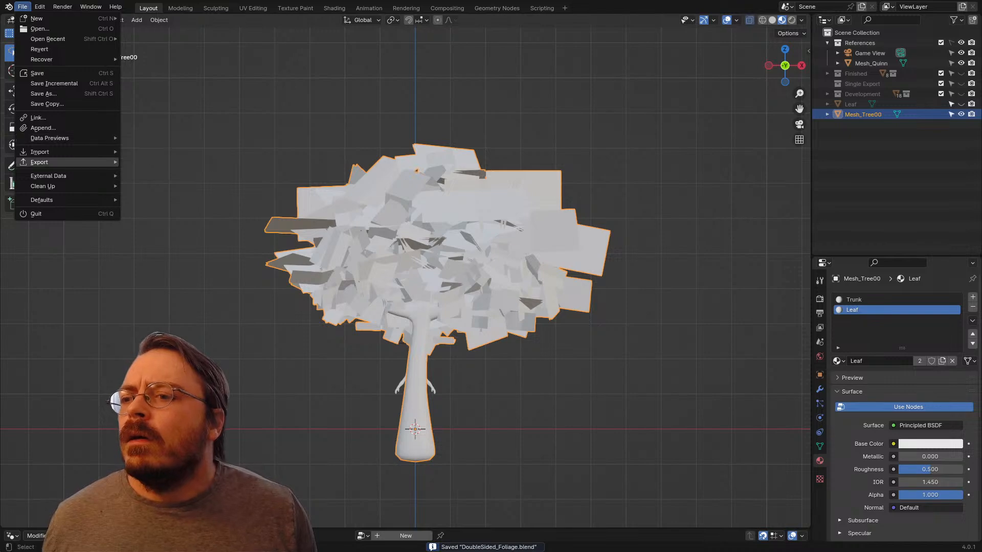
mouse_move(39, 162)
left_click(150, 254)
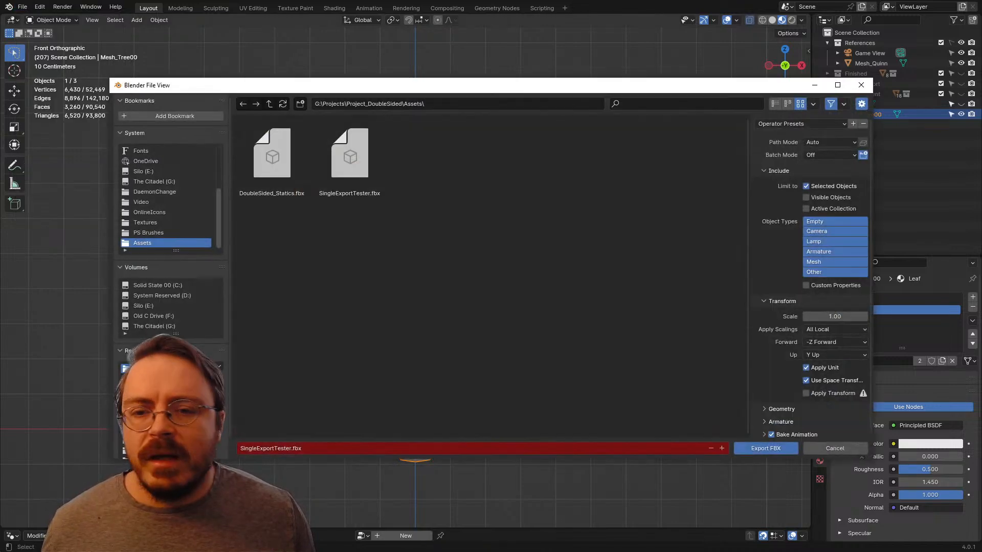
double_click(353, 161)
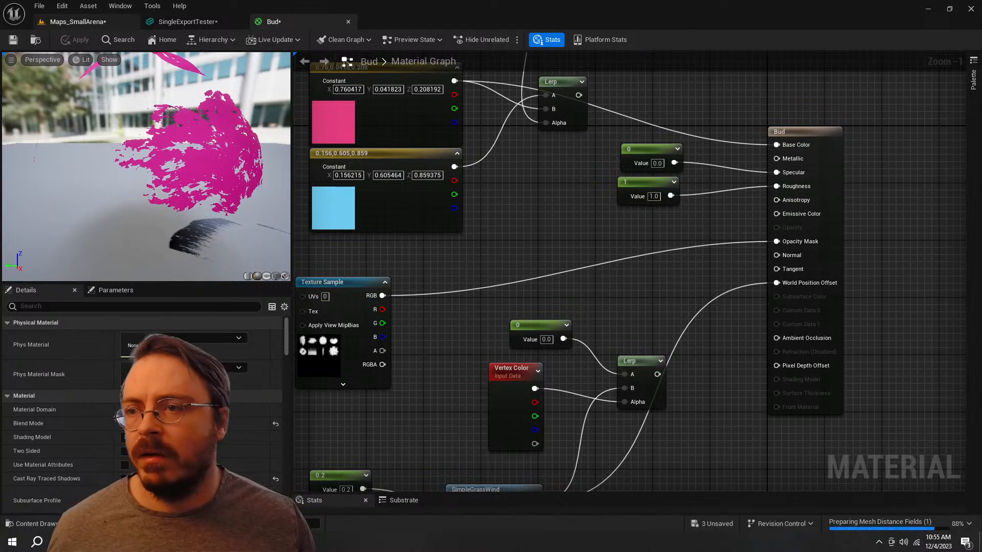
Step: Switch to Unreal Engine and reimport the SingleExportTester static mesh, resetting its materials to the FBX's Trunk and Leaf
left_click(78, 21)
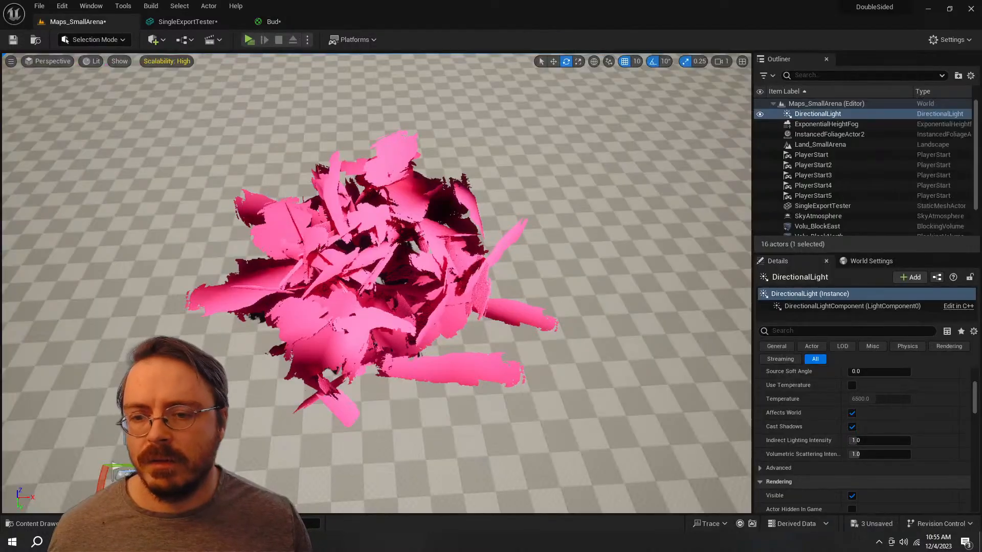
key("ctrl+space")
right_click(328, 424)
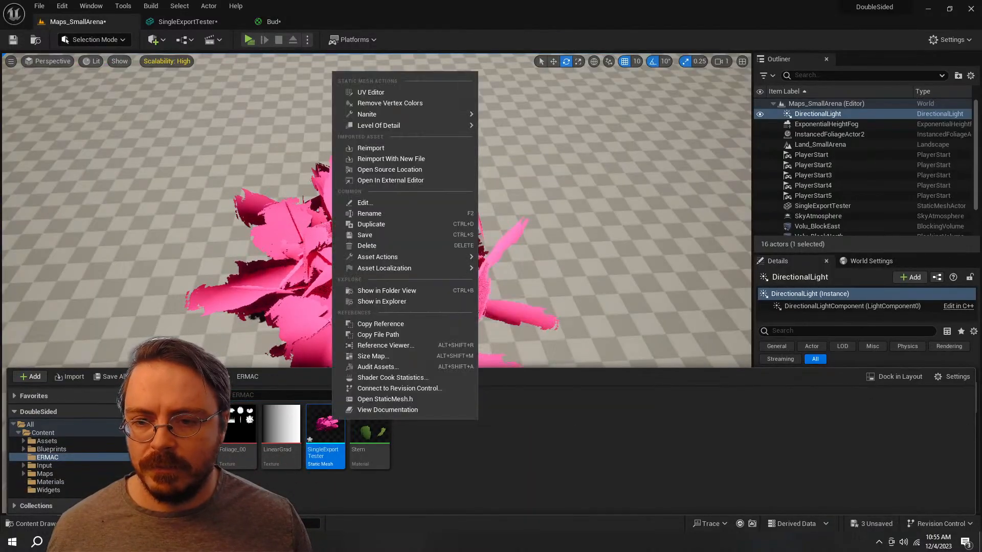
left_click(358, 148)
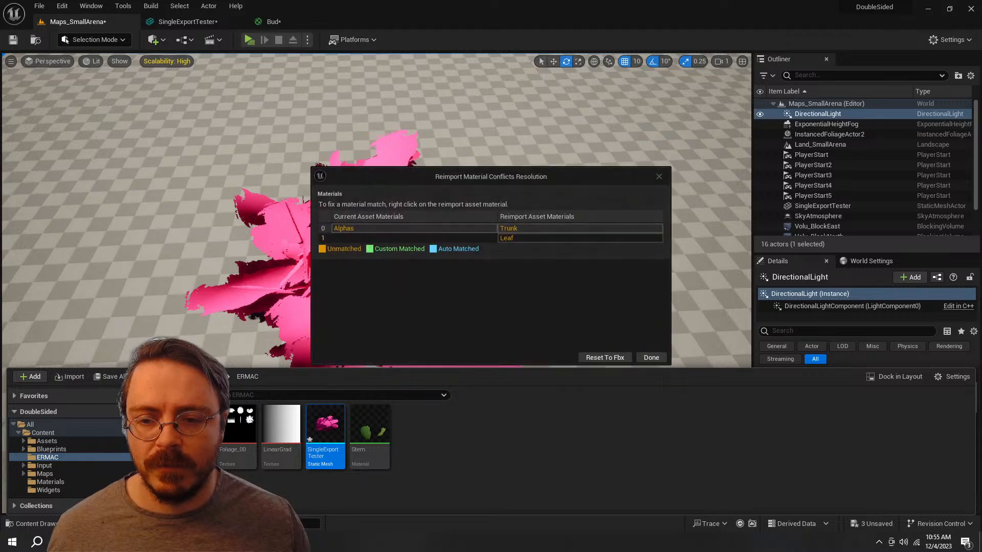
left_click(605, 357)
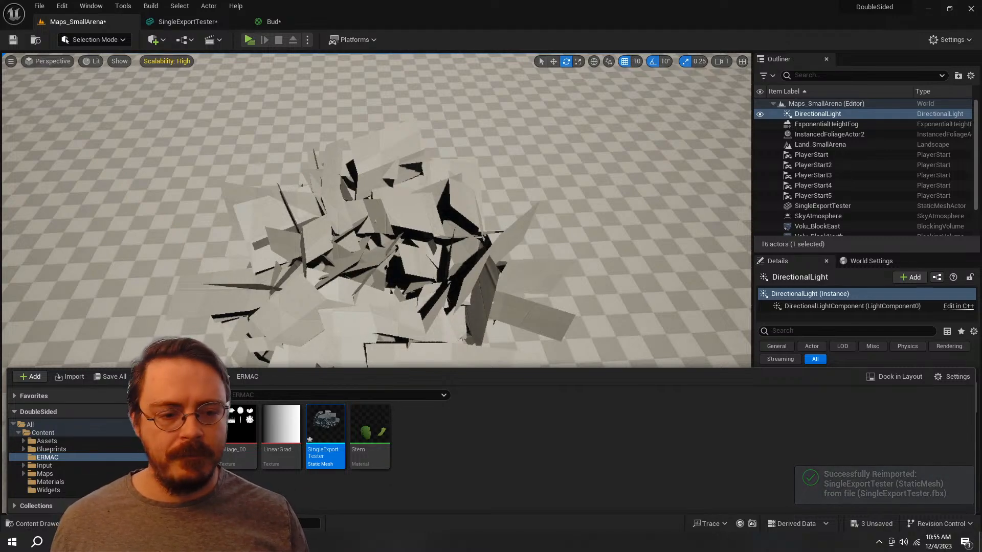
Step: Examine the reimported tree's canopy from a low side view in the level
right_click_drag(376, 221, 381, 107)
key("d")
key("ctrl+space")
left_click(414, 472)
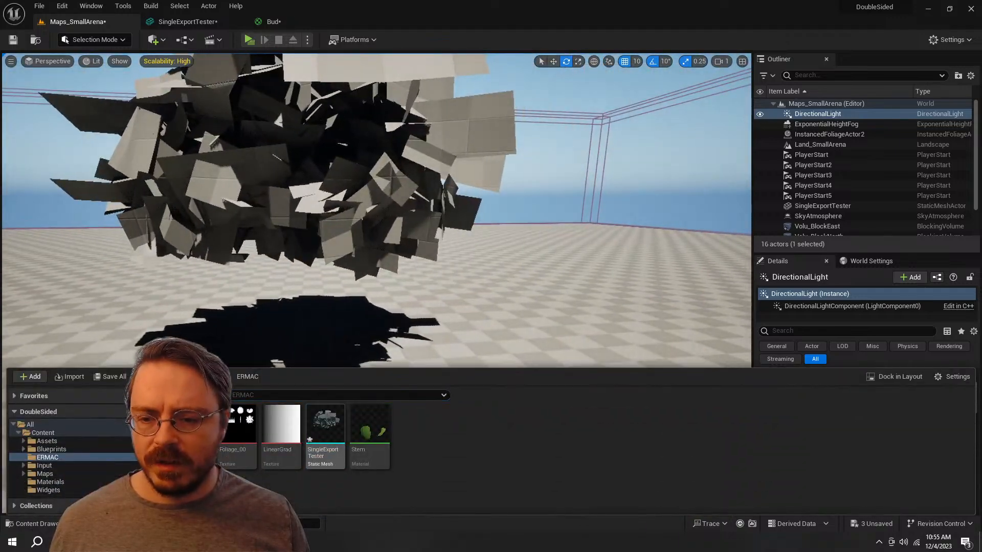
Step: Switch to Blender and select the tree's linked trunk geometry in Edit Mode
key("alt+Tab")
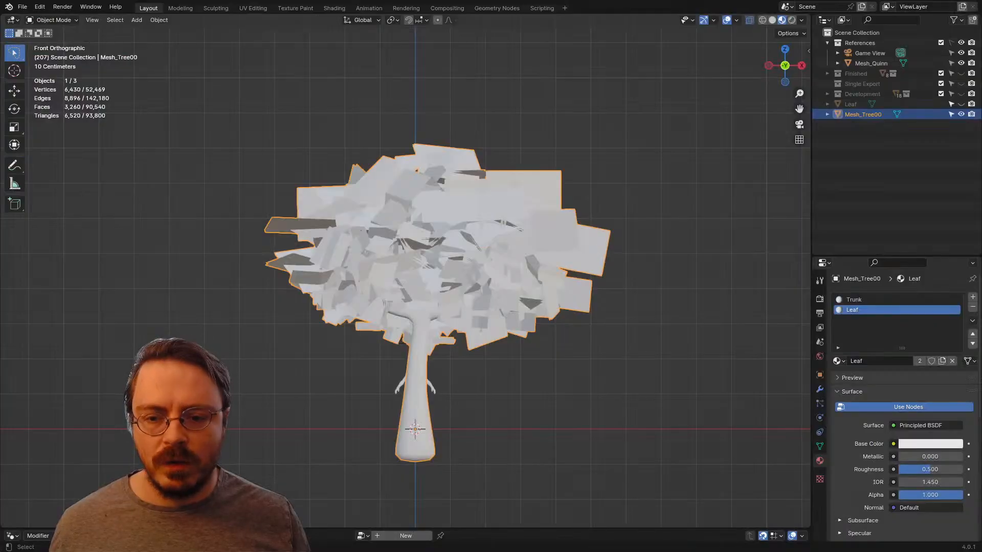
key("ctrl+Tab")
left_click(493, 380)
scroll(486, 379, "up", 3)
middle_click_drag(483, 379, 468, 272, "shift")
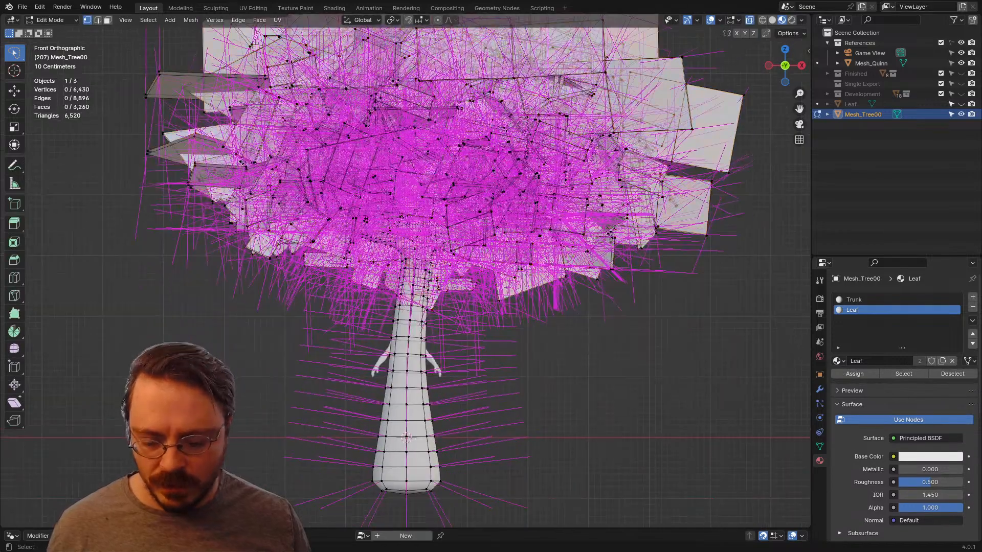
key("l")
middle_click_drag(422, 323, 402, 343)
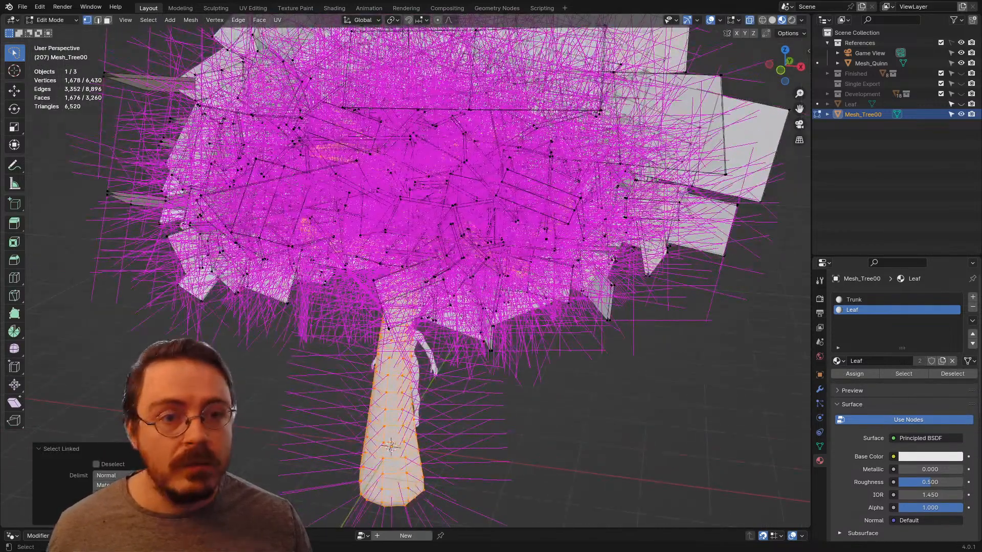
Step: Switch the mesh normals overlay from split normals to face normals
left_click(738, 20)
left_click(698, 187)
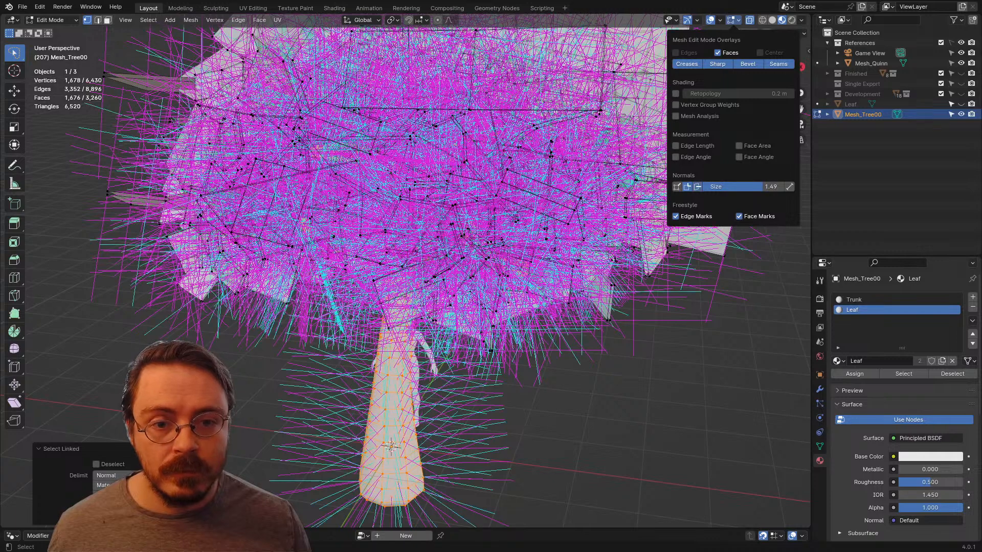
left_click(687, 187)
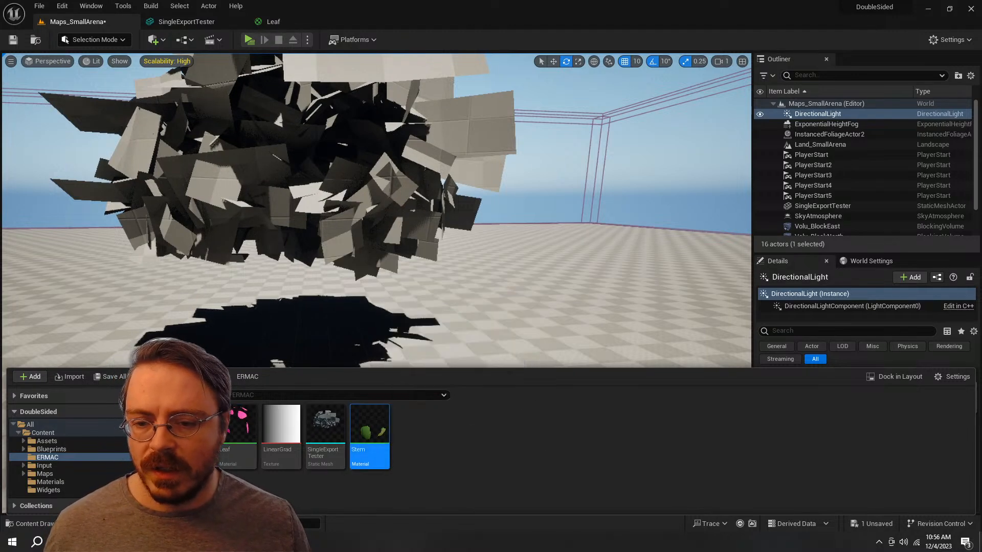
Step: Check the Stem material's graph, close it and rename the material to Trunk
double_click(369, 429)
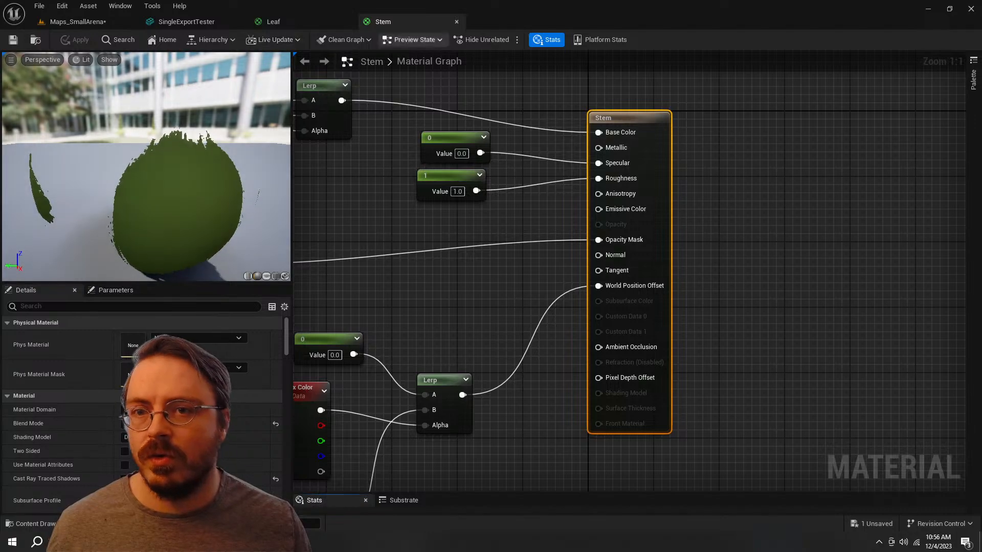
left_click(456, 22)
left_click(102, 21)
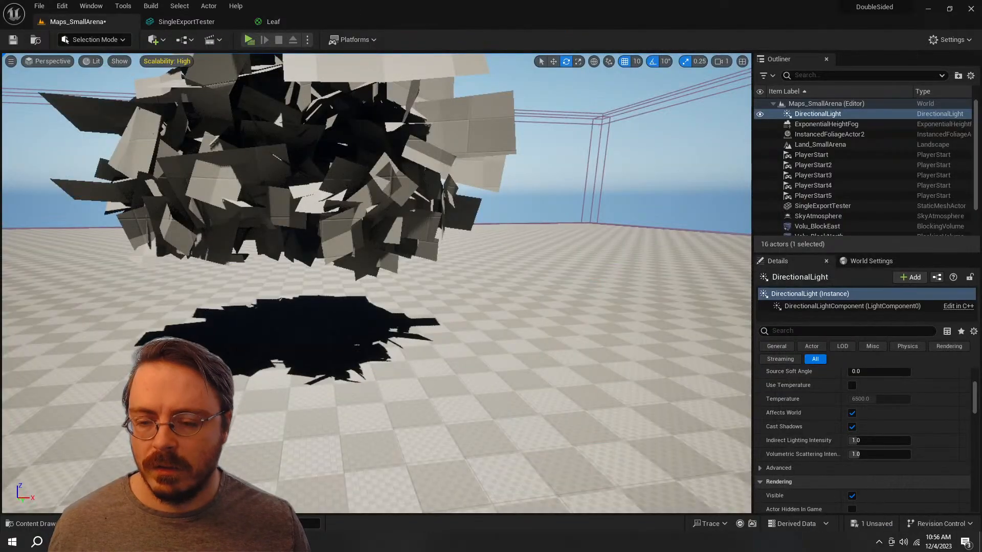
key("ctrl+space")
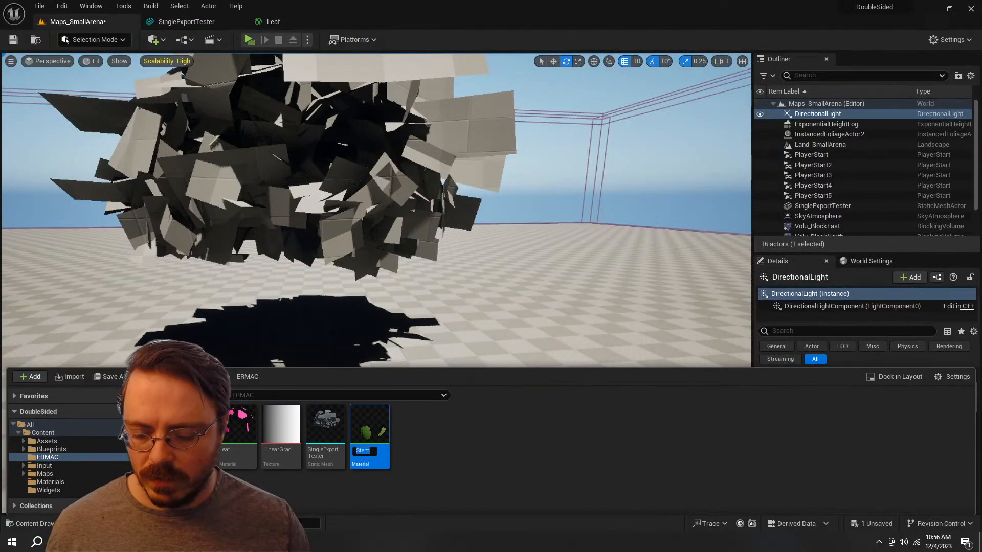
left_click(426, 441)
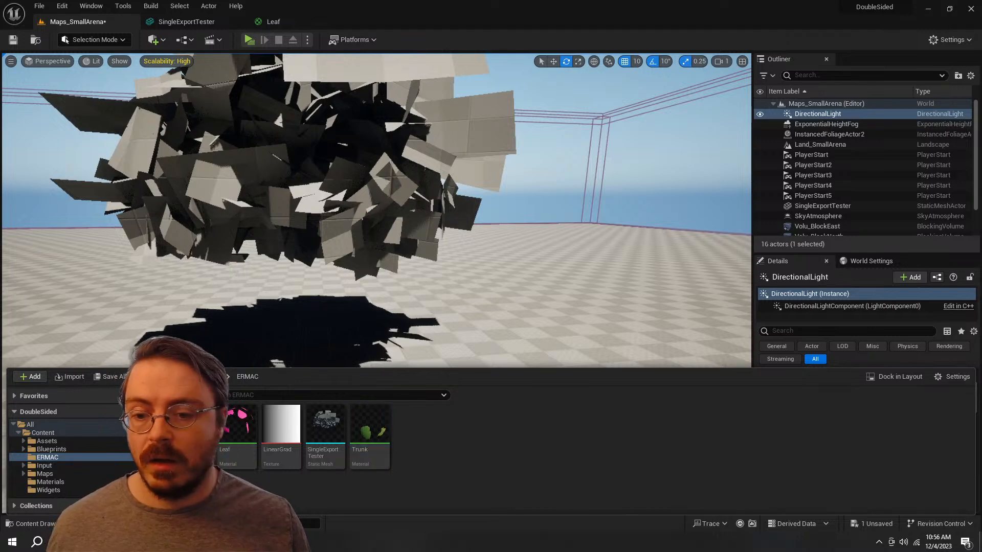
Step: Select the tree actor in the level and save all unsaved content
left_click(332, 204)
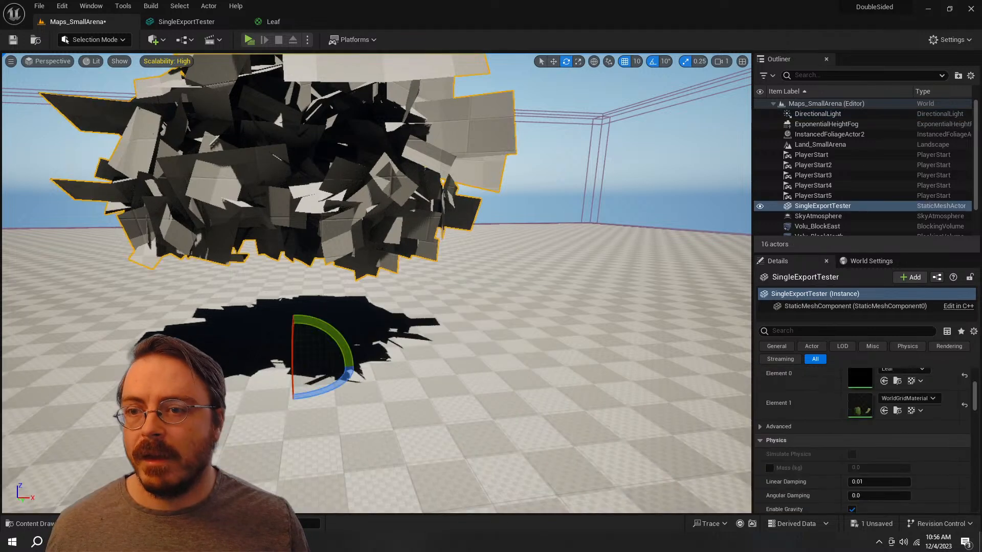
key("ctrl+space")
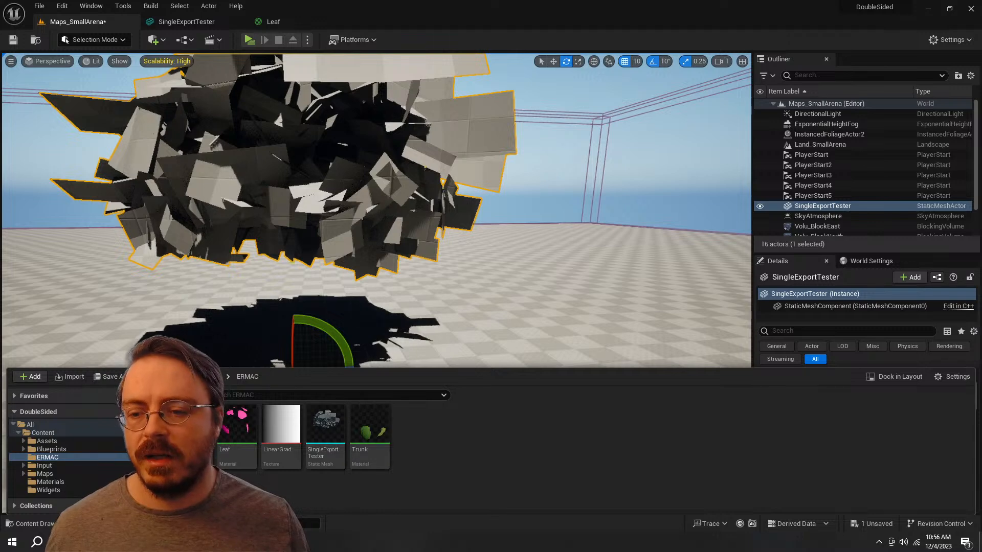
left_click(109, 377)
left_click(571, 385)
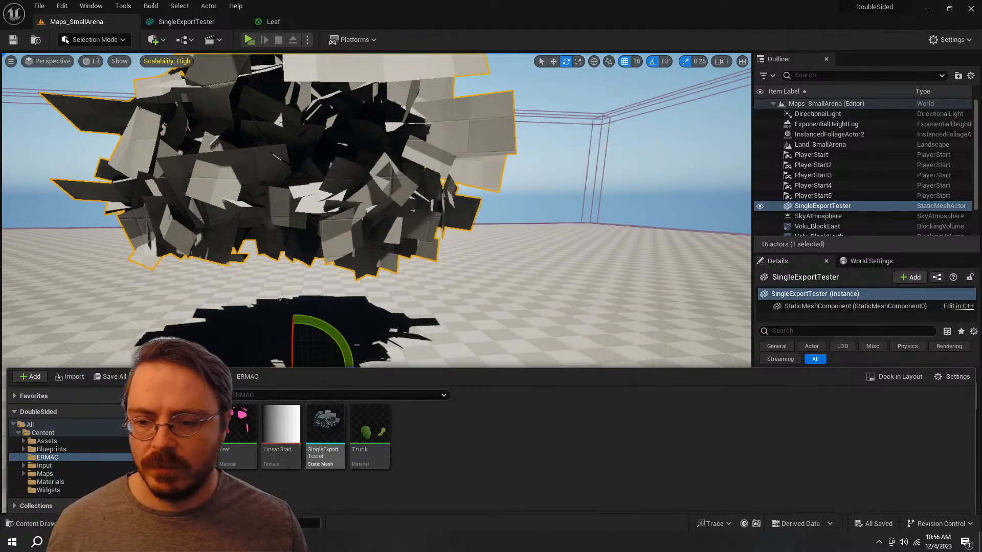
Step: Open the SingleExportTester static mesh and assign the Trunk material to Element 0 and Leaf to Element 1
left_click(327, 432)
double_click(326, 432)
left_click(882, 120)
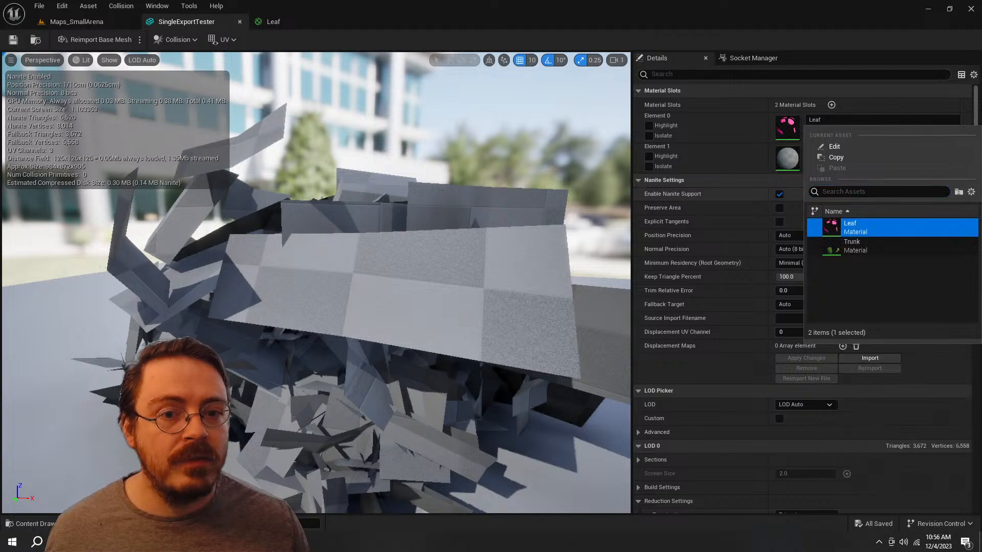
left_click(836, 157)
left_click(910, 120)
left_click(858, 246)
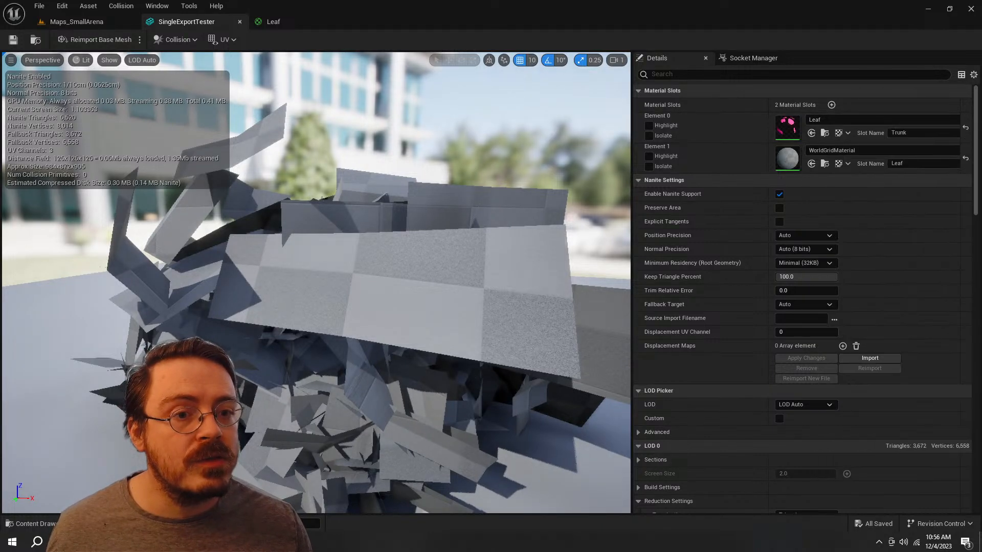
left_click(882, 150)
left_click(859, 259)
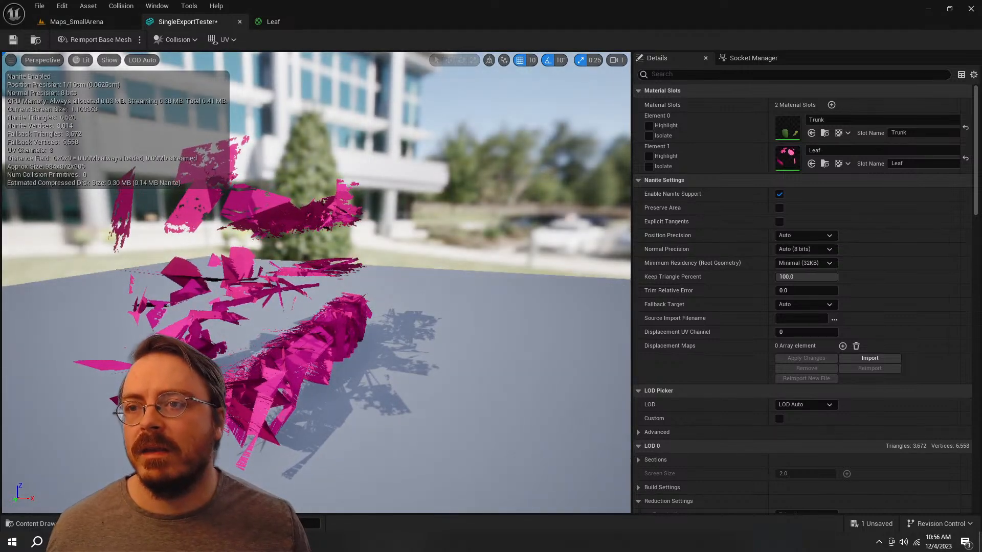
Step: In the Leaf material graph, set the Texture Sample's UV channel to 1
left_click(276, 23)
right_click_drag(494, 250, 719, 259)
scroll(570, 345, "down", 2)
scroll(545, 316, "up", 3)
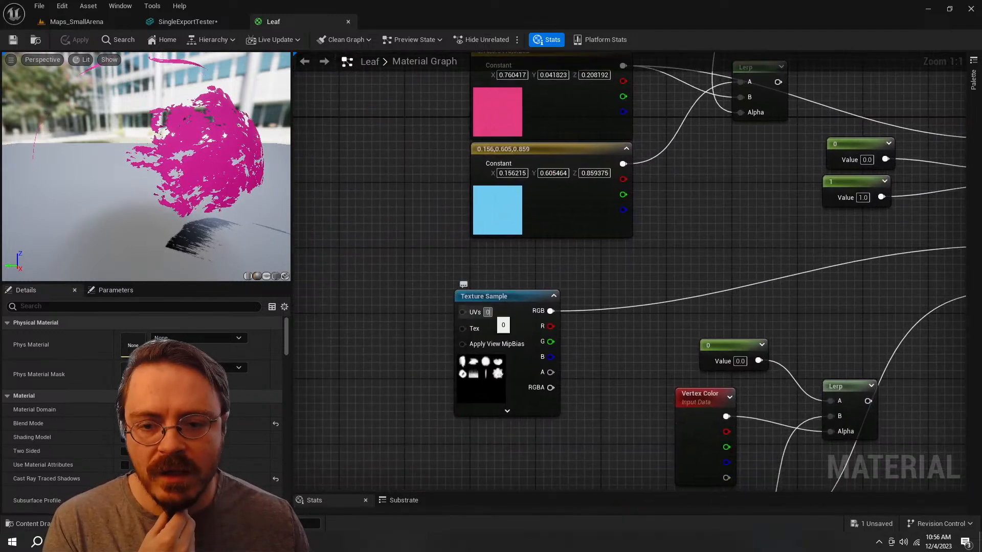
left_click(488, 312)
type("1")
key("Return")
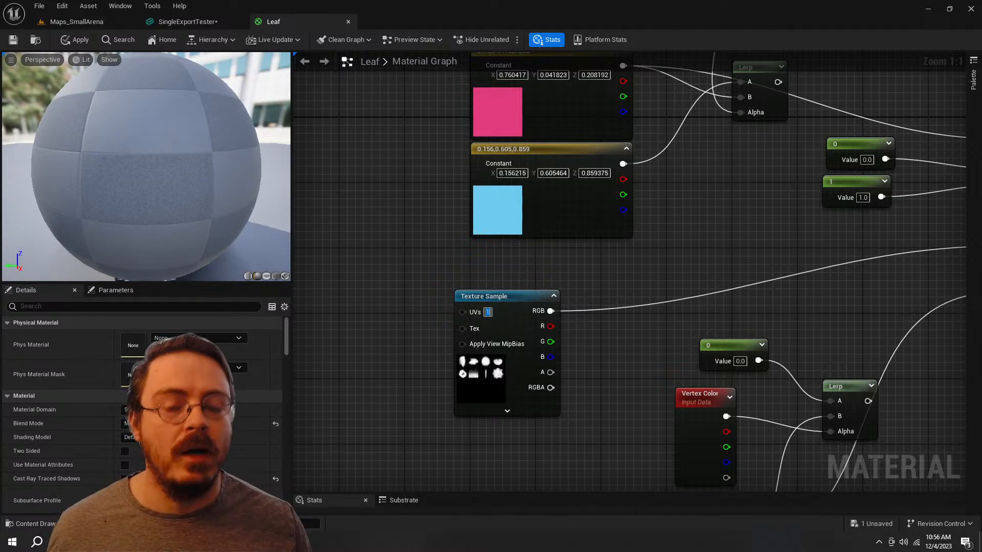
Step: Recolour the pink constant in the Leaf material to a light green of 0.293, 0.432, 0.102
right_click_drag(728, 238, 540, 370)
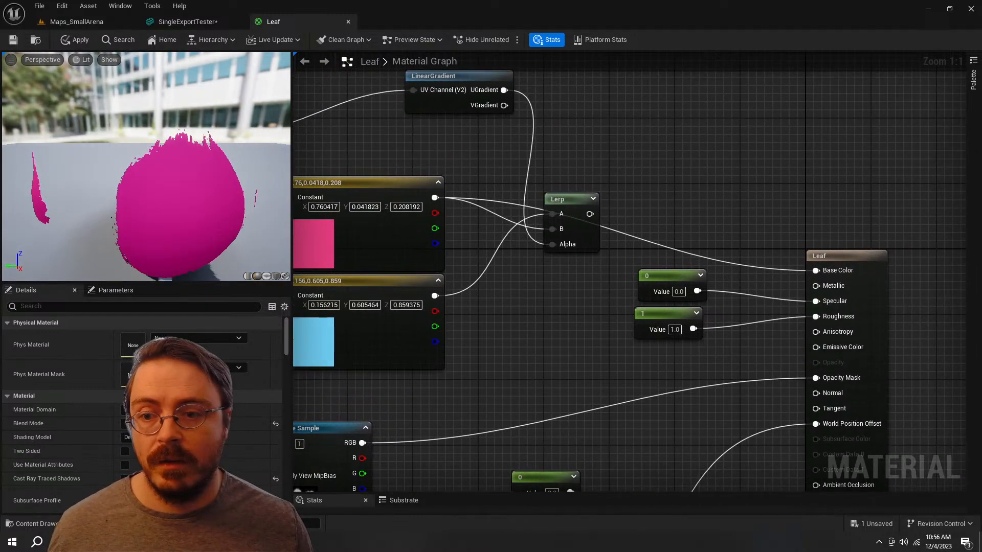
double_click(311, 237)
left_click_drag(417, 316, 372, 367)
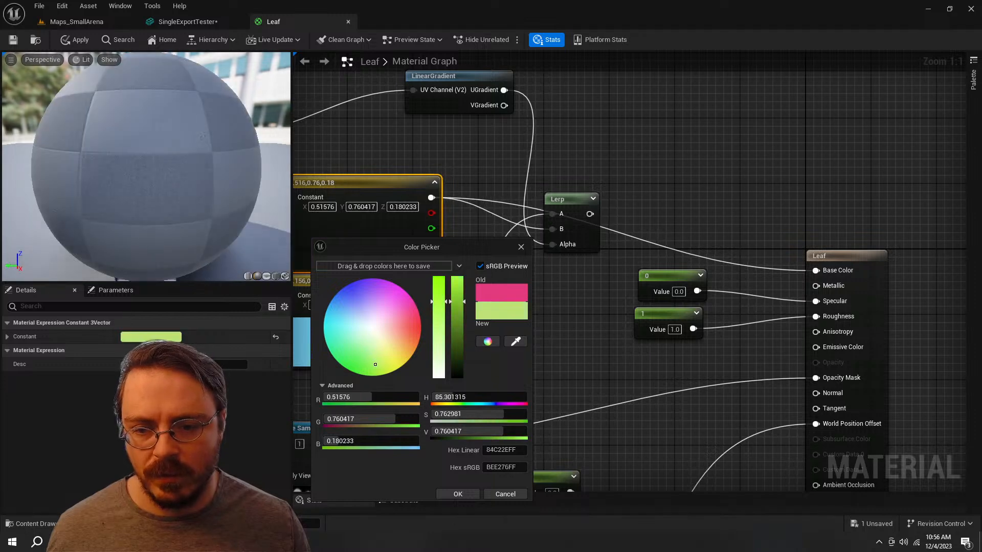
left_click(457, 494)
Step: Connect the LinearGradient's VGradient to the Lerp's Alpha and the Lerp's output to Base Color
right_click_drag(409, 178, 528, 232)
left_click_drag(621, 159, 670, 298)
right_click_drag(726, 302, 610, 283)
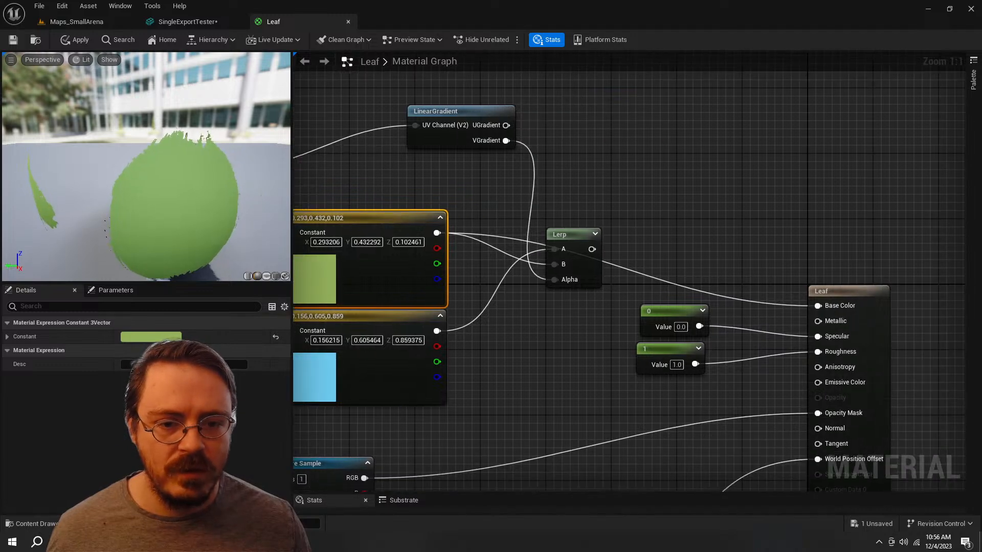
left_click_drag(592, 249, 819, 305)
Step: Recolour the blue constant in the Leaf material to a teal green of 0.0389, 0.411, 0.268
right_click_drag(736, 322, 901, 297)
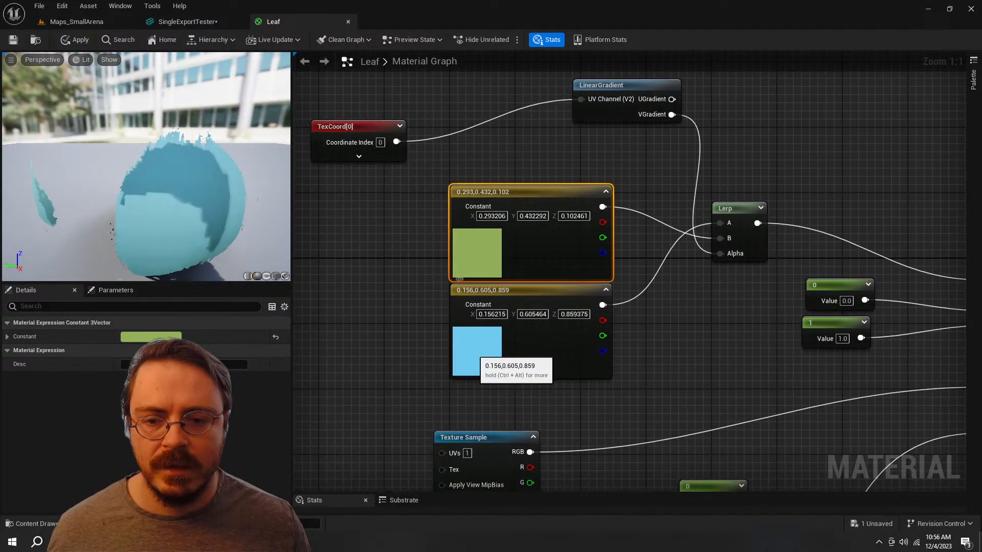
double_click(476, 351)
mouse_move(498, 333)
left_mouse_down()
mouse_move(510, 365)
mouse_move(494, 364)
left_mouse_up()
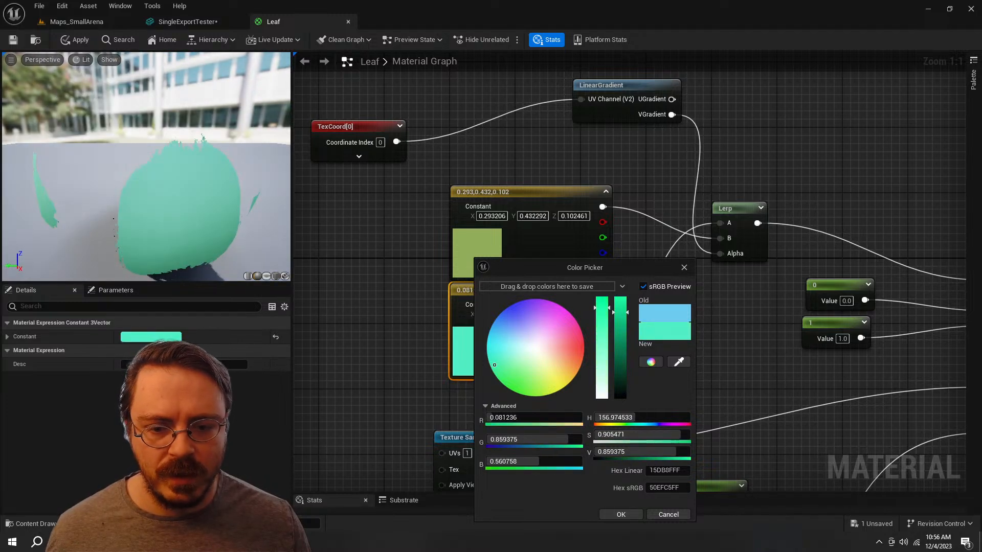
left_click_drag(620, 308, 619, 356)
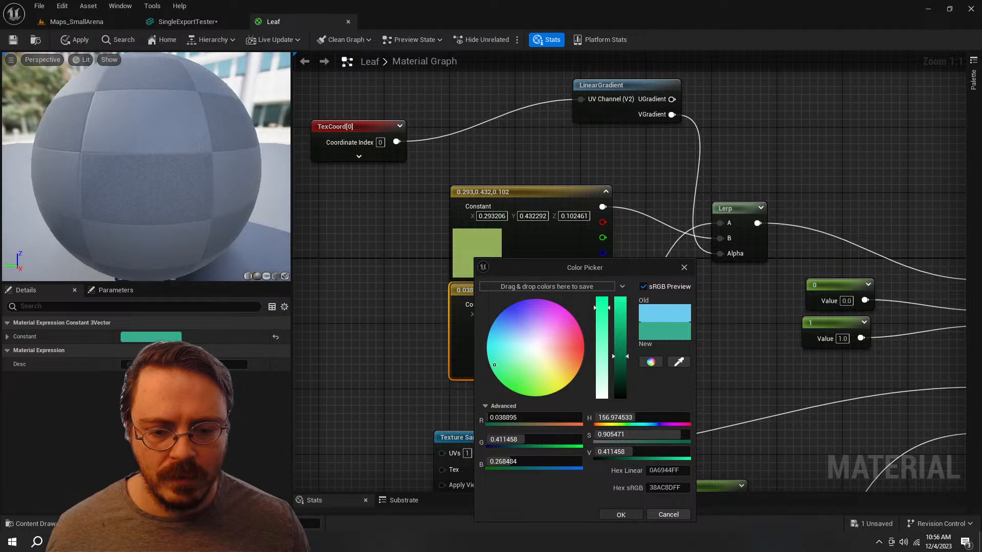
left_click(621, 515)
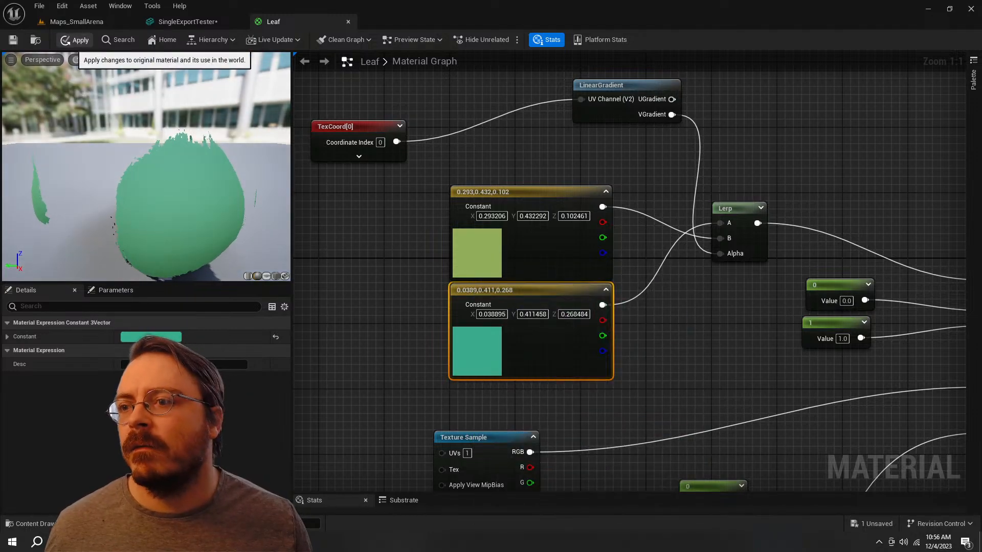
Step: Apply the Leaf material changes and check the tree in the level and in the static mesh editor
left_click(76, 39)
left_click(97, 23)
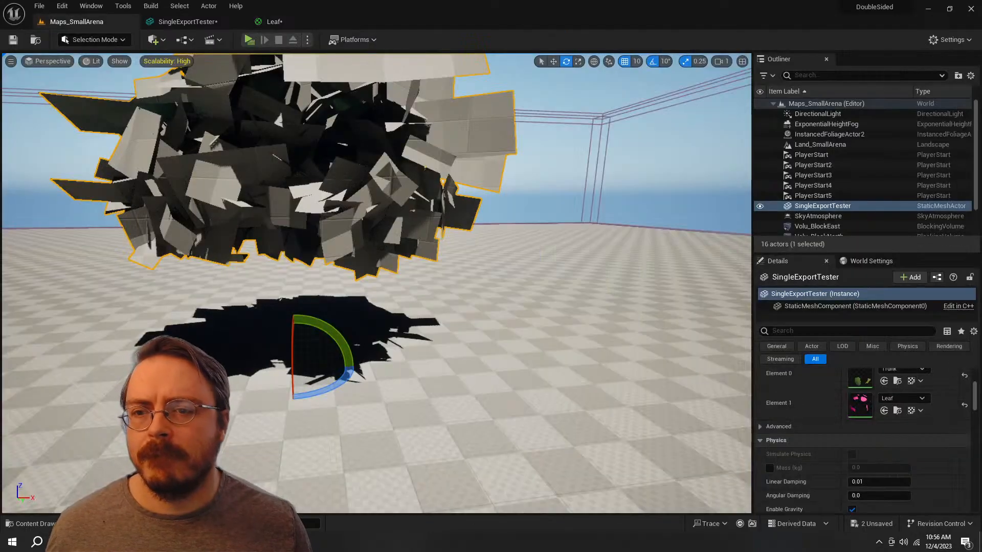
right_click_drag(377, 284, 475, 279)
left_click(188, 22)
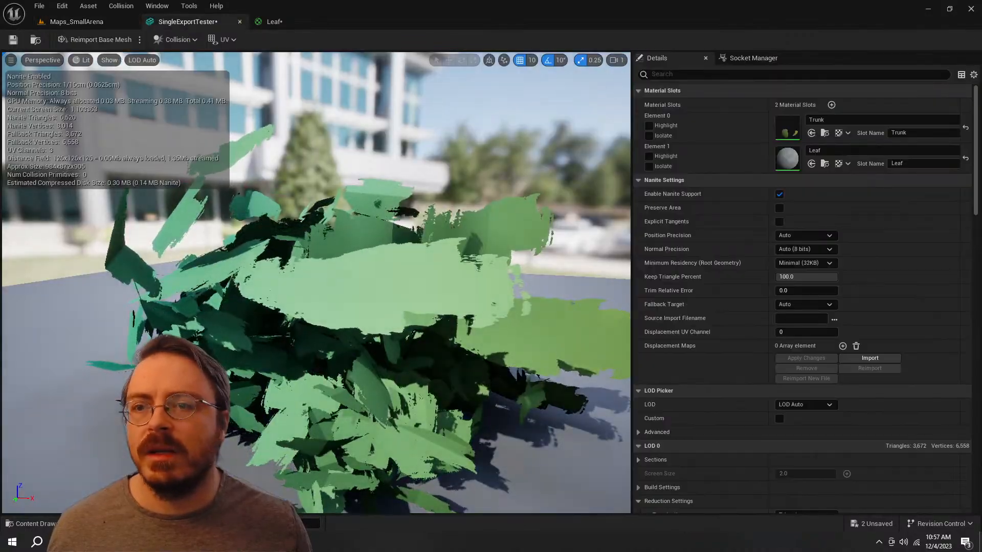
Step: Rewire the Leaf material's Lerp Alpha to the LinearGradient's UGradient output and apply the material
left_click(274, 22)
left_click_drag(611, 153, 715, 259)
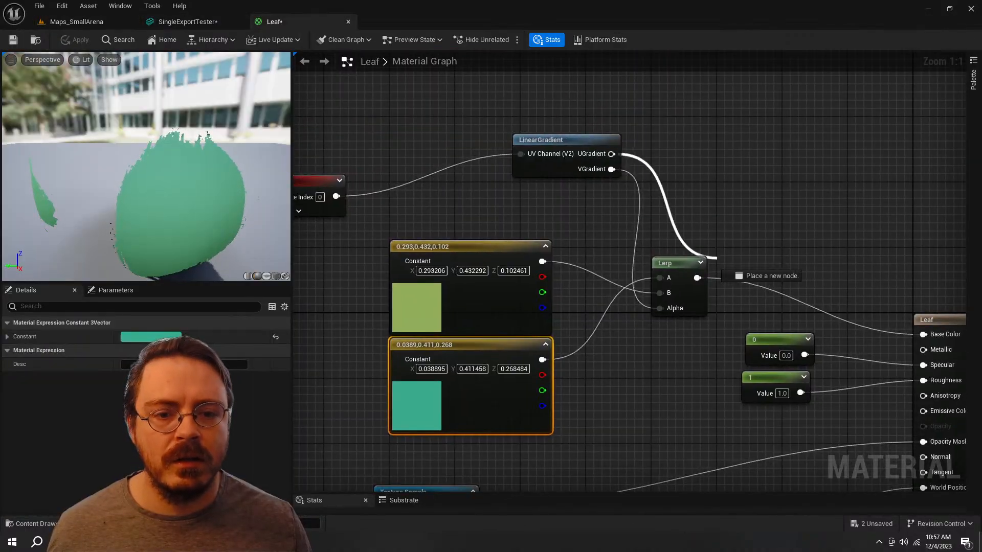
left_click_drag(659, 307, 659, 308)
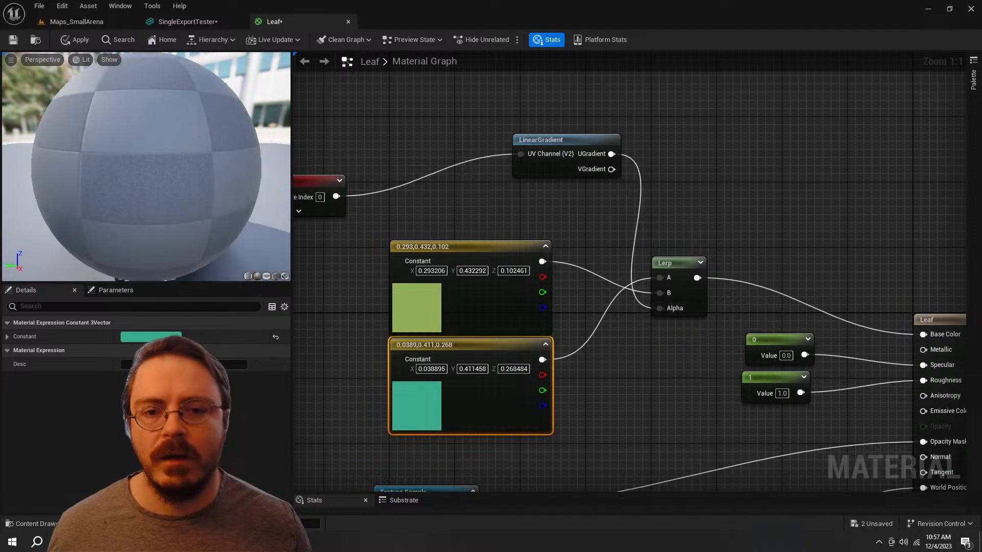
left_click(72, 40)
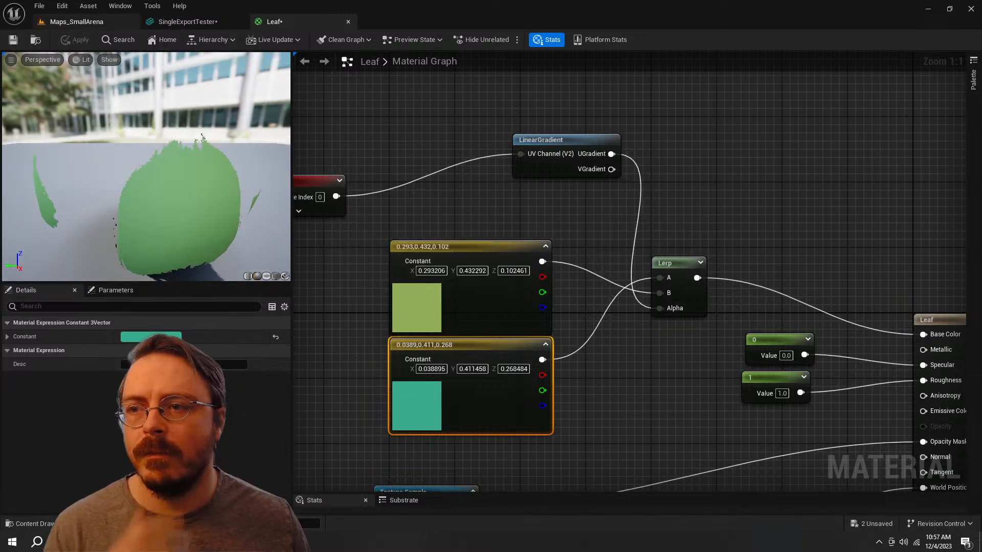
Step: Frame the tree in the level and examine its leaf colour gradient from several angles
left_click(77, 21)
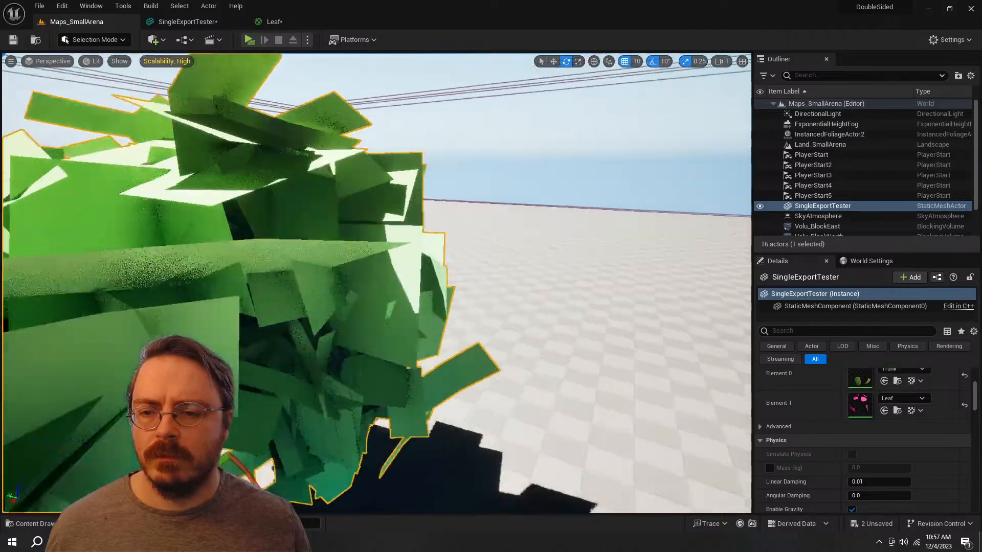
key("f")
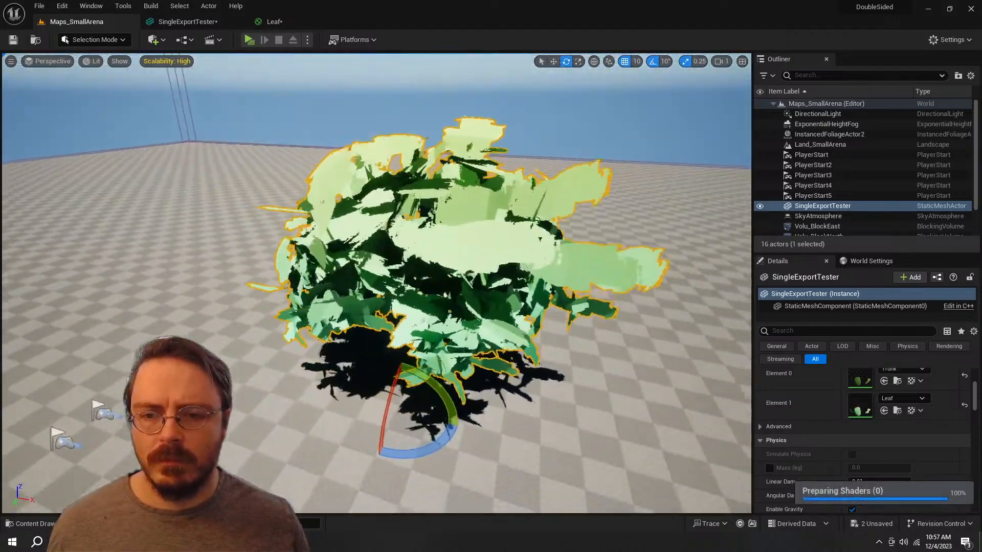
left_click_drag(377, 284, 465, 256, "alt")
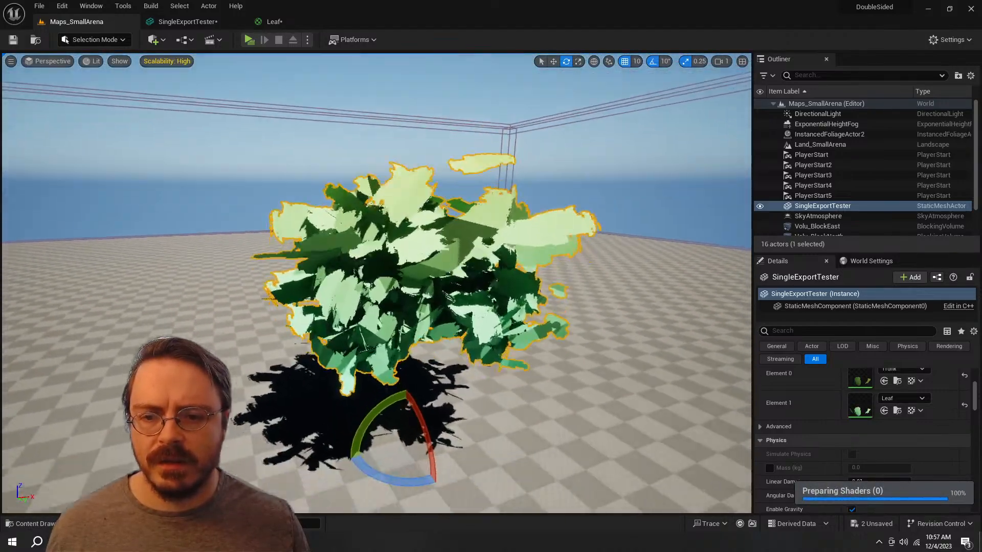
mouse_move(377, 283)
right_mouse_down()
mouse_move(378, 302)
mouse_move(375, 255)
mouse_move(376, 268)
right_mouse_up()
key("w")
Step: Open the Trunk material and recolour its olive Param colour to a brown of 0.125, 0.0865, 0.0419
left_click(271, 21)
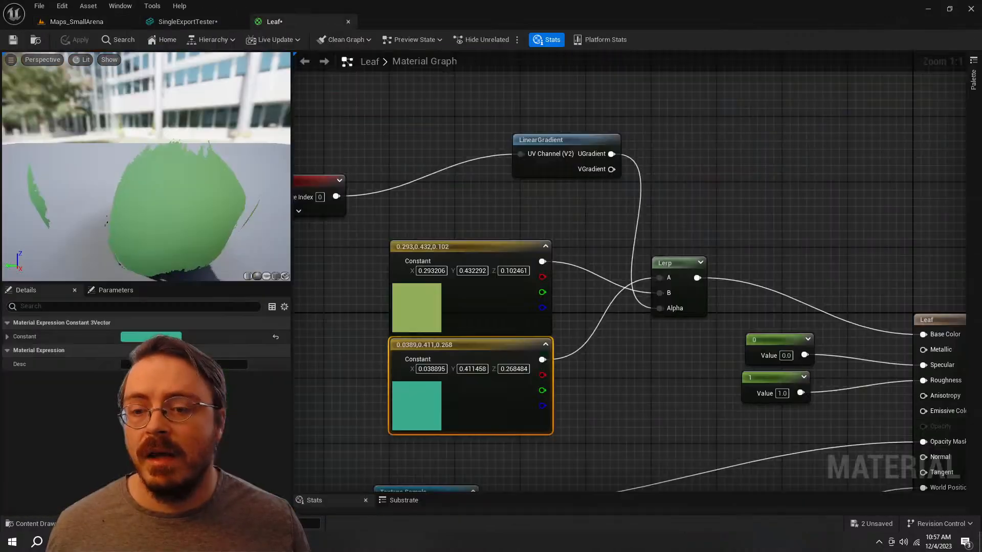
key("ctrl+space")
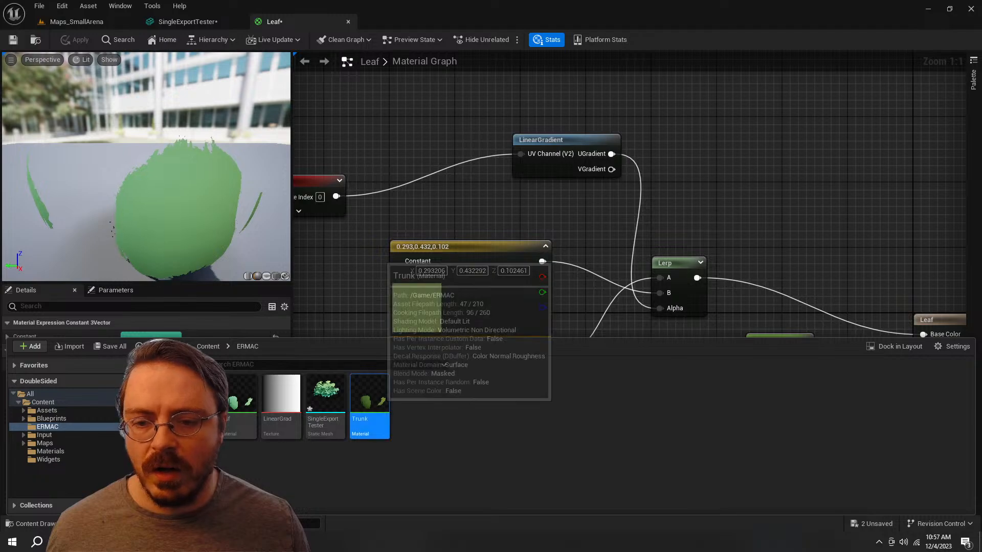
double_click(369, 404)
left_click_drag(325, 70, 418, 22)
right_click_drag(351, 169, 571, 375)
scroll(729, 308, "up", 3)
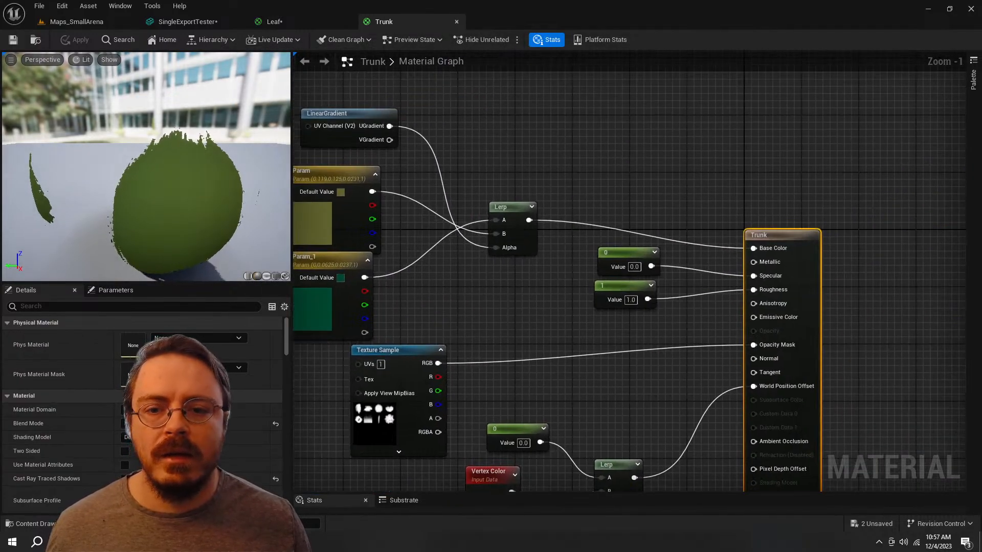
double_click(323, 223)
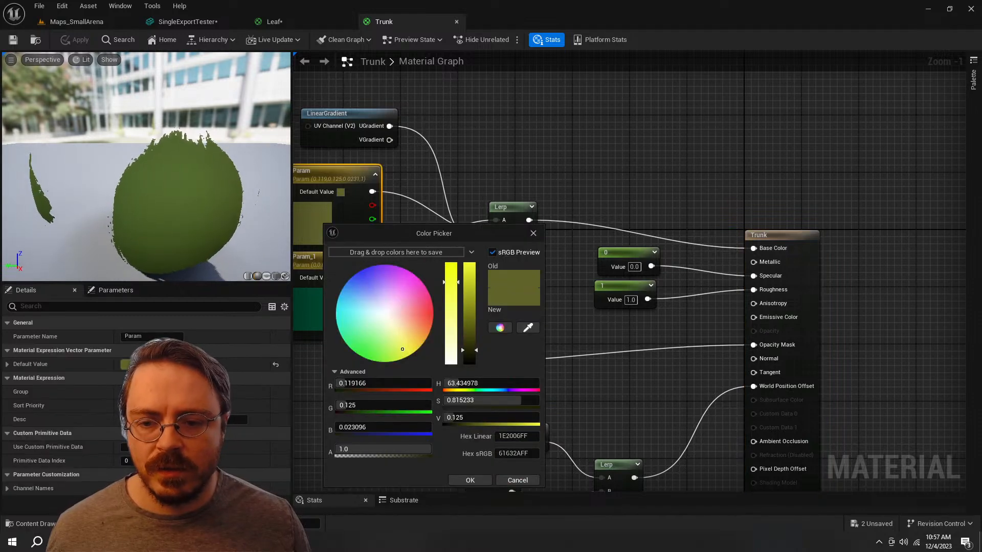
left_click_drag(403, 349, 411, 330)
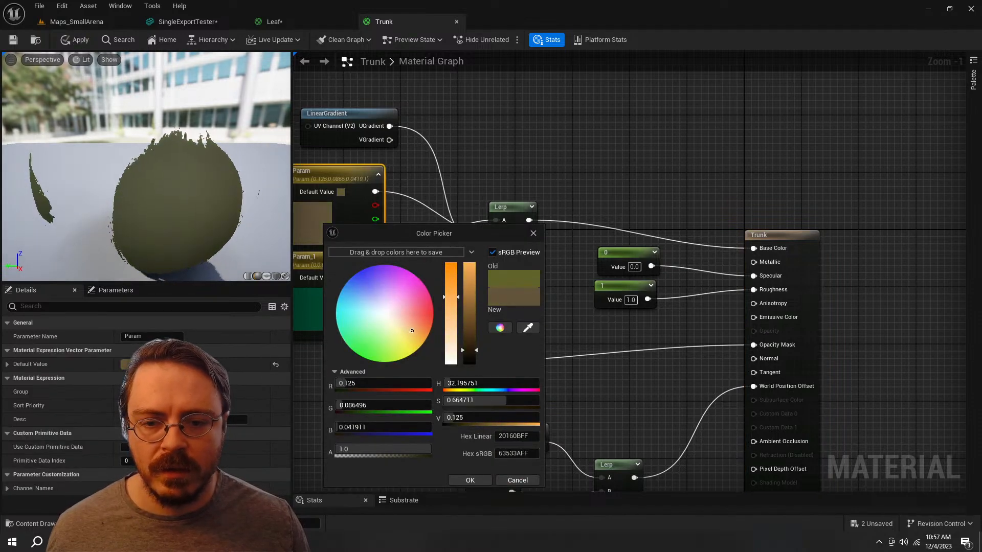
left_click(470, 480)
Step: Wire the brown Param directly into the Trunk material's Base Color and set the Texture Sample's UV channel to 0
left_click_drag(681, 233, 753, 249)
right_click_drag(497, 156, 596, 52)
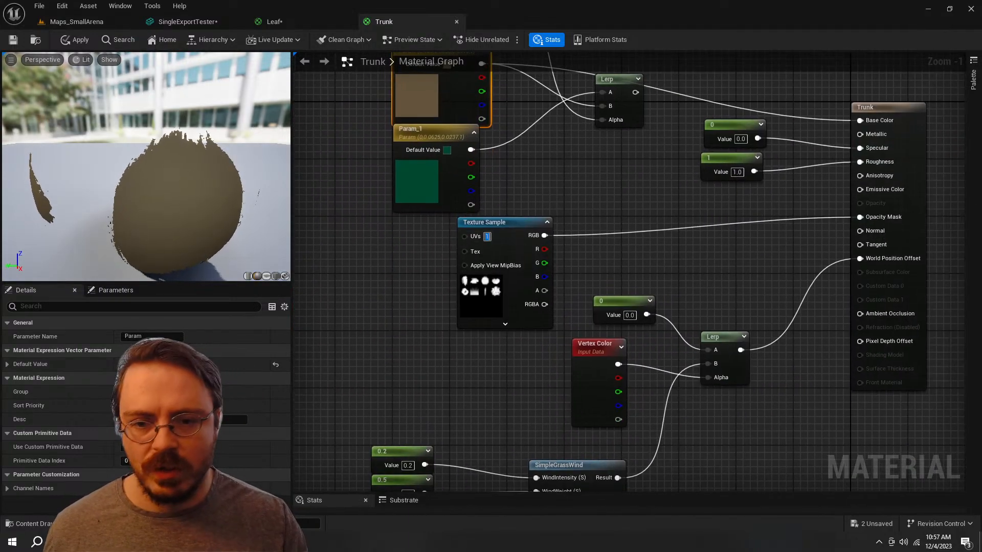
type("0")
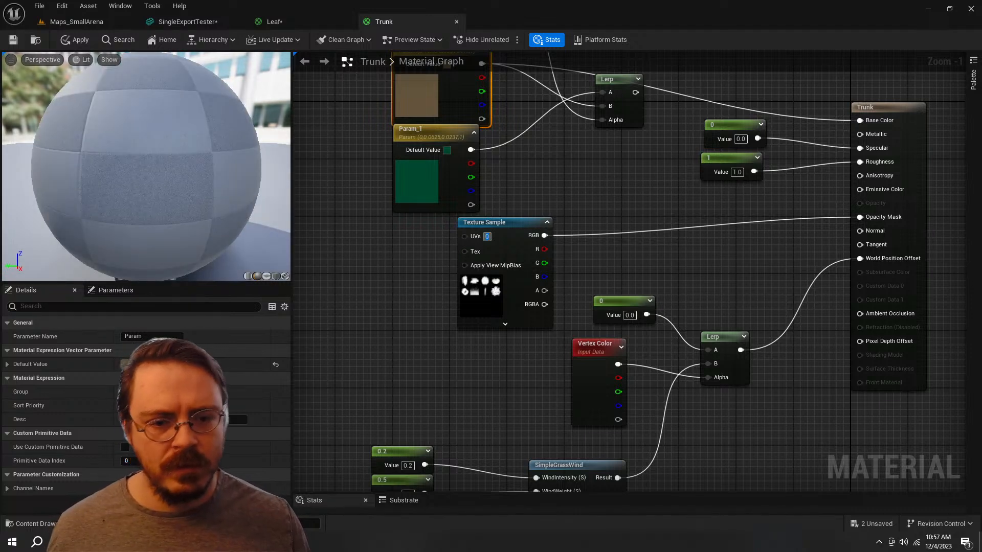
Step: Disconnect the Trunk material's World Position Offset and Opacity Mask inputs and apply the material
right_click_drag(747, 267, 714, 282)
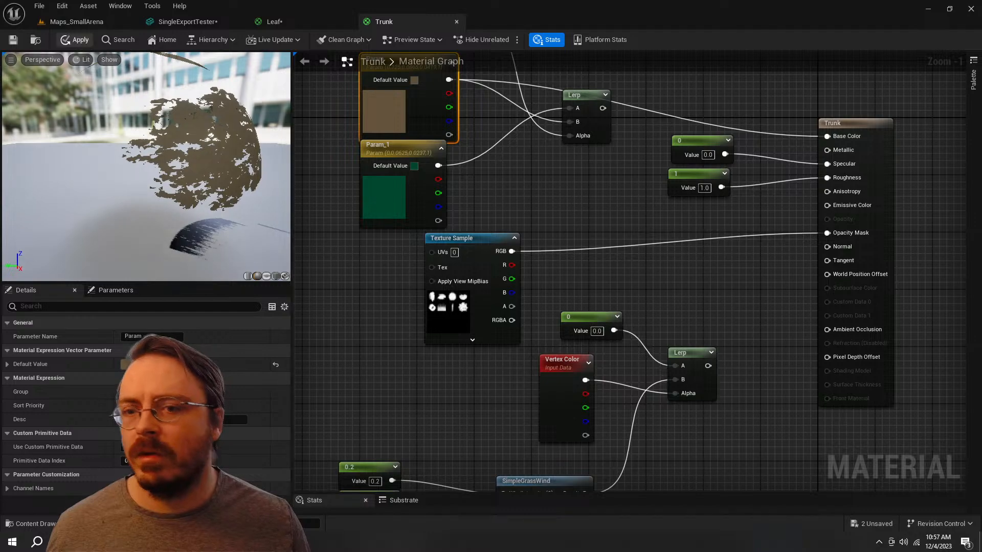
right_click_drag(562, 205, 570, 317)
left_click(448, 293, "alt")
left_click(74, 40)
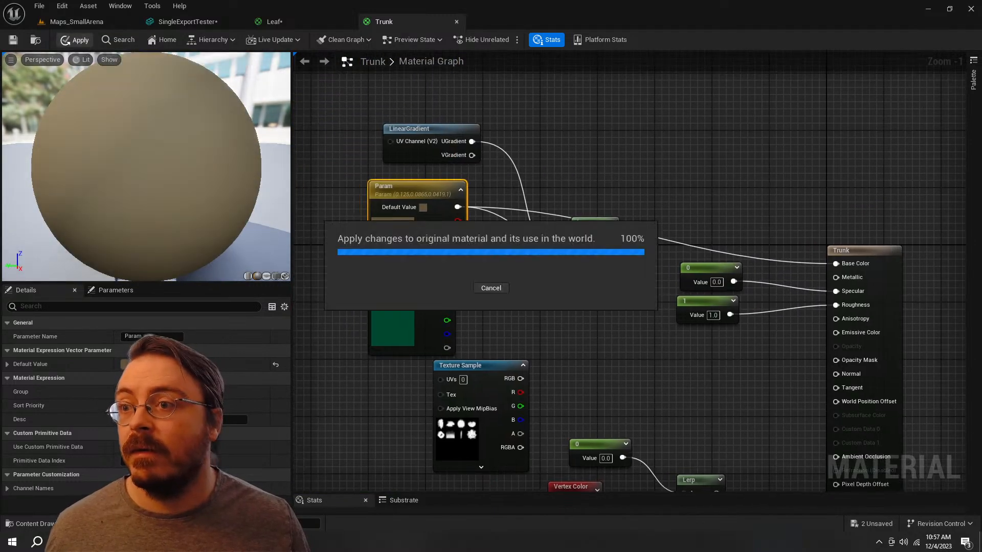
Step: Return to the Maps_SmallArena level and view the whole tree from farther away to check its trunk
left_click(85, 24)
key("s")
right_click_drag(460, 255, 523, 253)
key("q")
key("e")
key("s")
key("a")
key("s")
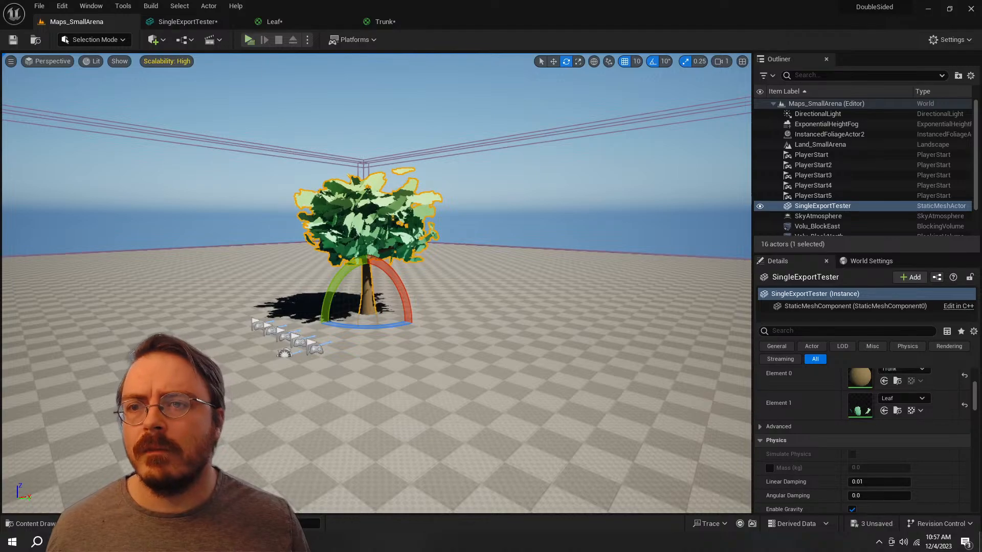
Step: Run the level preview, walk around the tree to examine its trunk, foliage and shadow, and end the preview
key("alt+p")
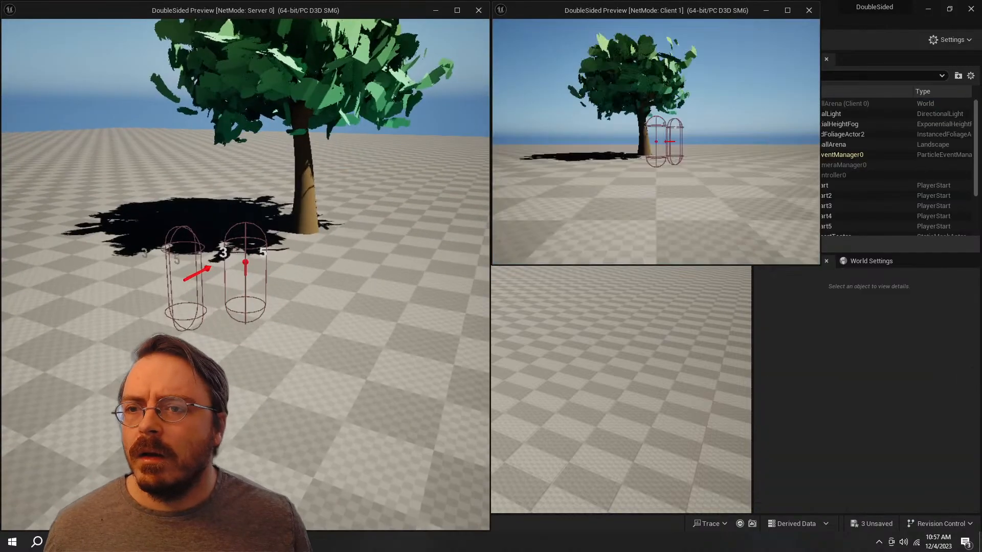
key("d")
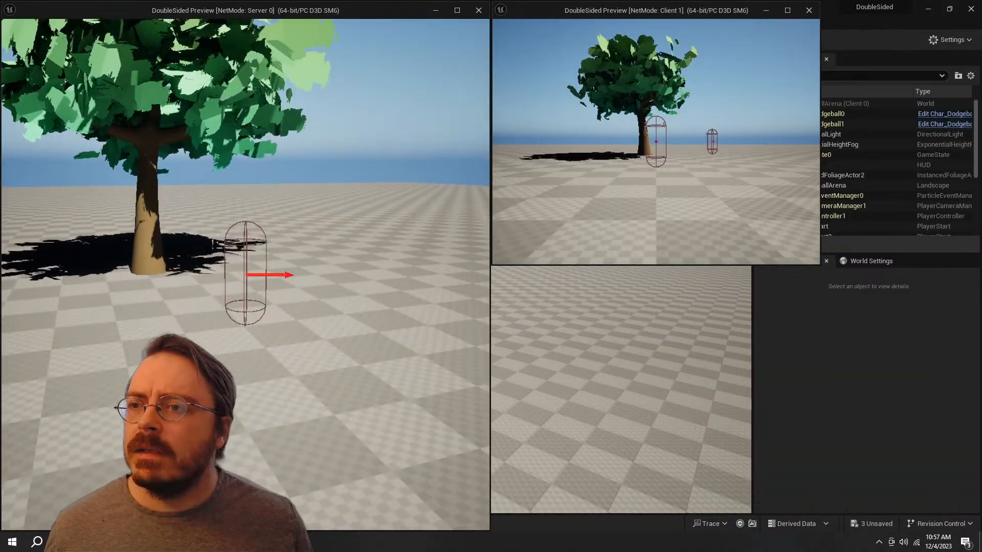
key("d")
key("space")
key("w")
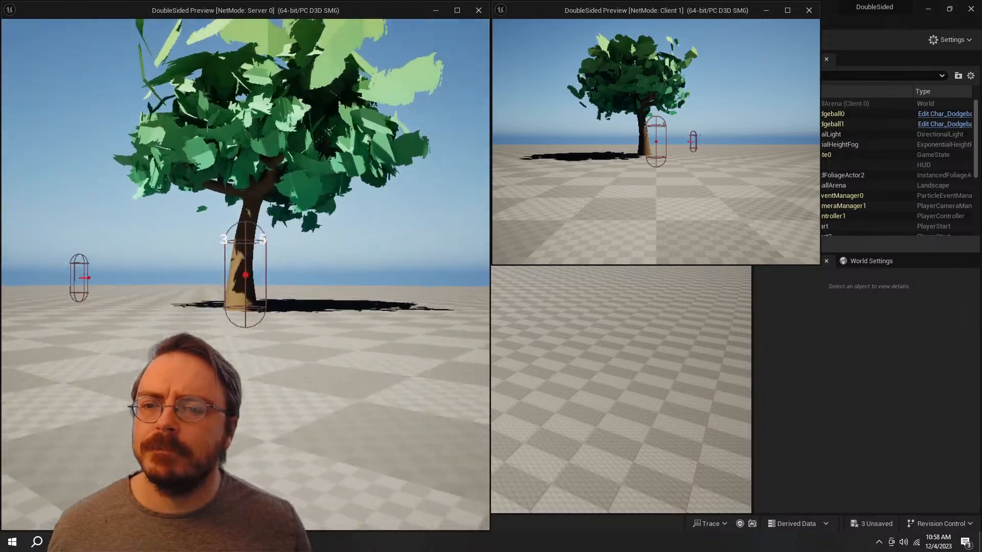
key("s")
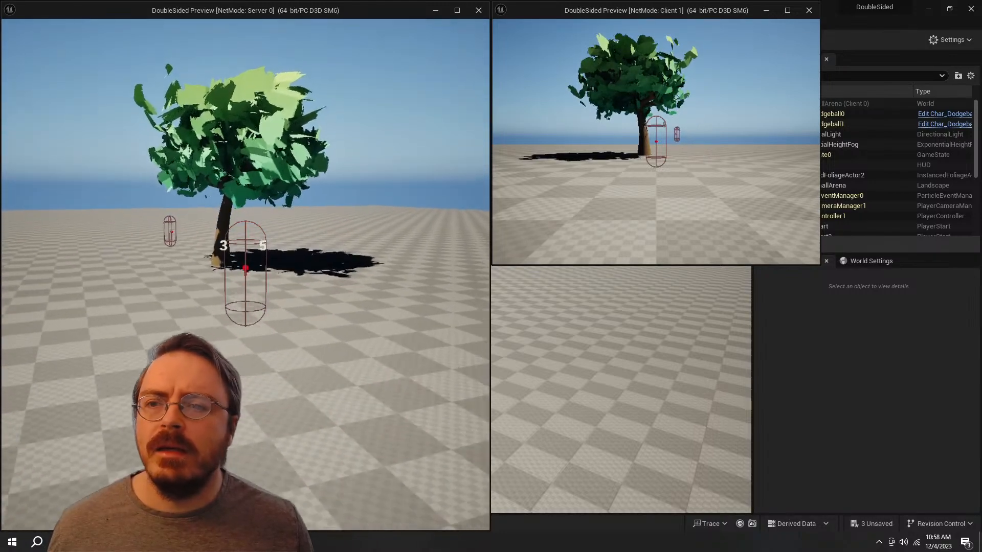
key("d")
key("w")
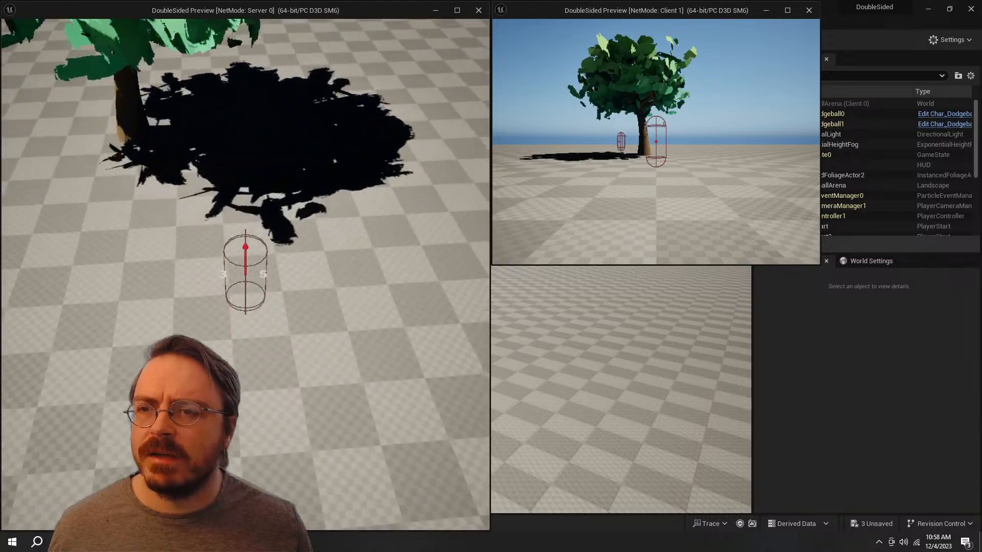
key("w")
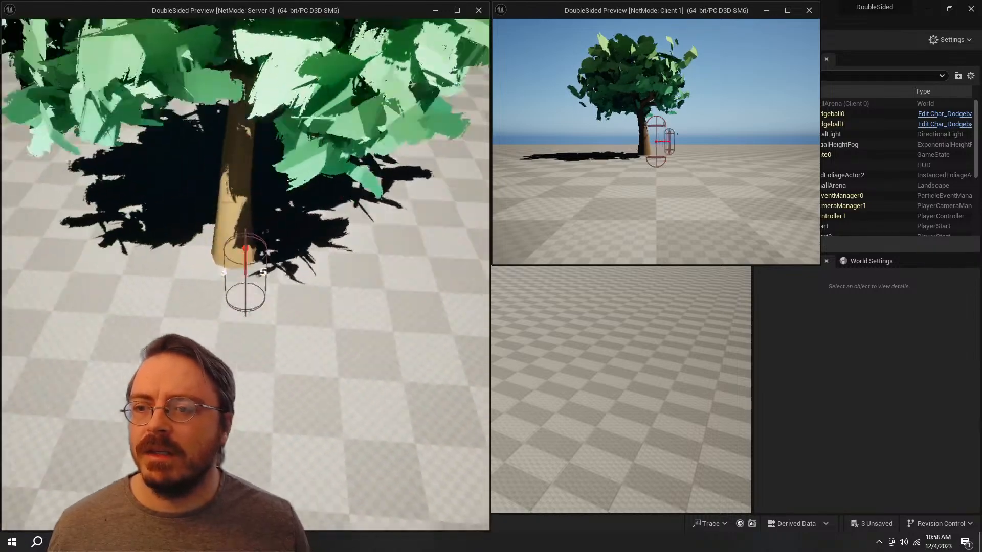
key("a")
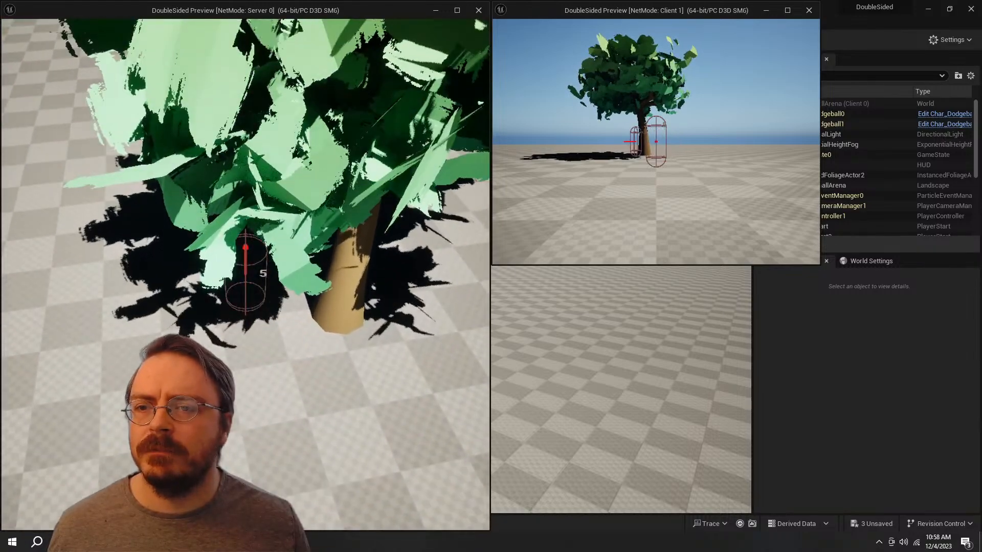
key("s")
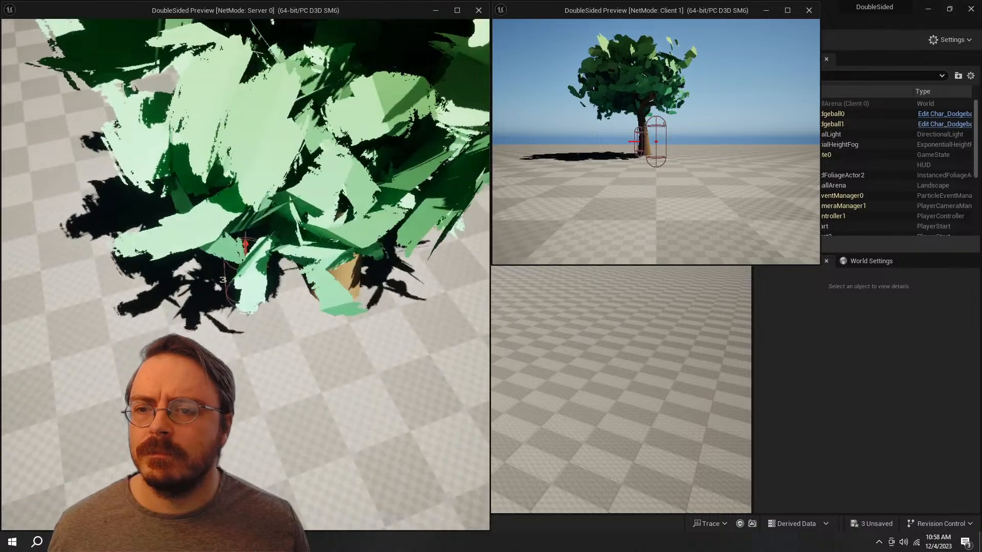
key("Escape")
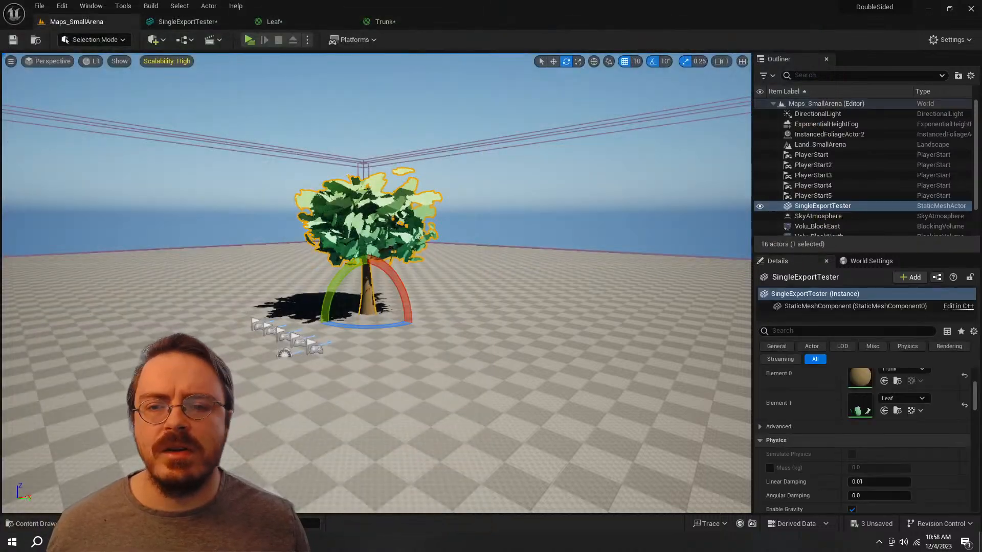
Step: Switch to Blender, leave mesh editing and shade the Mesh_Tree00 object smooth
key("alt+Tab")
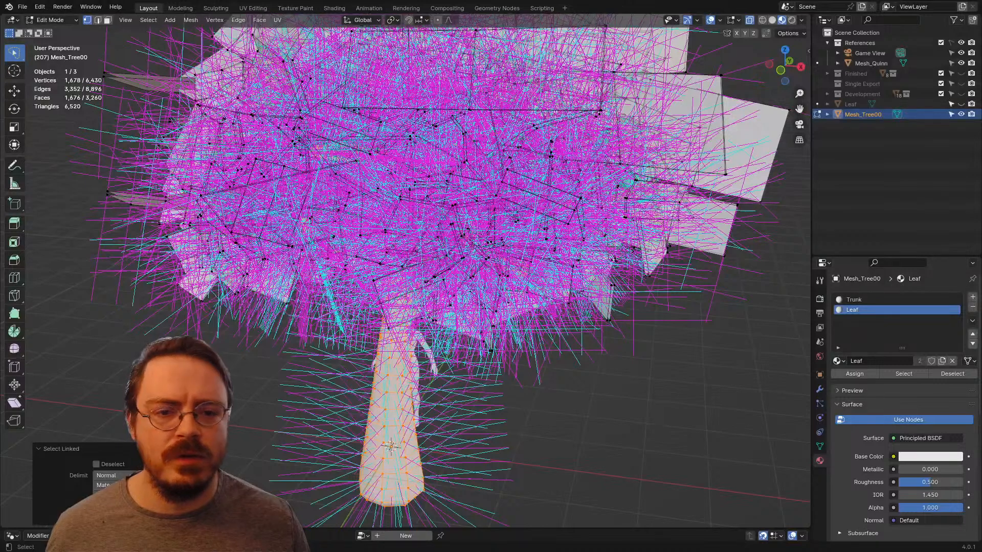
key("Tab")
scroll(394, 204, "down", 5)
right_click(394, 200)
left_click(409, 219)
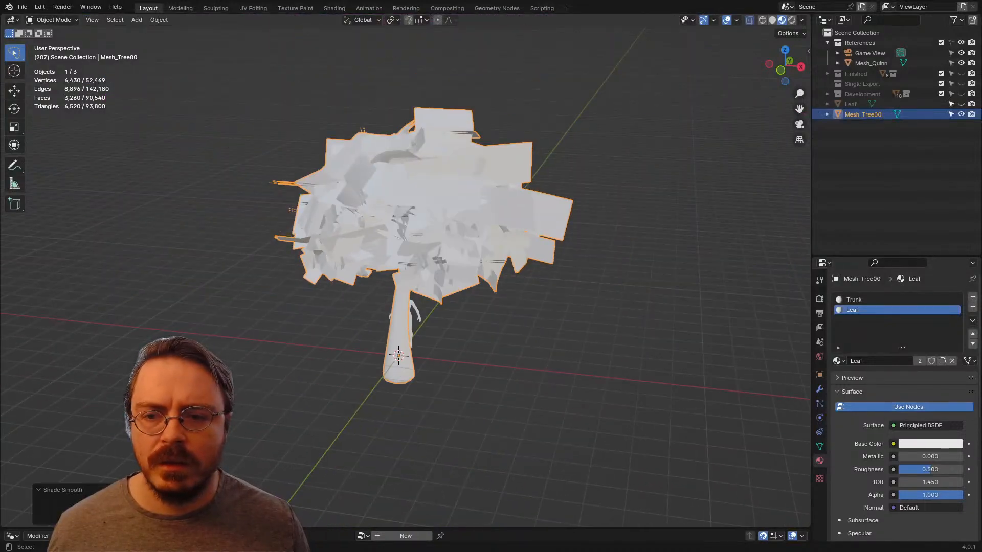
Step: Enable Auto Smooth in the normals settings of the tree's mesh data
left_click(819, 446)
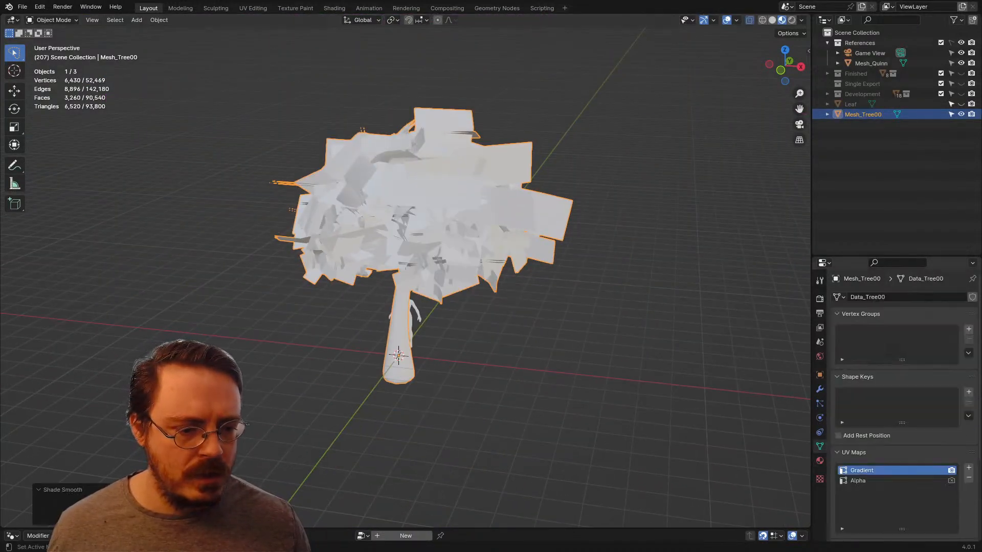
scroll(899, 409, "down", 2)
scroll(900, 409, "up", 2)
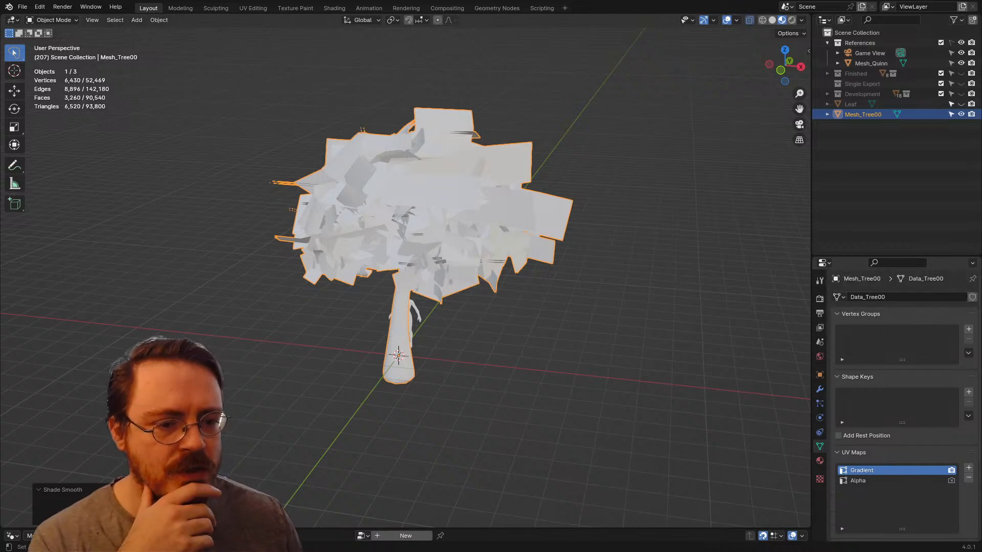
left_click(861, 314)
left_click(857, 328)
left_click(853, 341)
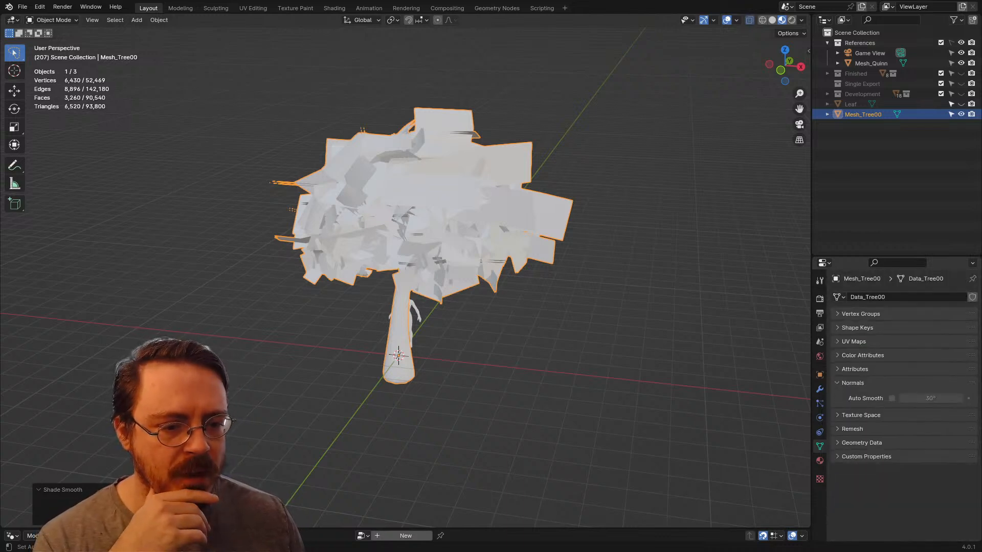
left_click(892, 398)
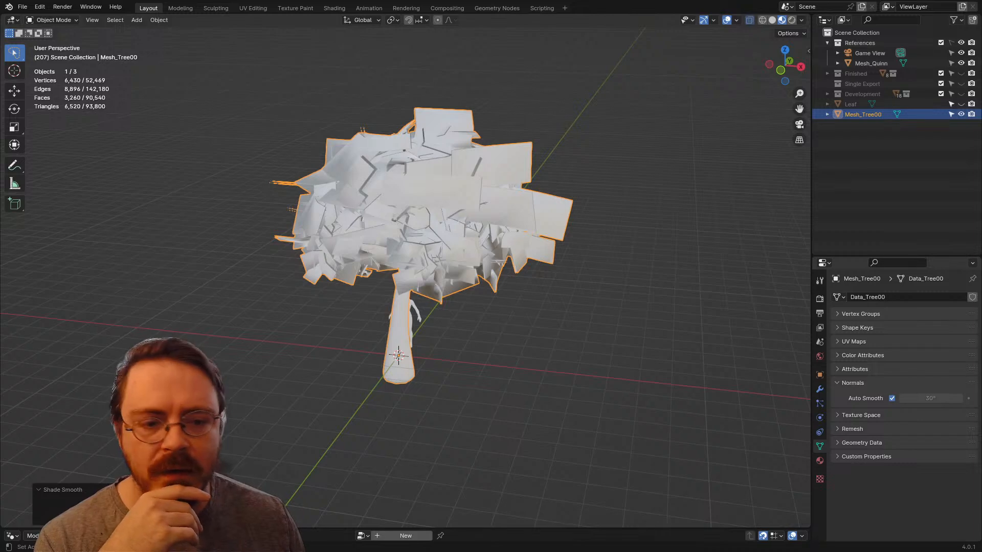
Step: Clear the sharp marking from all edges of the tree mesh and return to Object Mode to view its shading
key("Tab")
key("a")
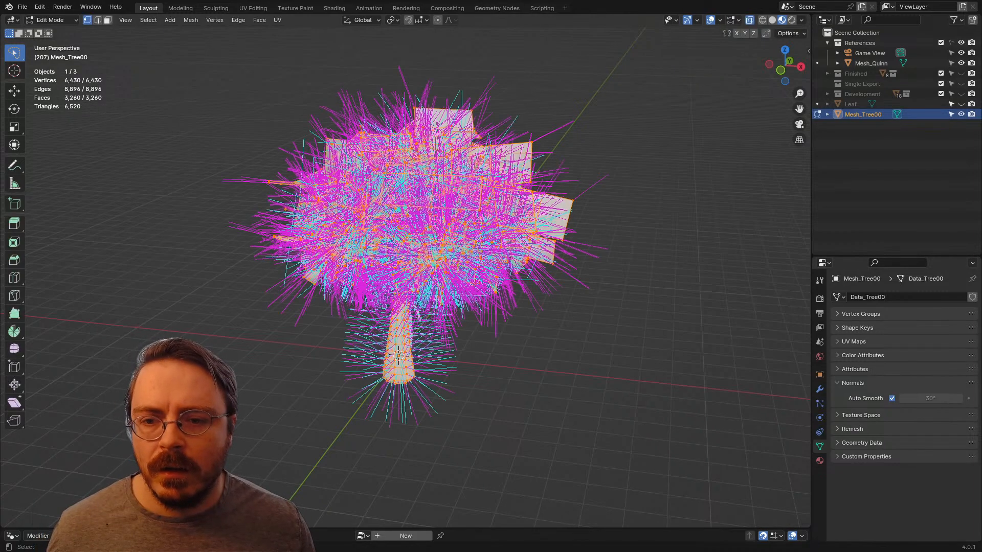
key("ctrl+e")
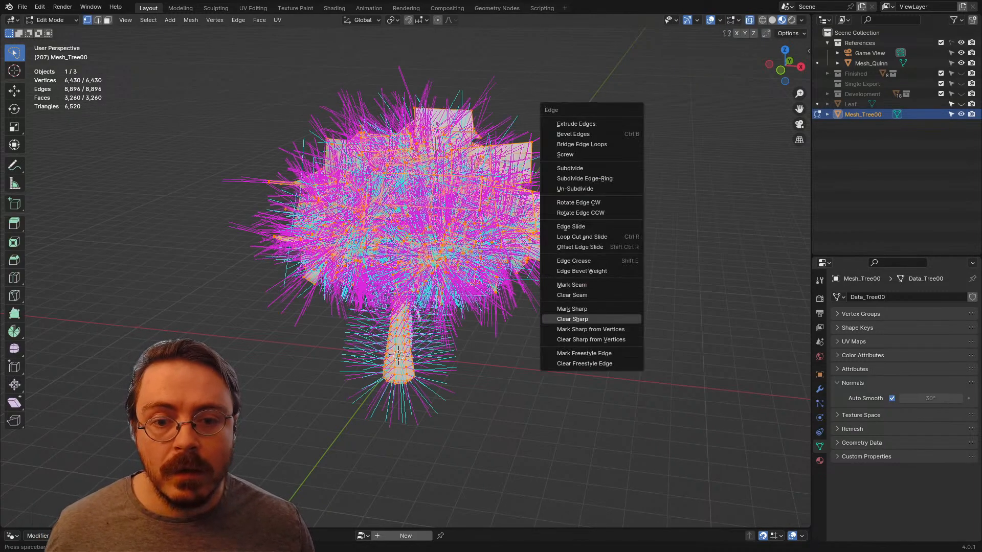
left_click(572, 309)
middle_click_drag(474, 278, 495, 265)
scroll(495, 265, "up", 3)
scroll(494, 265, "down", 1)
key("Tab")
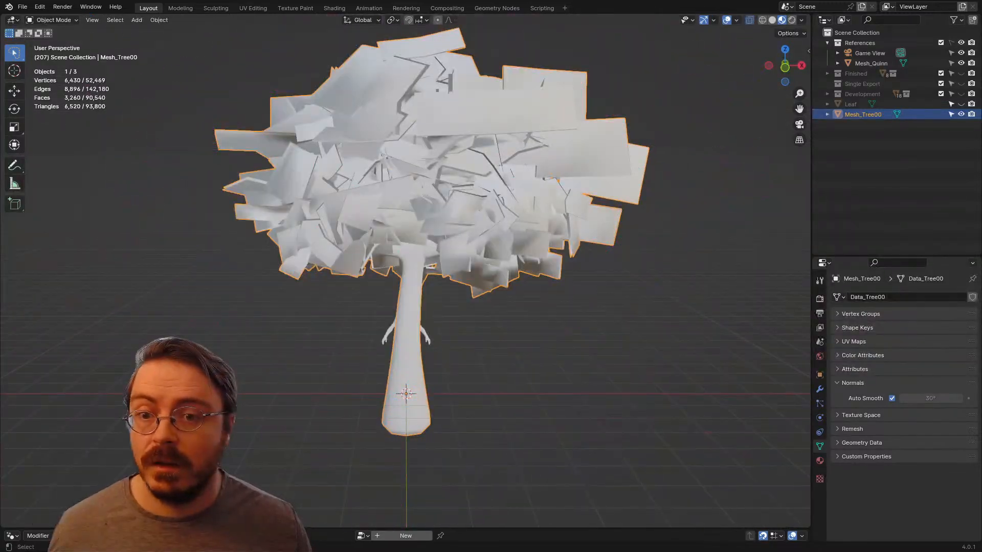
Step: Export the selected tree as FBX, overwriting SingleExportTester.fbx in the project's Assets folder
left_click(23, 7)
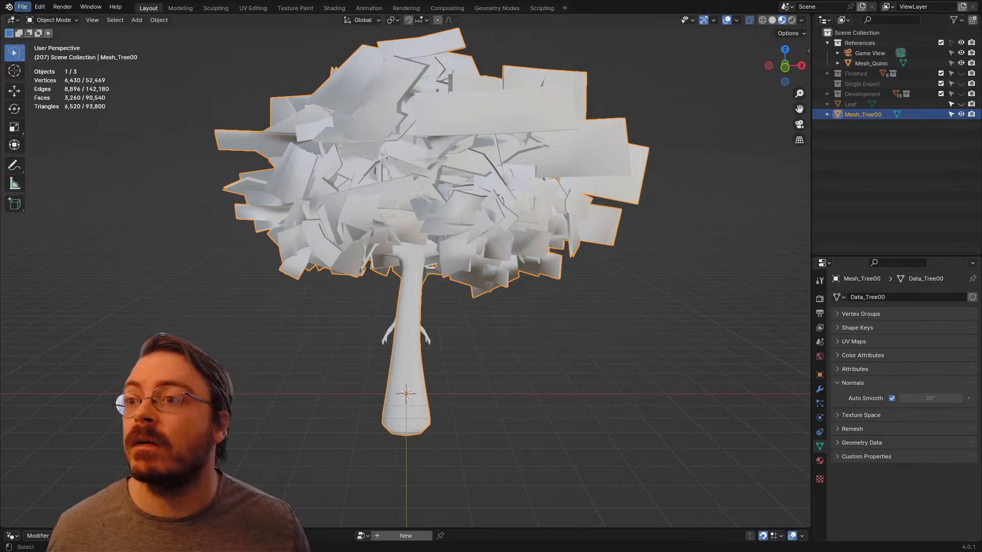
left_click(23, 6)
mouse_move(39, 162)
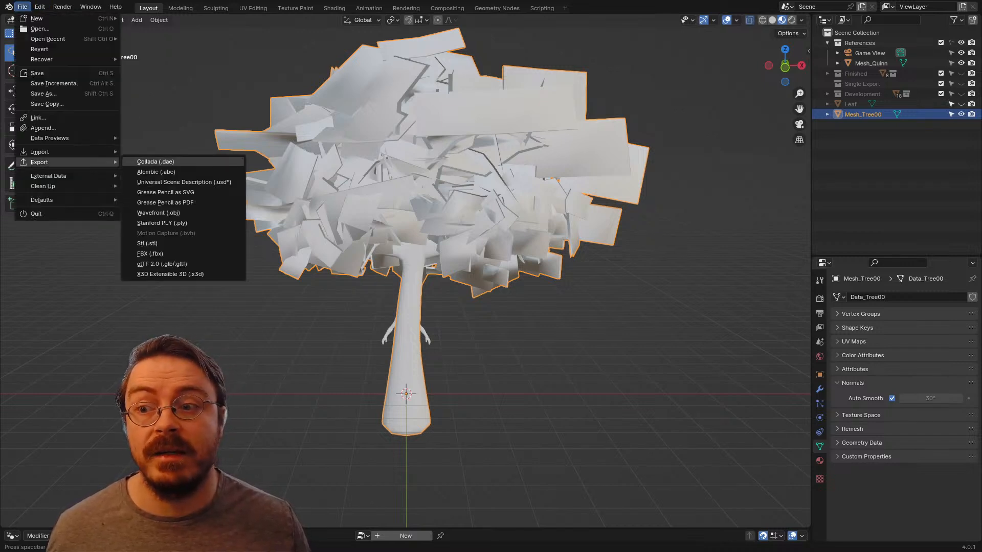
left_click(149, 254)
left_click(350, 156)
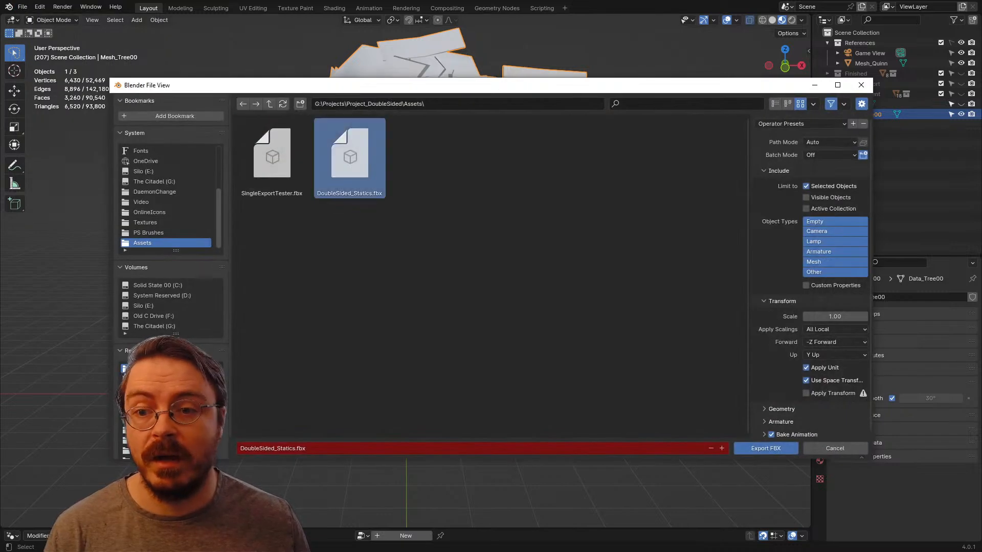
left_click(271, 156)
left_click(765, 448)
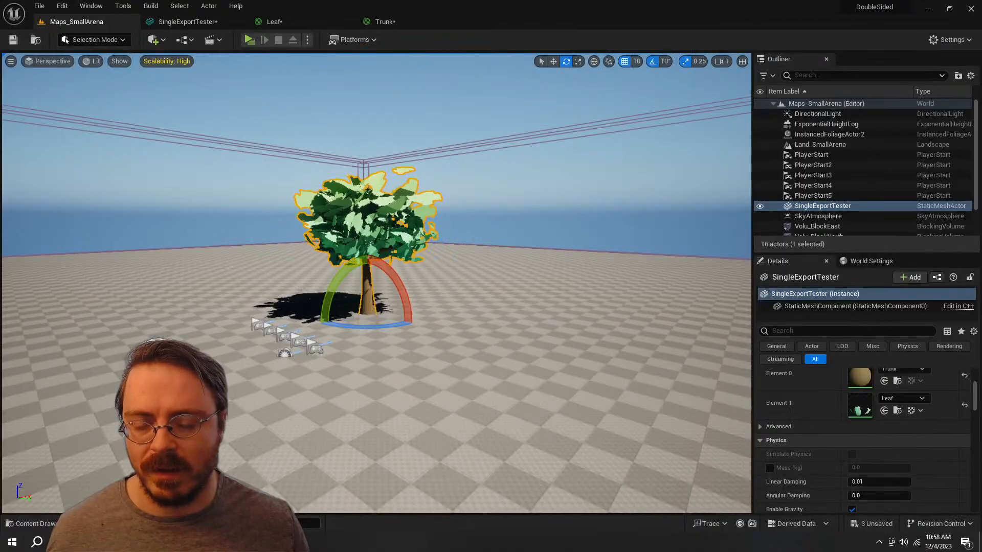
Step: Switch to Unreal Engine and reimport the SingleExportTester static mesh from the ERMAC folder
key("ctrl+space")
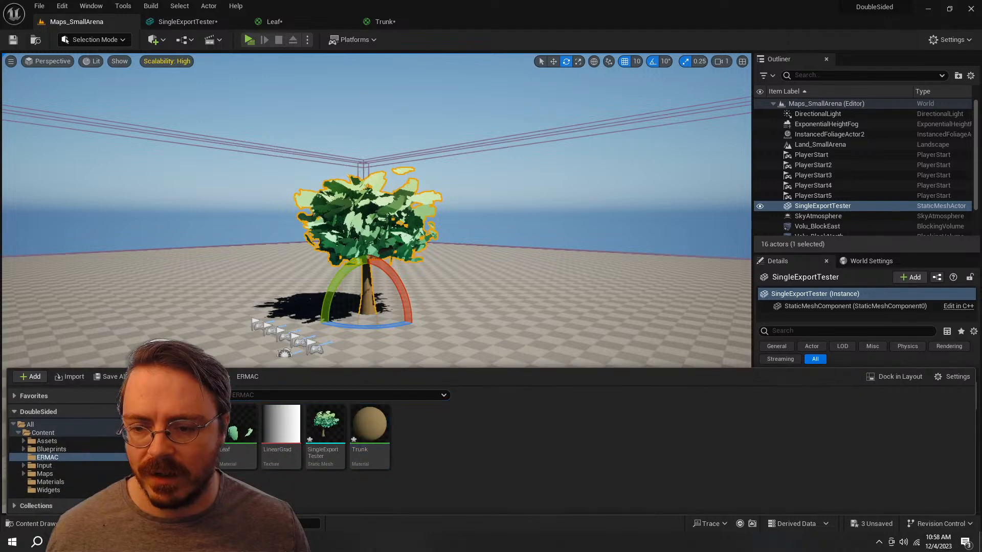
right_click(327, 430)
left_click(450, 156)
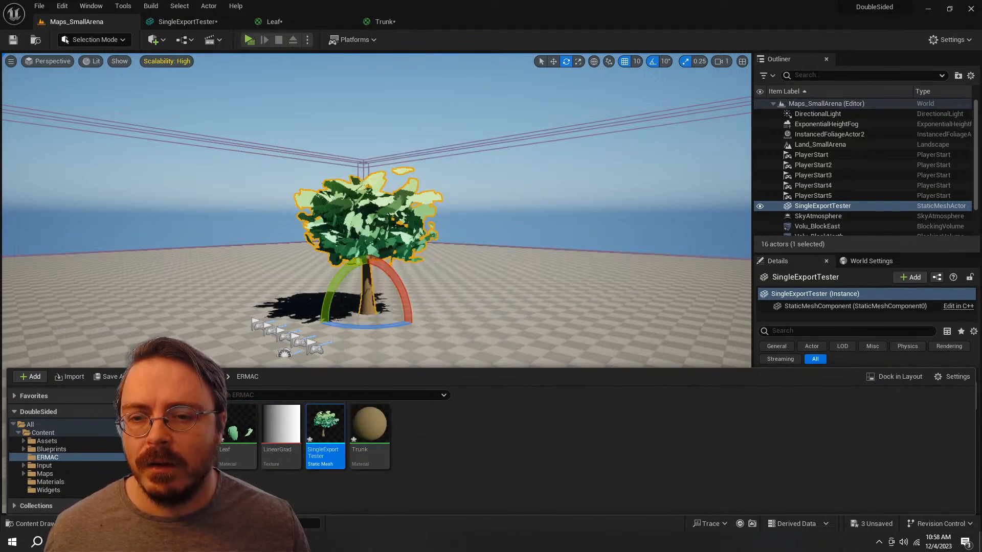
Step: Fly around the reimported tree in the level and examine its leaf shading from several angles
right_click_drag(376, 230, 397, 278)
key("w")
key("d")
key("e")
key("s")
key("w")
key("a")
left_click_drag(396, 279, 463, 240, "alt")
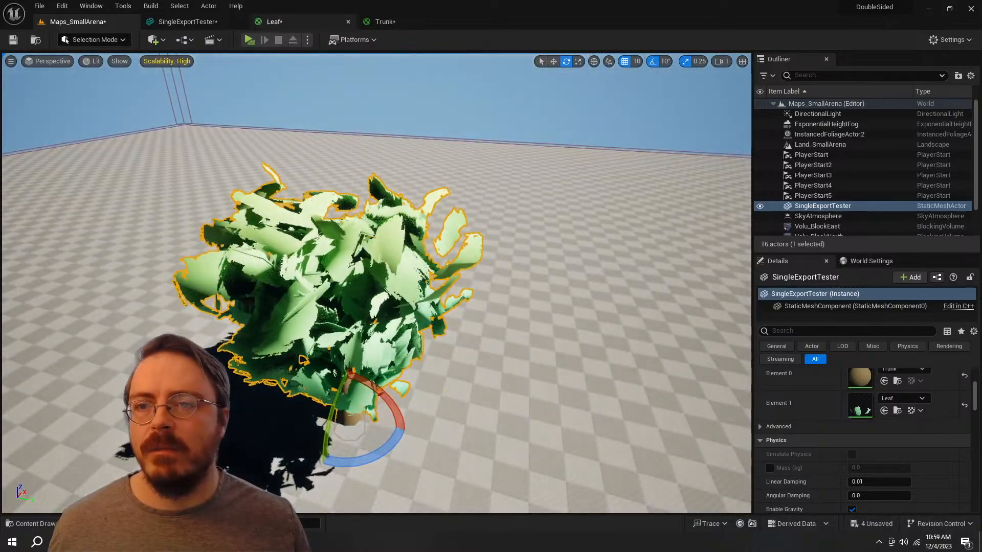
Step: Play the level and move the character around the tree to examine its trunk, leaves and shadow from several sides
left_click(249, 39)
key("w")
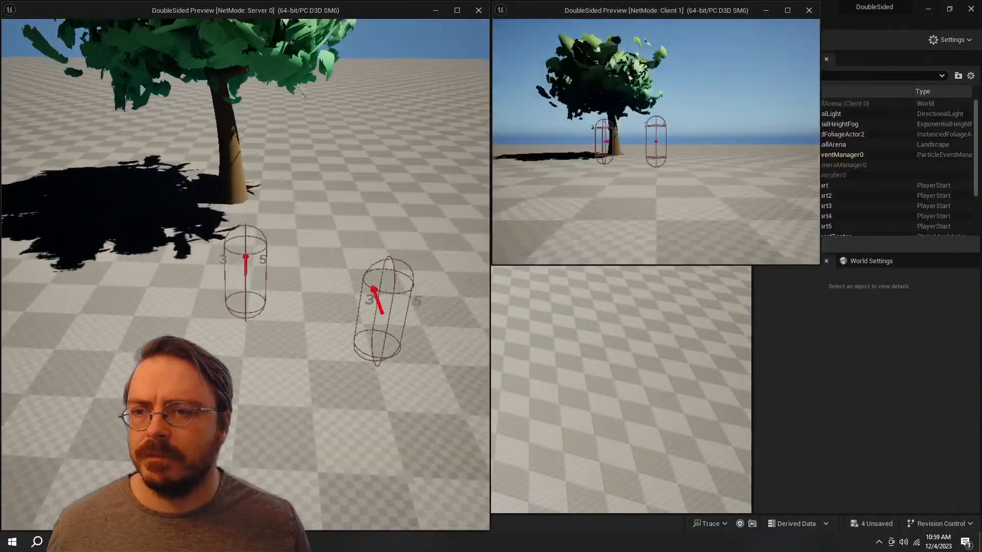
key("d")
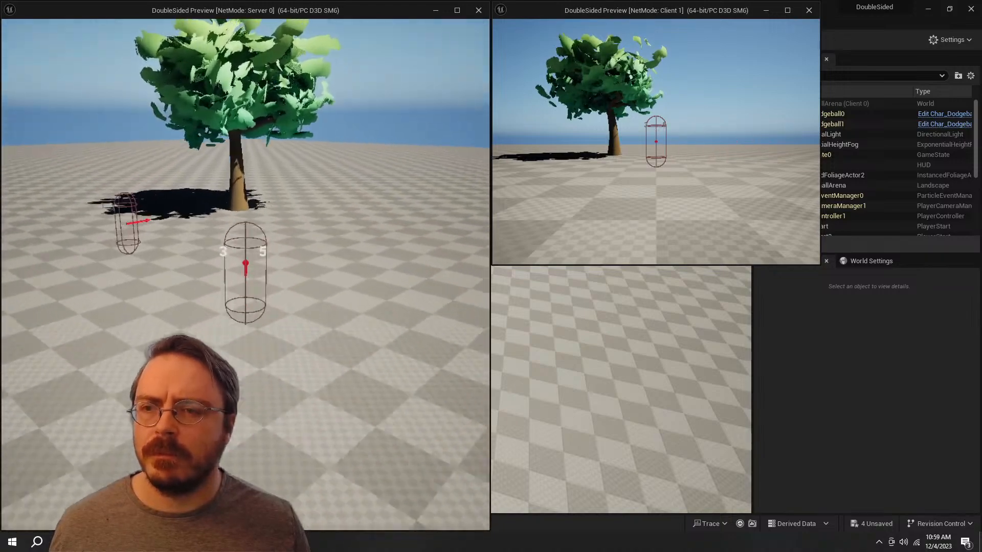
key("w")
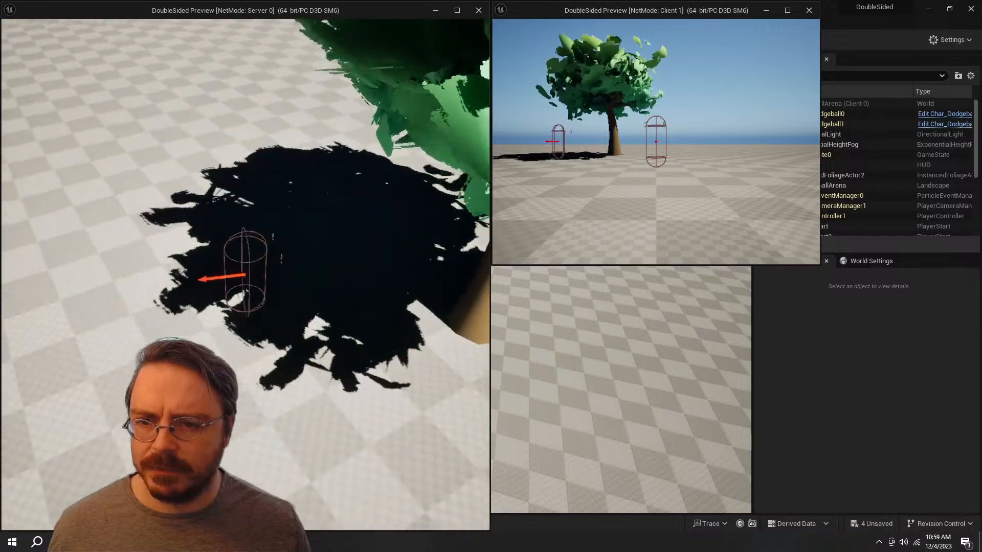
key("d")
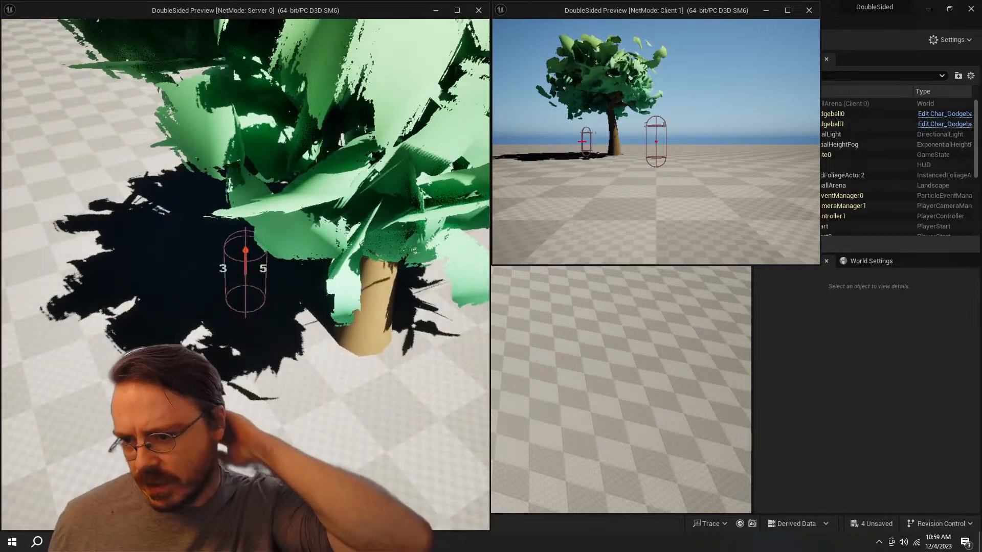
key("s")
key("a")
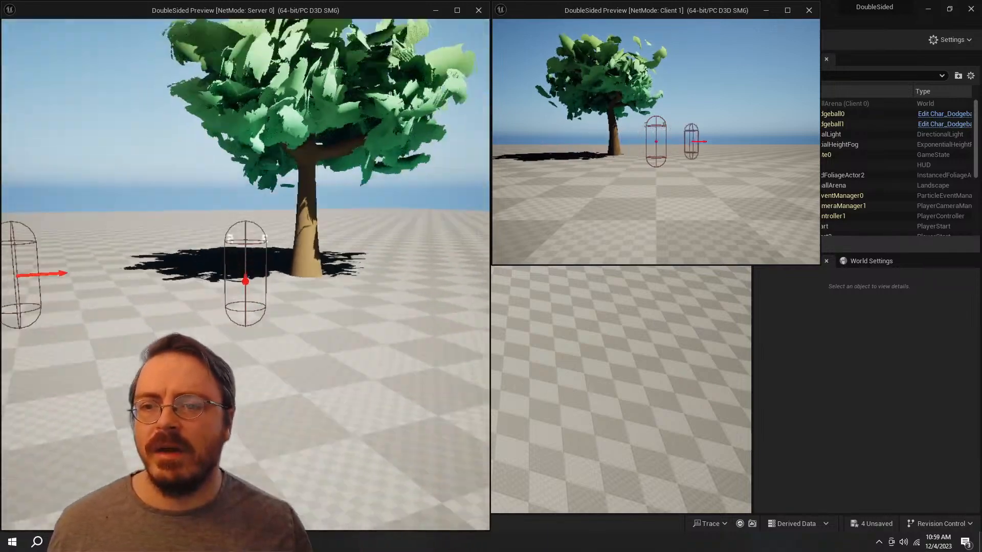
key("d")
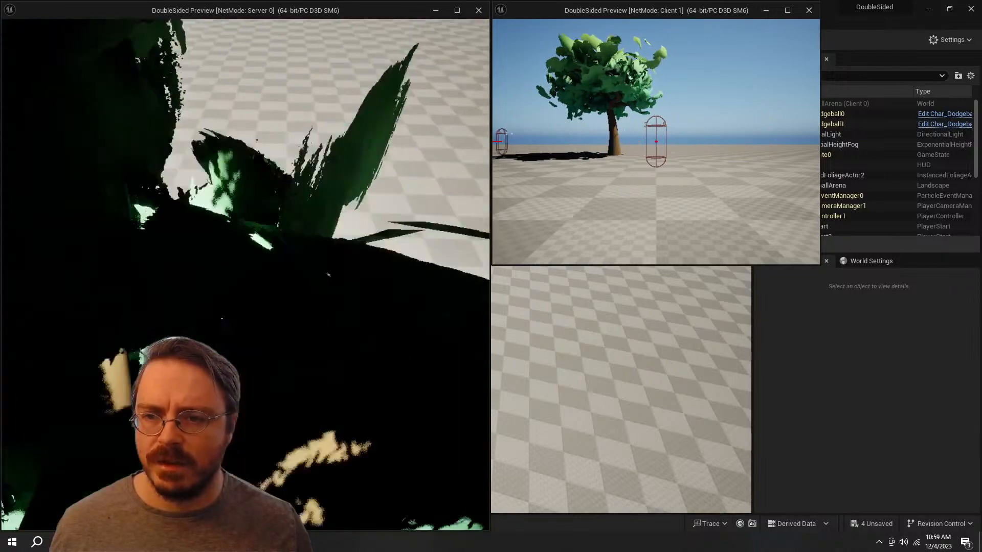
key("d")
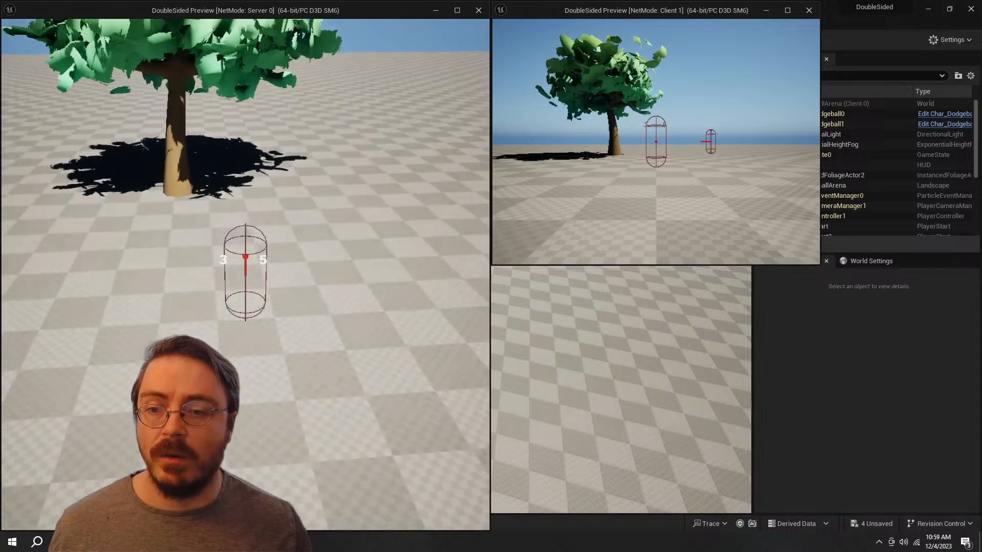
key("s")
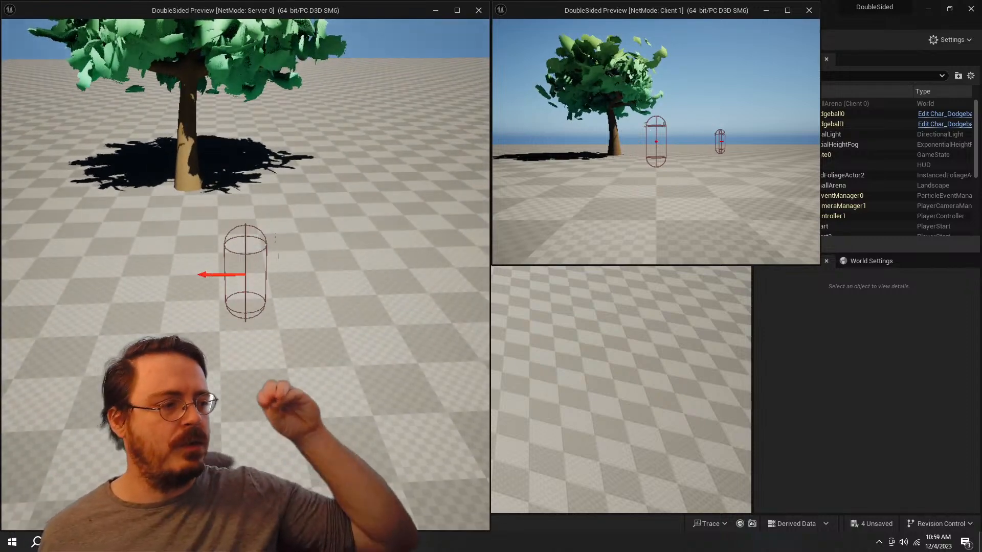
key("w")
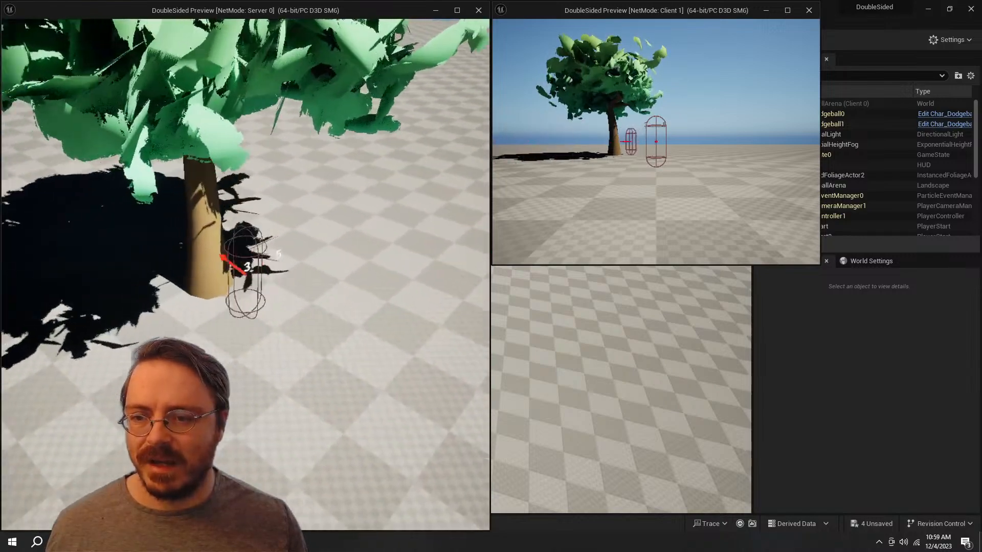
key("s")
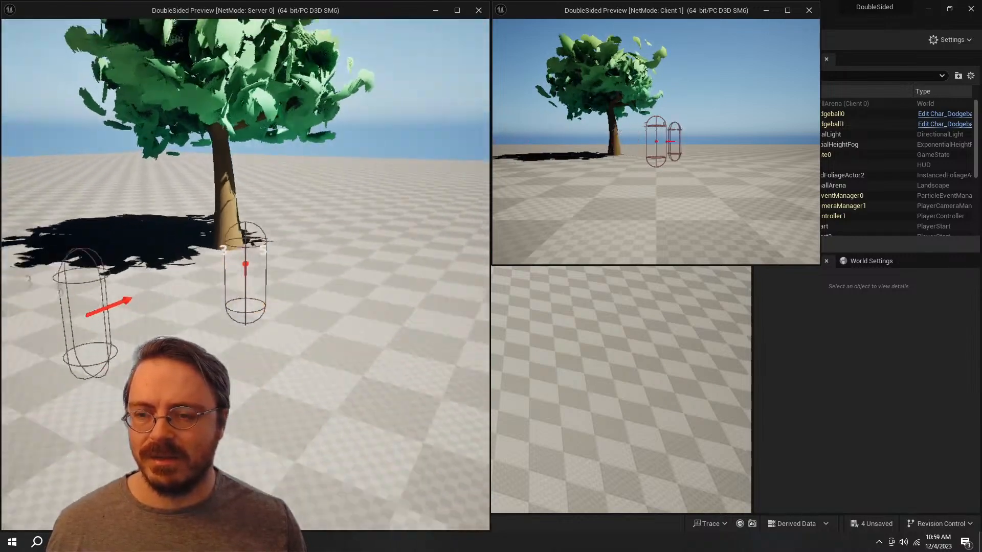
key("w")
key("s")
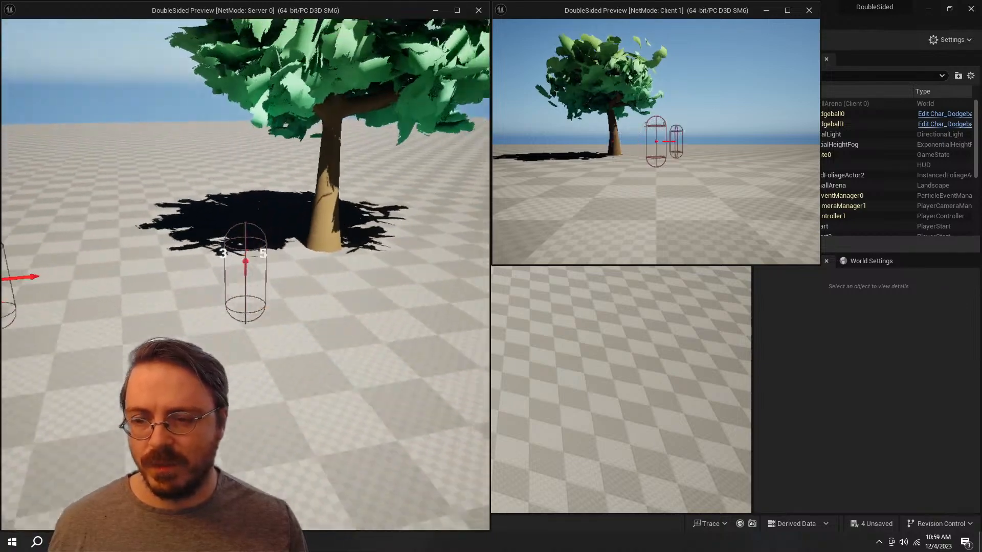
key("s")
key("w")
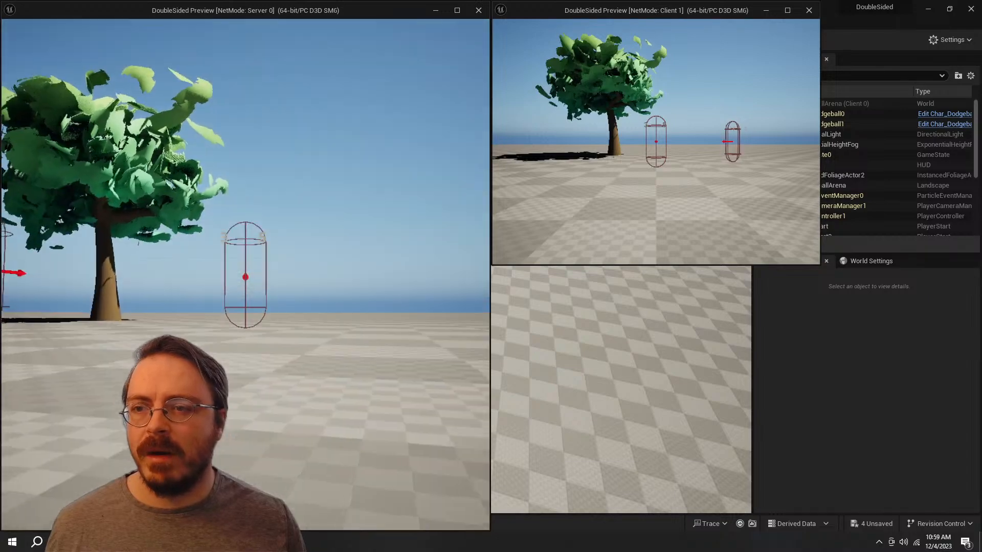
key("a")
key("s")
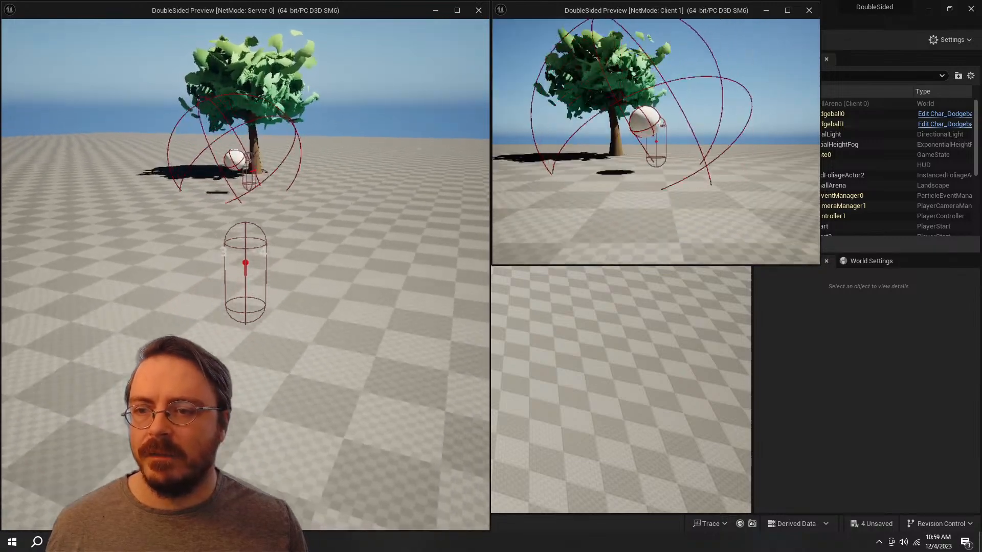
key("w")
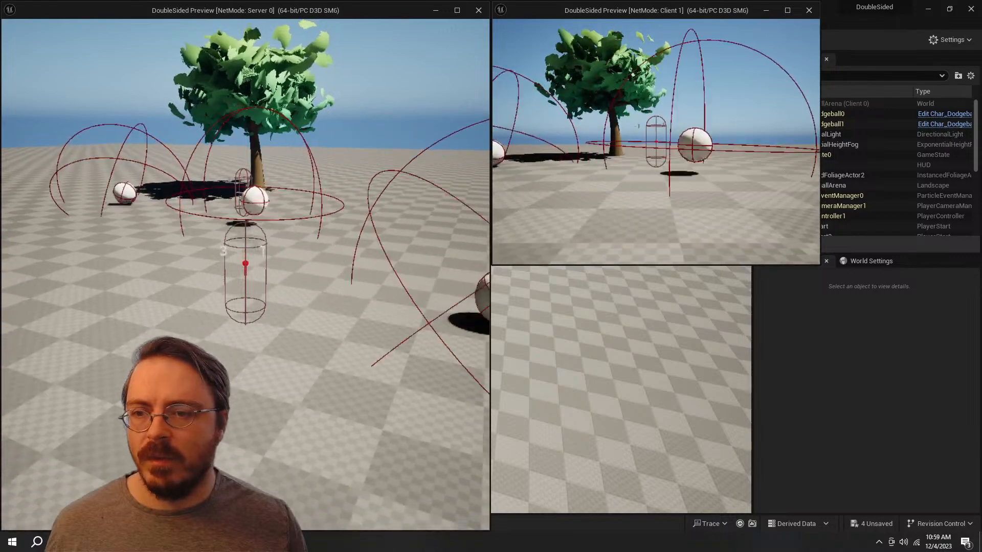
key("Escape")
Step: Return to a distant view of the tree in the editor and save all modified assets and the level
key("s")
right_click_drag(376, 283, 311, 274)
key("w")
key("a")
key("ctrl+space")
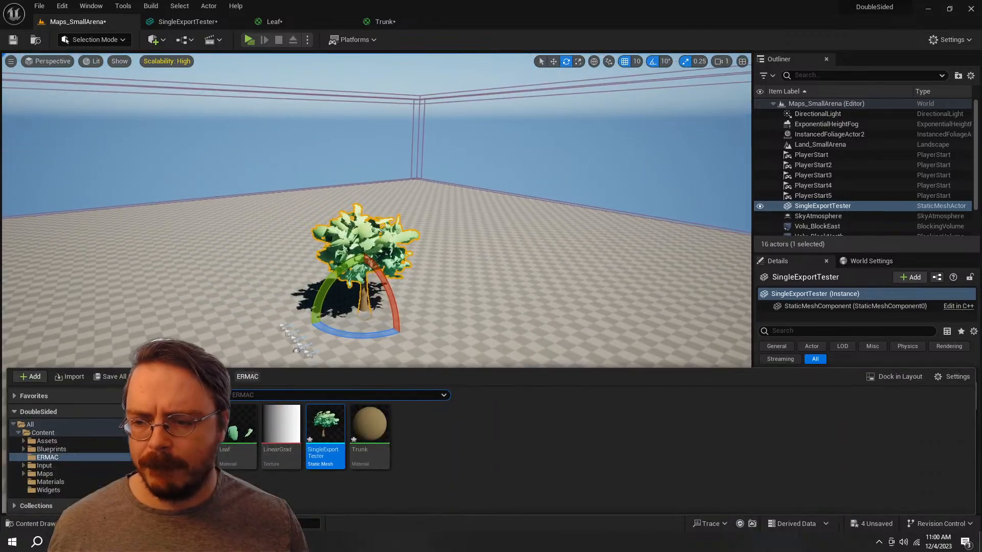
left_click(121, 377)
key("Return")
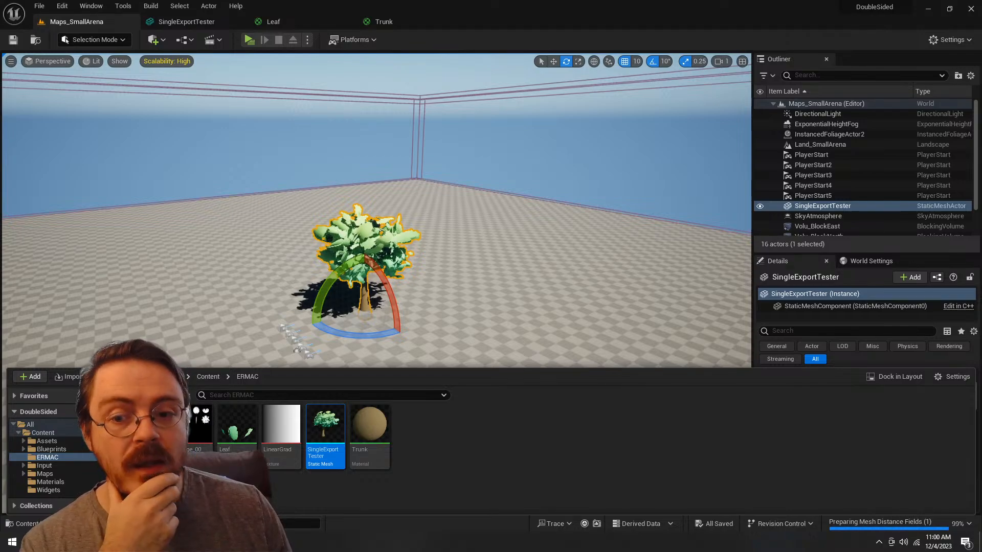
Step: Fly close around the tree in the level and examine the shape and gradient of its leaf cards
right_click_drag(434, 204, 386, 127)
key("w")
key("d")
key("e")
key("d")
key("w")
key("a")
key("s")
key("q")
key("q")
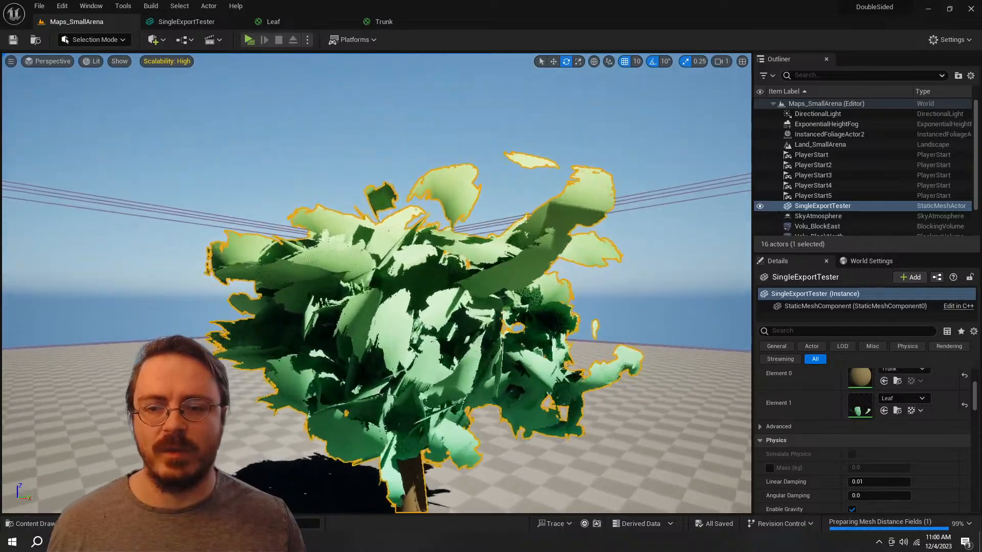
right_click_drag(386, 204, 353, 225)
key("d")
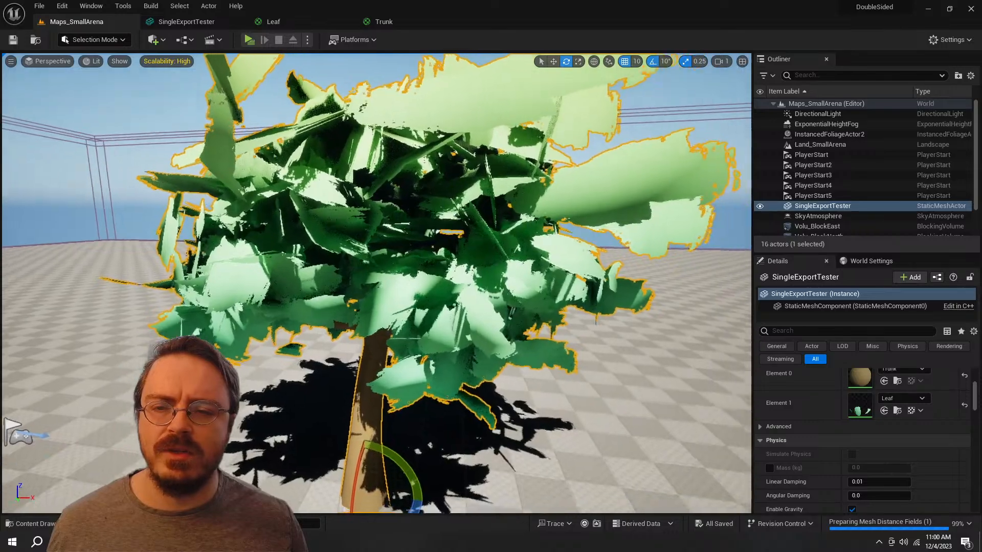
key("s")
right_click_drag(376, 256, 536, 322)
key("a")
key("w")
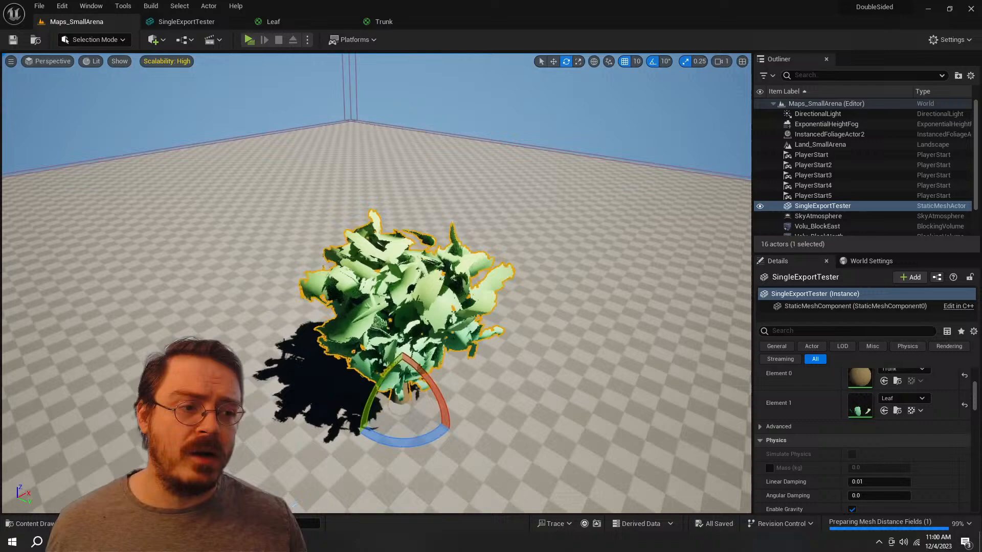
right_click_drag(376, 283, 383, 253)
key("w")
key("w")
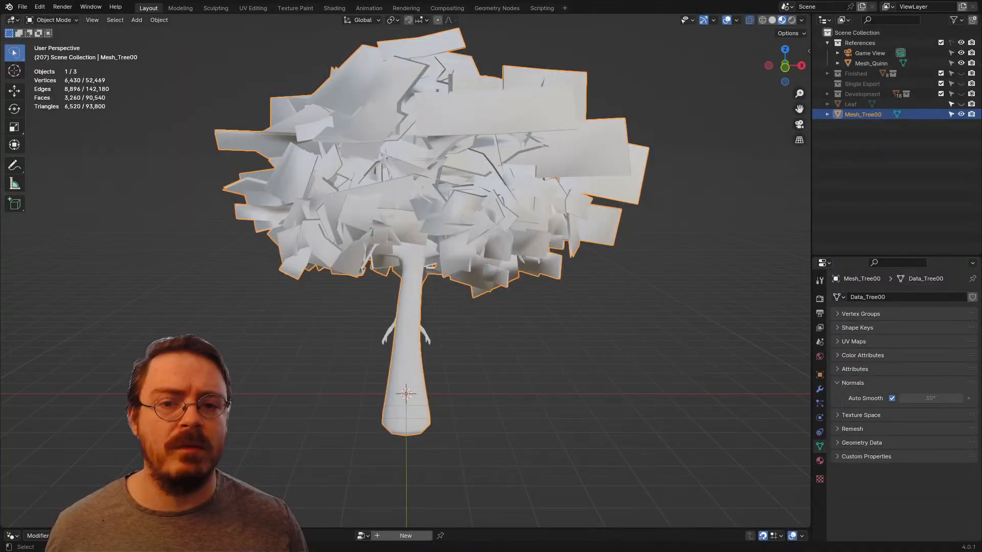
Step: Switch to Blender's UV Editing workspace and make the tree mesh's Alpha UV map active
key("ctrl+Tab")
left_click(592, 171)
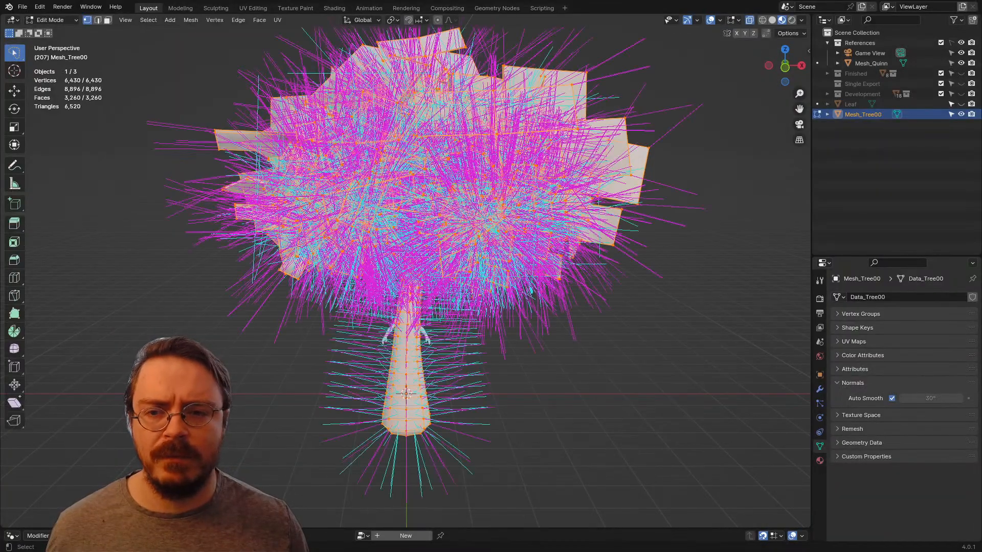
left_click(253, 7)
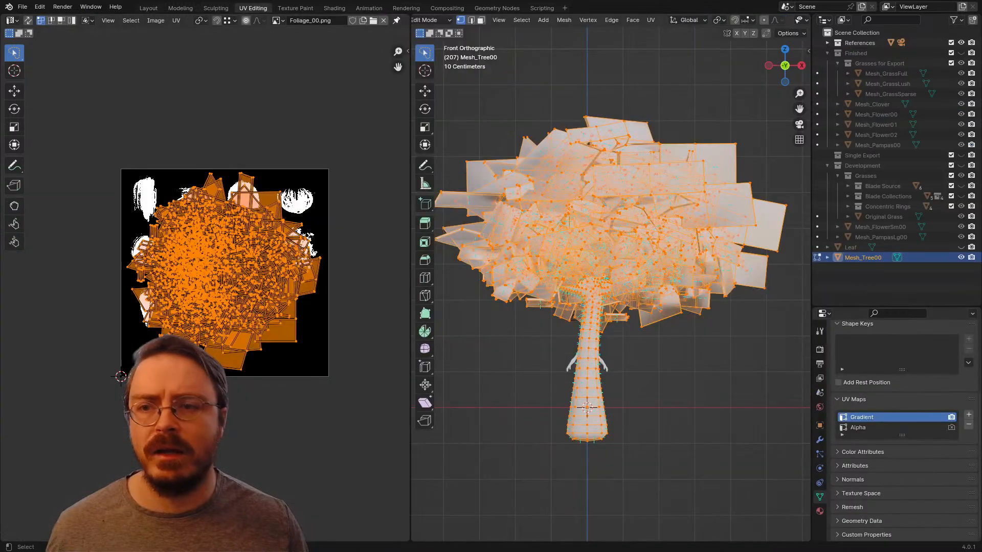
left_click(875, 428)
scroll(611, 277, "up", 3)
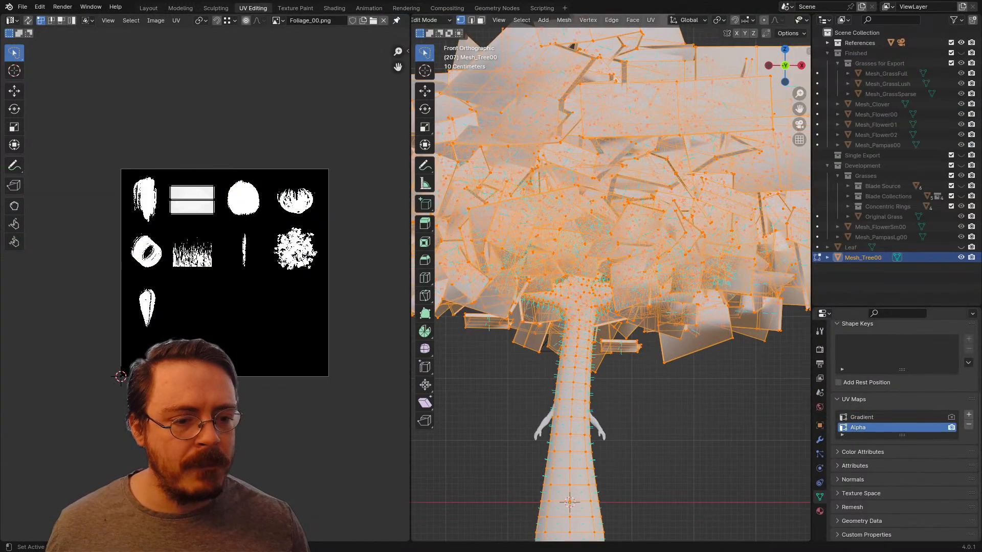
scroll(611, 278, "down", 8)
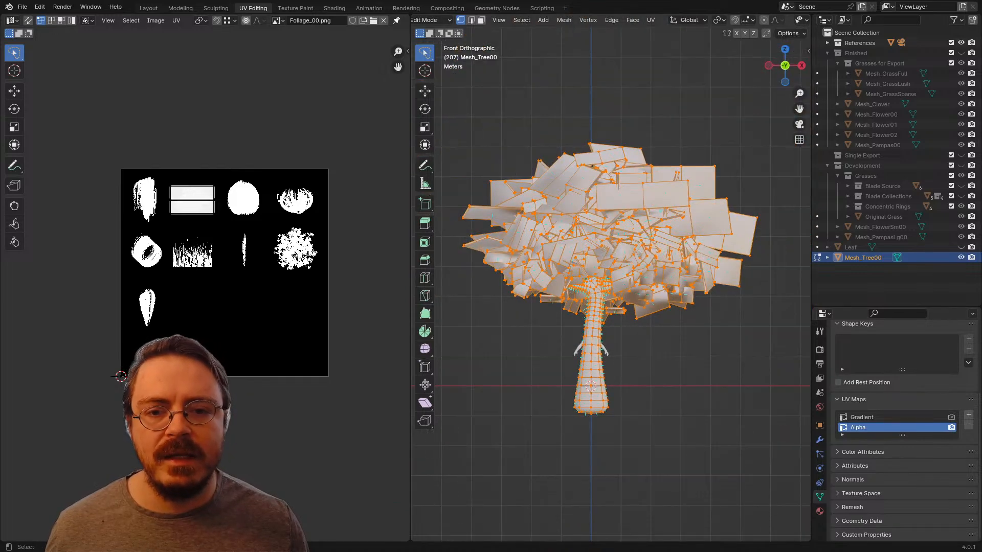
Step: Select all of the tree's leaf UVs and compare their placement with the other brush shapes in Foliage_00.png
scroll(611, 278, "up", 3)
key("z")
left_click(603, 300)
middle_click_drag(245, 255, 253, 263)
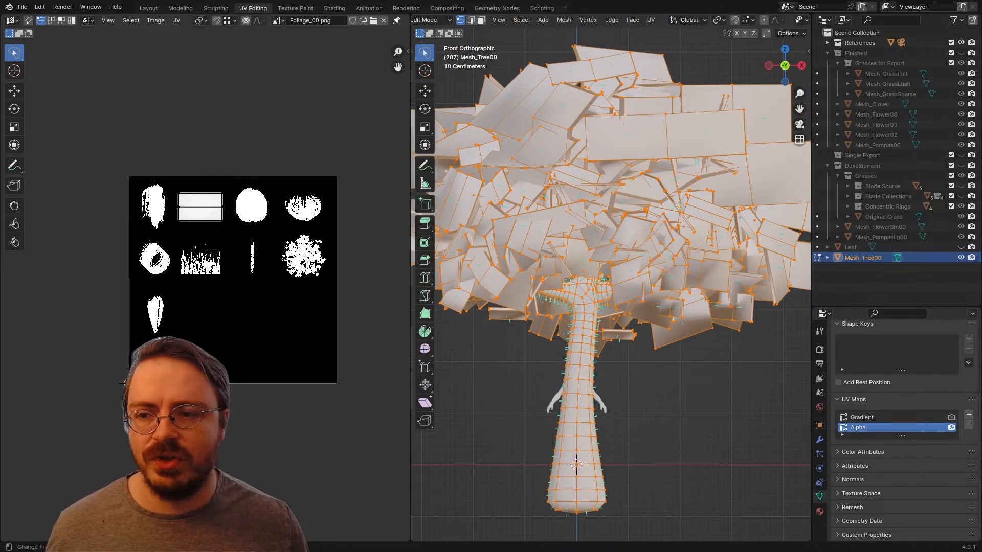
scroll(206, 289, "up", 6)
middle_click_drag(215, 153, 205, 330)
key("a")
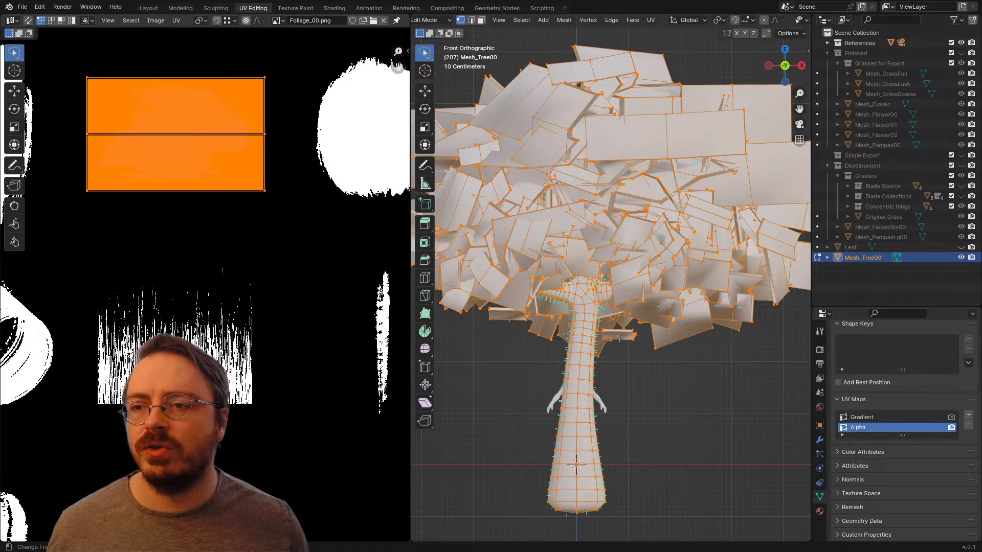
scroll(205, 289, "down", 2)
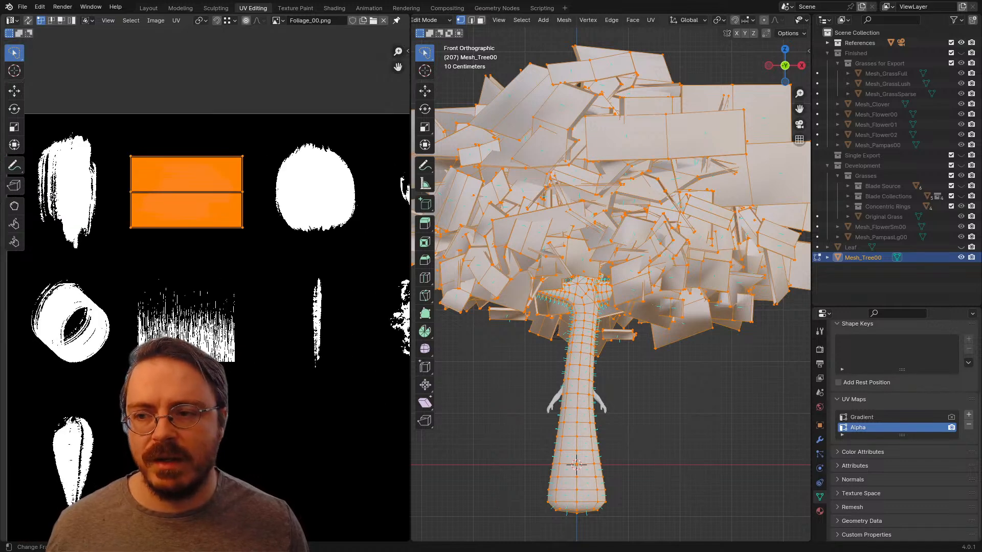
middle_click_drag(246, 256, 104, 247)
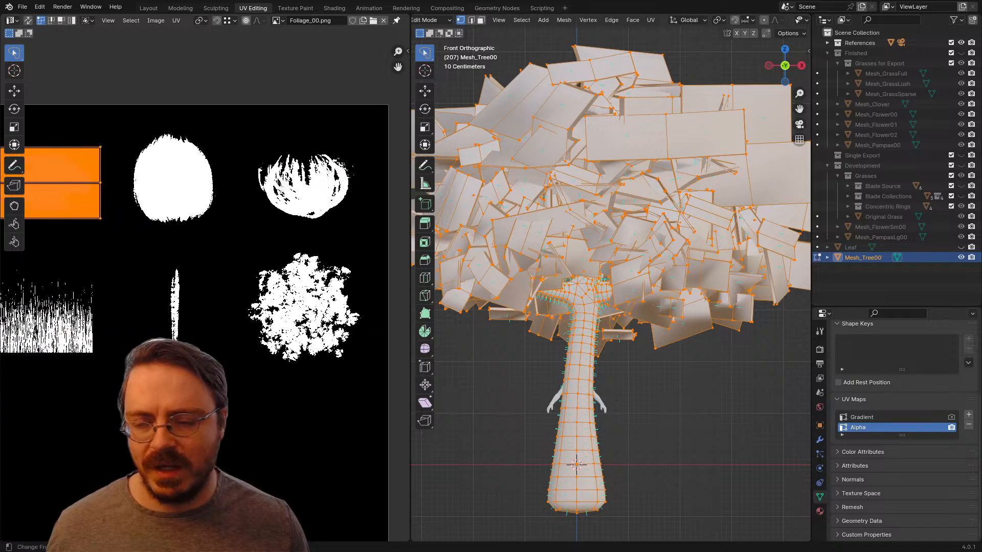
scroll(343, 281, "down", 2)
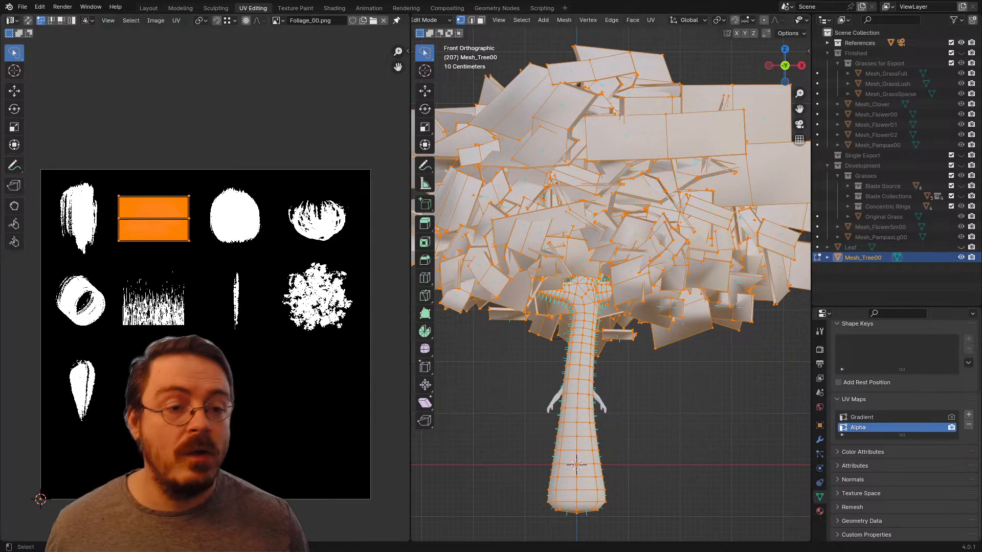
middle_click_drag(219, 286, 160, 263)
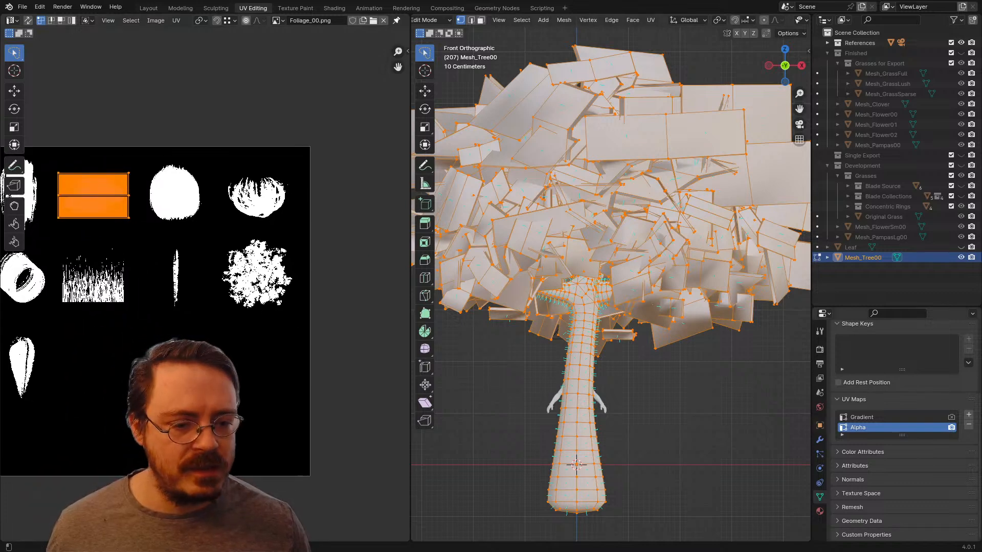
Step: Replace the tree's Leaf material with Alphas and view the masked leaves in Object Mode
left_click(820, 512)
scroll(903, 430, "up", 5)
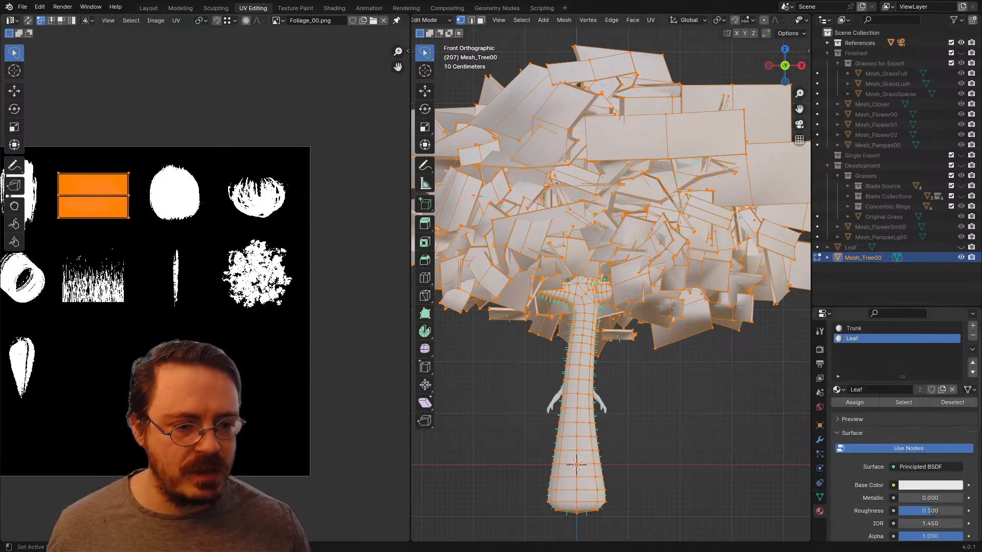
left_click(837, 411)
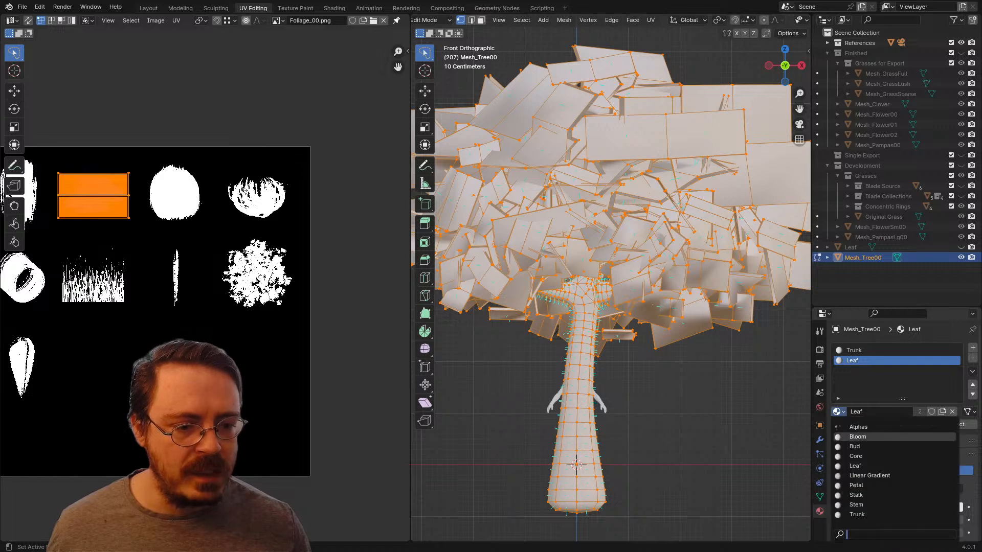
left_click(859, 427)
key("Tab")
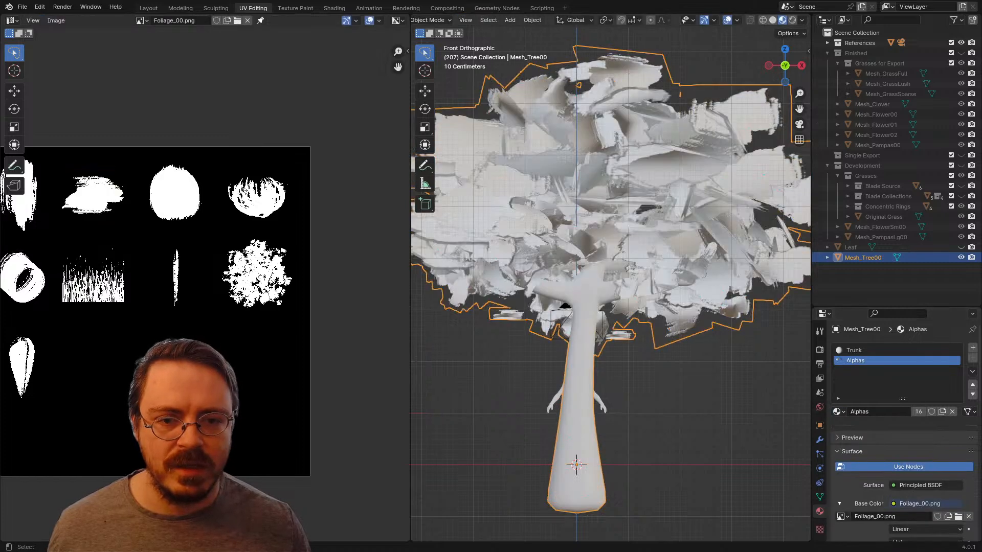
middle_click_drag(603, 245, 639, 294)
scroll(621, 271, "down", 4)
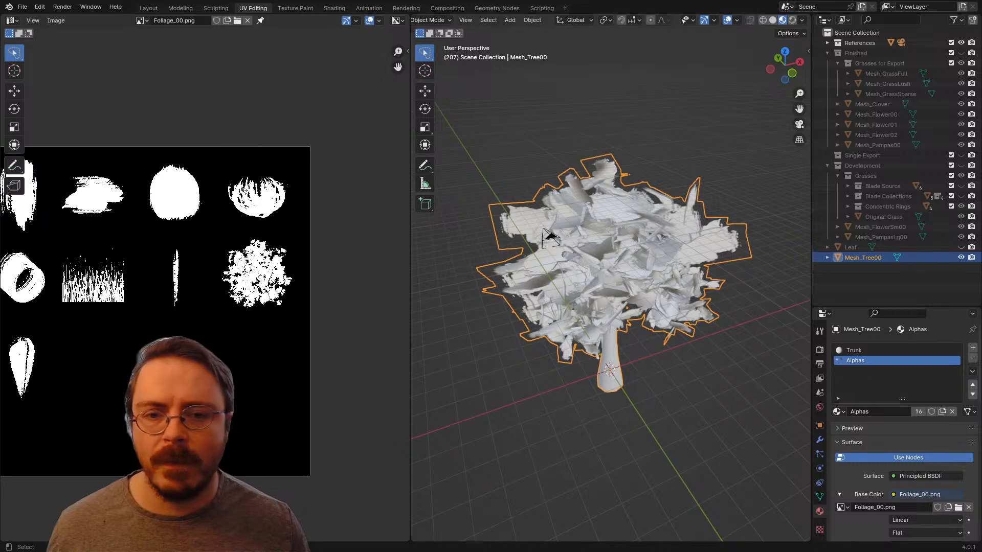
Step: Move all the tree's leaf UVs over the leafy cluster shape in Foliage_00.png
key("Tab")
scroll(204, 291, "up", 2)
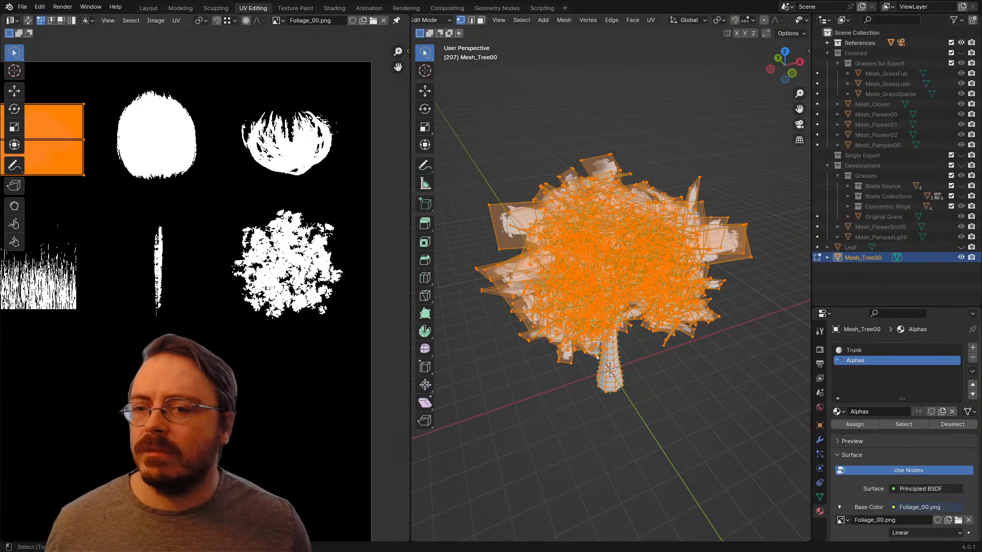
middle_click_drag(62, 146, 172, 205)
key("g")
left_click(381, 321)
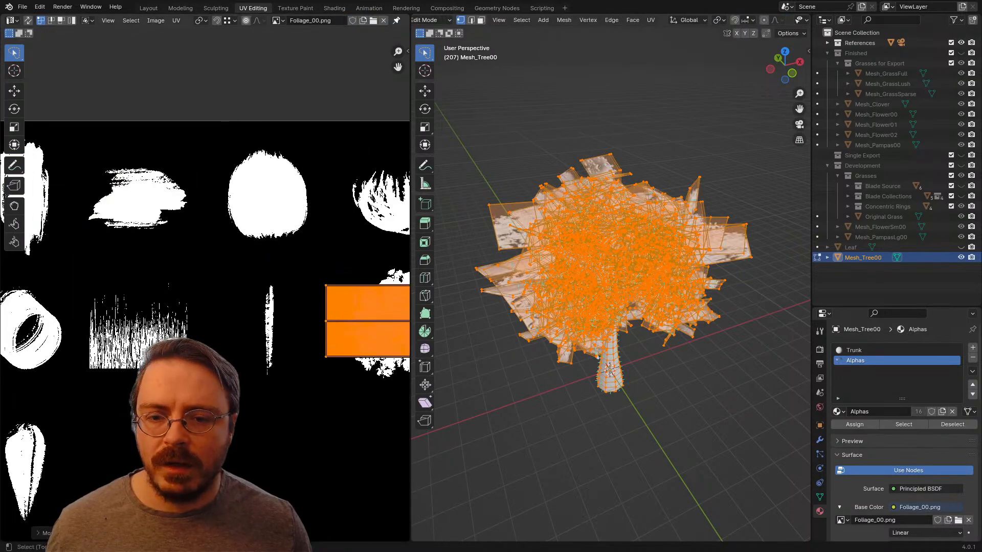
scroll(393, 306, "up", 2)
middle_click_drag(393, 307, 277, 246)
key("g")
left_click(359, 280)
Step: Set the UV pivot point to Median Point and try to stretch the leaf UVs vertically
key("s")
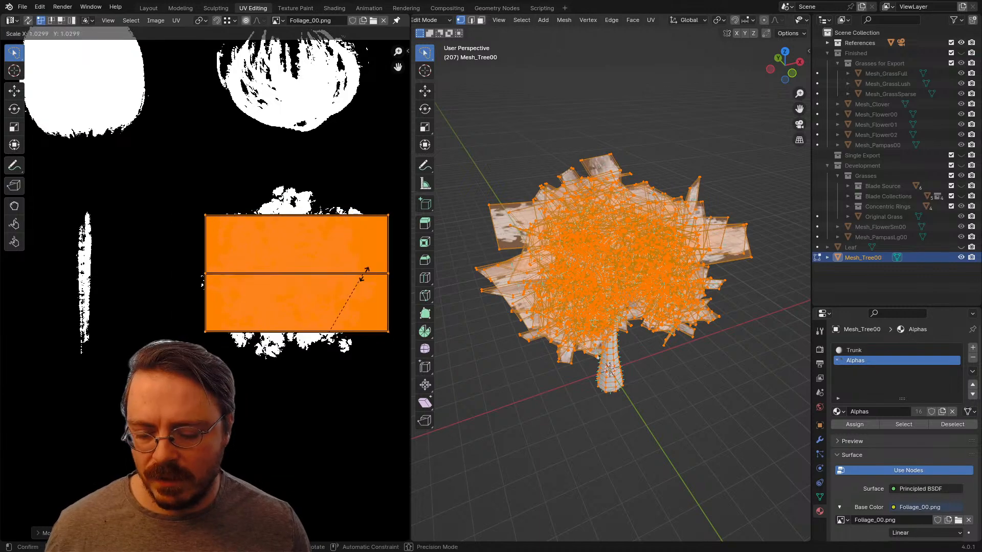
key("y")
key("Escape")
key("period")
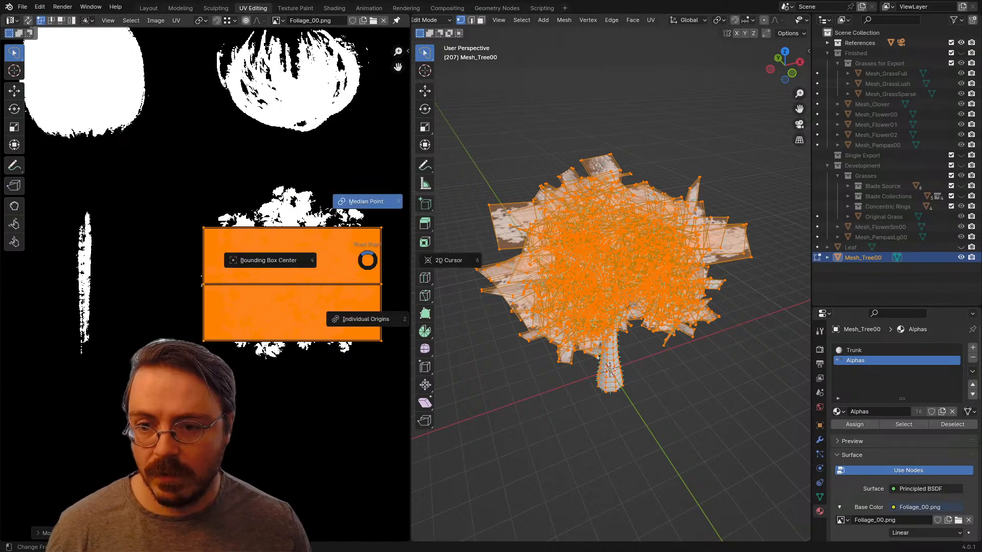
left_click(361, 242)
key("s")
key("y")
key("Escape")
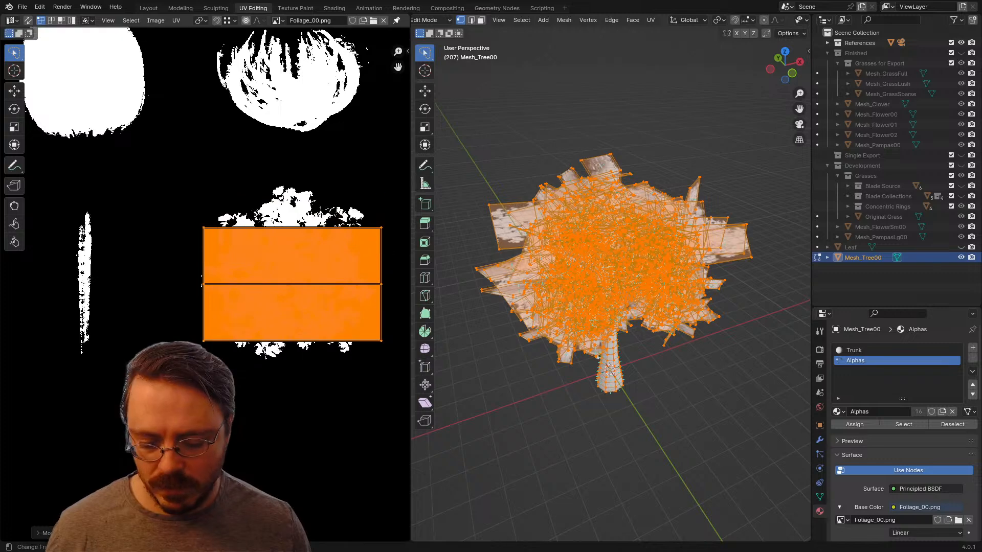
key("period")
key("Escape")
Step: Undo the move of the leaf UVs and return to Object Mode
scroll(352, 239, "down", 4)
scroll(204, 284, "down", 2)
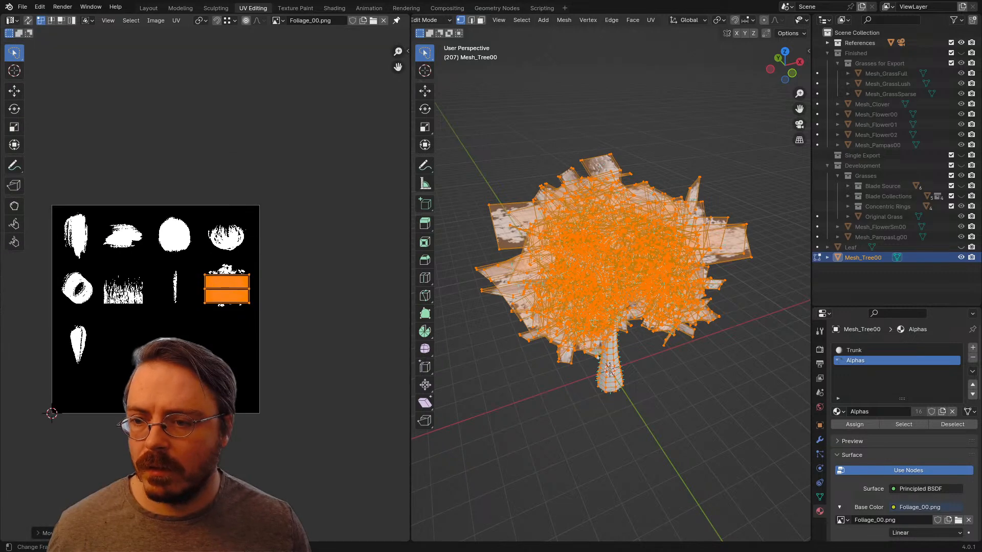
key("ctrl+z")
key("Tab")
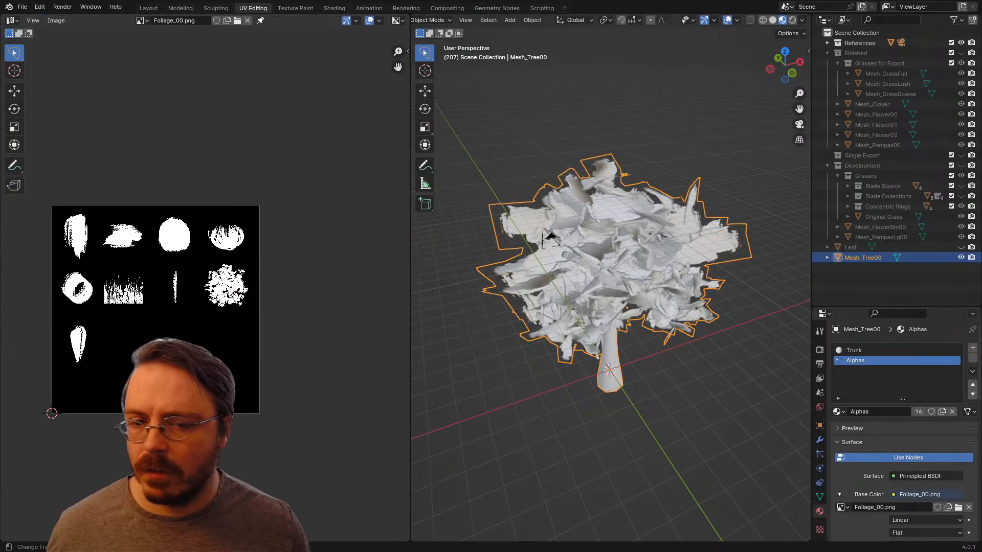
Step: Reposition all leaf UVs over the leafy cluster shape in Foliage_00.png and scale them about 1.8 along Y
key("Tab")
scroll(205, 287, "up", 3)
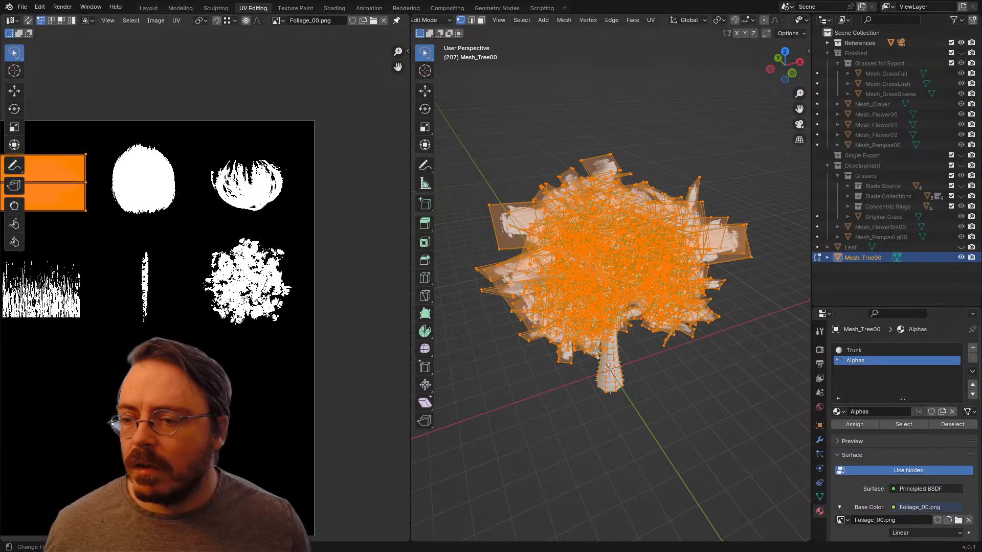
scroll(206, 288, "down", 3)
scroll(205, 288, "up", 3)
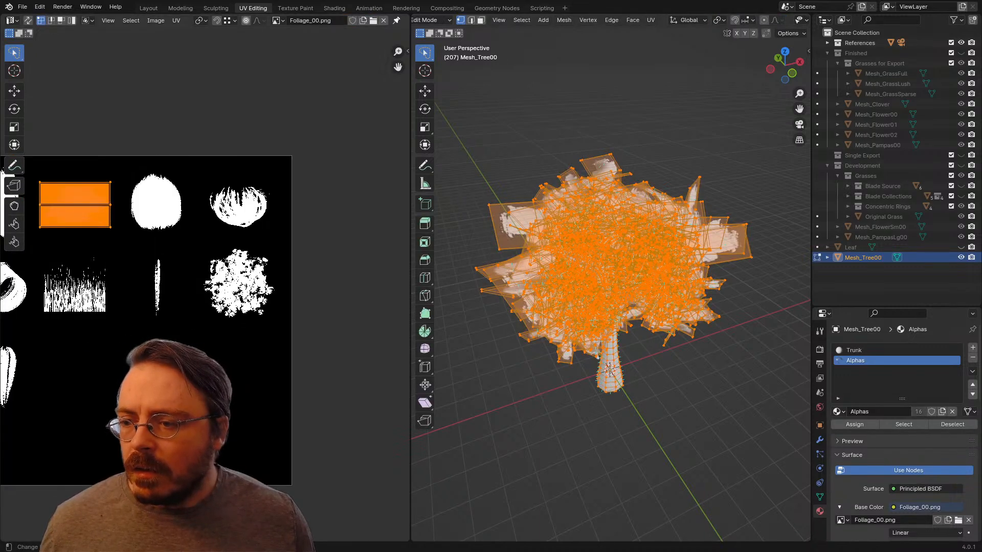
key("g")
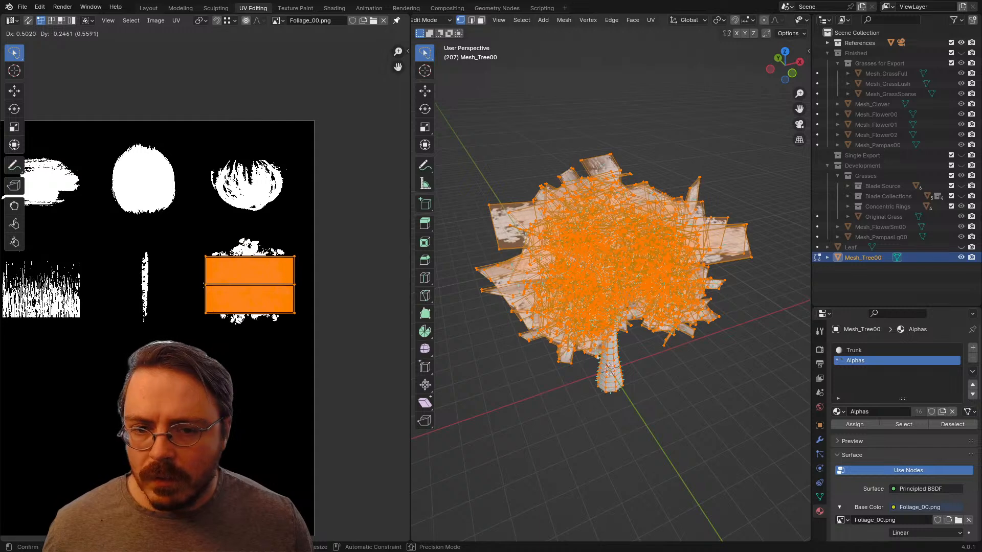
key("s")
key("y")
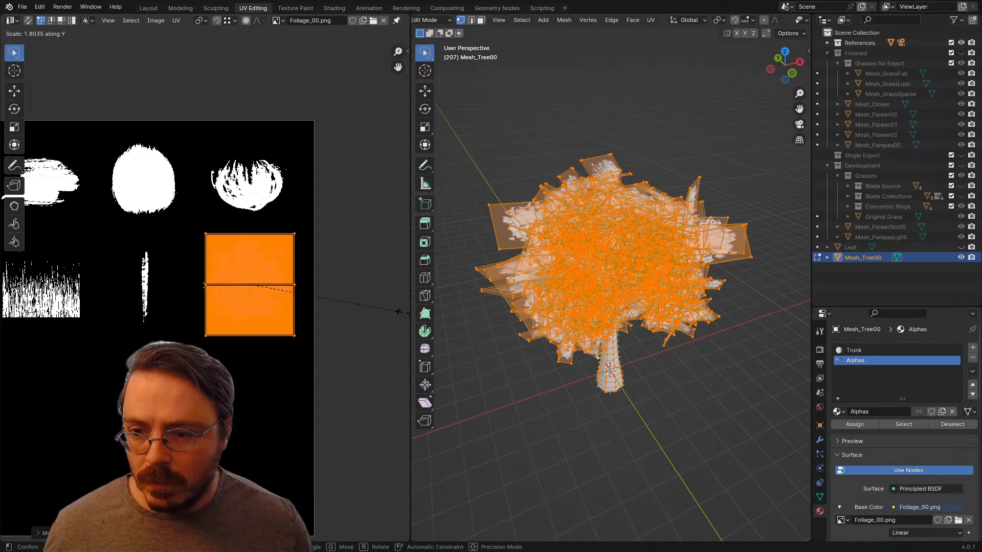
left_click(399, 312)
Step: Widen the leaf UVs along X and slightly reduce their height to fit around the leafy cluster shape
key("s")
key("x")
left_click(355, 309)
scroll(356, 308, "up", 6)
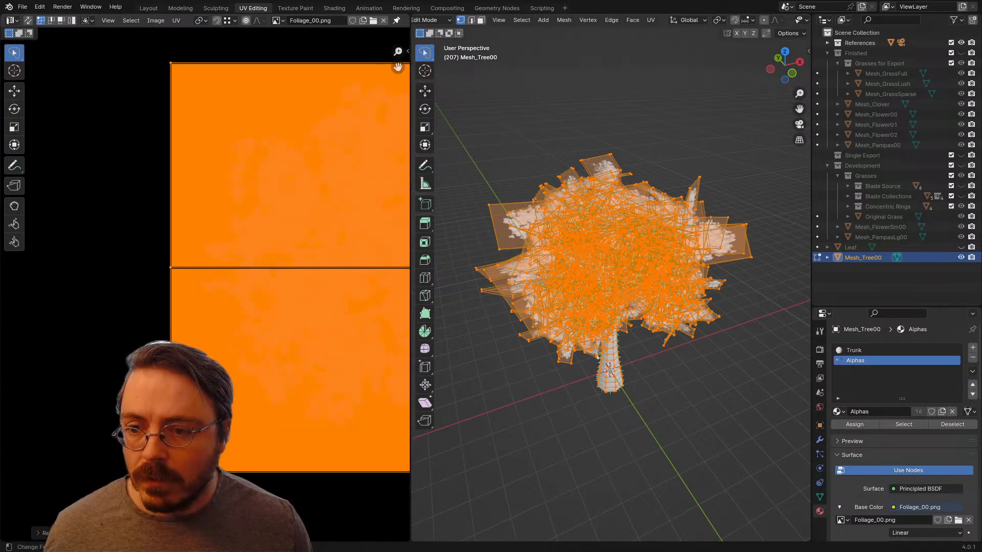
middle_click_drag(355, 309, 213, 291)
scroll(214, 290, "down", 3)
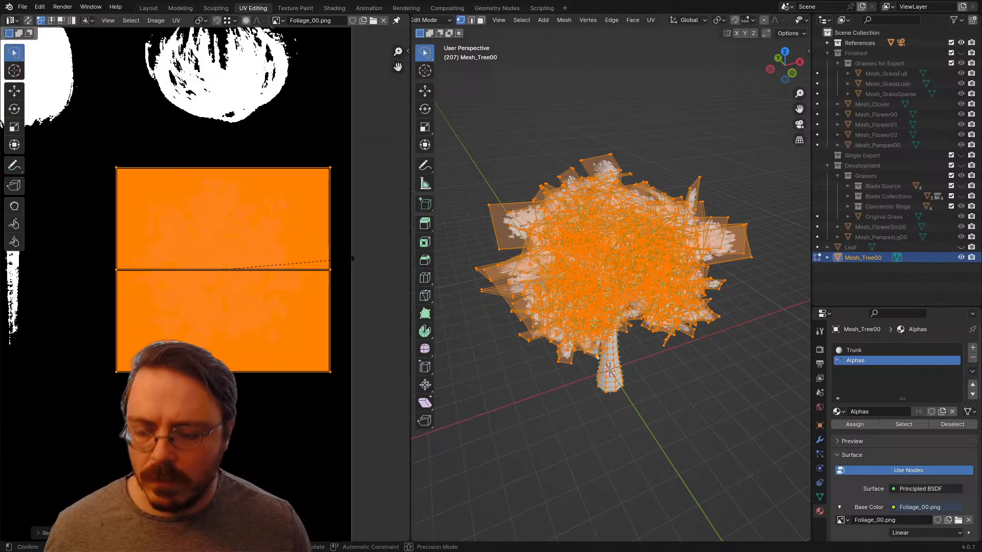
key("y")
left_click(341, 259)
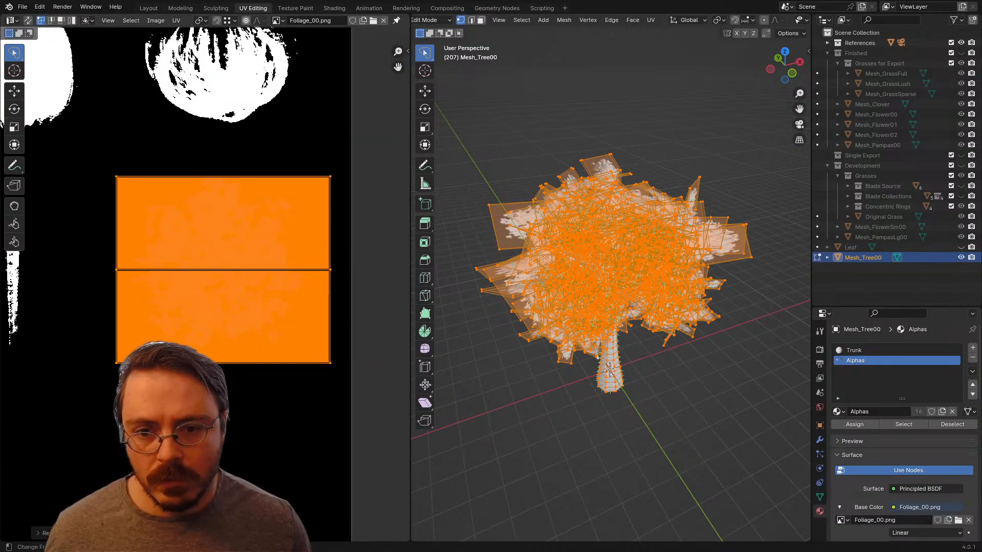
Step: Switch to the Layout workspace and examine the tree's new leaf masks from several angles in Object Mode
scroll(204, 290, "down", 3)
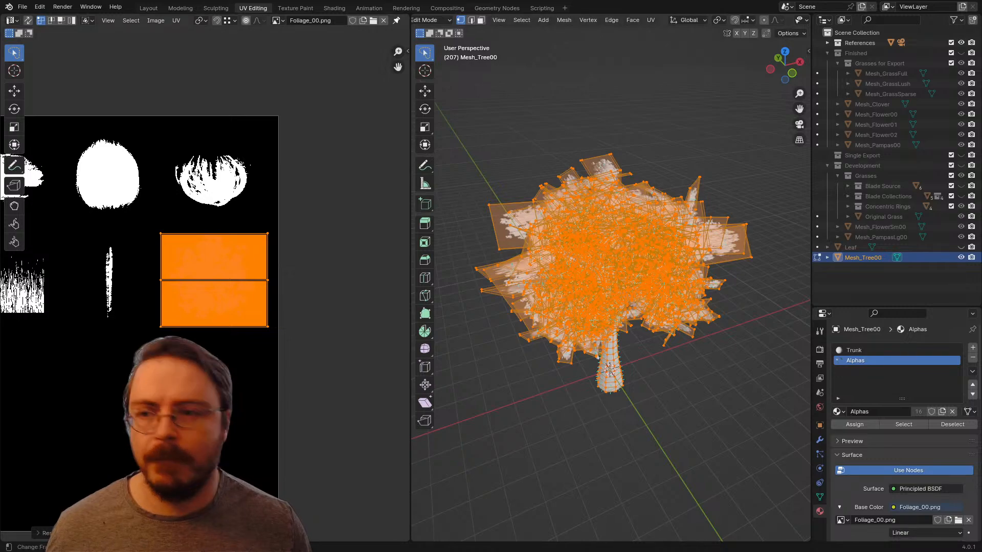
left_click(149, 7)
key("ctrl+Tab")
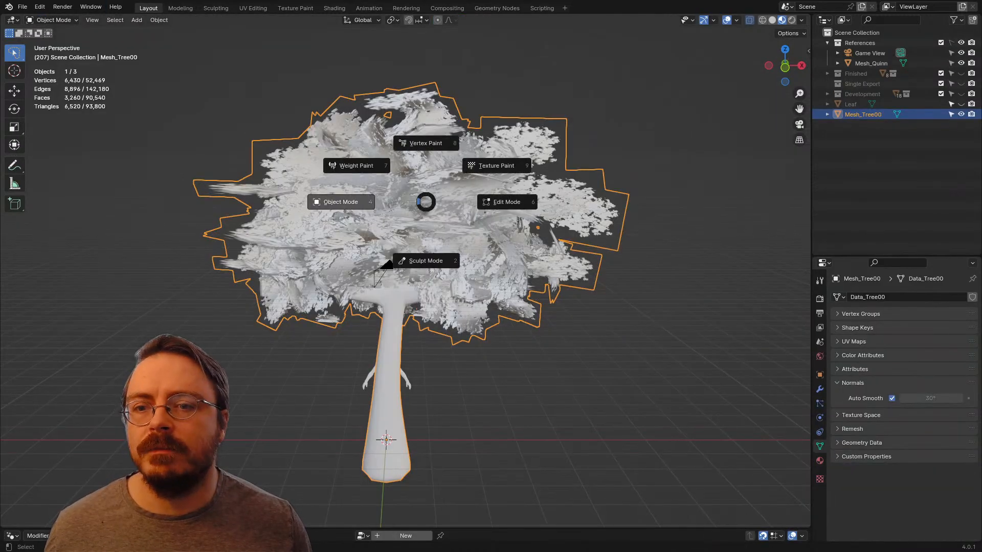
left_click(341, 202)
middle_click_drag(359, 205, 417, 325, "shift")
middle_click_drag(563, 230, 531, 238)
Step: Select the tree and export it as FBX over SingleExportTester.fbx, limited to selected objects of type Mesh
key("alt+a")
key("a")
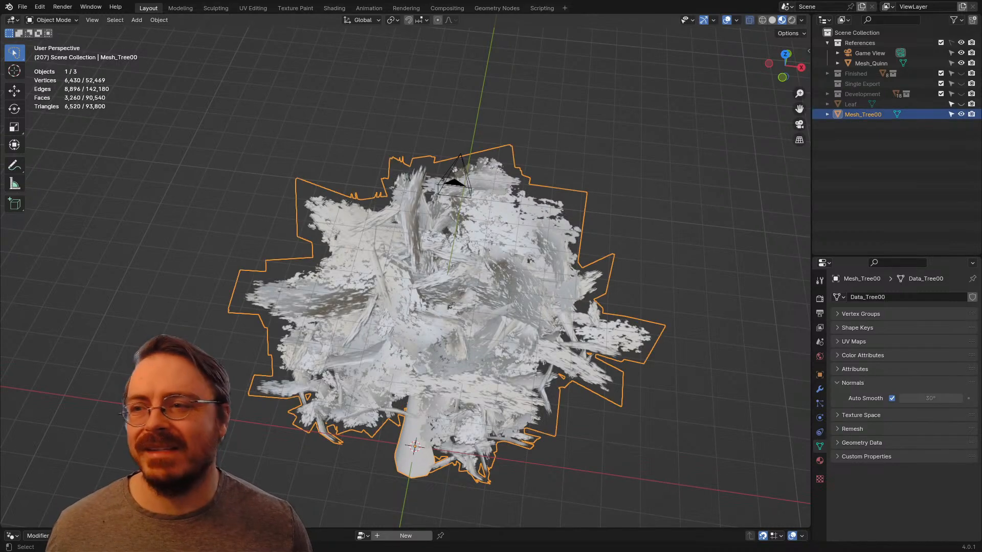
left_click(22, 7)
mouse_move(39, 162)
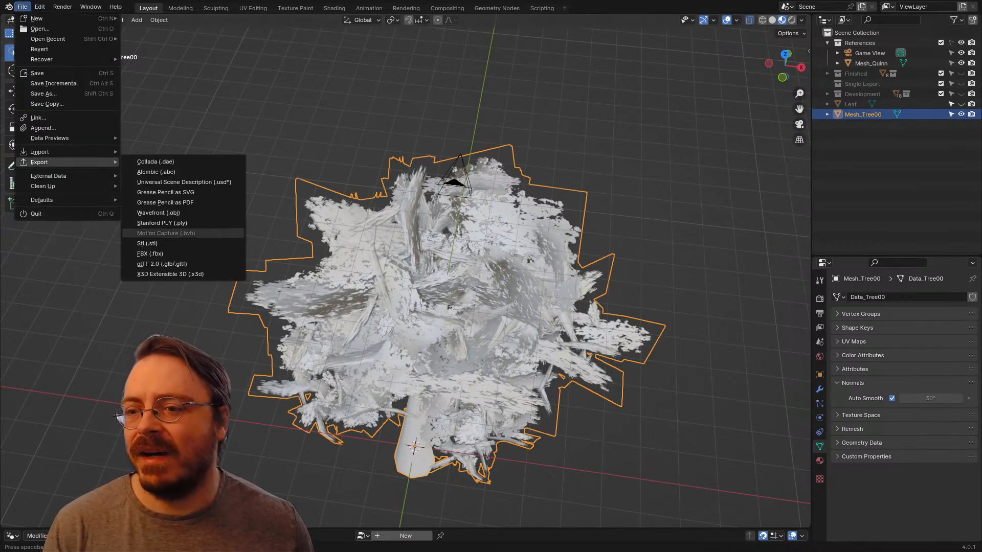
left_click(150, 253)
left_click(272, 157)
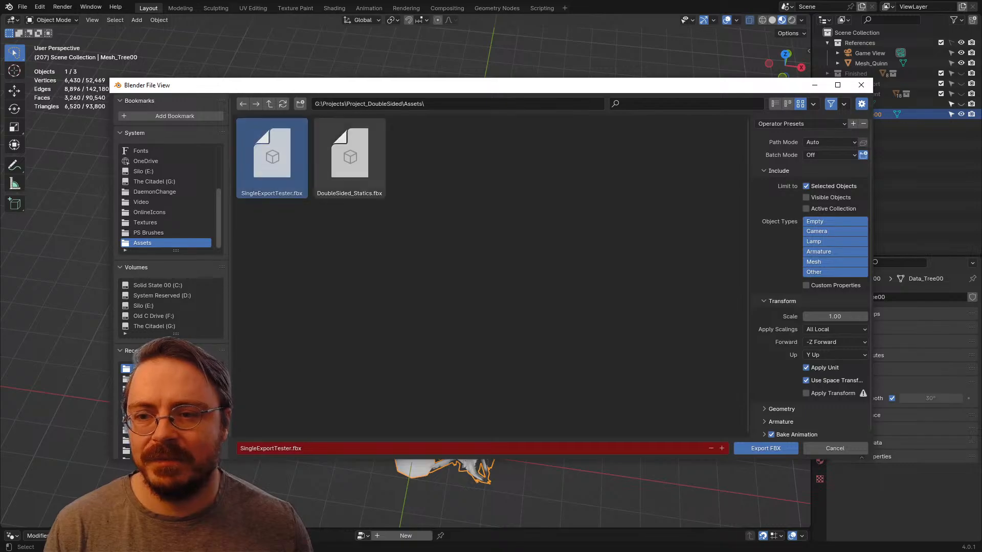
left_click(835, 262)
left_click(764, 448)
Step: Switch to Unreal Engine and reimport the SingleExportTester static mesh, resolving the material conflict with Reset To Fbx
key("alt+Tab")
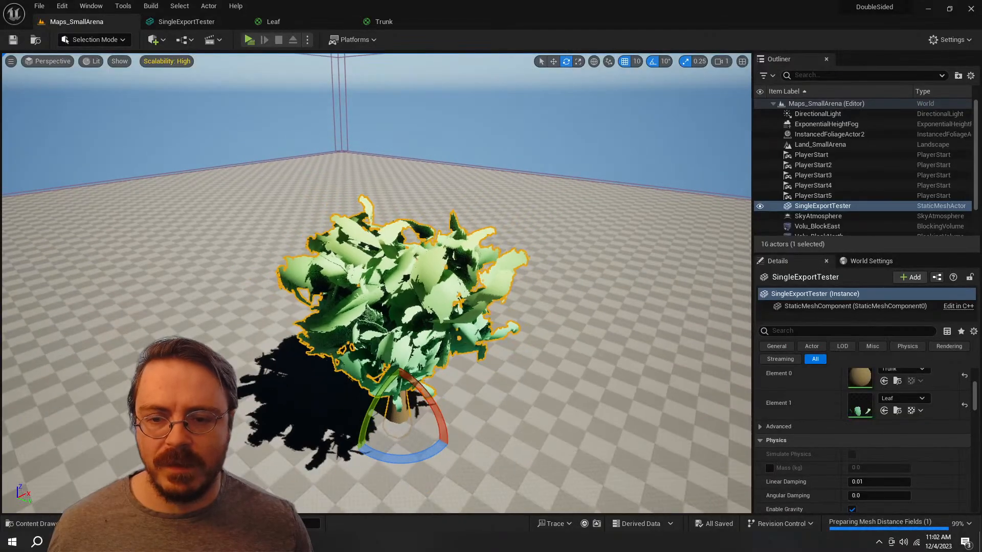
key("ctrl+space")
right_click(326, 424)
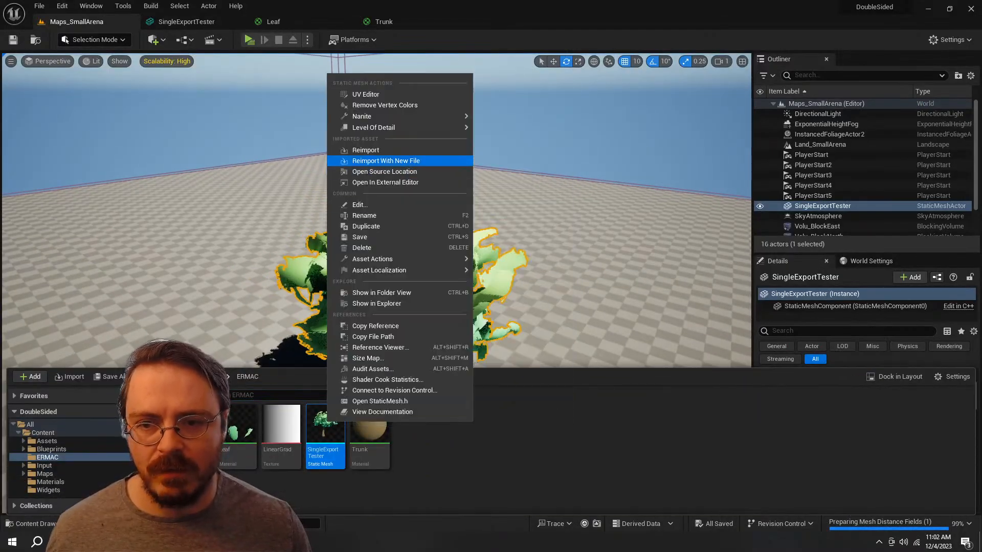
left_click(365, 150)
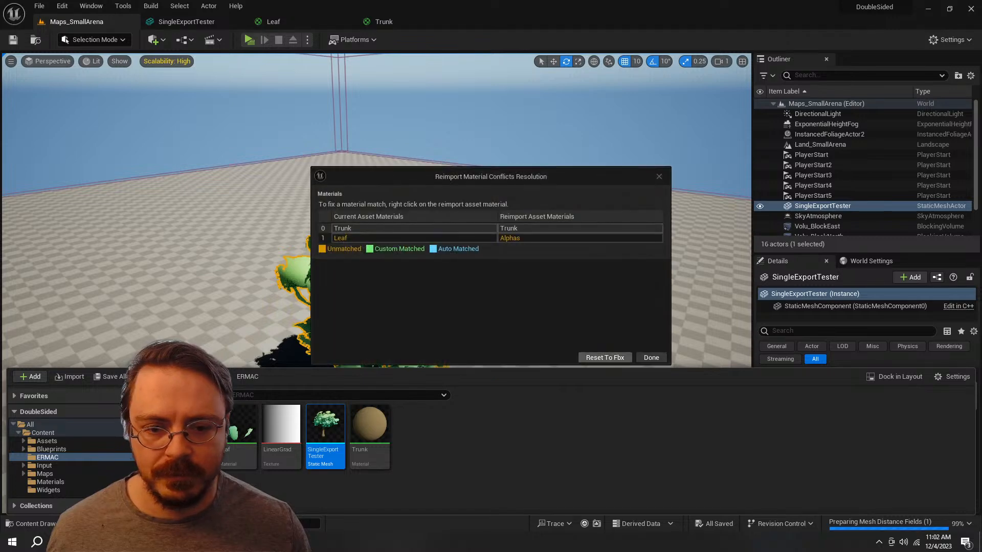
left_click(605, 357)
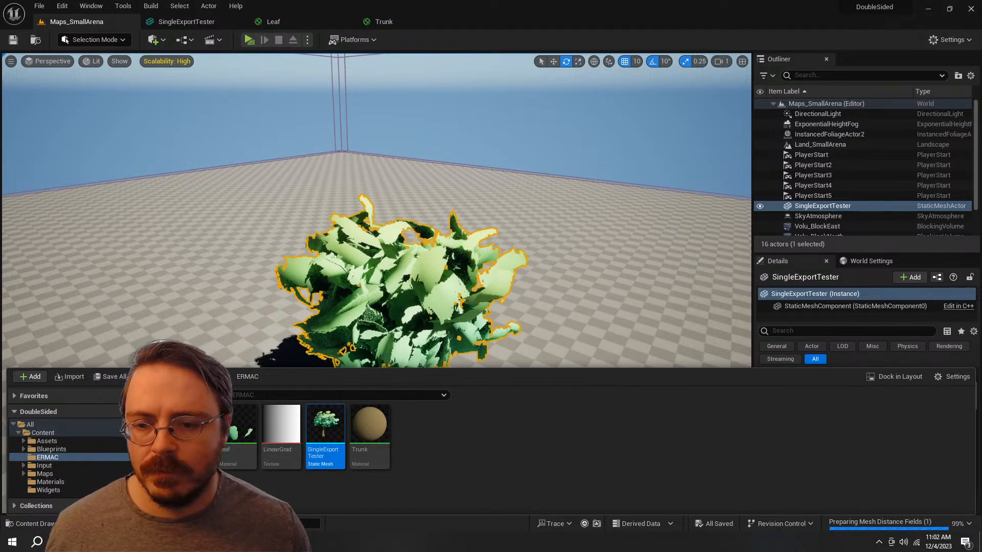
Step: Fly around the reimported tree in the level and examine its leaf cards up close and from farther away
right_click_drag(593, 301, 572, 353)
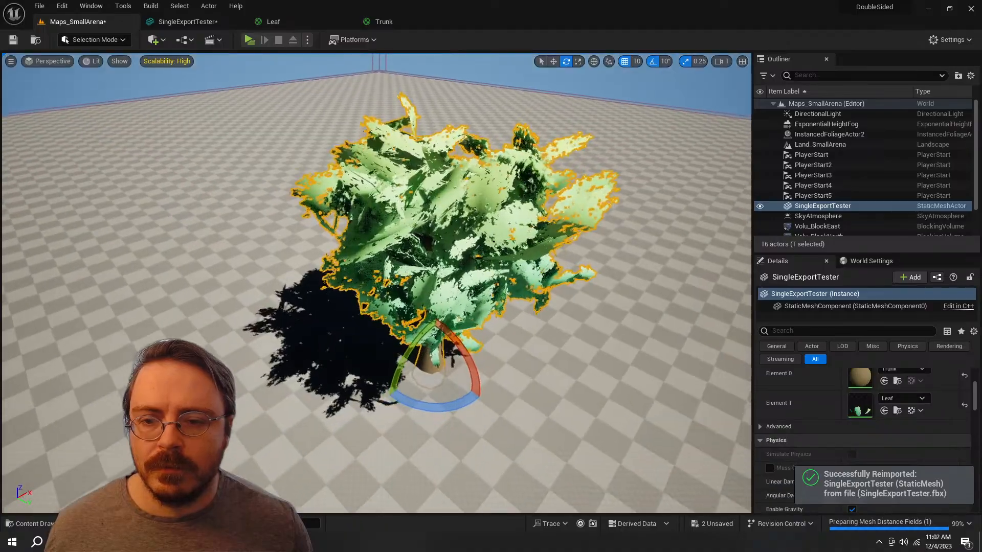
left_click(593, 306)
right_click_drag(593, 307, 498, 212)
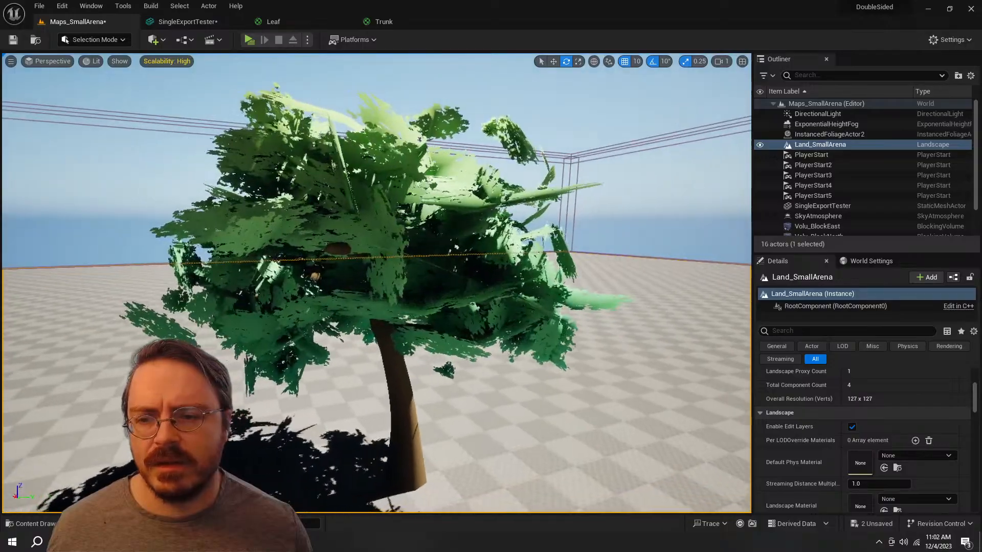
key("w")
right_click_drag(376, 283, 286, 279)
key("s")
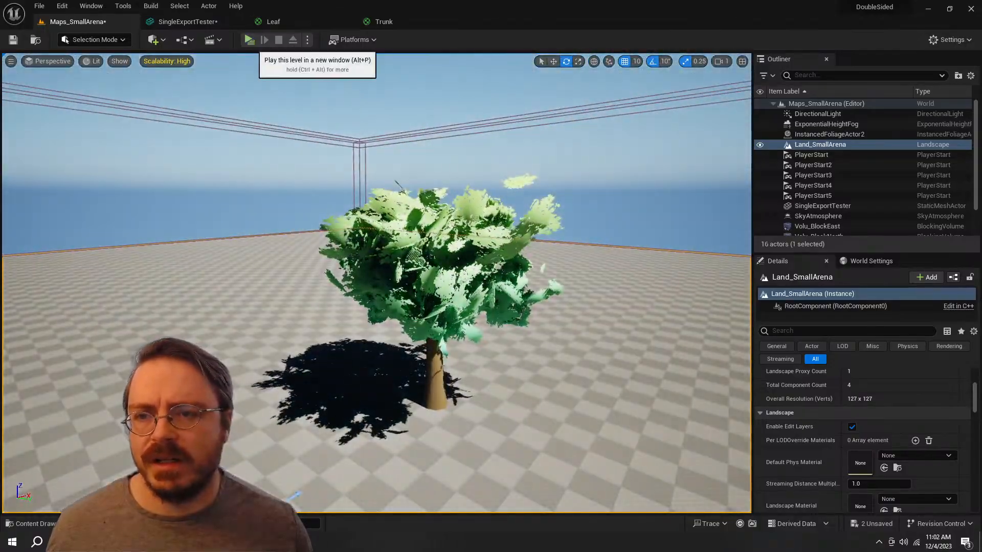
Step: Play the level and move the character around the tree to examine its foliage and shadow, then stop playing
left_click(249, 40)
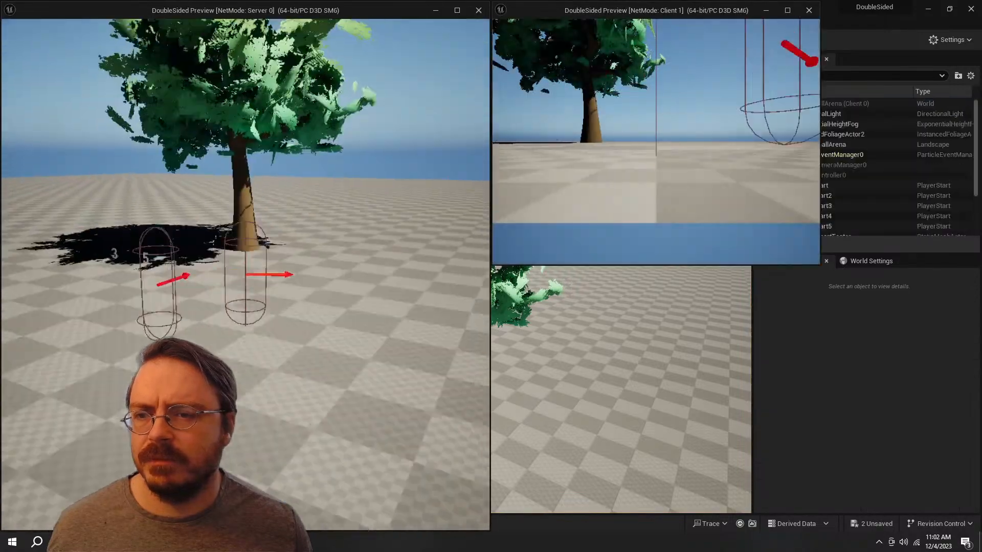
key("w")
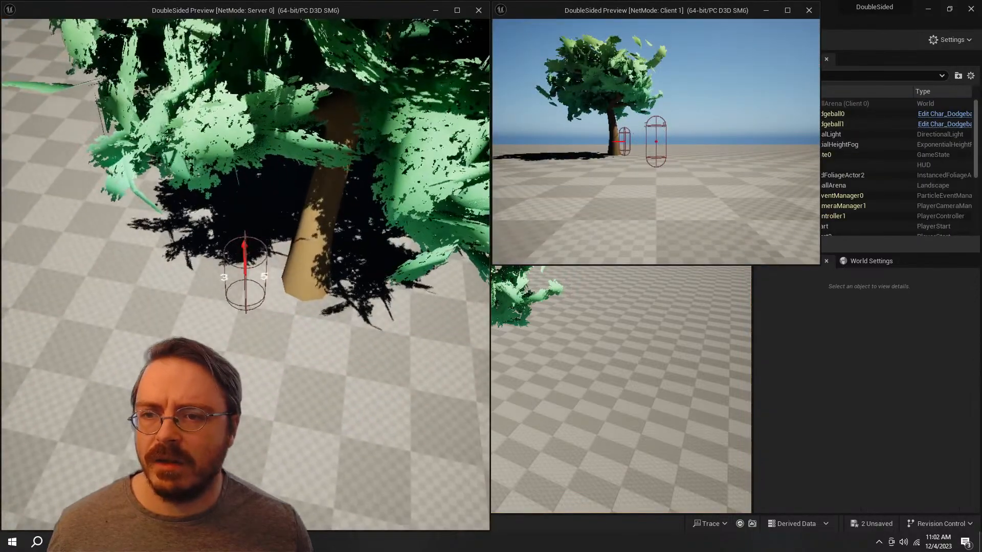
key("s")
key("d")
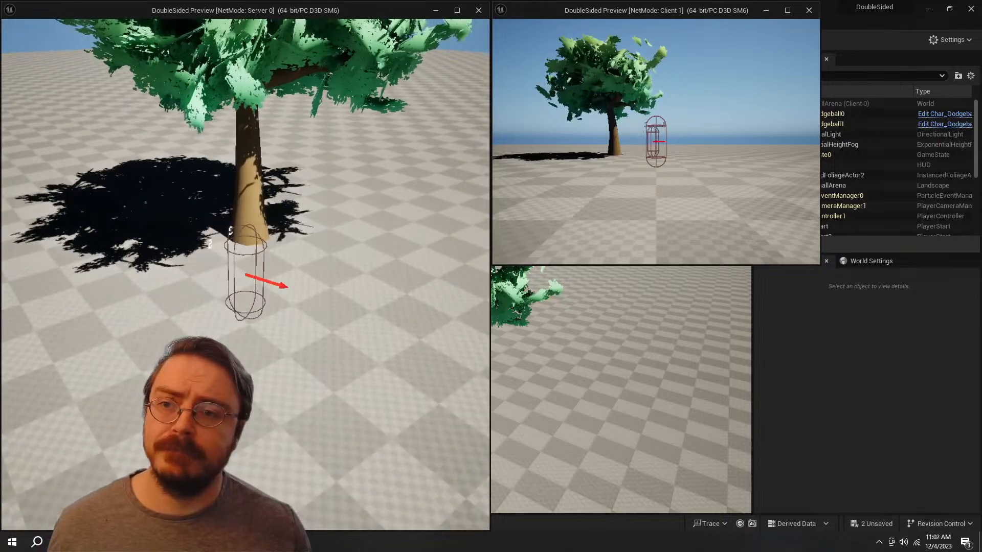
key("s")
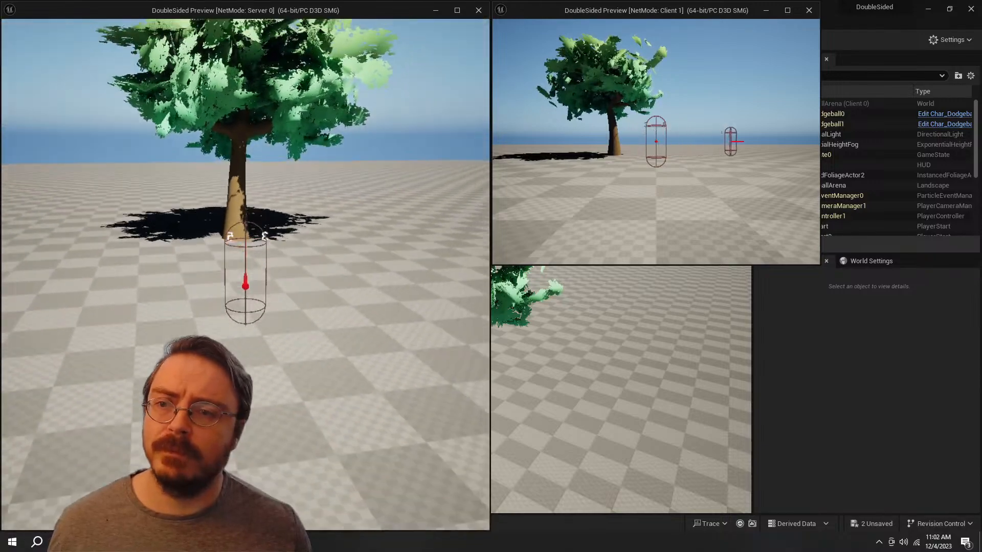
key("w")
key("space")
key("w")
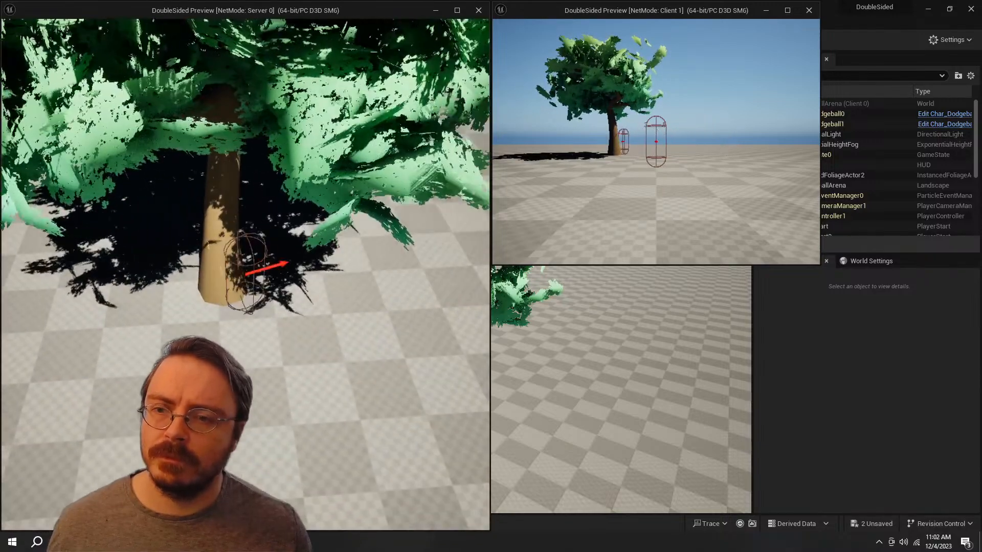
key("a")
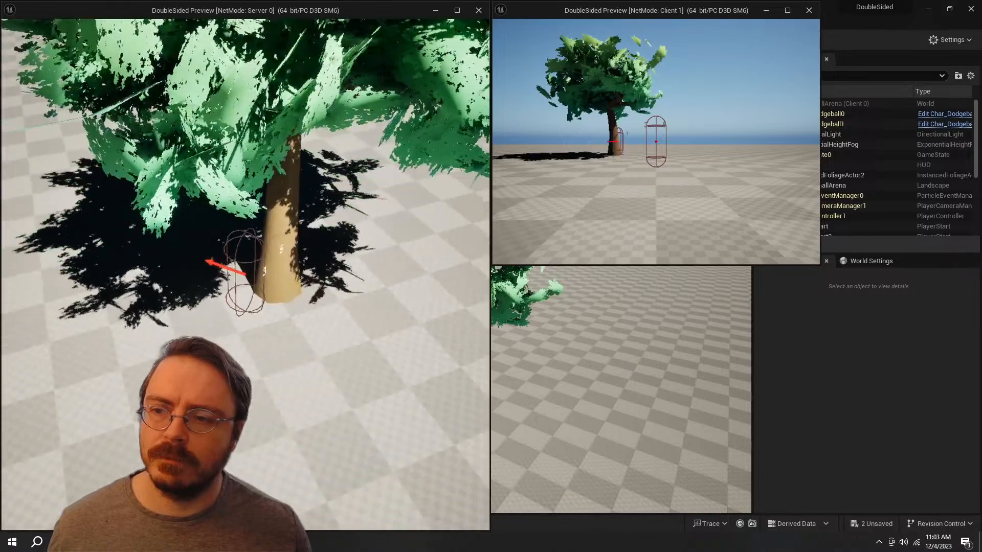
key("a")
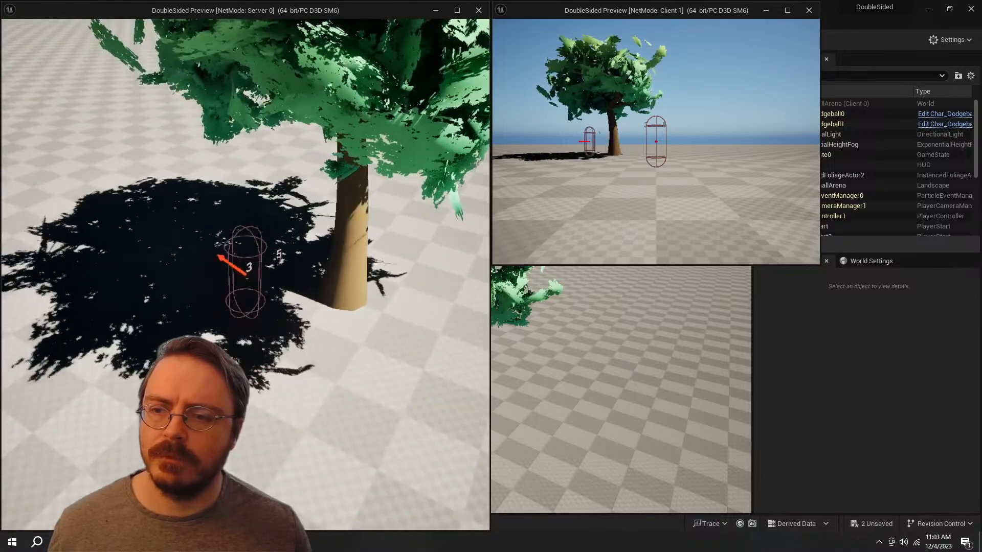
key("d")
key("Escape")
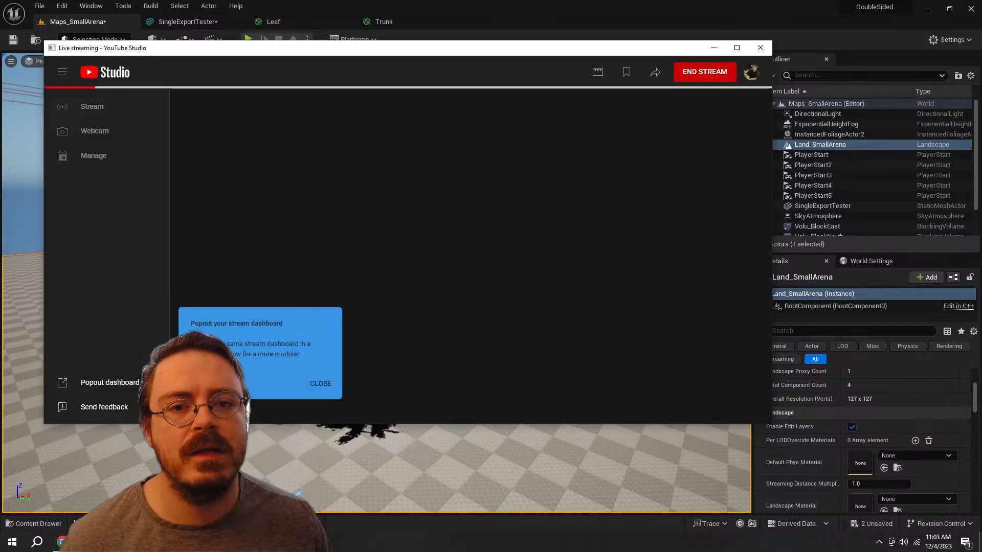
left_click_drag(664, 47, 981, 30)
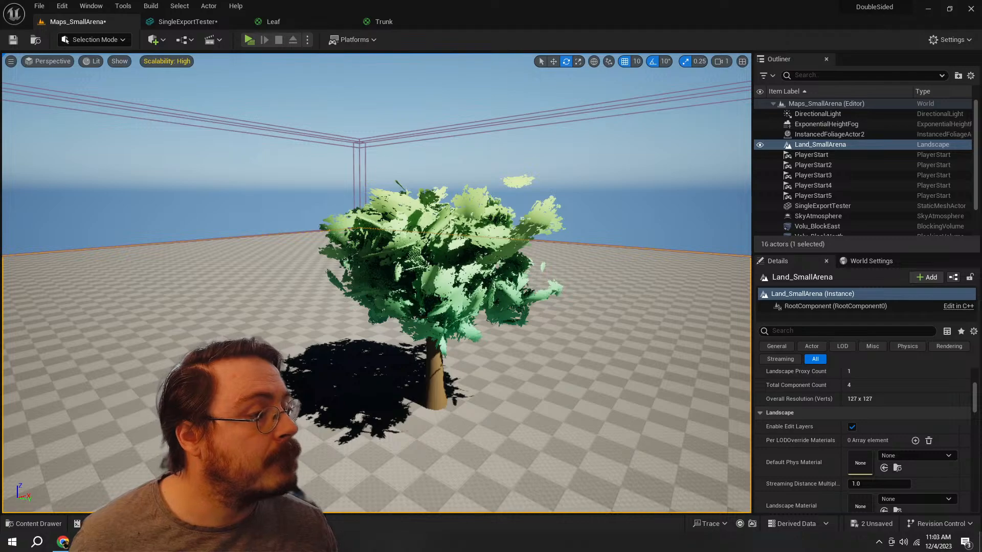
Step: Fly back and sideways around the tree in the level to examine its overall shape and proportions from a distance
key("s")
right_click_drag(512, 276, 558, 283)
key("d")
key("s")
key("w")
key("a")
key("d")
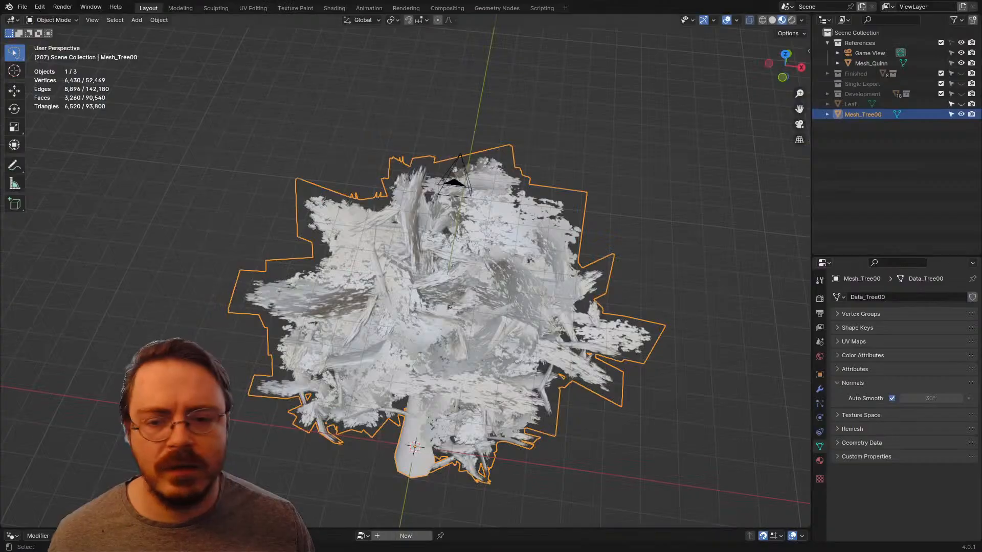
Step: Switch to Blender, apply Shade Smooth to Mesh_Tree00, and view the tree beside the reference character
right_click(380, 325)
left_click(381, 325)
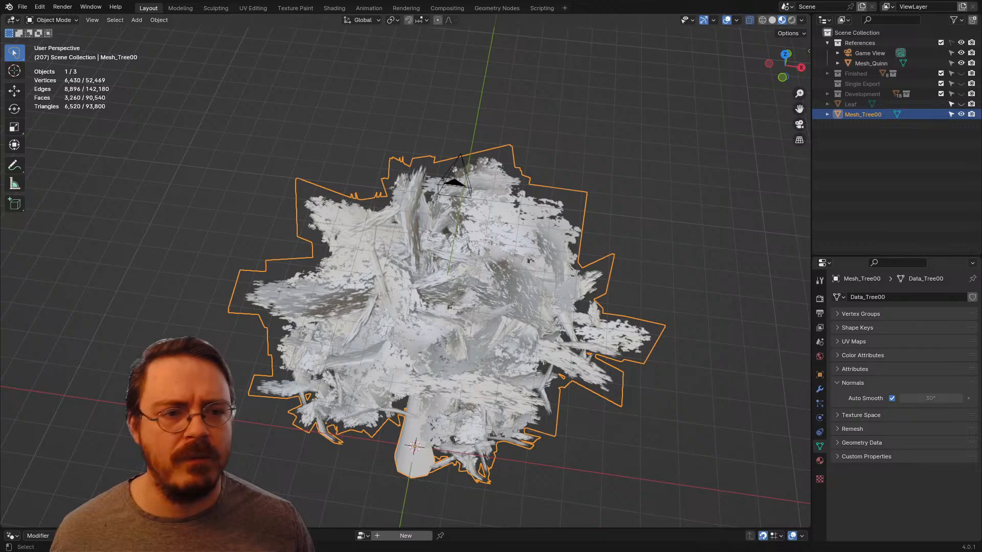
scroll(381, 326, "down", 5)
middle_click_drag(381, 325, 406, 276)
key("KP_1")
scroll(409, 322, "up", 3)
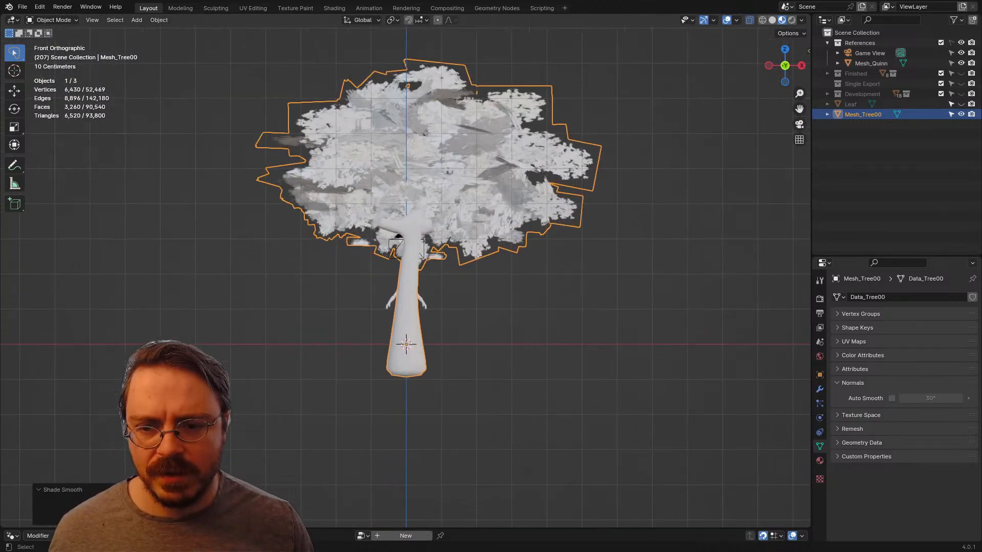
middle_click_drag(409, 322, 399, 297)
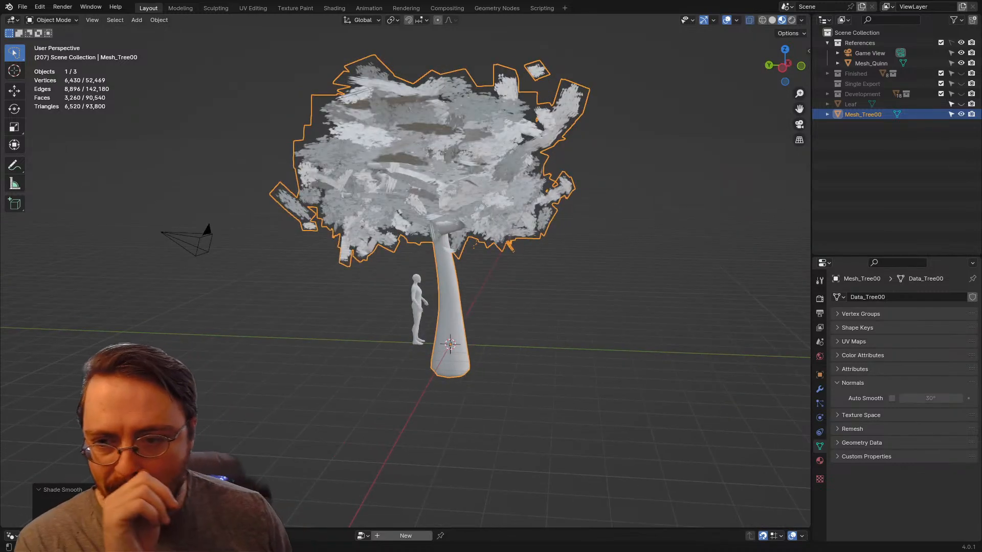
Step: Move all of Mesh_Tree00's geometry up about 0.5 m along global Z in Edit Mode, working in the front view
key("ctrl+Tab")
left_click(462, 262)
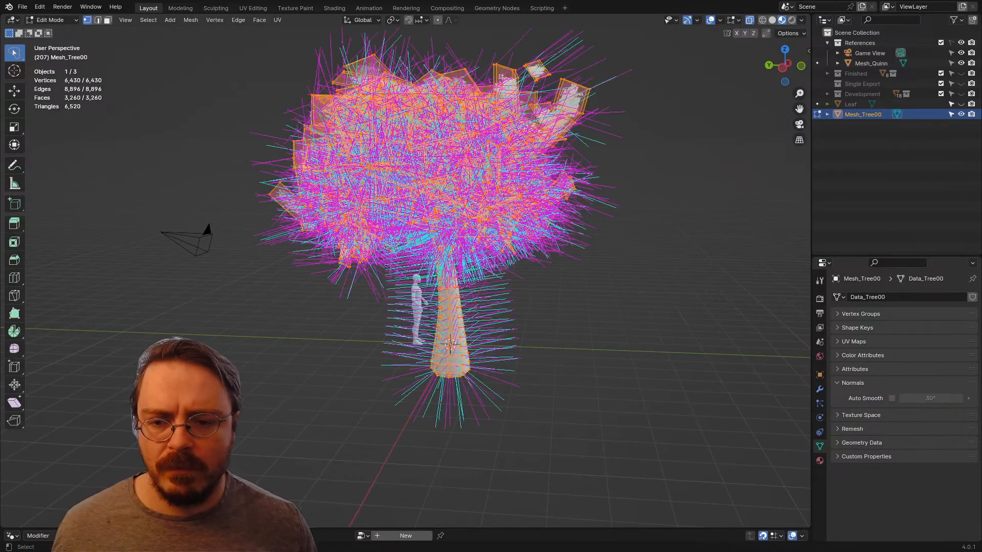
key("KP_1")
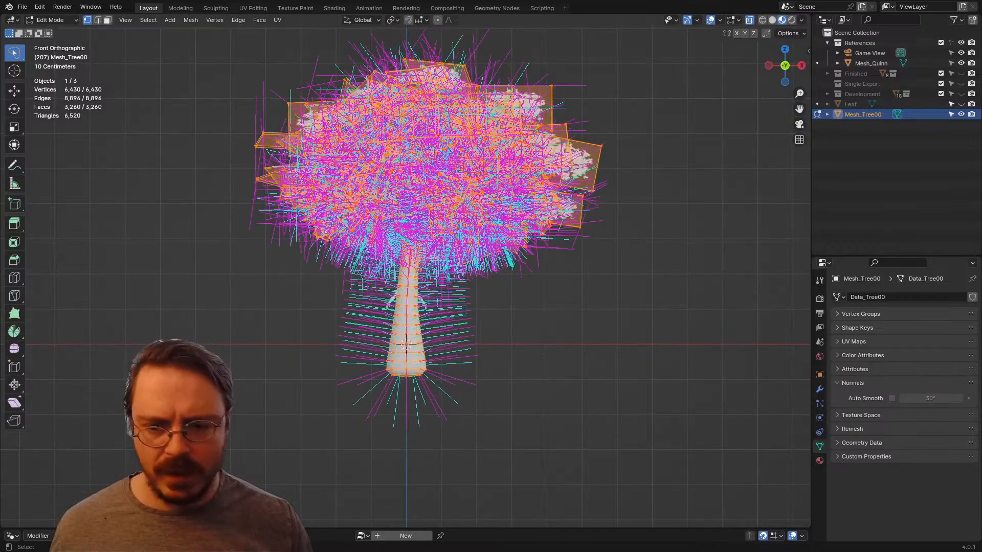
key("g")
key("z")
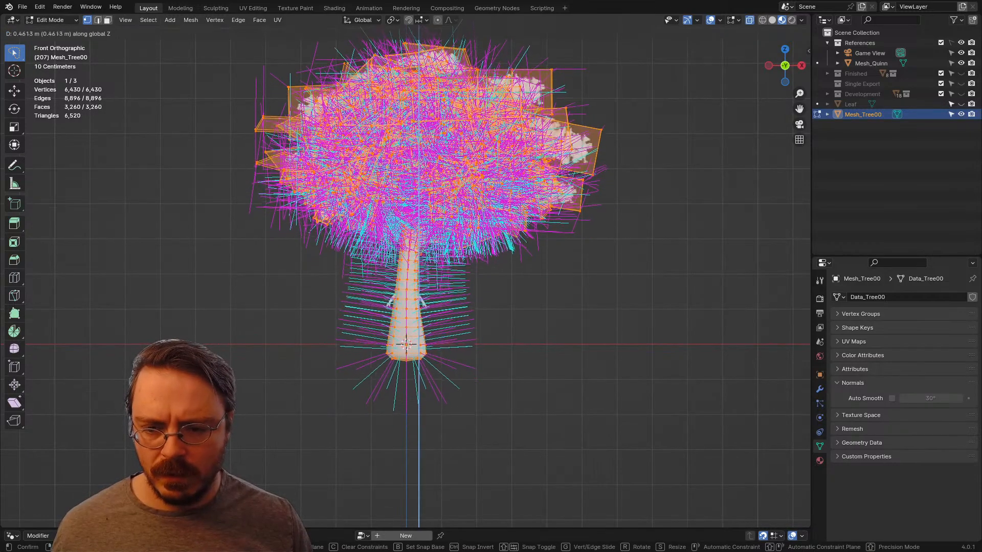
key("Return")
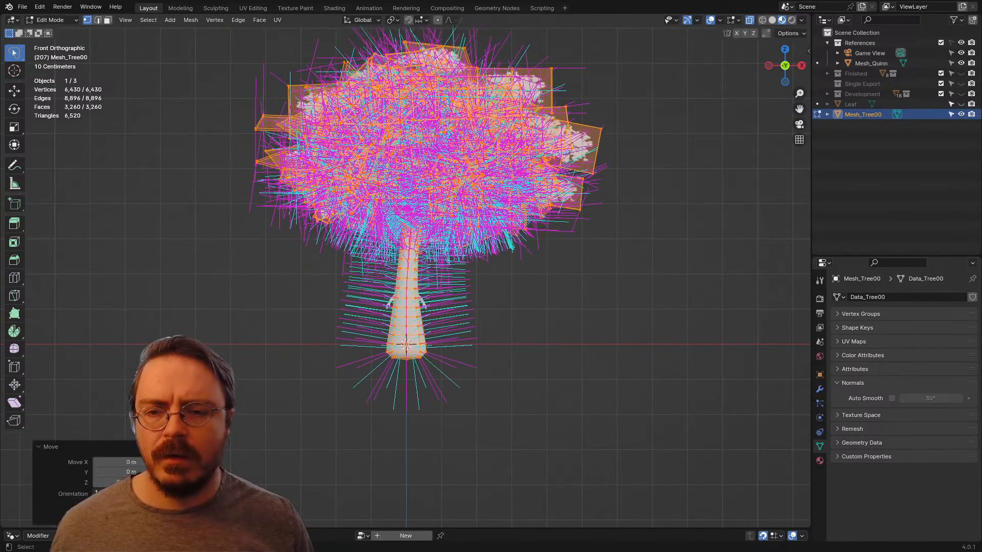
Step: Scale all the tree geometry from the 3D cursor by about 1.2 along global Z and return to Object Mode
key("period")
left_click(613, 262)
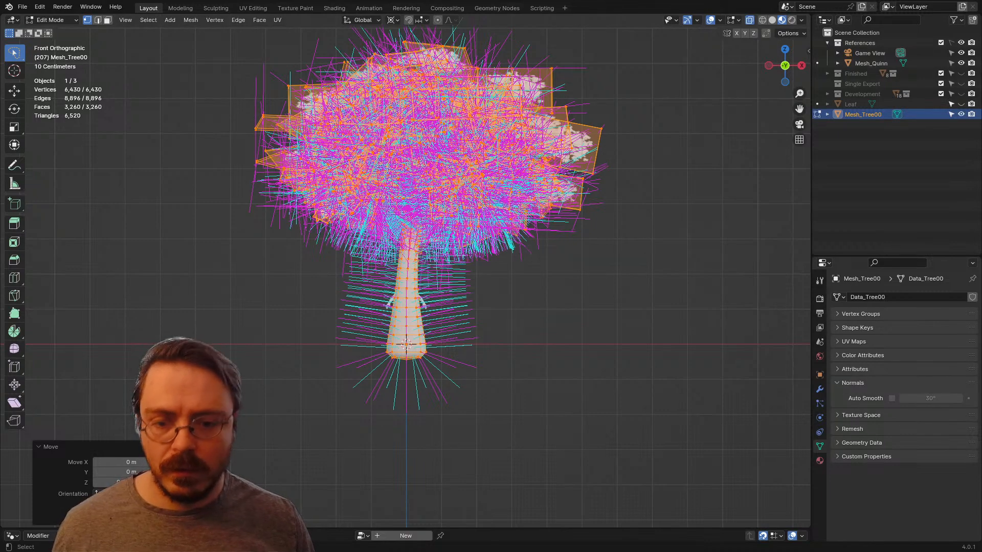
key("s")
key("z")
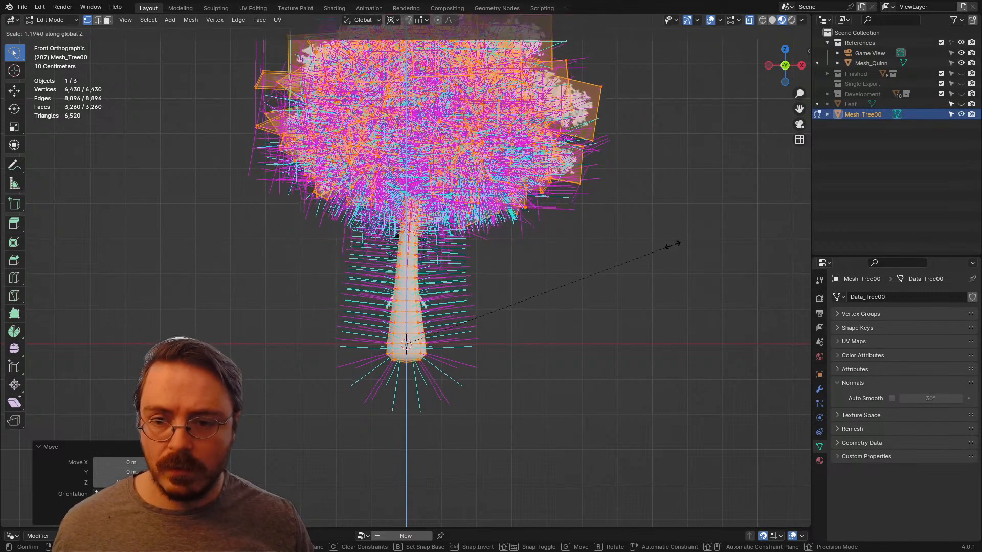
left_click(675, 244)
middle_click_drag(675, 243, 696, 312, "shift")
key("Tab")
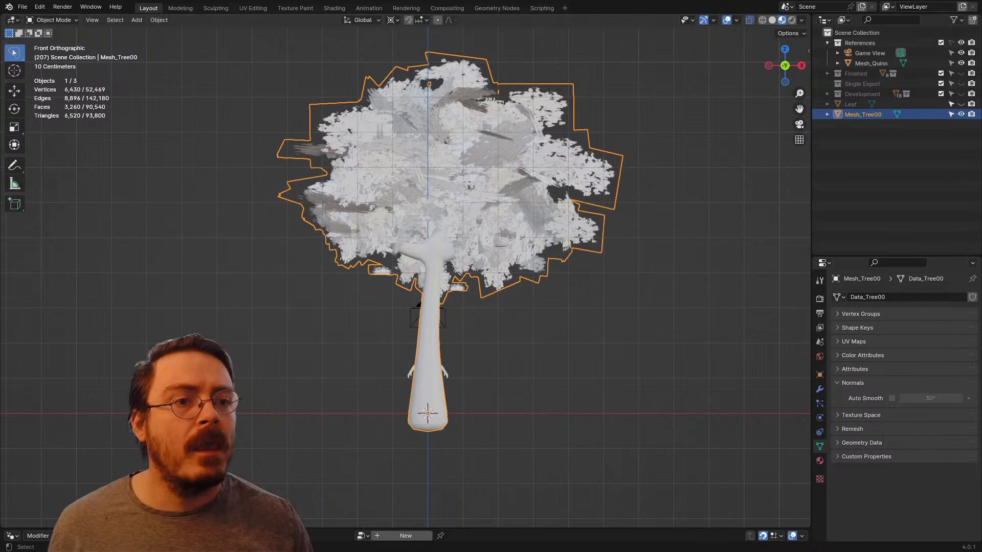
Step: Select Mesh_Tree00 and move it into the Finished collection
key("alt+a")
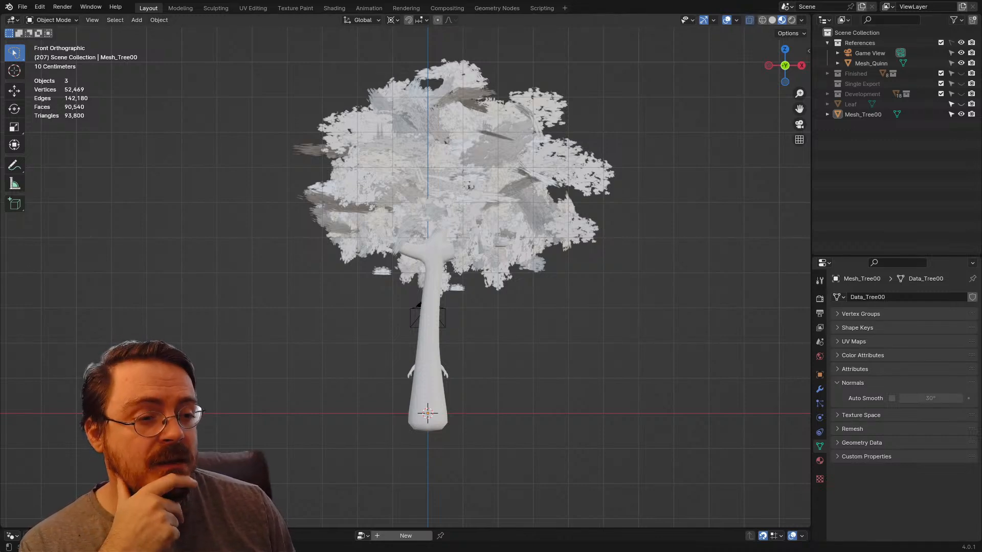
middle_click_drag(491, 245, 368, 225)
left_click(346, 287)
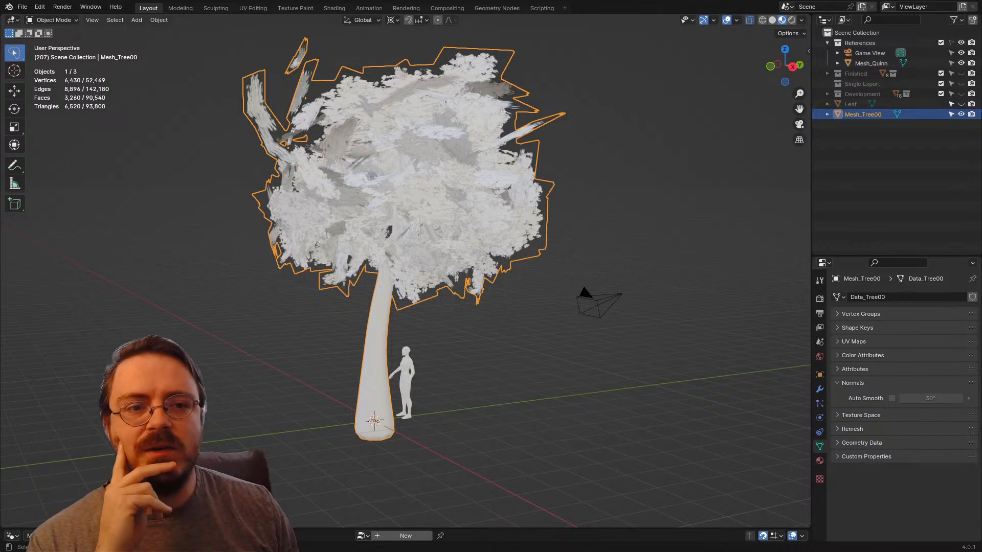
left_click(869, 128)
left_click(869, 115)
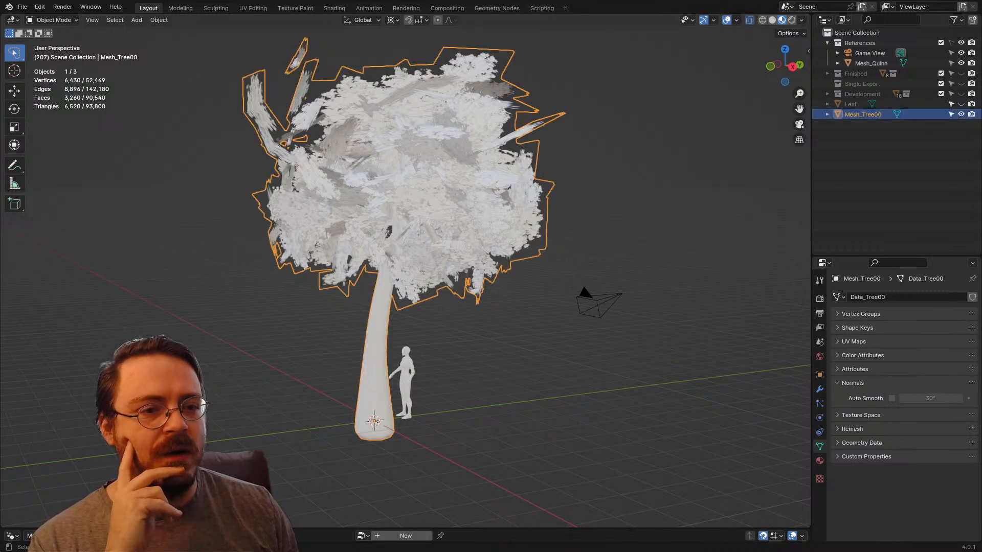
left_click(869, 128)
left_click_drag(869, 114, 883, 74)
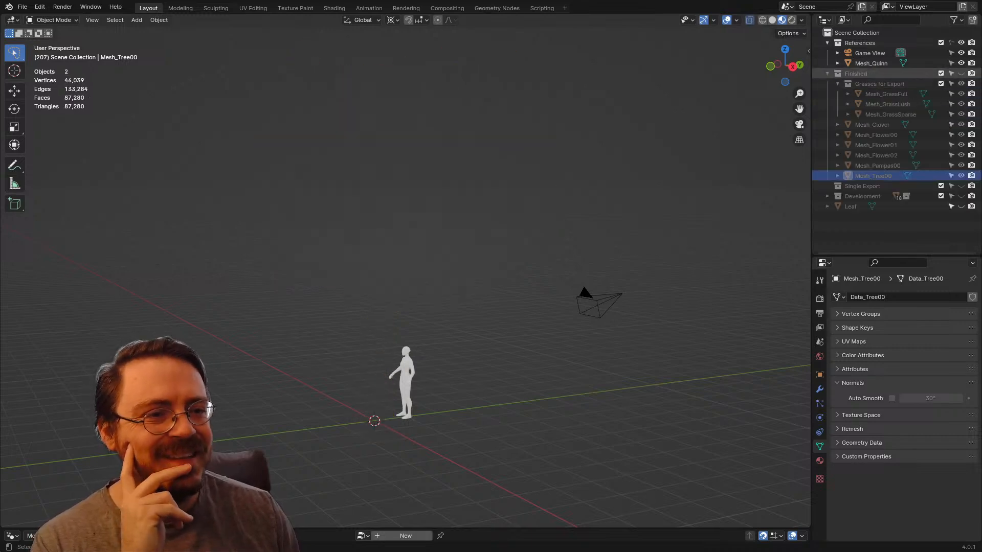
Step: Make the Finished collection visible and select its meshes one by one from Mesh_Clover through Mesh_Tree00
left_click(961, 73)
left_click(872, 124)
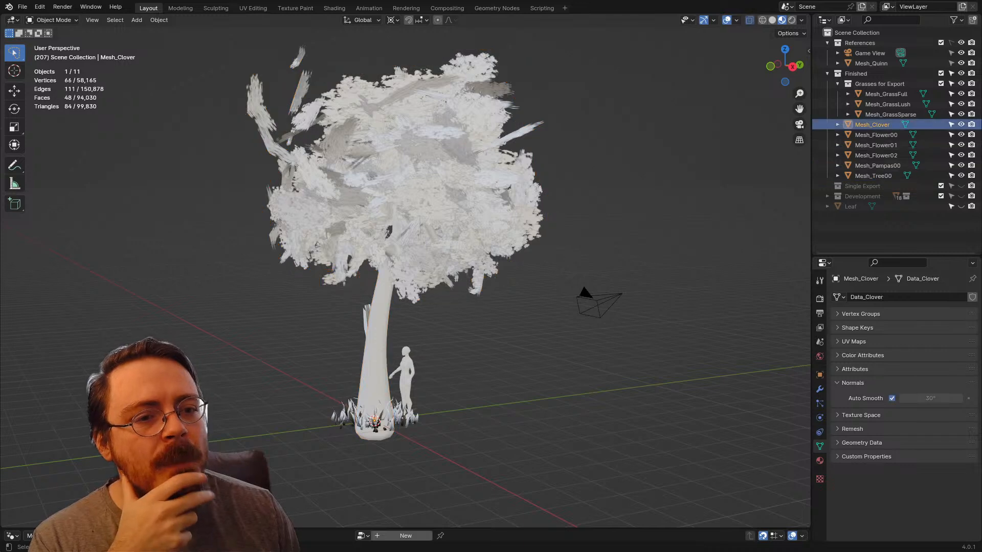
left_click(875, 135)
left_click(875, 145)
left_click(875, 156)
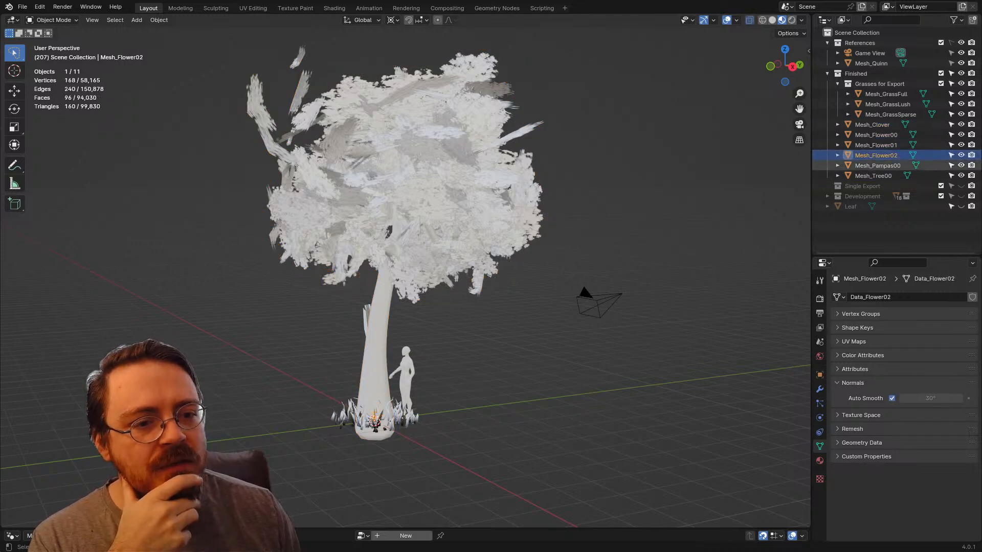
left_click(876, 166)
left_click(873, 176)
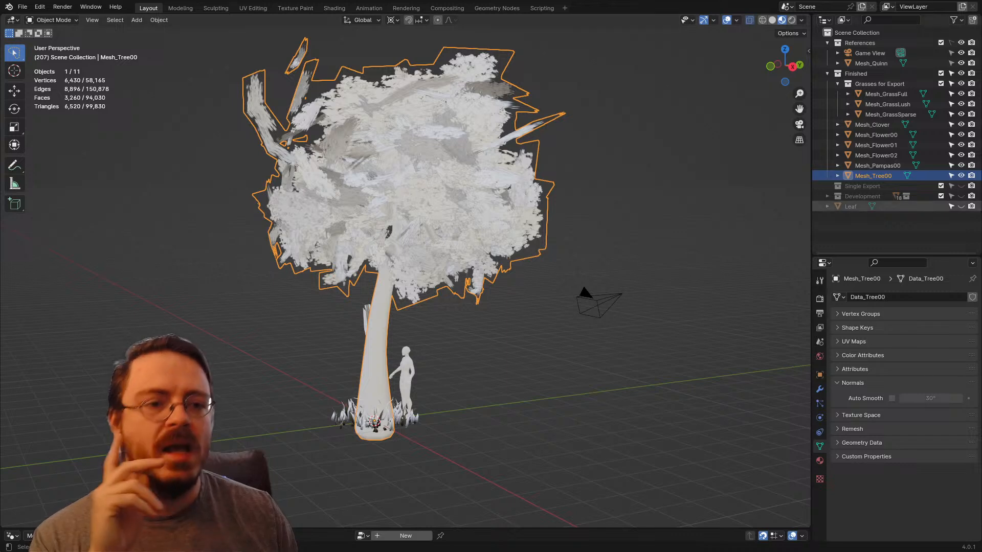
Step: Select every mesh in the Finished collection and set up an FBX export limited to Selected Objects and Active Collection
left_click(887, 226)
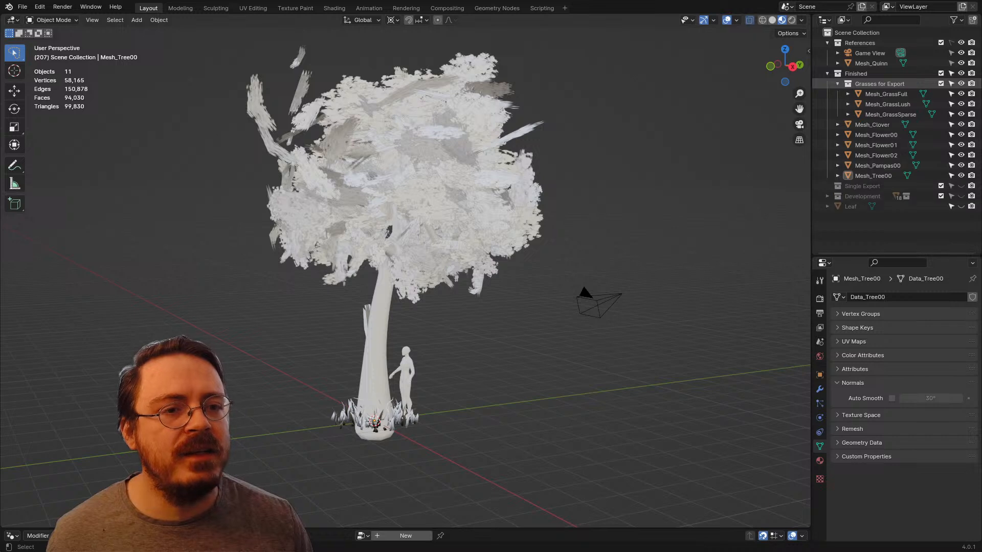
left_click(855, 74)
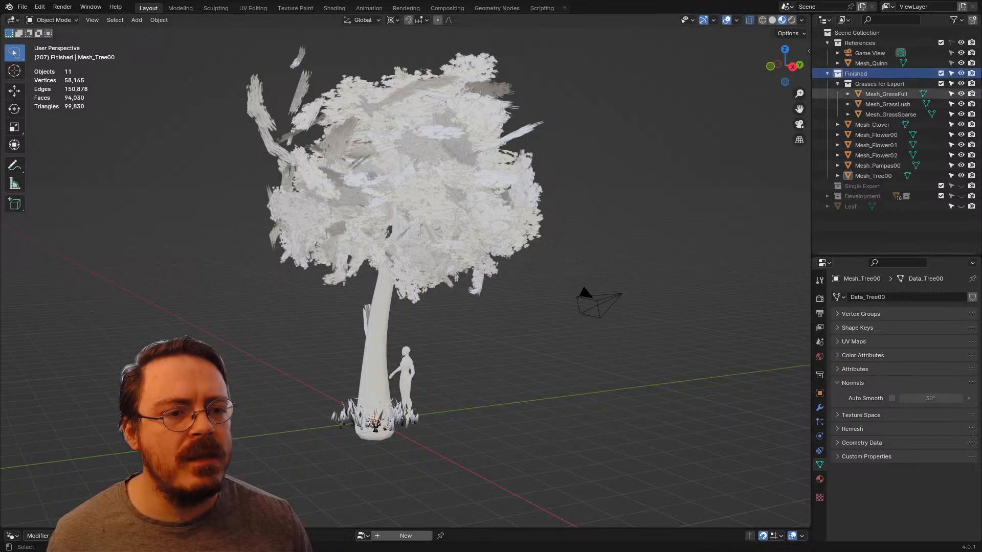
left_click(873, 175, "shift")
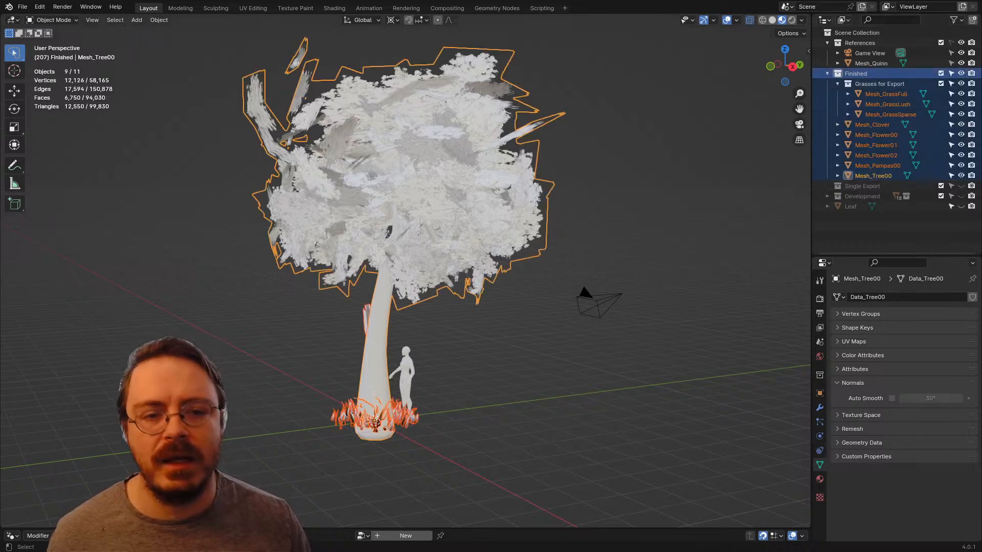
left_click(23, 7)
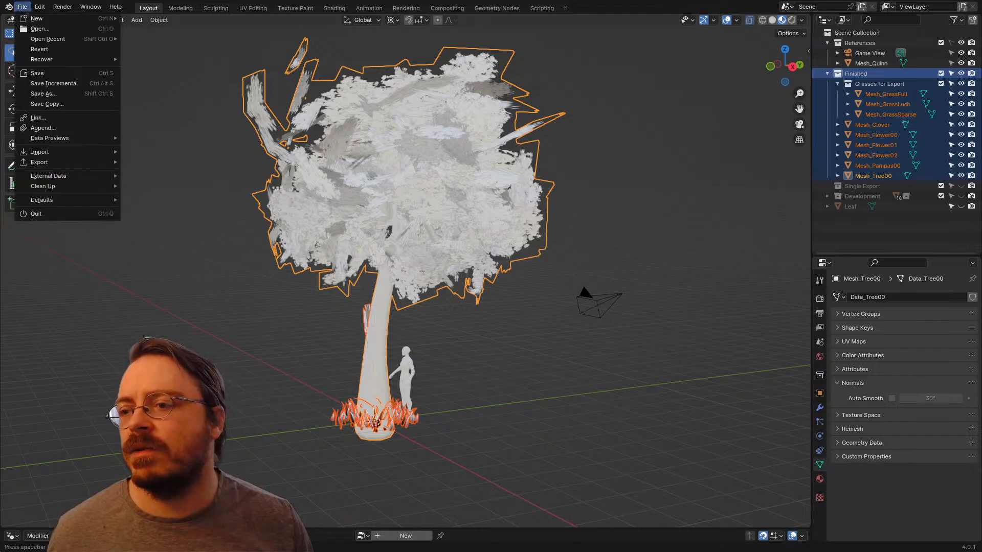
mouse_move(39, 162)
left_click(150, 253)
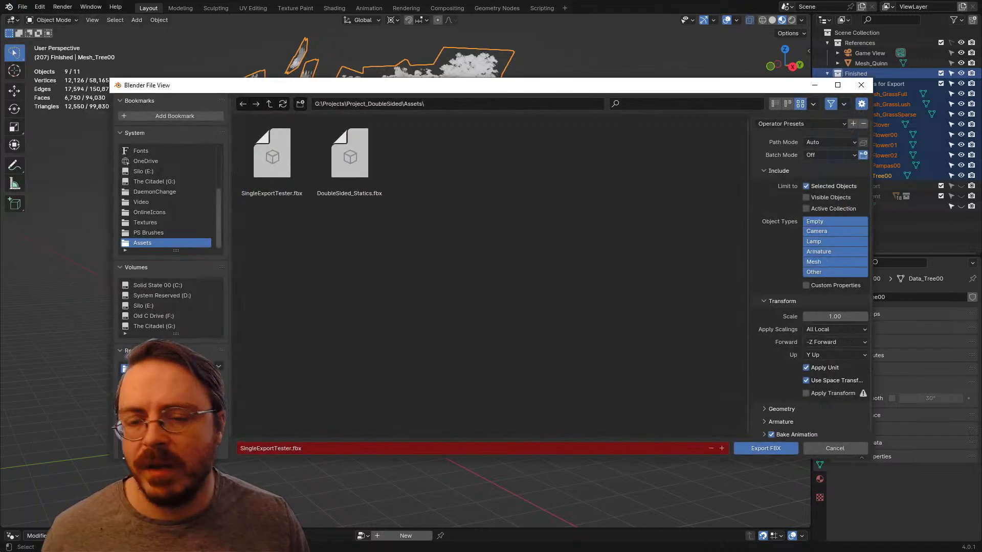
left_click(807, 209)
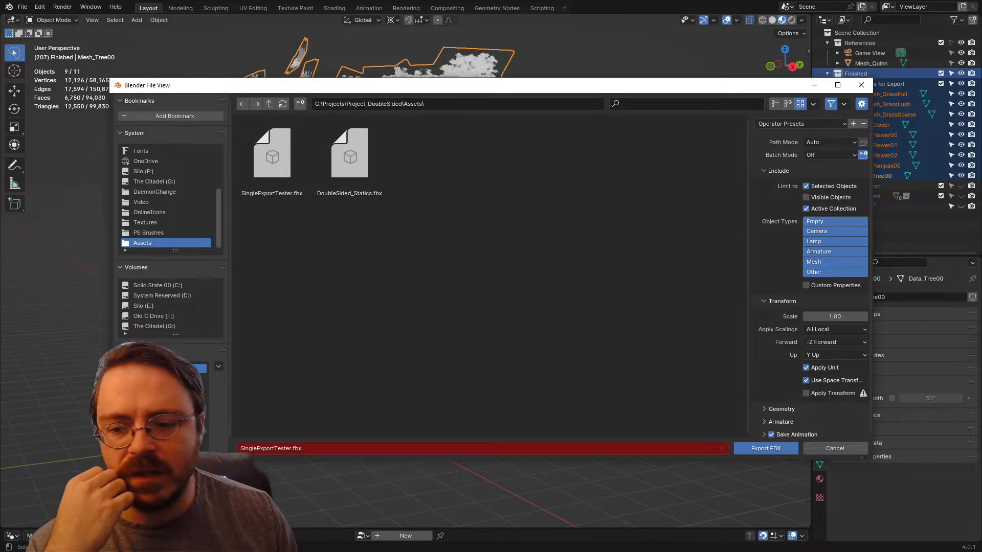
Step: Name the export file DoubleSided_Foliage.fbx, check the geometry export options and export it to the Assets folder
left_click(301, 448)
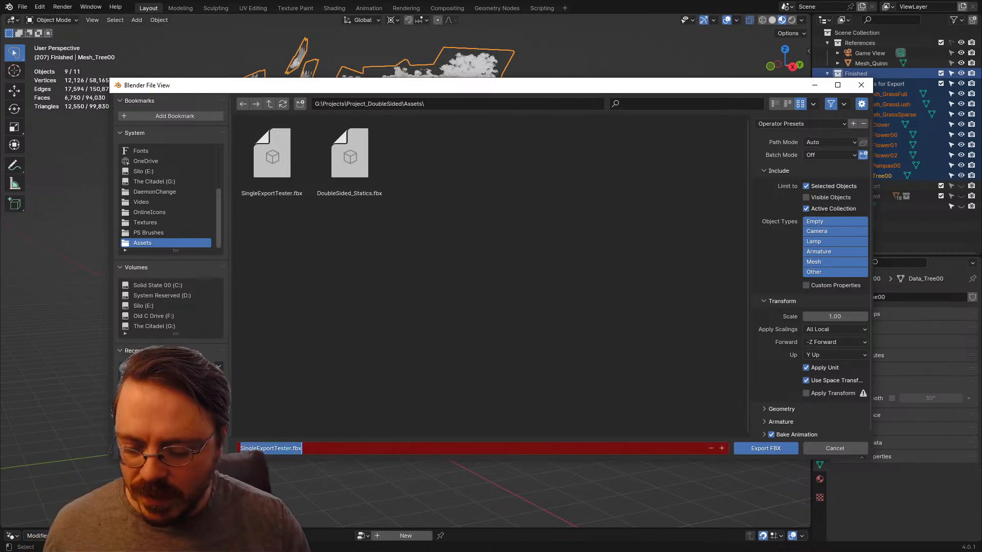
type("DoubleSided_Foliage")
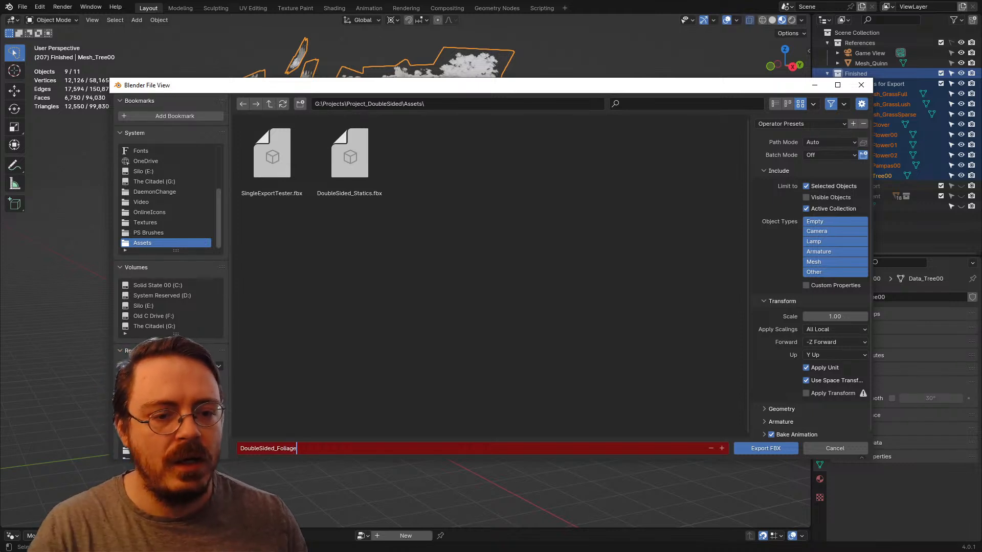
key("Return")
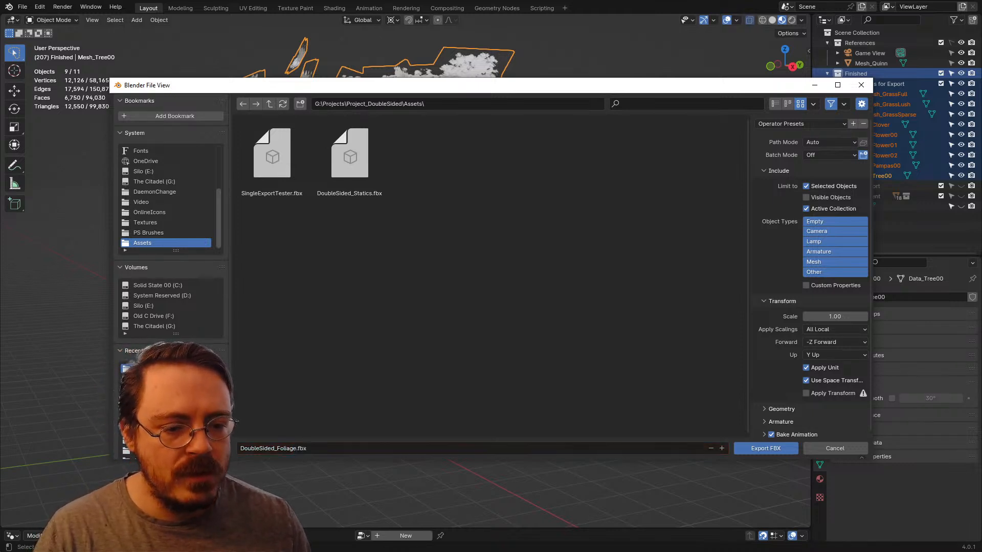
left_click(781, 409)
scroll(781, 409, "down", 5)
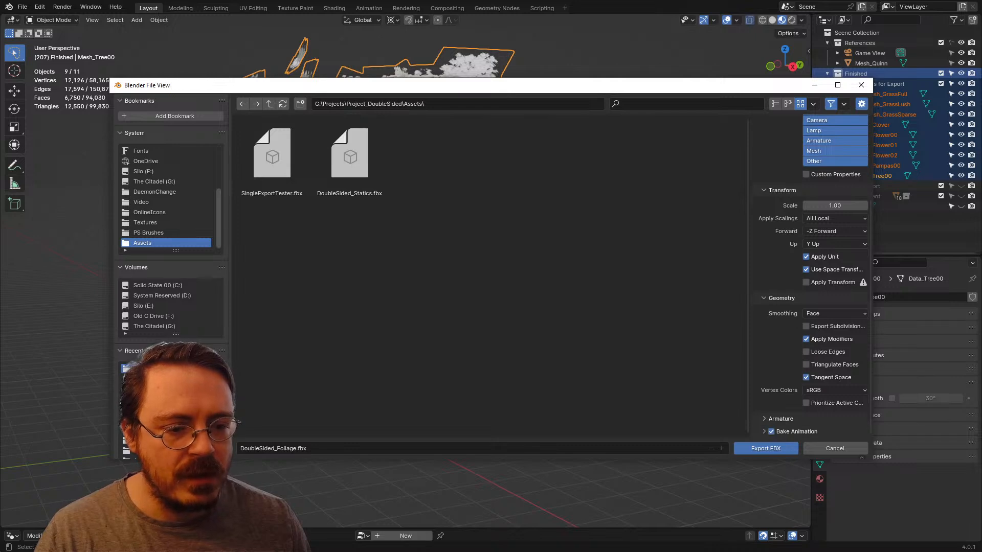
left_click(765, 448)
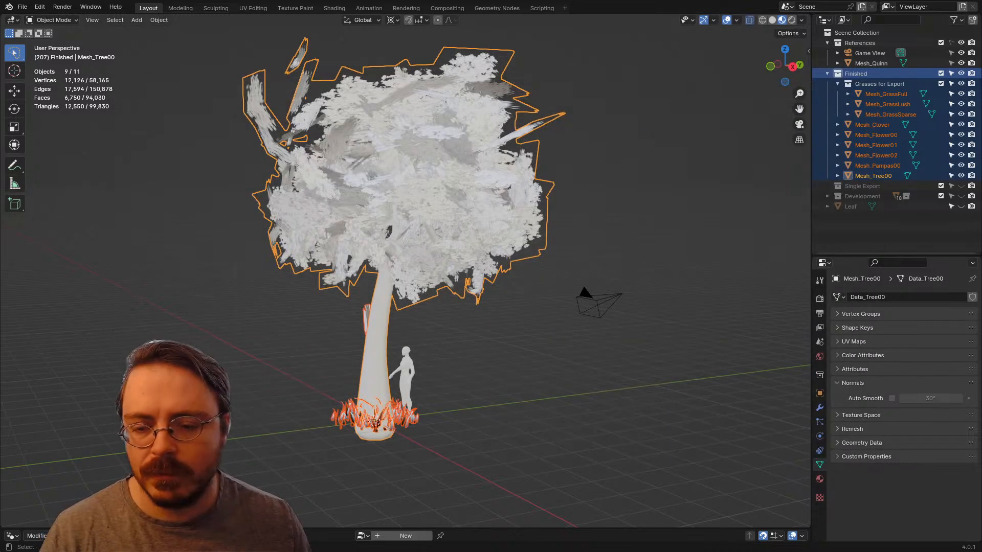
Step: Switch to Unreal Engine and open the Content/Assets/Meshes folder
key("alt+Tab")
key("ctrl+space")
left_click(516, 449)
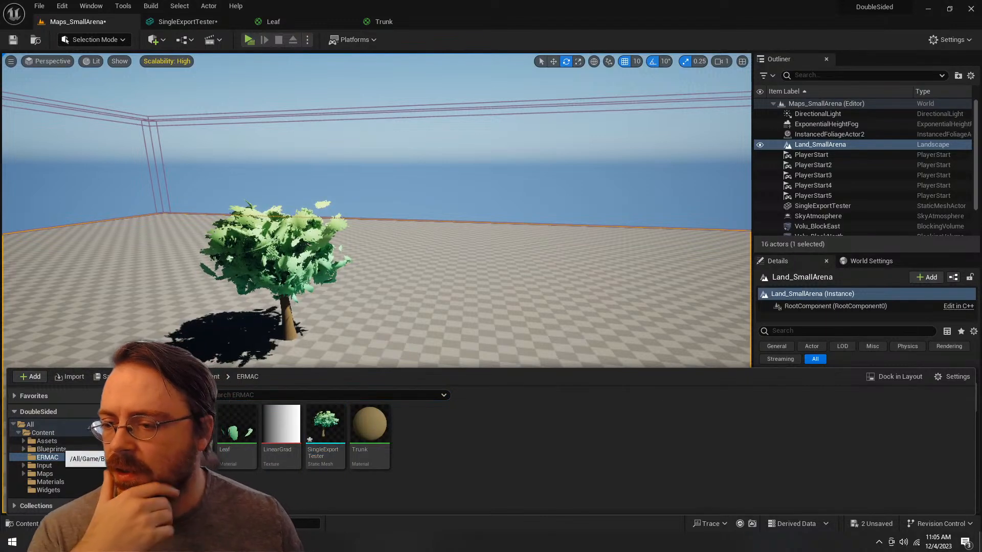
left_click(77, 441)
left_click(193, 425)
double_click(193, 426)
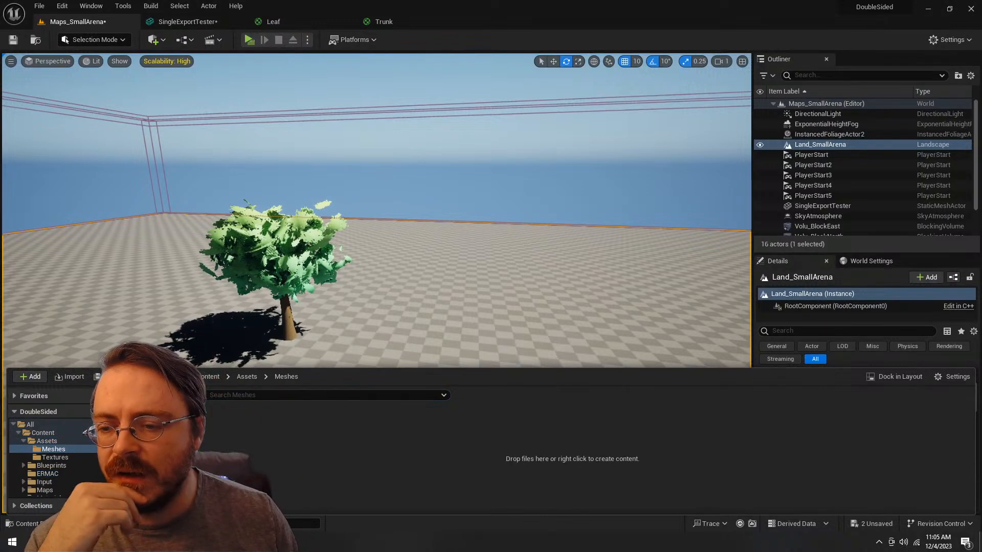
right_click(282, 443)
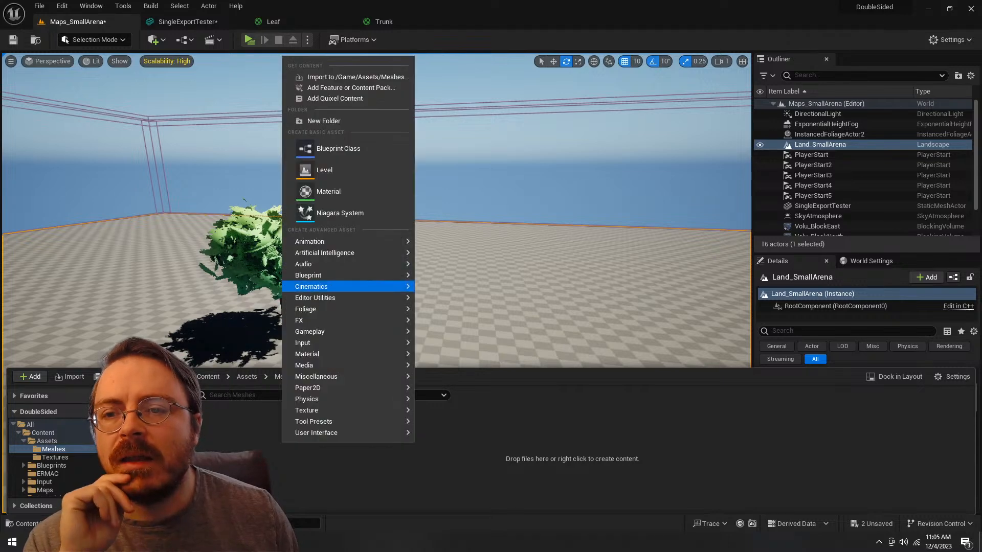
mouse_move(347, 241)
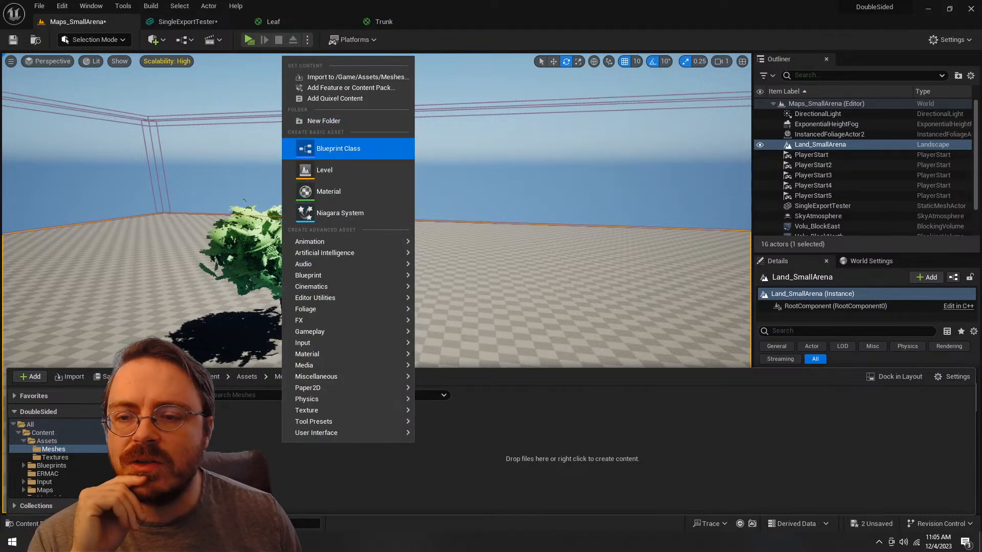
mouse_move(317, 275)
key("Escape")
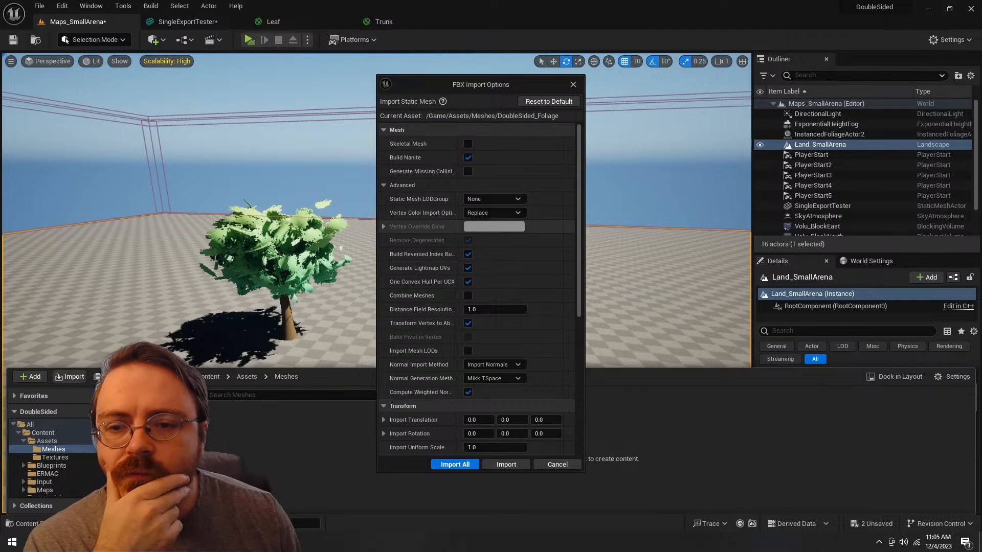
Step: Check the FBX import options and import all DoubleSided_Foliage meshes with Import Normals and Do Not Create Material, closing the import log
scroll(552, 256, "down", 3)
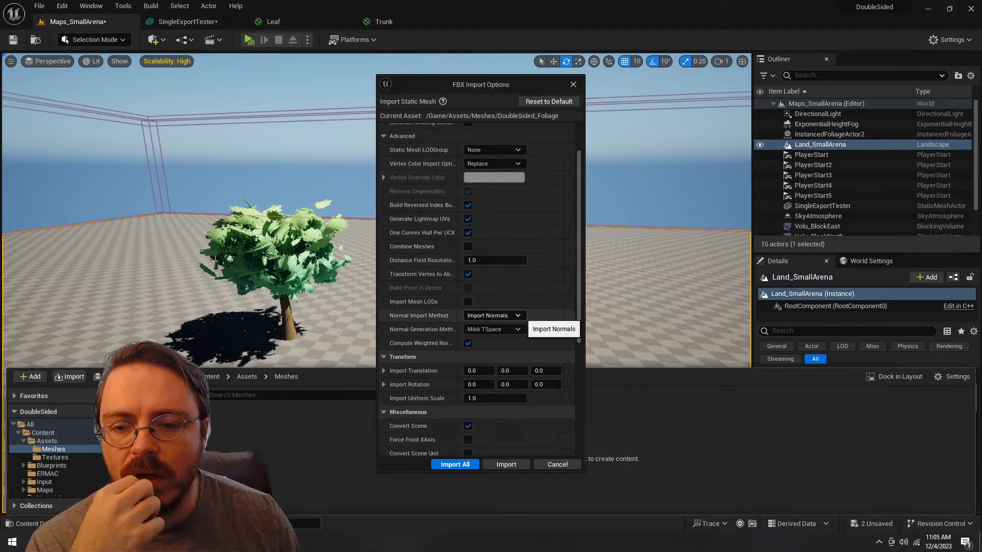
left_click(518, 328)
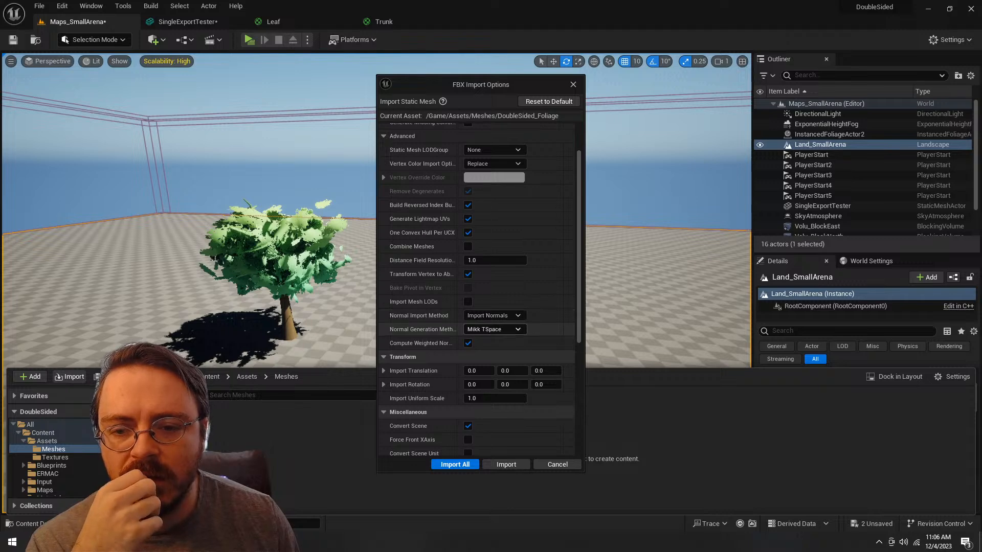
left_click(483, 349)
scroll(483, 349, "down", 5)
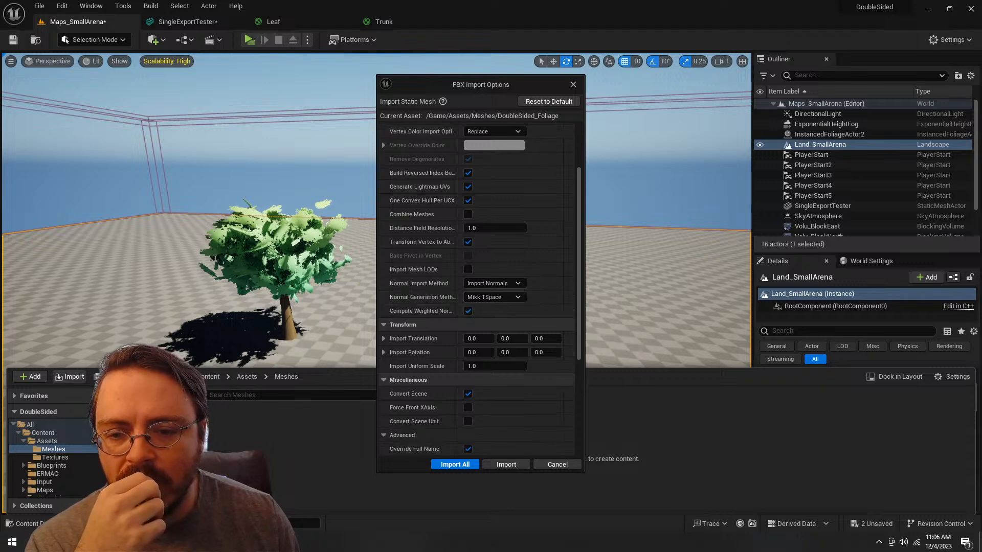
scroll(499, 330, "down", 4)
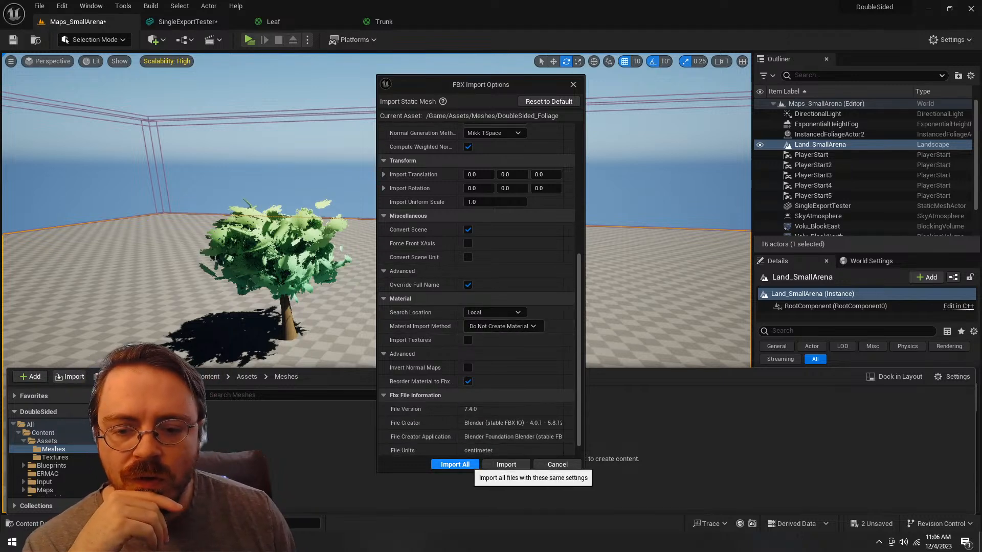
left_click(454, 464)
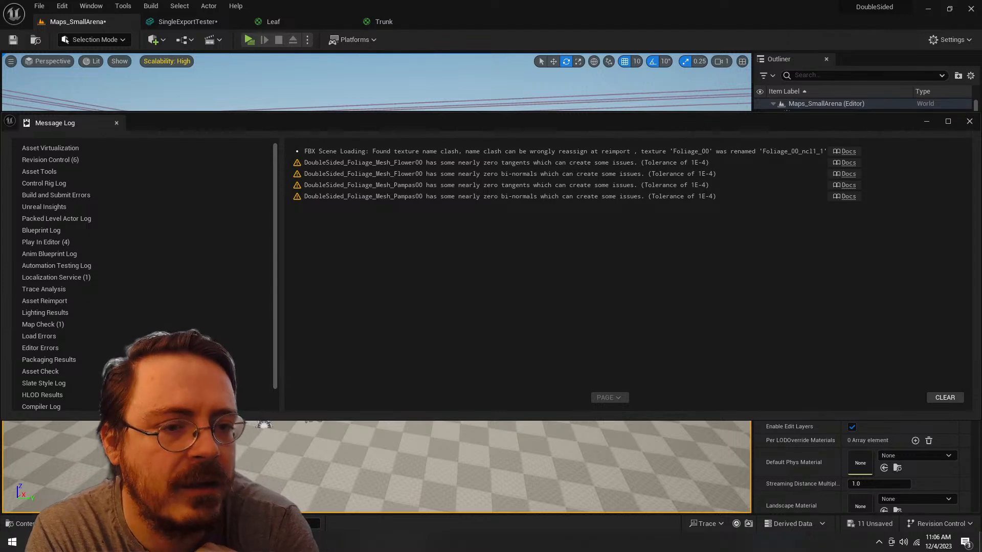
left_click(969, 121)
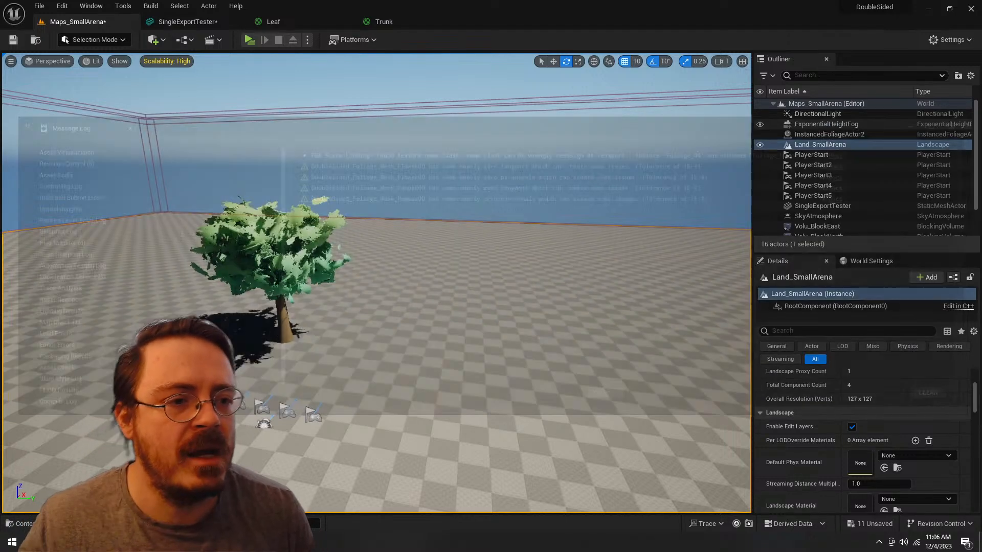
key("ctrl+space")
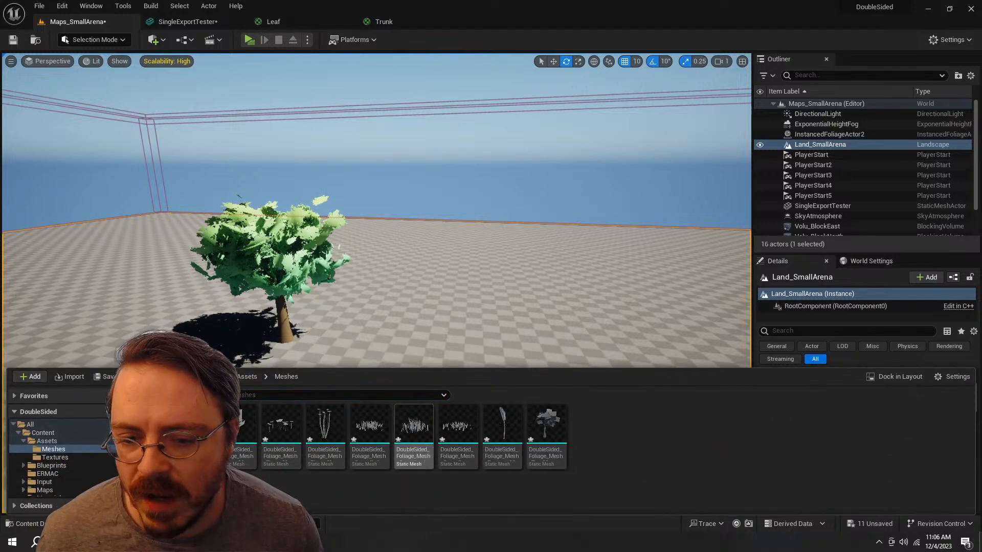
mouse_move(546, 427)
Step: Switch to Blender and replace the Alphas material in Mesh_Tree00's second slot with the Leaf material
key("alt+Tab")
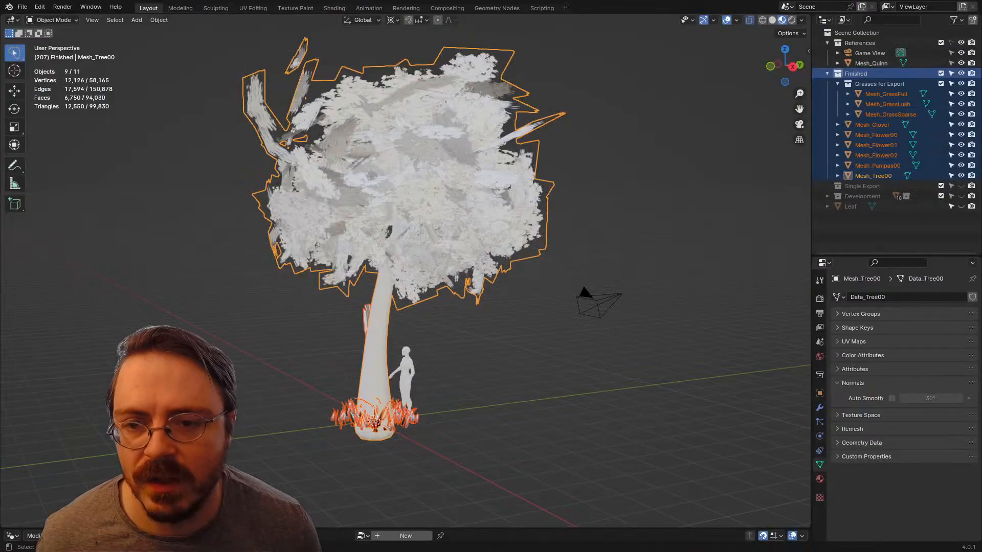
left_click(820, 479)
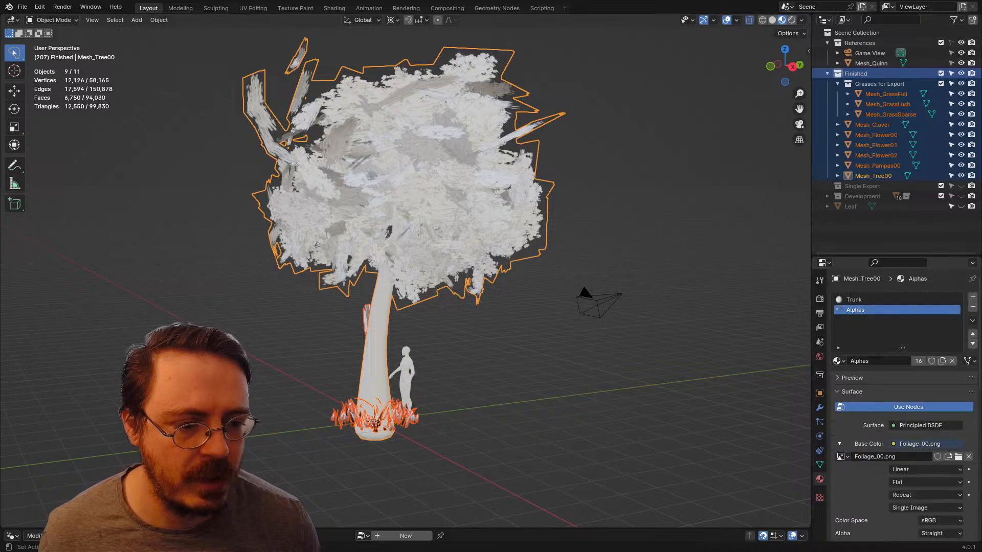
left_click(838, 360)
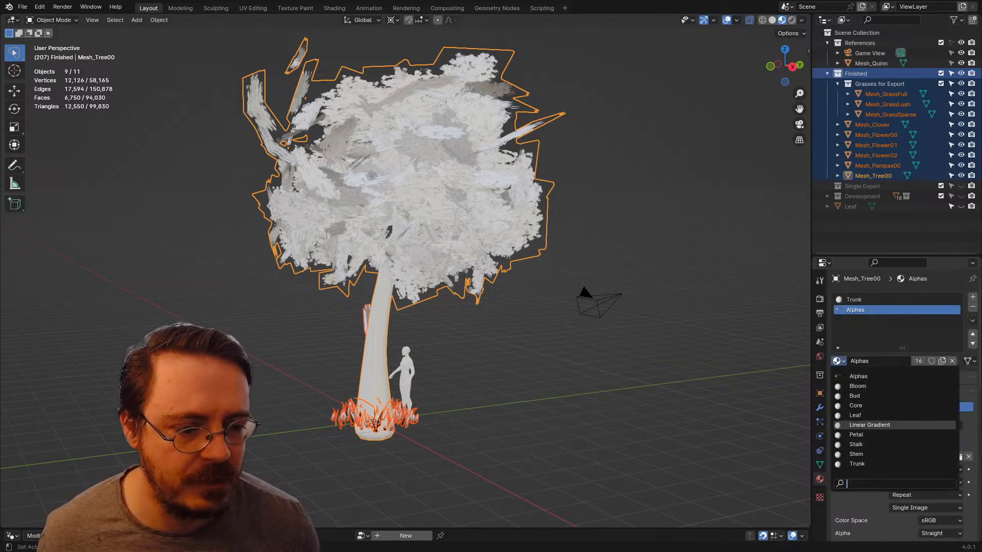
left_click(853, 415)
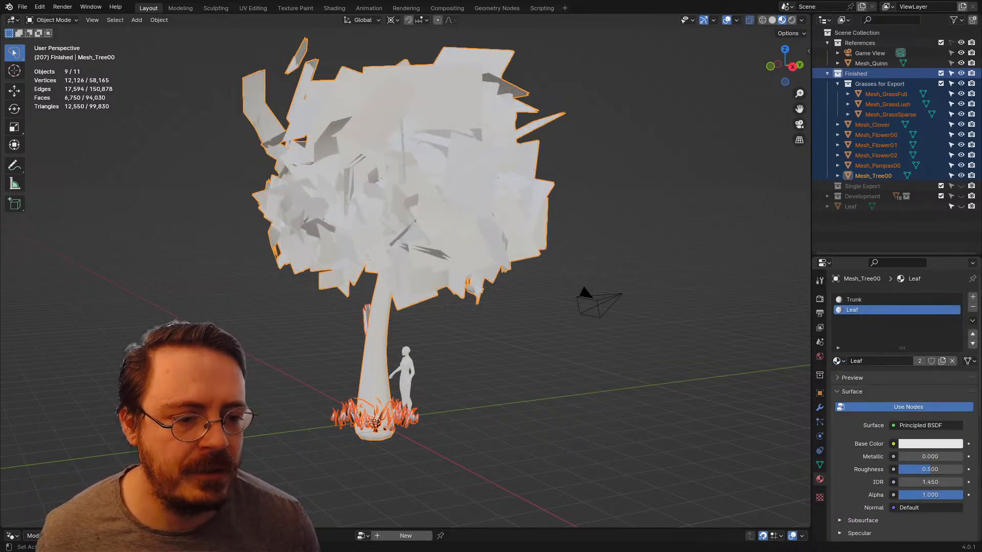
scroll(902, 404, "down", 3)
scroll(903, 404, "up", 3)
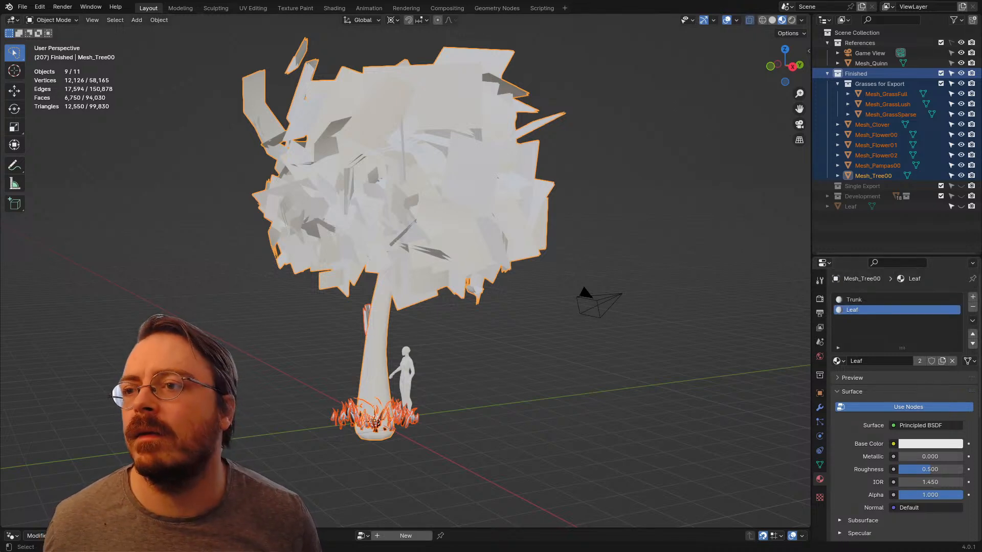
Step: Re-export the selected meshes as FBX, overwriting DoubleSided_Foliage.fbx in the project's Assets folder
left_click(23, 6)
mouse_move(40, 162)
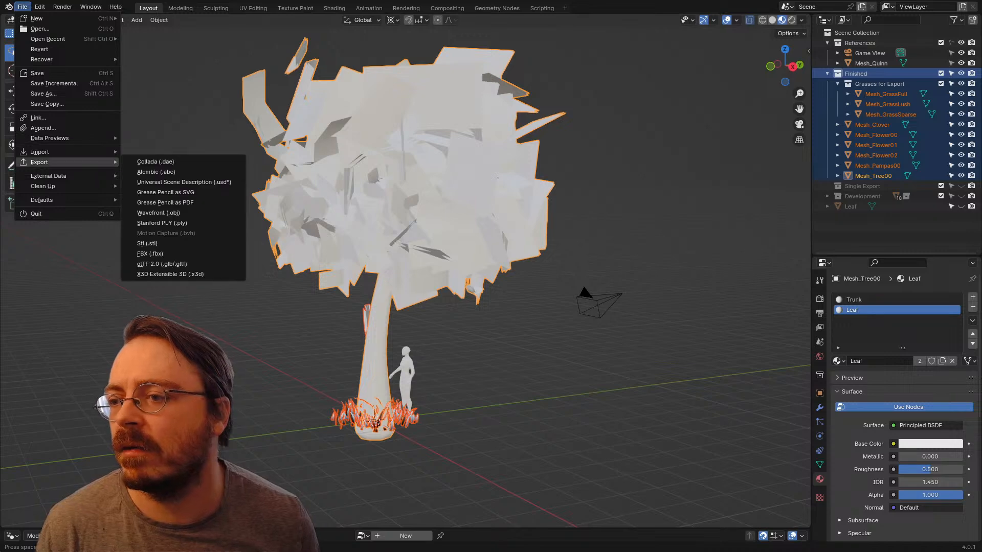
left_click(150, 253)
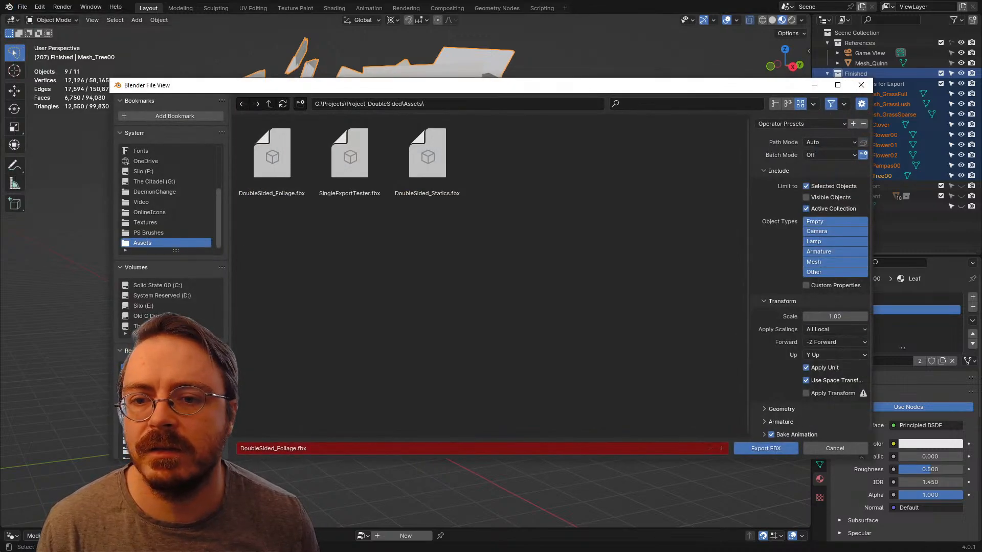
left_click(272, 159)
left_click(765, 448)
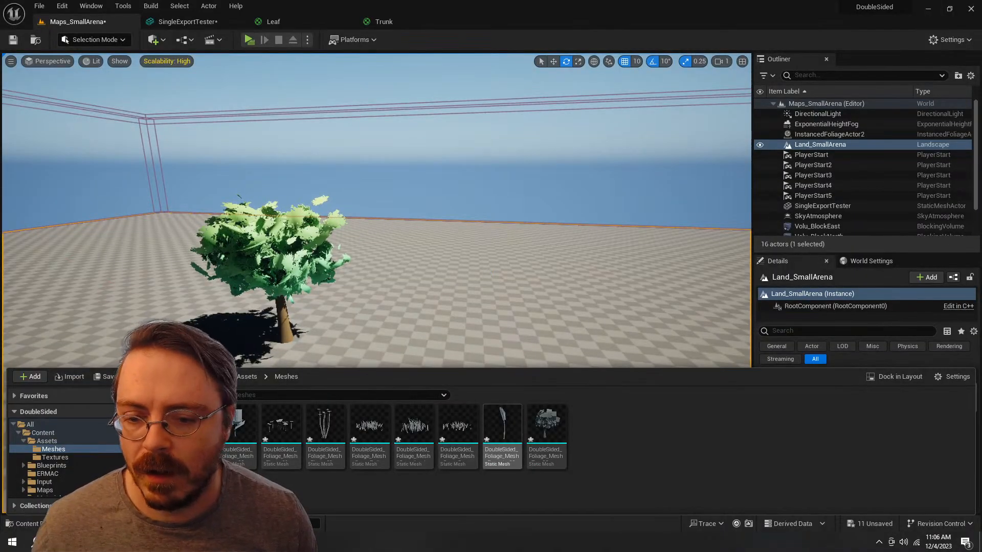
Step: Reimport the Tree00 mesh in Unreal Engine, resolving the material conflict by resetting to the FBX, and open the mesh
right_click(553, 437)
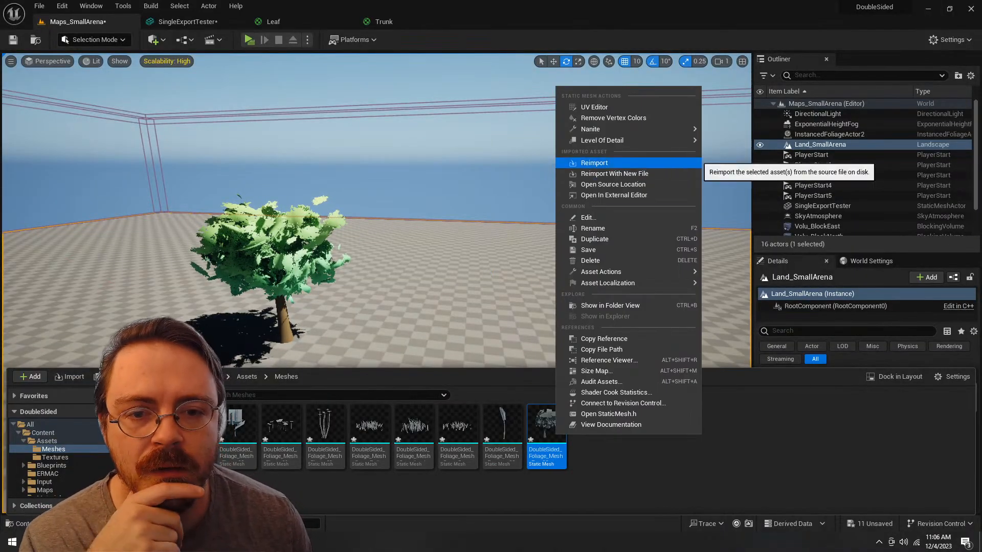
left_click(572, 173)
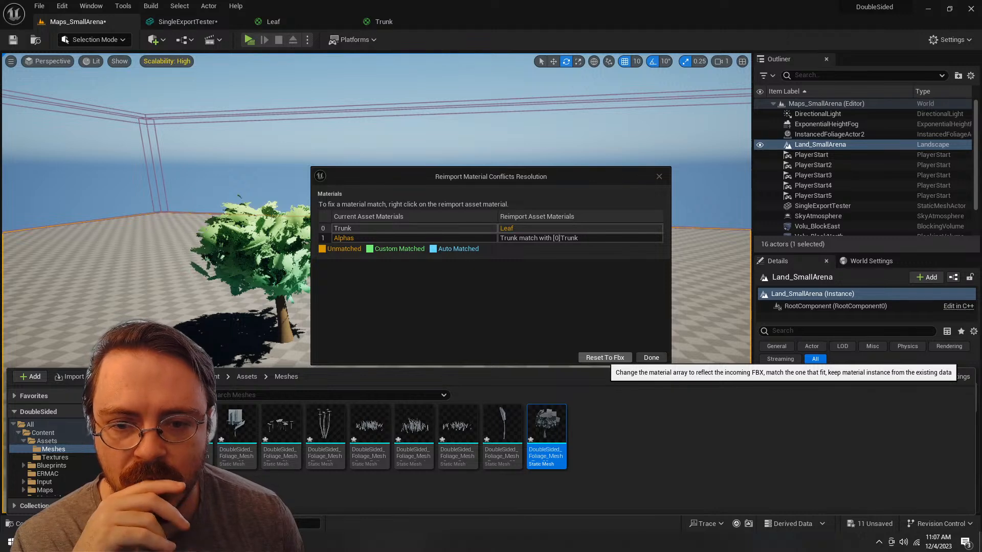
left_click(605, 358)
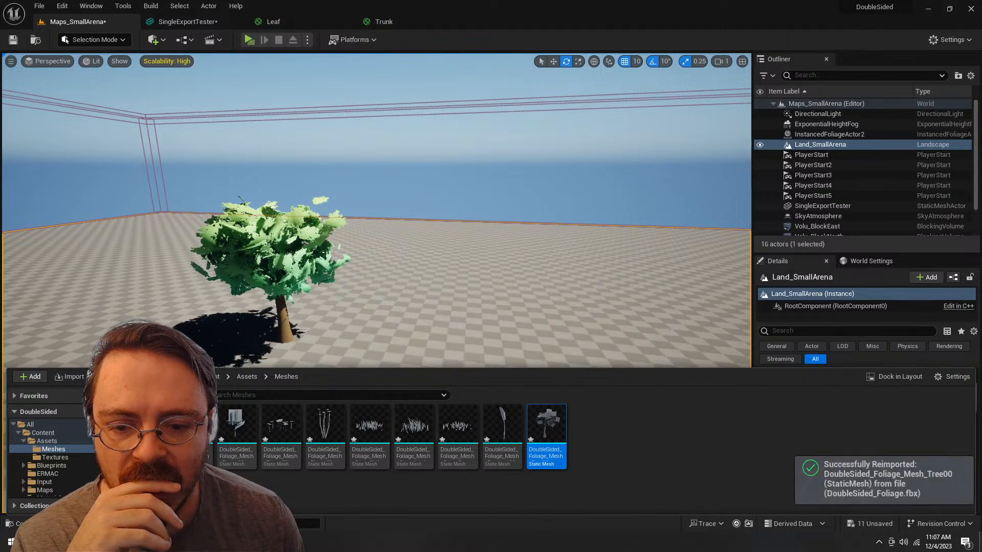
double_click(546, 424)
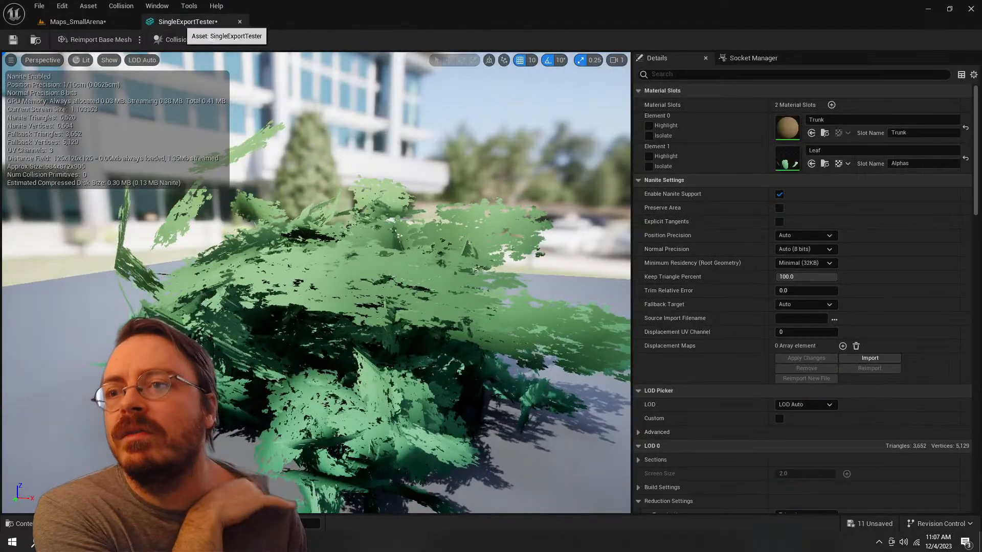
Step: Return to the Maps_SmallArena level and delete the SingleExportTester tree from it
left_click(81, 22)
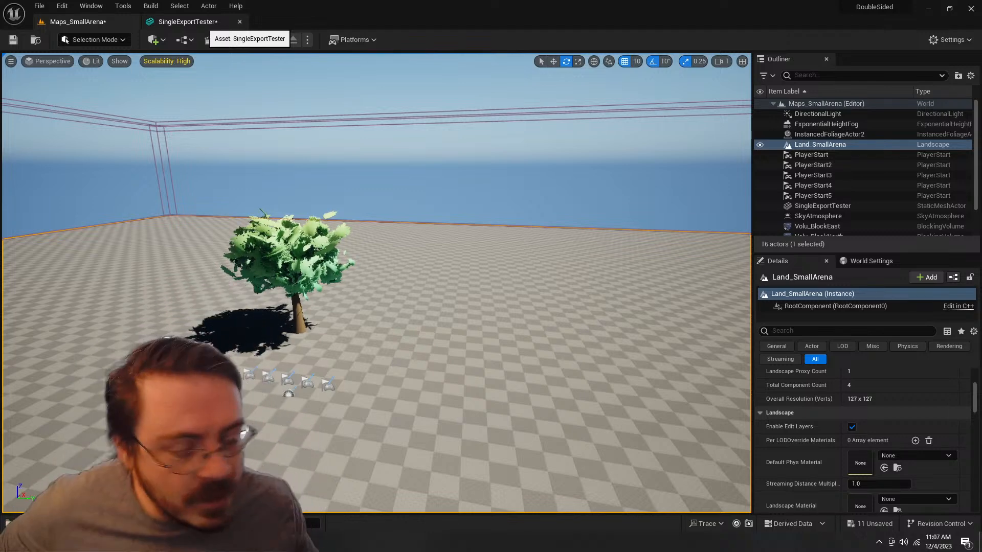
scroll(324, 279, "down", 2)
left_click(324, 278)
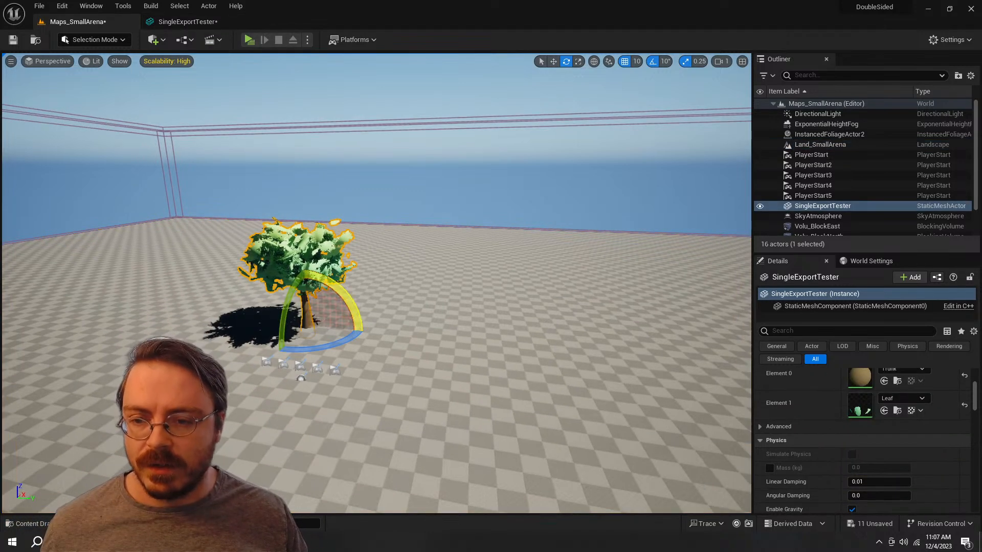
key("Delete")
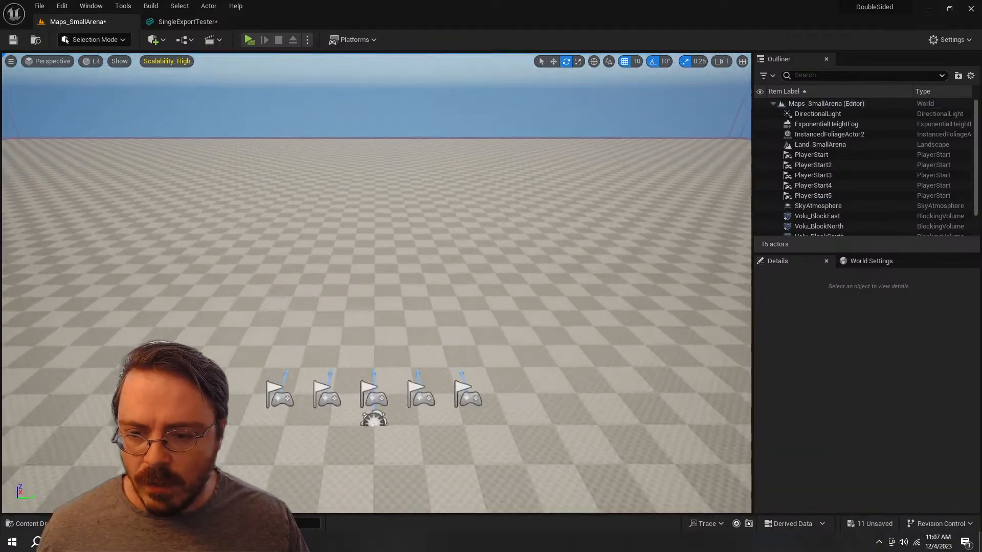
Step: Place the Clover and Flower00 meshes on the arena floor, duplicate the flower and delete the original Flower00 actor
key("ctrl+space")
left_click_drag(235, 426, 257, 339)
key("ctrl+space")
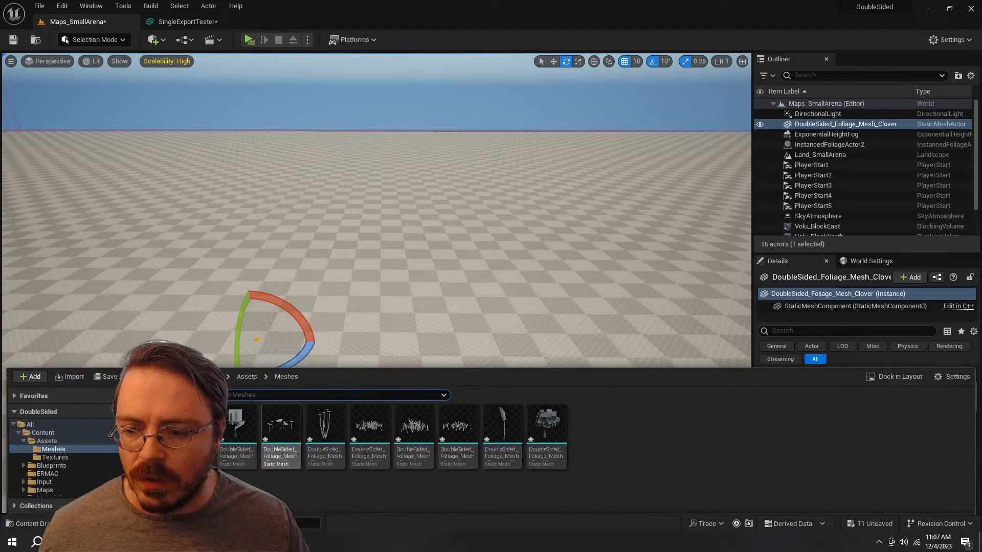
left_click_drag(324, 449, 293, 356)
key("ctrl+d")
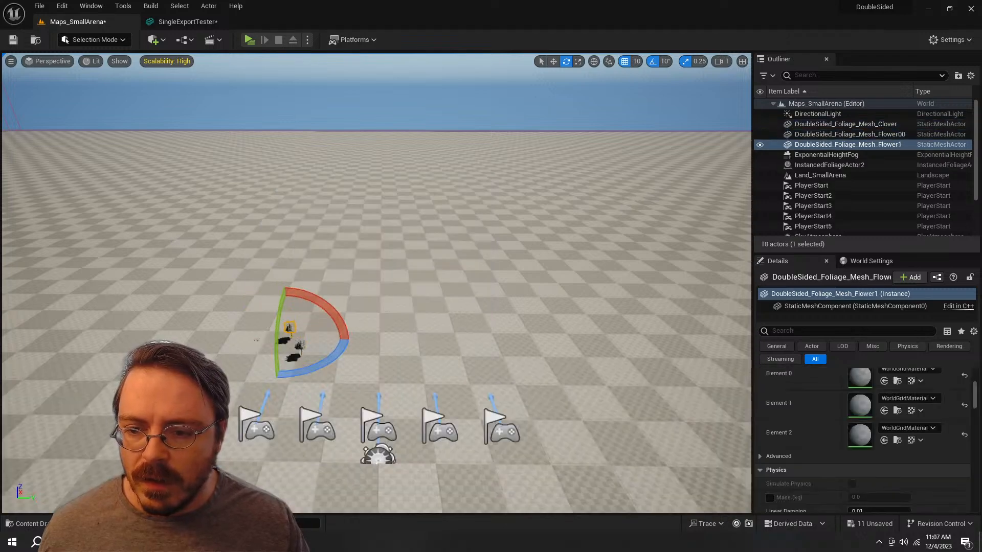
left_click(300, 346)
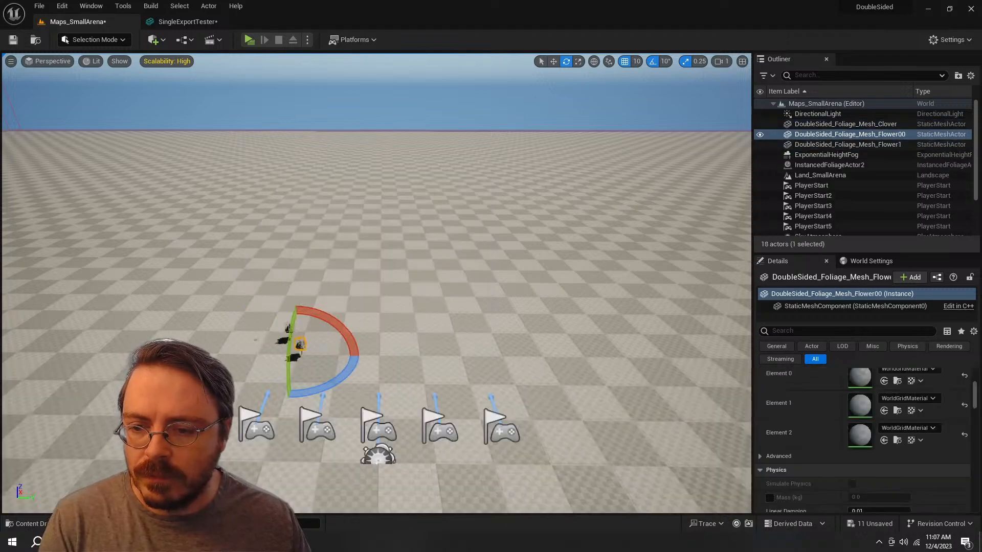
key("Delete")
key("w")
right_click_drag(300, 345, 288, 369)
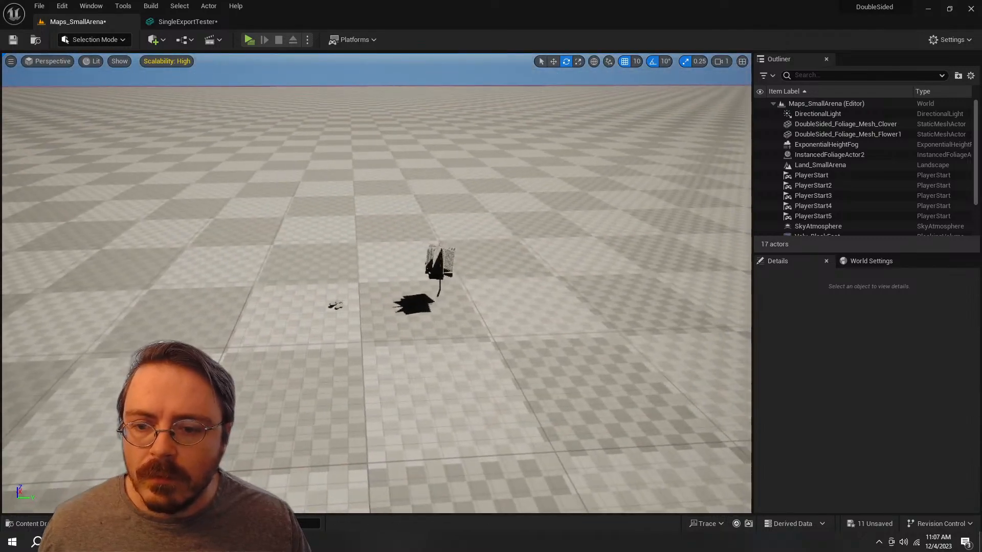
Step: Place the Flower01 and Flower02 meshes on the floor beside the clover and the first flower
key("ctrl+space")
left_click_drag(281, 432, 379, 270)
key("ctrl+space")
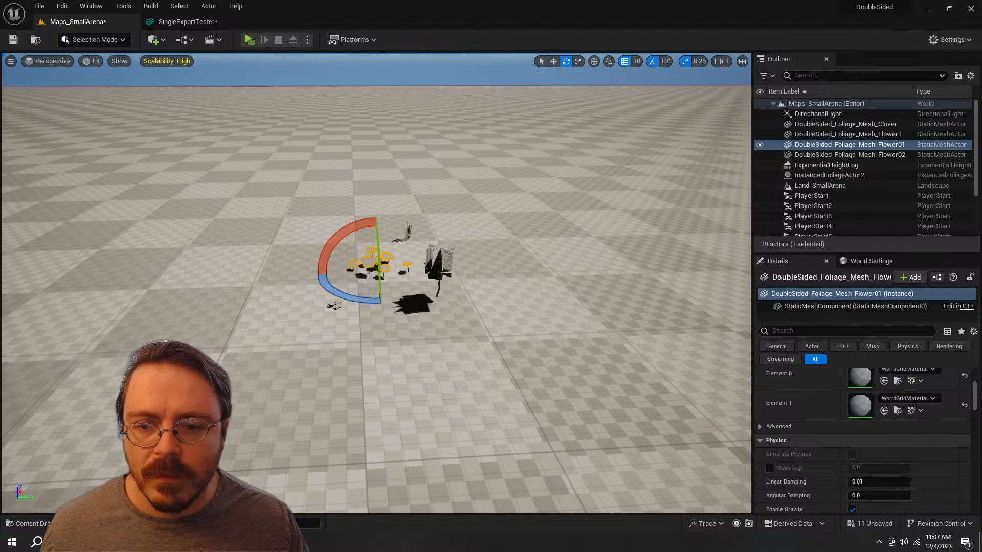
left_click_drag(297, 281, 289, 286)
Step: Place the GrassFull, GrassLush and GrassSparse meshes in the level around the flowers
key("ctrl+space")
left_click_drag(370, 425, 324, 206)
key("ctrl+space")
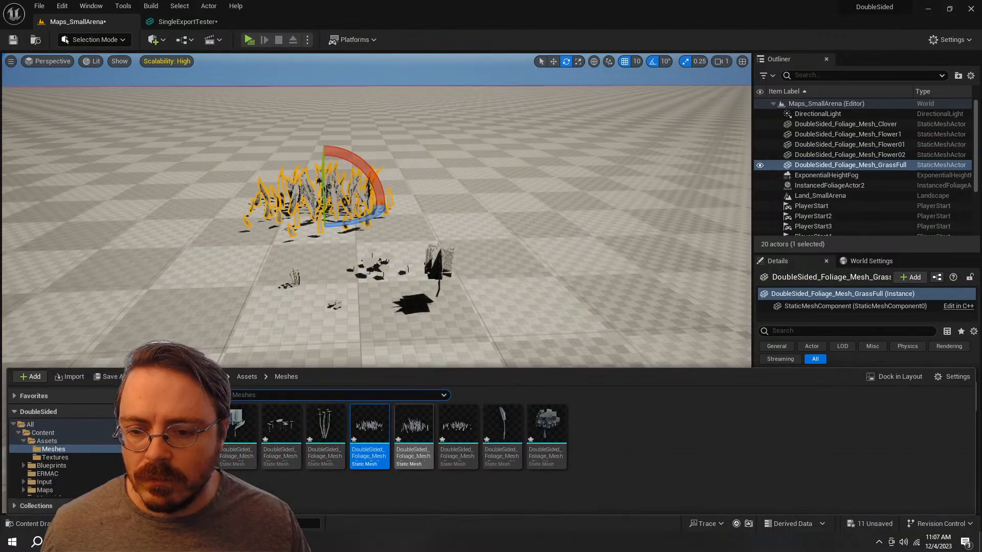
left_click_drag(413, 427, 117, 242)
key("ctrl+space")
left_click_drag(457, 426, 67, 332)
Step: Place the Pampas00 and Tree00 meshes in the level behind the grasses and flowers
key("ctrl+space")
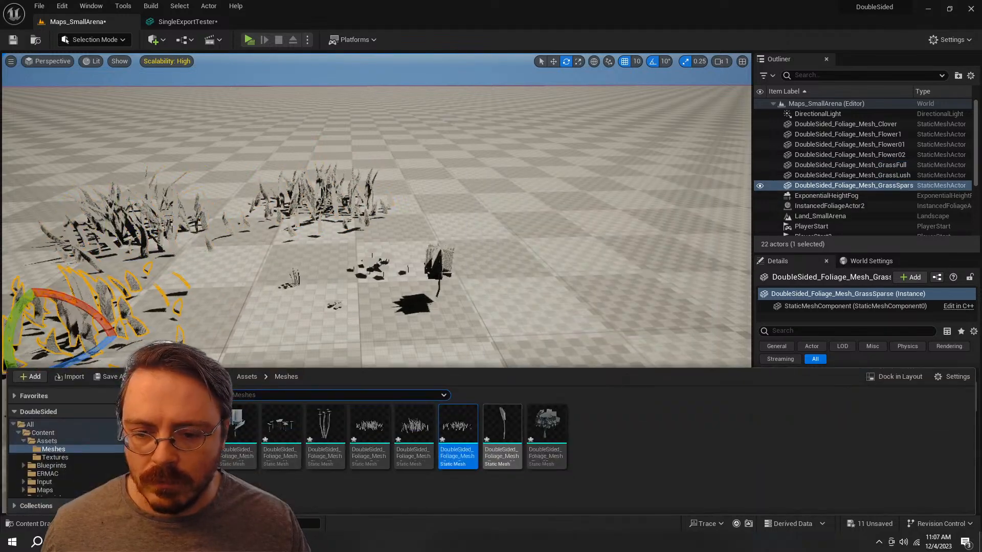
left_click(502, 425)
left_click_drag(504, 420, 442, 189)
key("ctrl+space")
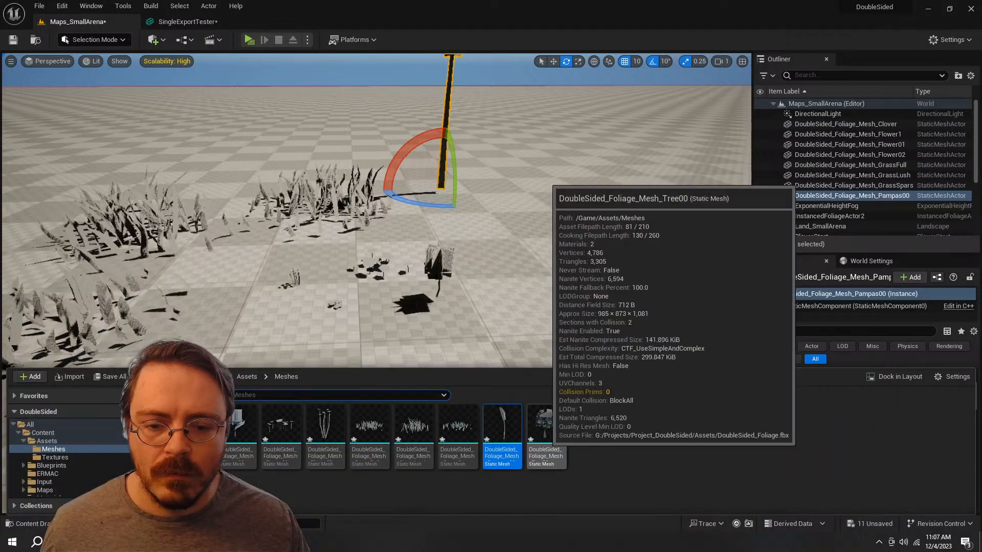
left_click_drag(545, 429, 743, 155)
key("s")
right_click_drag(613, 230, 626, 273)
key("w")
Step: Open the Content/Materials folder and create a new material in it
key("ctrl+space")
left_click(613, 480)
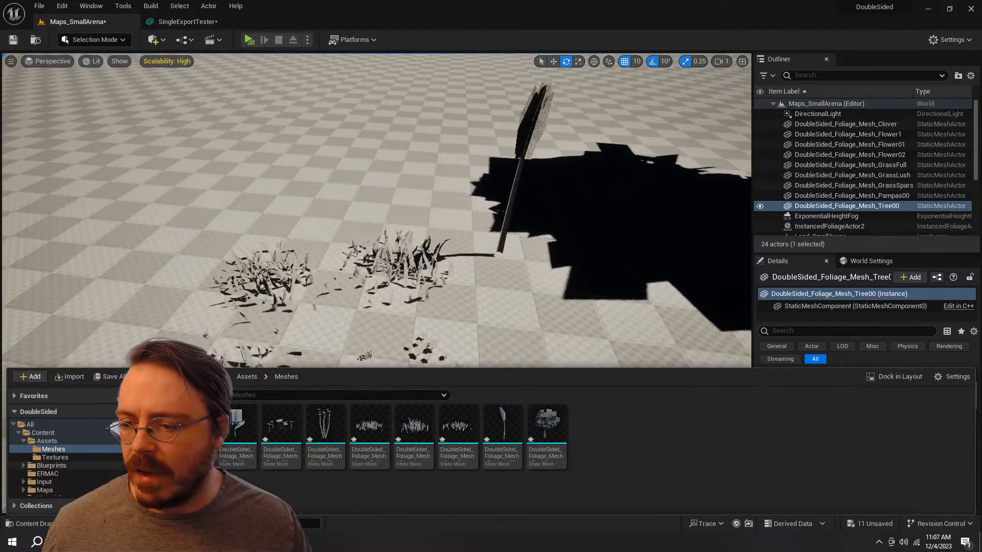
left_click(23, 440)
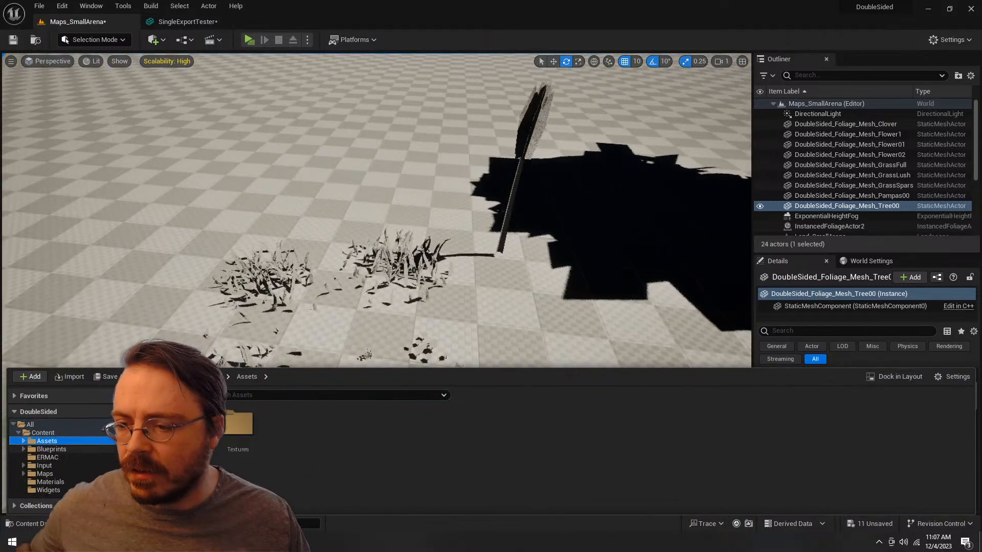
left_click(50, 481)
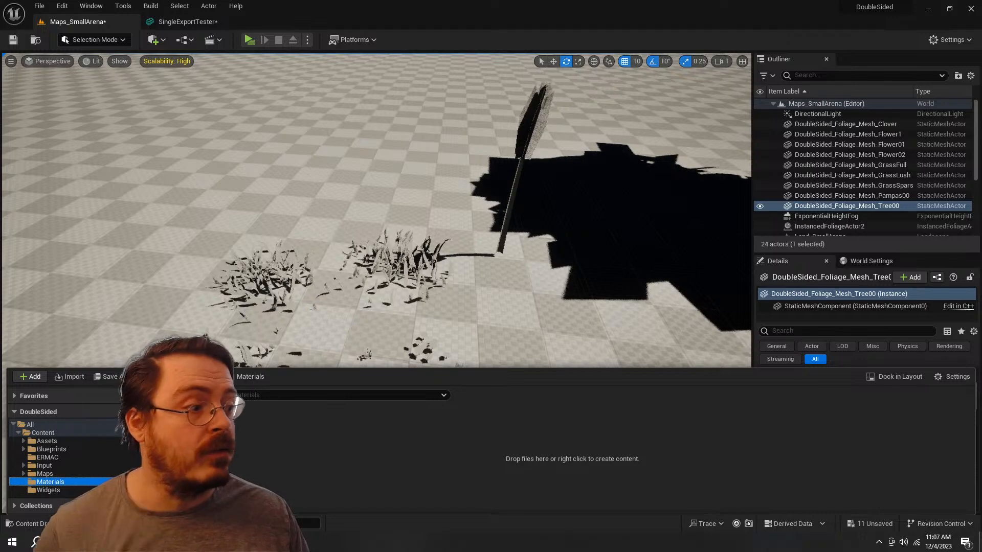
right_click(322, 450)
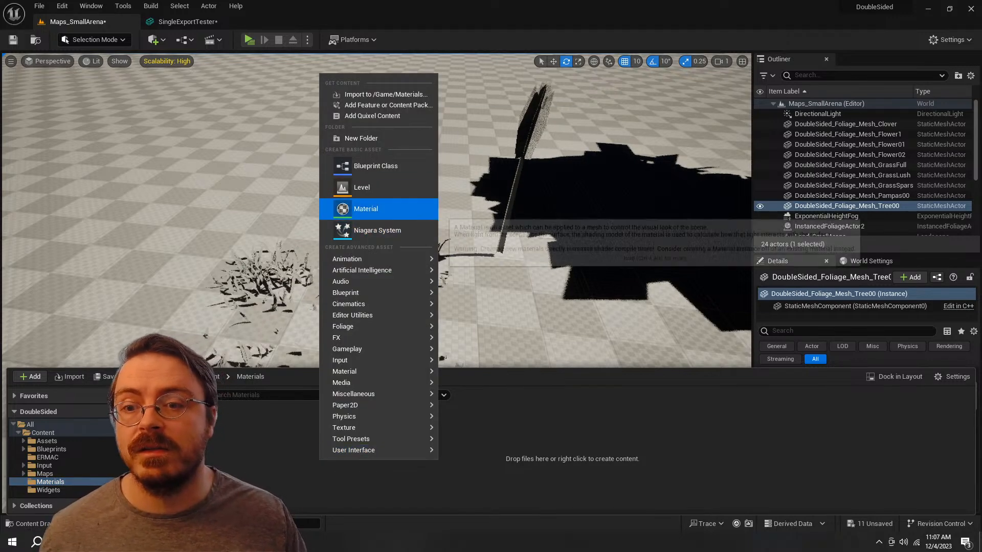
left_click(365, 209)
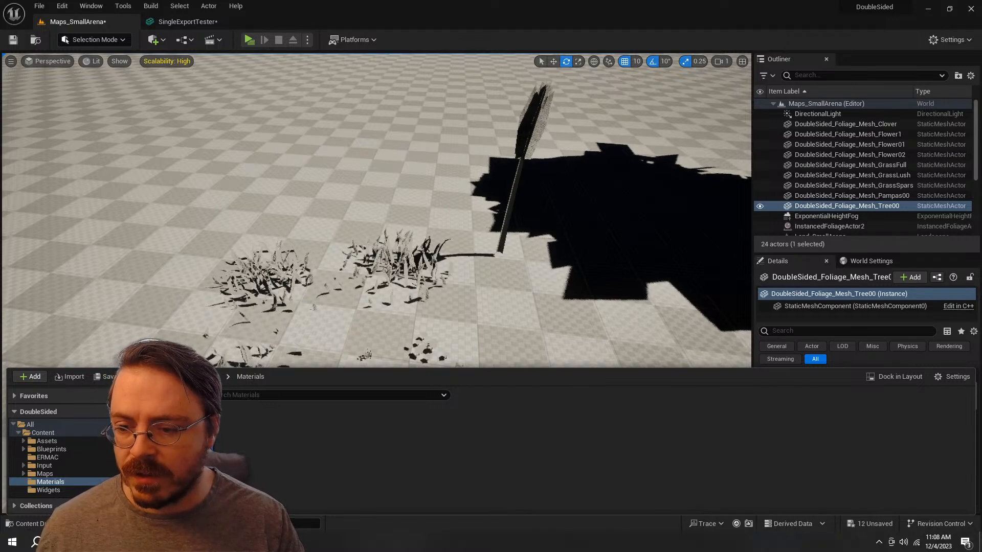
Step: Open the Mat_FoliageMaster material, dock its editor beside the level and close the SingleExportTester mesh
double_click(198, 431)
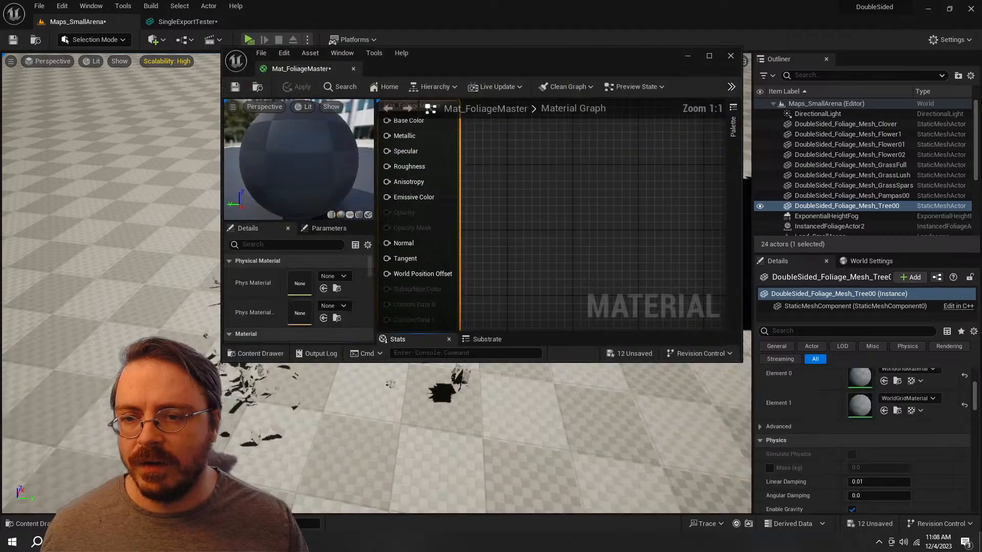
left_click_drag(302, 68, 296, 22)
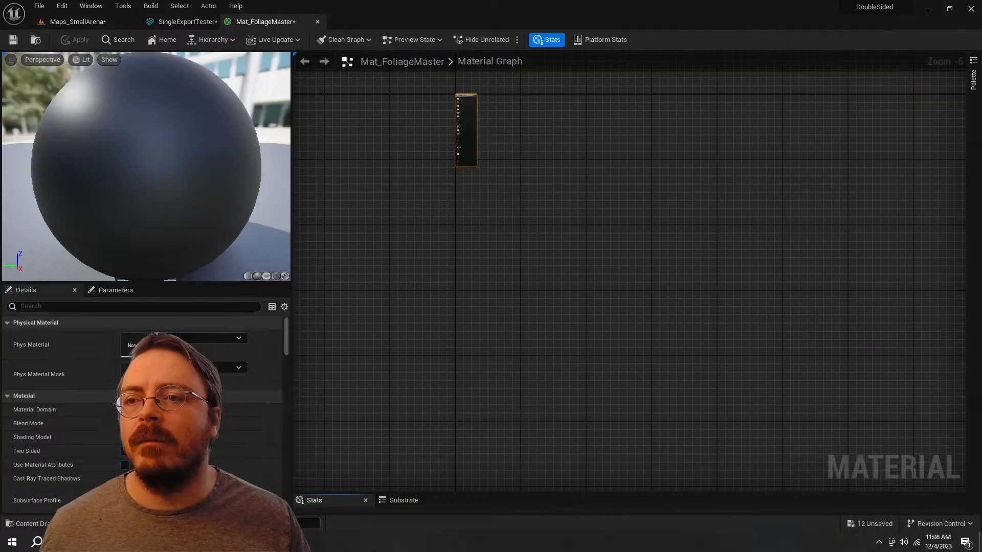
left_click(188, 21)
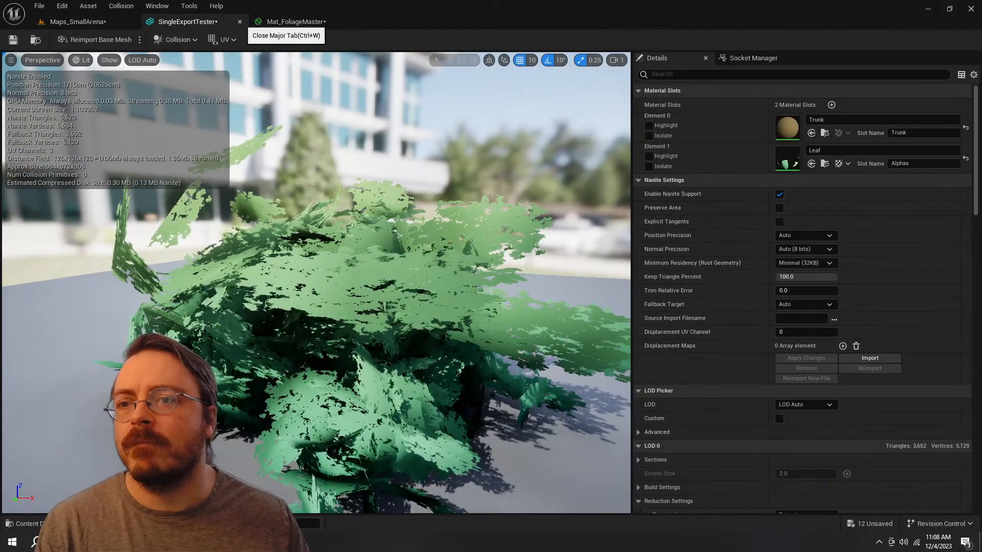
left_click(240, 21)
left_click(184, 22)
scroll(475, 165, "down", 3)
right_click_drag(474, 165, 635, 276)
scroll(634, 276, "up", 5)
scroll(399, 217, "up", 3)
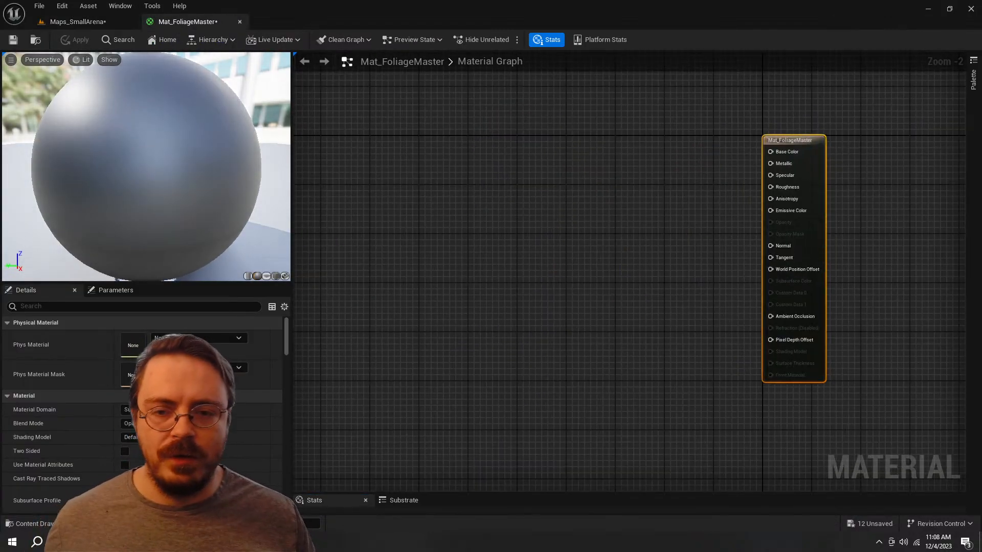
right_click(474, 218)
left_click(420, 266)
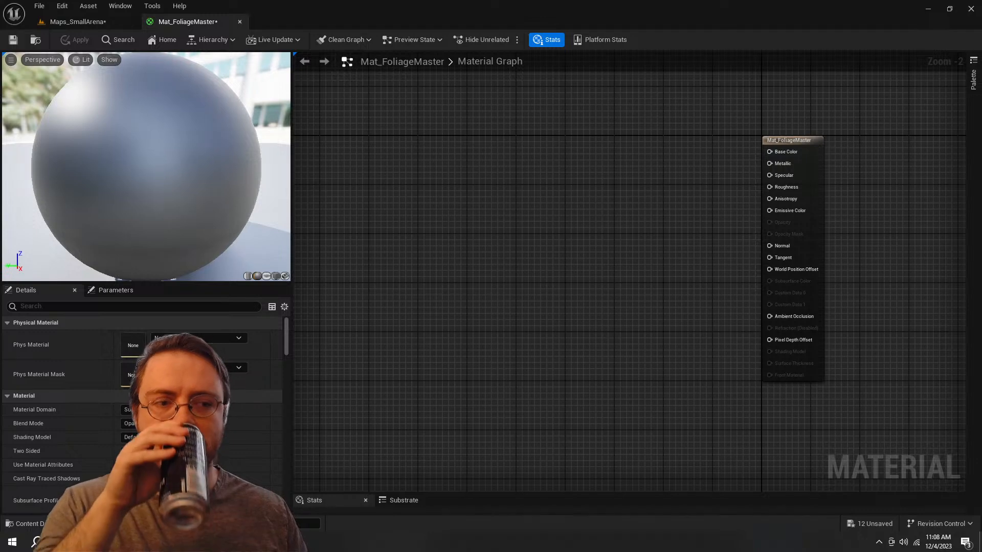
right_click(409, 162)
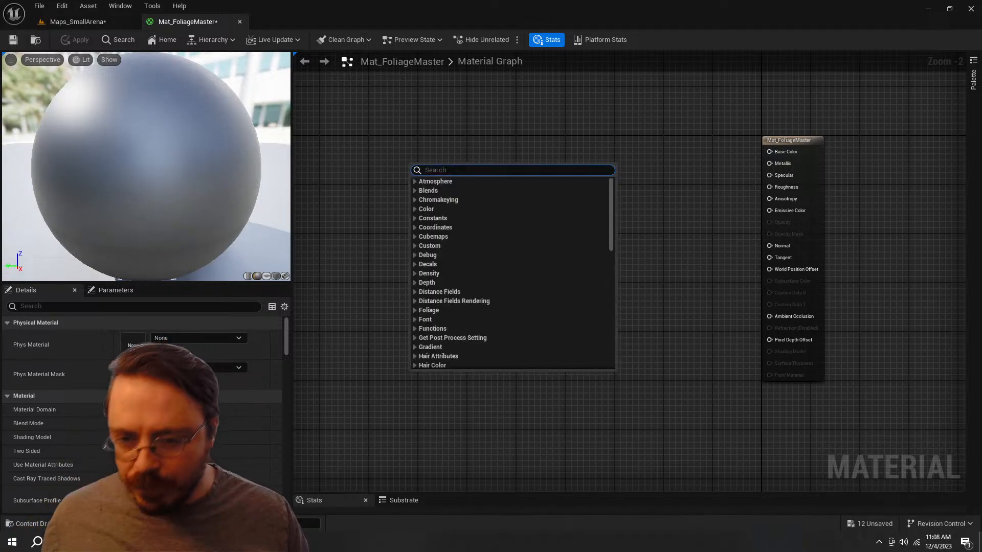
type("get coor")
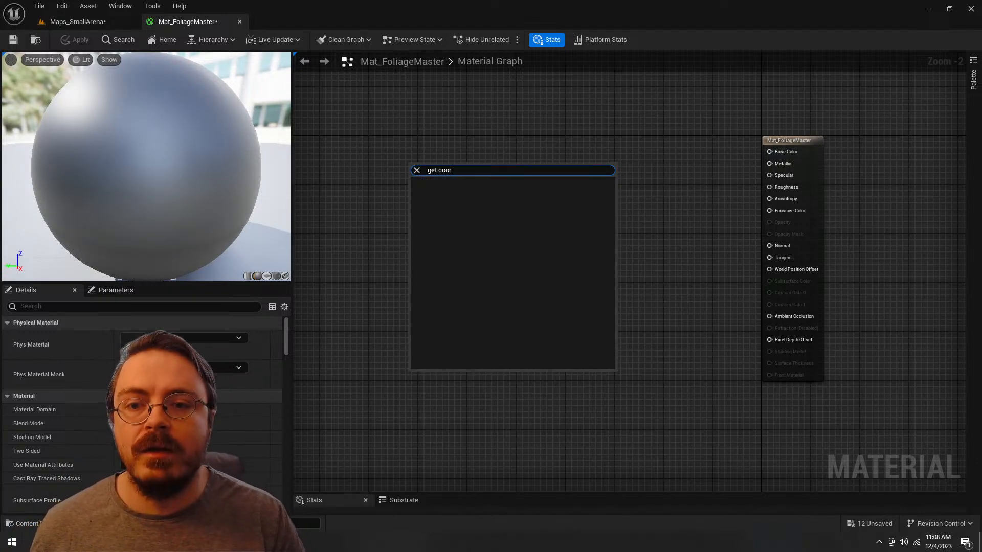
key("ctrl+a")
type("coored")
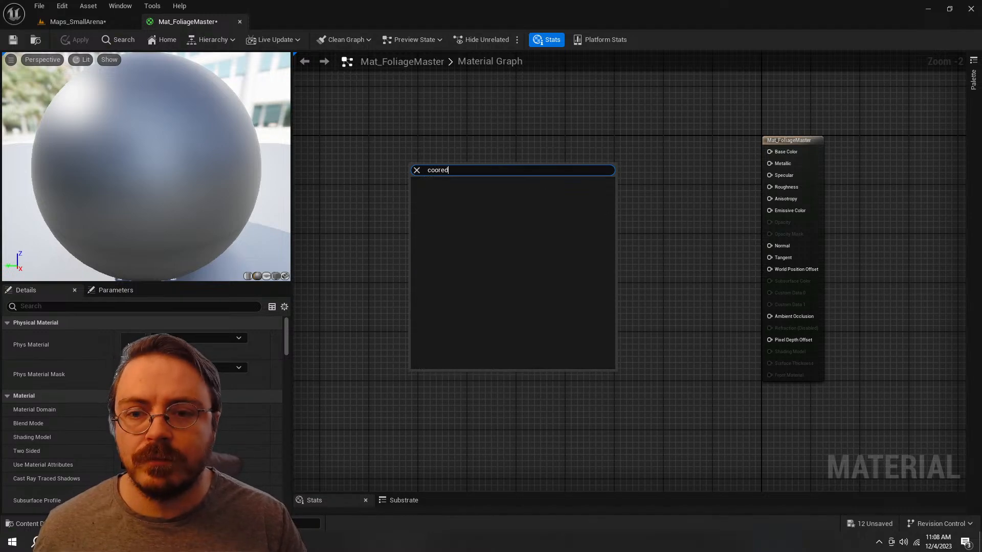
key("ctrl+a")
type("uv co")
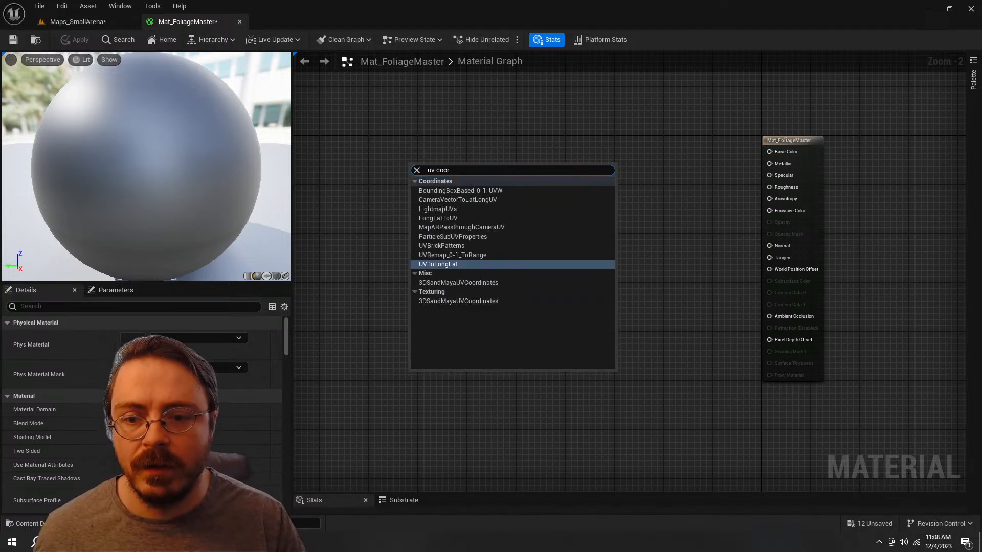
key("Escape")
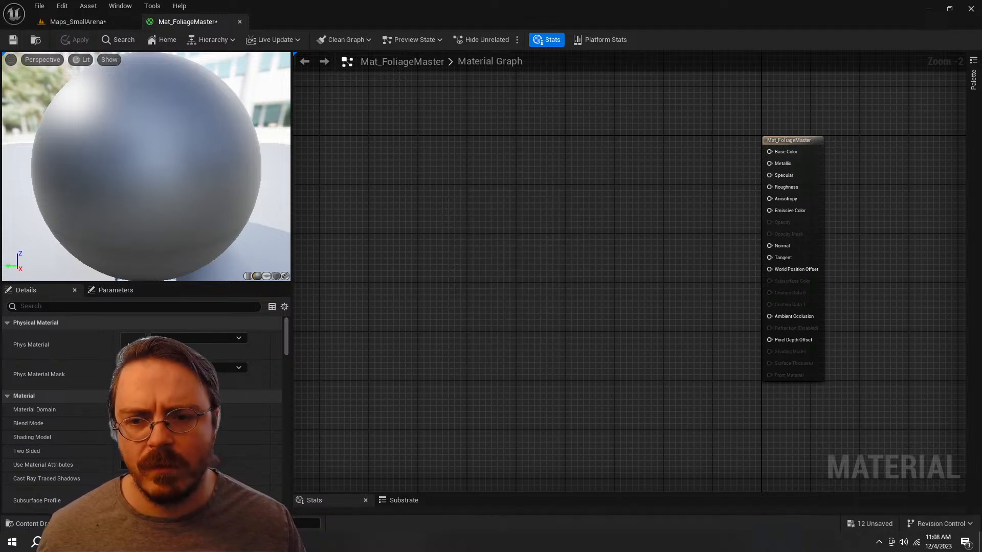
Step: Add a TextureCoordinate node to the material graph and place it well to the left of the material output
right_click_drag(422, 181, 420, 181)
right_click(420, 181)
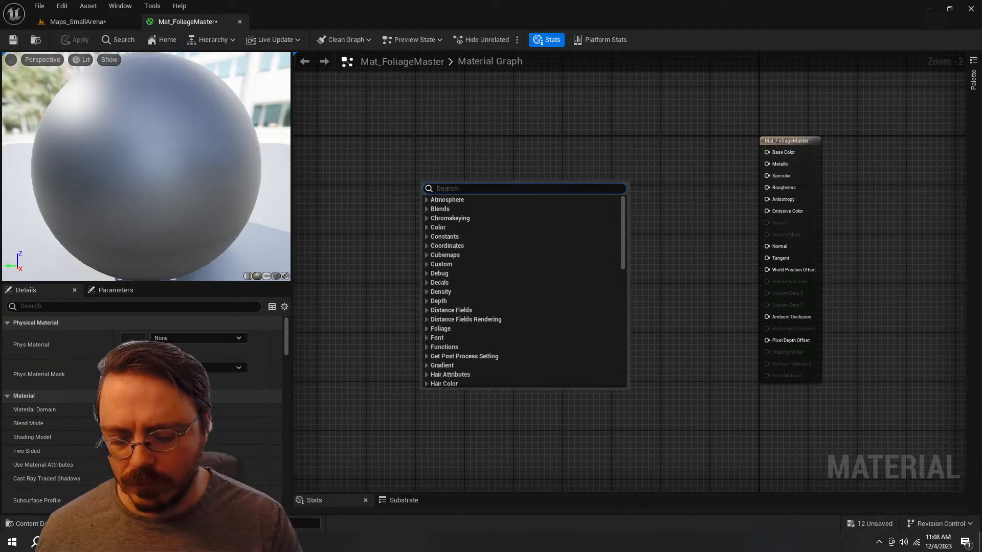
type("text coor")
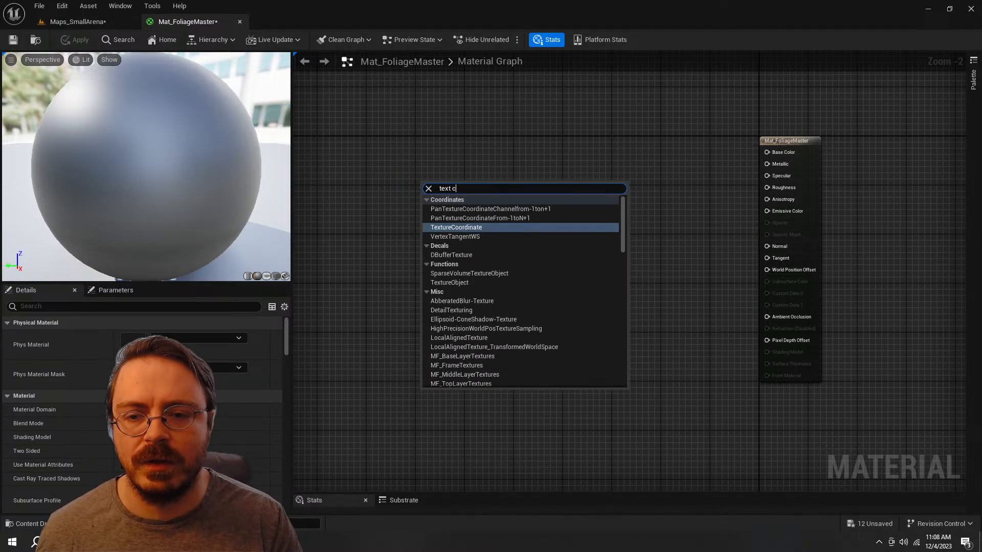
key("Return")
scroll(420, 181, "up", 2)
right_click_drag(420, 181, 540, 288)
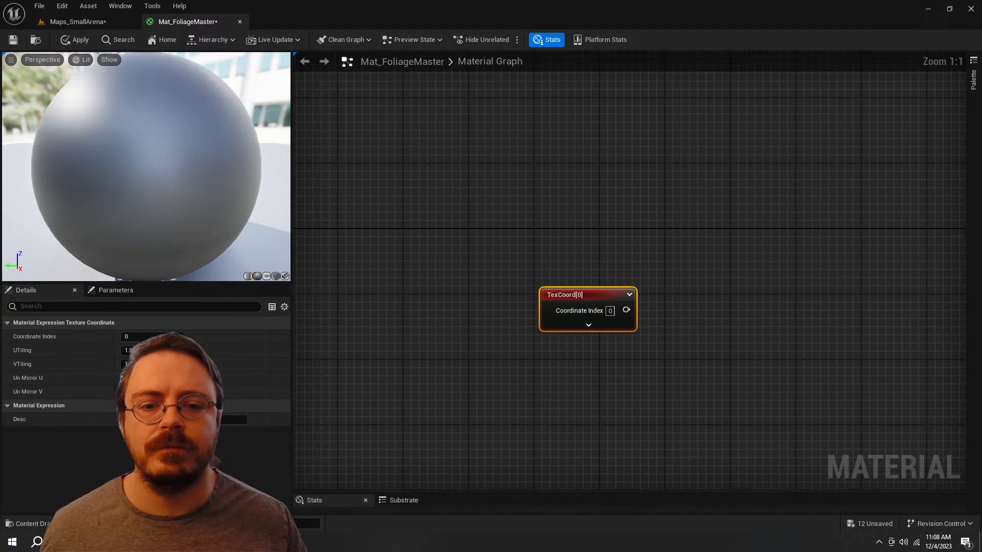
left_click_drag(594, 300, 390, 116)
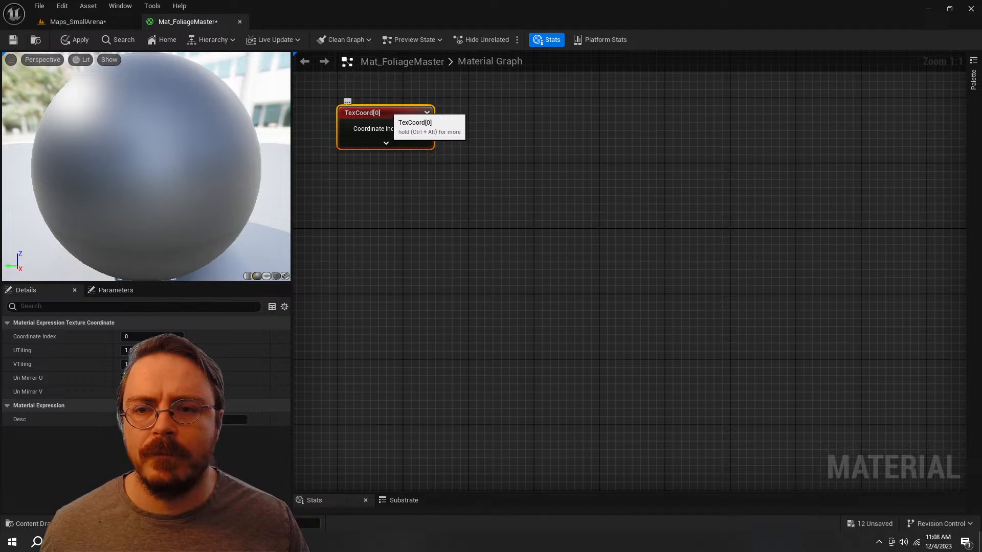
Step: Add a LinearGradient node and place it just right of the texture coordinate node
right_click_drag(583, 288, 483, 295)
right_click(483, 296)
type("l")
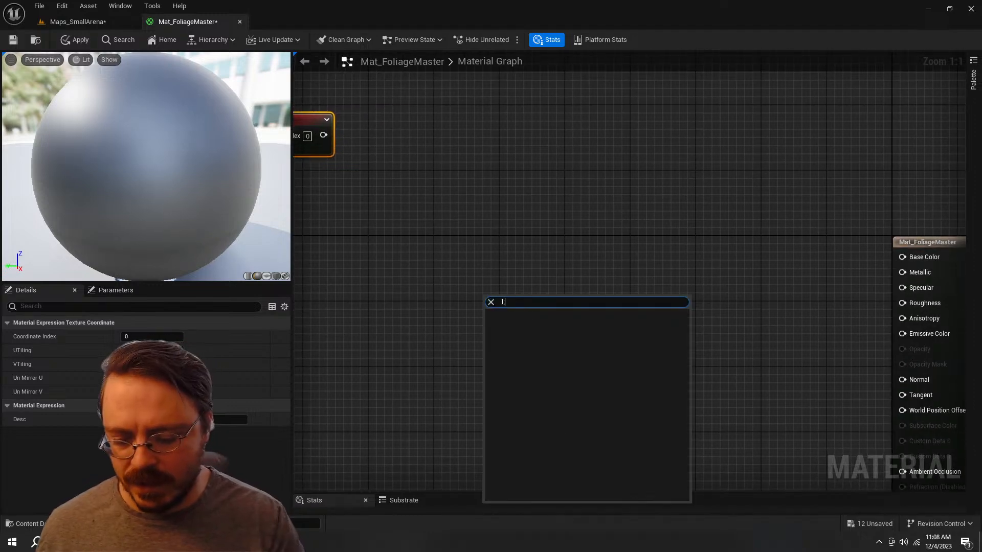
type("inear gra")
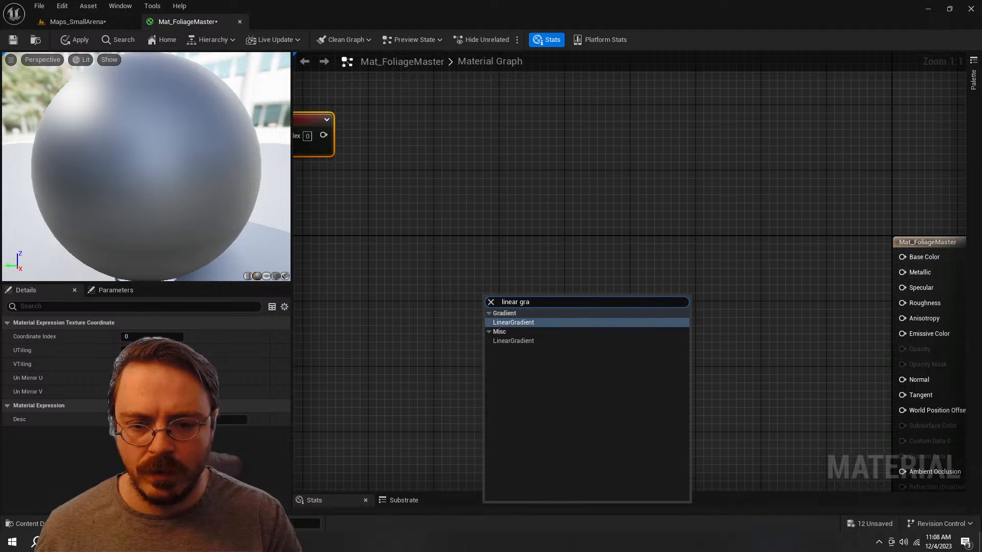
key("Return")
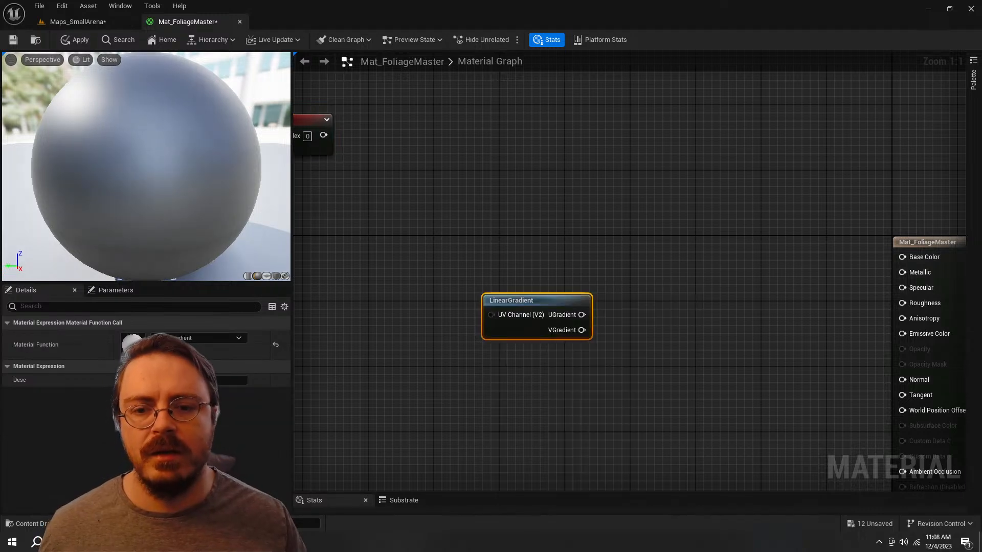
left_click_drag(503, 302, 398, 129)
right_click_drag(380, 219, 513, 181)
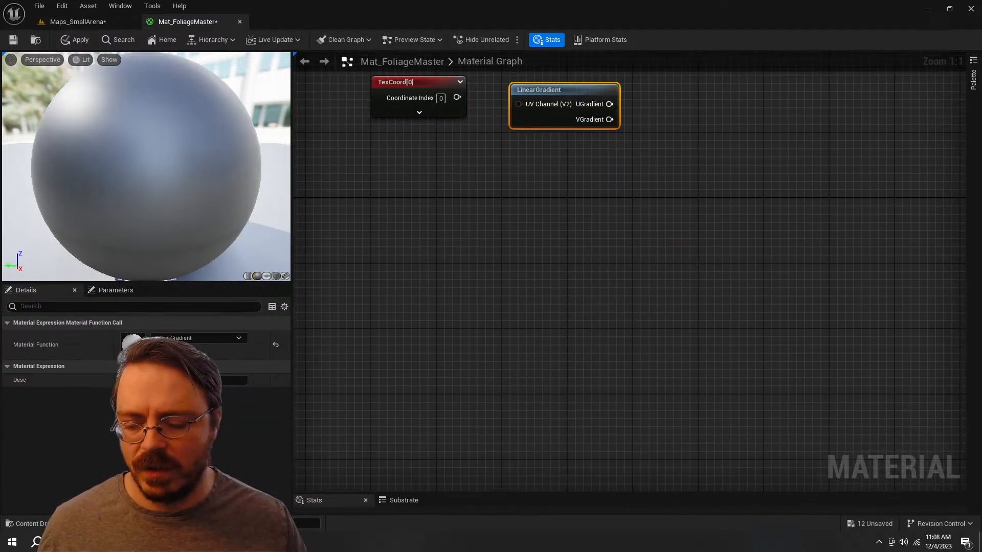
Step: Try two Constant3Vector nodes below the texture coordinate node and delete them both
key("3")
left_click(443, 244)
left_click(438, 363)
left_click_drag(387, 222, 498, 399)
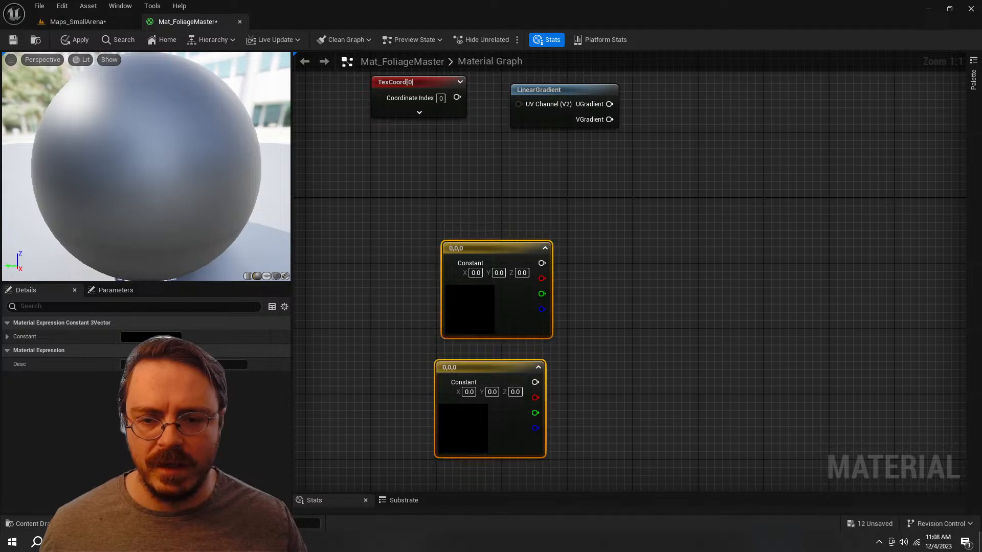
left_click_drag(479, 245, 408, 202)
left_click(567, 243)
right_click_drag(567, 244, 535, 248)
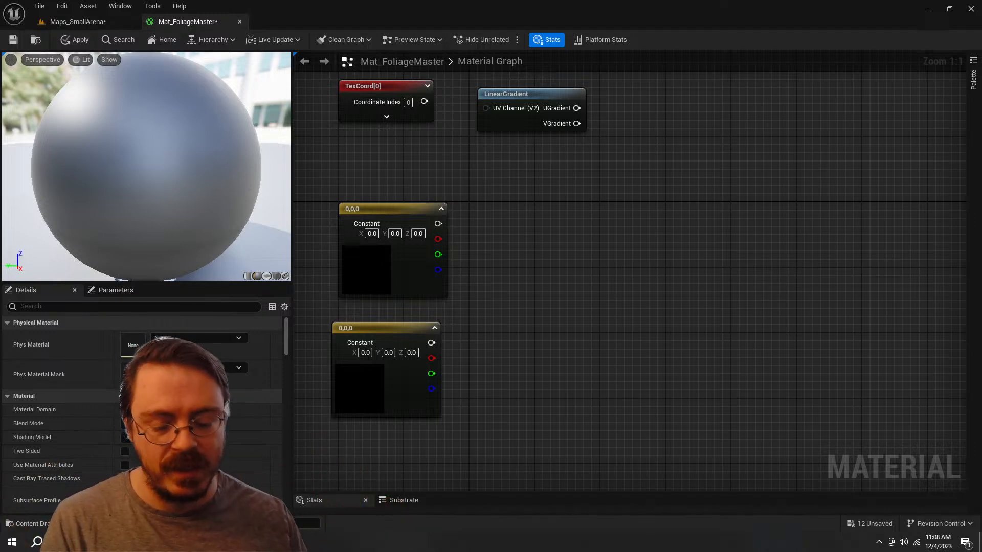
left_click_drag(459, 199, 389, 363)
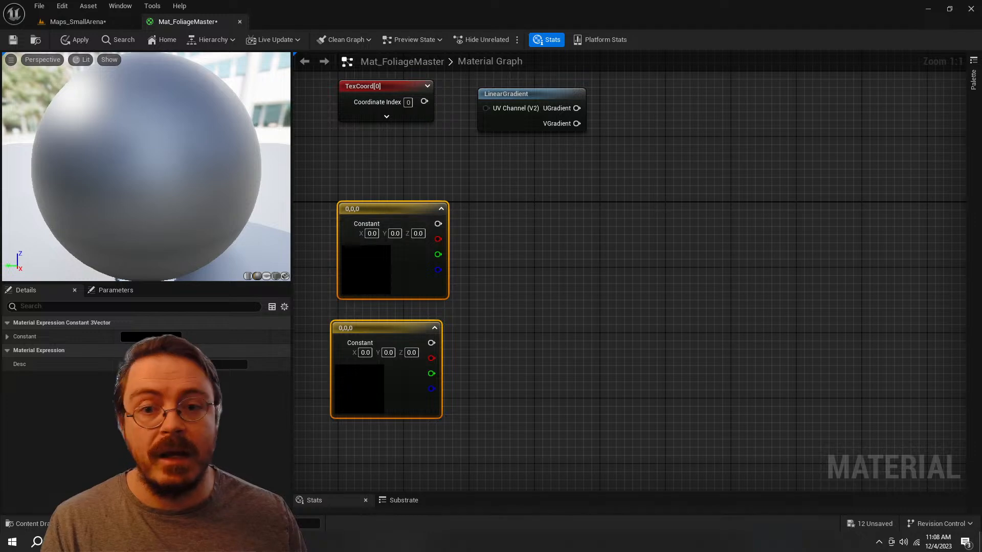
key("Delete")
Step: Return to the Maps_SmallArena level and show the Content/Materials folder in an enlarged content drawer
right_click(490, 261)
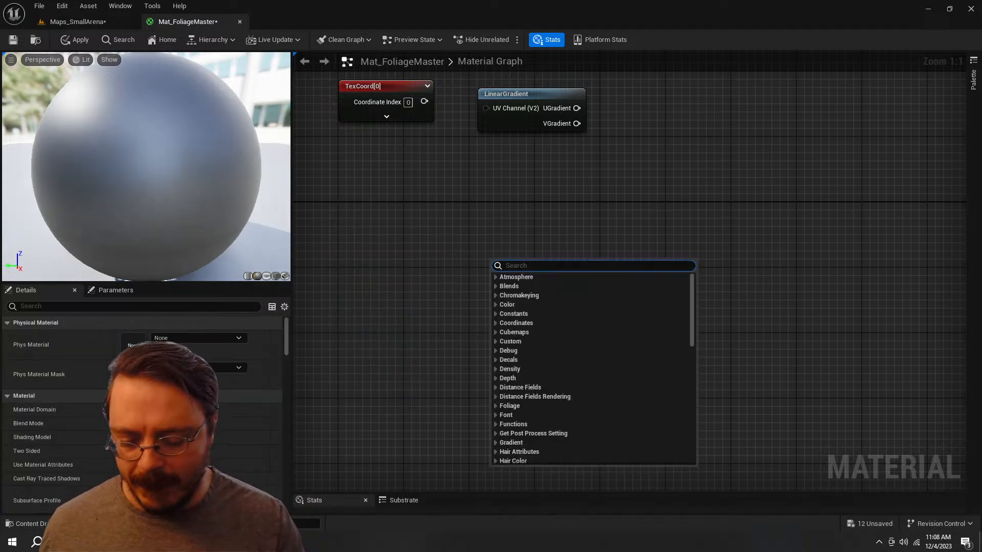
left_click(77, 21)
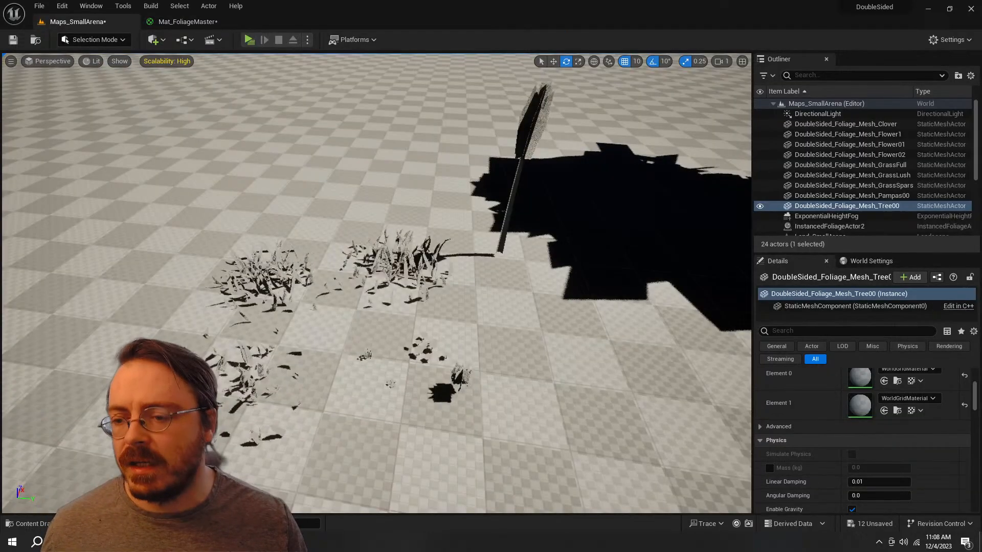
left_click(148, 442)
left_click_drag(499, 367, 499, 249)
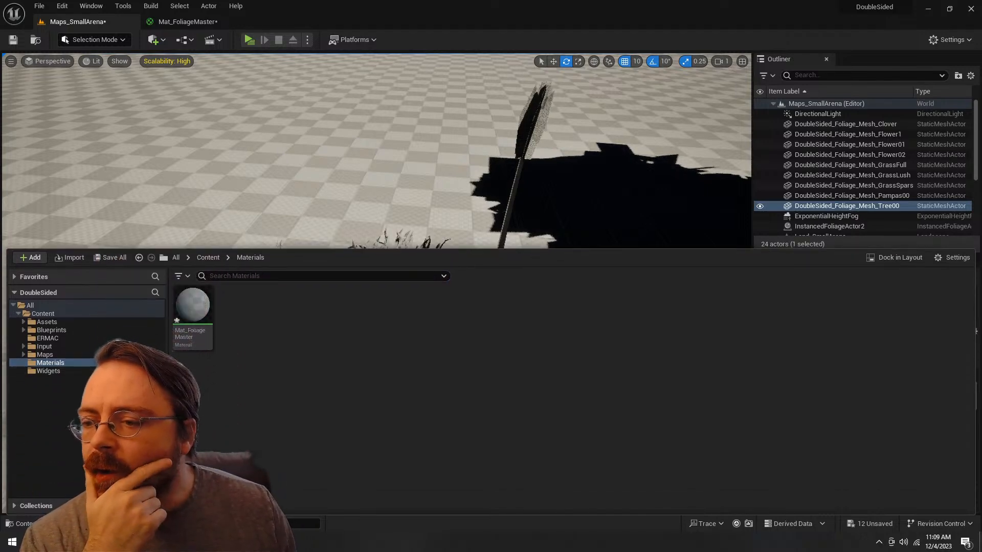
left_click(51, 322)
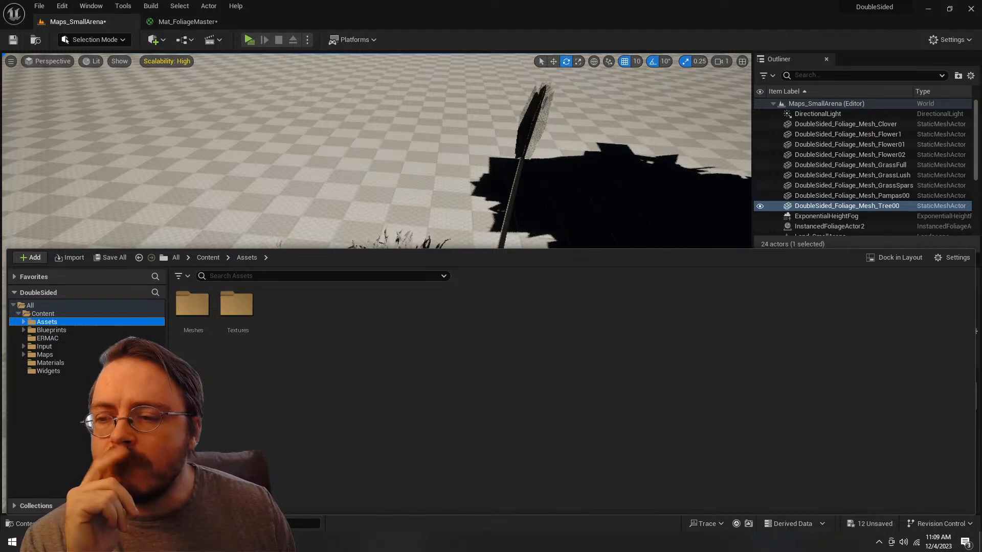
left_click(68, 363)
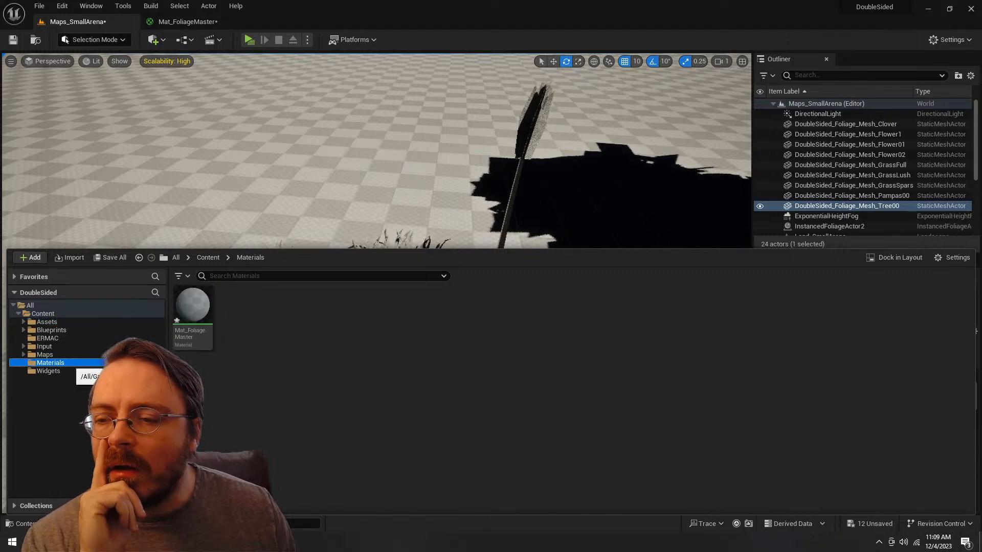
Step: Look through the asset types available for creation in the Materials folder, including the material, texture and blueprint categories
right_click(327, 375)
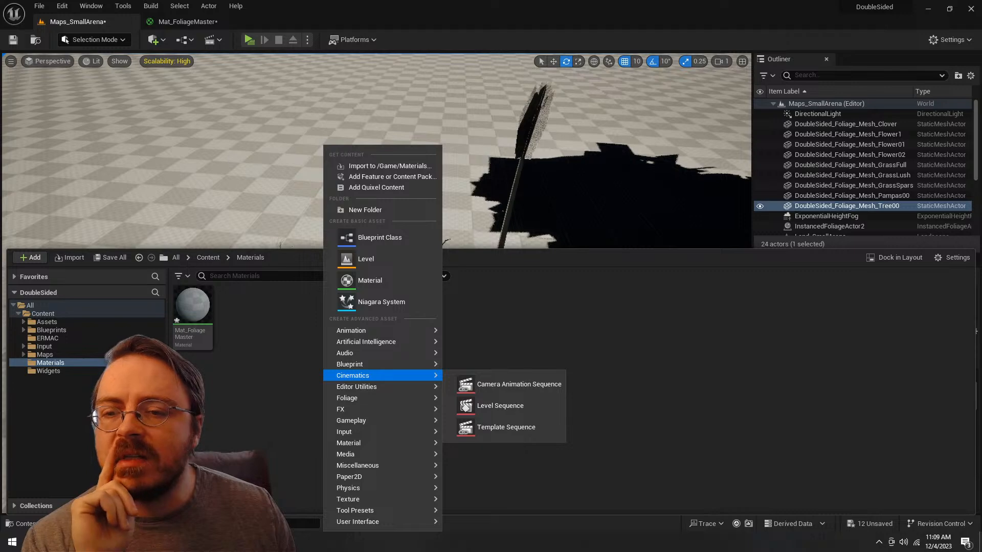
key("Escape")
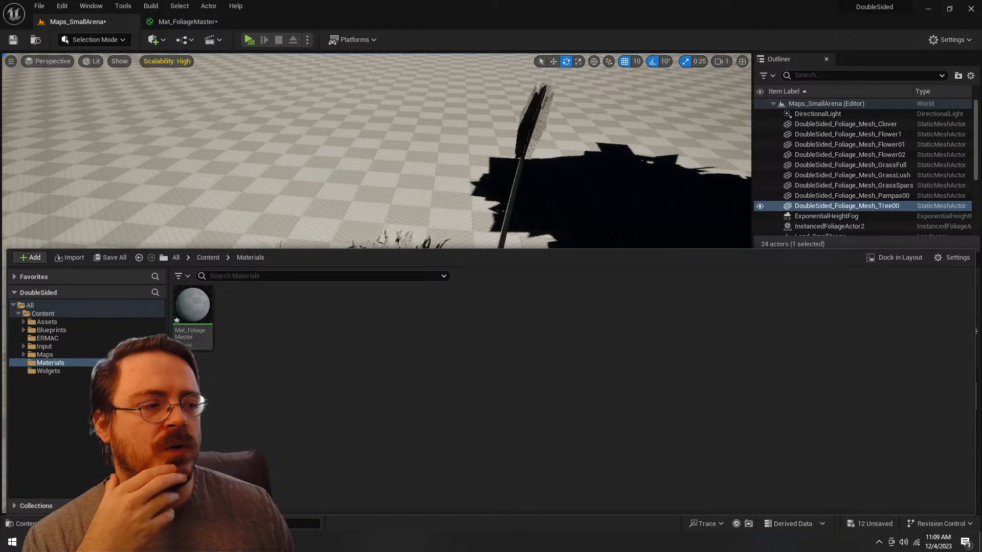
right_click(327, 386)
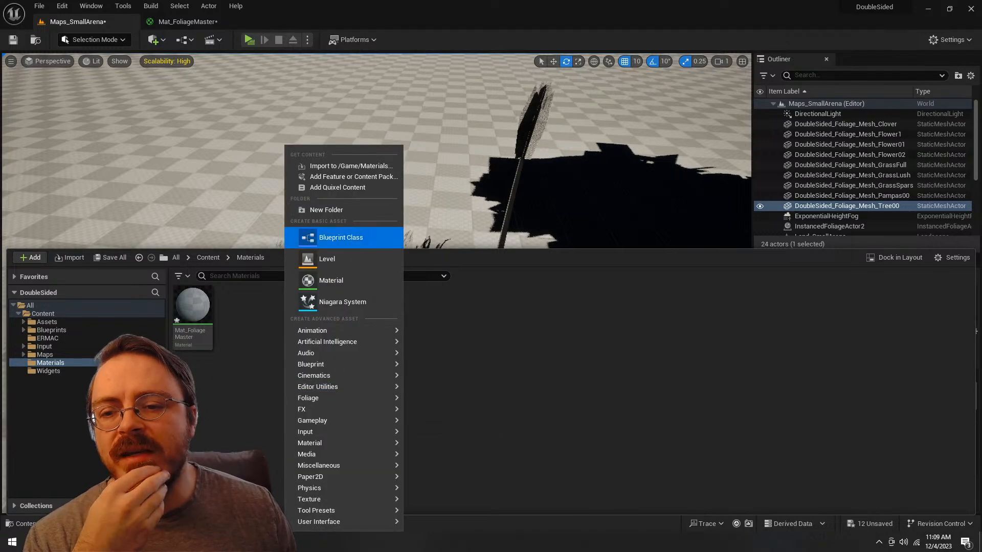
mouse_move(317, 443)
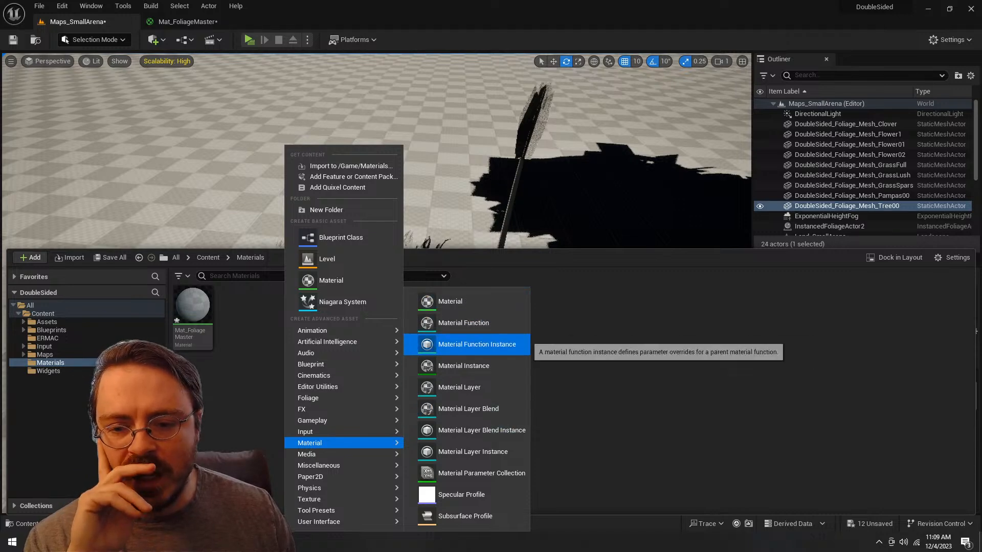
left_click(578, 451)
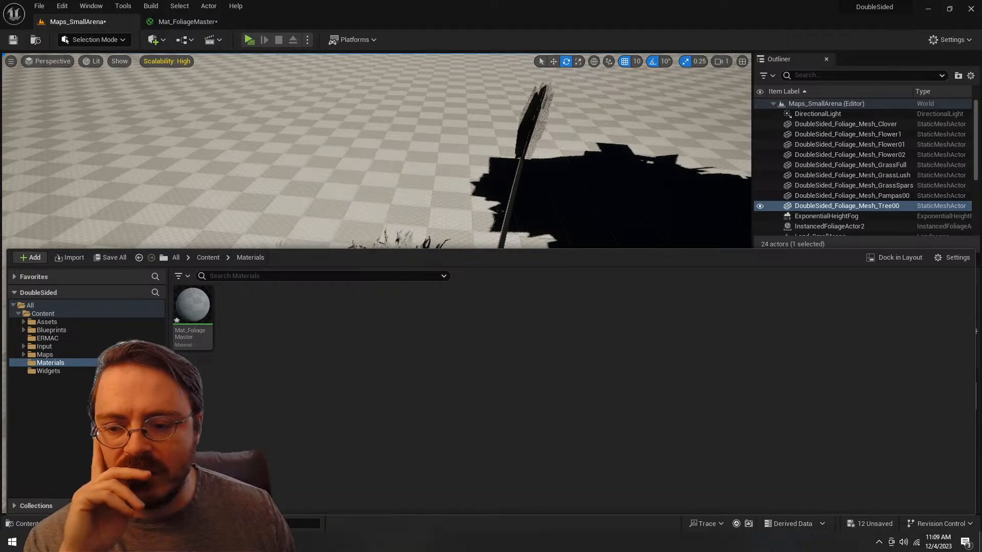
right_click(383, 341)
mouse_move(409, 499)
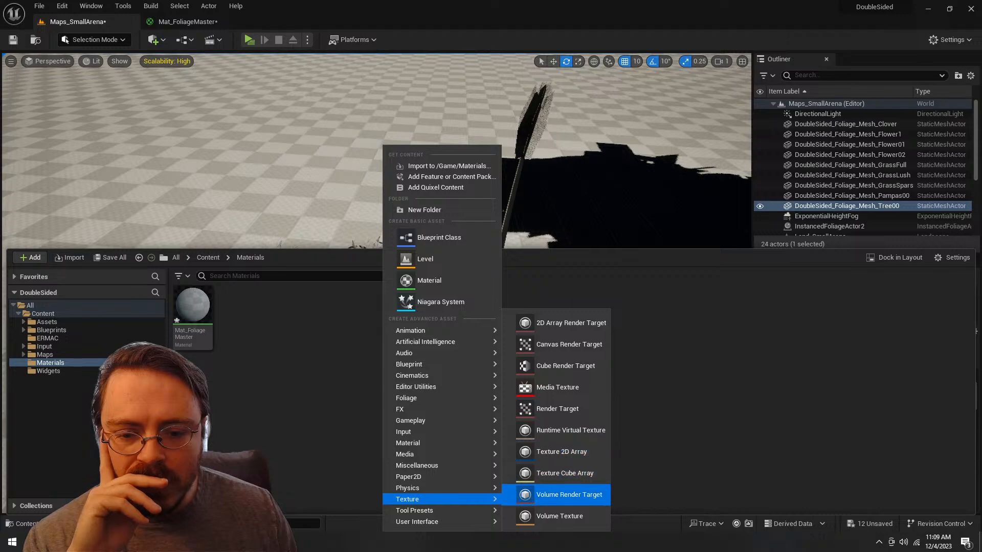
mouse_move(417, 522)
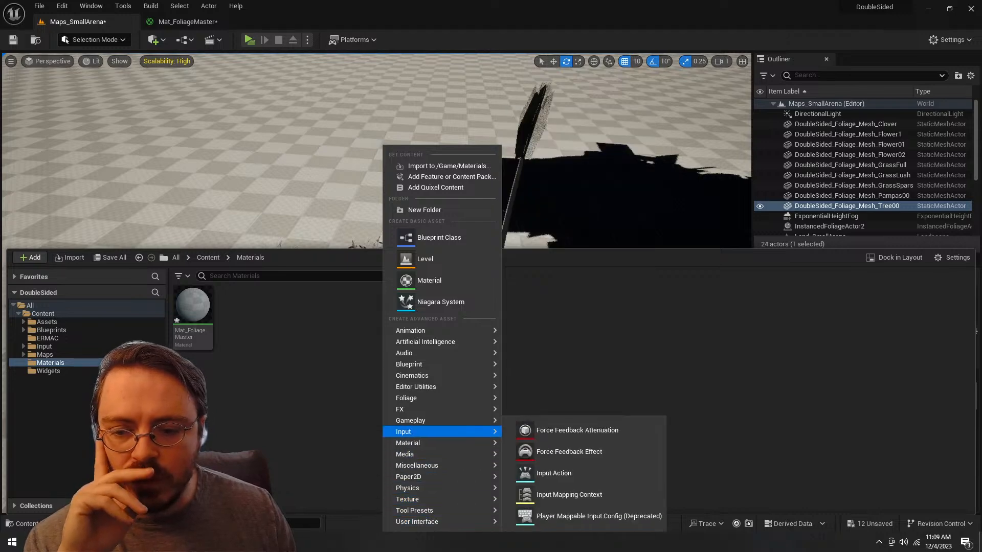
mouse_move(409, 364)
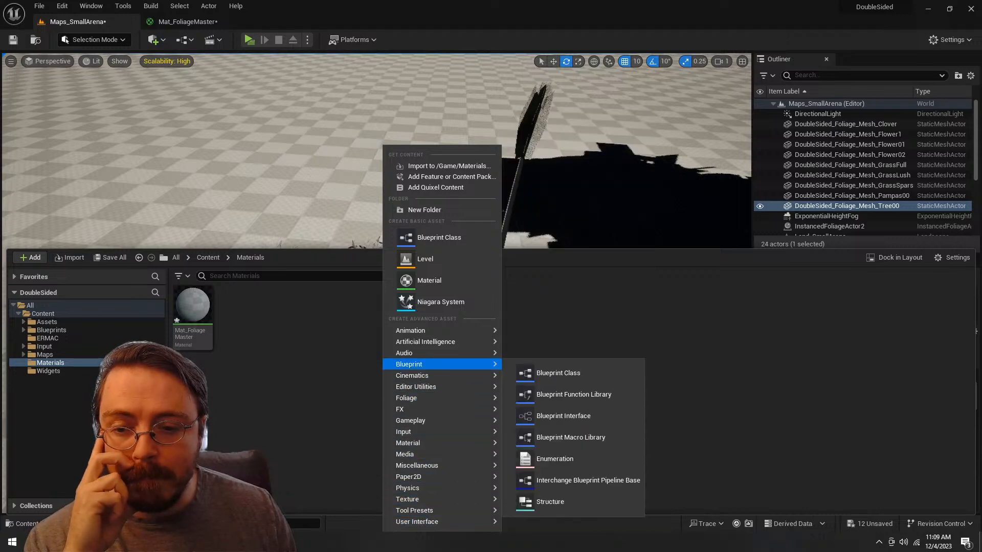
left_click(363, 353)
right_click(430, 341)
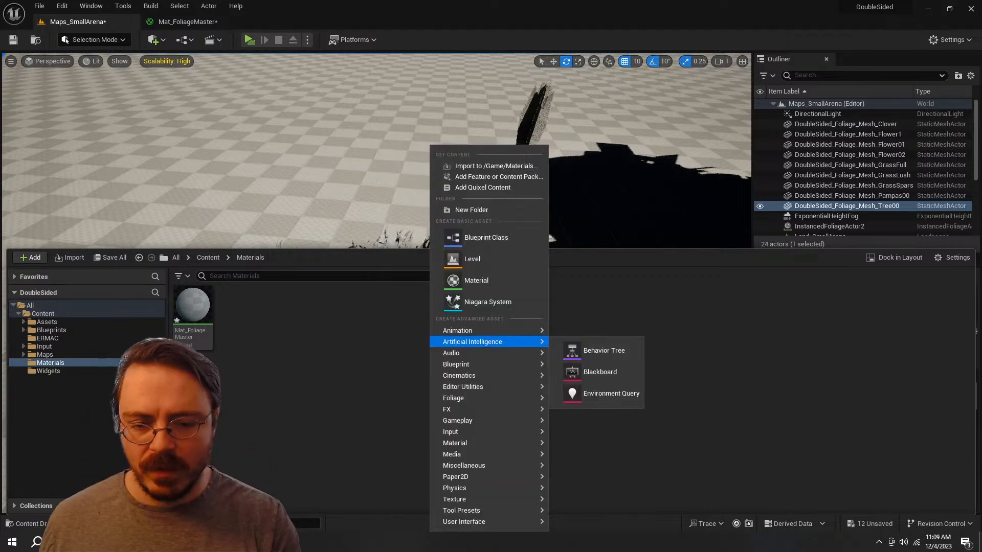
type("at")
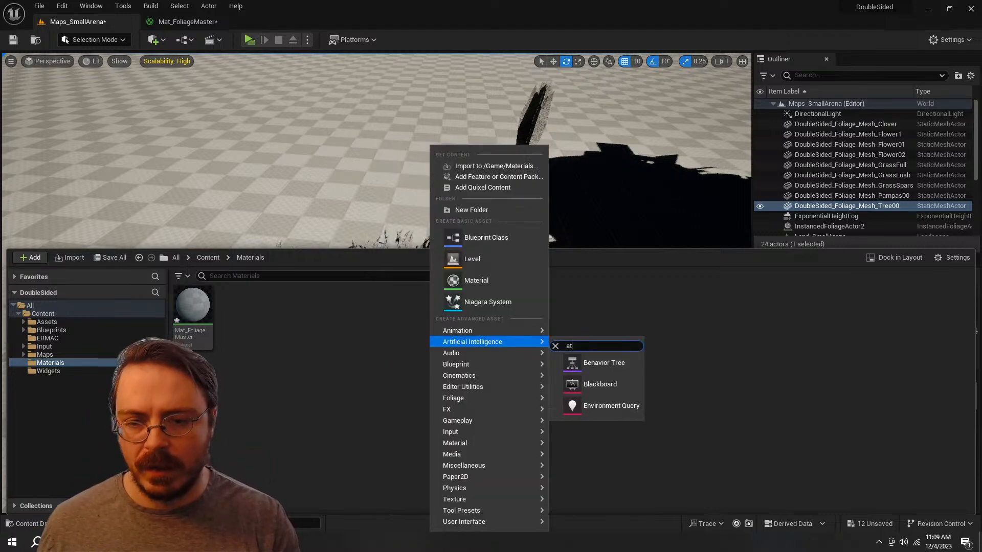
key("BackSpace")
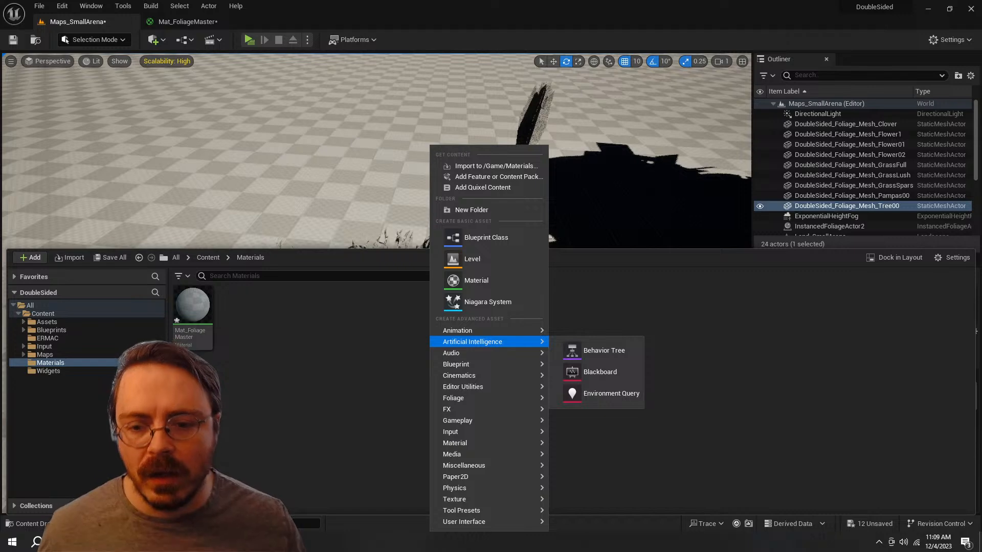
key("Escape")
right_click(348, 359)
mouse_move(358, 364)
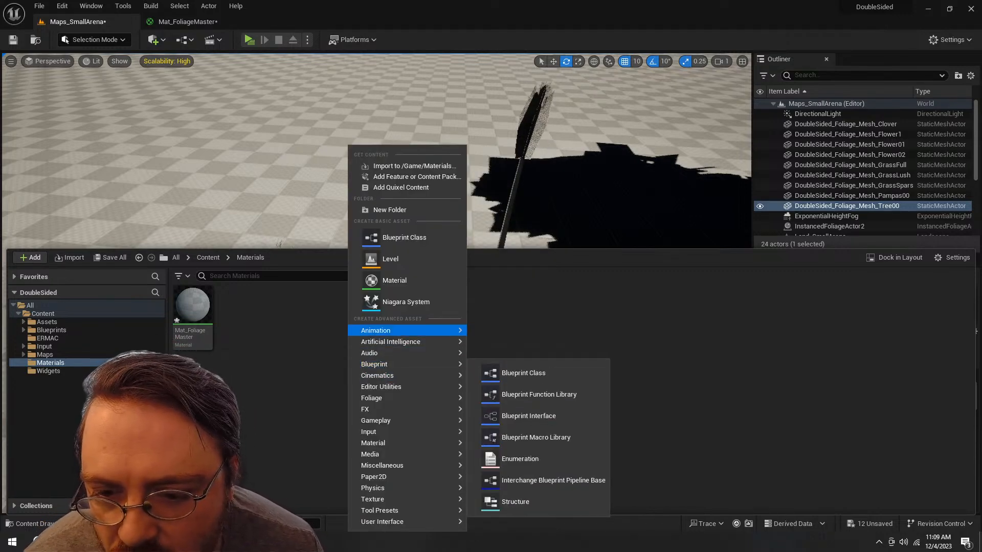
mouse_move(382, 521)
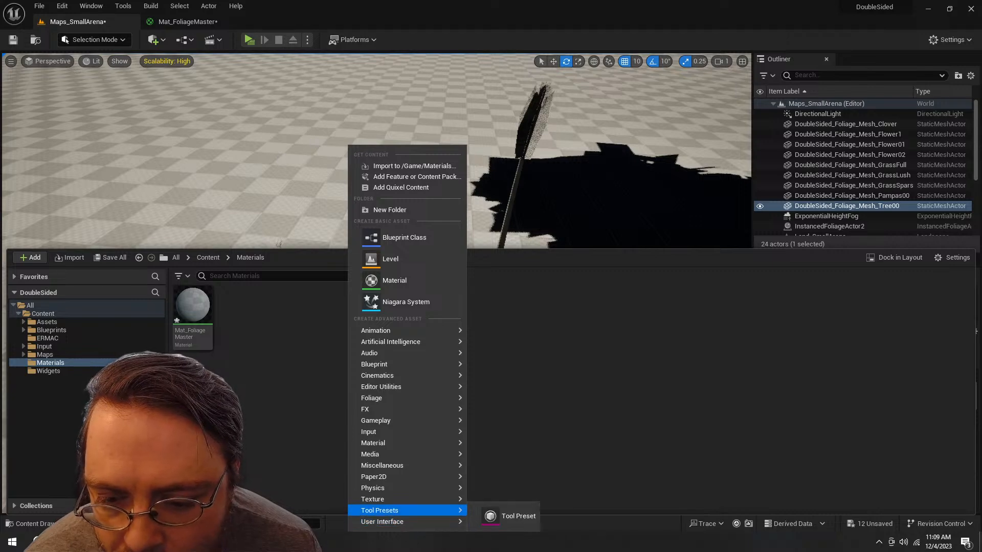
mouse_move(379, 499)
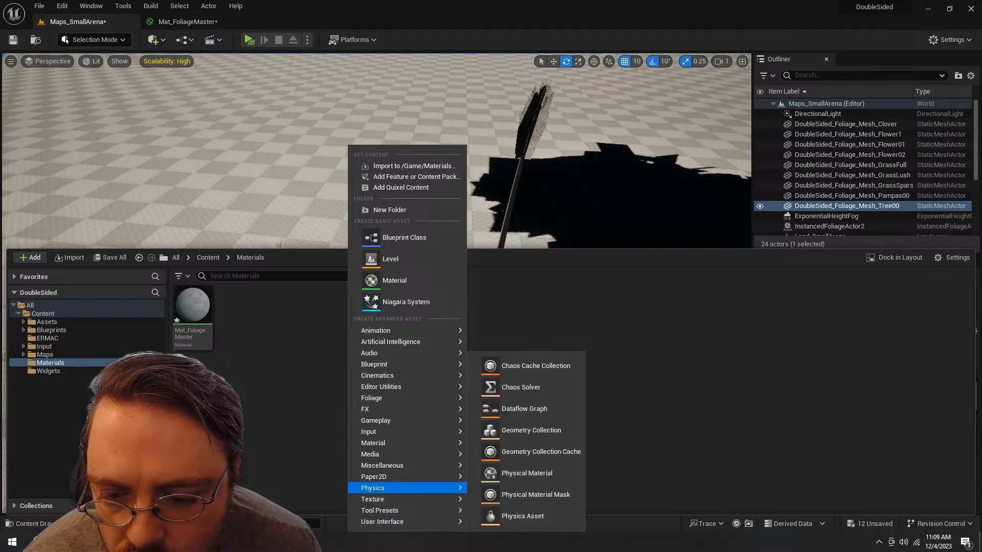
mouse_move(382, 465)
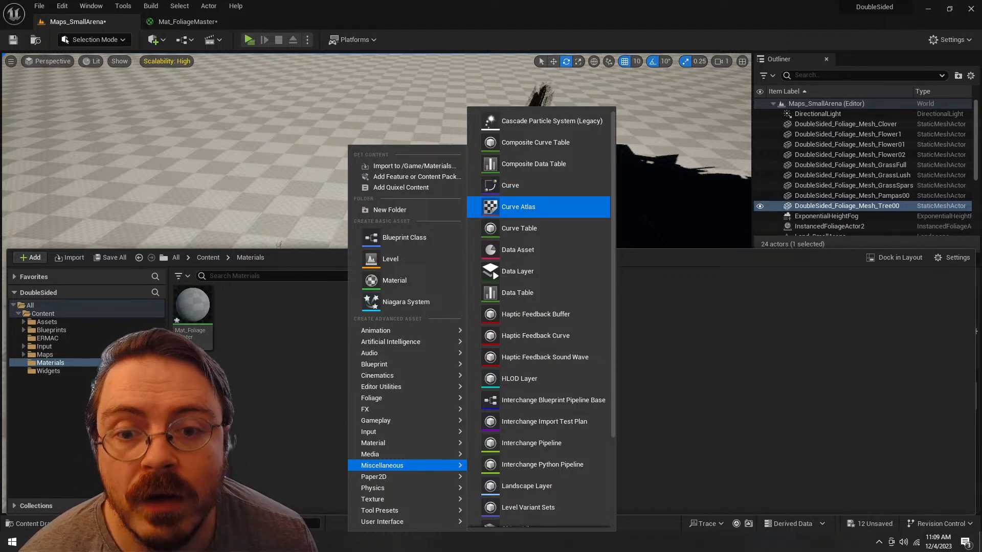
left_click(490, 187)
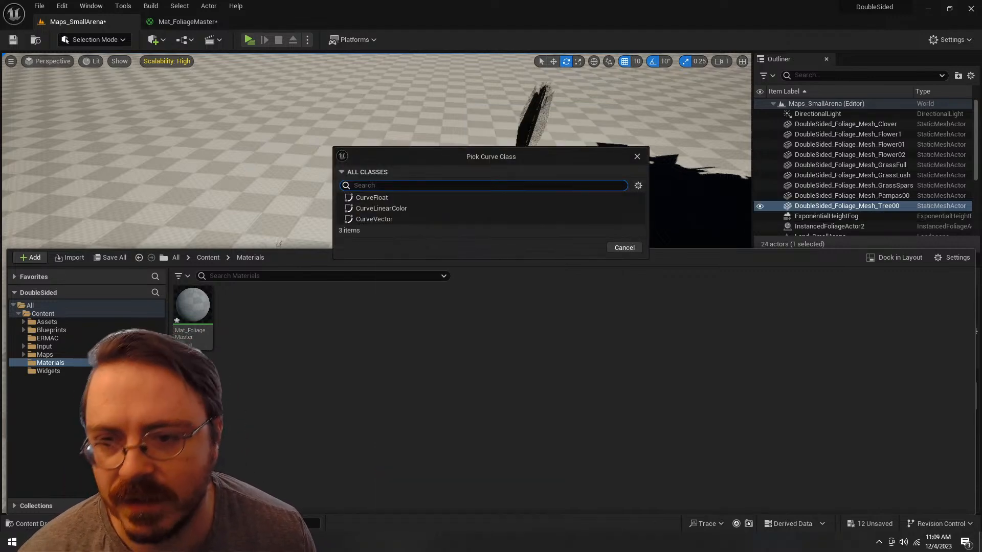
left_click(625, 248)
Step: Create a Curve Atlas asset in the Materials folder and name it CAtl_Foliage
right_click(461, 389)
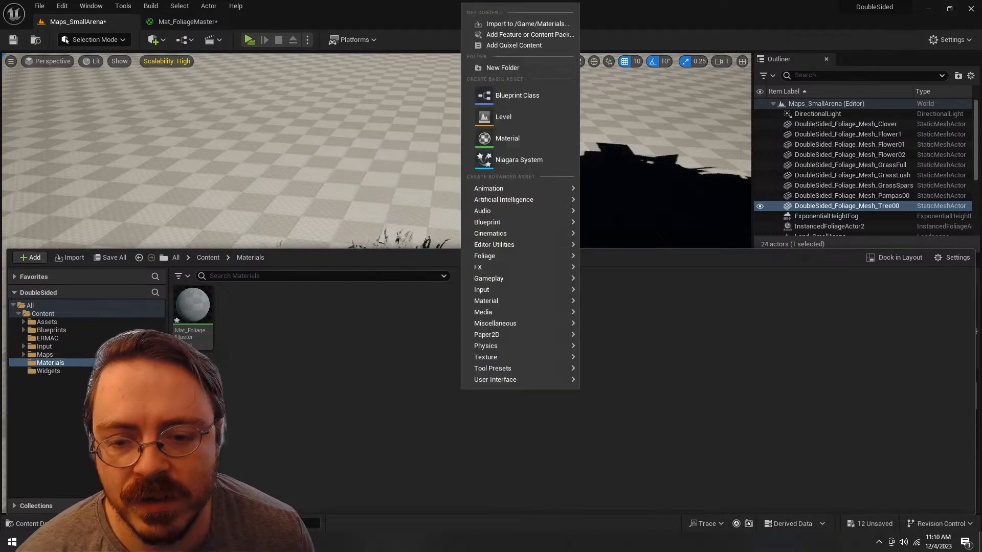
type("atlas")
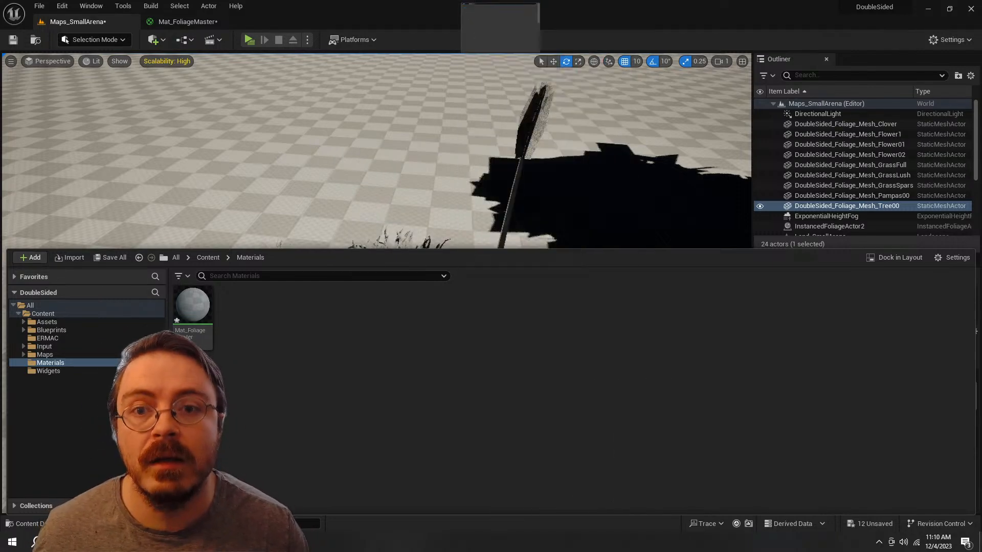
key("Return")
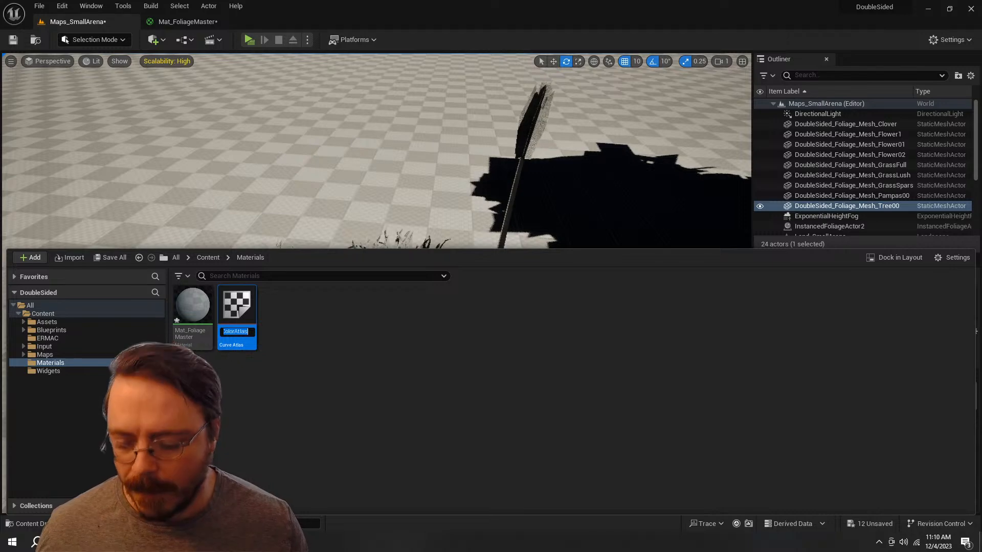
type("CAtl_F")
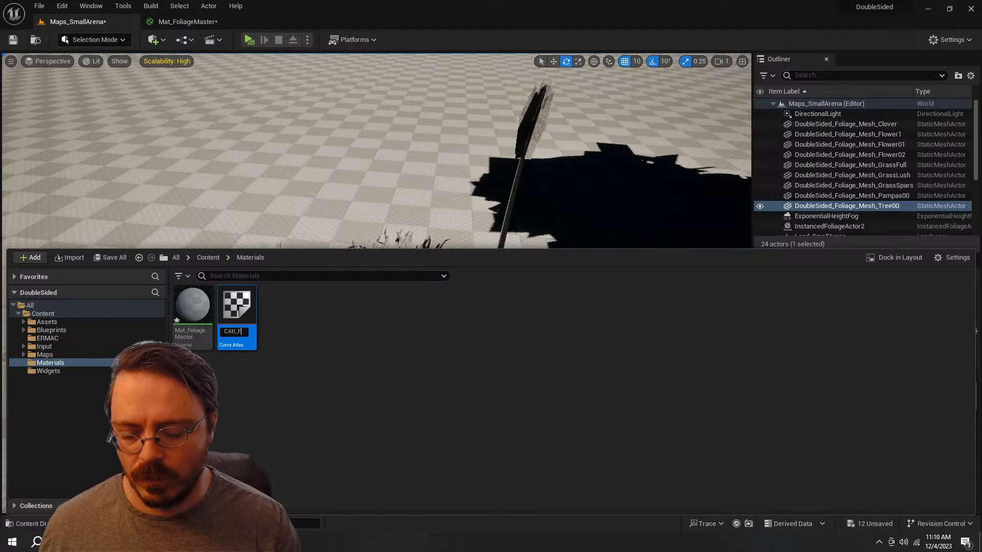
type("ge")
key("Return")
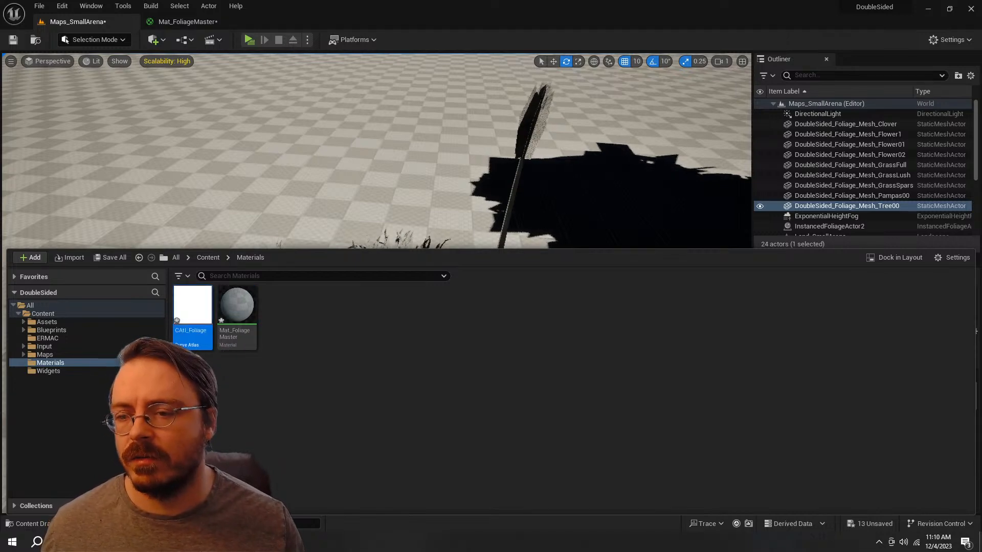